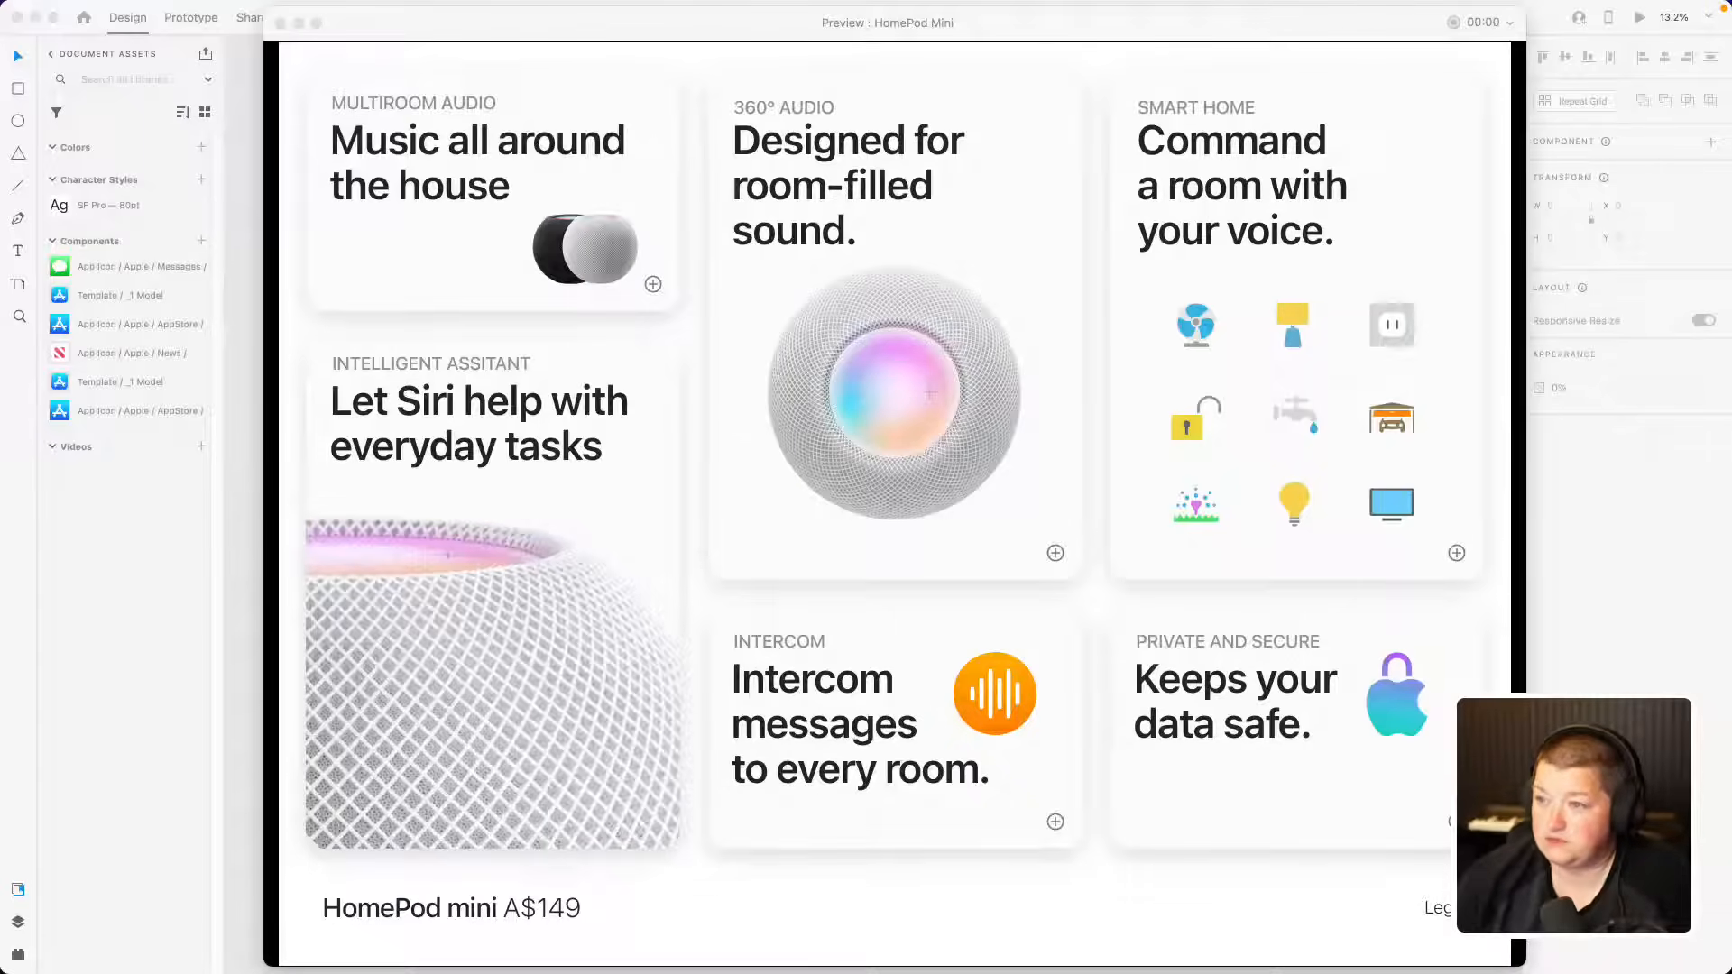
Step: Close the preview and examine the prototype connections running from the overview artboard to the detail artboards
left_click(281, 22)
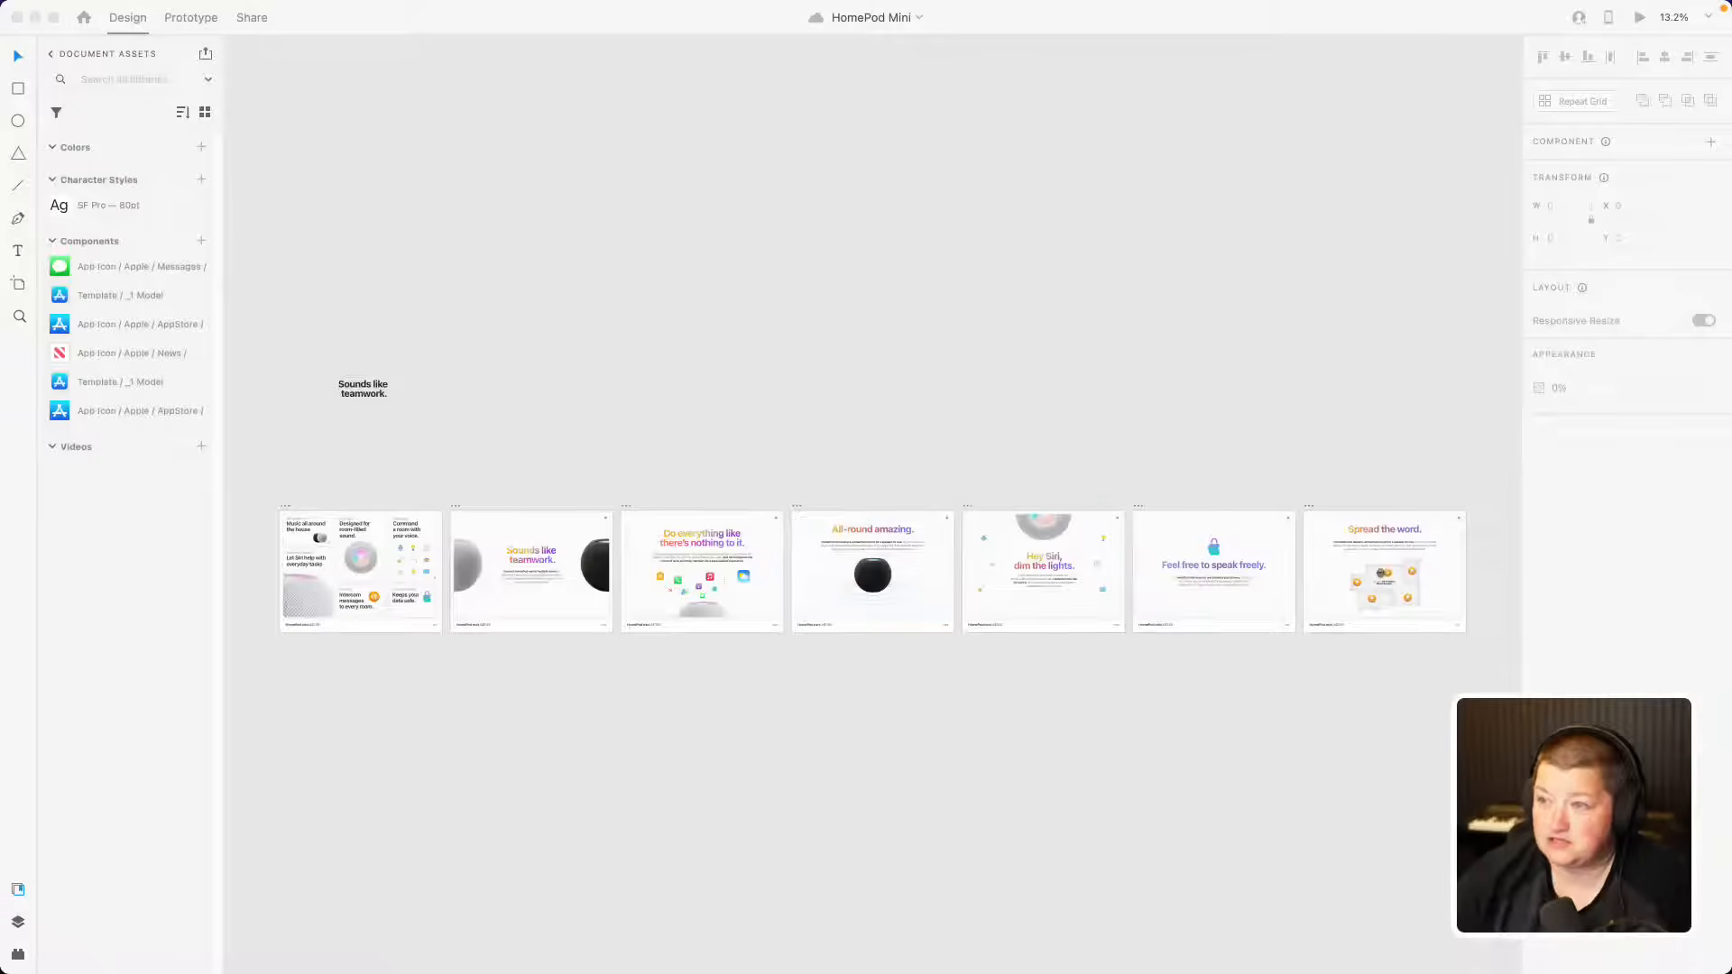
left_click(192, 18)
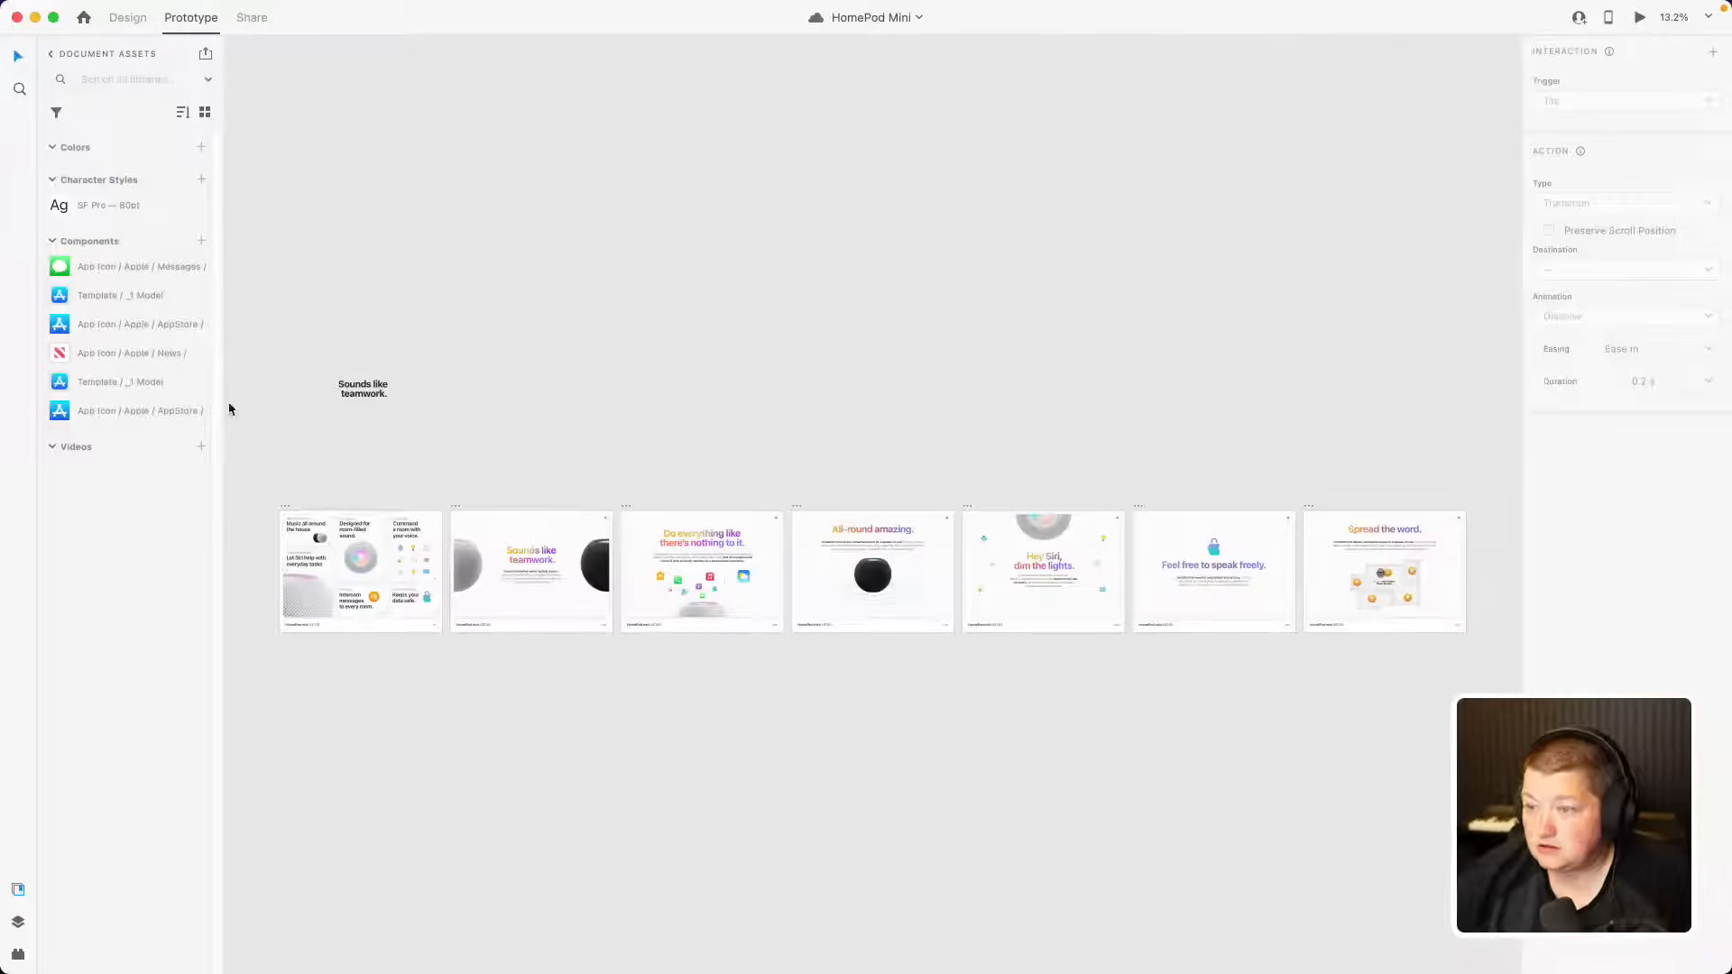
left_click(383, 624)
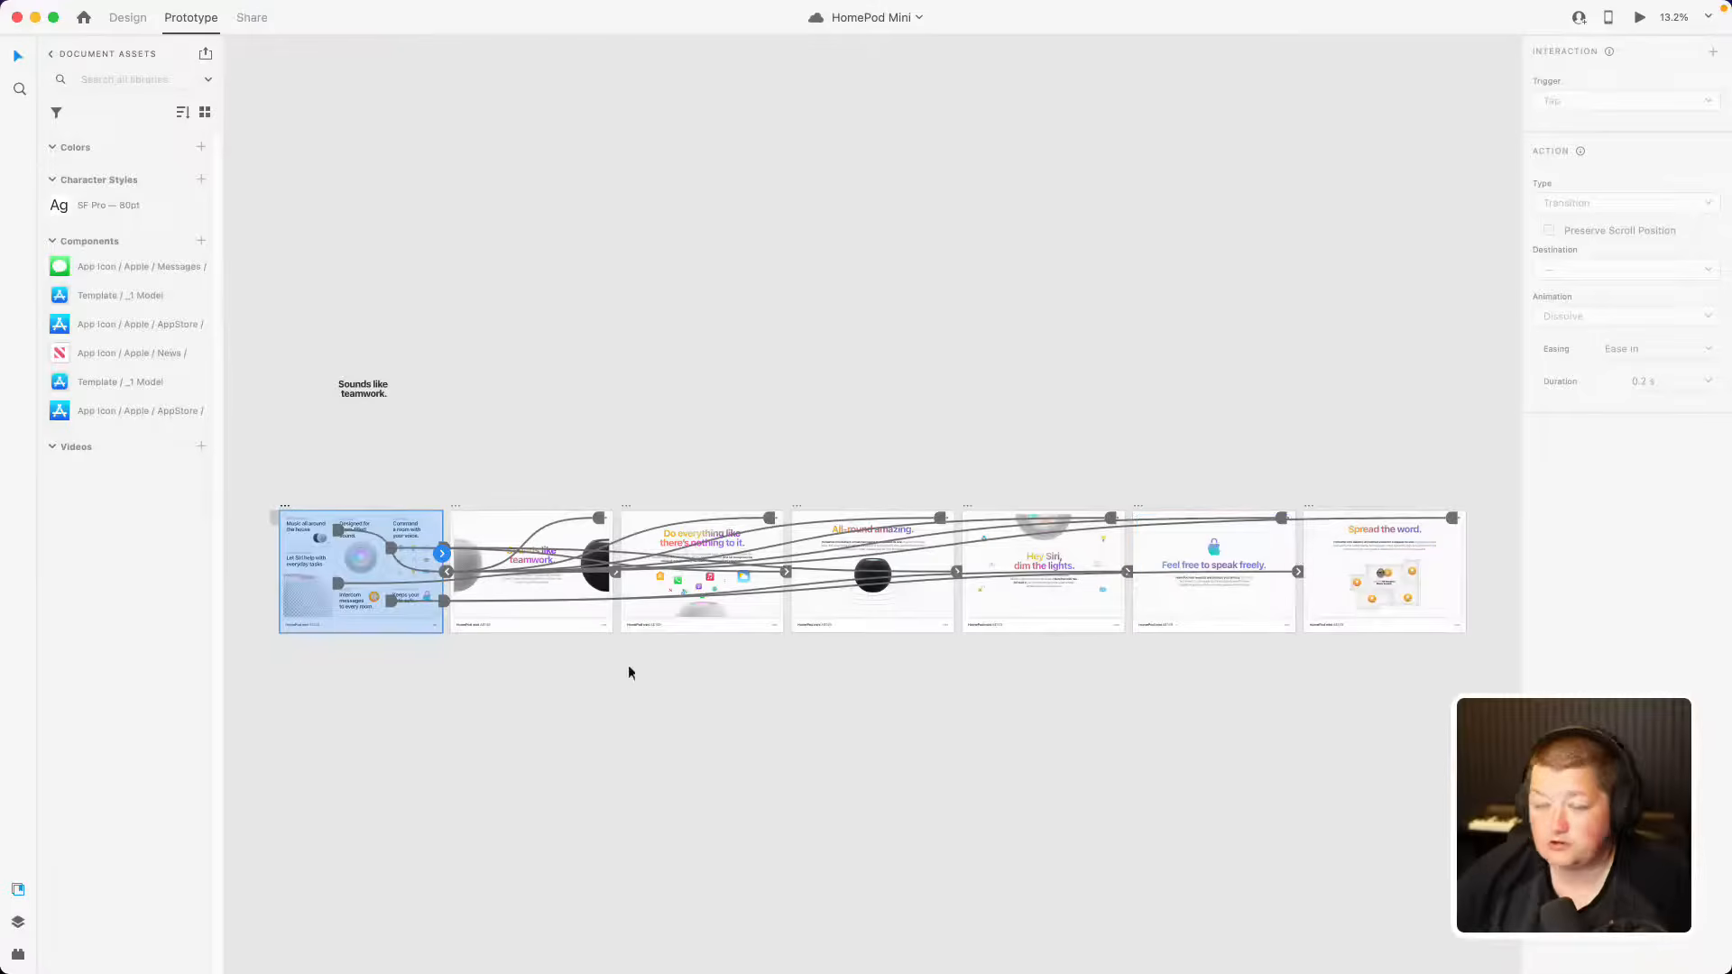
left_click(610, 777)
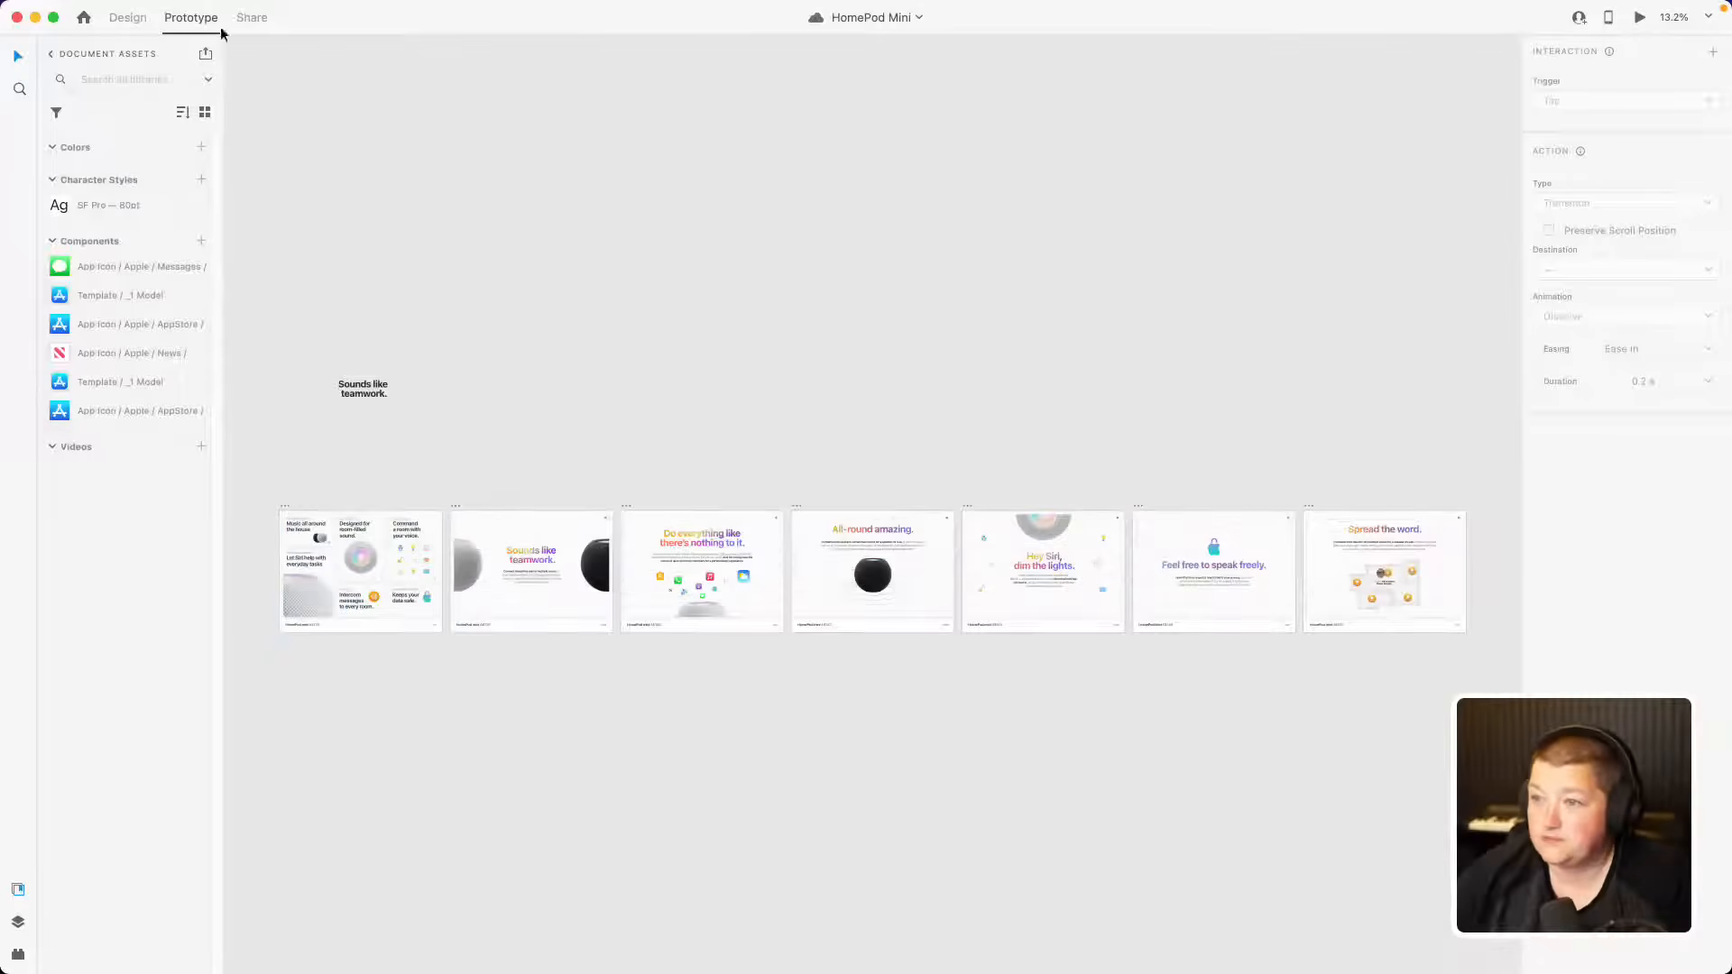
Step: Preview the prototype and test opening and closing the Multiroom Audio, 360° Audio and Smart Home cards
left_click(1640, 17)
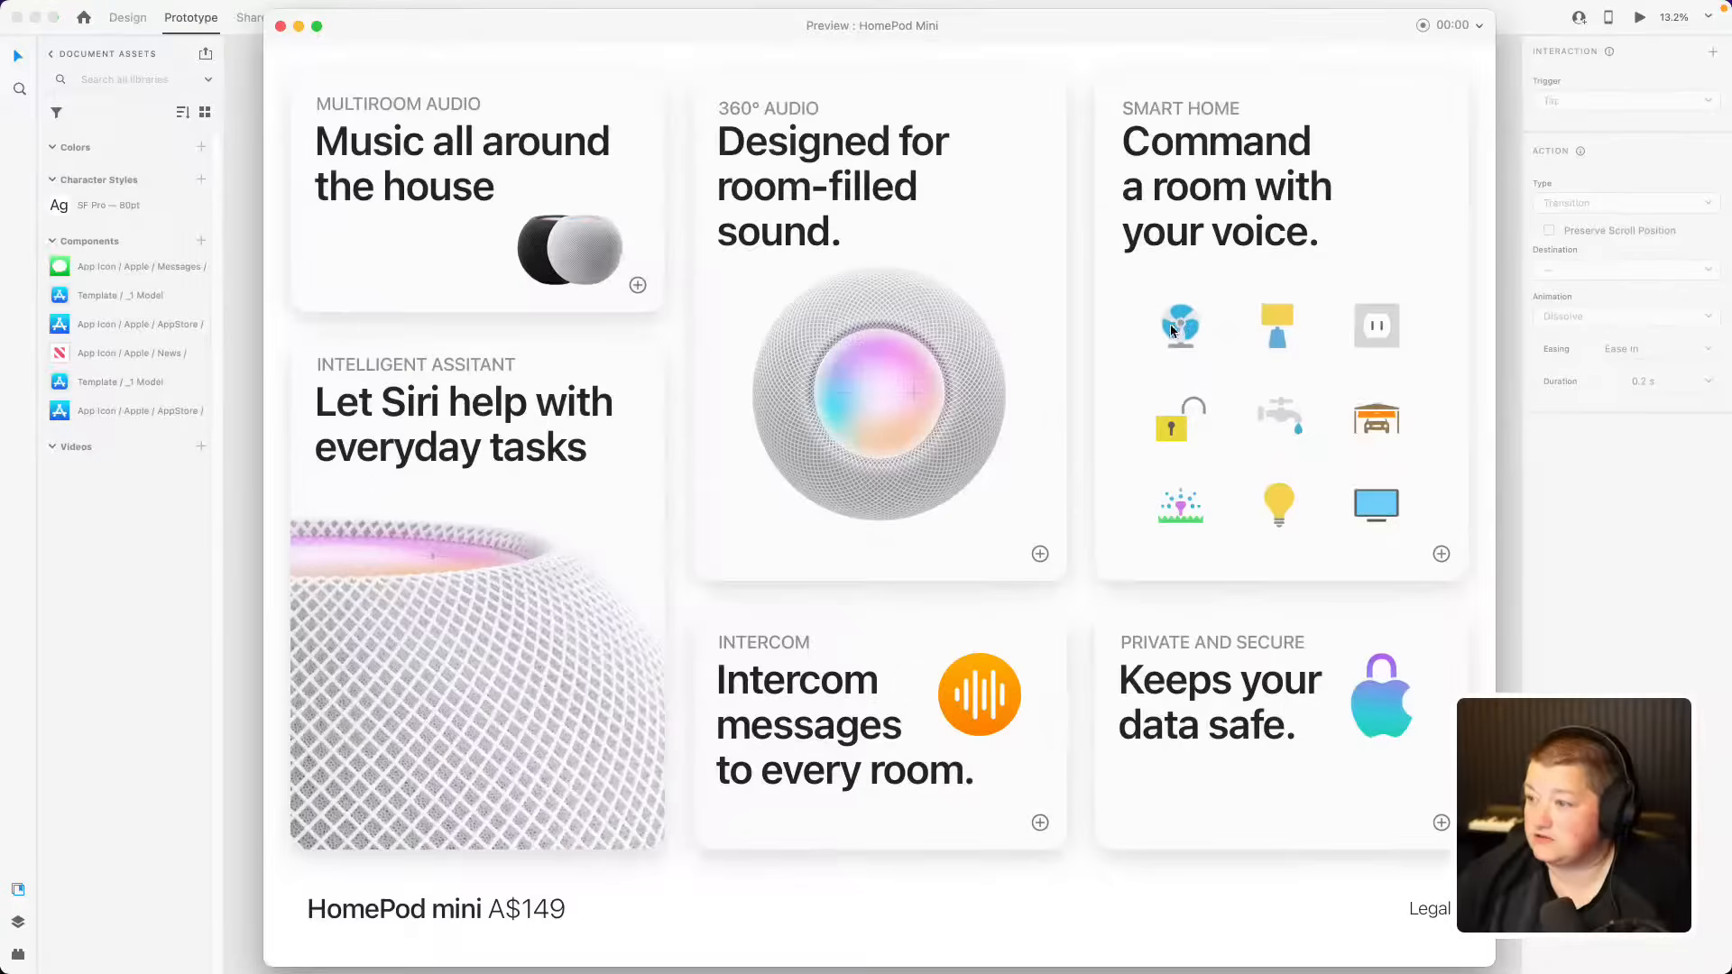
left_click(570, 235)
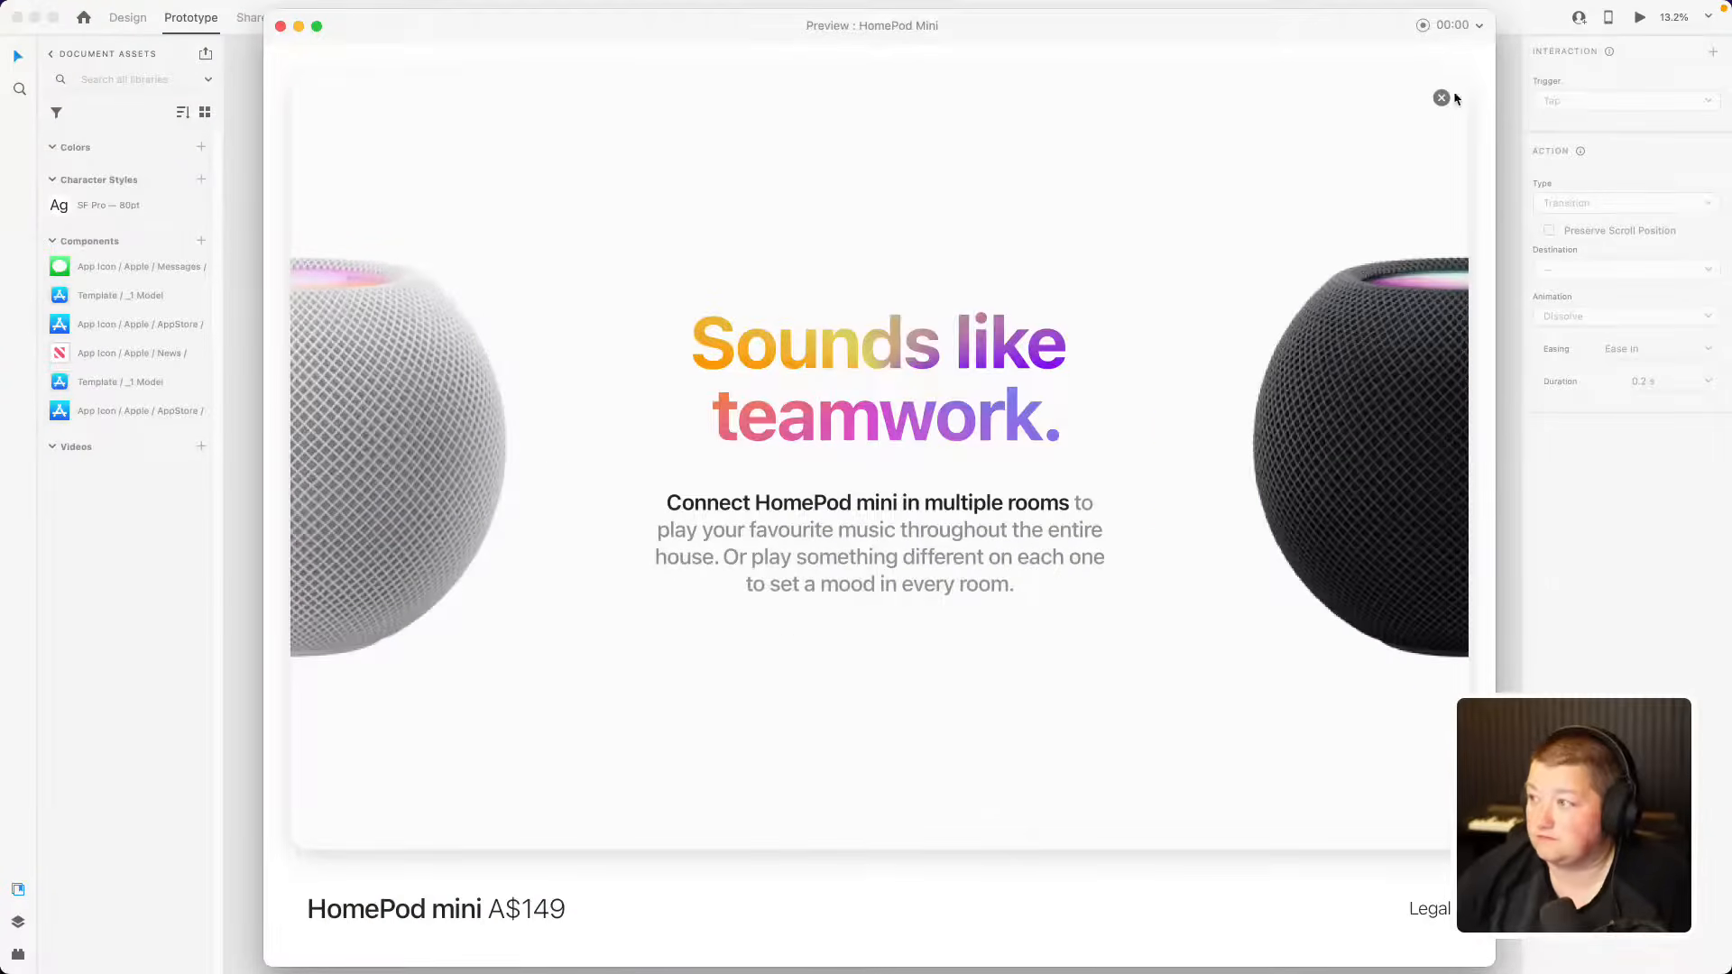
left_click(1441, 97)
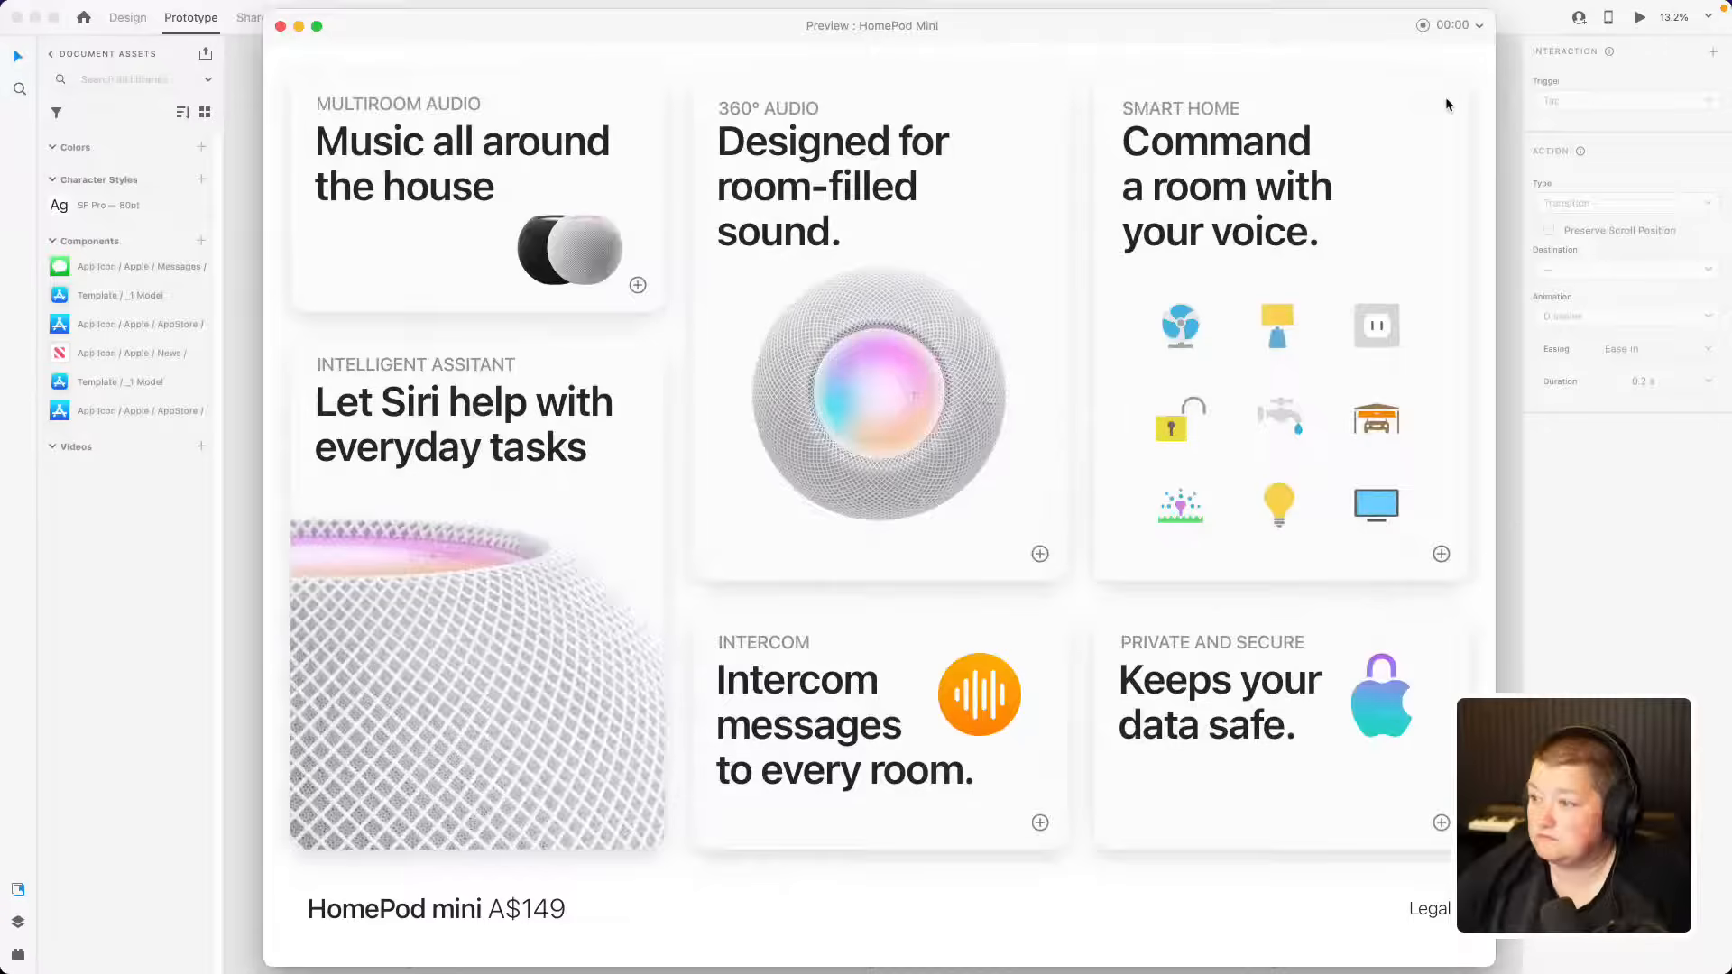
left_click(877, 293)
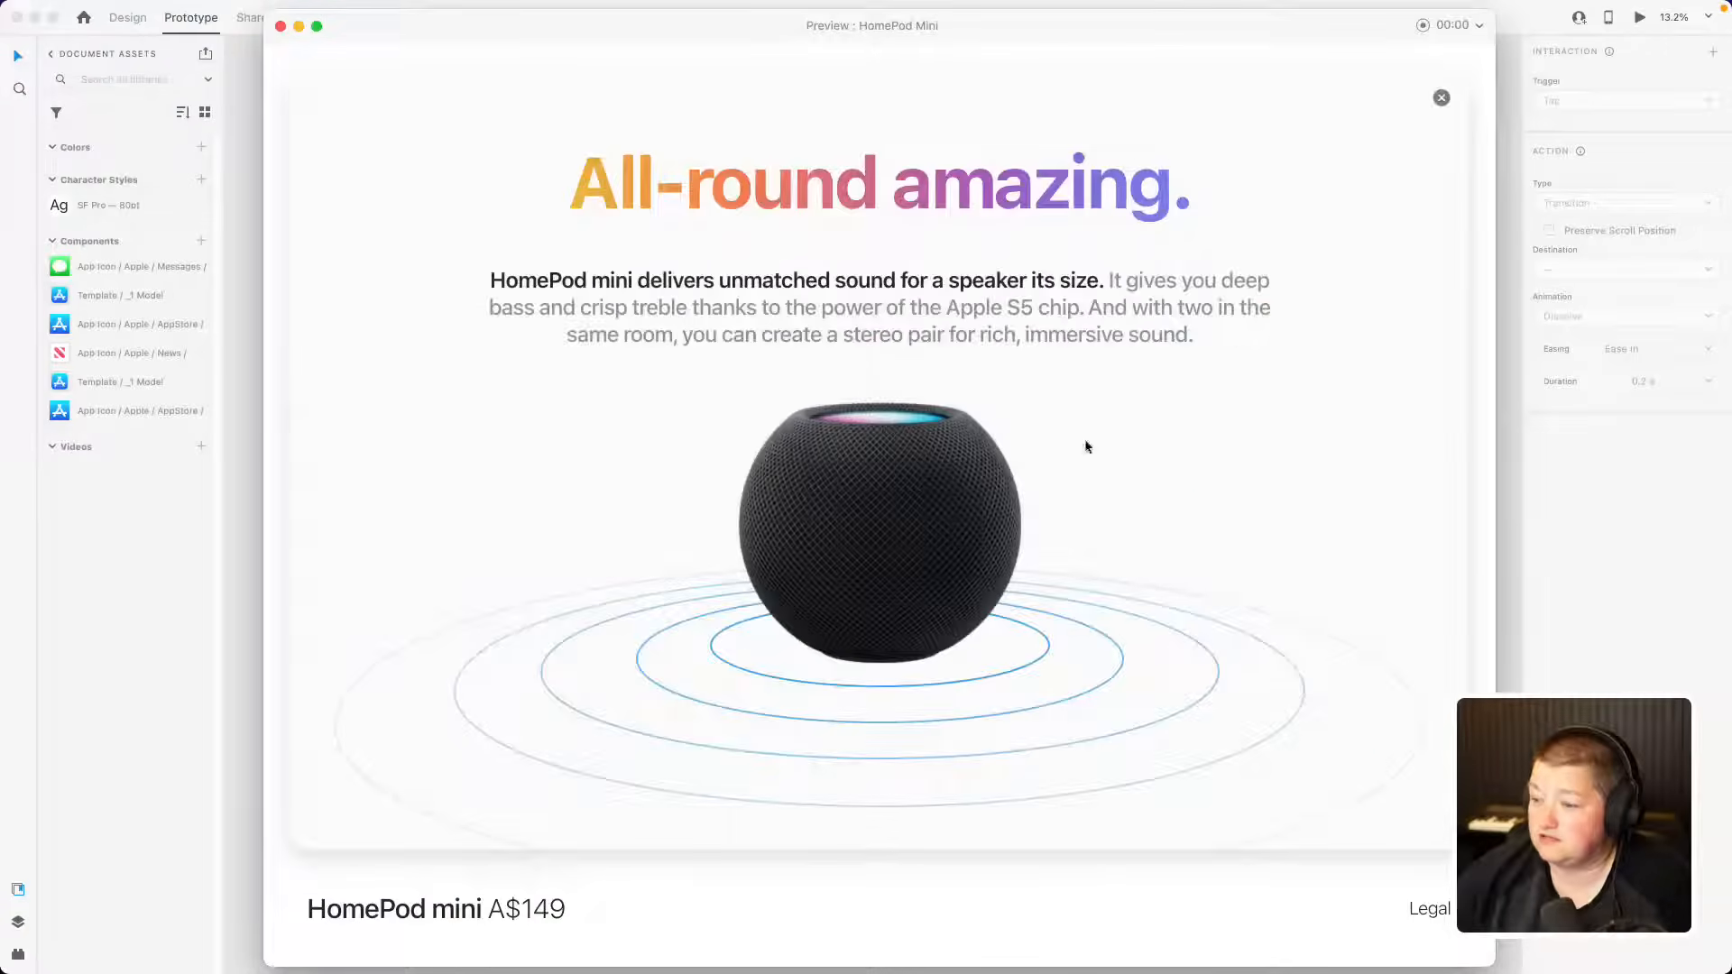
left_click(1442, 97)
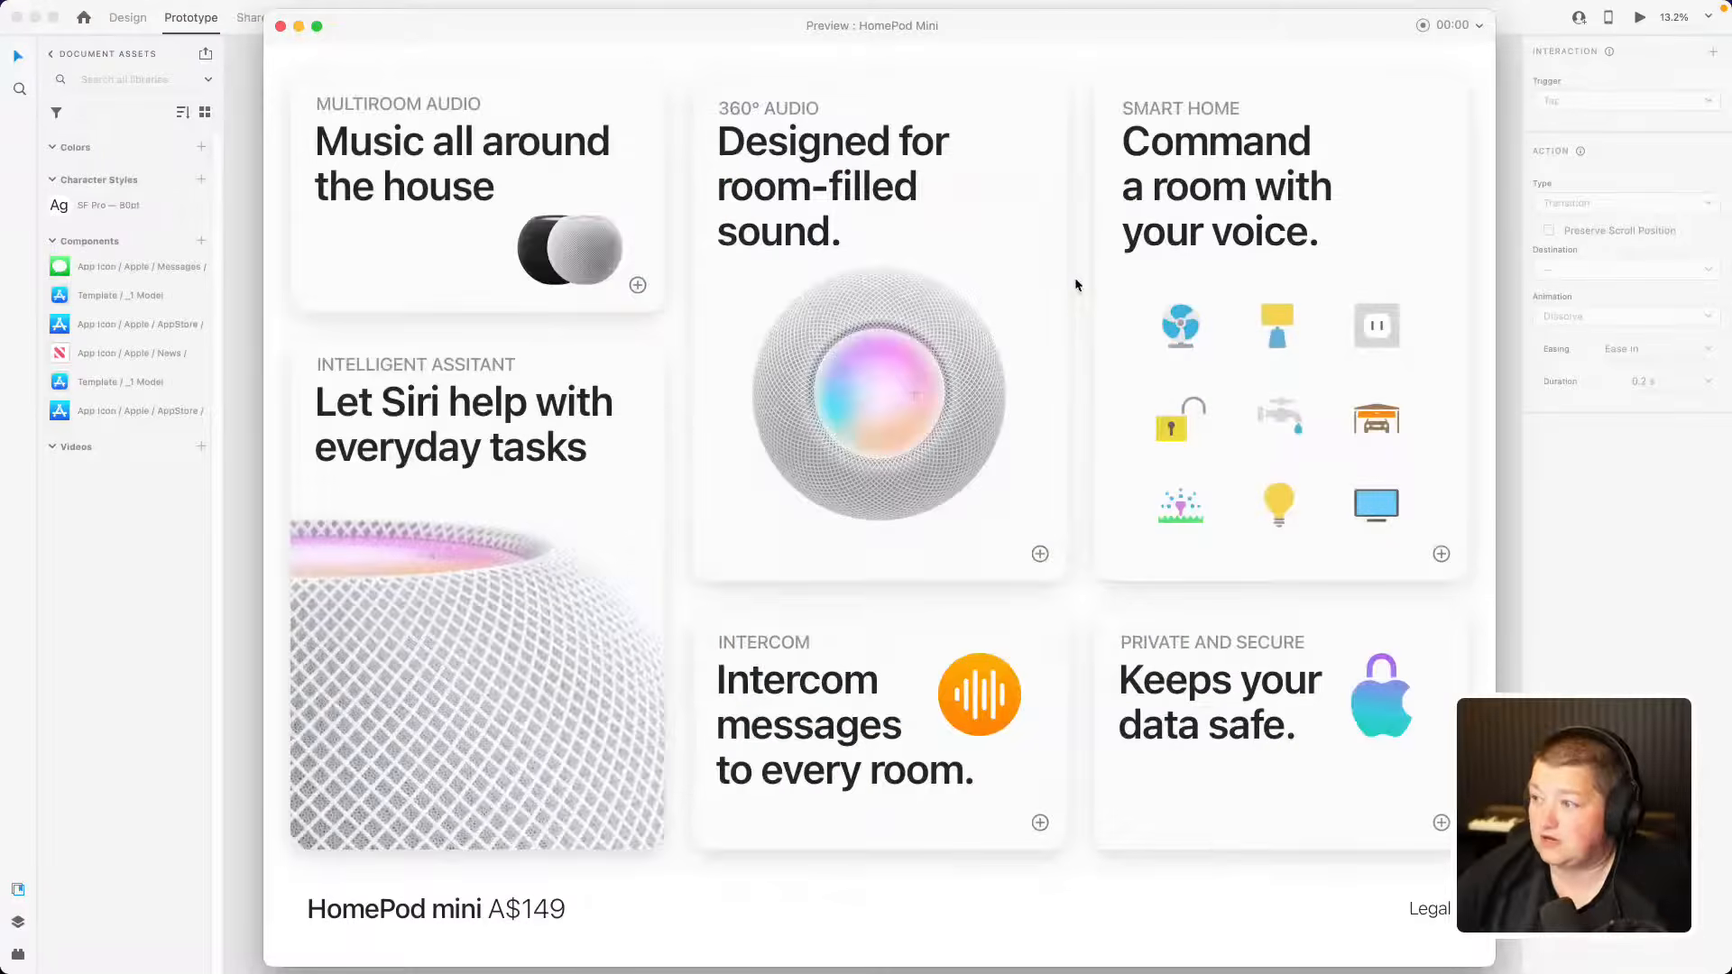
left_click(1227, 293)
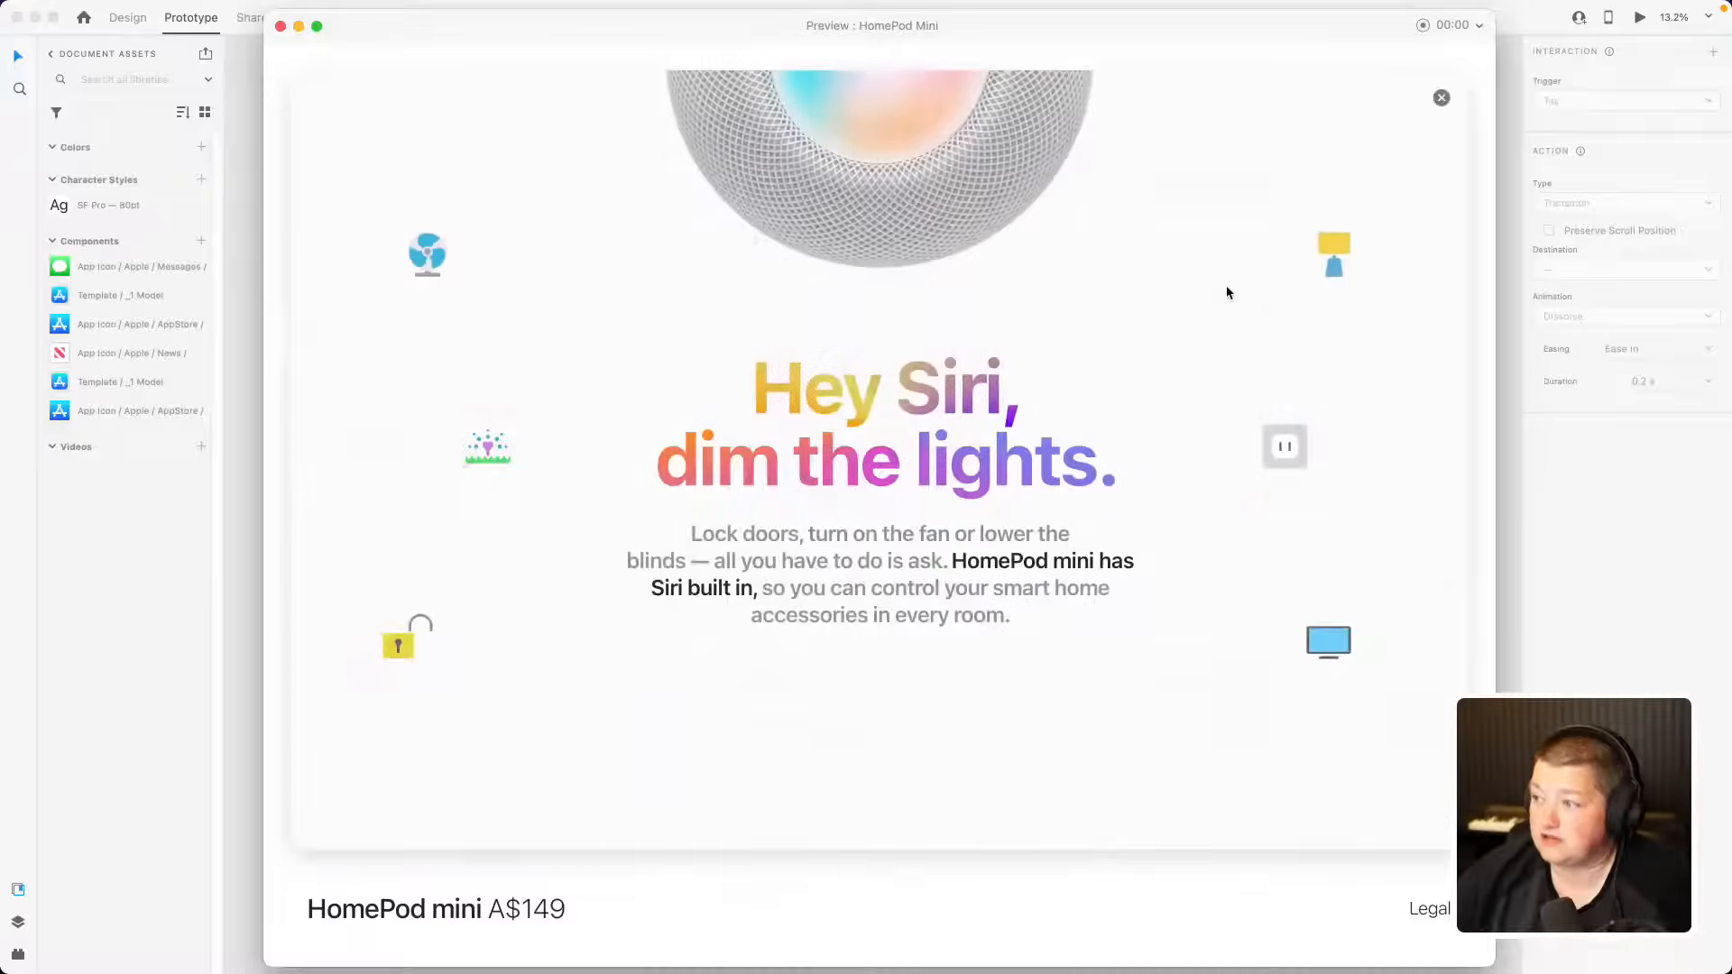
left_click(1441, 97)
Step: Test opening and closing the Private and Secure, Intercom and Intelligent Assistant cards, and close the preview
left_click(1257, 672)
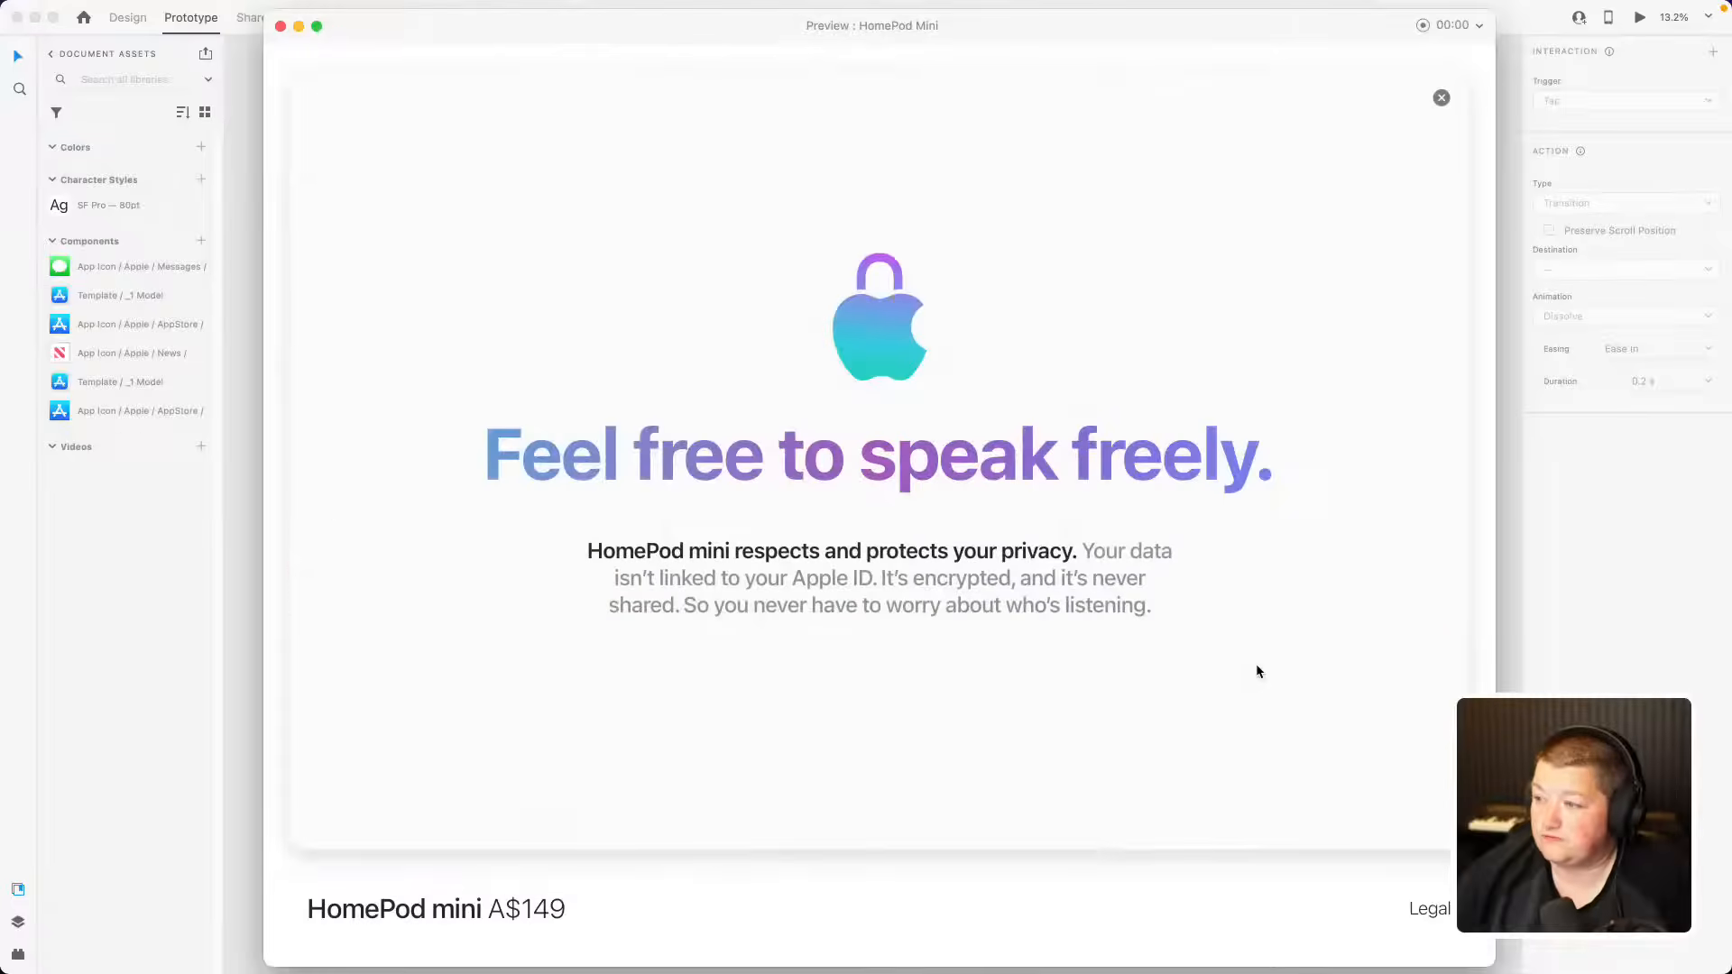
left_click(1441, 98)
left_click(810, 775)
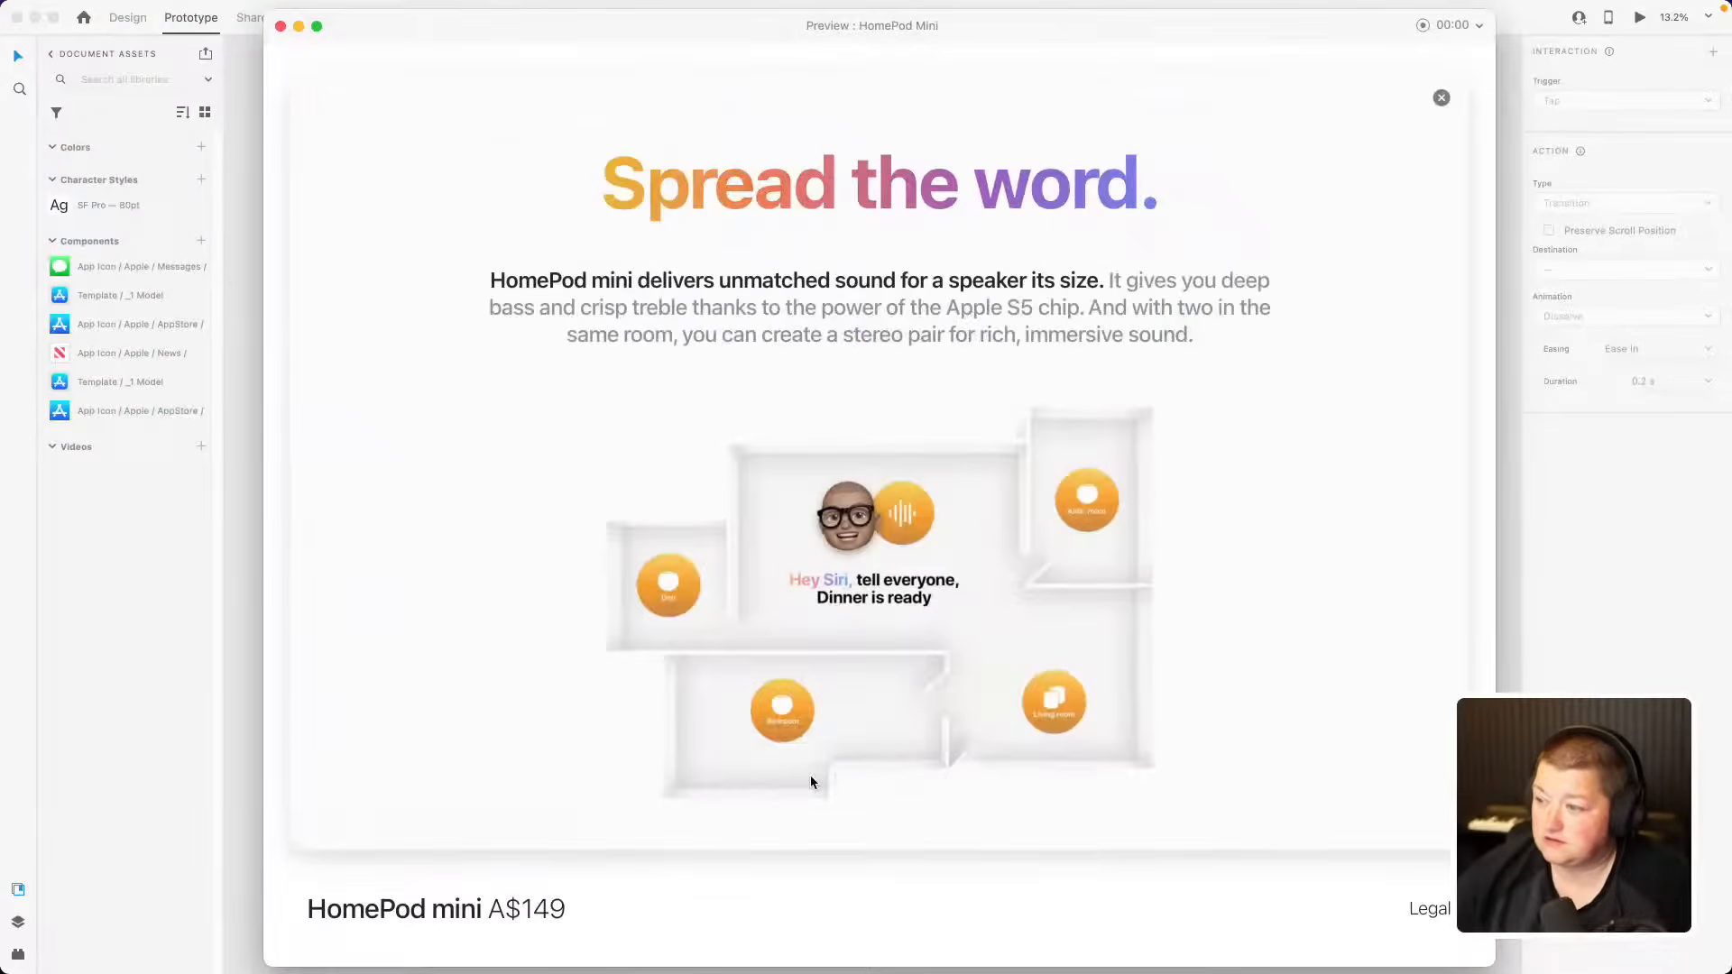
left_click(1442, 97)
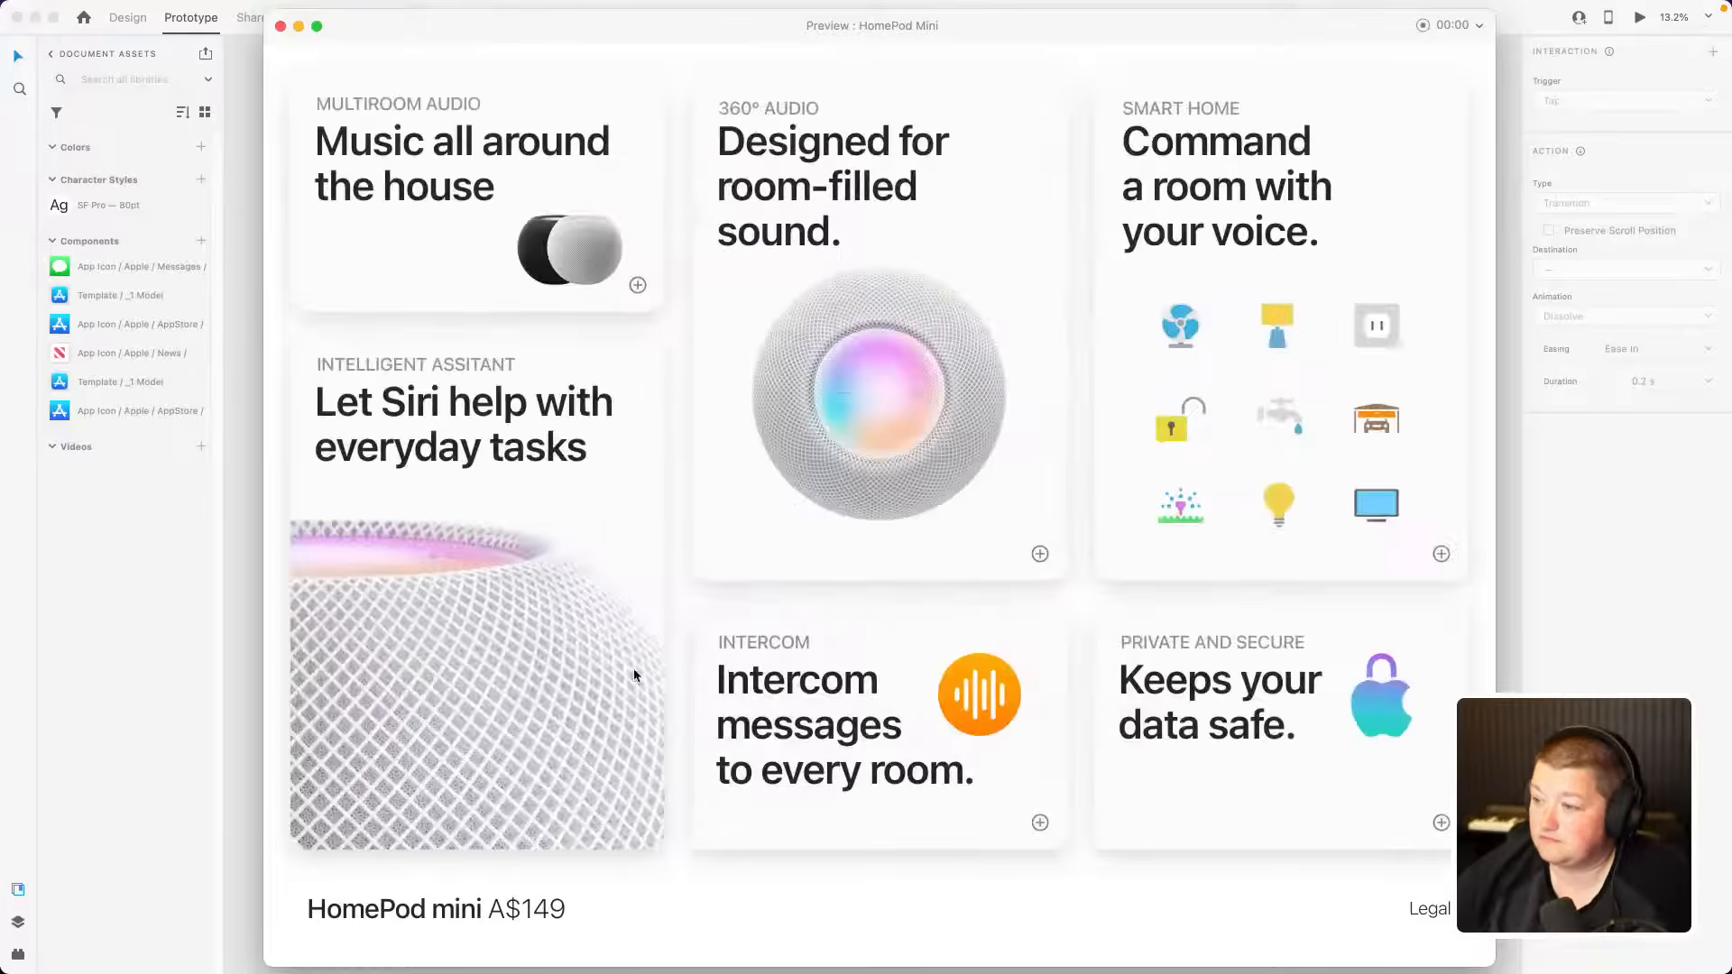
left_click(528, 668)
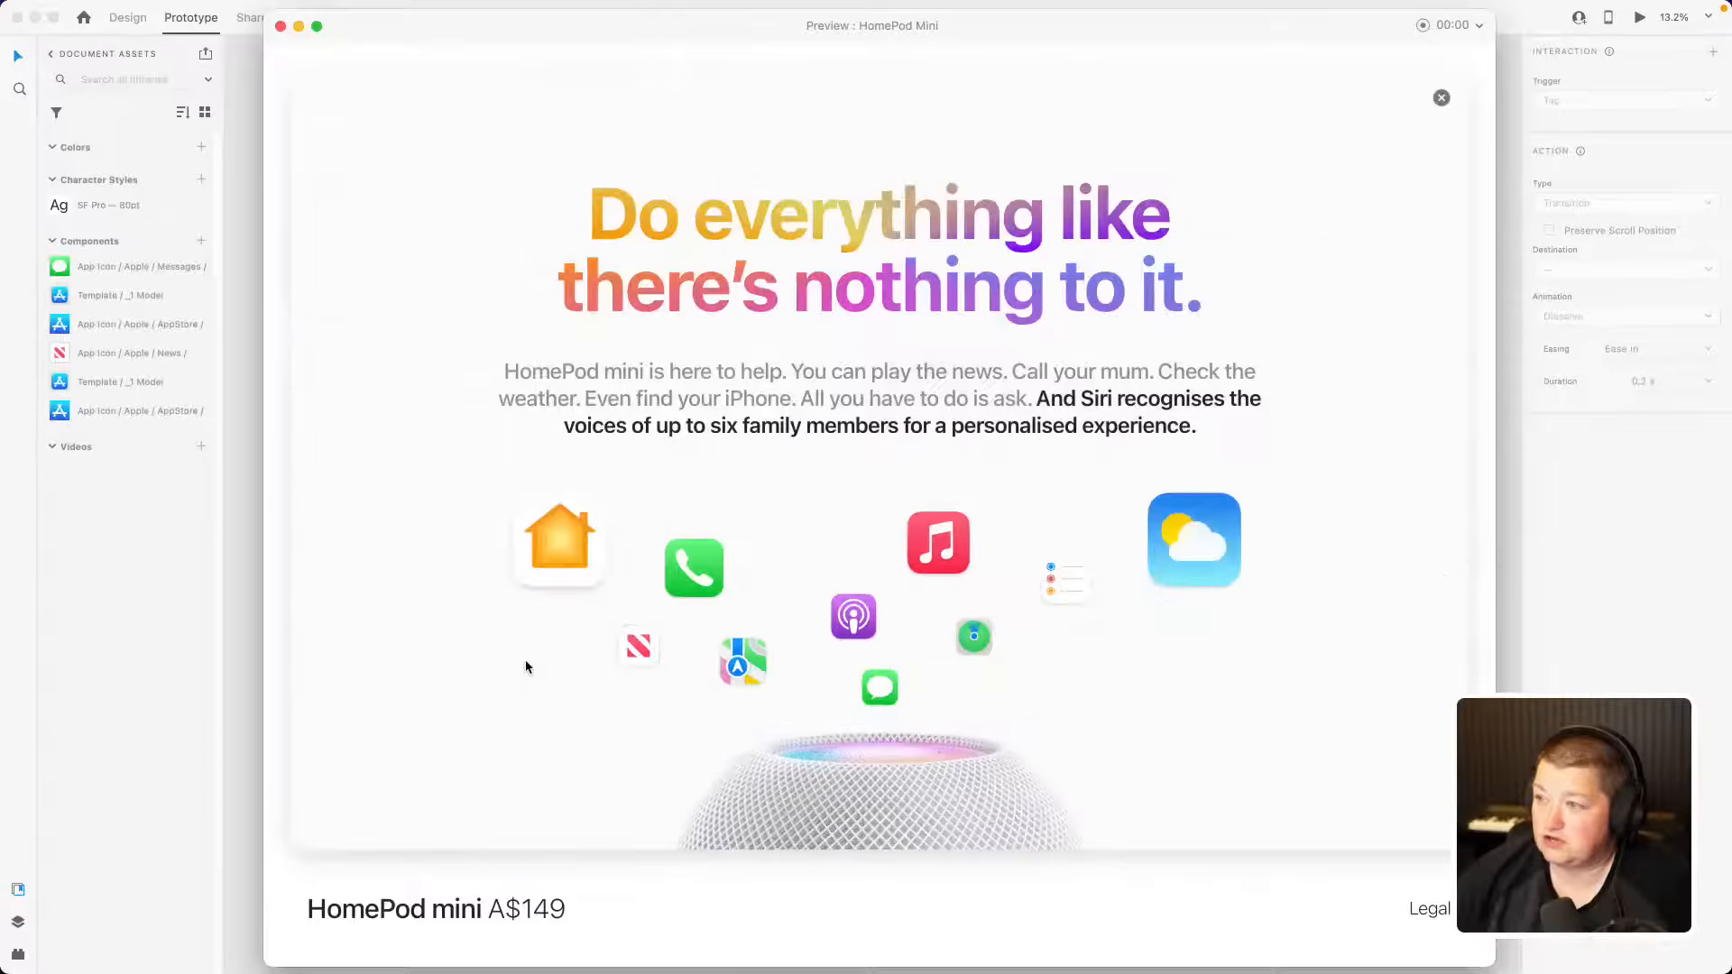
left_click(1441, 99)
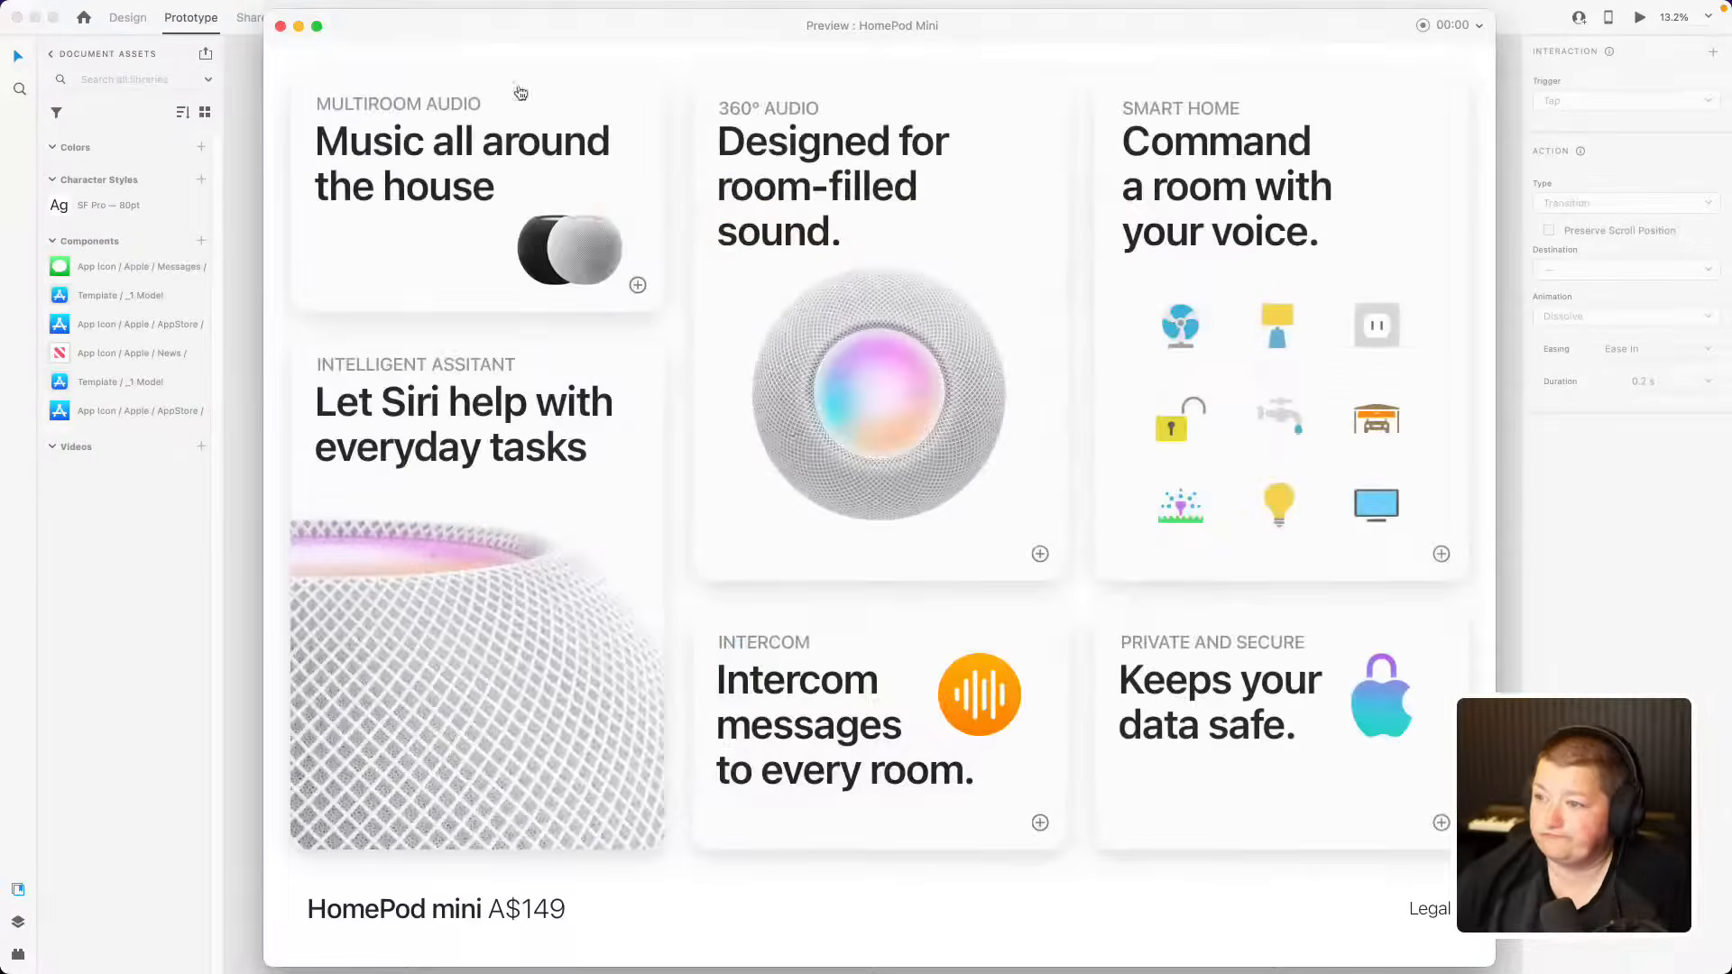
left_click(281, 26)
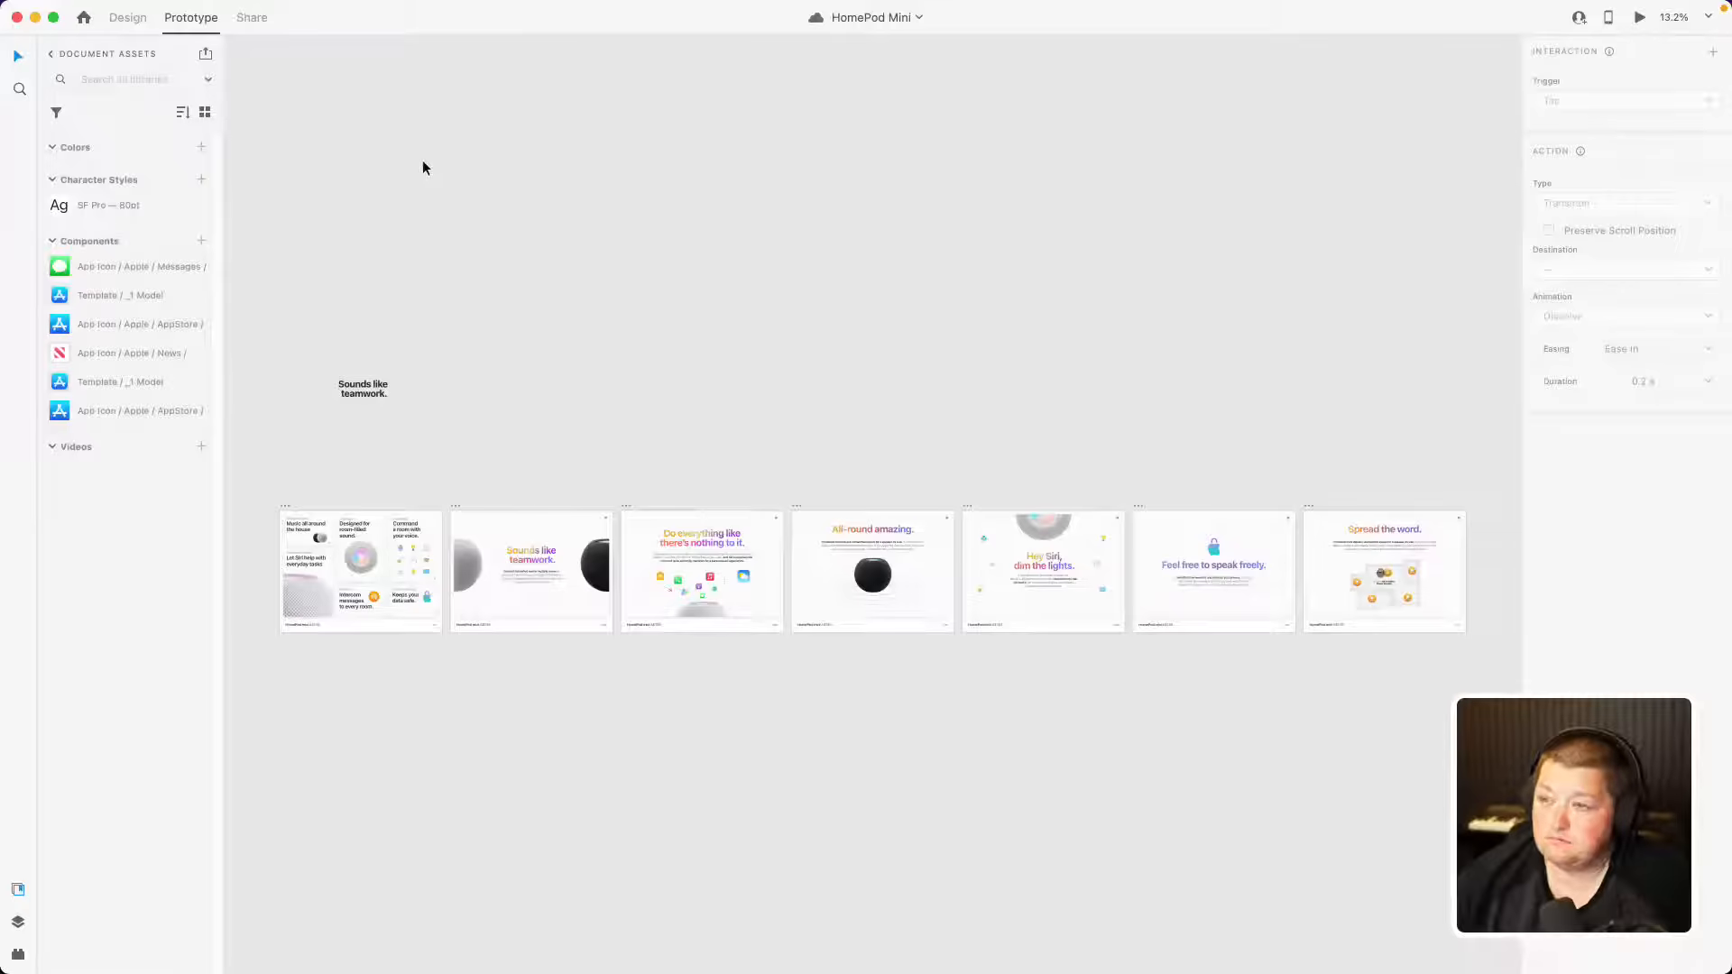
Step: Examine the iPad Pro 12.9in artboard's card layout and guides in the design view at 100% zoom
left_click(131, 18)
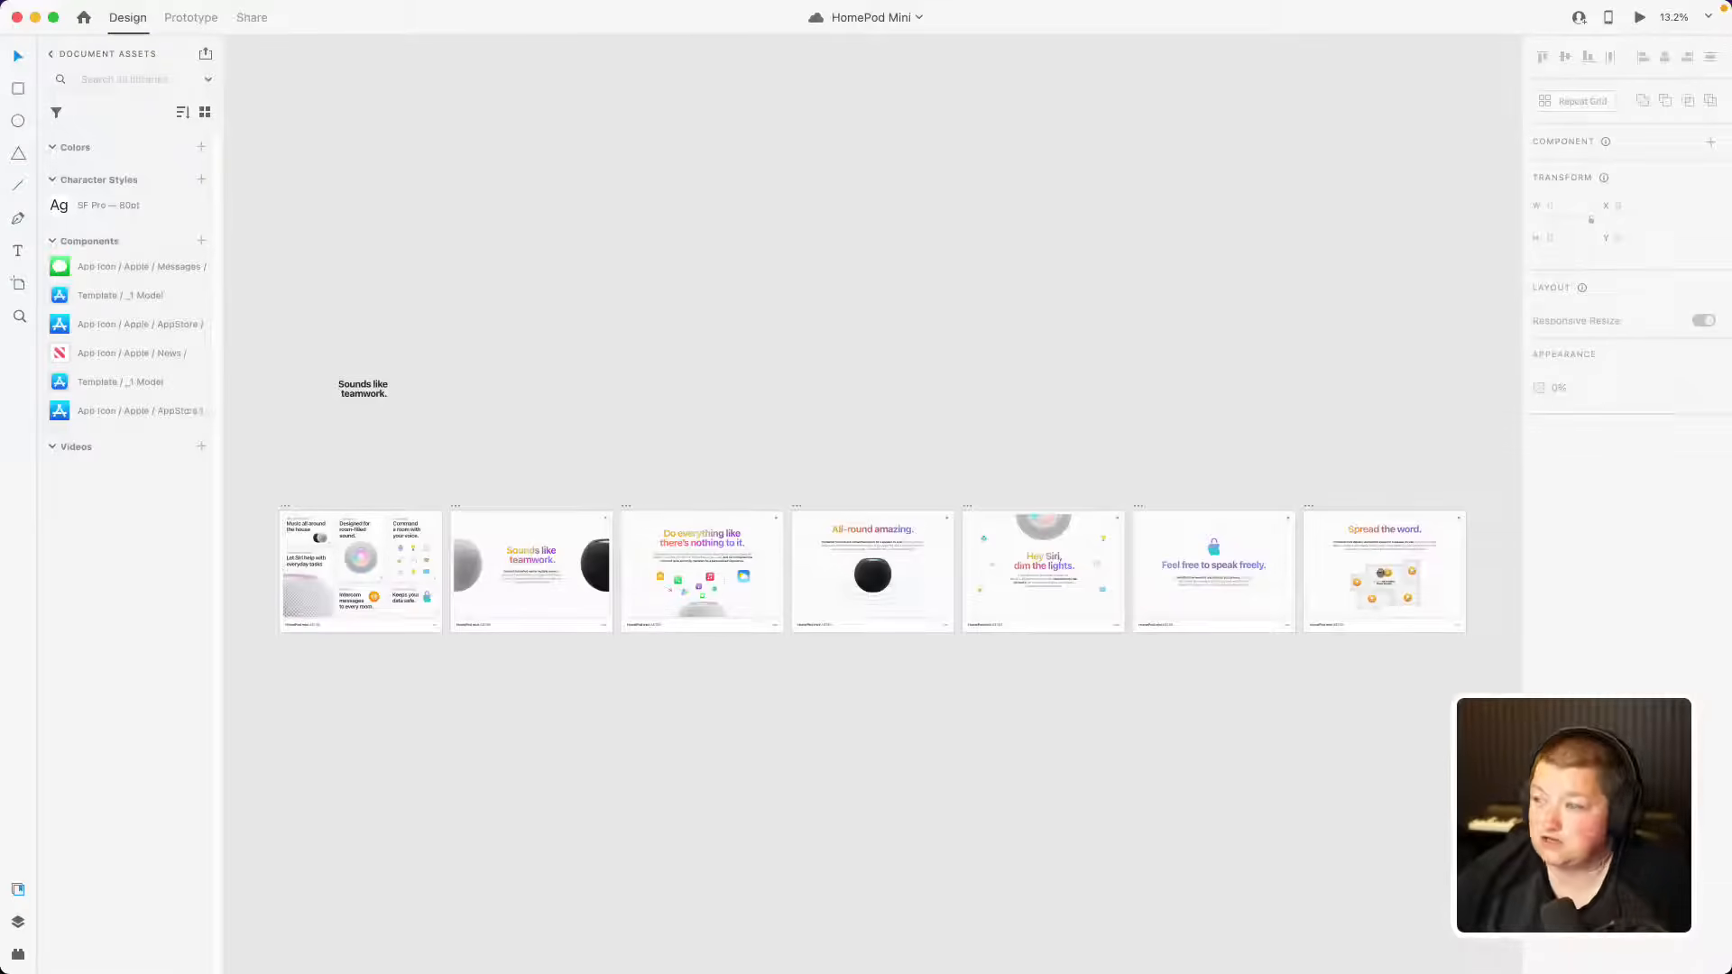
left_click(1711, 18)
left_click(1676, 91)
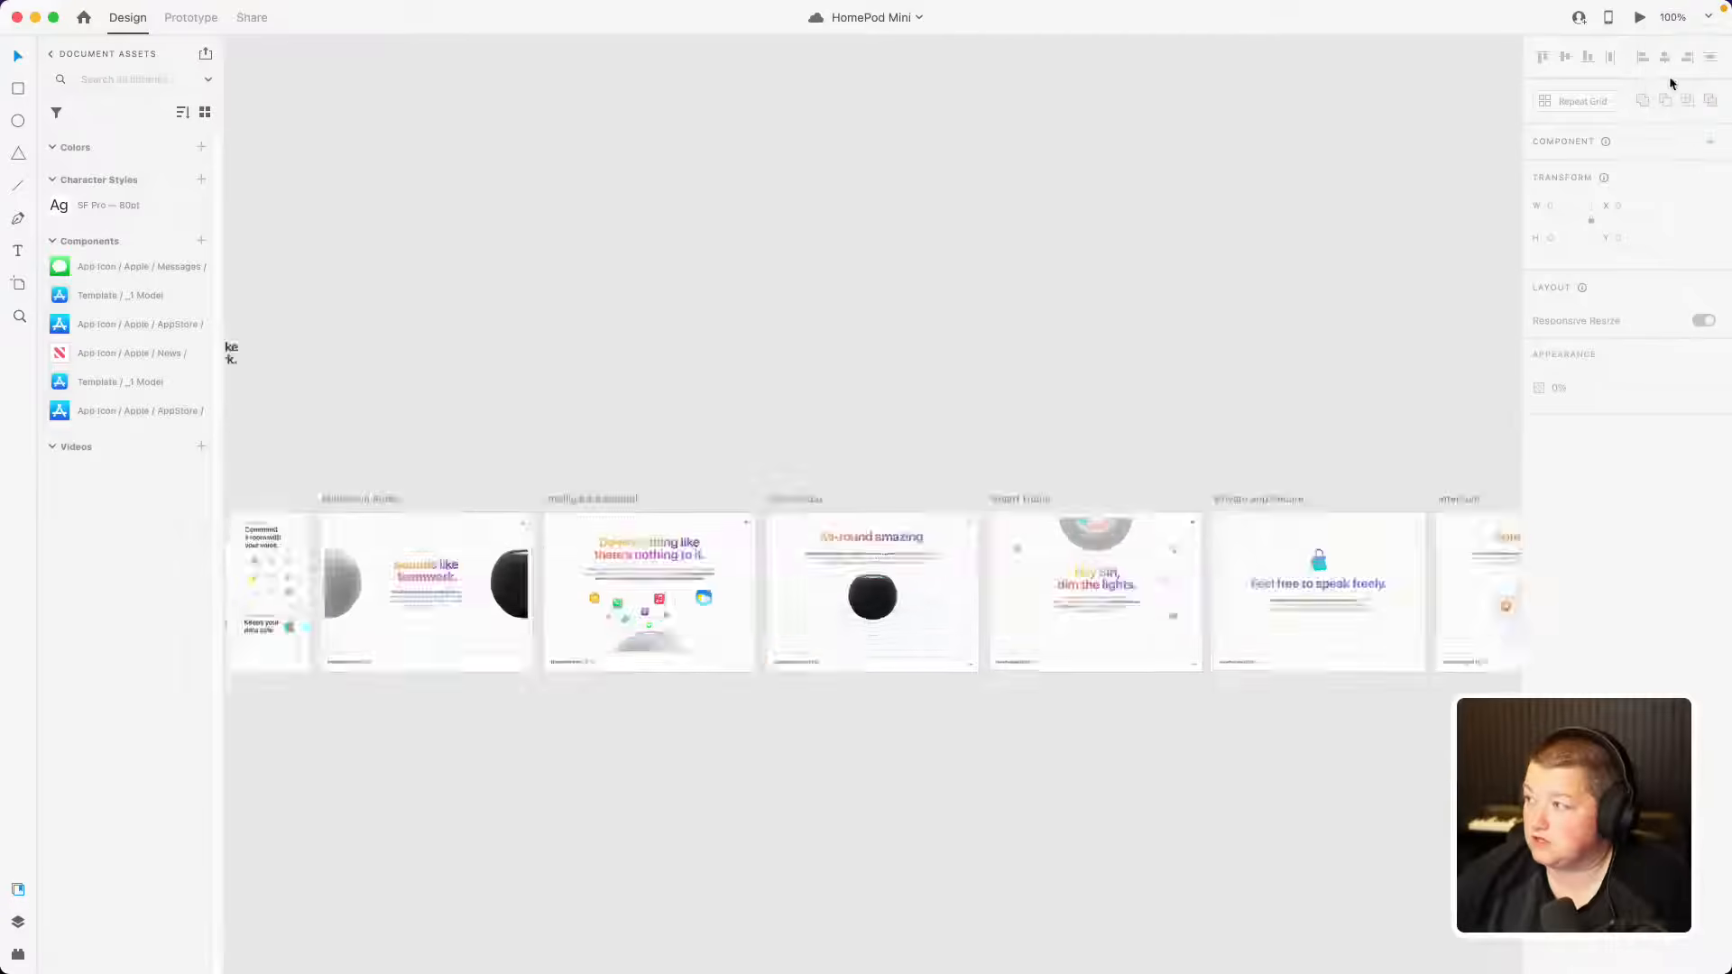
key("space")
left_click_drag(382, 409, 1459, 178)
left_click_drag(491, 220, 1209, 298)
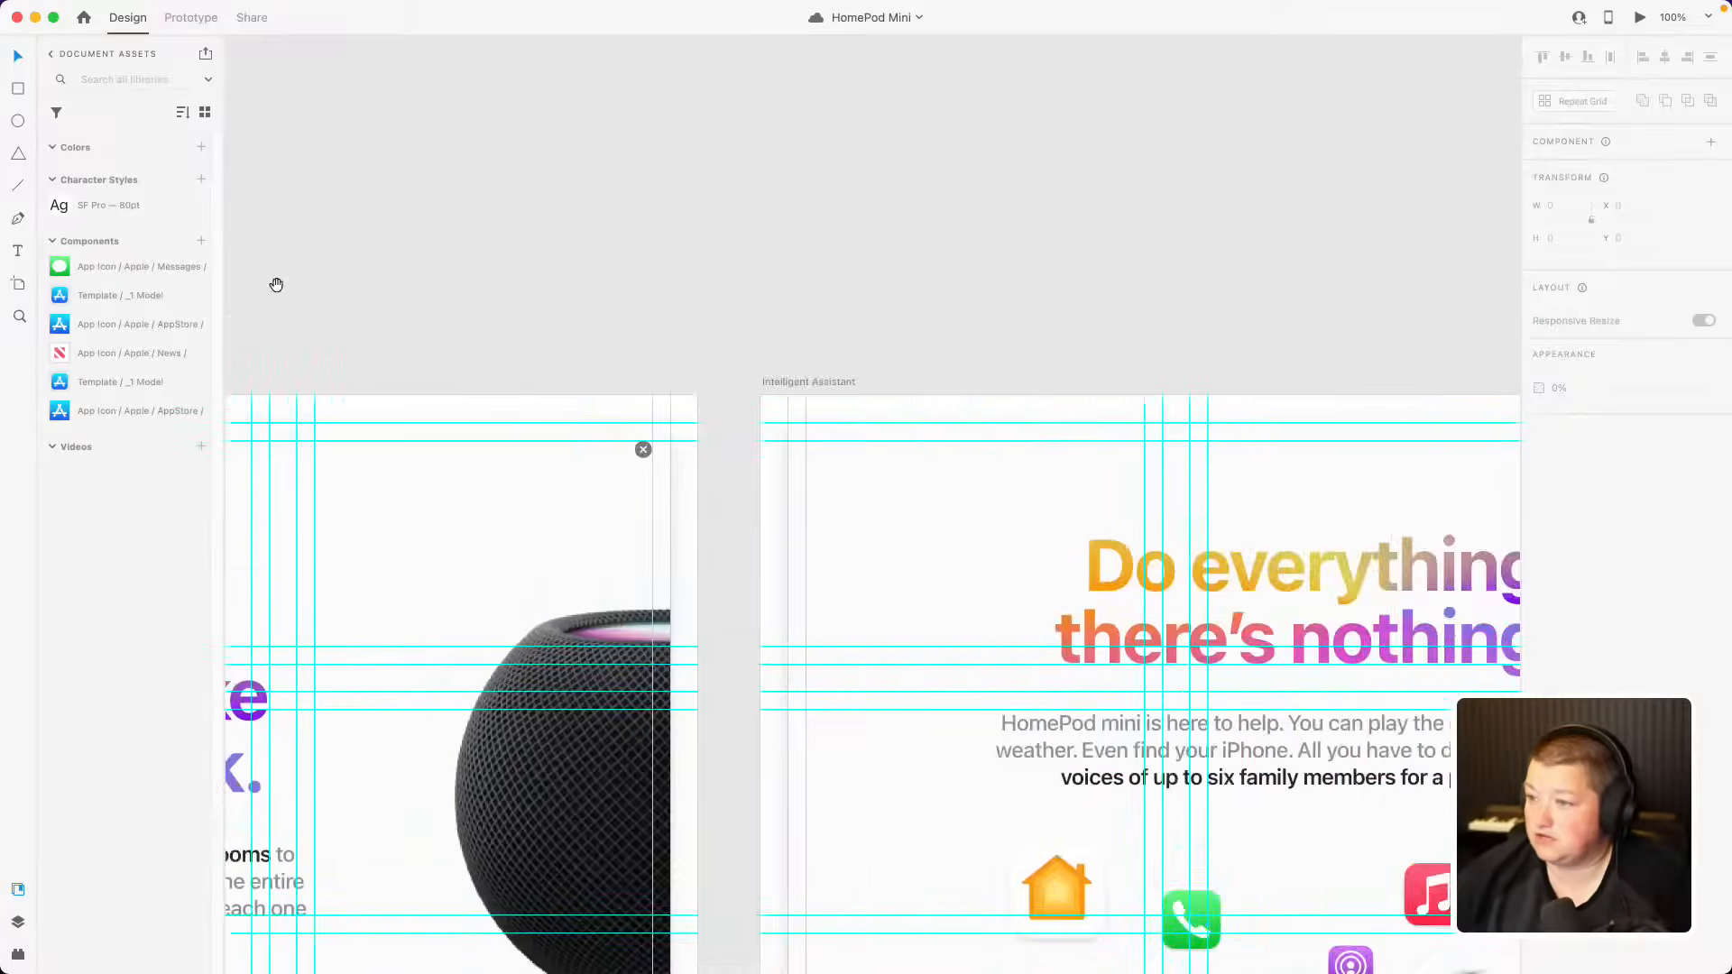
left_click_drag(274, 282, 1072, 257)
left_click_drag(576, 319, 1043, 338)
left_click_drag(528, 302, 1051, 300)
left_click_drag(570, 284, 1035, 293)
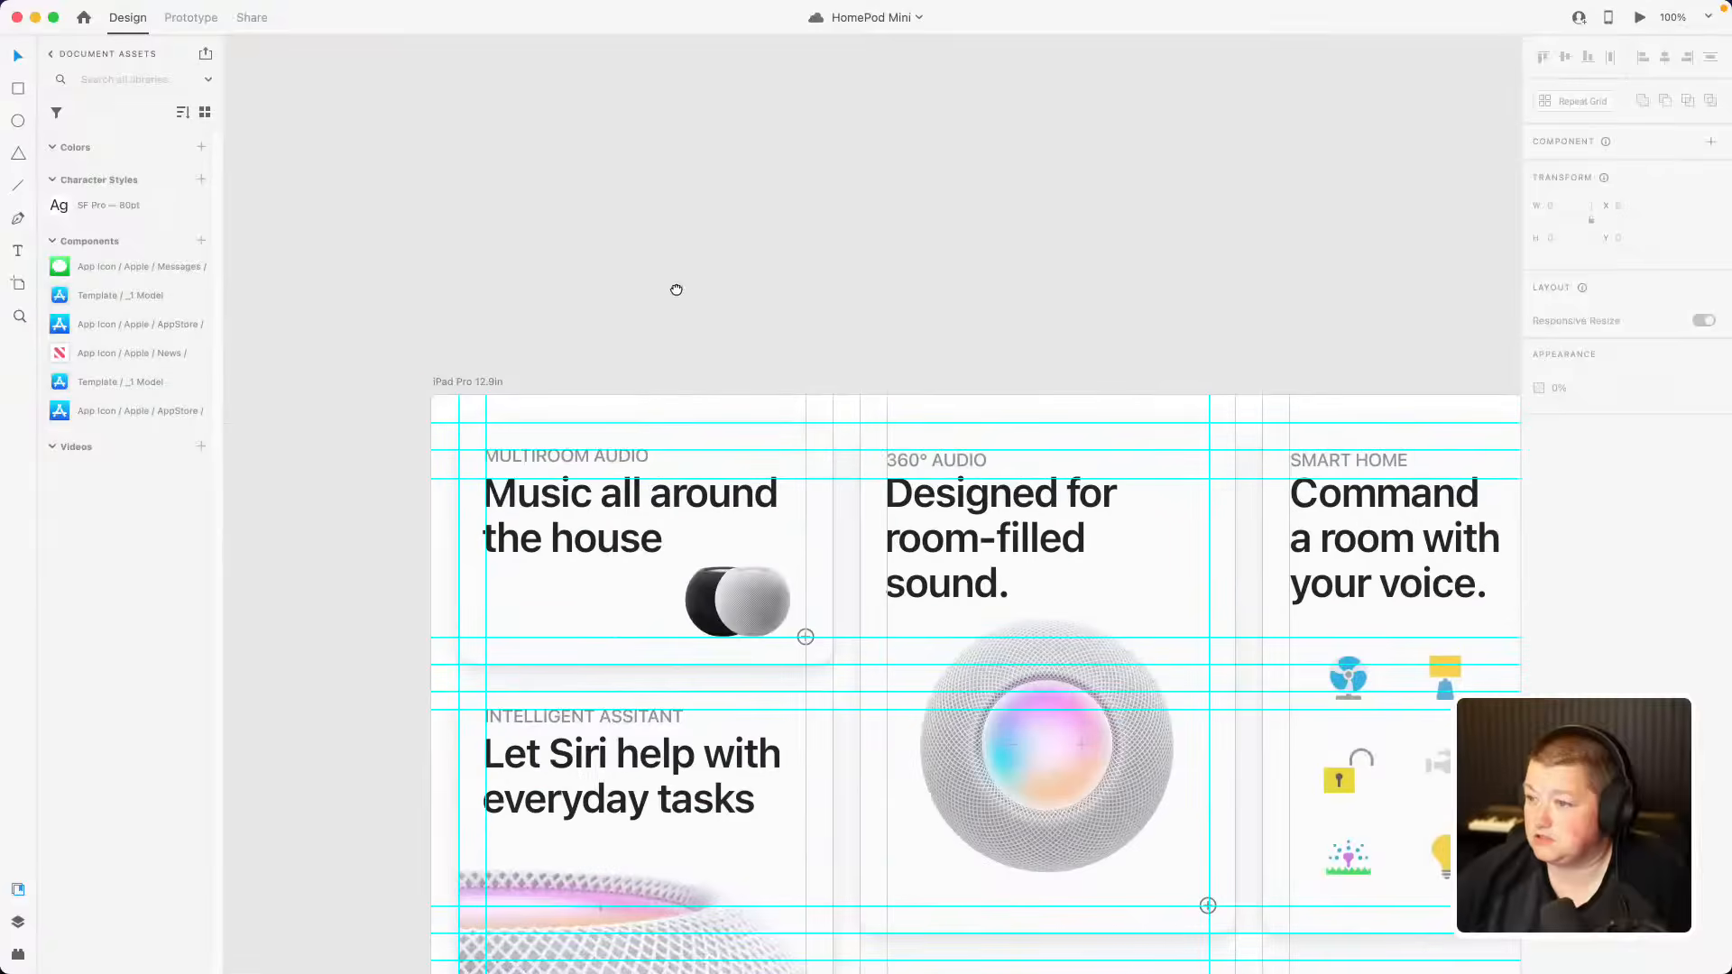
left_click_drag(643, 284, 563, 270)
left_click(405, 366)
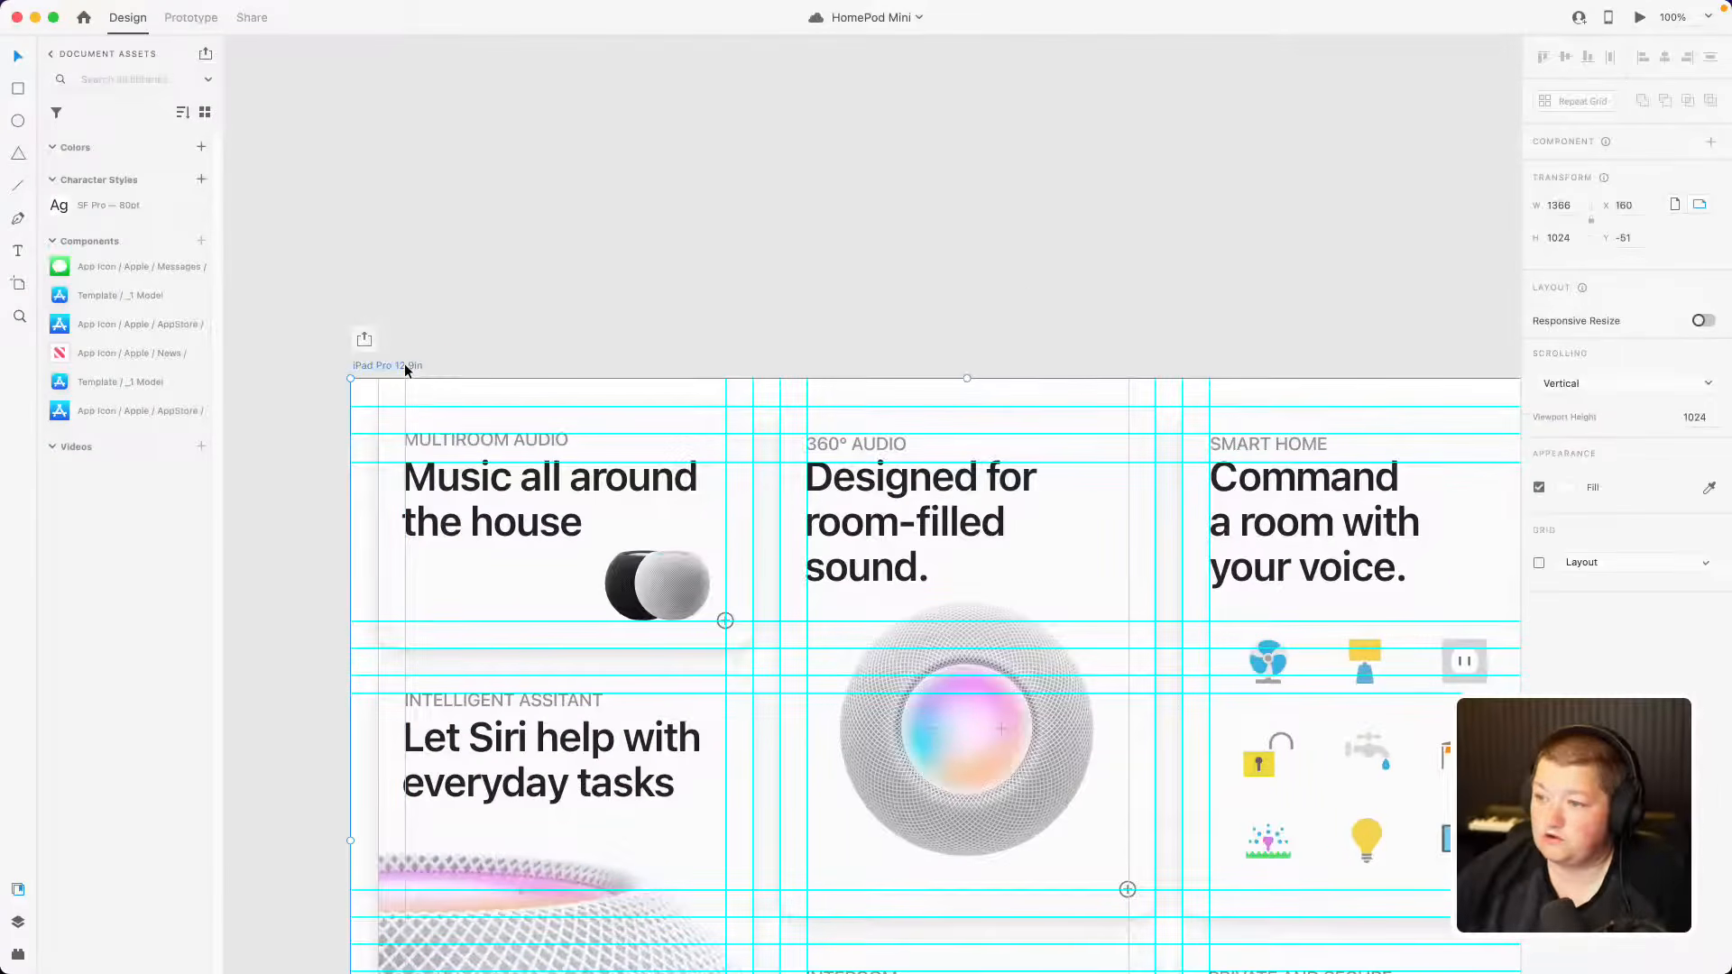
left_click(508, 329)
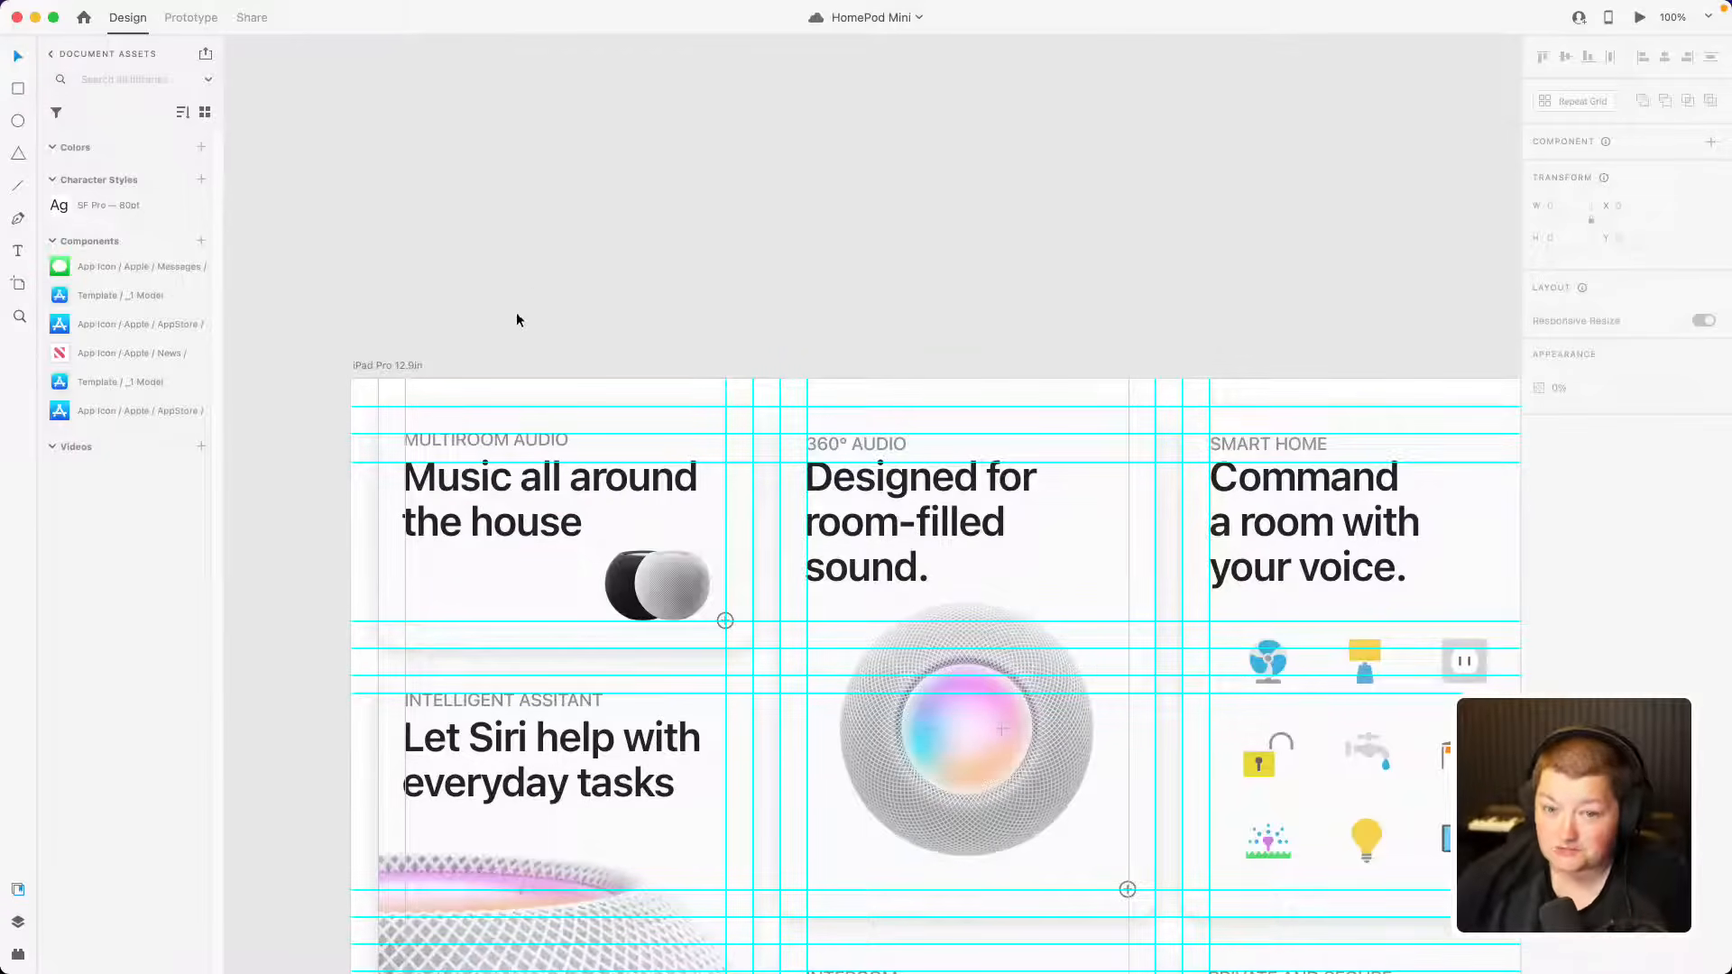
left_click_drag(603, 317, 544, 116)
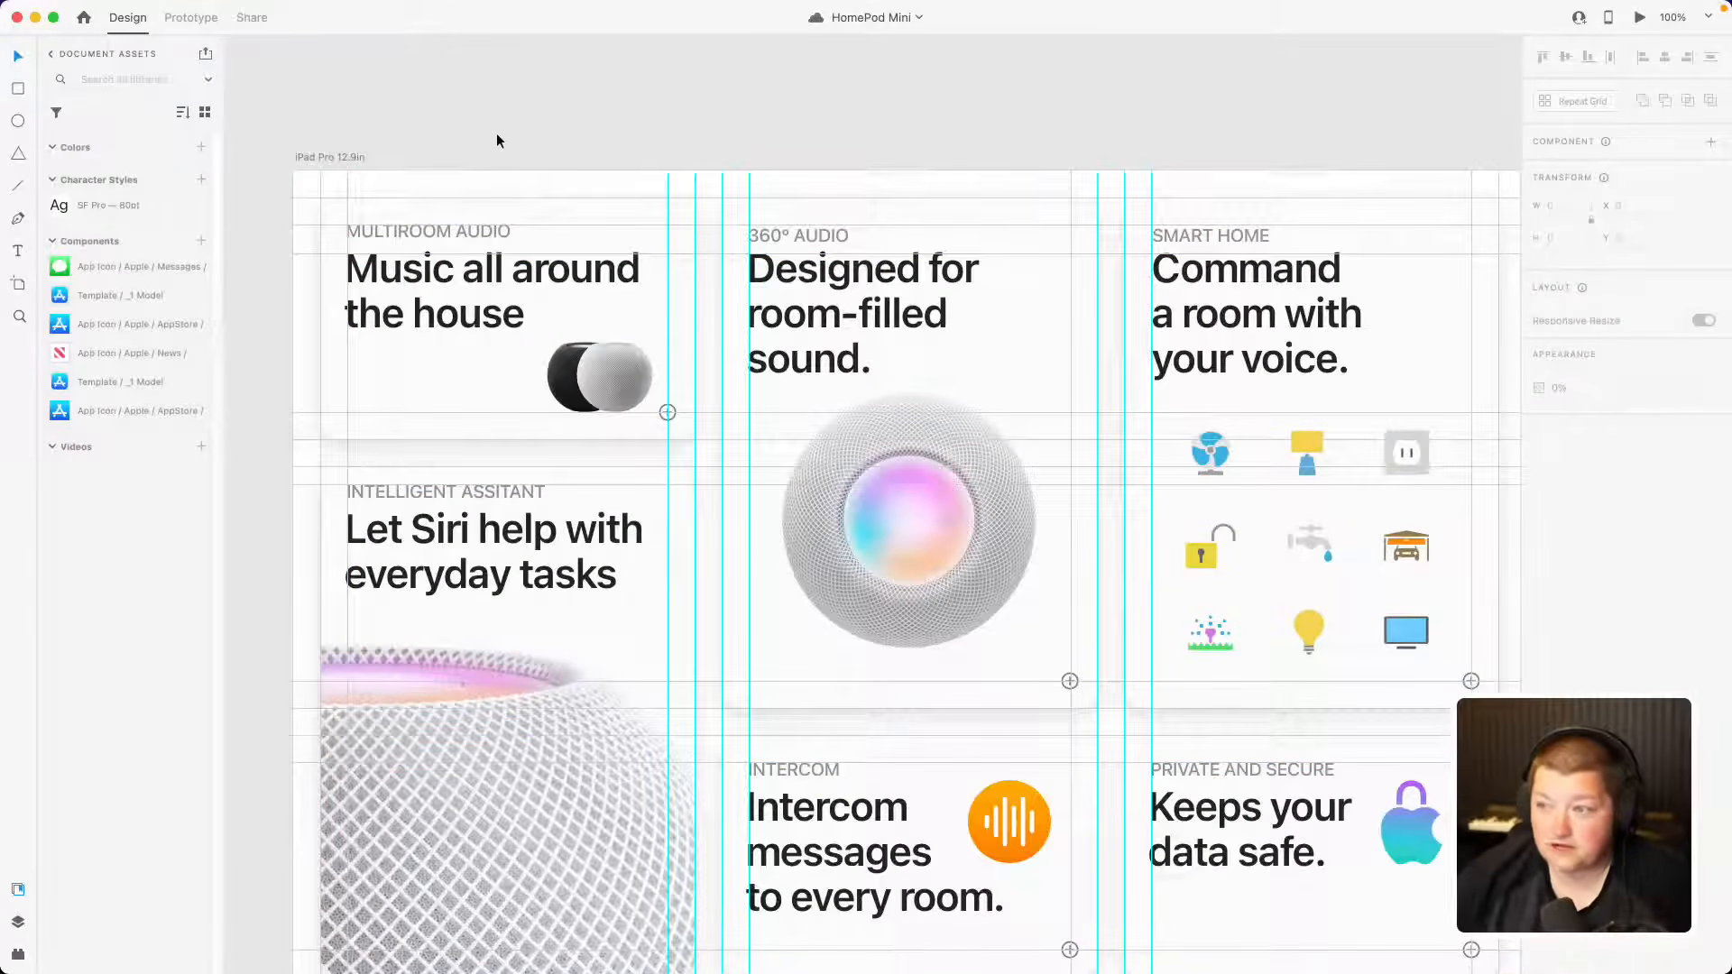
Step: View the prototype's share link settings, and close the HomePod Mini document and the start window
left_click(251, 17)
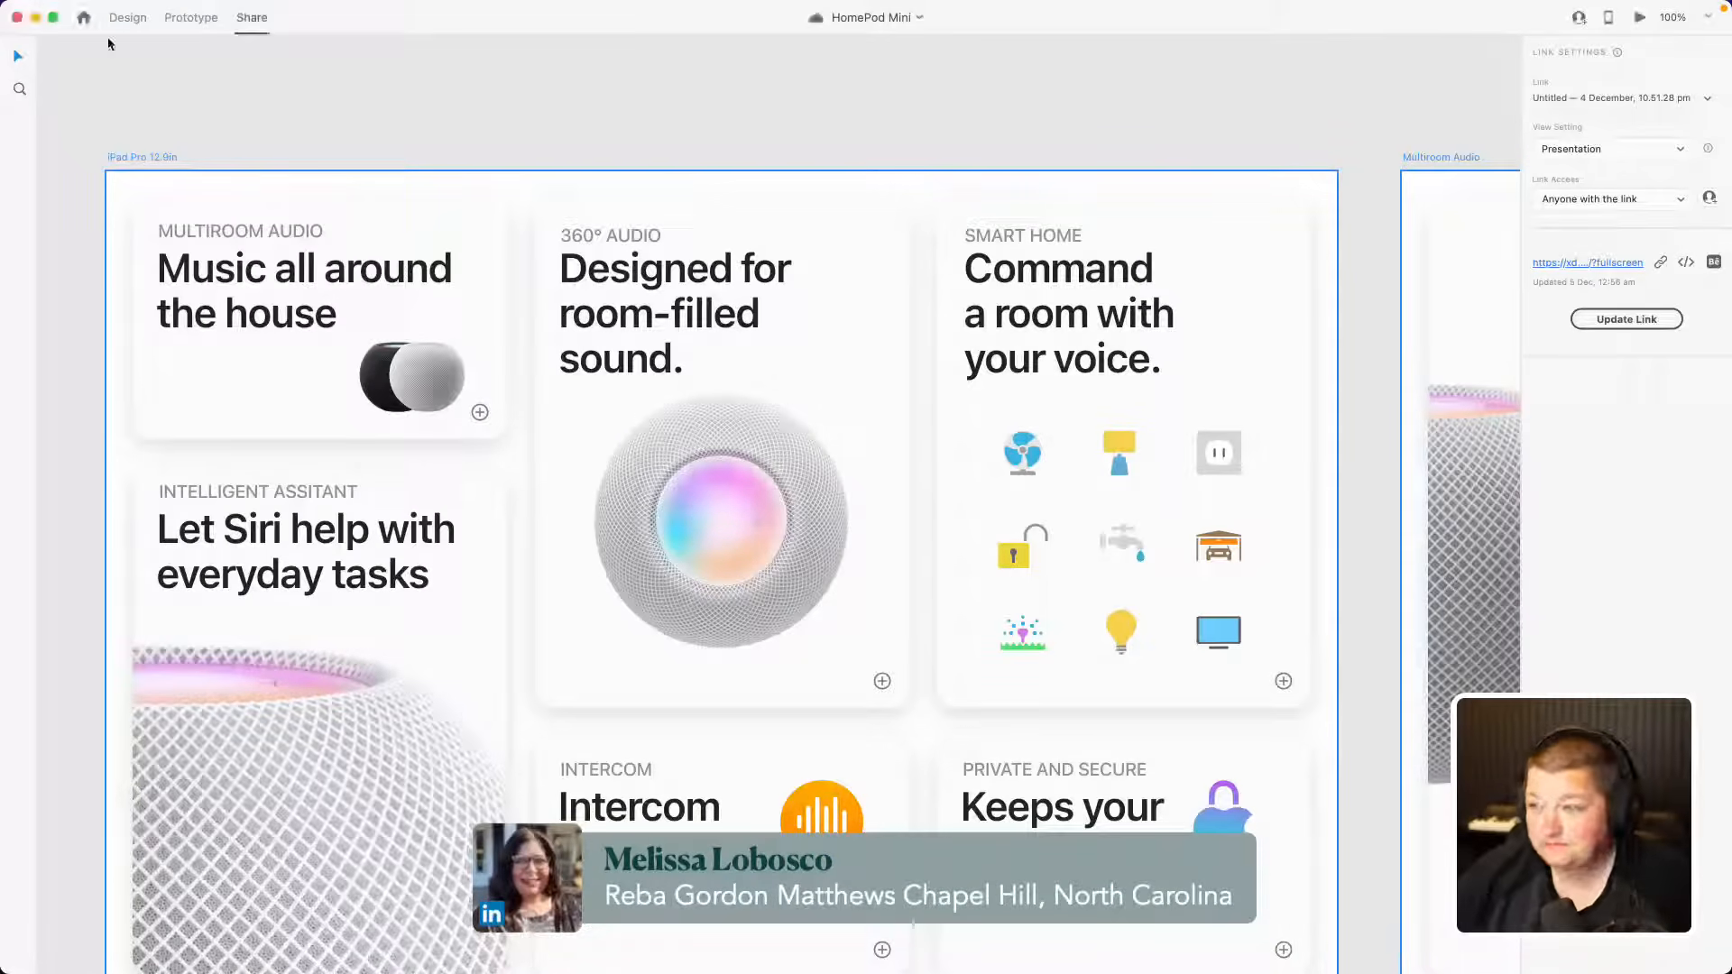
left_click(18, 18)
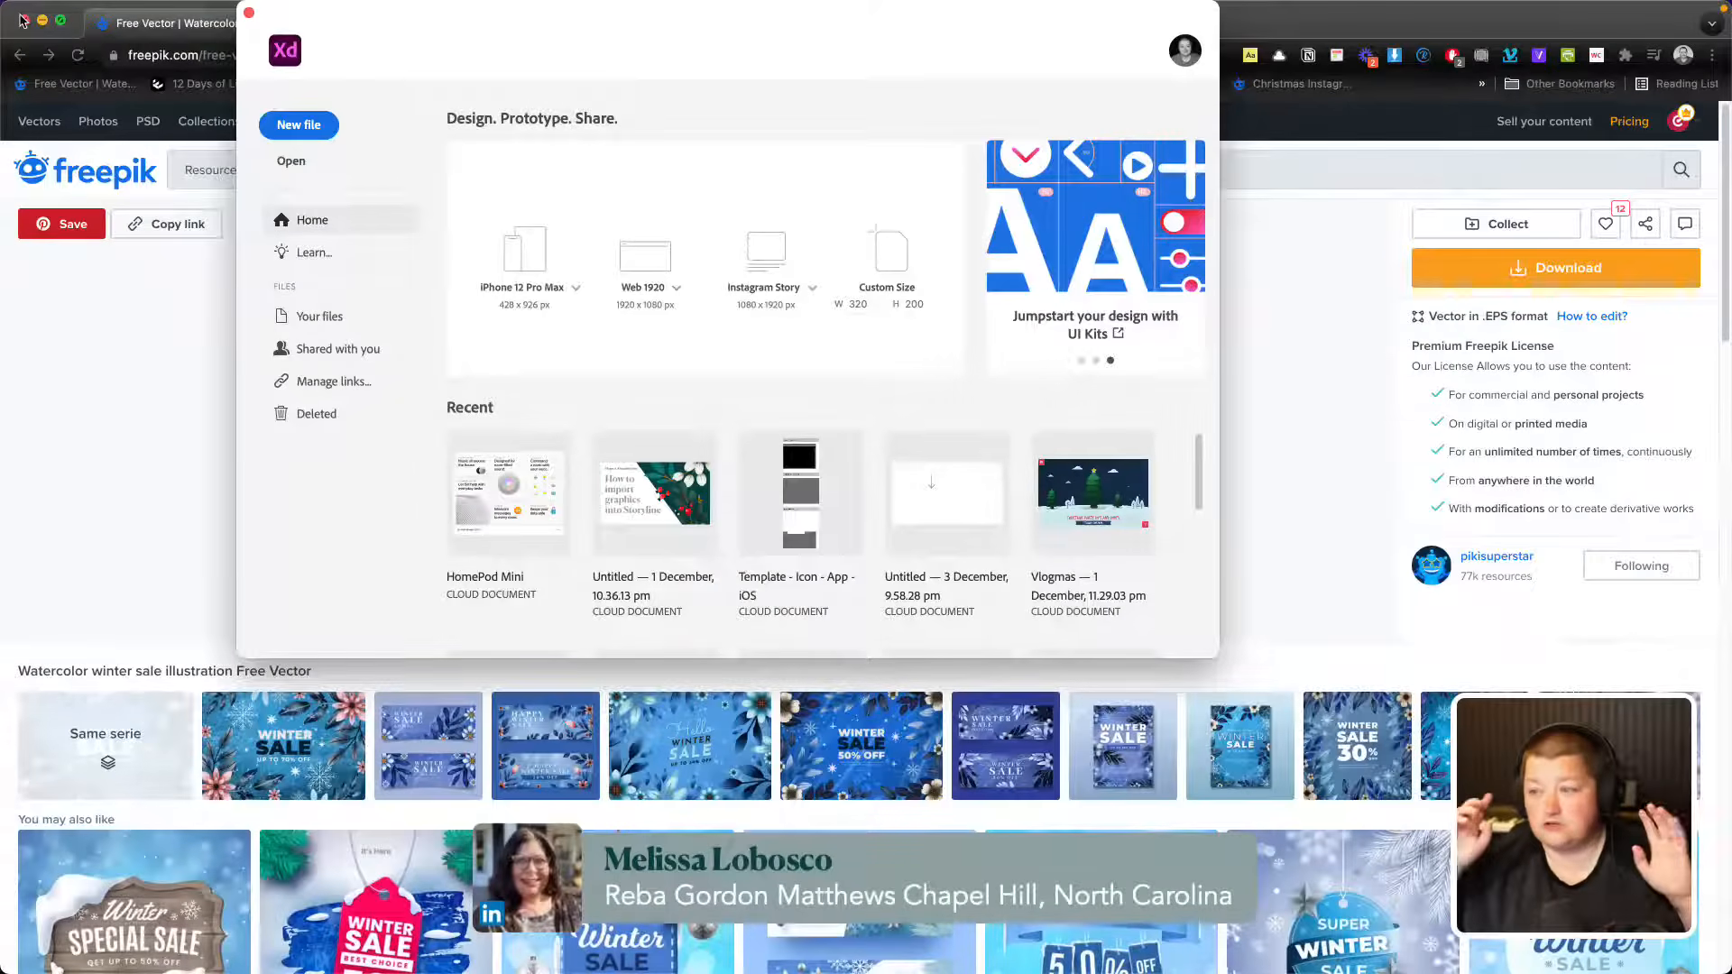
left_click(249, 13)
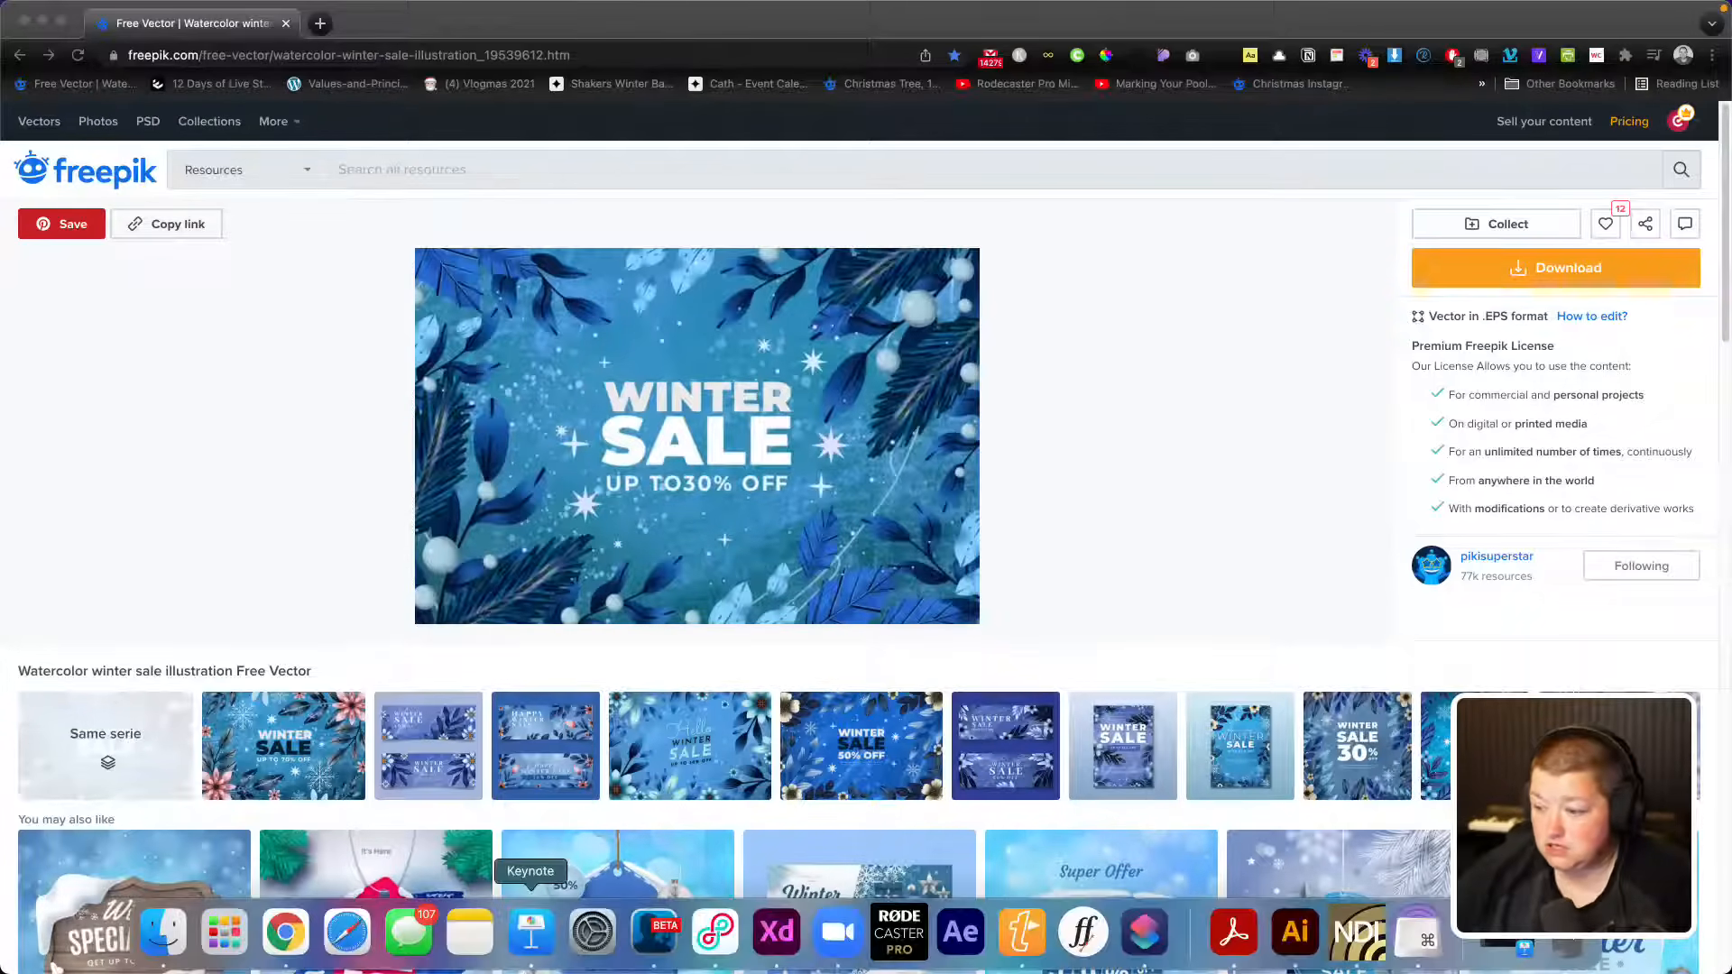
Step: Switch to Keynote and turn on the live camera in the circular frame on the "nice to Meet You" slide
left_click(544, 947)
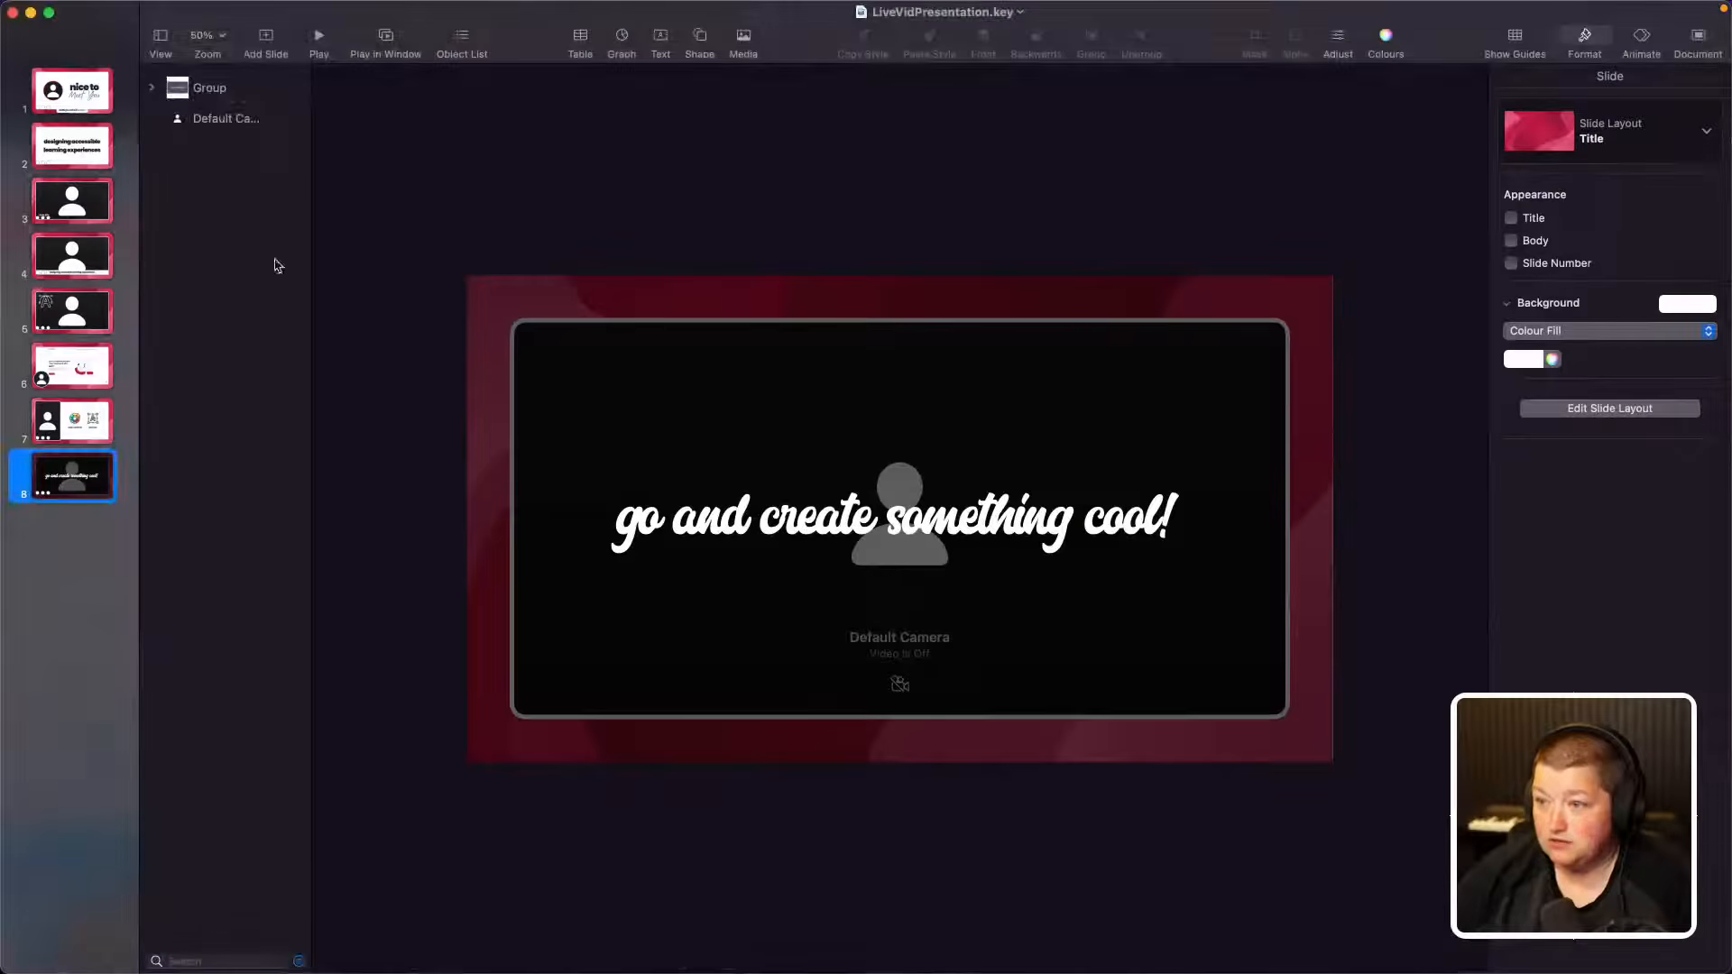
left_click(63, 88)
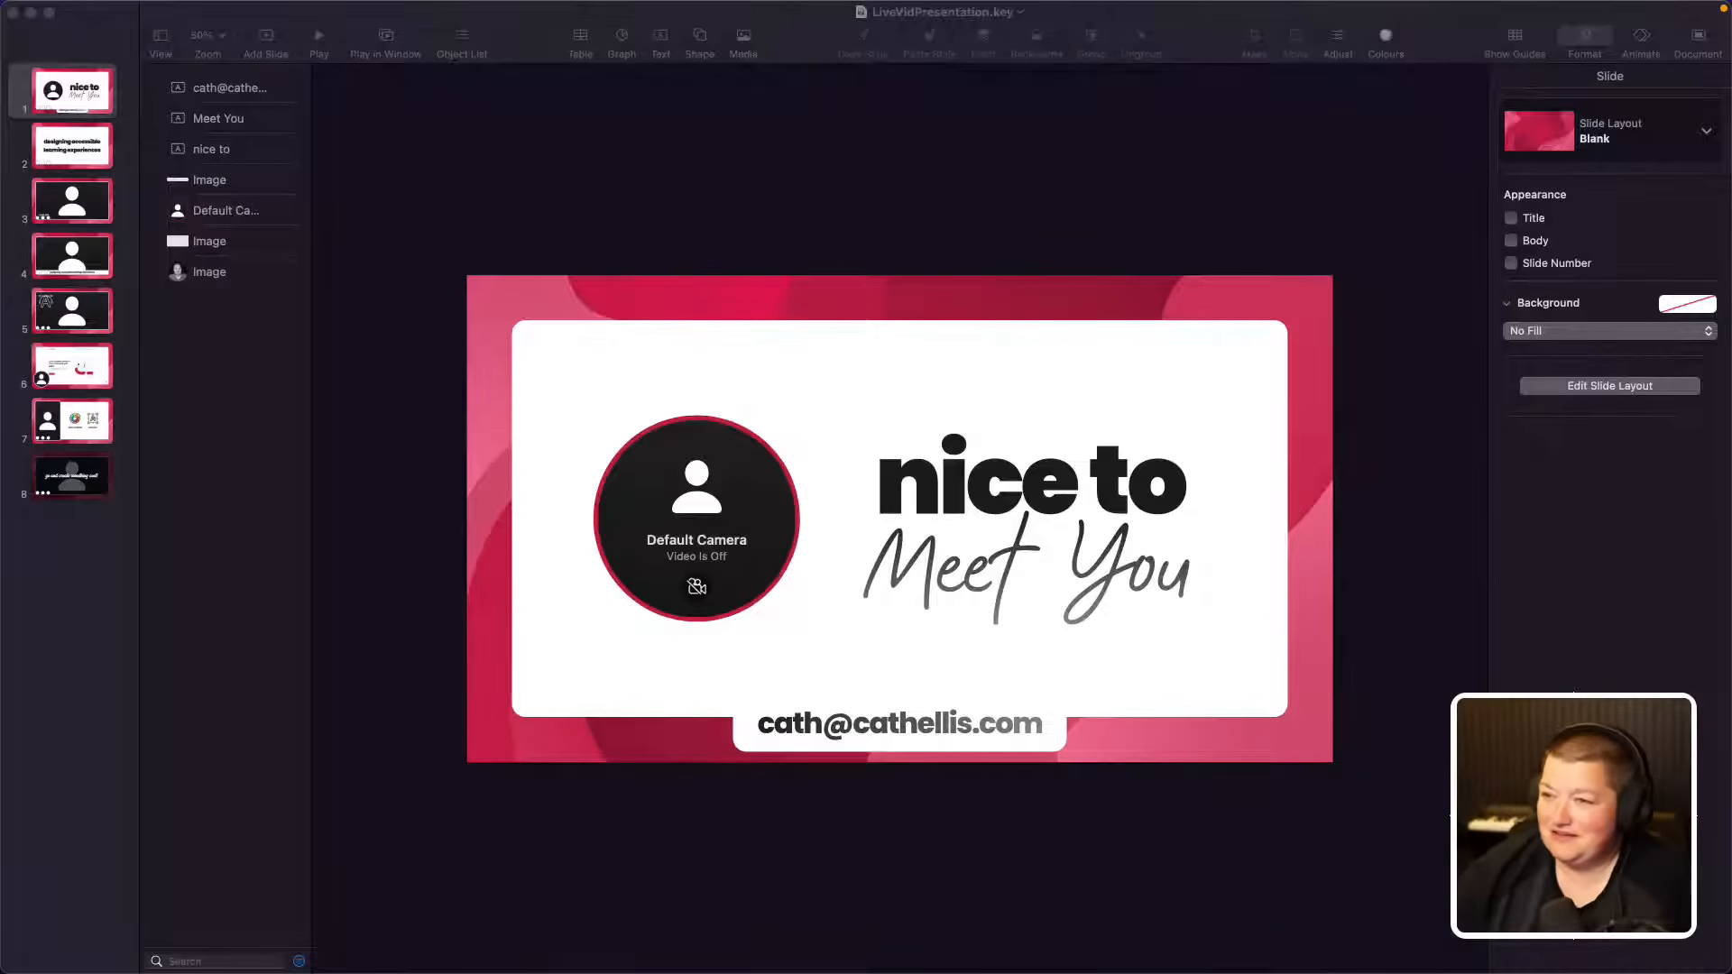
left_click(694, 554)
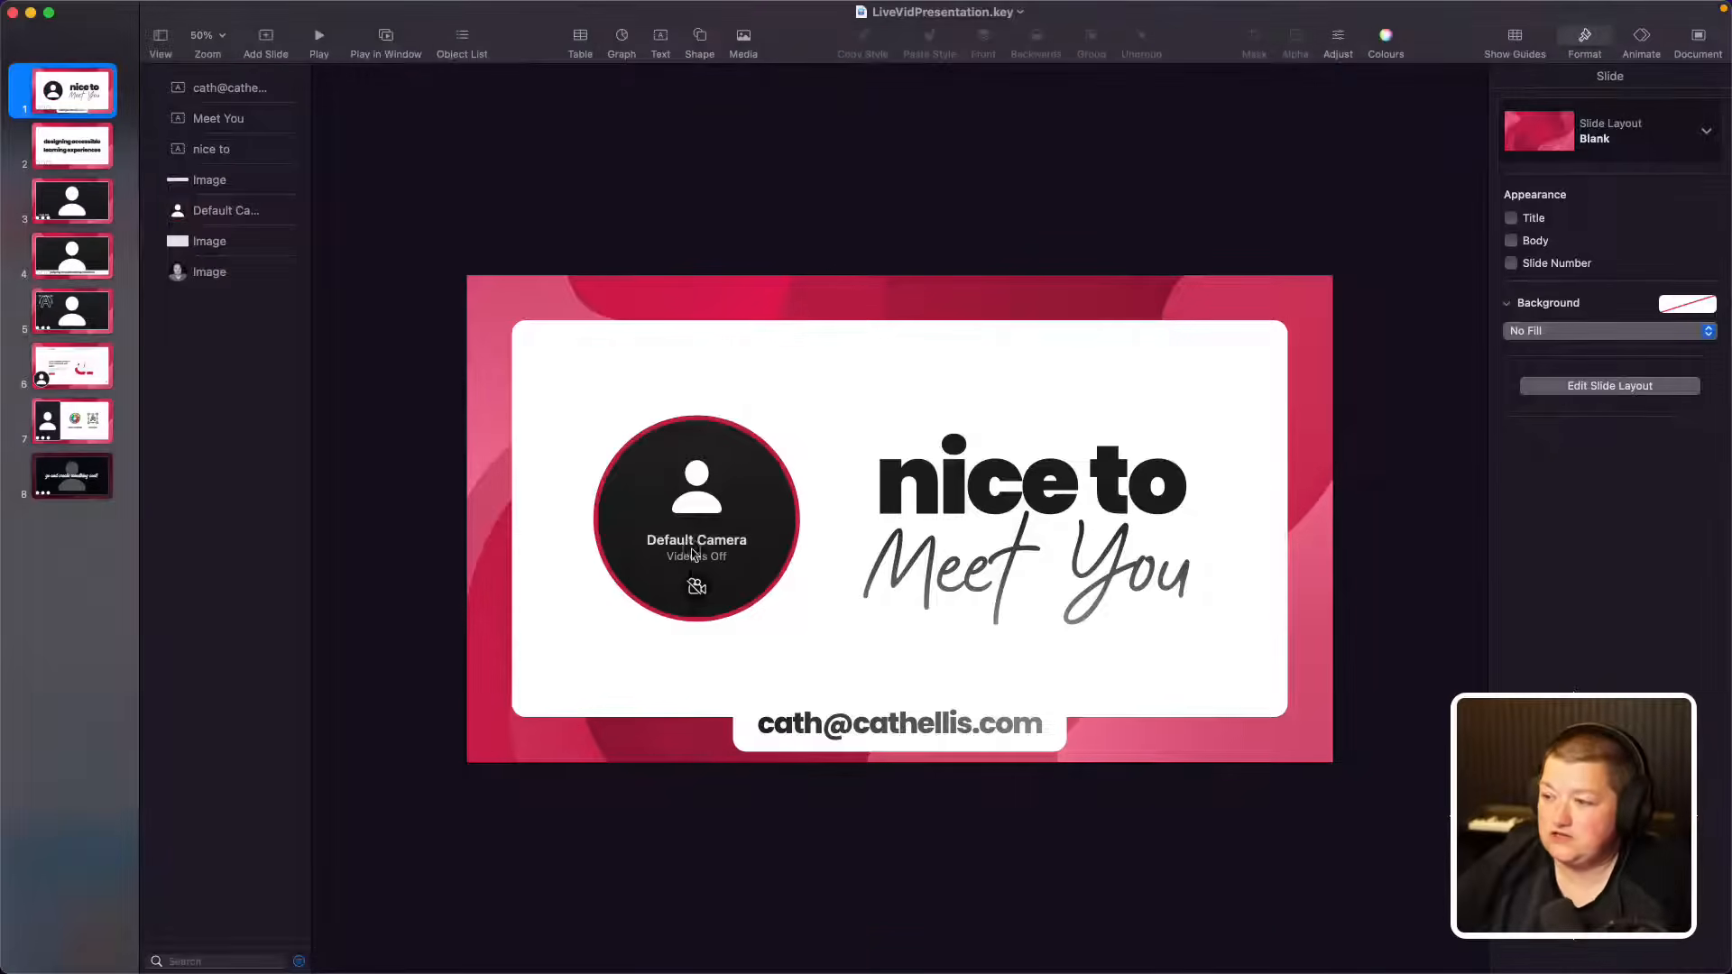
left_click(696, 587)
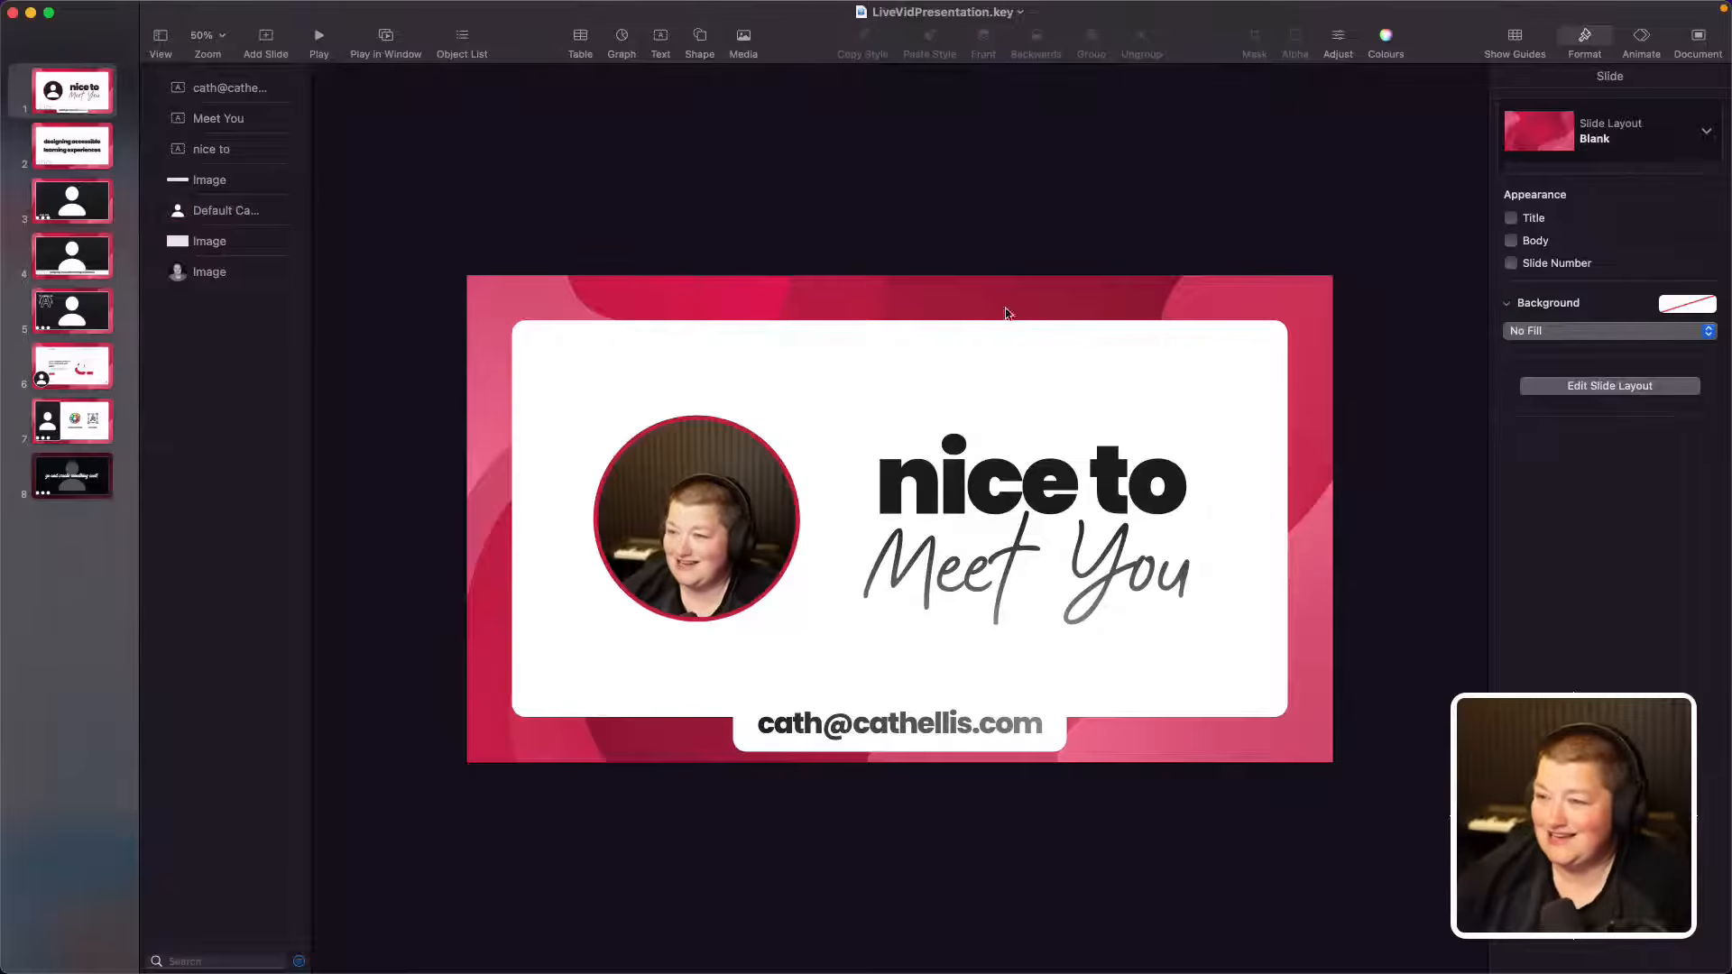
left_click(623, 521)
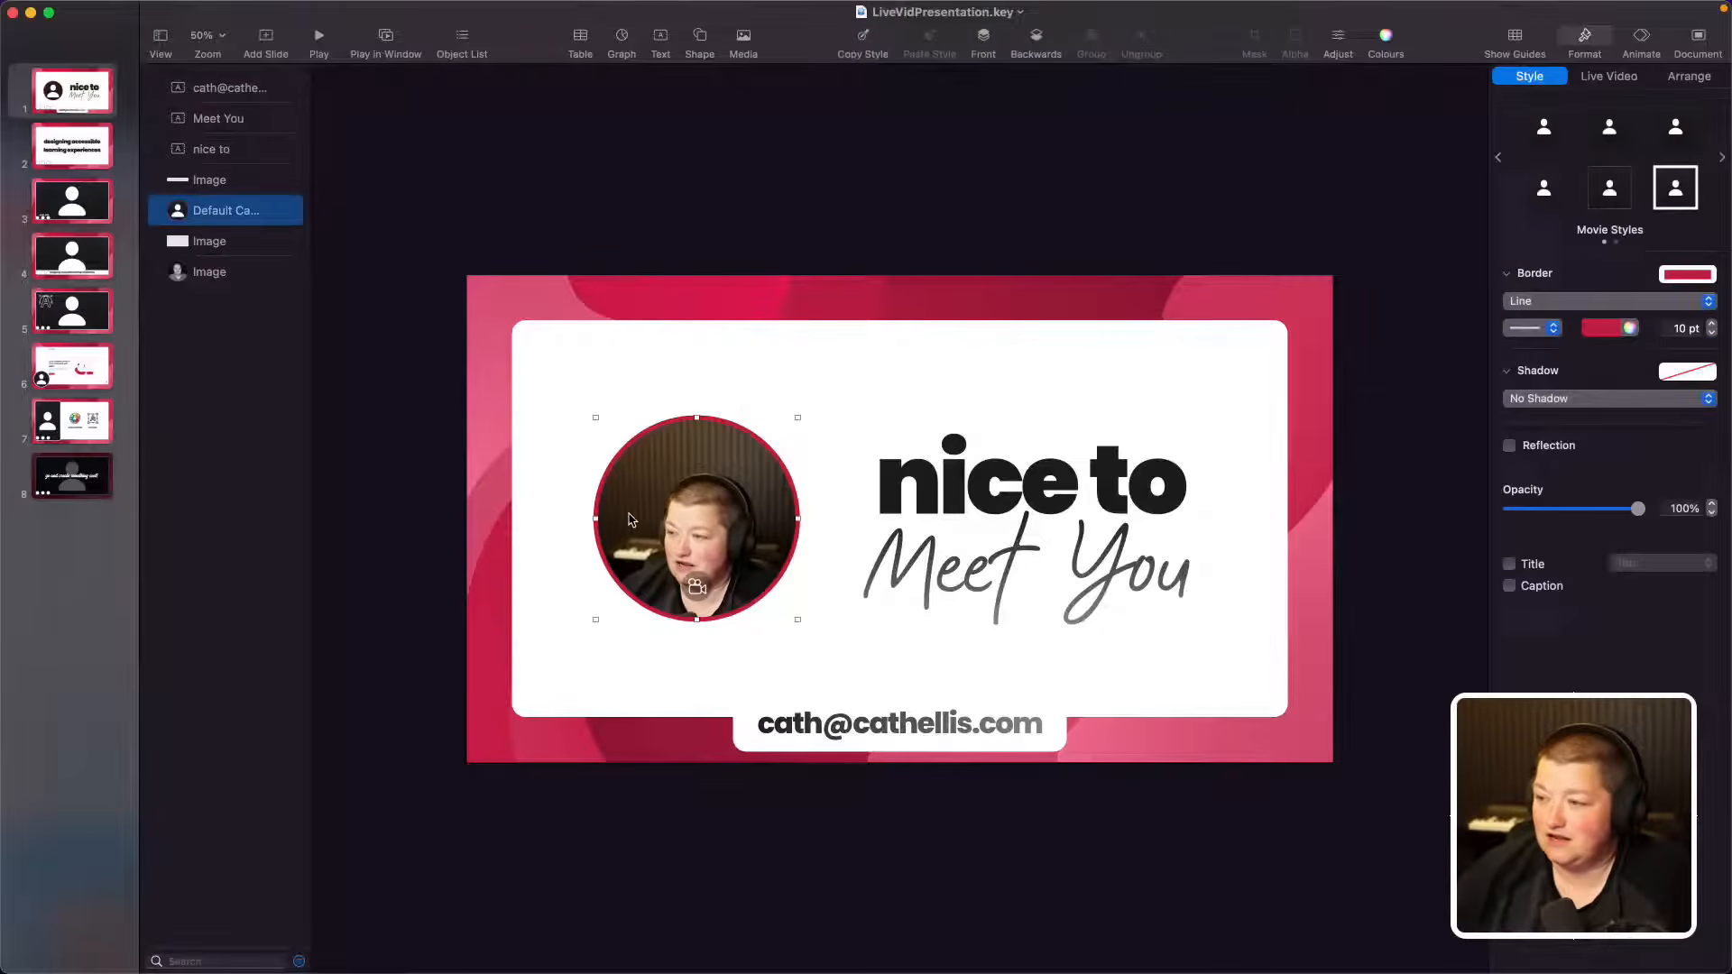
left_click(620, 164)
Step: Insert a new live video object on the "nice to Meet You" slide and delete it again
left_click(216, 11)
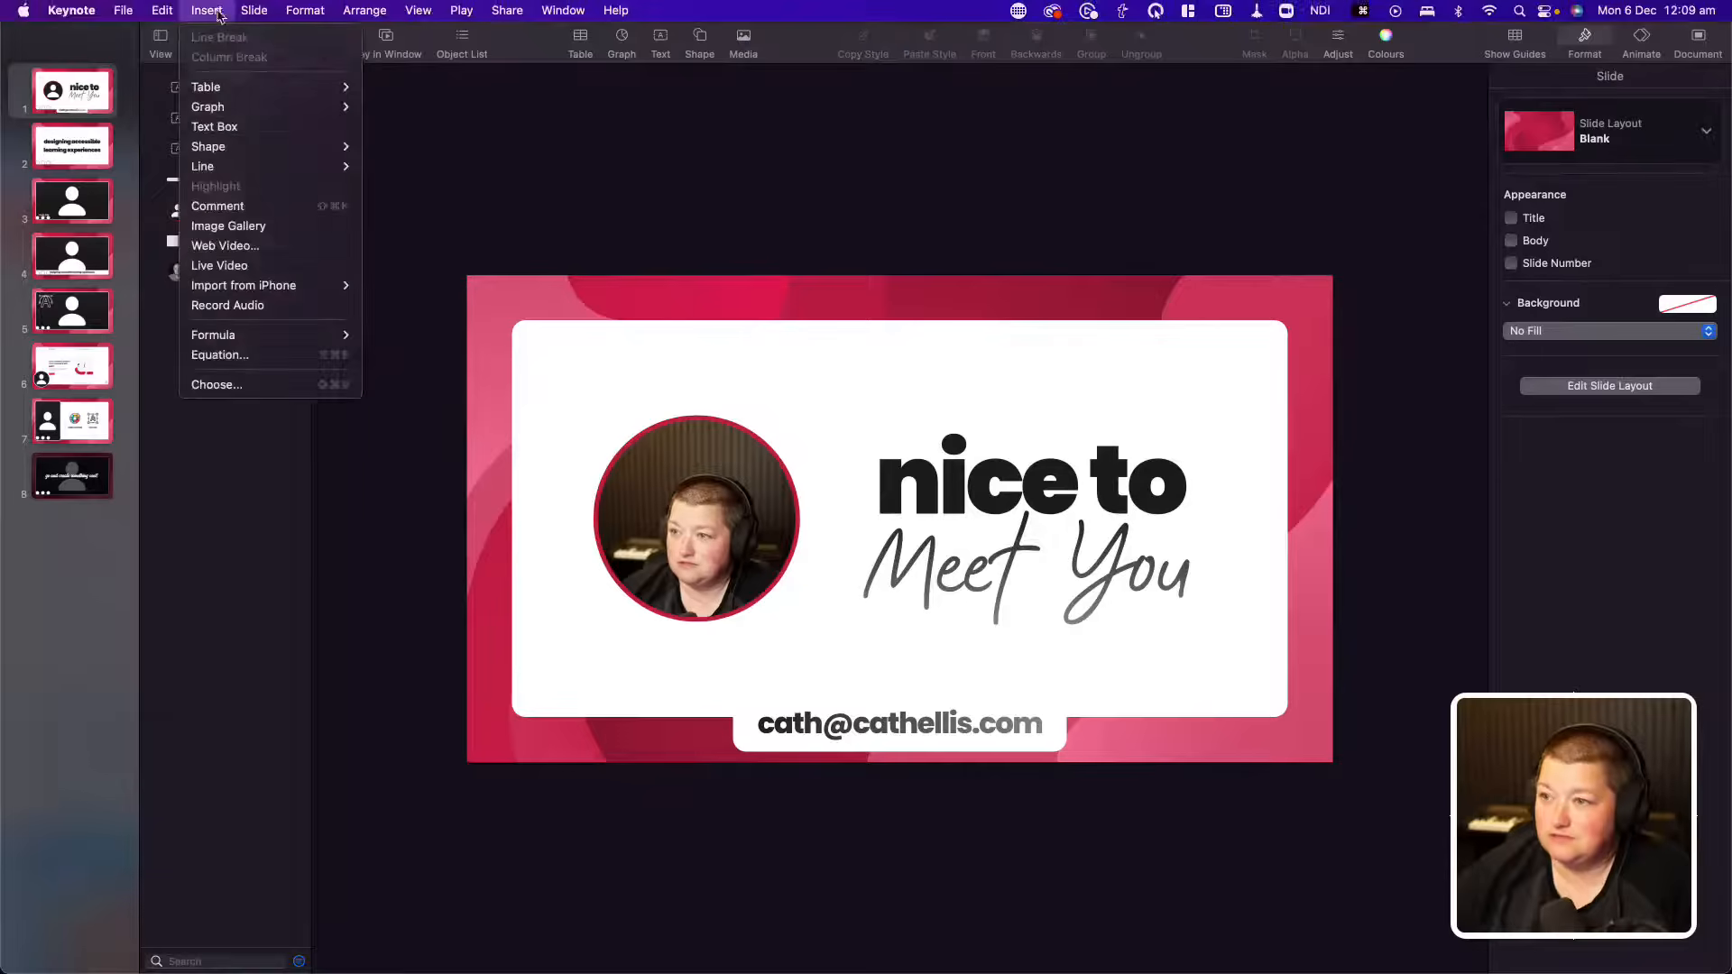
mouse_move(240, 170)
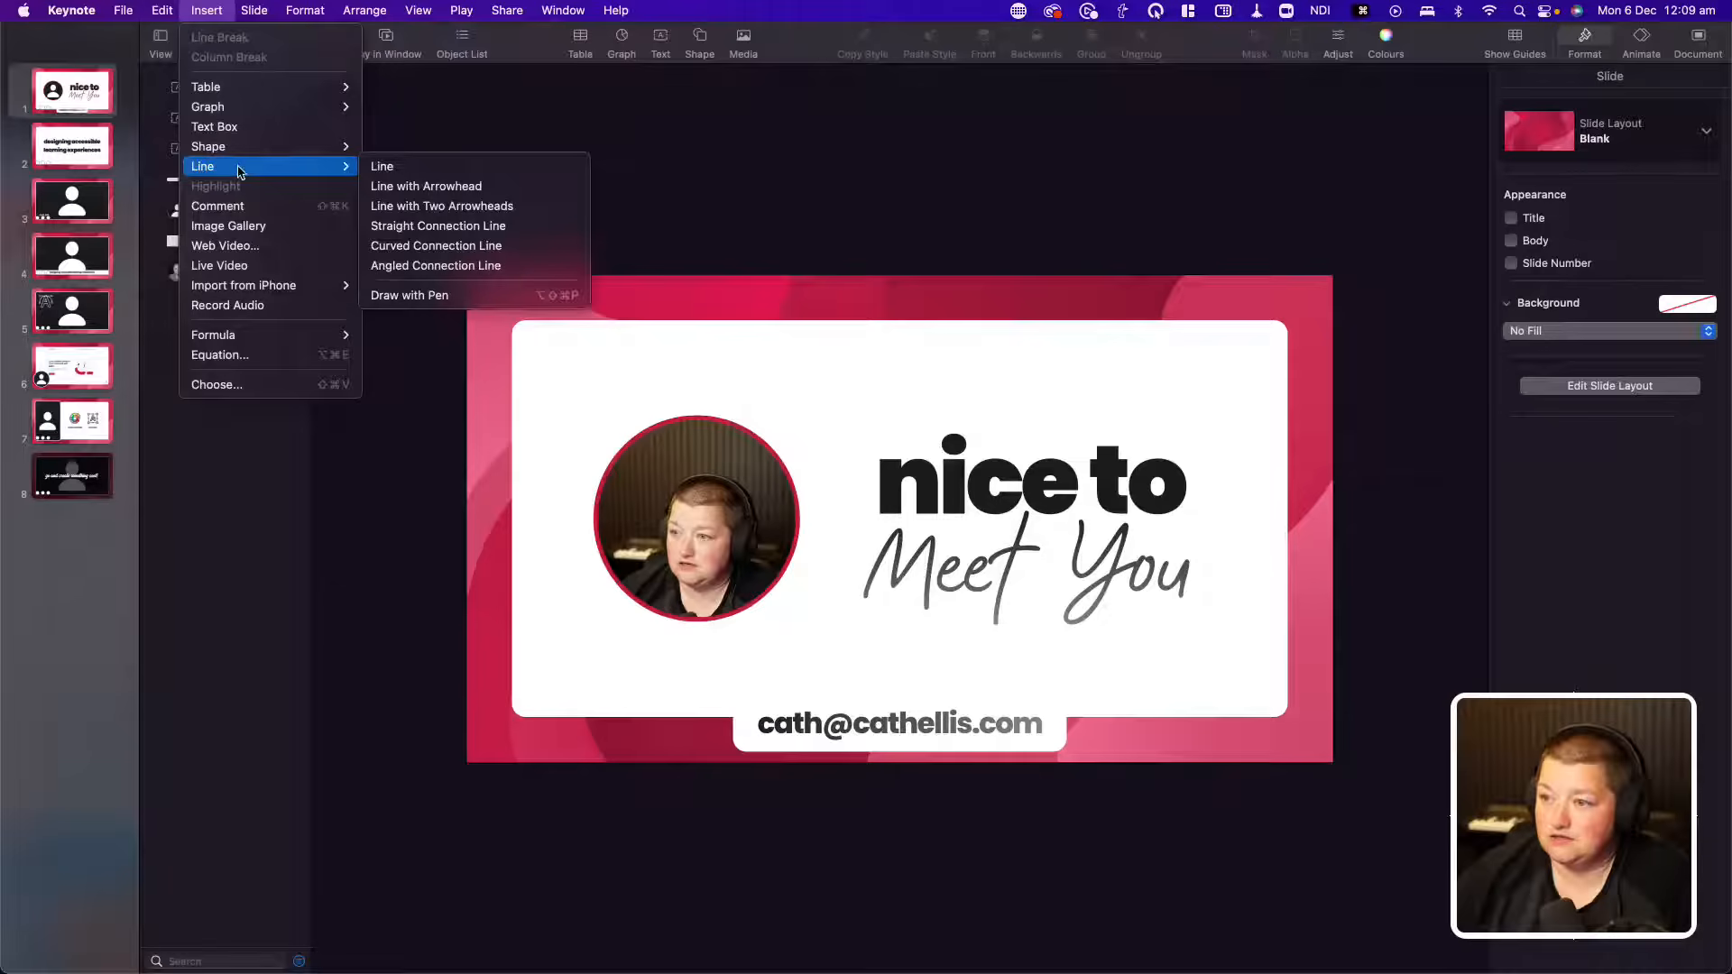
left_click(239, 266)
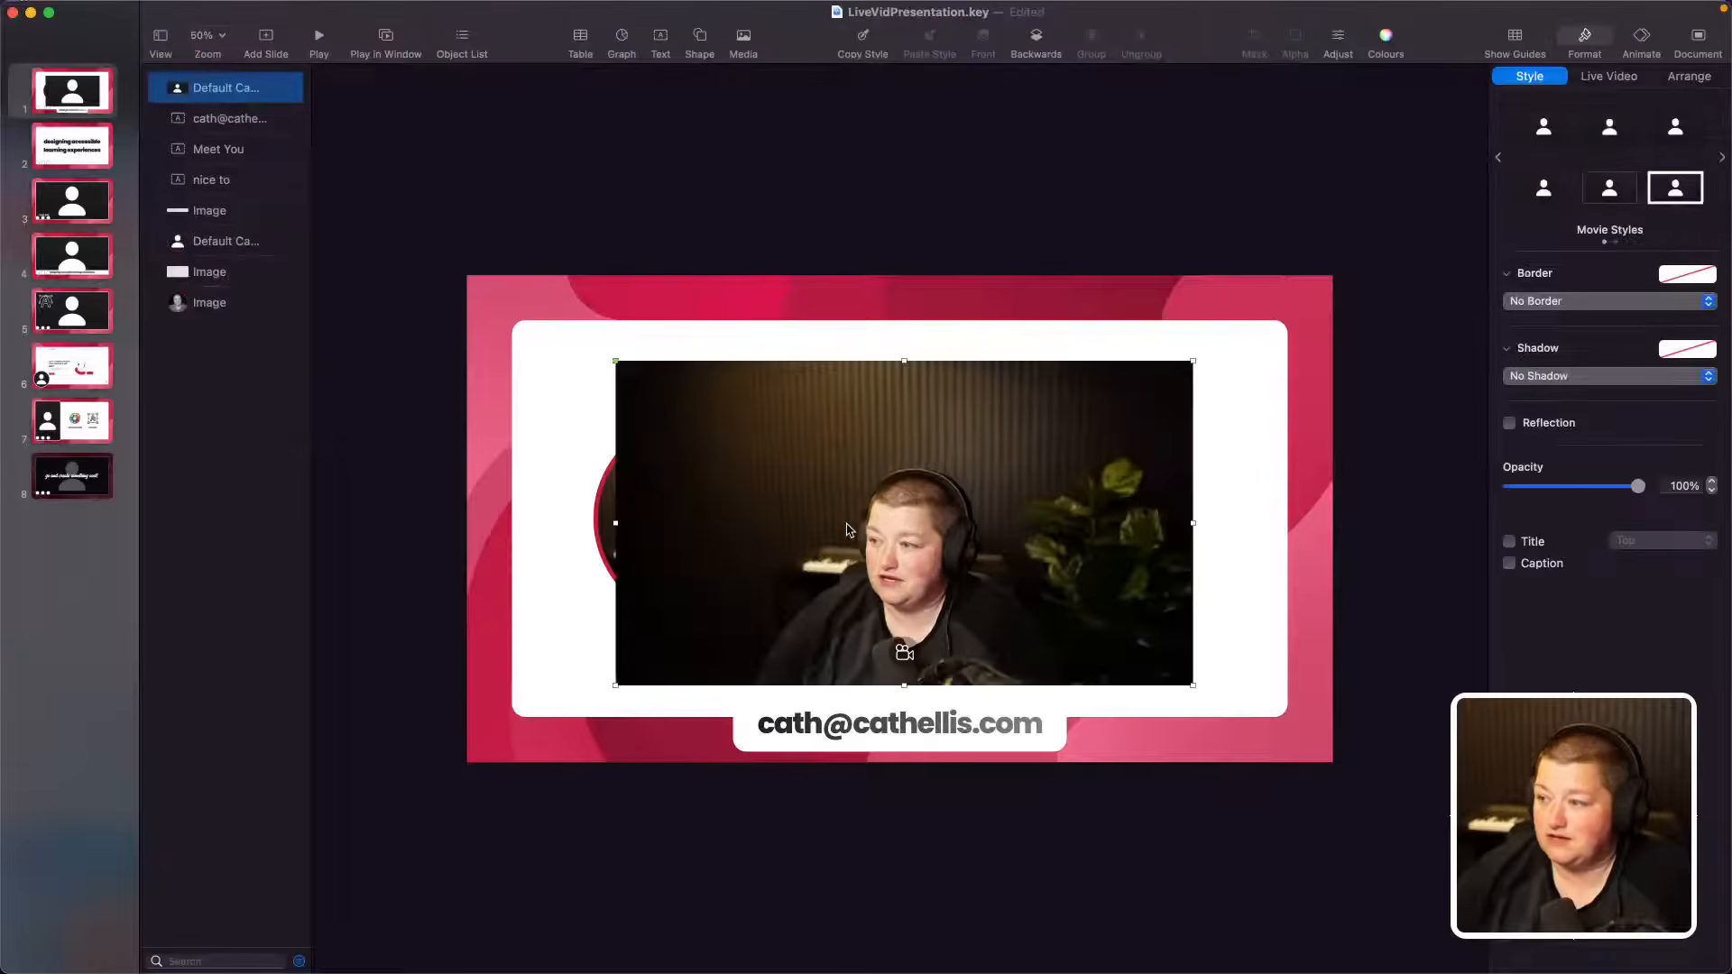
key("Delete")
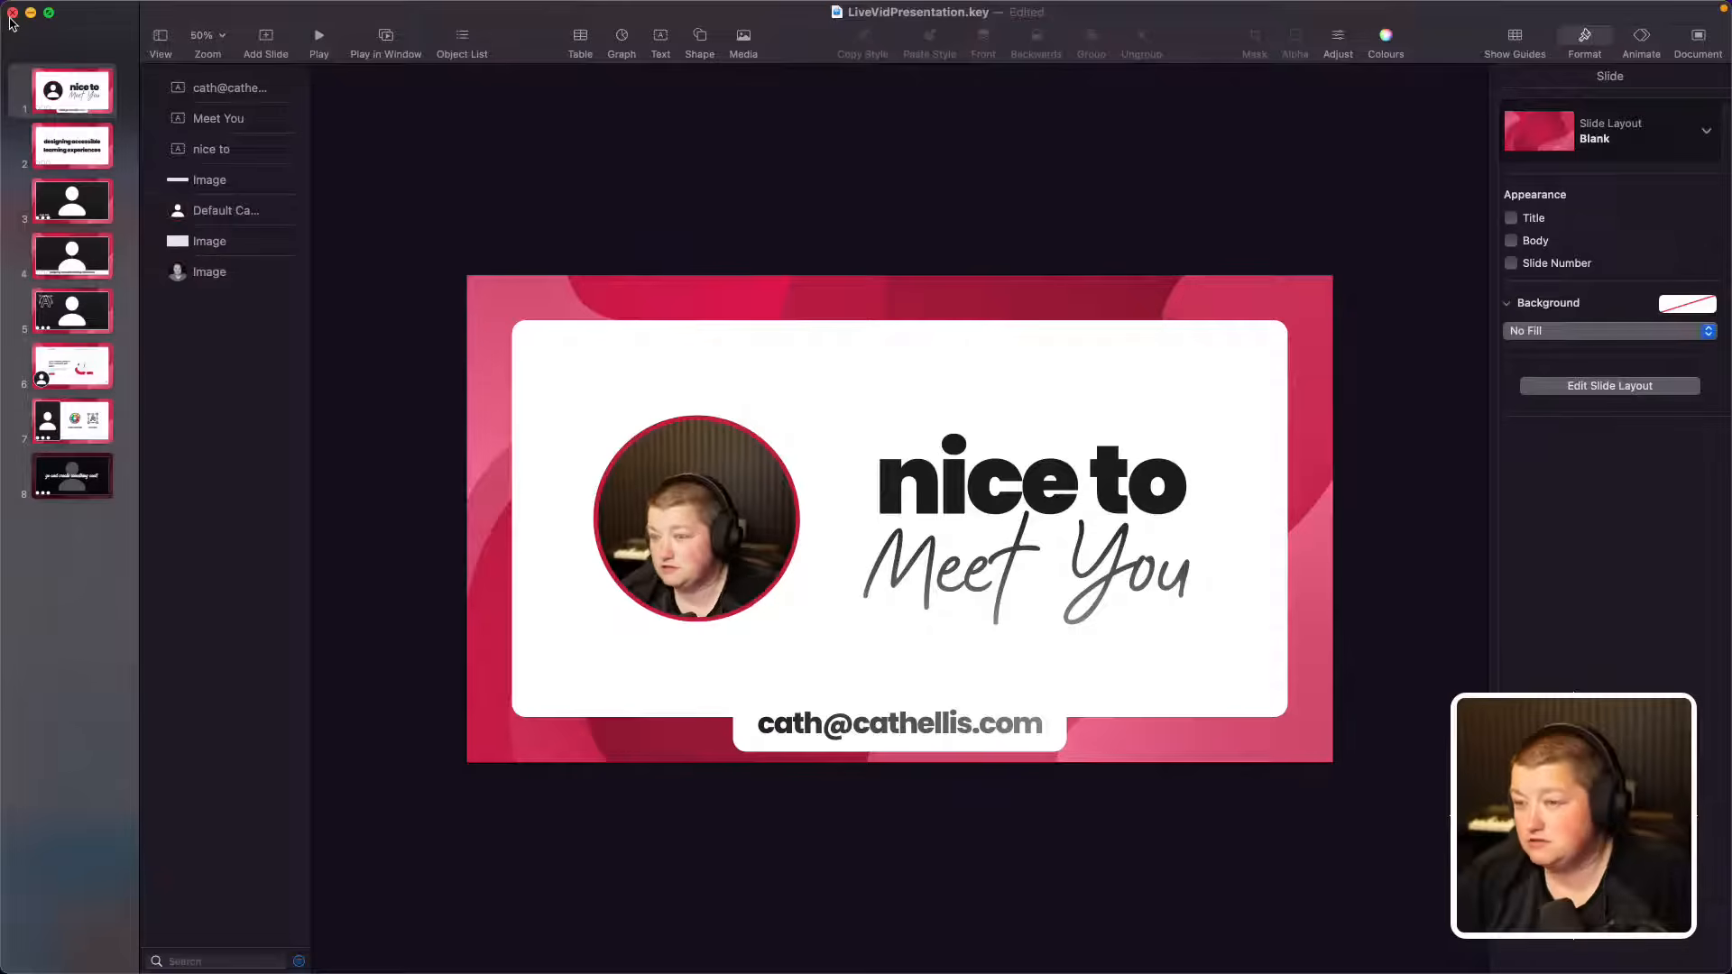
Step: Close the Keynote presentation, switch to Freepik in Chrome and search all resources for "university theme"
left_click(13, 12)
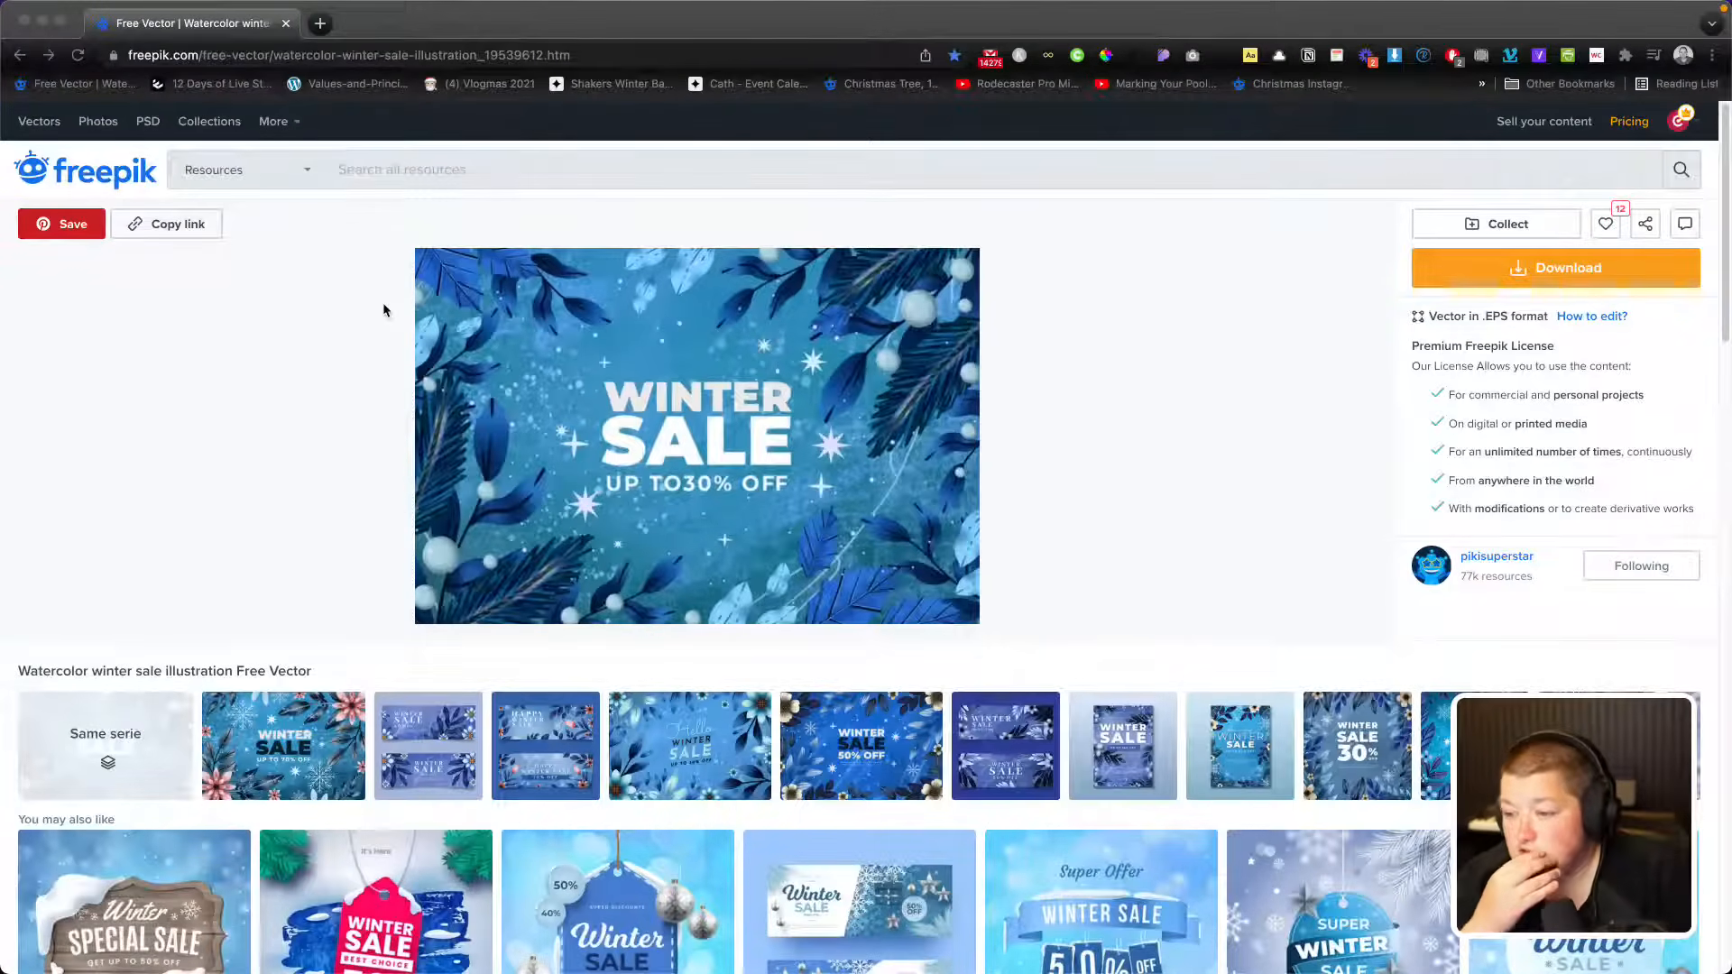
left_click(469, 164)
type("univ")
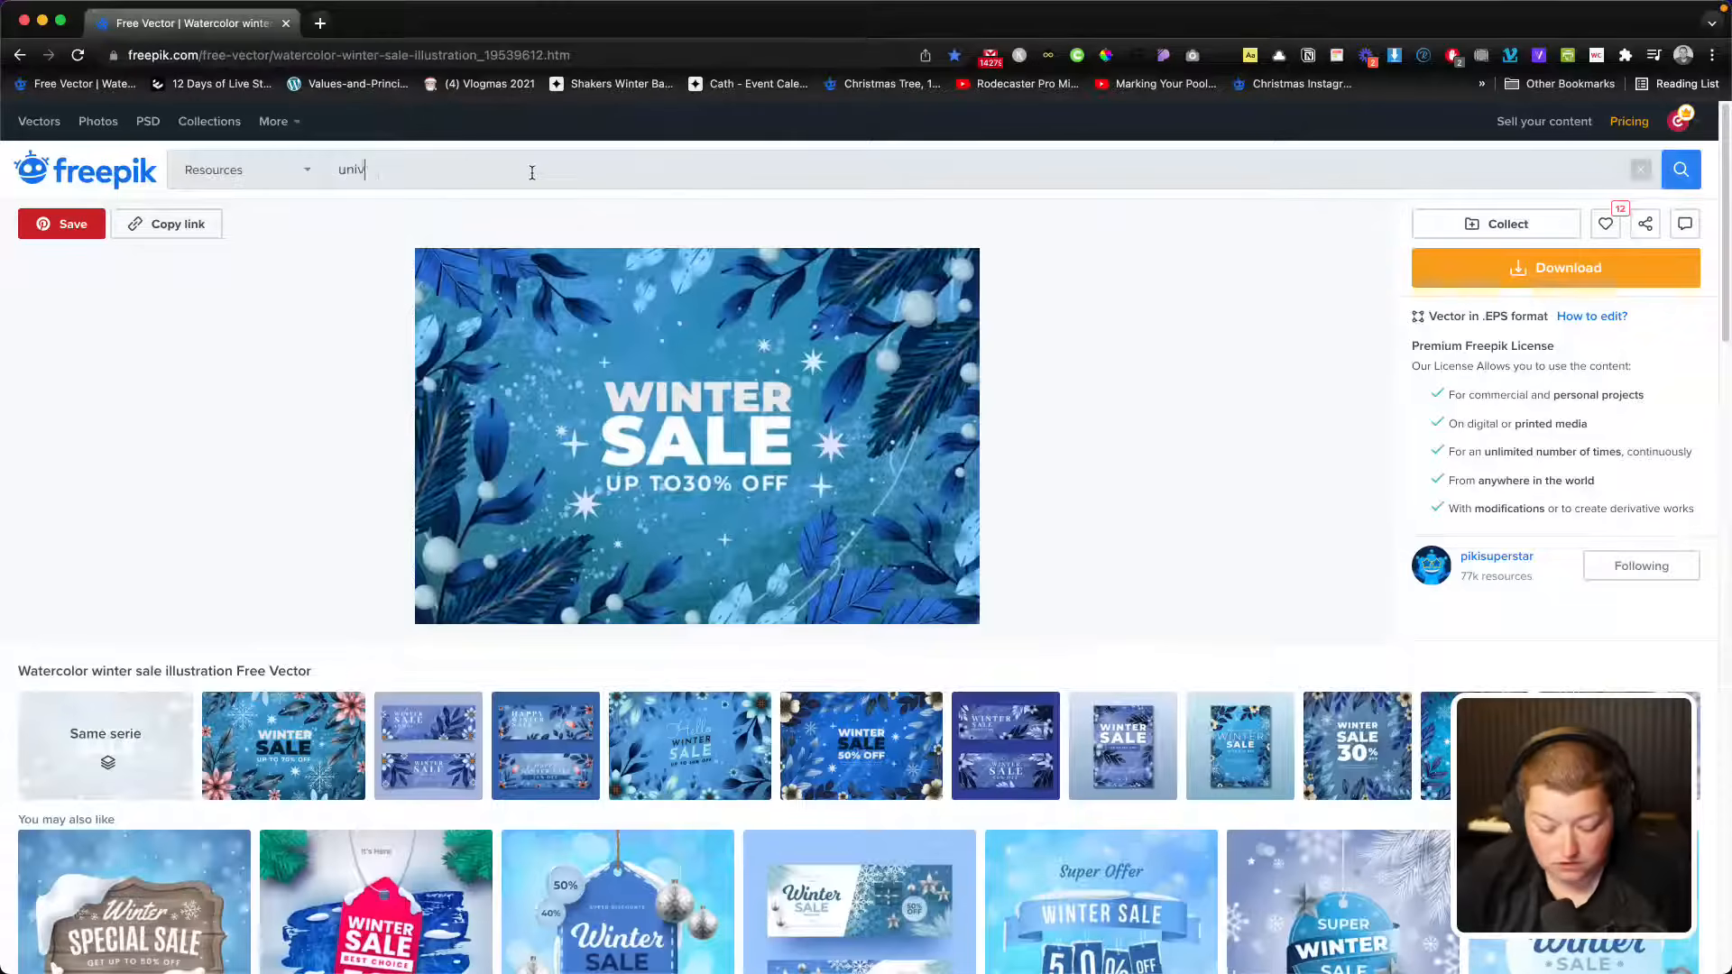
type("ersity ")
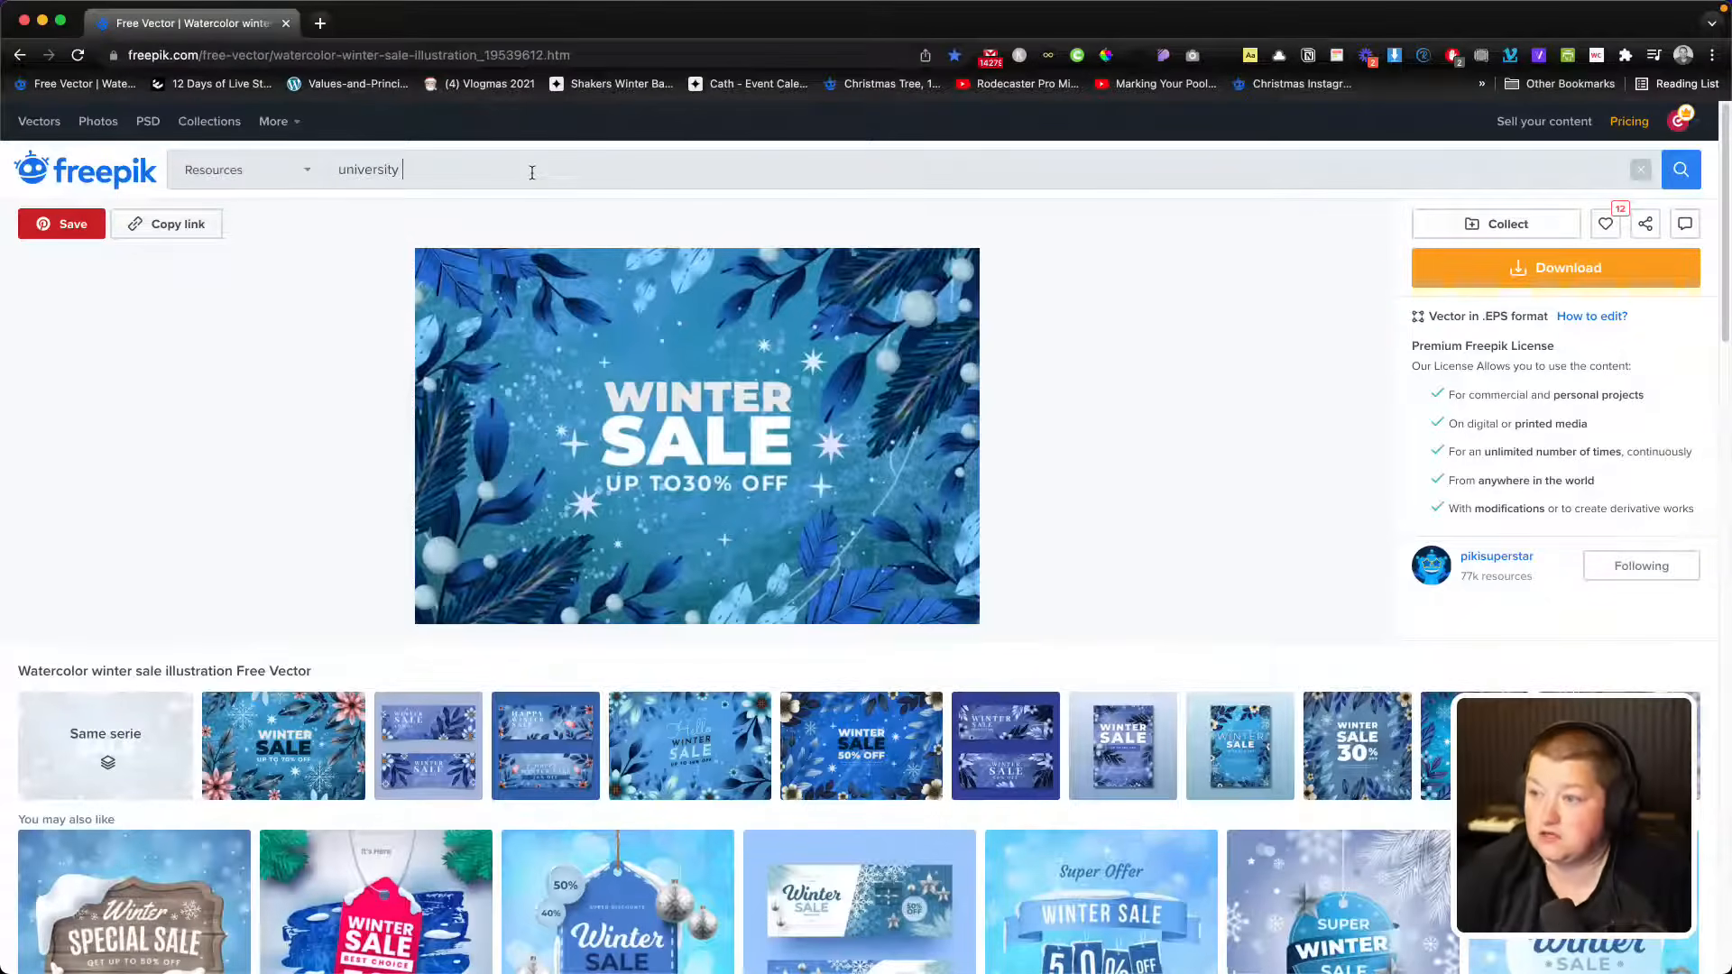
type("theme")
key("Return")
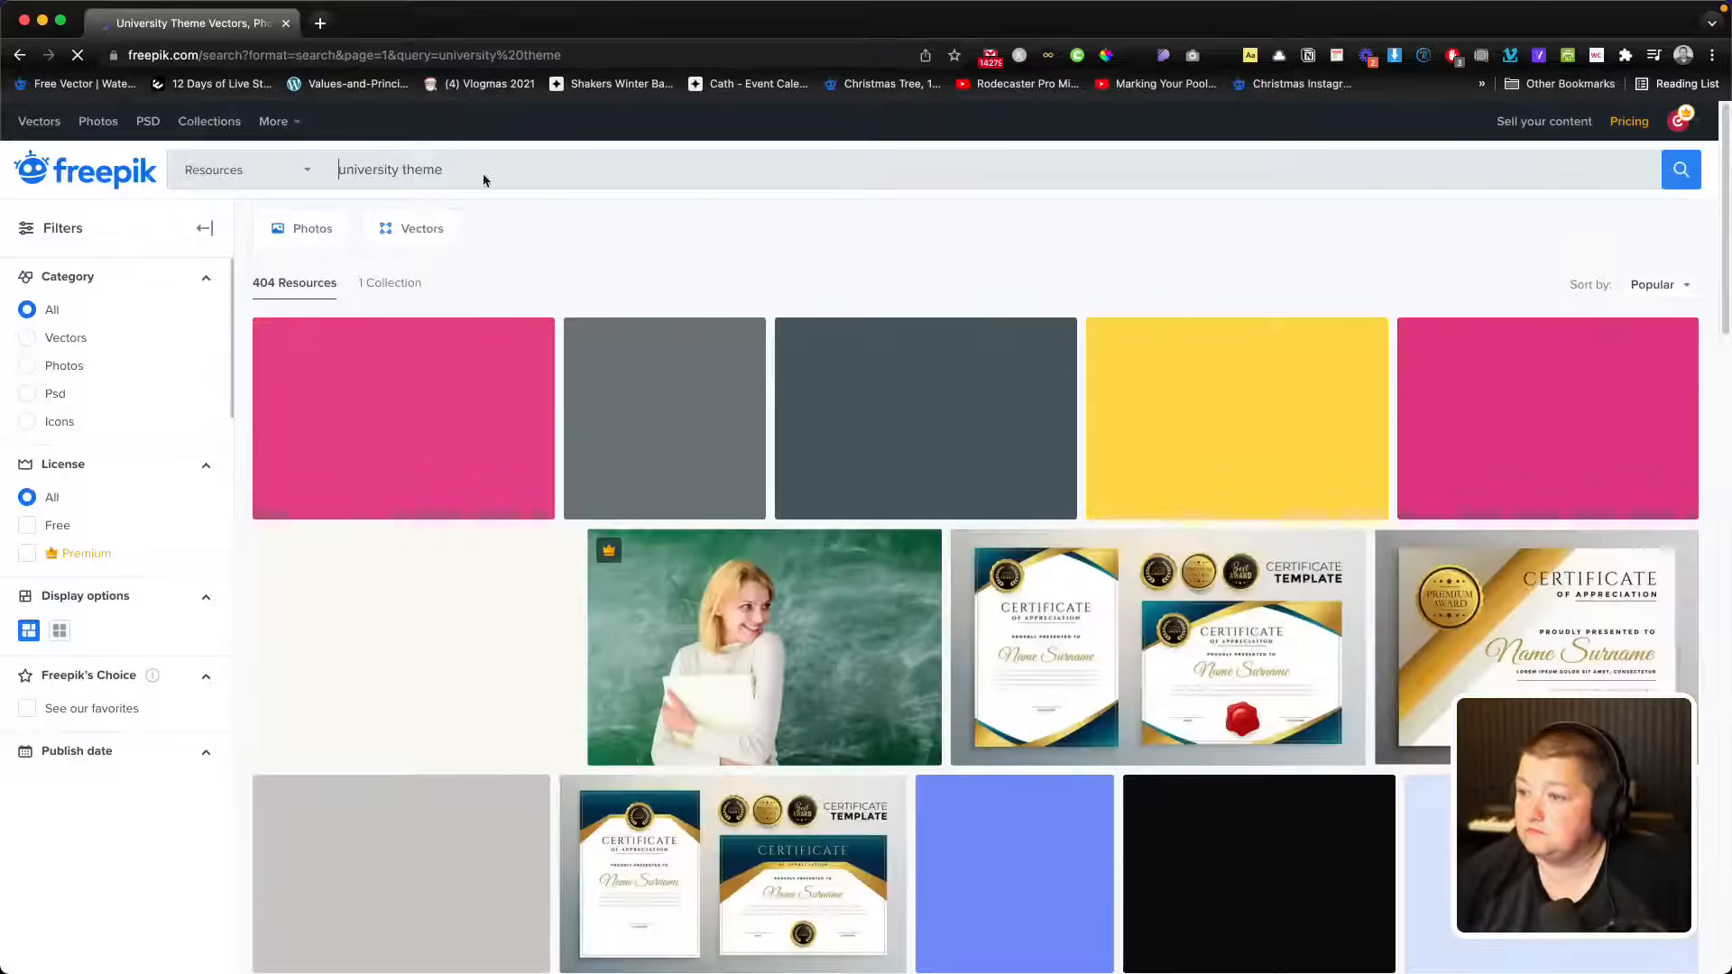
Step: Change the Freepik search term to "university logo" and run the search
left_click_drag(451, 169, 399, 169)
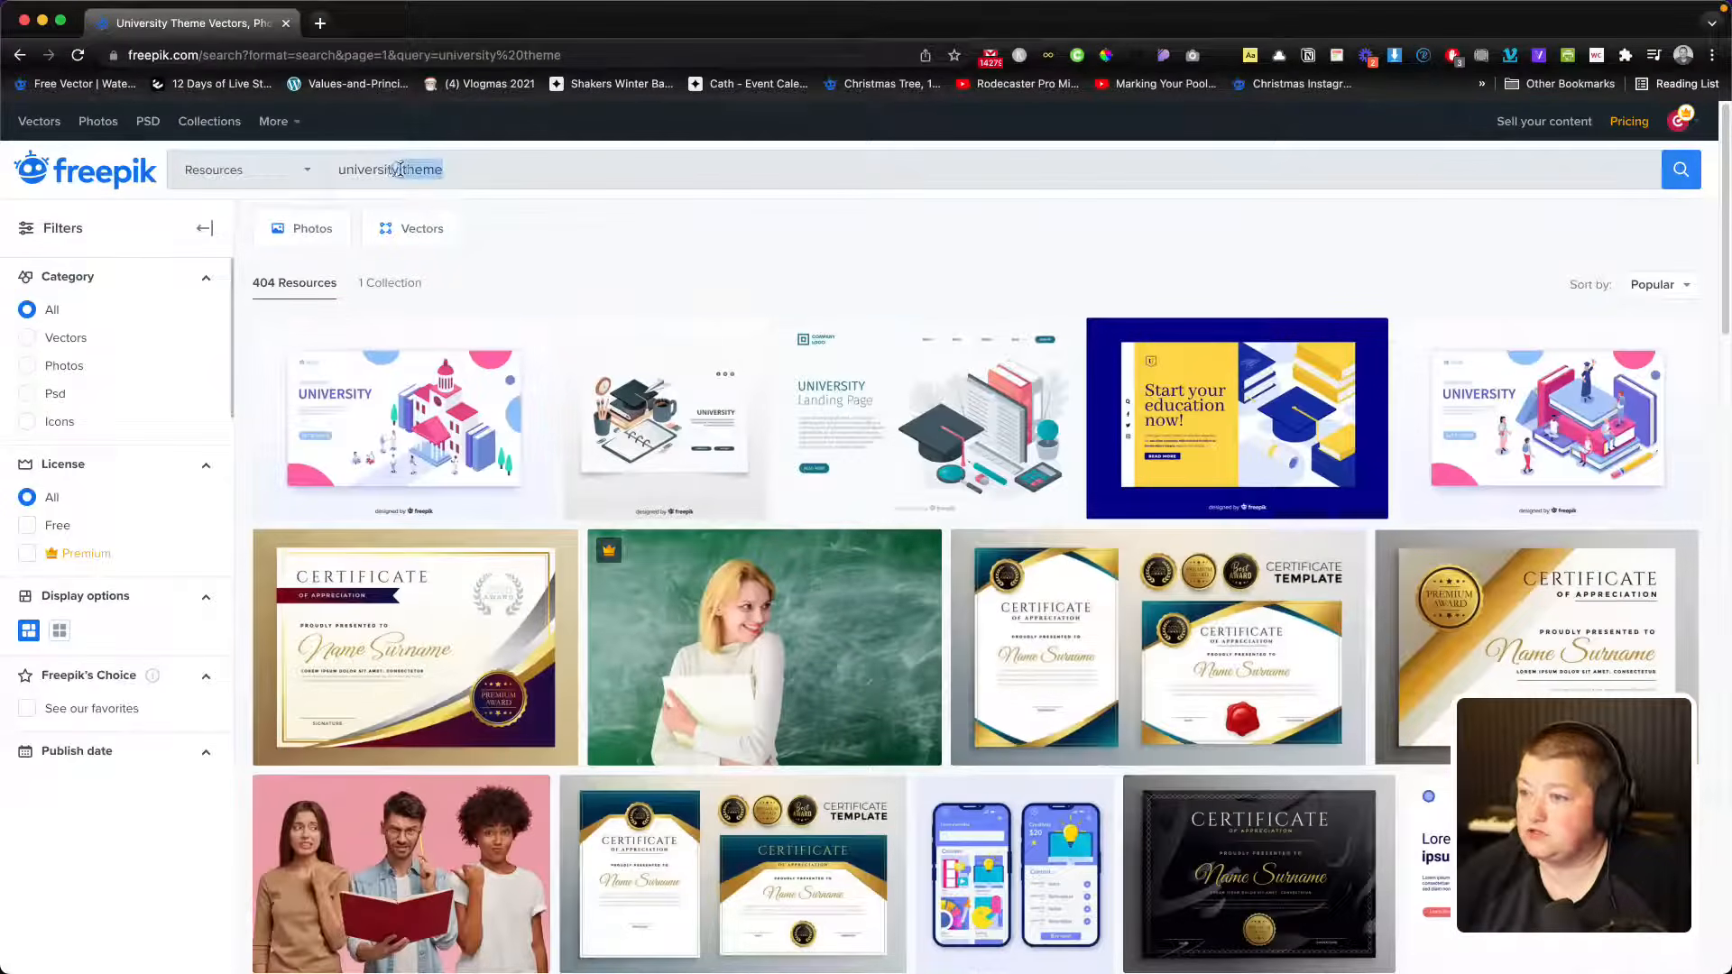
type("log")
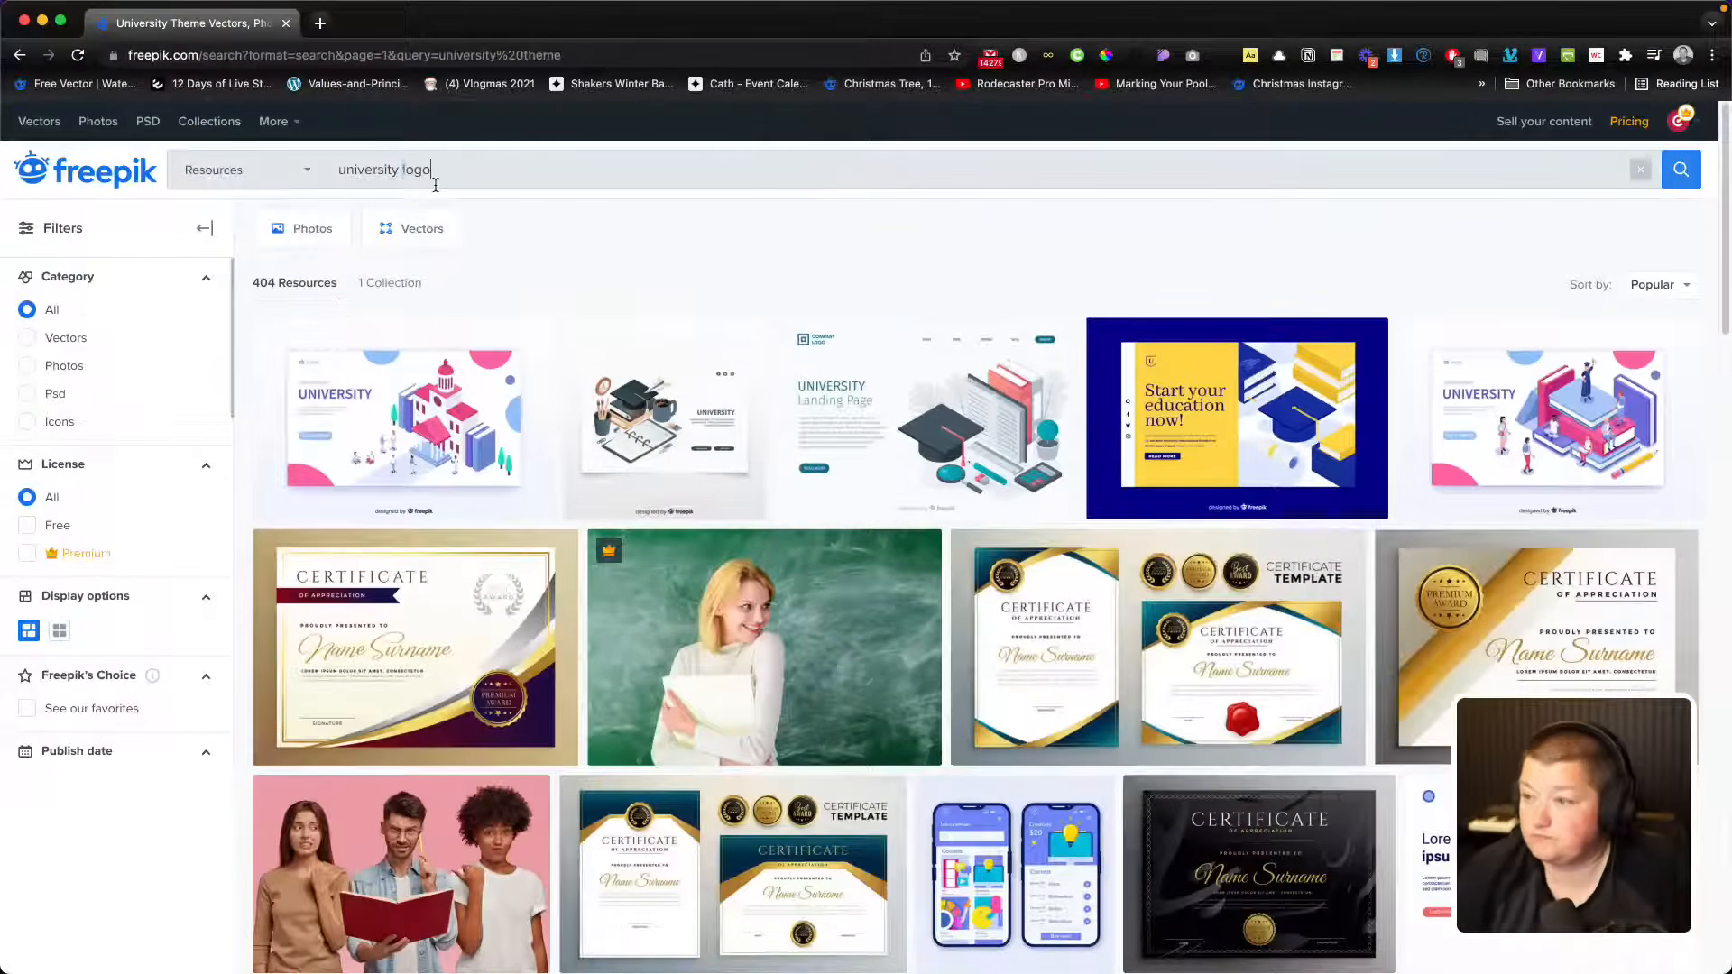
type("o")
key("Return")
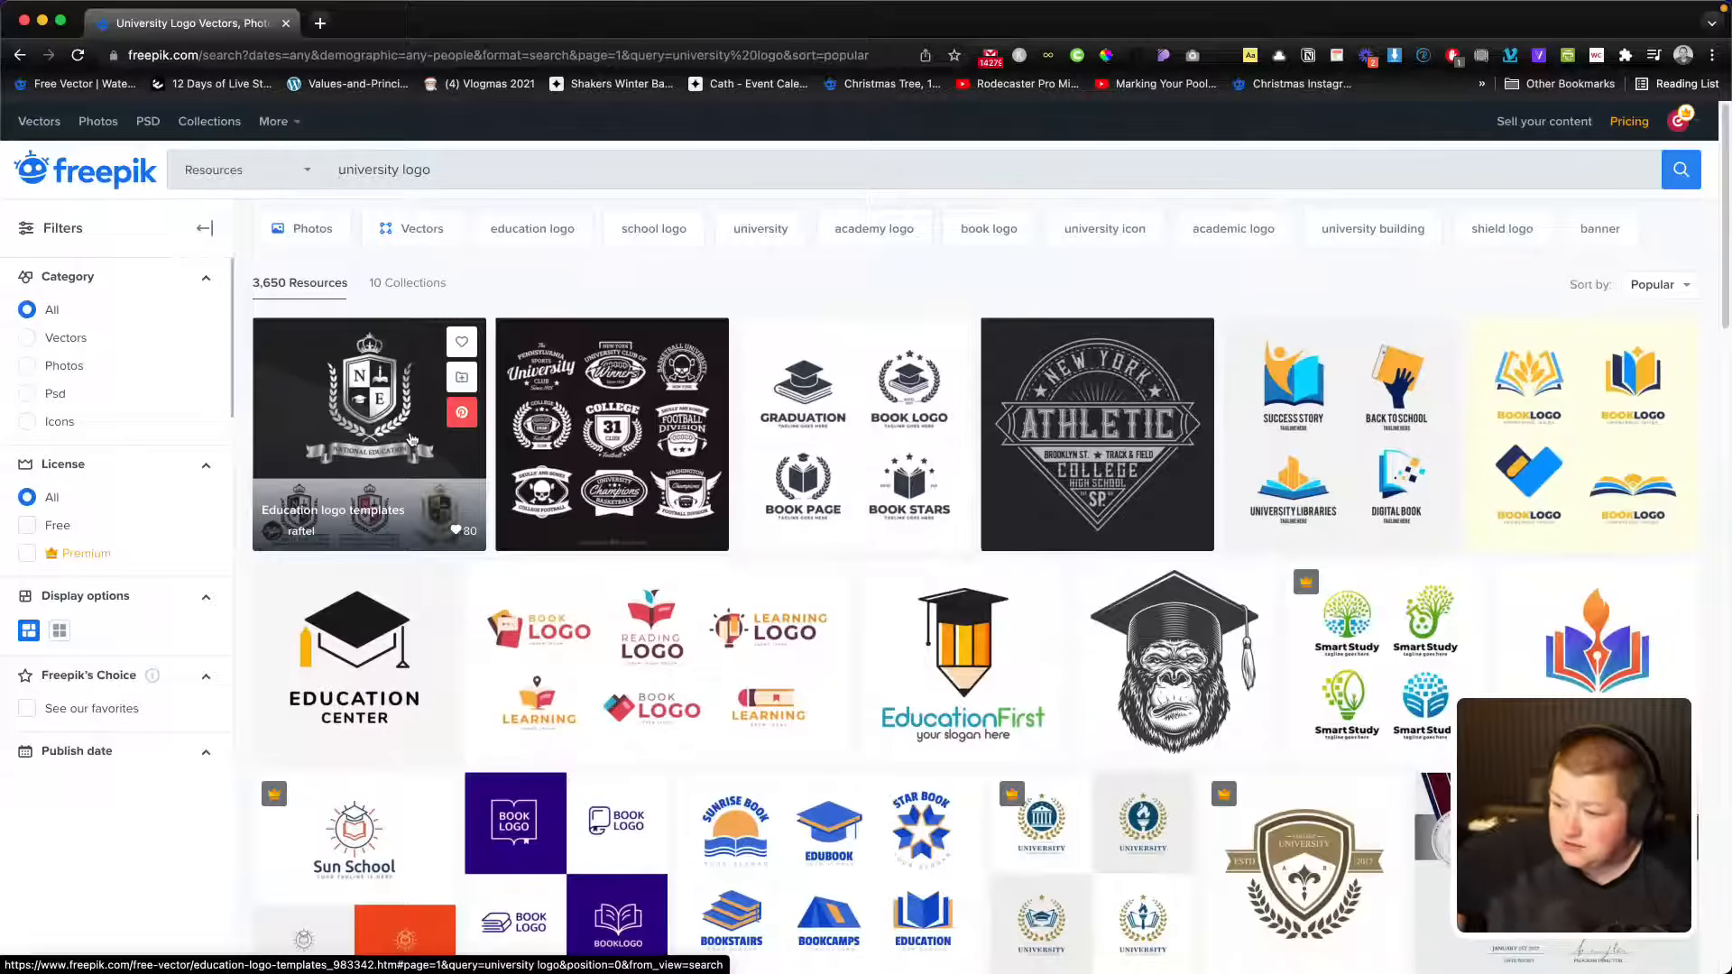
Step: Find the set of four red flat-style university logos in the search results and open its detail view
scroll(731, 300, "down", 5)
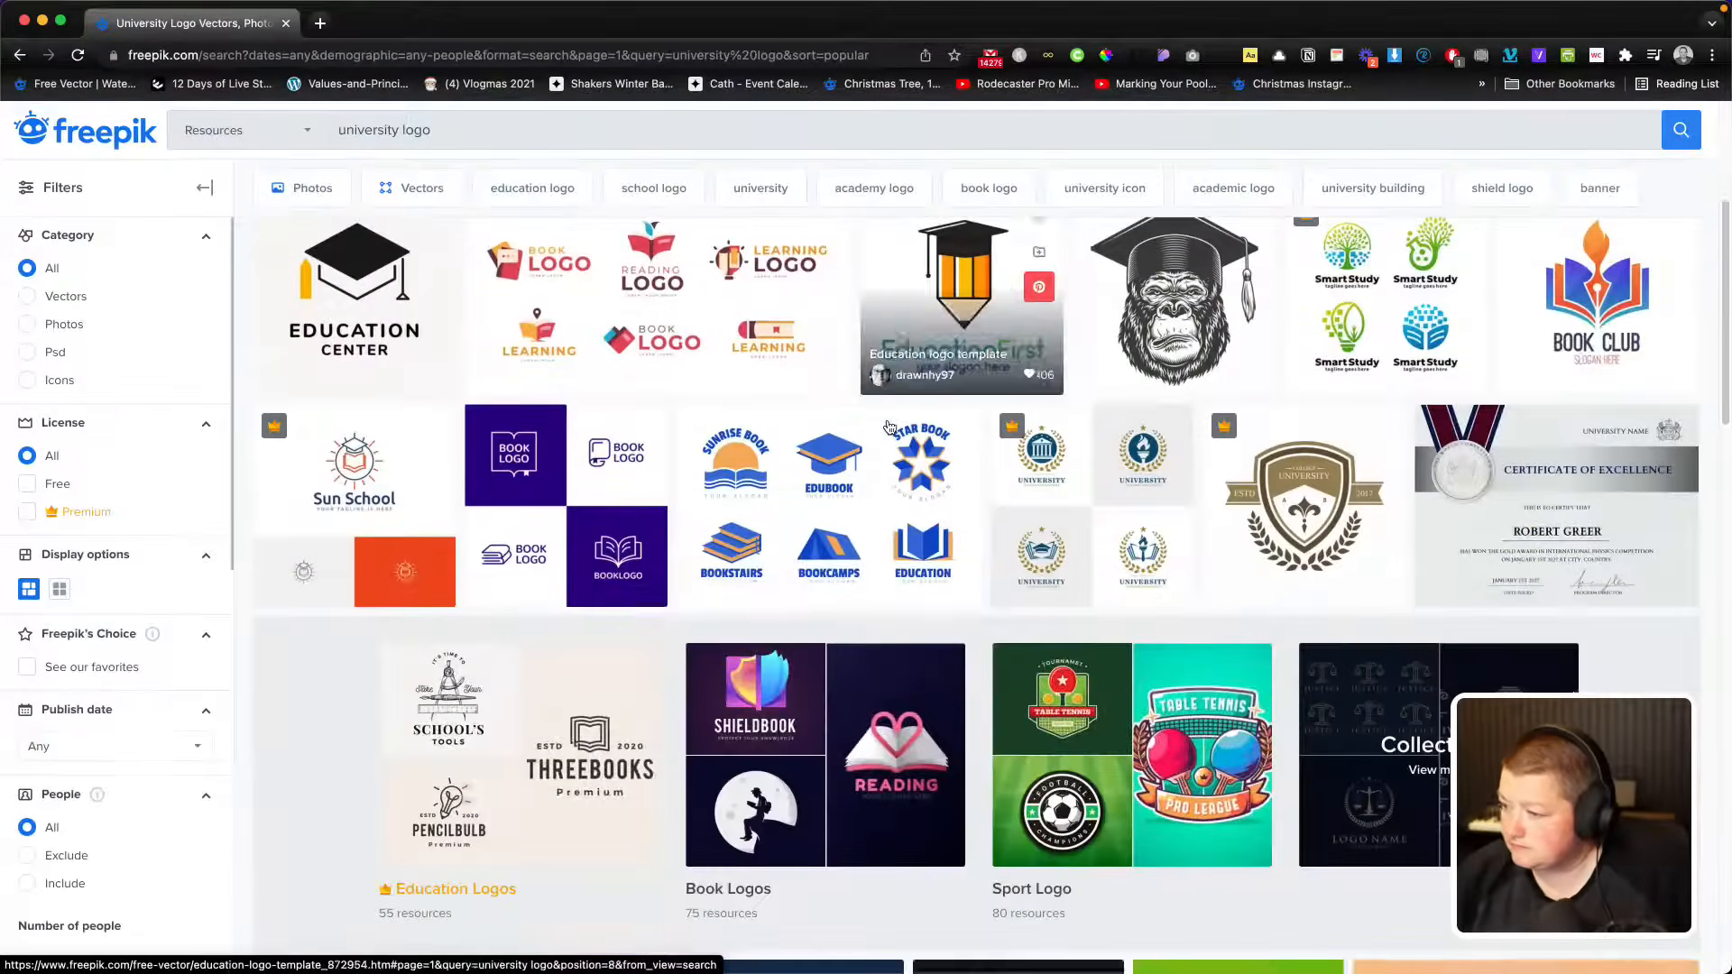
scroll(889, 426, "down", 5)
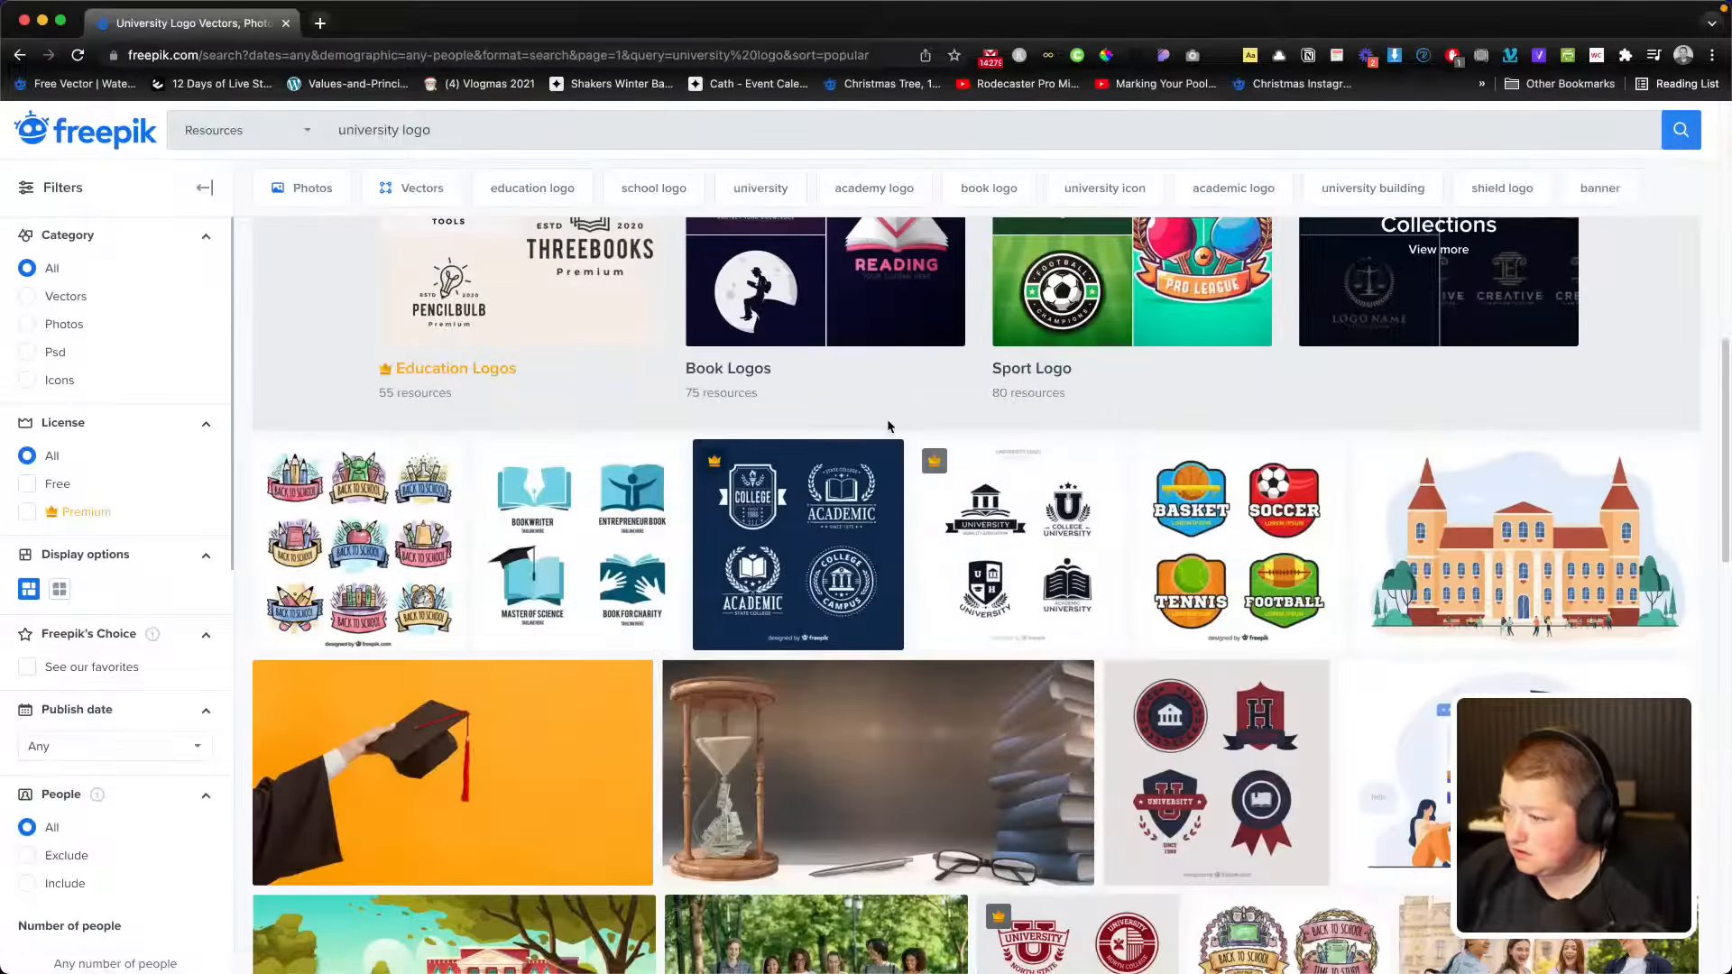
scroll(889, 425, "down", 5)
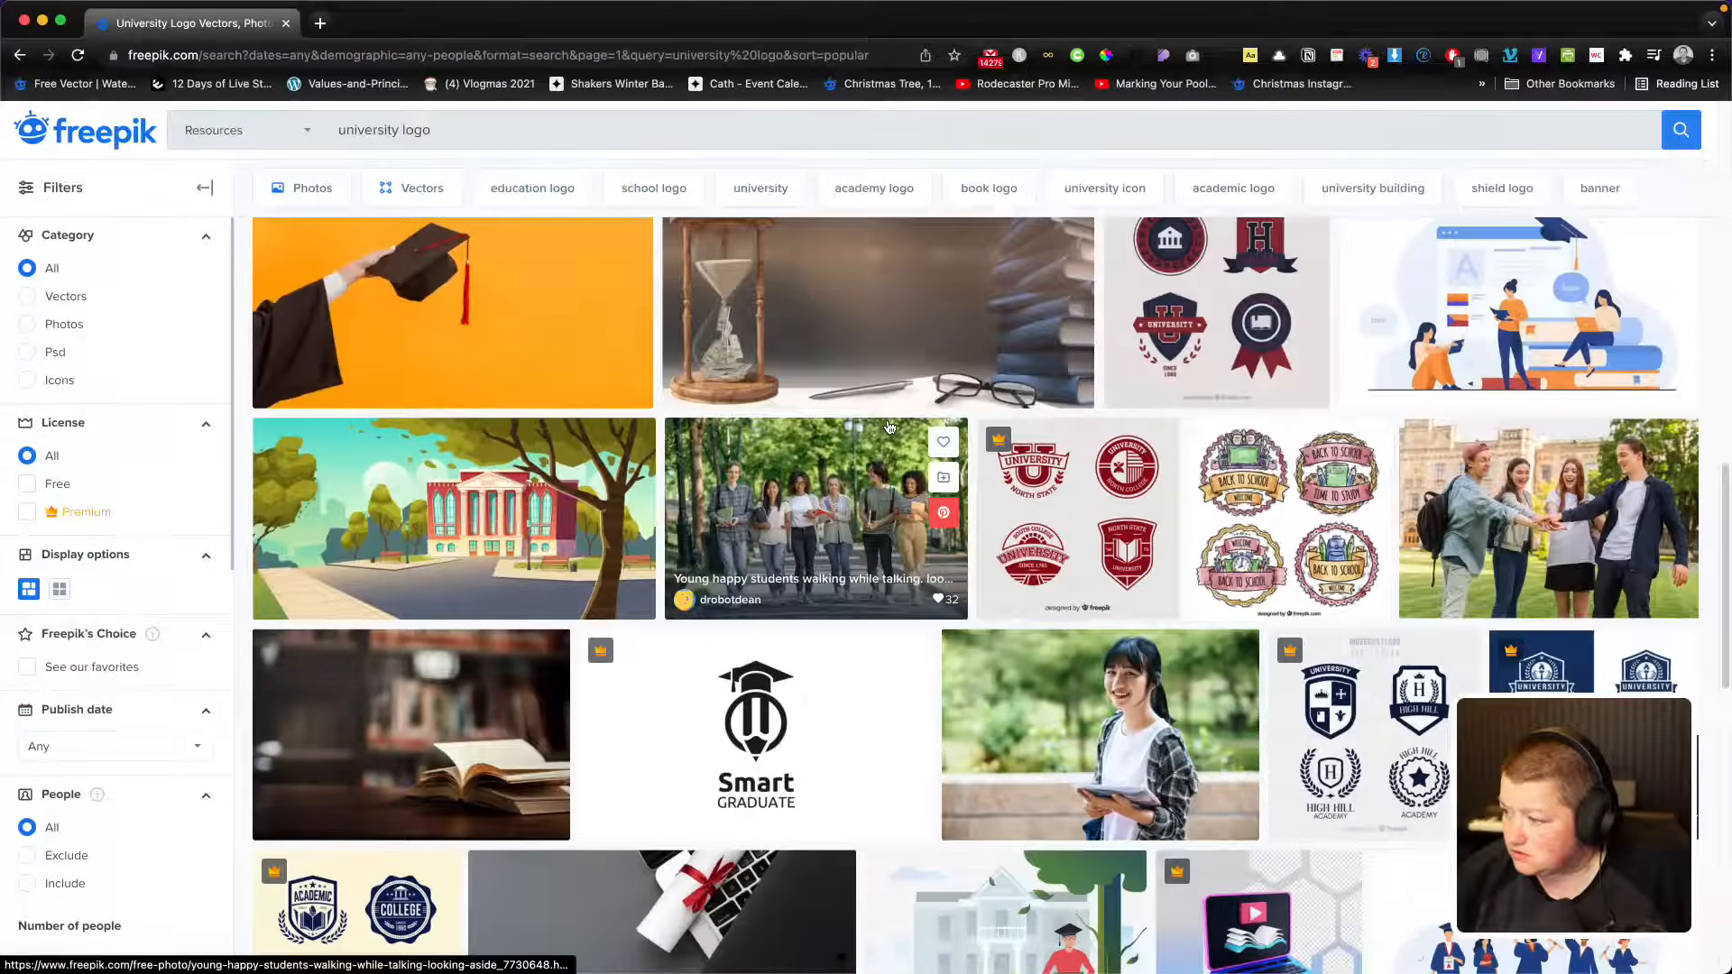
left_click(1058, 527)
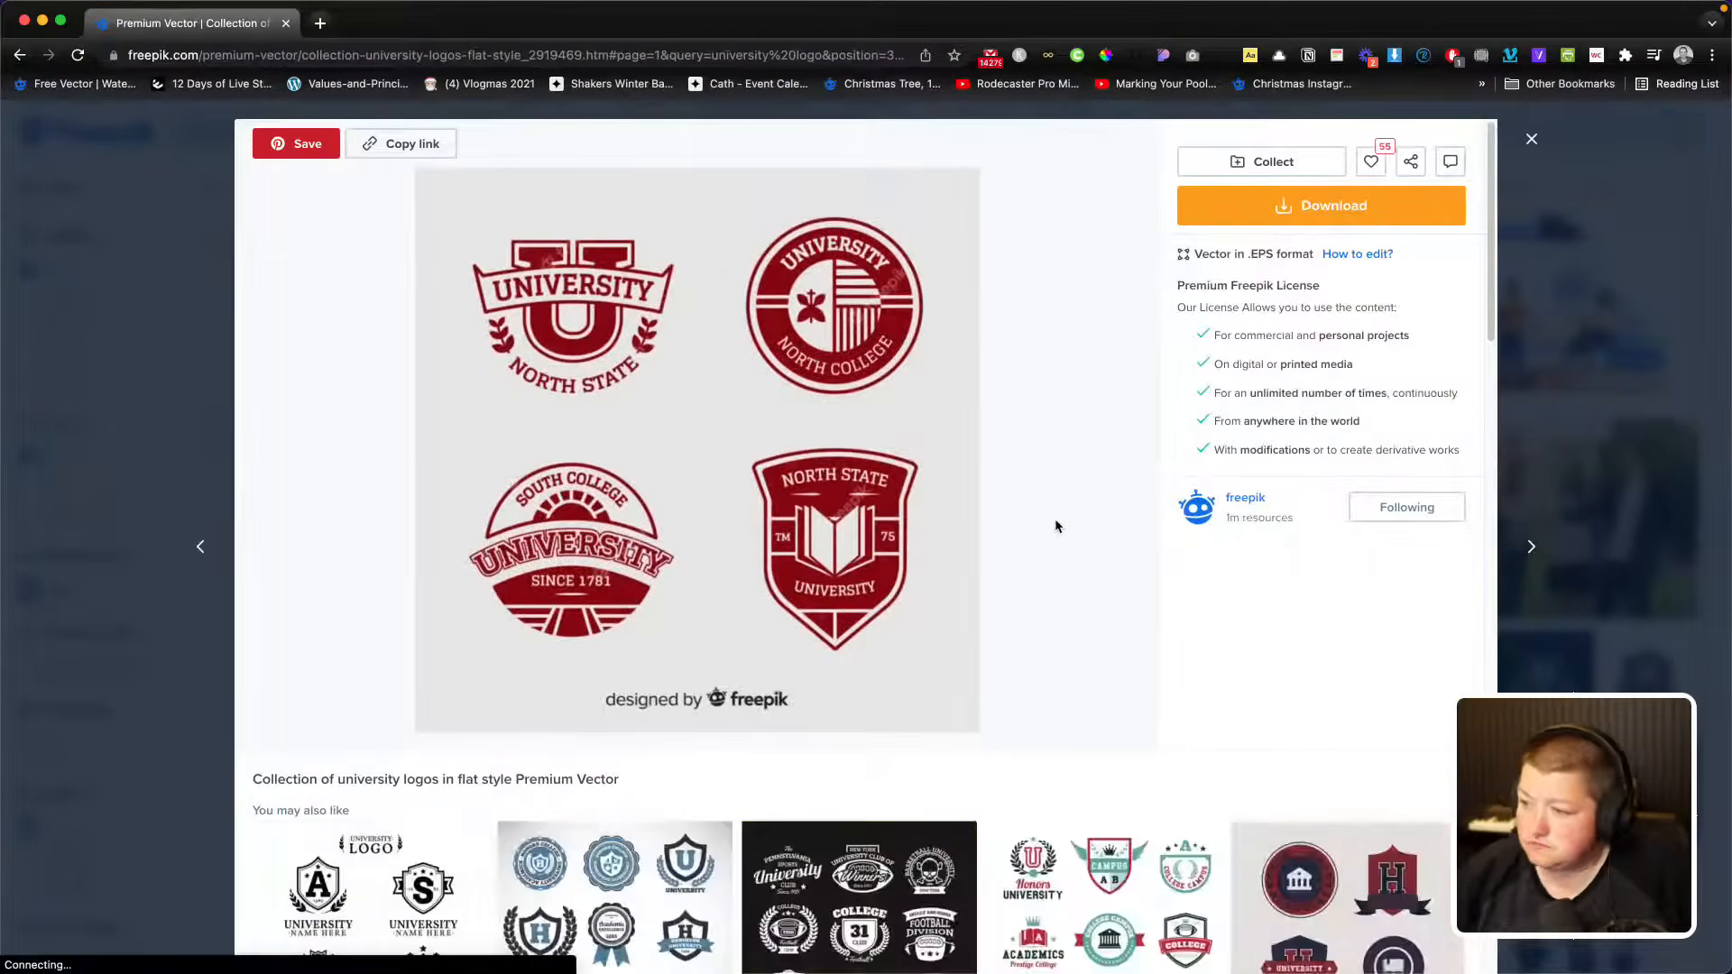
Step: Browse the similar university and school logo collections suggested below the opened vector
scroll(1060, 541, "down", 8)
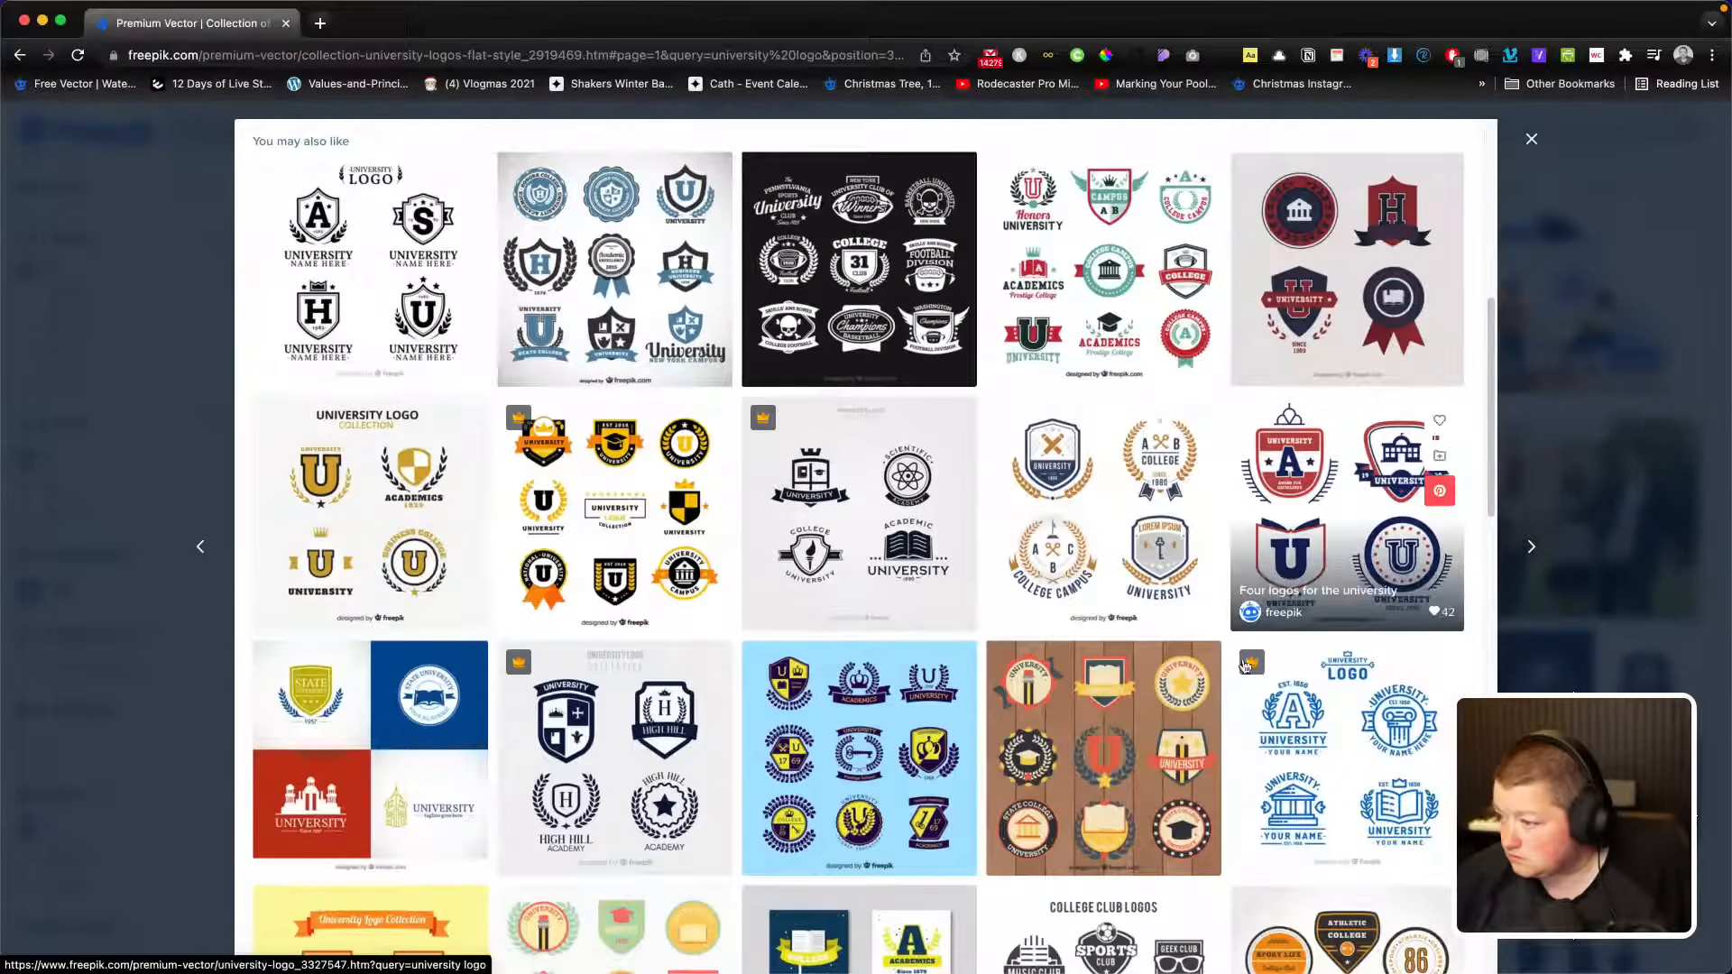
scroll(1082, 672, "down", 5)
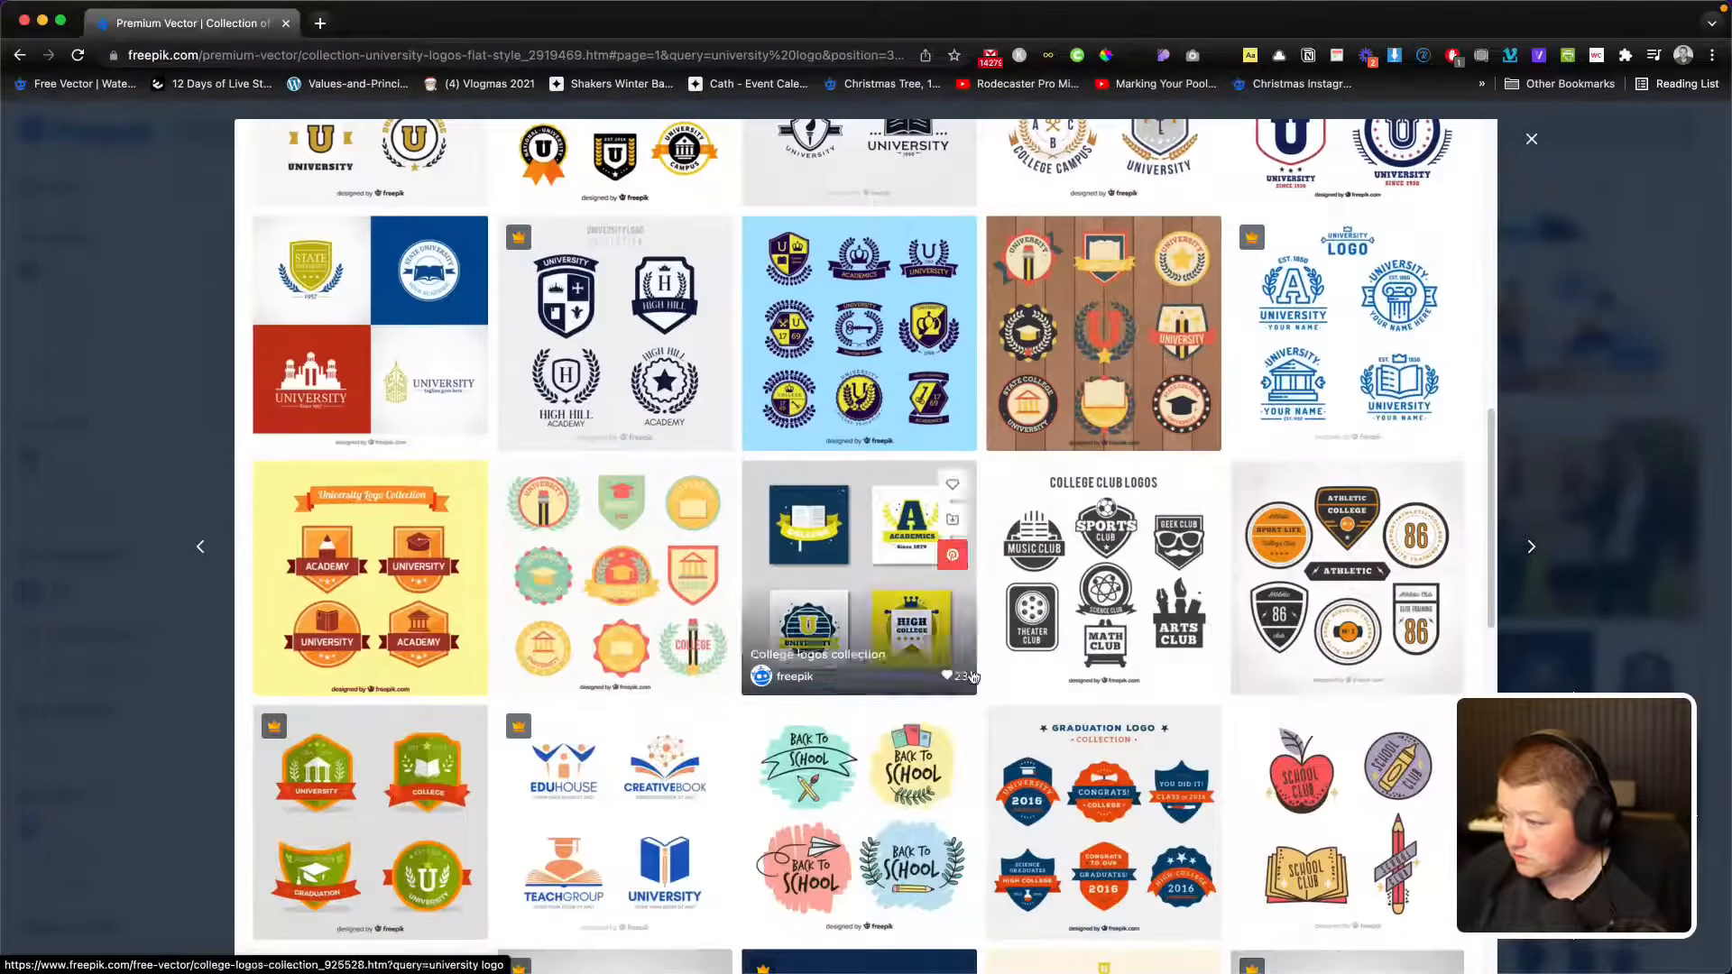
scroll(992, 650, "down", 3)
scroll(442, 603, "down", 3)
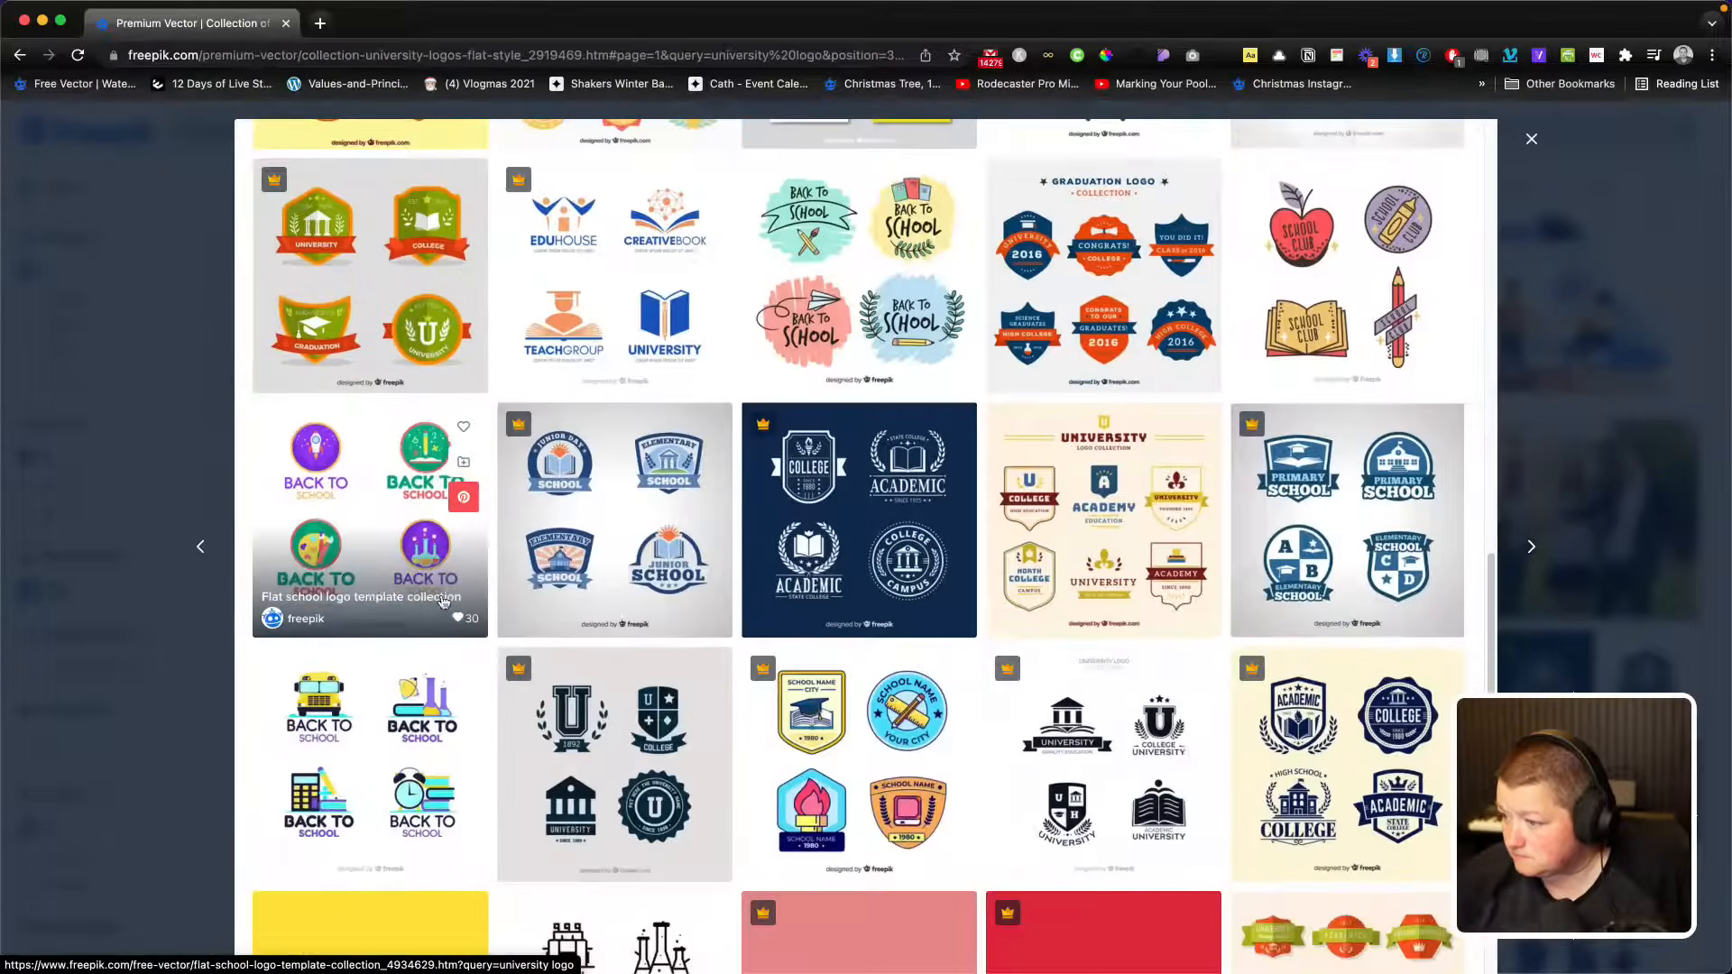
scroll(1344, 541, "down", 4)
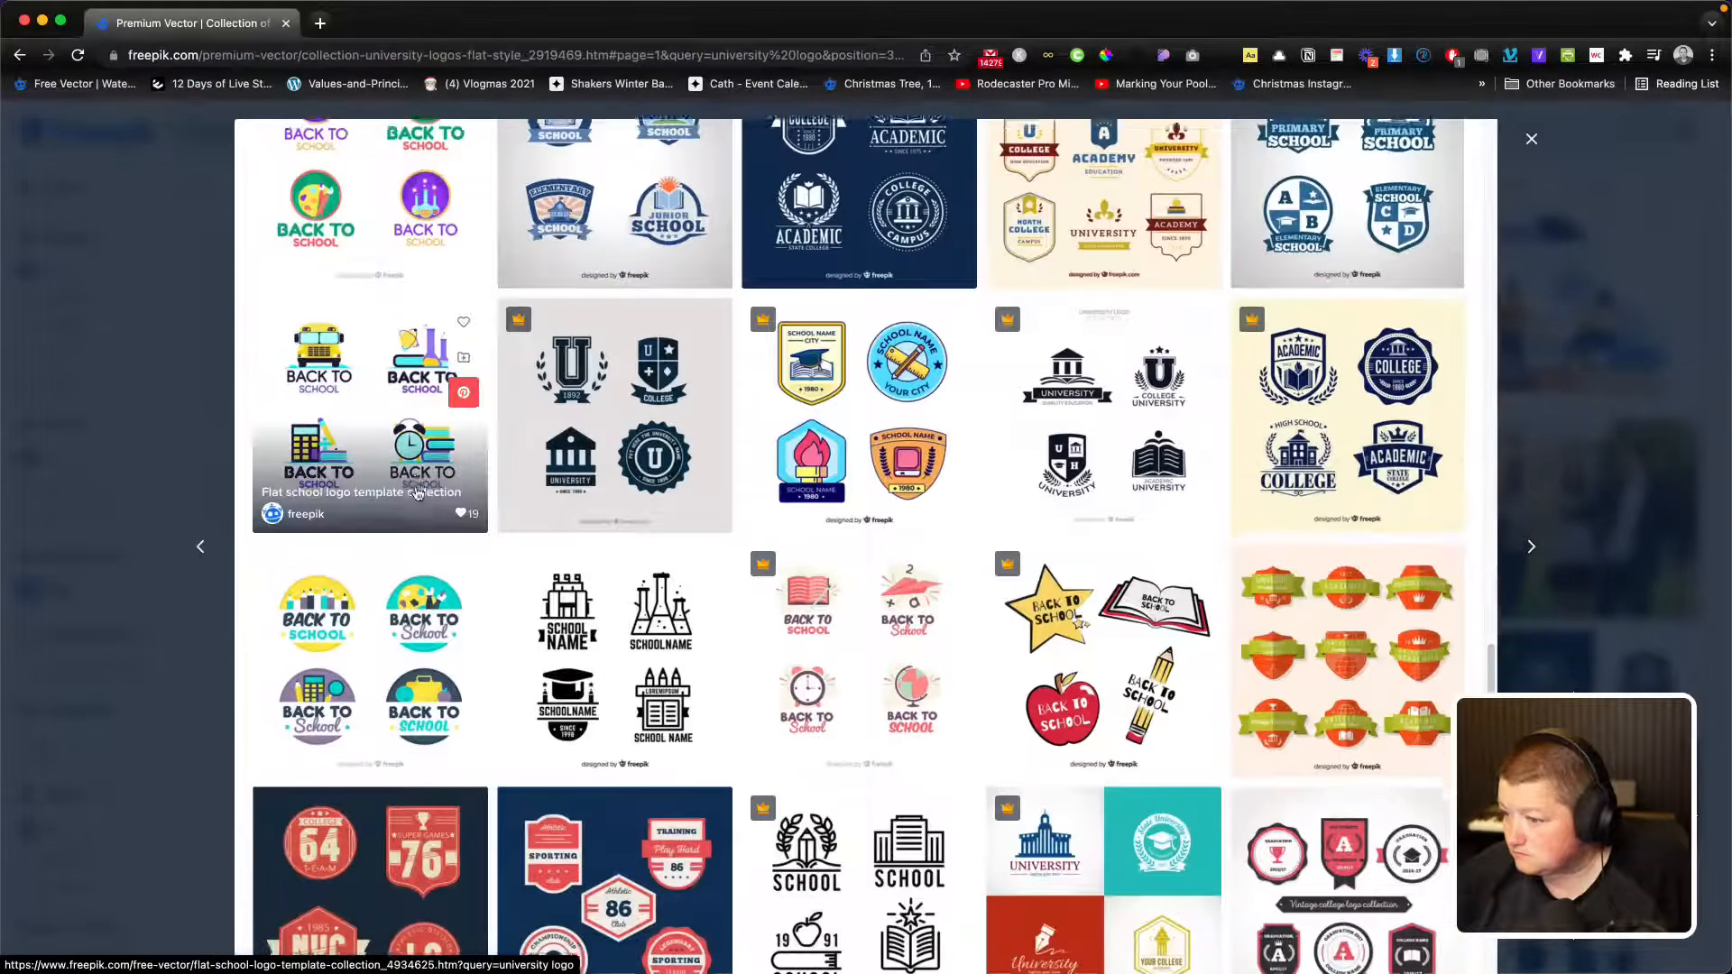
scroll(418, 493, "down", 3)
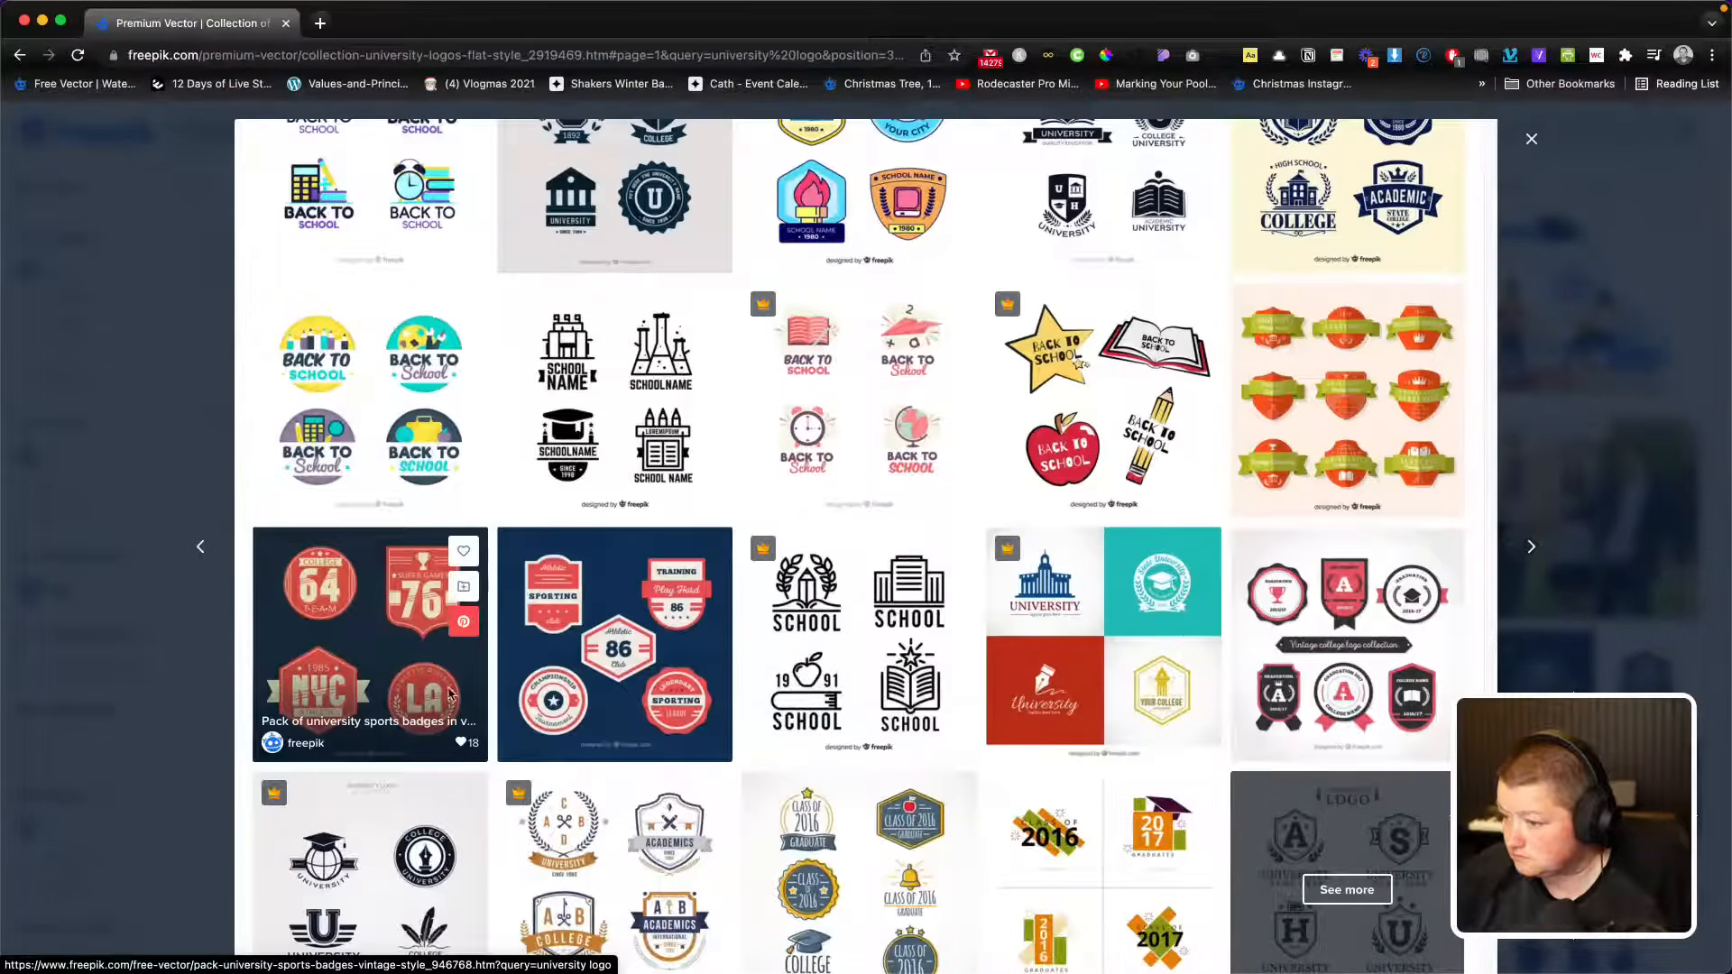
scroll(1297, 668, "down", 2)
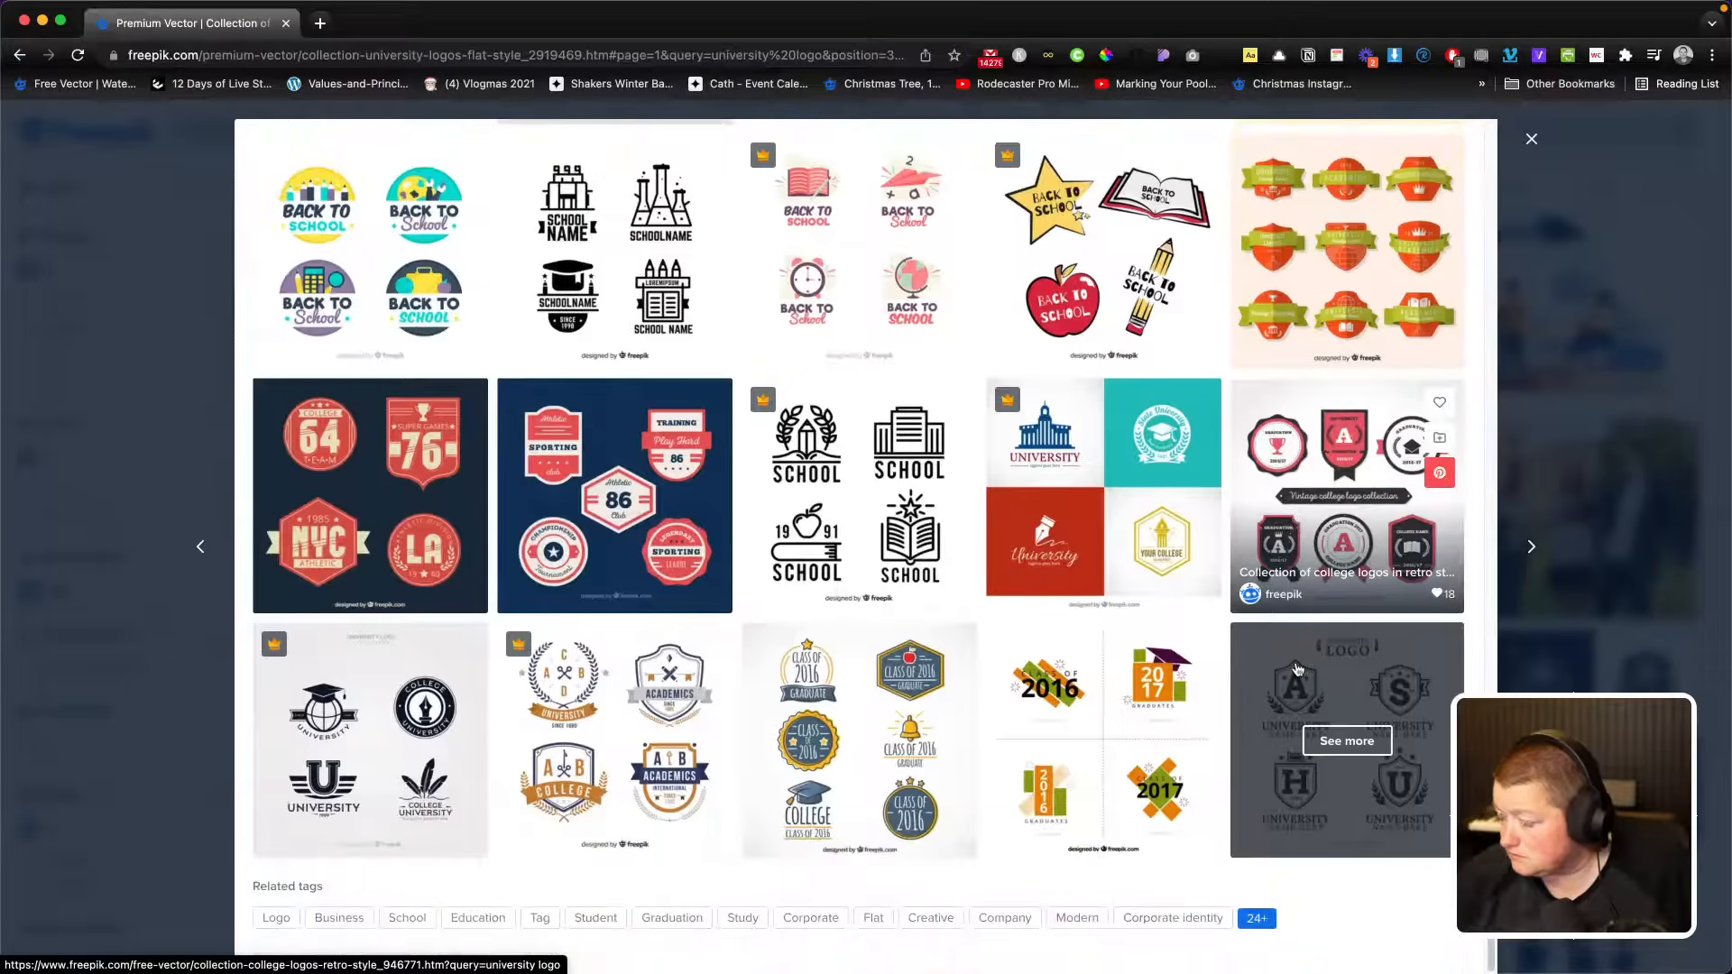
scroll(834, 703, "up", 10)
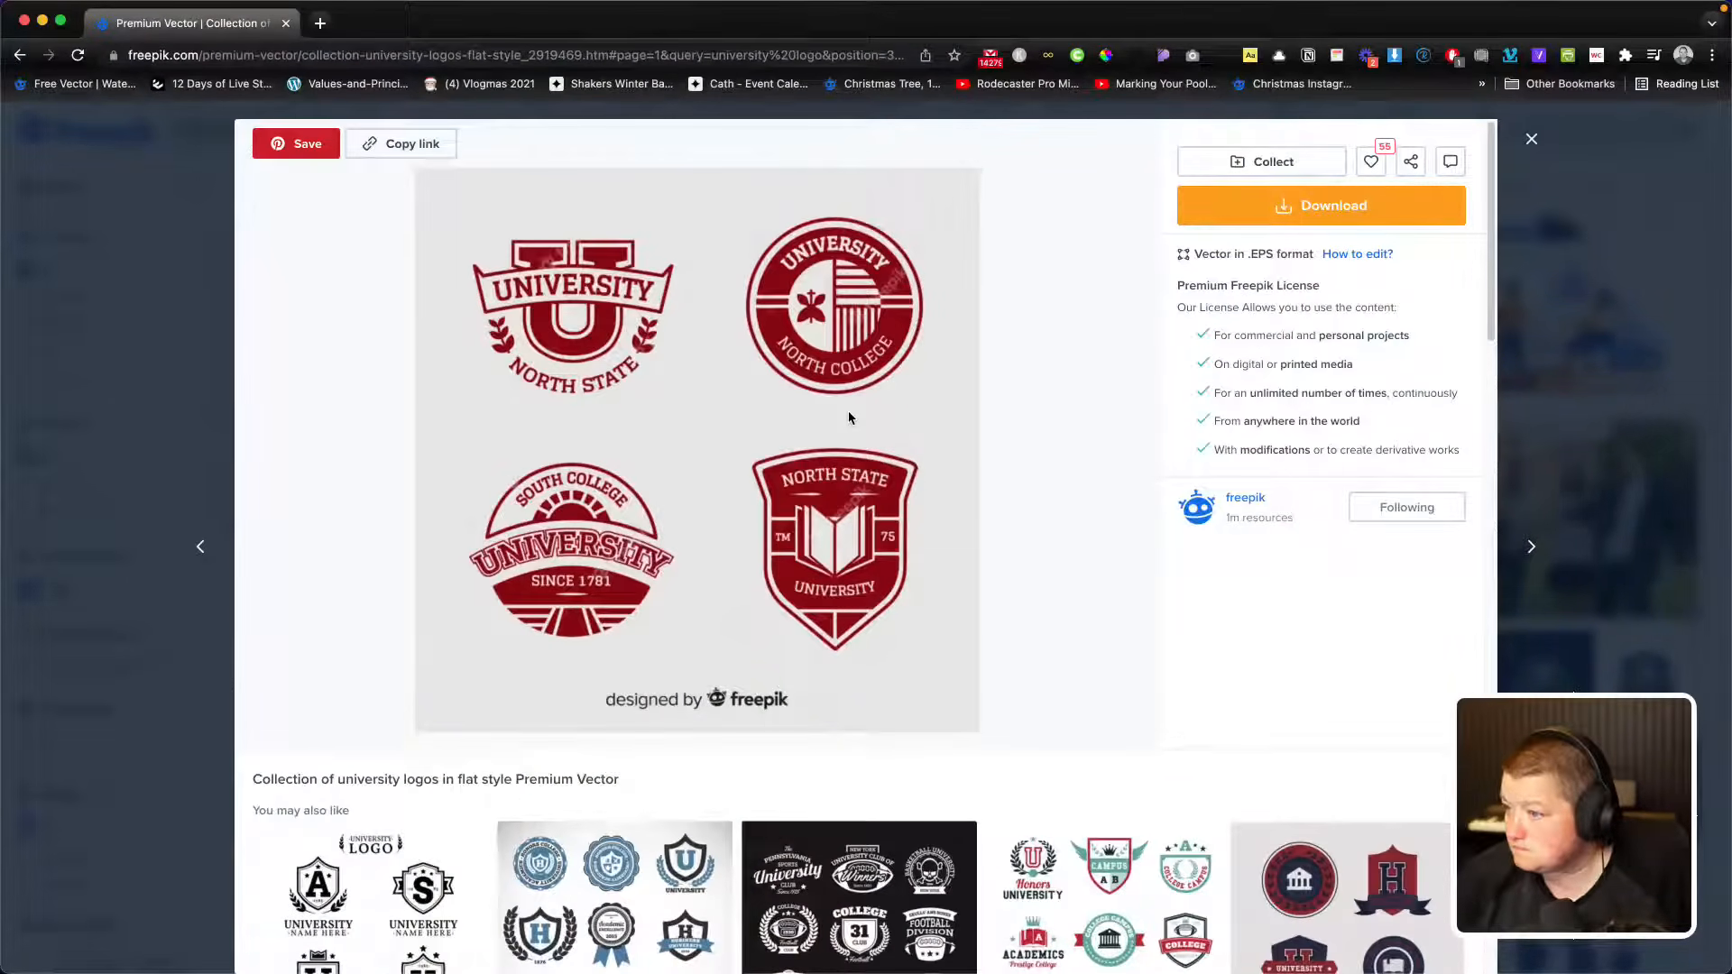
Step: Download the red university logo collection into a new folder named KeynoteUni on the Extreme Pro drive
left_click(1286, 209)
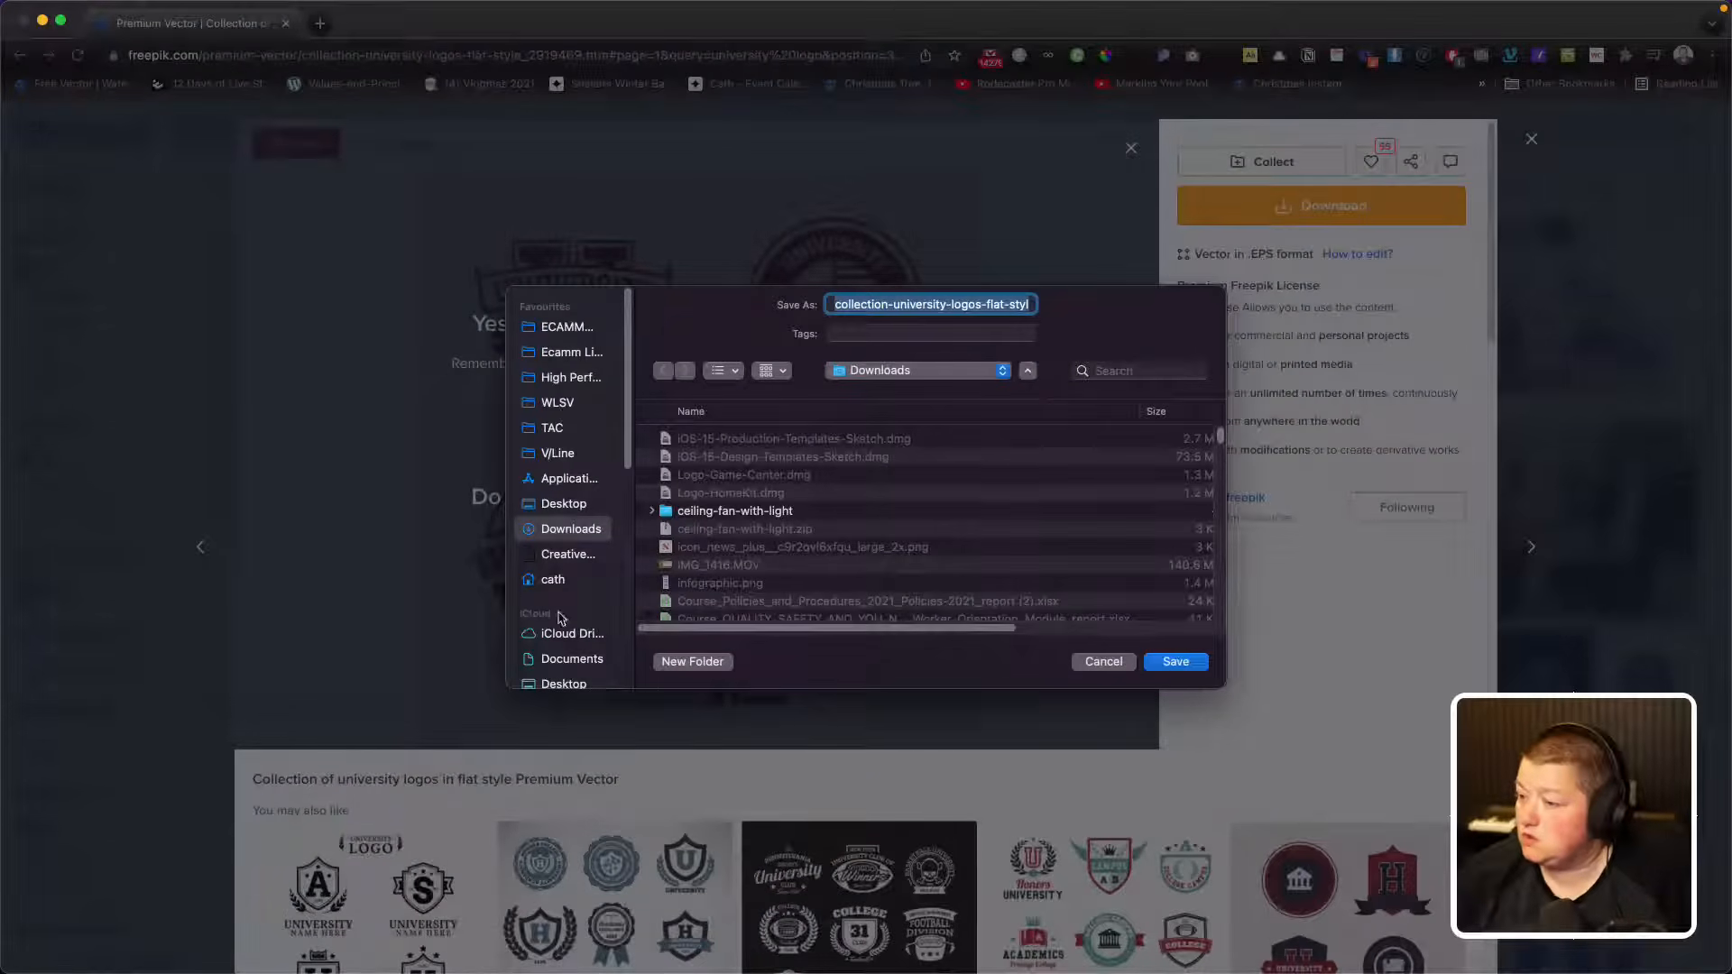
scroll(559, 618, "down", 3)
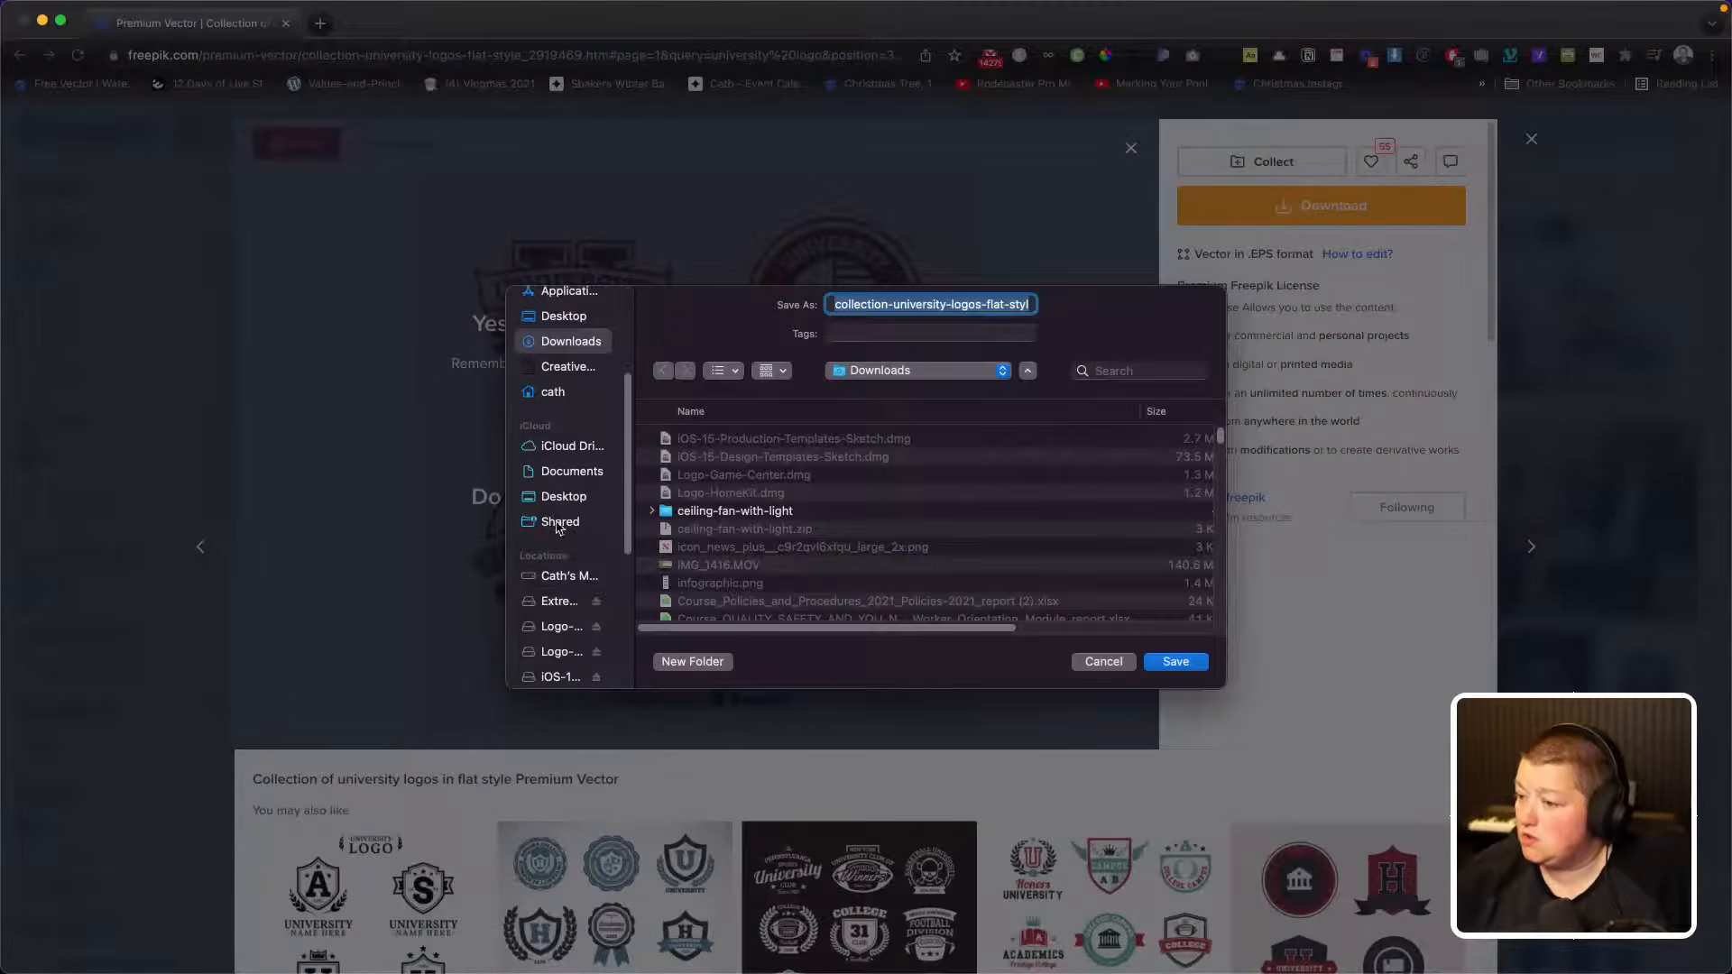
left_click(555, 602)
left_click(692, 661)
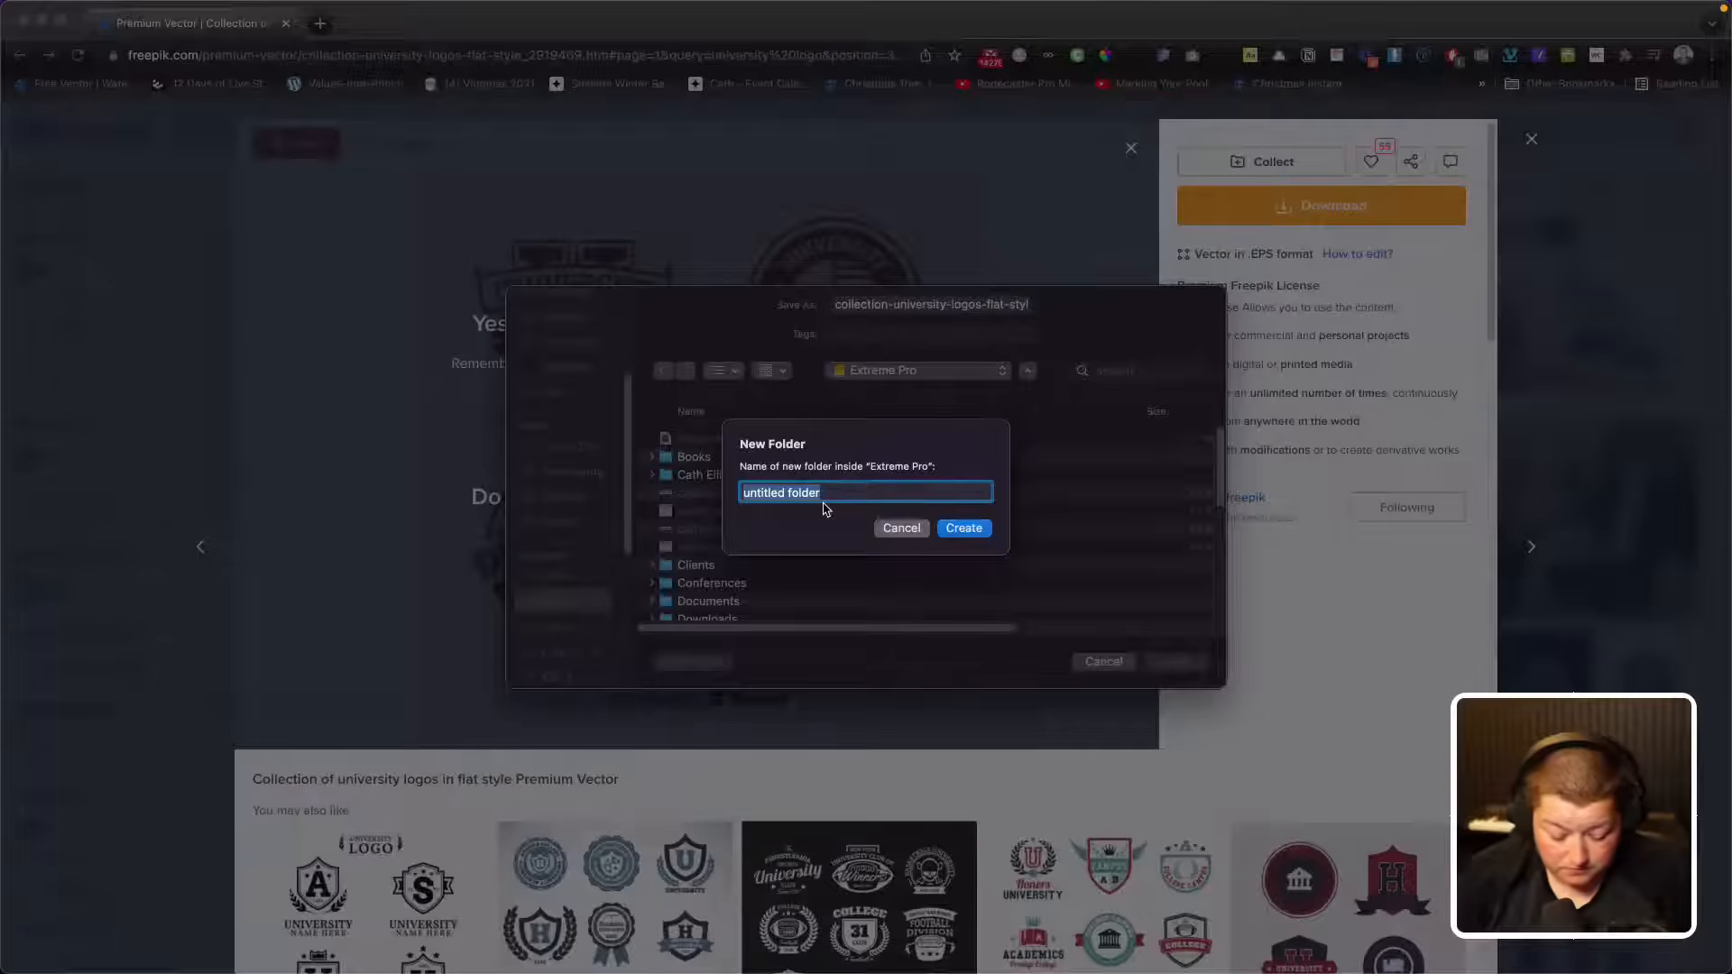
type("KeynoteUni")
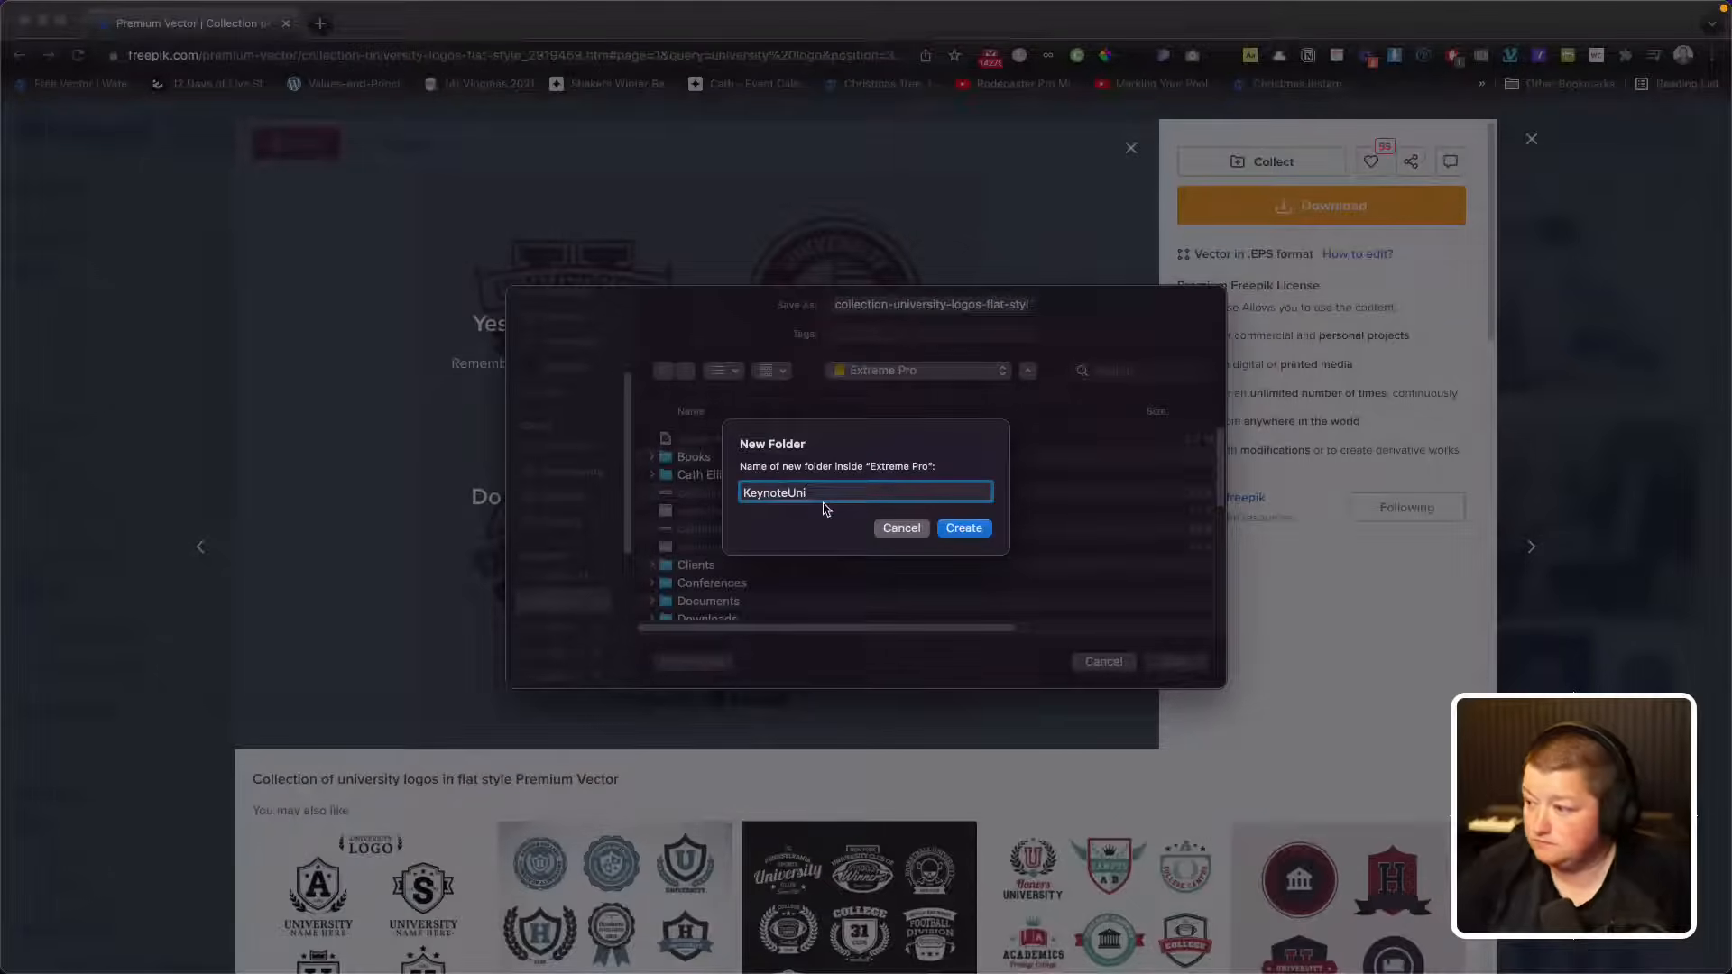
key("Return")
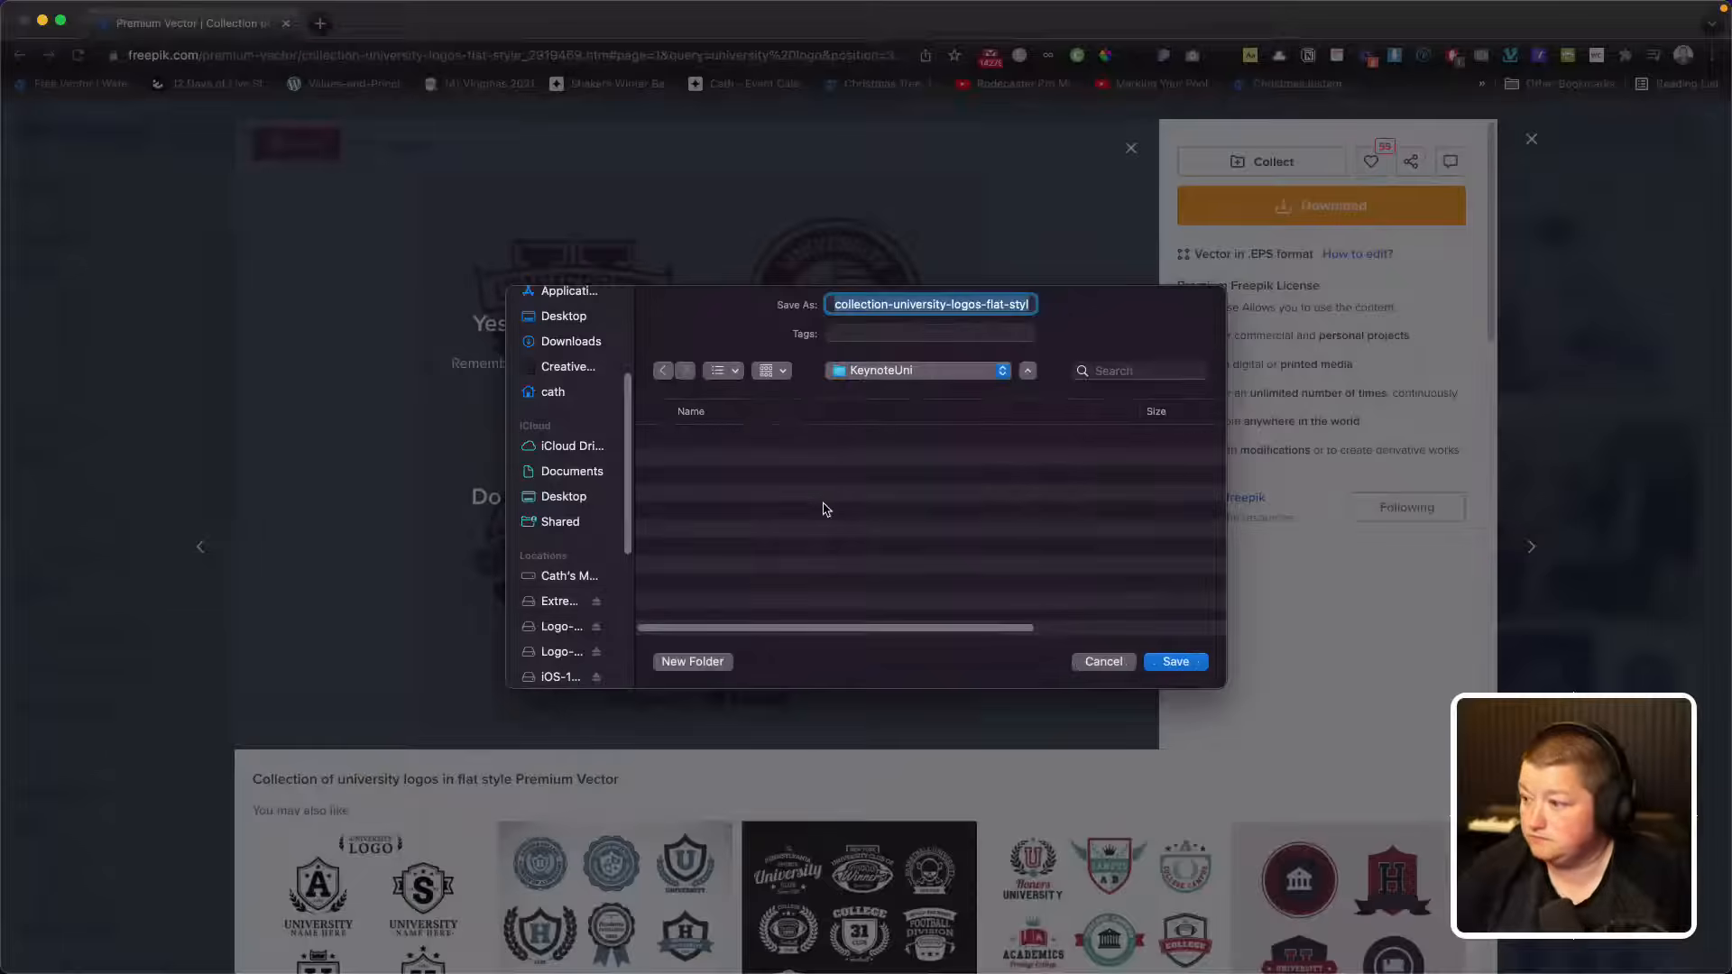
left_click(1167, 659)
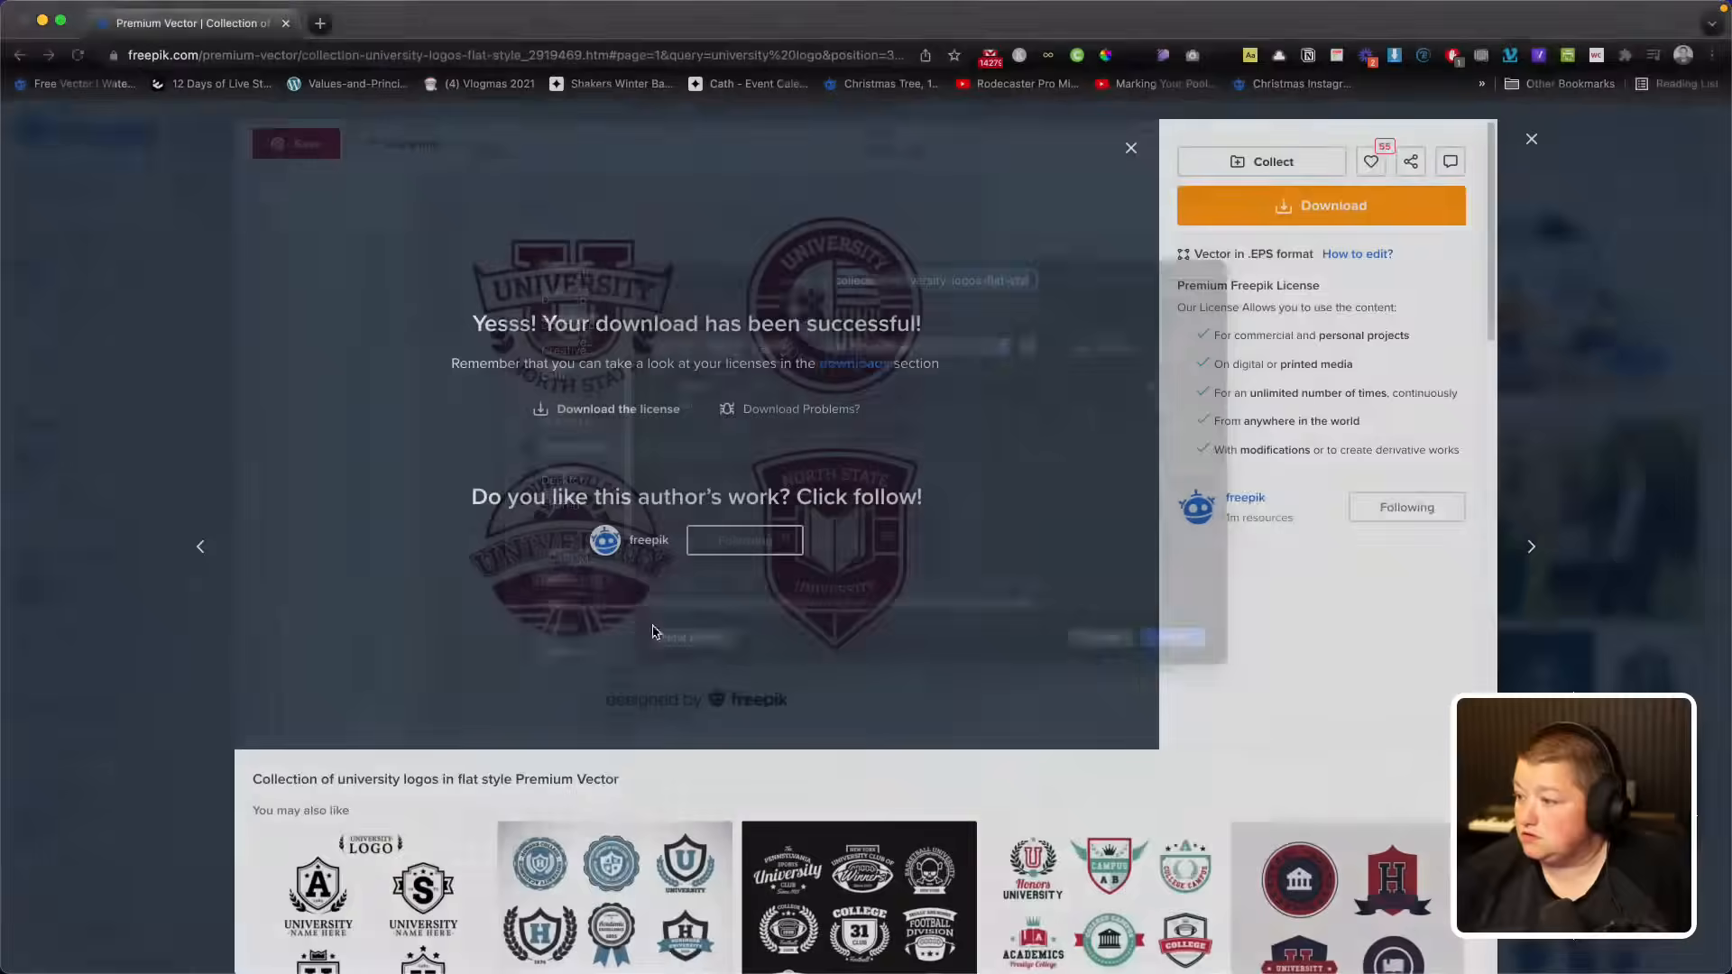
Step: Extract the downloaded logo archive and open 404789-PE44M5-846.ai from the collection-university-logos-flat-style folder
left_click(77, 955)
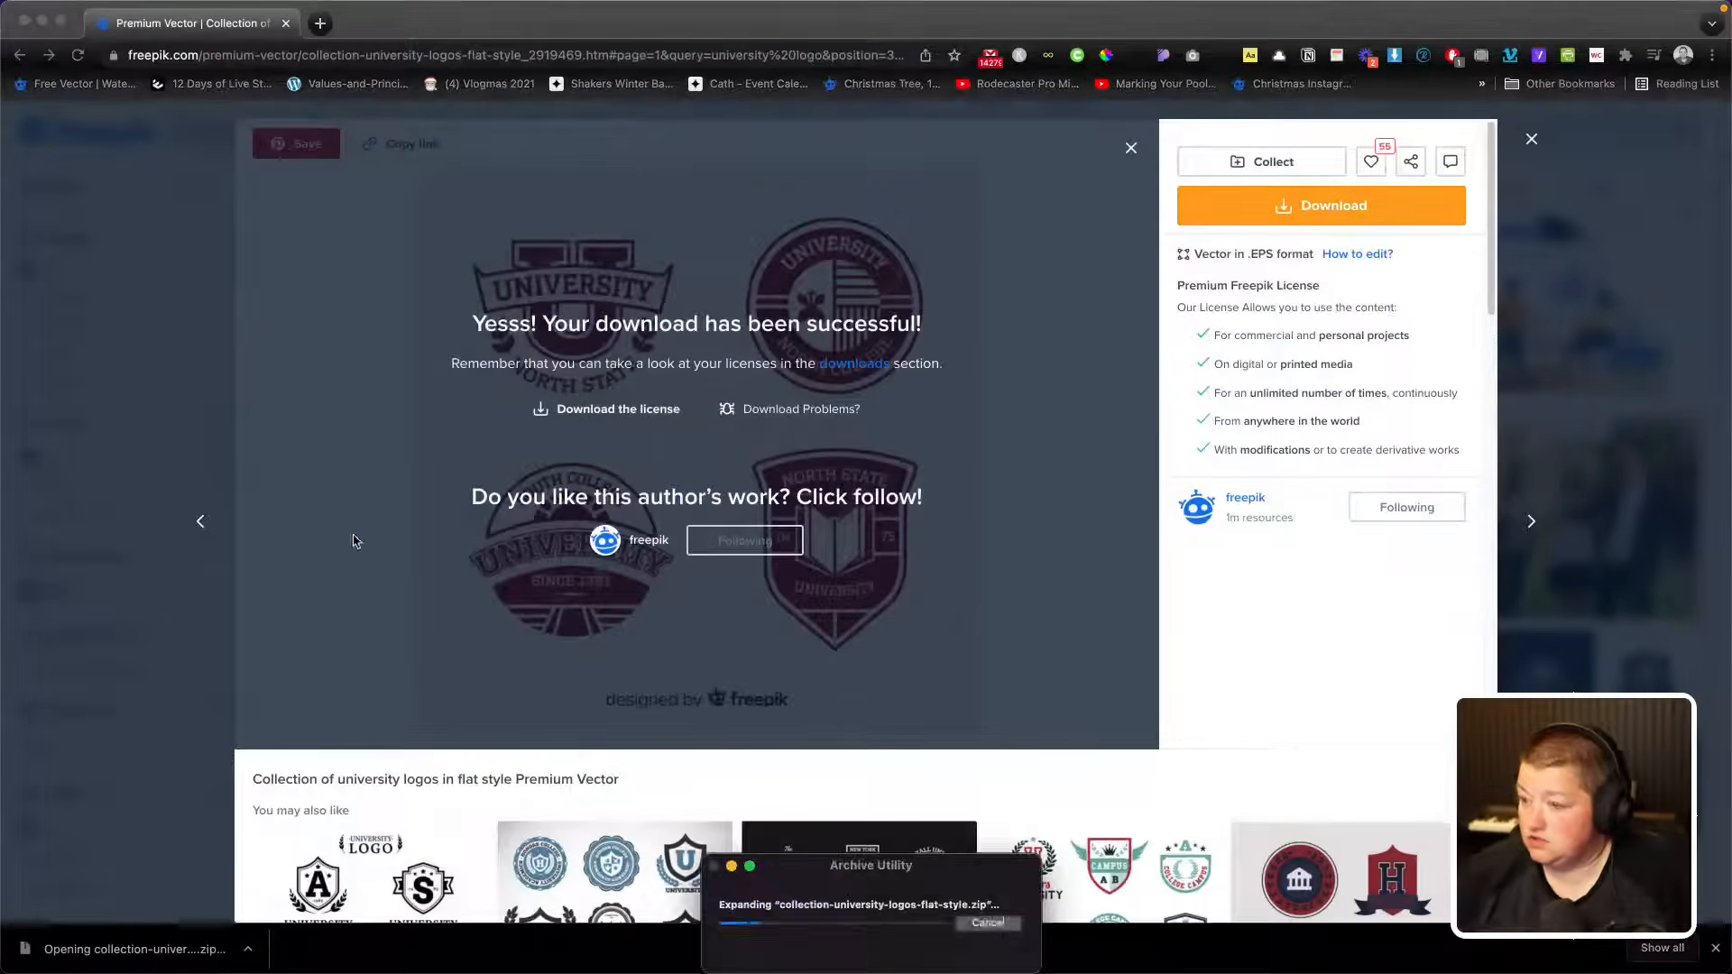
double_click(850, 251)
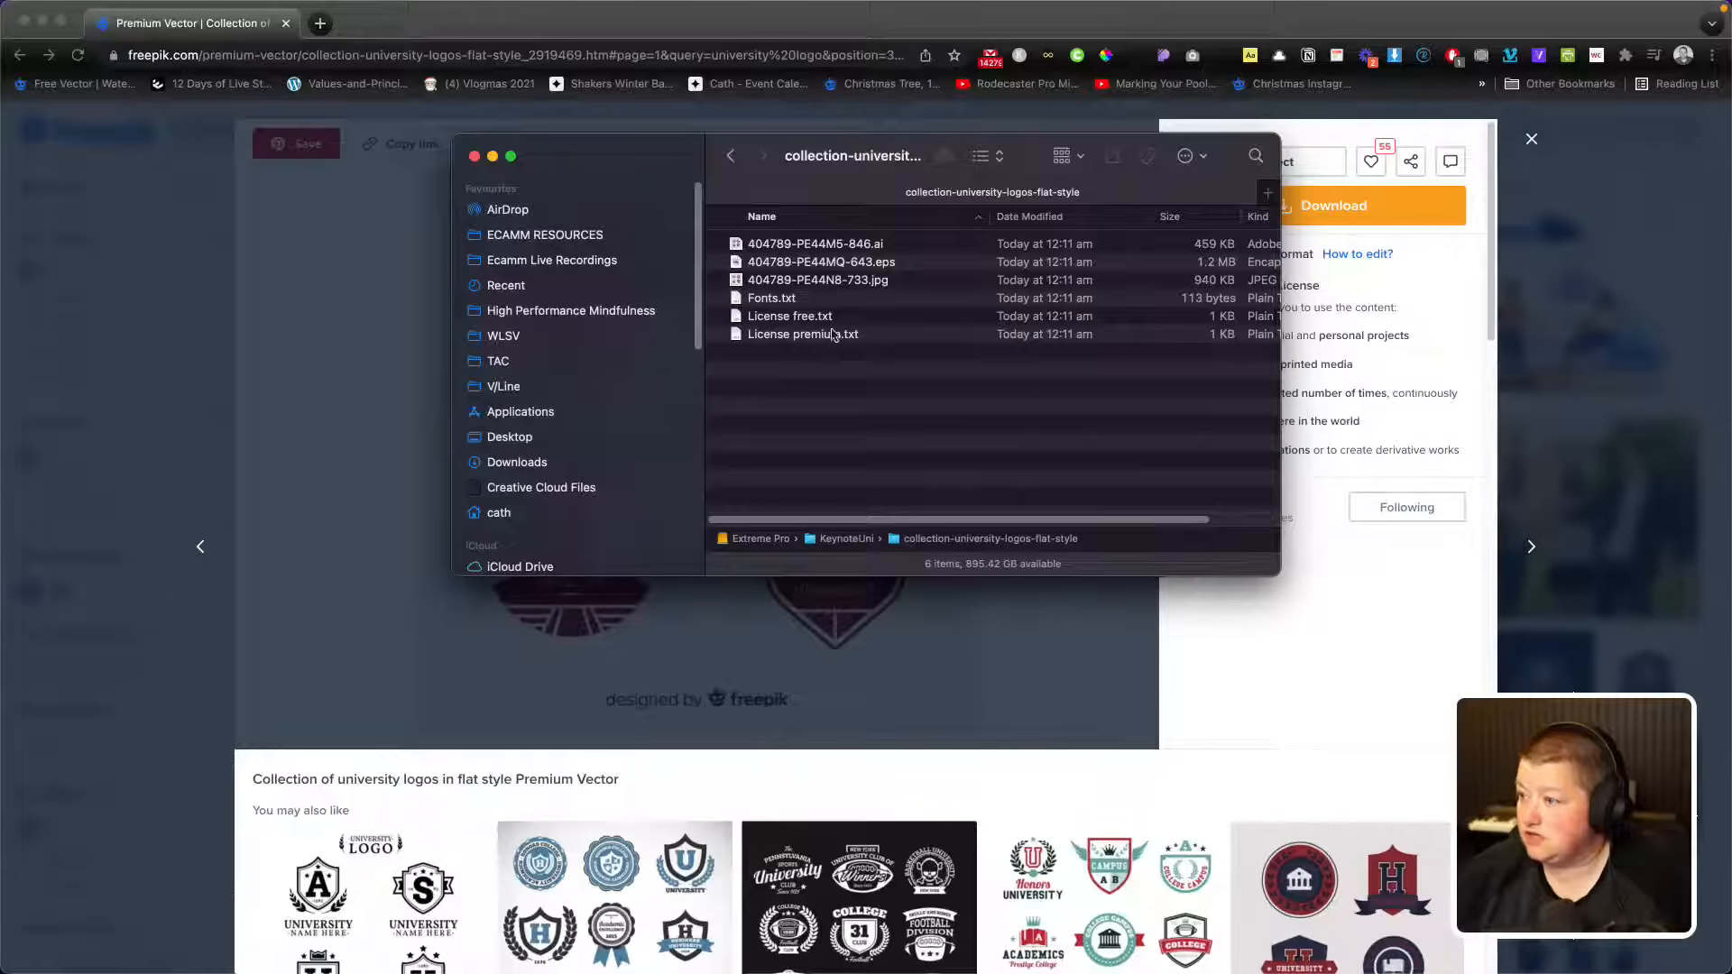
left_click(828, 246)
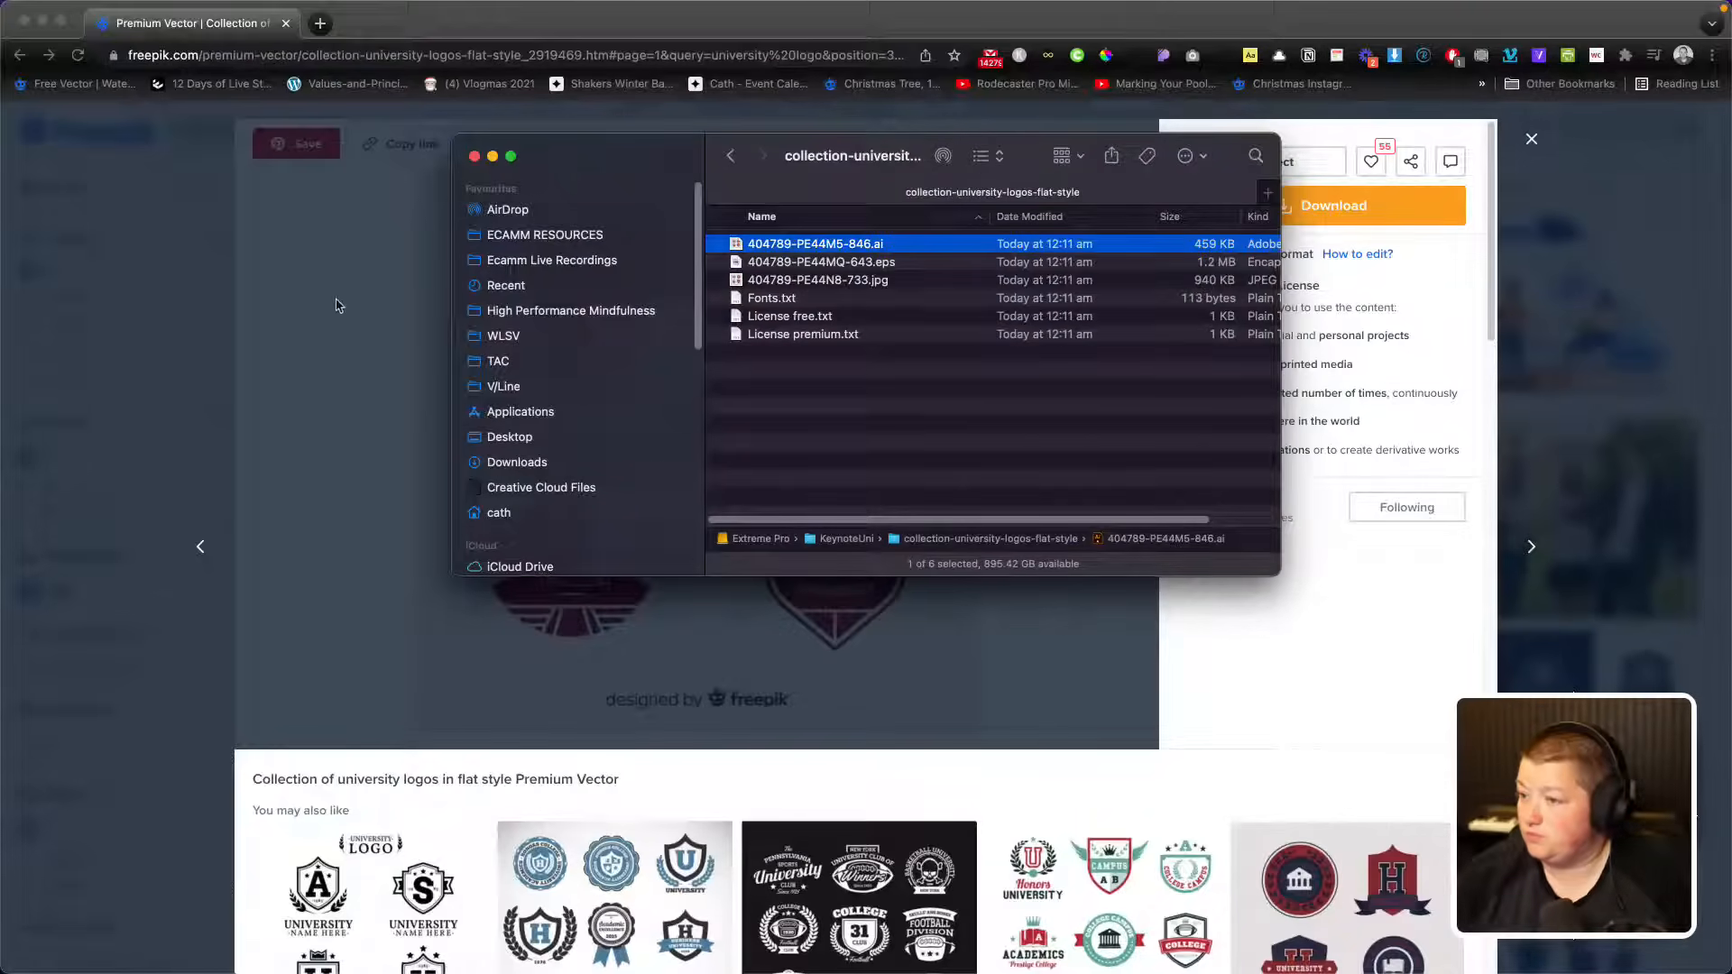
double_click(779, 246)
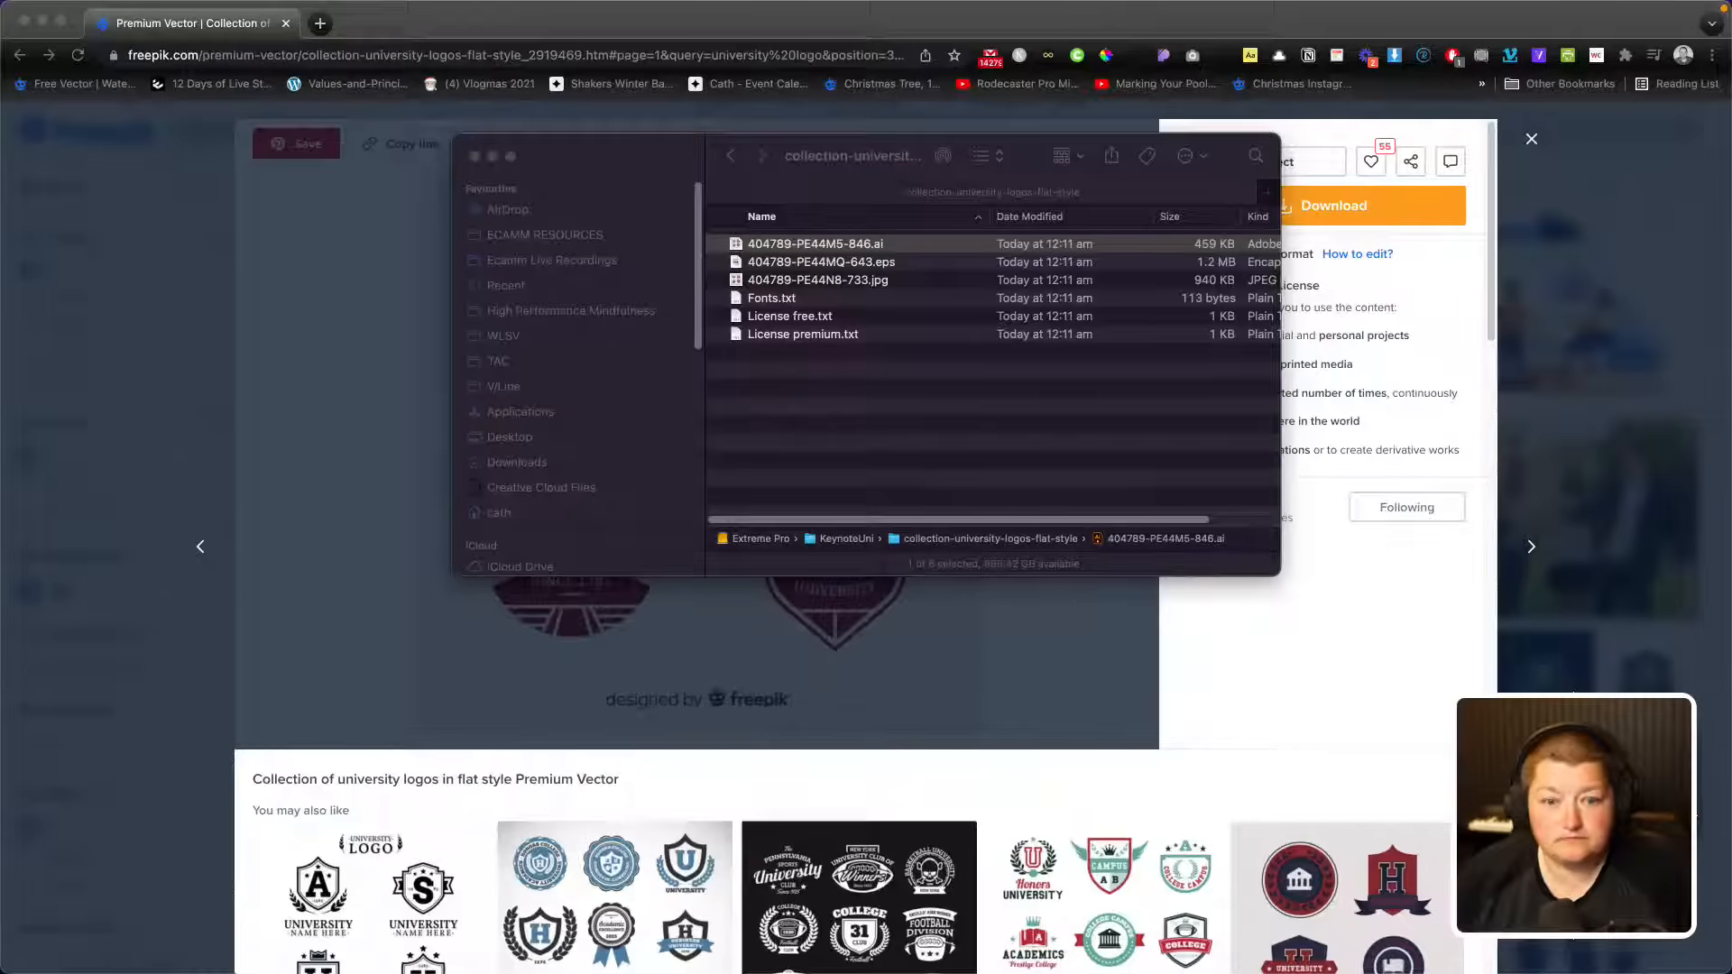
Step: Open Fonts.txt from the logo folder, copy the Glegoo font's web address and close the file
double_click(785, 305)
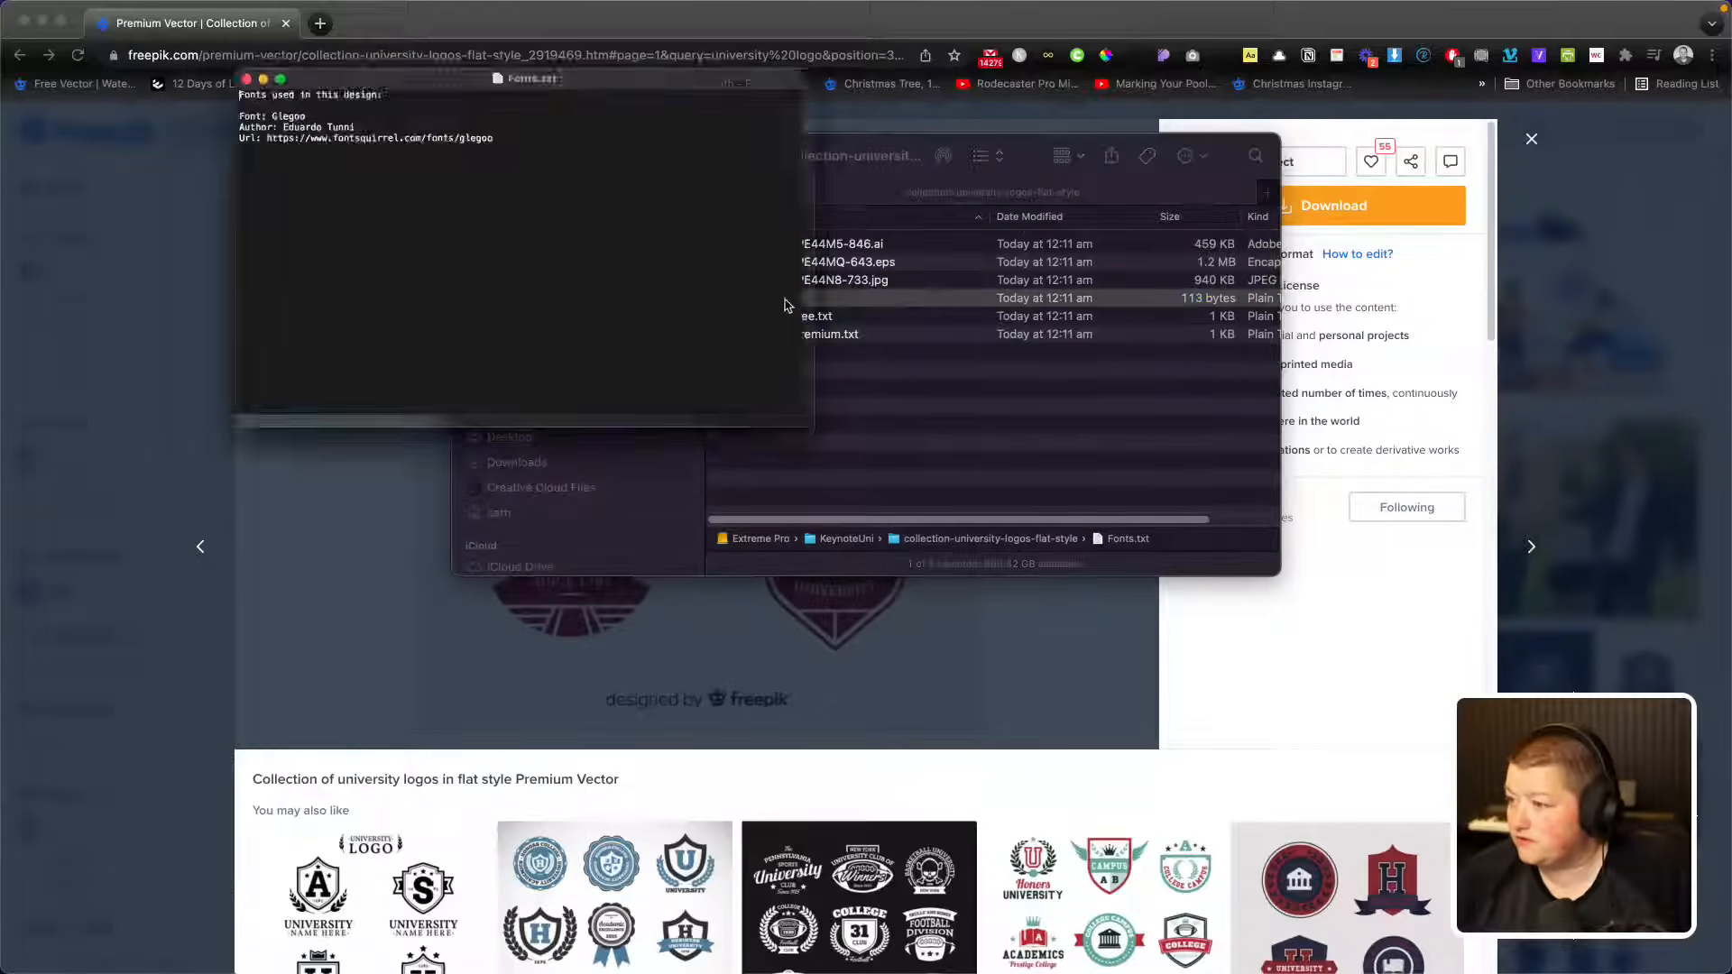
left_click_drag(478, 125, 229, 126)
key("super+c")
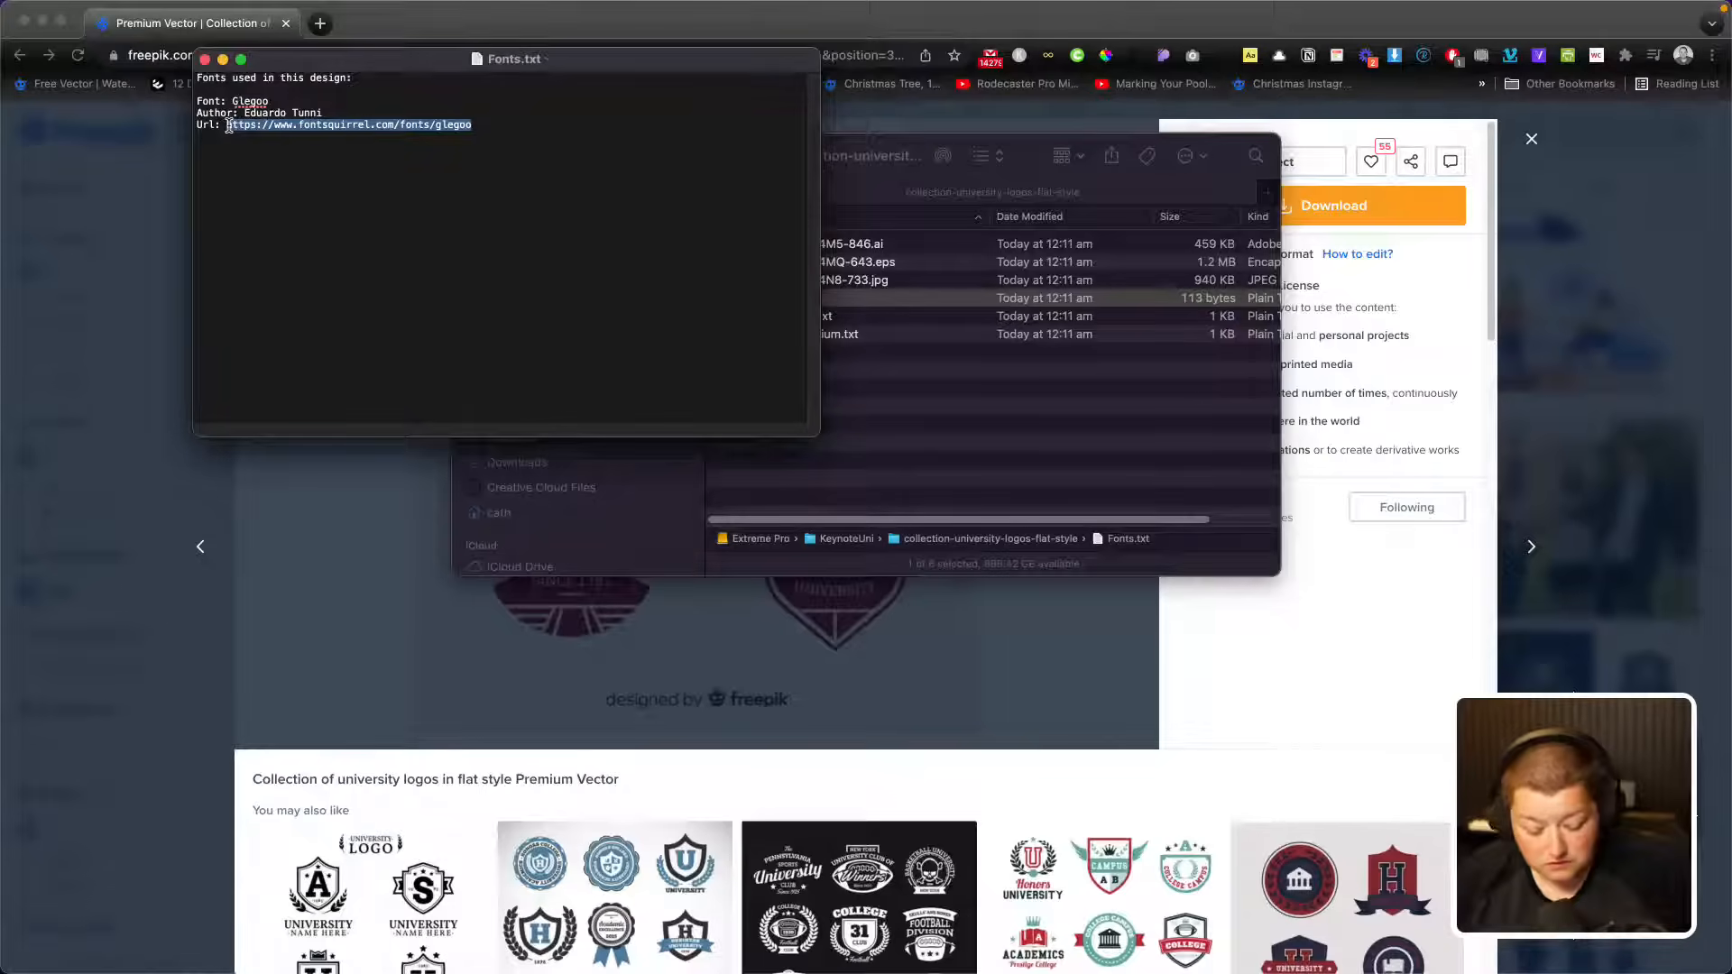
left_click(205, 59)
Step: Open the copied Glegoo font address in a new browser tab
left_click(323, 23)
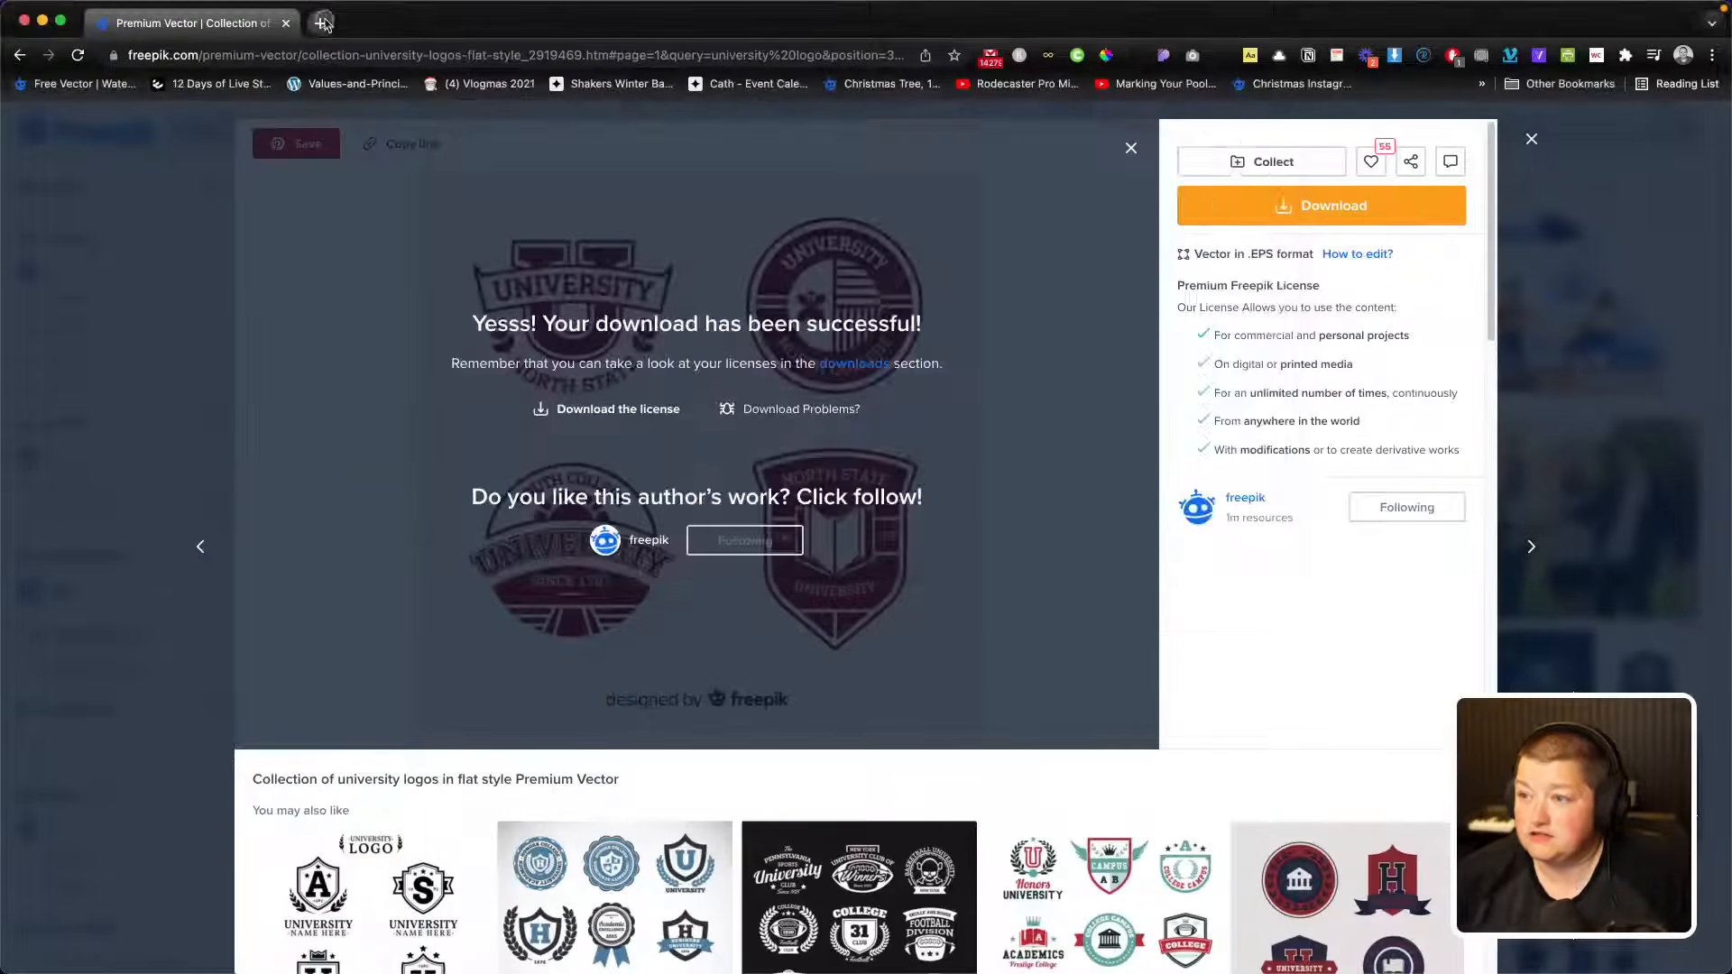
left_click(323, 24)
key("super+v")
key("Return")
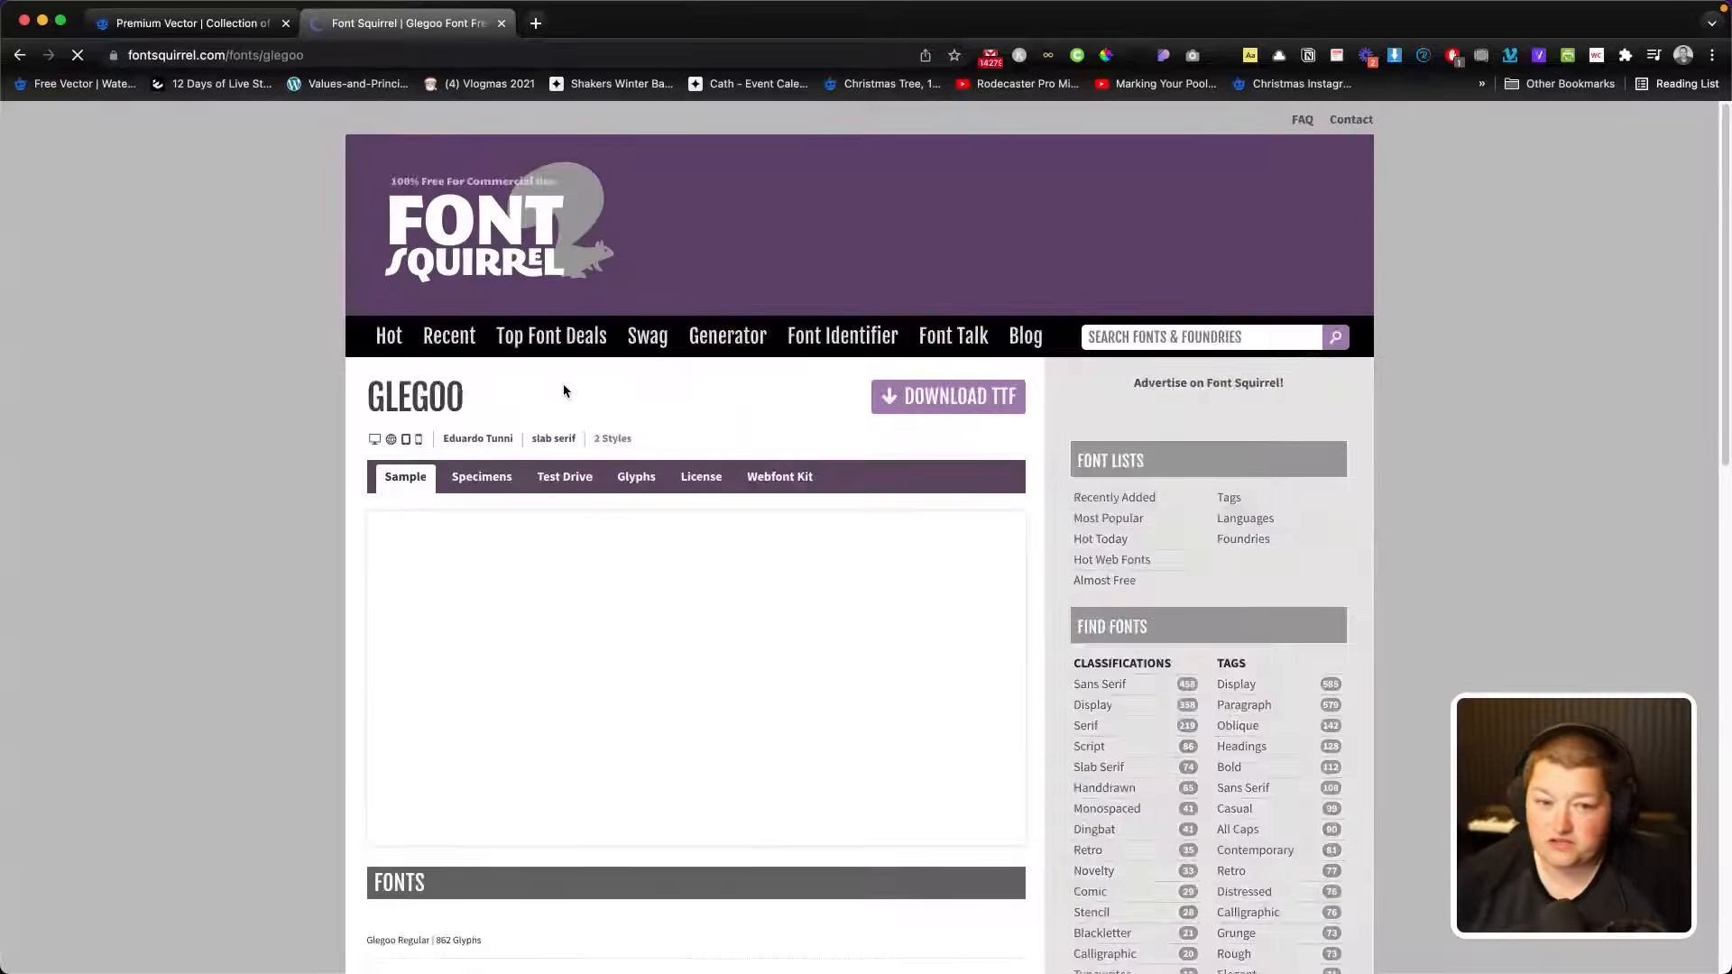
Step: Download the Glegoo TTF font as glegoo.zip into the KeynoteUni folder and extract the archive
left_click(902, 403)
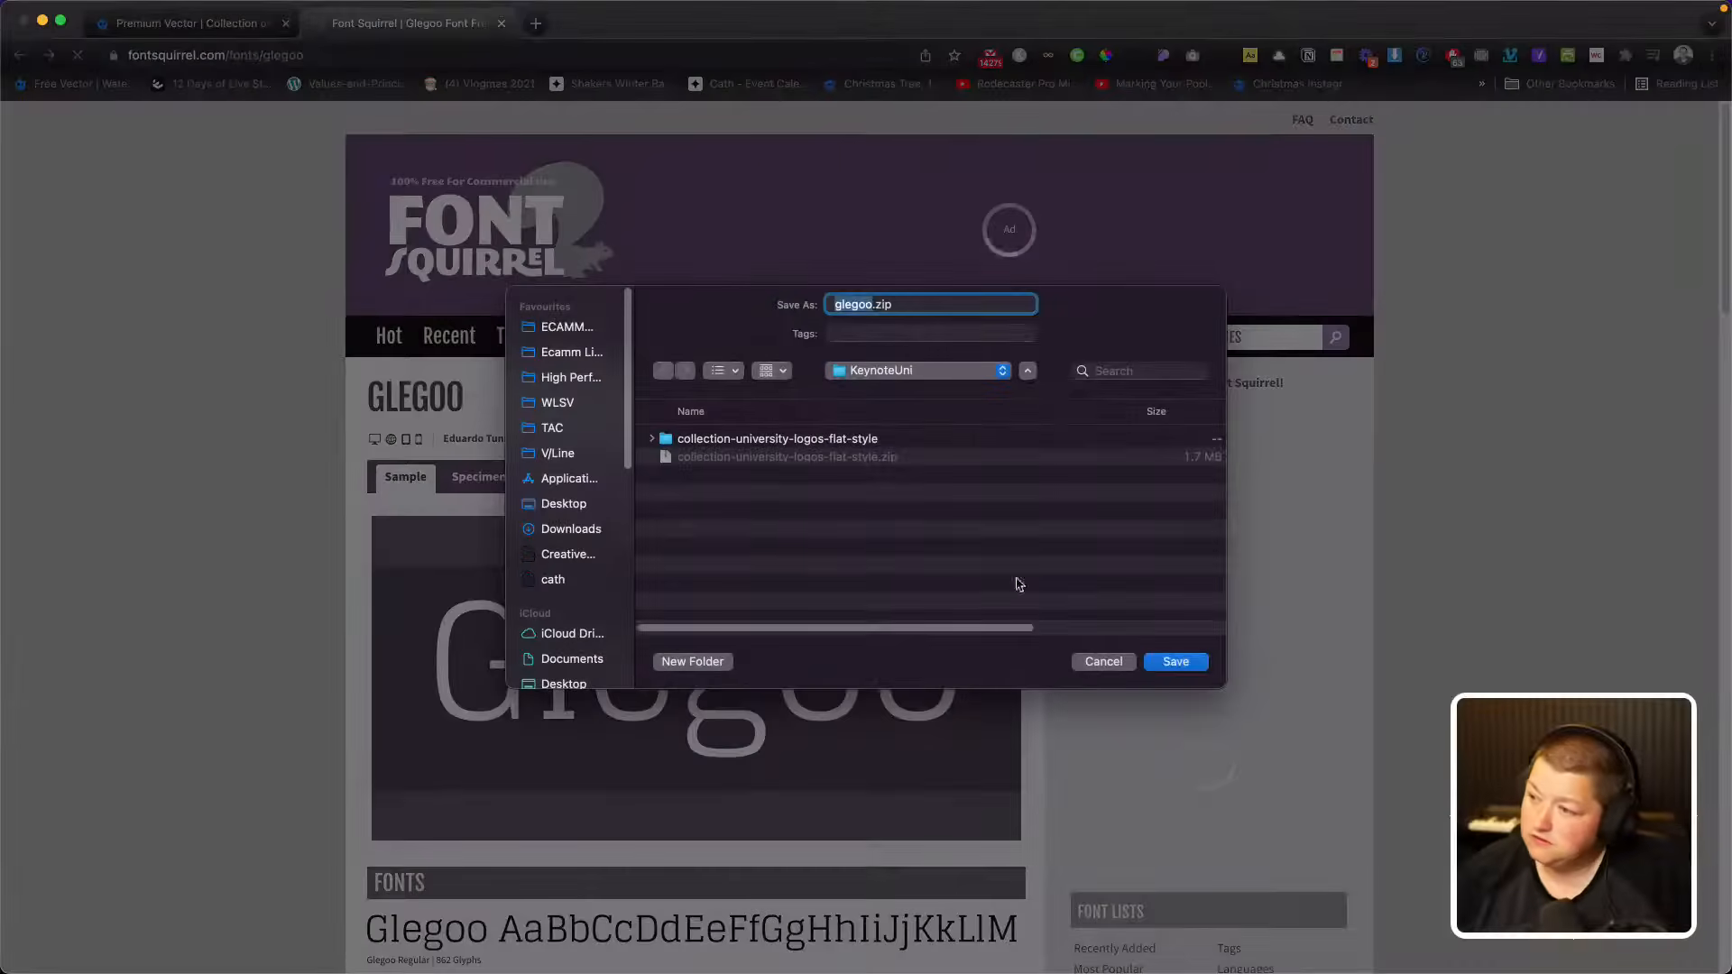
left_click(1159, 662)
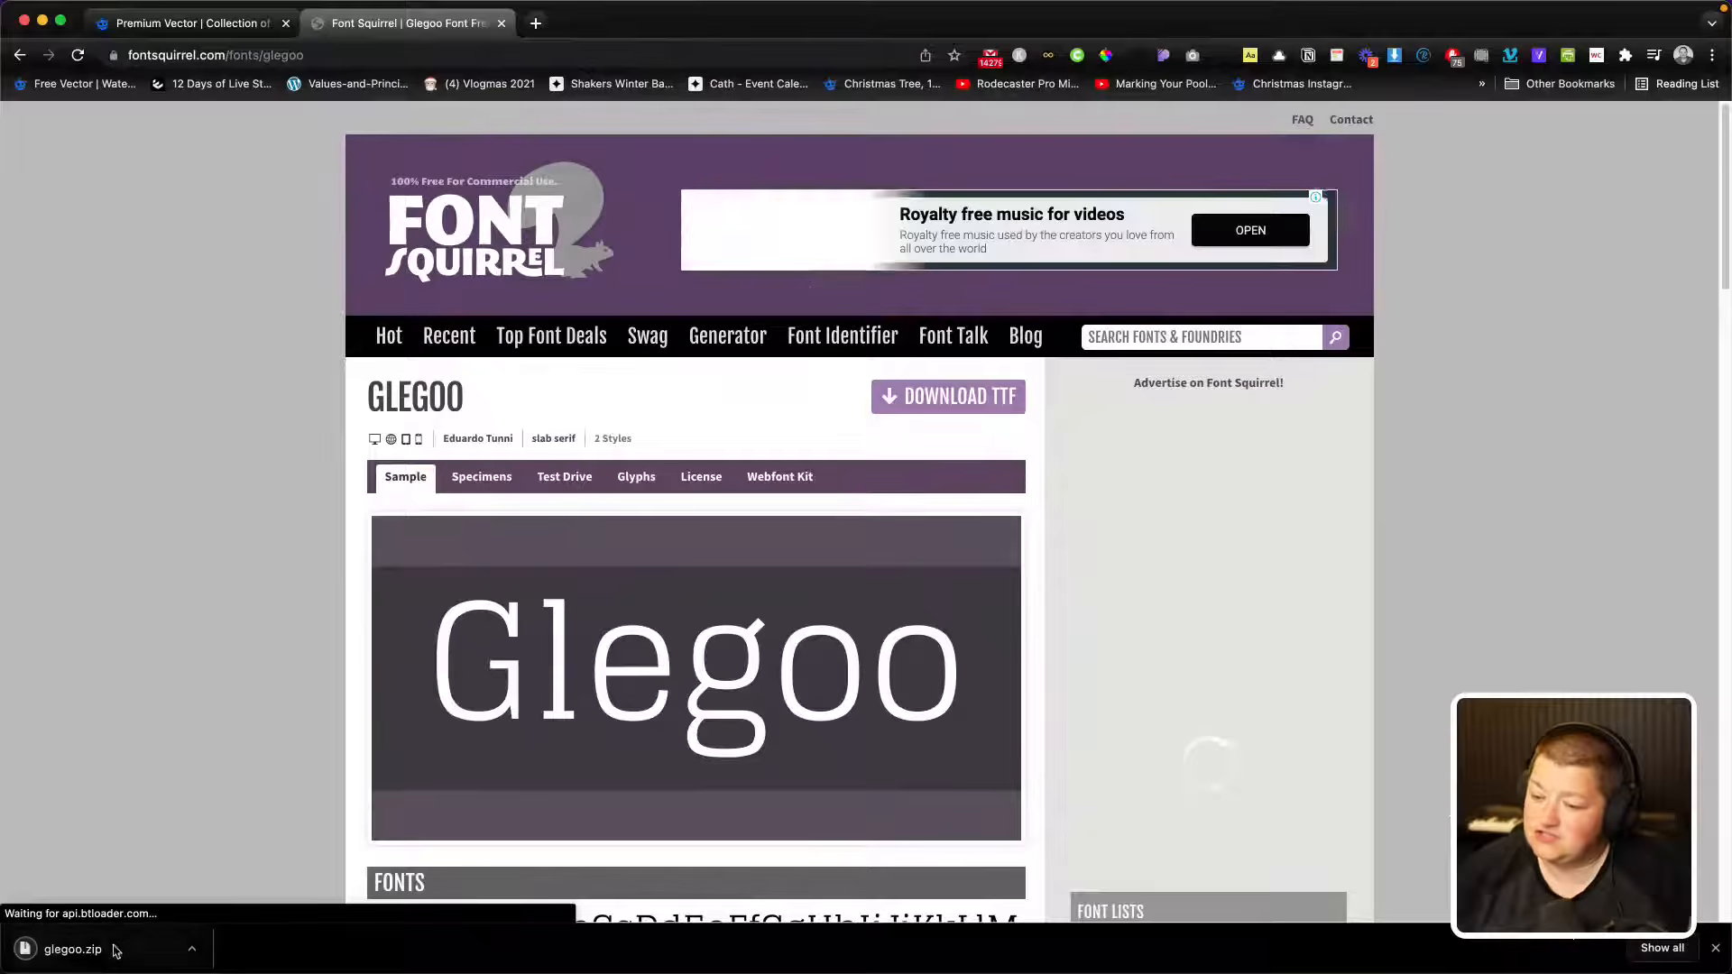
left_click(72, 949)
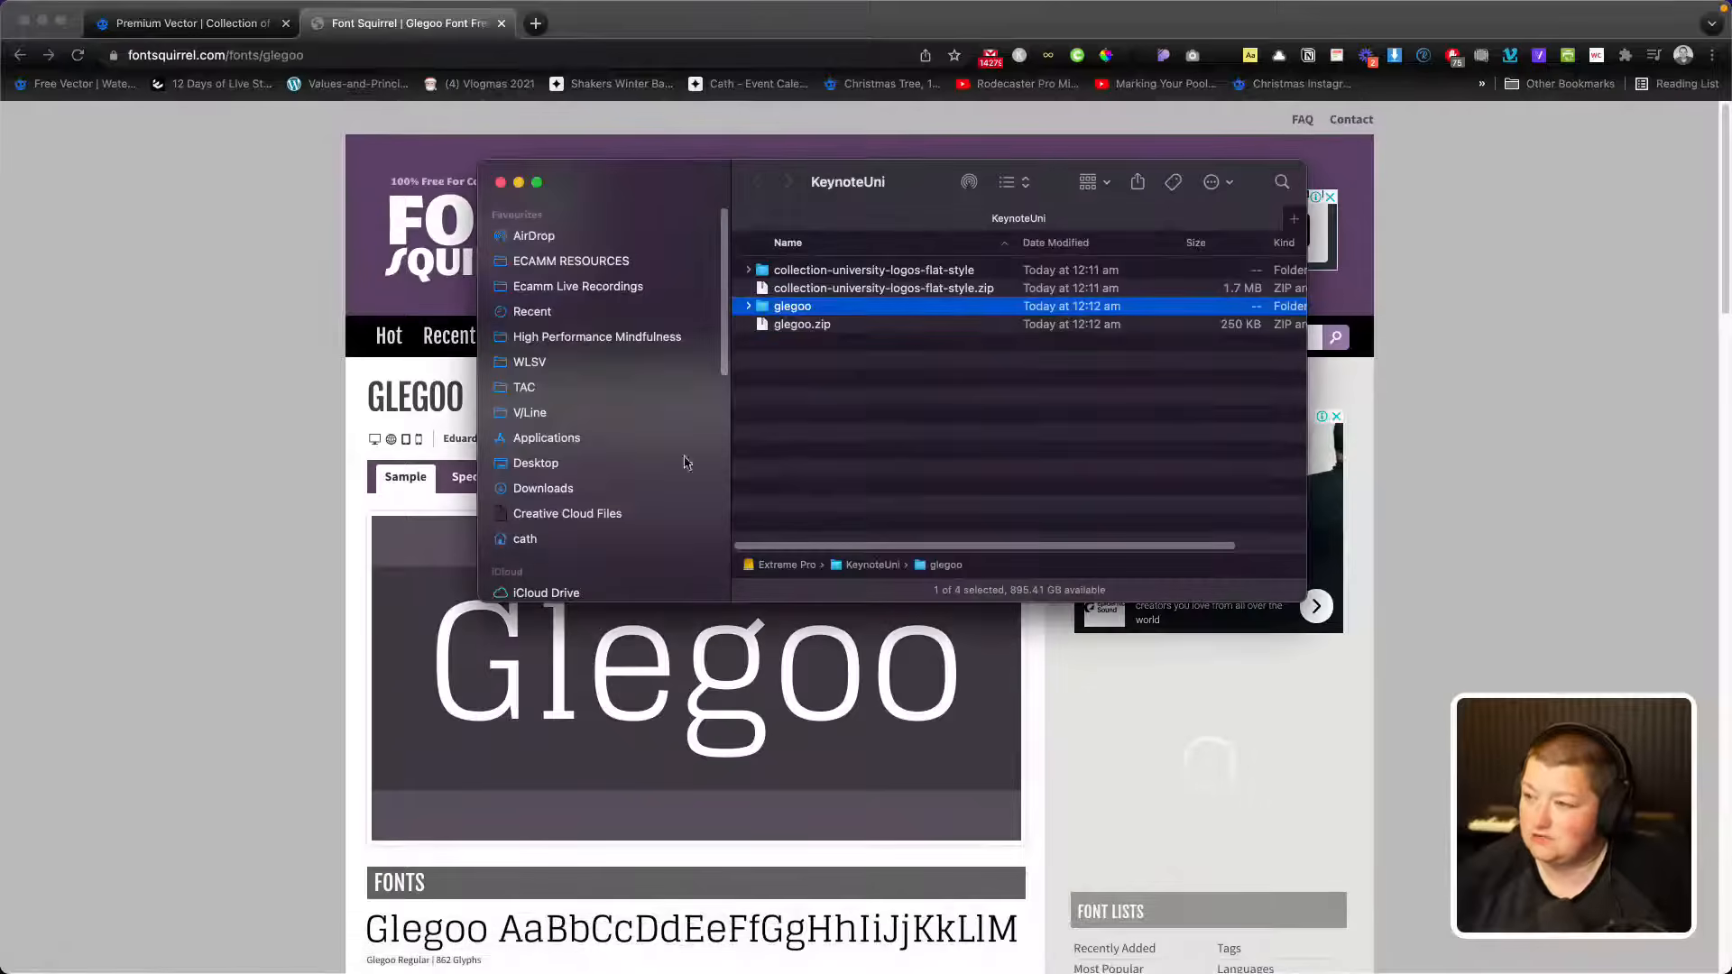
Step: Install Glegoo-Bold.ttf and Glegoo-Regular.ttf from the glegoo folder with Font Book, and close Font Book
double_click(784, 309)
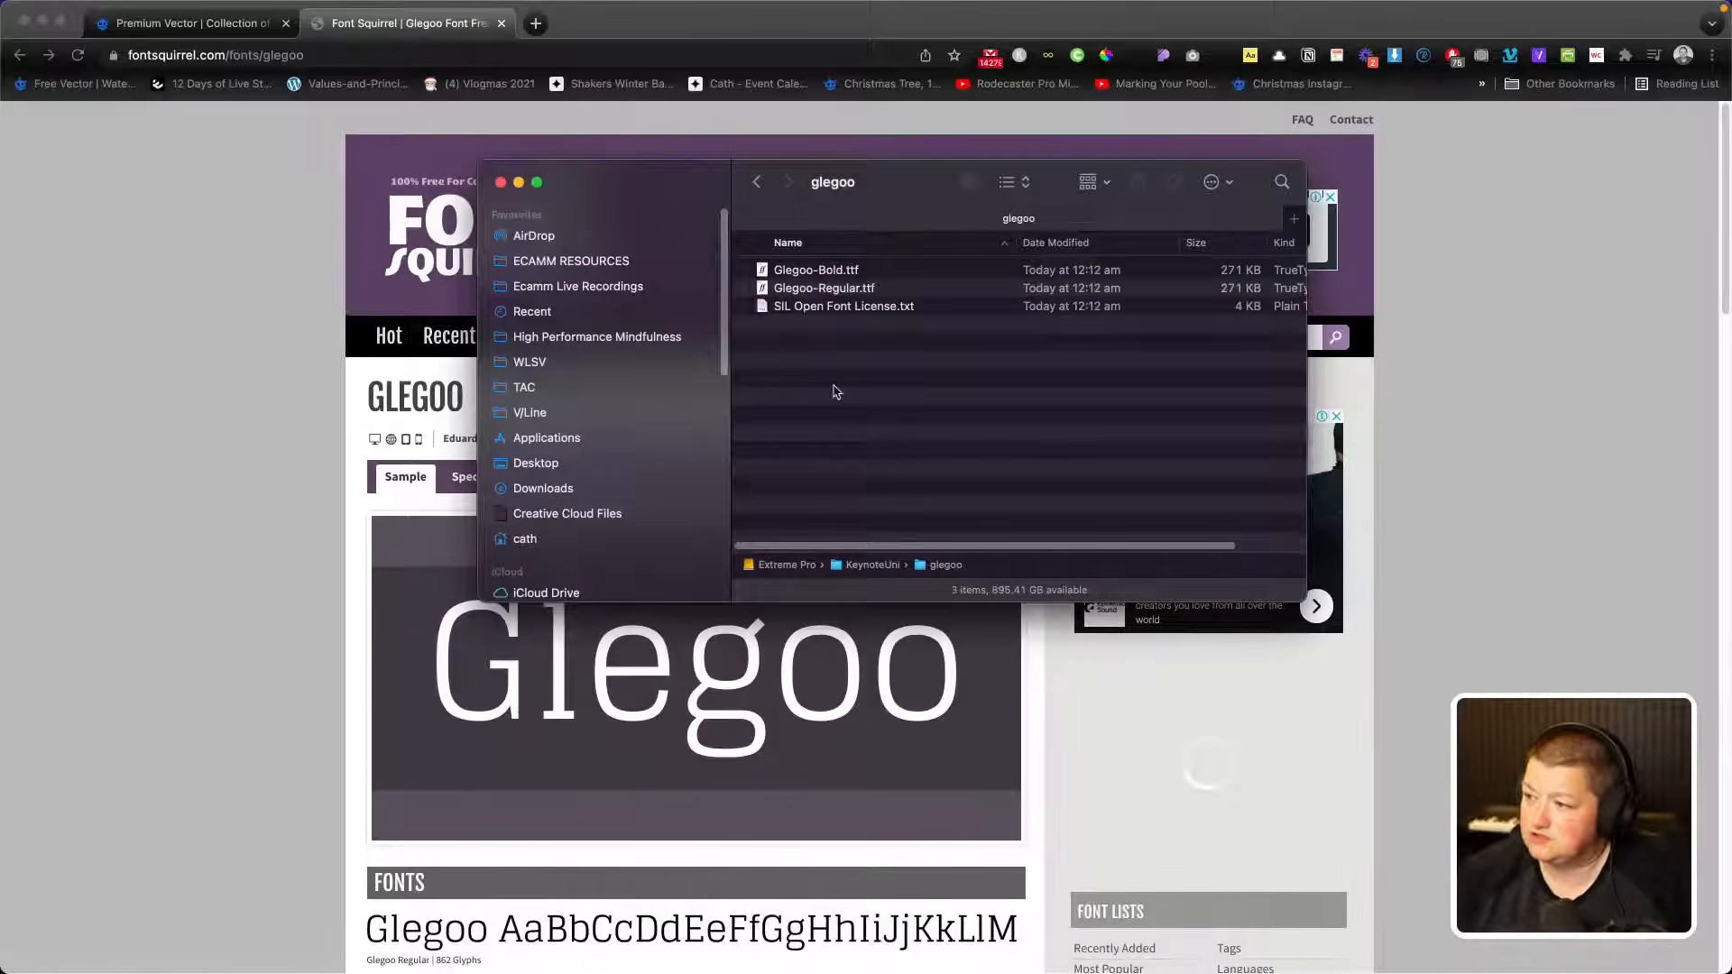
left_click(818, 272)
left_click(816, 289, "shift")
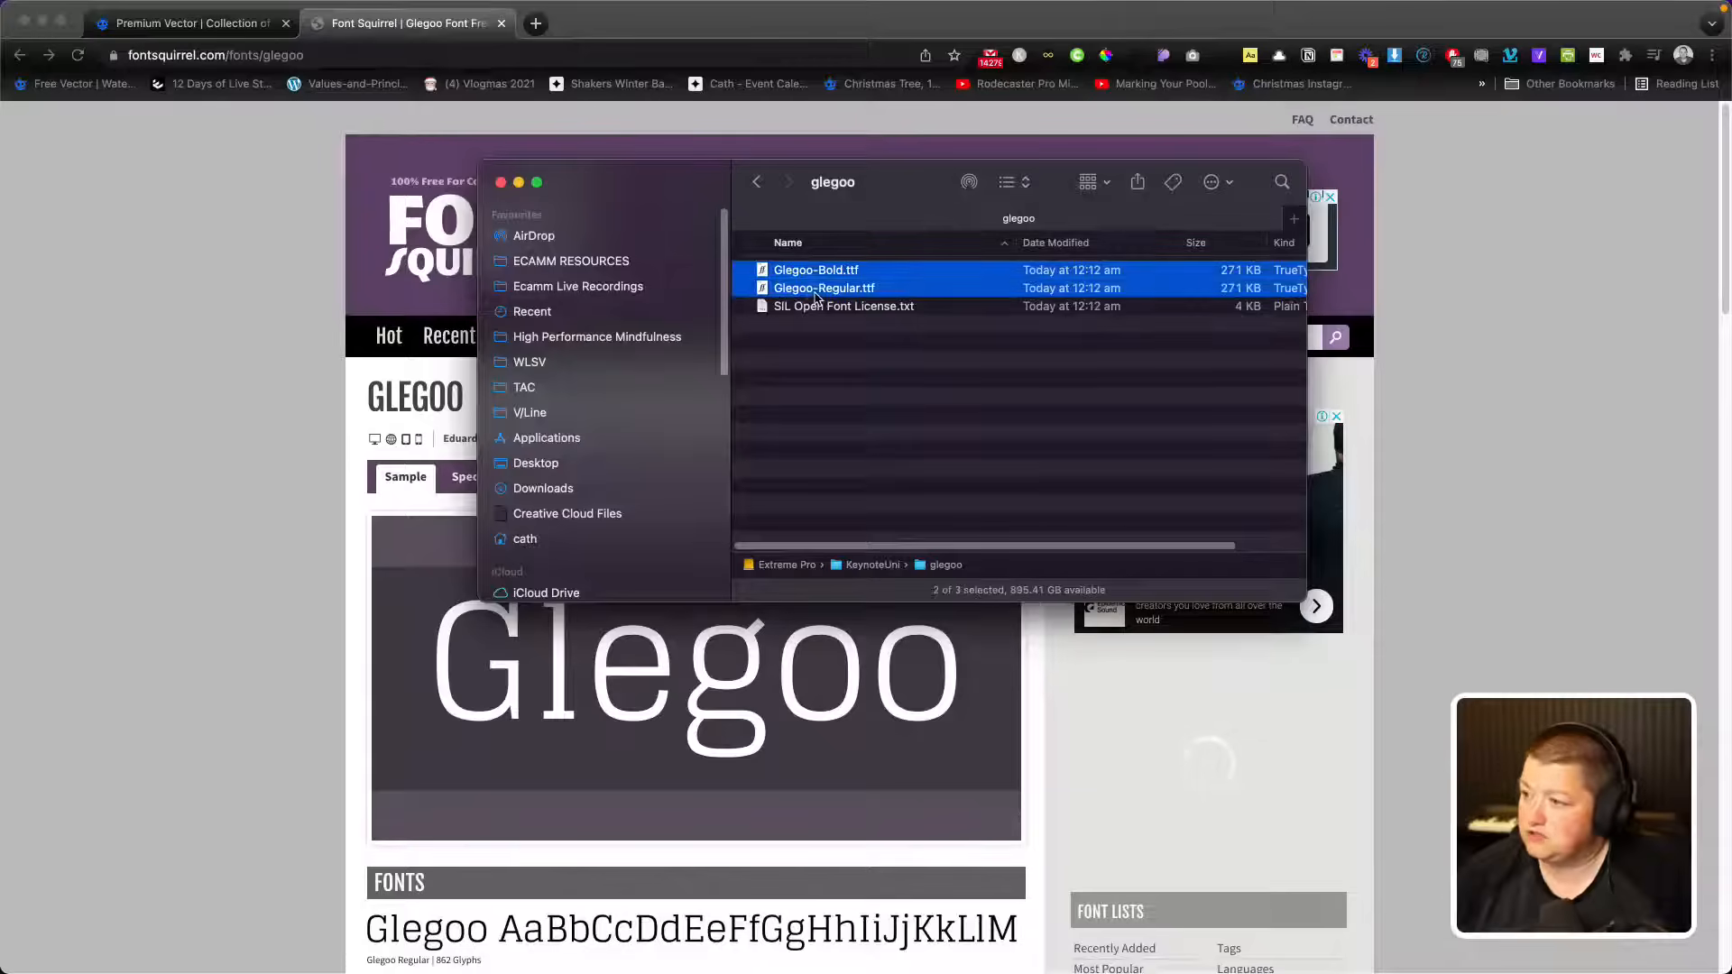
right_click(818, 294)
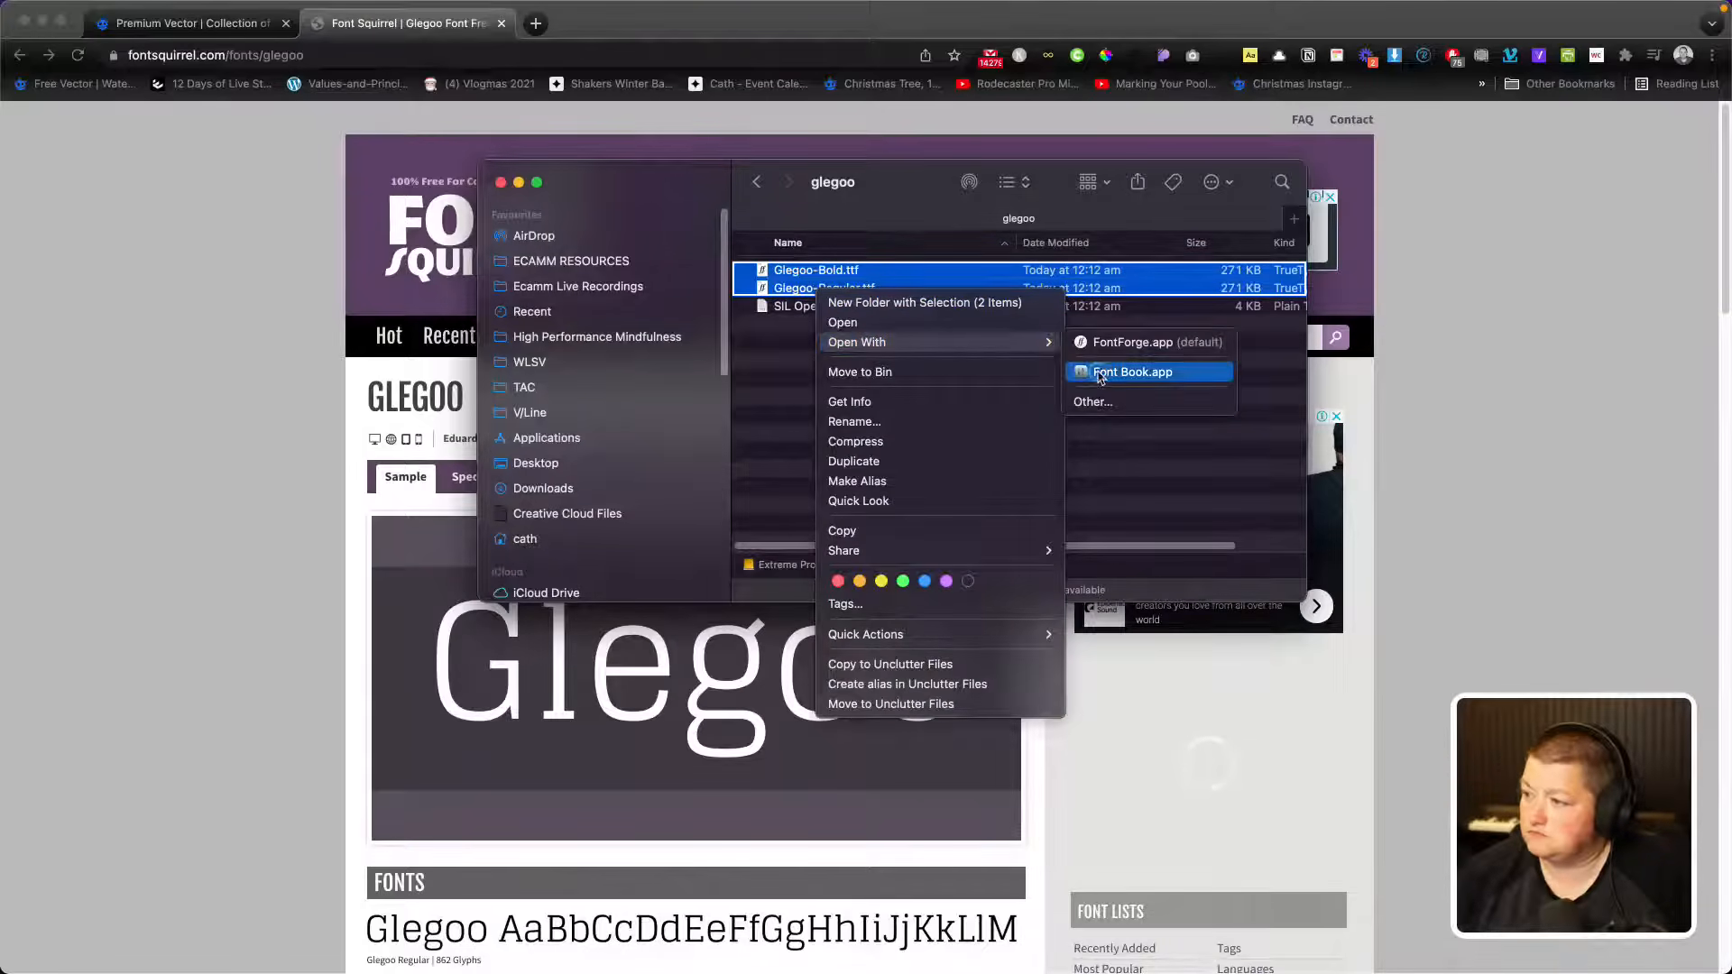
left_click(1130, 371)
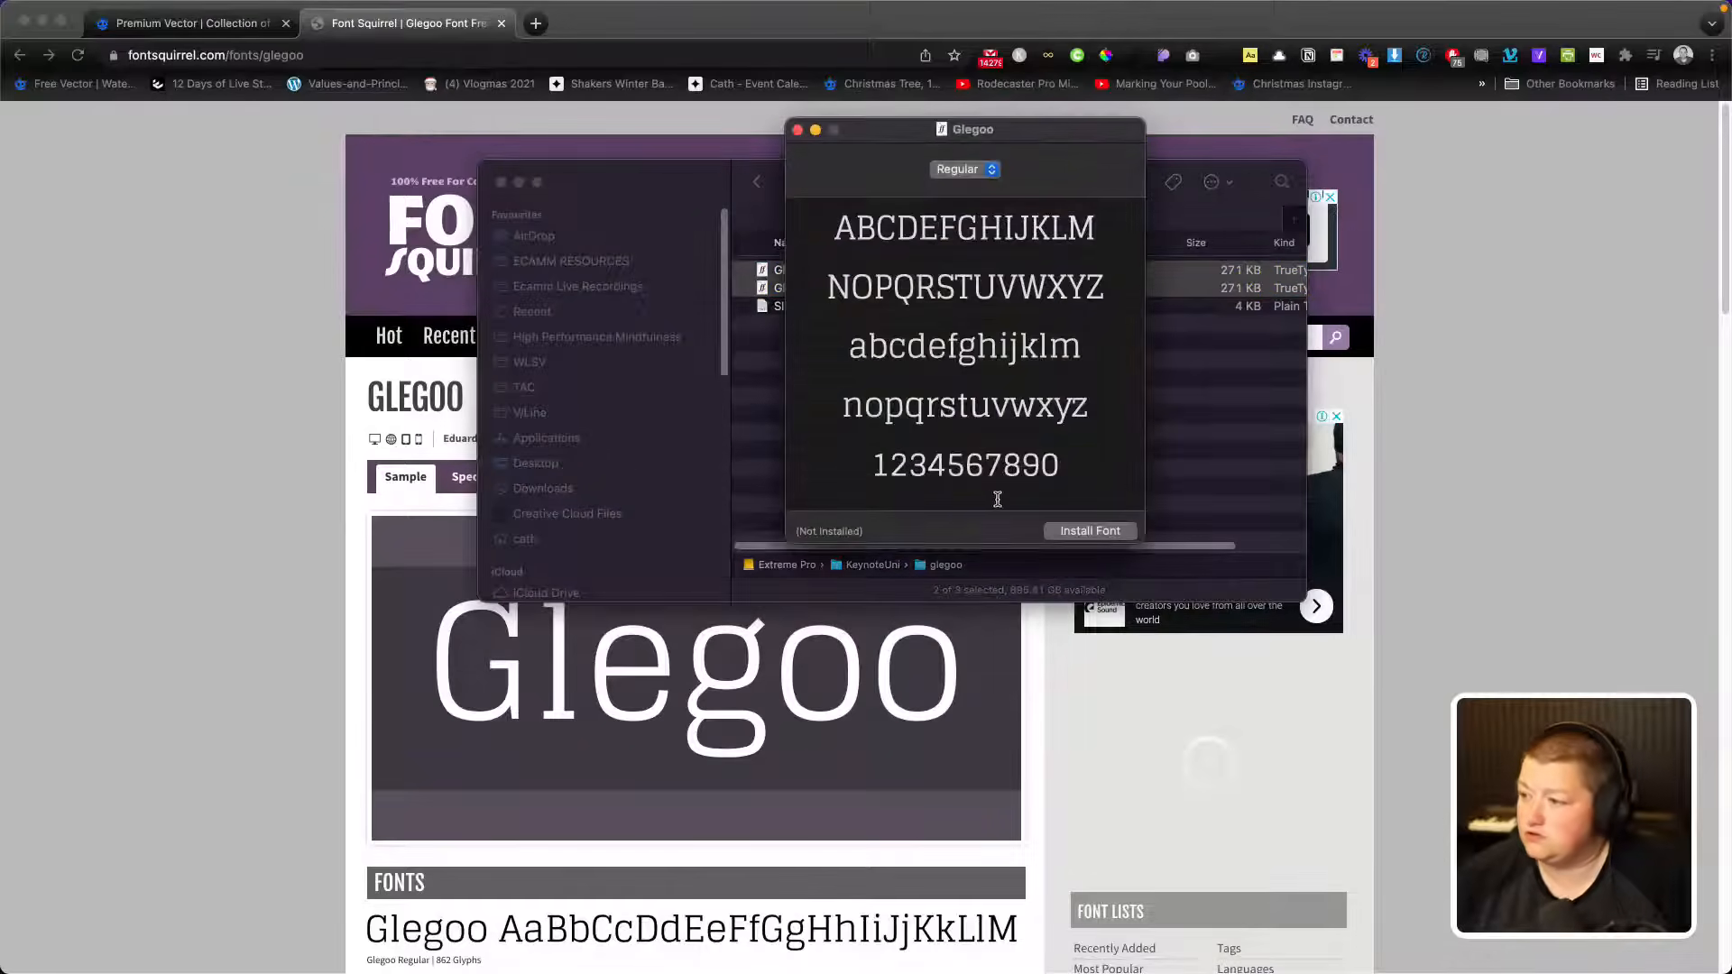
left_click(1090, 530)
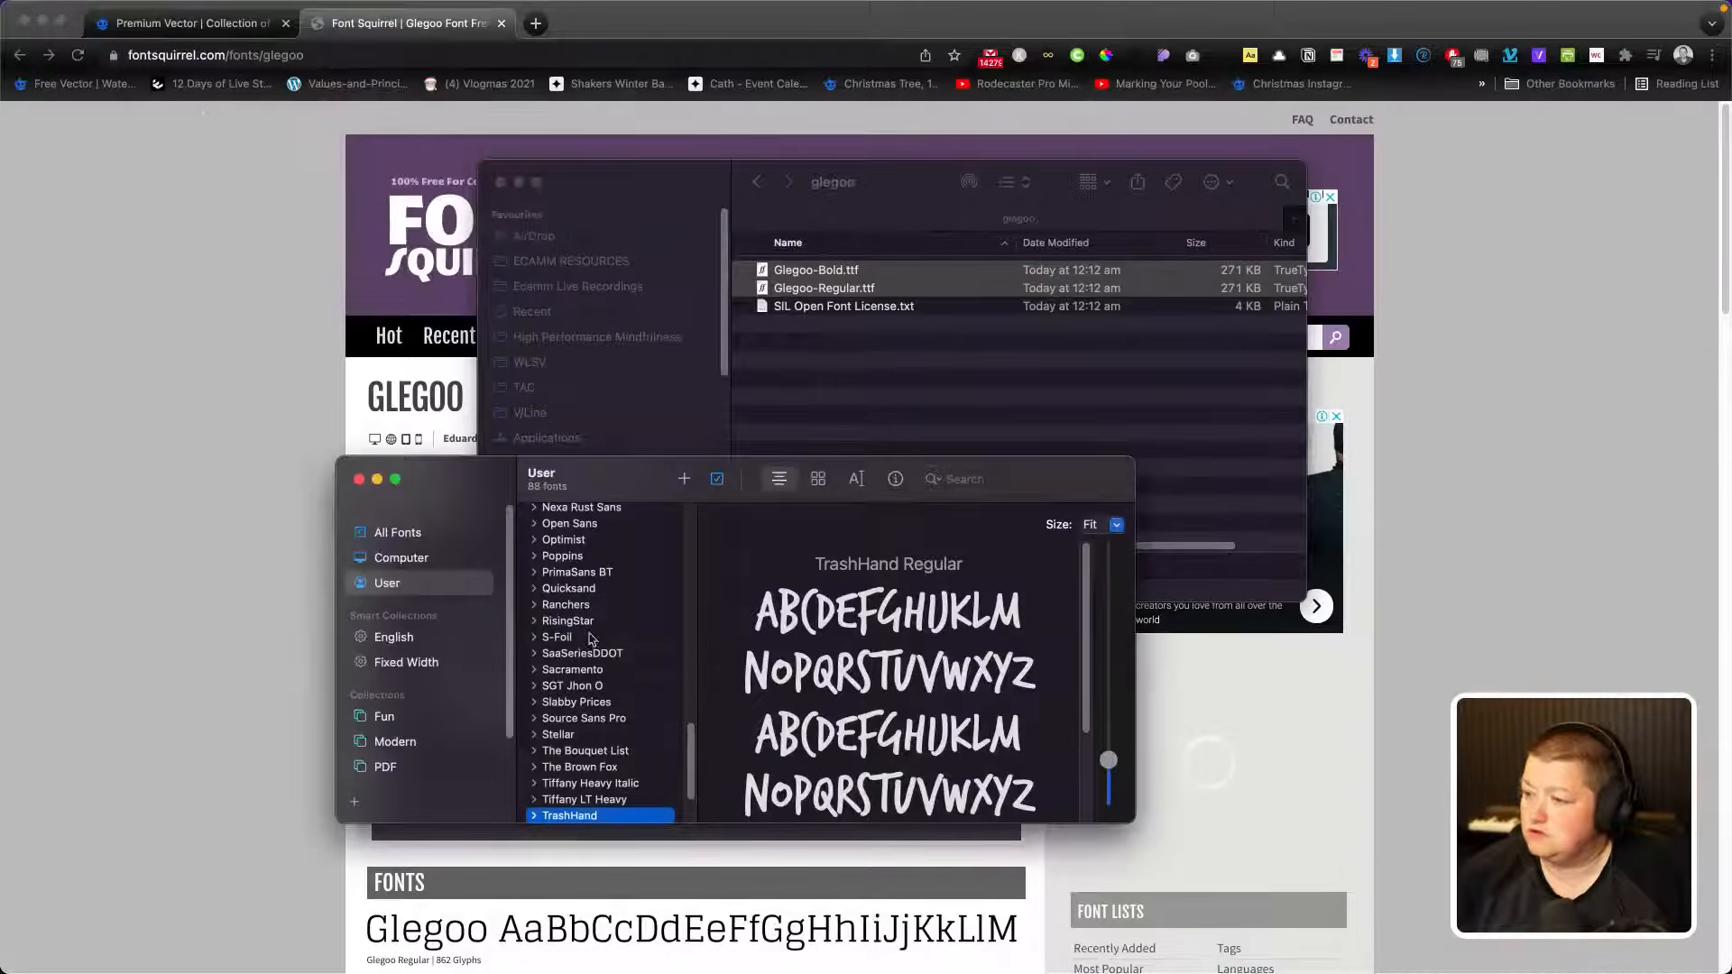
left_click(359, 479)
Step: Close both Finder windows, the Glegoo font tab and the Freepik logo preview
left_click(502, 182)
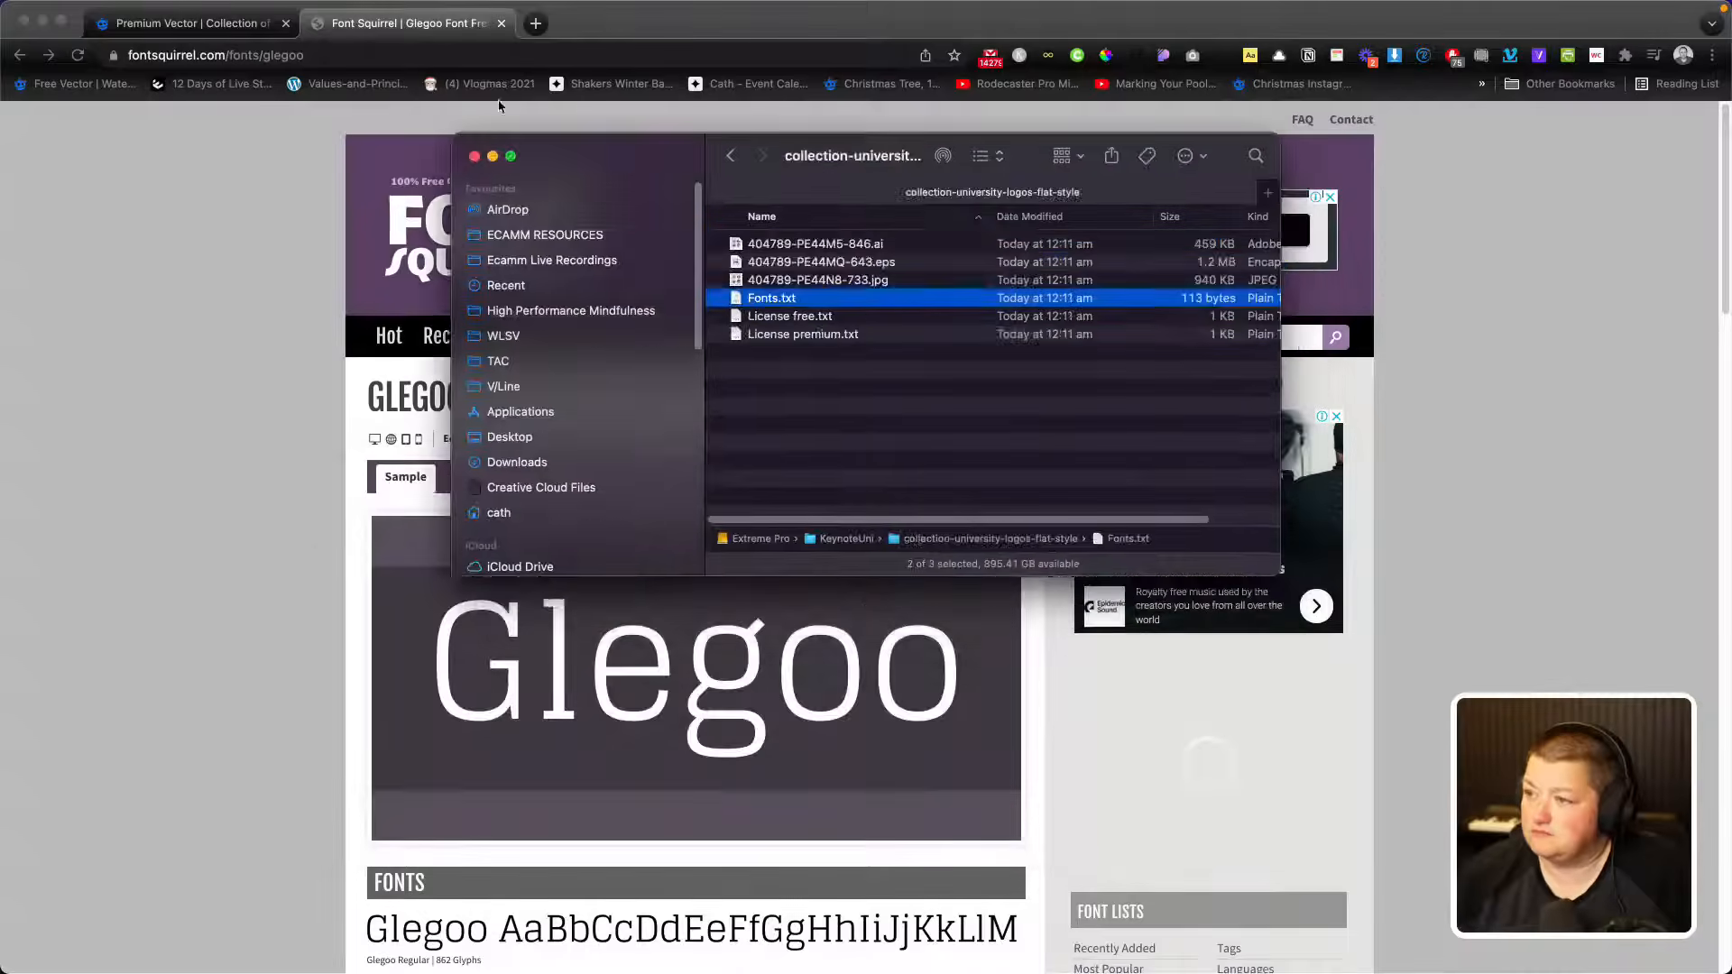
left_click(474, 156)
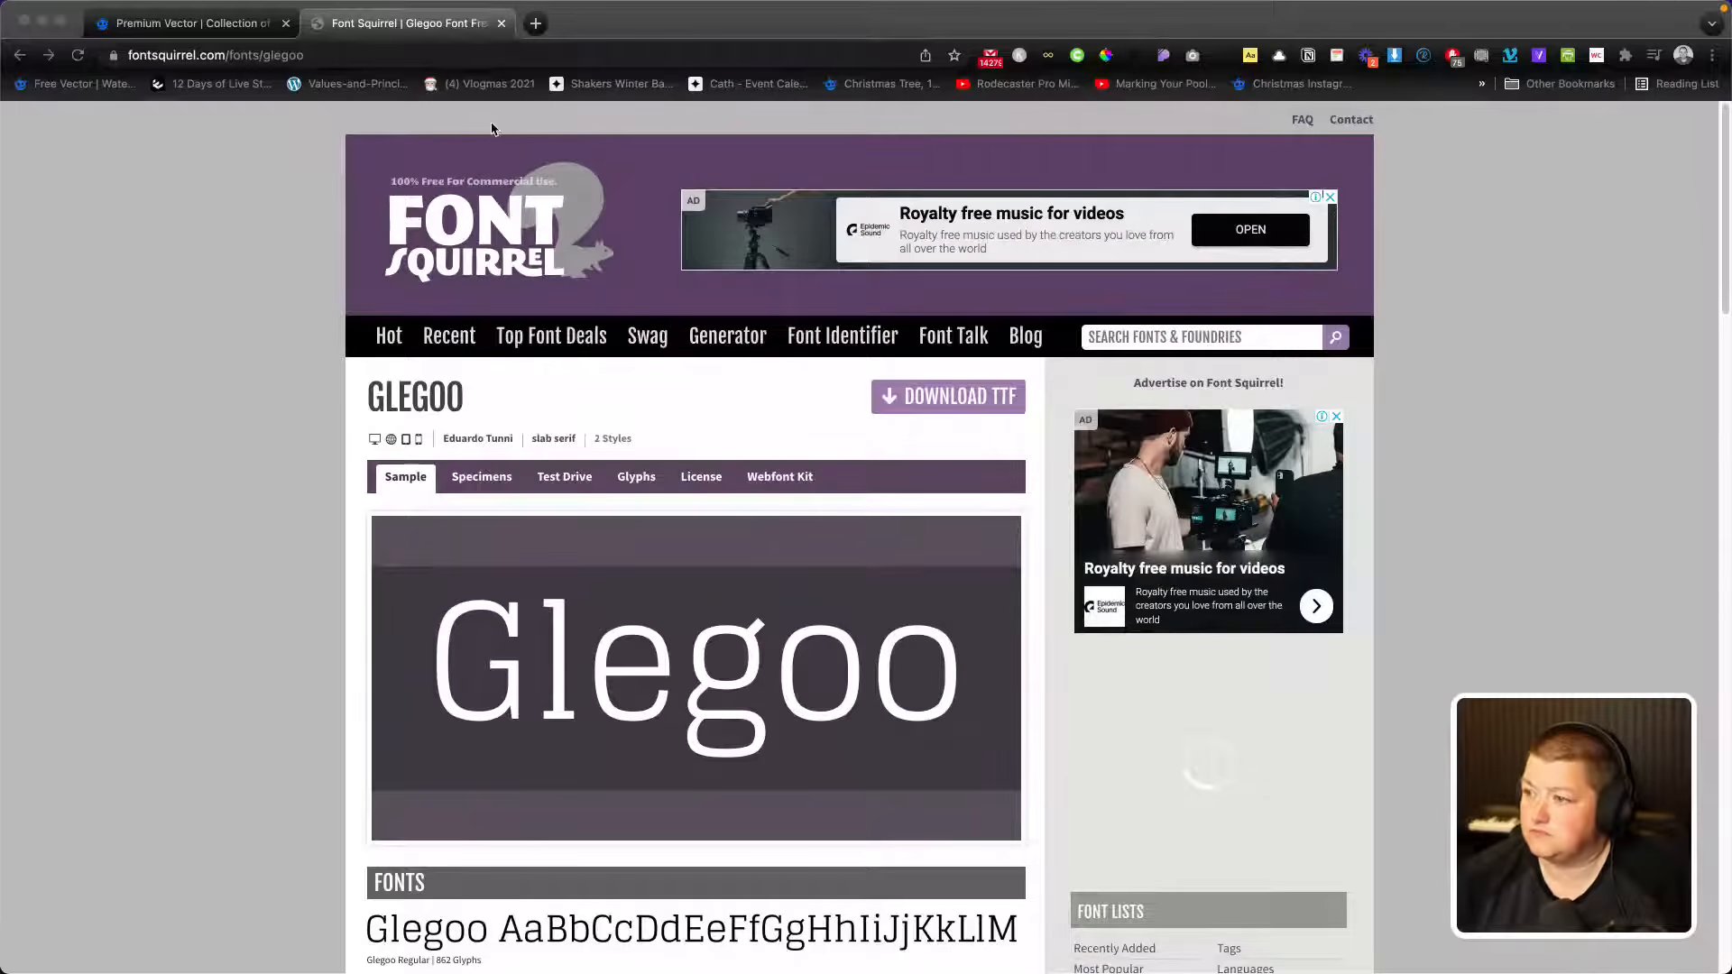
left_click(502, 24)
left_click(503, 24)
left_click(208, 229)
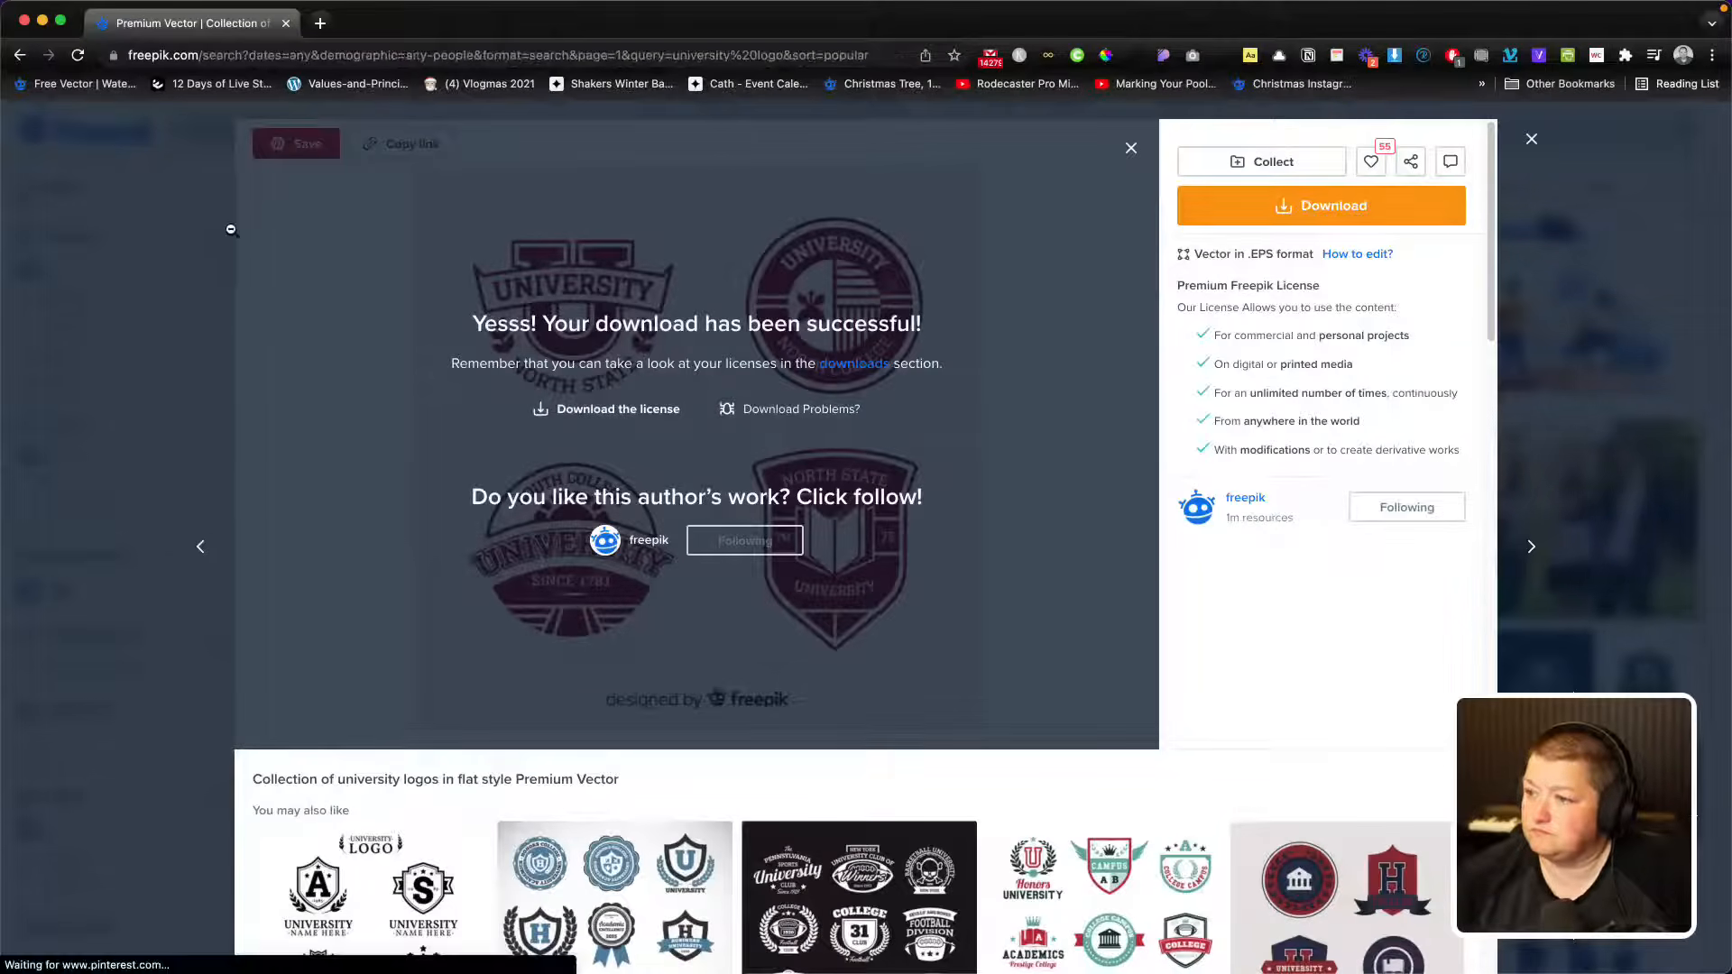
Step: Switch to Illustrator, select the University North State logo group and start exporting the selection
key("super+Tab")
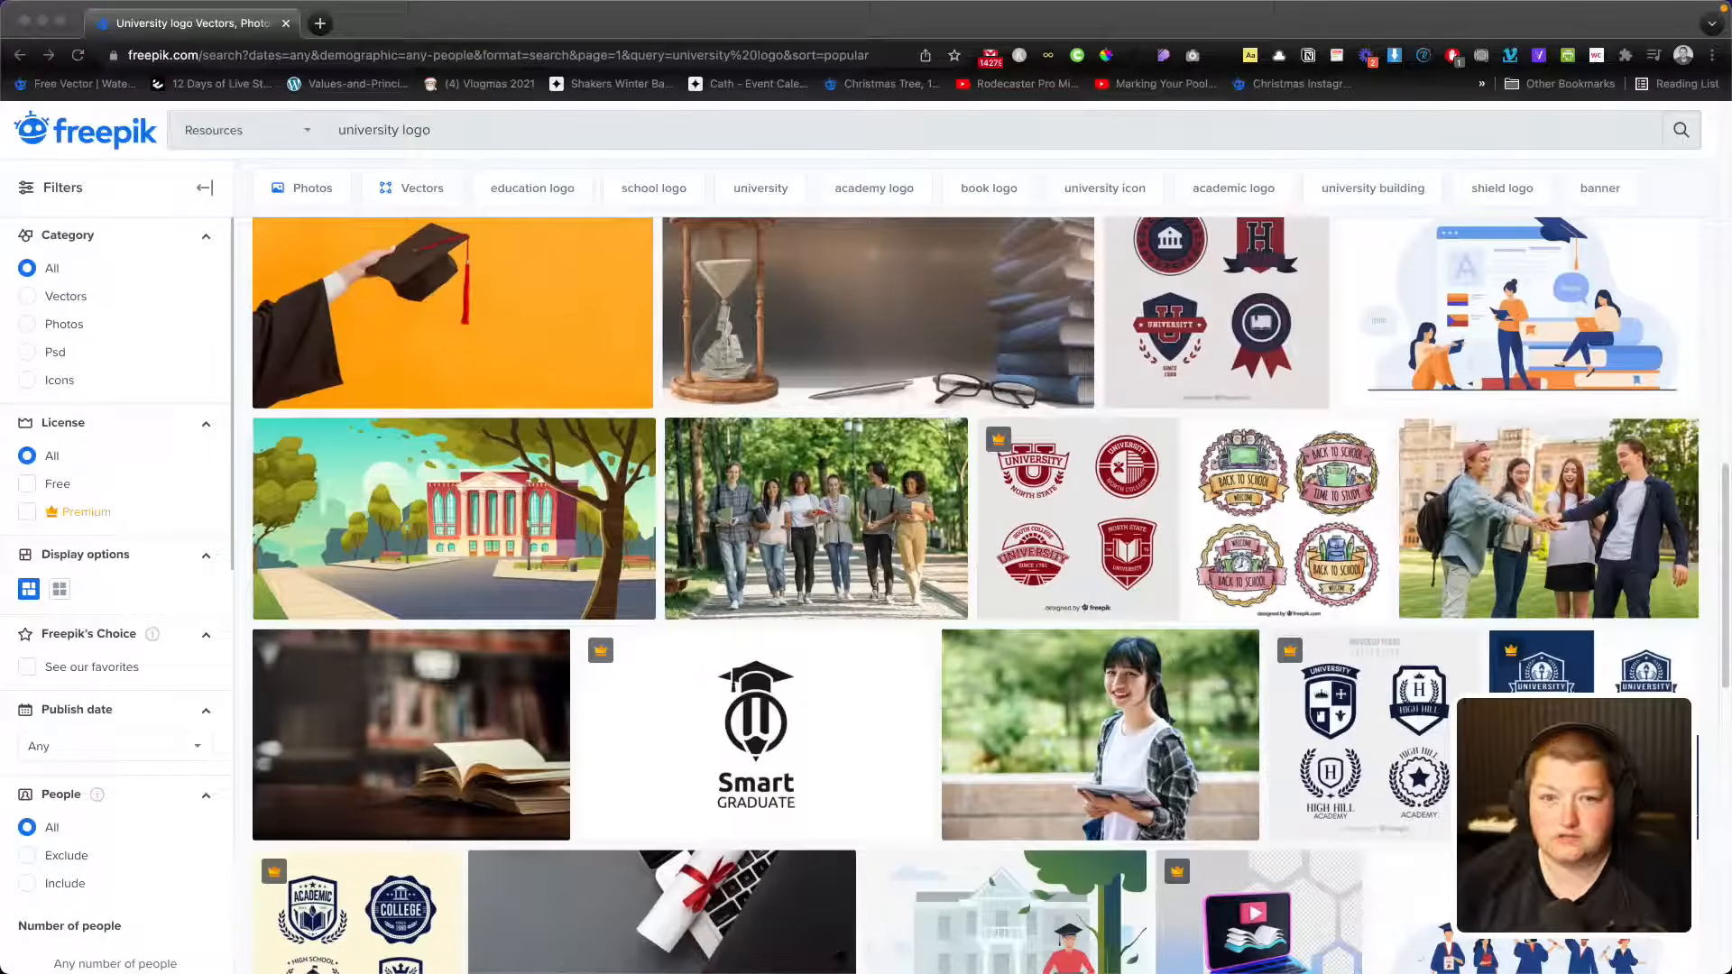
left_click_drag(0, 108, 962, 6)
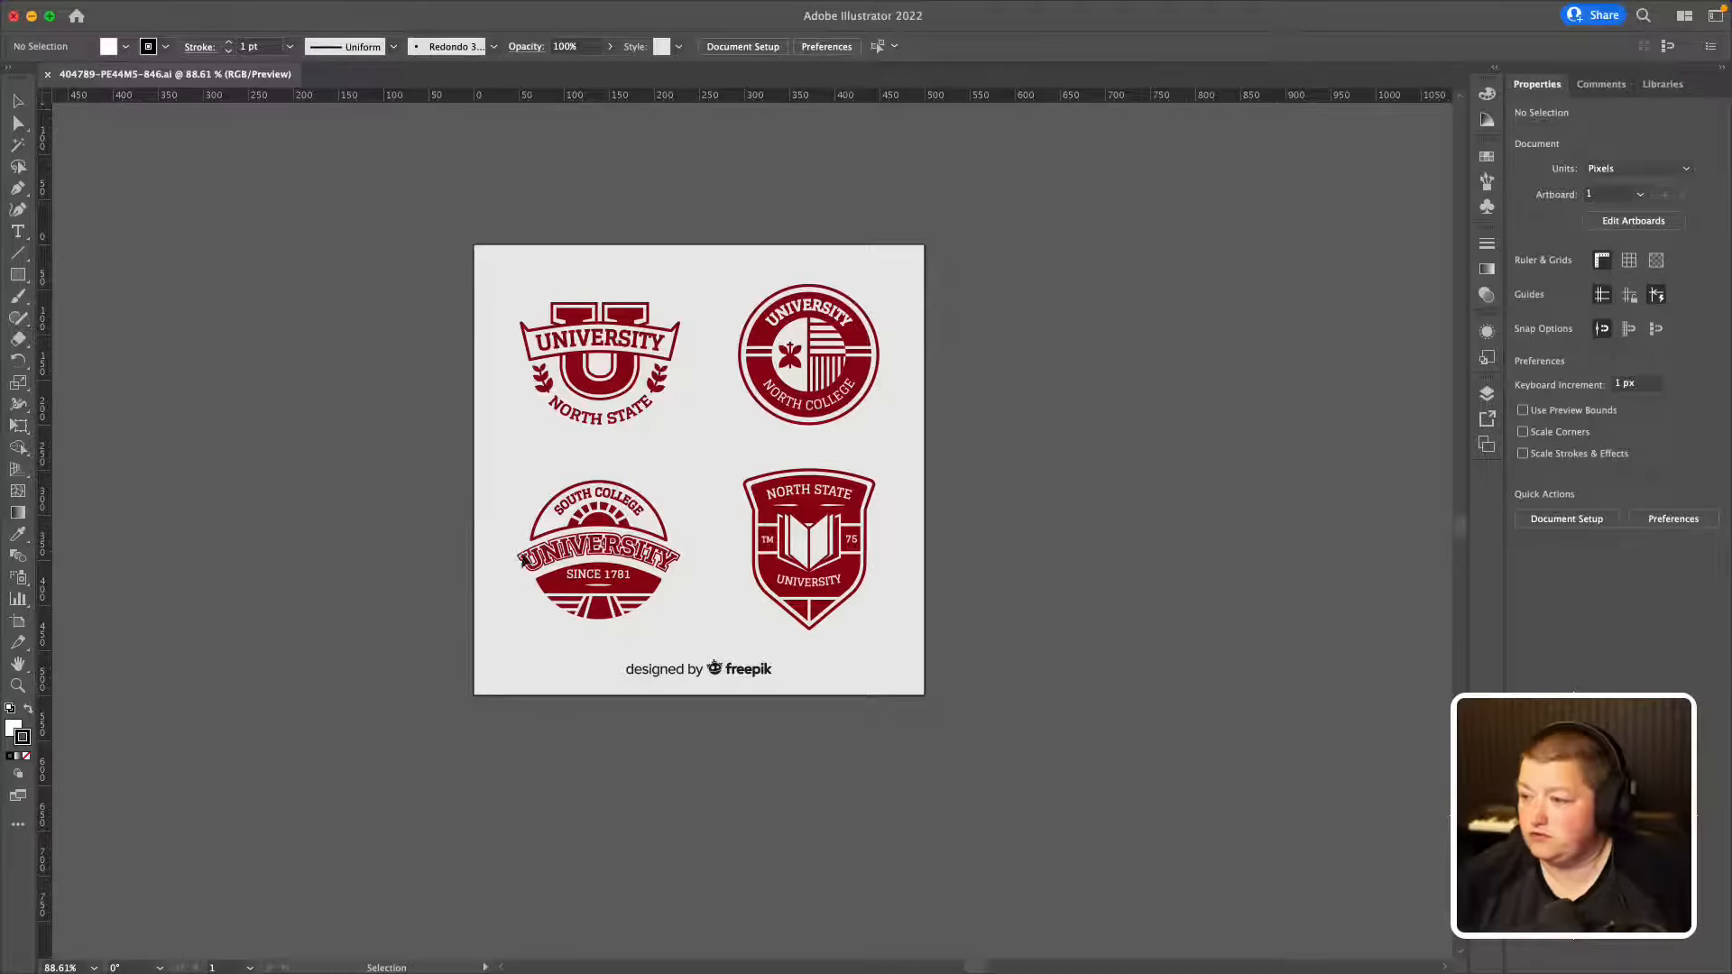
left_click(569, 366)
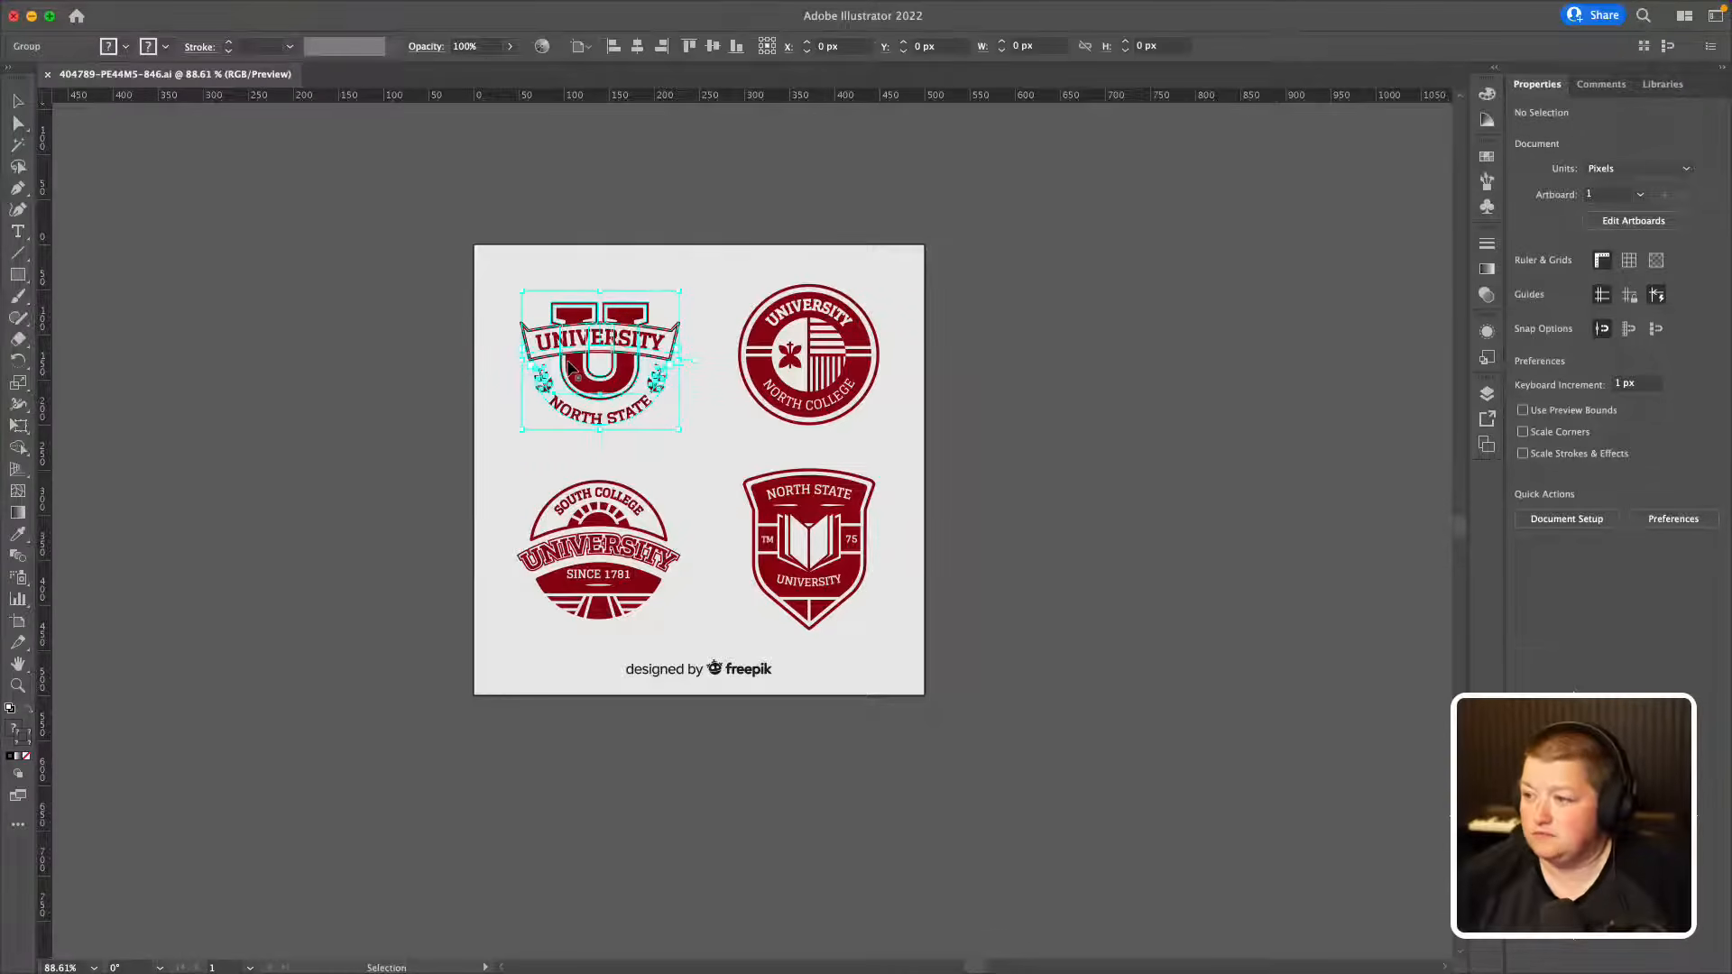
left_click(429, 554)
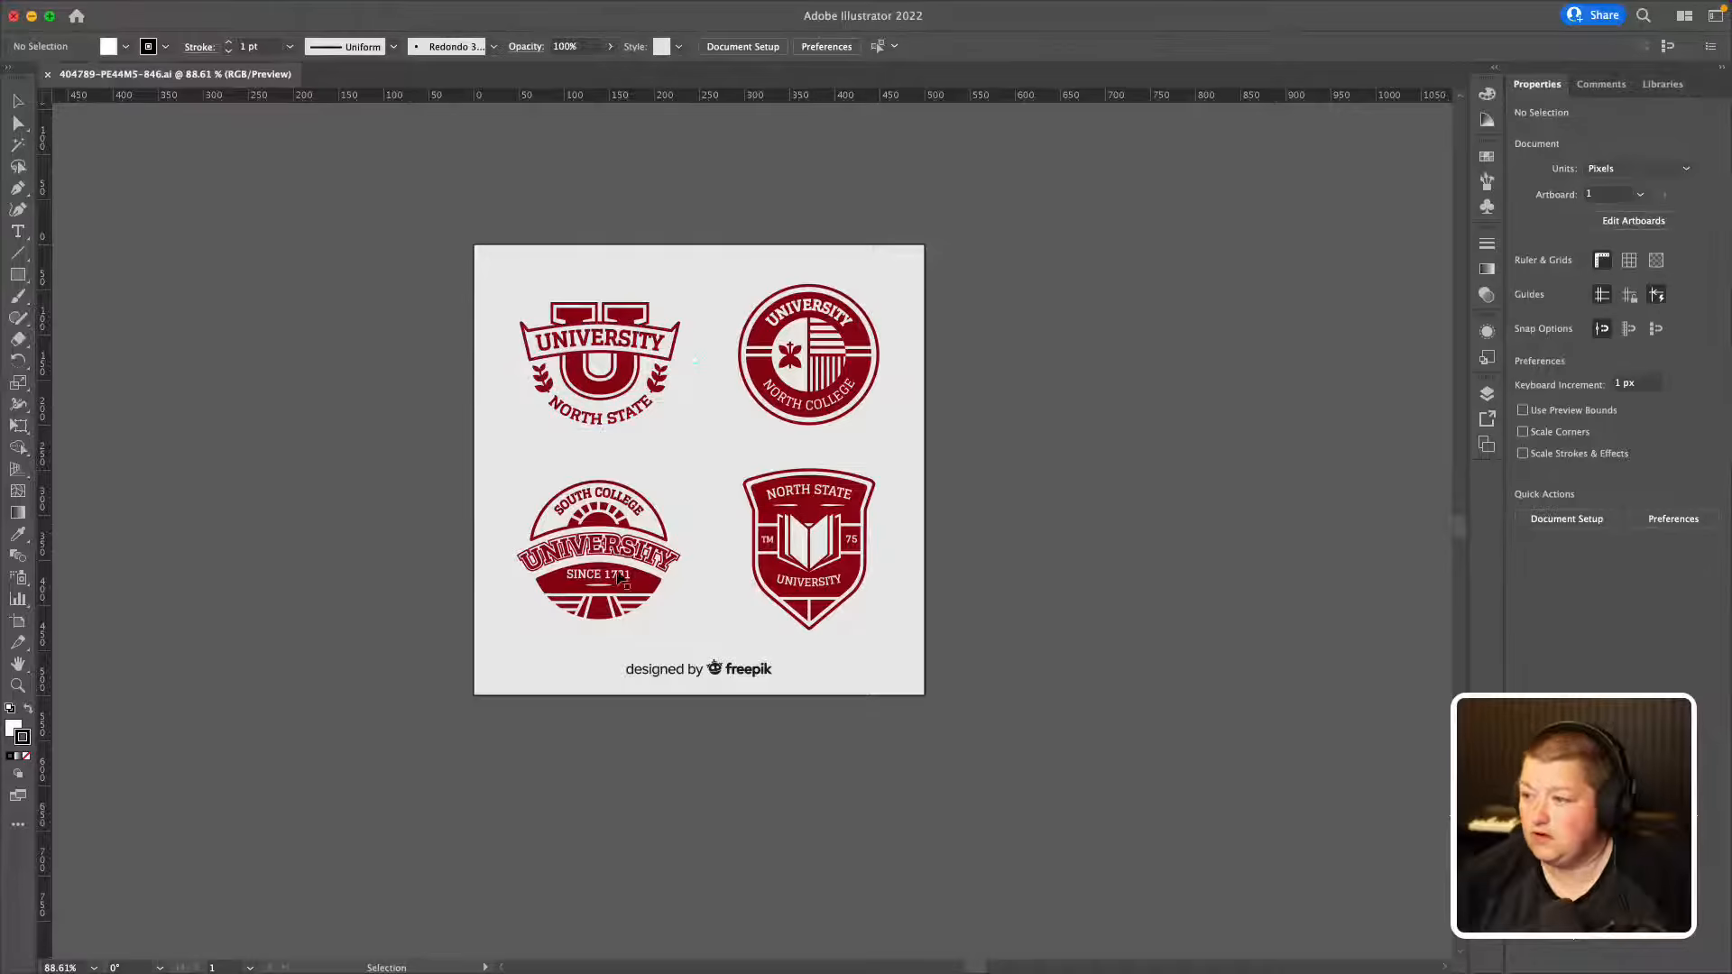
left_click(597, 401)
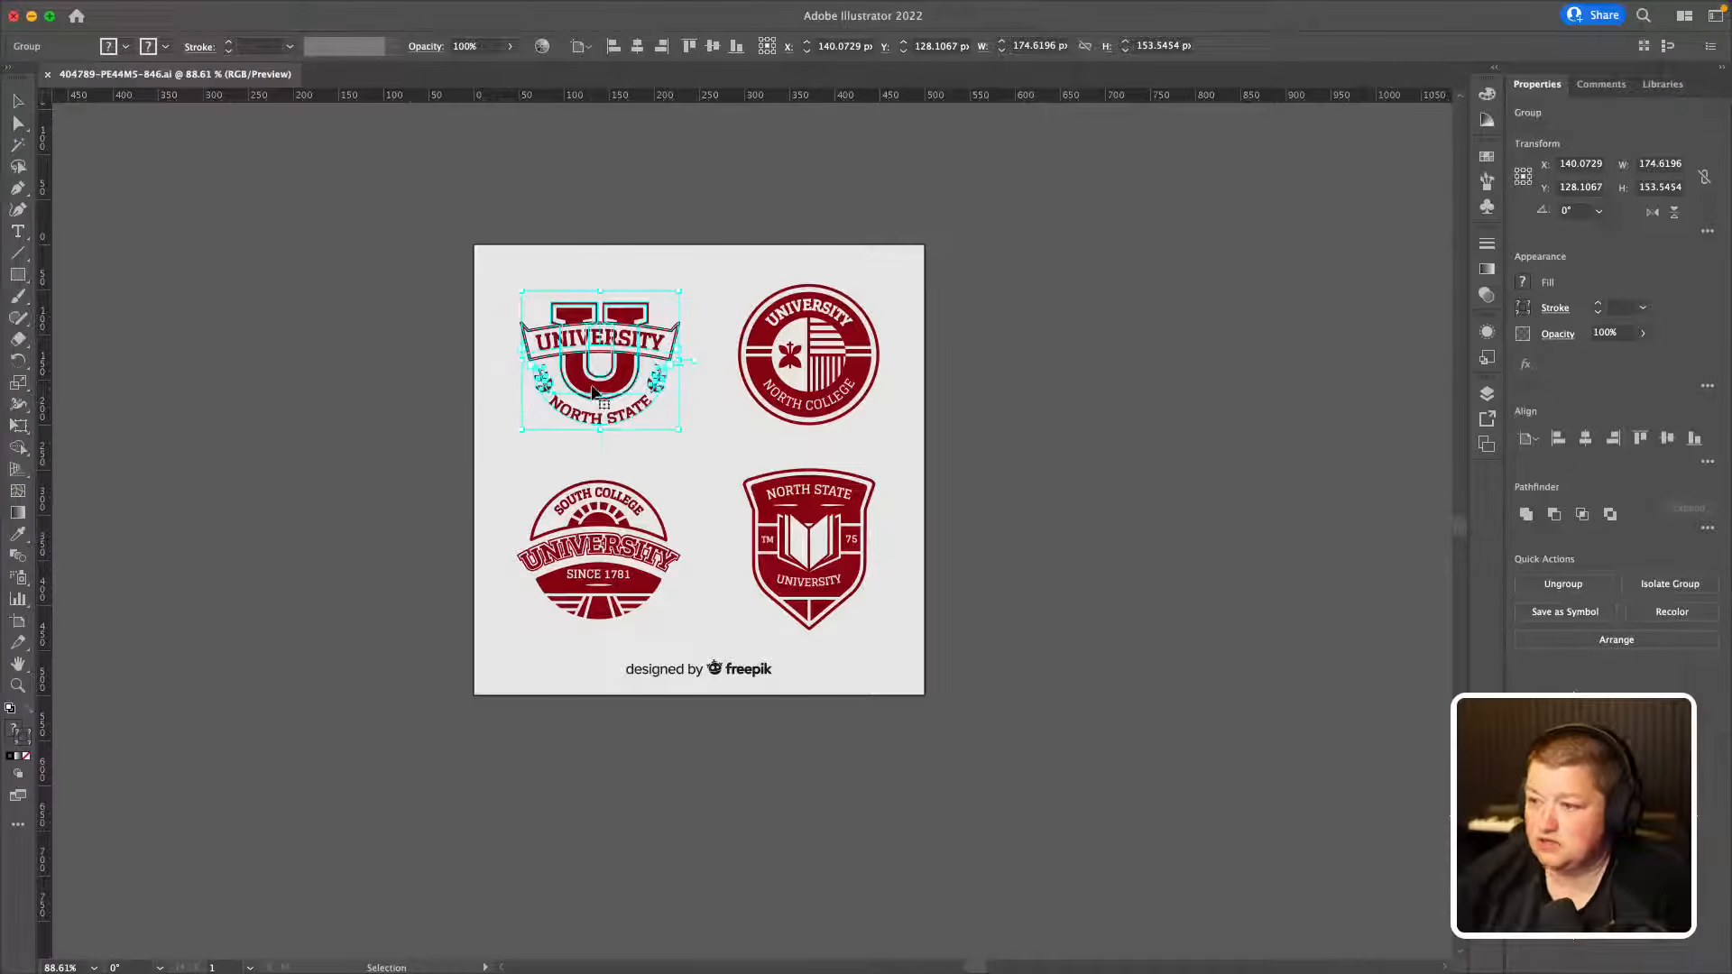
left_click(301, 247)
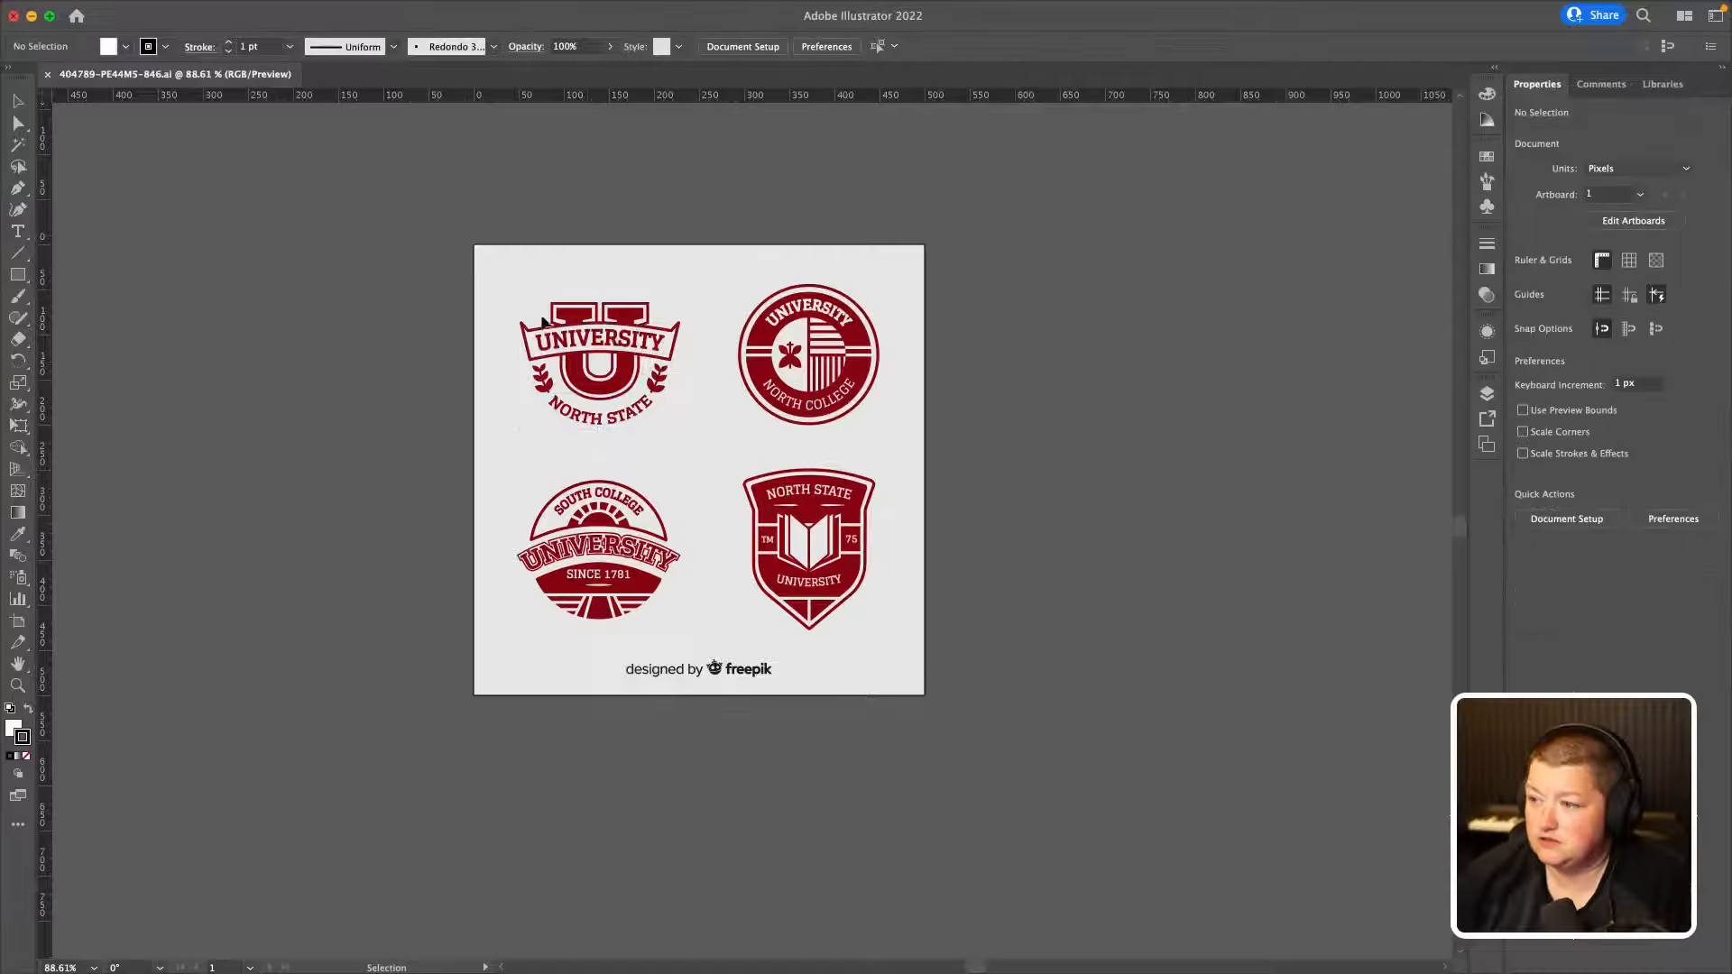
left_click(544, 321)
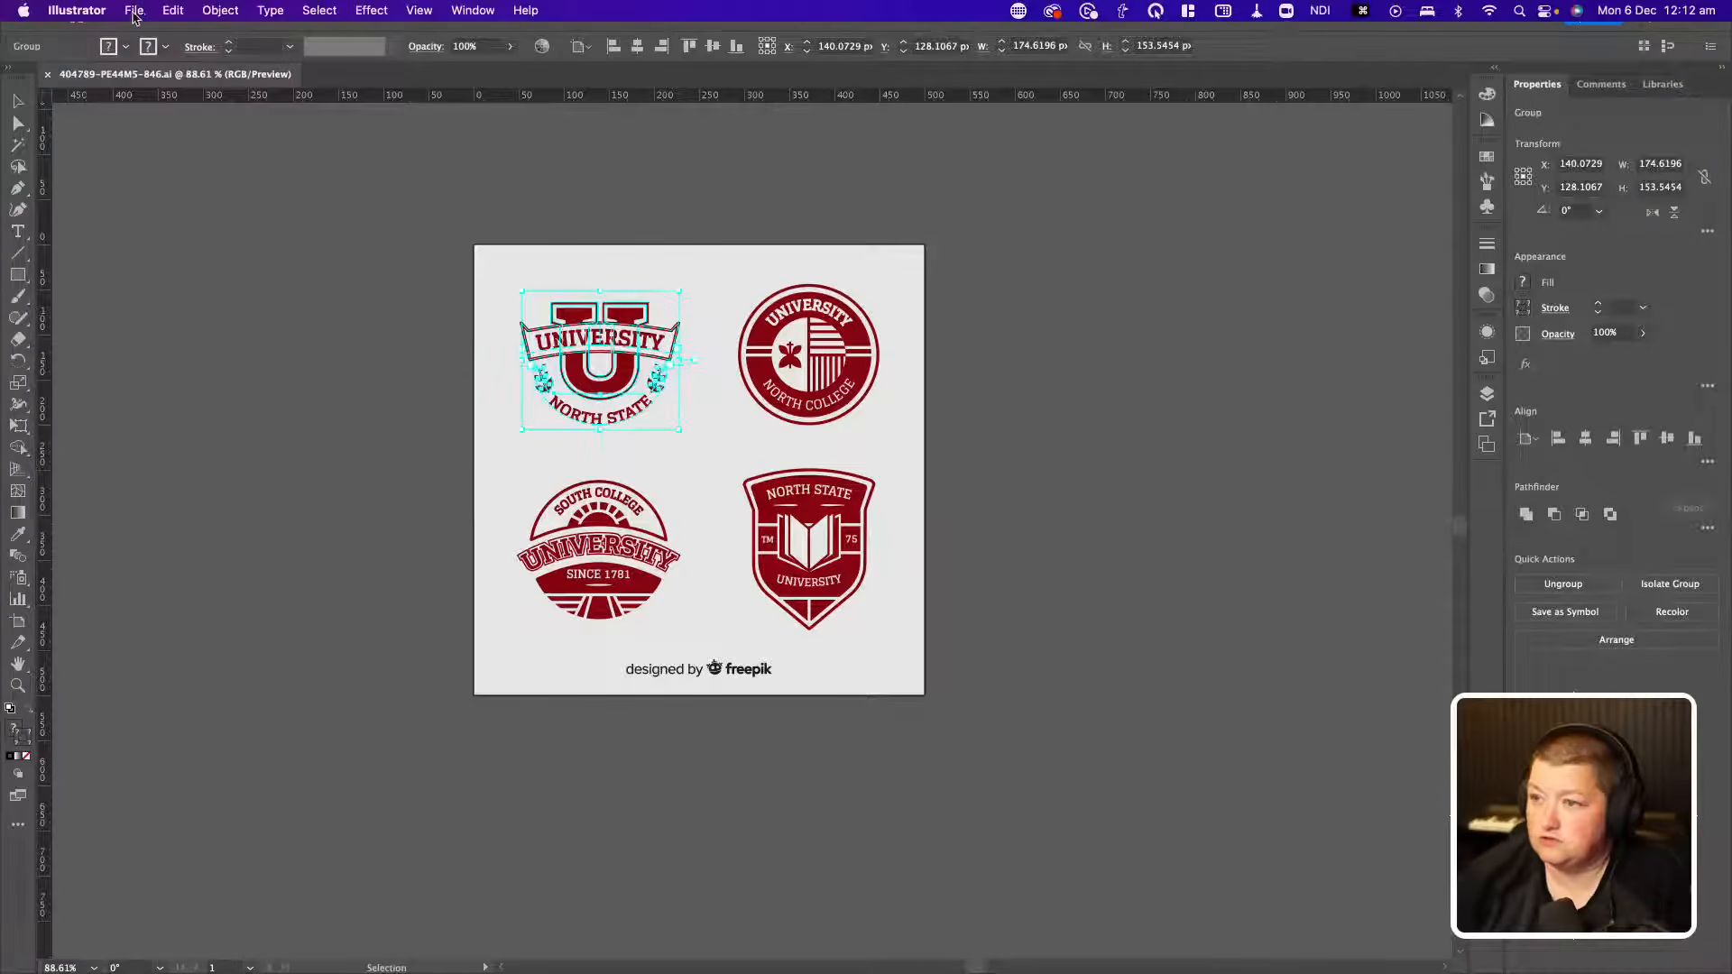
left_click(133, 12)
left_click(181, 389)
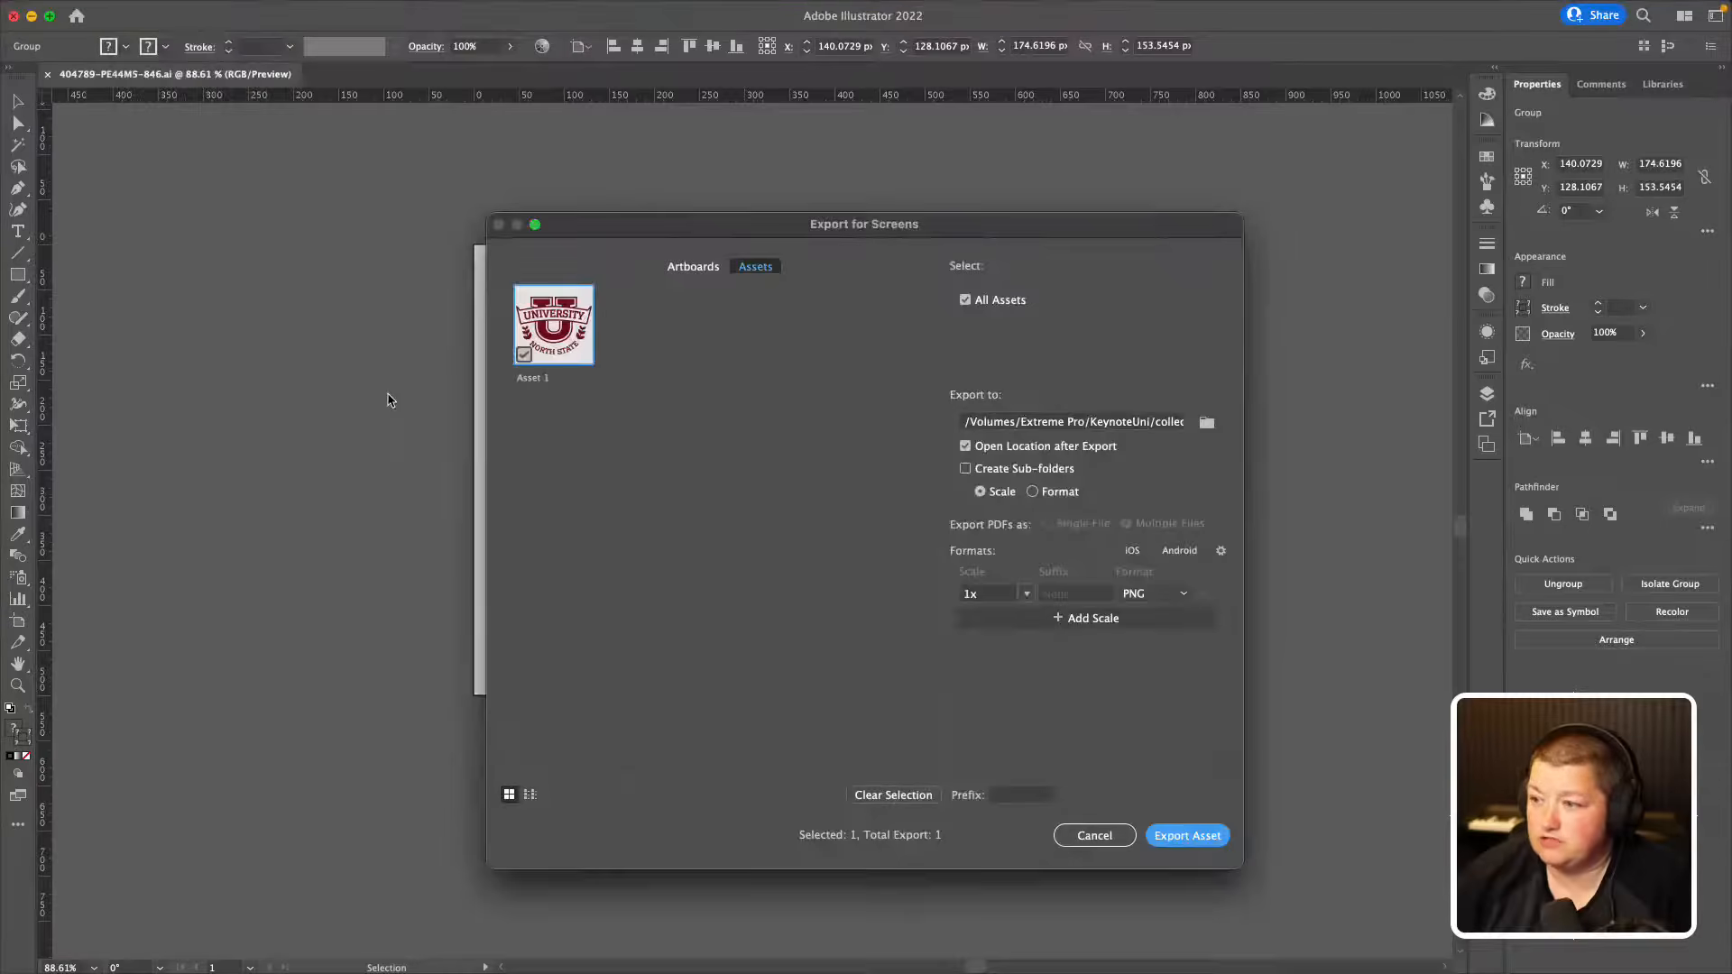
Step: Name the asset UniLogo and export it as SVG and 2x PNG into the logo collection folder
double_click(528, 378)
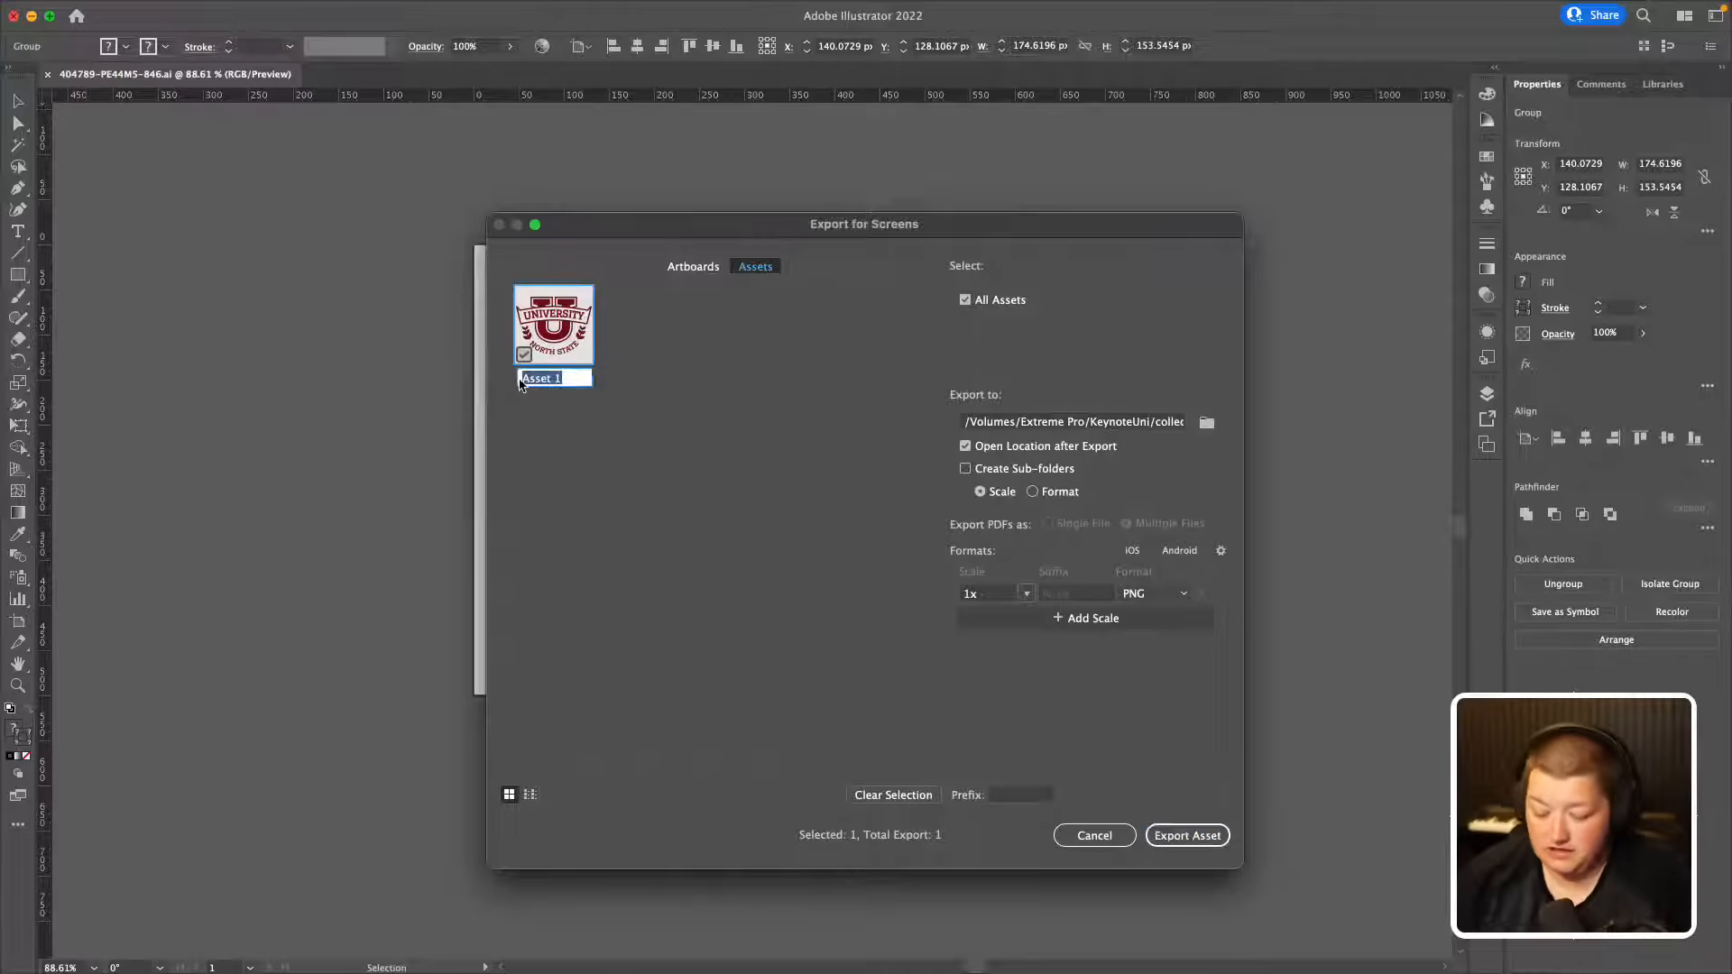
type("u")
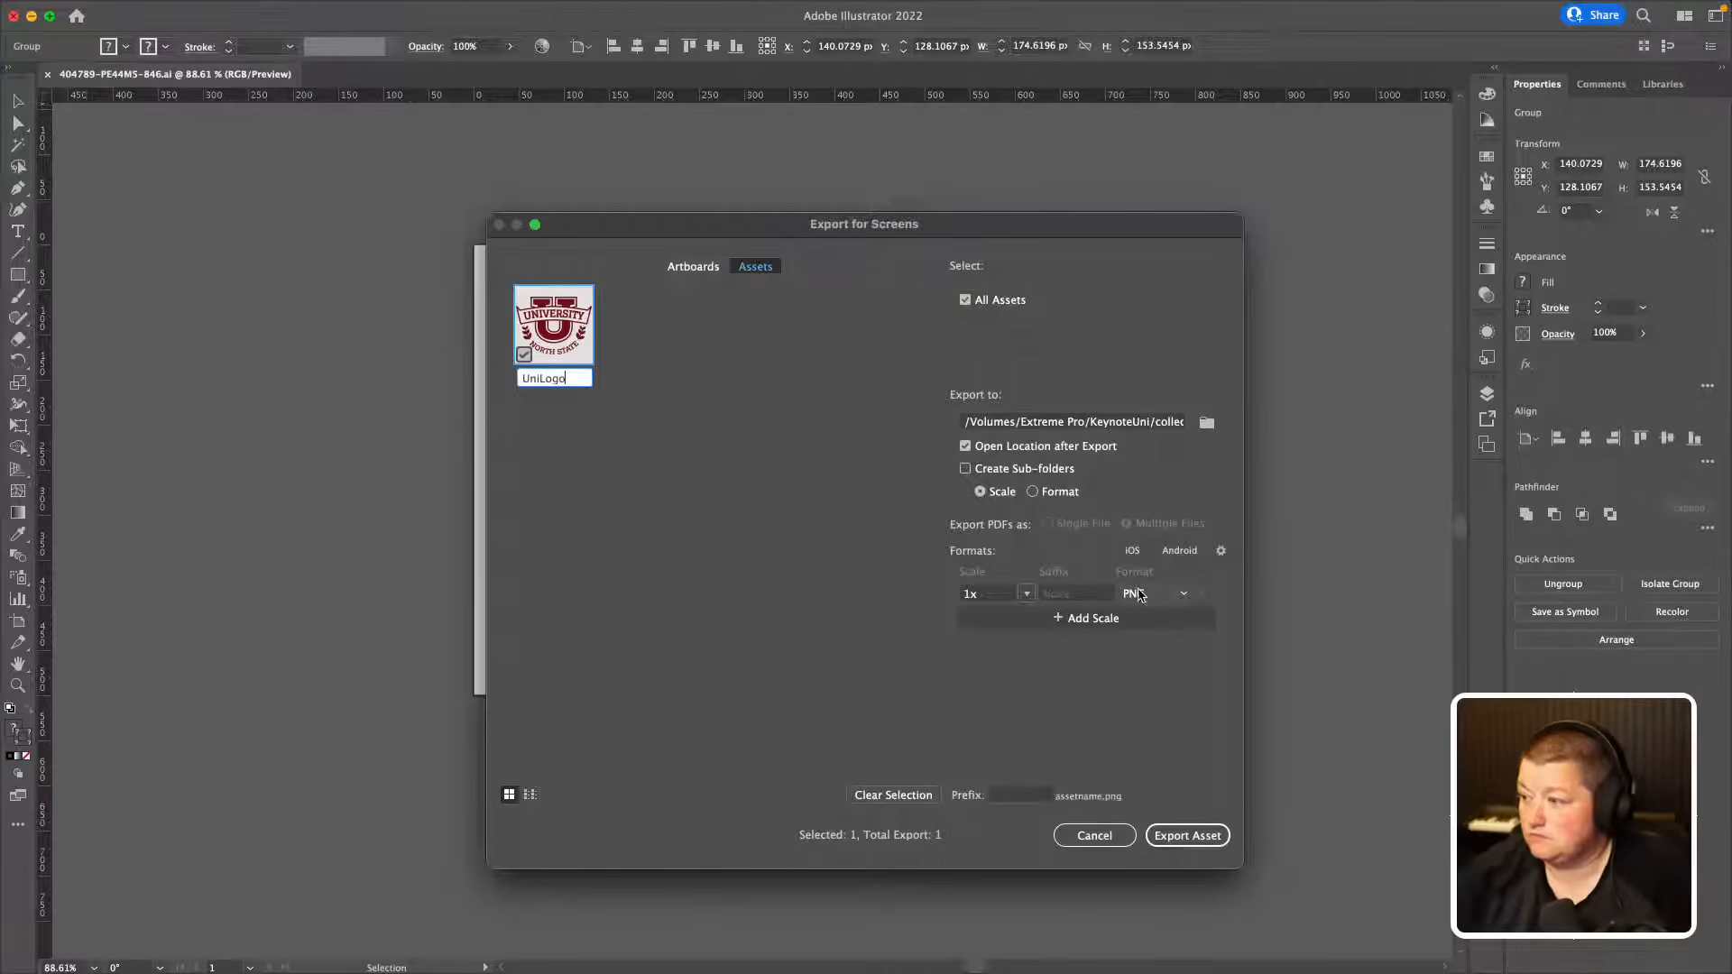
left_click(1154, 594)
left_click(1159, 732)
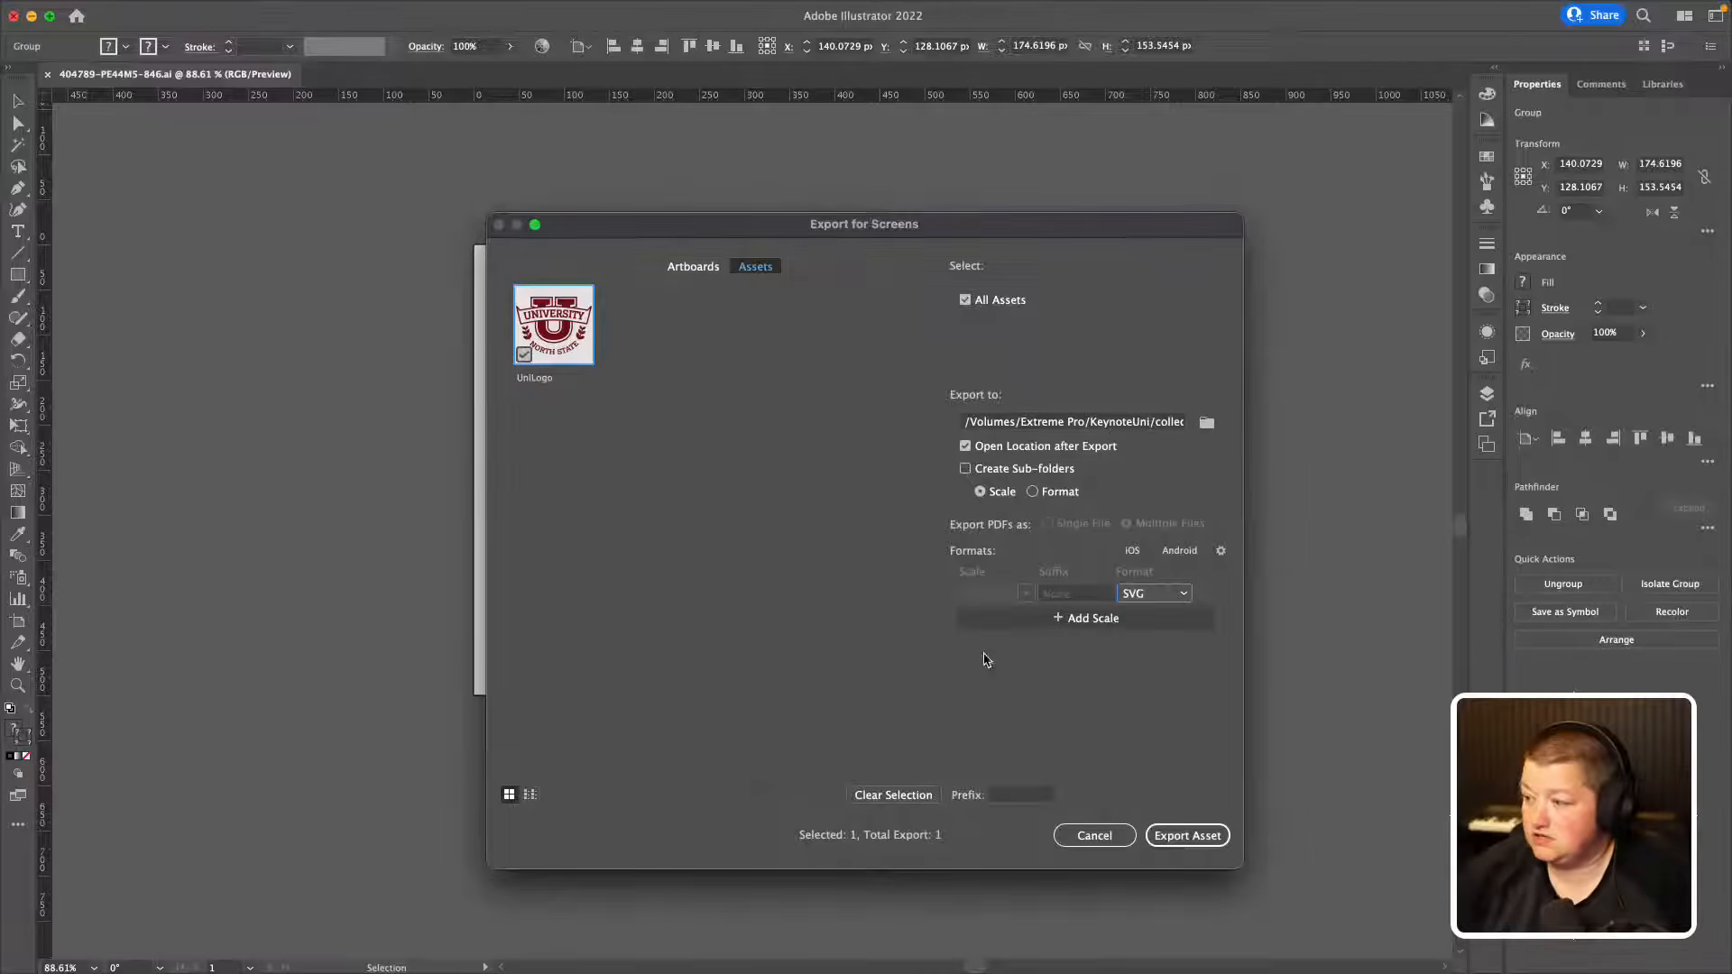
left_click(1057, 619)
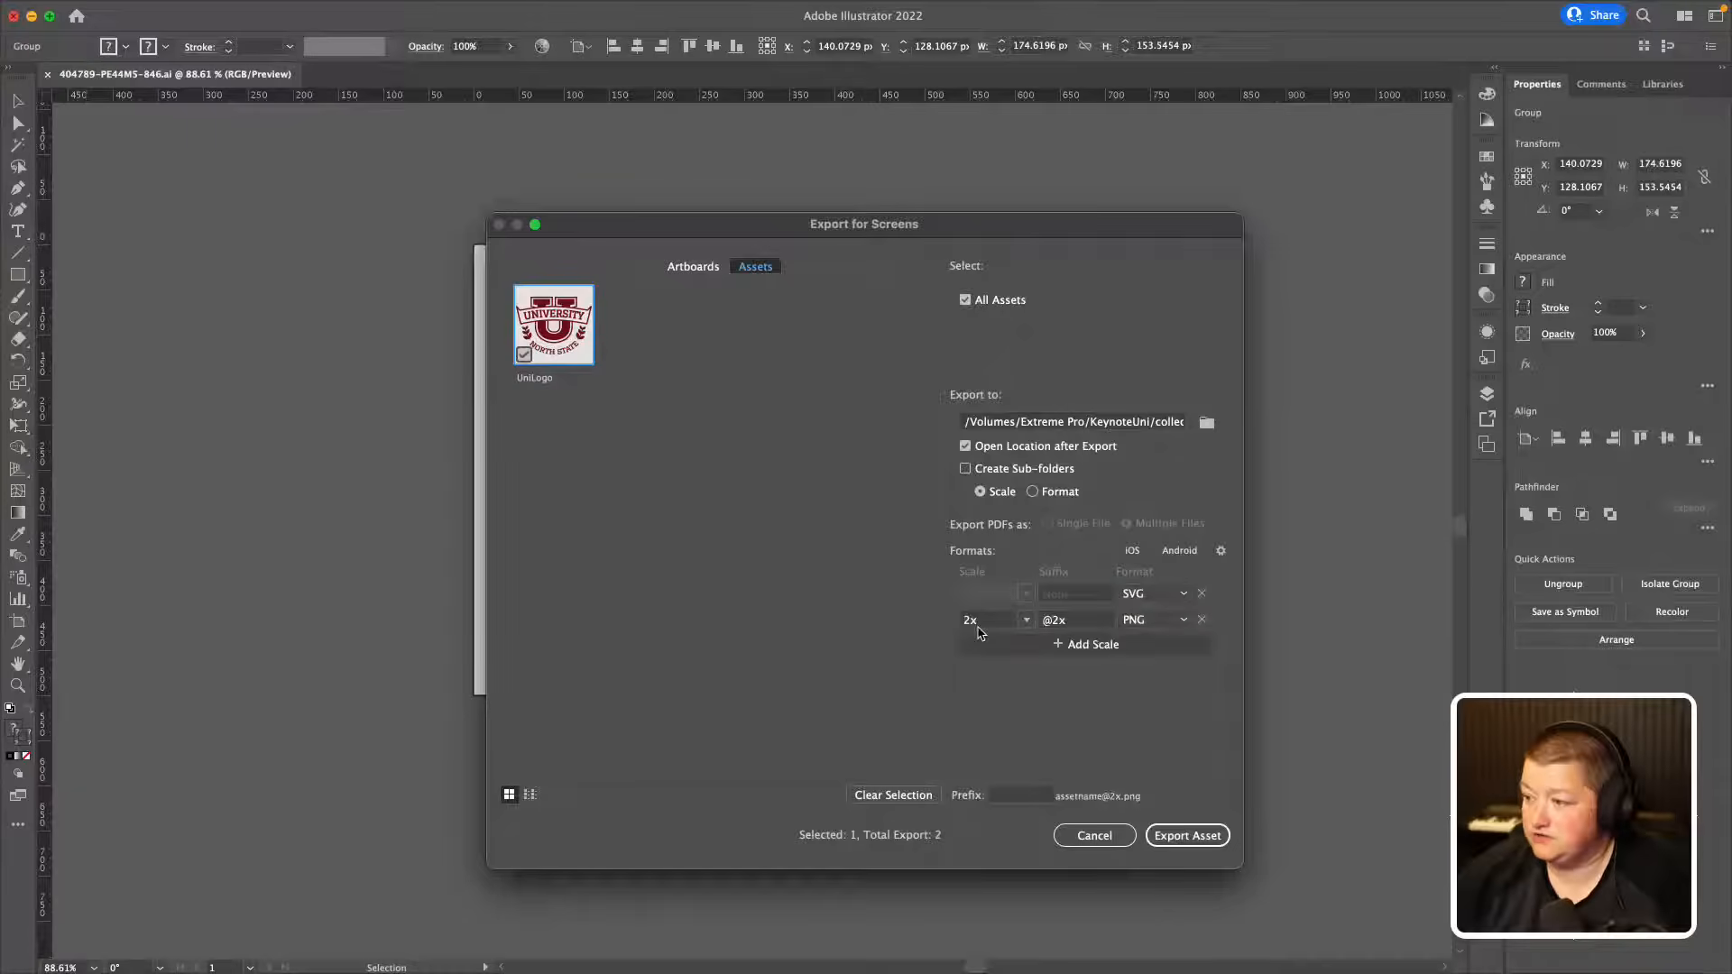
left_click(1206, 423)
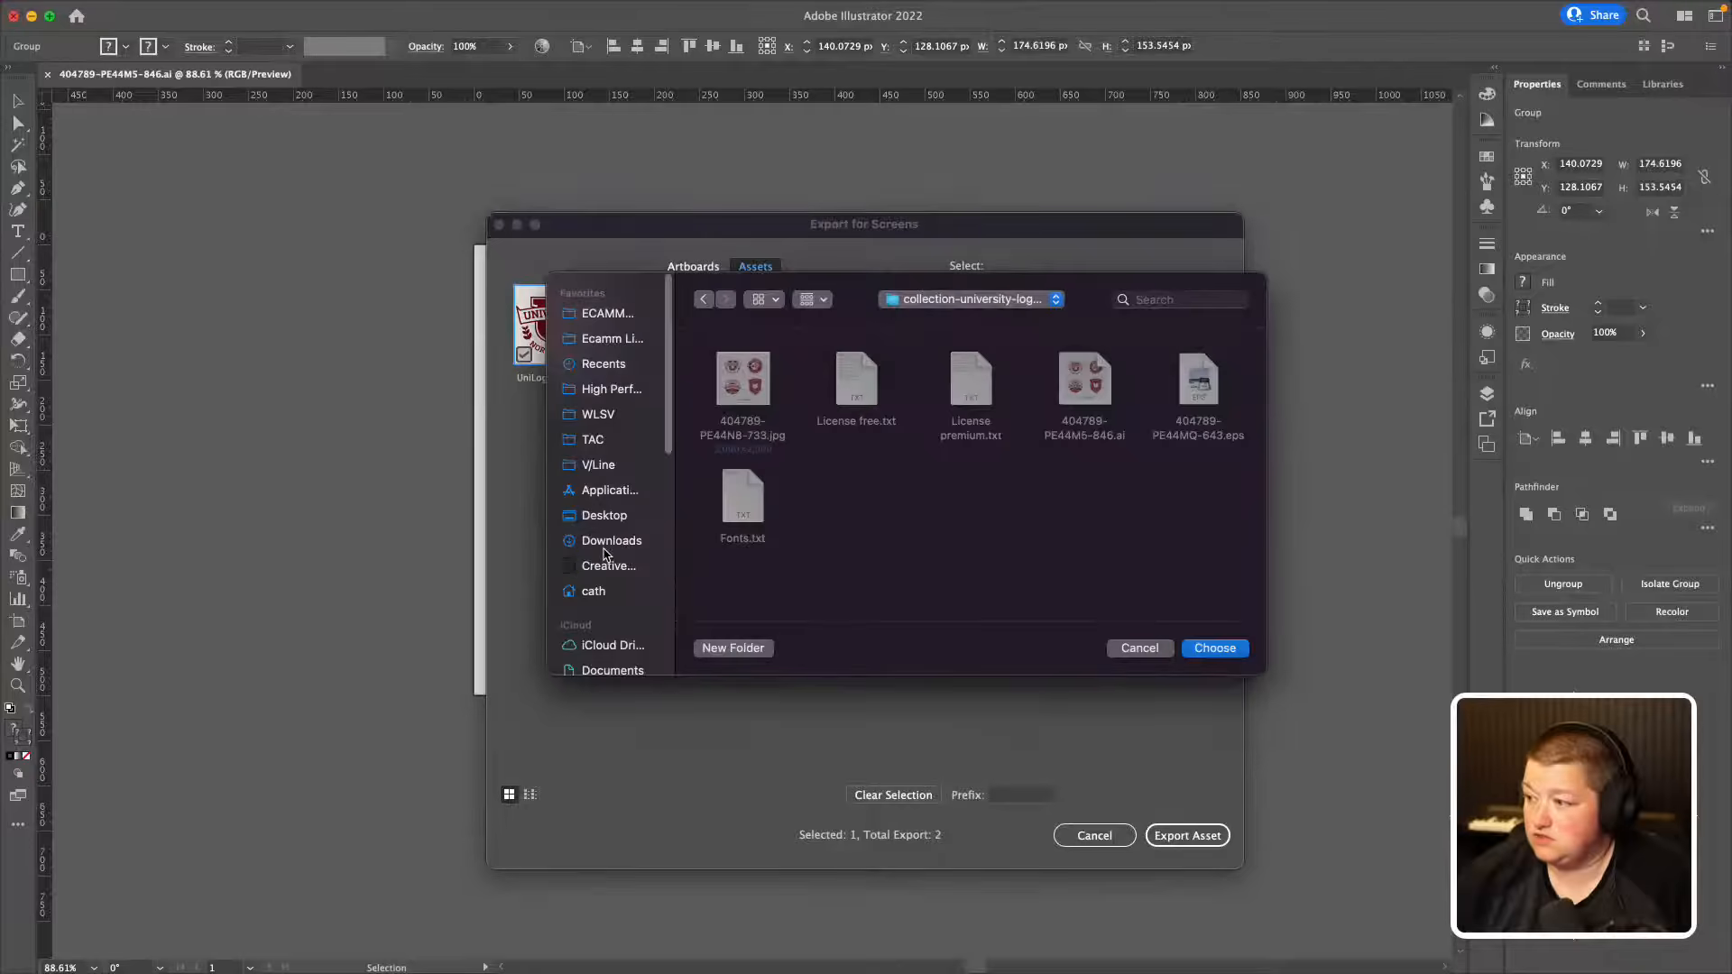
left_click(1133, 649)
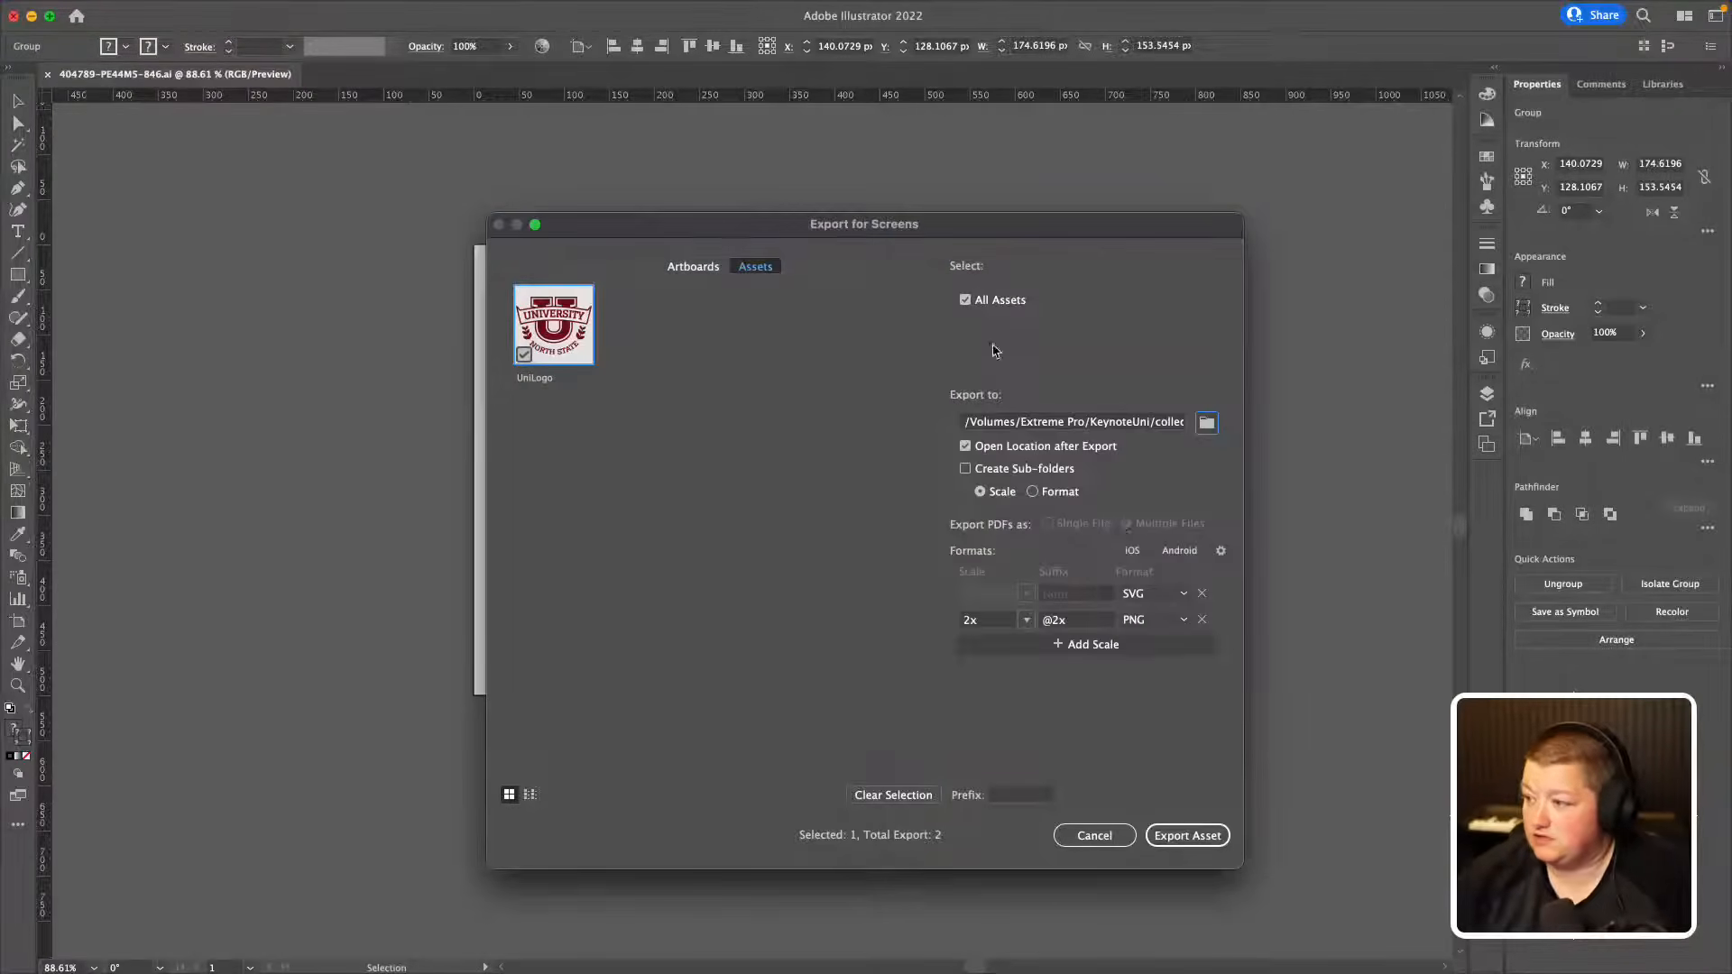
left_click(1187, 835)
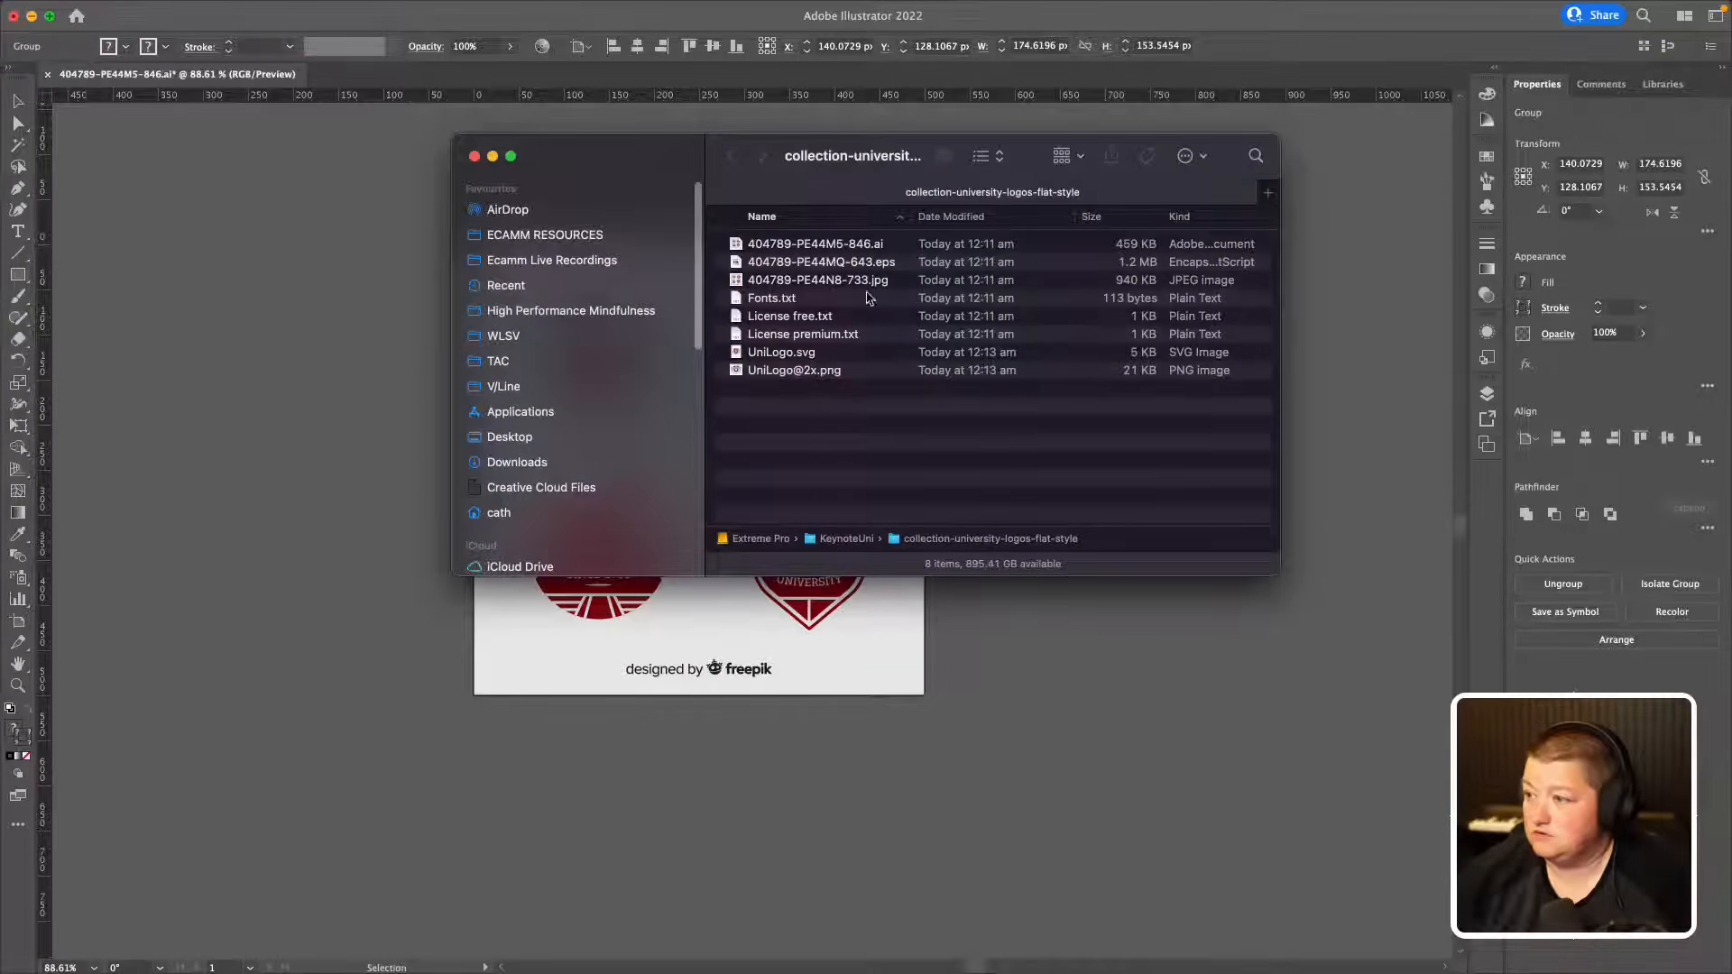
Step: Isolate the large U in the North State logo and copy its fill colour's hex code
left_click_drag(628, 150, 690, 308)
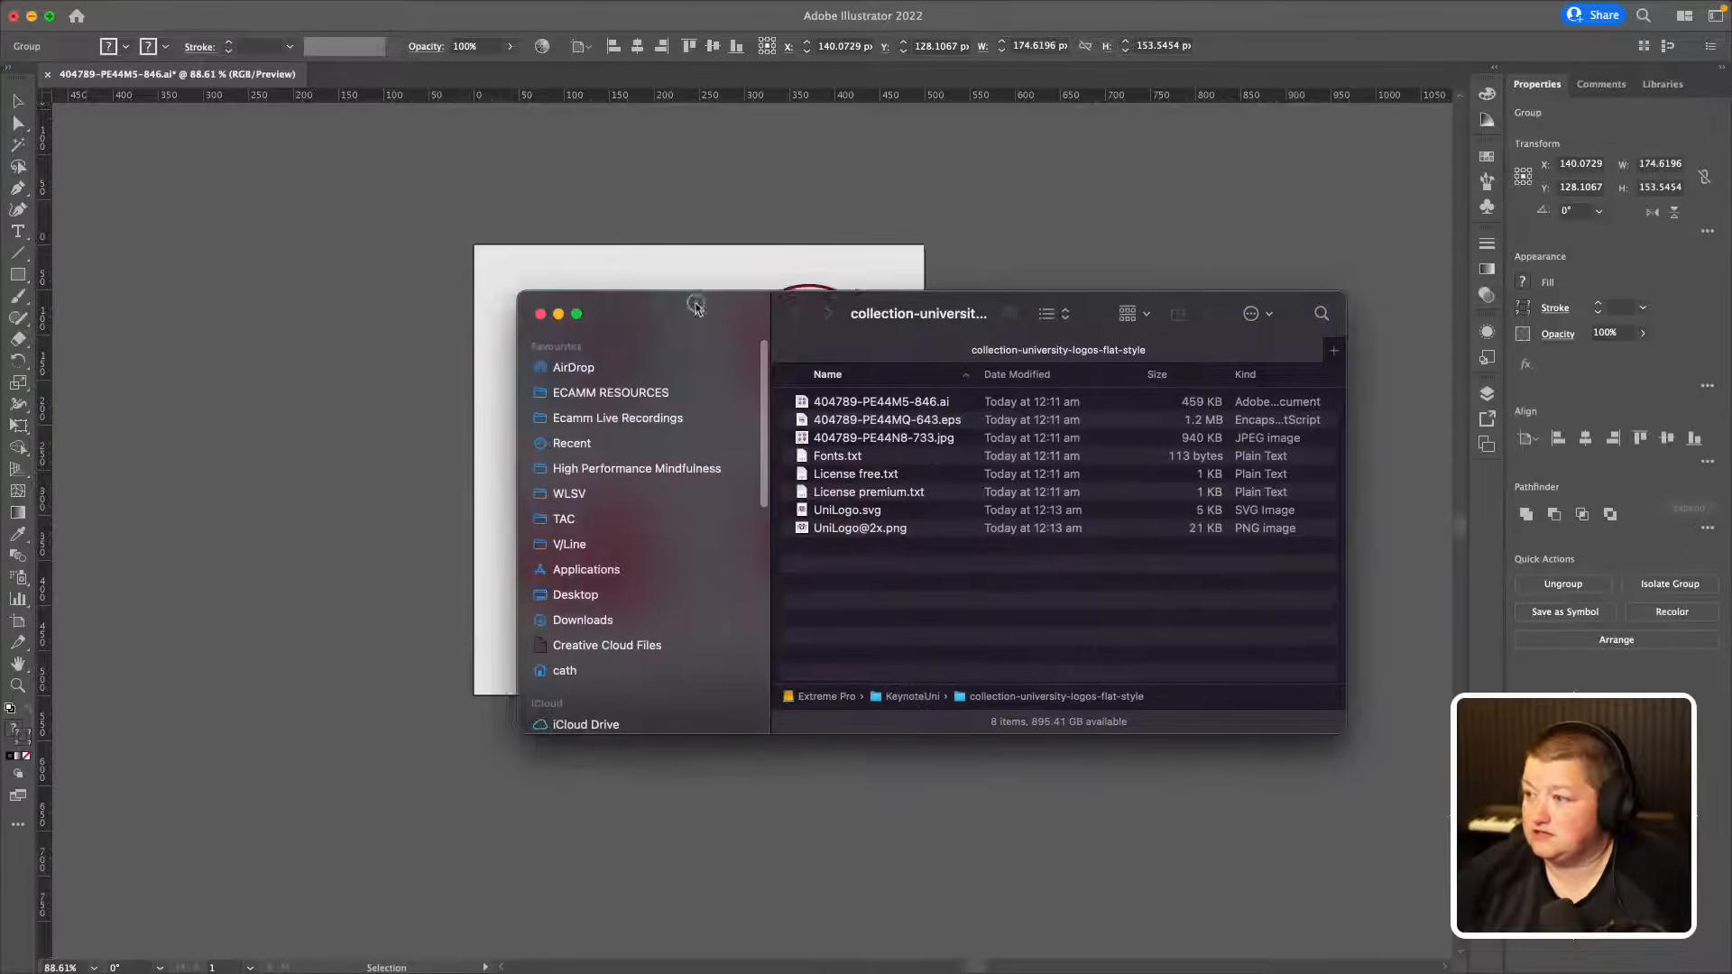
left_click(330, 386)
double_click(575, 373)
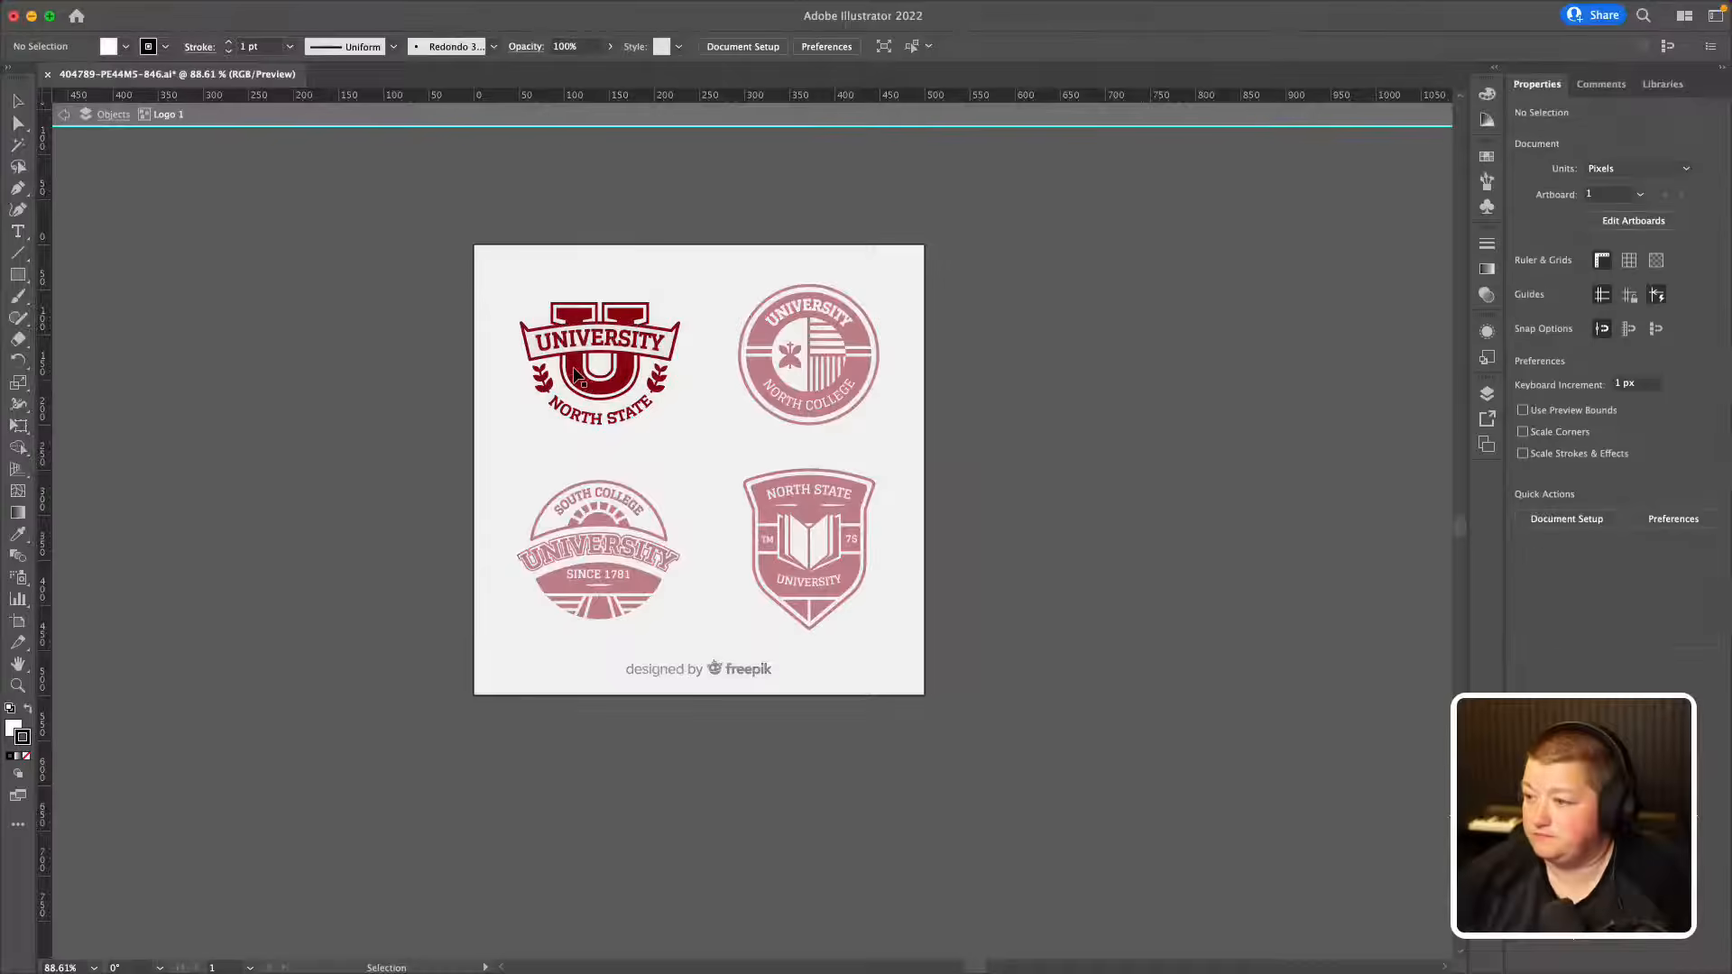
double_click(575, 374)
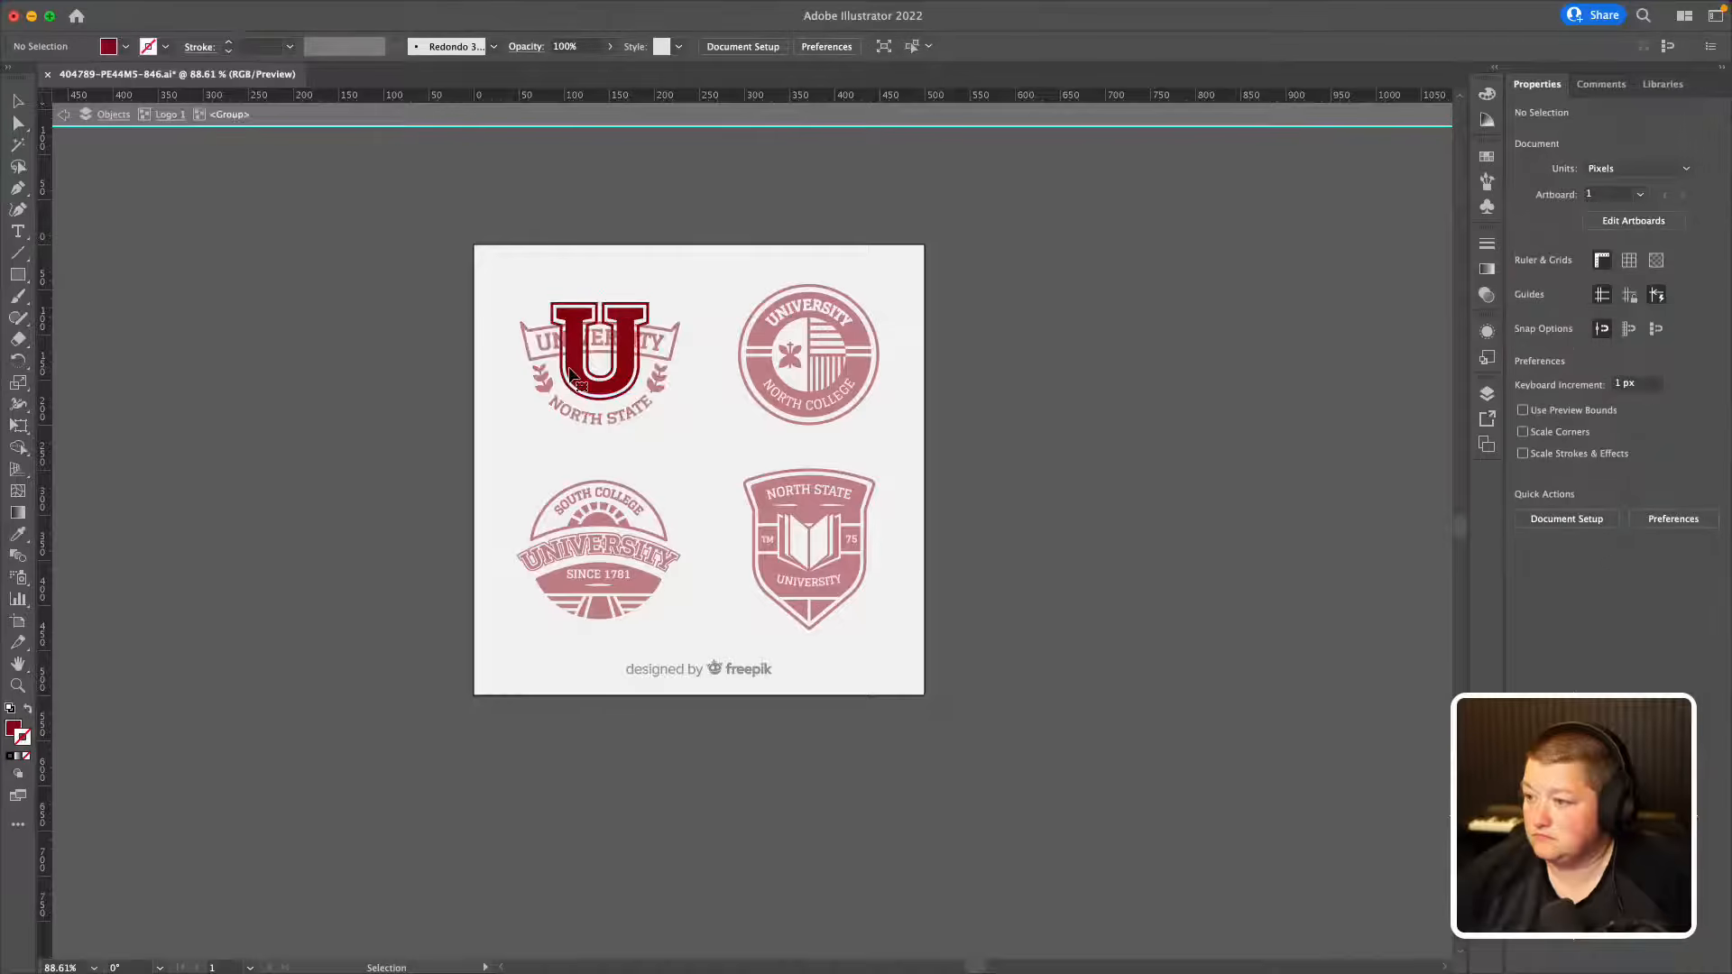
double_click(14, 728)
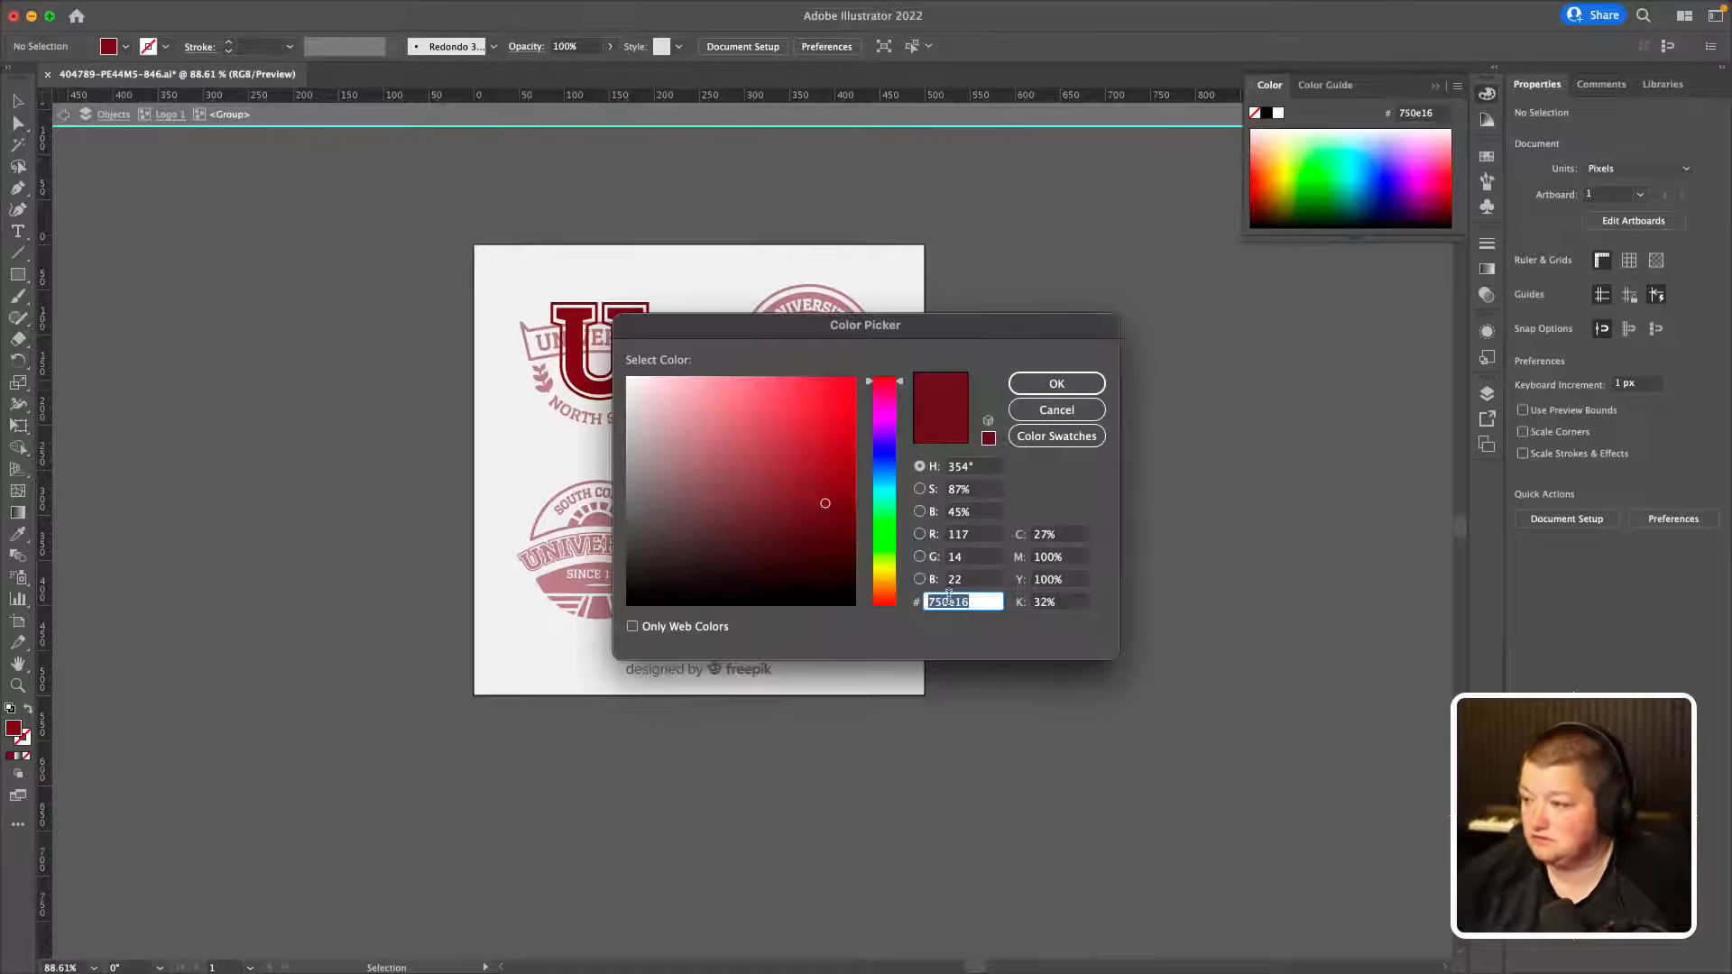
right_click(949, 597)
left_click(971, 711)
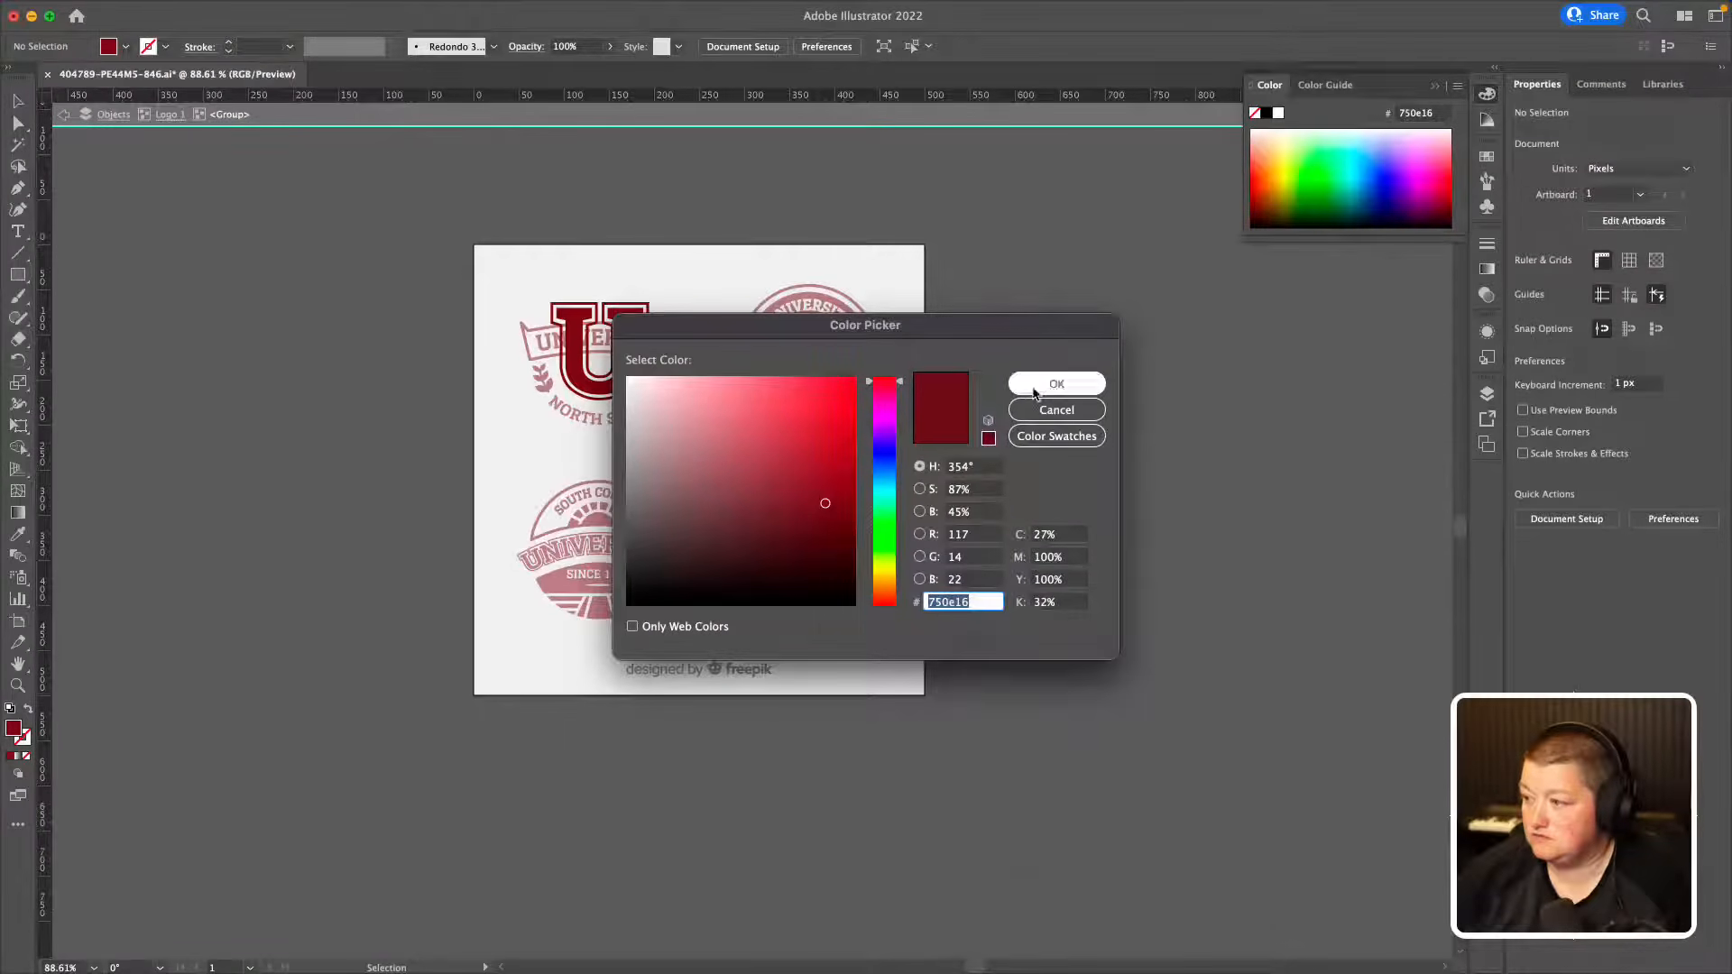
left_click(1035, 388)
Step: Minimise Illustrator, create a wide 16:9 Keynote presentation with the Basic White theme and delete all placeholders from its title slide
left_click(32, 17)
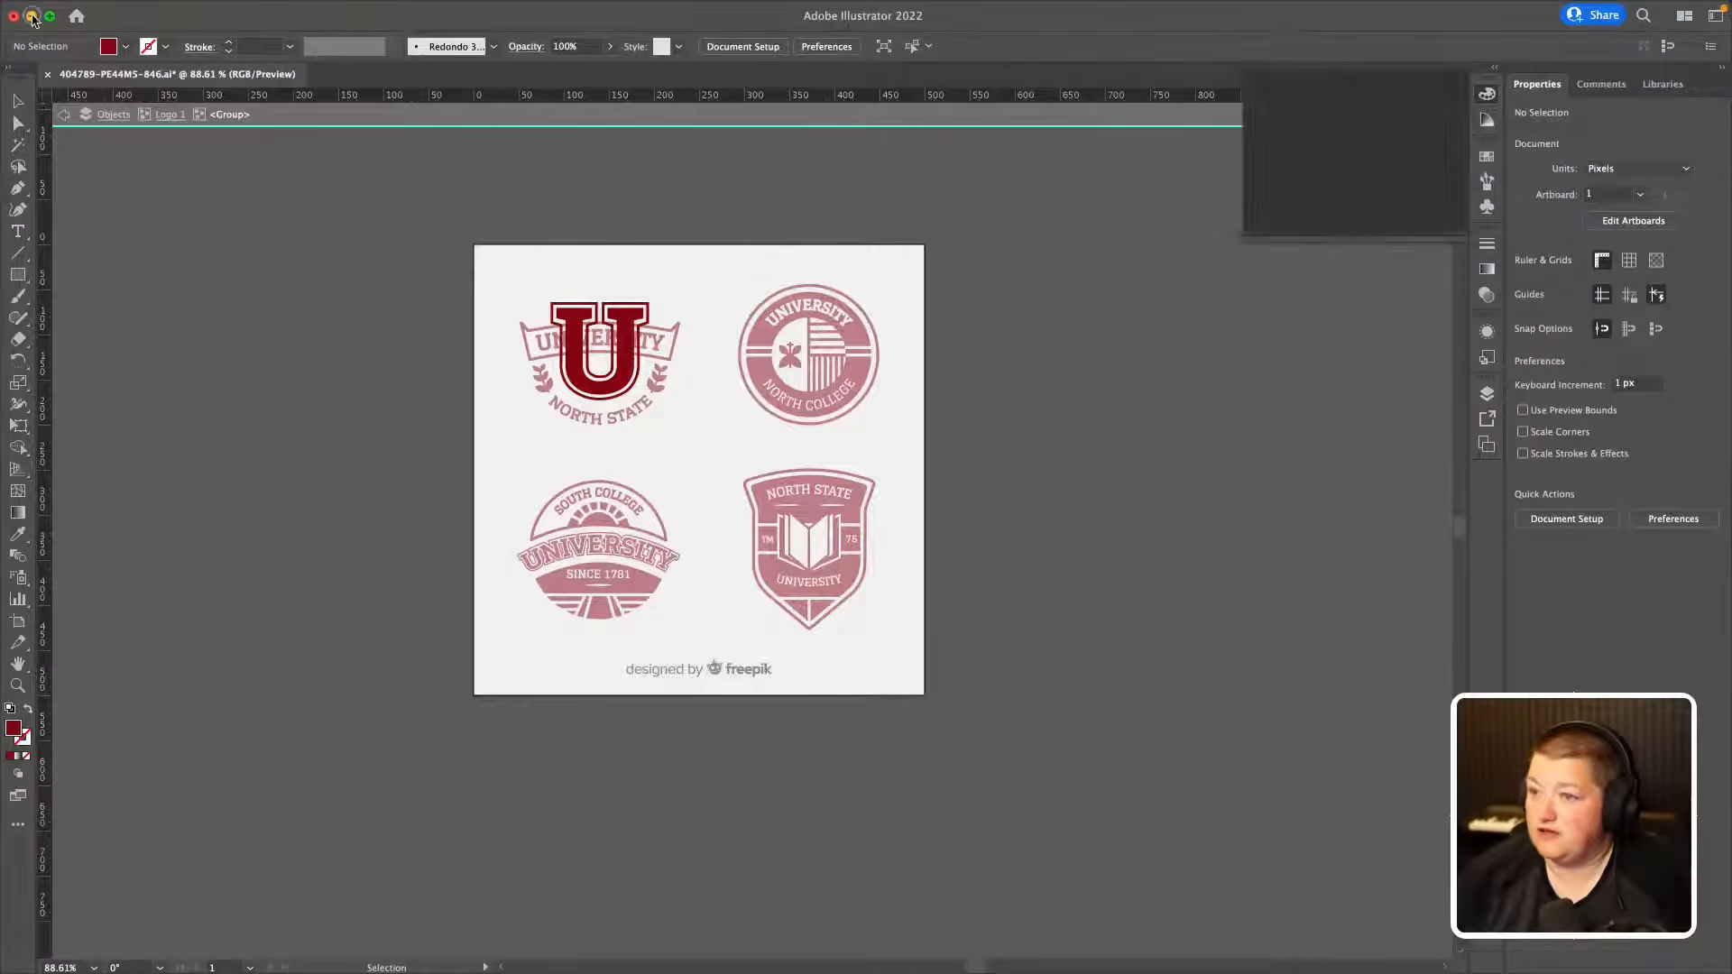
mouse_move(746, 944)
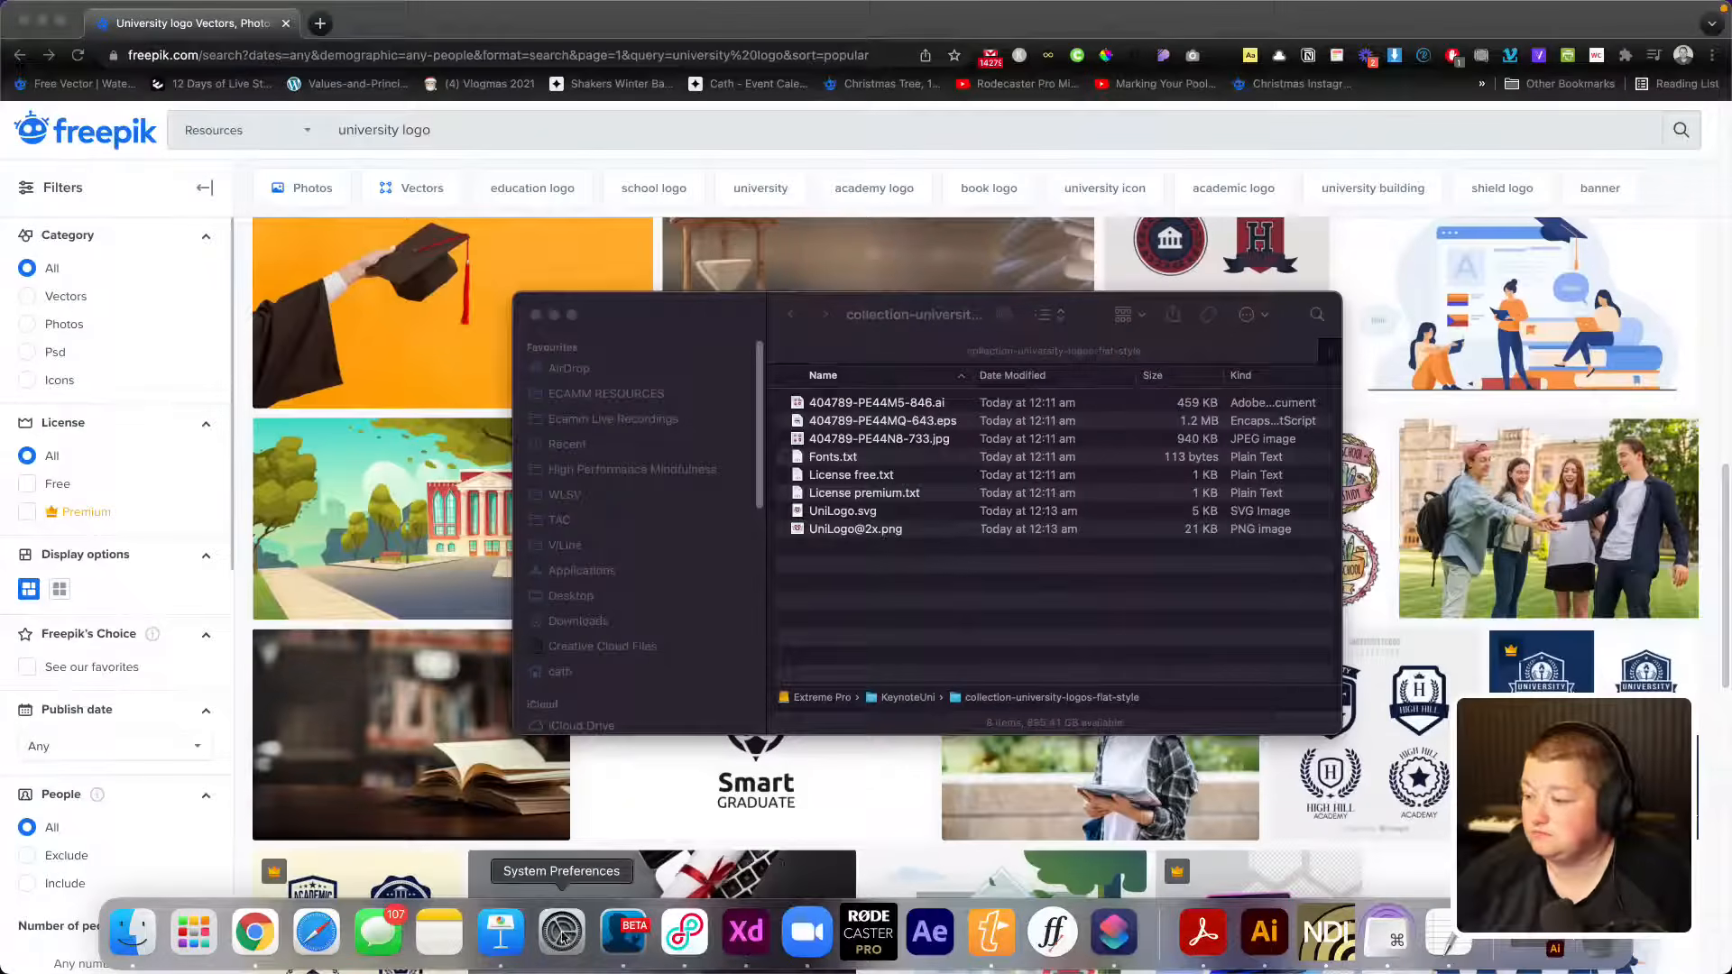
left_click(501, 943)
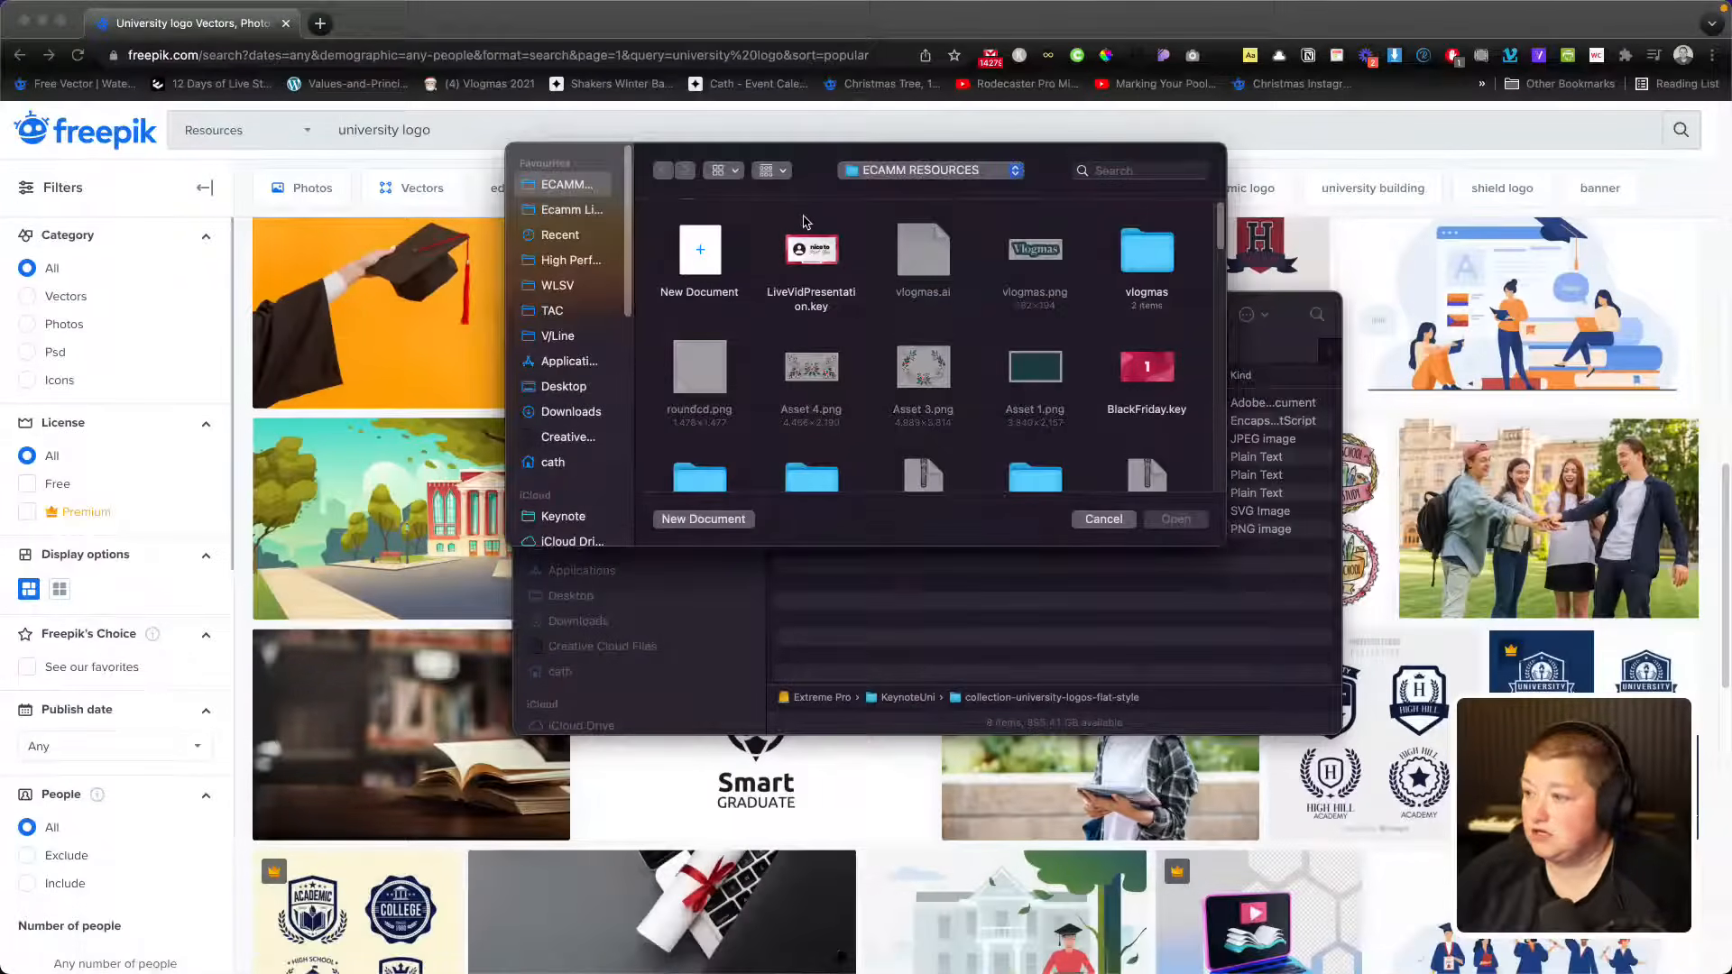
double_click(700, 253)
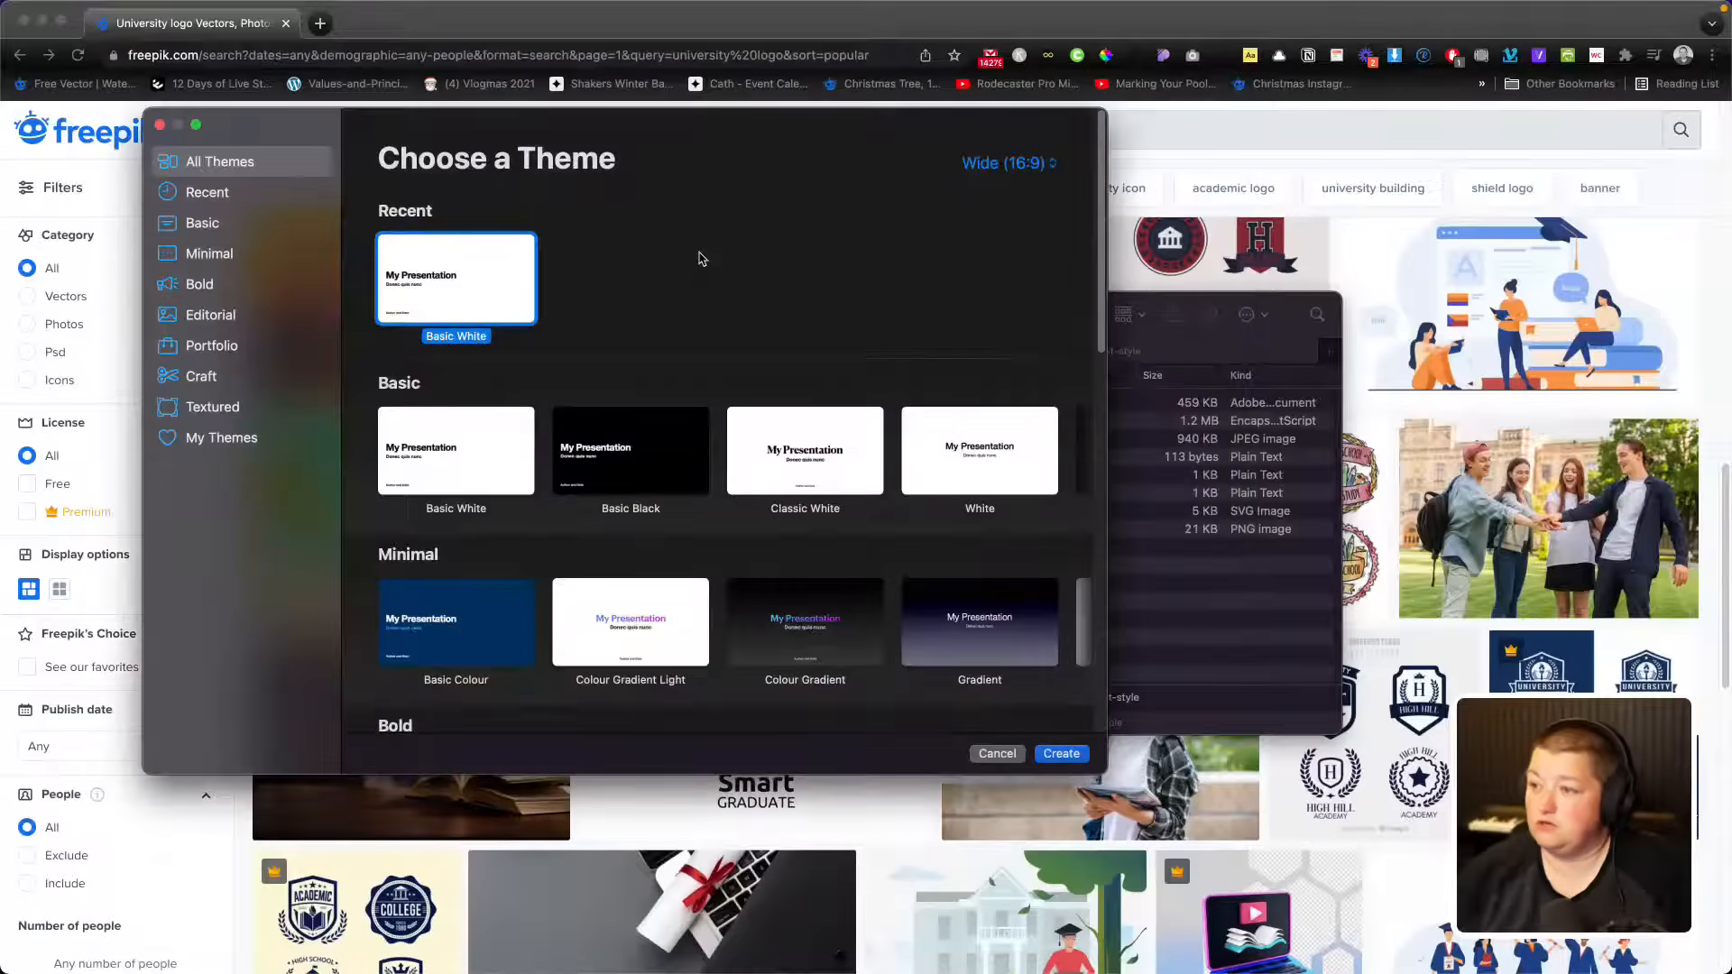
double_click(403, 300)
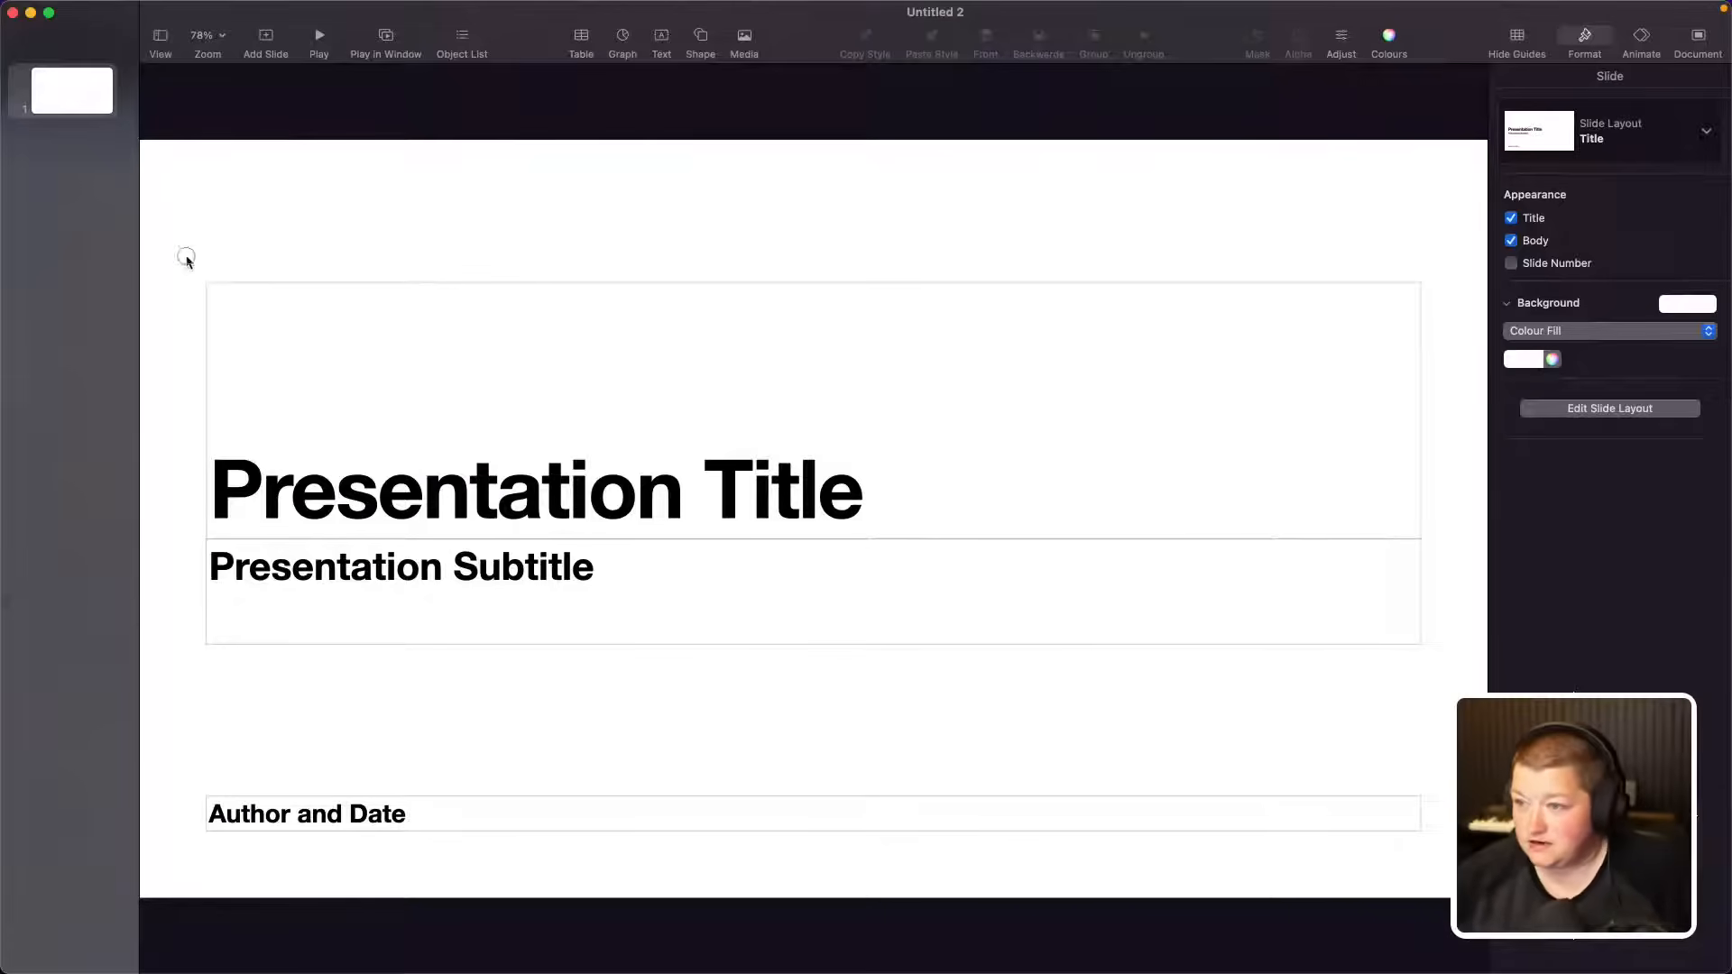
left_click_drag(185, 252, 1448, 875)
key("Delete")
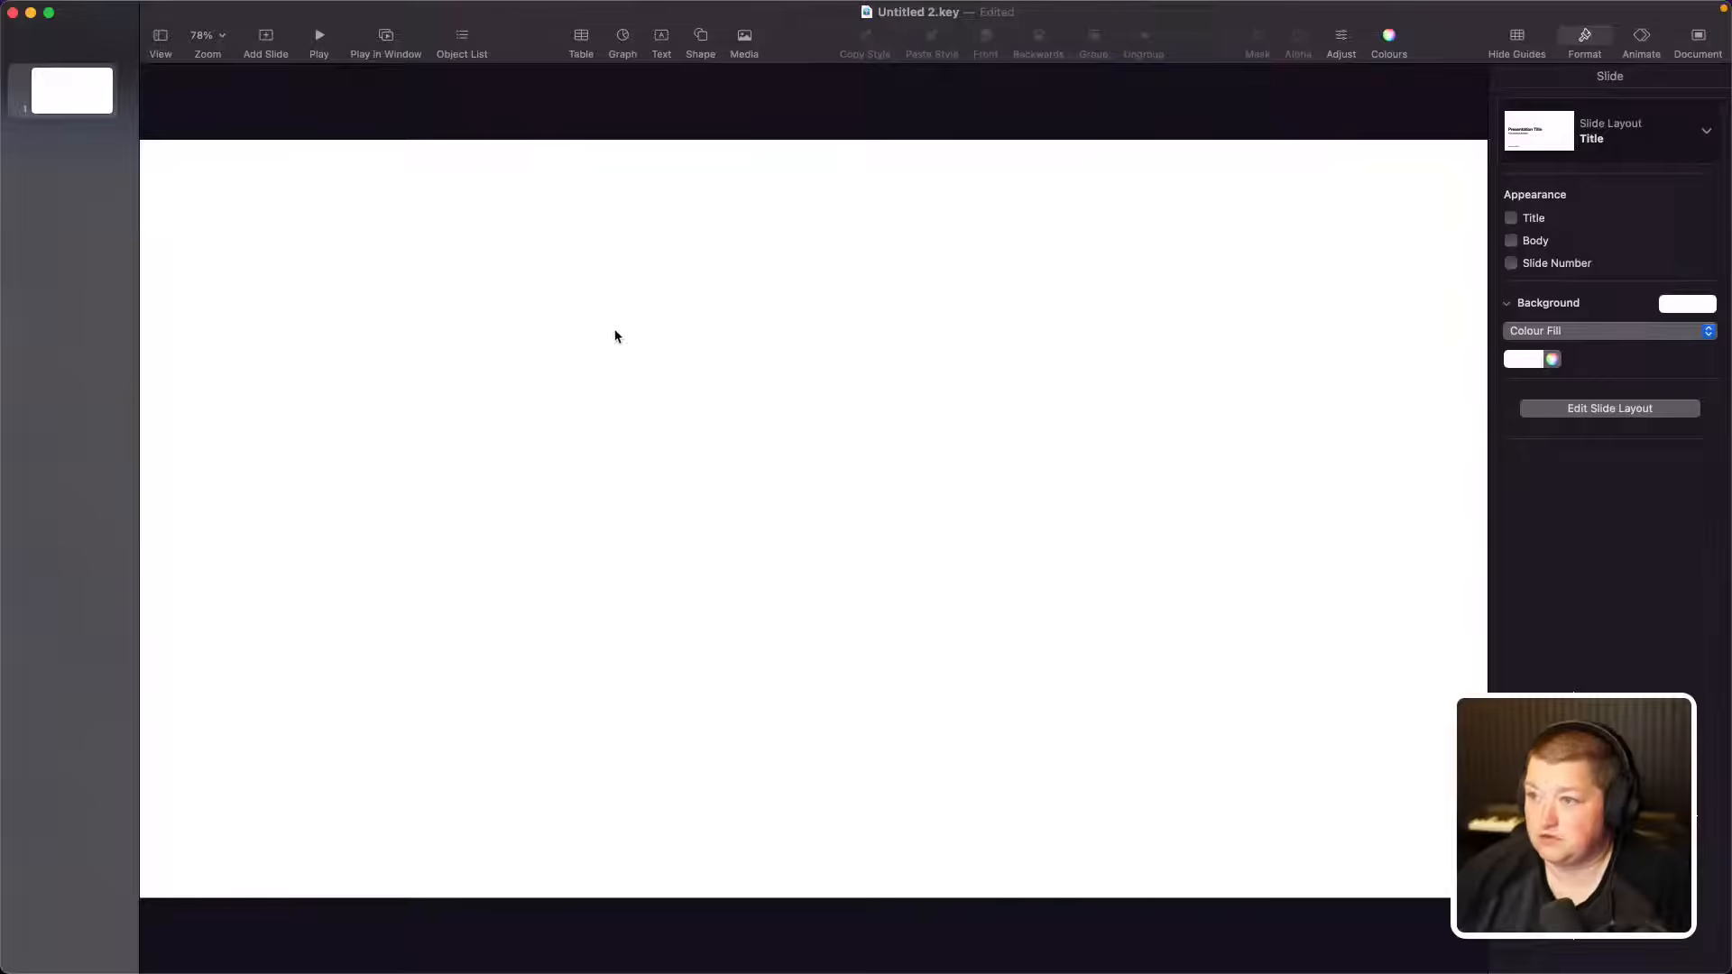
Step: Try to place UniLogo.svg from the logo collection folder on the blank slide
left_click(136, 943)
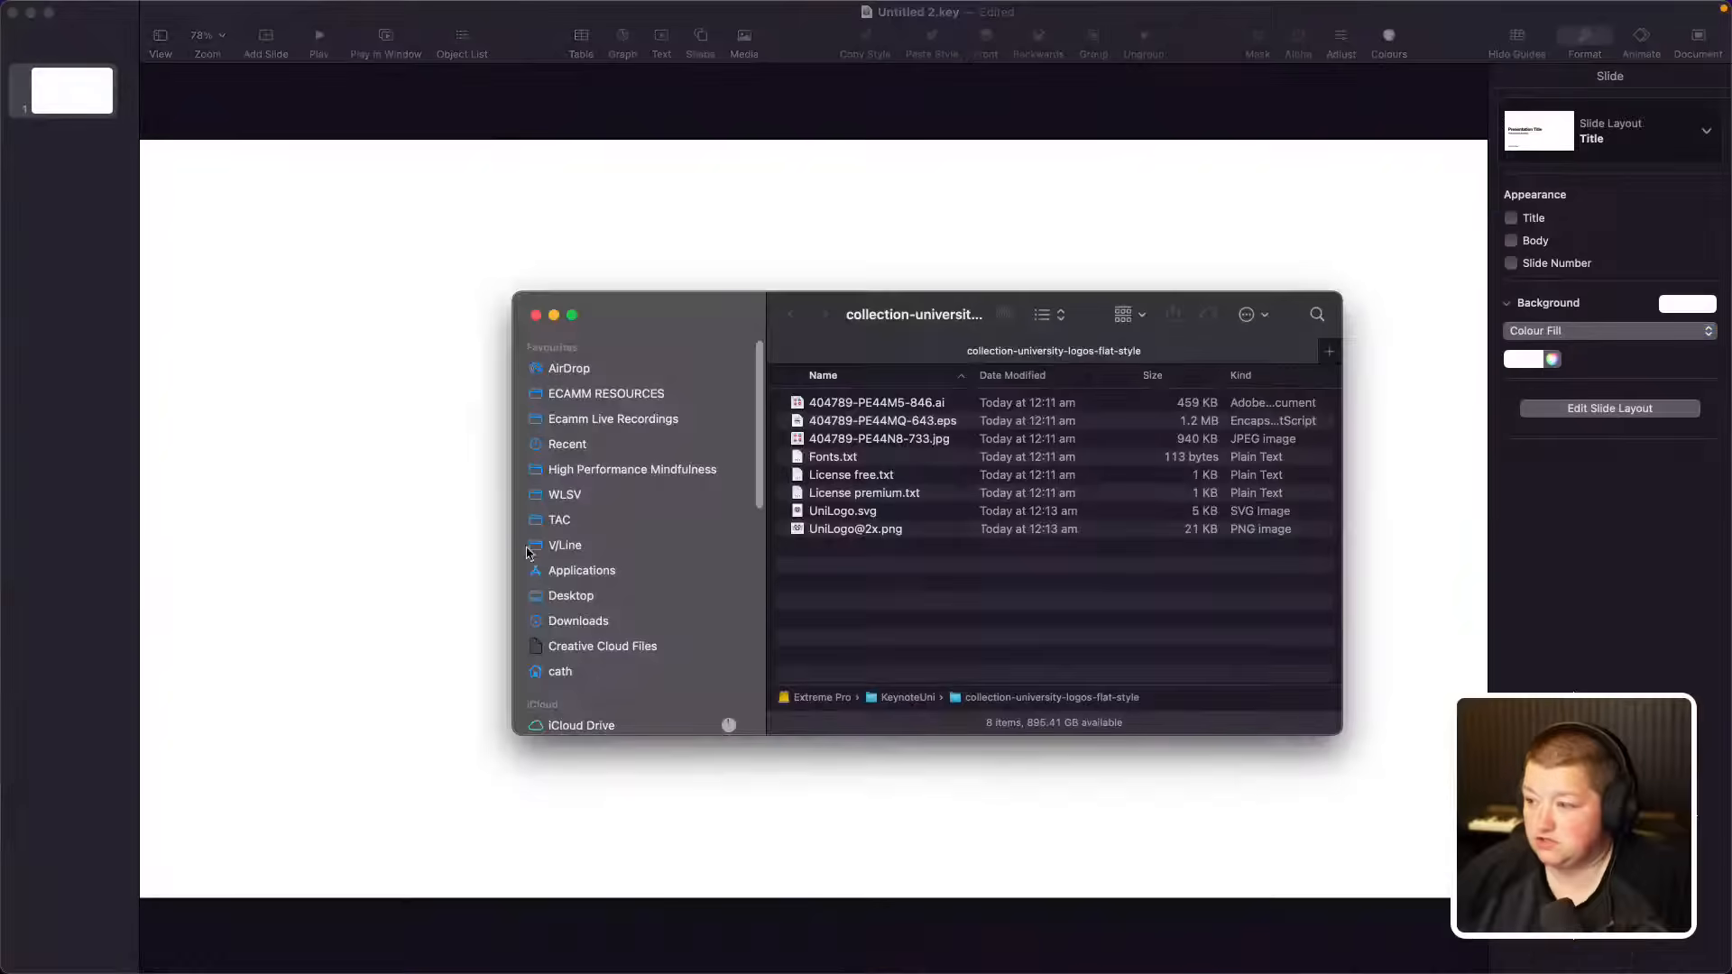
left_click_drag(841, 510, 362, 448)
left_click_drag(840, 511, 251, 504)
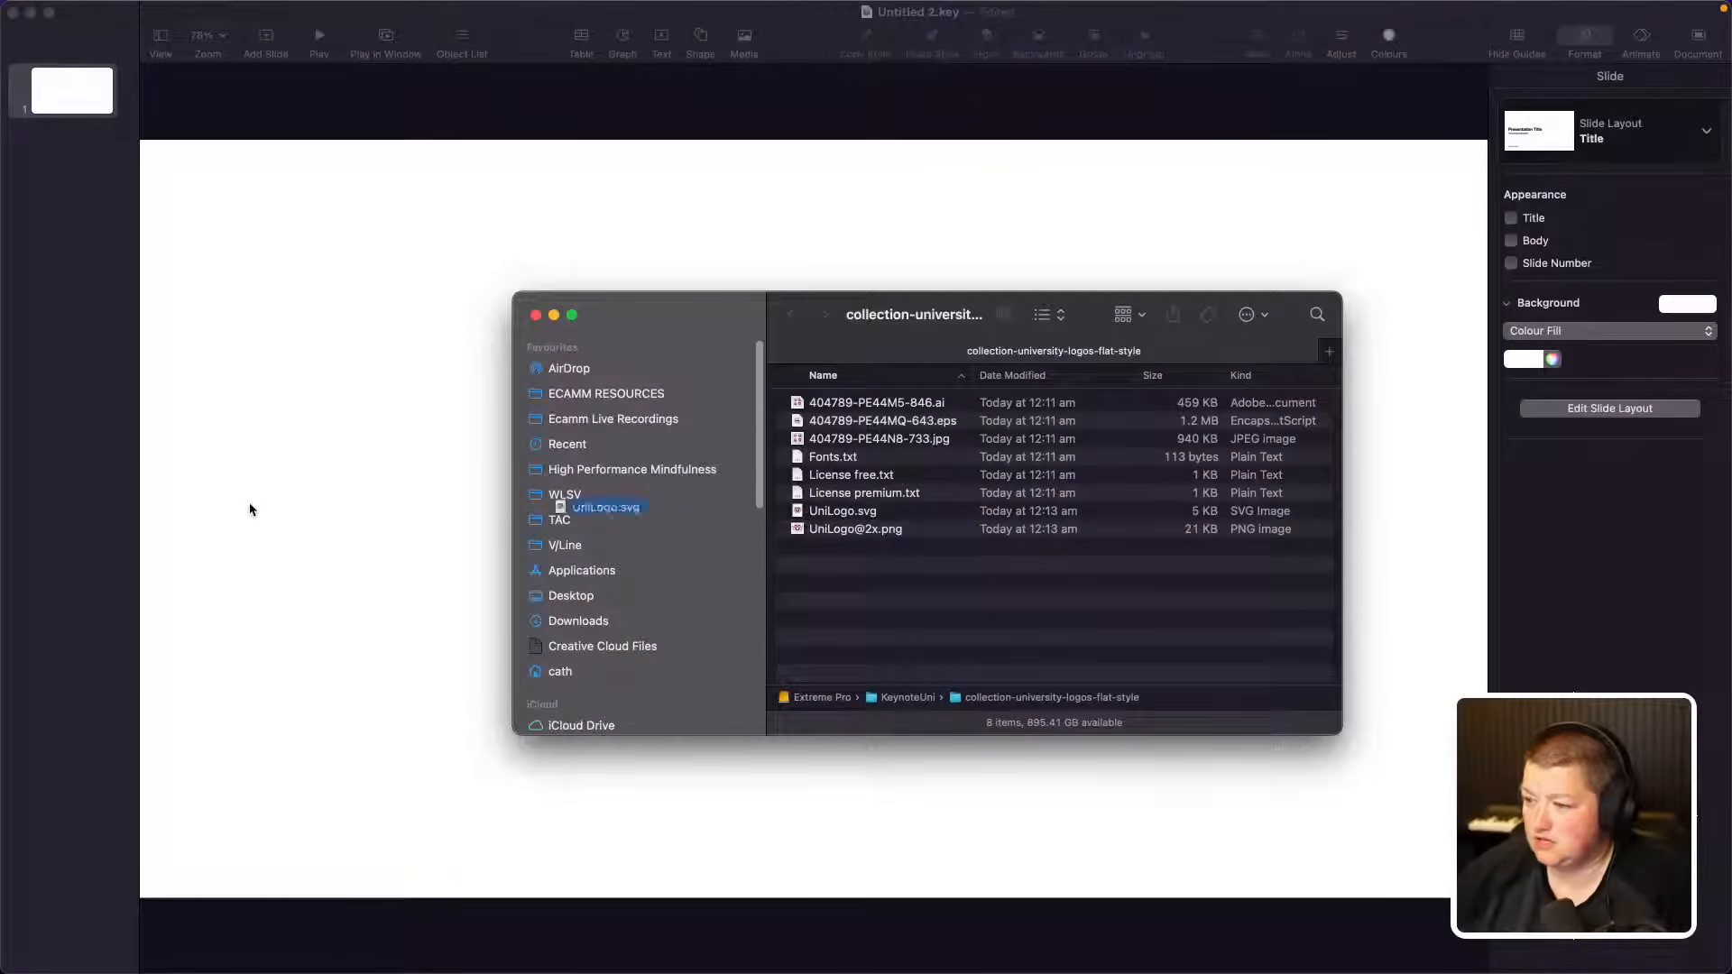
left_click(251, 187)
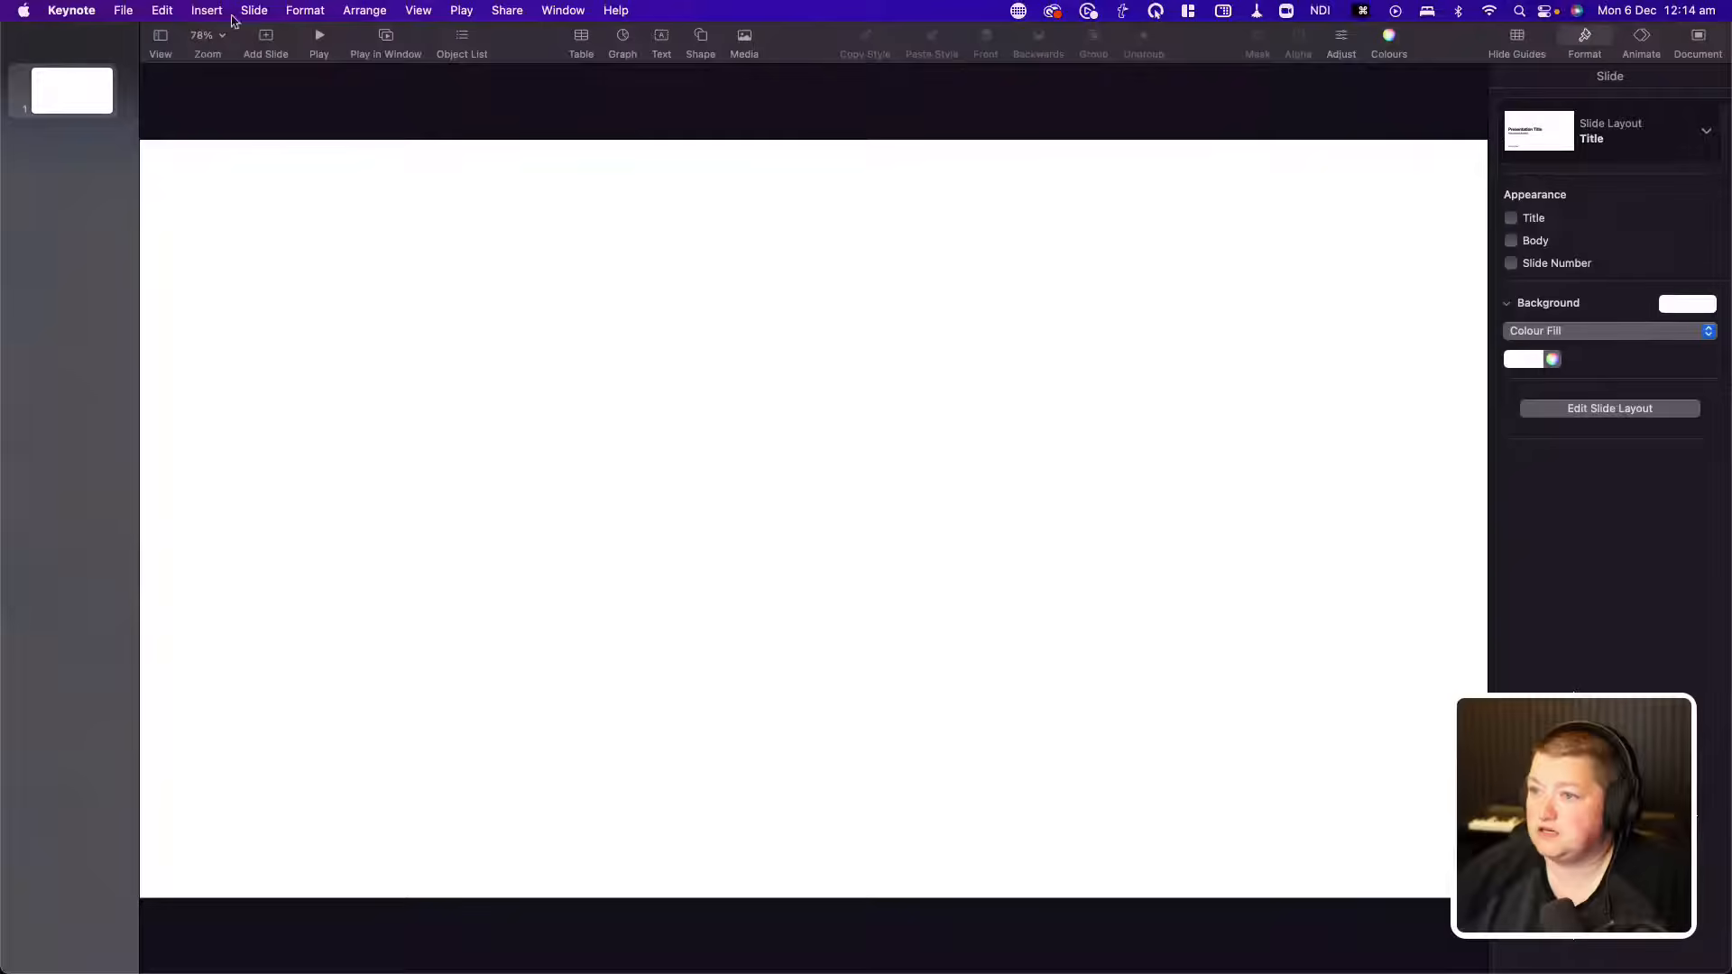
left_click(203, 11)
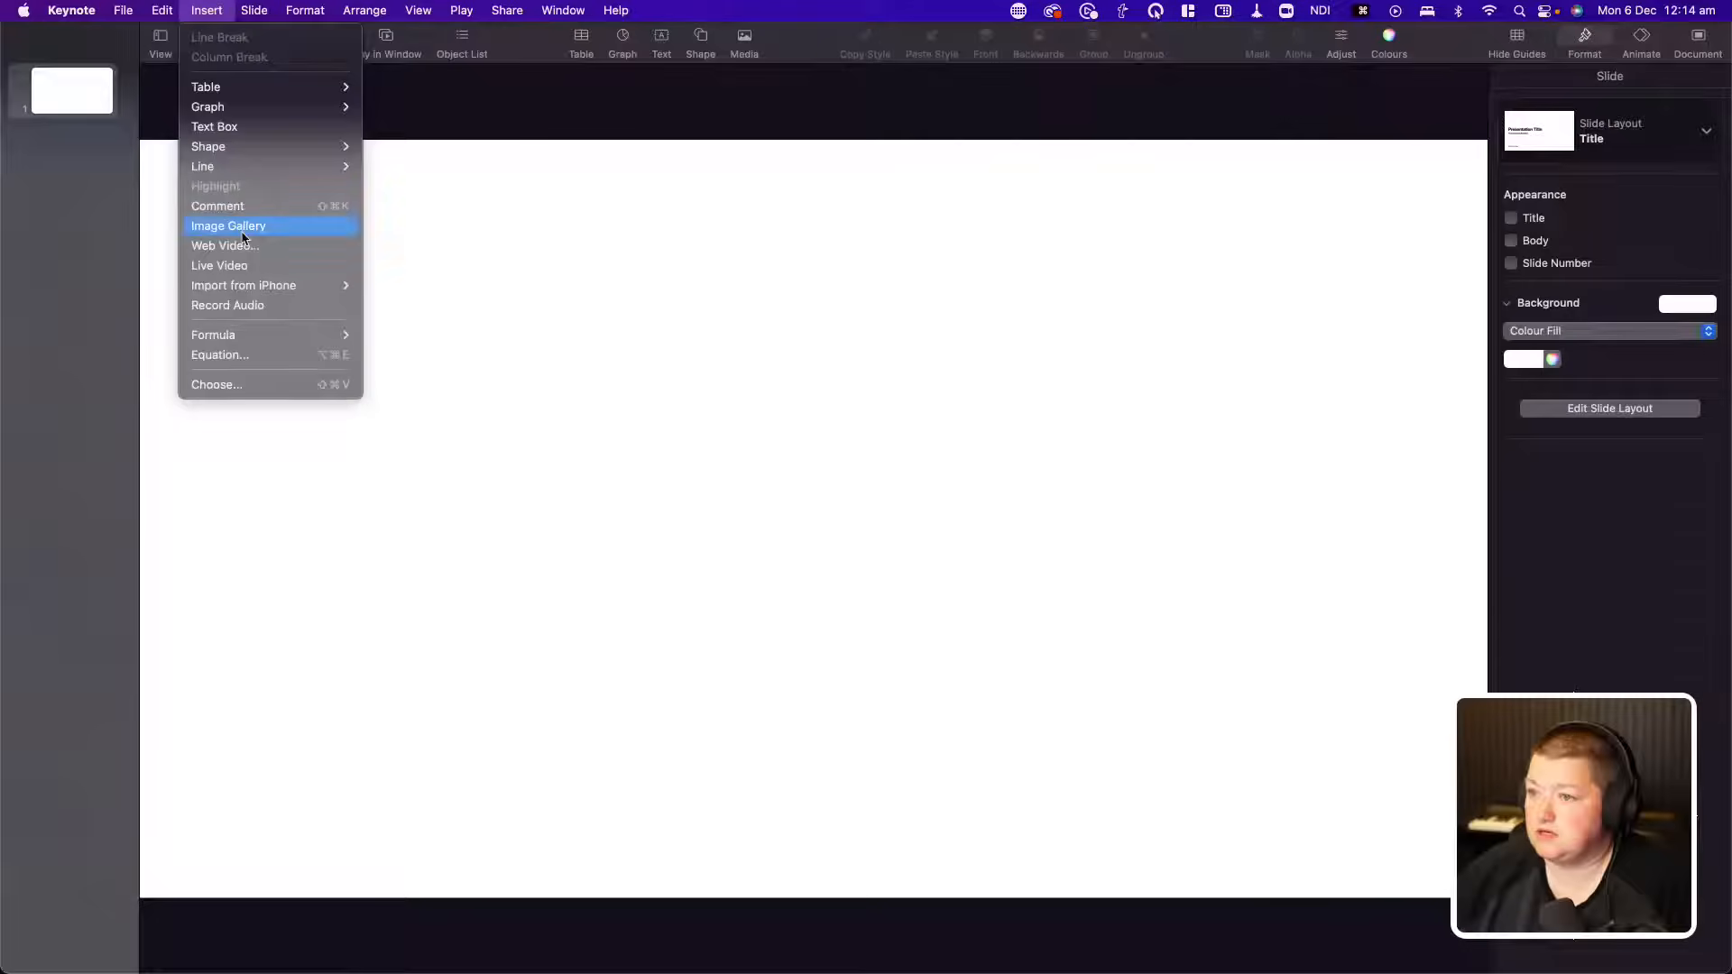
left_click(582, 250)
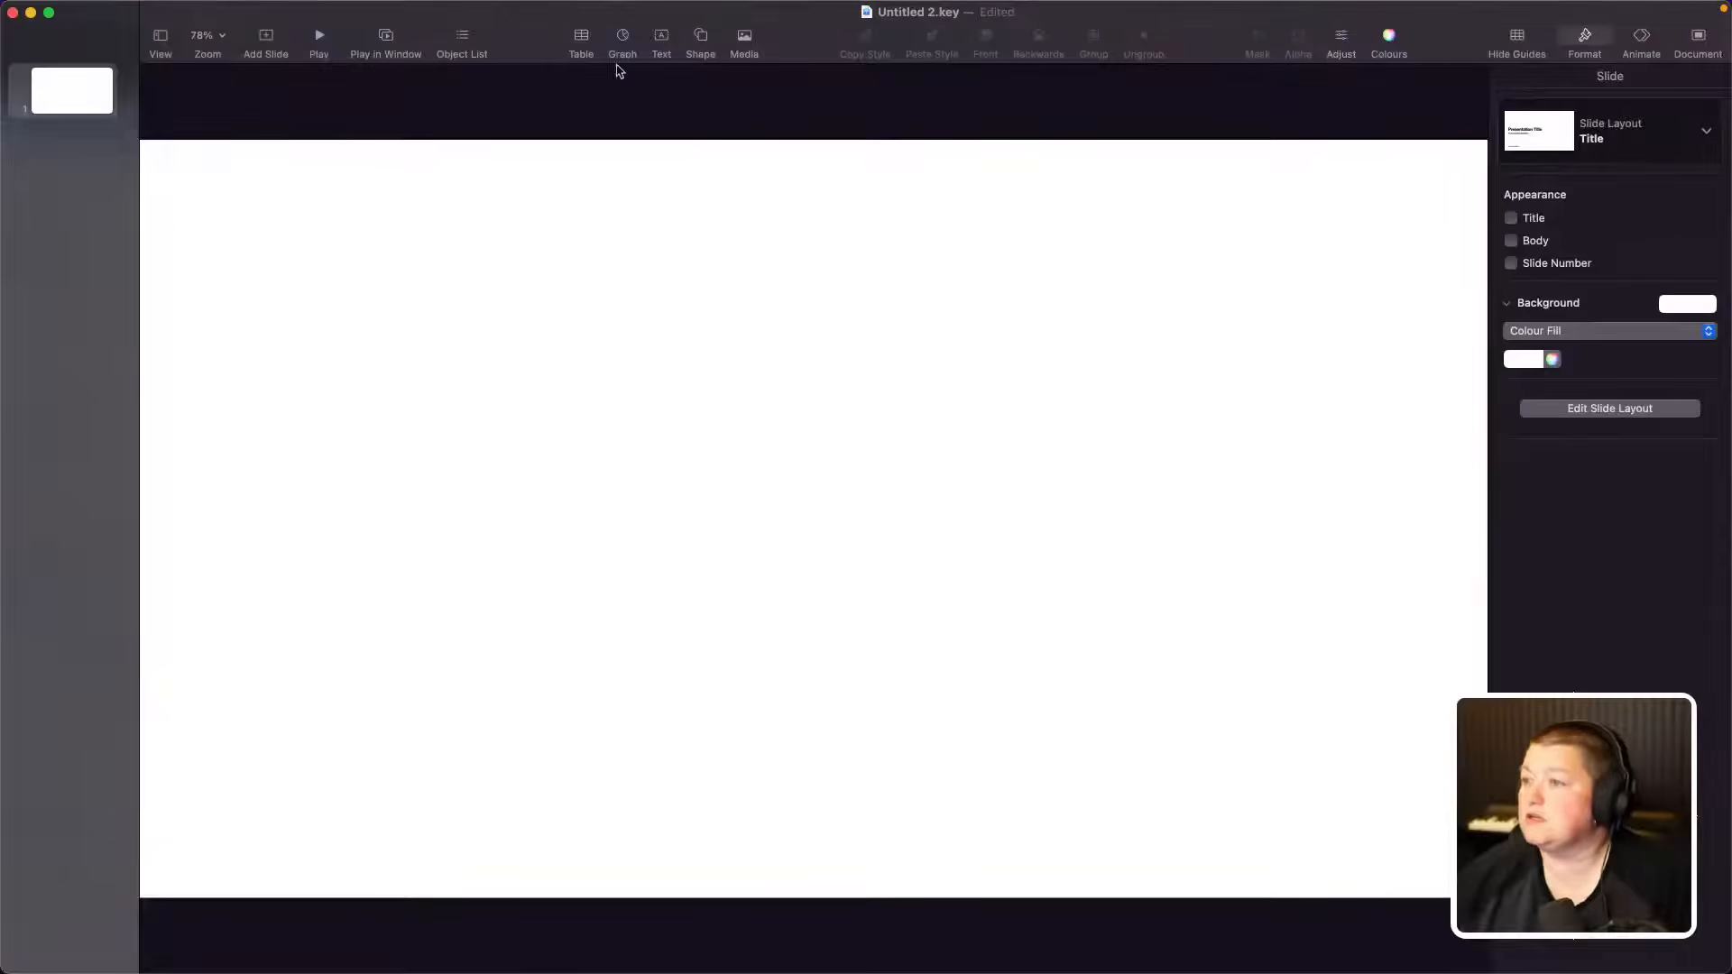
left_click(744, 41)
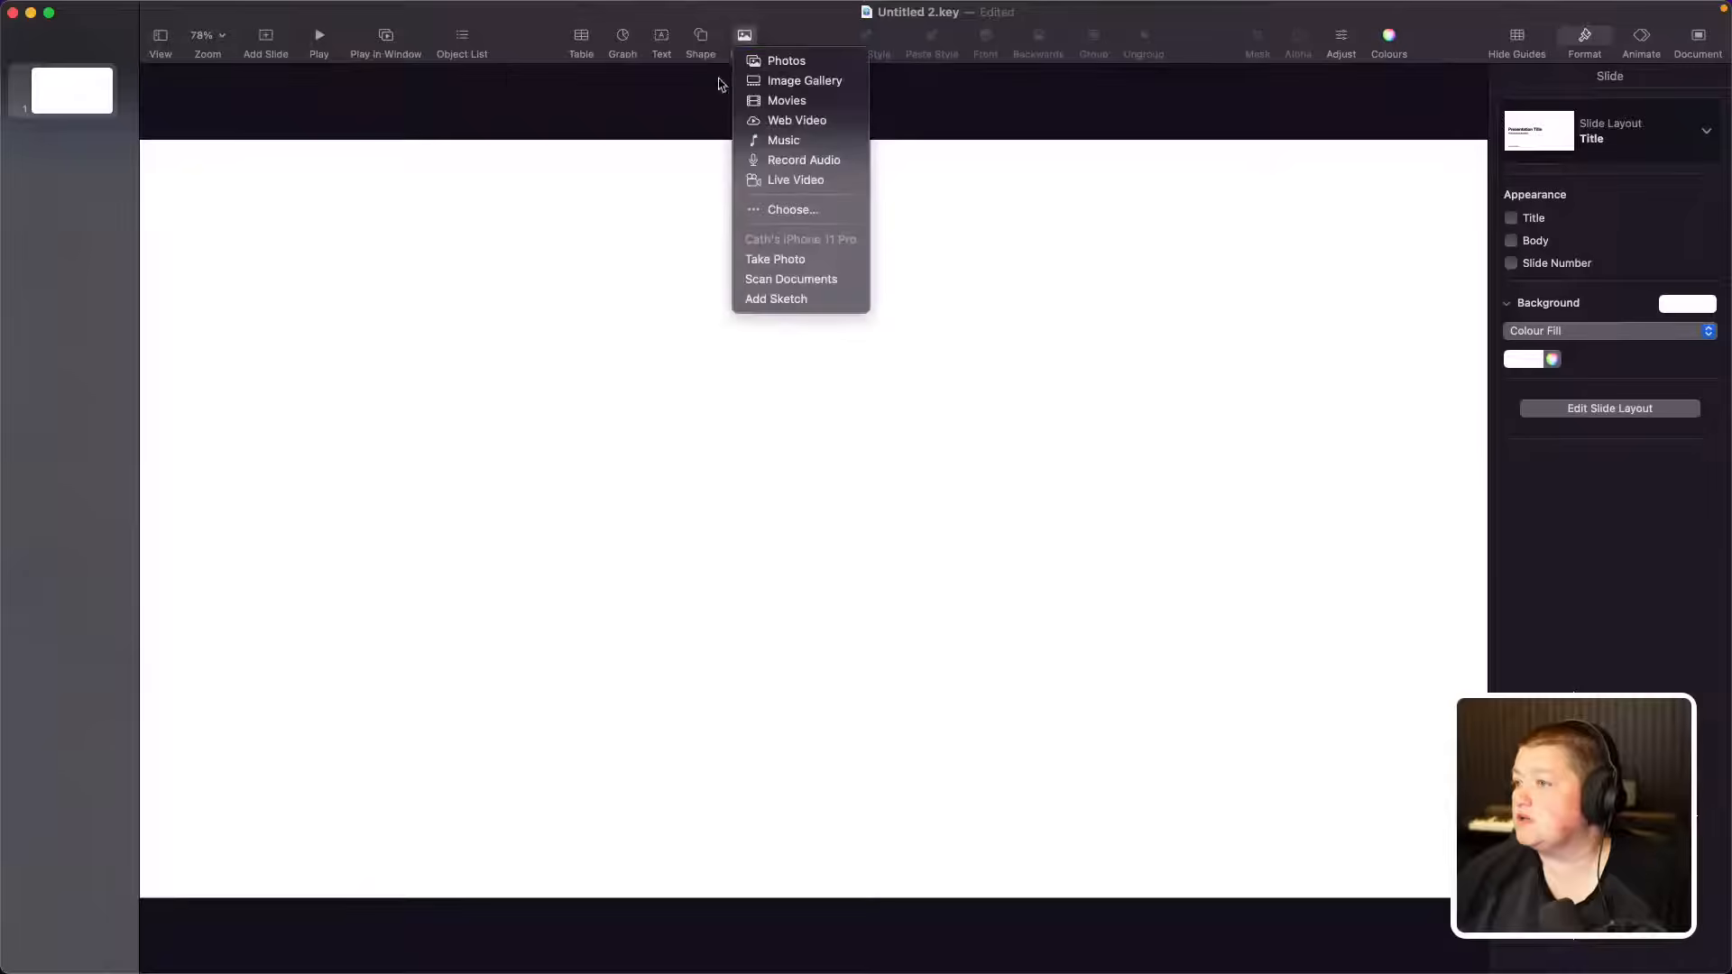
left_click(787, 61)
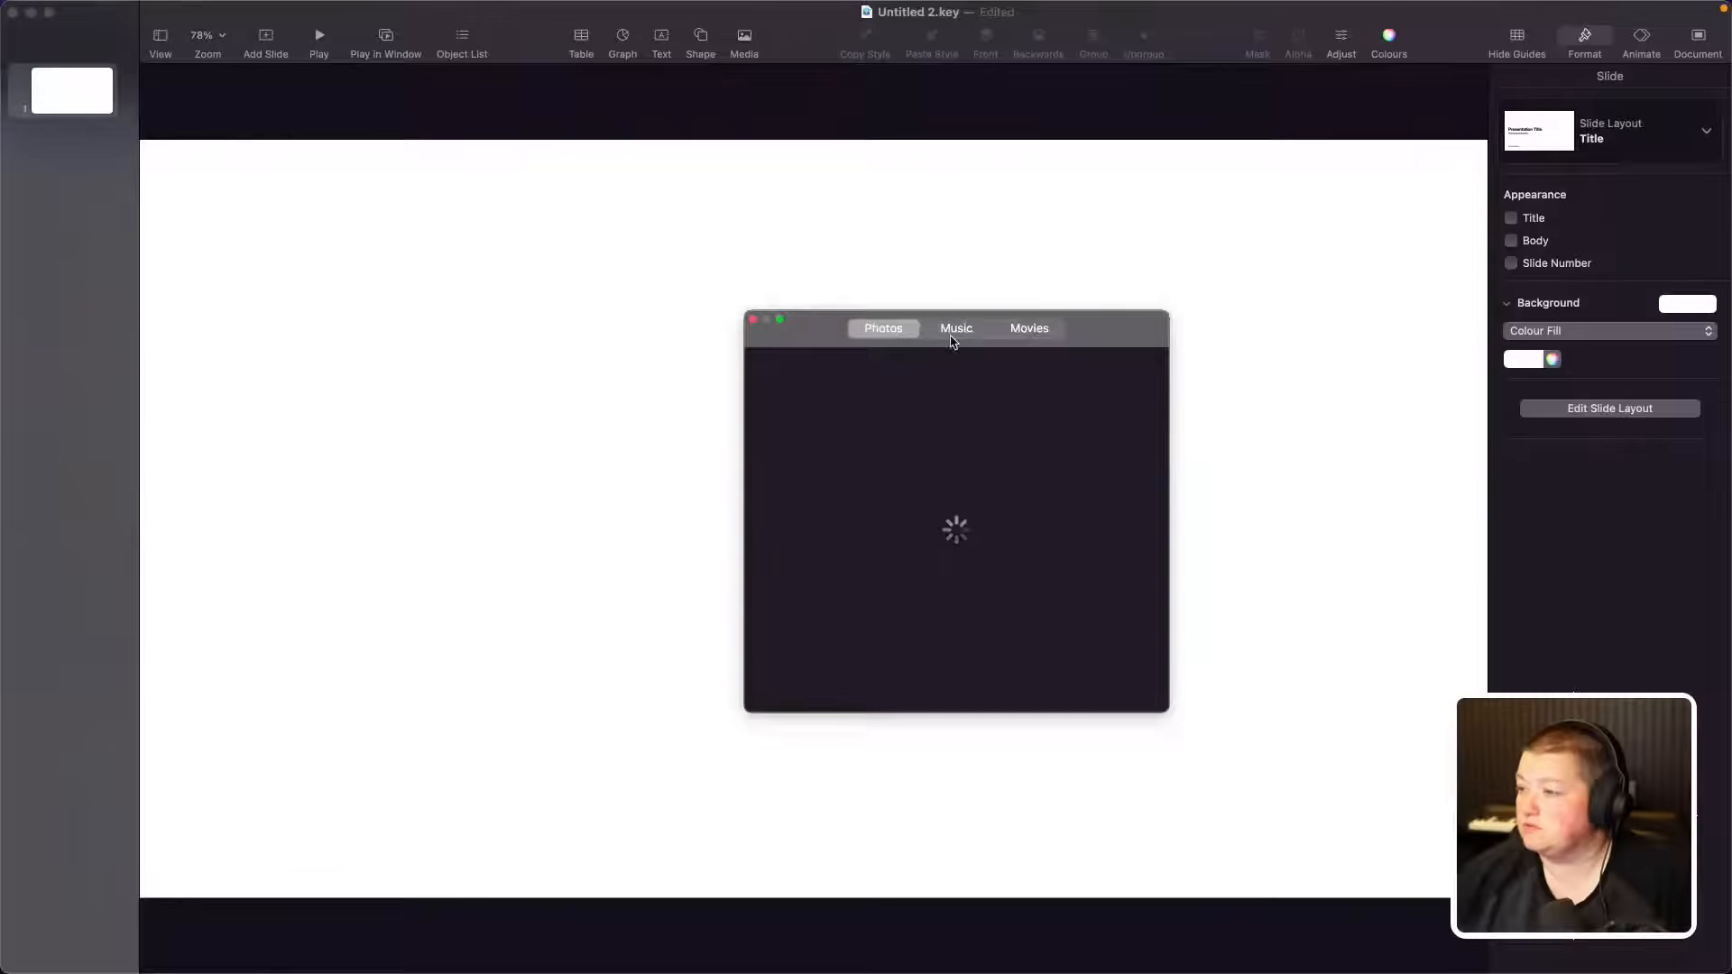
left_click(751, 317)
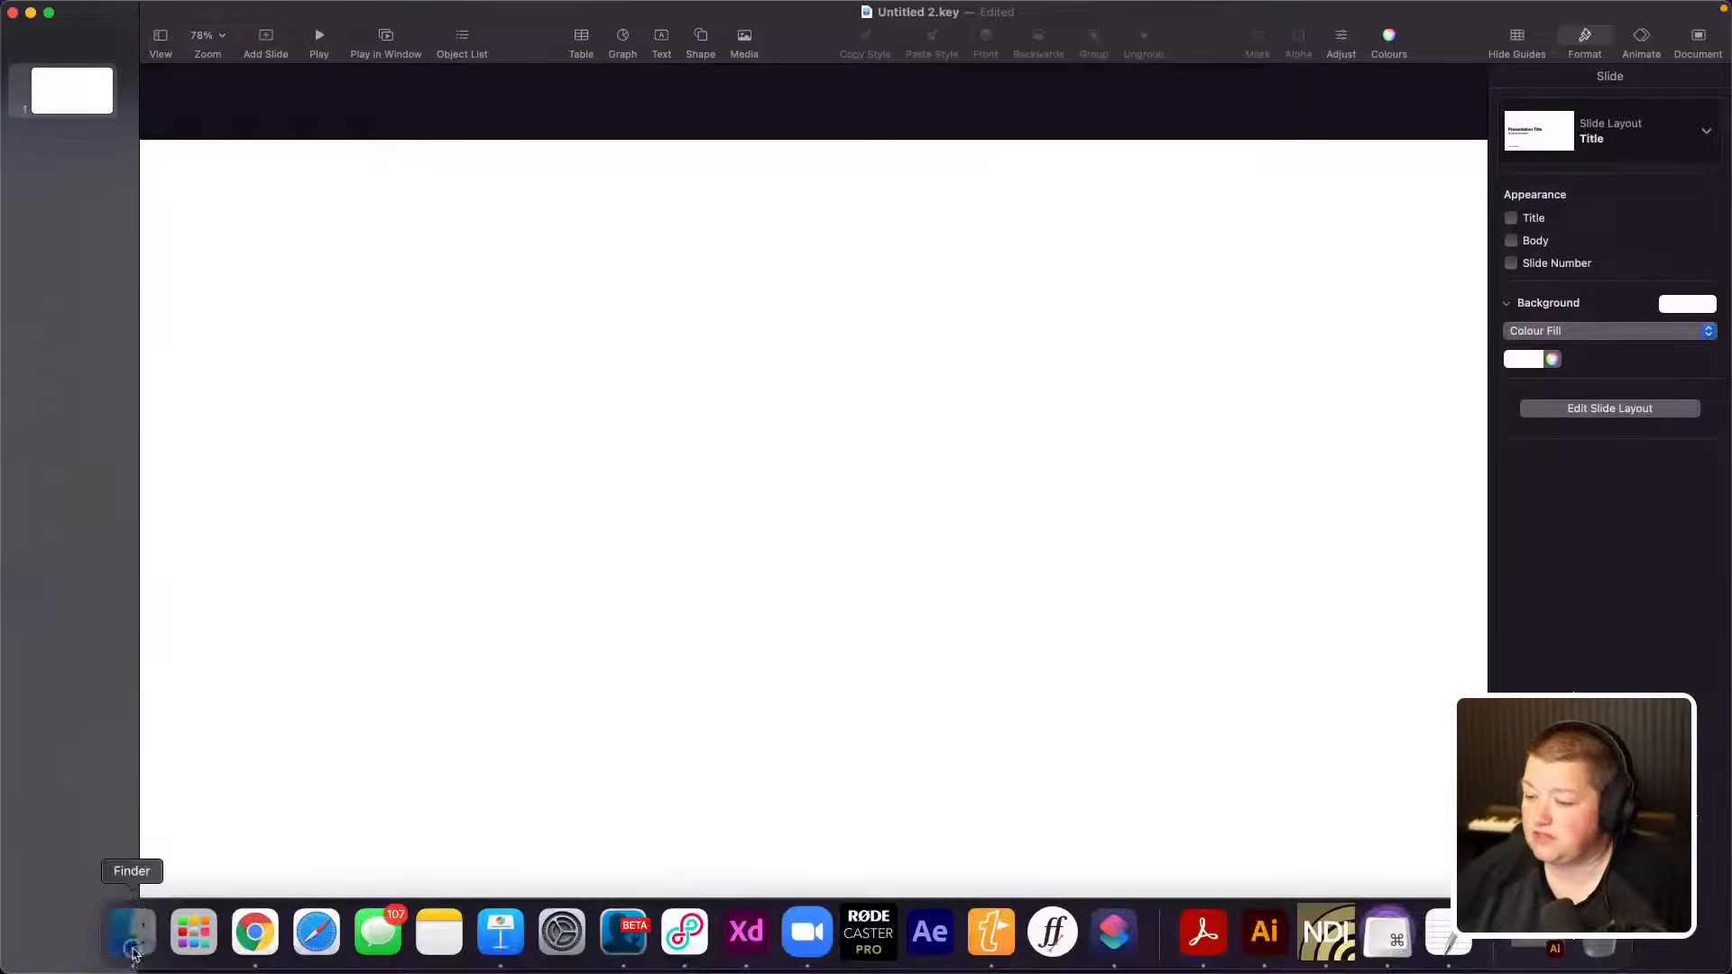
left_click(136, 939)
left_click_drag(828, 531, 421, 478)
left_click(395, 363)
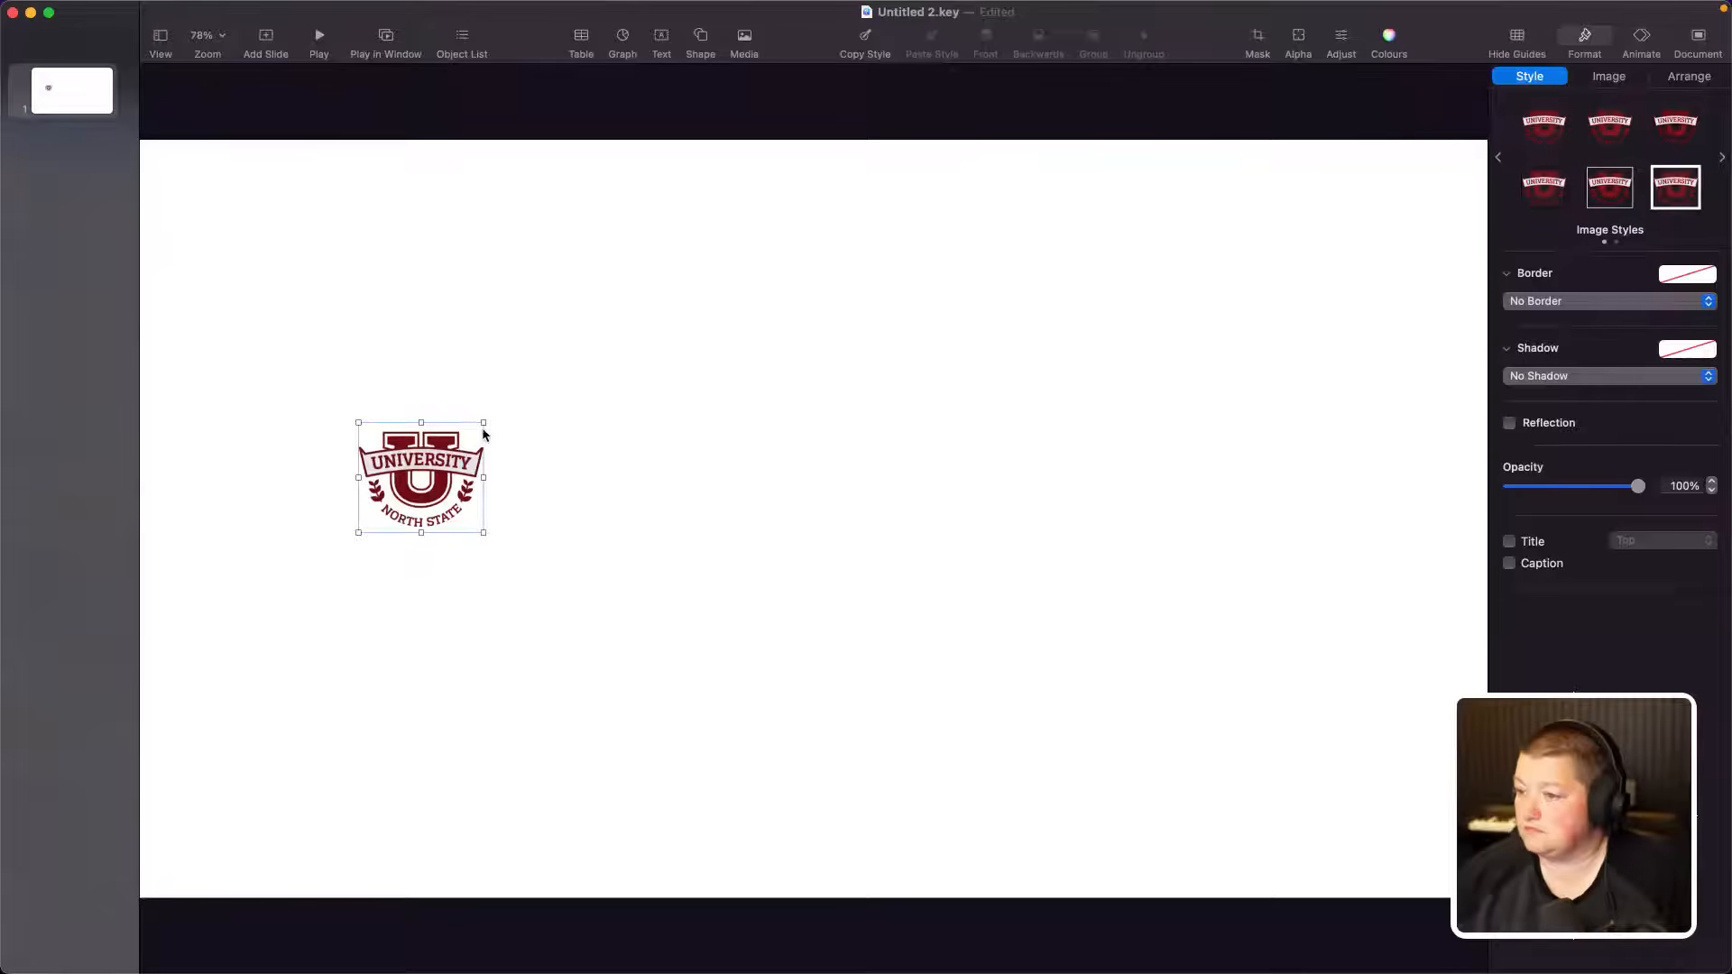
left_click_drag(484, 424, 886, 206)
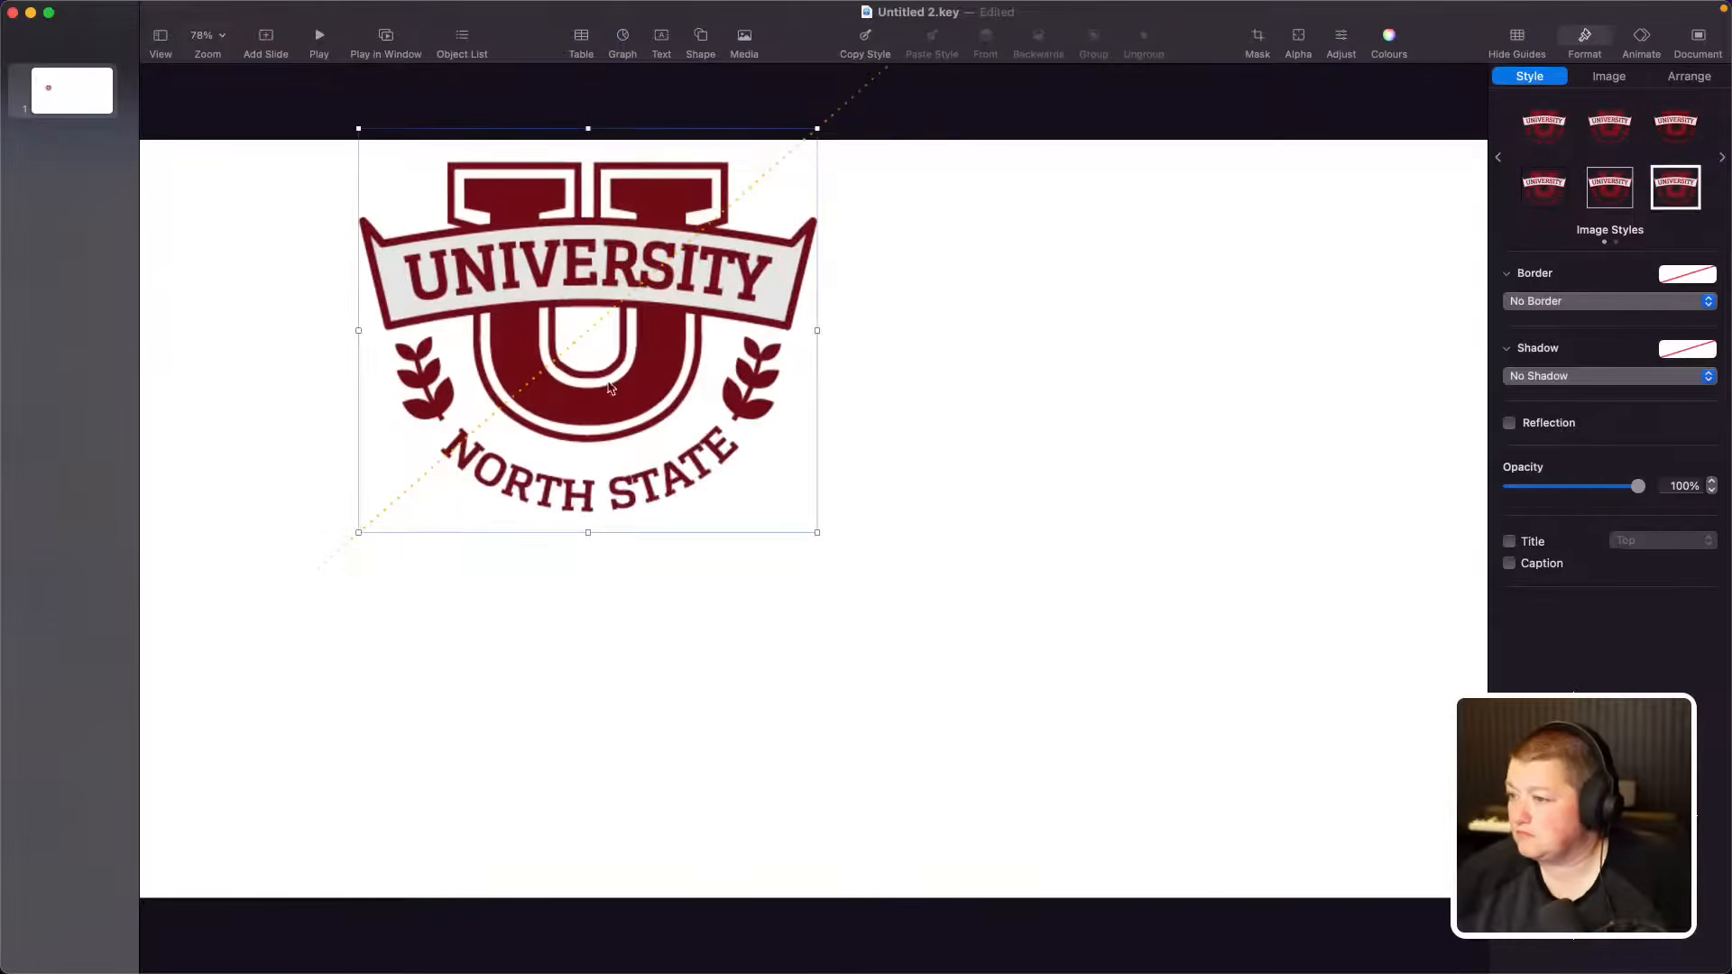
key("BackSpace")
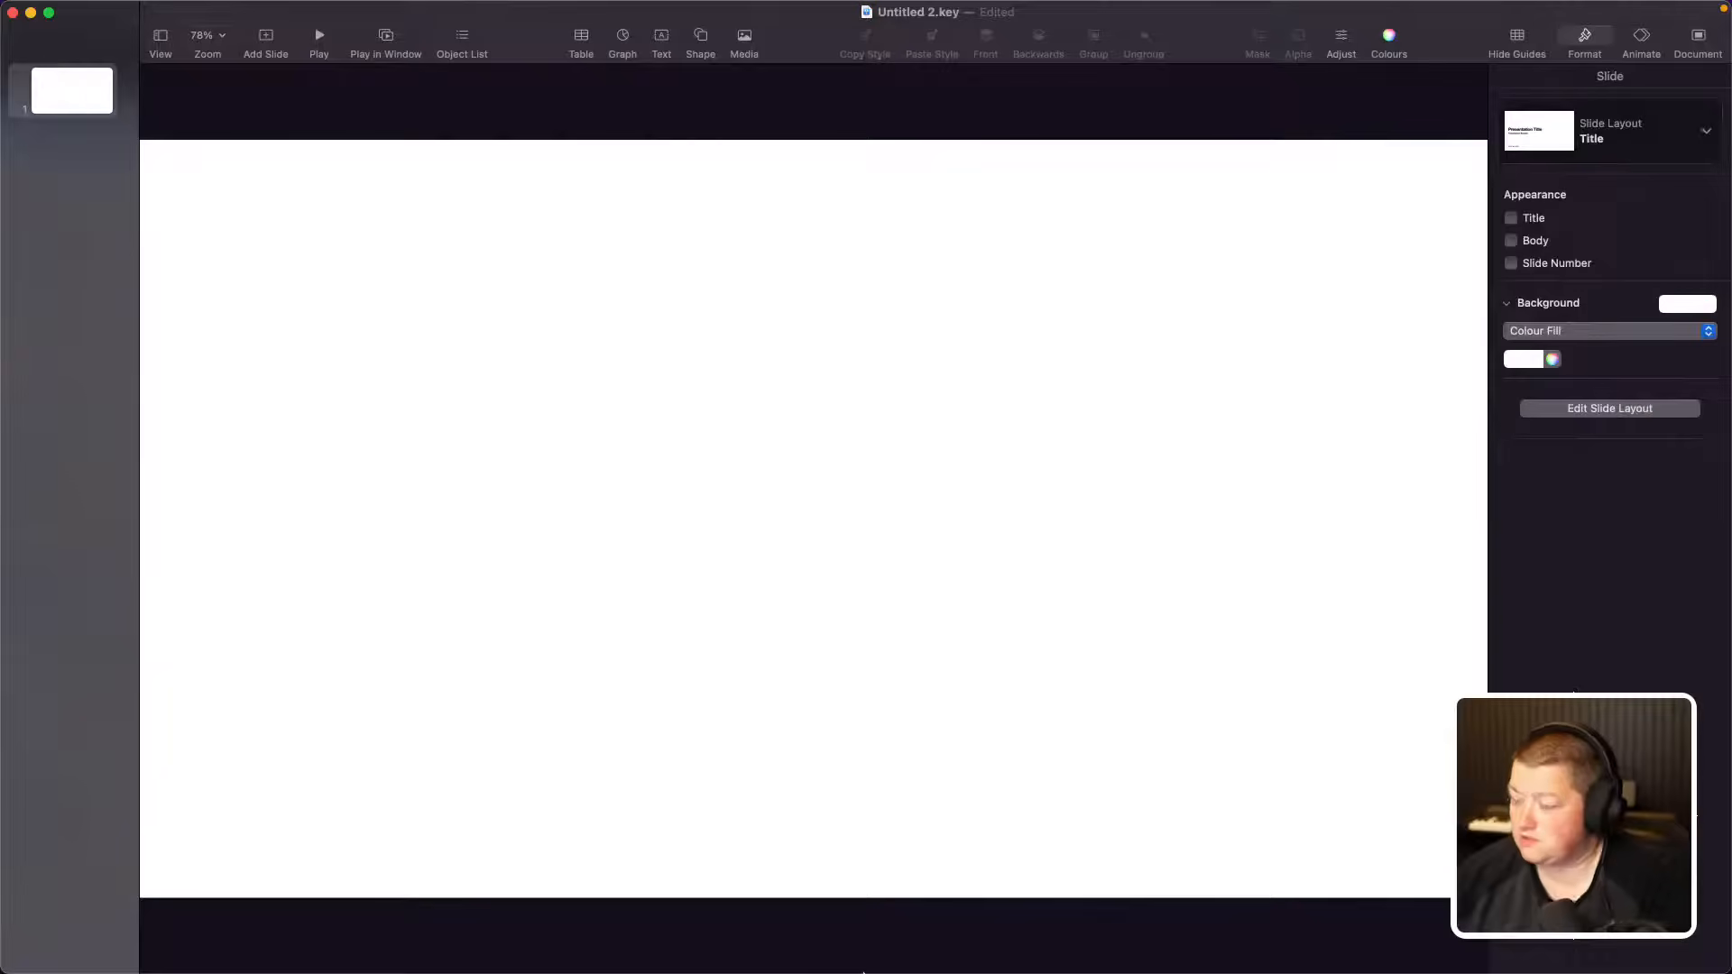
Step: Switch to Illustrator, leave isolation mode, select the University North State logo group and start exporting the selection again
mouse_move(991, 956)
left_click(1264, 932)
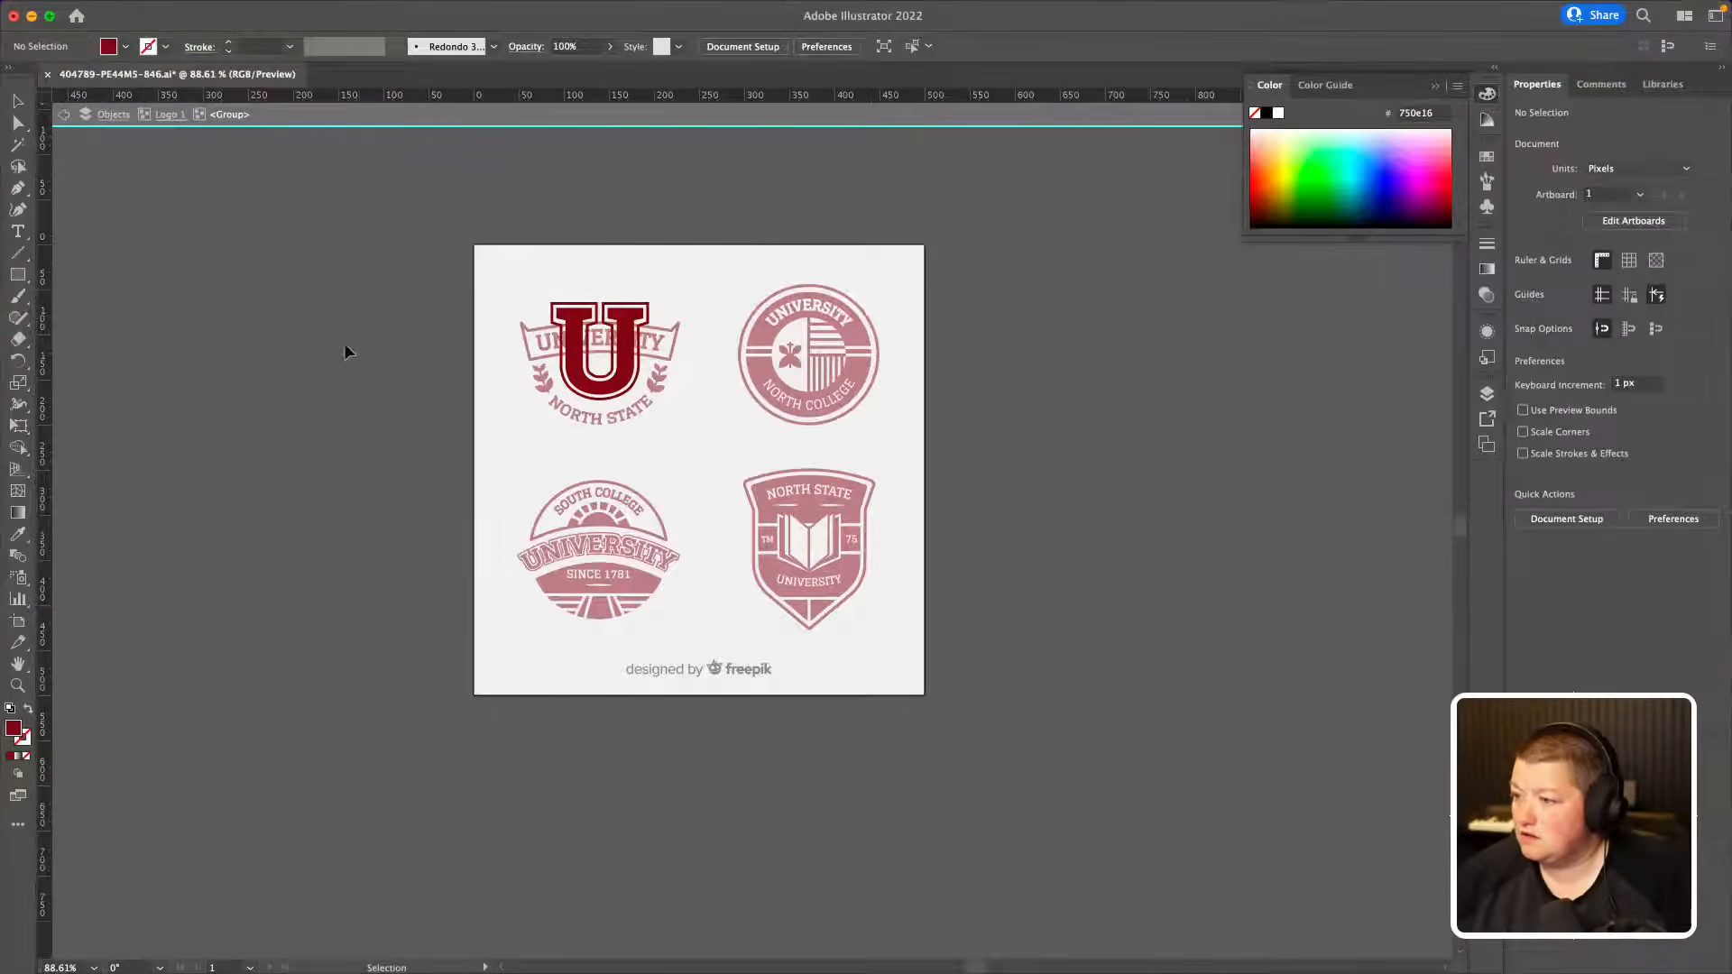
double_click(345, 352)
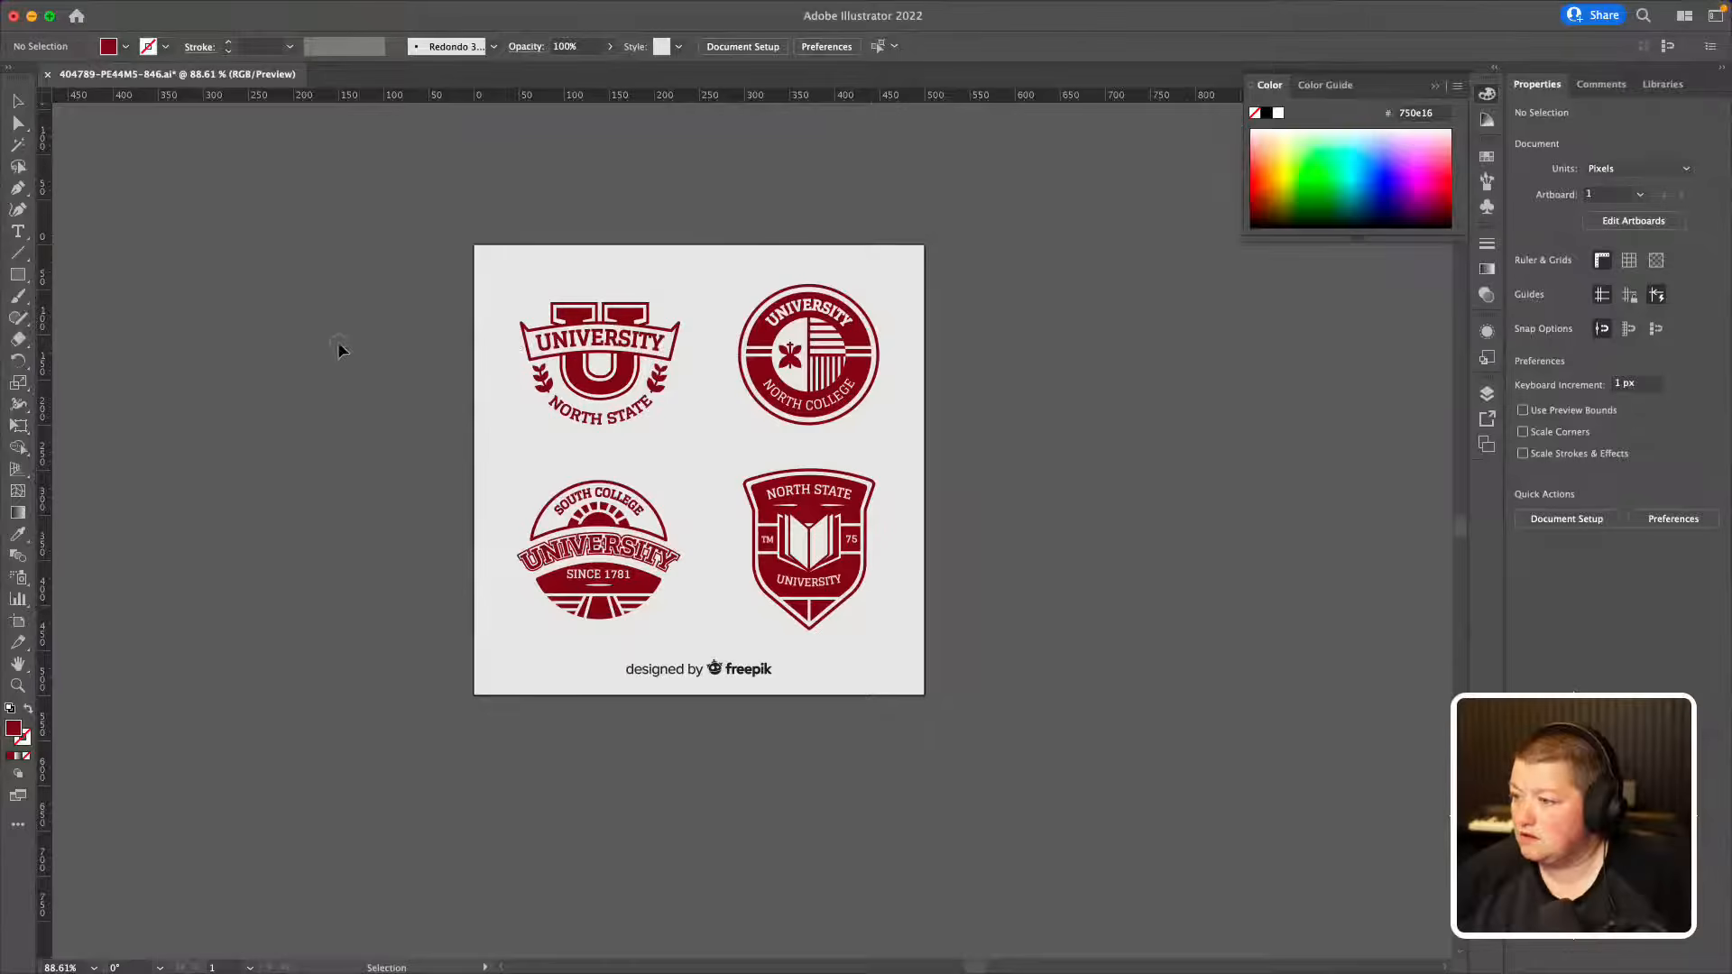
left_click(564, 346)
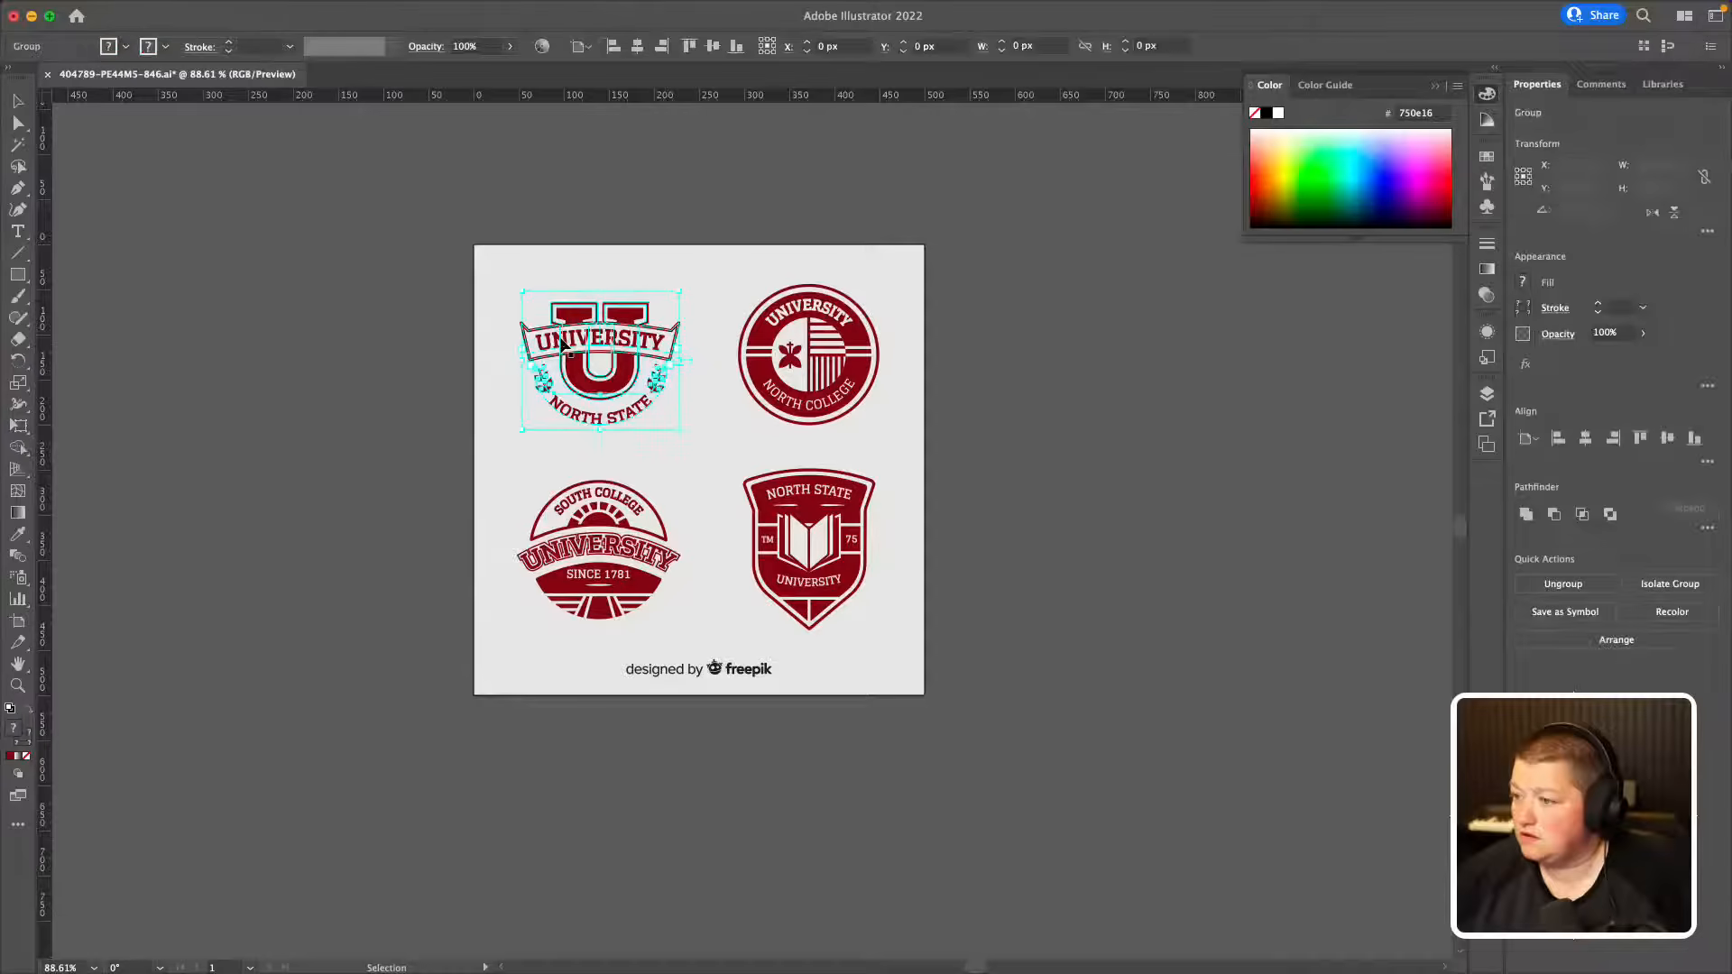
left_click(134, 10)
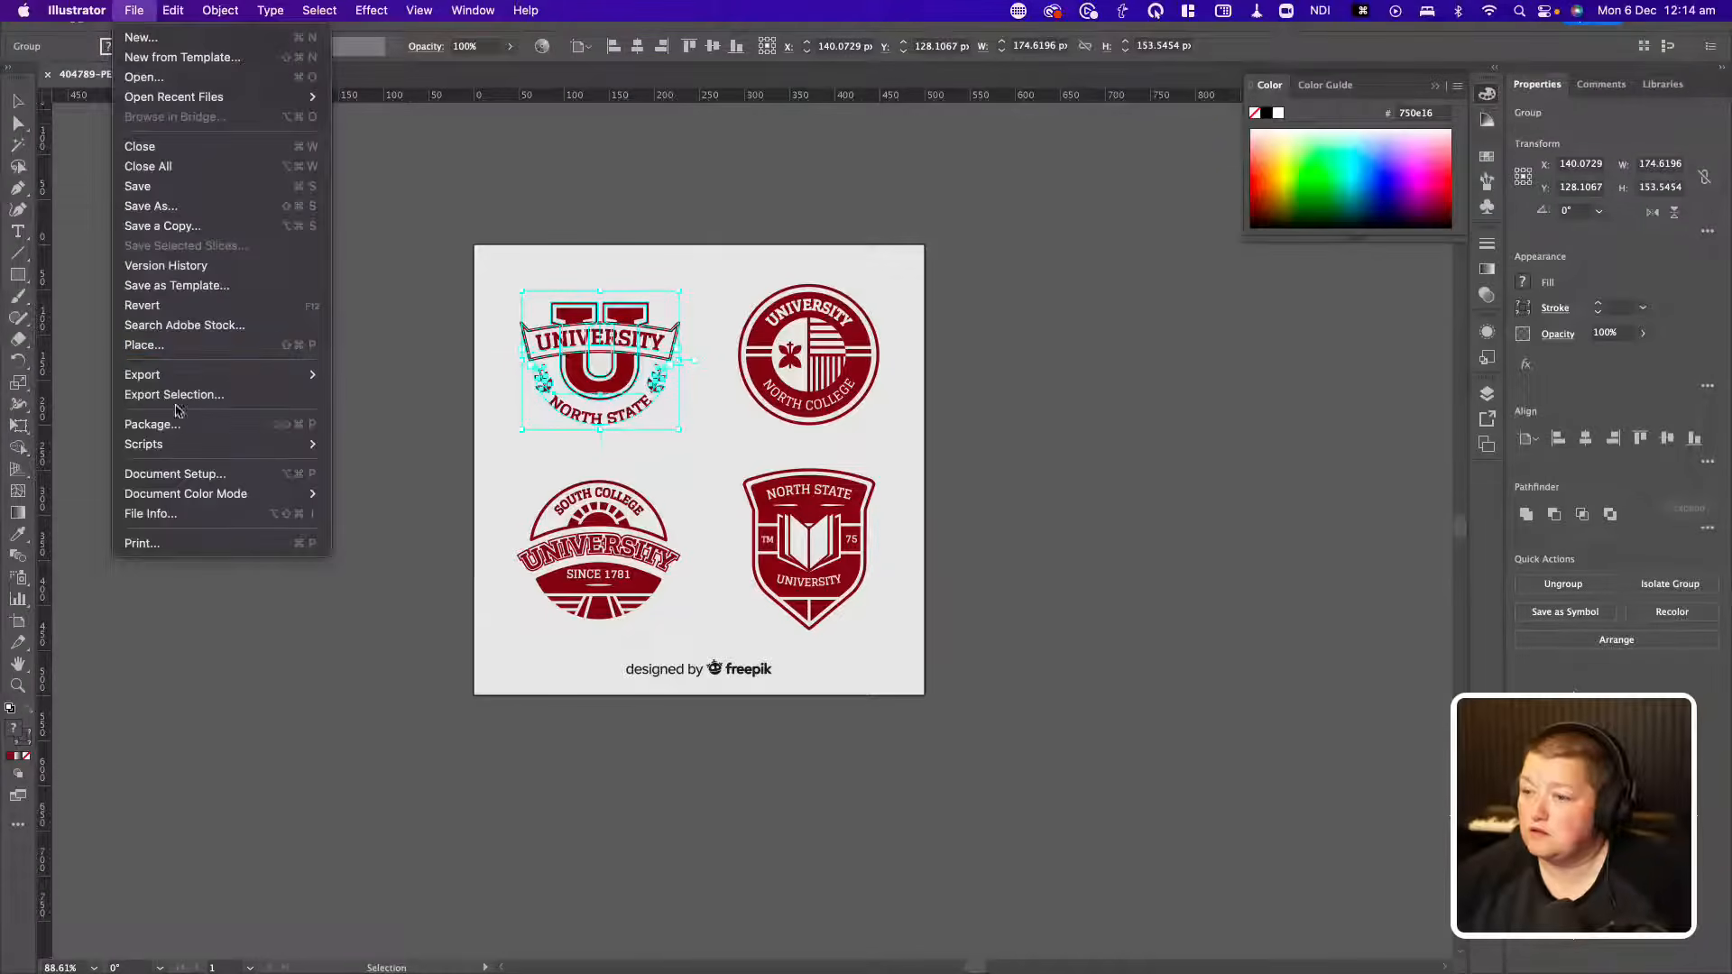
left_click(208, 401)
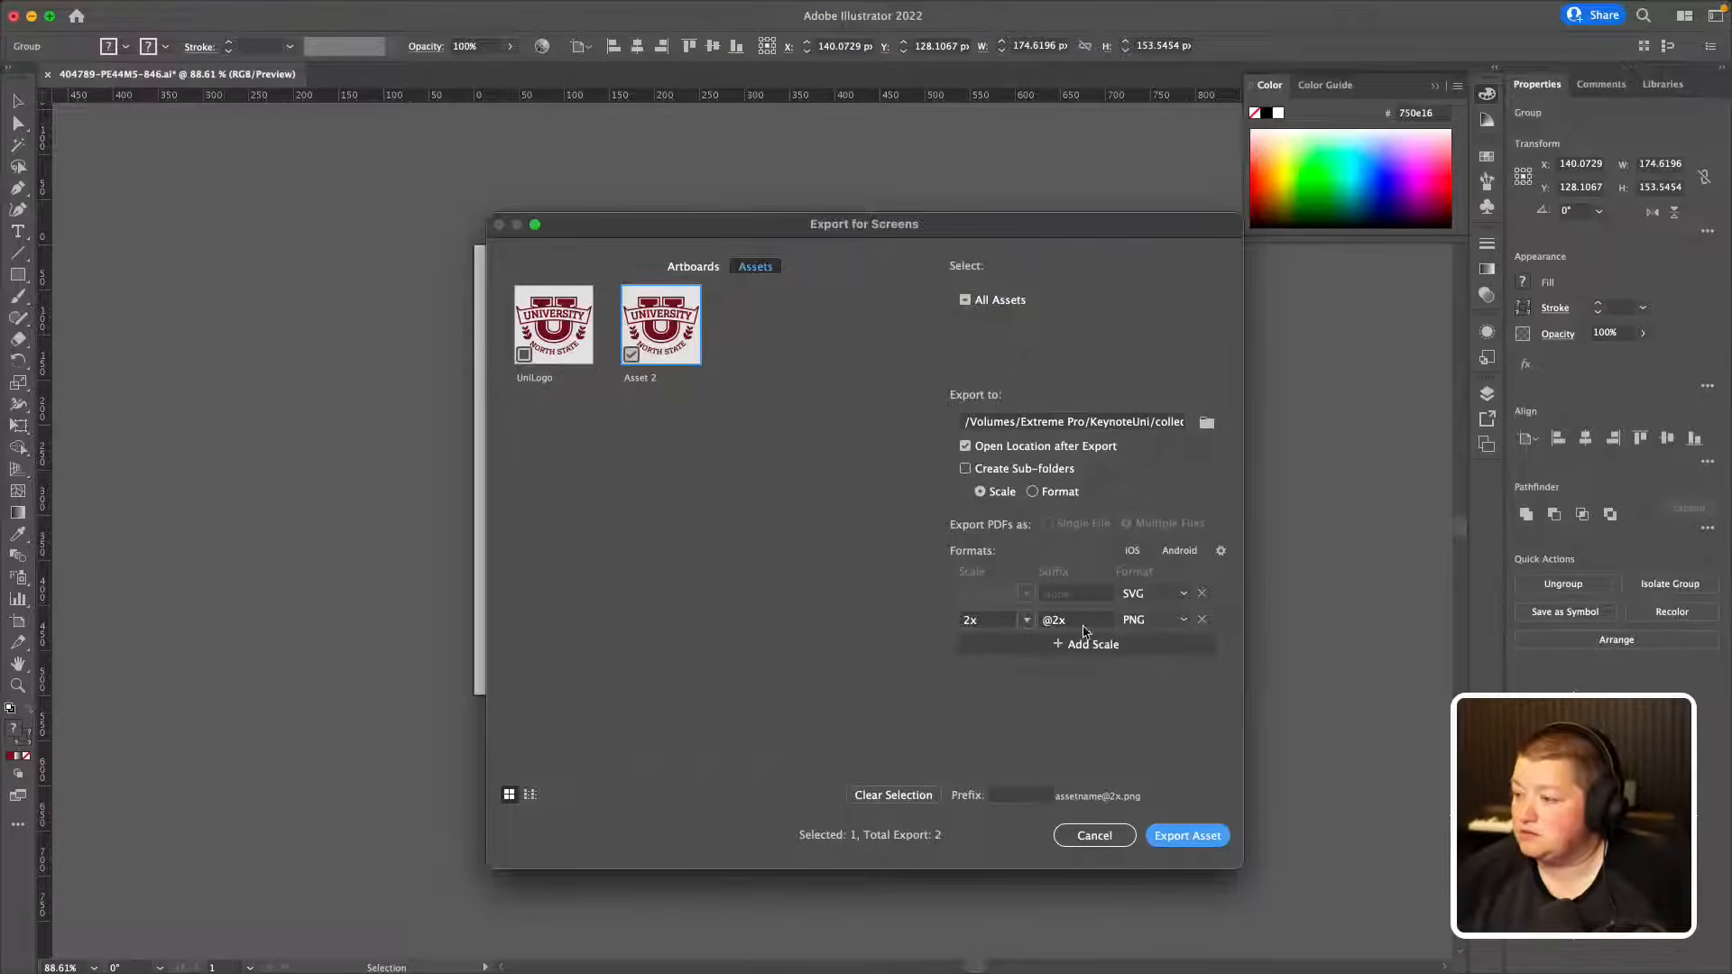
Step: Scale the PNG export by width and set it to 1000 px
left_click(1027, 621)
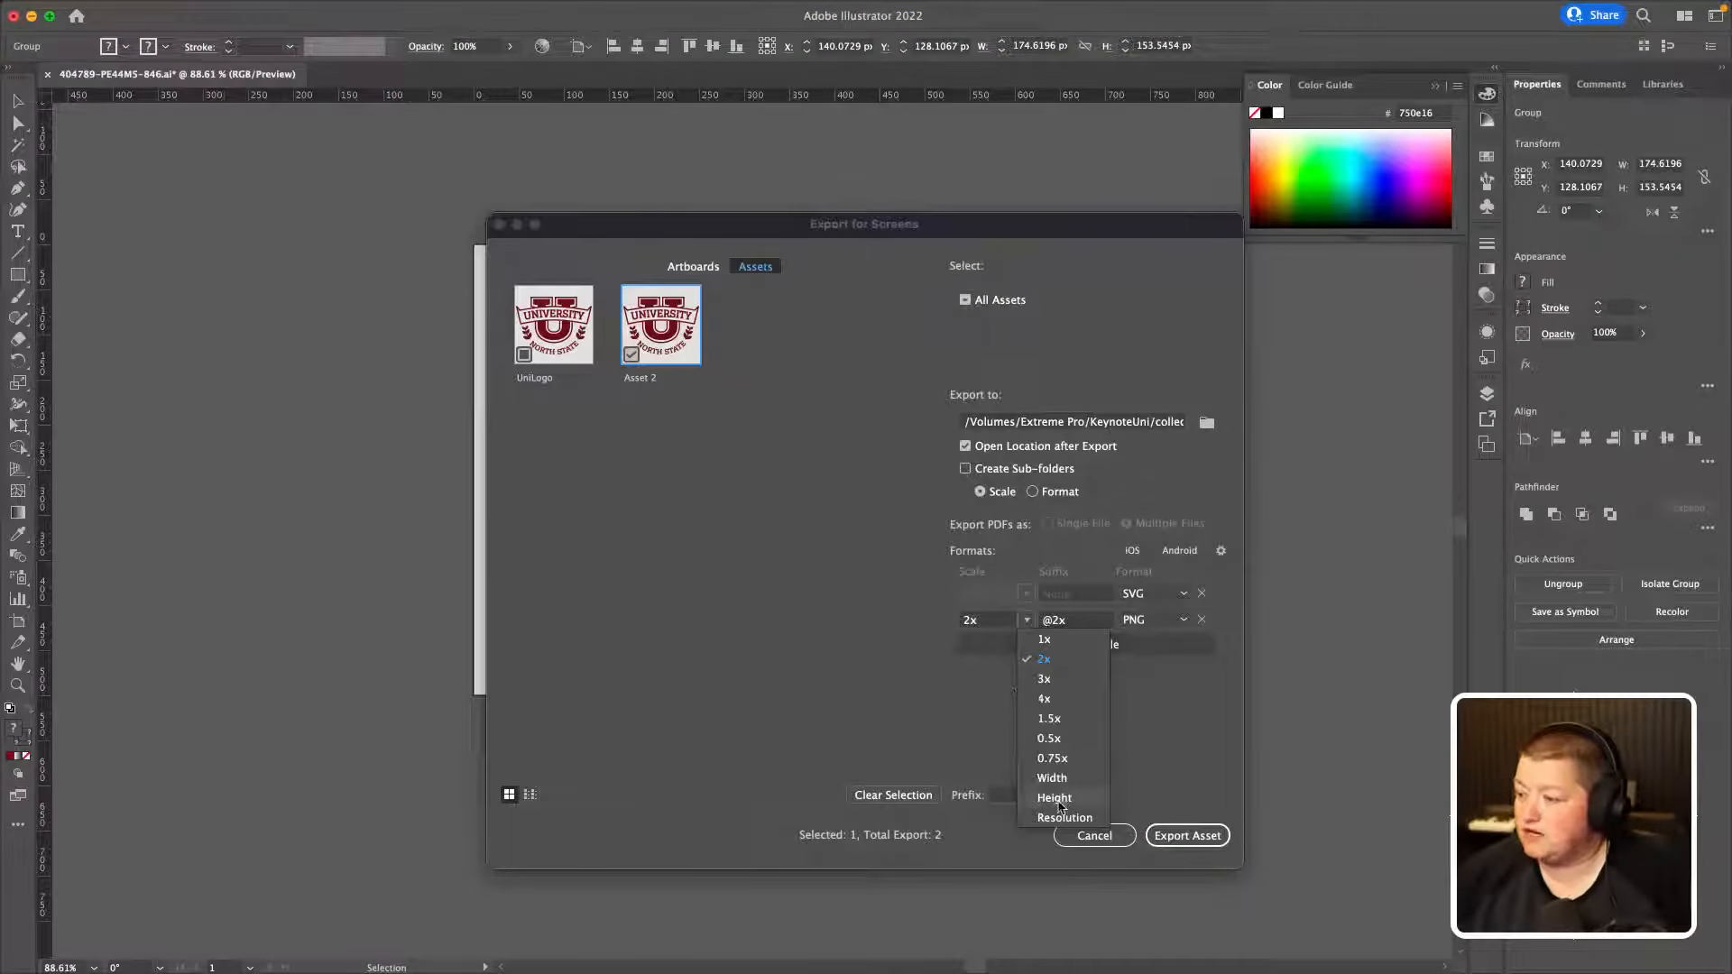
left_click(1061, 781)
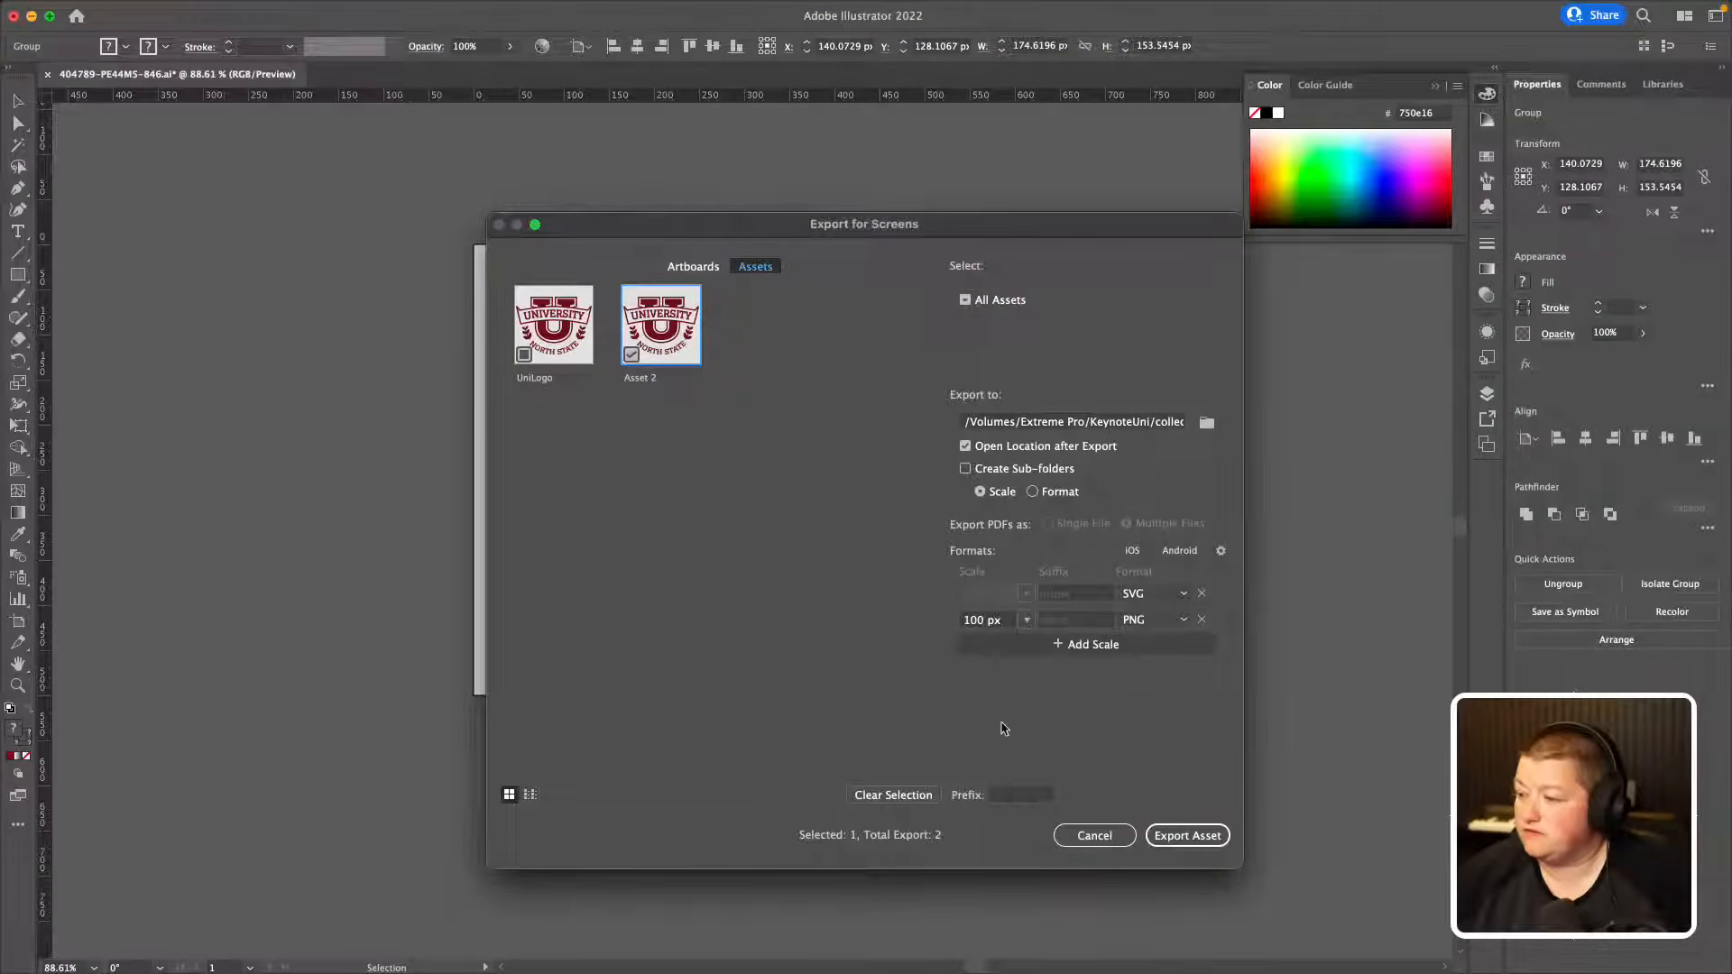
double_click(983, 621)
type("1000")
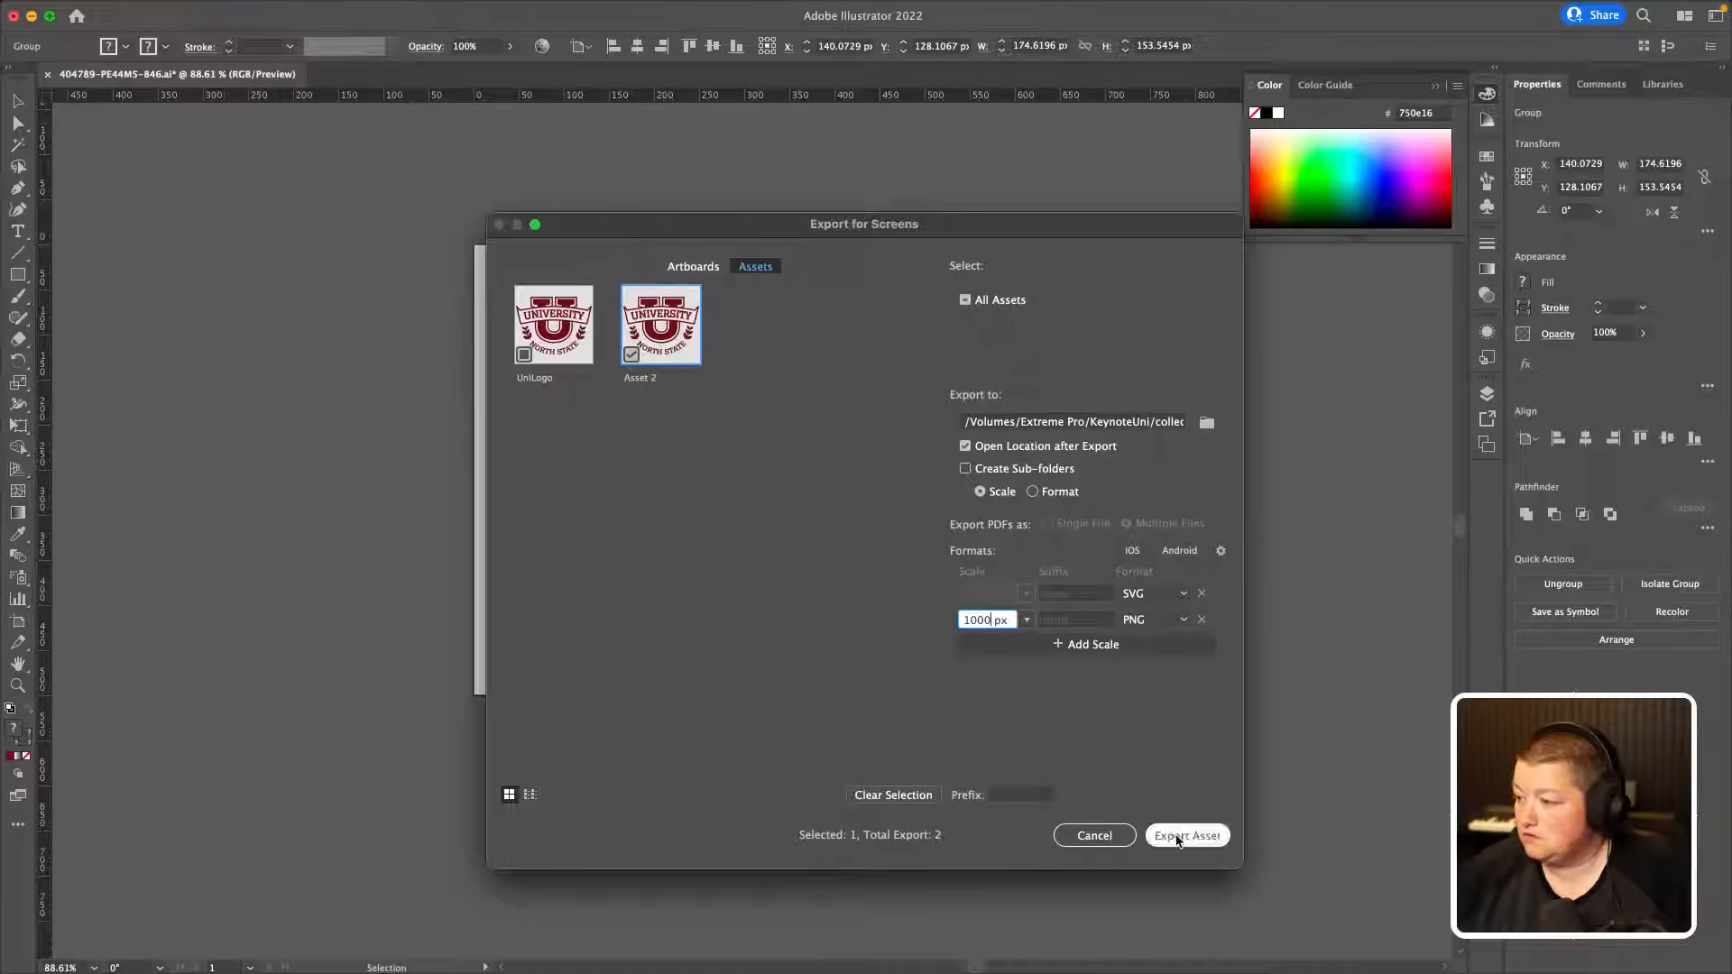
Step: Name the new asset UniLogoLrg, export it as SVG and PNG, and switch back to Keynote
double_click(652, 386)
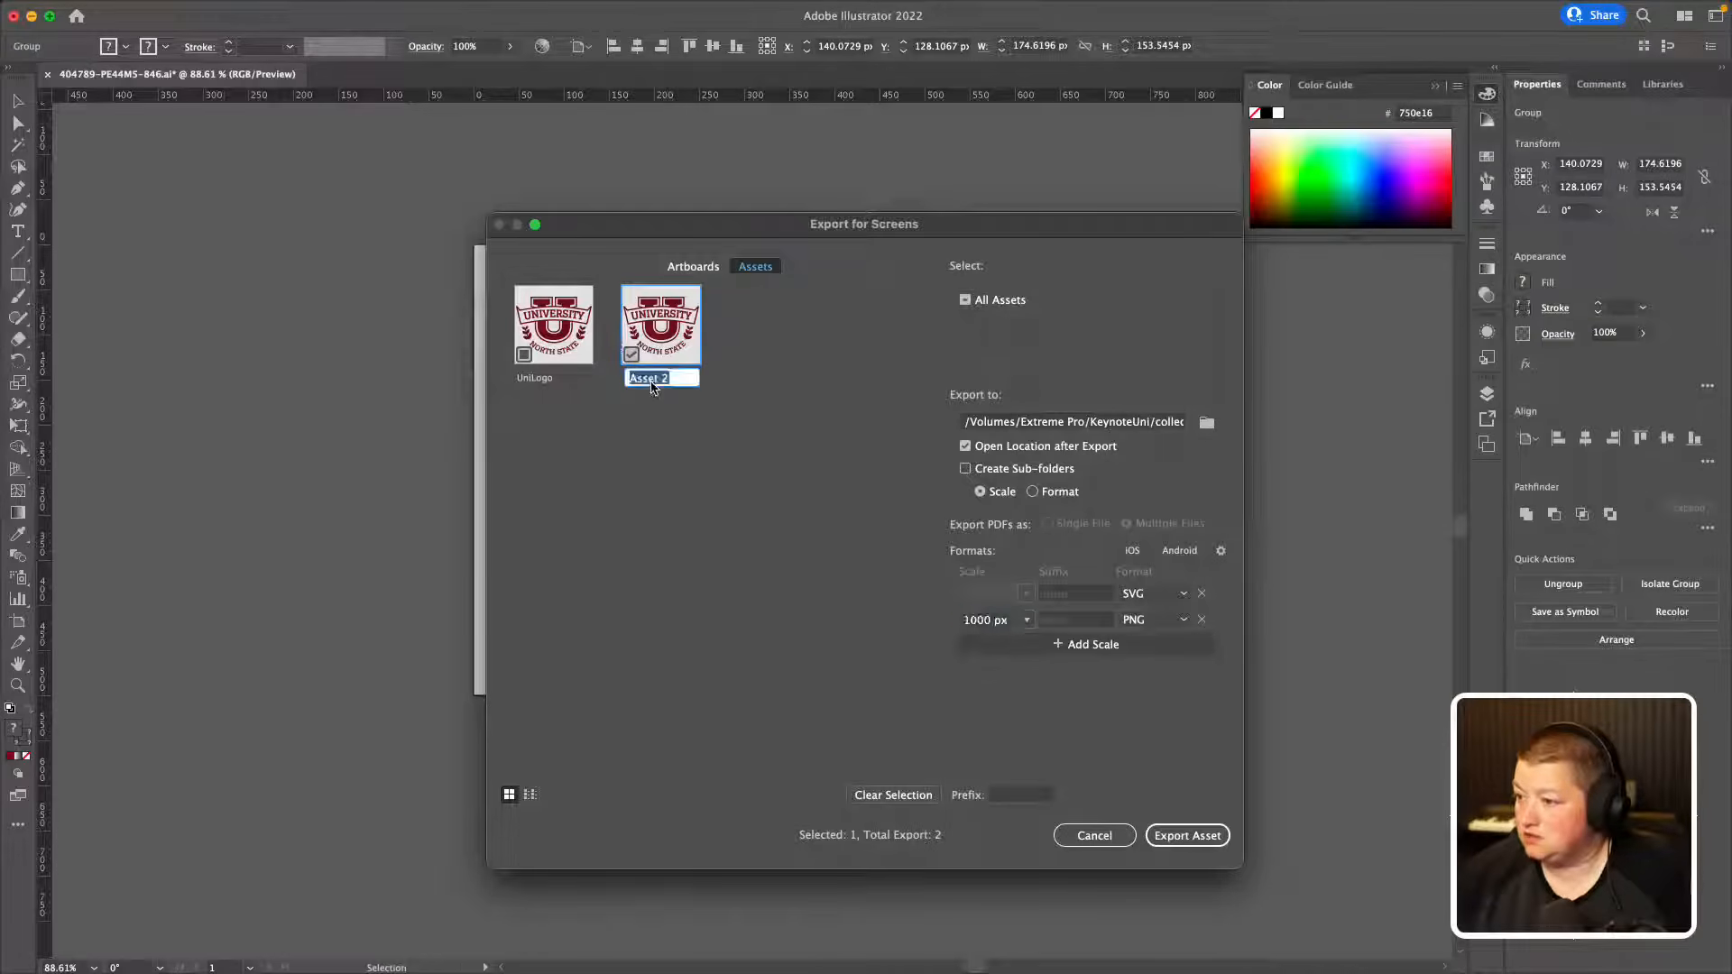
type("In")
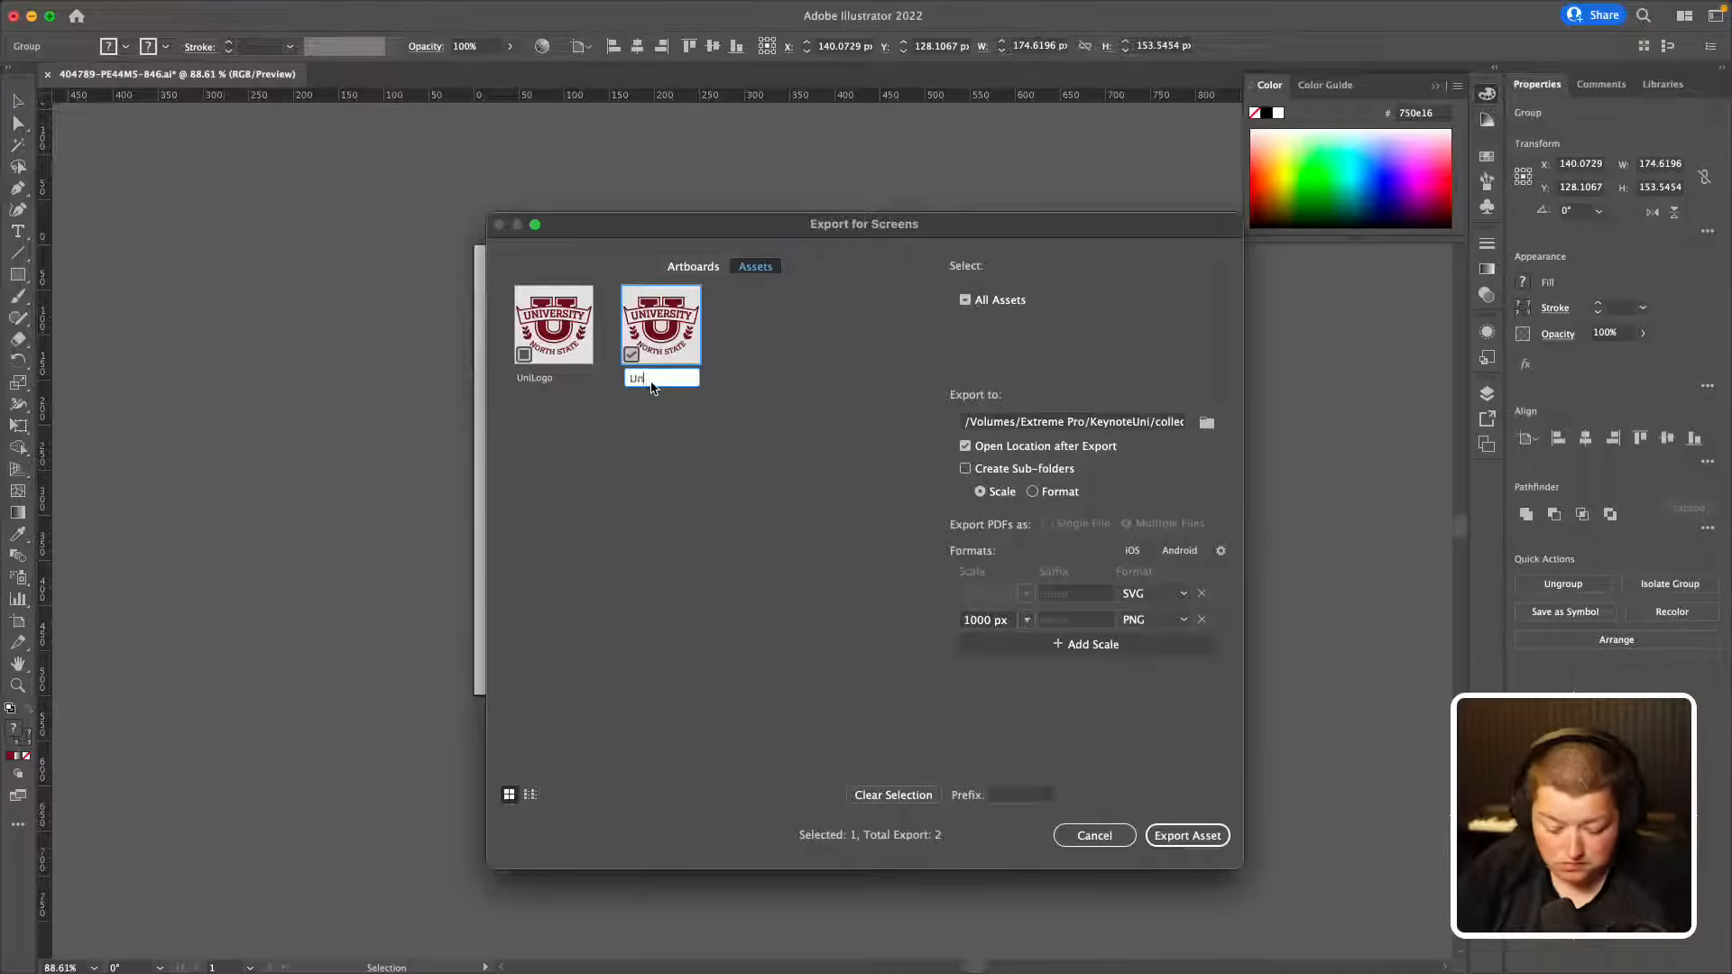
type("iLogoLr")
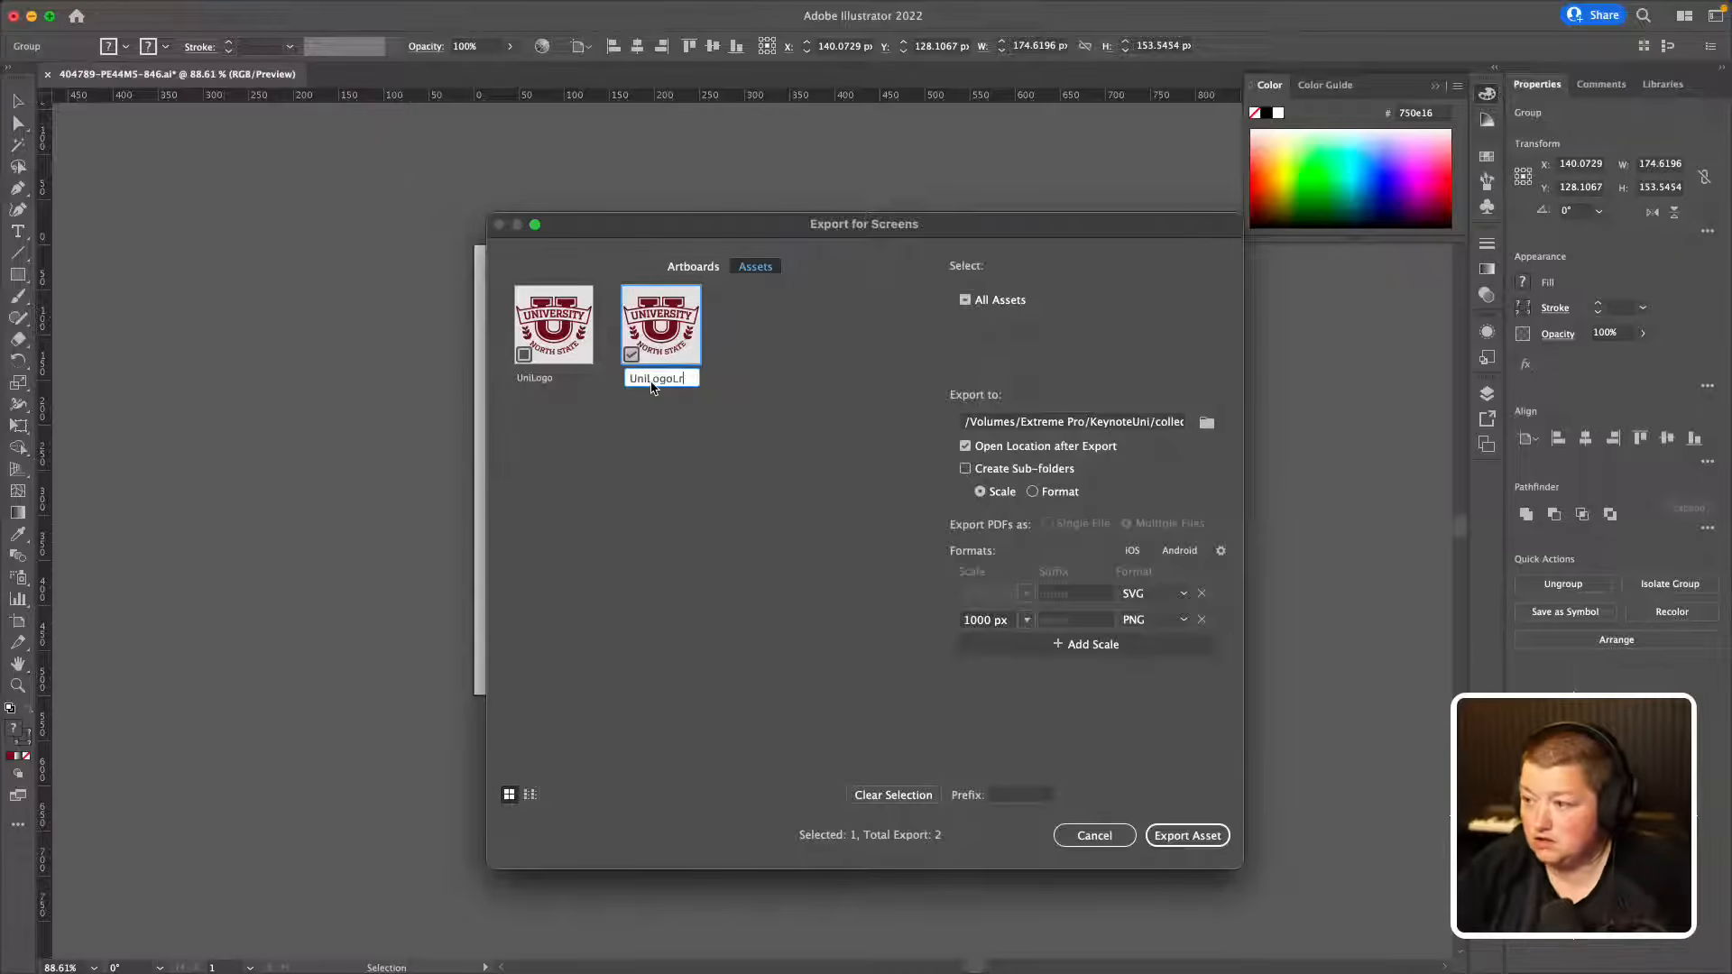
type("g")
left_click(1187, 835)
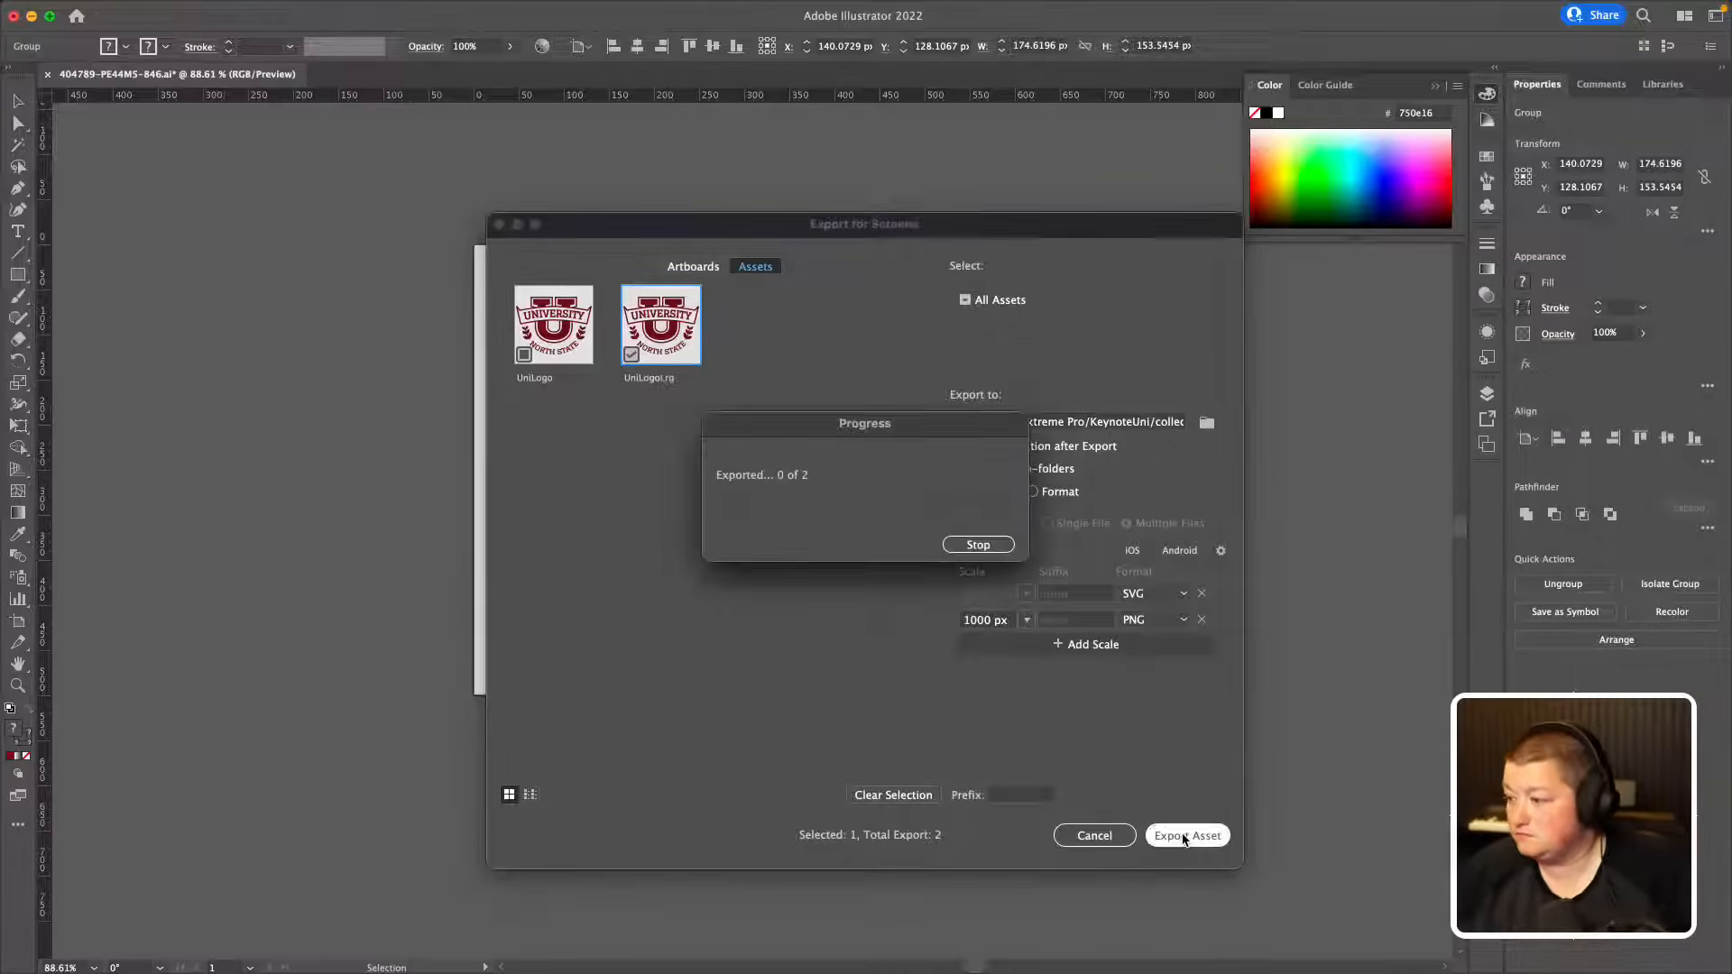
left_click(267, 680)
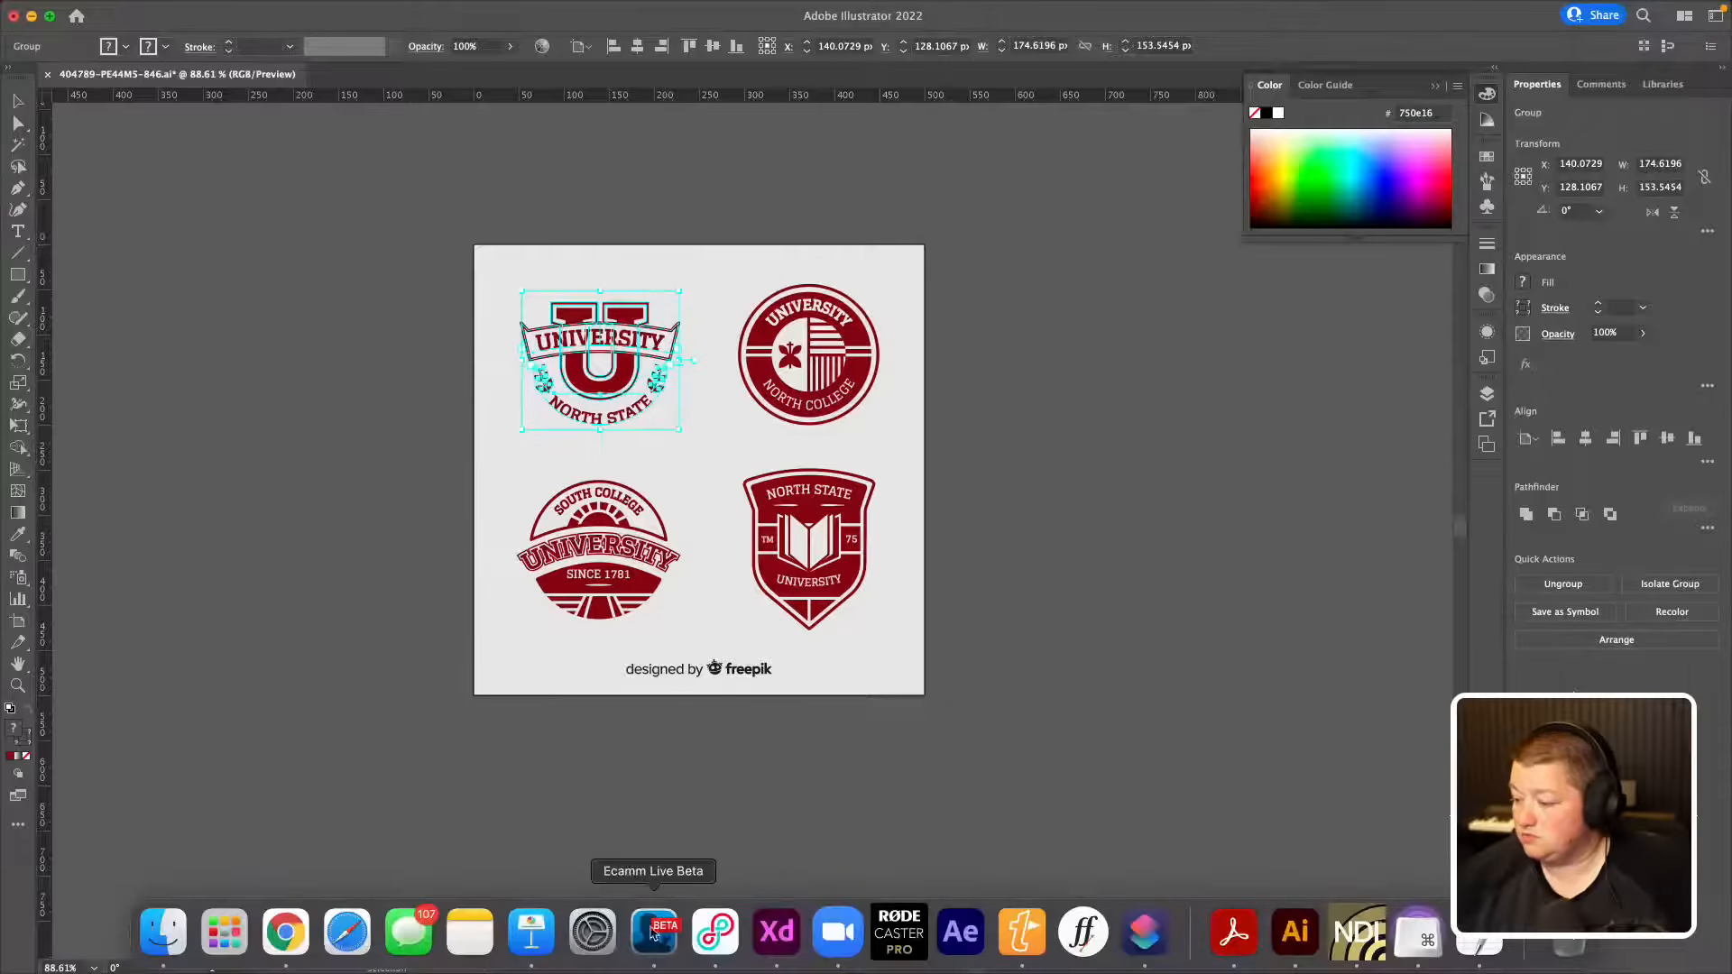
left_click(529, 931)
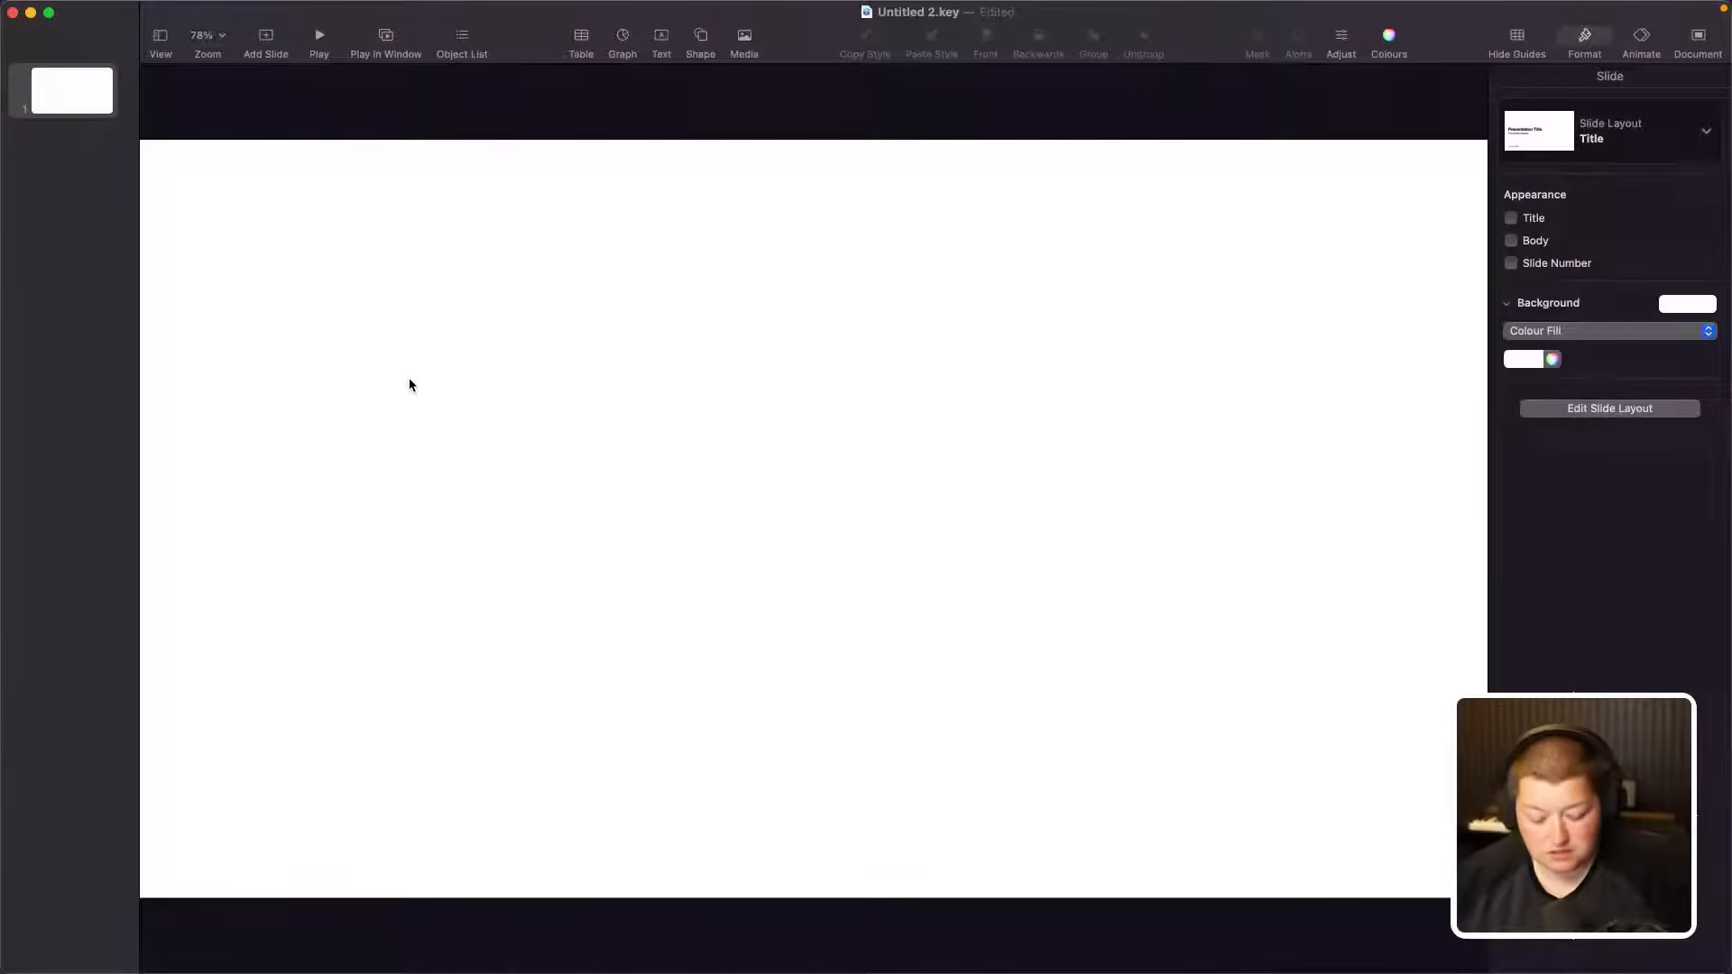
type("750e16")
left_click_drag(760, 481, 978, 611)
key("Delete")
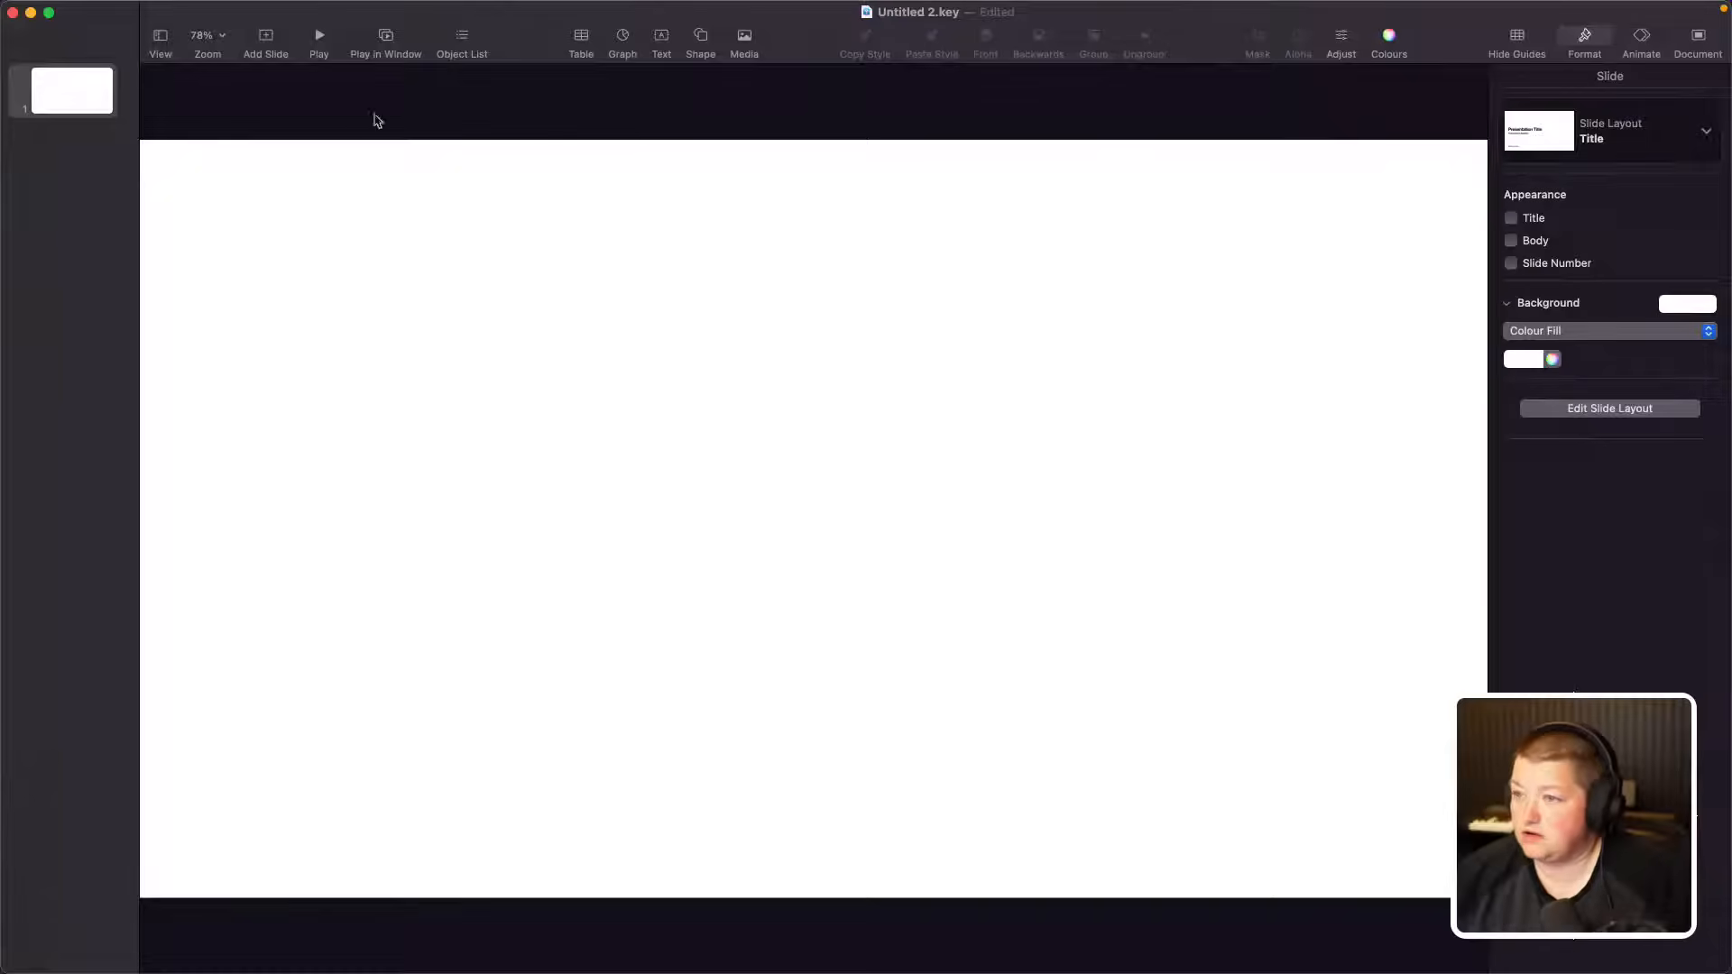
Step: Place UniLogoLrg.png from the logo collection folder on the slide, scale it down and centre it
mouse_move(275, 971)
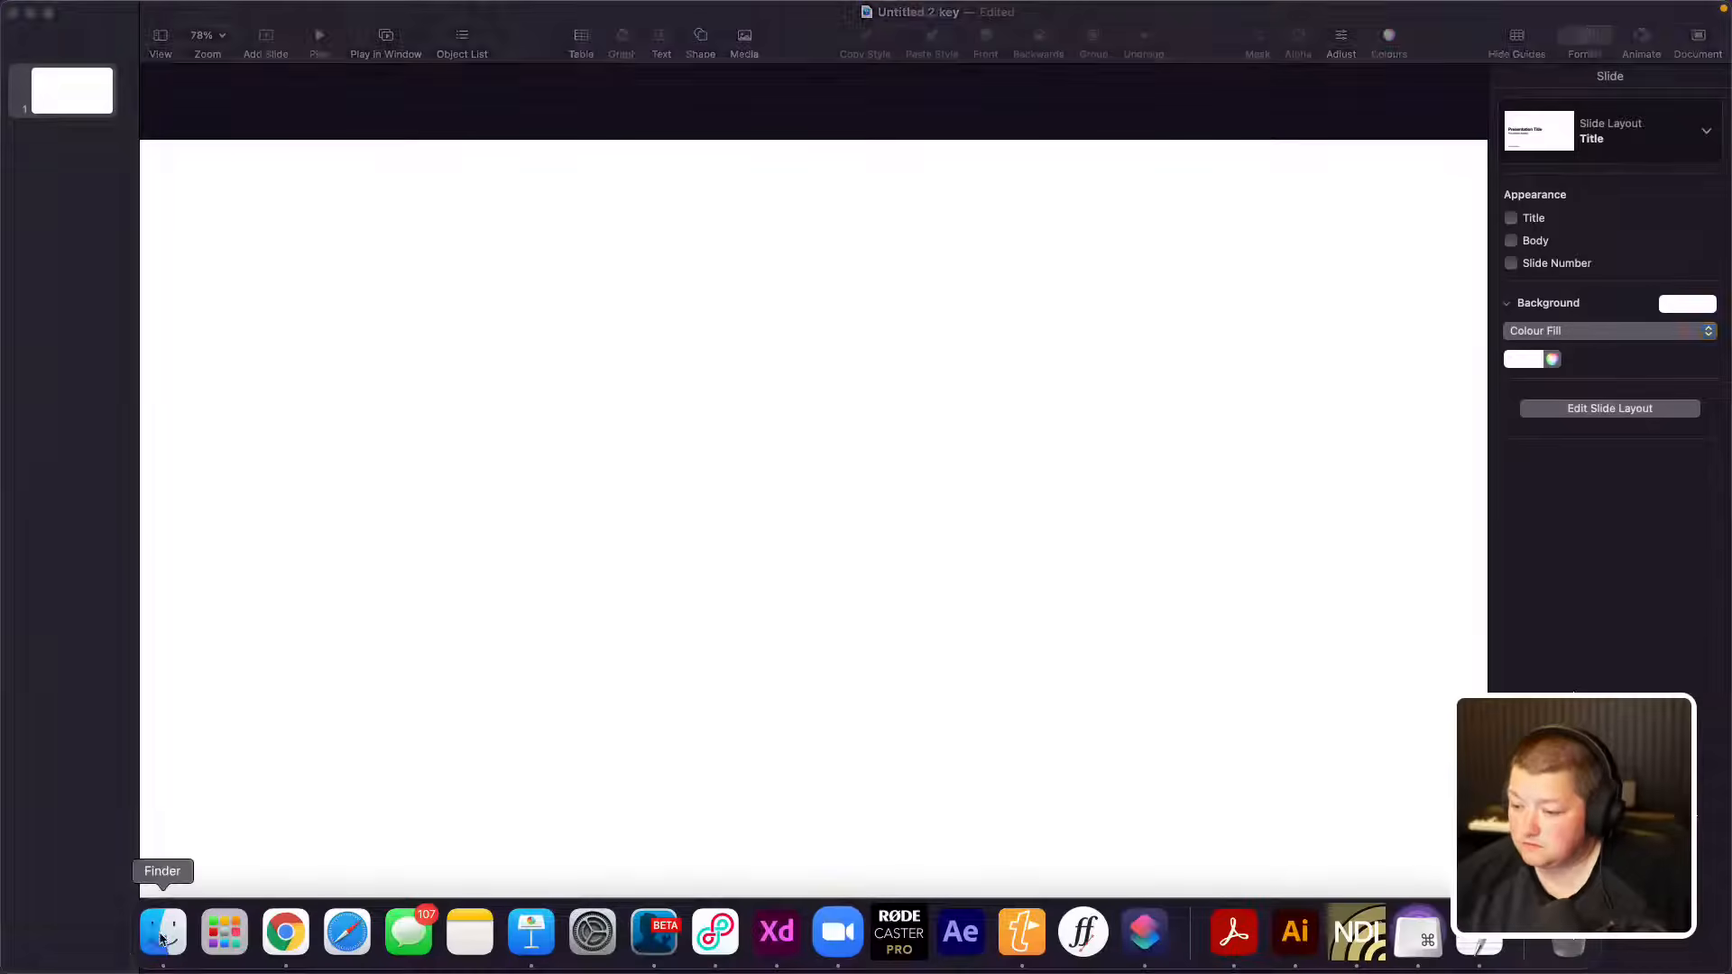
left_click(156, 938)
left_click_drag(863, 574, 452, 501)
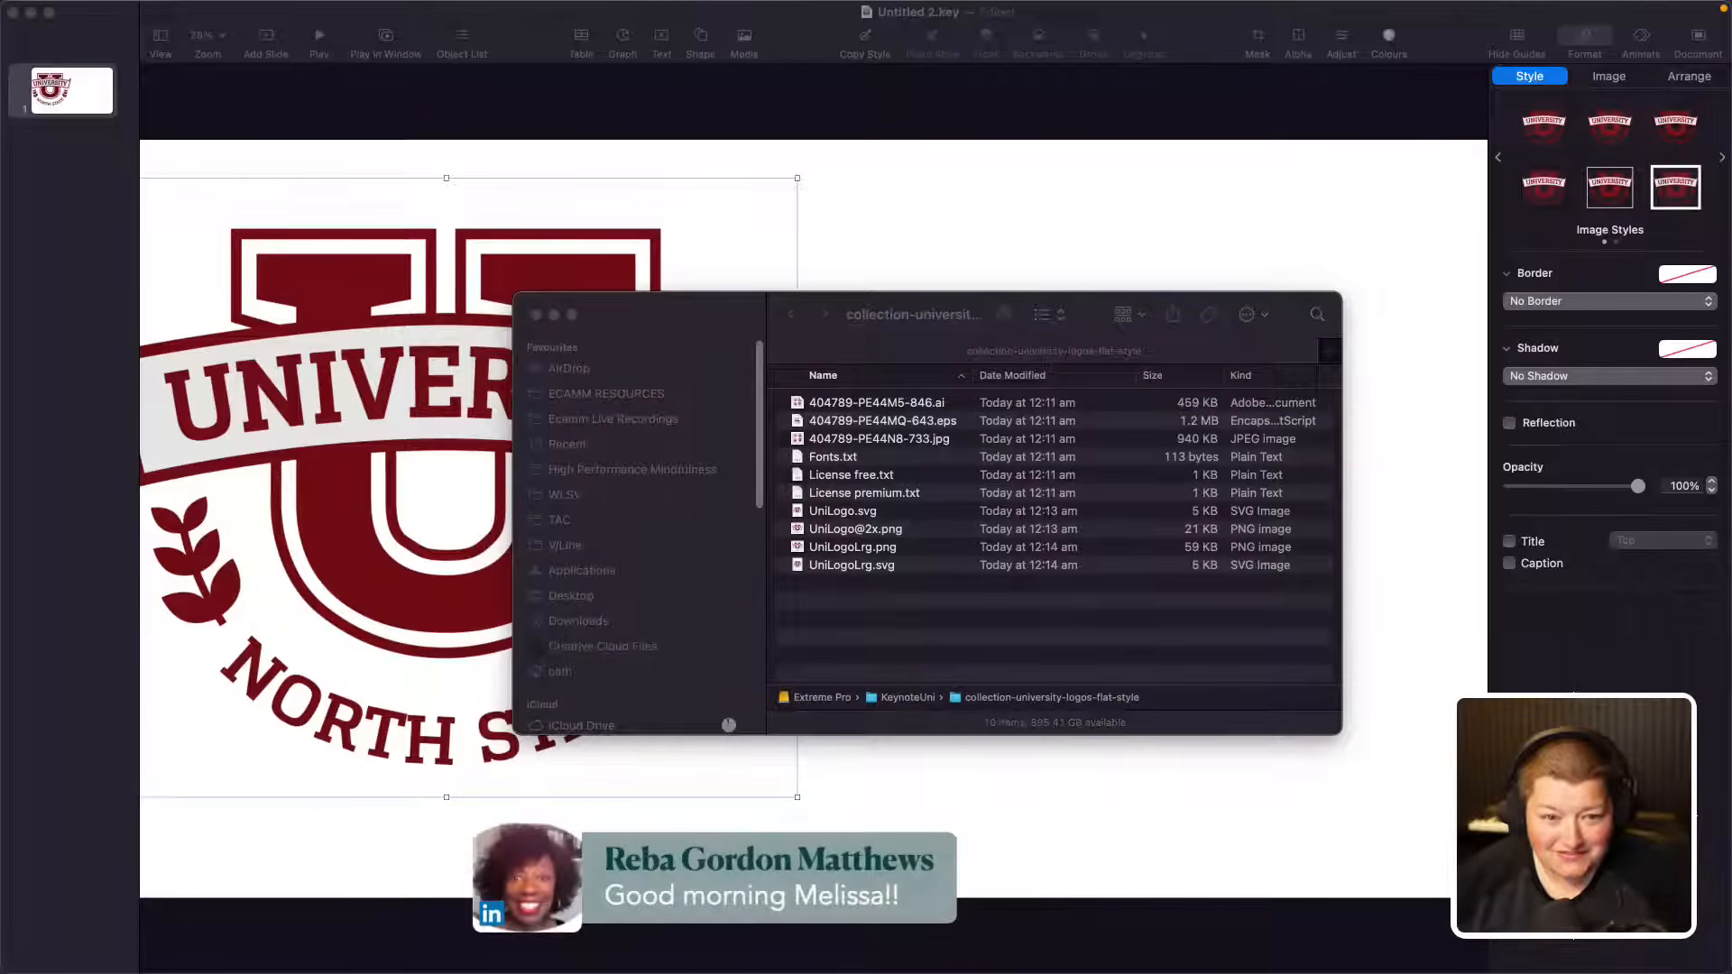
left_click(354, 252)
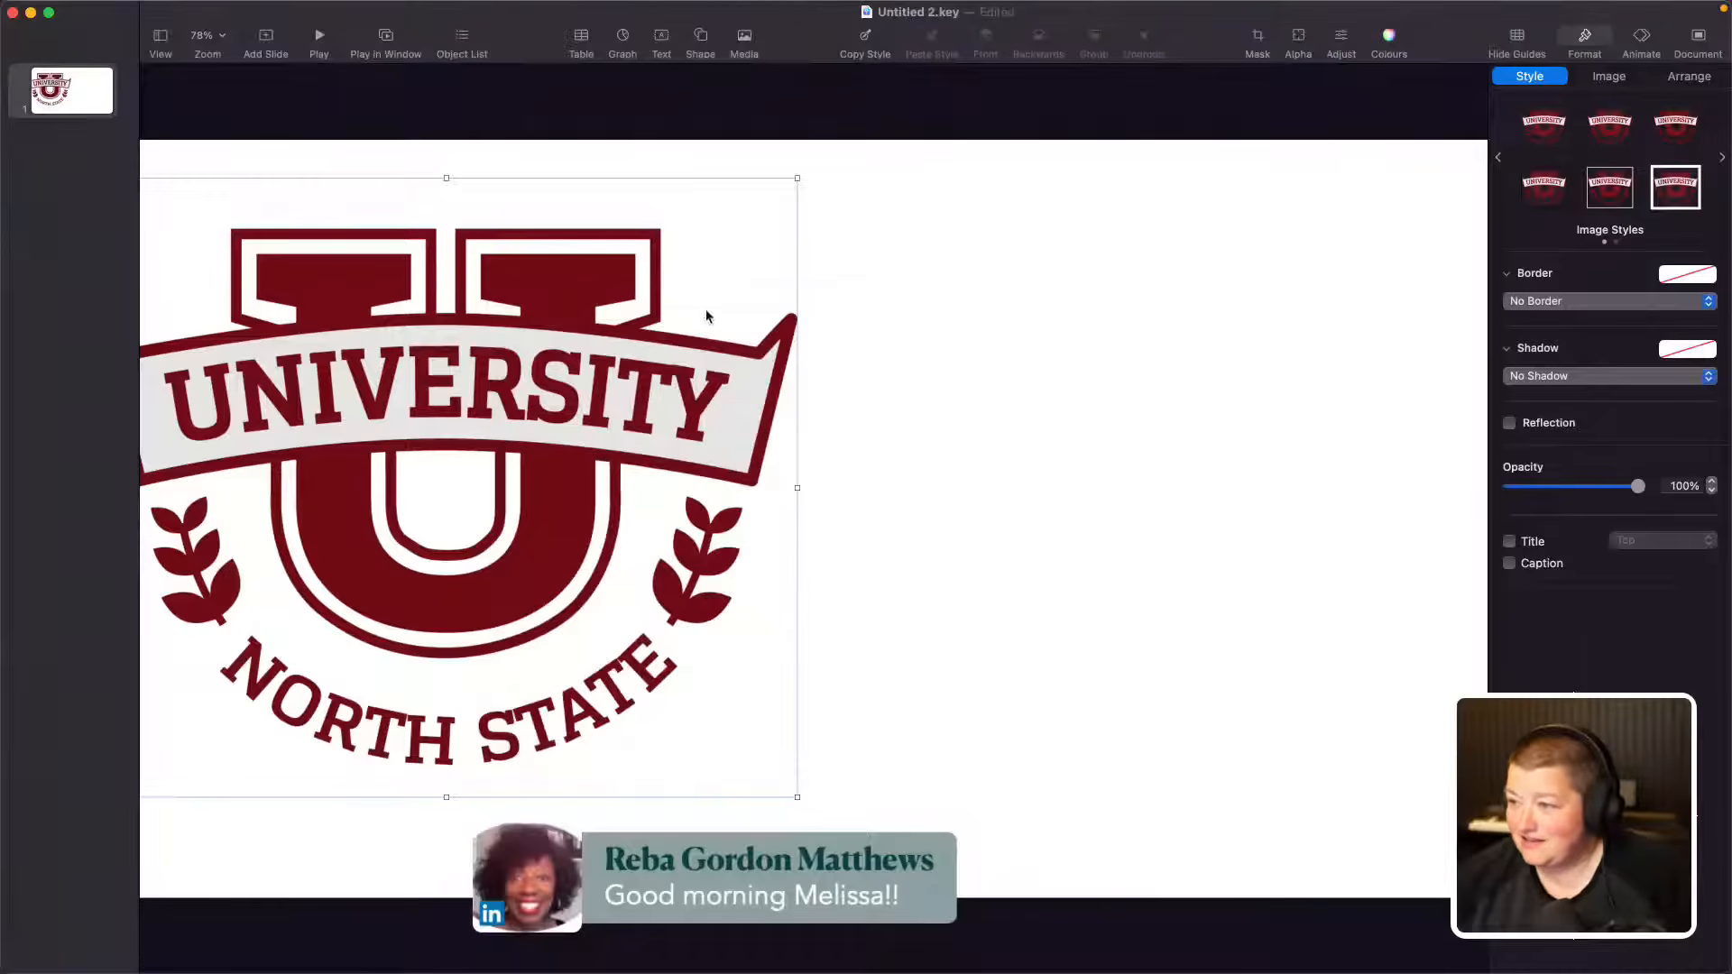
left_click_drag(380, 292, 741, 326)
left_click_drag(1165, 209, 1097, 282)
left_click(1177, 340)
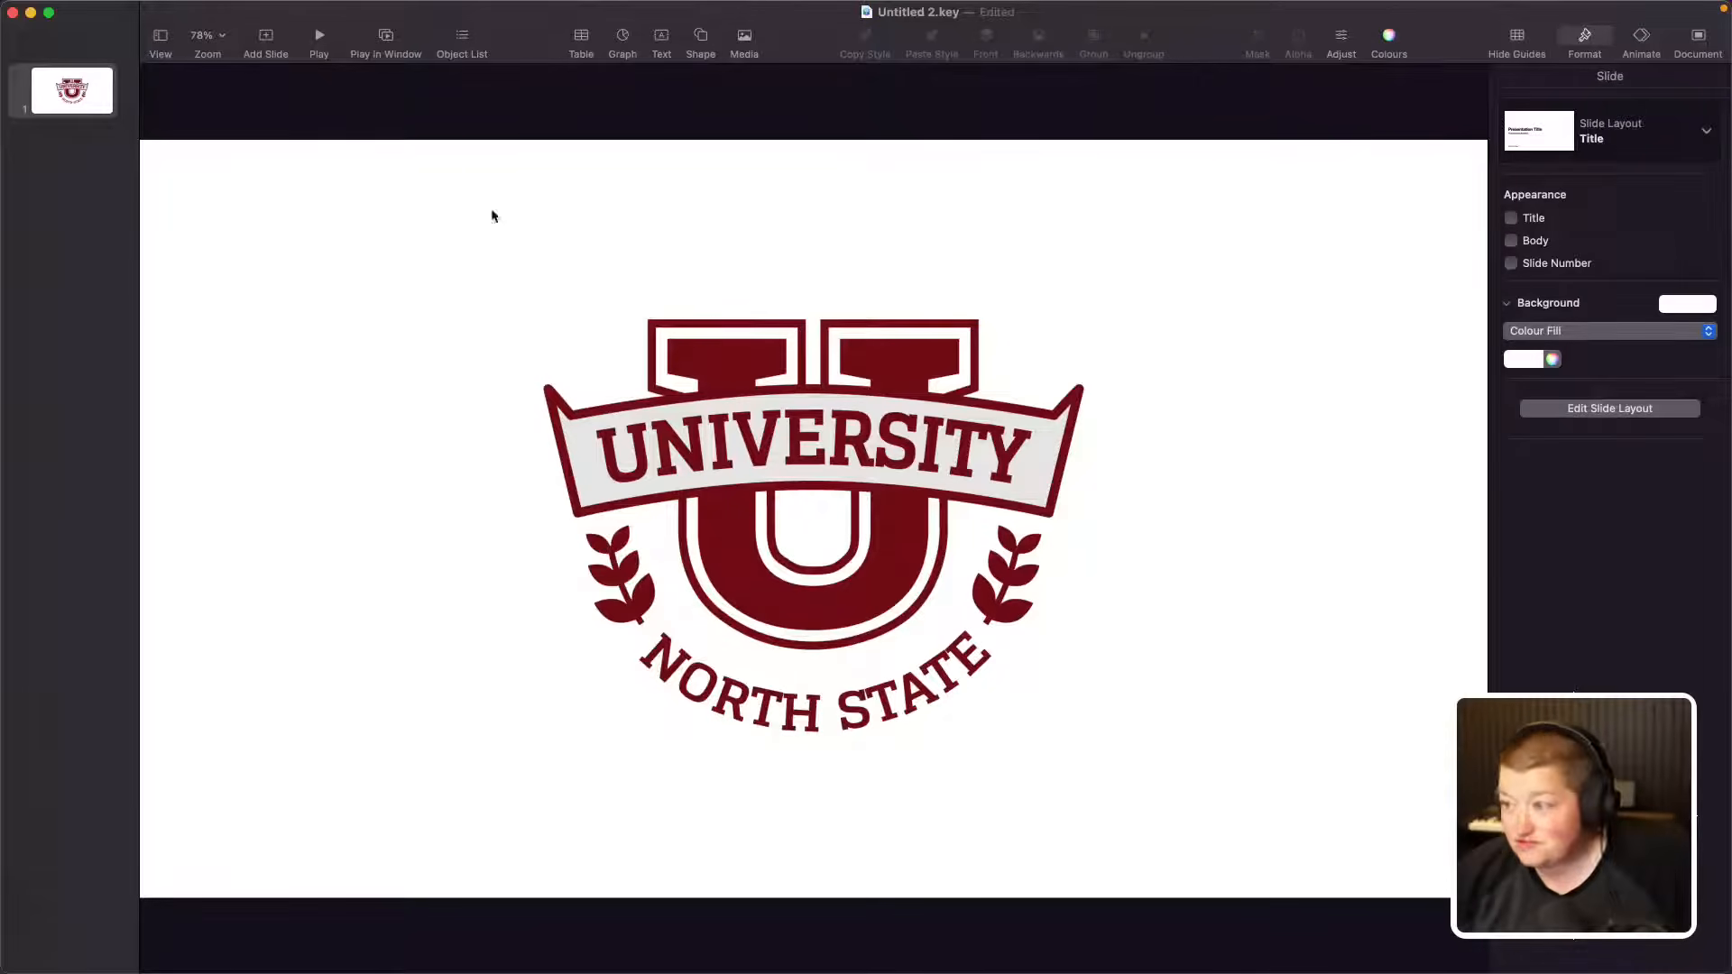
Step: Switch to Chrome and search Freepik for background waves
left_click(286, 931)
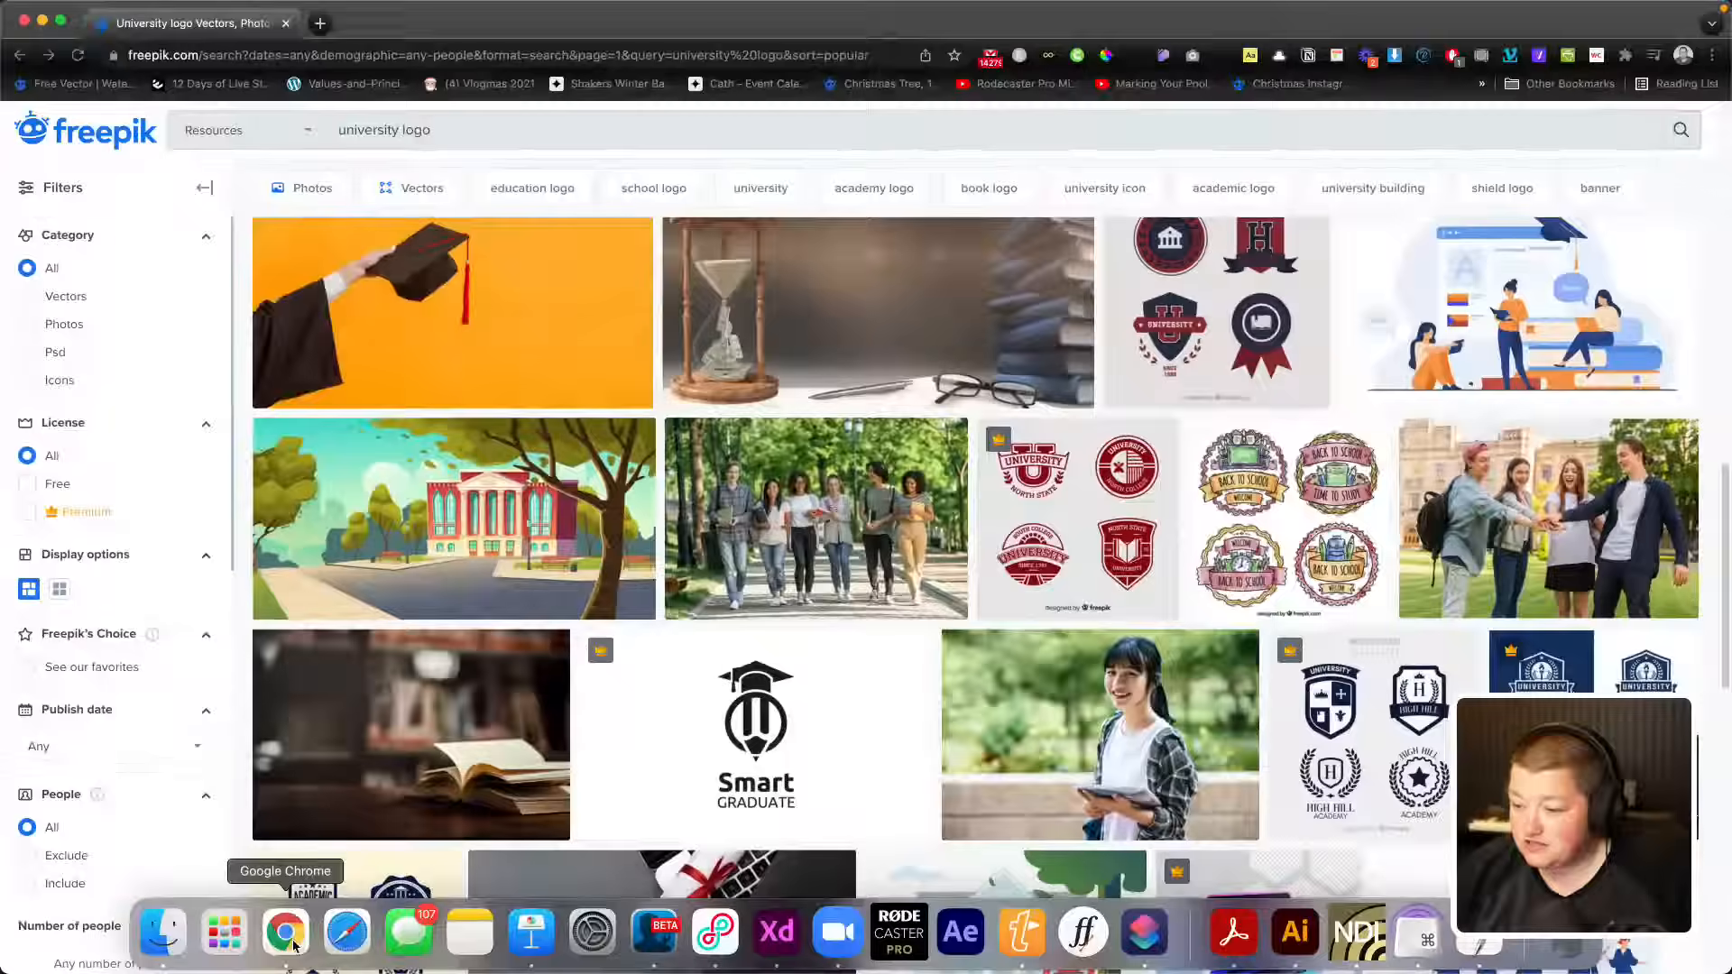
triple_click(401, 129)
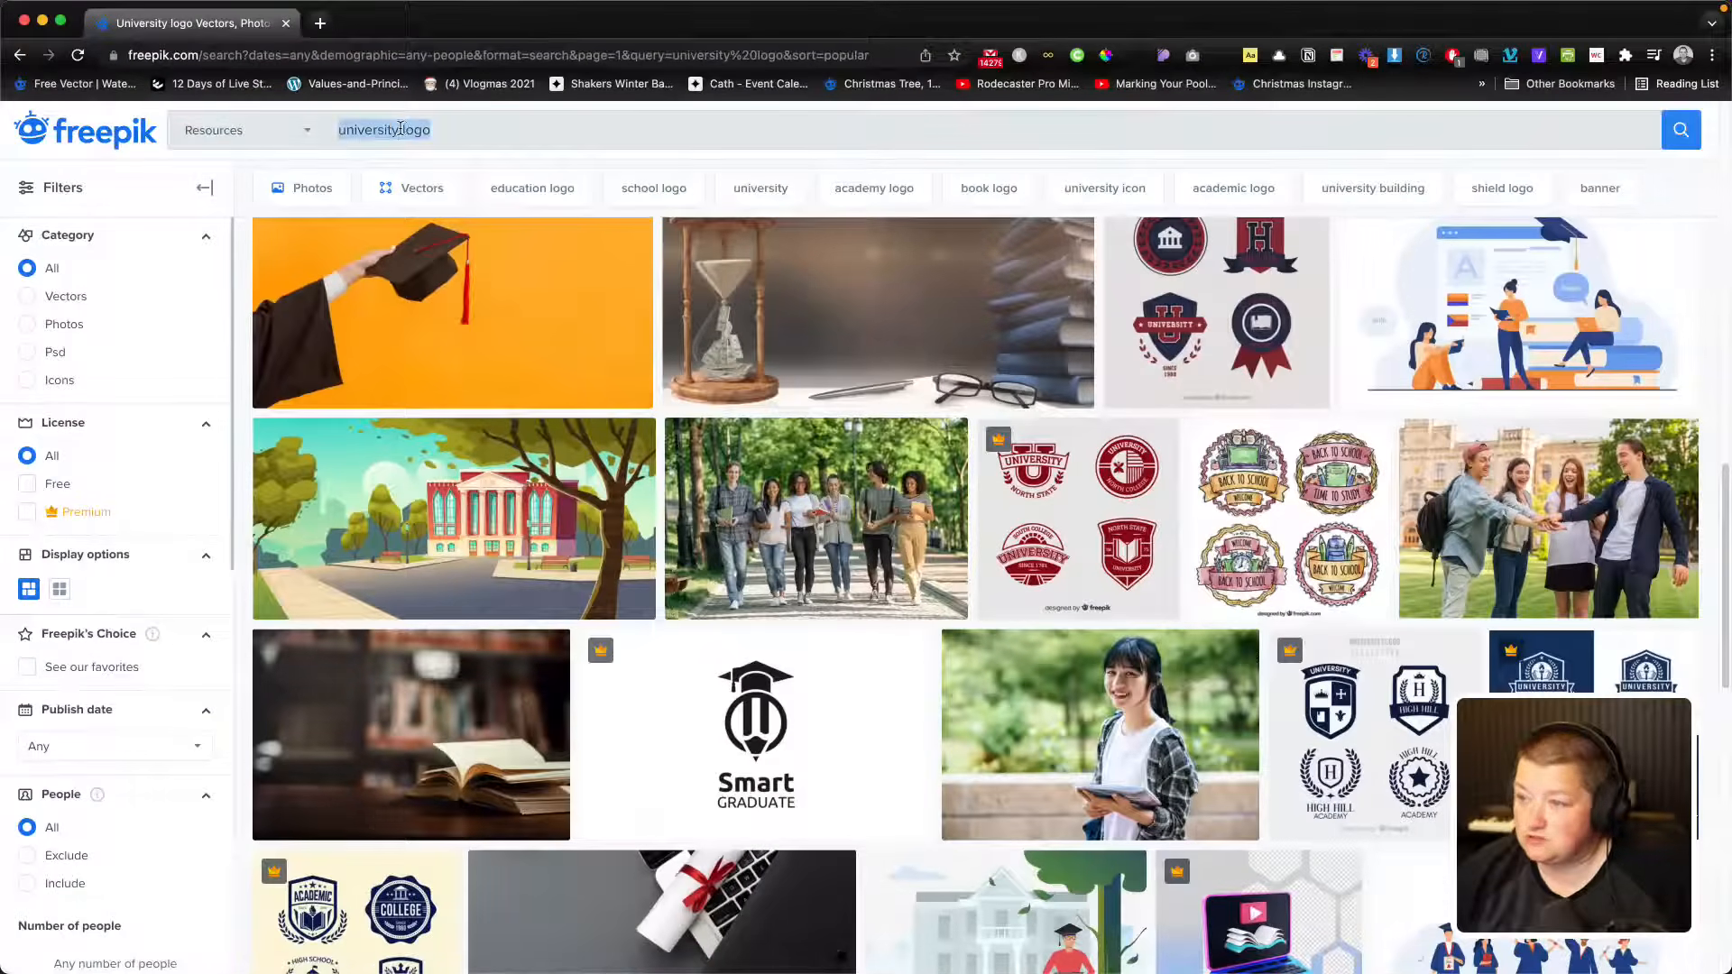
type("back")
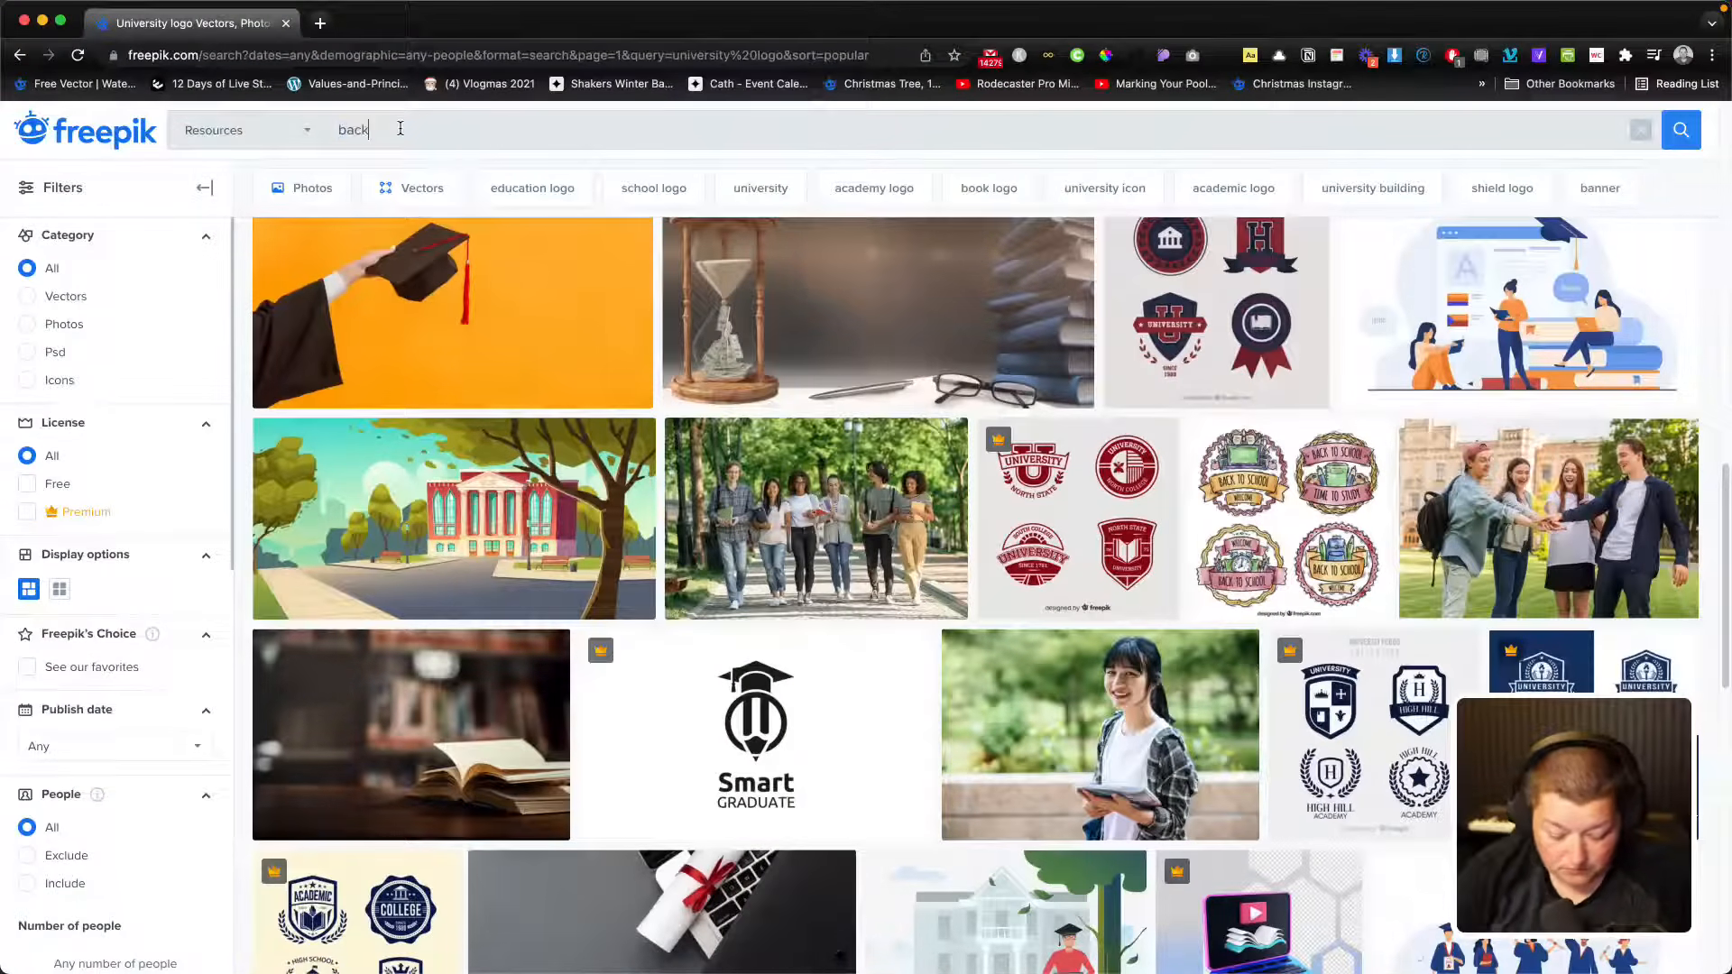
type("graou")
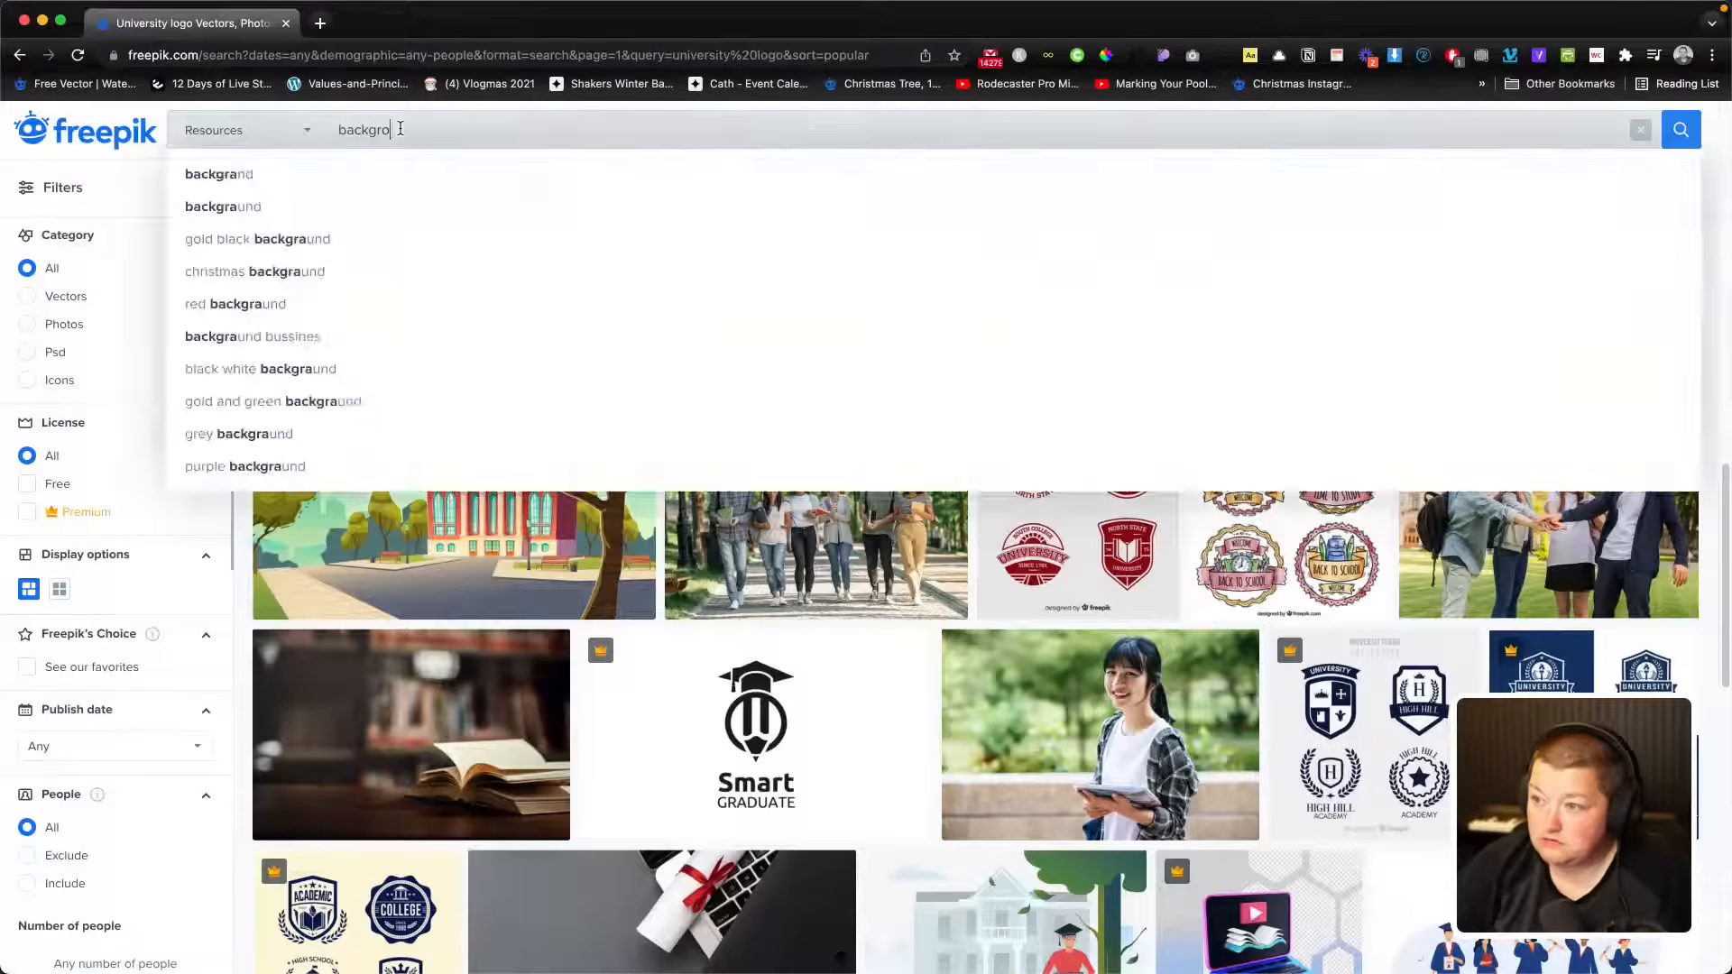
type("nd")
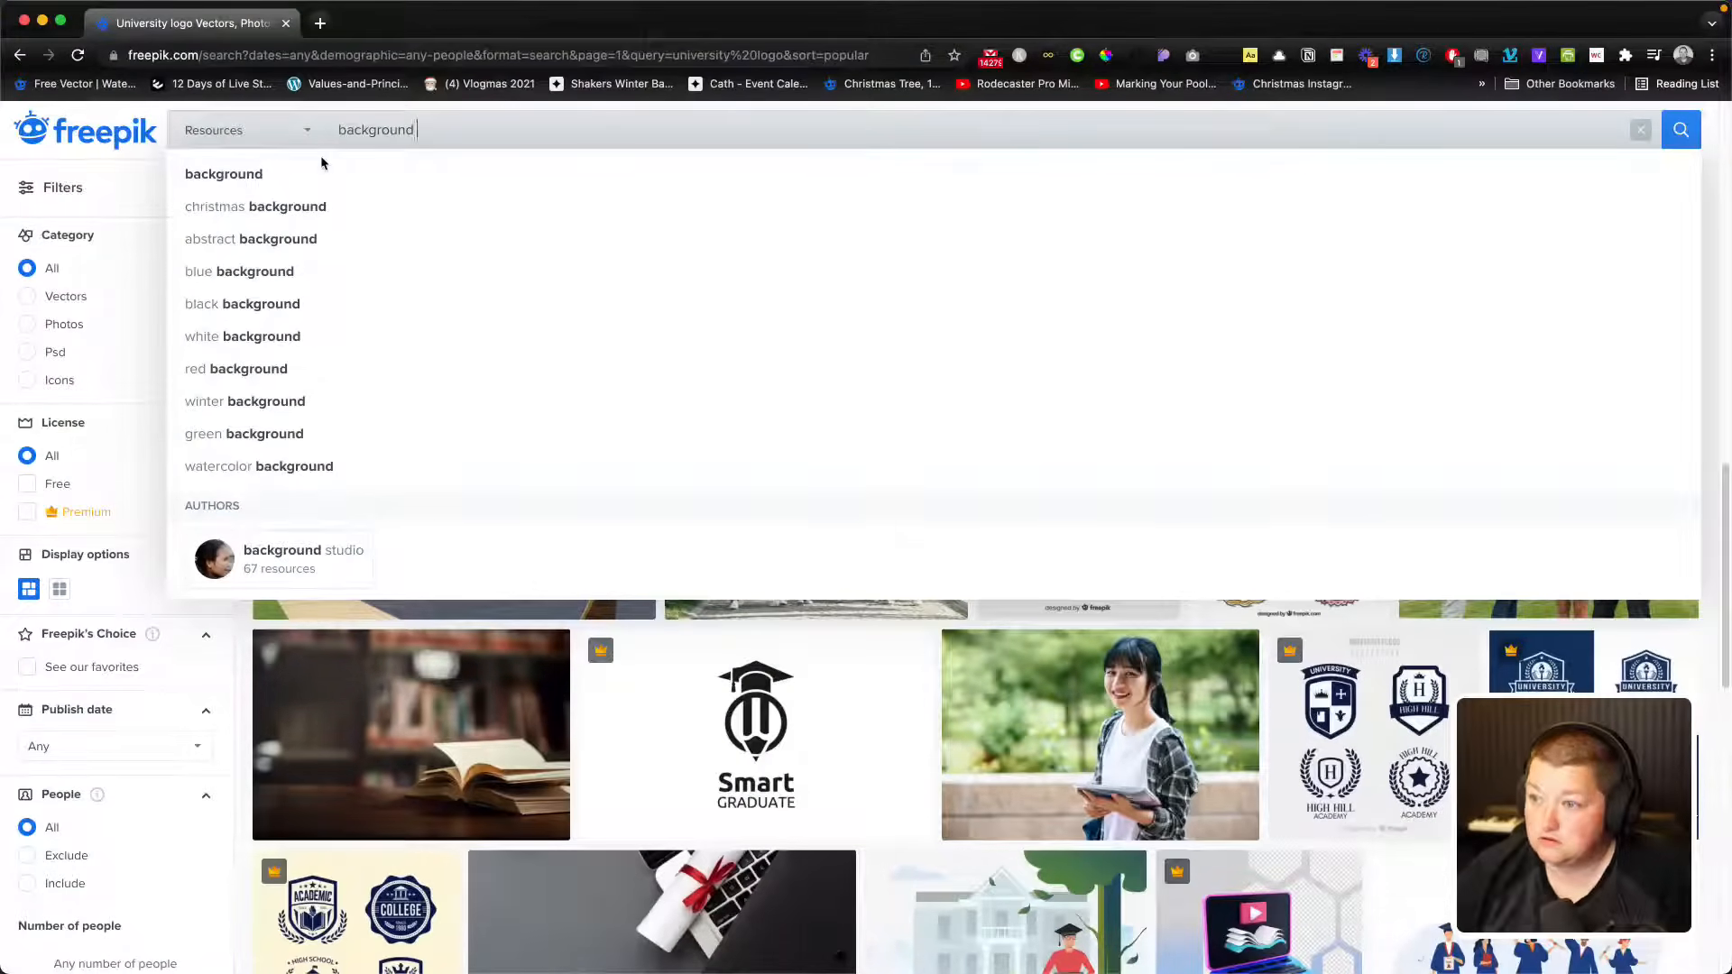
type(" waves")
key("Return")
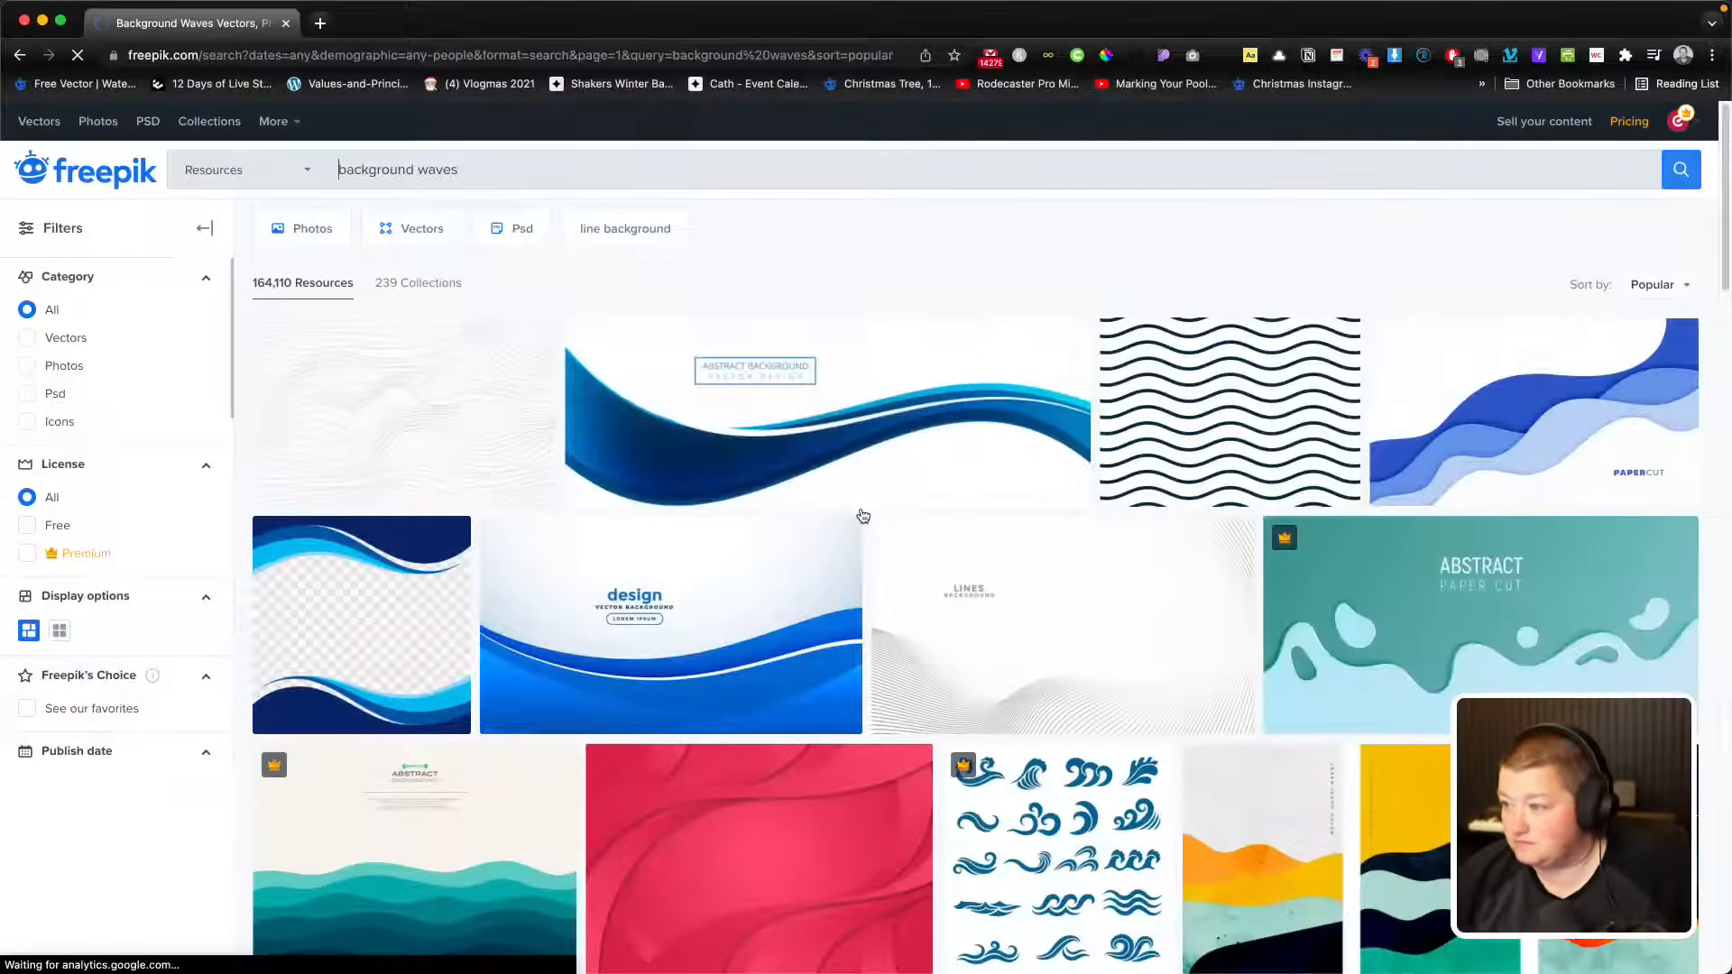
Step: Browse the wave background results and restrict them to vectors
scroll(866, 519, "down", 3)
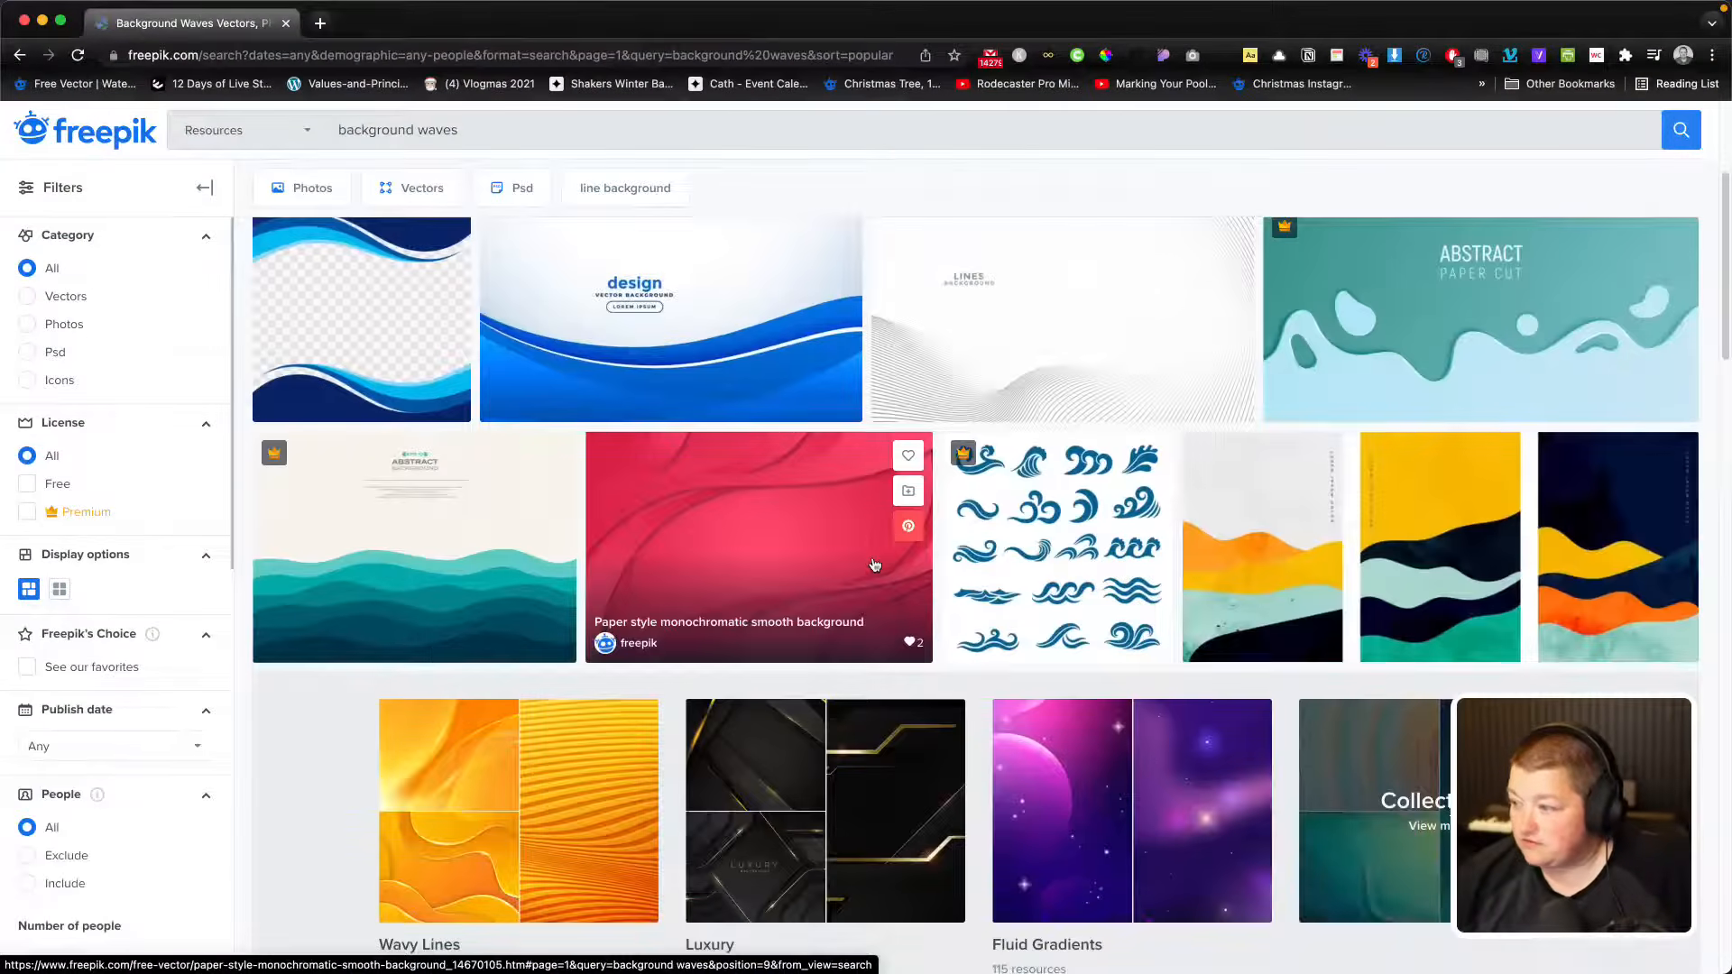
scroll(874, 564, "down", 1)
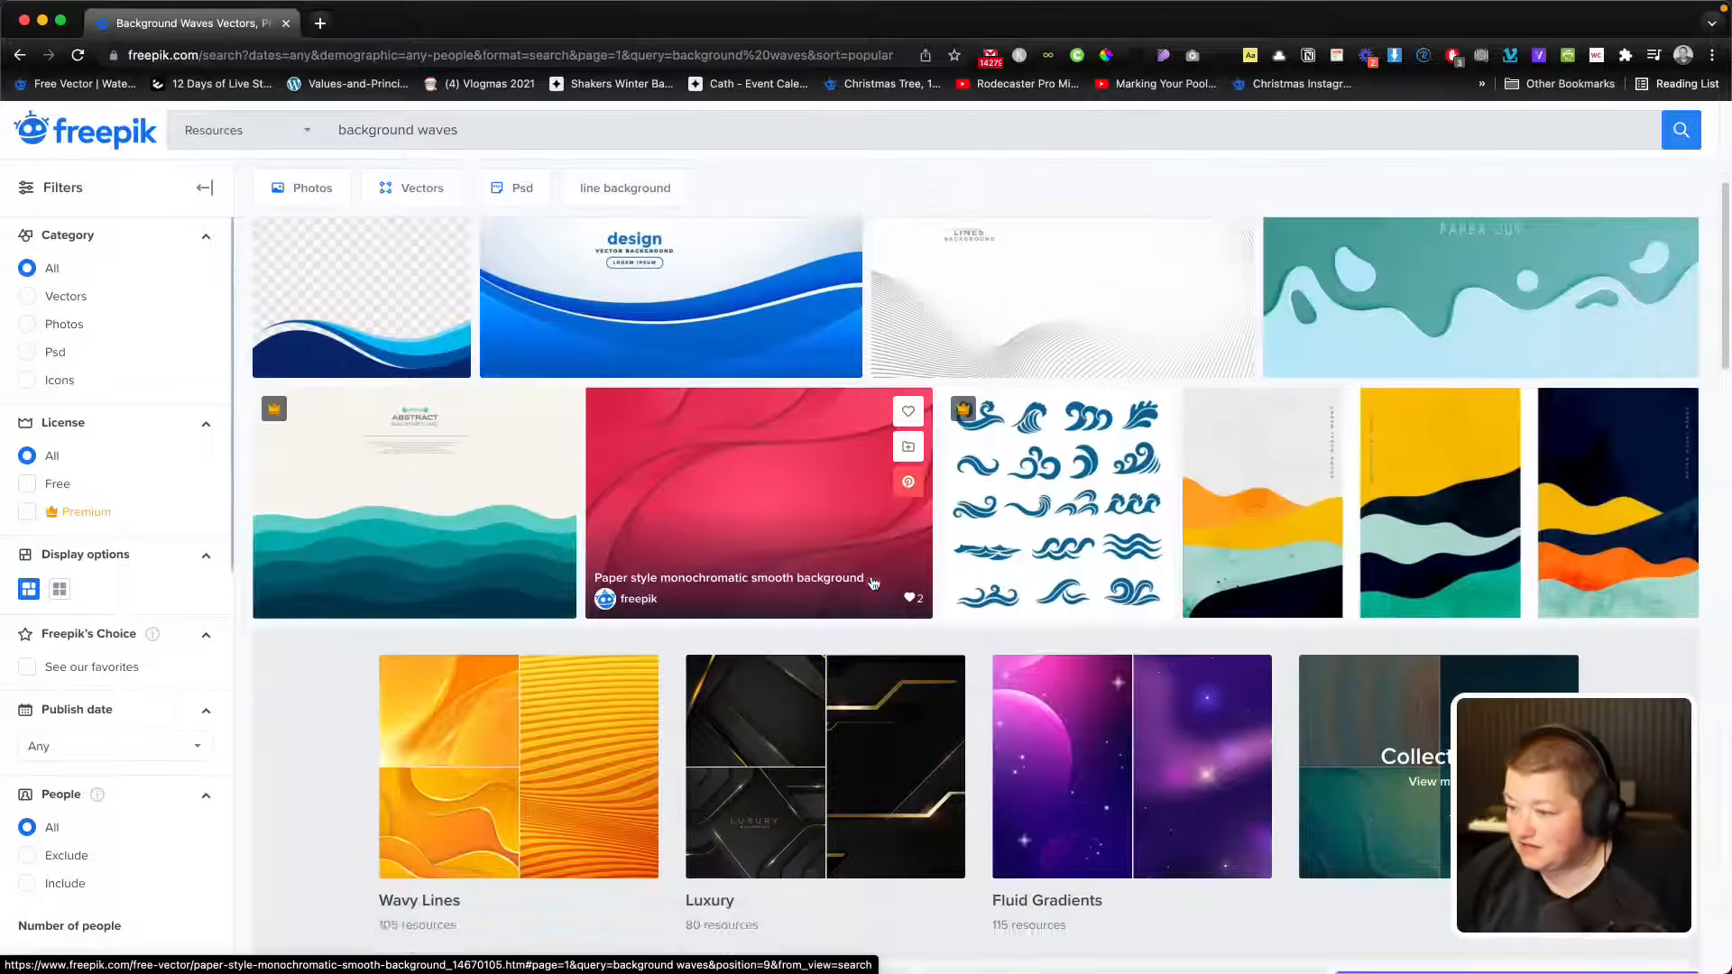
scroll(569, 711, "down", 7)
scroll(541, 614, "up", 11)
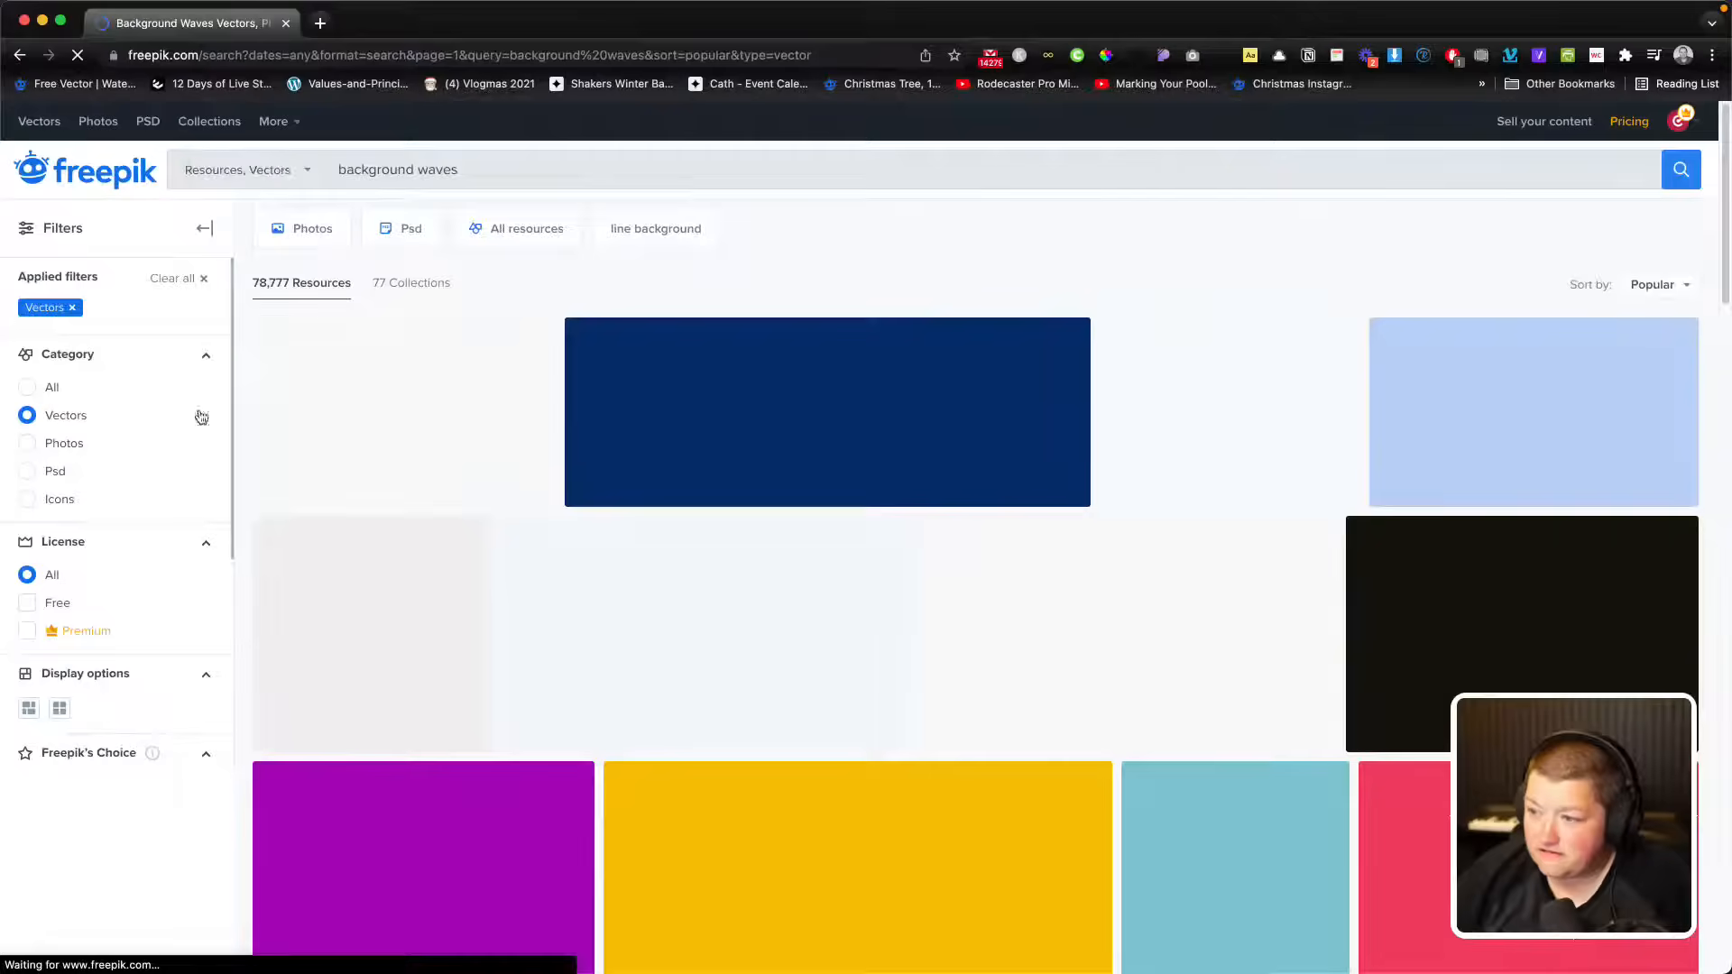
scroll(956, 529, "down", 5)
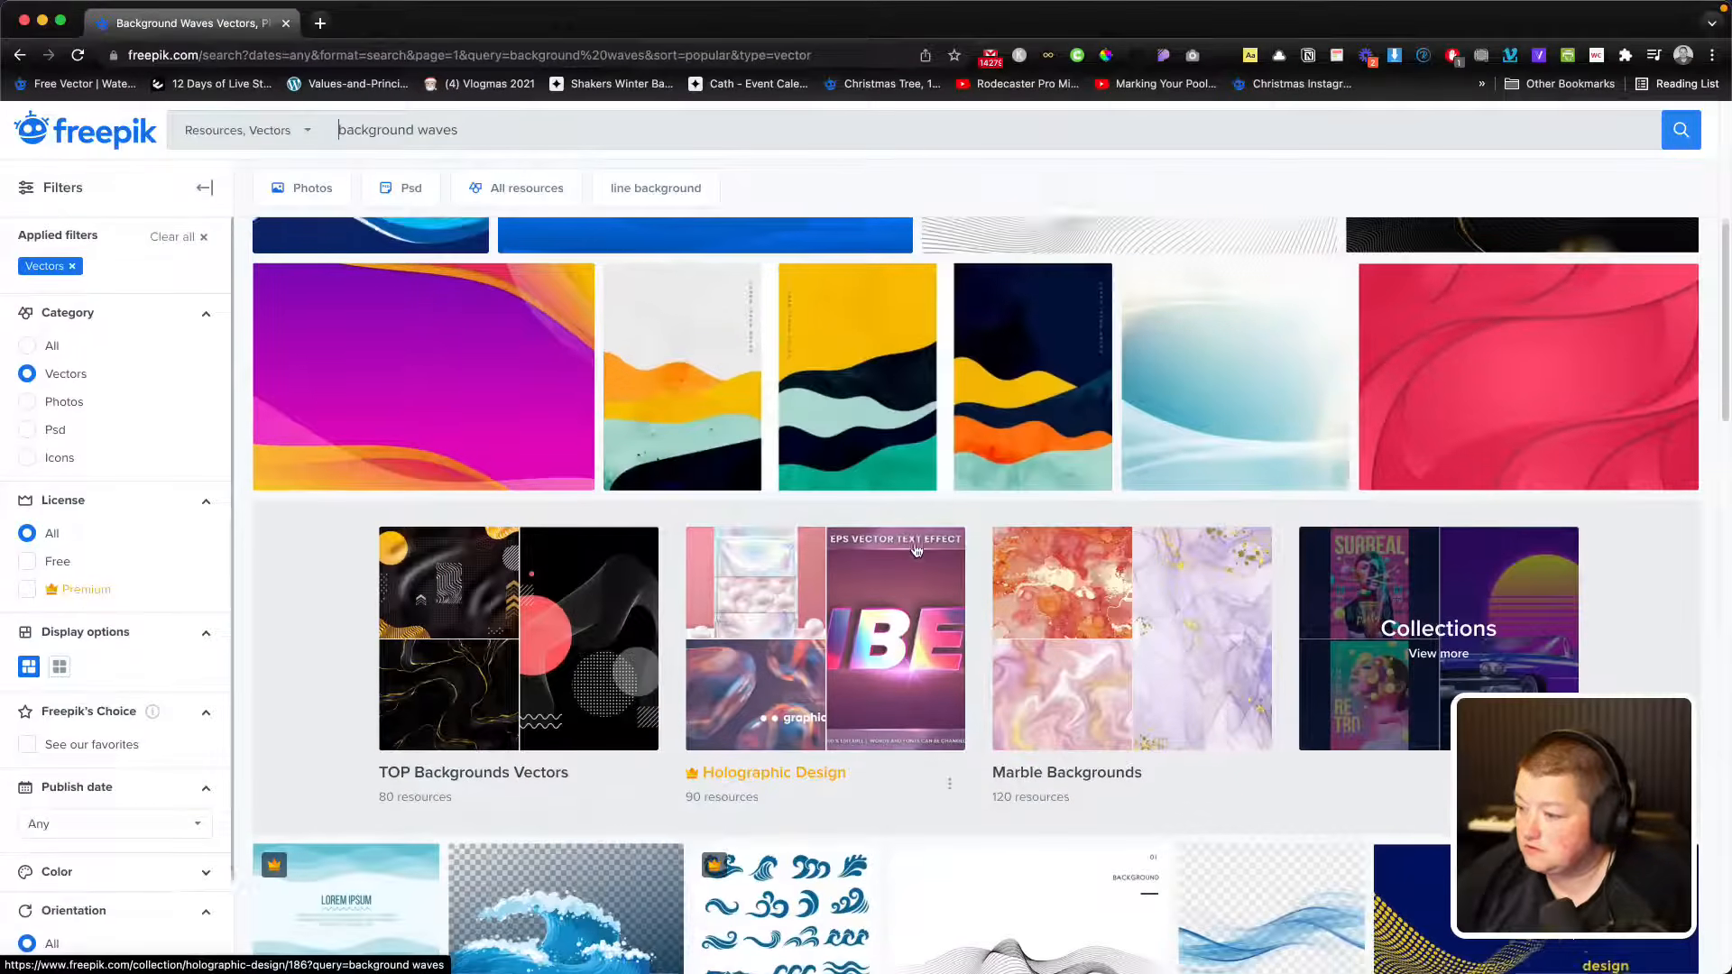
scroll(914, 541, "down", 5)
scroll(915, 550, "down", 4)
scroll(812, 451, "up", 15)
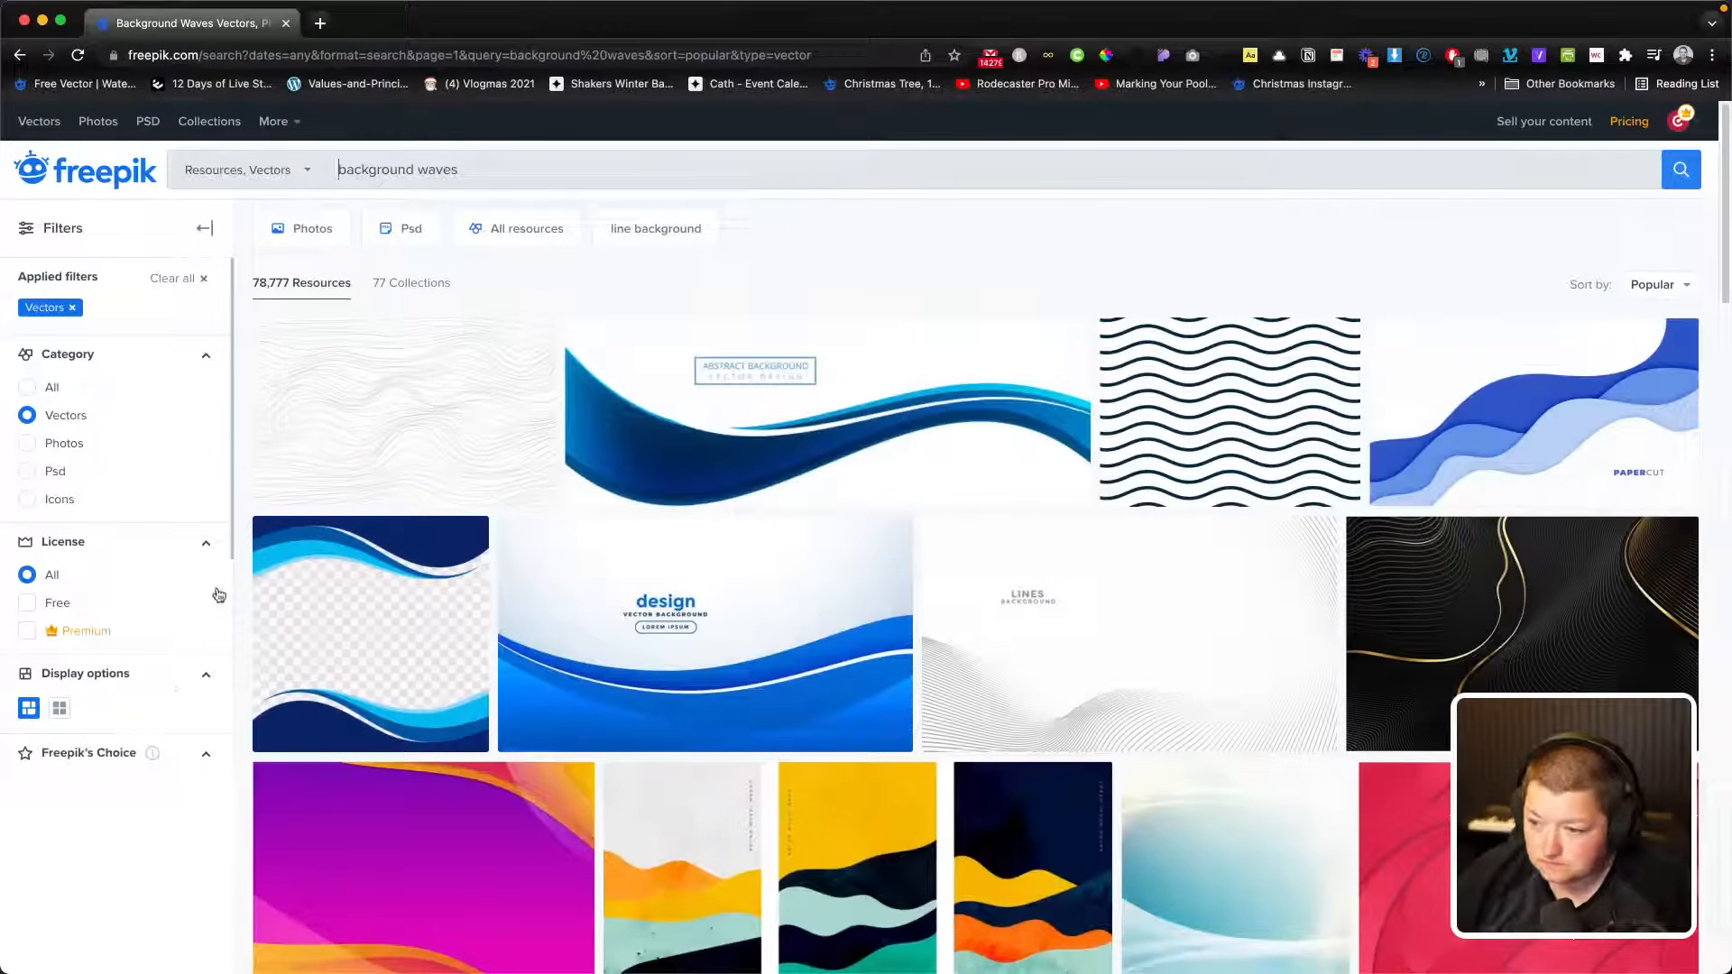
Step: Try sorting the vector results by Recent, look through them, and return the sorting to Popular
scroll(218, 594, "down", 2)
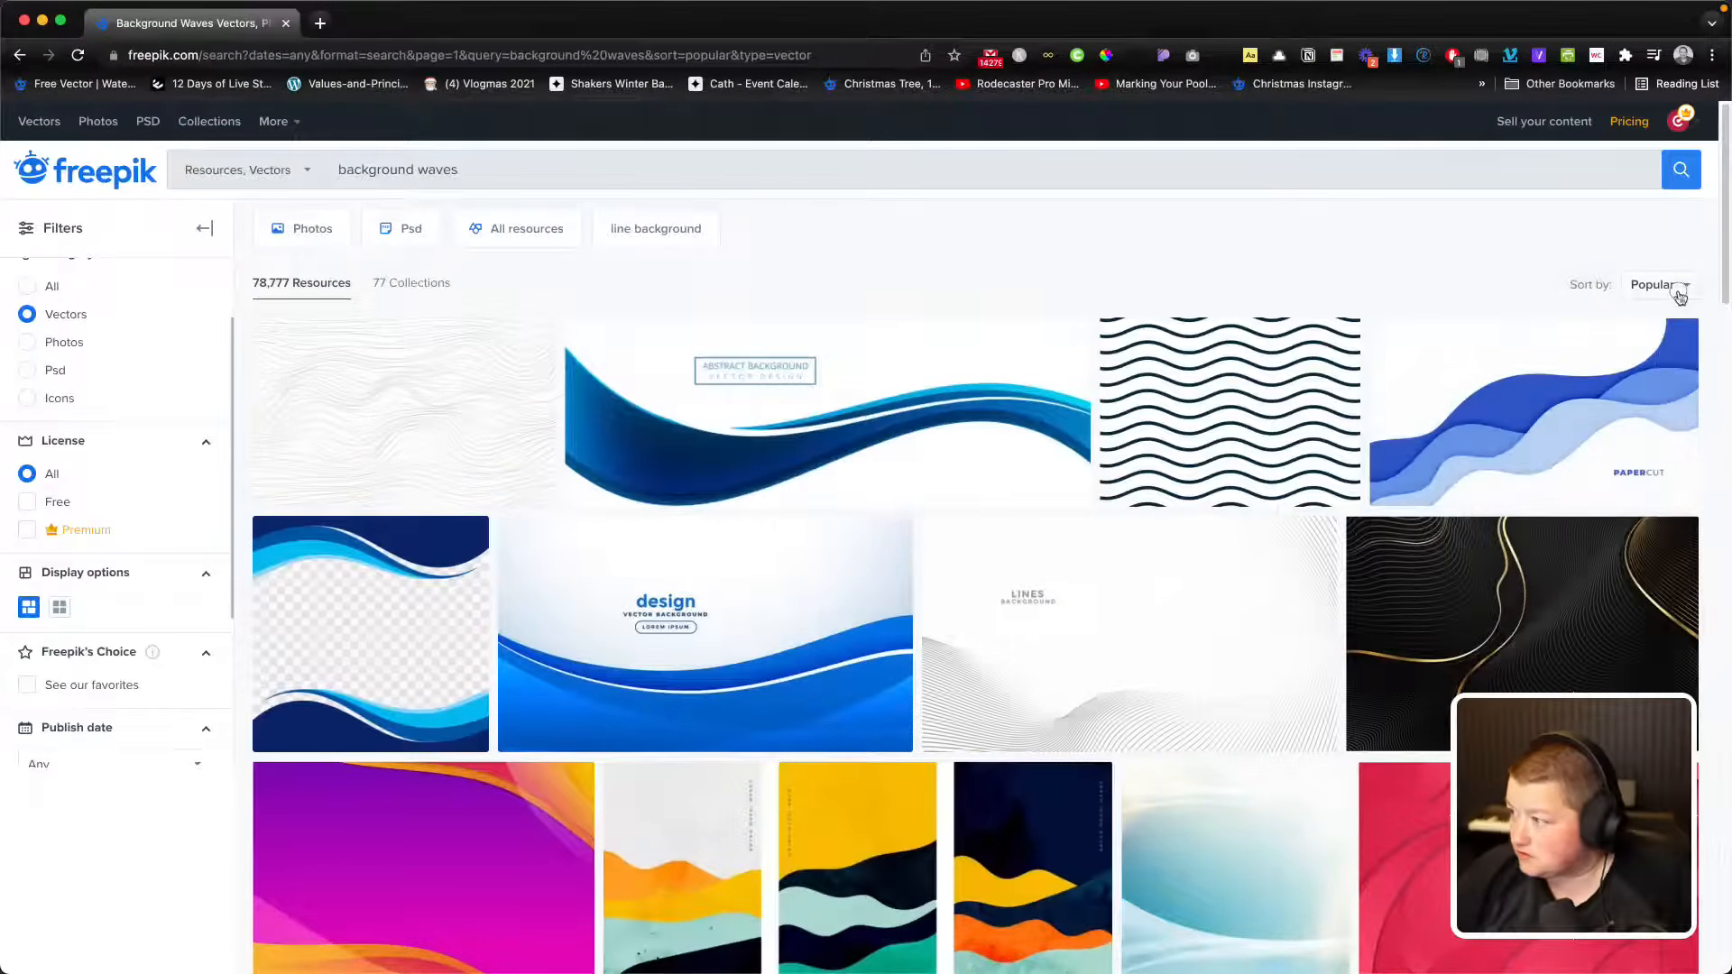
left_click(1680, 297)
left_click(1632, 354)
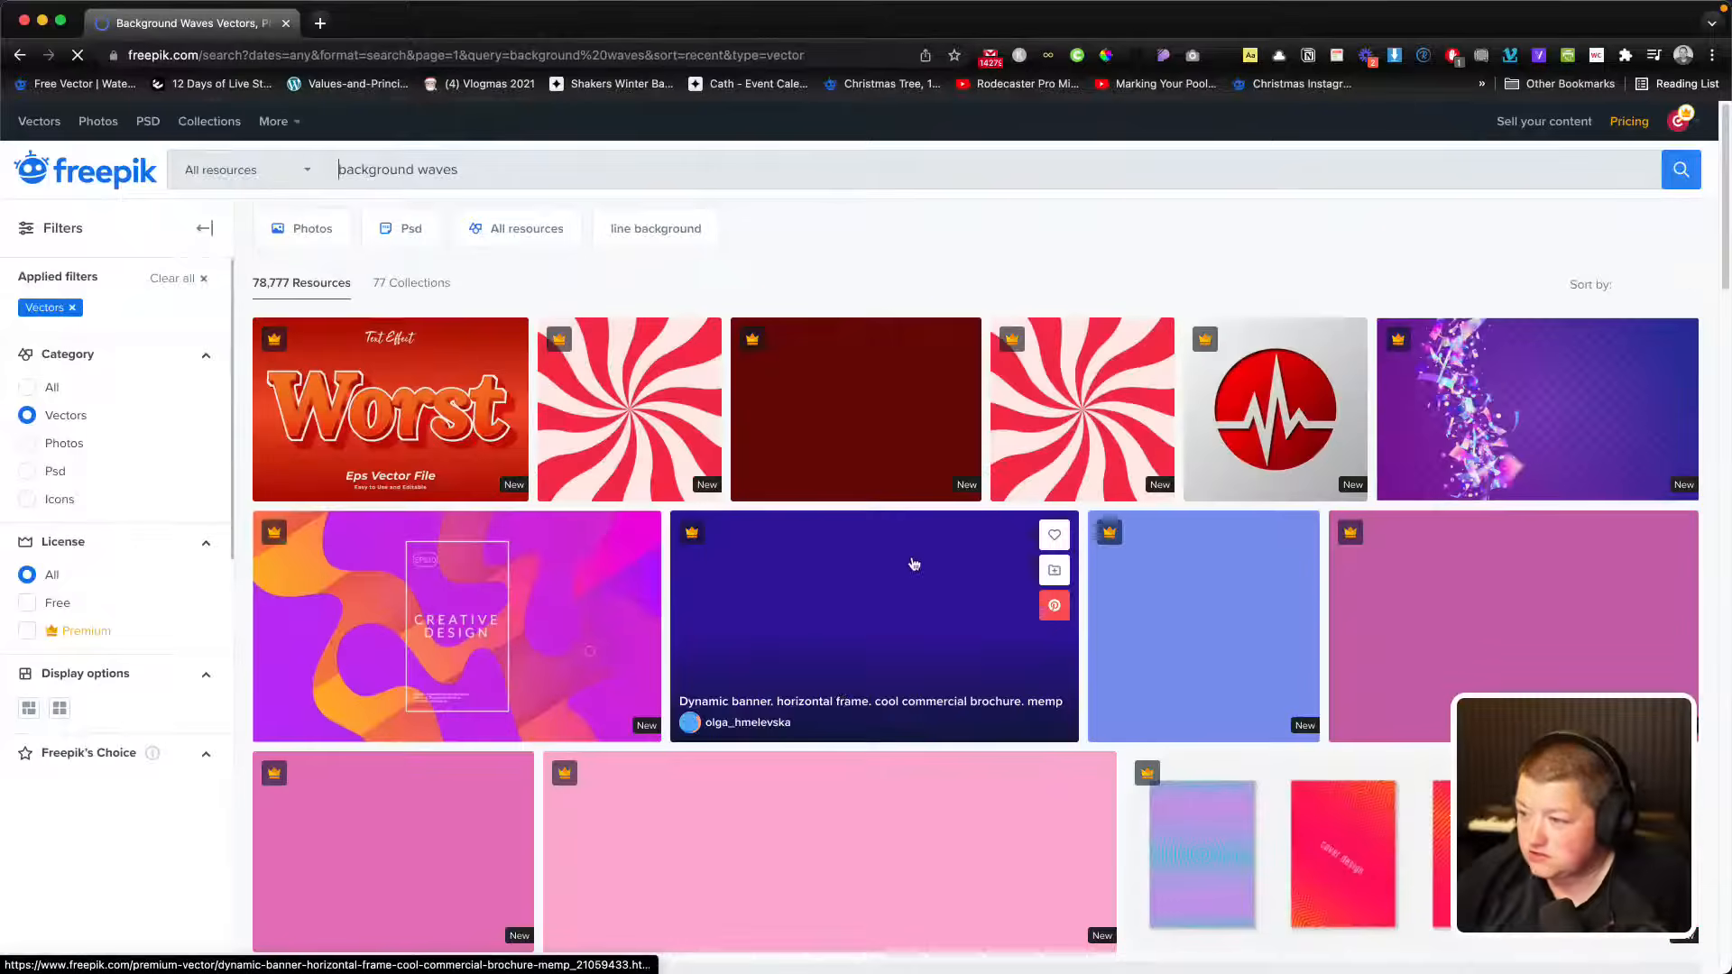
scroll(913, 564, "down", 5)
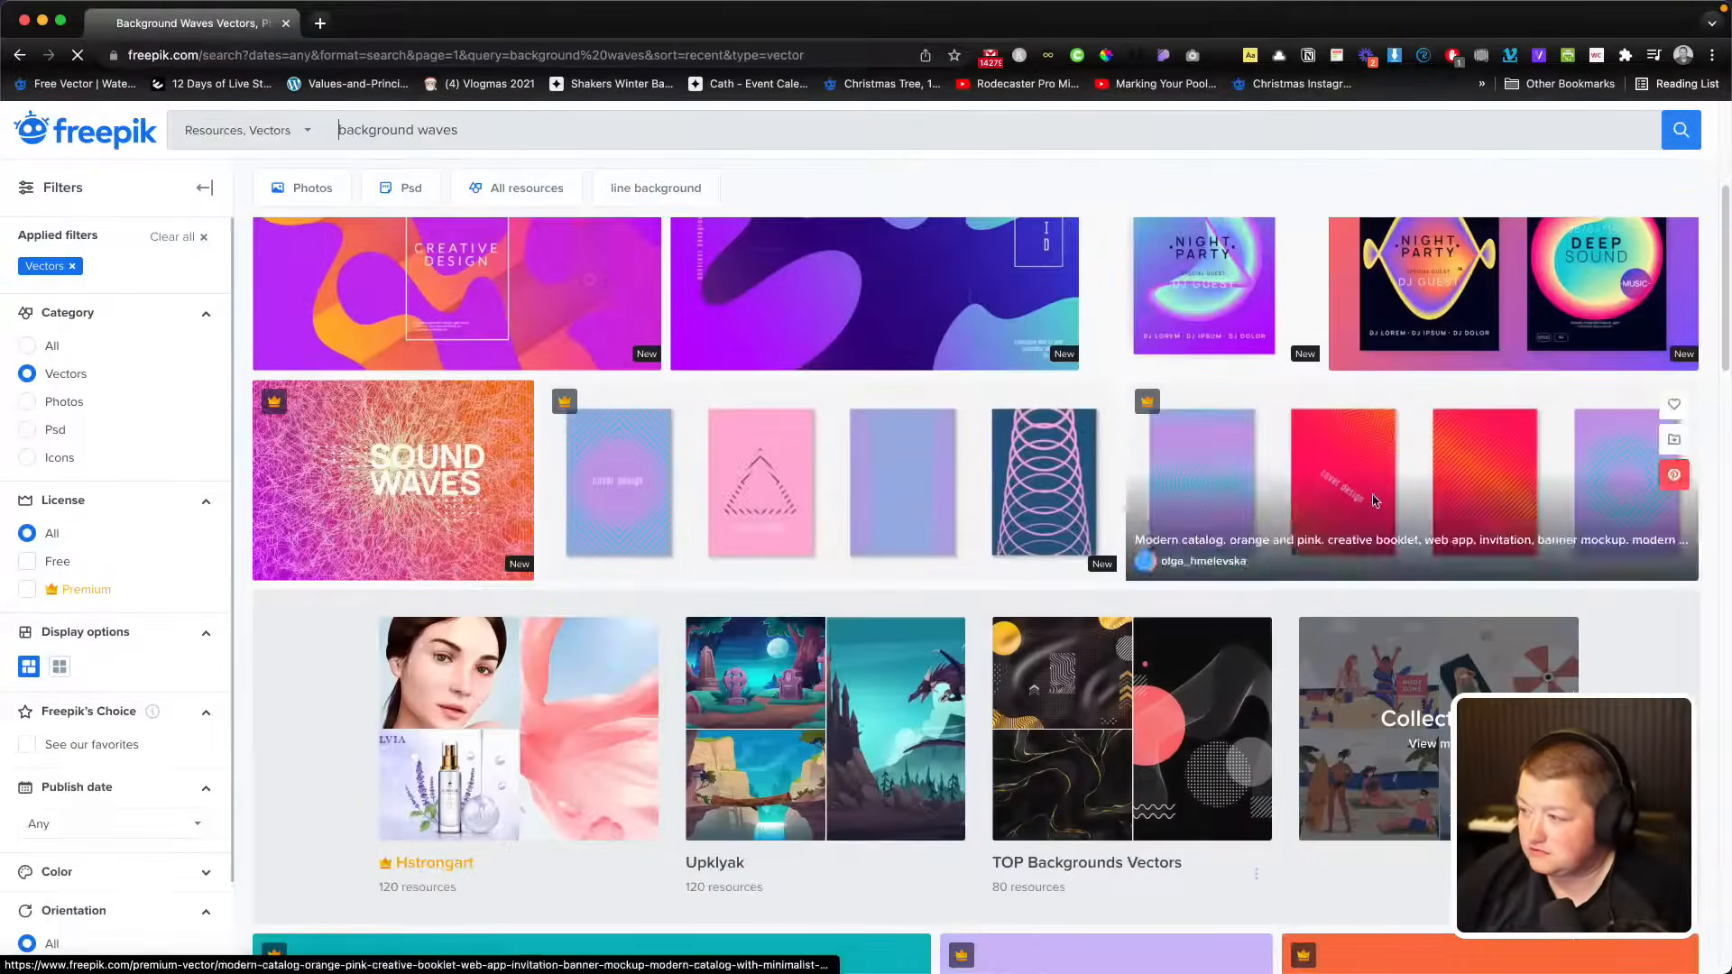
scroll(1375, 502, "down", 3)
scroll(1096, 586, "down", 3)
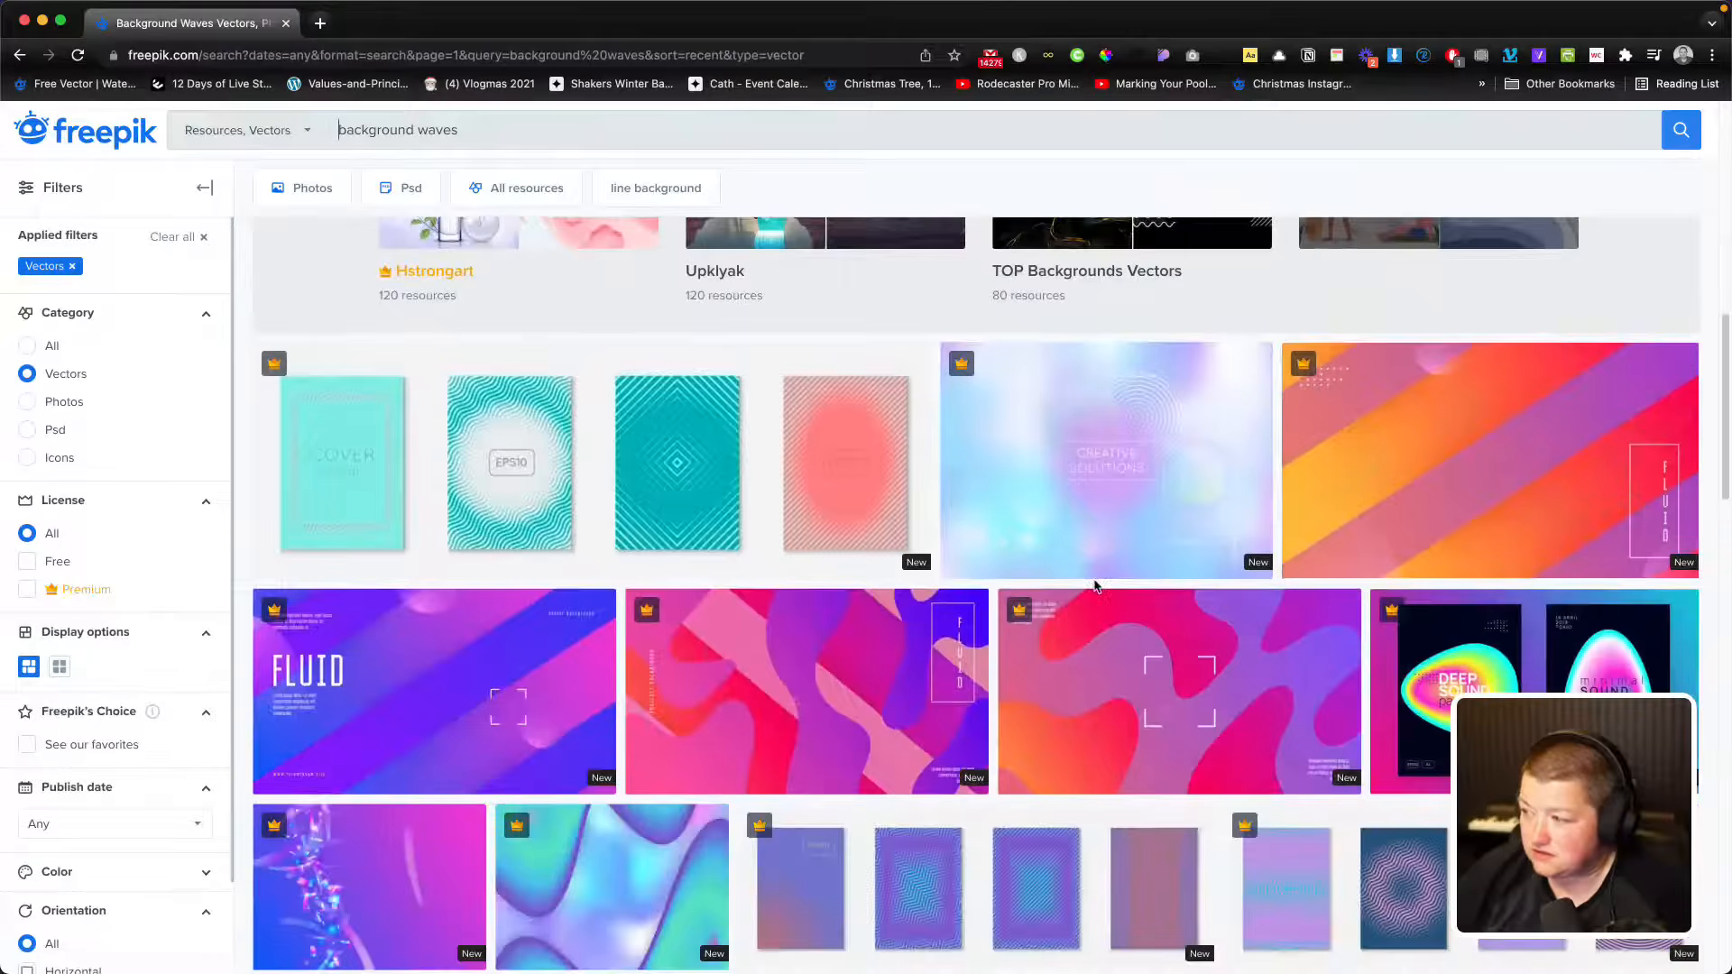
scroll(1096, 586, "down", 10)
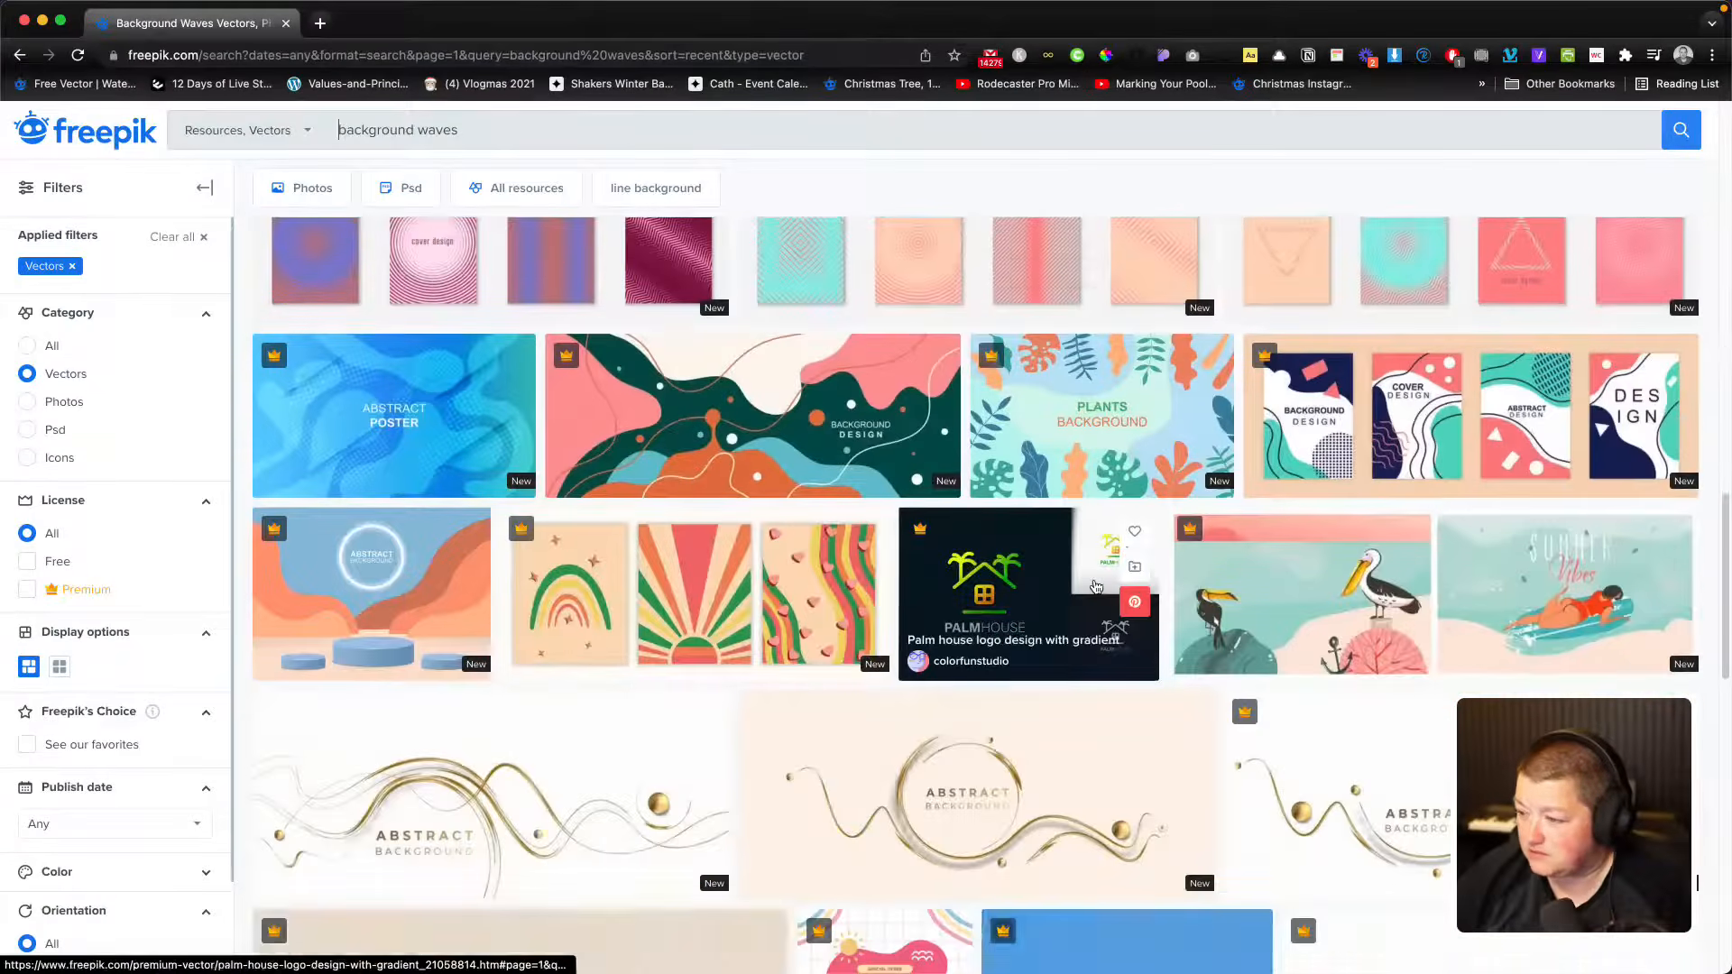
scroll(1096, 586, "down", 8)
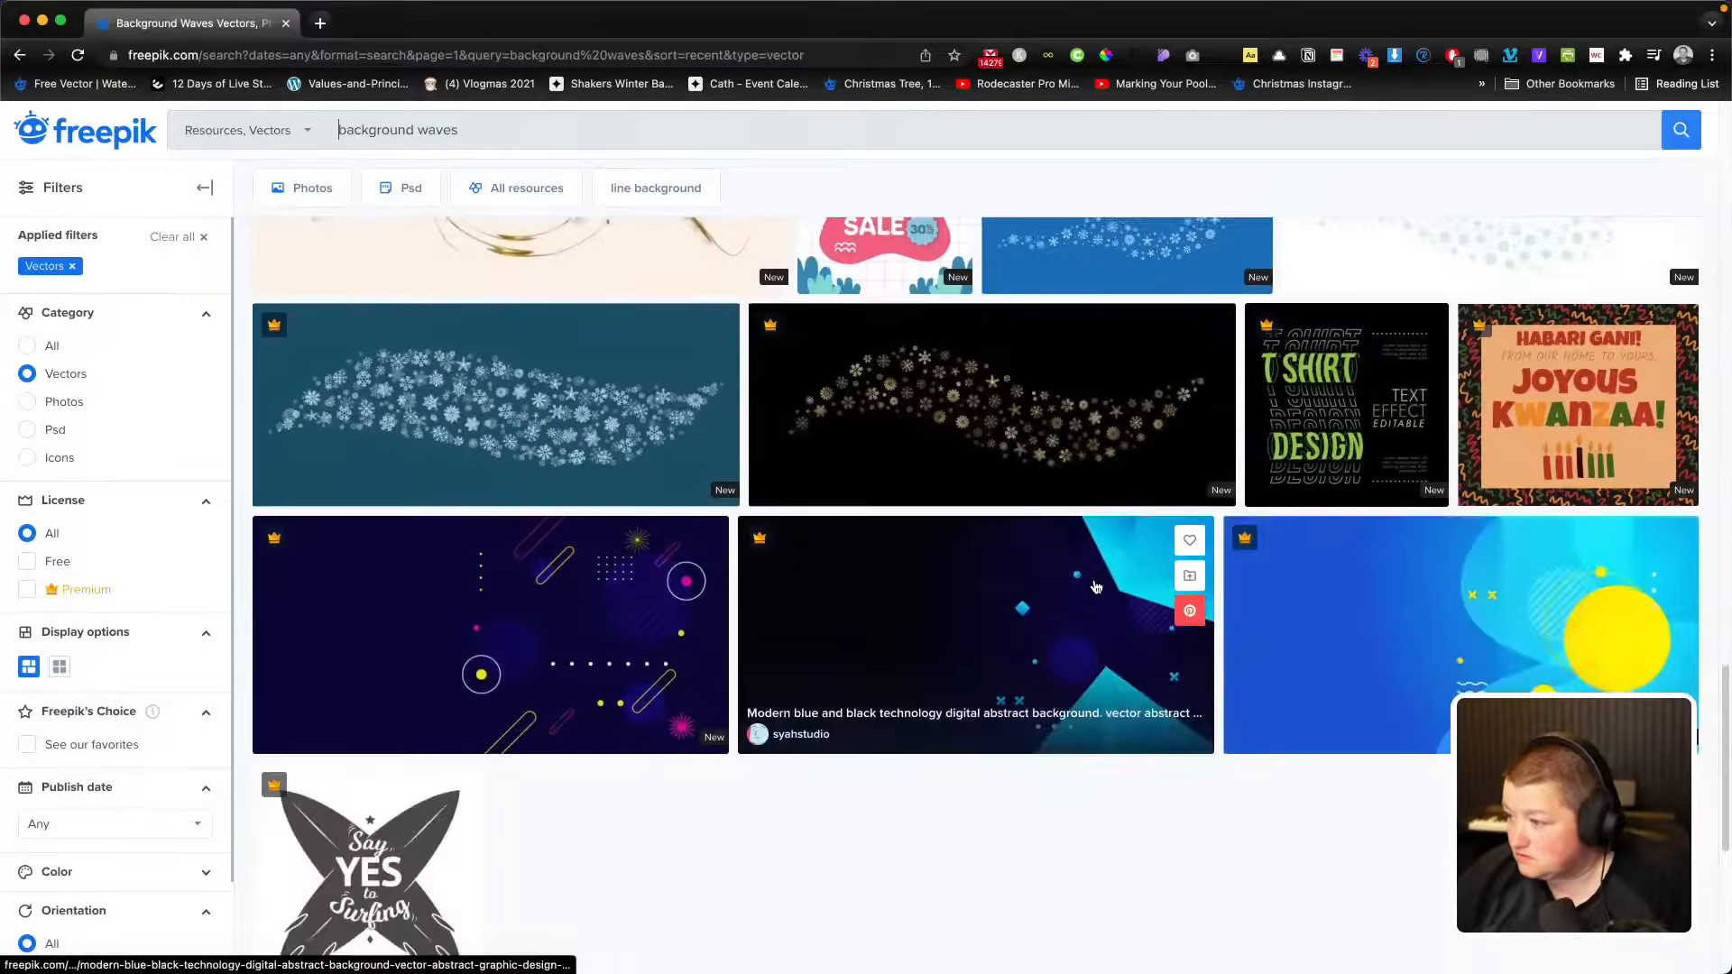
scroll(1096, 586, "down", 5)
scroll(1094, 587, "up", 20)
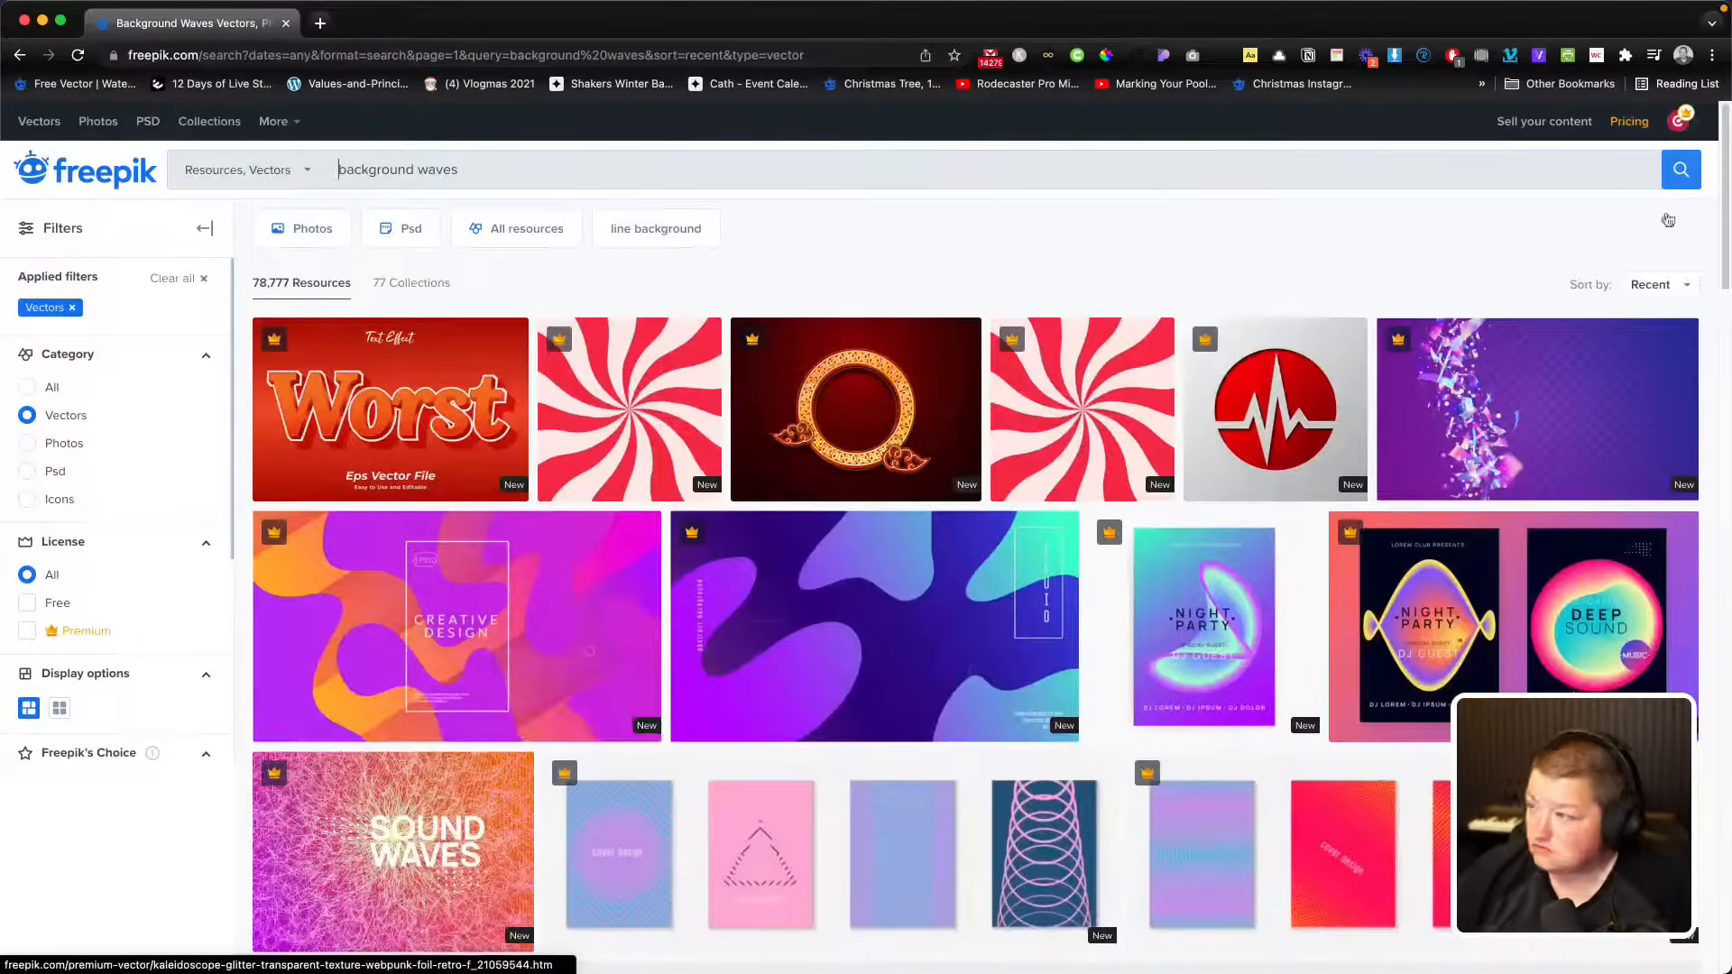
left_click(1654, 284)
left_click(1640, 328)
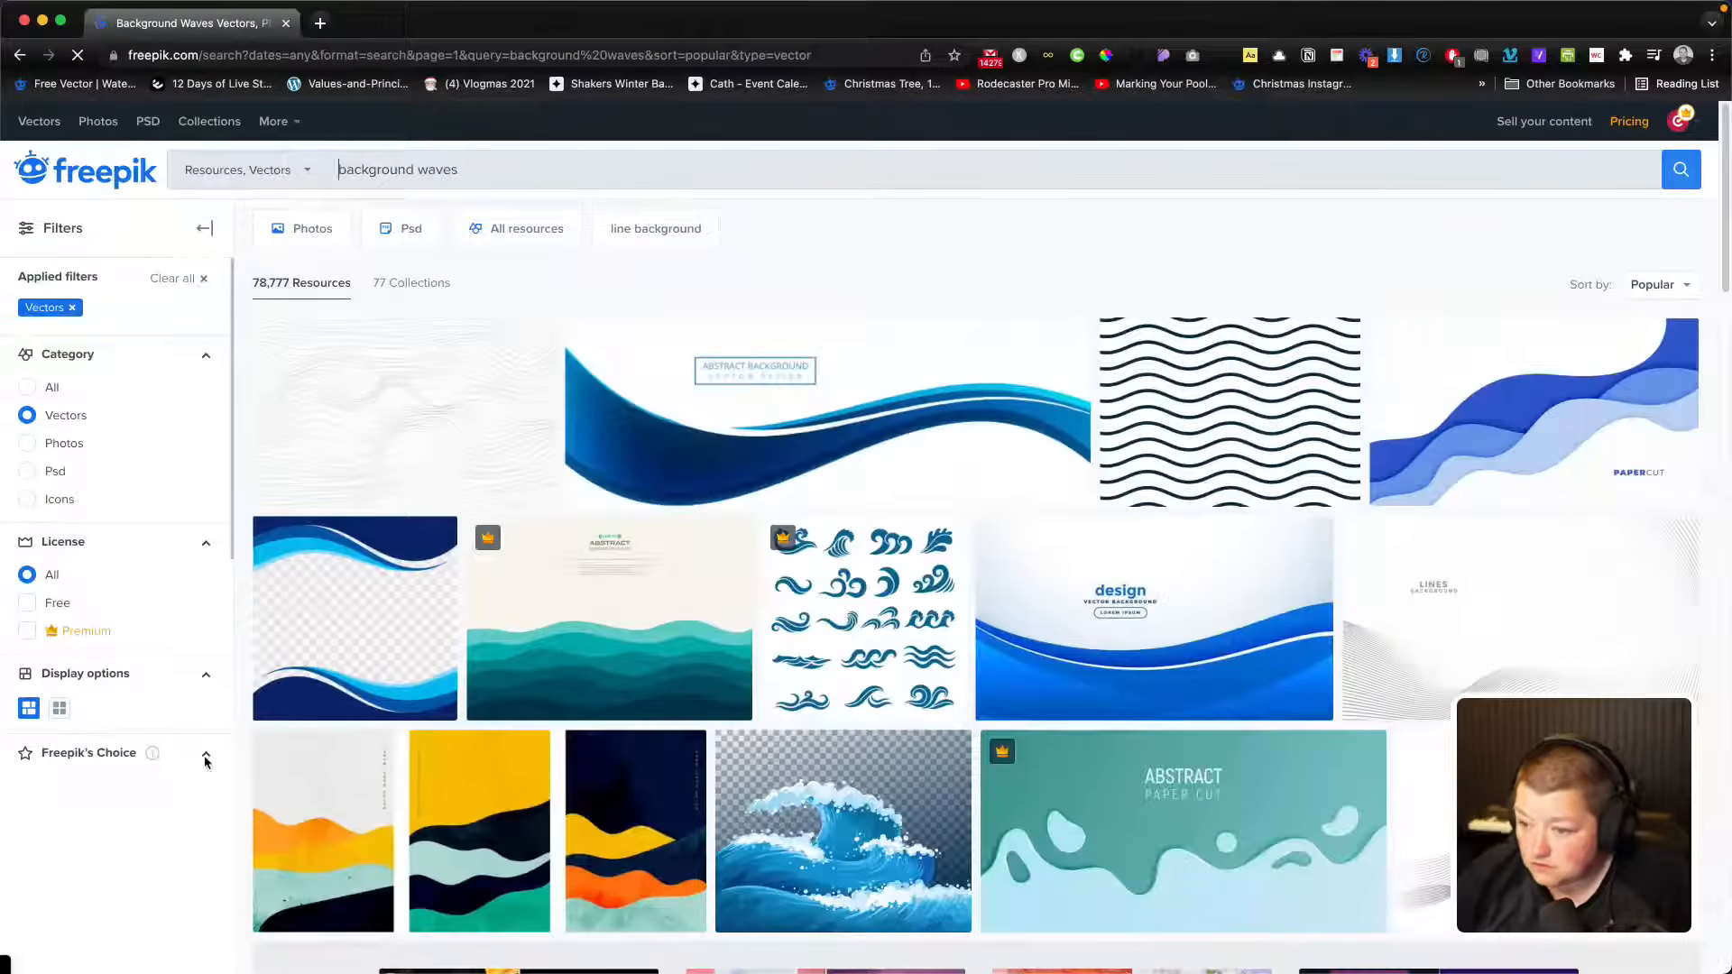
Step: Limit the vector results to those published in the last year and look through the wave backgrounds
left_click(203, 228)
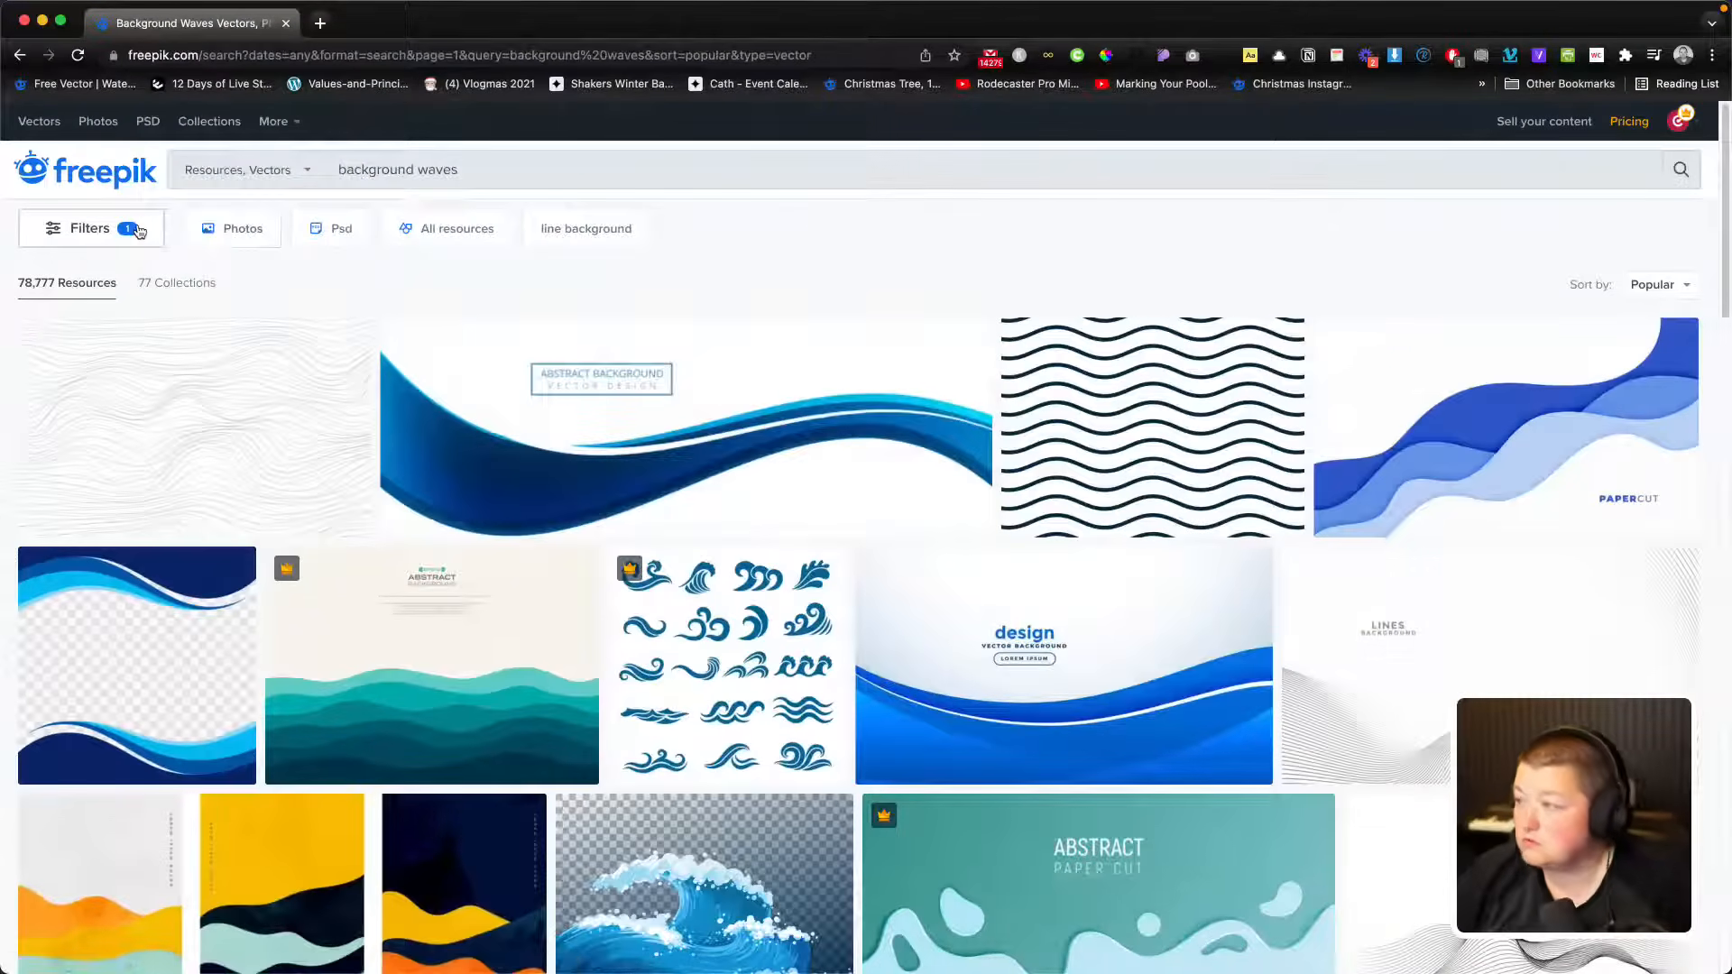
left_click(134, 234)
scroll(107, 515, "down", 5)
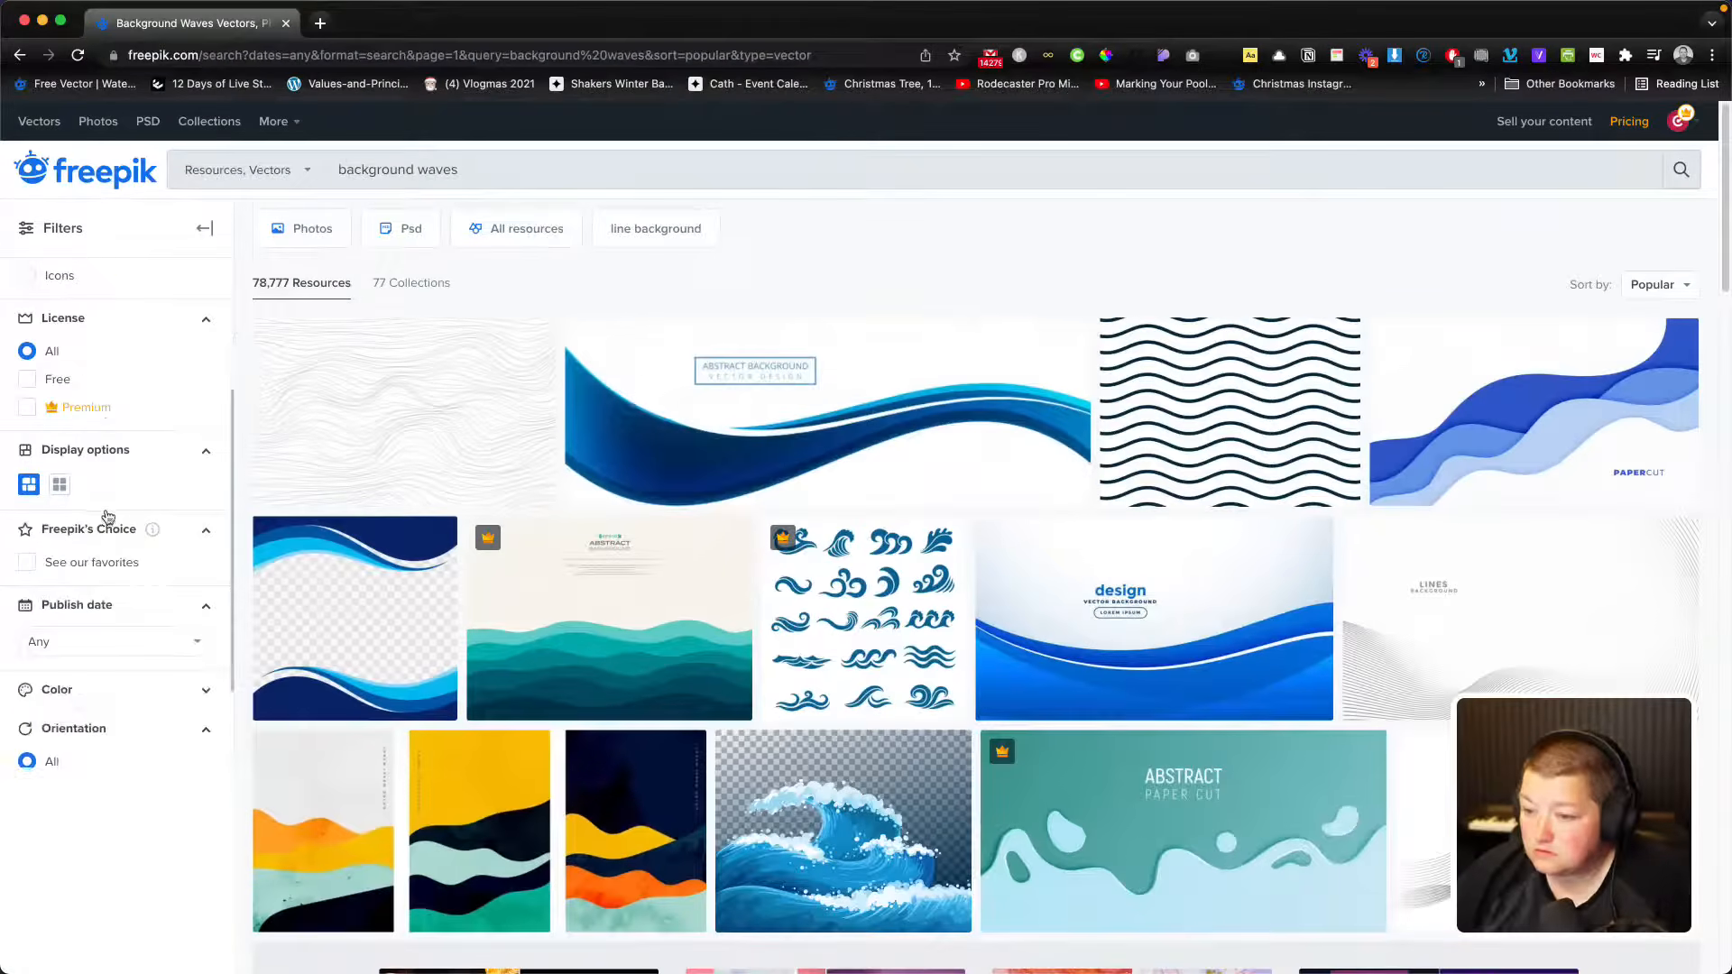
left_click(84, 516)
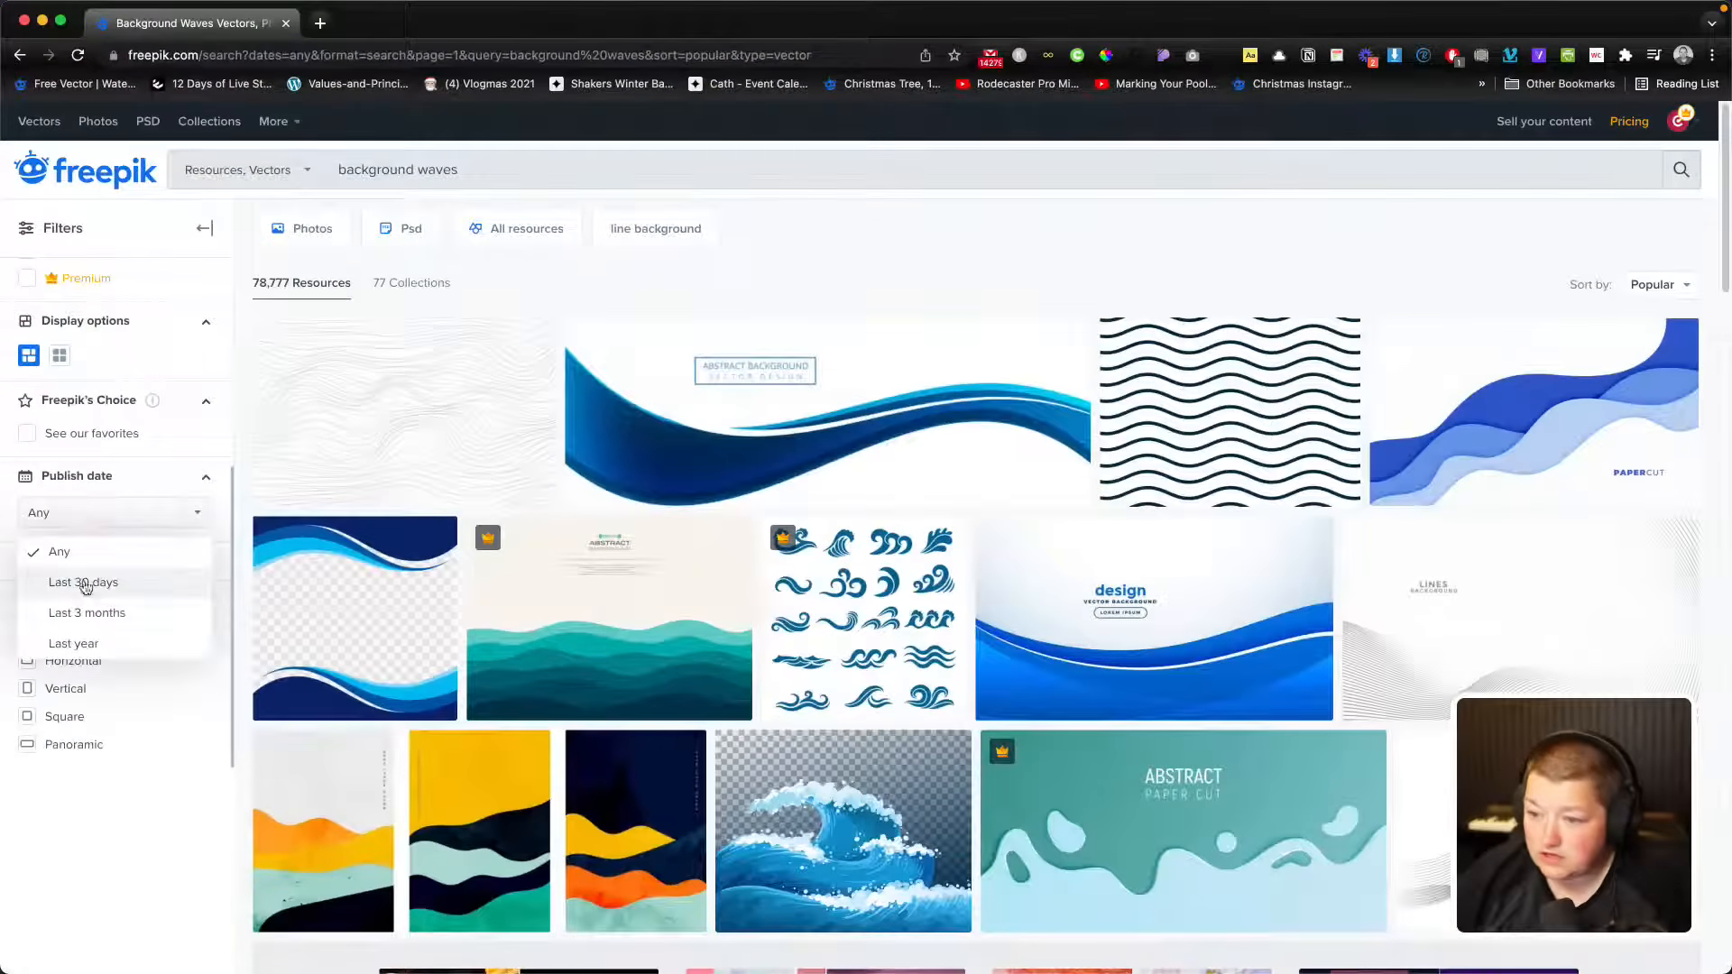
left_click(78, 643)
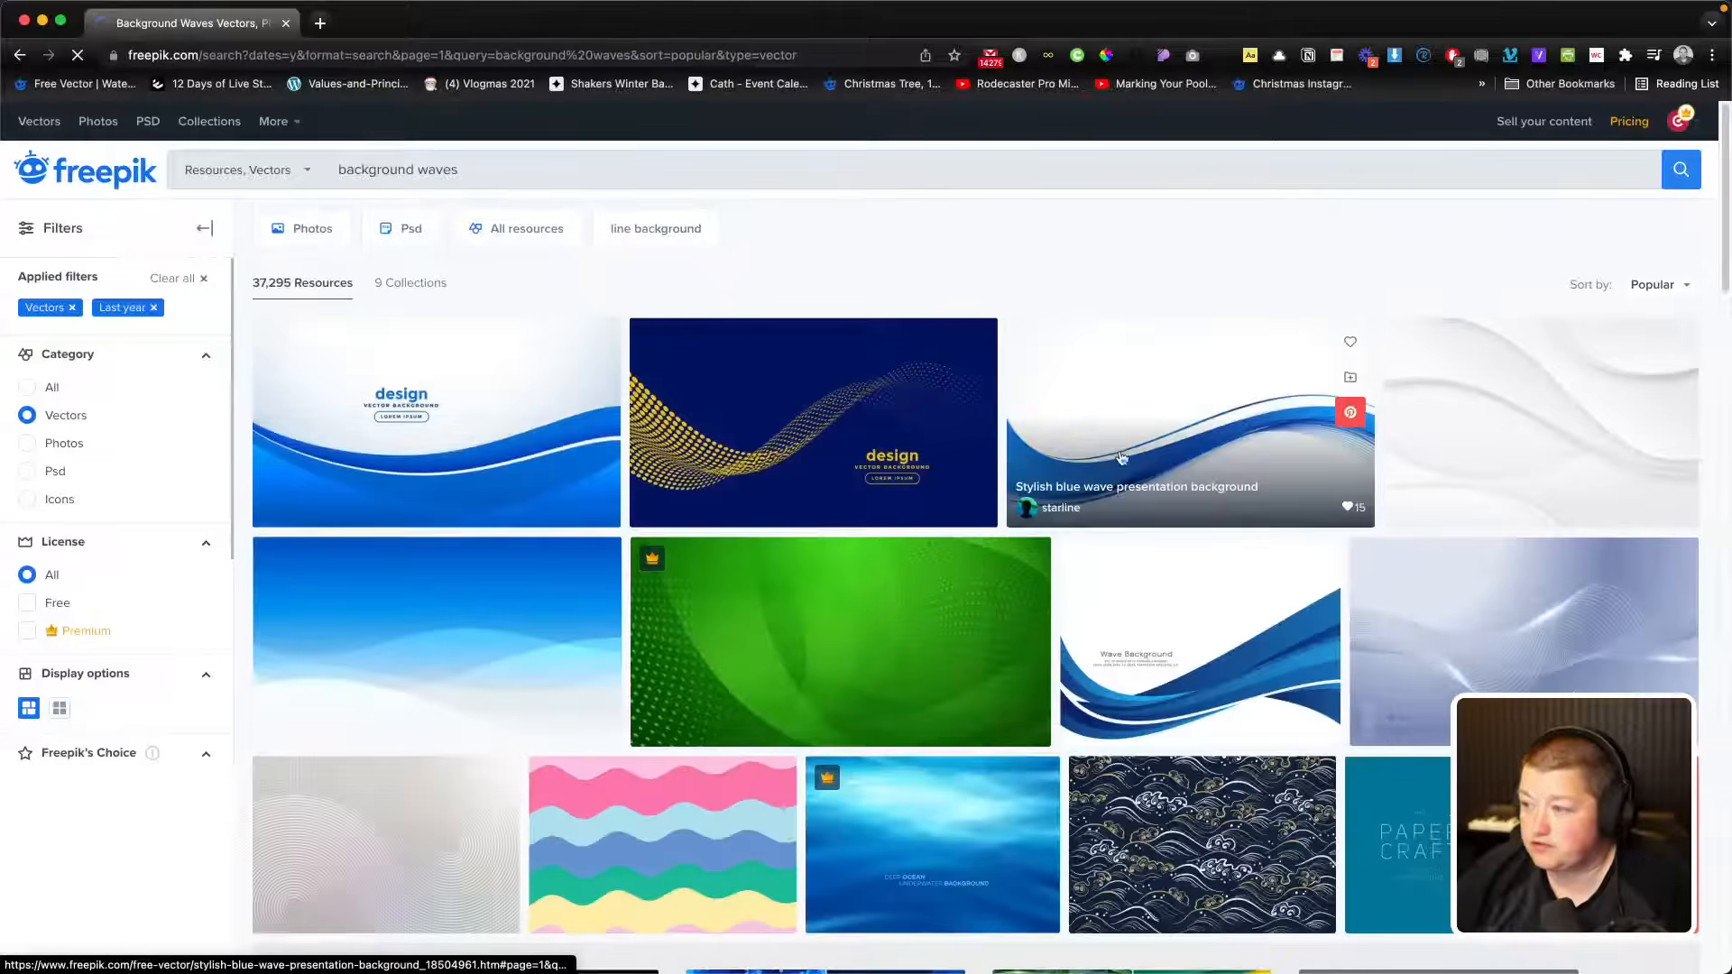
scroll(693, 638, "down", 3)
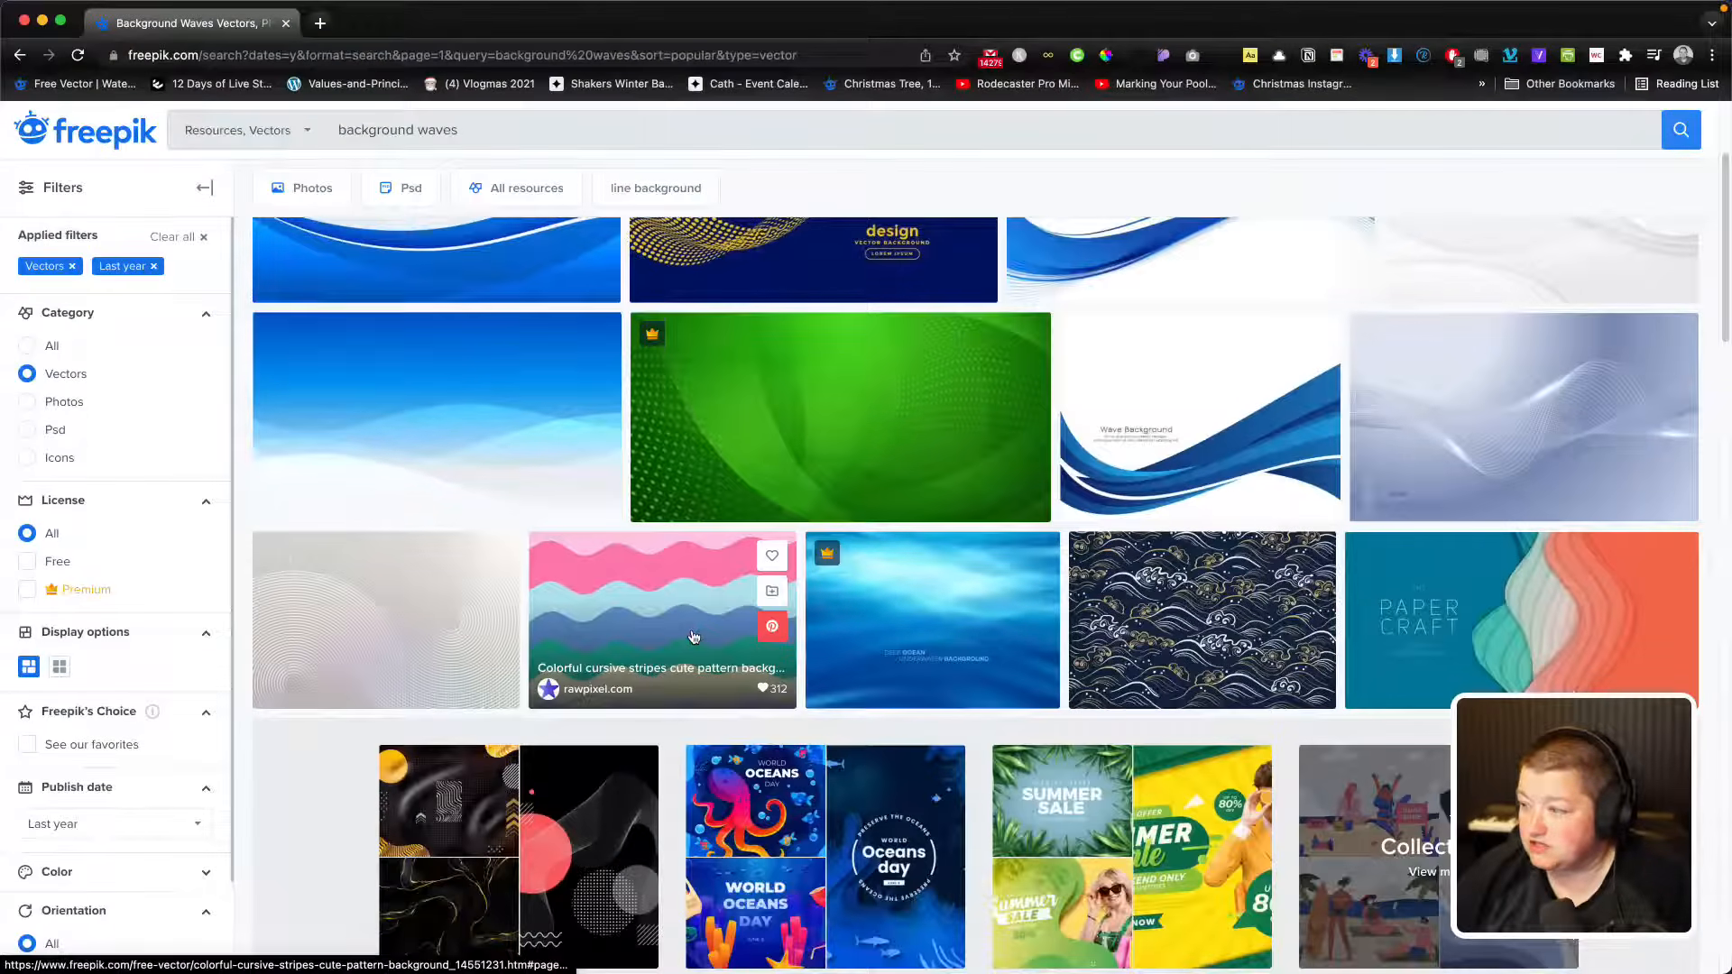
scroll(1263, 406, "down", 7)
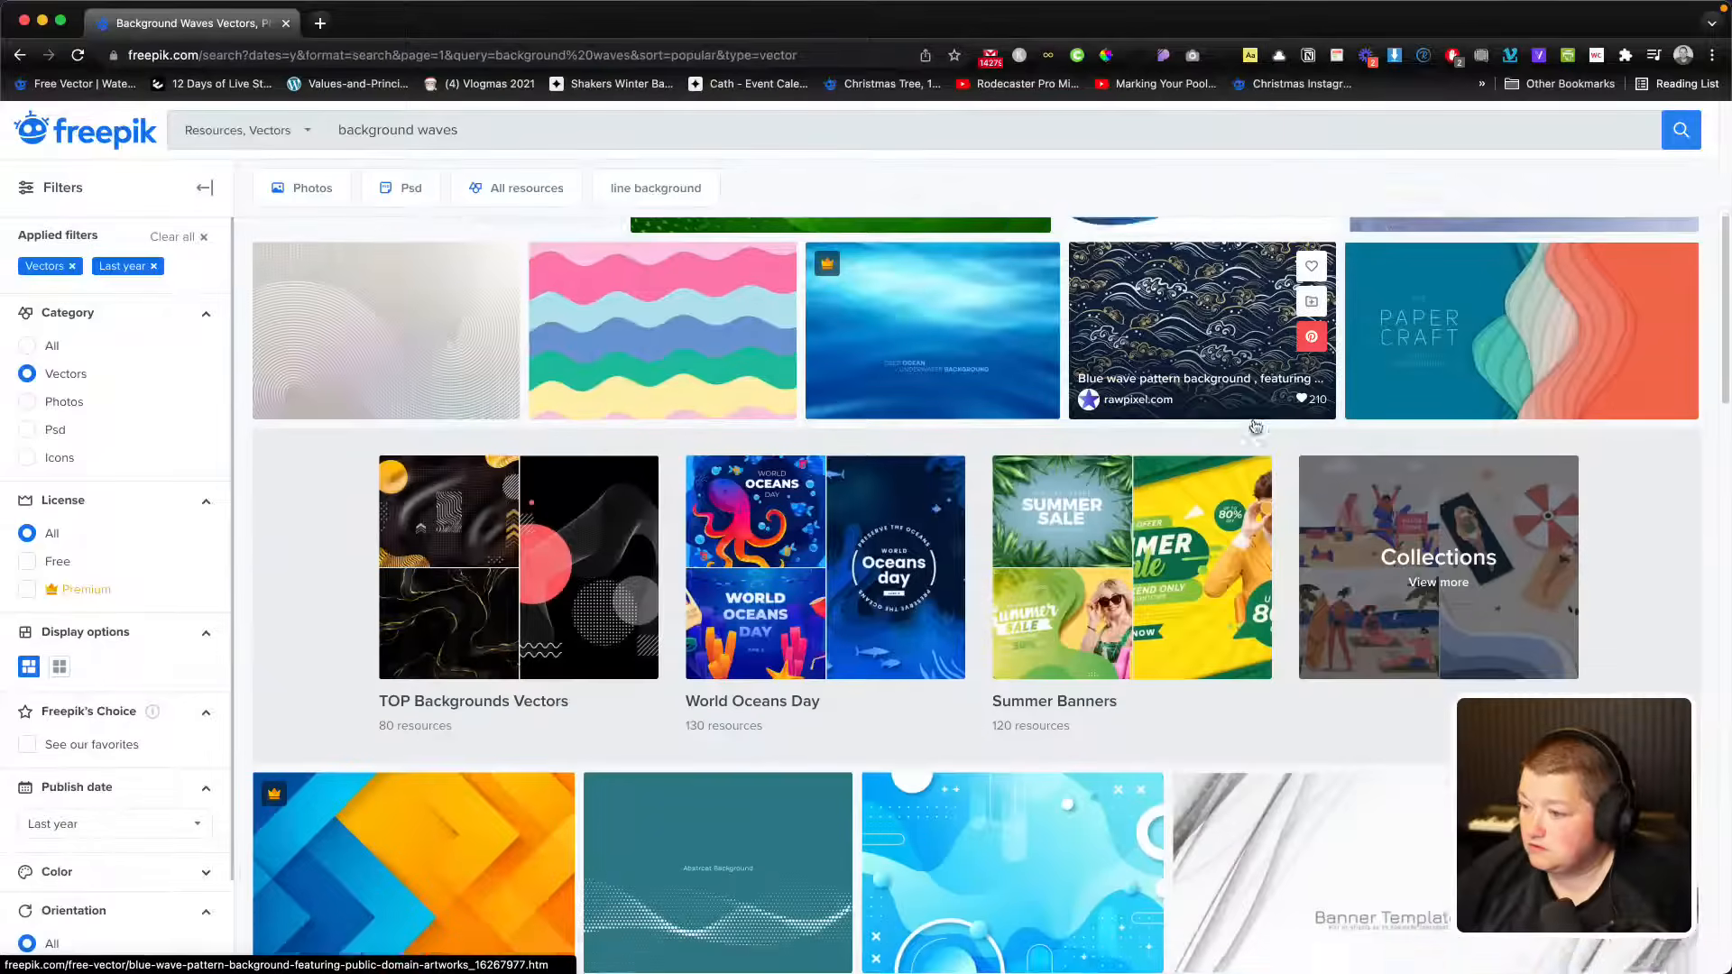
scroll(1254, 426, "down", 2)
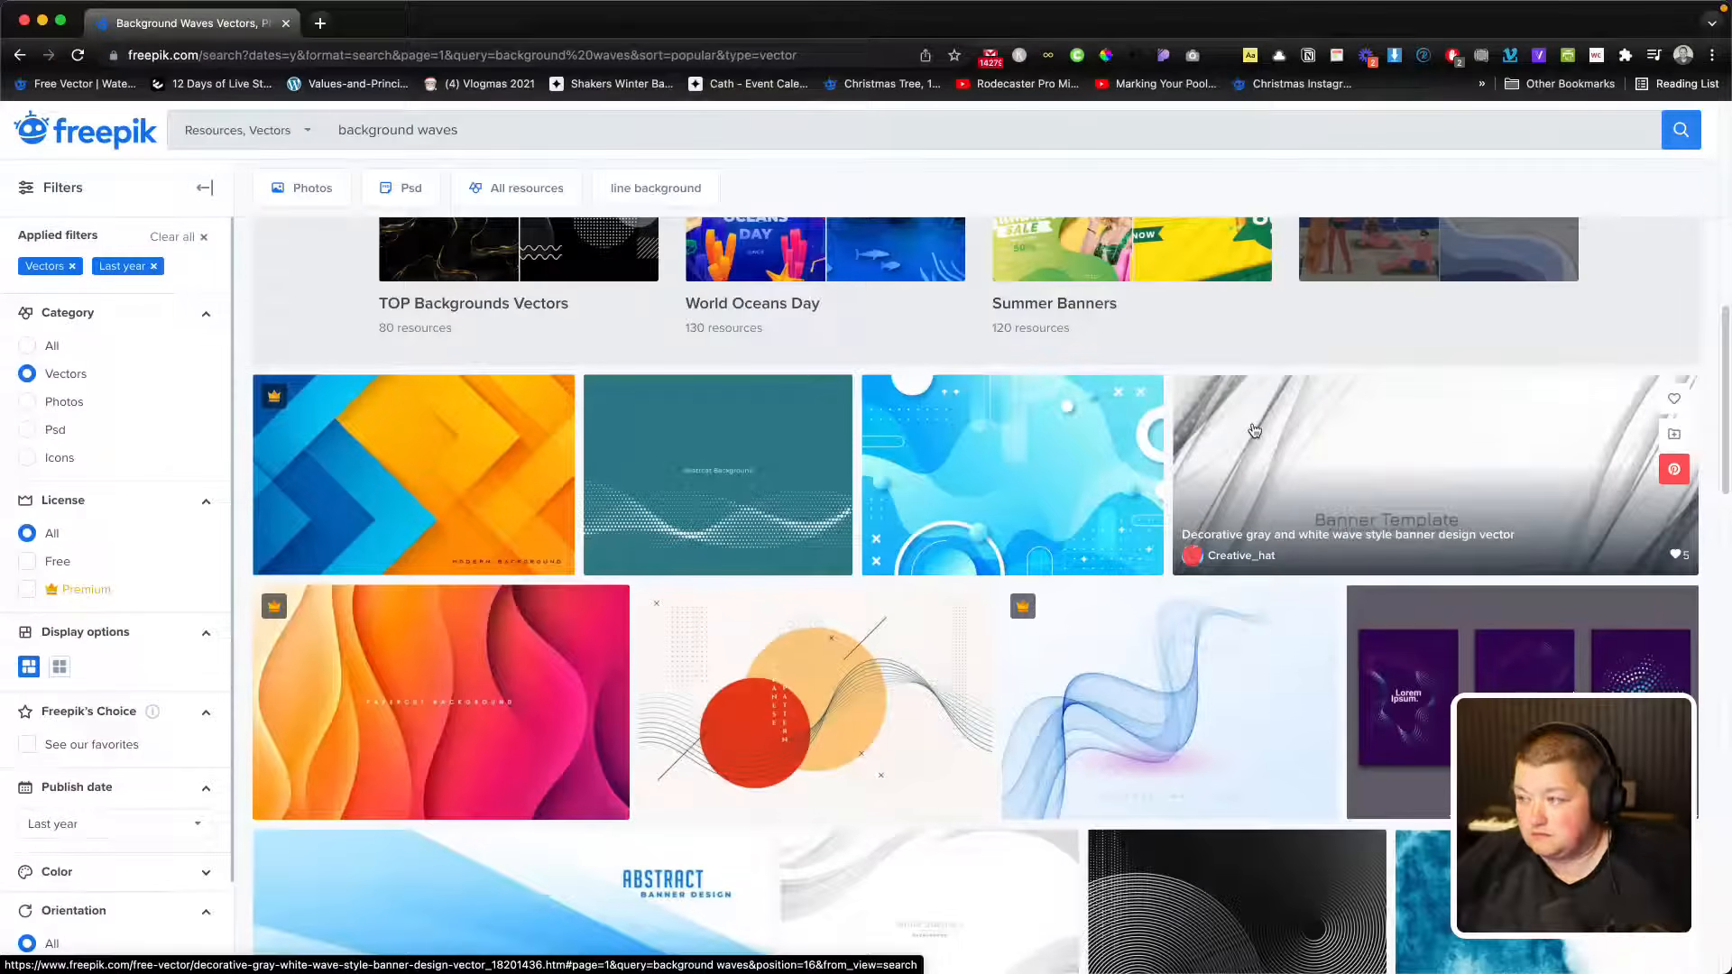
scroll(1254, 429, "down", 3)
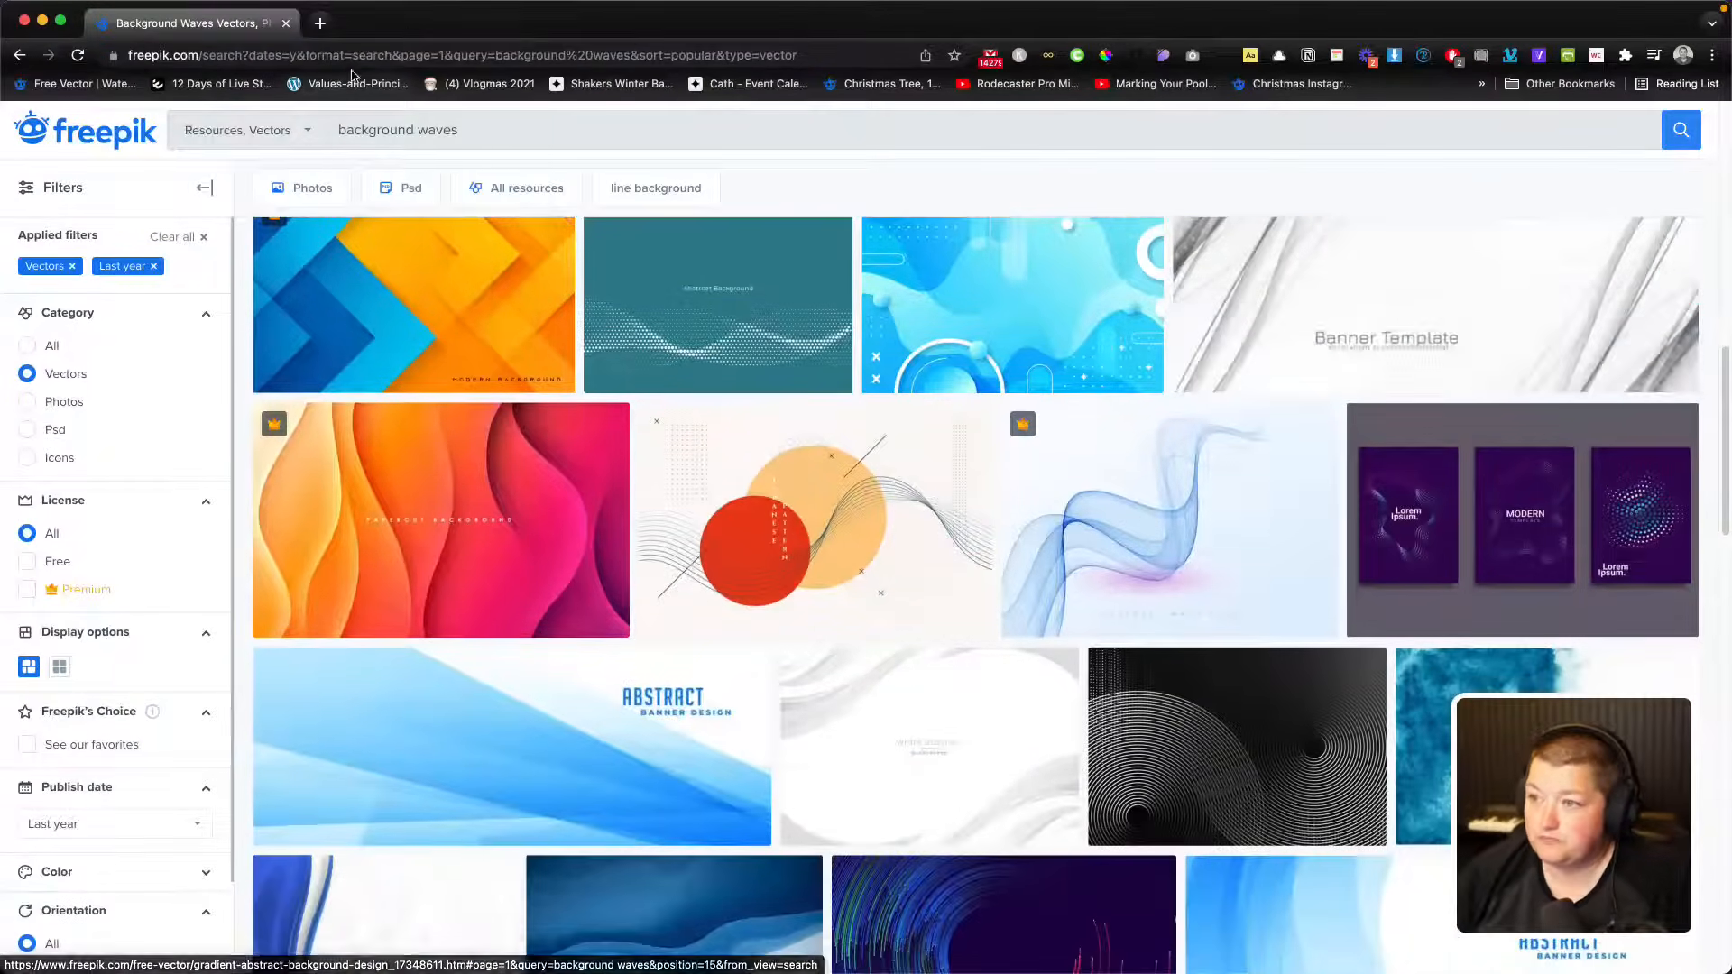
Step: Switch to Keynote, open the recent LiveVidPresentation.key, view the background of its third slide, and minimize that presentation
mouse_move(533, 956)
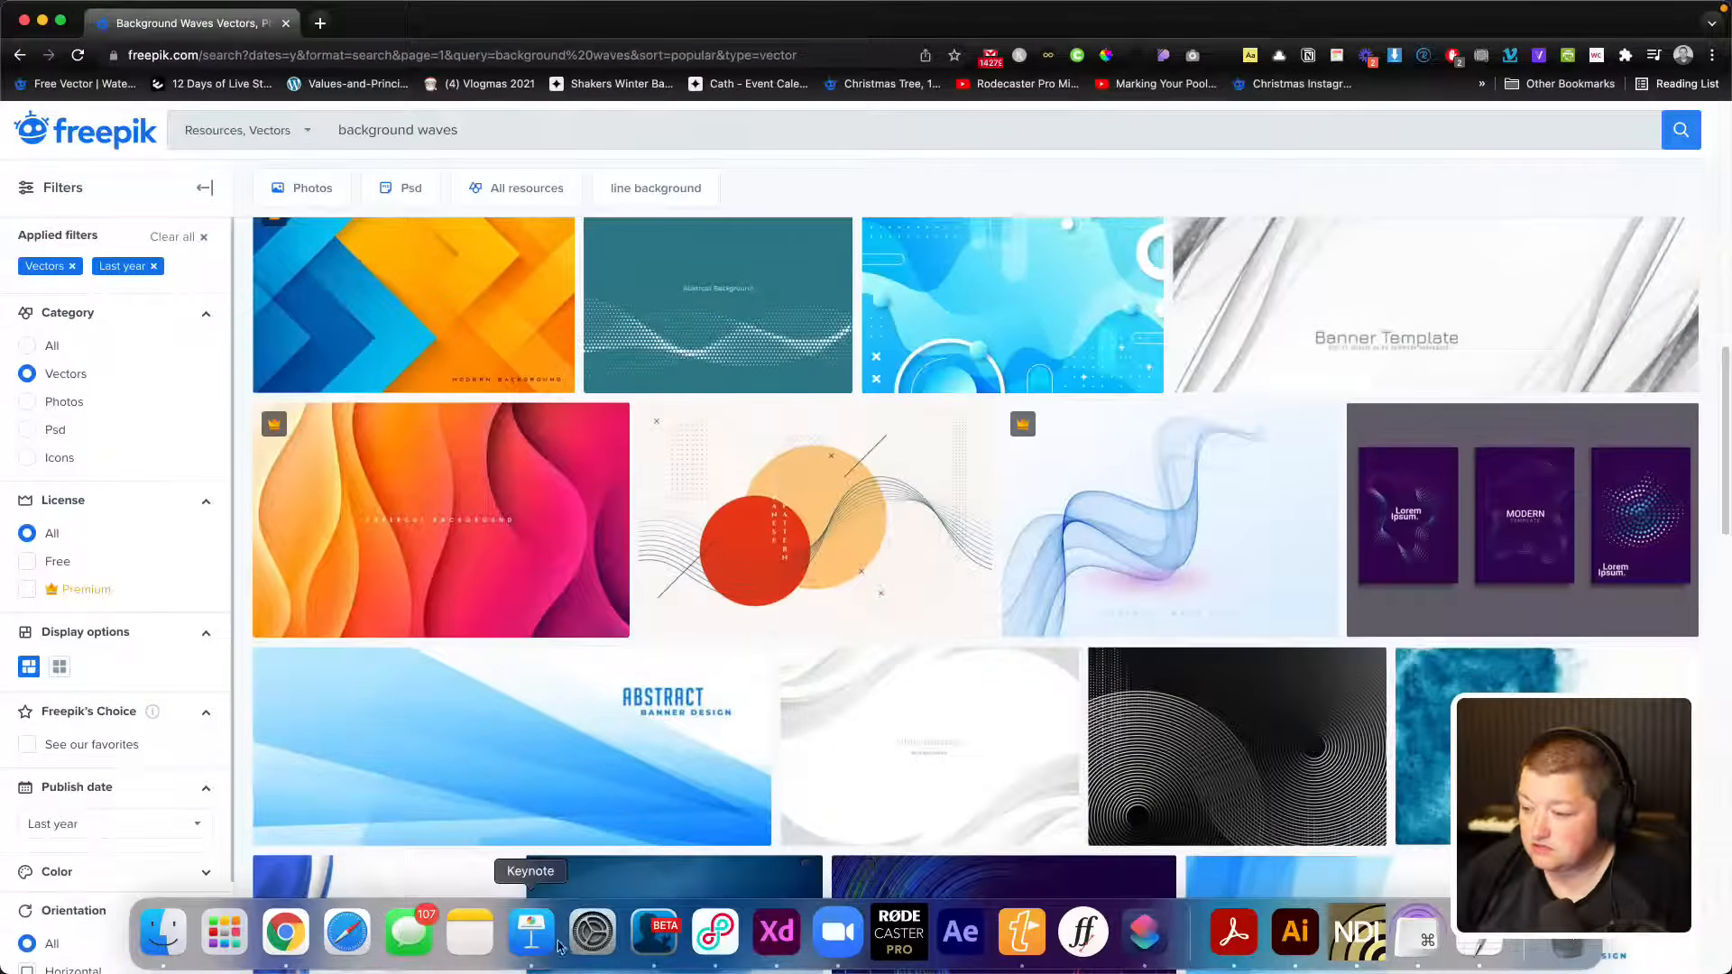
left_click(532, 938)
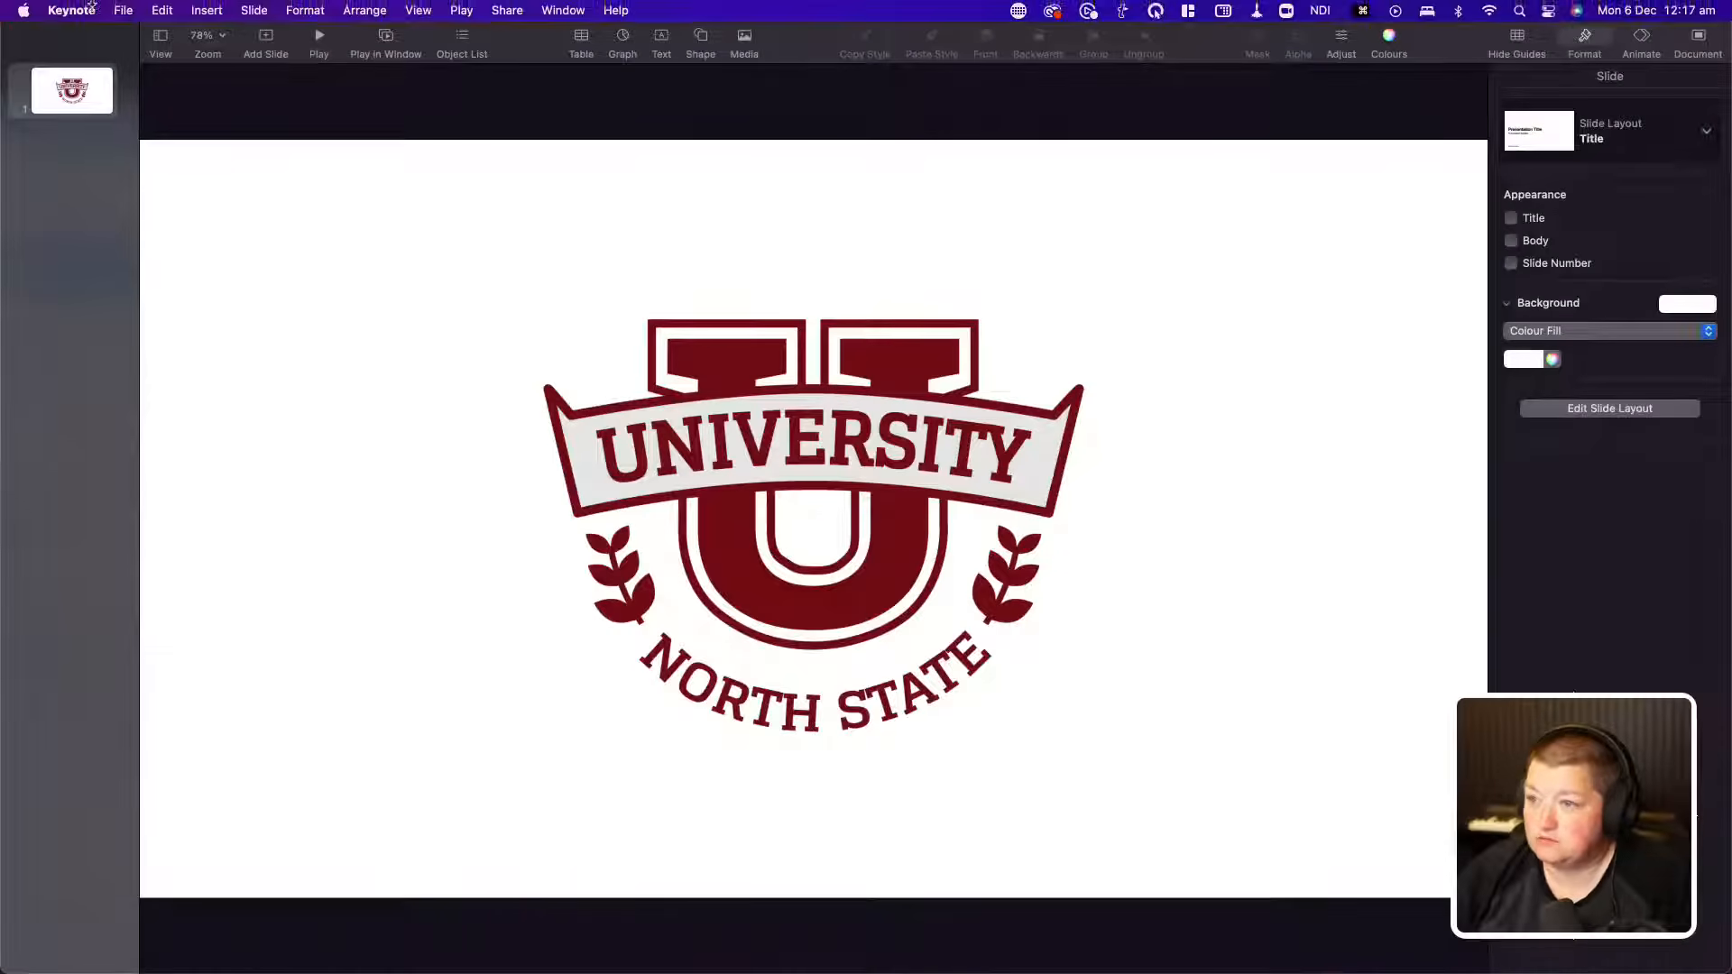
left_click(130, 11)
mouse_move(226, 77)
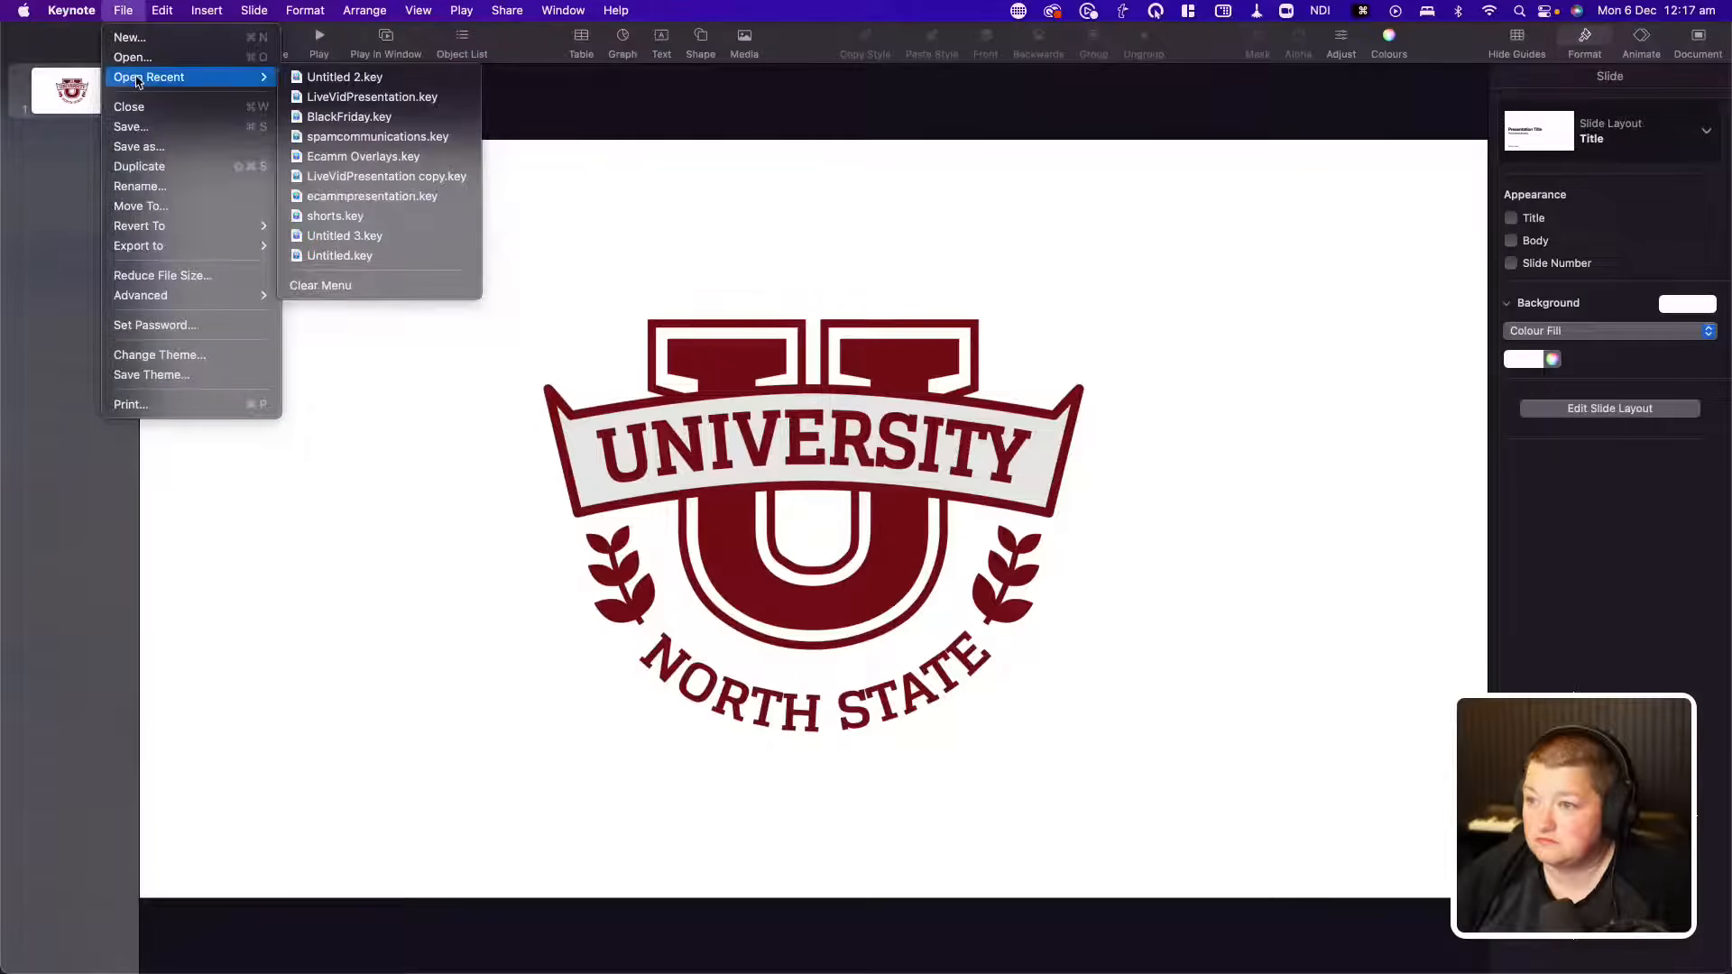
left_click(313, 98)
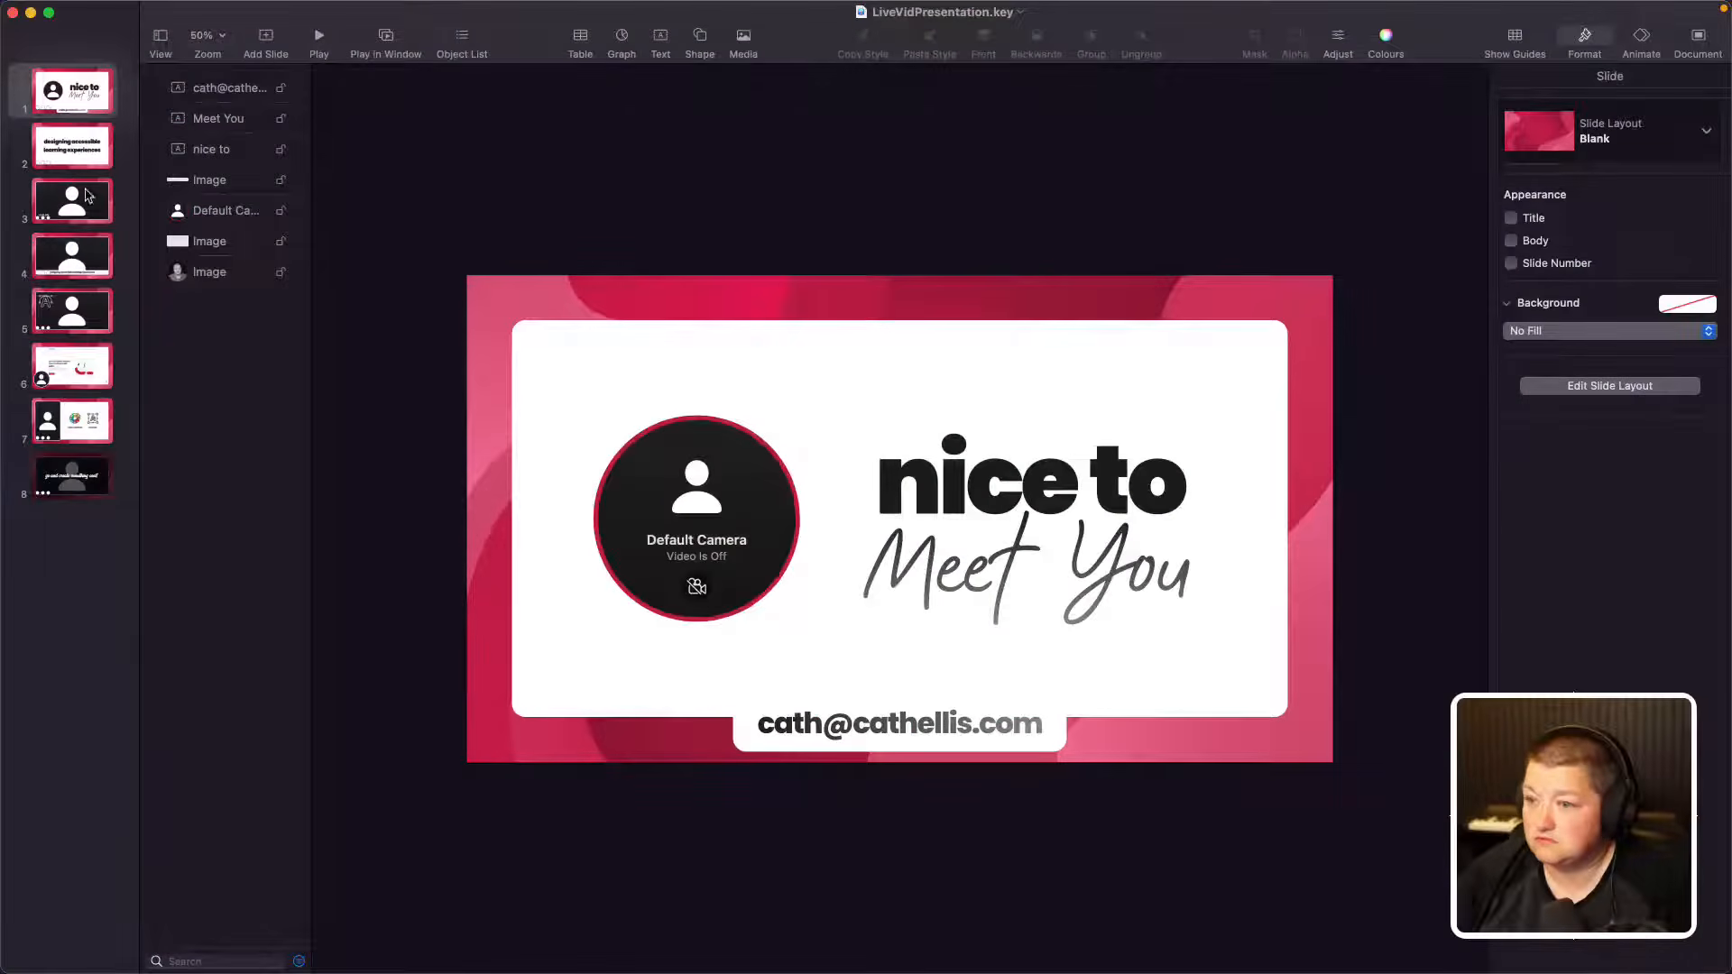
left_click(88, 196)
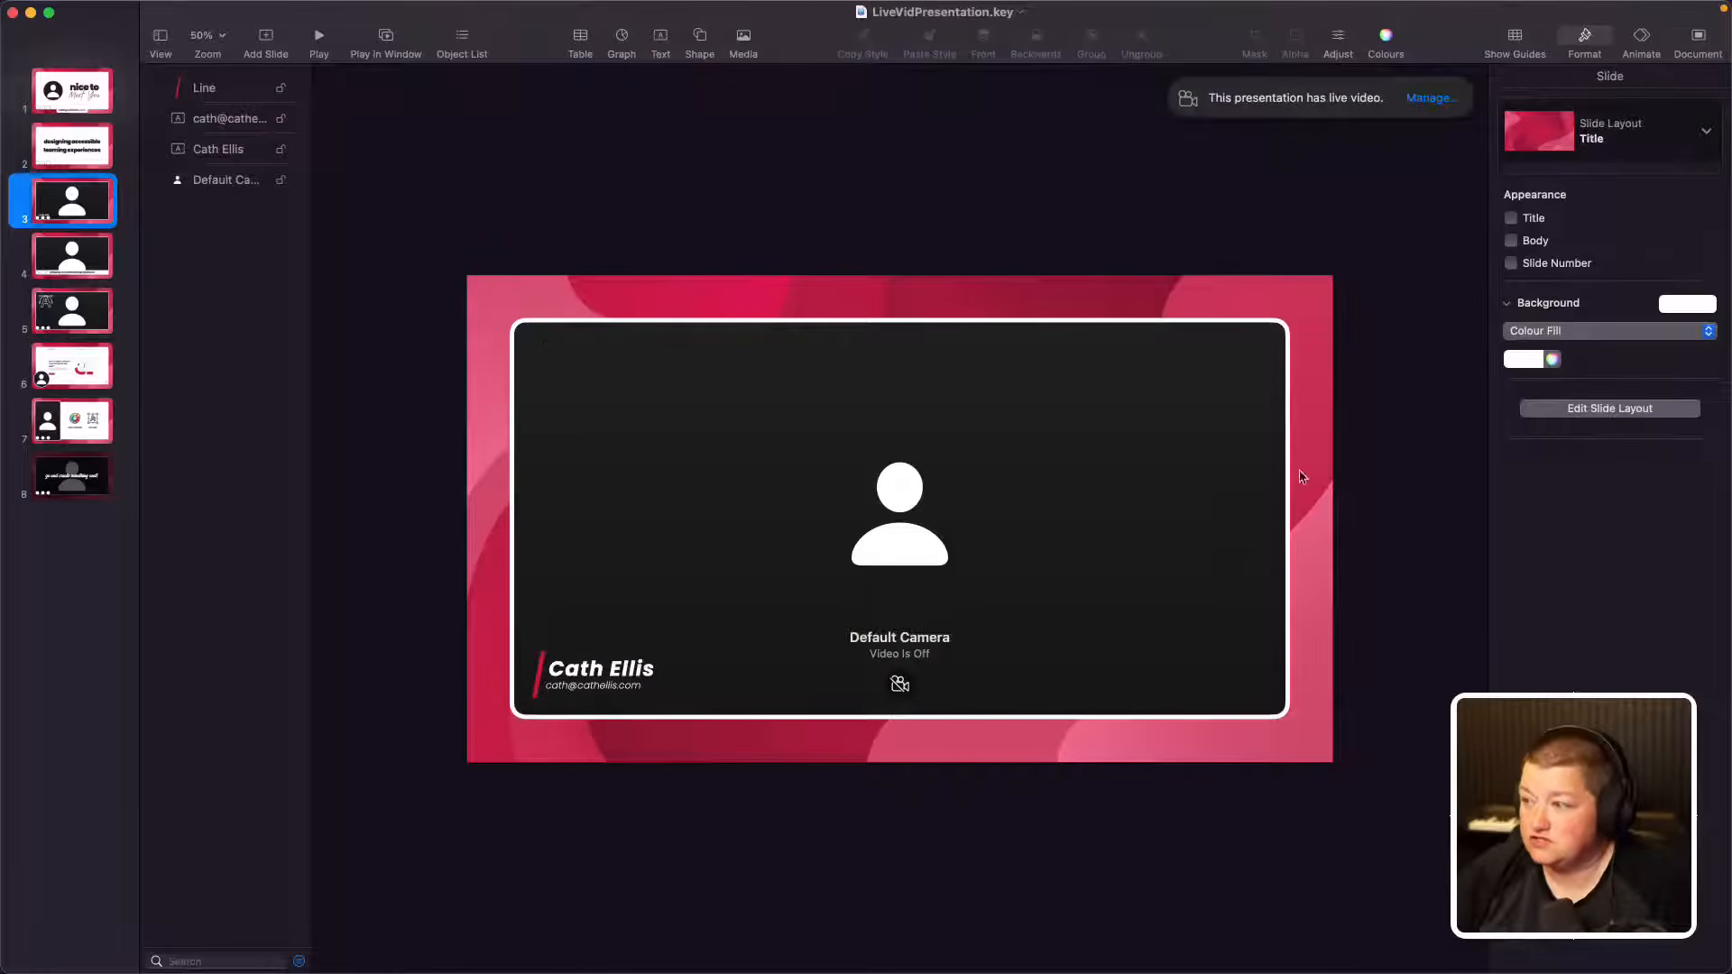
left_click(30, 13)
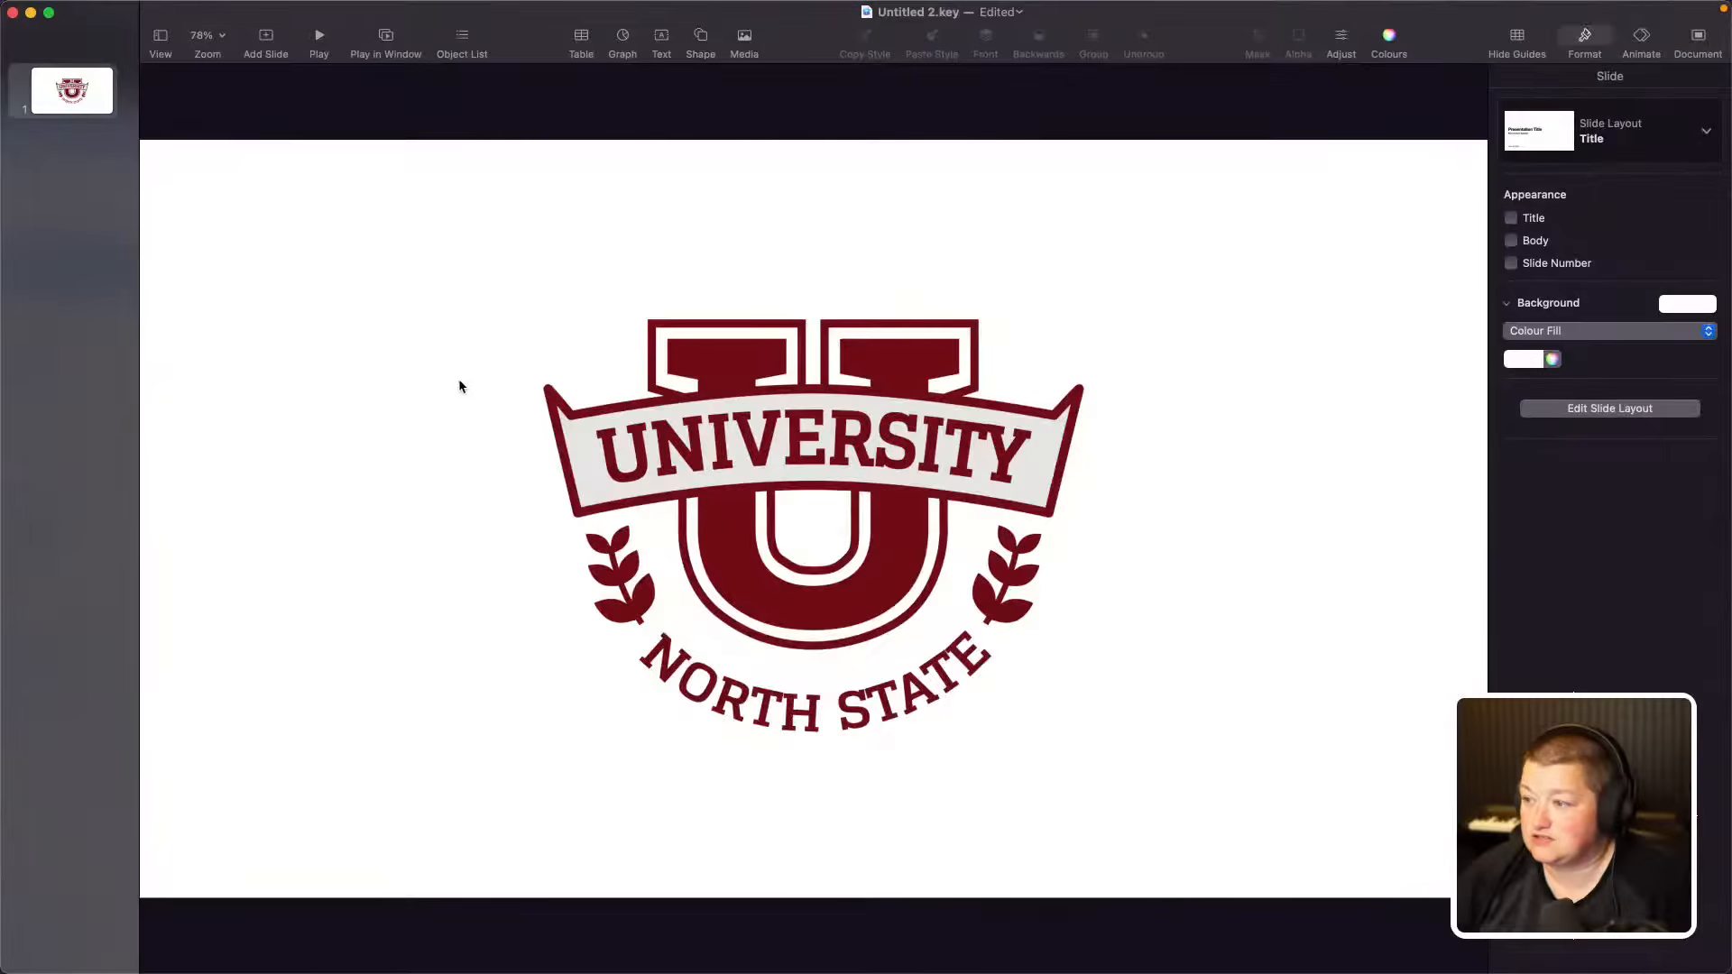
Step: Switch back to Freepik in Chrome, look through the first page of background waves vectors, and go to page 2
left_click(252, 931)
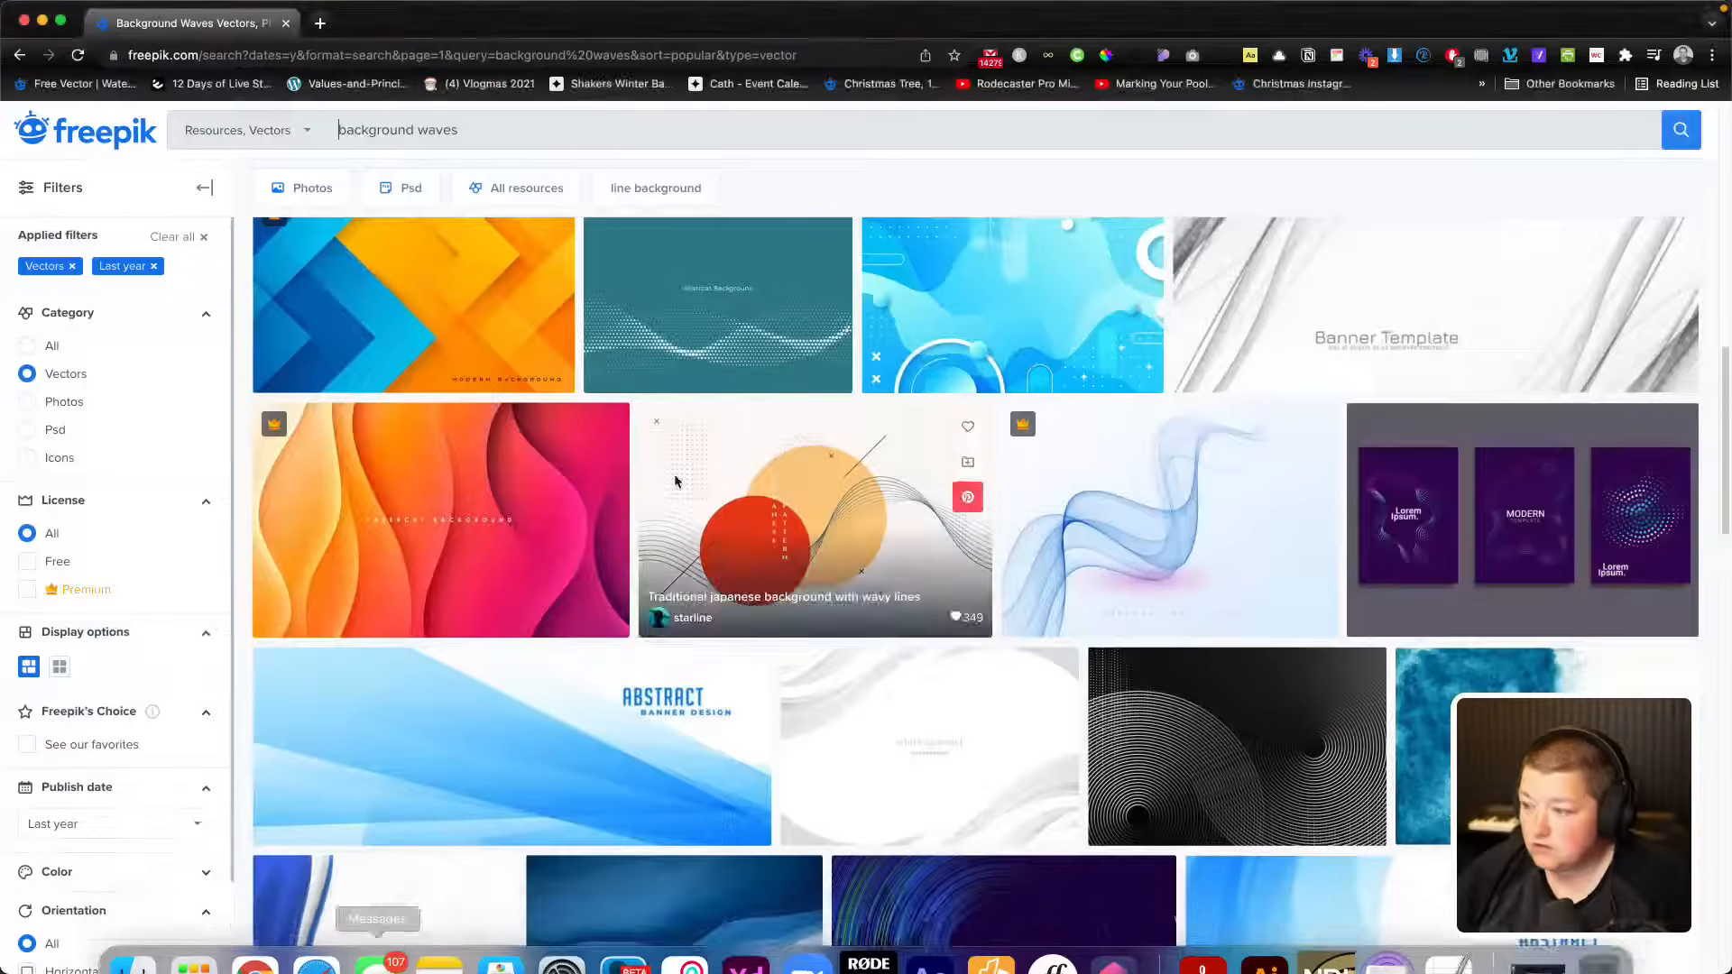
scroll(656, 495, "down", 4)
scroll(656, 495, "down", 4)
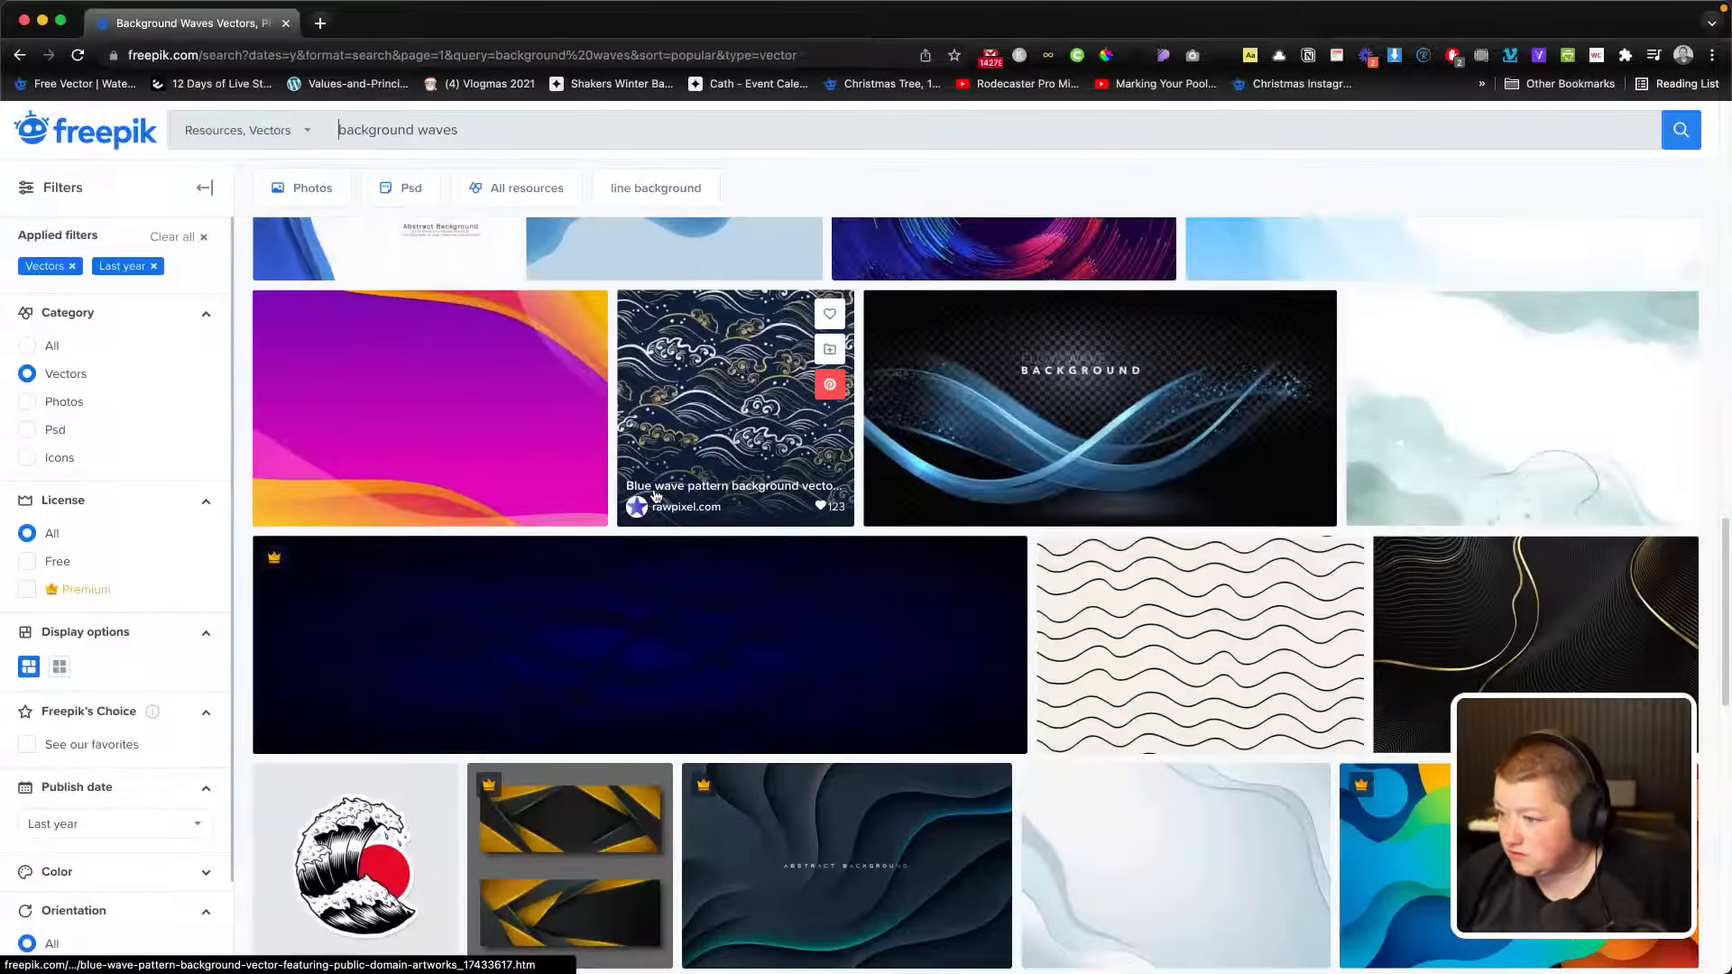
scroll(656, 495, "down", 12)
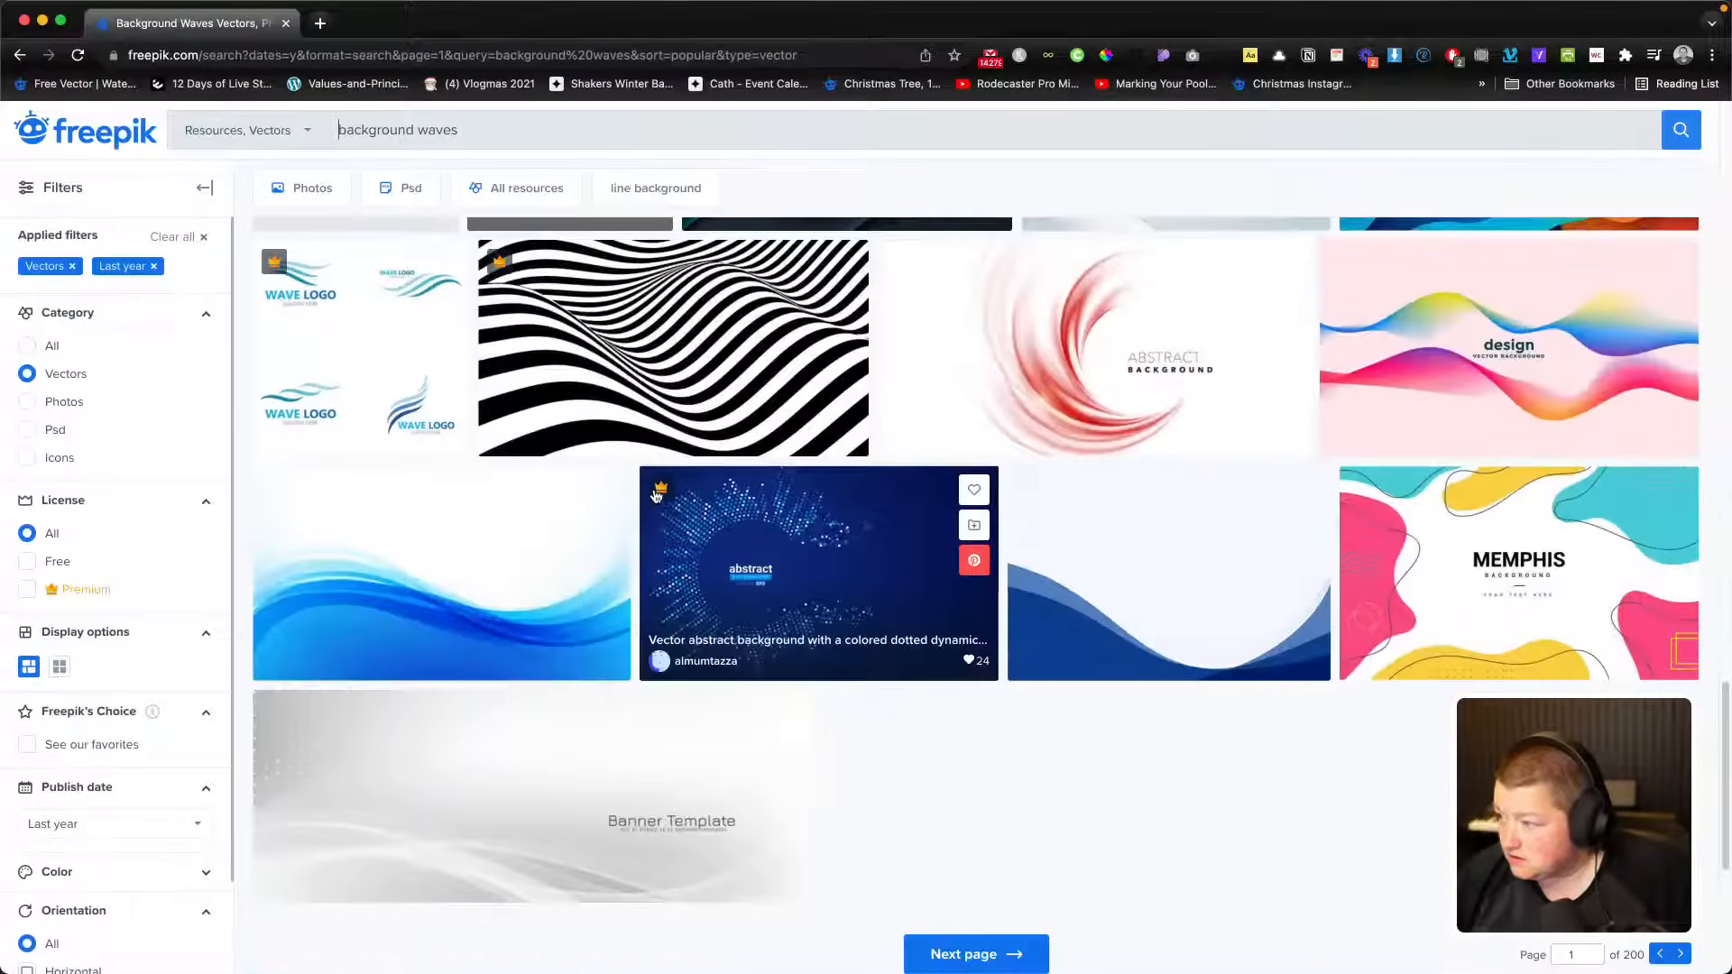
scroll(656, 495, "up", 15)
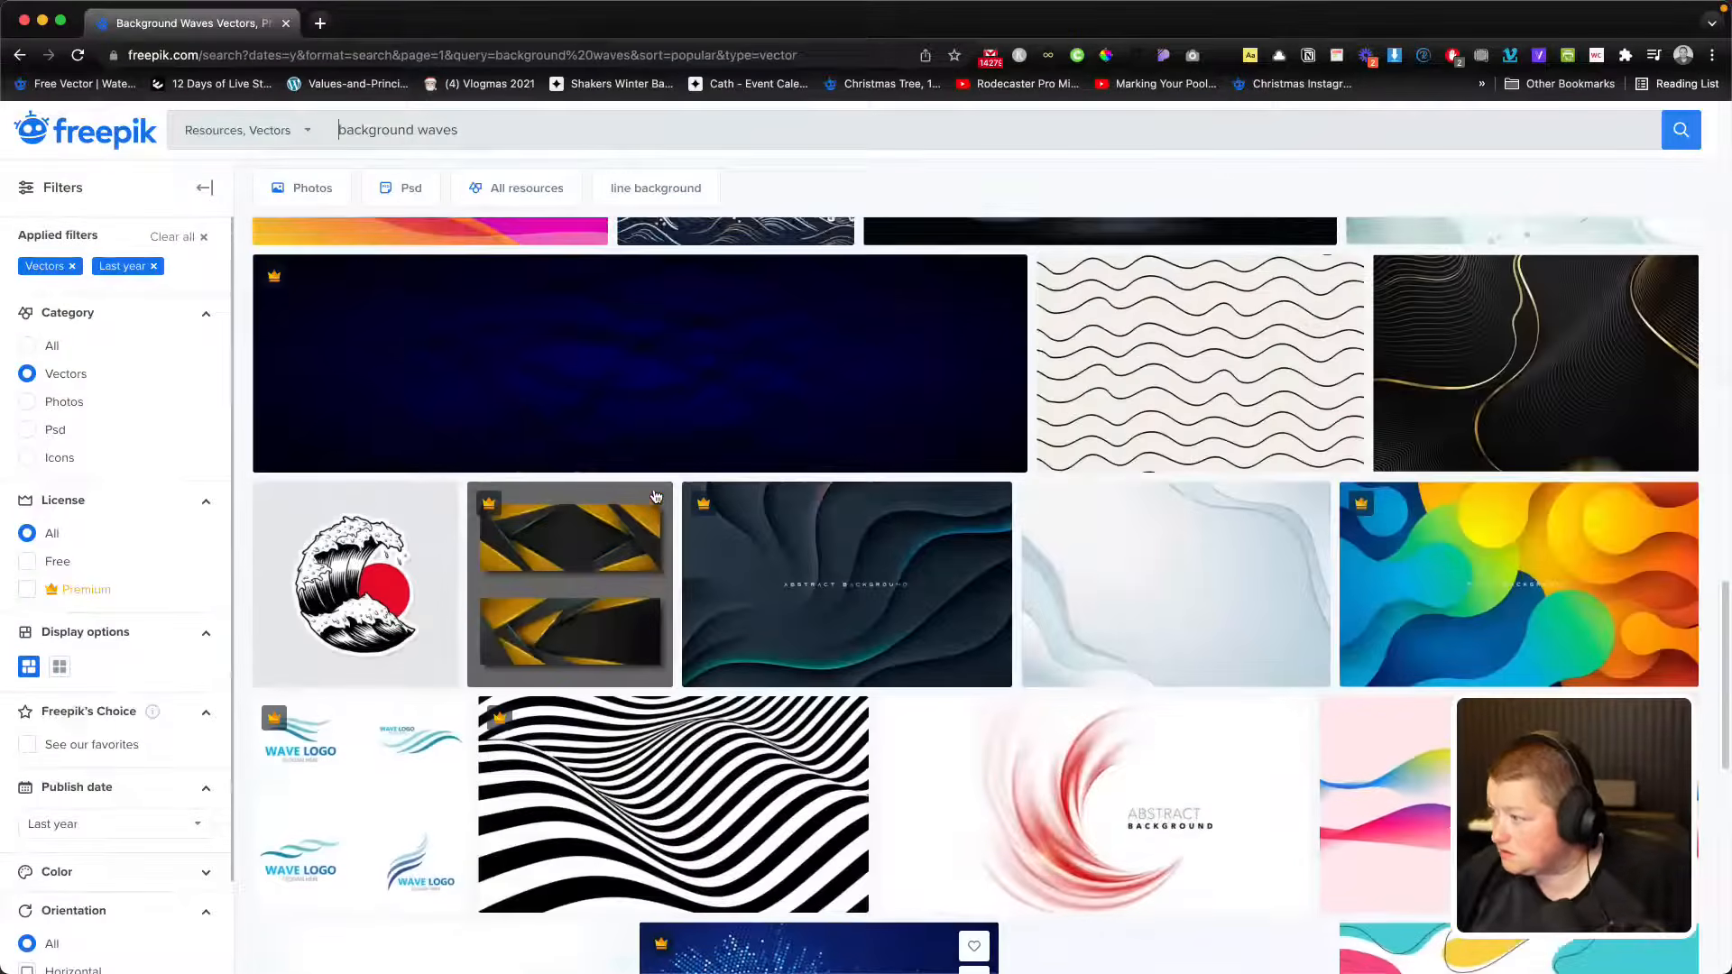
scroll(1338, 554, "up", 8)
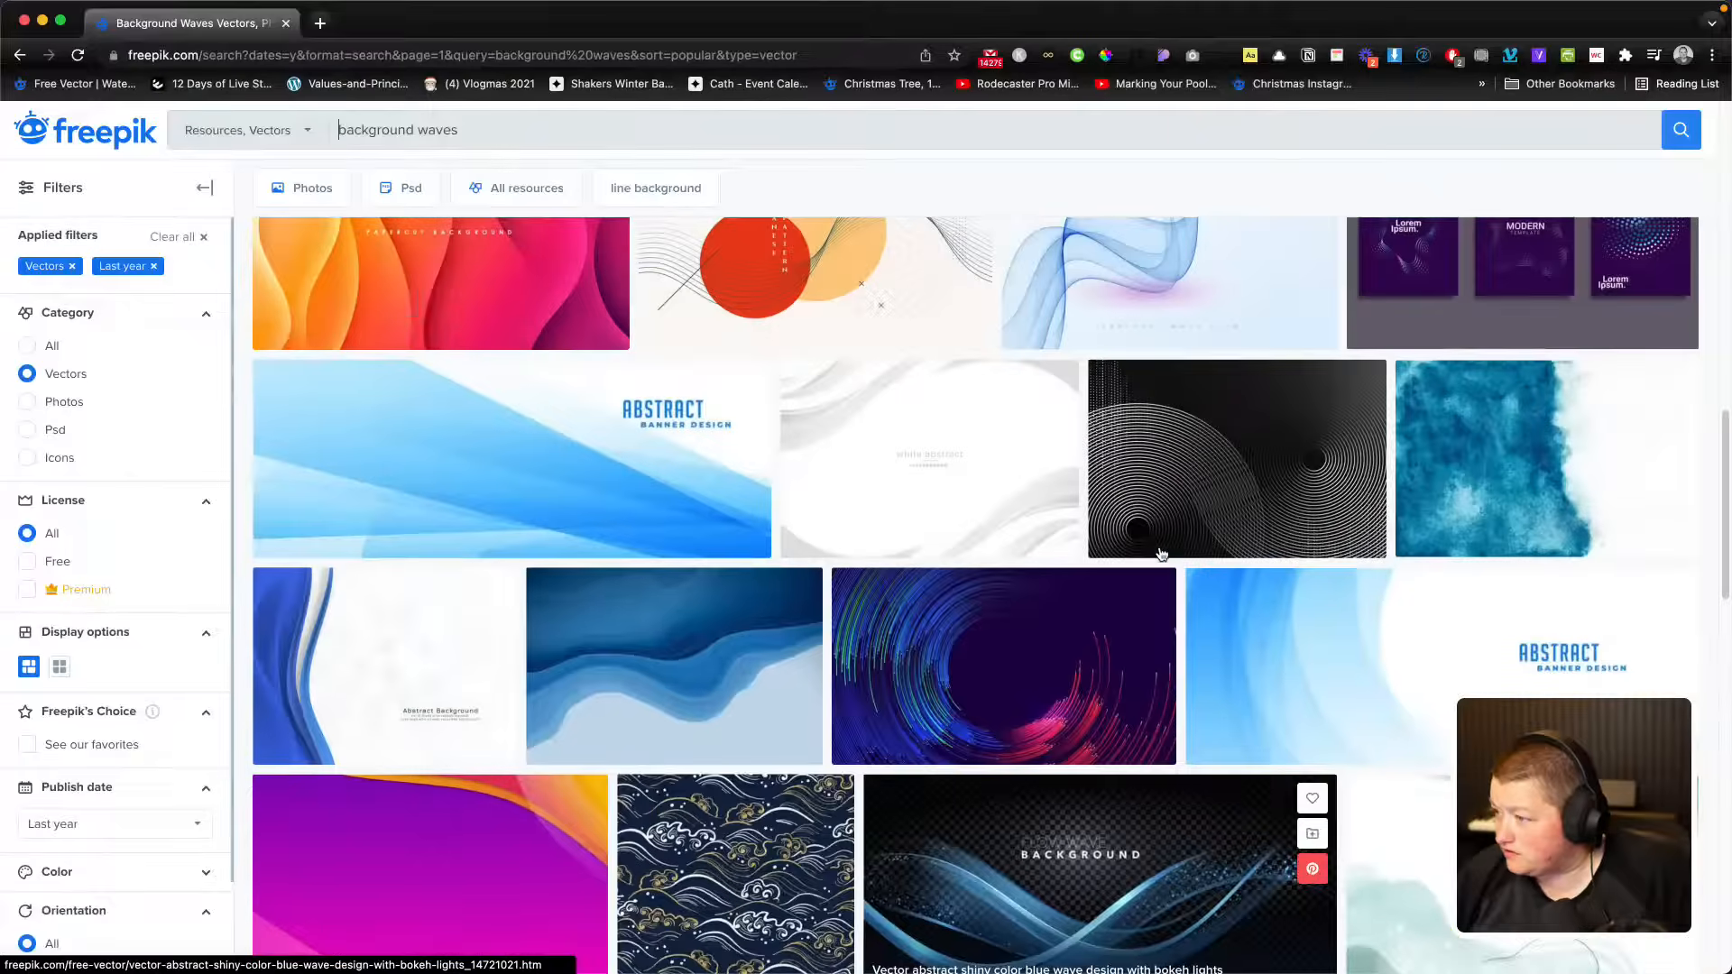
scroll(1162, 554, "up", 10)
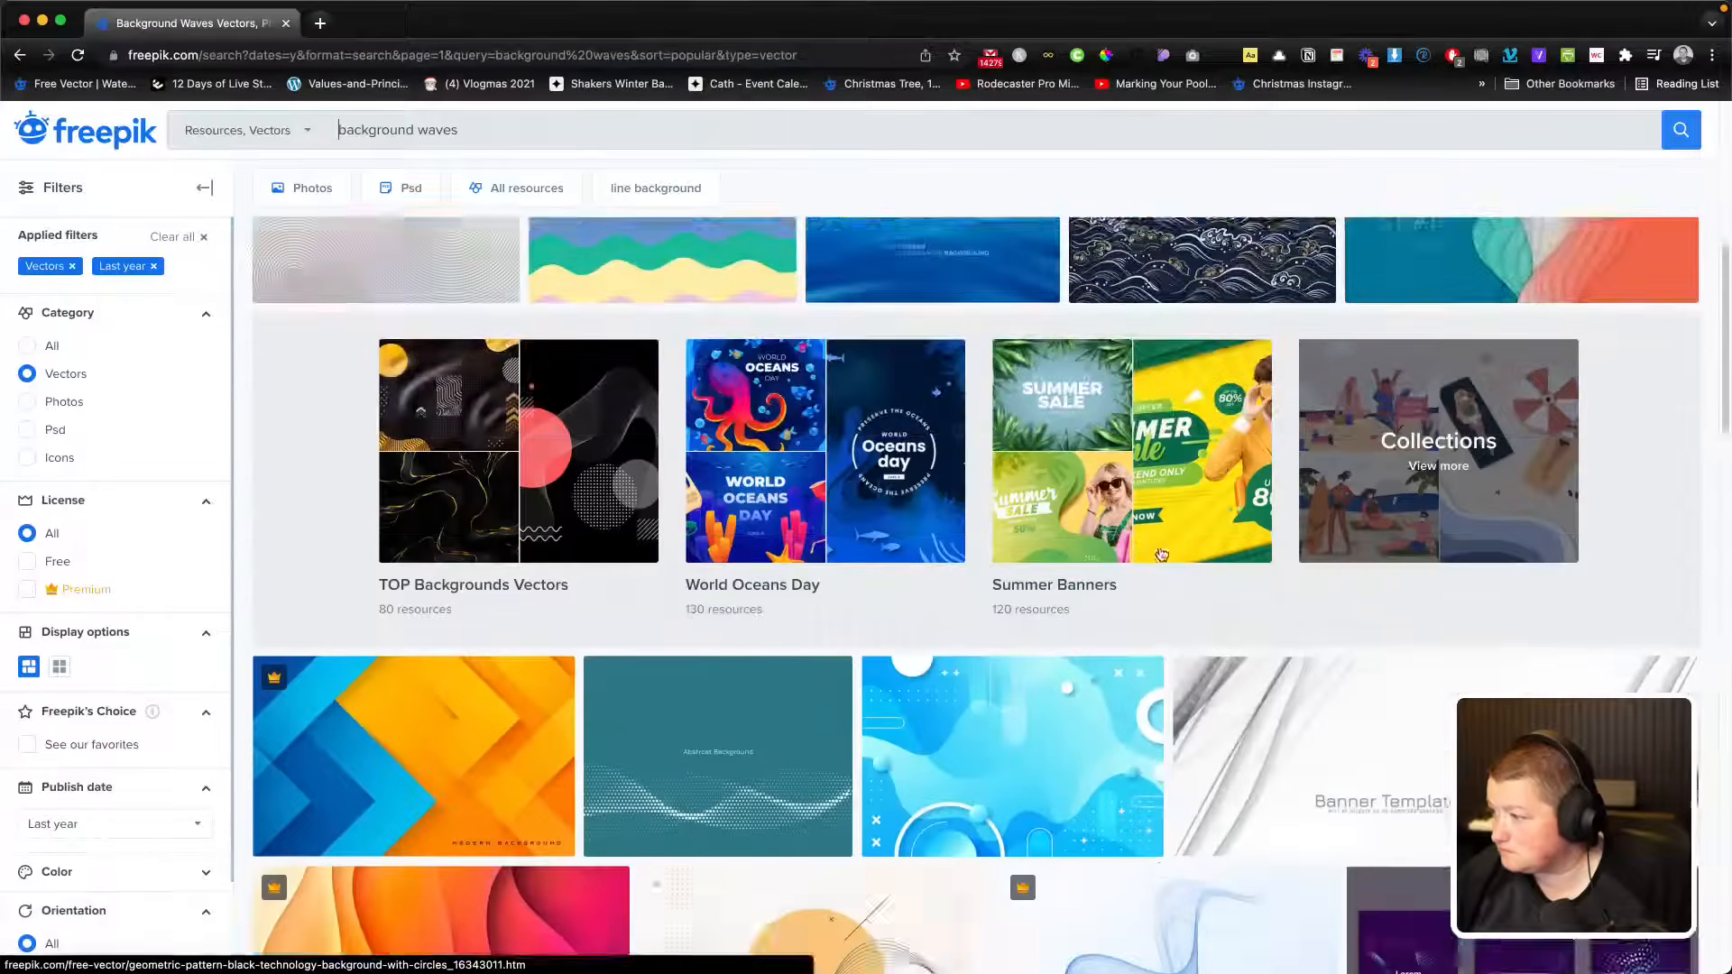
scroll(1162, 554, "up", 6)
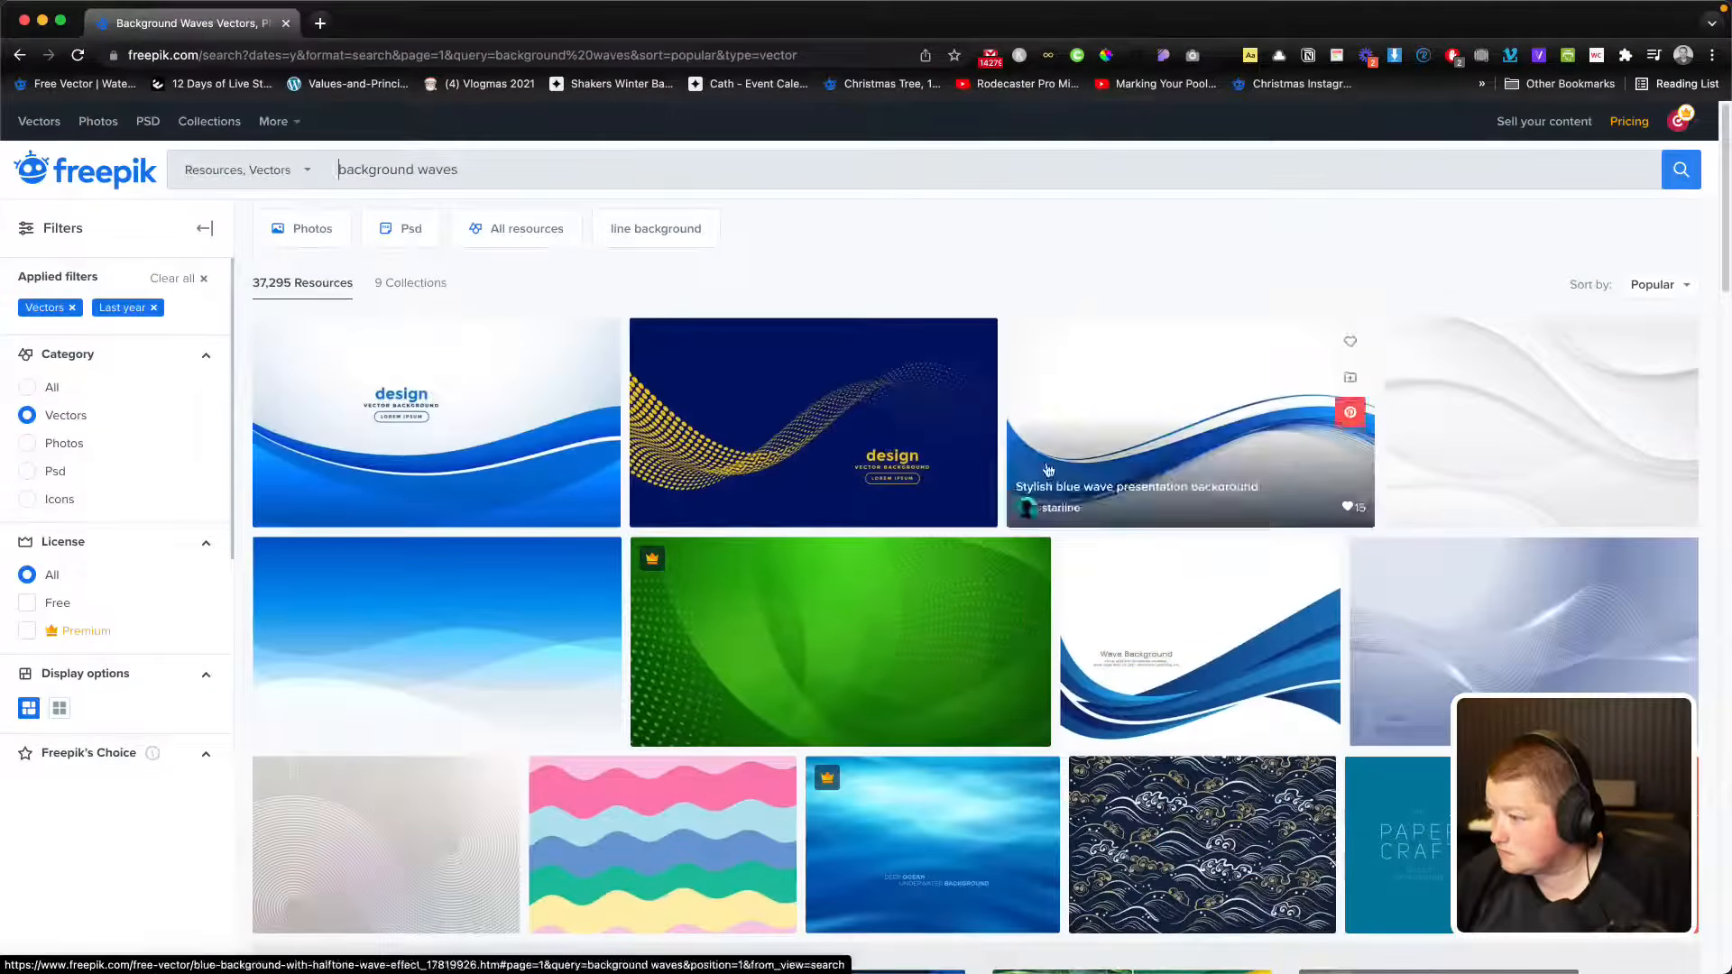
scroll(1408, 496, "down", 7)
scroll(1407, 495, "down", 15)
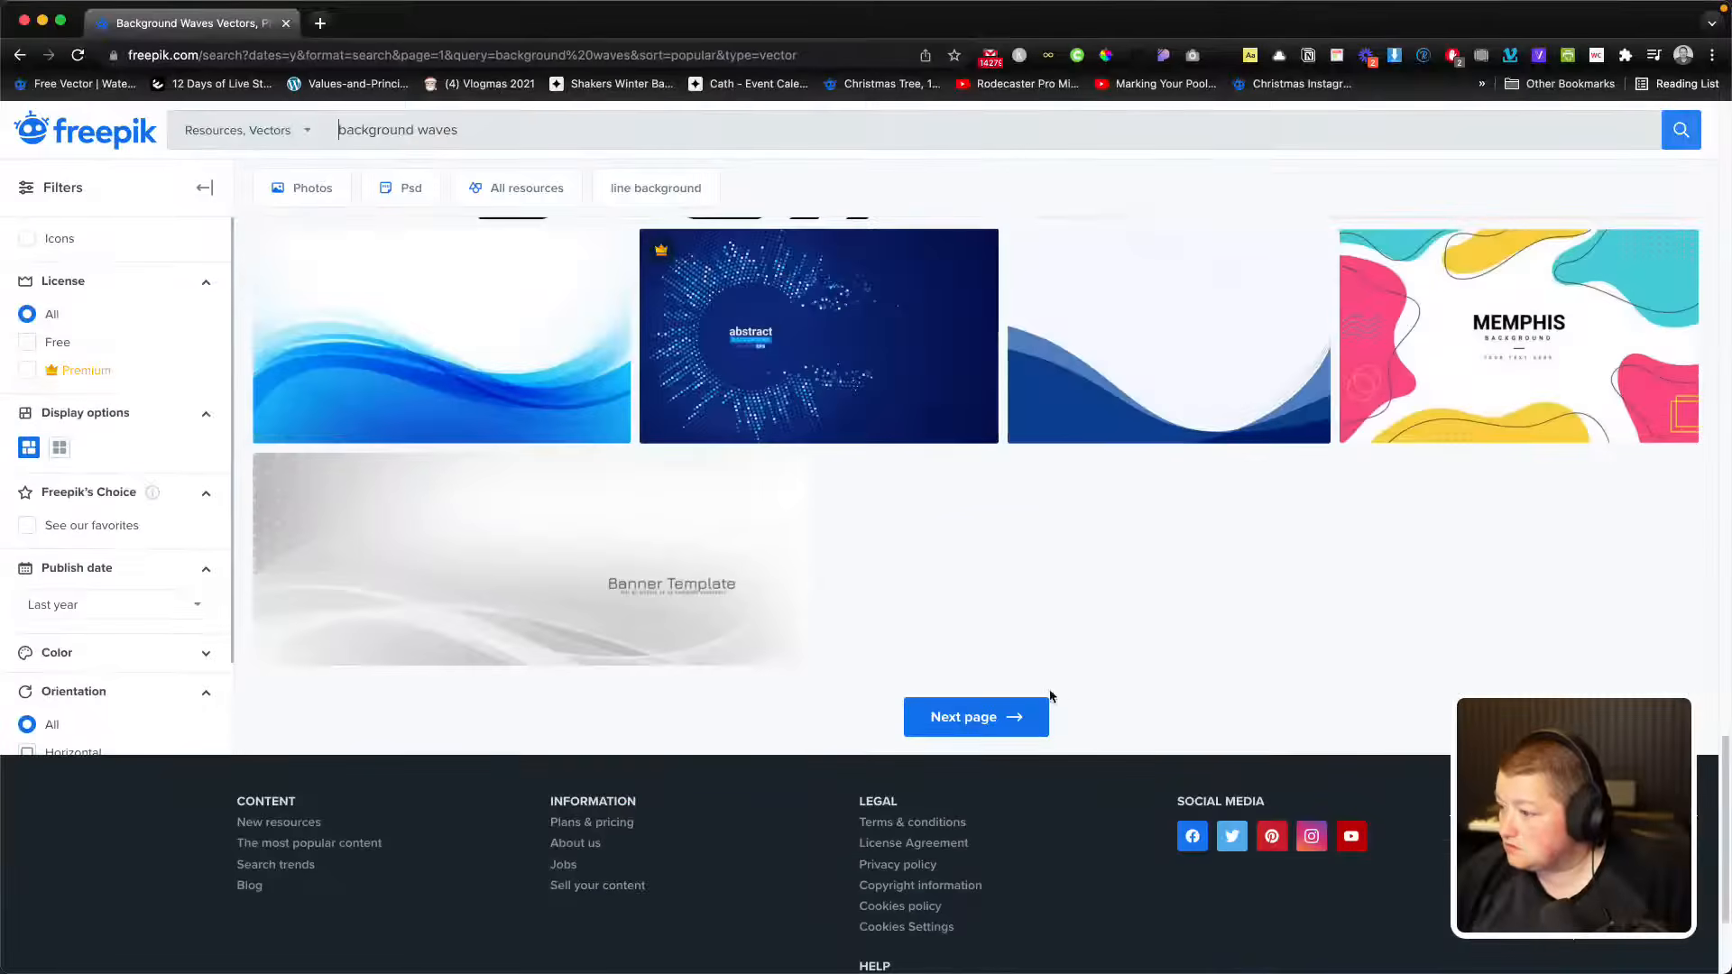
left_click(981, 699)
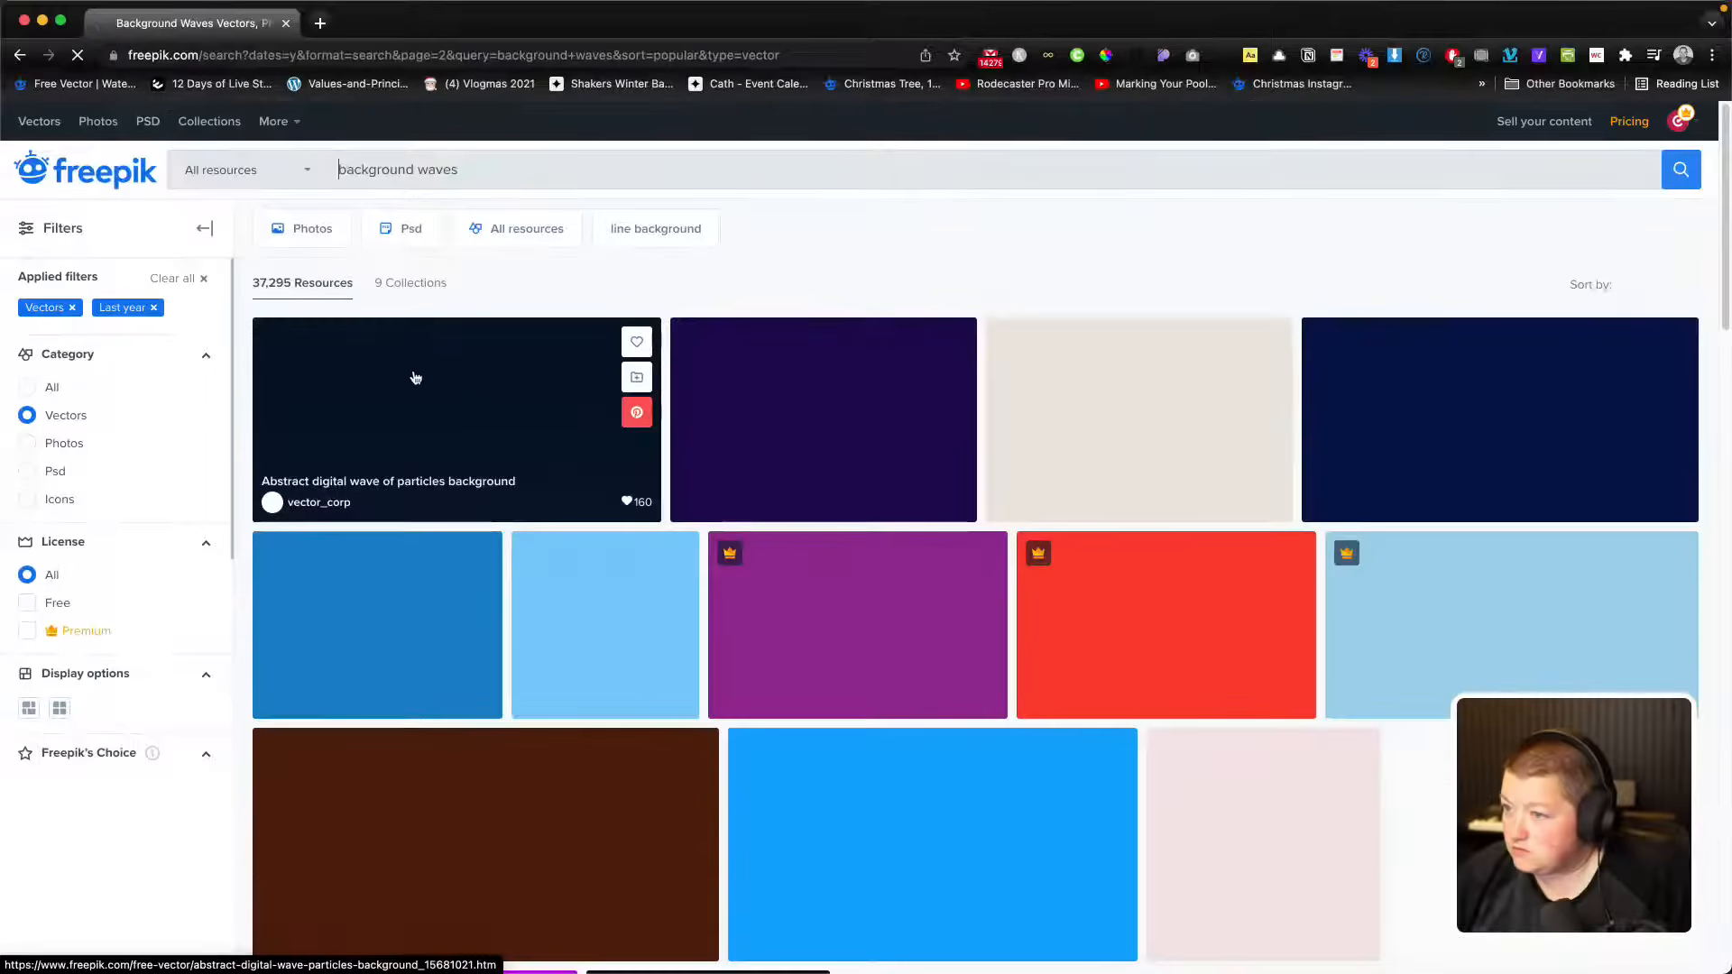
Step: Try searching for "background wallpaper", look through the vector results, and return to page 2 of the background waves results
left_click_drag(416, 171, 546, 169)
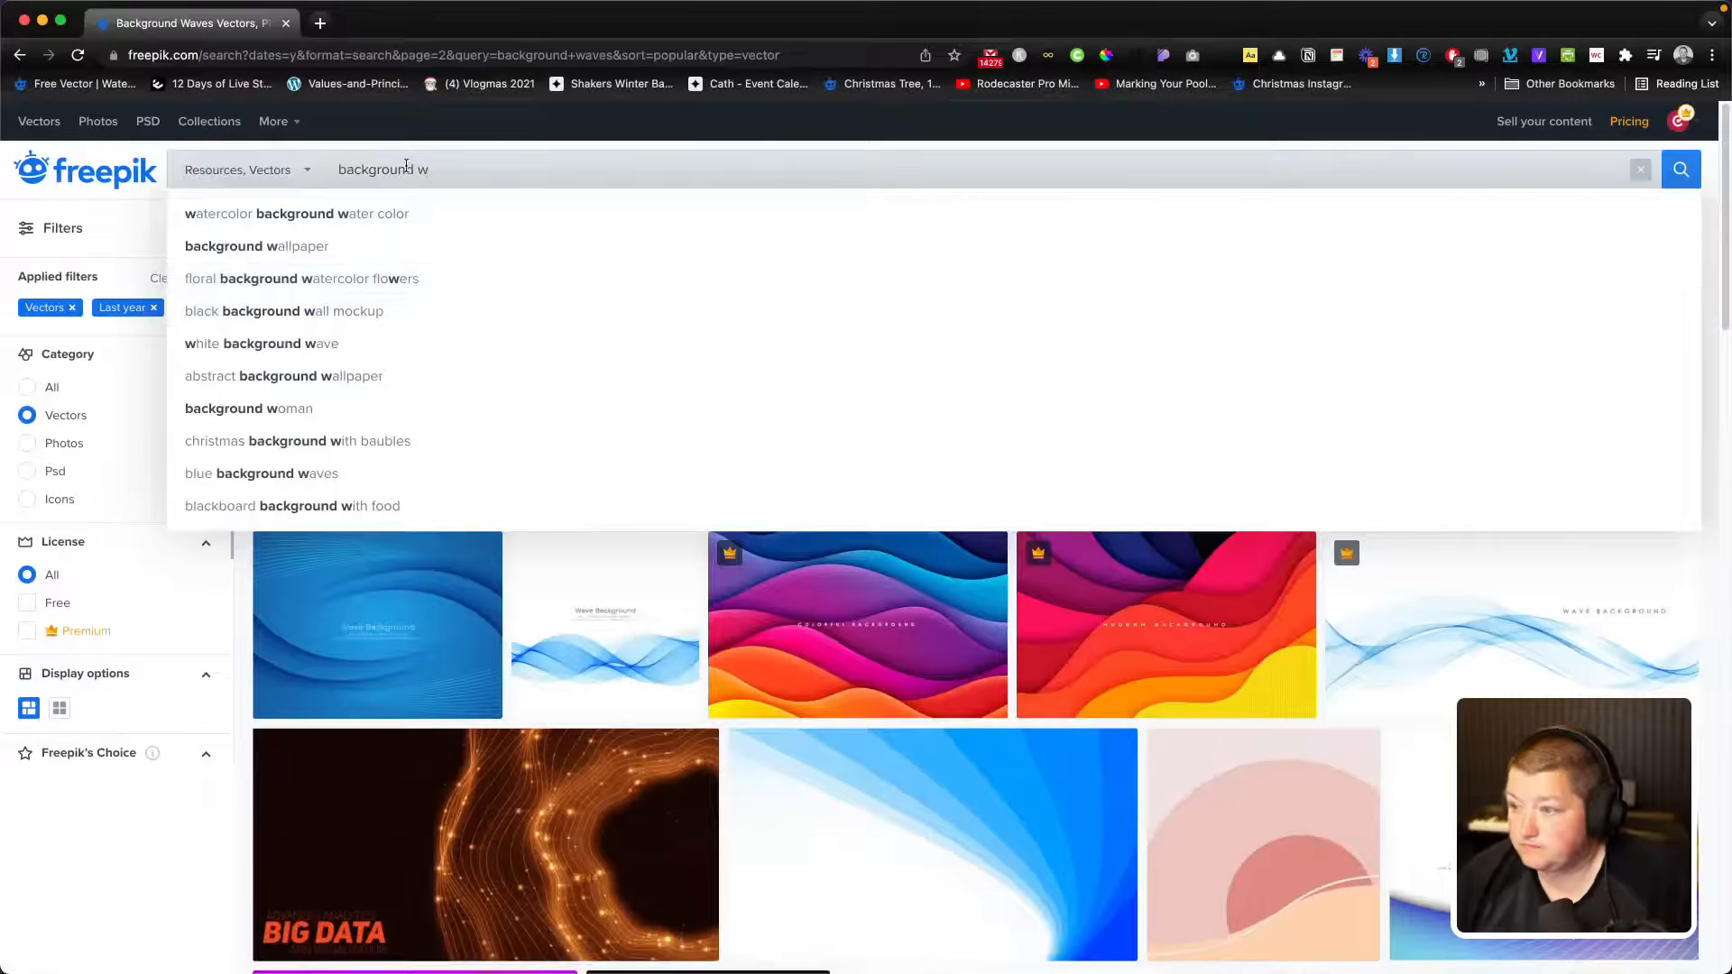
type("allpaper")
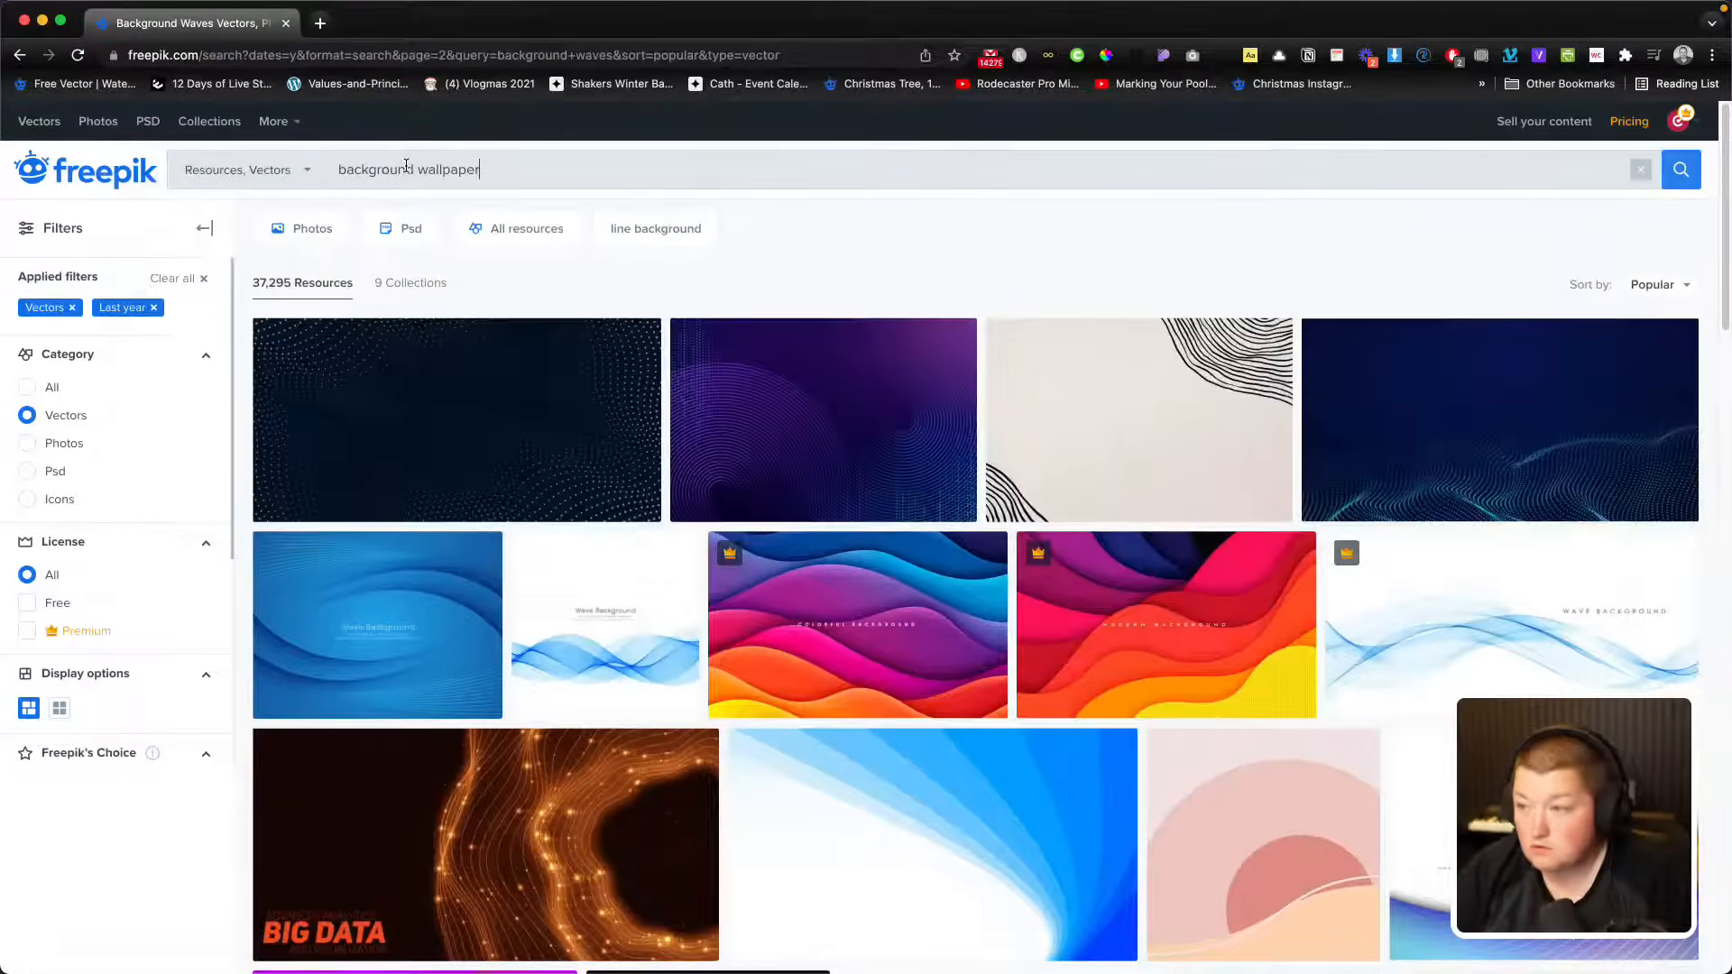
key("Return")
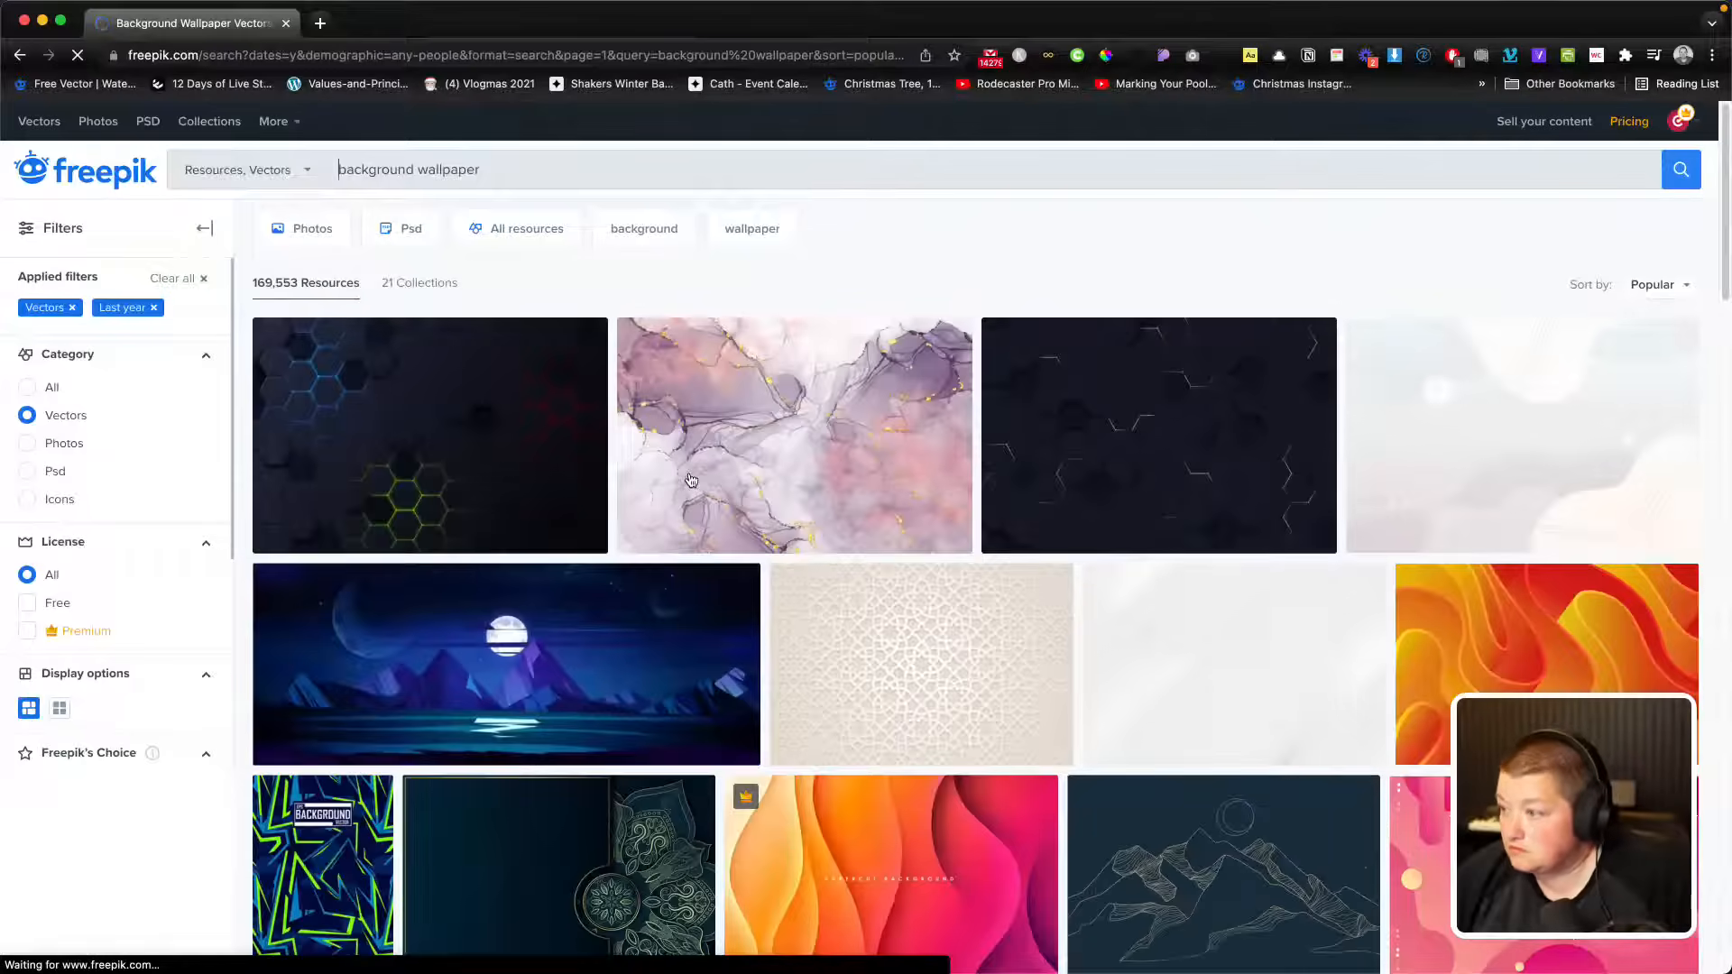
scroll(1109, 506, "down", 5)
scroll(1109, 508, "down", 5)
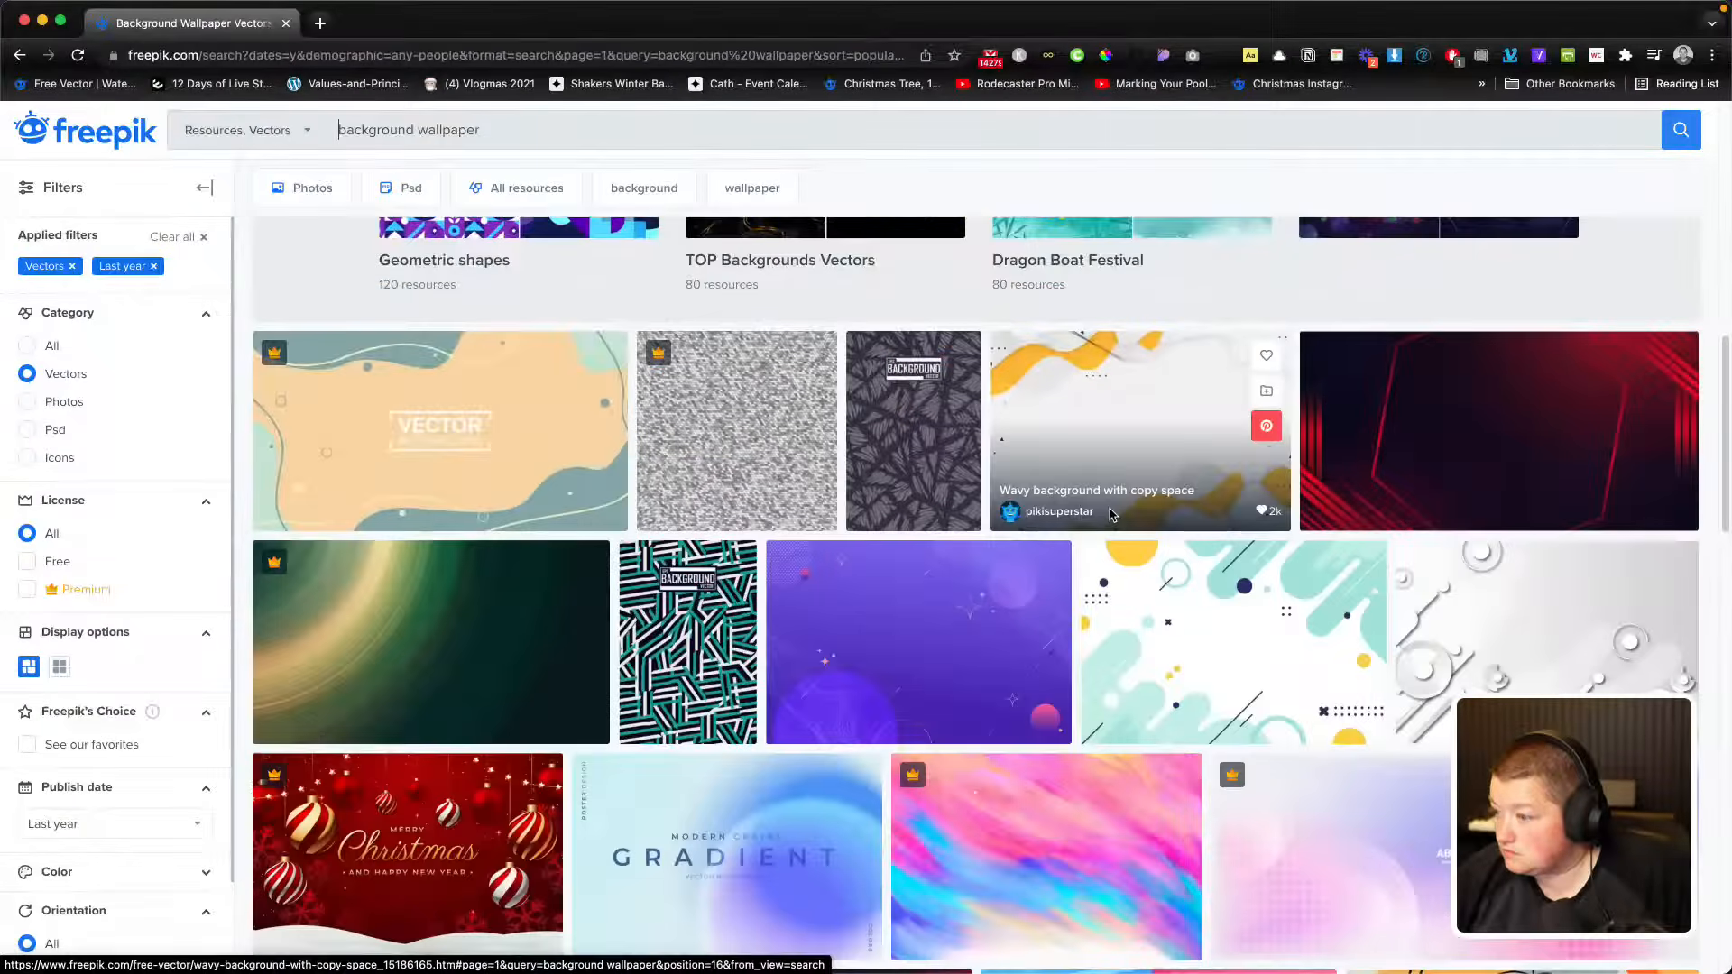
scroll(1111, 515, "down", 10)
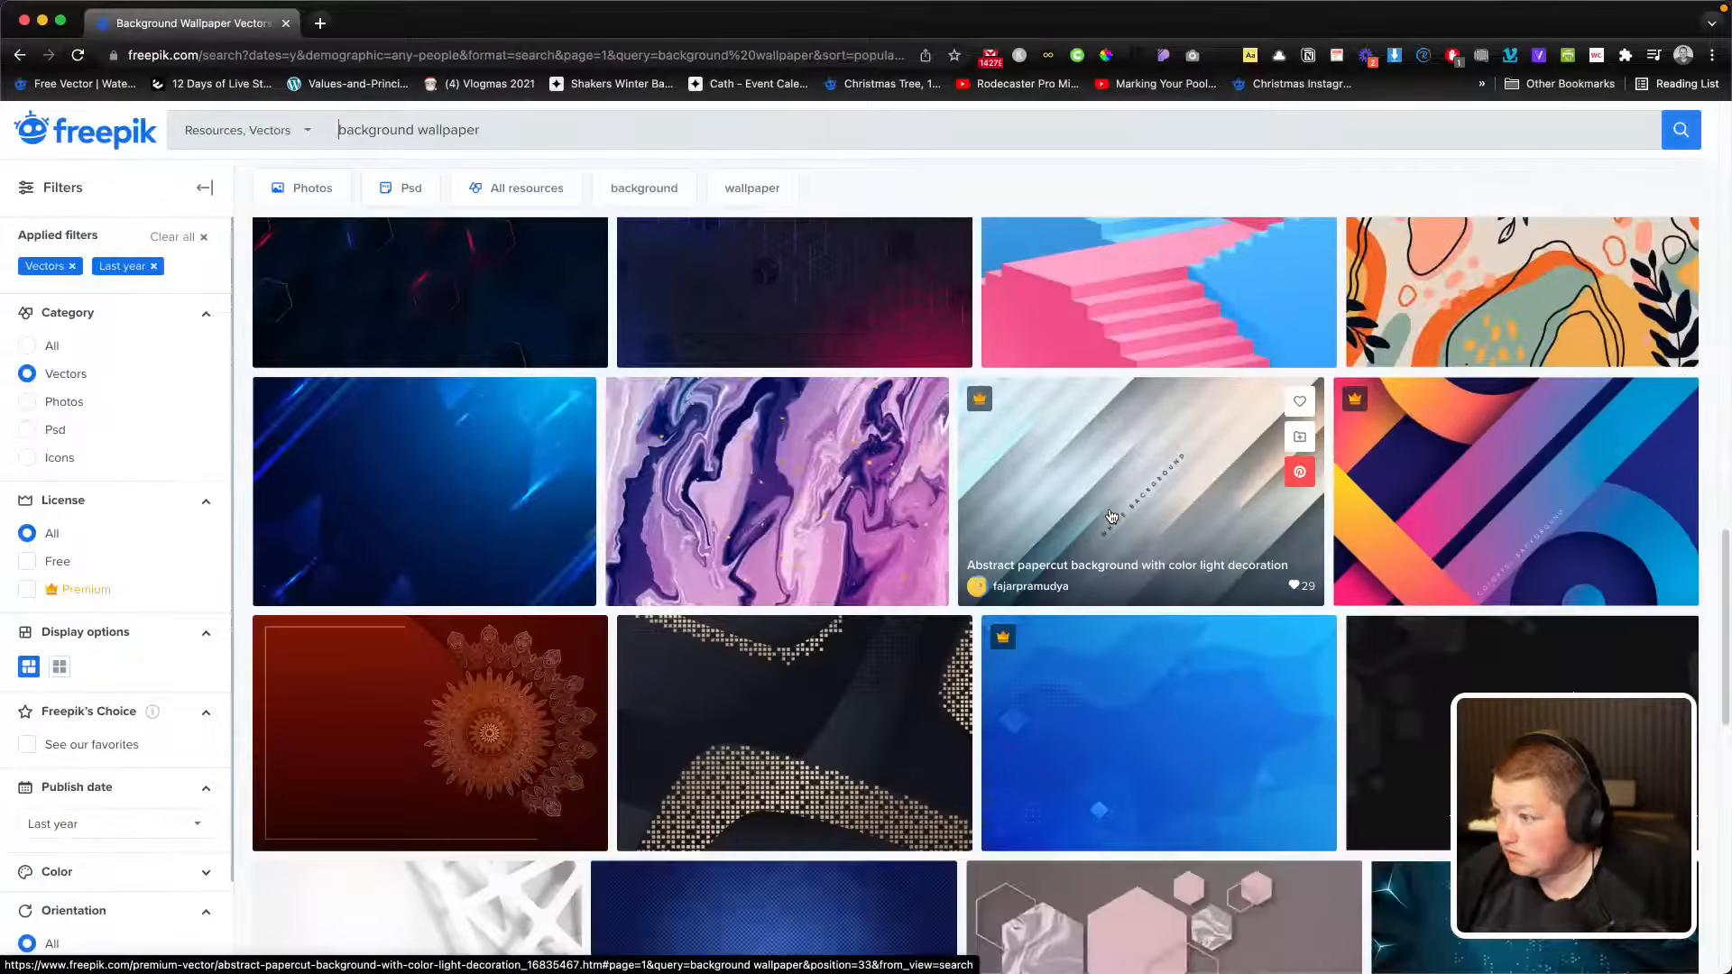
scroll(1112, 516, "down", 10)
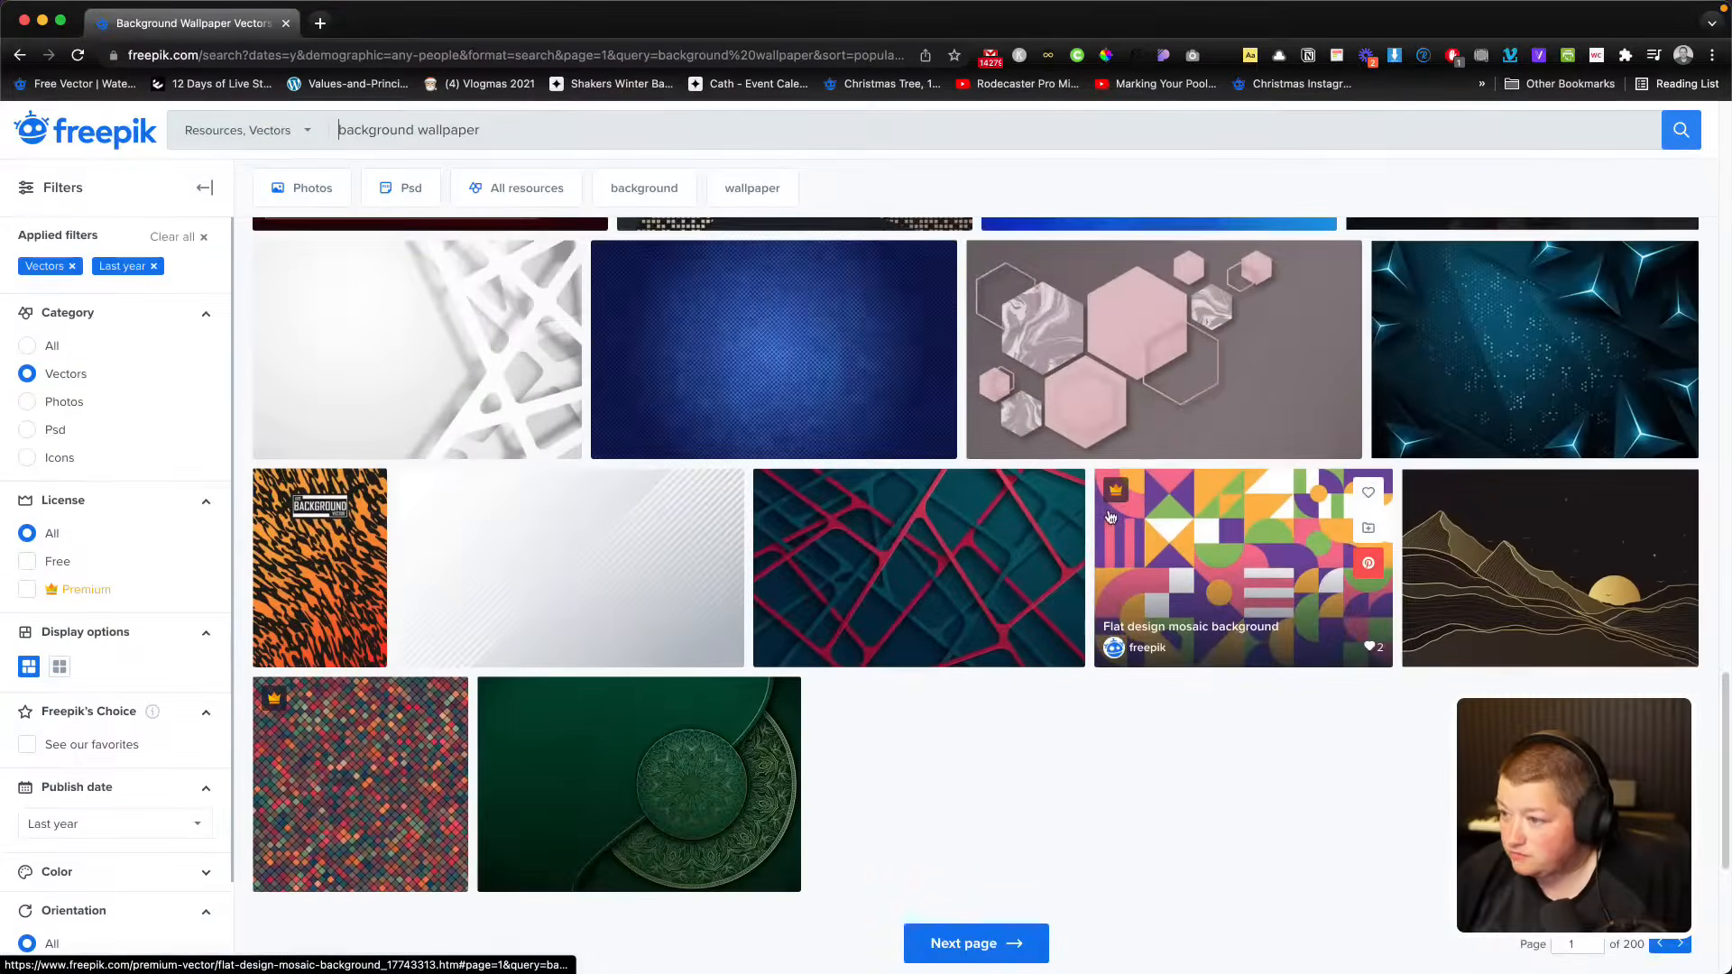
scroll(1110, 516, "up", 20)
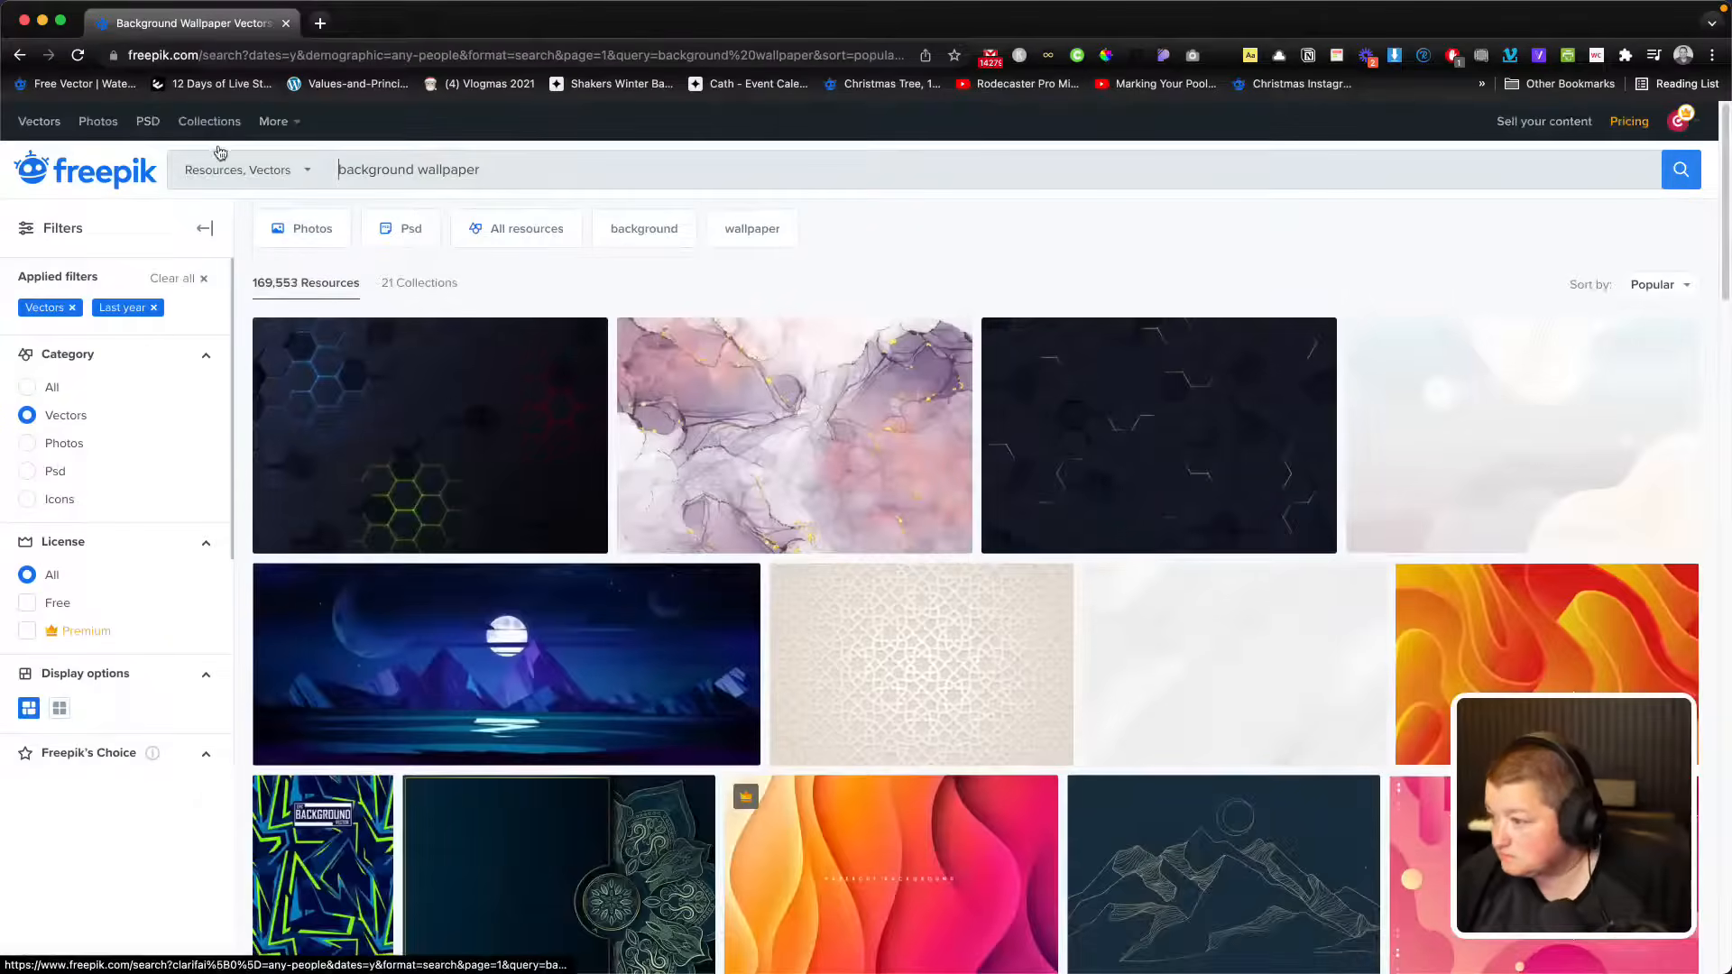
scroll(871, 431, "down", 4)
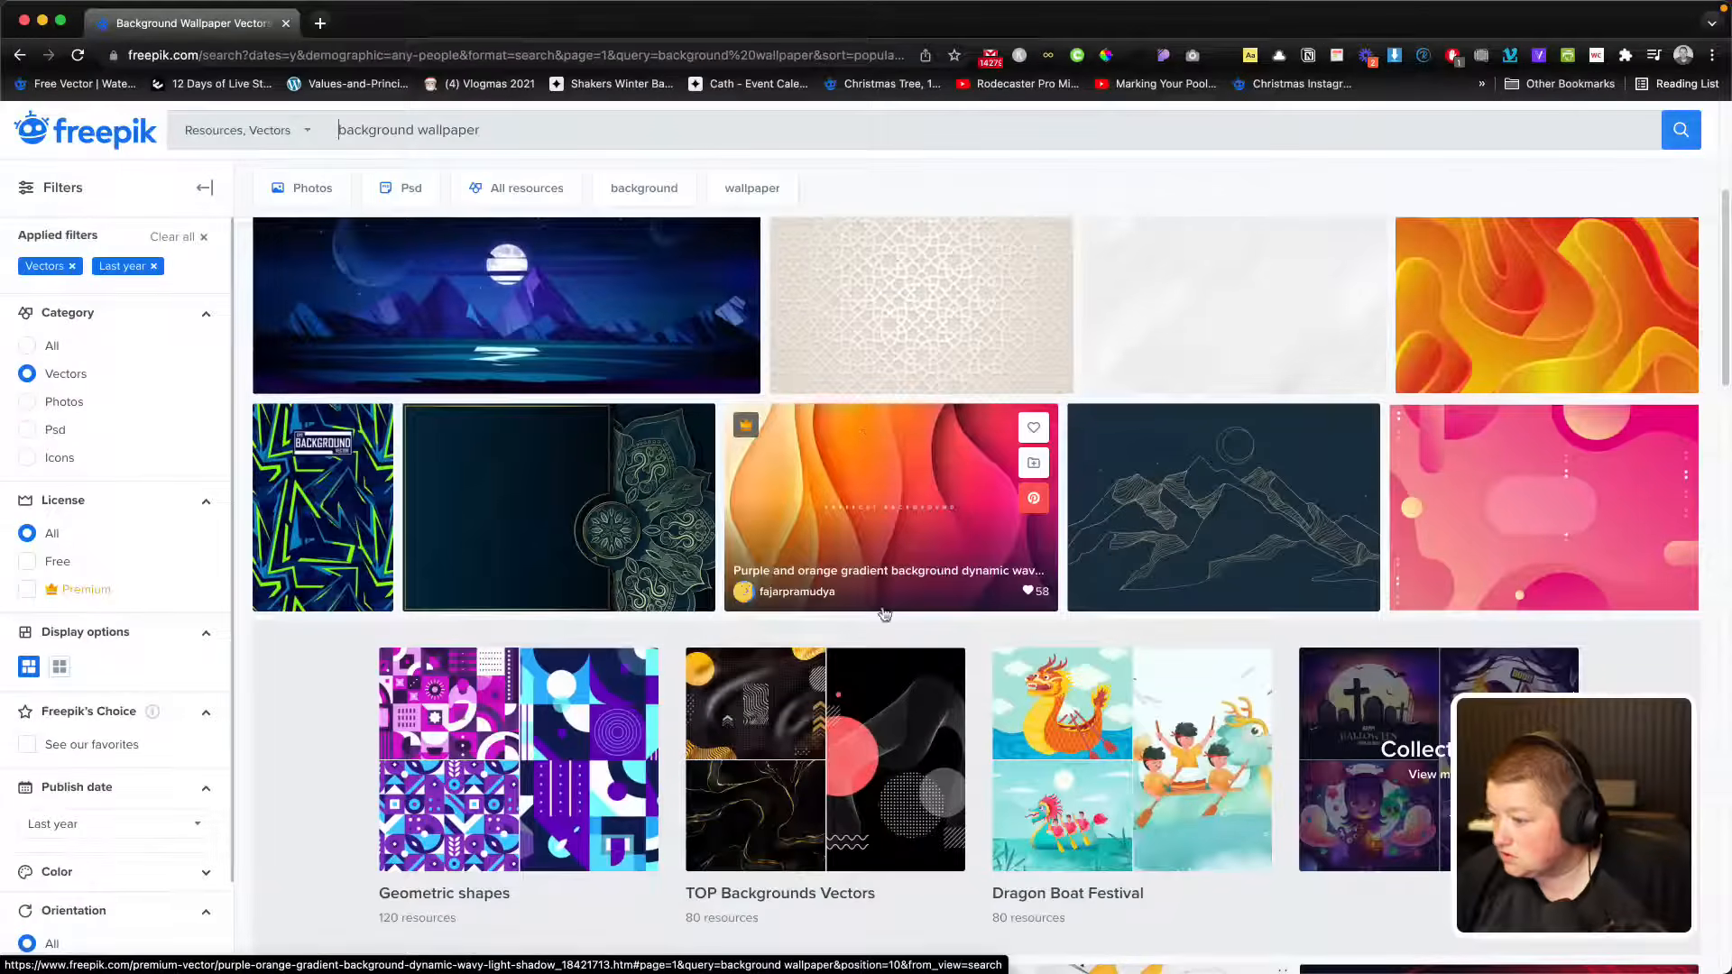
scroll(884, 614, "up", 5)
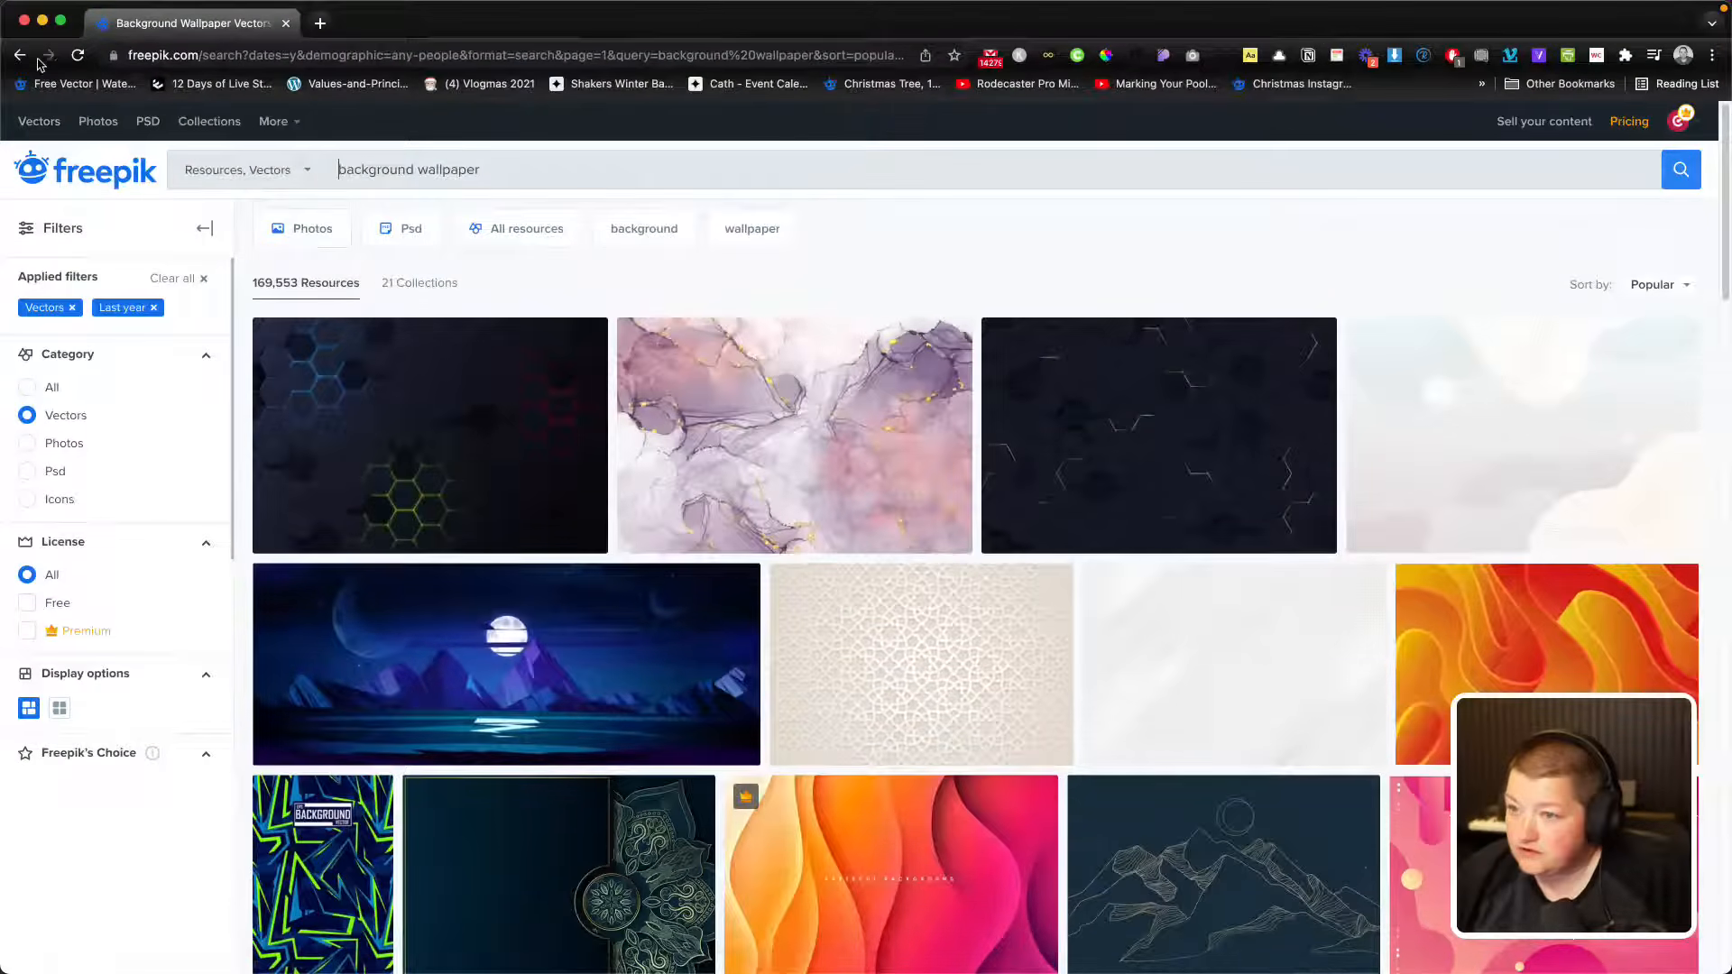
left_click(20, 55)
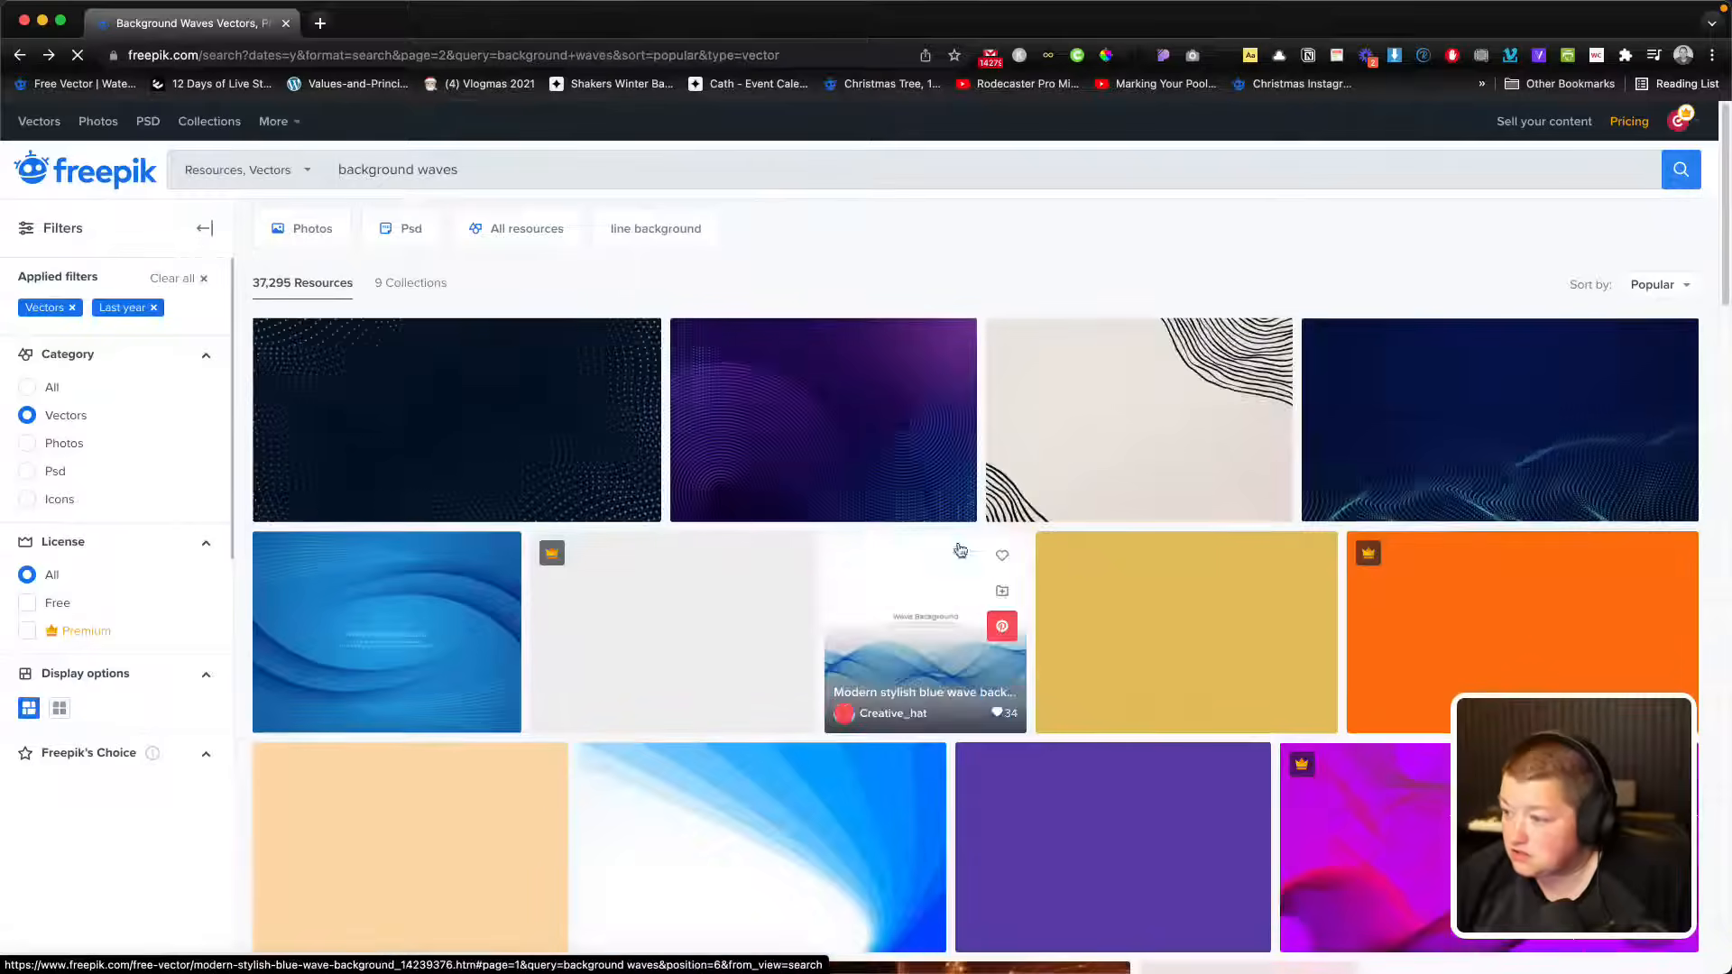
Step: Look over the upper results of page 2, preview the purple Gradient 3d folds background, and close the preview
scroll(1487, 599, "down", 2)
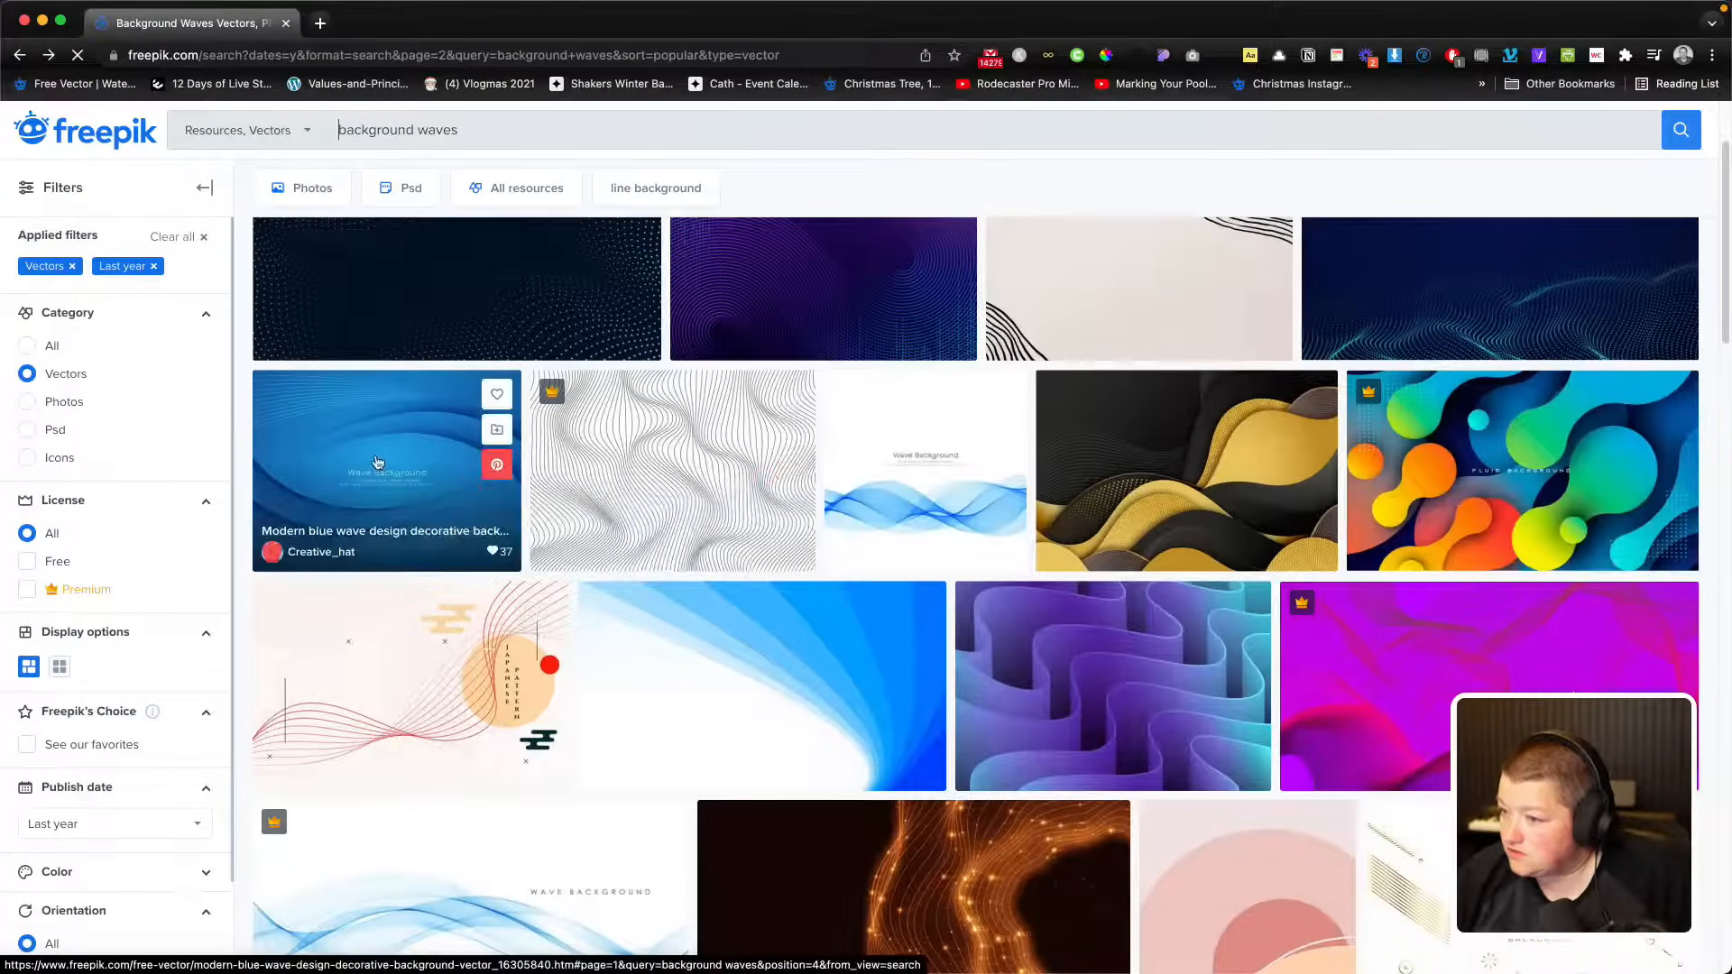
scroll(493, 501, "down", 5)
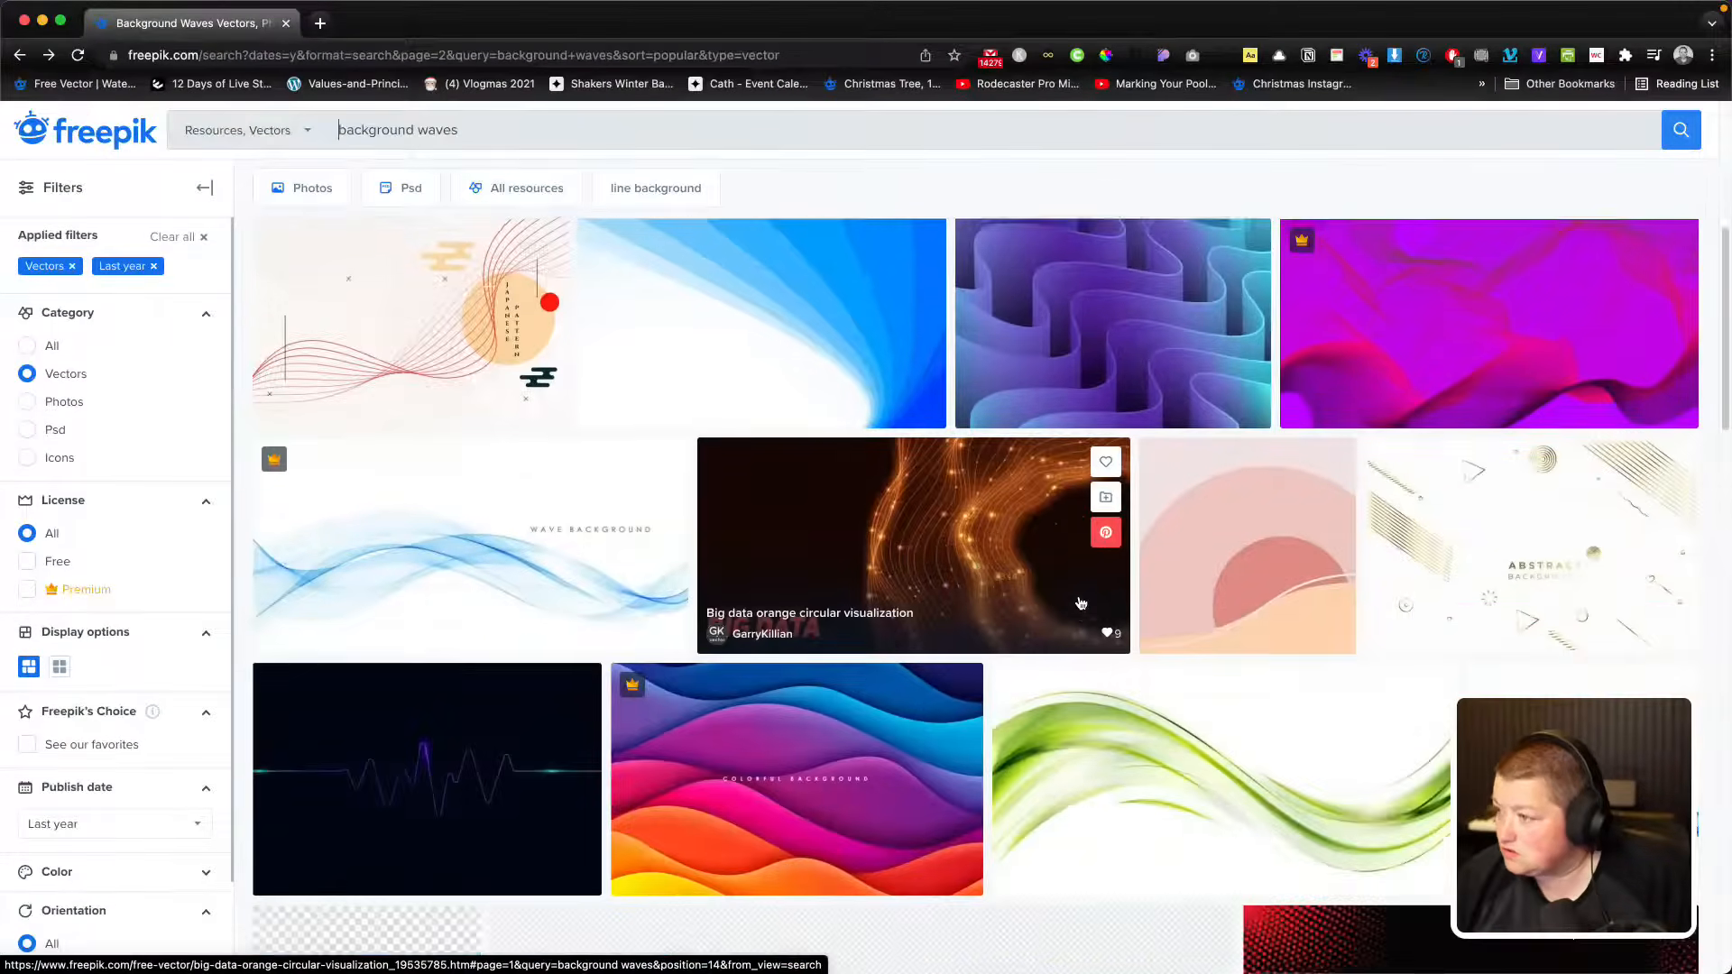
scroll(1110, 586, "up", 3)
left_click(1146, 496)
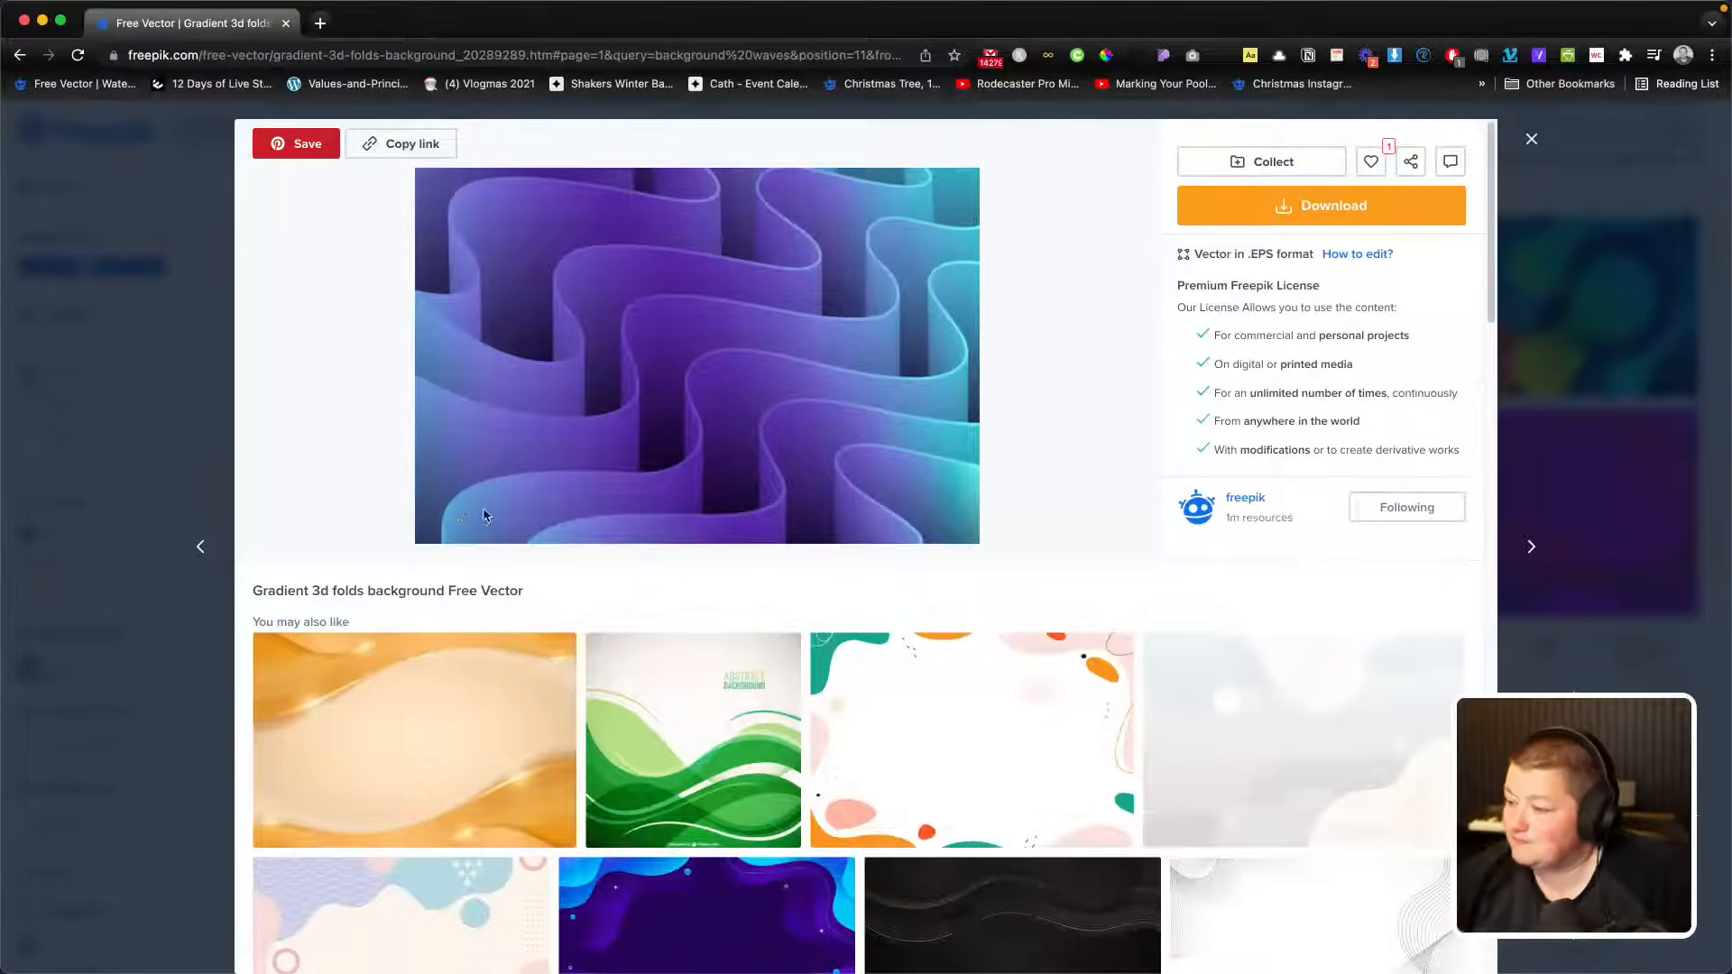
left_click(98, 436)
Step: Look through the remaining wave backgrounds on page 2 and go to page 3 of the results
scroll(635, 565, "down", 10)
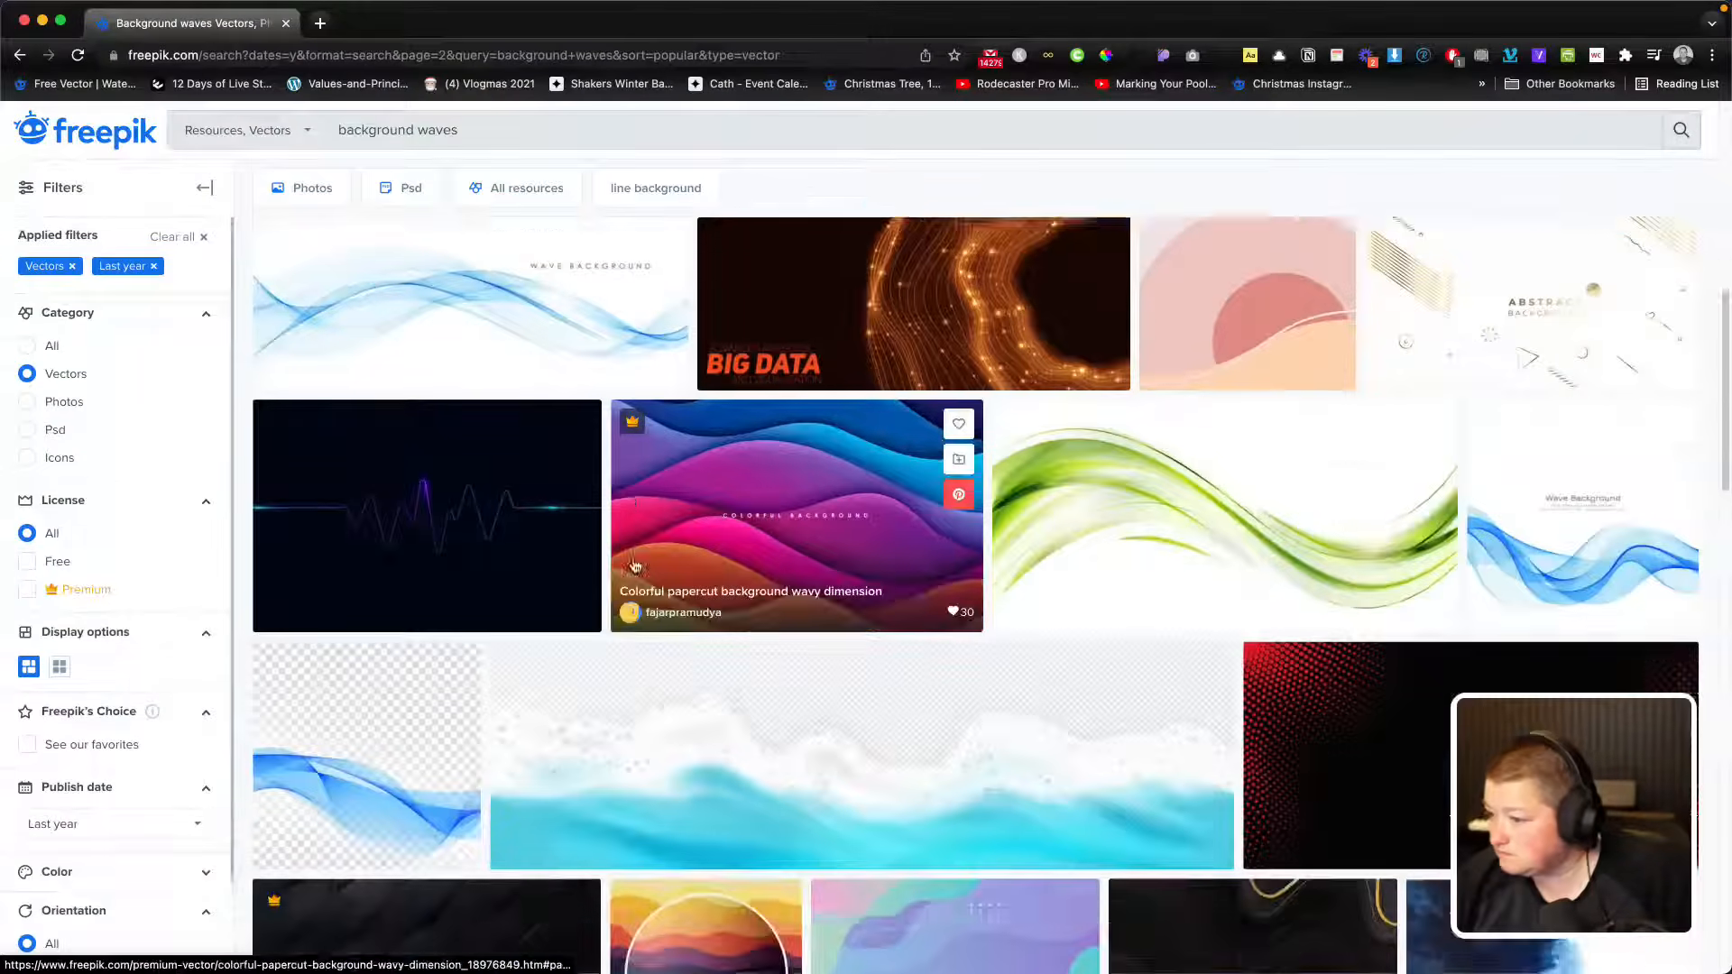
scroll(635, 566, "down", 5)
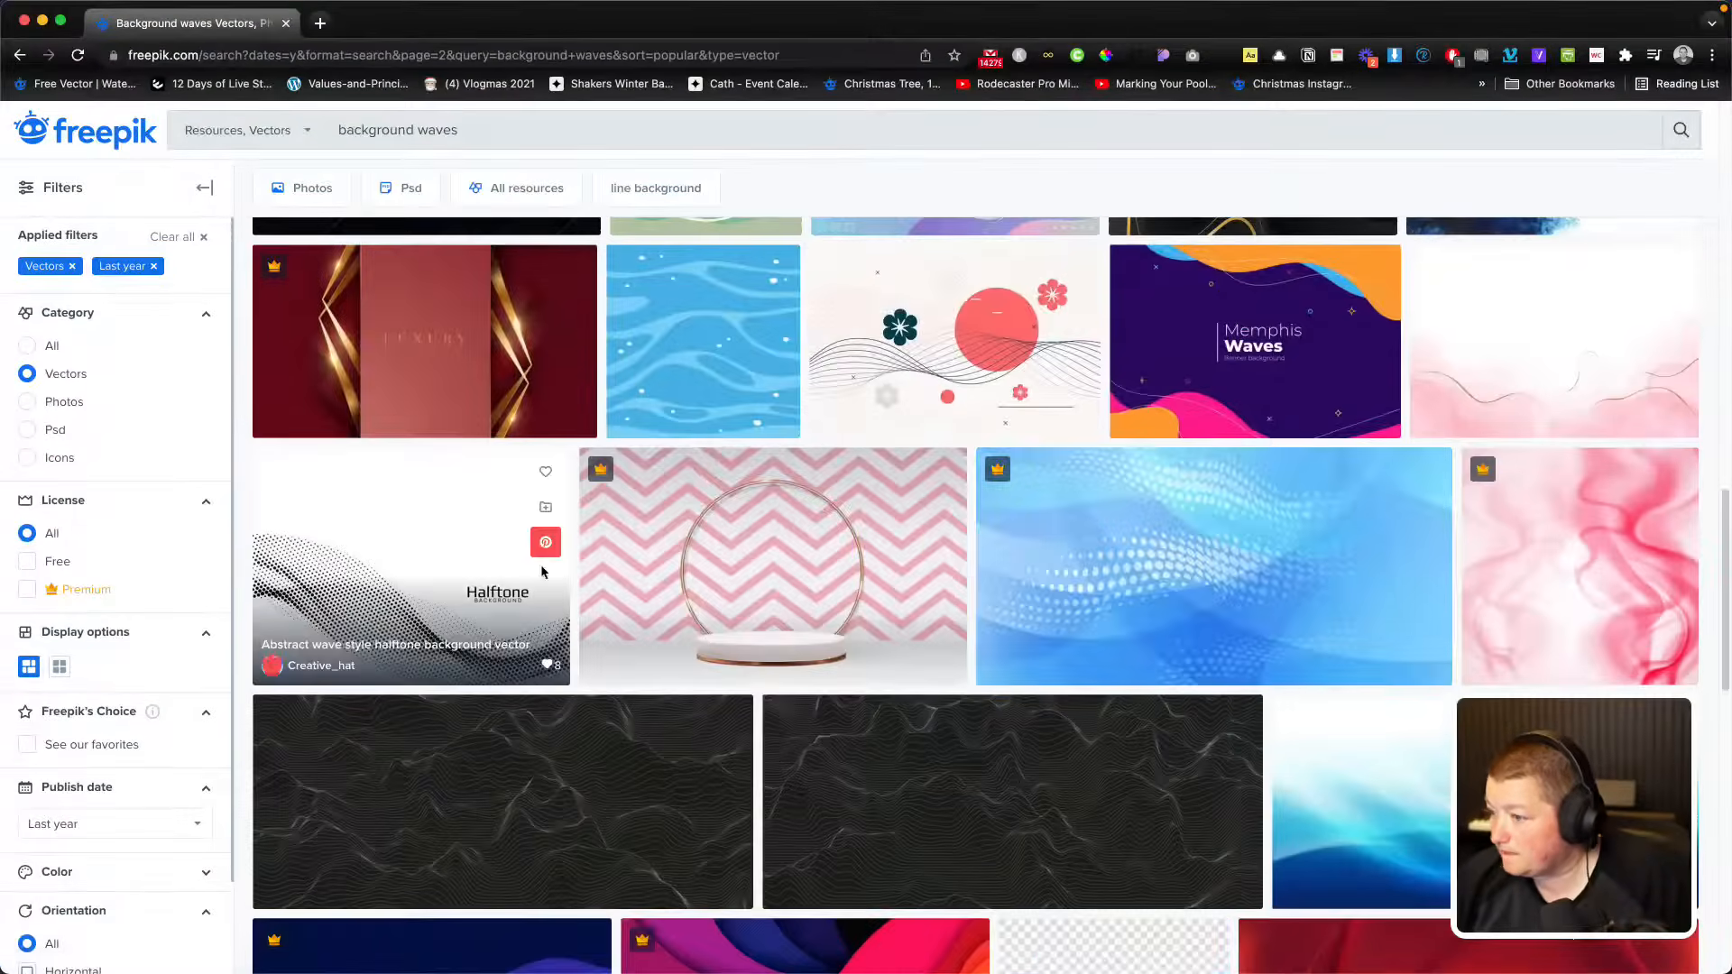
scroll(1142, 614, "down", 10)
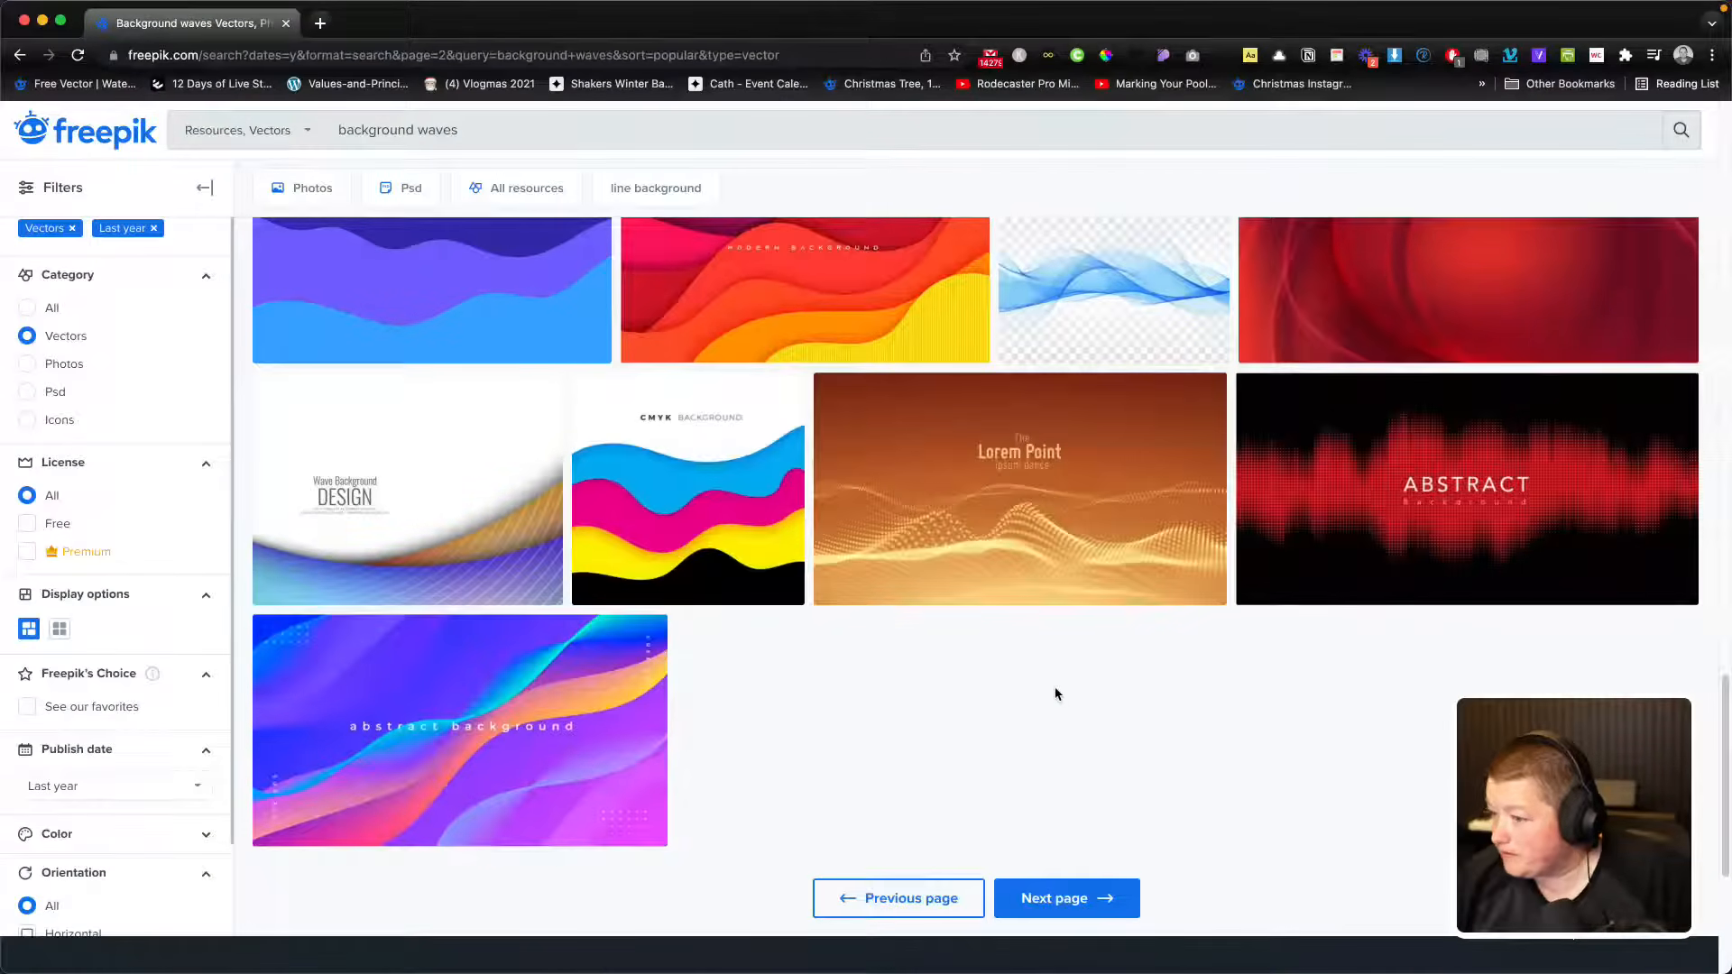
scroll(1054, 722, "down", 1)
left_click(1055, 875)
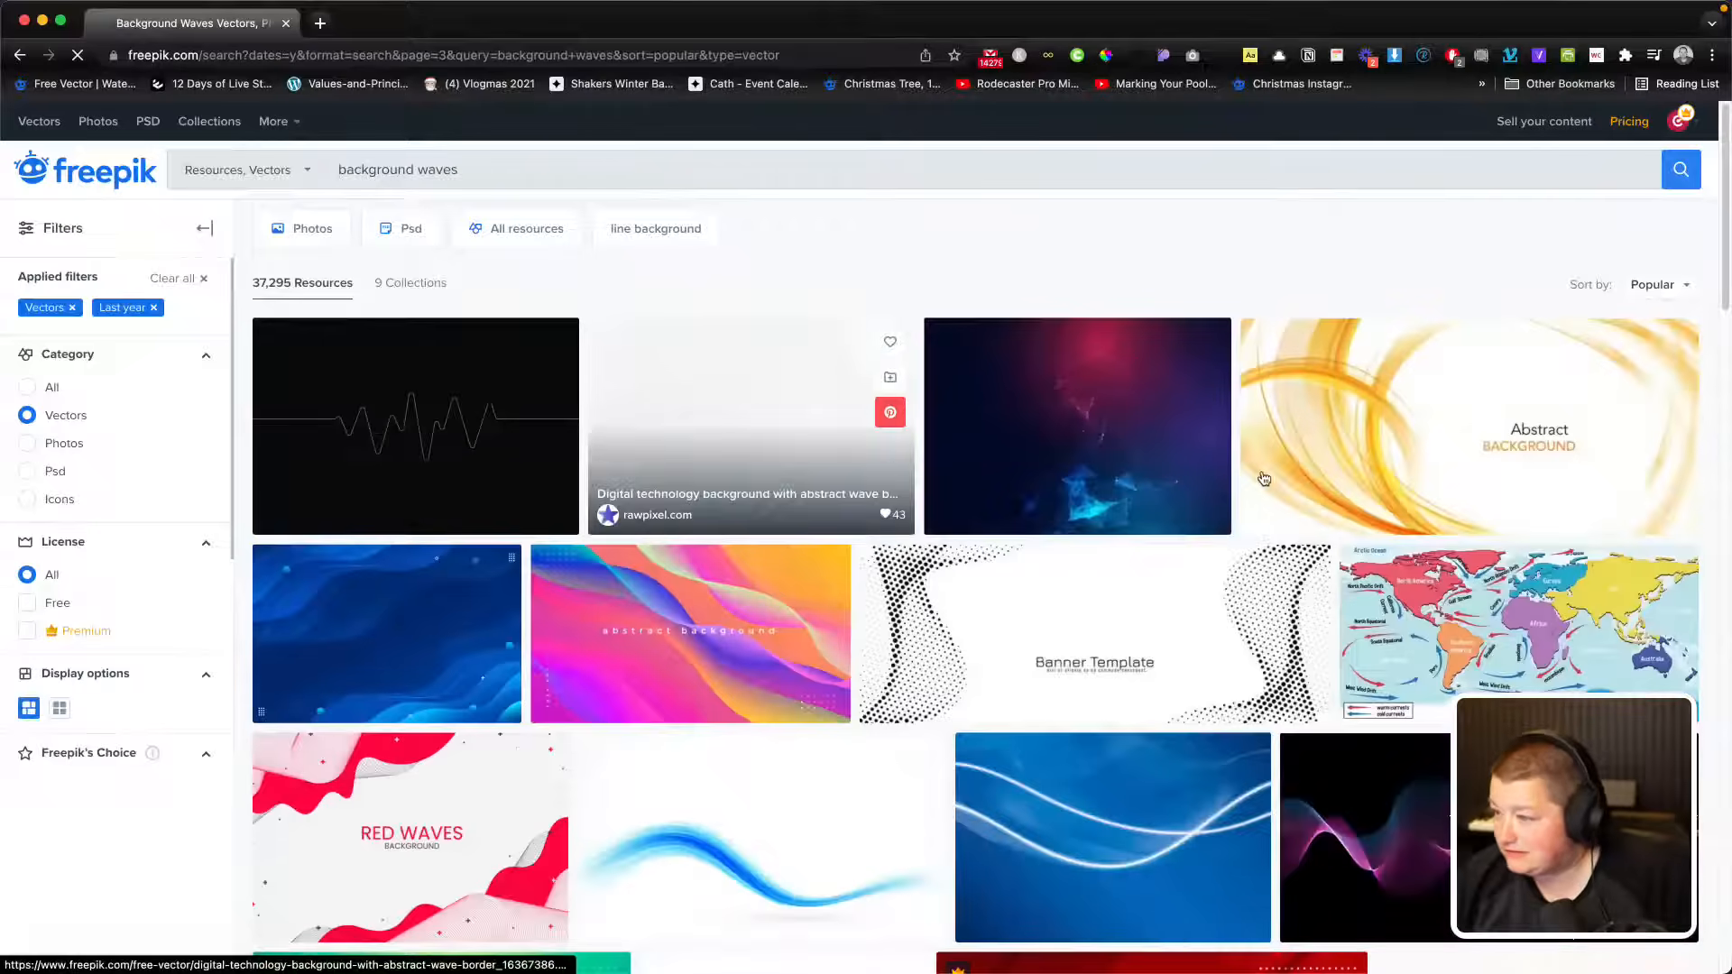
Step: Look through the wave backgrounds on page 3 for a suitable design and go to page 4
scroll(903, 451, "down", 3)
scroll(548, 557, "down", 4)
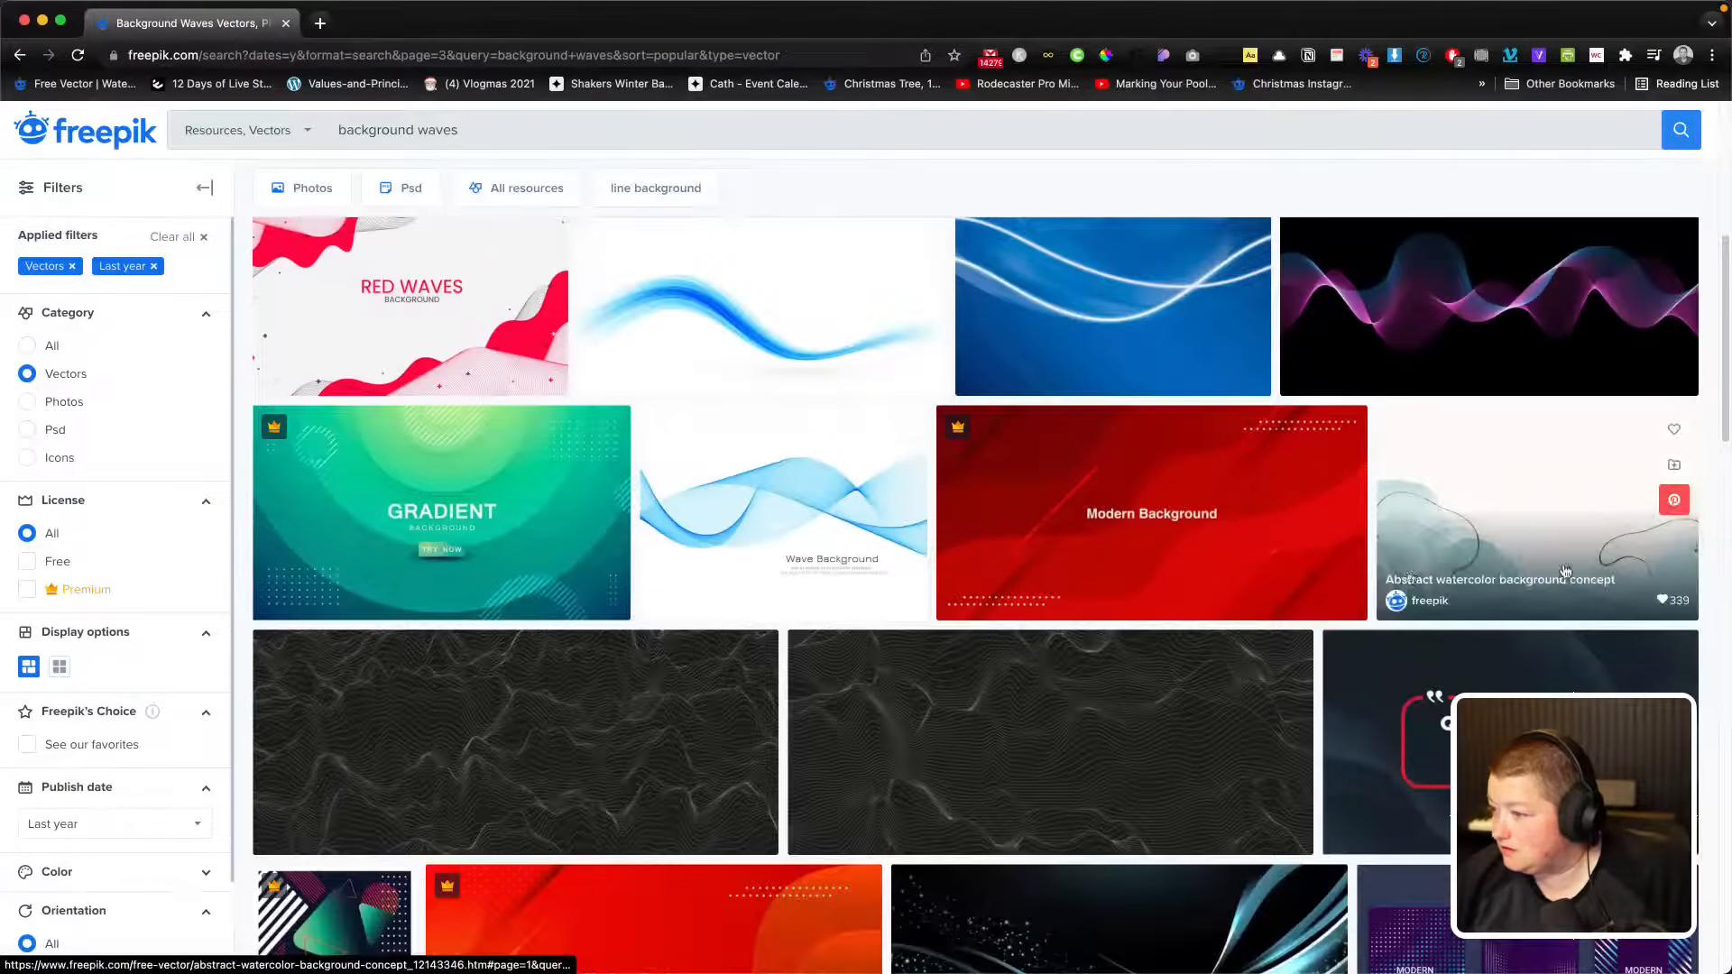
scroll(1566, 574, "down", 3)
scroll(864, 586, "up", 3)
scroll(864, 586, "down", 5)
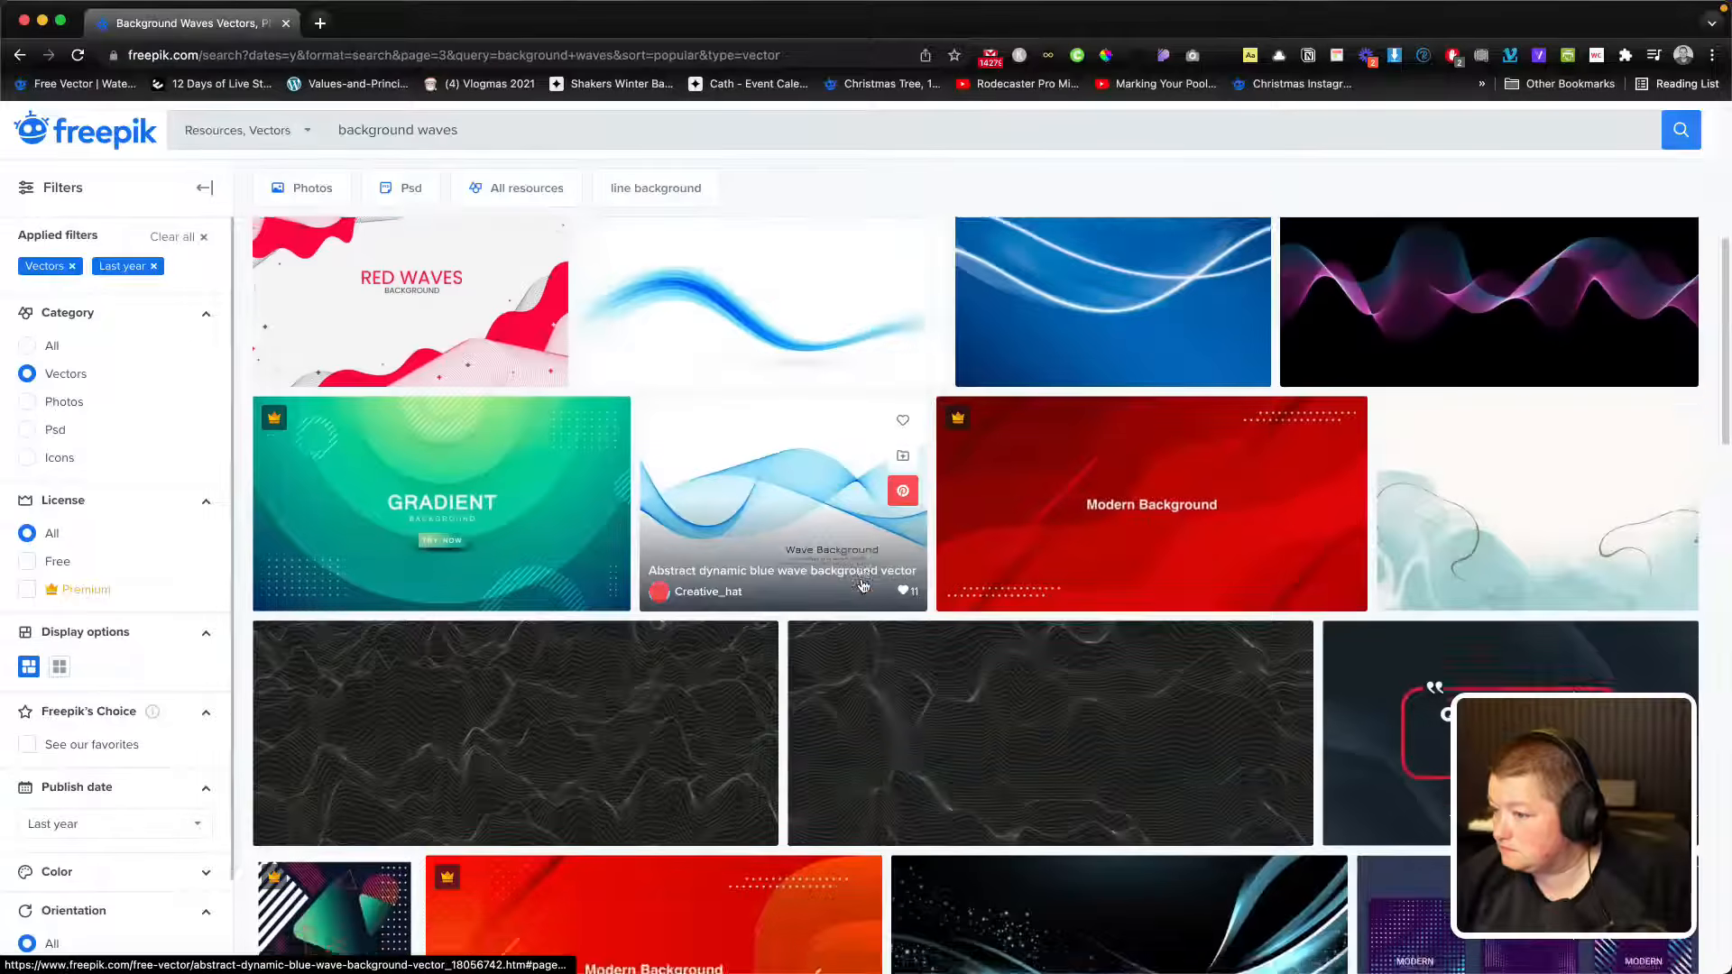
scroll(863, 586, "down", 5)
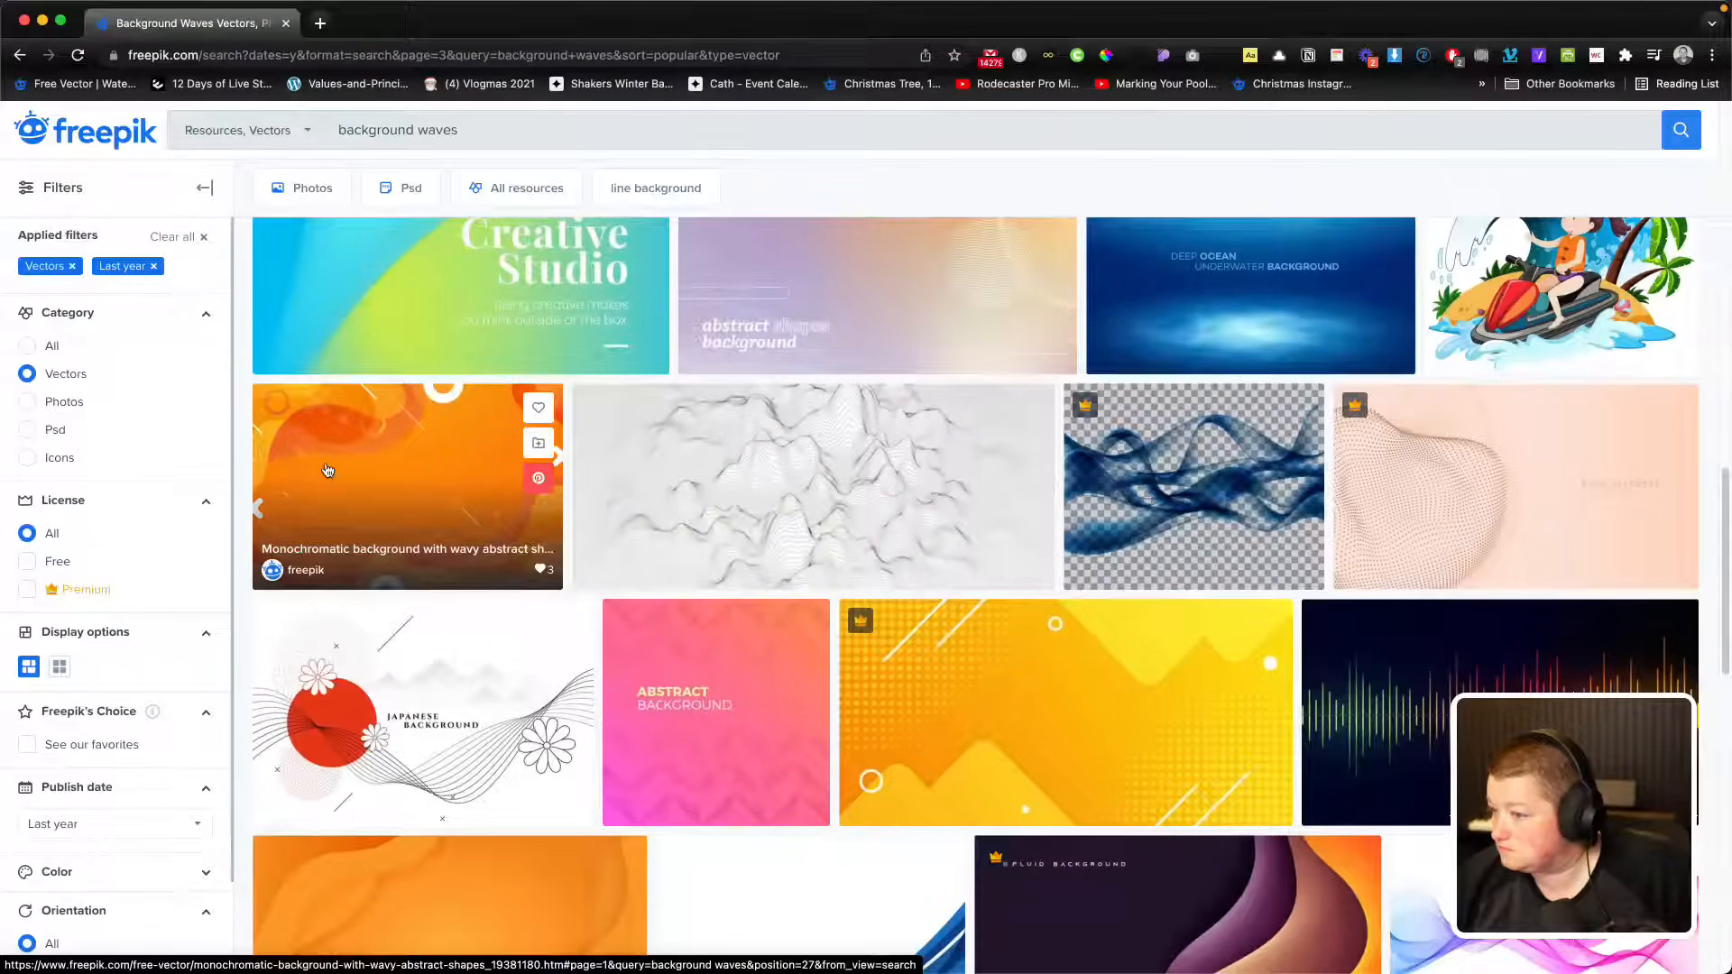
scroll(1153, 750, "down", 4)
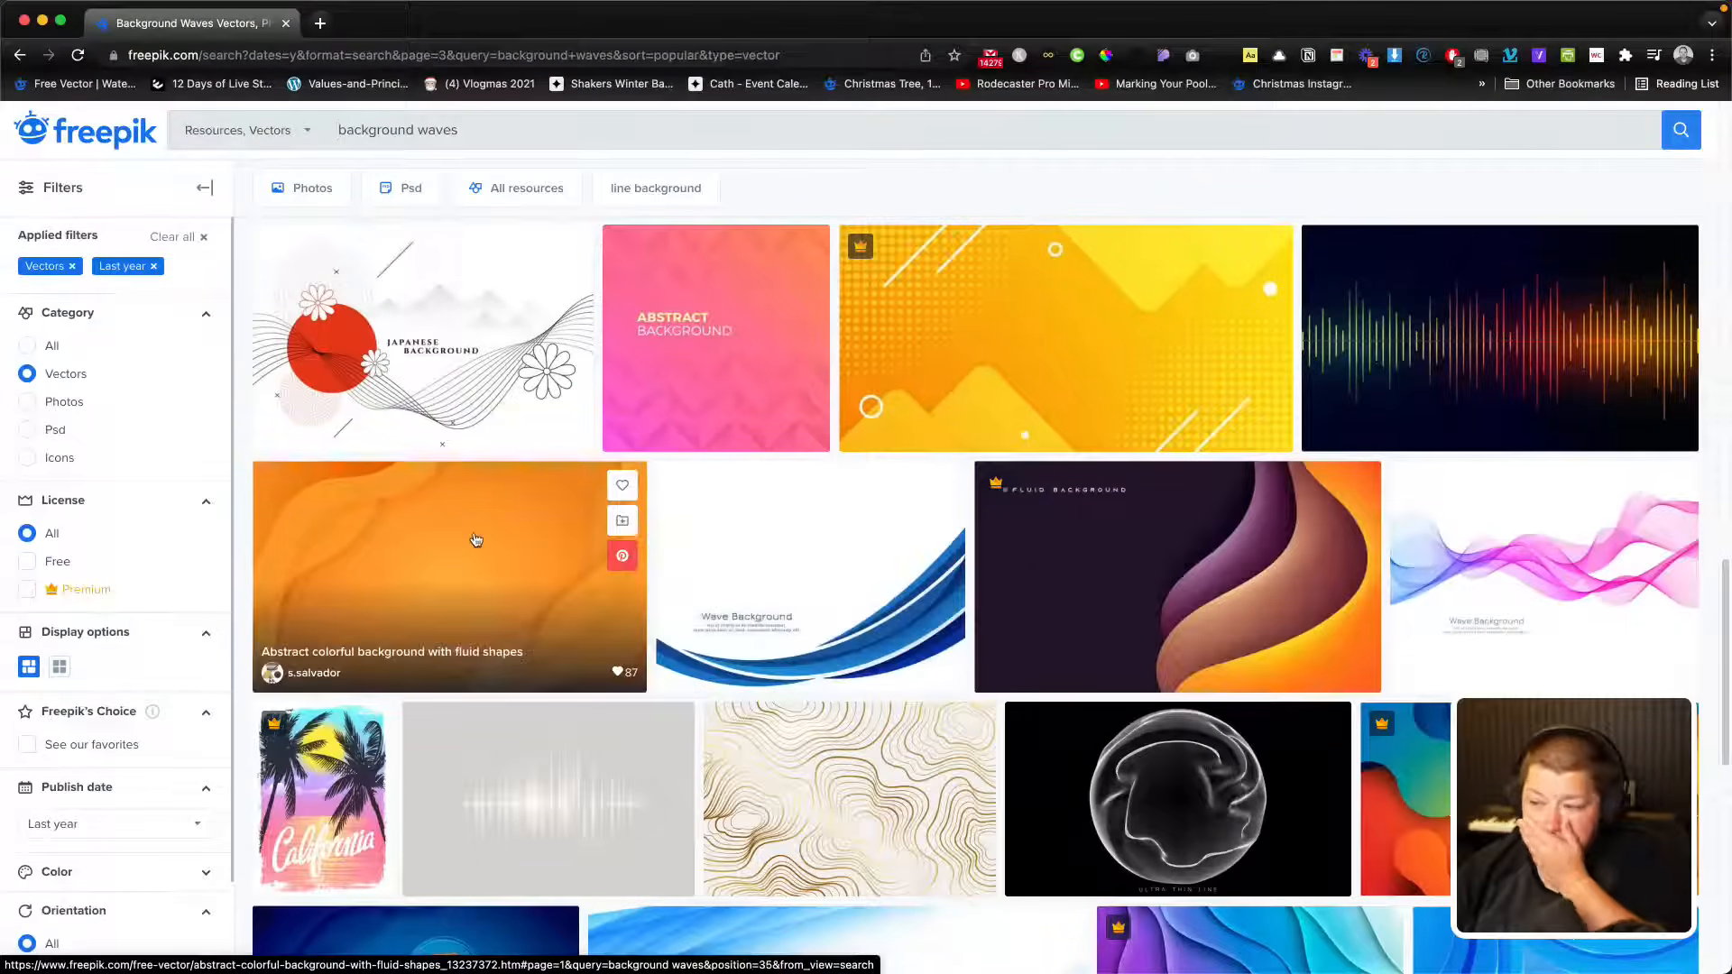
scroll(475, 541, "down", 5)
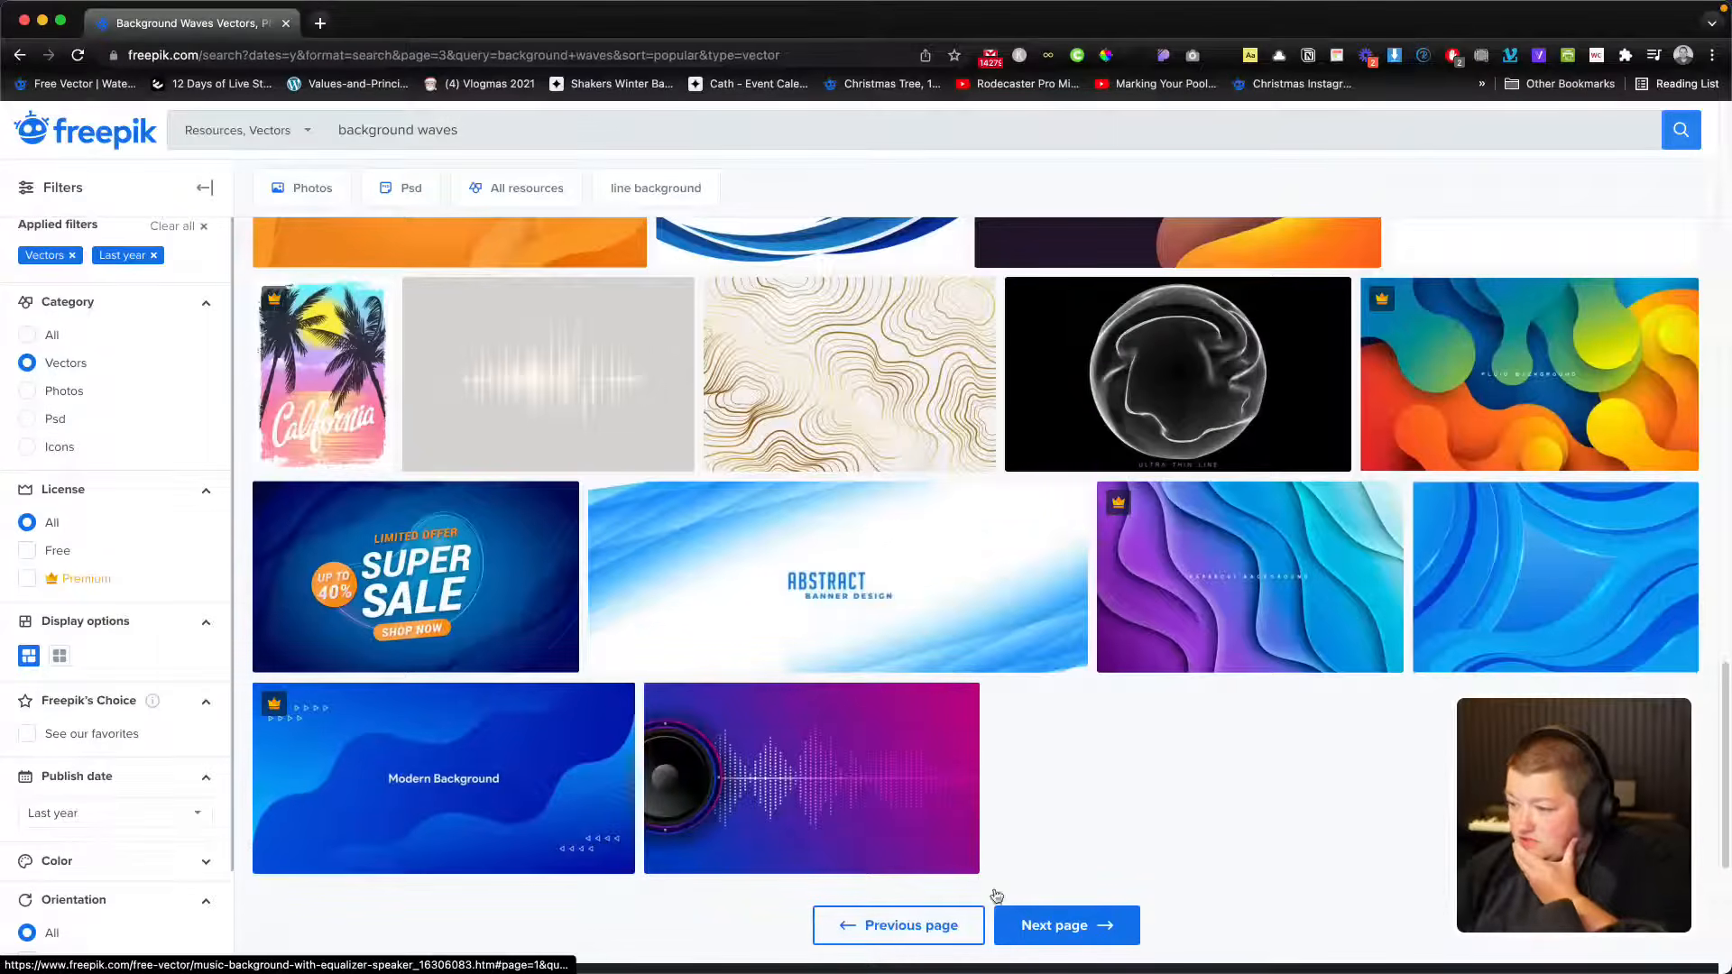
left_click(1067, 925)
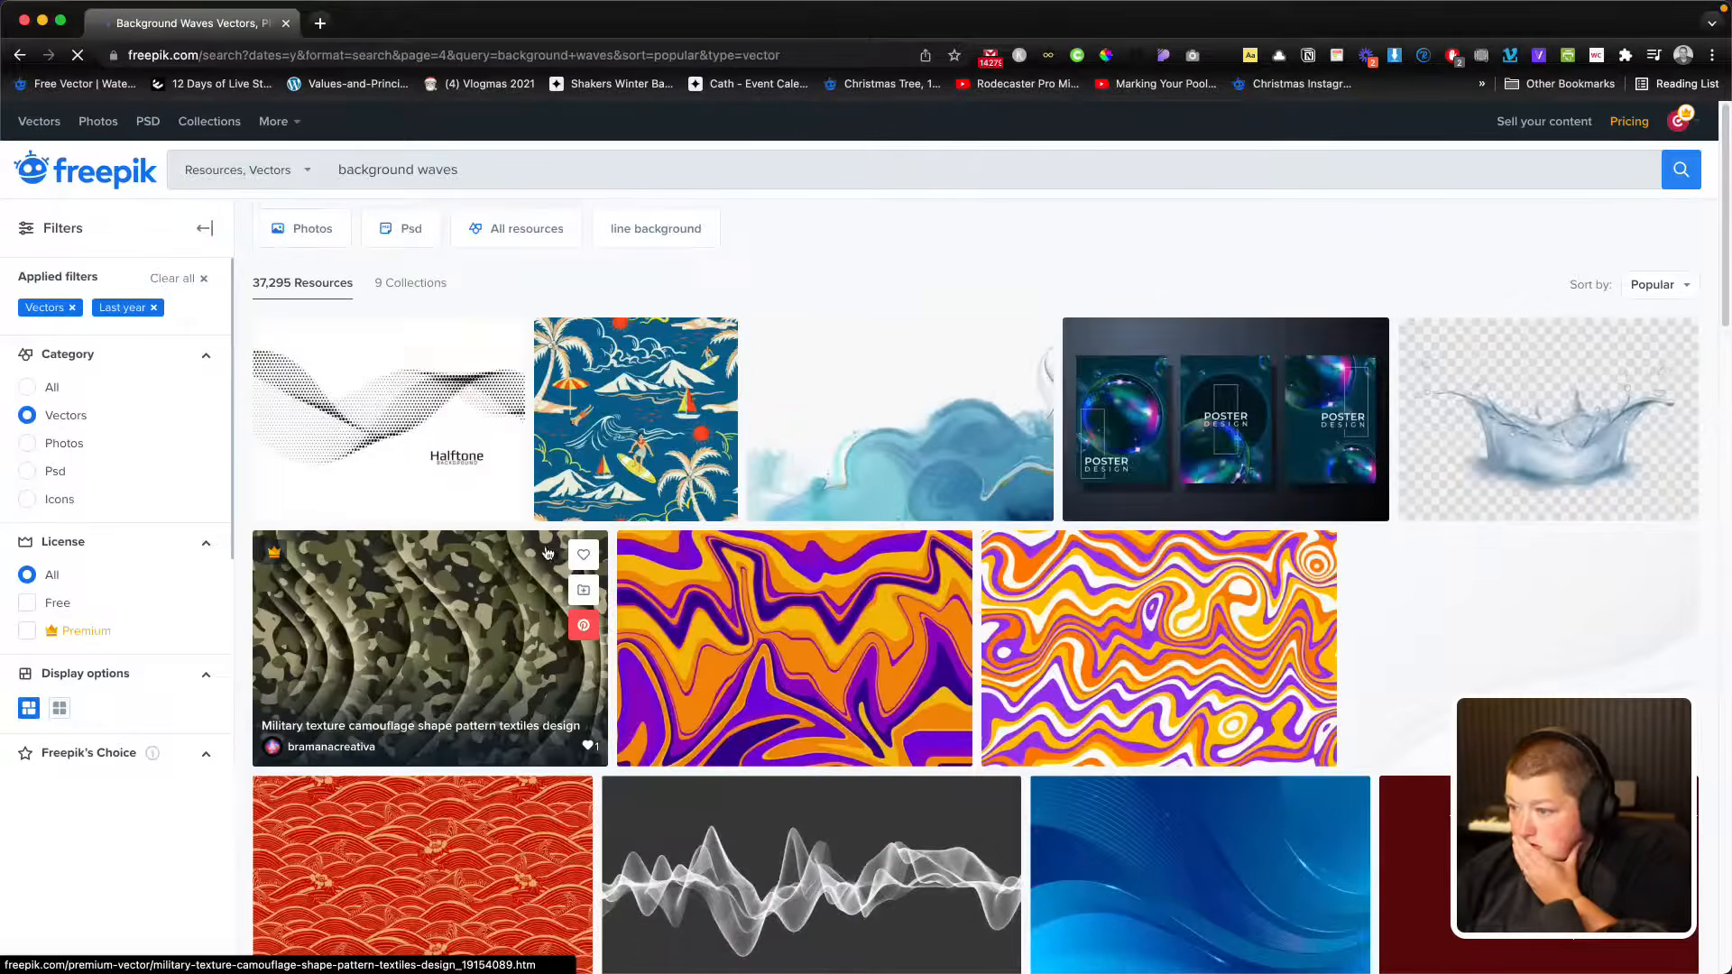
Step: Look through the wave backgrounds on page 4 for a suitable design
scroll(1028, 612, "down", 5)
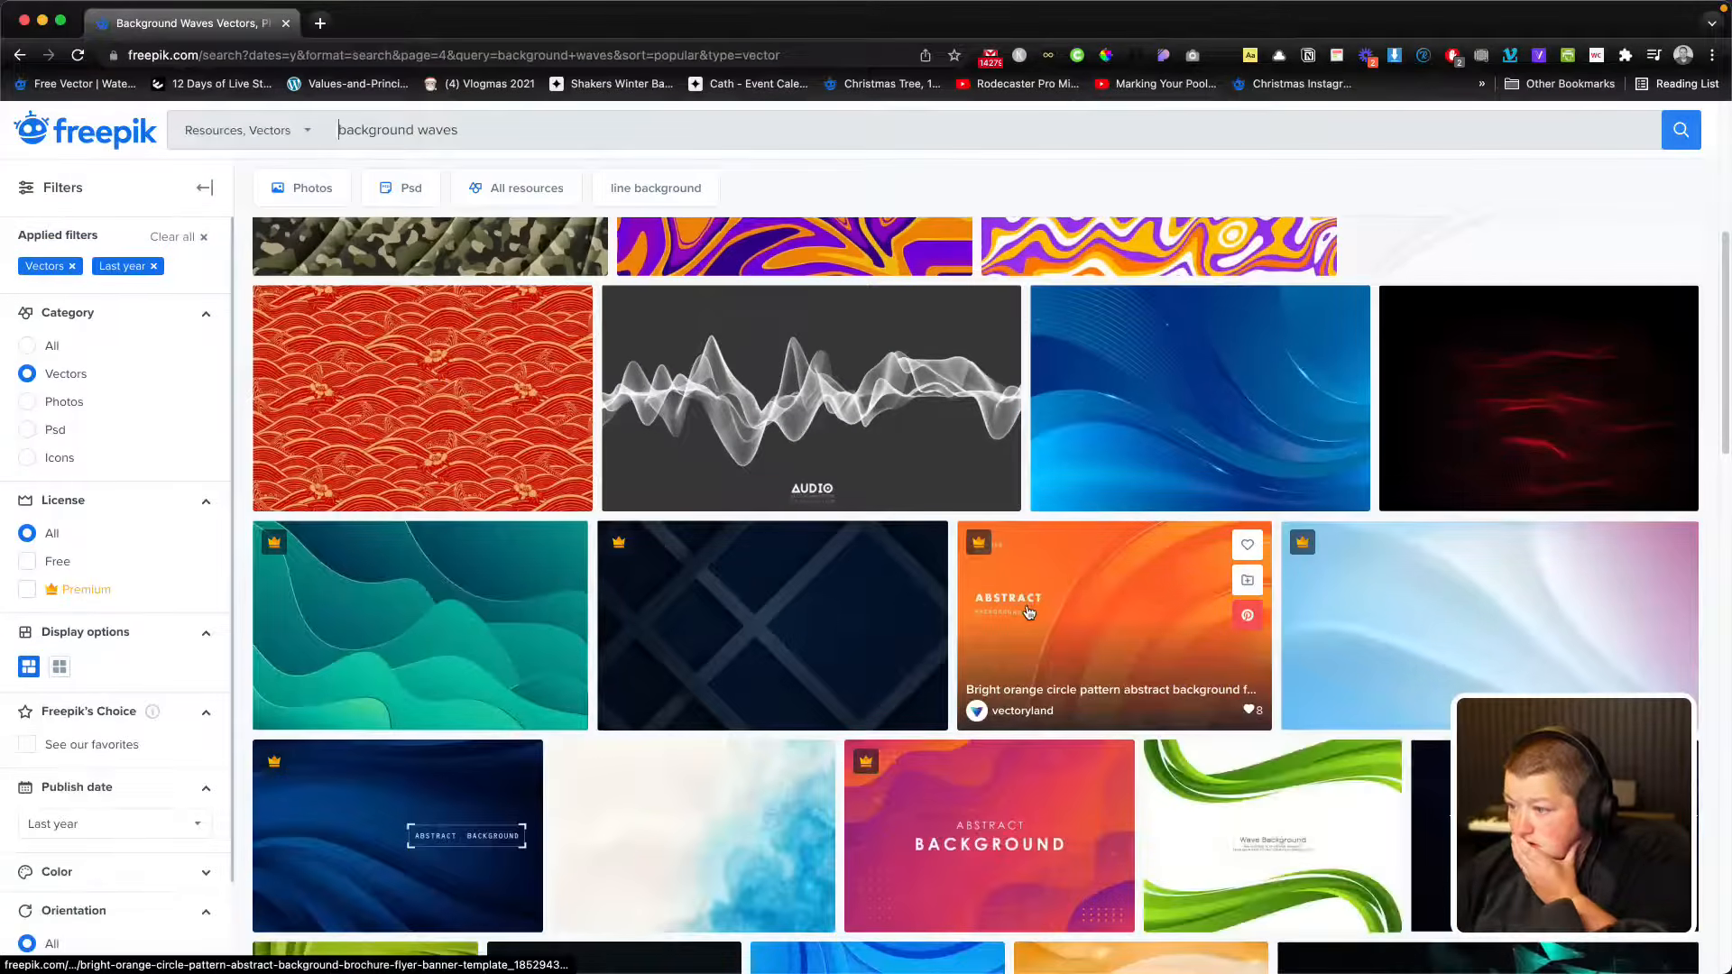
scroll(1028, 612, "down", 8)
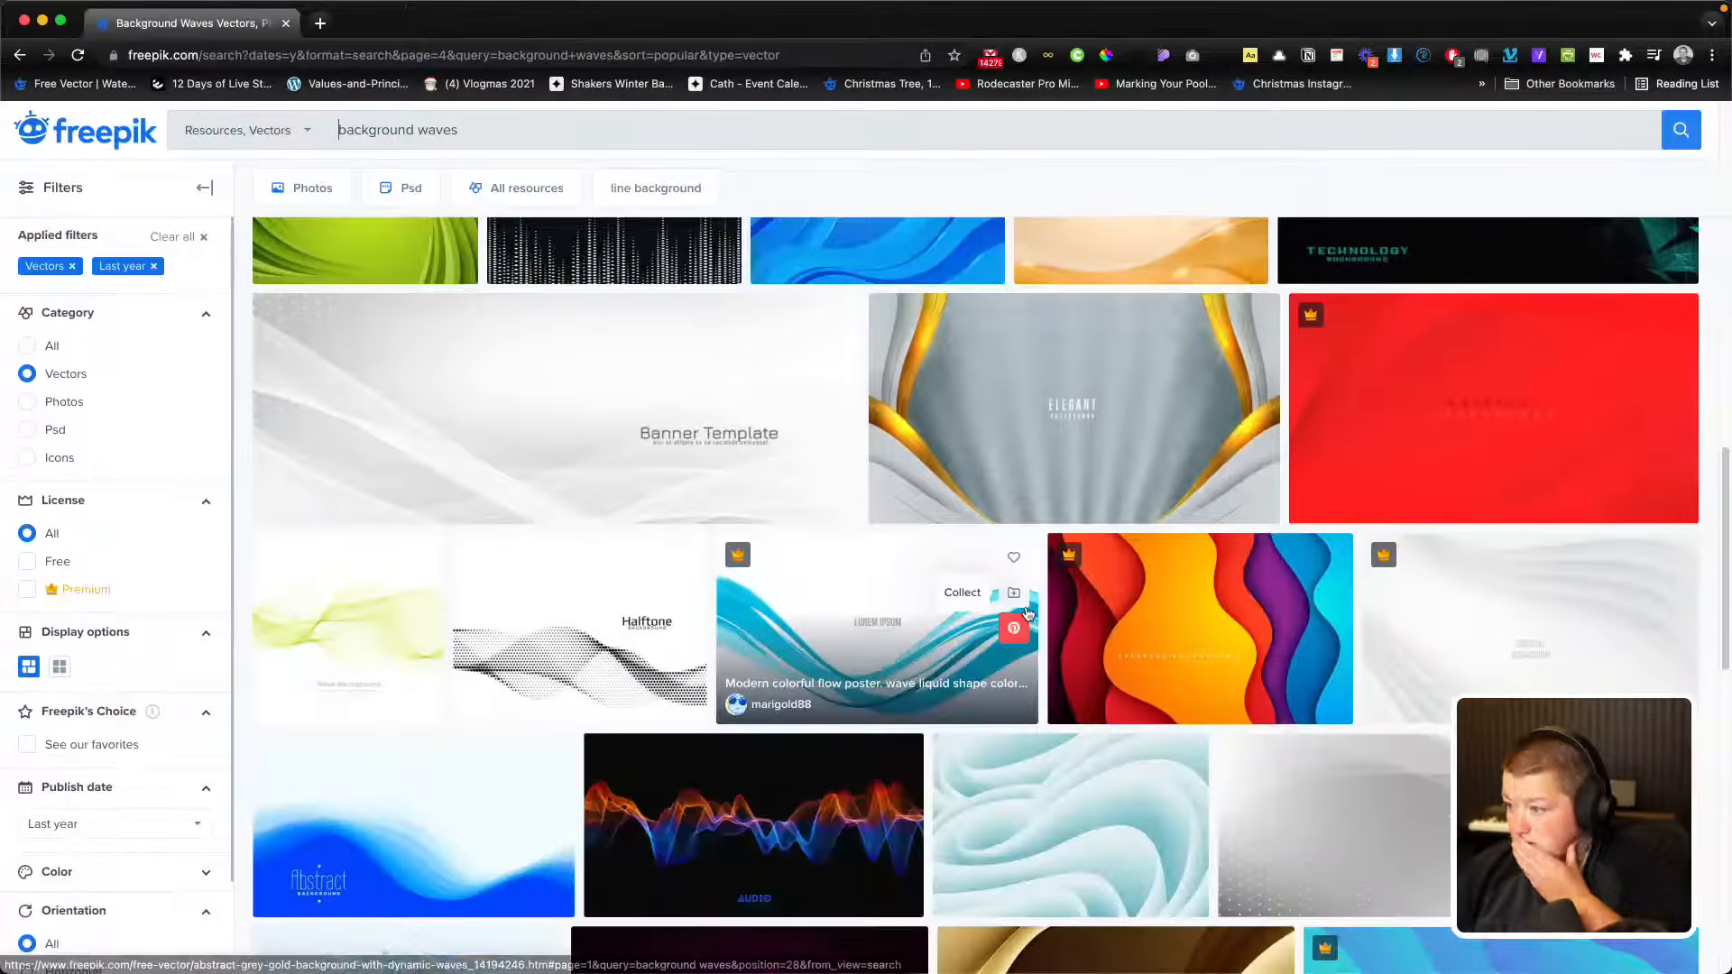
scroll(1028, 611, "down", 10)
scroll(1029, 604, "up", 2)
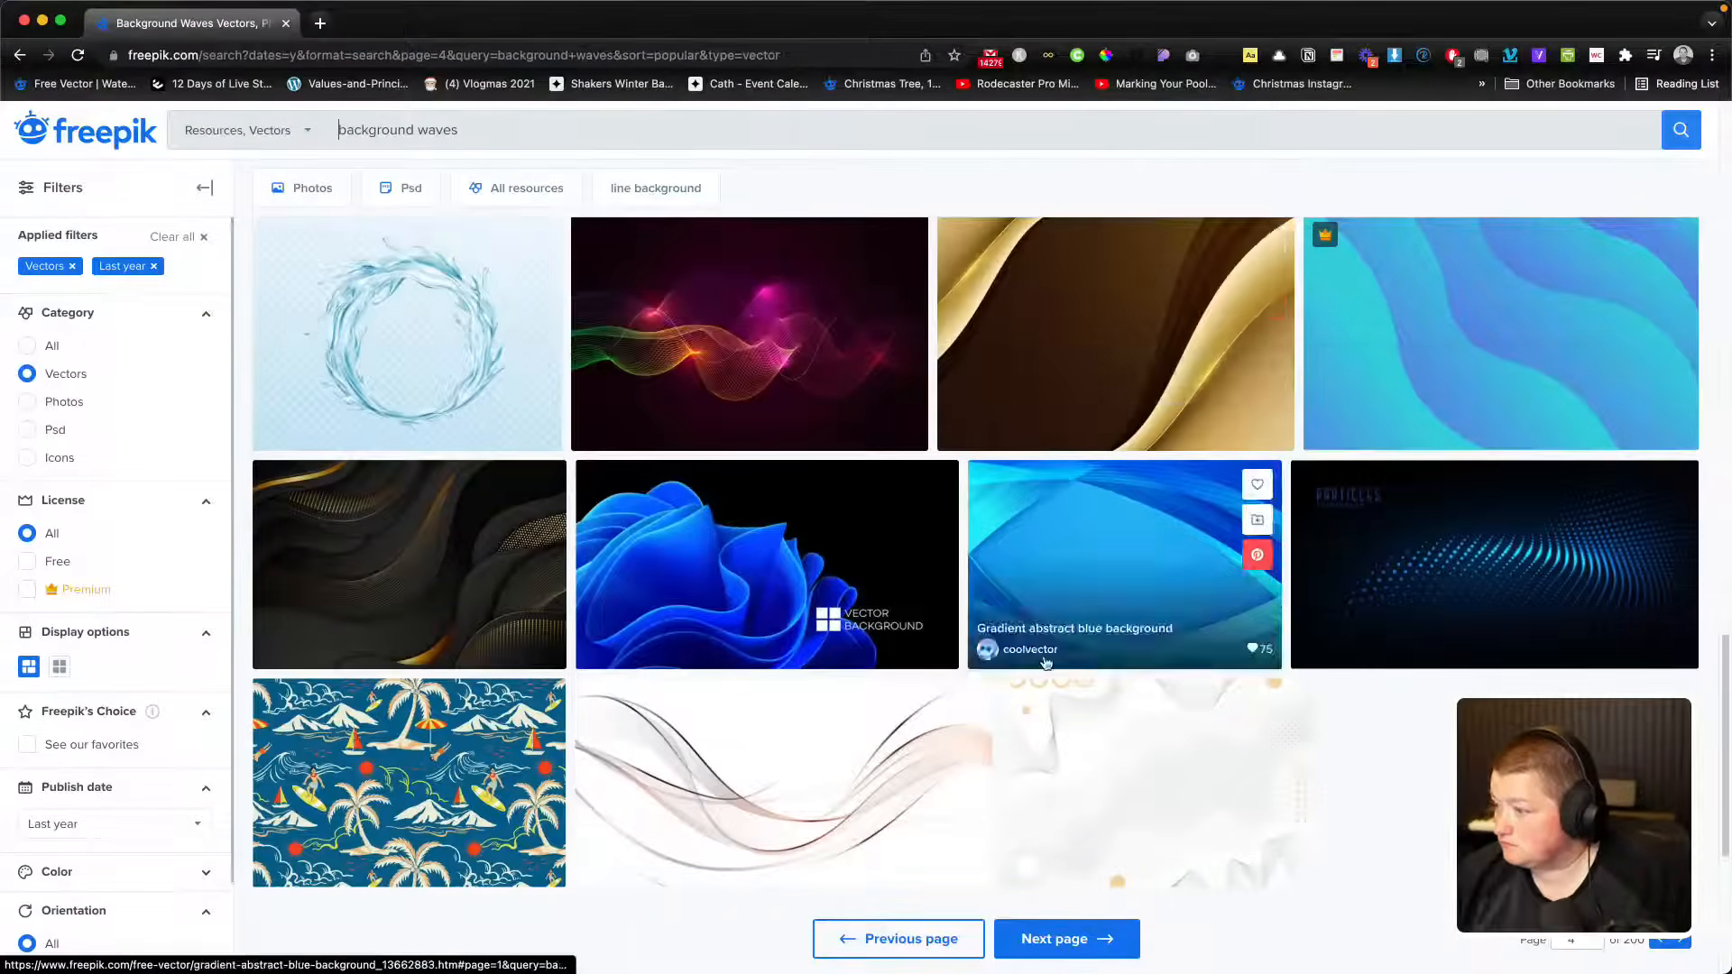
Step: Go to page 5 of the results and look through its wave backgrounds for a suitable design
scroll(1127, 559, "down", 2)
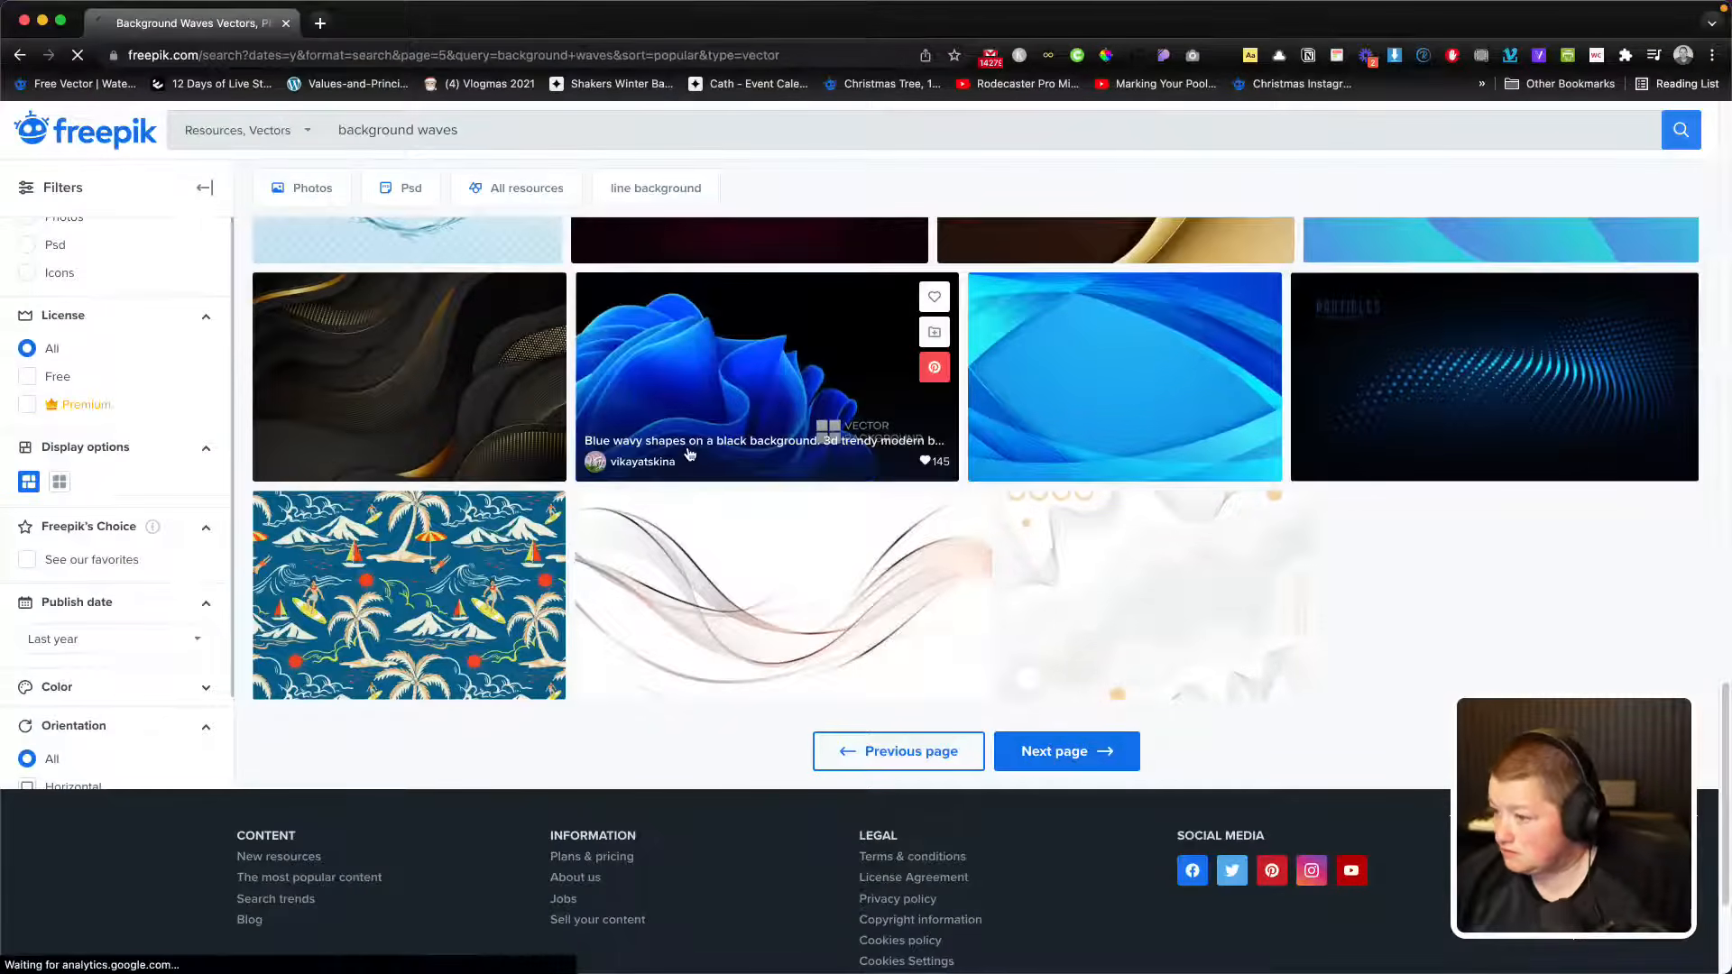
scroll(690, 454, "down", 6)
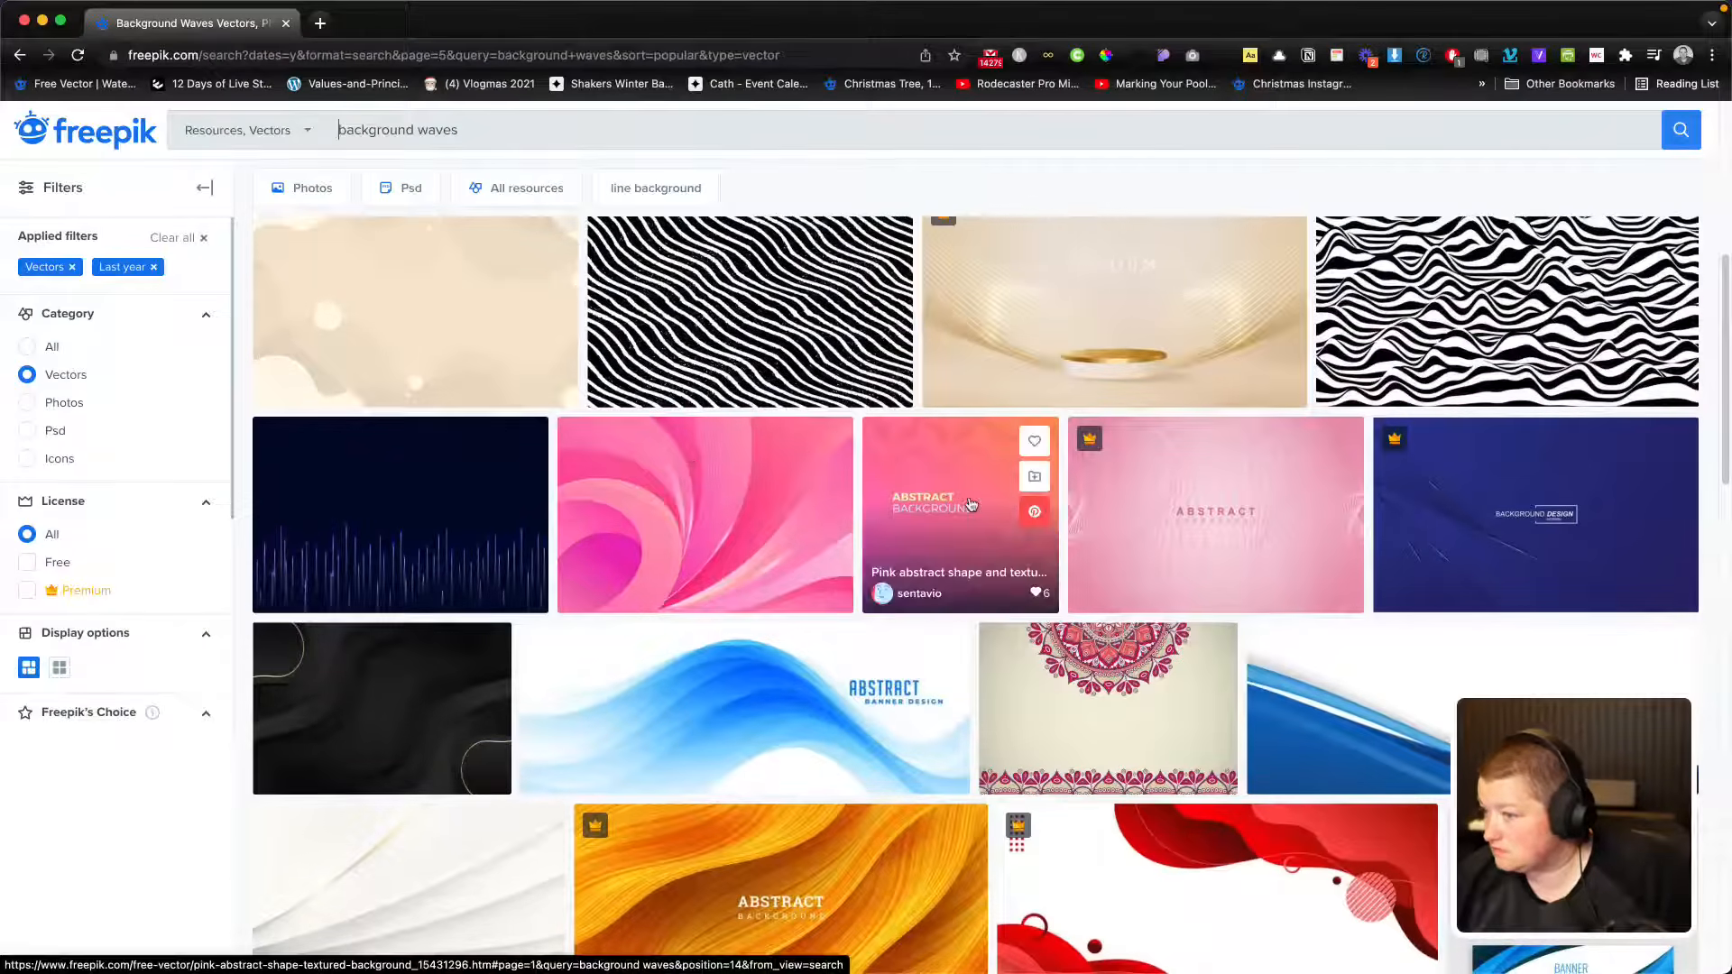
scroll(1534, 505, "down", 3)
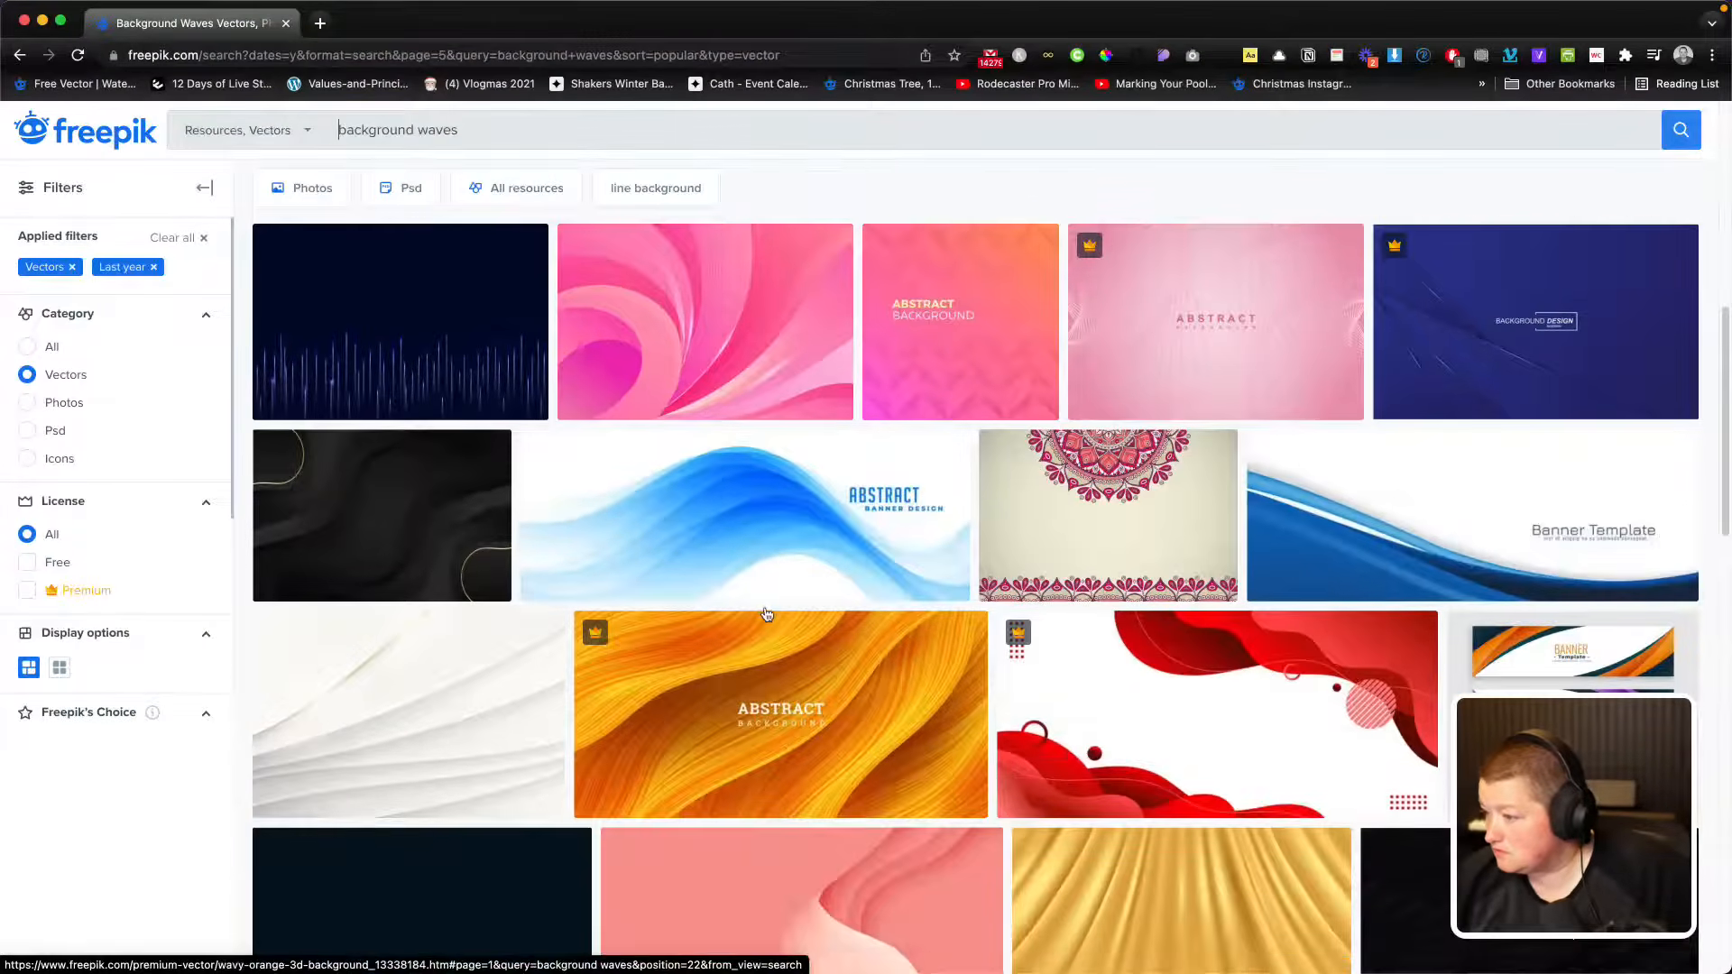
scroll(766, 615, "down", 10)
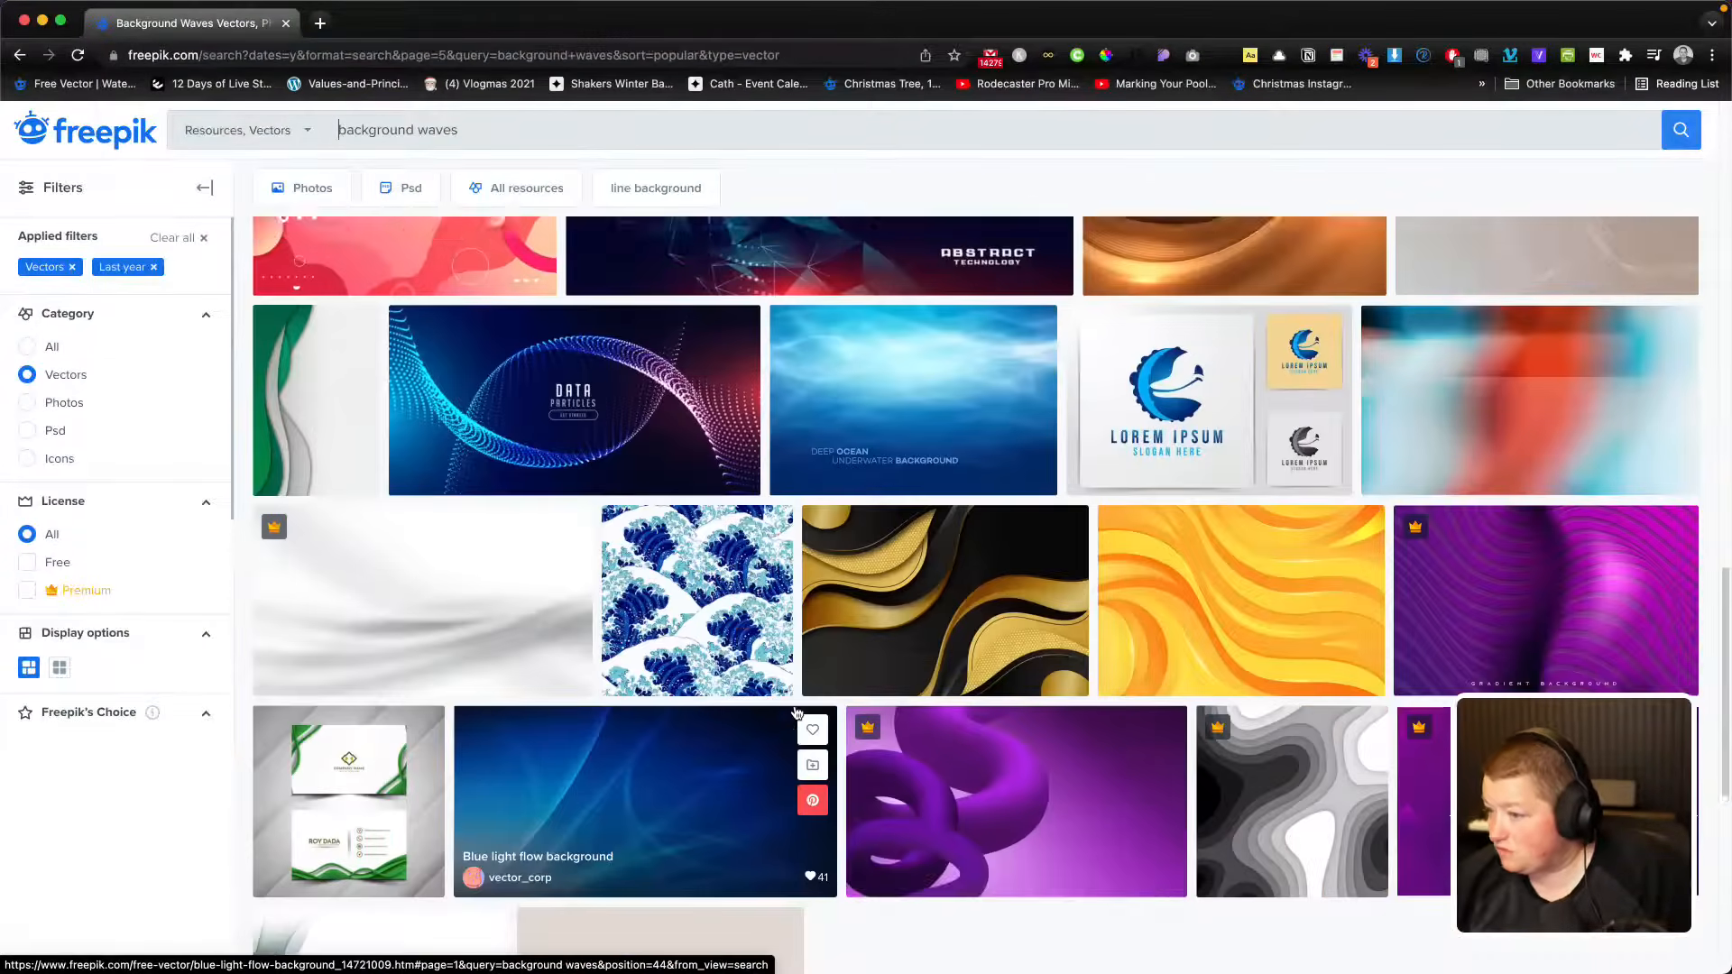
scroll(797, 712, "up", 3)
scroll(1443, 586, "down", 5)
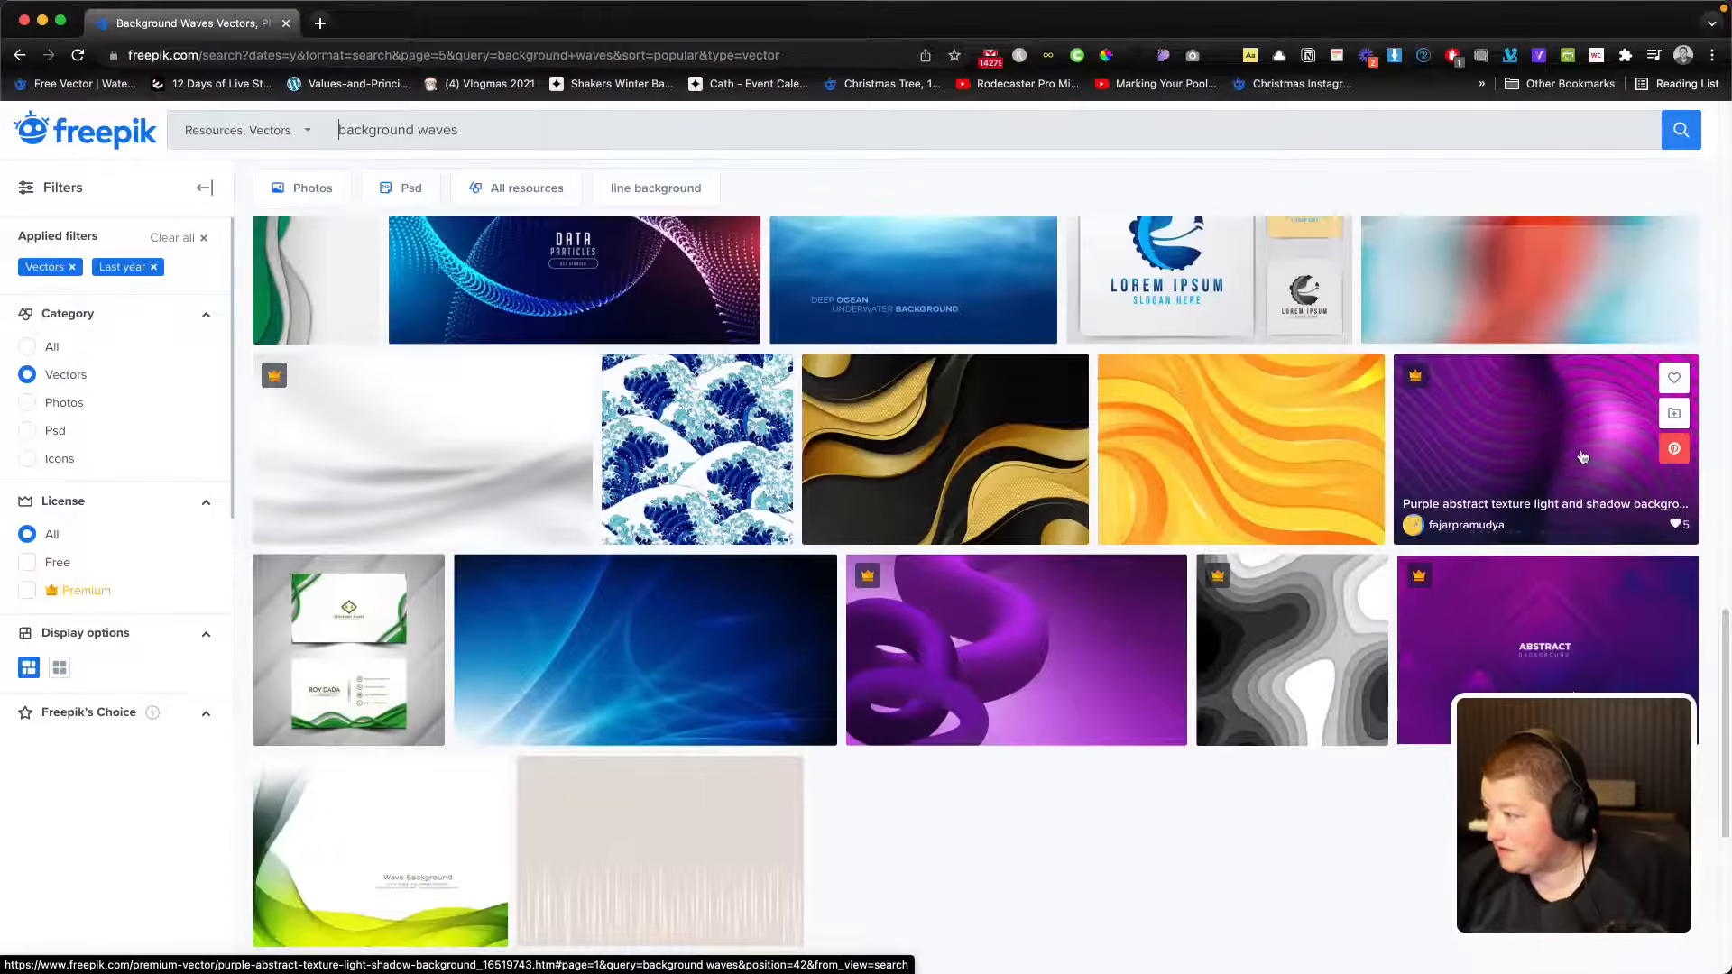
scroll(388, 424, "down", 6)
scroll(698, 503, "up", 6)
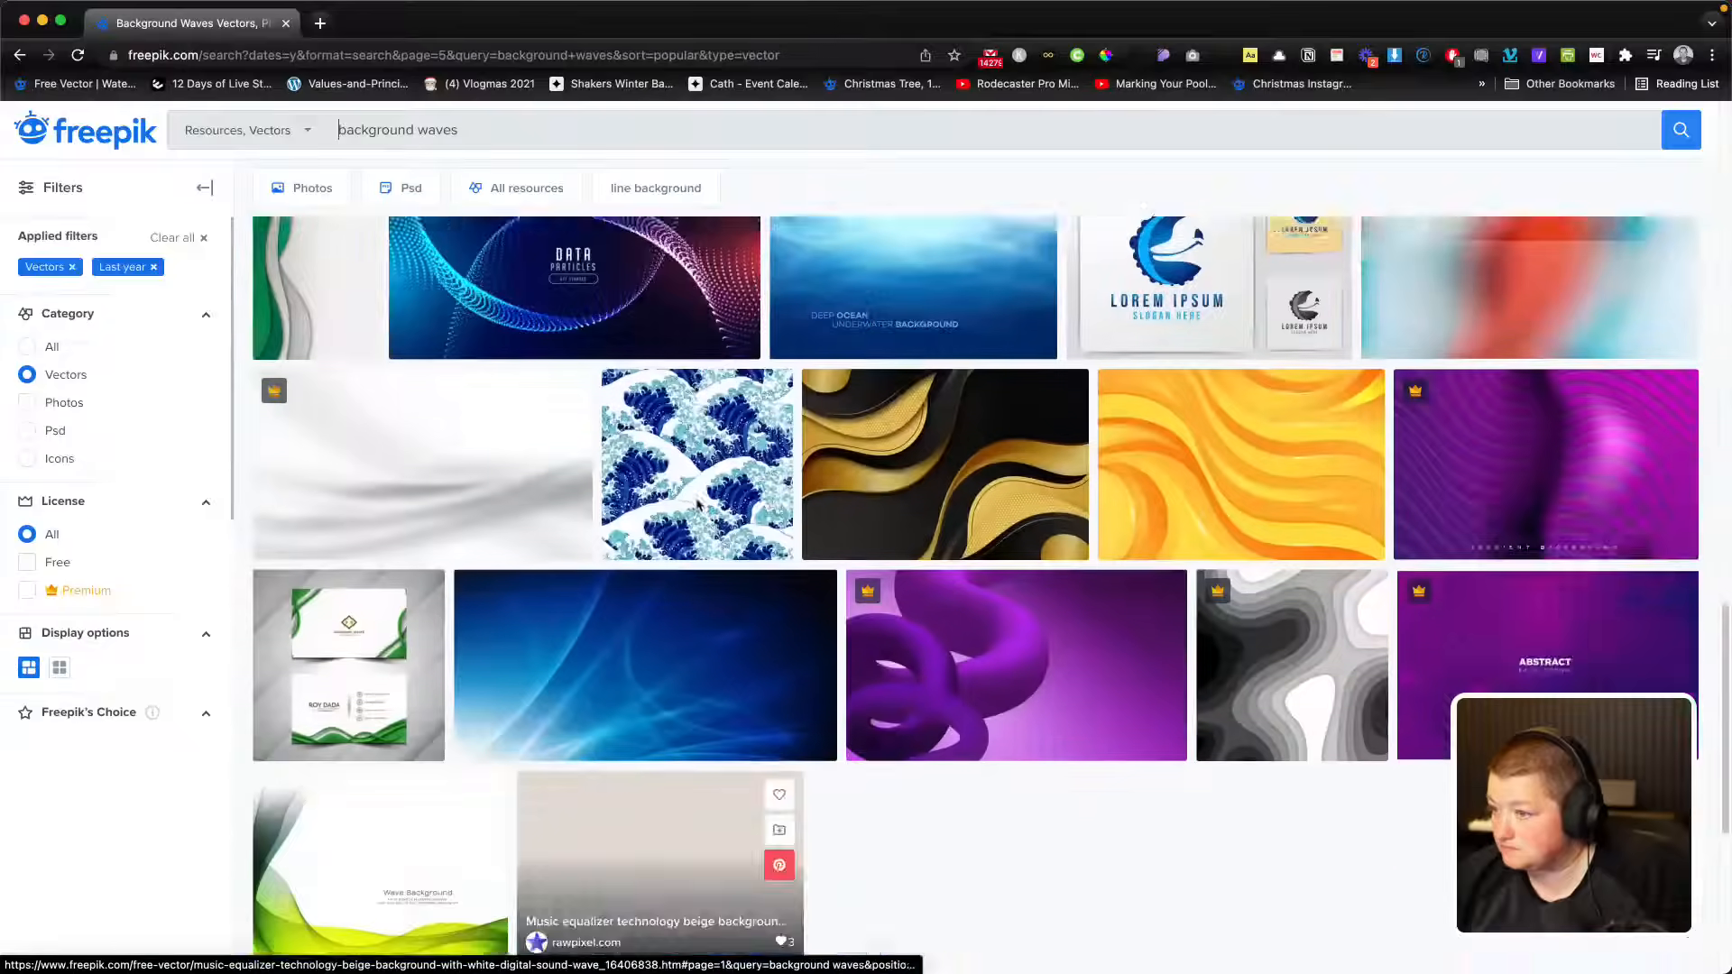
scroll(812, 586, "up", 2)
scroll(947, 559, "down", 2)
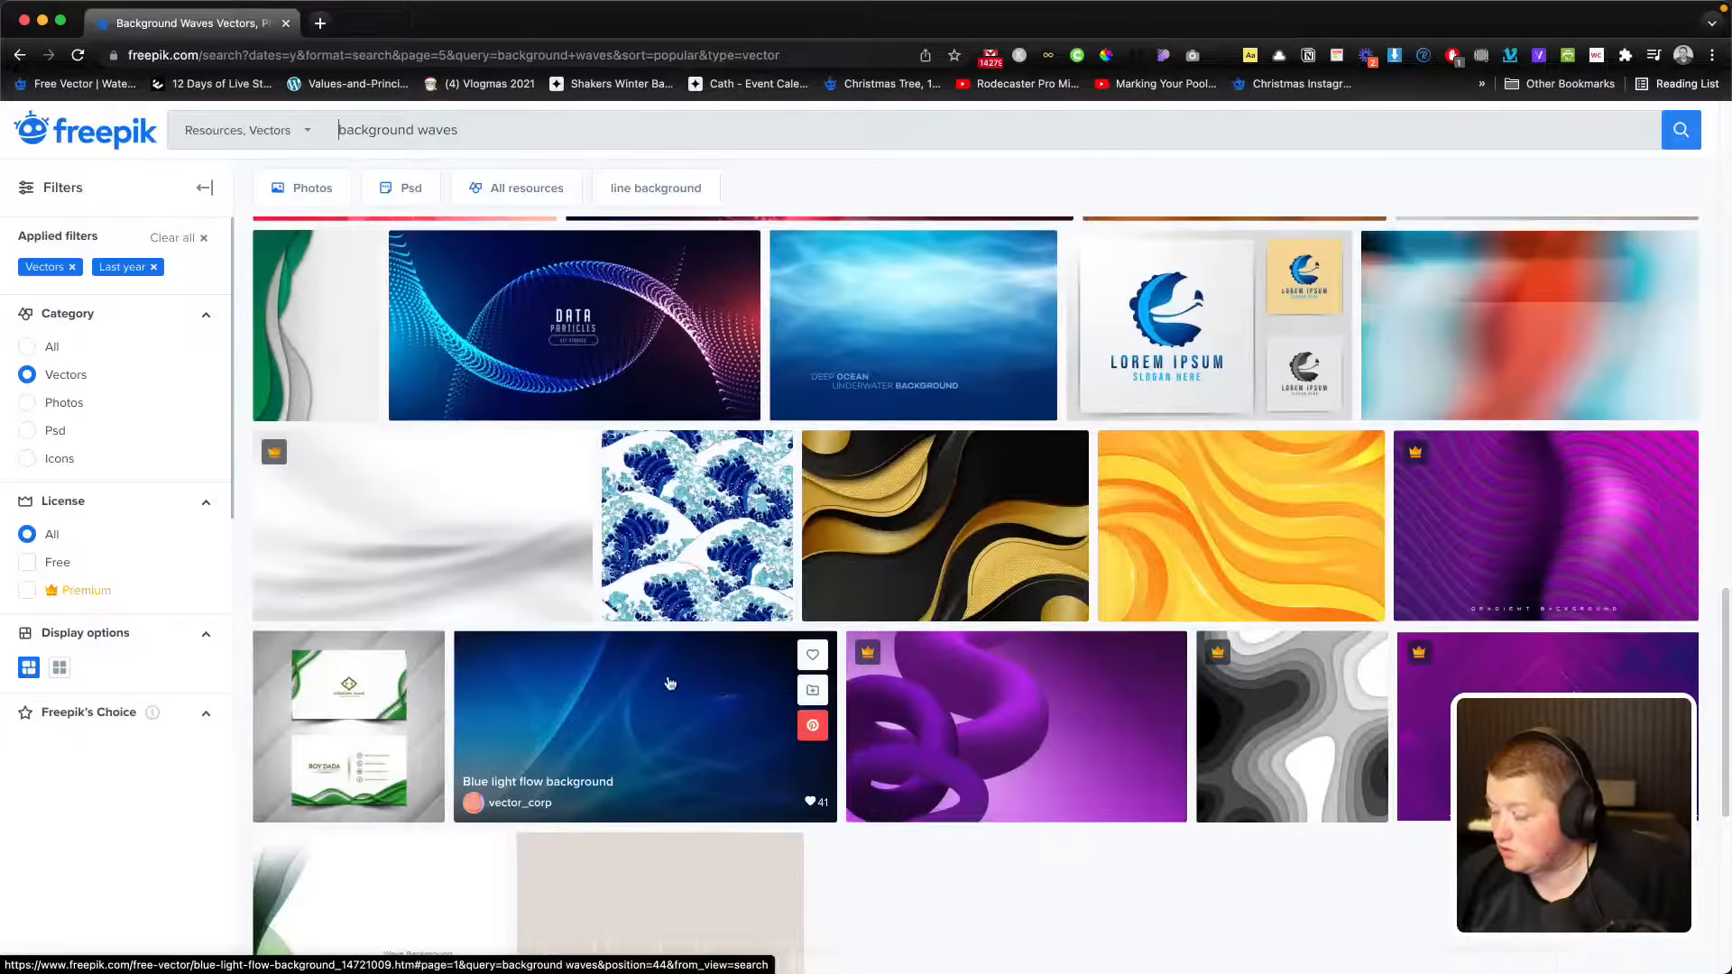
Step: Replace "waves" in the query and search for "background wallpaper"
scroll(669, 683, "up", 10)
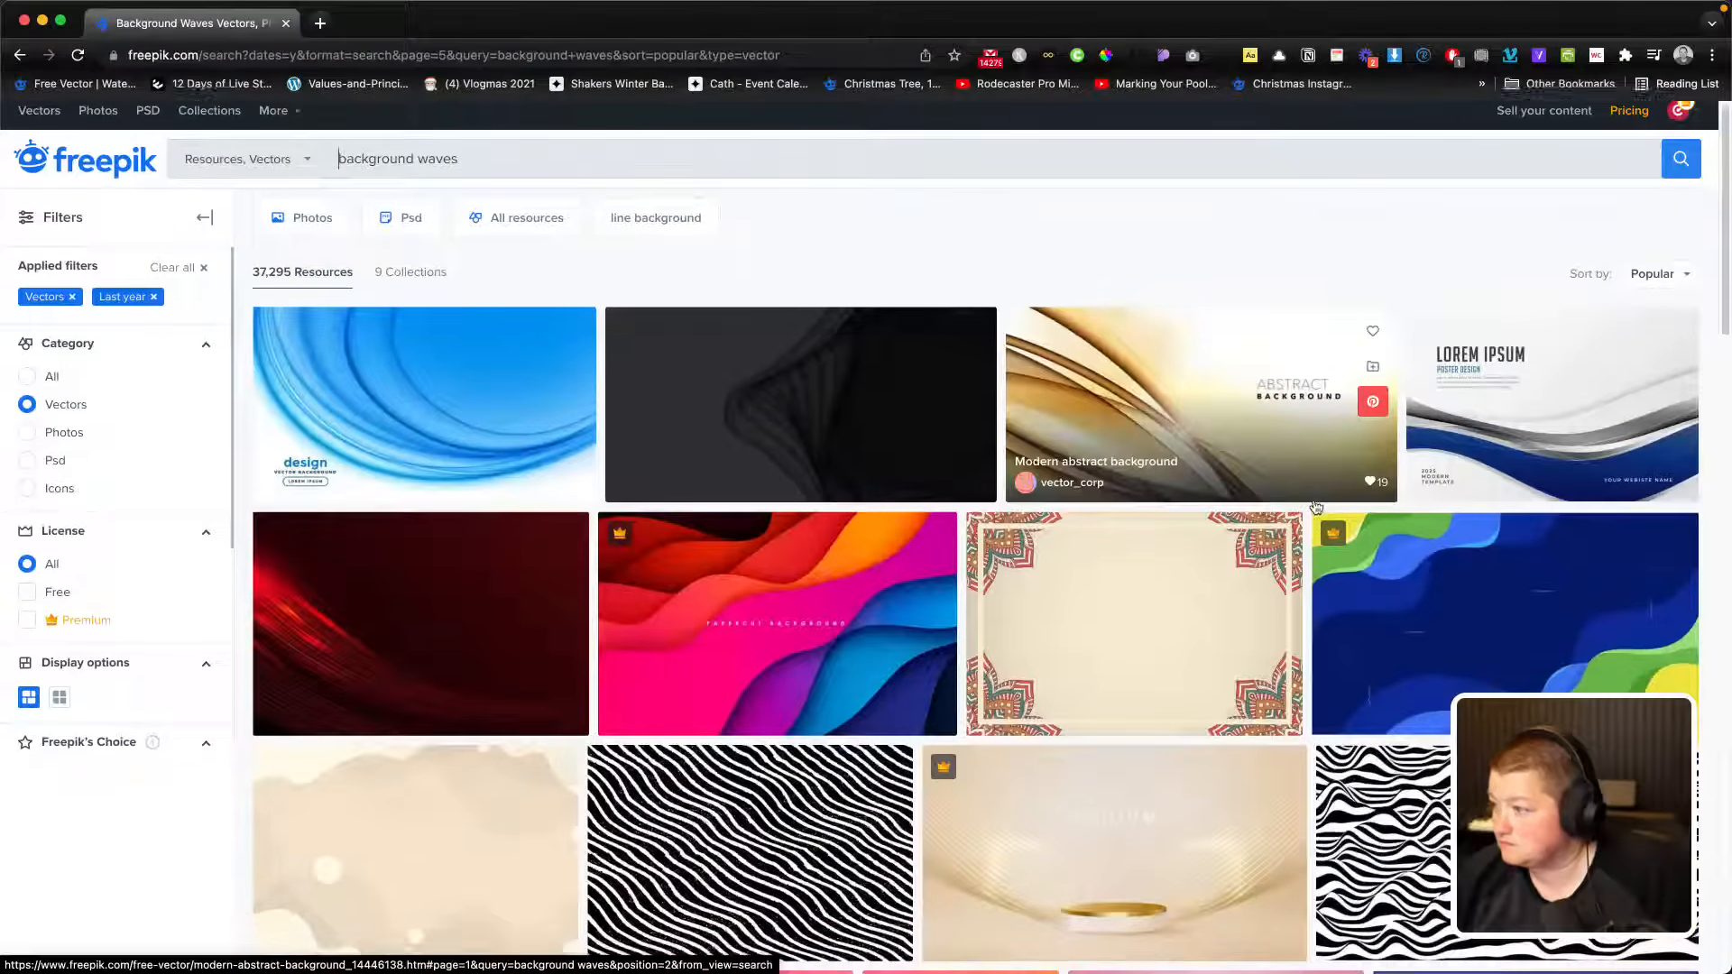
scroll(1127, 541, "down", 2)
scroll(722, 406, "up", 2)
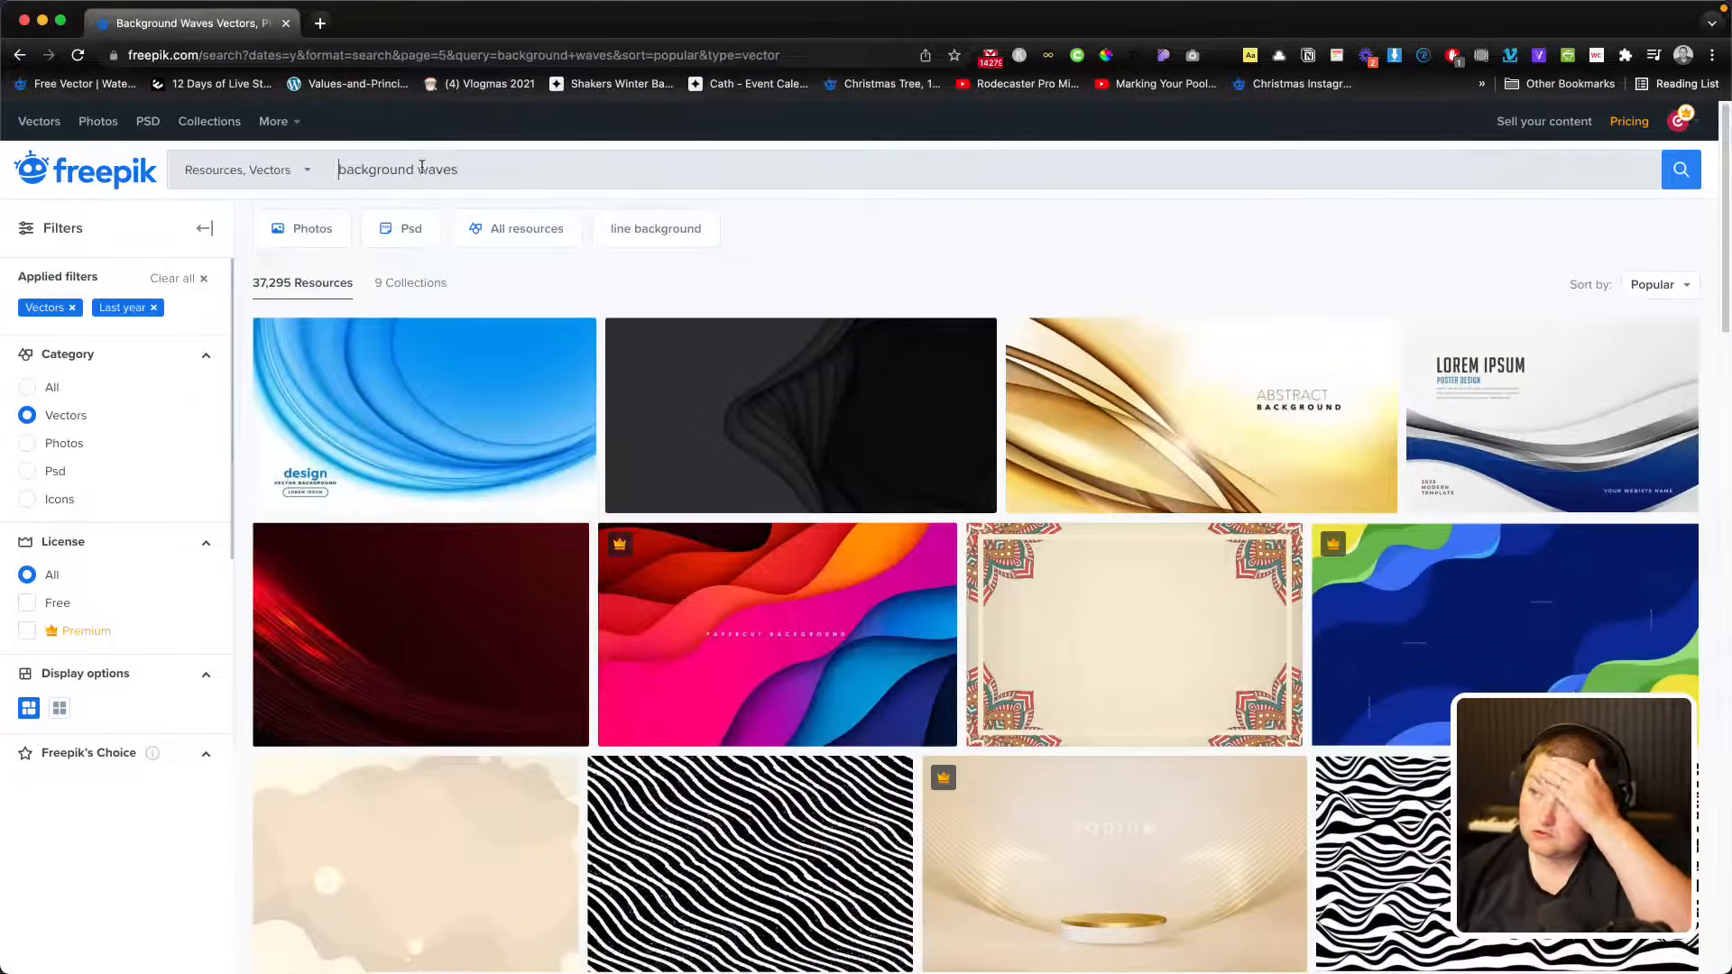
left_click_drag(418, 170, 519, 178)
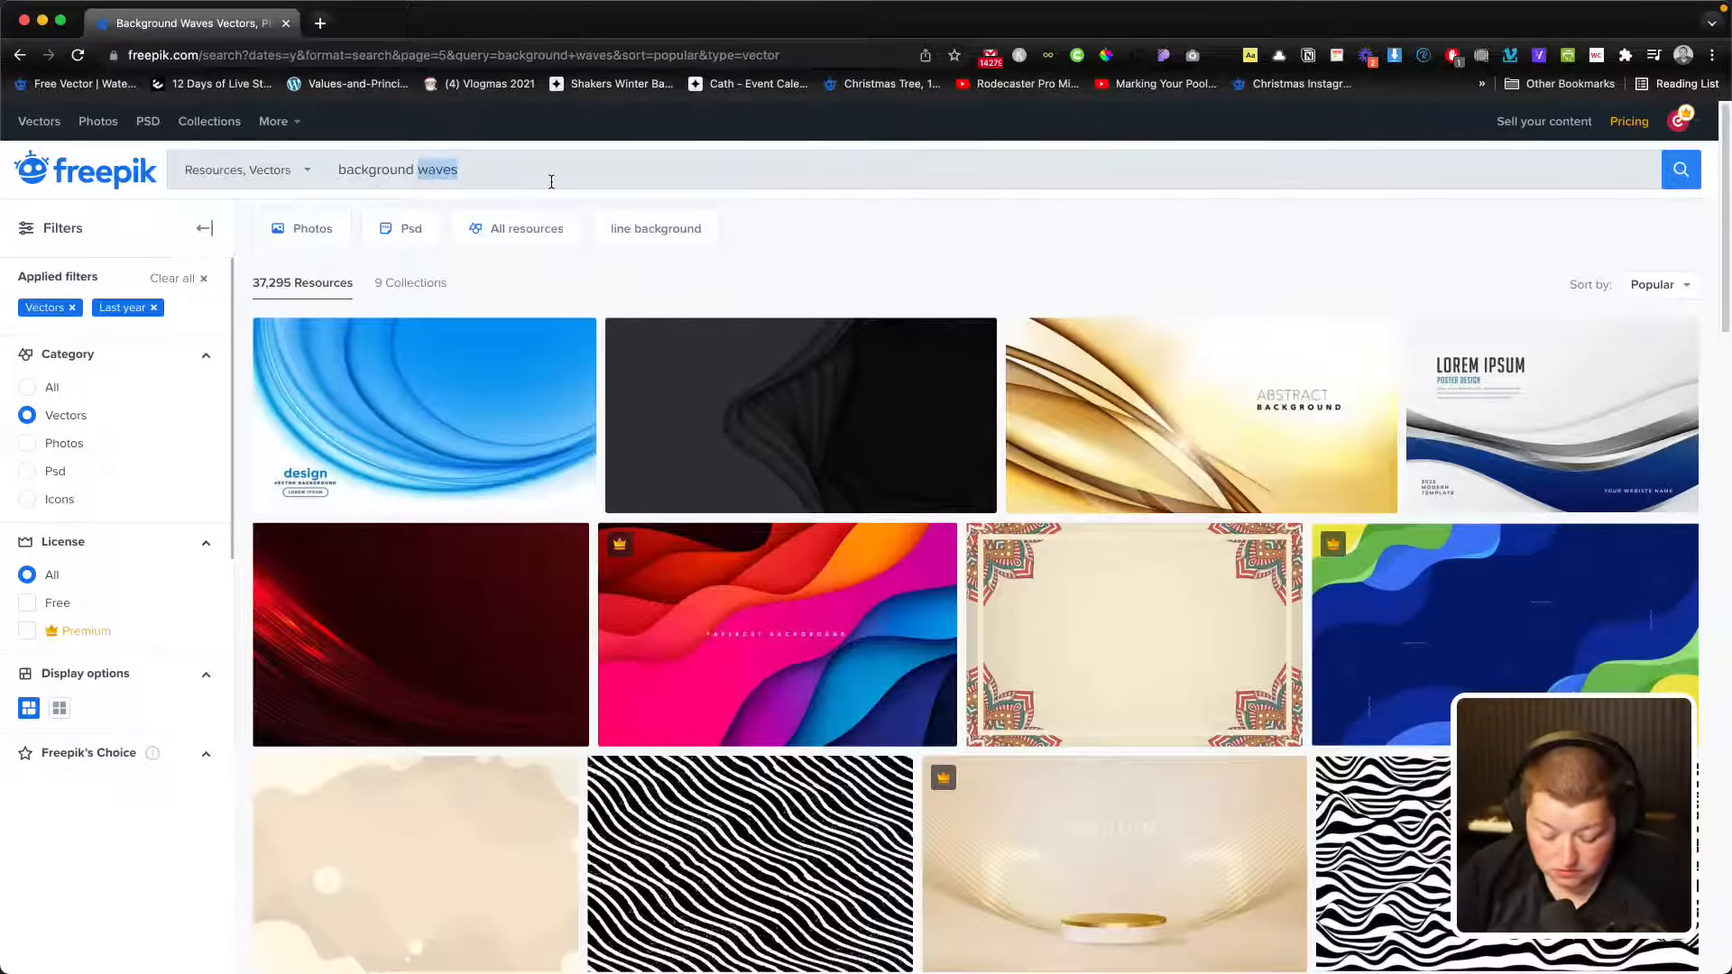
type("wallpaper")
key("Return")
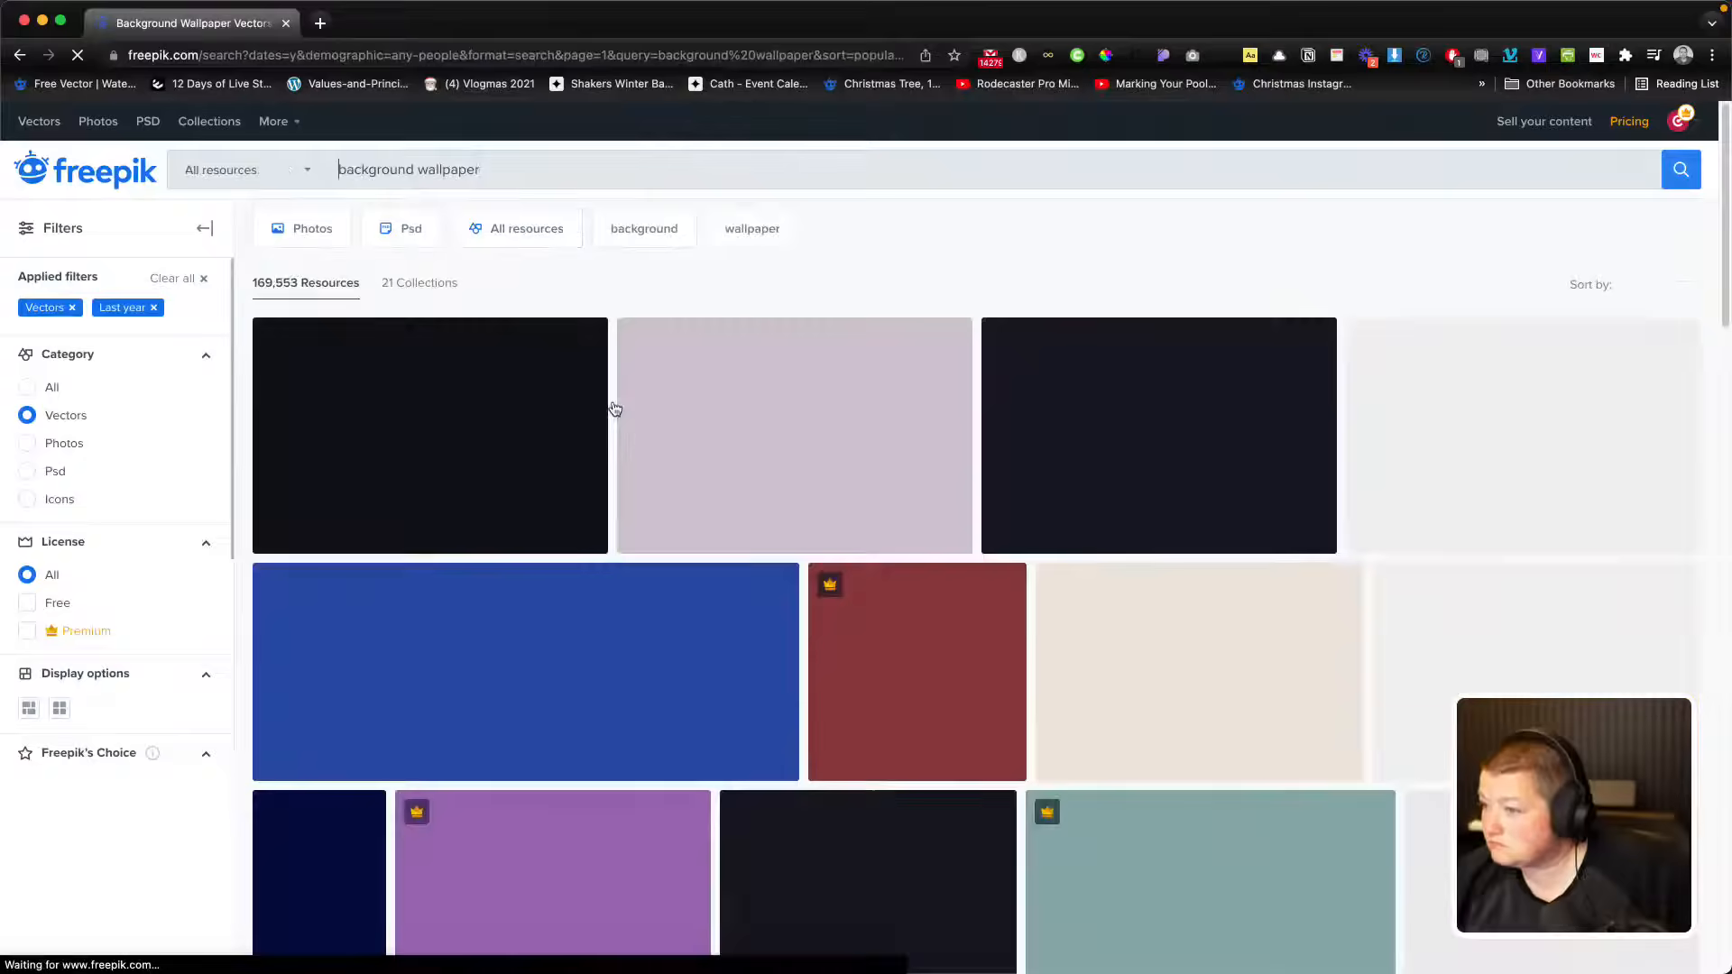
Step: Look through the wallpaper backgrounds on page 1 and go to page 2 of the results
left_click_drag(419, 169, 524, 174)
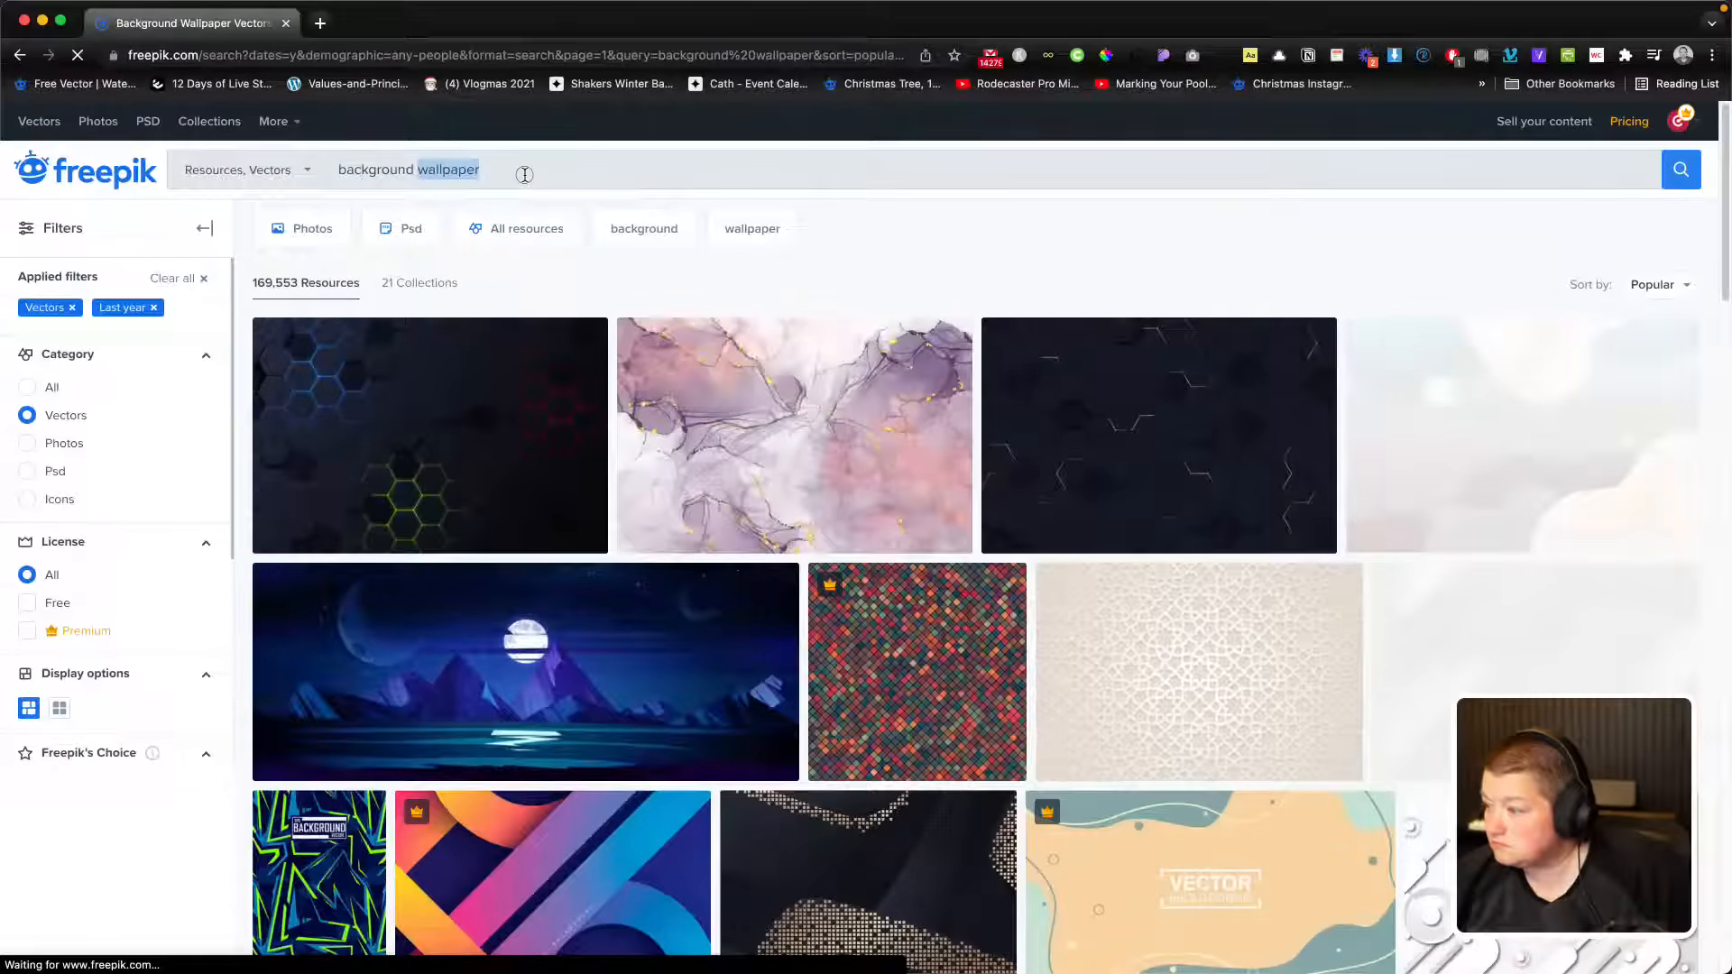
scroll(822, 380, "down", 10)
scroll(822, 385, "down", 1)
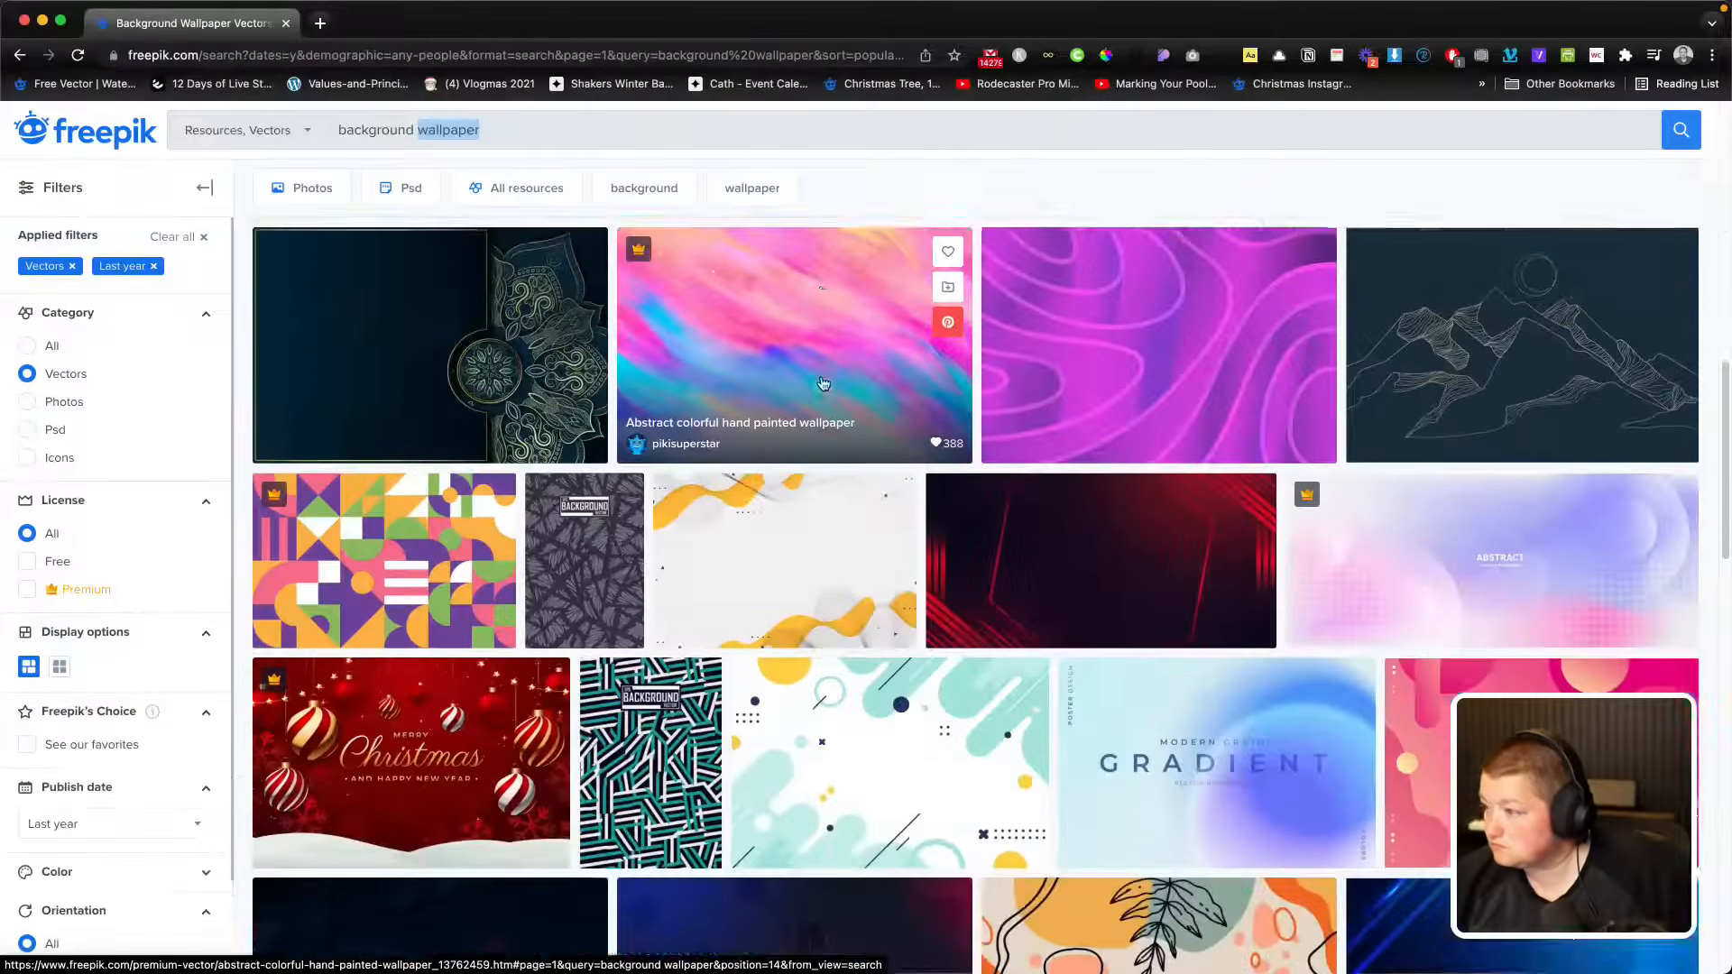
scroll(822, 383, "down", 7)
scroll(821, 385, "down", 6)
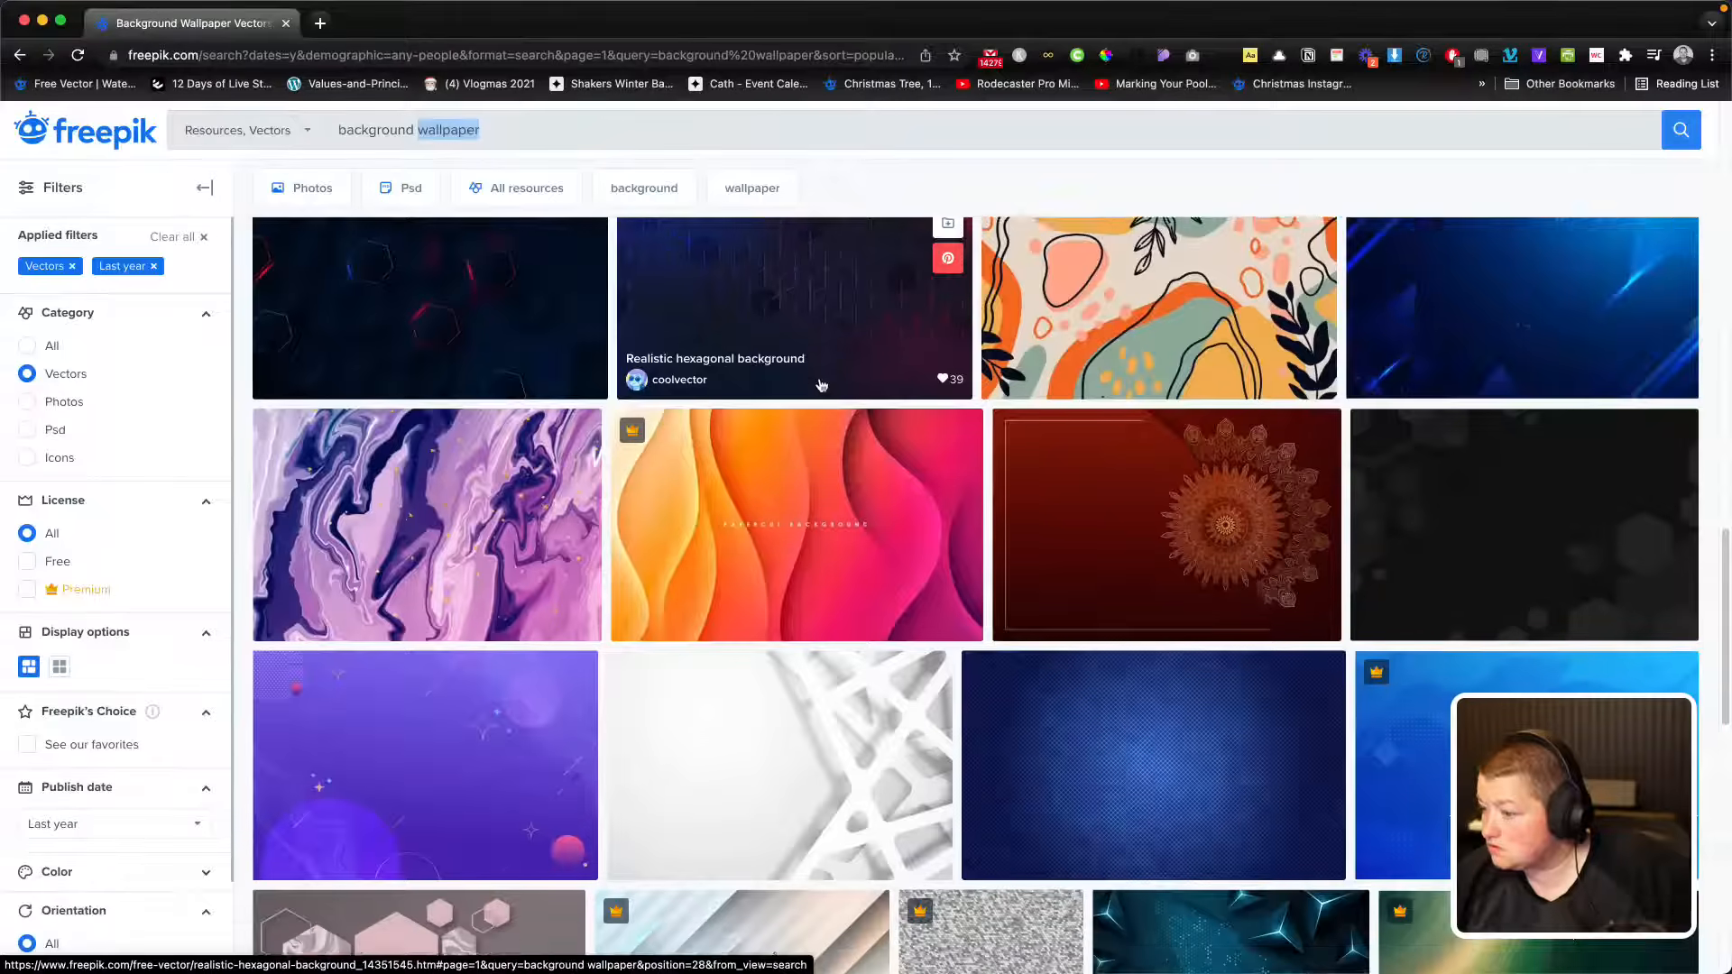
scroll(821, 385, "down", 3)
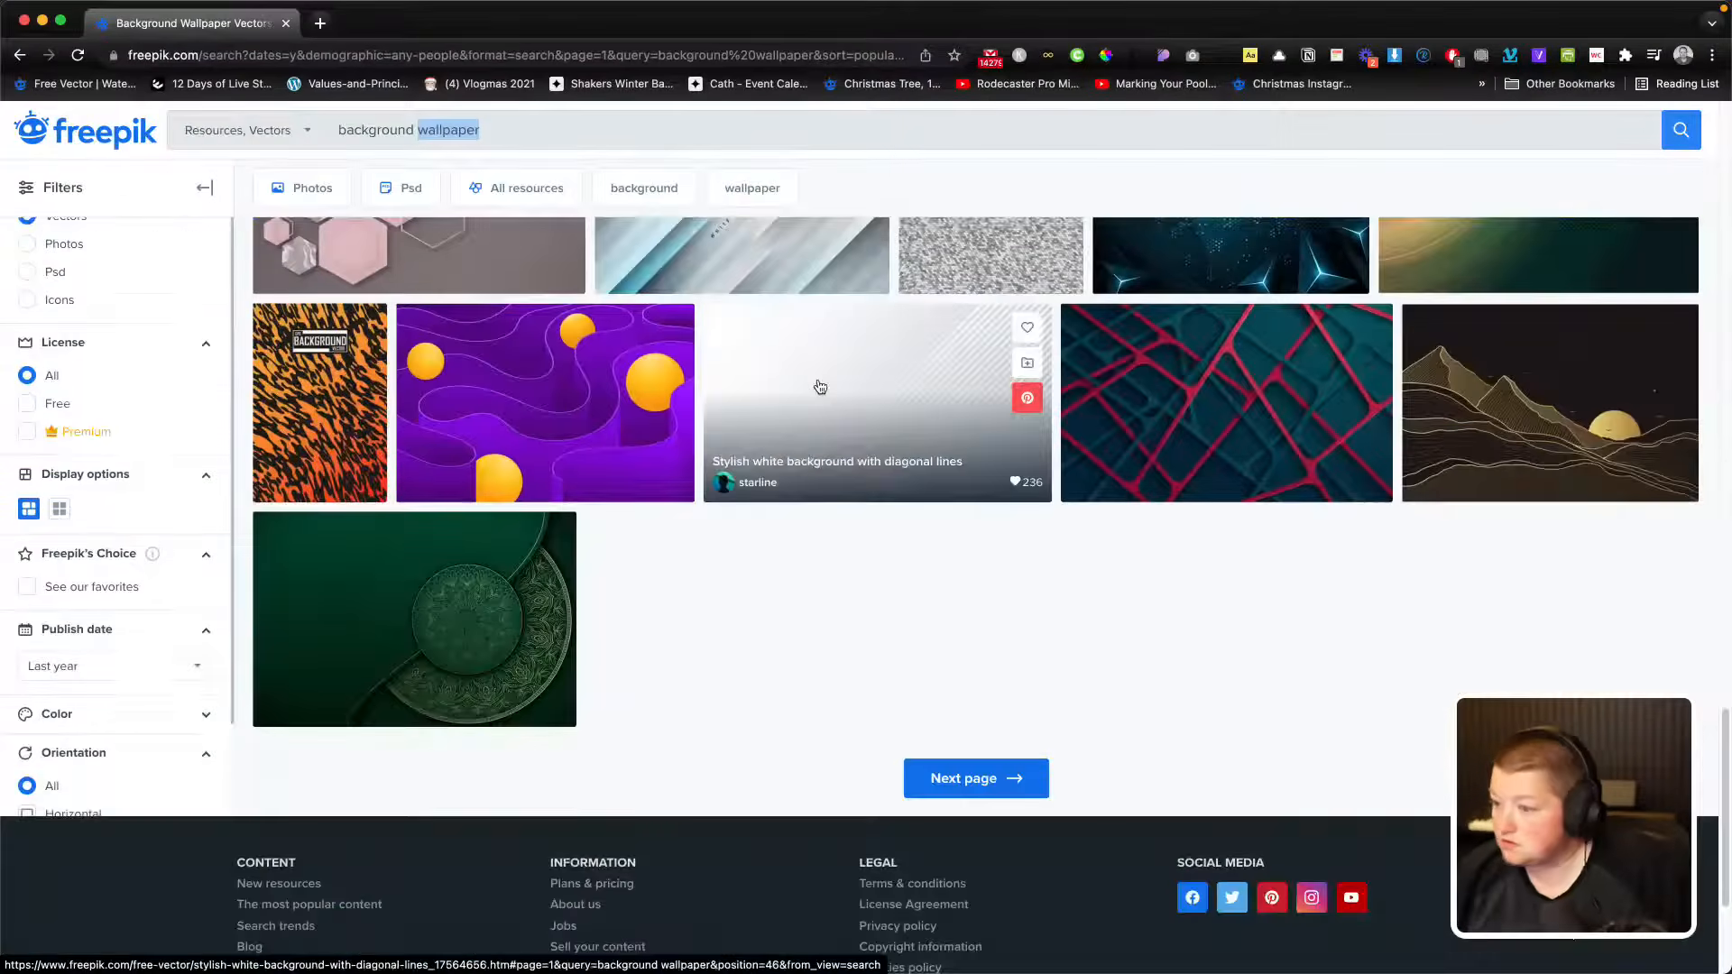
scroll(818, 389, "down", 2)
left_click(1008, 619)
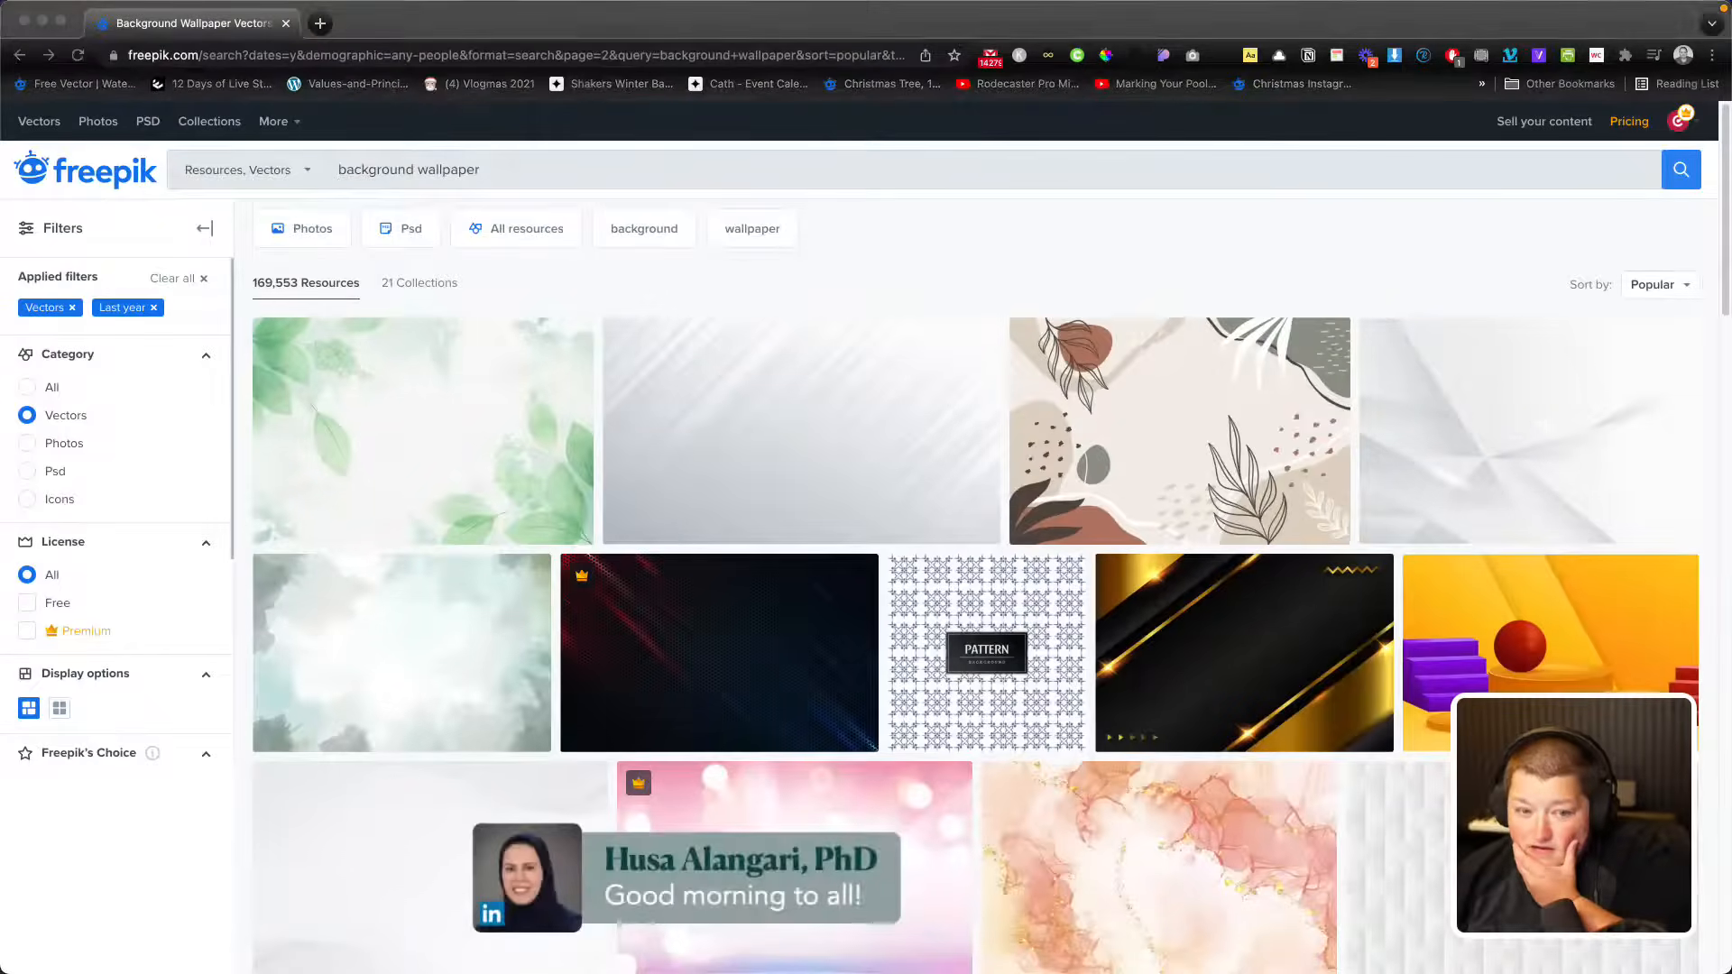
Step: Look through the wallpaper backgrounds on page 2 and go to page 3 of the results
scroll(975, 541, "down", 6)
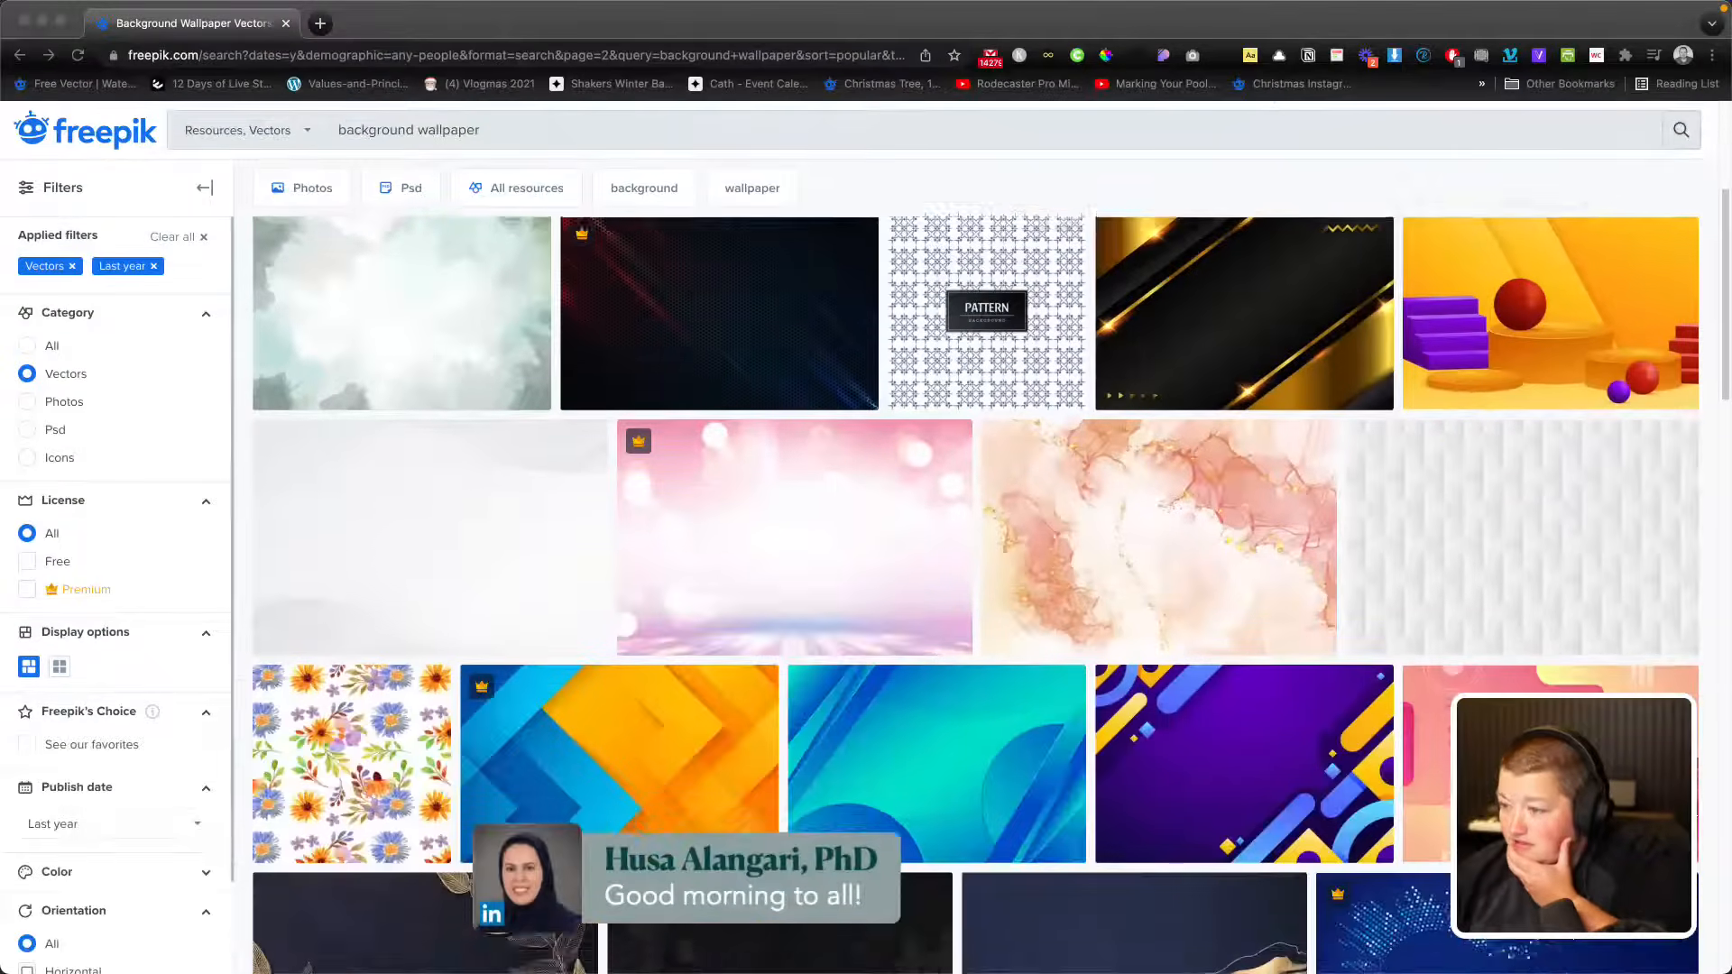
scroll(974, 596, "down", 5)
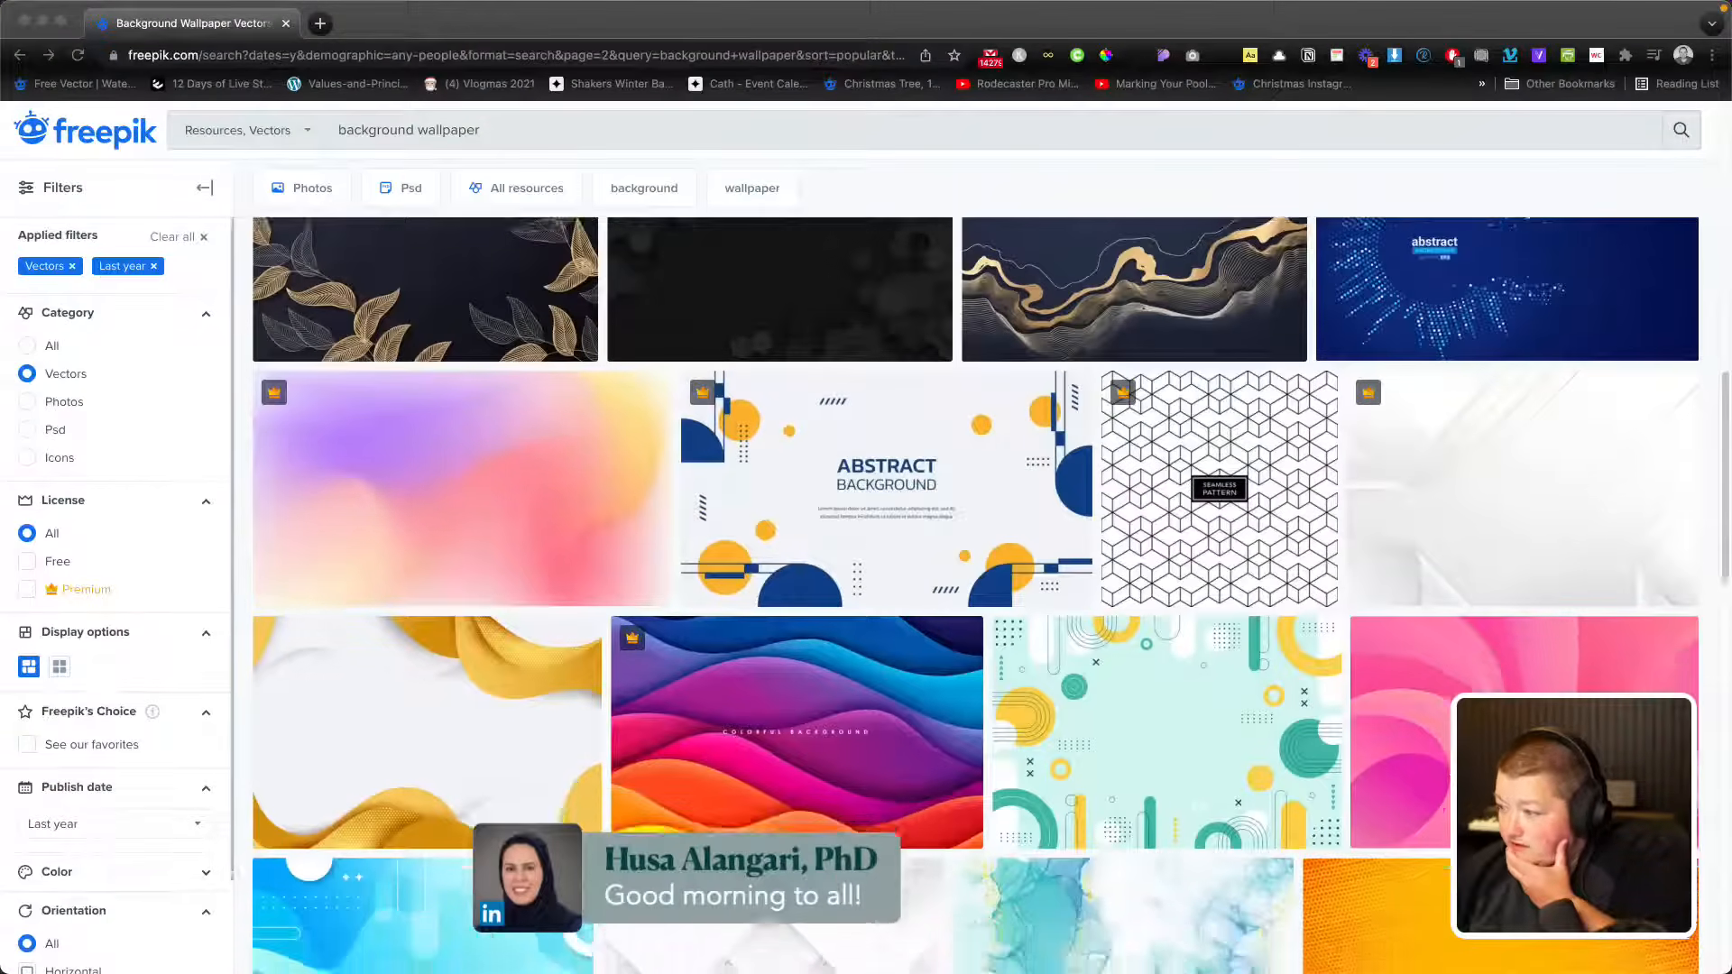
scroll(974, 596, "down", 2)
scroll(974, 595, "up", 1)
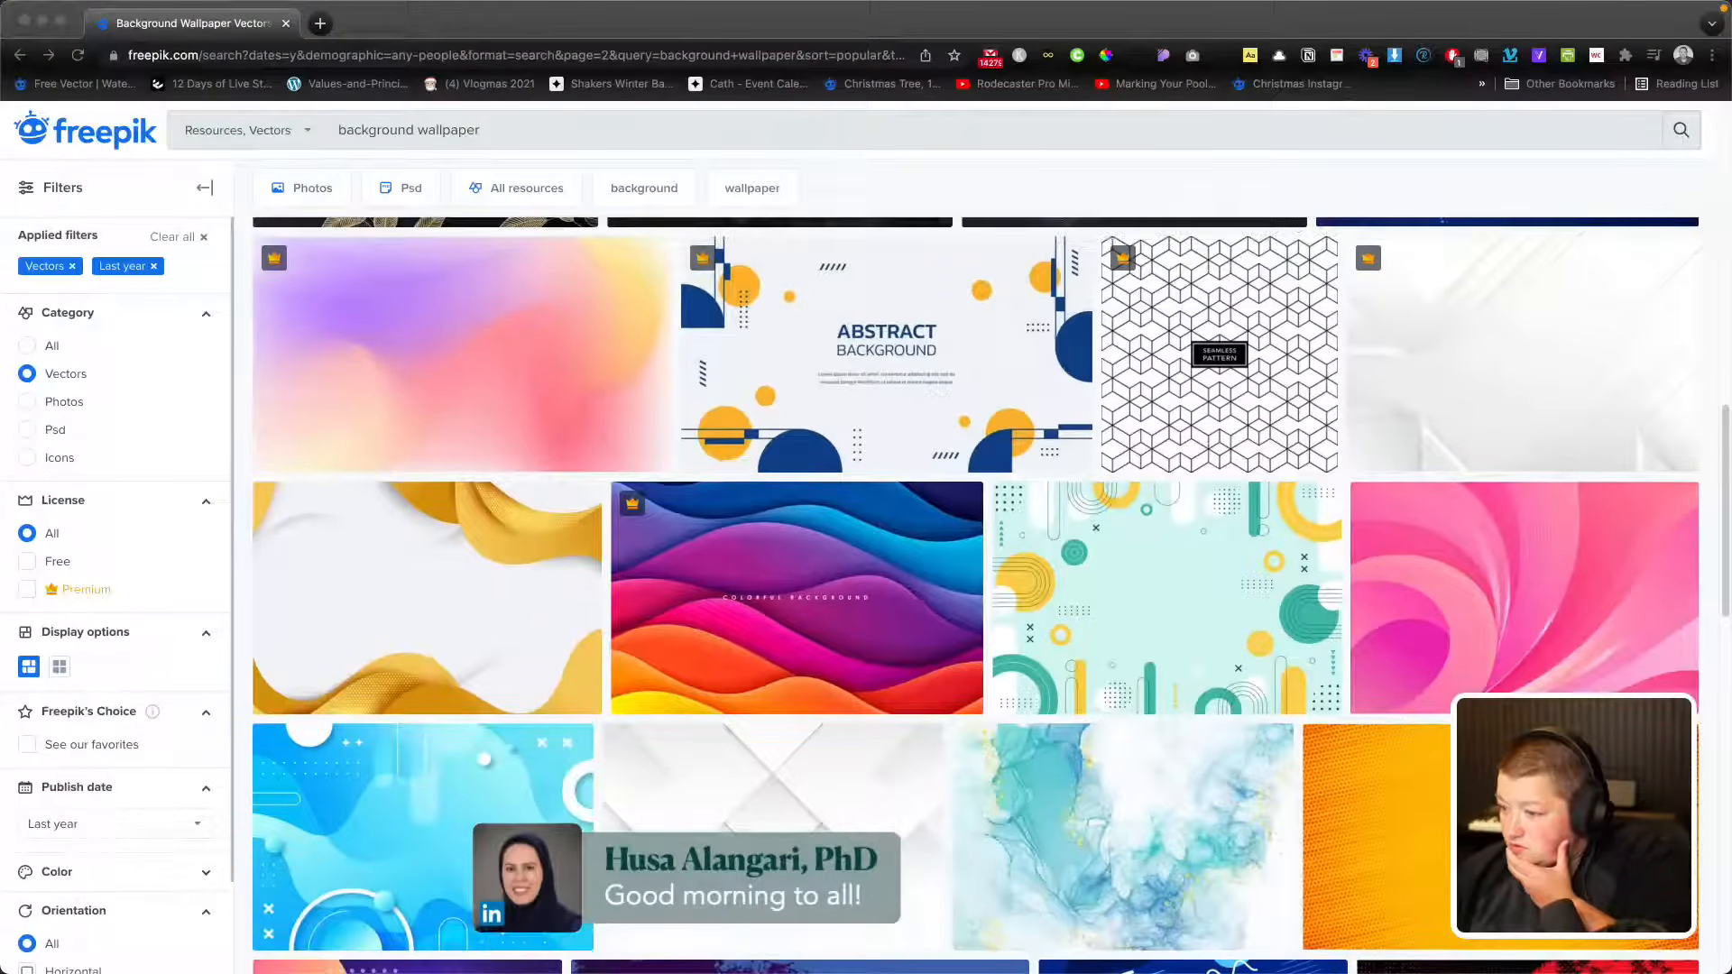
scroll(975, 596, "down", 12)
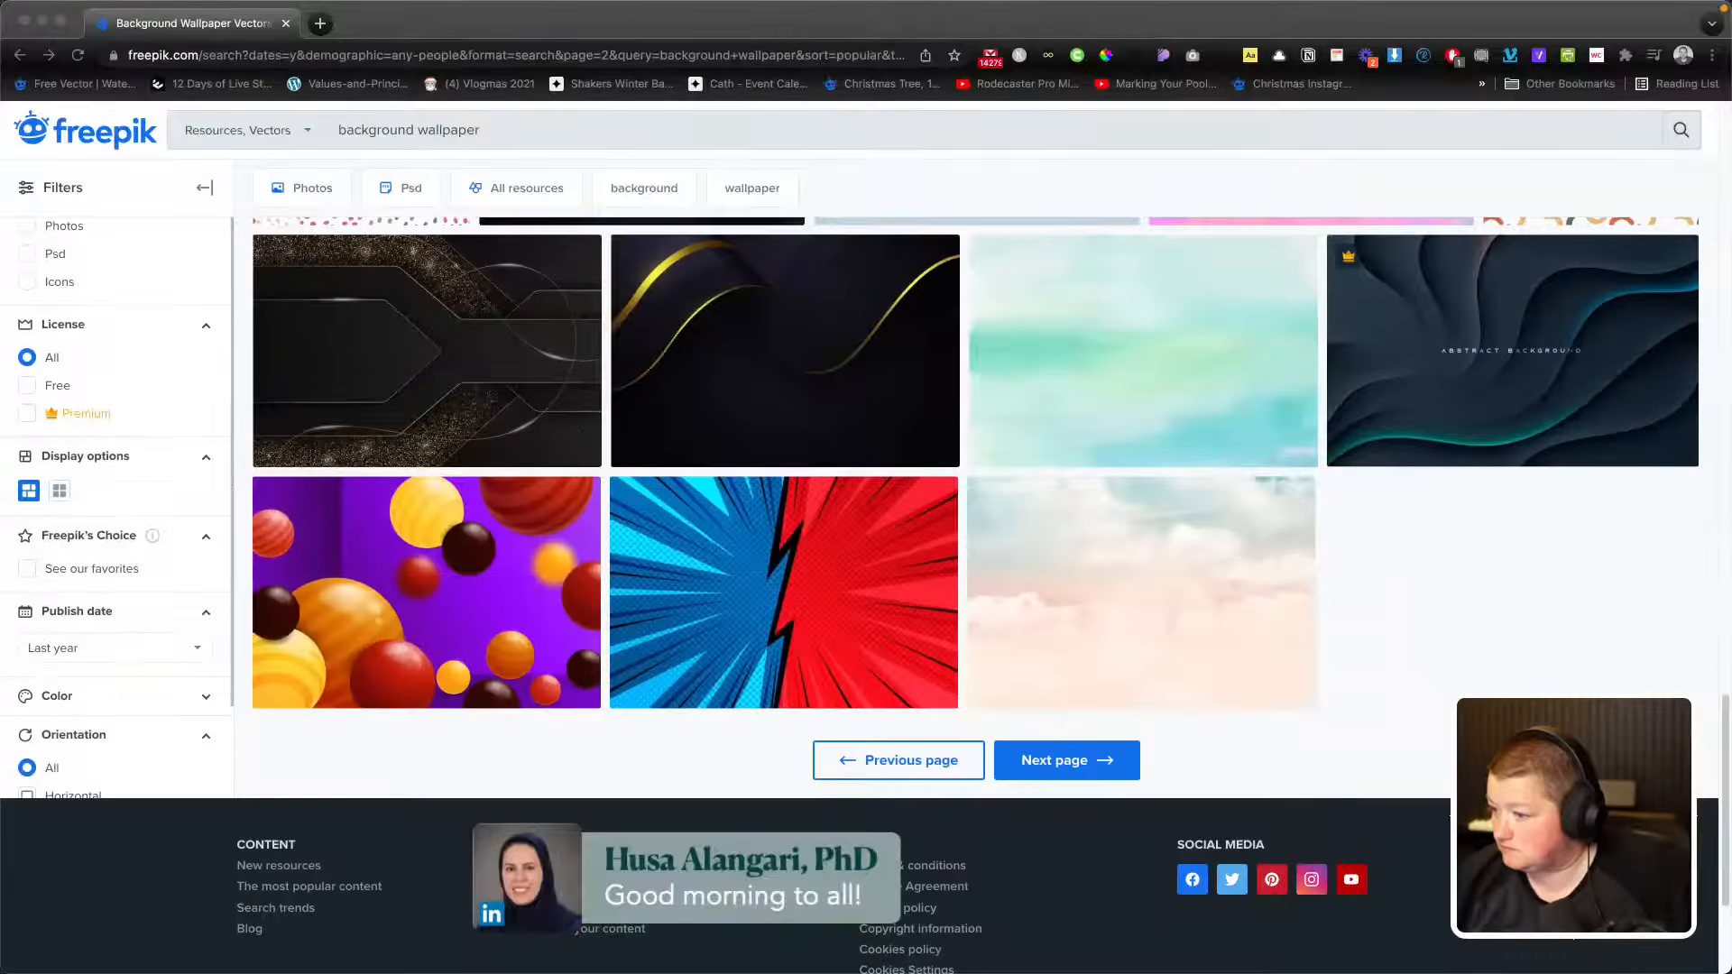
scroll(974, 596, "down", 2)
left_click(1071, 644)
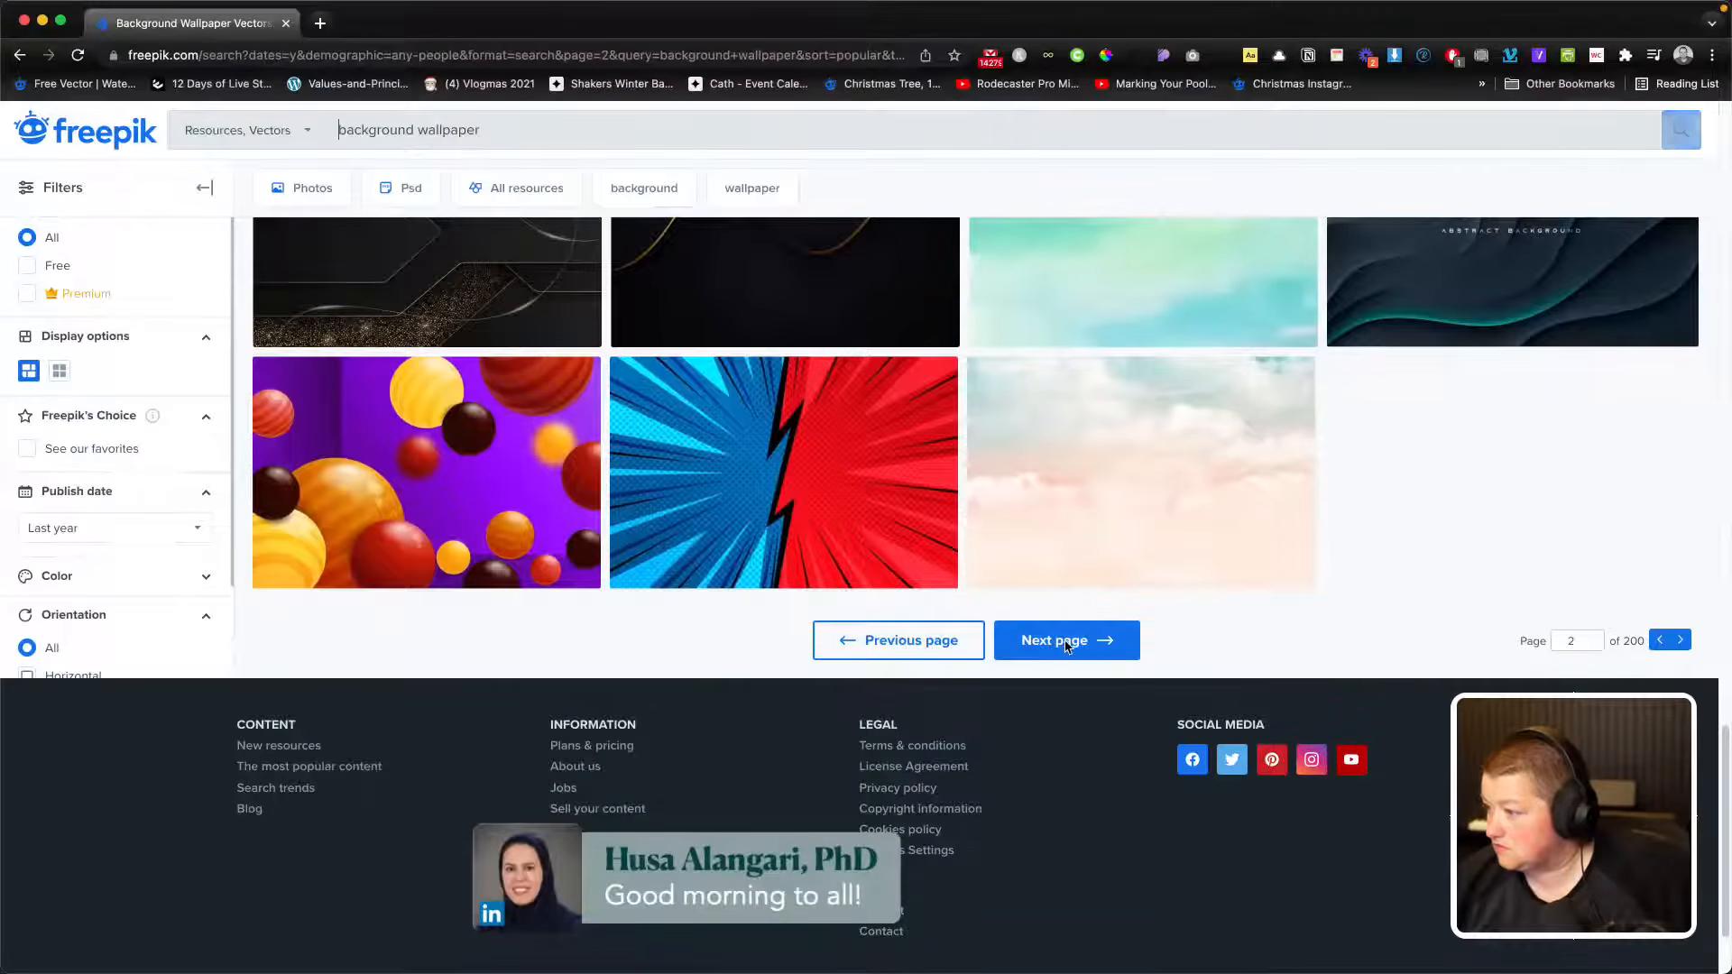
left_click(1119, 642)
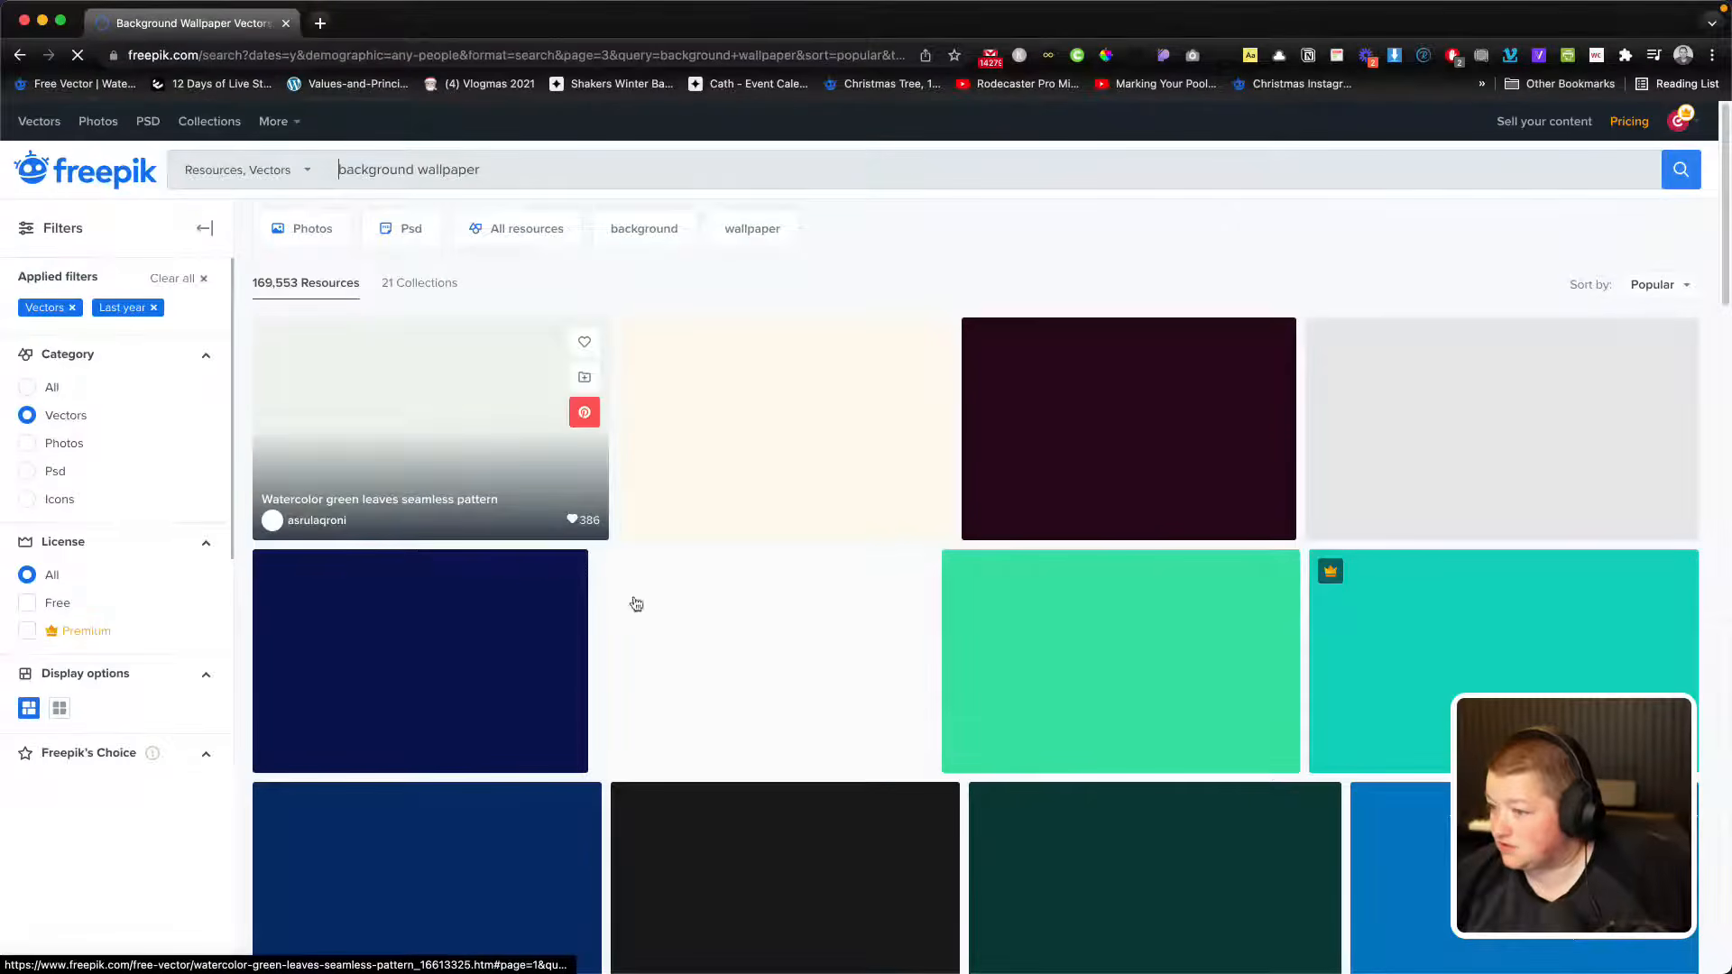
Step: Look through the wallpaper backgrounds on page 3 for a suitable design
scroll(454, 494, "down", 10)
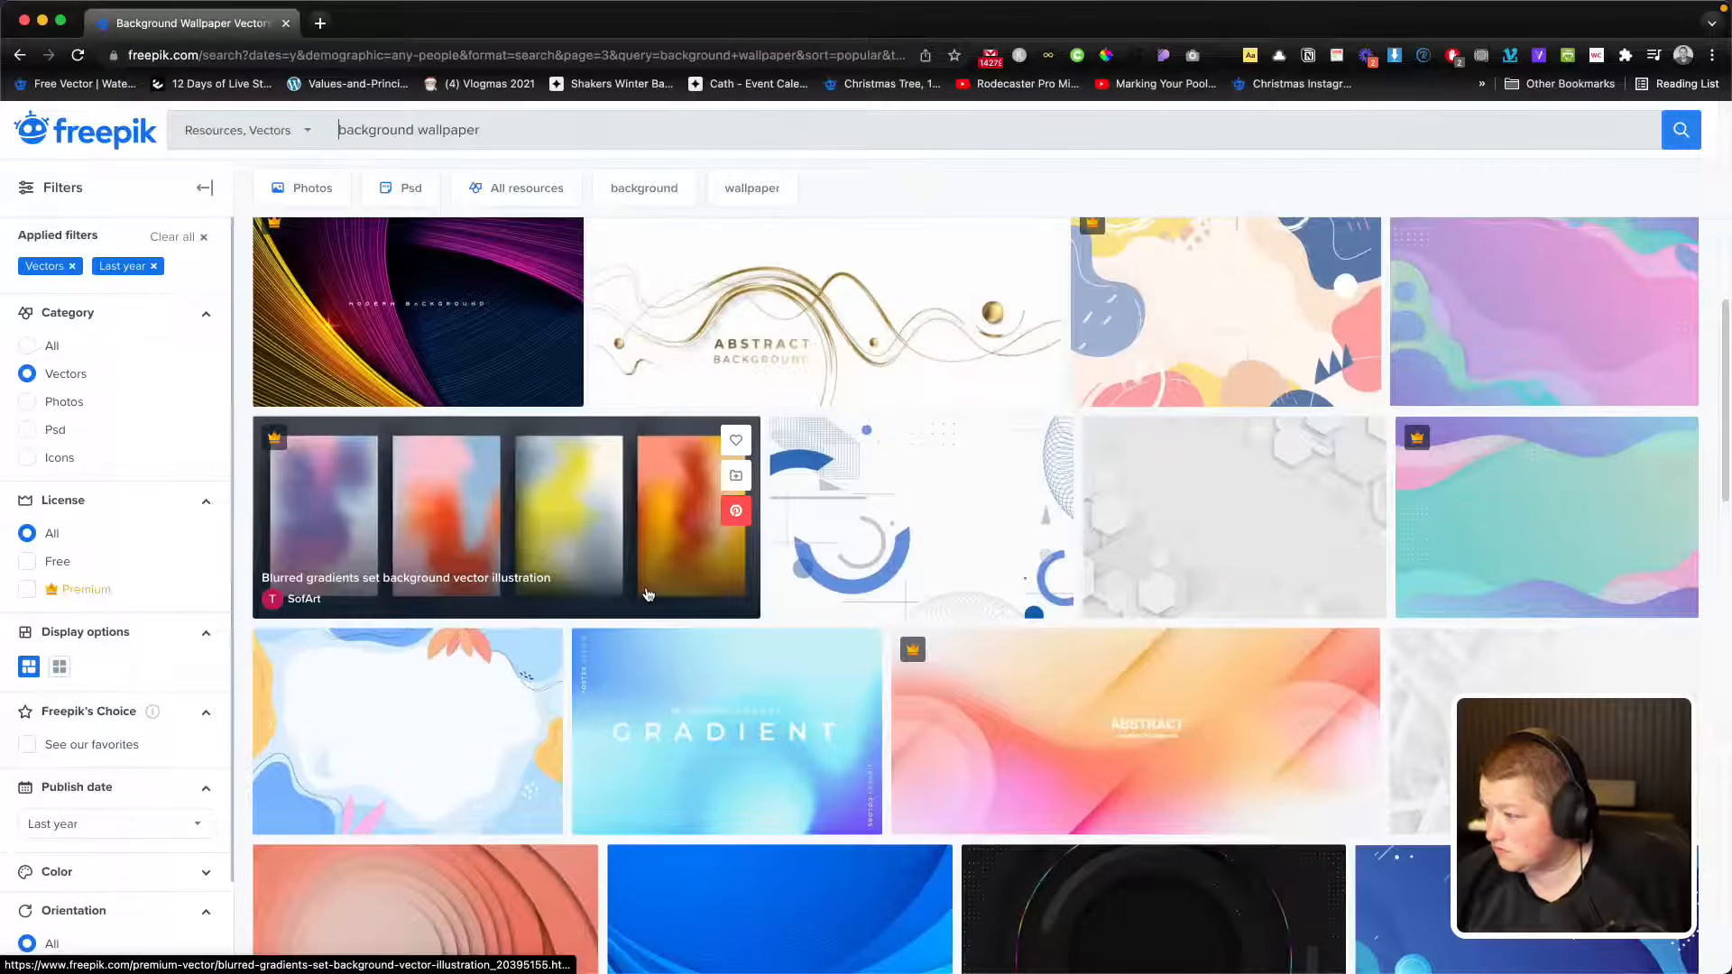
scroll(648, 594, "down", 5)
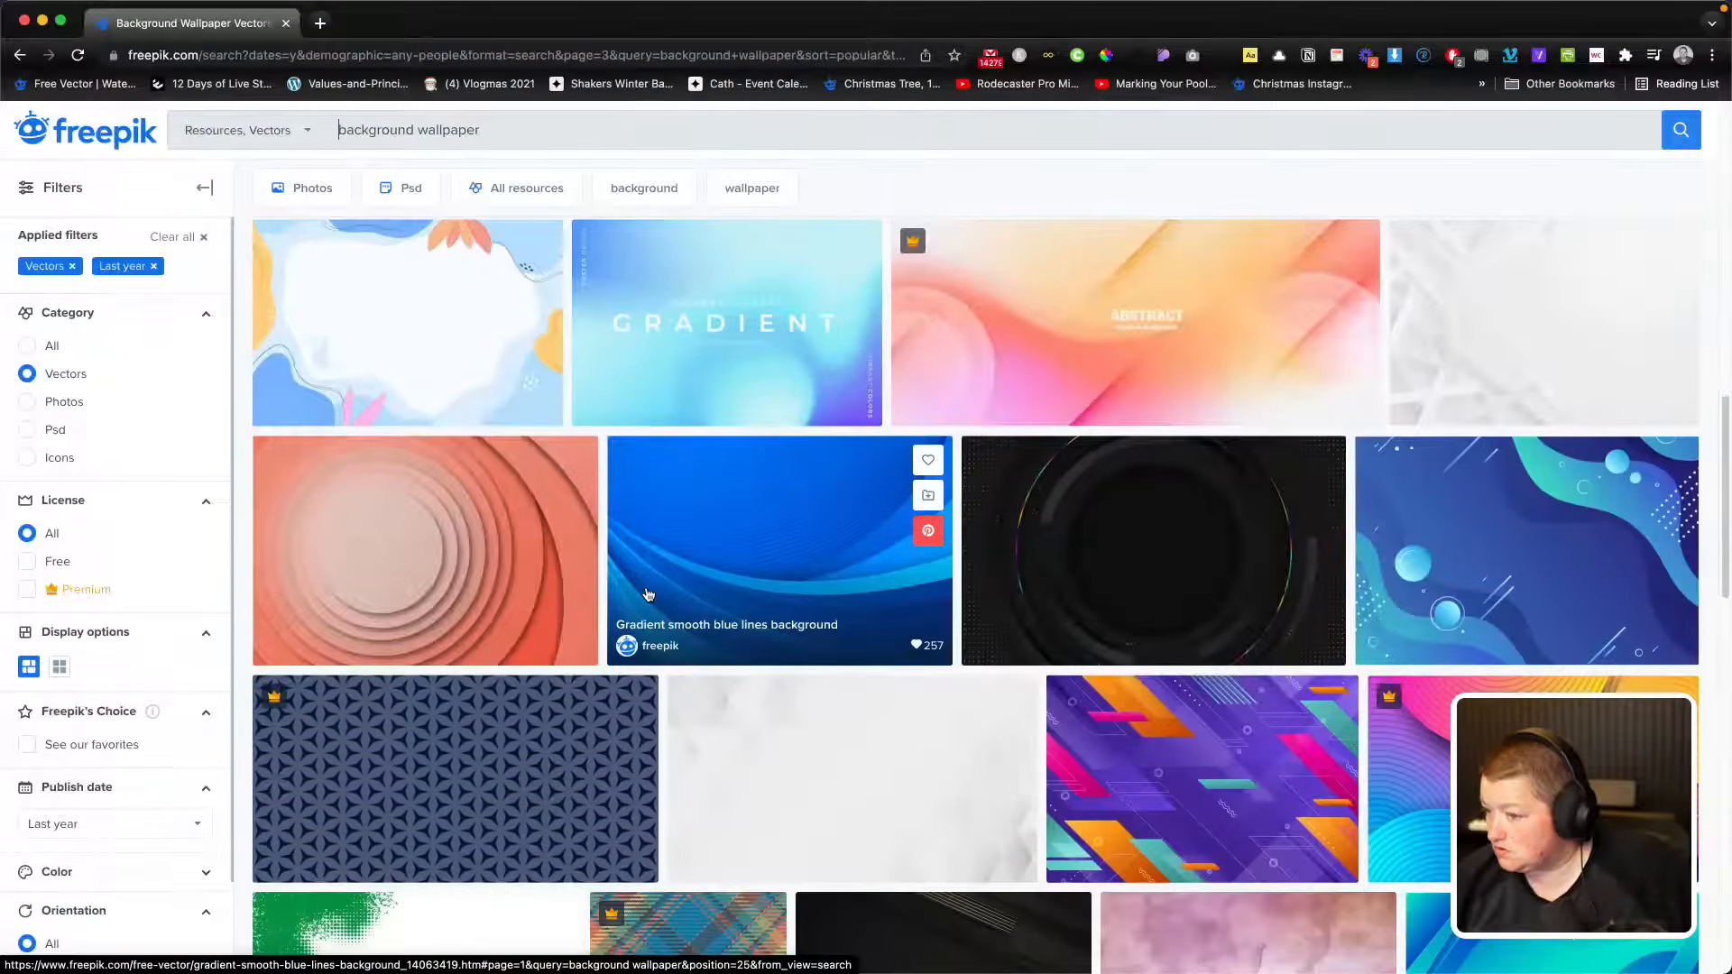
scroll(808, 583, "down", 3)
Step: Replace "wallpaper" in the query and search for "background university"
scroll(803, 588, "up", 18)
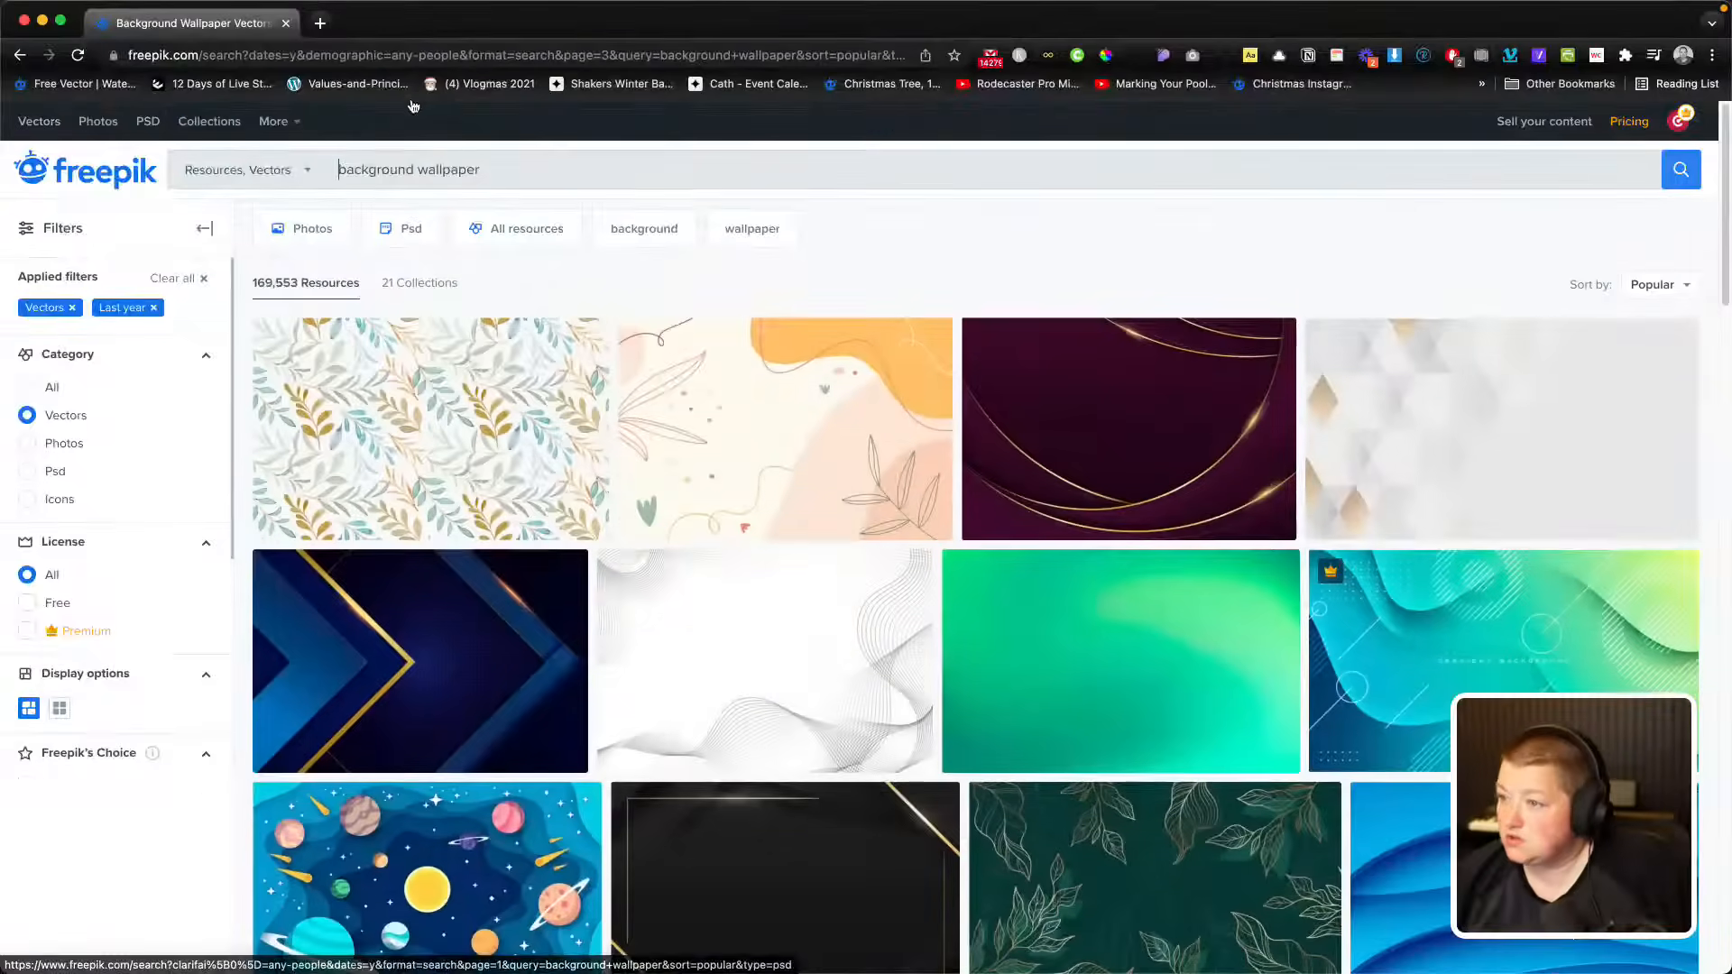
left_click_drag(418, 176, 616, 171)
type("university")
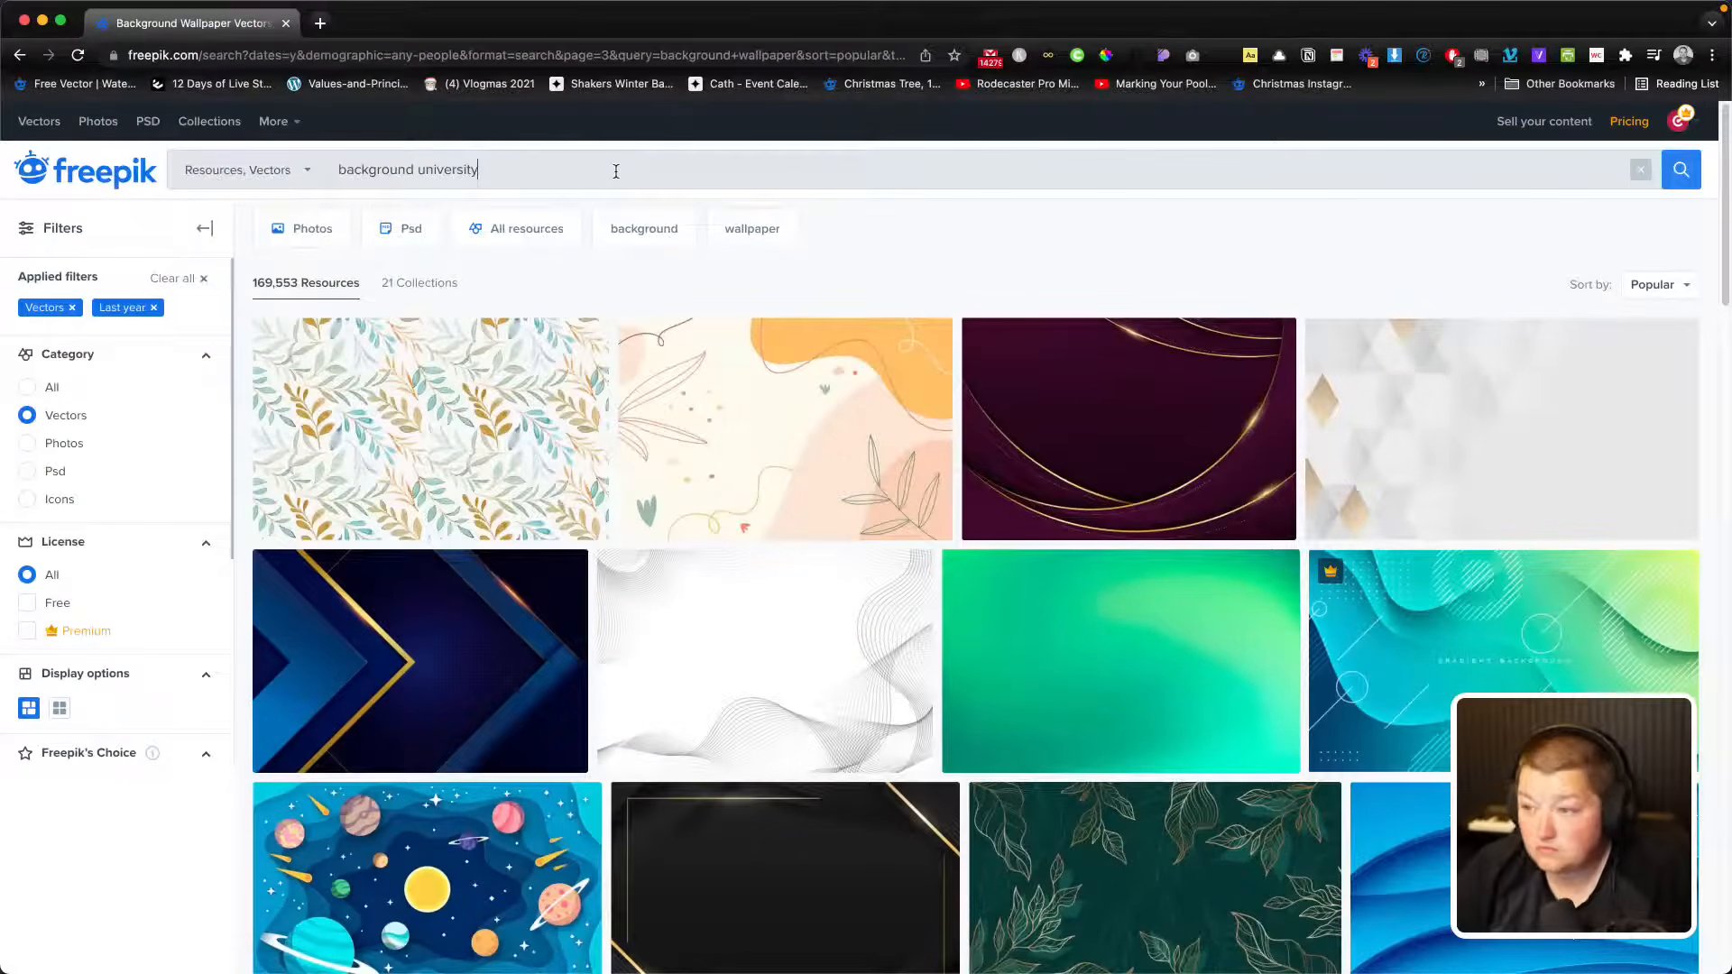
key("Return")
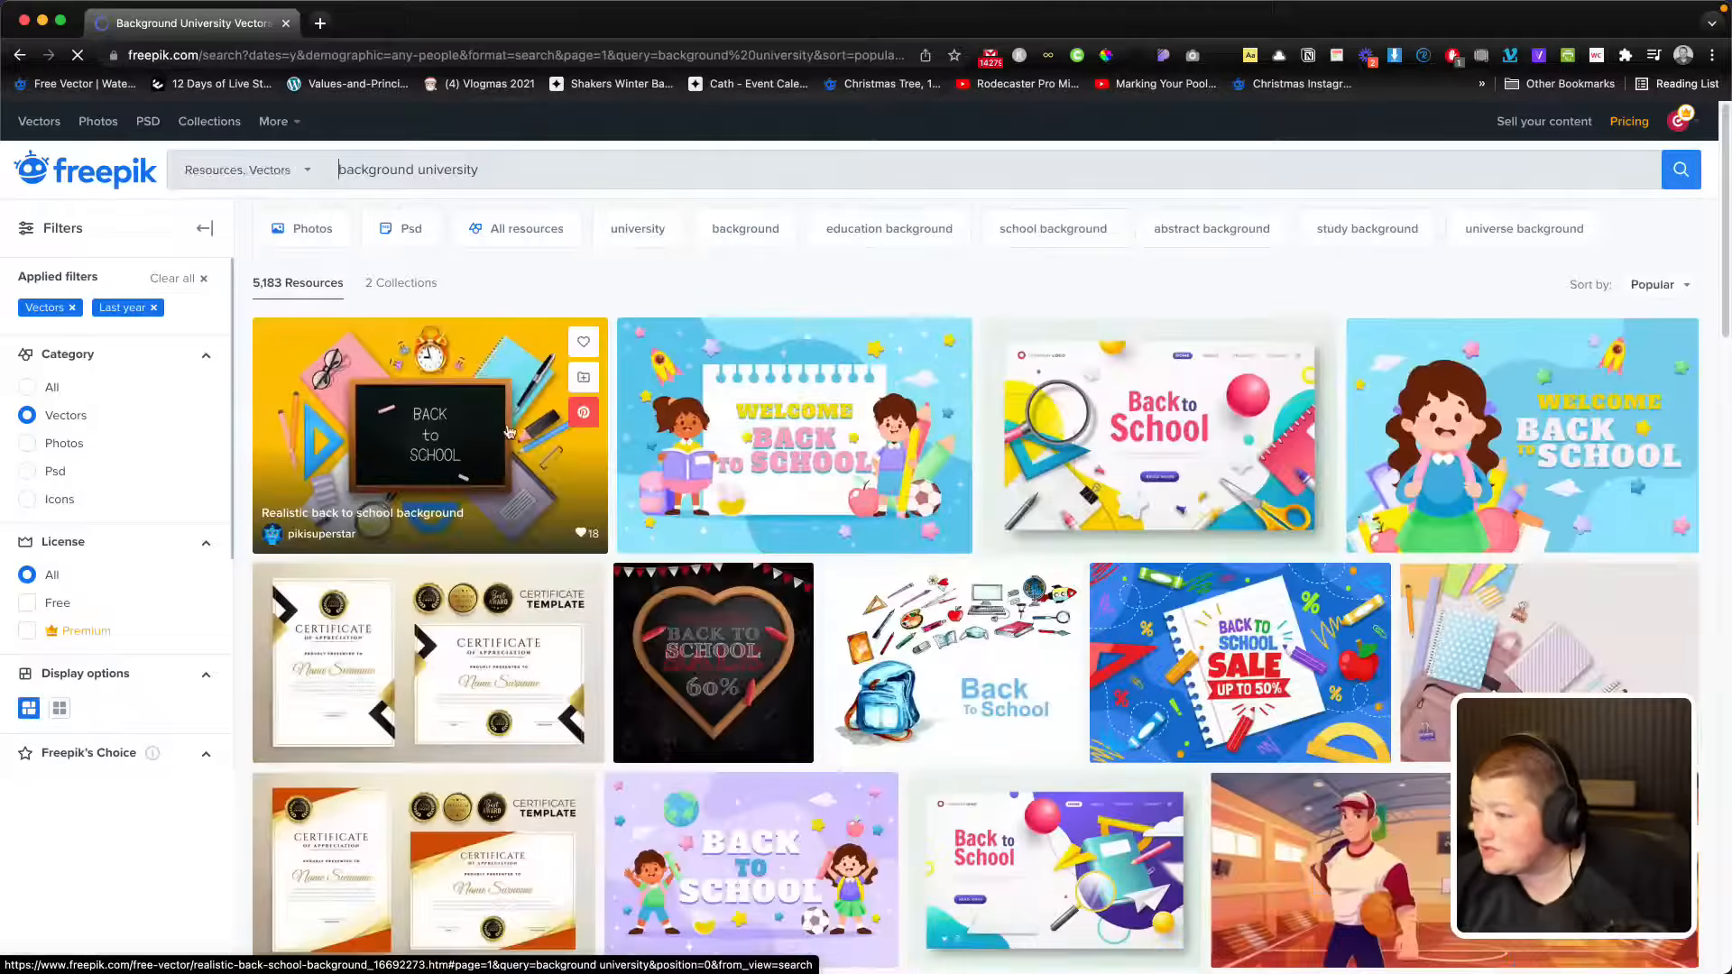
Step: Look through the university backgrounds on pages 1 and 2 of the results for a suitable design
scroll(555, 531, "down", 5)
scroll(554, 531, "down", 15)
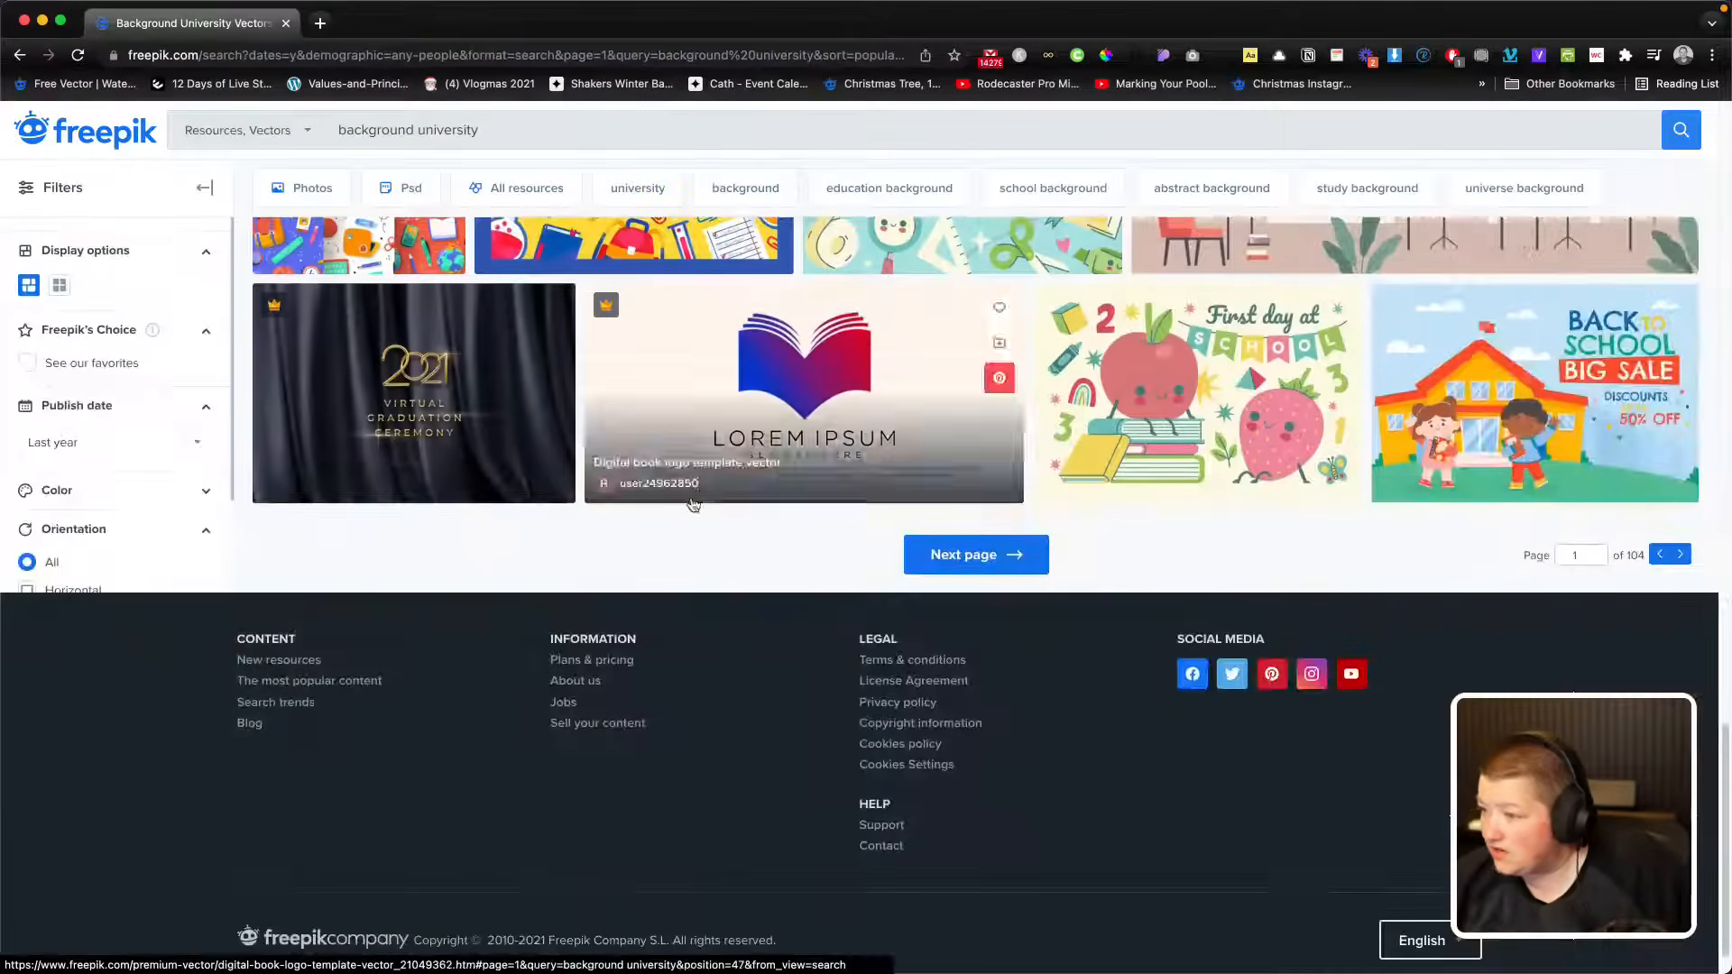
left_click(1003, 568)
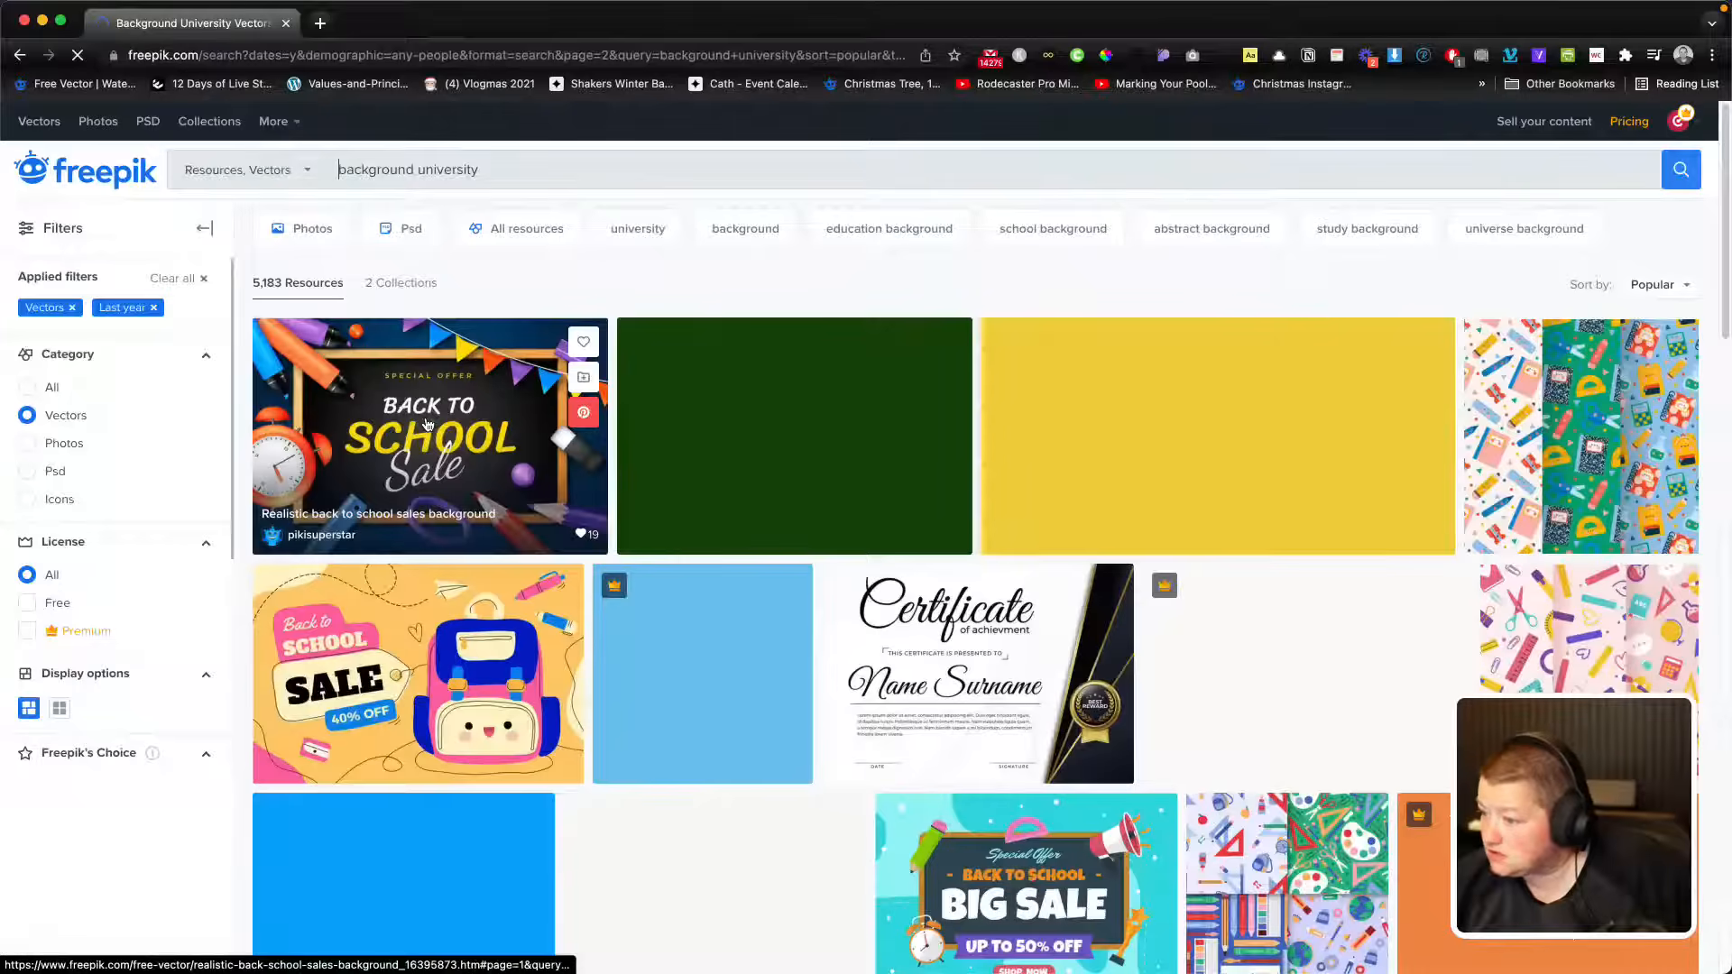
scroll(428, 424, "down", 10)
scroll(428, 424, "down", 15)
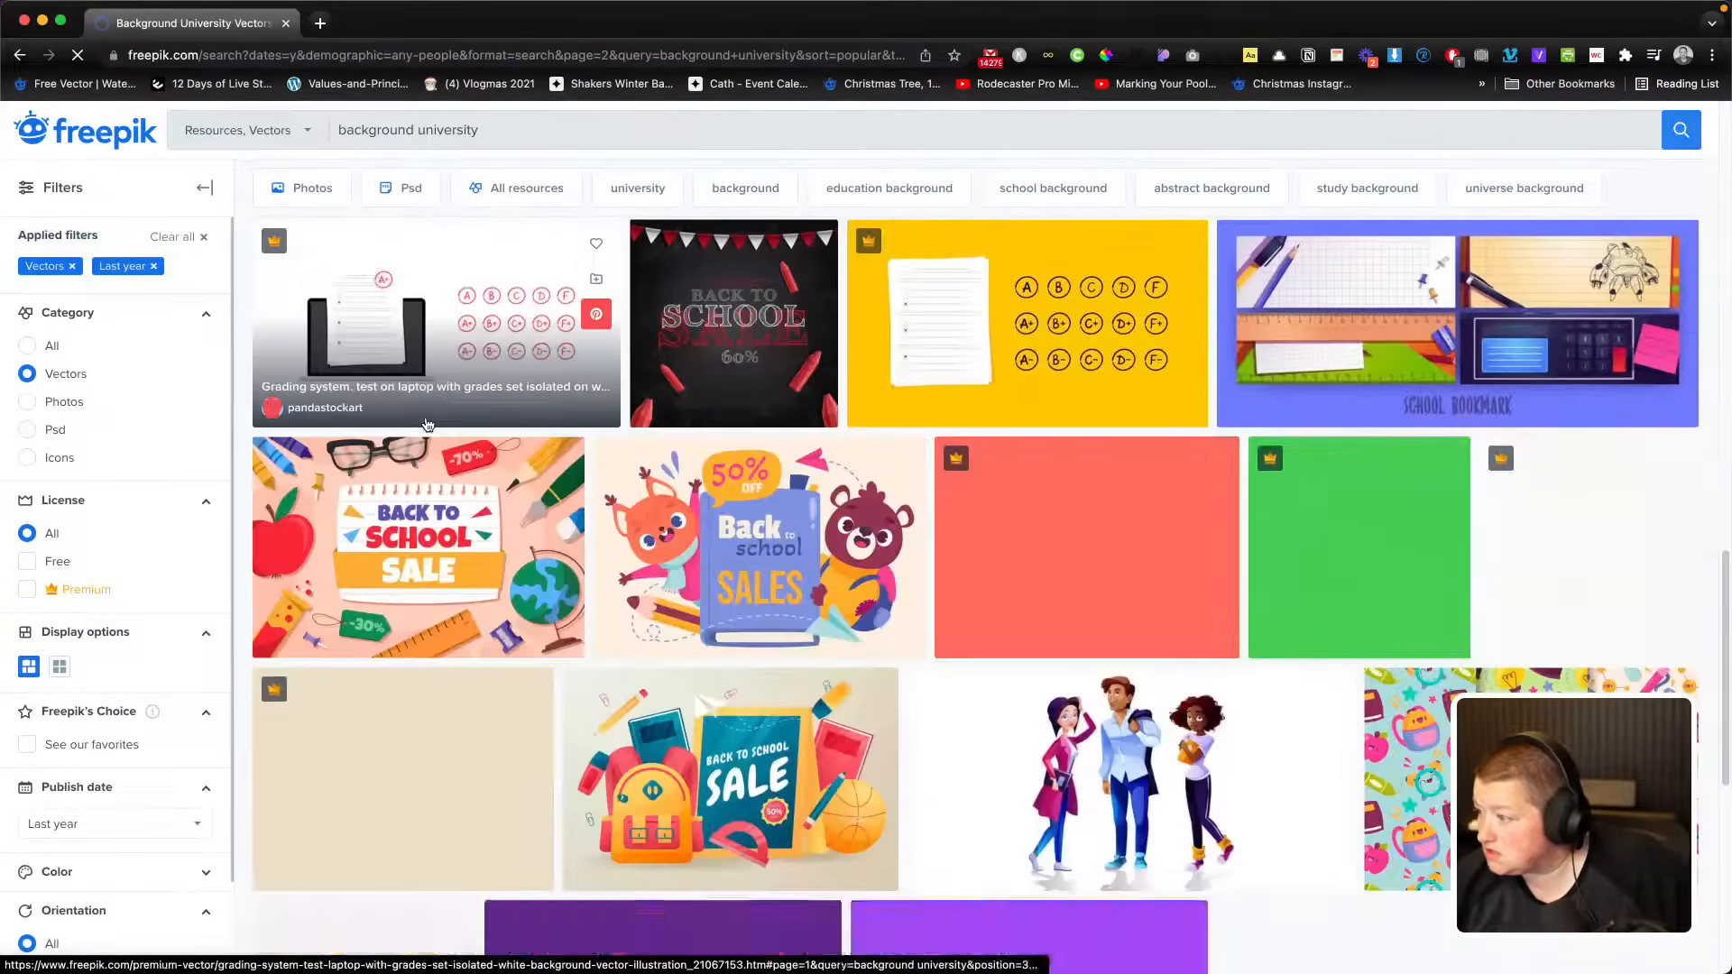
Step: Remove "university" from the query and search Freepik vectors for "background"
scroll(608, 424, "up", 4)
scroll(607, 424, "up", 20)
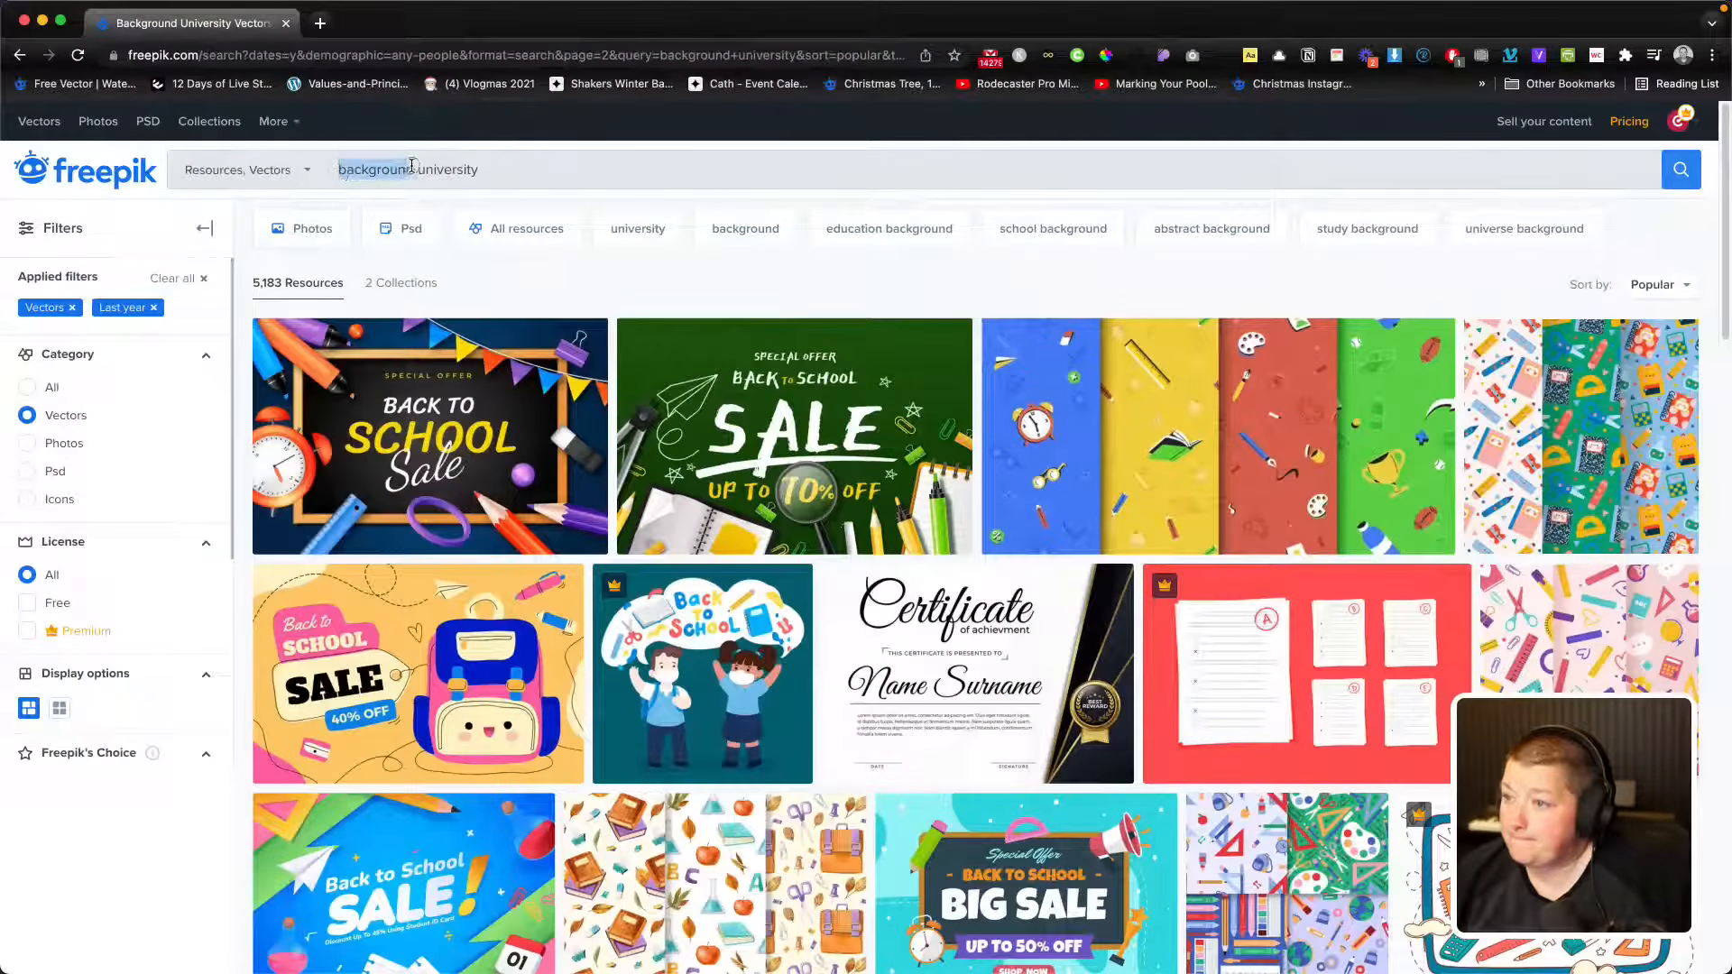
left_click(437, 168)
left_click_drag(531, 164, 415, 166)
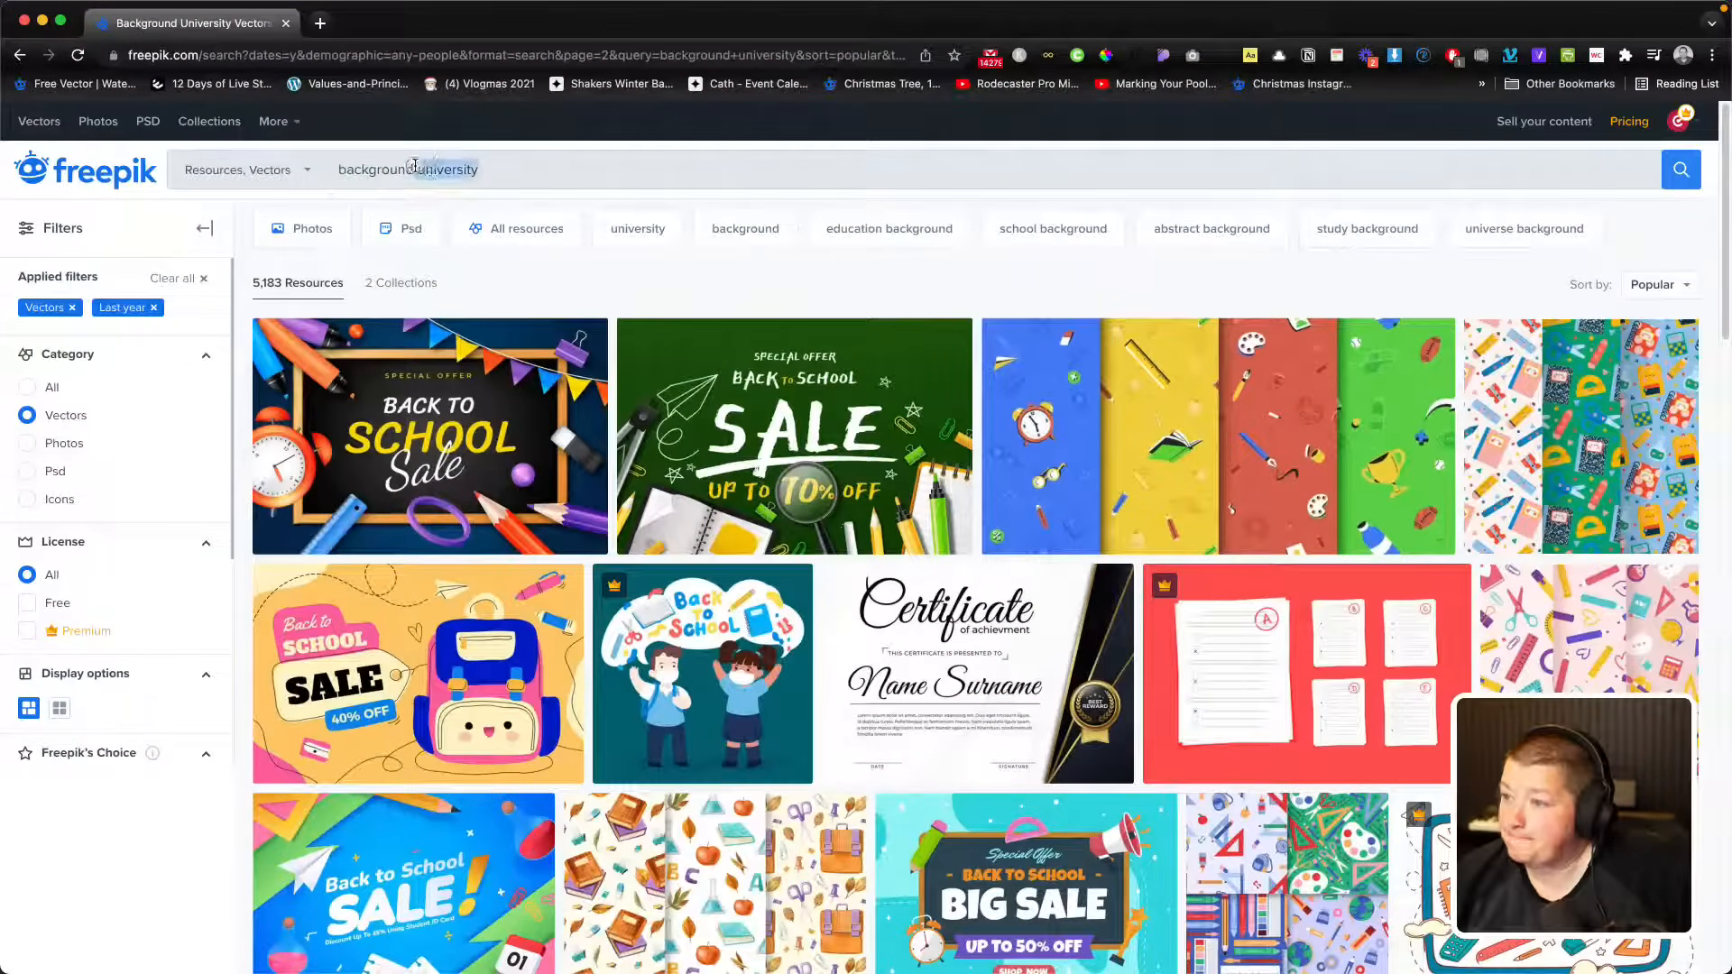
left_click(783, 232)
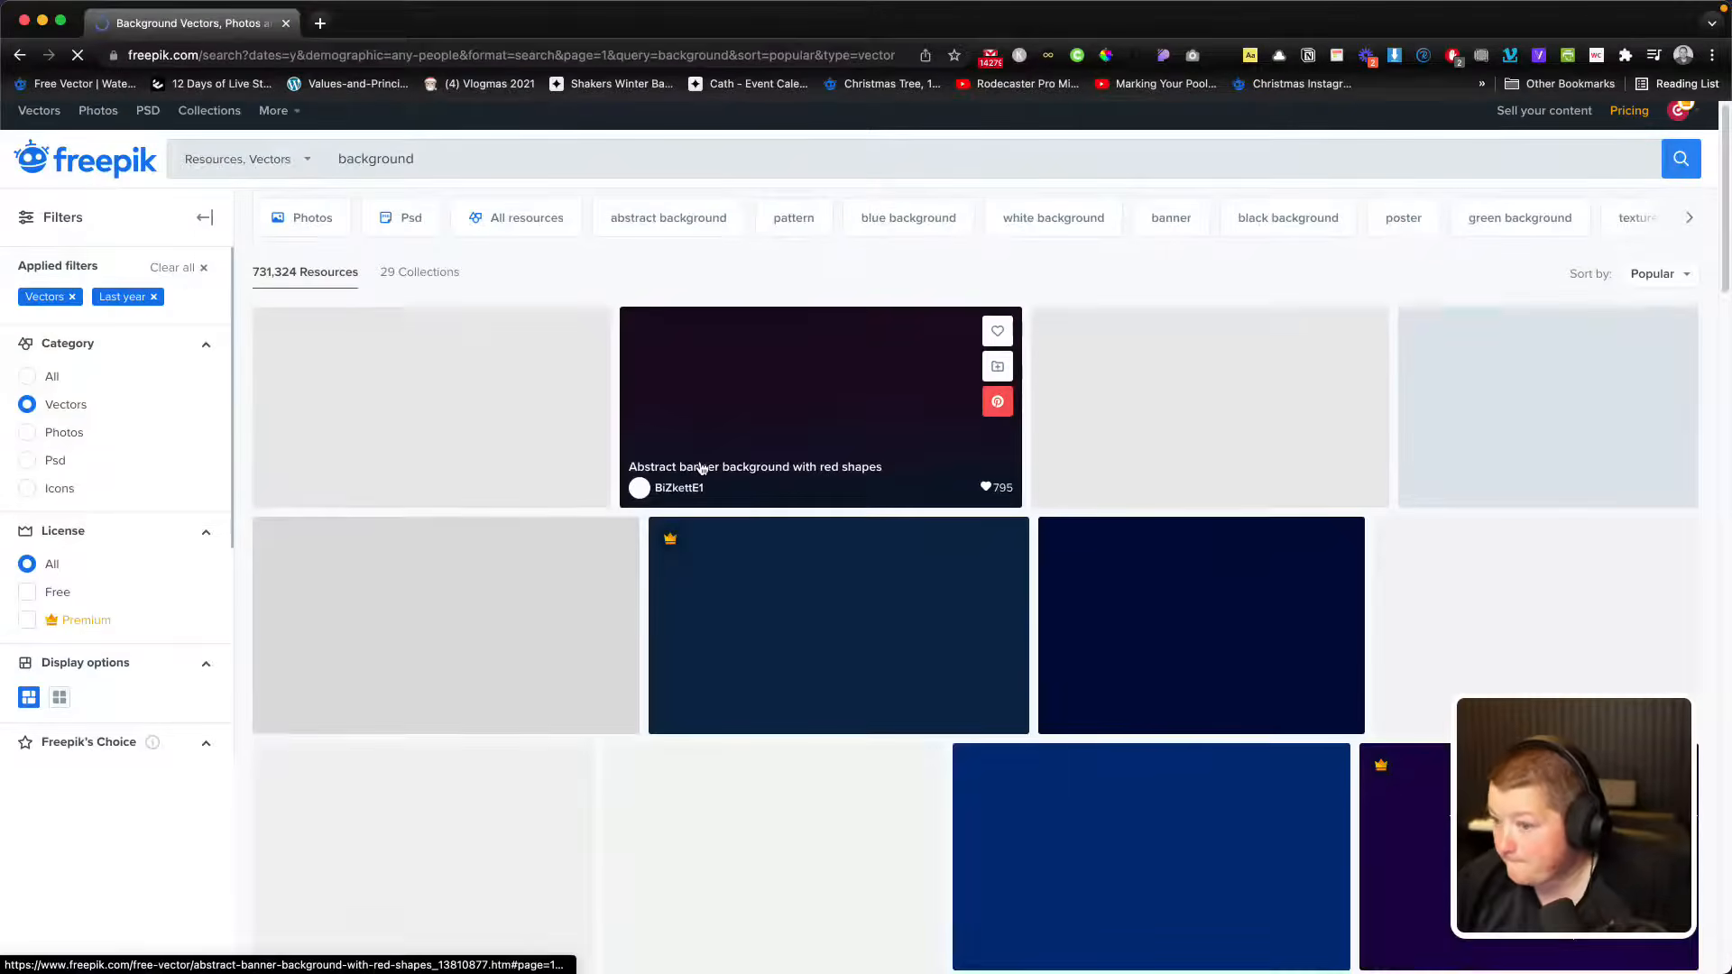
Step: Find the abstract orange background with lines and halftone effect and download it into the KeynoteUni folder
scroll(708, 465, "down", 6)
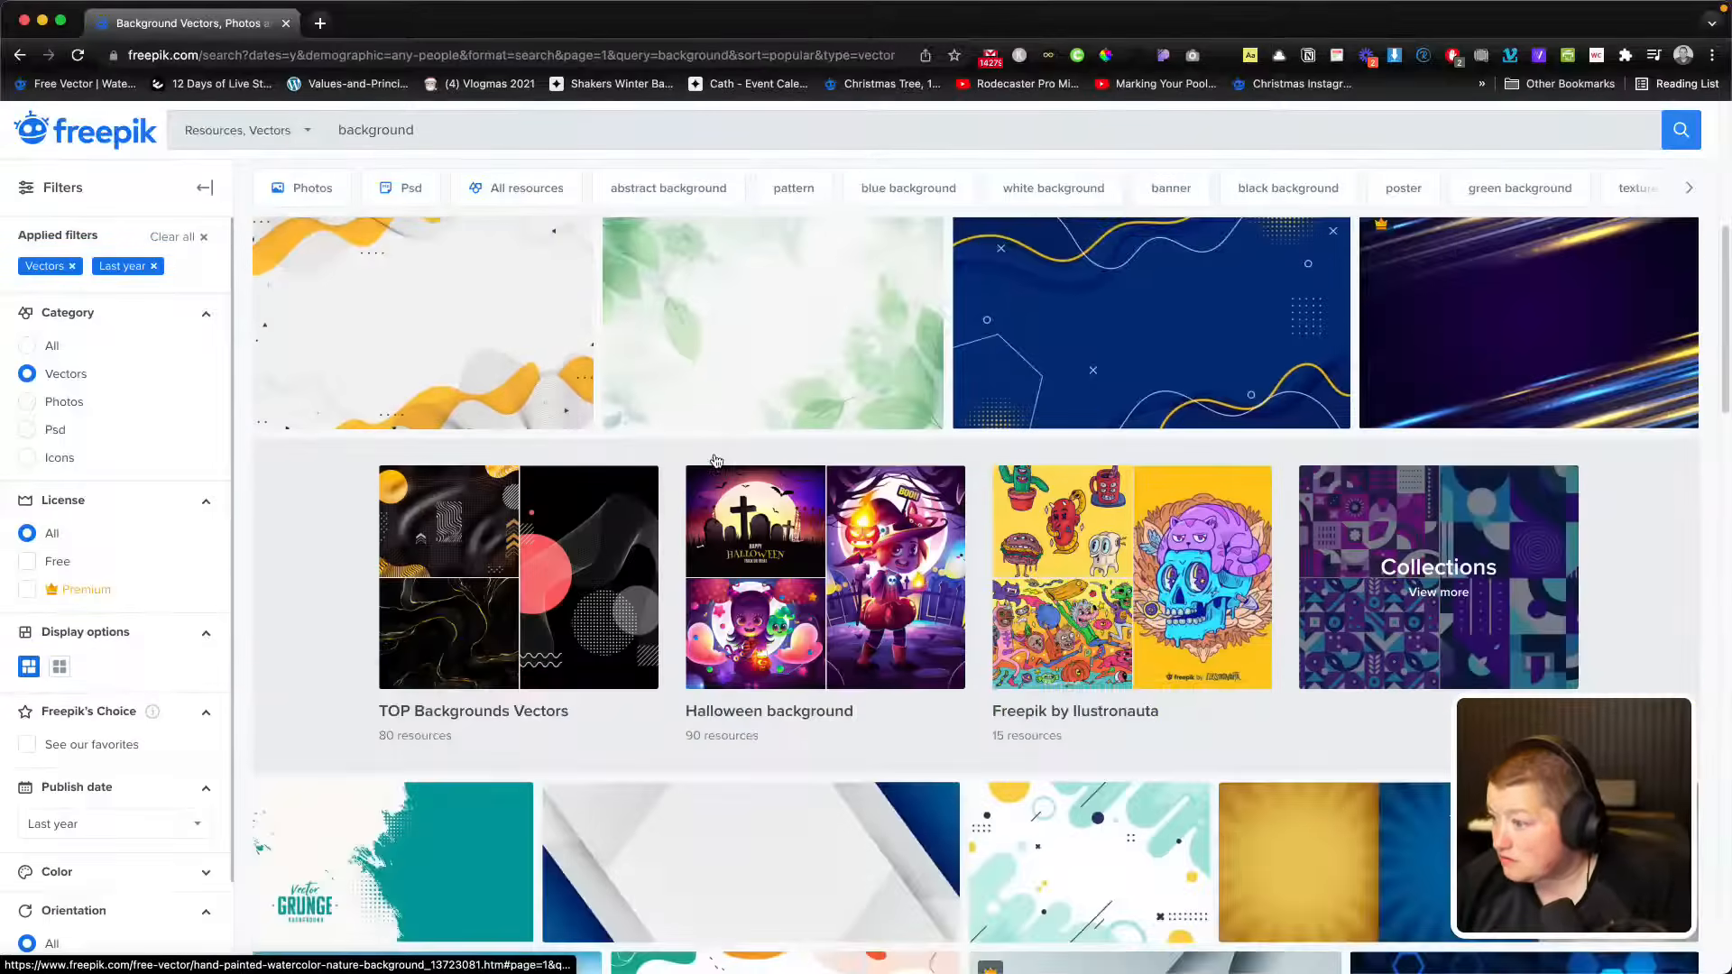
scroll(715, 461, "down", 2)
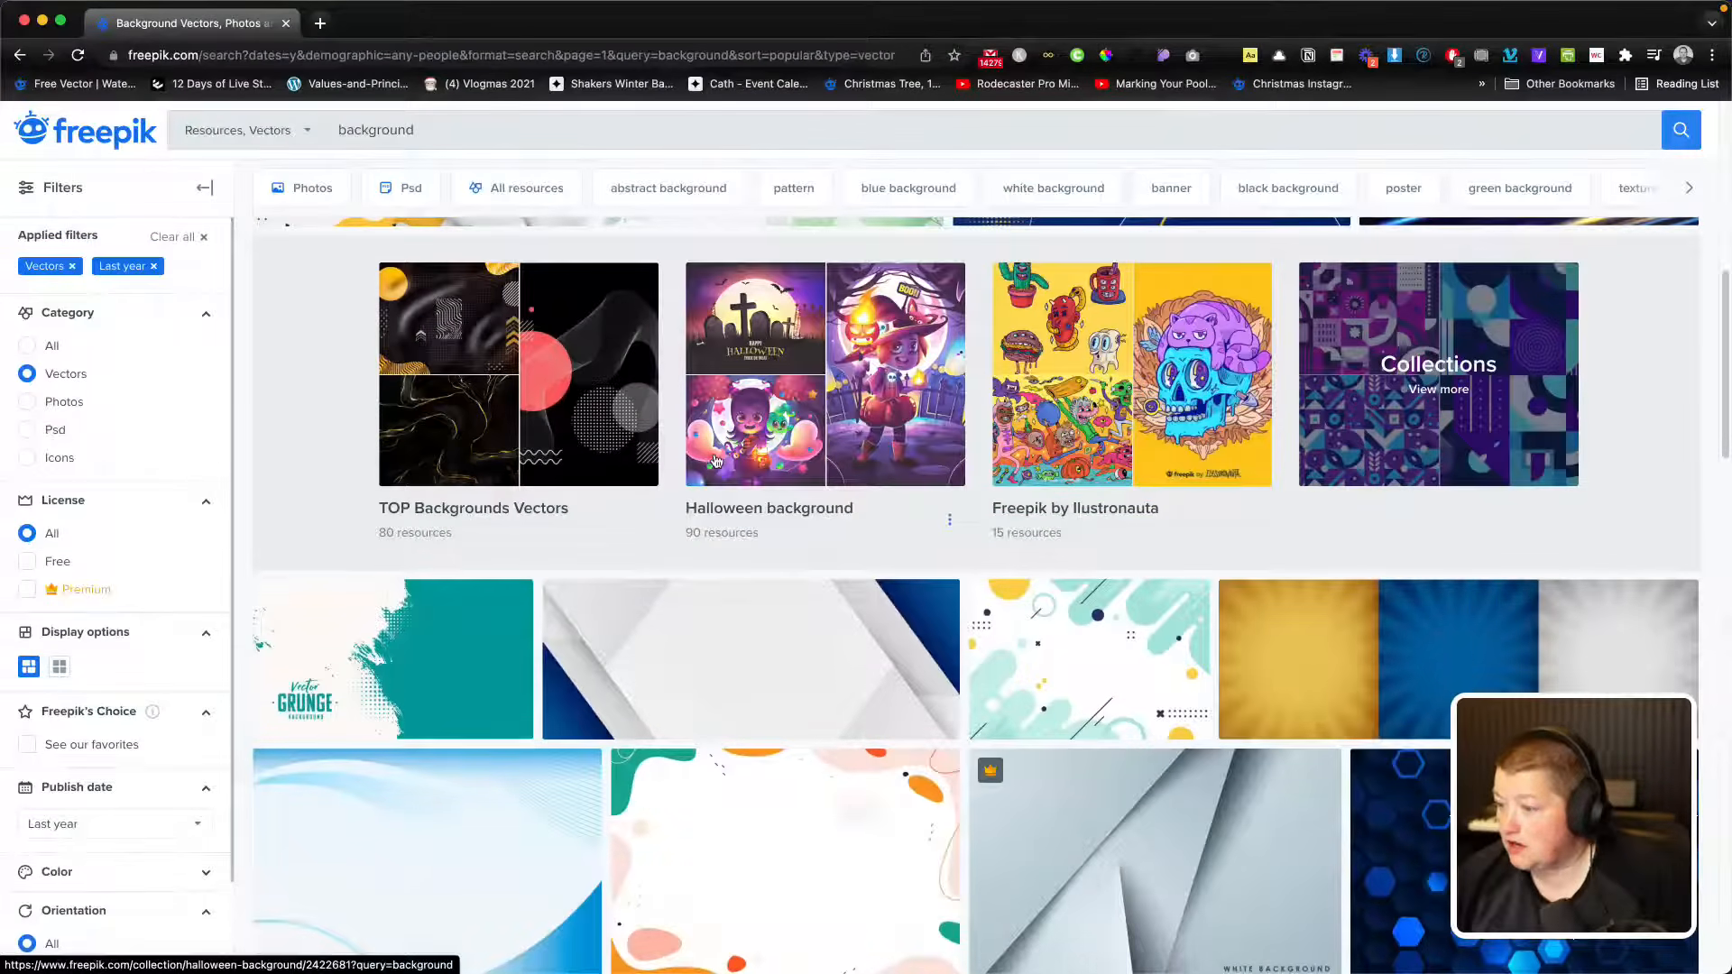
scroll(716, 461, "down", 2)
scroll(715, 460, "down", 2)
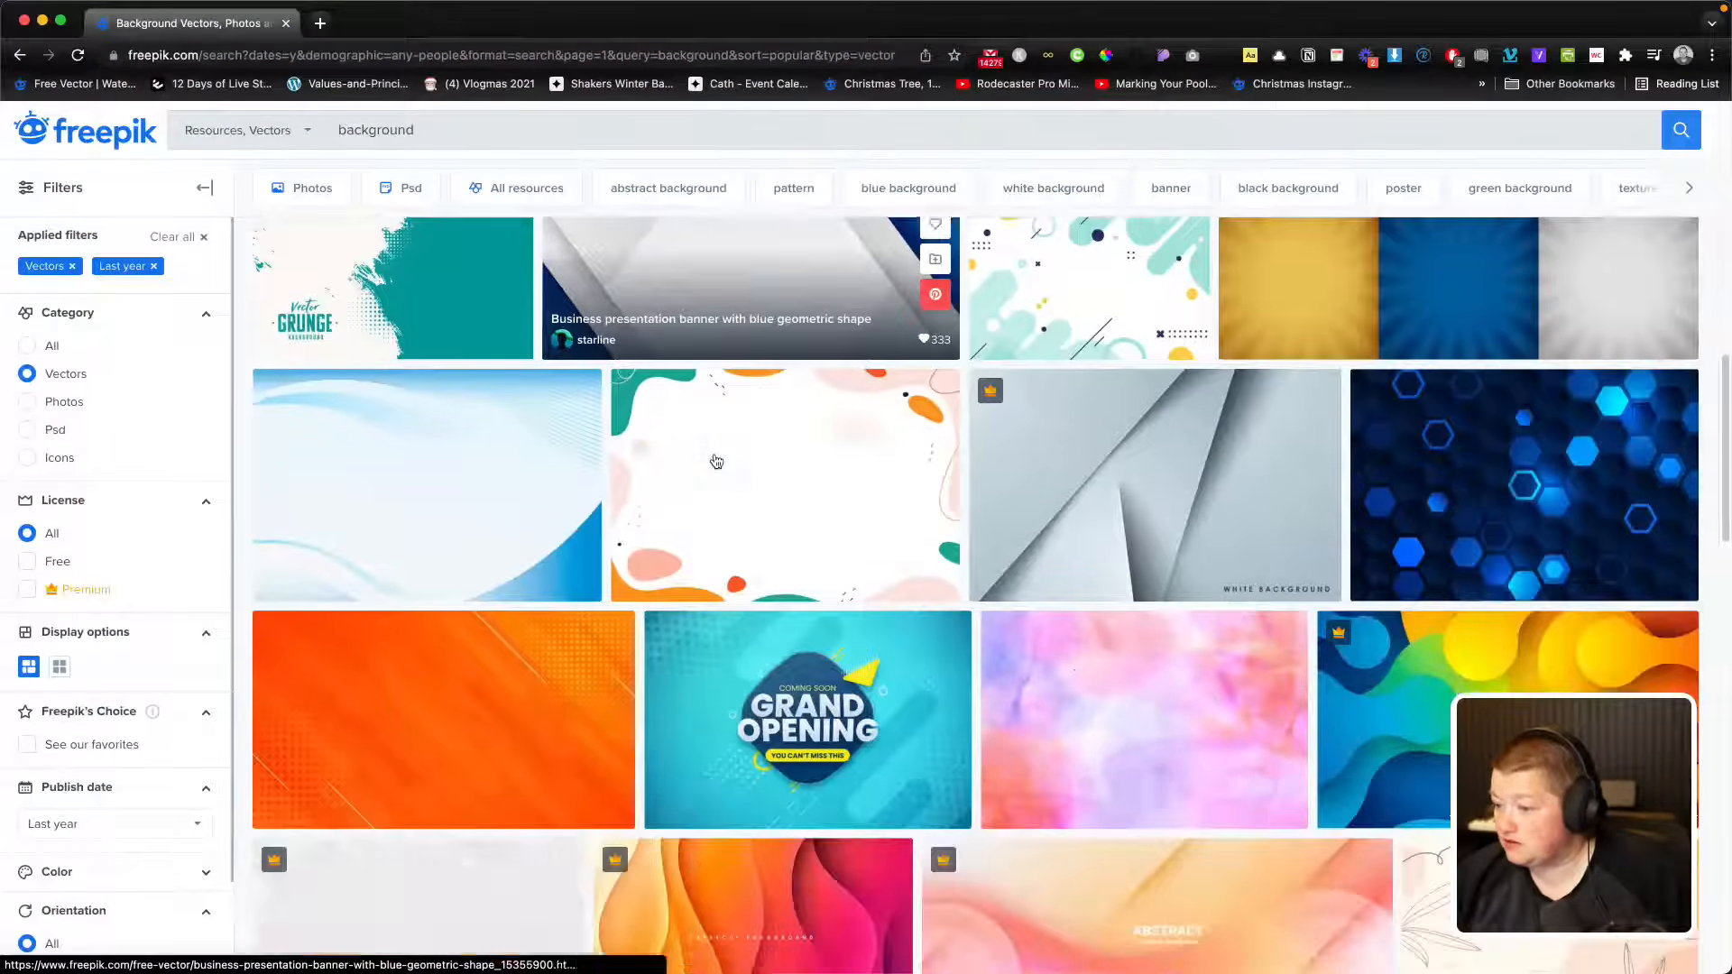
left_click(448, 702)
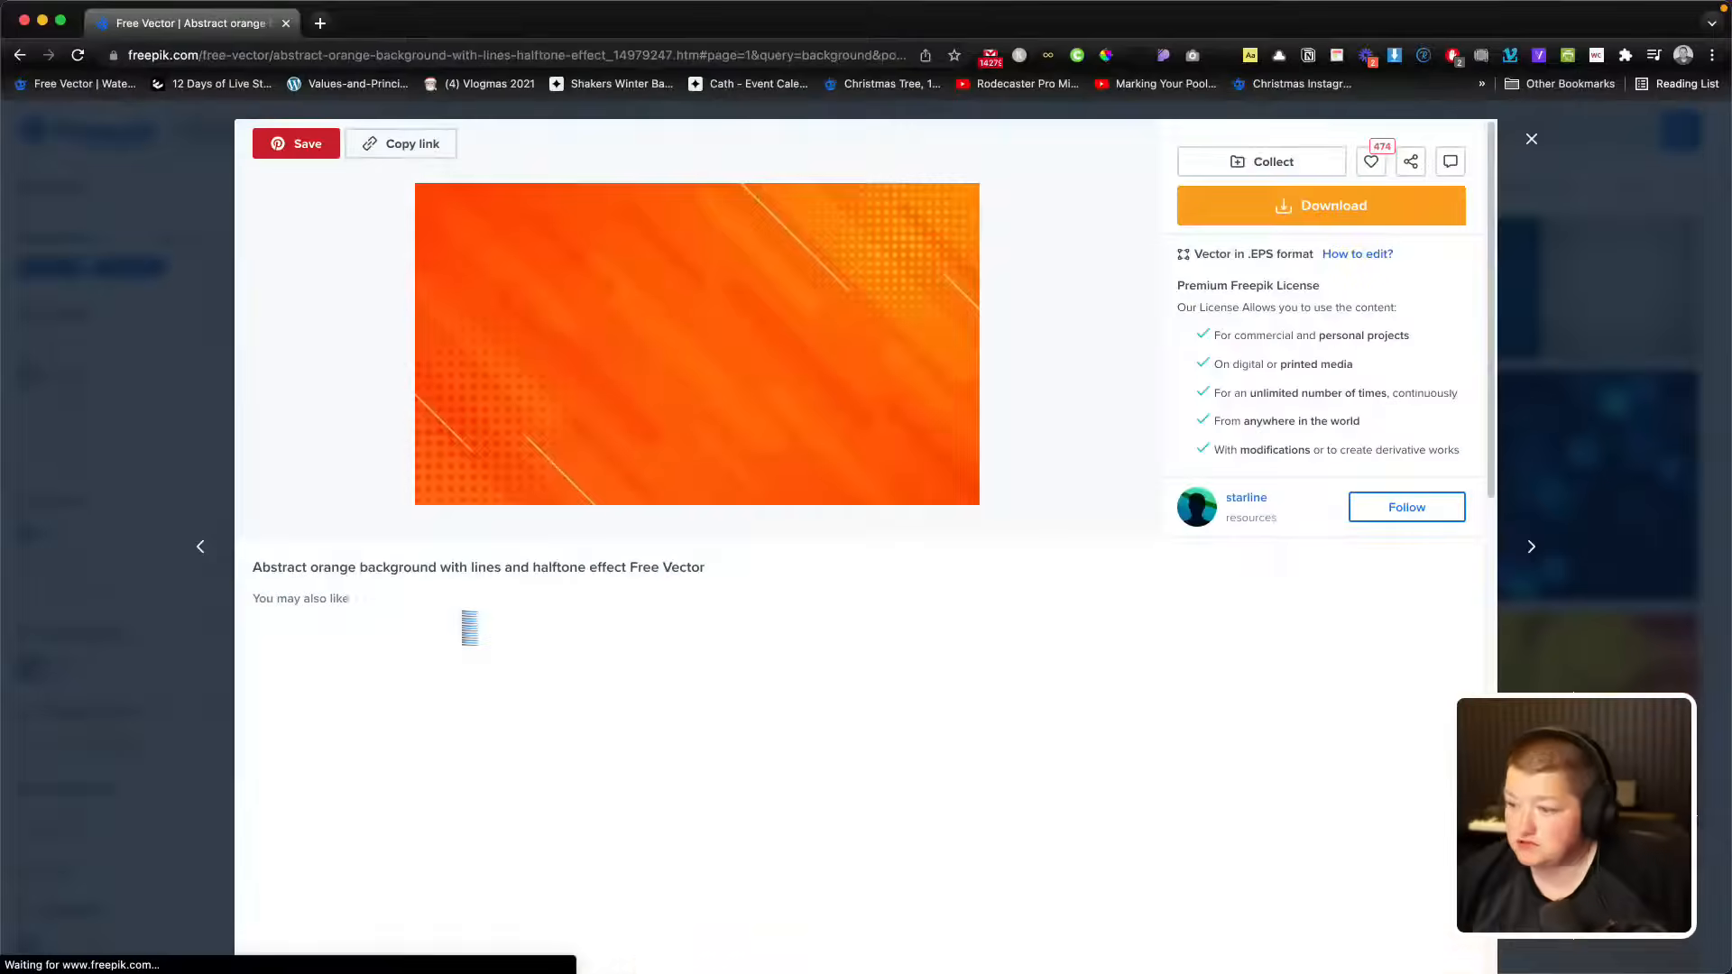
left_click(1330, 206)
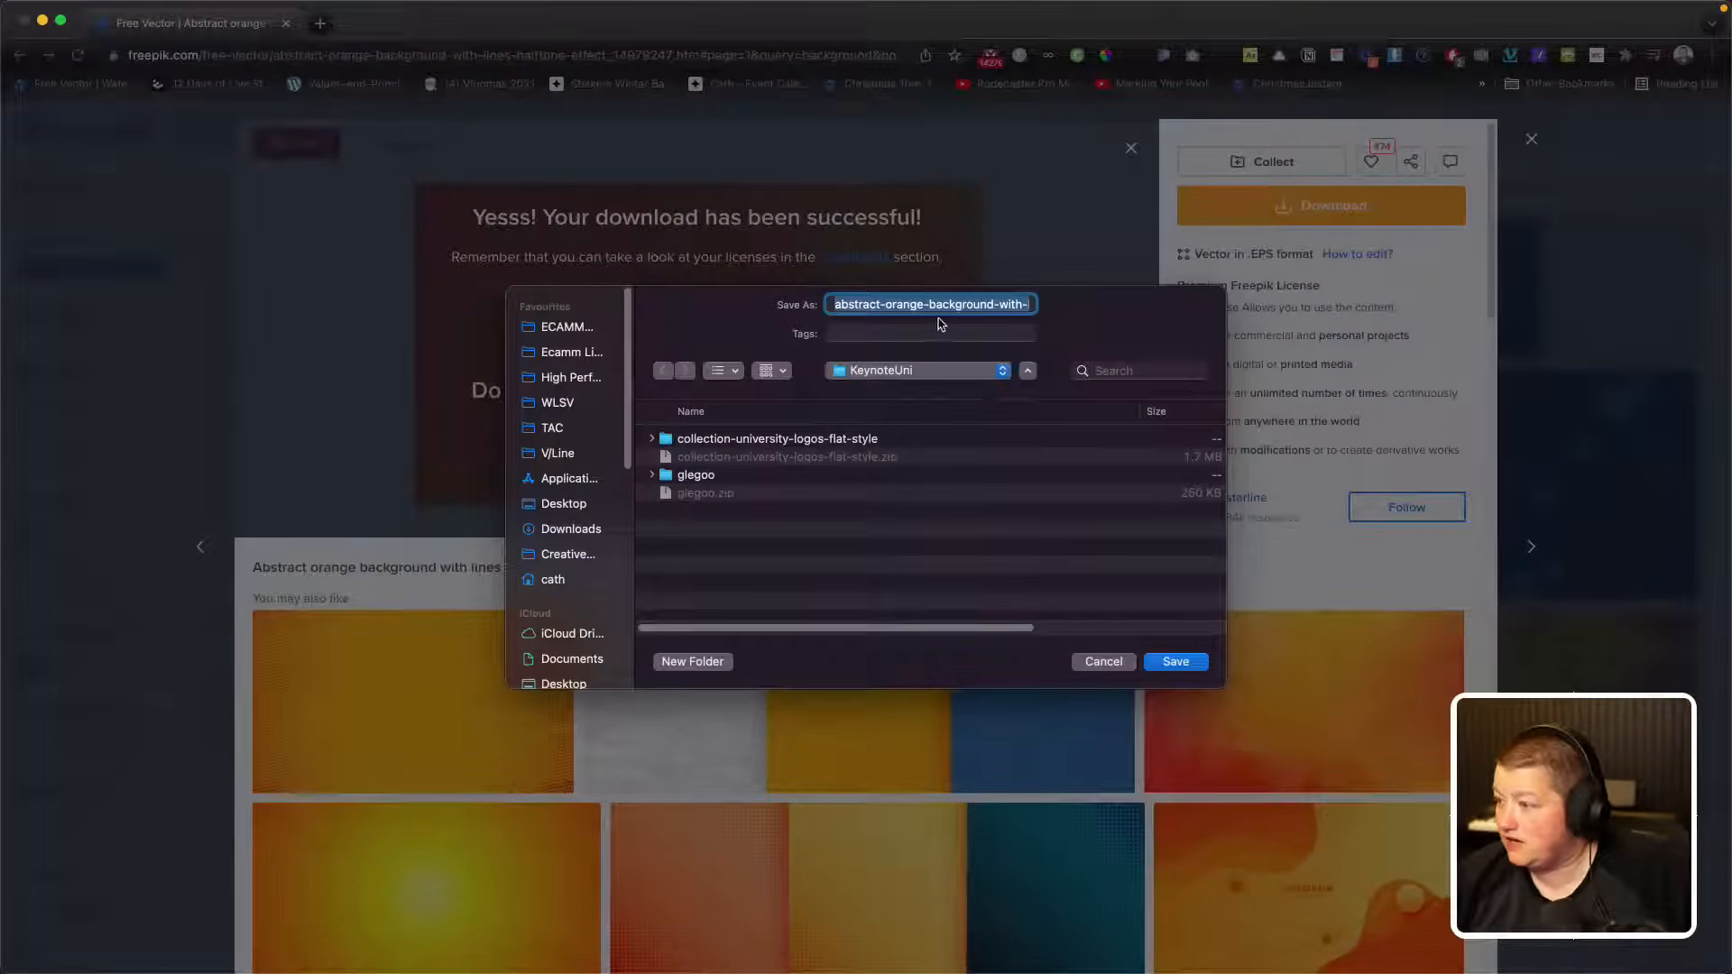
left_click(1172, 665)
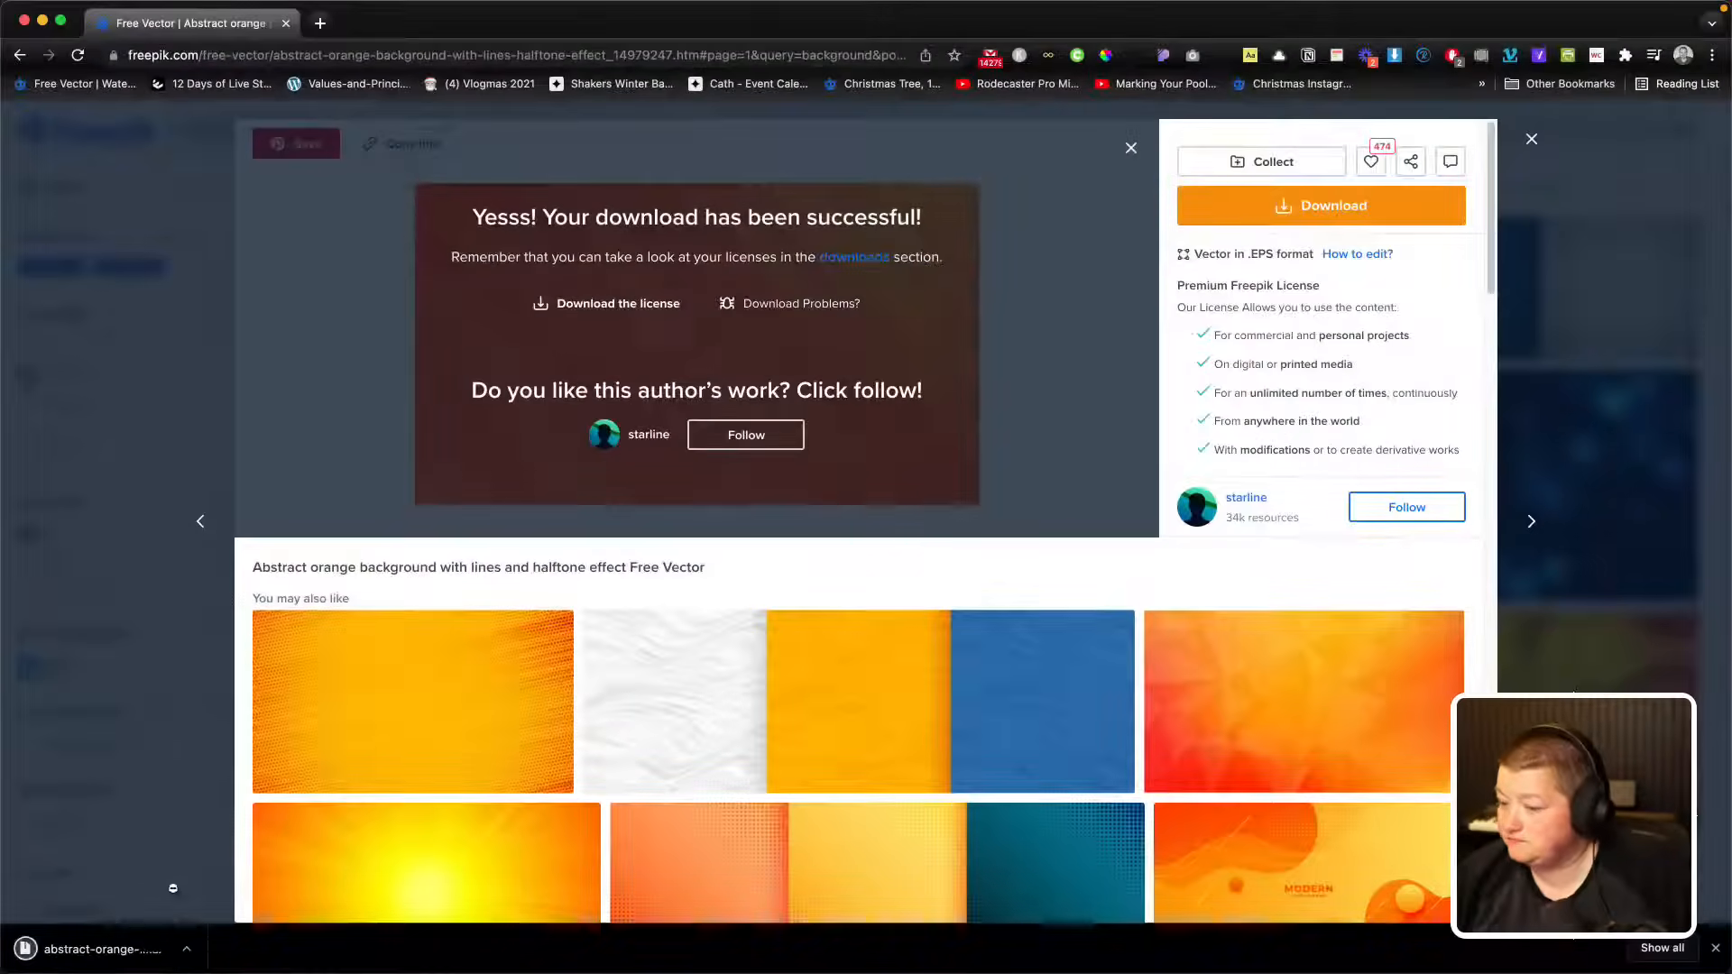
Step: Go to the downloaded orange background's folder and open SL_060521_43530_09.eps in Illustrator
left_click(106, 949)
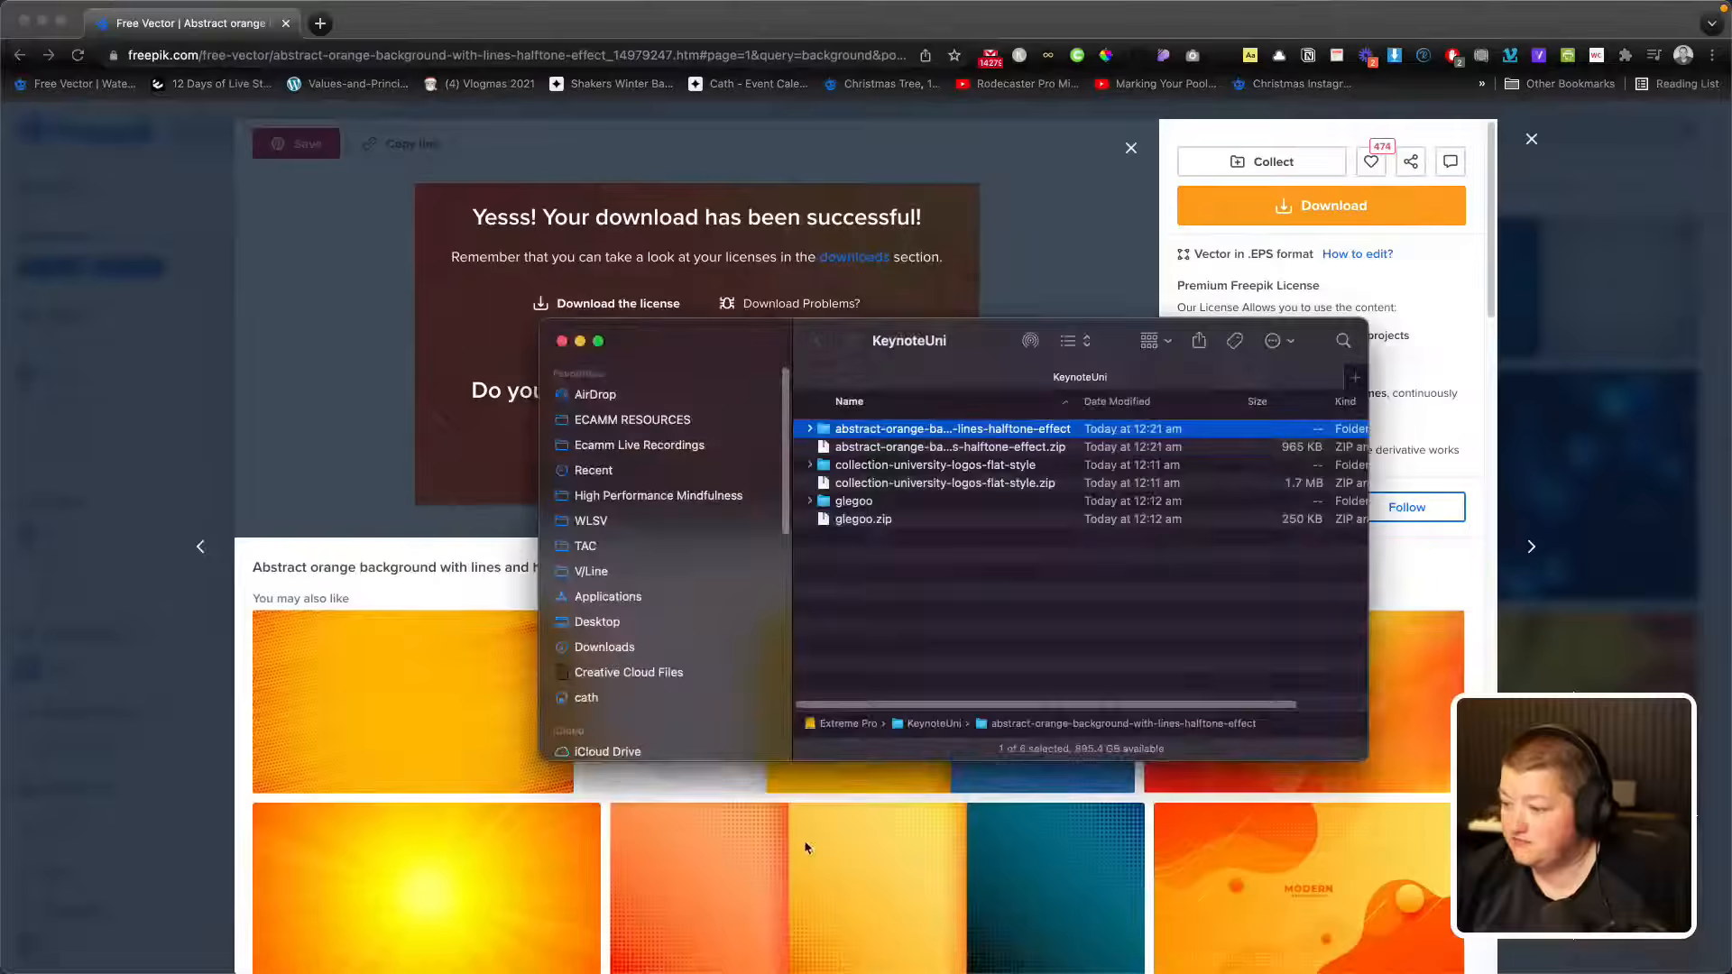
double_click(855, 431)
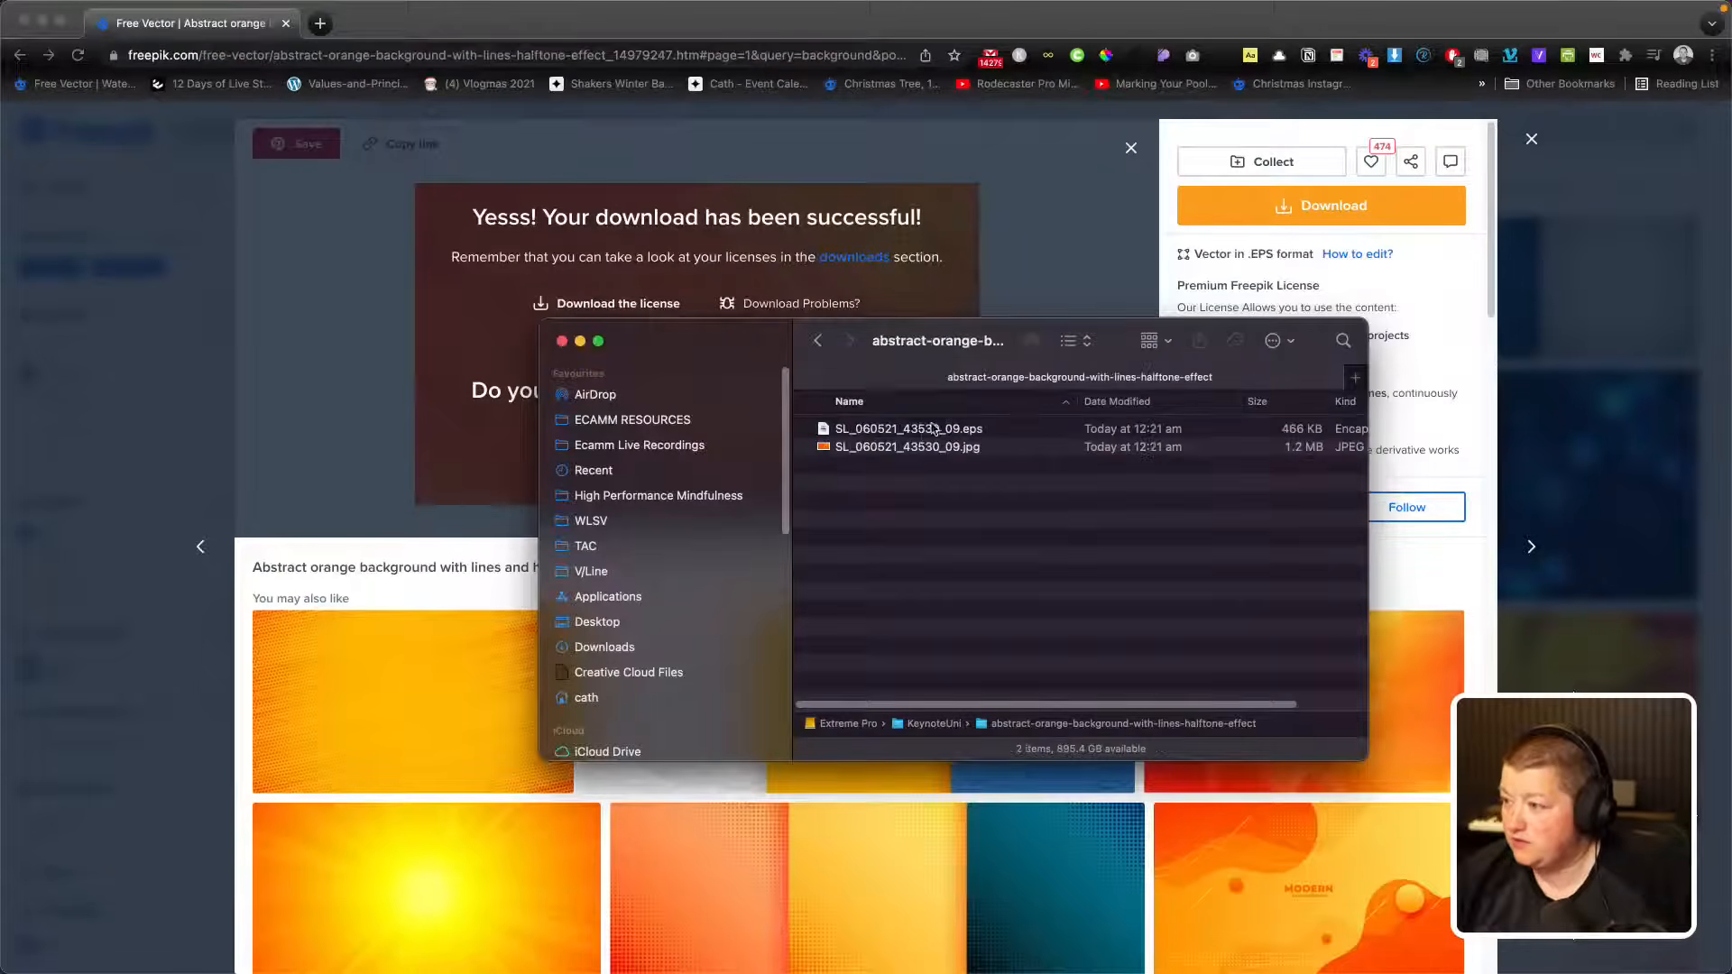
right_click(924, 437)
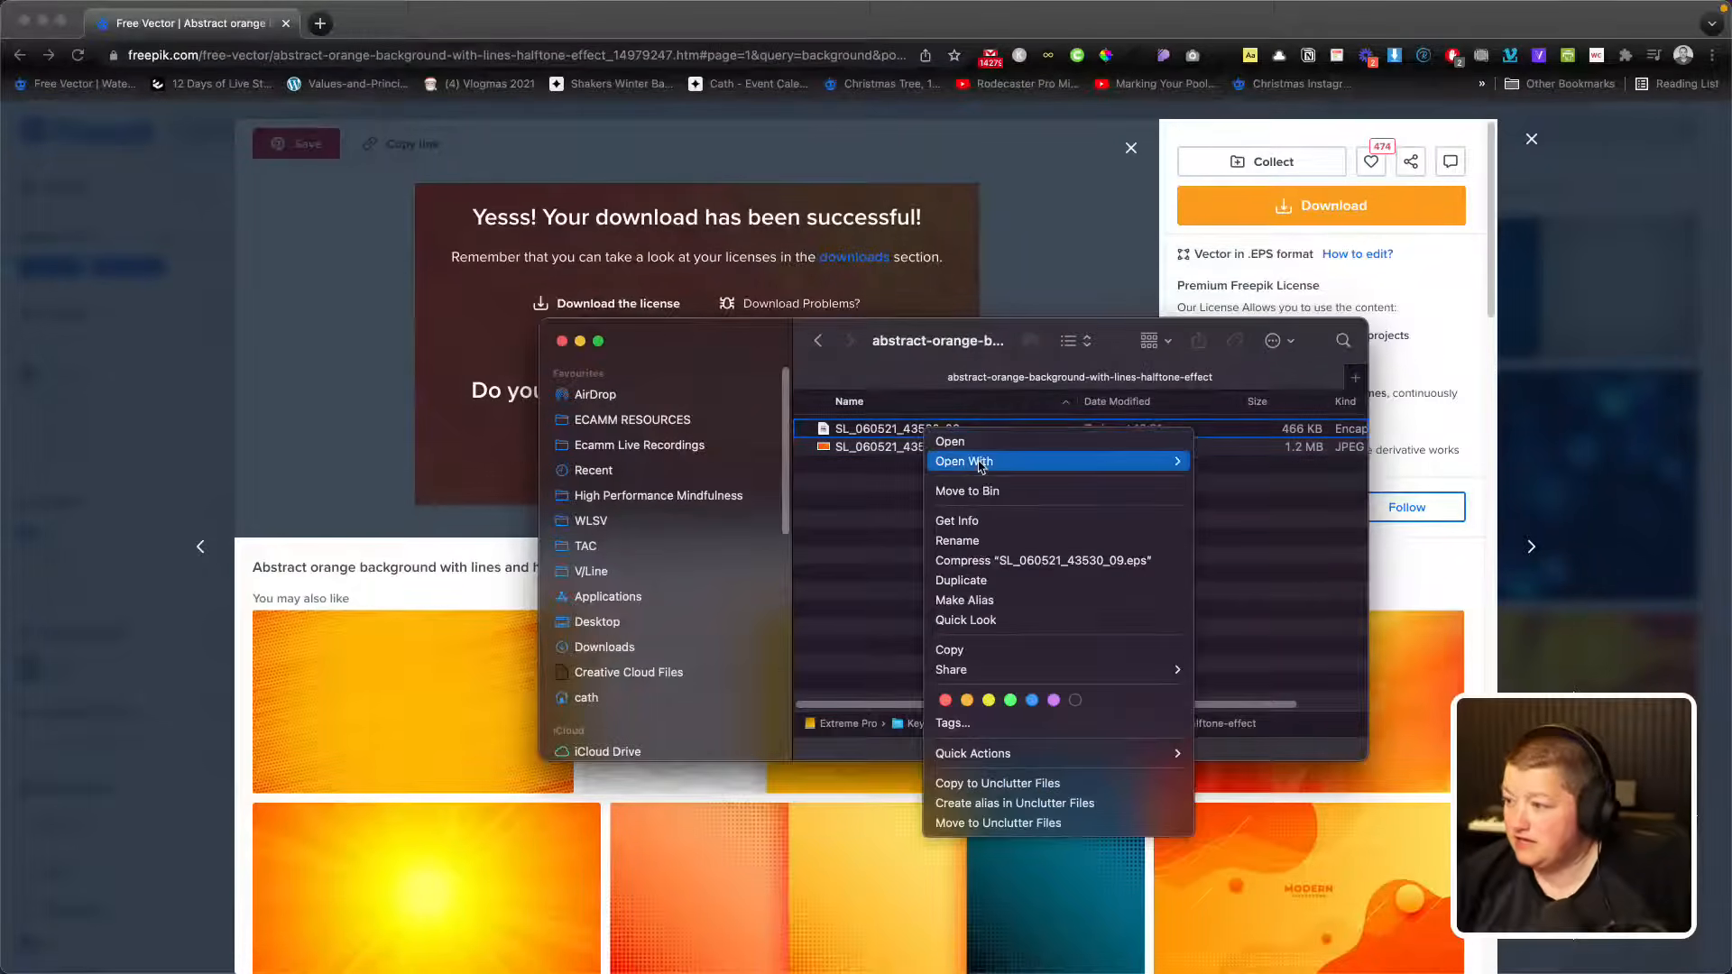
mouse_move(974, 461)
left_click(1245, 511)
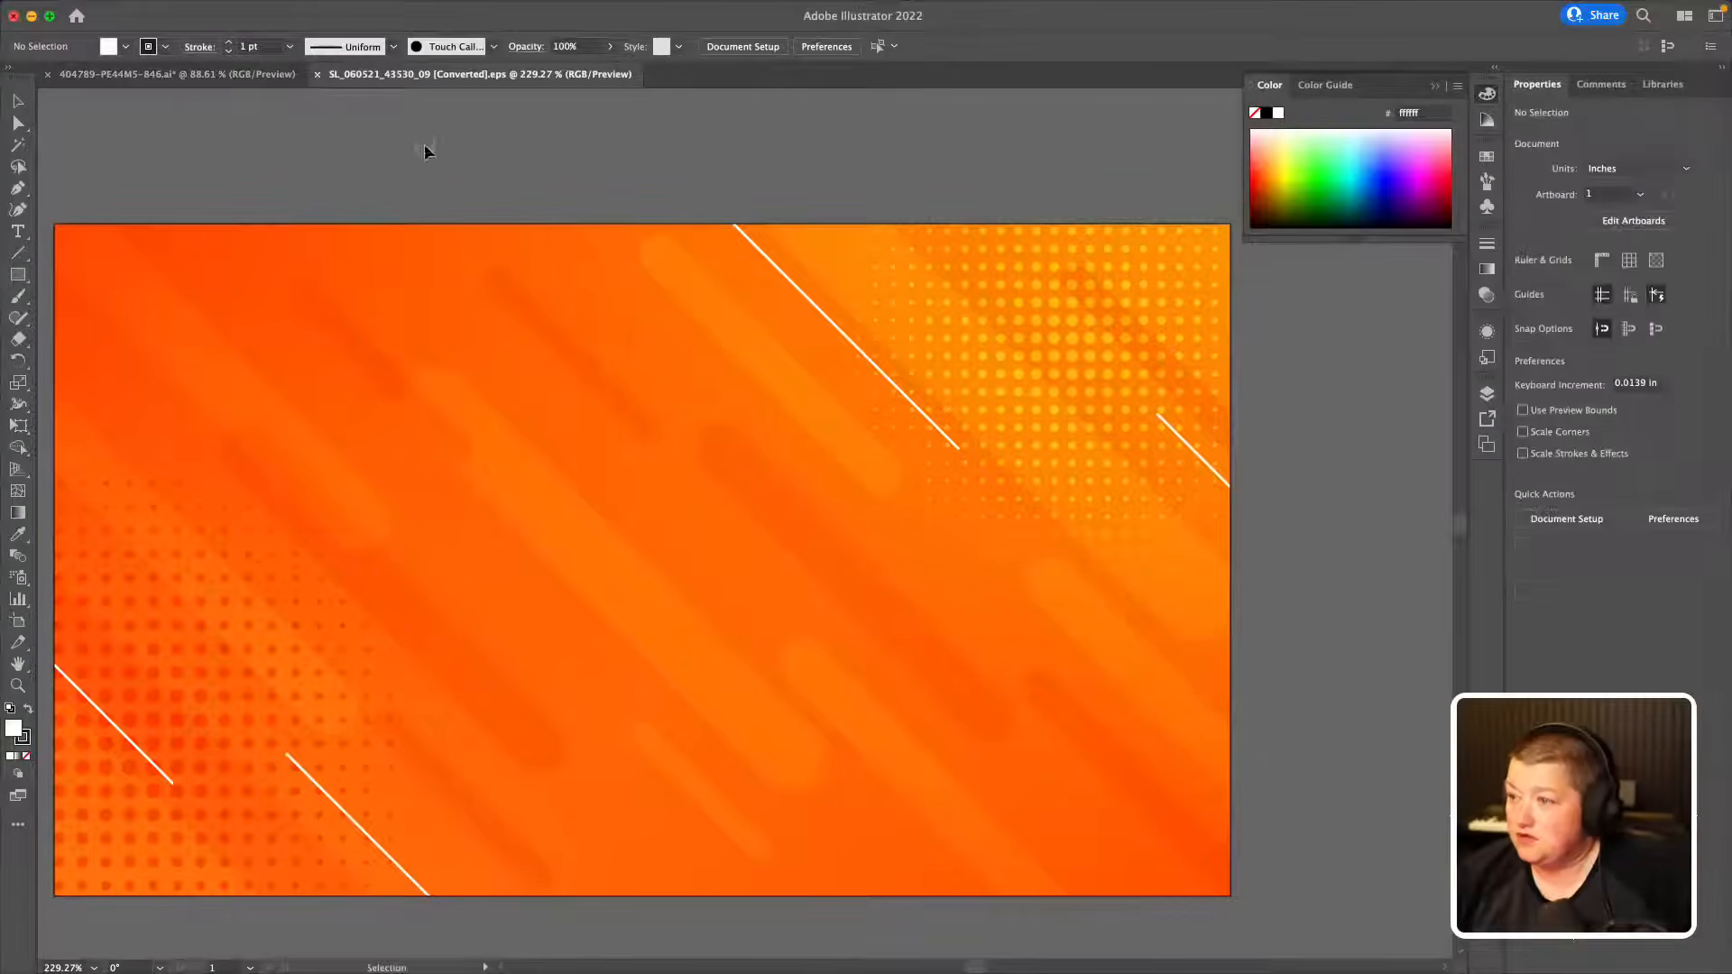
Step: Examine how the orange artwork is built by isolating its group and background mesh, then its clip group
left_click(295, 258)
double_click(294, 258)
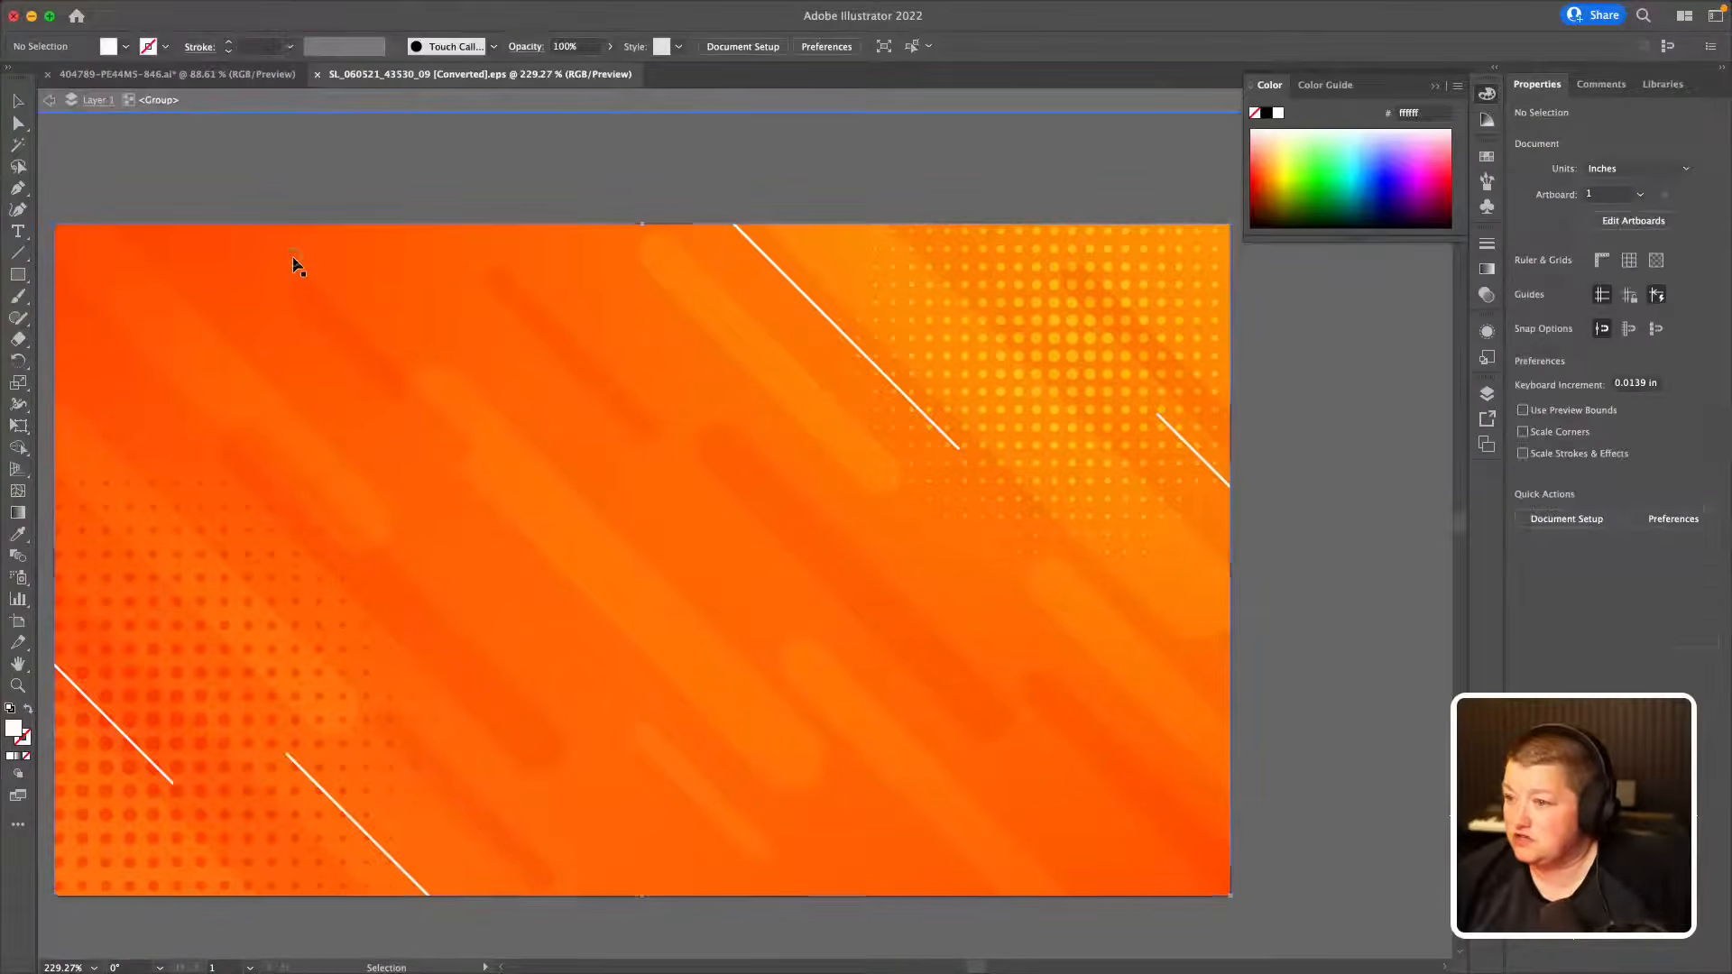
left_click(293, 259)
double_click(292, 256)
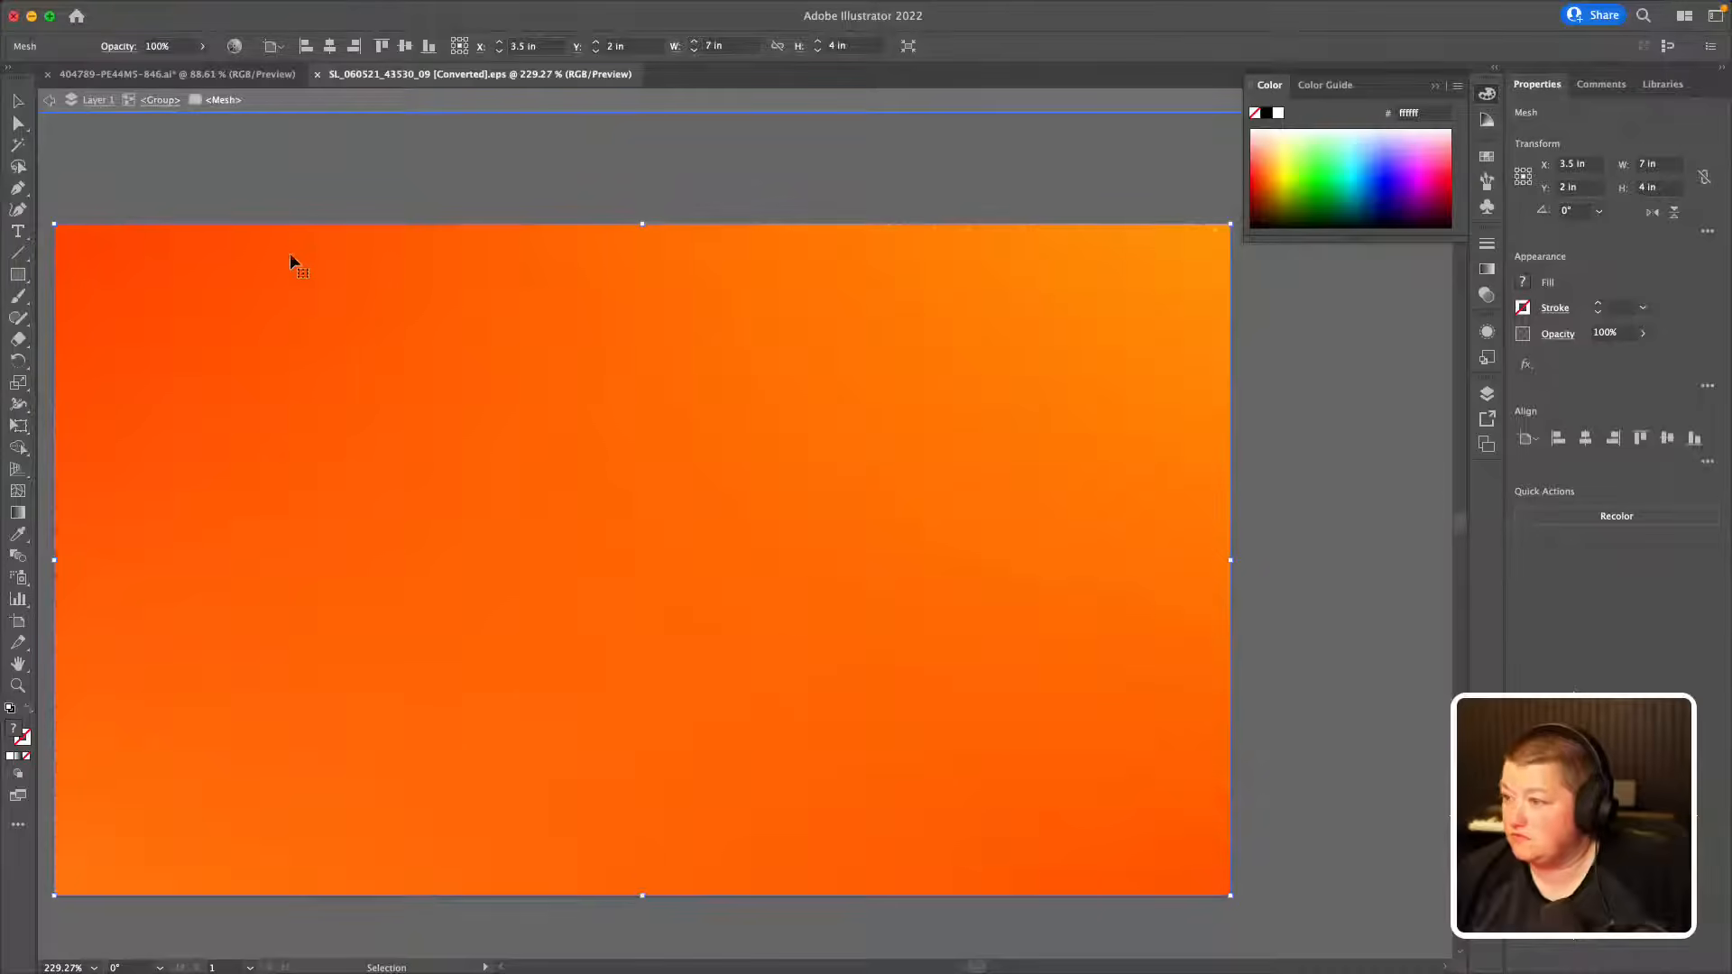
left_click(1292, 386)
left_click(444, 343)
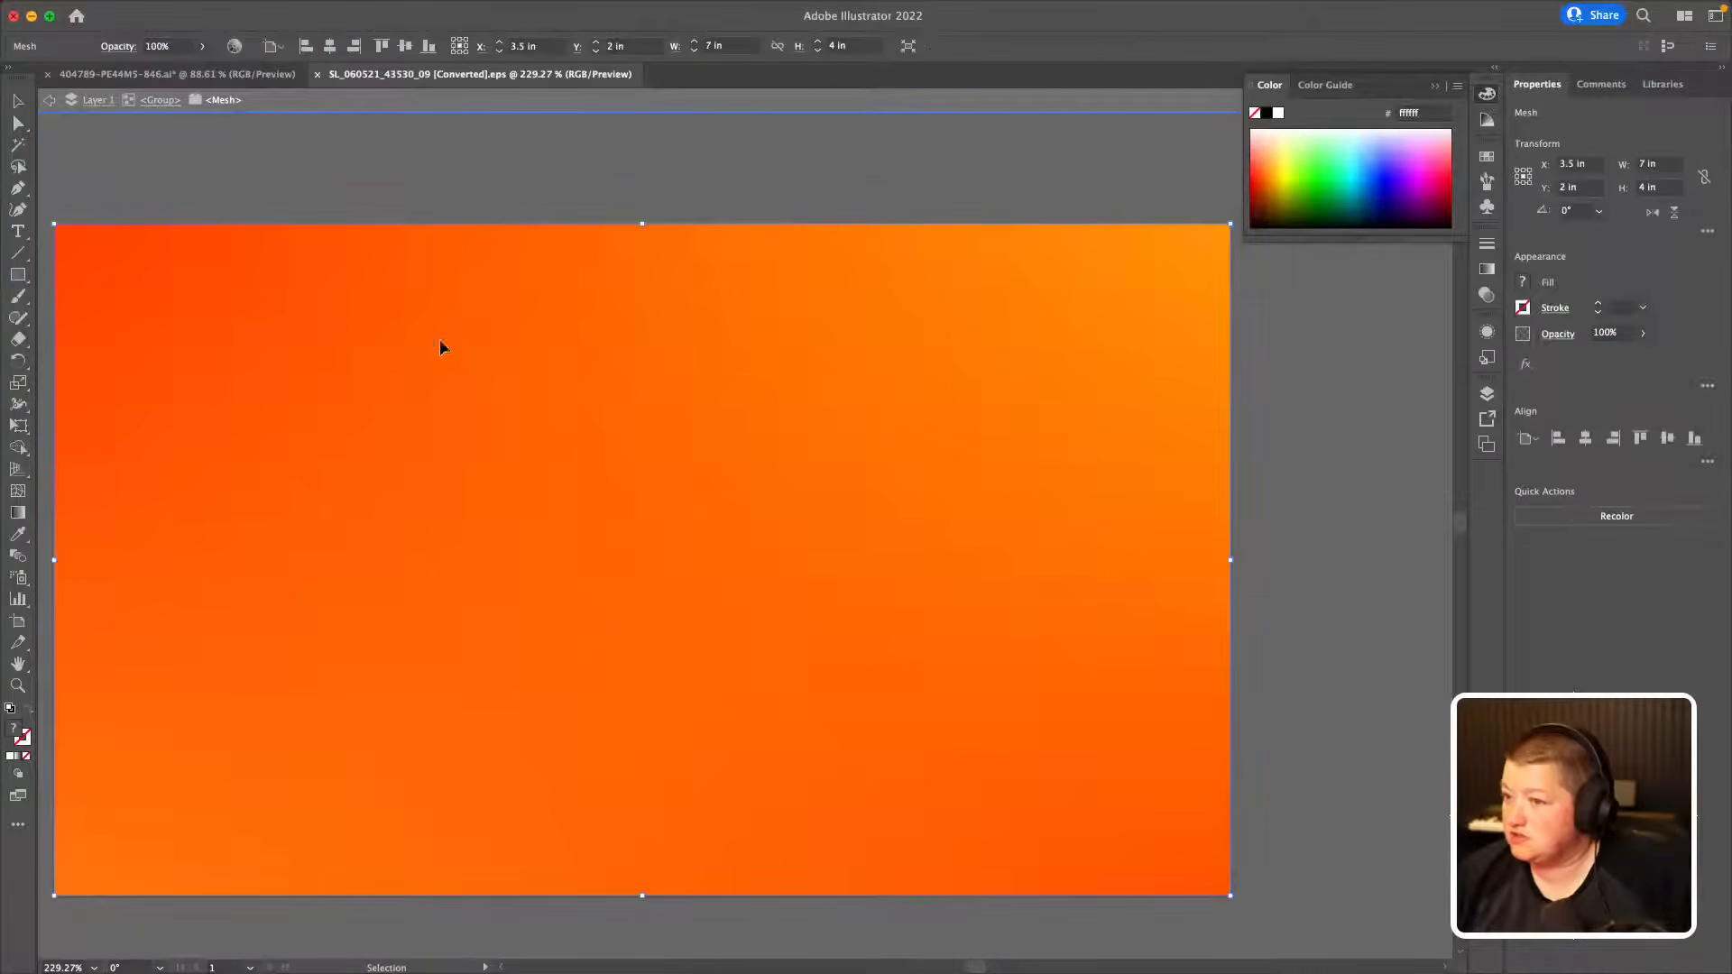
left_click(237, 162)
double_click(237, 159)
left_click(178, 268)
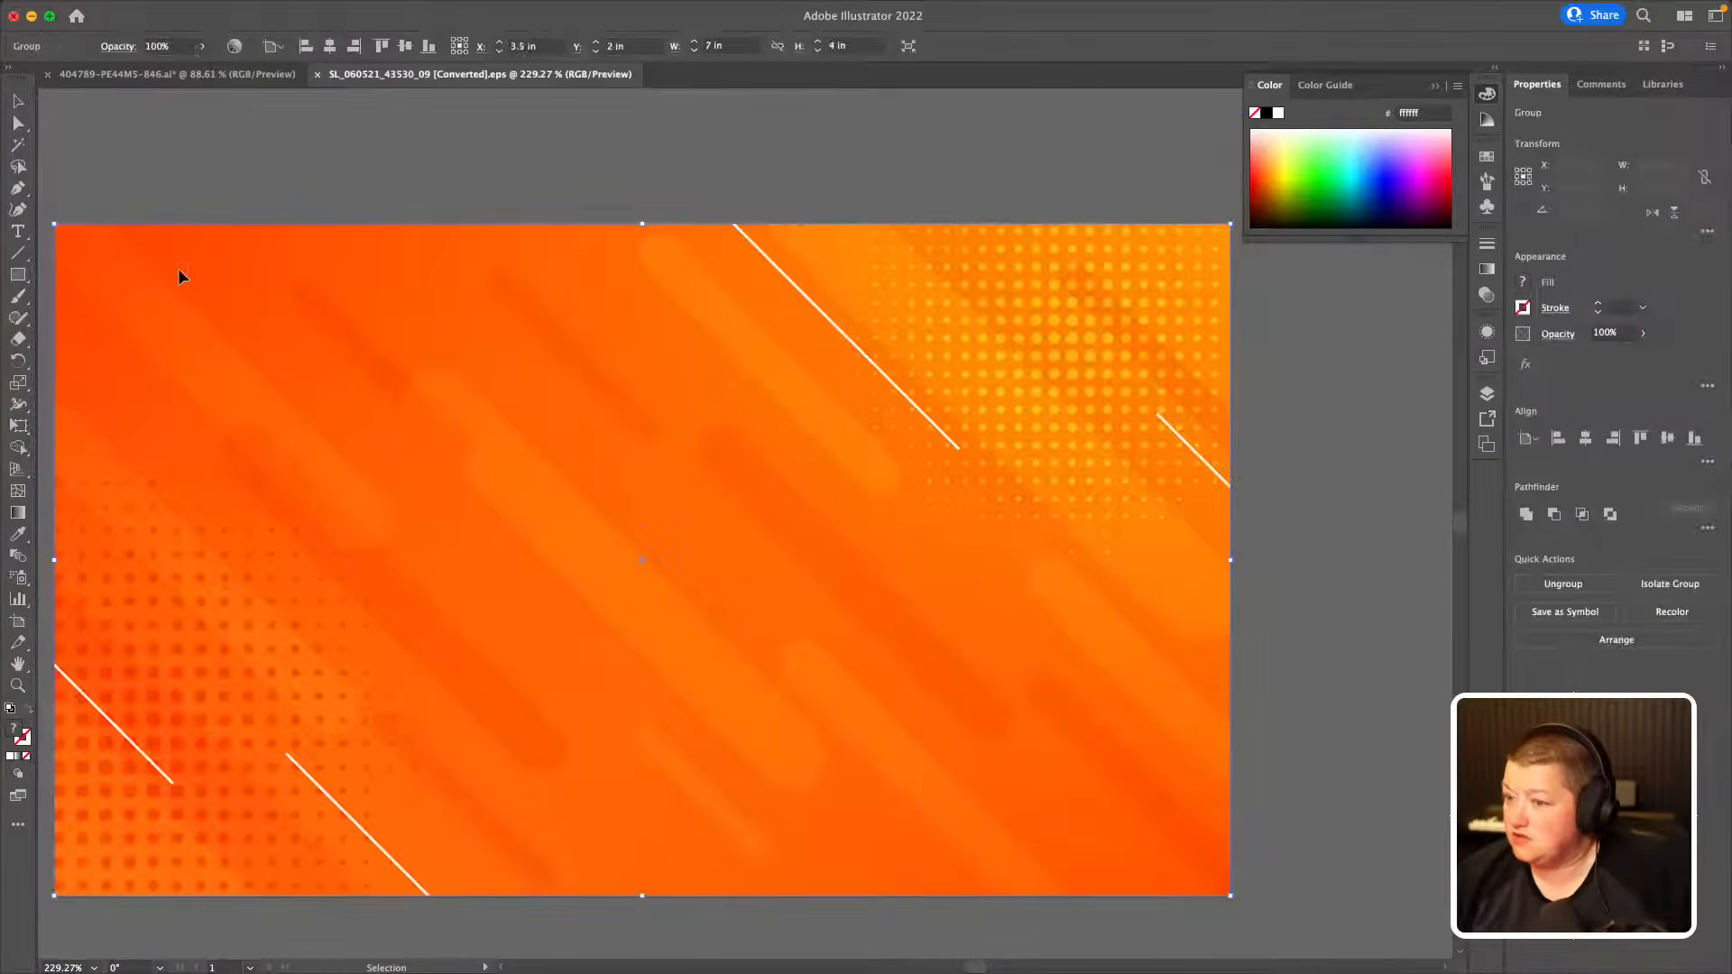
double_click(140, 655)
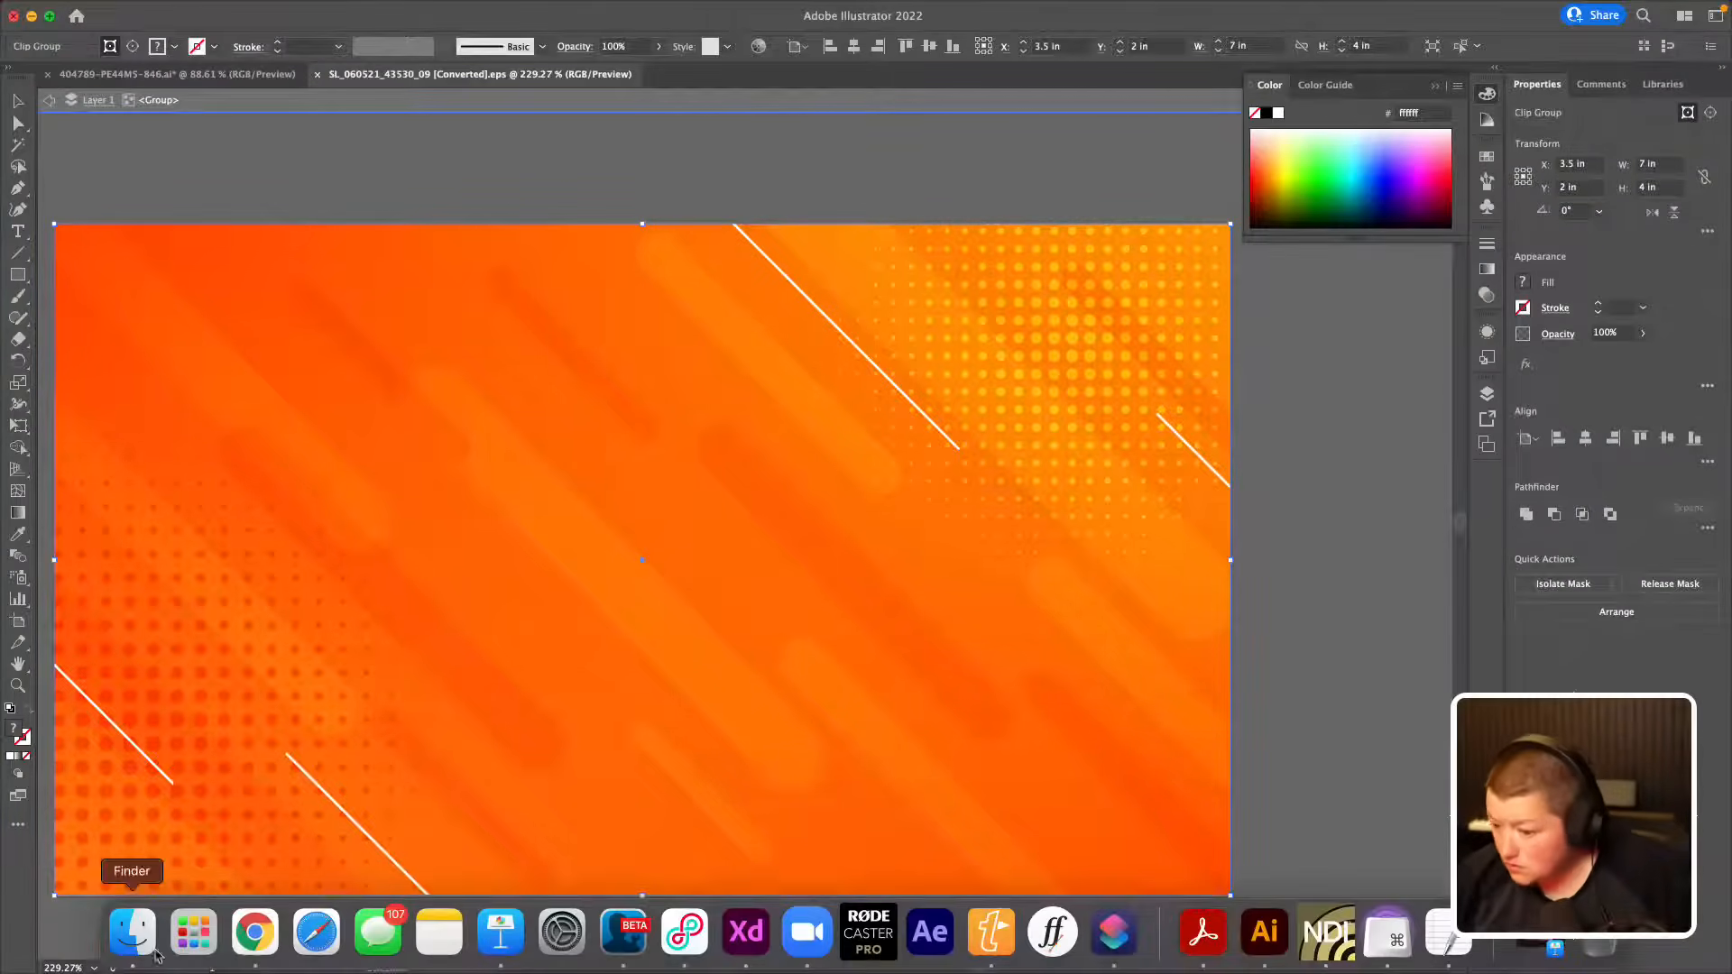
Step: Open SL_060521_43530_09.eps from Finder in Photoshop to check its layers
left_click(132, 943)
right_click(917, 432)
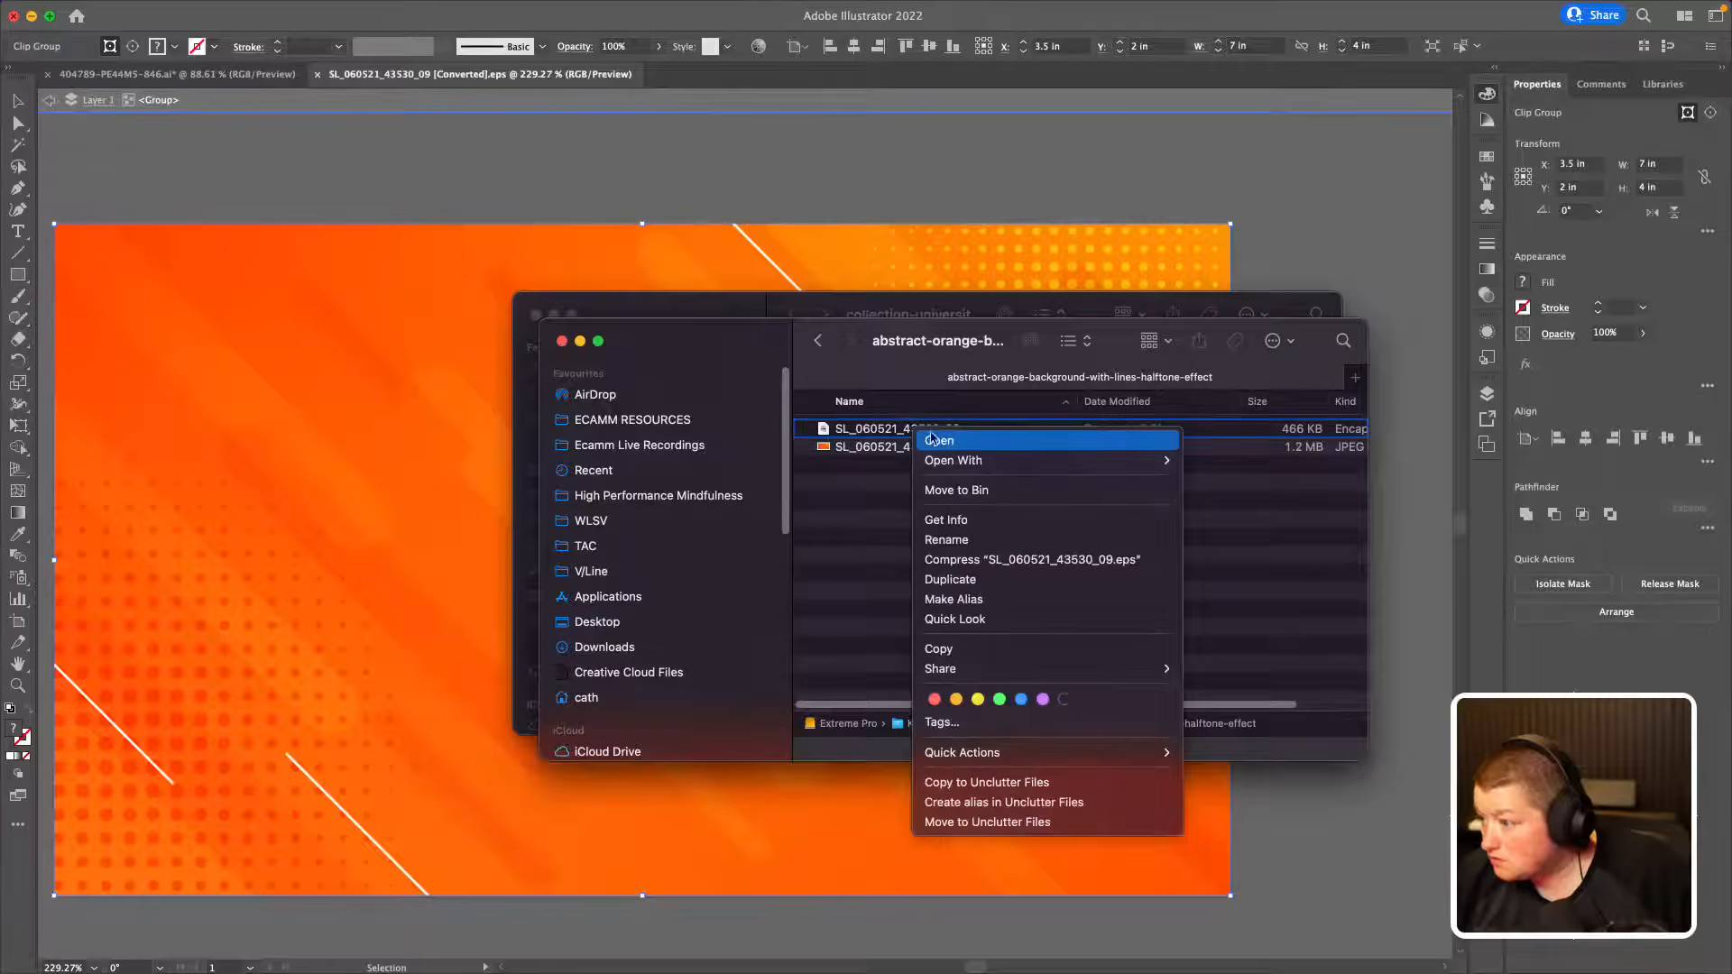
mouse_move(986, 462)
left_click(1200, 532)
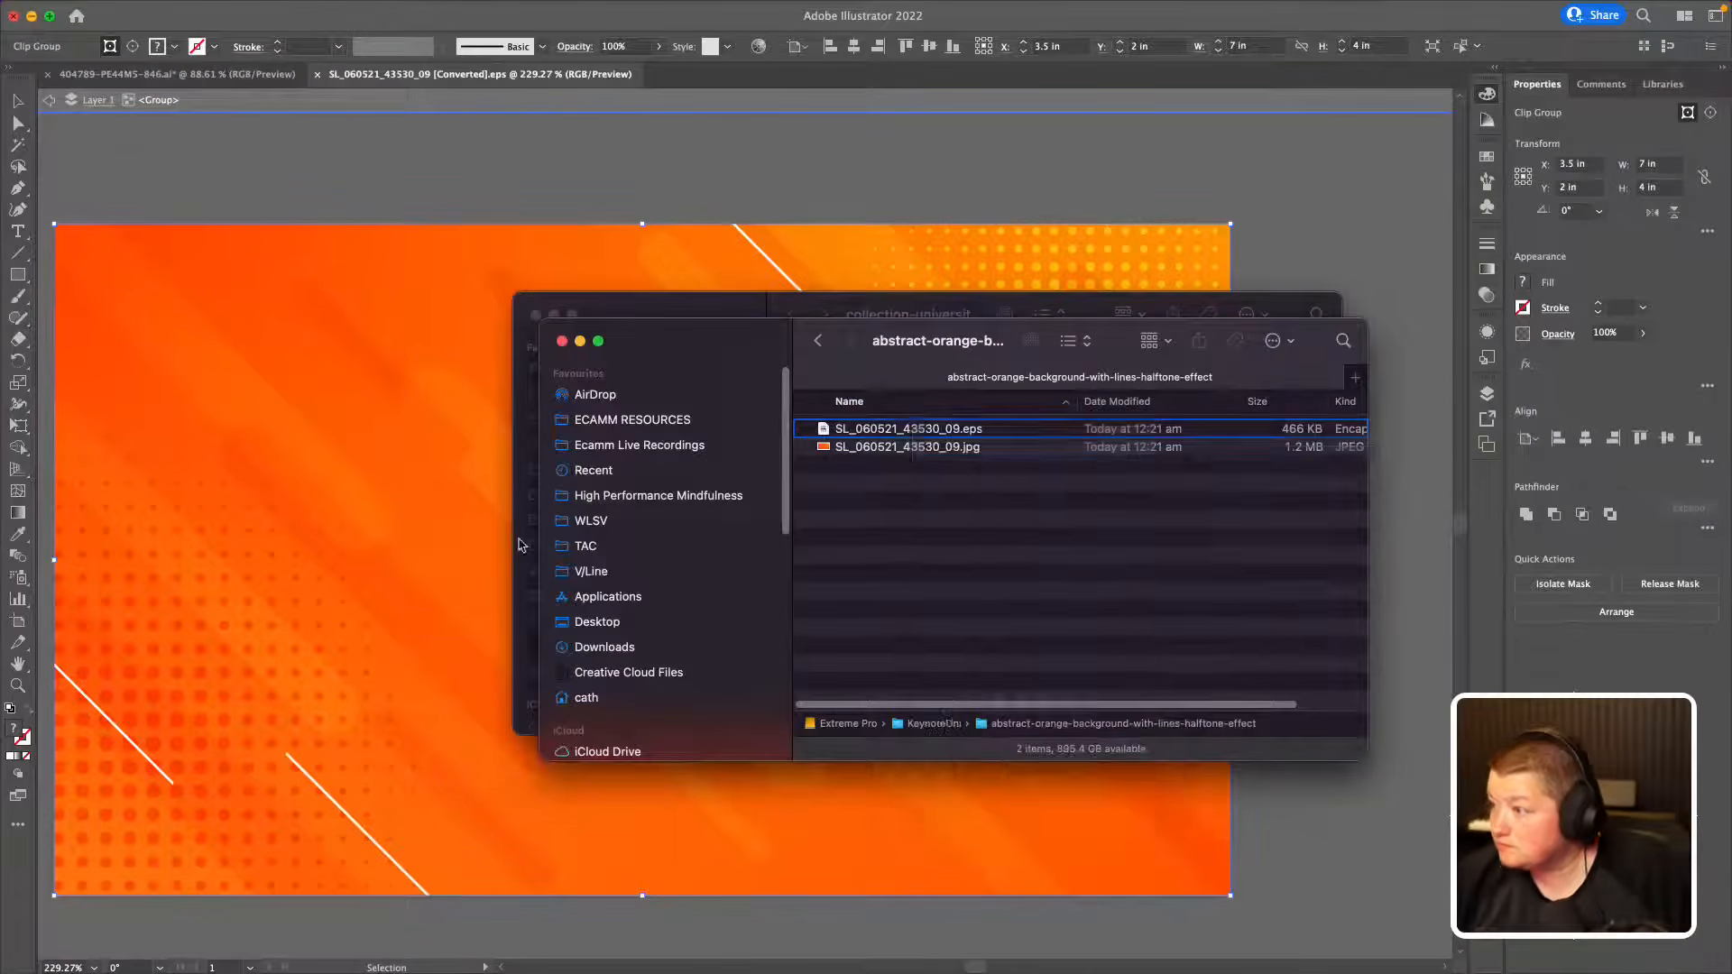
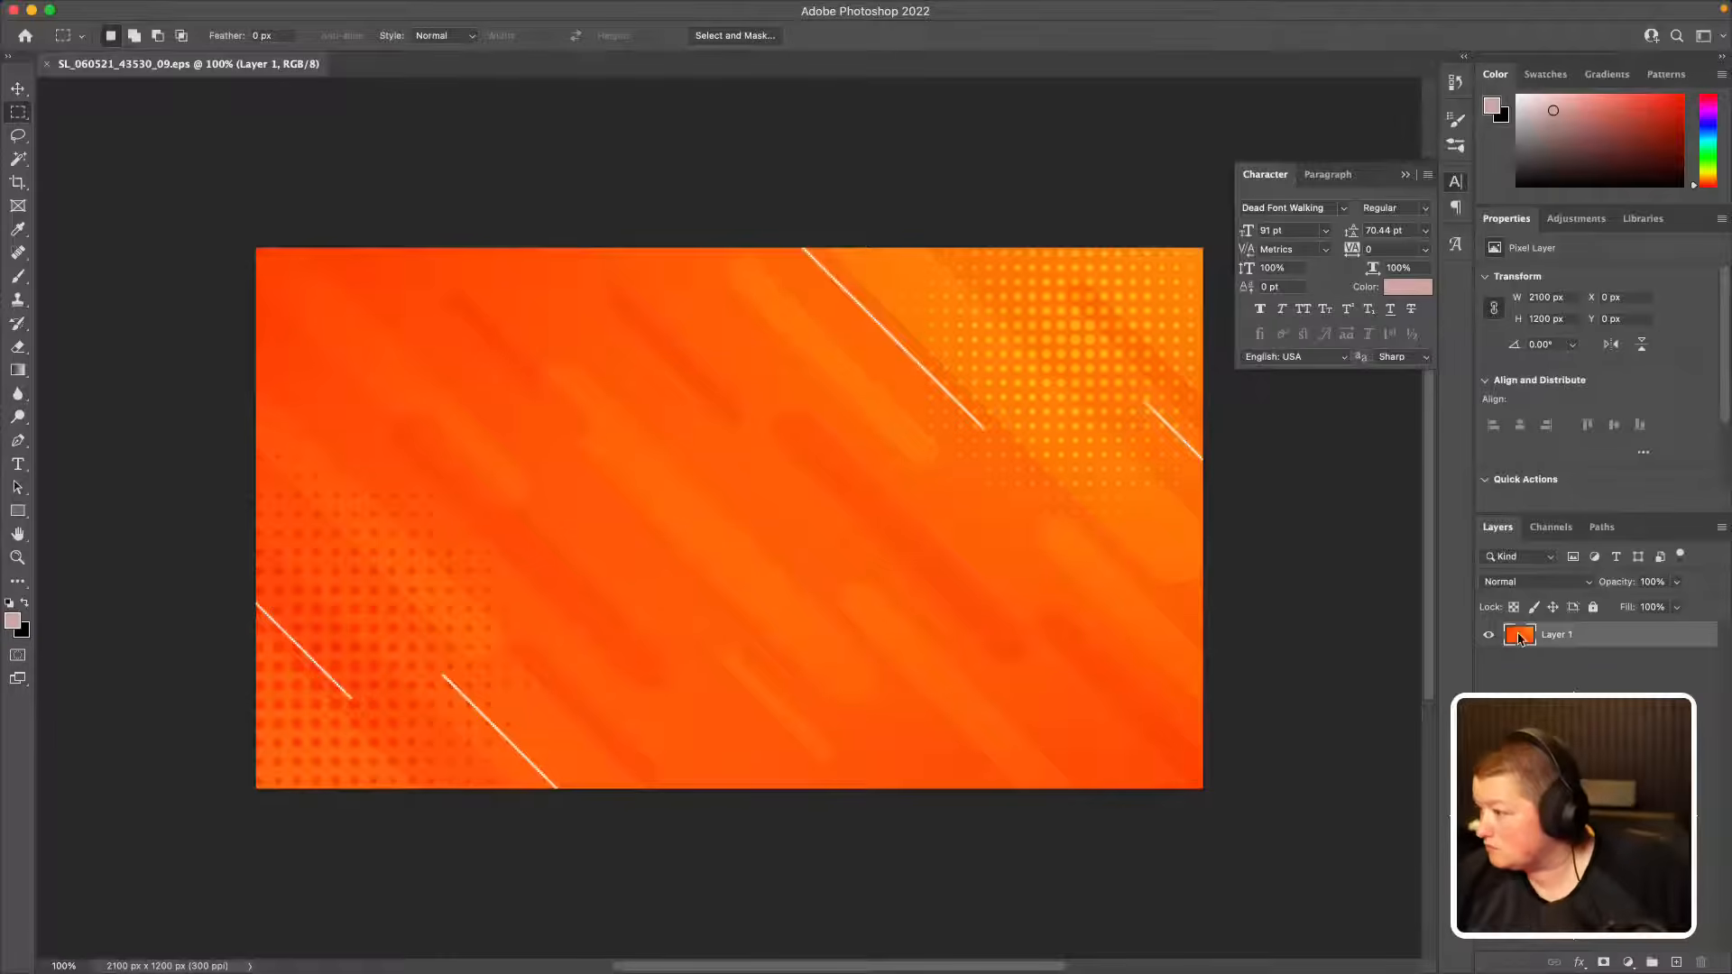
key("space")
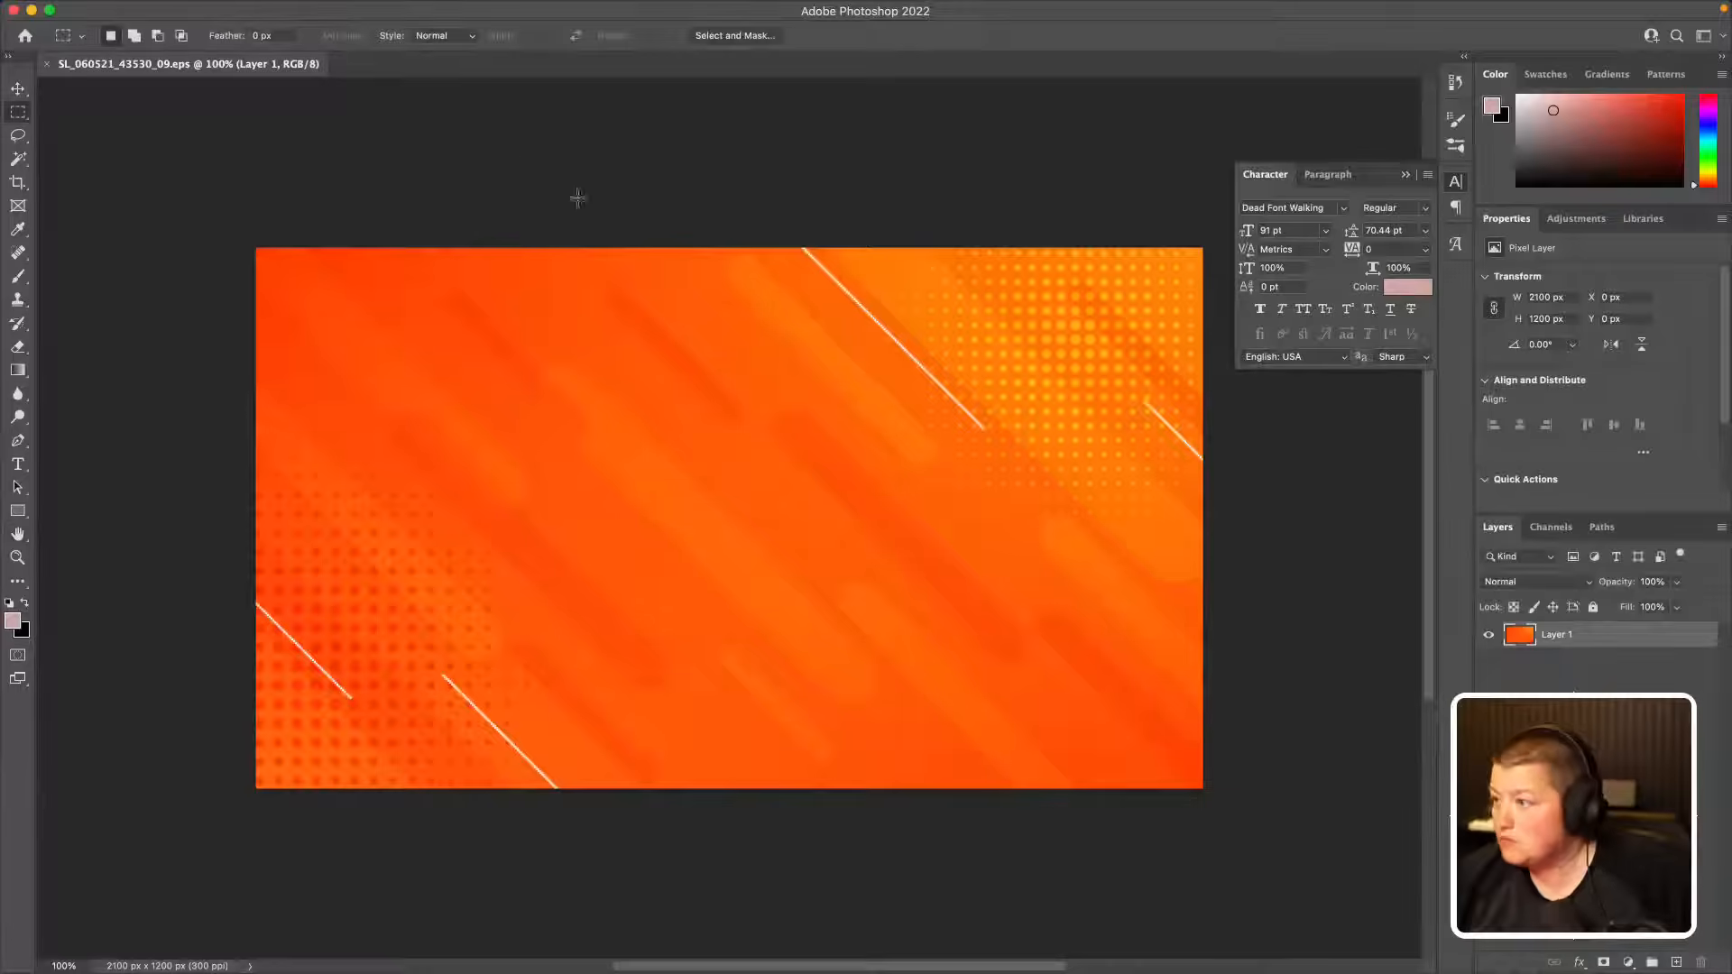
Step: Close the EPS and the home window in Photoshop, plus the open Finder windows, and return to Illustrator
left_click(15, 11)
left_click(799, 386)
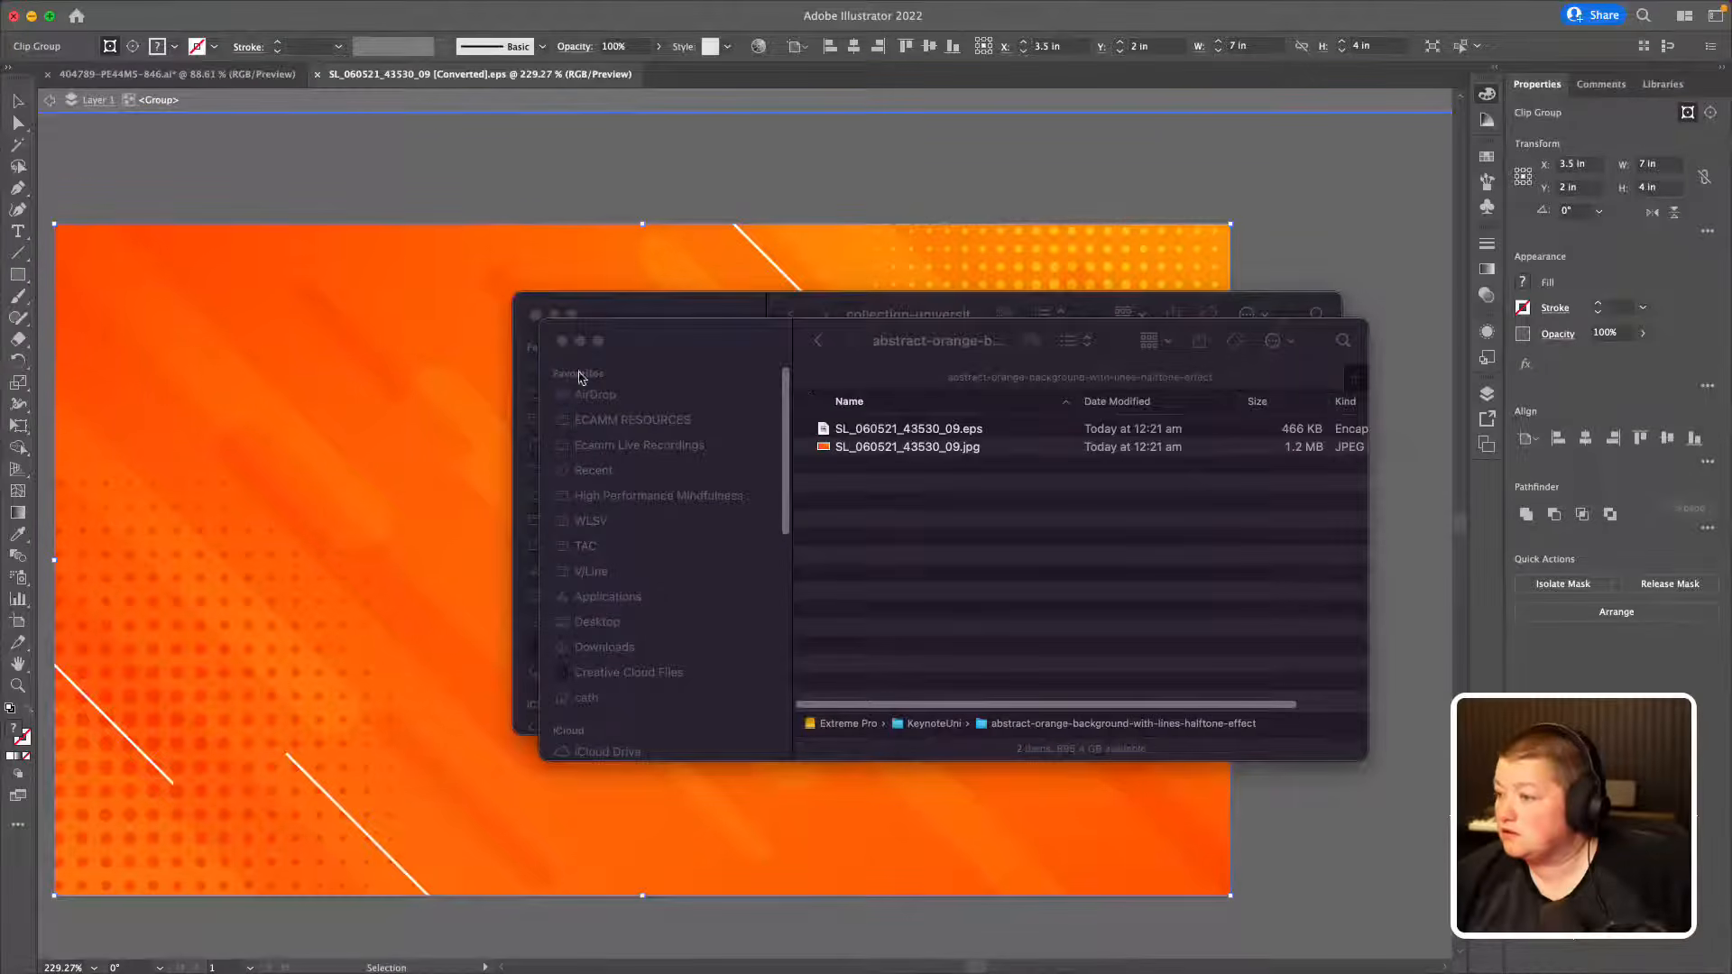
left_click(562, 342)
left_click(535, 314)
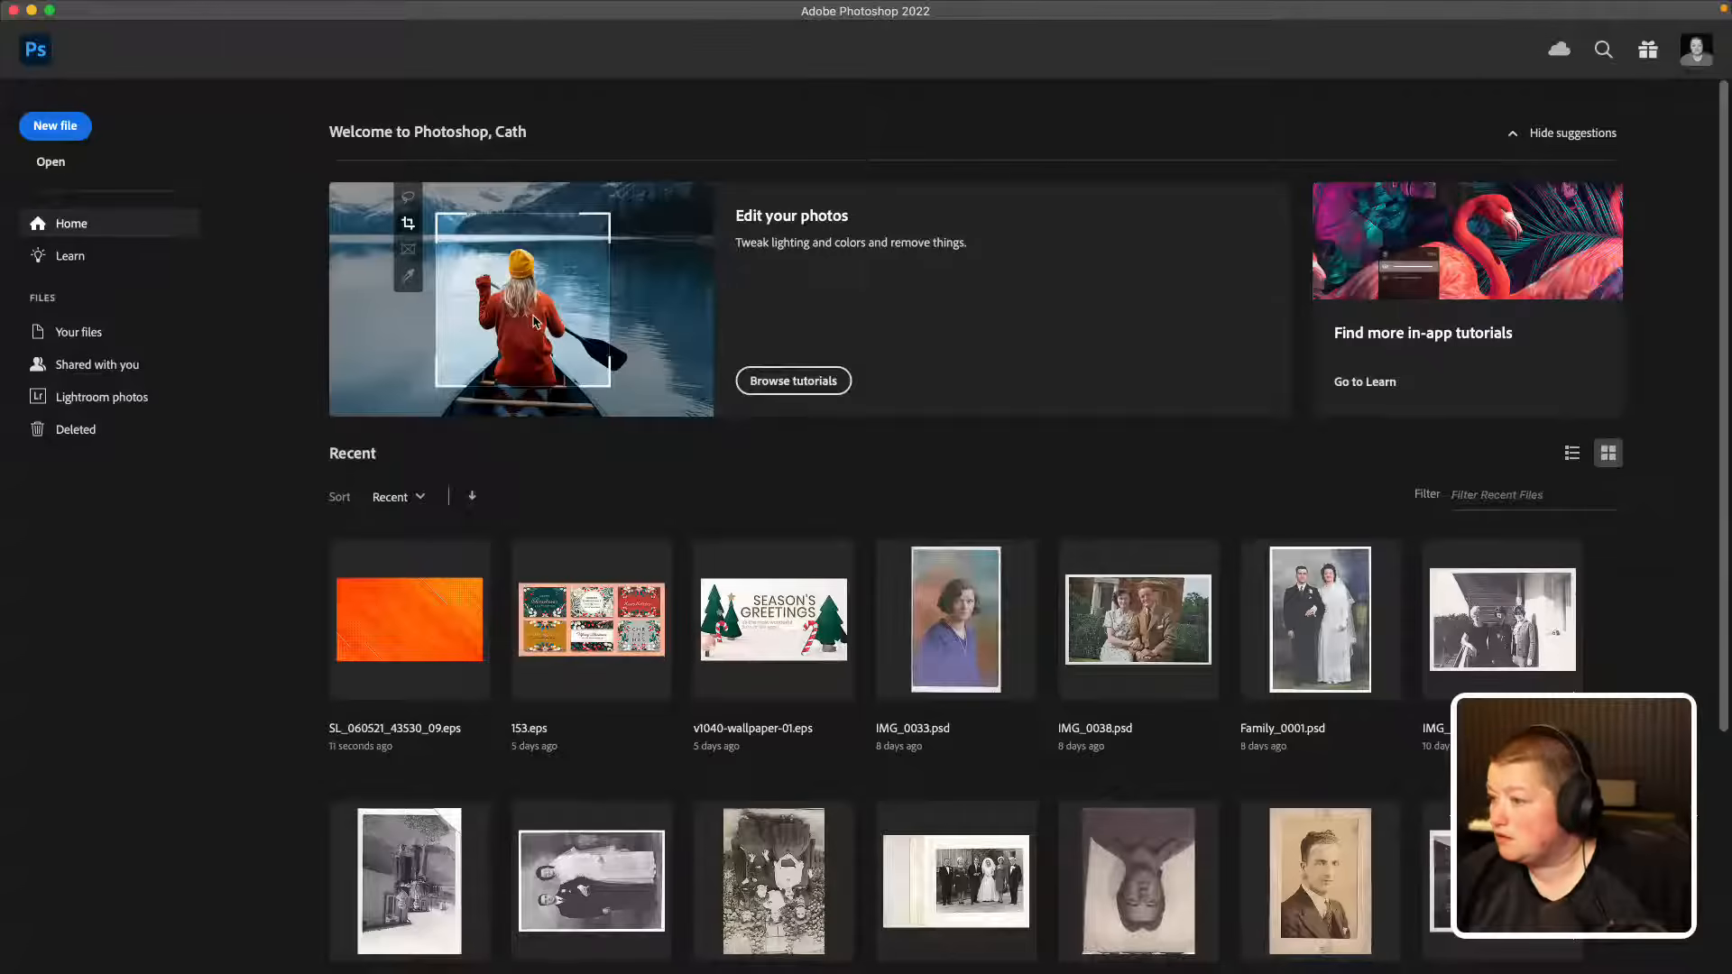
left_click(14, 10)
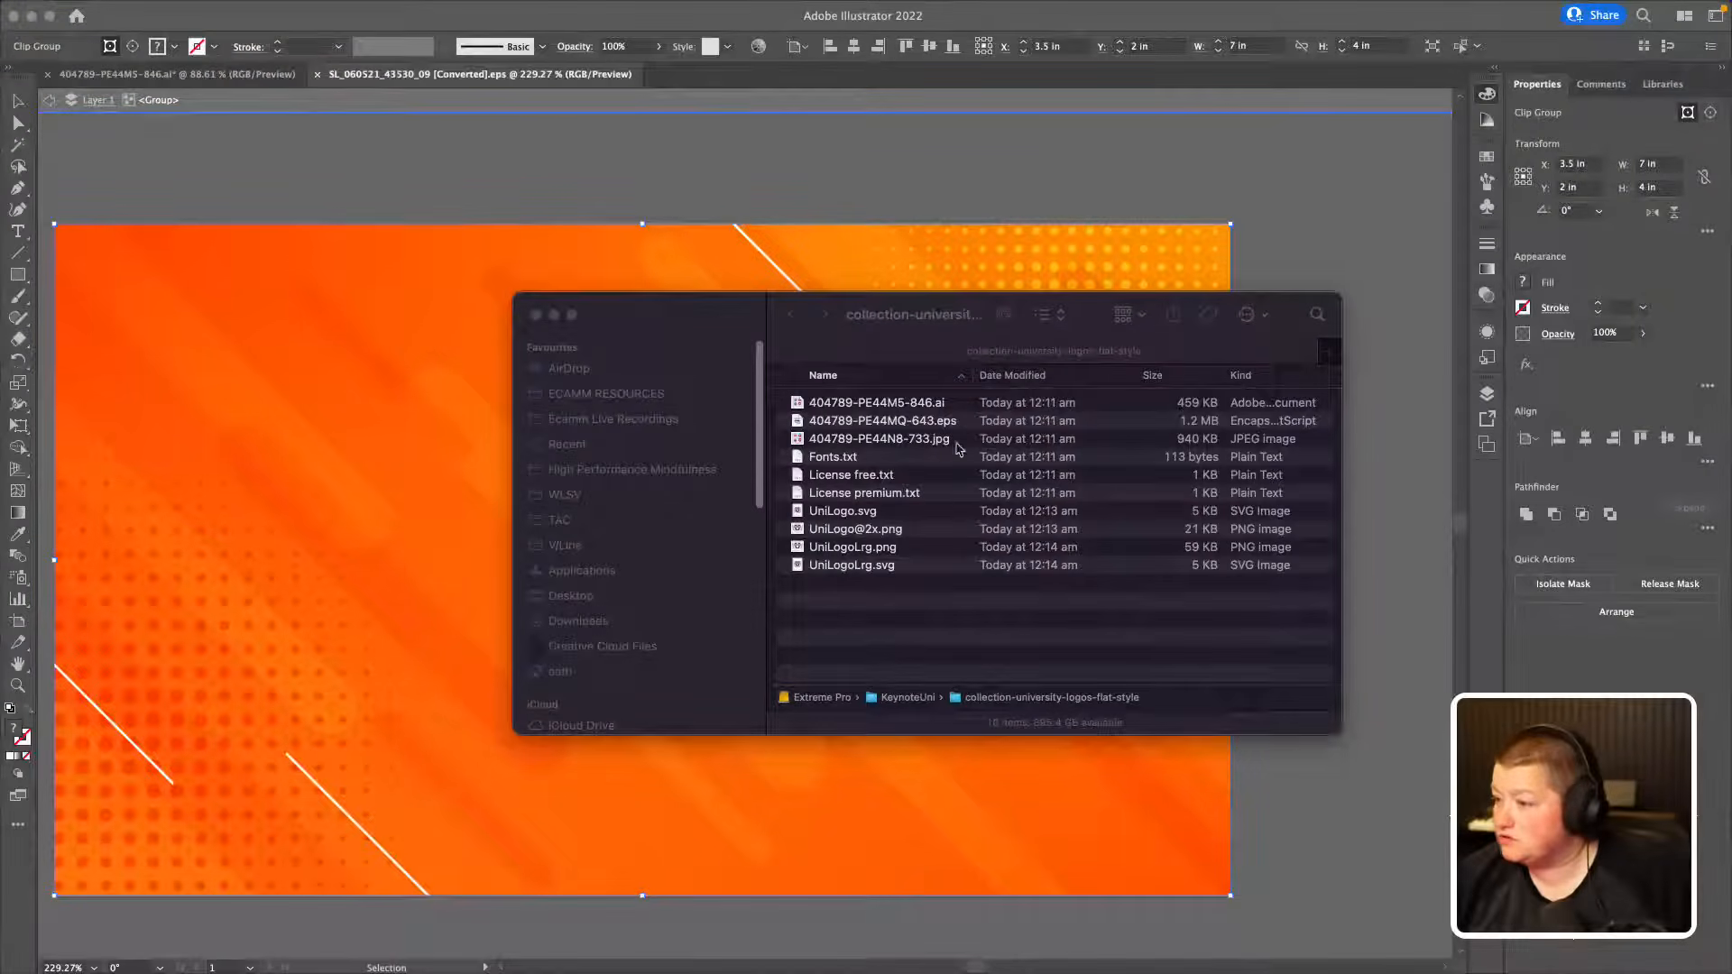
left_click(535, 315)
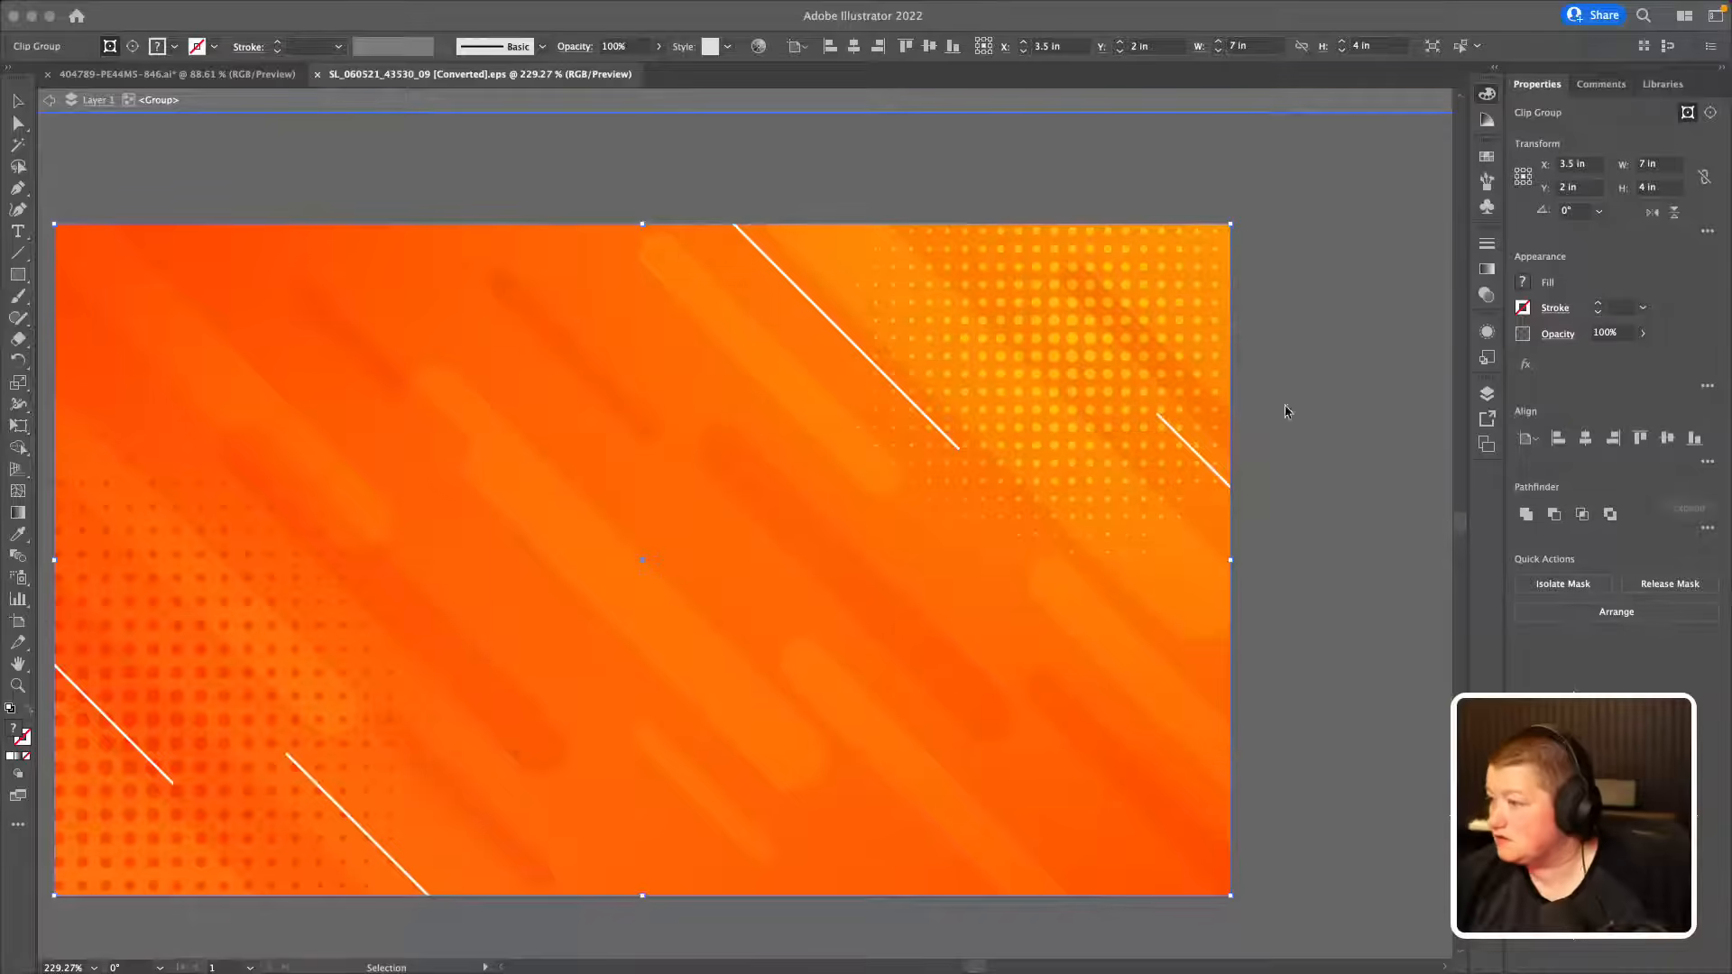
Step: Exit isolation mode, expand Layer 1 and its group, select the mesh, and switch the mesh's visibility off and on
double_click(108, 146)
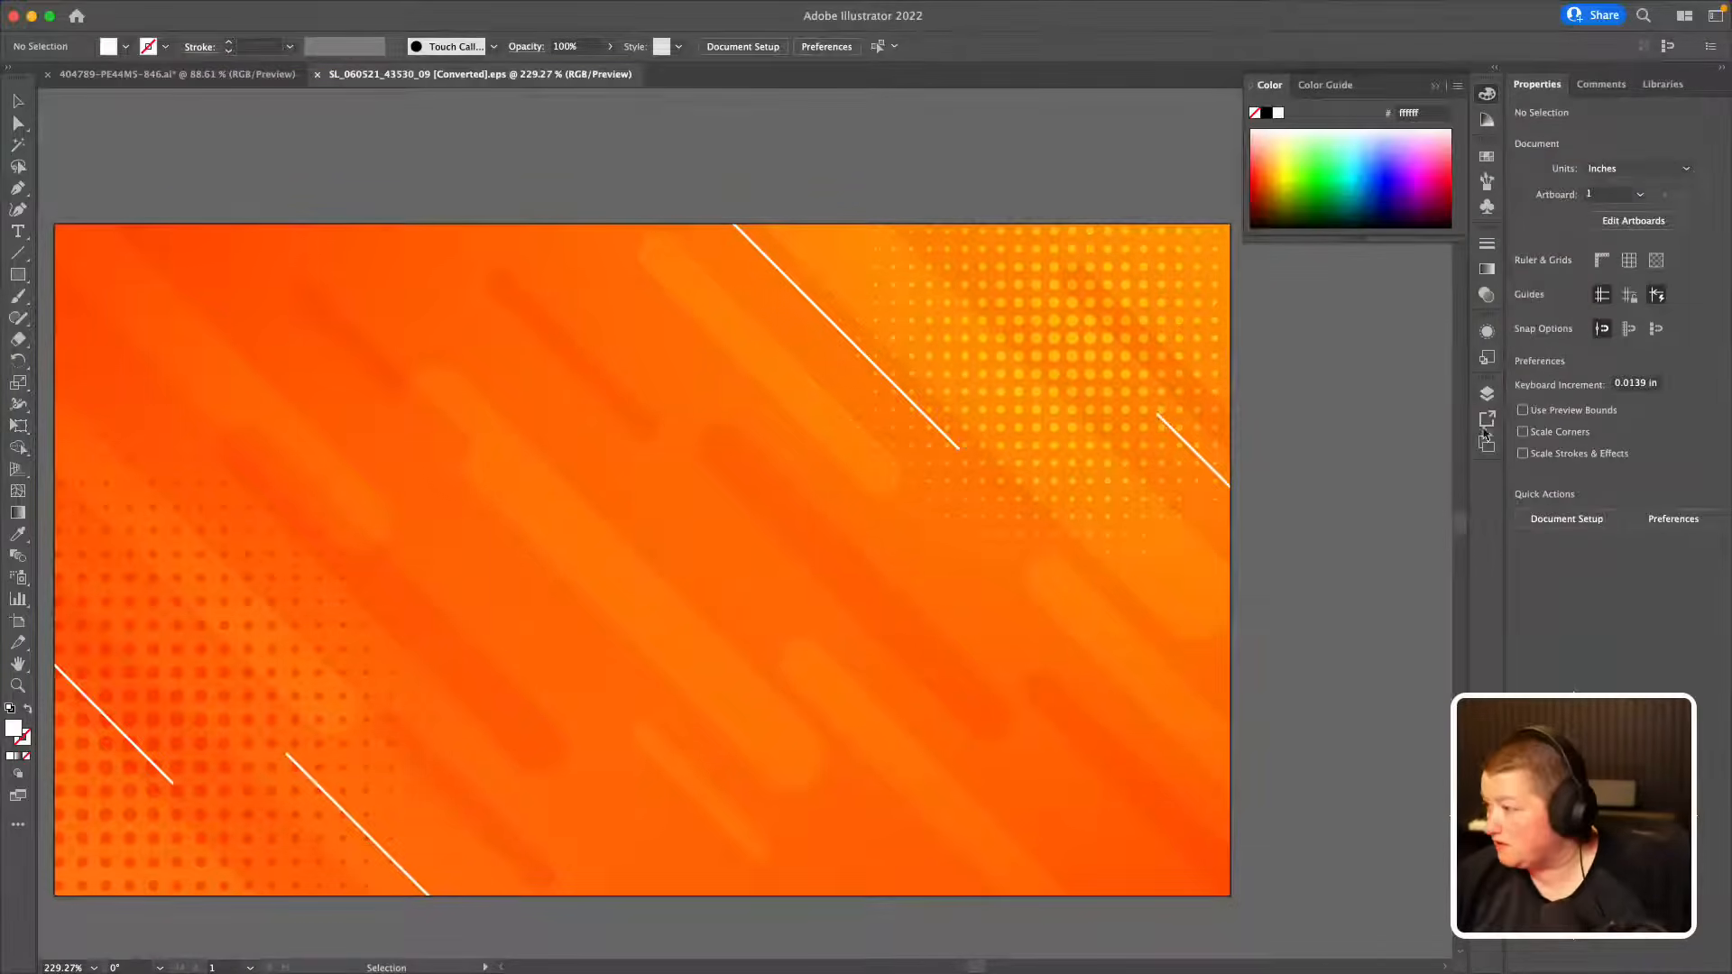
left_click(1487, 395)
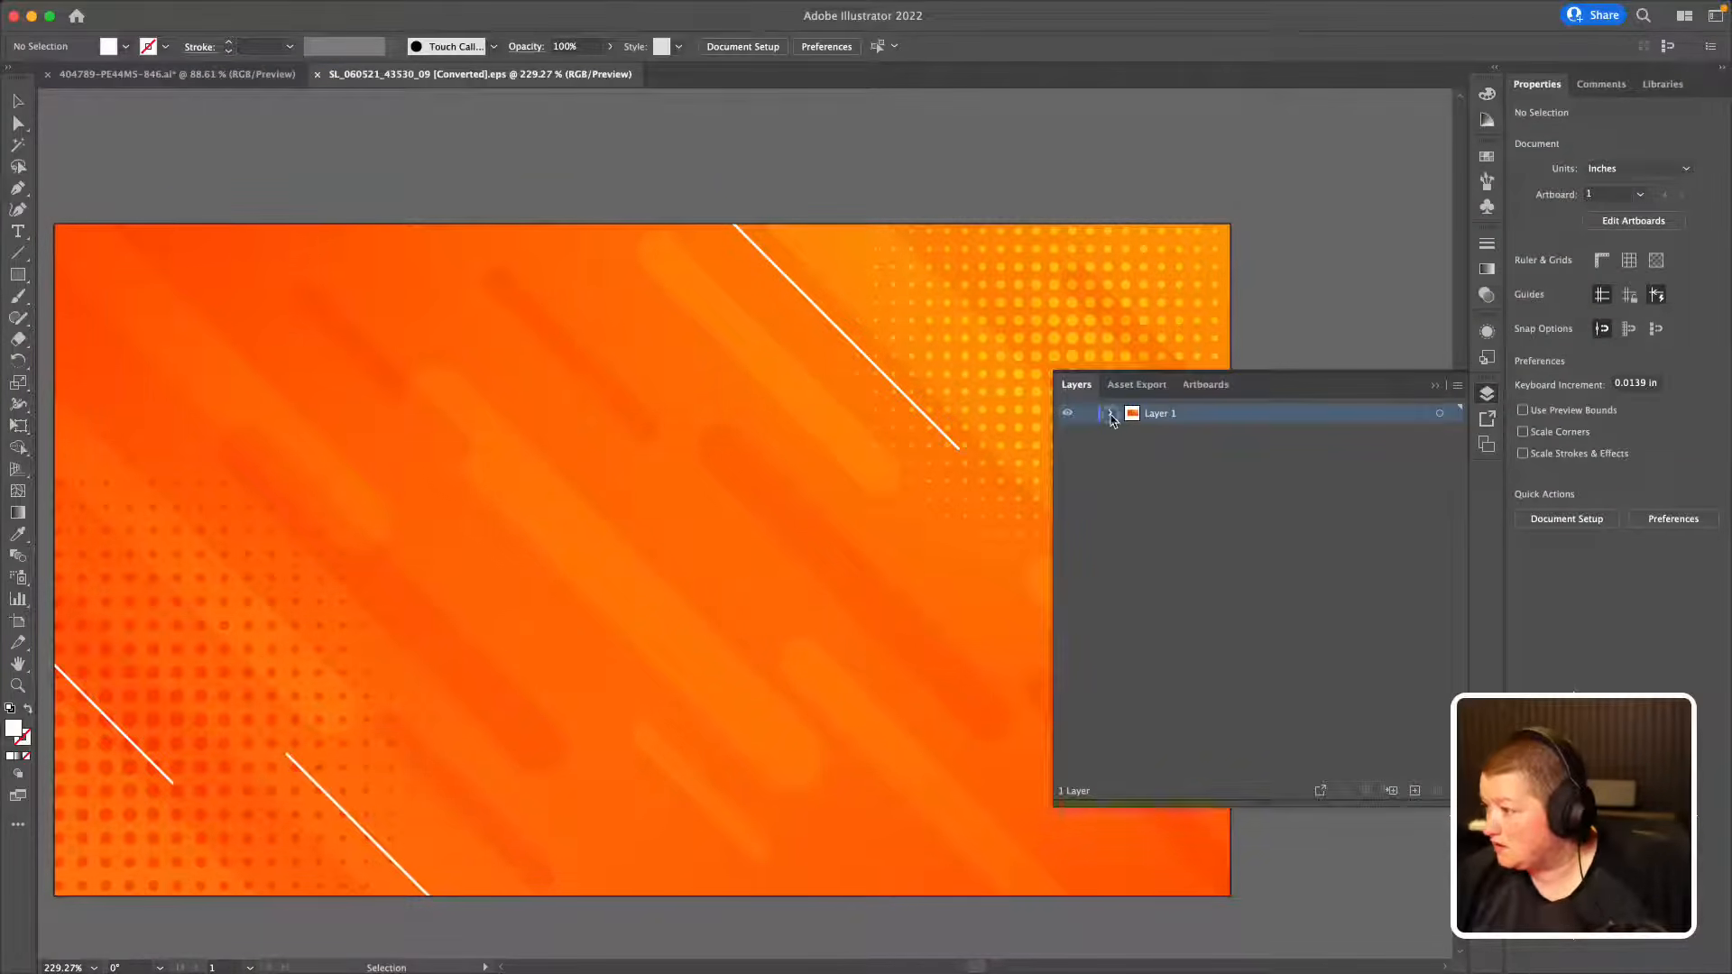
left_click(1132, 433)
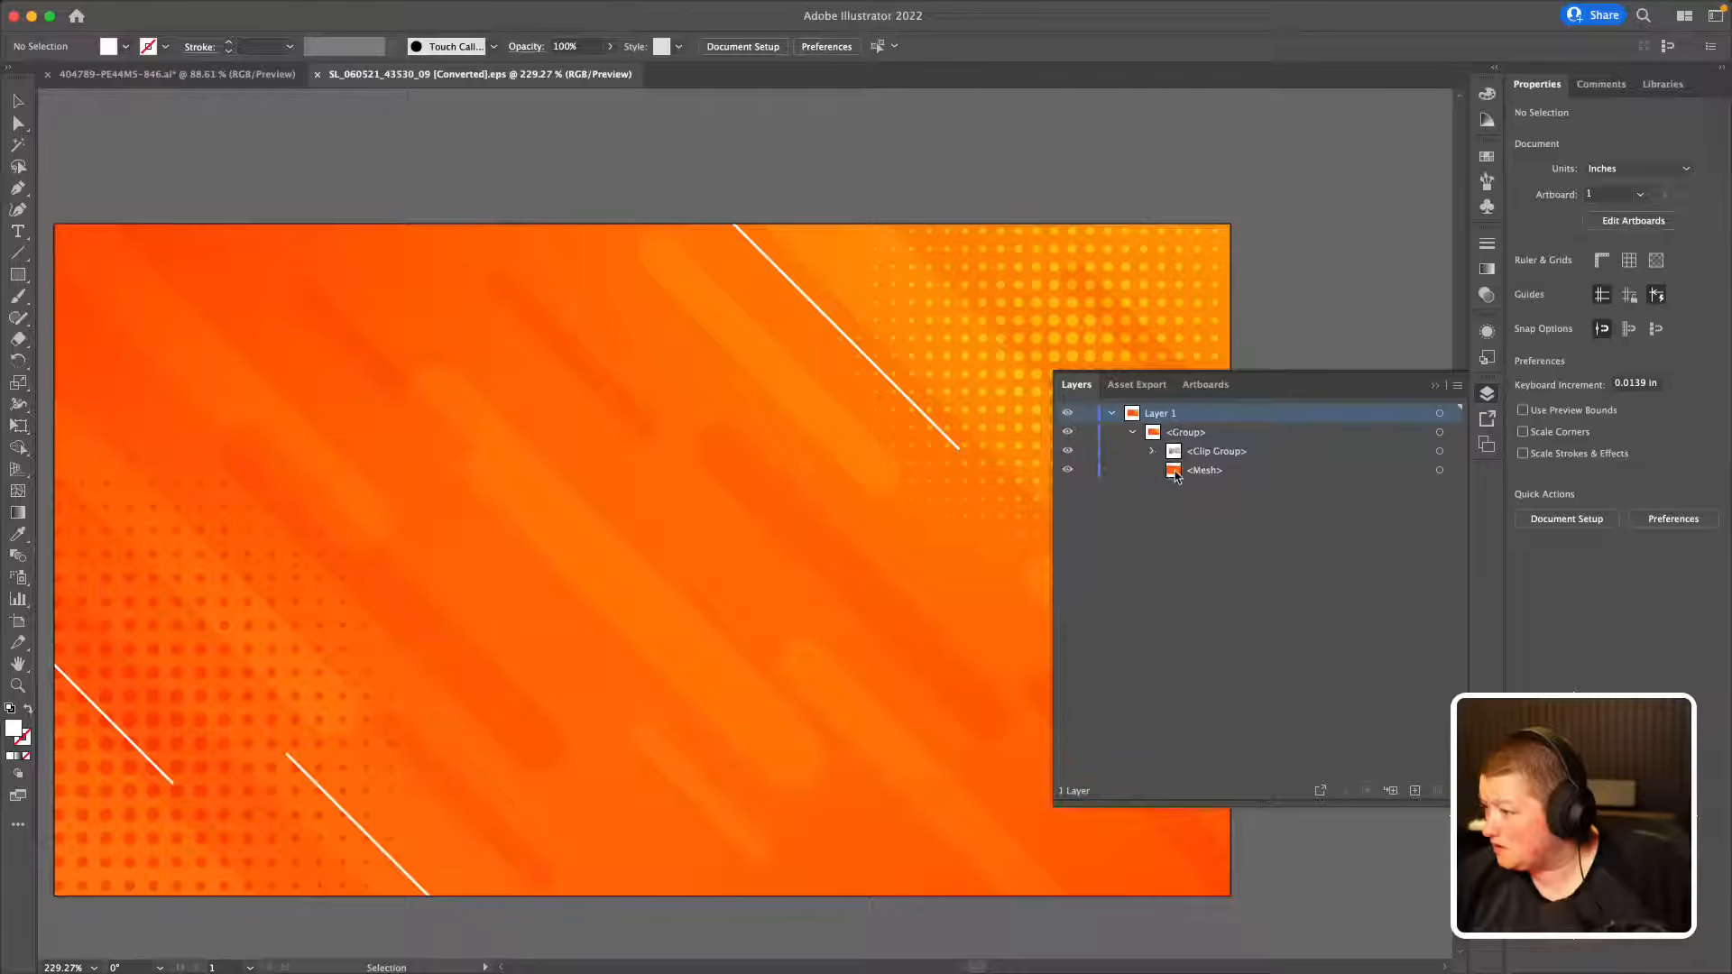
left_click(1176, 472)
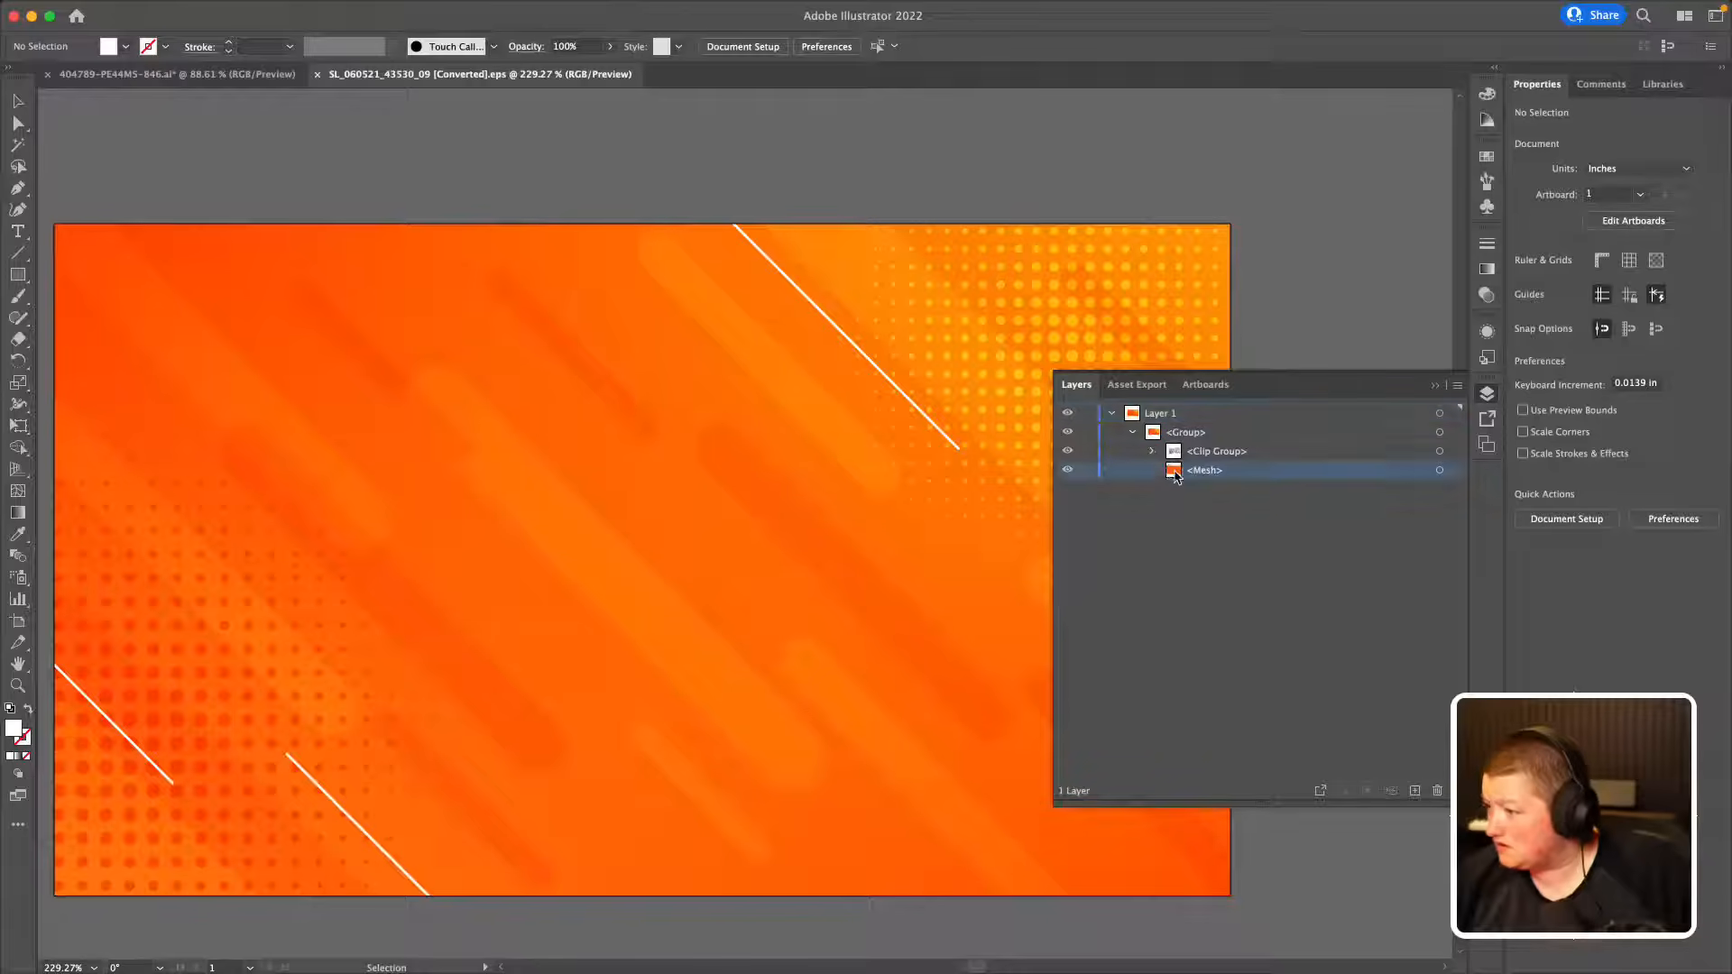
left_click(1440, 472)
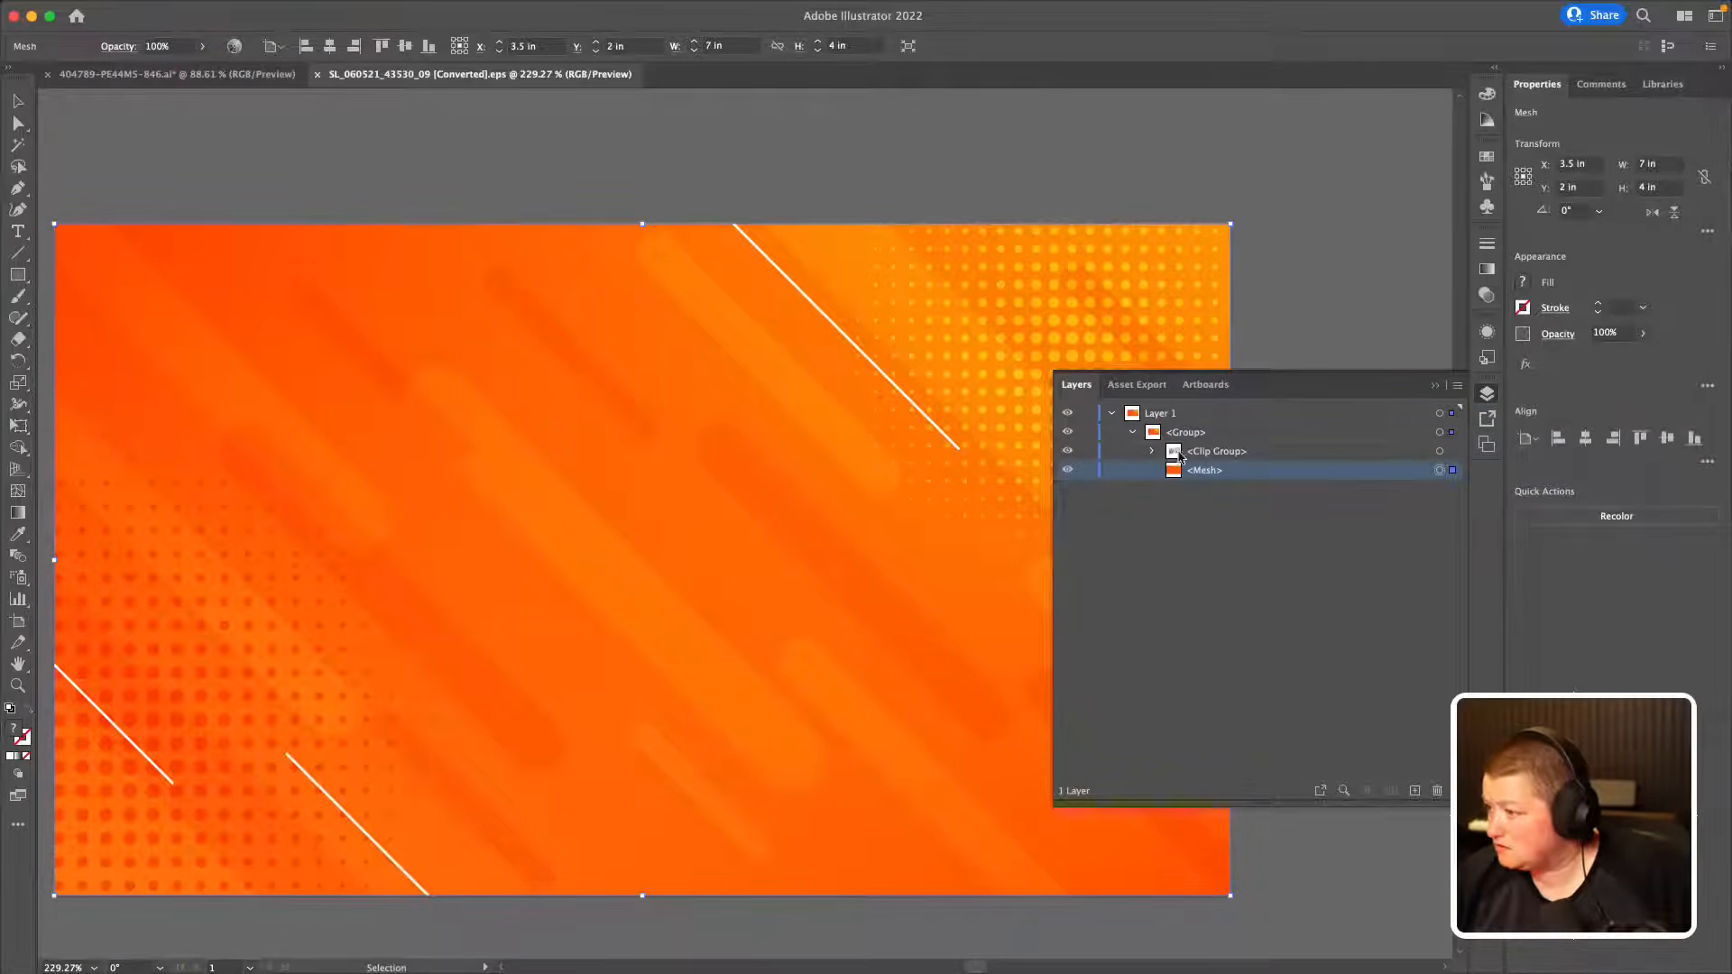
left_click(1067, 470)
left_click(1067, 472)
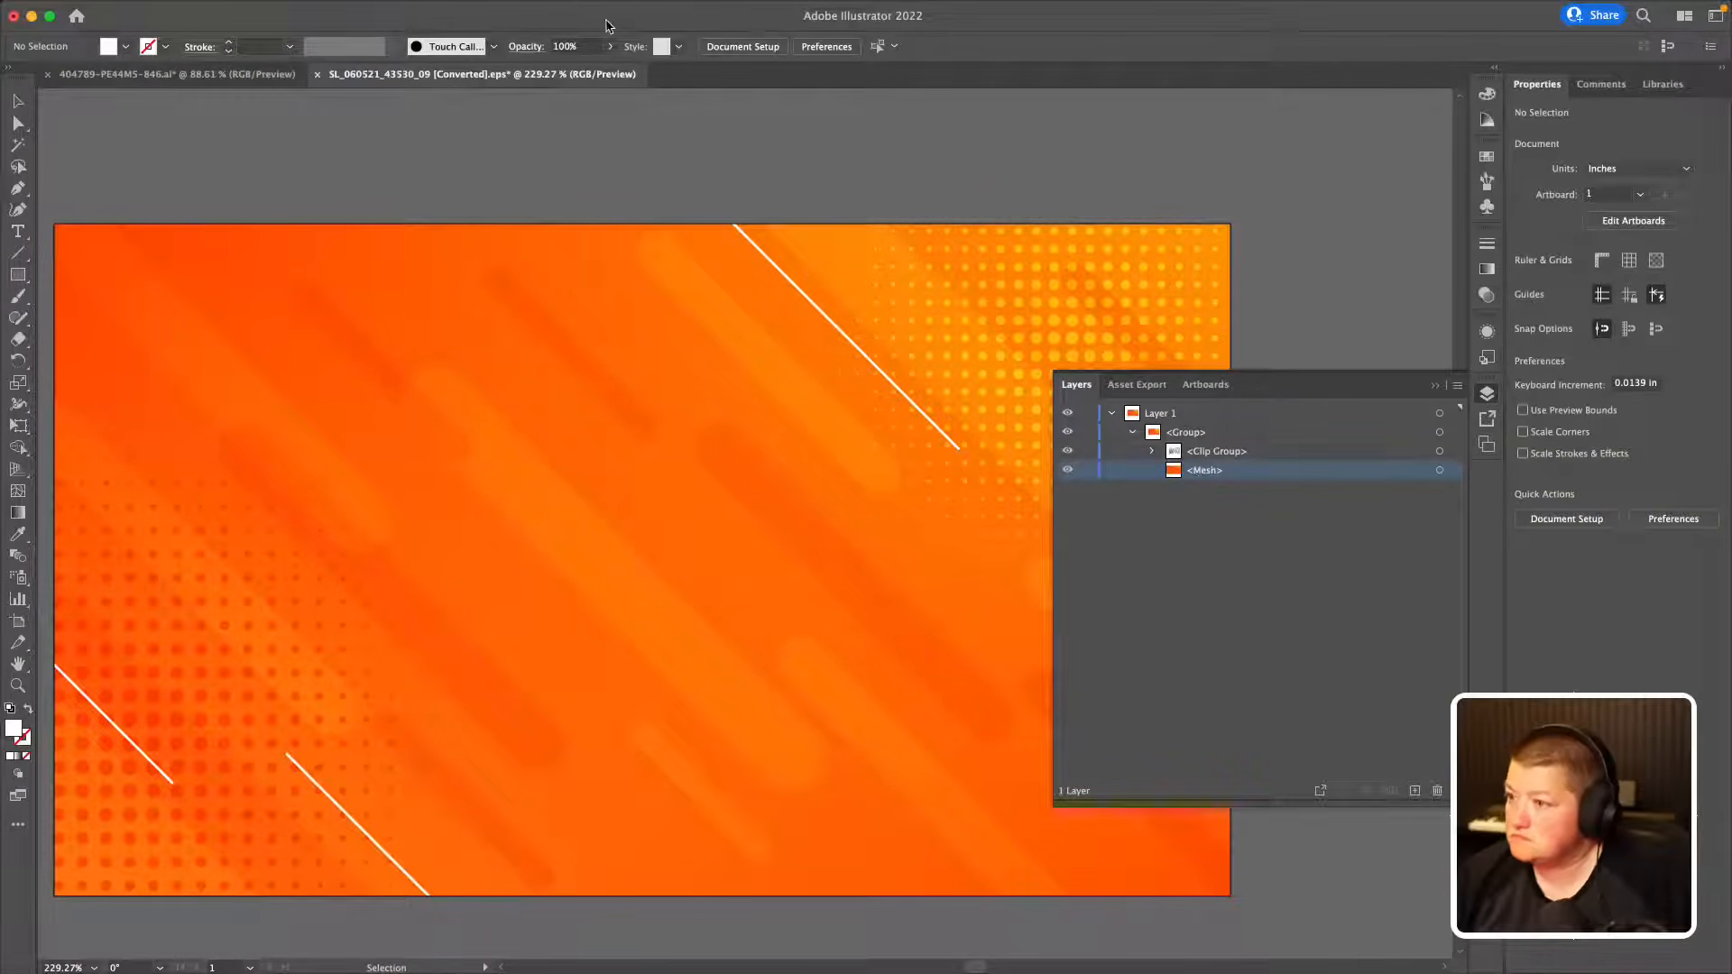
Step: Close the orange background document in Illustrator and switch back to Freepik in Chrome
left_click(1488, 182)
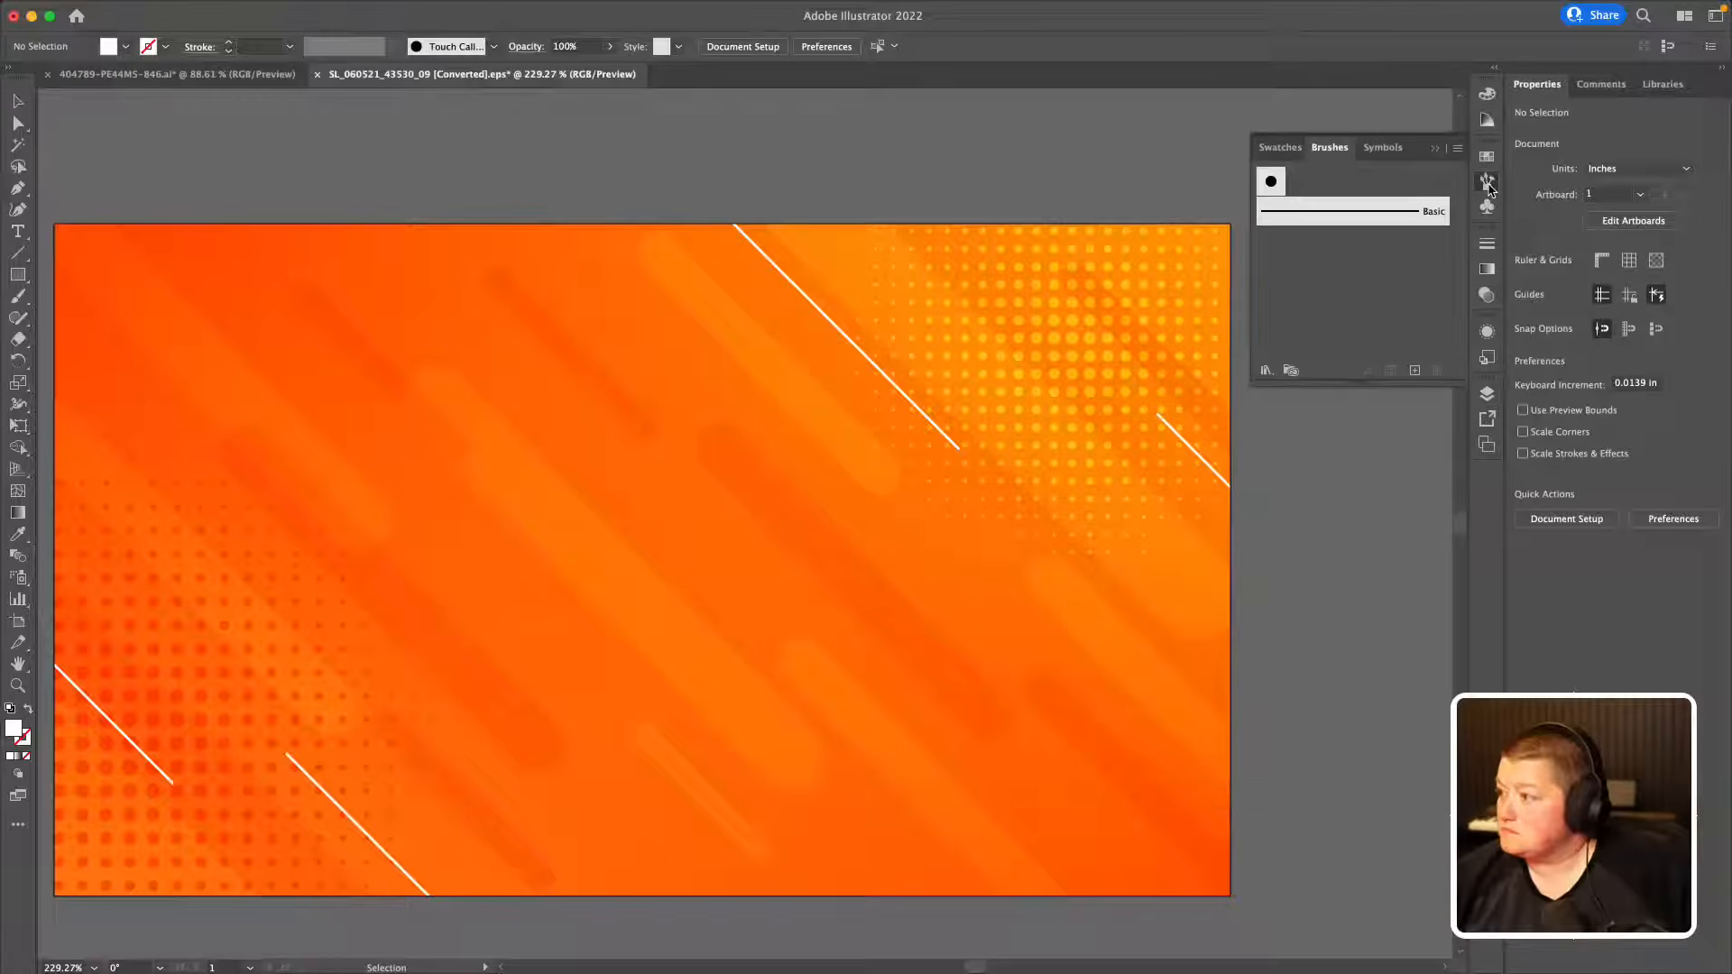
left_click(318, 76)
left_click(870, 534)
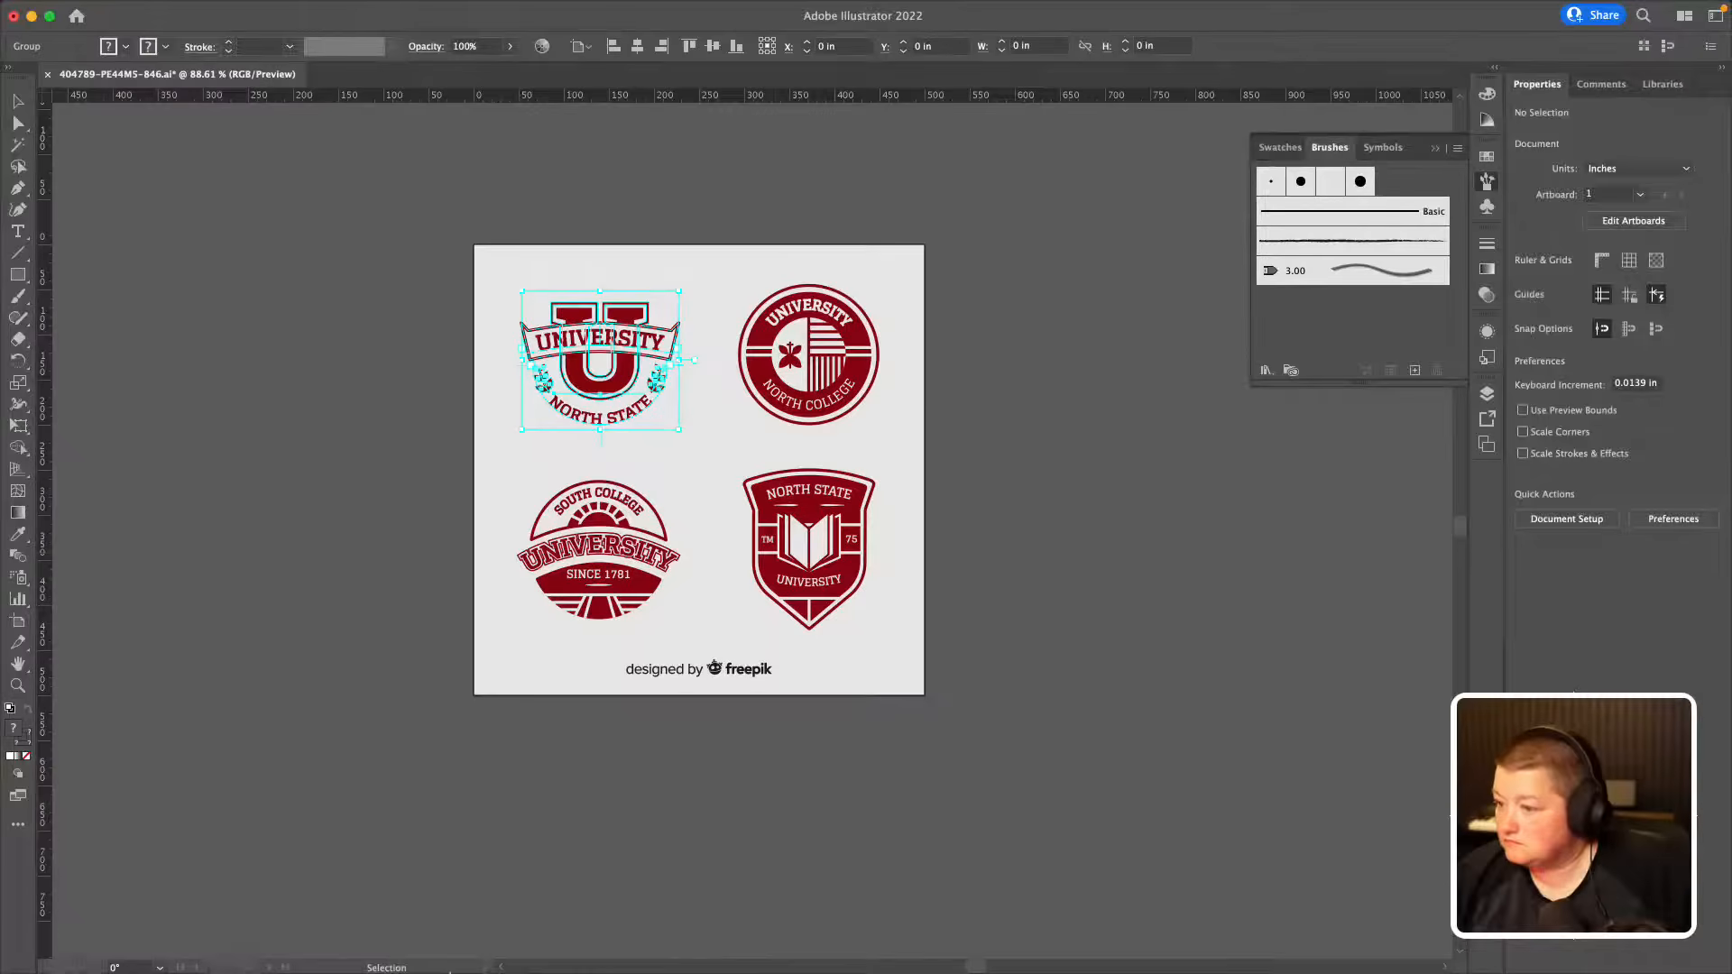
mouse_move(437, 962)
left_click(226, 939)
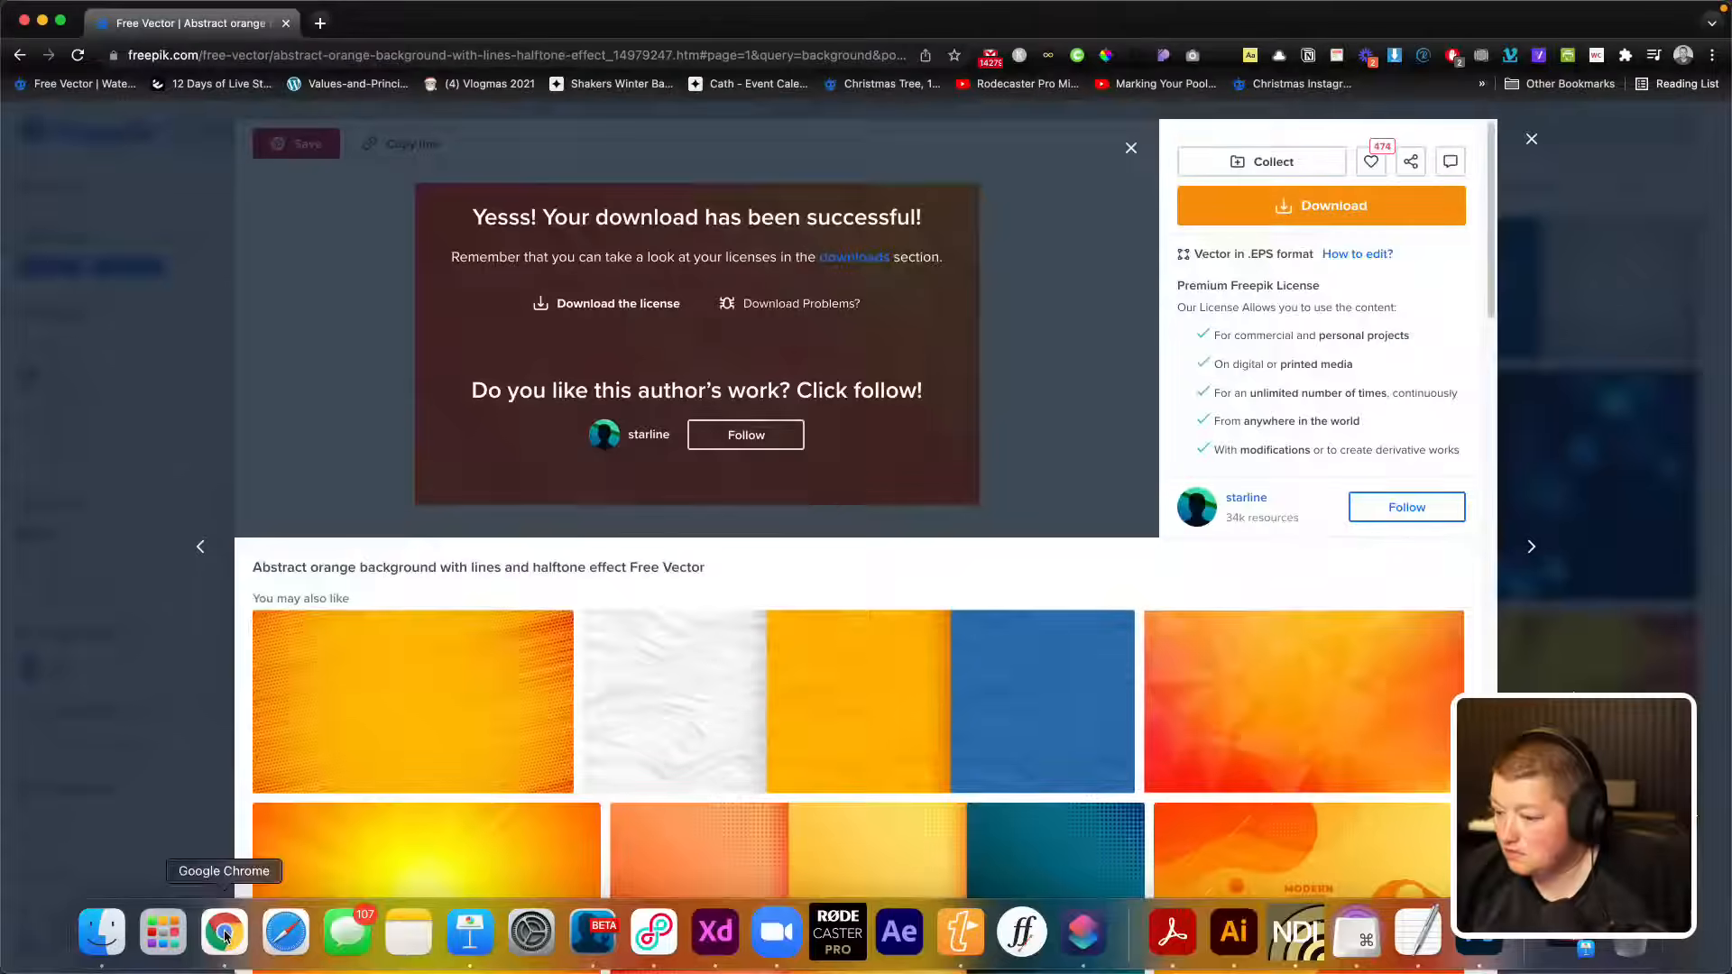
Step: Find the bright yellow background with lines pattern among the related Freepik vectors and download it into the KeynoteUni folder
scroll(700, 754, "down", 6)
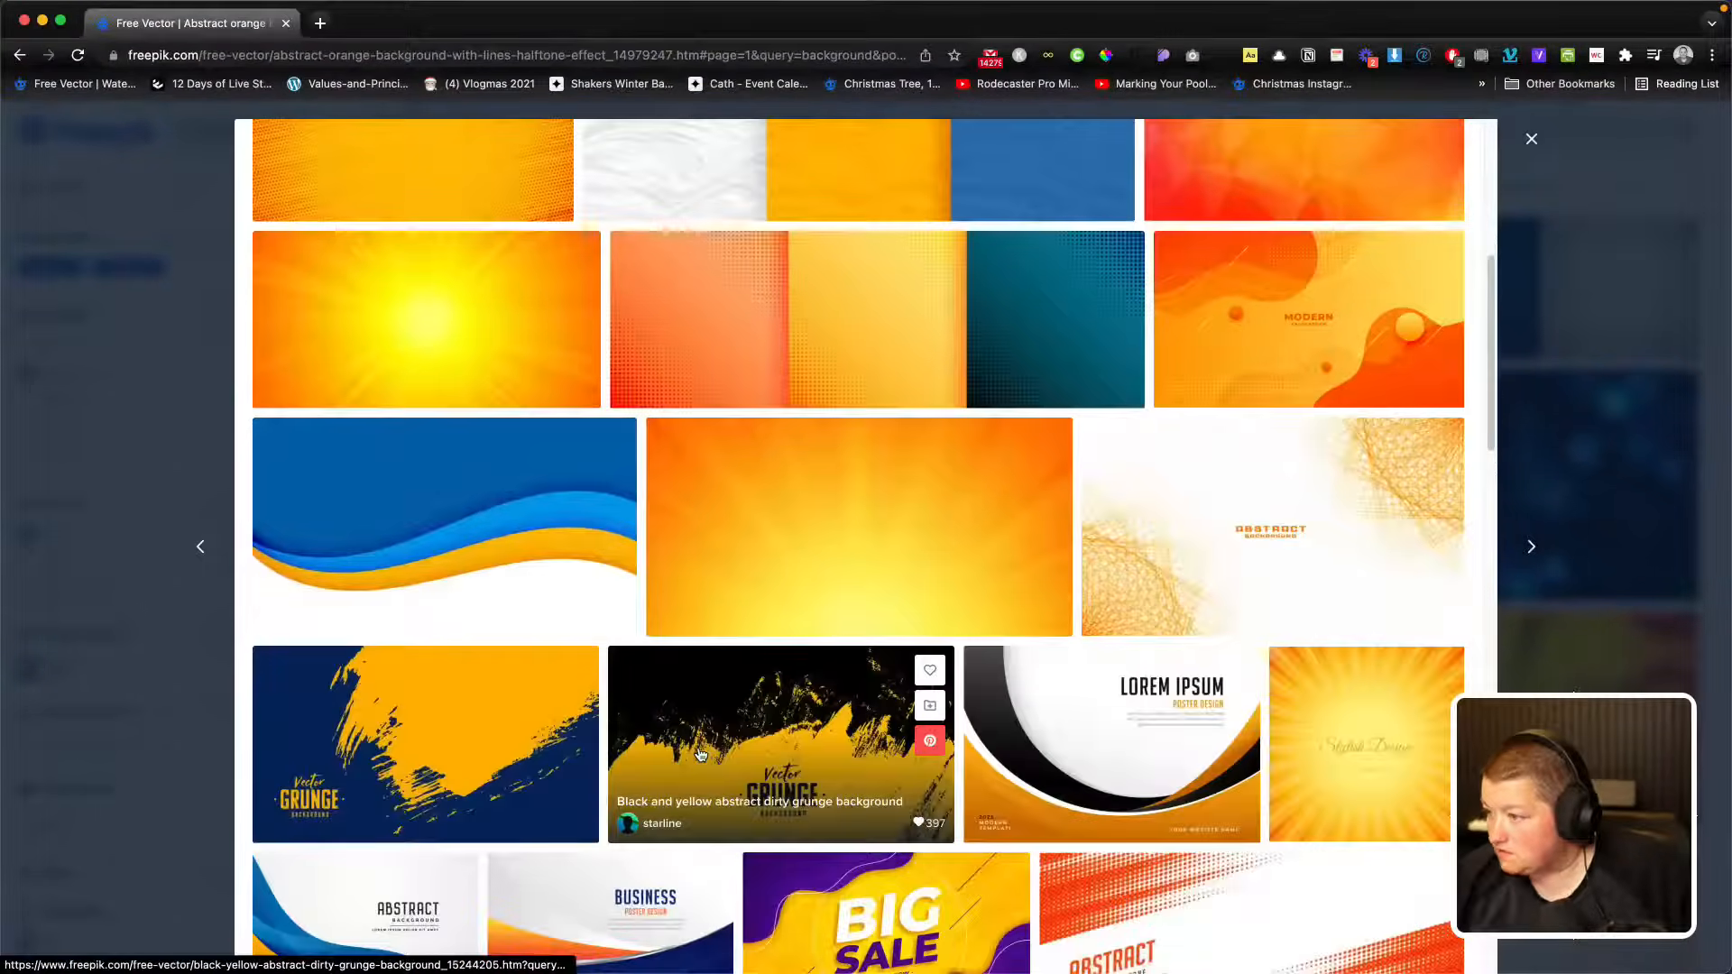
scroll(938, 488, "down", 5)
scroll(933, 539, "down", 10)
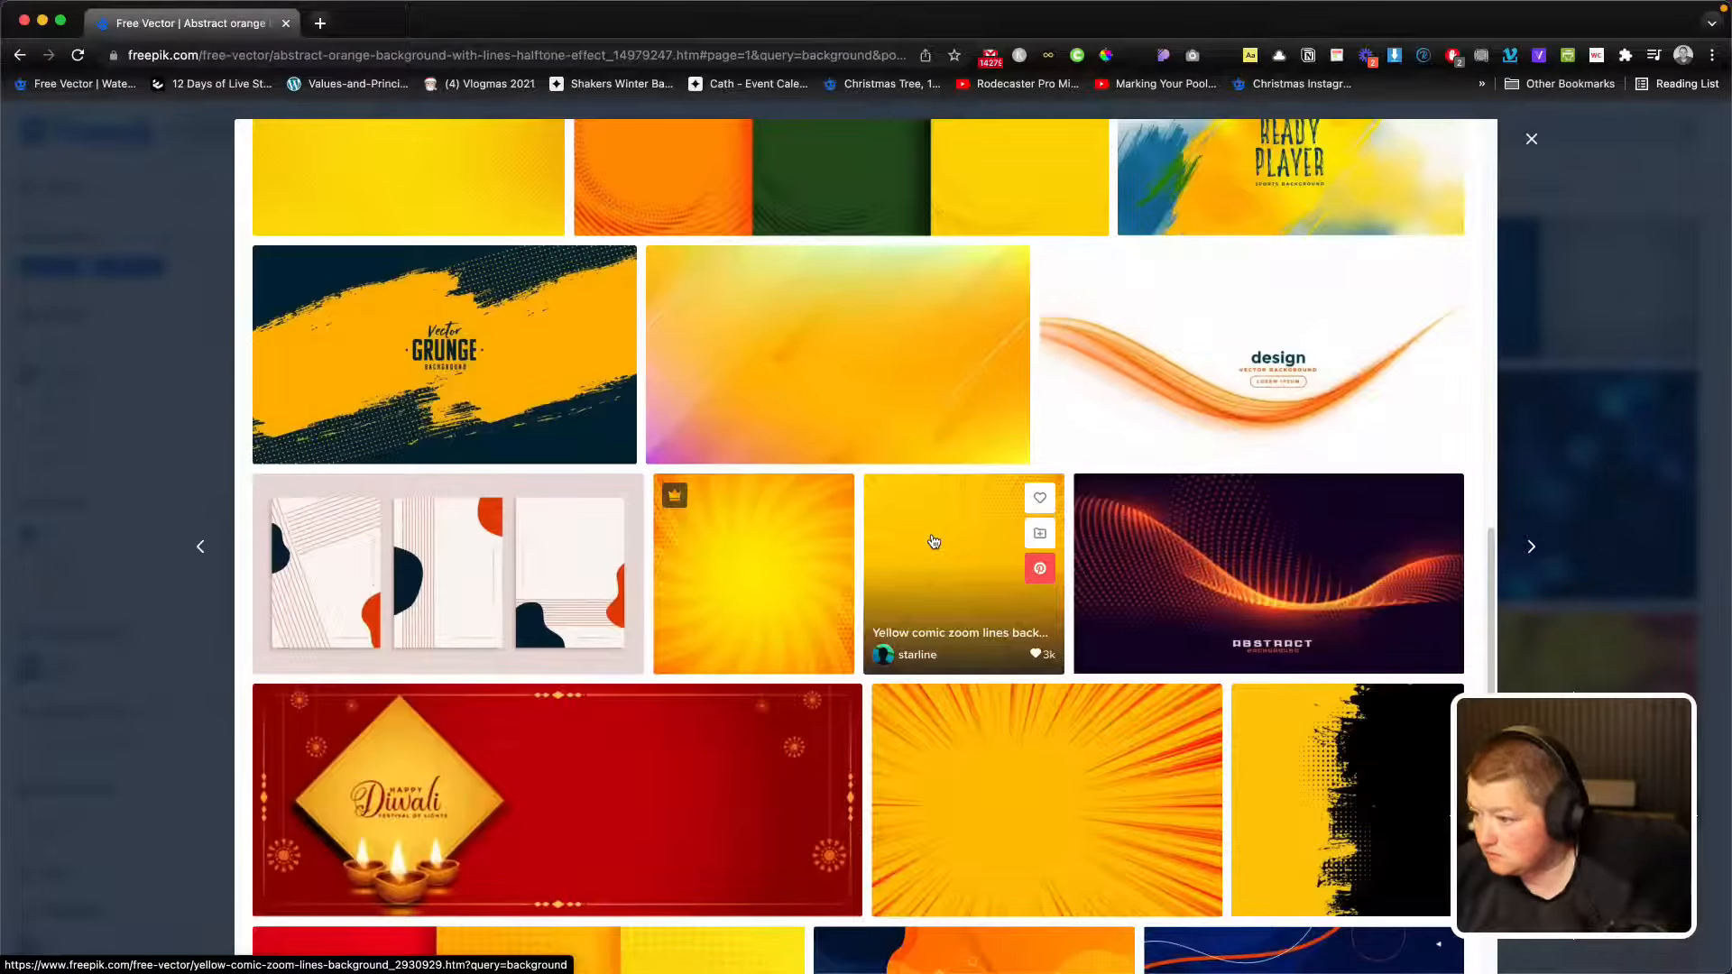
scroll(934, 542, "up", 4)
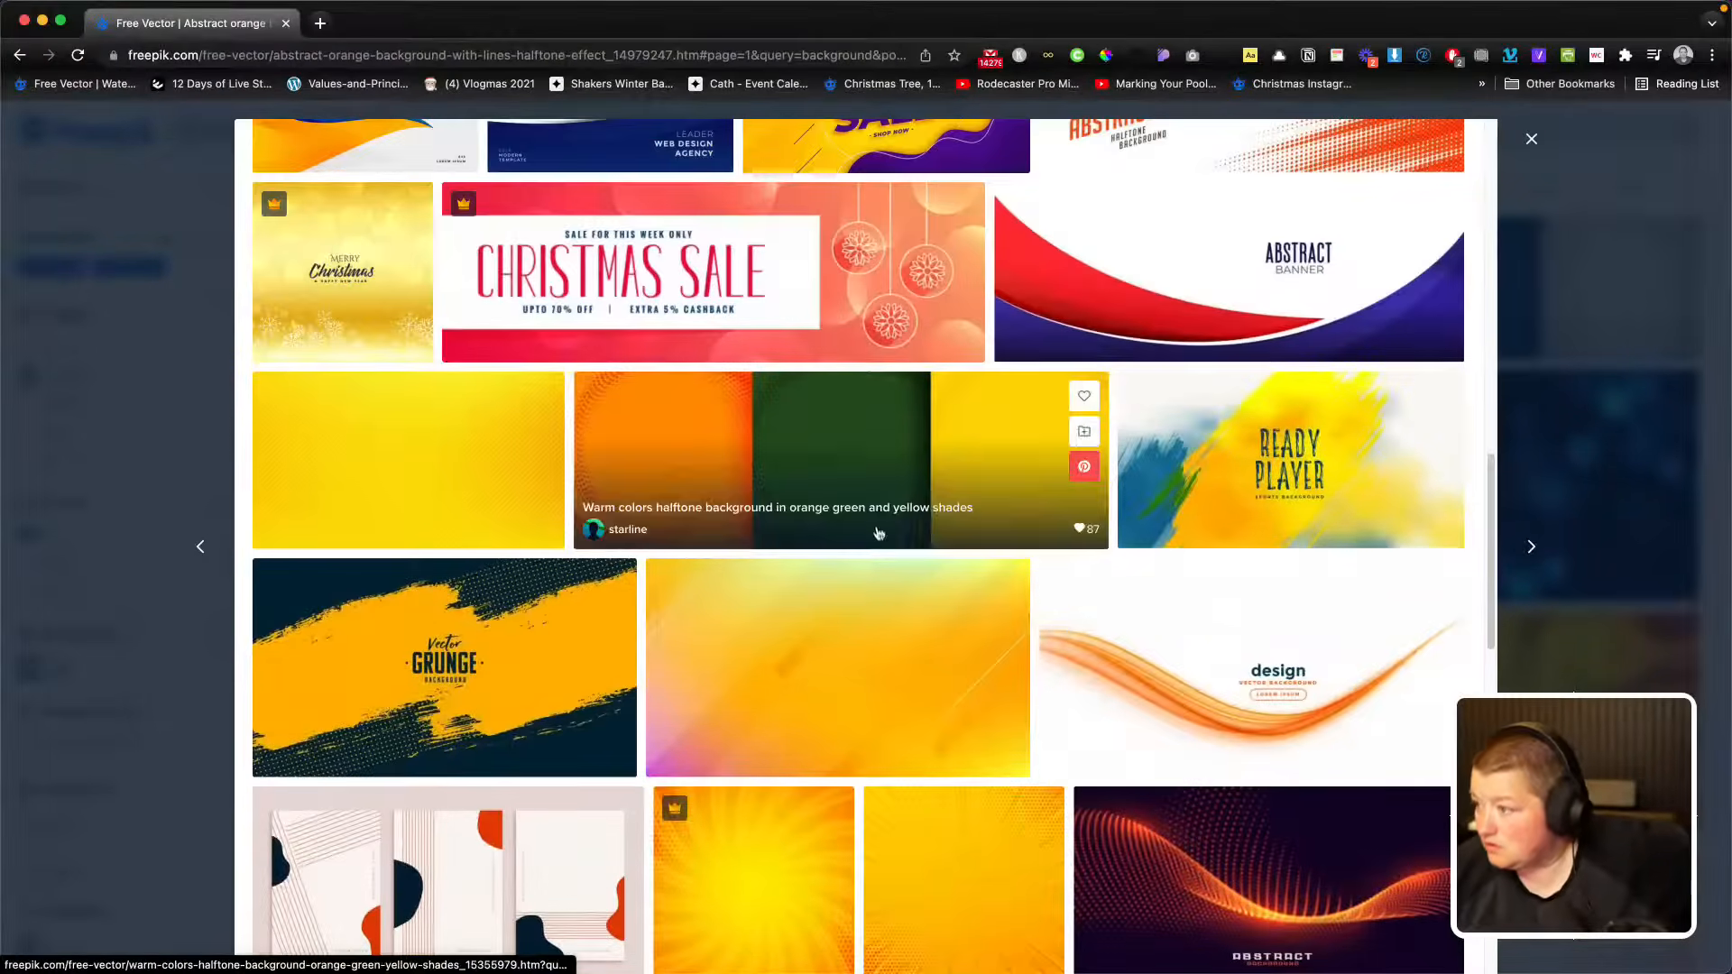
scroll(878, 532, "down", 3)
scroll(812, 676, "up", 5)
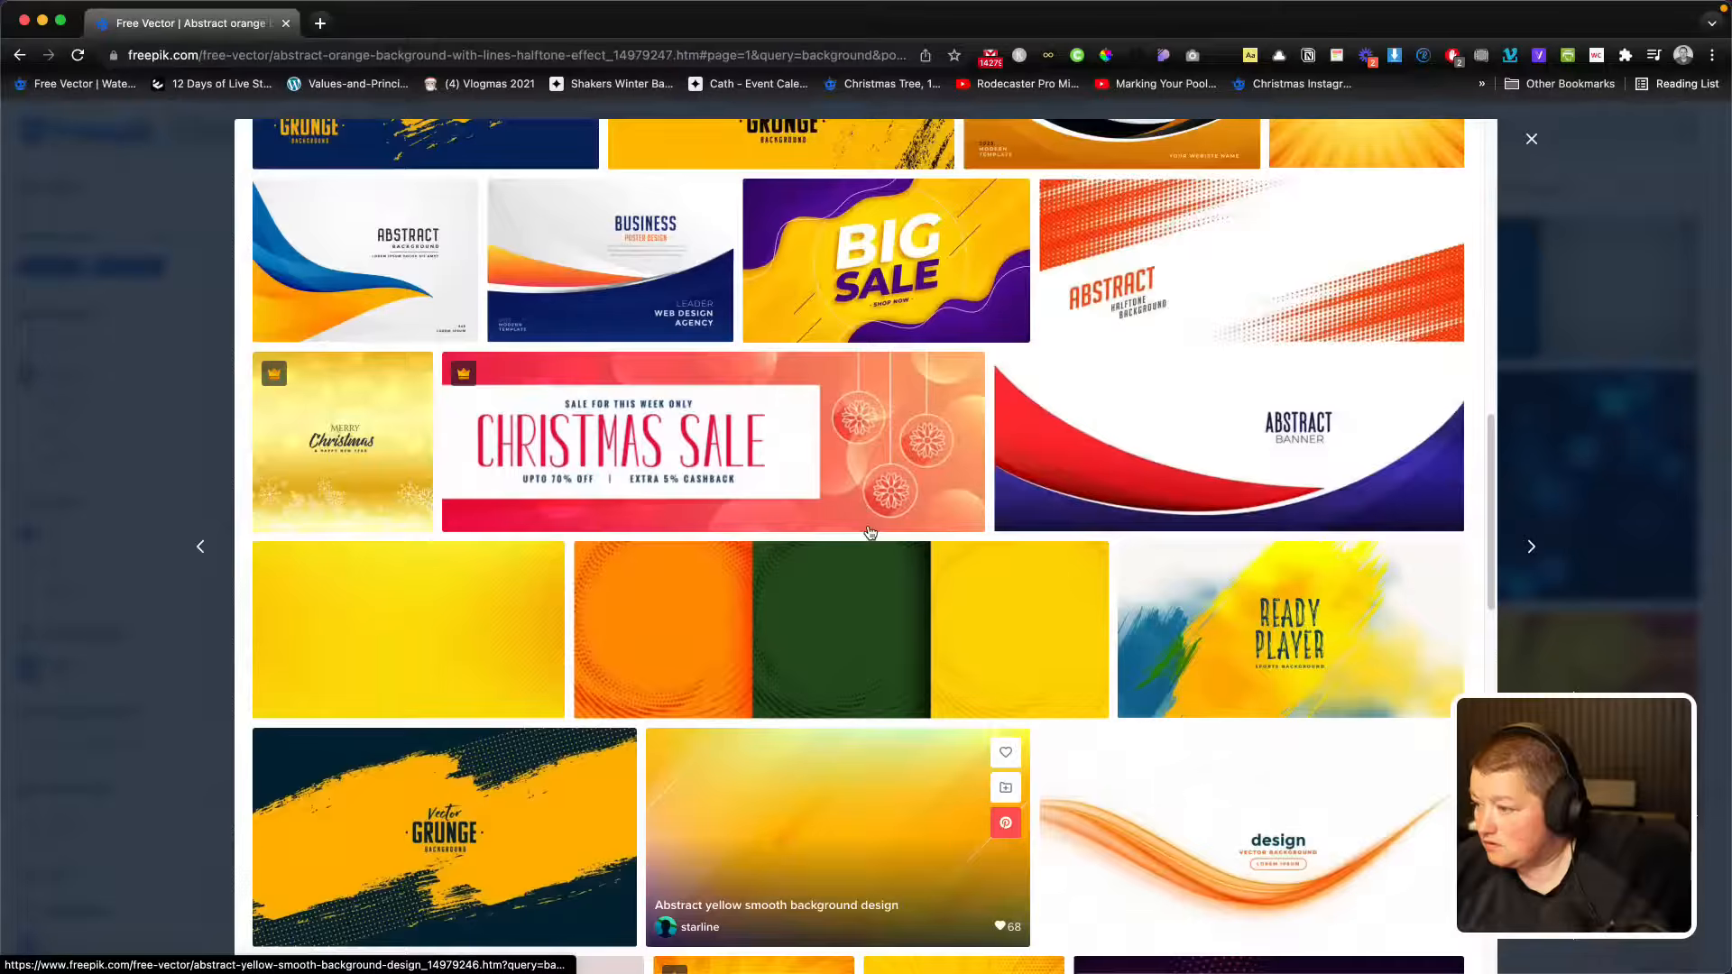
left_click(428, 613)
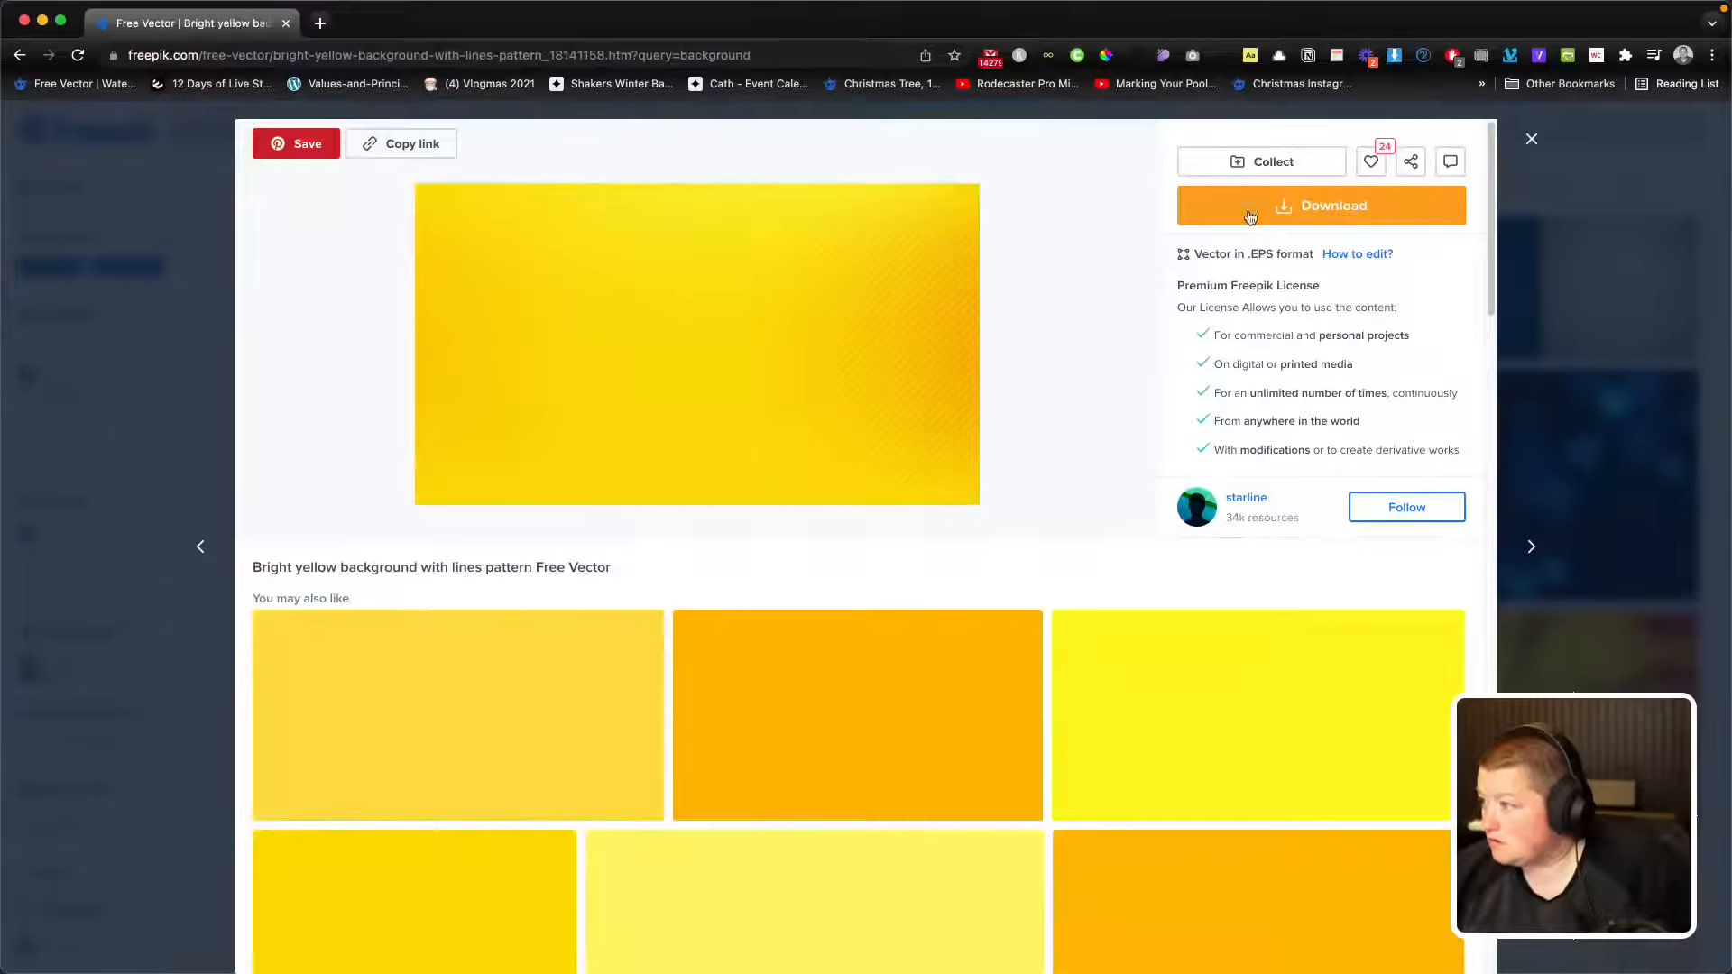
left_click(1250, 217)
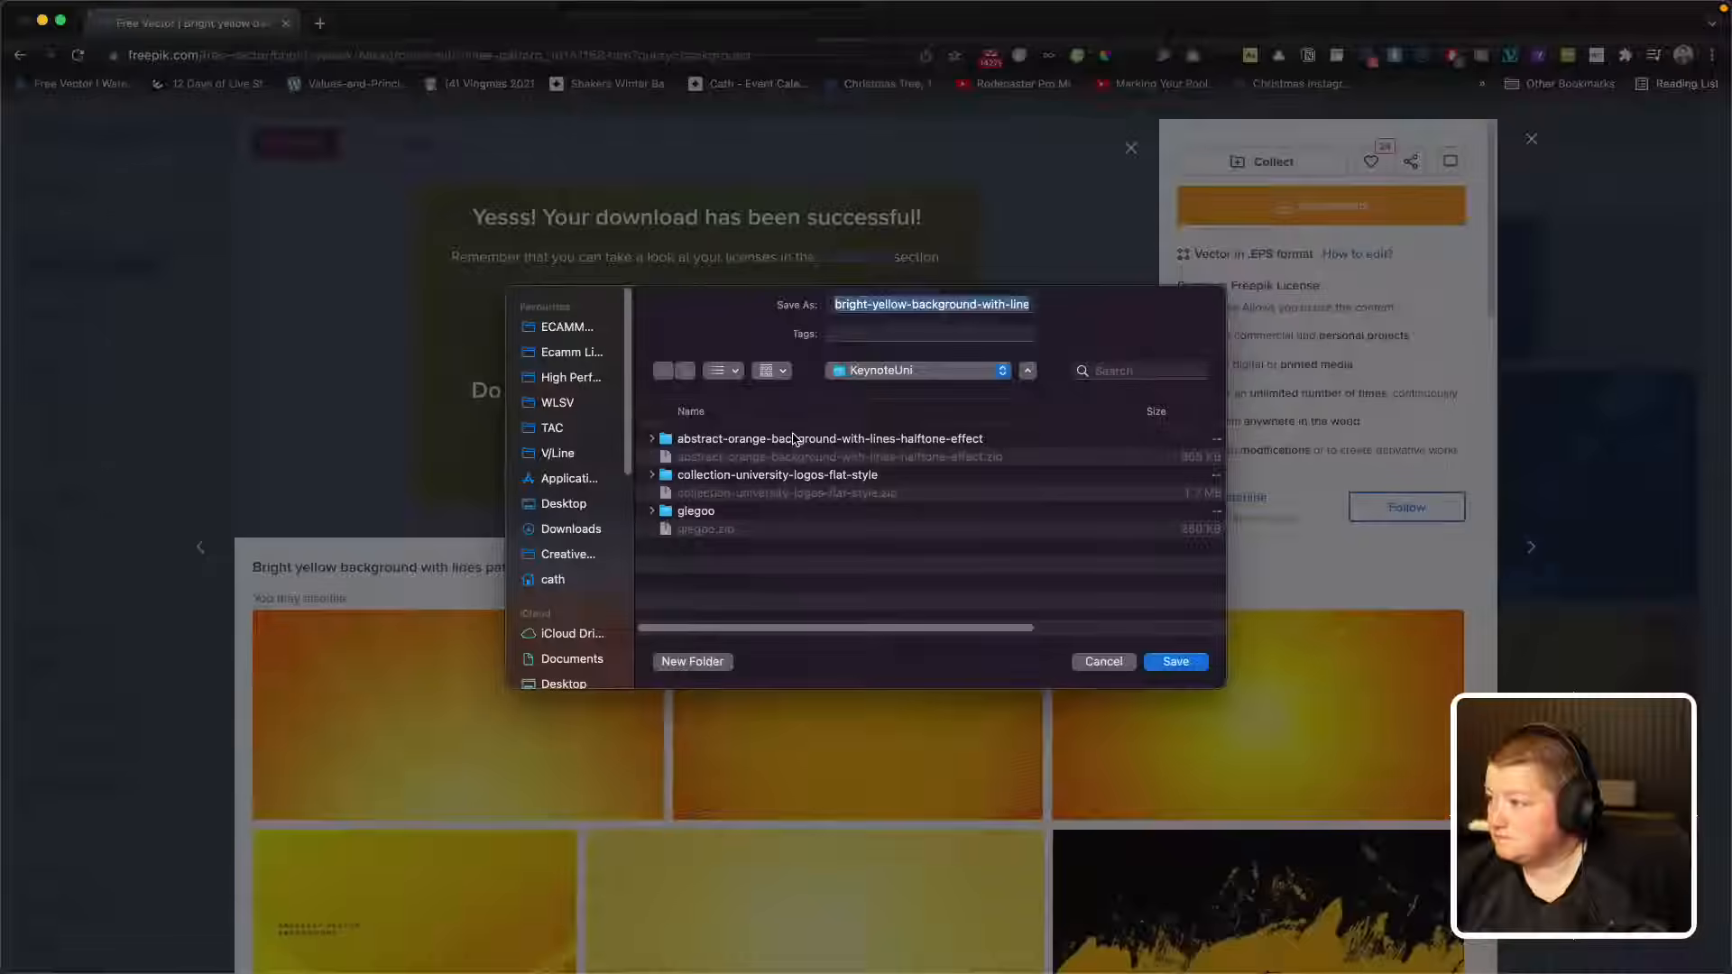
left_click(1175, 663)
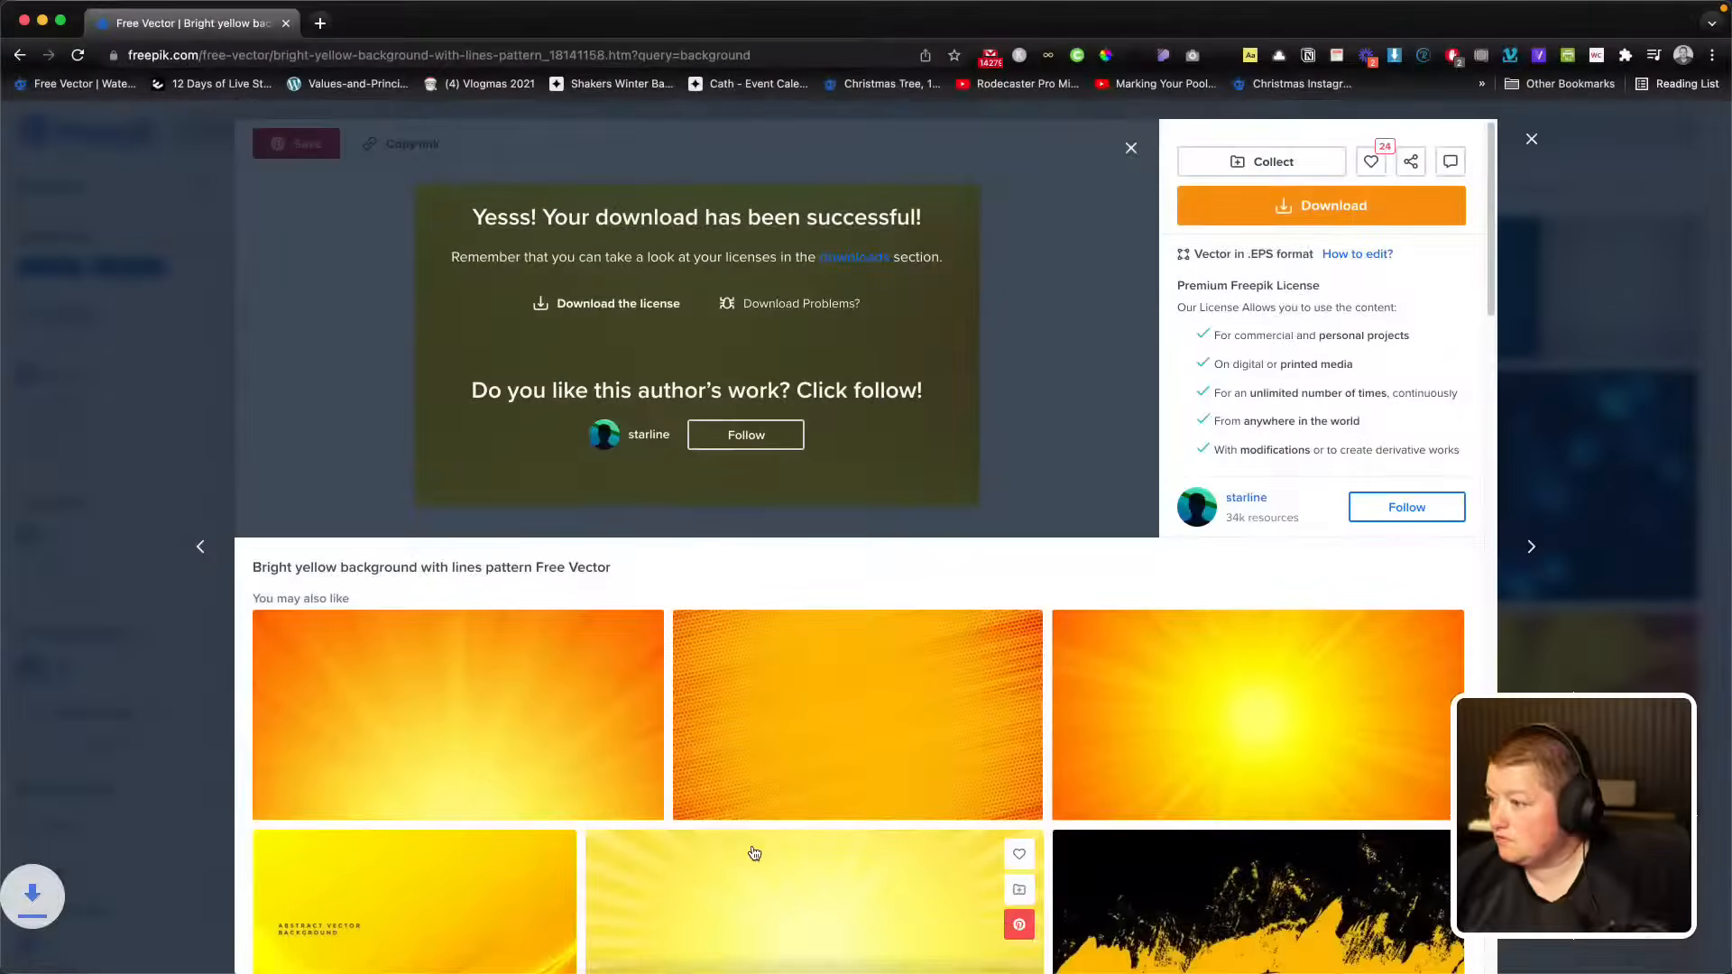
left_click(124, 952)
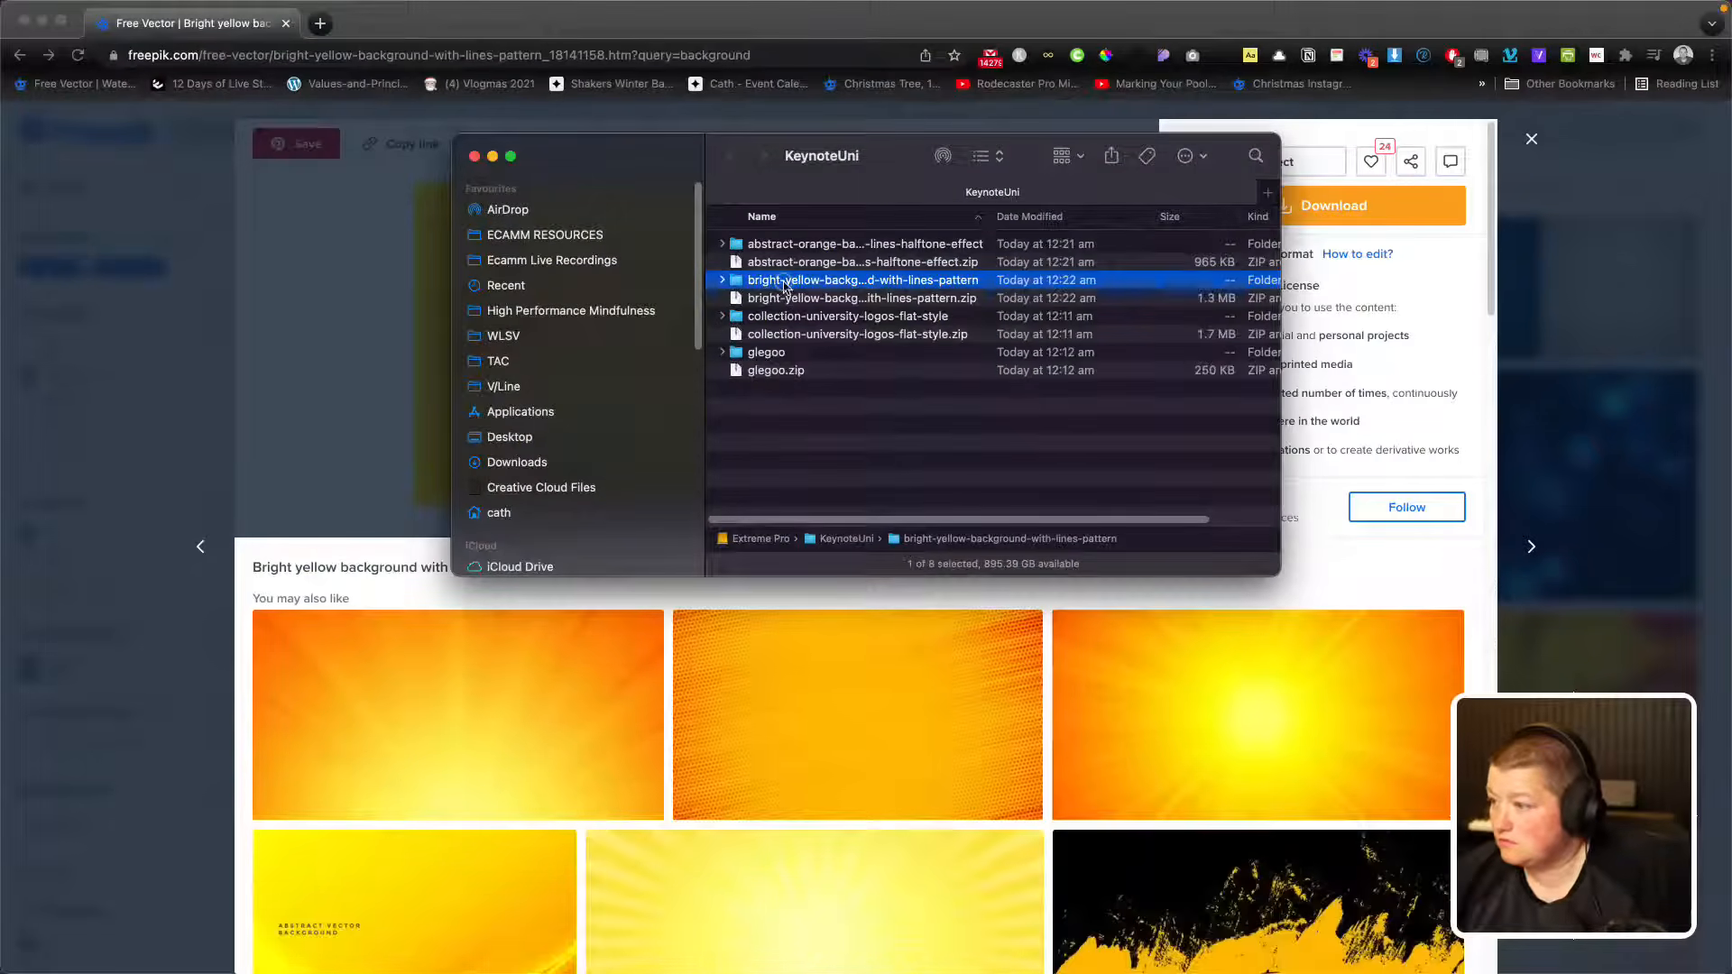
double_click(783, 283)
right_click(790, 252)
mouse_move(974, 276)
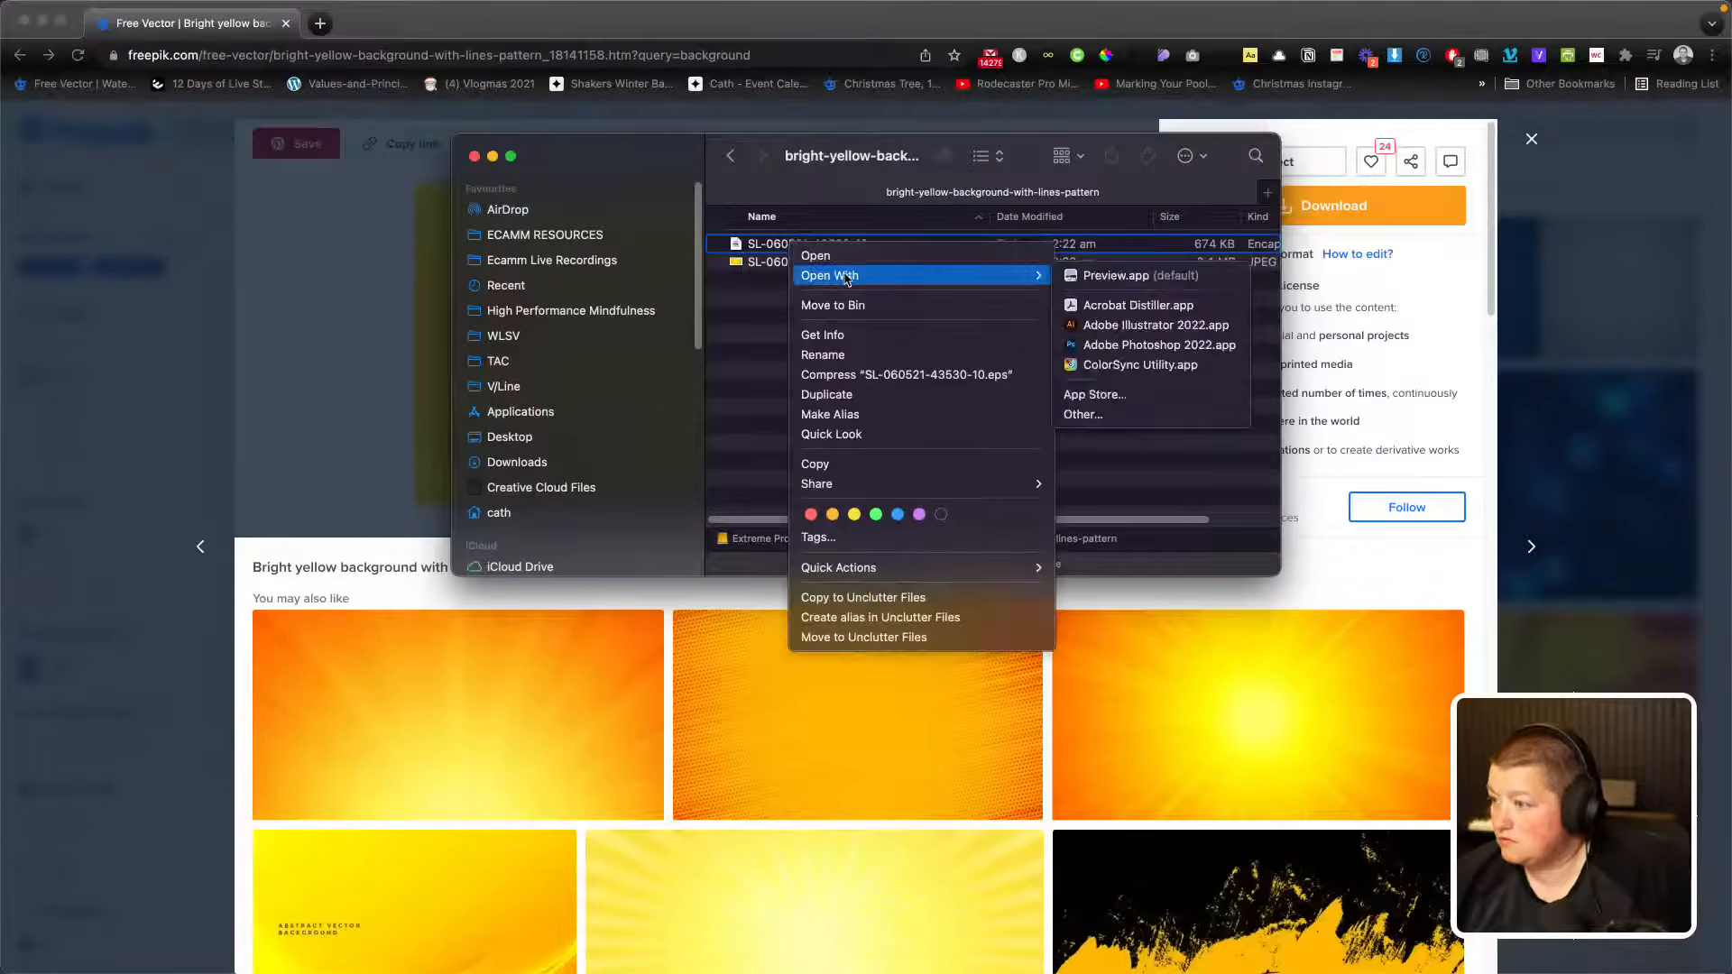
left_click(1061, 330)
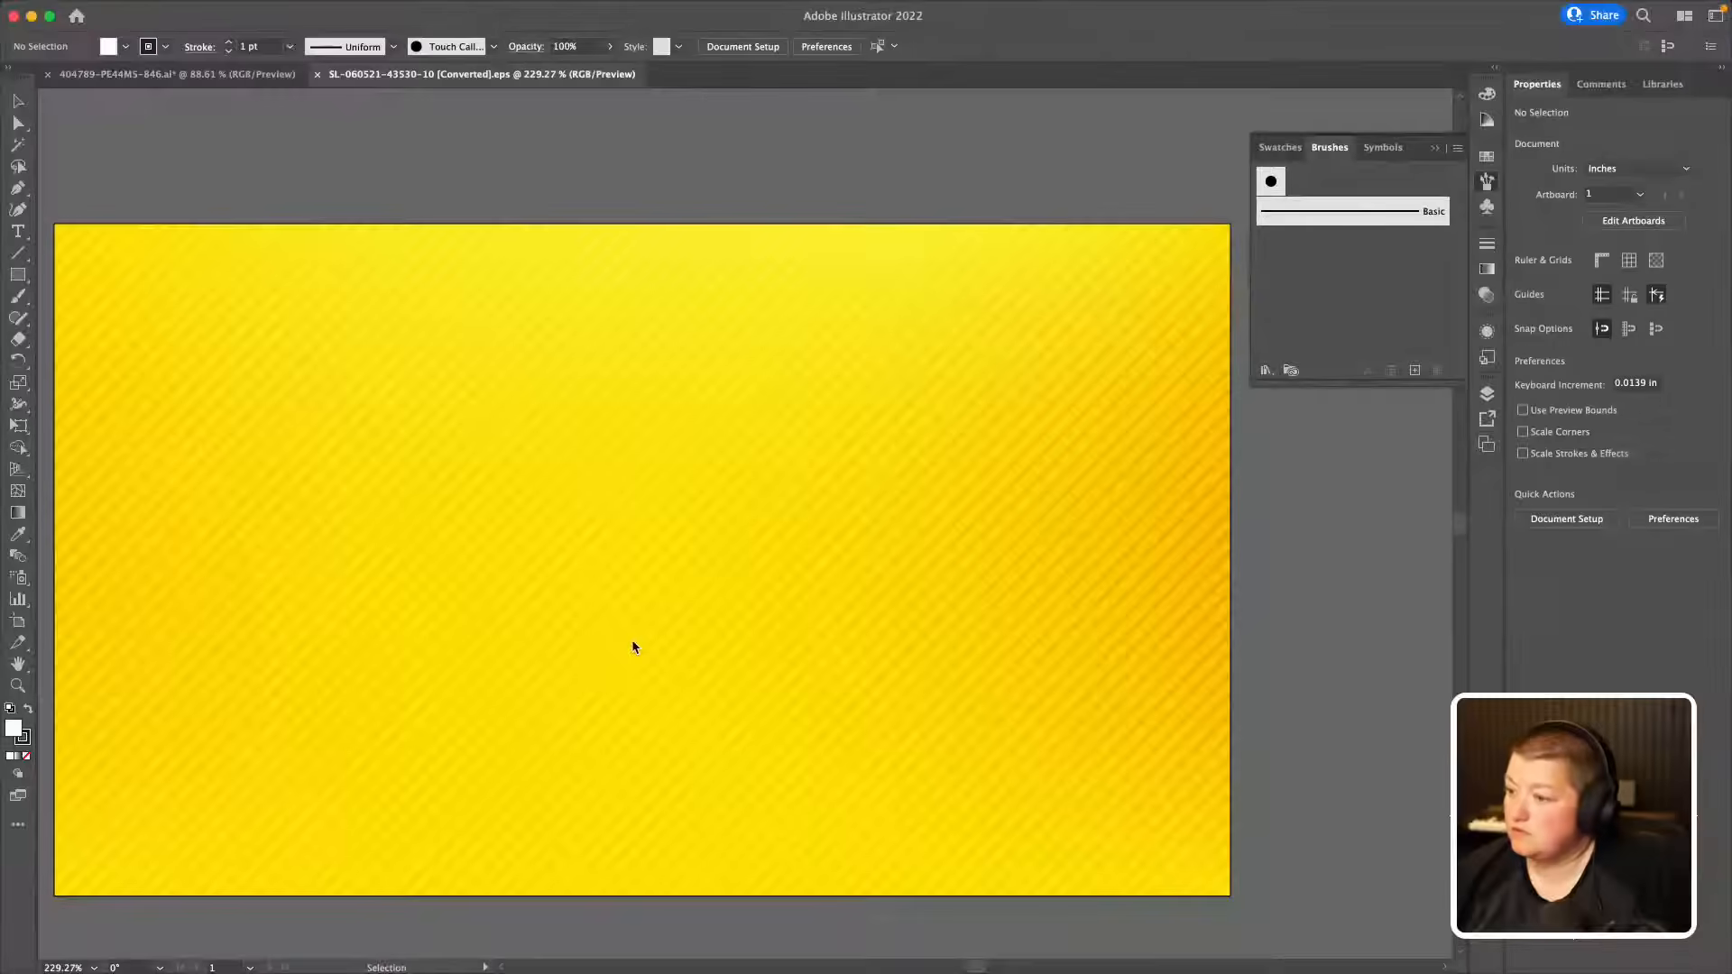
Step: Select the yellow artwork and expand Layer 1 and its group to list the sublayers
left_click(629, 475)
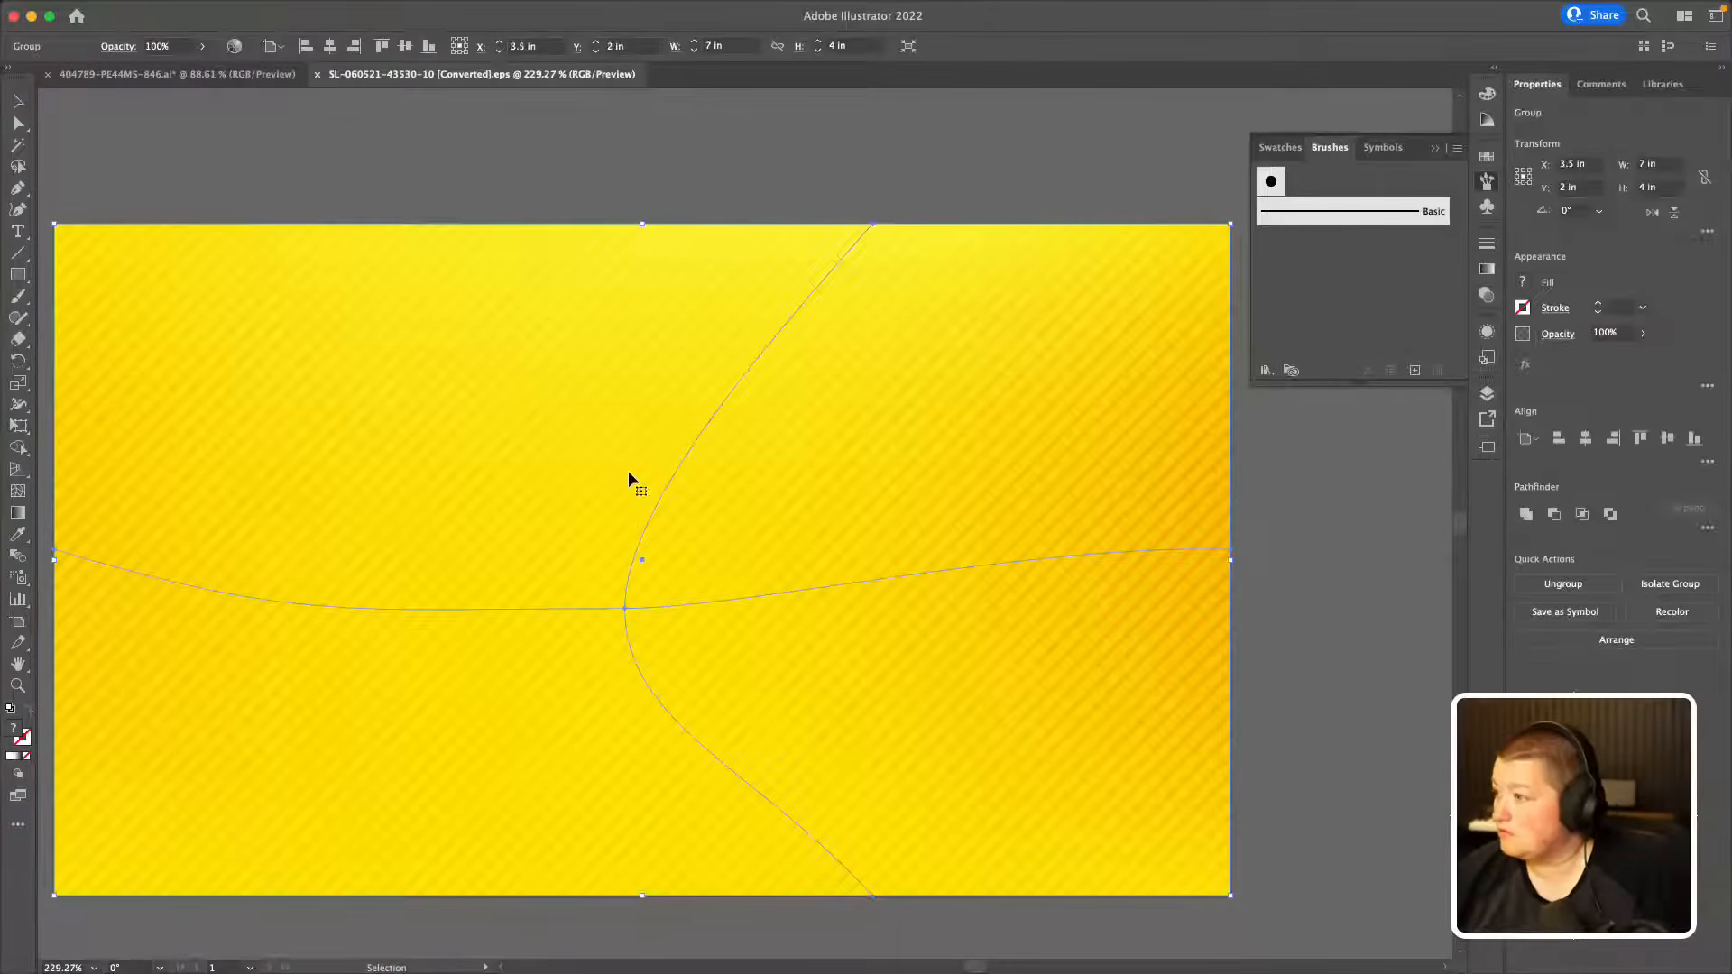
left_click(1487, 394)
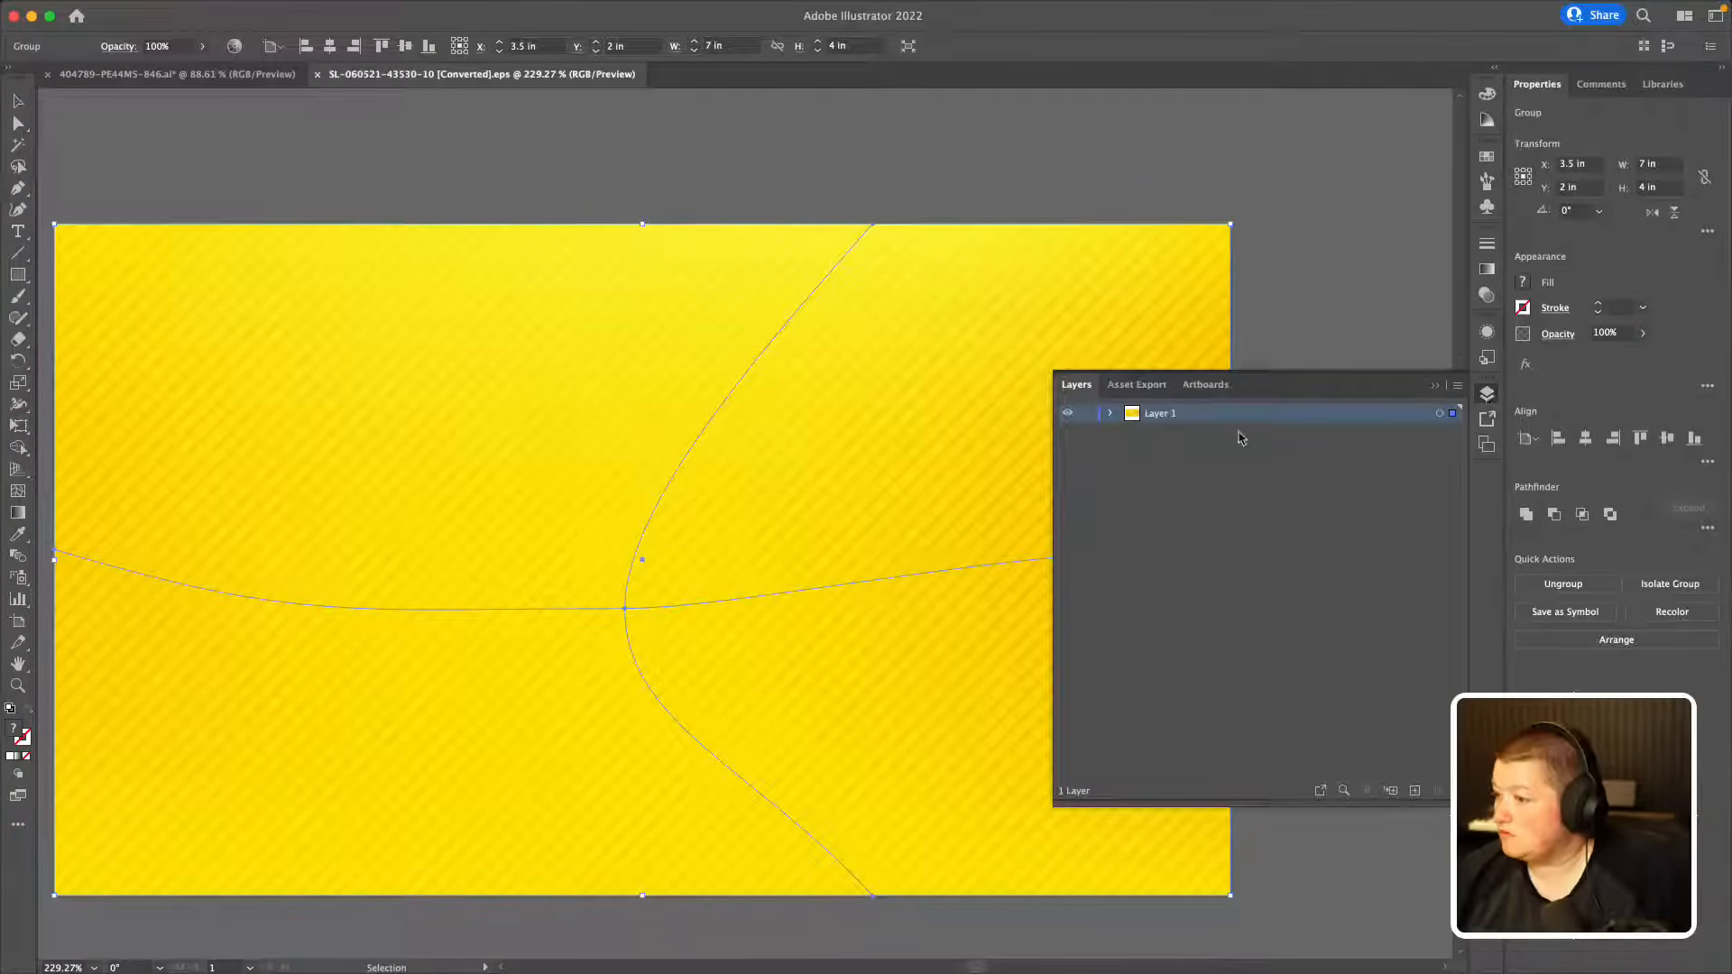
left_click(1110, 414)
left_click(1129, 434)
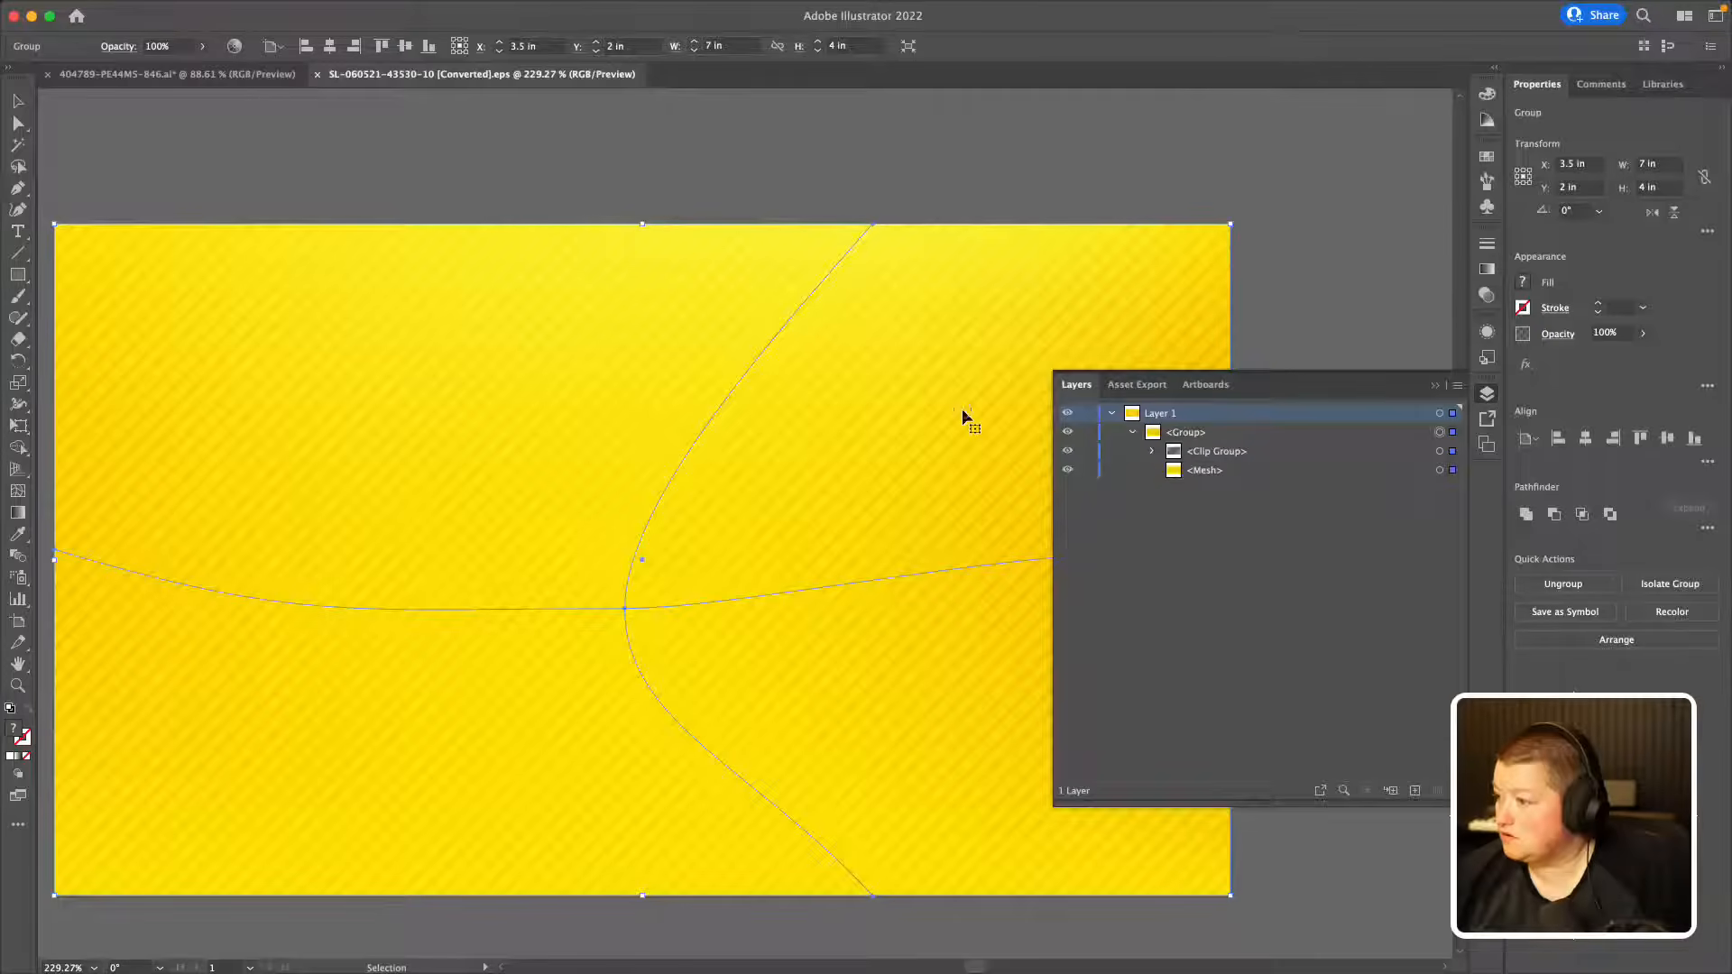
Step: Deselect the whole group and target only the mesh sublayer
left_click(1181, 470)
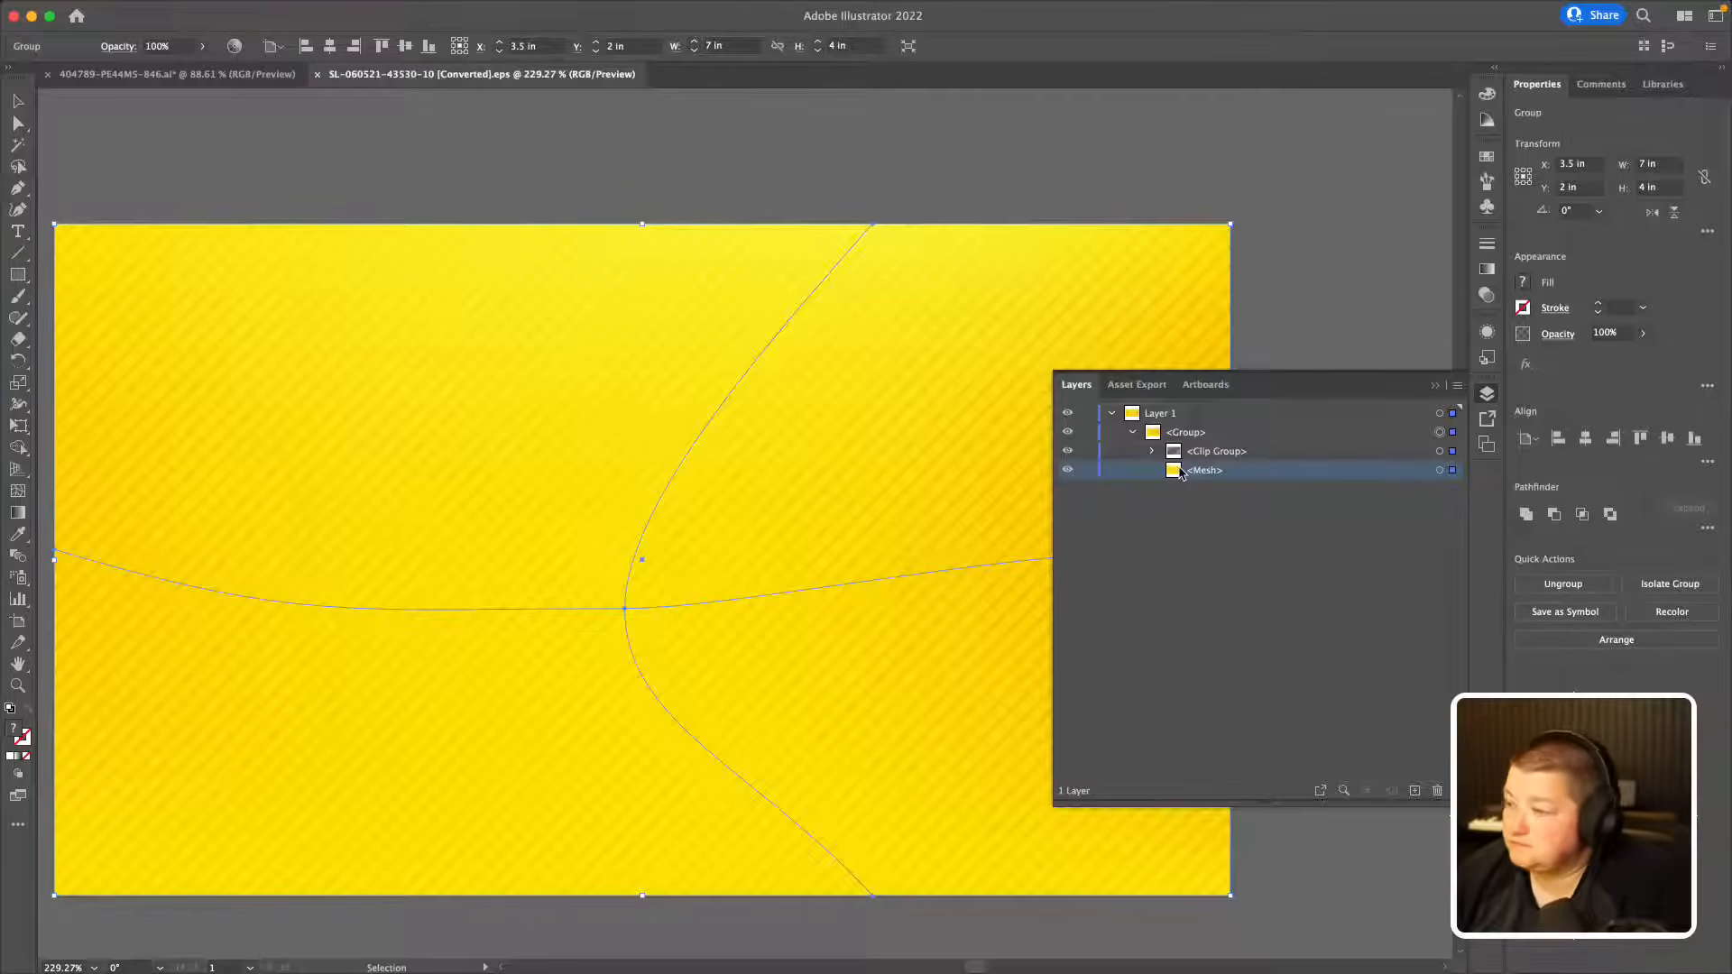
double_click(1181, 471)
left_click(893, 526)
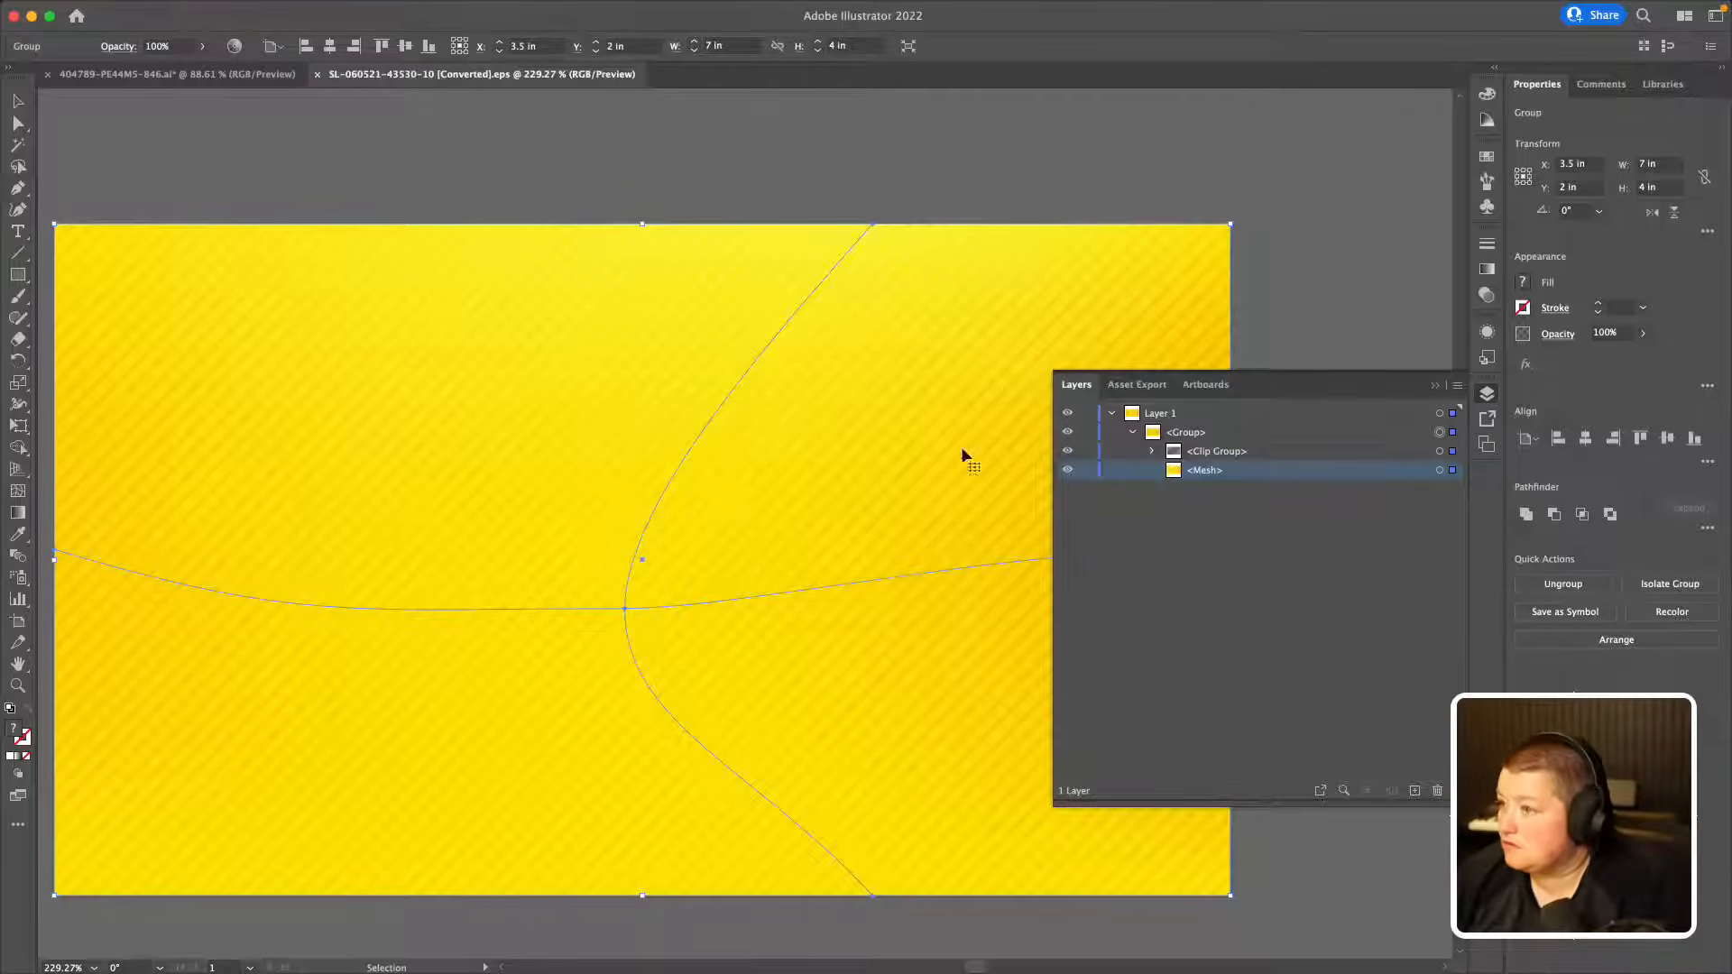
left_click(823, 180)
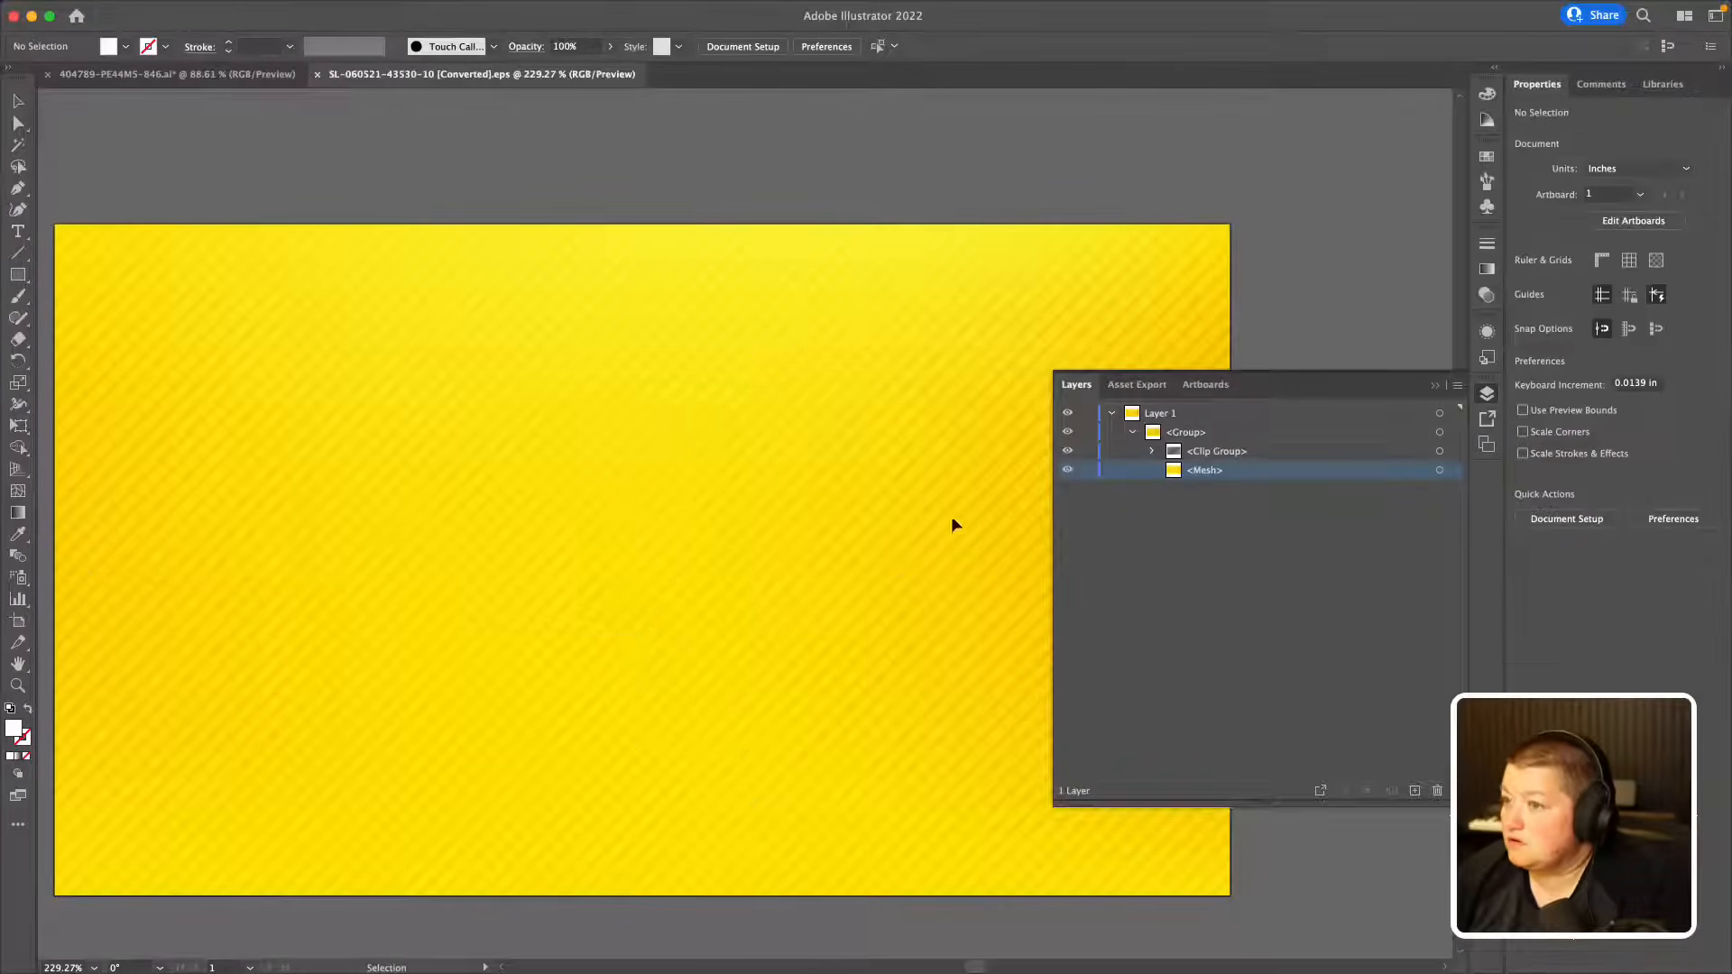
double_click(1174, 471)
left_click(885, 527)
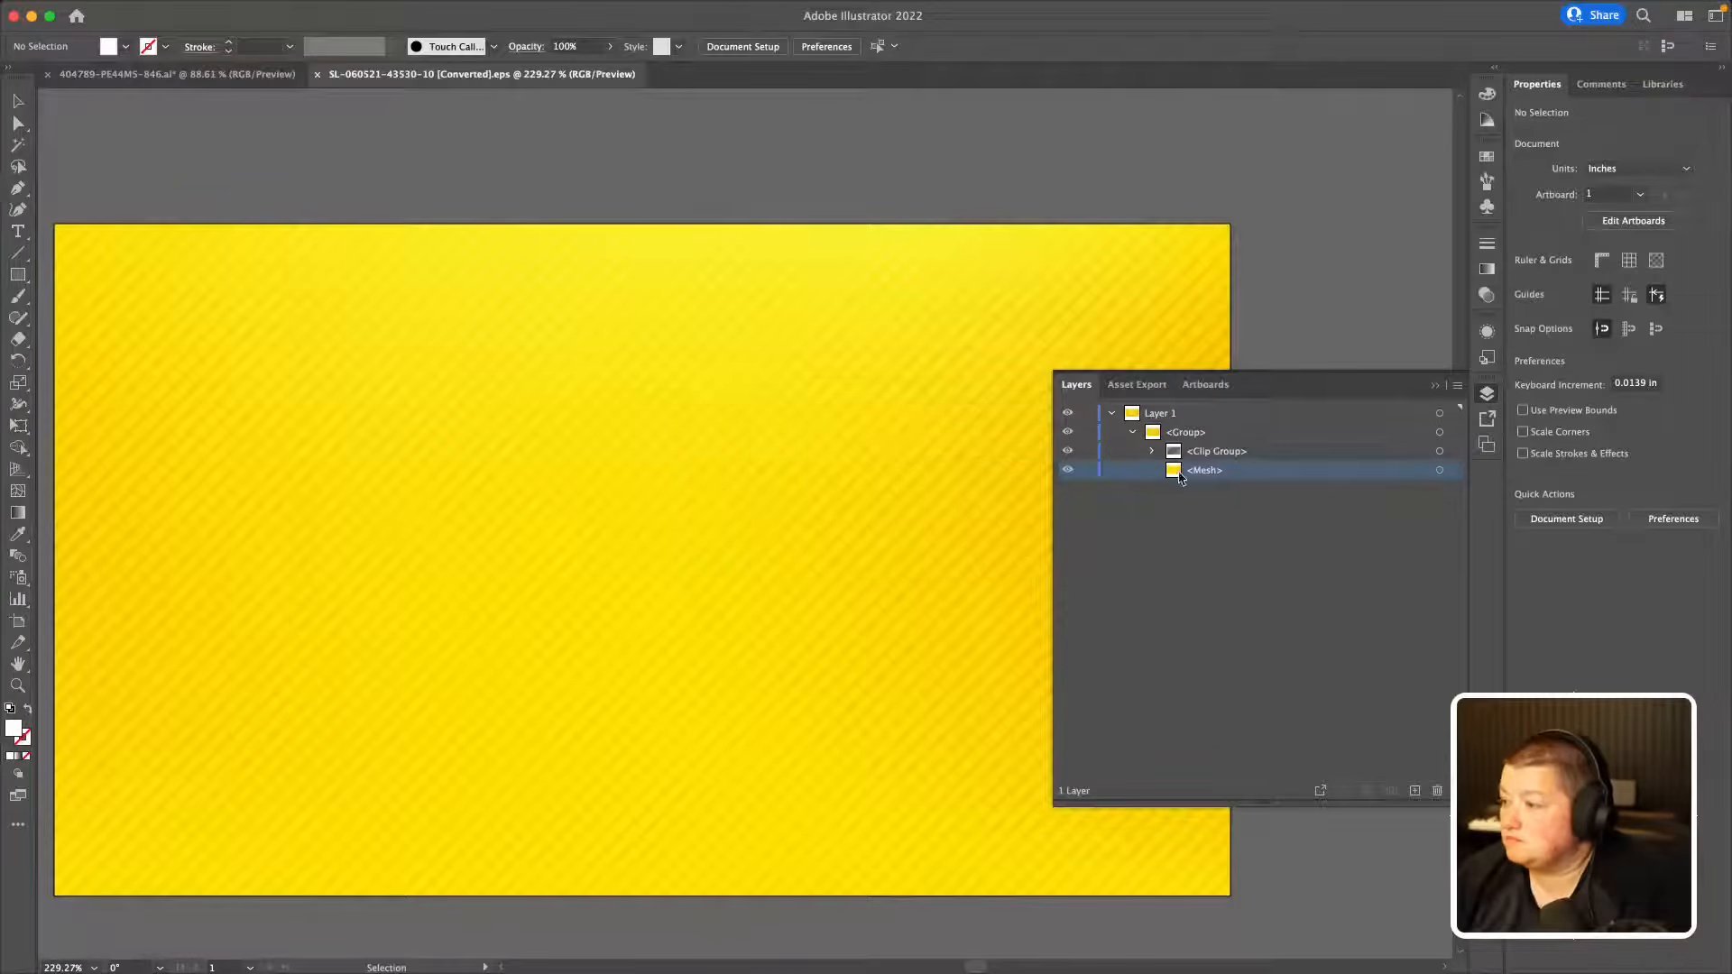
left_click(1440, 470)
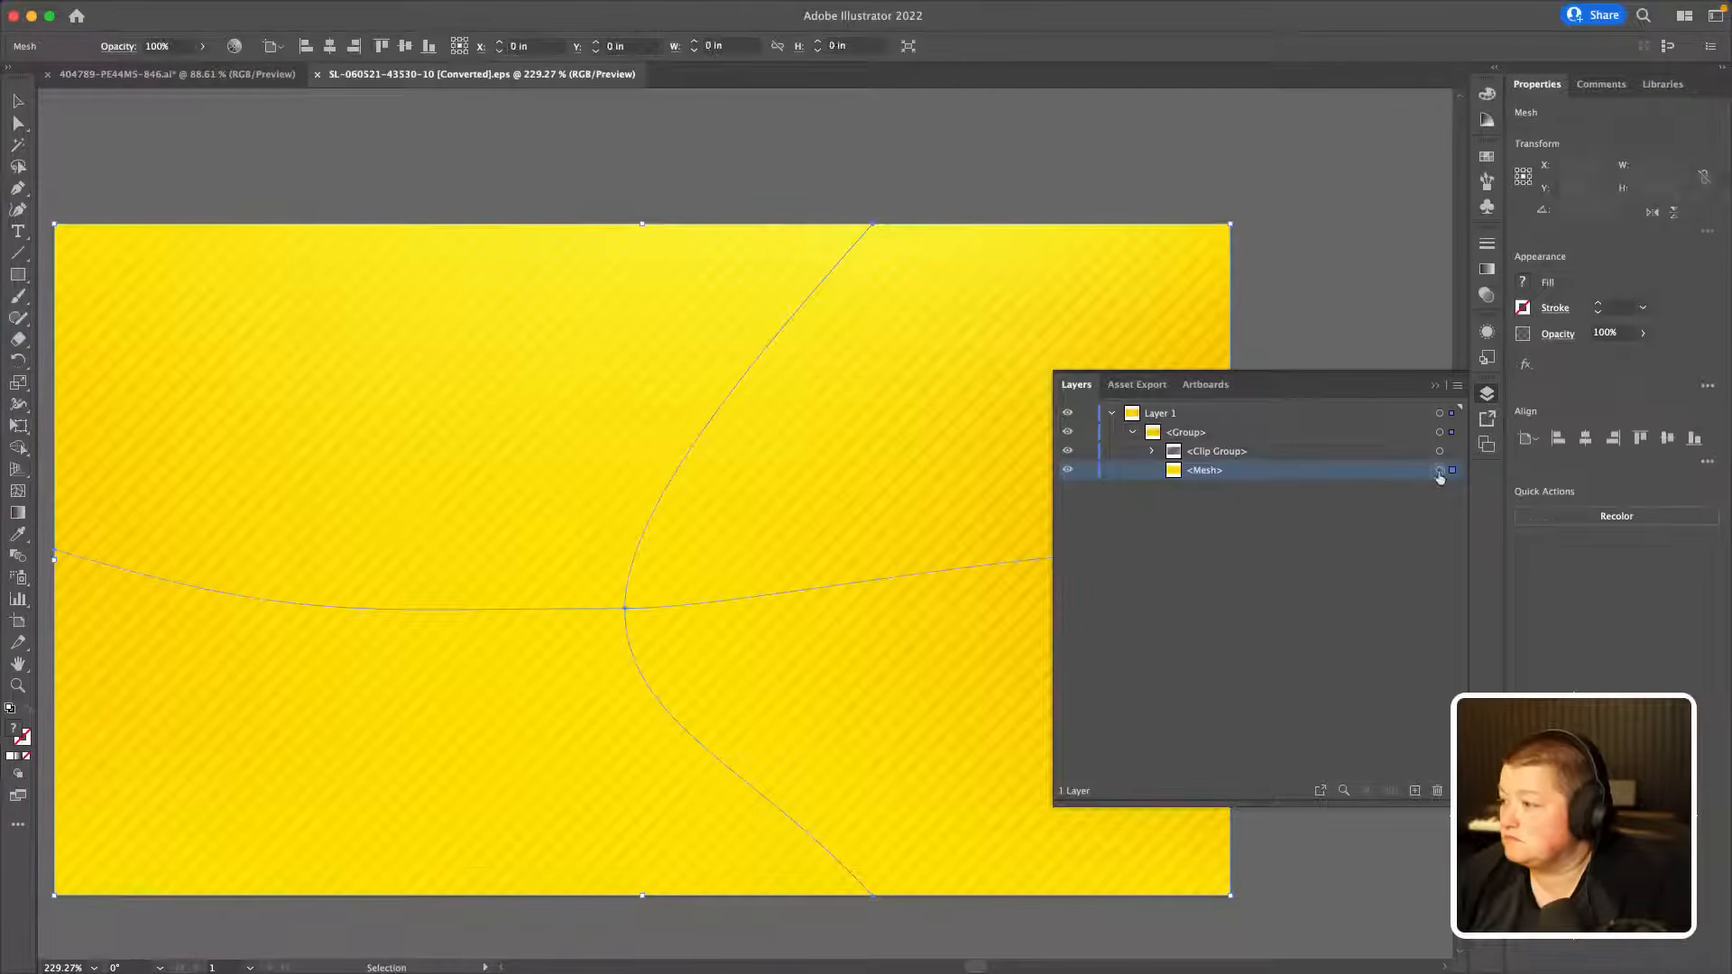
Step: Shift the mesh's colours to pale purple with Recolor Artwork and open the advanced recolouring options
left_click(234, 47)
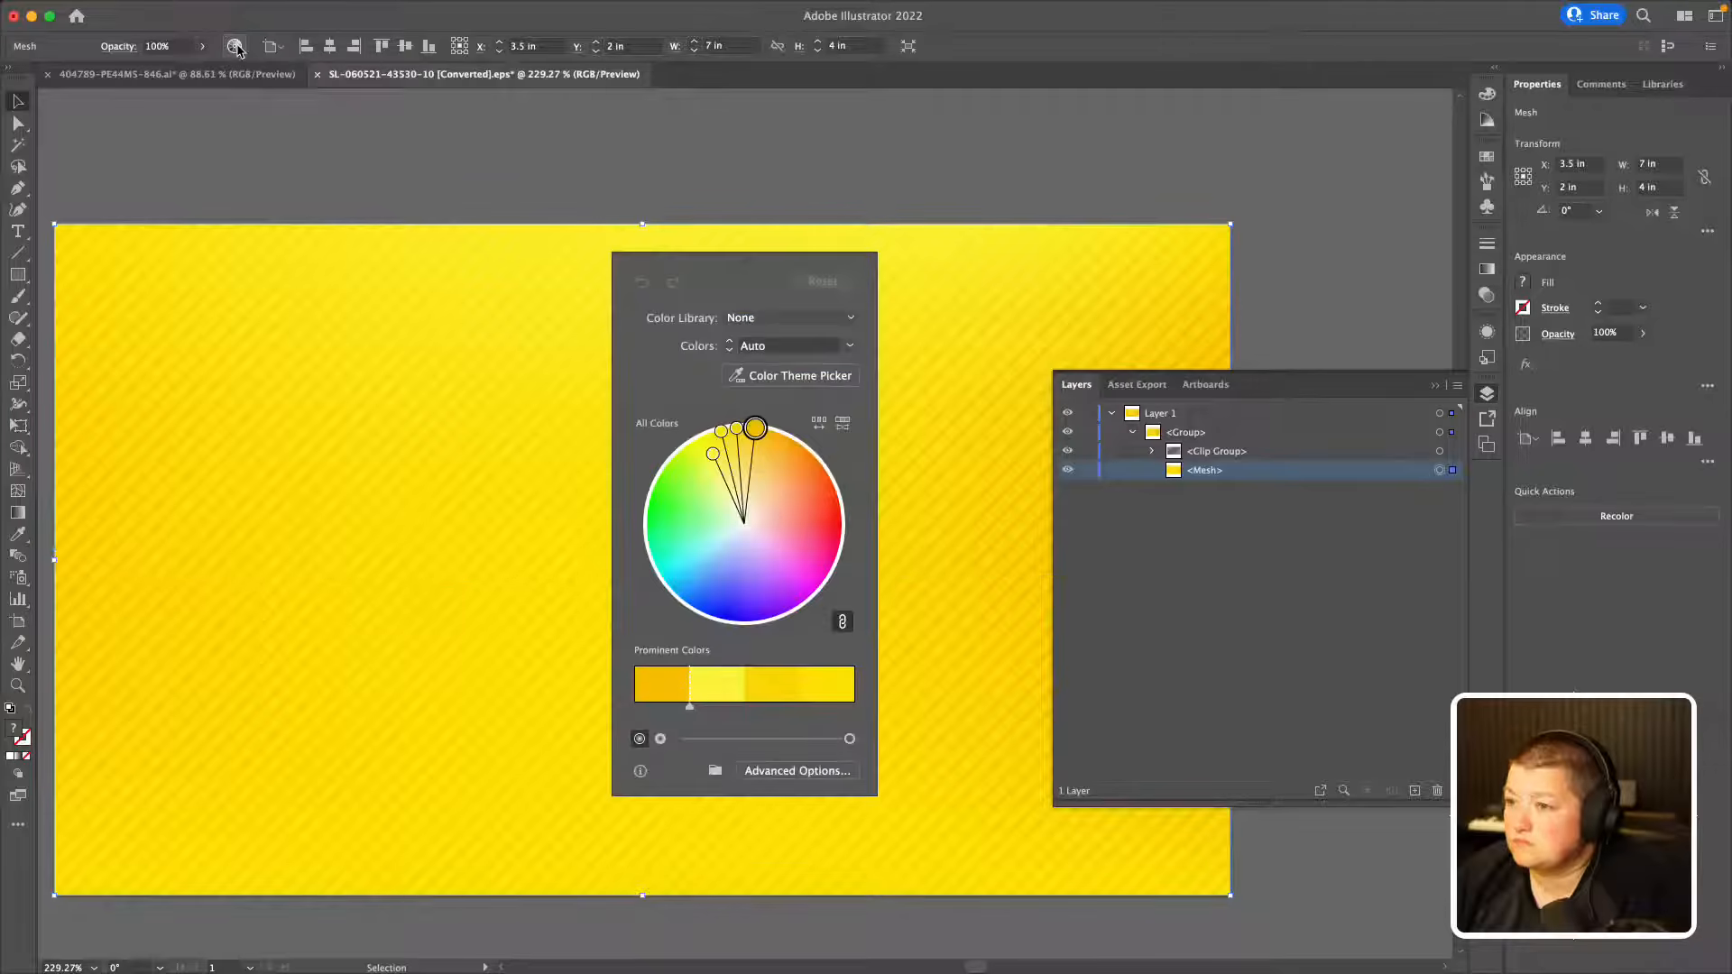
left_click_drag(756, 428, 735, 561)
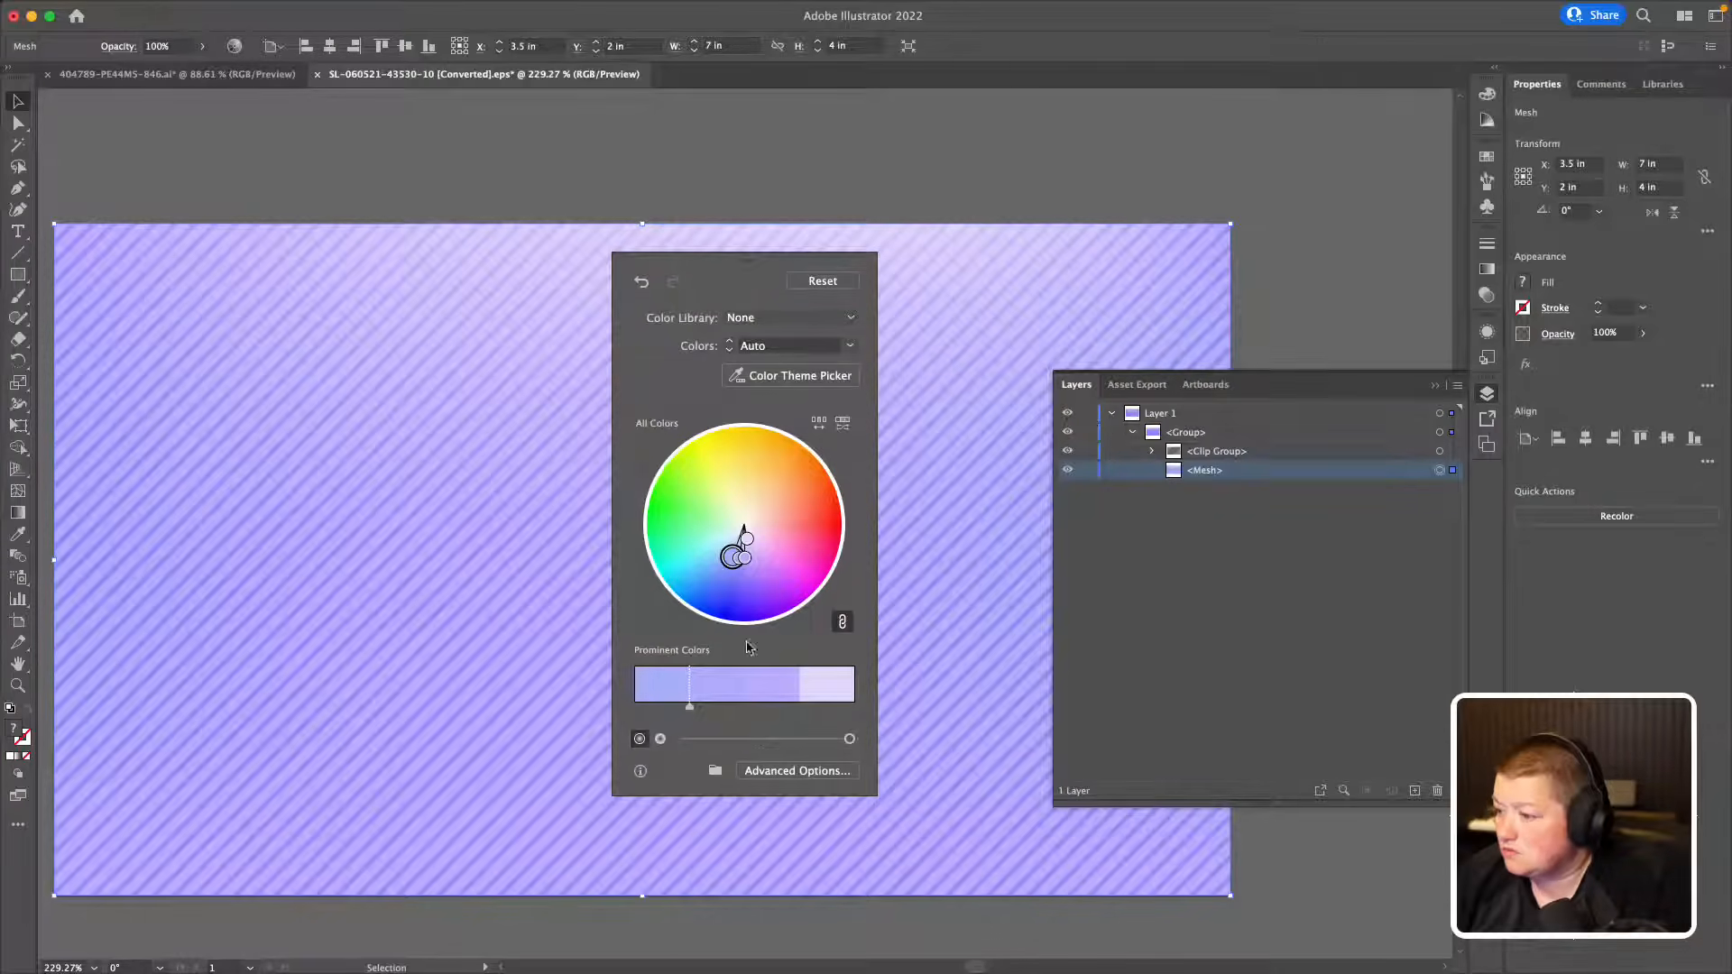
left_click(792, 772)
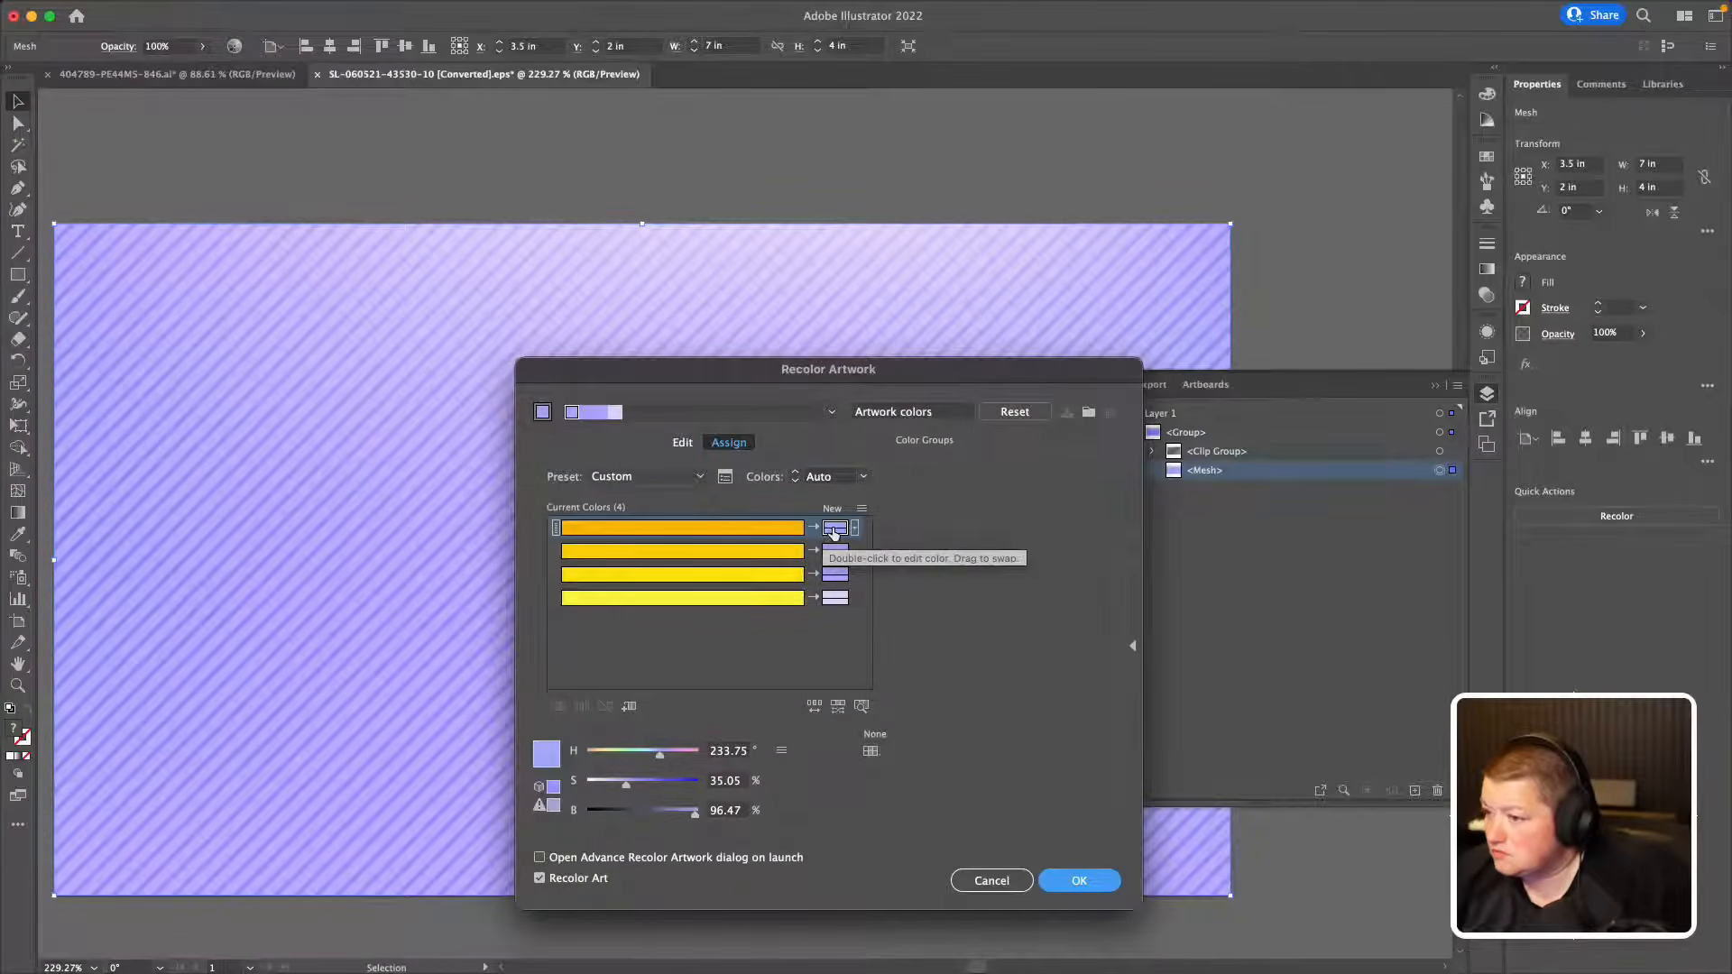
Step: Set the replacements for the first two current colours of the mesh to 750e16
double_click(834, 532)
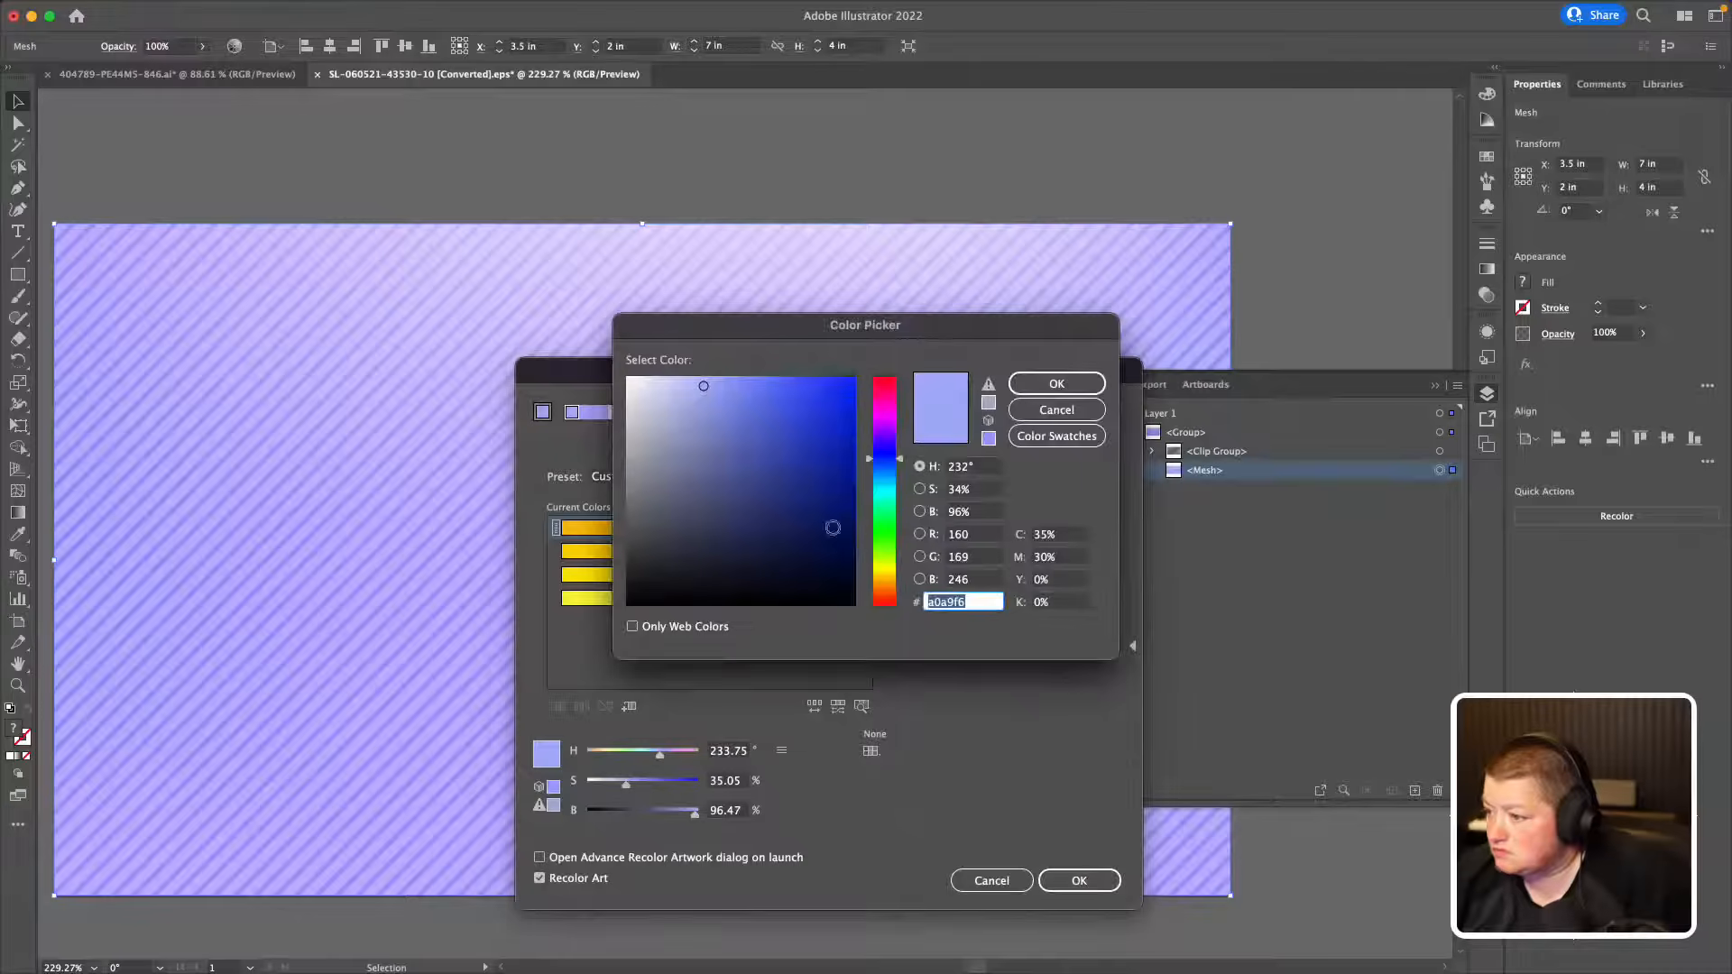
type("750e16")
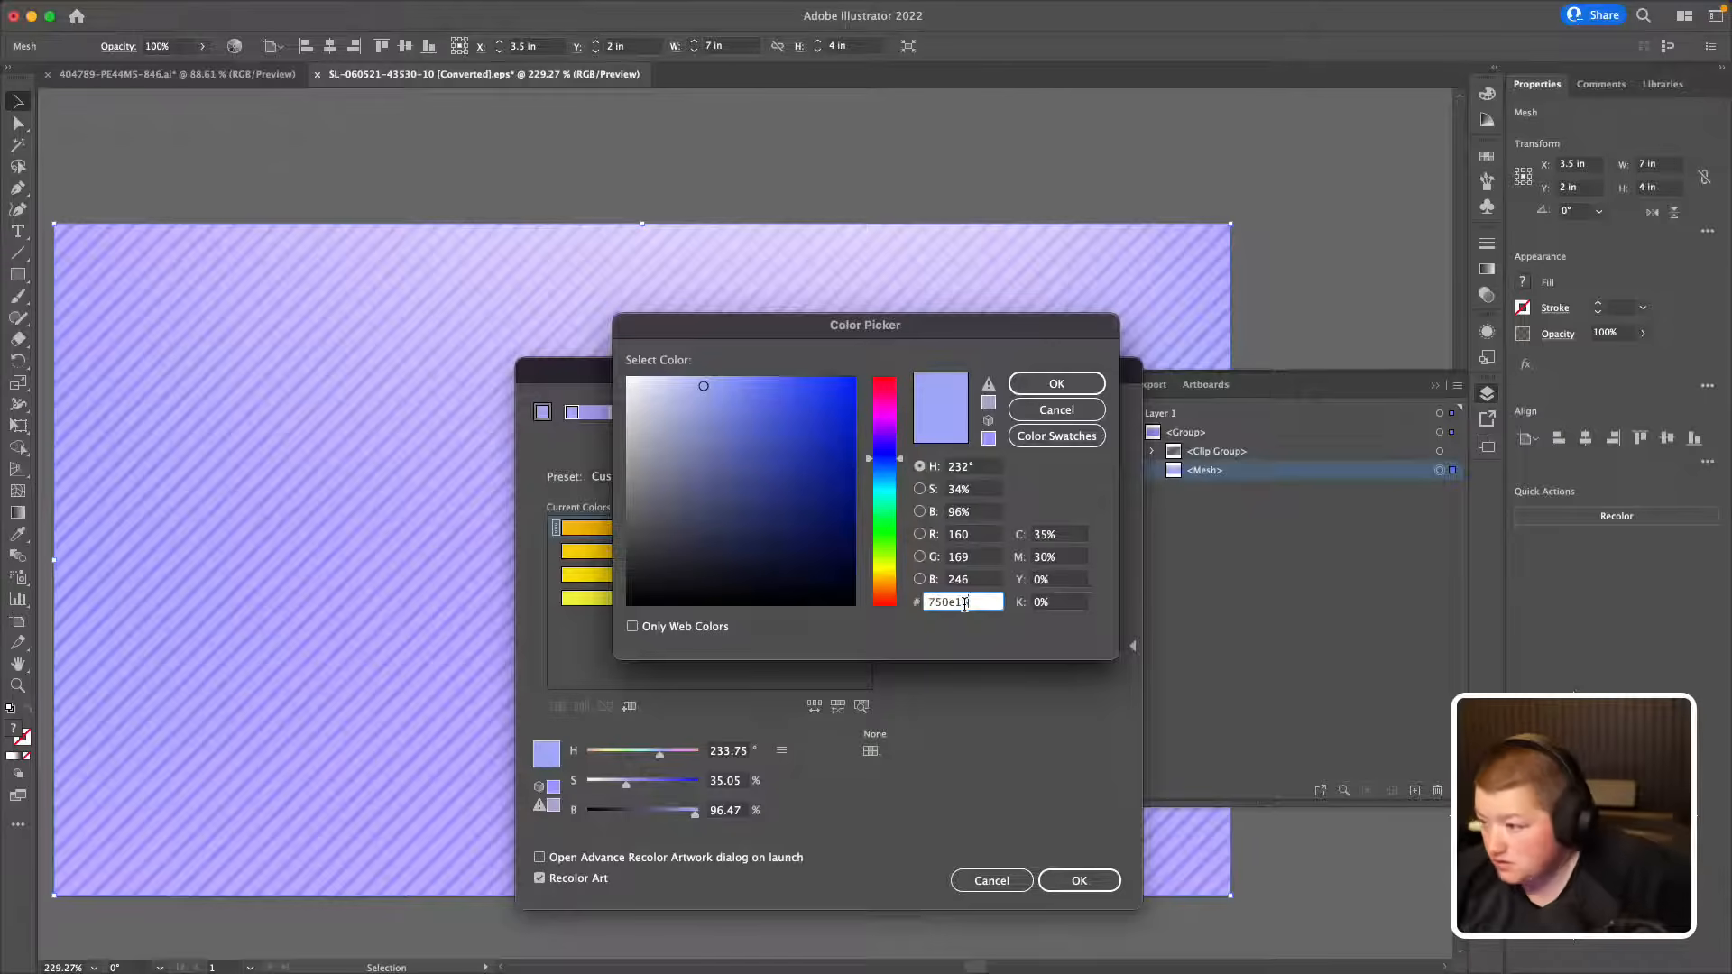
left_click(1026, 386)
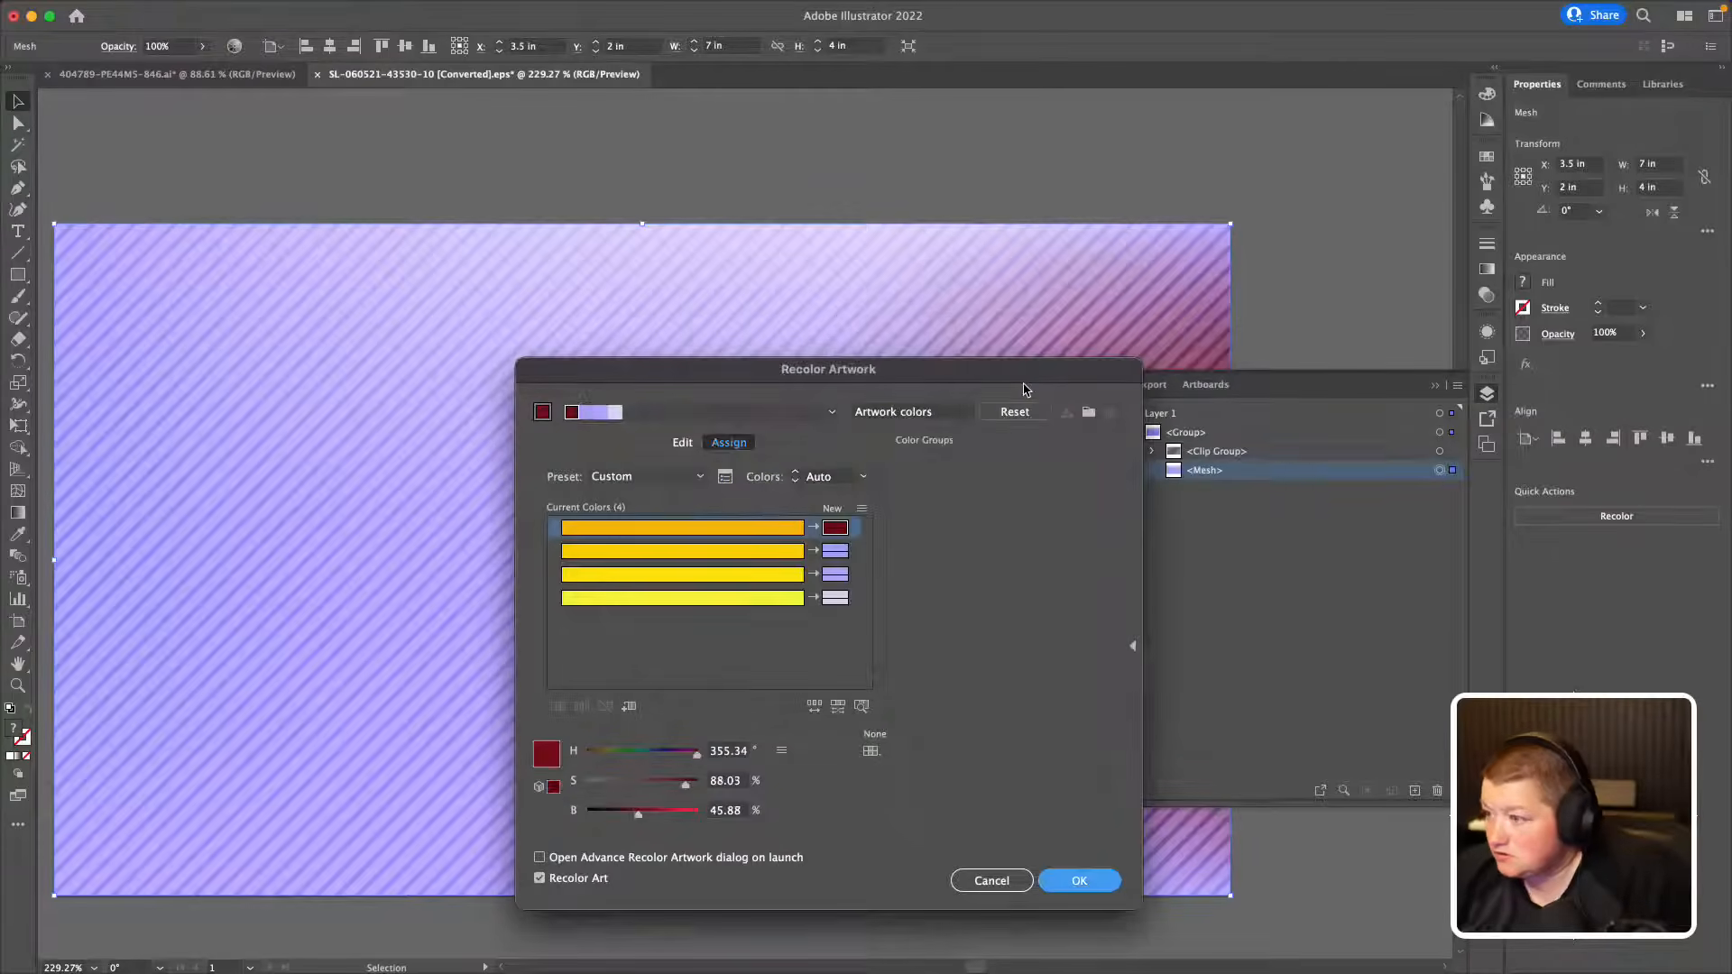
left_click(836, 552)
double_click(838, 554)
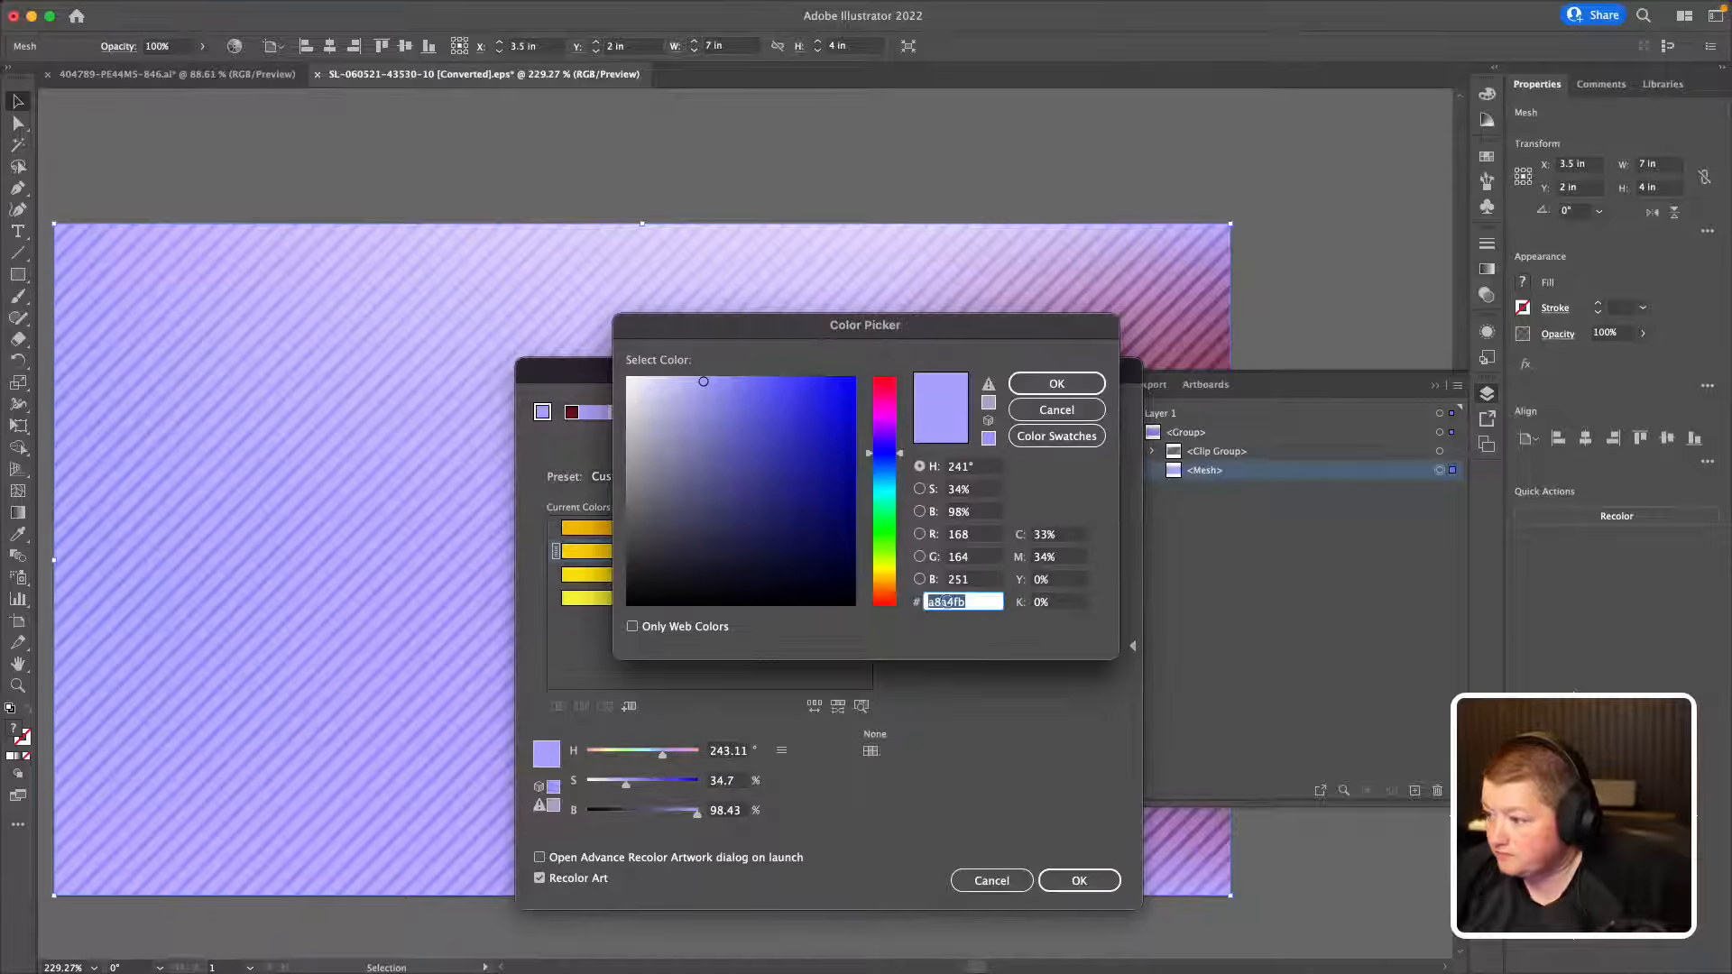
type("750e16")
left_click(1031, 386)
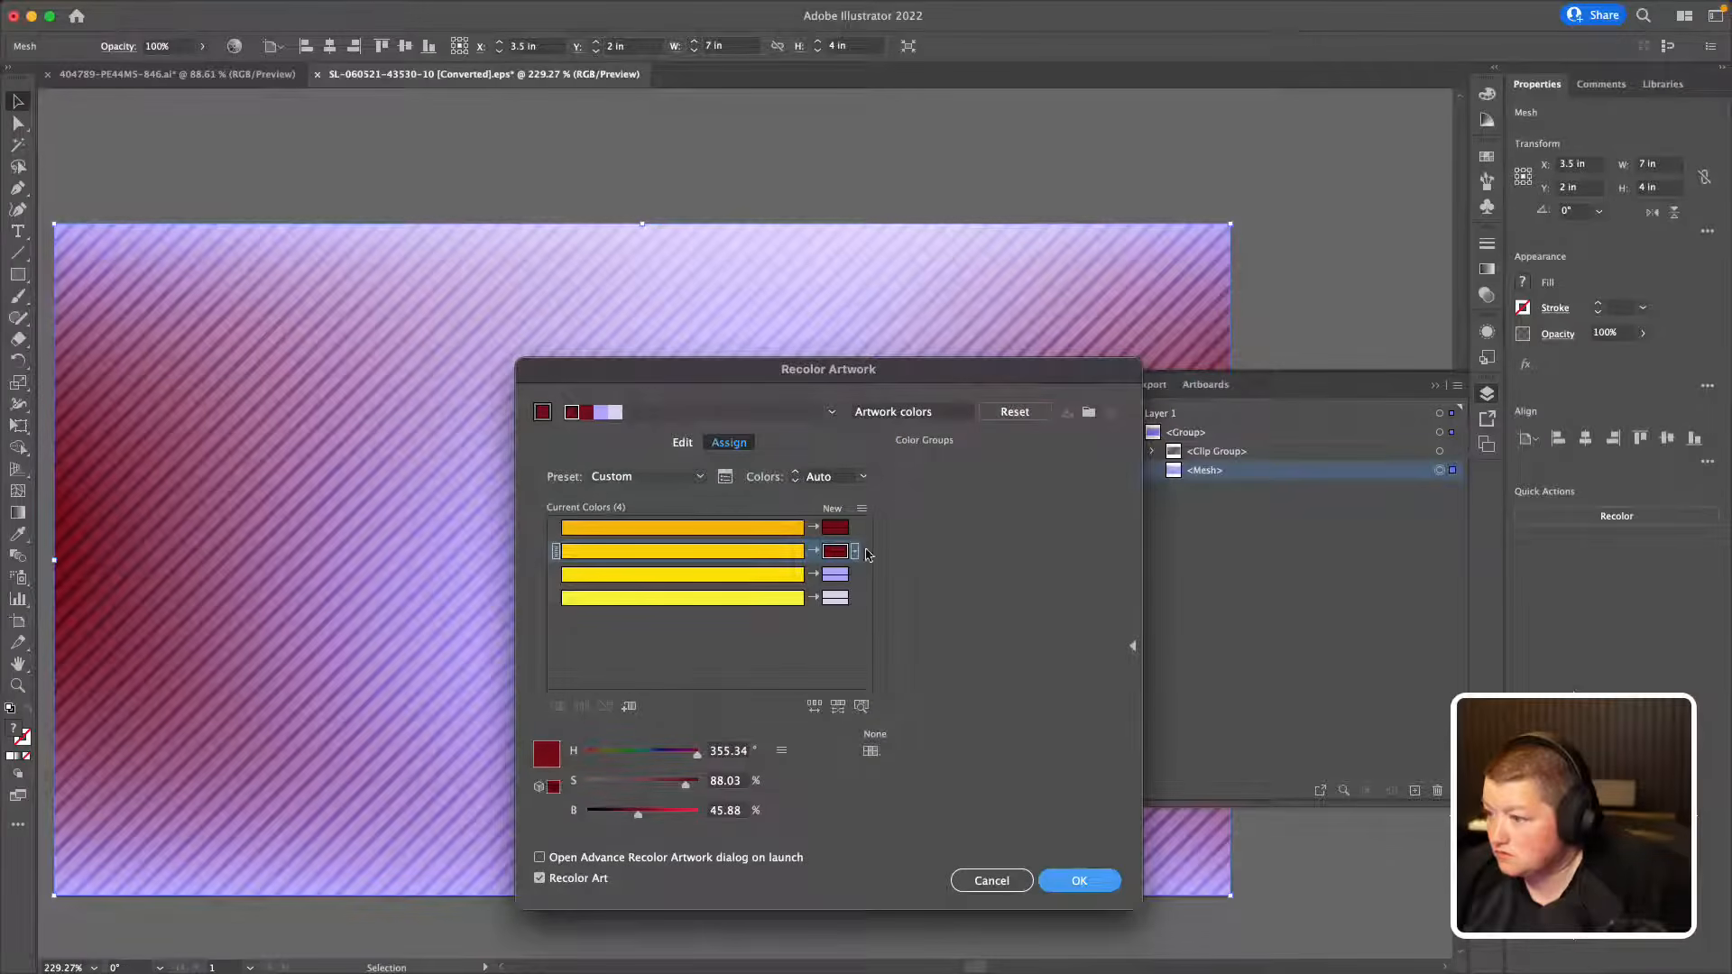
Step: Set the replacements for the third and fourth current colours of the mesh to 750e16
double_click(836, 575)
key("super+v")
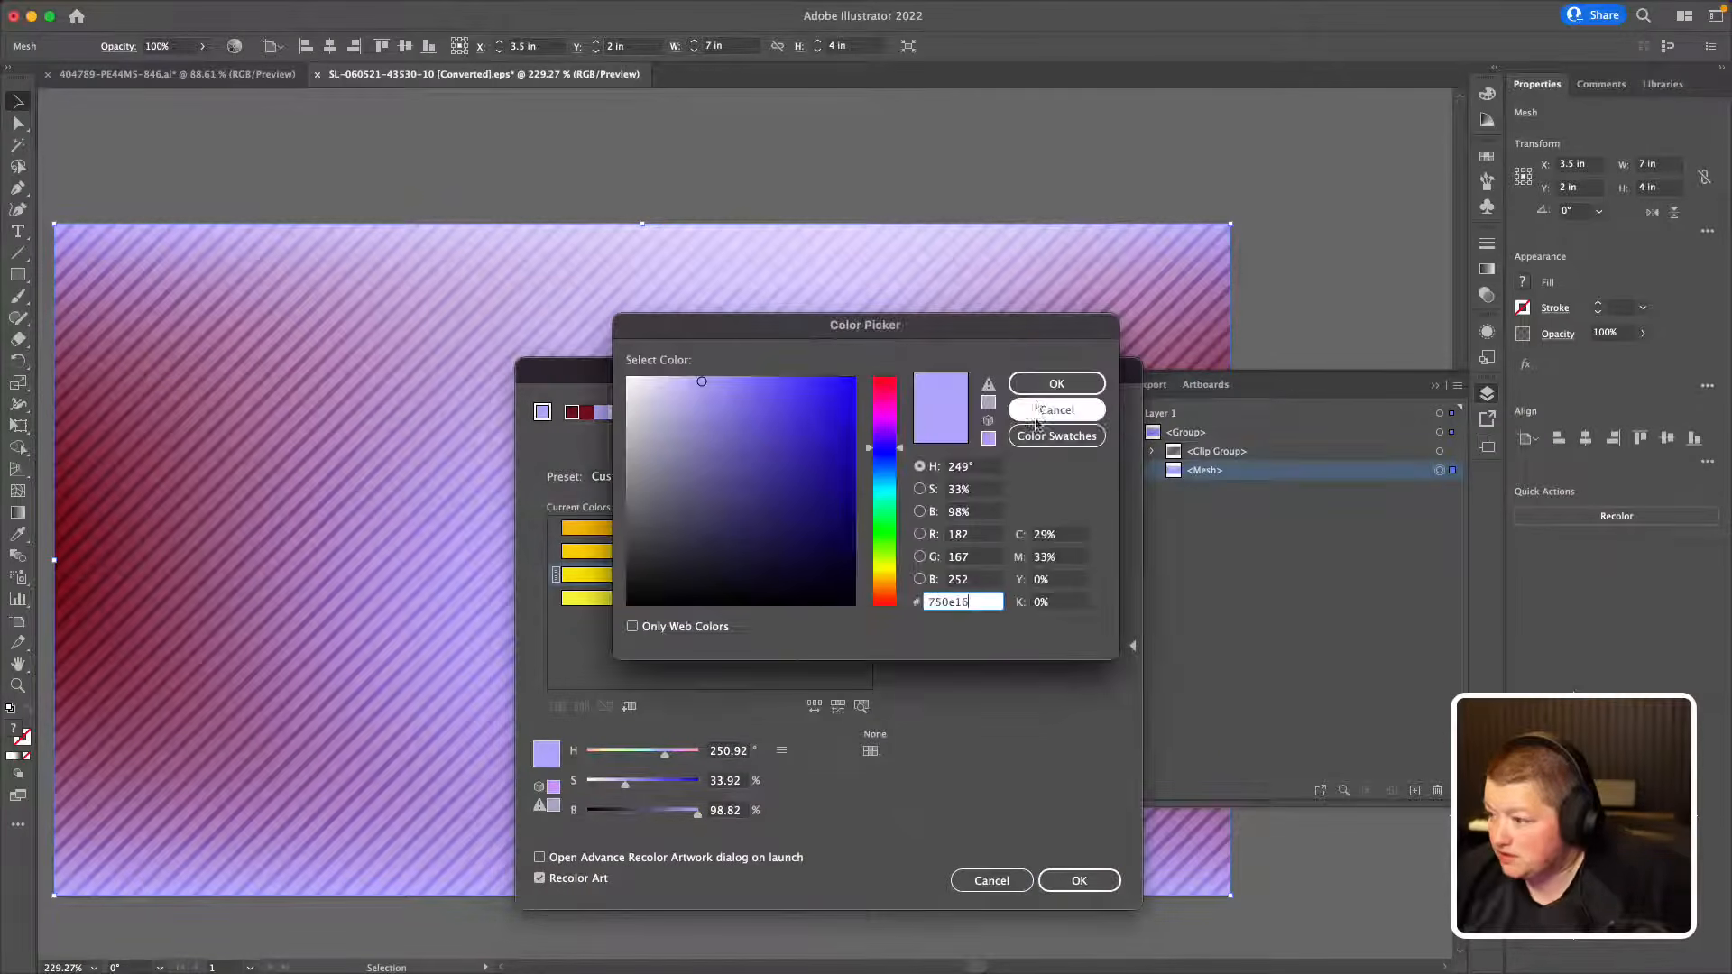
left_click(1046, 386)
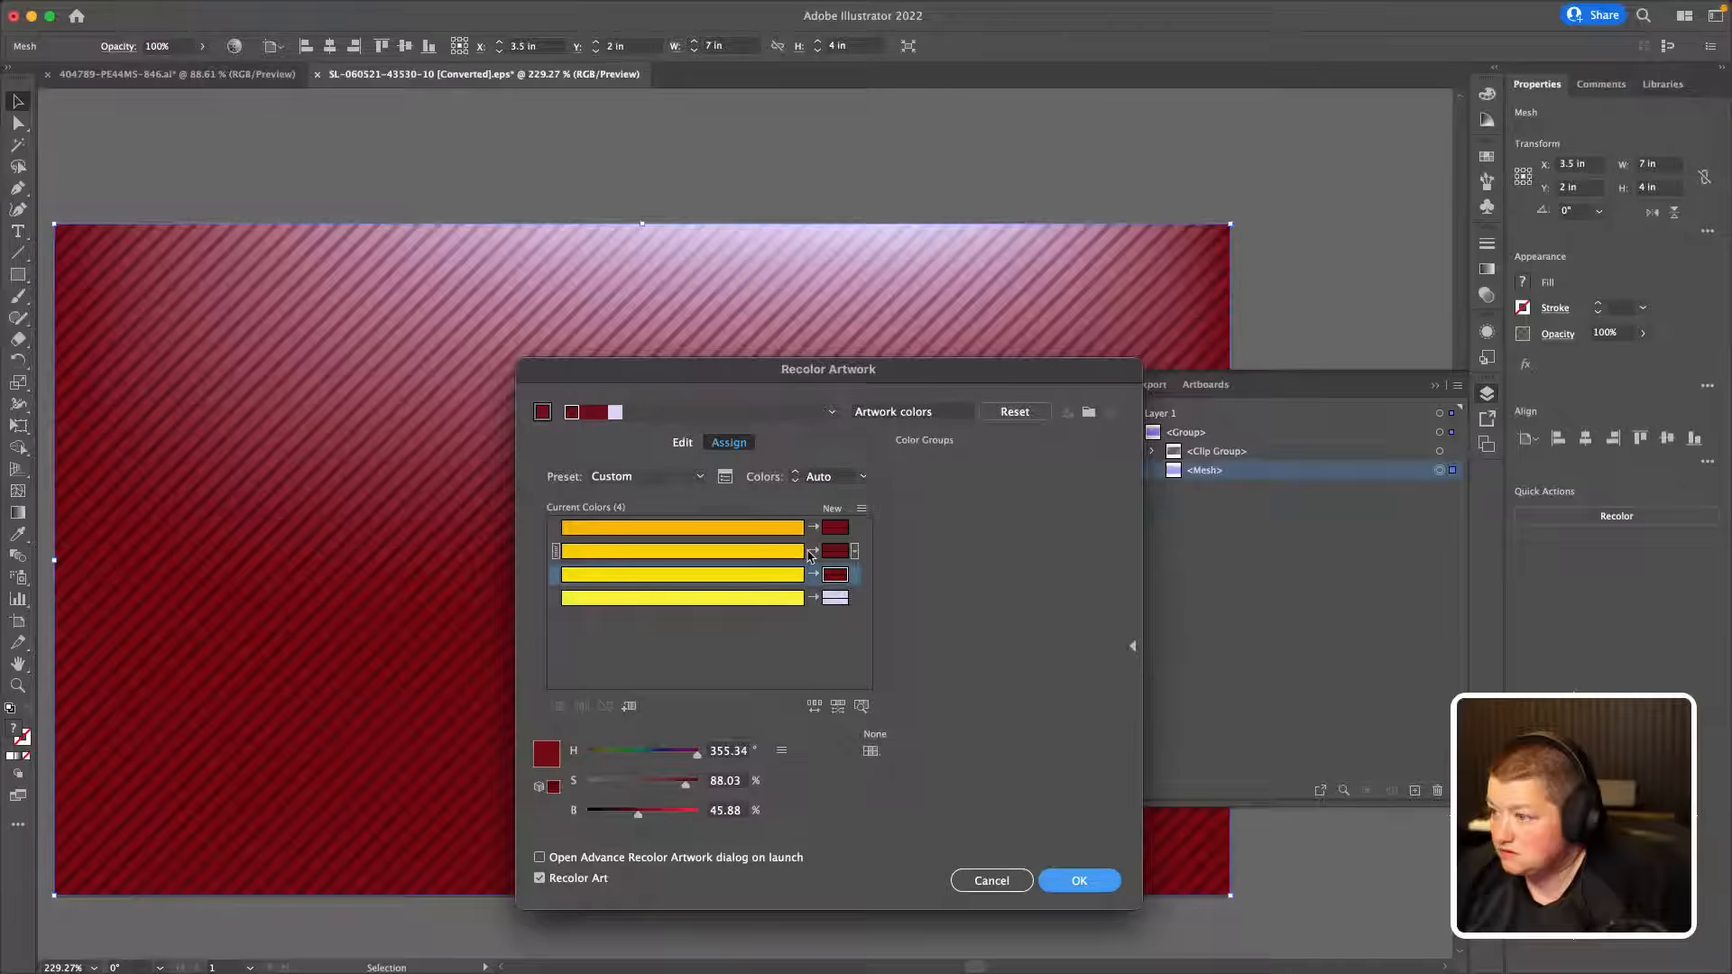
double_click(835, 598)
key("super+v")
left_click(1056, 384)
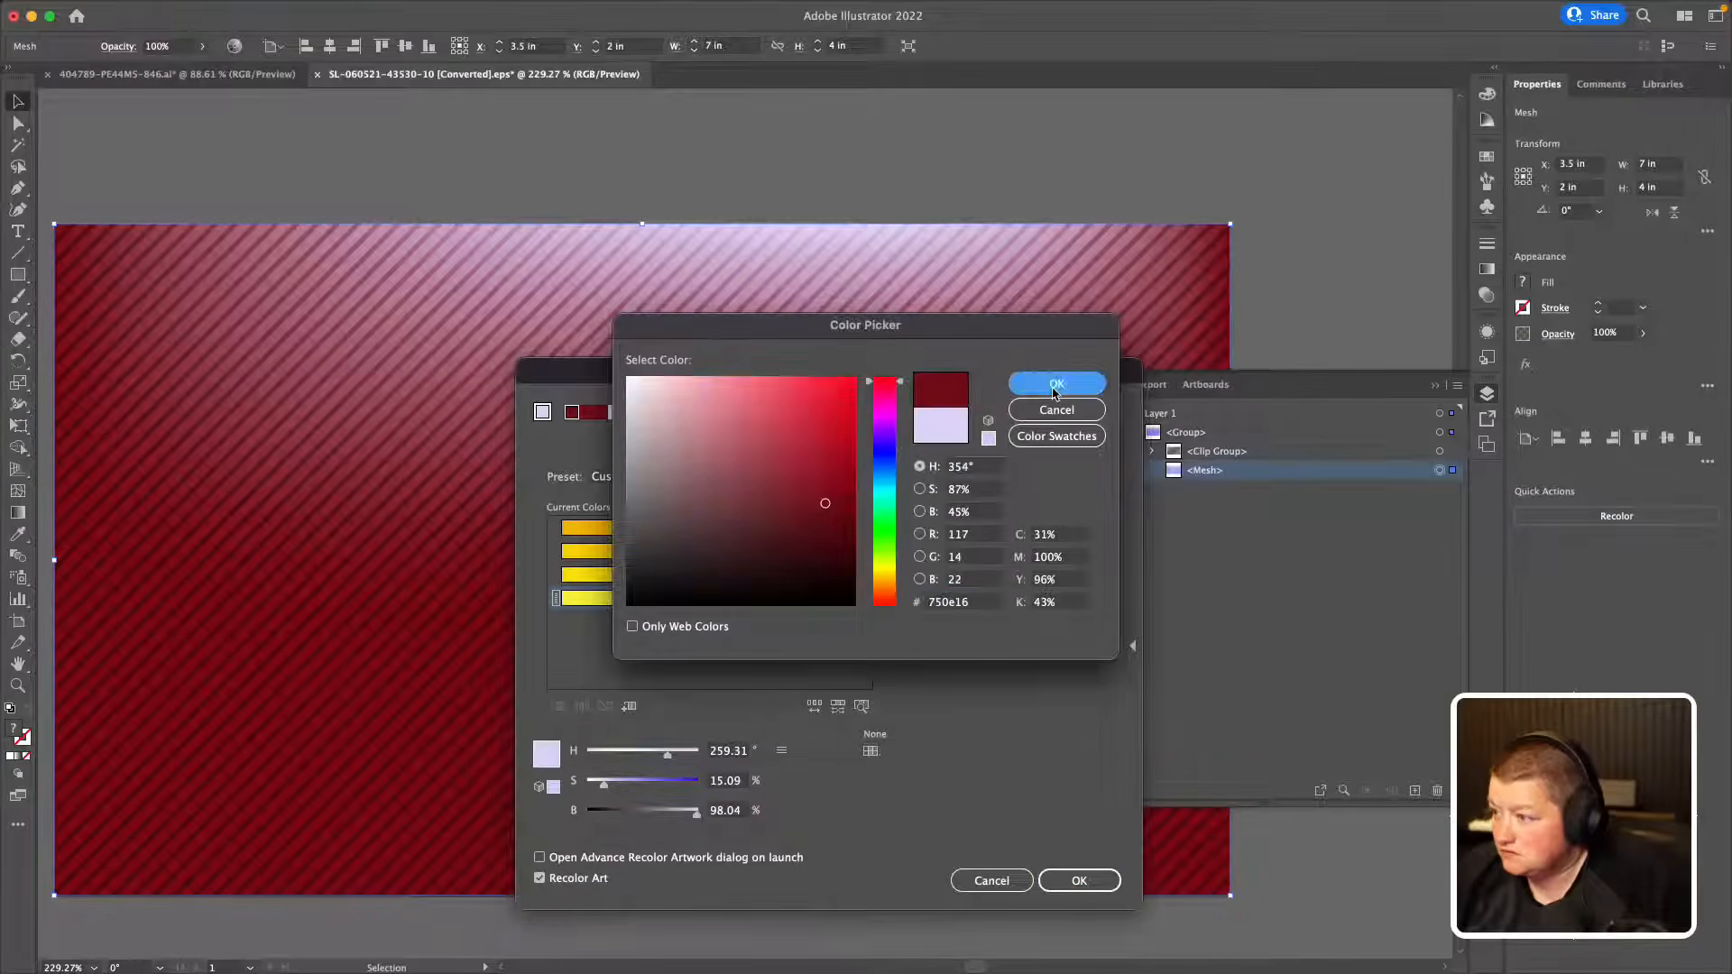
Step: Change the fourth colour's replacement to 87222e and the third's to a dark maroon with about 73% saturation and 26% brightness
double_click(836, 600)
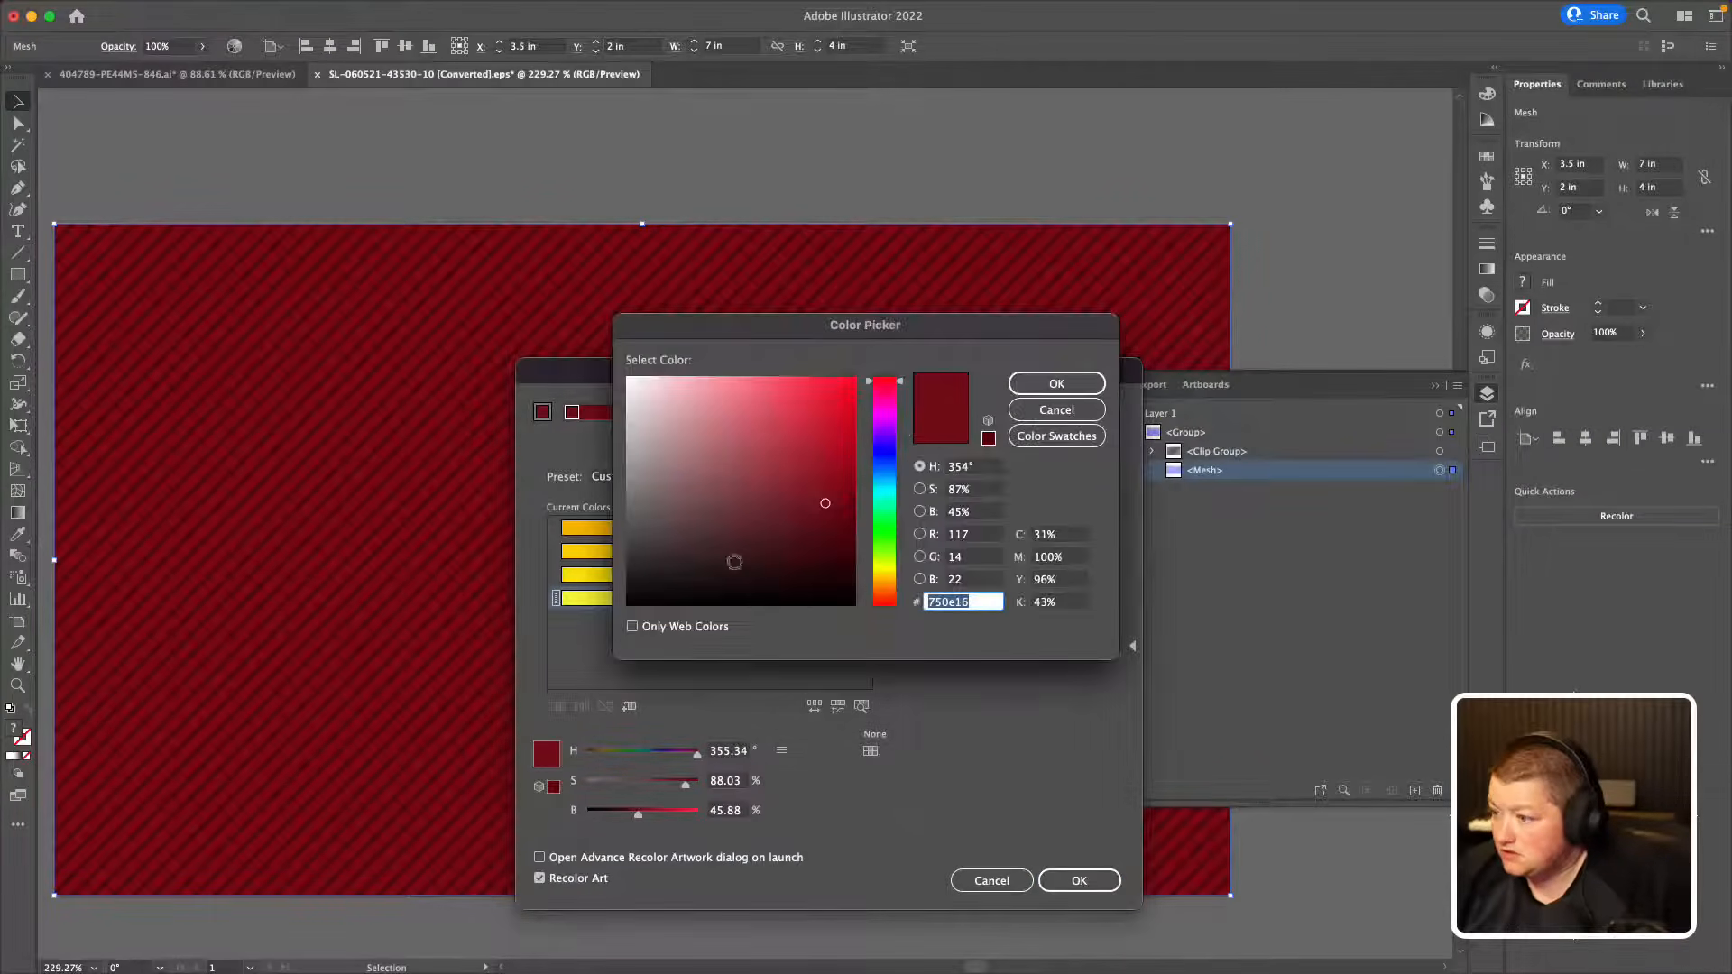
left_click(799, 482)
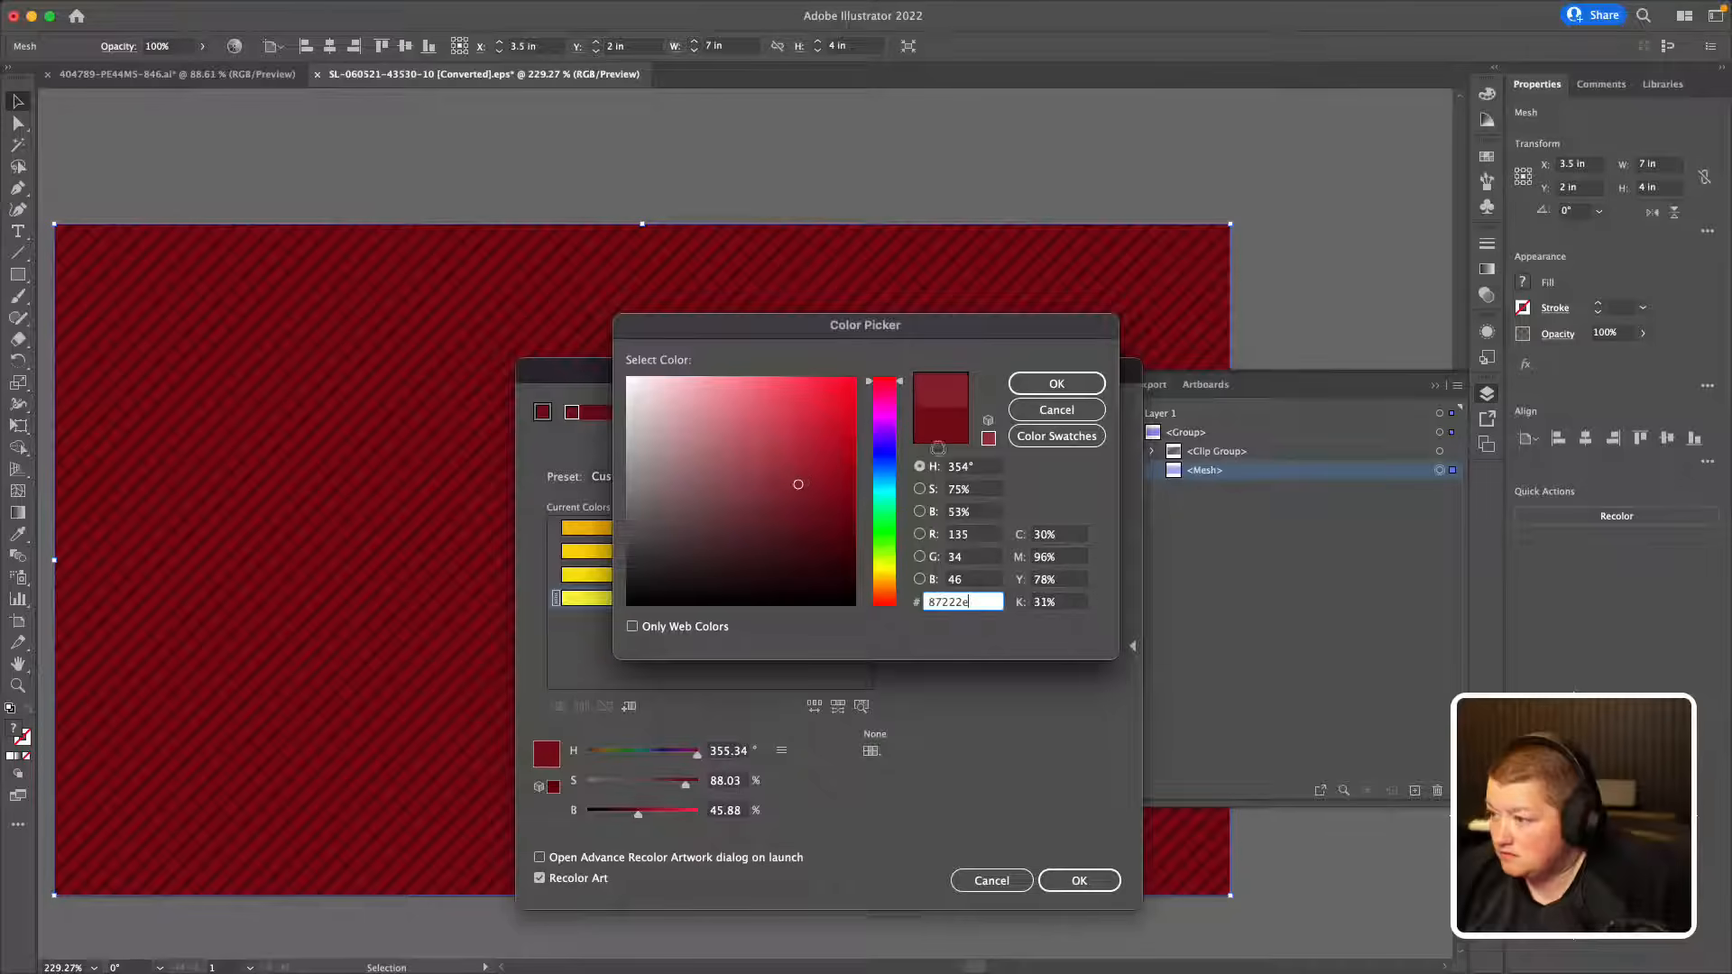
left_click(1038, 394)
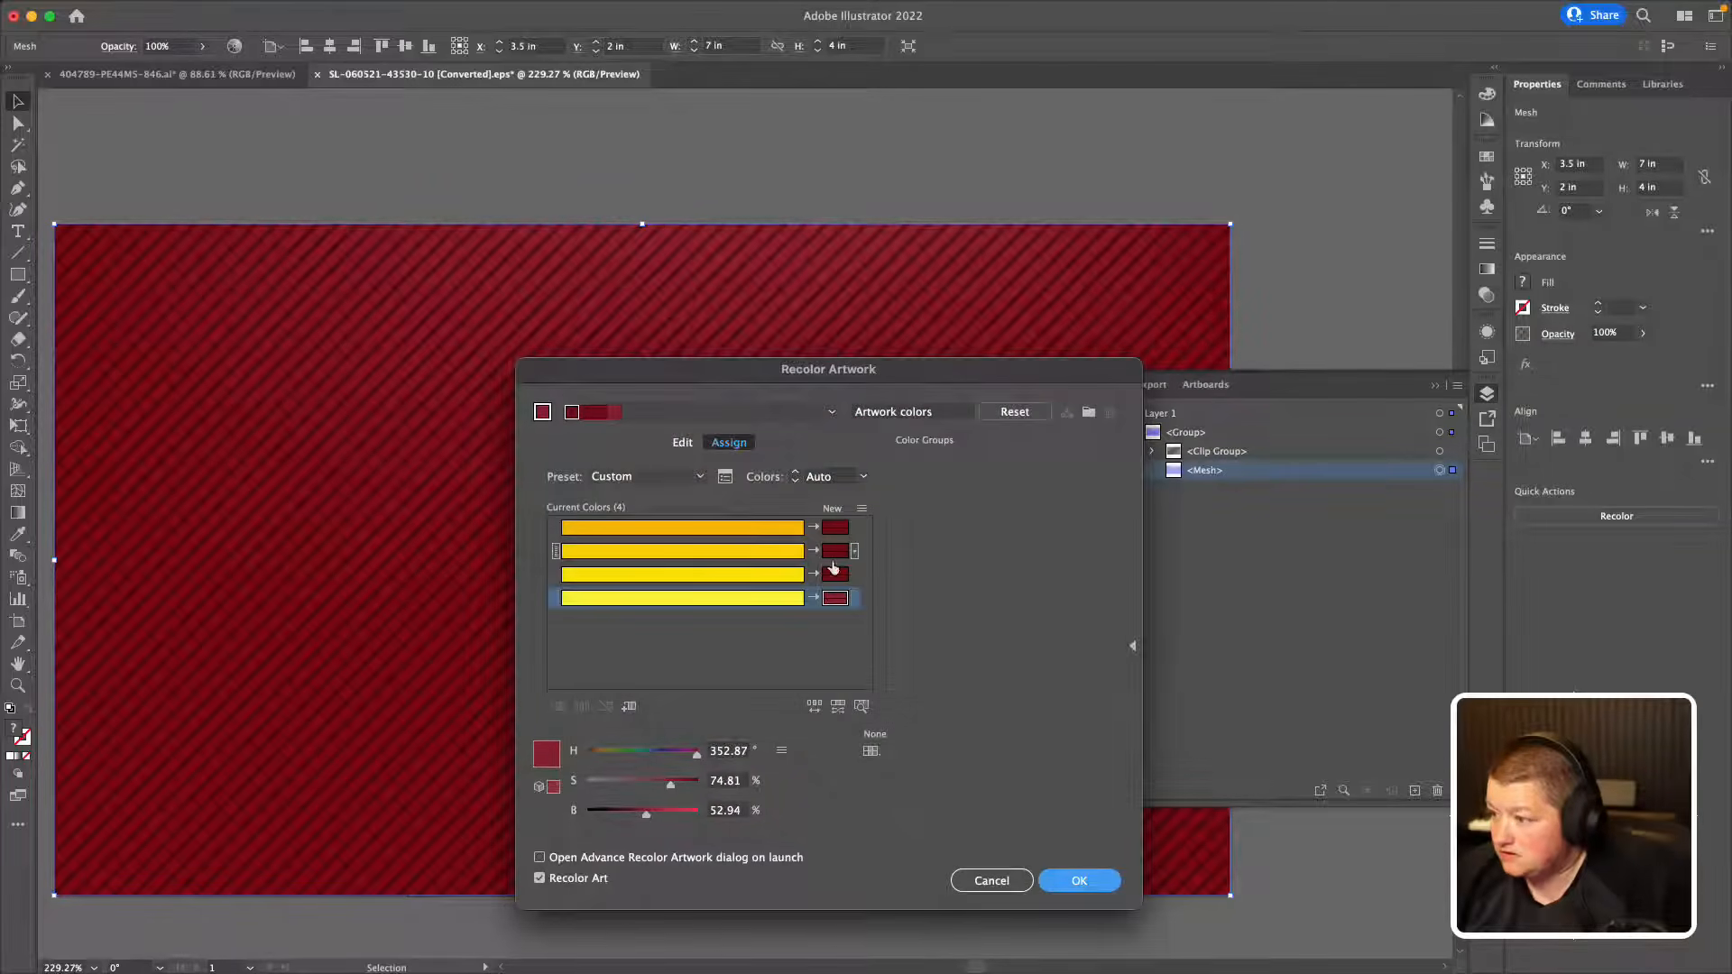
double_click(833, 573)
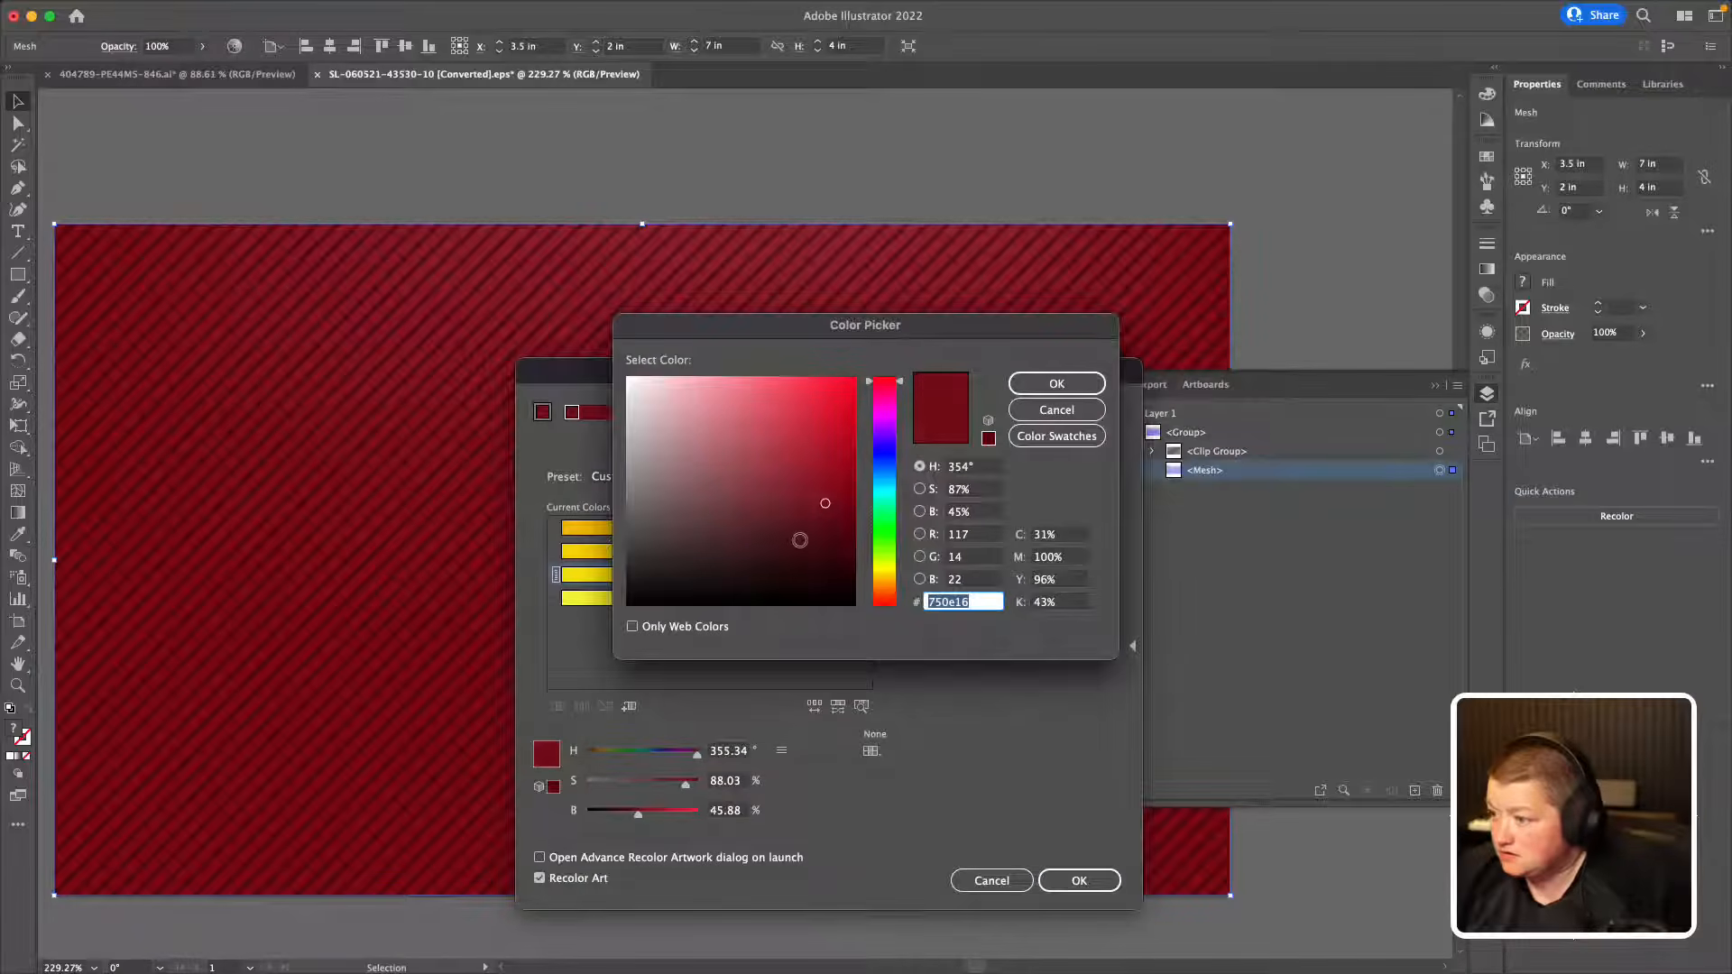
left_click(794, 547)
left_click(1039, 385)
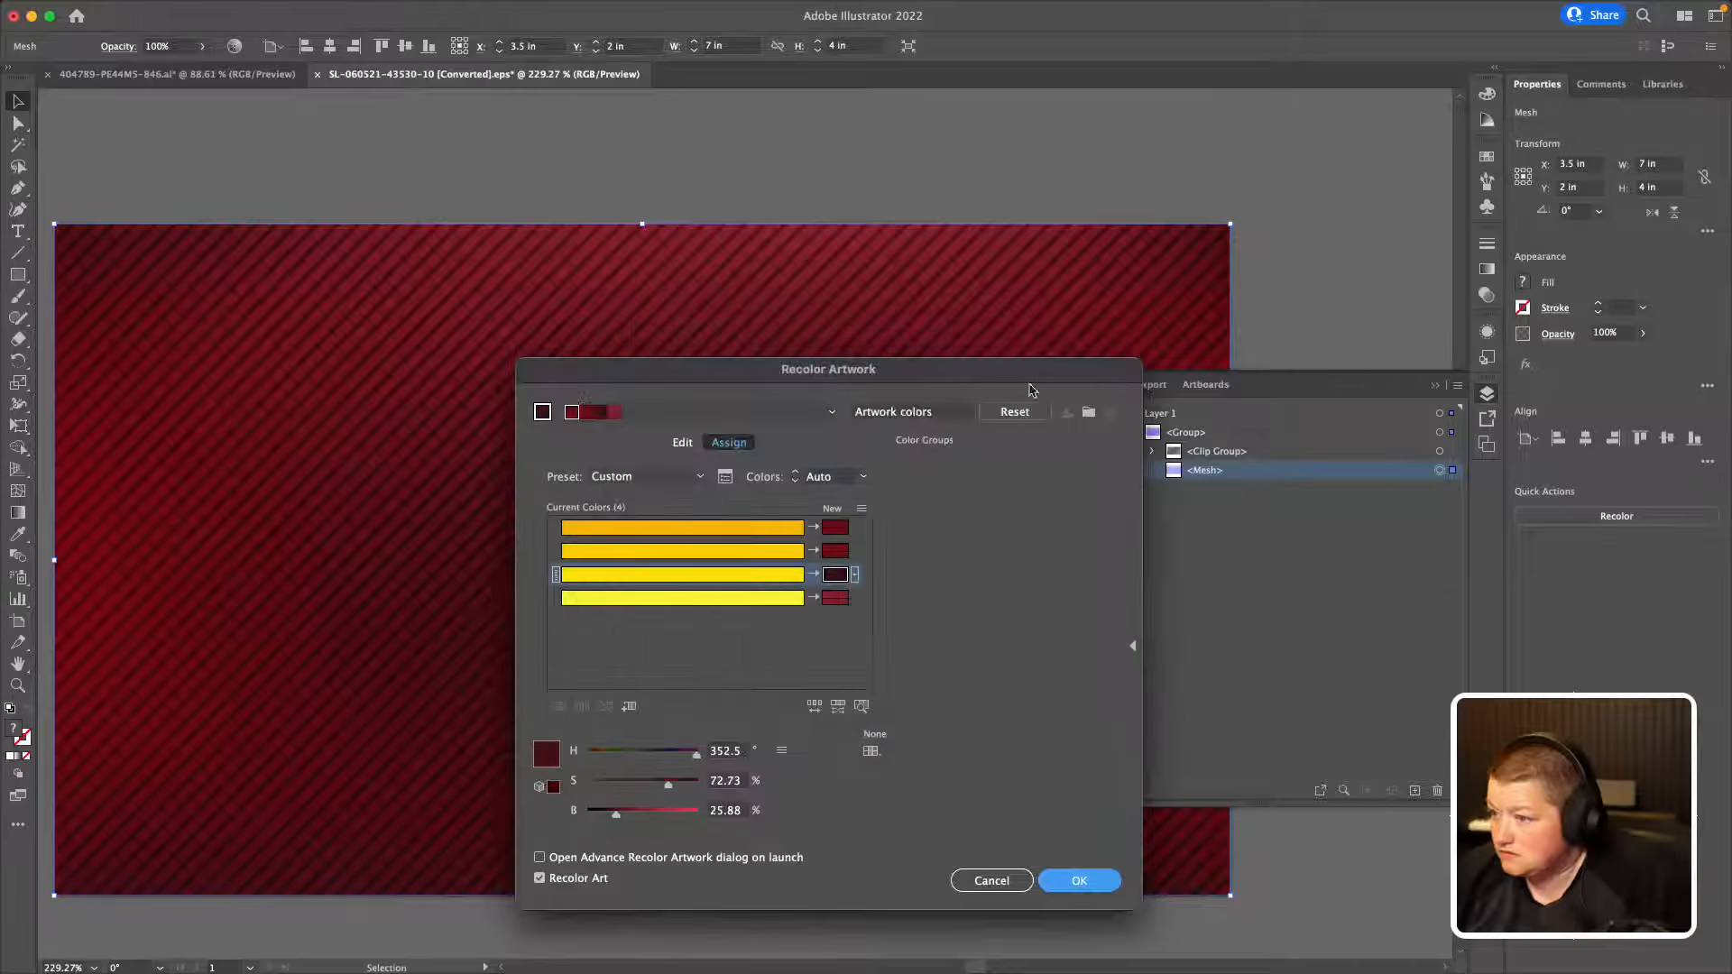
Step: Change the second colour's replacement to a dark maroon with about 67% saturation and 33% brightness
double_click(836, 550)
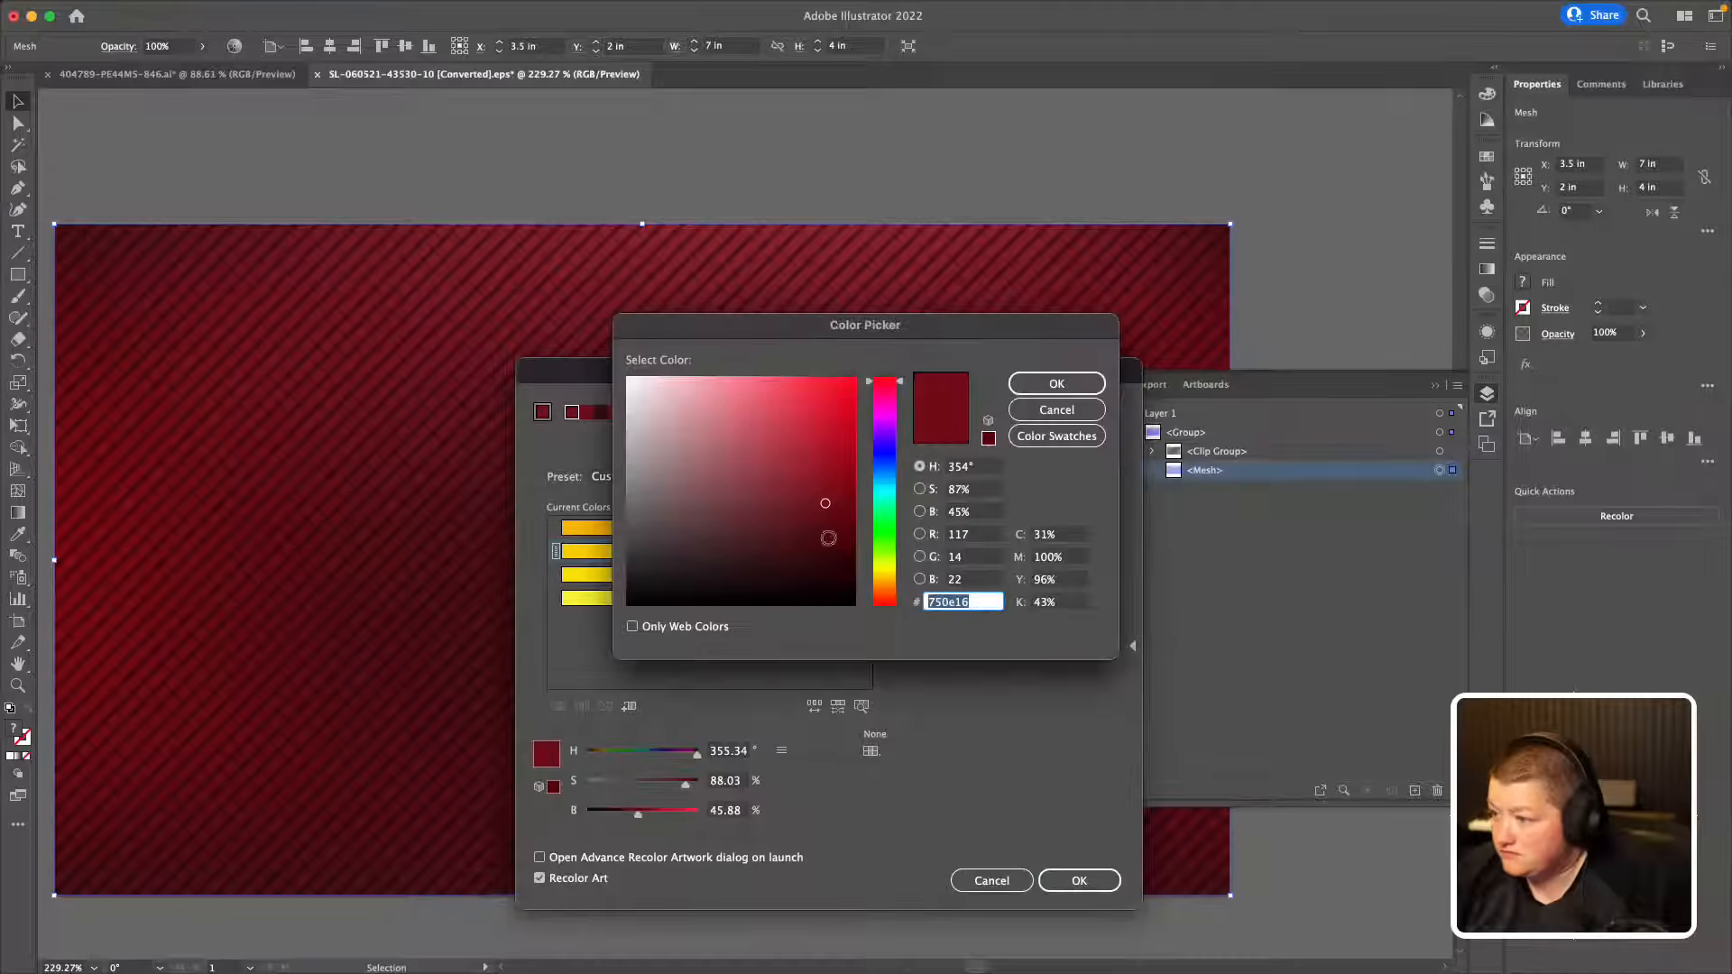
left_click(781, 529)
left_click(1056, 384)
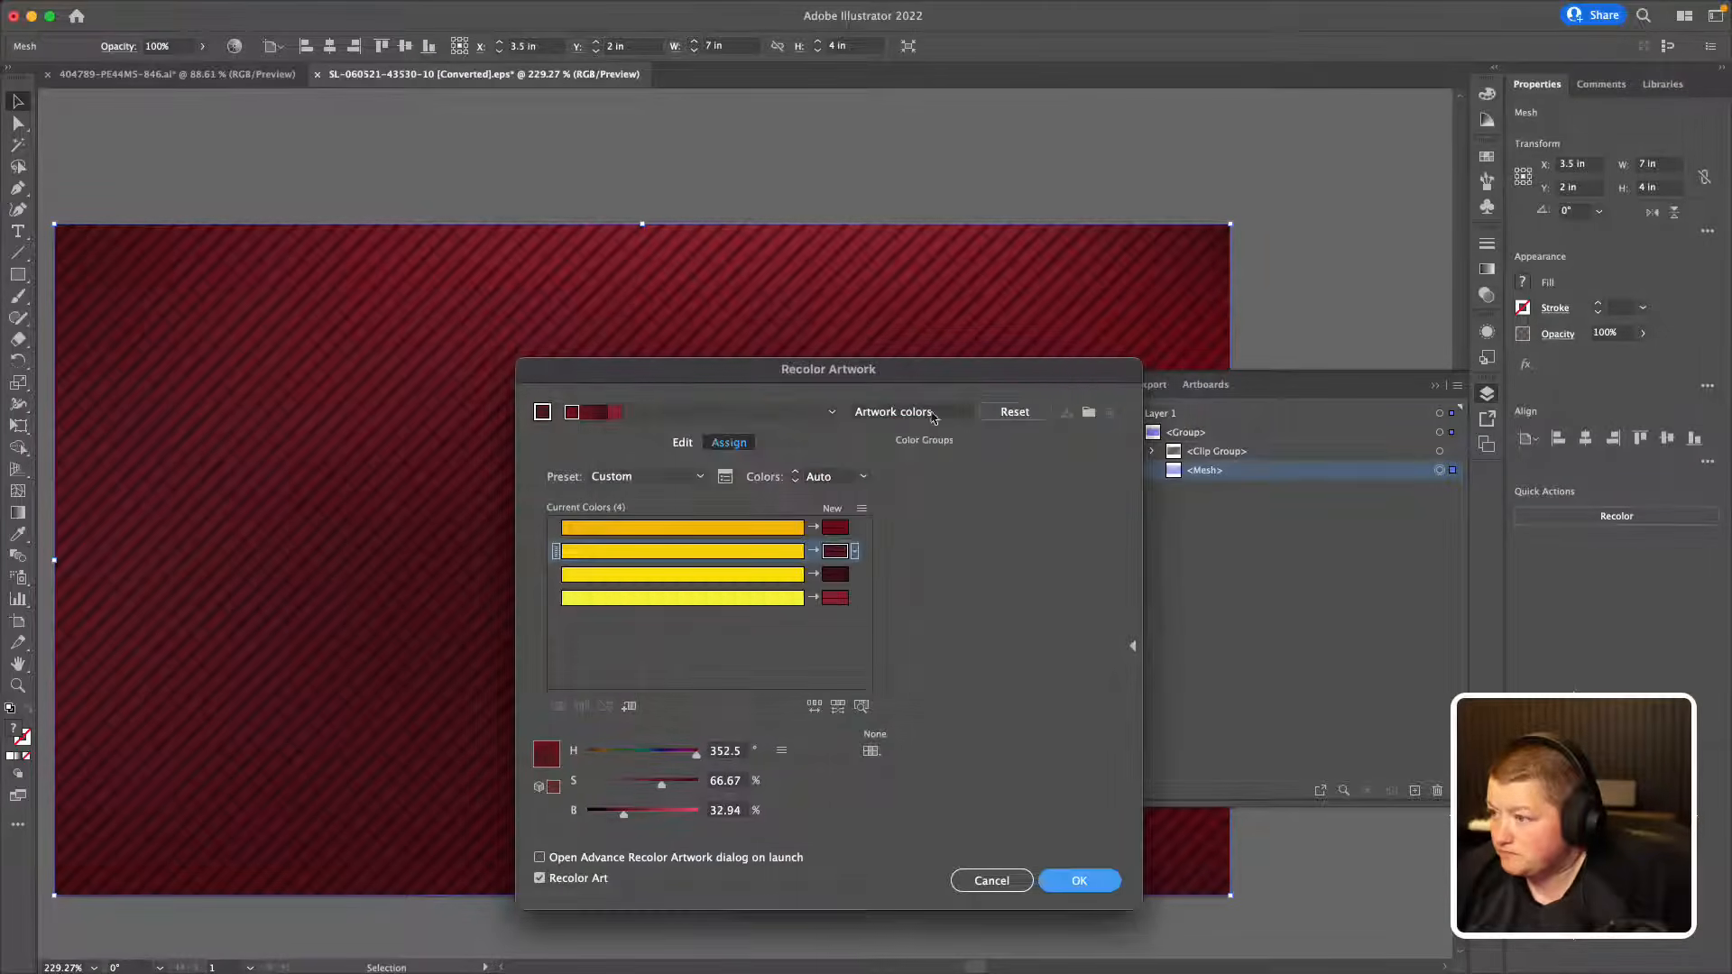
Step: Change the first colour's replacement to a brighter red with about 82% saturation and 67% brightness, and apply the recolouring to the mesh
double_click(835, 527)
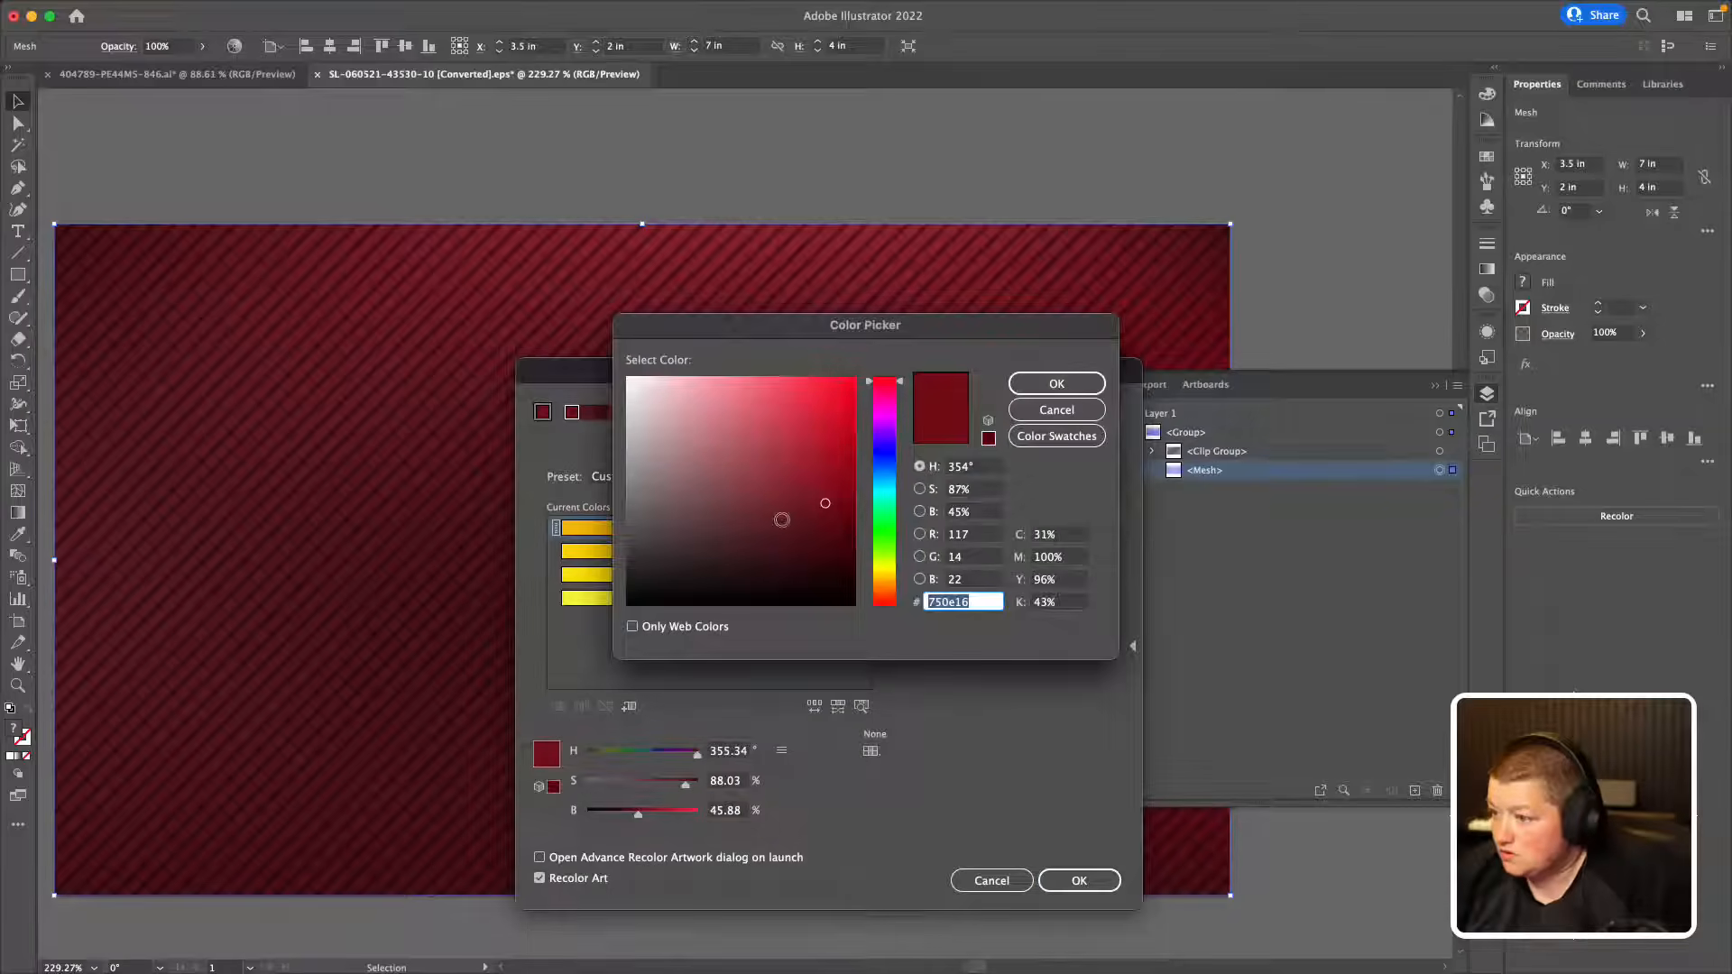
left_click(816, 451)
left_click(1024, 384)
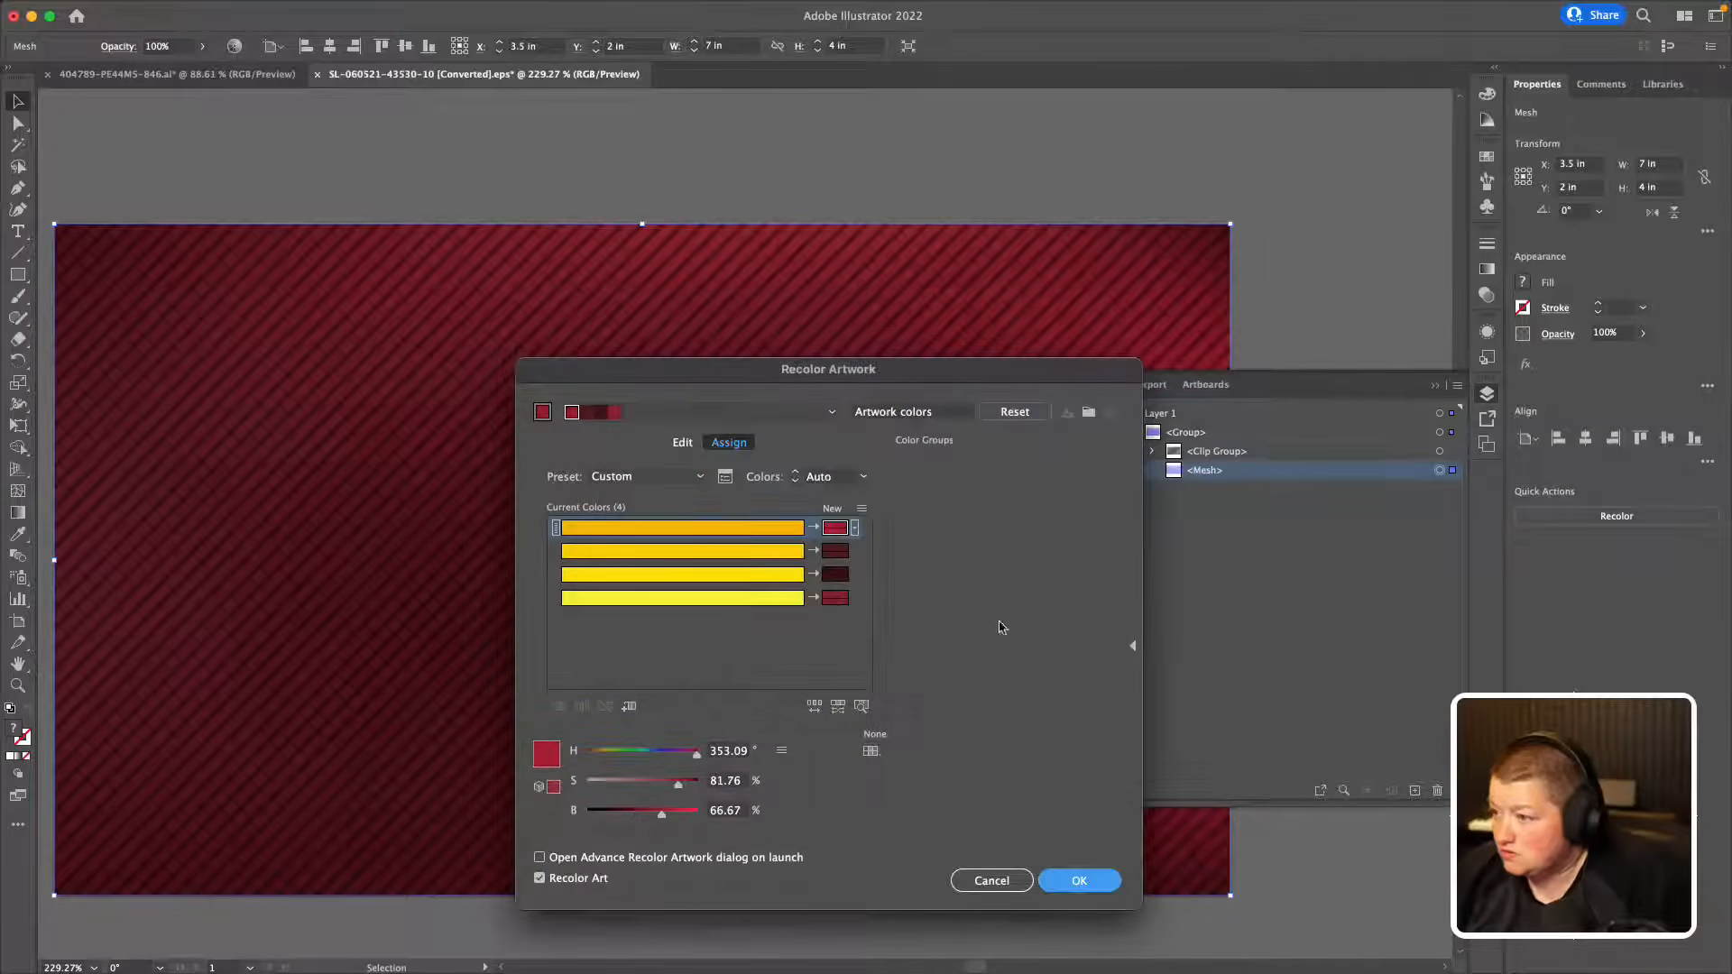
left_click(1065, 880)
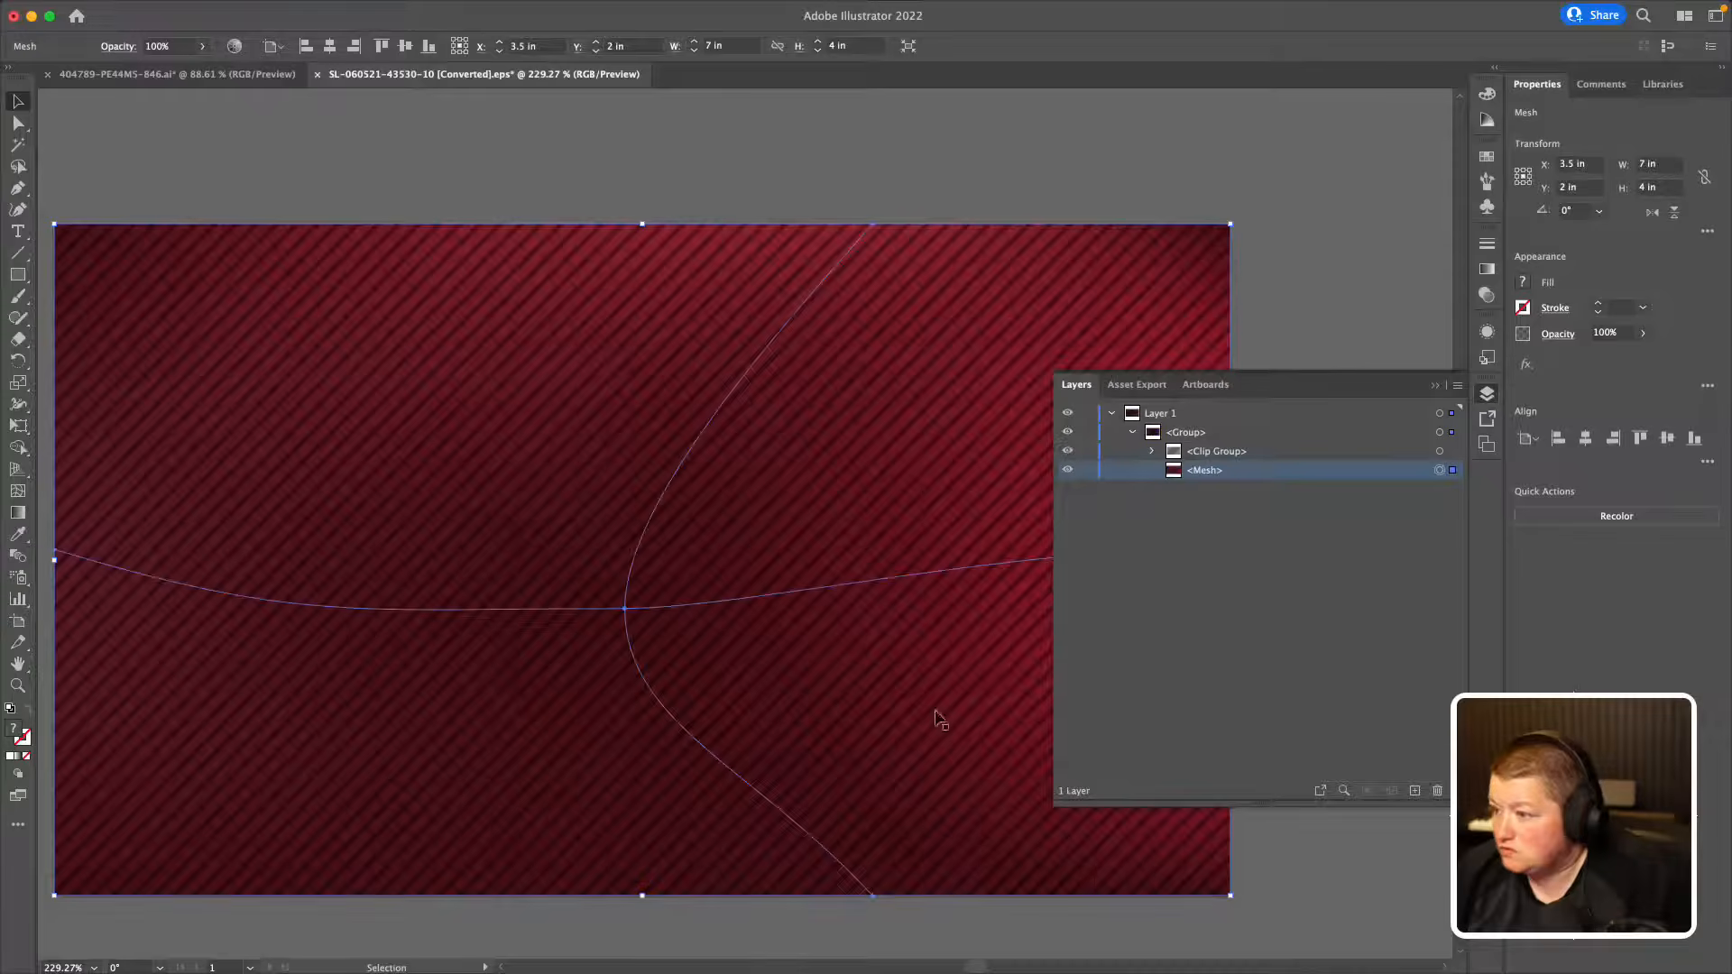
left_click(673, 172)
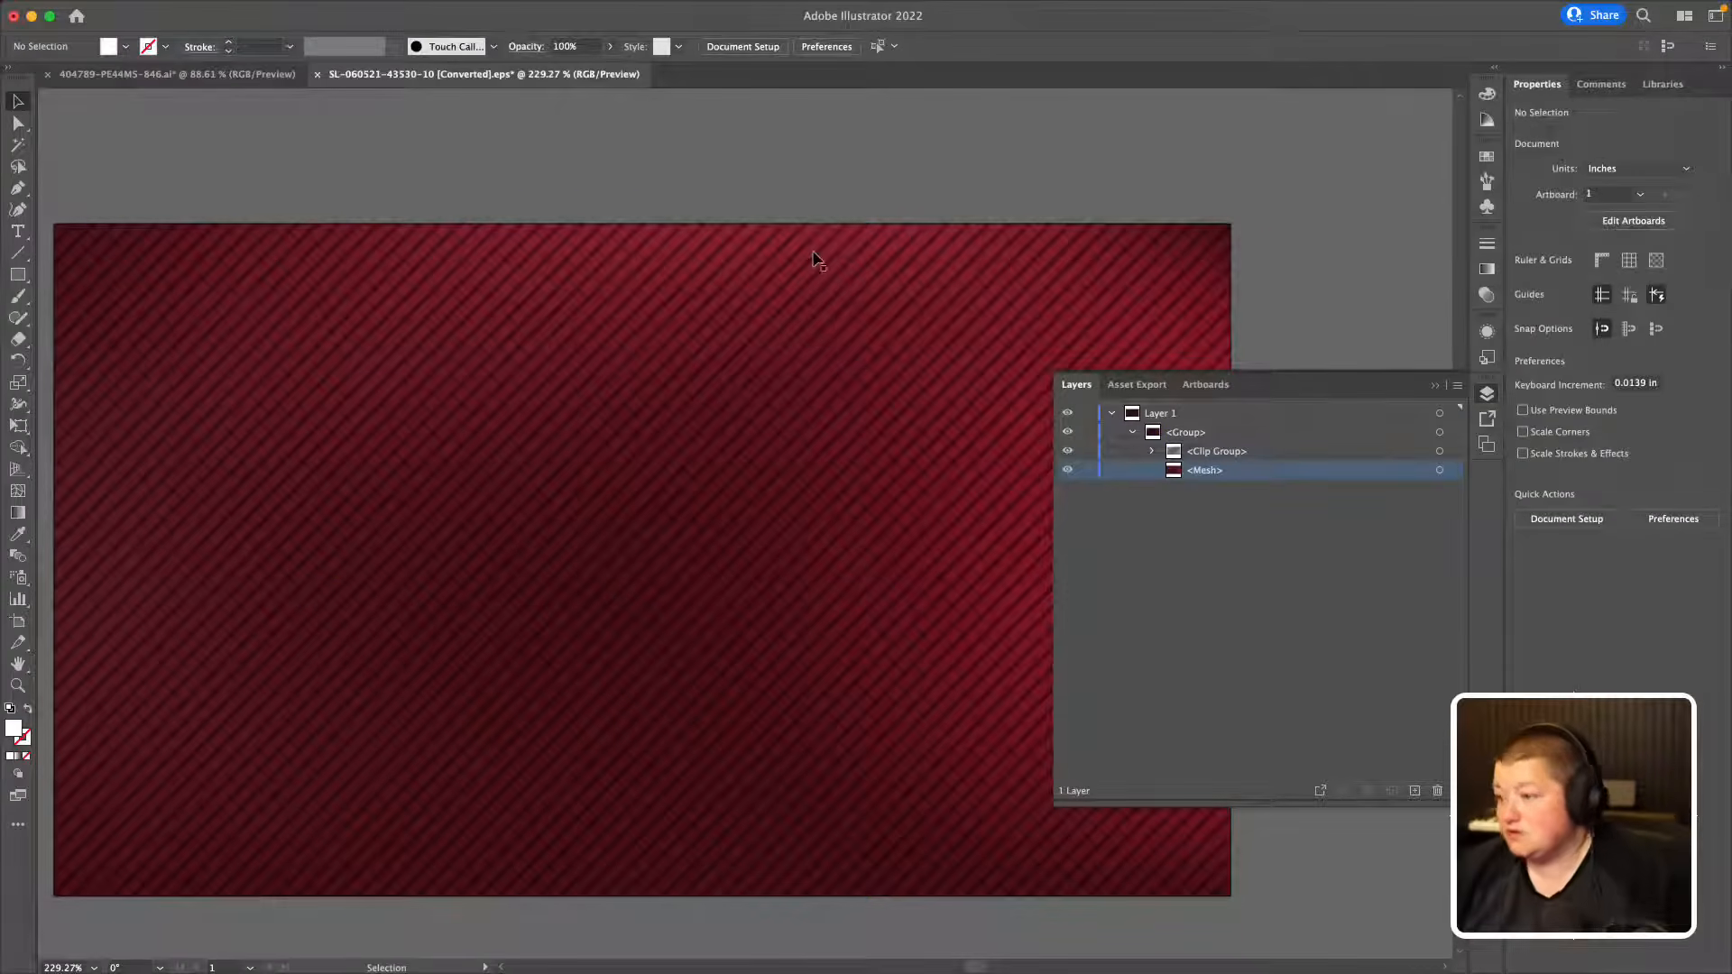
Step: Isolate the background group and look through its clip group's contents for the diagonal lines
double_click(882, 357)
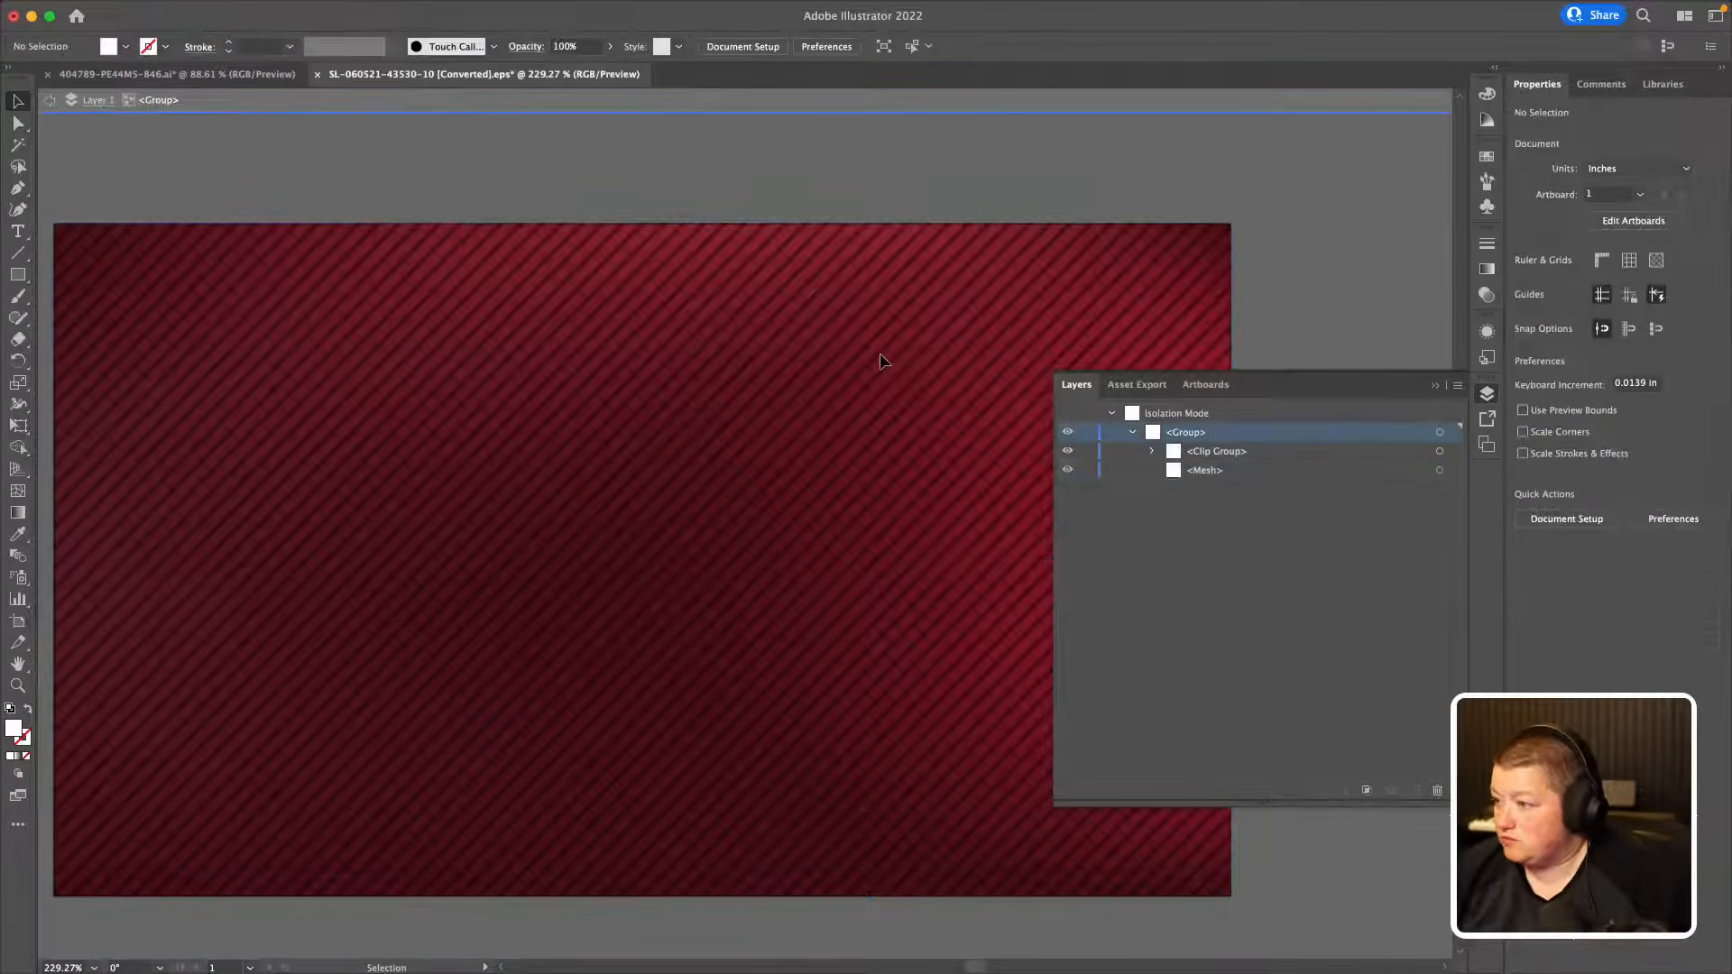
left_click(1172, 455)
left_click(1153, 453)
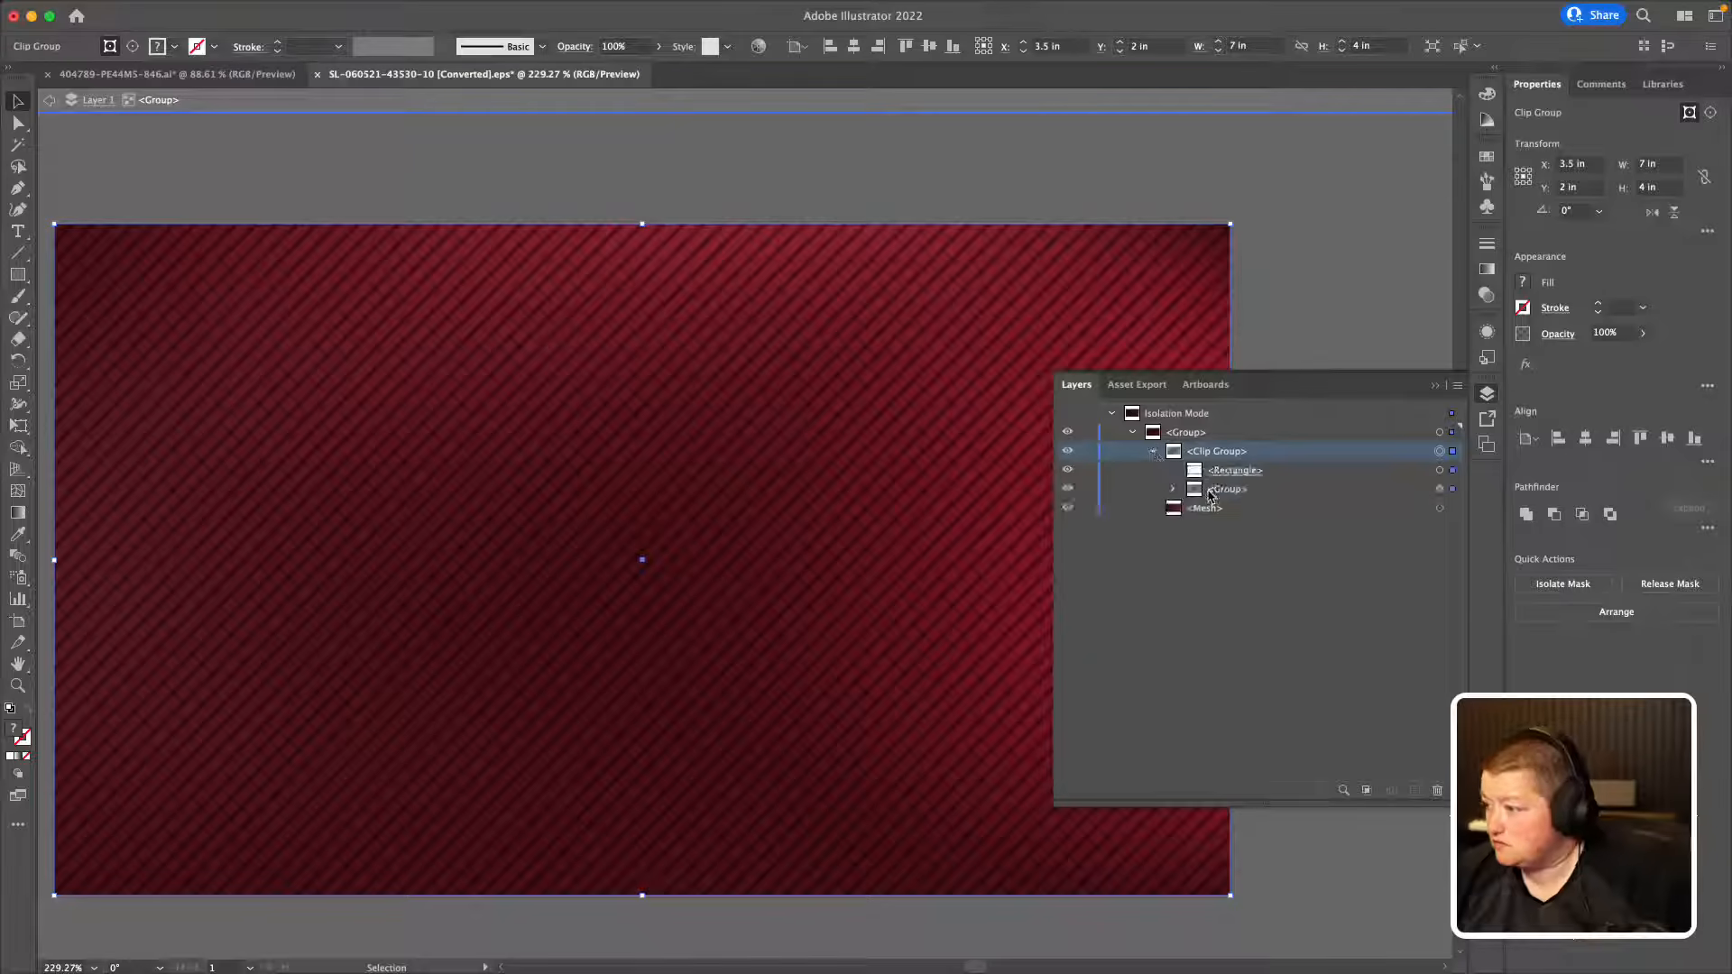
left_click(1172, 489)
left_click(1227, 492)
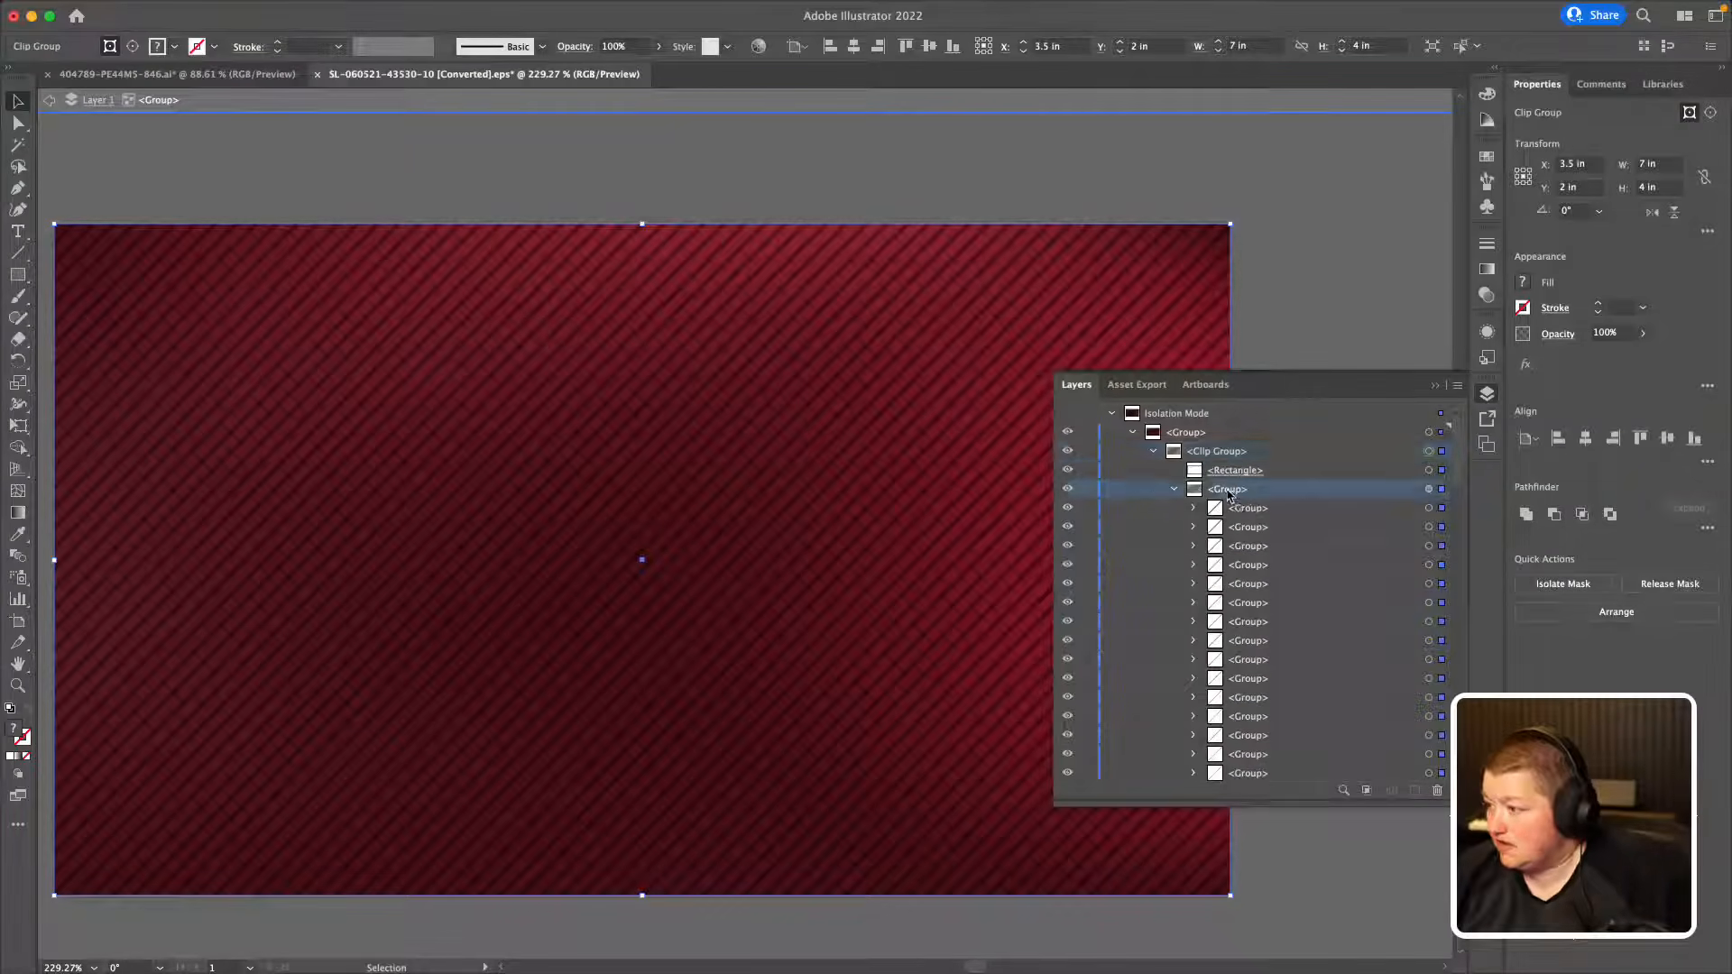
left_click(1173, 489)
left_click(1225, 209)
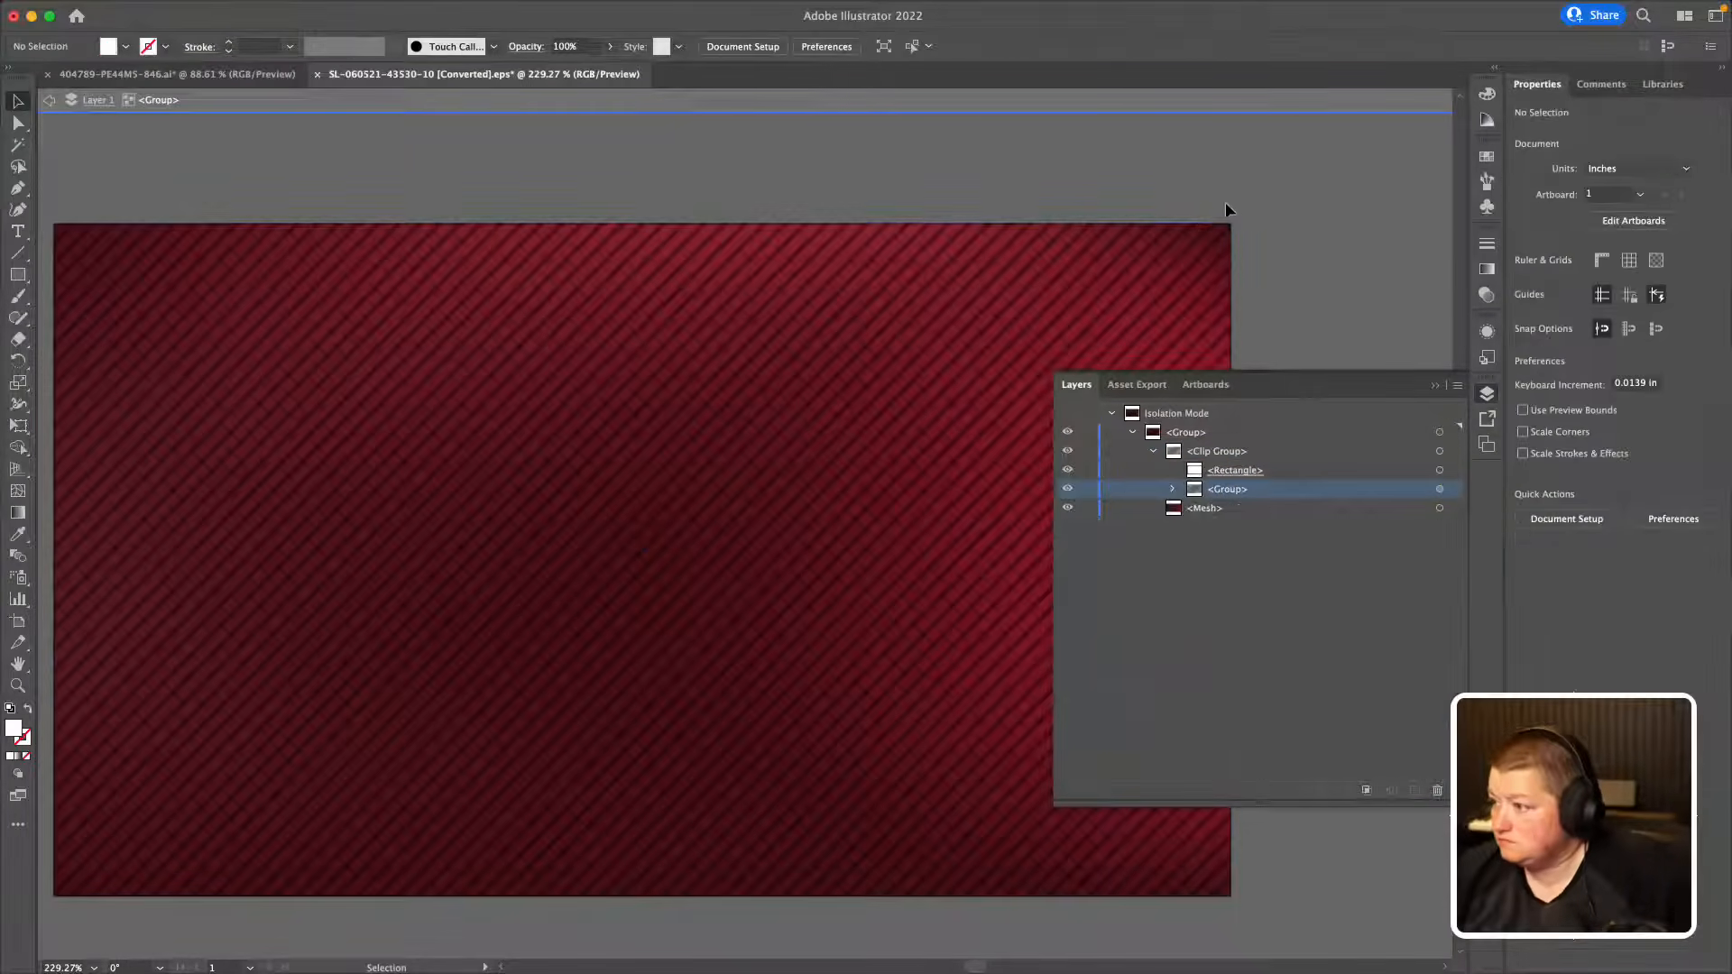
Step: Undo back through the mesh recolouring and redo the colour changes
key("super+z")
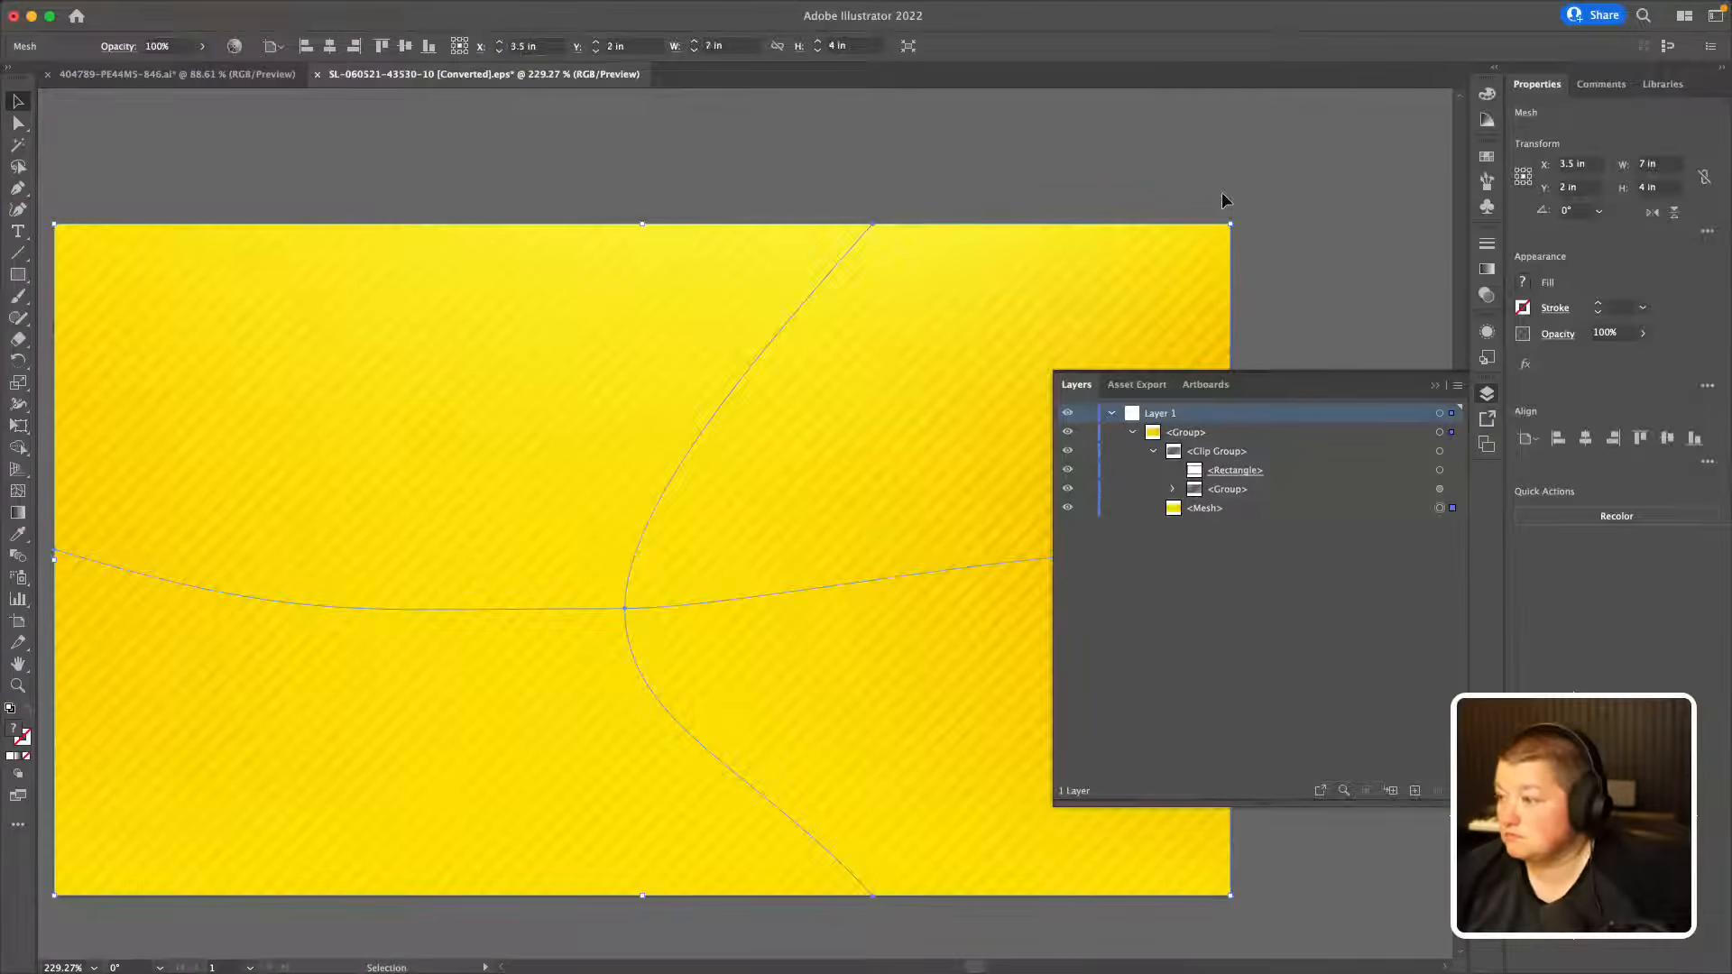
left_click(172, 10)
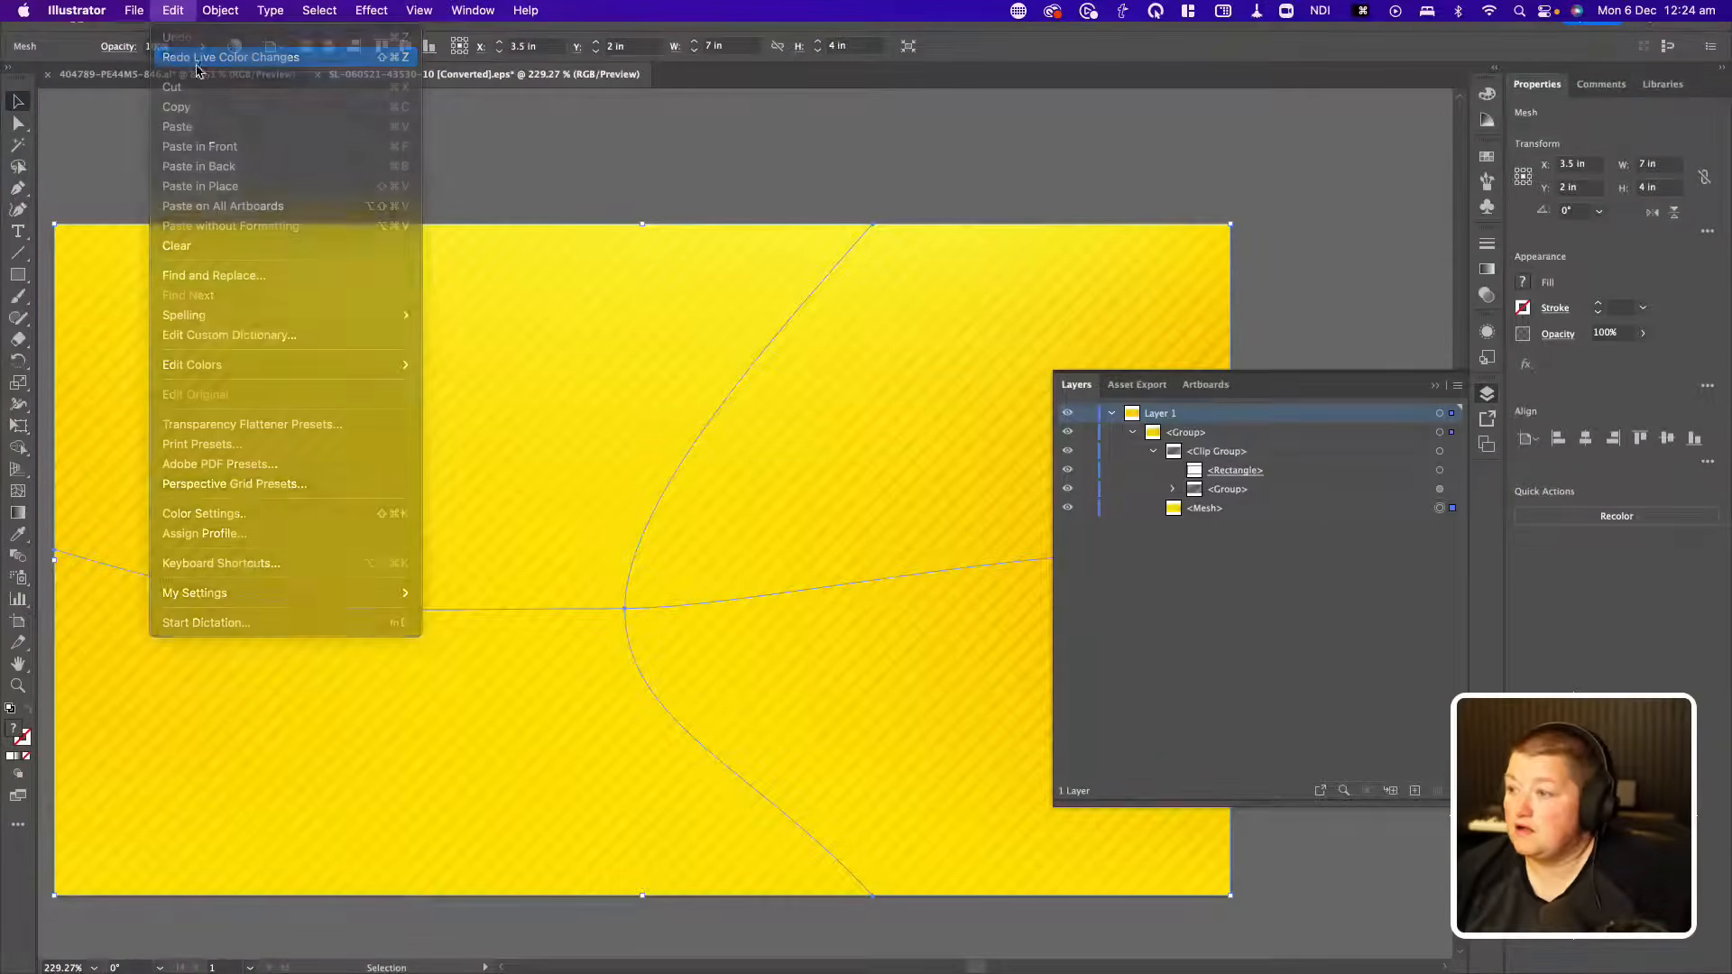
left_click(196, 57)
Step: Fill the group of diagonal lines inside the clip group with white, ffffff
left_click(1197, 492)
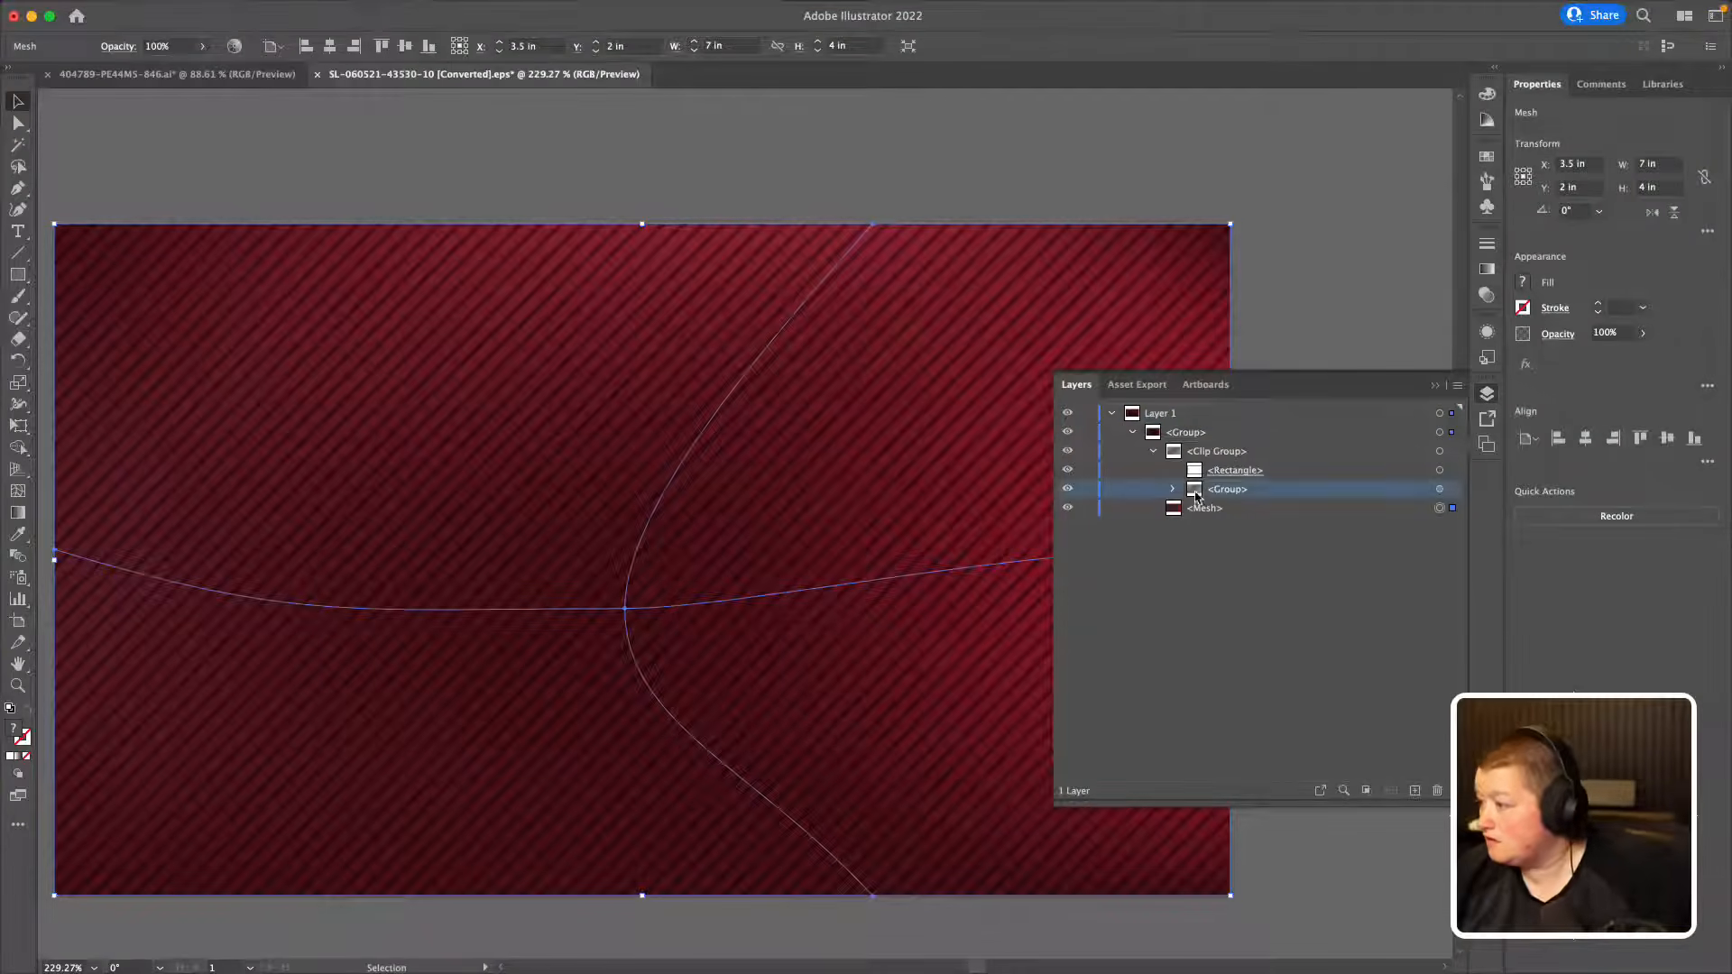
left_click(1441, 489)
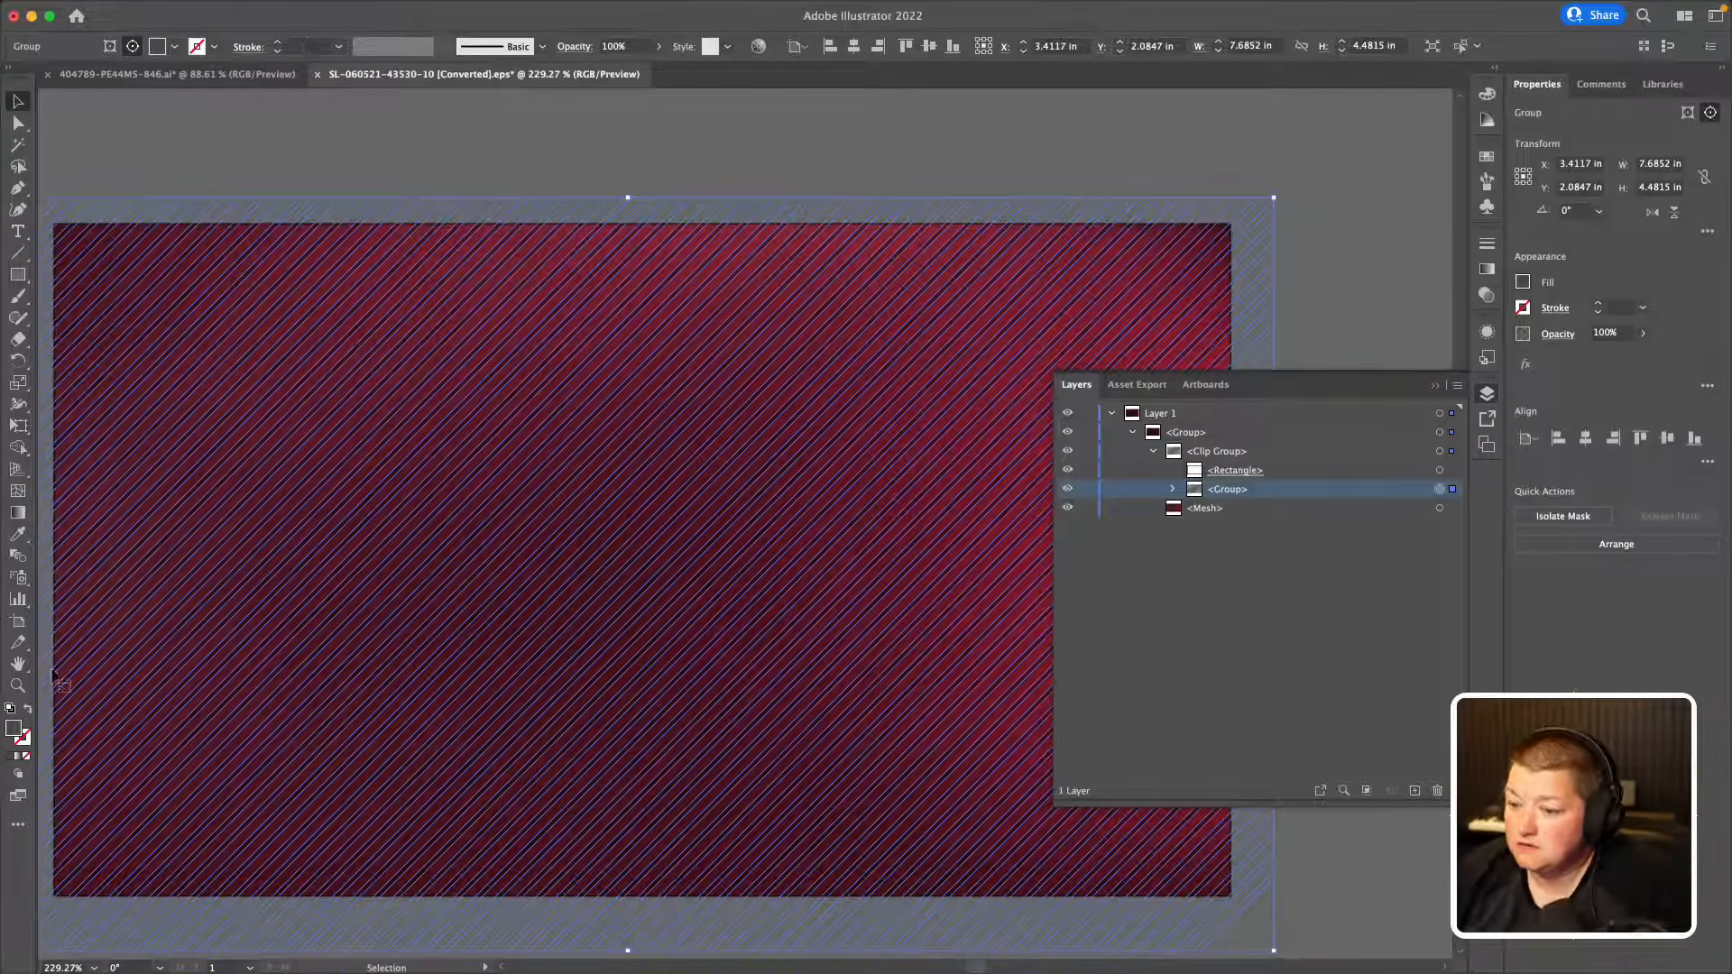
double_click(13, 729)
type("ffffff")
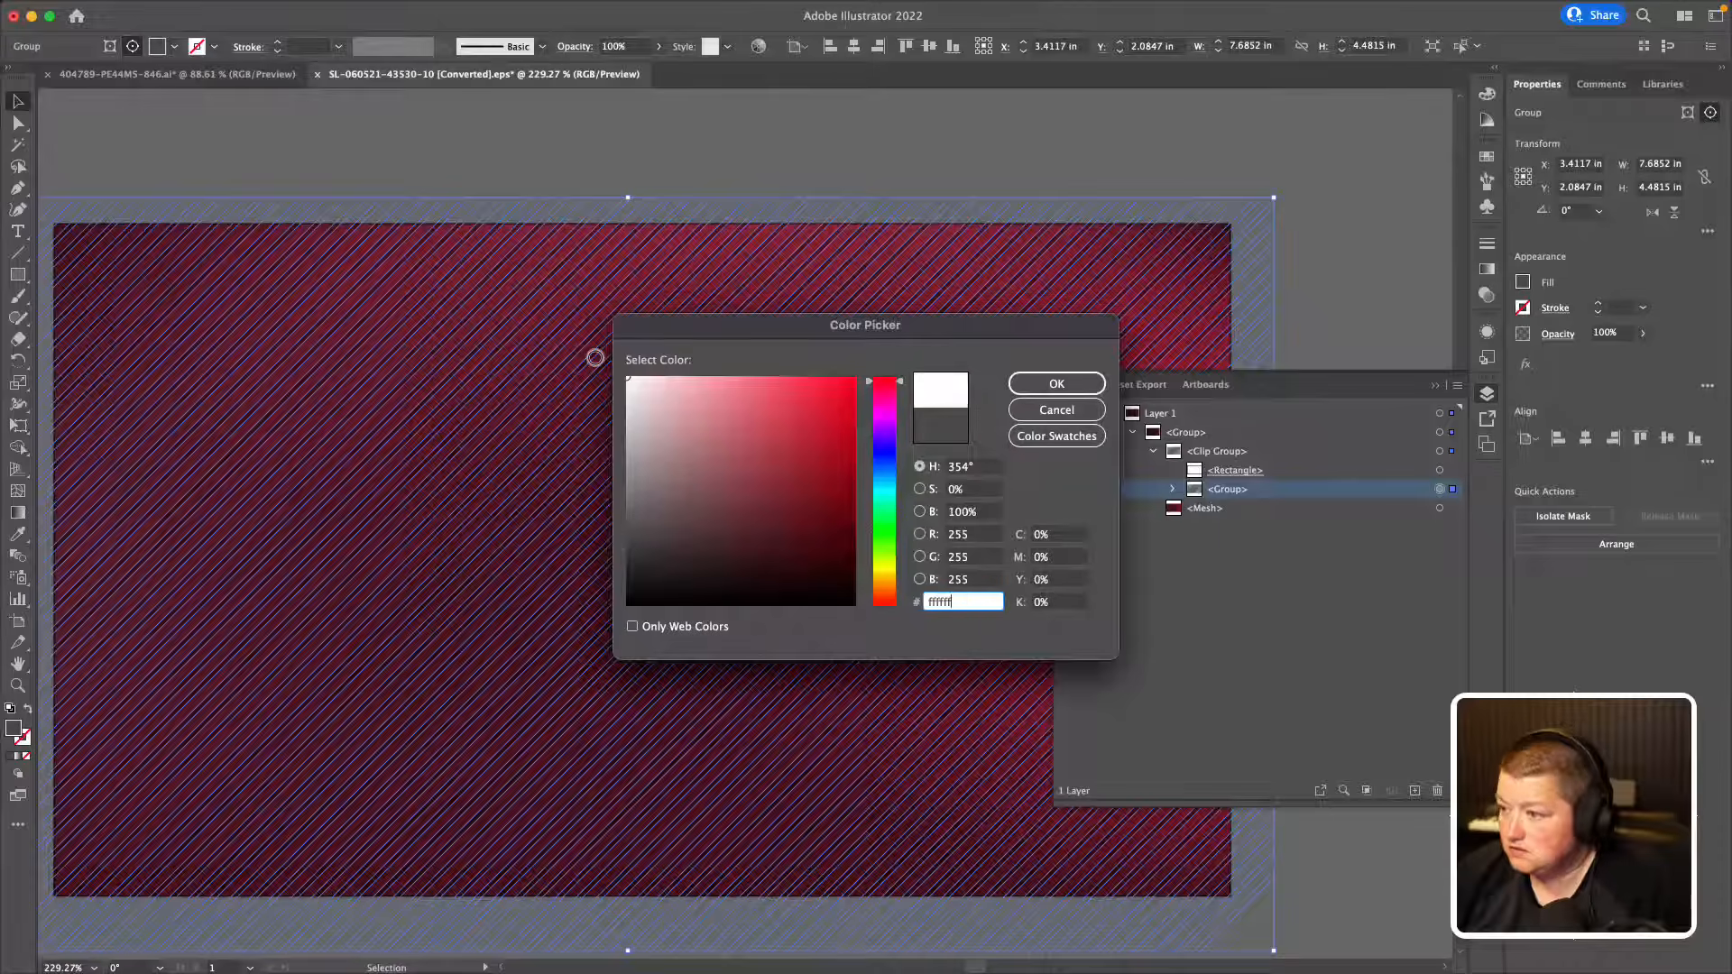
left_click(1037, 385)
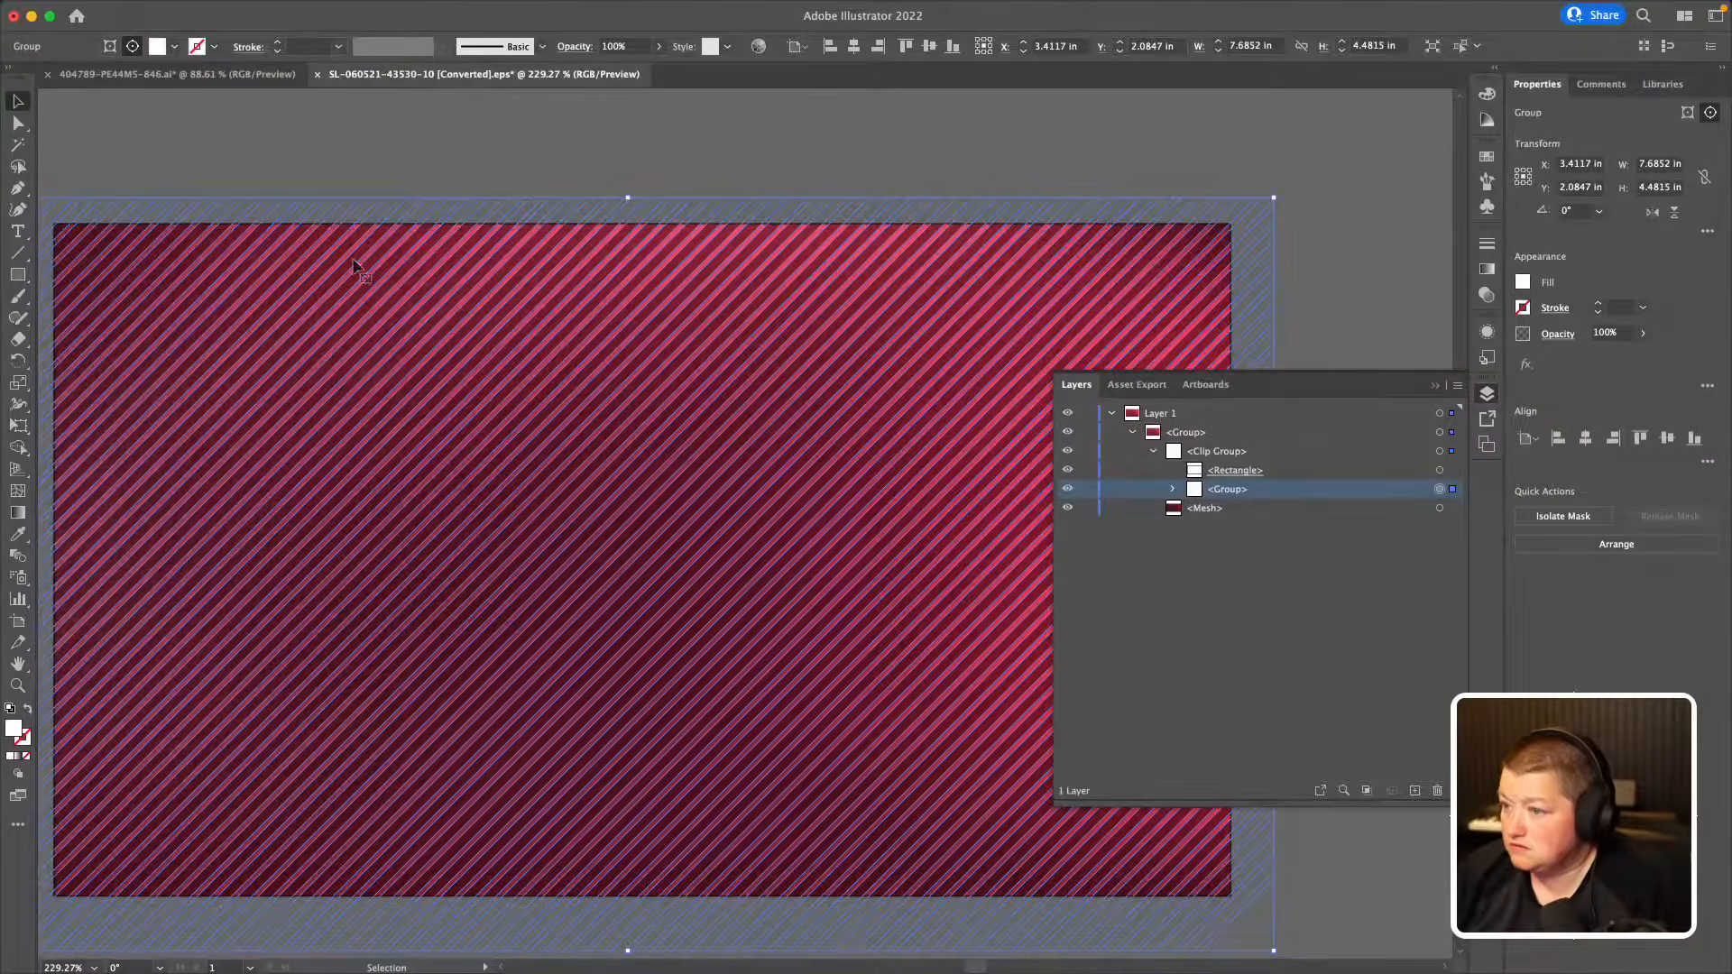
left_click(117, 120)
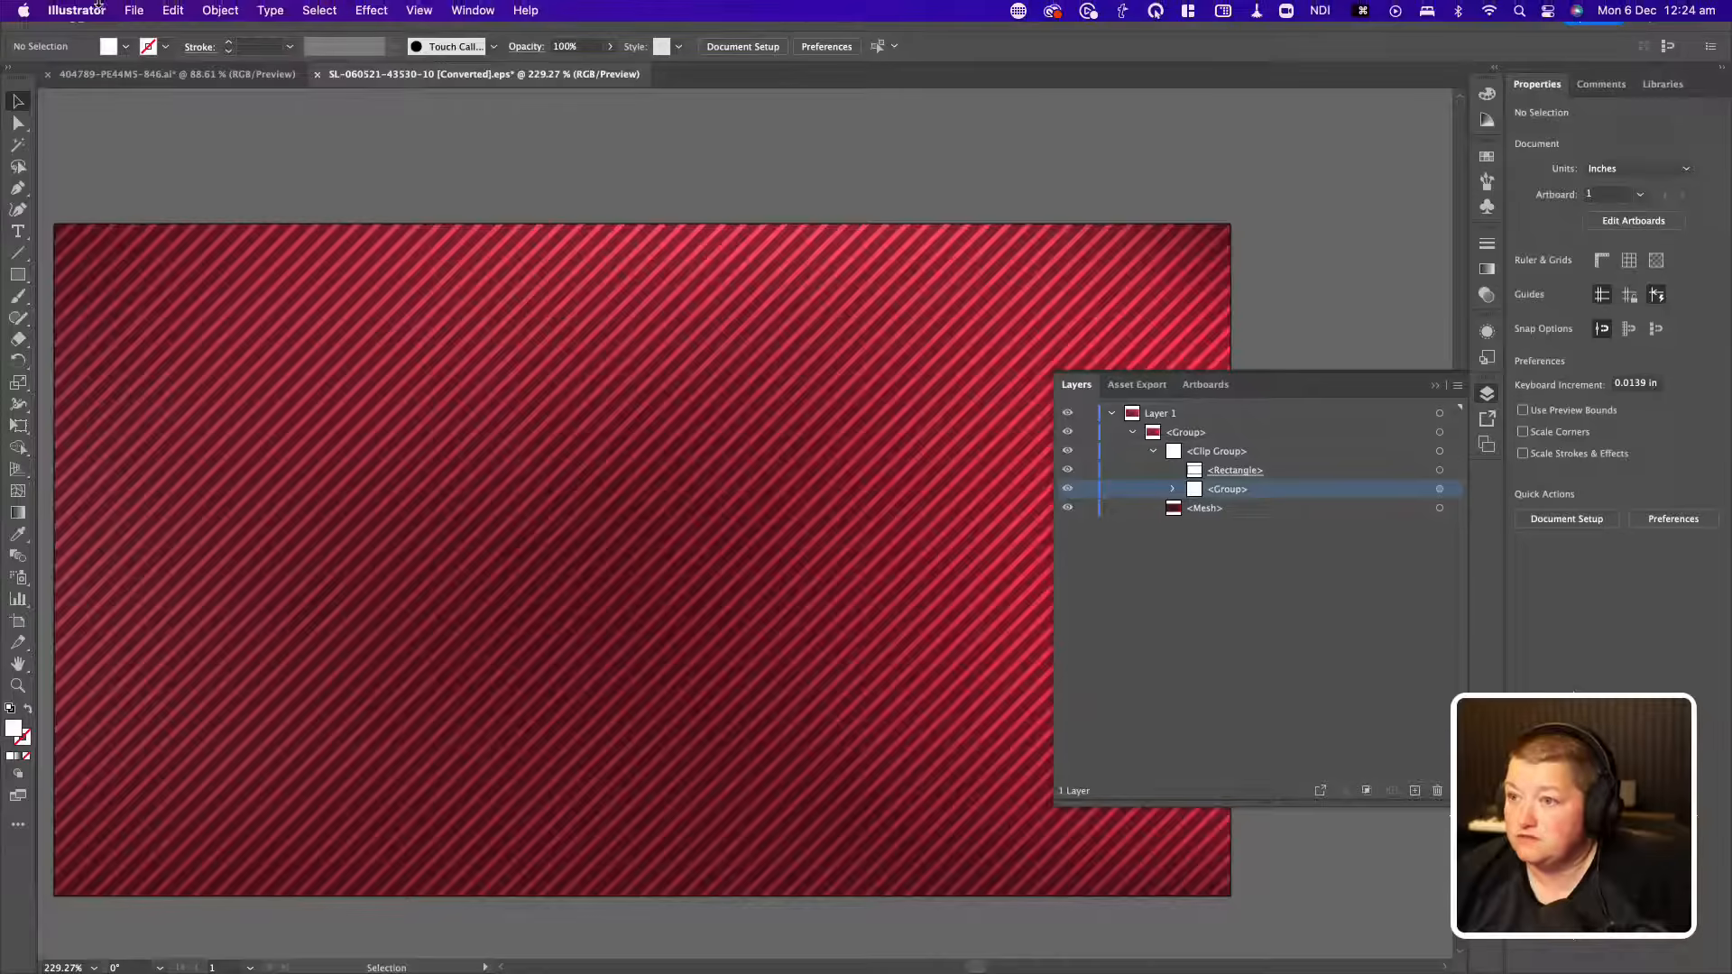
Step: Prepare a Save for Web export of the background as PNG-24 with a width of 1920 px
left_click(133, 10)
mouse_move(135, 376)
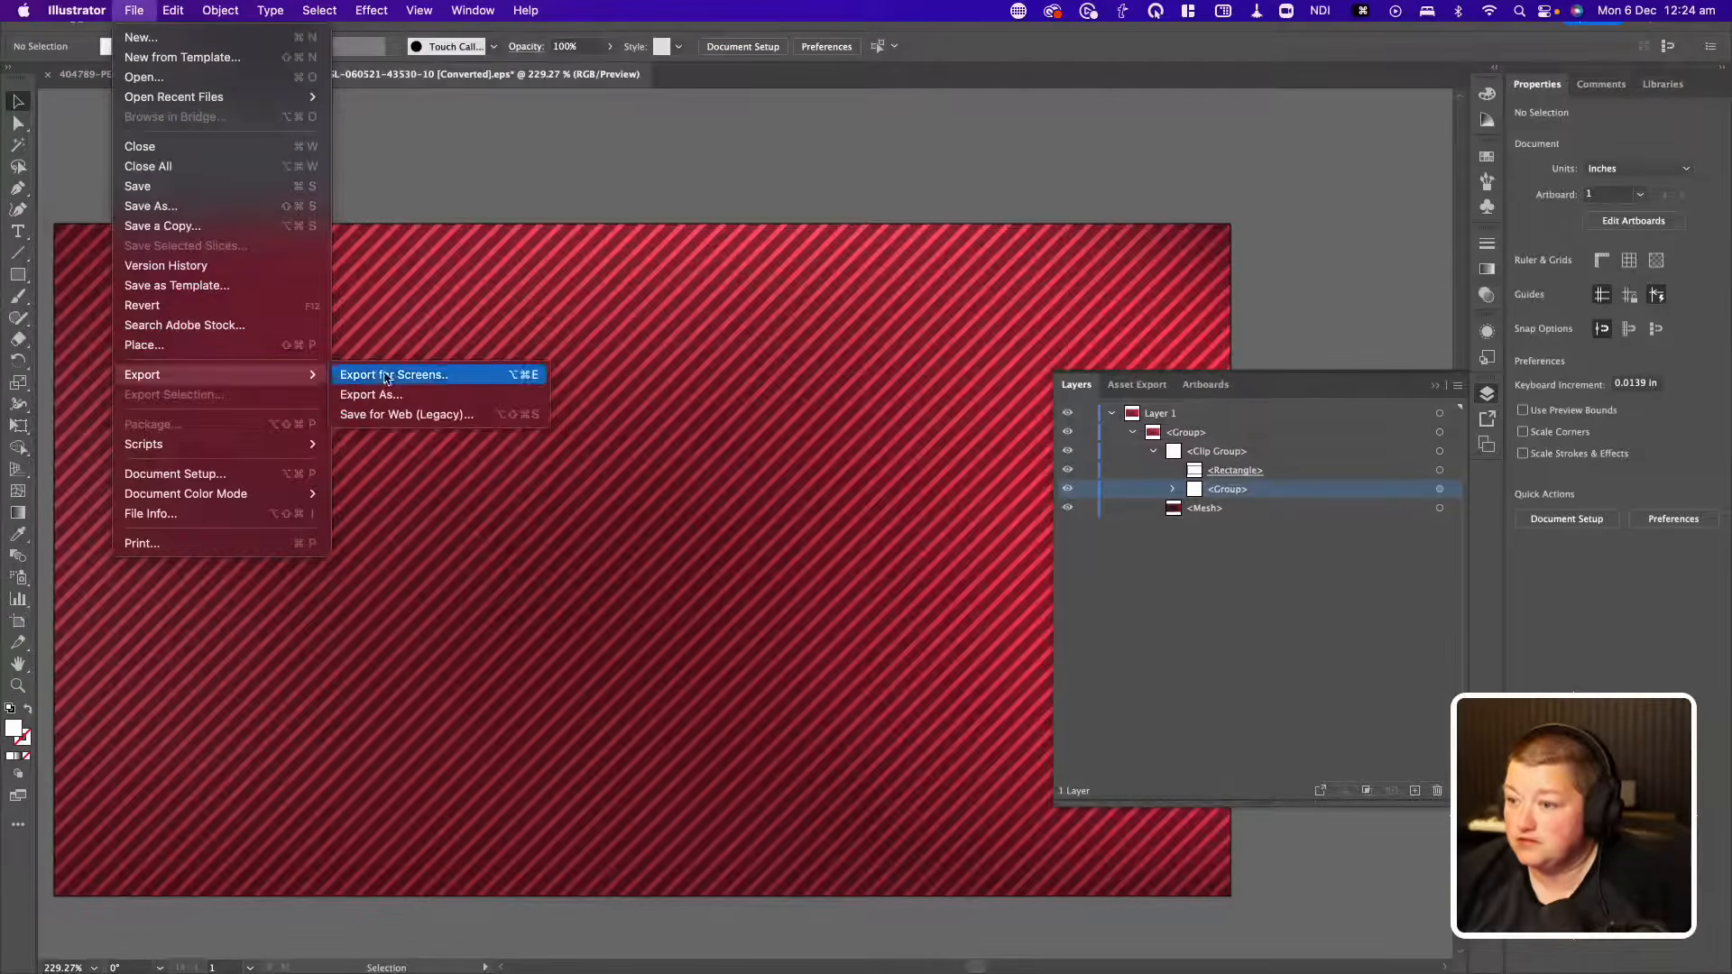
left_click(383, 420)
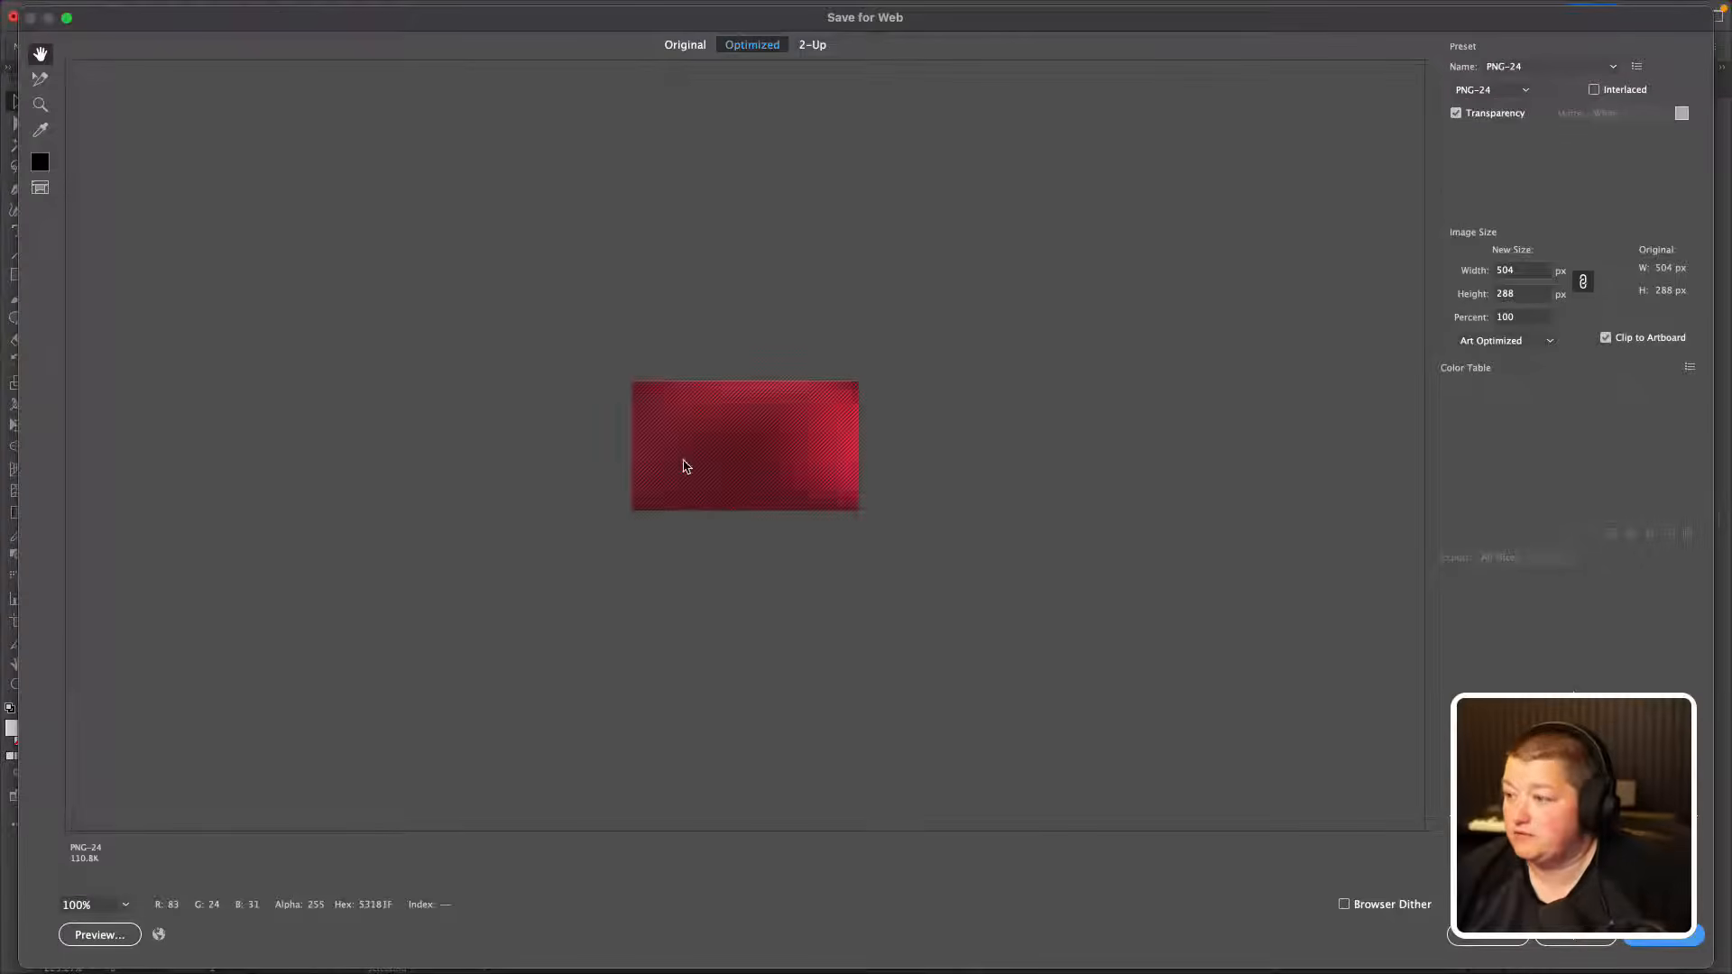
left_click(1517, 272)
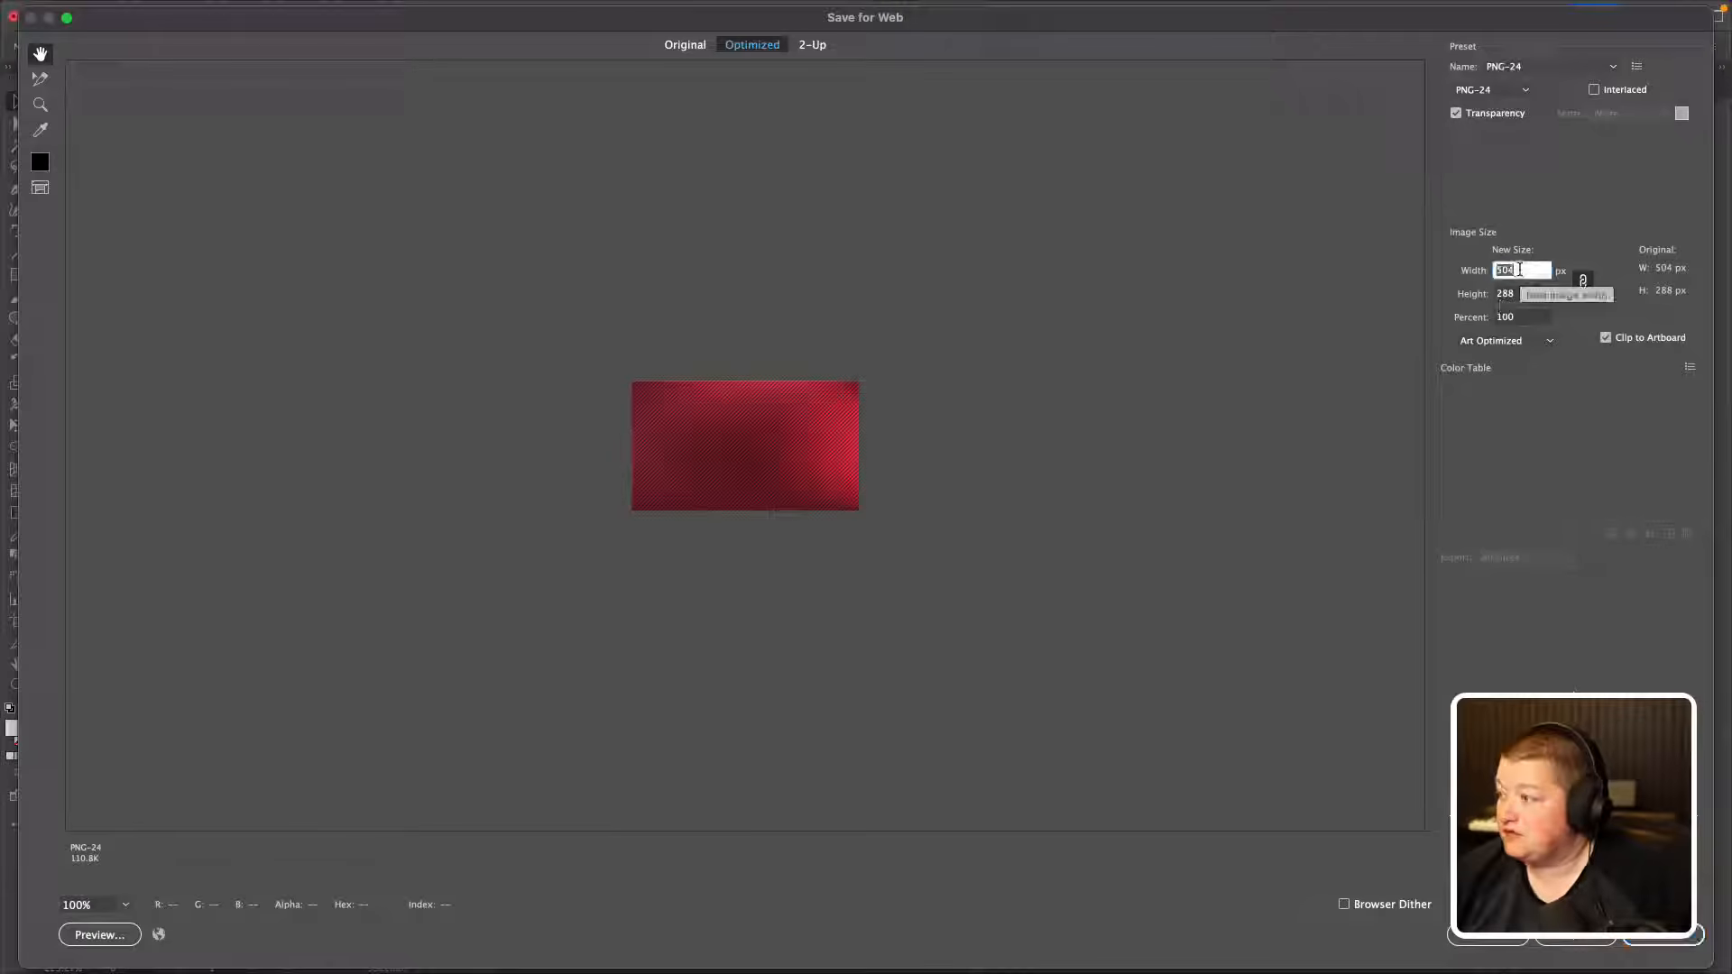
type("192")
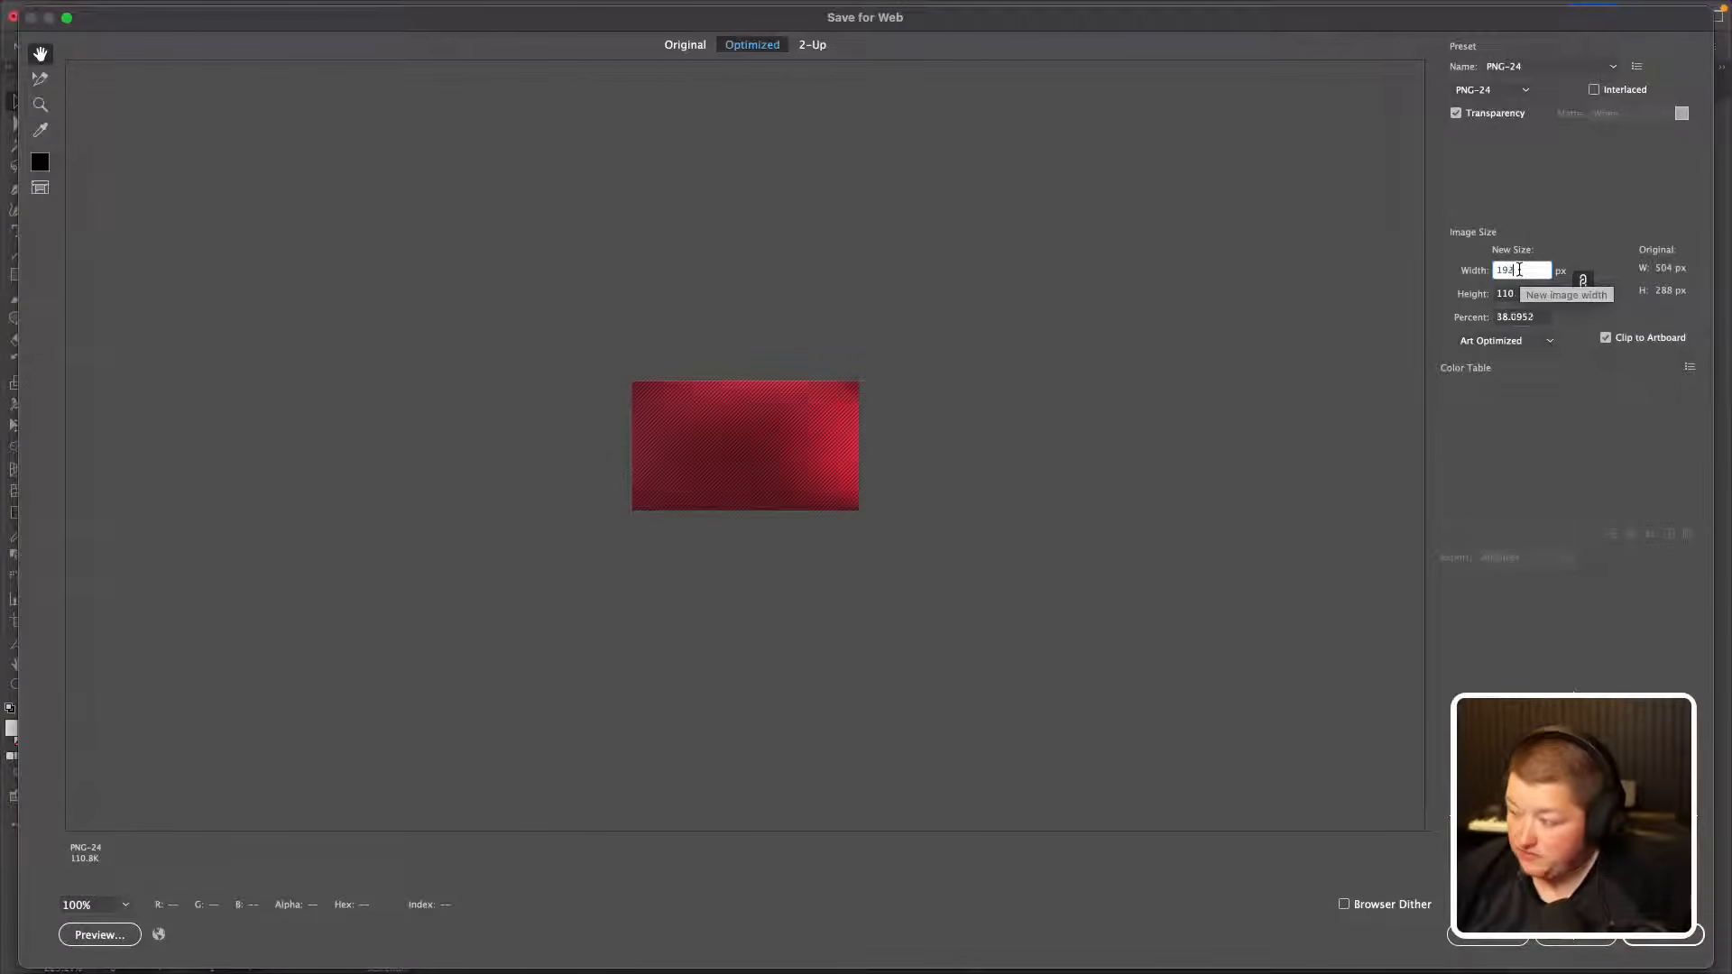
type("0")
key("Tab")
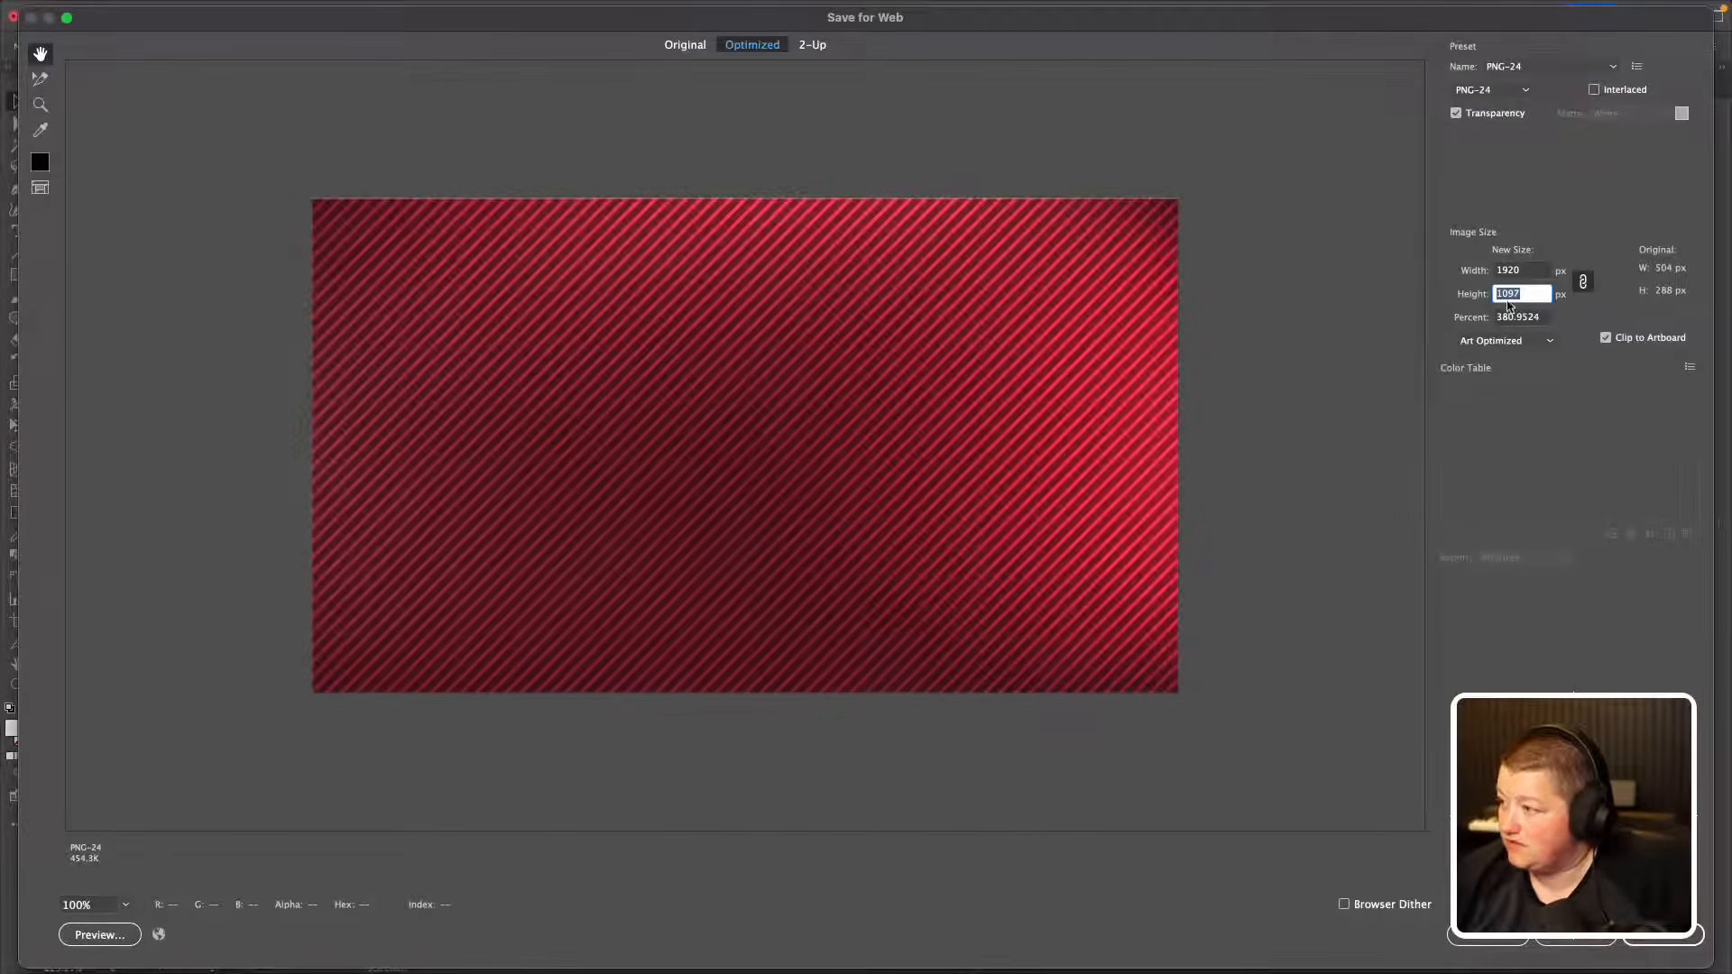
Step: Save the exported image as bg.png in the KeynoteUni folder
left_click(1660, 936)
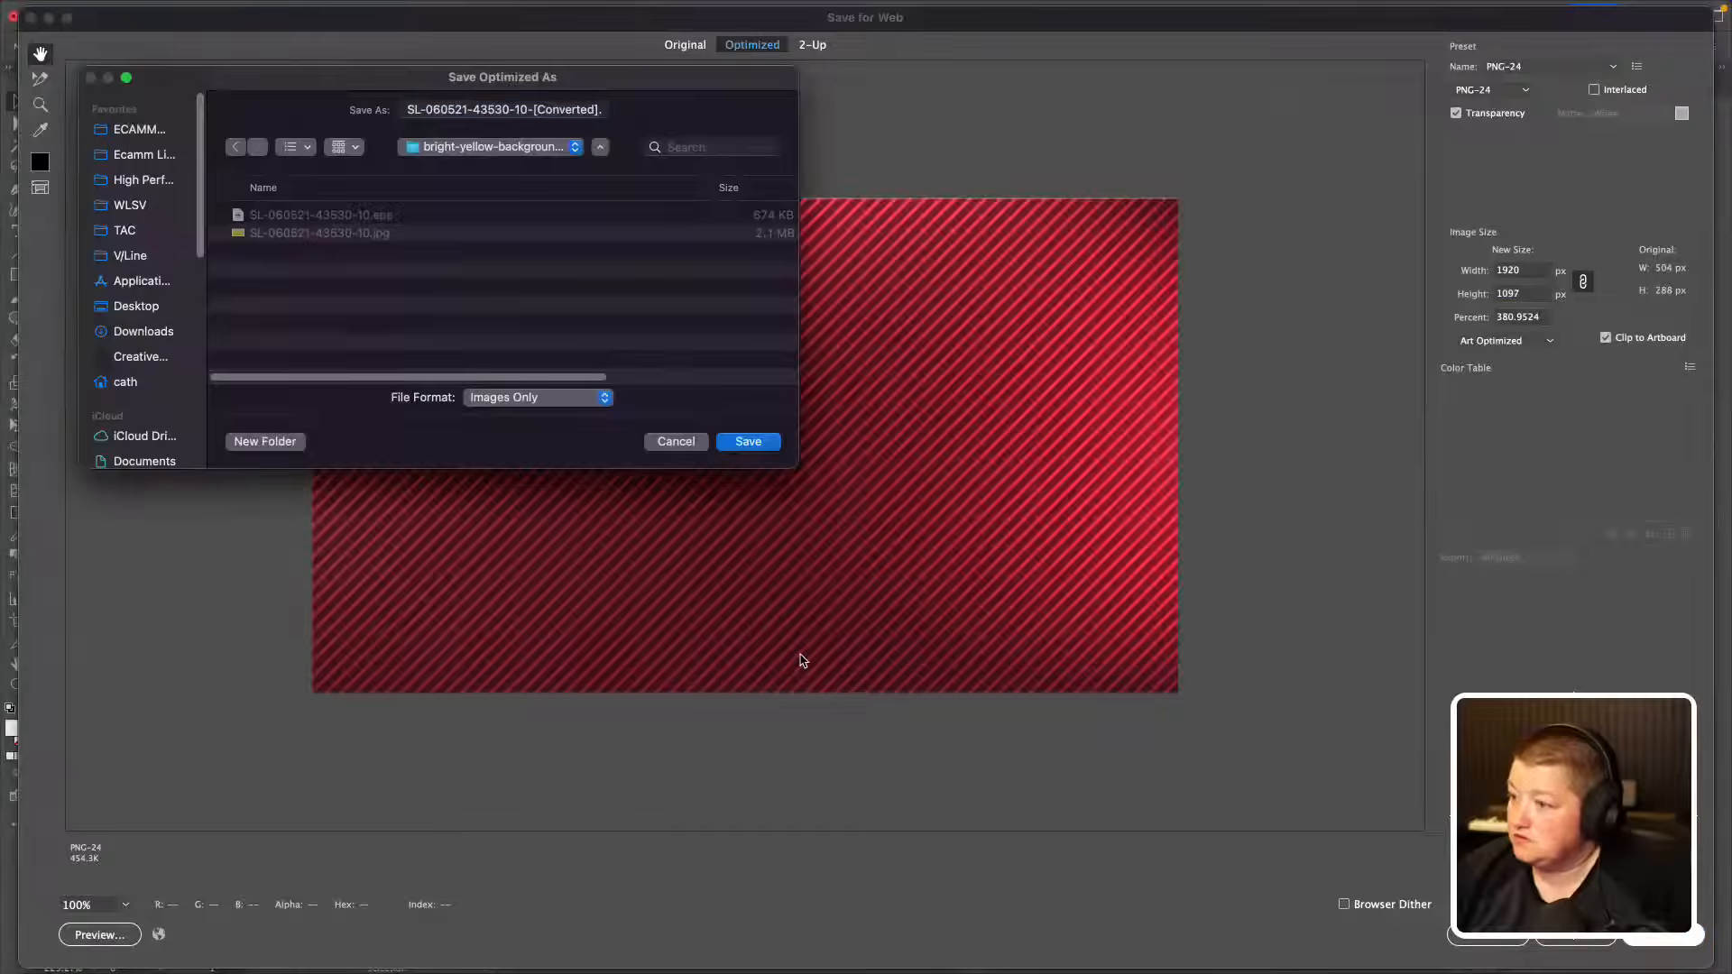
left_click(536, 110)
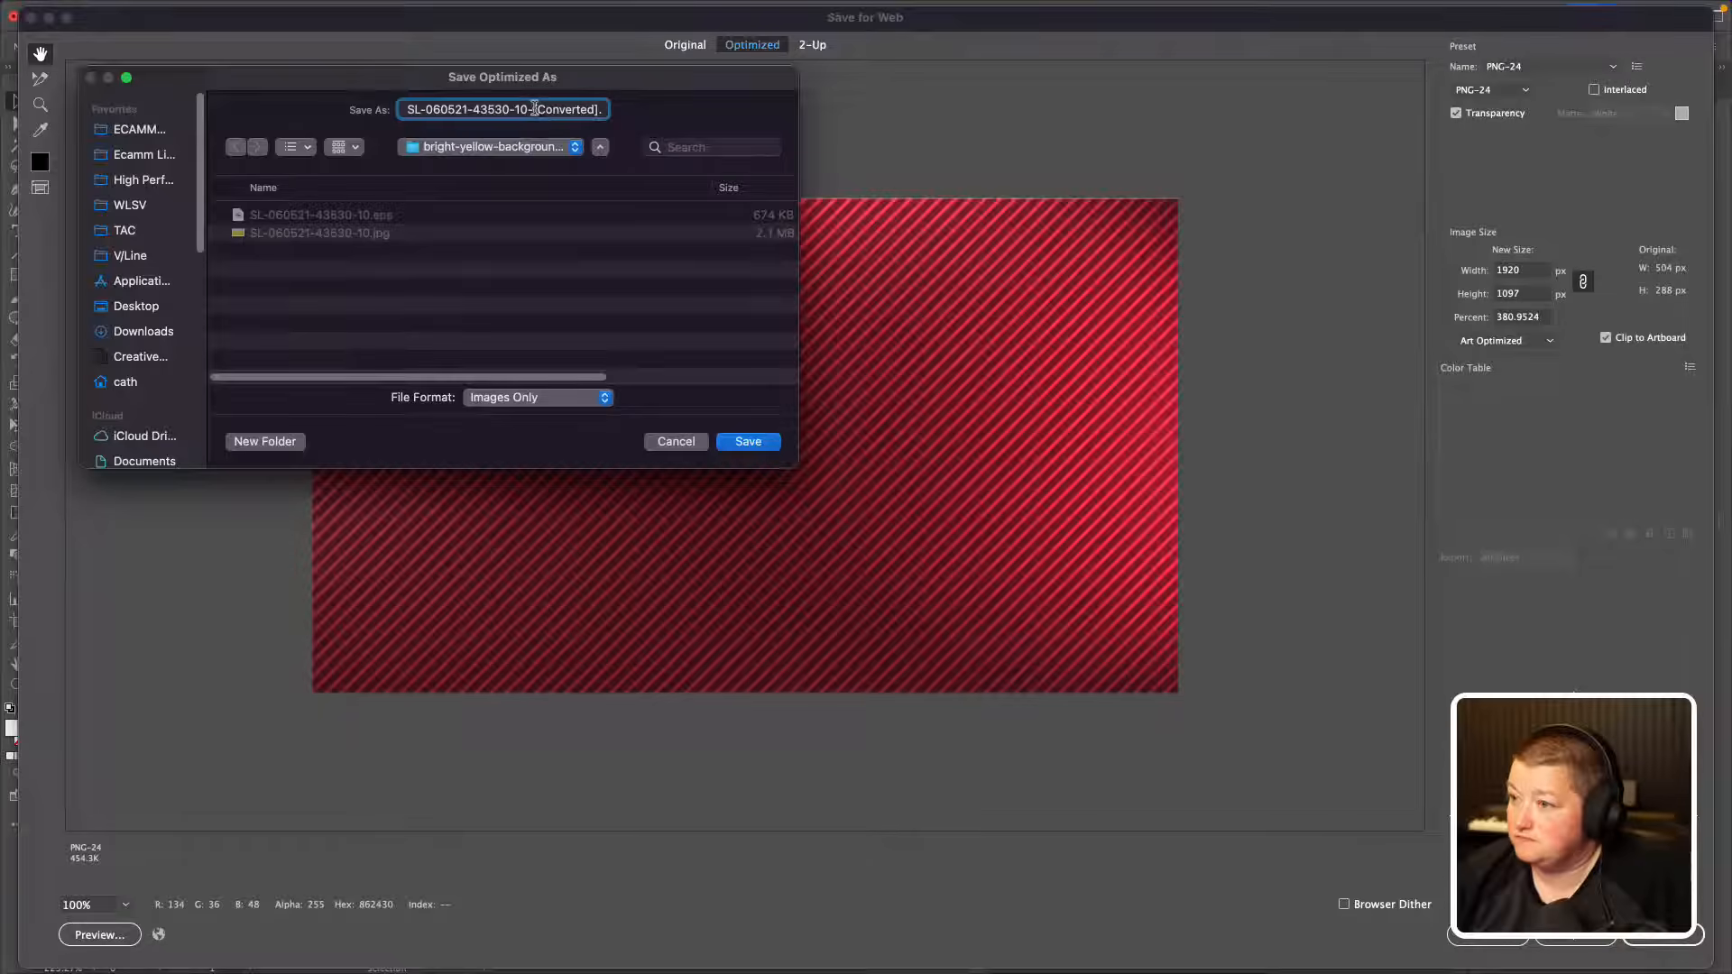
left_click(510, 149)
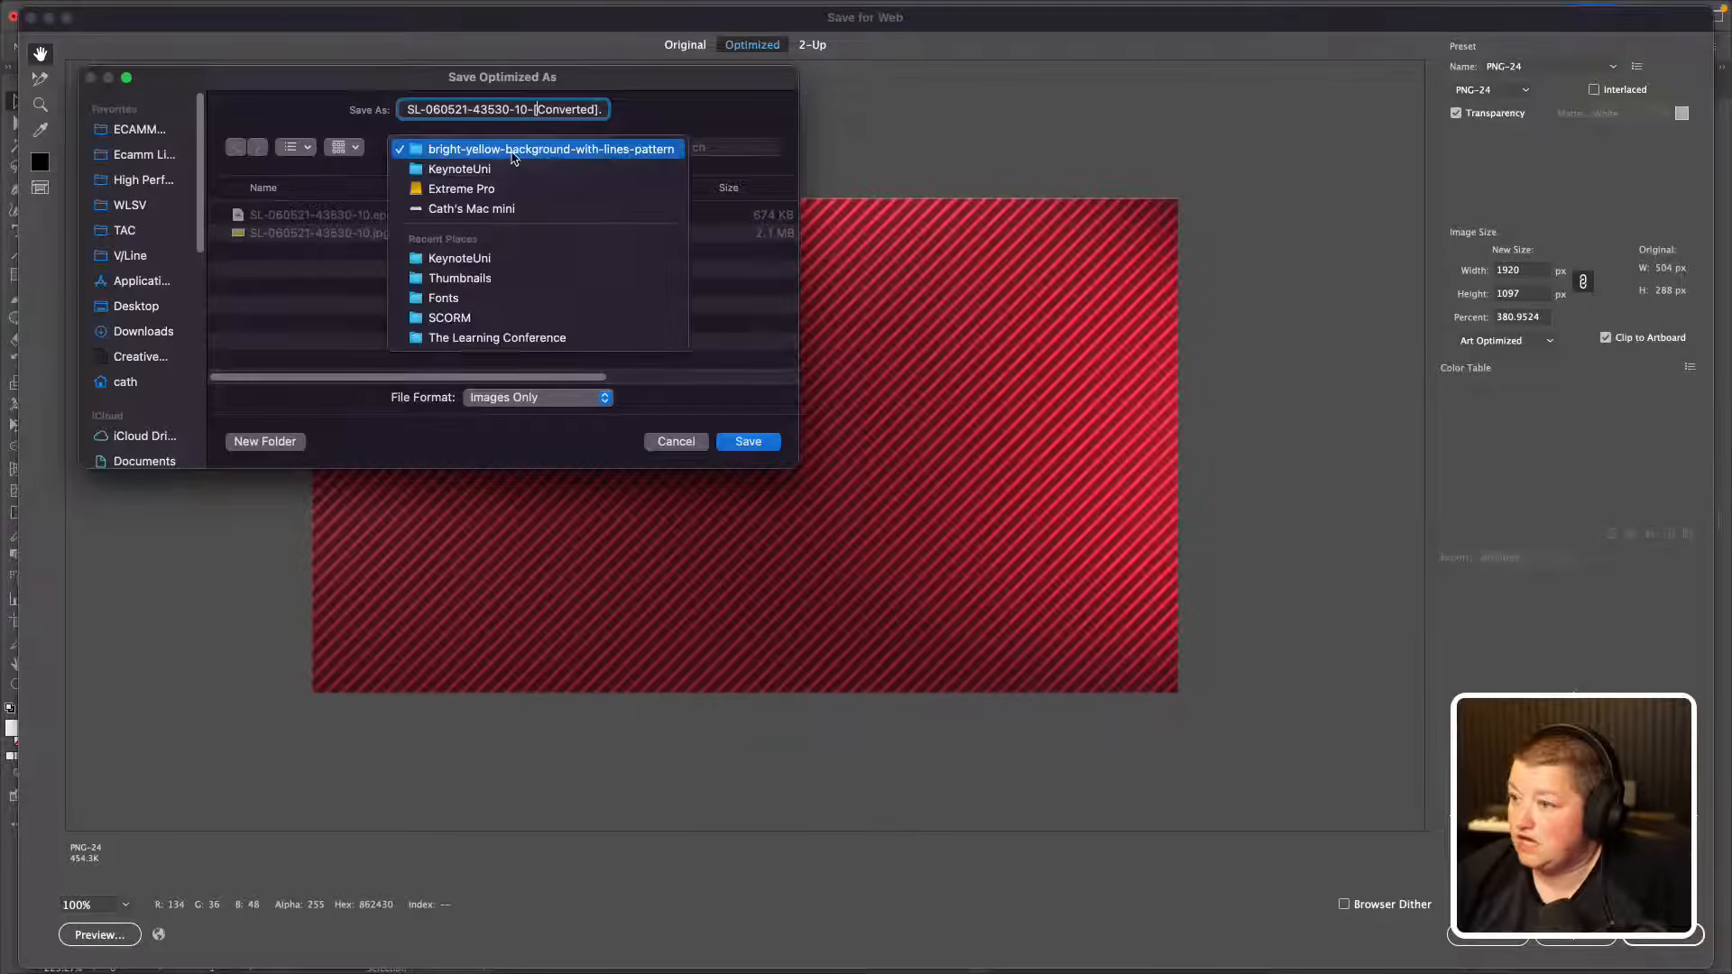
left_click(484, 175)
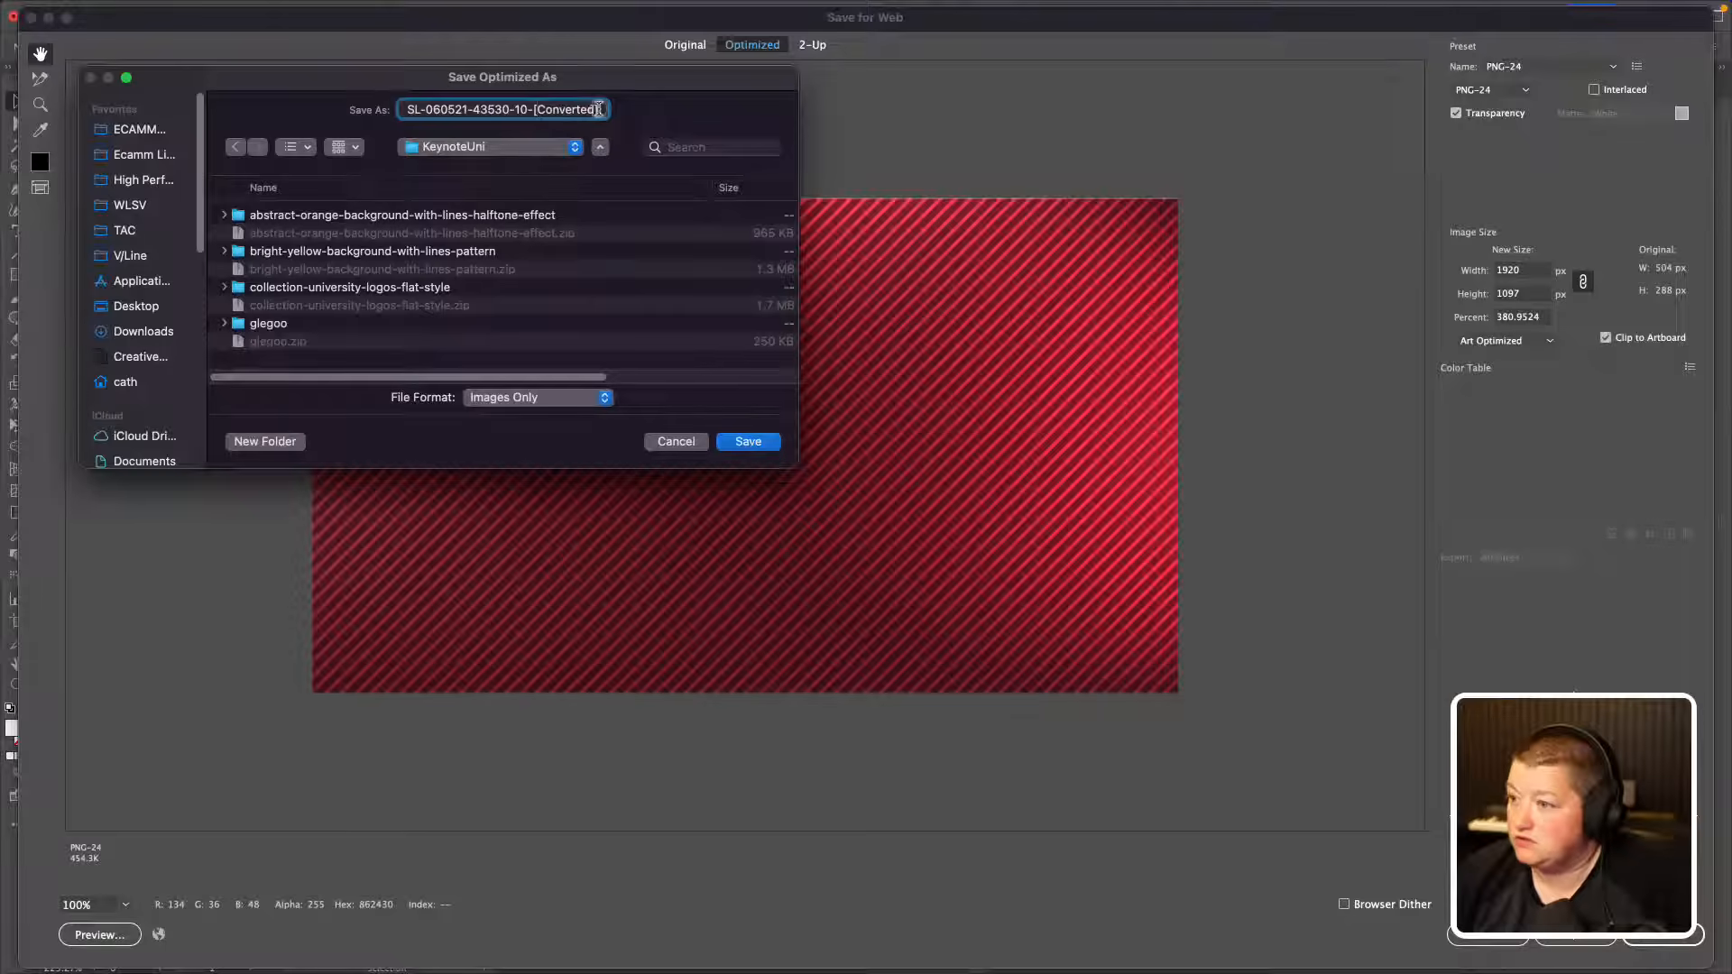
left_click_drag(597, 109, 371, 94)
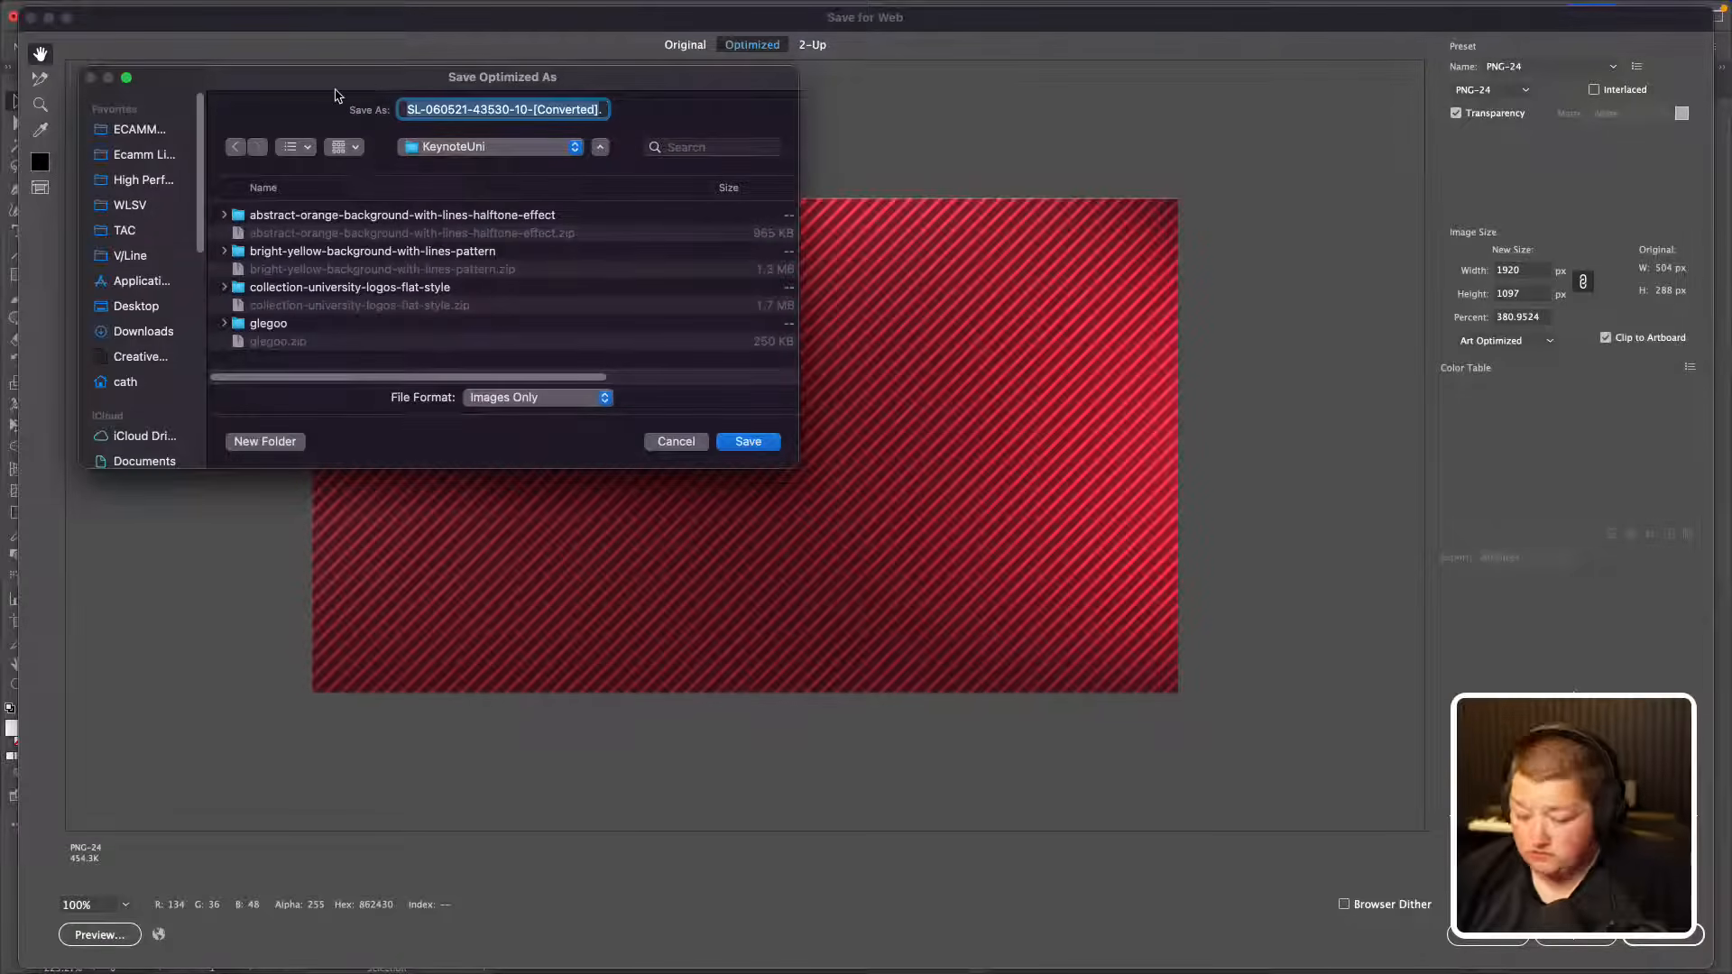
type("bg.png")
key("Return")
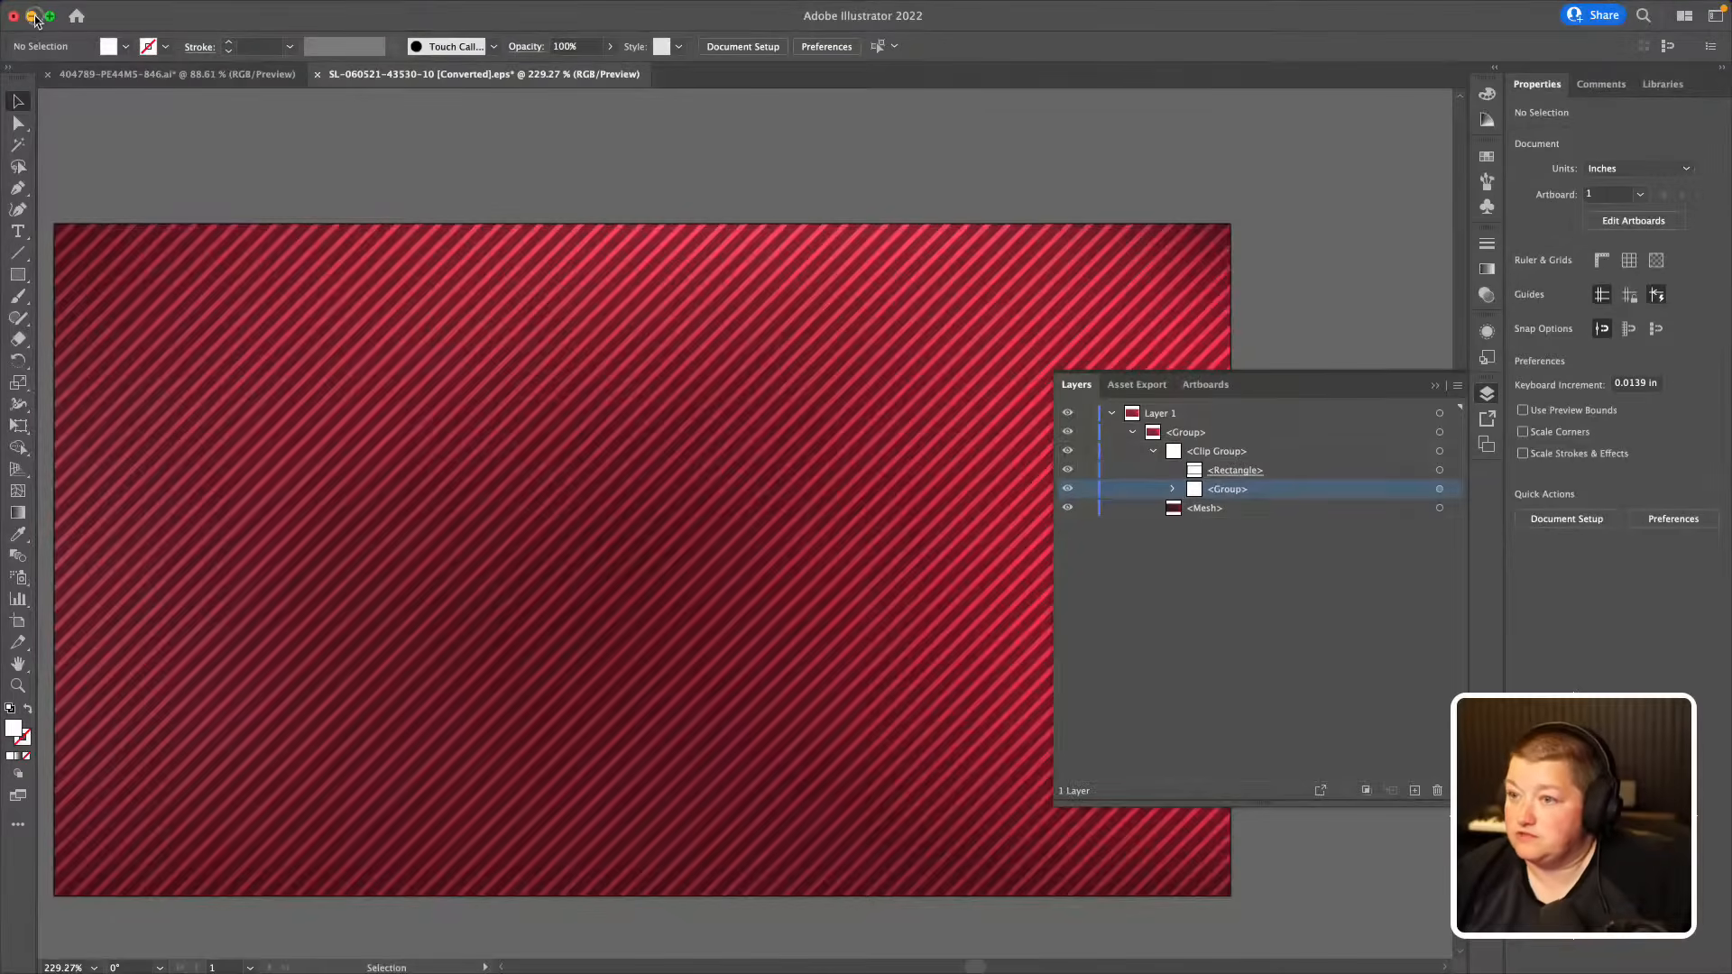
Step: Minimise the Illustrator window and switch to the Keynote presentation containing the university logo
left_click(34, 18)
left_click(469, 157)
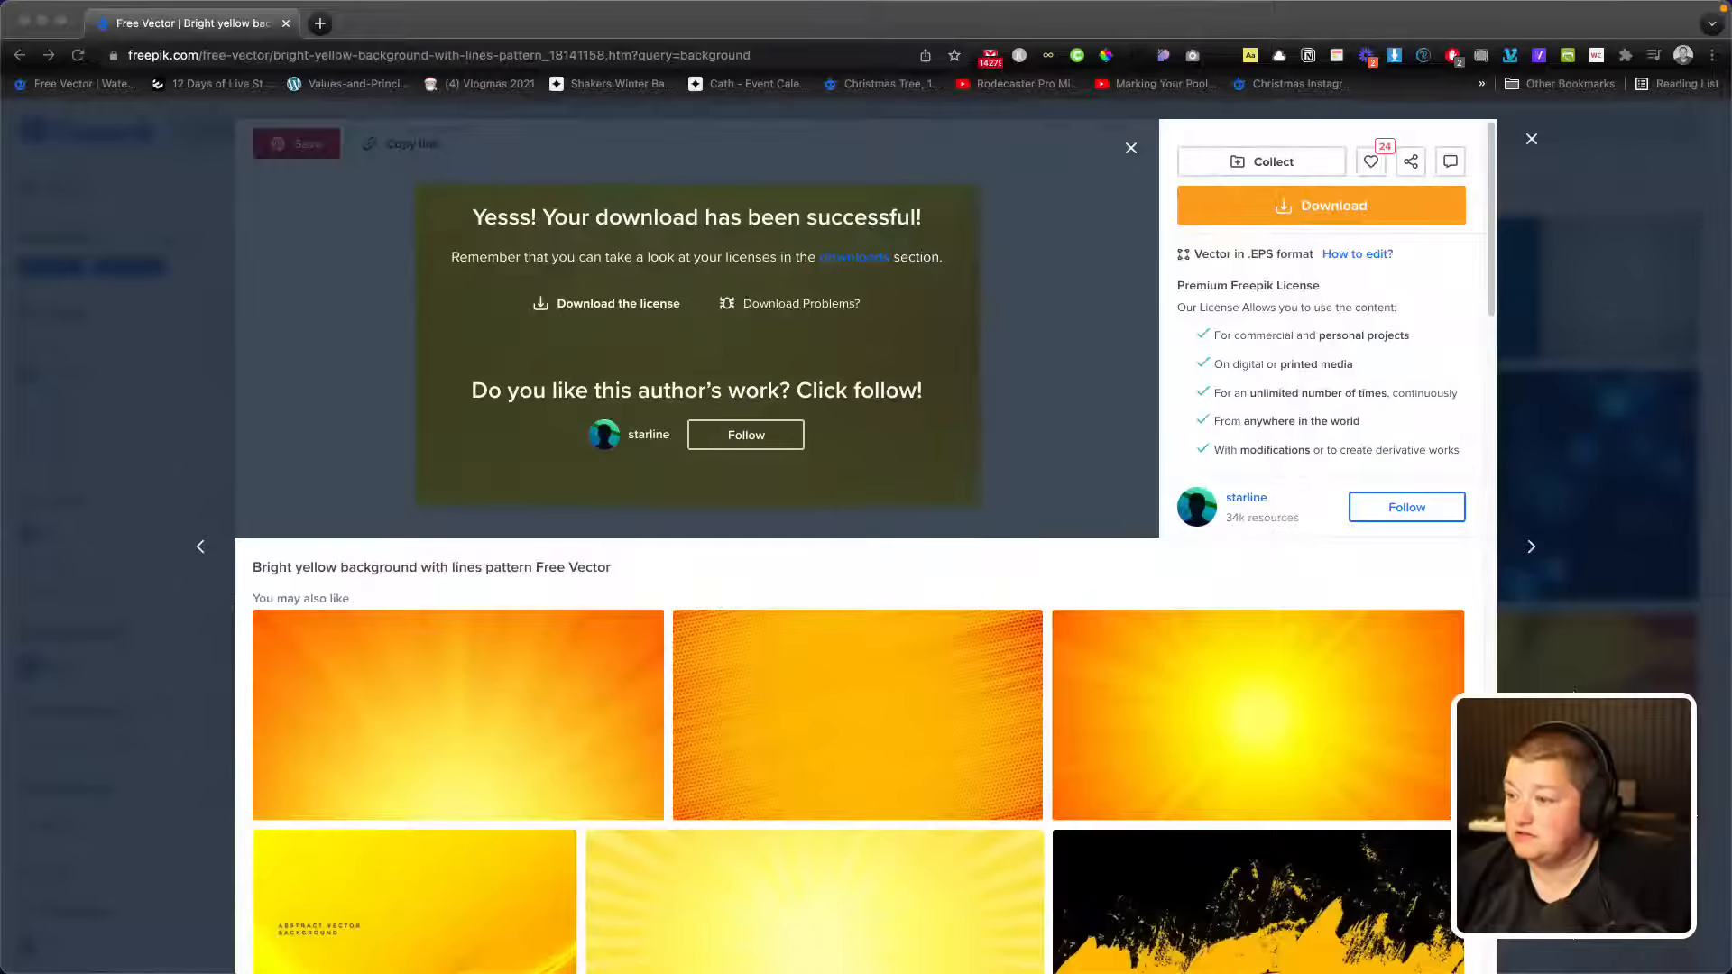
left_click(225, 265)
mouse_move(570, 967)
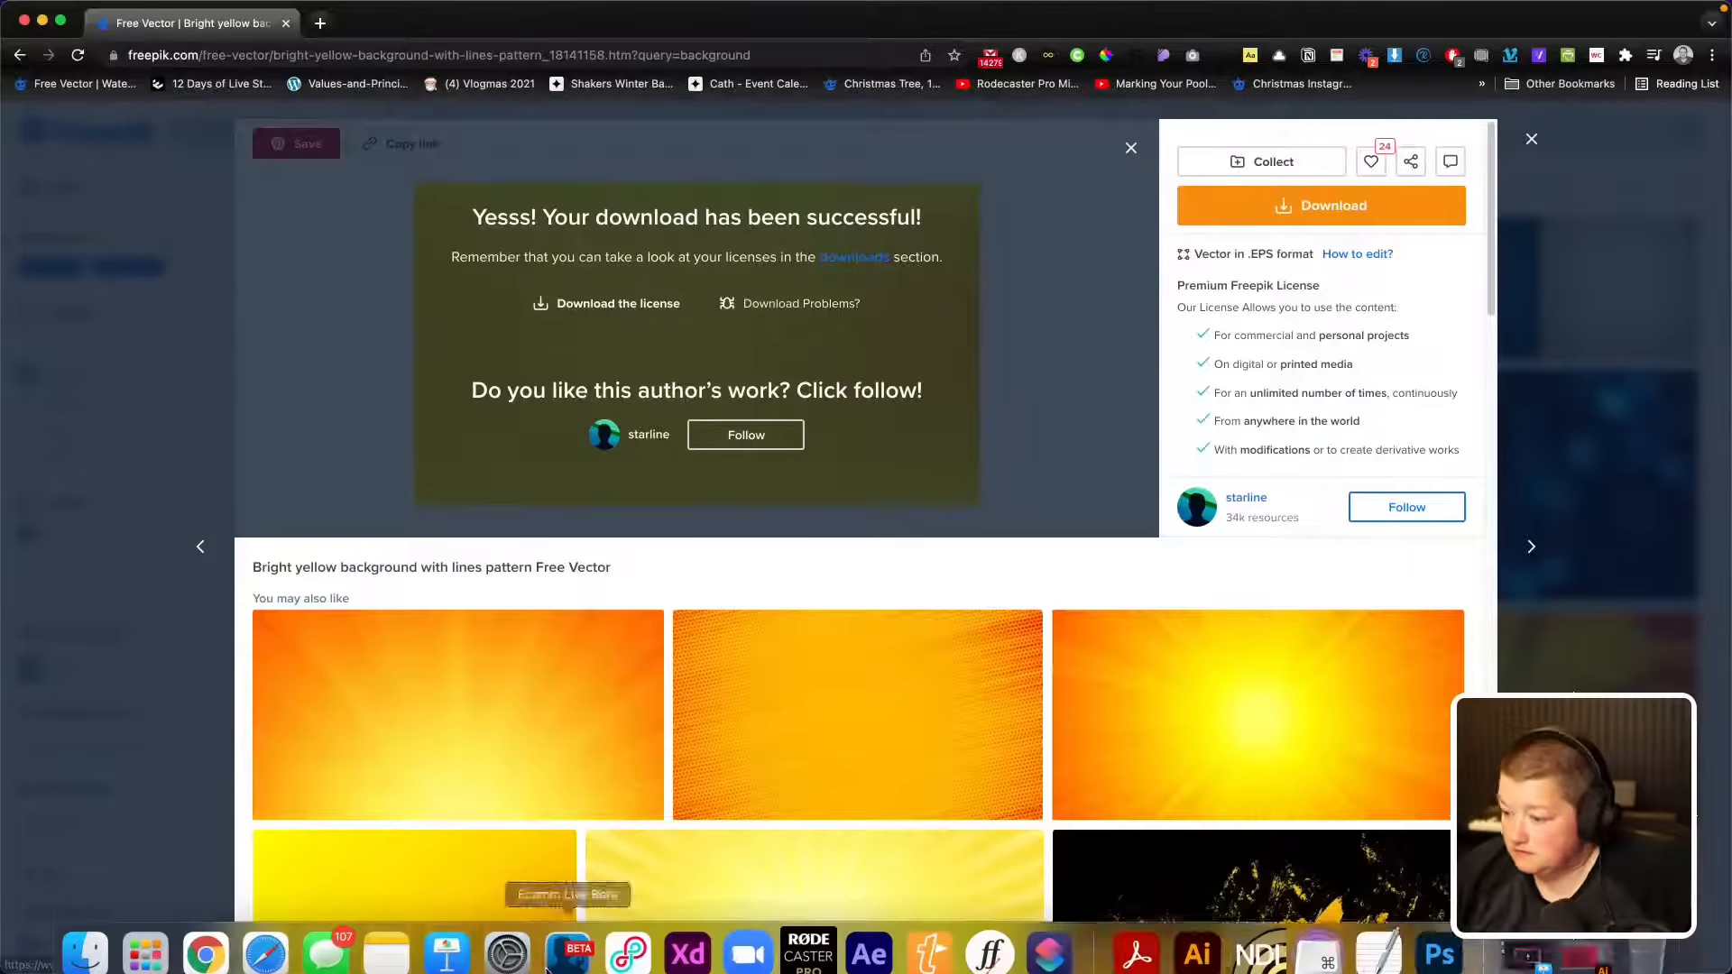
left_click(446, 932)
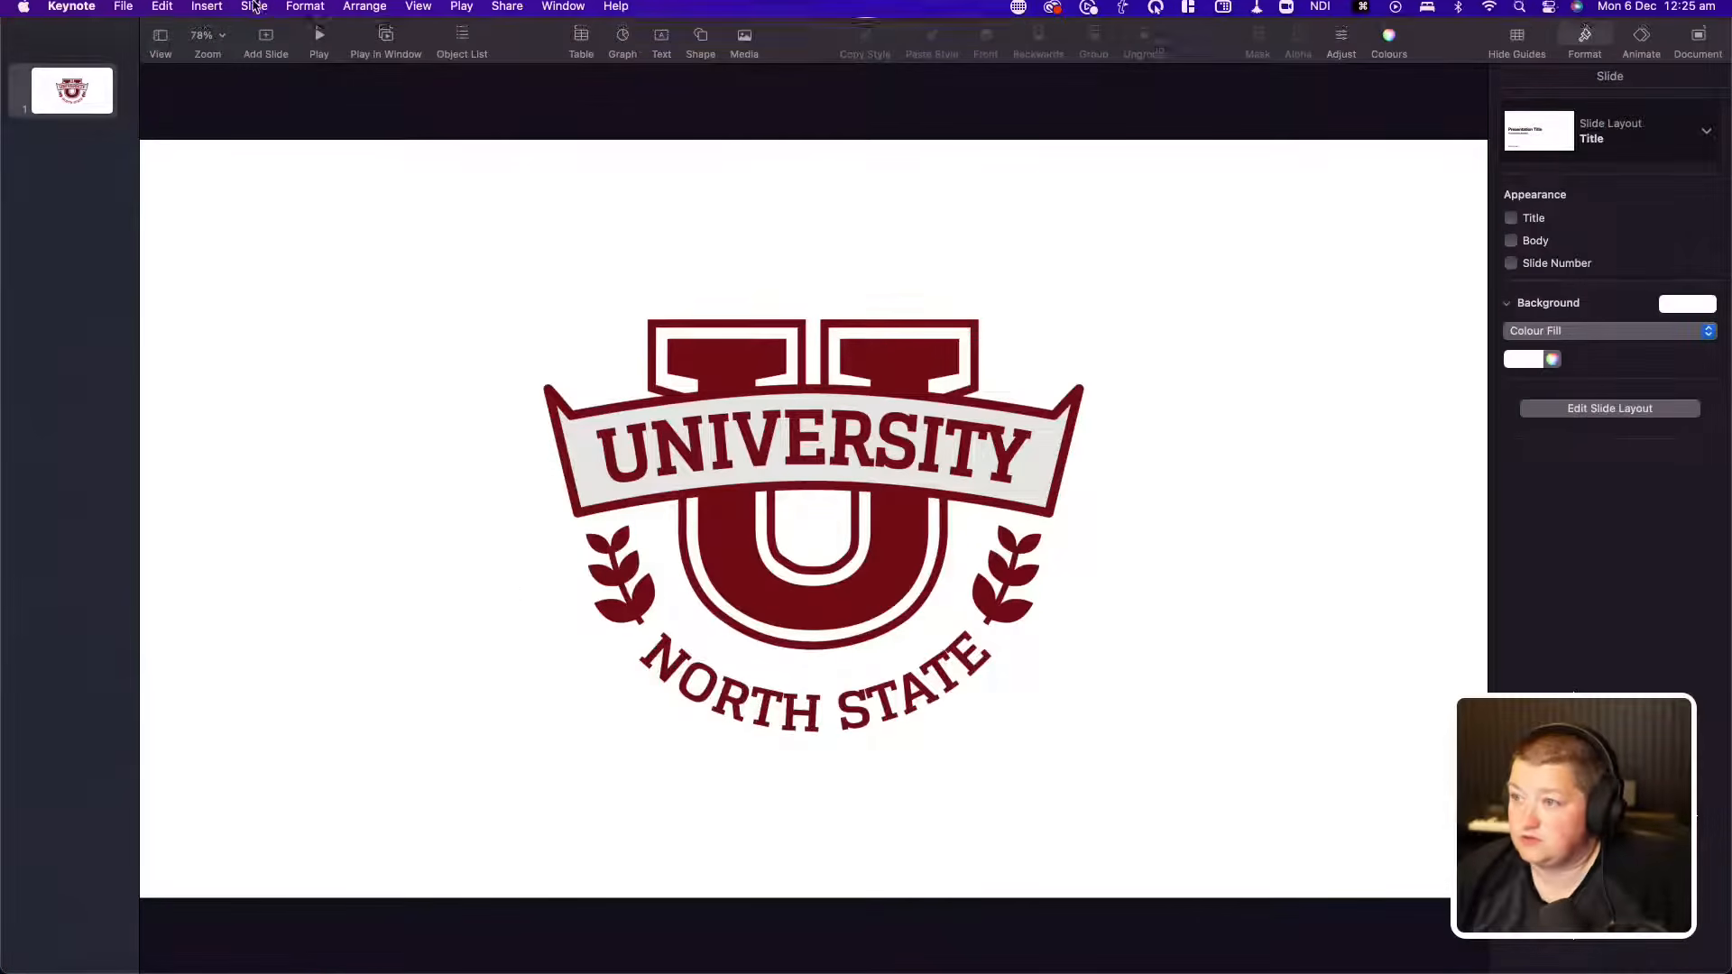
Step: Place bg.png from the KeynoteUni folder on the Extreme Pro drive onto the slide with the university logo
mouse_move(208, 972)
left_click(85, 932)
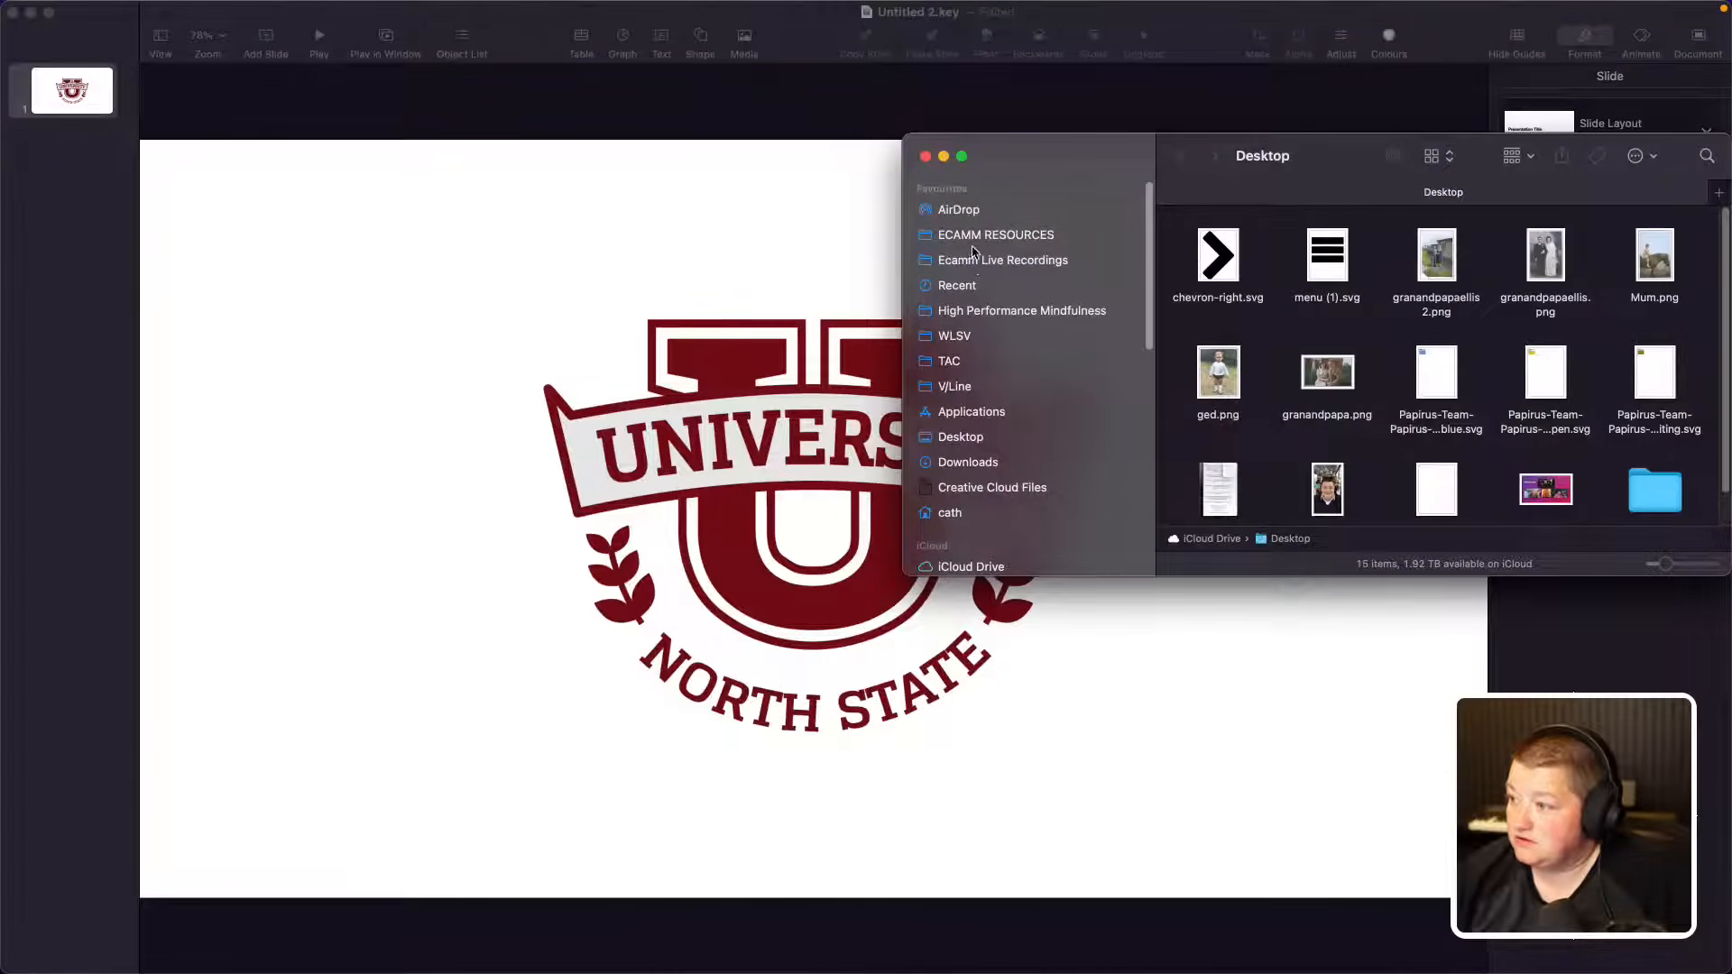
scroll(979, 480, "down", 6)
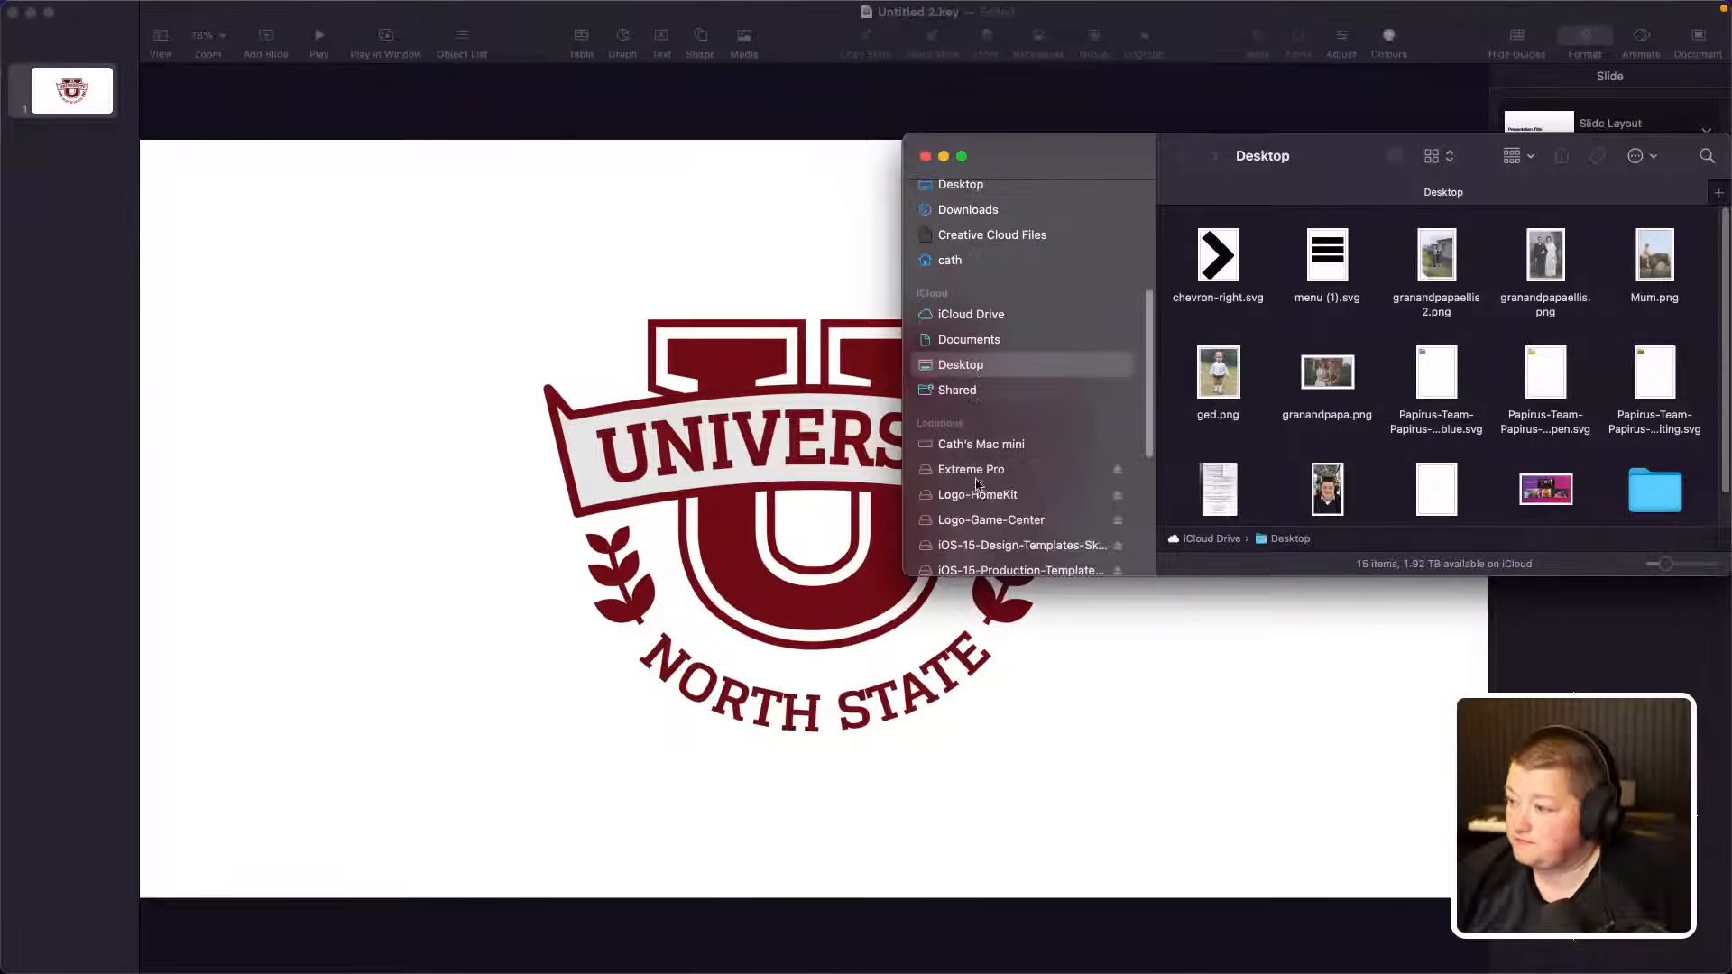
left_click(974, 469)
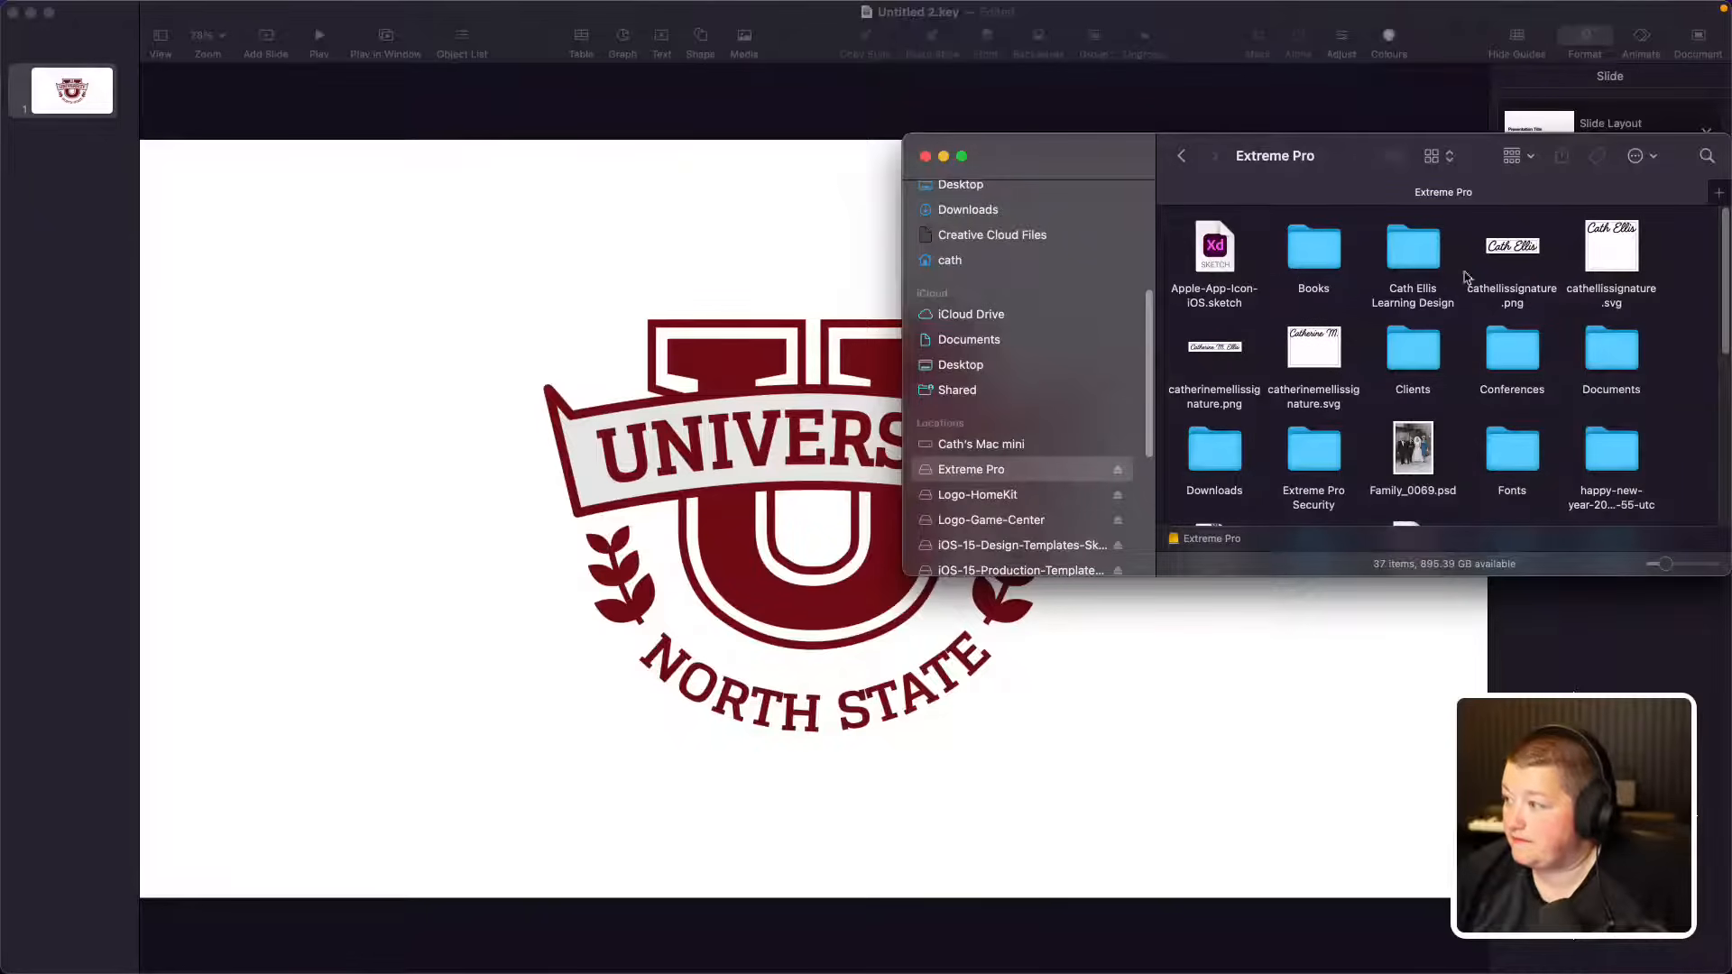
scroll(1480, 361, "down", 3)
left_click(1508, 436)
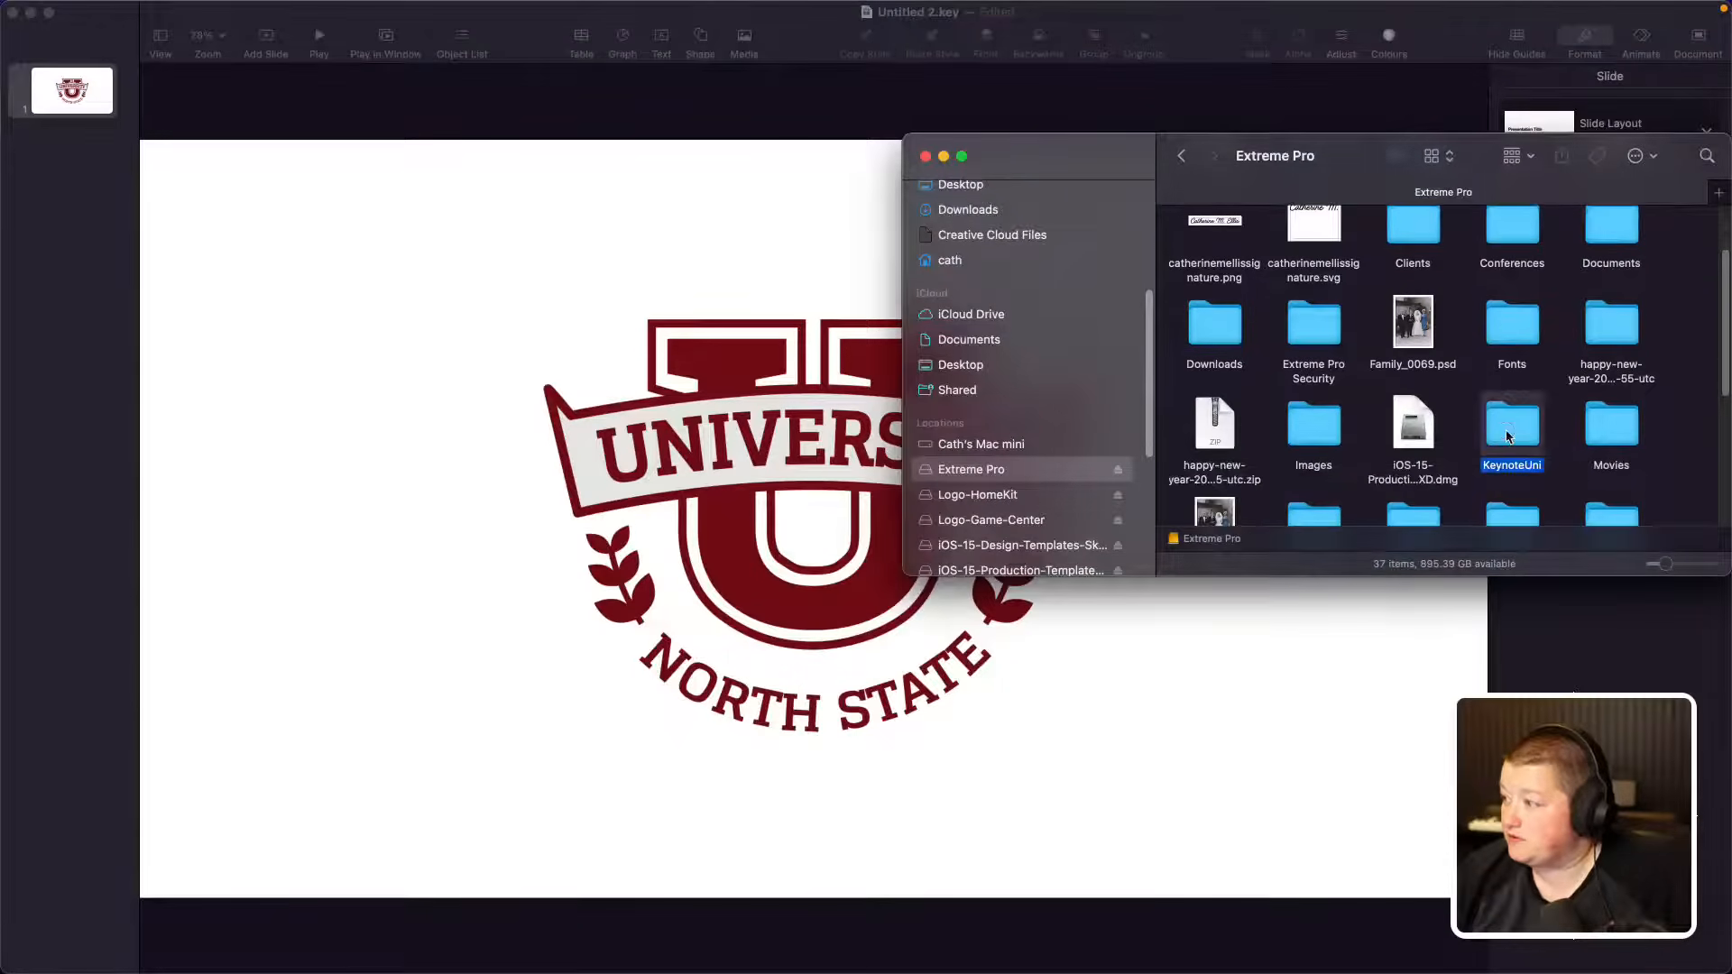
double_click(1508, 437)
left_click_drag(461, 538, 391, 599)
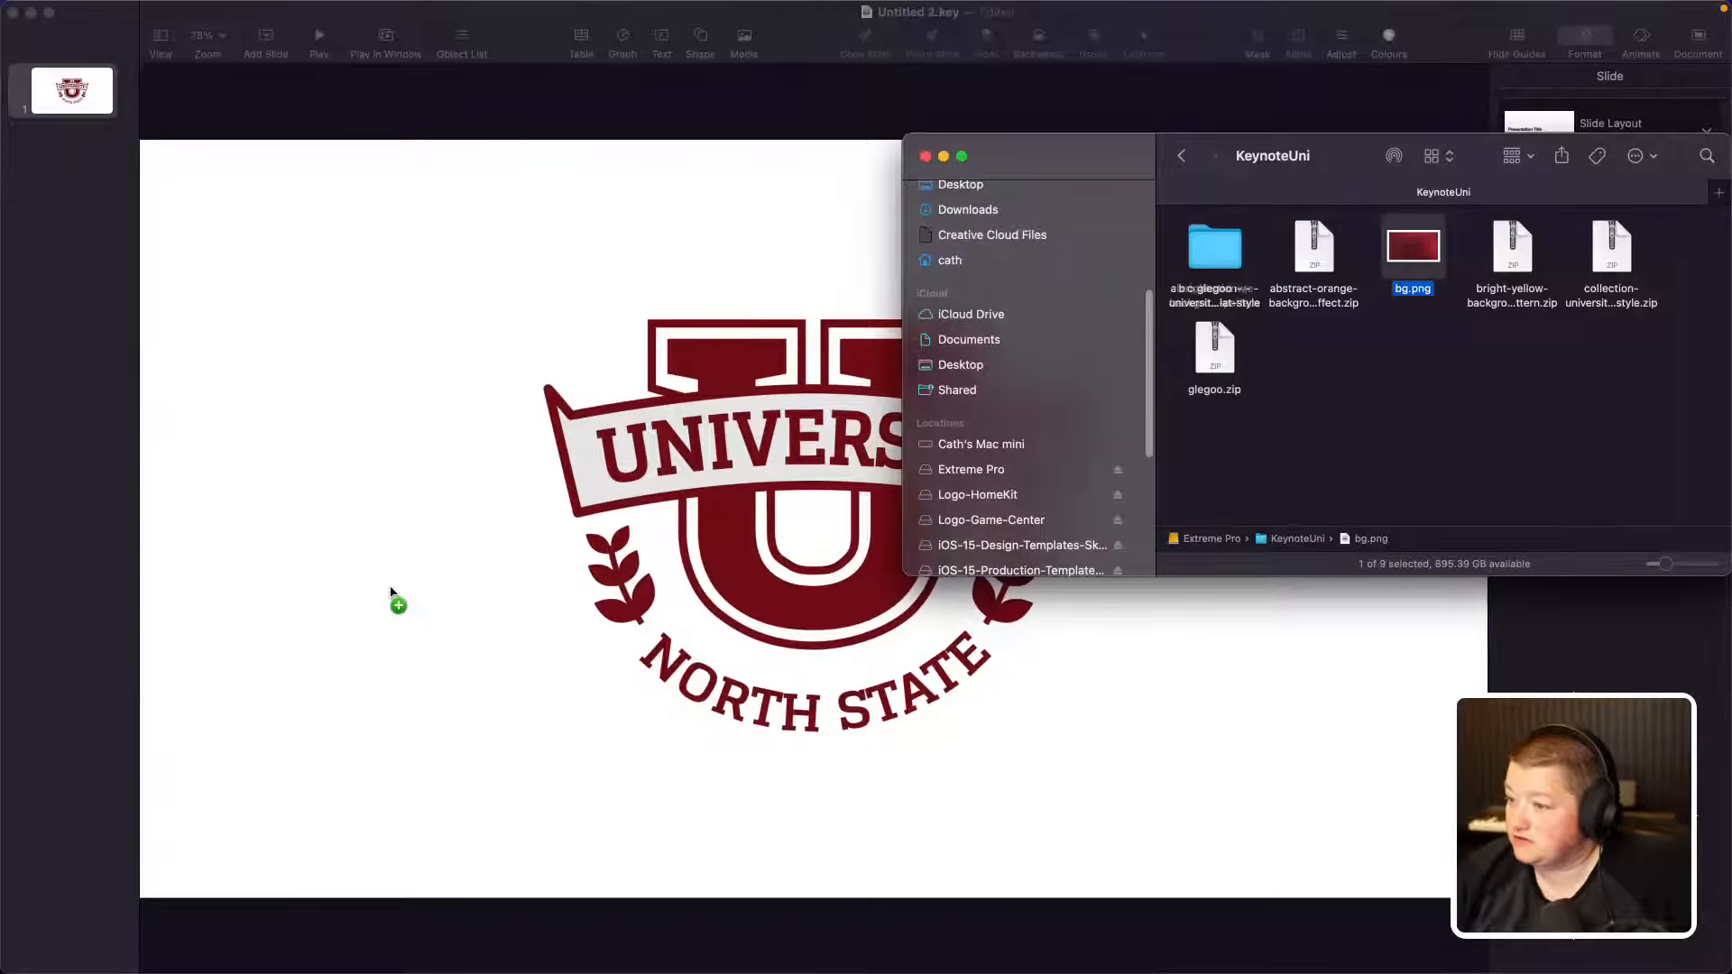
Step: Send the striped background image behind the logo and move it to line up with the slide's top edge
right_click(374, 478)
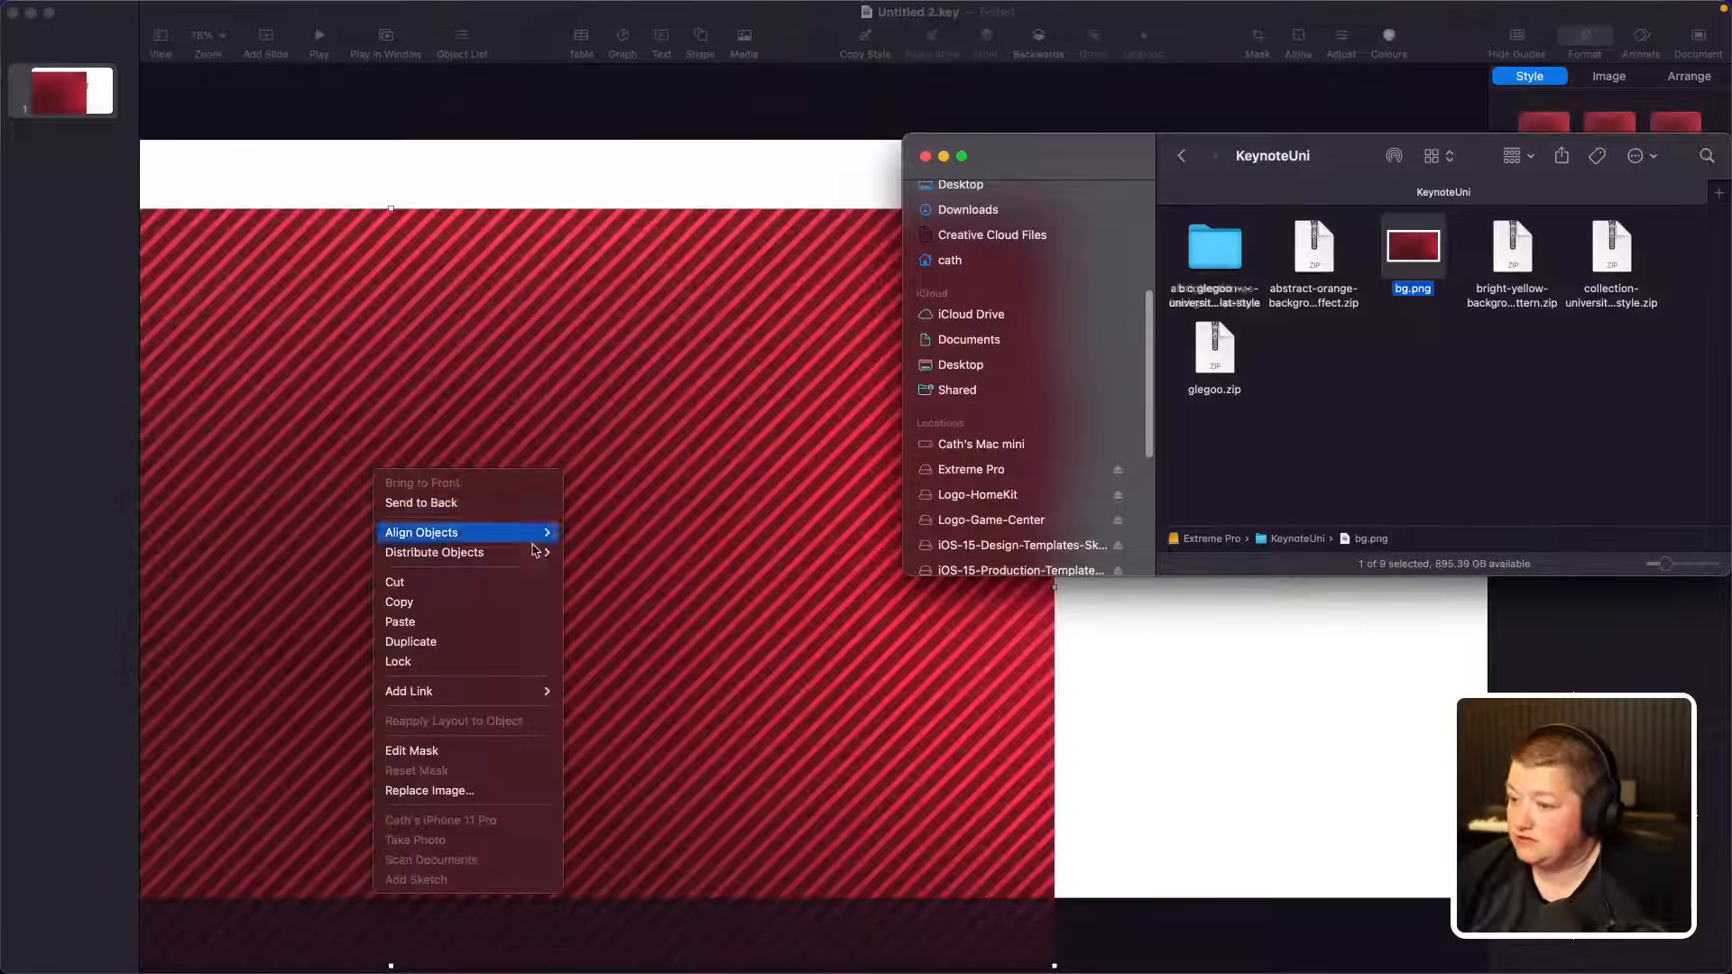
left_click(494, 509)
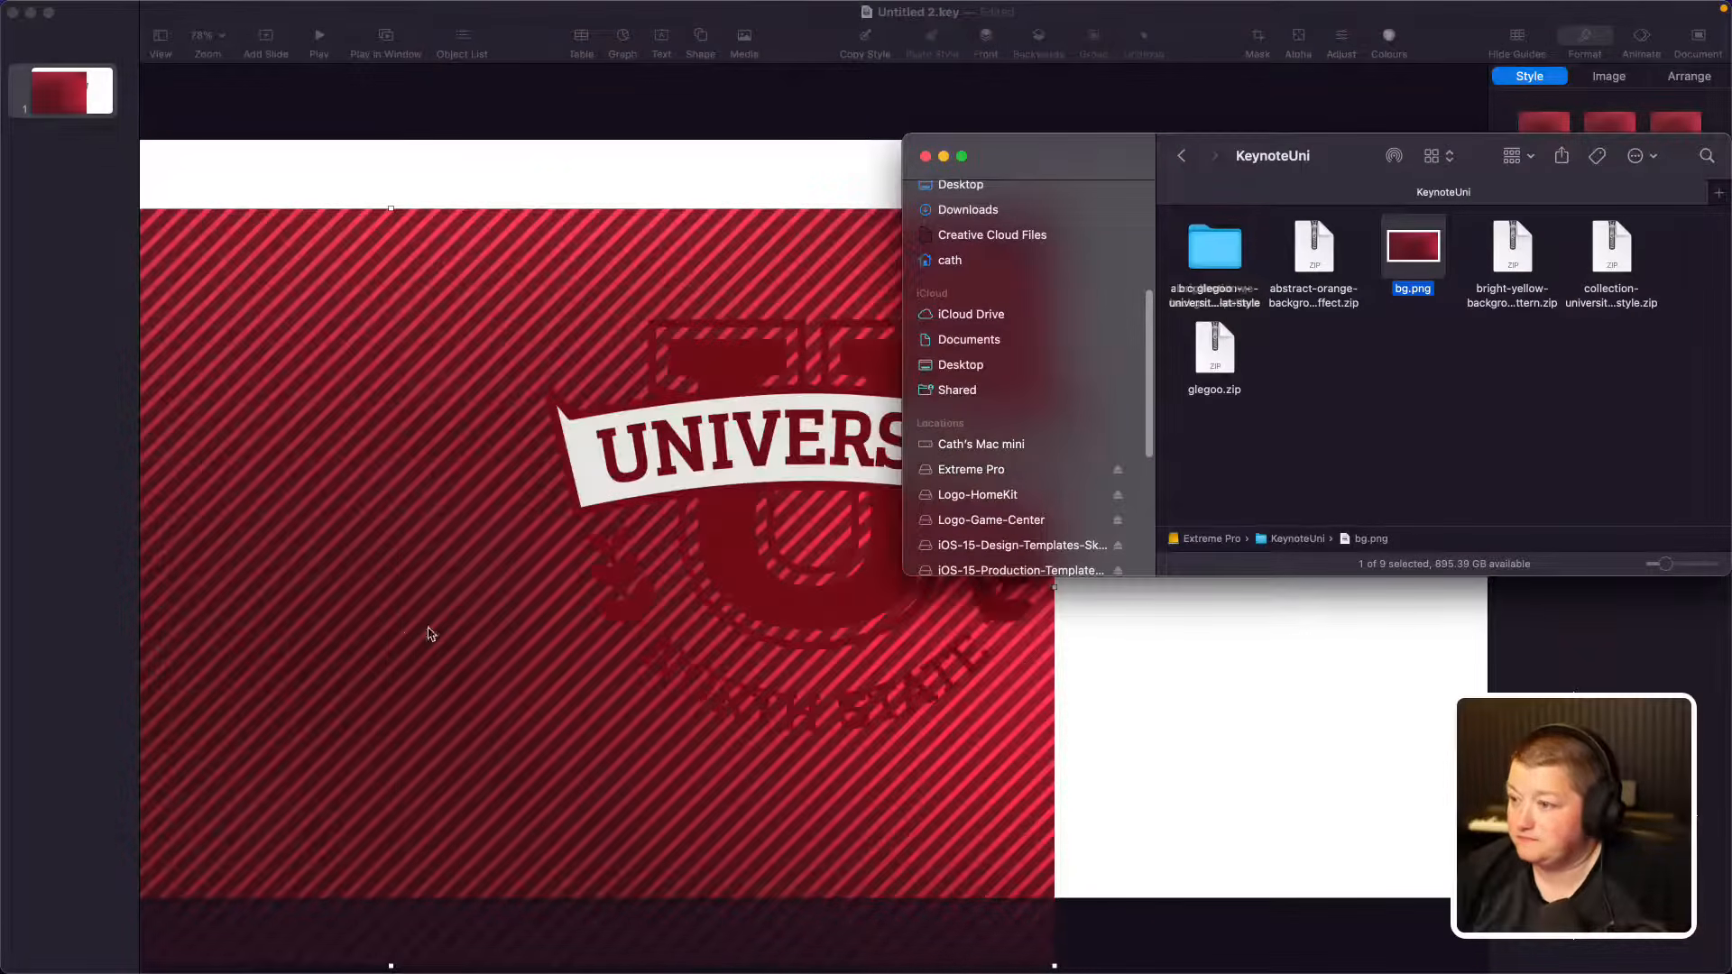
left_click(375, 642)
left_click_drag(333, 650, 737, 581)
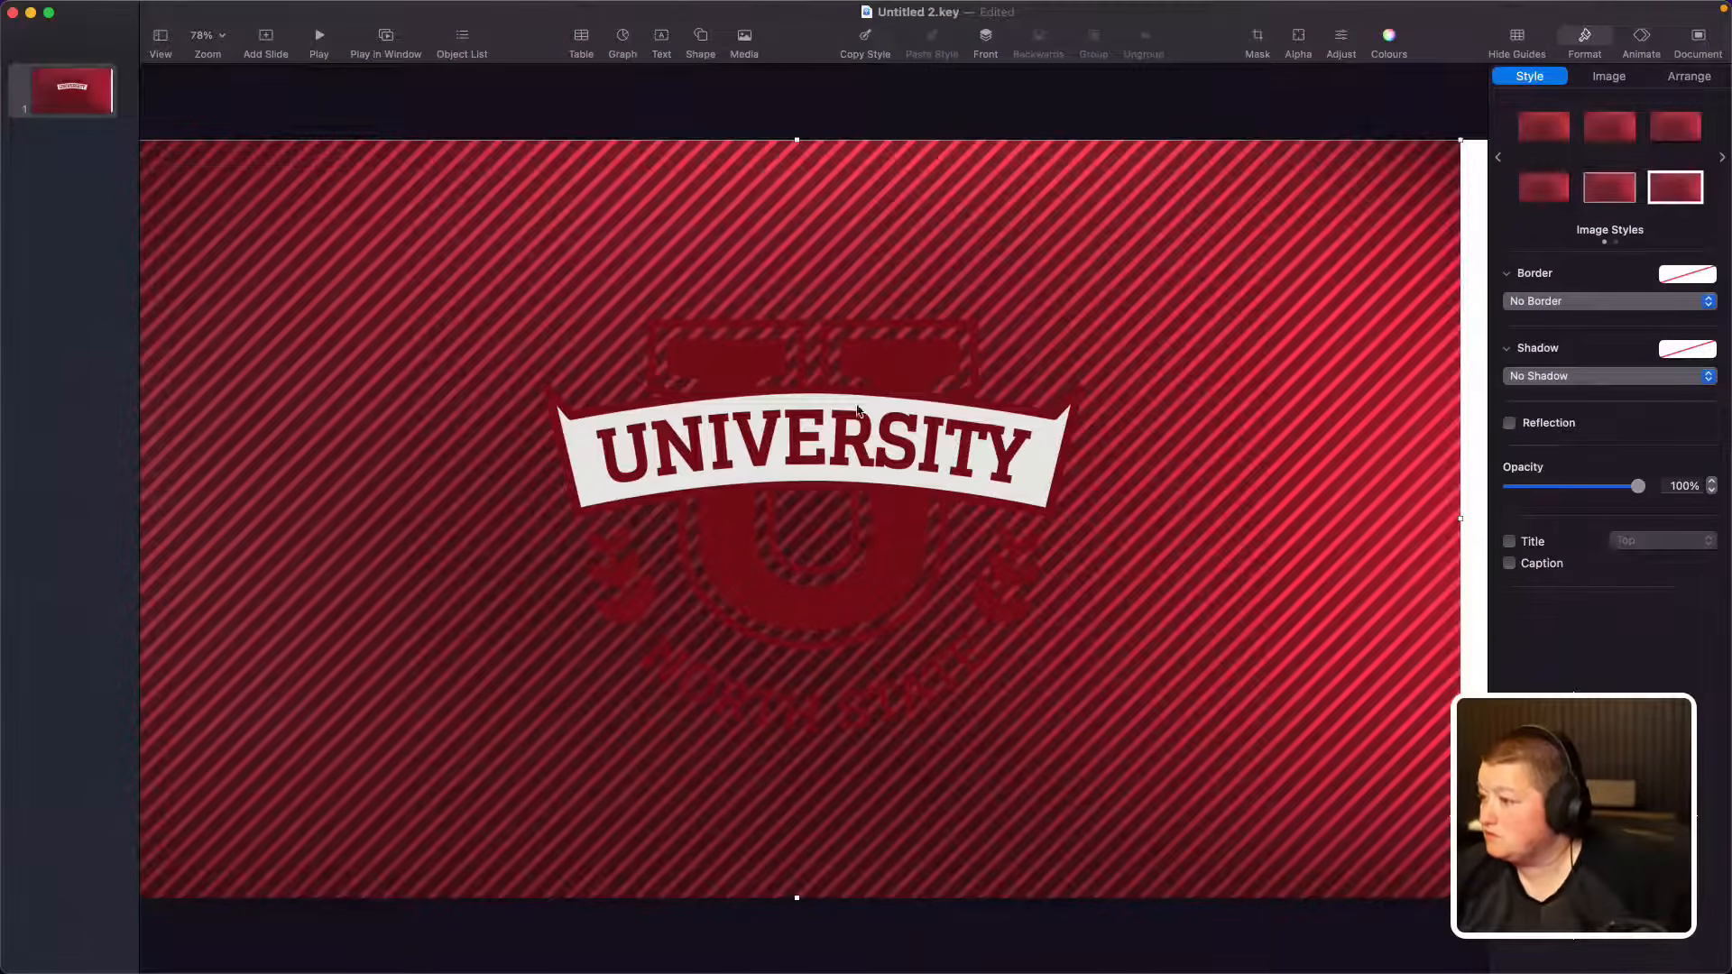
Step: Reduce the striped background image's opacity to 26%
left_click(873, 373)
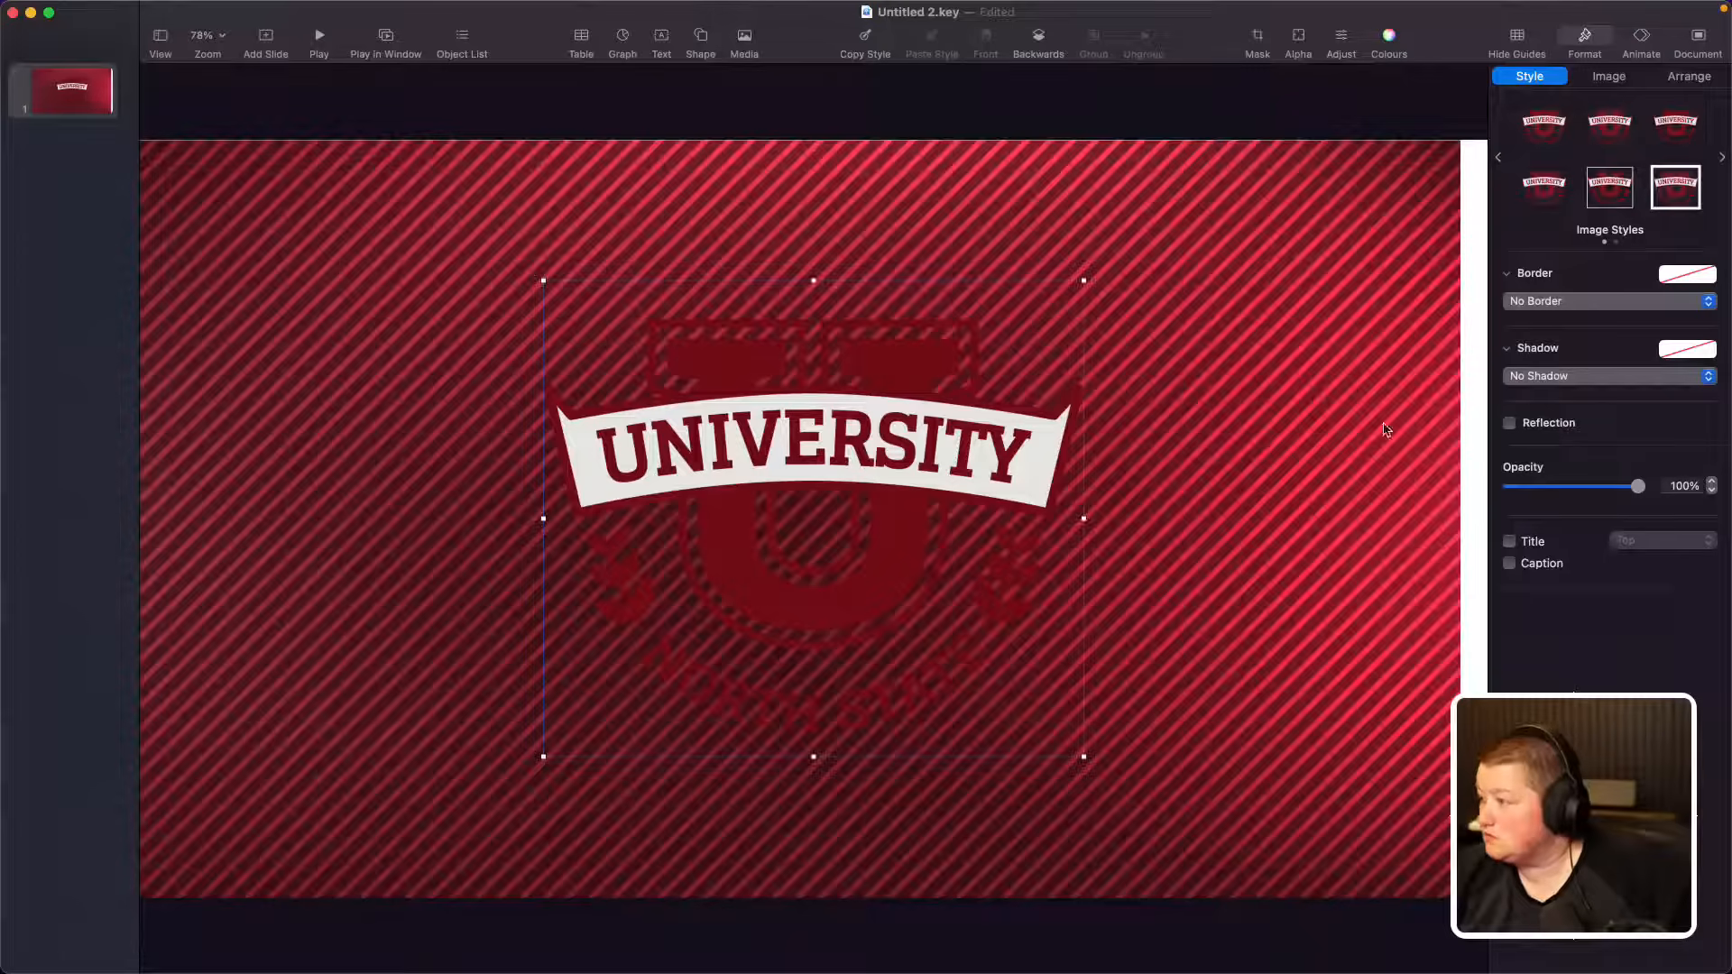
left_click(1153, 221)
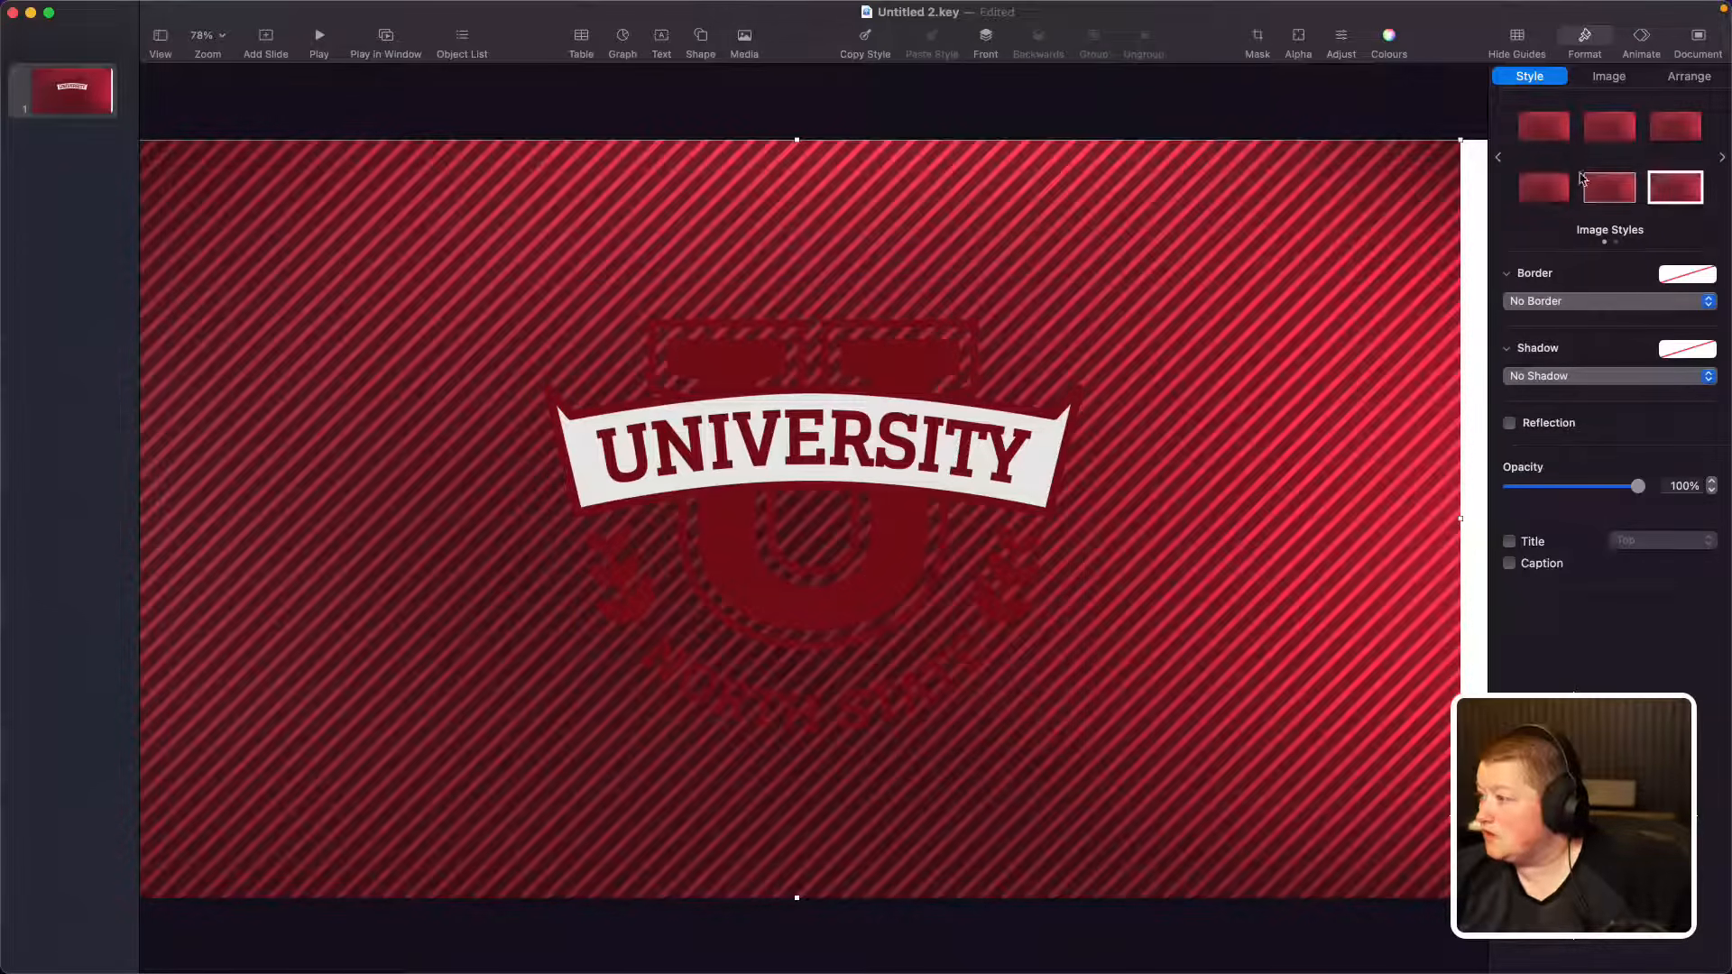
left_click_drag(1646, 494, 1550, 497)
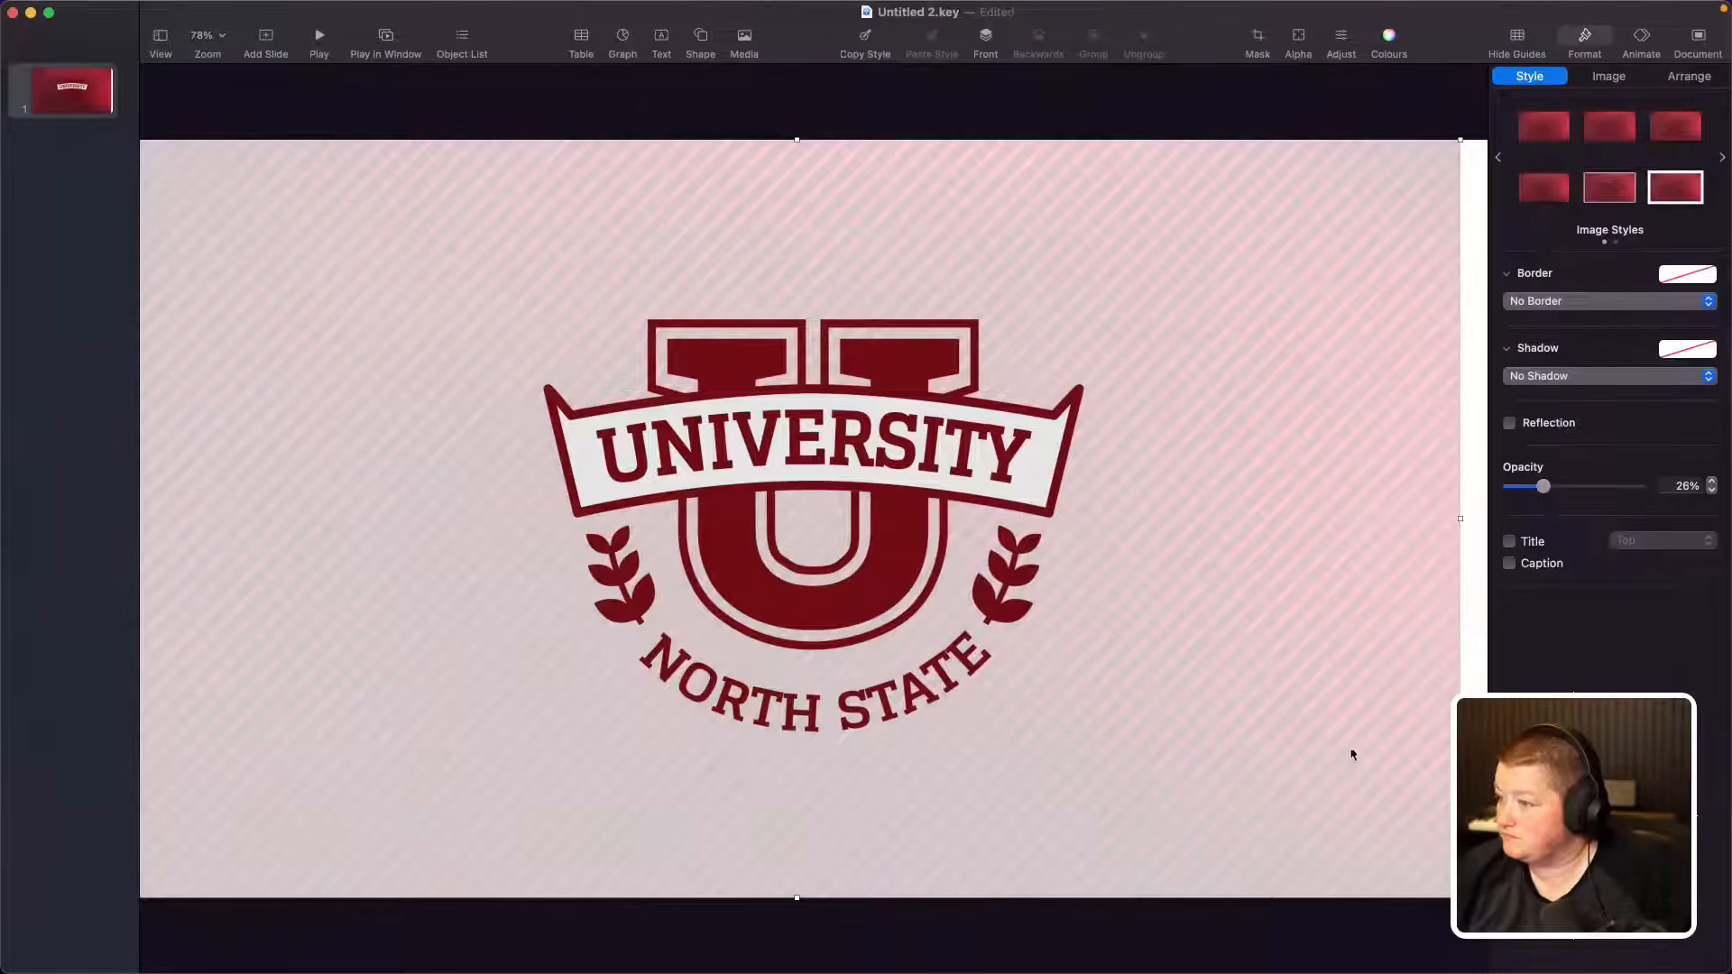
Step: Enlarge and centre the striped background image so that it covers the full width of the slide
key("shift+Right")
key("shift+Right")
key("shift+Right")
key("shift+Right")
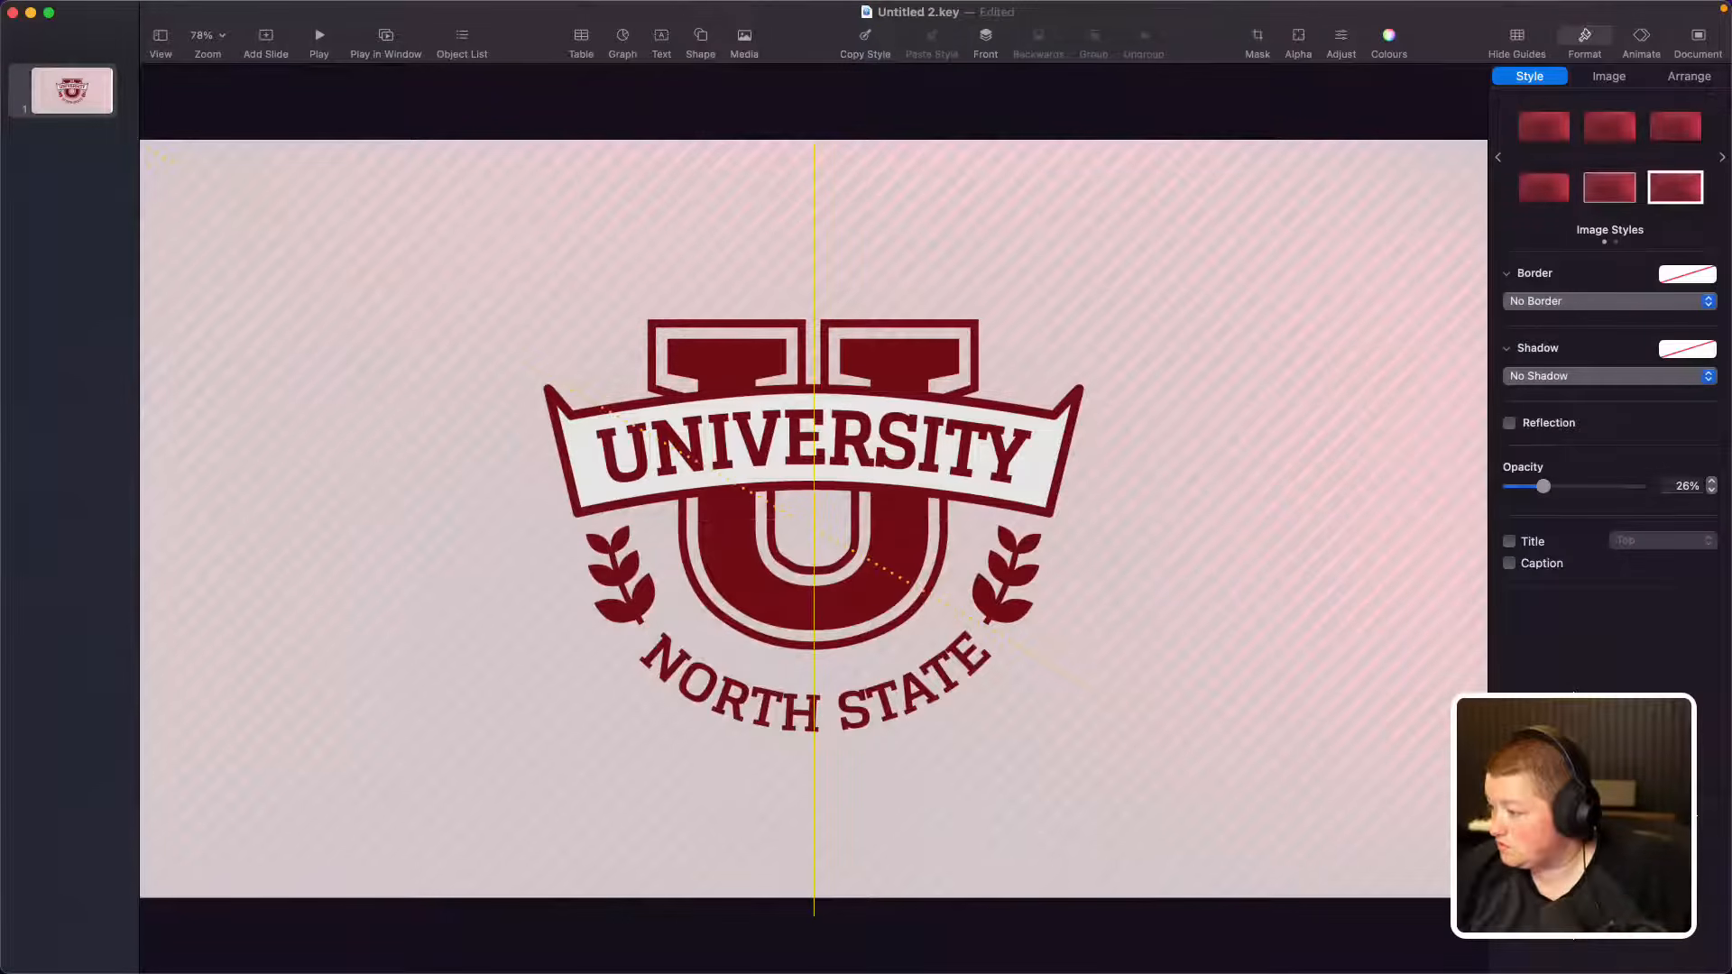
left_click(848, 420)
left_click(1296, 497)
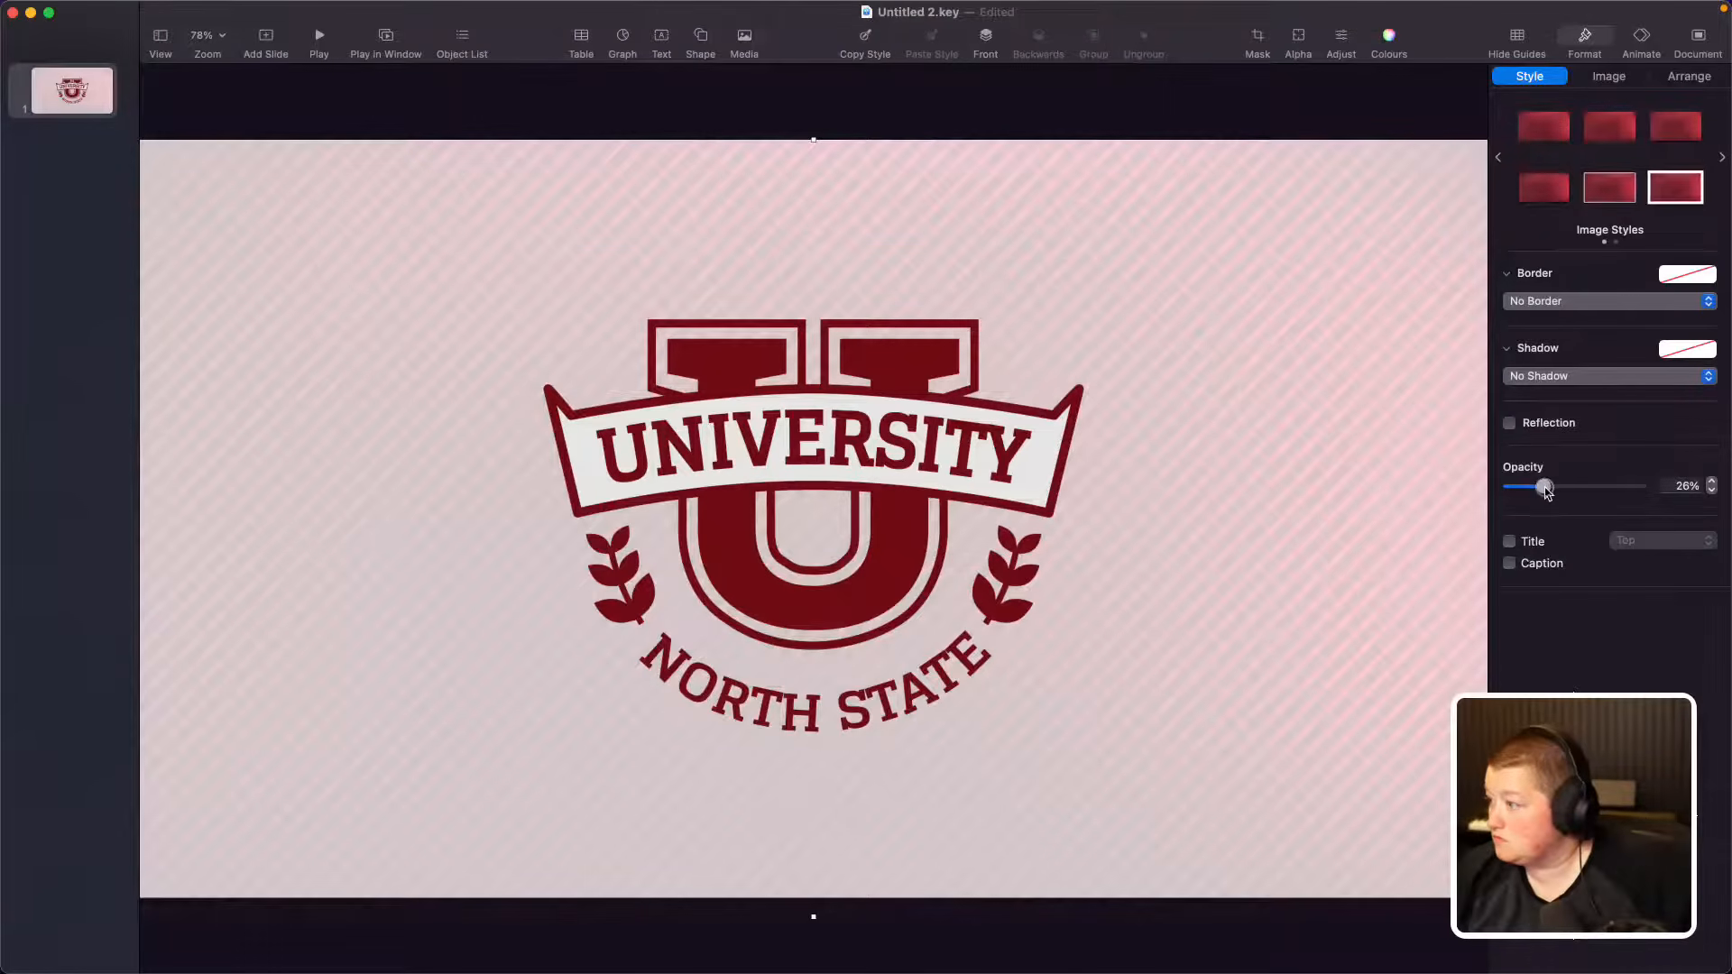
Step: Restore the striped background image's opacity to 100%
left_click_drag(1545, 490, 1644, 478)
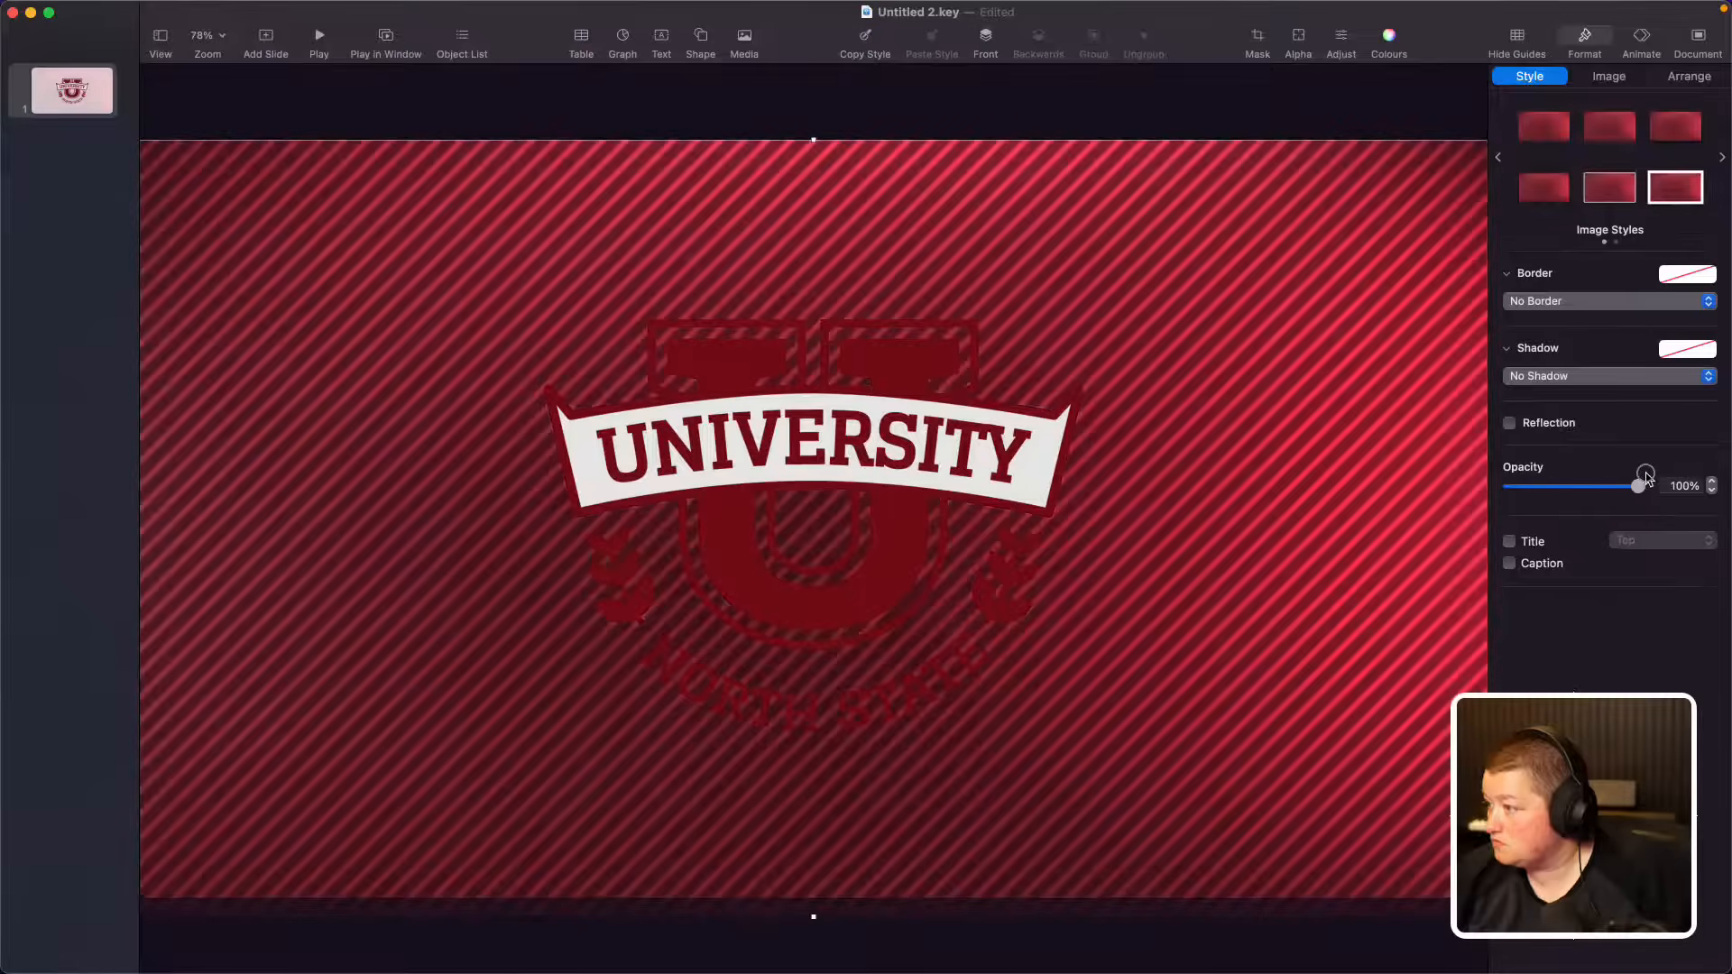
left_click(1296, 118)
left_click(1304, 264)
Step: Apply a drop shadow to the university logo
left_click(869, 444)
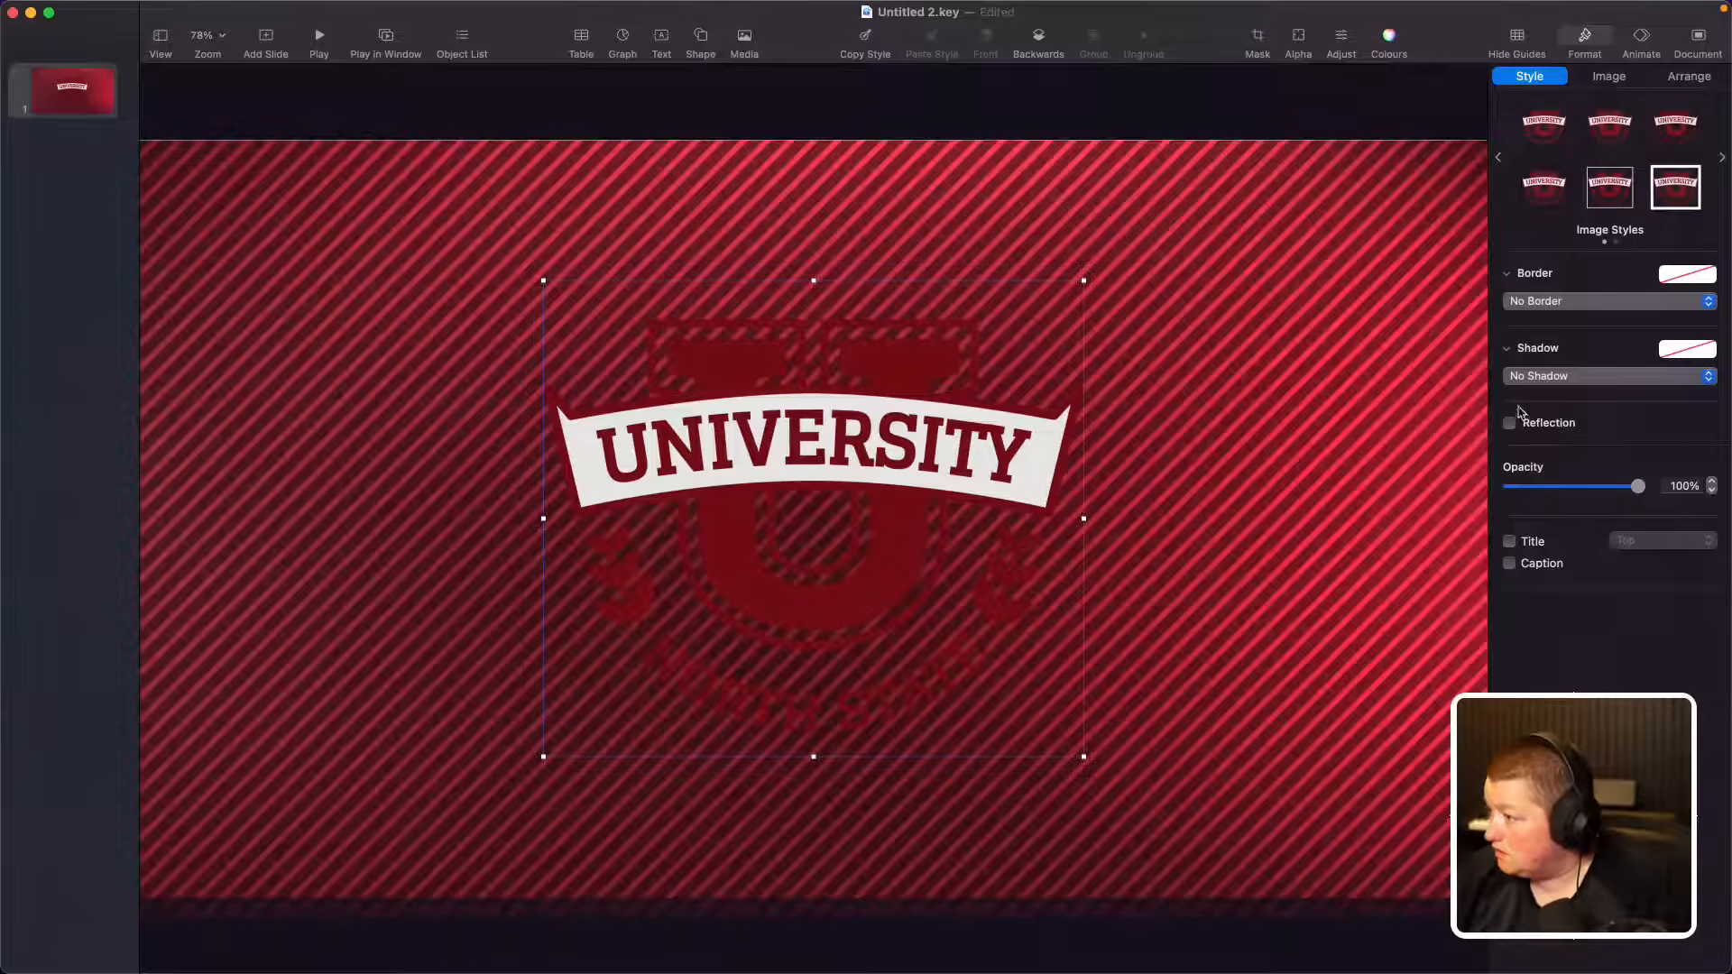
left_click(1532, 379)
left_click(1532, 397)
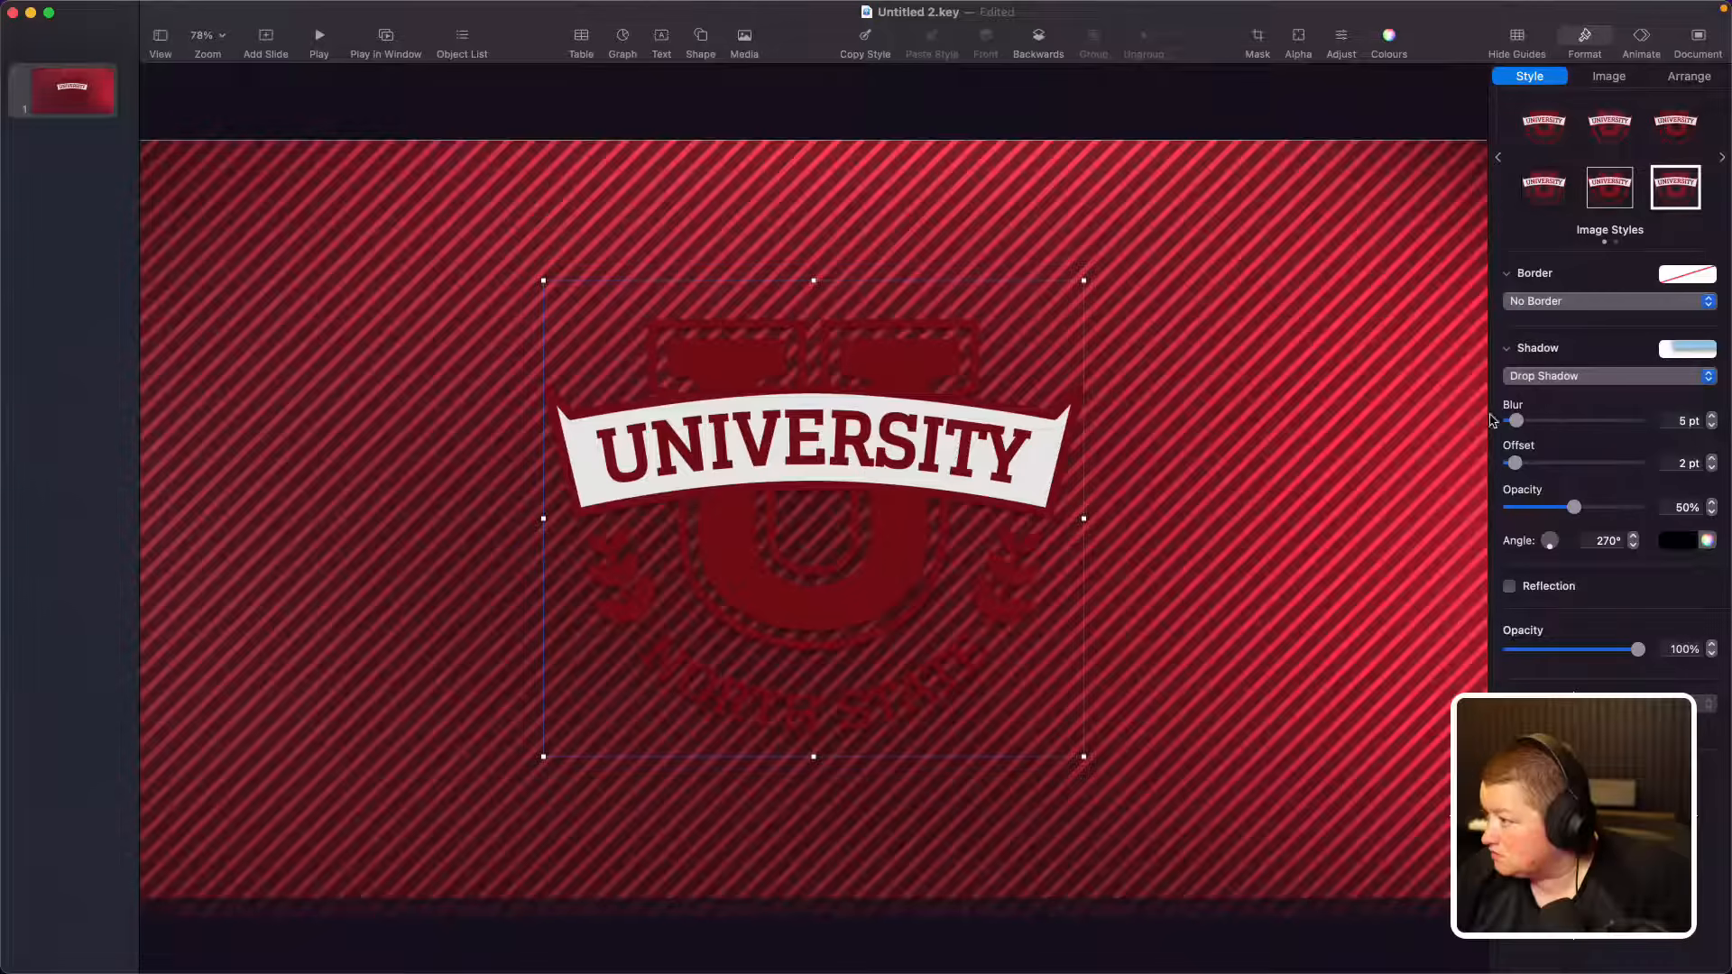
left_click(1351, 369)
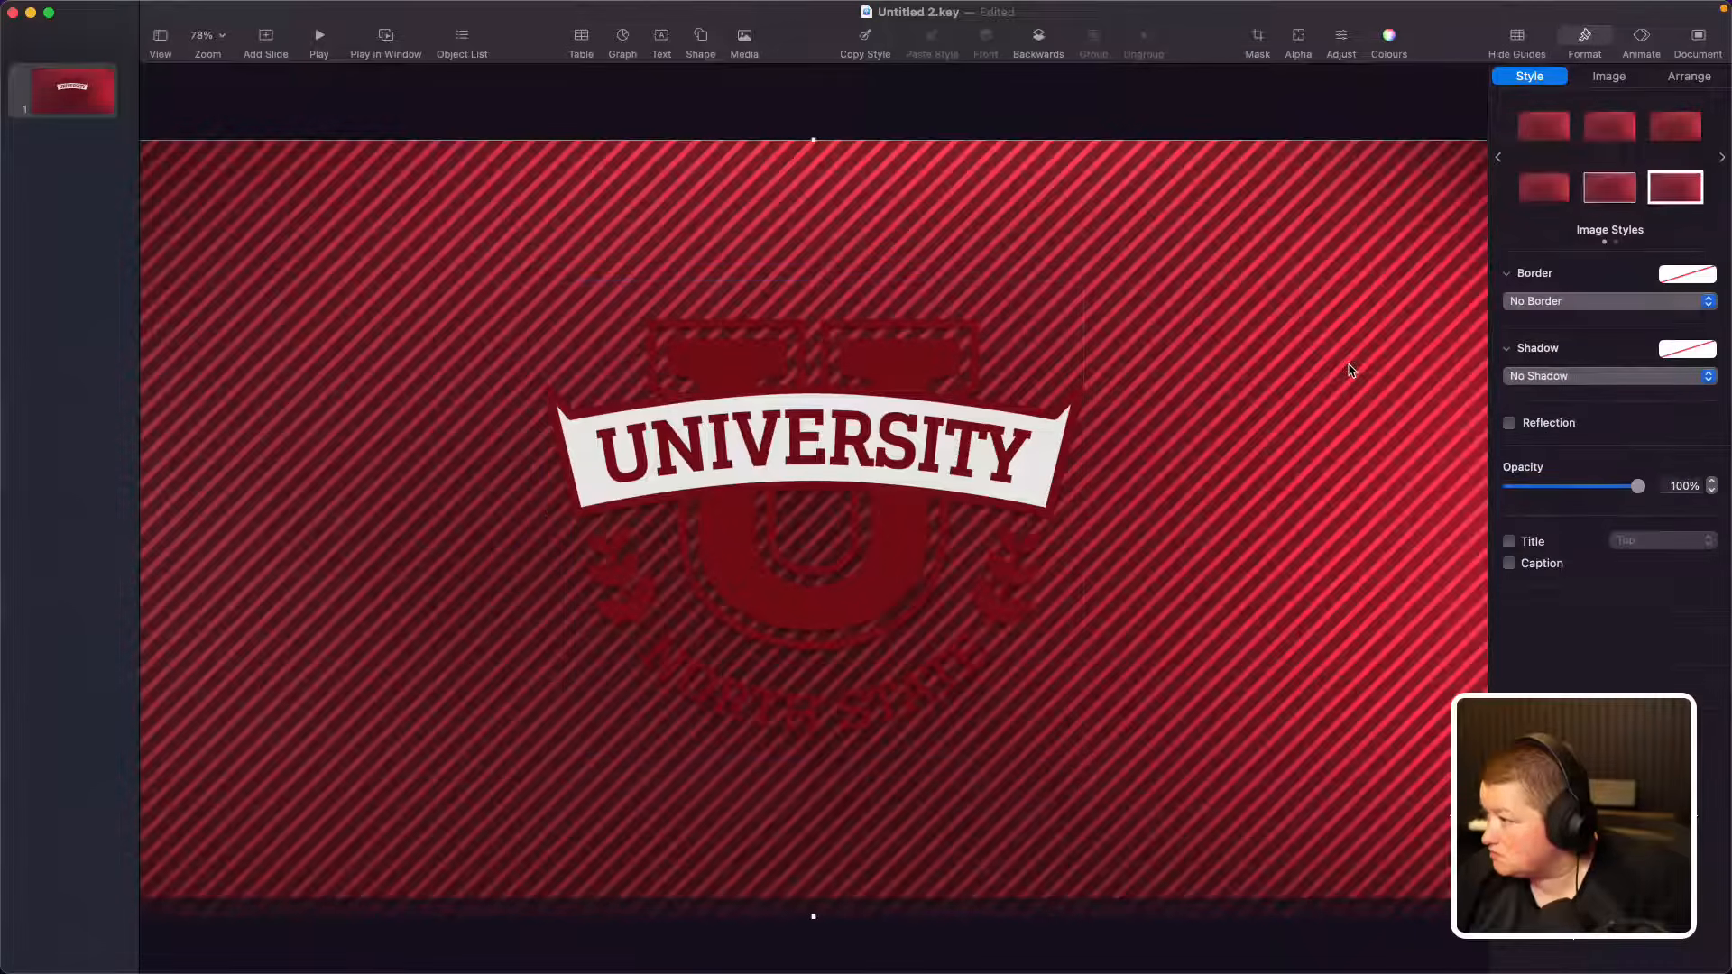
left_click(929, 445)
Step: Lower the opacity of the striped background image behind the shadowed logo to 60%
left_click(1457, 439)
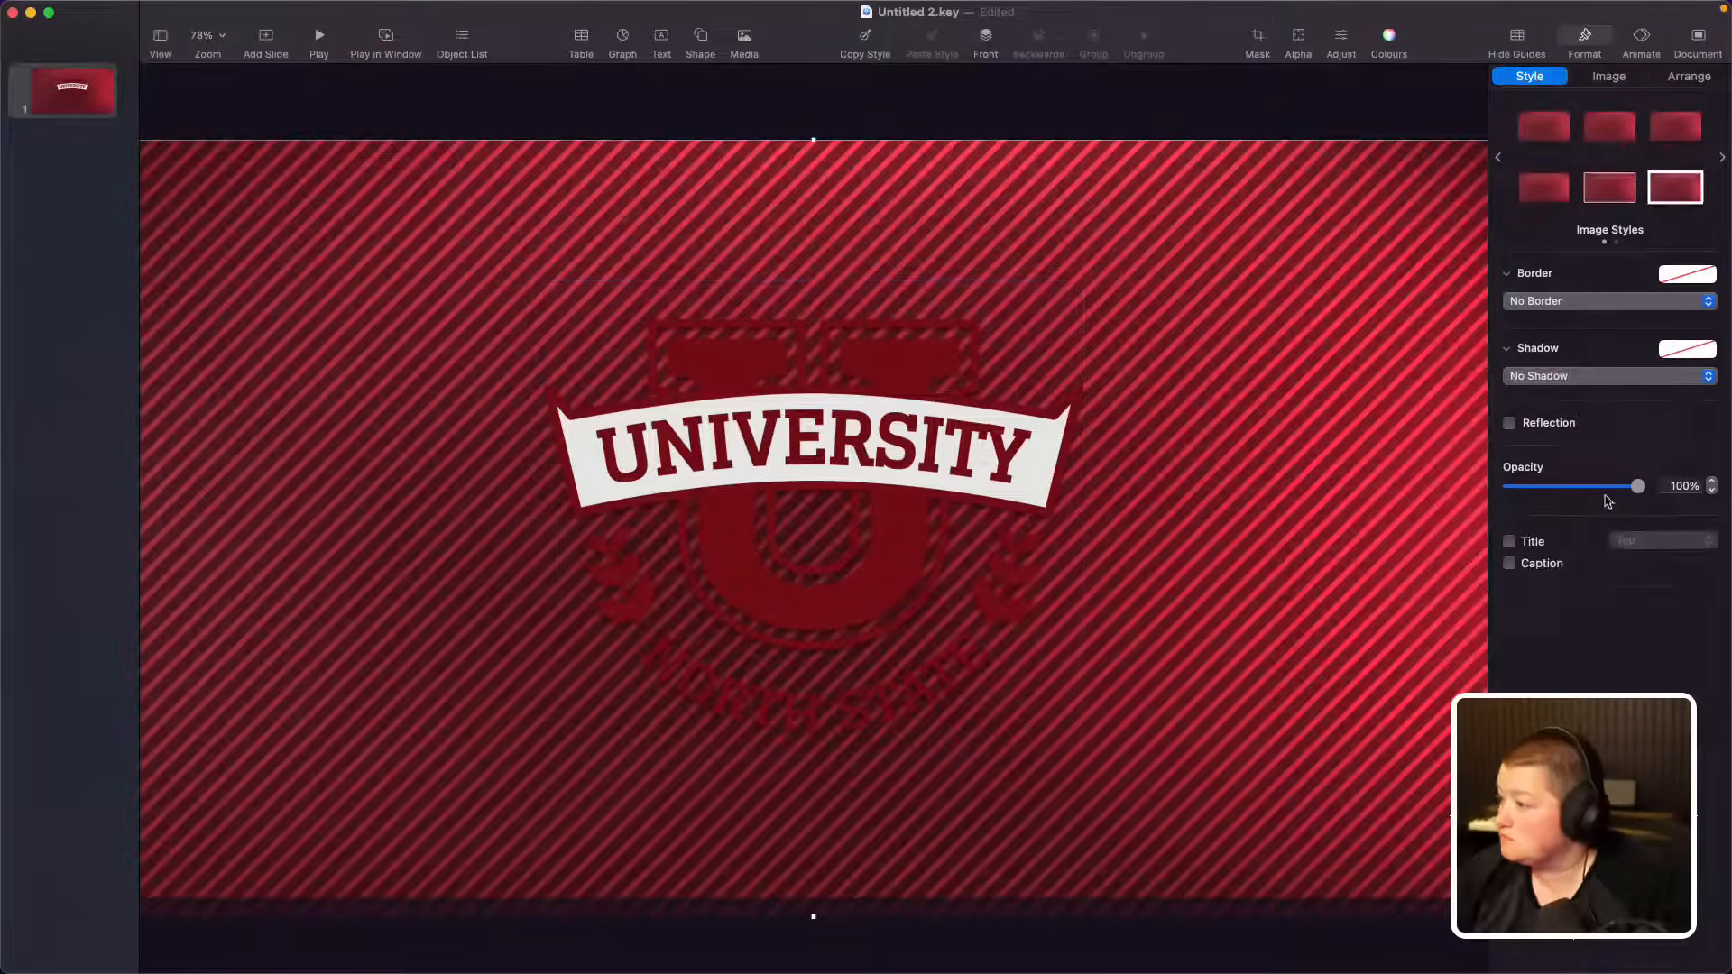
left_click_drag(1637, 487, 1593, 496)
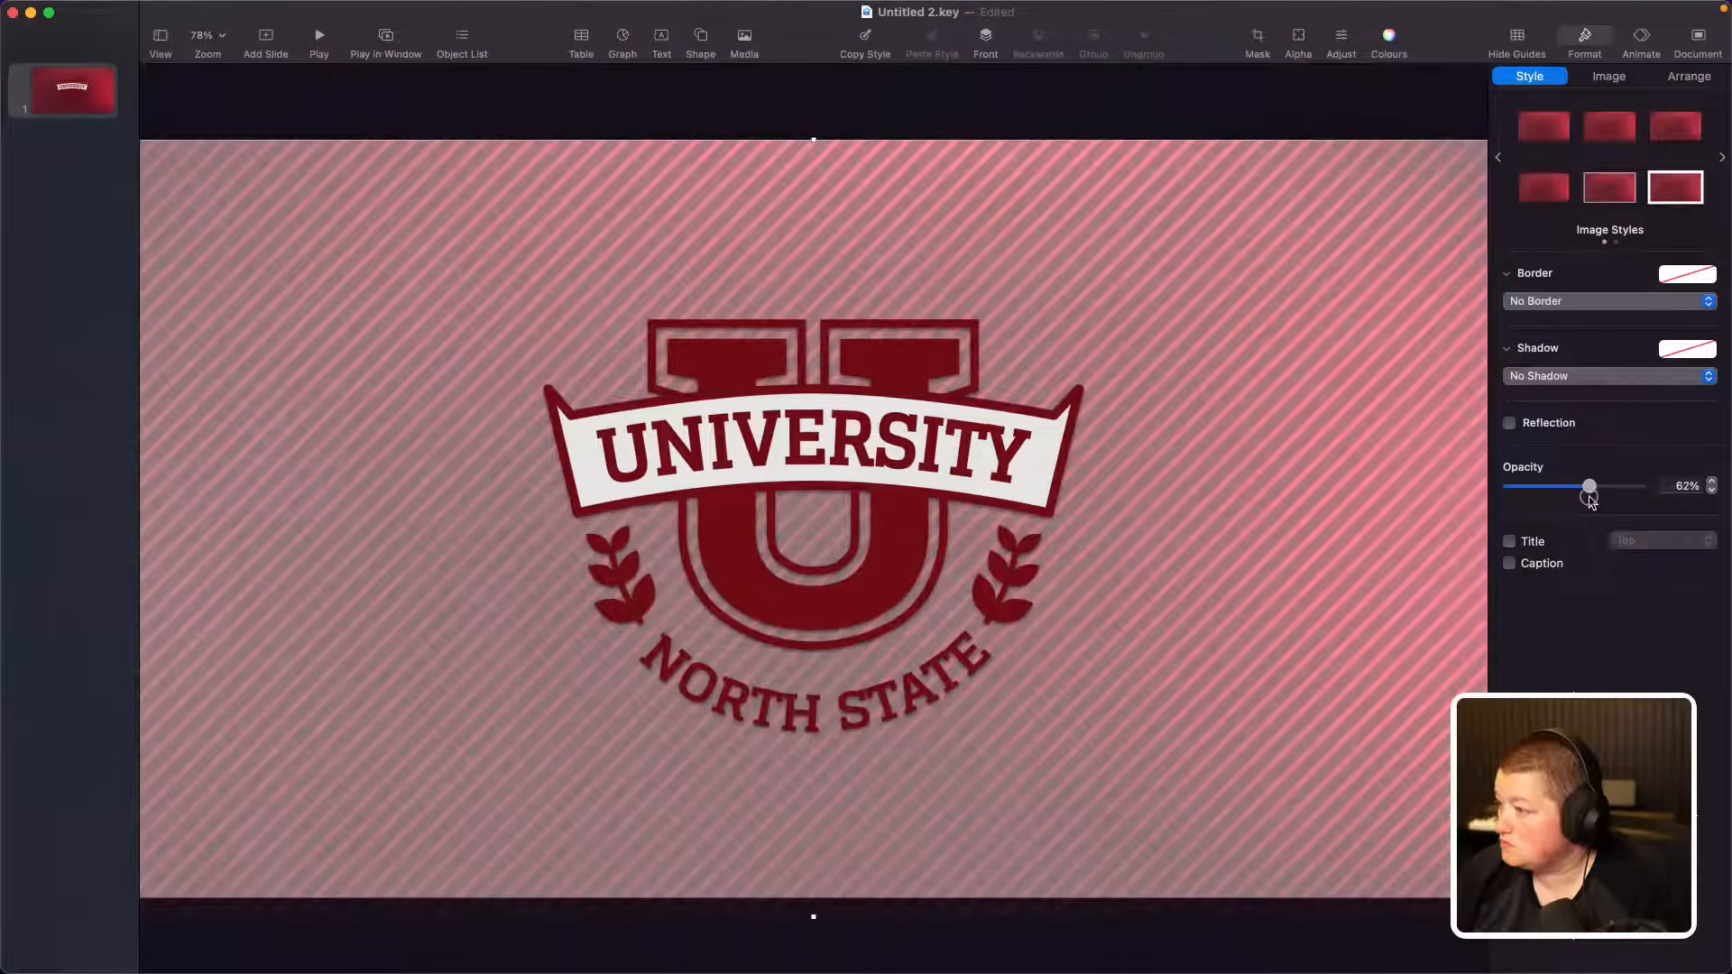
left_click(854, 429)
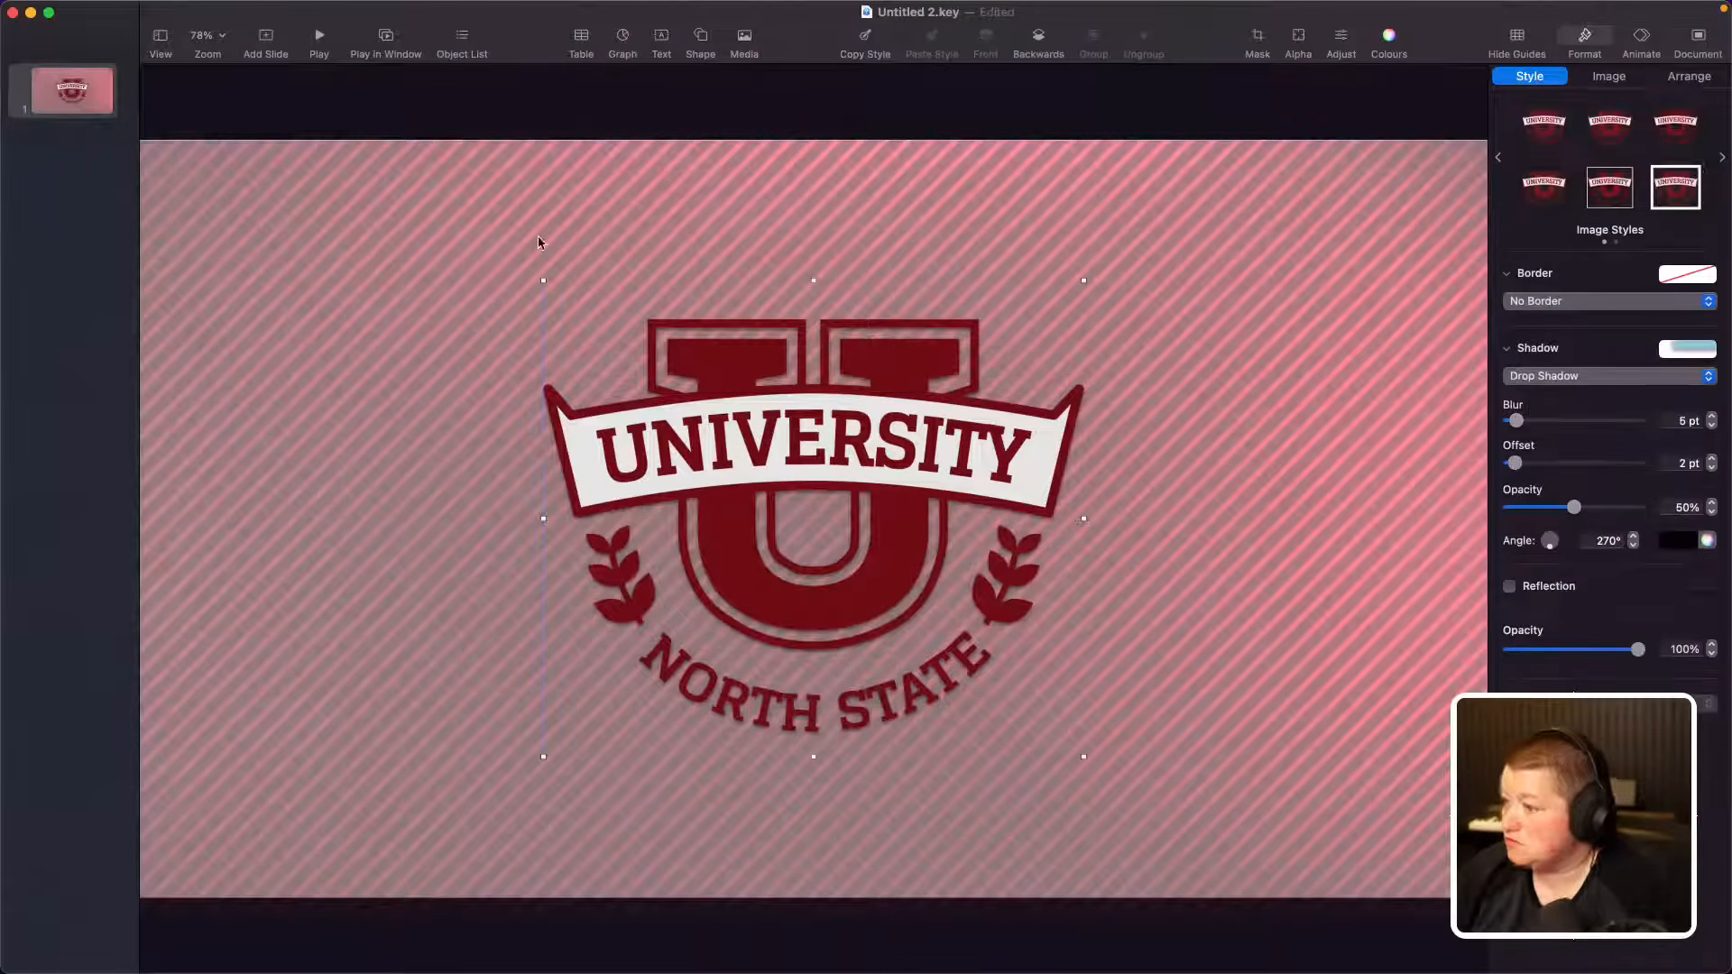
left_click(457, 131)
Step: Duplicate the logo slide and shrink the university logo on the copy to a small badge
left_click(74, 95)
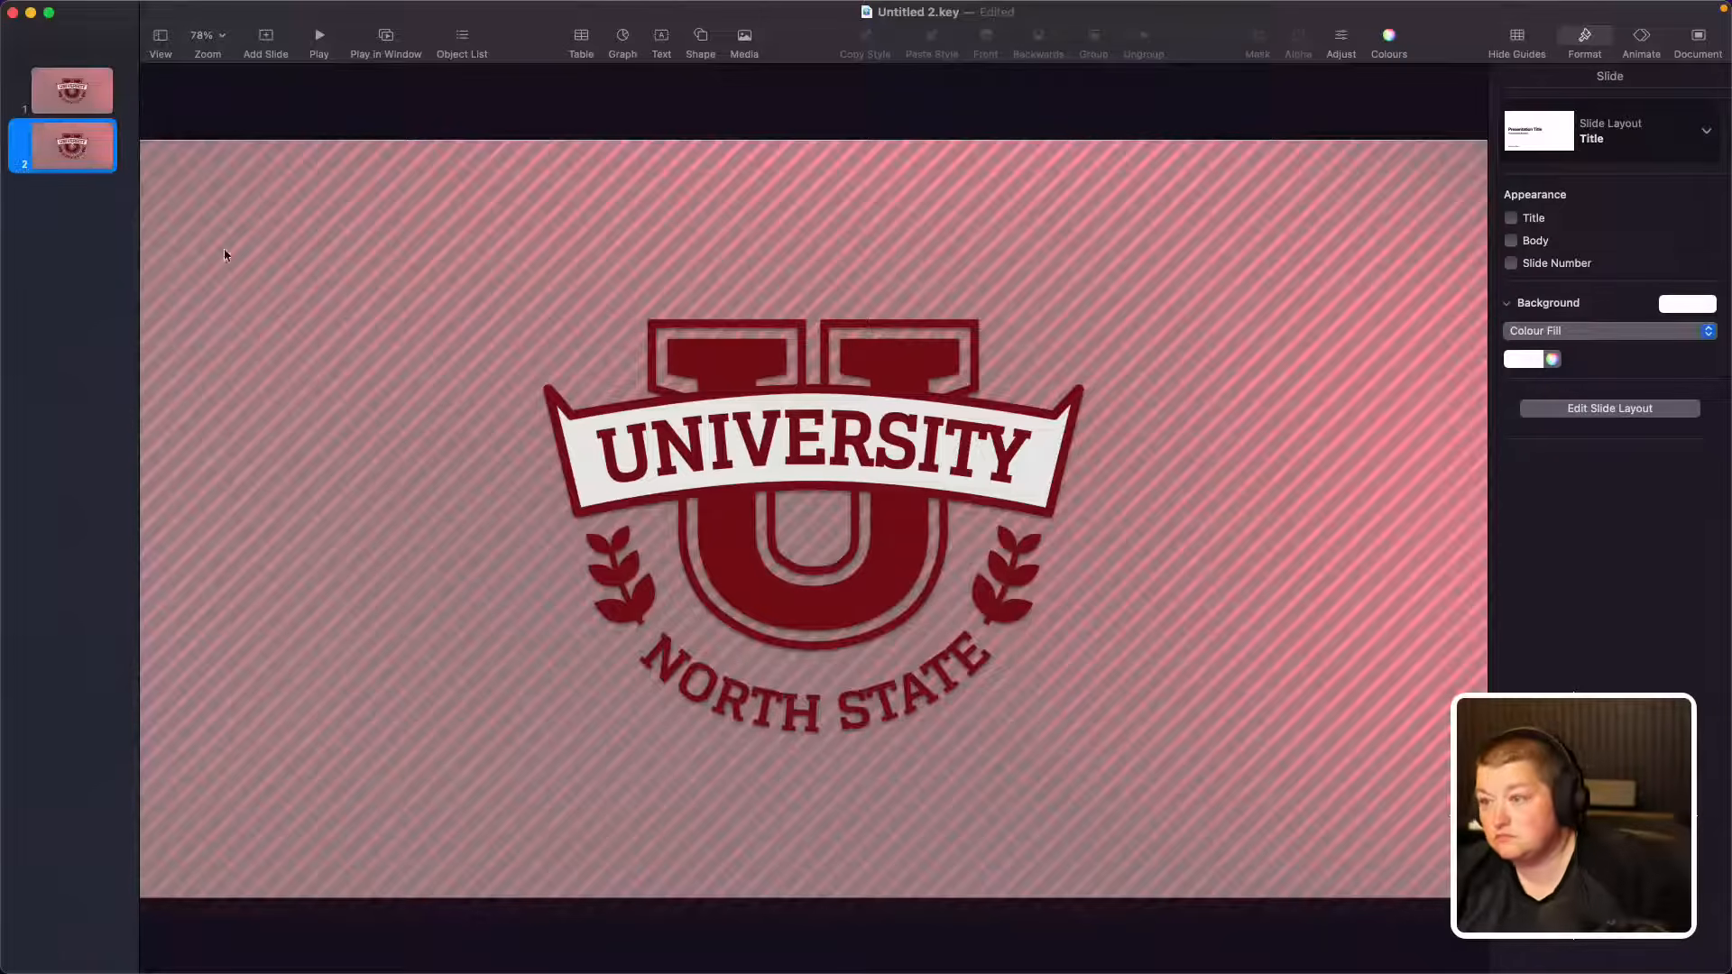
left_click(821, 464)
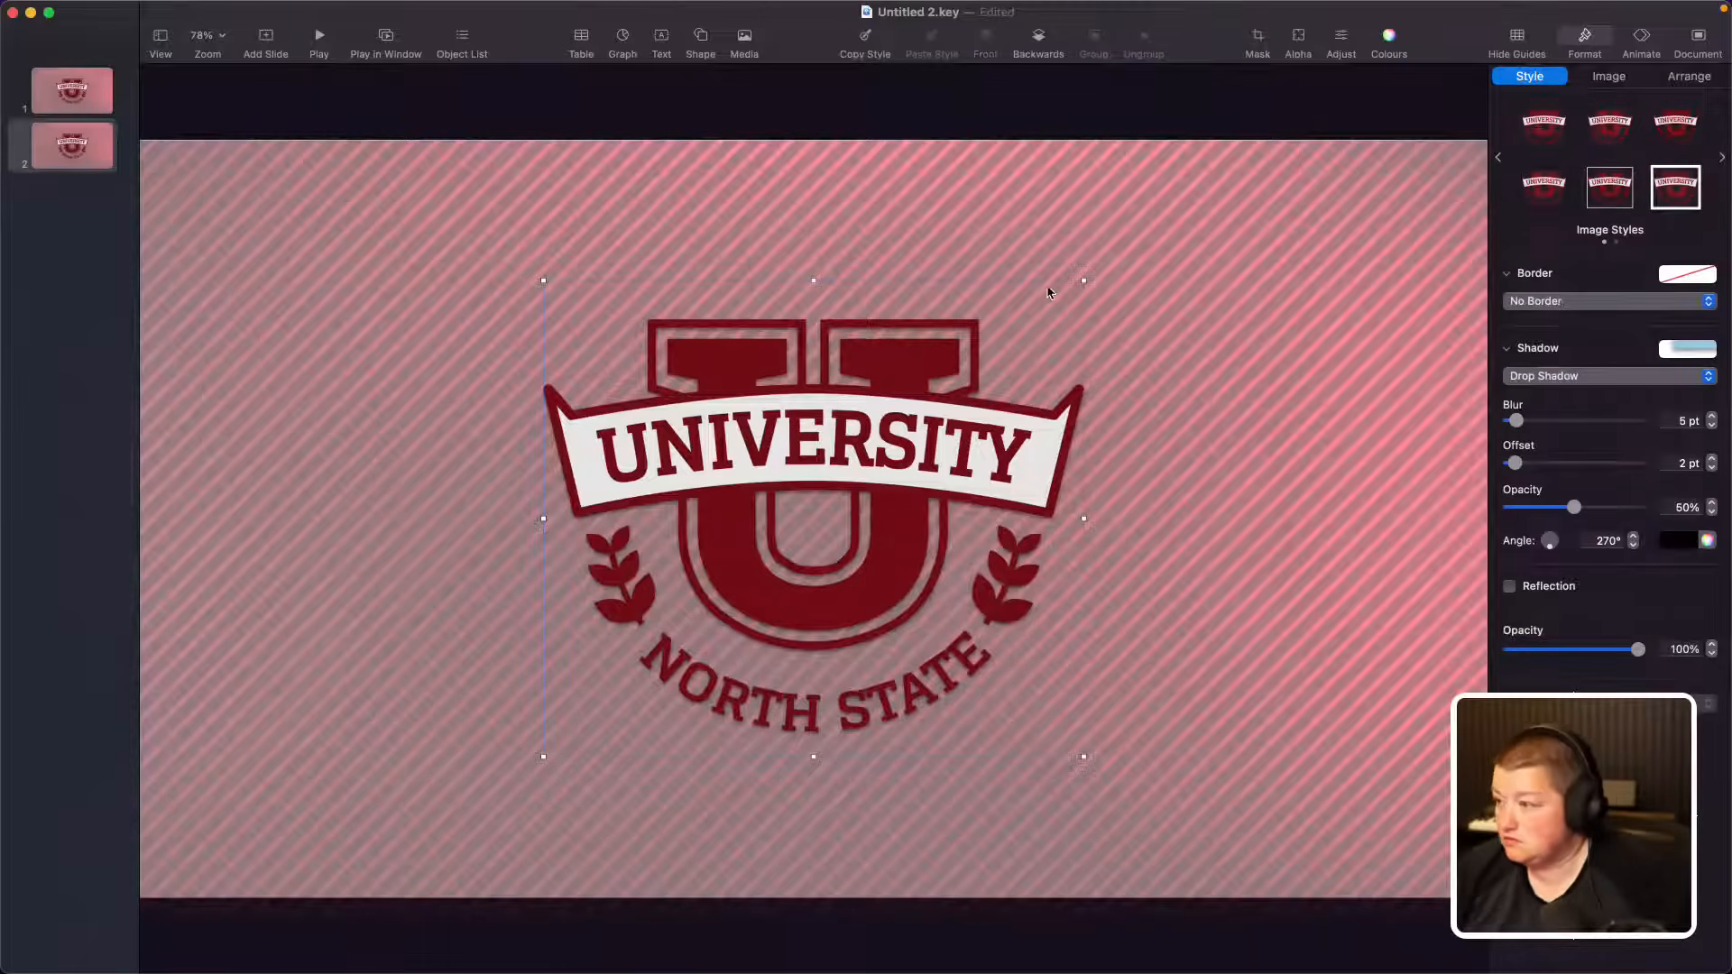
left_click_drag(1084, 281, 645, 668)
Step: Set the striped background image's opacity on slide 2 to 100%
left_click(453, 578)
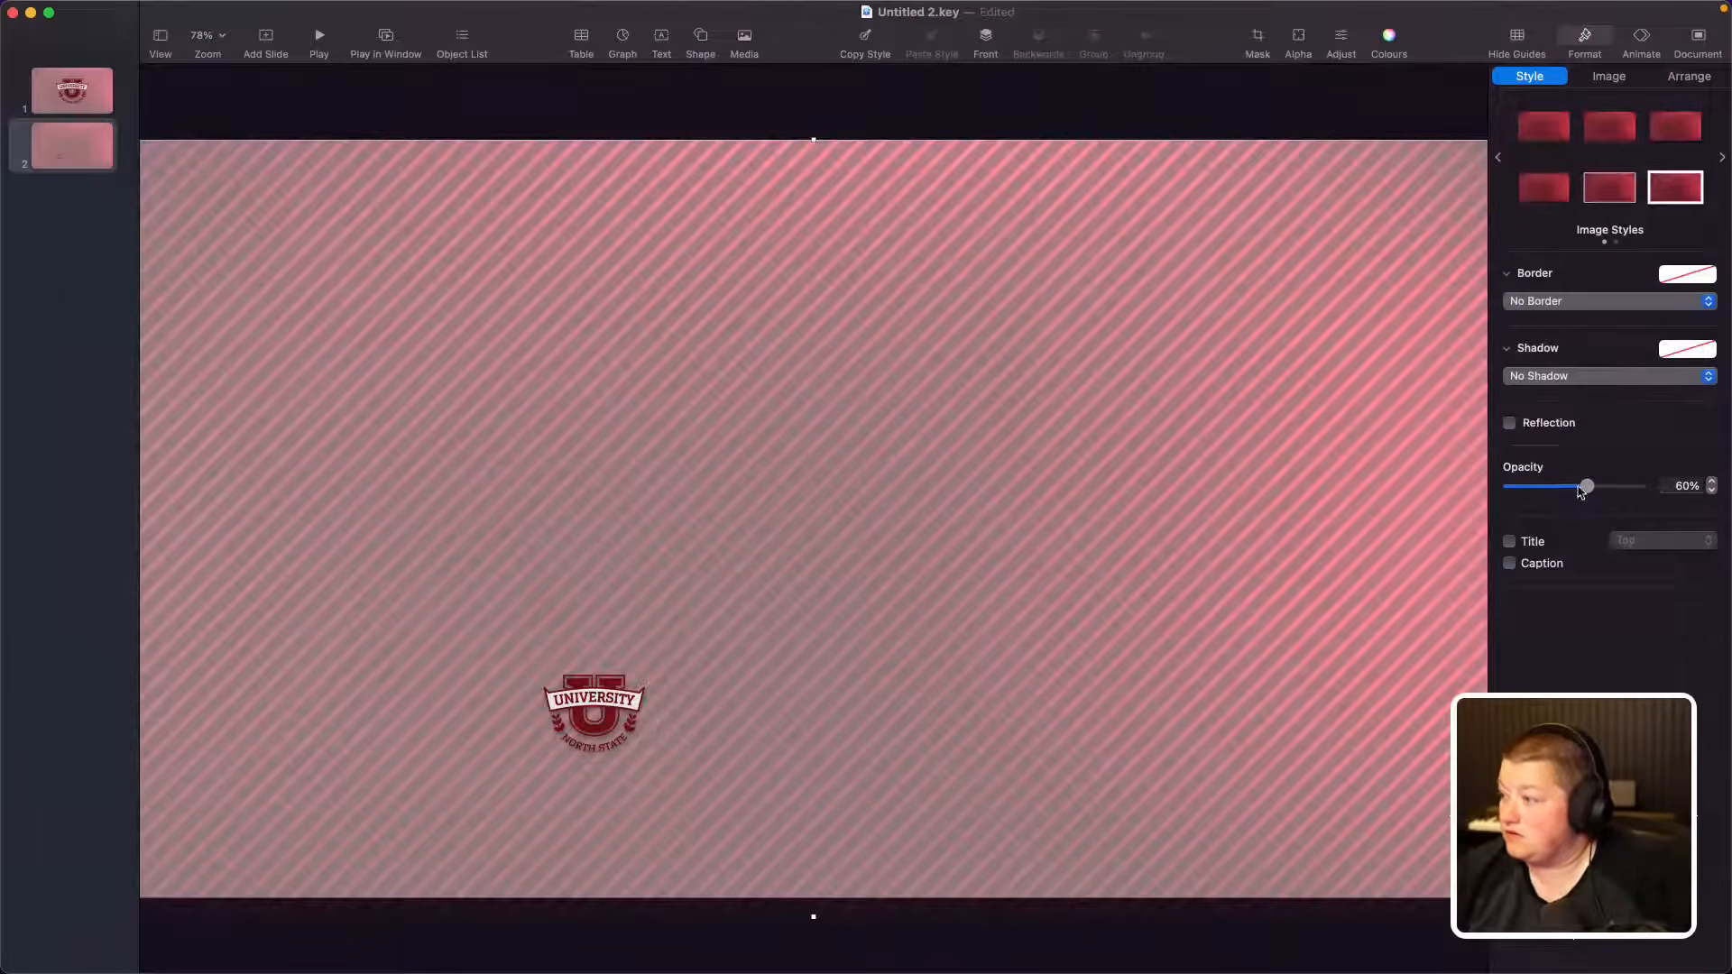
left_click_drag(1590, 488, 1638, 488)
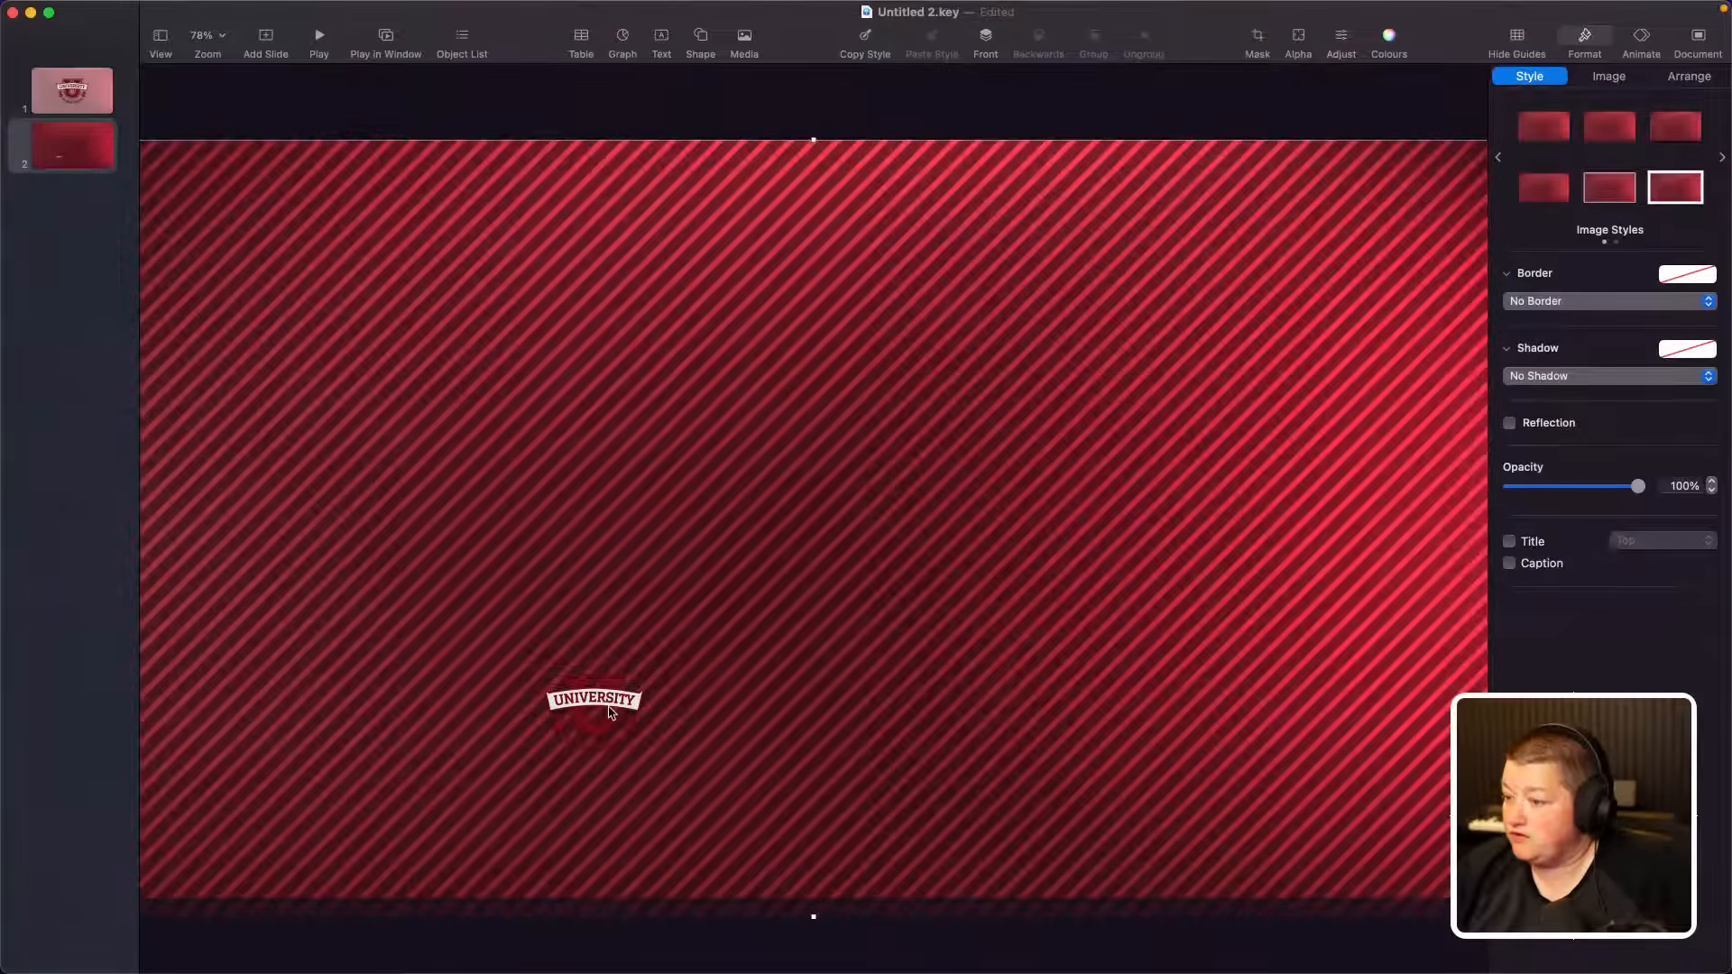
left_click(571, 711)
left_click(413, 385)
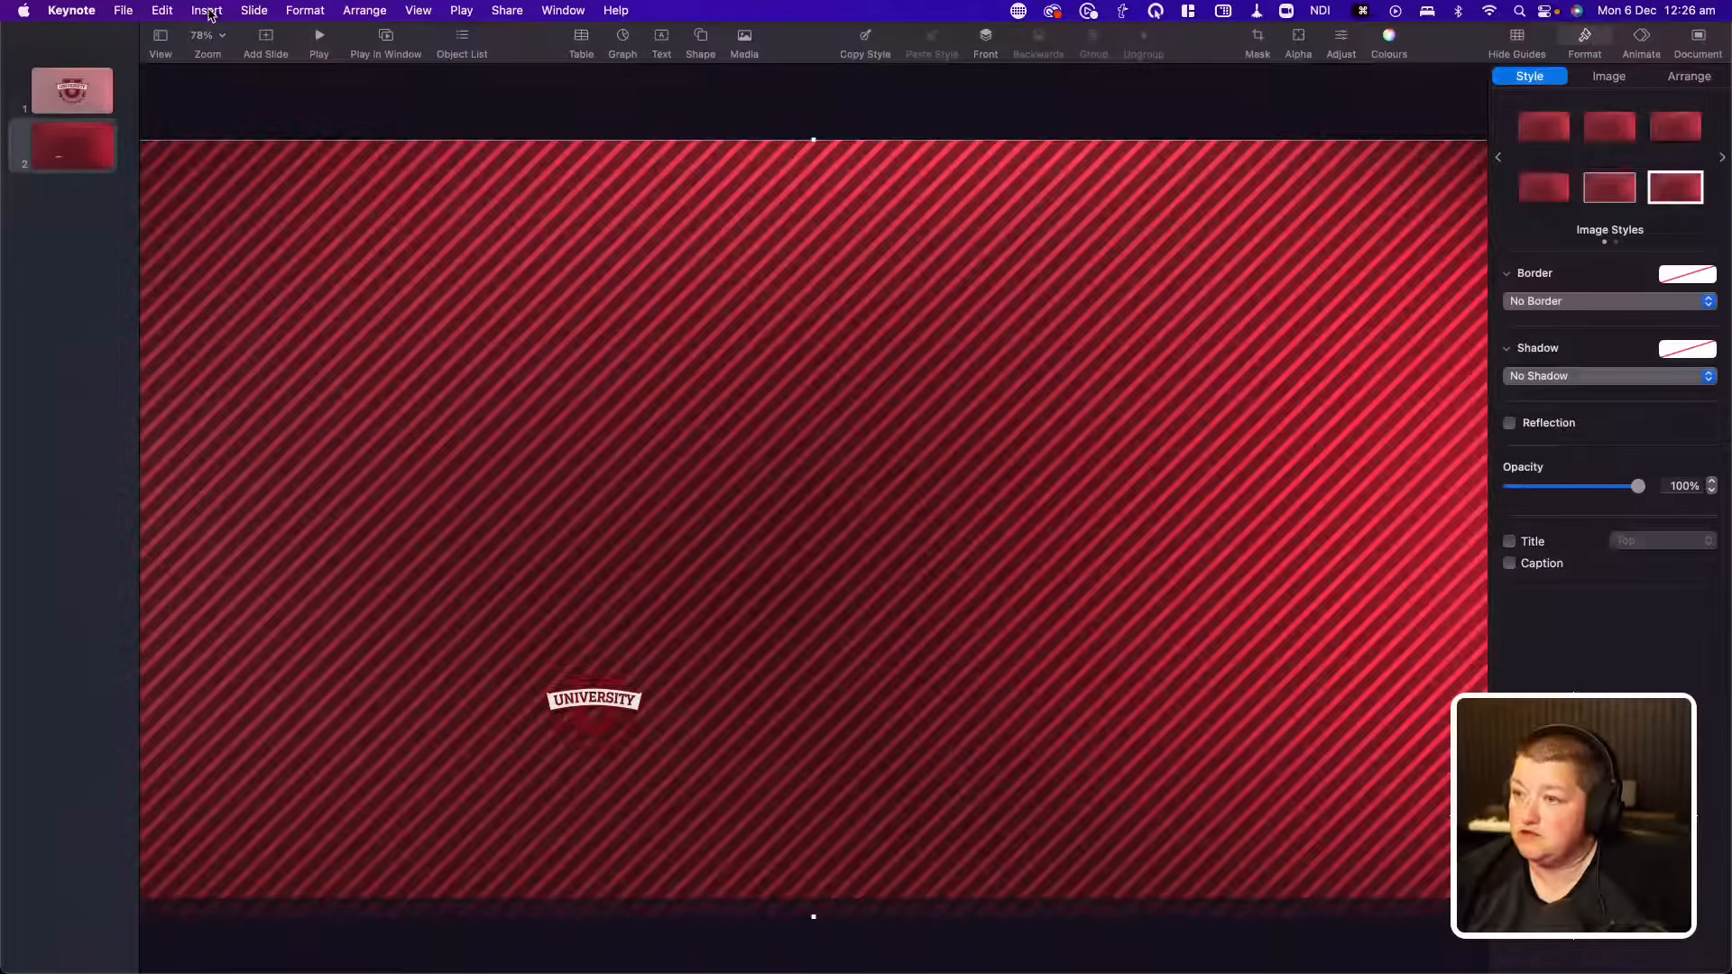
Step: Insert a live video object in the middle of slide 2
left_click(207, 10)
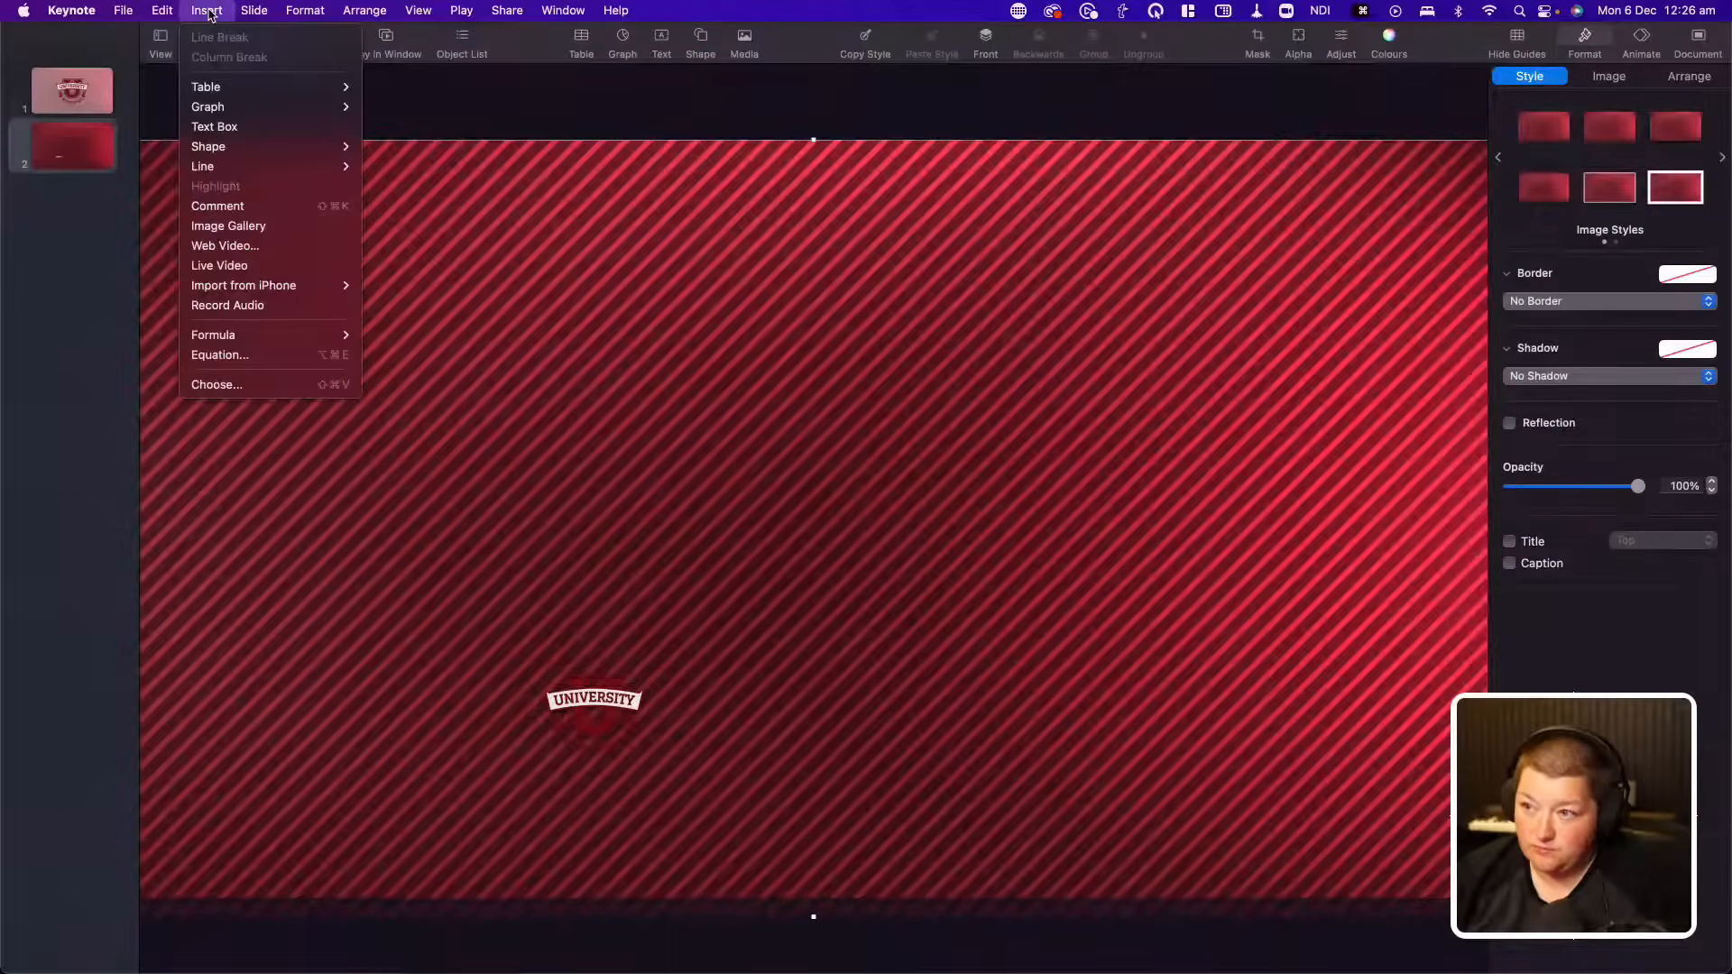
left_click(207, 267)
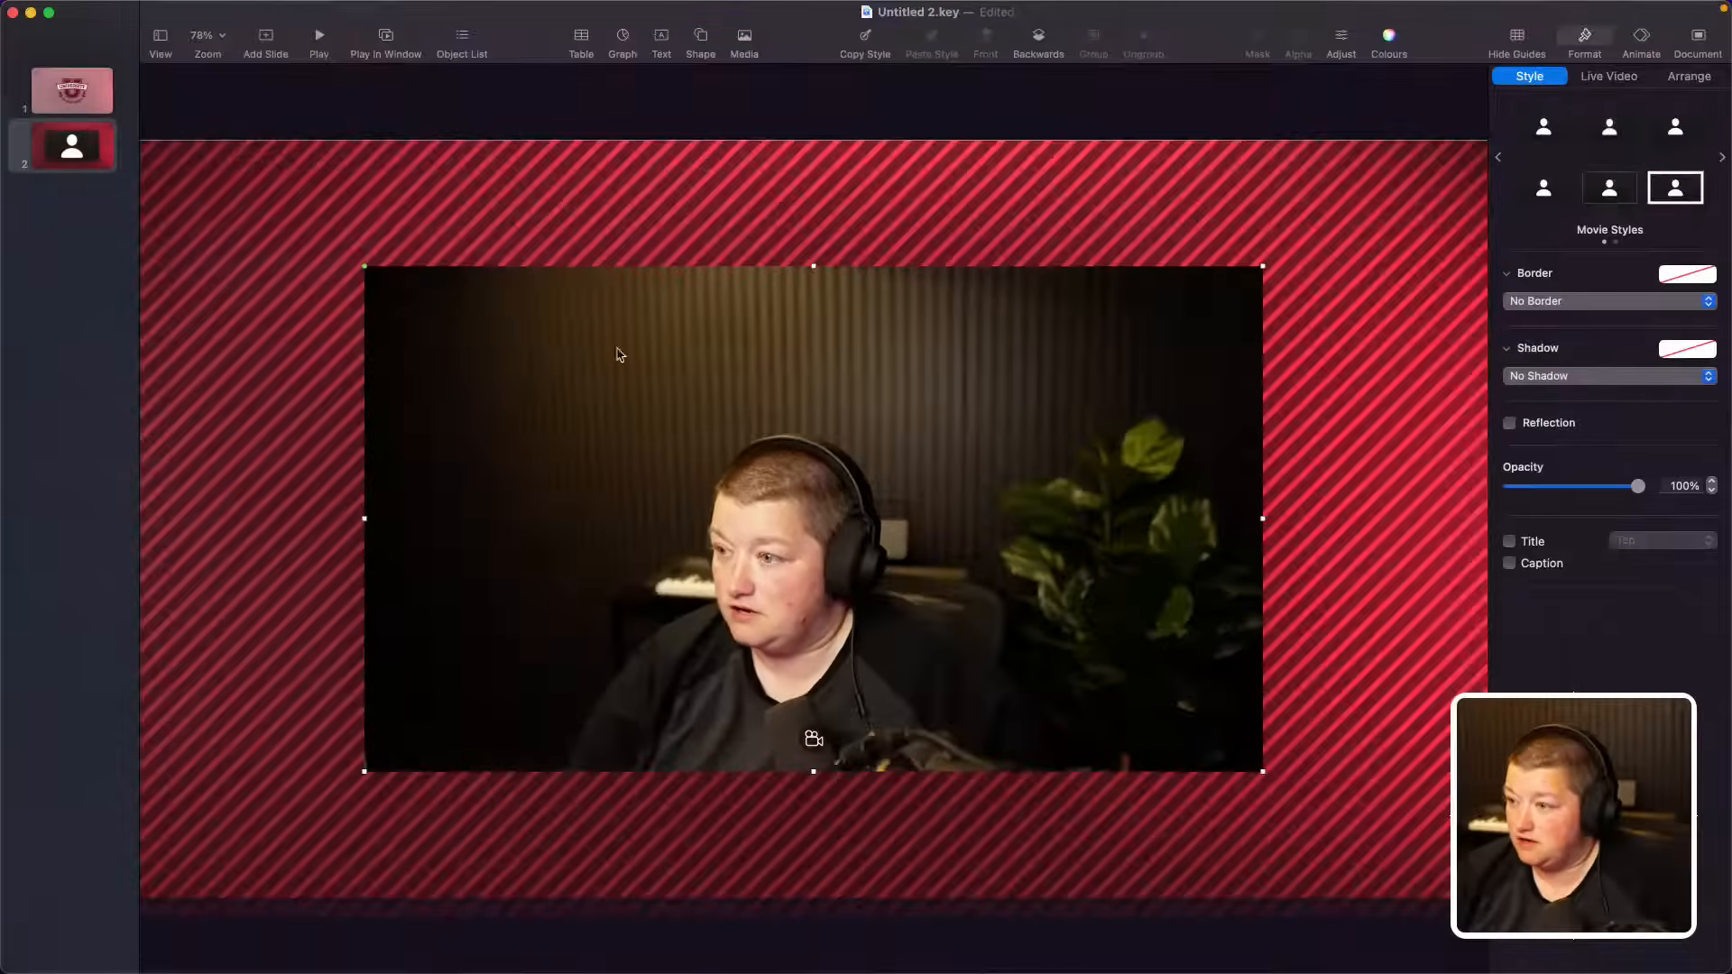
left_click_drag(939, 475, 941, 477)
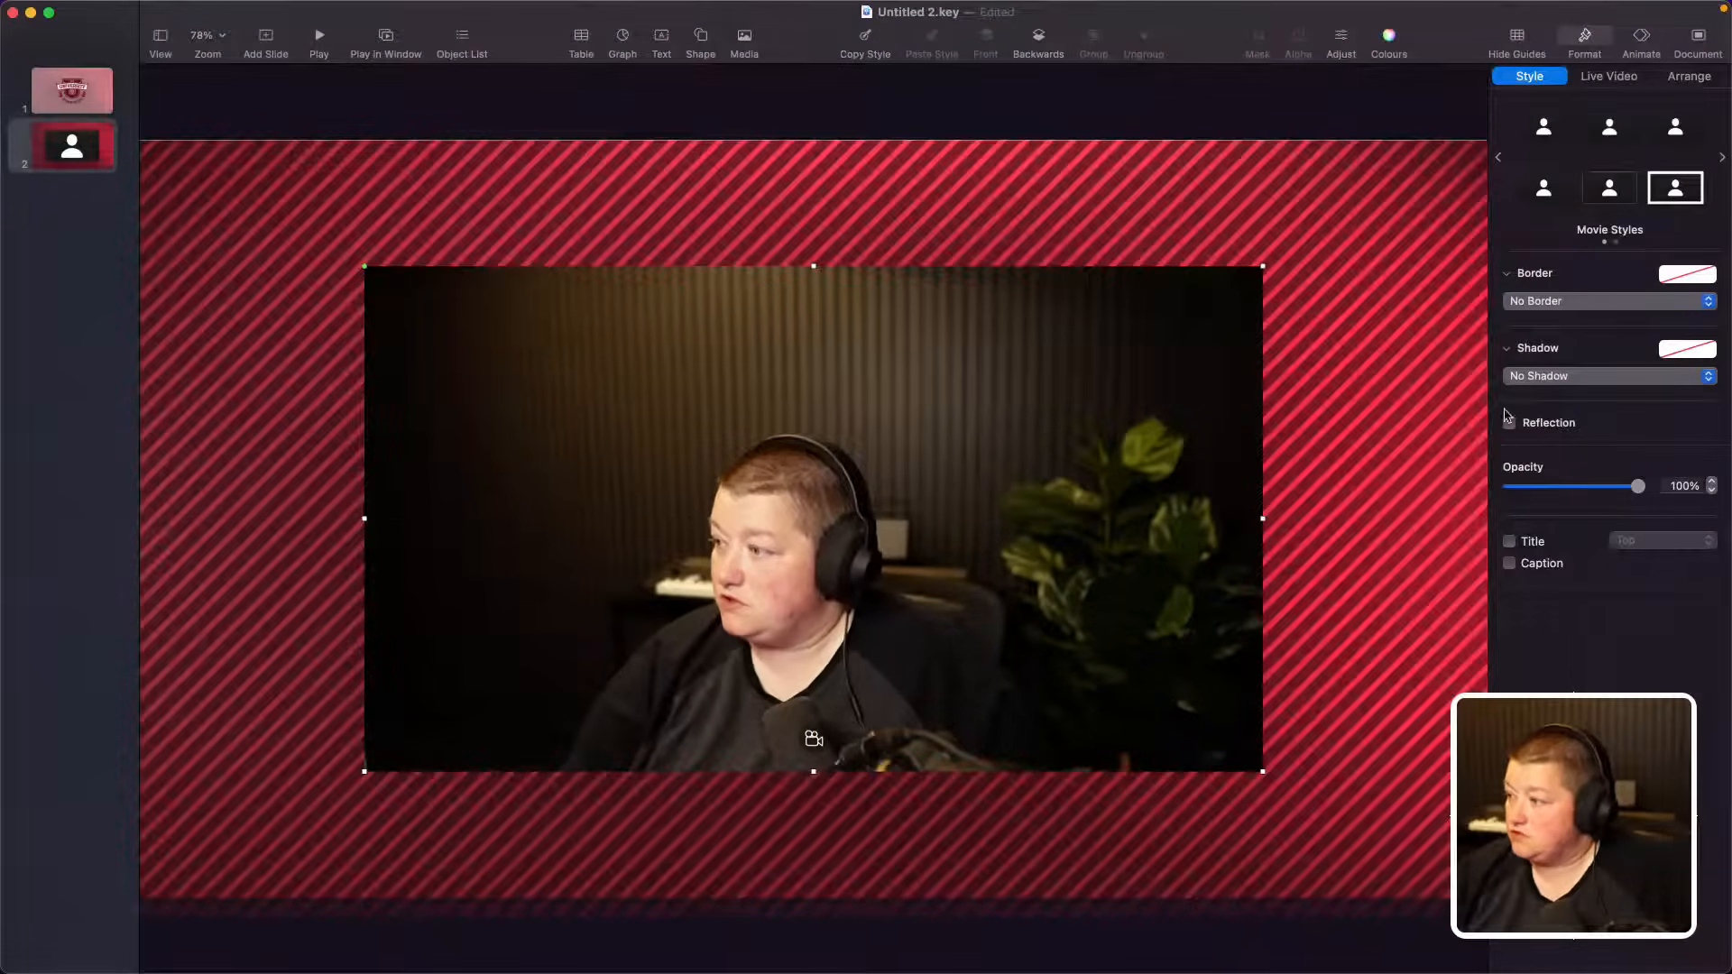
Step: Scale the live video to 164% and adjust the framing of the camera picture within its mask
left_click(1611, 77)
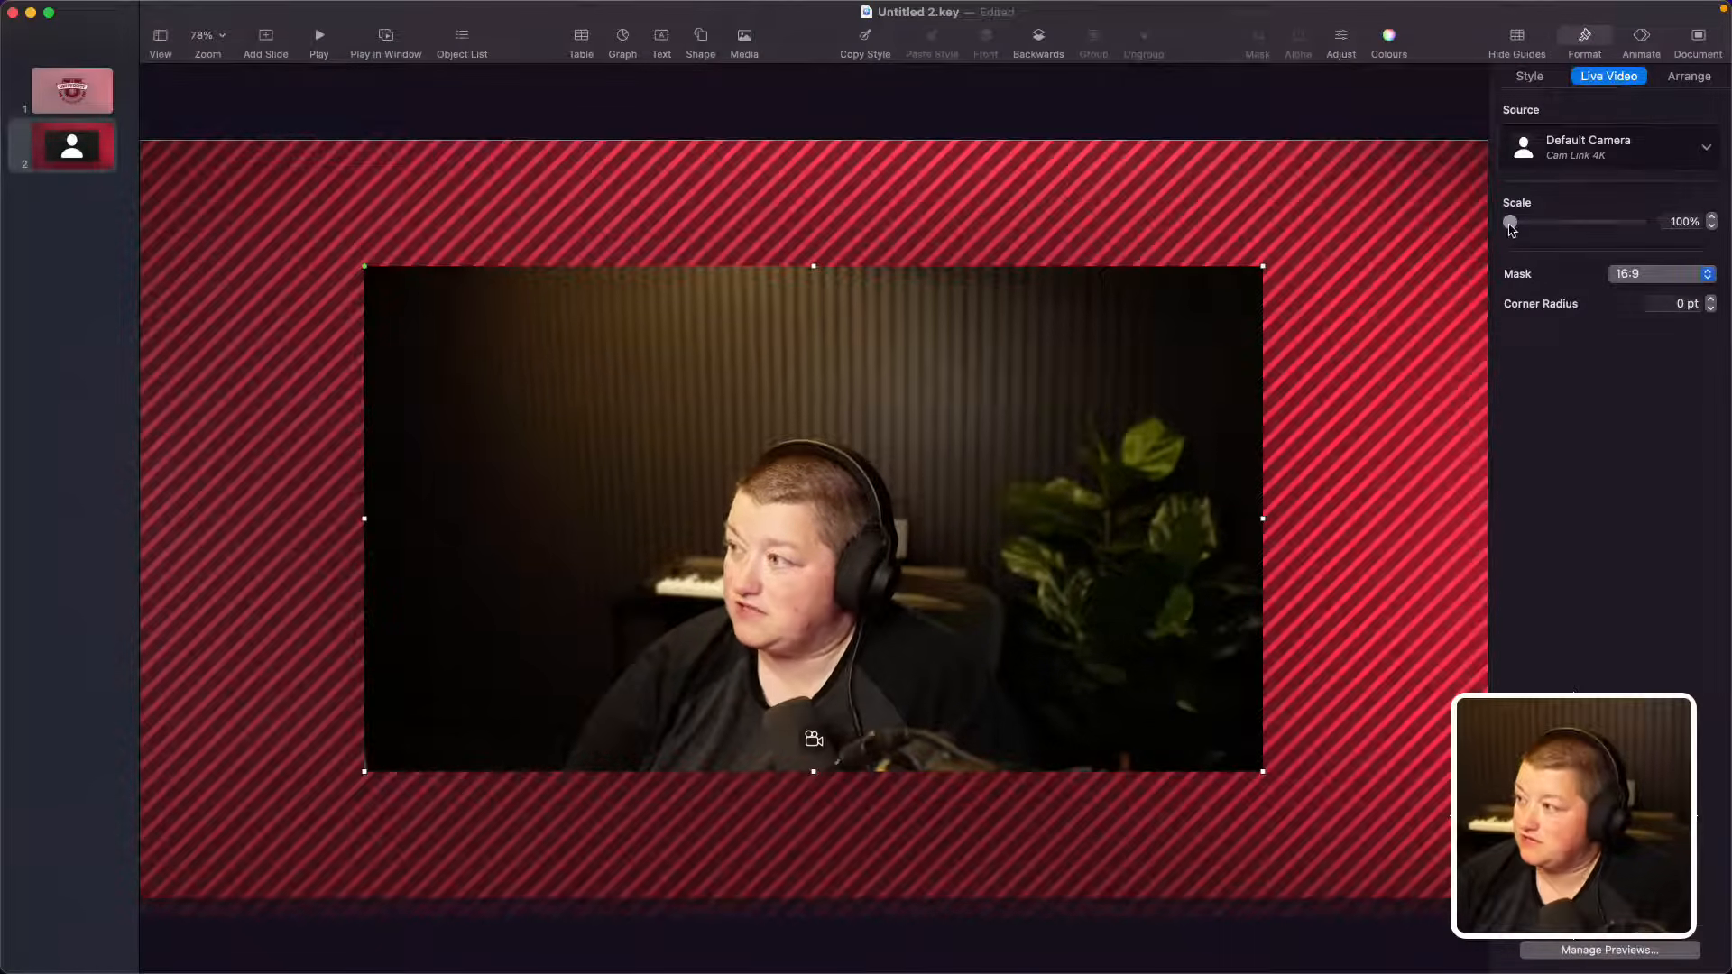
left_click_drag(1511, 225, 1551, 226)
left_click_drag(881, 584, 819, 539)
double_click(814, 595)
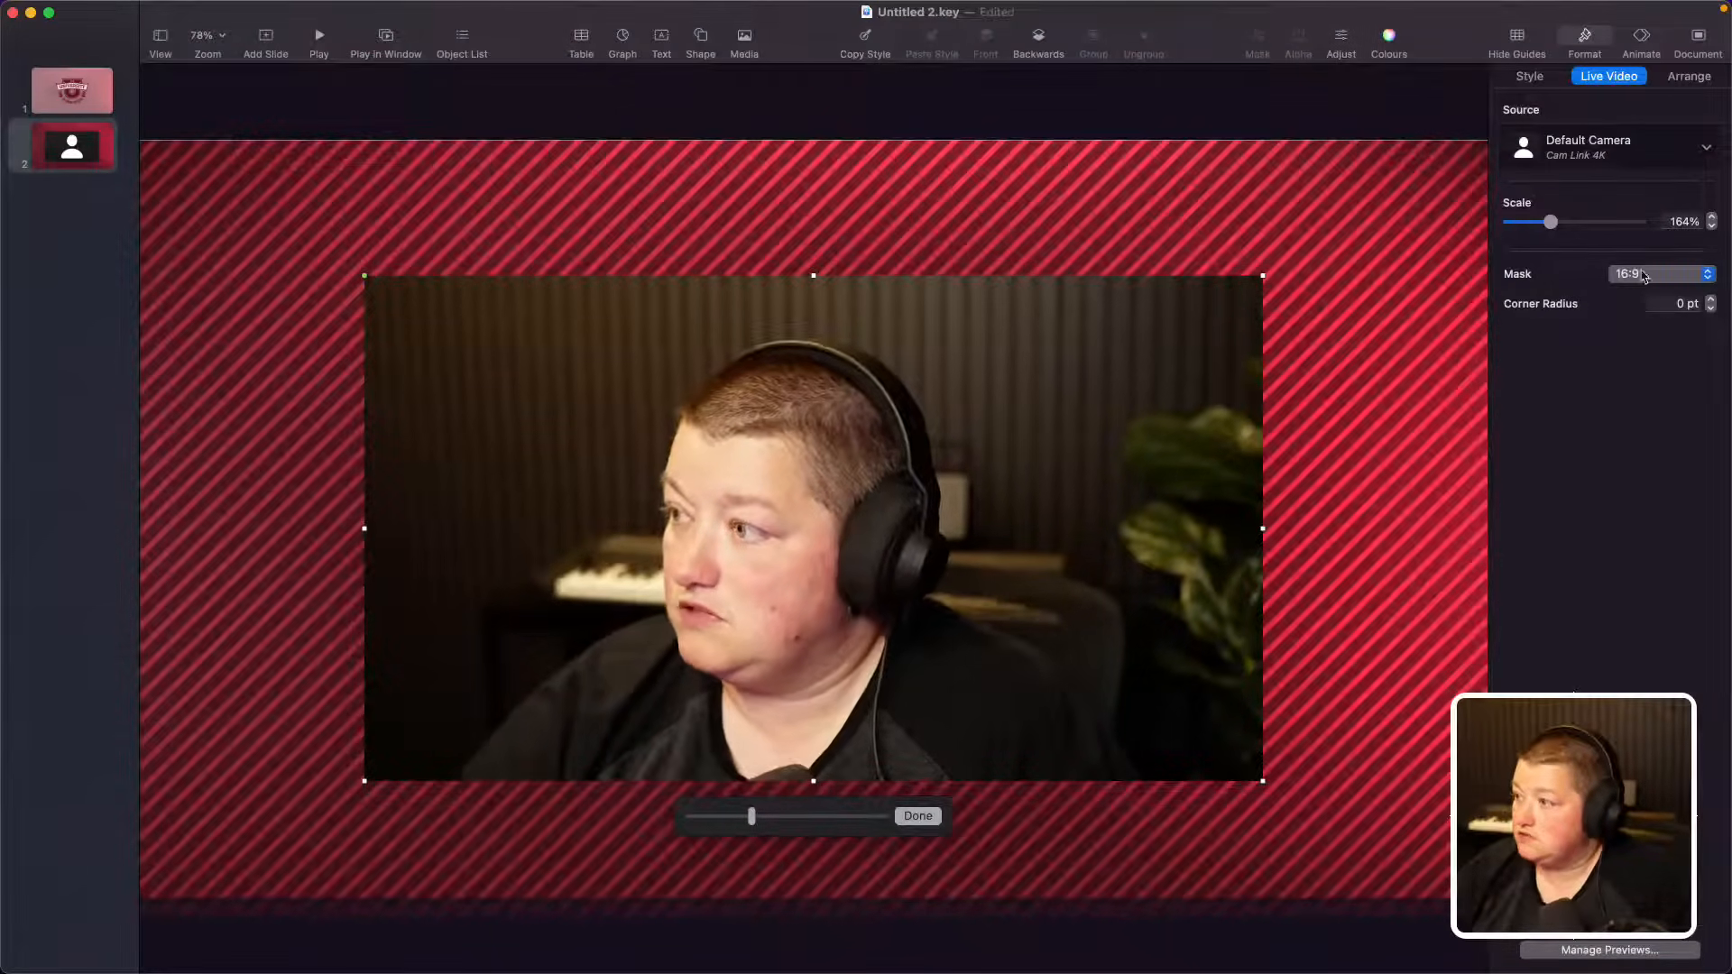
Step: Set the live video's corner radius to 30 pt
left_click(1714, 301)
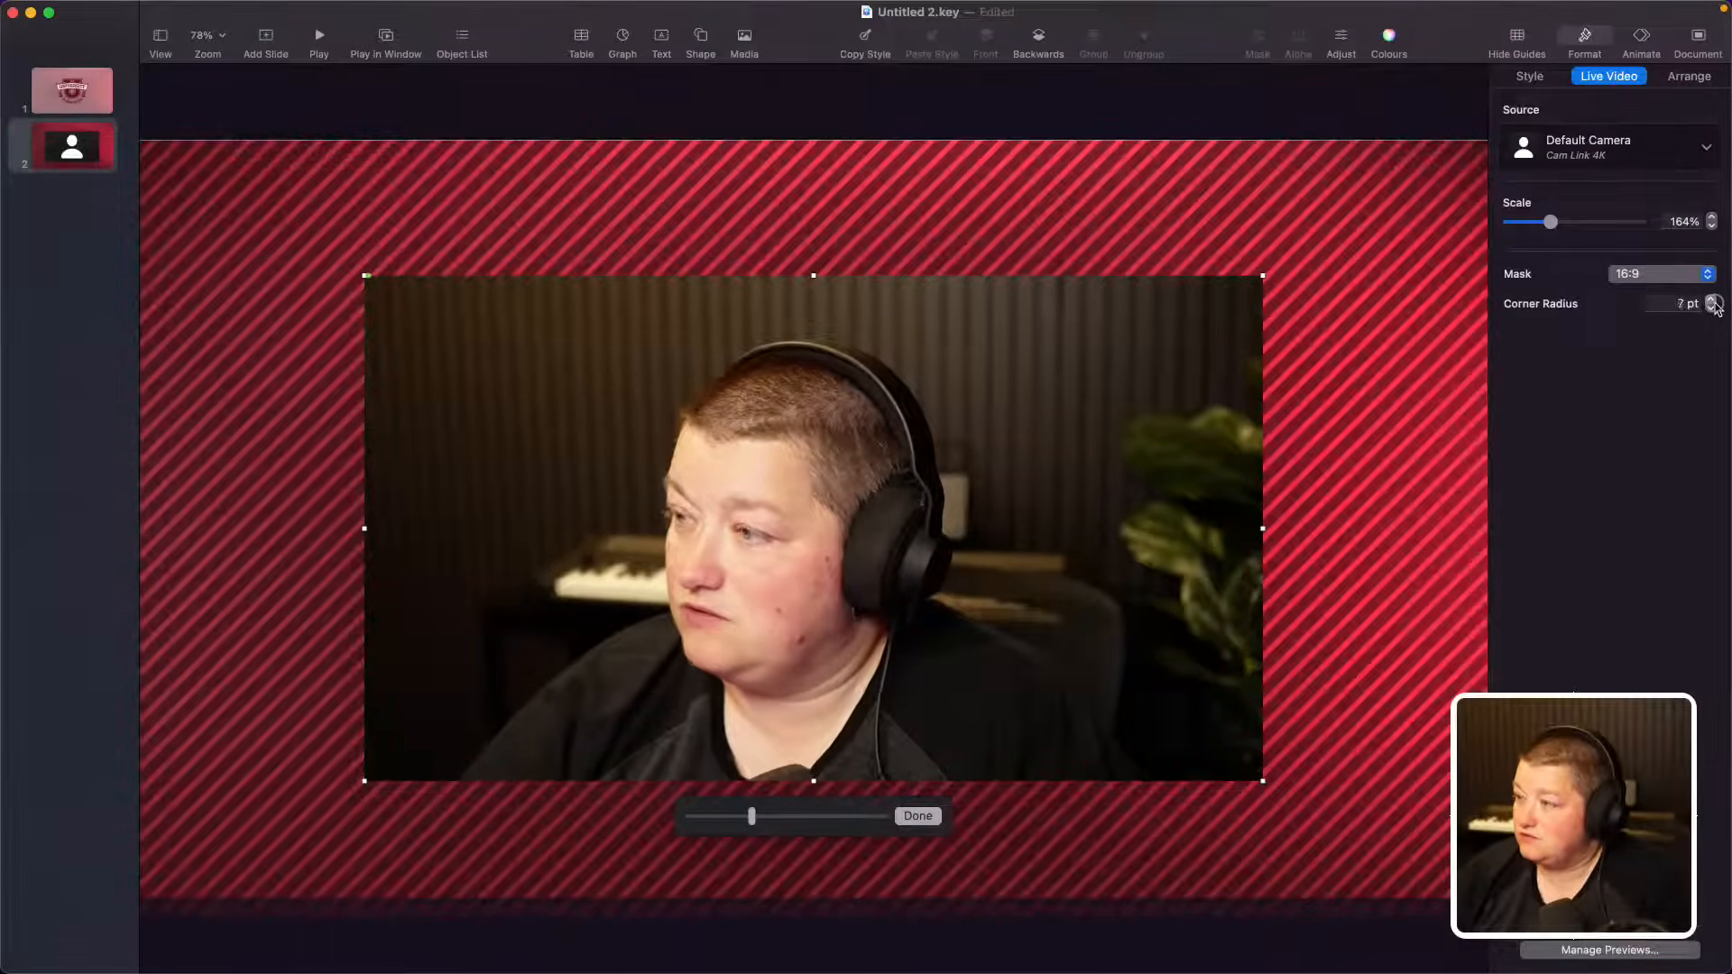
left_click(1713, 301)
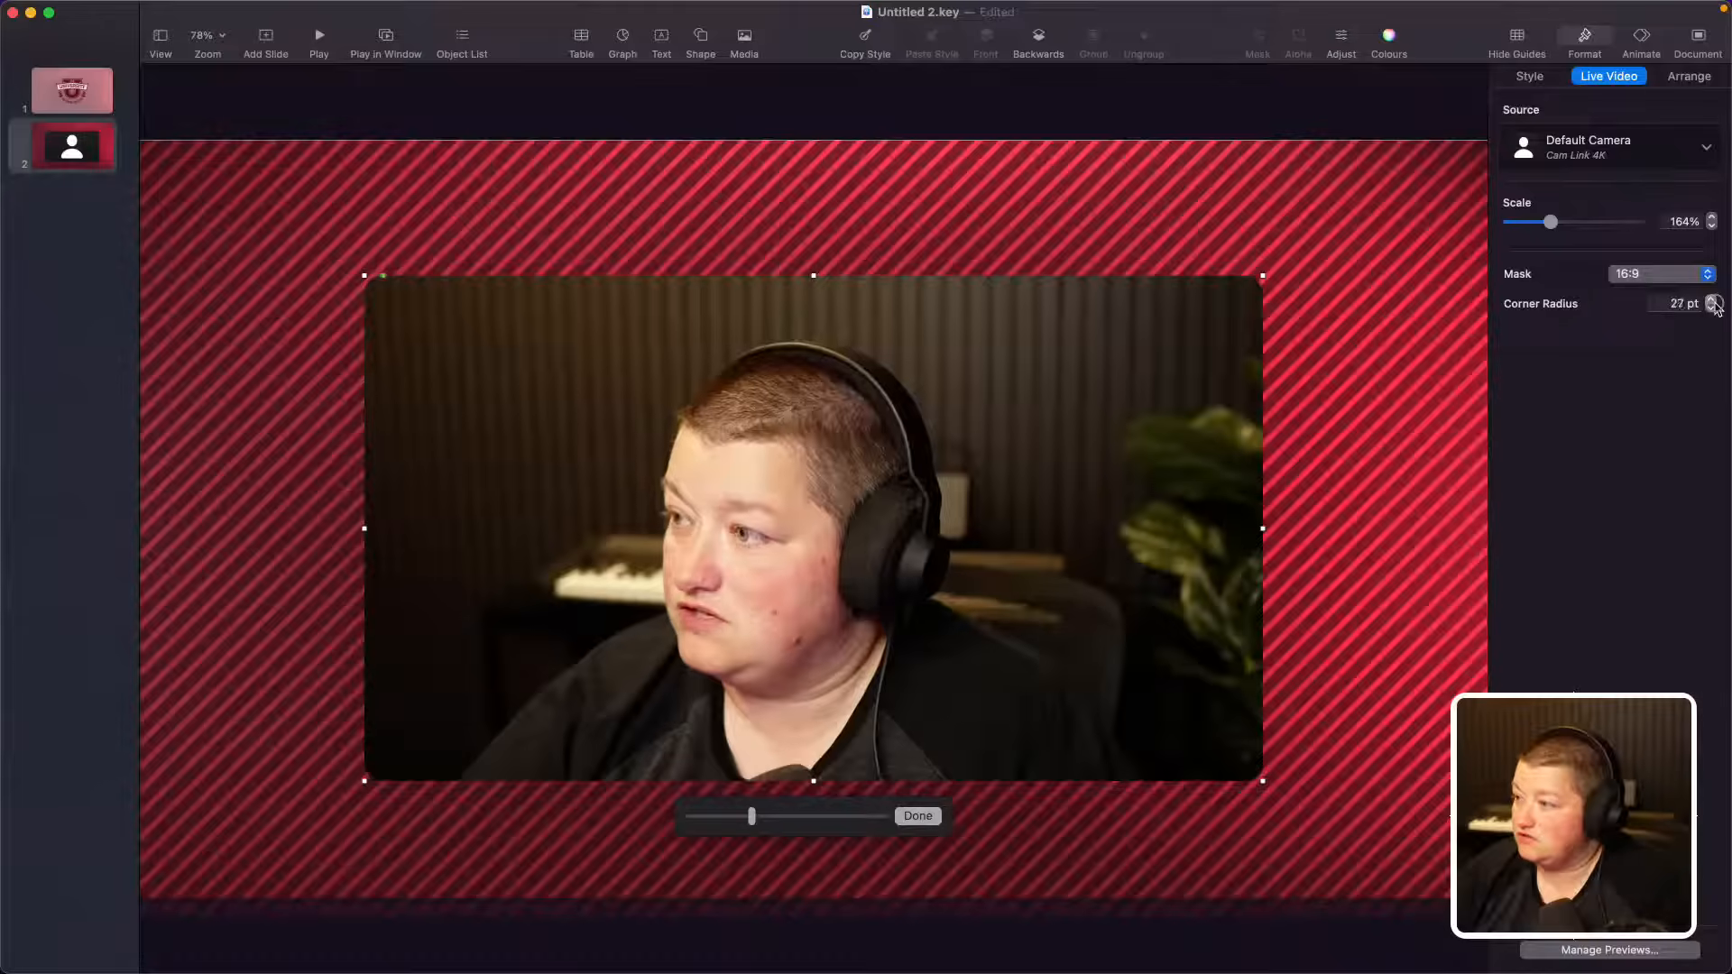
left_click(1712, 308)
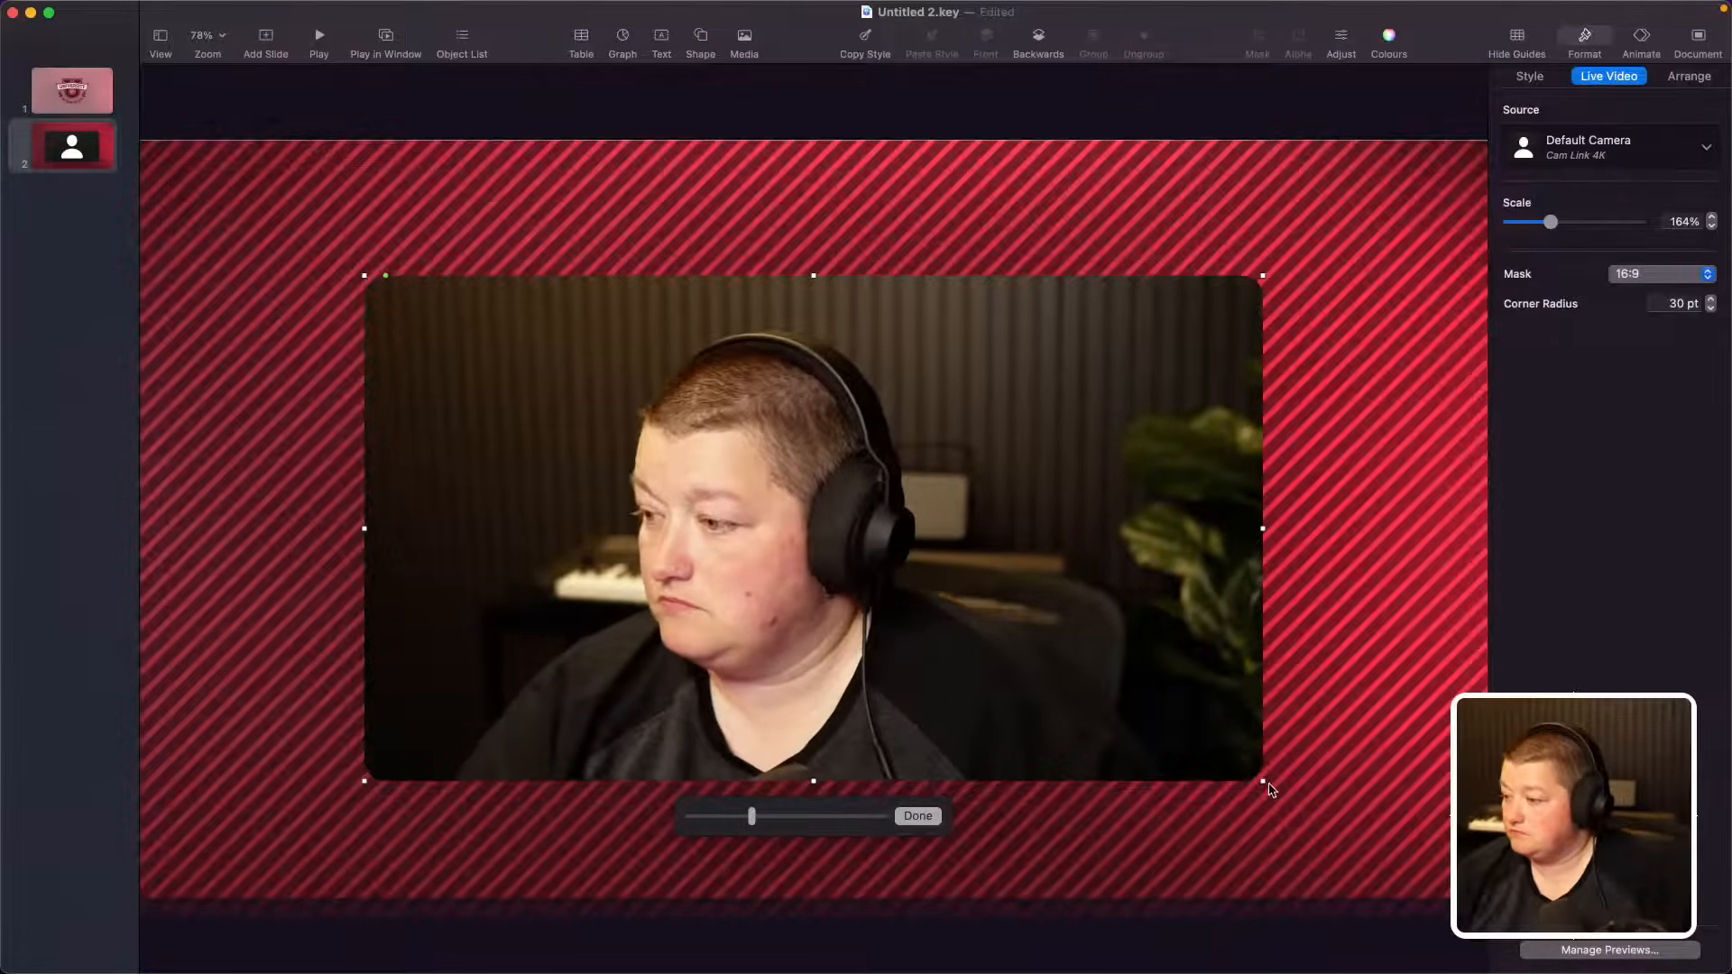
Step: Enlarge the live video from its lower-right and upper-left corners so it fills most of the slide inside the striped background
left_click_drag(1263, 781, 1366, 833)
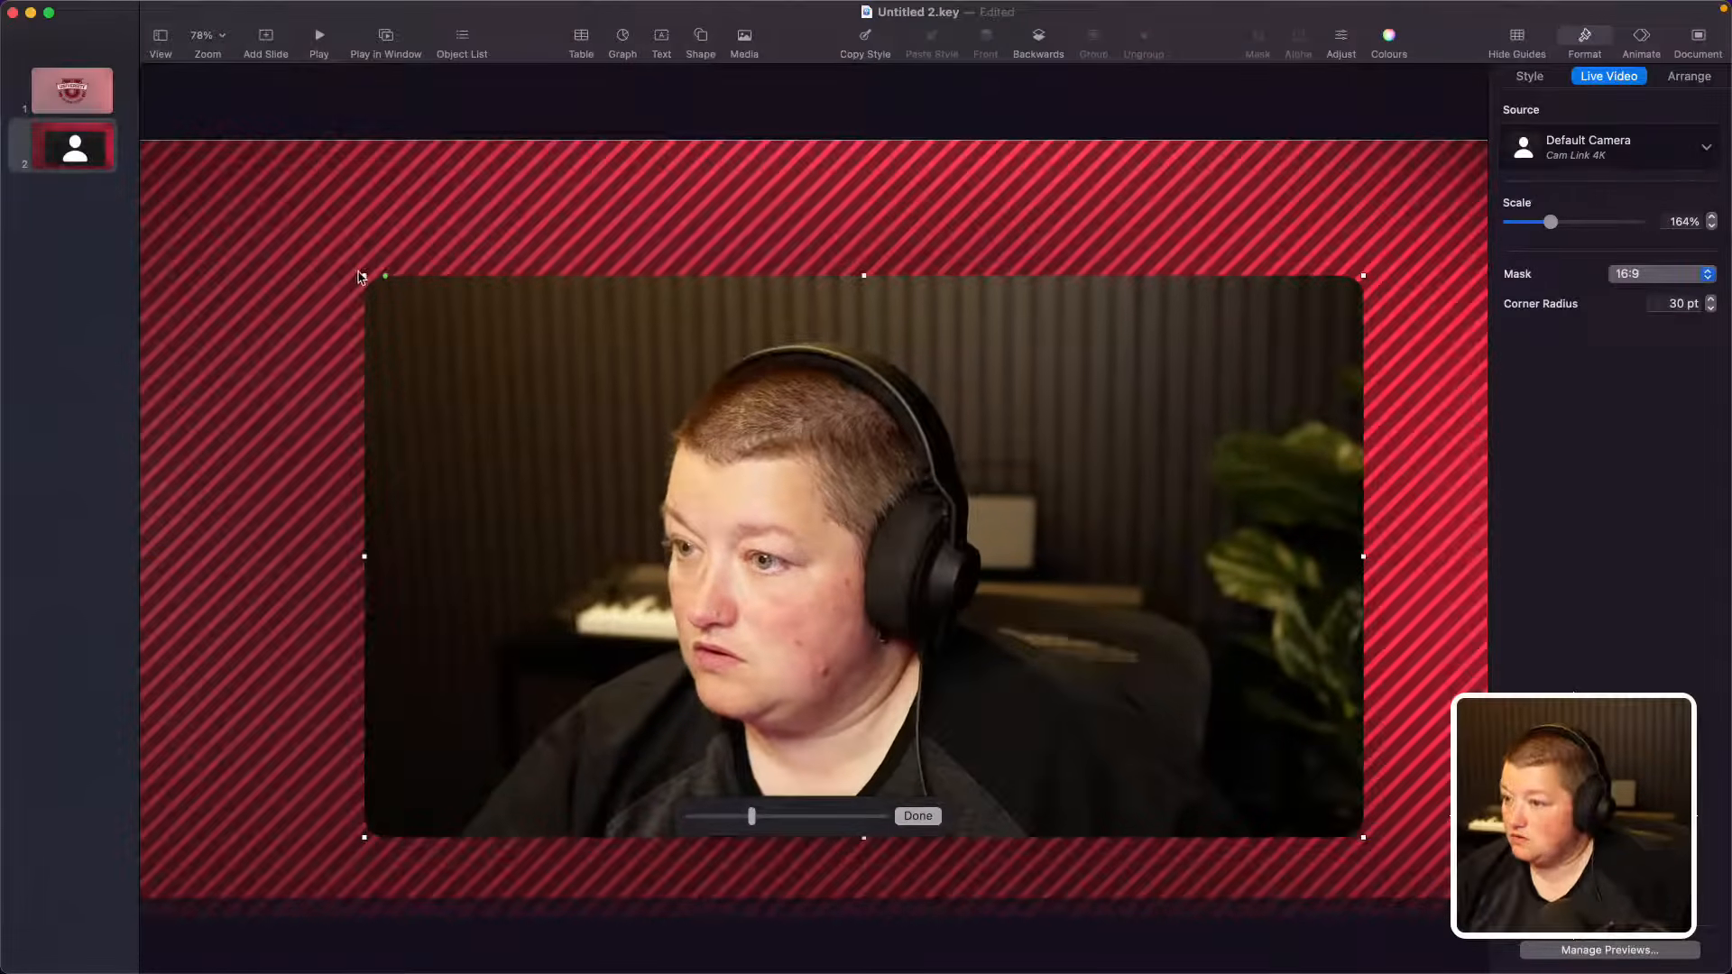
left_click_drag(360, 276, 227, 193)
left_click(402, 116)
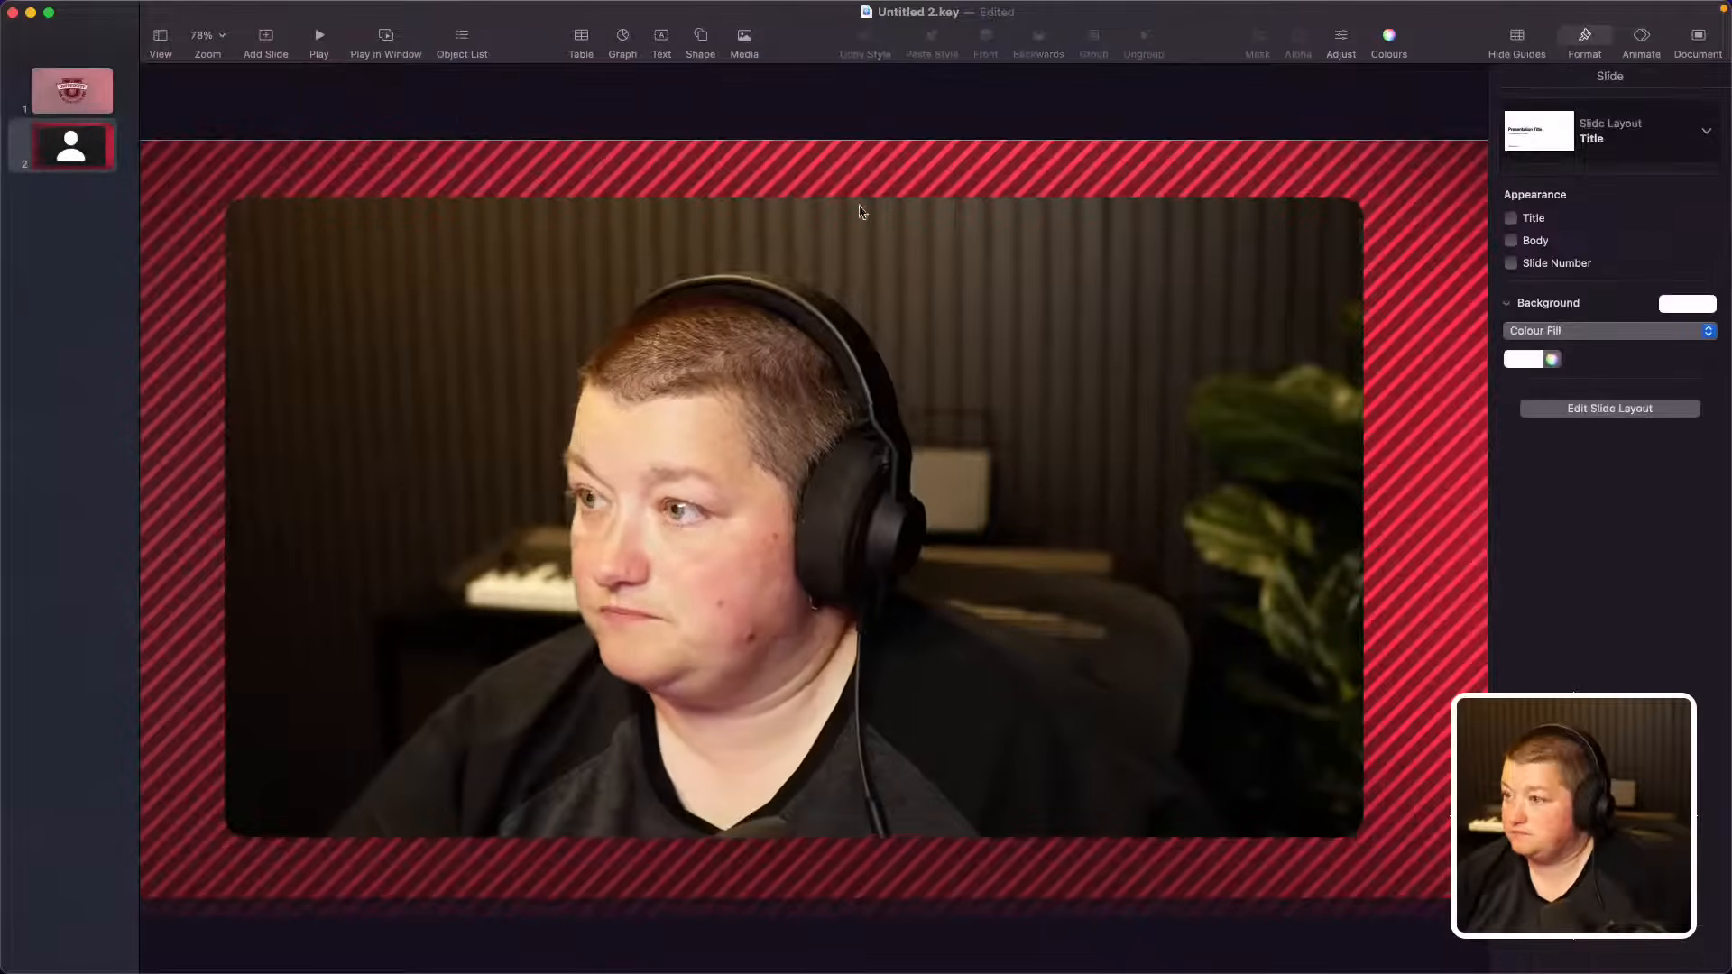
left_click(206, 35)
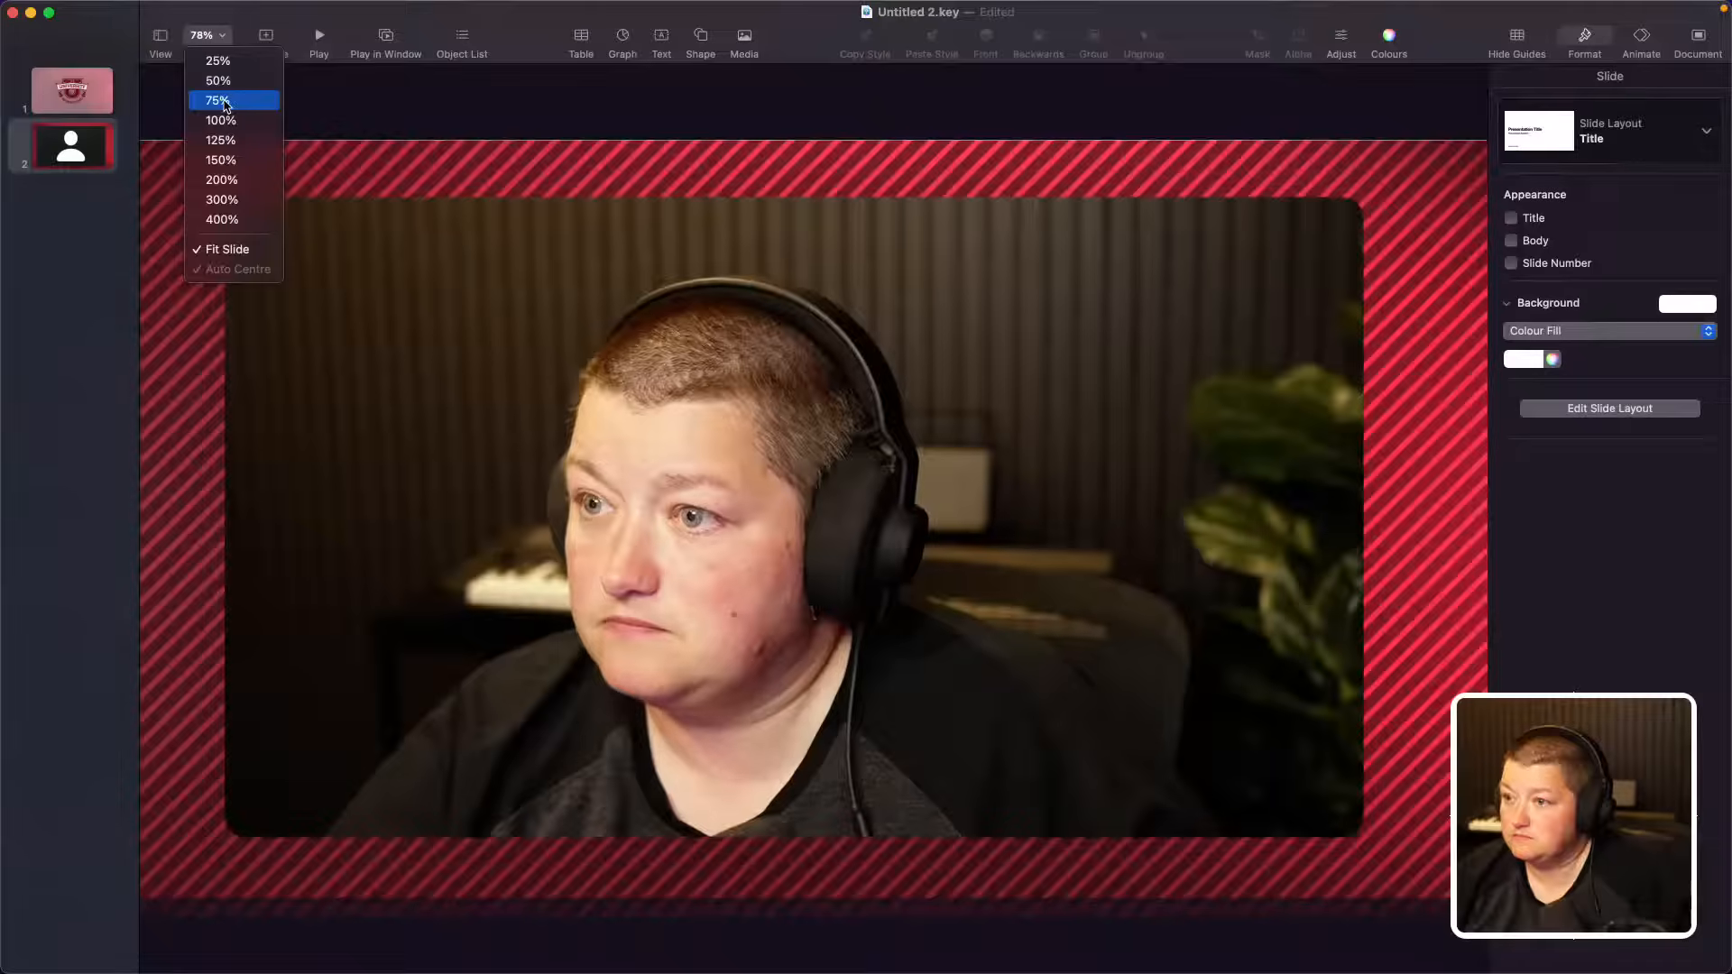
left_click(225, 103)
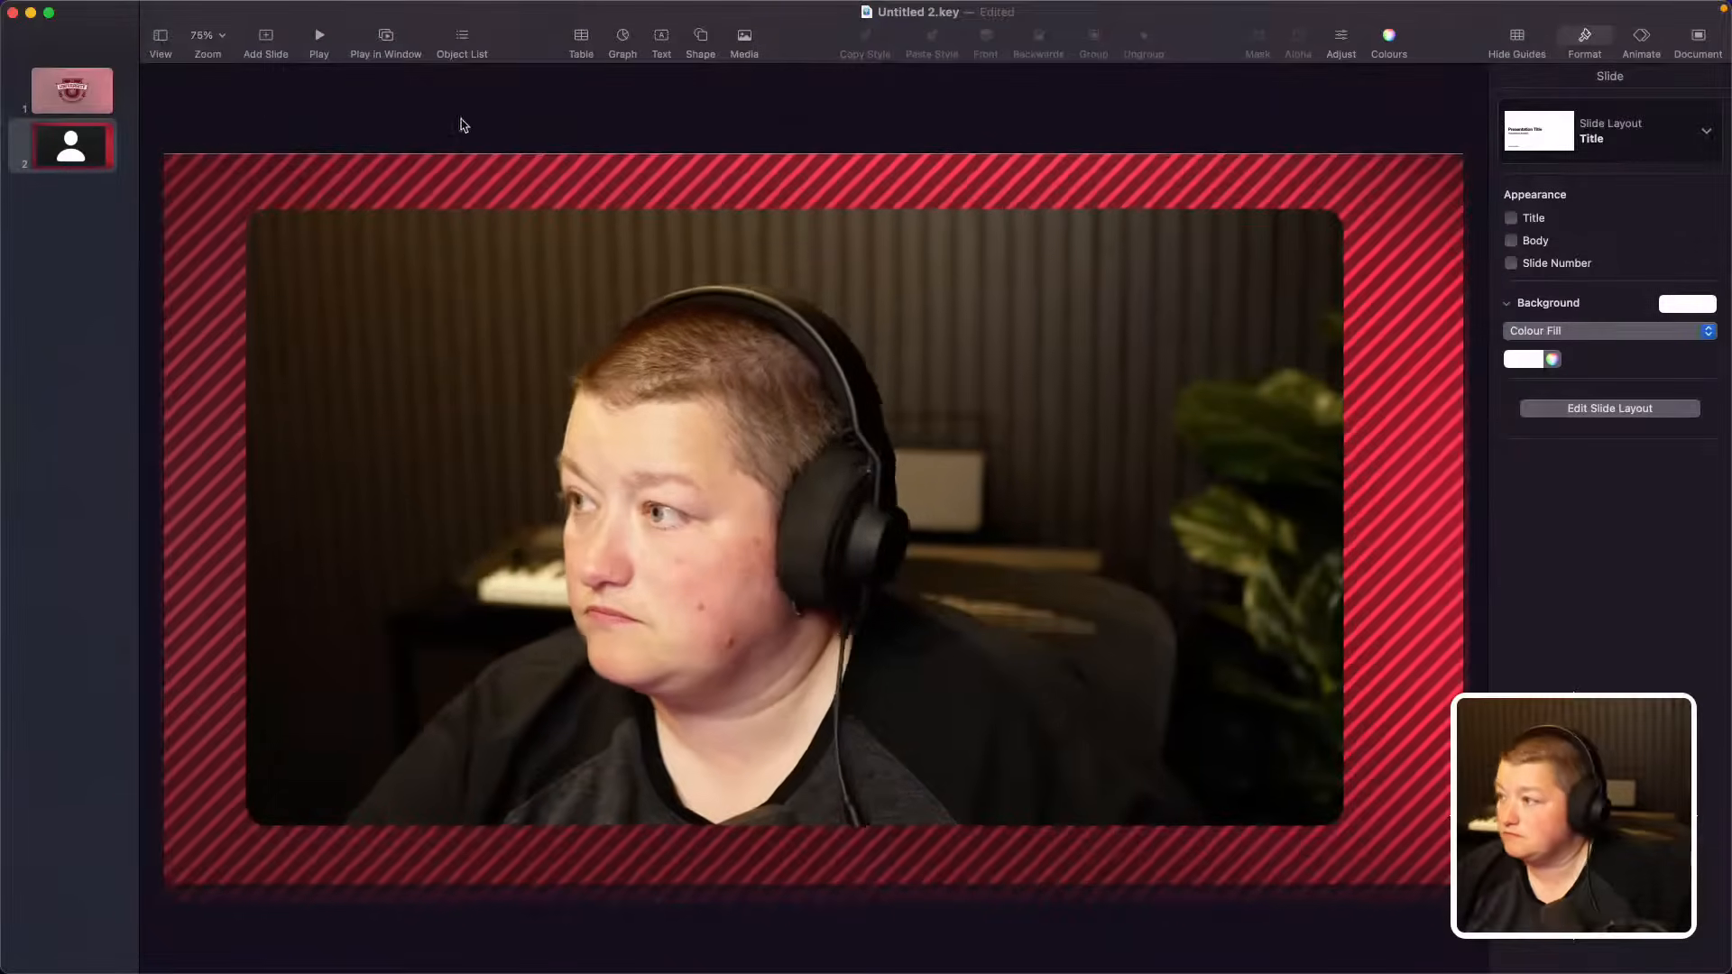
left_click(535, 443)
left_click(395, 139)
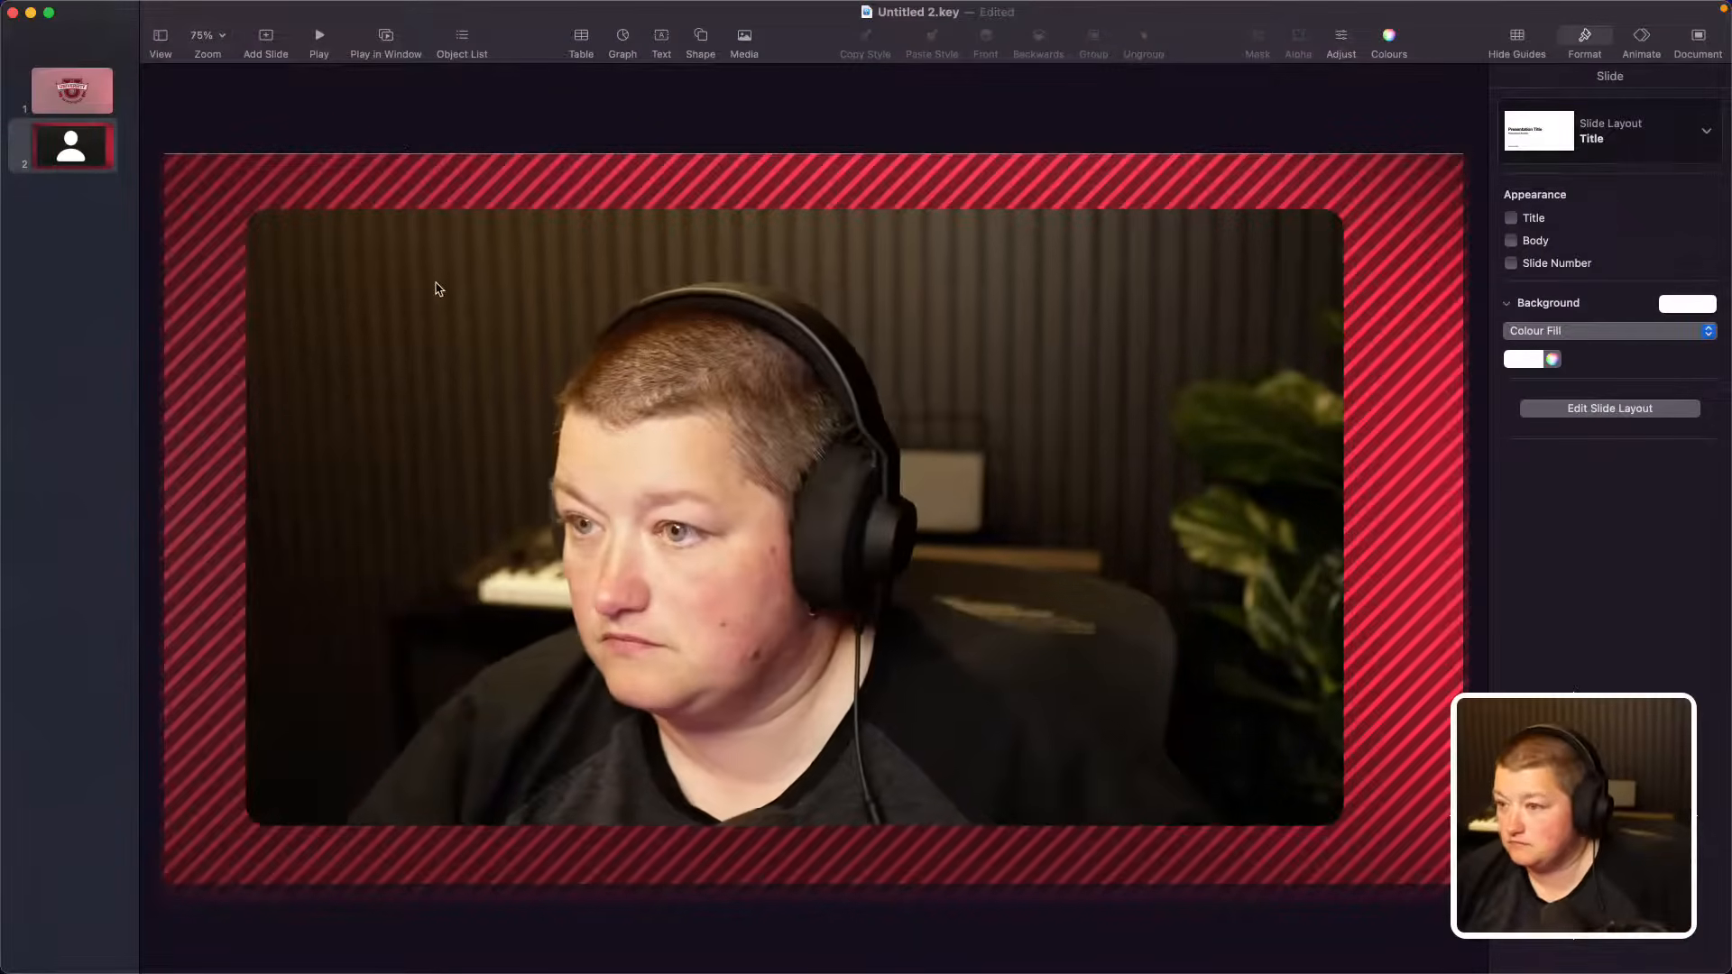
left_click(437, 289)
left_click(512, 100)
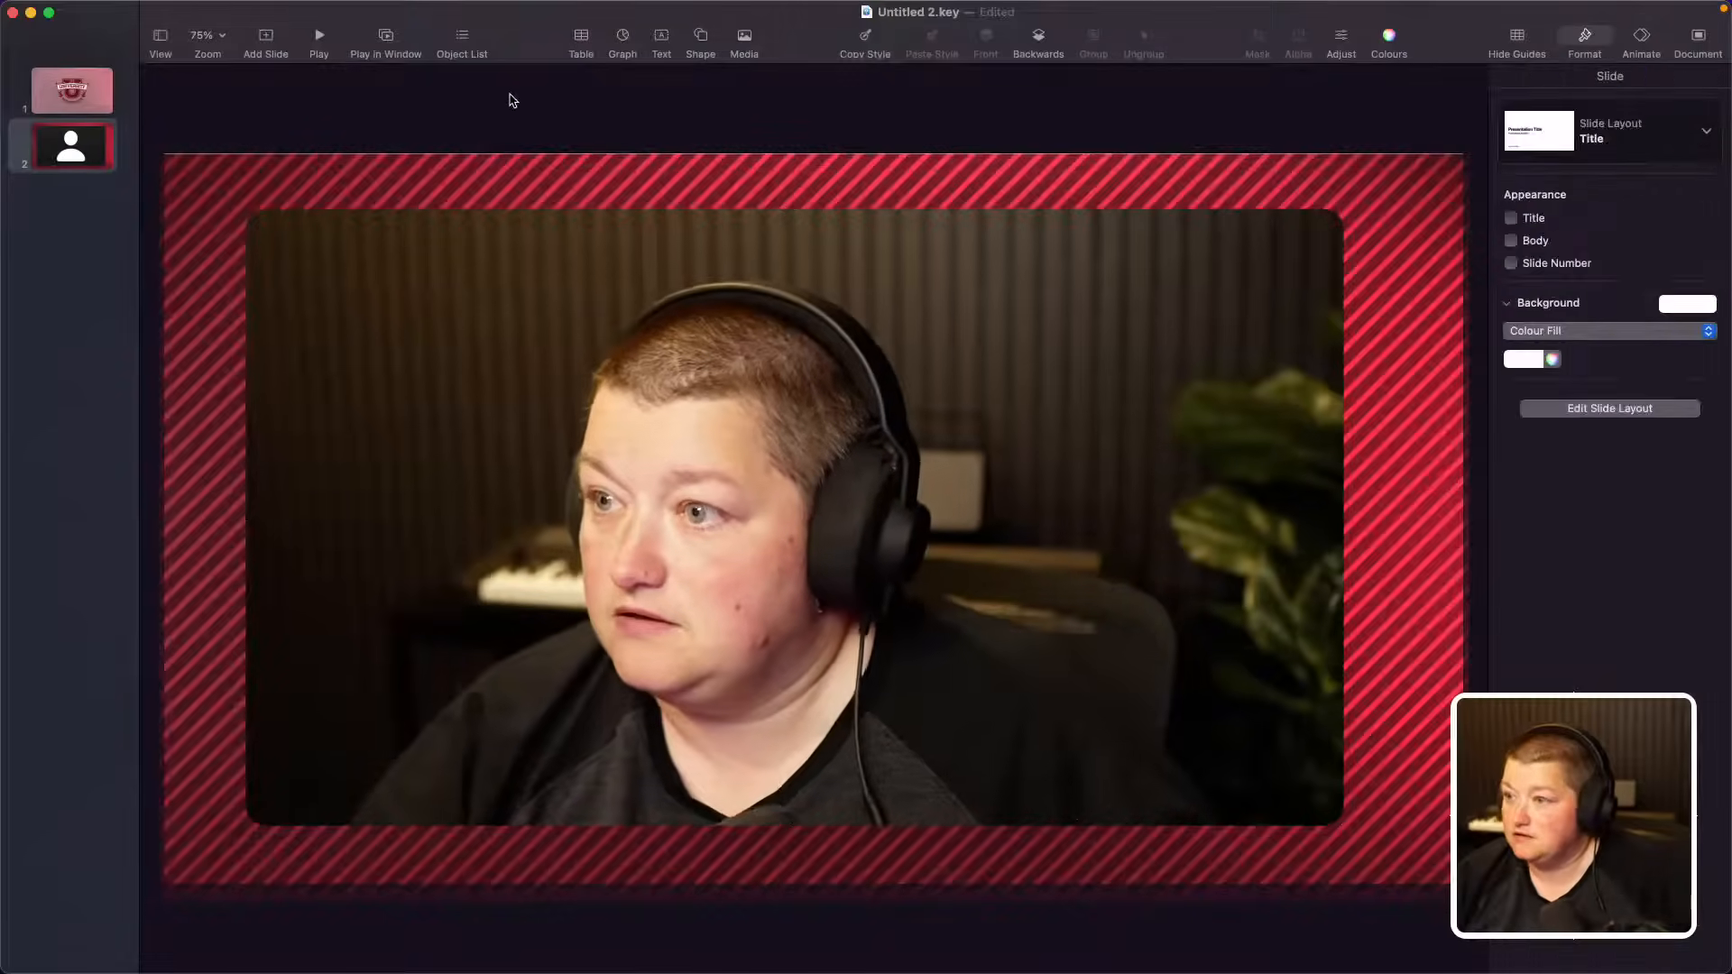
left_click(499, 272)
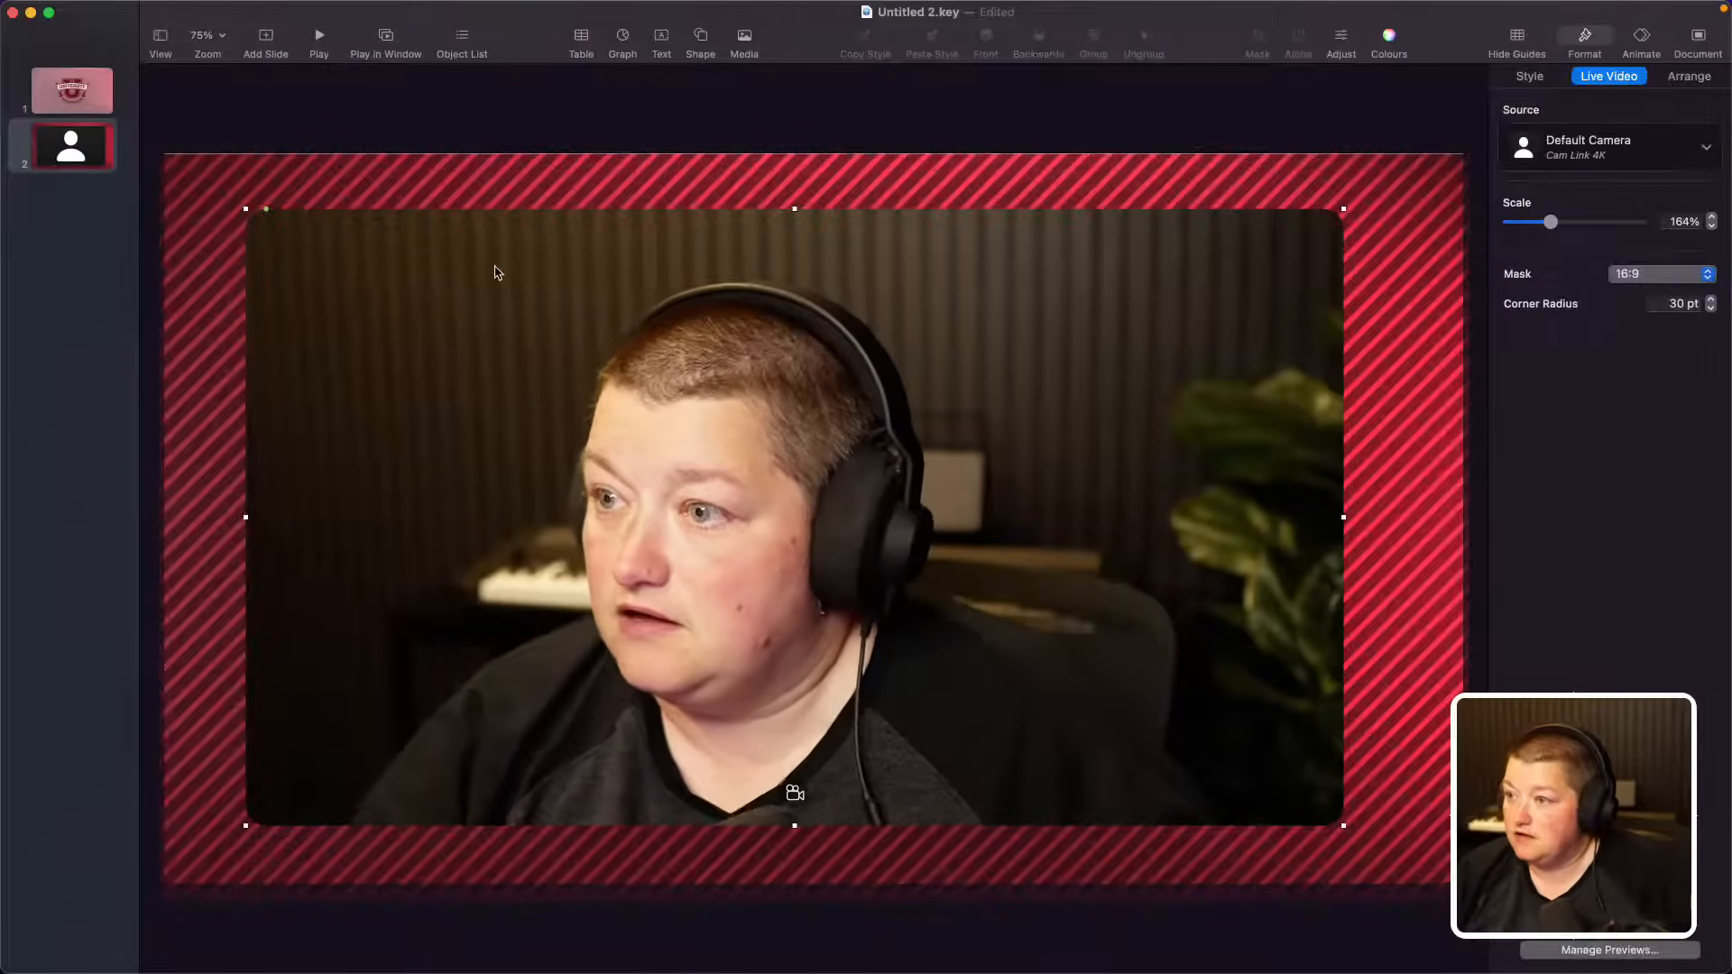
left_click(567, 93)
Step: Insert a black square shape and move it to the live video's upper-left corner, at about X 170 pt, Y 70 pt
left_click(704, 41)
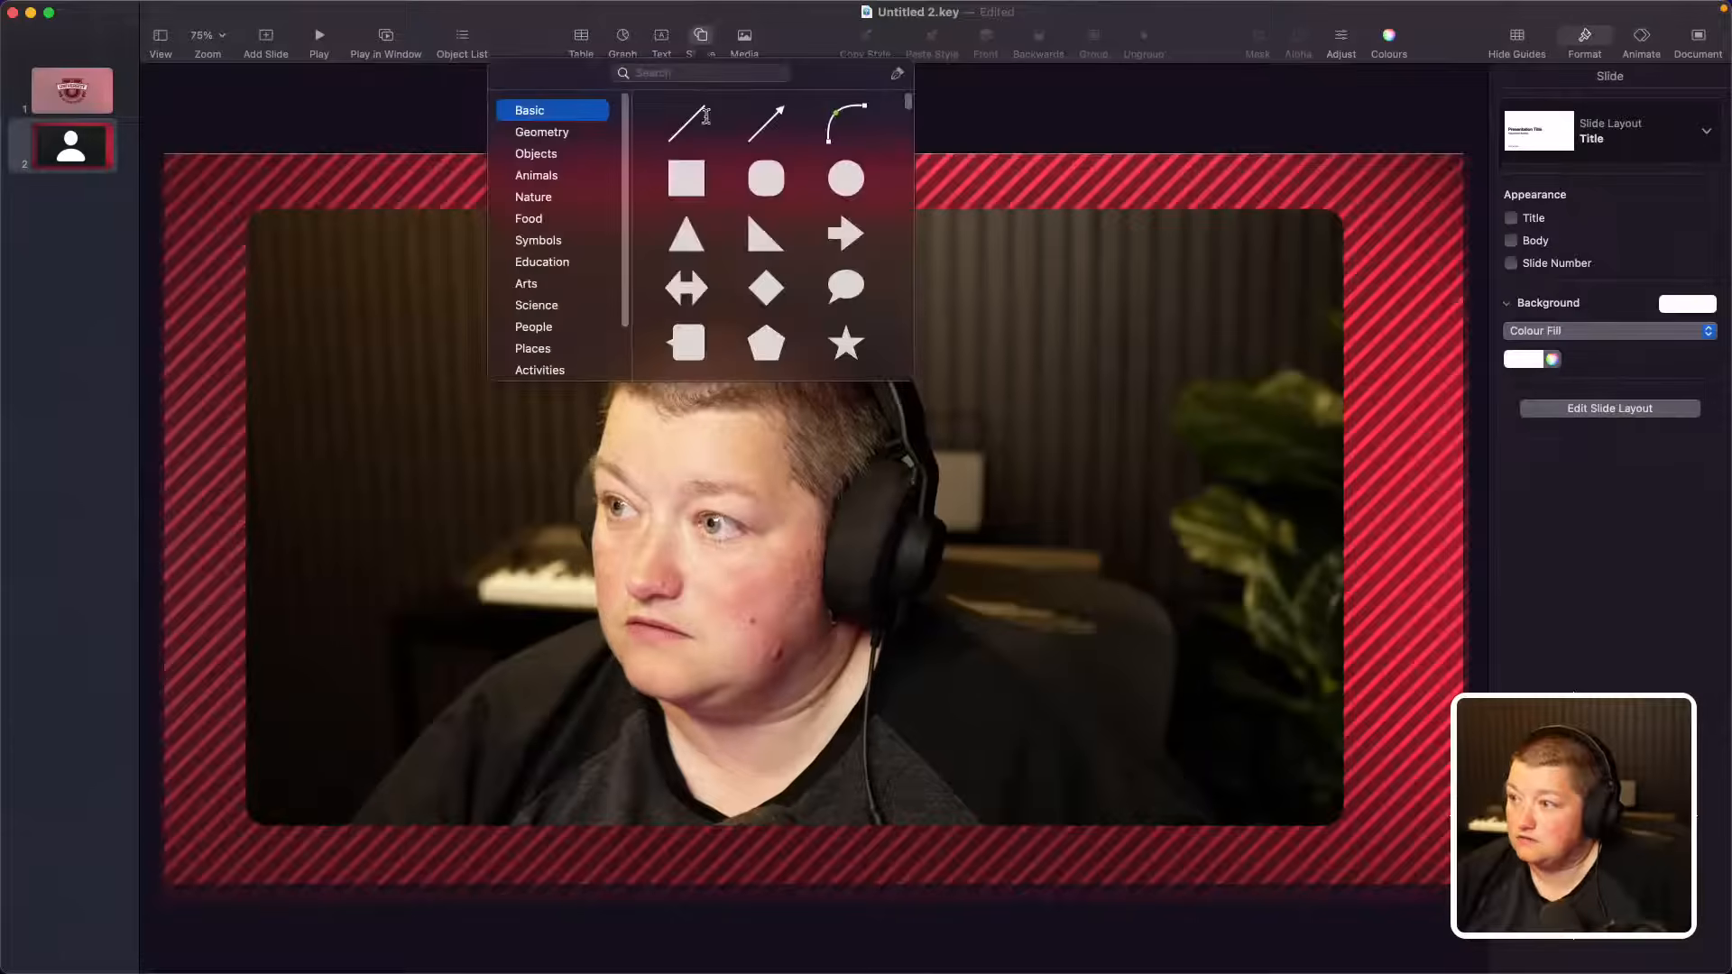
left_click(686, 178)
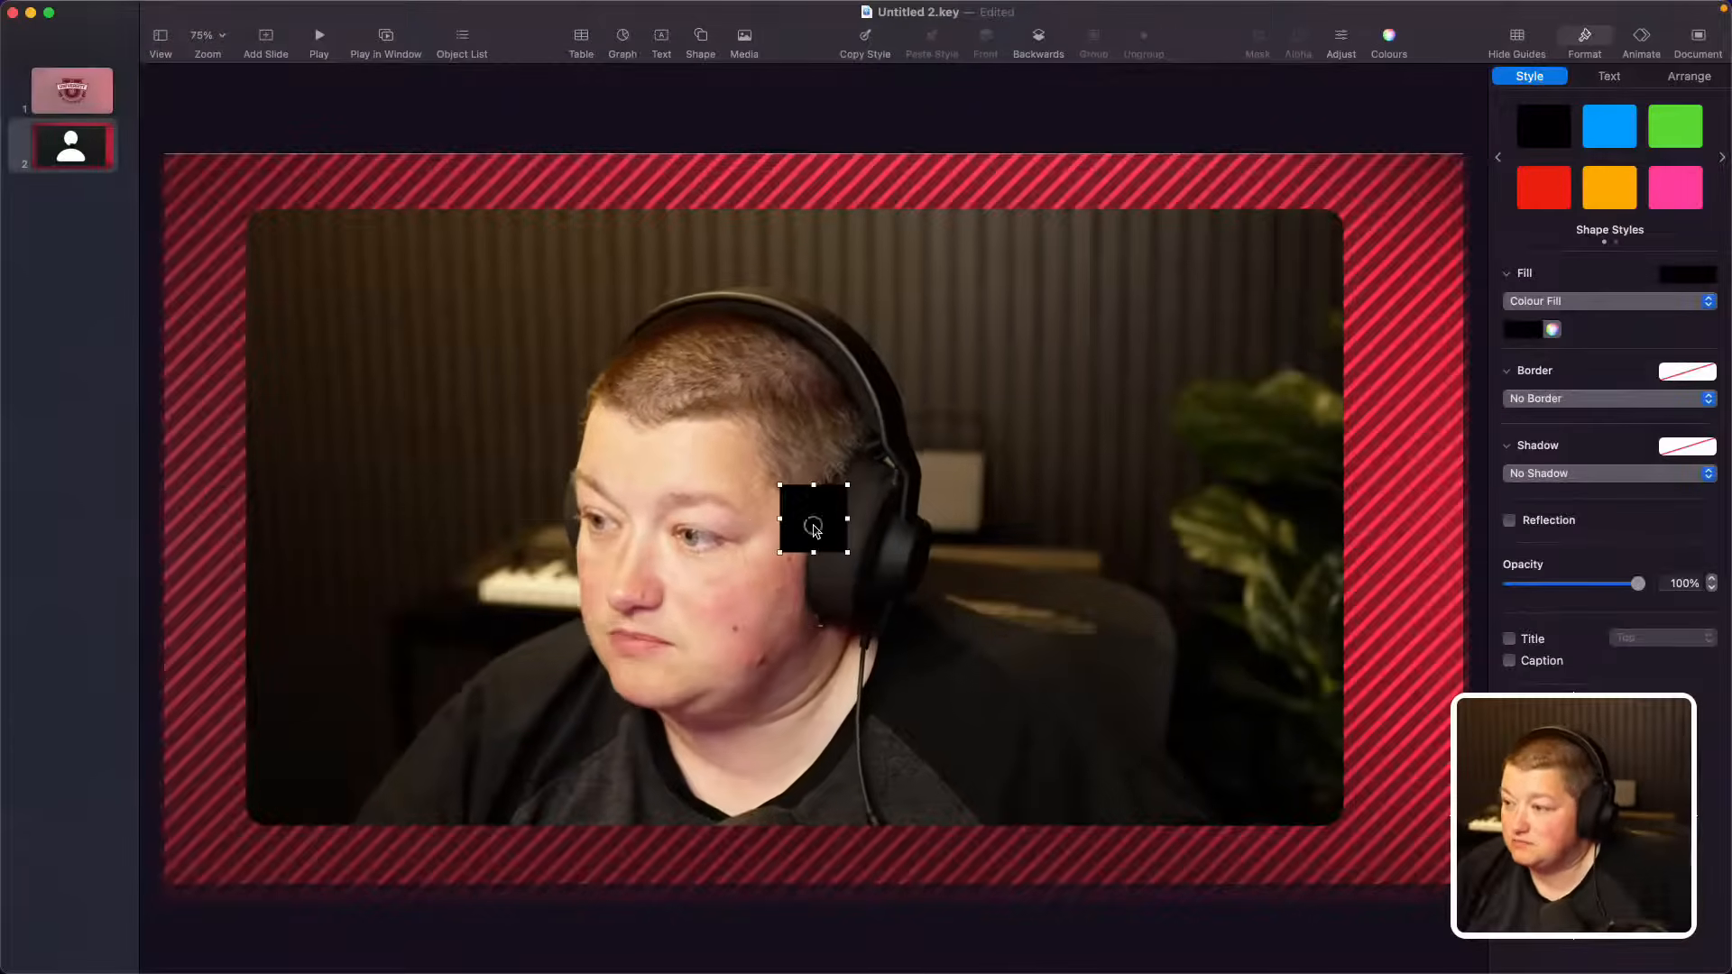
left_click_drag(815, 530, 313, 242)
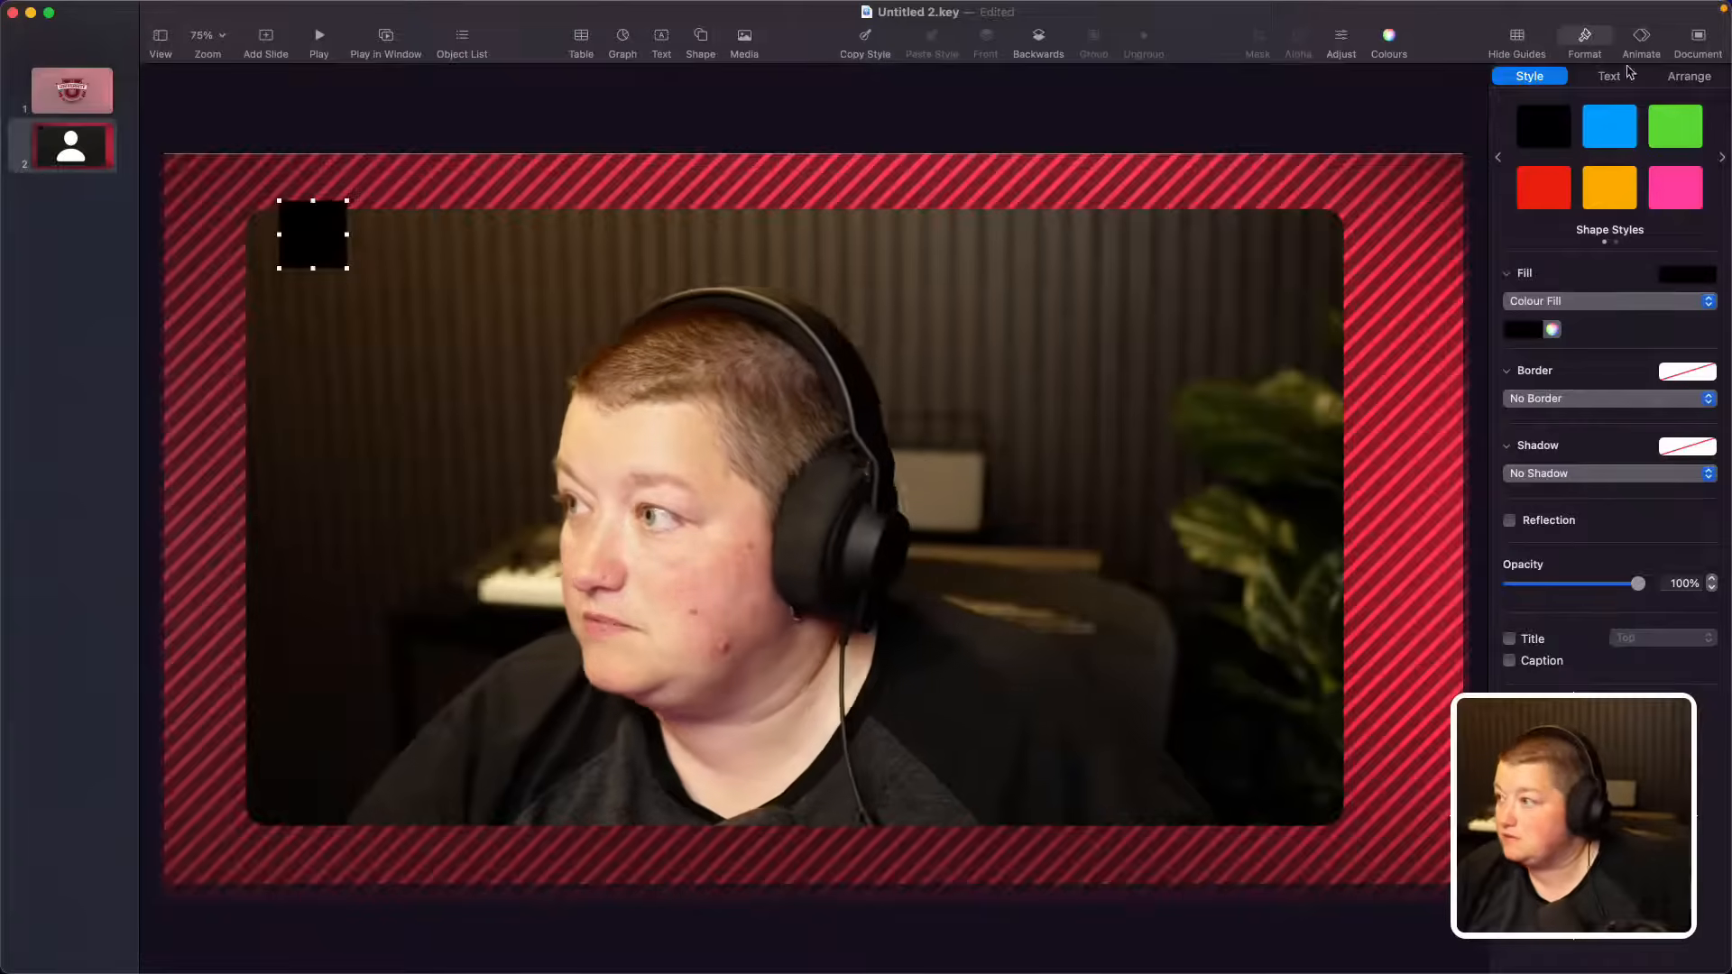
left_click(1688, 77)
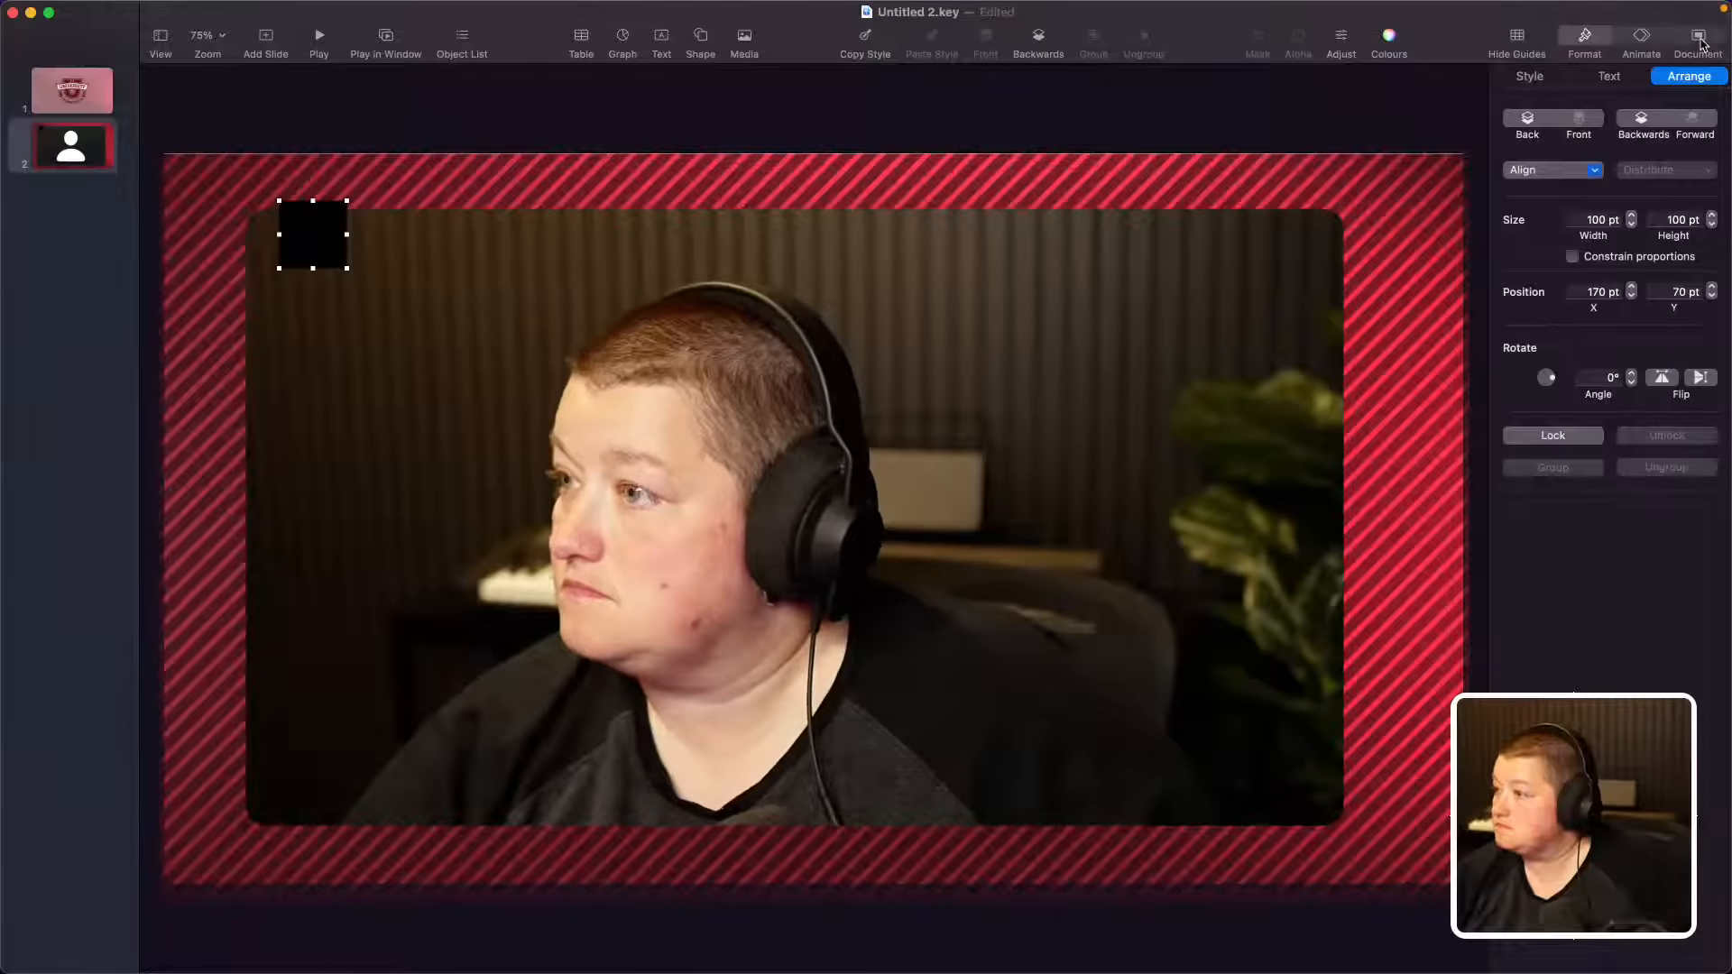
left_click(658, 108)
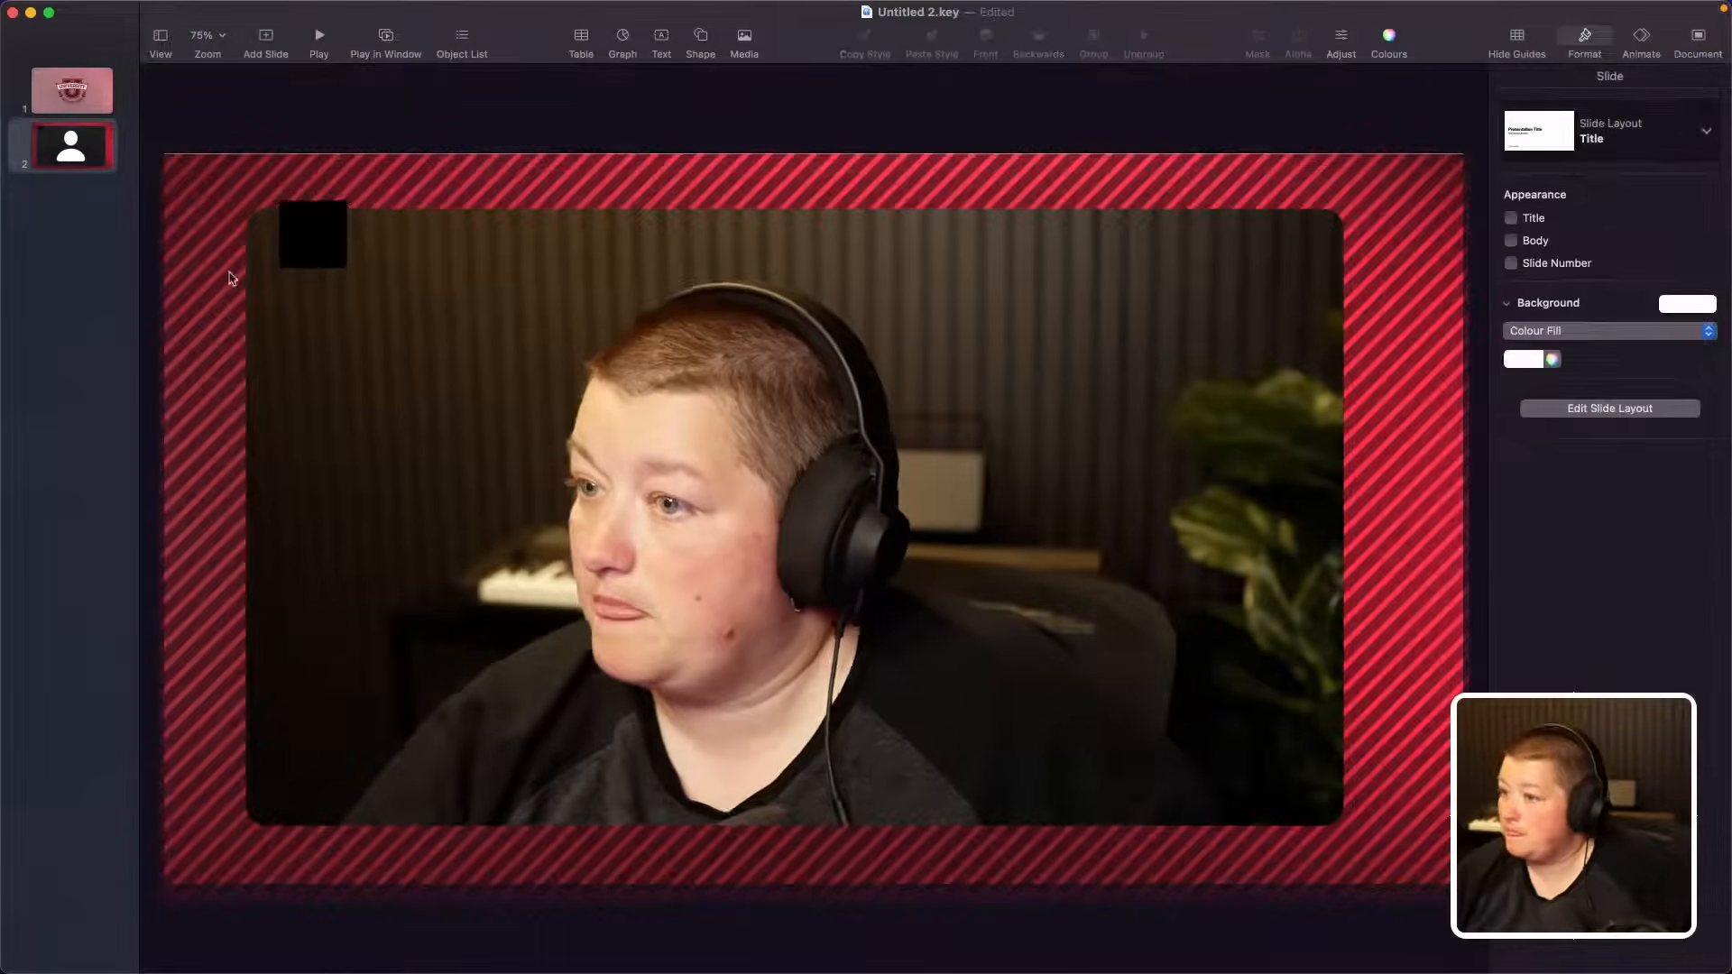
Step: Stretch the square into a bar about 1929 by 100 pt along the slide's top edge and place a copy along the bottom edge
left_click(303, 222)
left_click_drag(303, 221, 1467, 245)
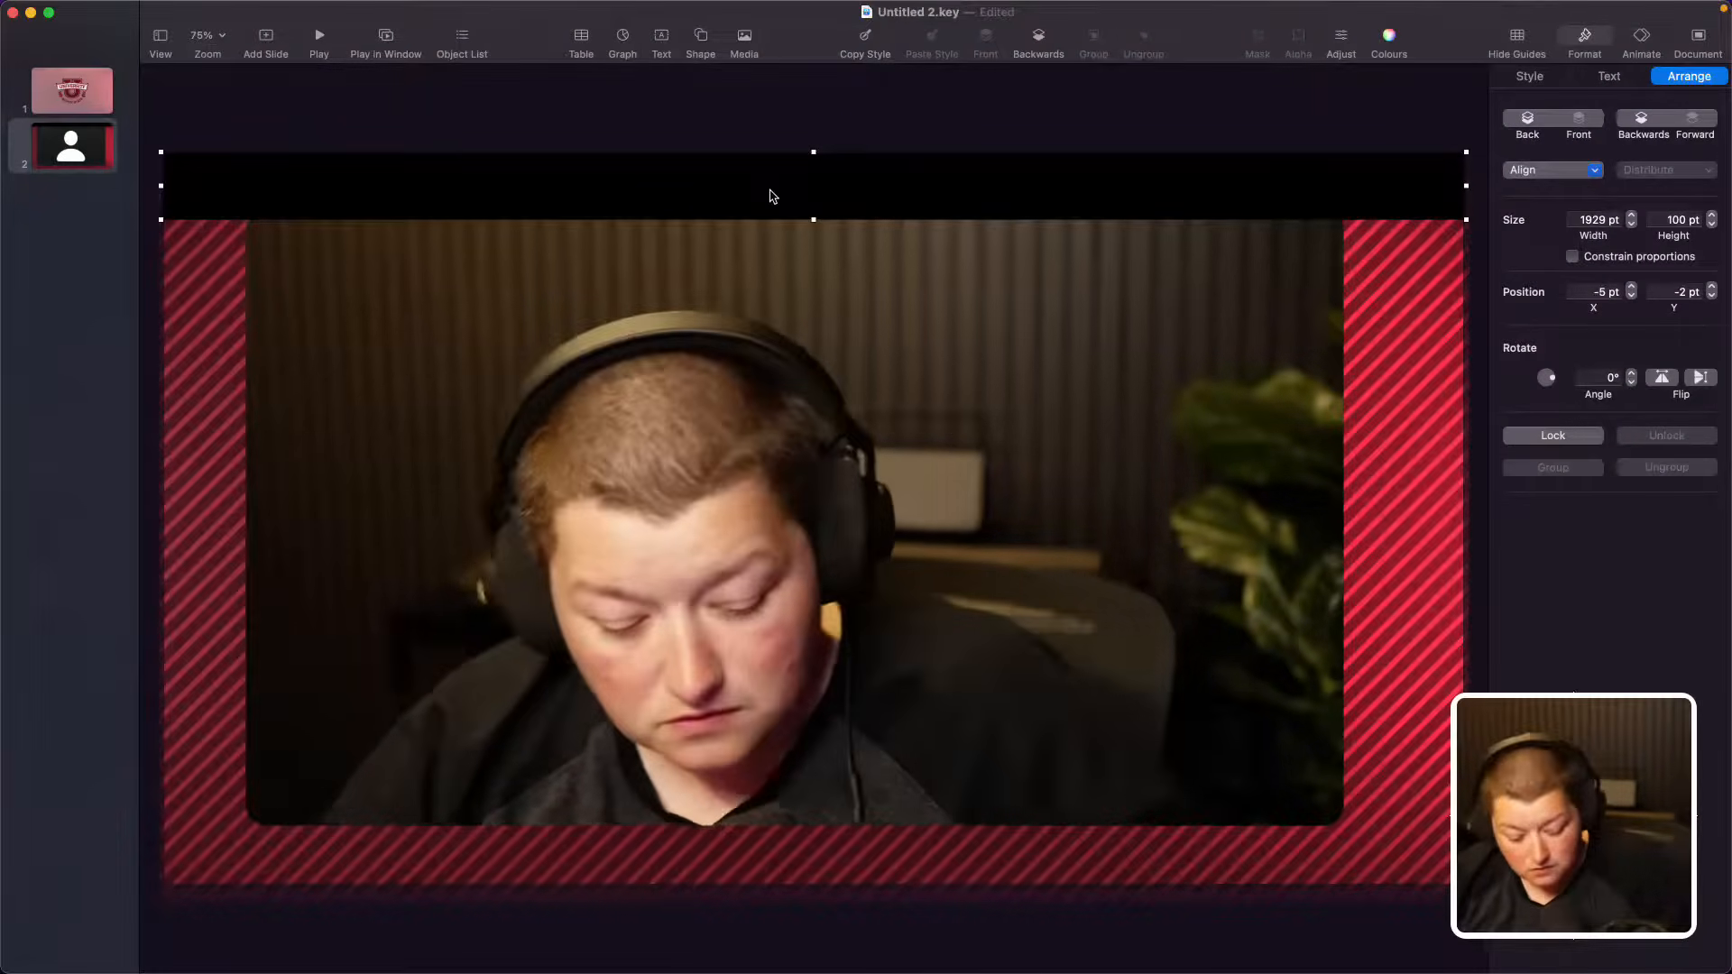
left_click_drag(770, 195, 701, 853)
Step: Resize the live video to about 1625 by 914 pt, with its left edge about 96 pt from the slide's left edge
left_click(736, 670)
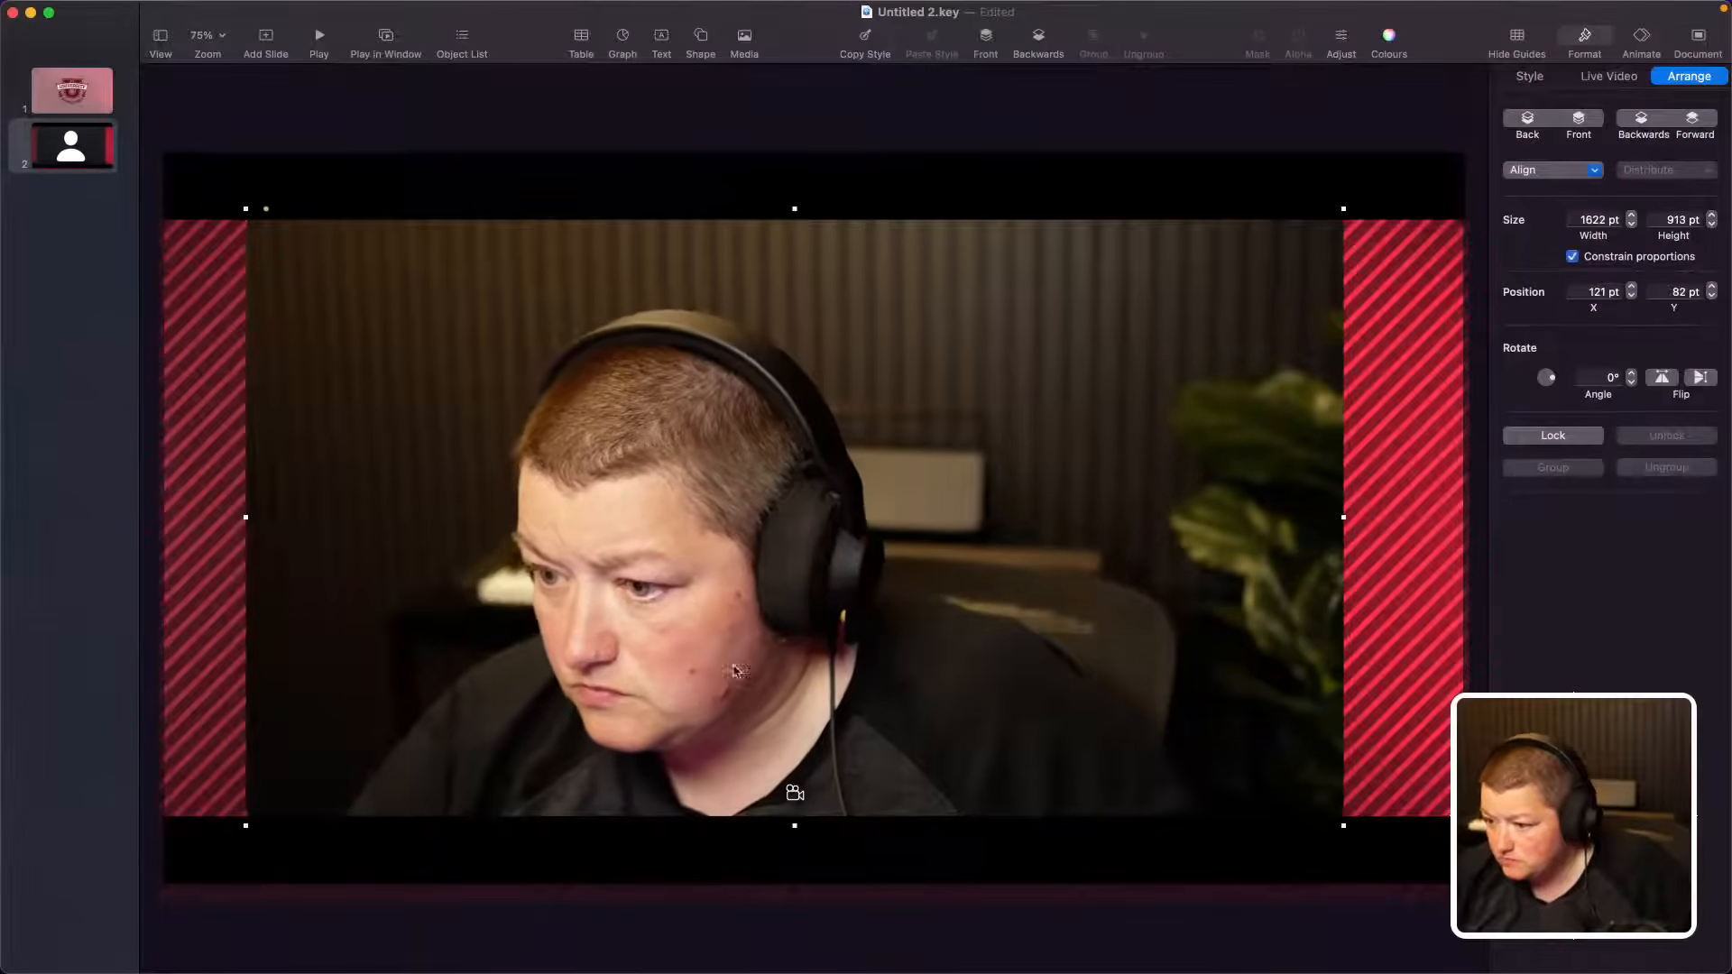
left_click_drag(795, 213, 792, 219)
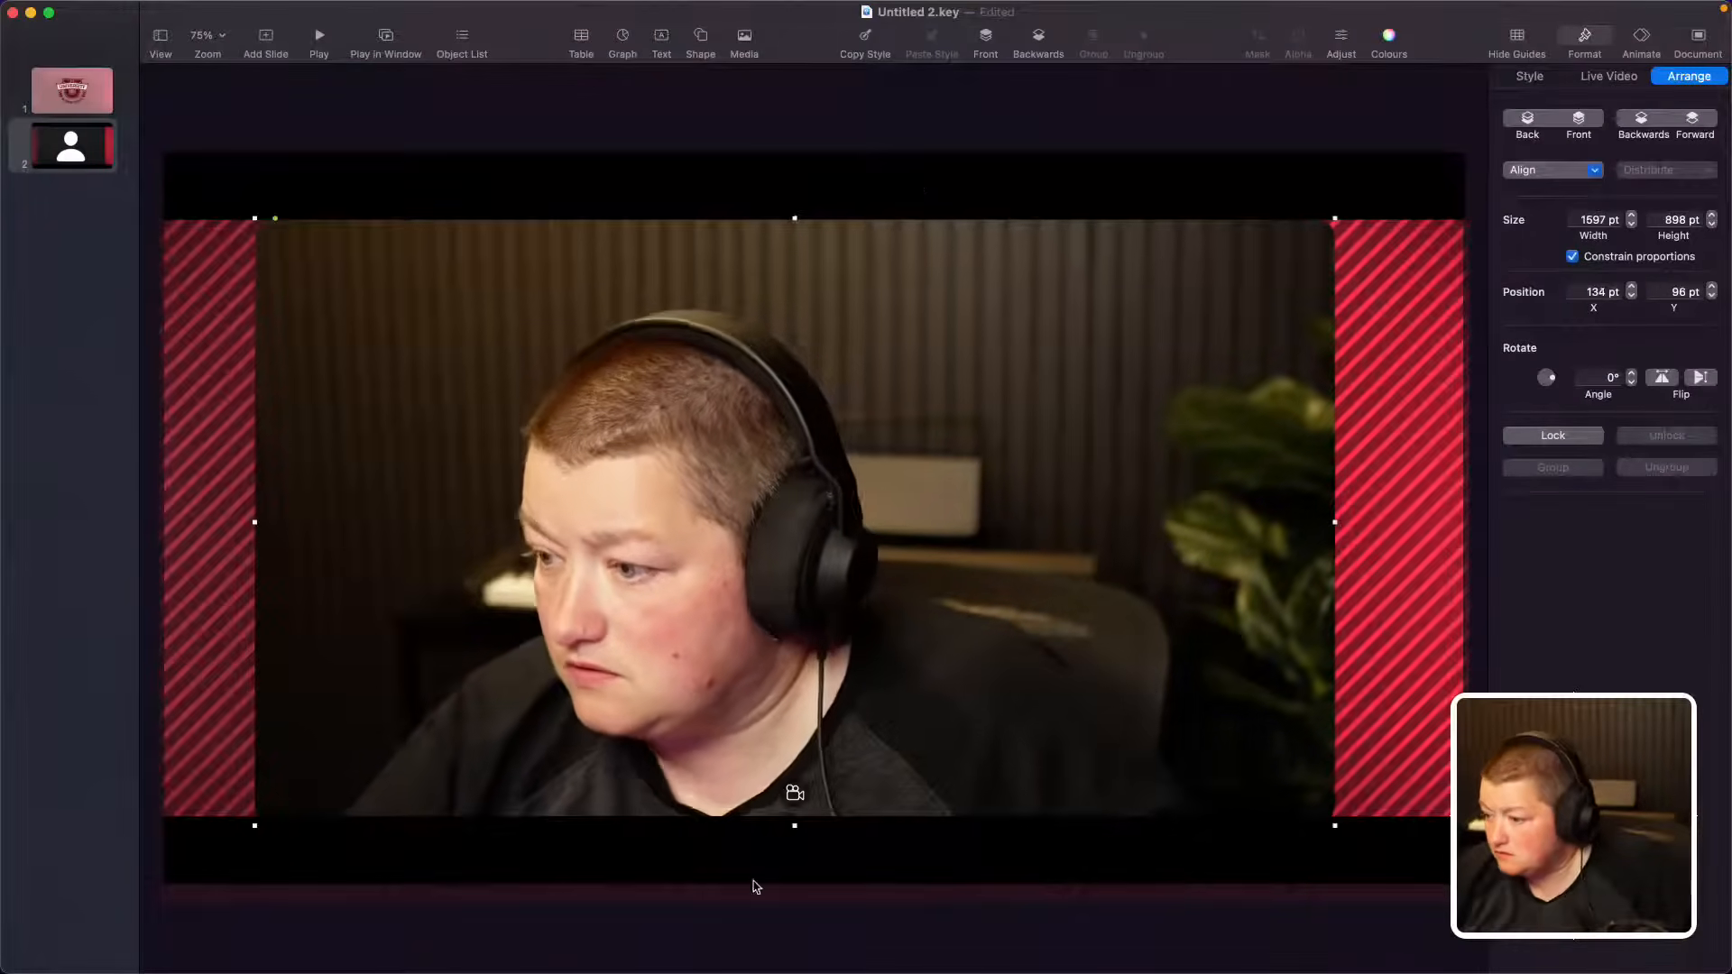
left_click_drag(793, 827, 783, 818)
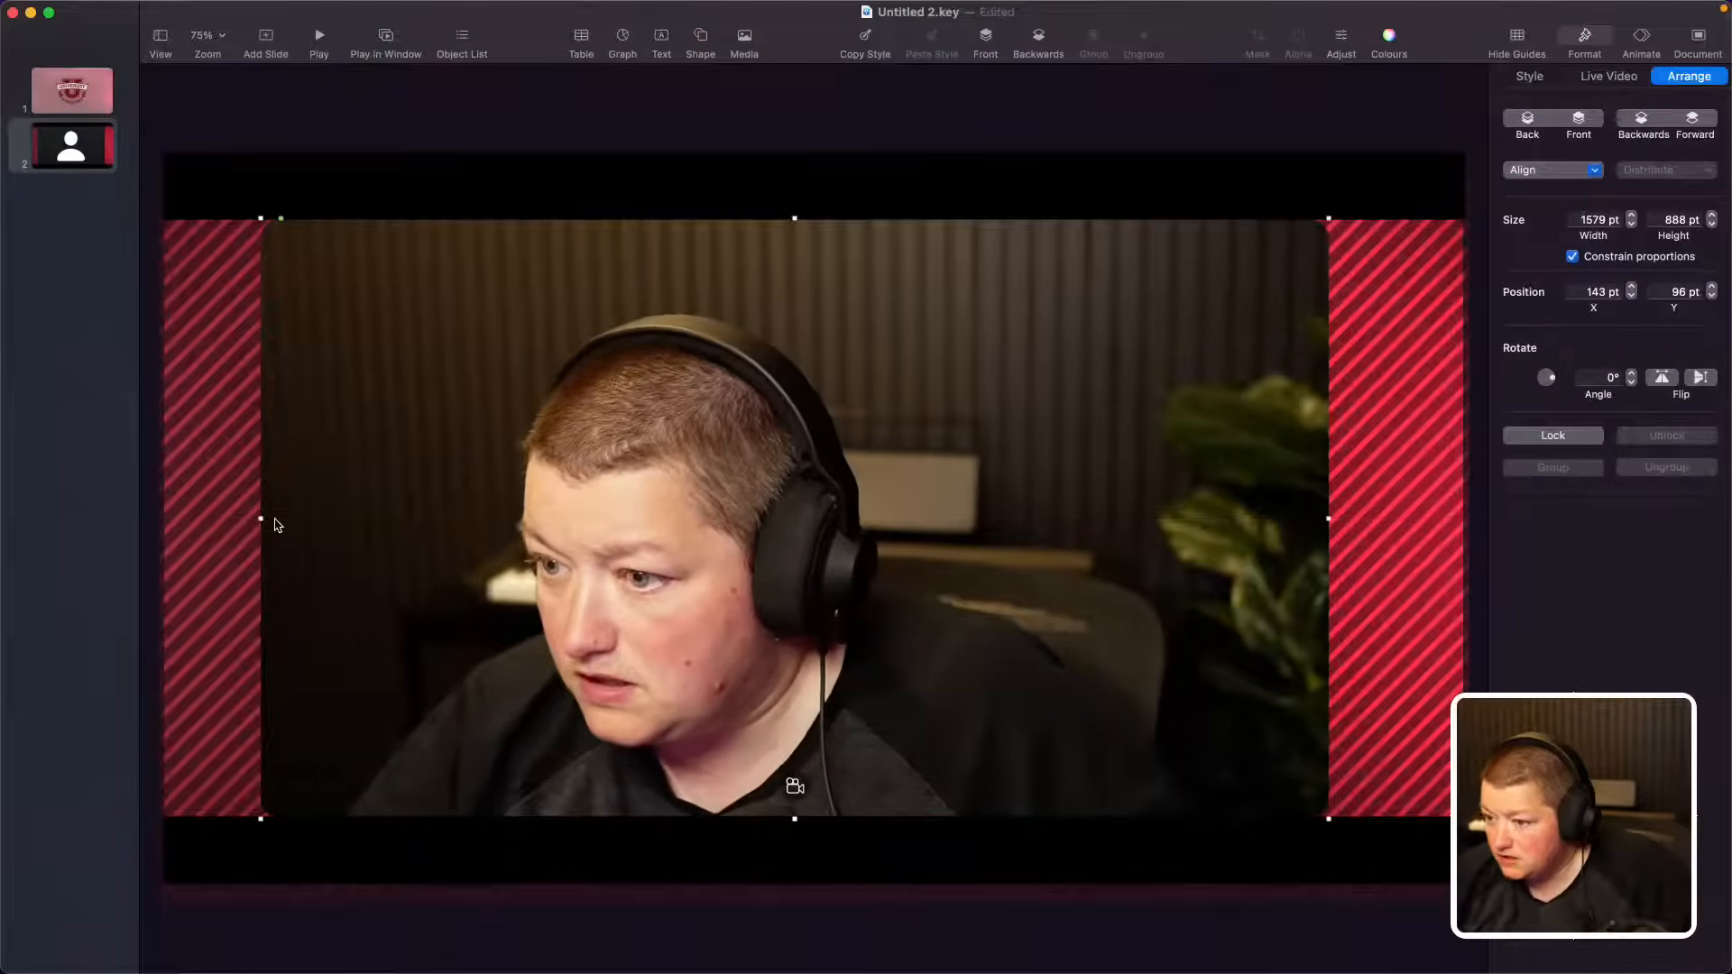
mouse_move(259, 519)
left_mouse_down()
mouse_move(208, 514)
mouse_move(230, 514)
left_mouse_up()
Step: Insert another square and stretch it into a vertical bar about 100 by 930 pt along the slide's left edge
left_click(805, 859)
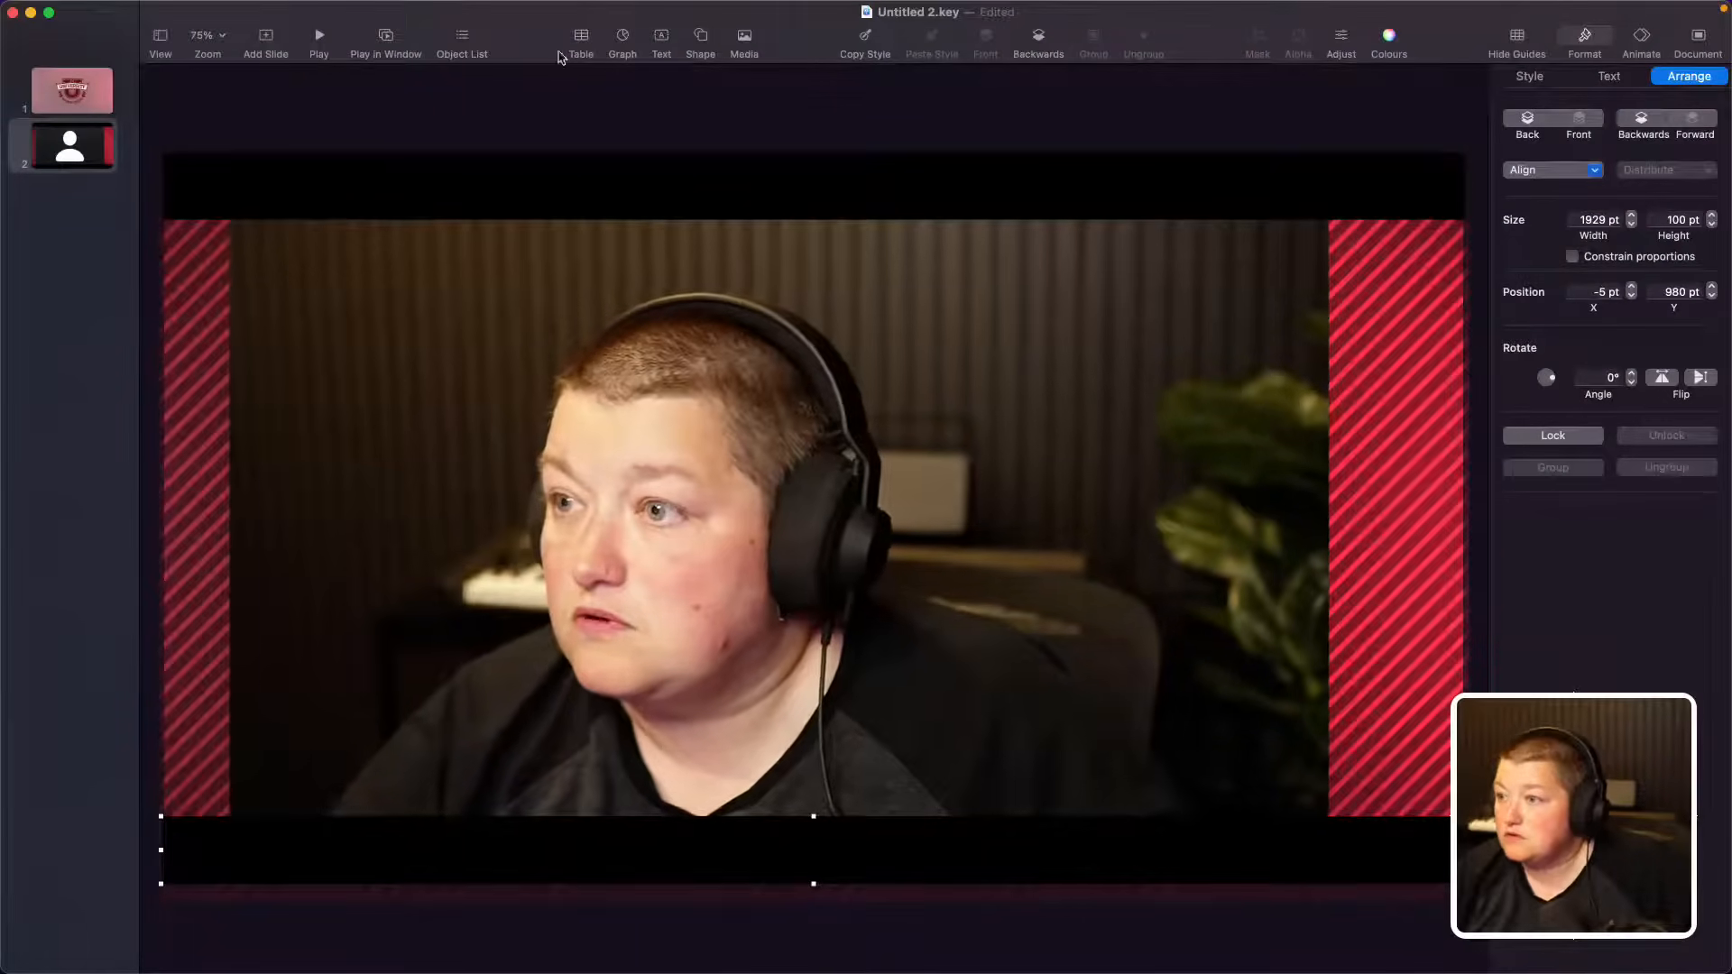
left_click(702, 41)
left_click(686, 176)
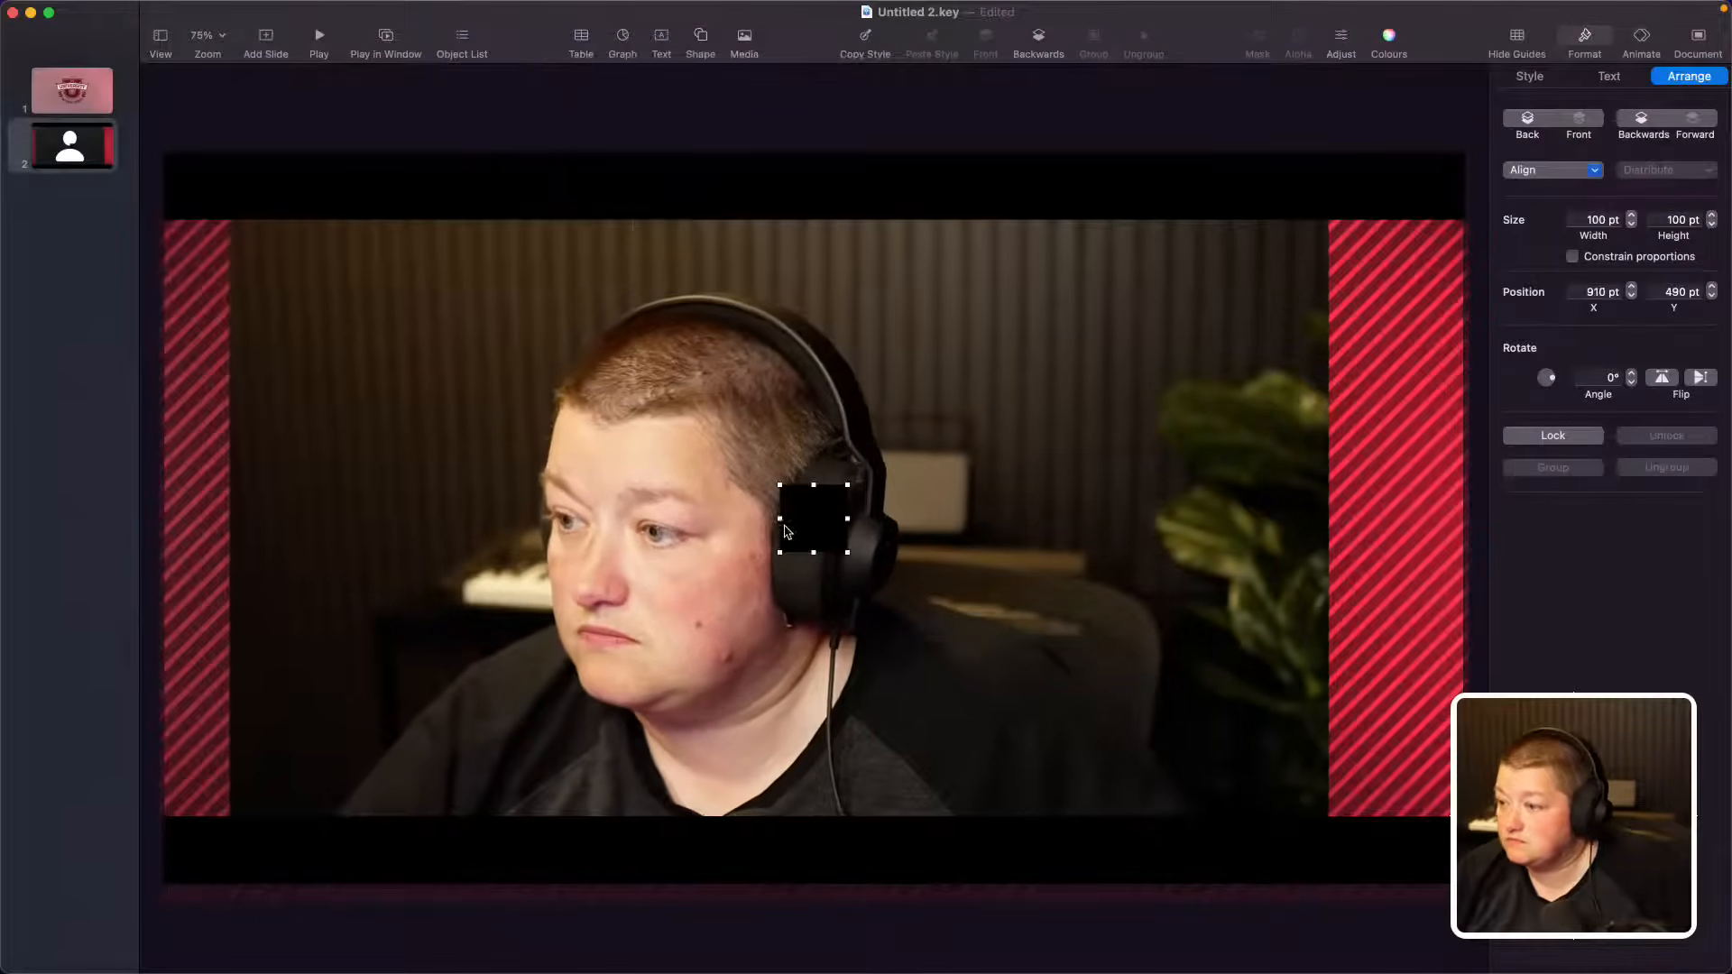
left_click_drag(574, 443, 179, 838)
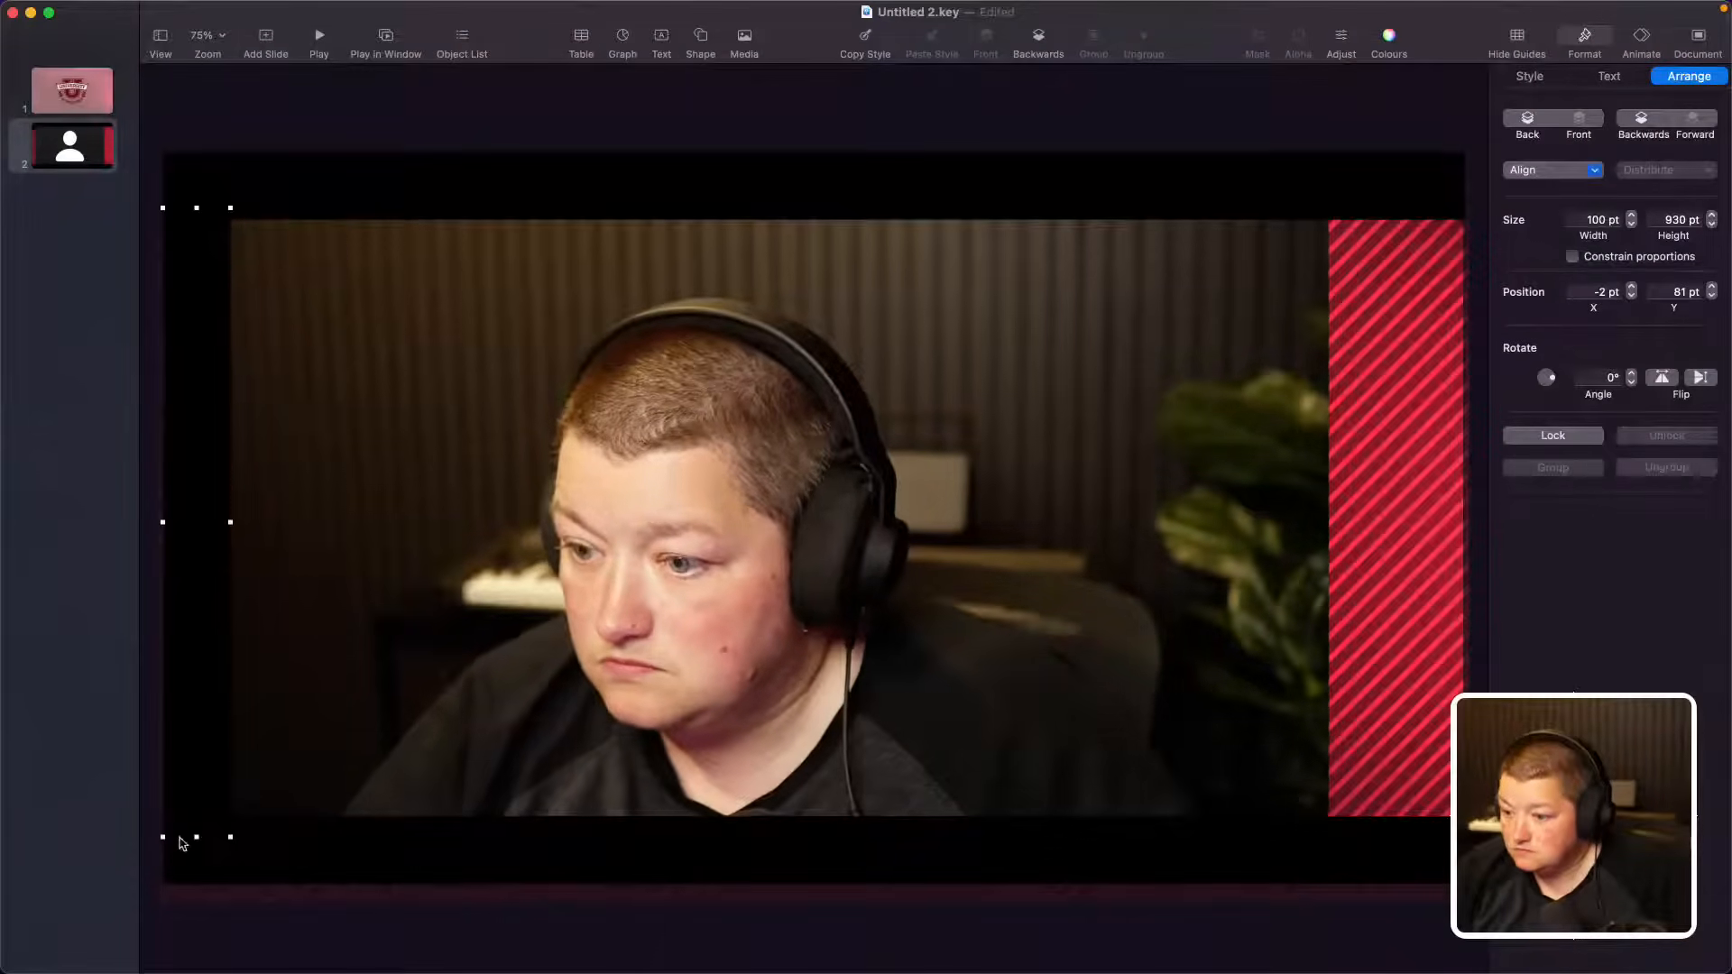
Step: Duplicate the vertical bar and align the copy with the slide's right edge to complete the black border
key("shift+Right")
key("shift+Down")
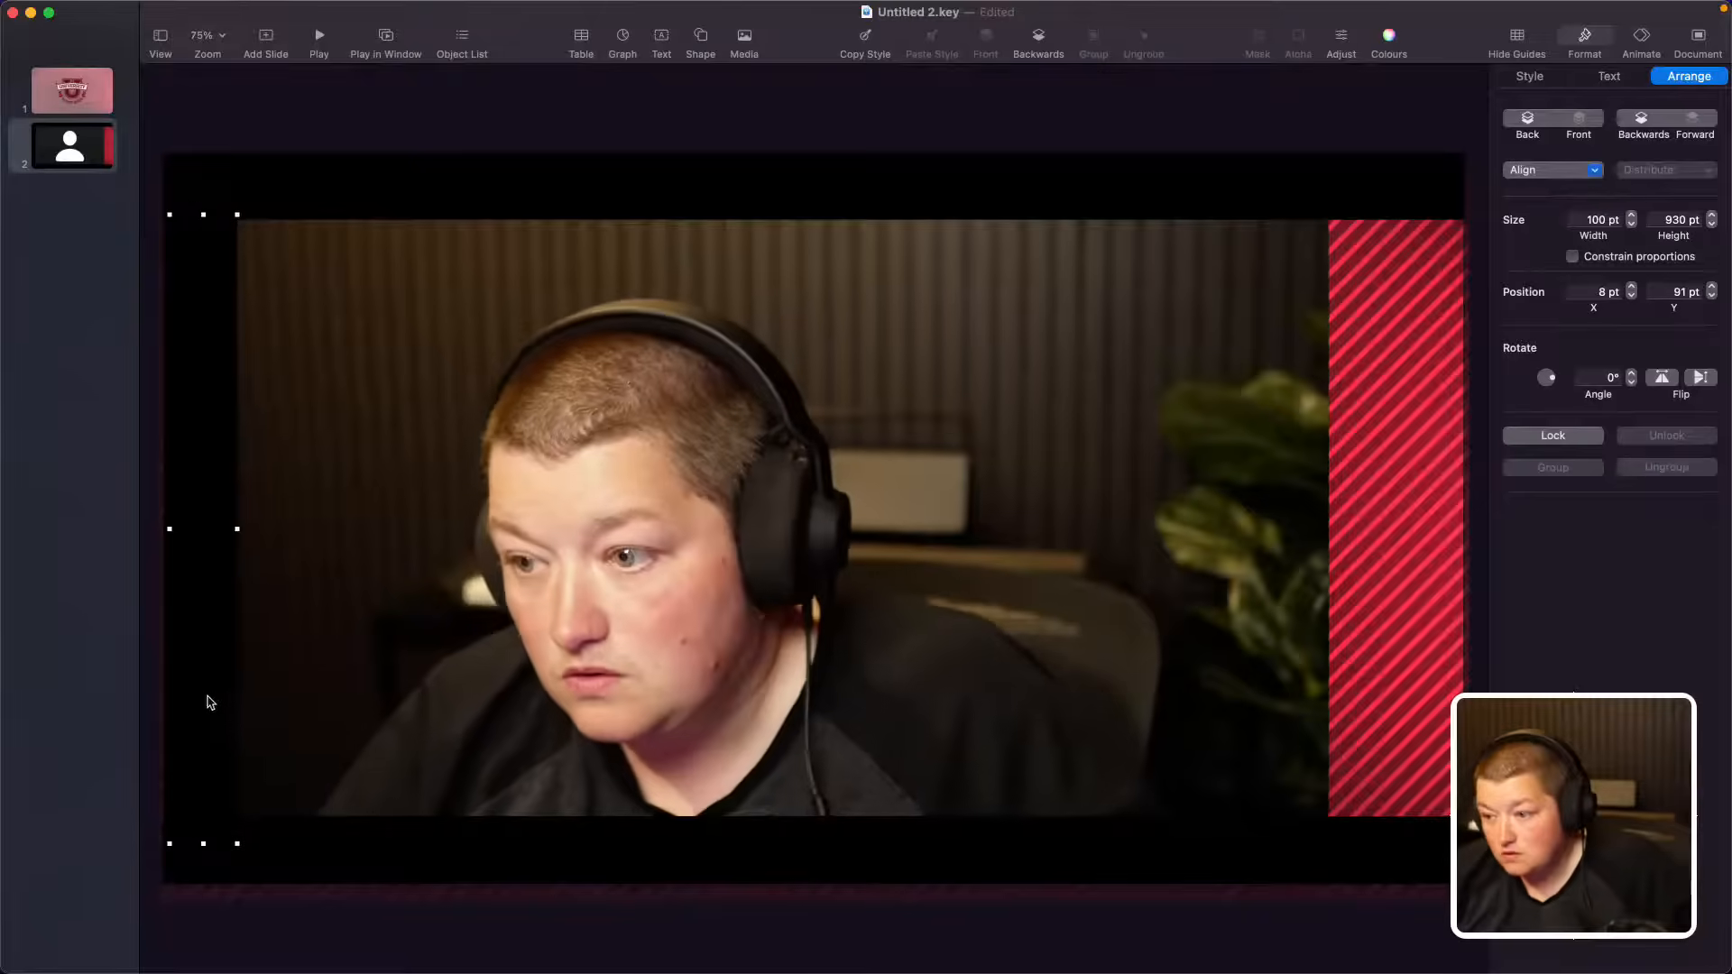
left_click_drag(207, 702, 1421, 689)
left_click_drag(1440, 693, 1435, 692)
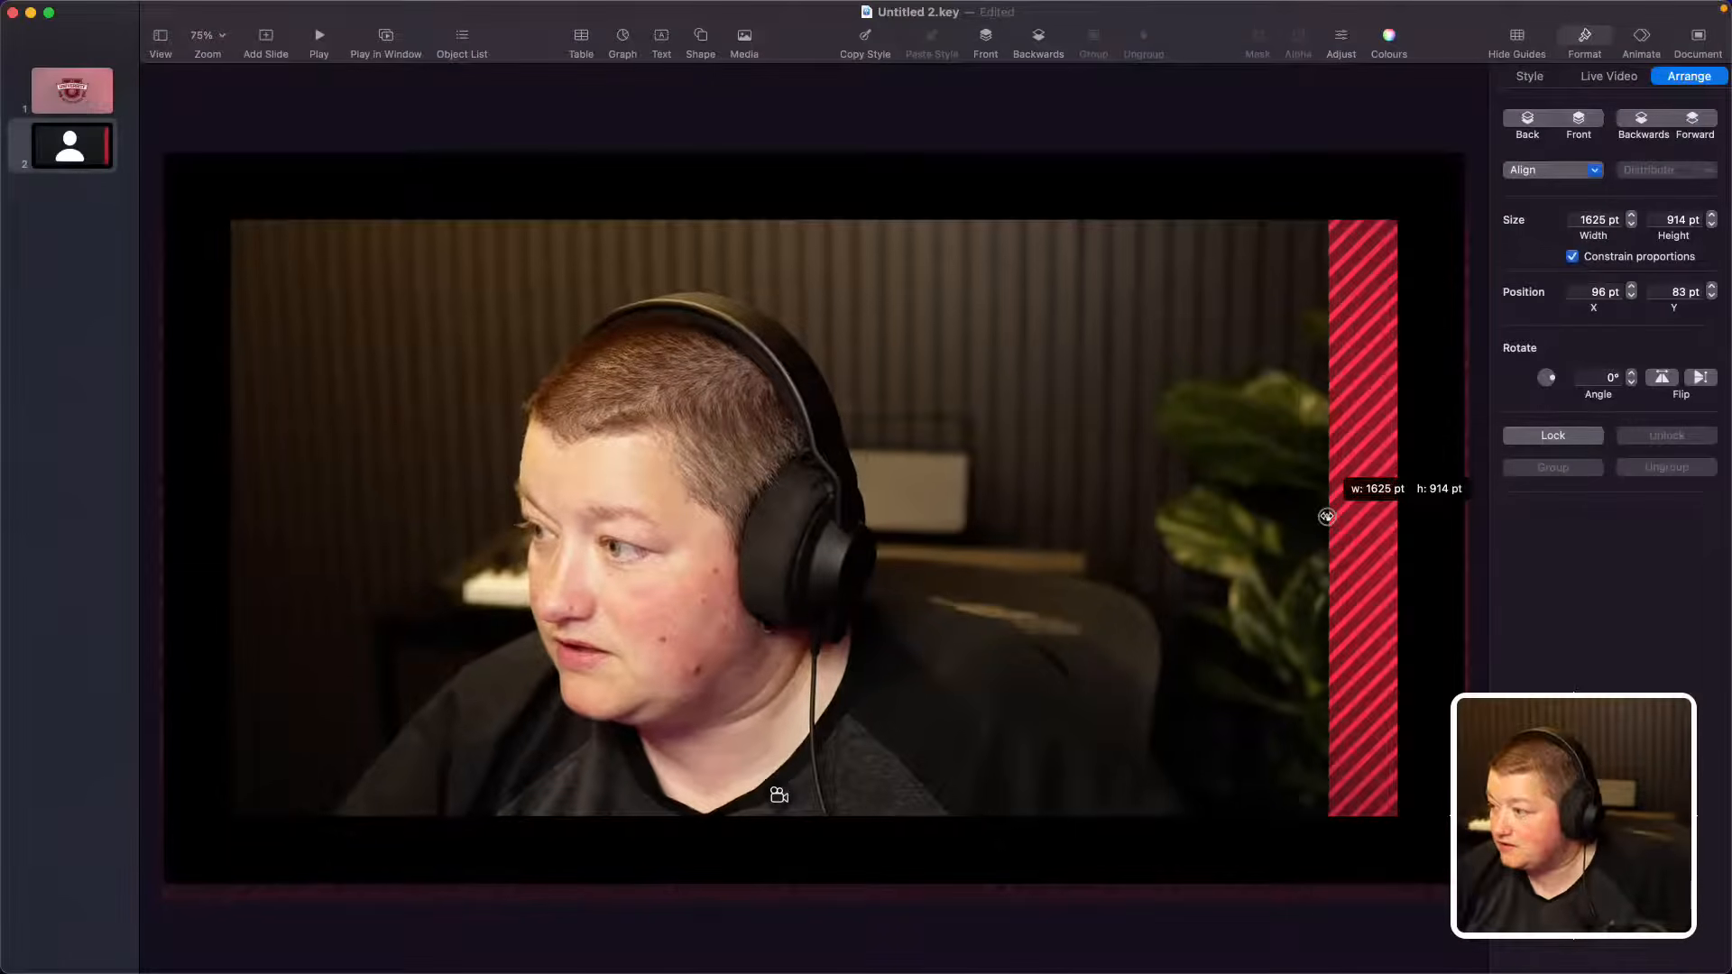
left_click_drag(1326, 516, 1261, 531)
key("super+z")
key("super+z")
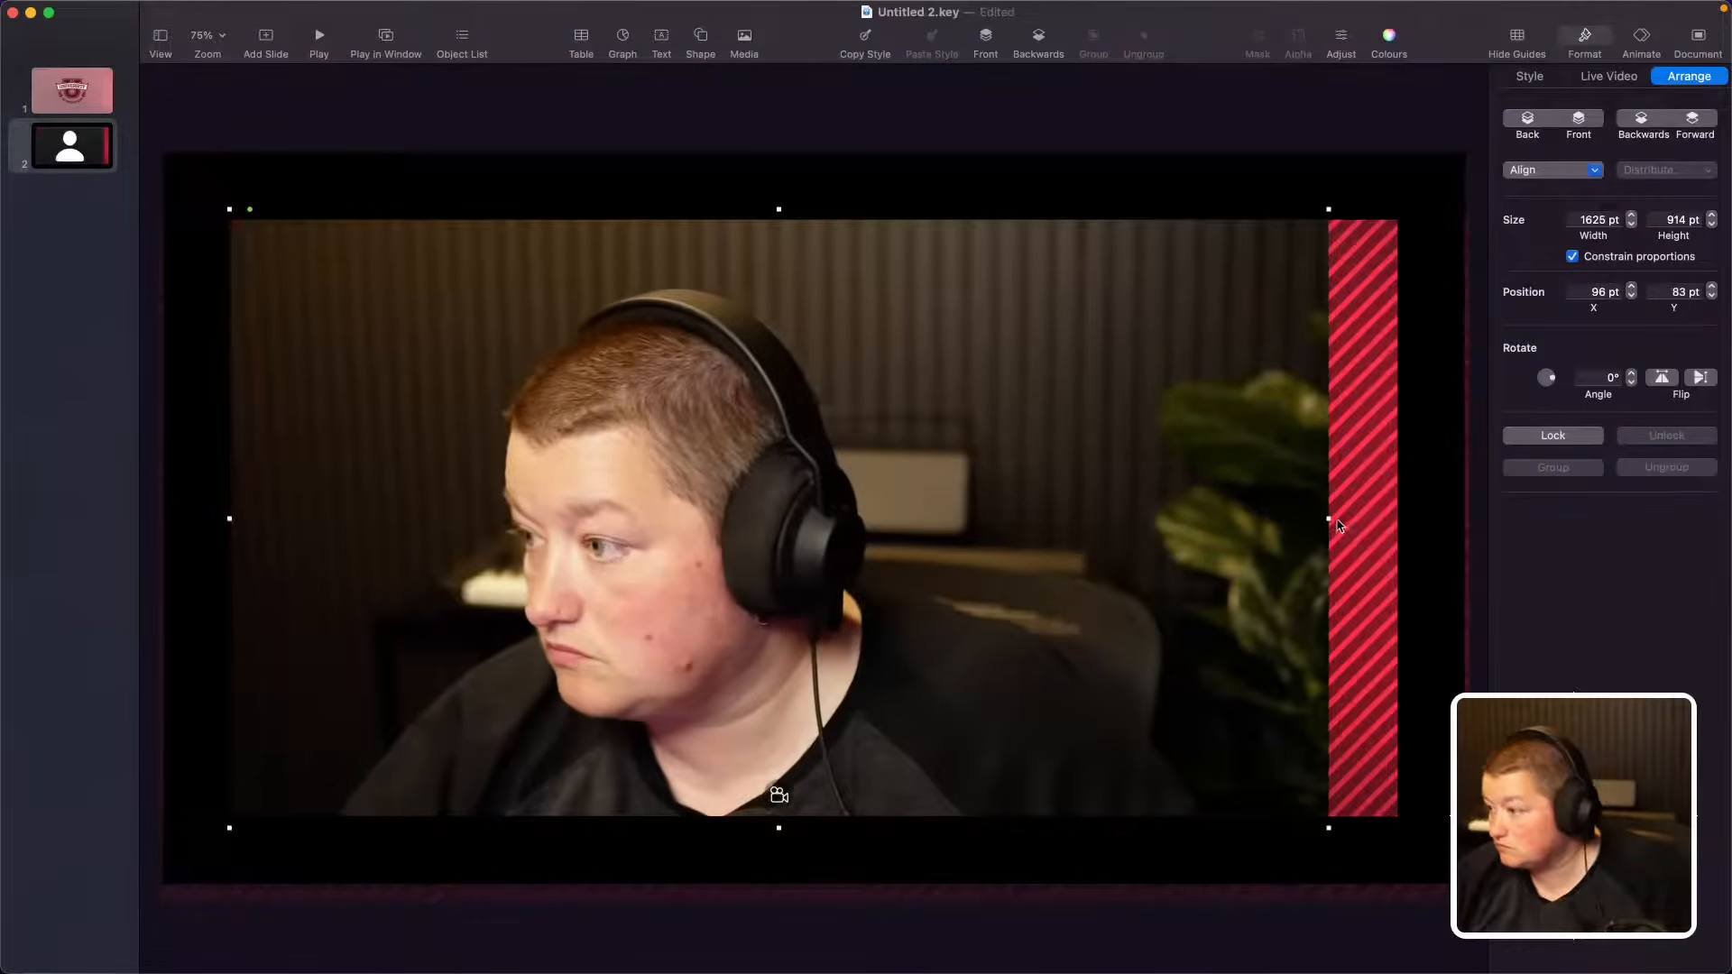
right_click(1331, 520)
left_click(1325, 525)
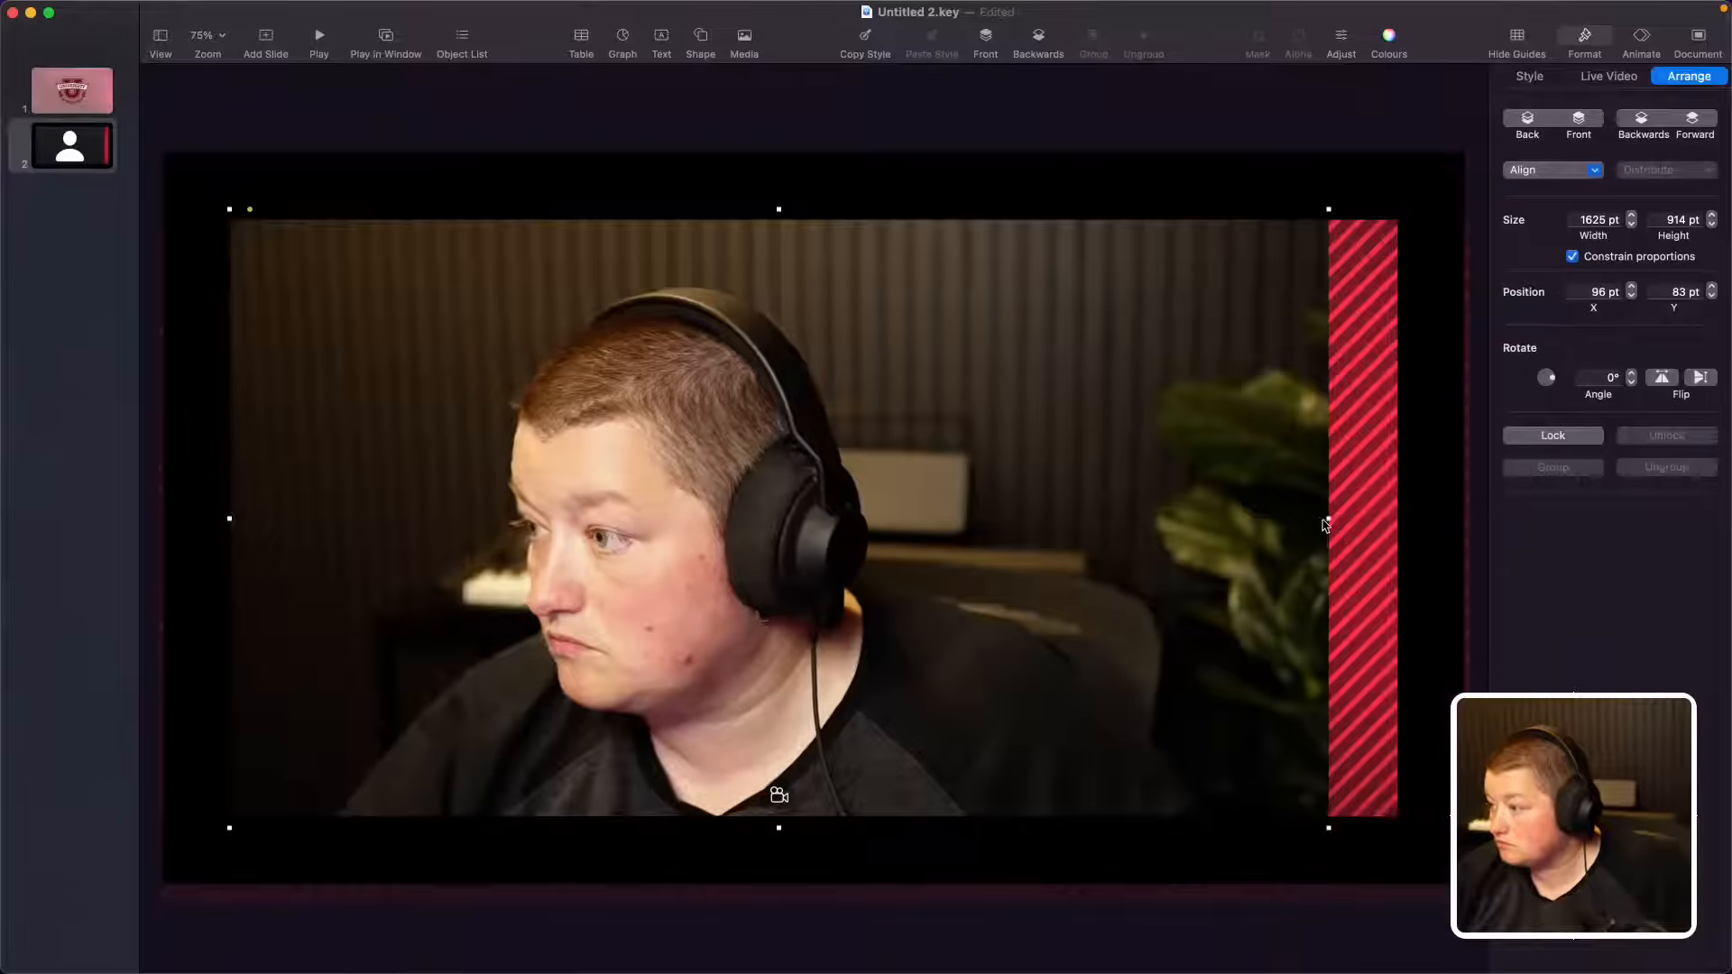
right_click(1328, 523)
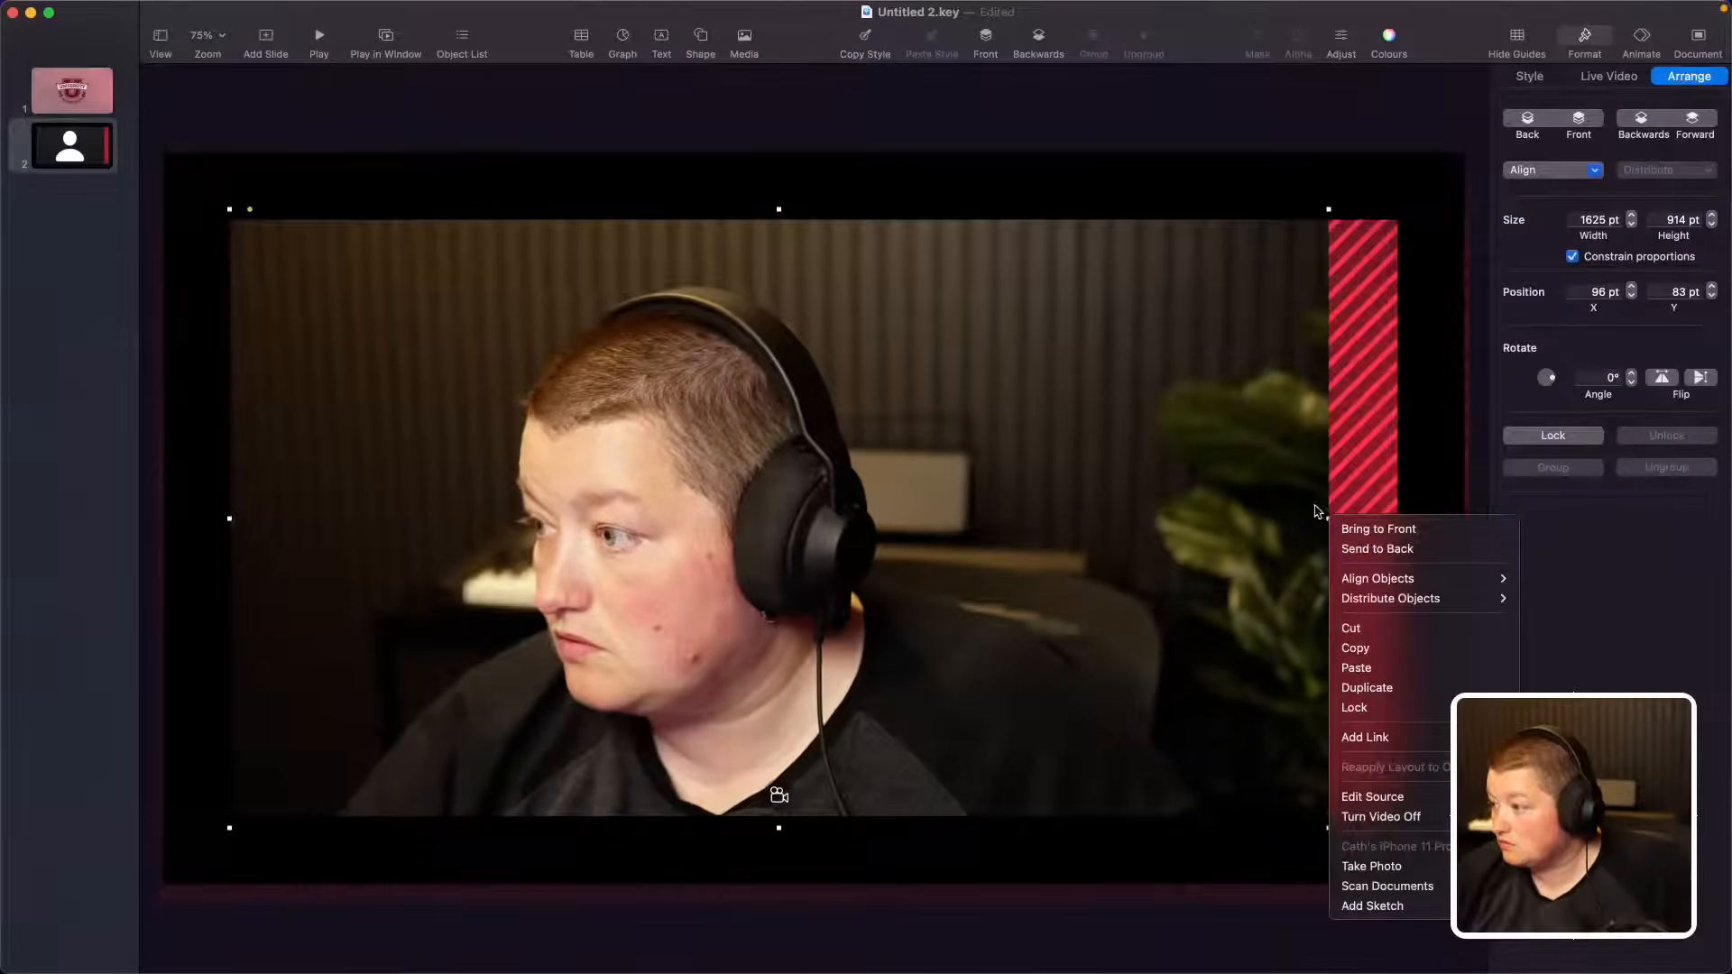
left_click(1307, 514)
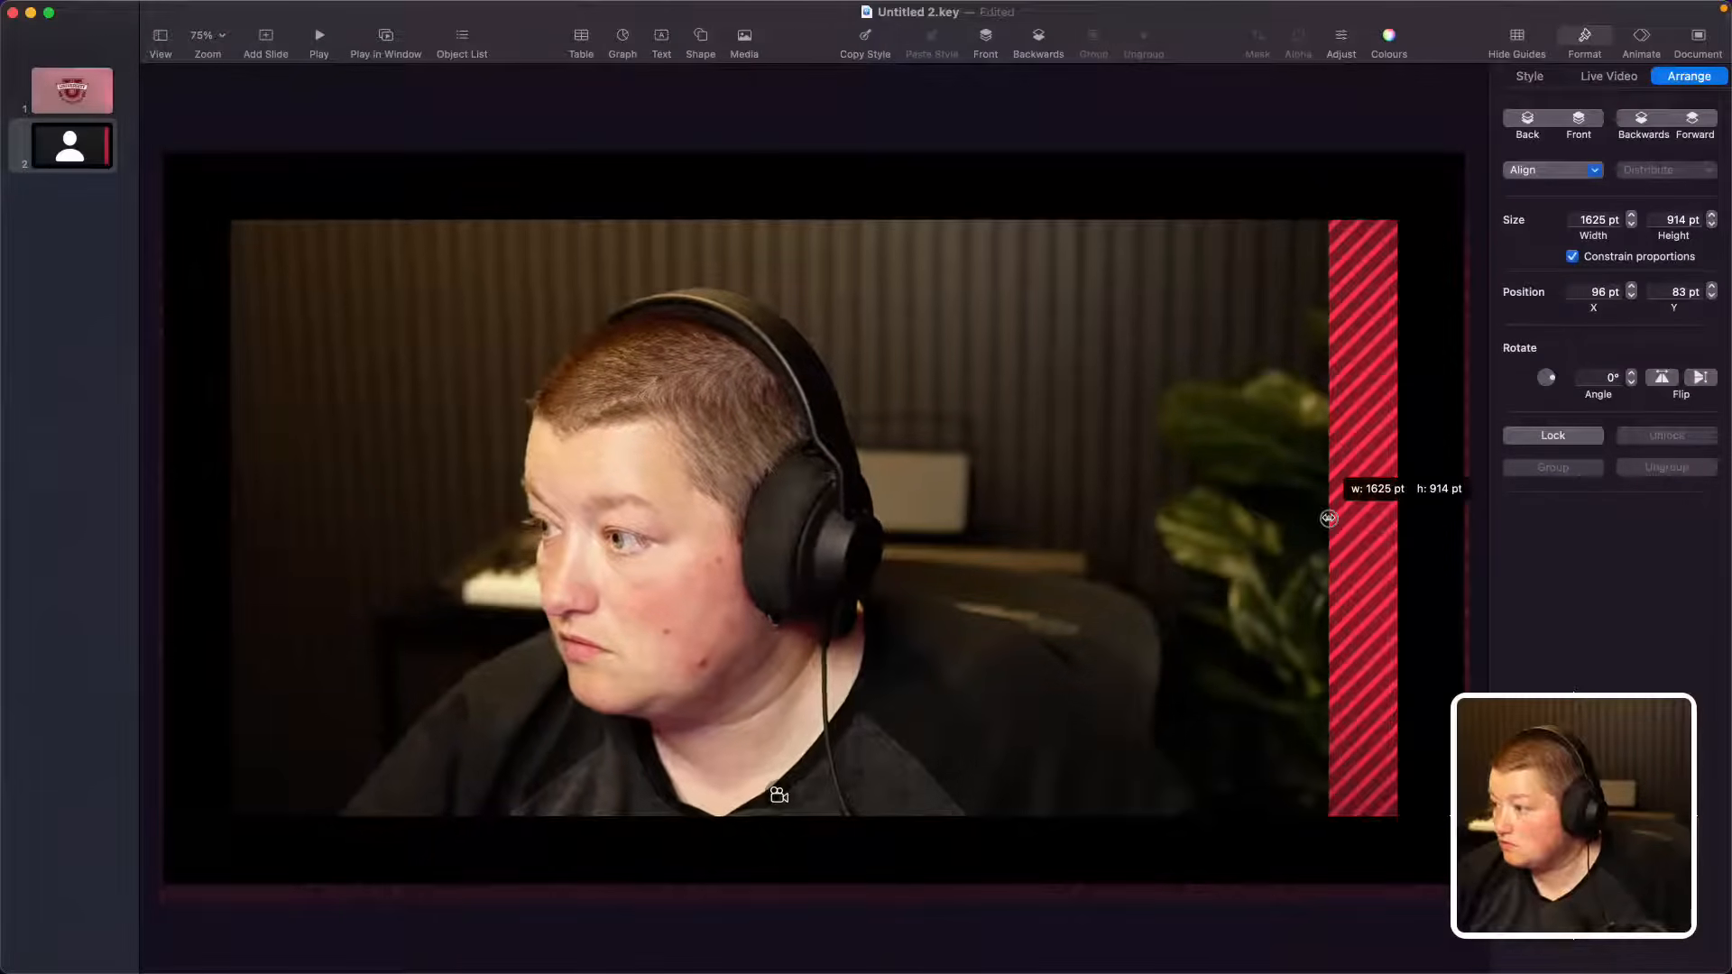
left_click_drag(1329, 518, 1401, 508)
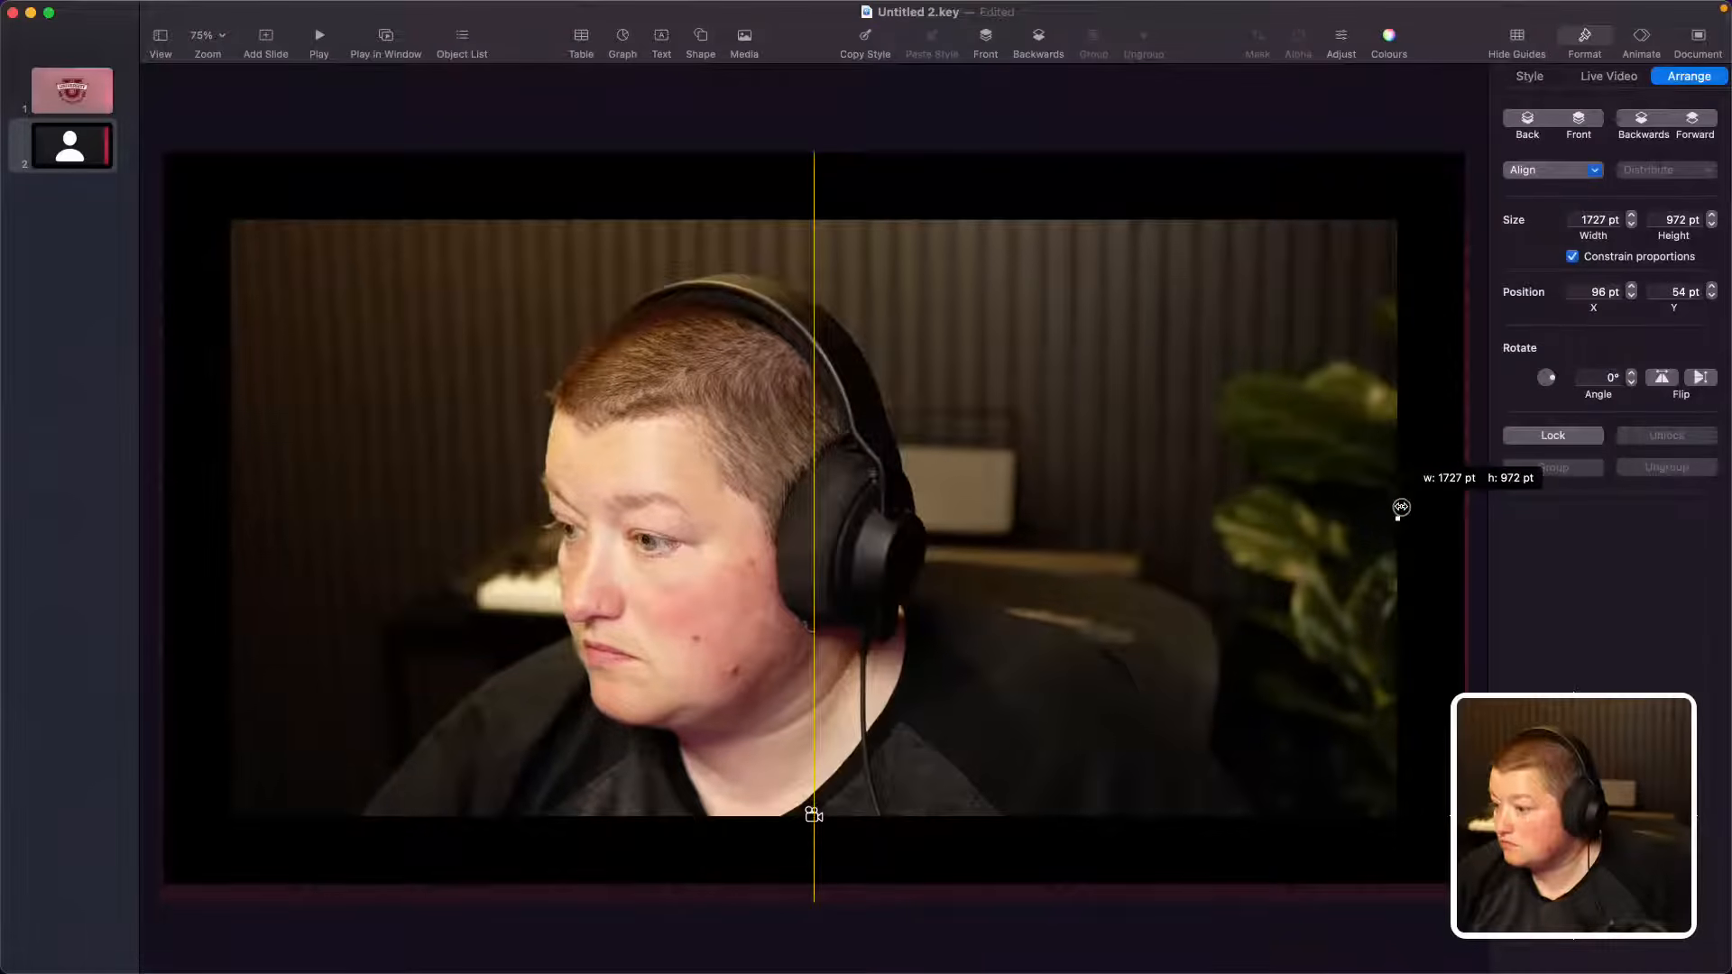
key("super+z")
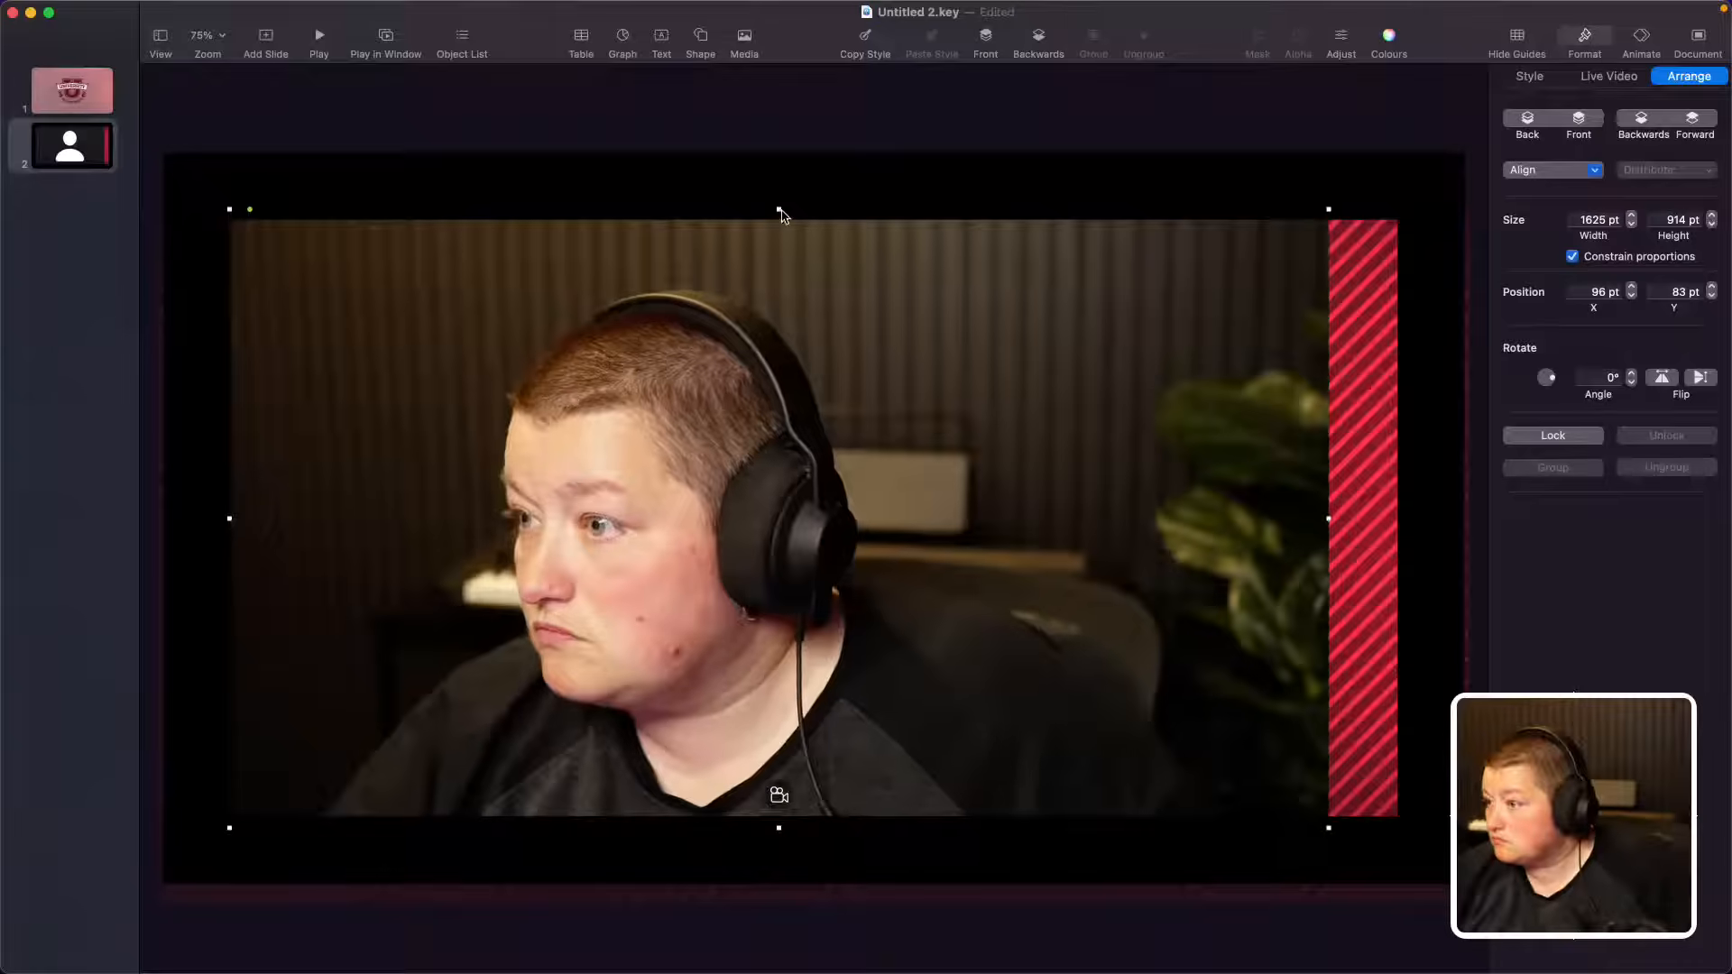
Step: Resize the live video to about 1607 by 904 pt, positioned at about X 95 pt, Y 88 pt
left_click_drag(779, 210, 780, 221)
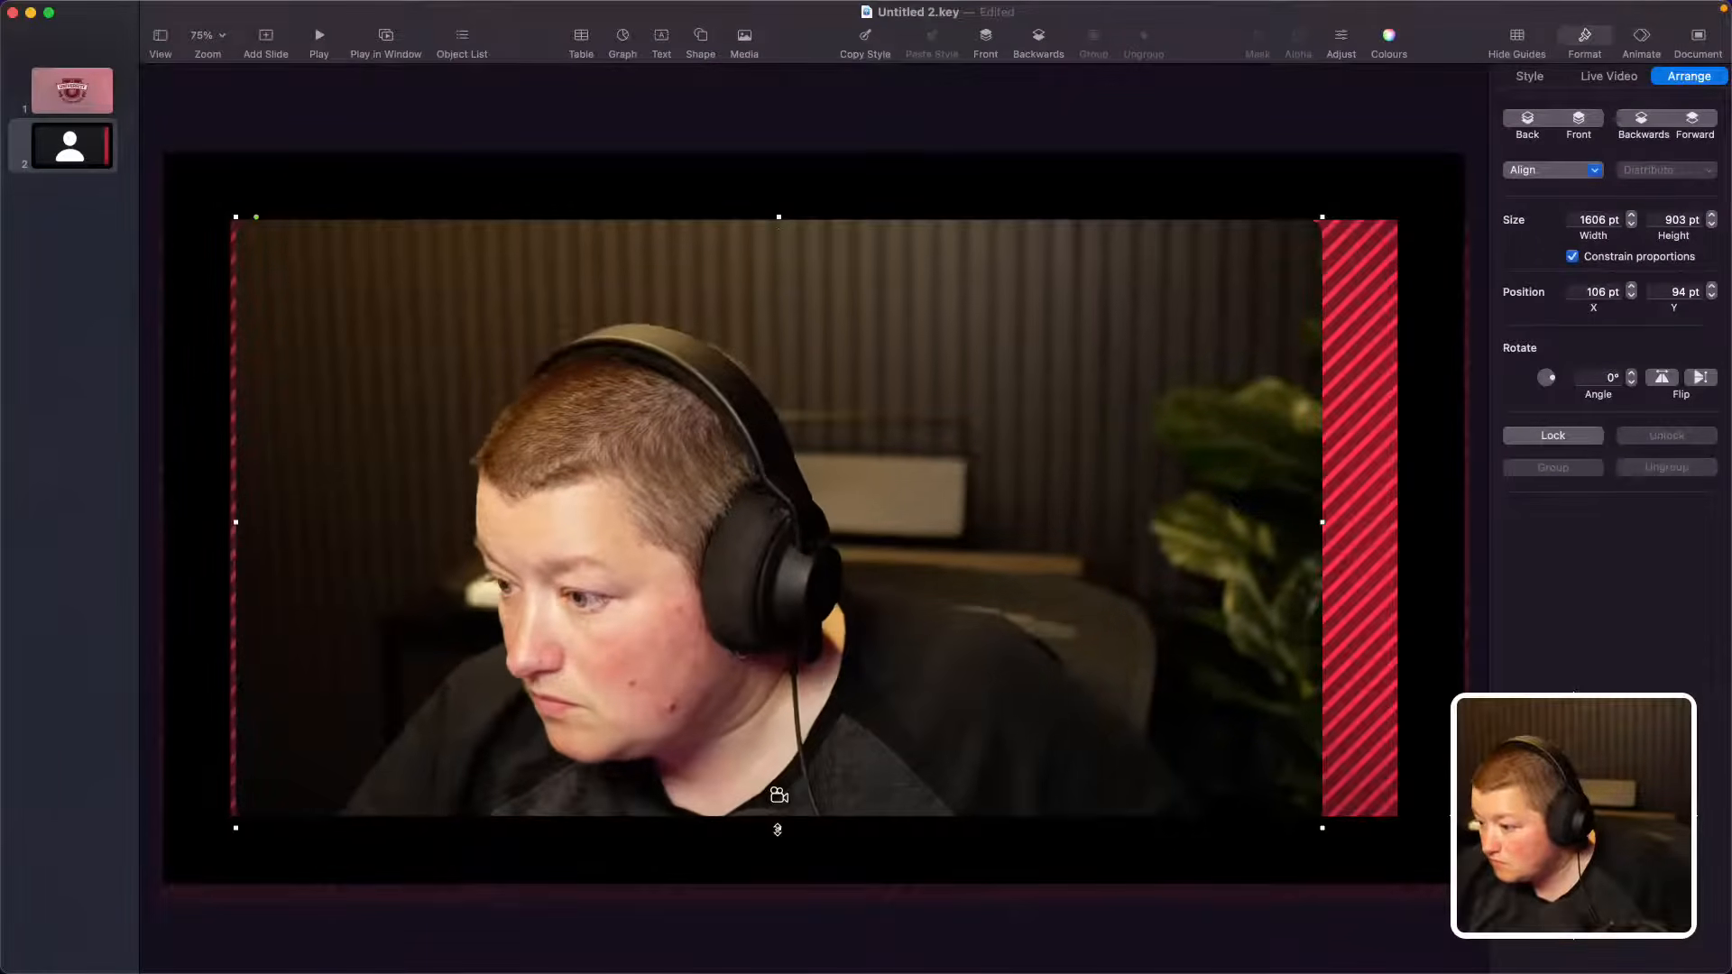
left_click_drag(779, 828, 778, 821)
left_click_drag(241, 519, 228, 521)
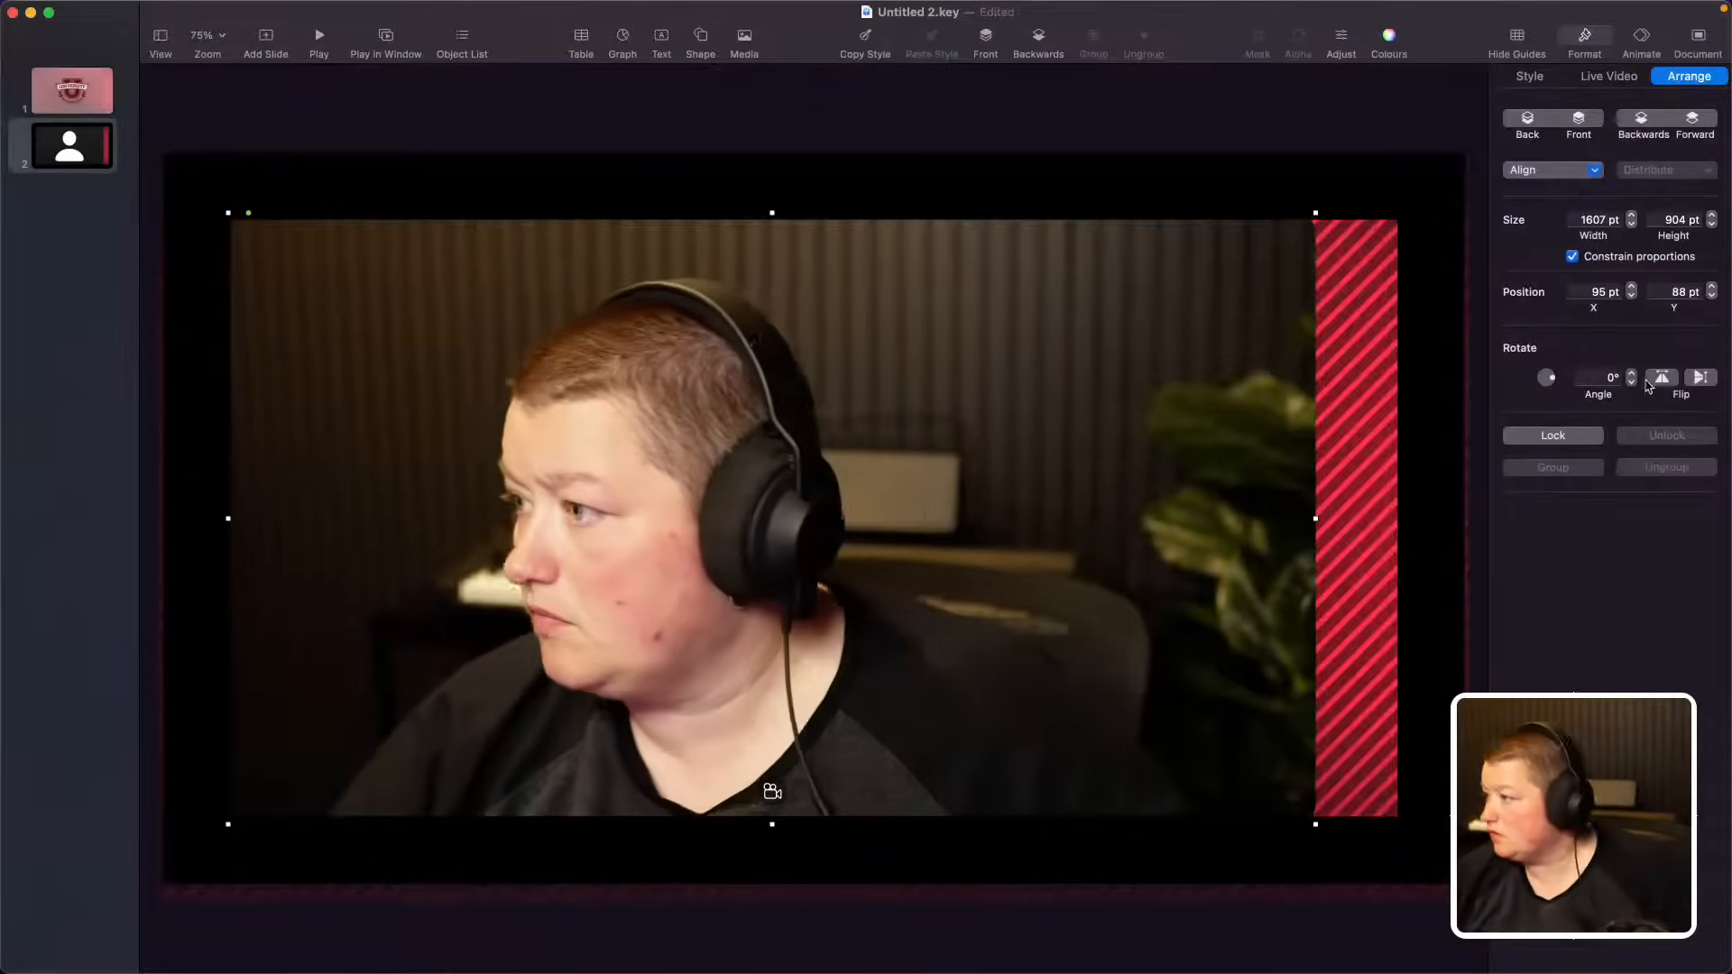
Step: Switch the live video's mask to Custom and fit its edges to the black border's inner opening, about 1724 by 880 pt
left_click(1619, 76)
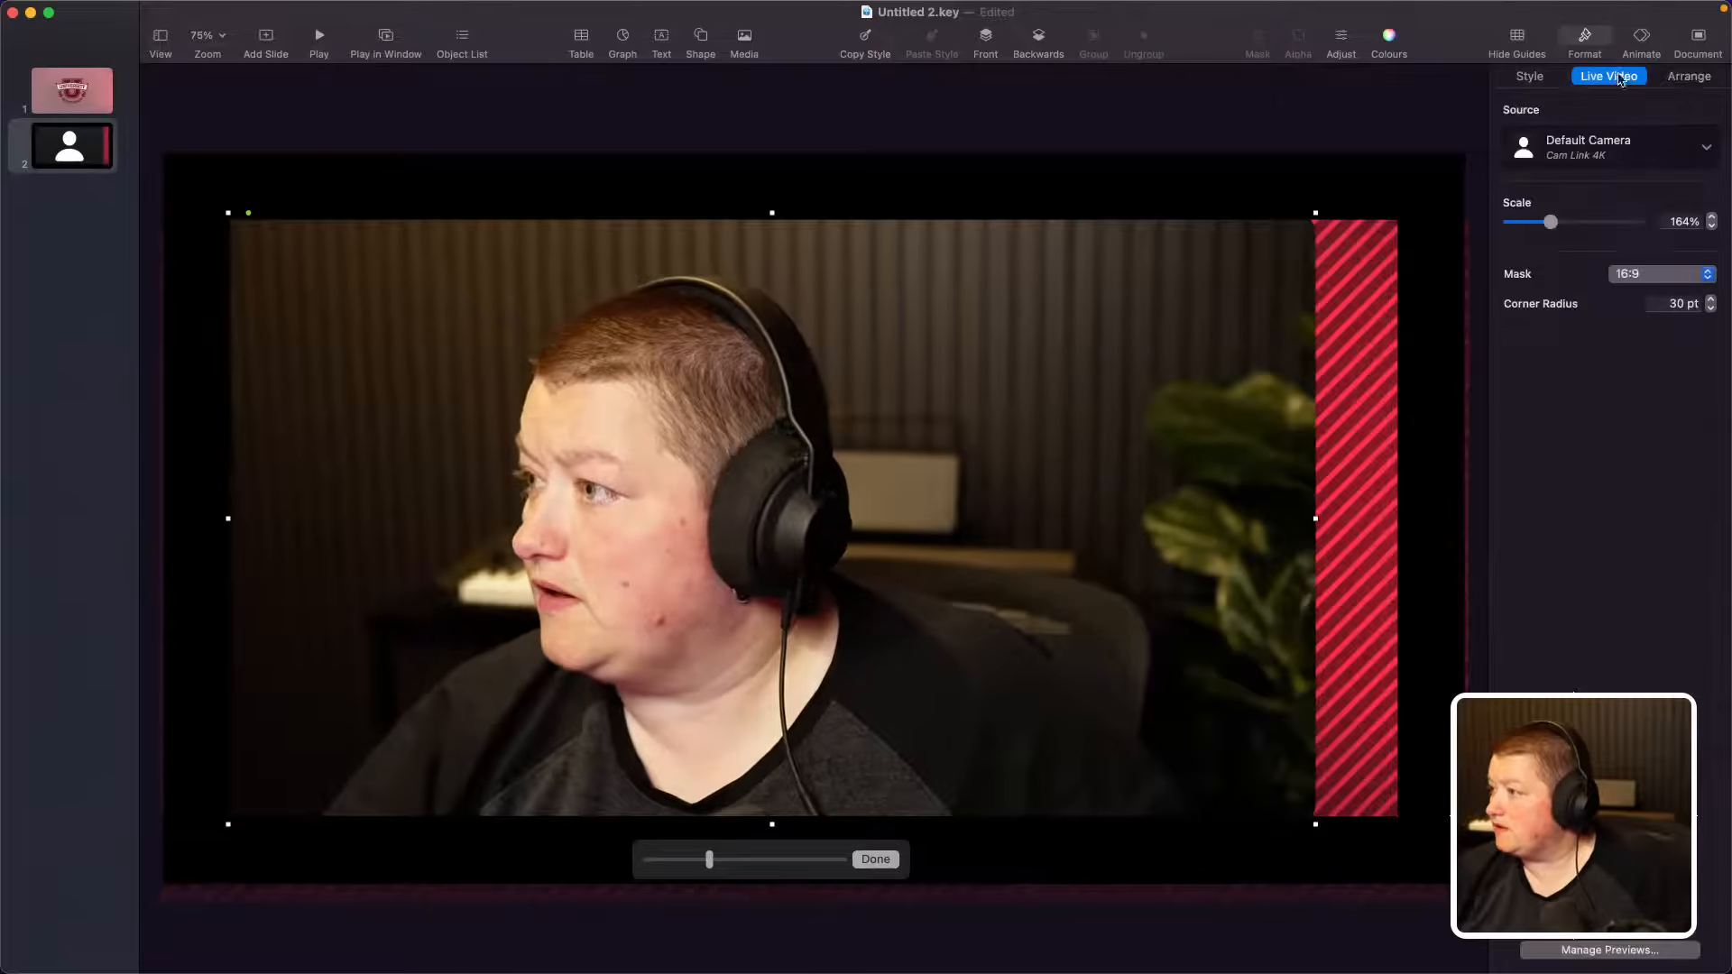
left_click(1660, 274)
left_click(1640, 375)
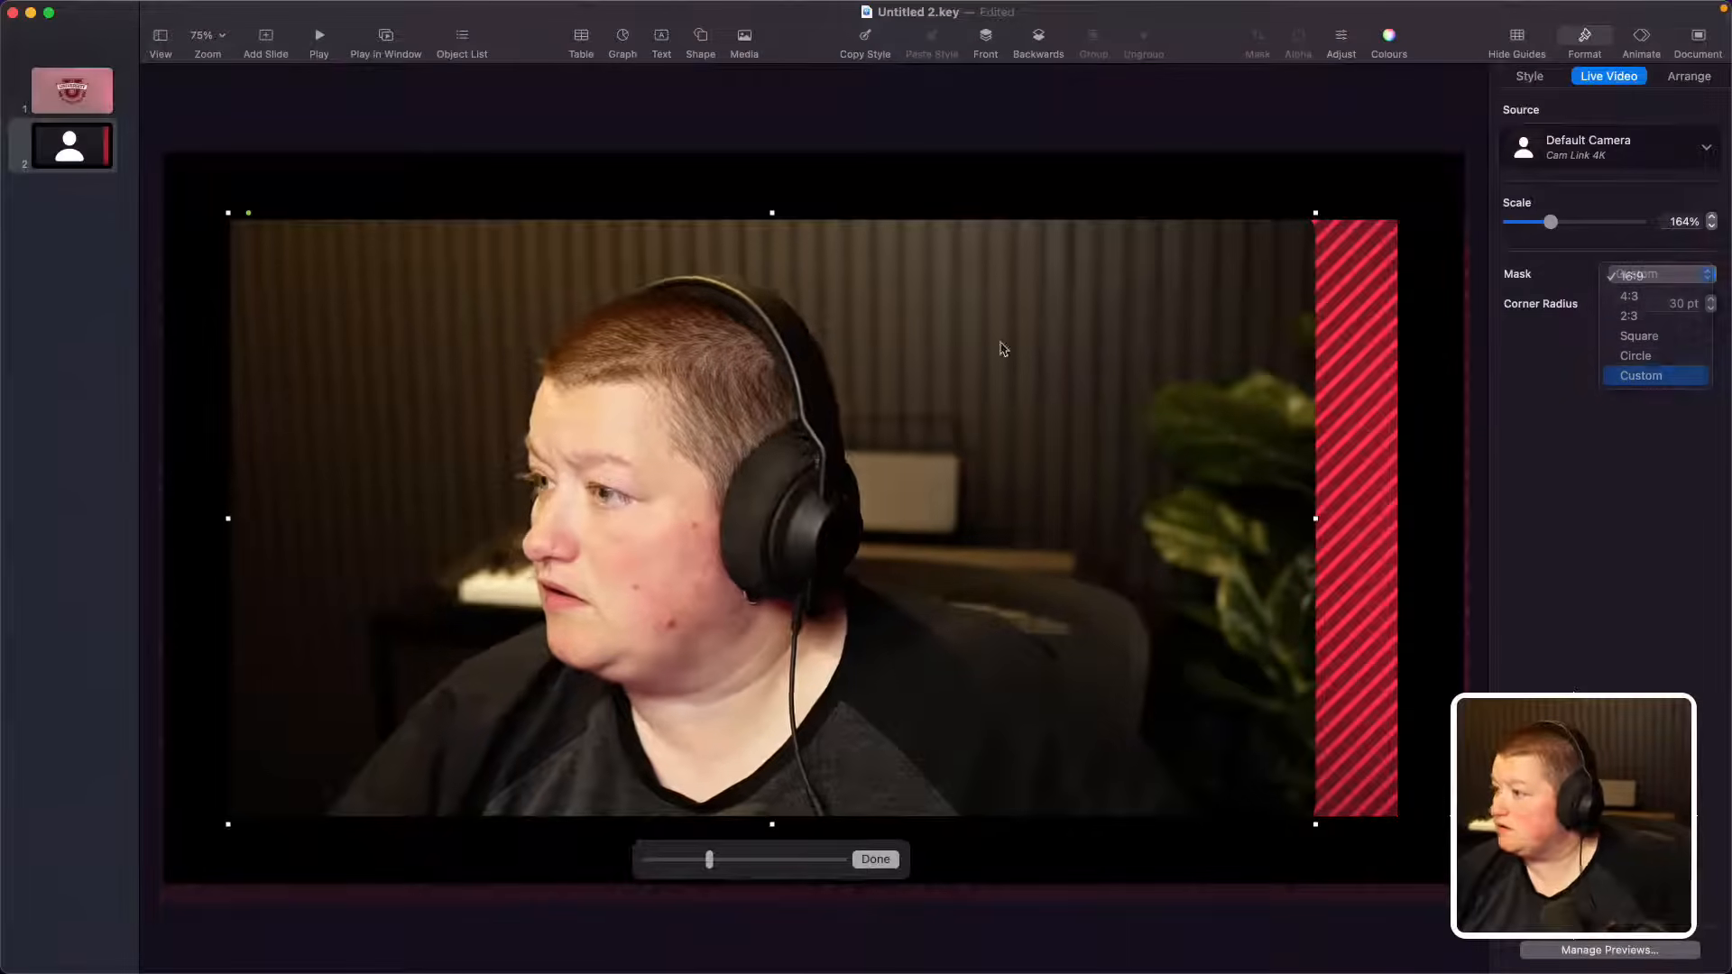
left_click_drag(773, 213, 773, 223)
left_click_drag(230, 522, 230, 522)
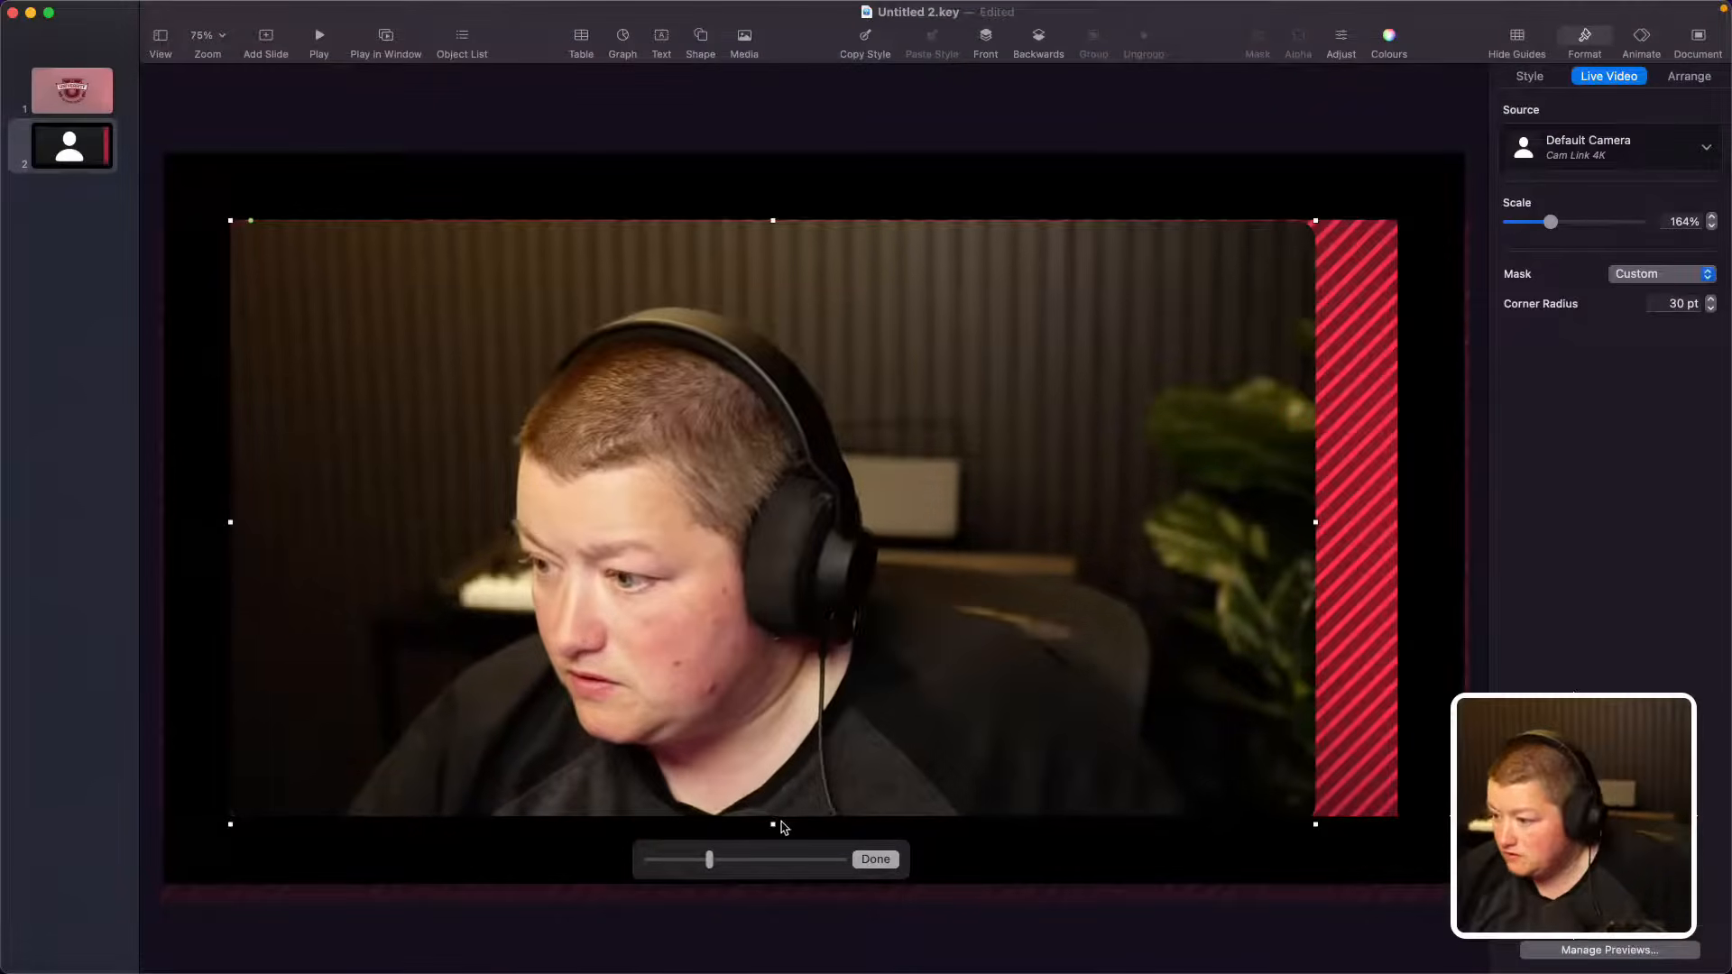
left_click_drag(777, 824, 776, 816)
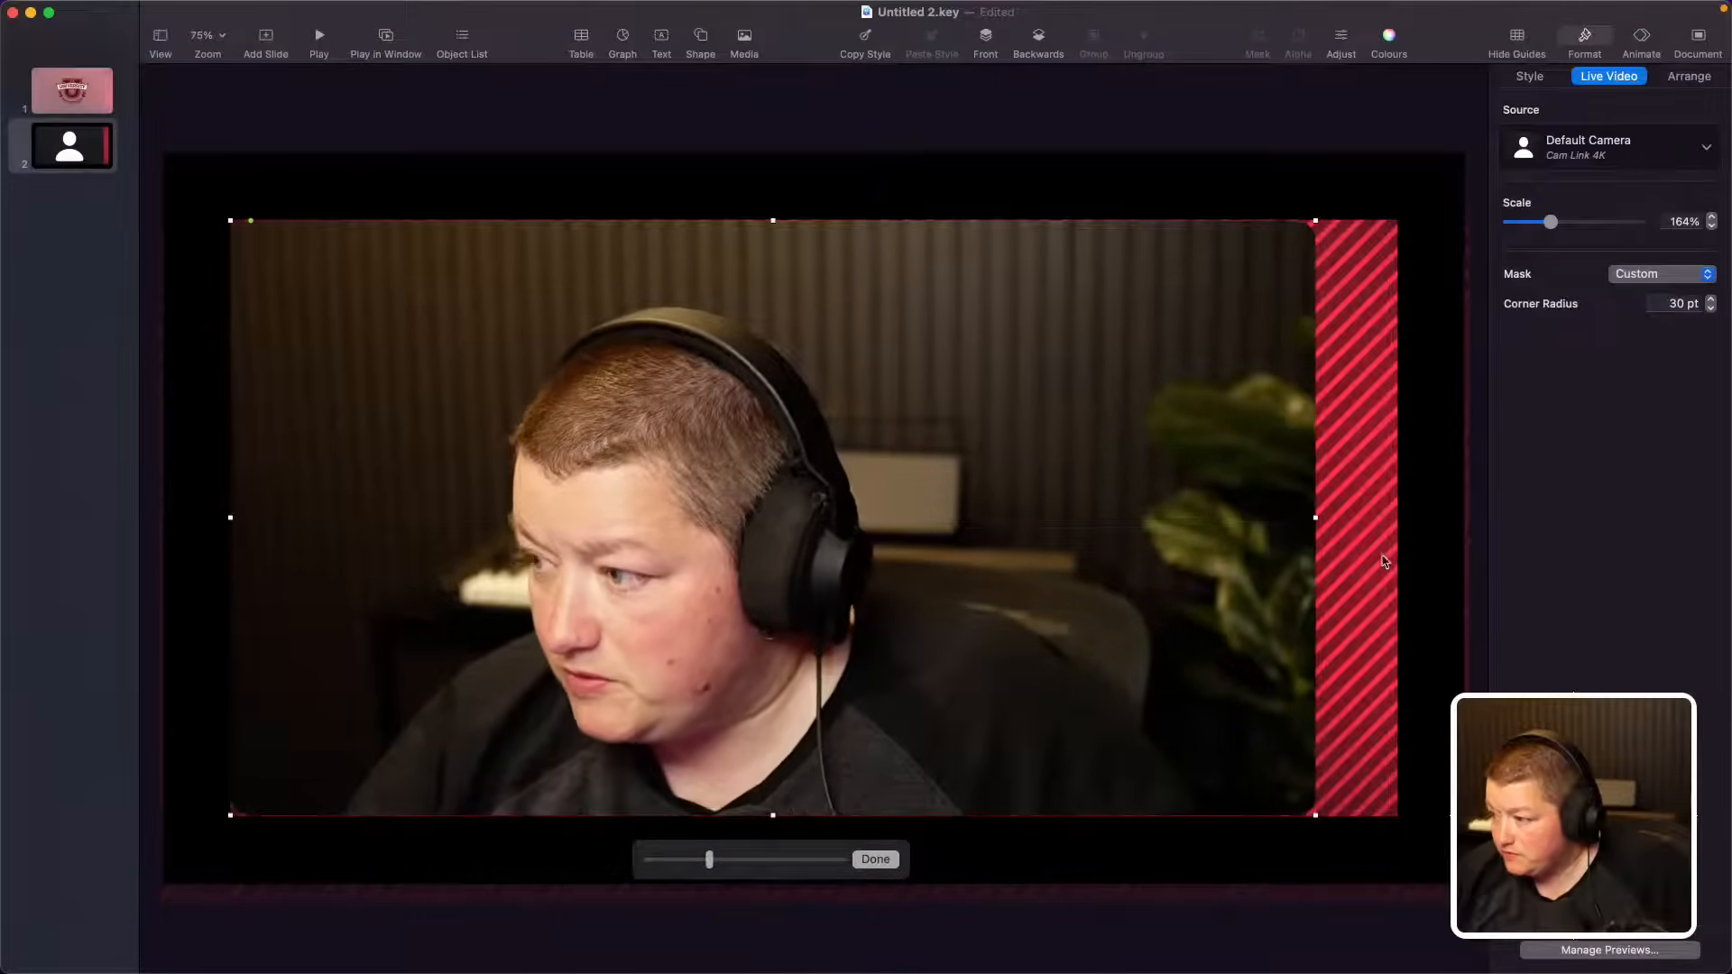
left_click_drag(1314, 518, 1397, 507)
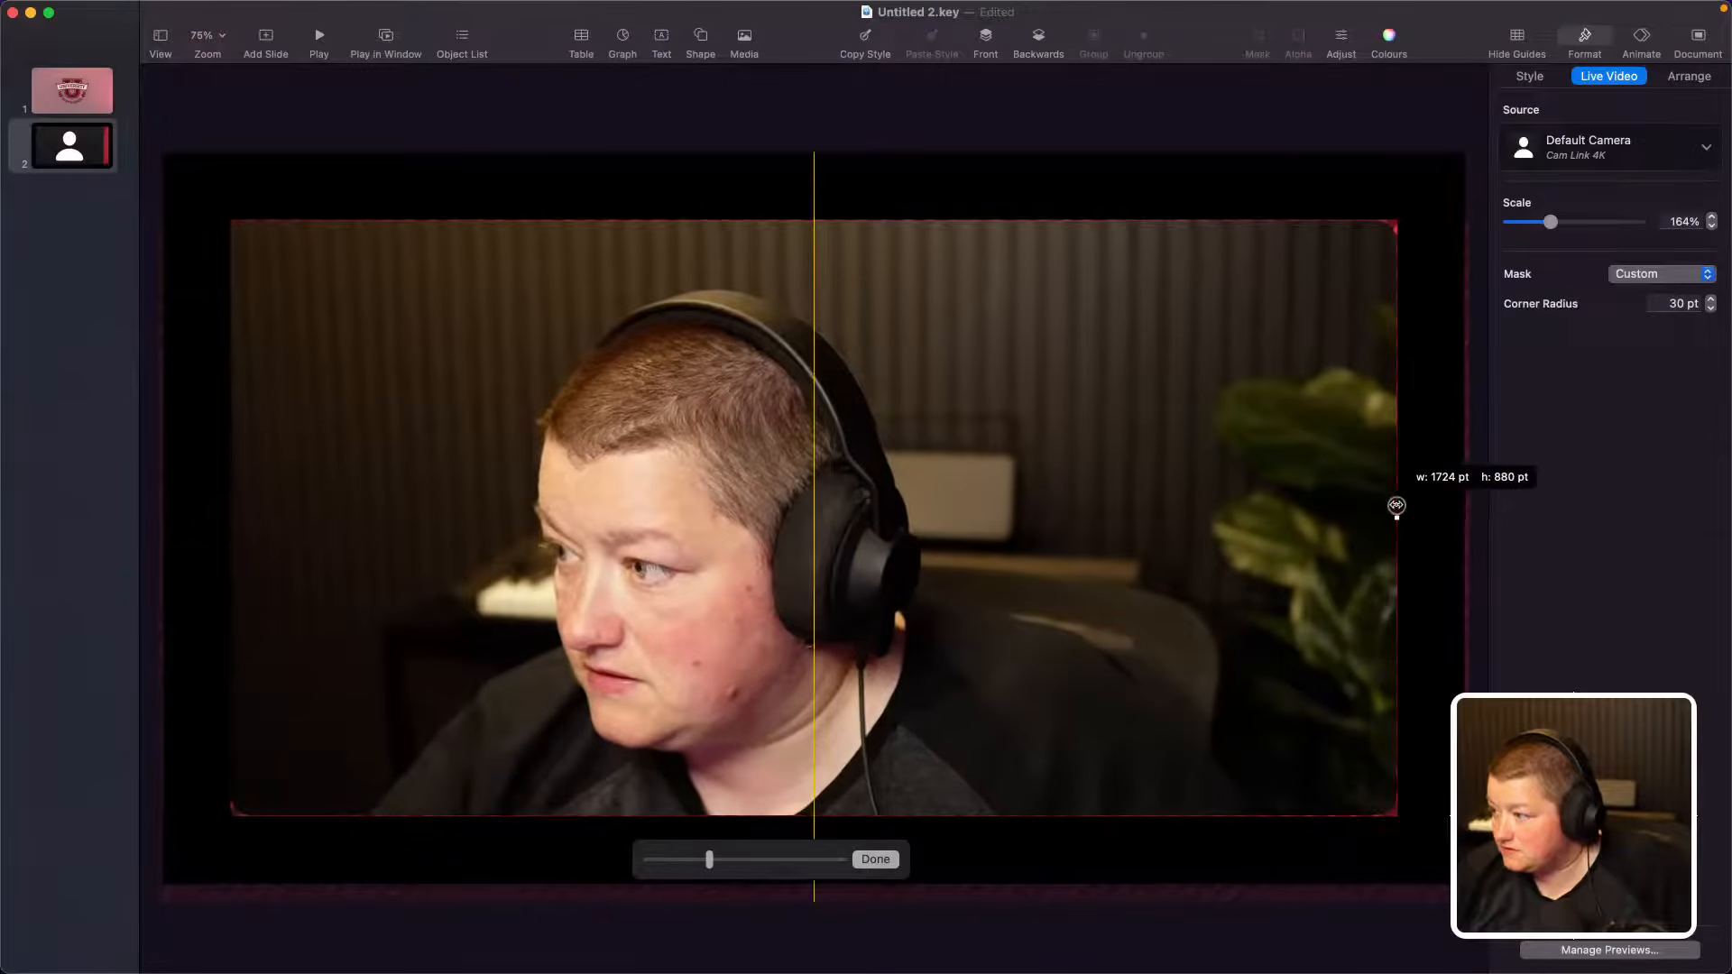
Step: Delete the four black guide bars surrounding the live video
left_click(1429, 502)
key("Delete")
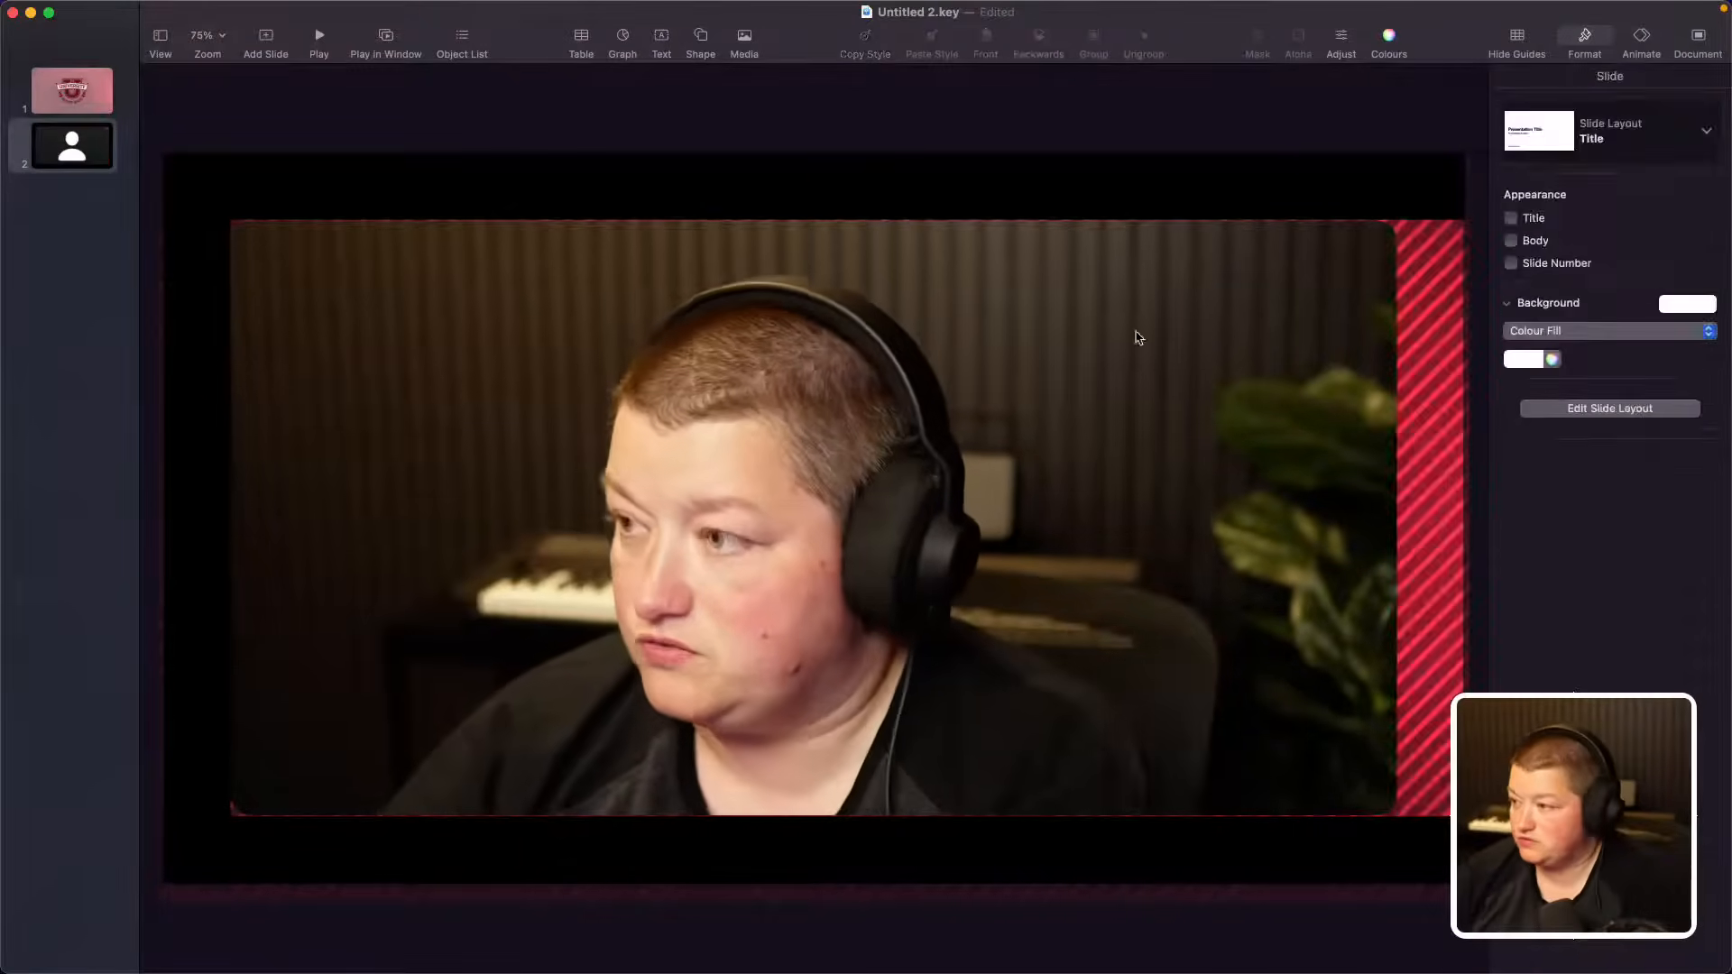
left_click(957, 173)
key("Delete")
left_click(200, 278)
key("Delete")
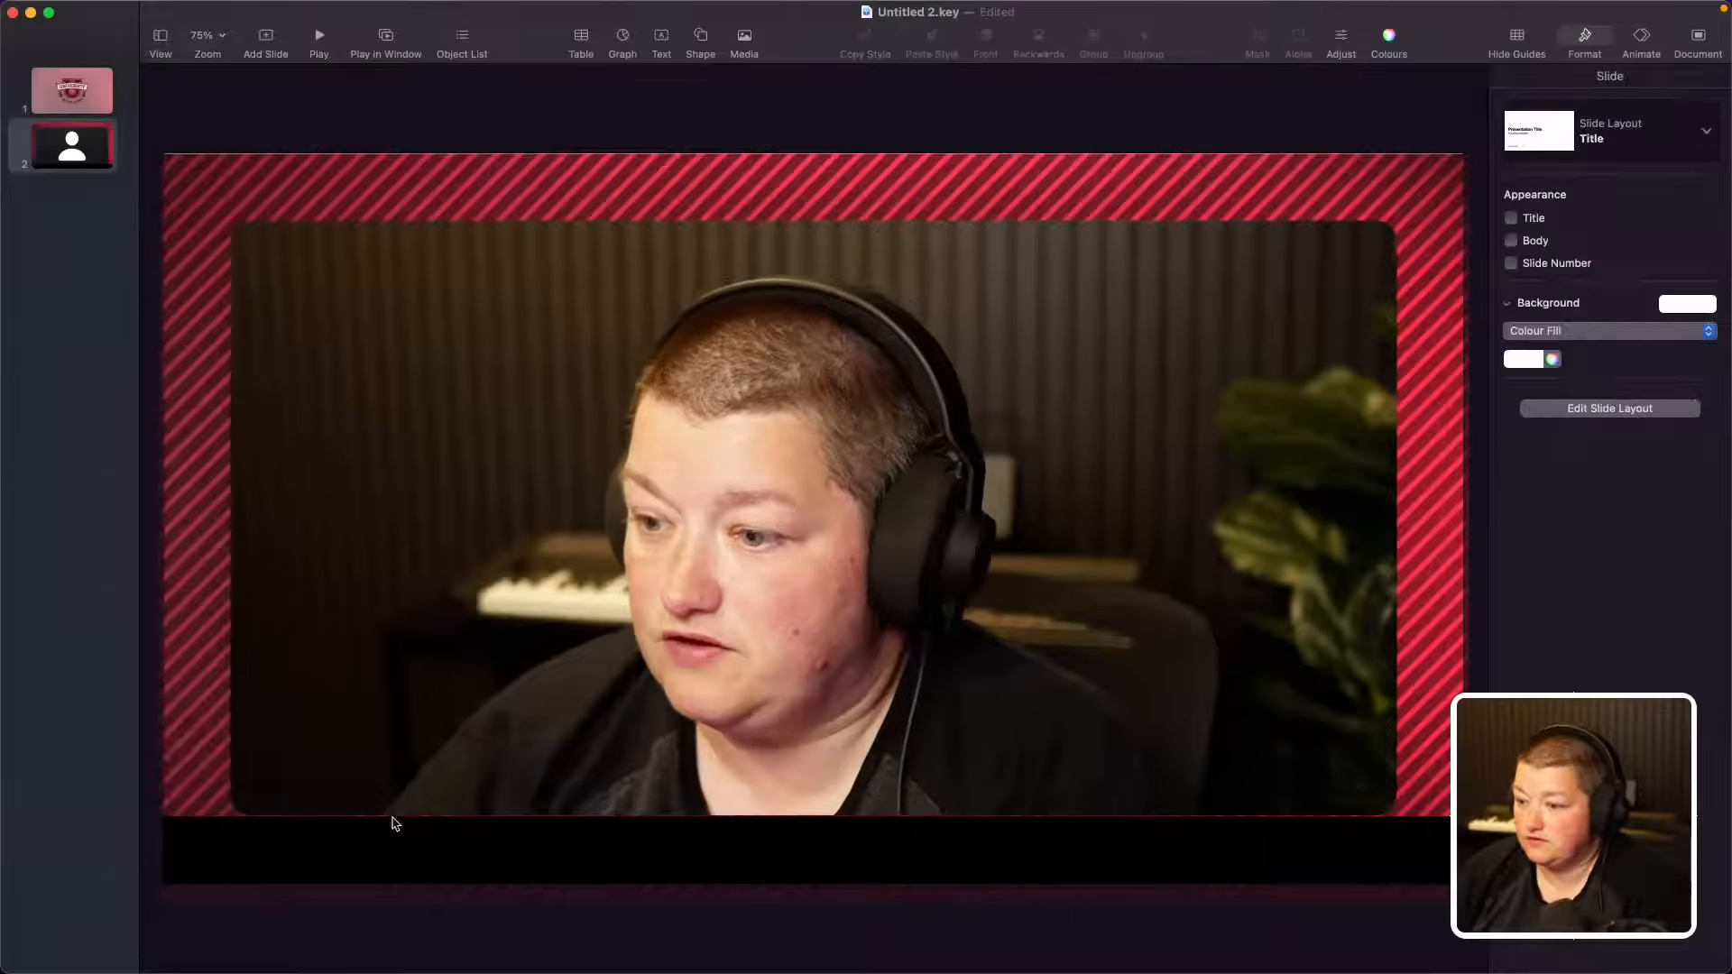
left_click(397, 837)
key("Delete")
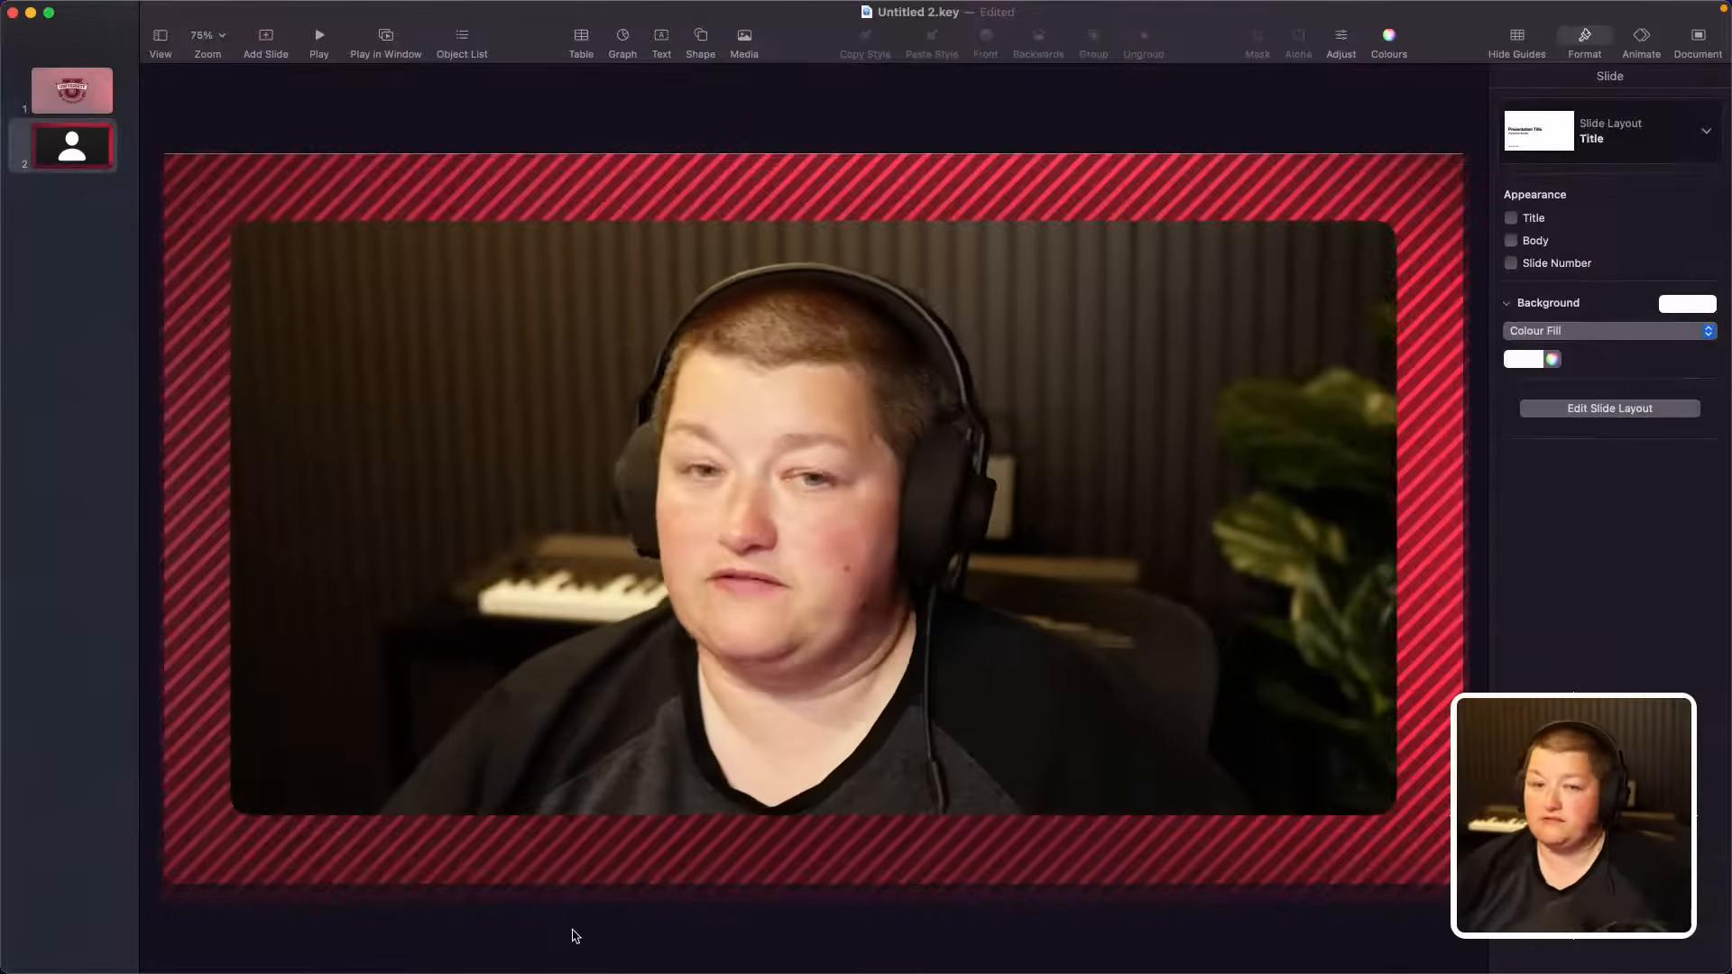
Step: Give the live video a solid line border coloured white
left_click(1012, 458)
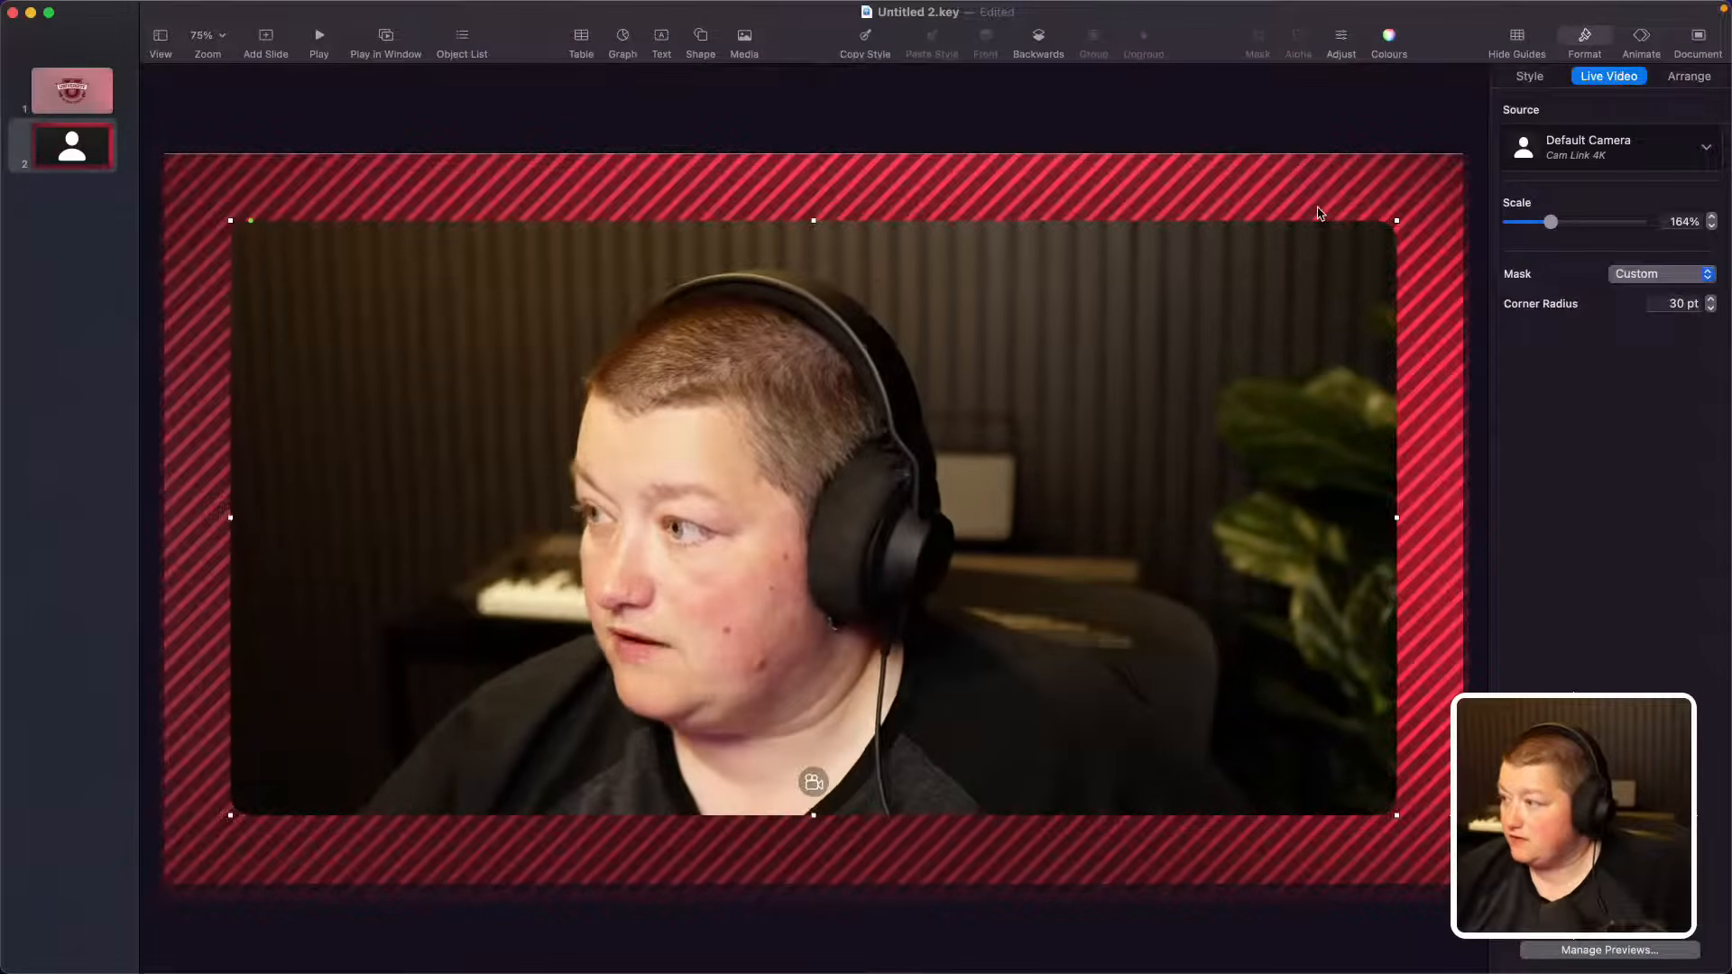
left_click(1530, 77)
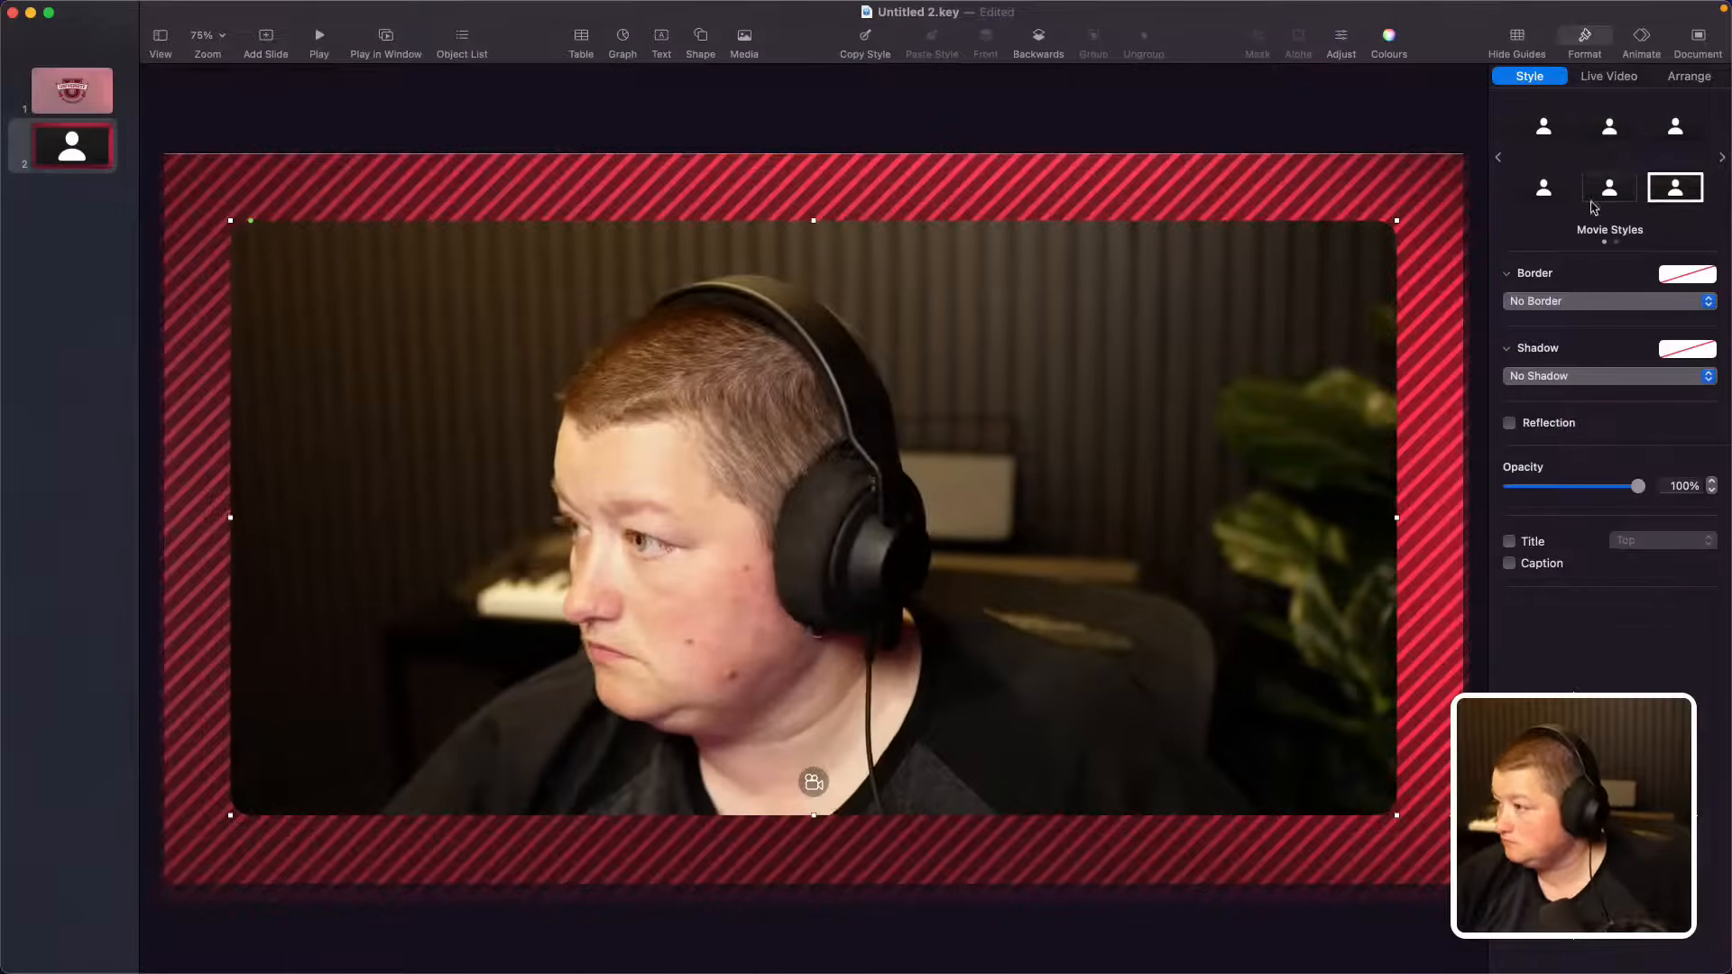
left_click(1546, 303)
left_click(1525, 319)
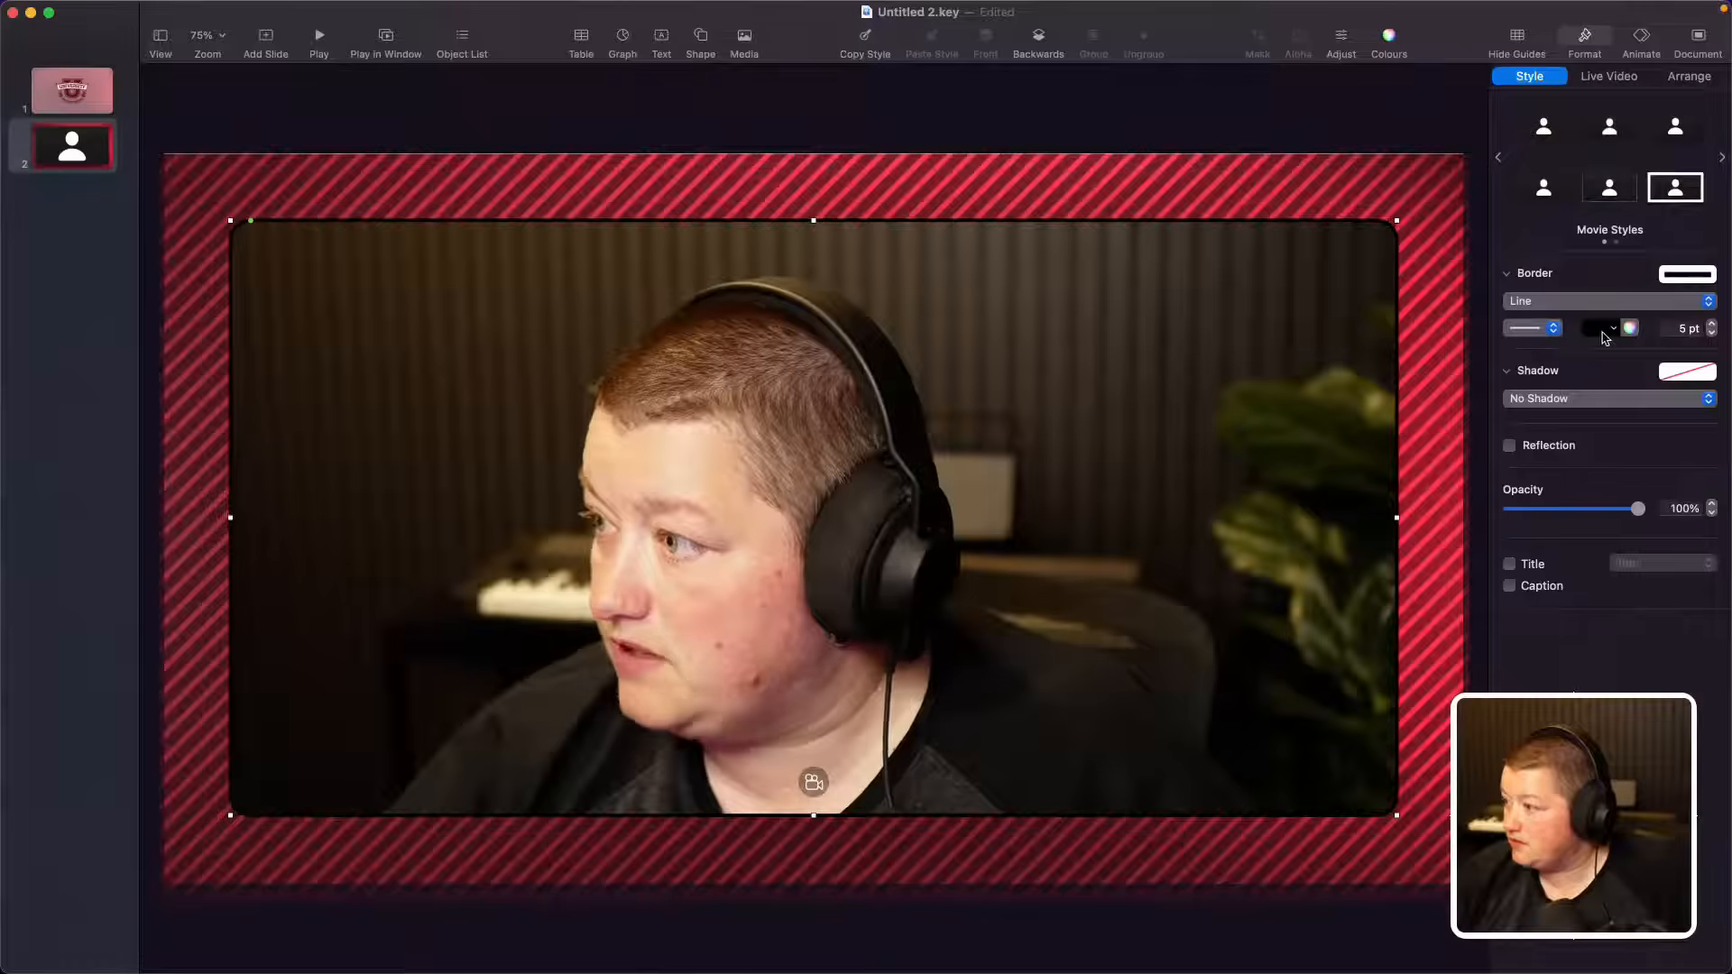
left_click(1606, 331)
left_click(1522, 447)
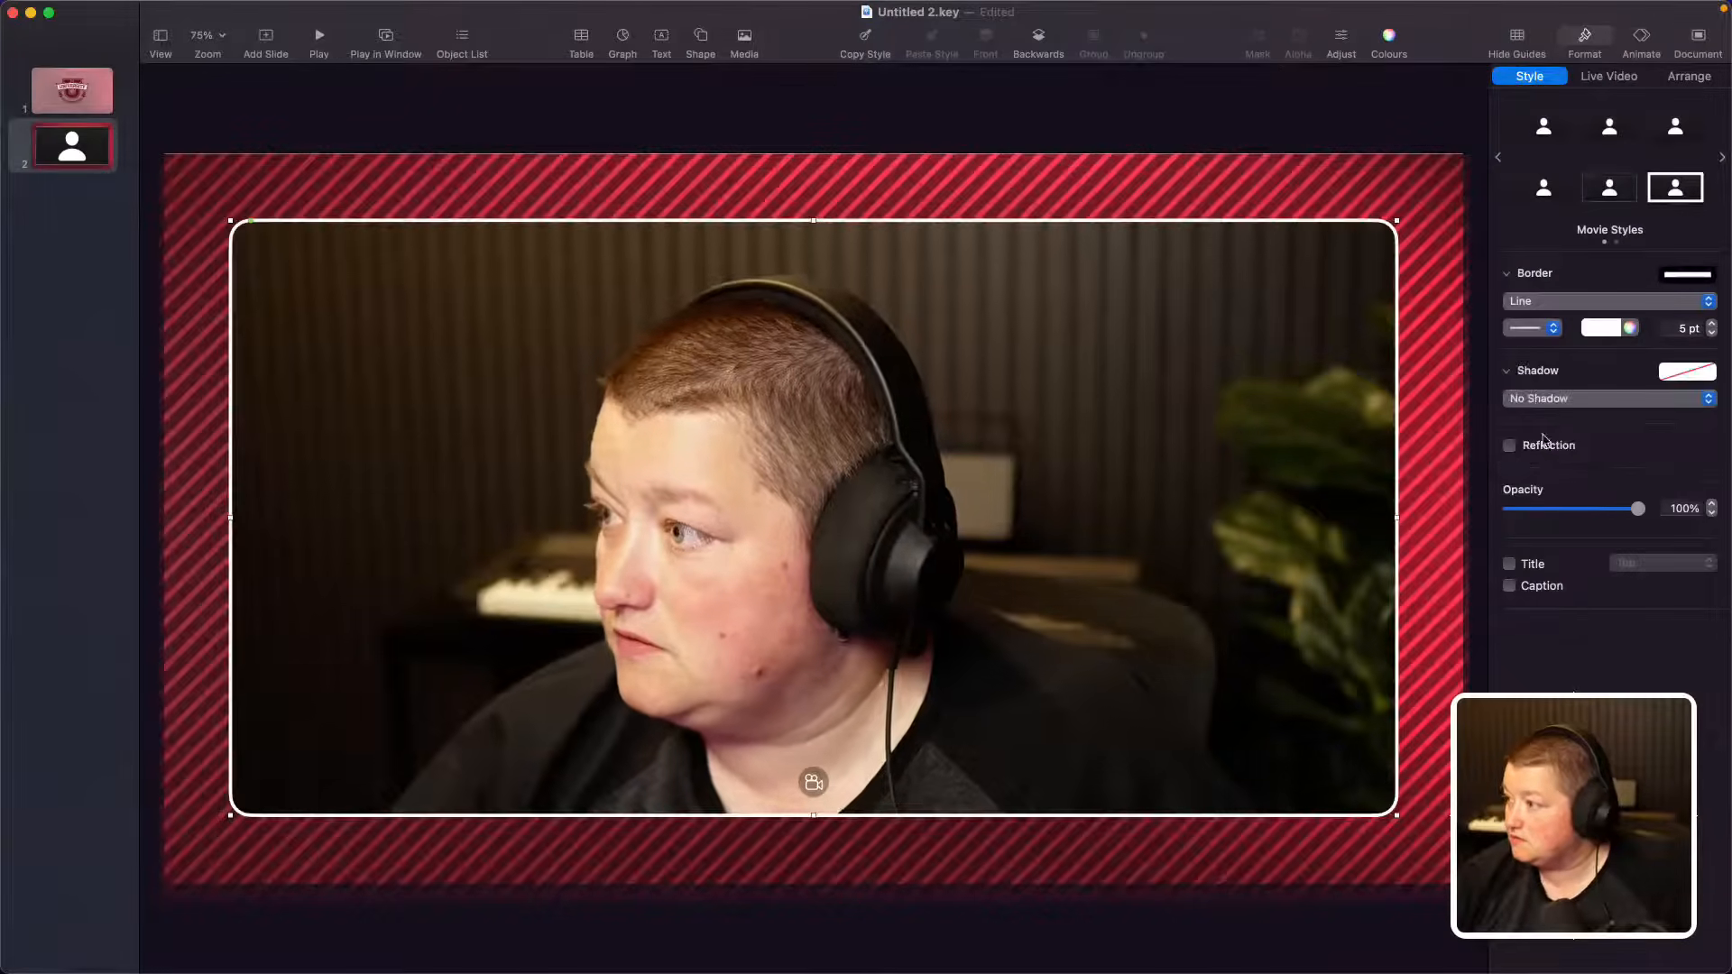
Step: Increase the live video's border width to 10 pt
left_click(1712, 325)
left_click(1712, 324)
left_click(1712, 324)
left_click(1713, 325)
left_click(1712, 325)
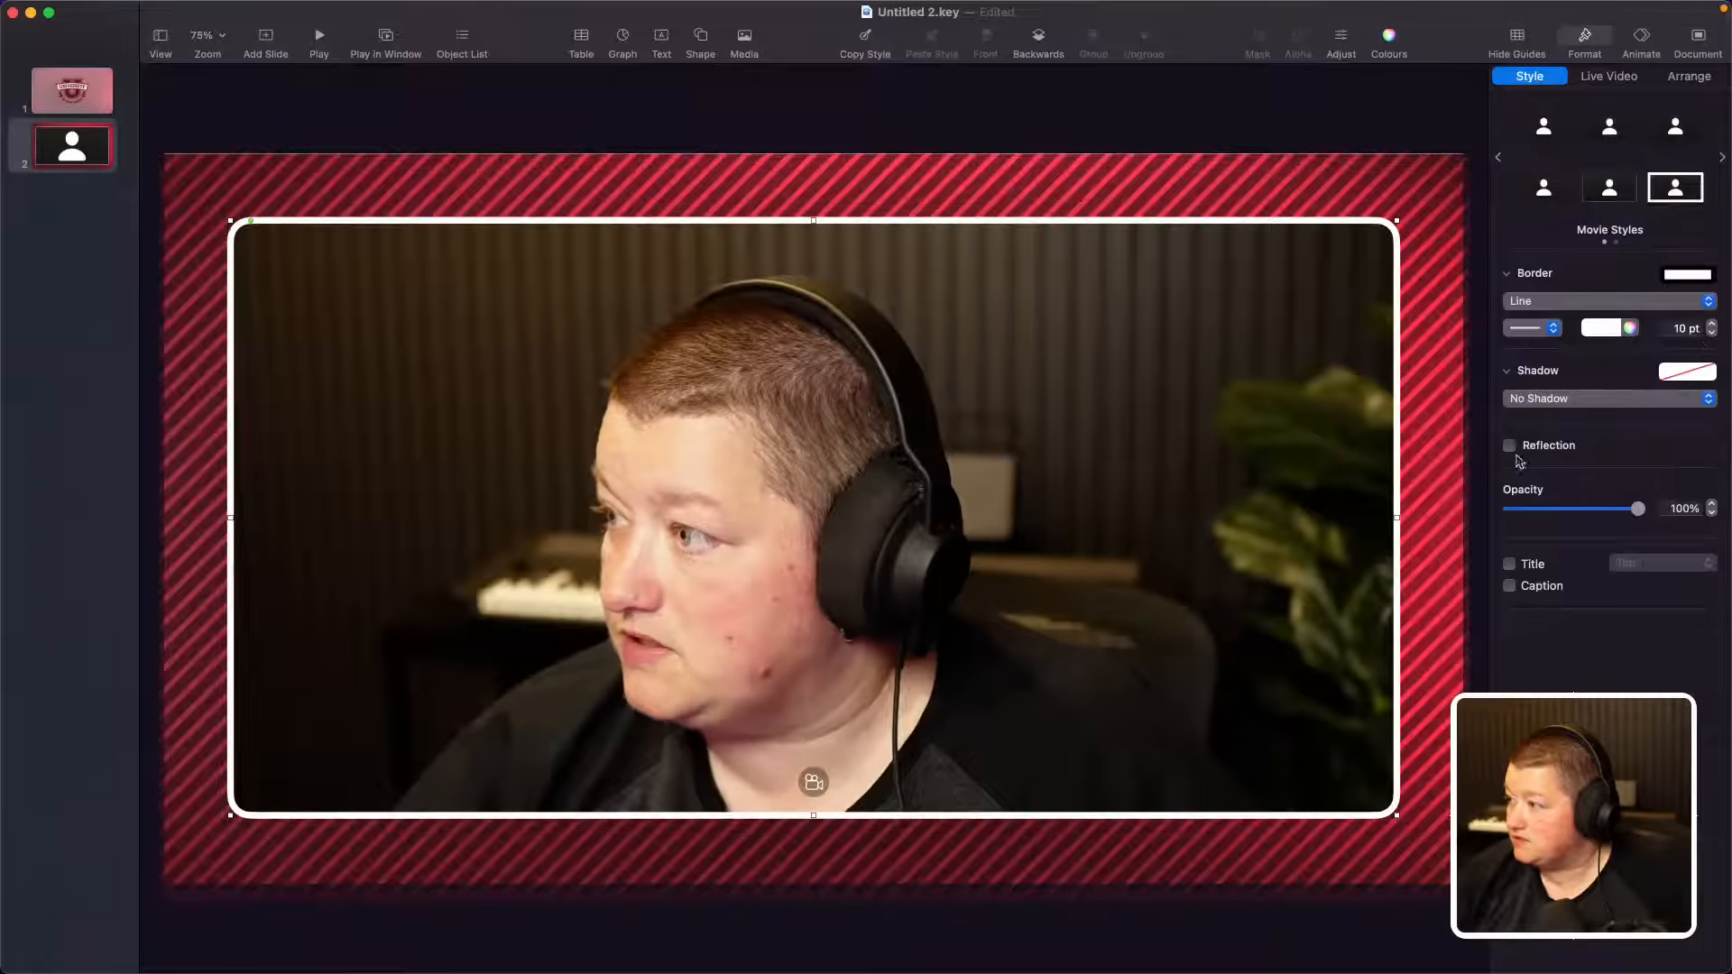
left_click(966, 841)
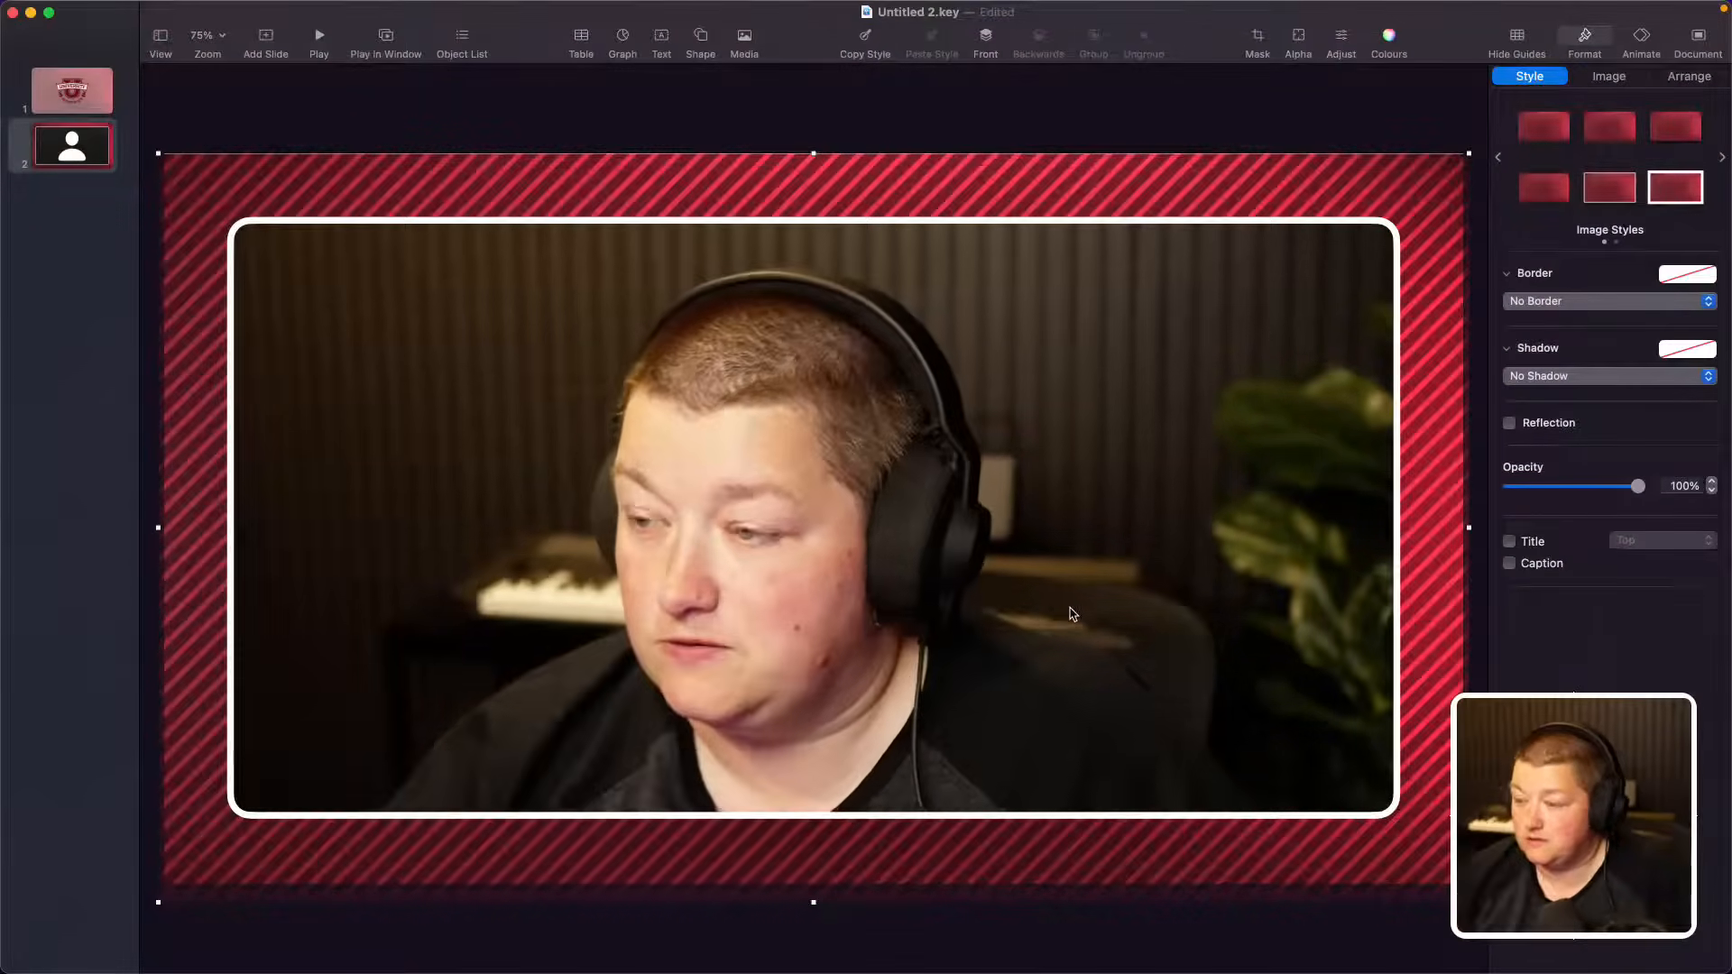
Step: Copy the University North State logo from slide 1 onto slide 2
left_click(72, 91)
left_click(799, 397)
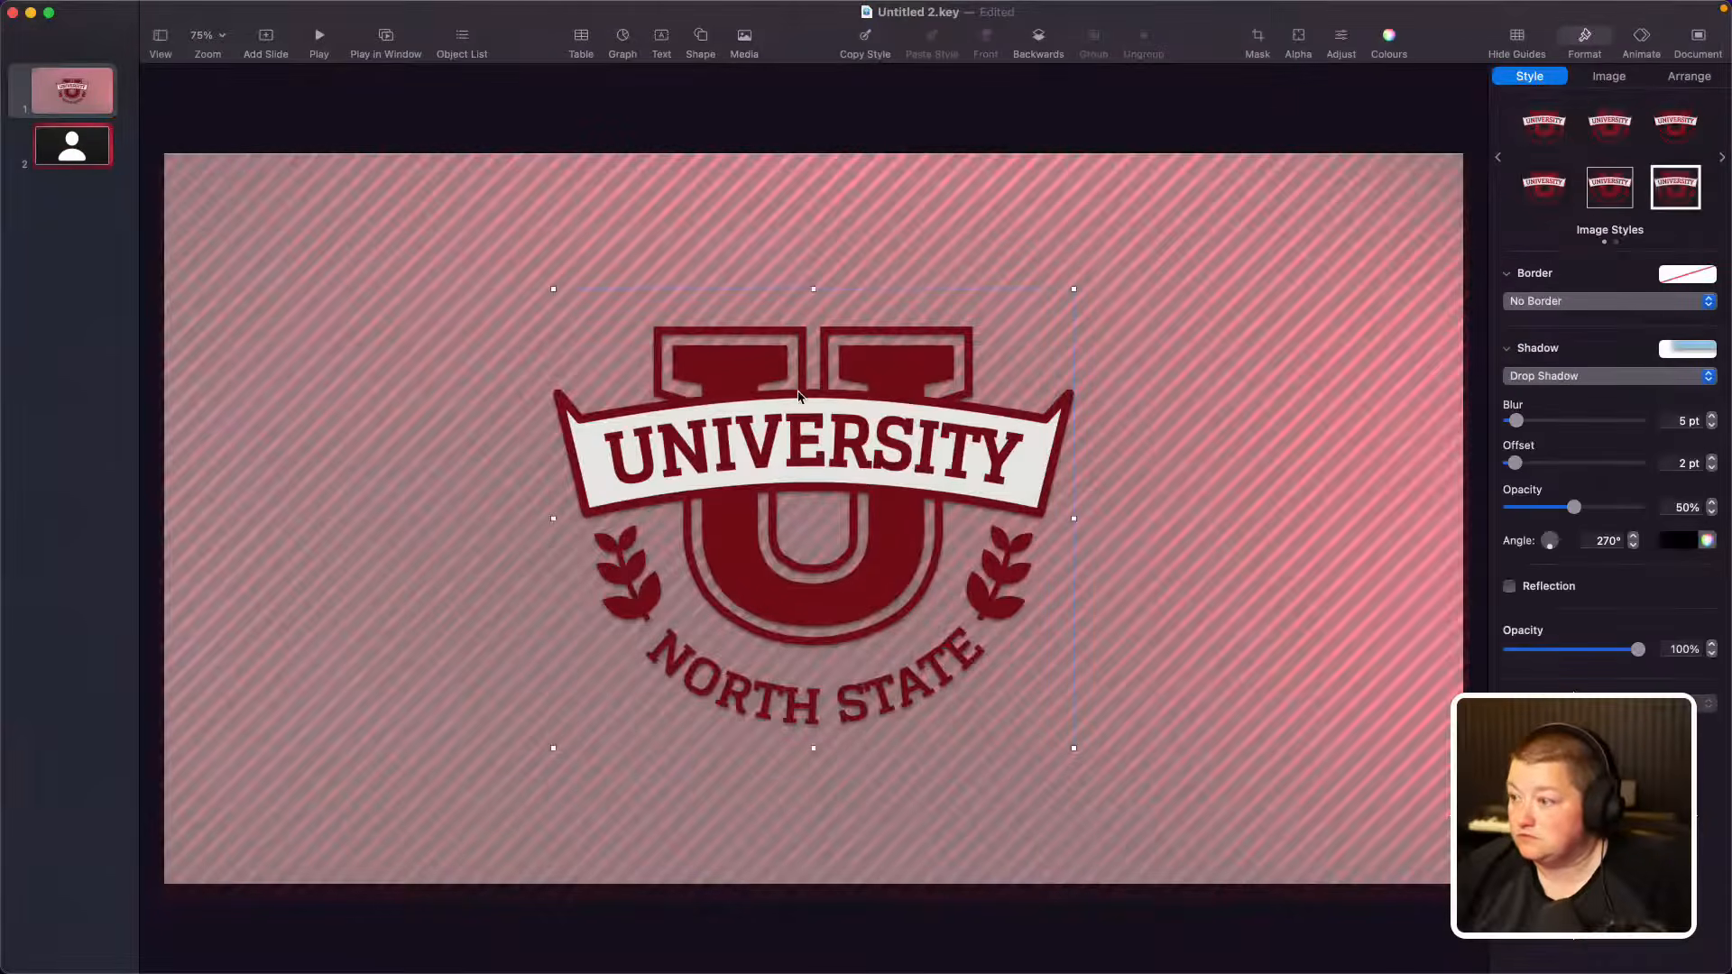
left_click(81, 144)
key("super+v")
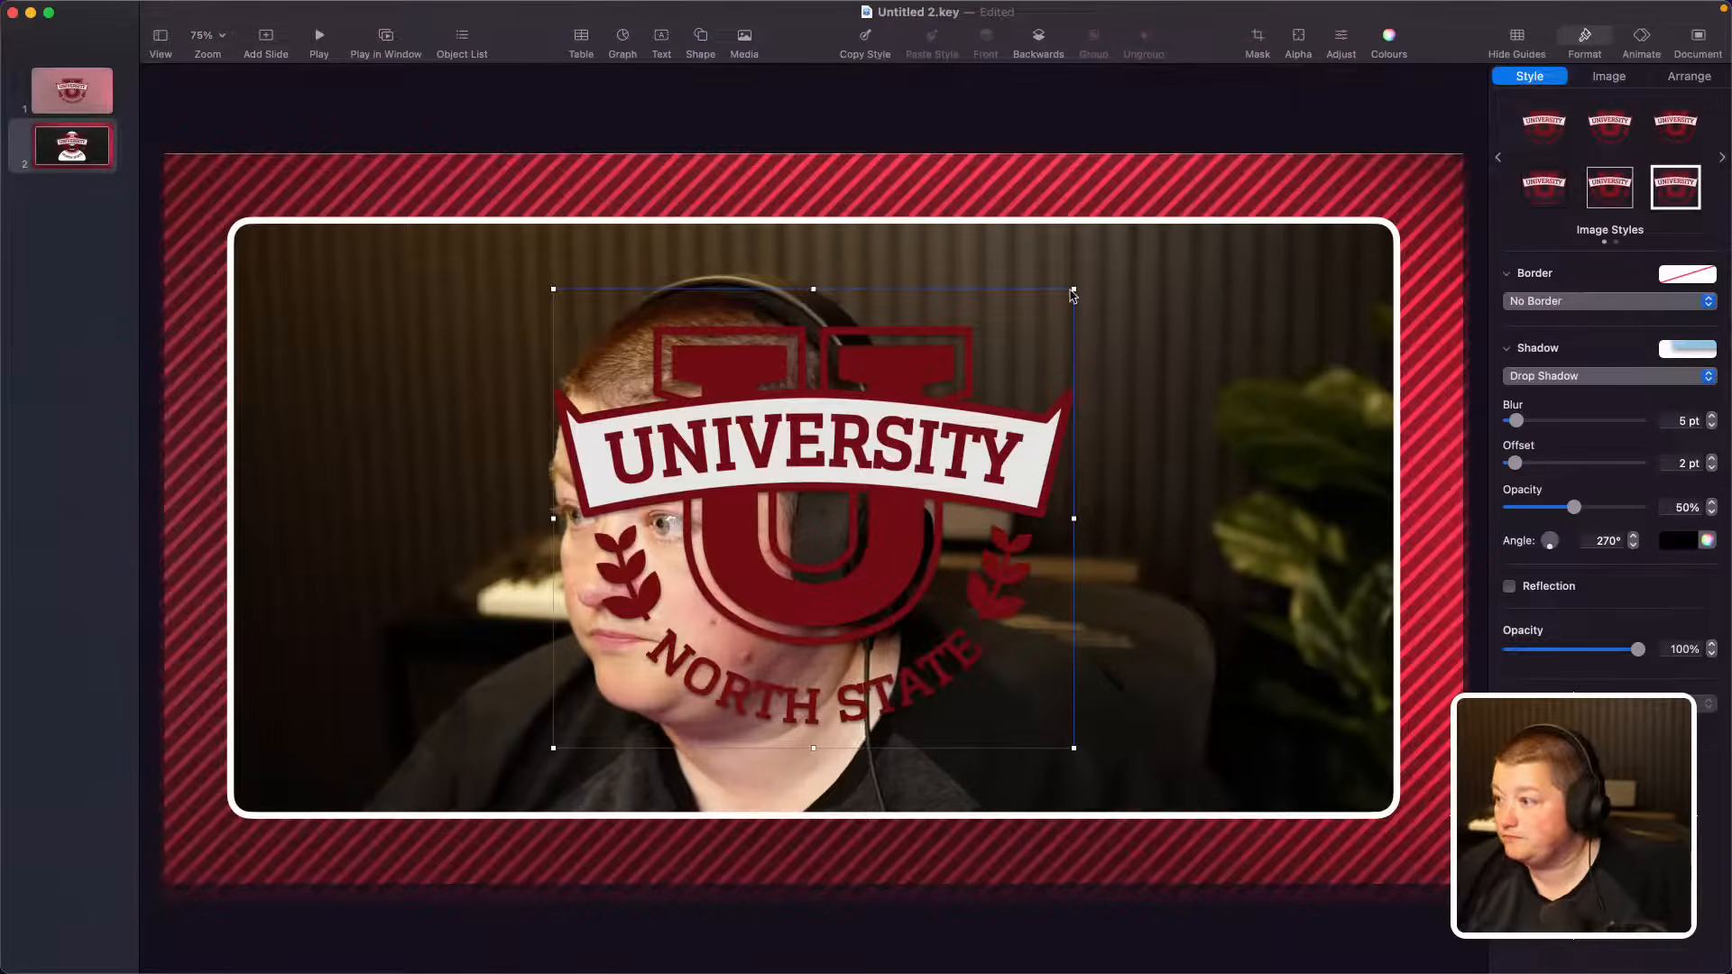
Step: Shrink the pasted logo to about 226 by 199 pt and move it into the live video's upper-left corner
left_click_drag(1074, 291, 715, 575)
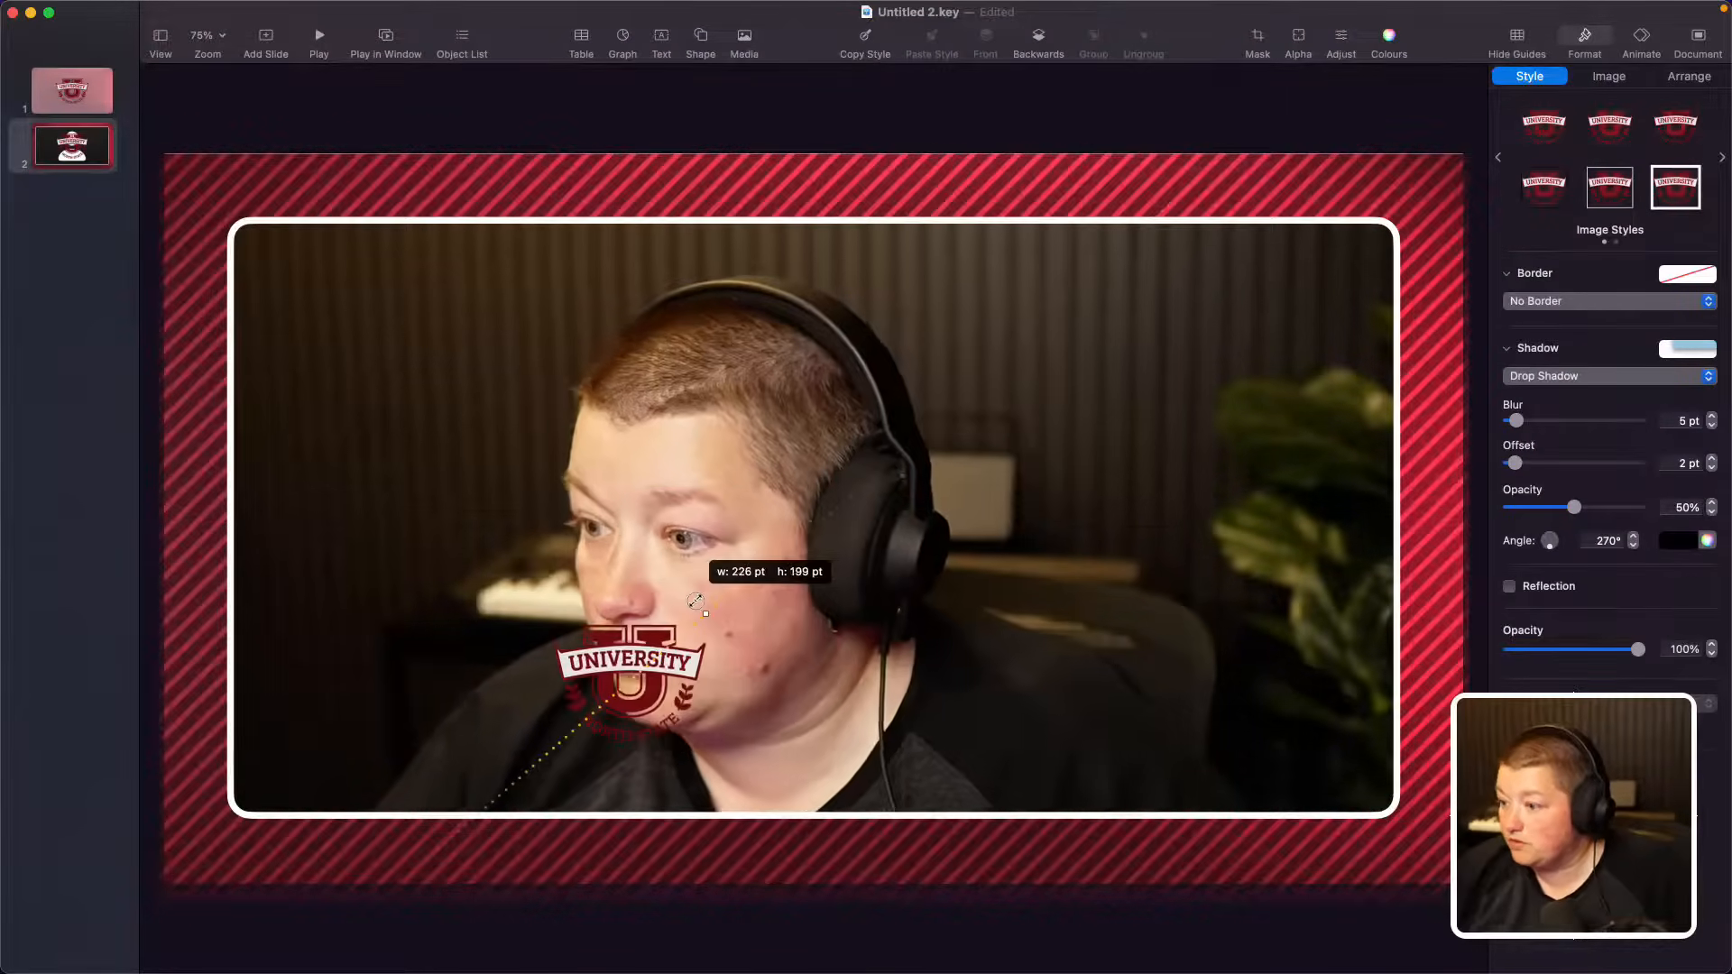
left_click_drag(497, 526, 317, 269)
left_click(615, 127)
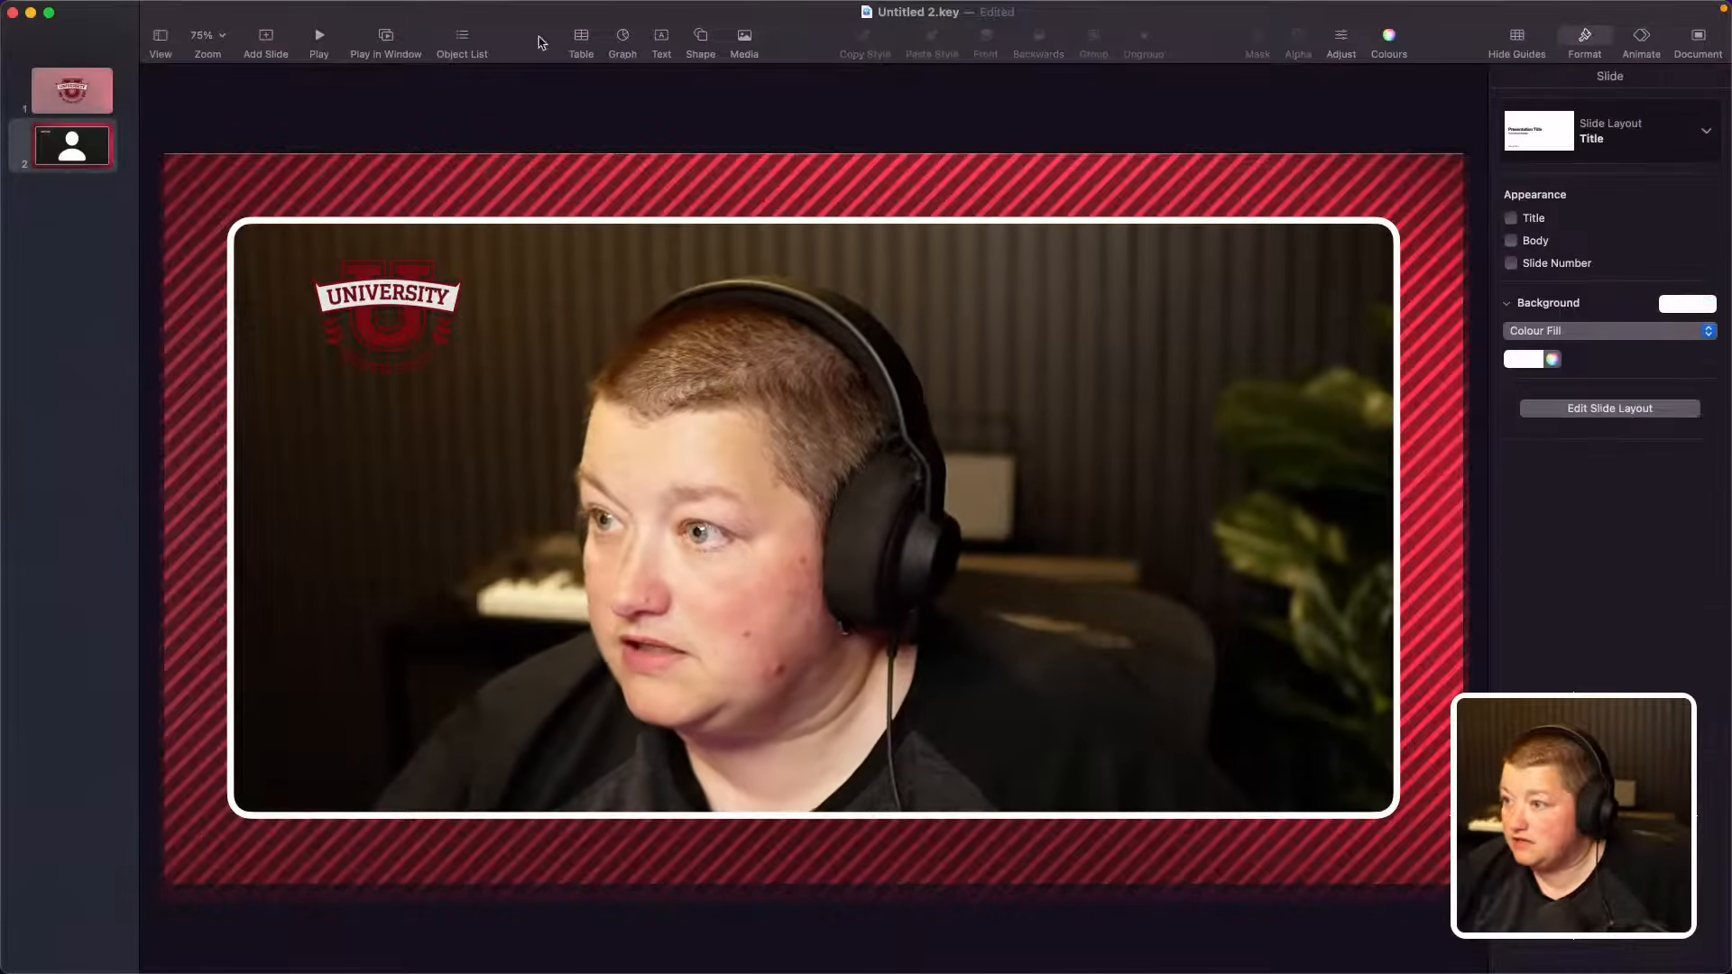
Step: Insert a square, enlarge it over the logo in the video's upper-left corner, and bring the logo to the front
left_click(701, 41)
left_click(693, 172)
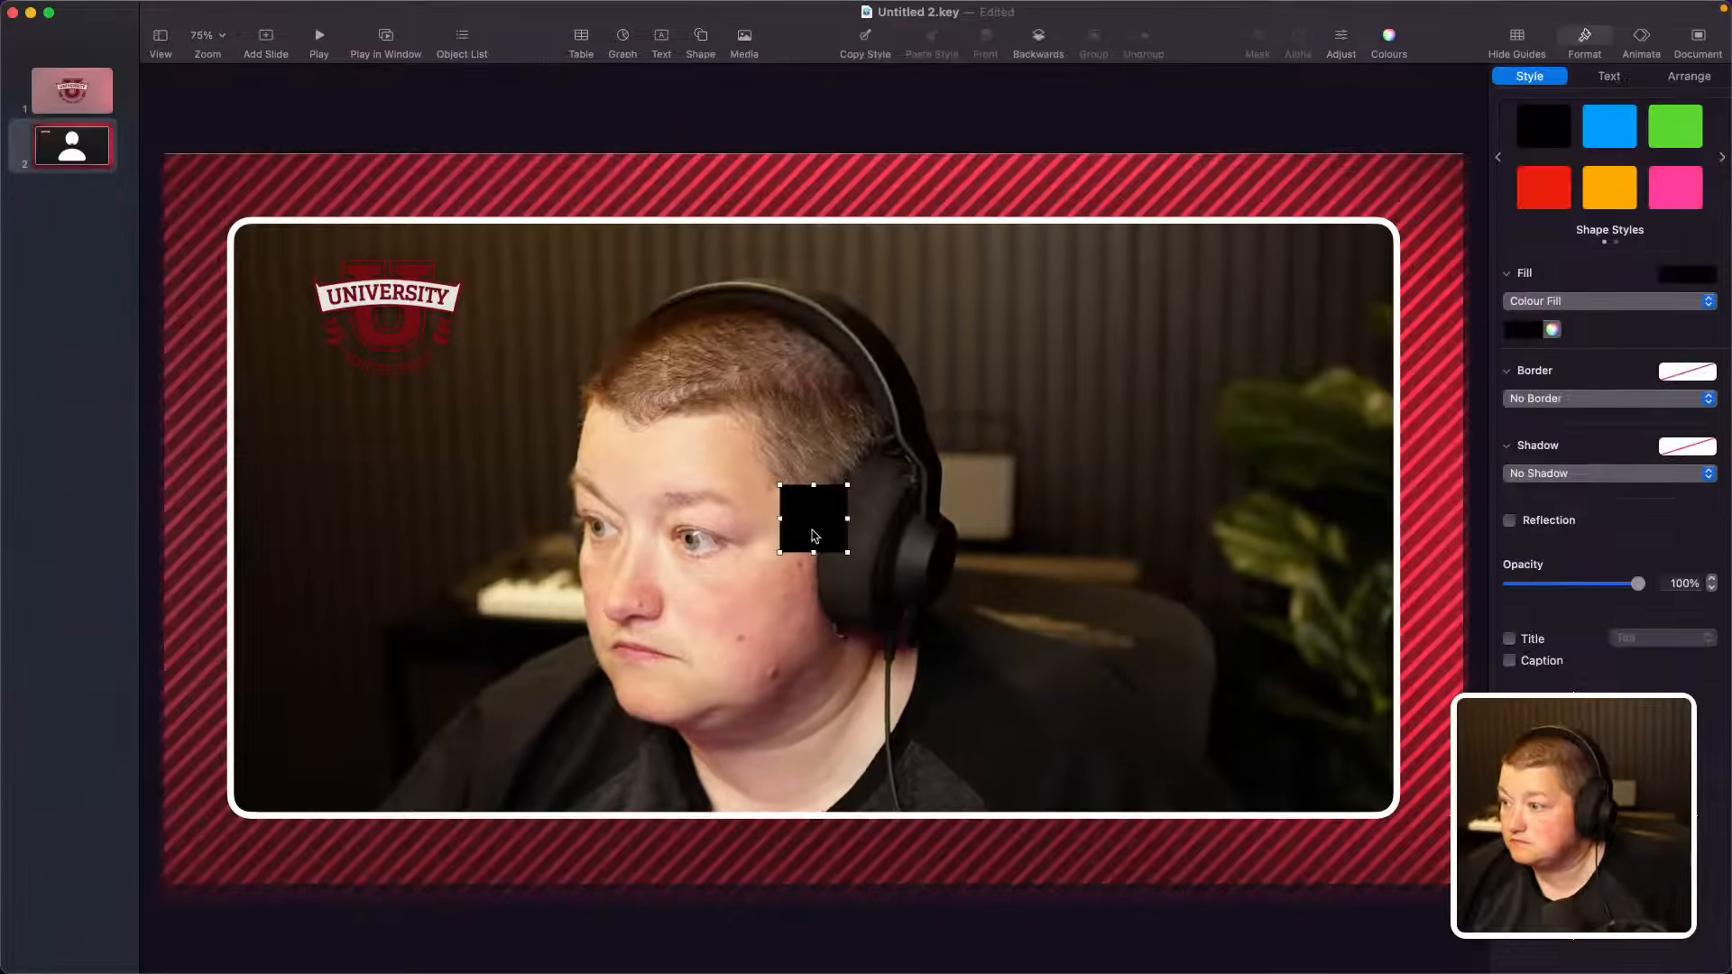
left_click_drag(815, 536, 416, 339)
right_click(438, 311)
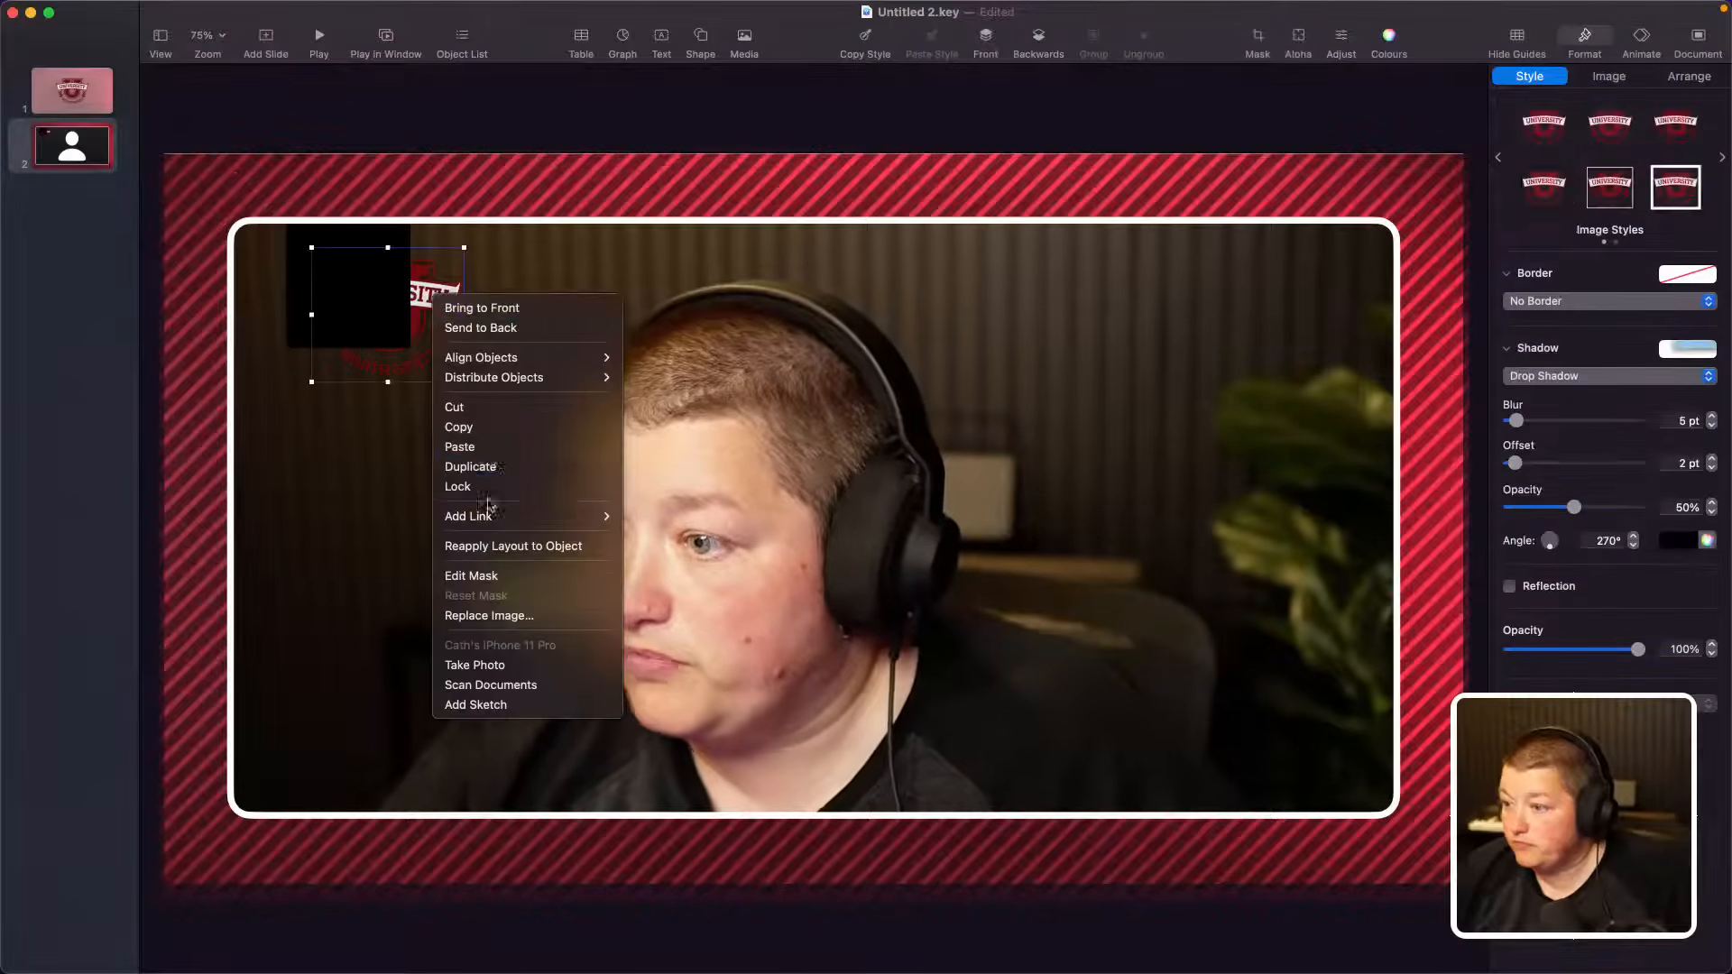
left_click(447, 308)
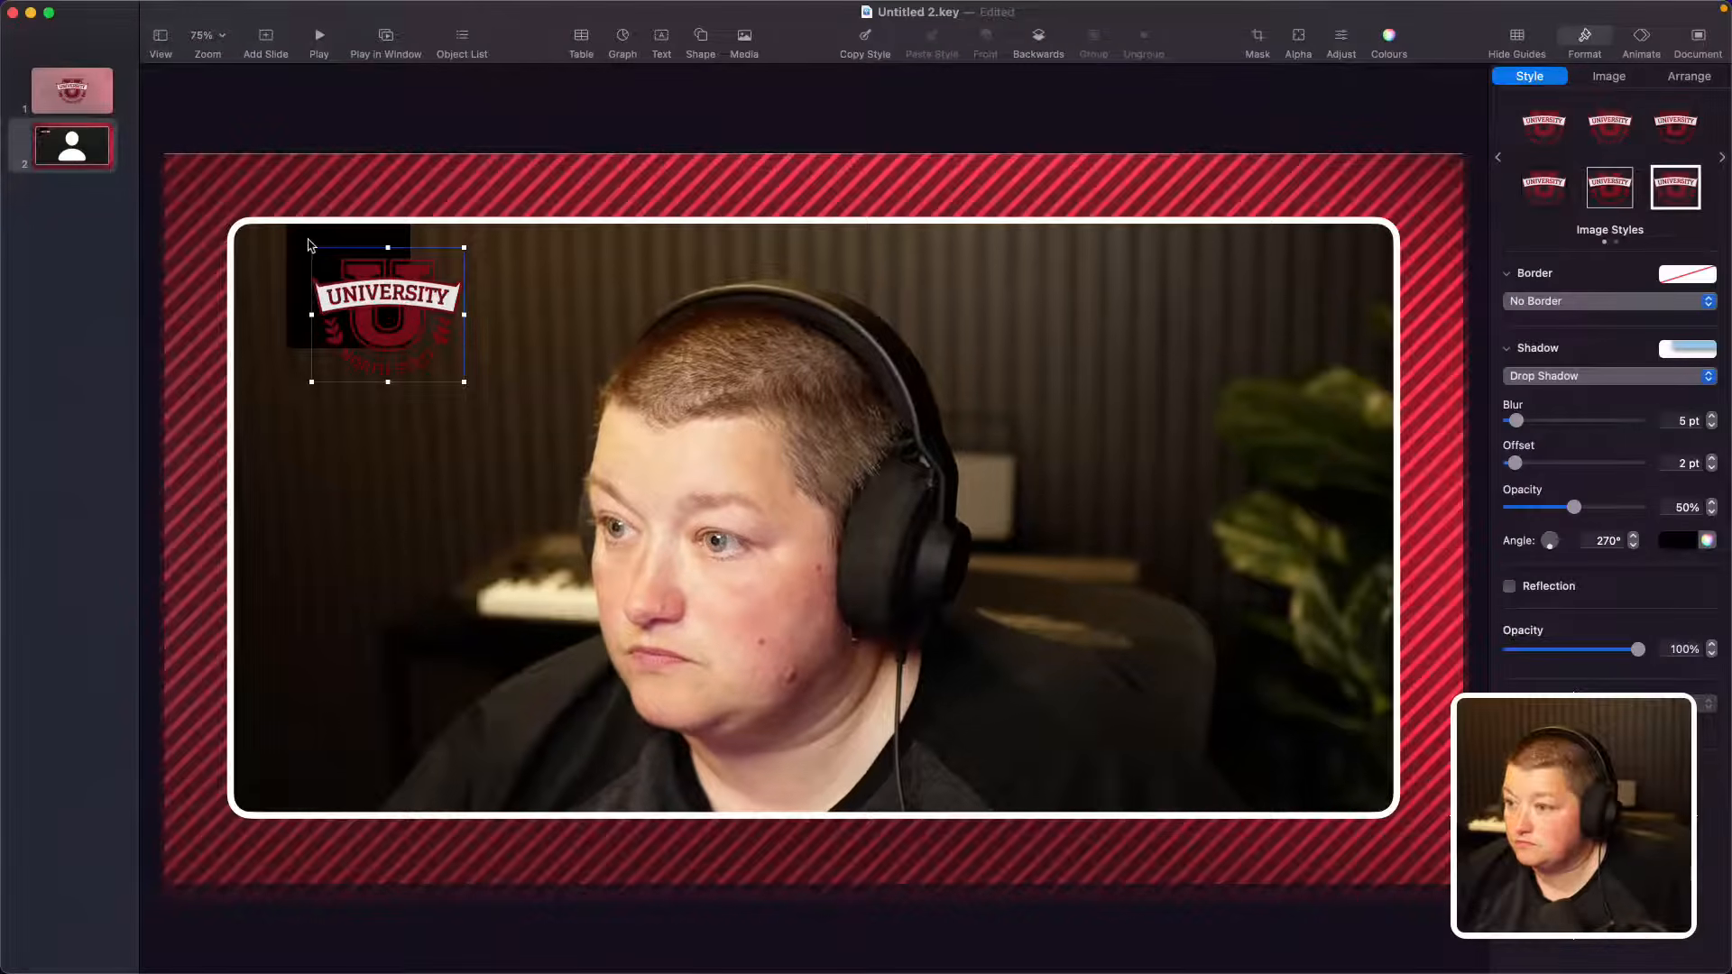
Step: Change the fill of the square behind the logo to white
left_click(309, 245)
left_click(1525, 329)
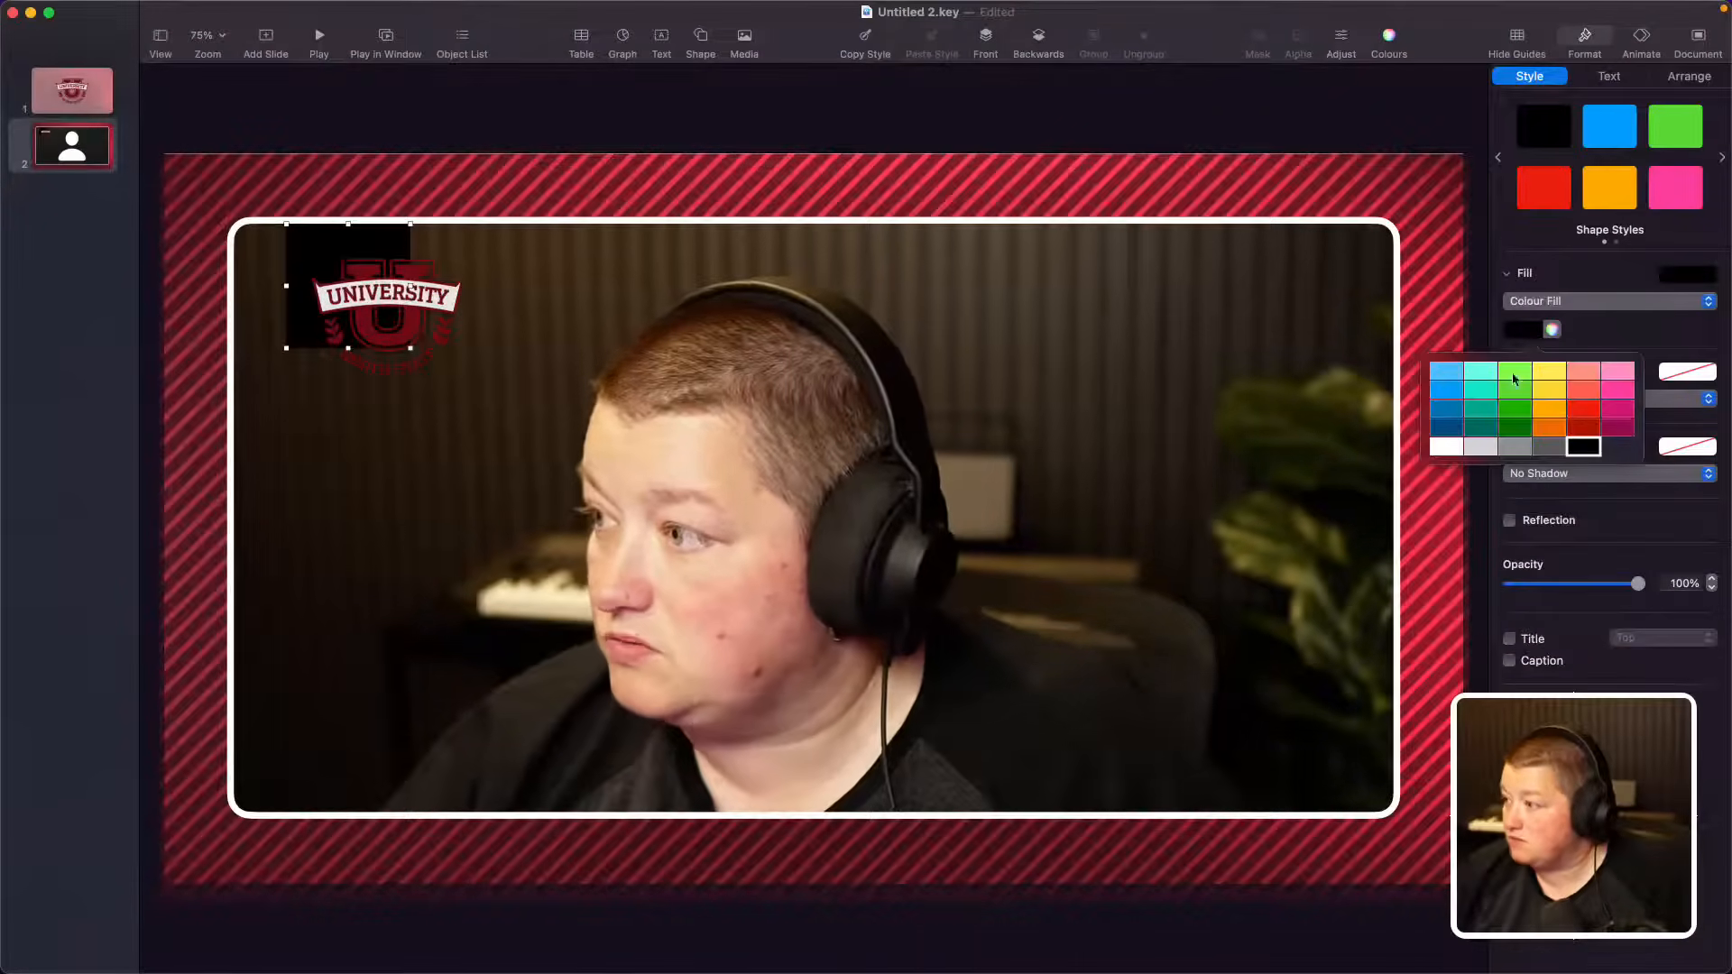
left_click(1446, 447)
left_click(454, 264)
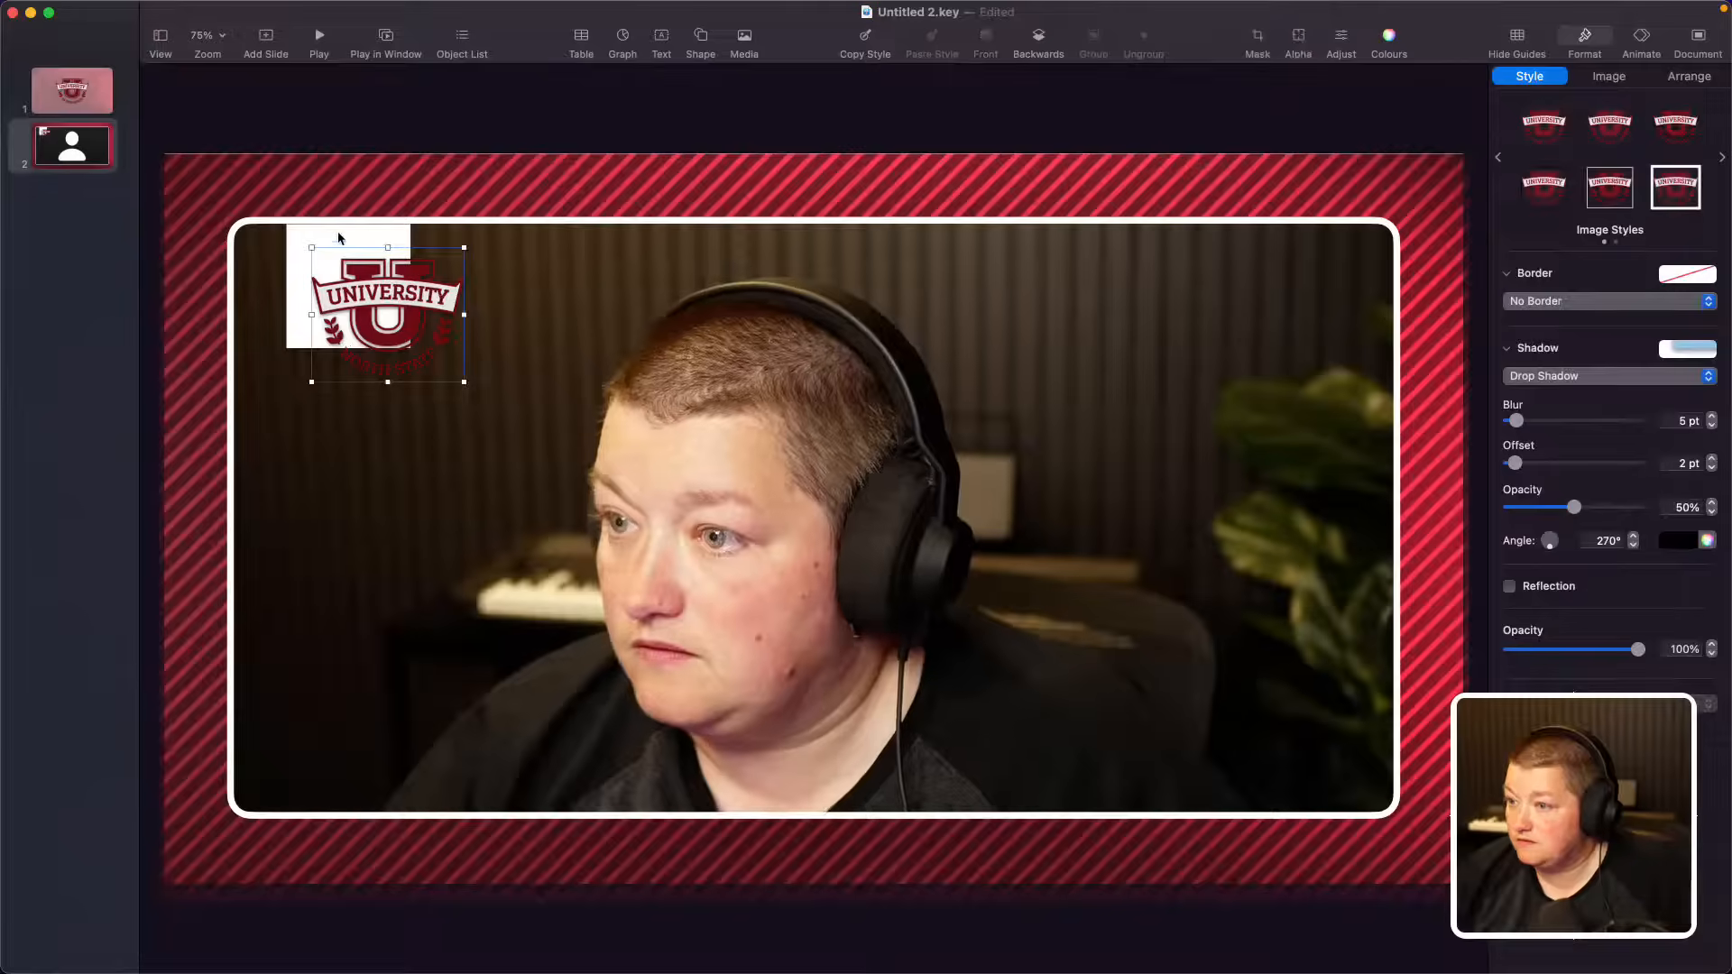
Step: Move the white square to the video's top-left corner along the top border, then shift it about 40 pt right
left_click_drag(339, 237, 289, 242)
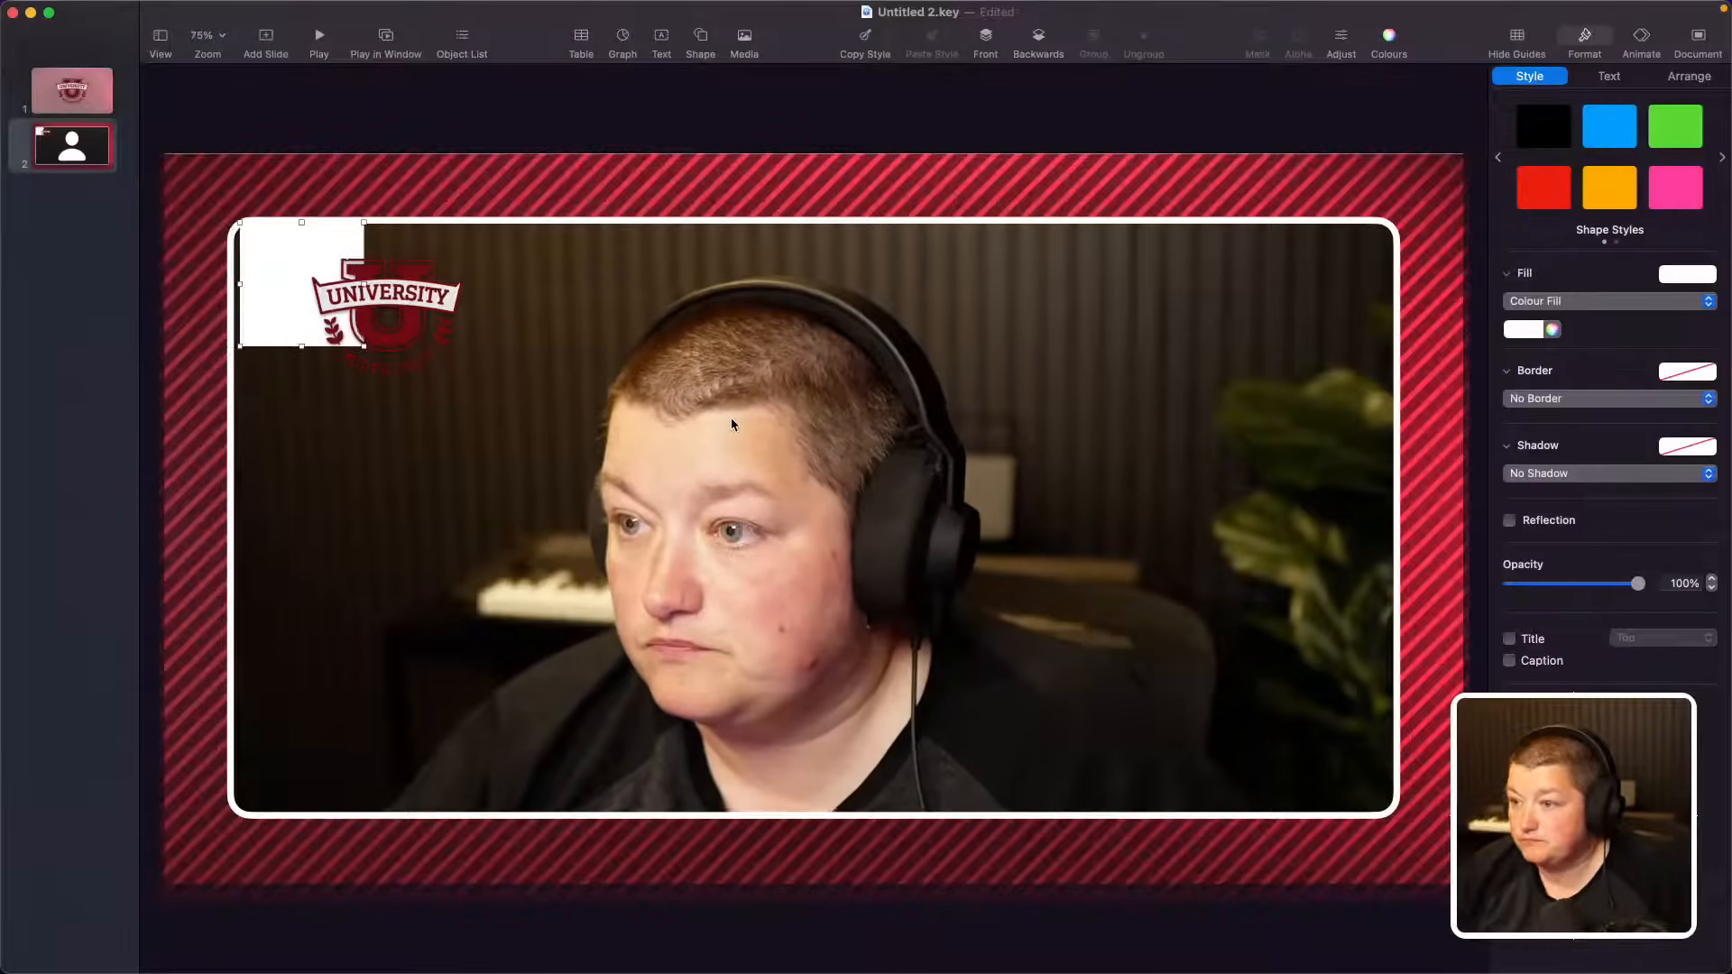
key("shift+Right")
key("shift+Right")
key("shift+Right")
key("shift+Right")
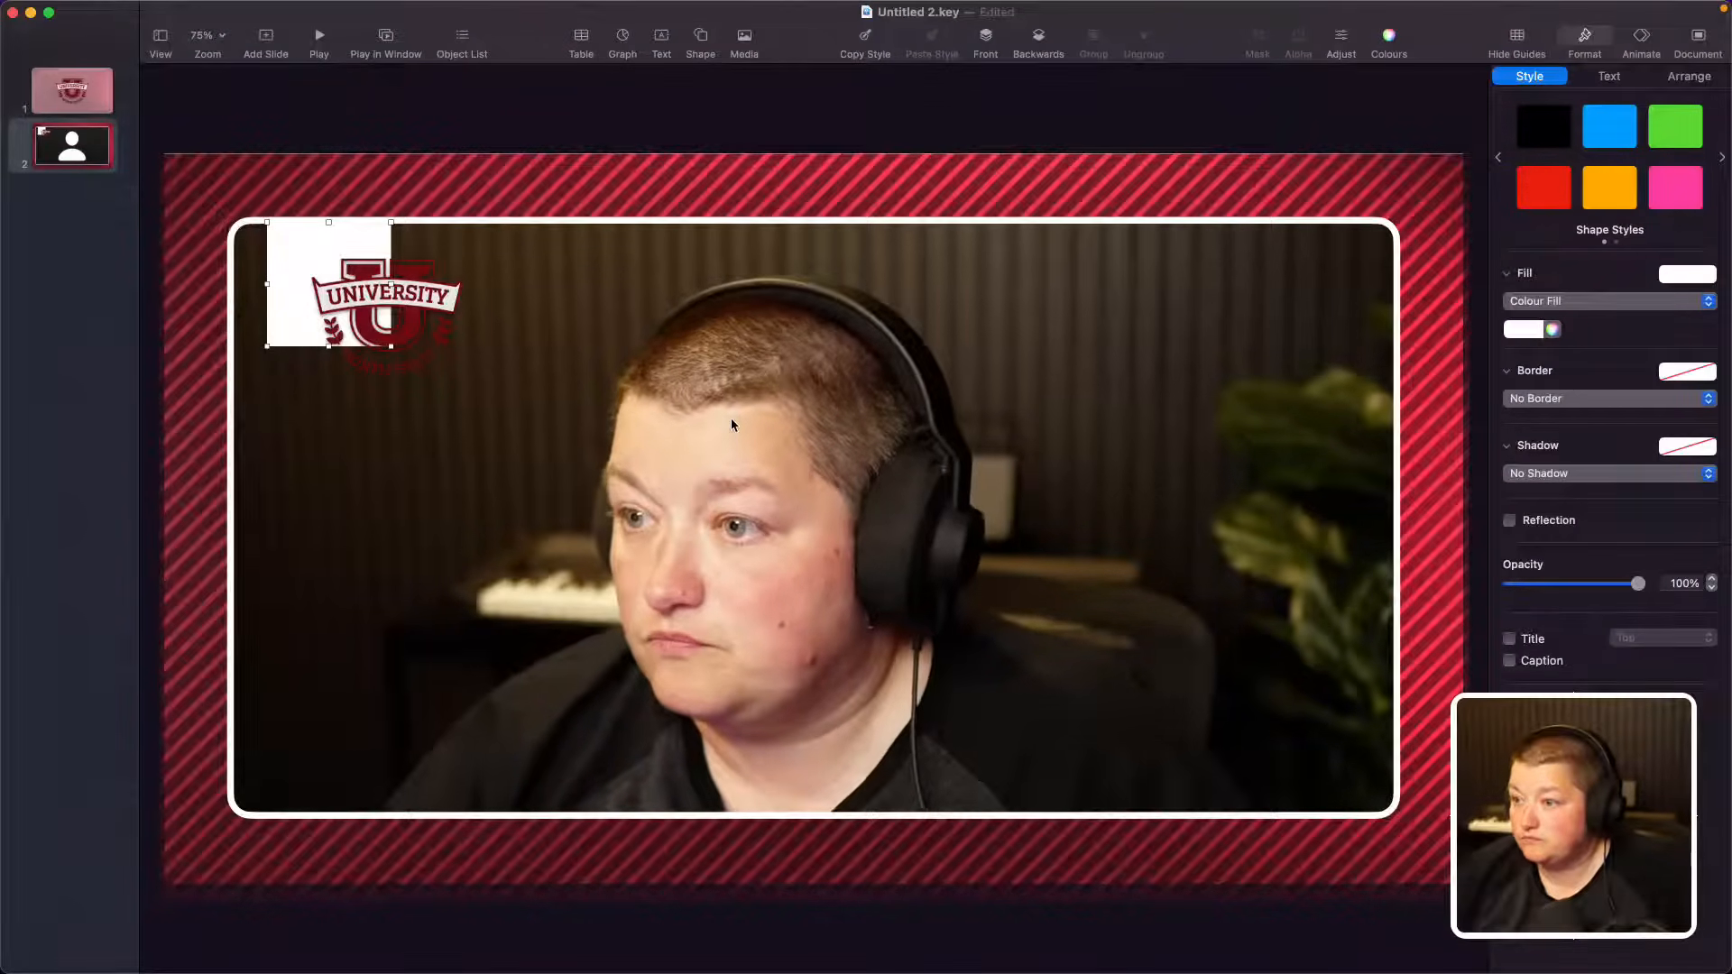
Step: Shrink the logo to fit centred inside the white square and set its shadow to No Shadow
left_click(444, 356)
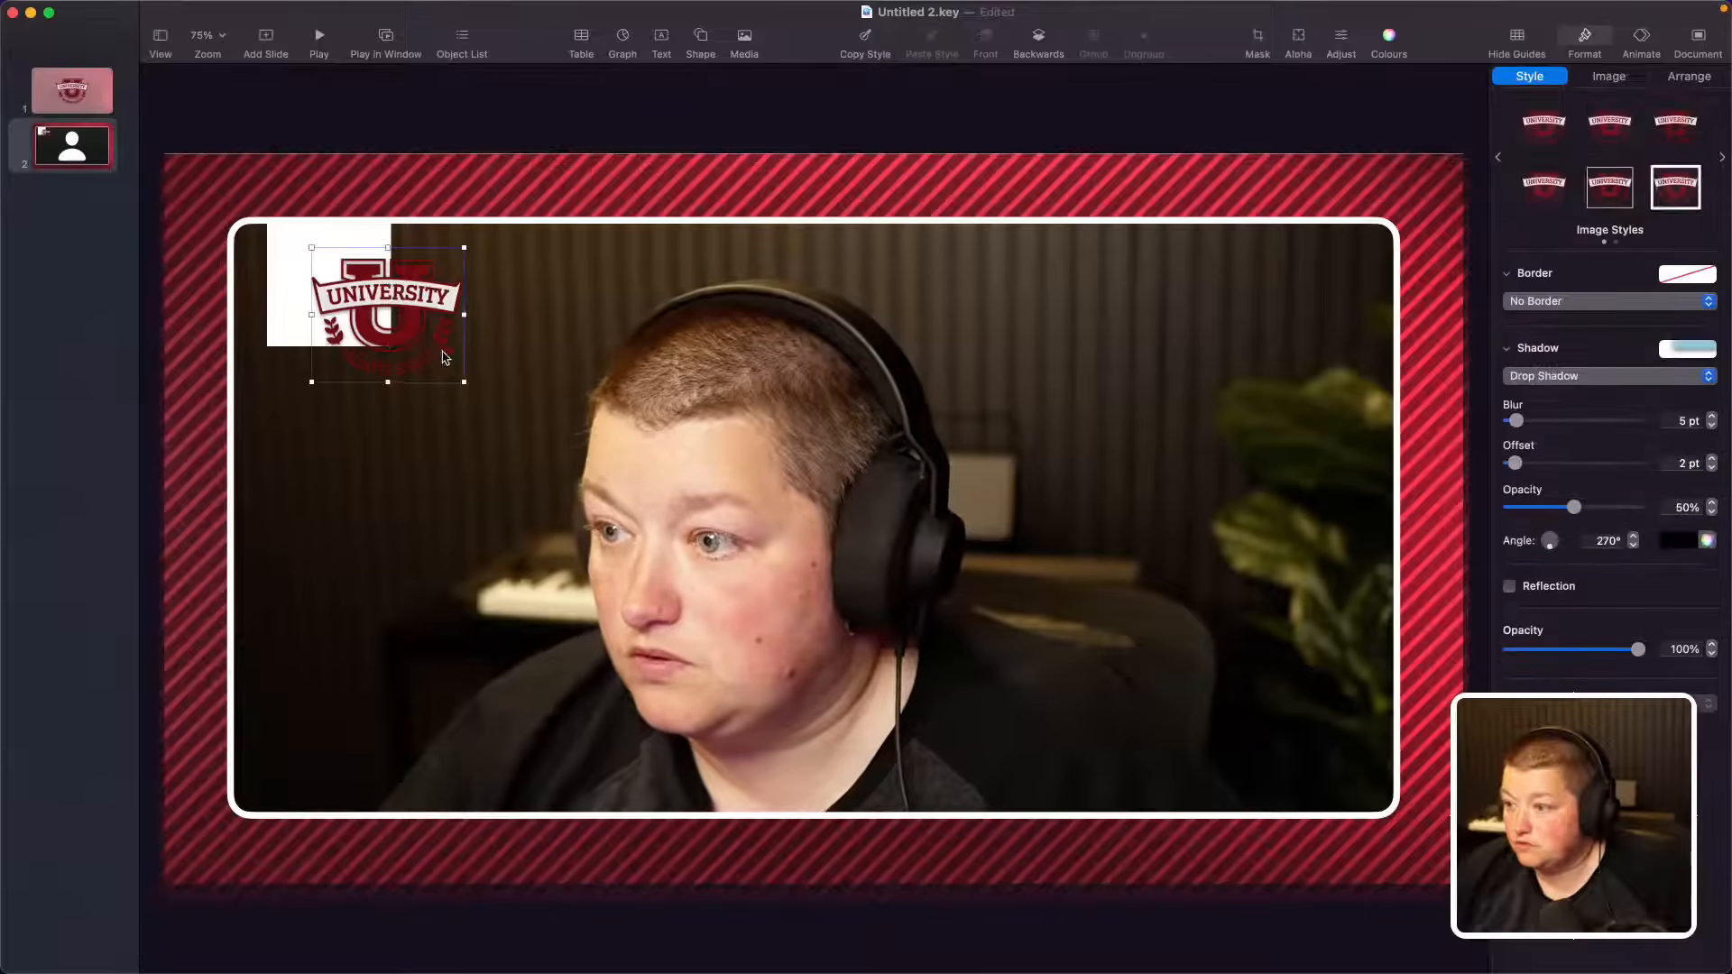
left_click_drag(464, 381, 352, 275)
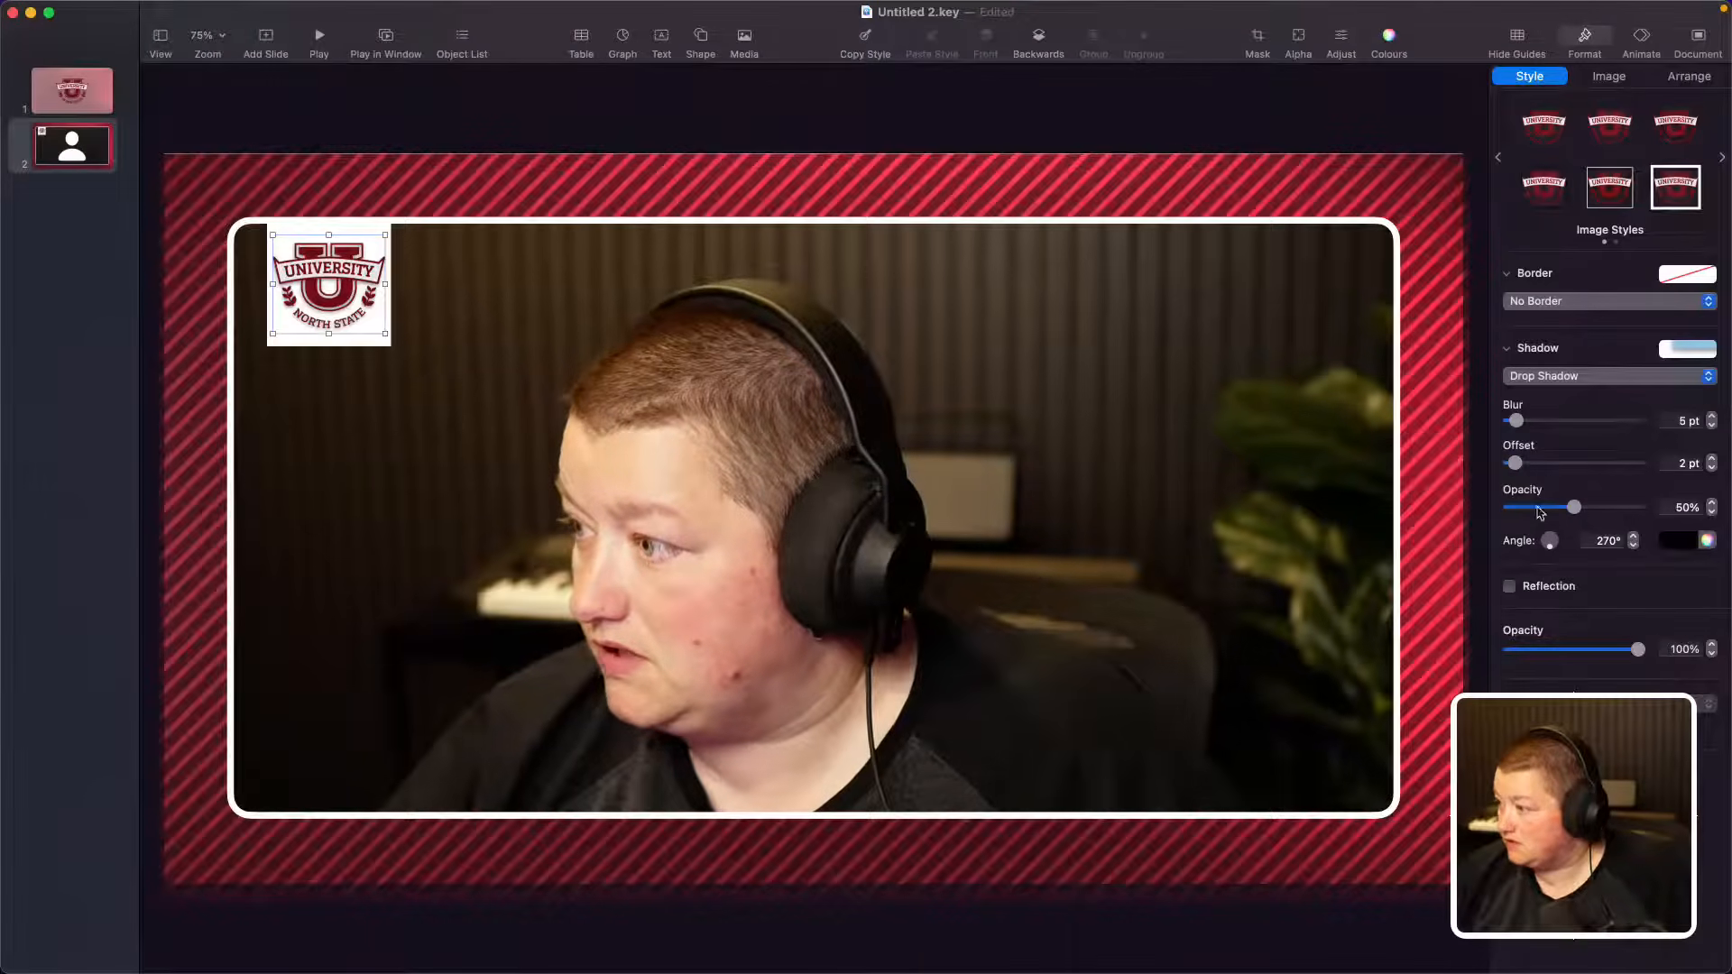
left_click(1545, 377)
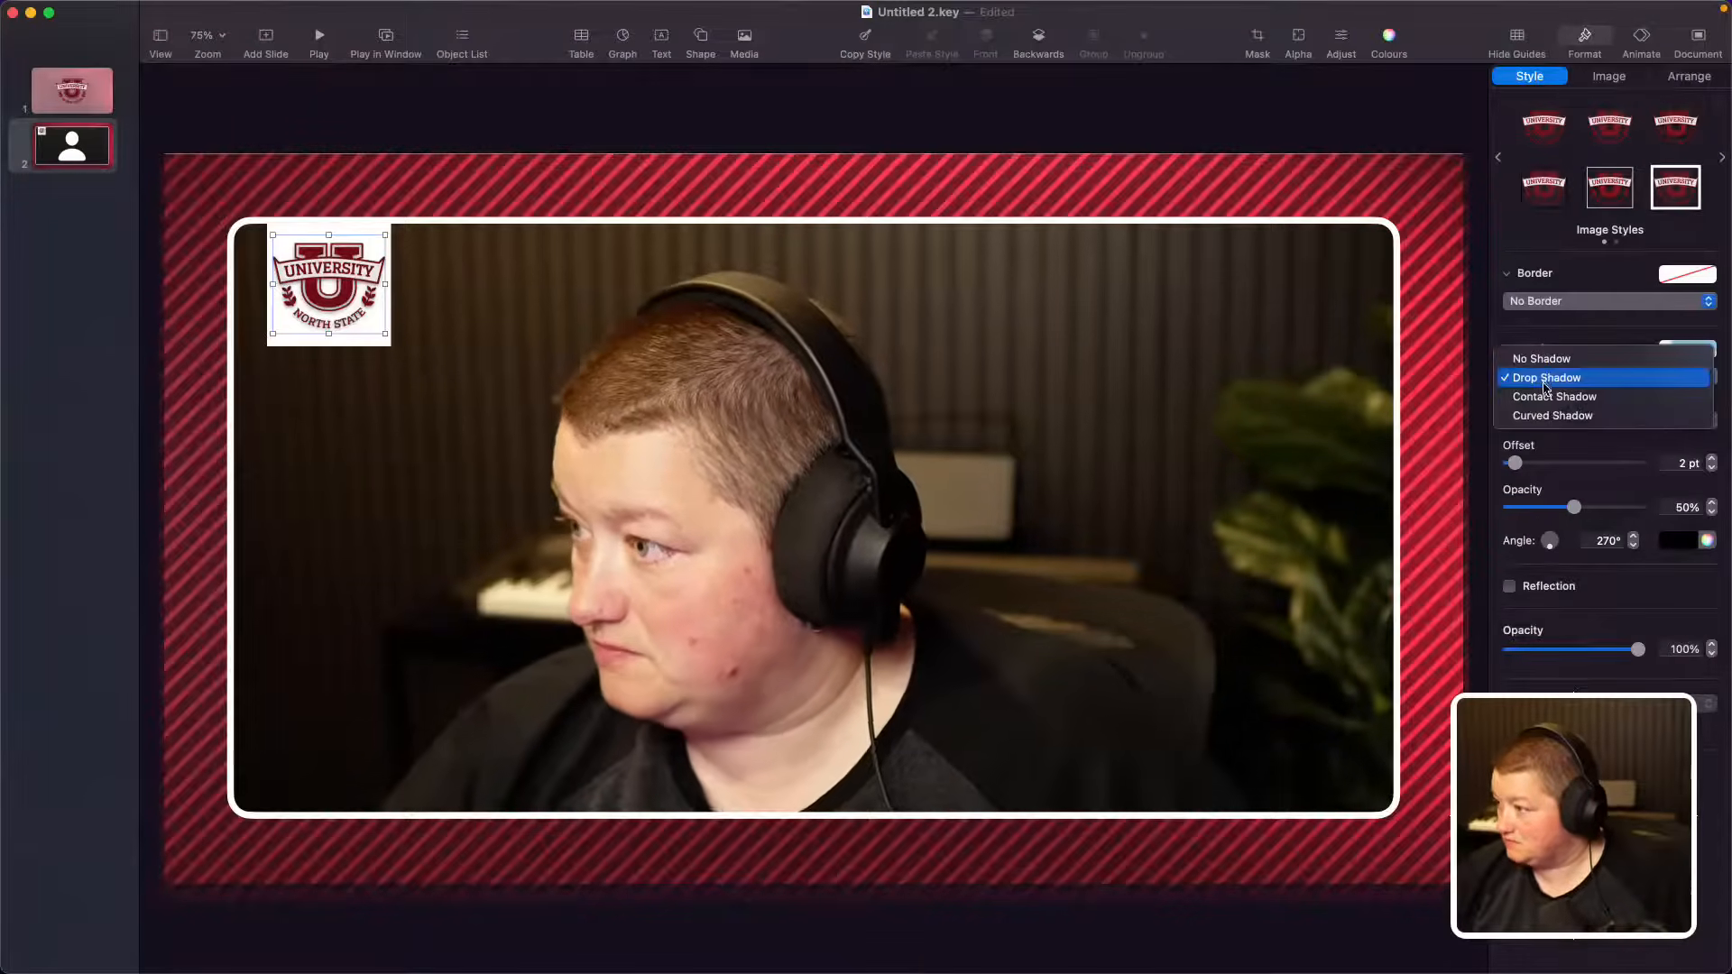
left_click(1542, 358)
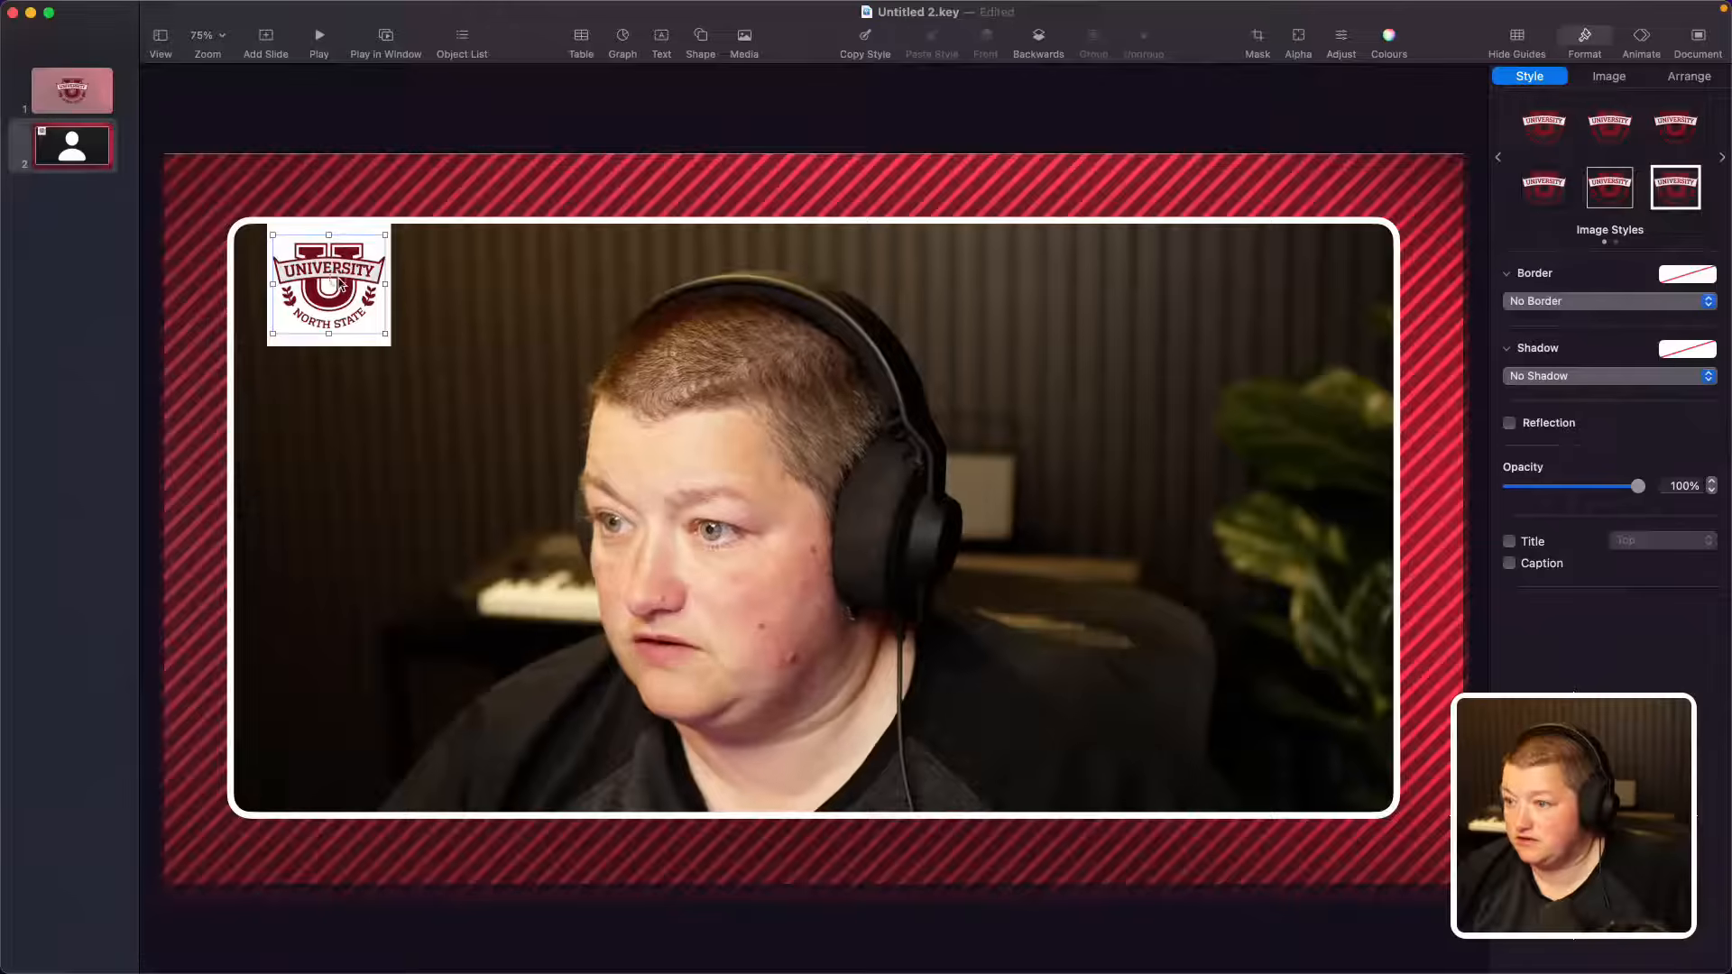
Step: Reduce the logo slightly more within the white square to leave a wider margin around it
left_click_drag(339, 283, 331, 284)
left_click(357, 344)
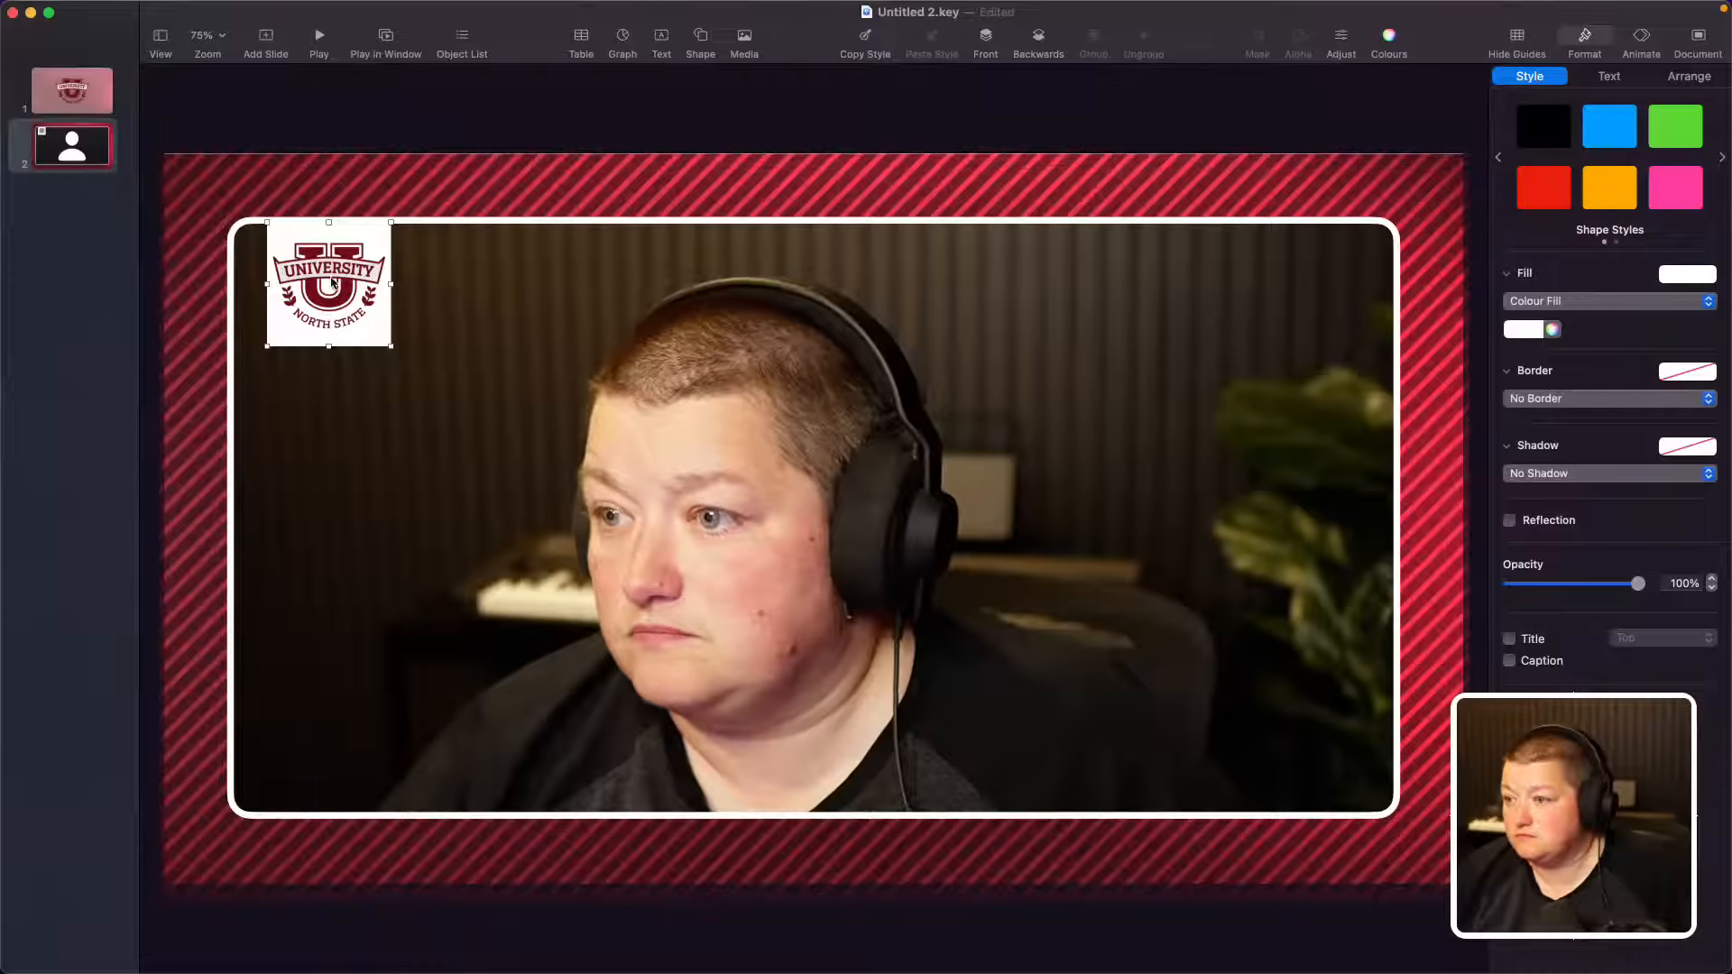
left_click(364, 259)
left_click_drag(382, 233, 341, 276)
left_click(472, 171)
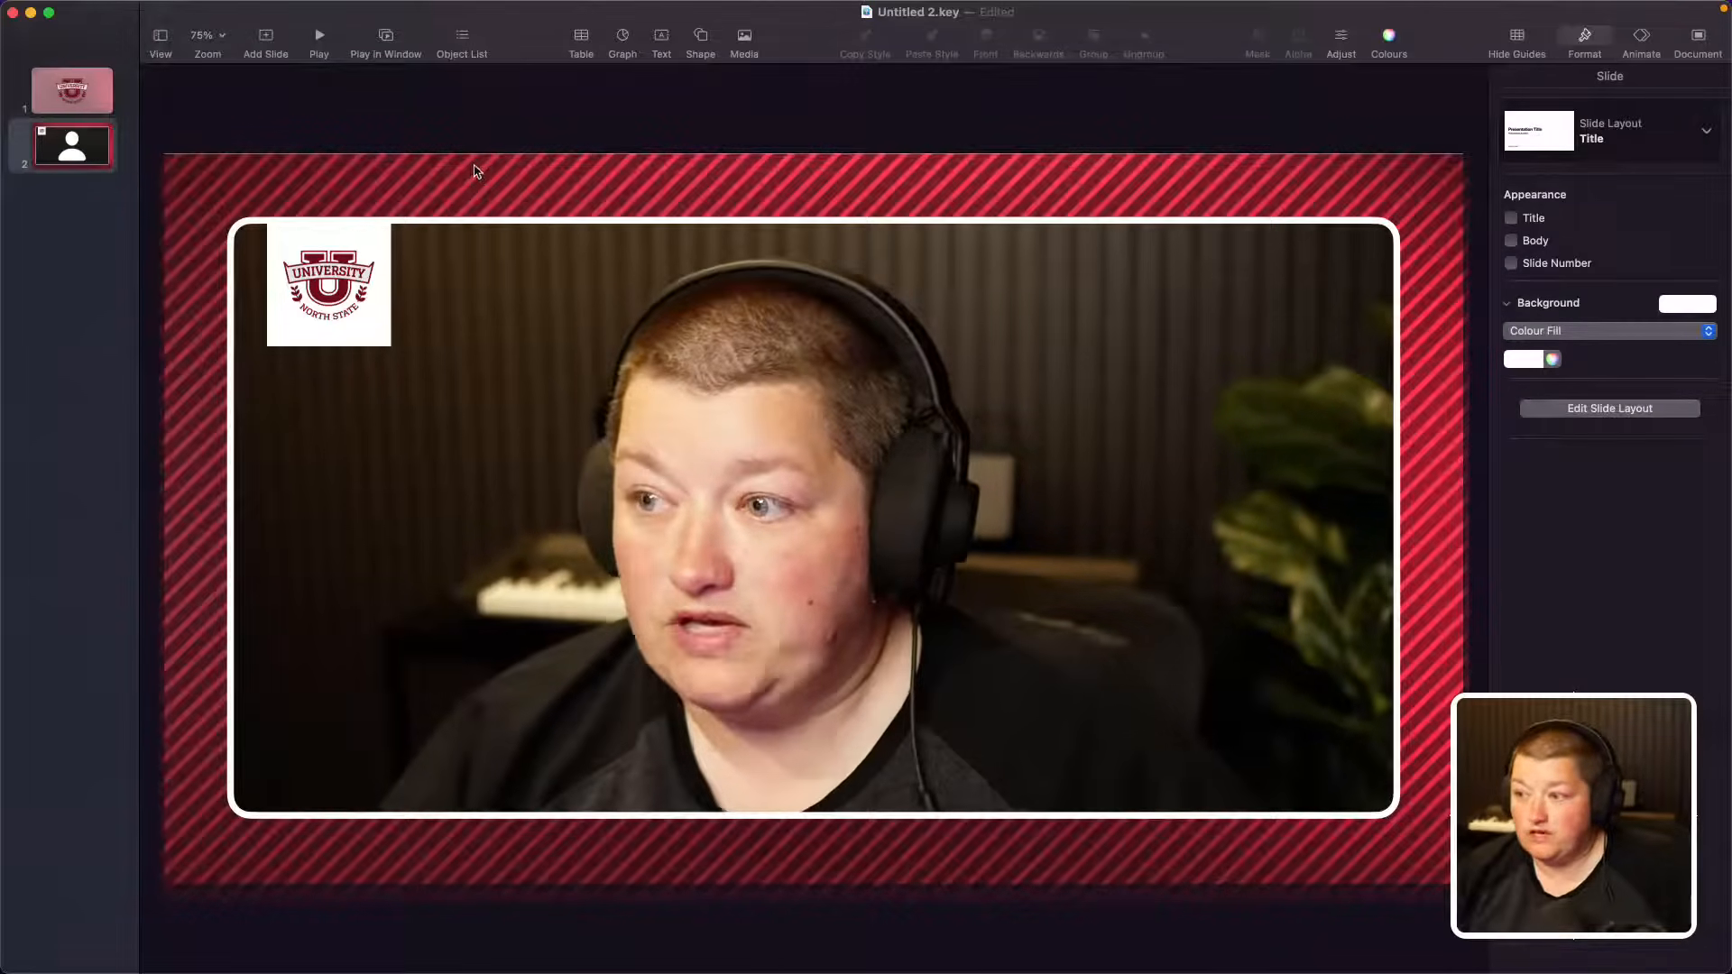
left_click(72, 142)
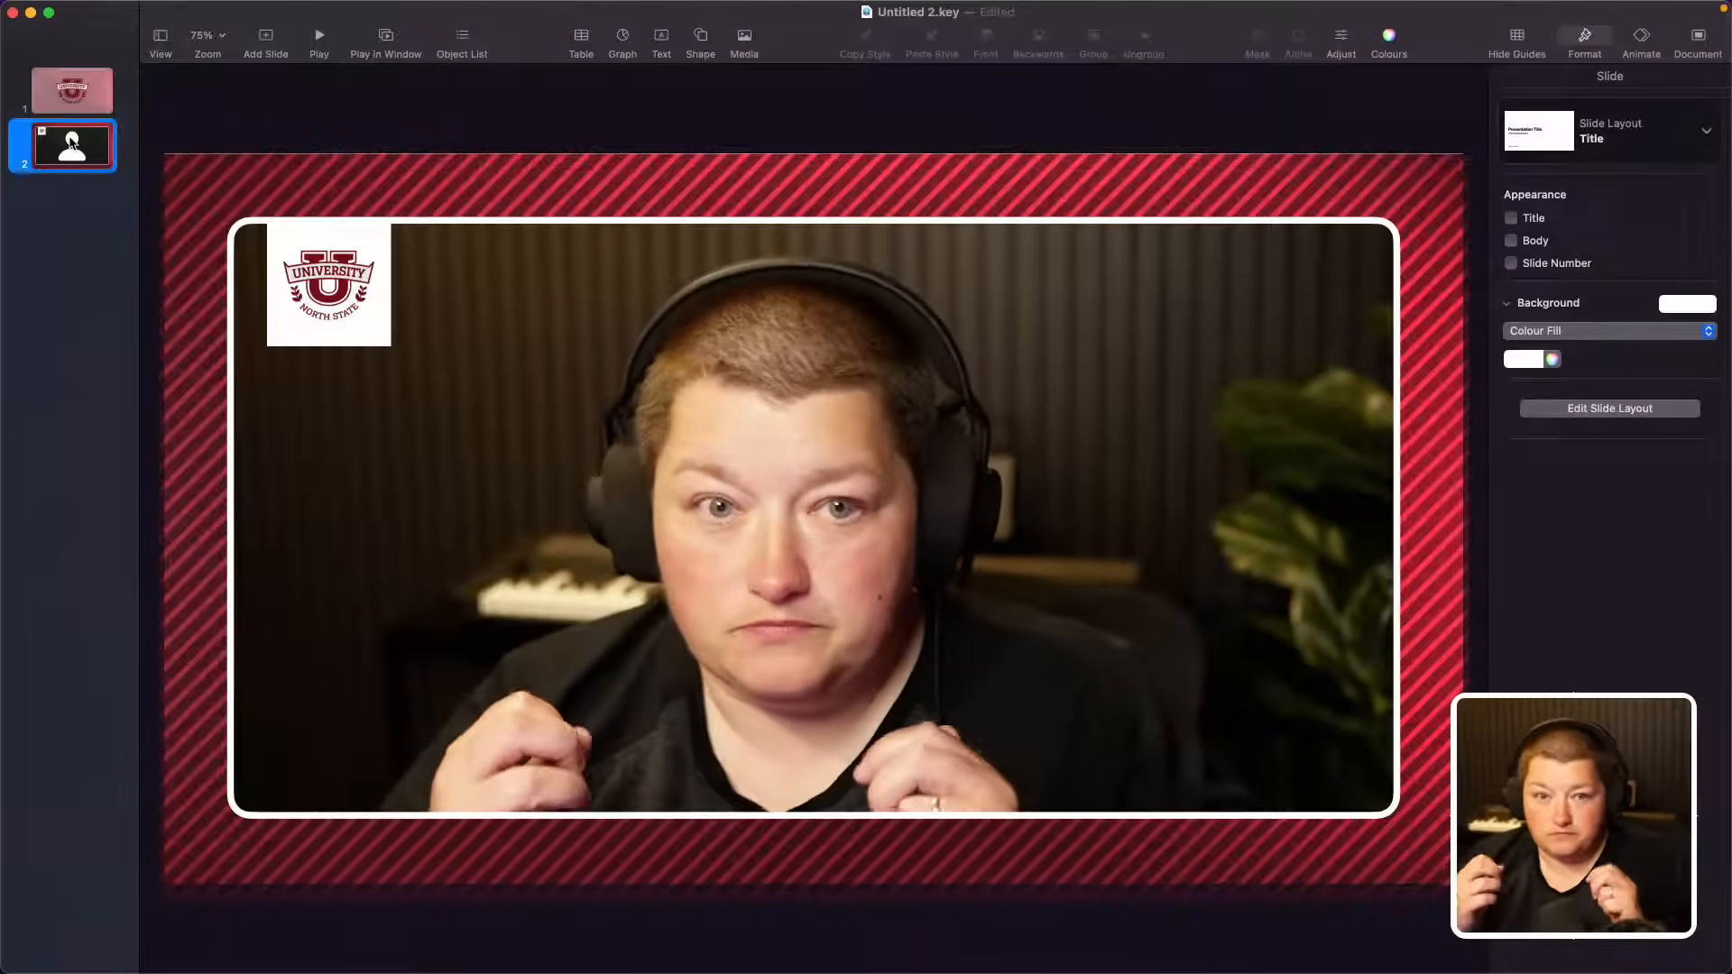
left_click(82, 98)
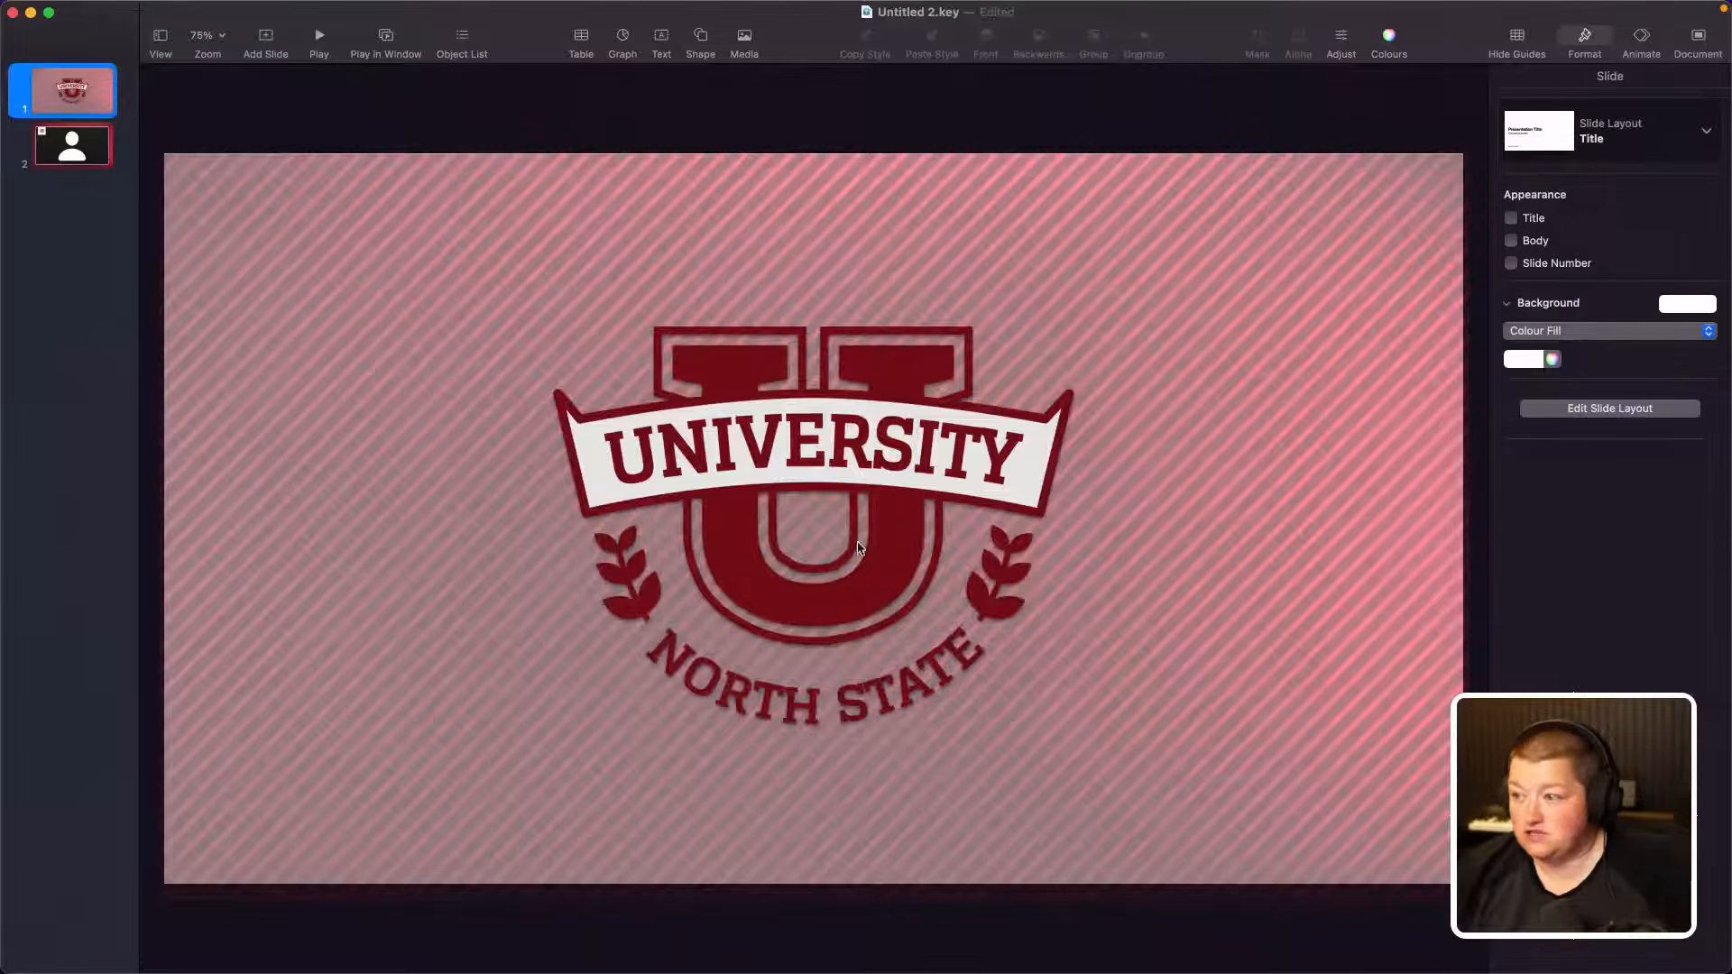
left_click(774, 465)
left_click(343, 422)
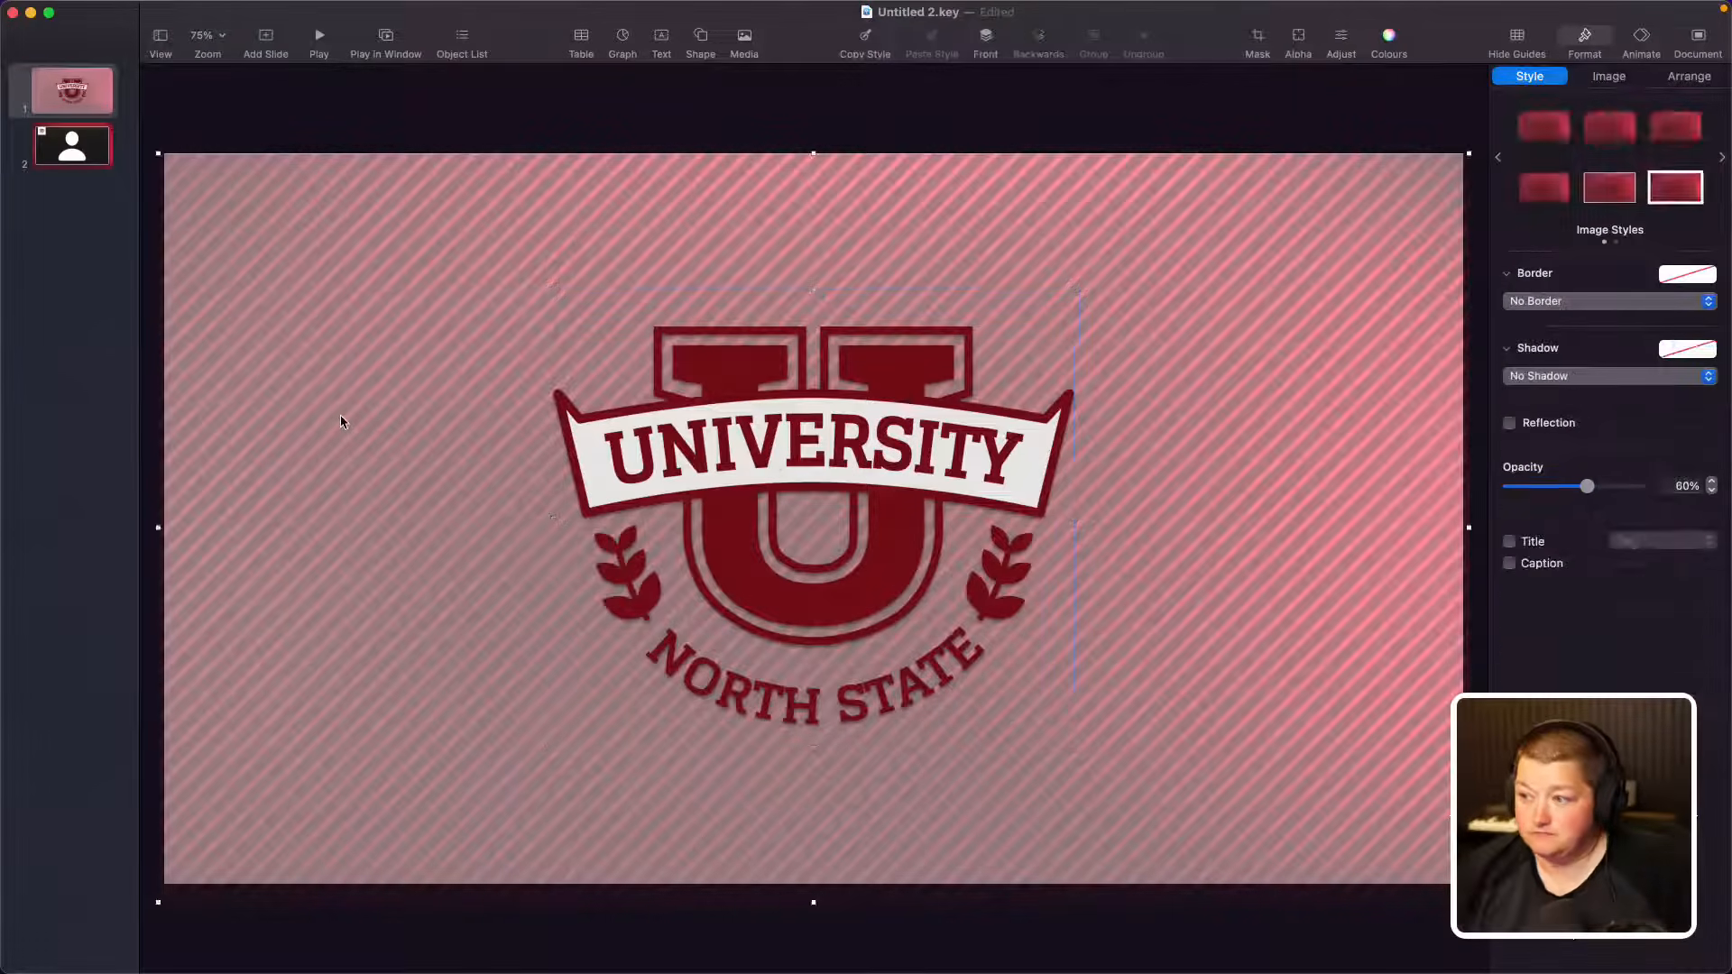
left_click(72, 144)
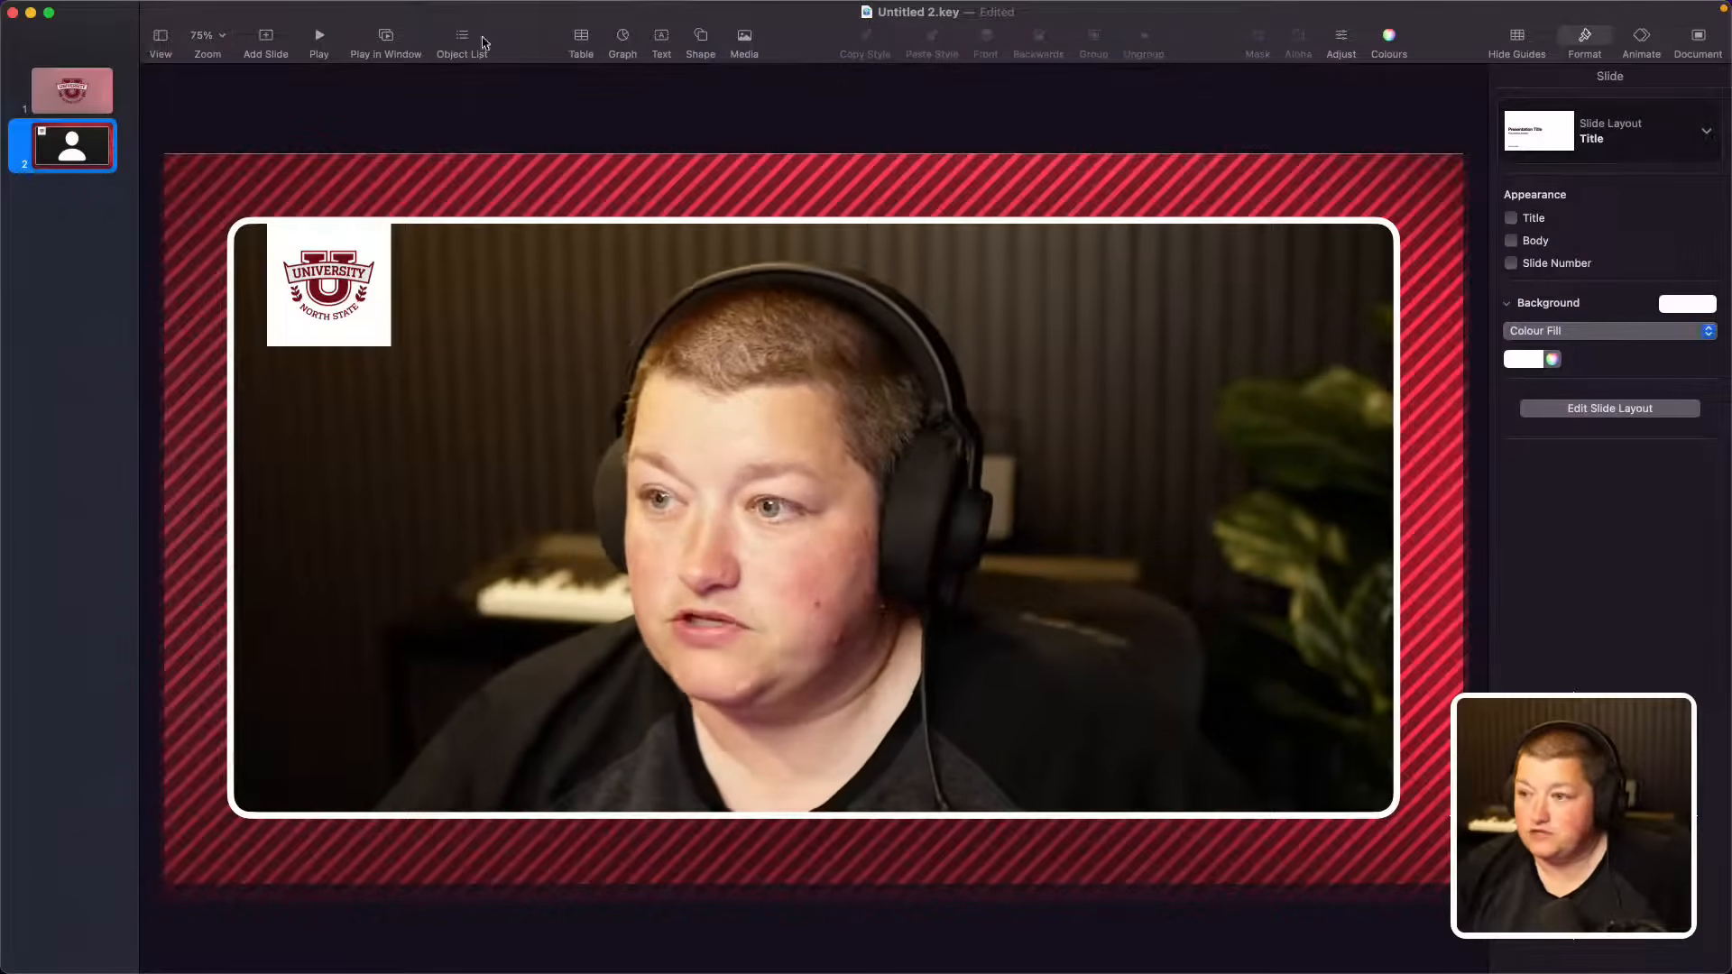
Step: Add a small square and a wide rectangle of equal height side by side across the video's bottom-left border, below the logo badge
left_click(474, 90)
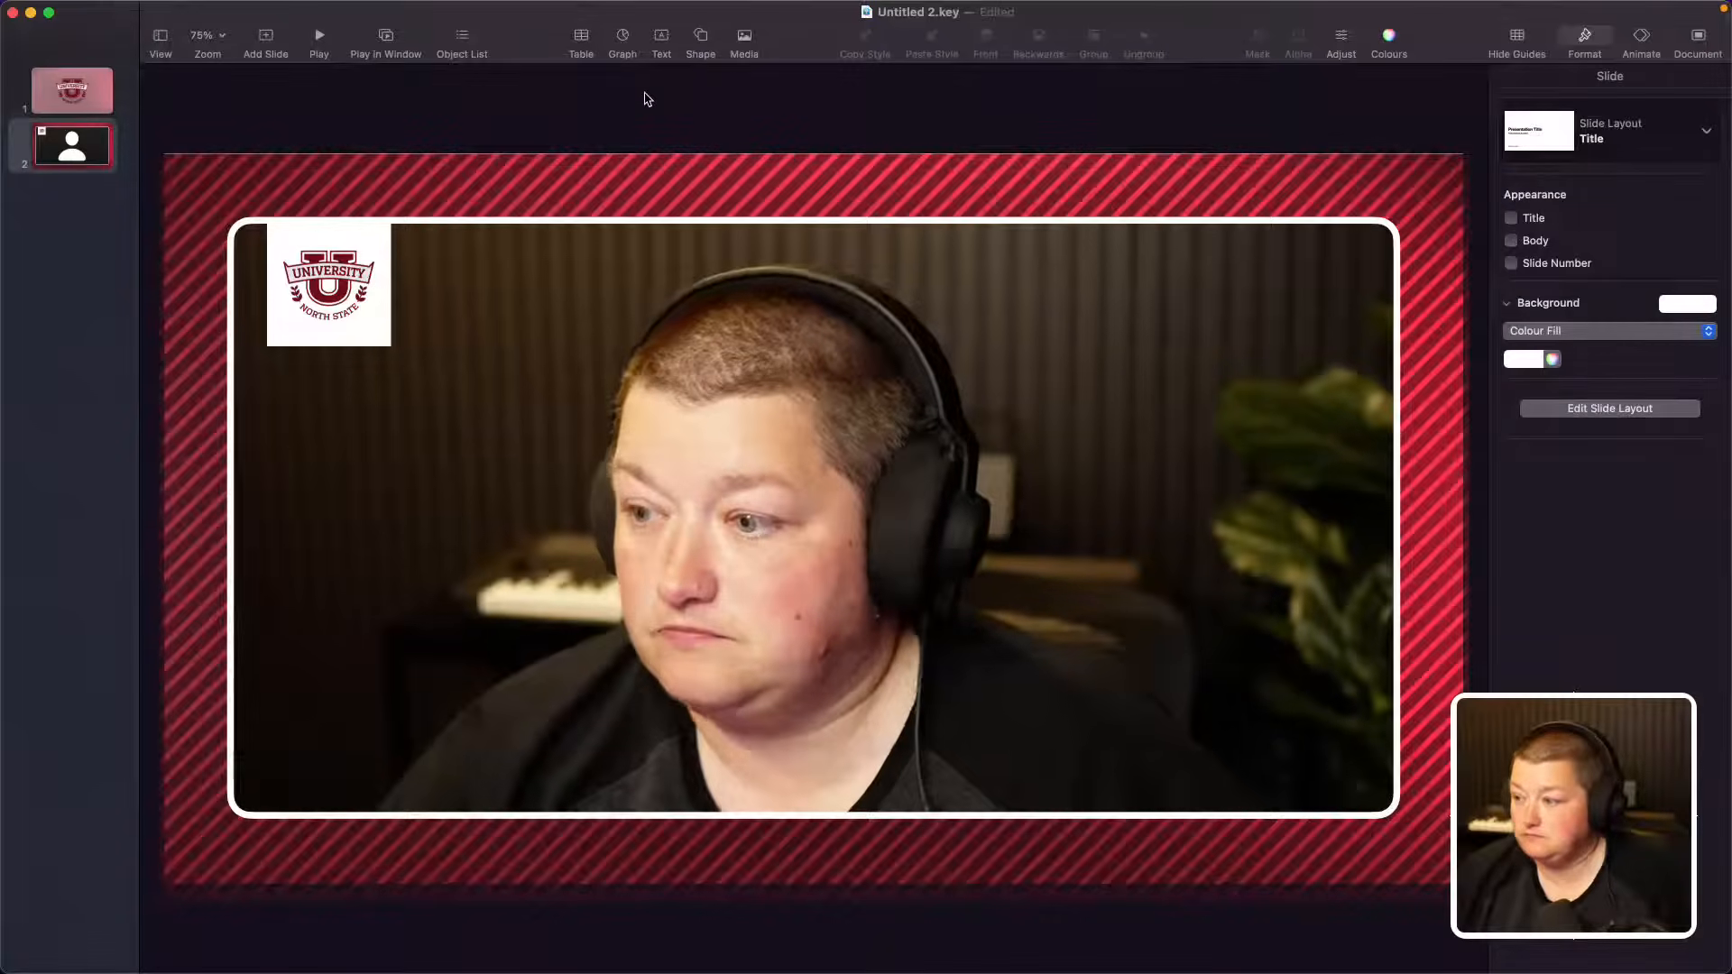
left_click(702, 40)
left_click(694, 191)
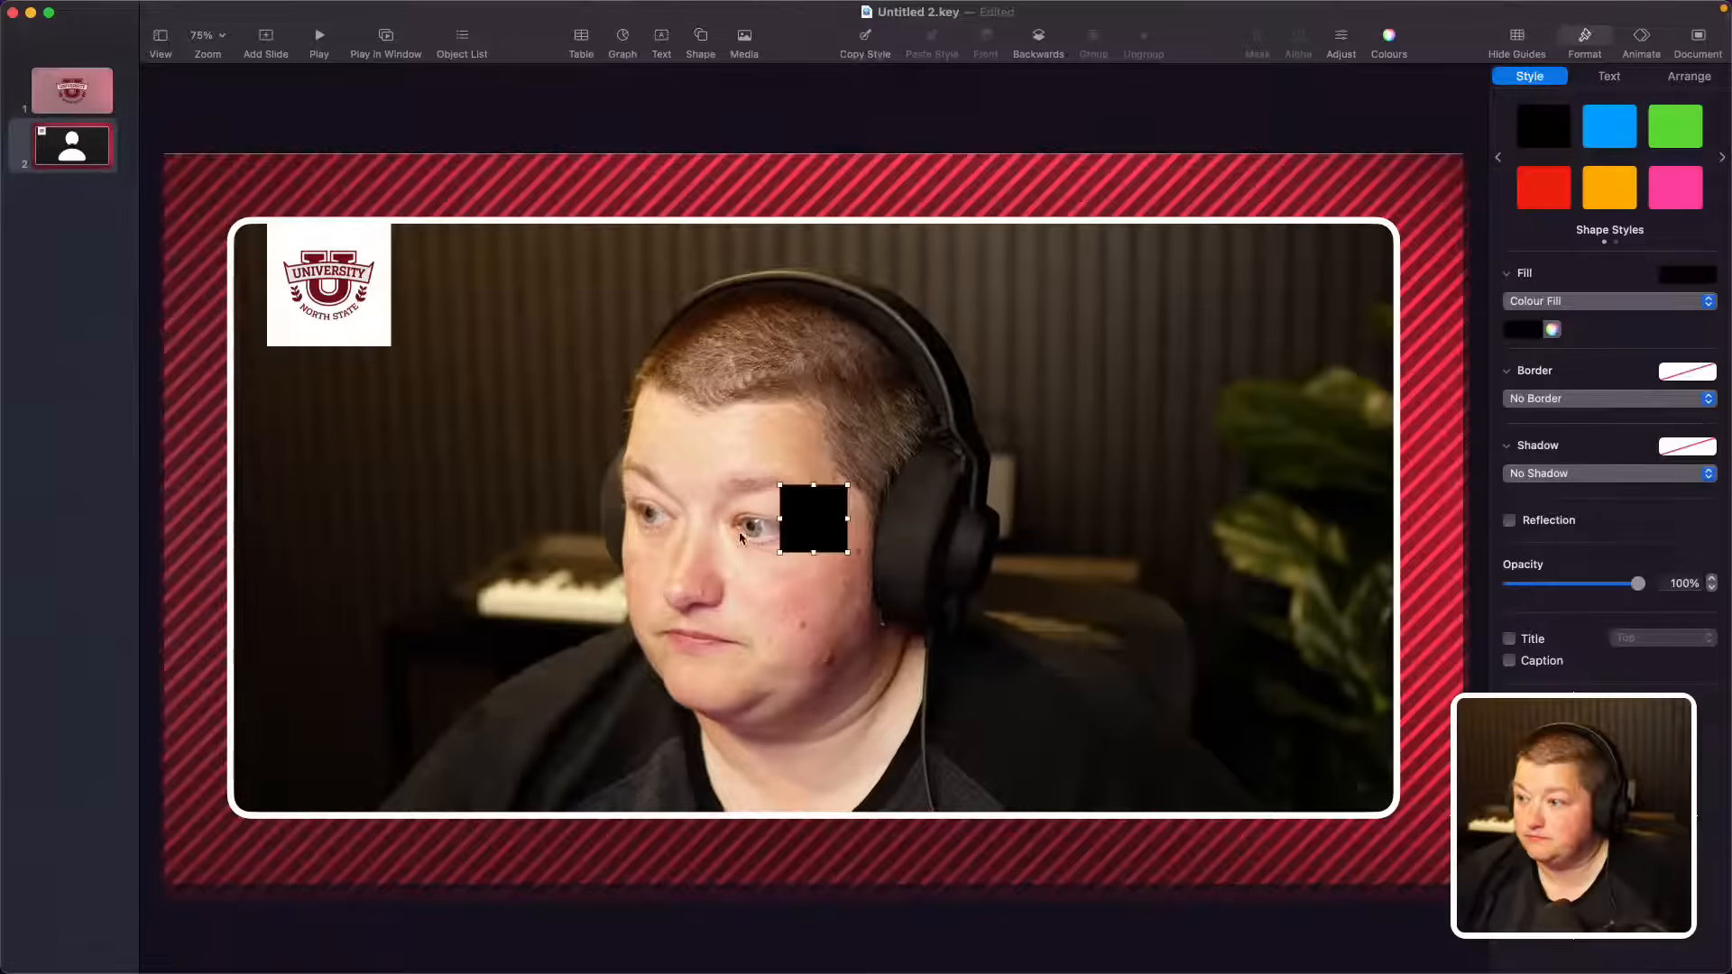
left_click_drag(806, 521, 606, 816)
Step: Fill the small square at the video's bottom border with white and place a reduced copy of the university logo inside it
left_click(328, 814)
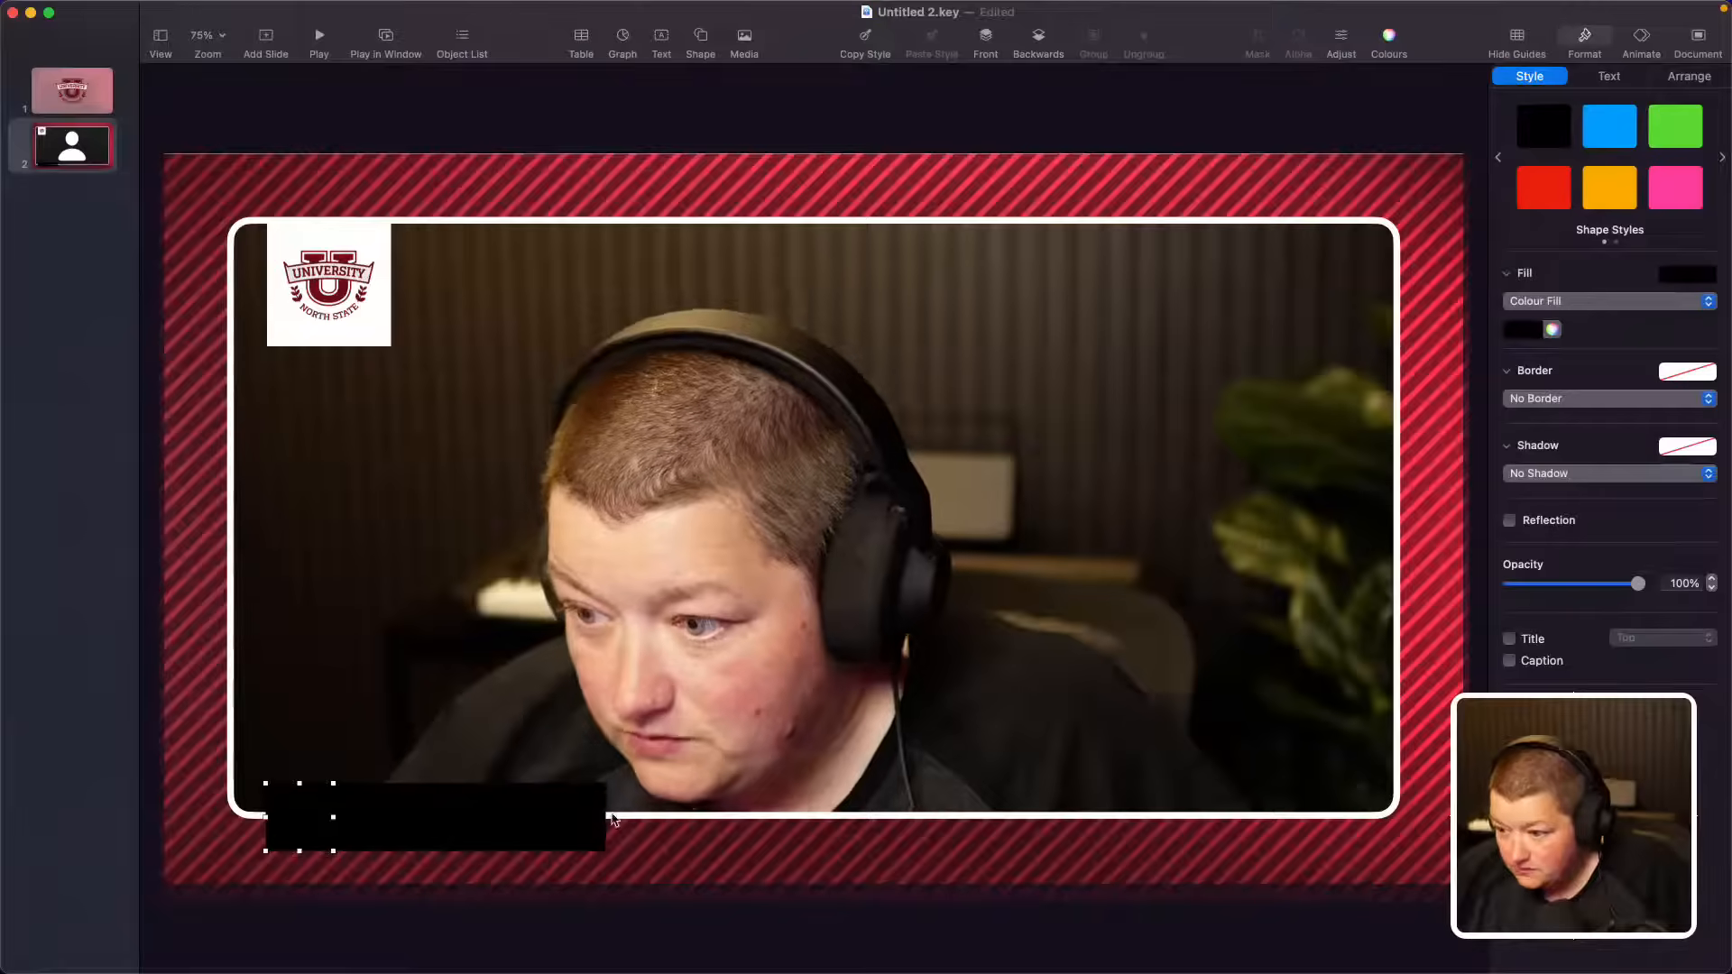
left_click(1530, 332)
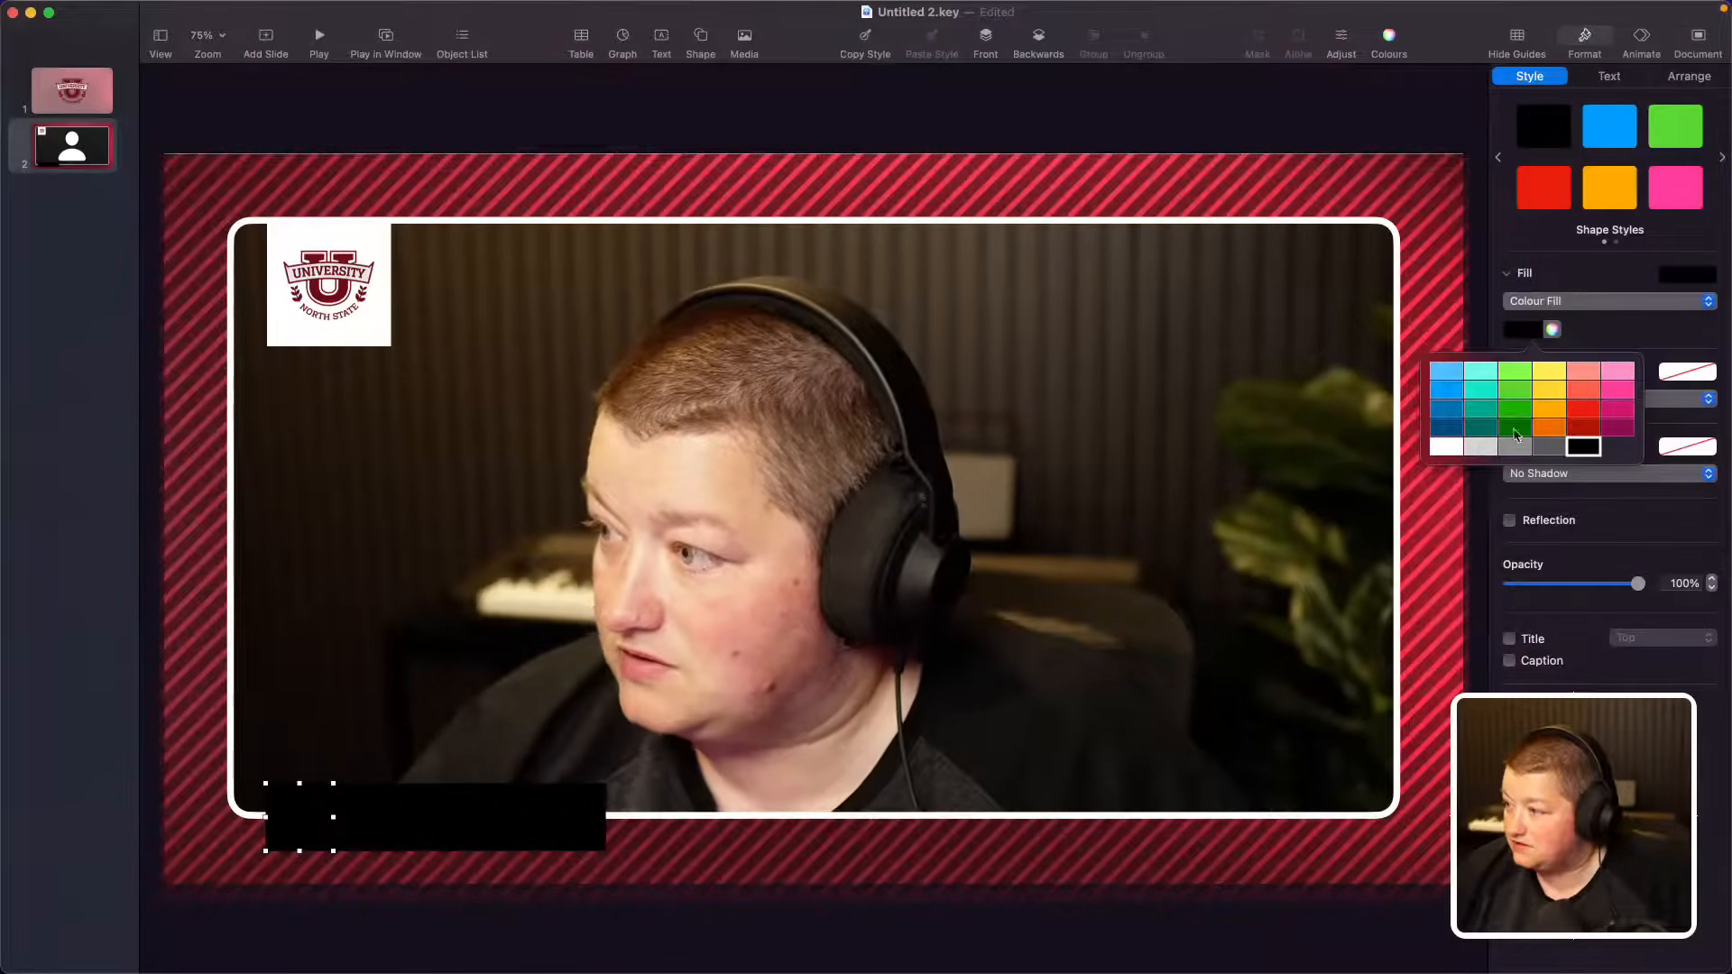
left_click(1444, 446)
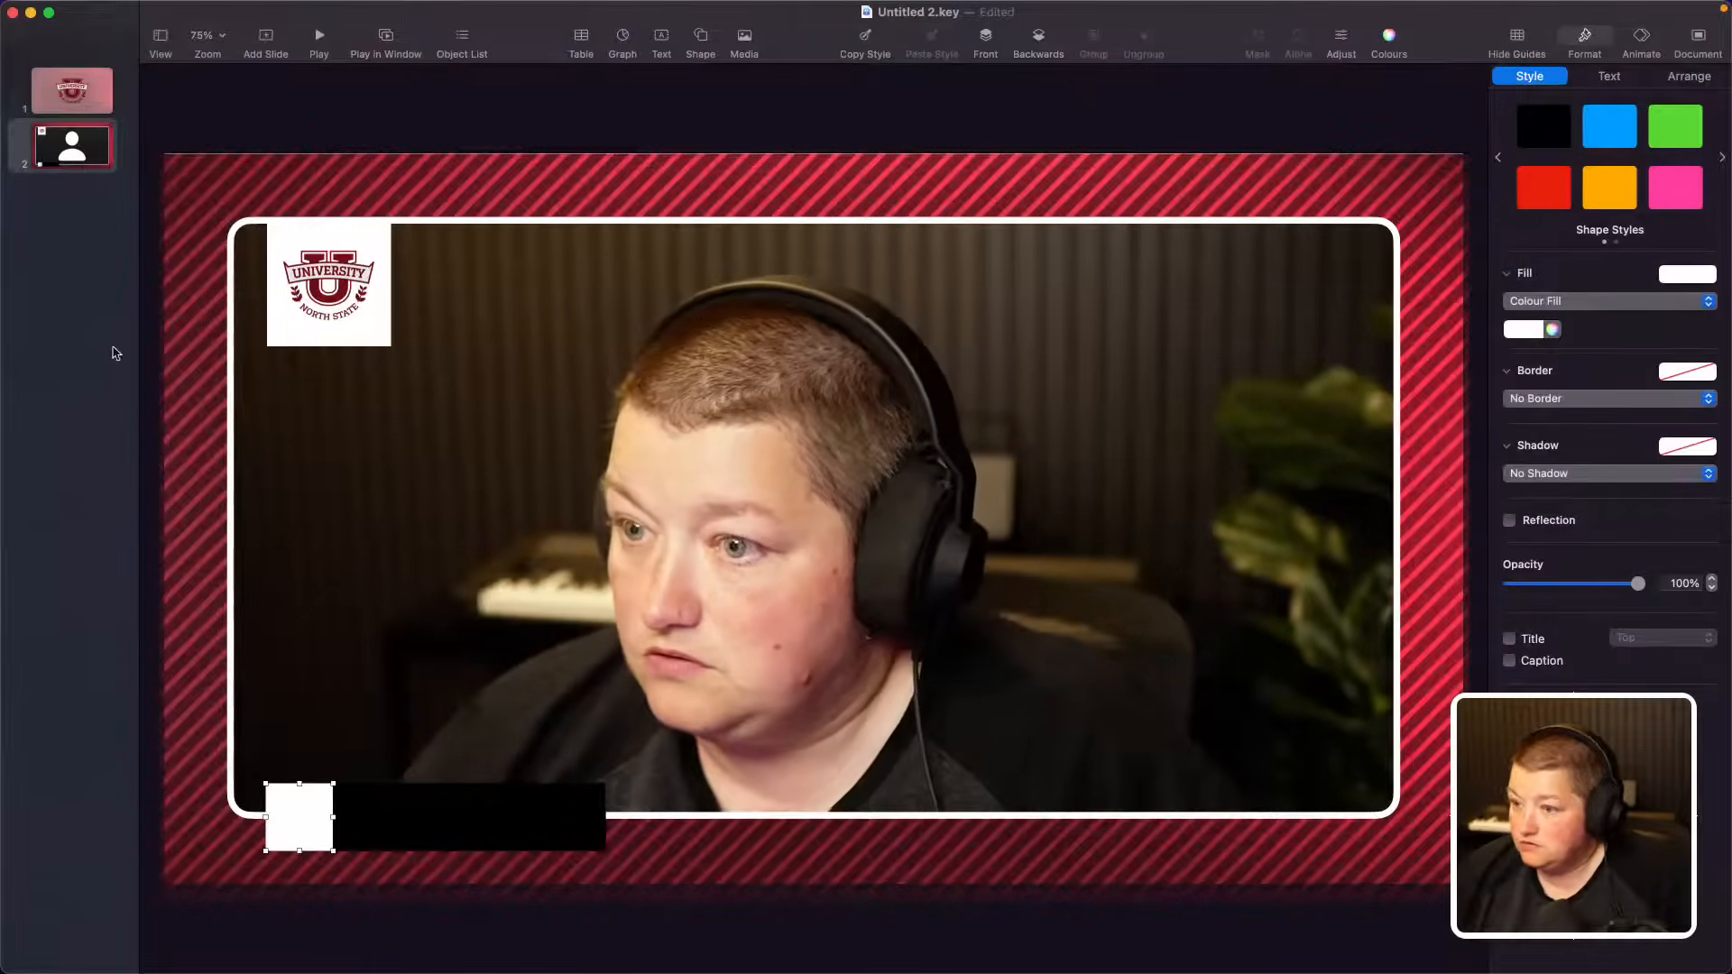
left_click(217, 171)
left_click(323, 287)
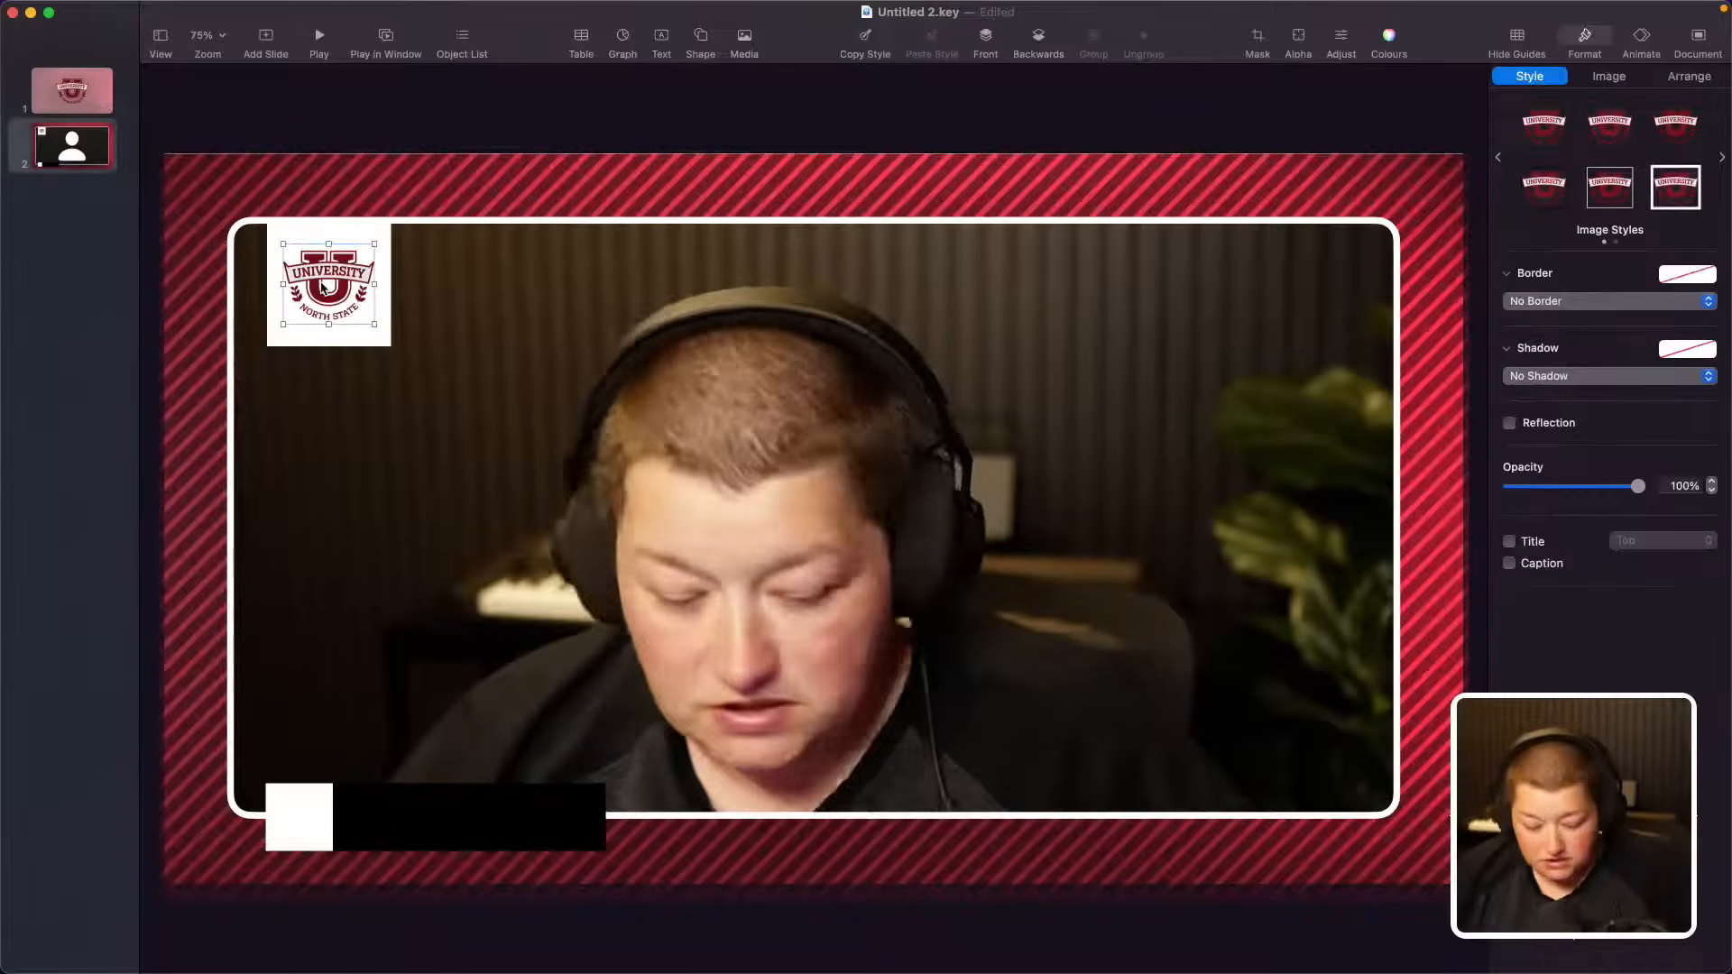
left_click_drag(323, 287, 324, 795)
Step: Change the fill of the wide black rectangle beside the small logo to white
left_click(398, 831)
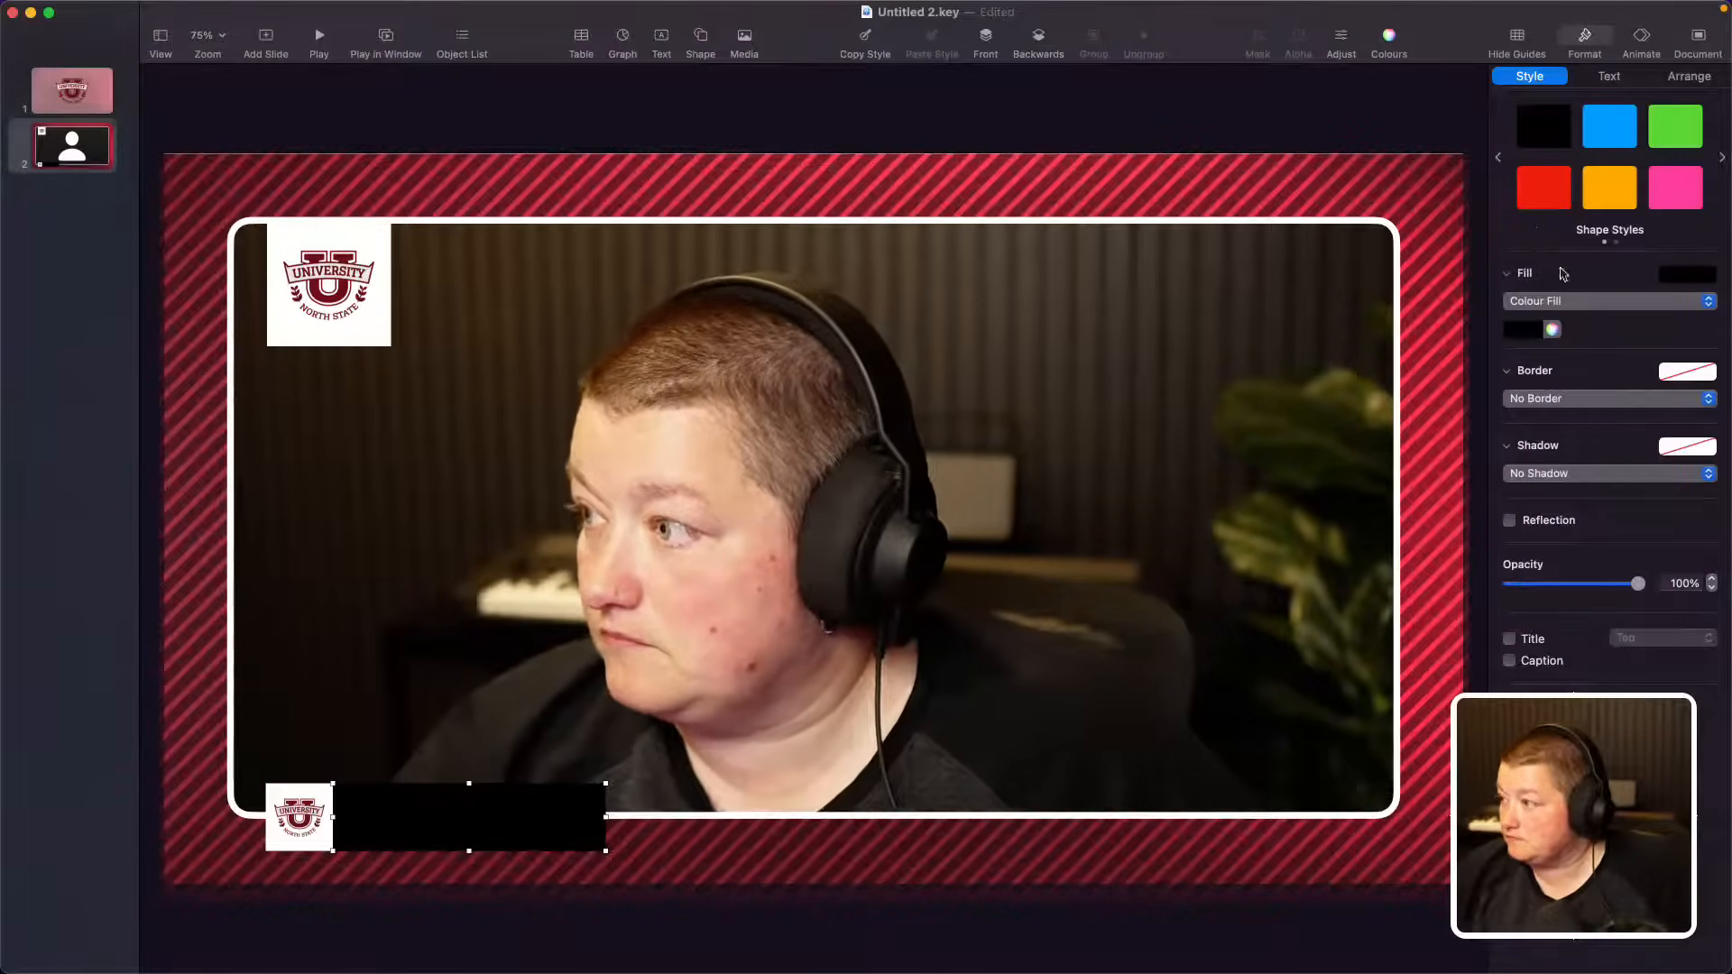
left_click(1529, 330)
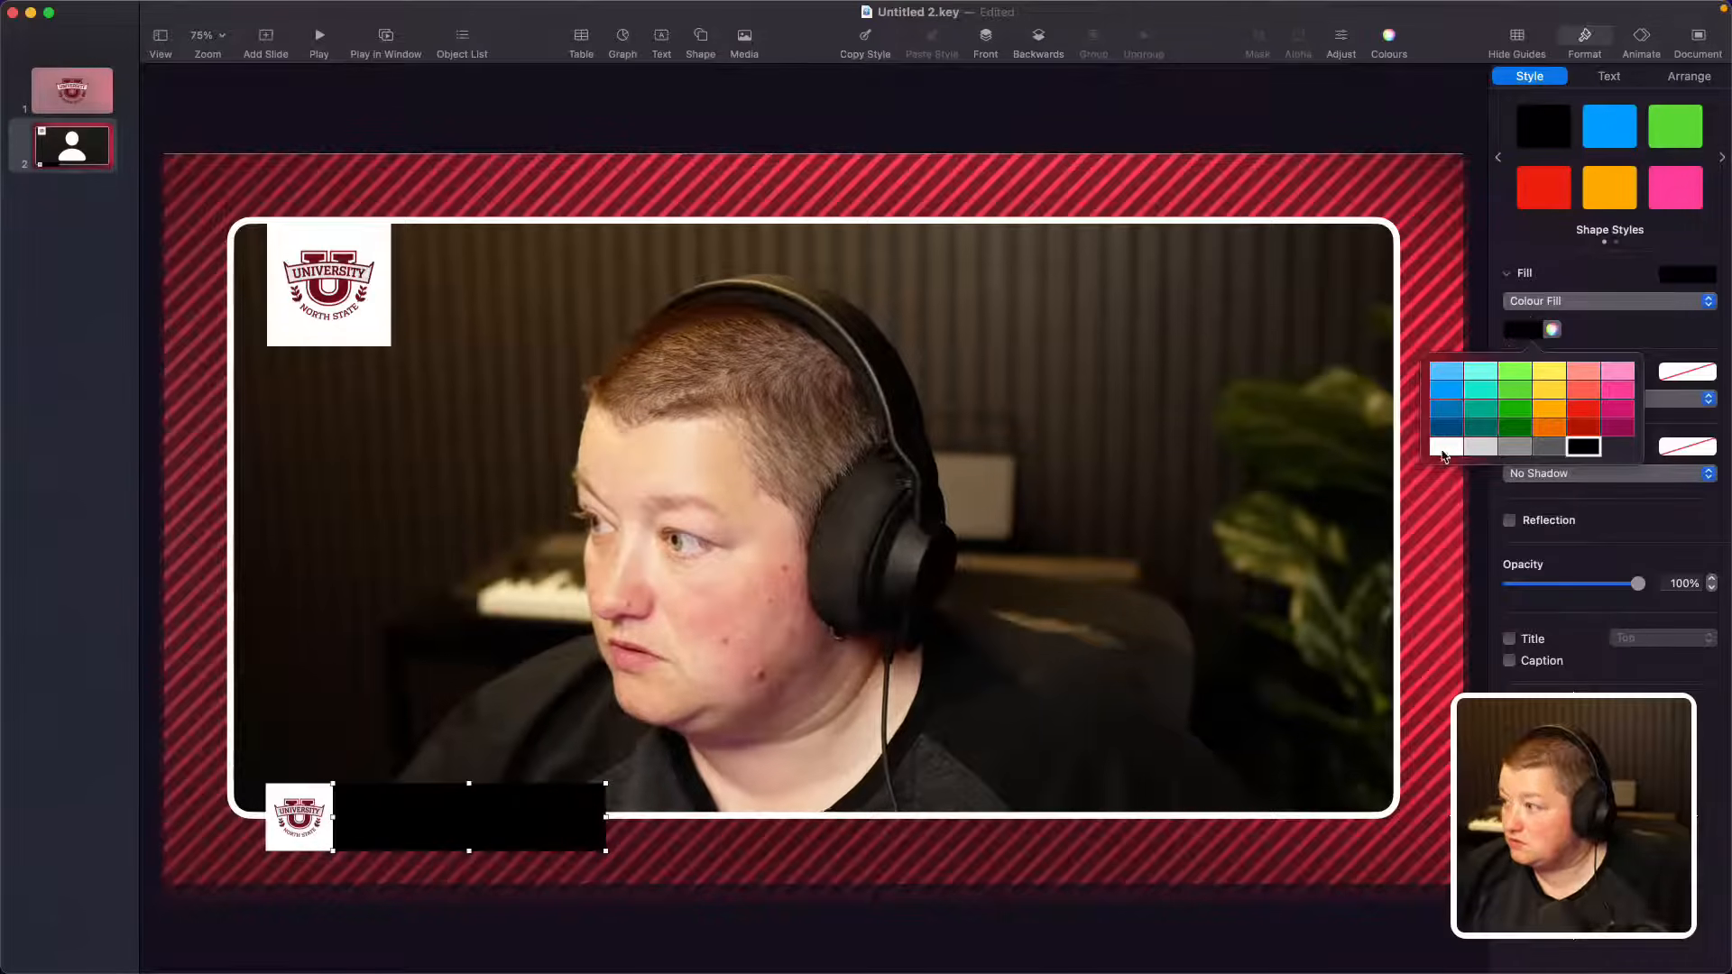
left_click(1444, 448)
left_click(377, 929)
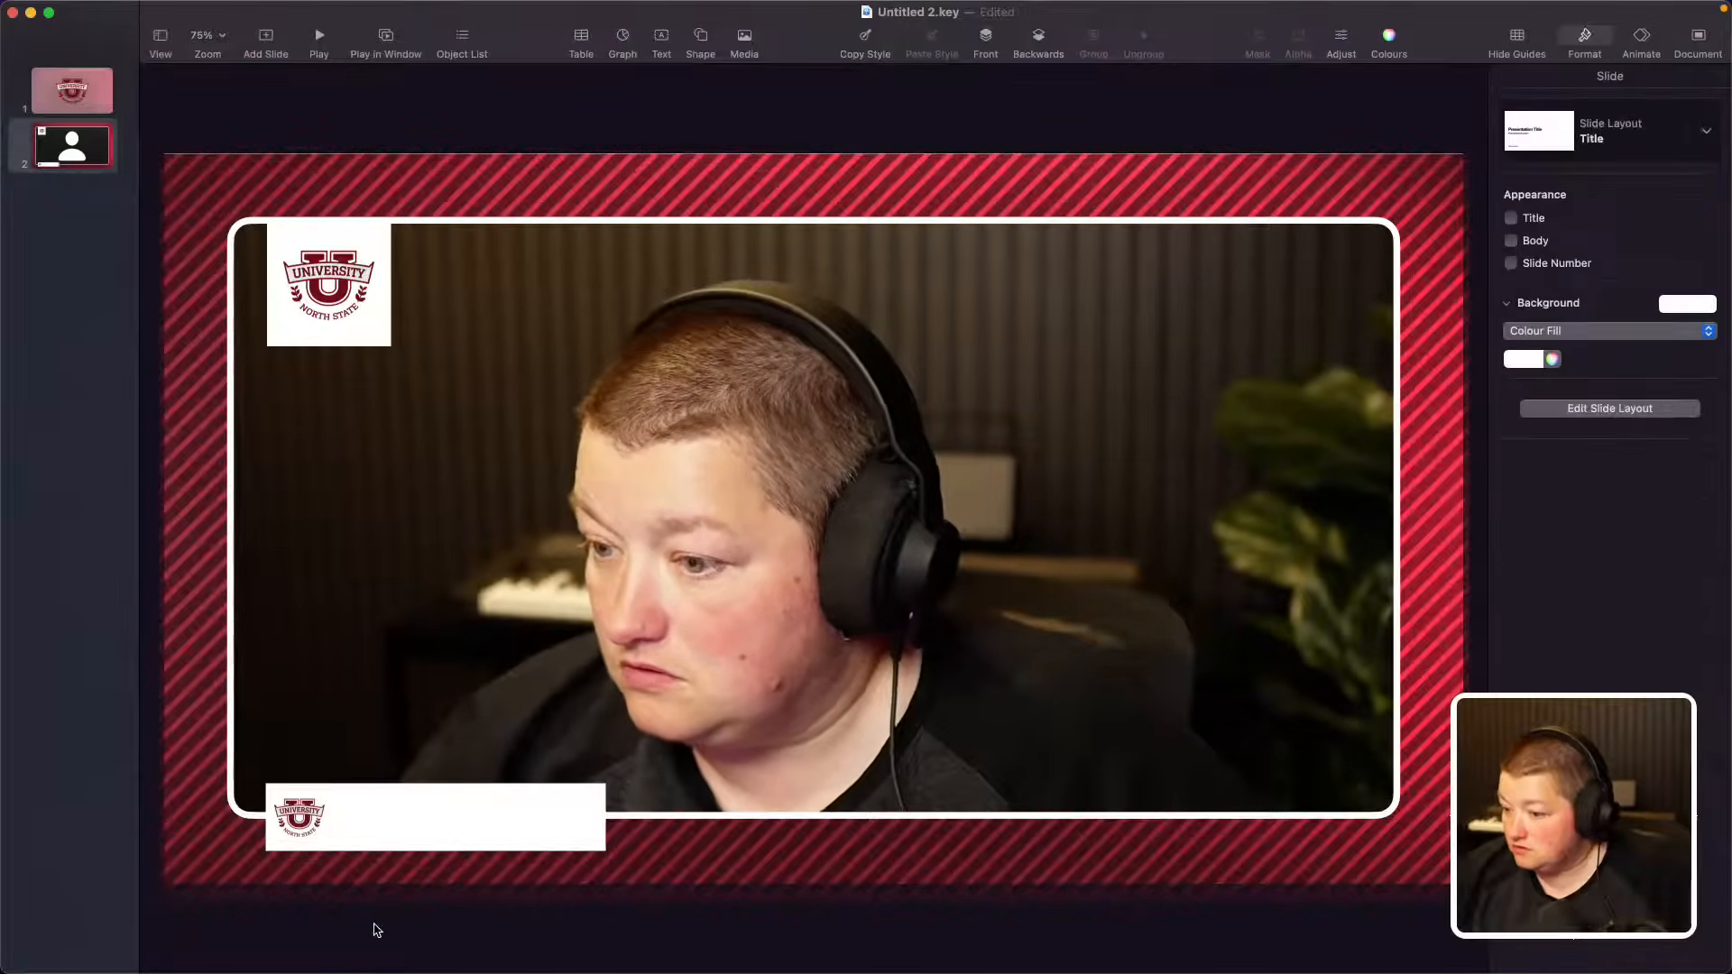
Step: Duplicate the wide white rectangle in place and offset one of the two about 40 pt to the right
left_click(374, 822)
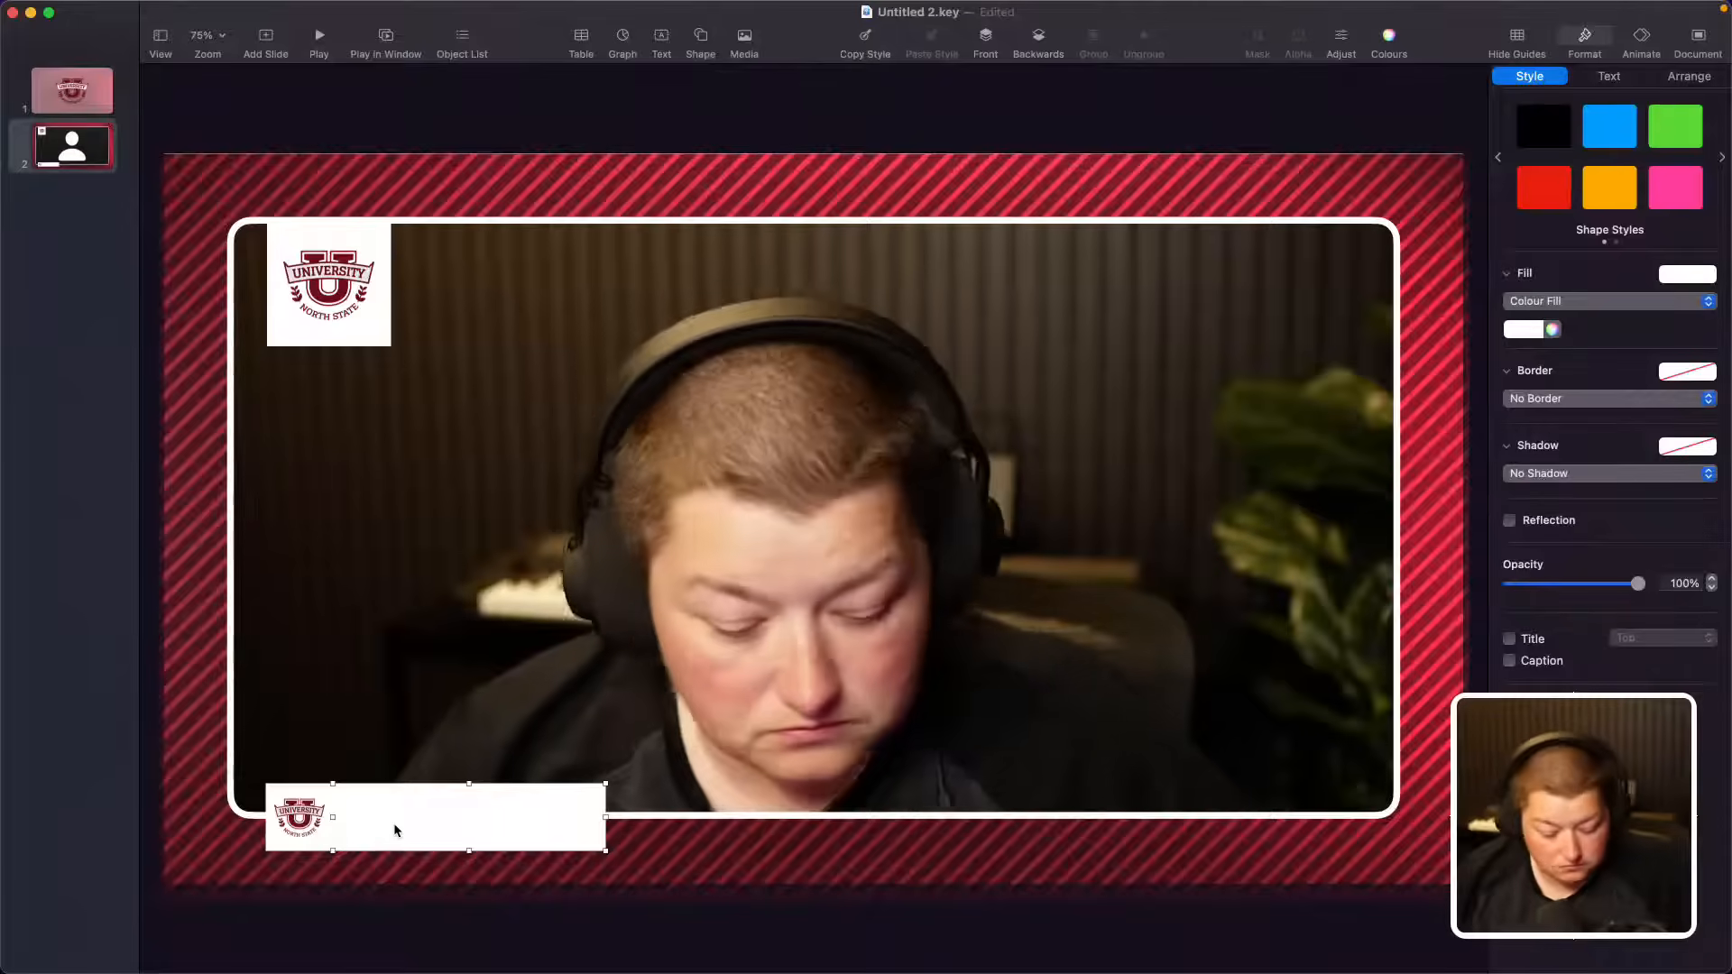
key("super+d")
left_click_drag(398, 823, 386, 821)
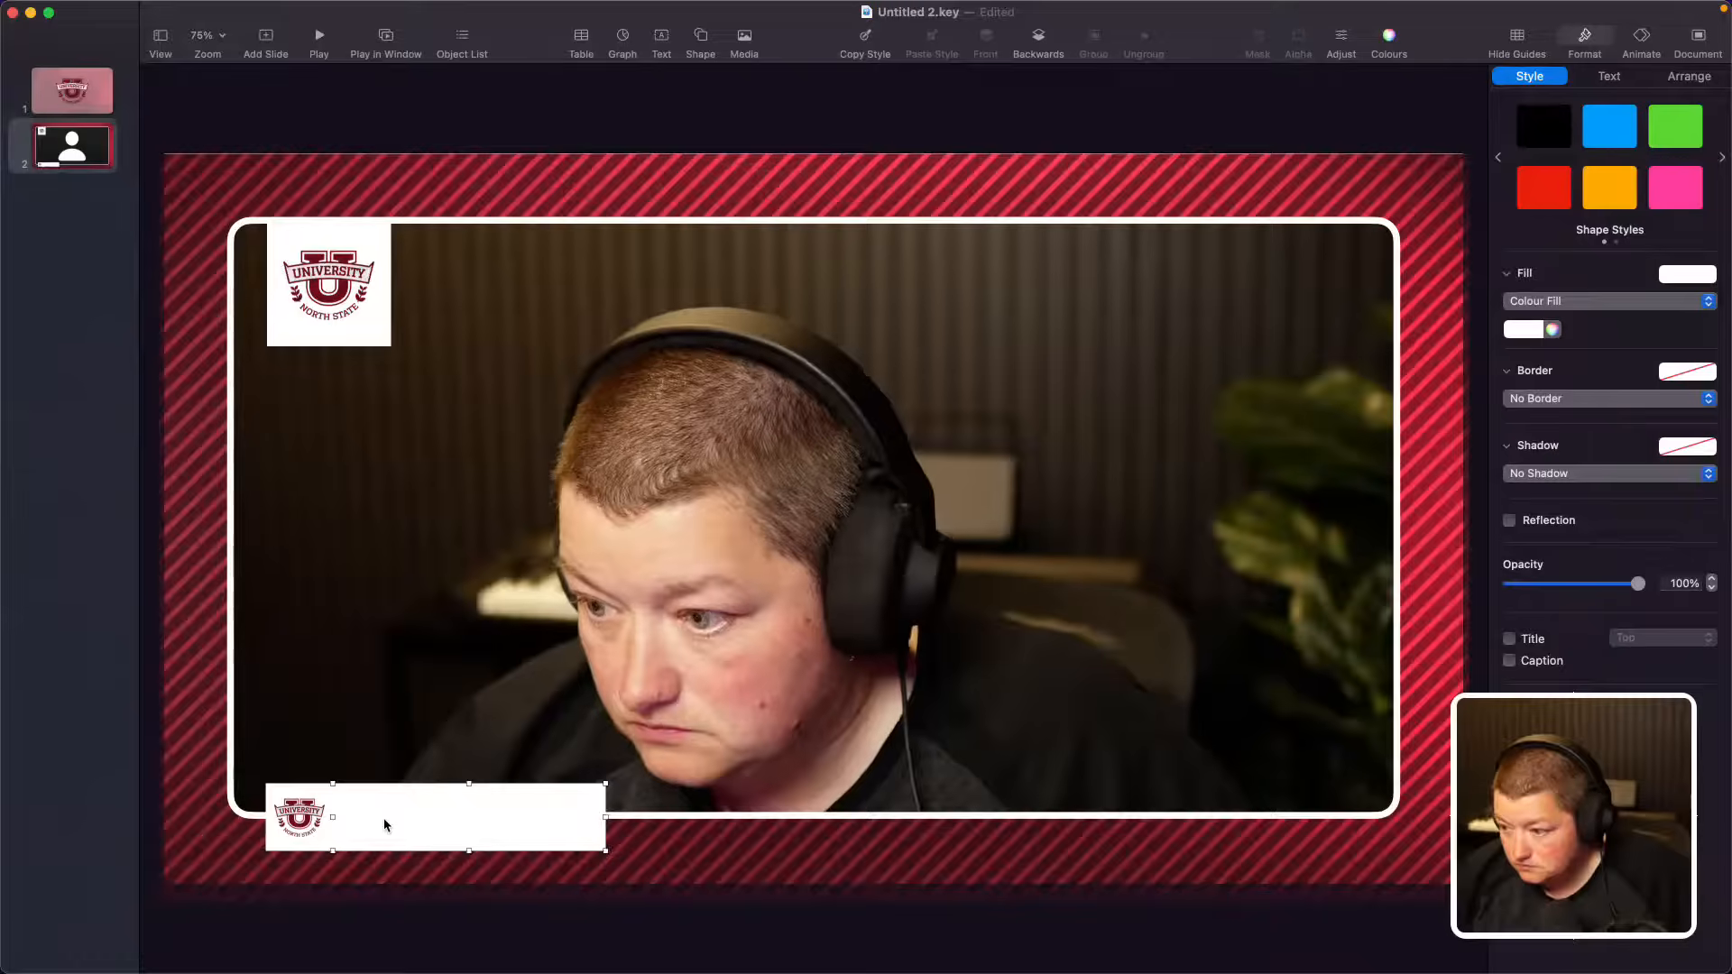
key("shift+Right")
key("shift+Right")
key("shift+Right")
key("shift+Right")
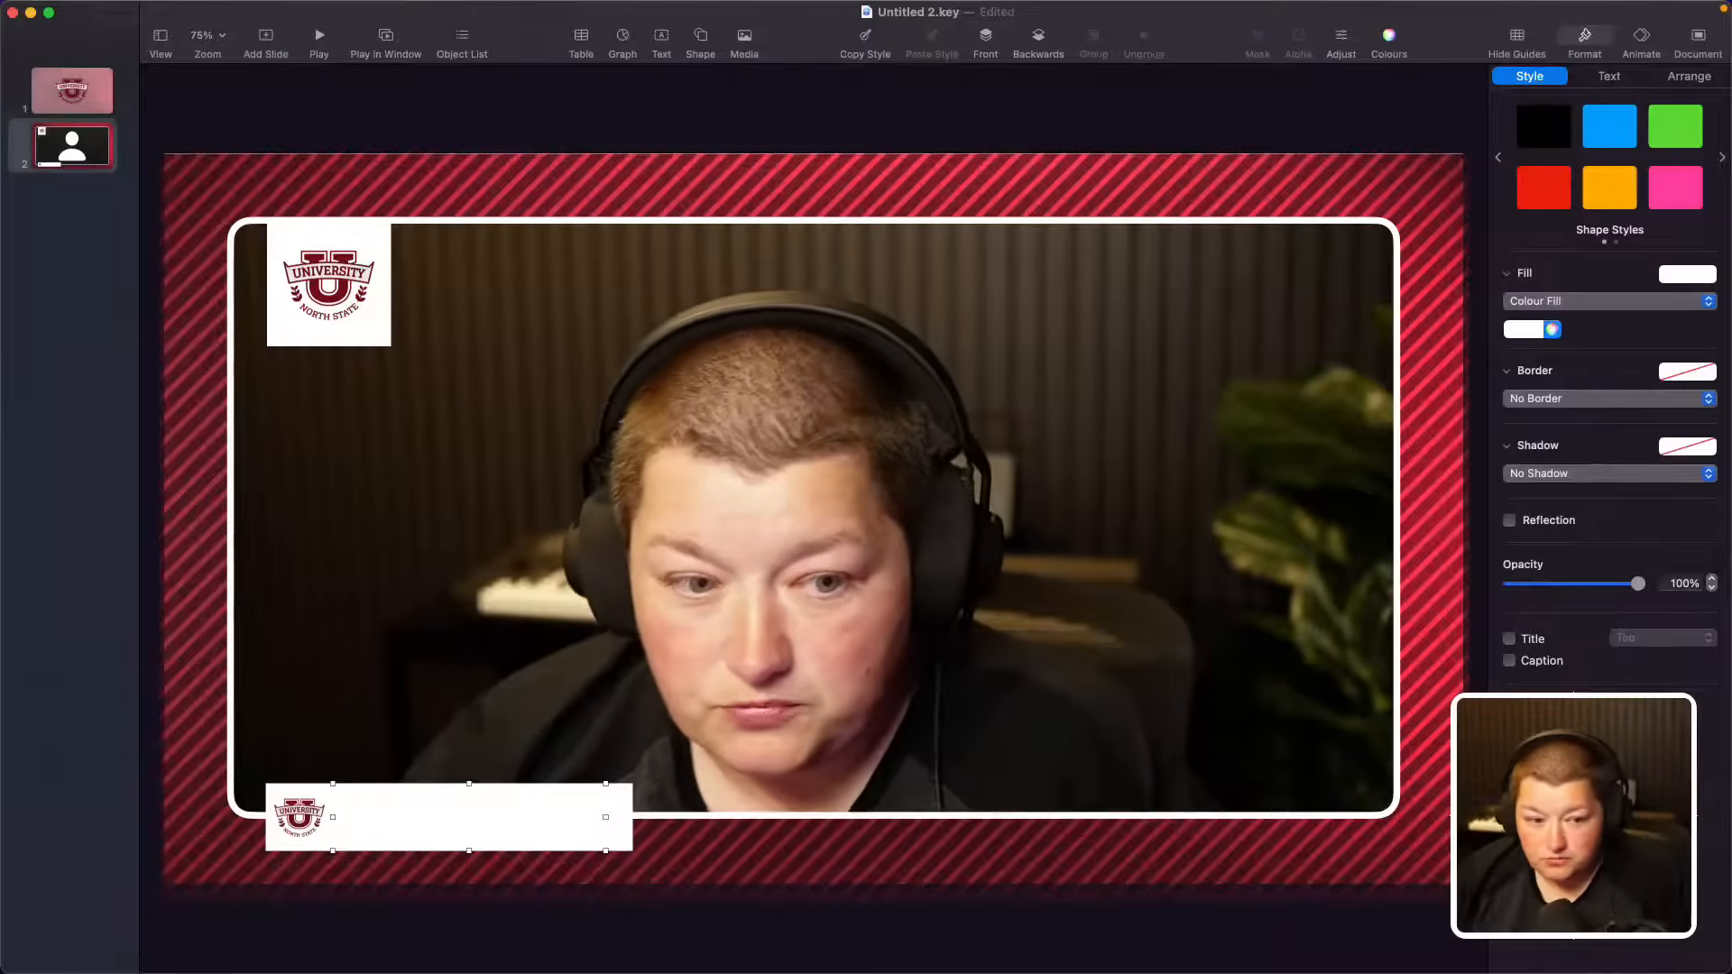
Step: Fill the wide rectangle nearest the small logo with the dark red sampled from the logo lettering
left_click(1535, 330)
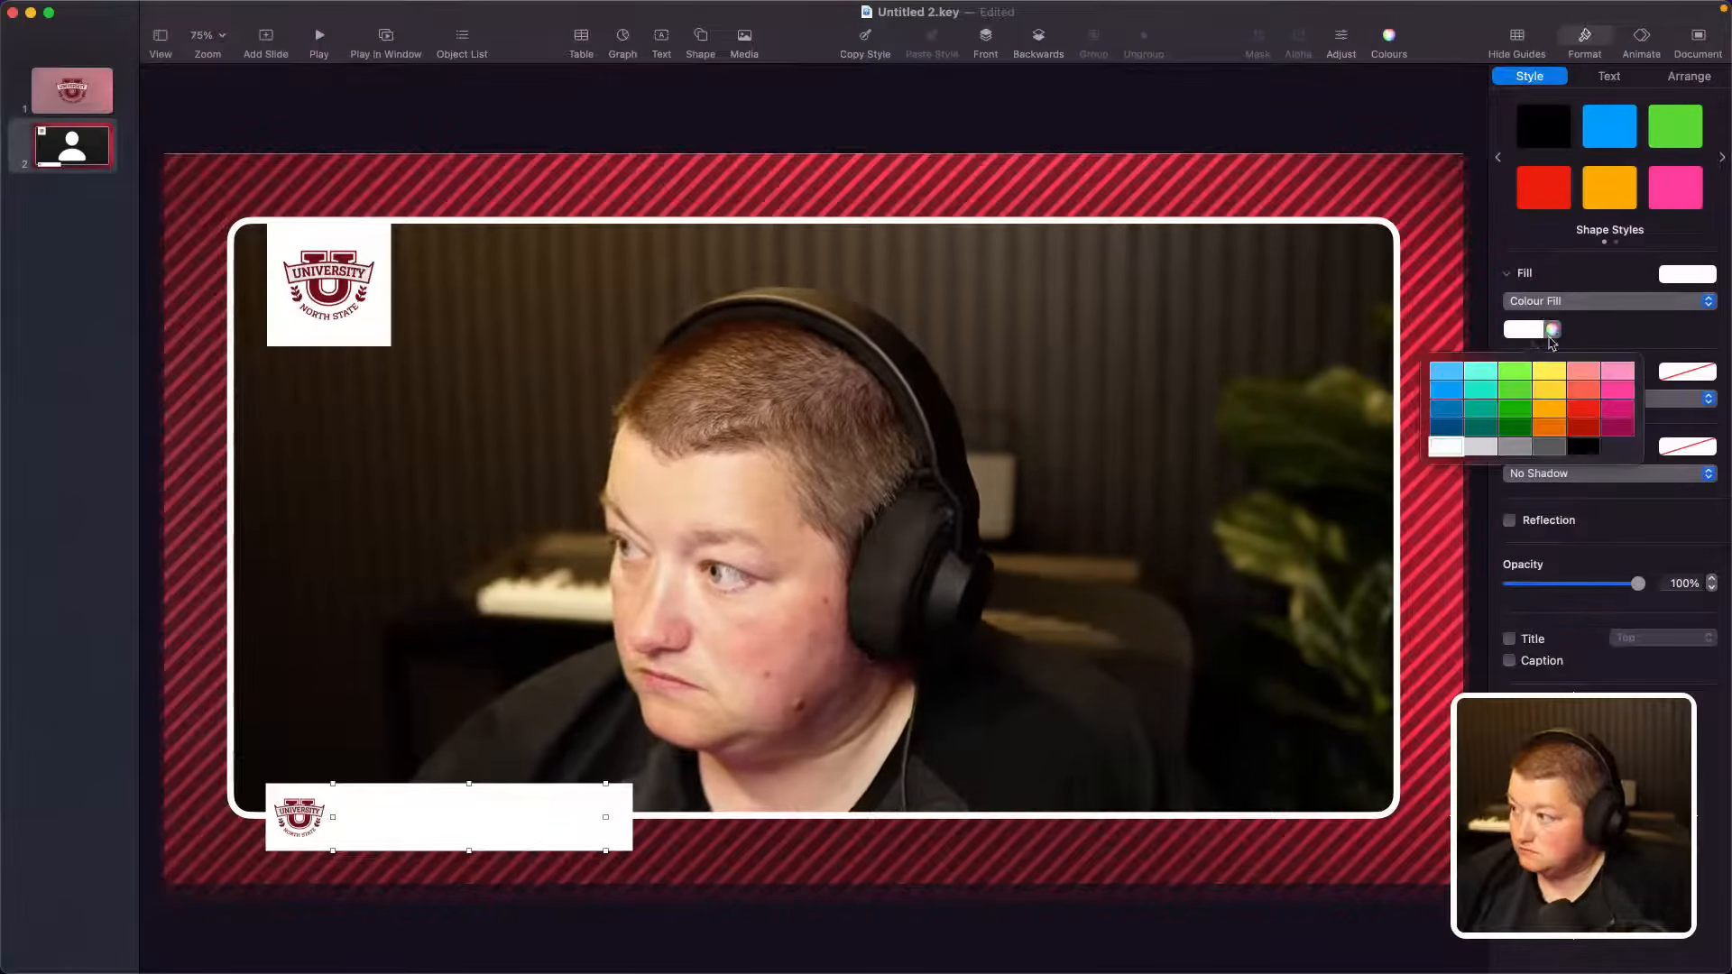
left_click(1554, 331)
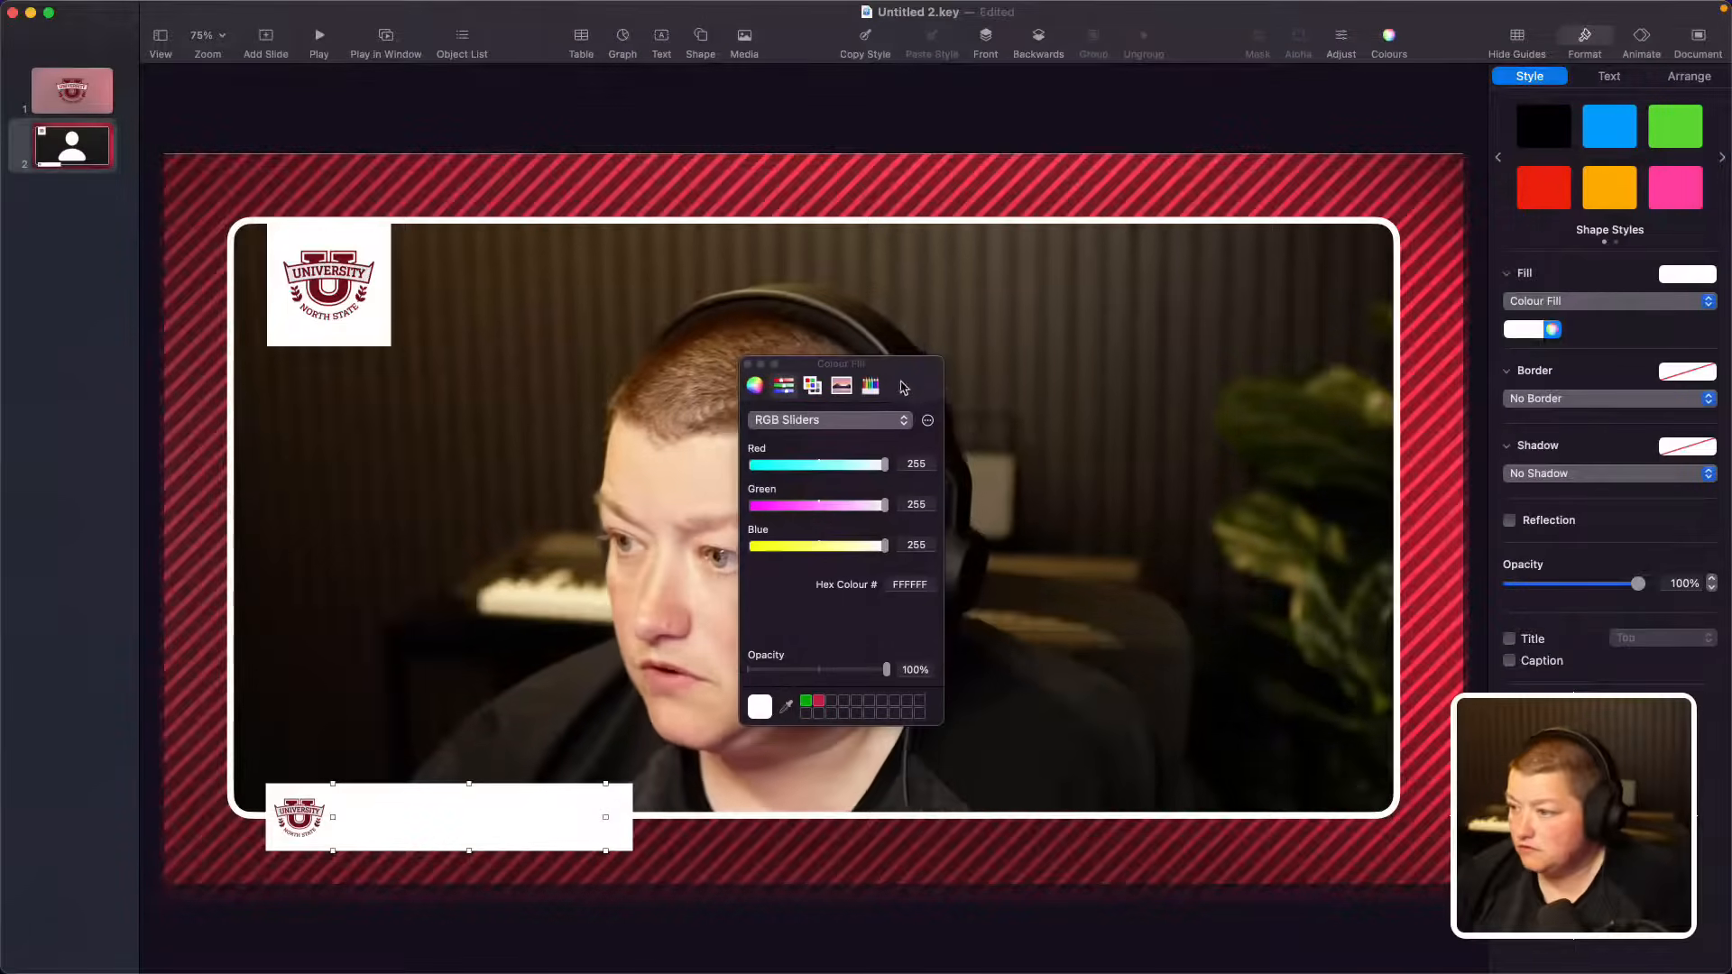
left_click(790, 711)
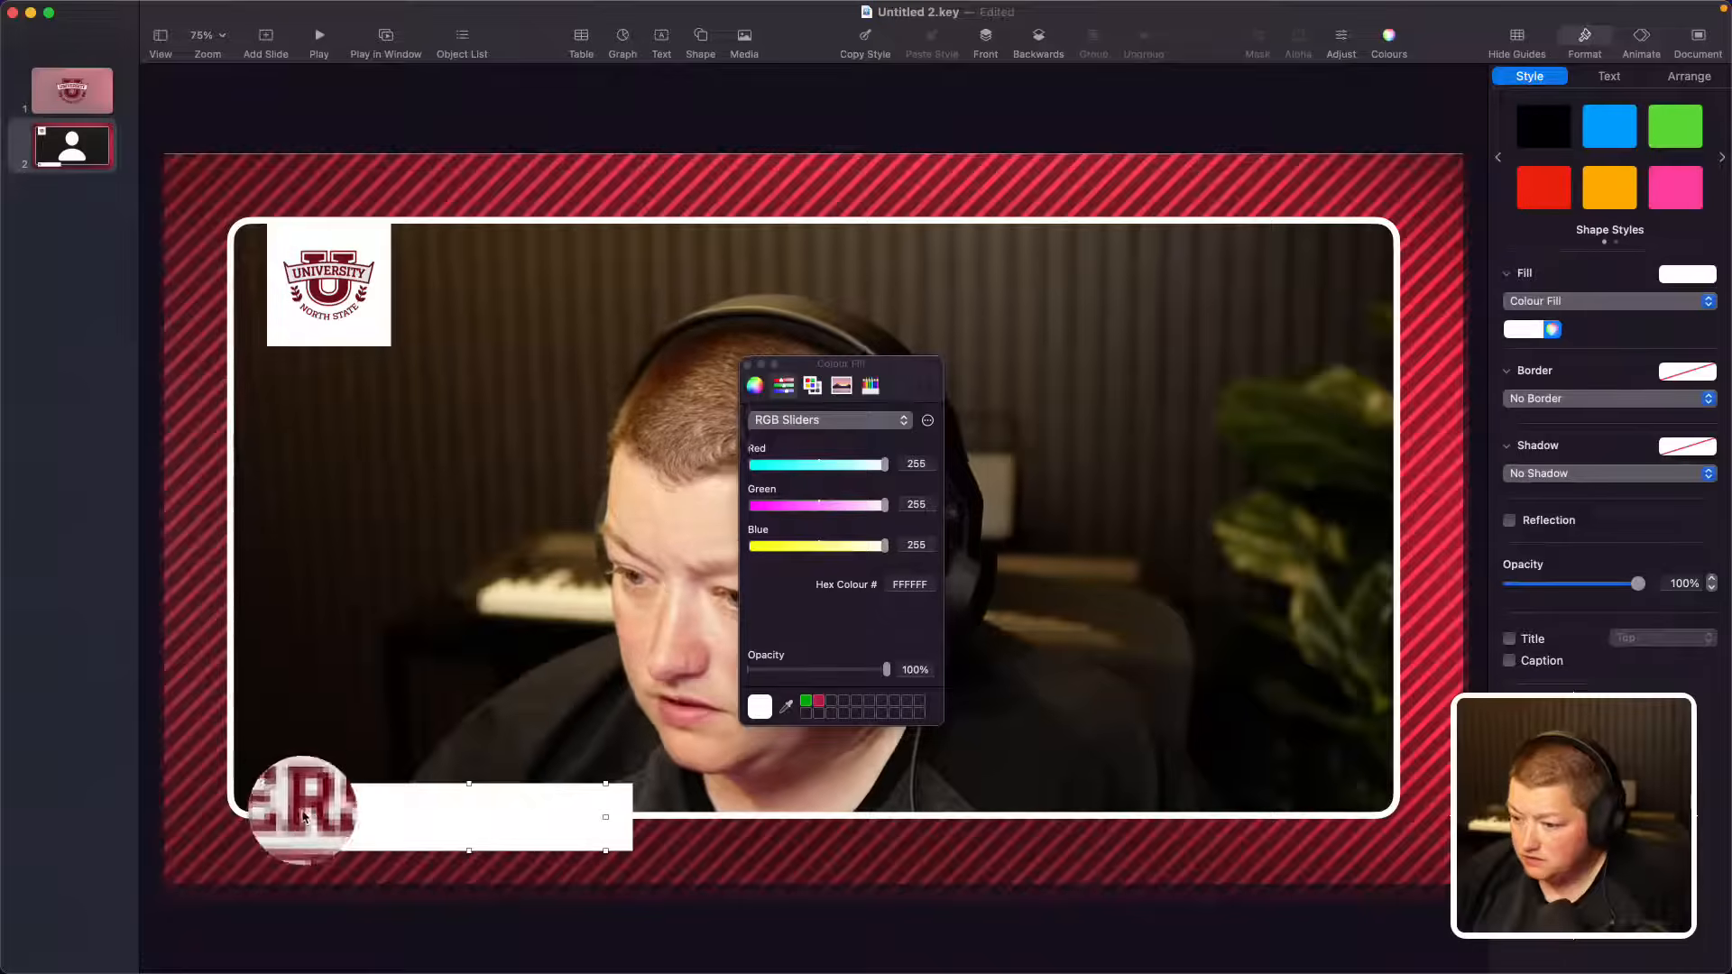
left_click(309, 808)
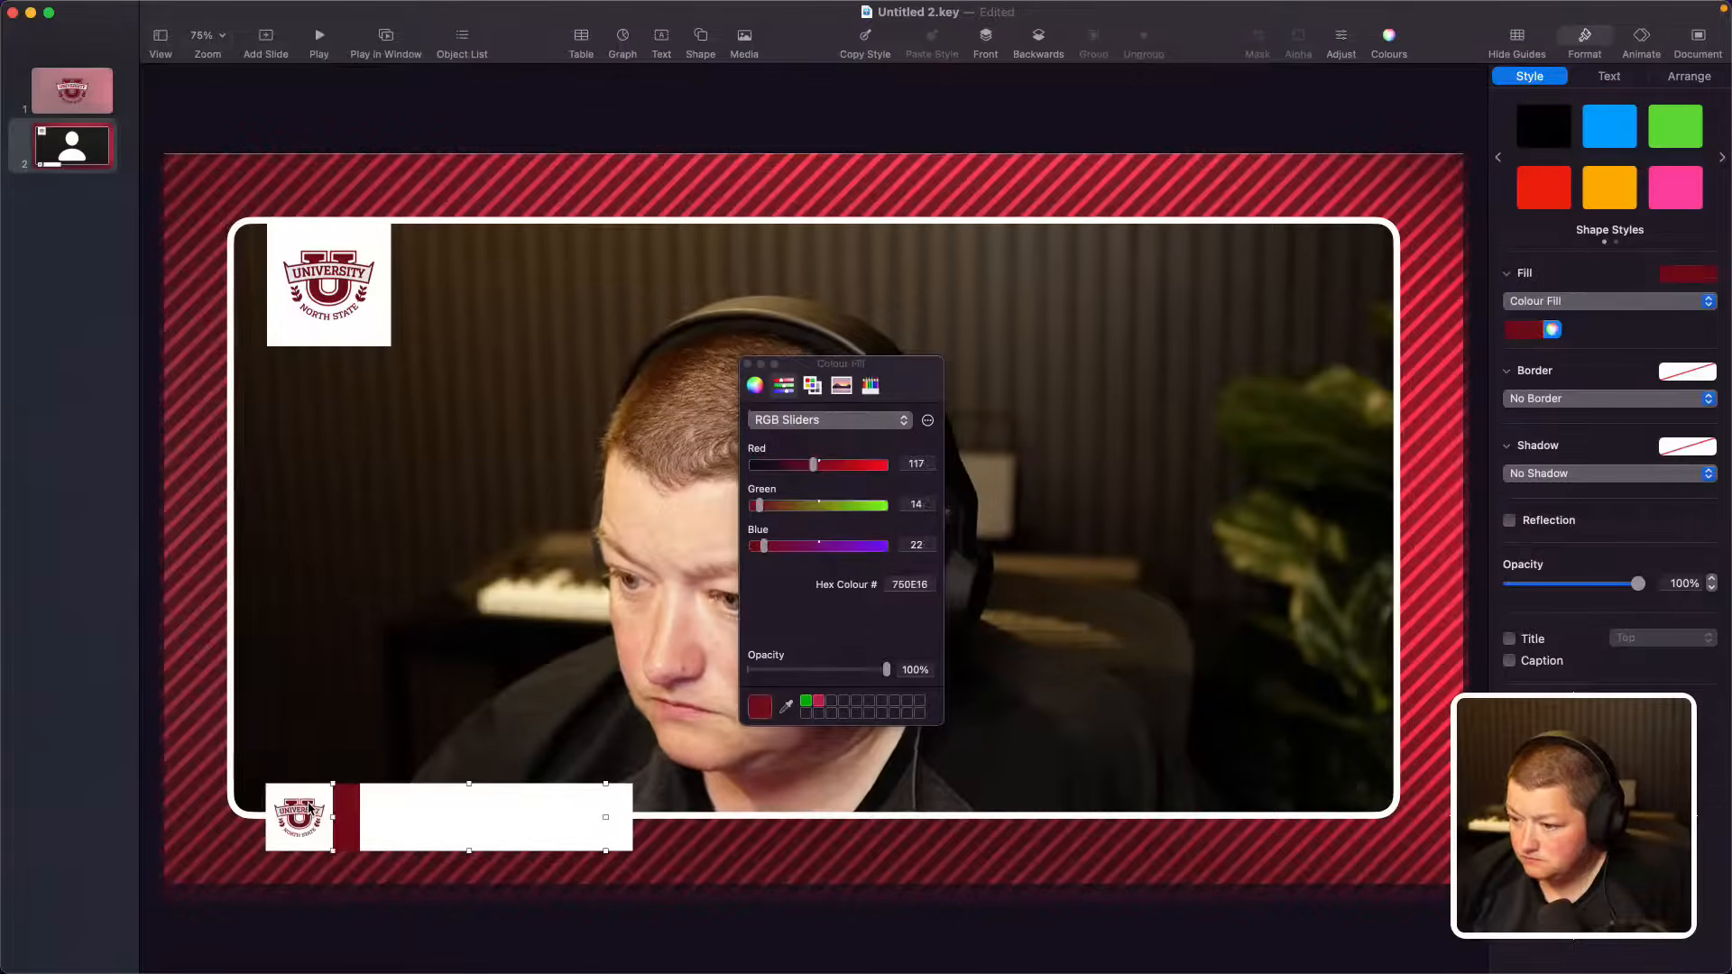
left_click(367, 117)
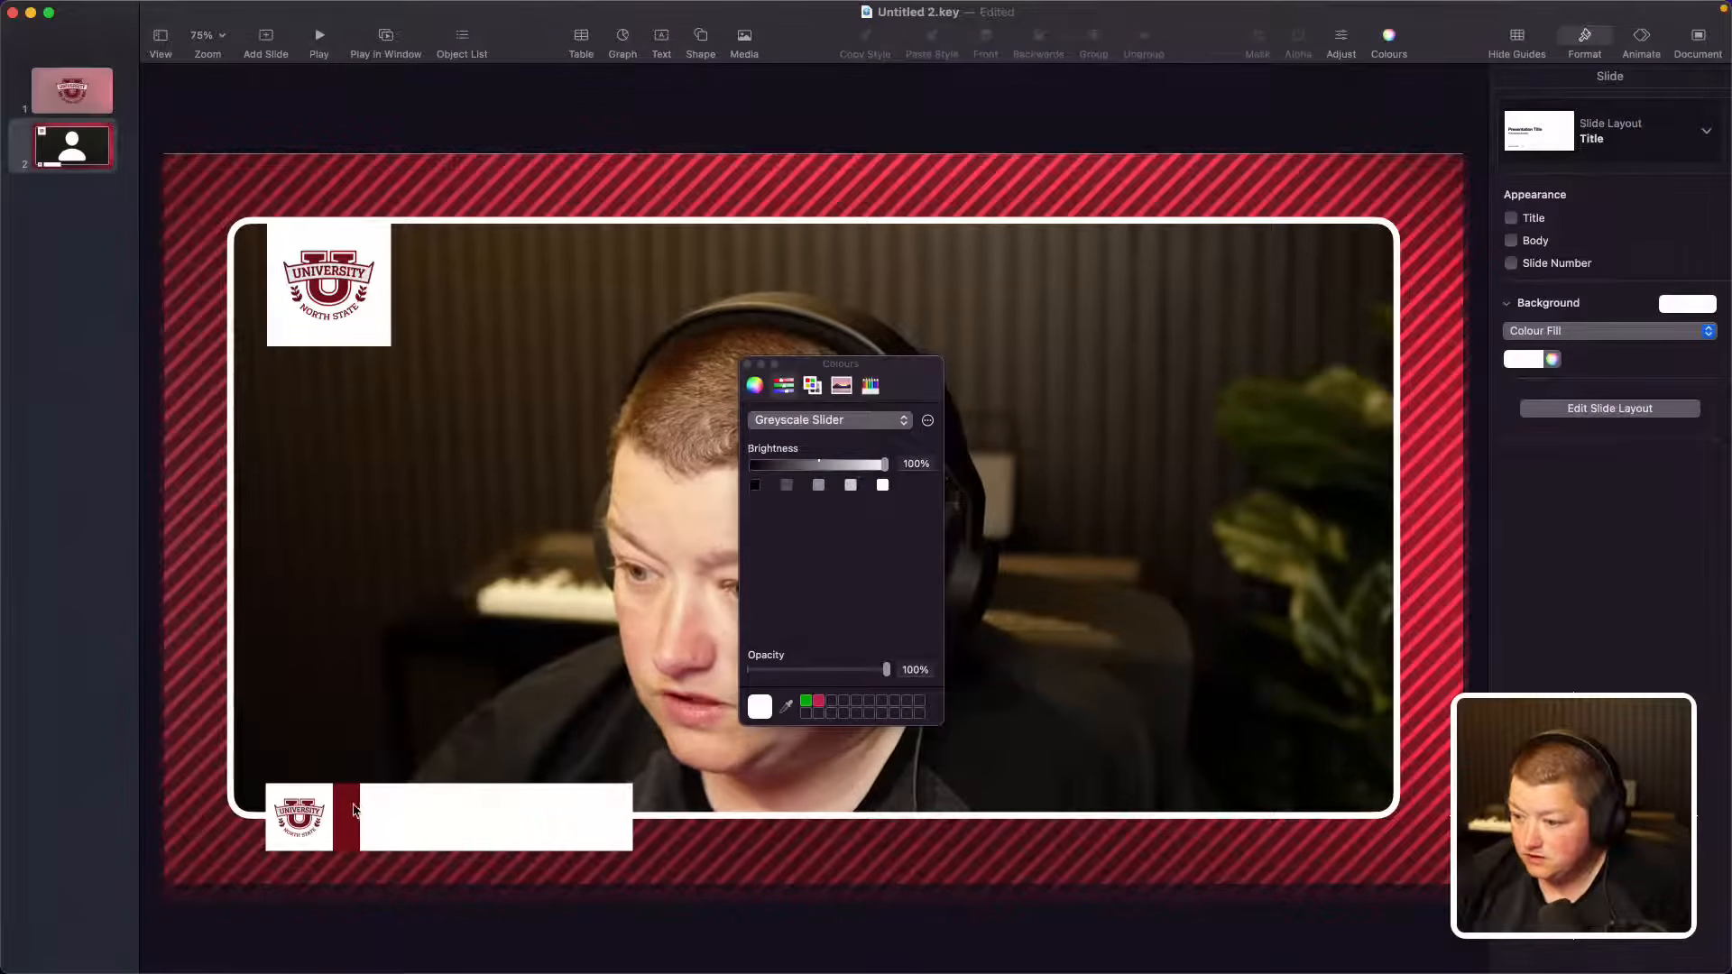
Step: Shift the white rectangle 30 pt left over the dark red one, leaving a thin red divider beside the small logo
left_click(391, 813)
key("shift+Left")
key("shift+Left")
key("shift+Left")
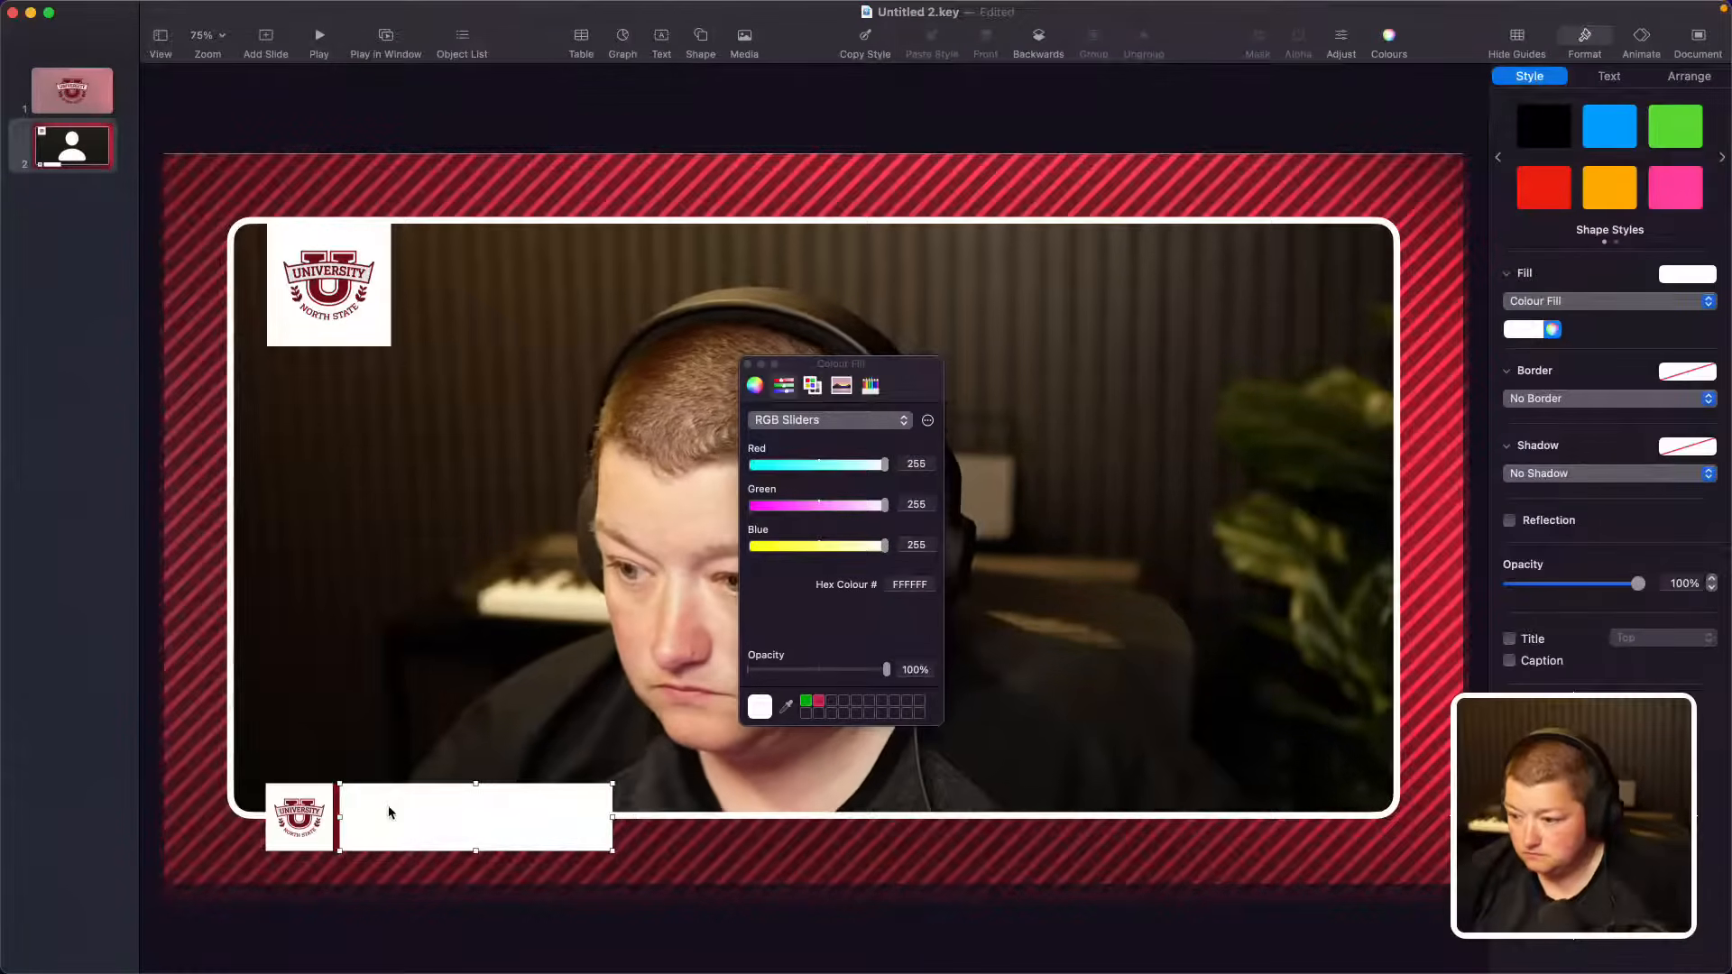
left_click(386, 93)
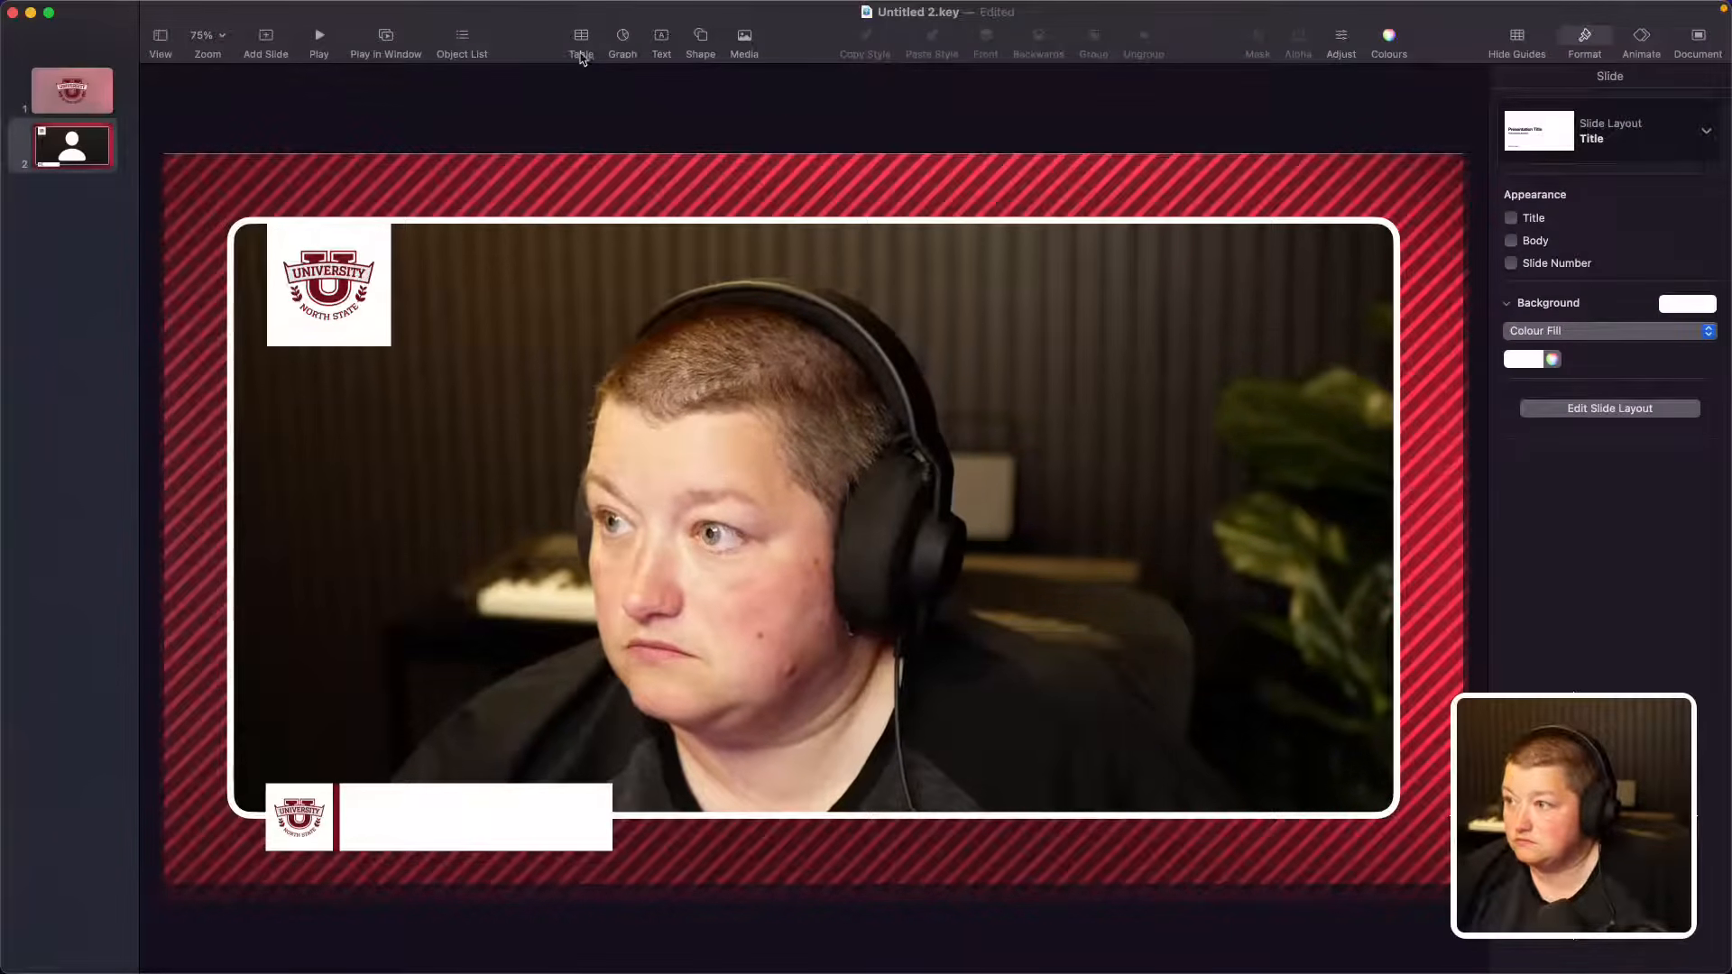
Step: Add two text boxes and stack them on the white bar just right of the red divider
left_click(662, 39)
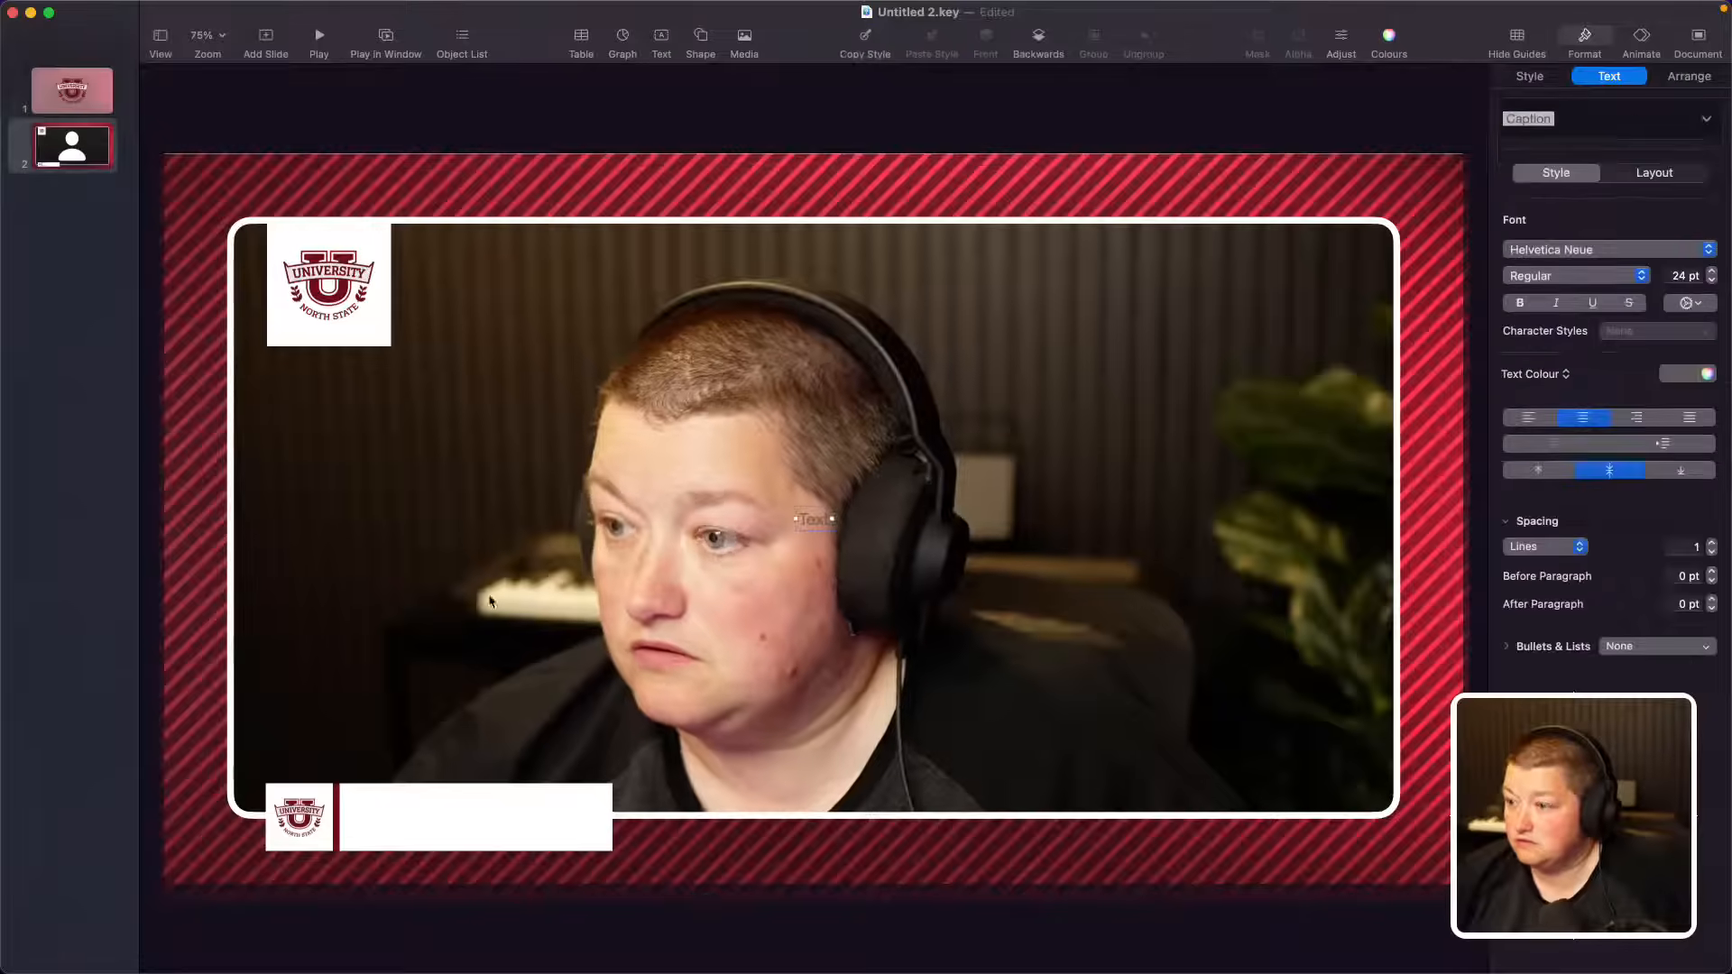
left_click(394, 585)
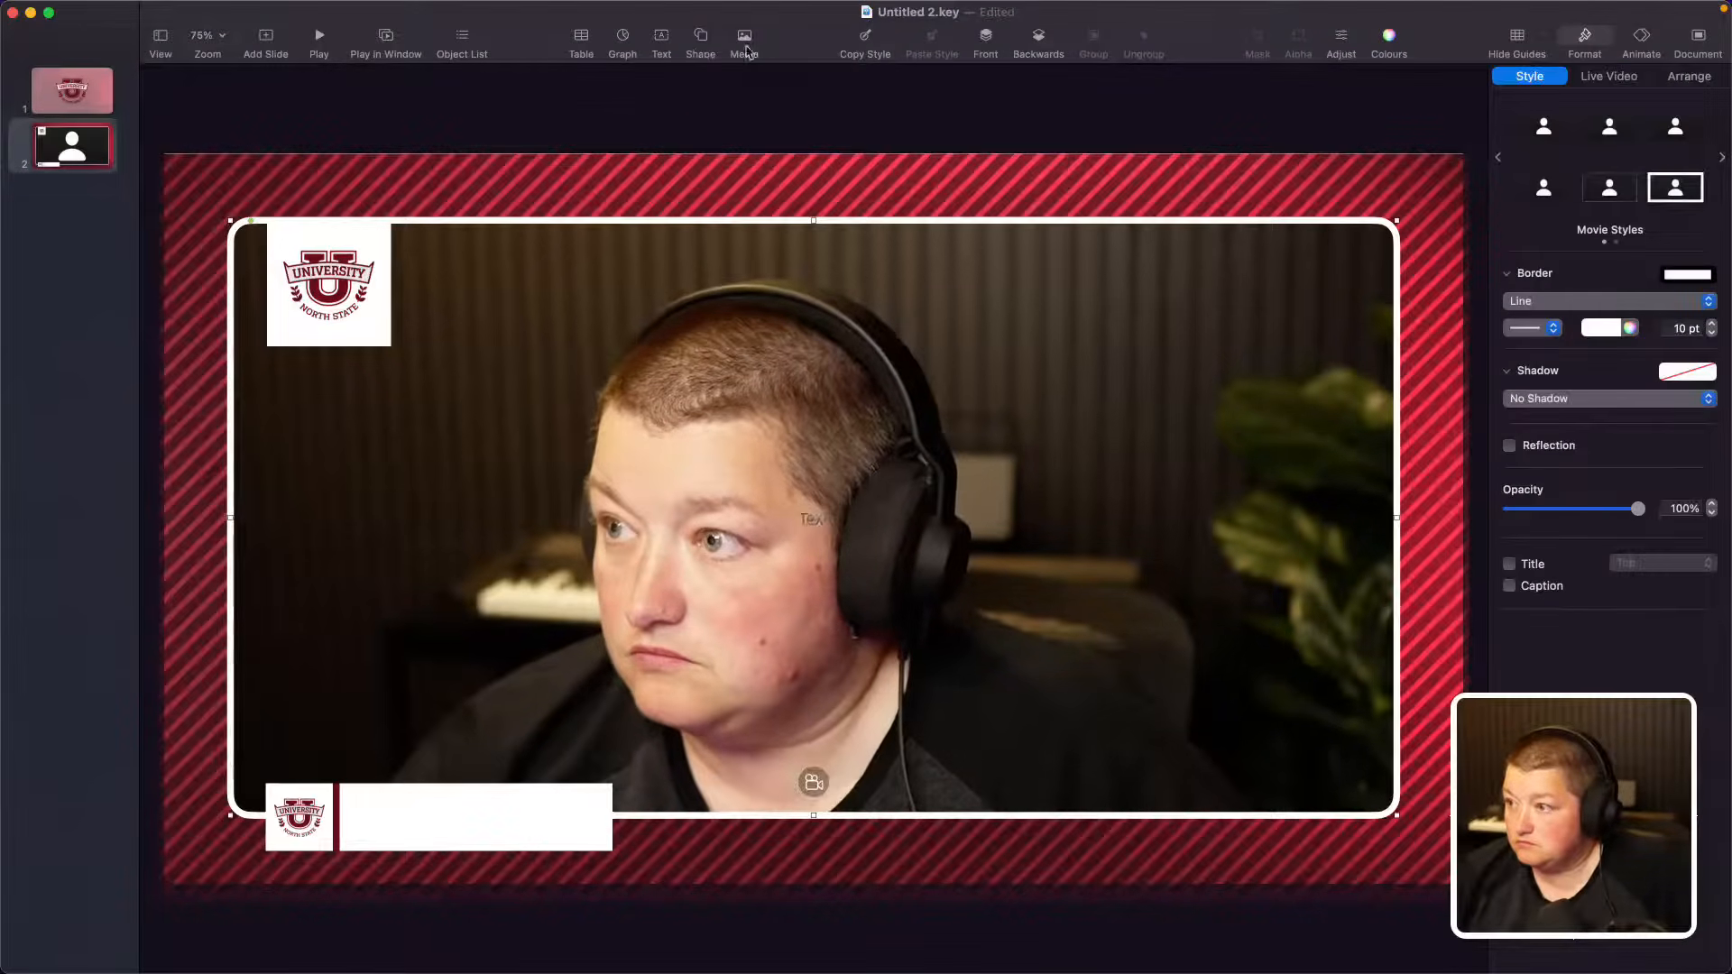
left_click(656, 56)
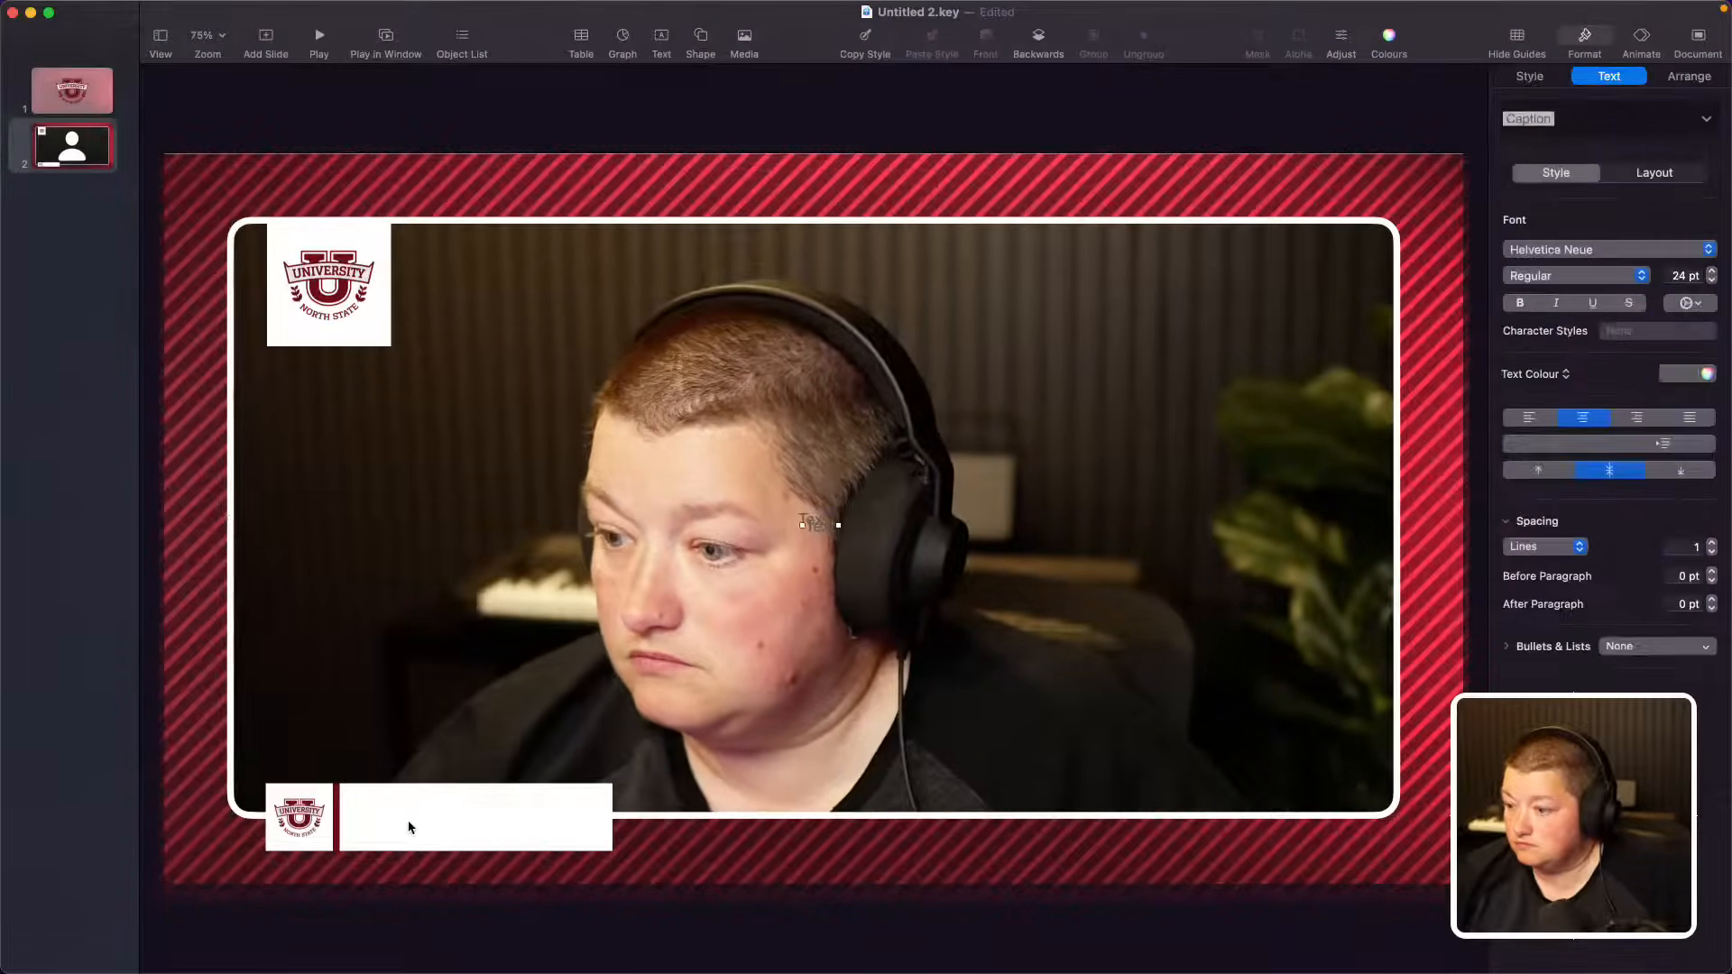
left_click_drag(549, 722, 372, 833)
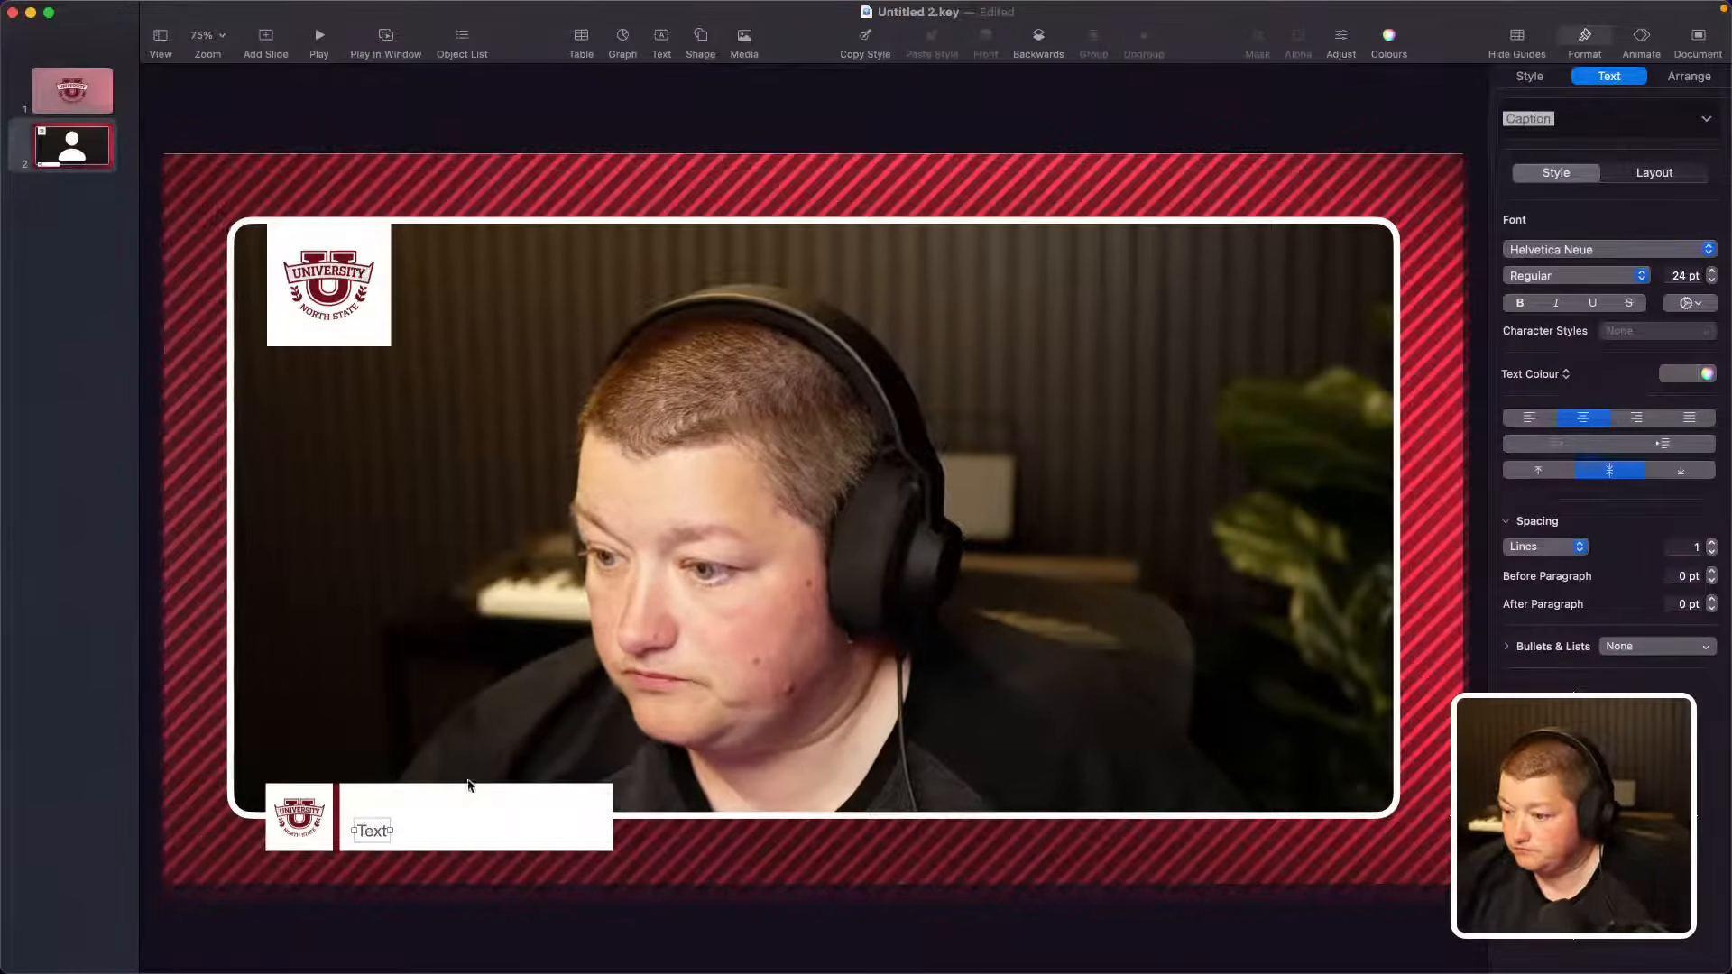
left_click_drag(819, 522, 373, 813)
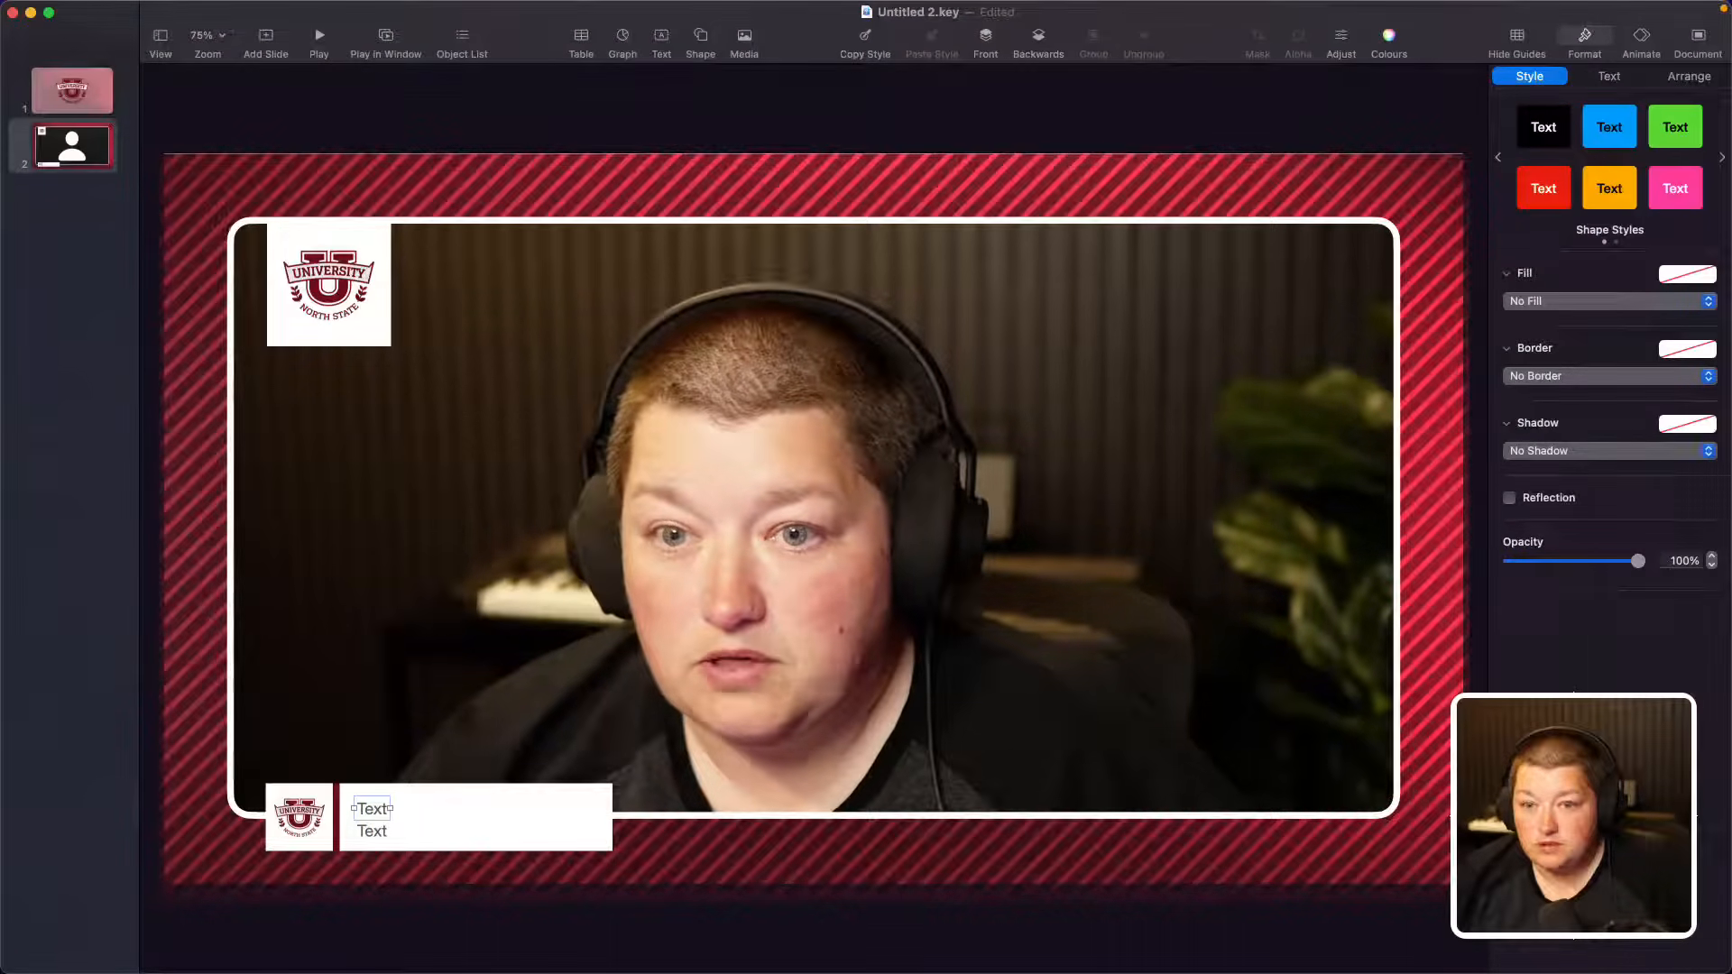
Step: Switch to Adobe Illustrator and check which font the UNIVERSITY lettering in the first logo of the badge file uses
key("super+Tab")
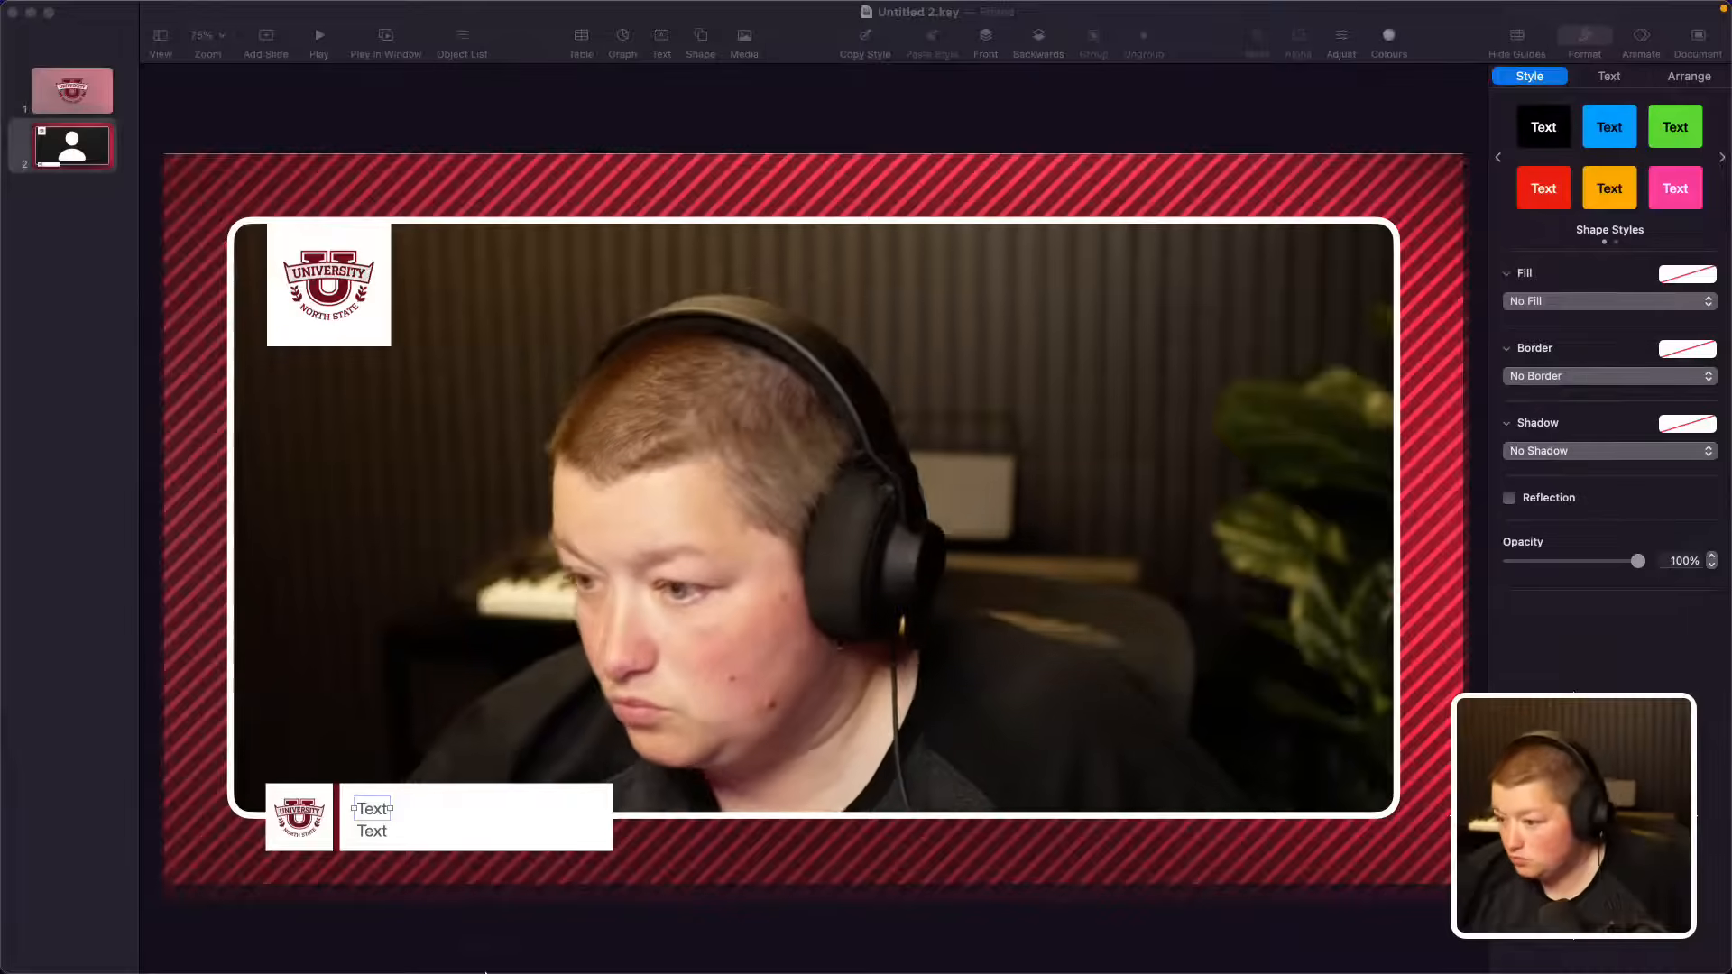
mouse_move(492, 970)
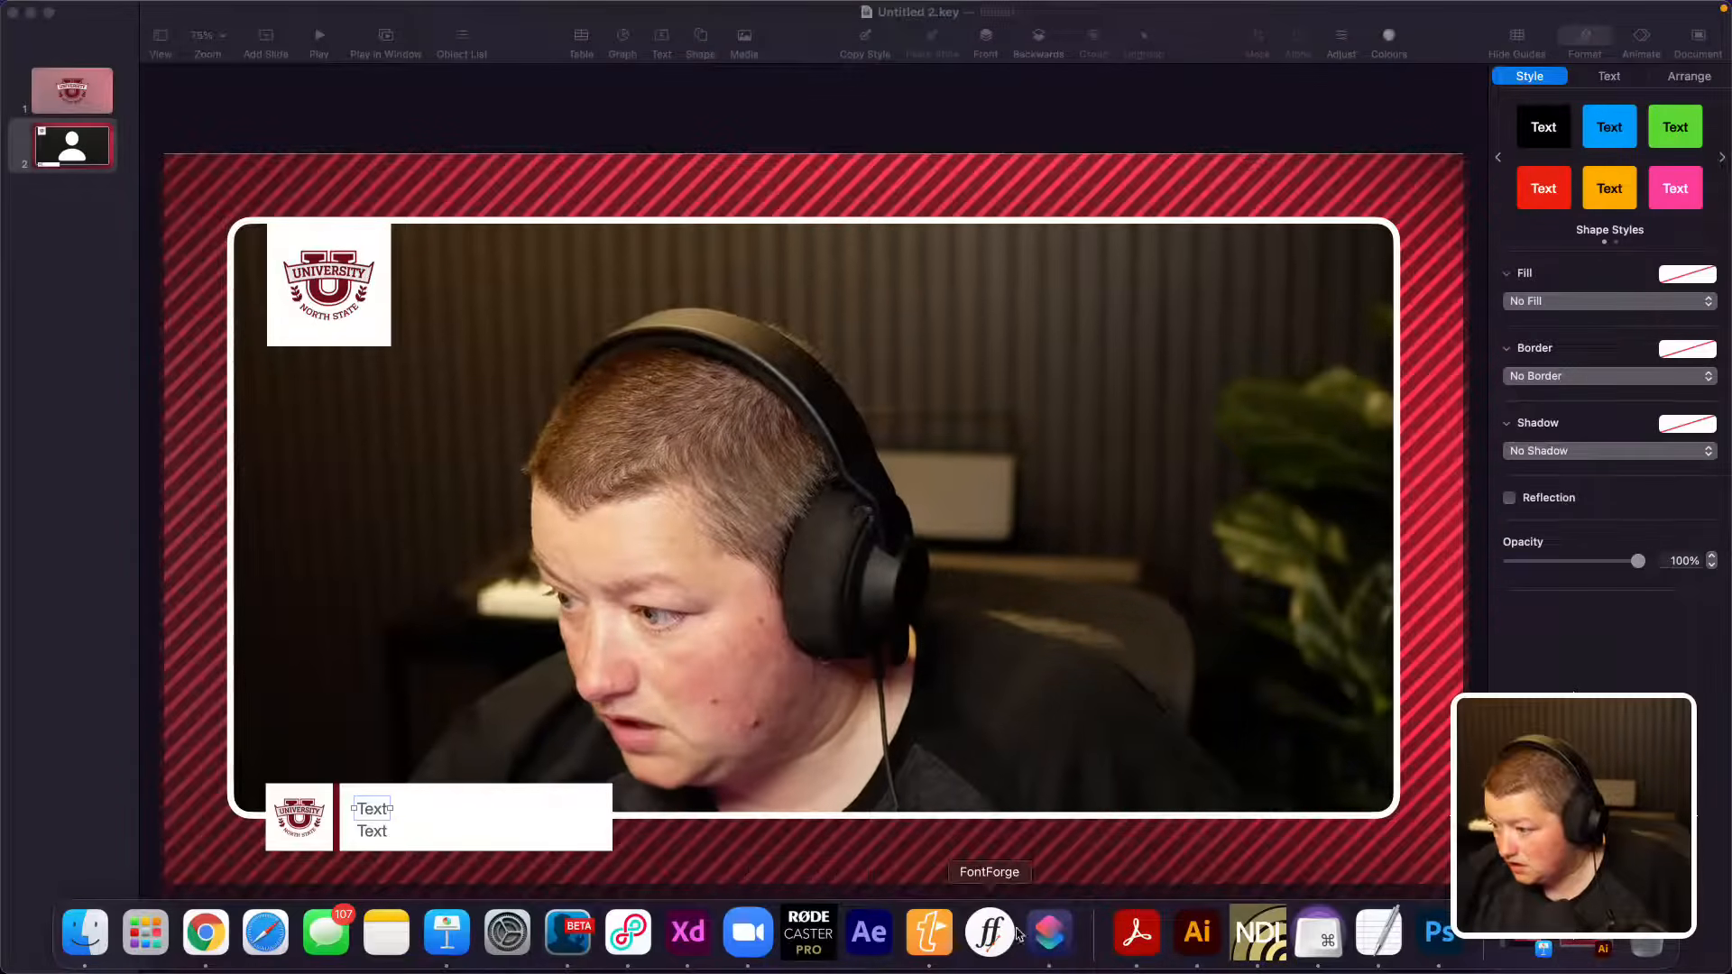
left_click(1197, 932)
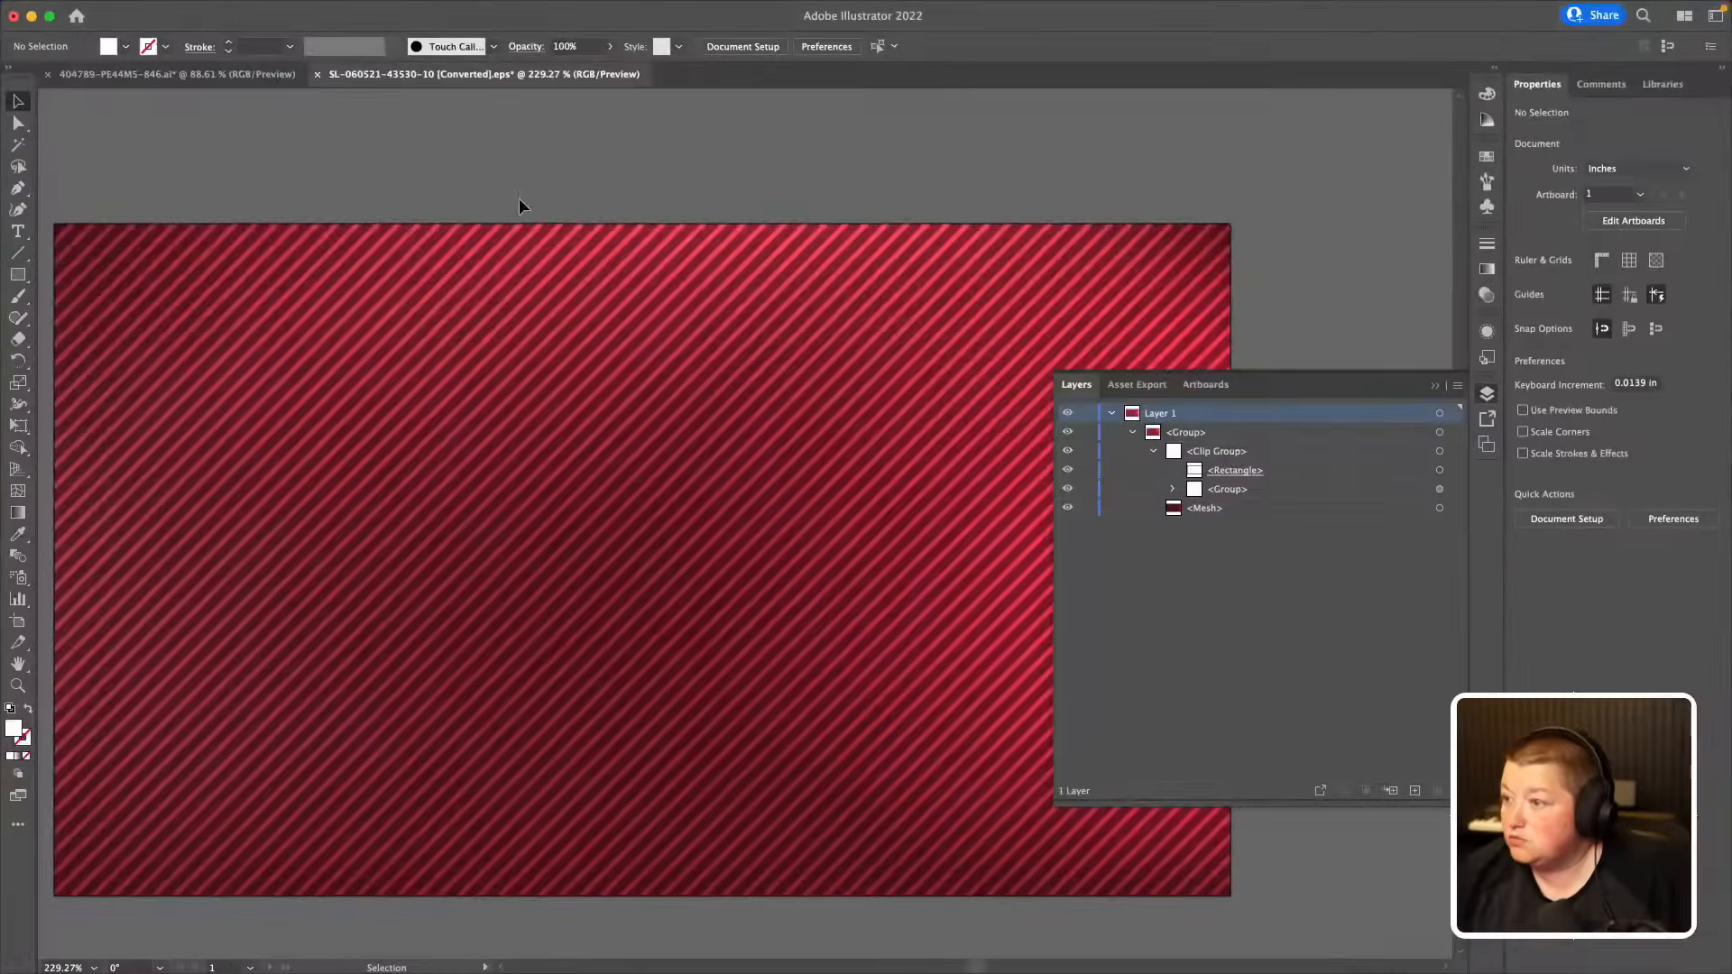
left_click(171, 74)
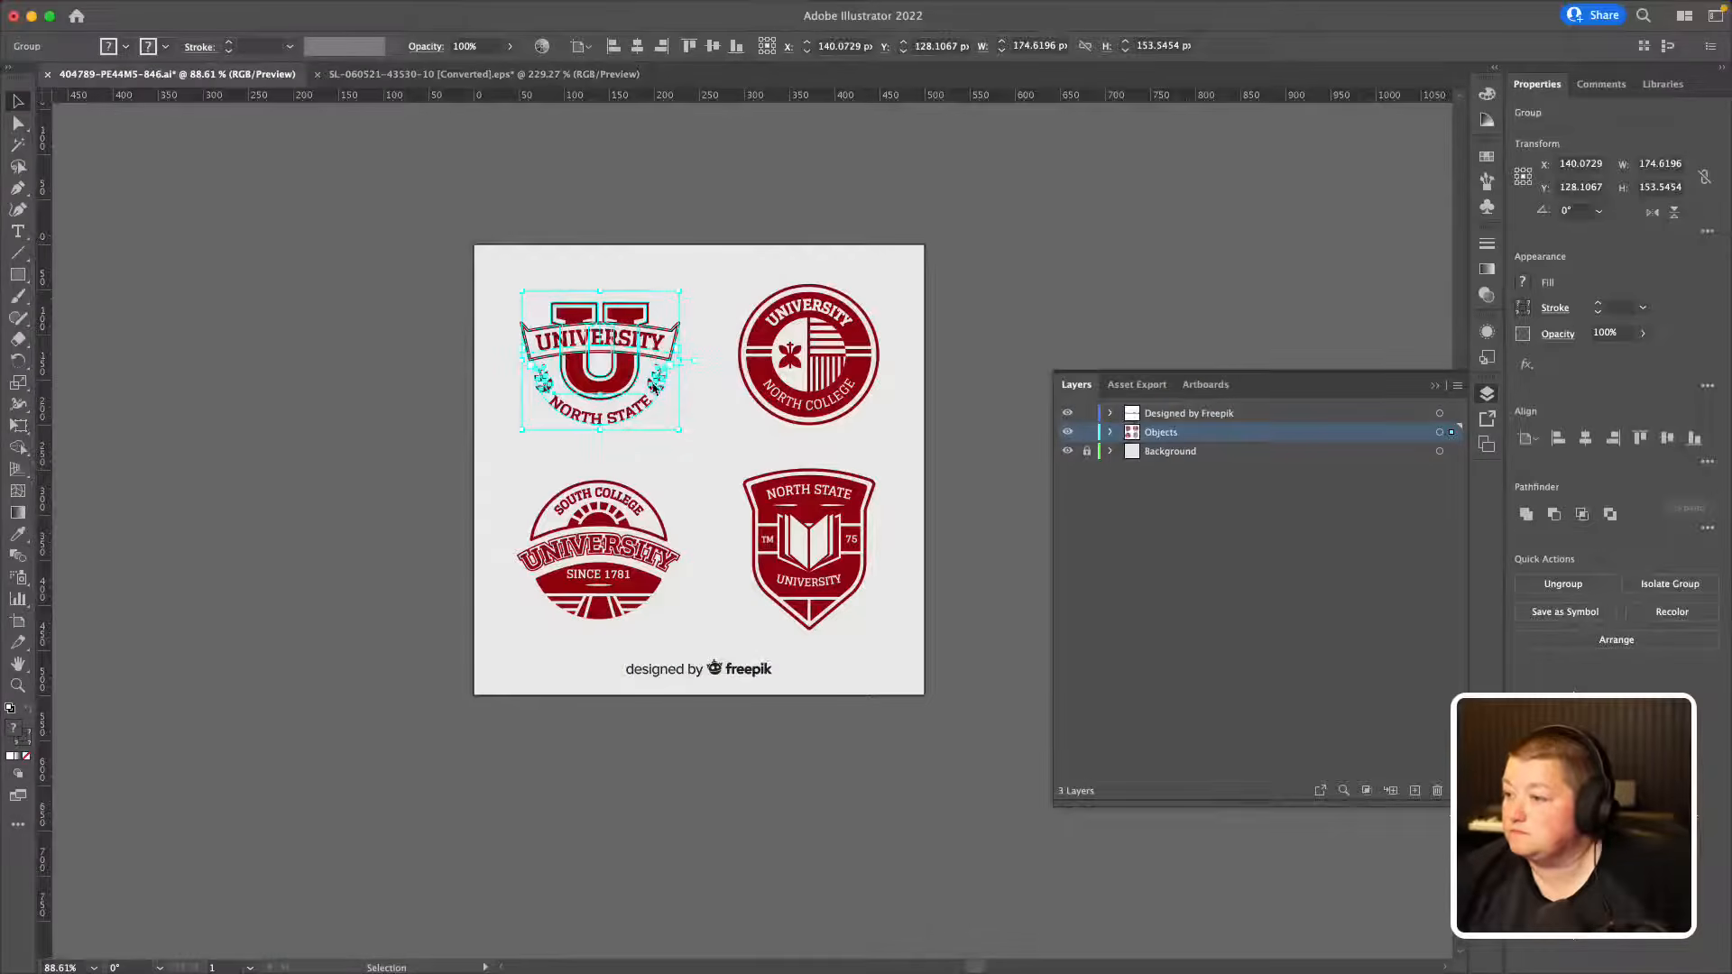
double_click(597, 343)
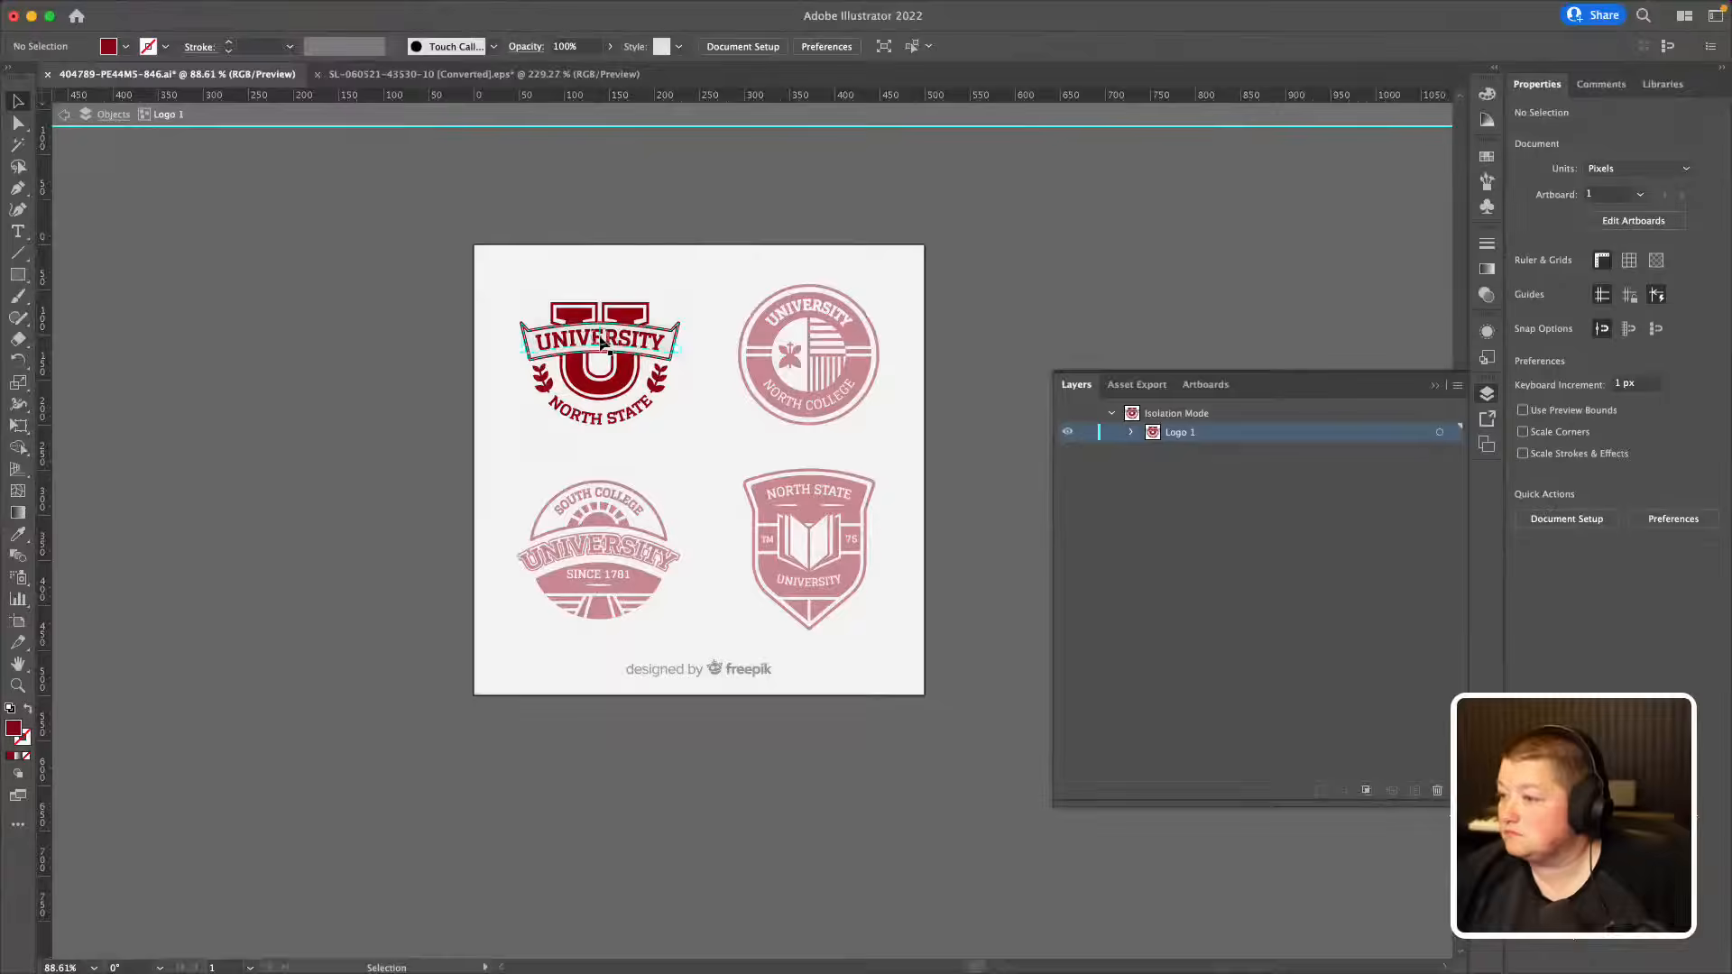
double_click(600, 343)
left_click(600, 343)
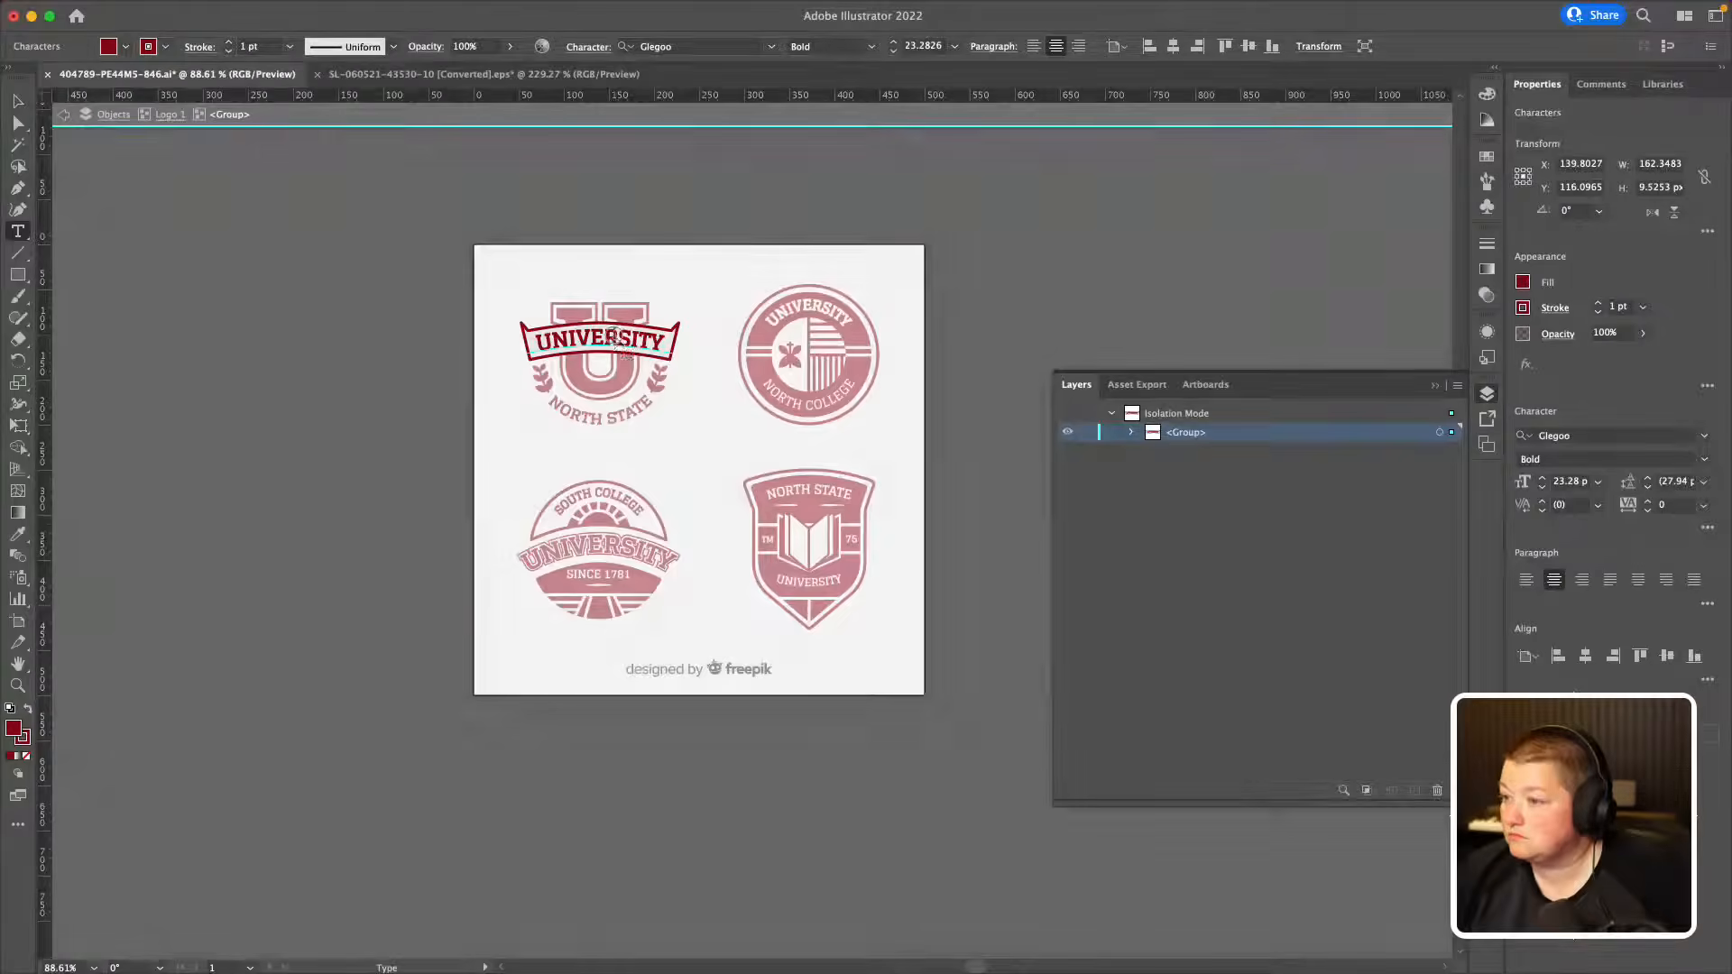
double_click(613, 336)
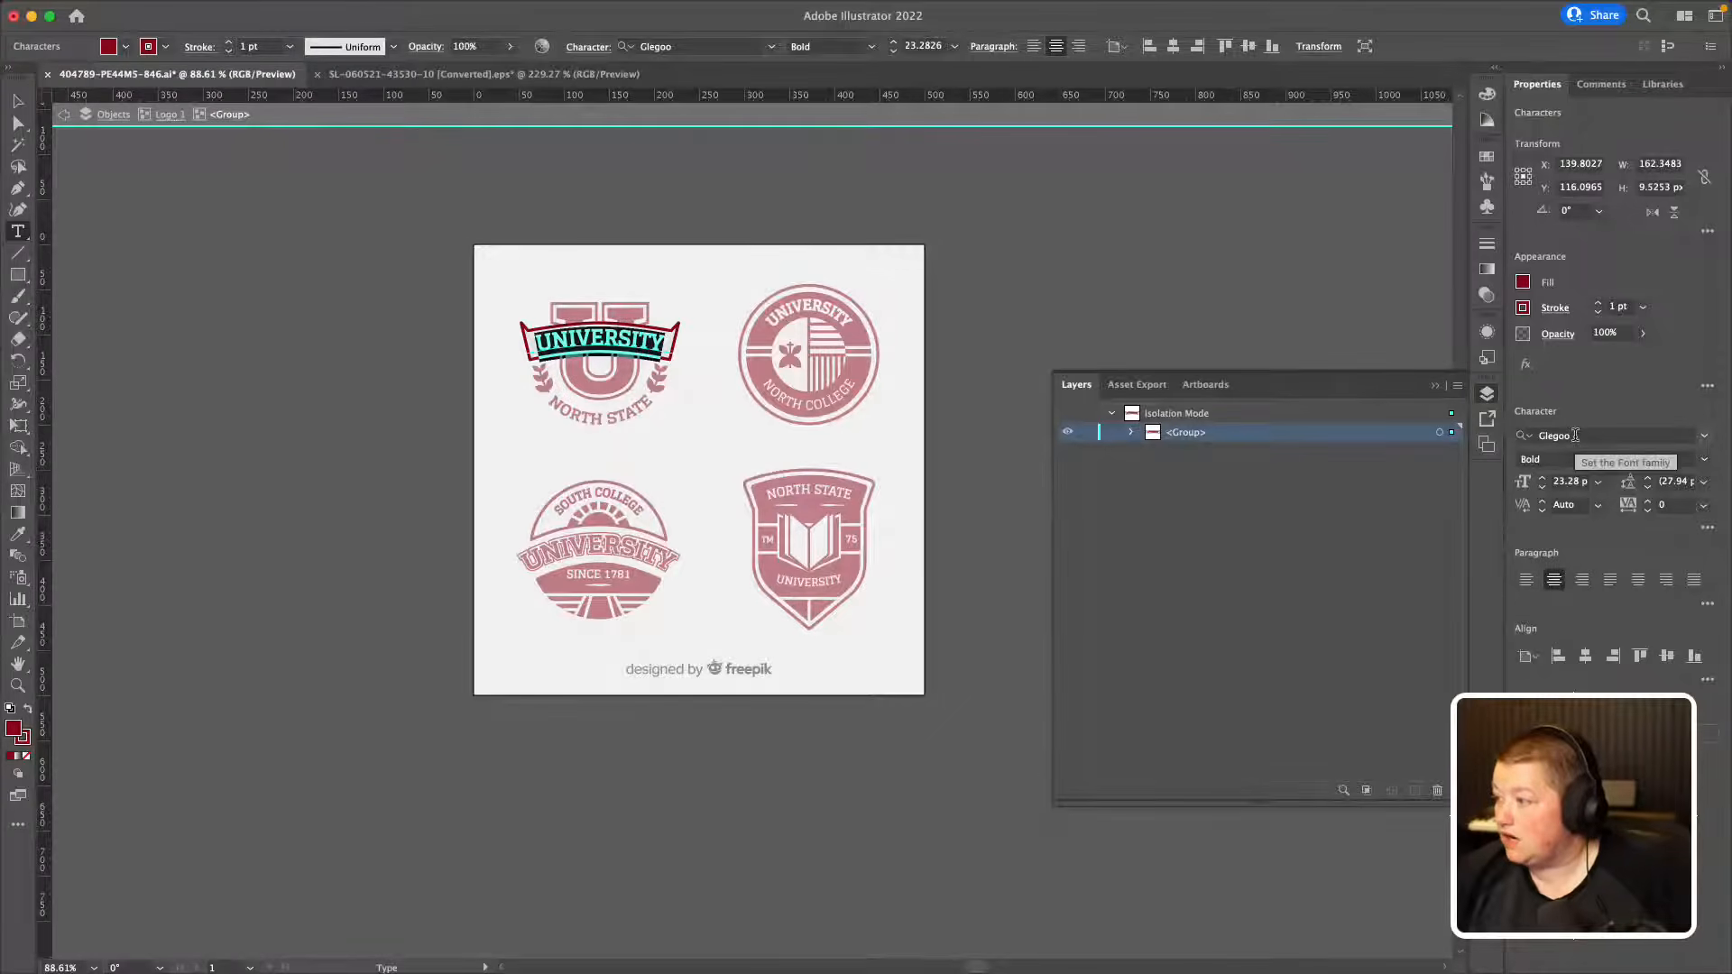
Step: Switch back to Keynote and set the upper placeholder text on the white bar to the Glegoo font
mouse_move(388, 969)
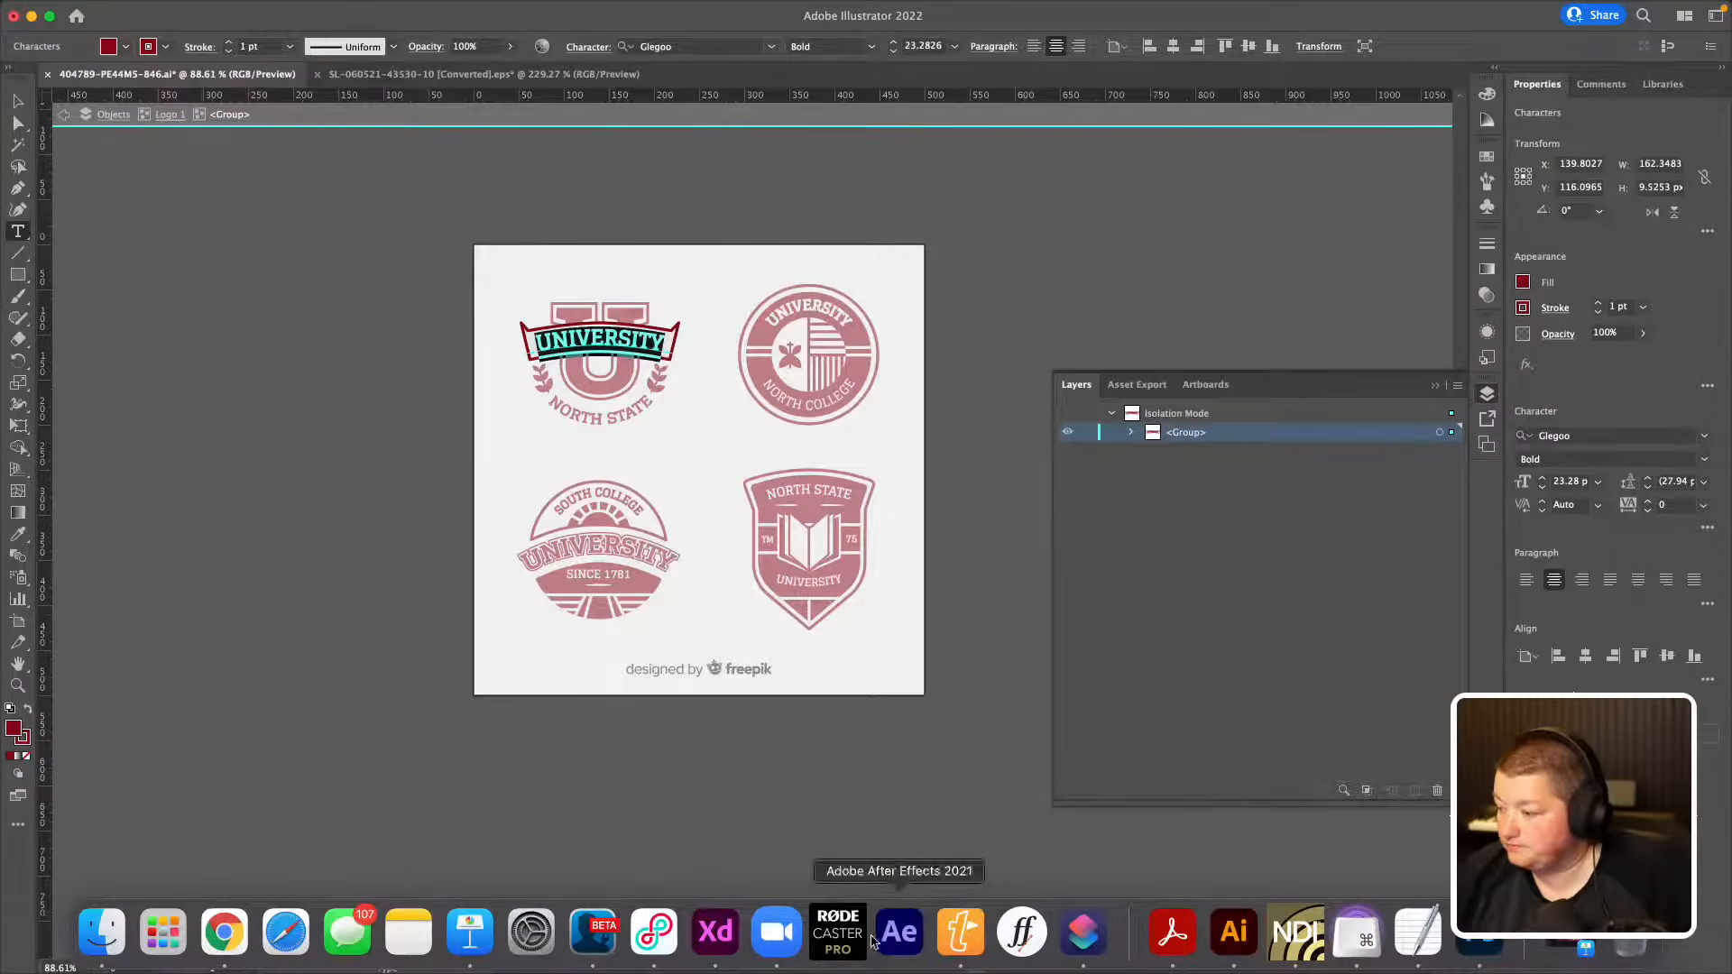
left_click(476, 938)
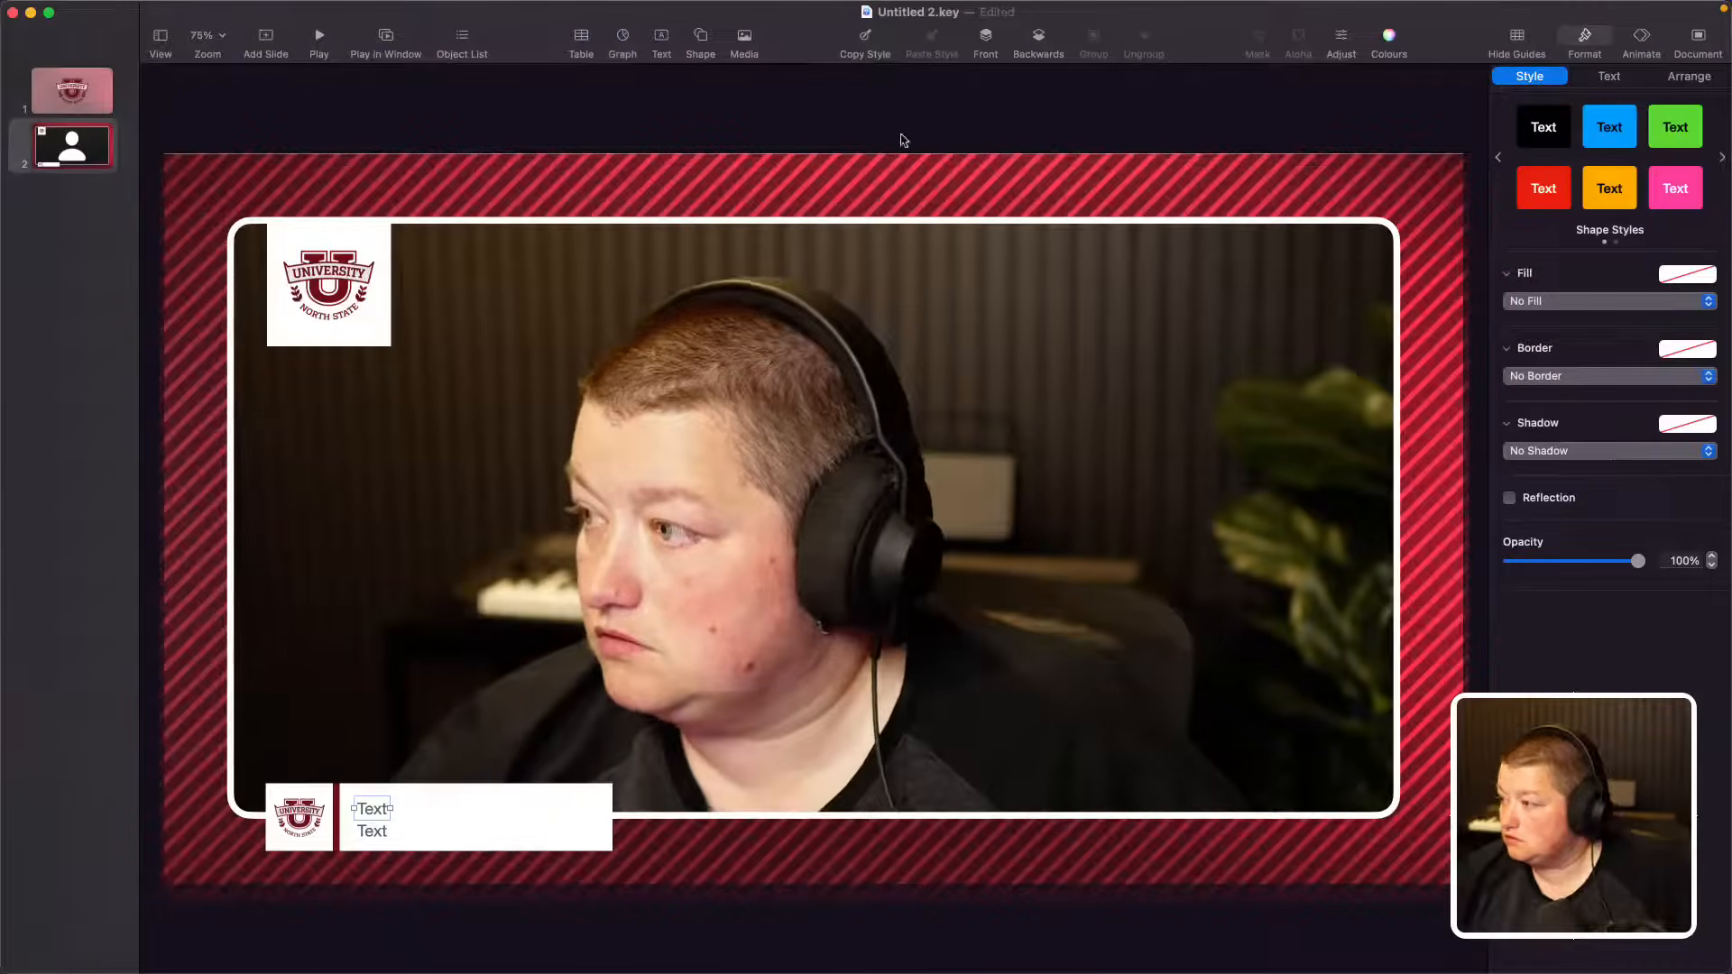
left_click(1611, 79)
left_click(1555, 248)
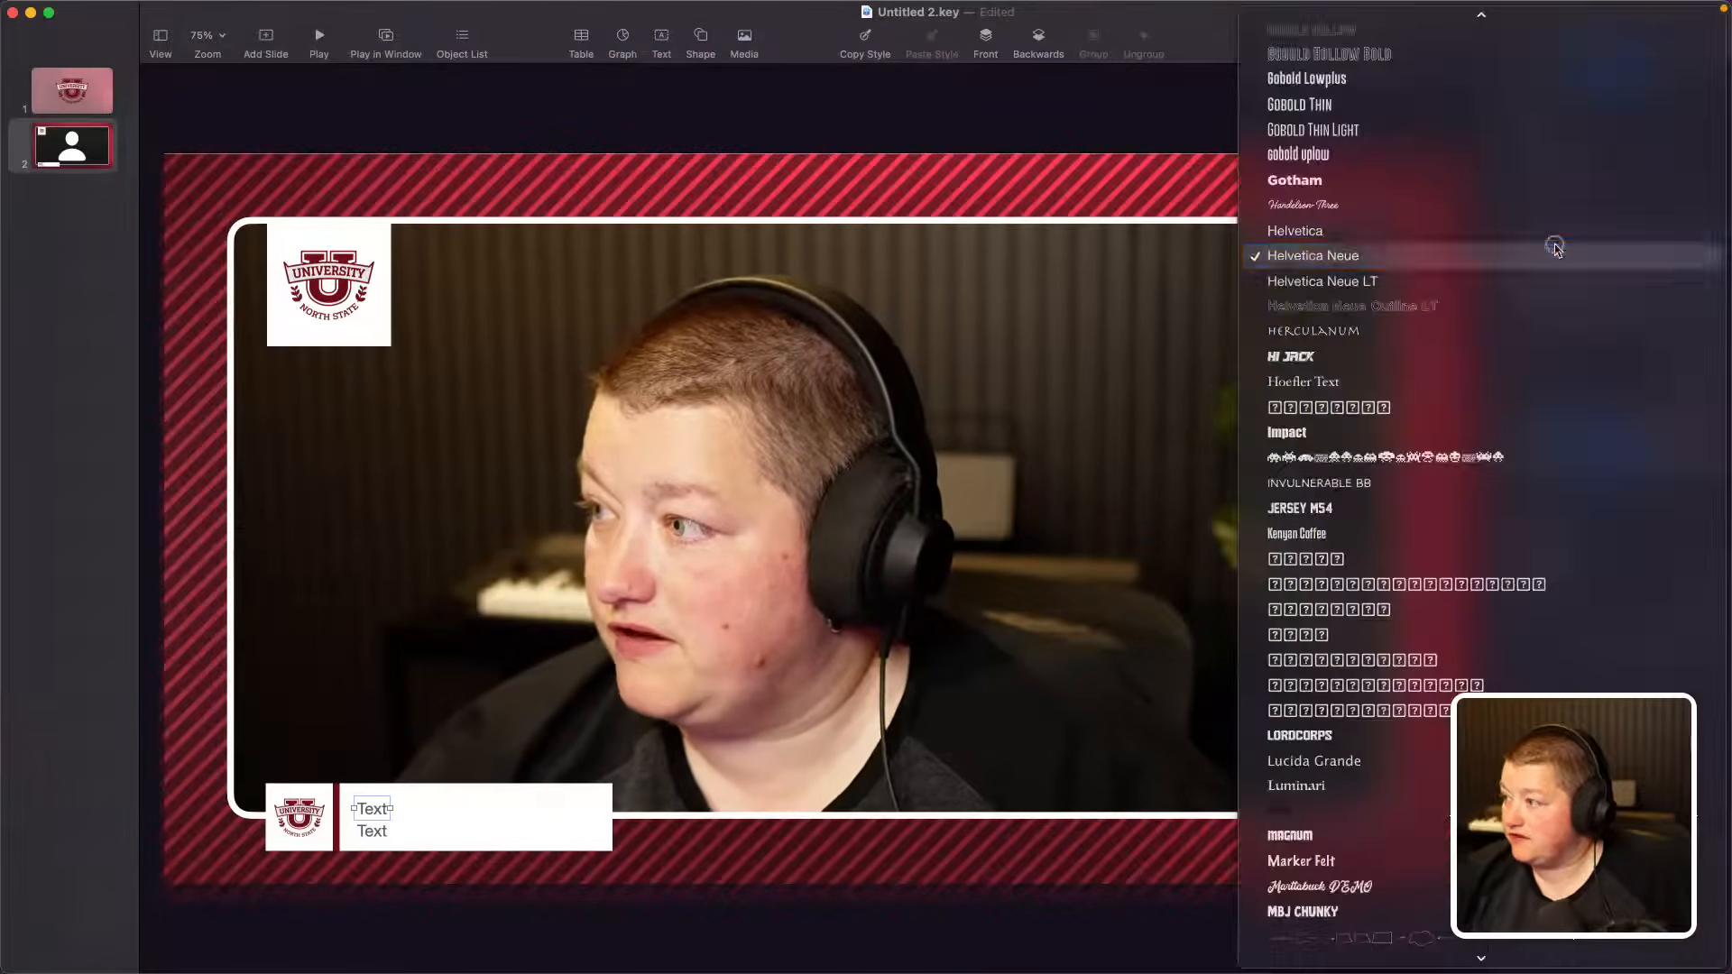
scroll(1556, 251, "up", 10)
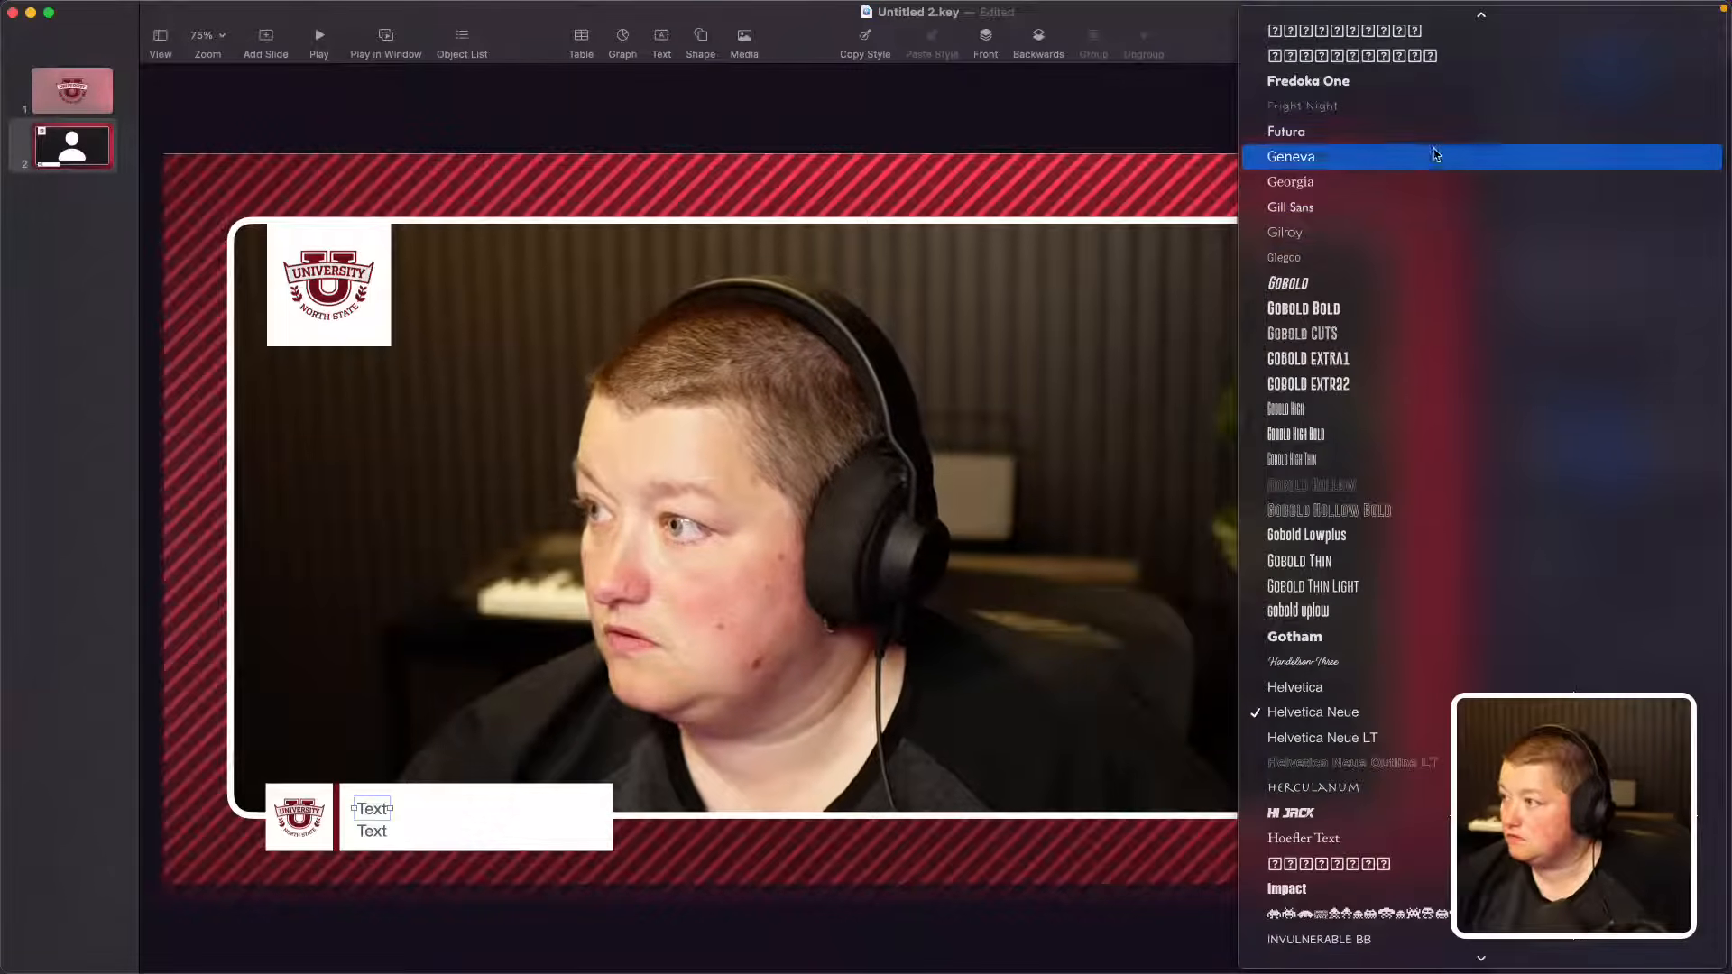
left_click(1410, 259)
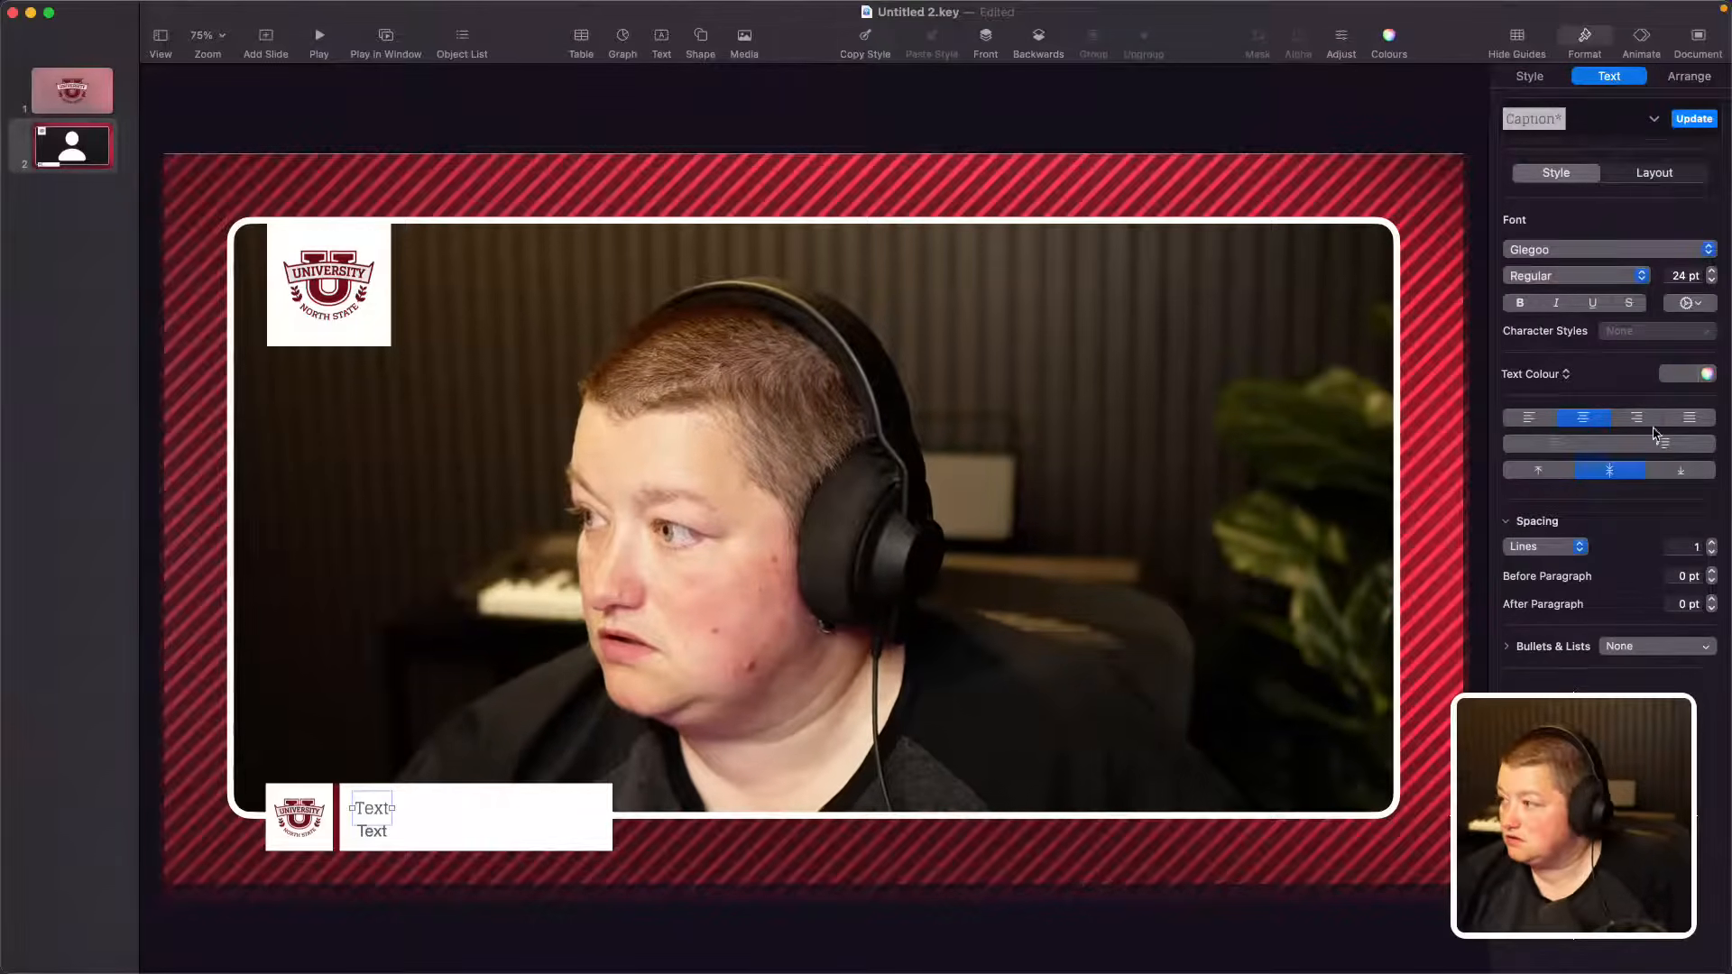
Step: Colour the upper placeholder text with the dark red sampled from the small logo and set its weight to Bold
left_click(1708, 374)
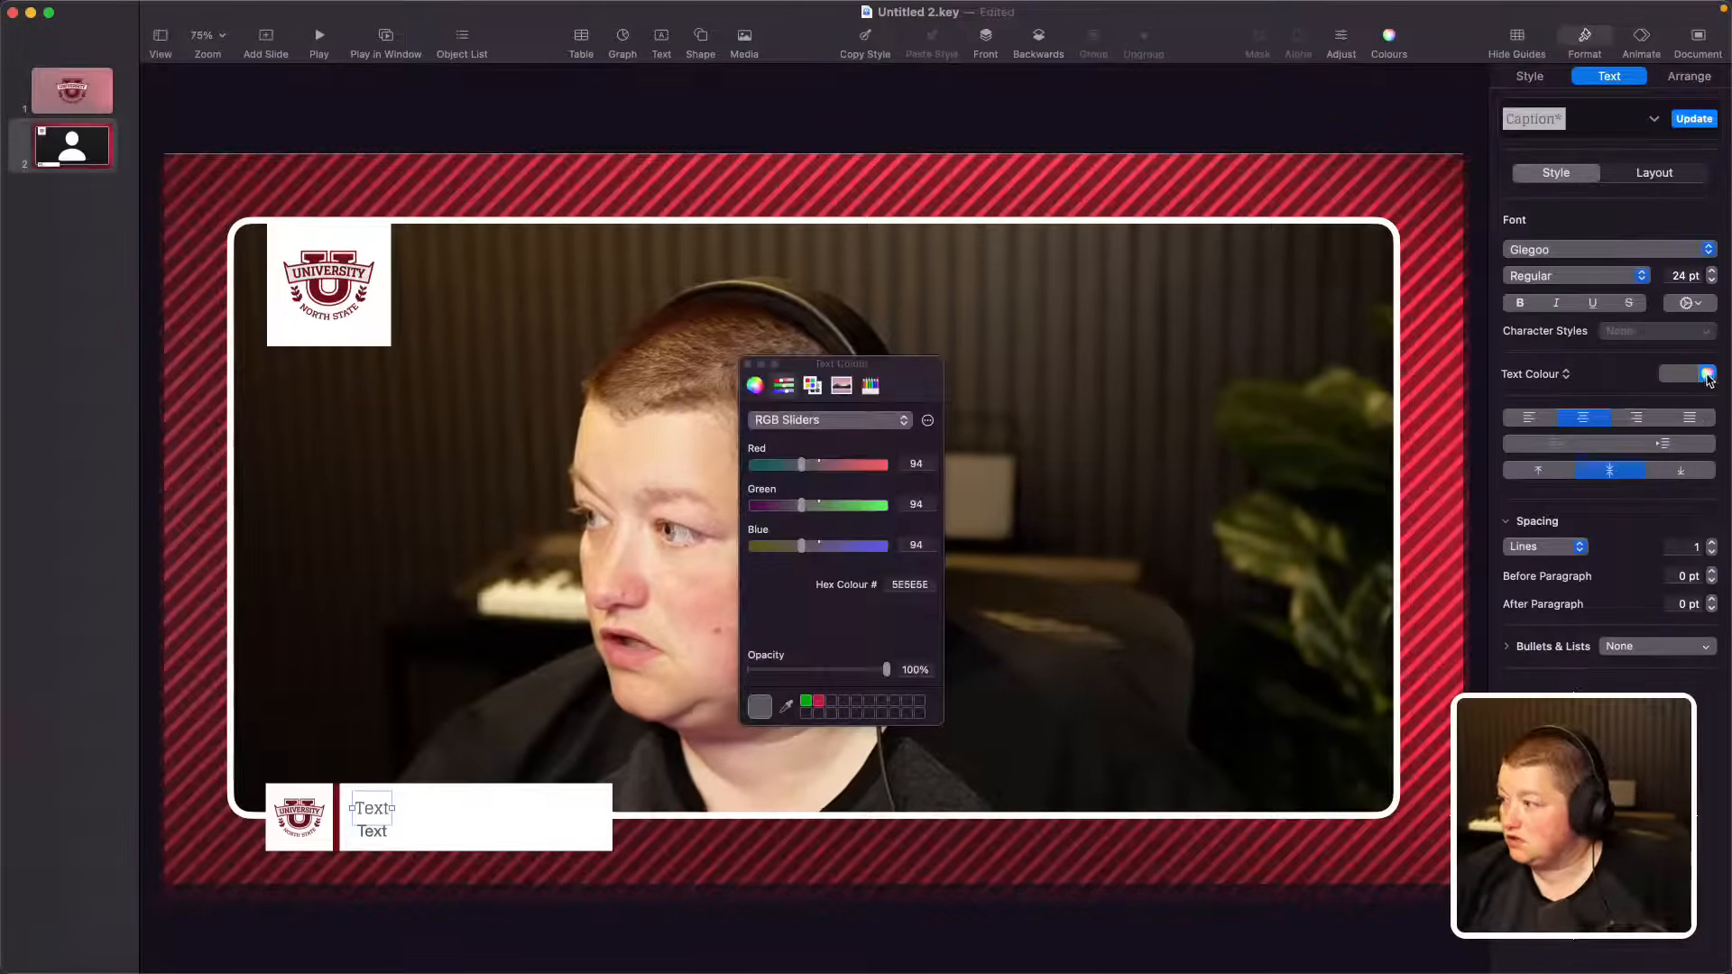
left_click(912, 586)
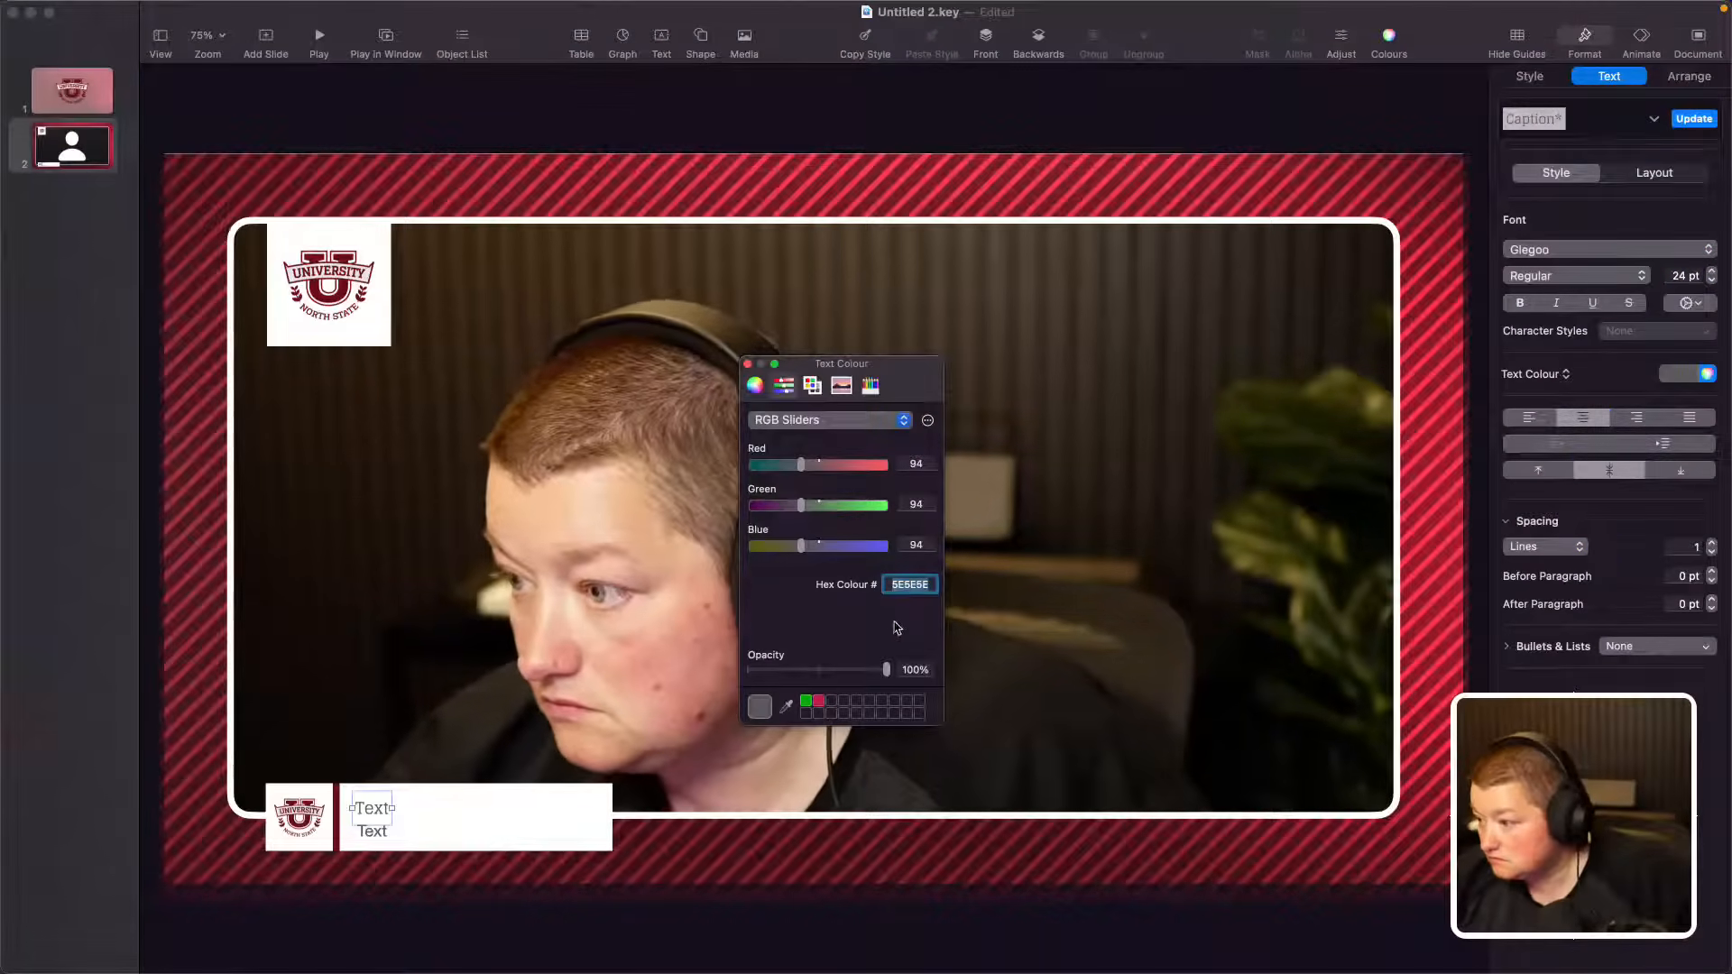
left_click(787, 705)
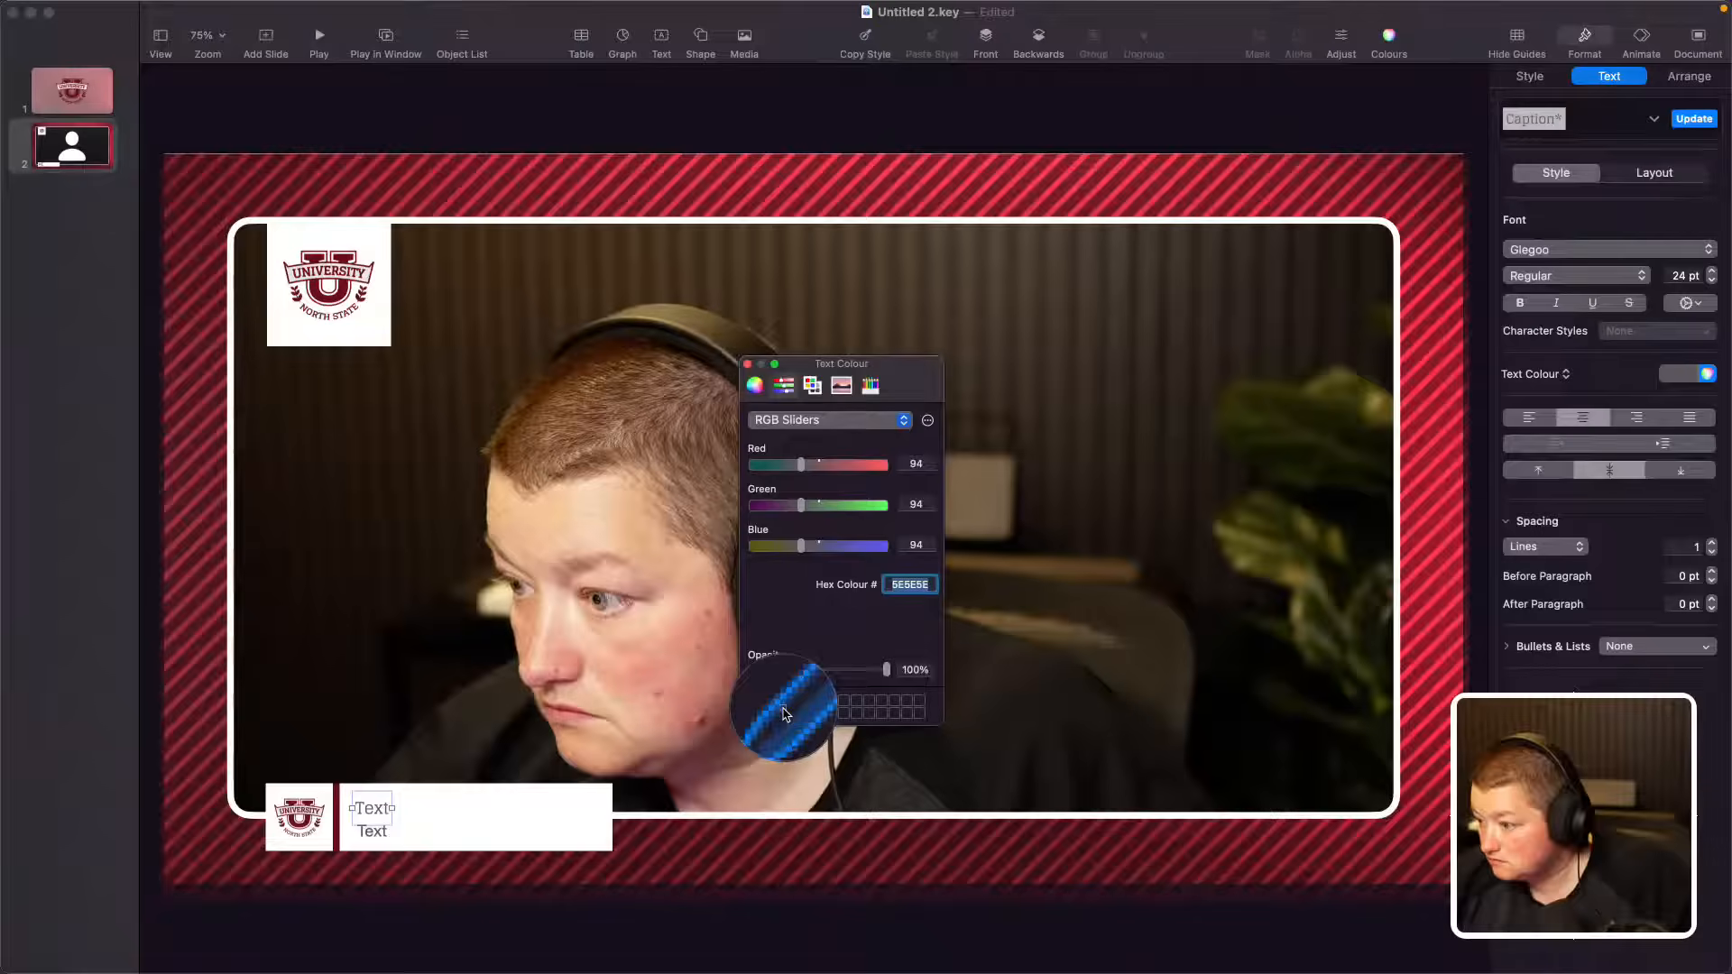
left_click(288, 823)
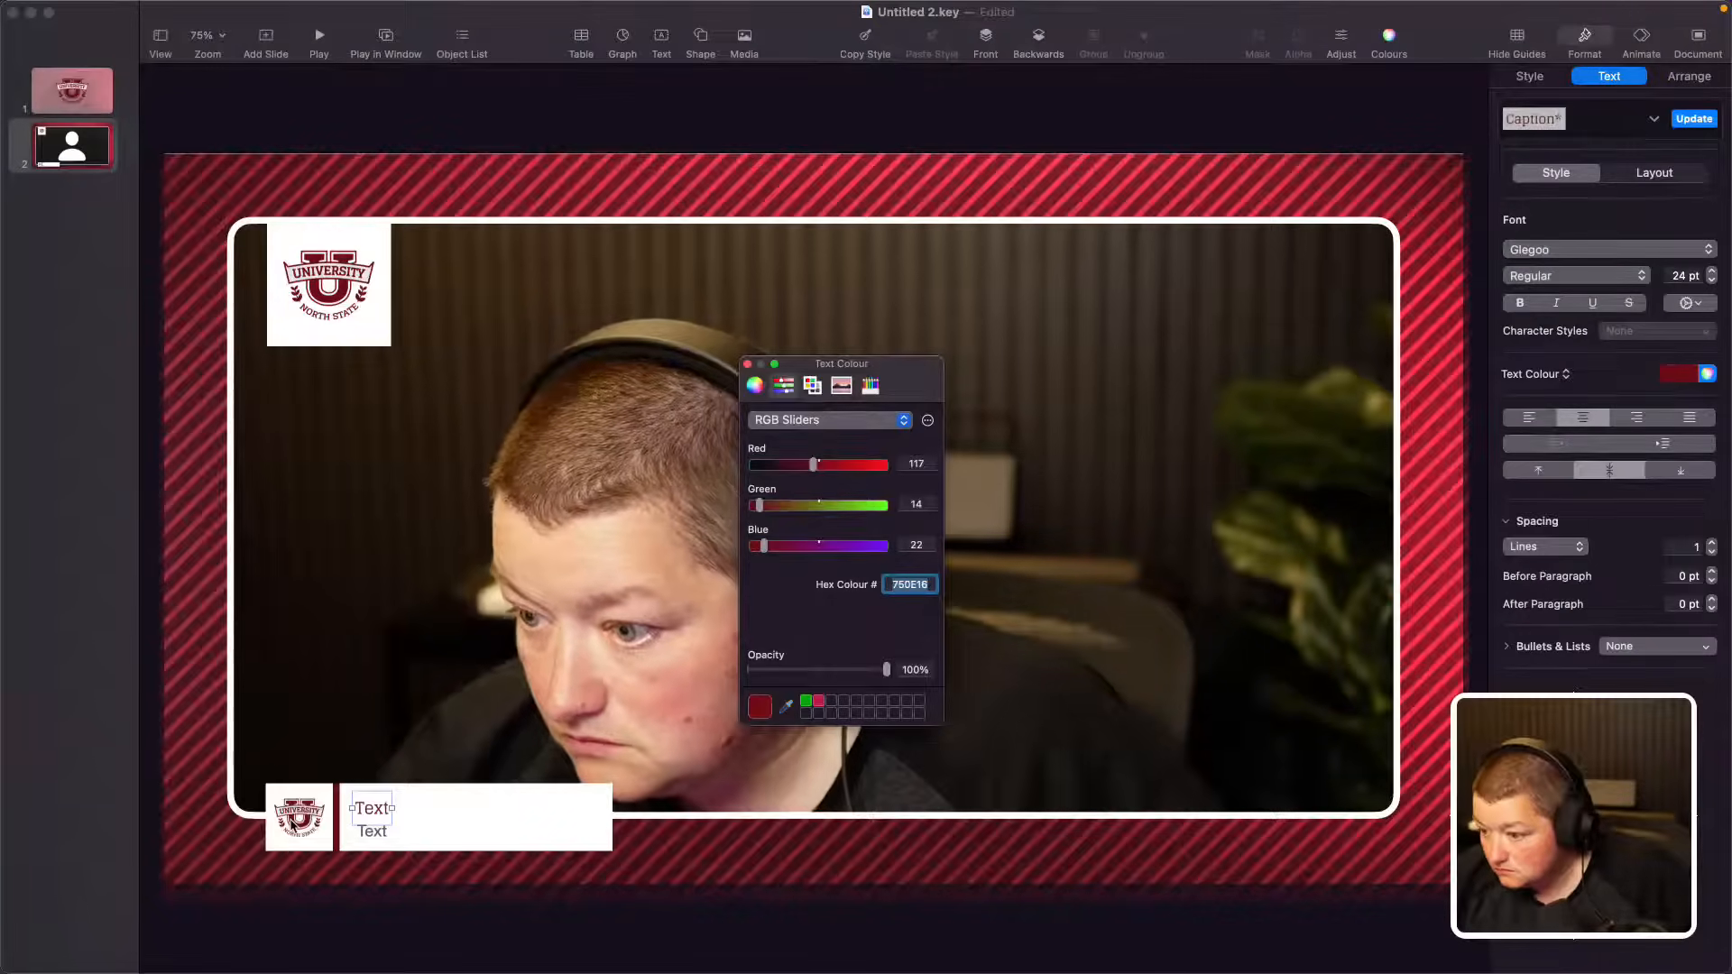
left_click(1594, 277)
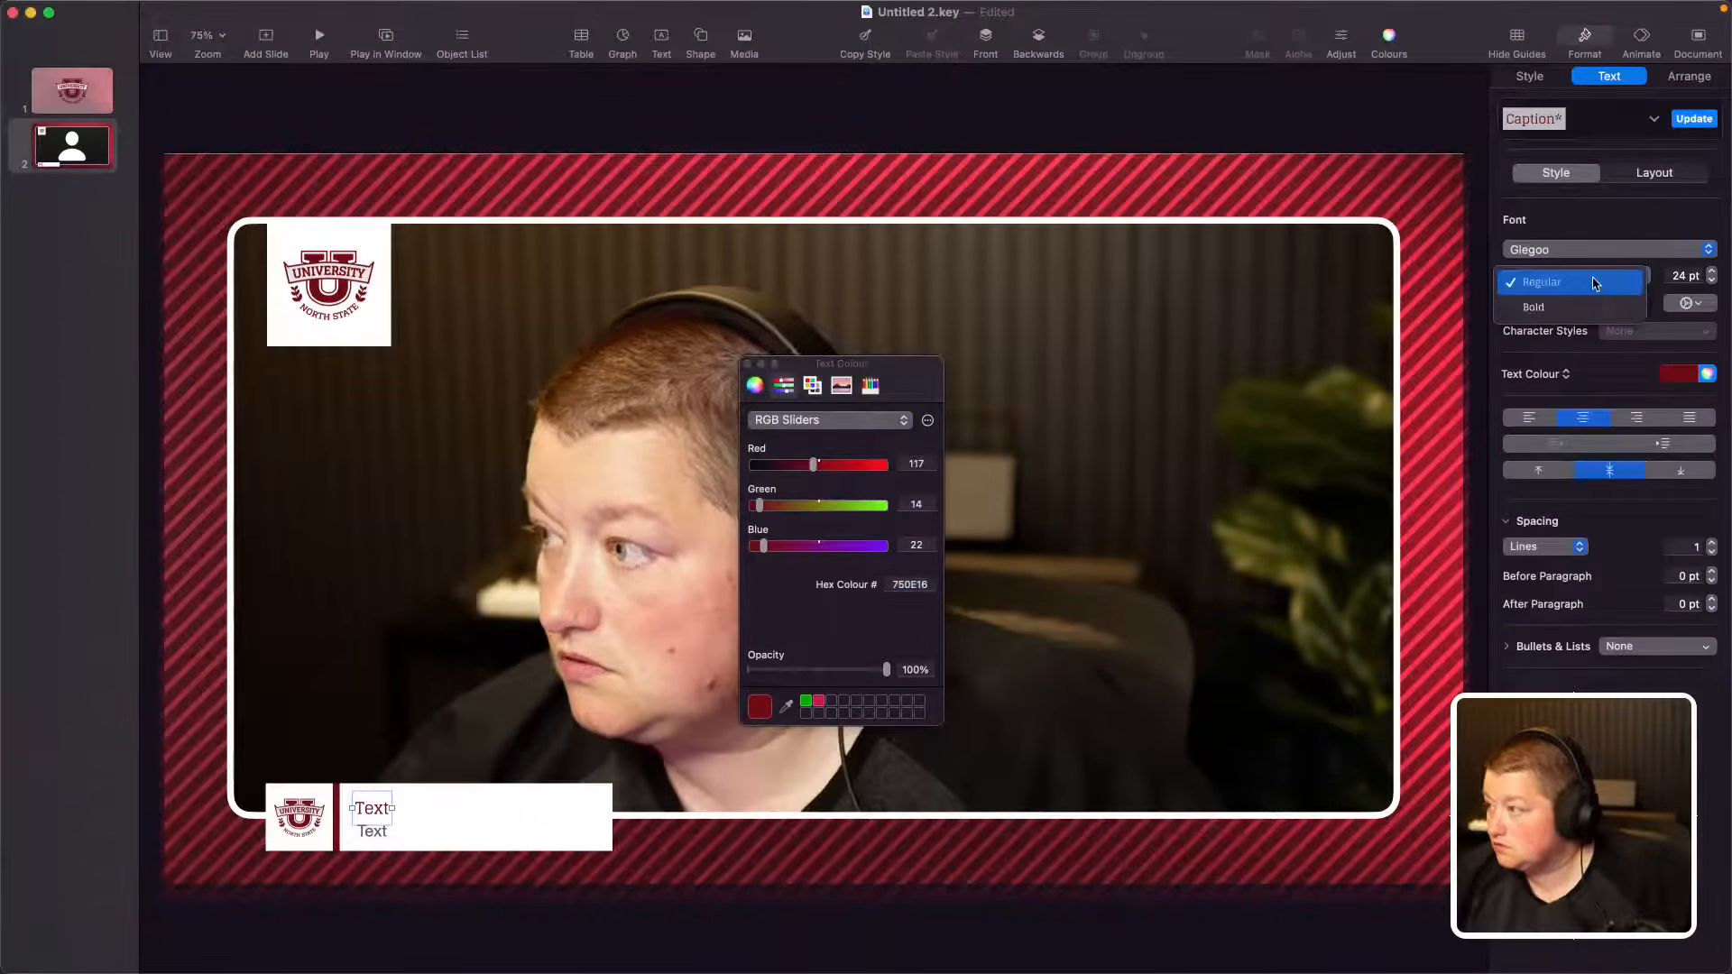
left_click(1579, 307)
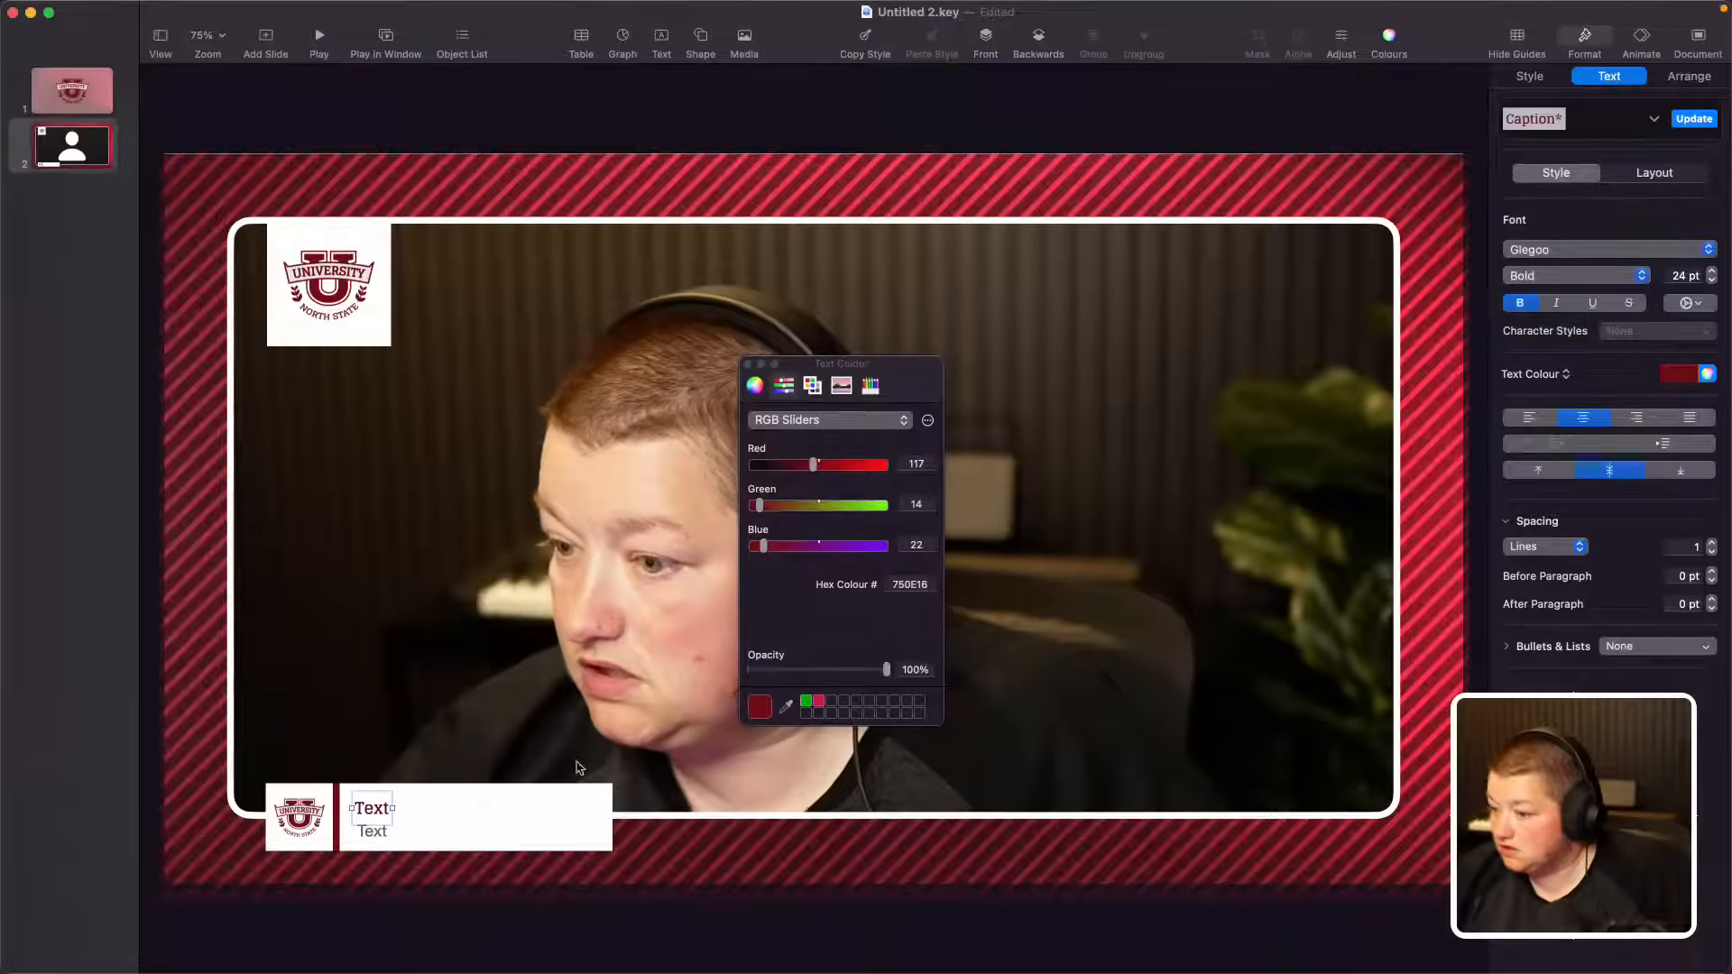
Step: Replace the upper placeholder text with the presenter's full name and move it just right of the red divider
double_click(369, 811)
left_click(369, 811)
double_click(368, 810)
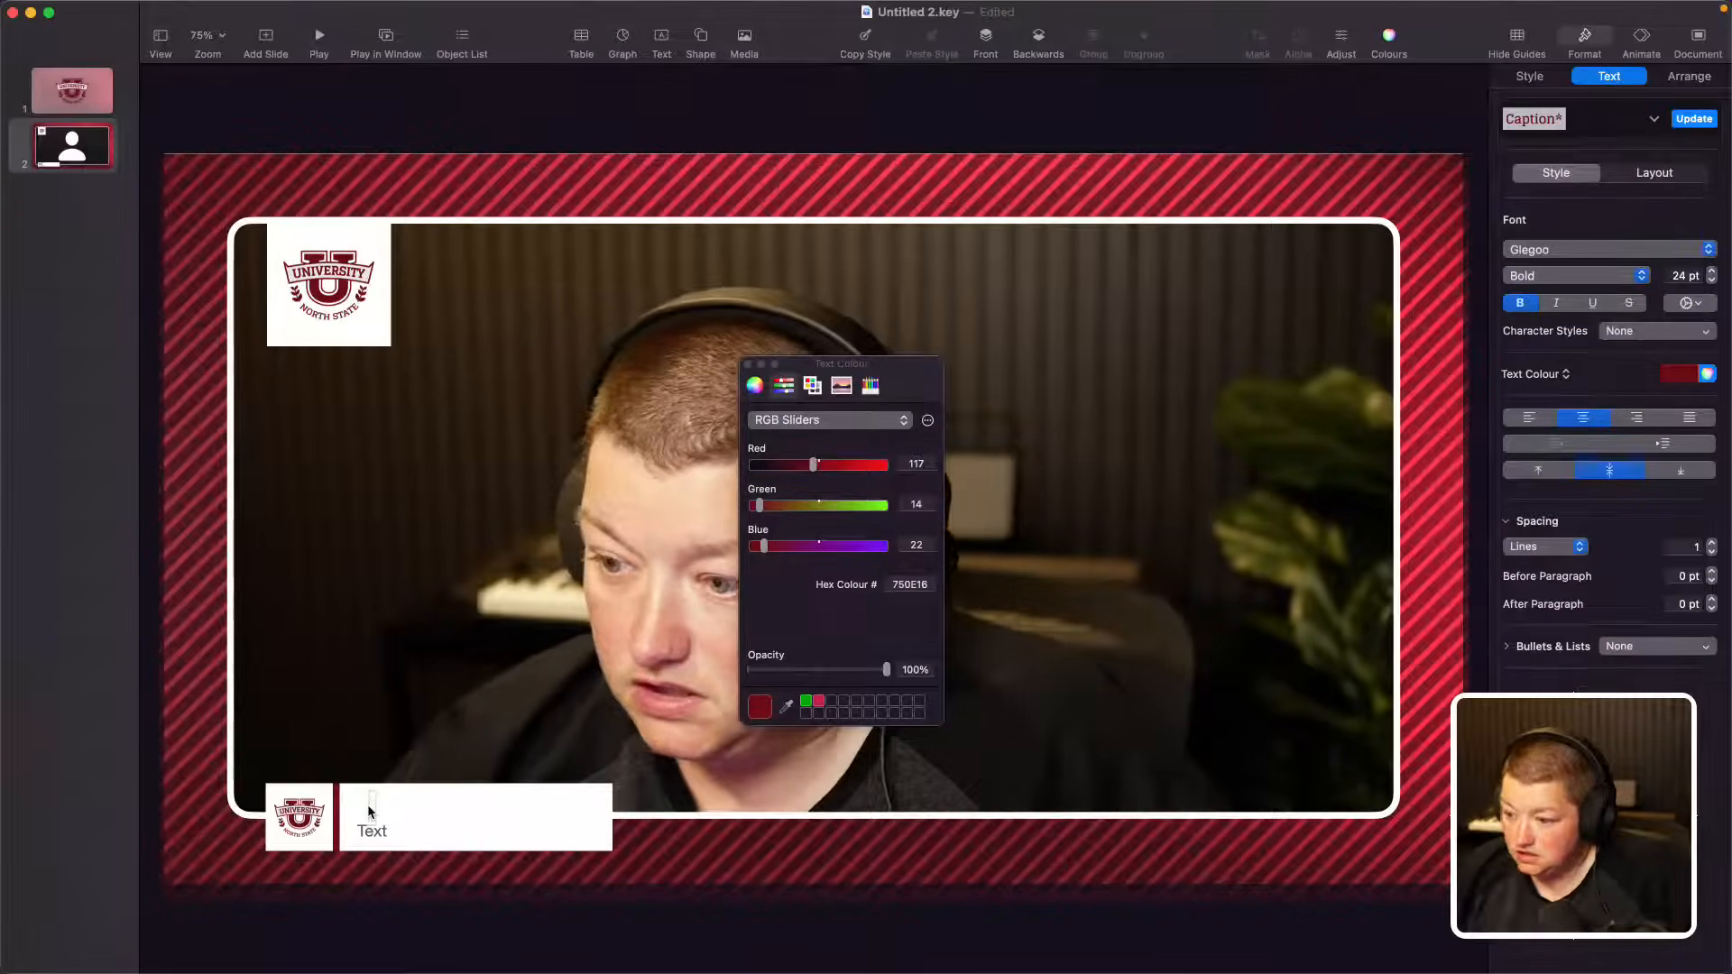
type("Catheri")
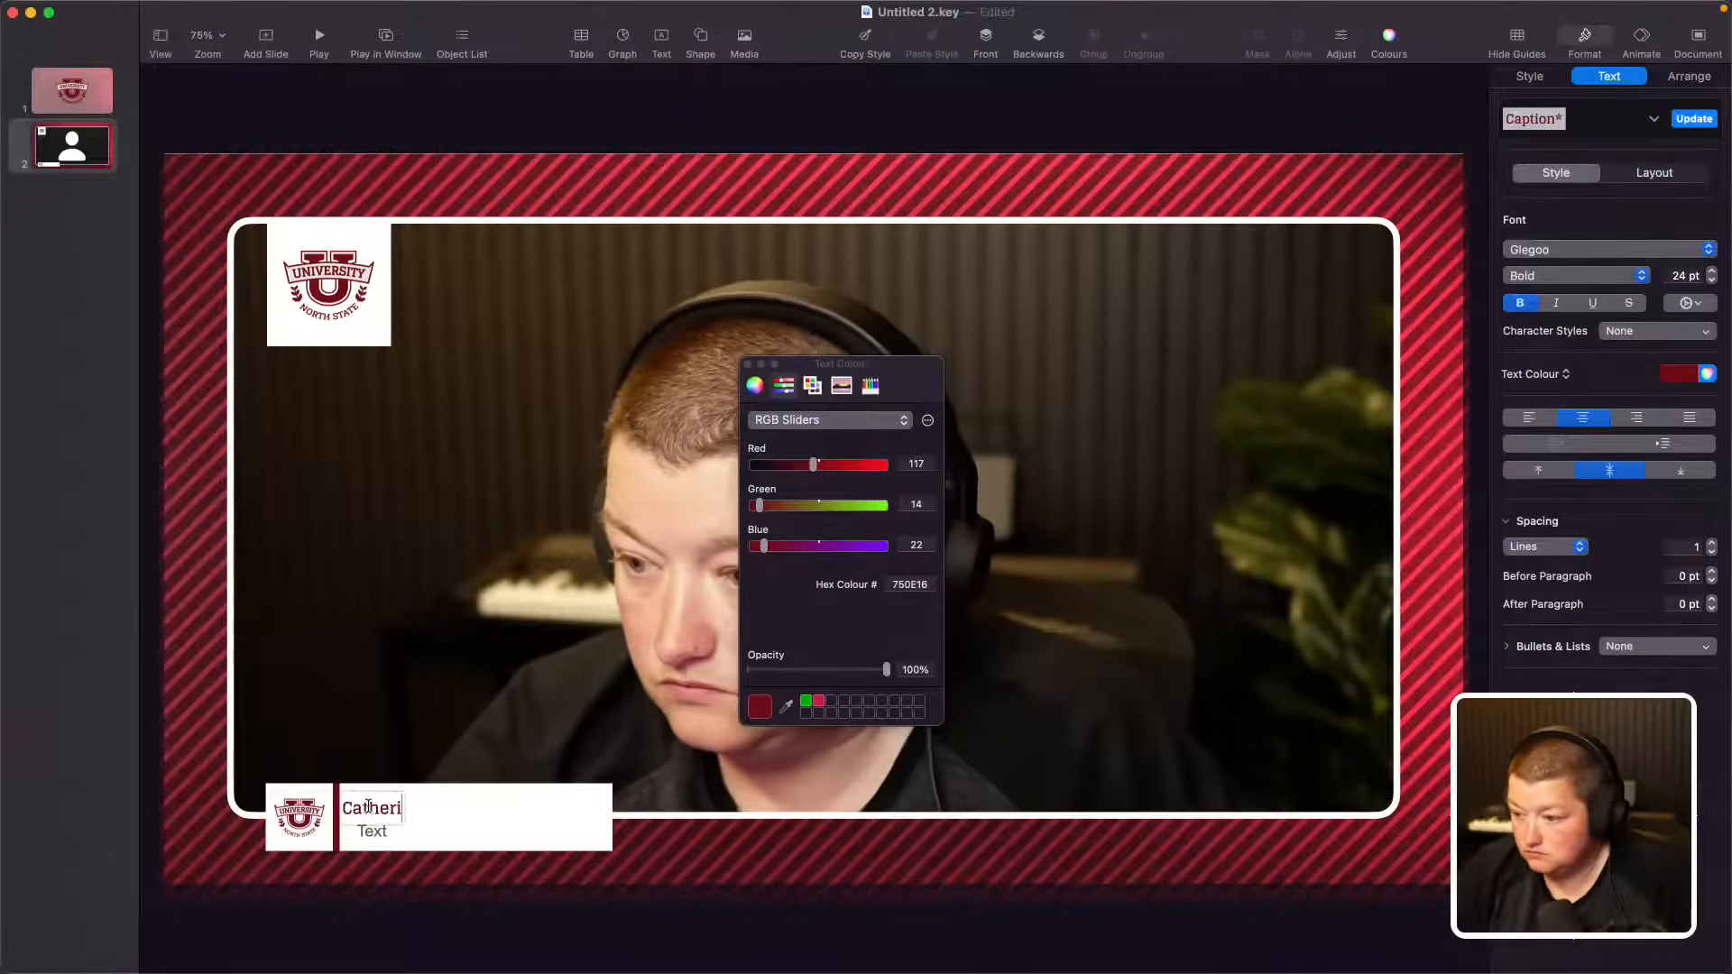
type("ne El")
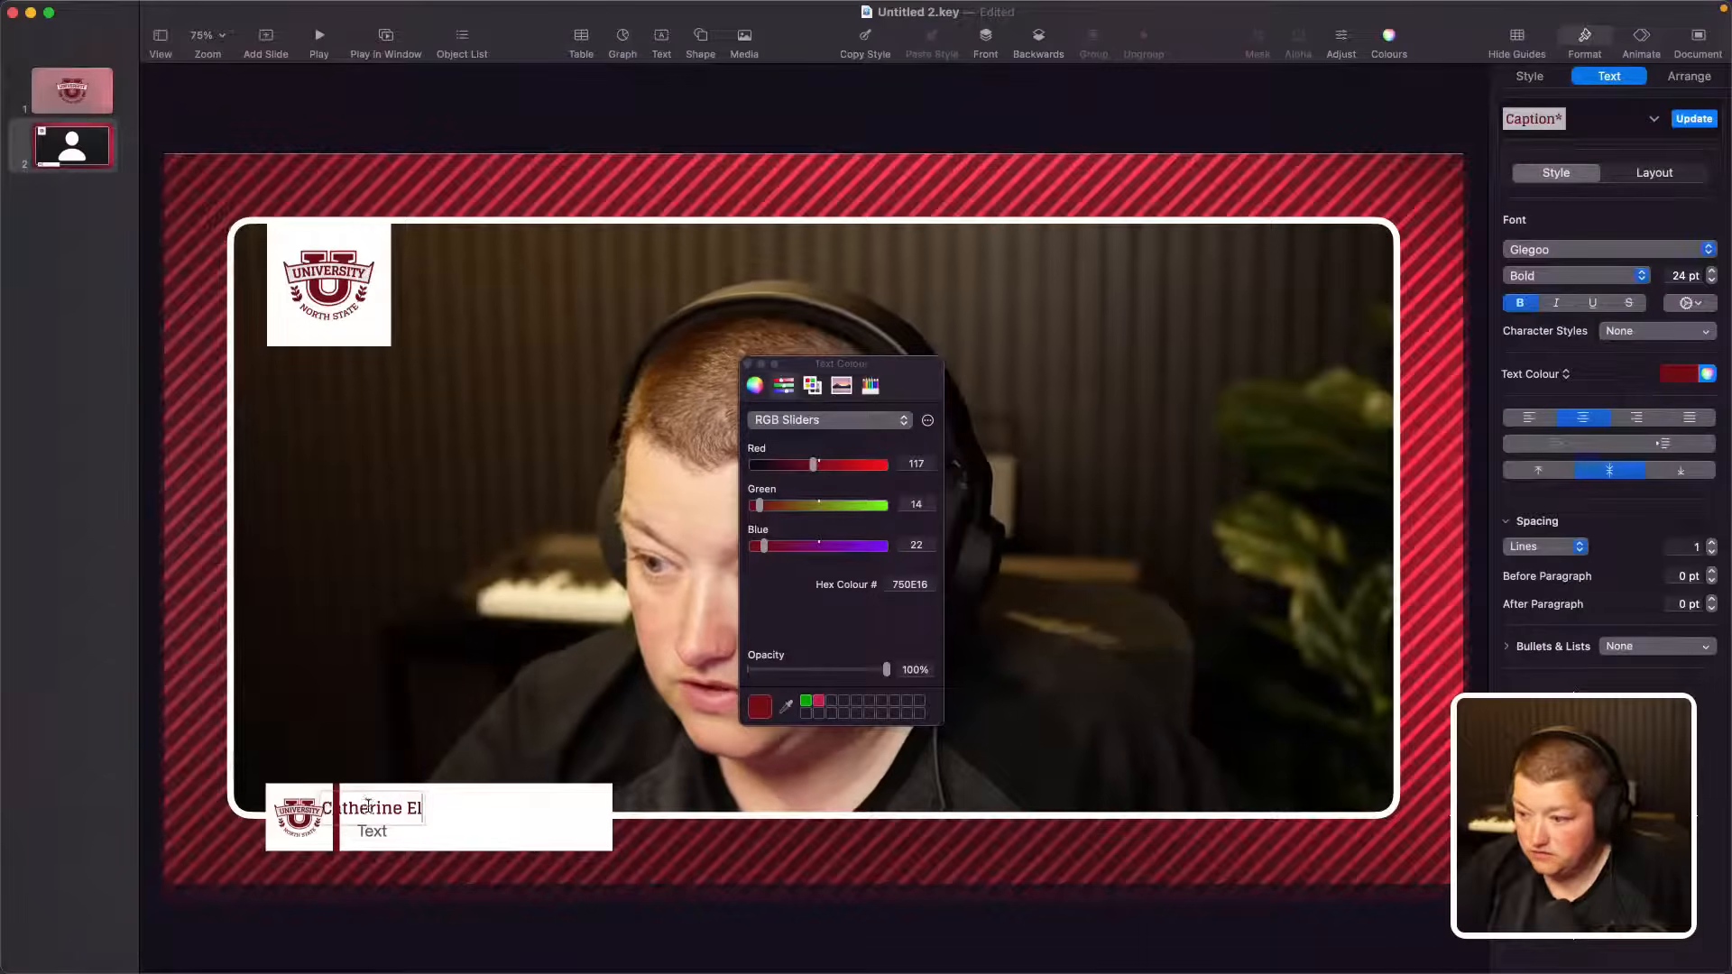
type("lis")
left_click(508, 232)
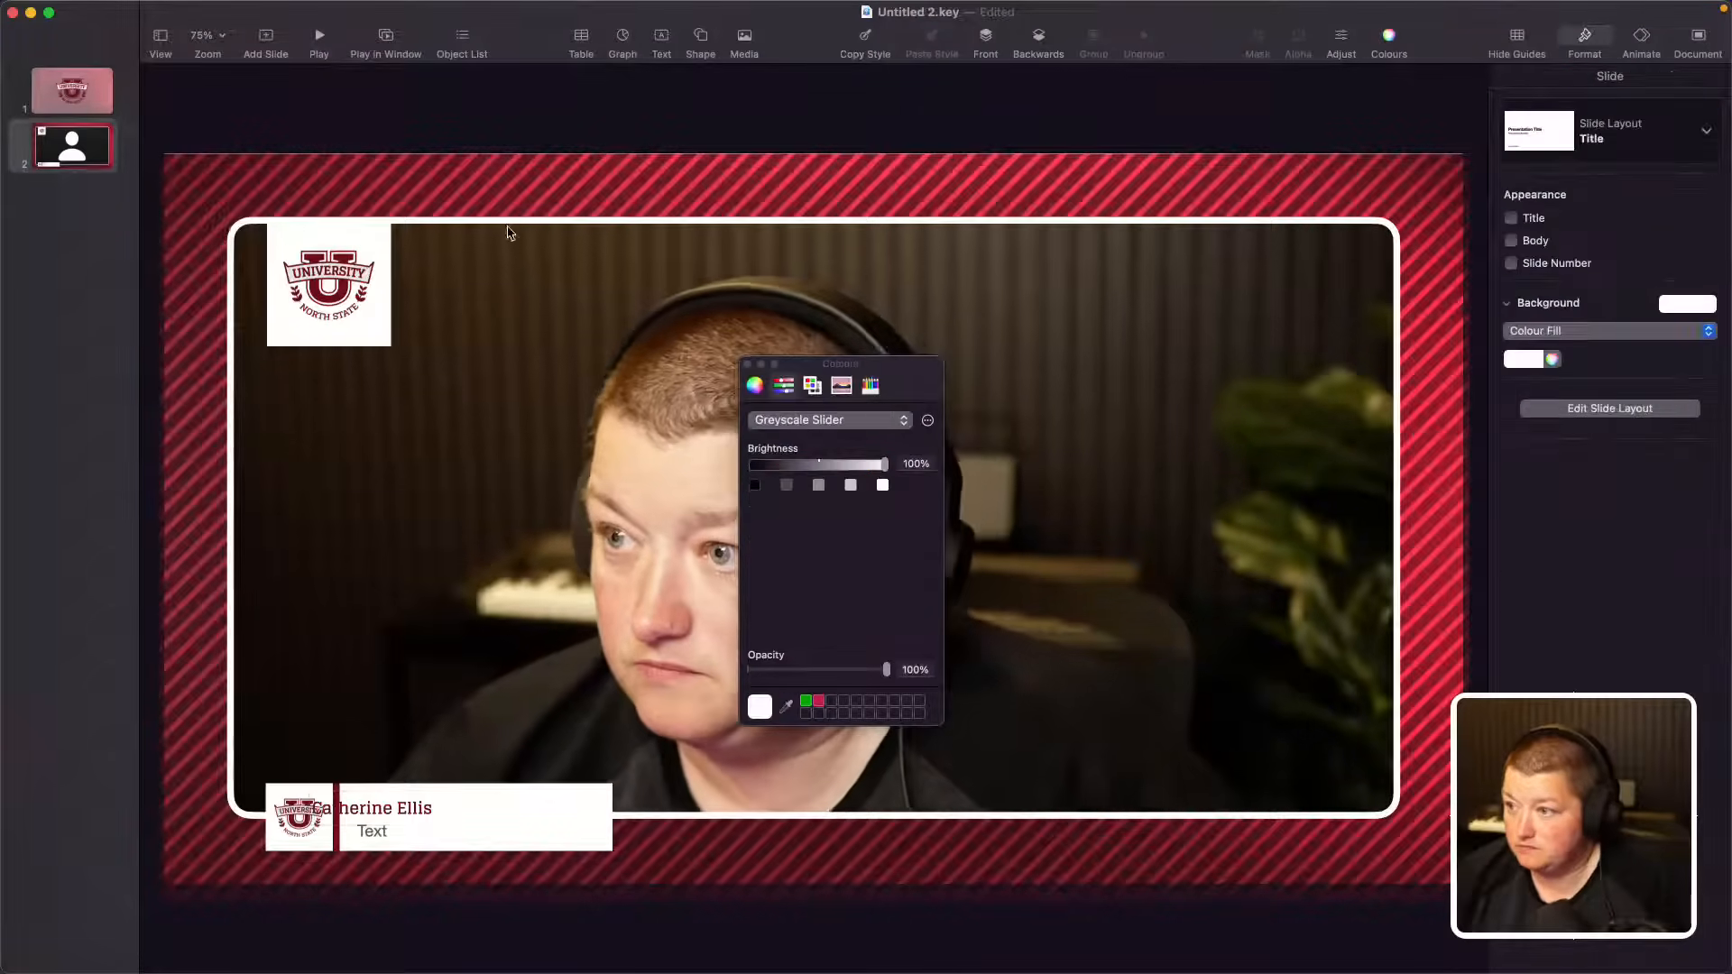
left_click_drag(418, 822, 463, 819)
Step: Delete the placeholder text box beneath the presenter's name
left_click(389, 836)
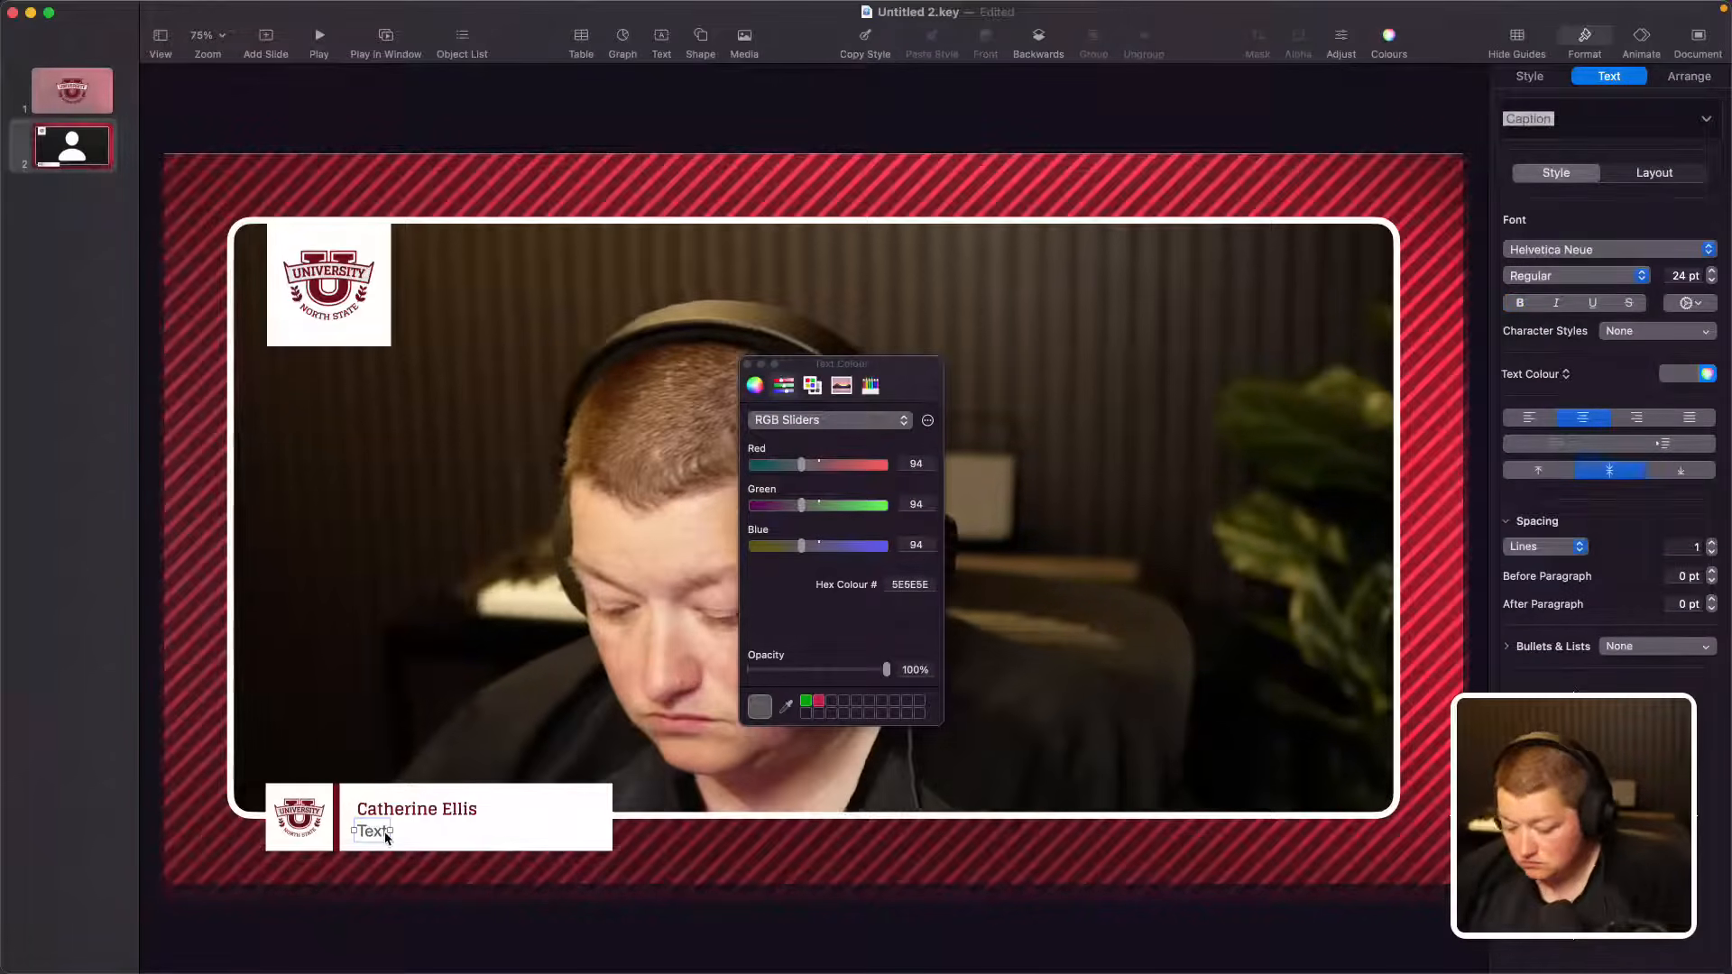
key("Delete")
left_click(390, 819)
left_click_drag(390, 819, 389, 820)
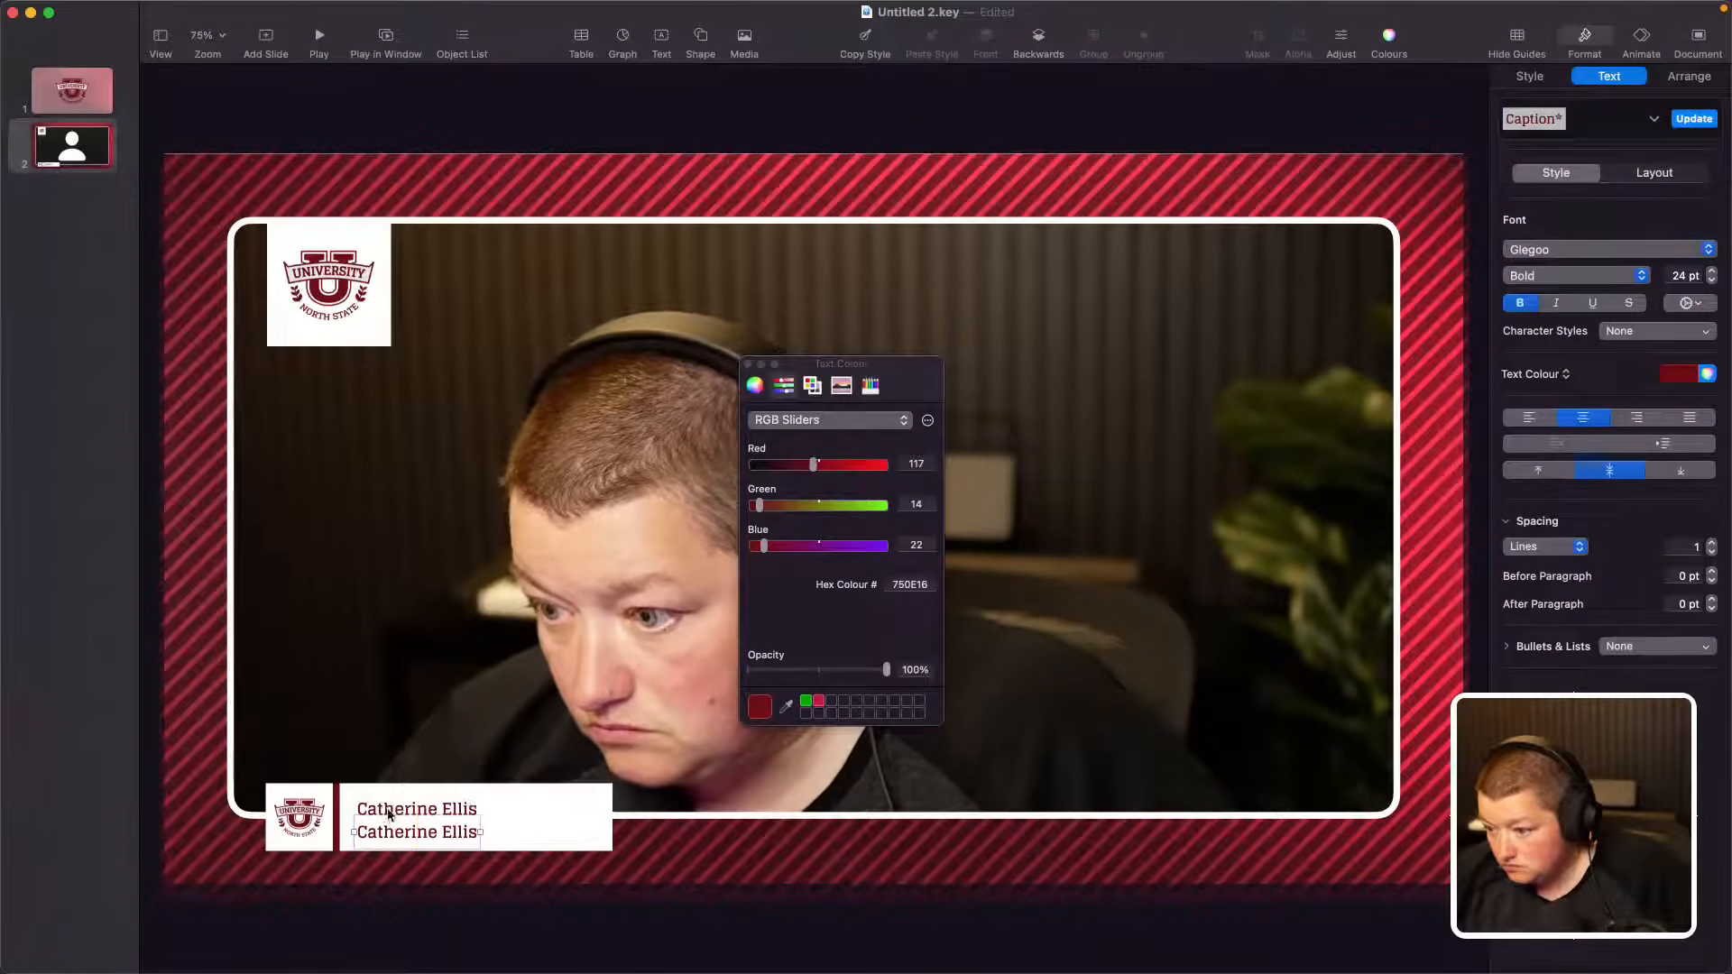
left_click(388, 808)
left_click(397, 837)
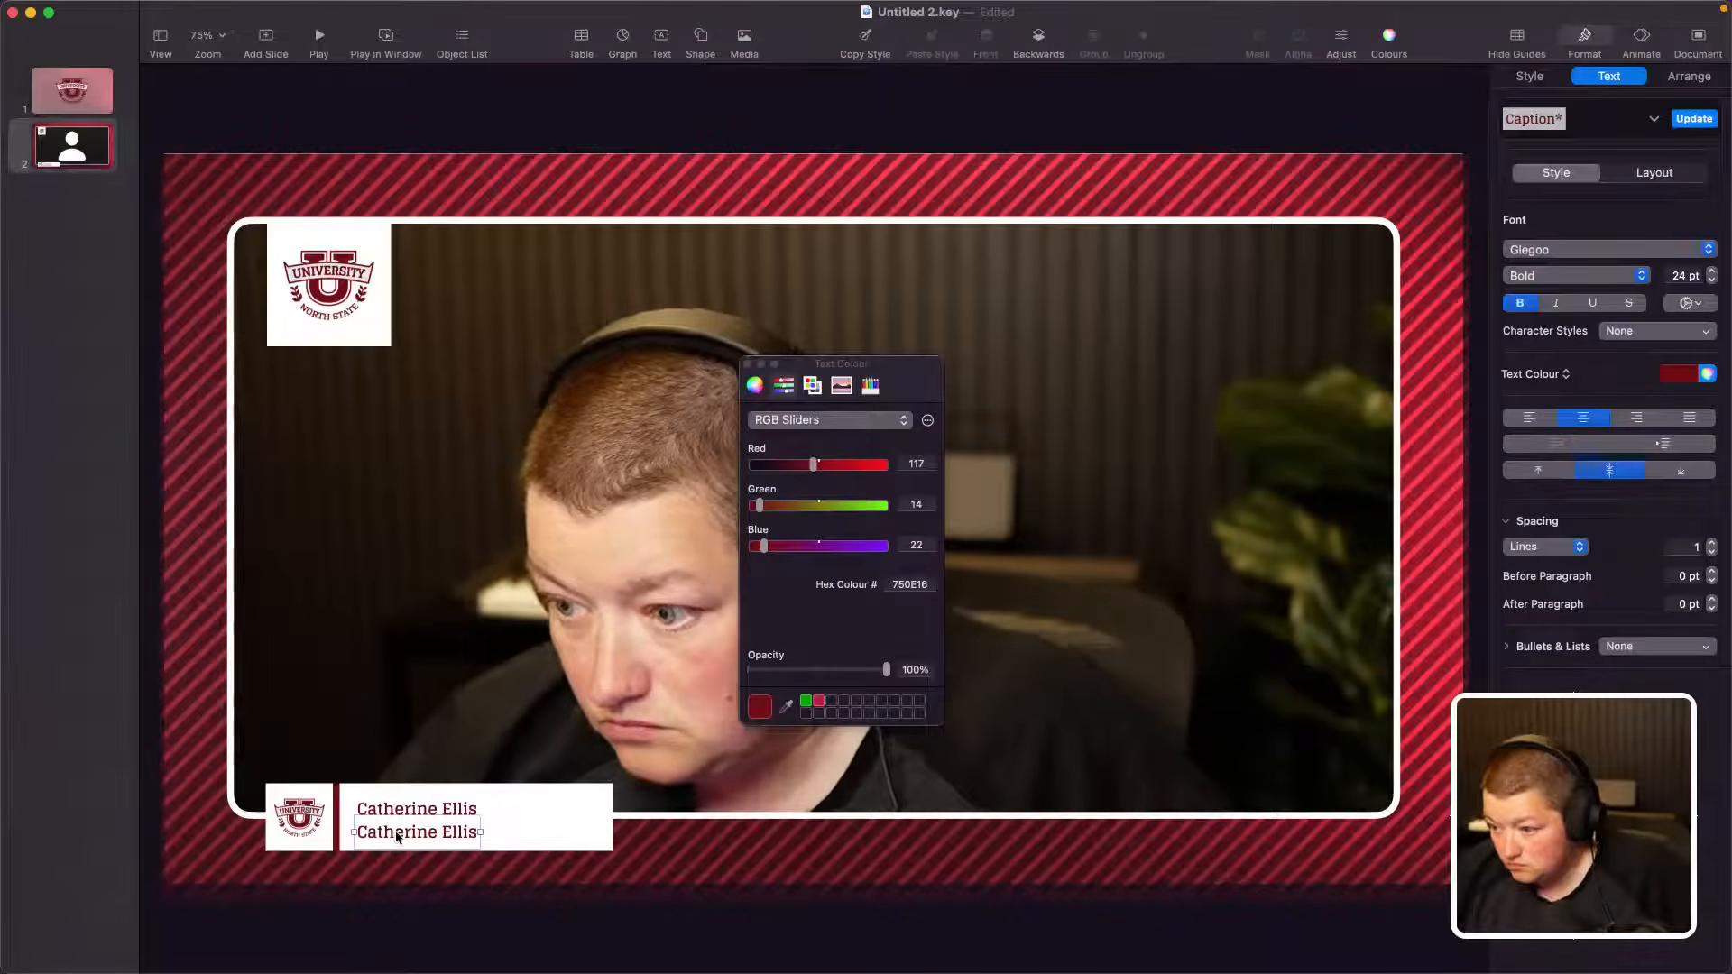
key("Delete")
Step: Widen the name text box across the white bar and format the name at 43 pt, left-aligned and vertically centred on the bar
left_click(398, 823)
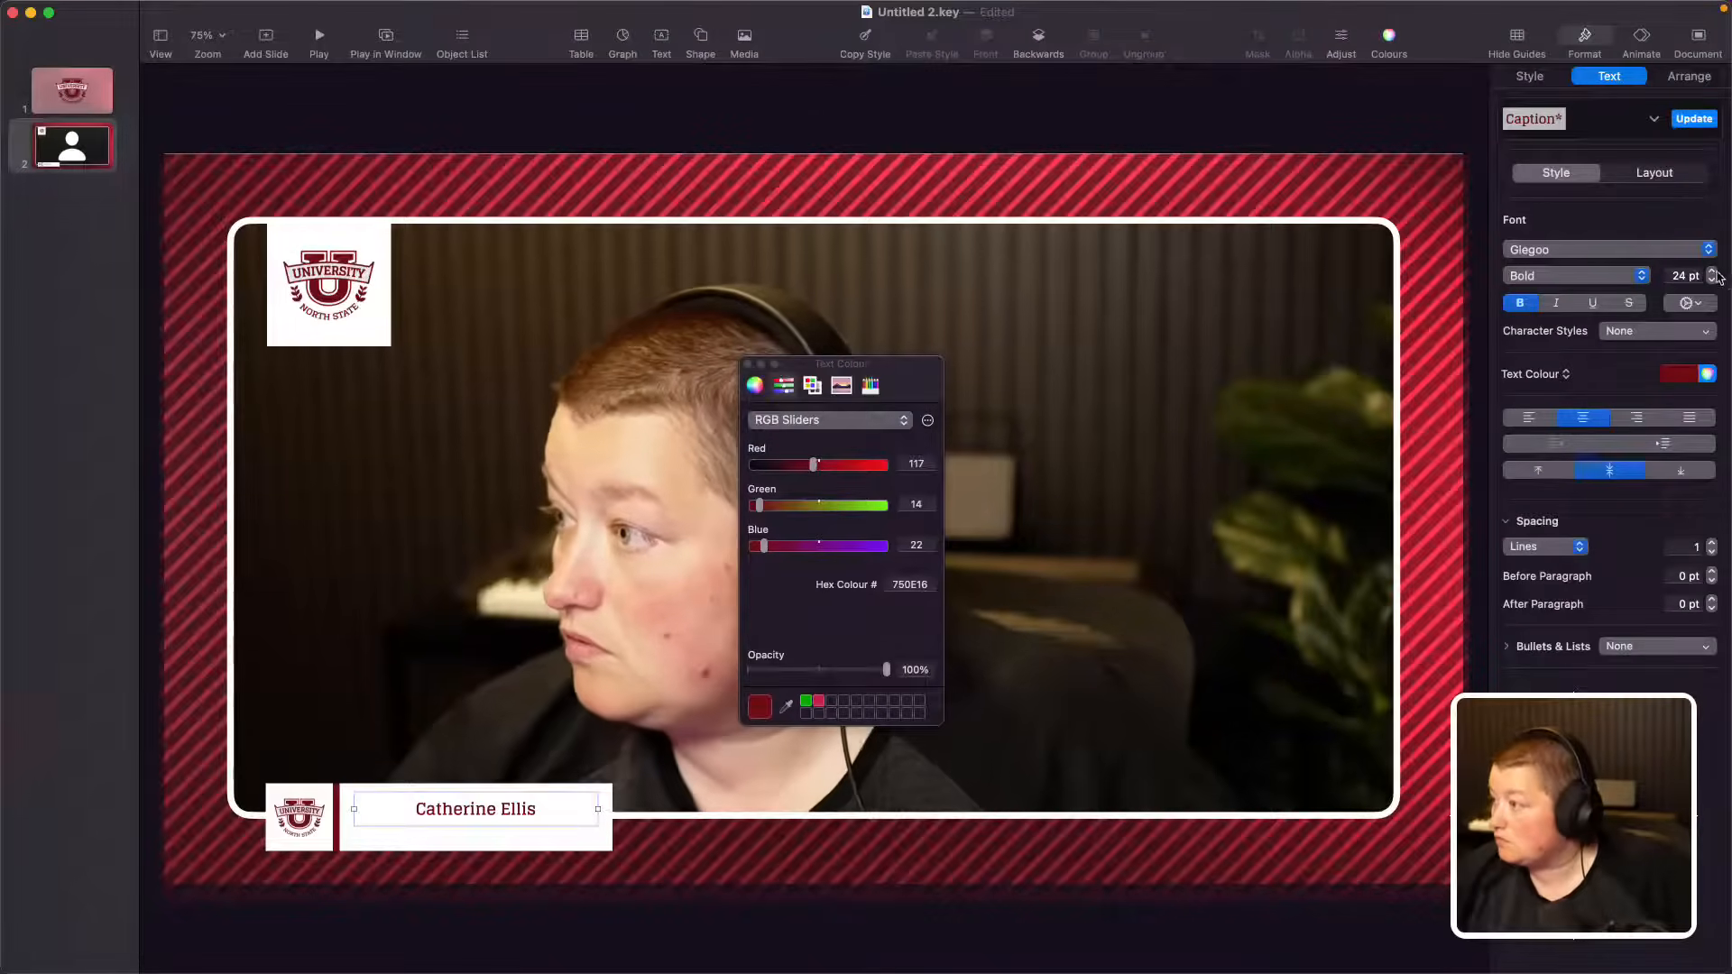
left_click_drag(1713, 272, 1713, 272)
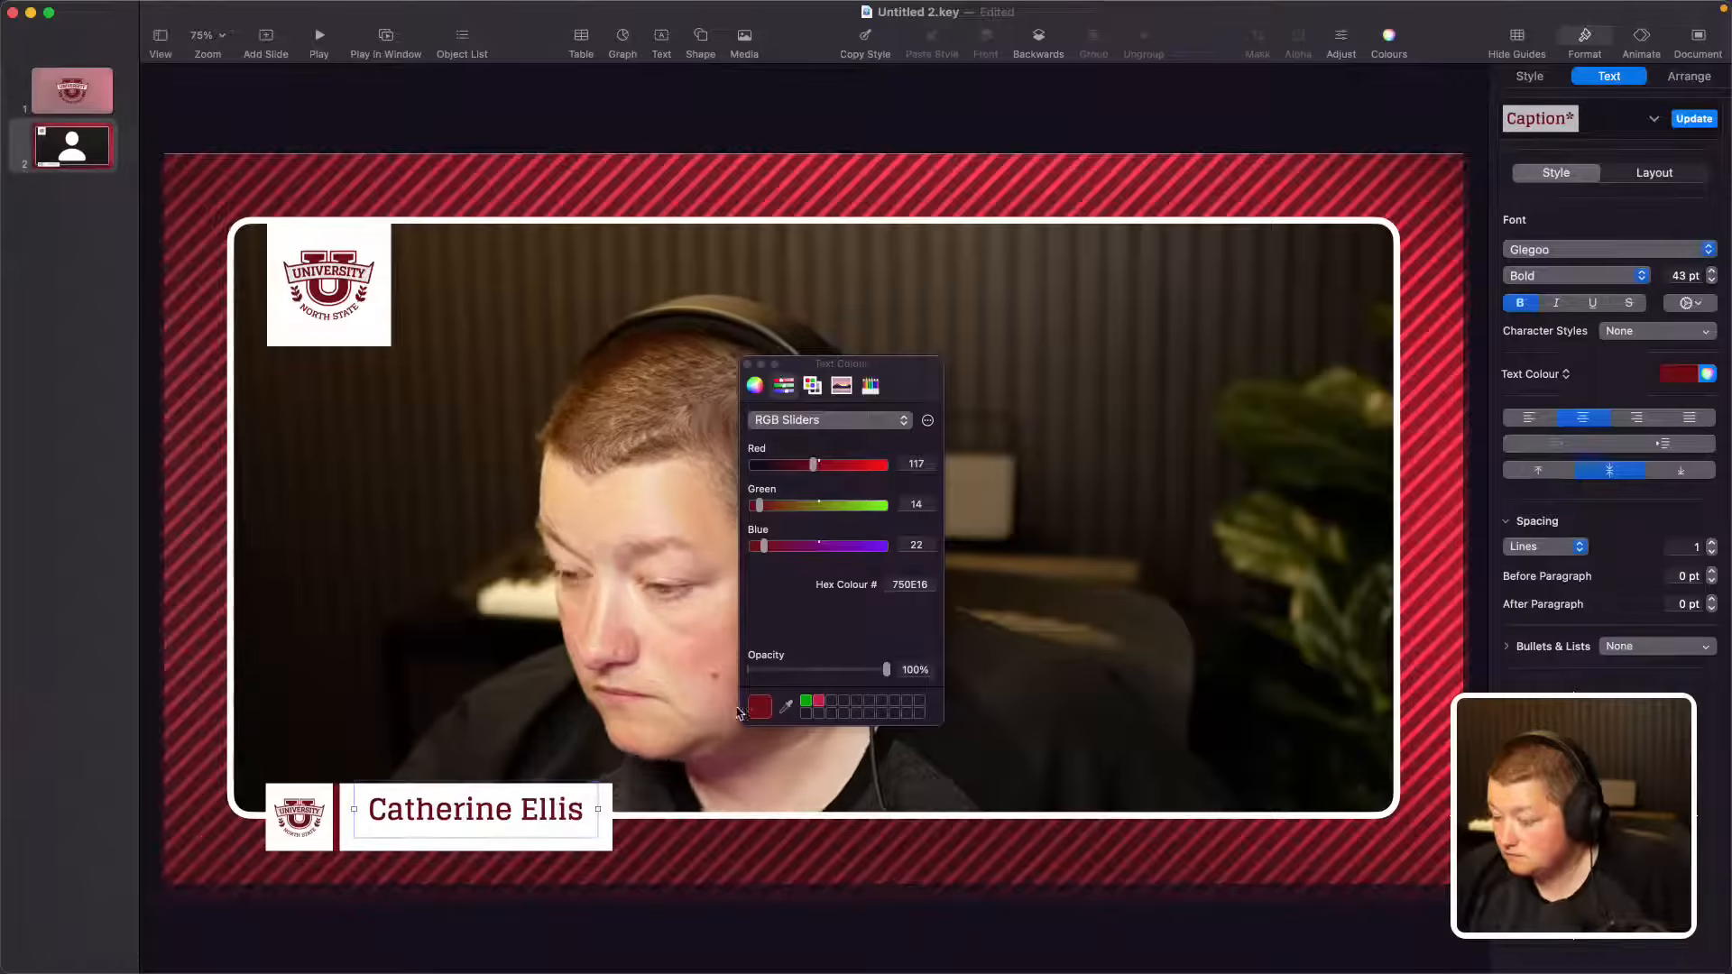
left_click_drag(441, 814, 443, 819)
key("super+braceleft")
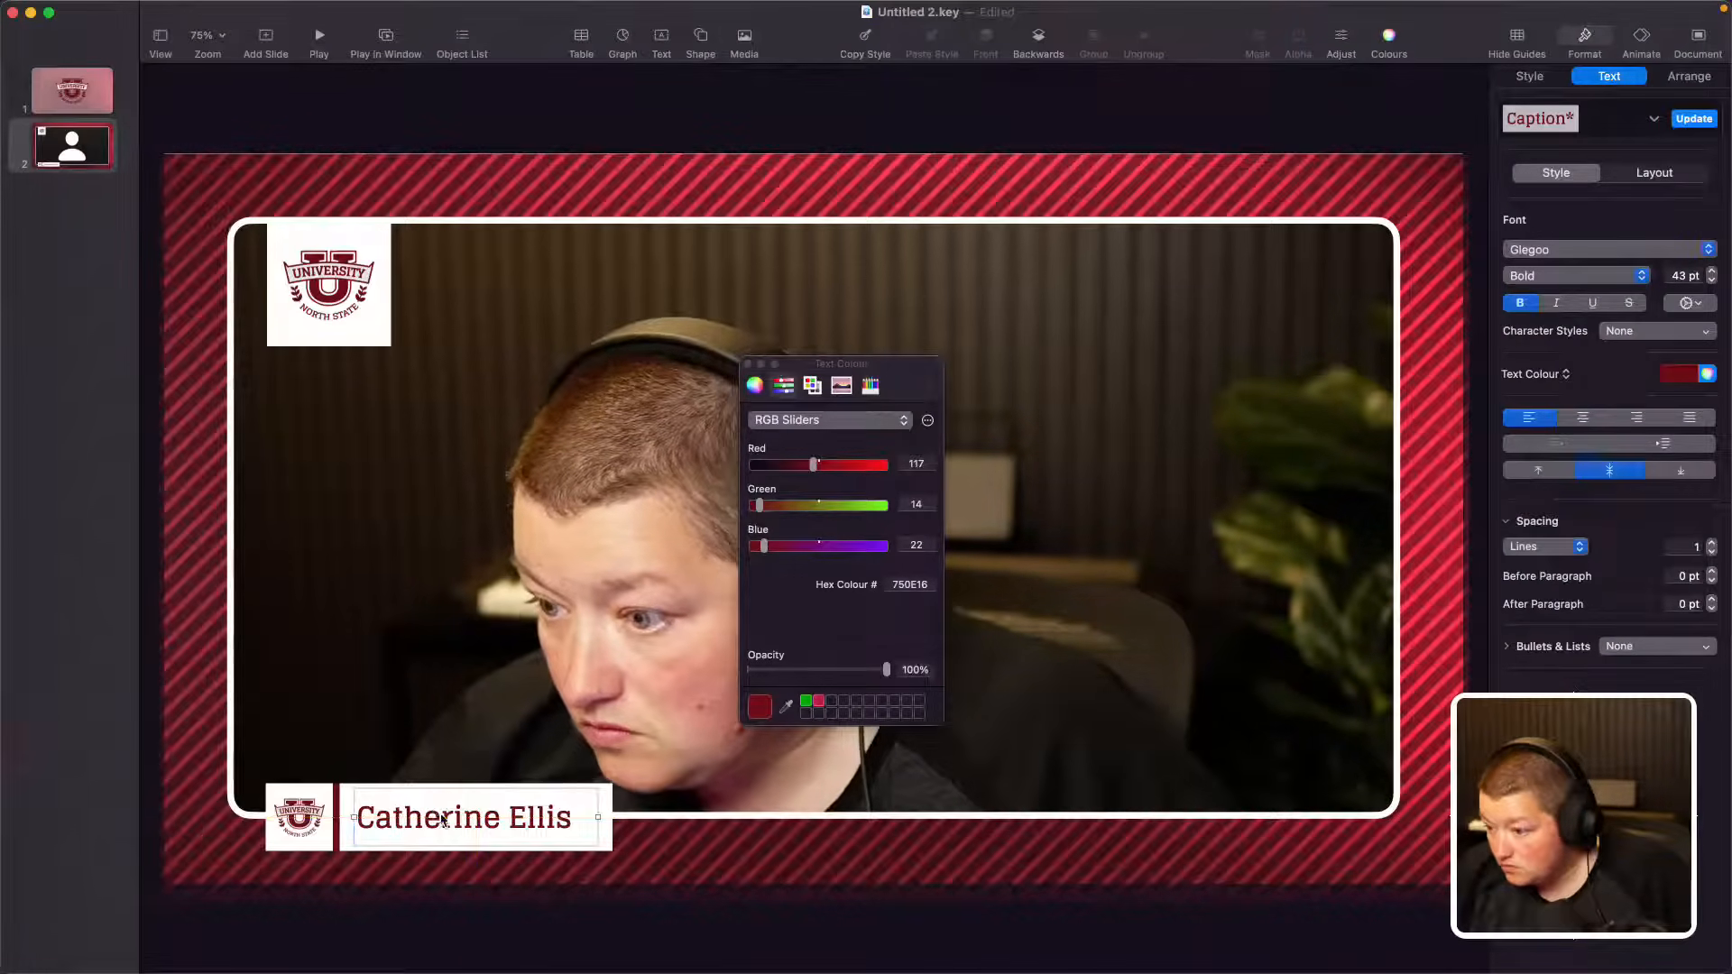
left_click(464, 137)
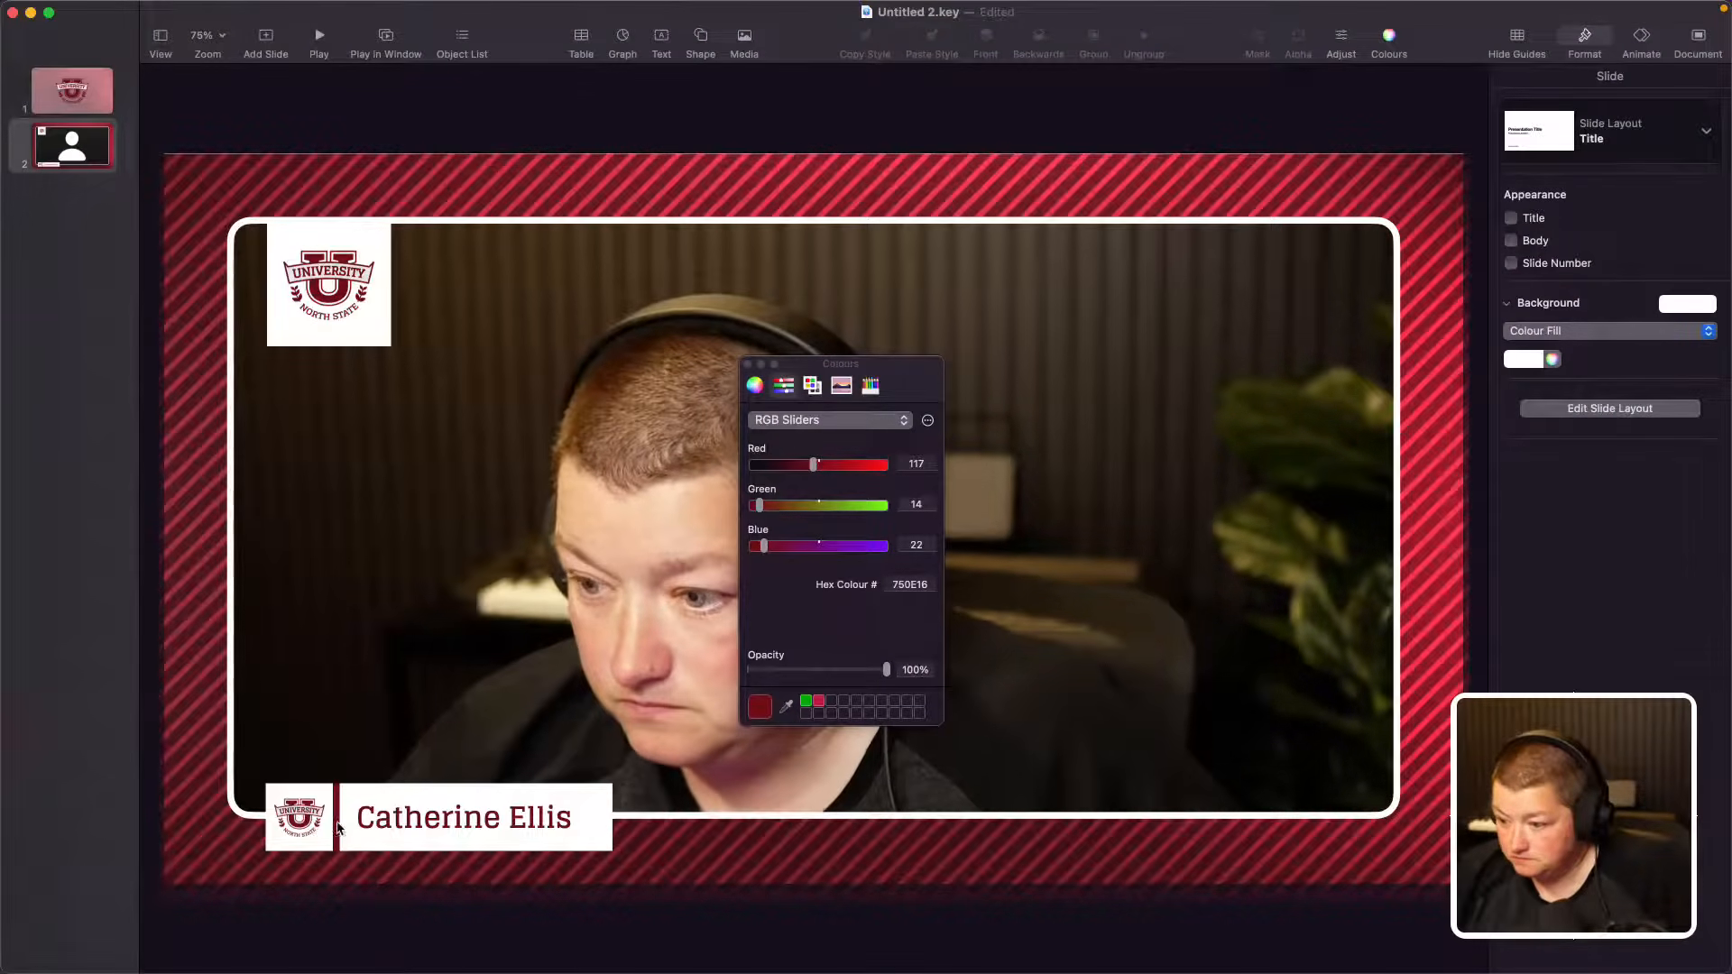
Step: Group the small logo, its white square, the red divider, the white bar and the name, leaving out the background
left_click_drag(798, 367, 1590, 468)
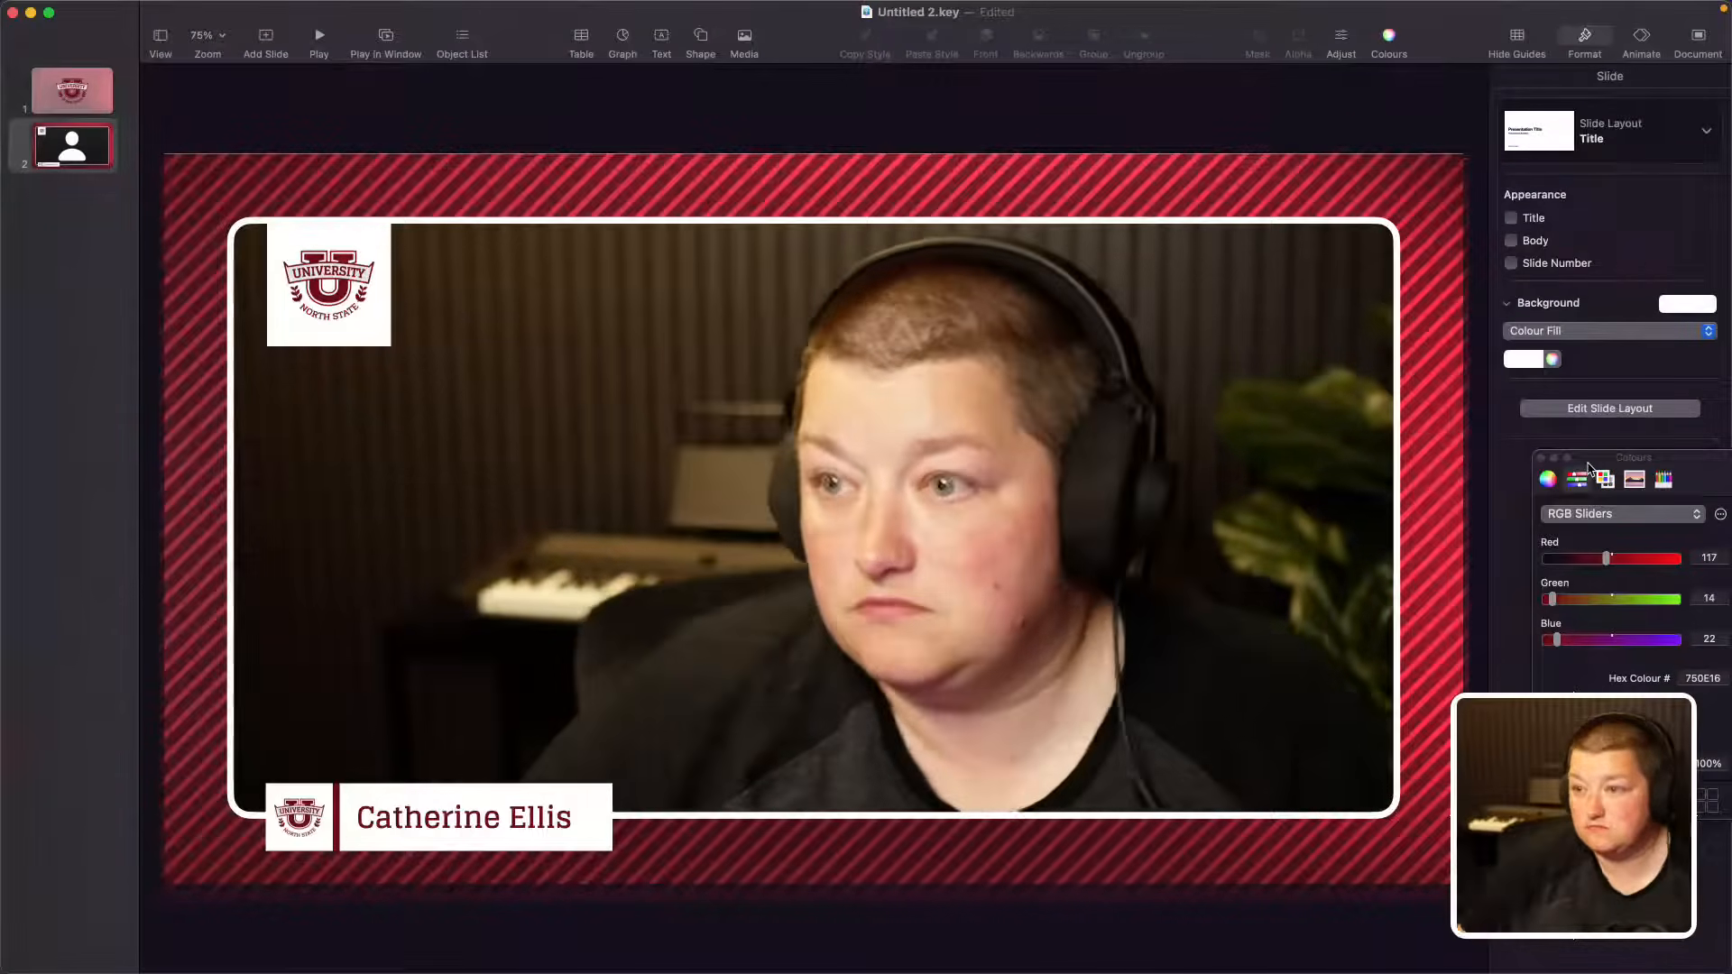
left_click(459, 812)
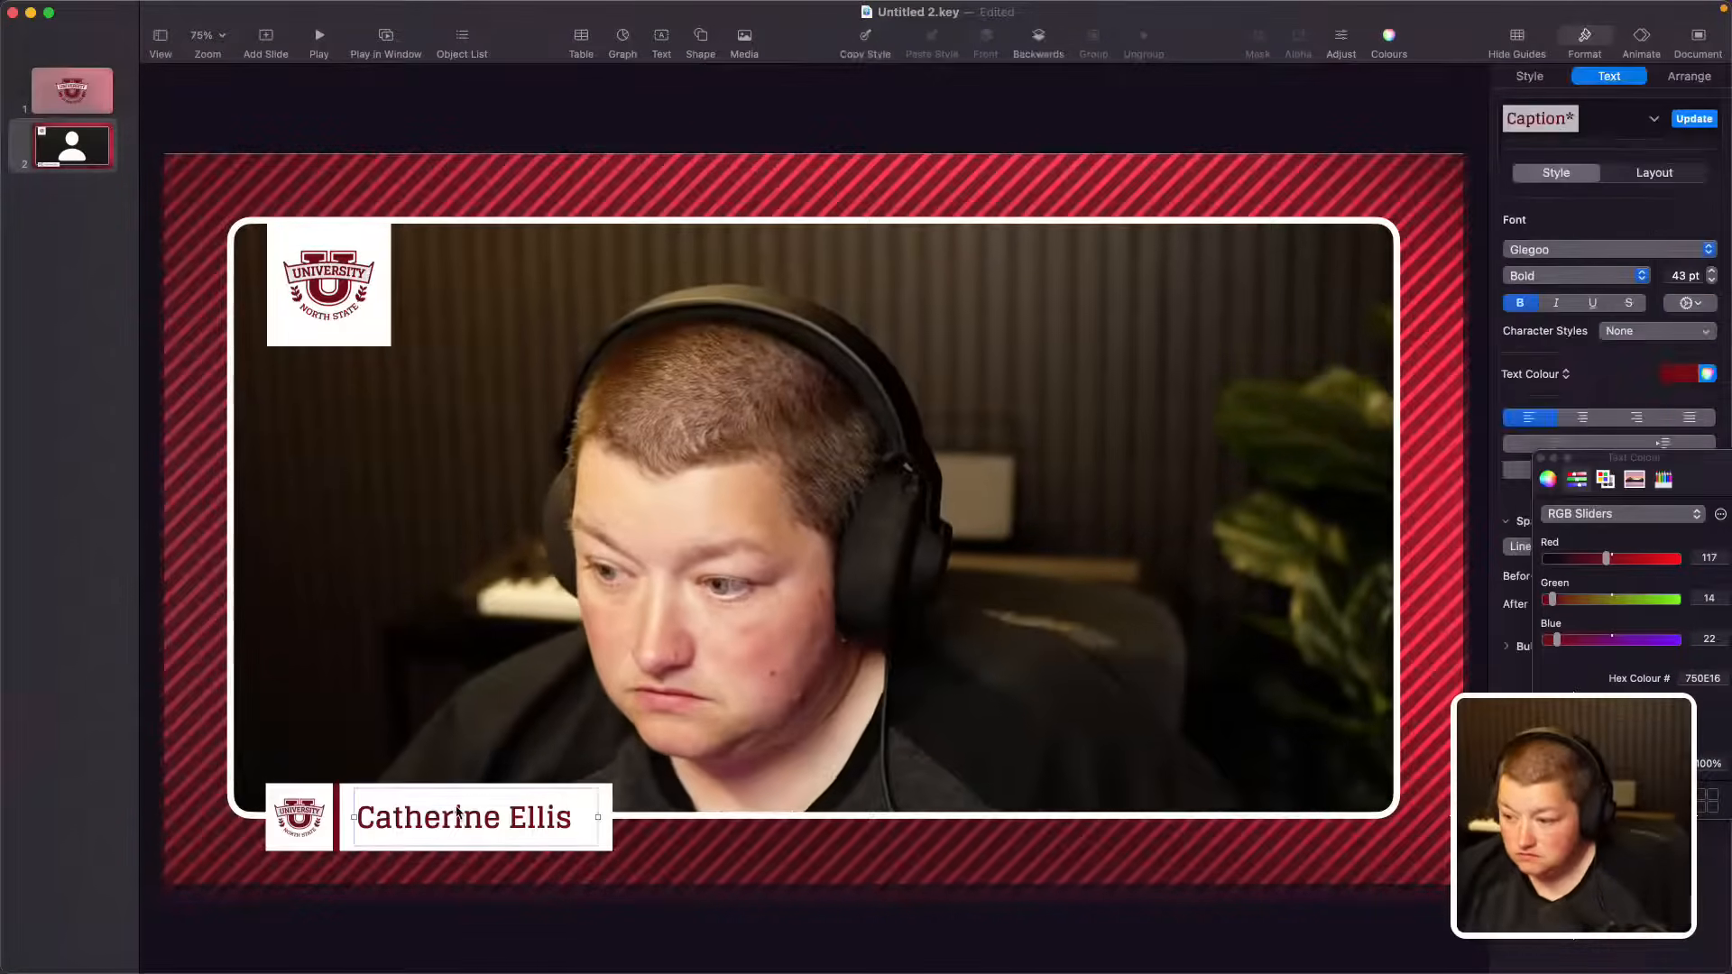
left_click(305, 818)
left_click(333, 794, "shift")
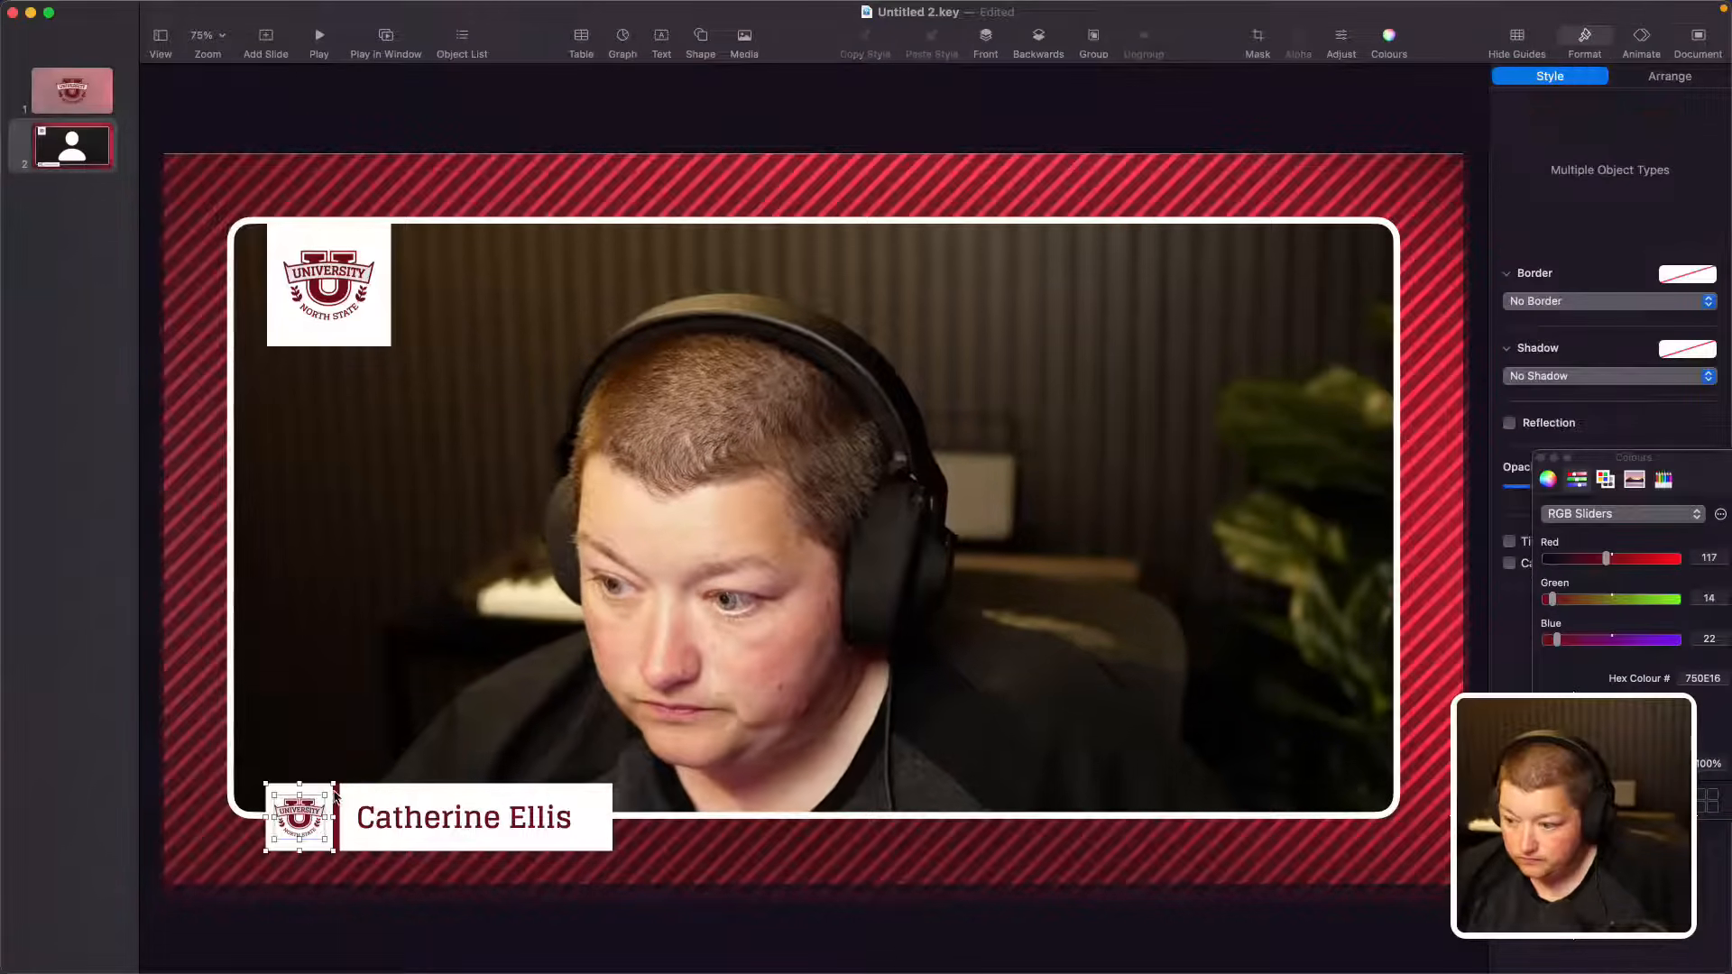
left_click(259, 936)
left_click_drag(241, 926, 640, 773)
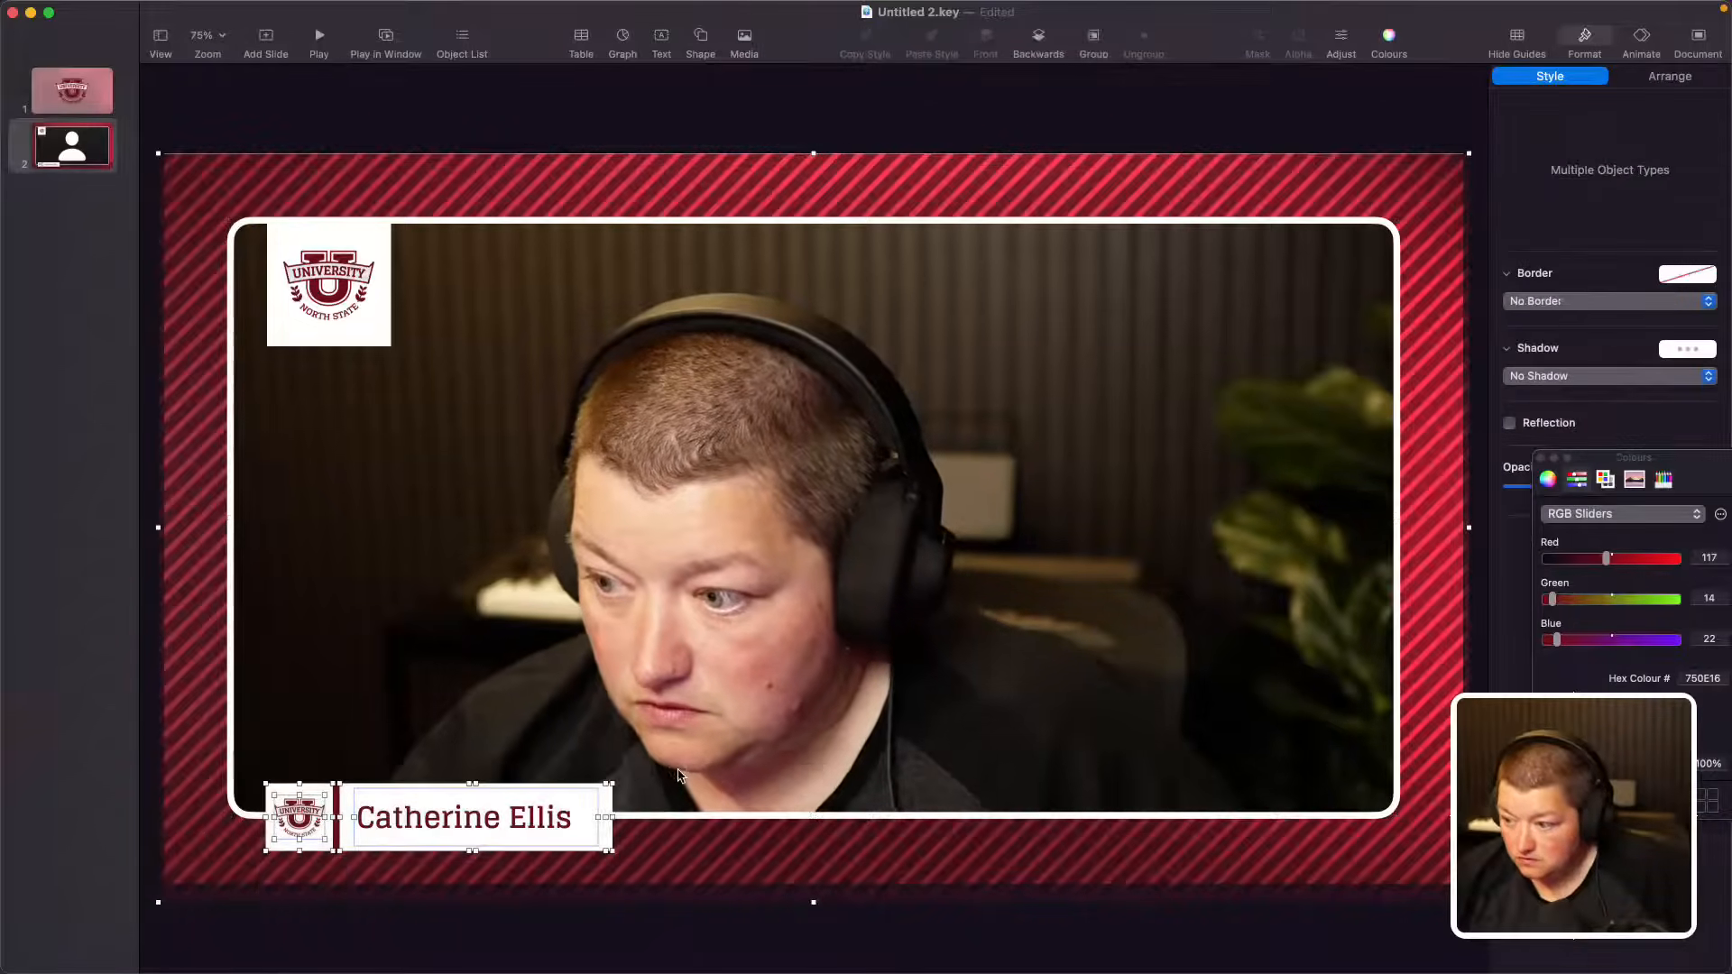
right_click(287, 828)
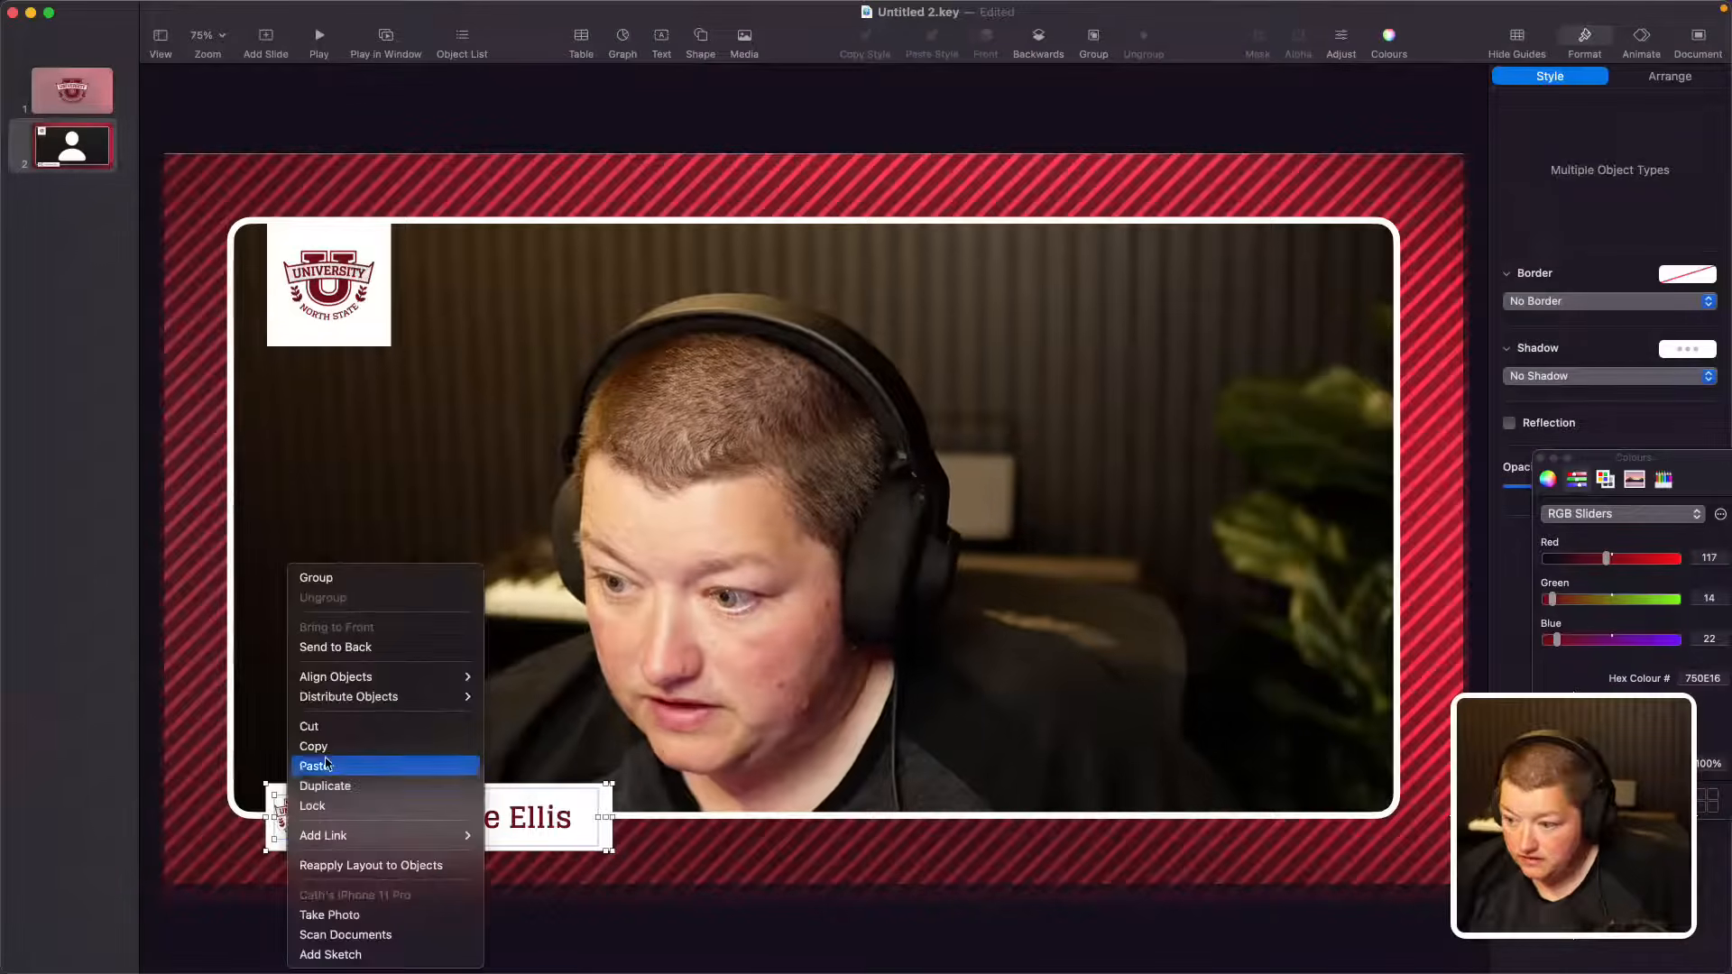
left_click(342, 584)
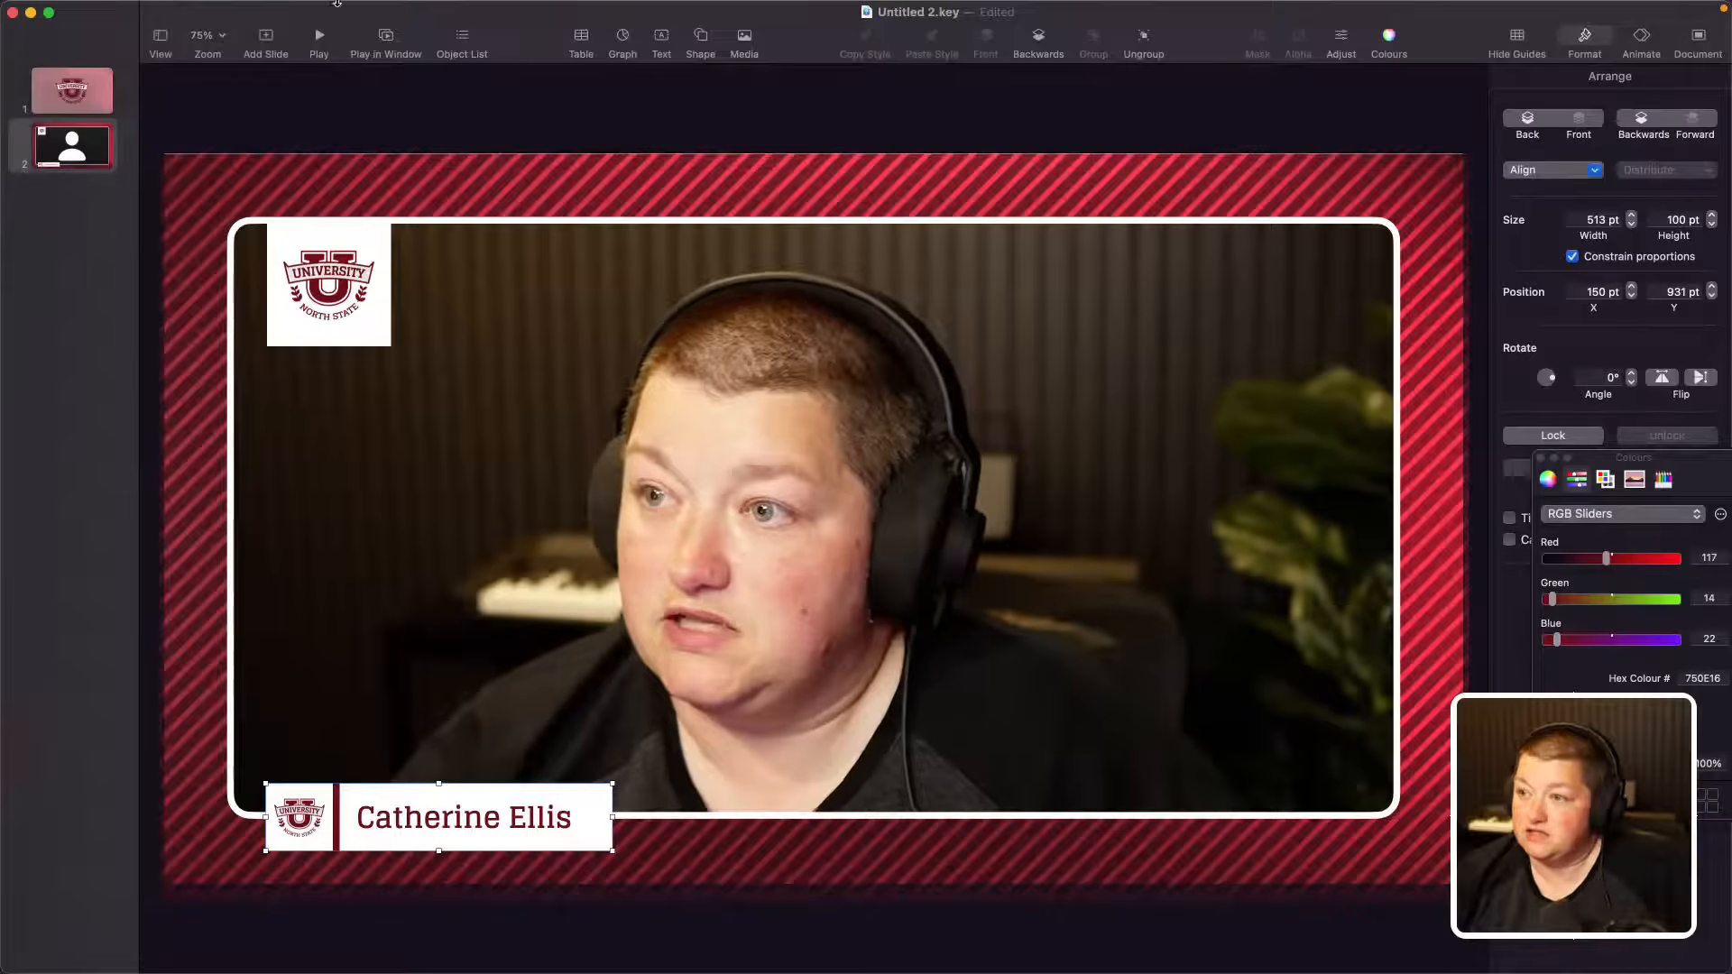
Step: Add a Pop build-in effect to the grouped name bar
mouse_move(510, 7)
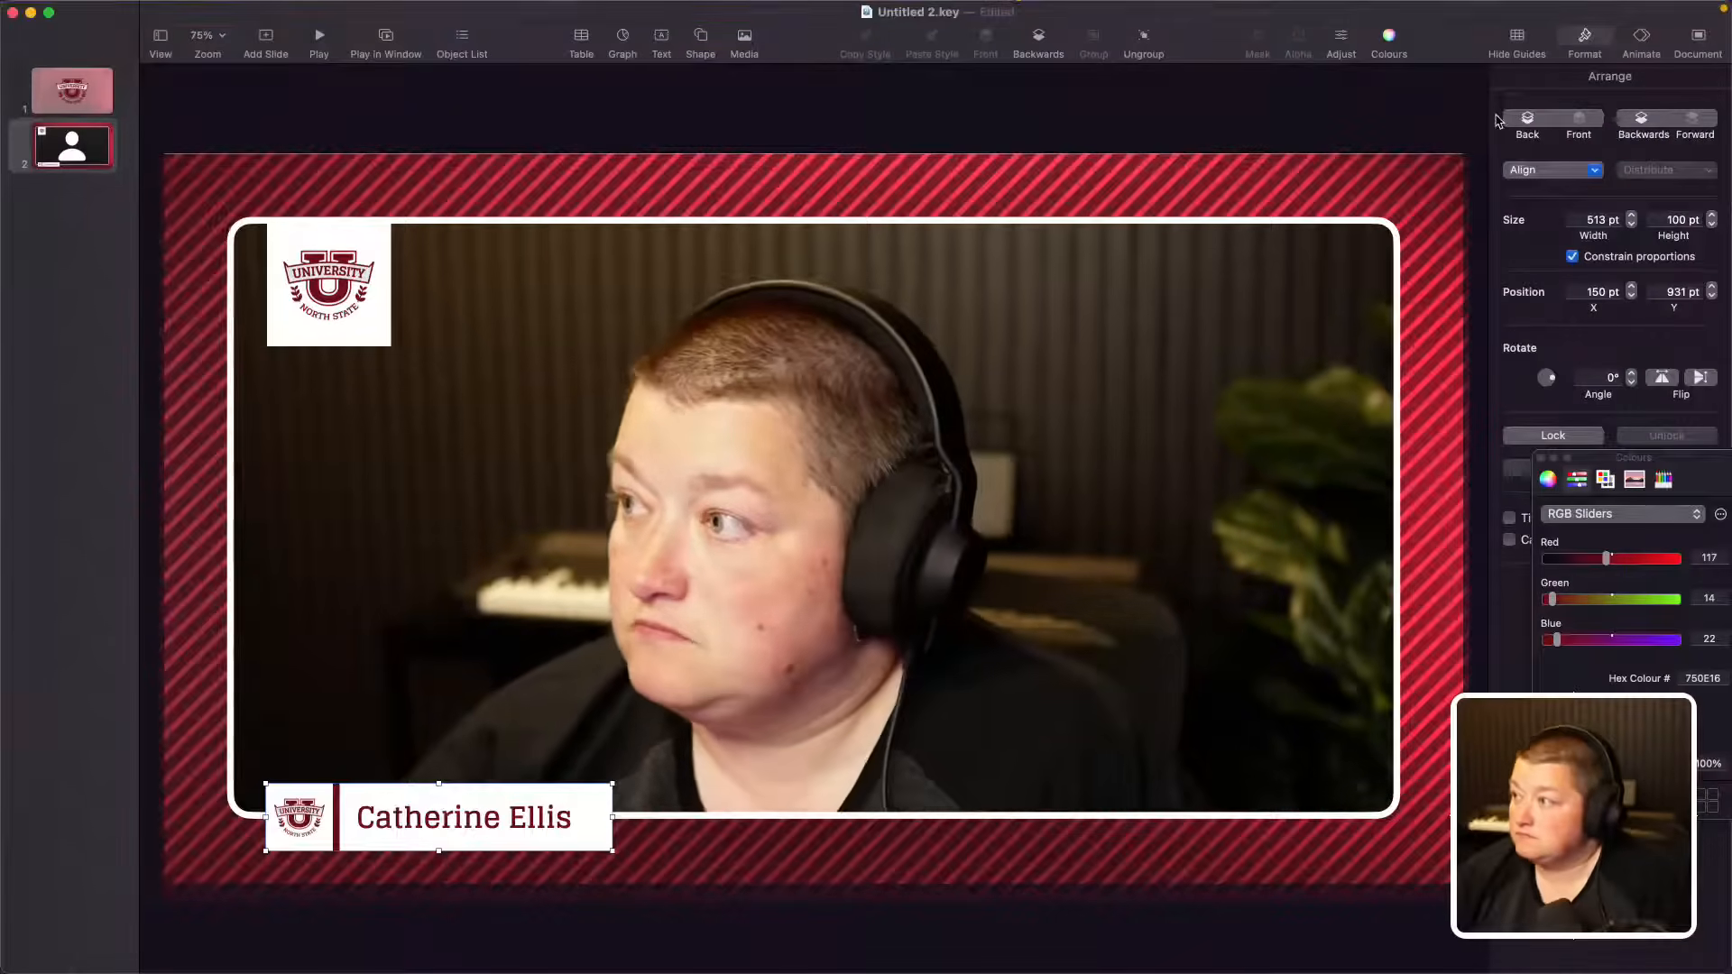
left_click(1642, 45)
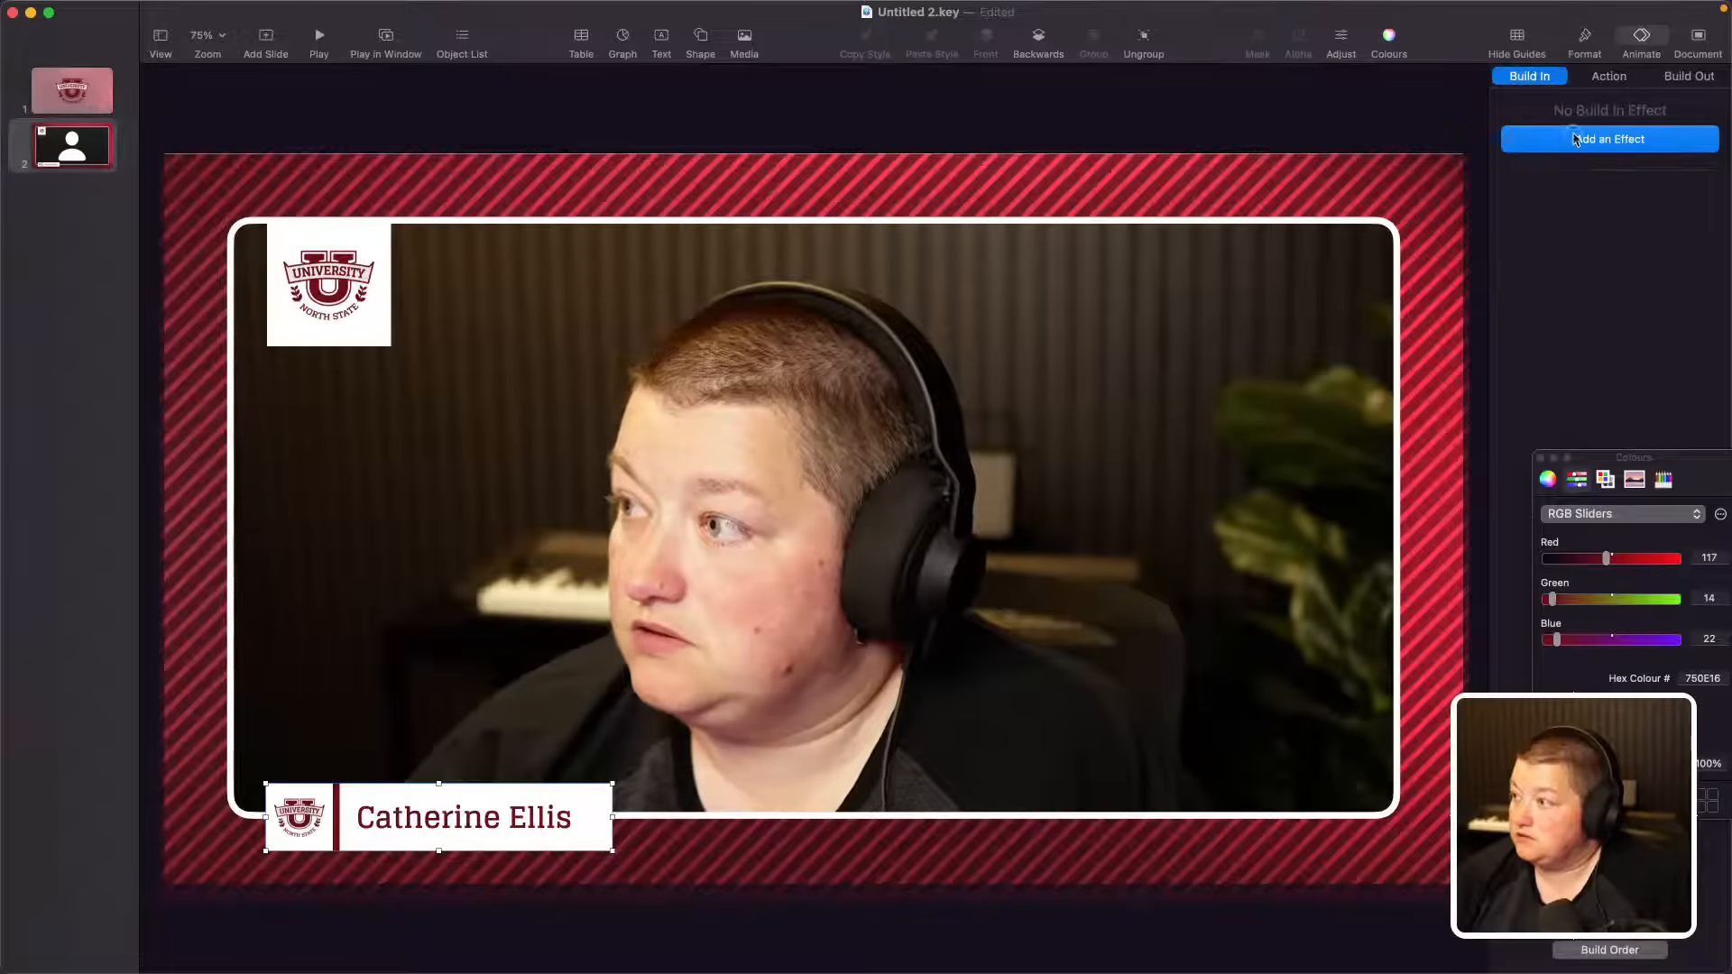
left_click(1576, 140)
left_click(1541, 235)
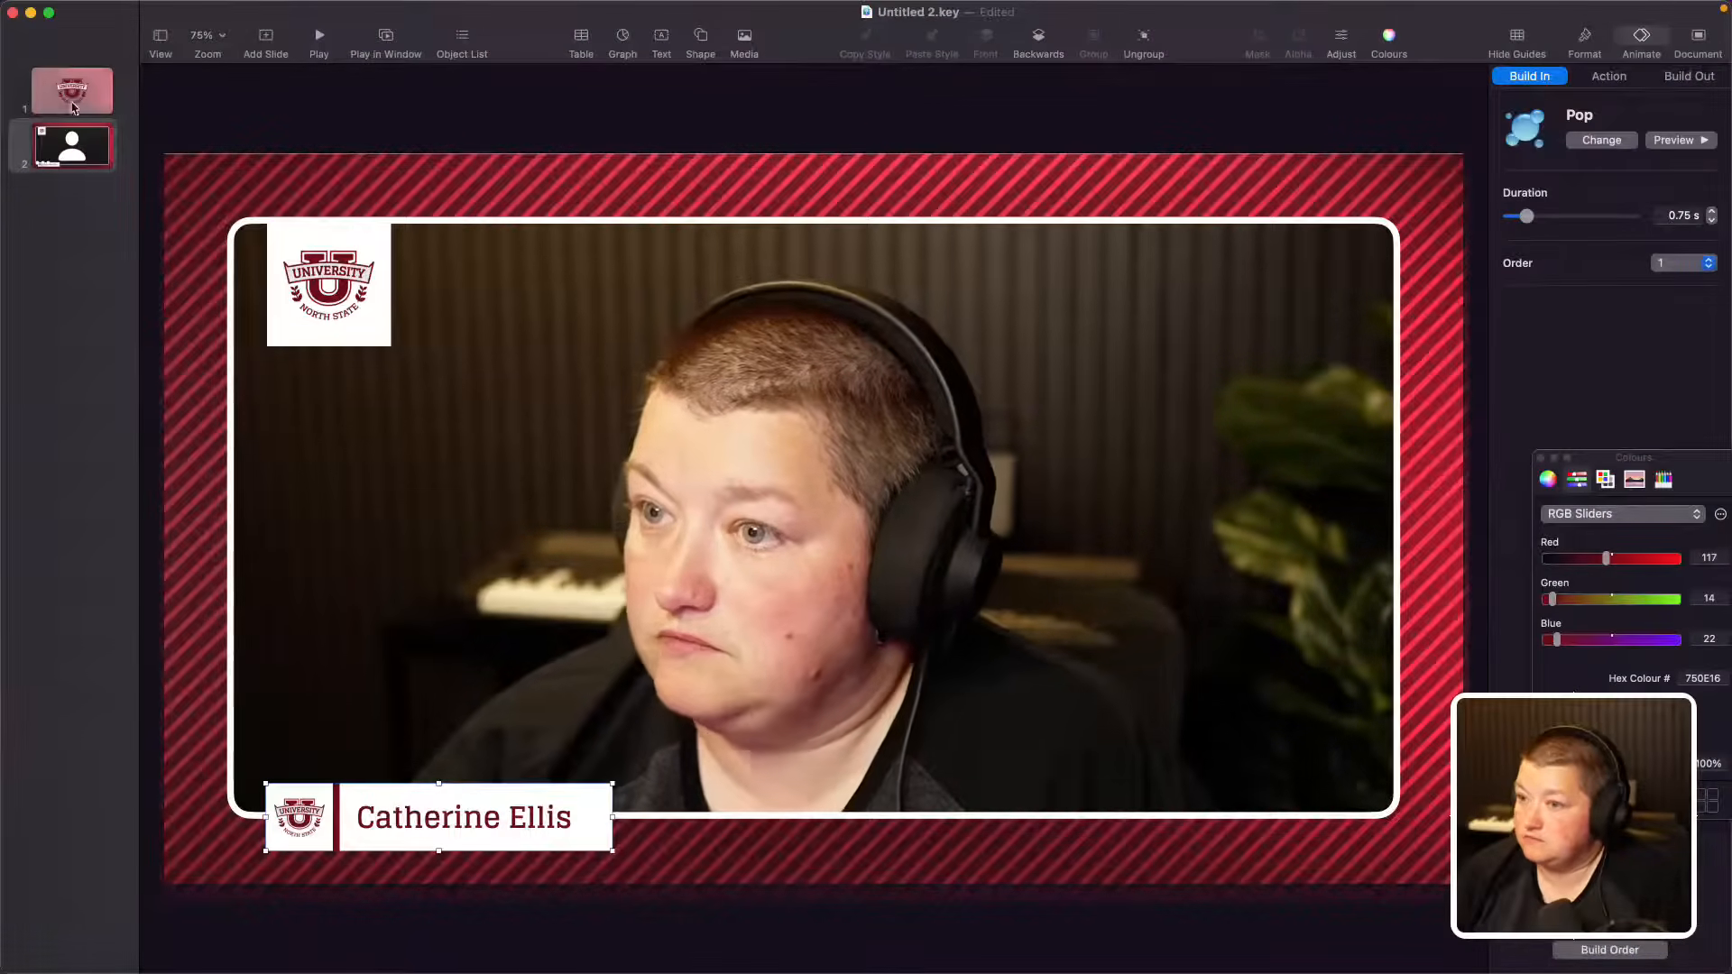
Step: Play the slideshow from the first slide through to the name bar's entrance on the camera slide, and return to editing
left_click(77, 106)
left_click(319, 40)
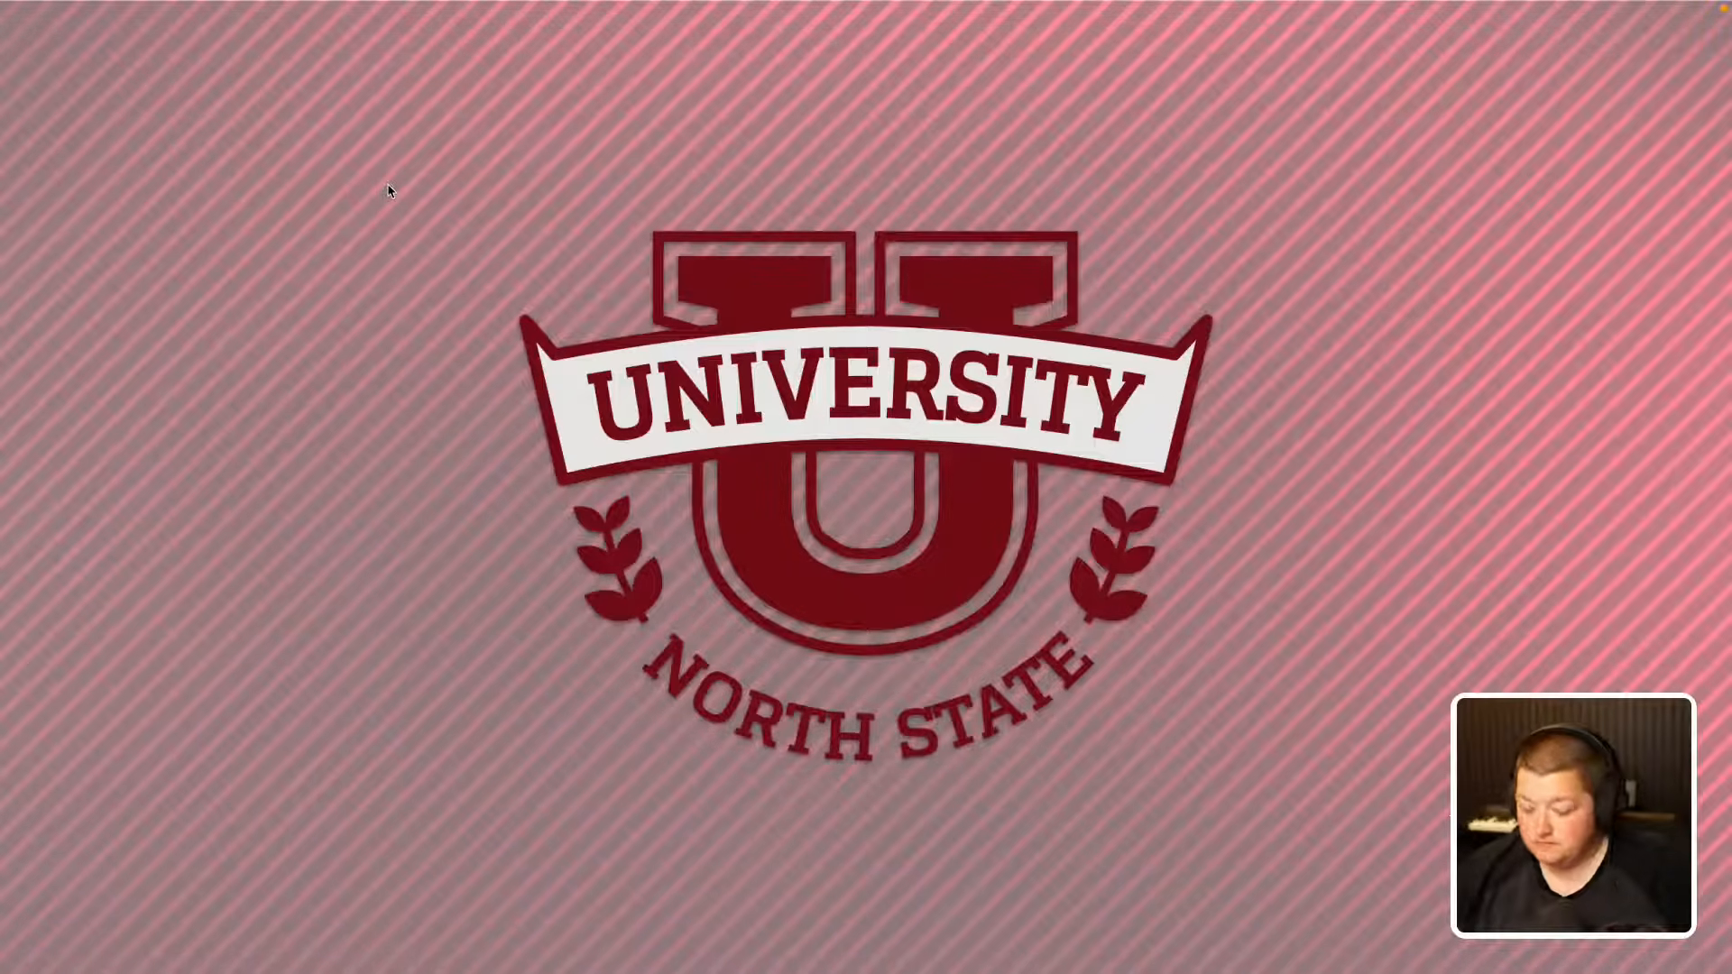
key("Right")
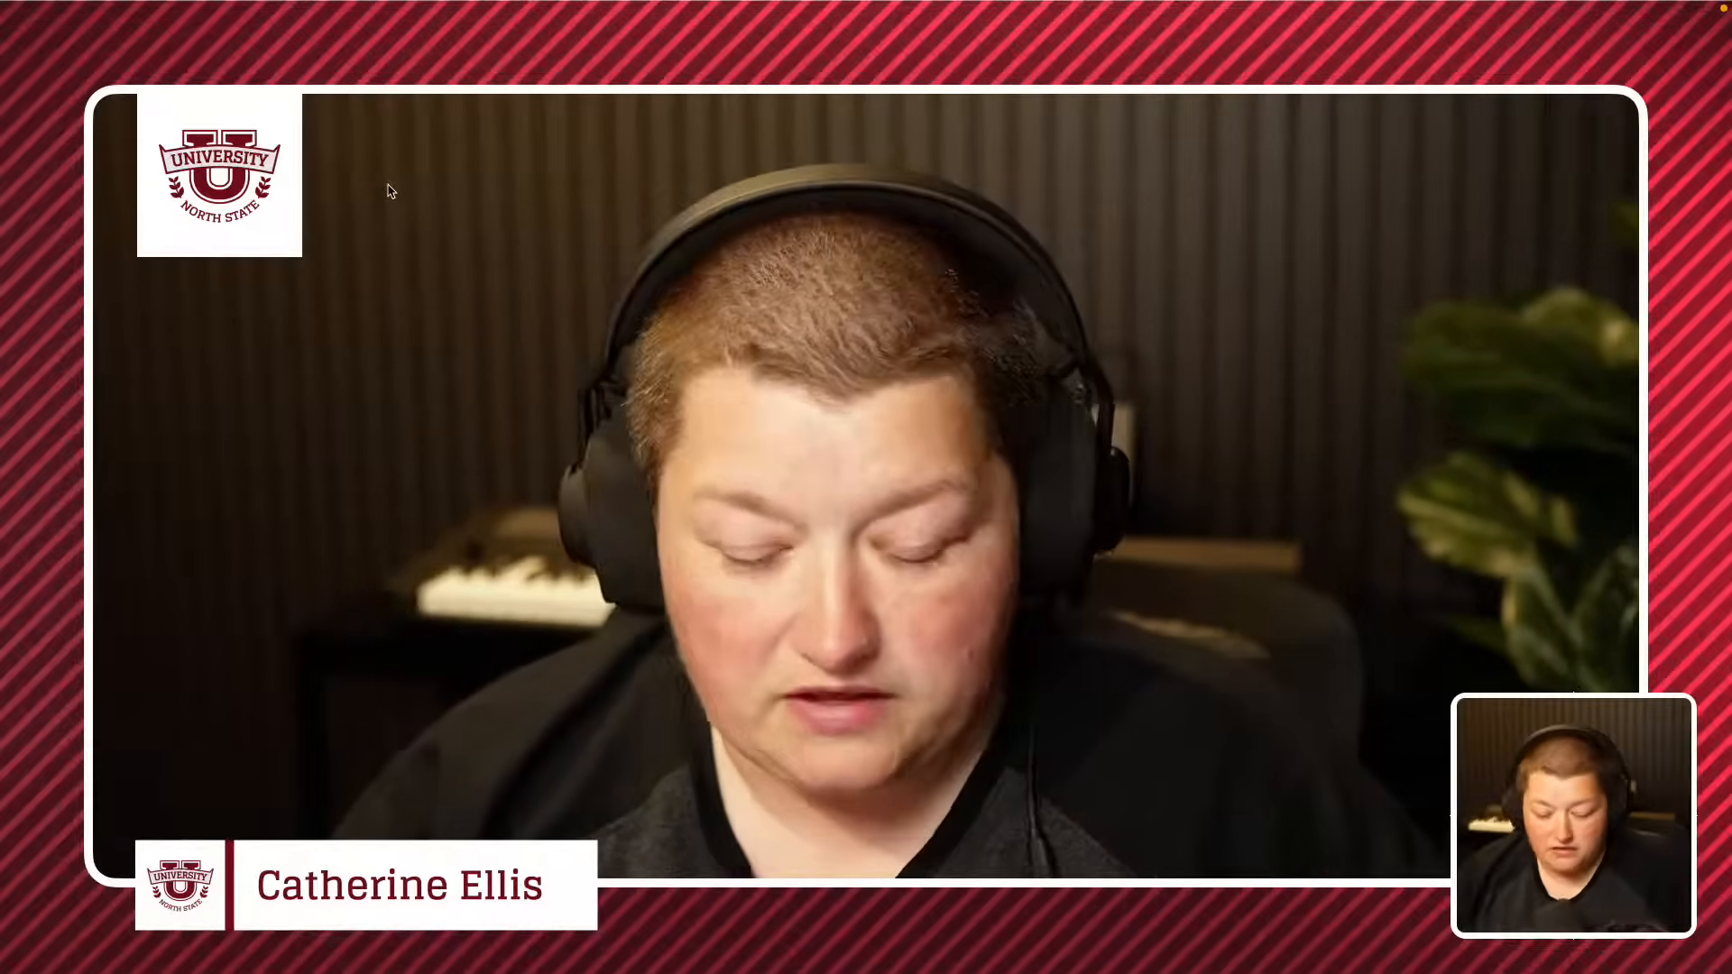
key("Escape")
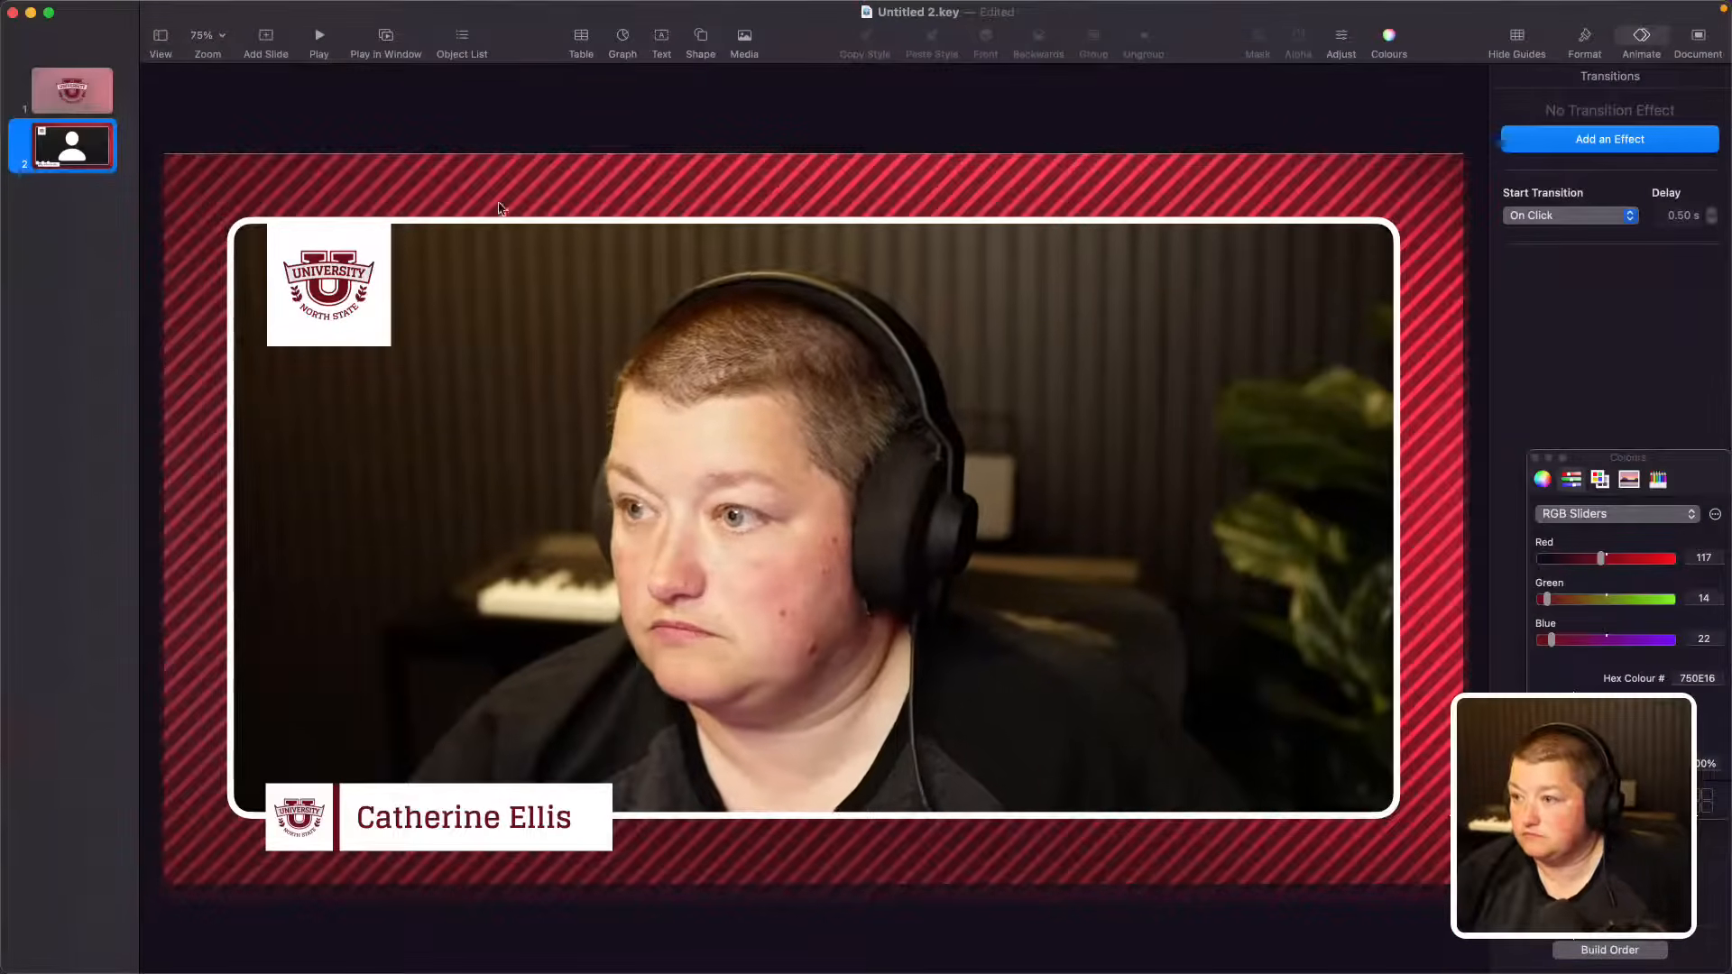
left_click(491, 173)
left_click_drag(492, 173, 495, 171)
left_click(496, 122)
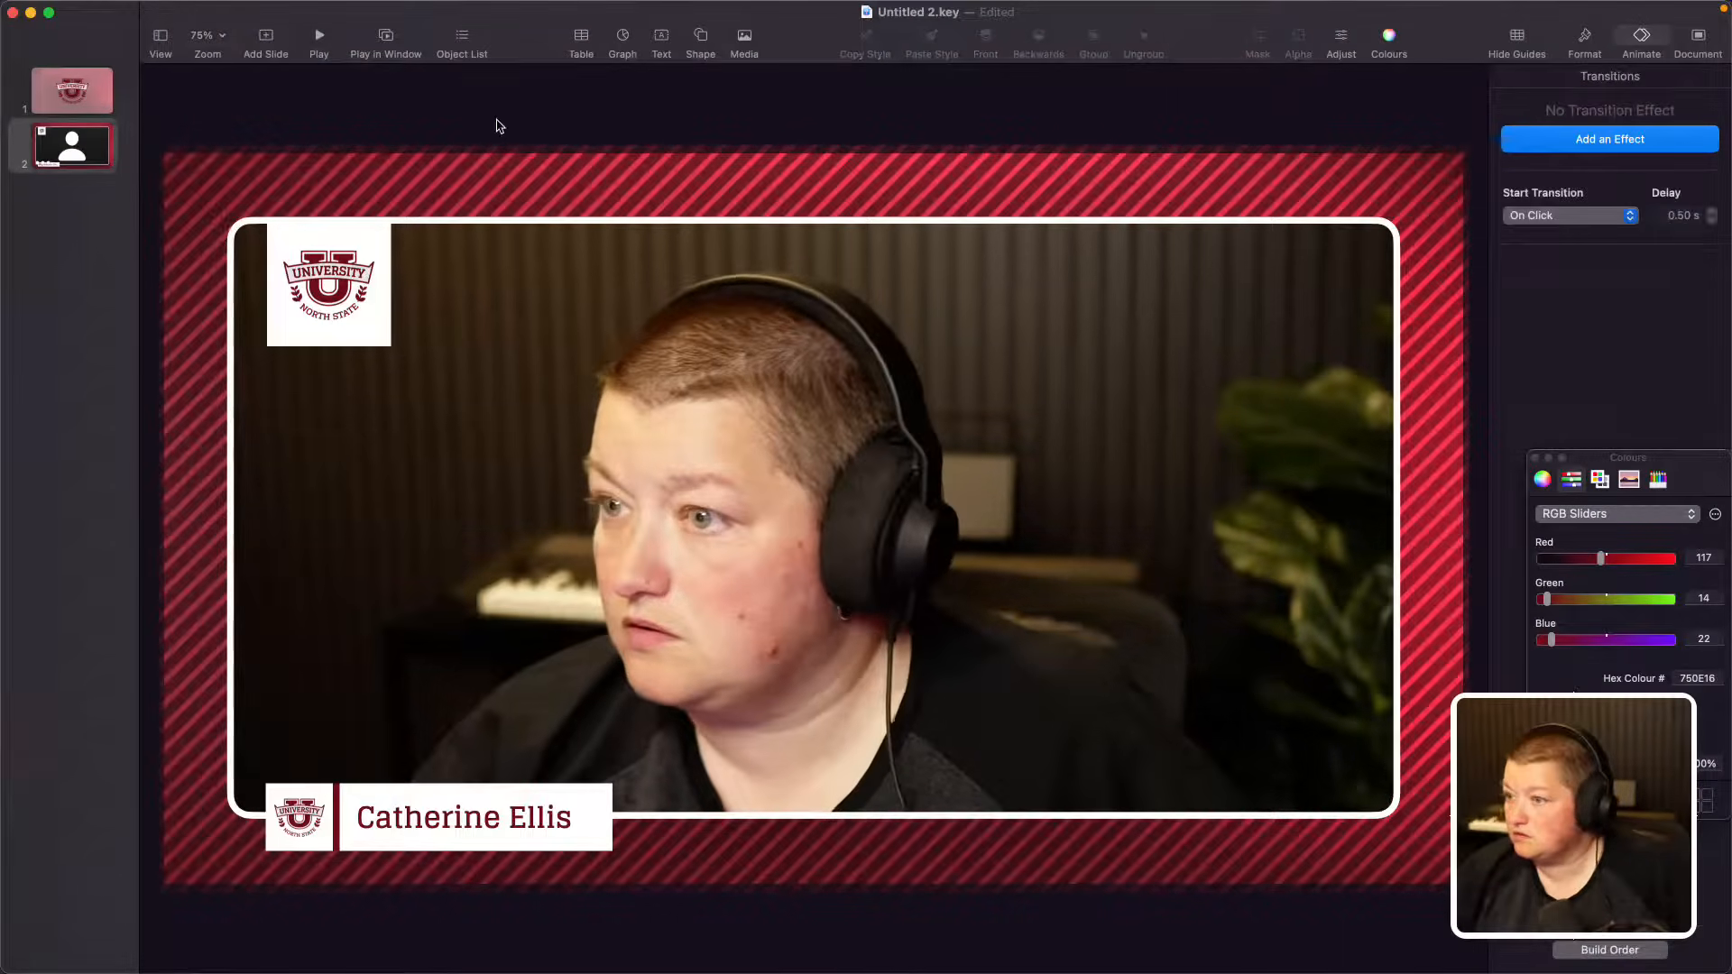
Step: Duplicate the camera slide and delete the grouped name bar from the copy
left_click(87, 161)
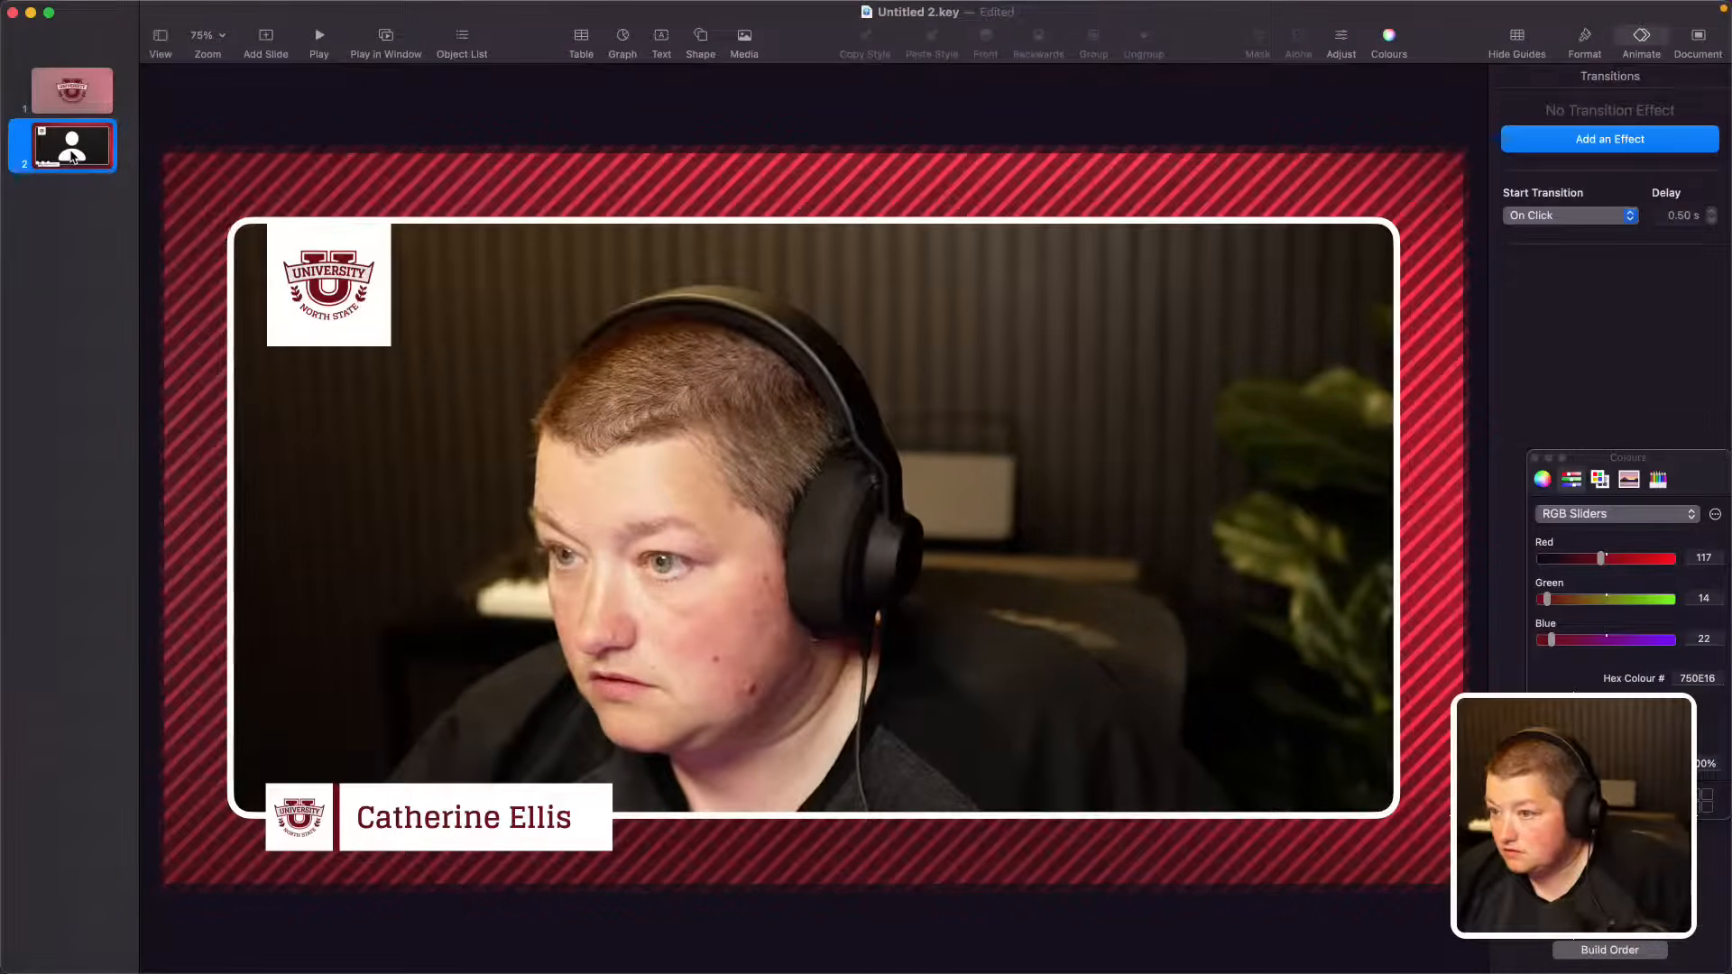
key("super+d")
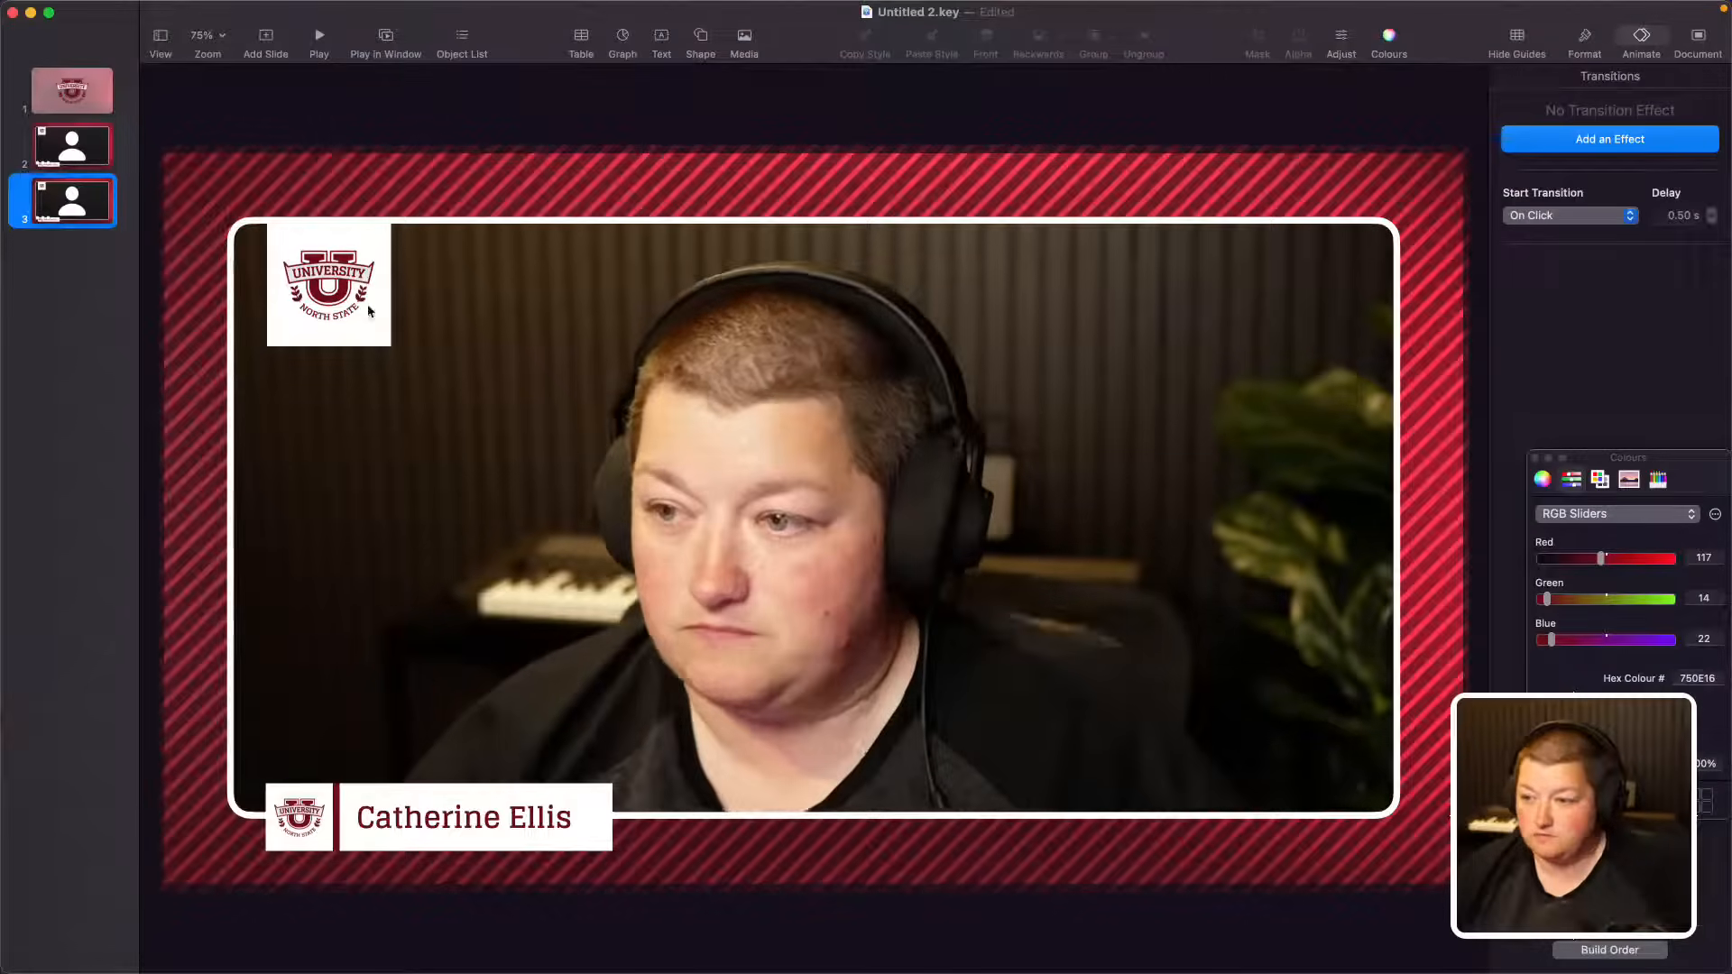
left_click(531, 821)
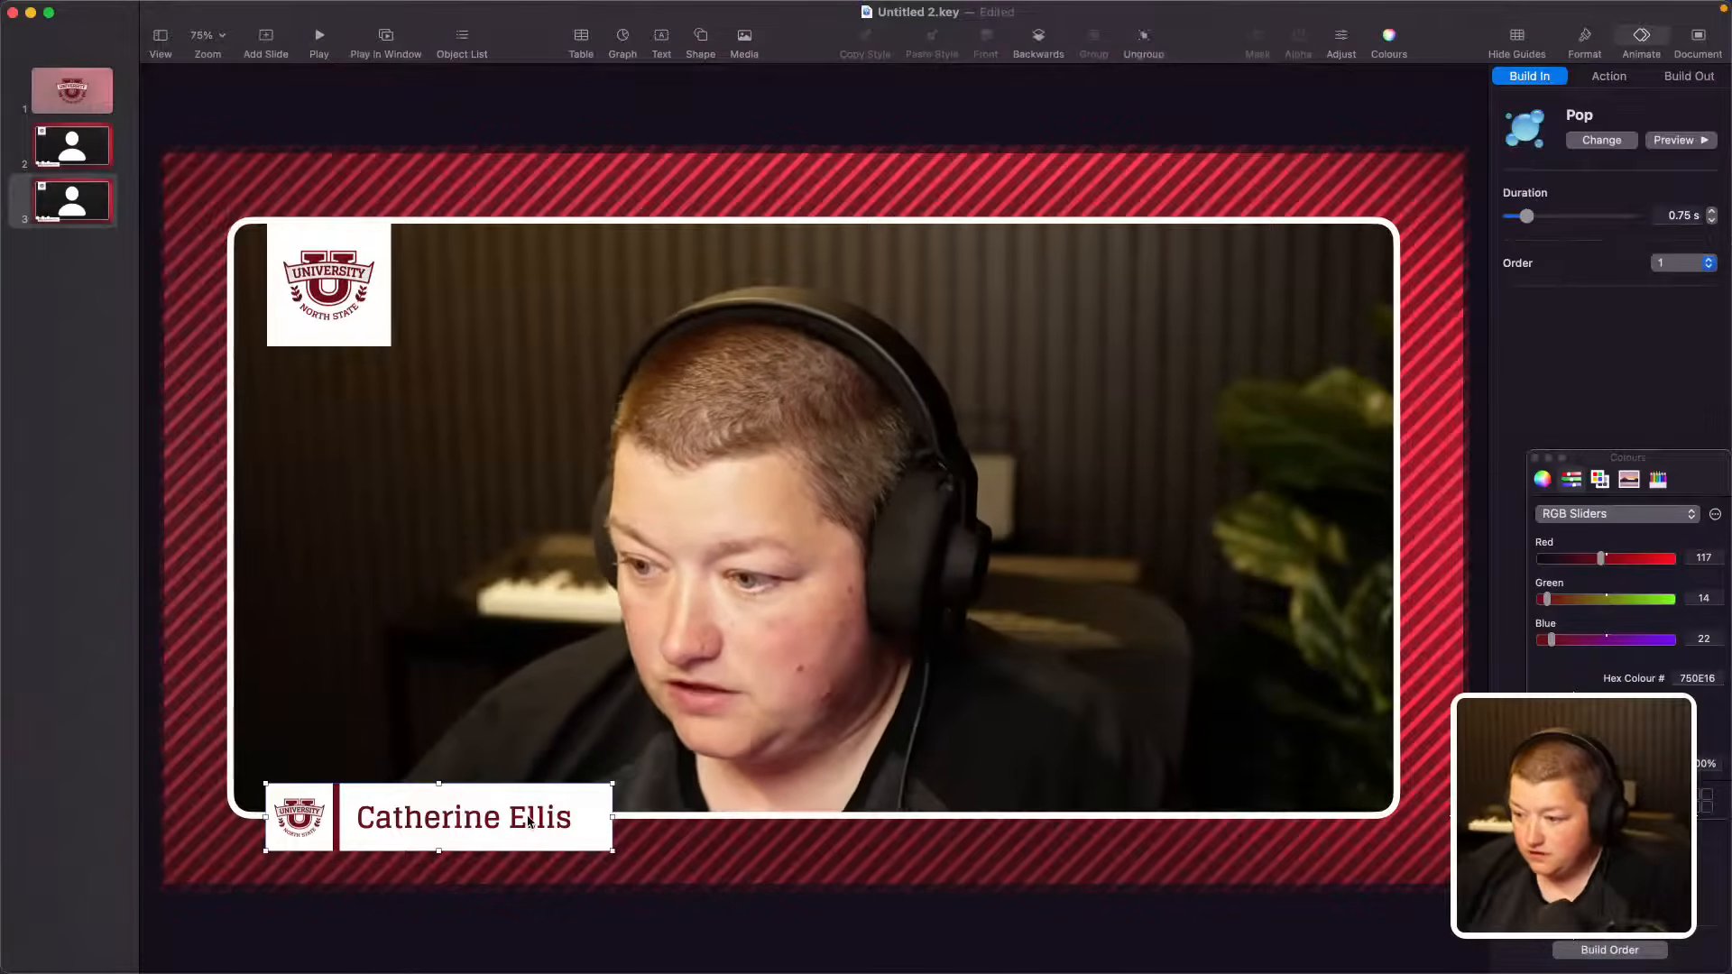
key("Delete")
left_click(89, 199)
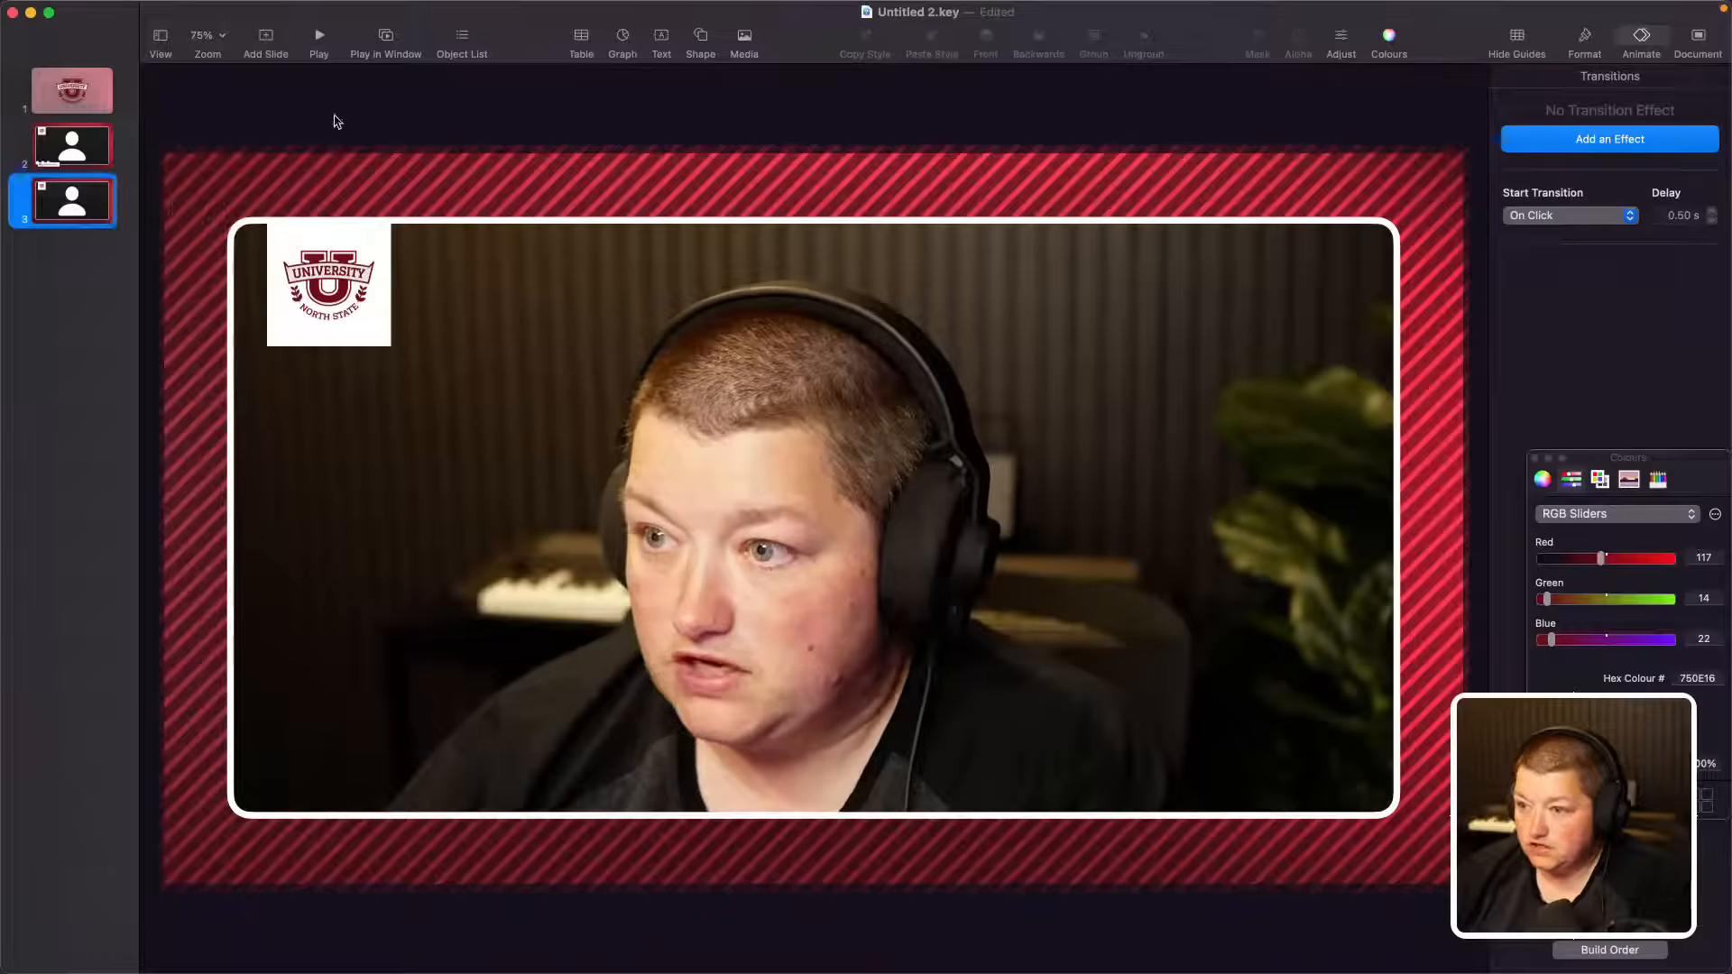
left_click(330, 78)
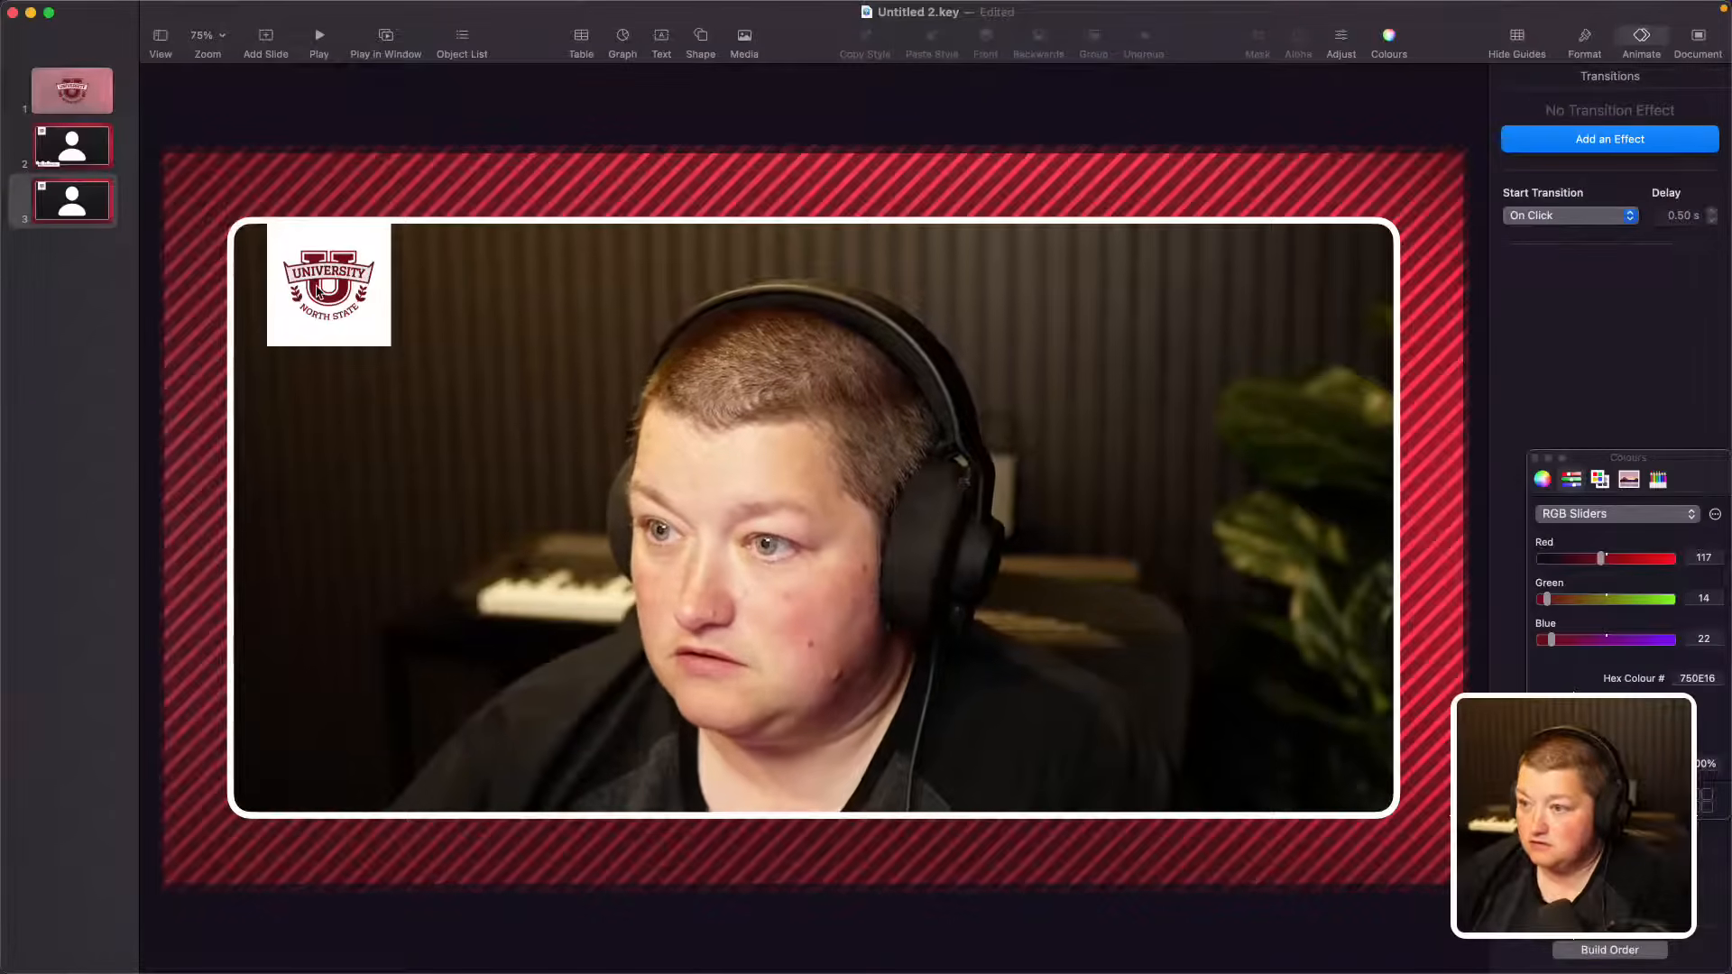
Step: Copy the name text and its white bar out of slide 2's group and paste them onto slide 3
left_click(355, 283)
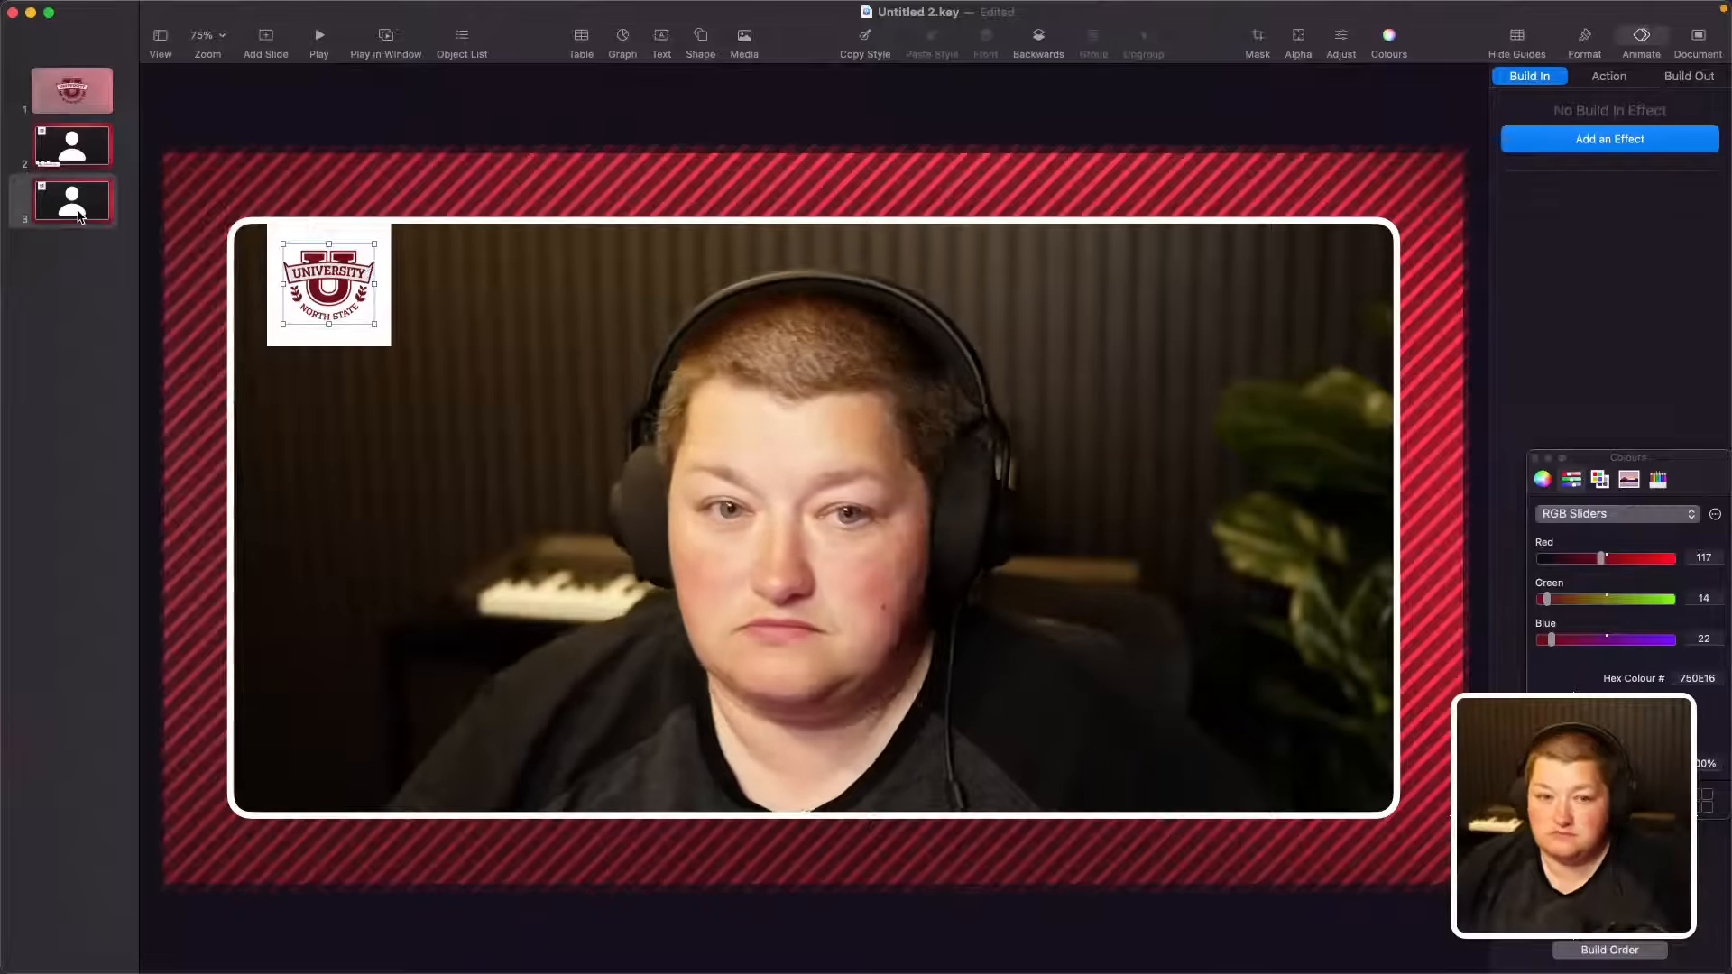
left_click(78, 216)
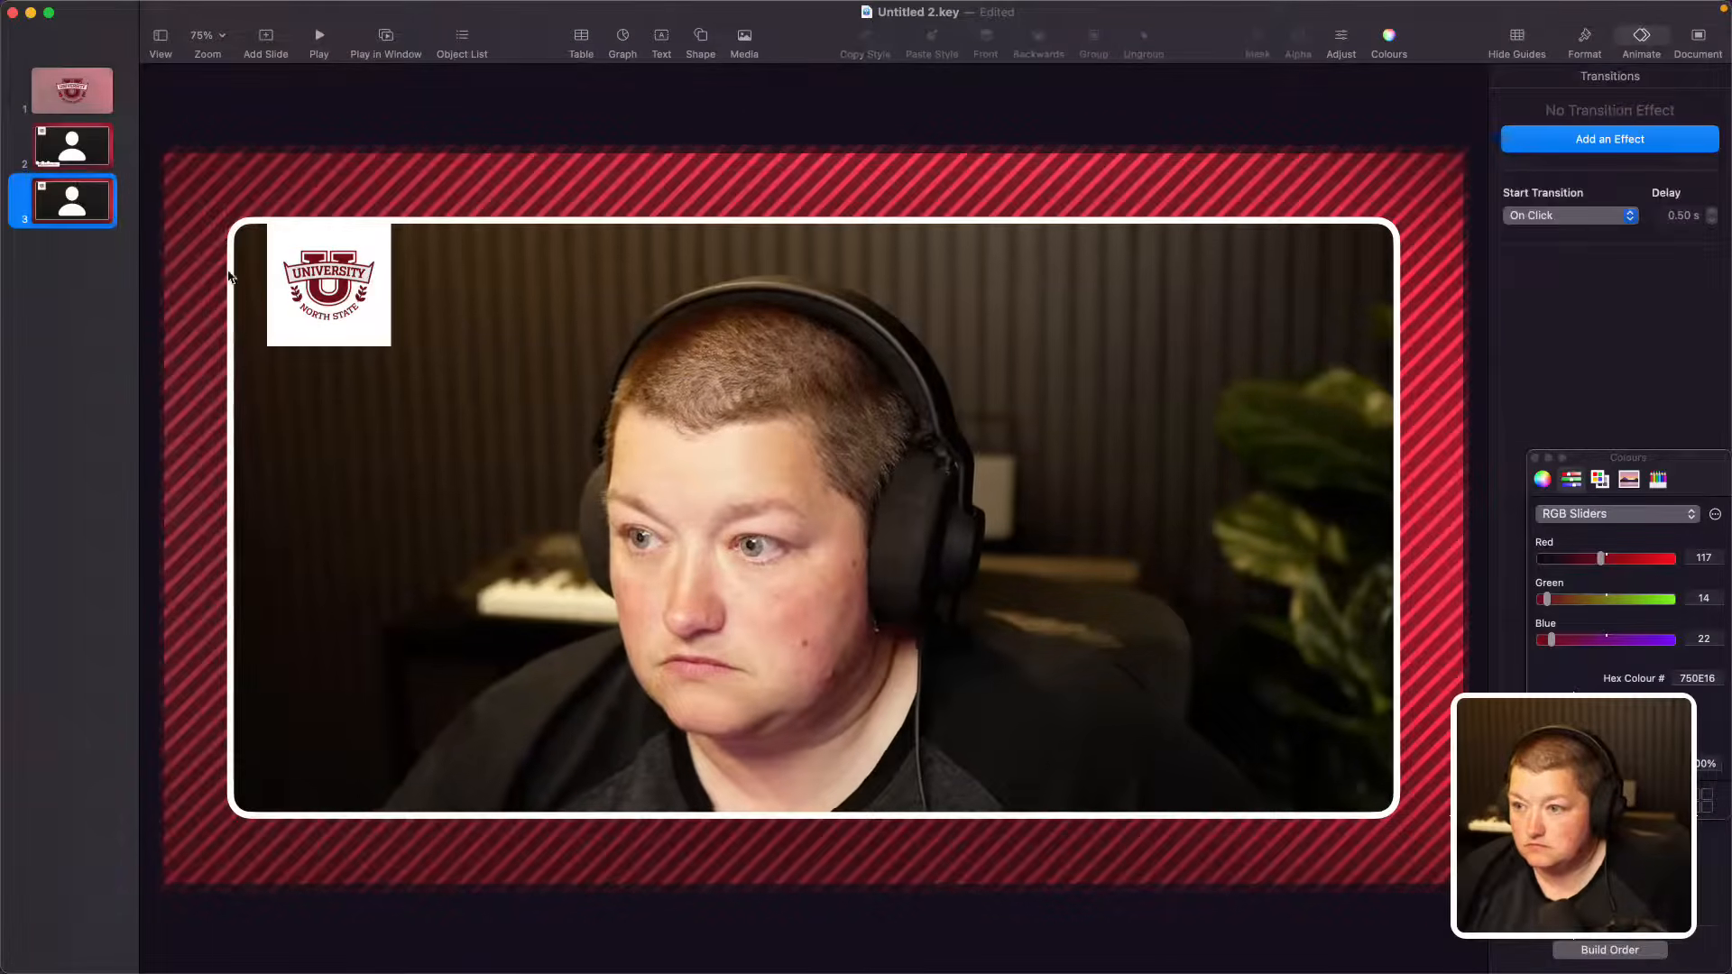
left_click(82, 158)
left_click(452, 802)
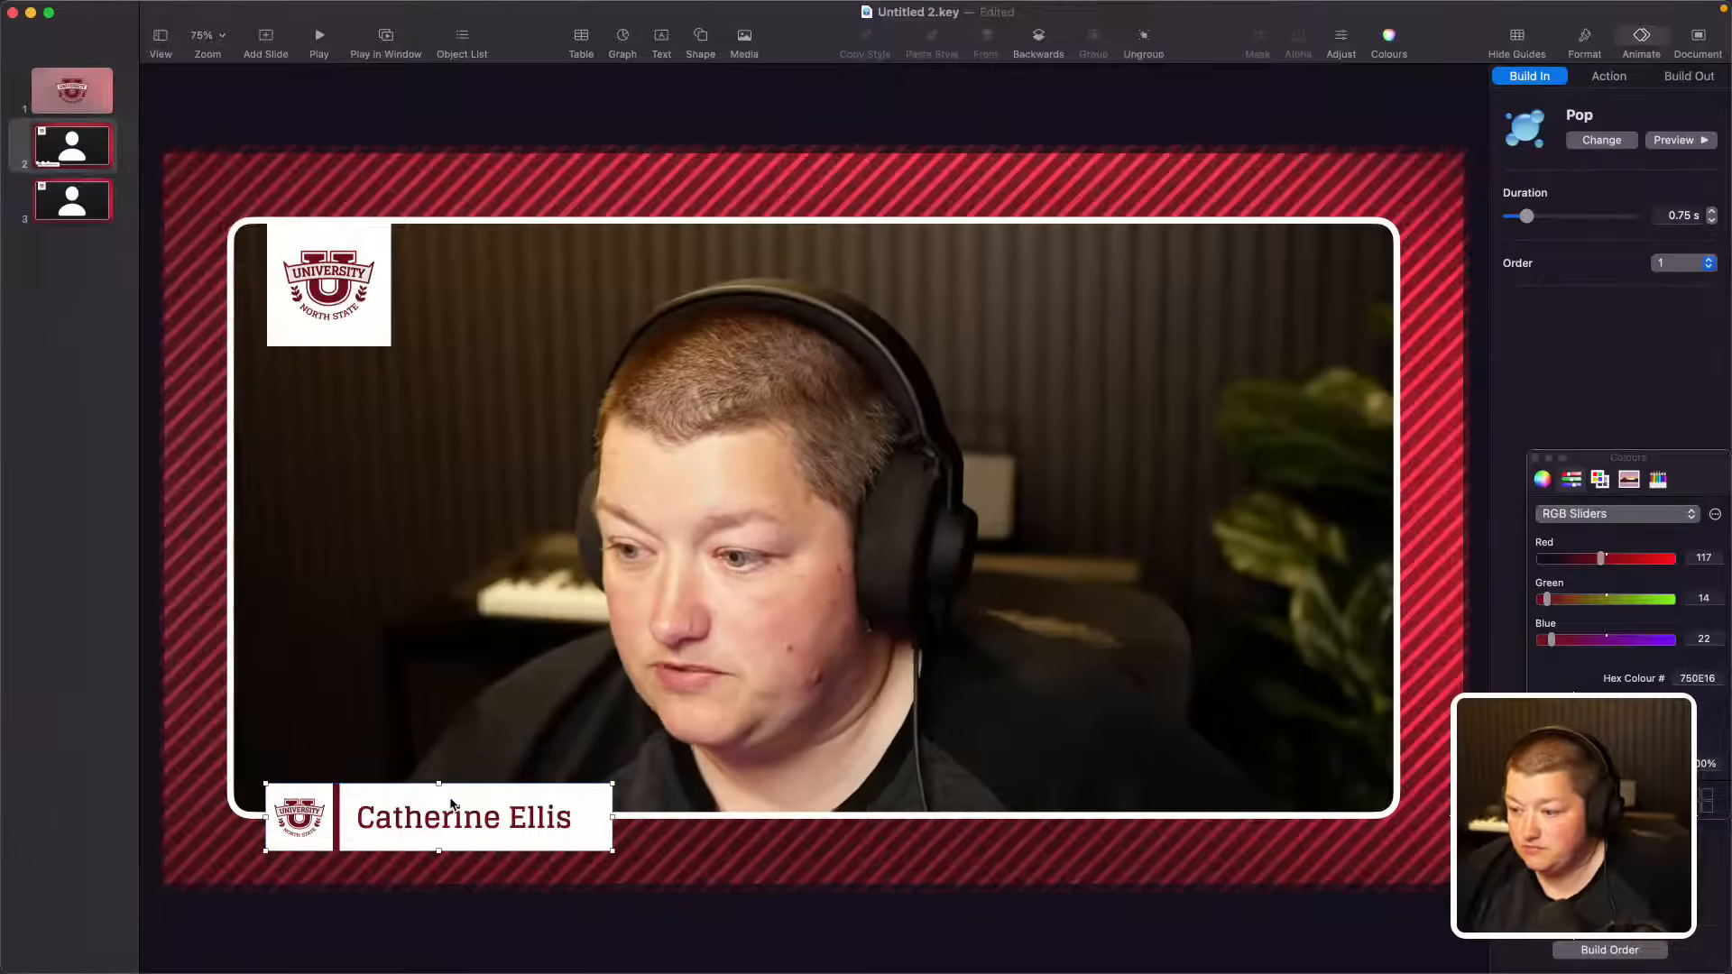
left_click(457, 797)
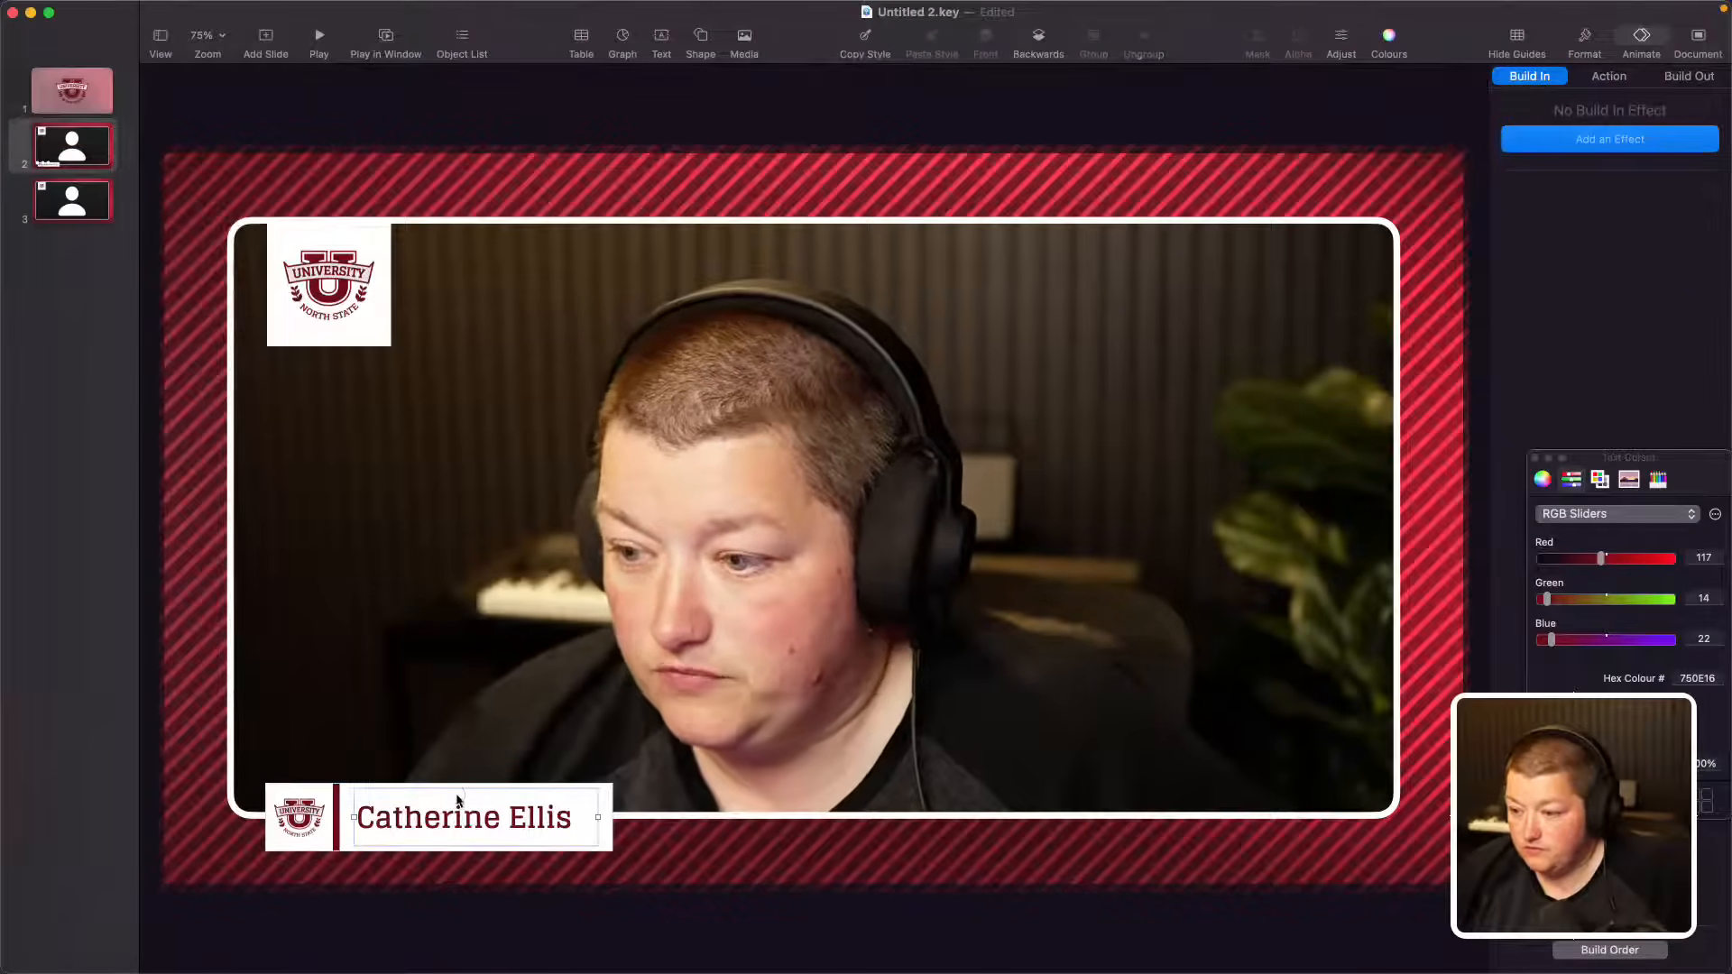
left_click(602, 814)
left_click(530, 828)
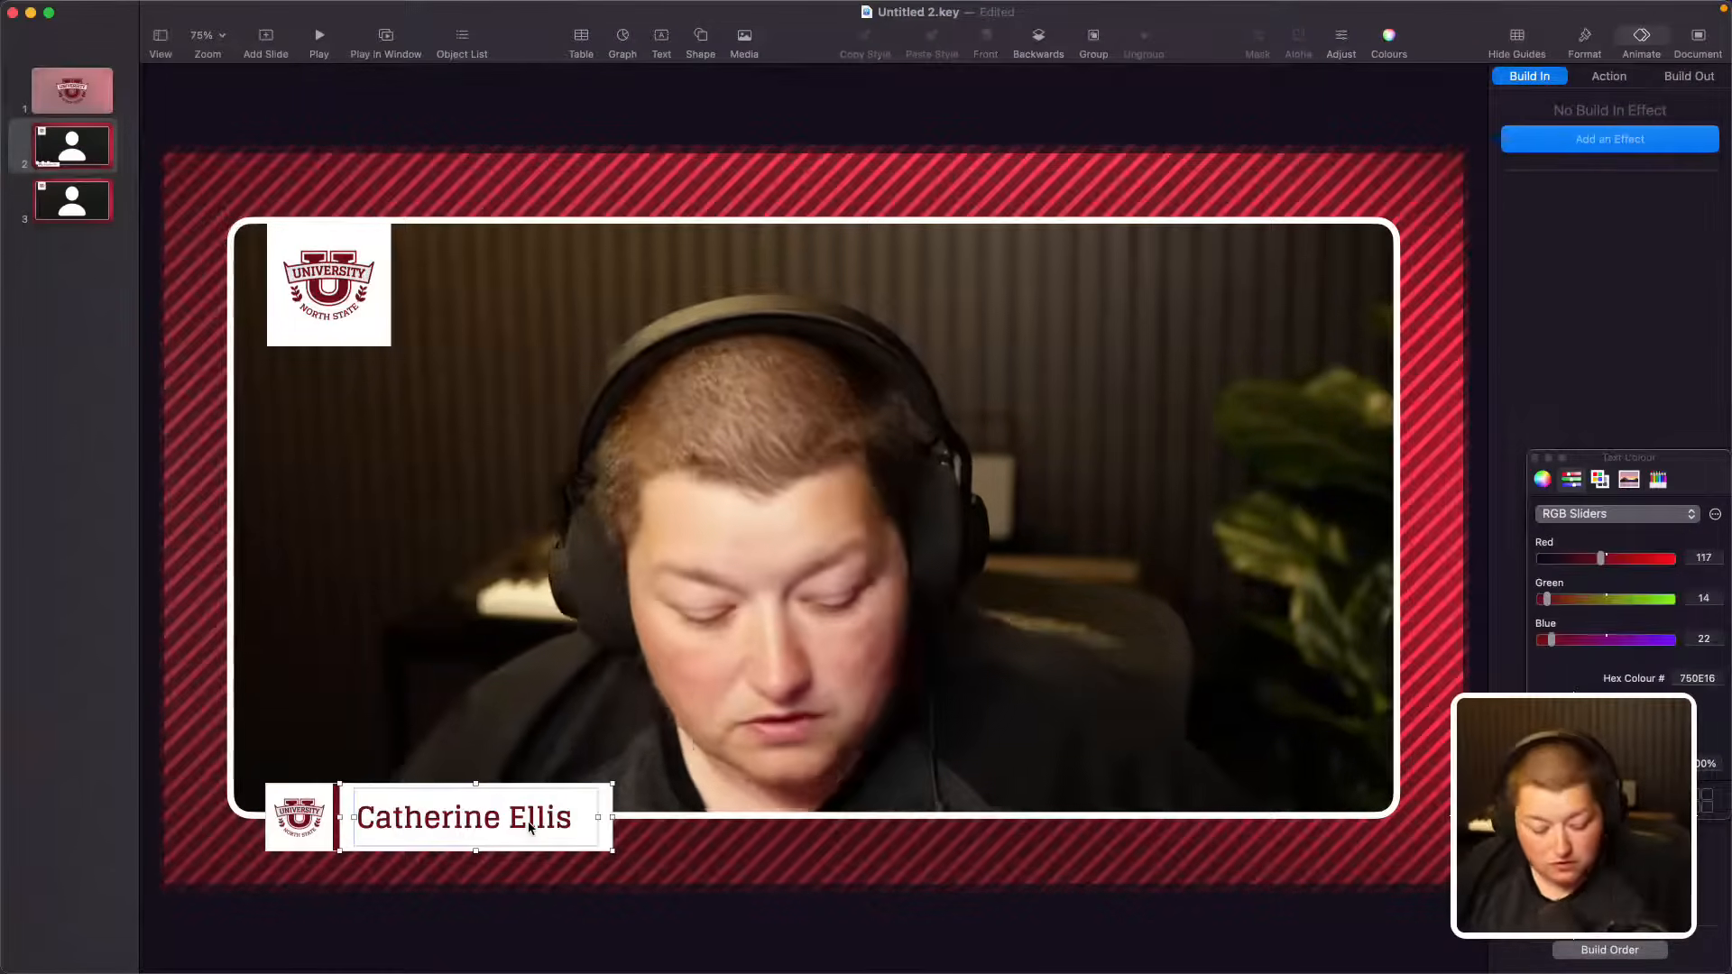
left_click(90, 216)
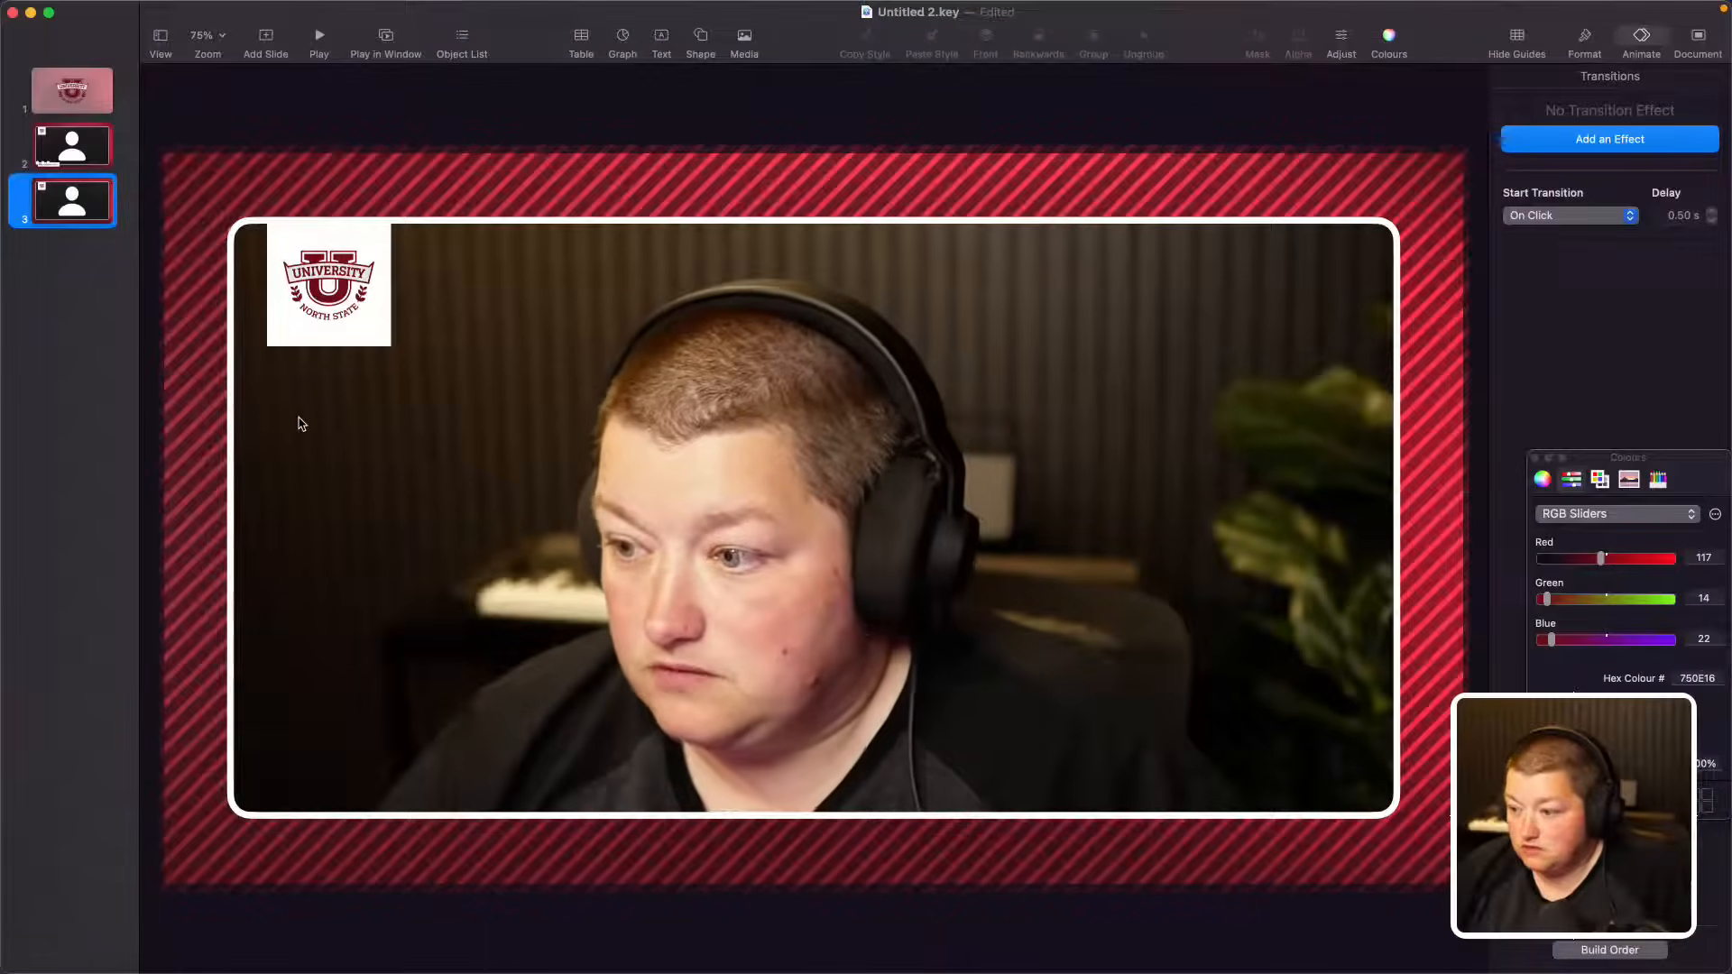
key("super+v")
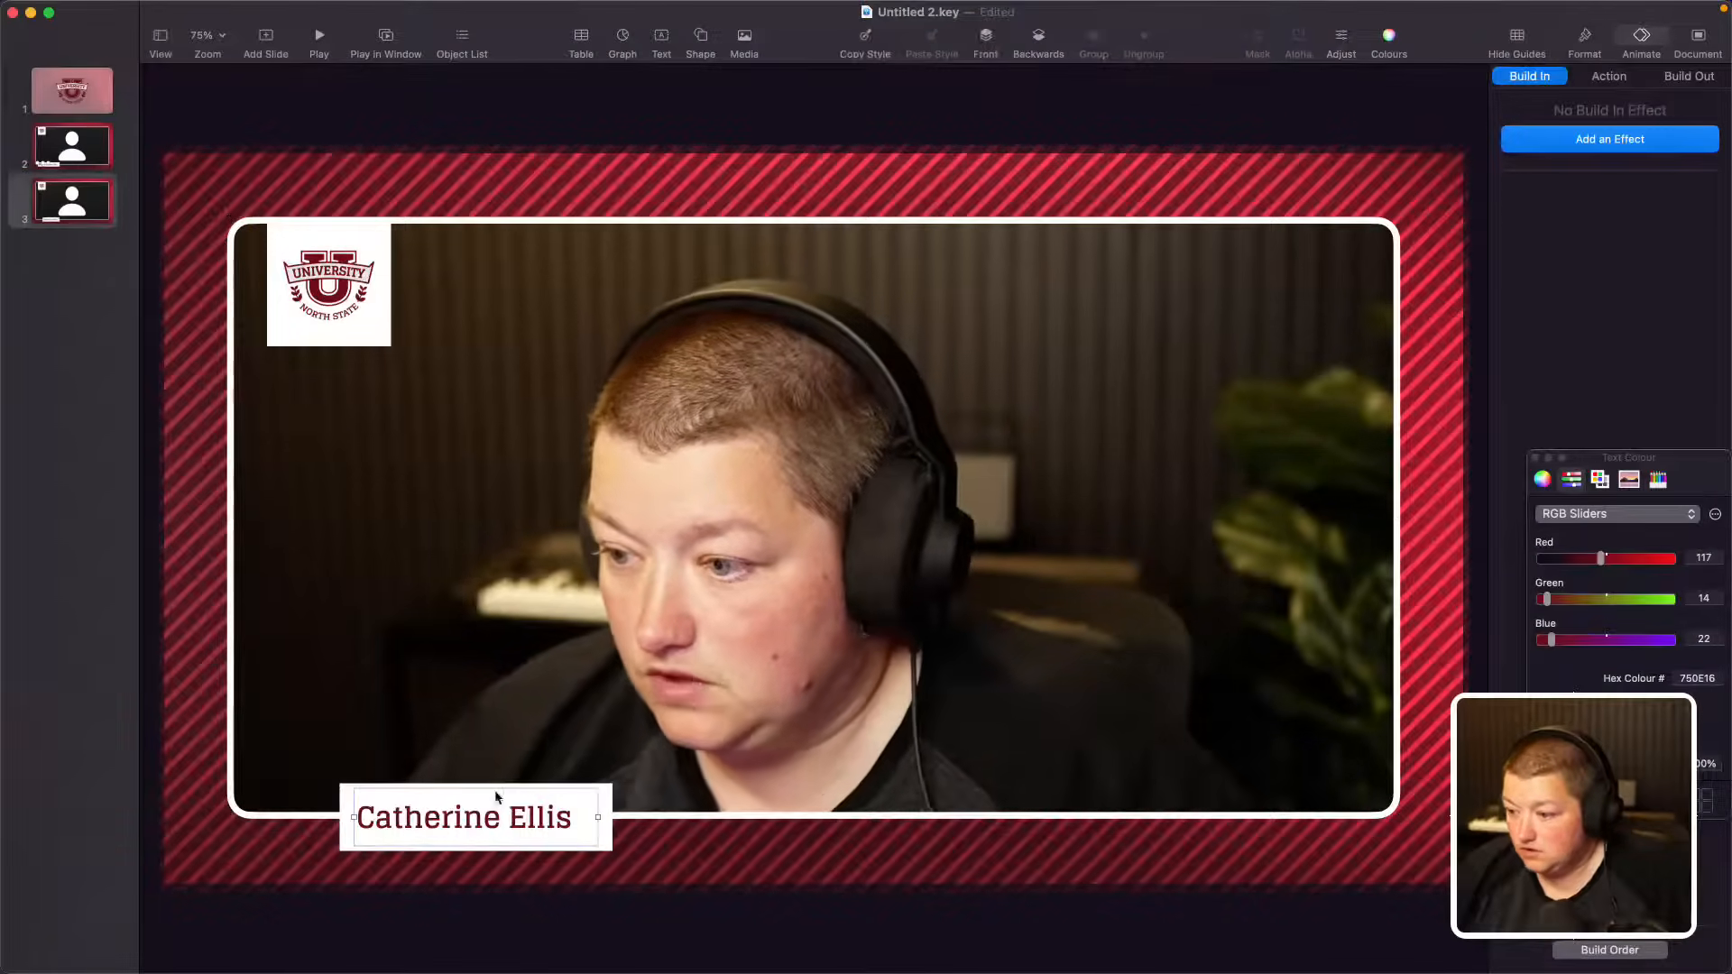
Step: Widen the white bar on slide 3 to about 1450 pt and centre it horizontally on the slide
left_click(614, 825)
left_click_drag(613, 819, 1321, 828)
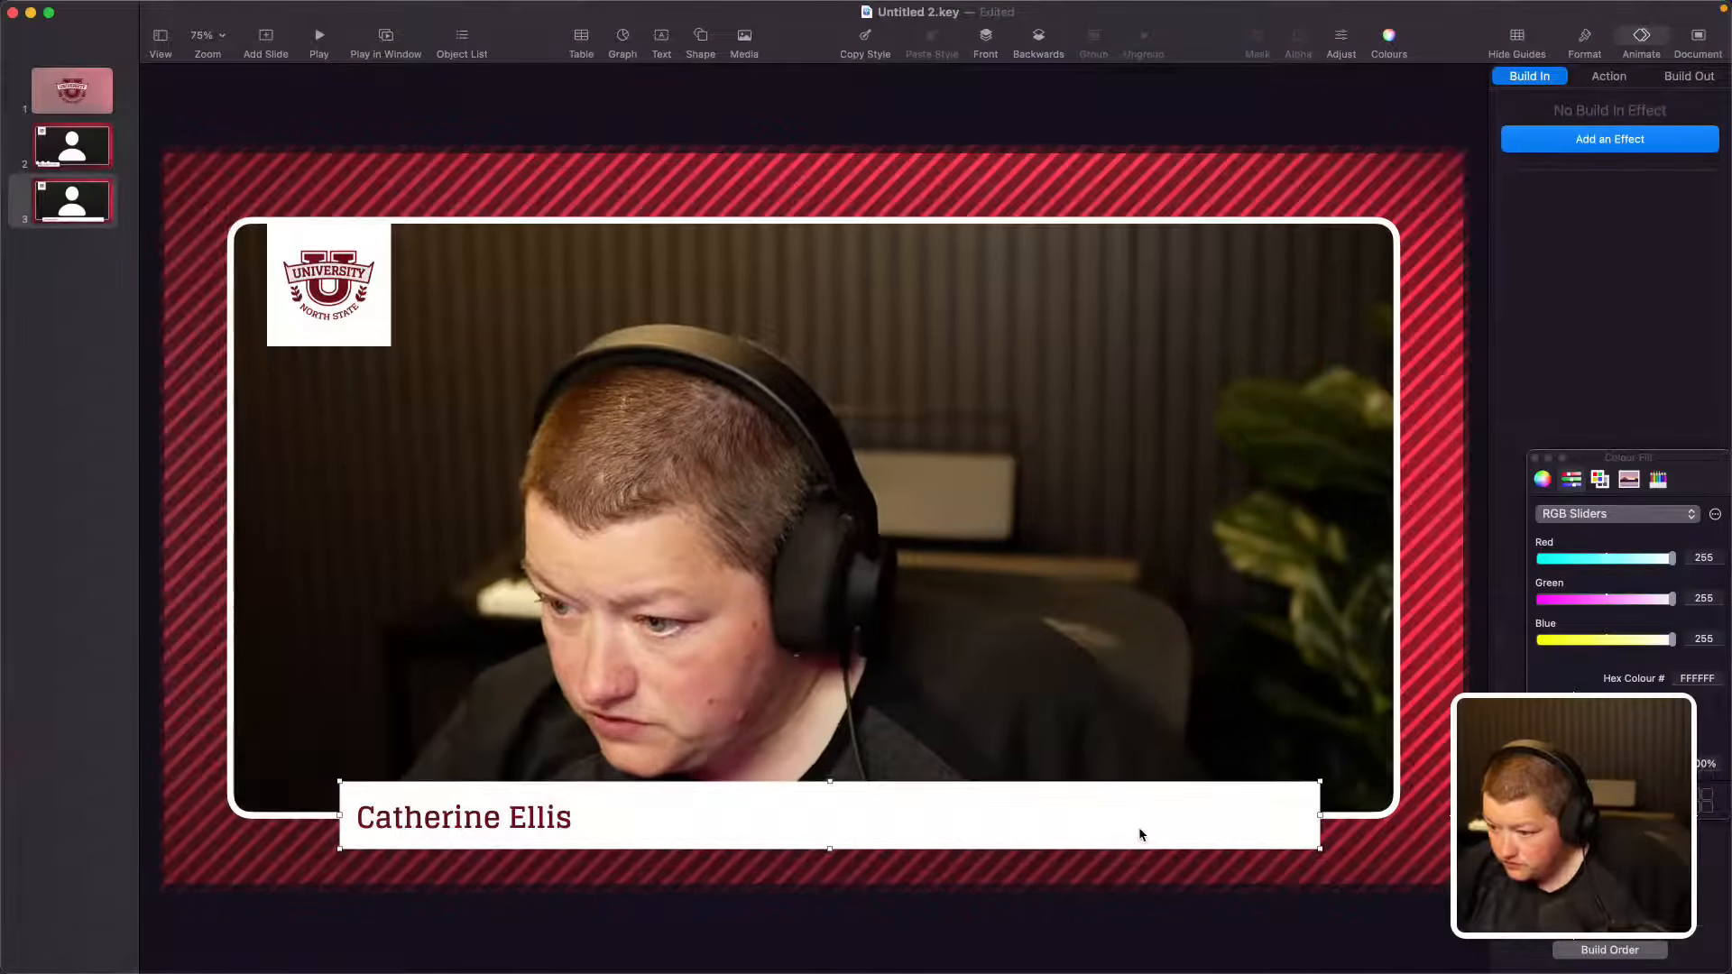
left_click(1585, 42)
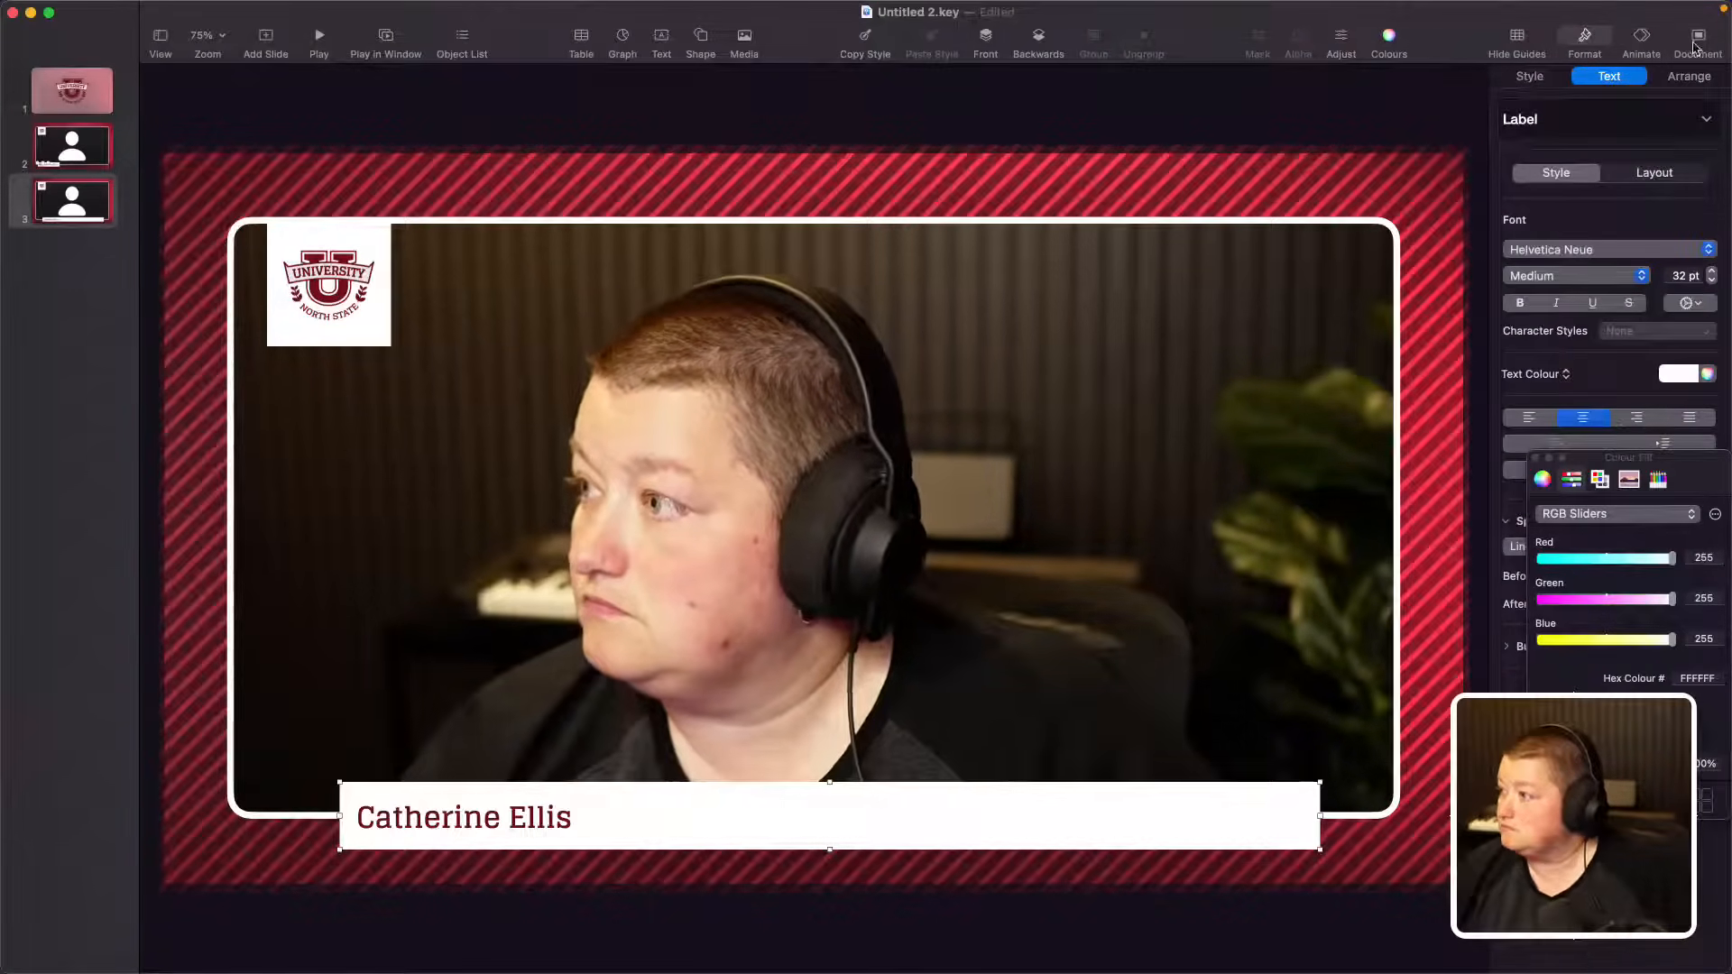
left_click(1534, 77)
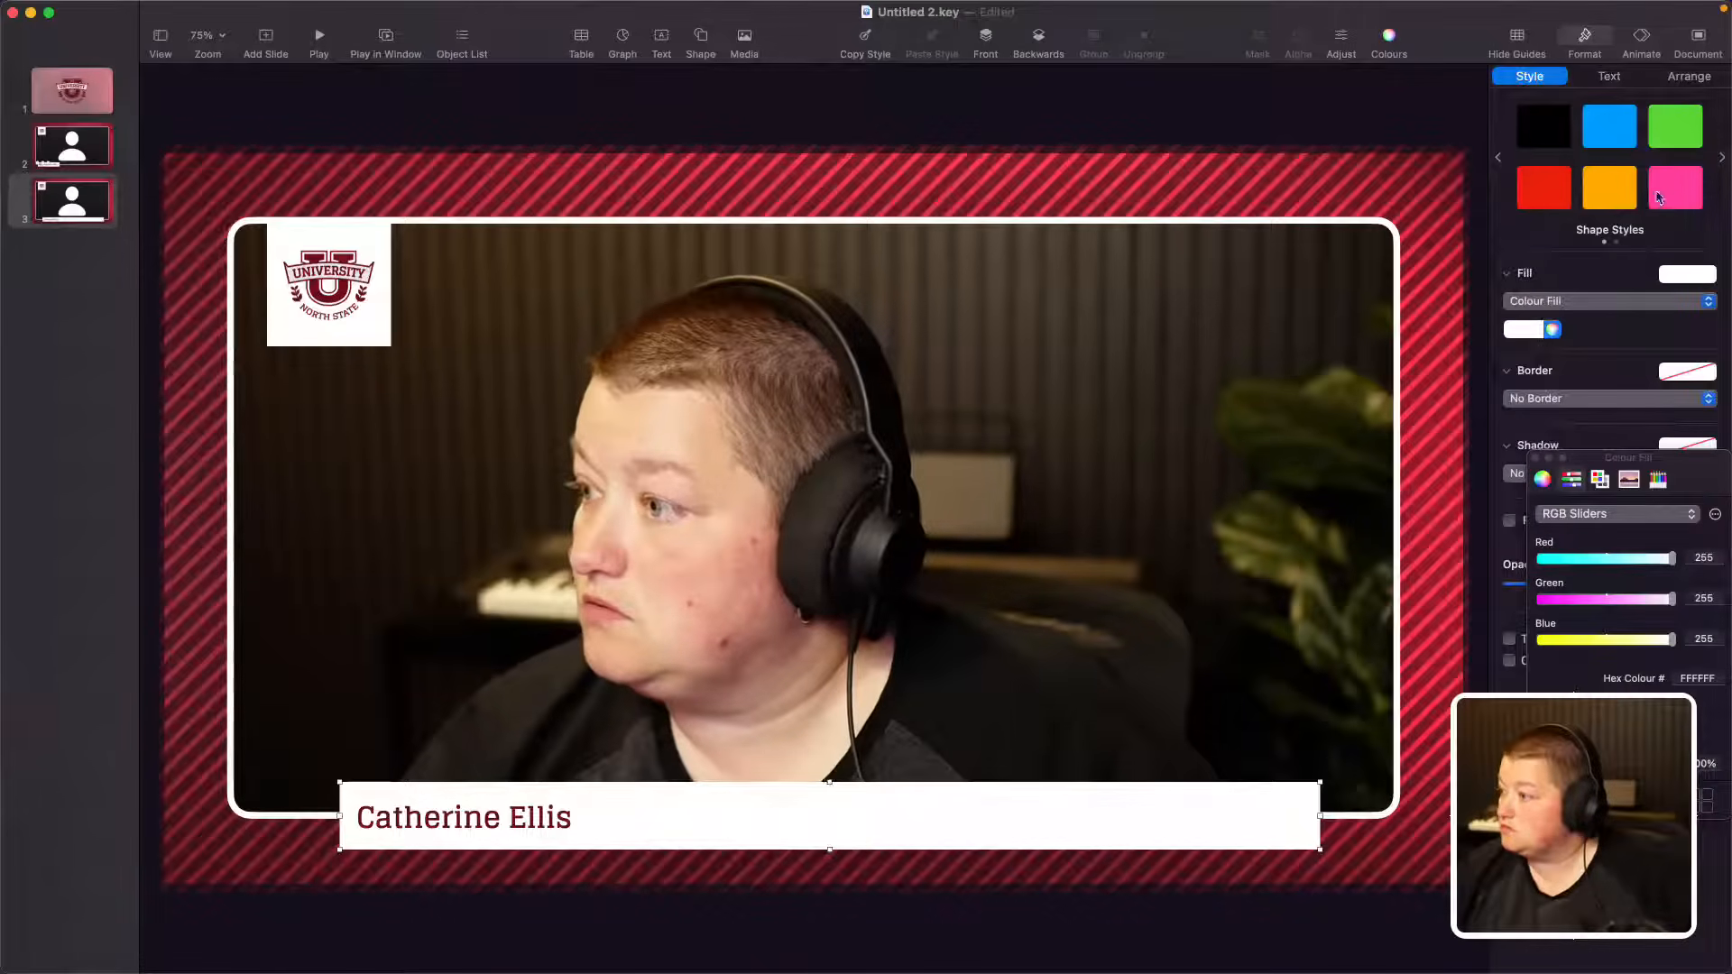
left_click(1676, 78)
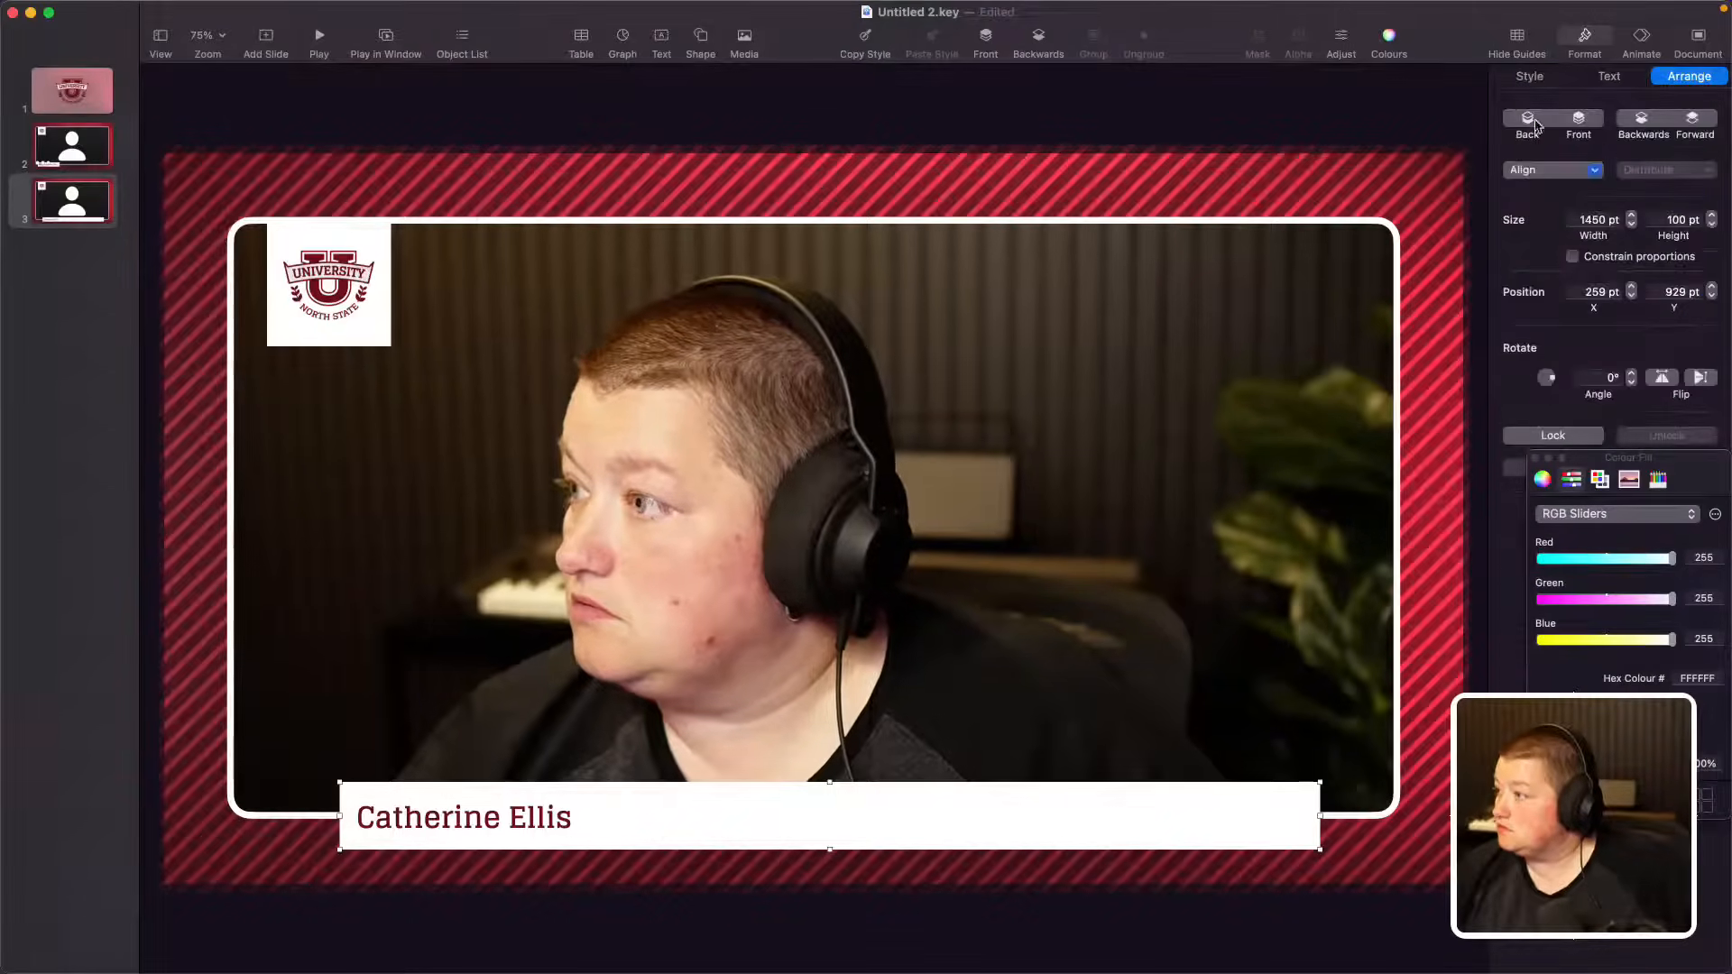
left_click(1551, 170)
left_click(1543, 215)
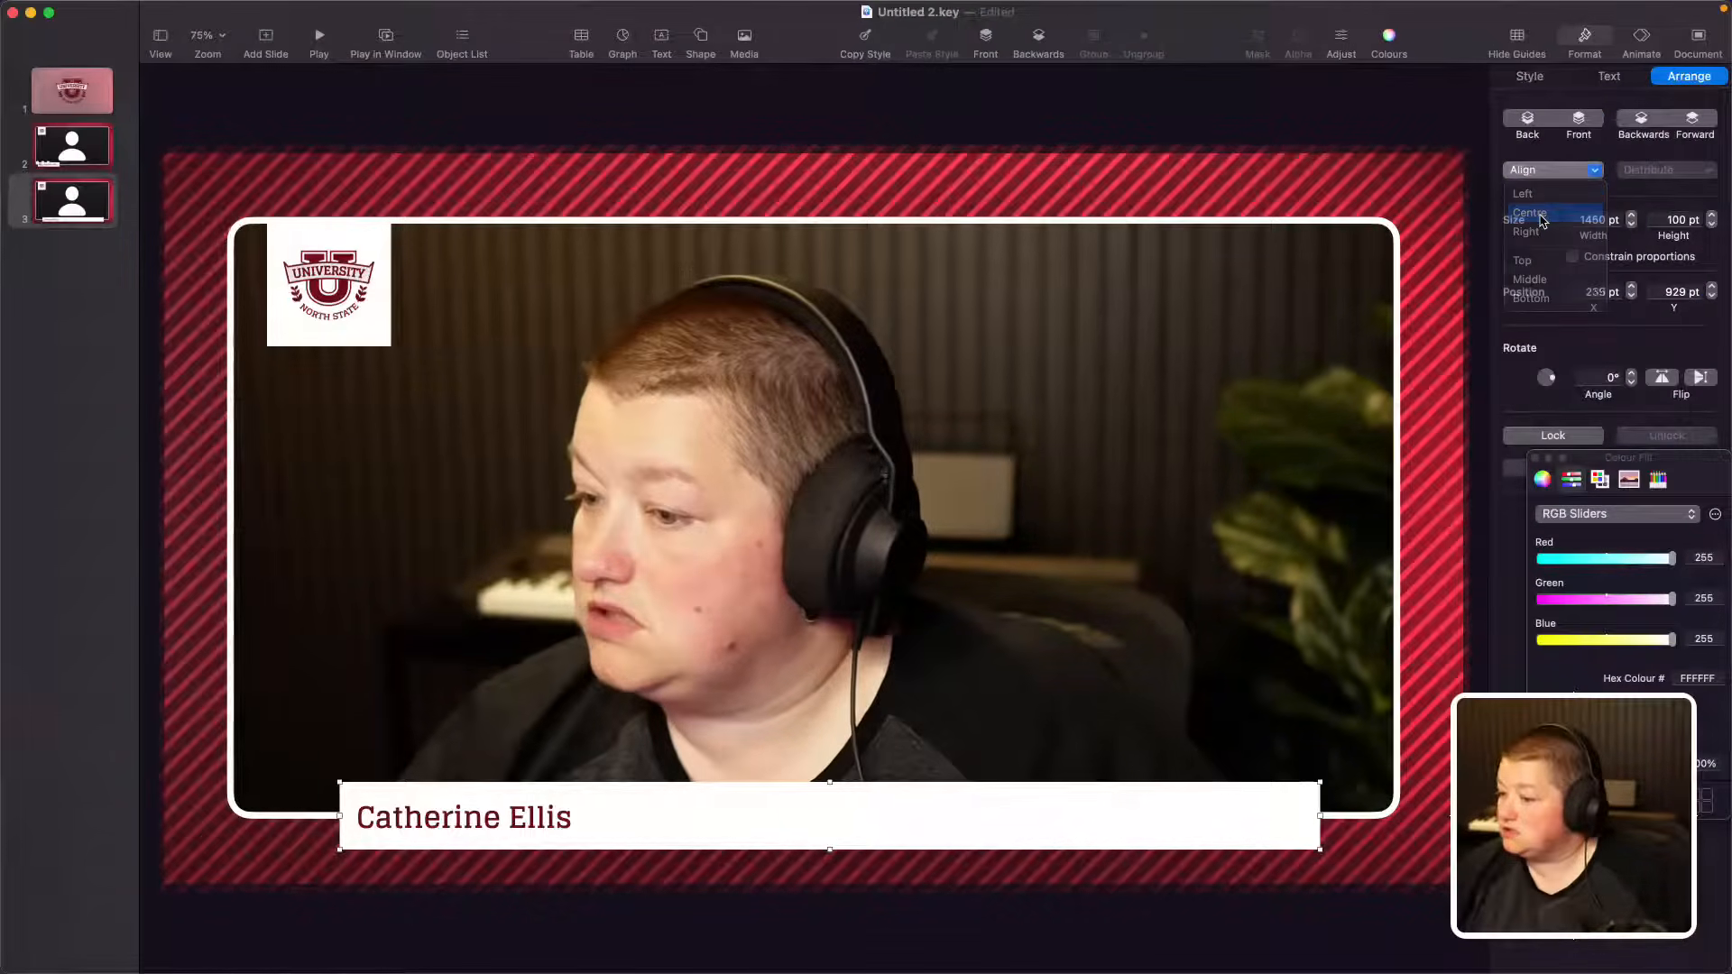
Step: Centre the name text box horizontally on the slide and widen it to about 1433 pt, nearly the white bar's full width
left_click(411, 822)
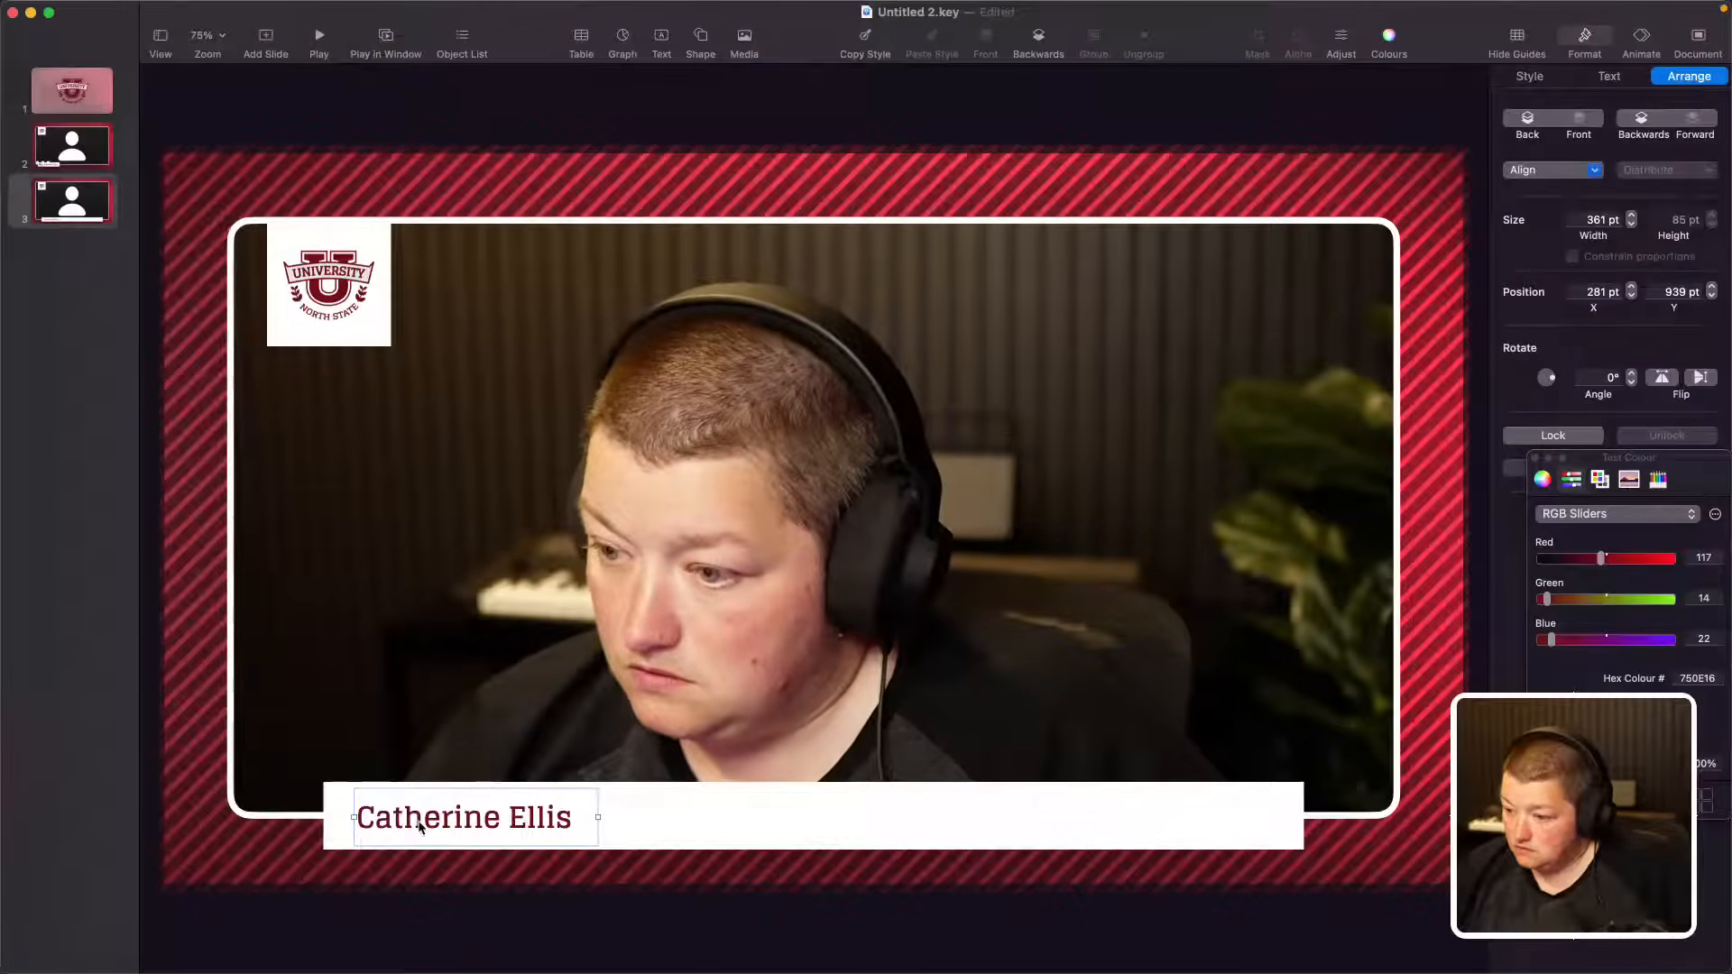
left_click(1559, 81)
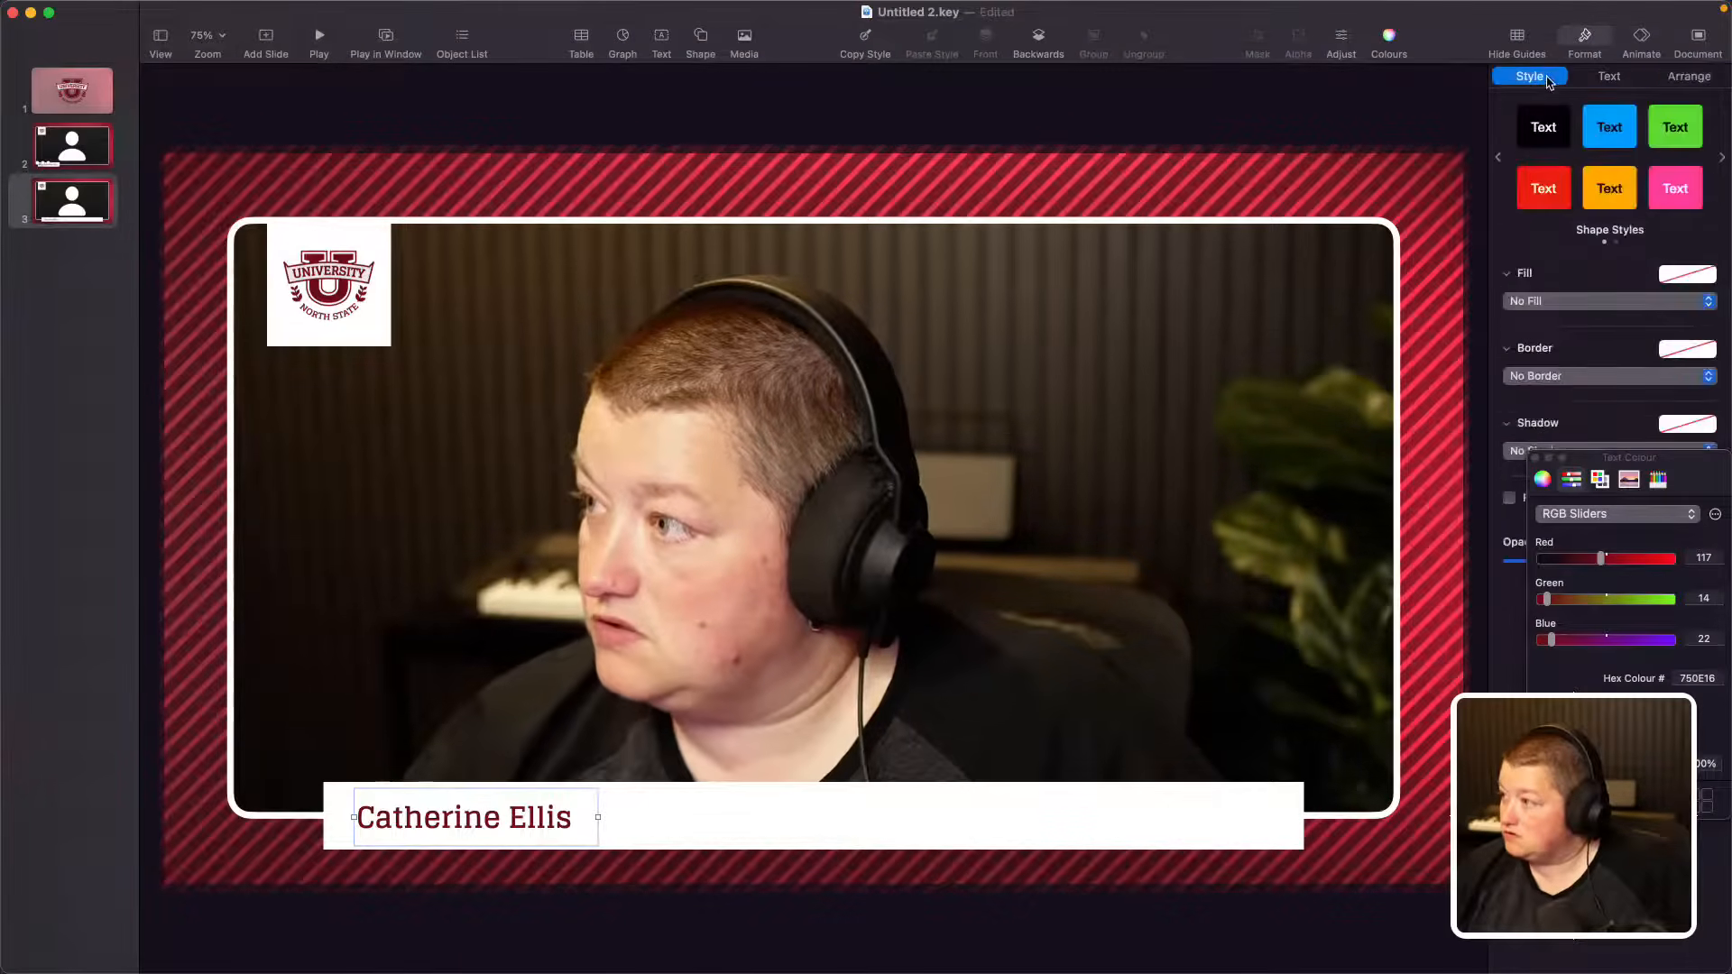
left_click(1685, 80)
left_click(1553, 171)
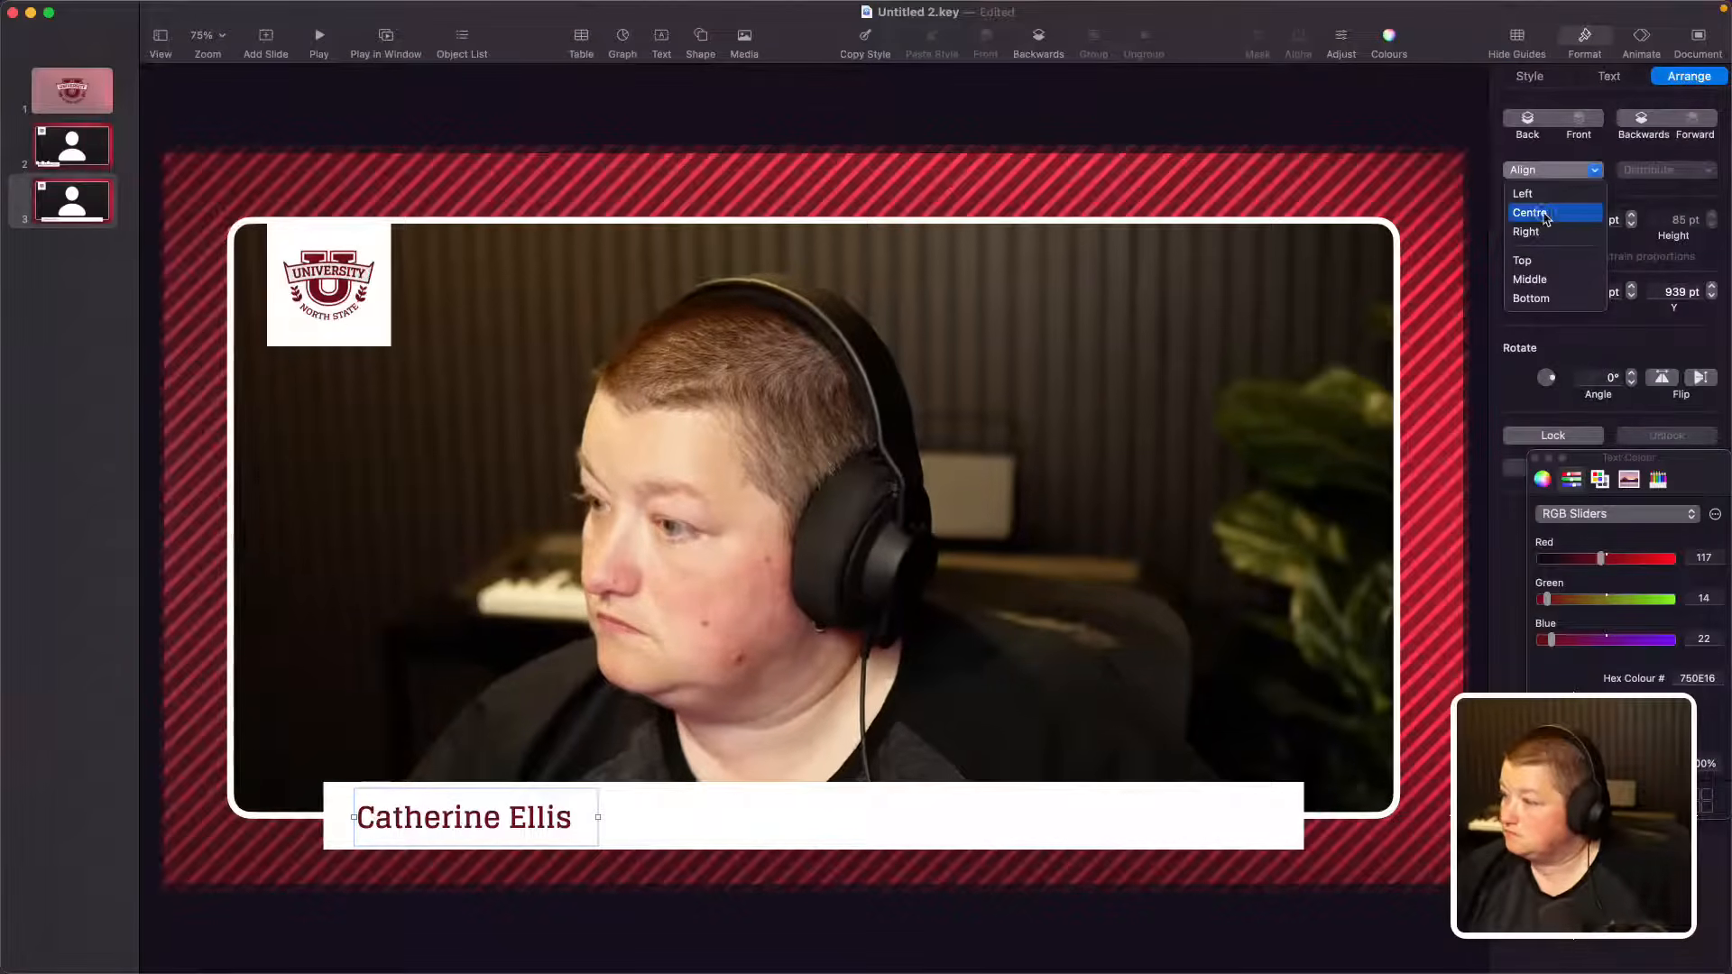
left_click(1538, 207)
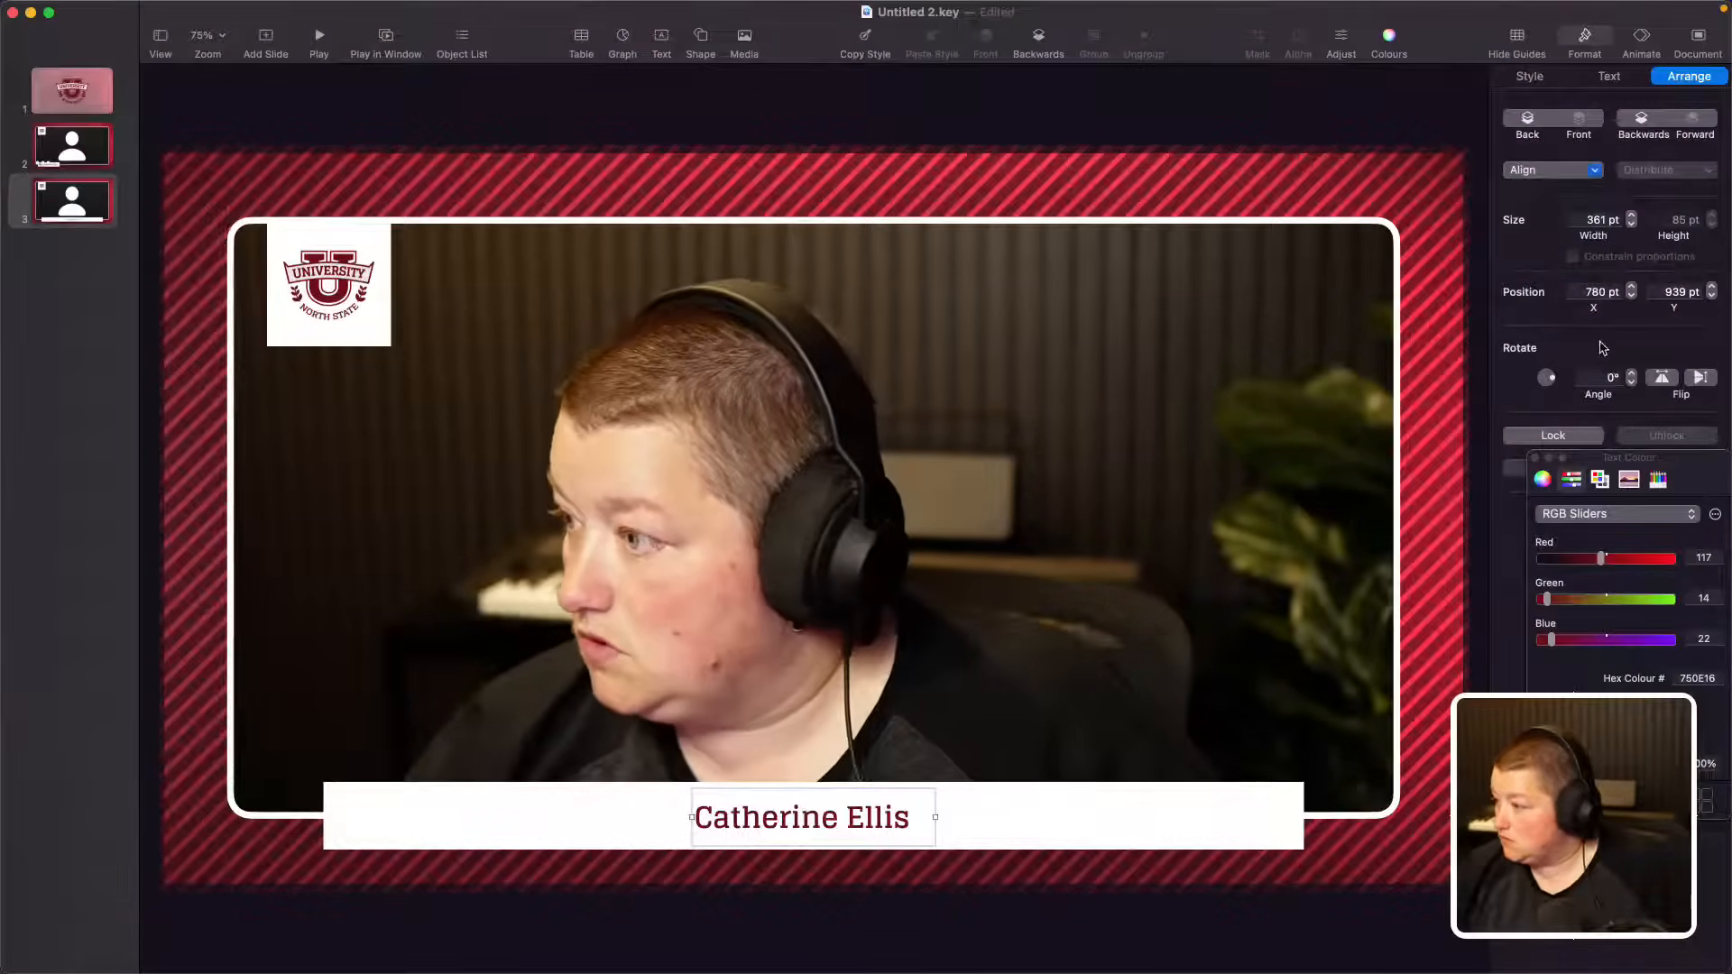
left_click_drag(1586, 462, 1585, 554)
left_click(1545, 77)
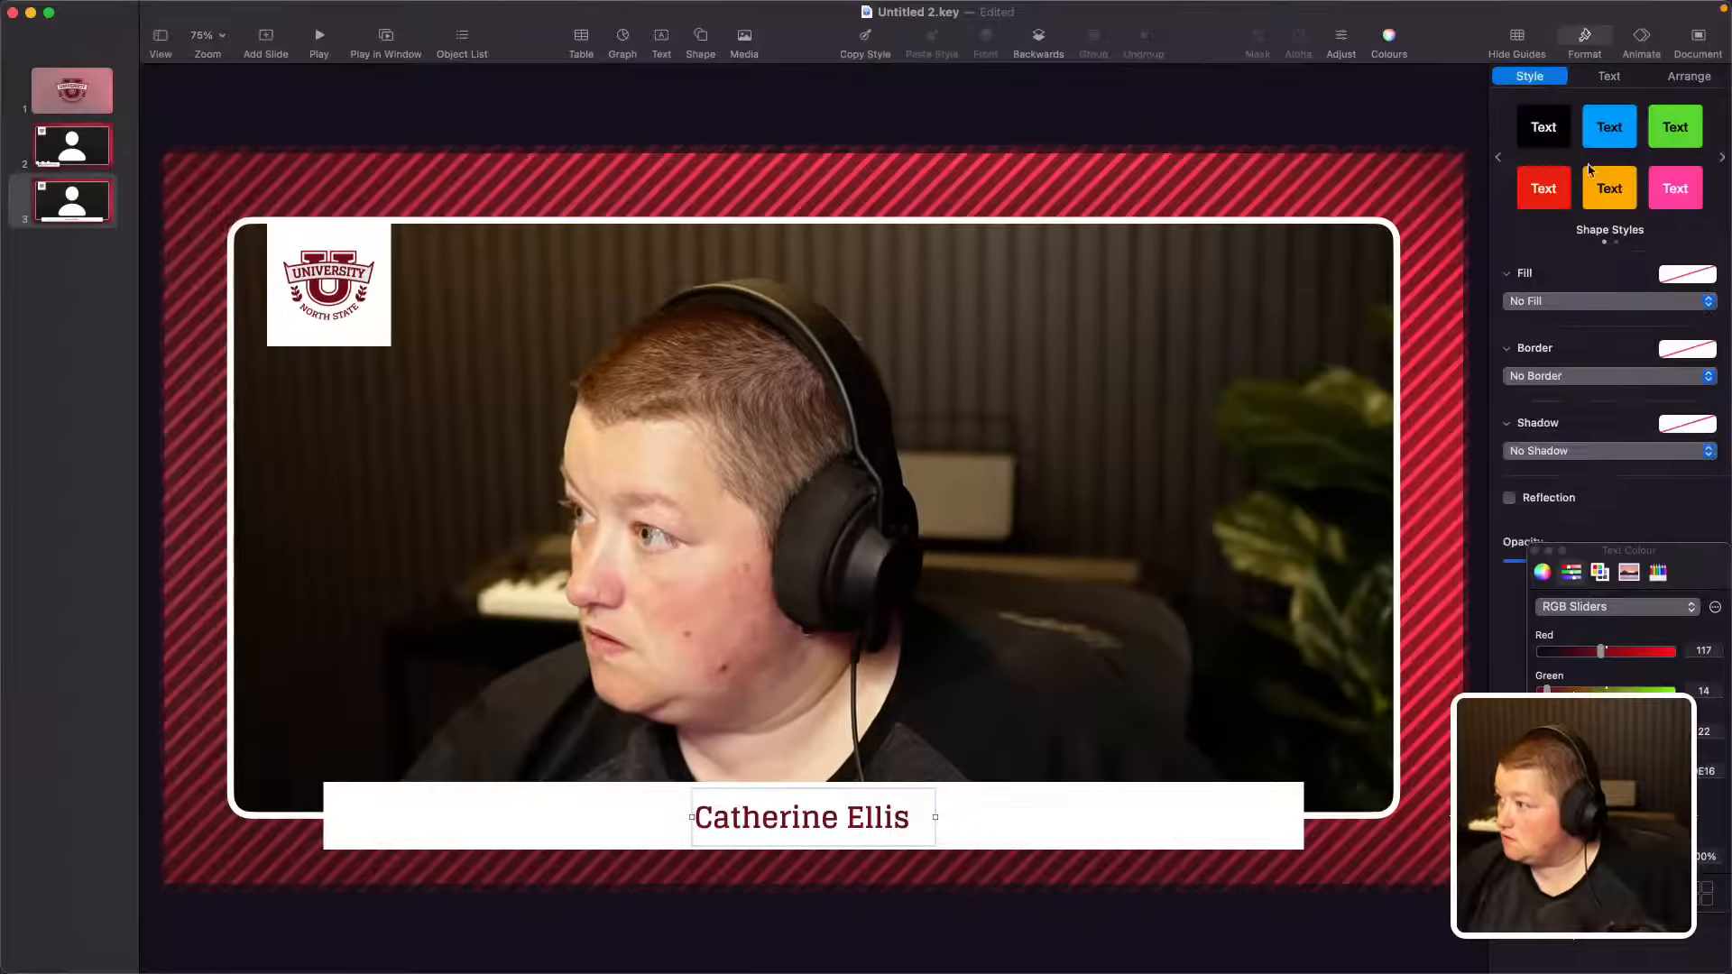
left_click(1672, 76)
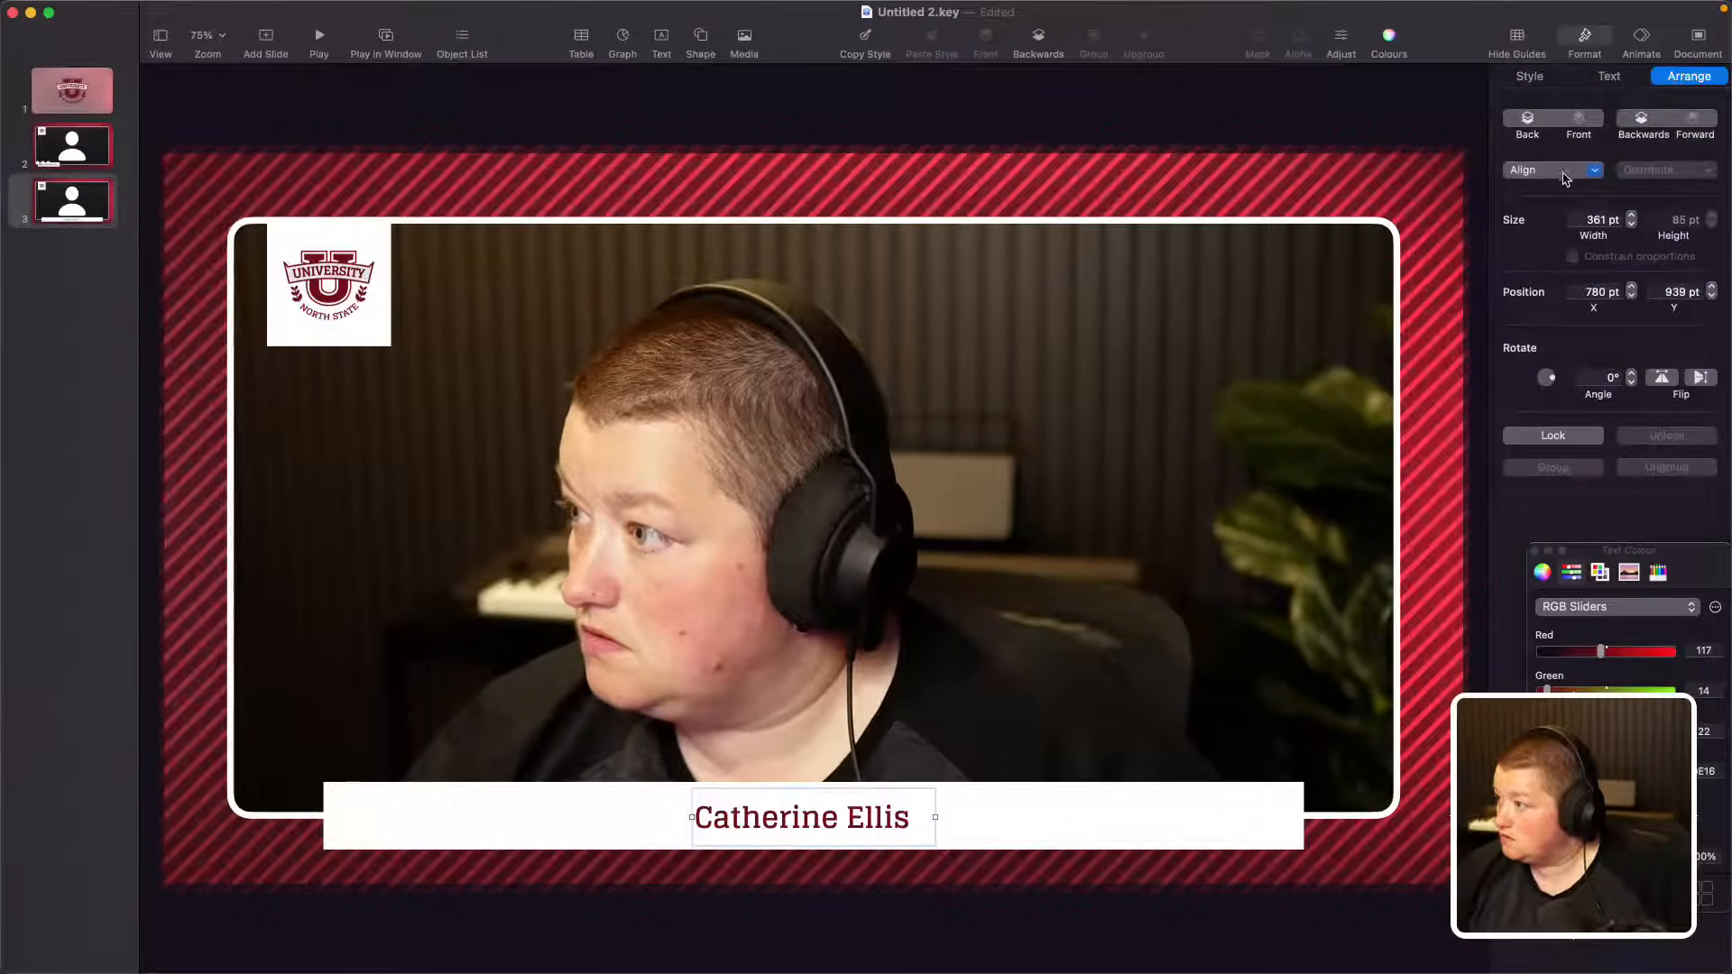
left_click(1565, 171)
left_click(1548, 218)
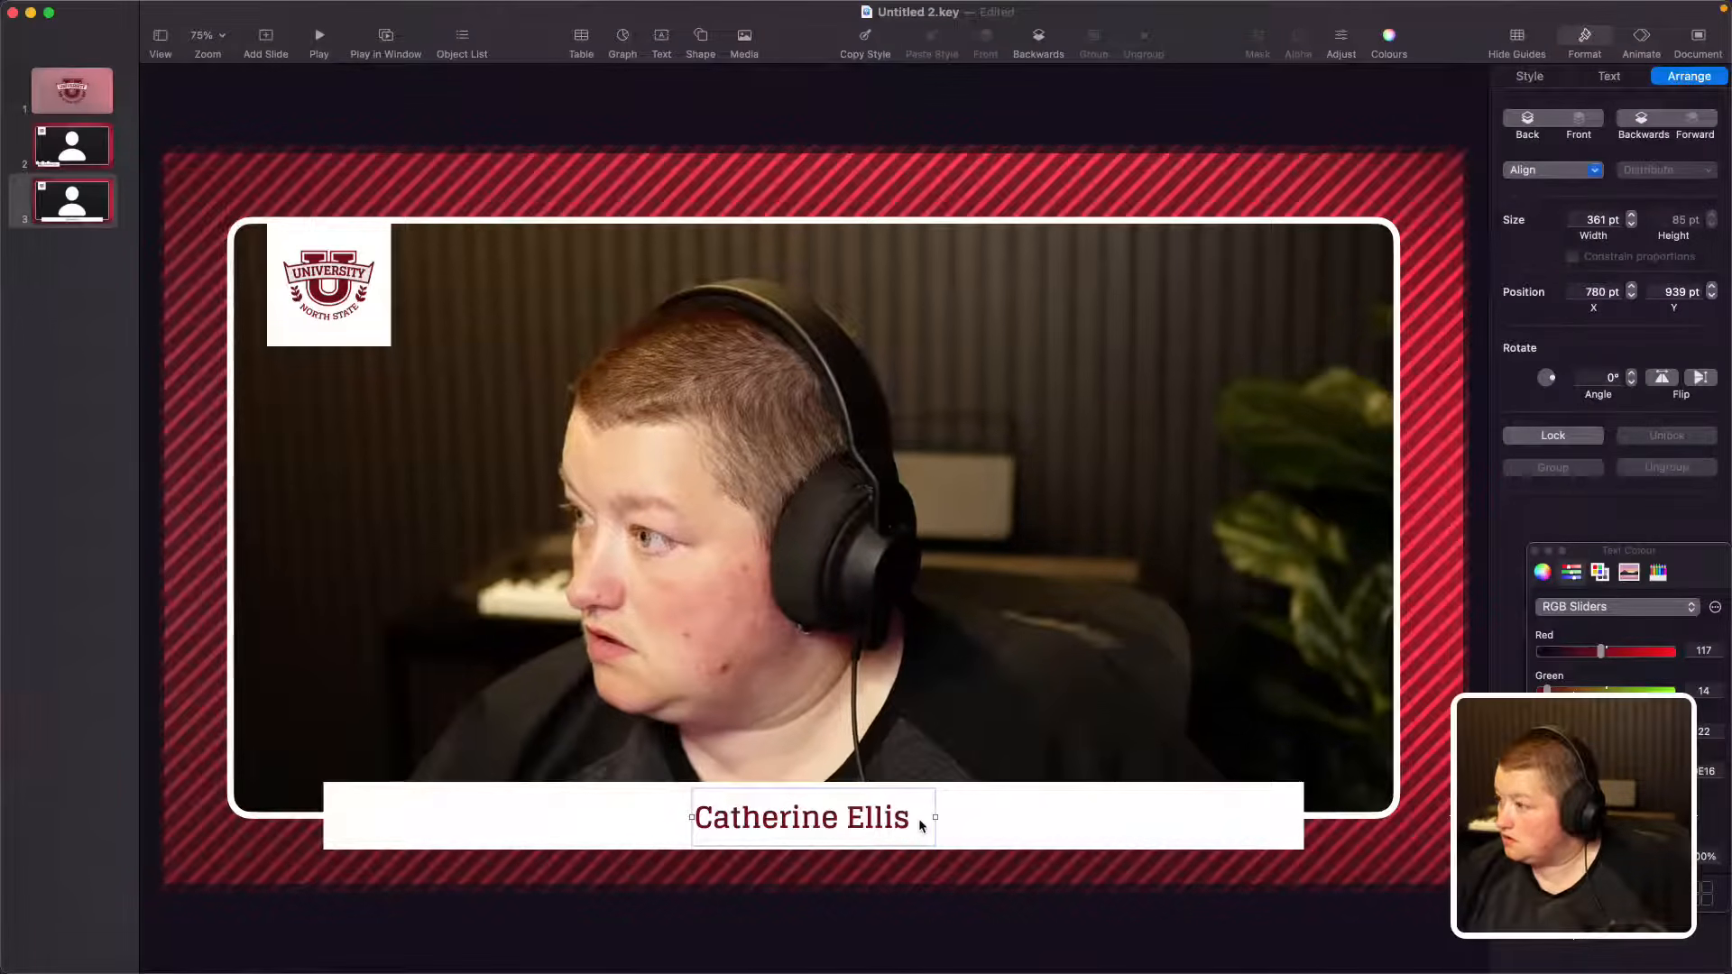
left_click_drag(936, 818, 1297, 815)
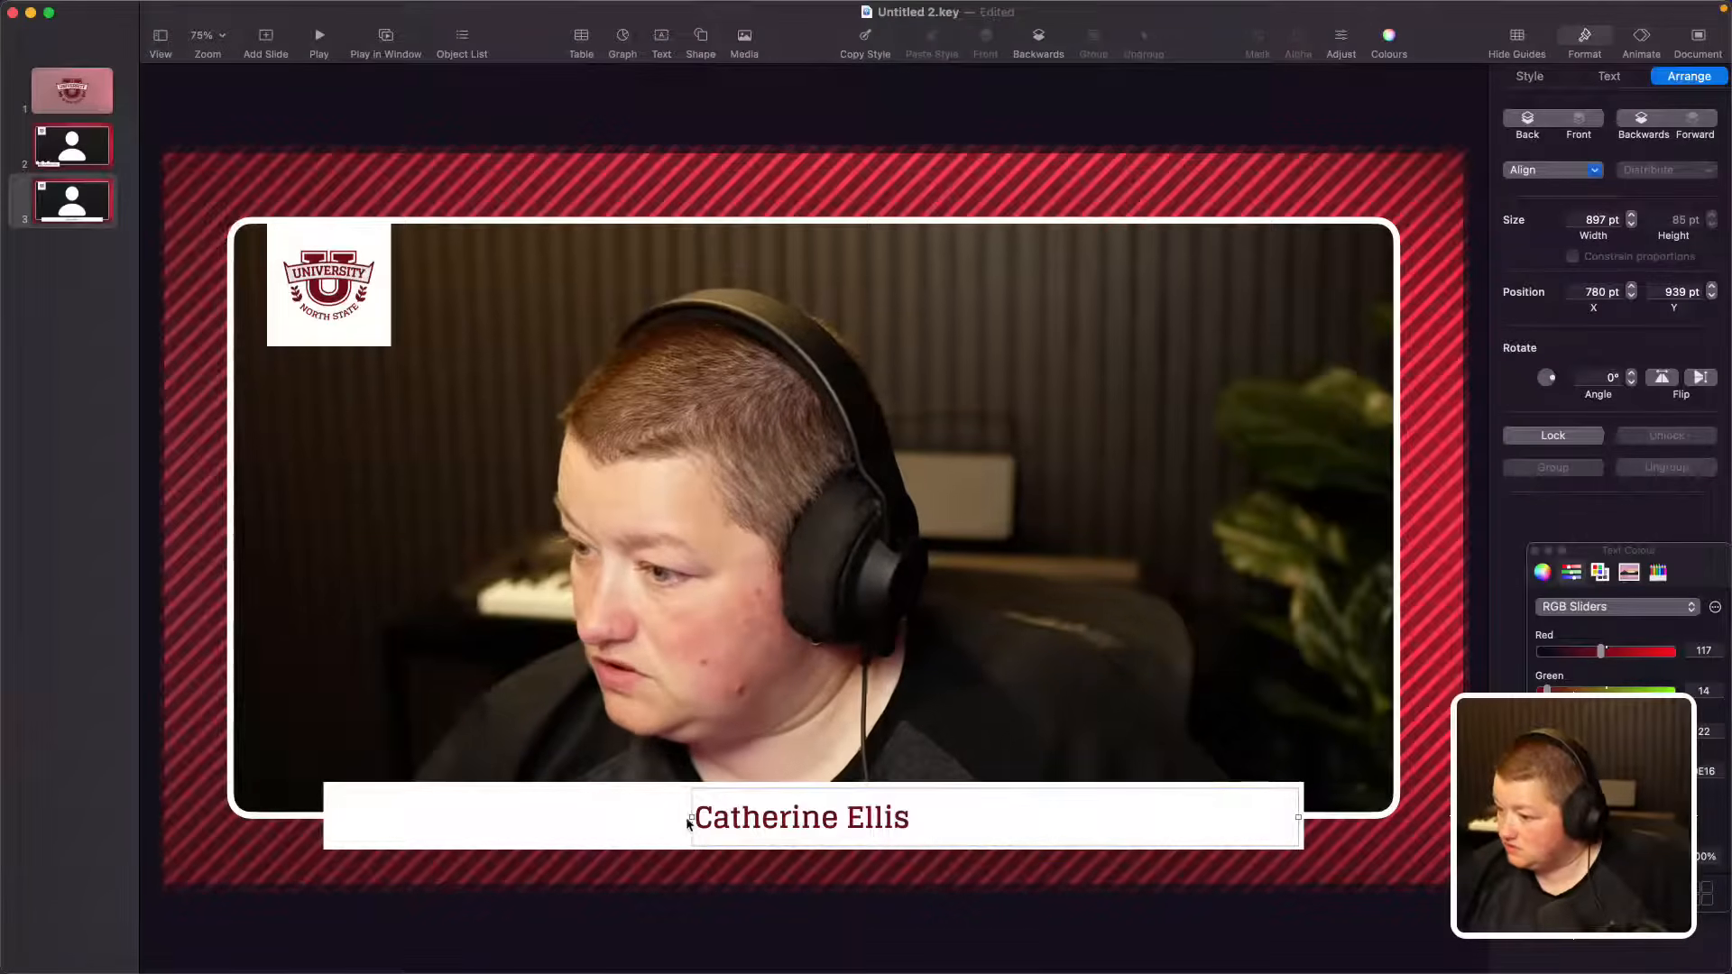
left_click_drag(692, 818, 329, 810)
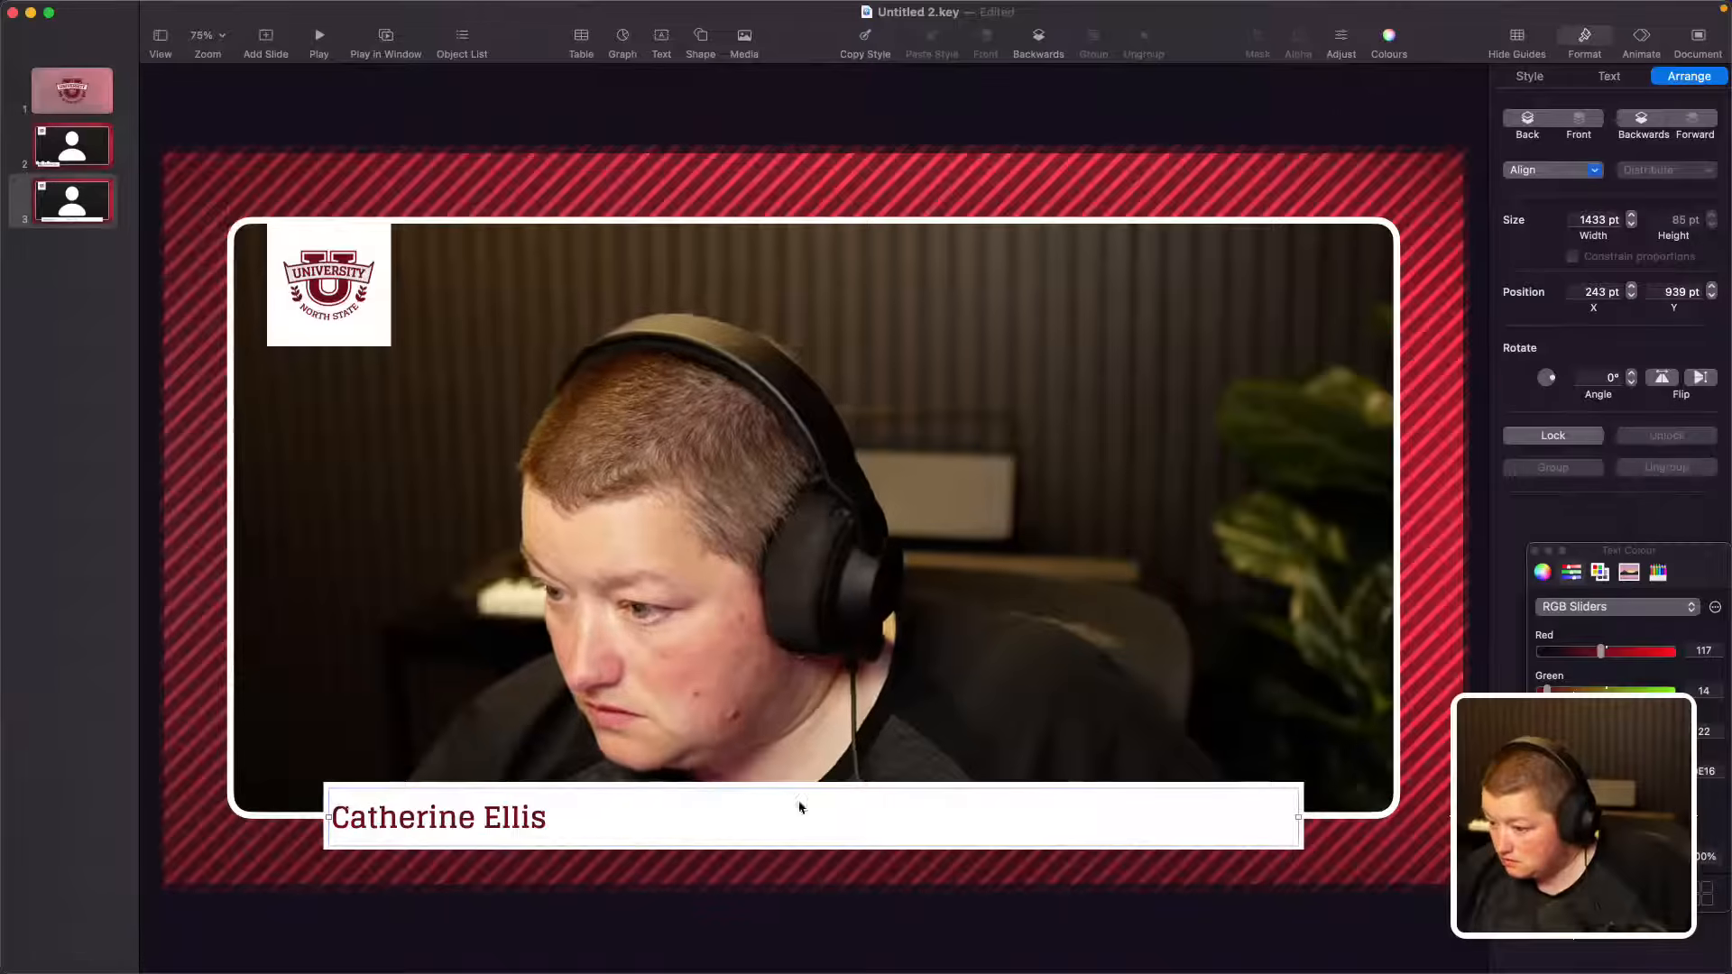
Step: Try a middle alignment on the name text box alone, and undo it
left_click(1561, 171)
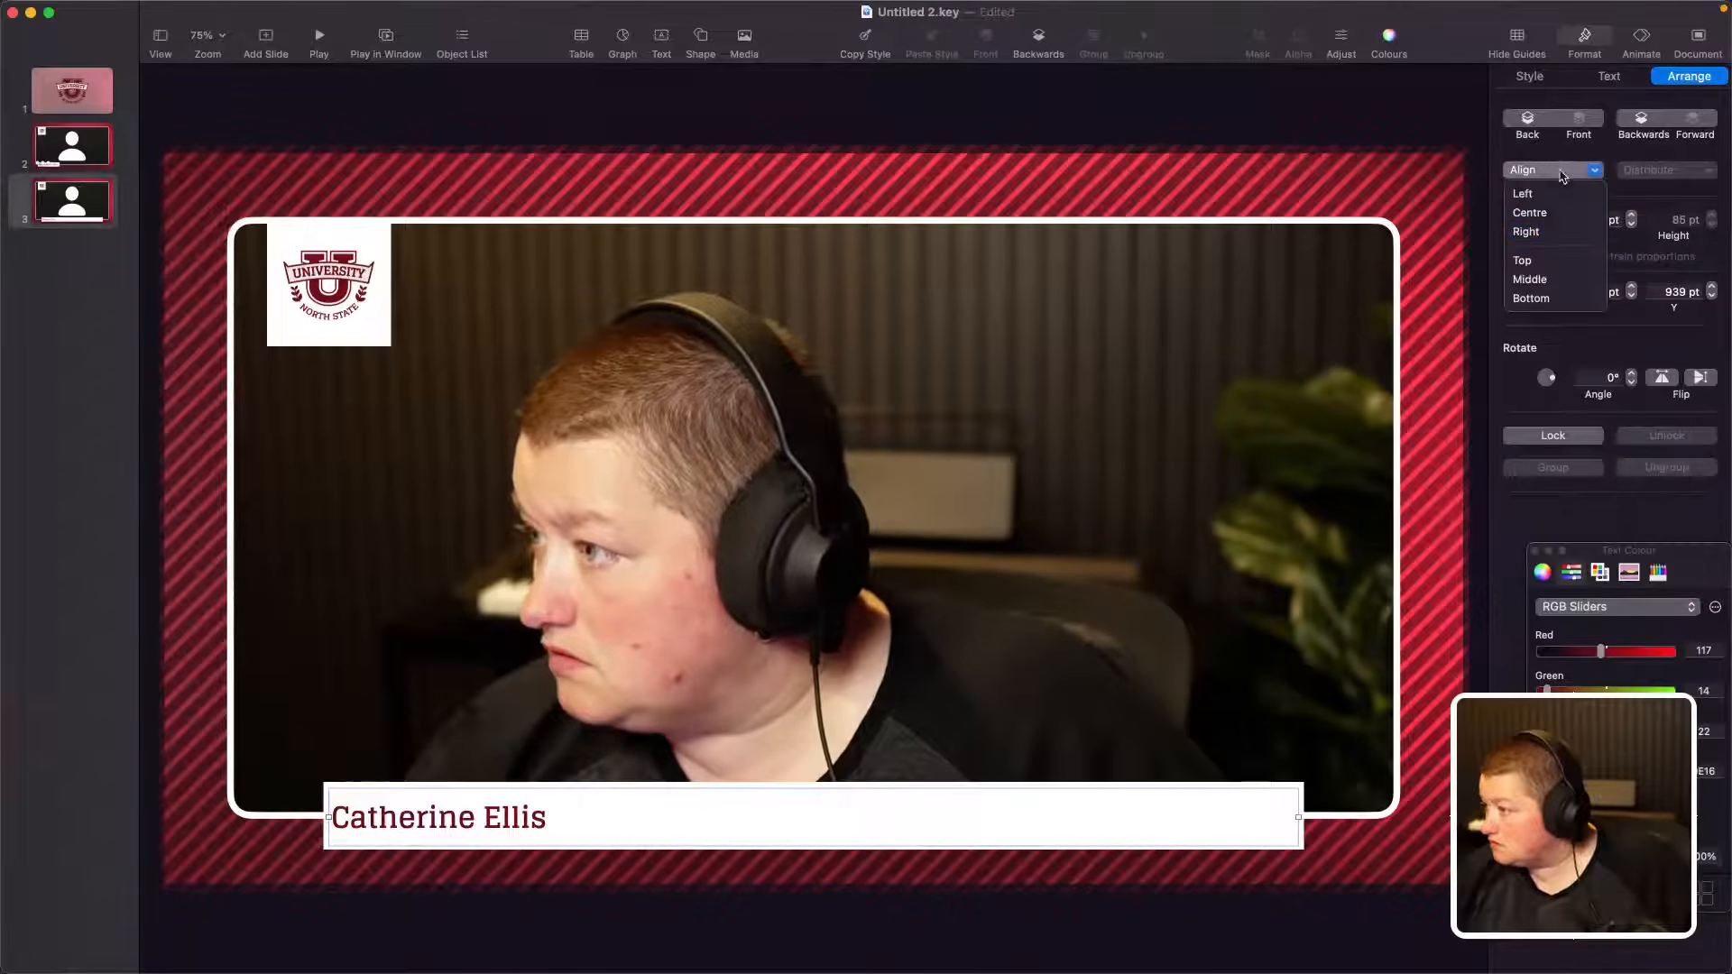
left_click(1545, 279)
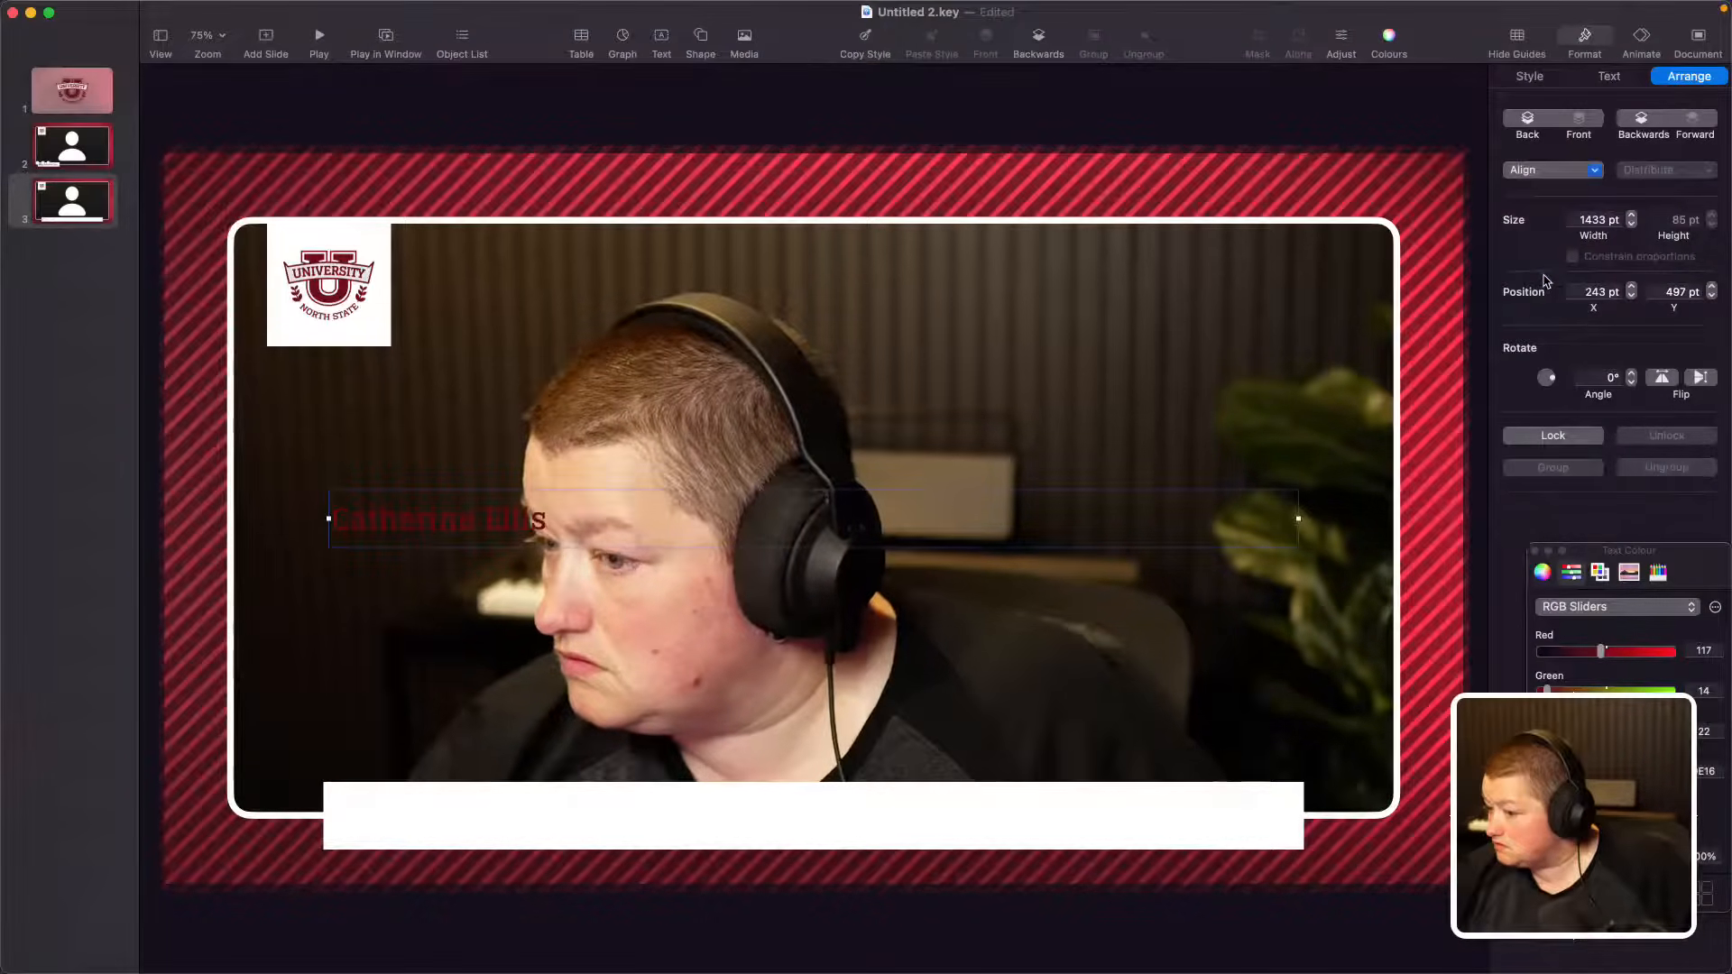
key("super+z")
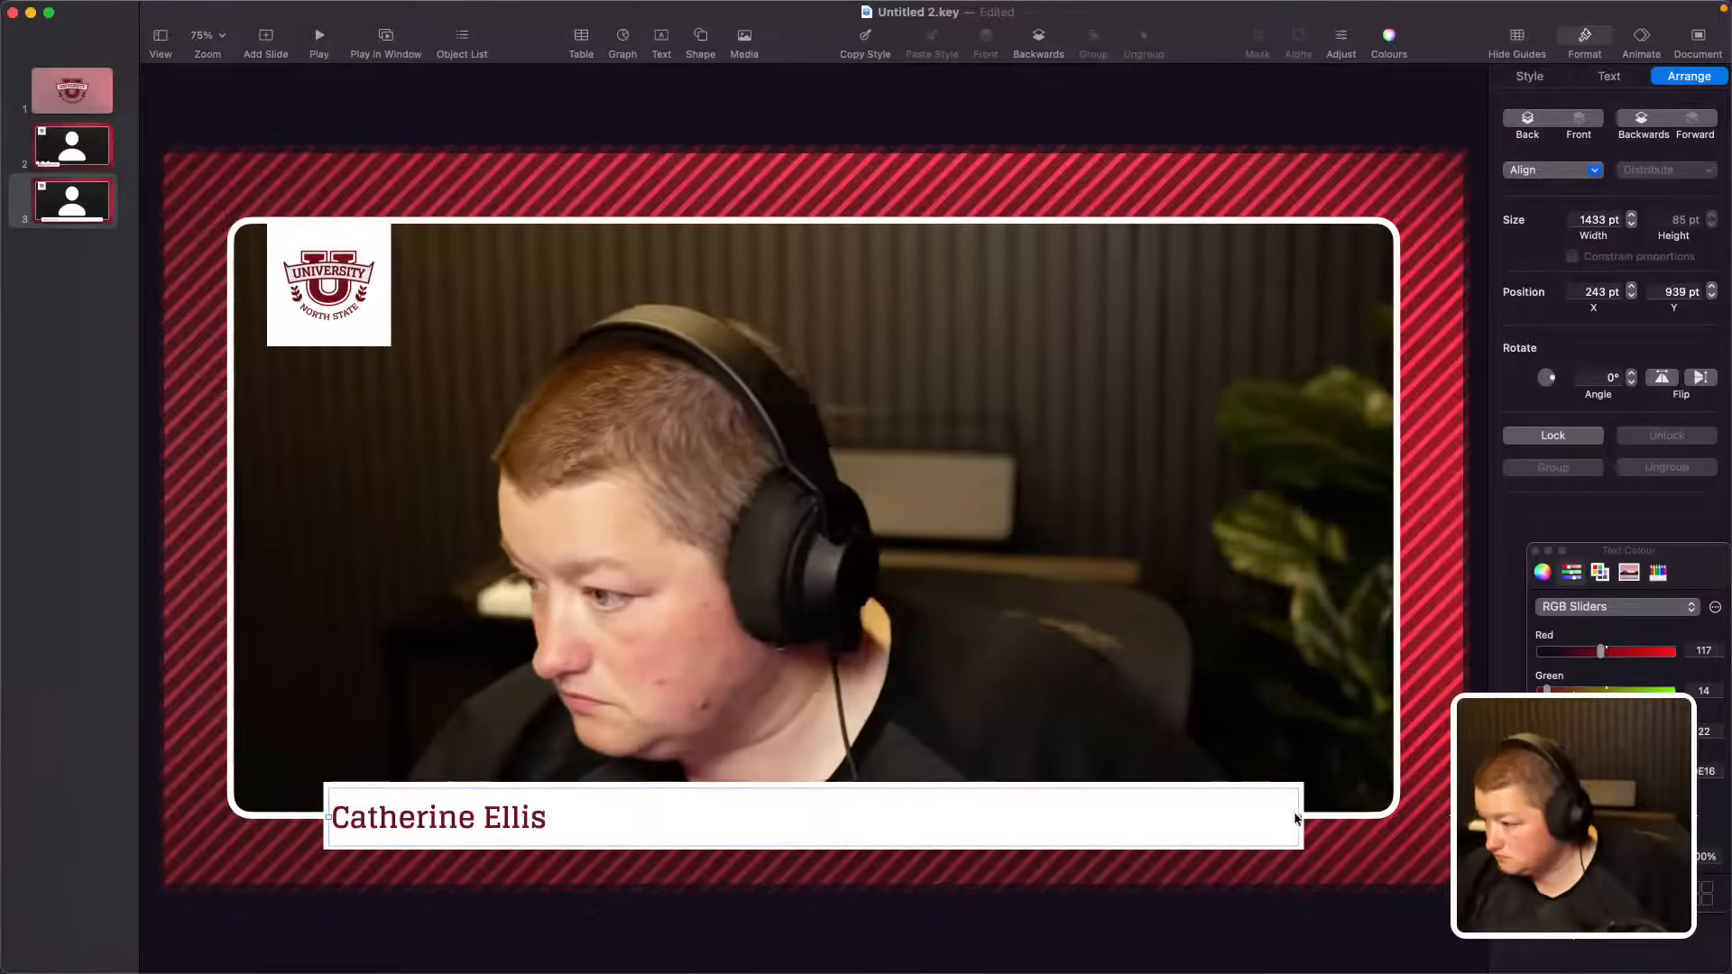
Step: Select the name text box together with the white bar and align their middles
left_click(1305, 783)
left_click(1279, 795)
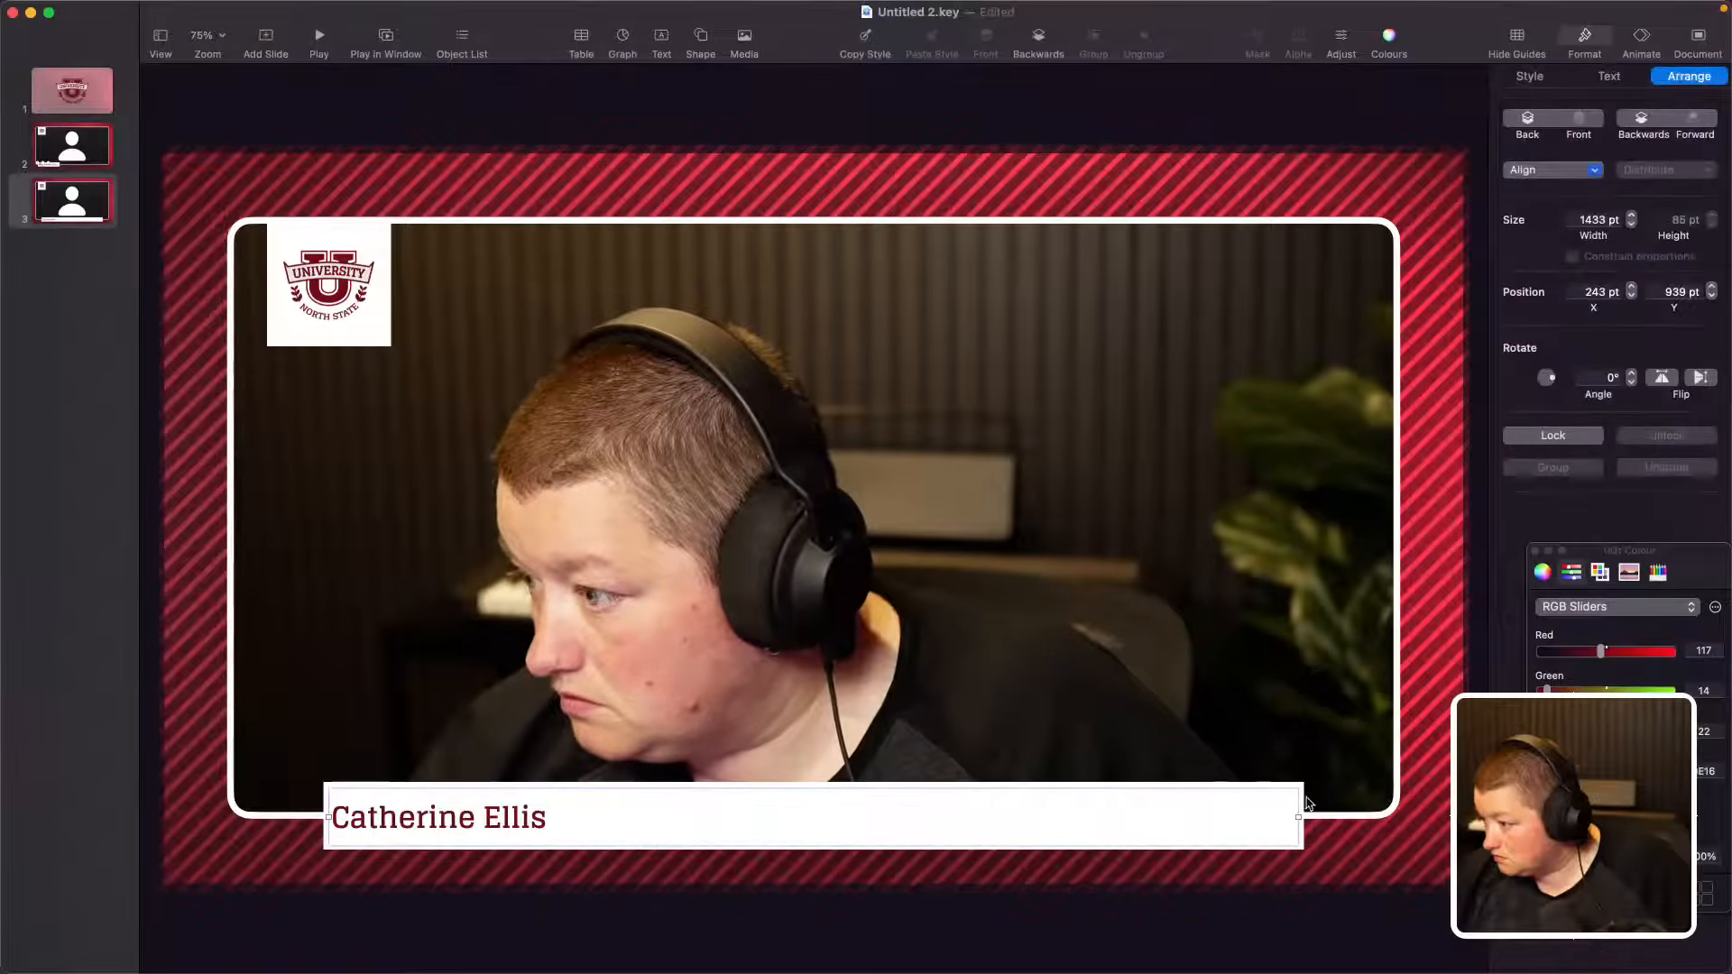
left_click(1305, 799, "shift")
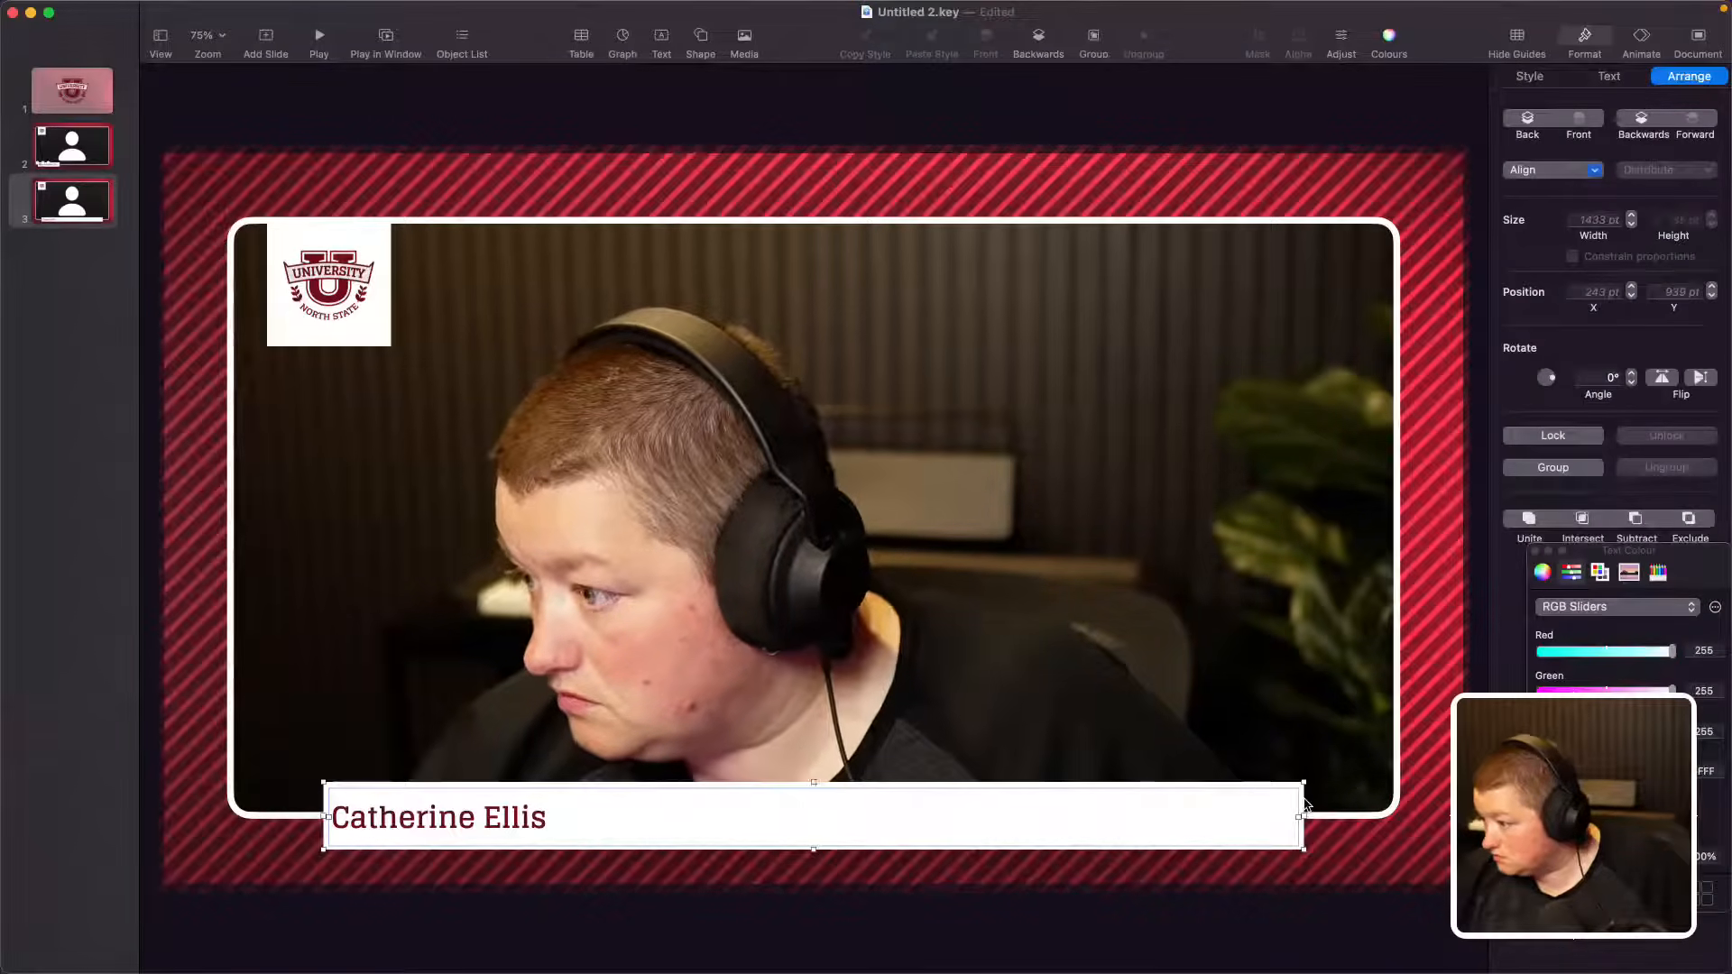
left_click(1560, 172)
left_click(1537, 279)
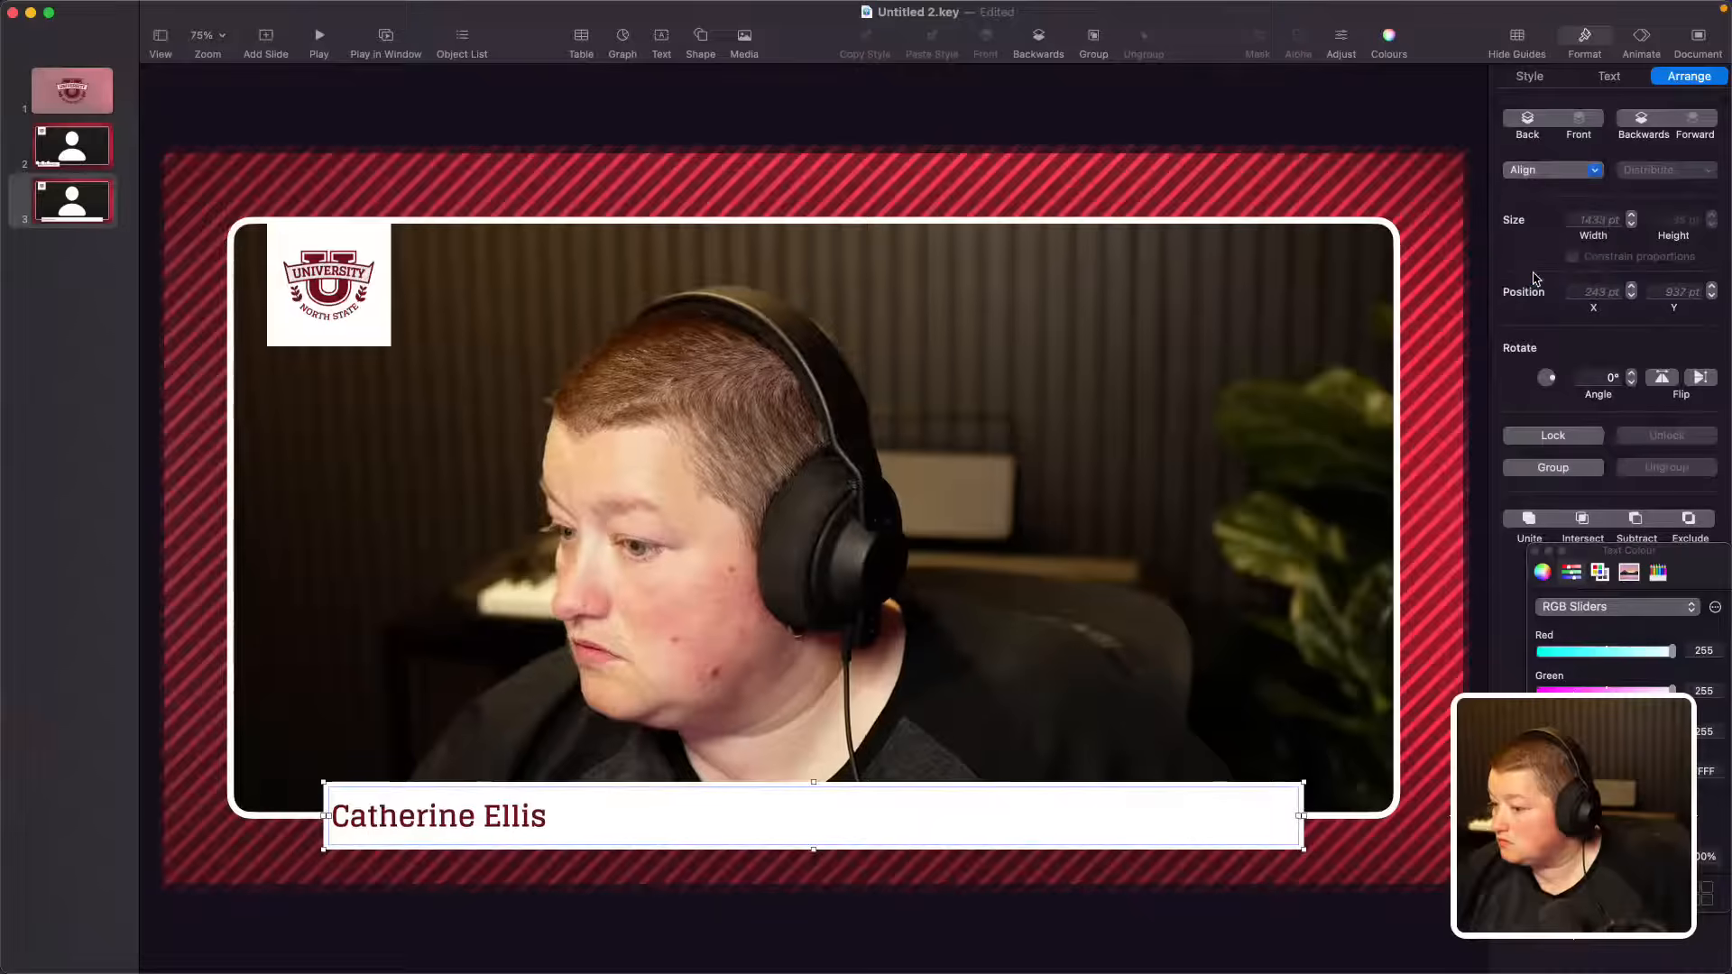
Step: Close the Colours window and centre-align the text inside the name box
left_click(1535, 550)
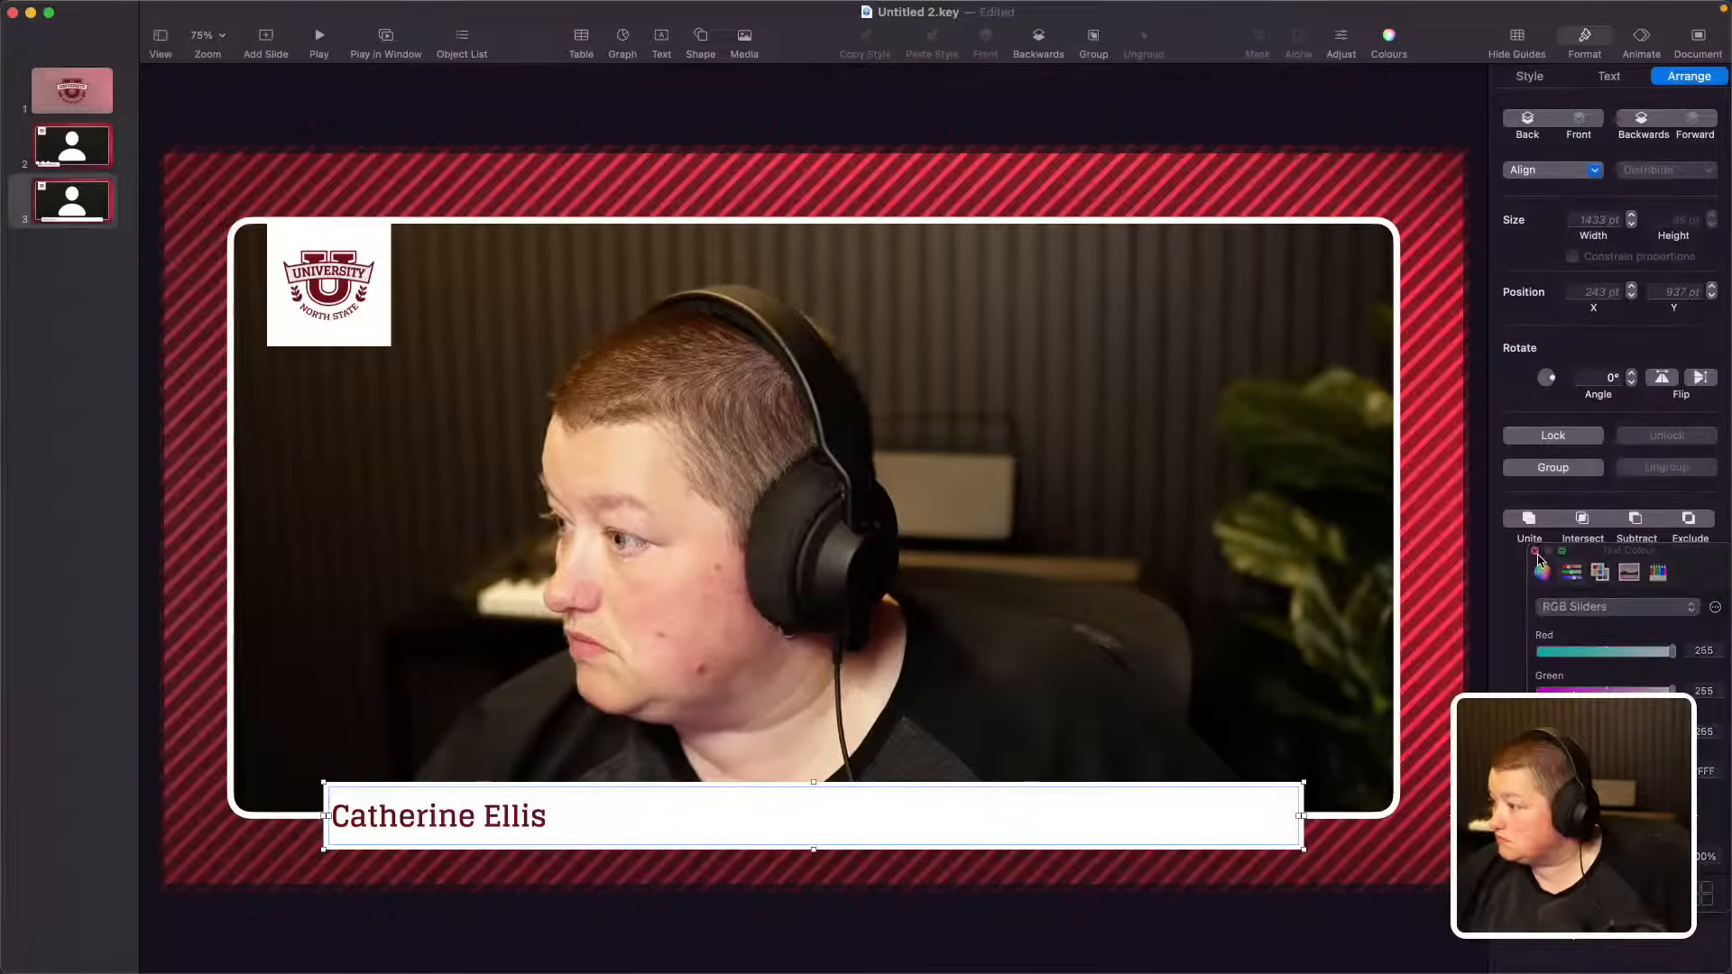
left_click(1601, 77)
left_click(1580, 419)
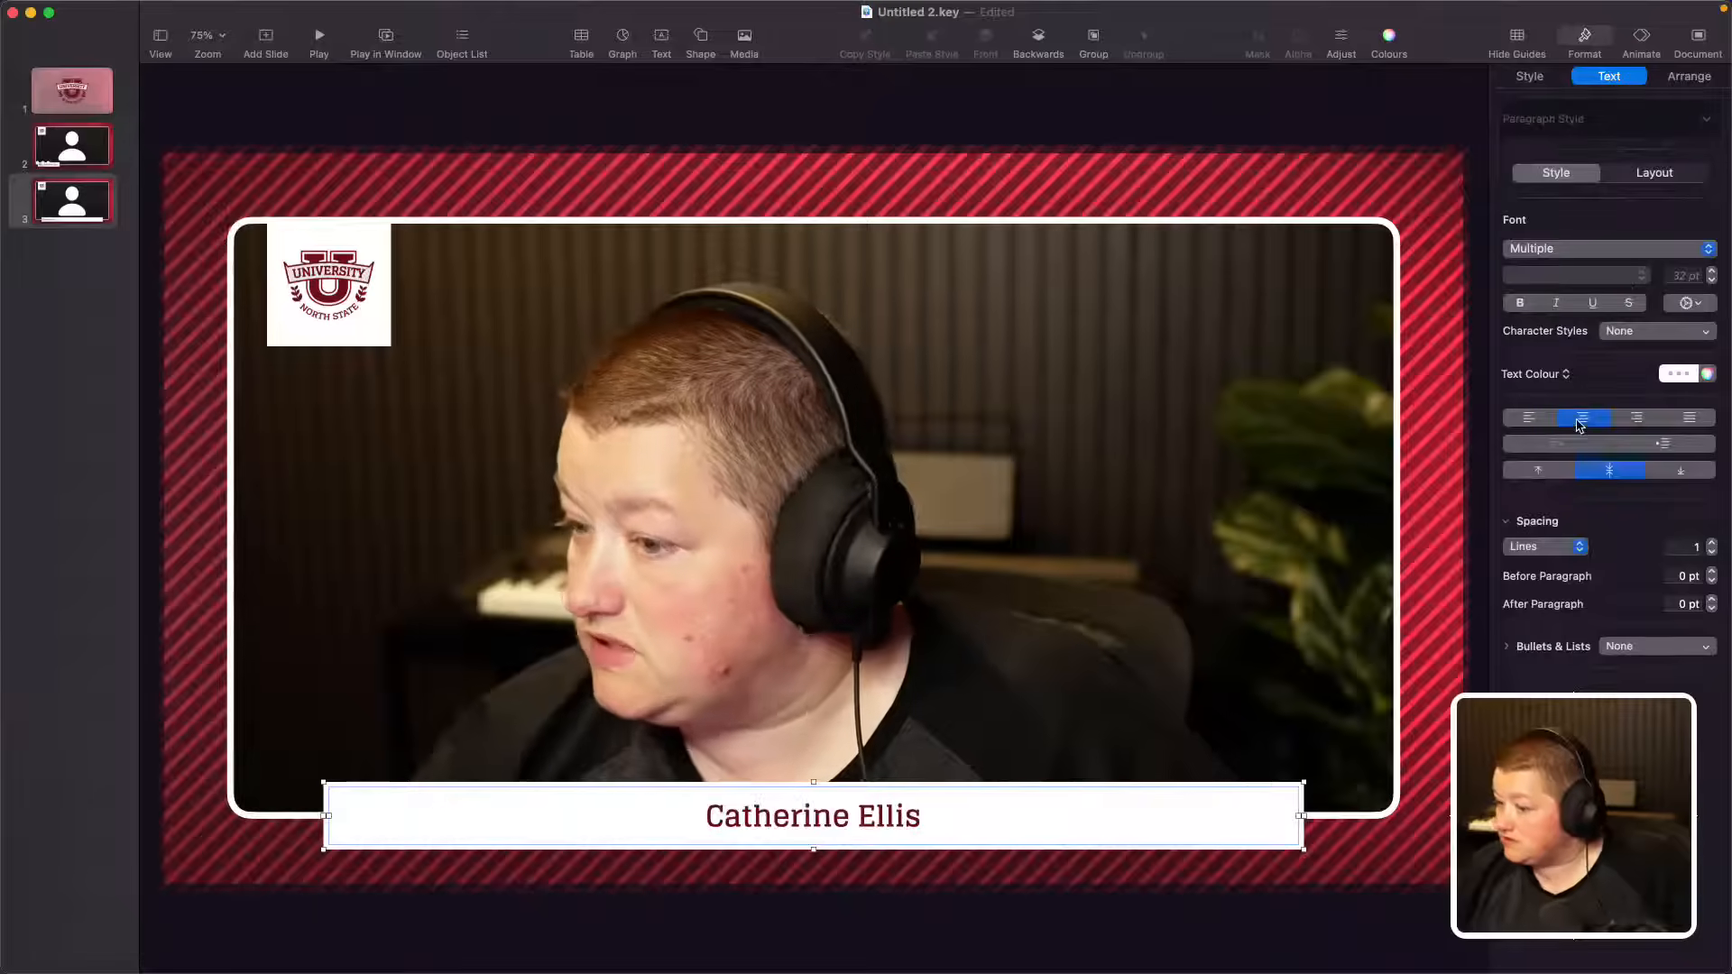
Step: Replace the name in the wide white bar with the caption "Adult Learning Principles: Introduction"
triple_click(794, 822)
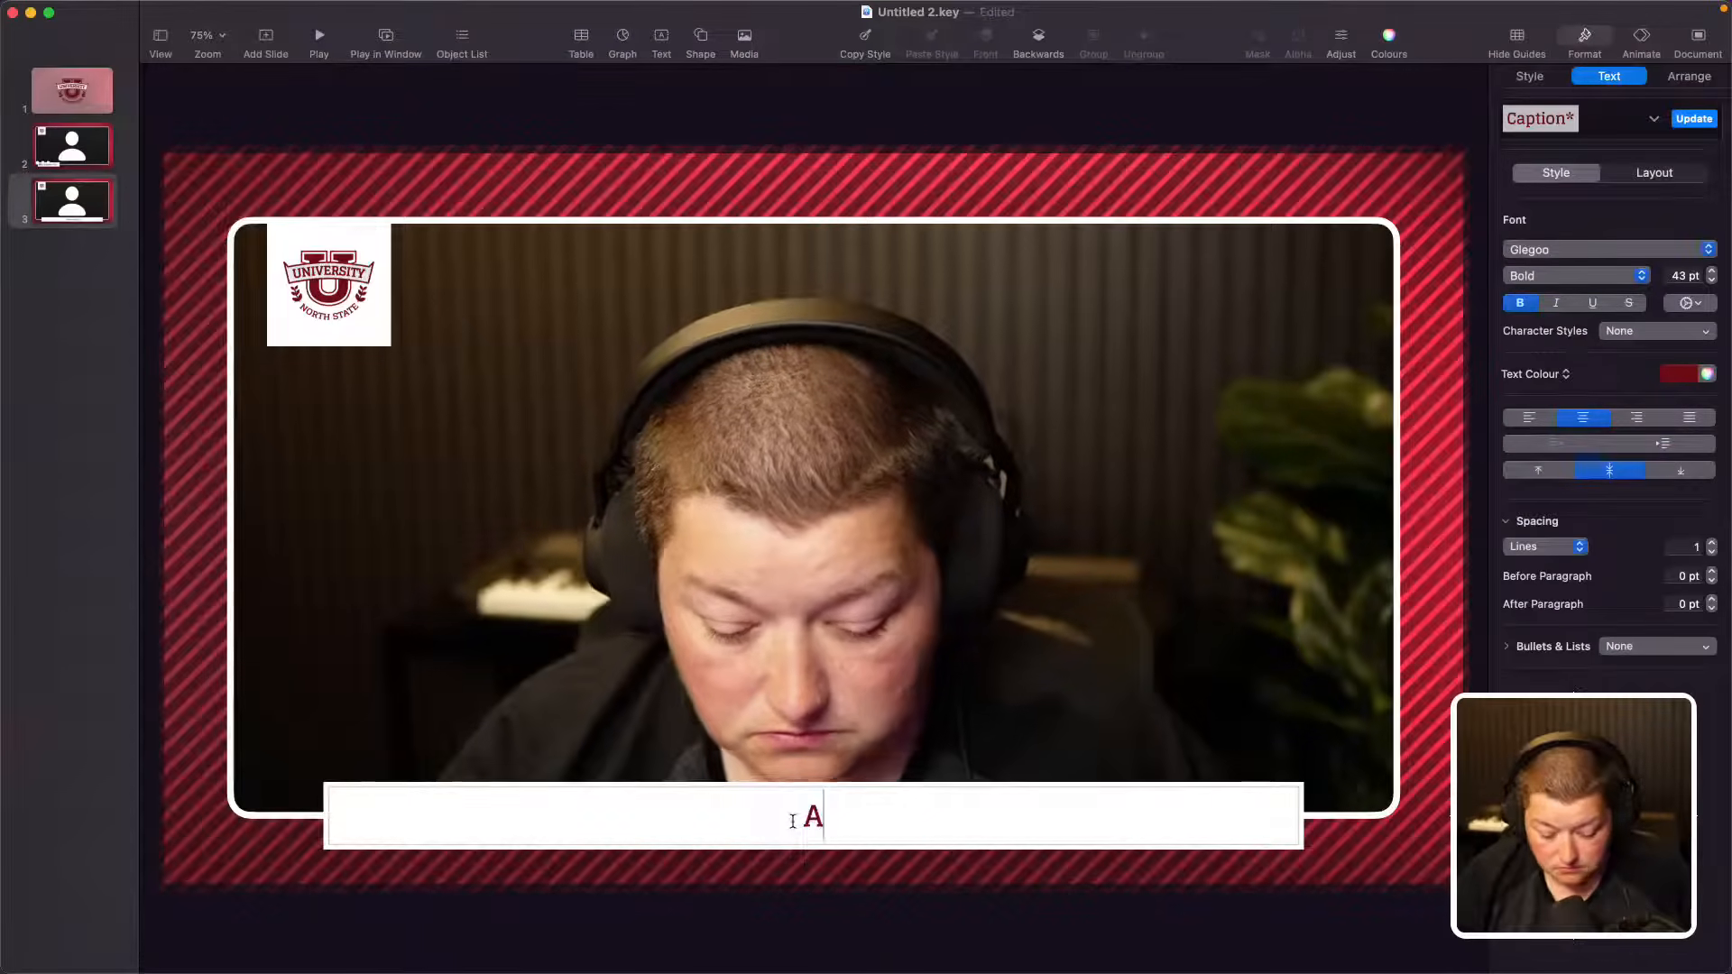
type("duj")
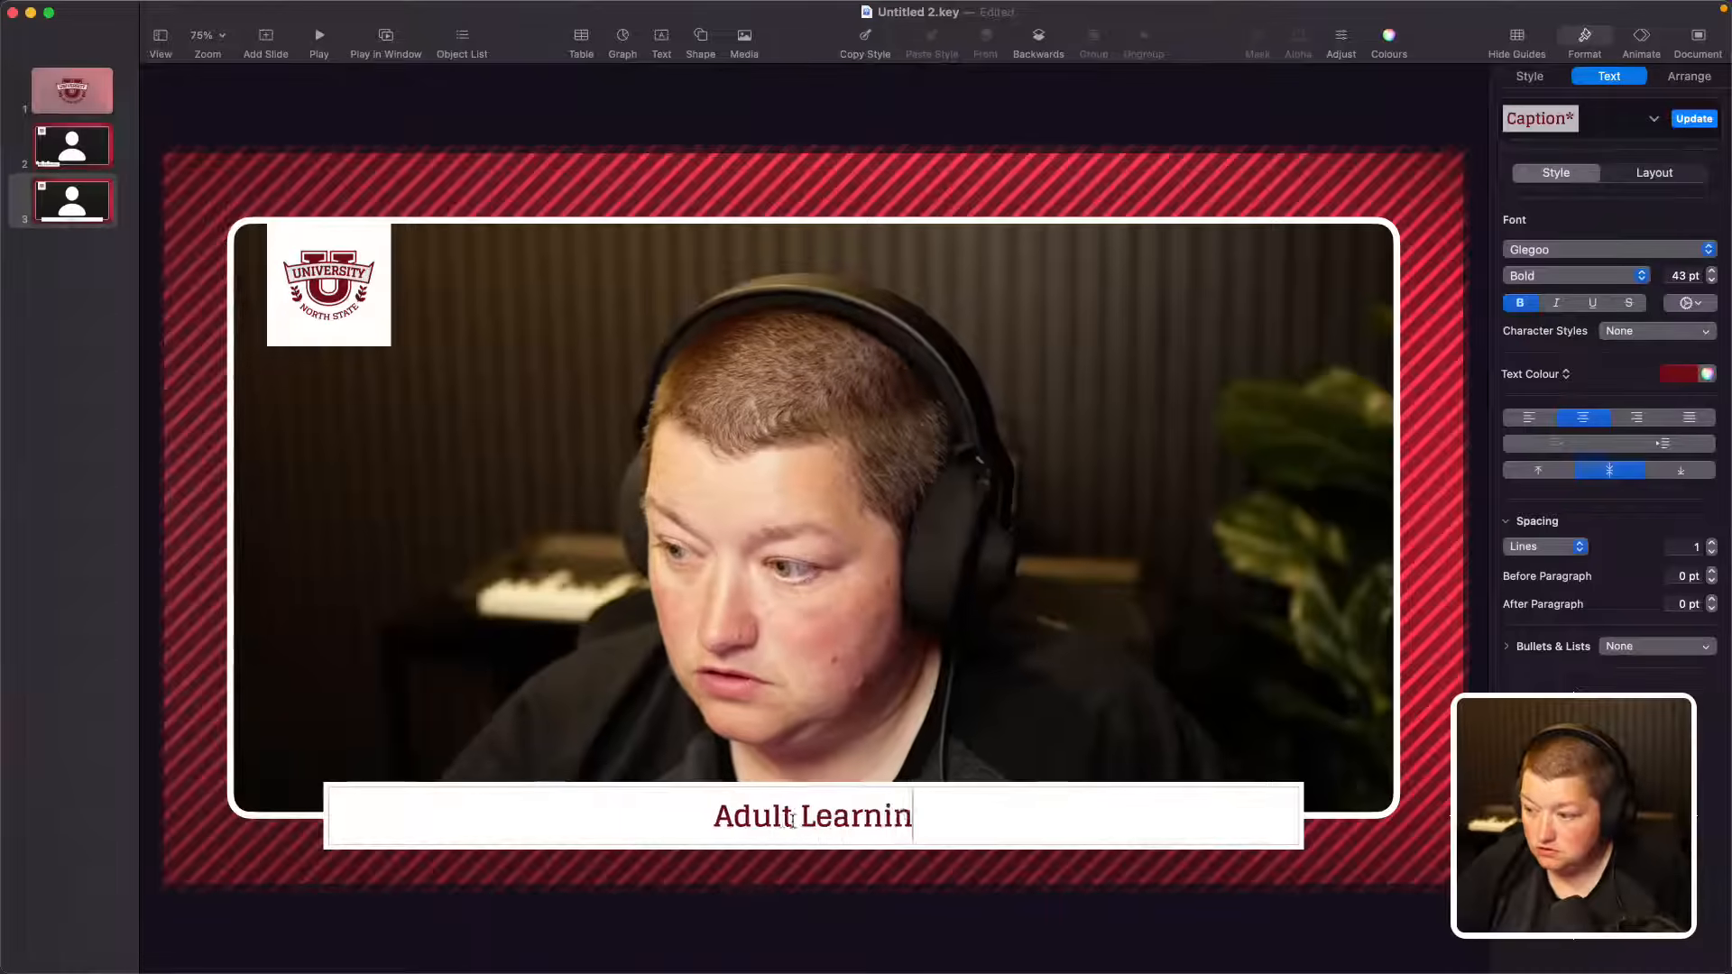
type("t Learning Princ")
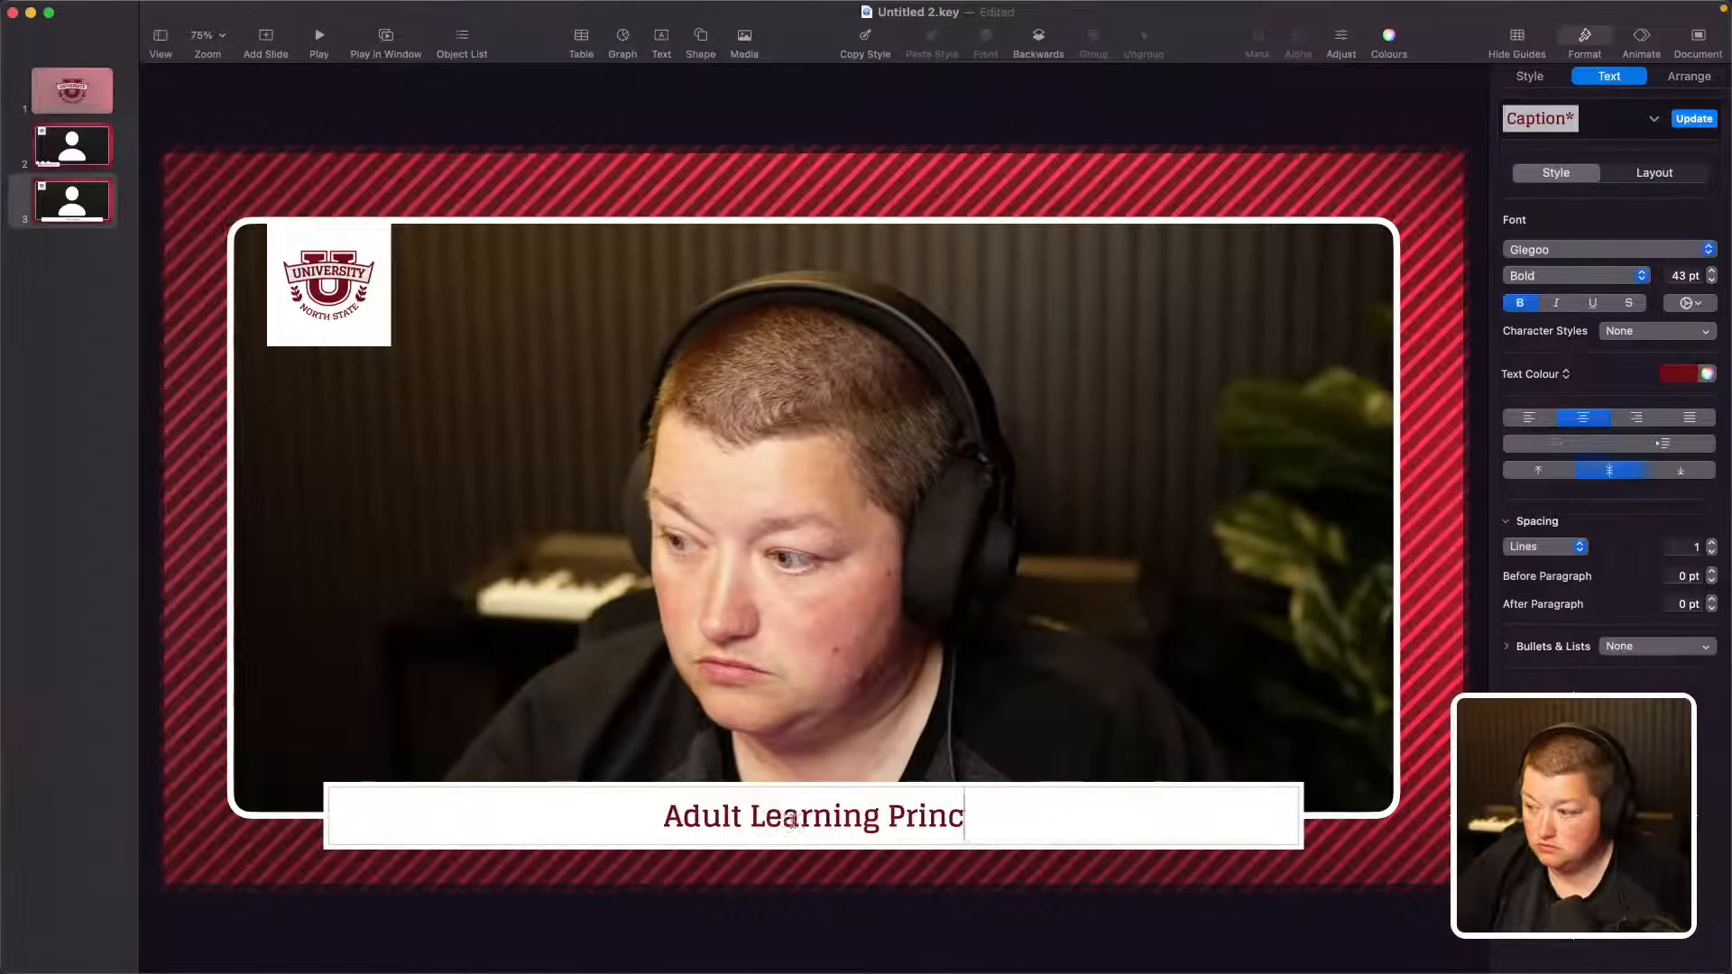
type("ipl")
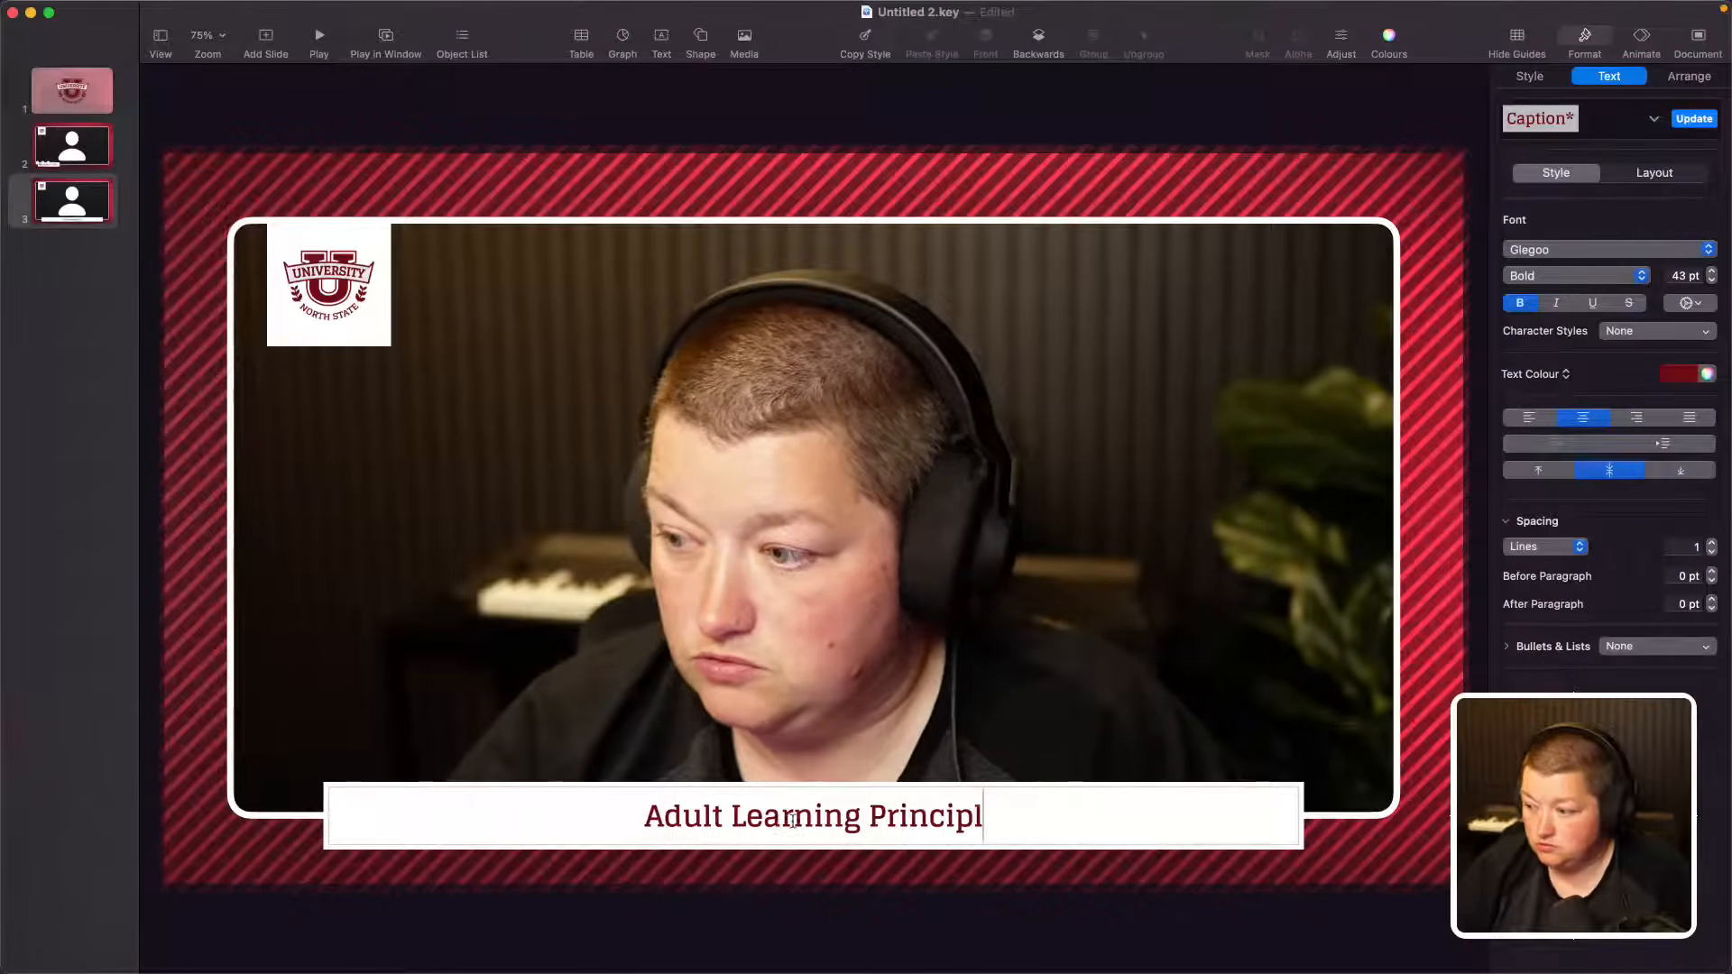
type("es")
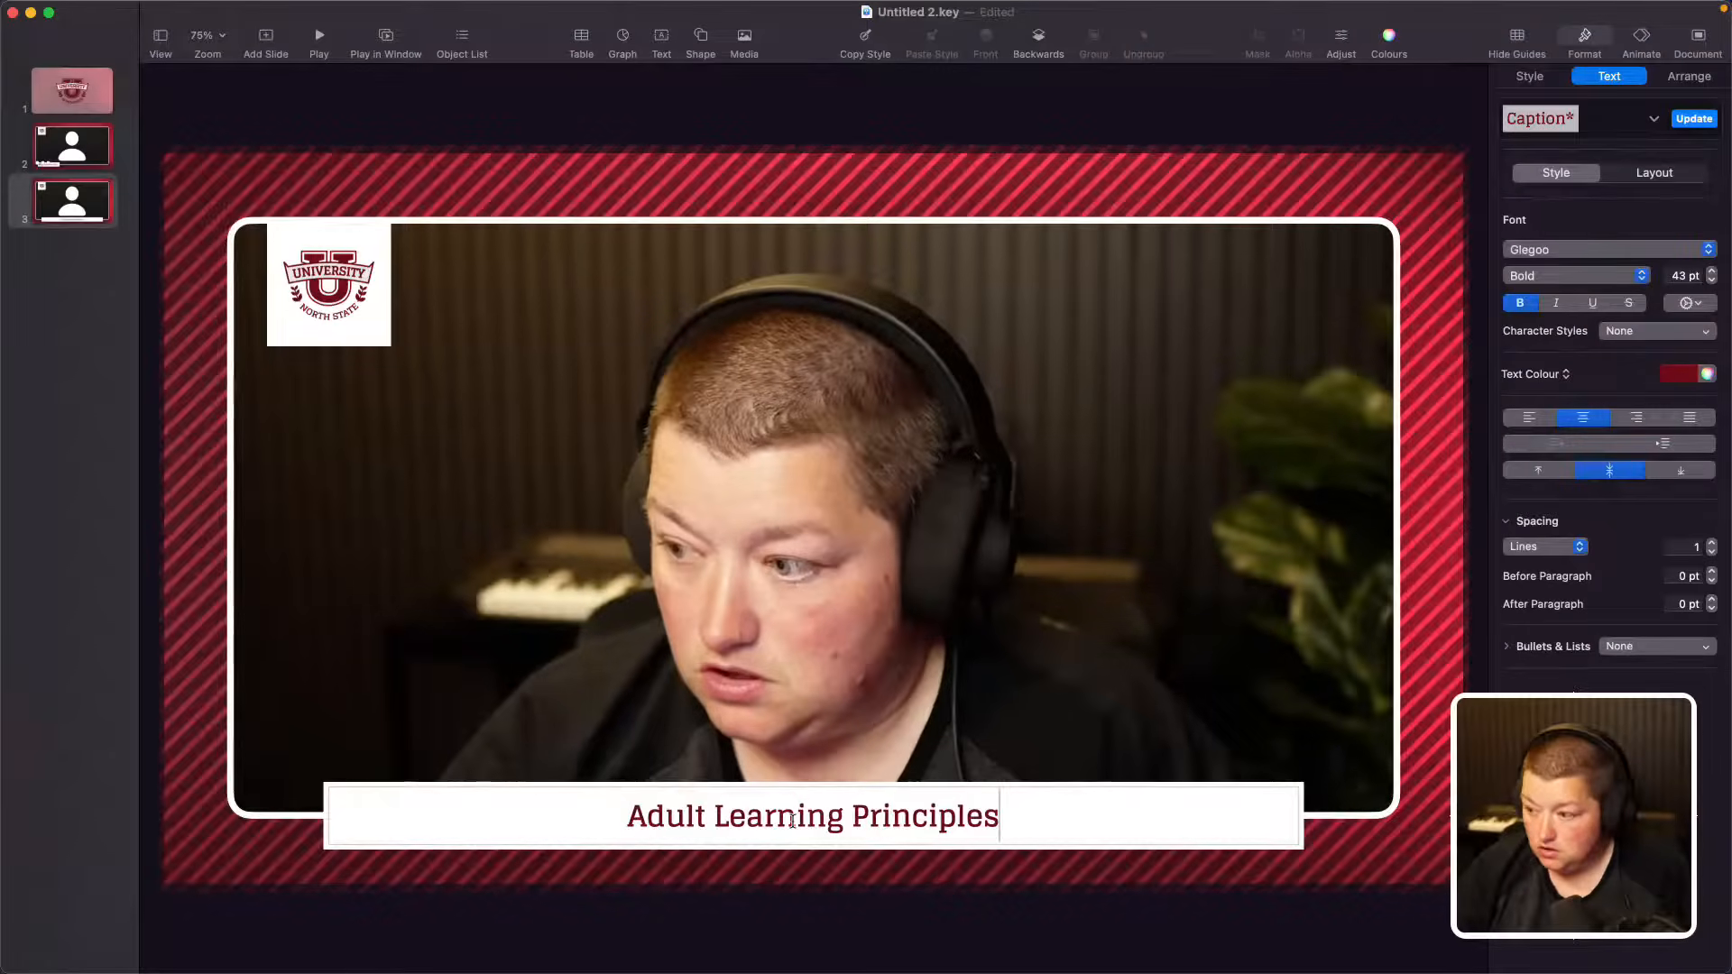
type(":")
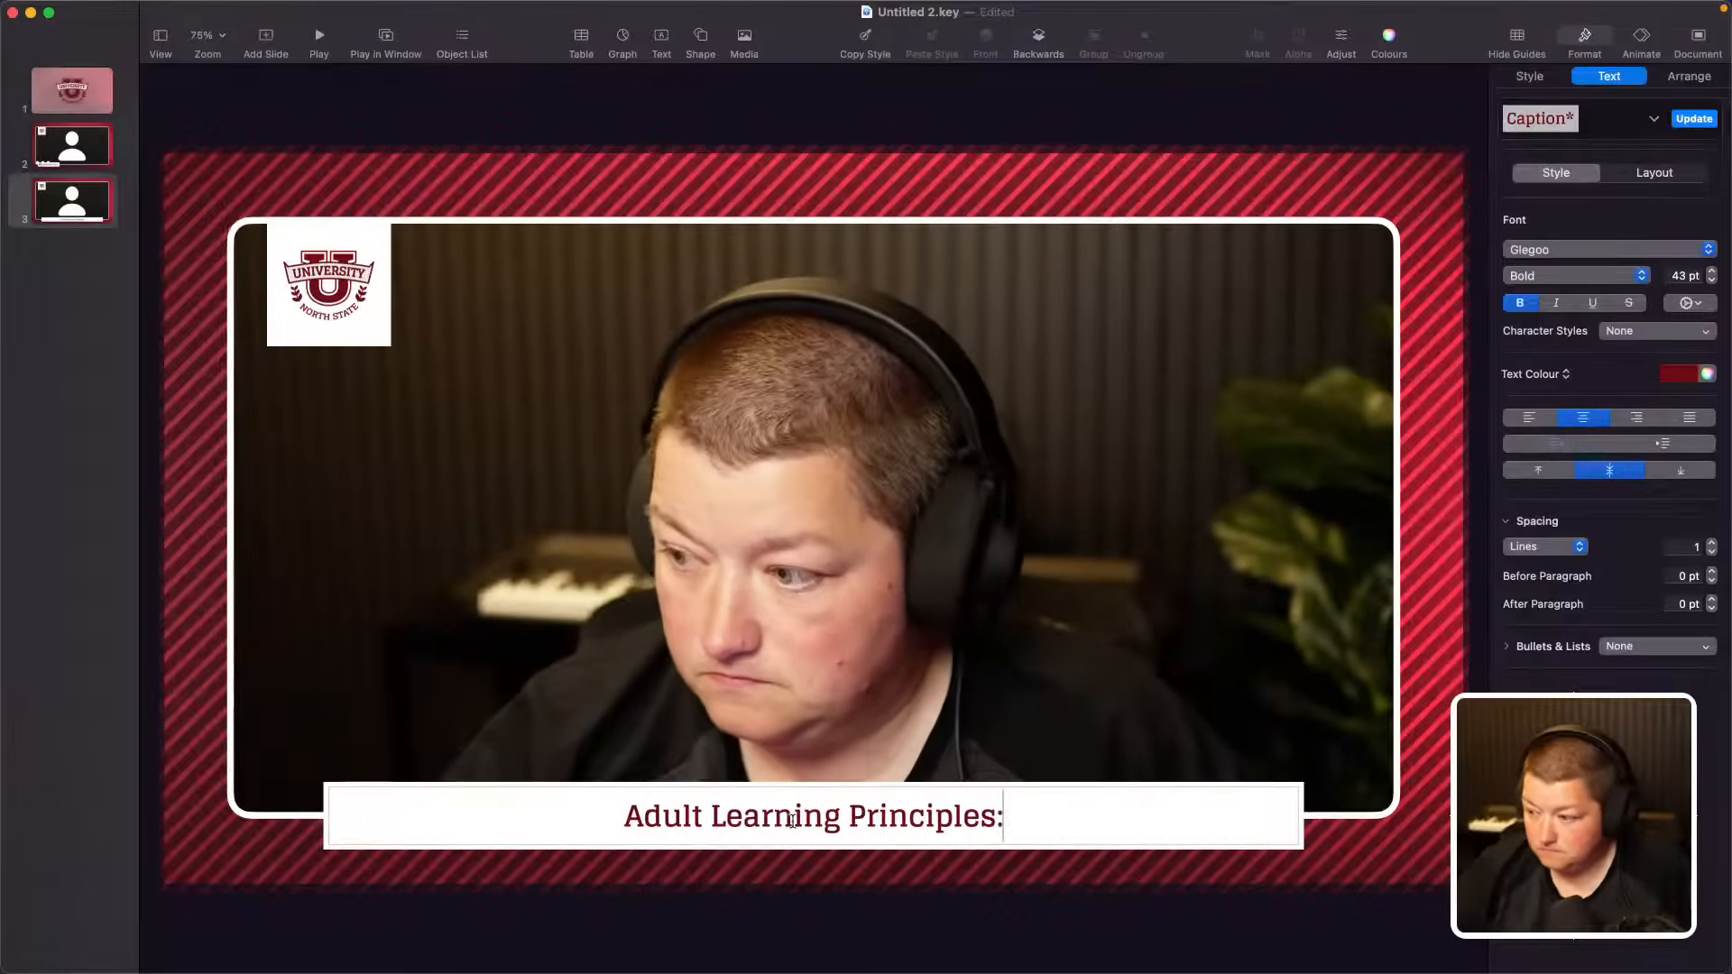
type(" Introduction")
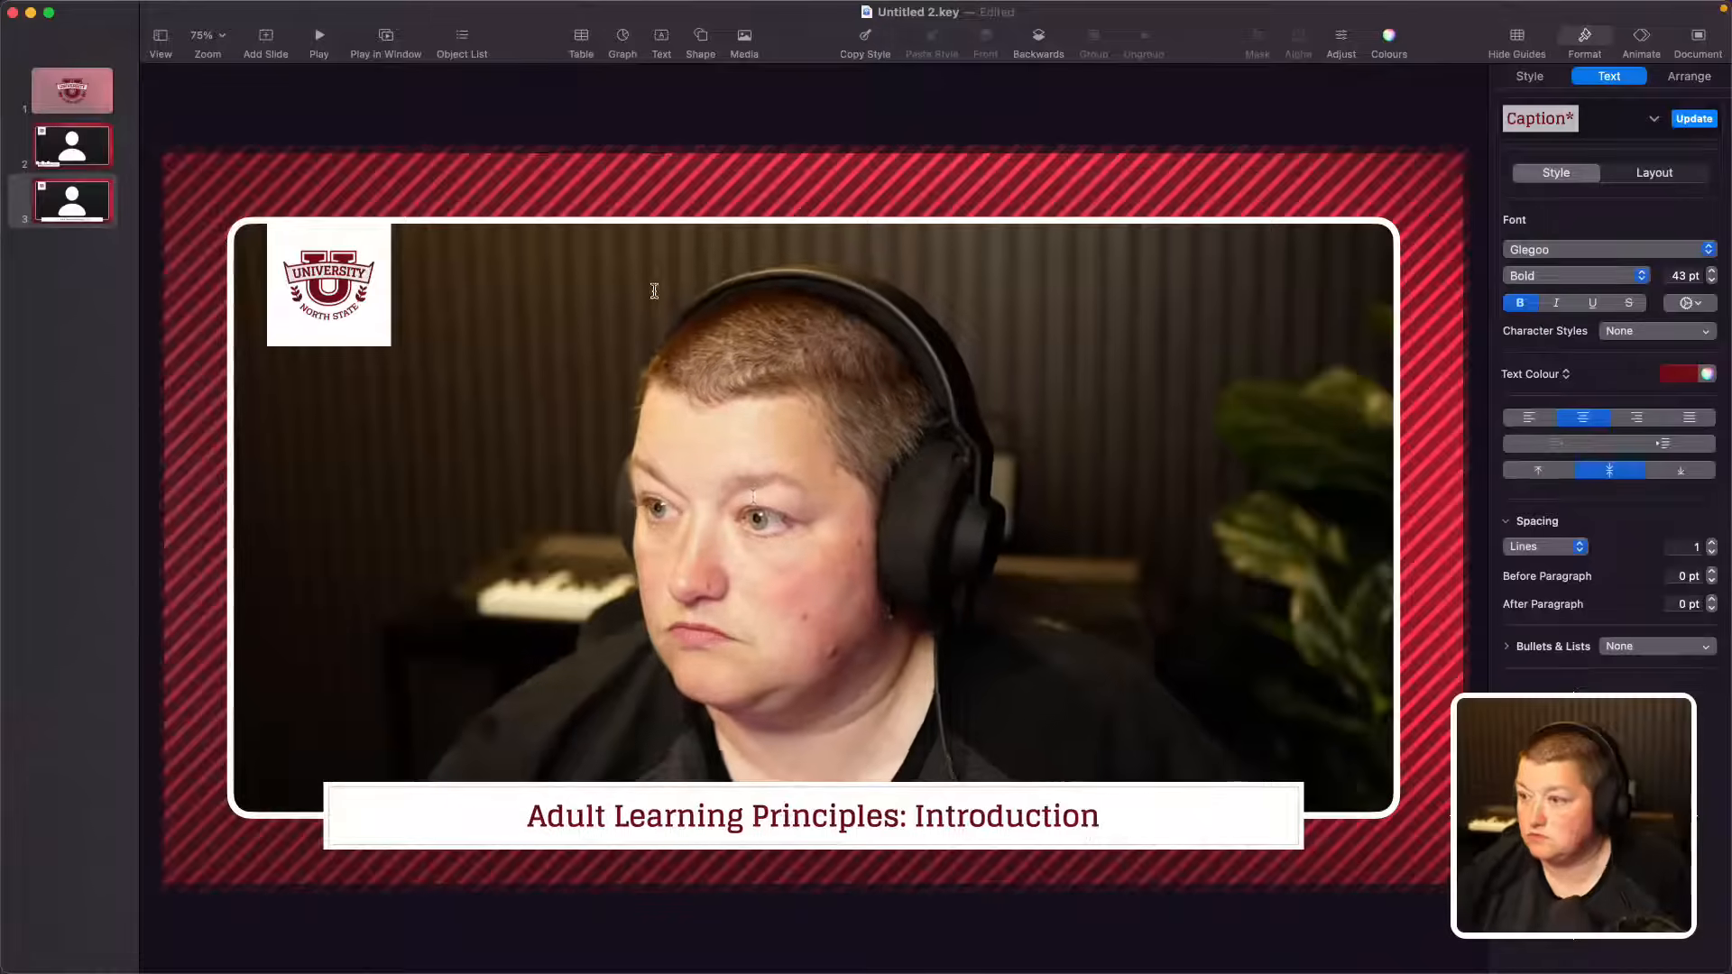
left_click(618, 87)
Step: Compare the title slide, the name-bar slide and the wide-caption slide, and inspect the grouped name bar on slide 2
left_click(102, 147)
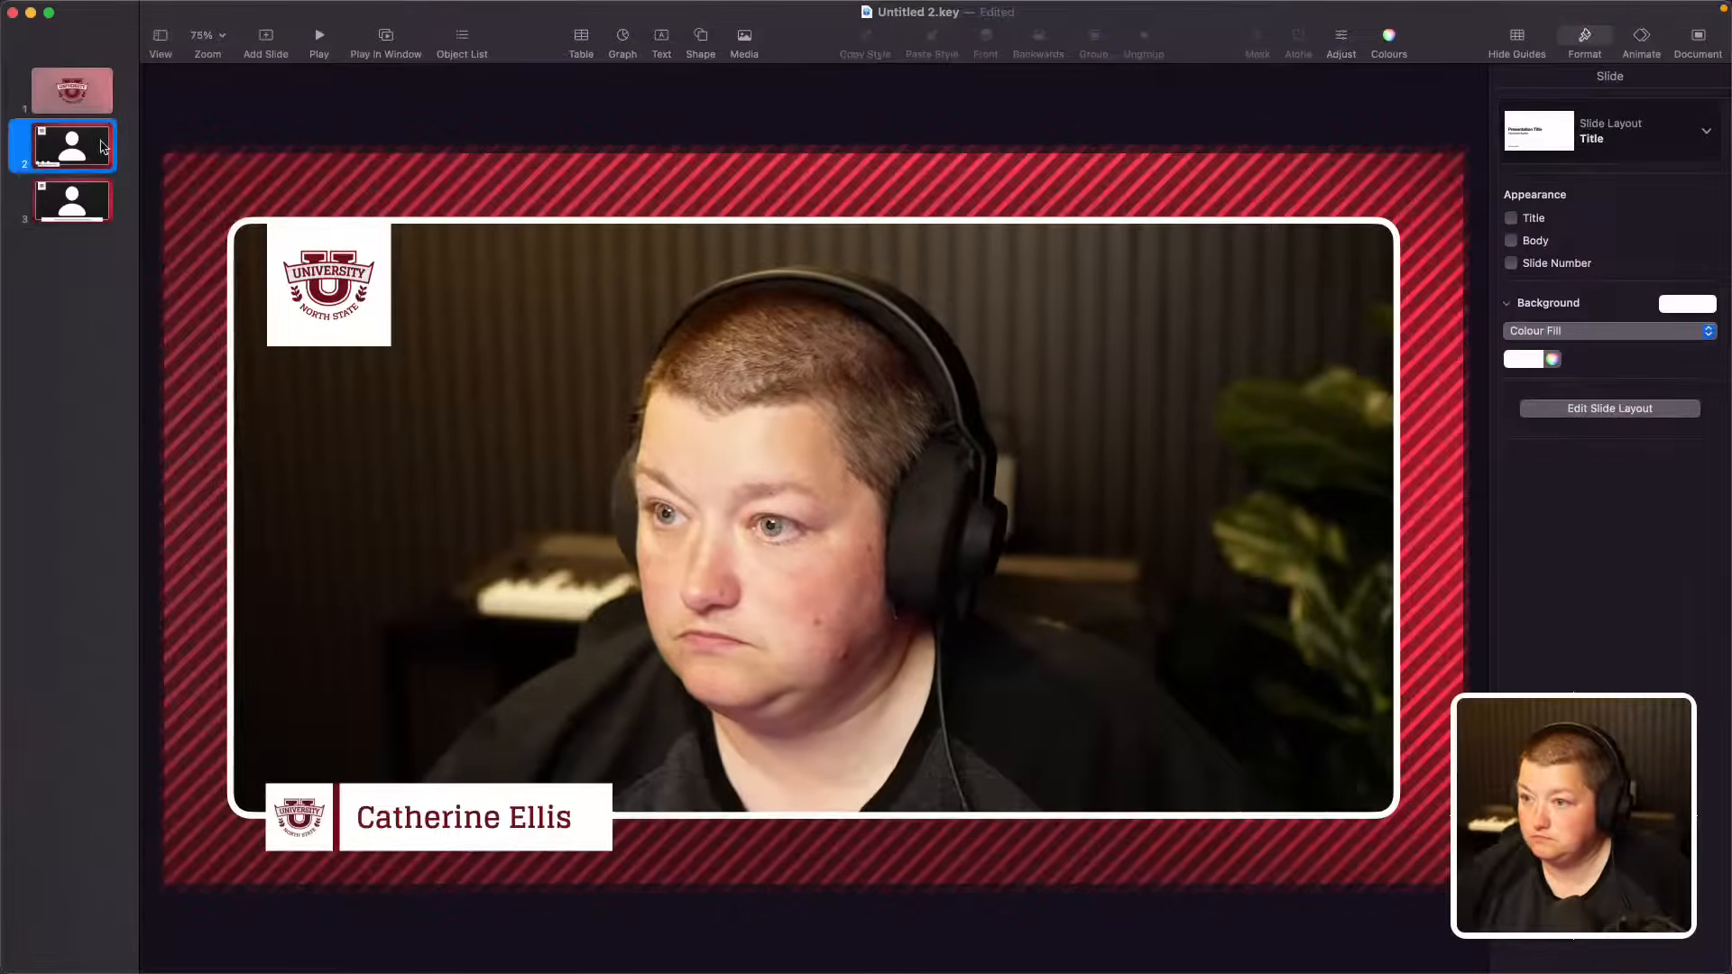
left_click(90, 93)
left_click(83, 157)
left_click(87, 203)
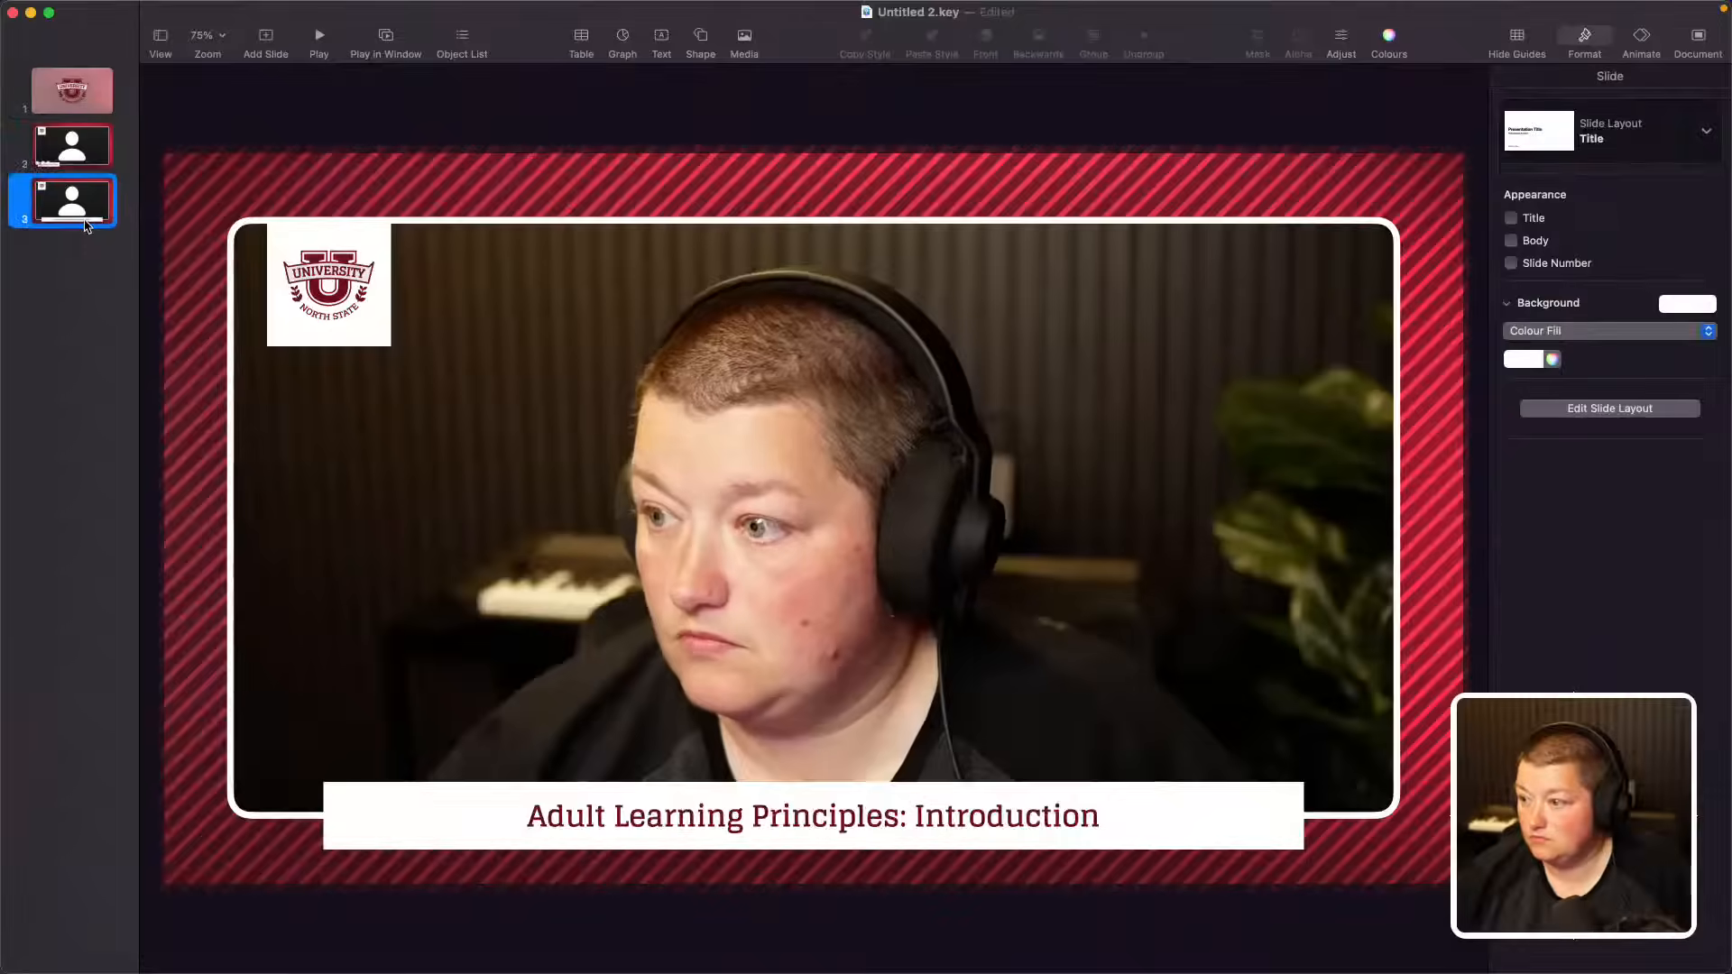
left_click(72, 99)
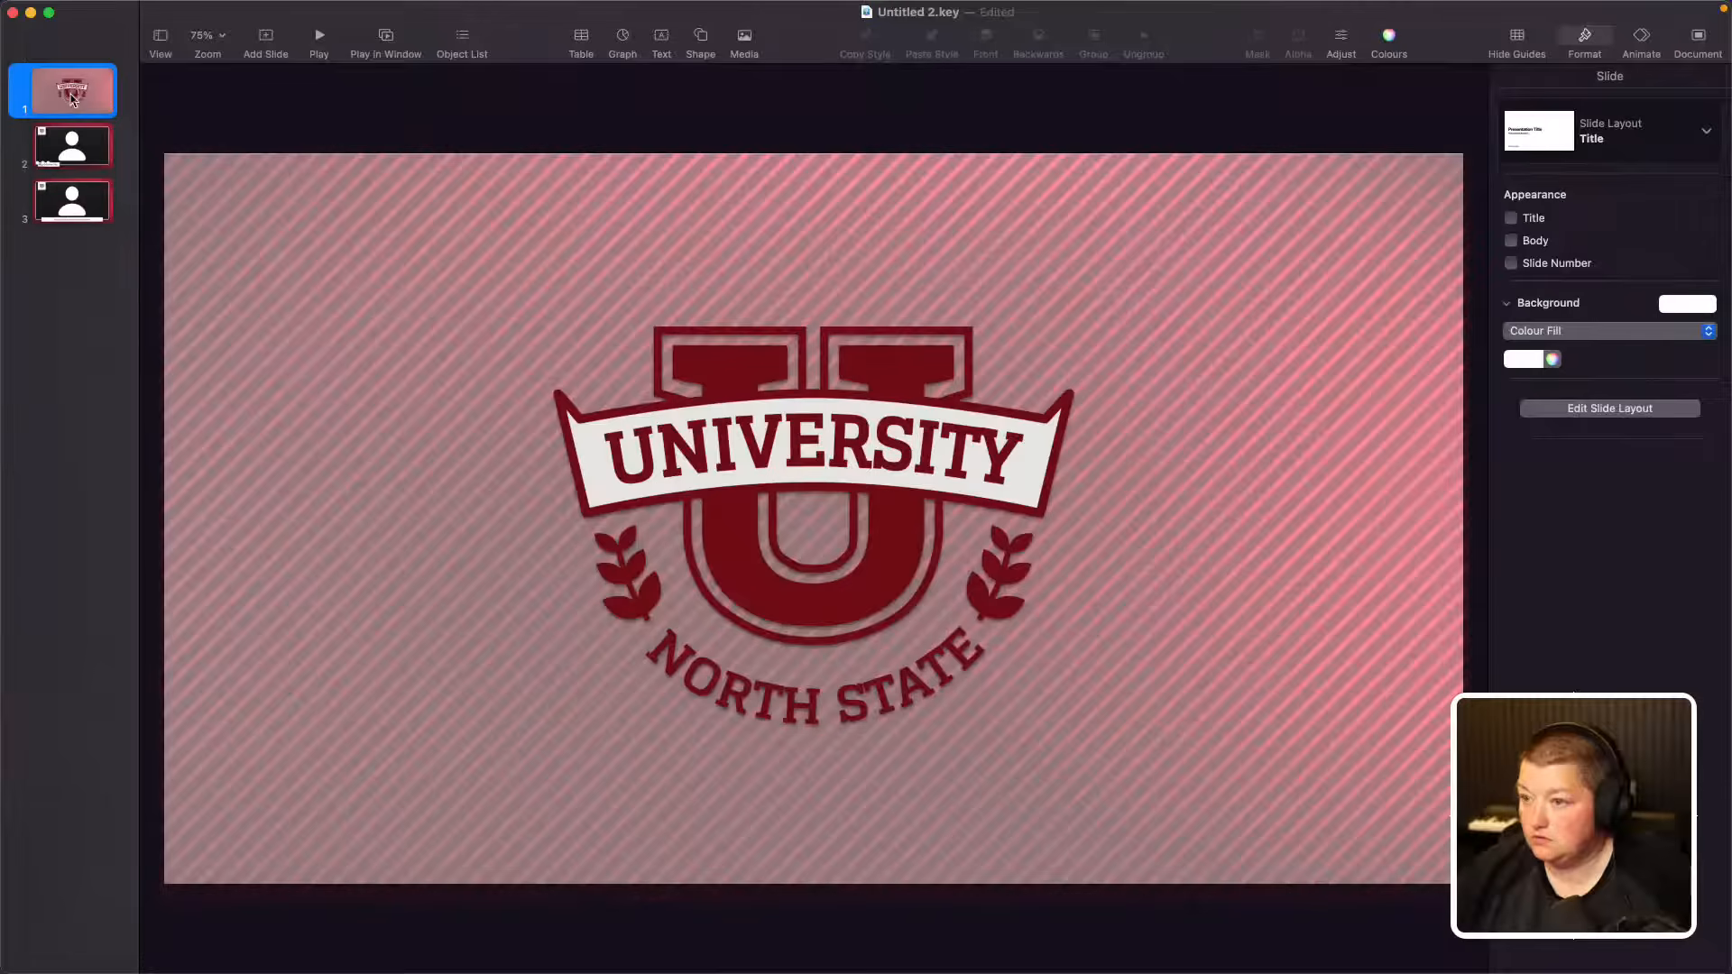
left_click(683, 445)
left_click(75, 146)
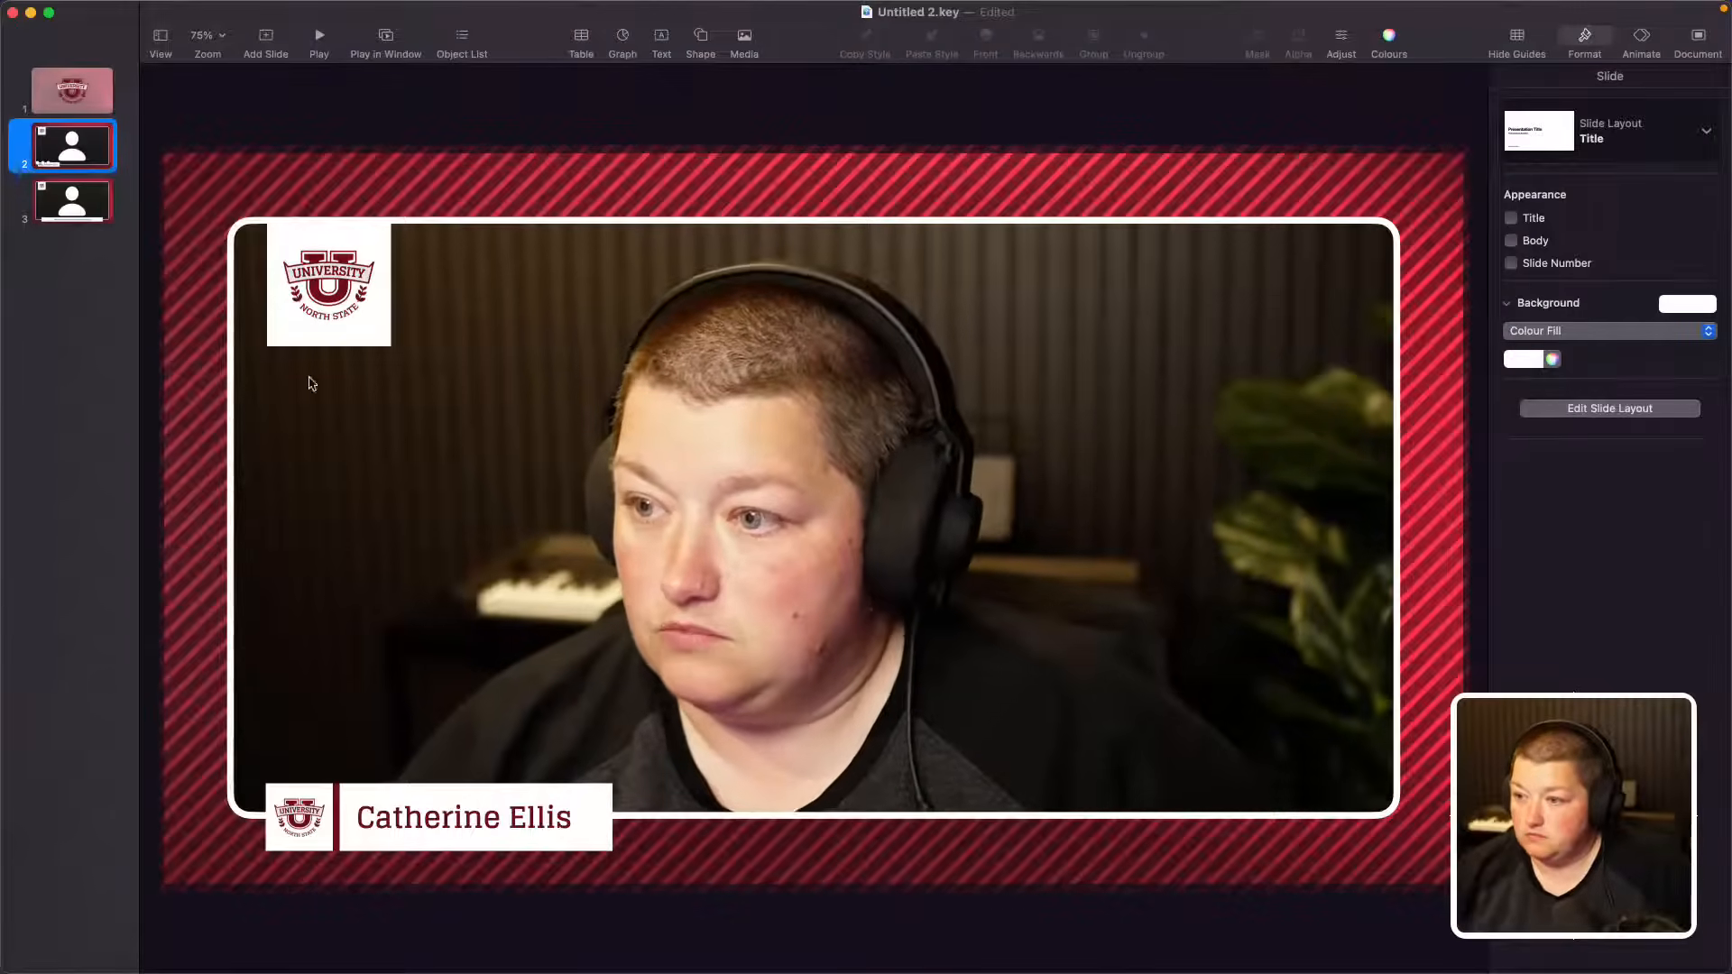
left_click(308, 821)
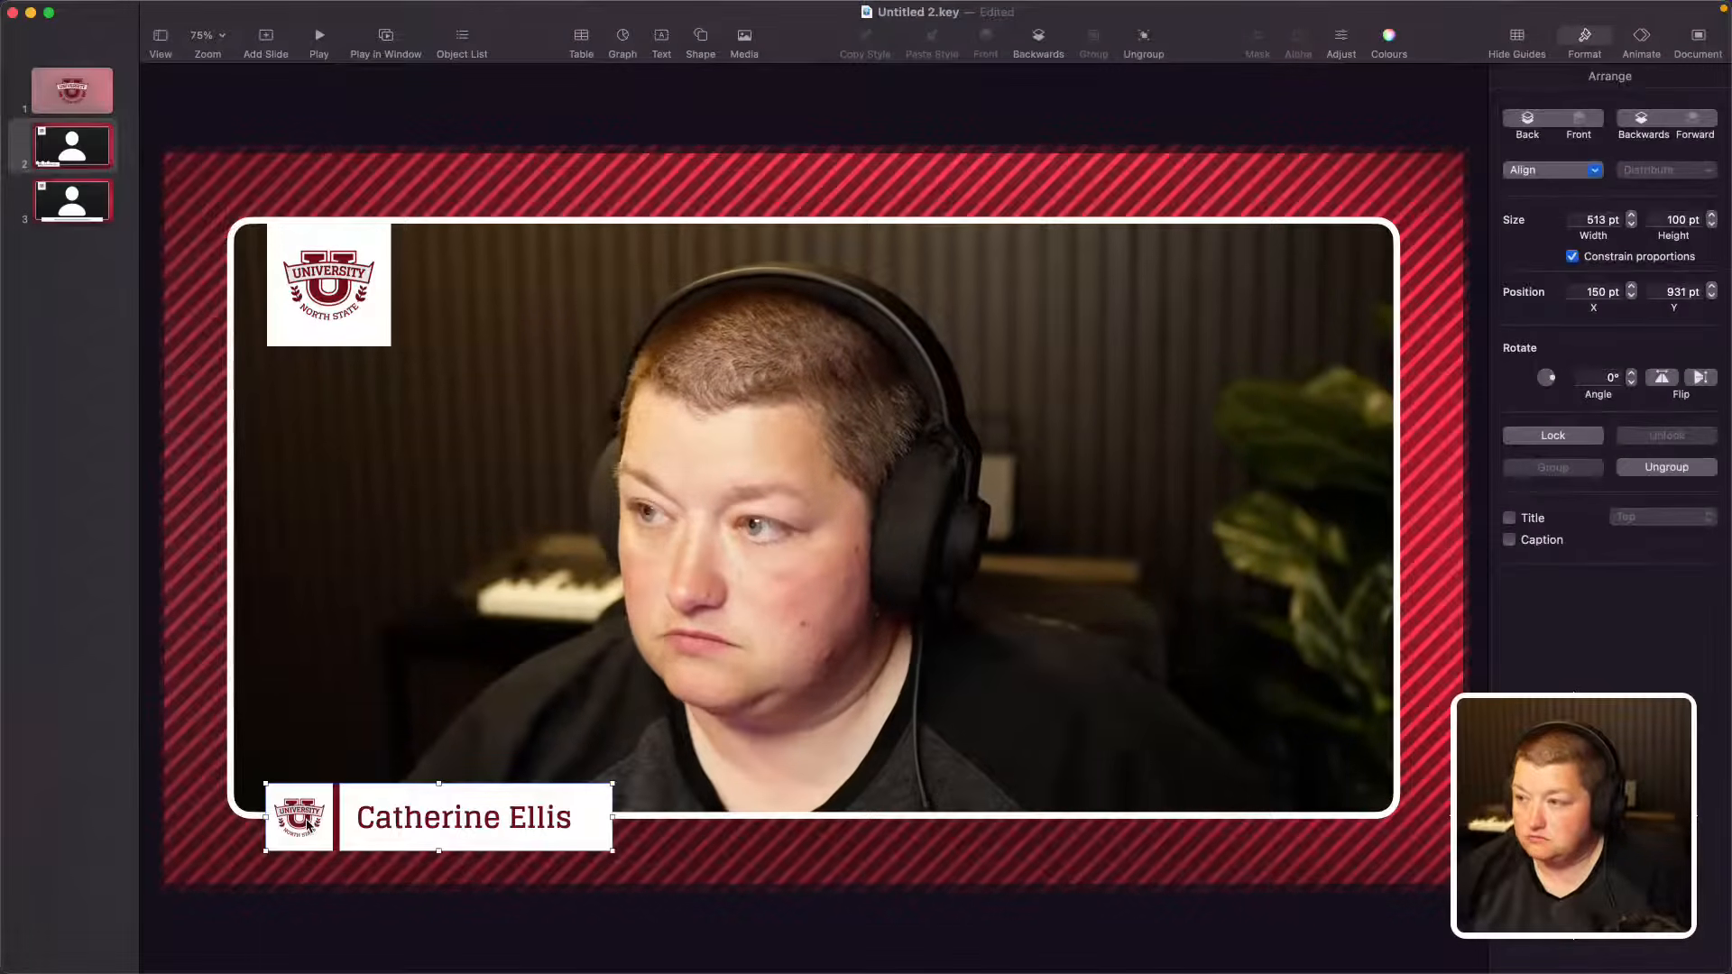
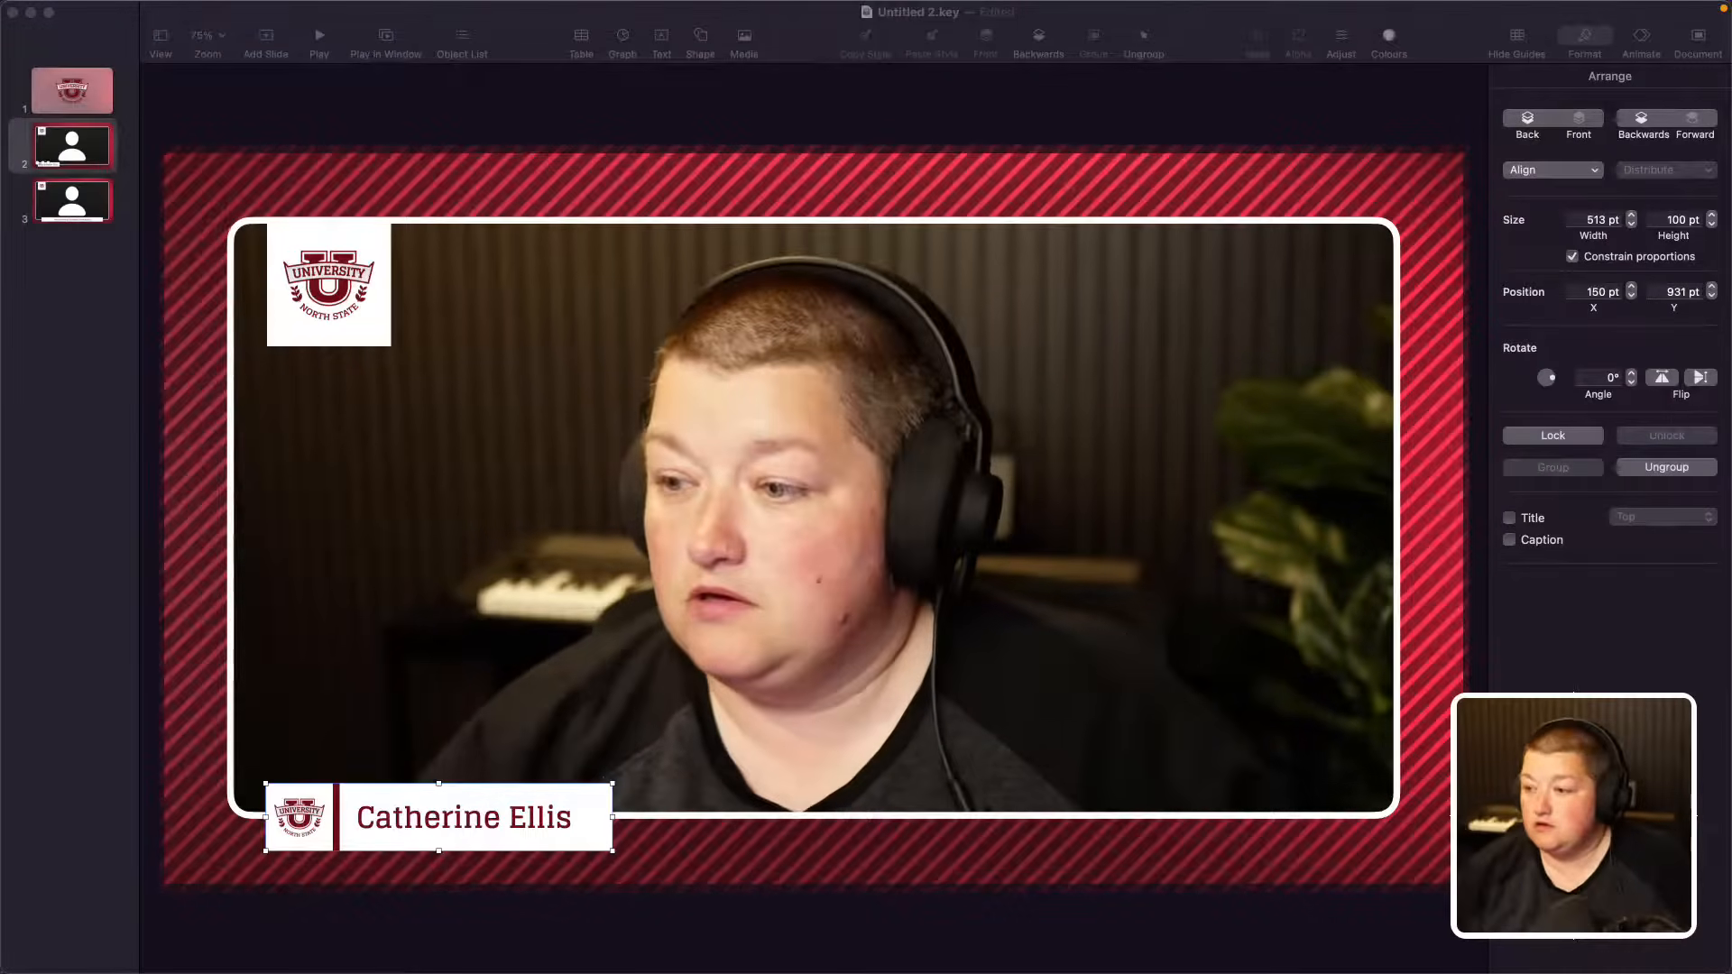
left_click(116, 543)
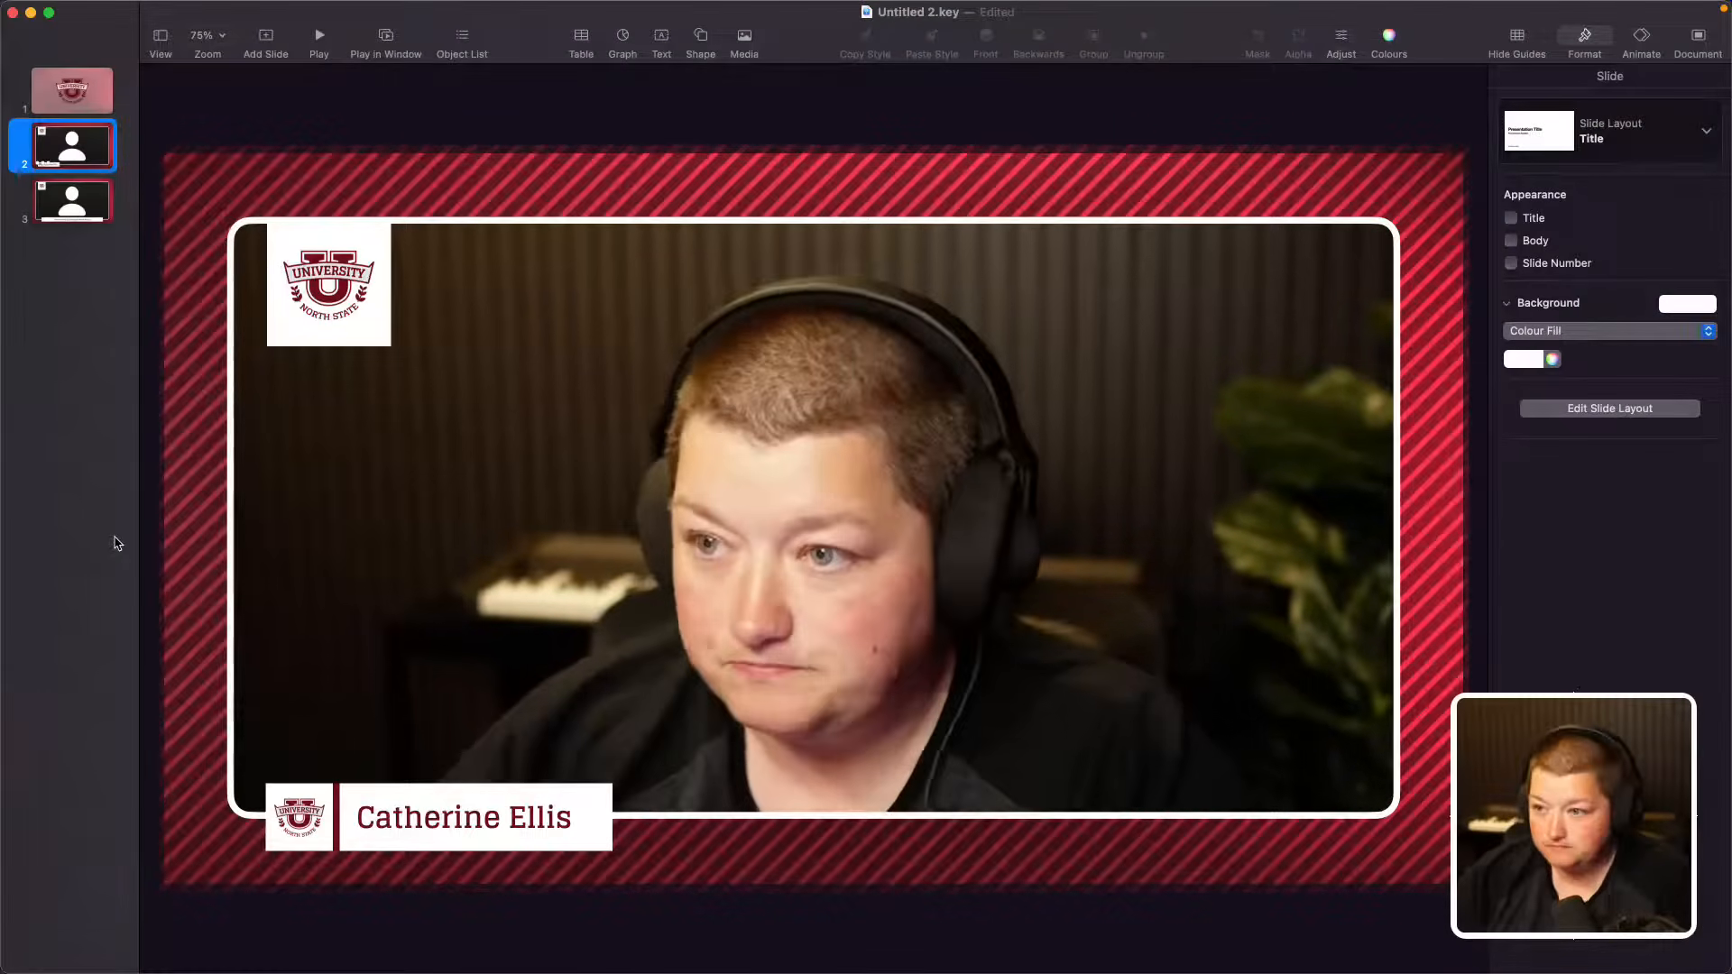
Step: Group the caption text box with its wide white bar on slide 3
left_click(60, 207)
left_click(522, 815)
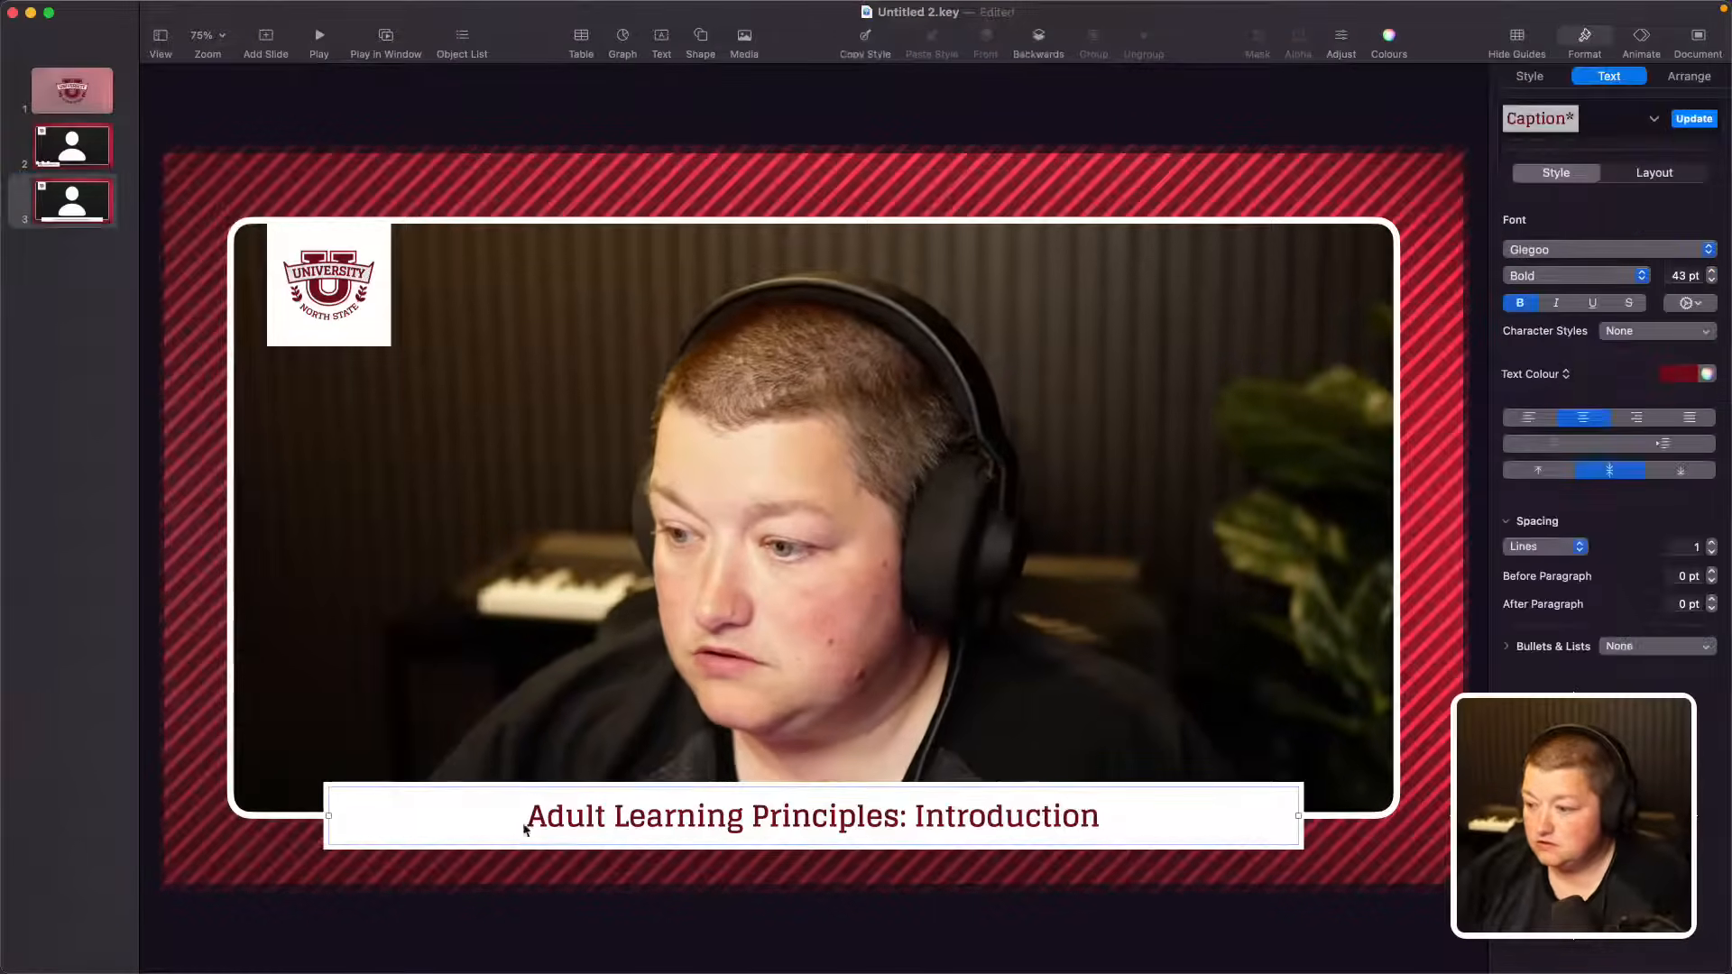
left_click(543, 792)
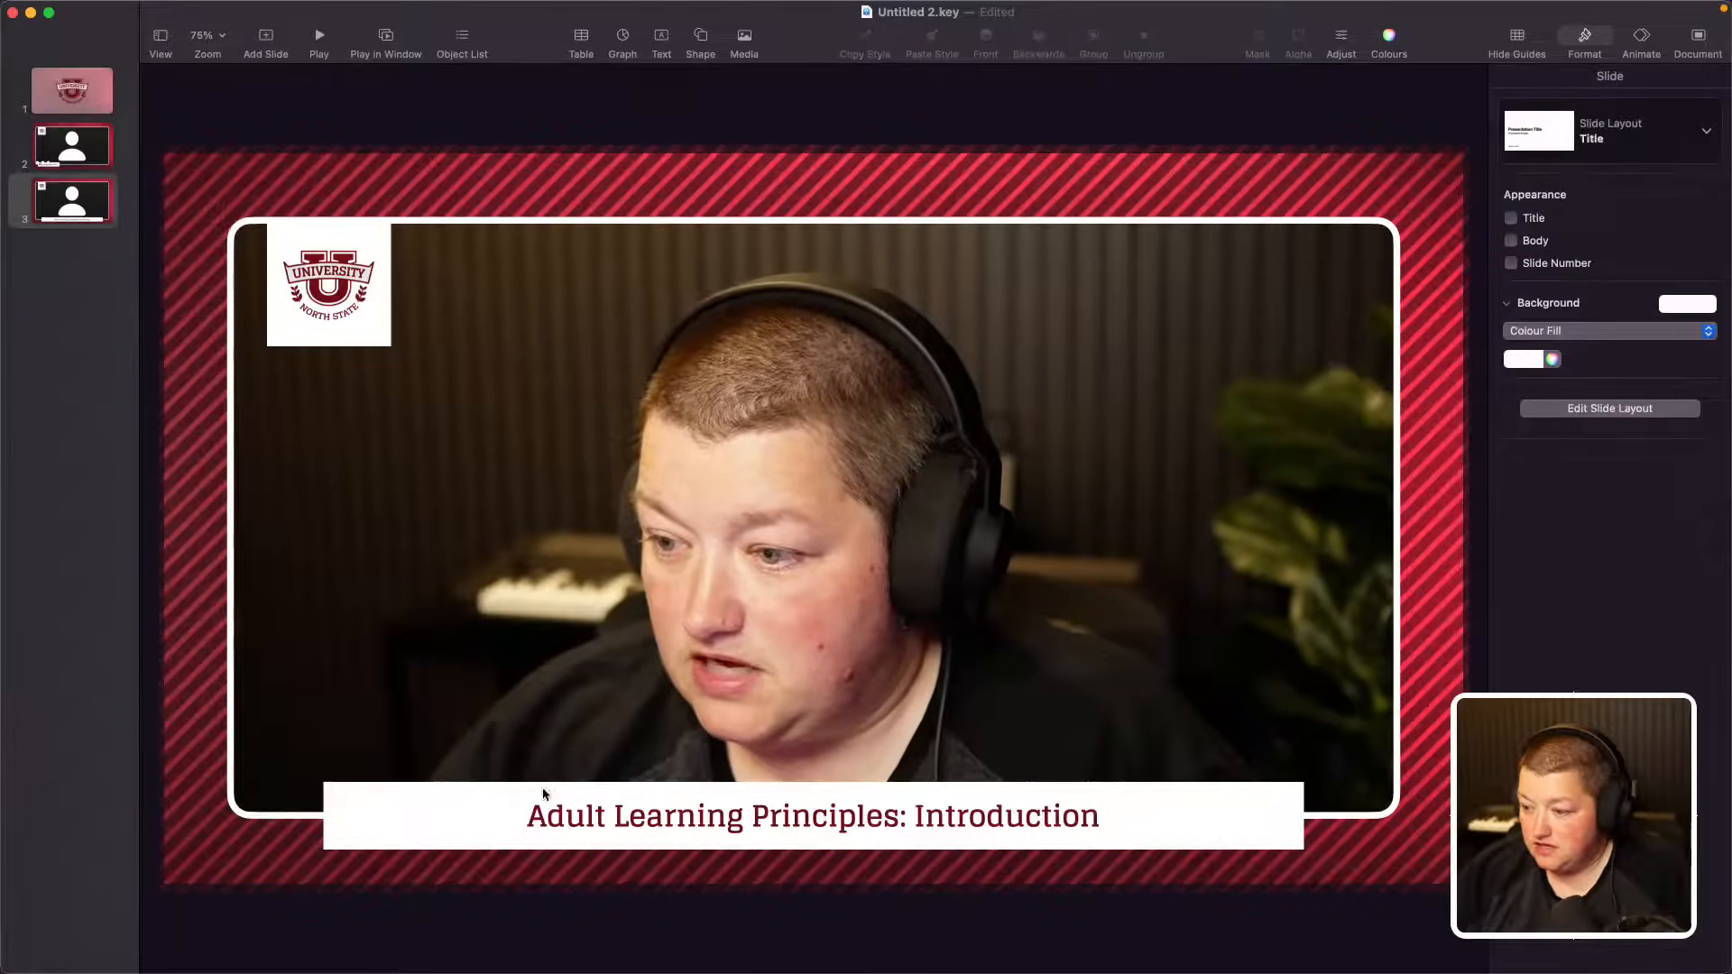
left_click(560, 818)
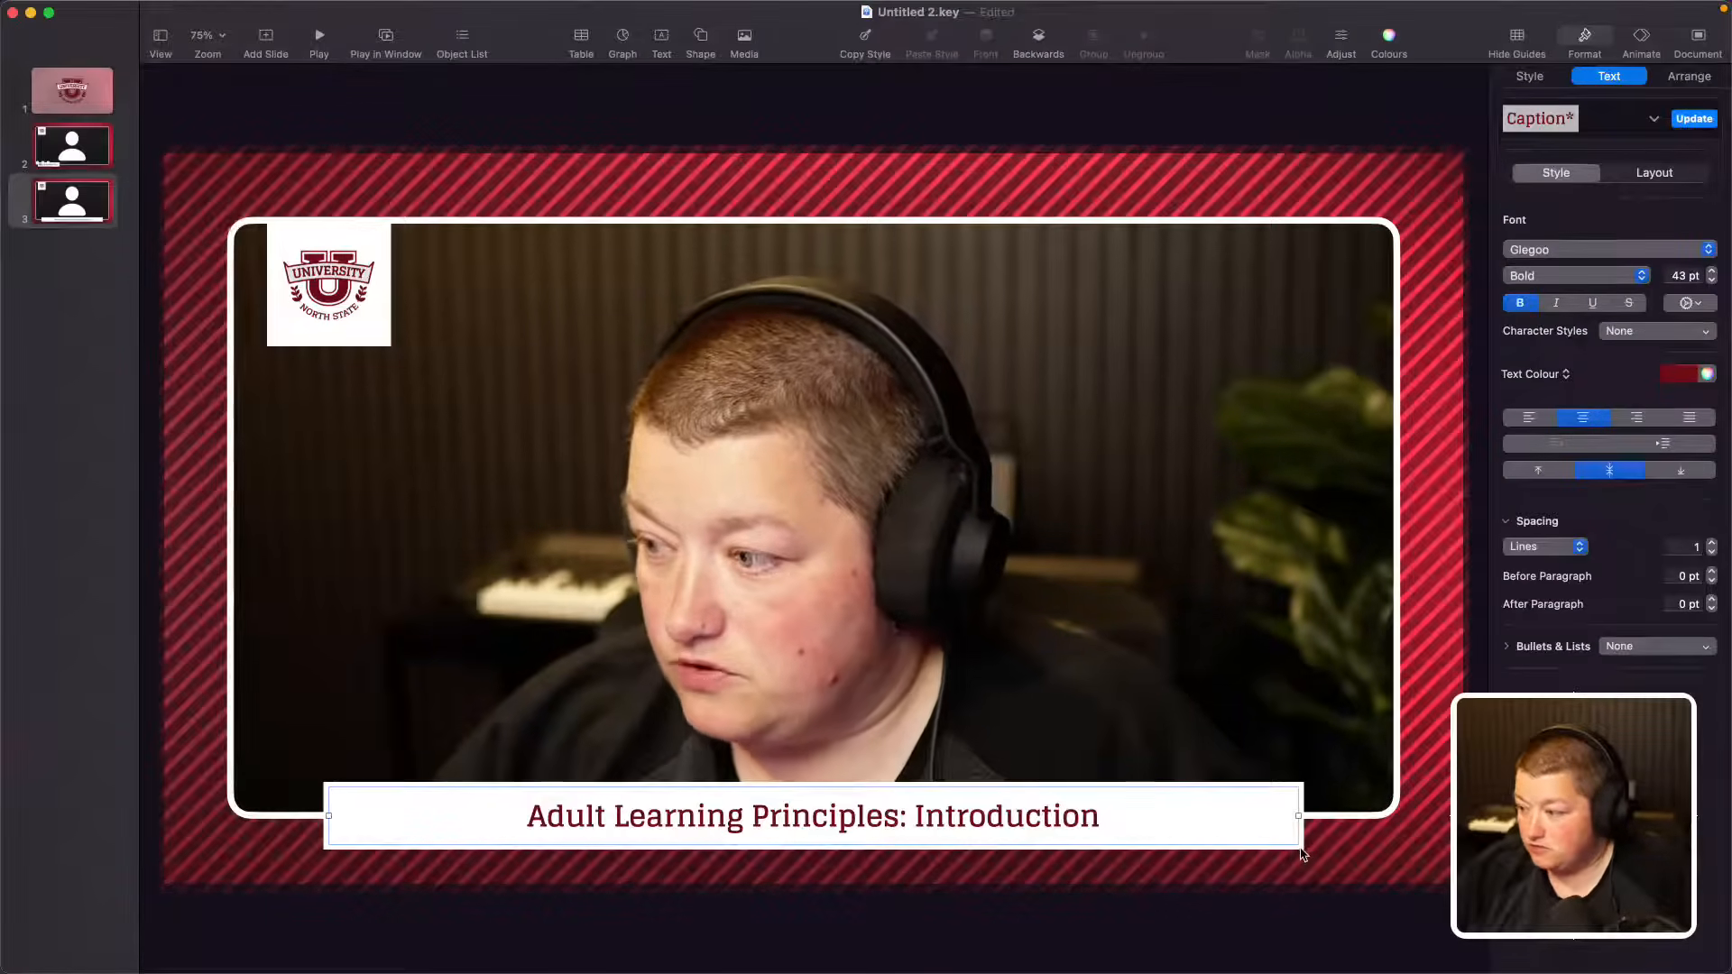
left_click(1302, 853)
left_click(1204, 825)
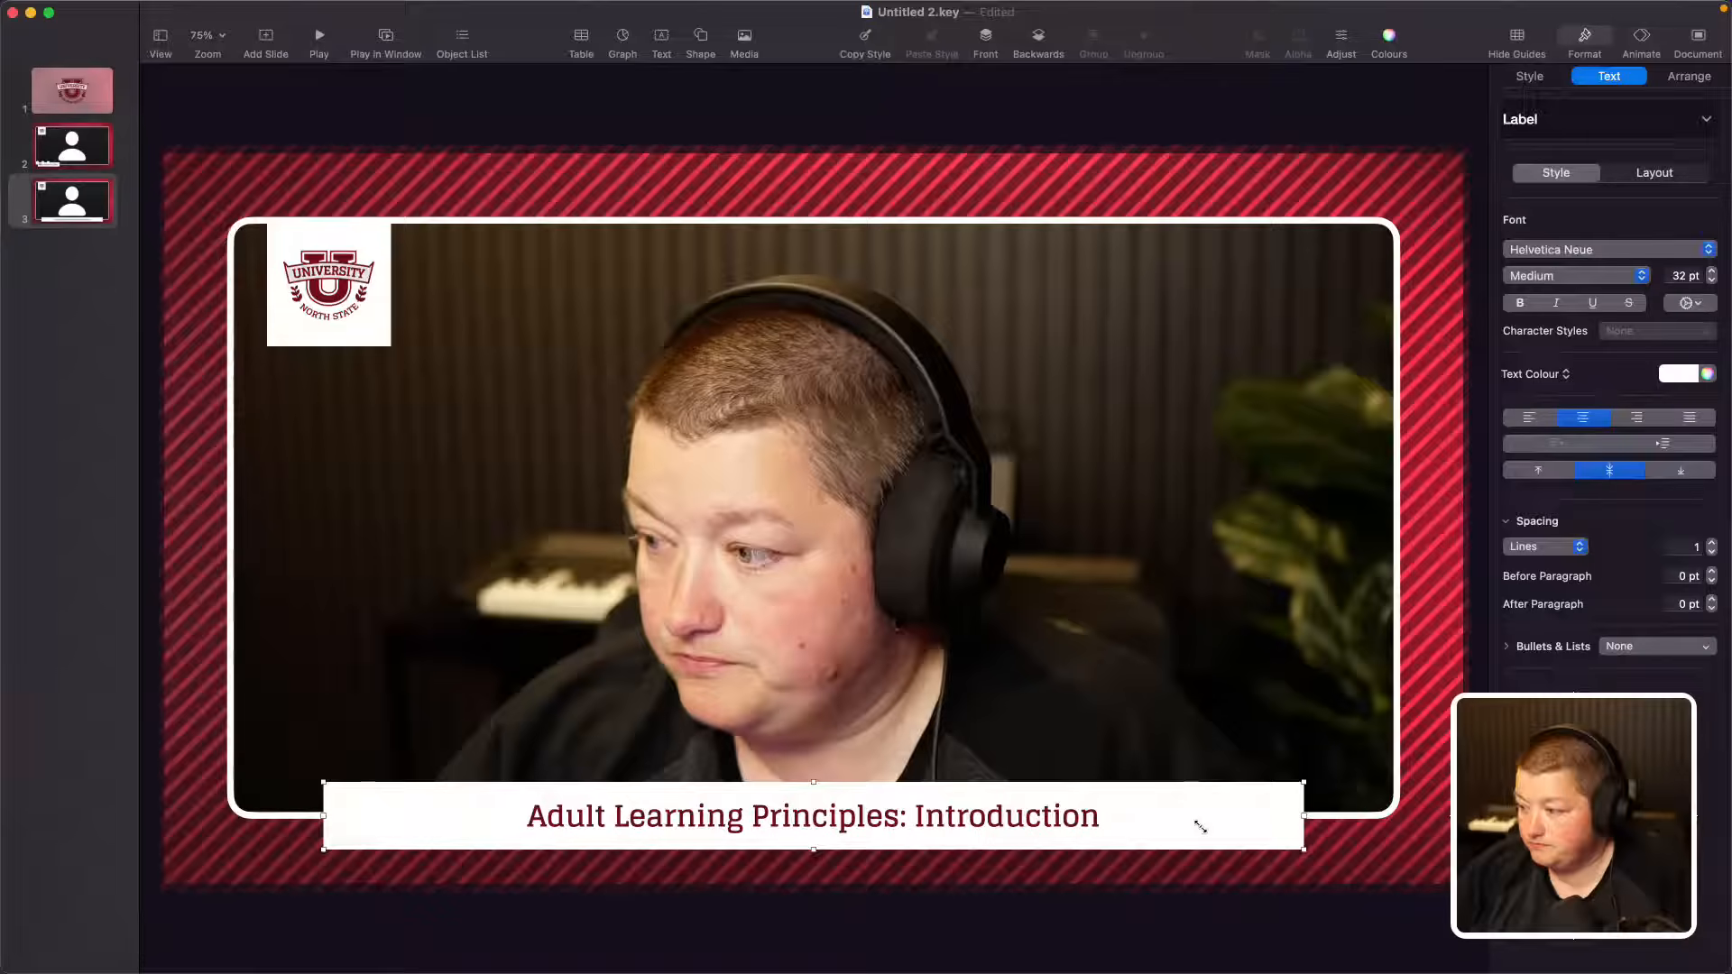
right_click(1082, 823)
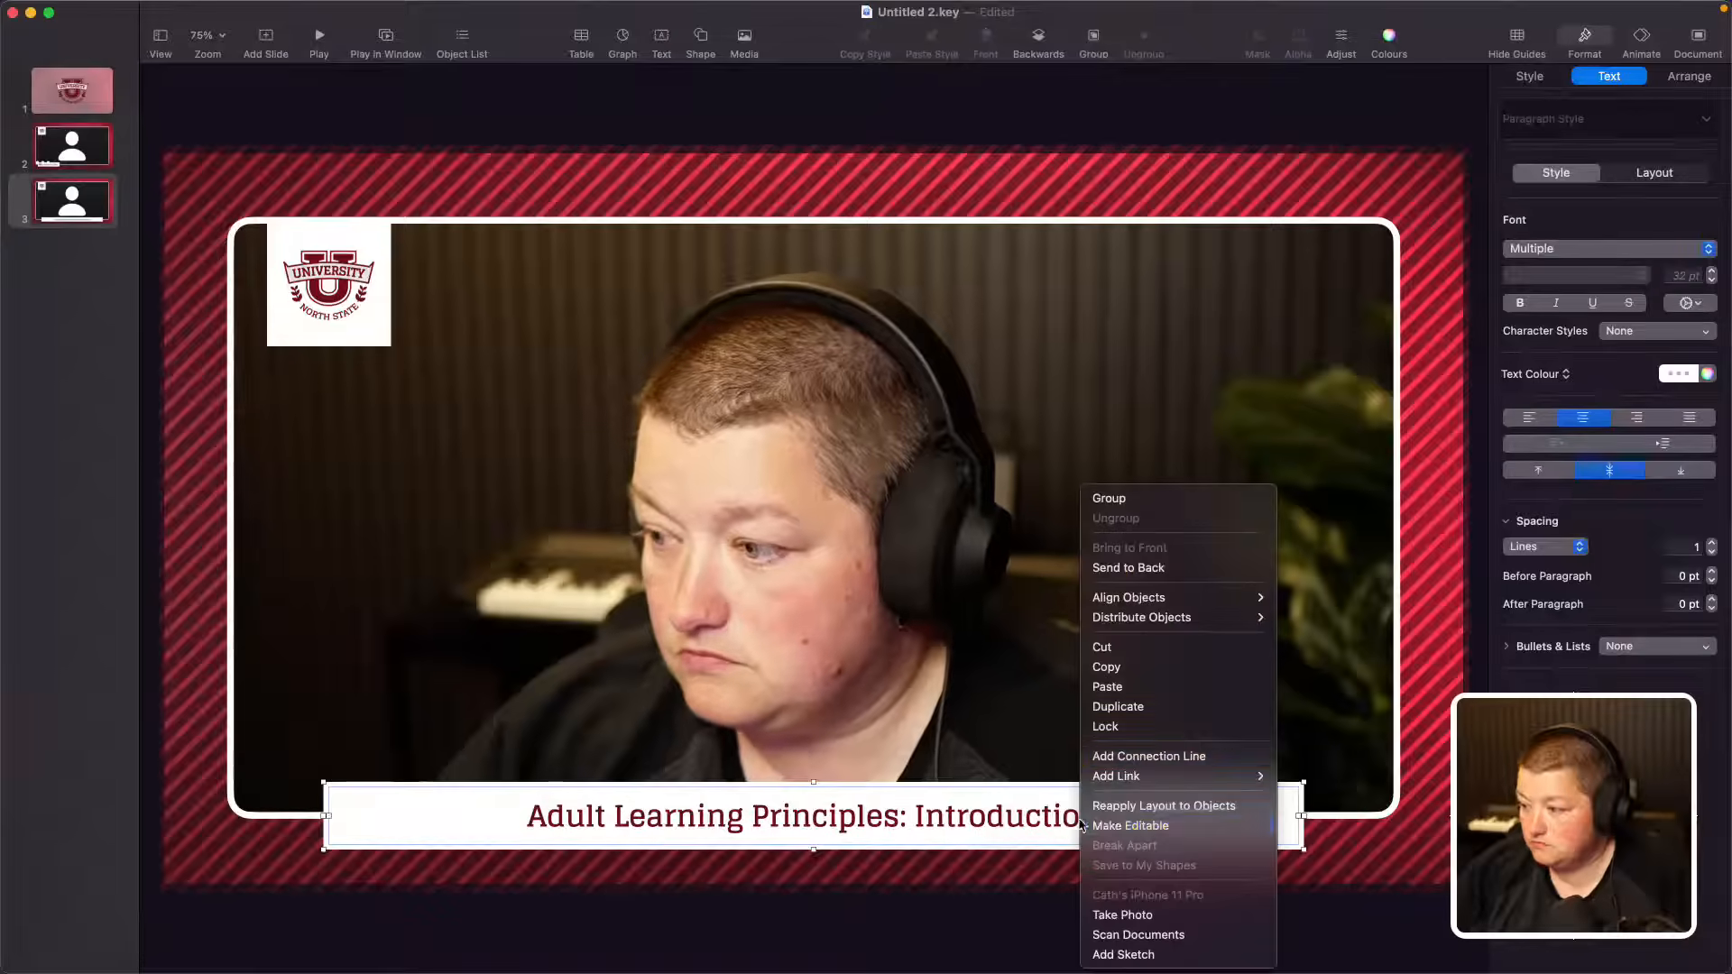
left_click(1152, 509)
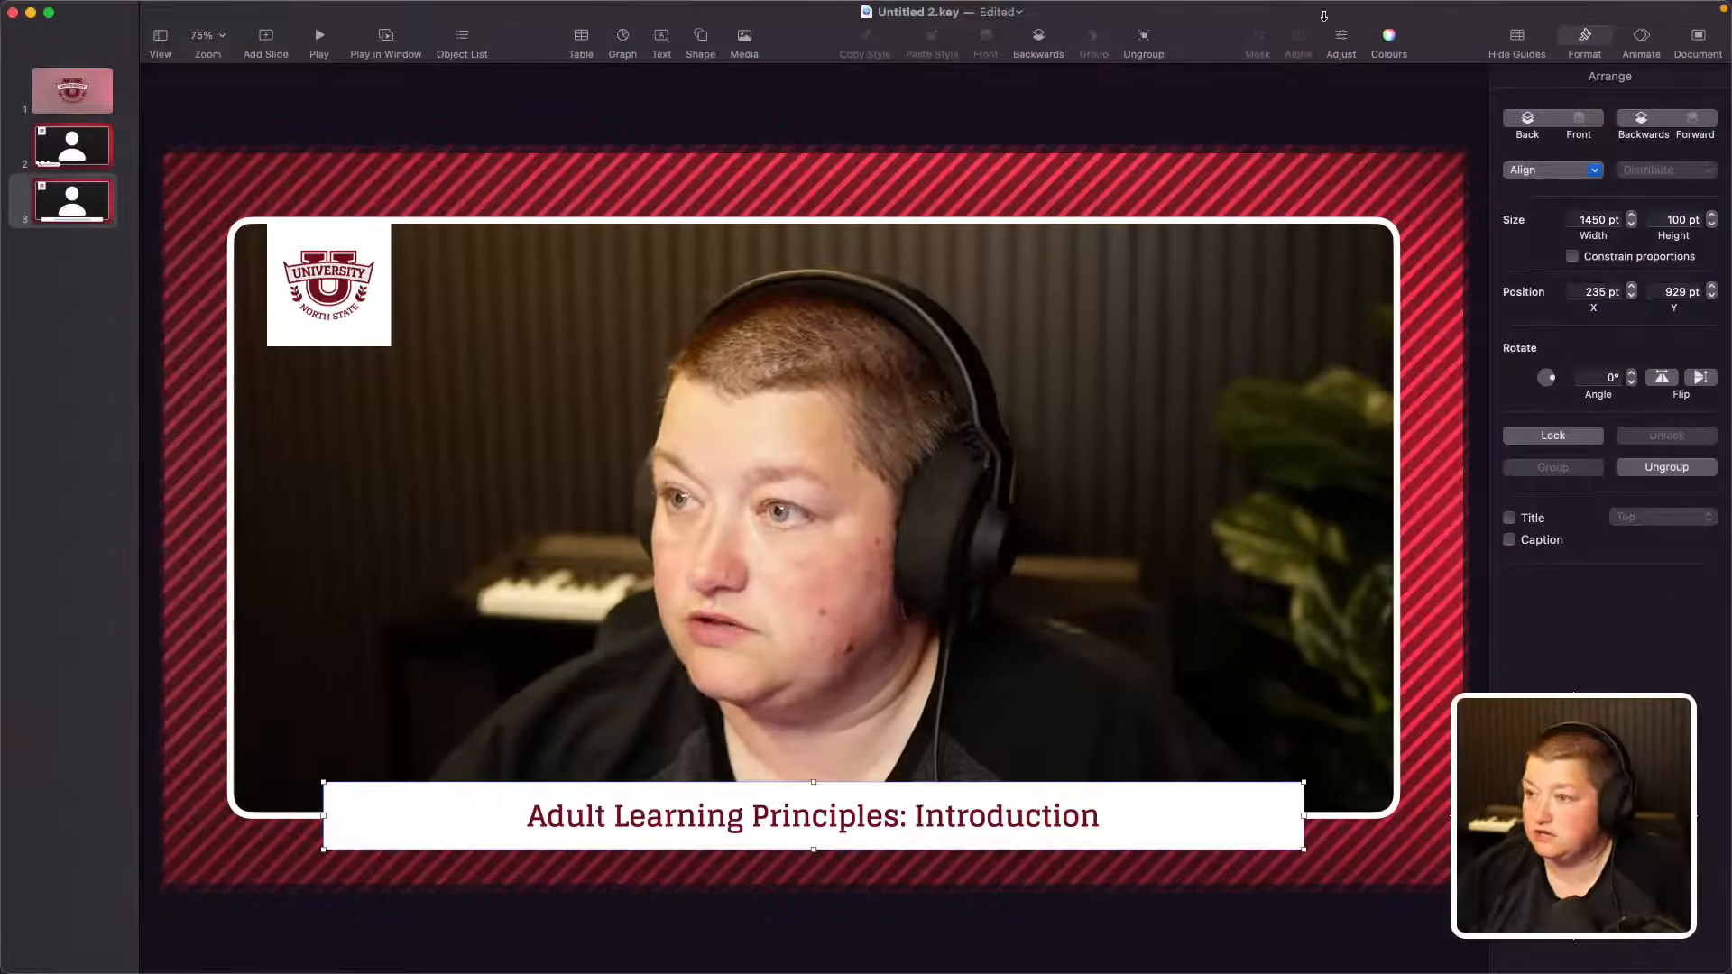
Step: Try the Pop, Drift and Move In build-in effects on the grouped caption bar
left_click(1643, 47)
left_click(1565, 135)
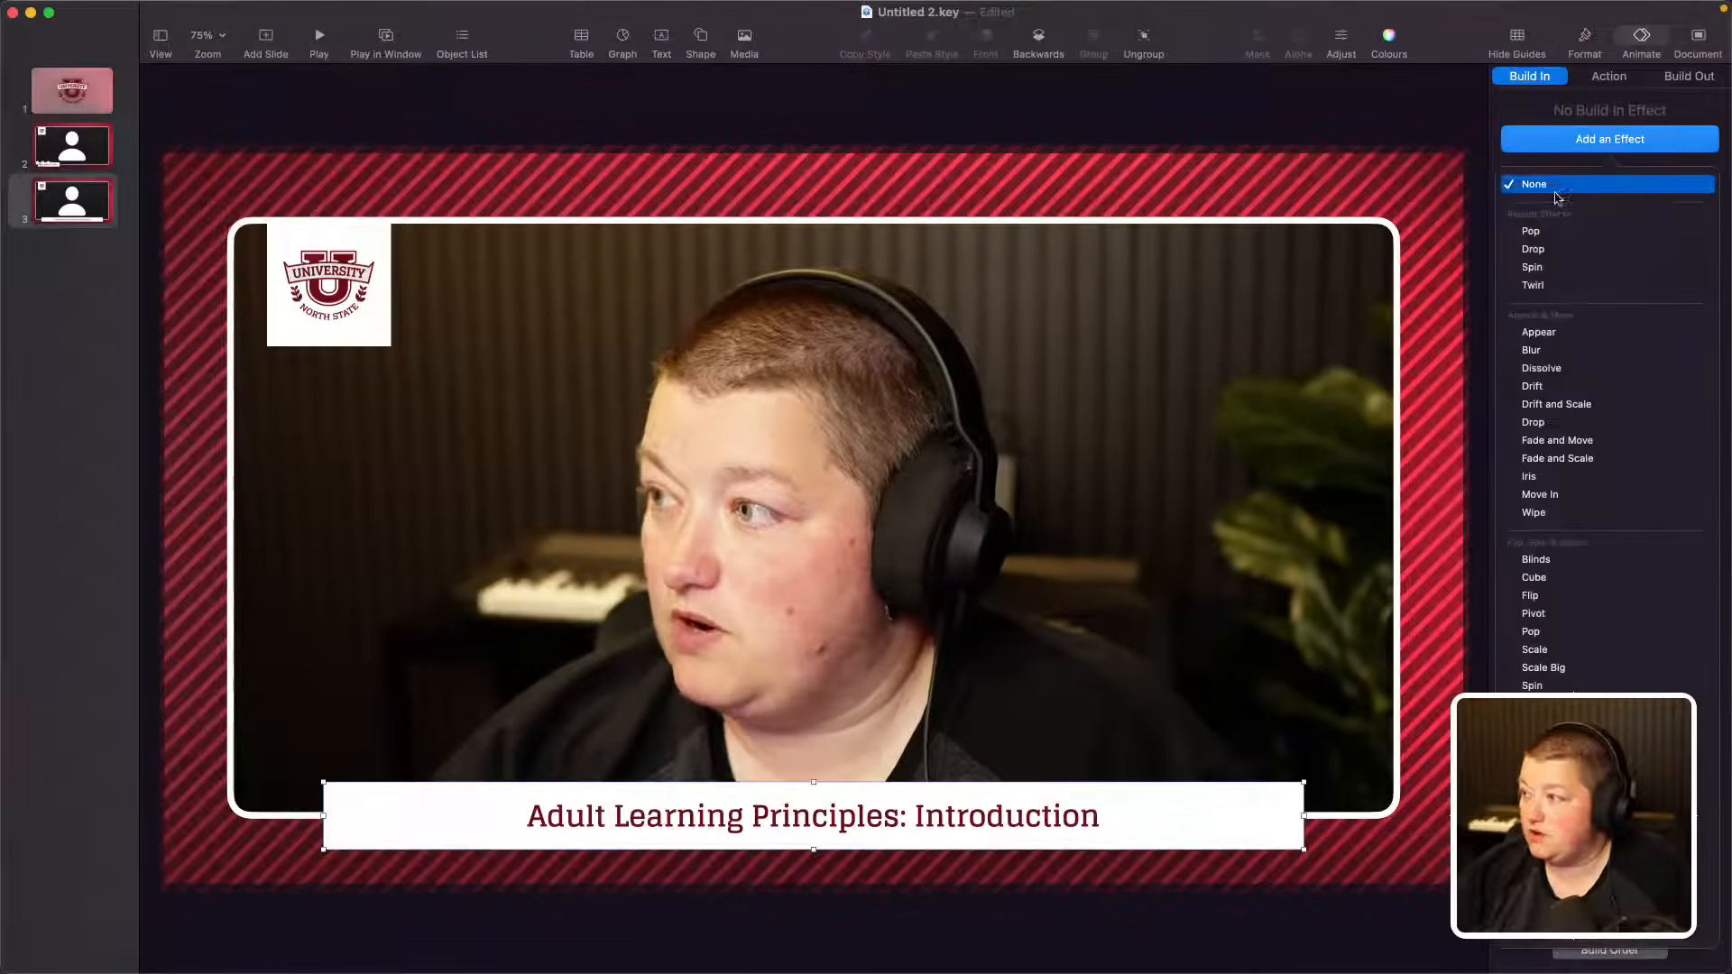
left_click(1546, 242)
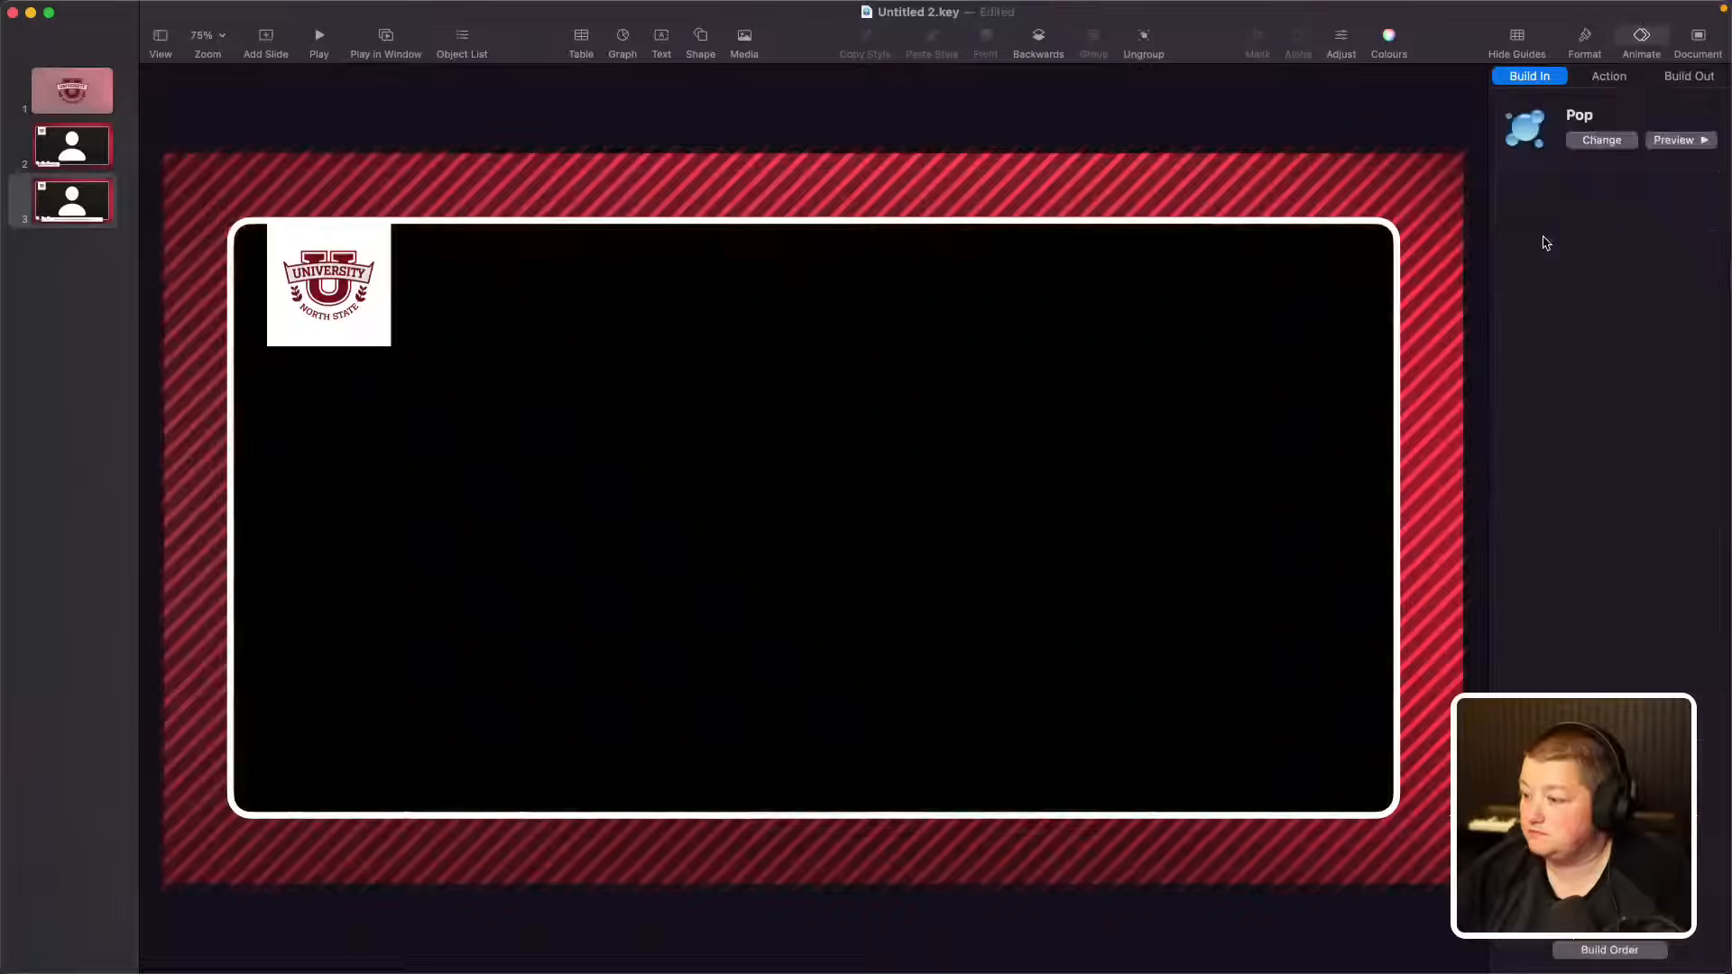
left_click(1585, 147)
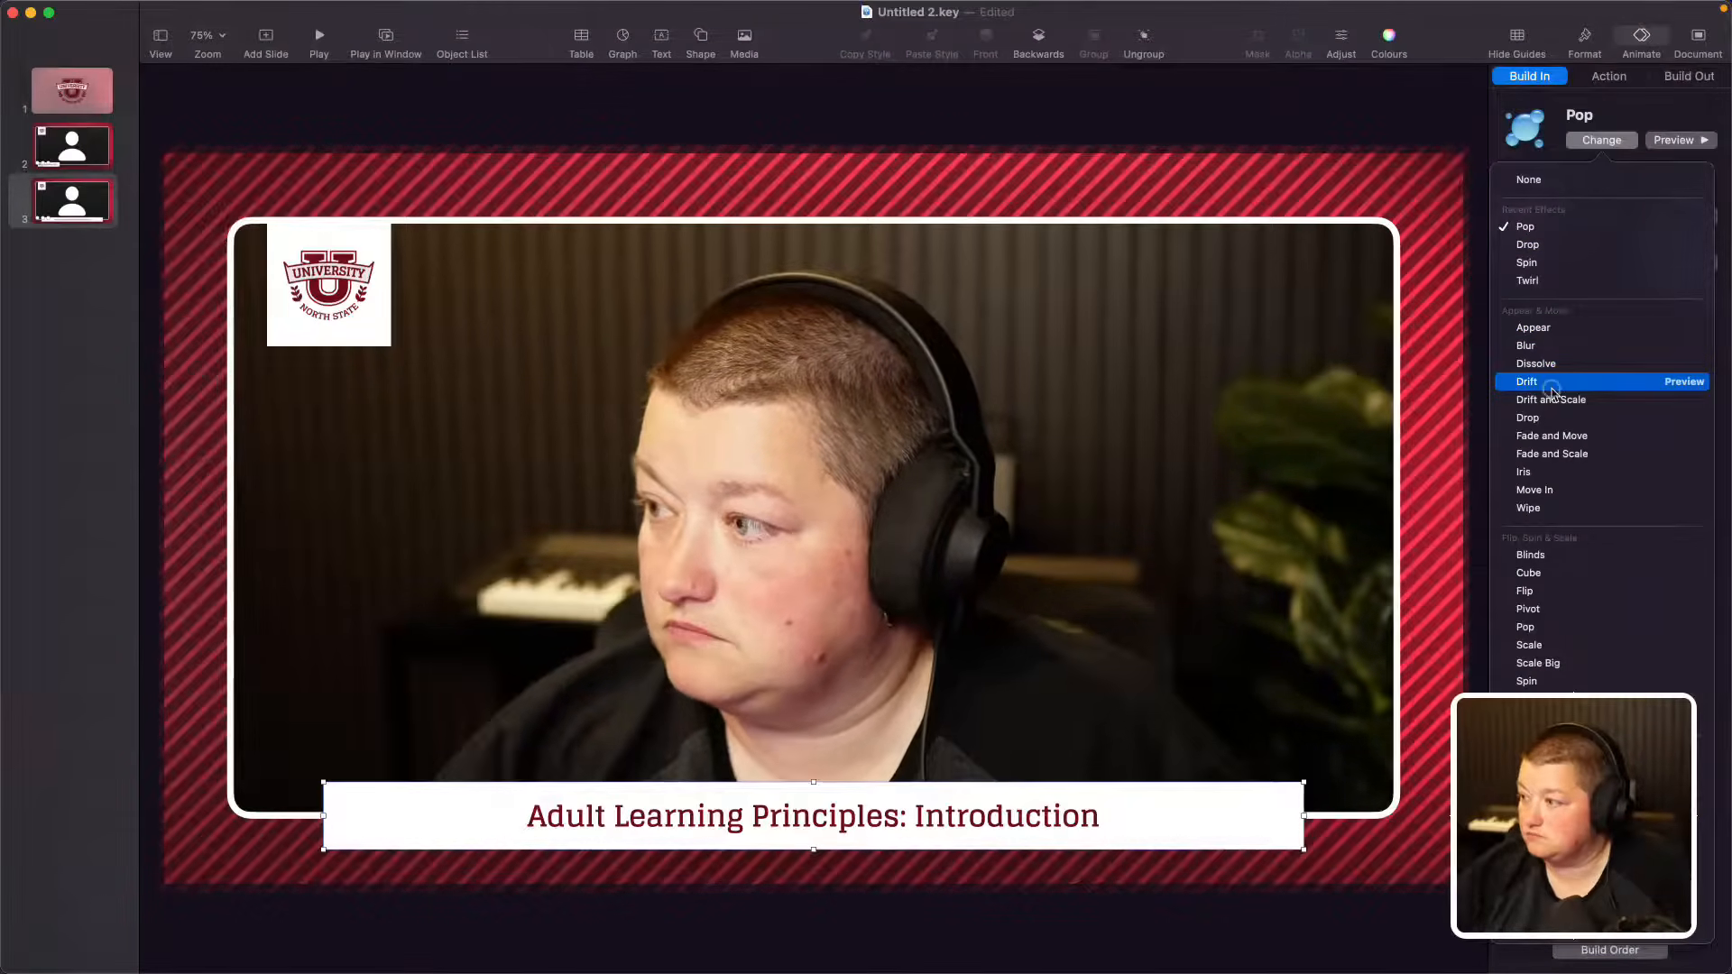
left_click(1551, 389)
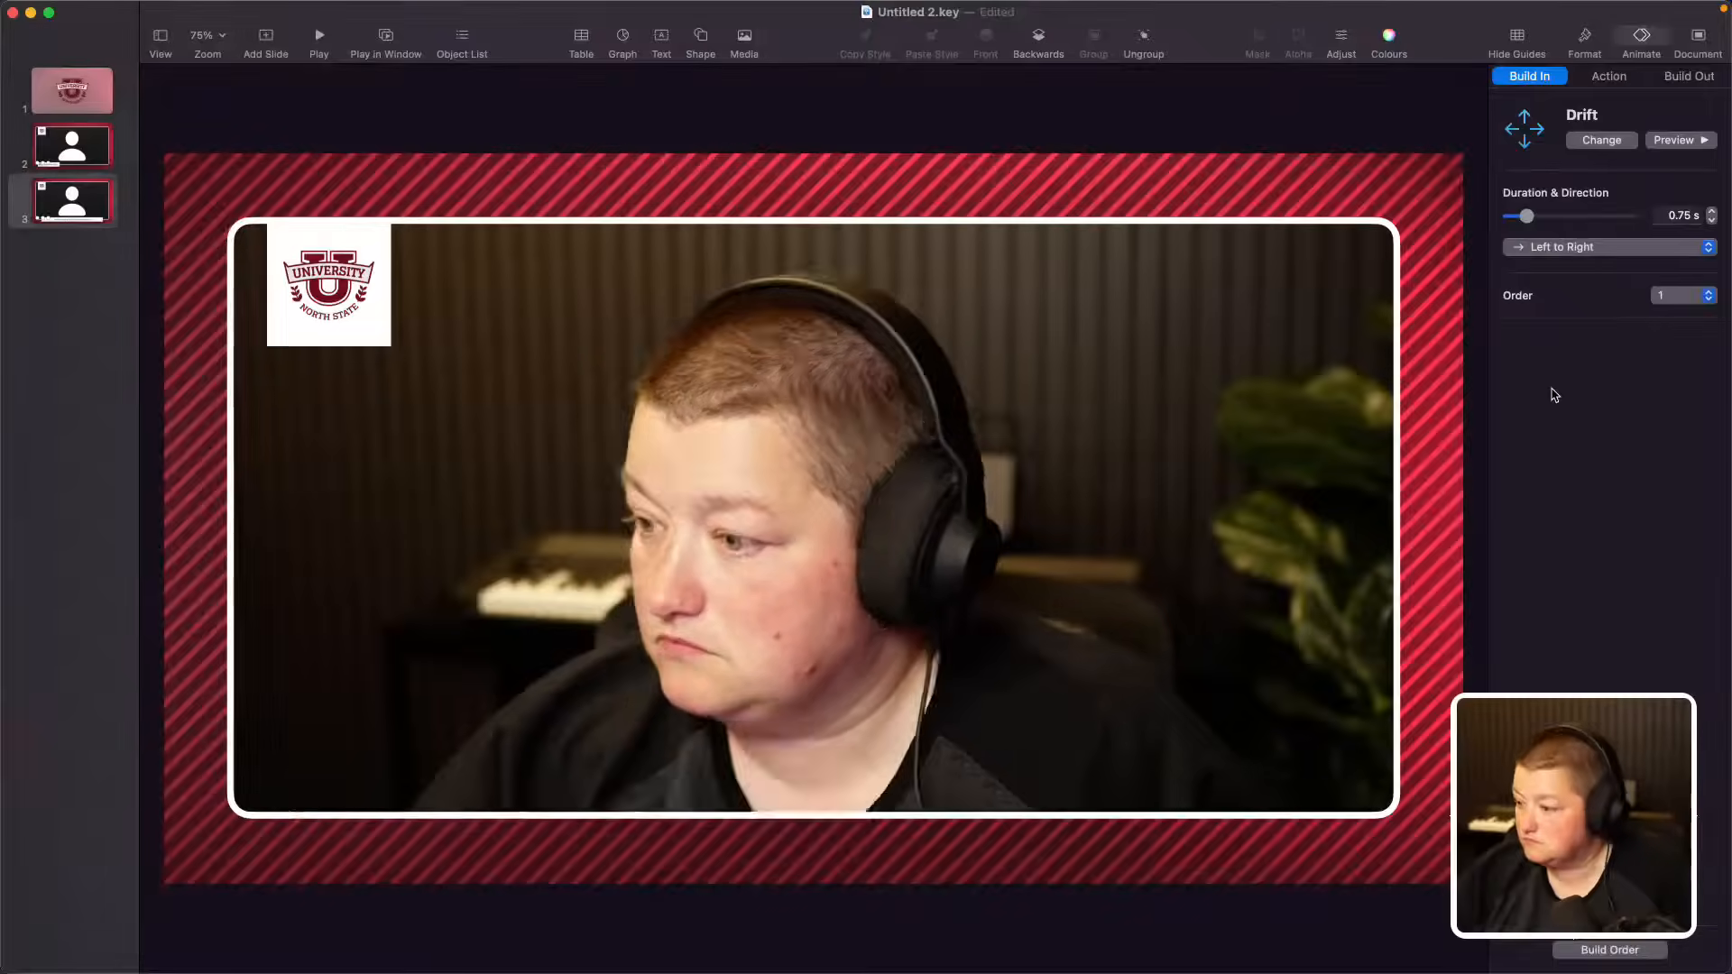
left_click(1604, 143)
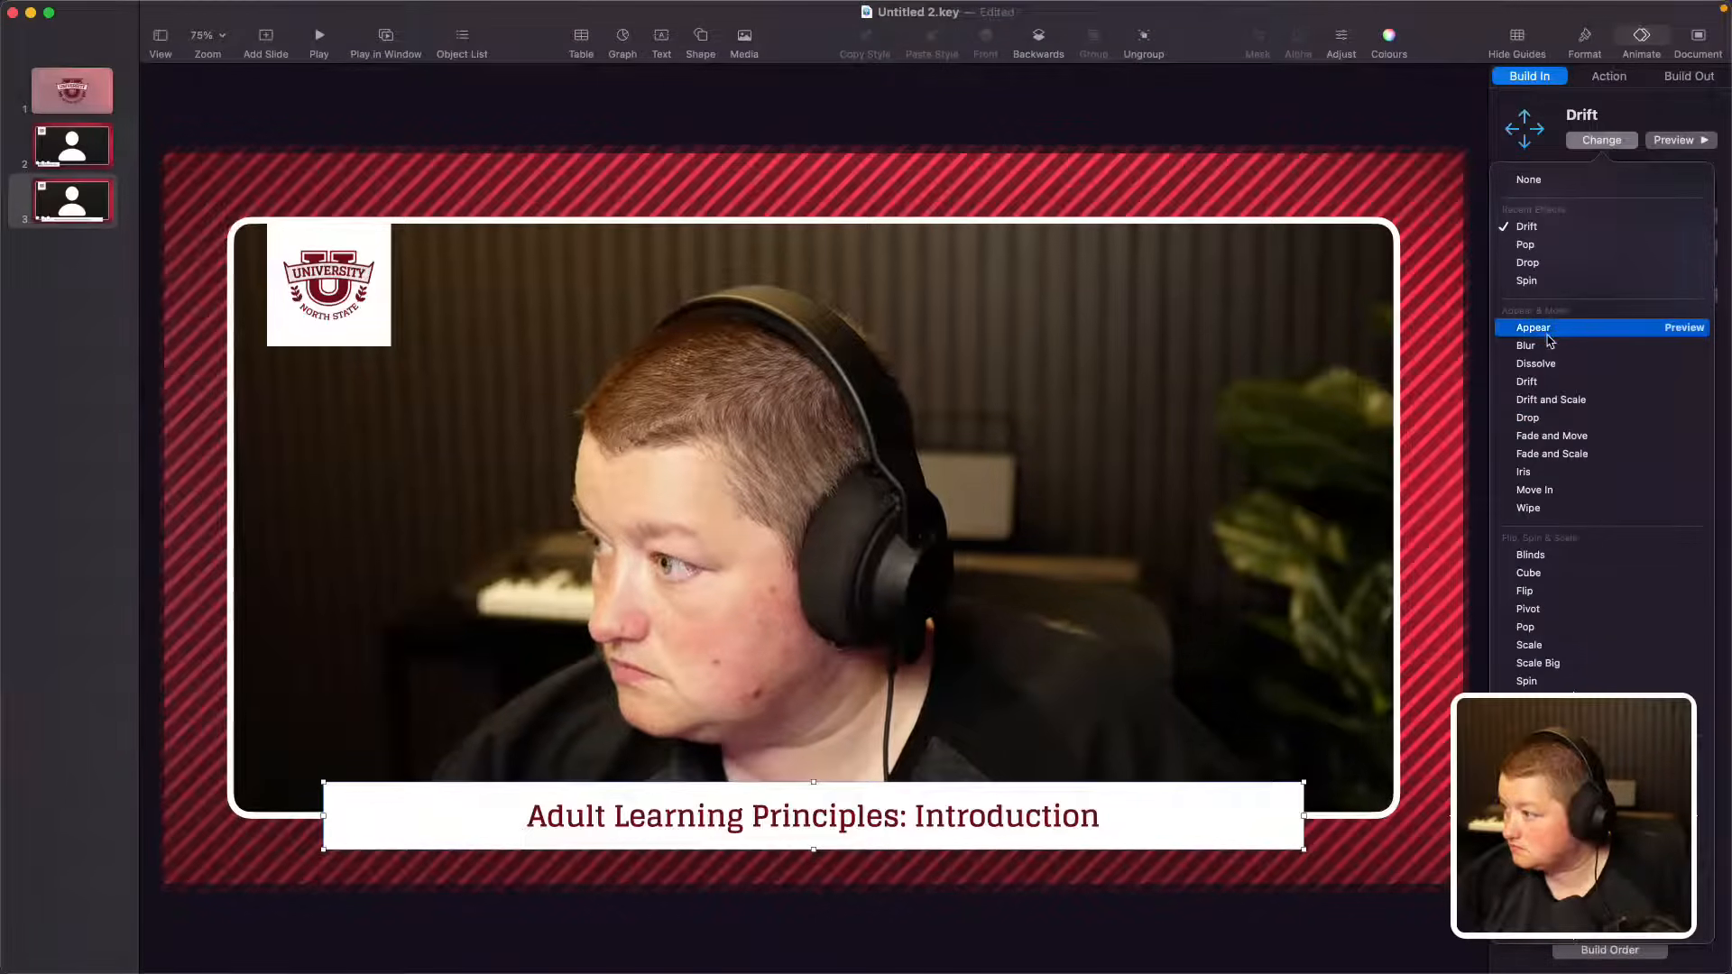
left_click(1531, 493)
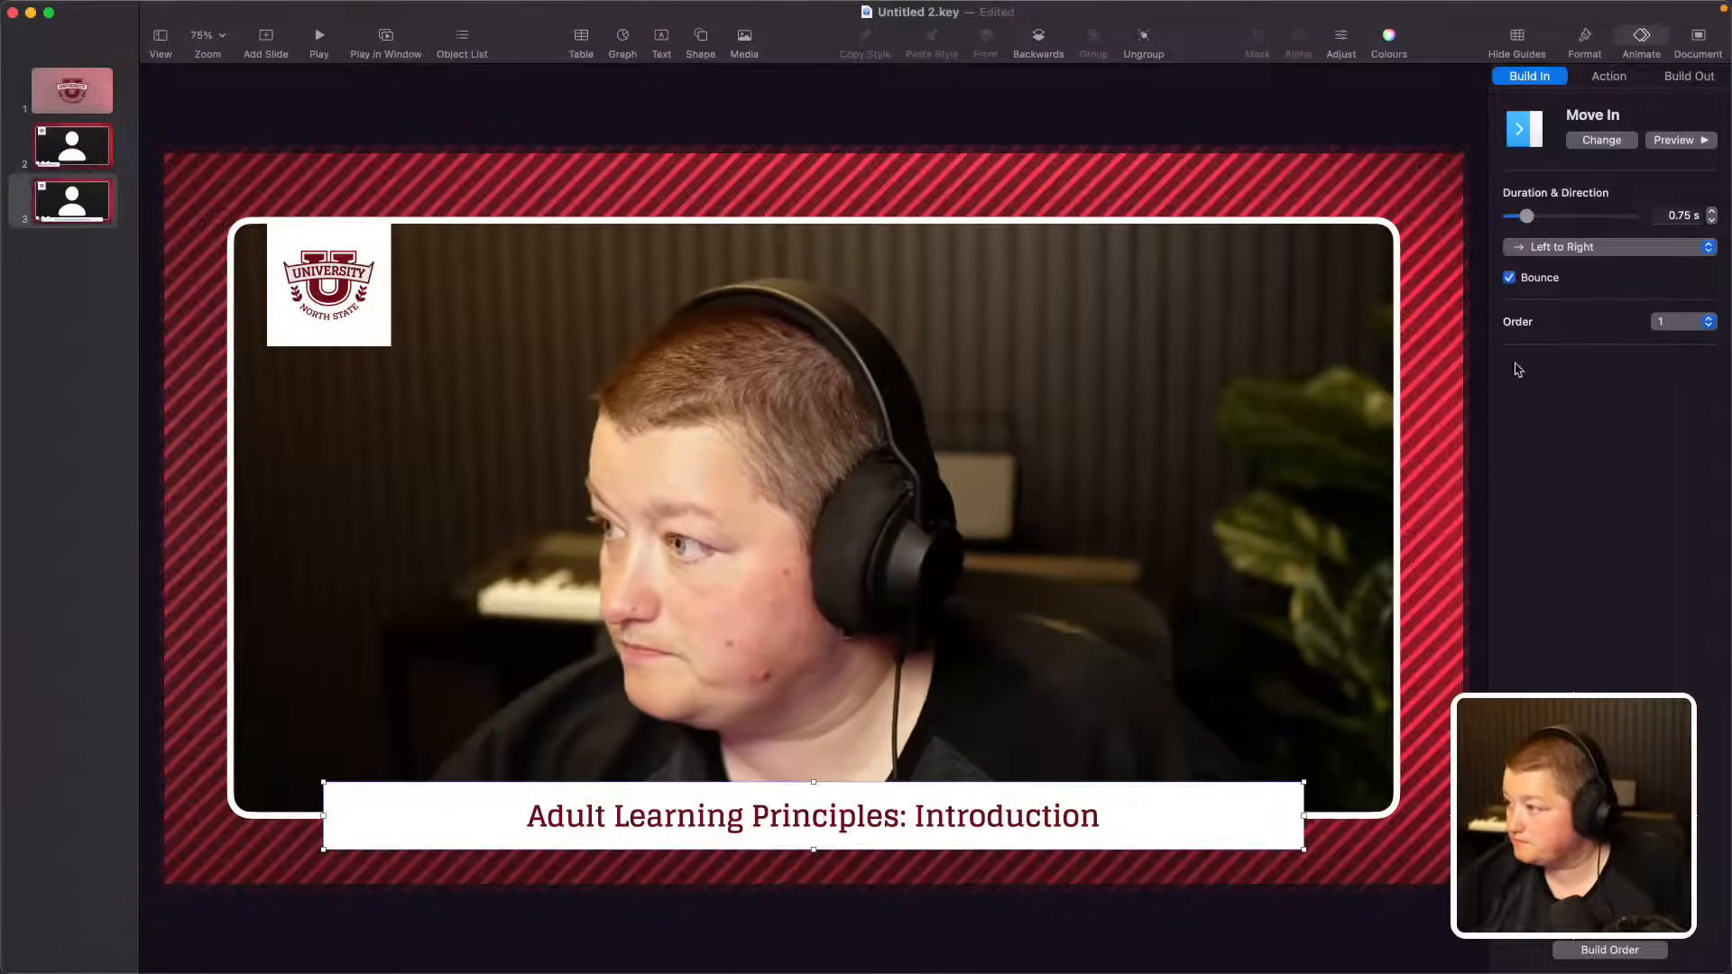
Step: Set the grouped caption bar's build-in effect to Appear
left_click(1556, 249)
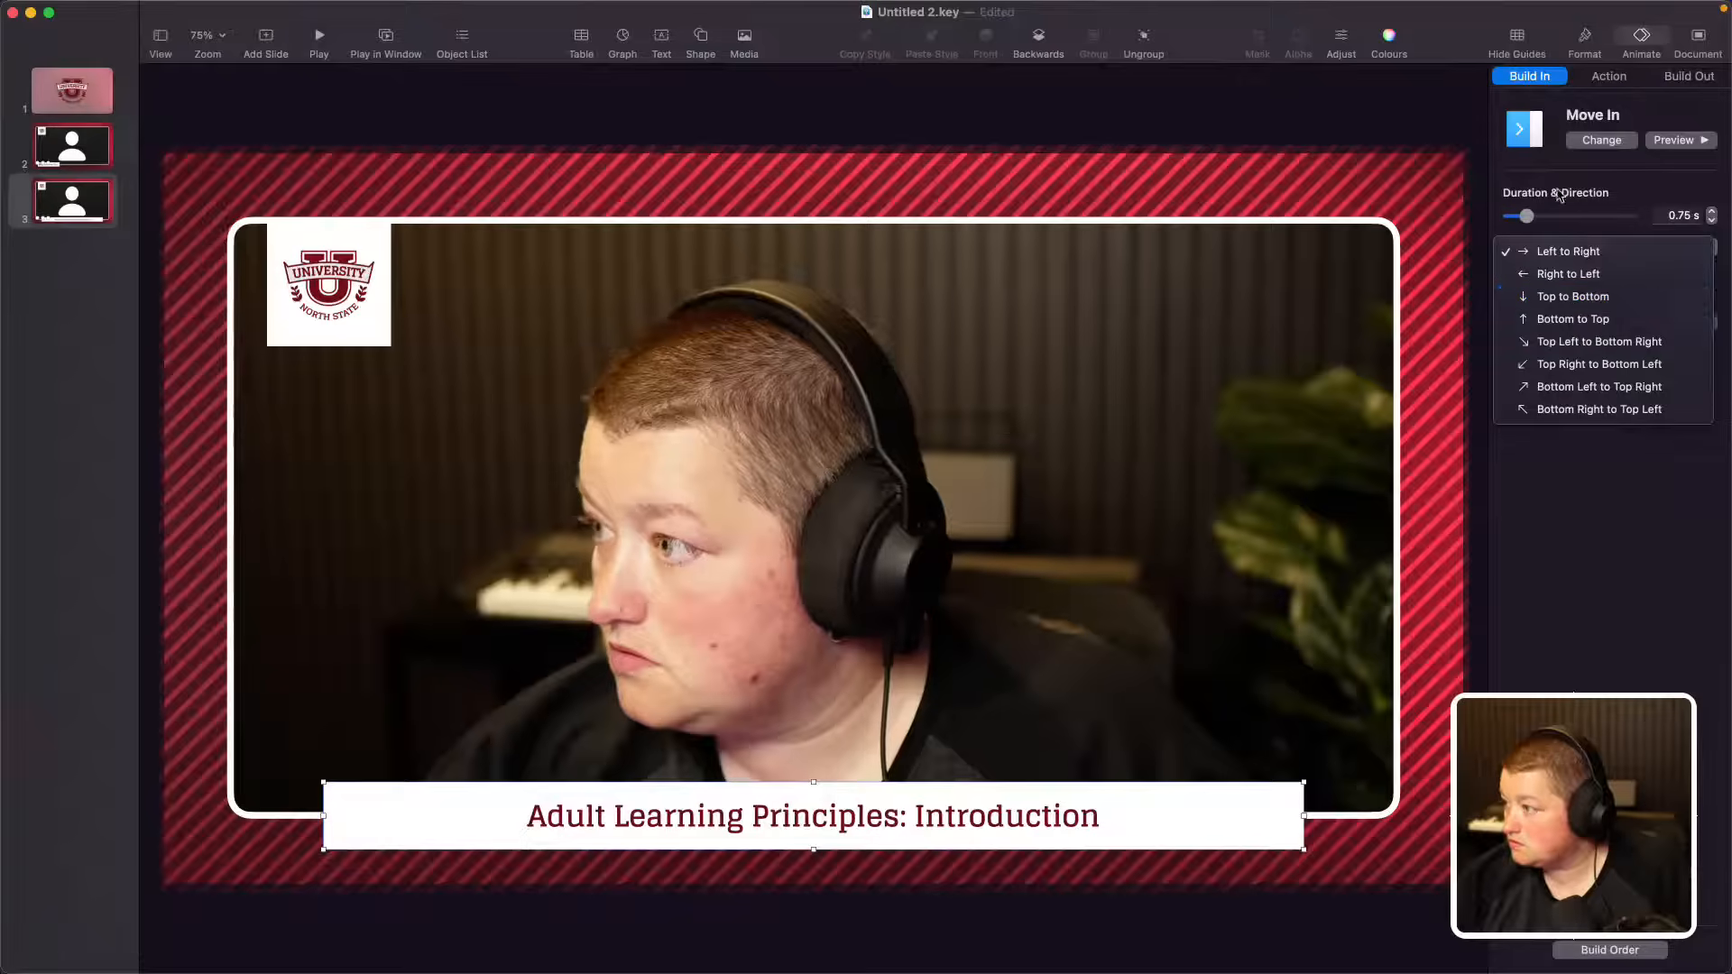
left_click(1586, 143)
left_click(1590, 142)
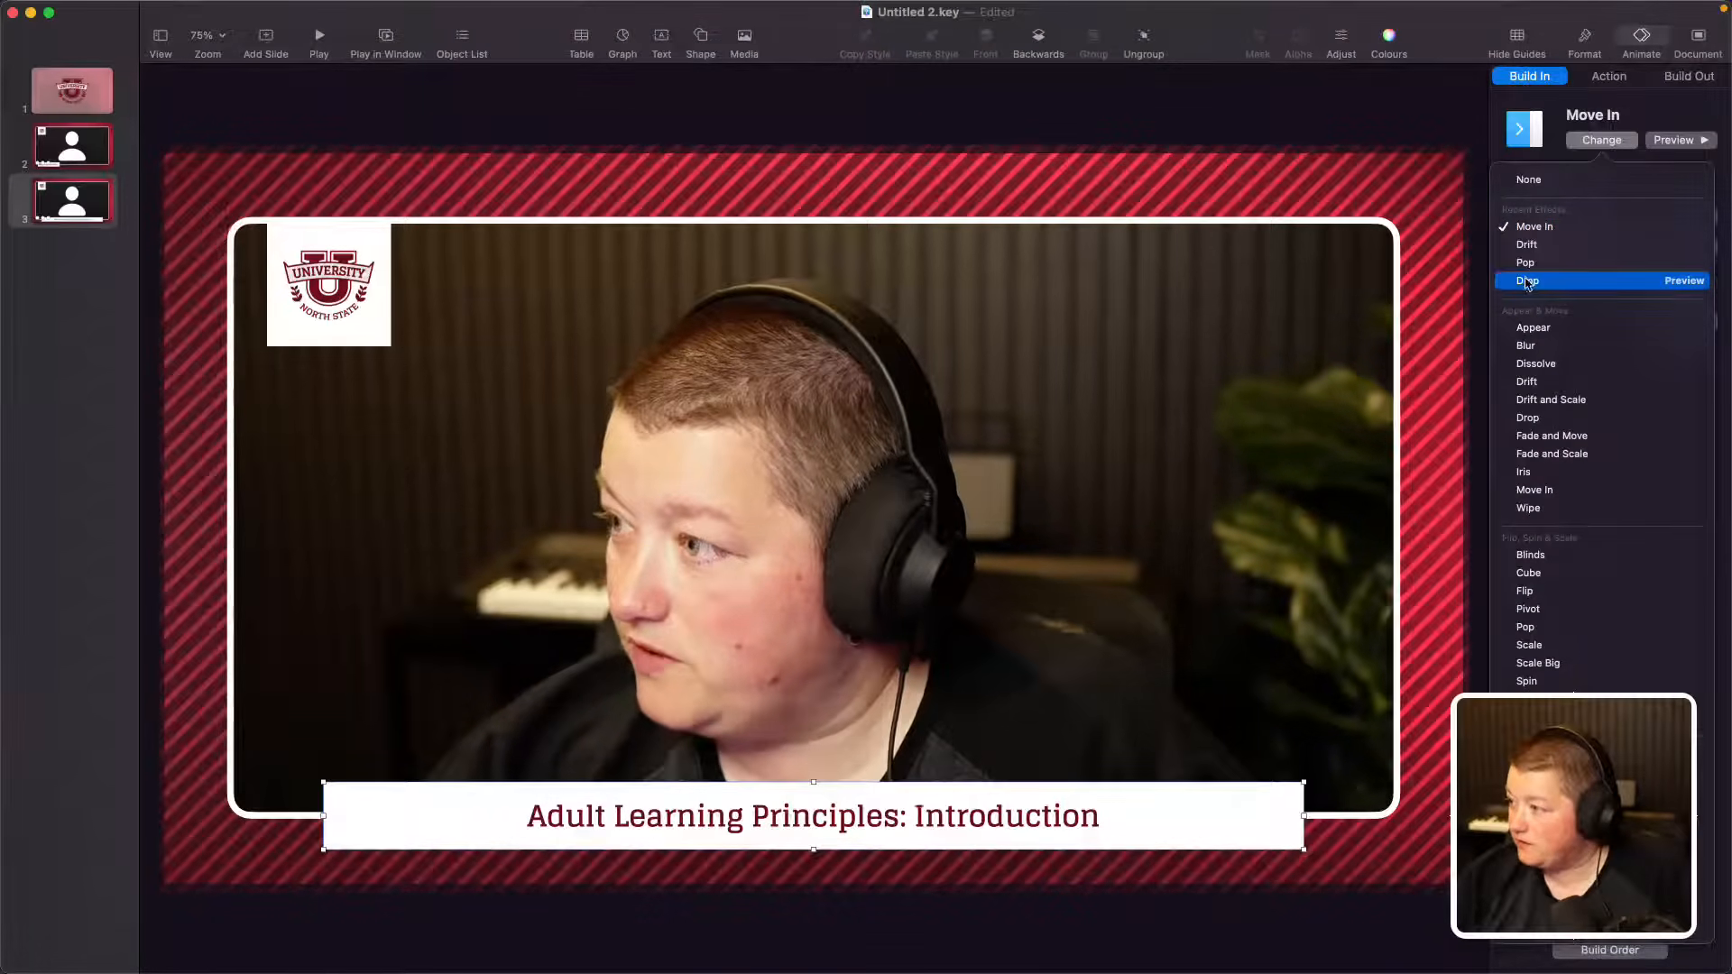
left_click(1530, 332)
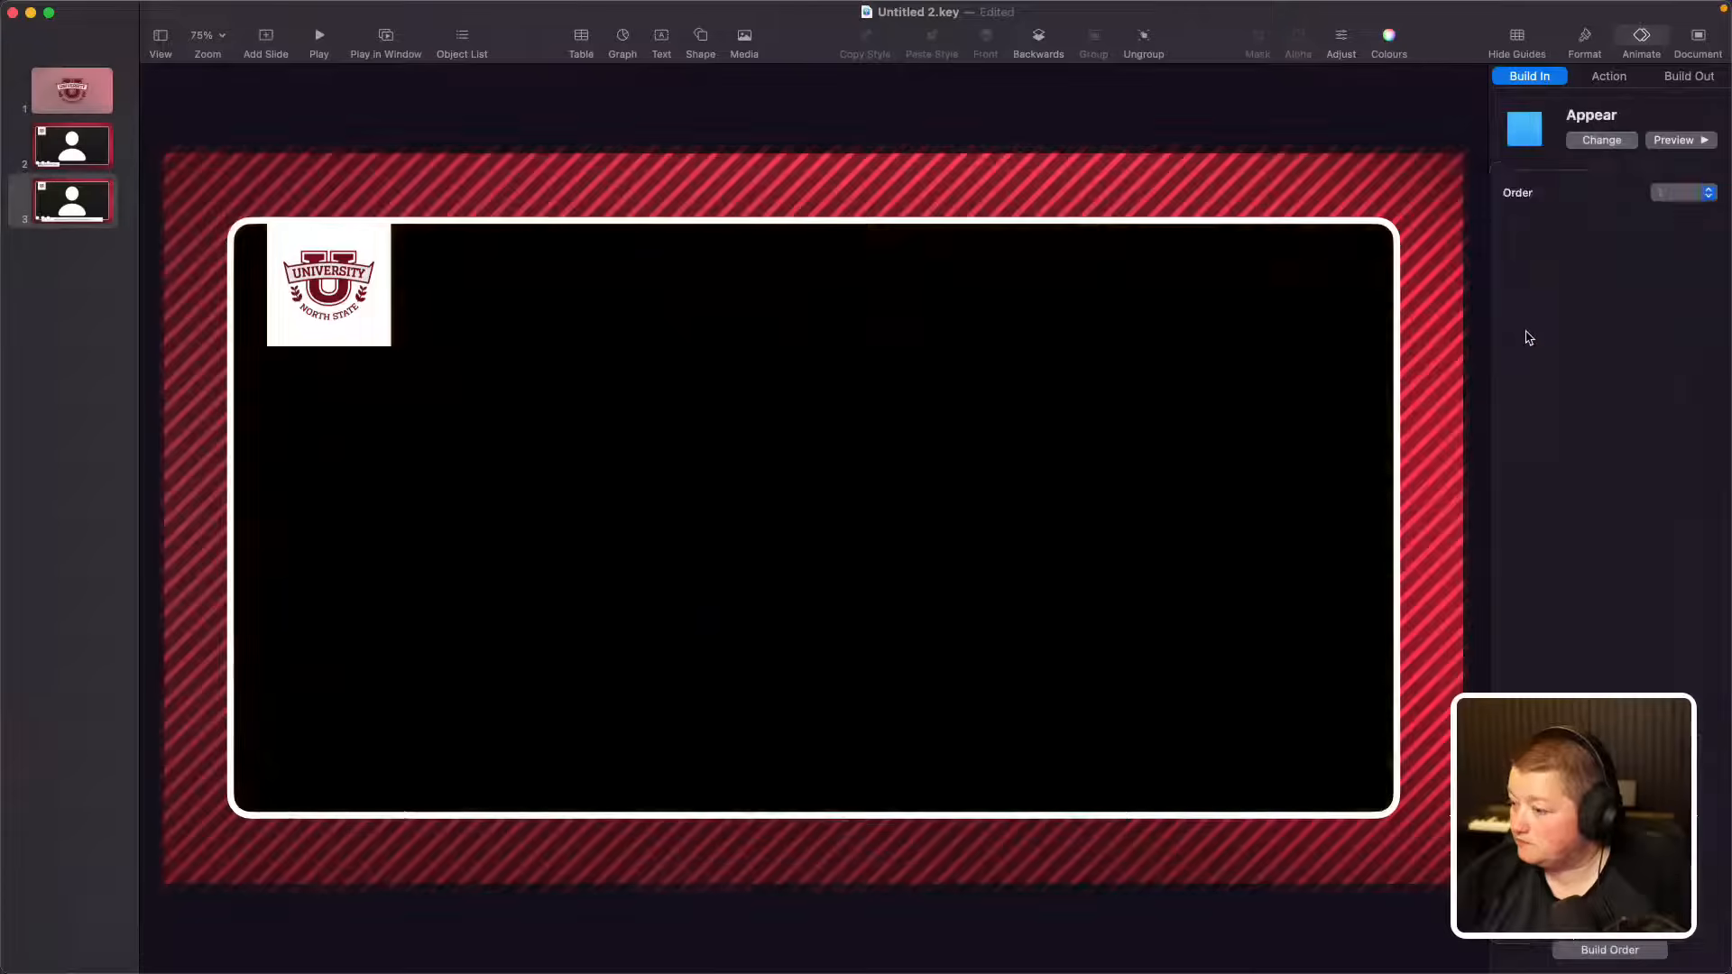
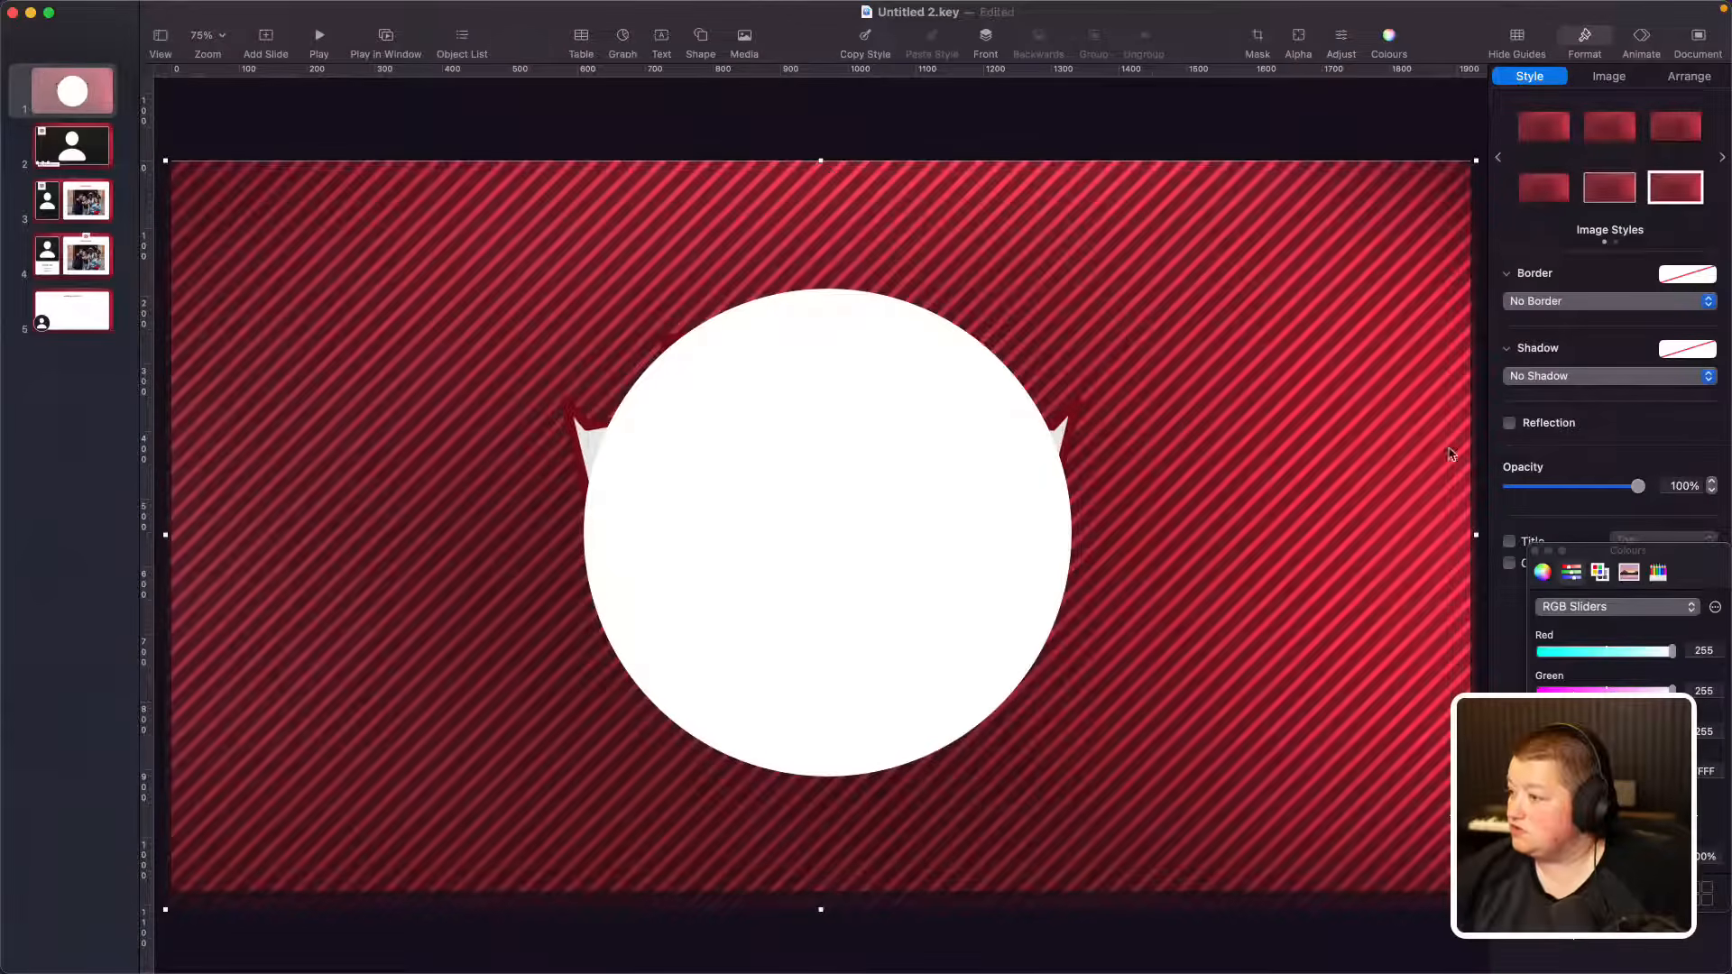
Step: Bring the university logo on slide 1 to the front and scale it down evenly to fit inside the white circle
left_click(1074, 421)
right_click(1074, 421)
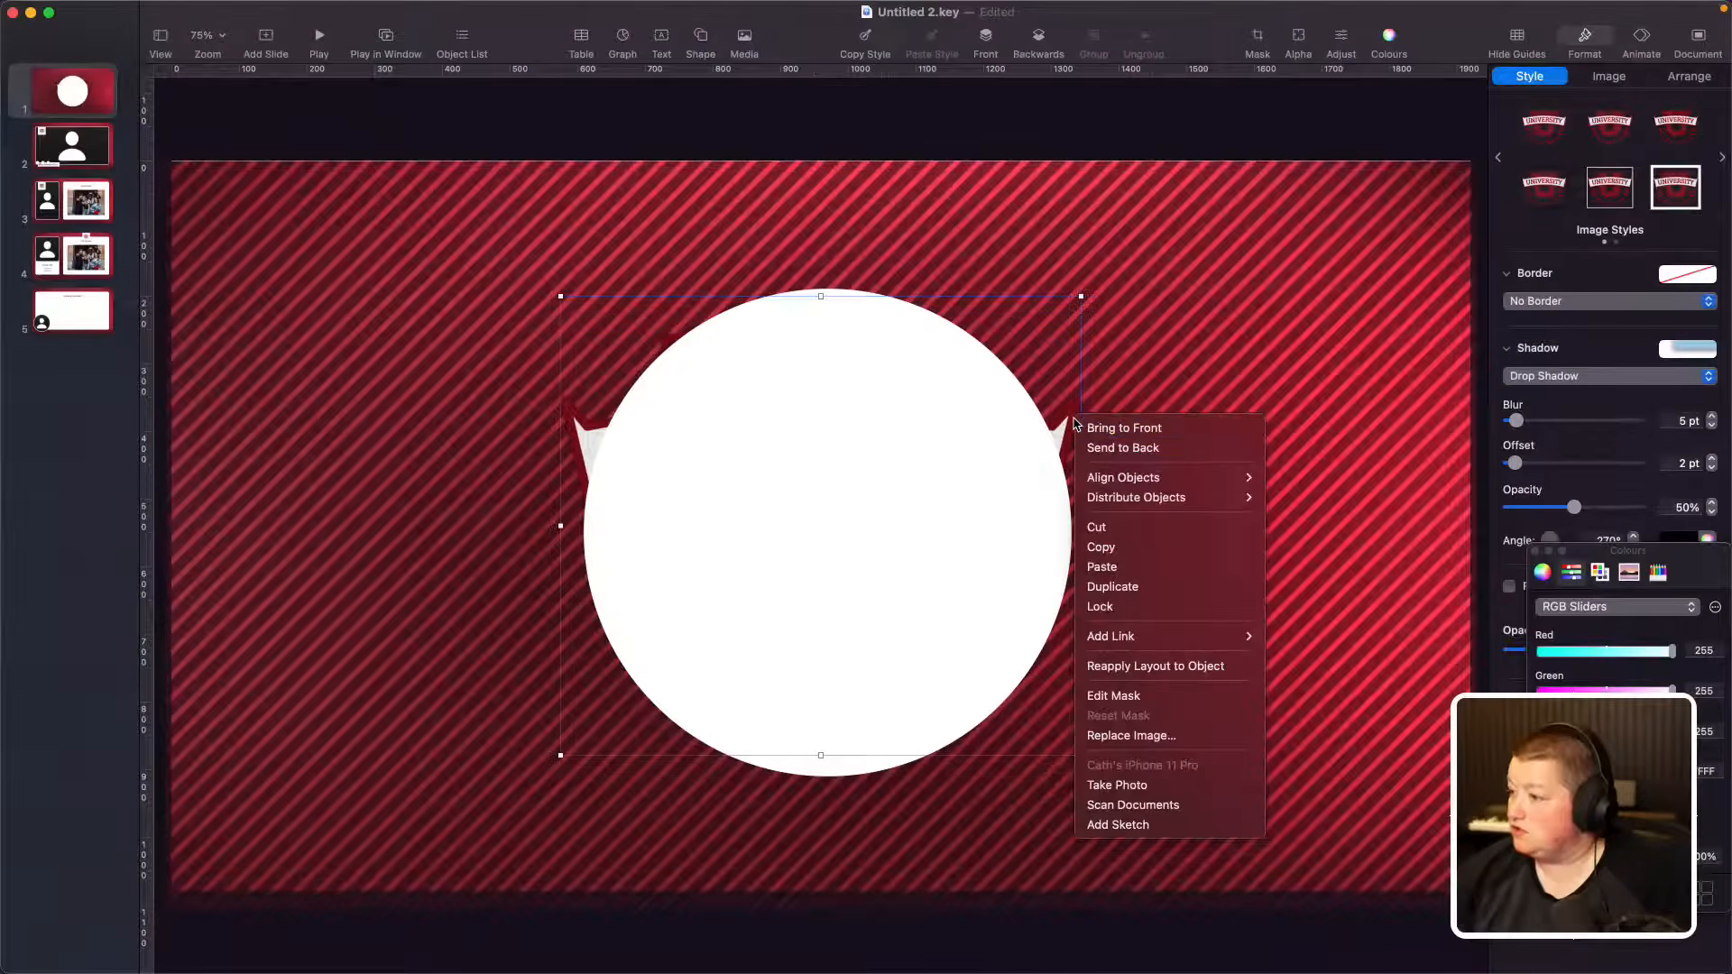
left_click(1144, 428)
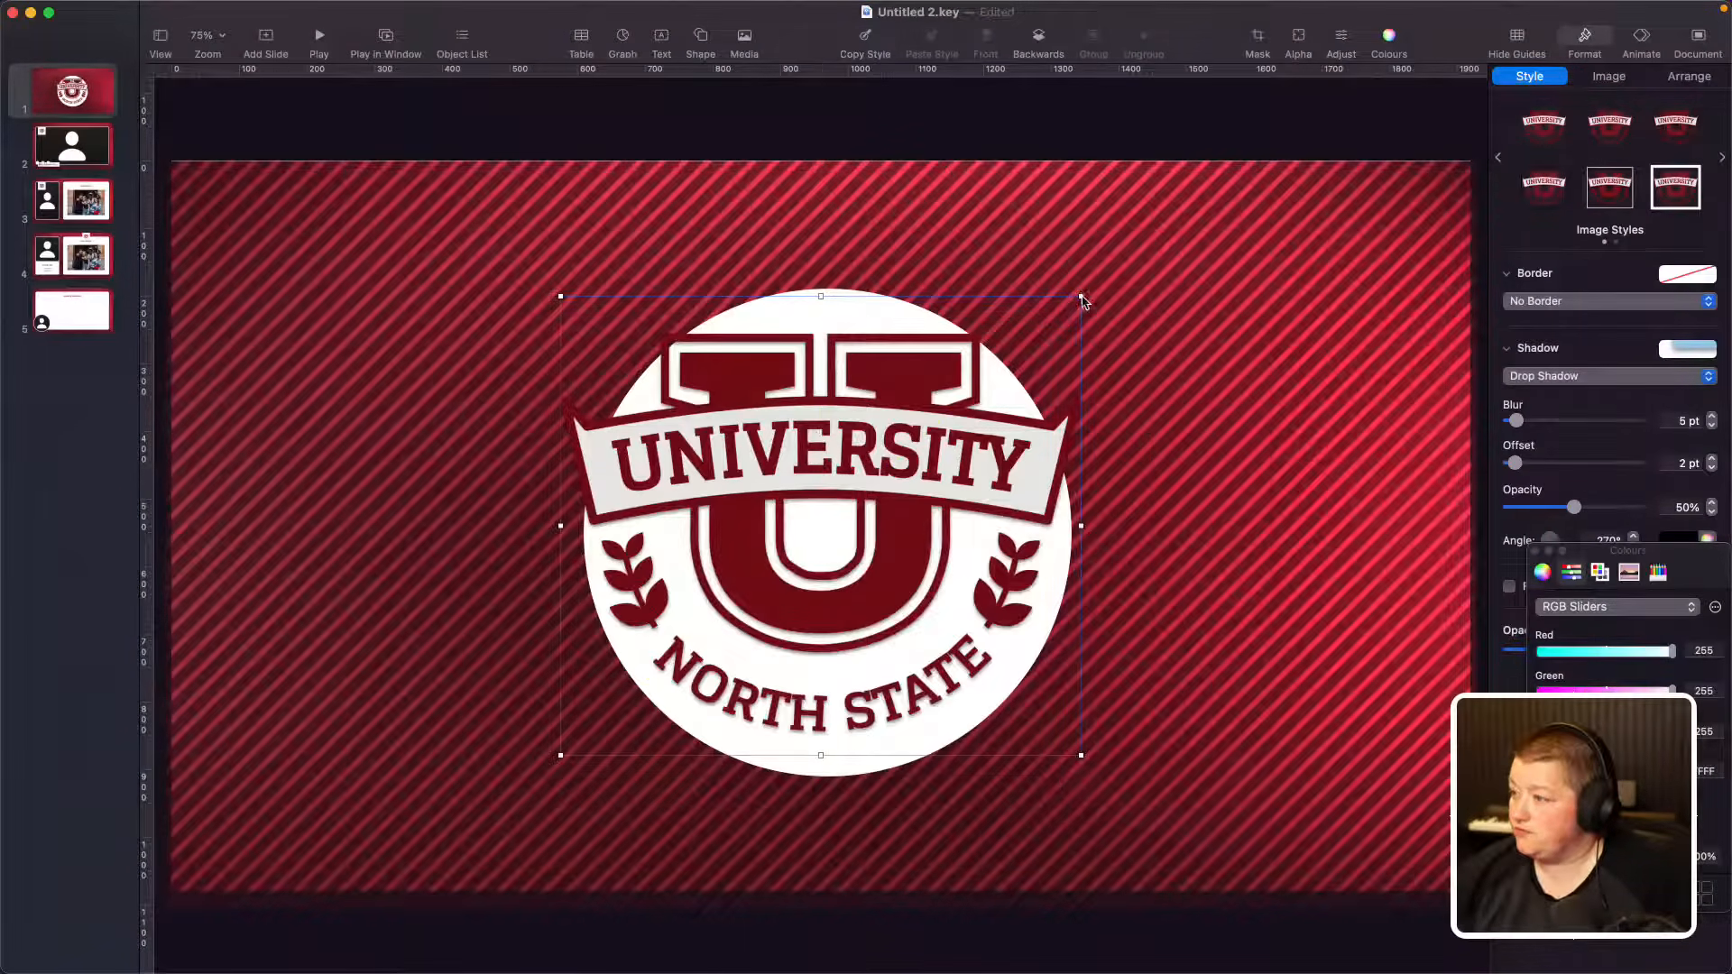
left_click_drag(1081, 296, 885, 364)
Step: Align the white circle to the centre and middle of slide 1
left_click(885, 363)
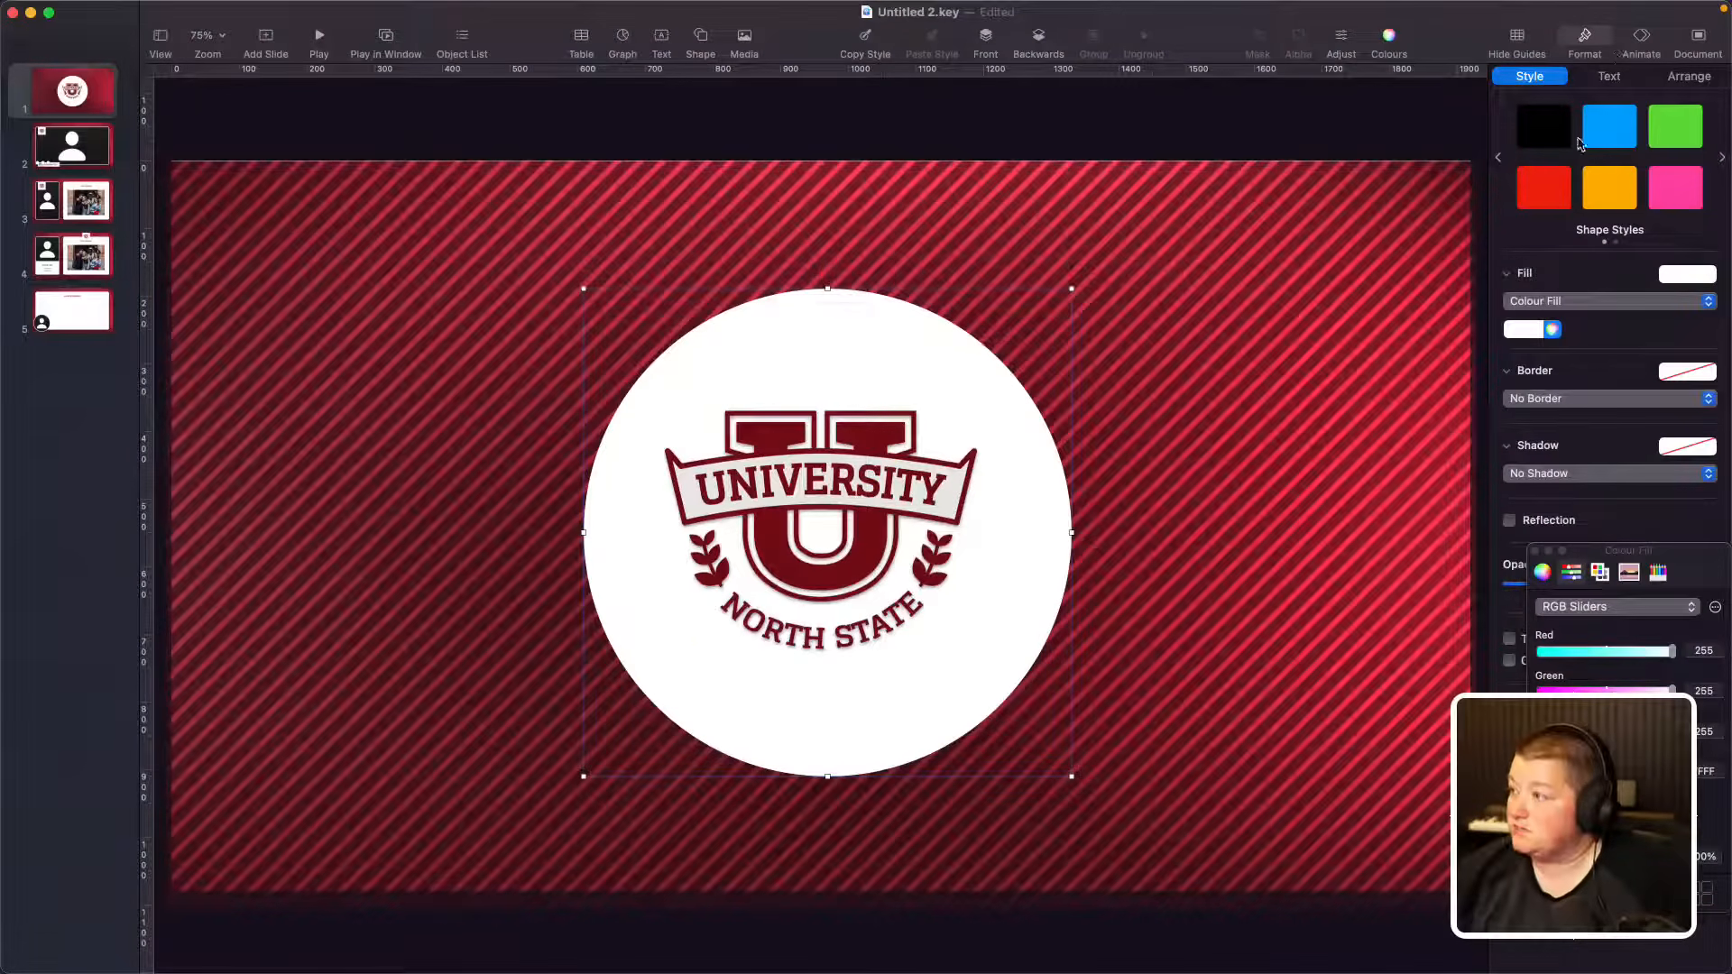
left_click(1693, 79)
left_click(1566, 171)
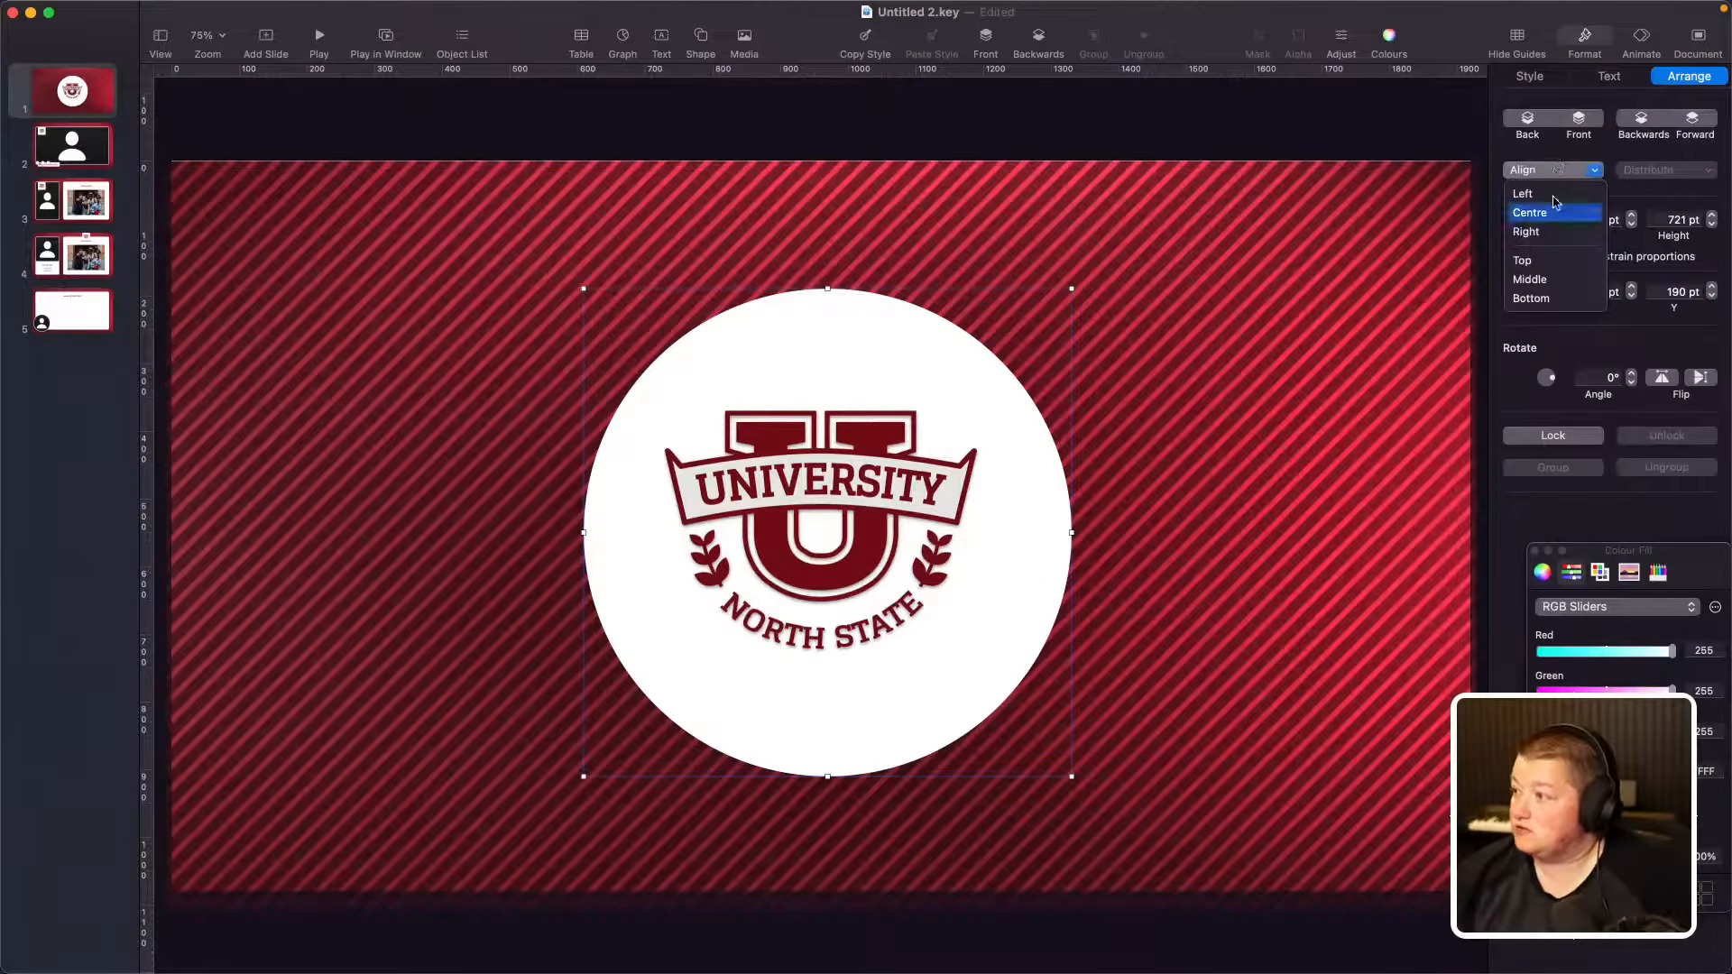
left_click(1544, 213)
left_click(1553, 169)
left_click(1543, 279)
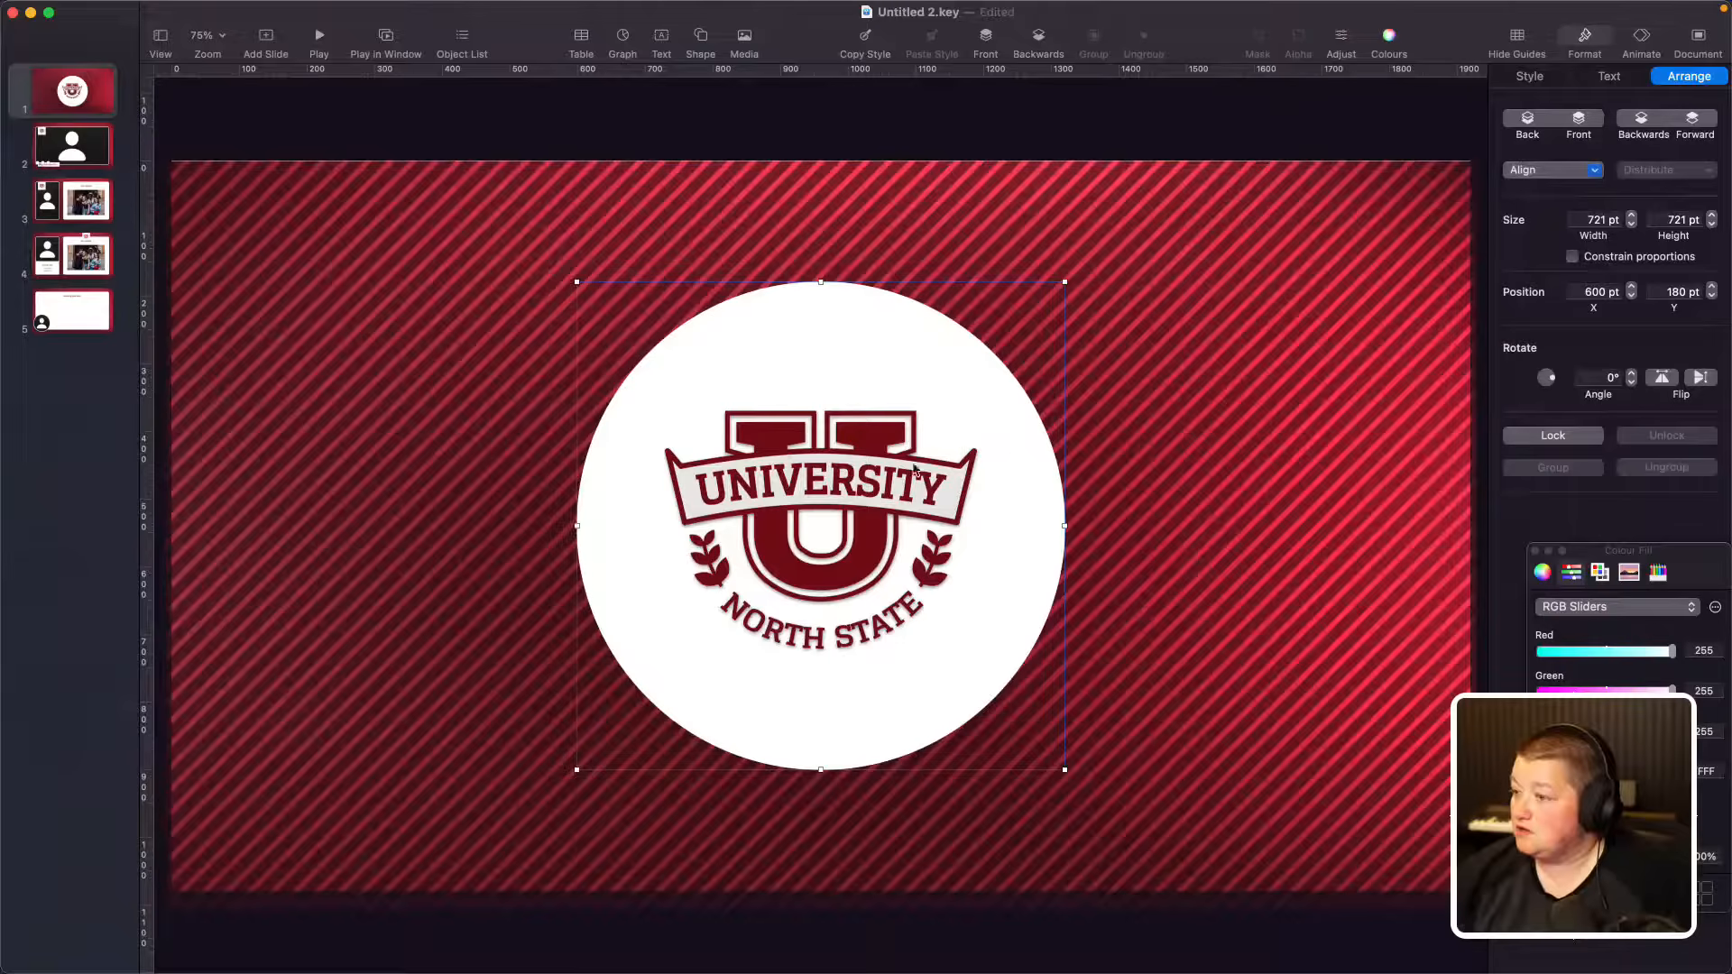
Step: Align the university logo to the centre and middle of slide 1
left_click(880, 483)
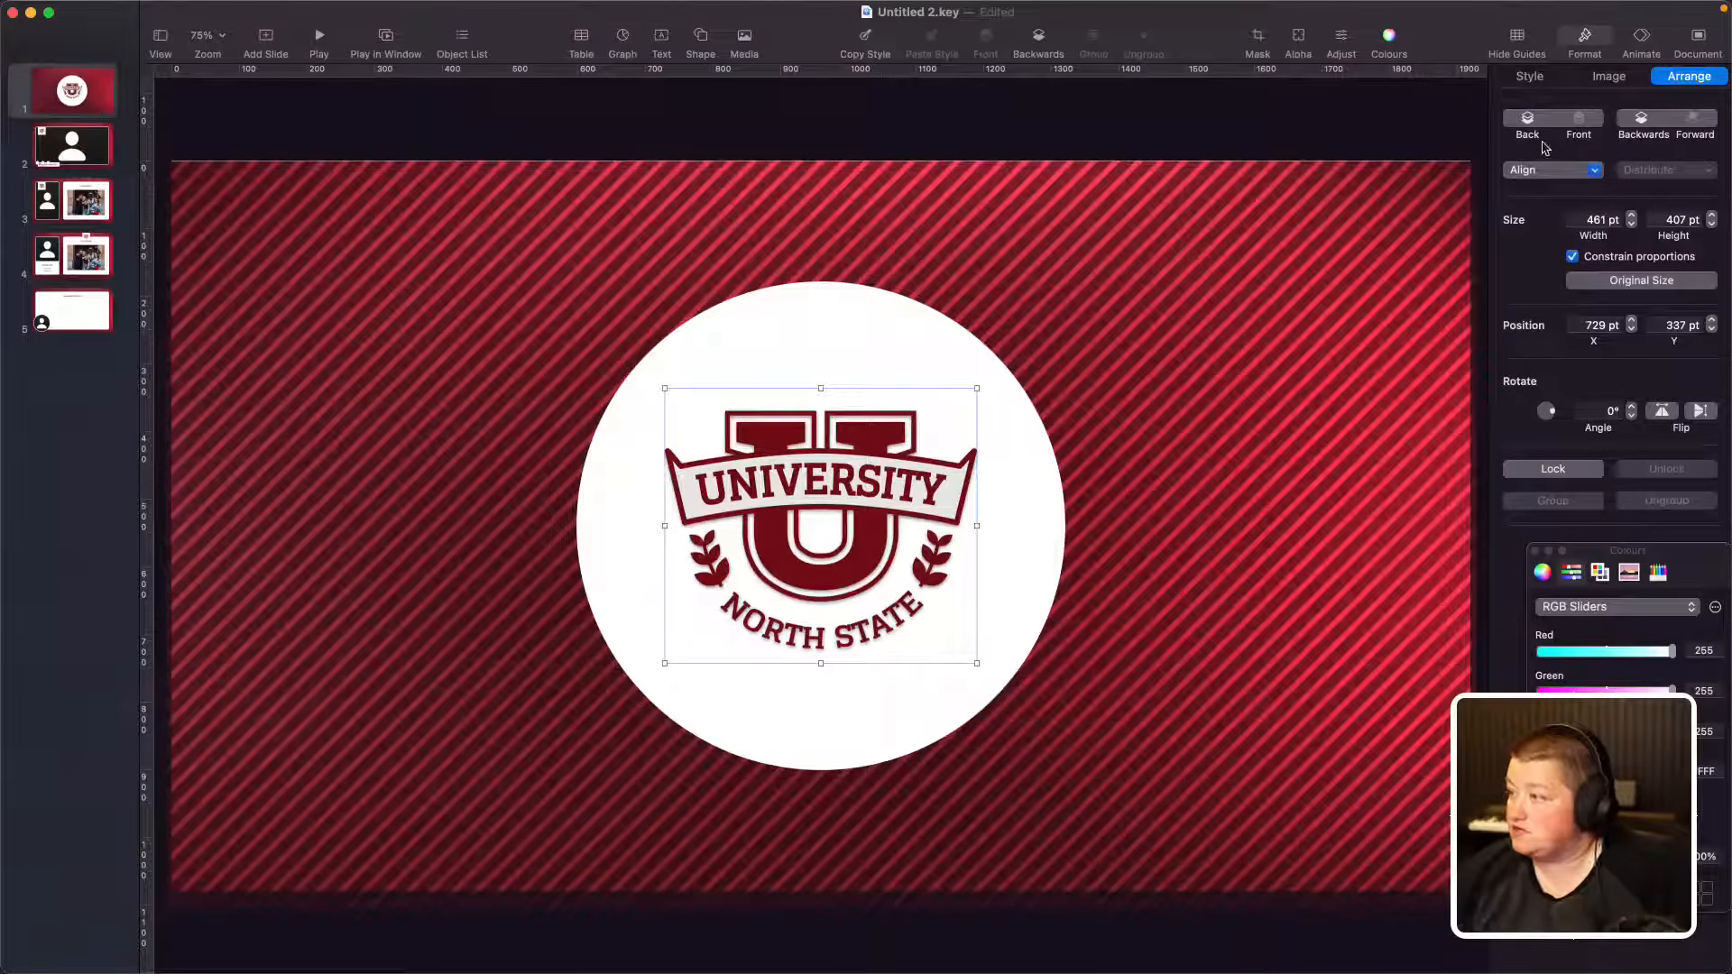
left_click(1551, 172)
left_click(1544, 212)
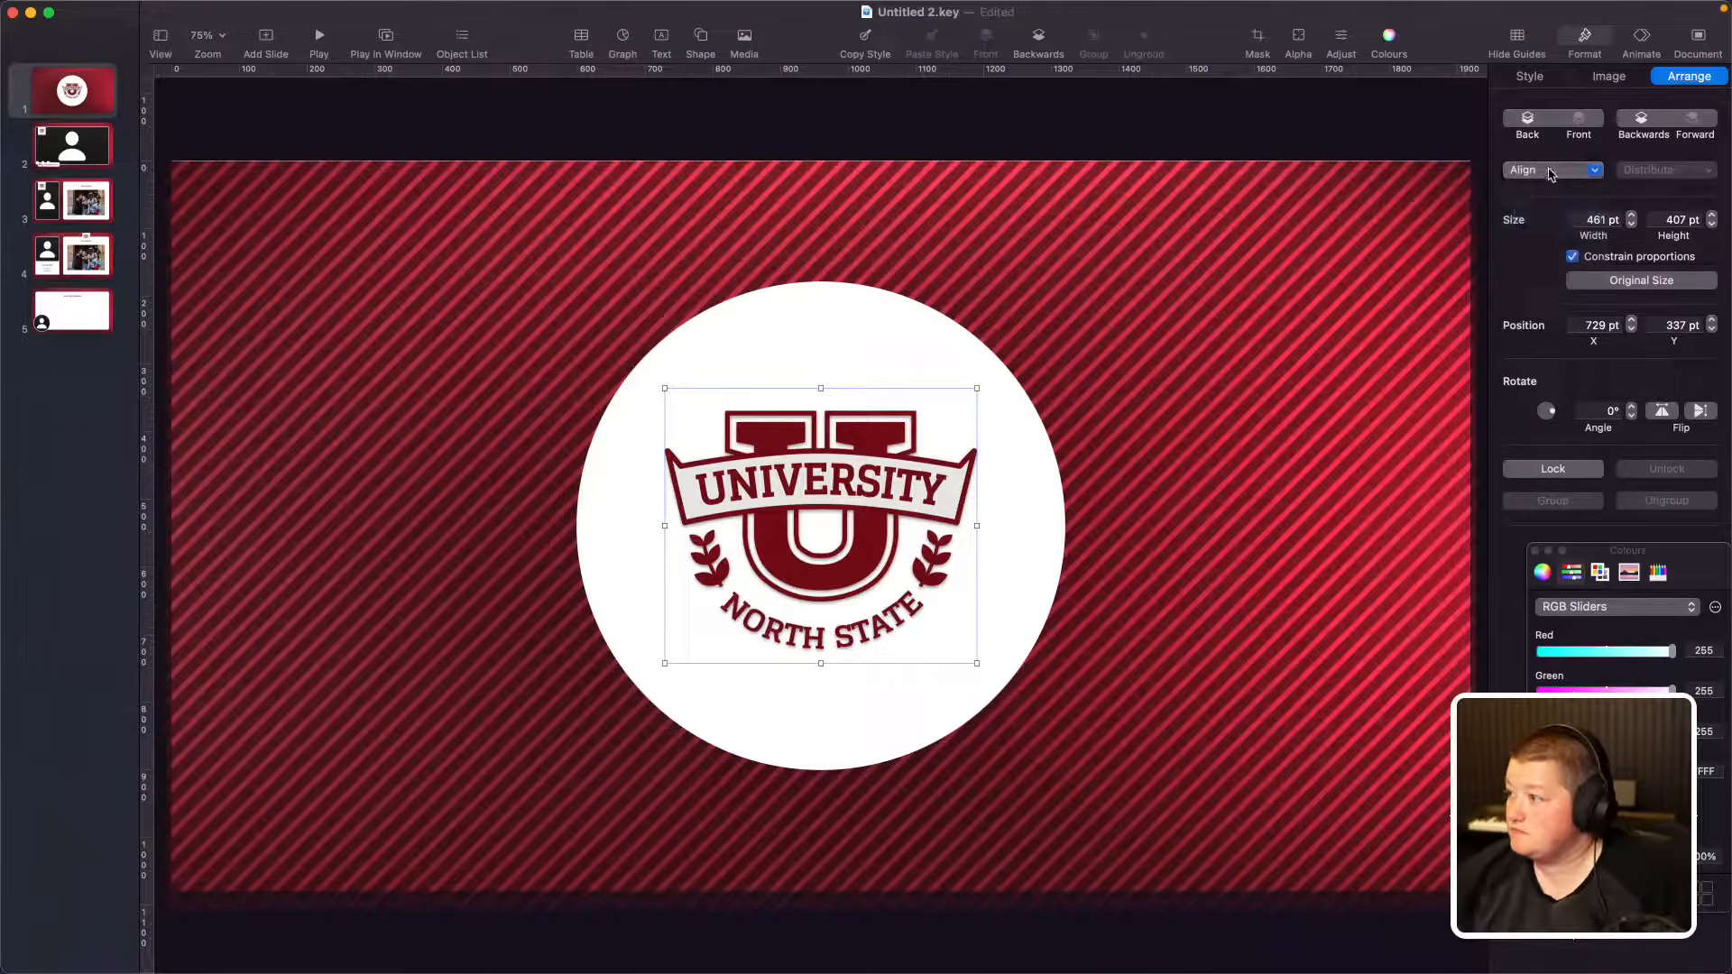
left_click(1548, 170)
left_click(1546, 281)
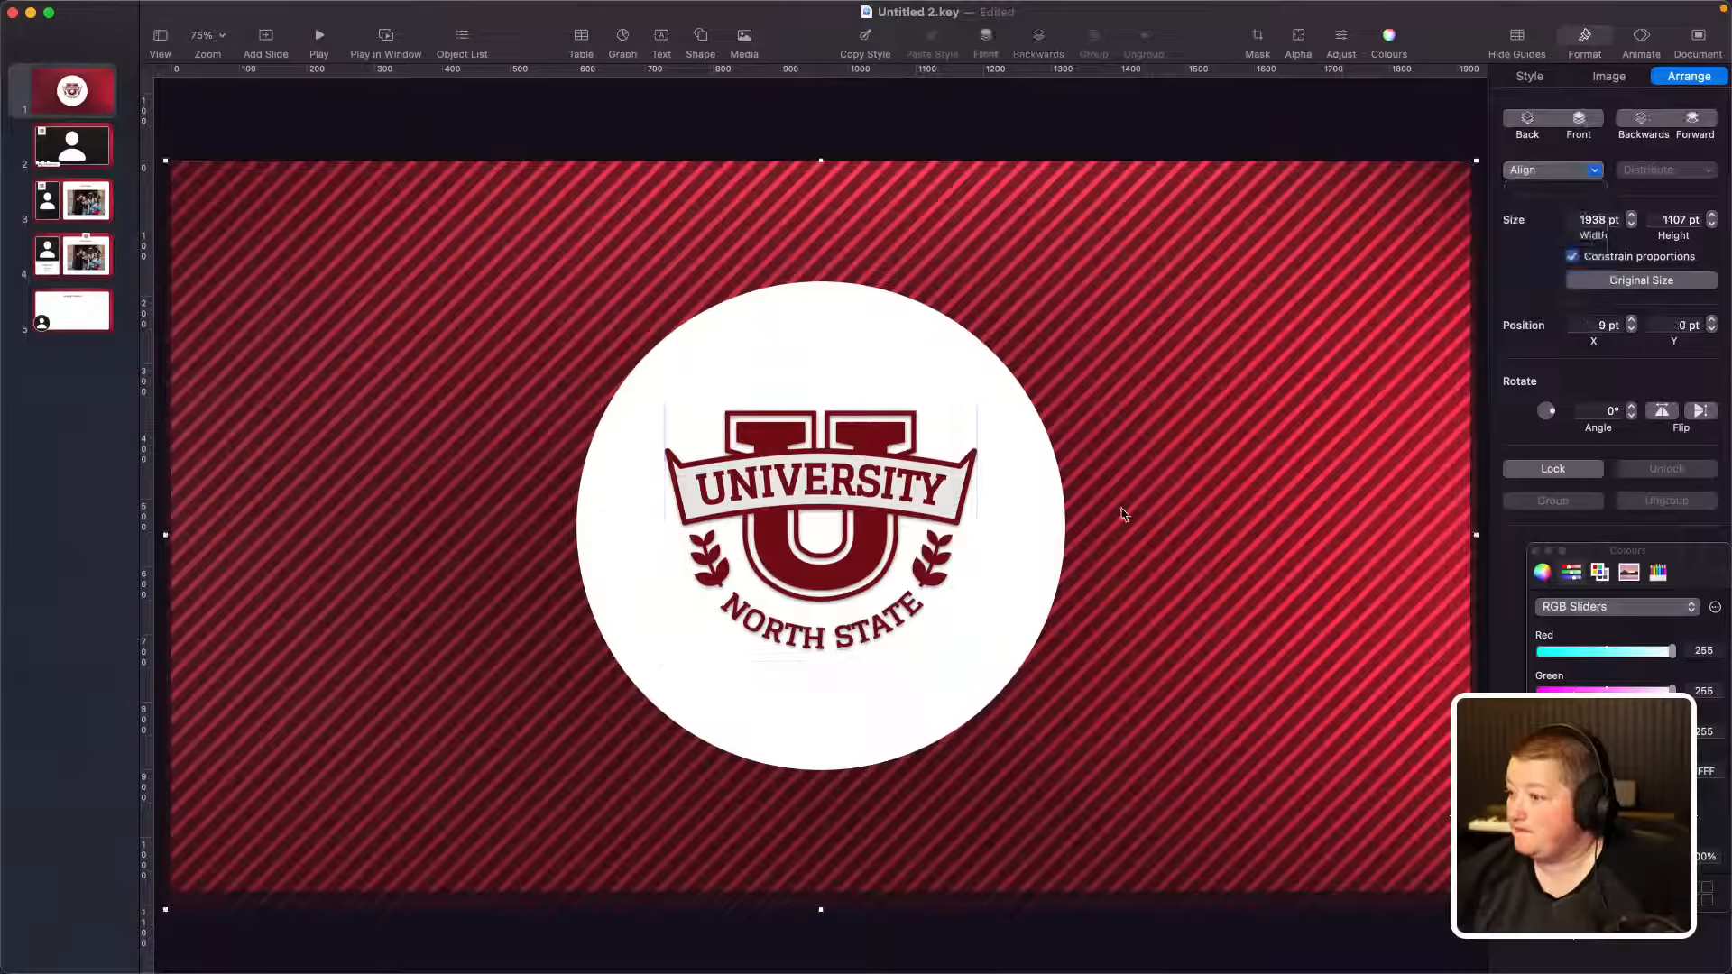
Step: Enlarge the university logo proportionally and reposition it so it fills more of the white circle
left_click(1048, 586)
left_click(846, 528, "shift")
left_click(846, 528)
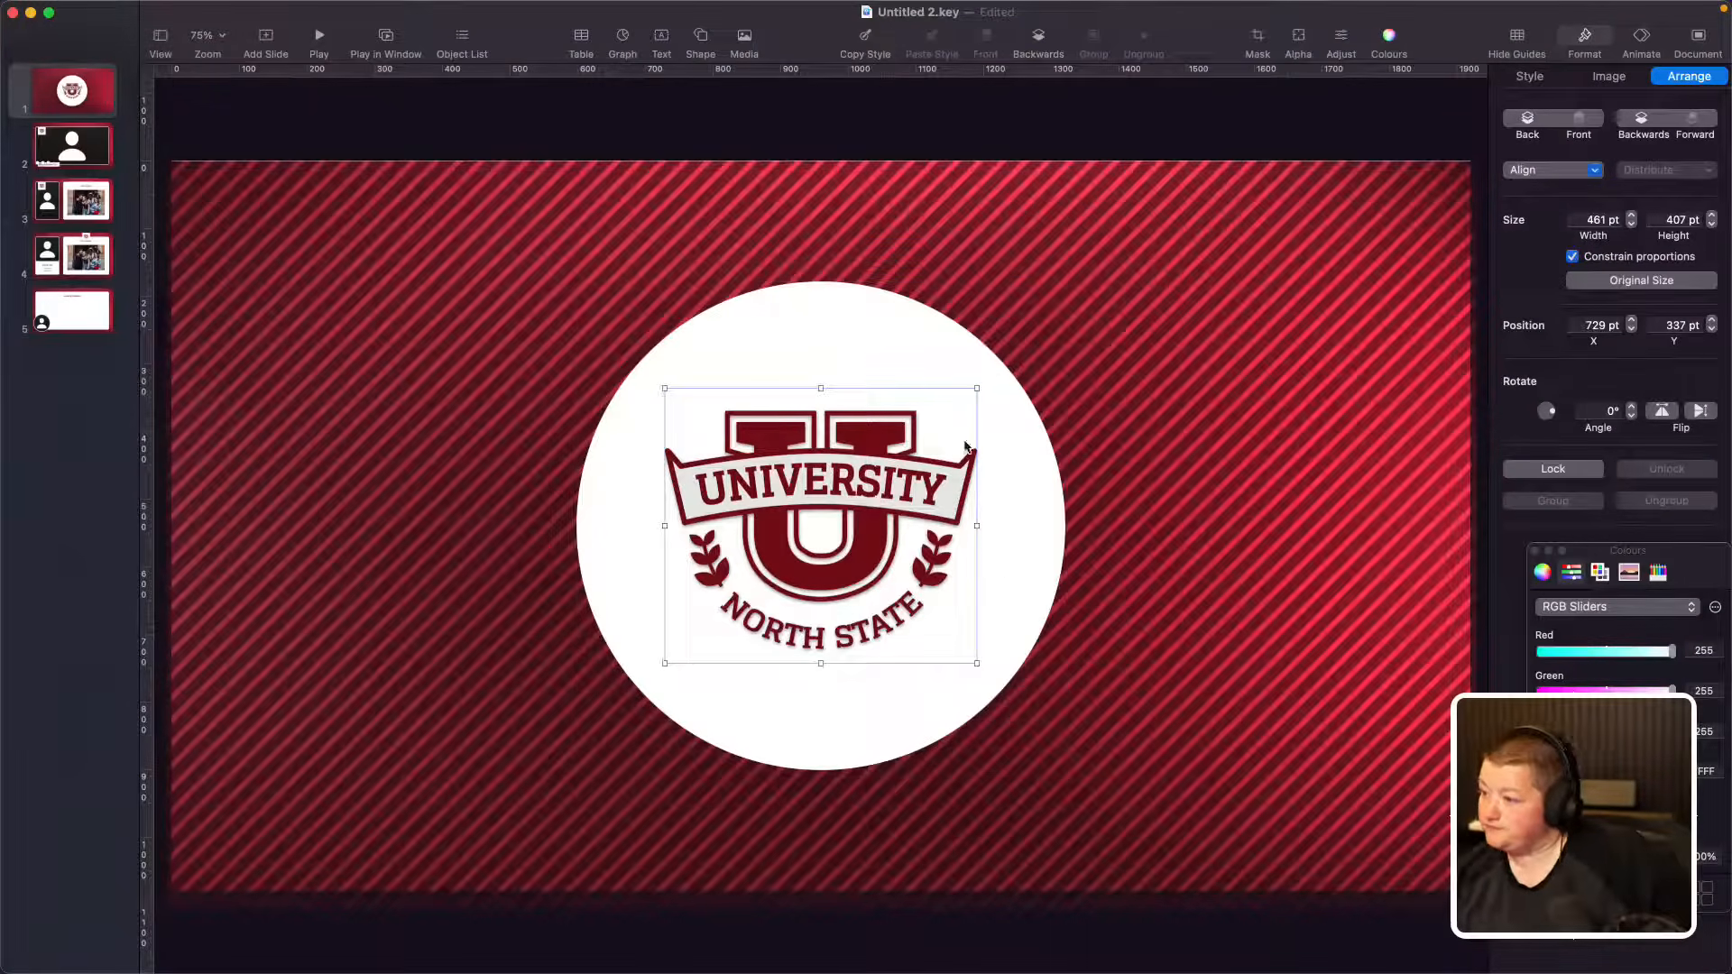
left_click_drag(975, 389, 1007, 361)
left_click_drag(871, 470, 868, 478)
left_click(824, 343, "shift")
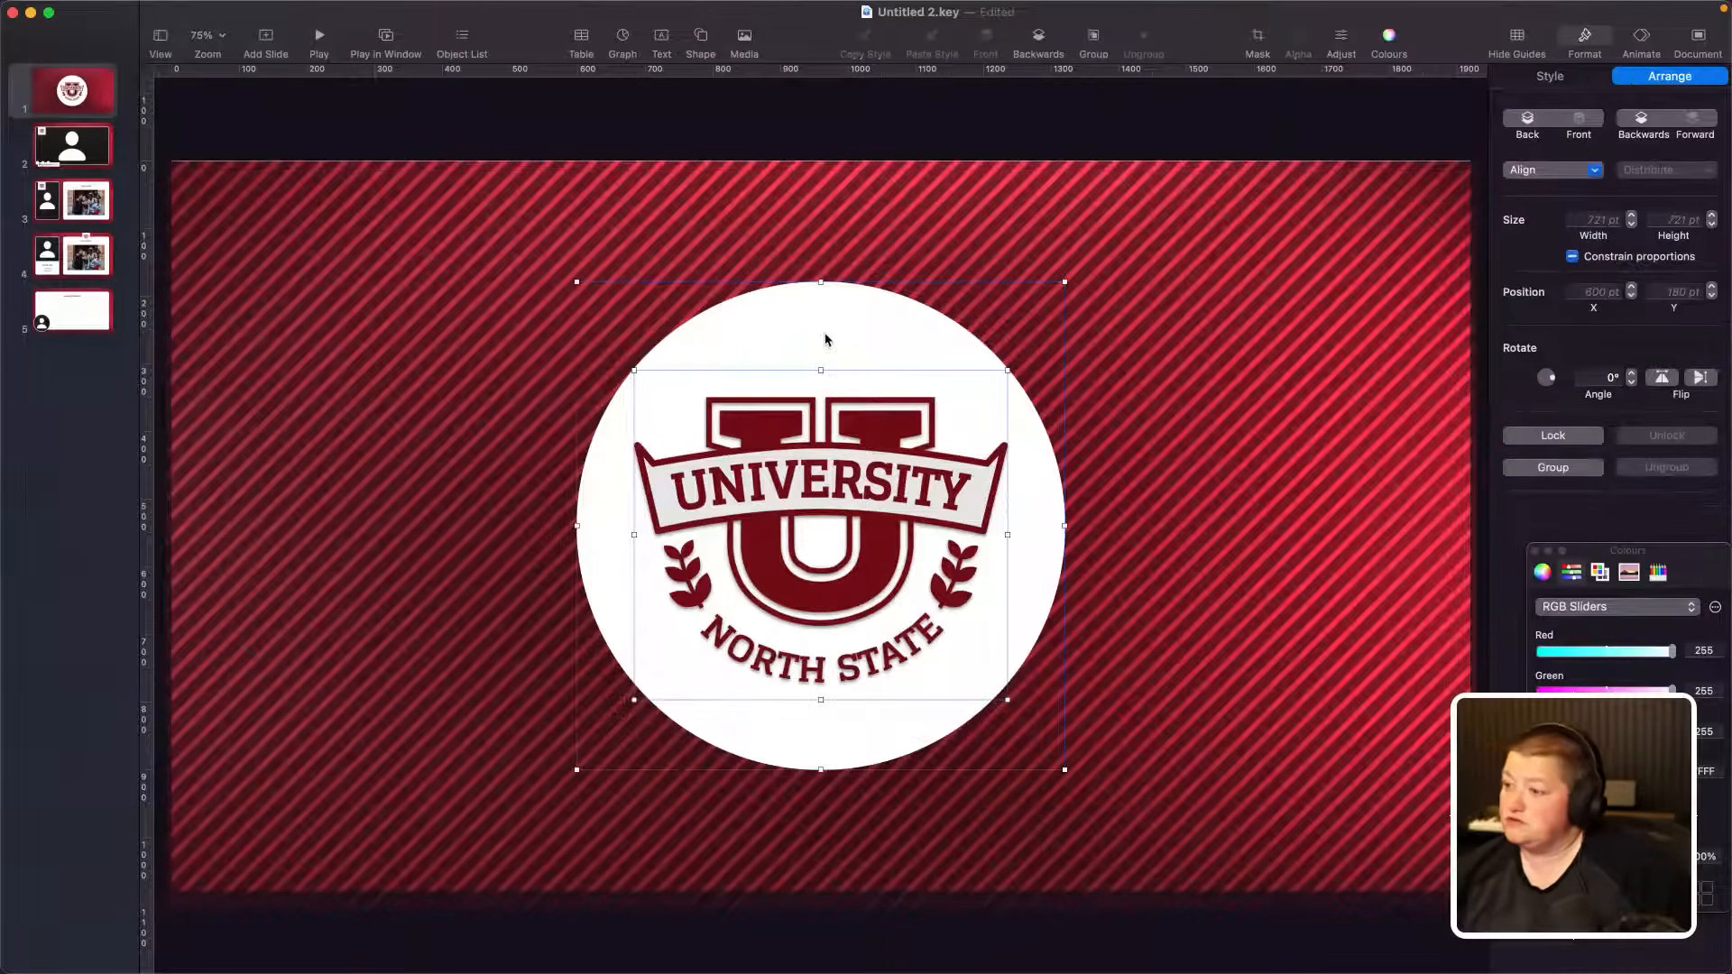
left_click(1206, 383)
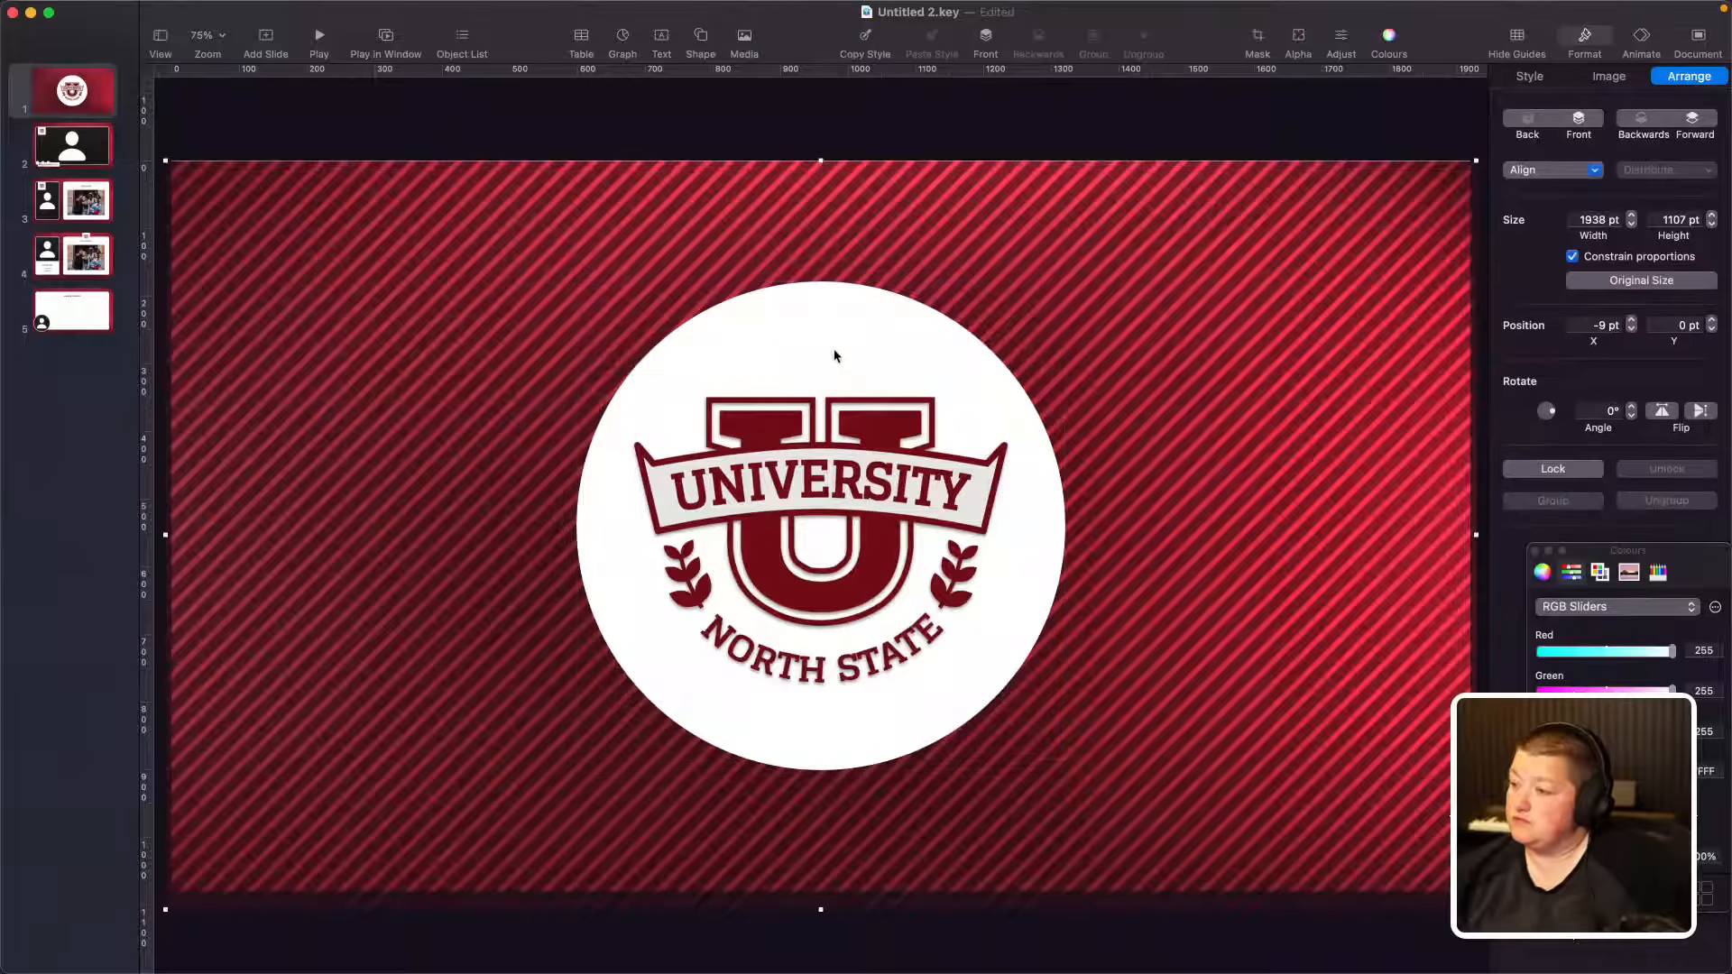
Step: Close the floating colour picker window and select the striped background image
left_click(879, 318)
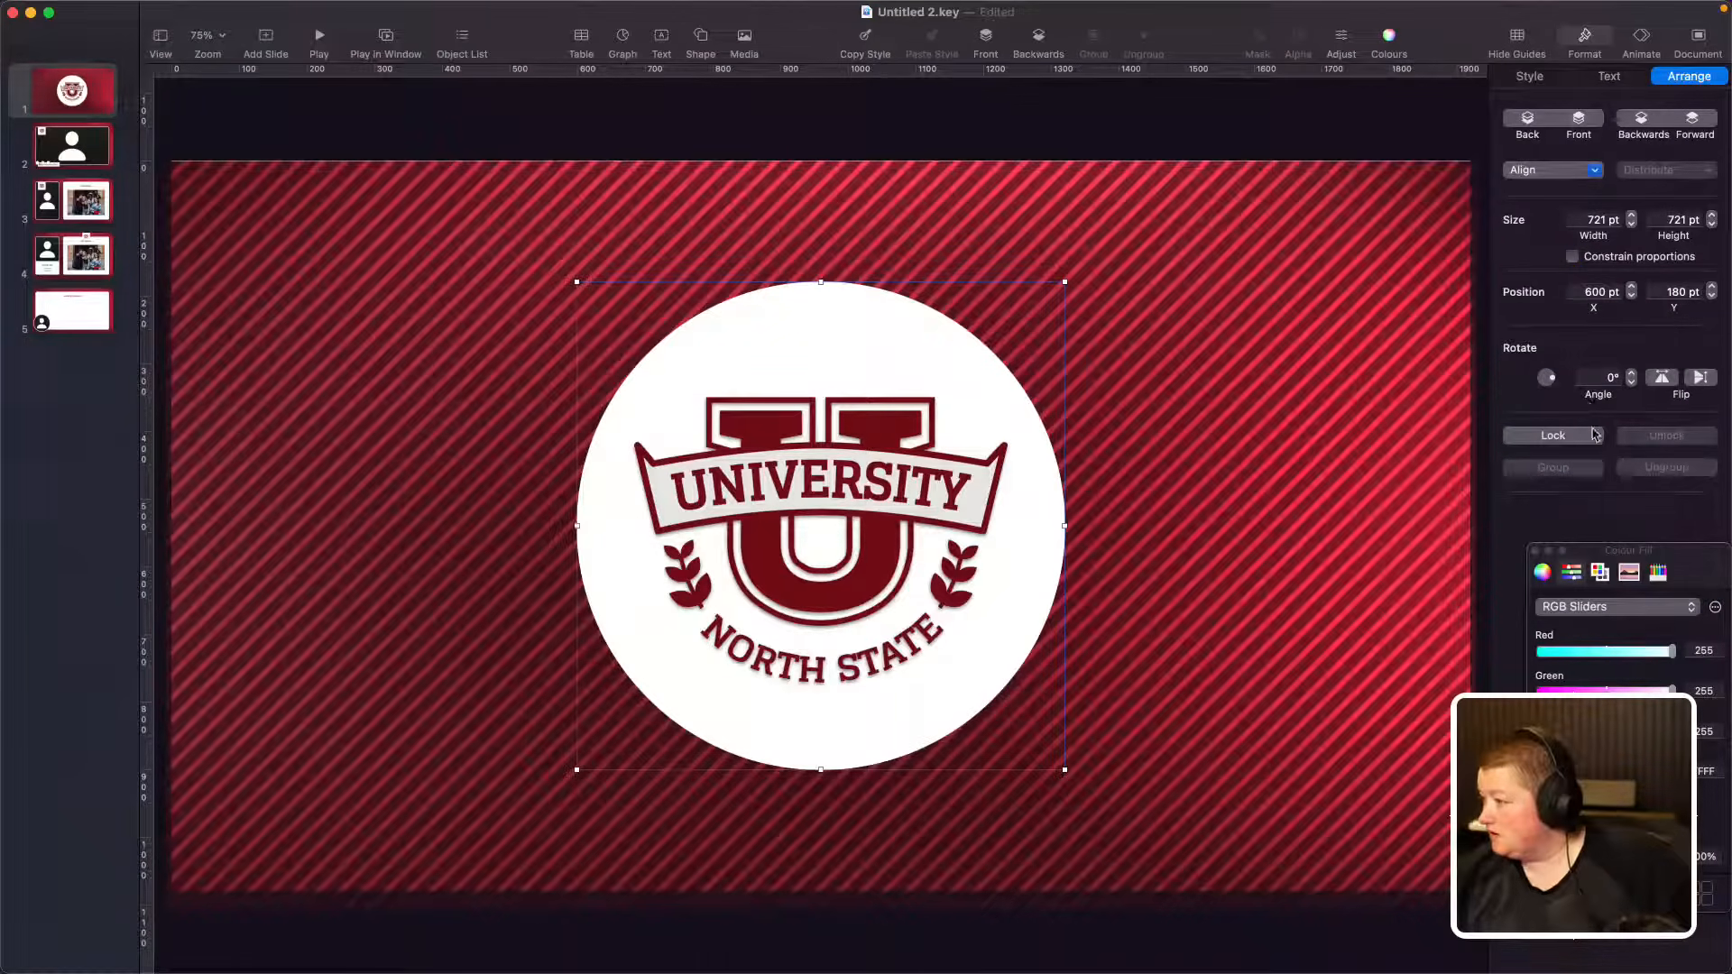
left_click(1536, 551)
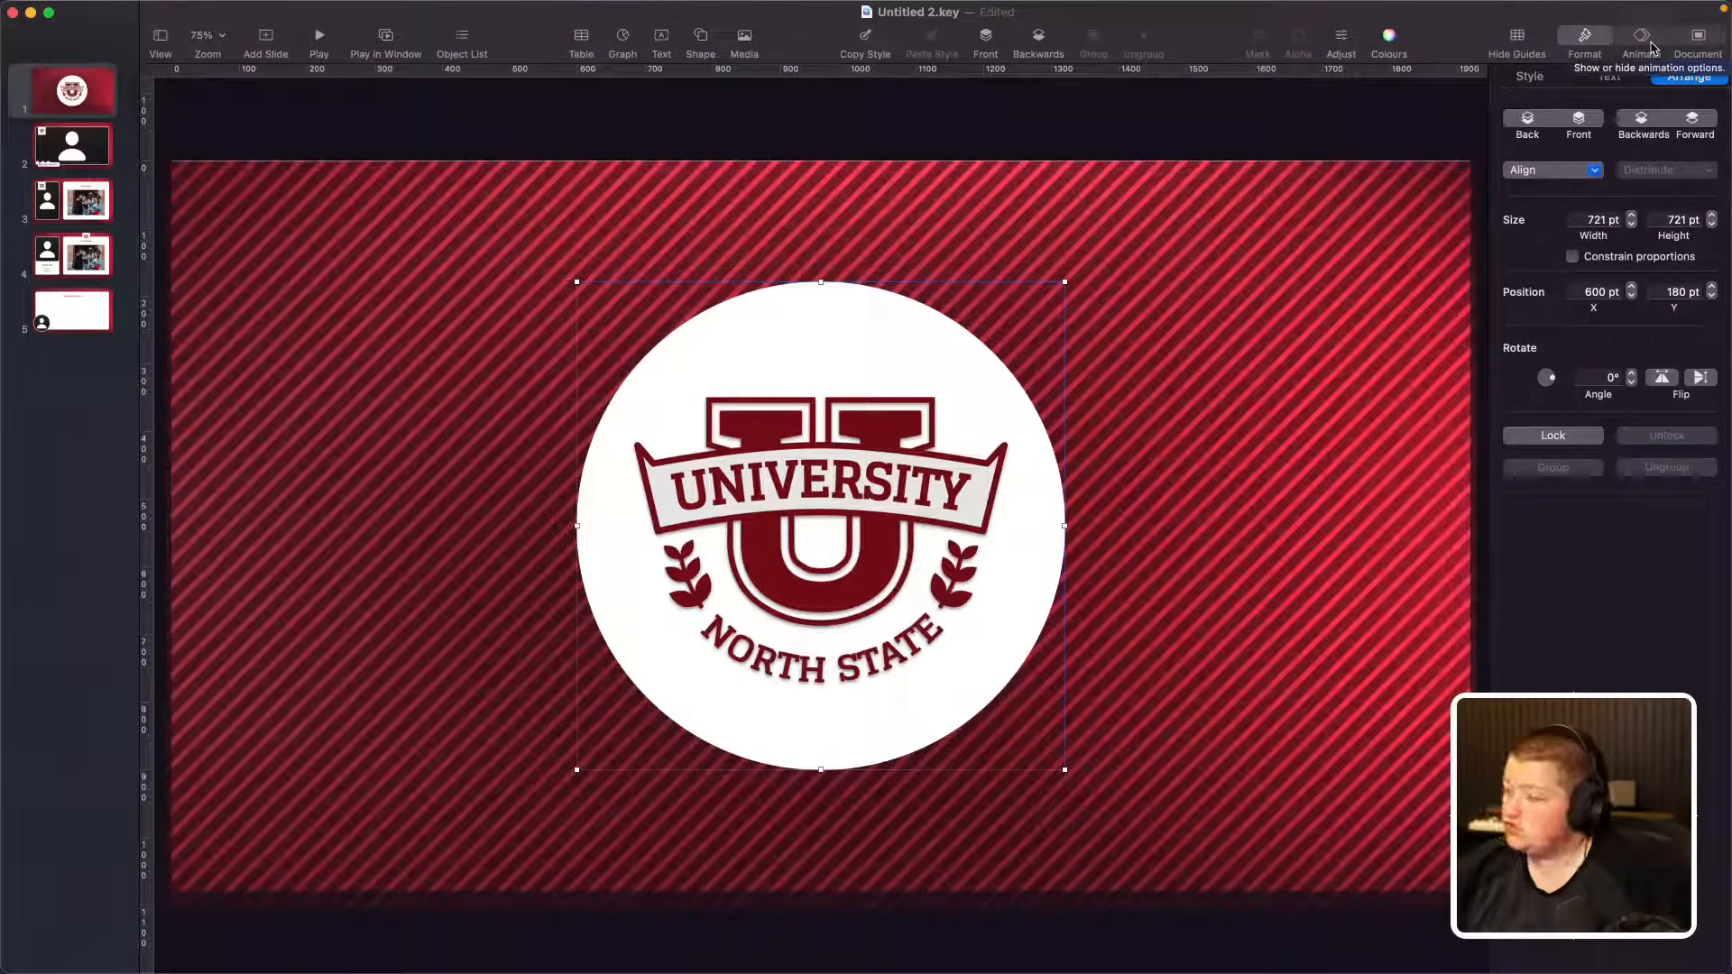
left_click(466, 337)
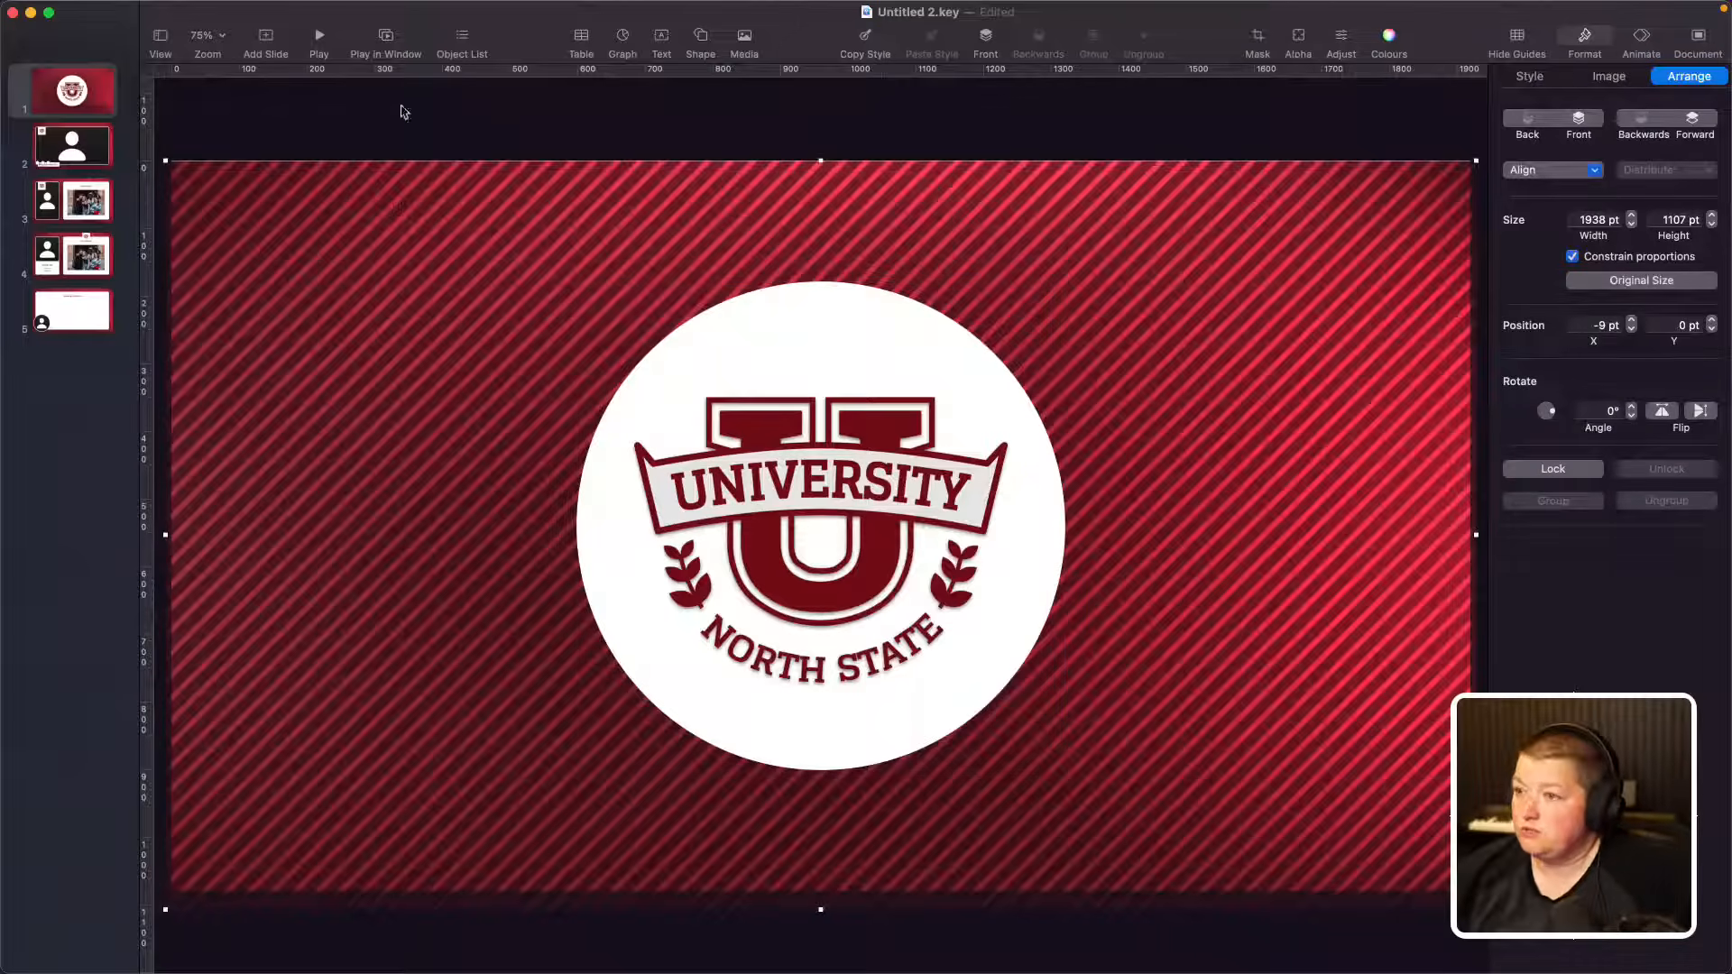
Step: Show the animation options and the build order list for slide 1, and play the slide once
mouse_move(717, 8)
left_click(556, 9)
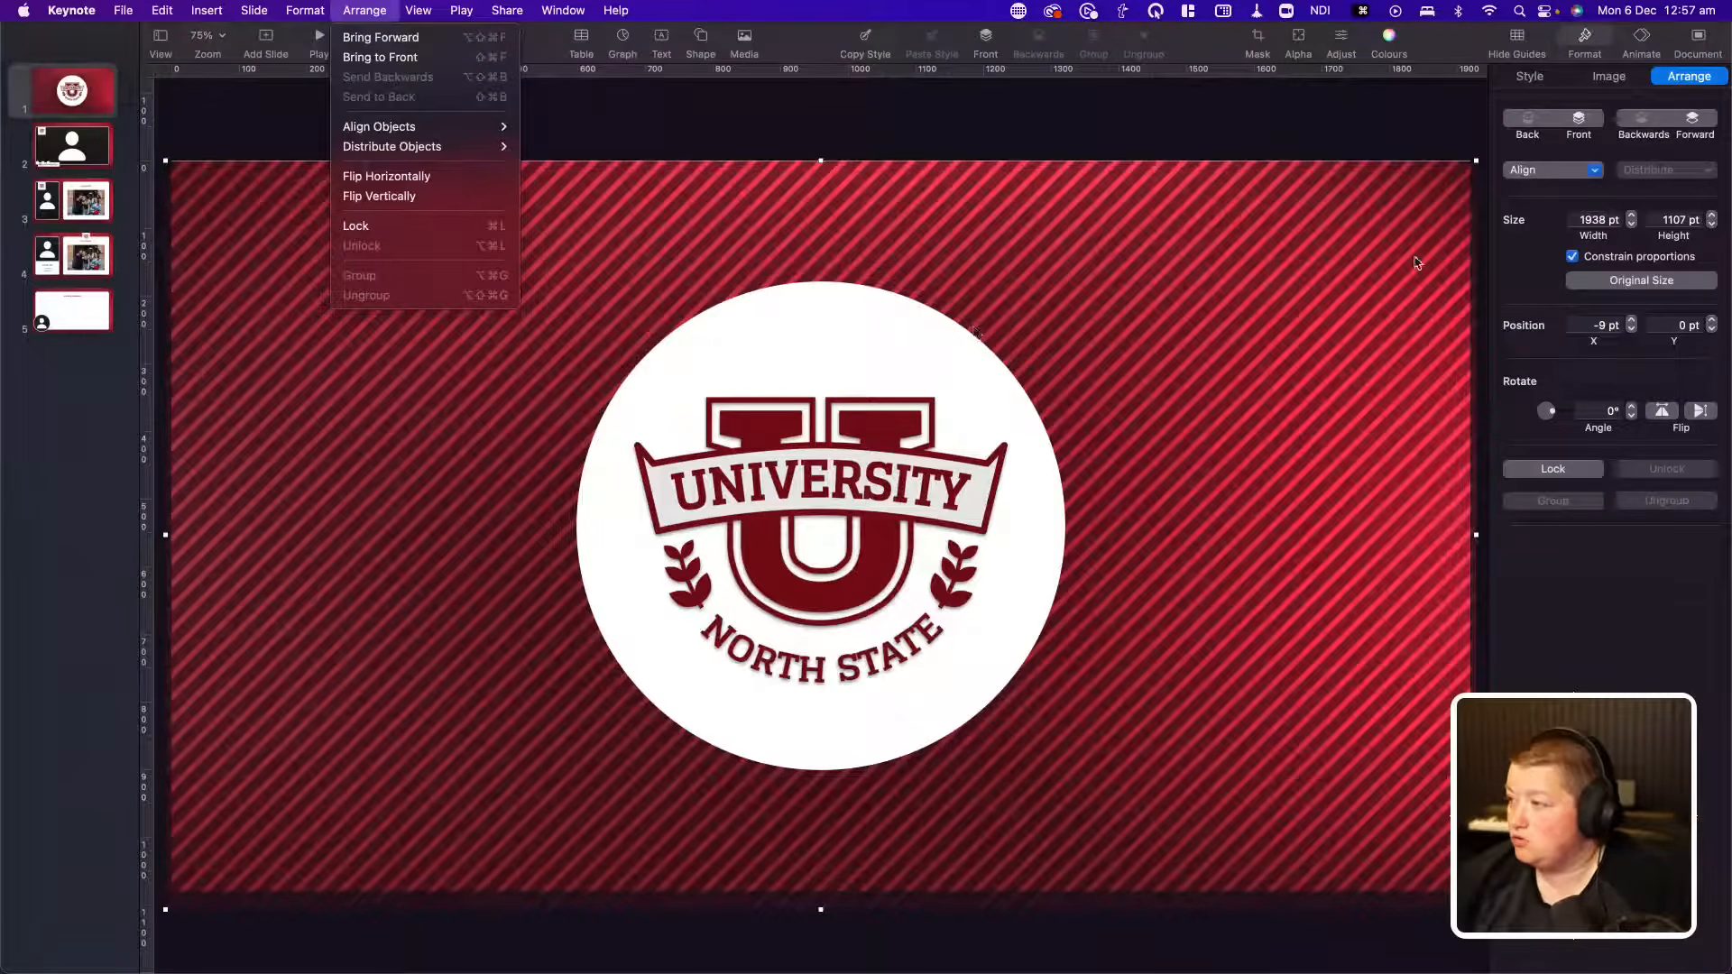
left_click(1658, 60)
left_click(1644, 50)
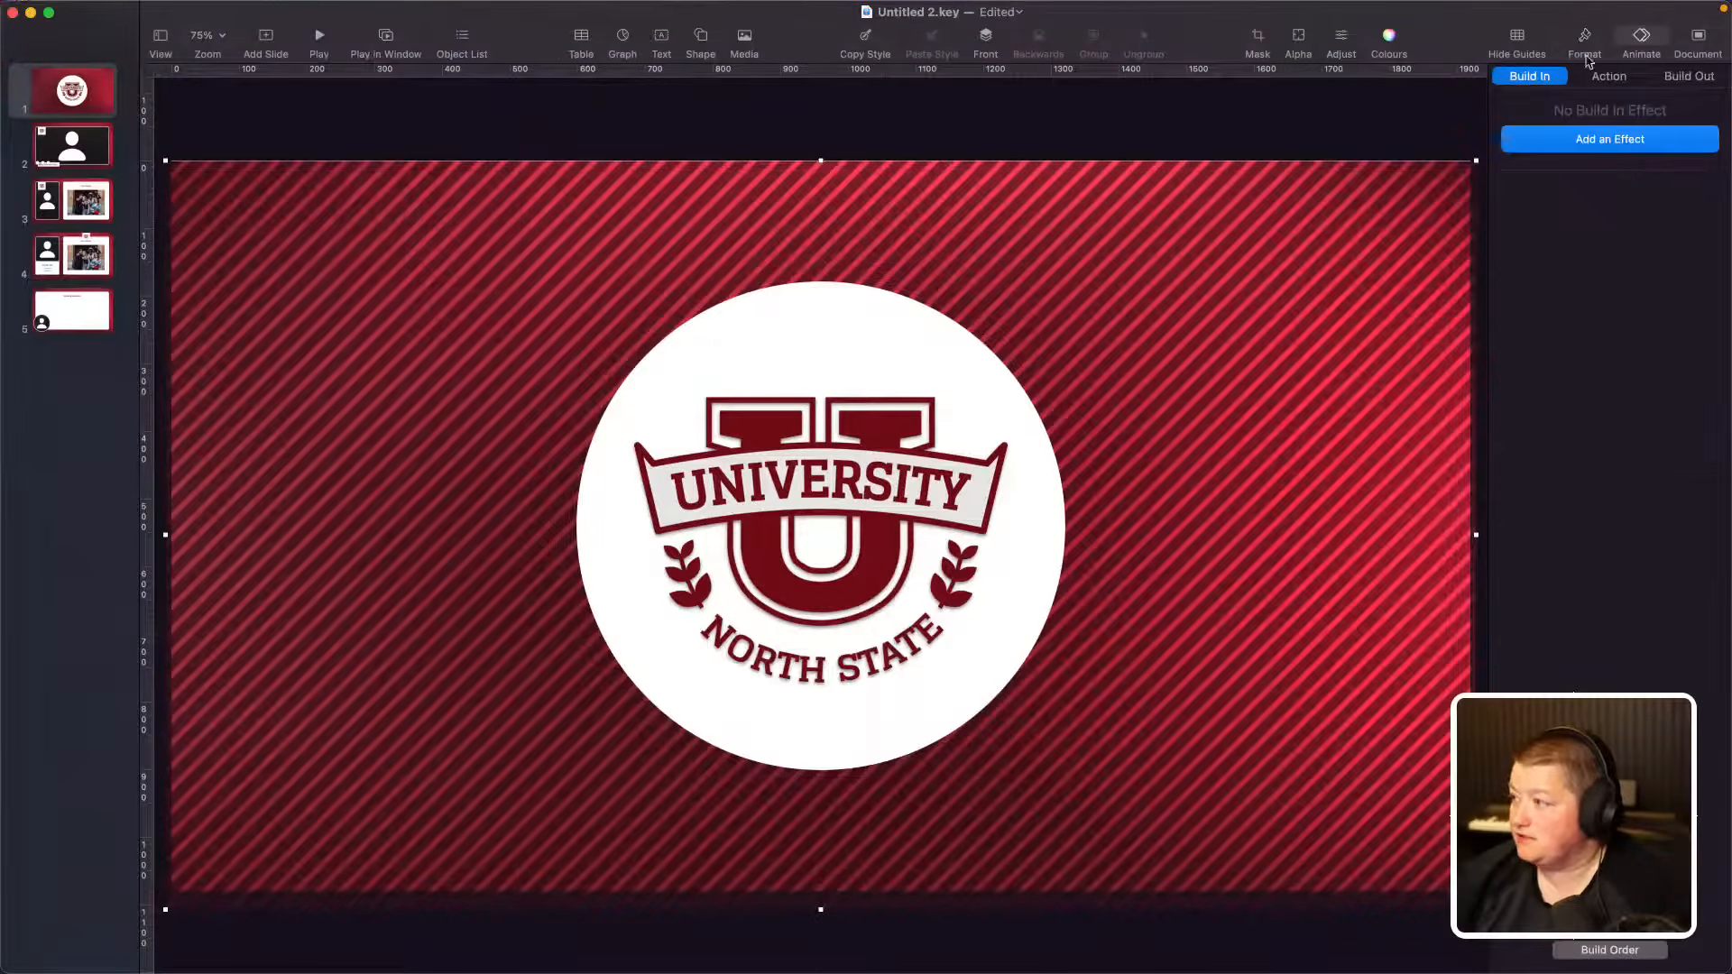
left_click(1610, 954)
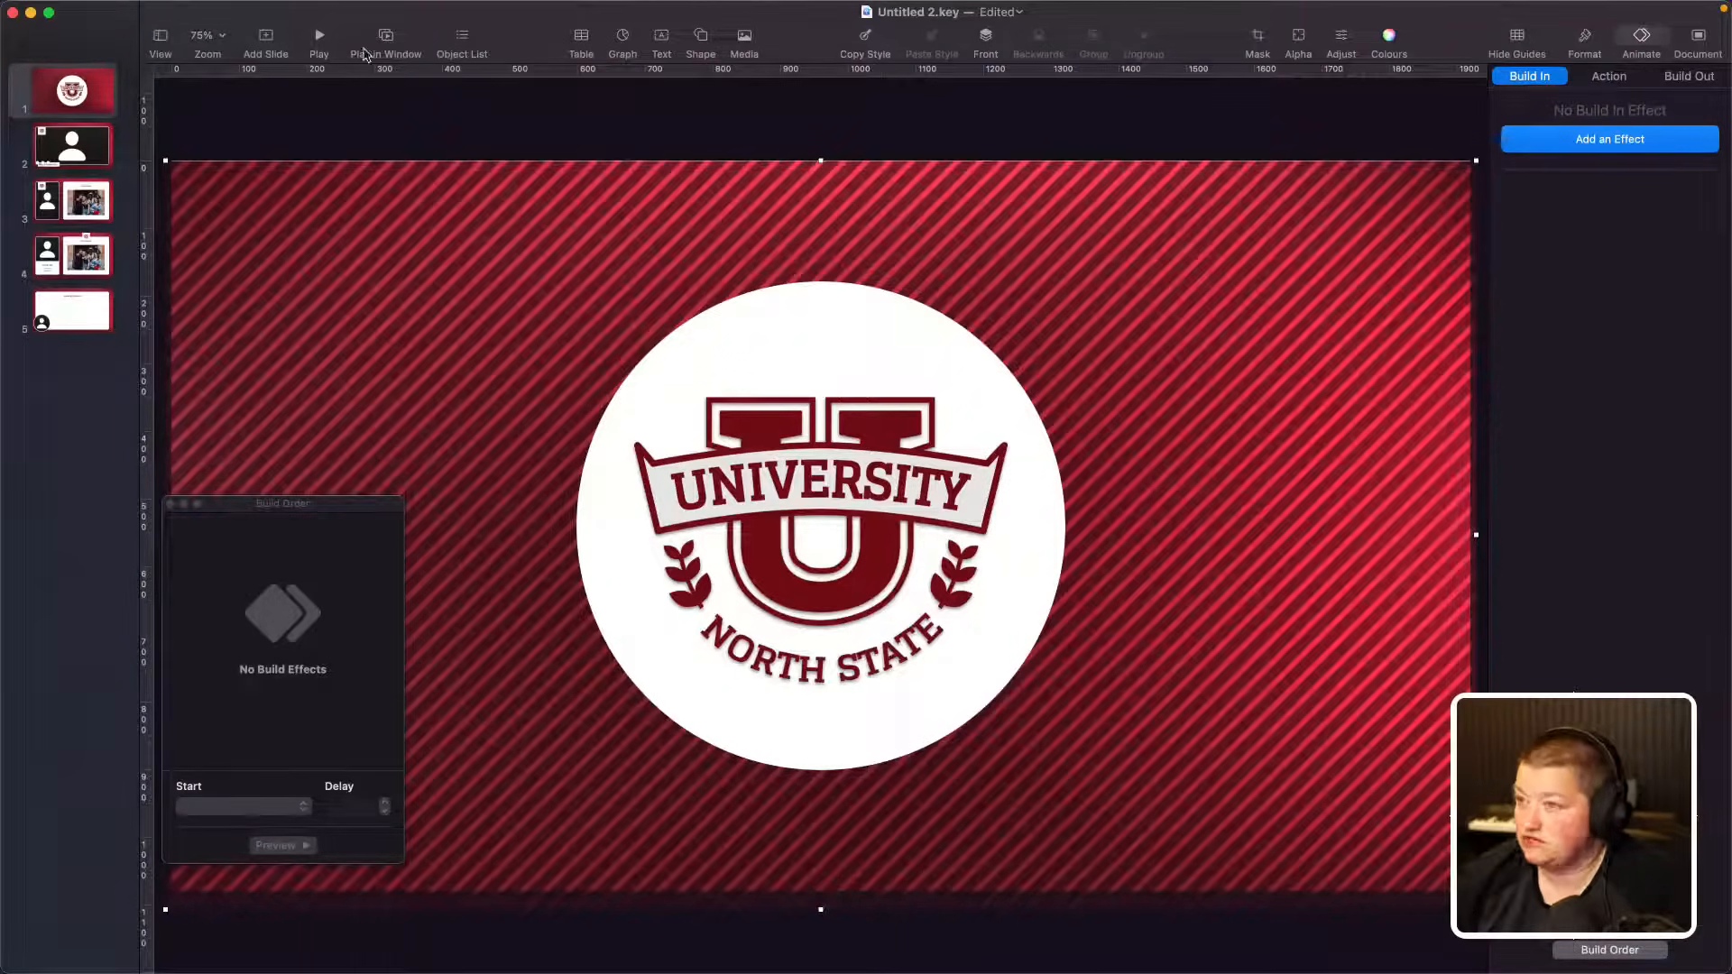
left_click(327, 43)
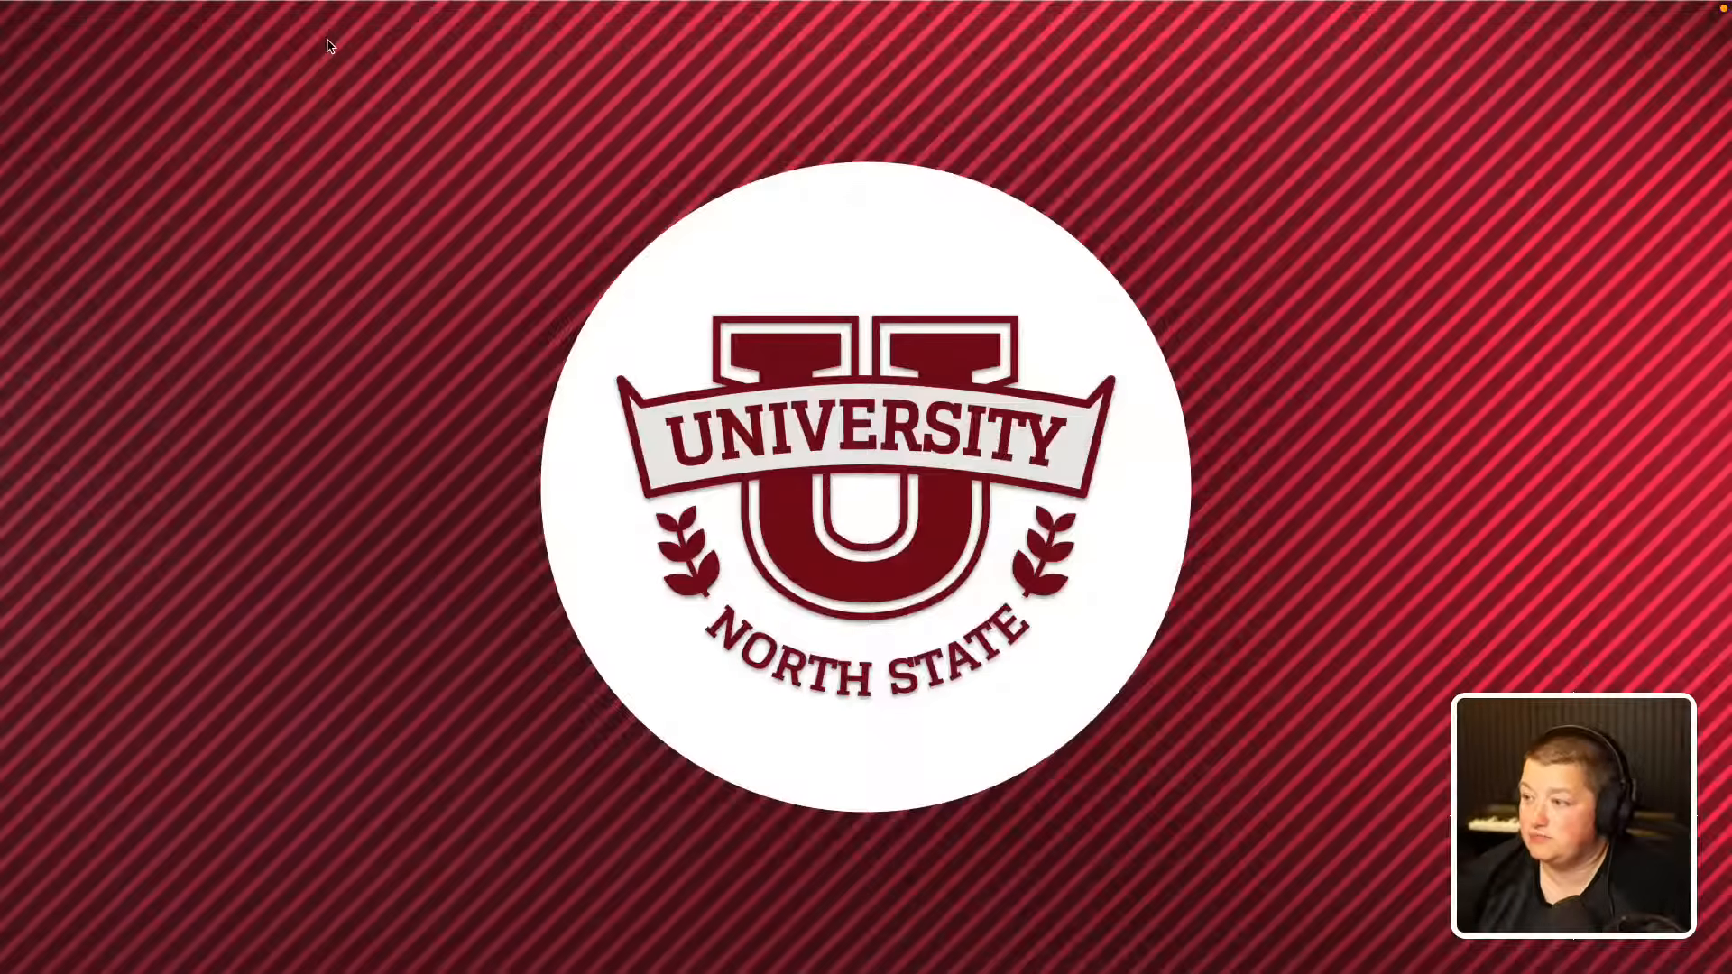
key("Escape")
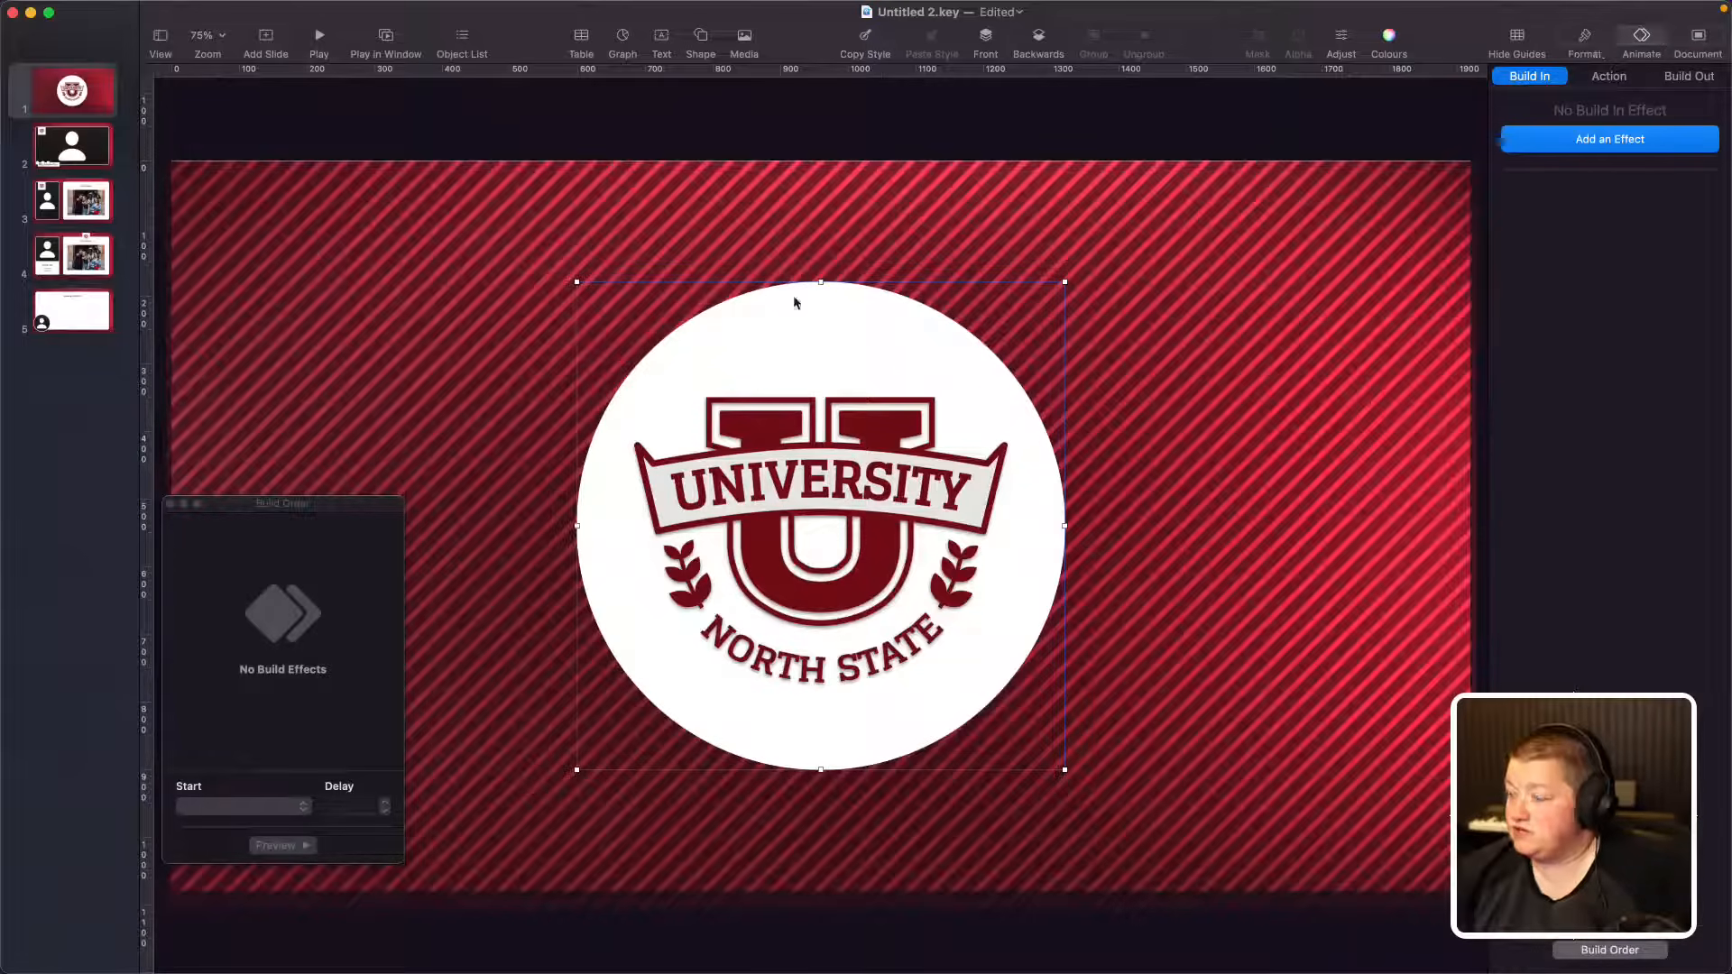
Step: Add a Pop build-in effect to the white circle and the university logo, trying Appear on the logo first
left_click(1595, 137)
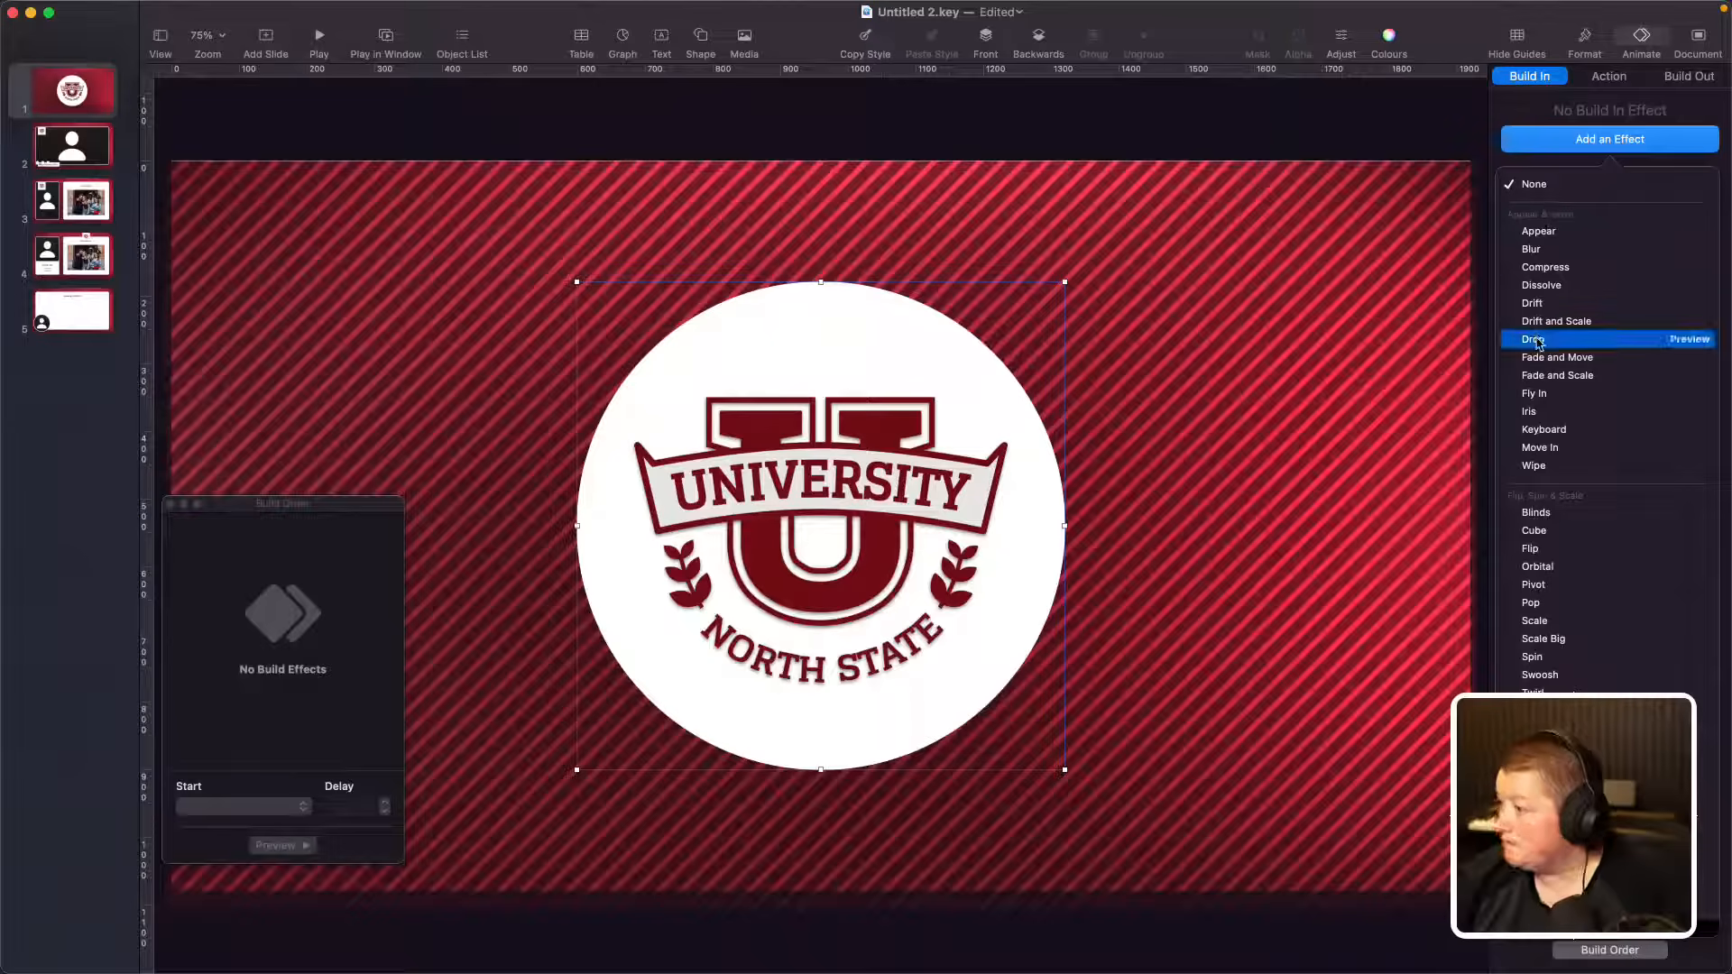
left_click(1539, 604)
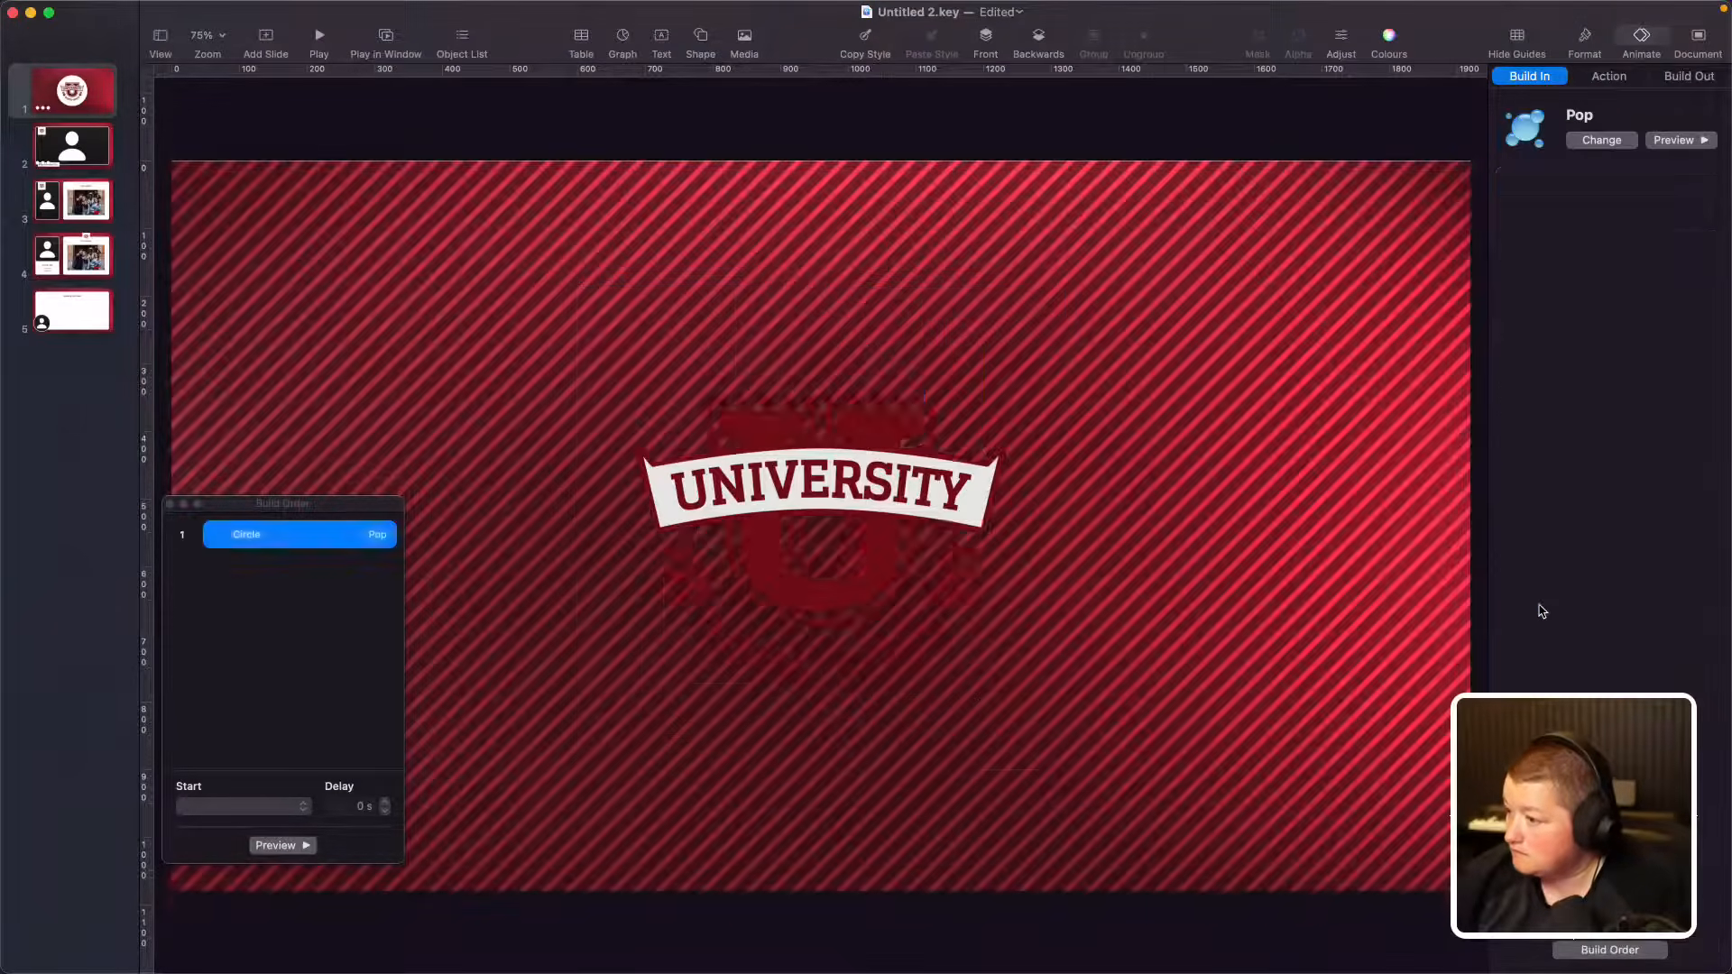
left_click(780, 484)
left_click(1611, 142)
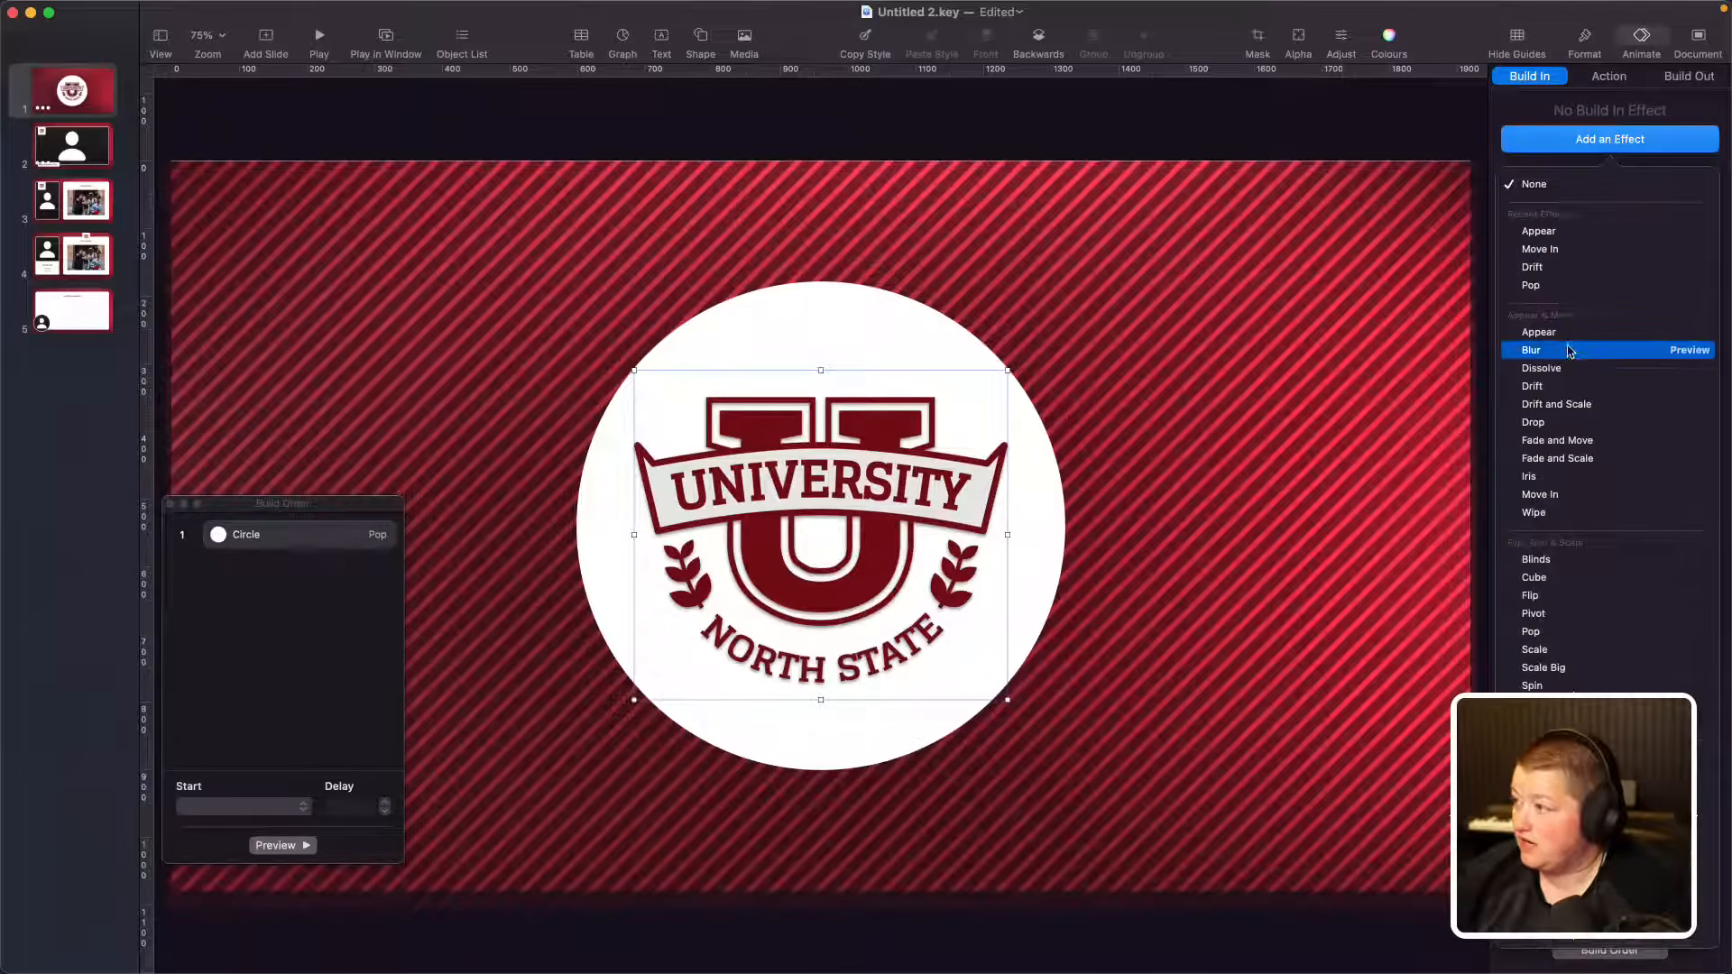
left_click(1548, 333)
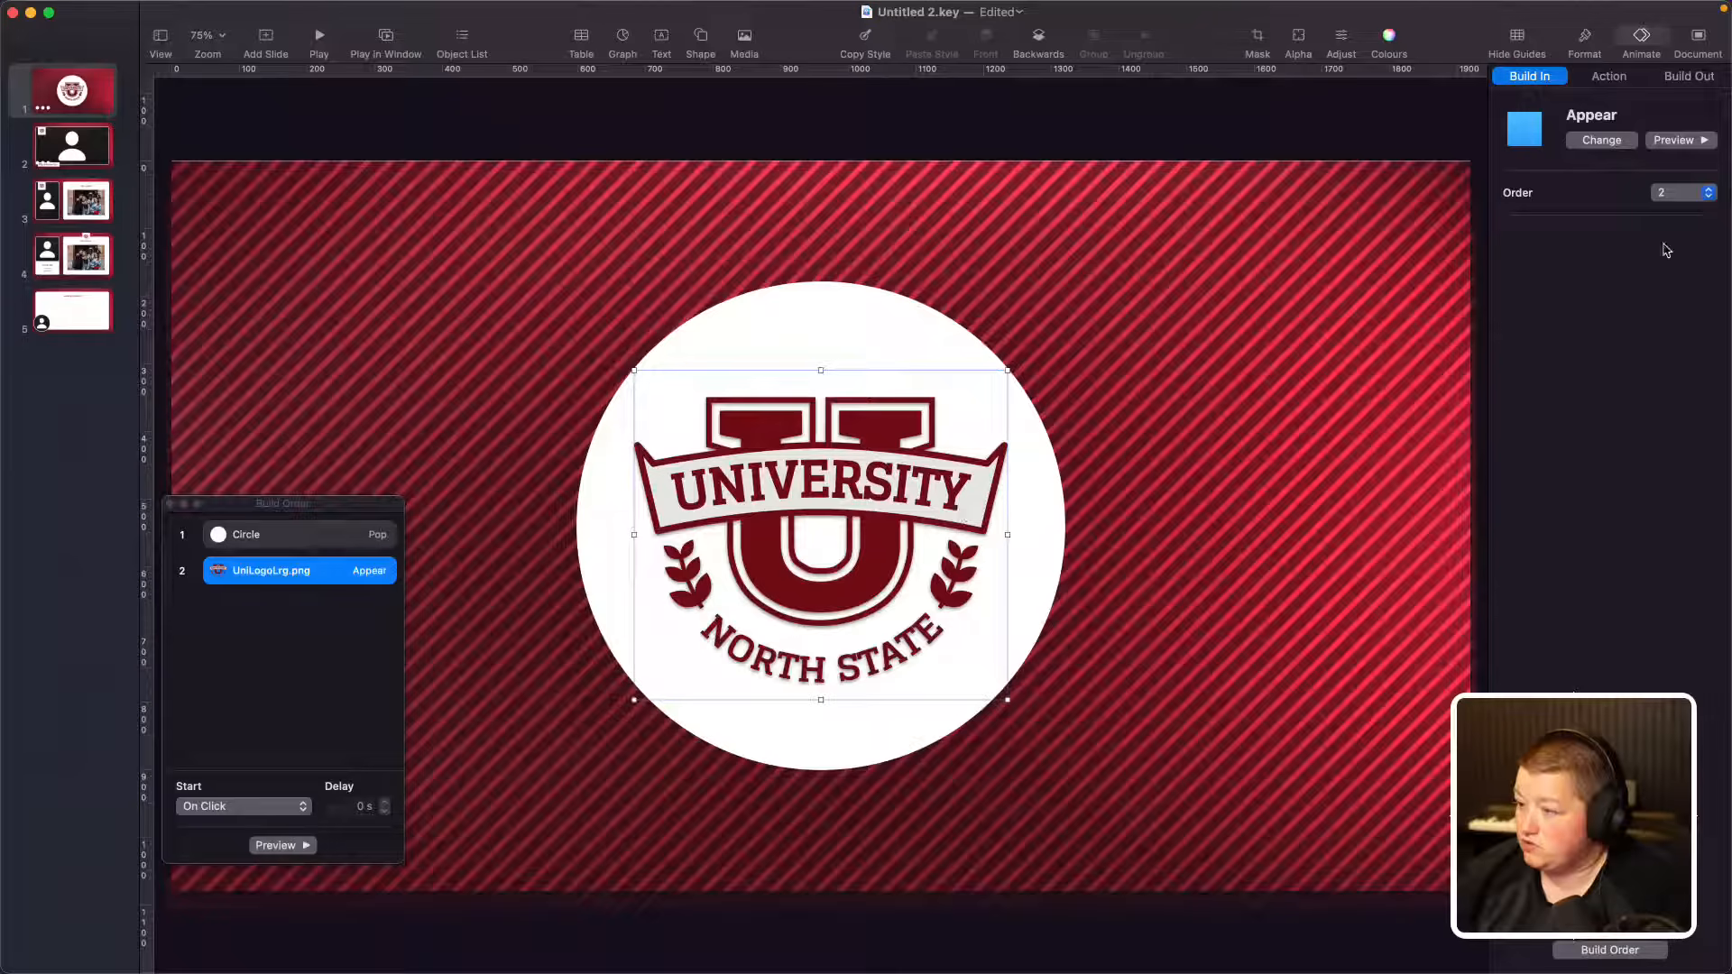
left_click(1585, 142)
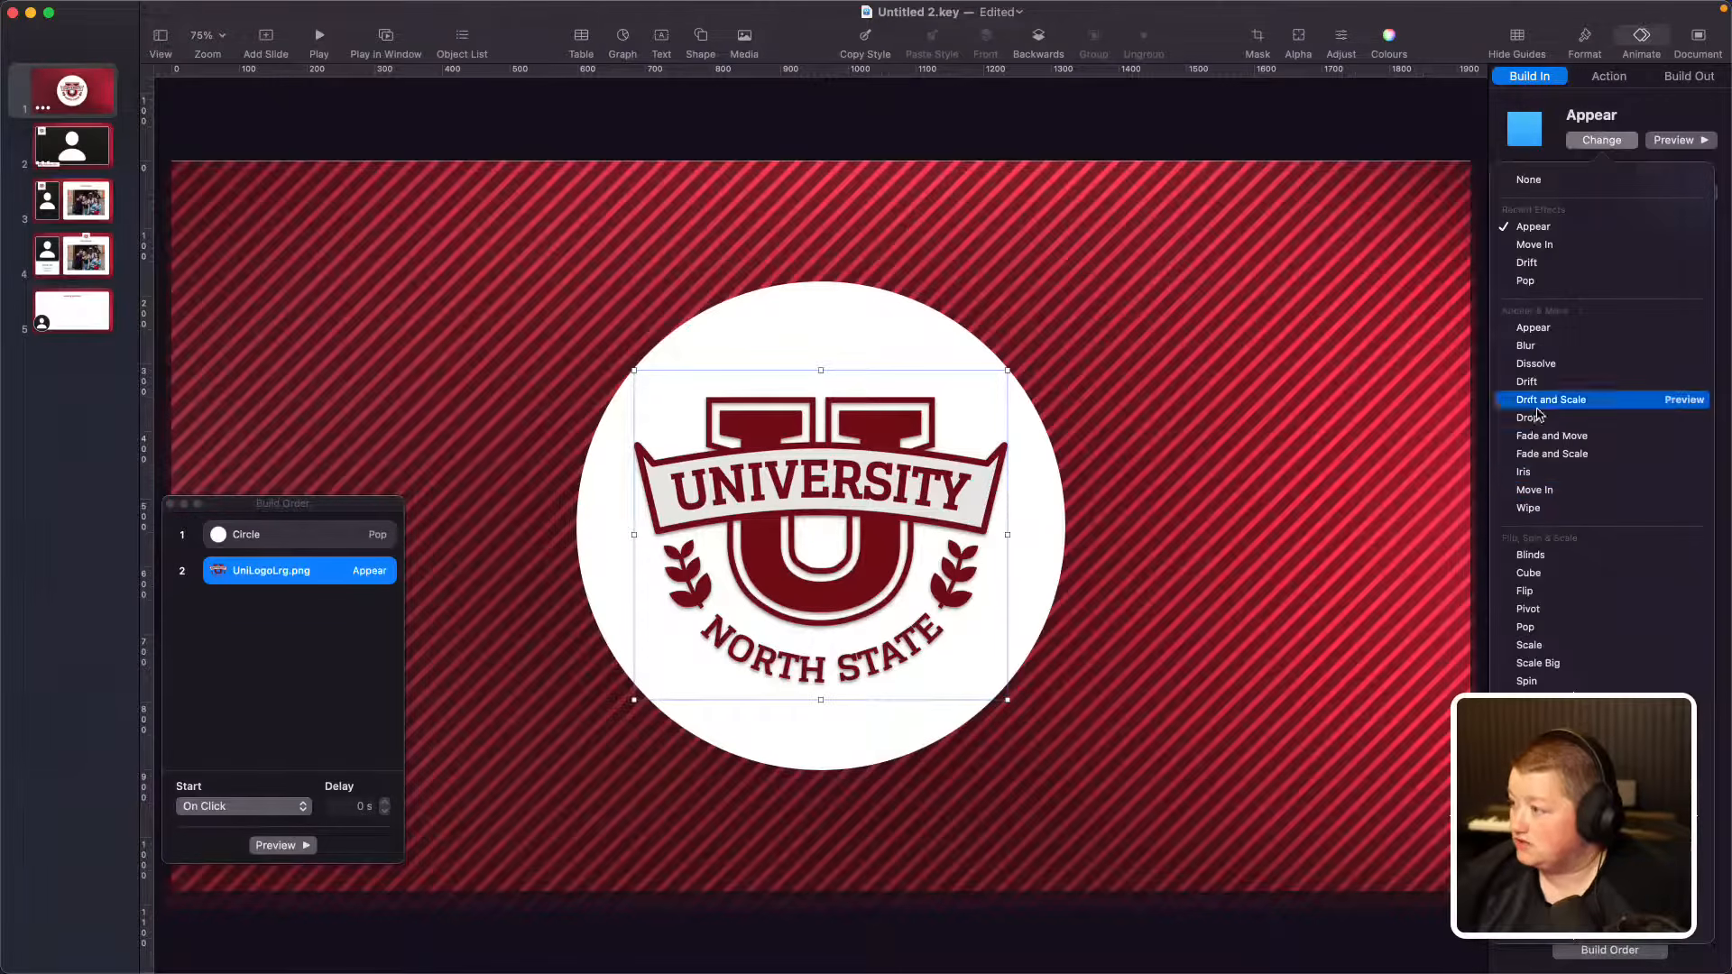
left_click(1536, 629)
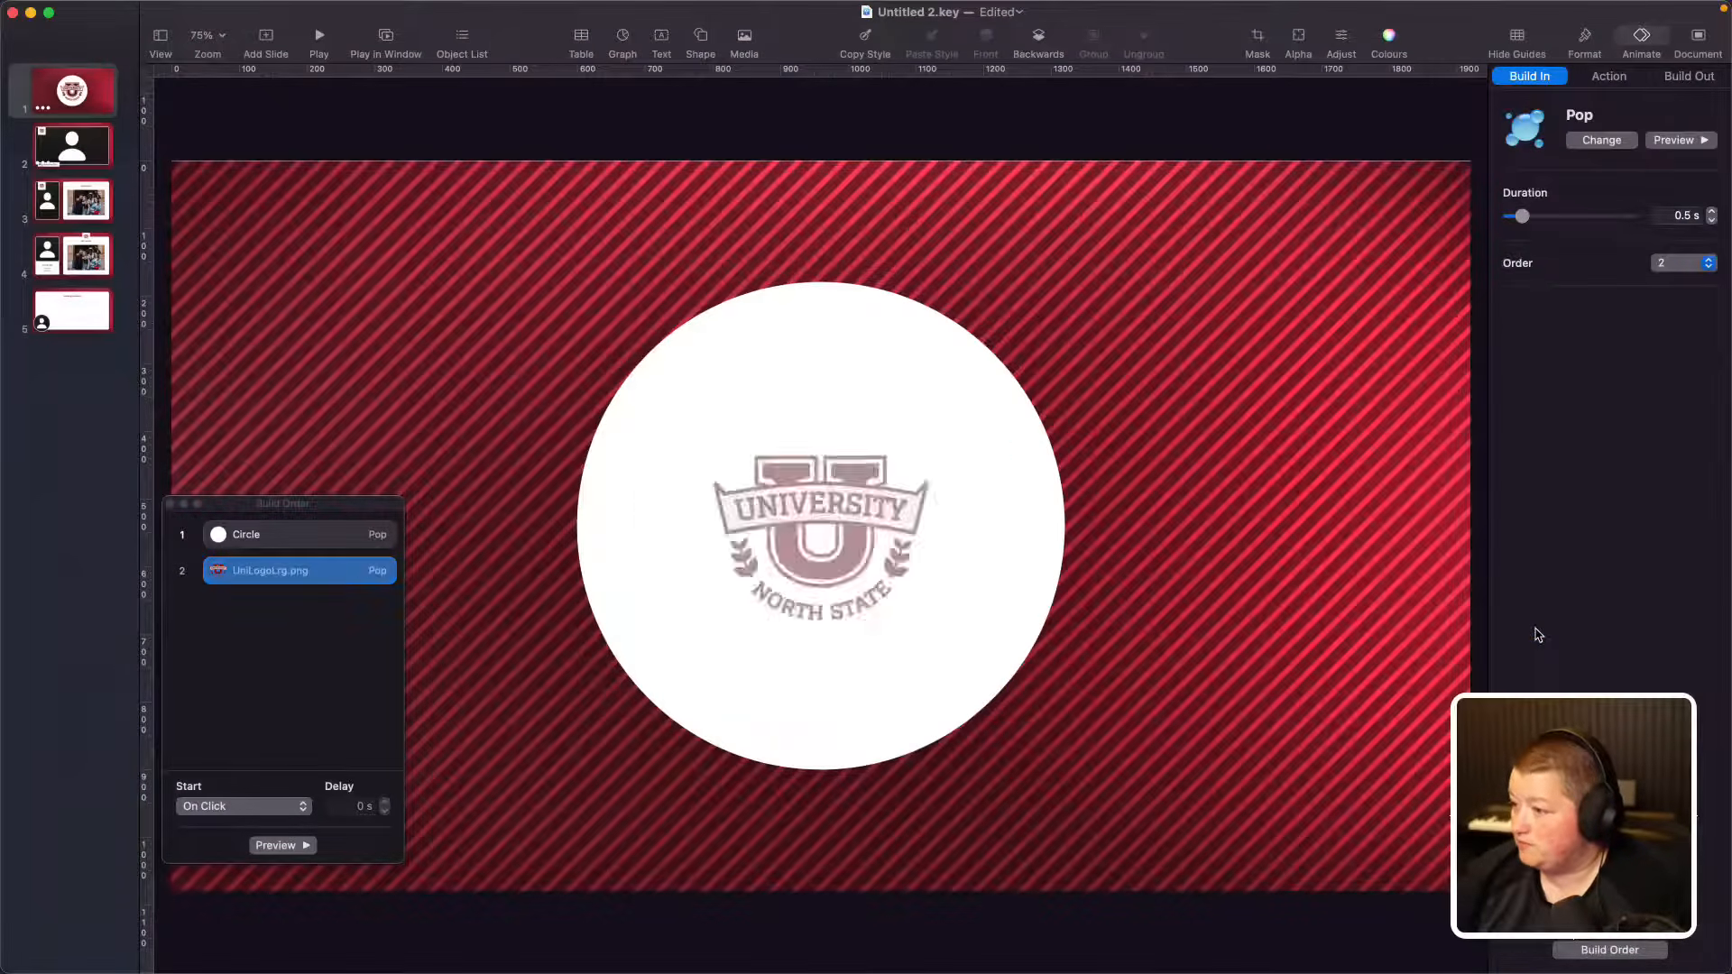
Step: Set the white circle's Pop build to start After Transition
left_click(287, 536)
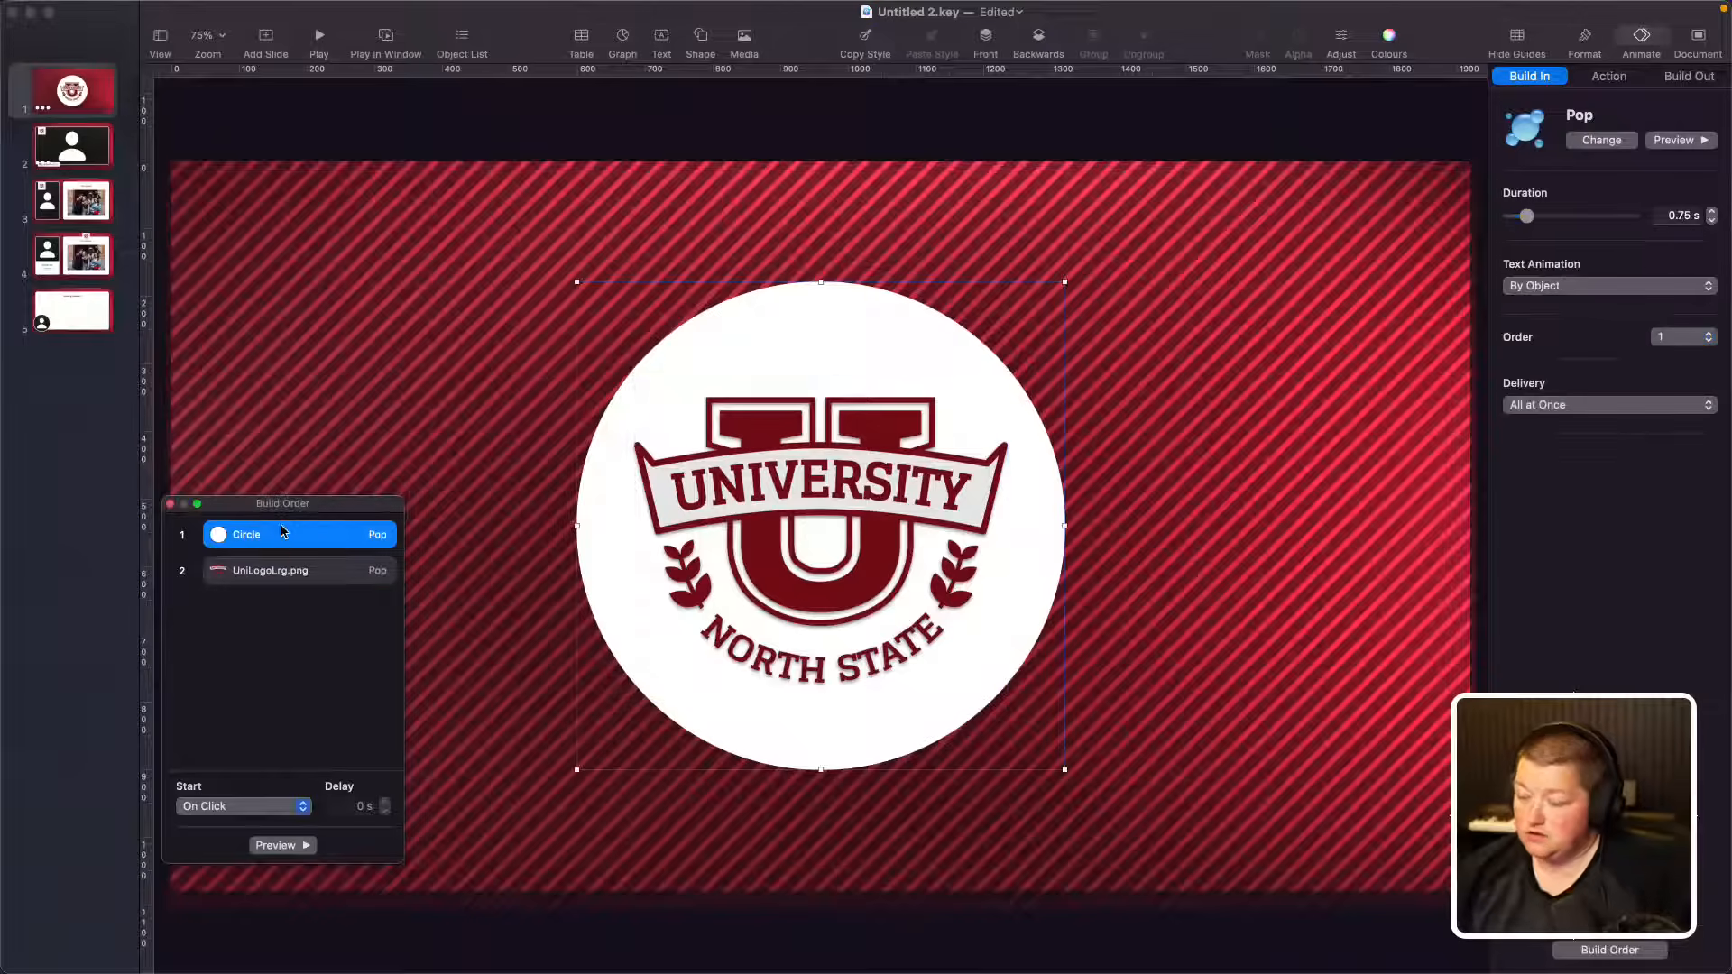
left_click(572, 195)
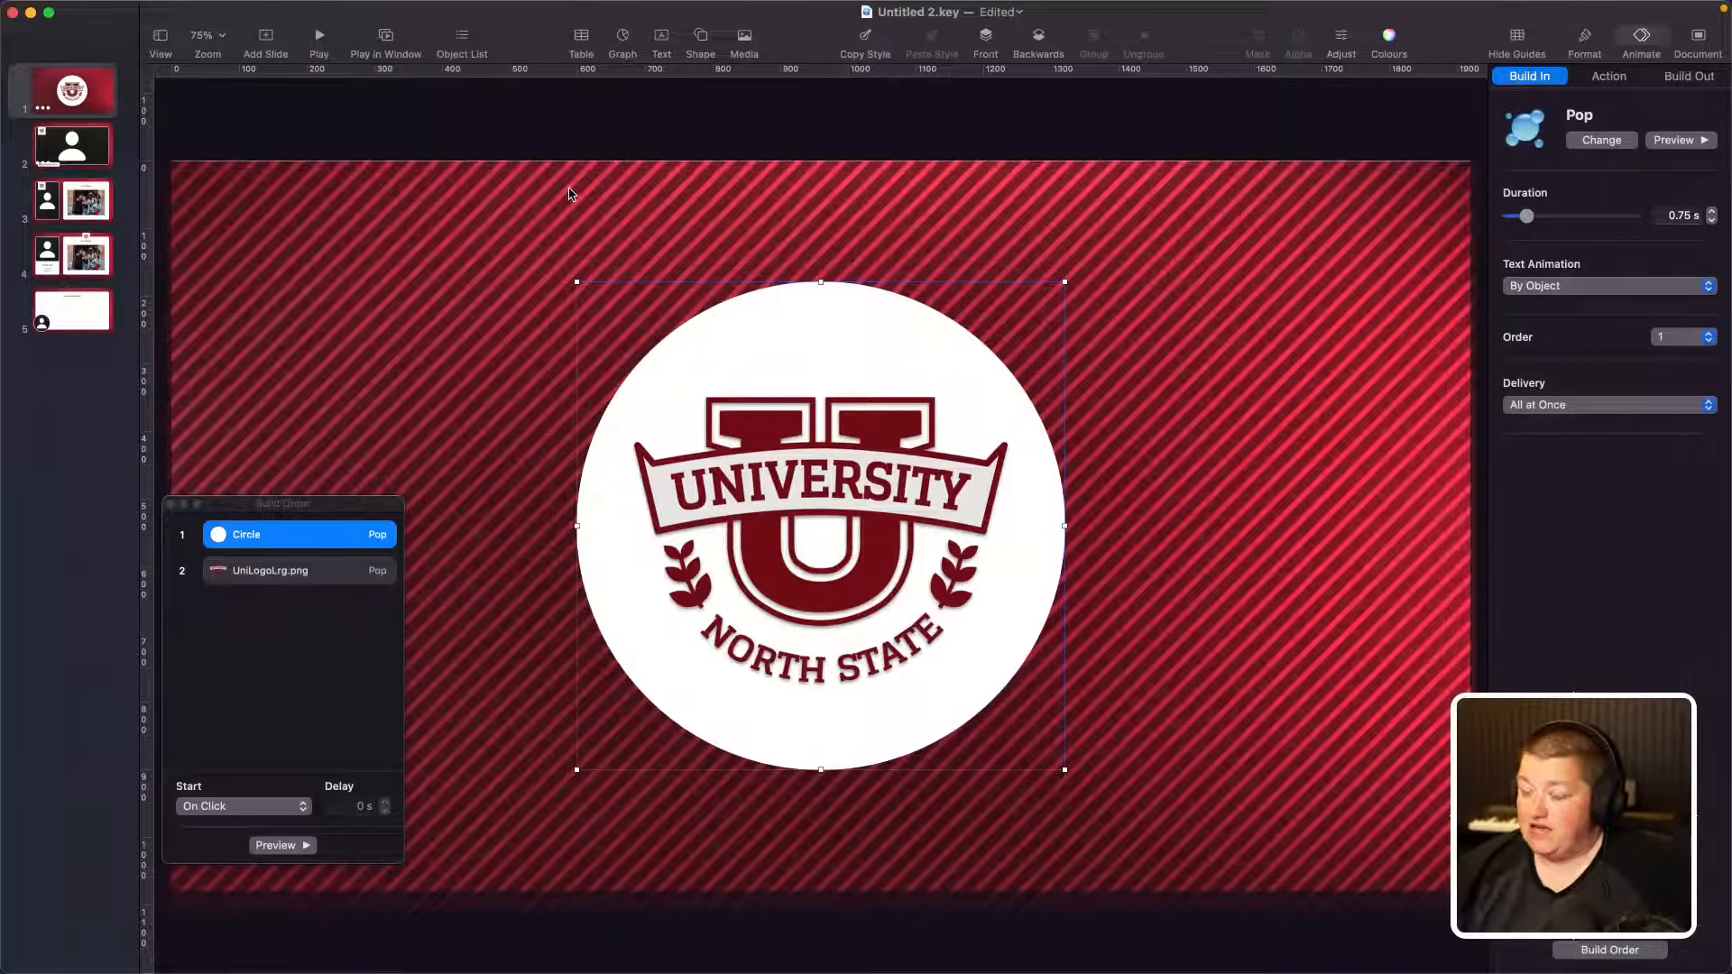
left_click(423, 217)
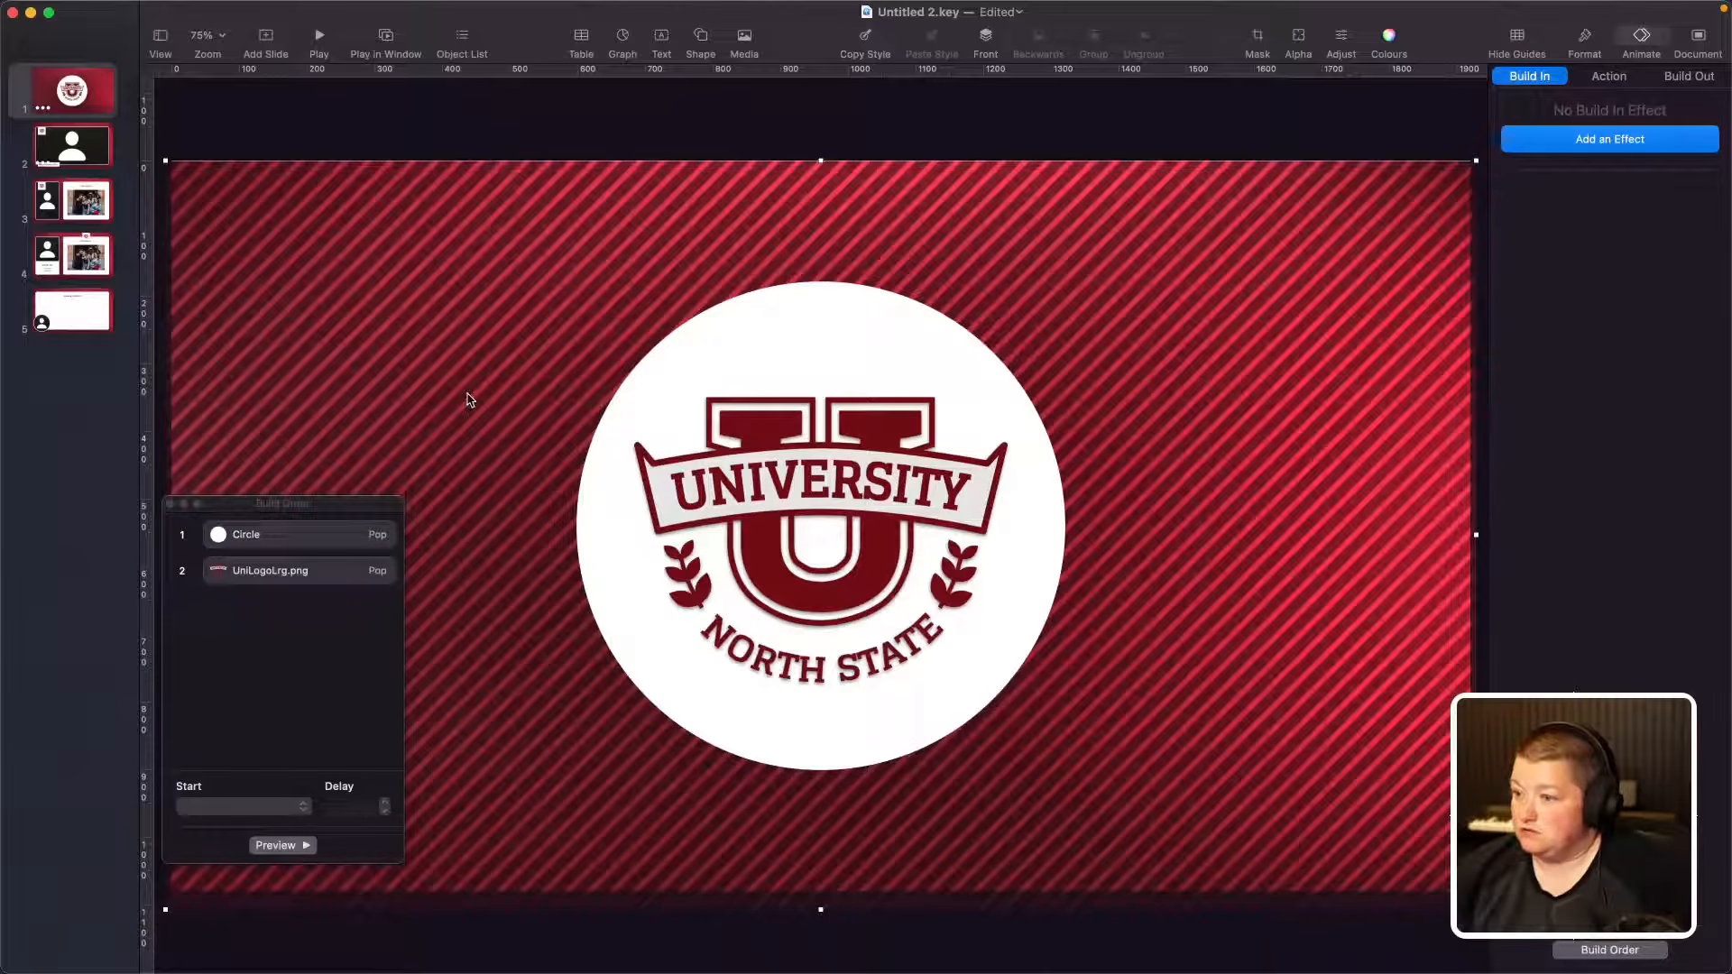
left_click(279, 536)
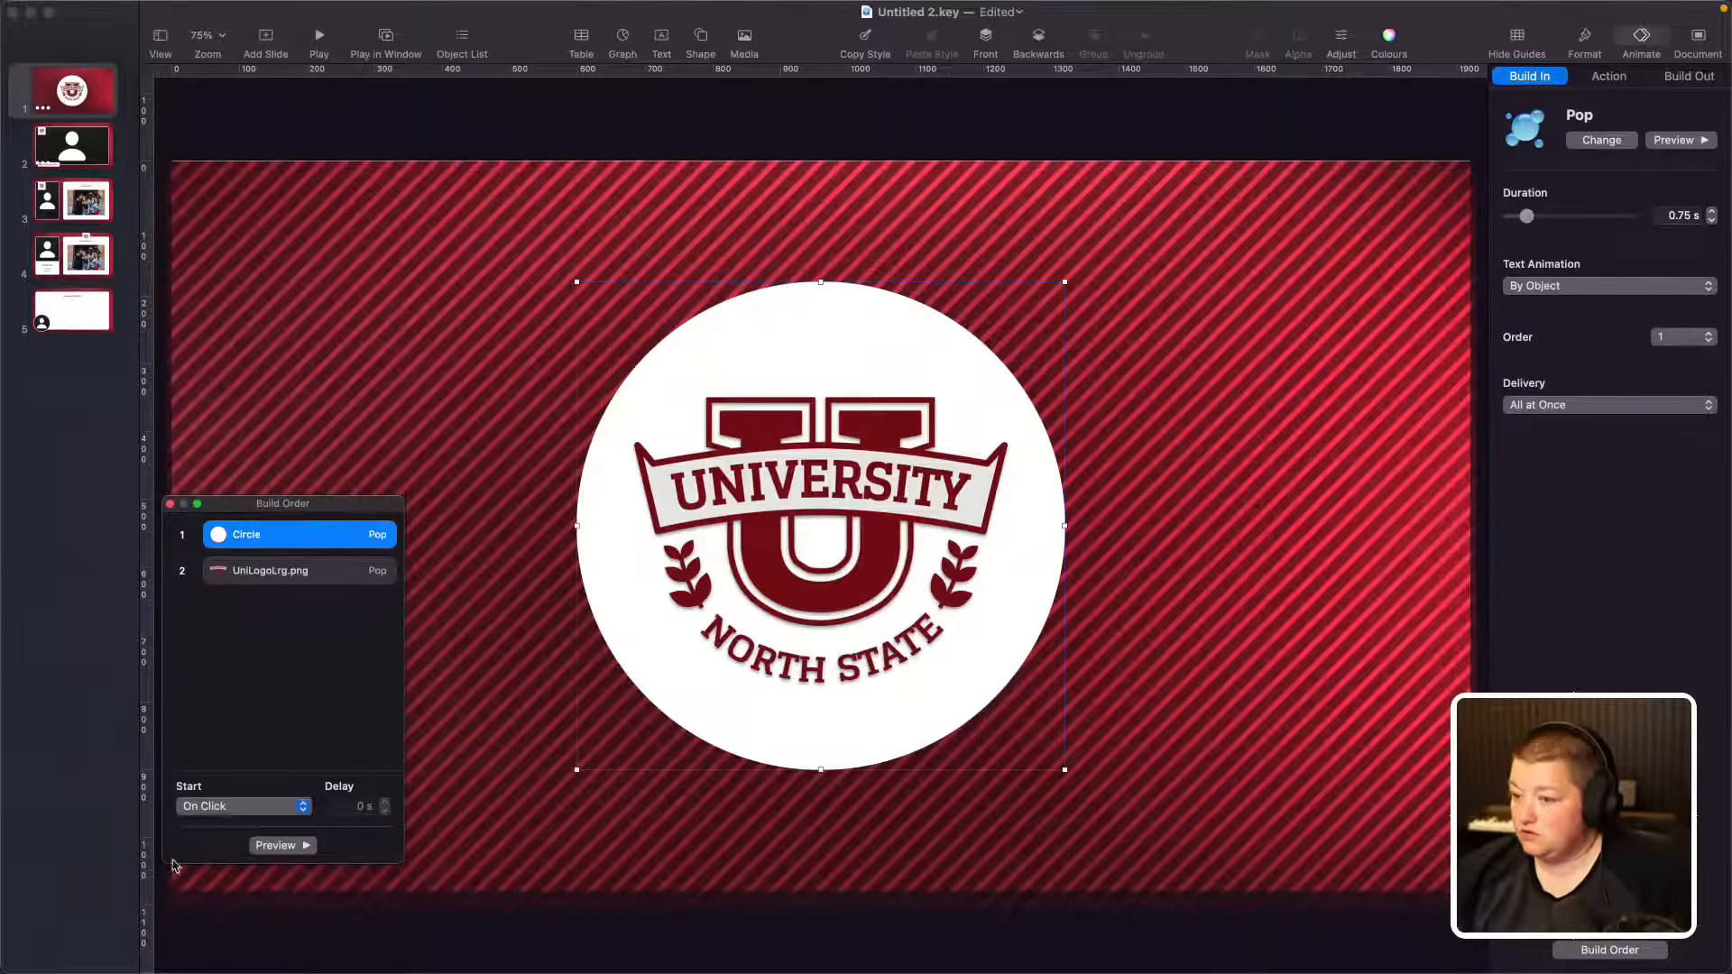
left_click(227, 808)
left_click(229, 825)
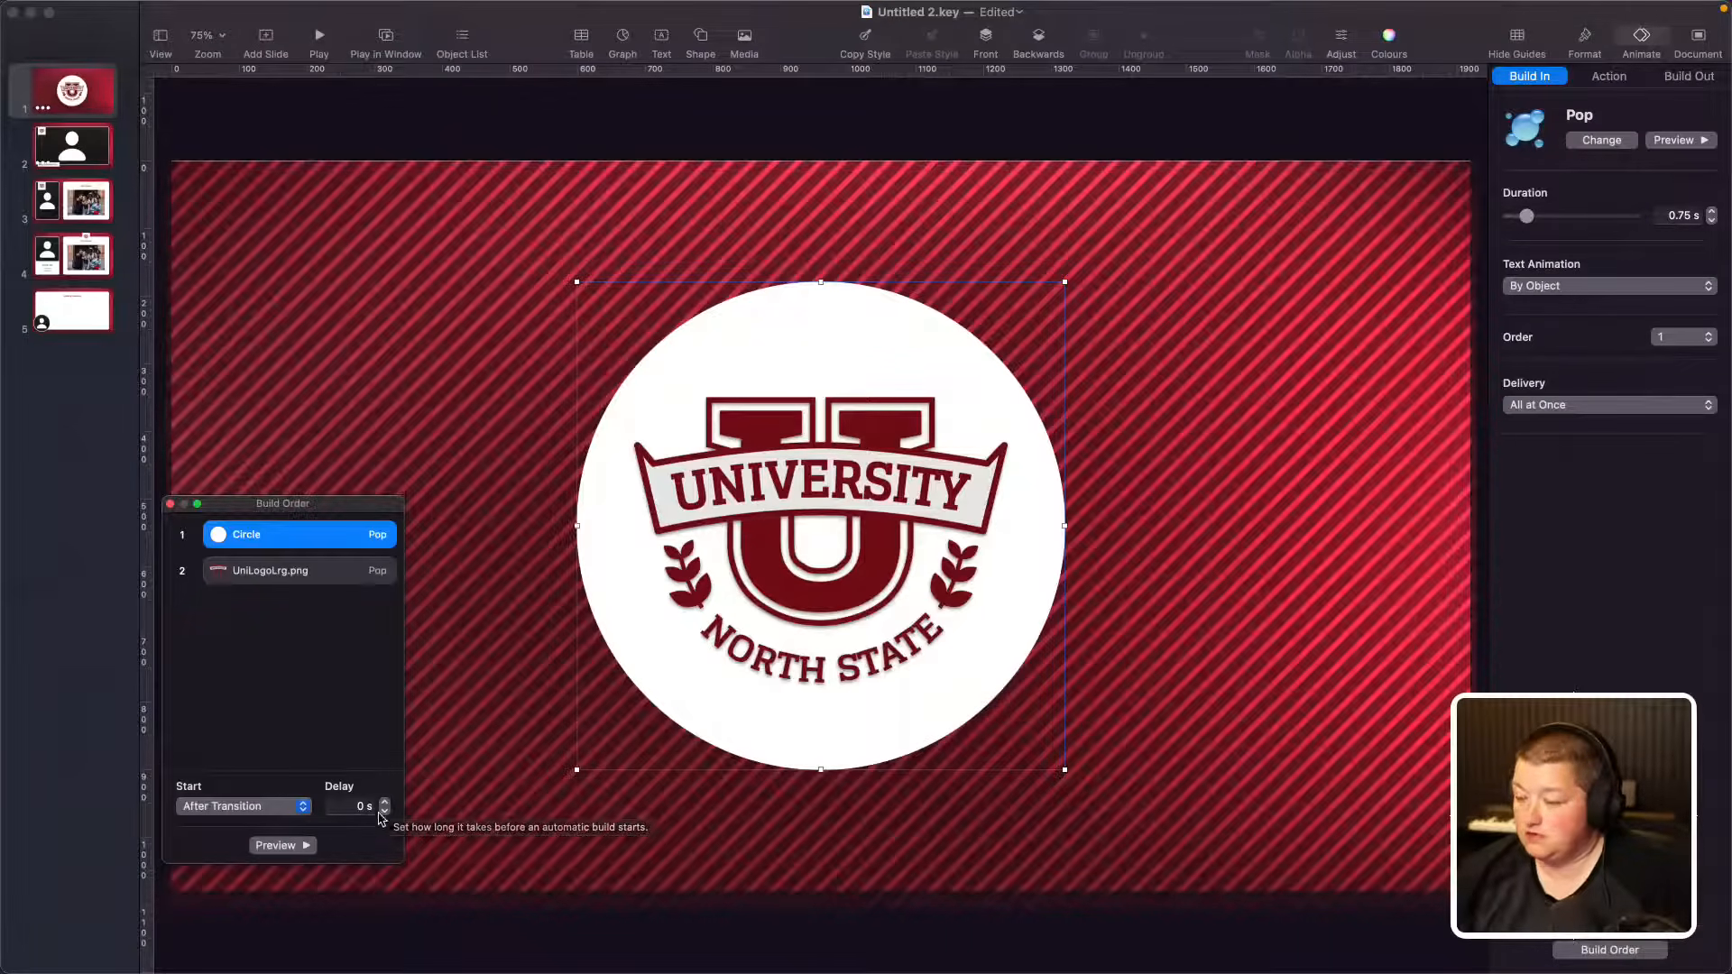
Step: Set the logo's Pop build to start After Build 1 and play the slide to check the timing
left_click(261, 577)
left_click(233, 808)
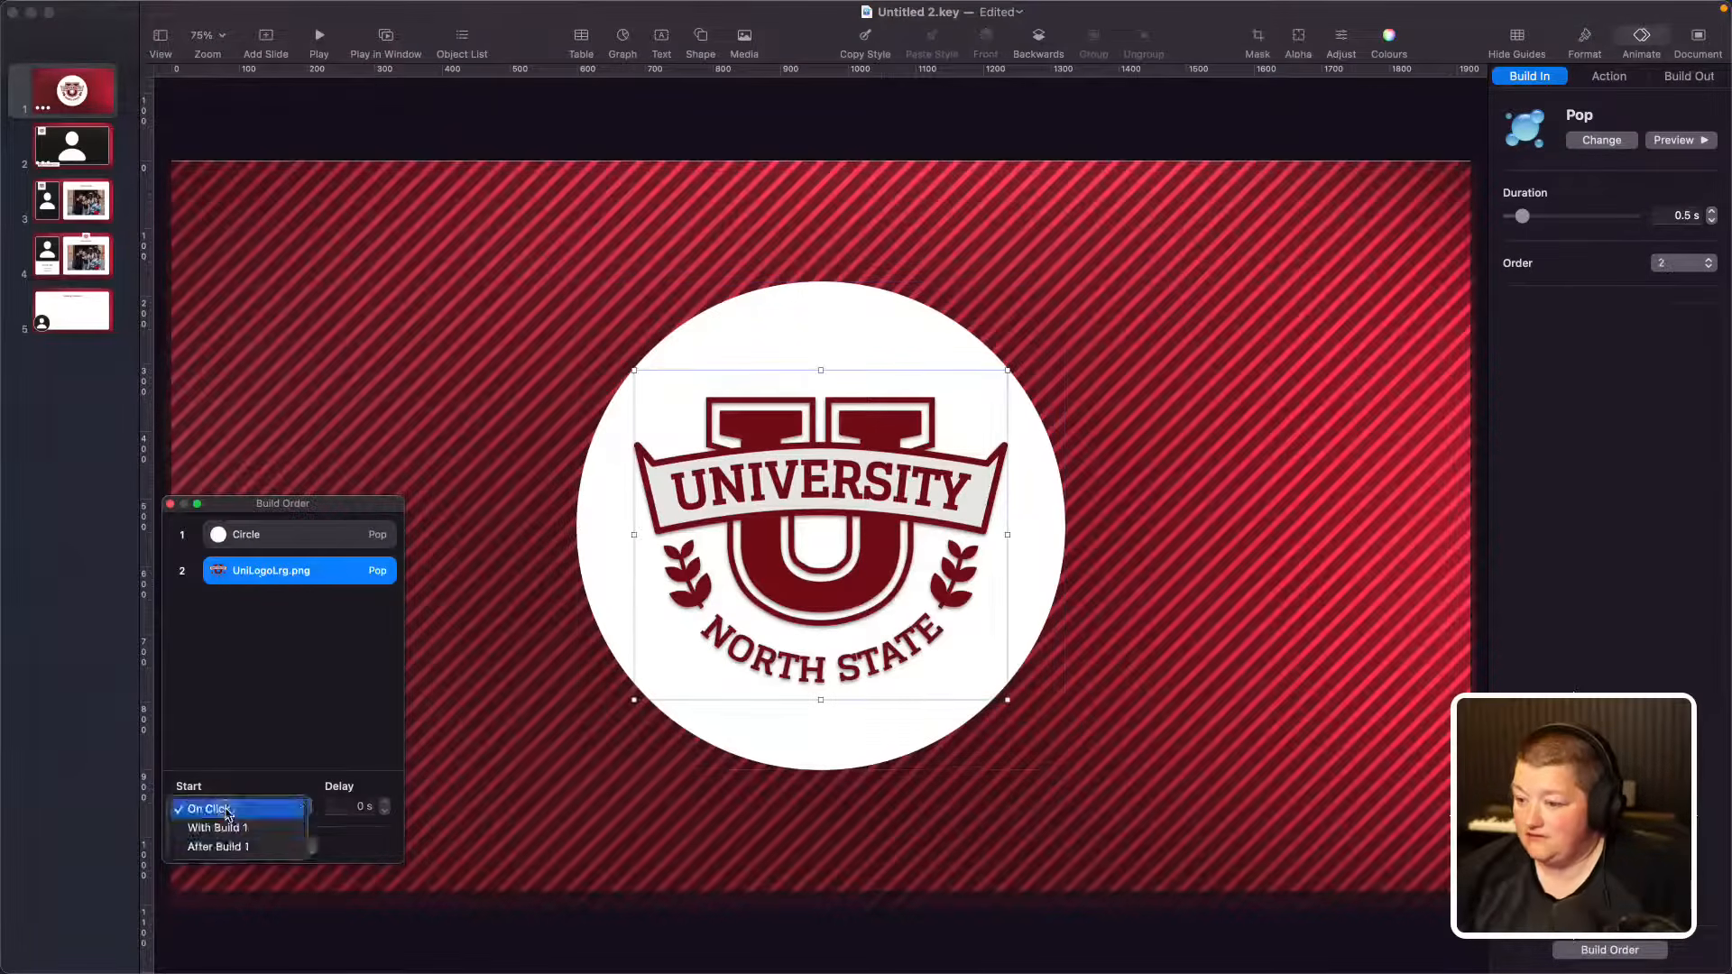
left_click(219, 846)
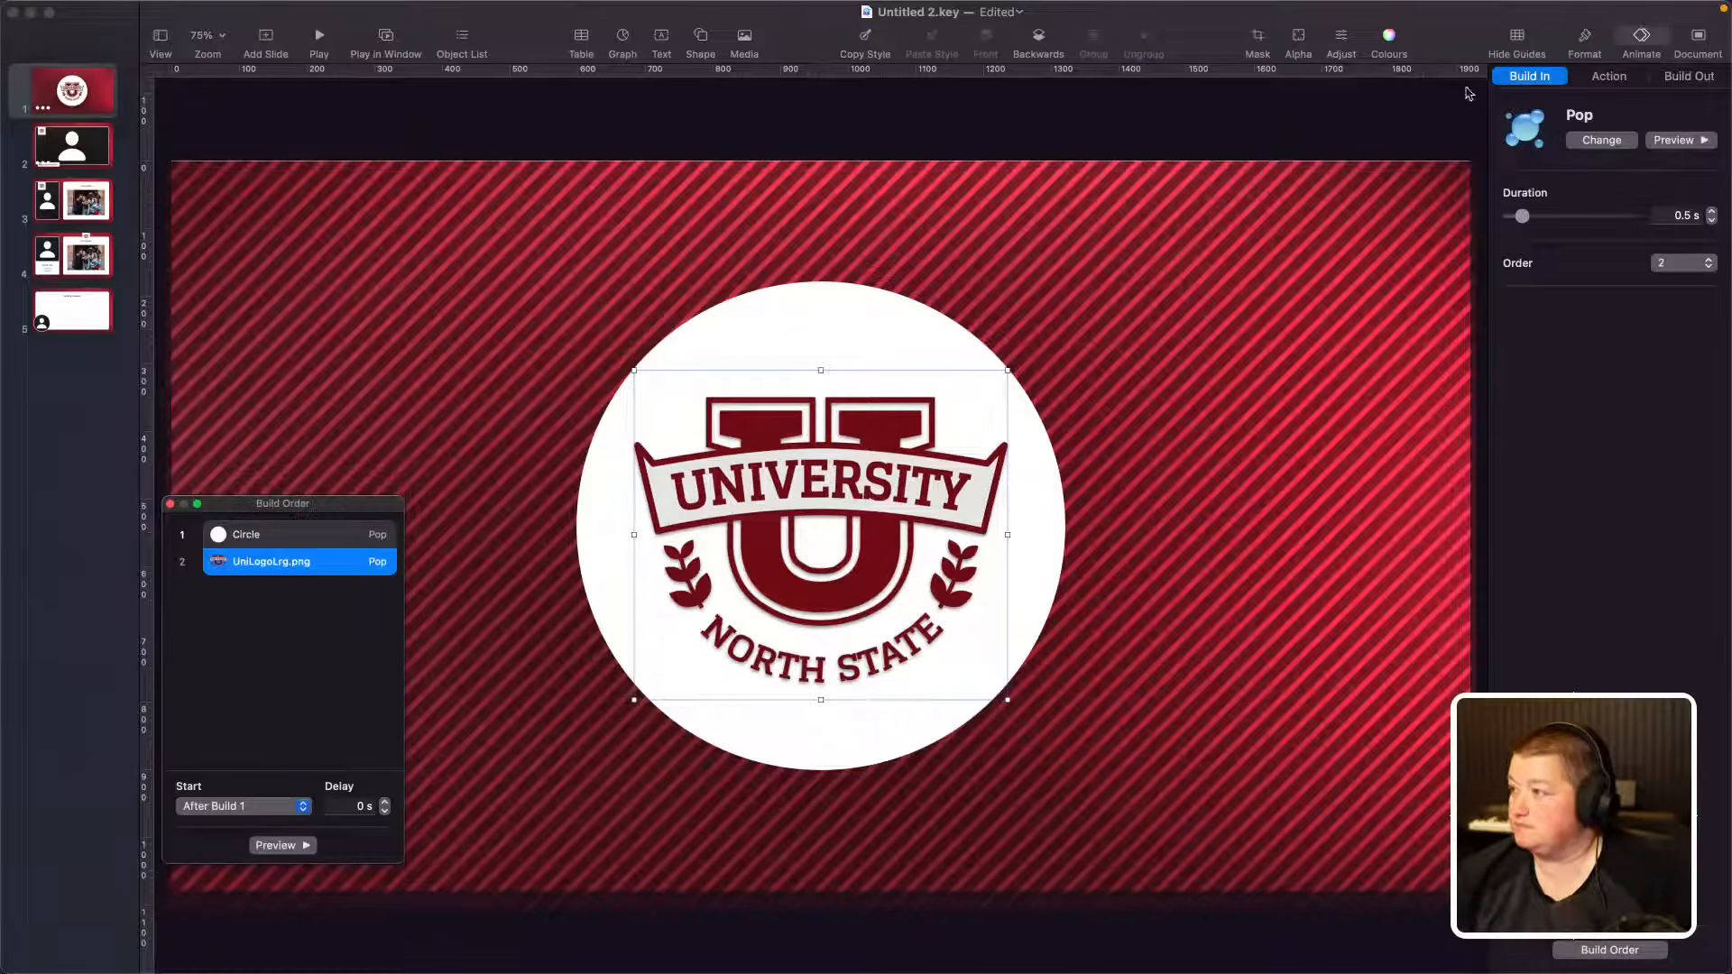
left_click(320, 36)
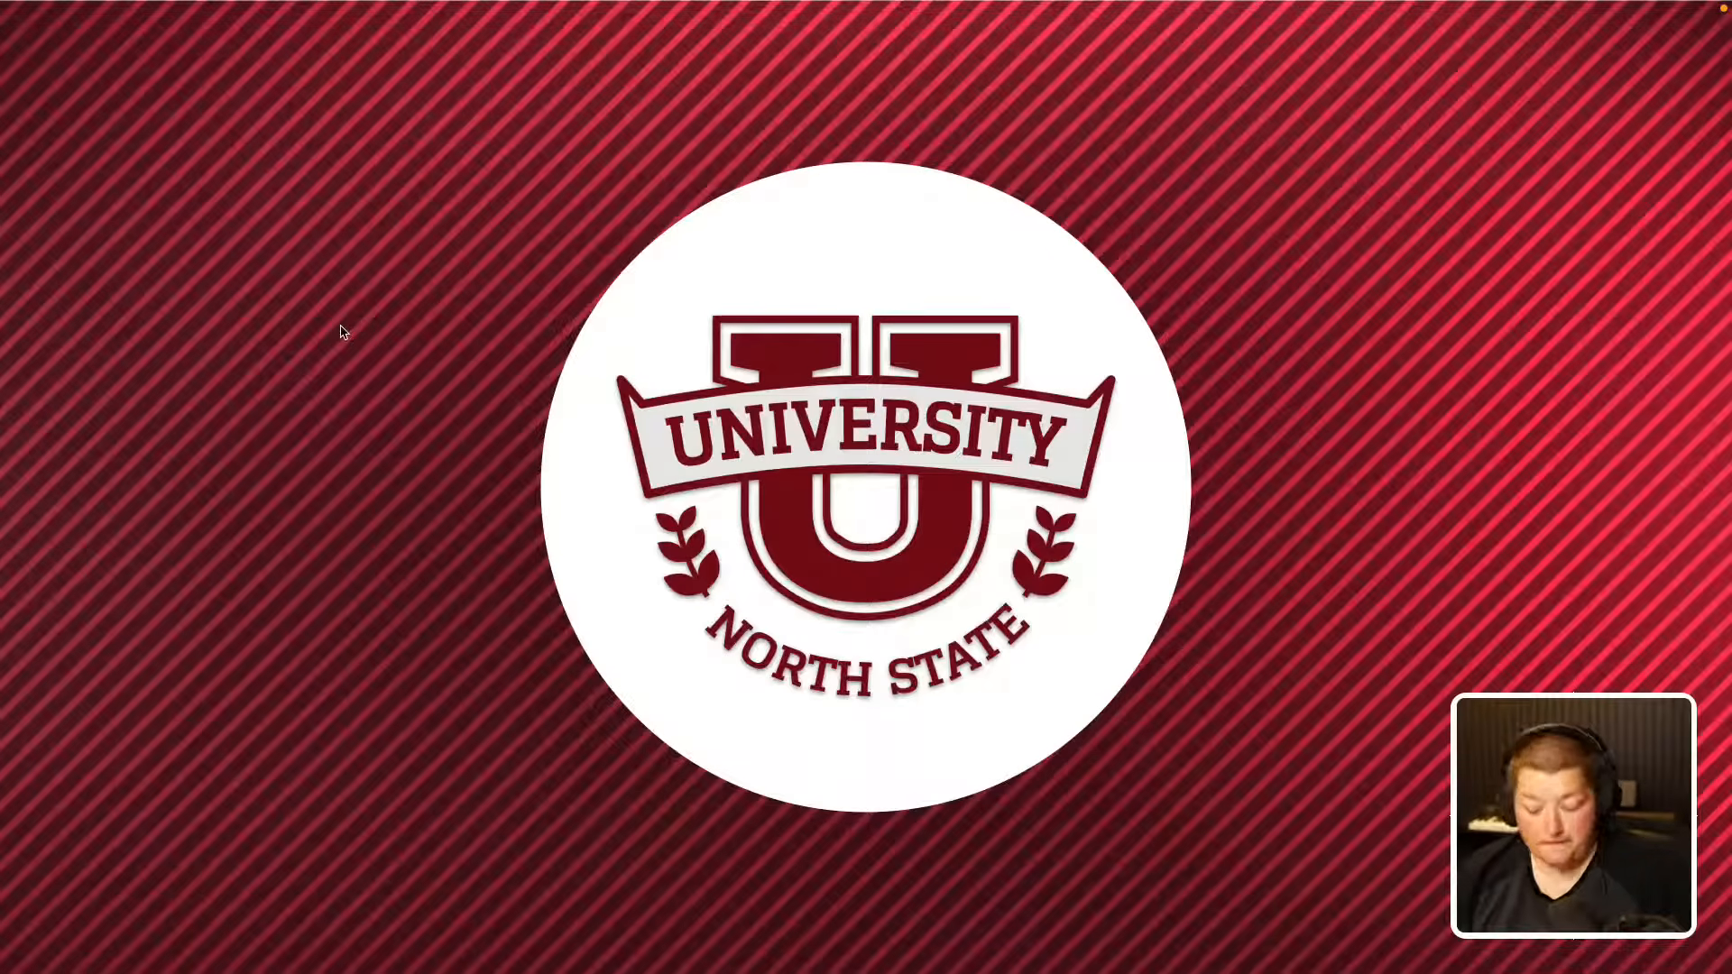
key("Escape")
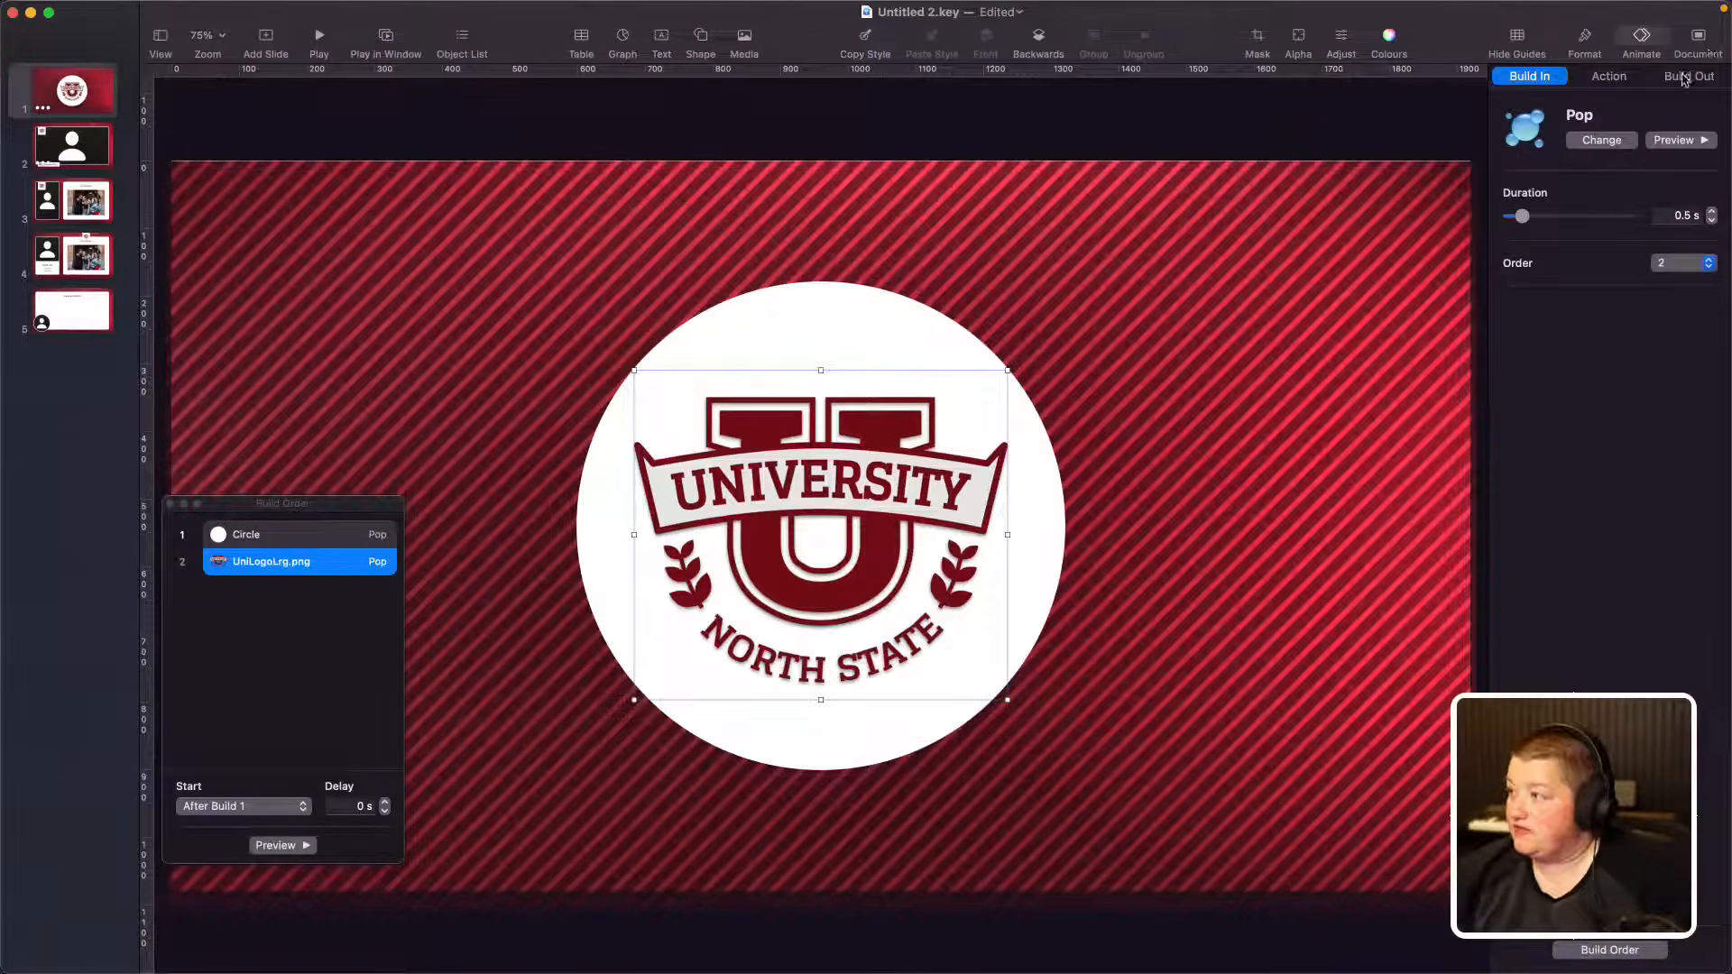
left_click(1688, 75)
left_click(1591, 141)
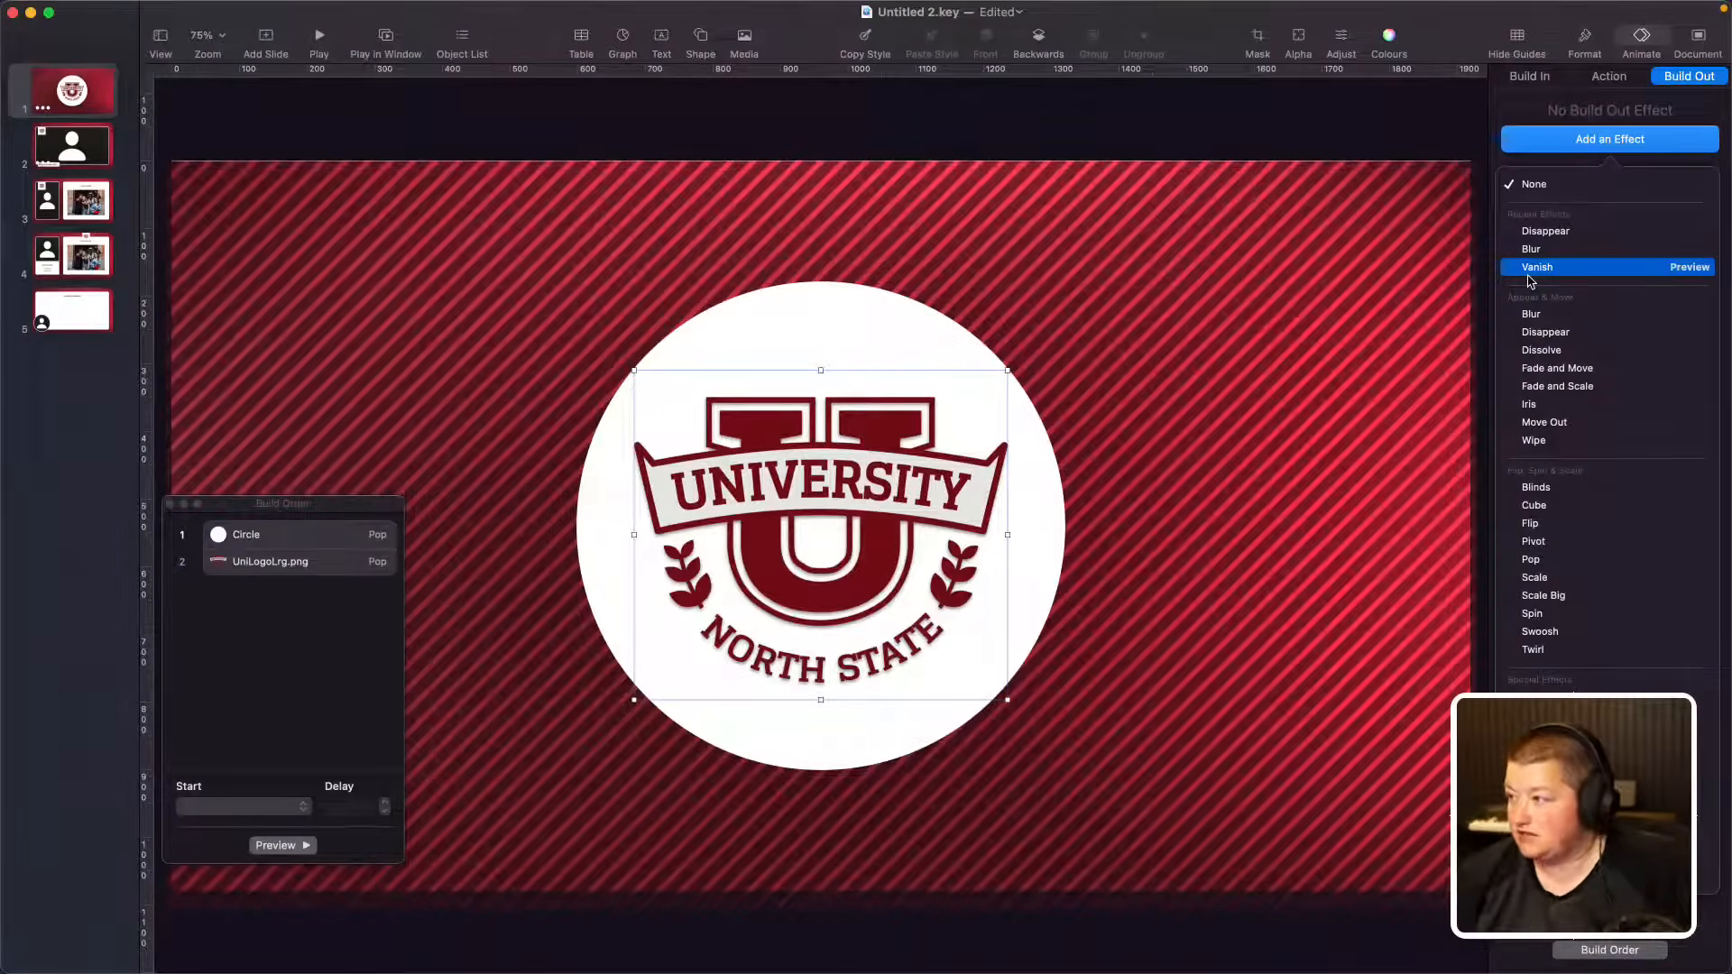
left_click(783, 341)
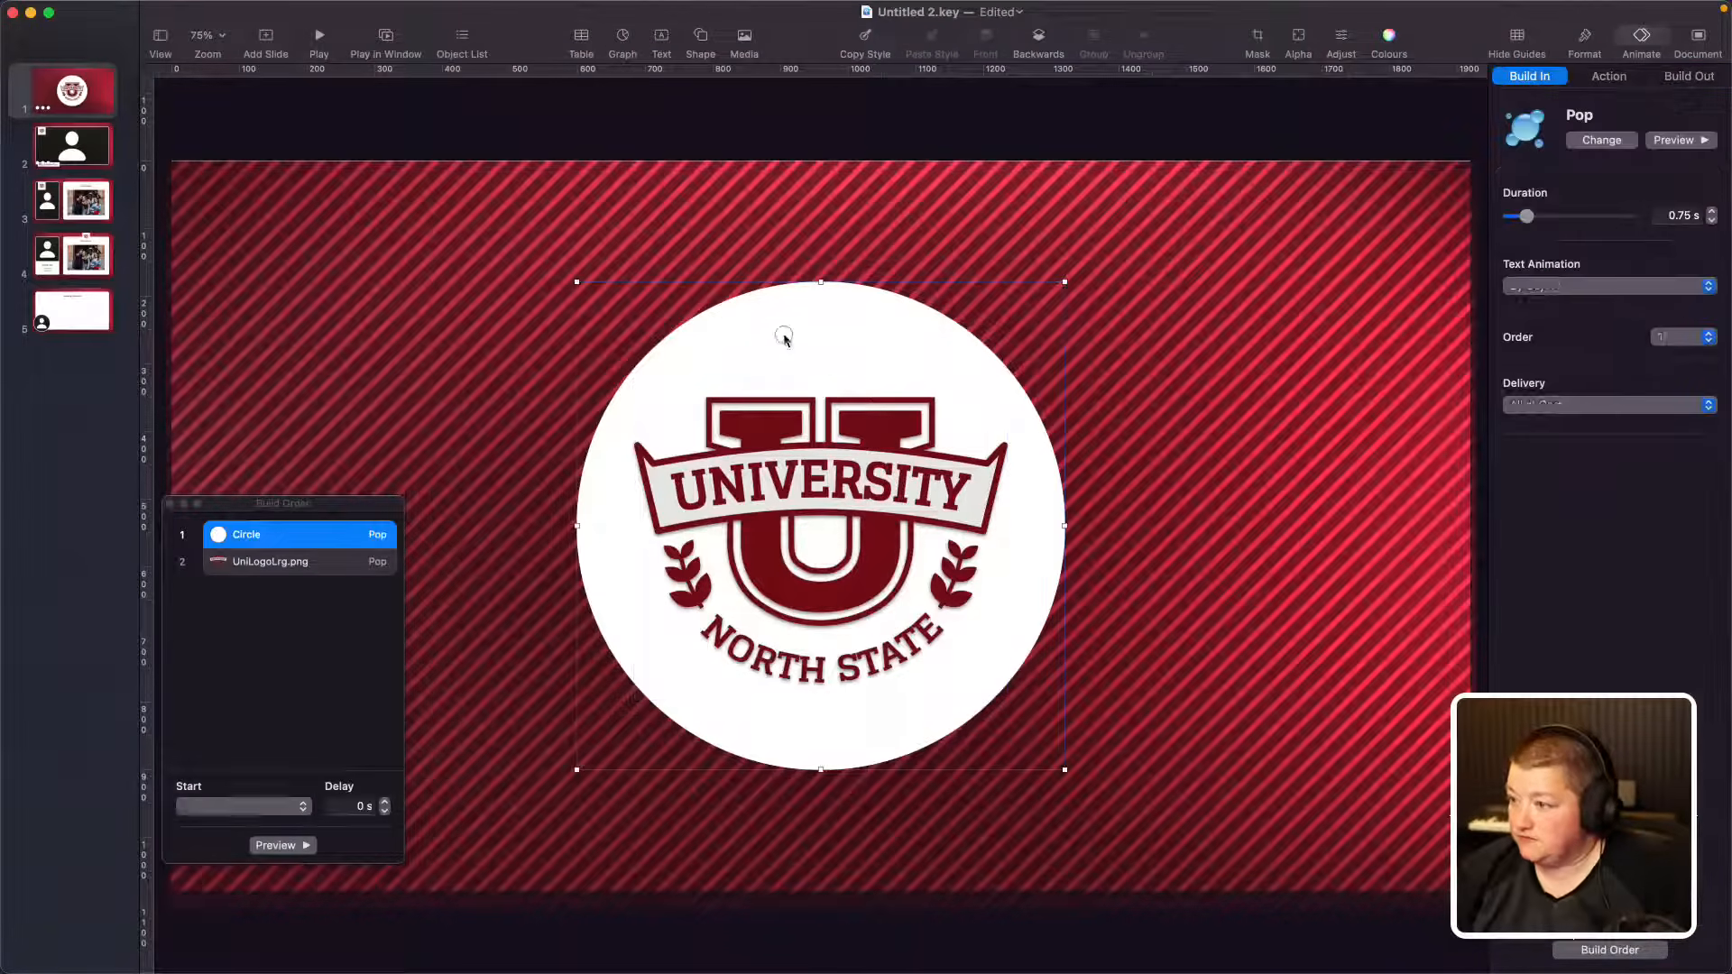
Step: Set the logo's Pop build to start With Build 1 with a 0.30 s delay, and play the slide
left_click(267, 563)
left_click(226, 806)
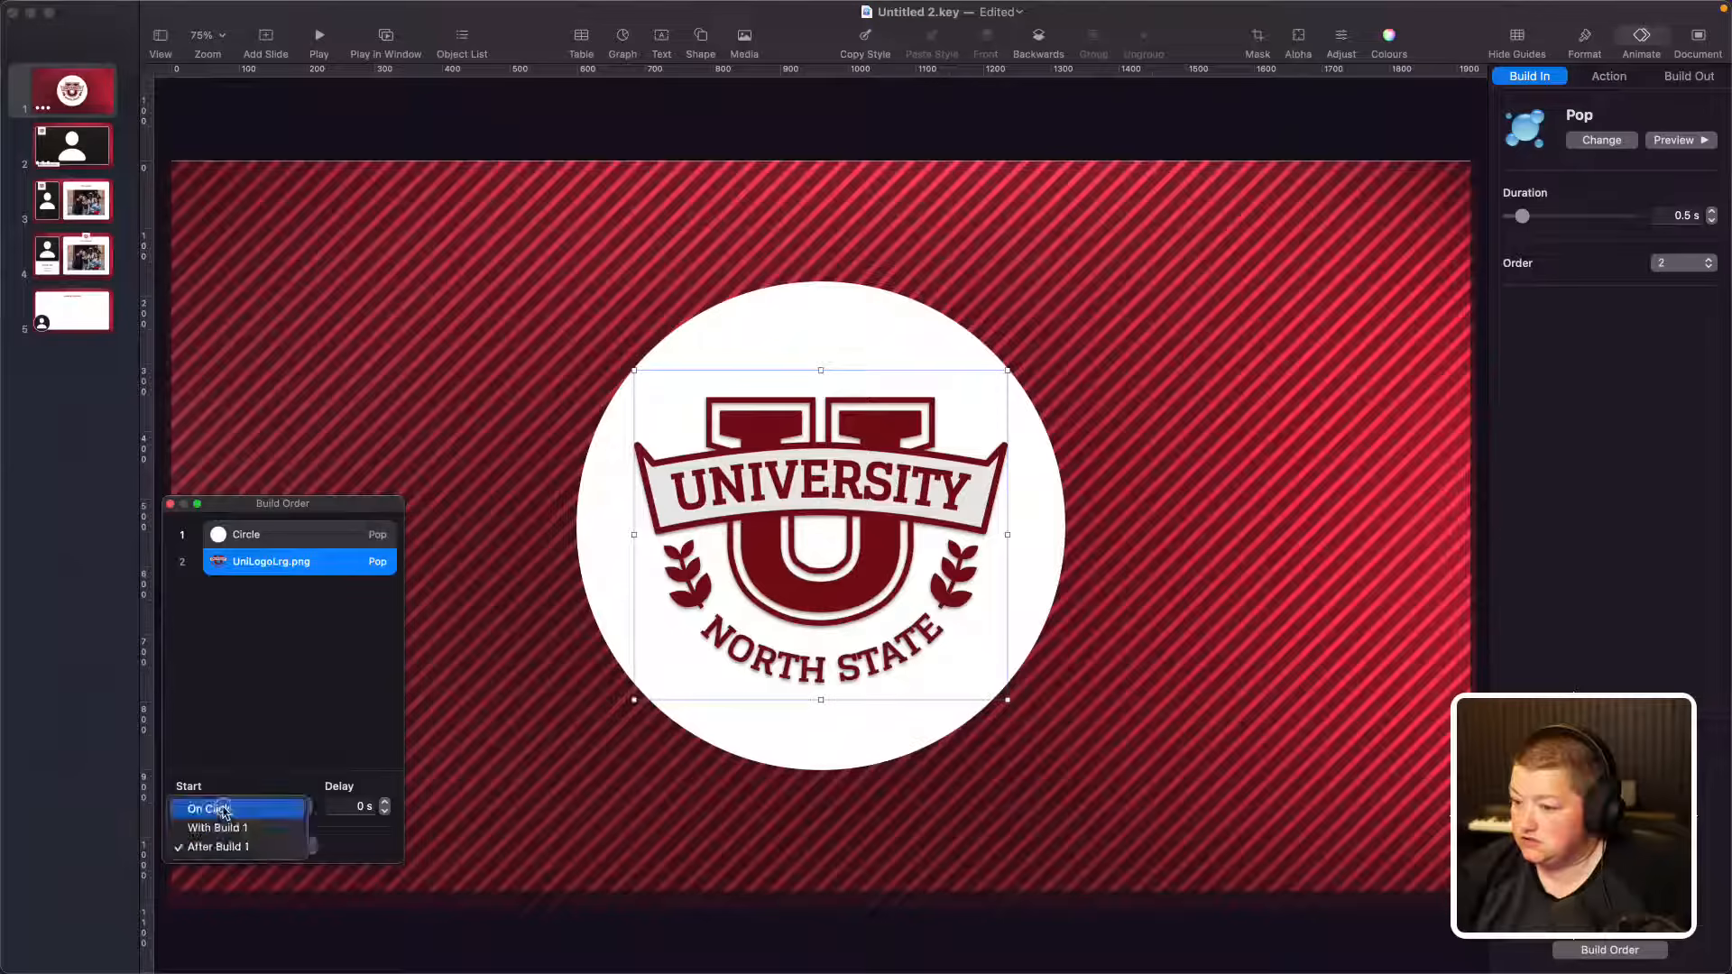
left_click(216, 827)
left_click(385, 803)
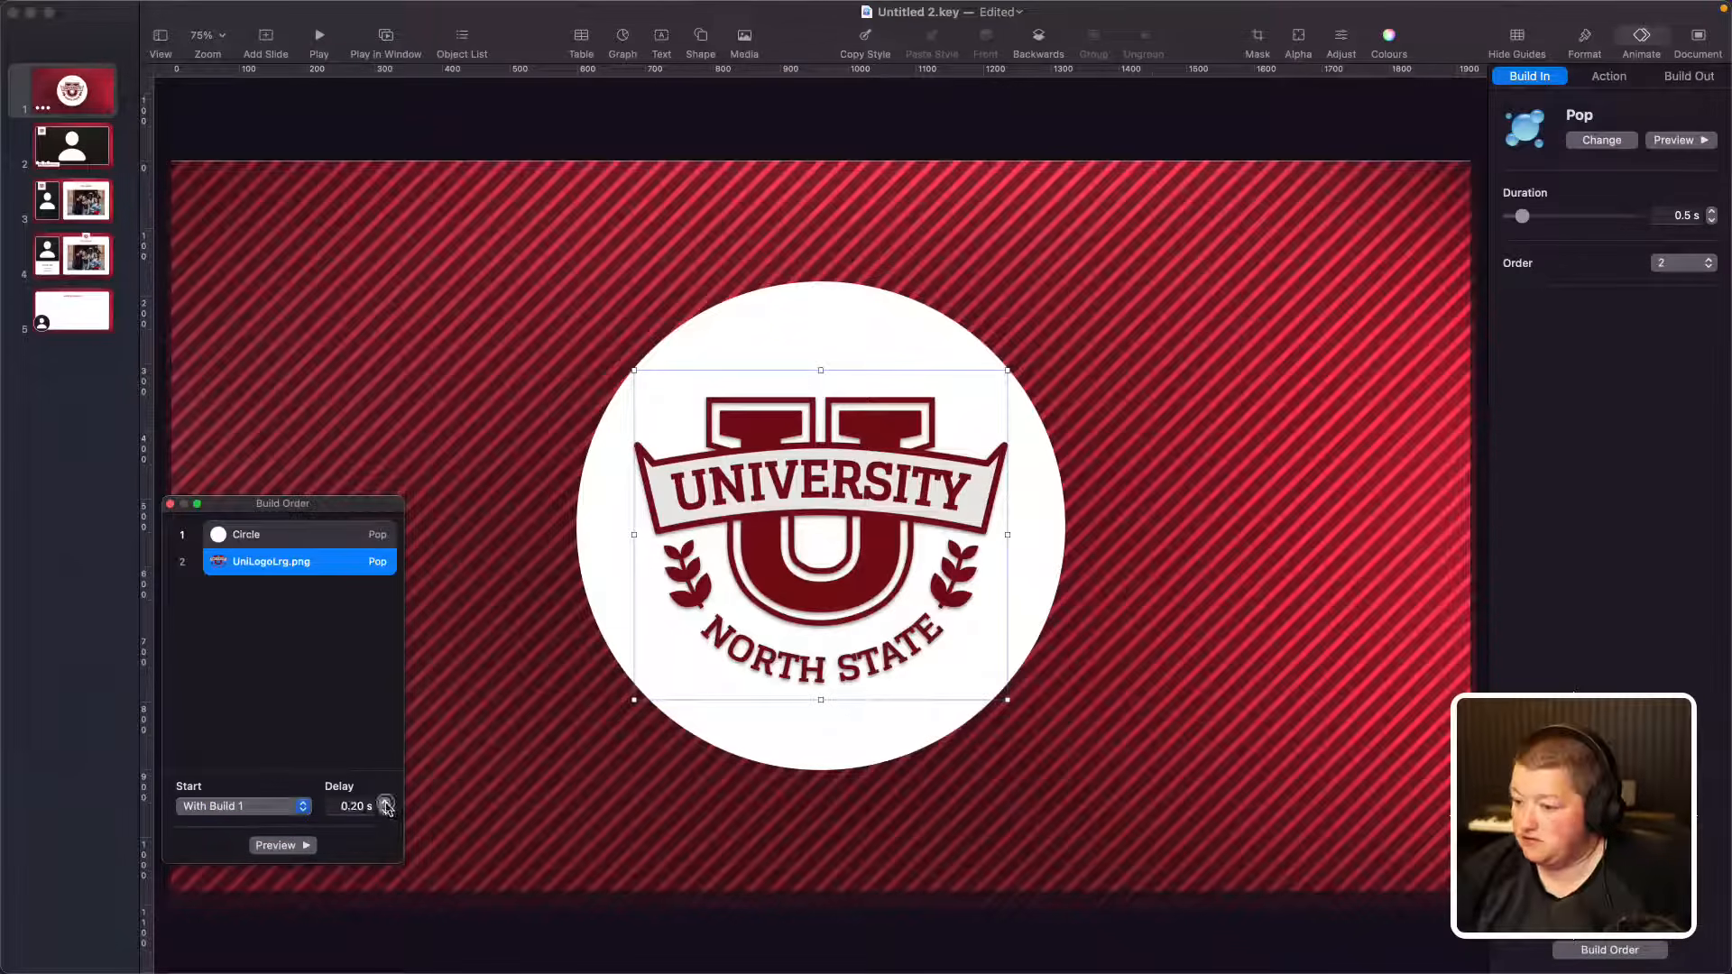
left_click(385, 803)
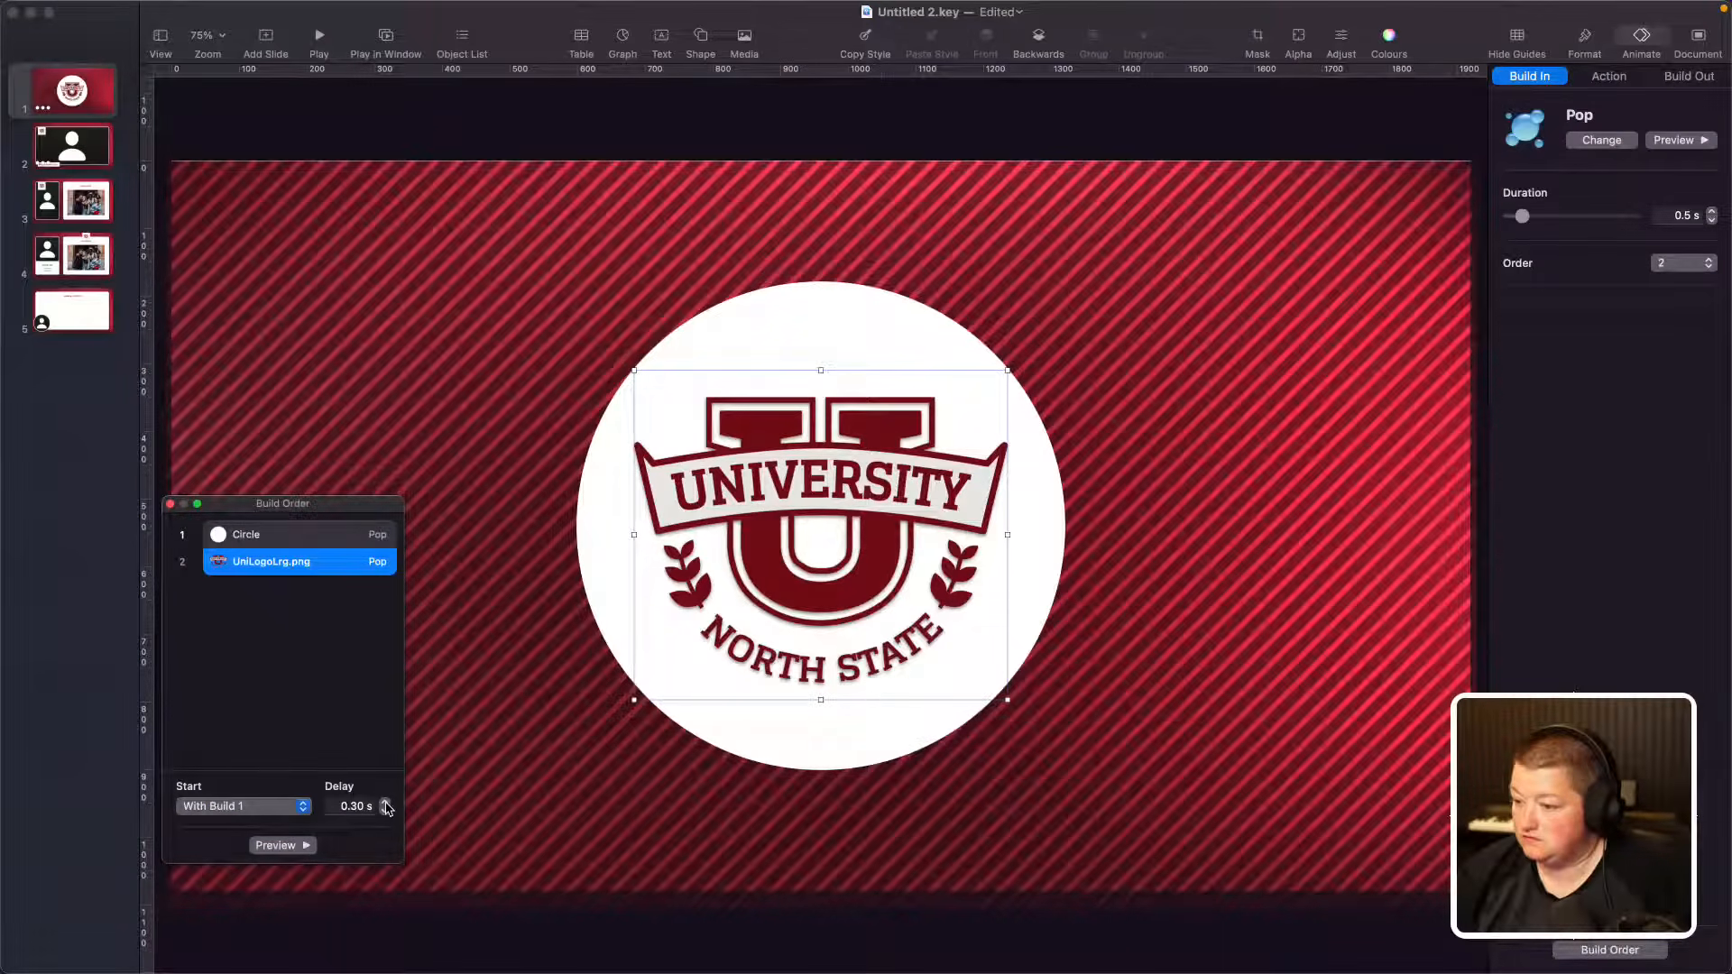
left_click(317, 39)
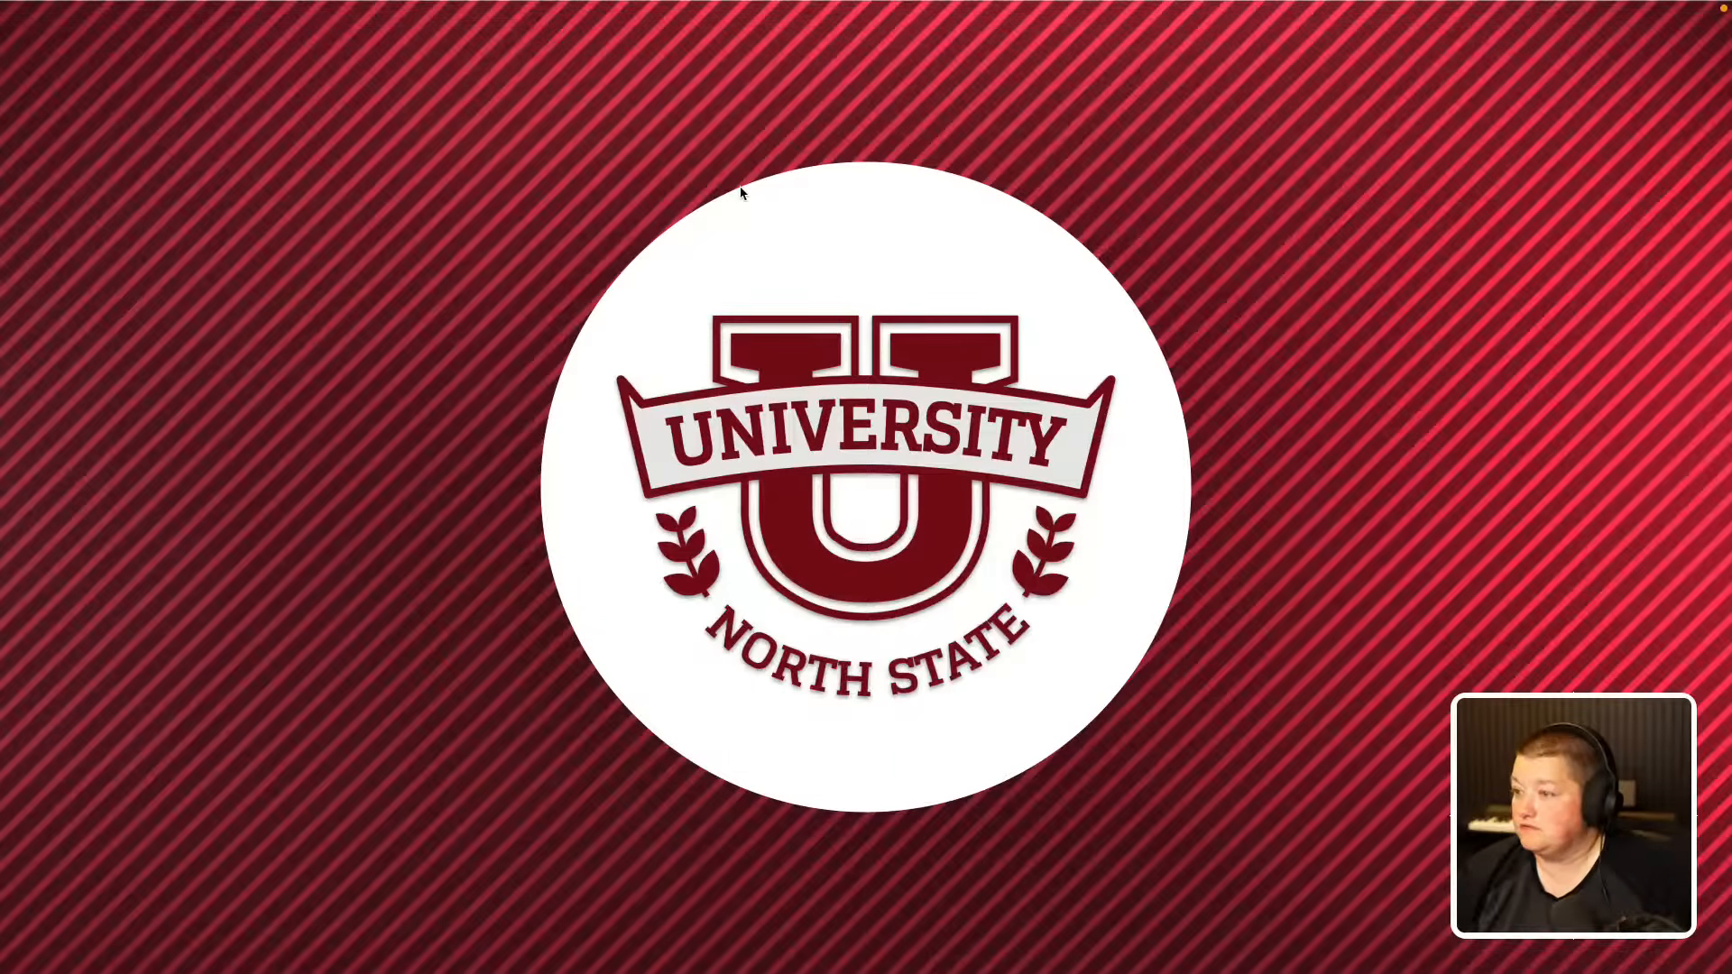
Step: Replace the title slide's striped background image with a copy of the one from slide 2 and send it to the back
key("Escape")
left_click(678, 204)
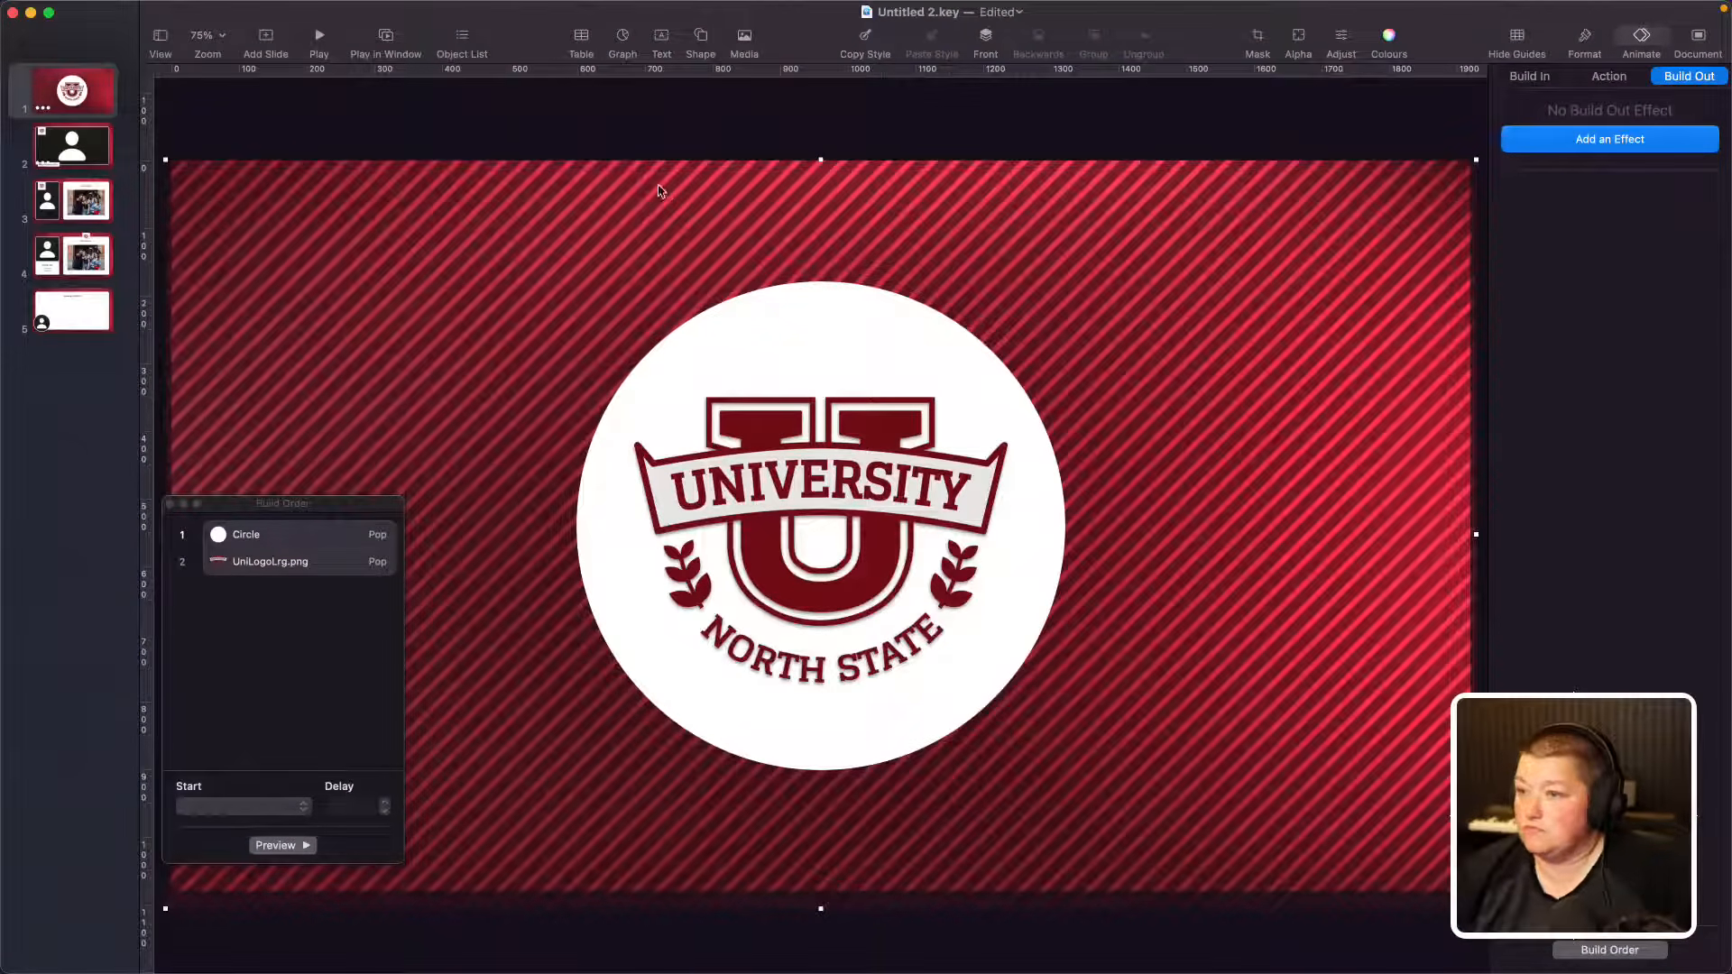
key("Delete")
left_click(110, 153)
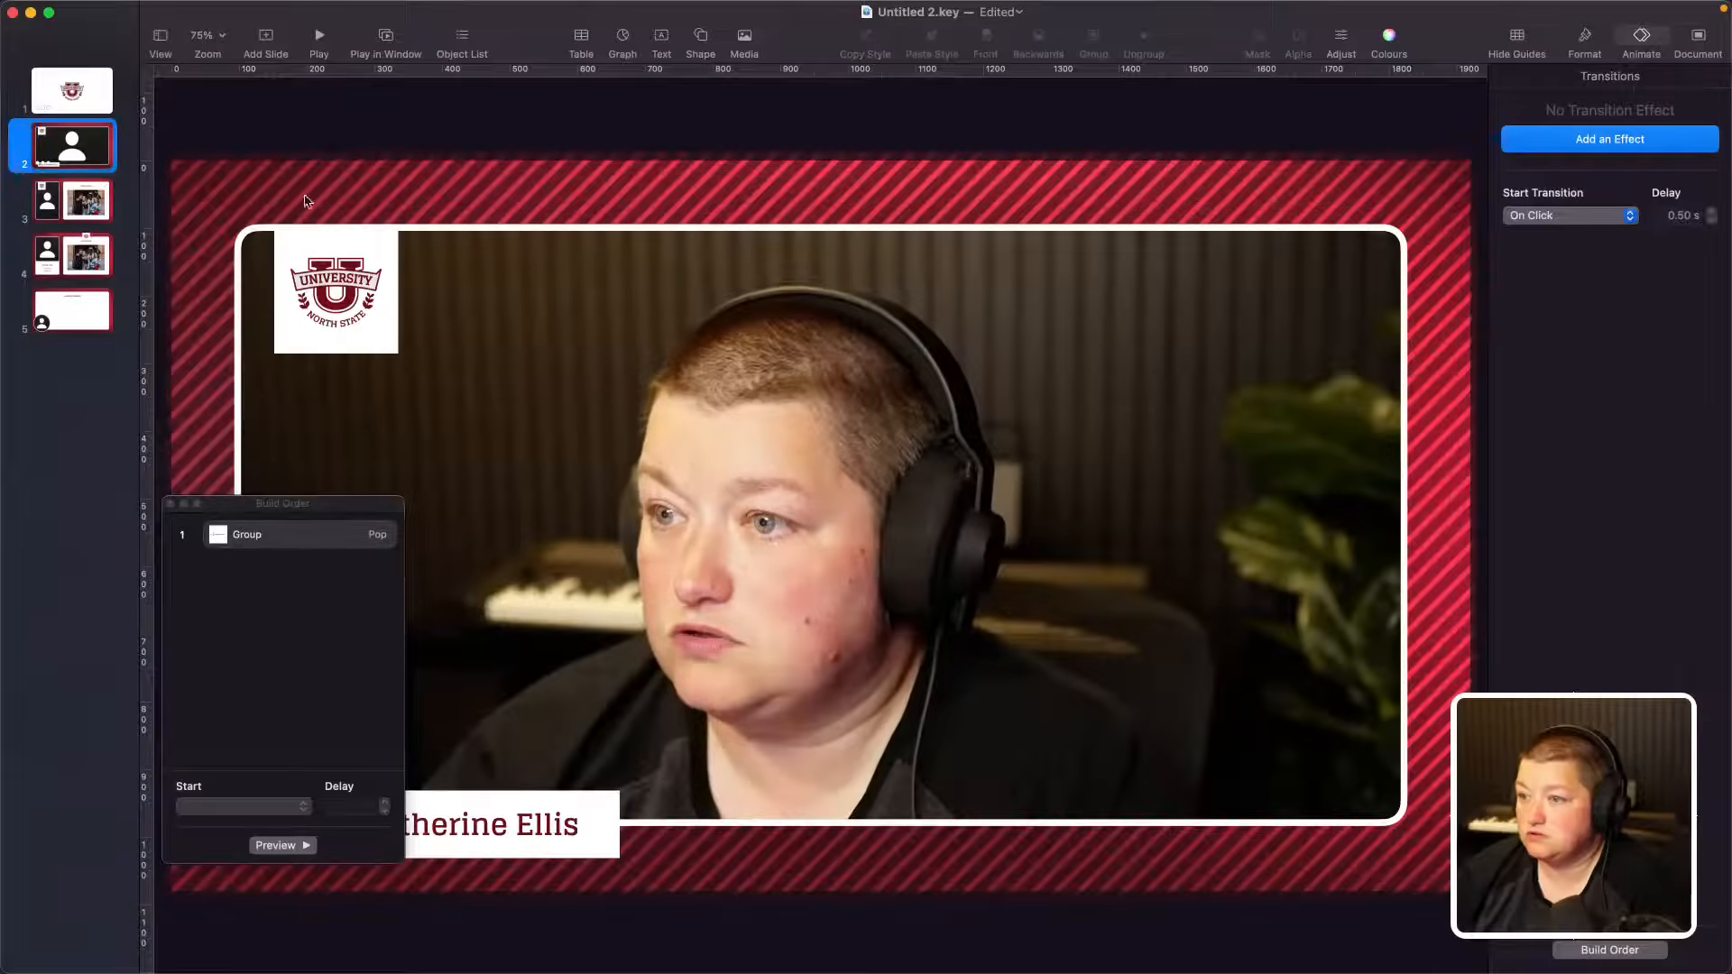
left_click(307, 196)
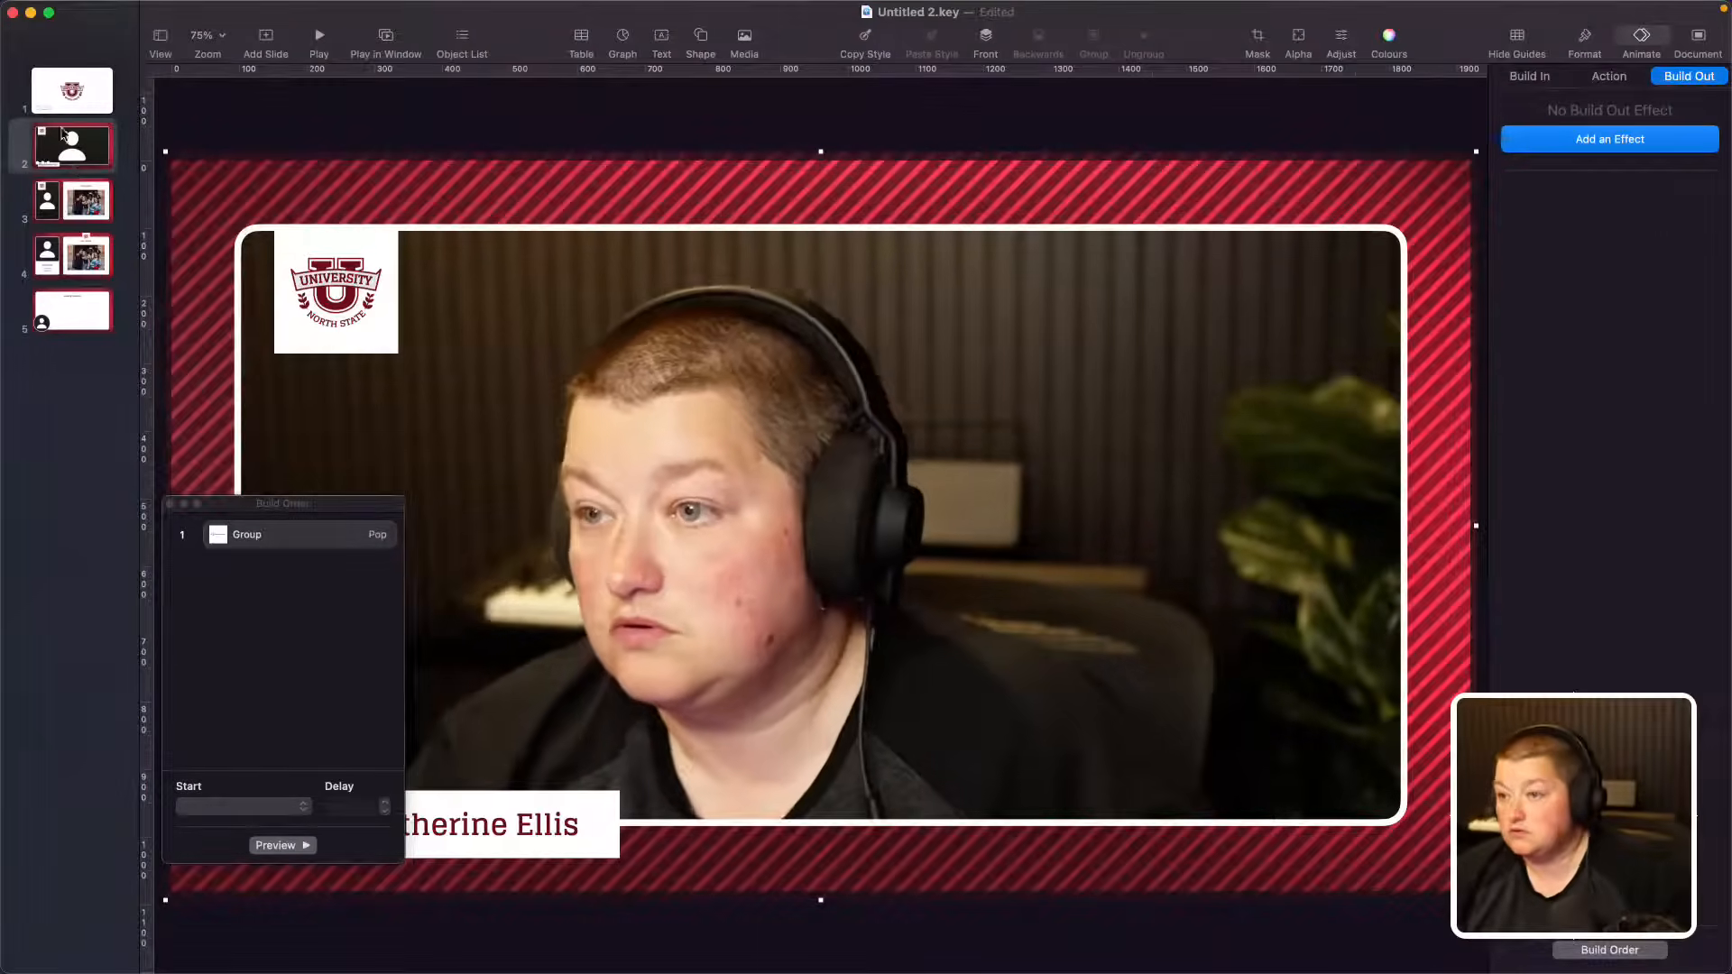
left_click(74, 97)
key("super+v")
right_click(637, 291)
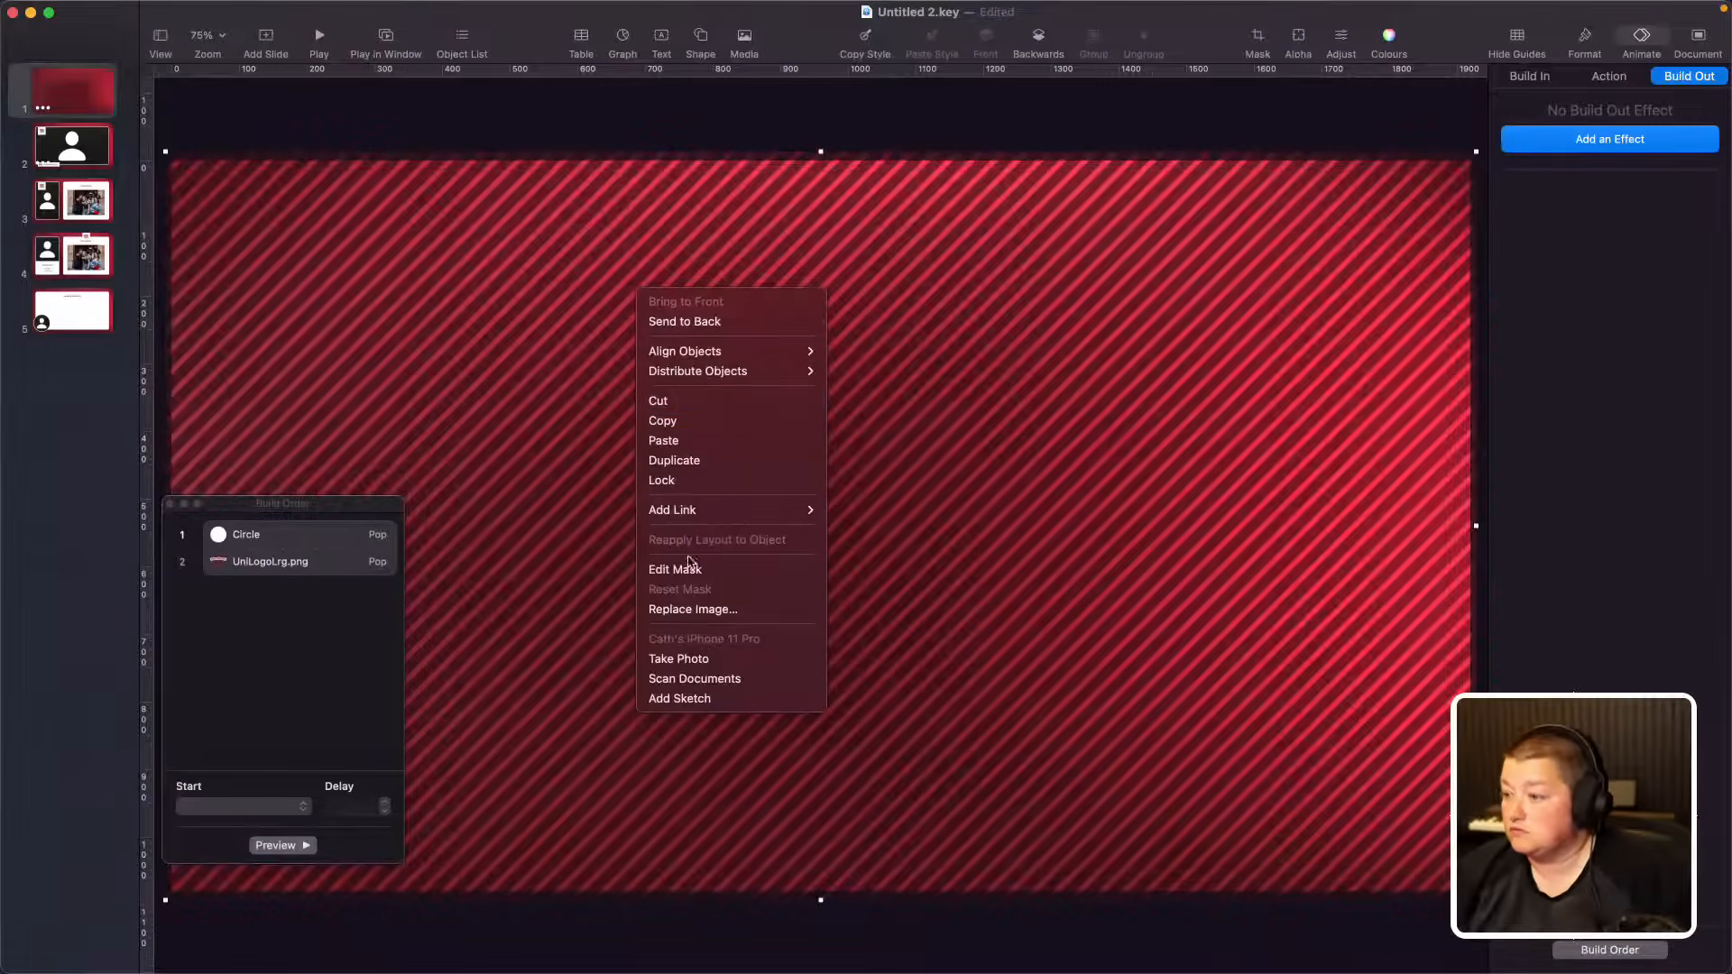
left_click(723, 323)
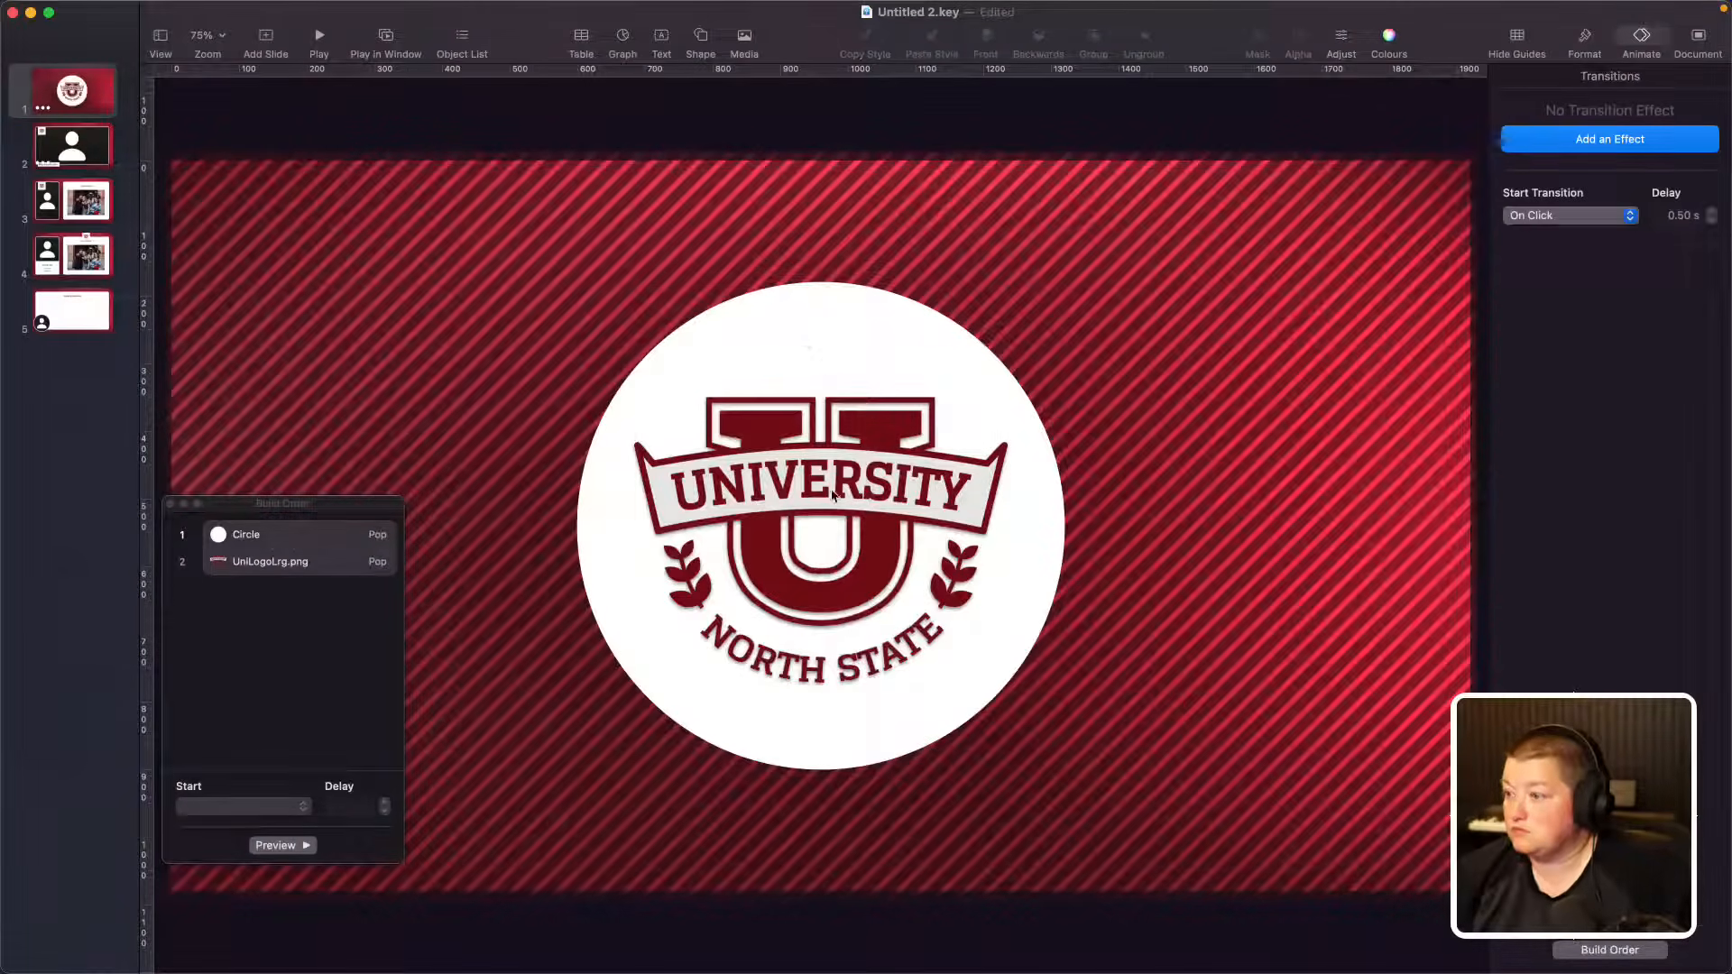
Step: Set the logo's Pop build delay to 0.20 s, playing the slide before and after the change
left_click(833, 503)
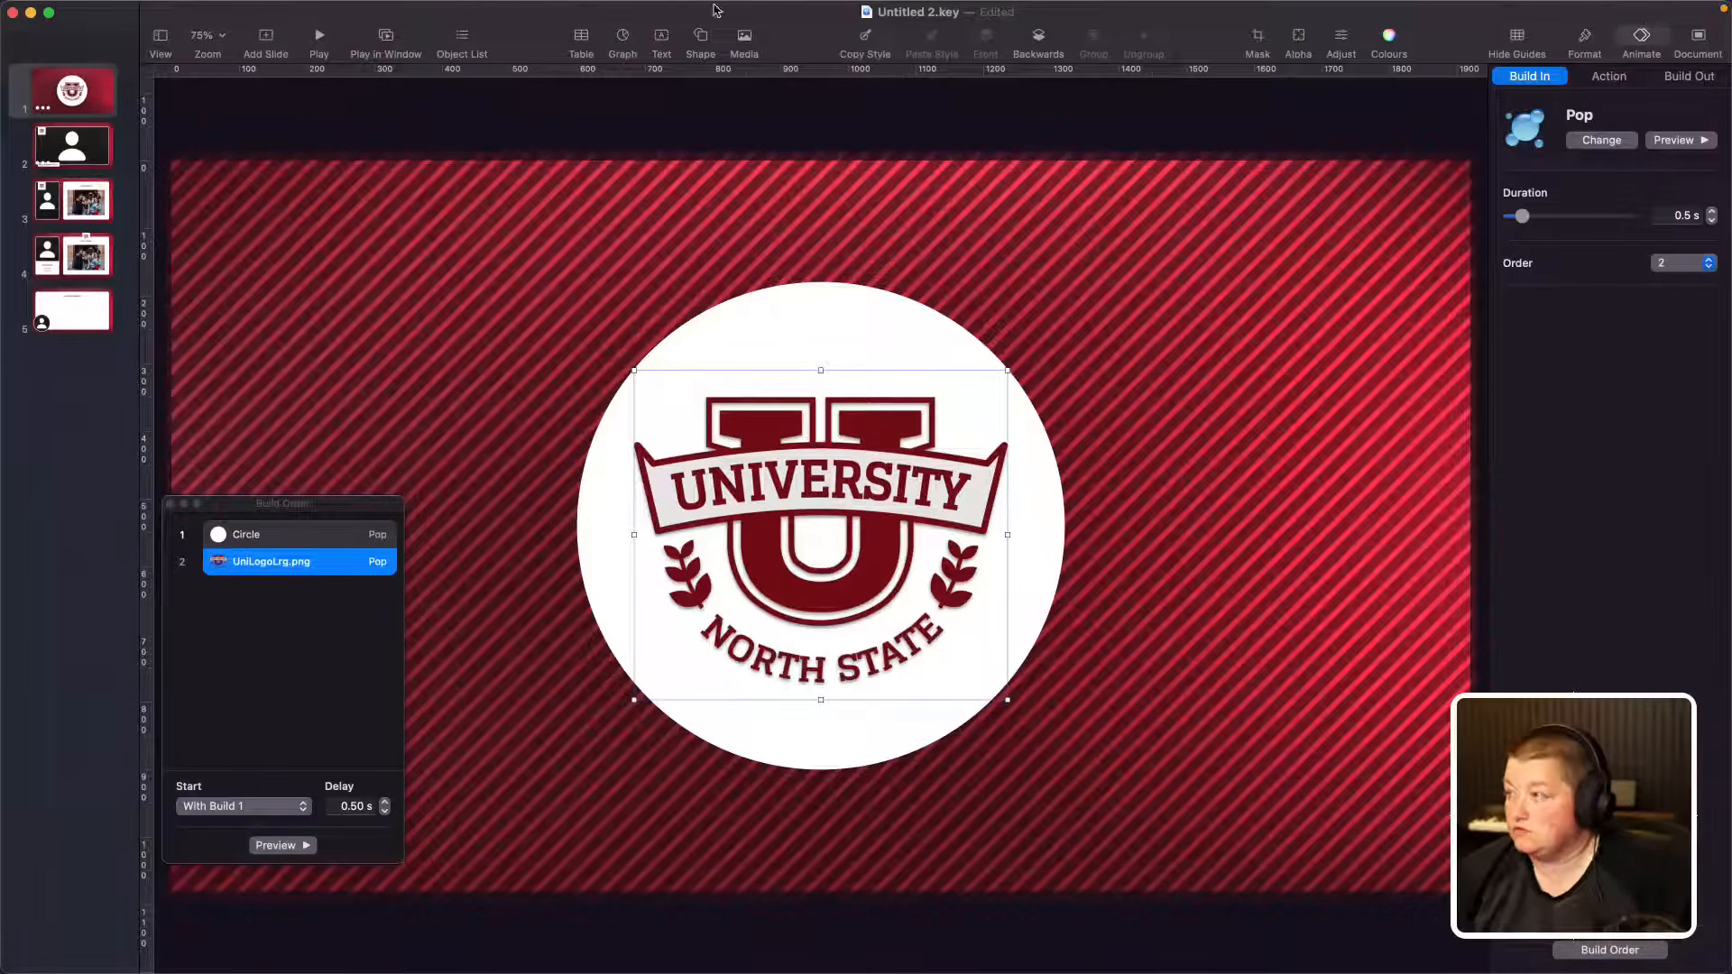
left_click(319, 36)
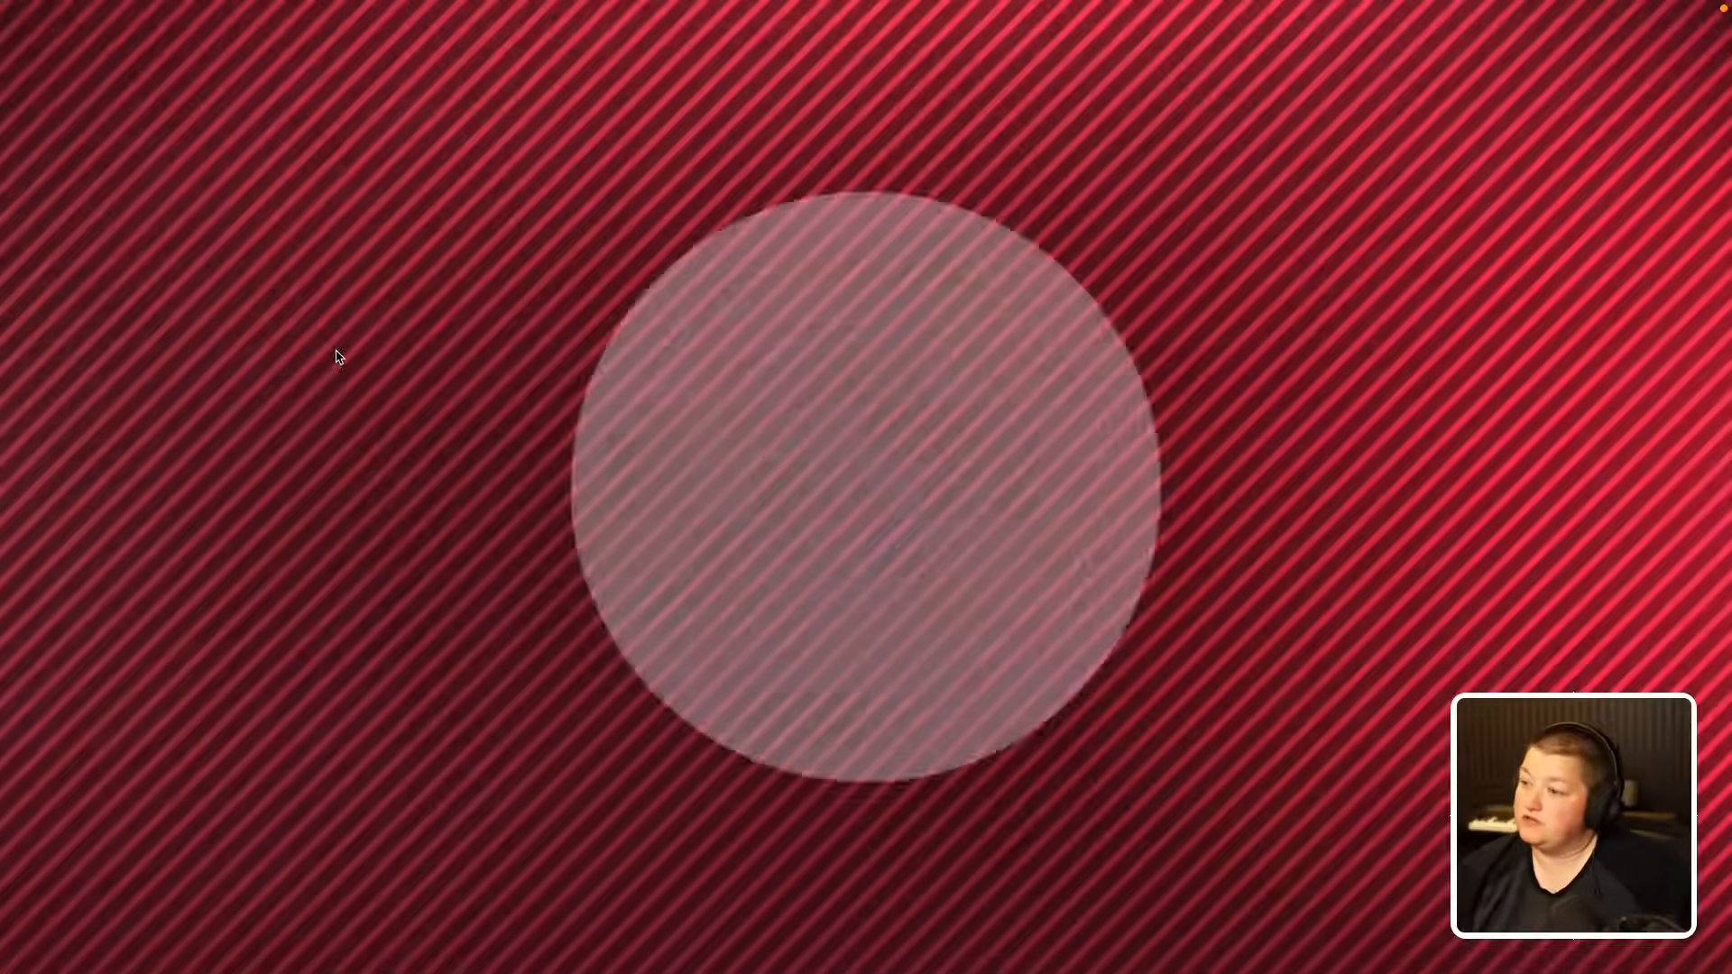
key("Escape")
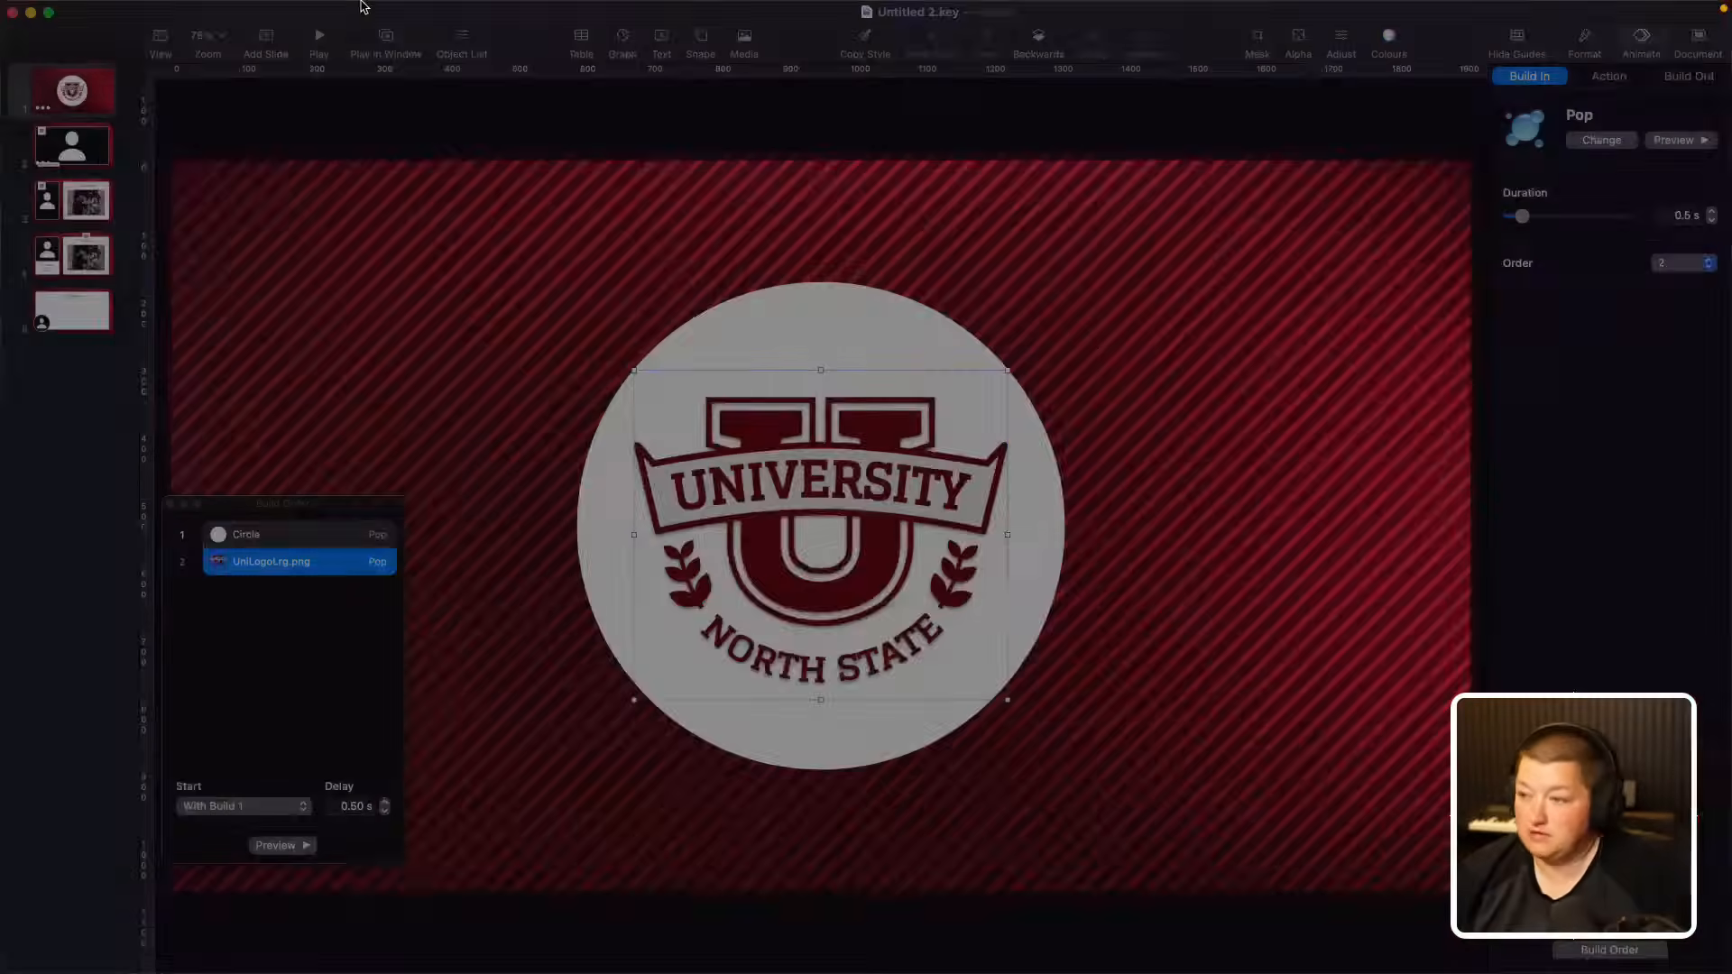
left_click(385, 812)
left_click(384, 812)
left_click(385, 812)
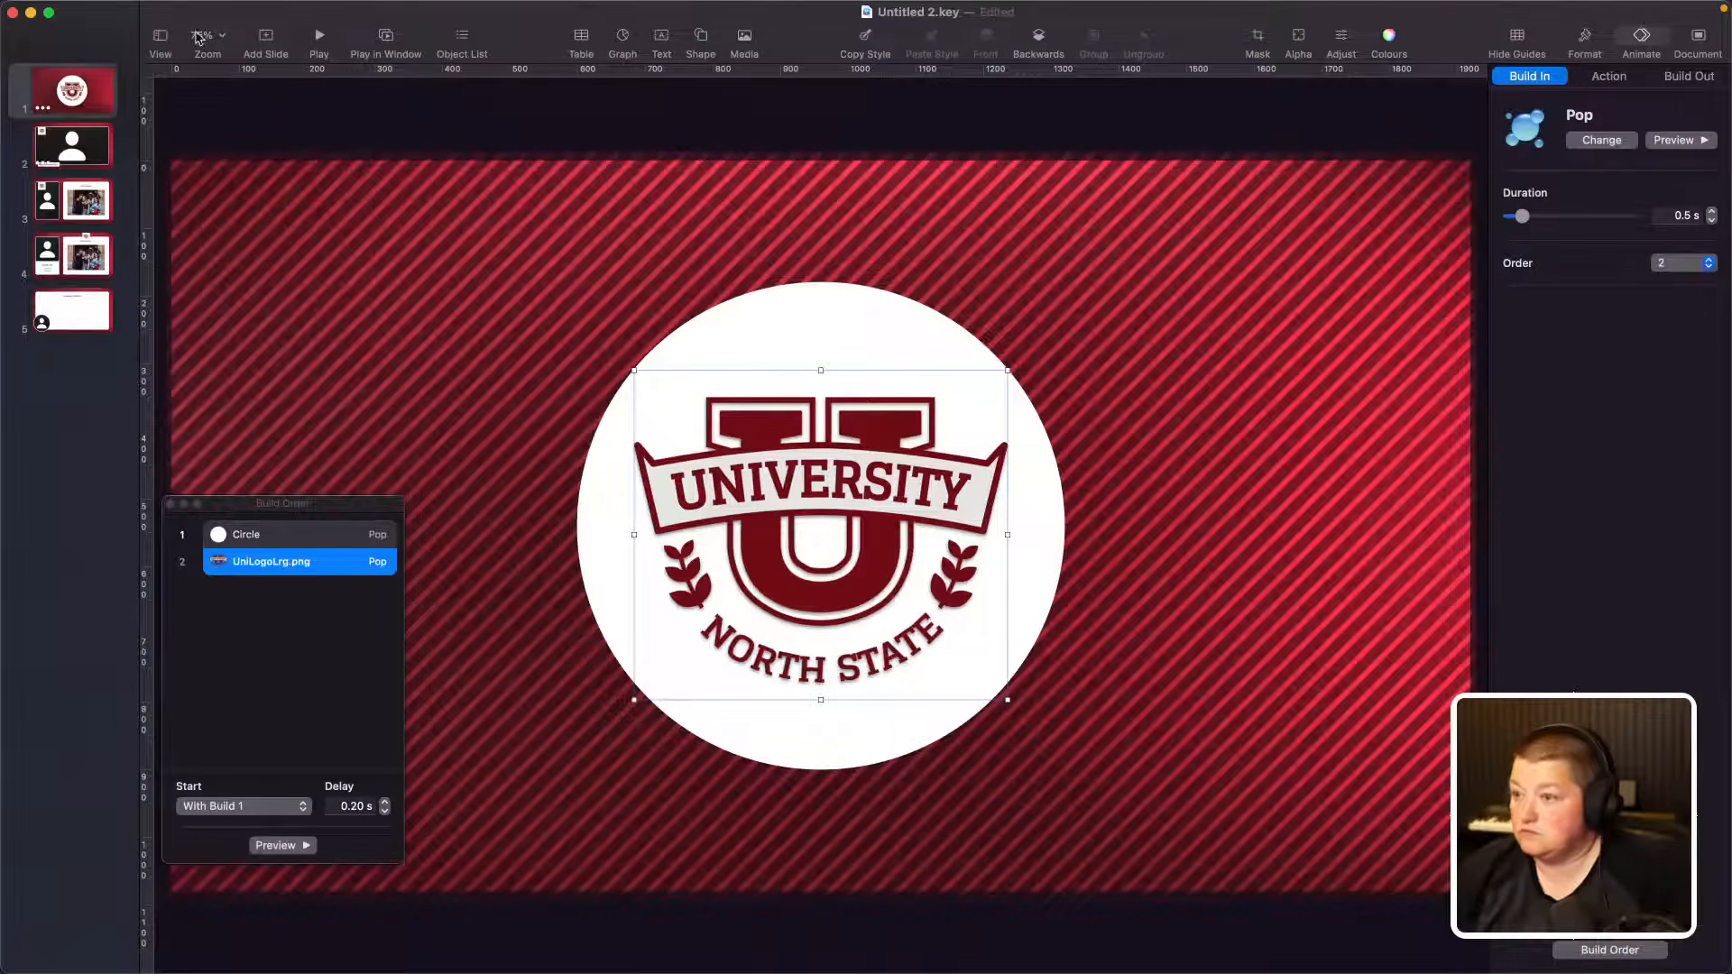
left_click(318, 36)
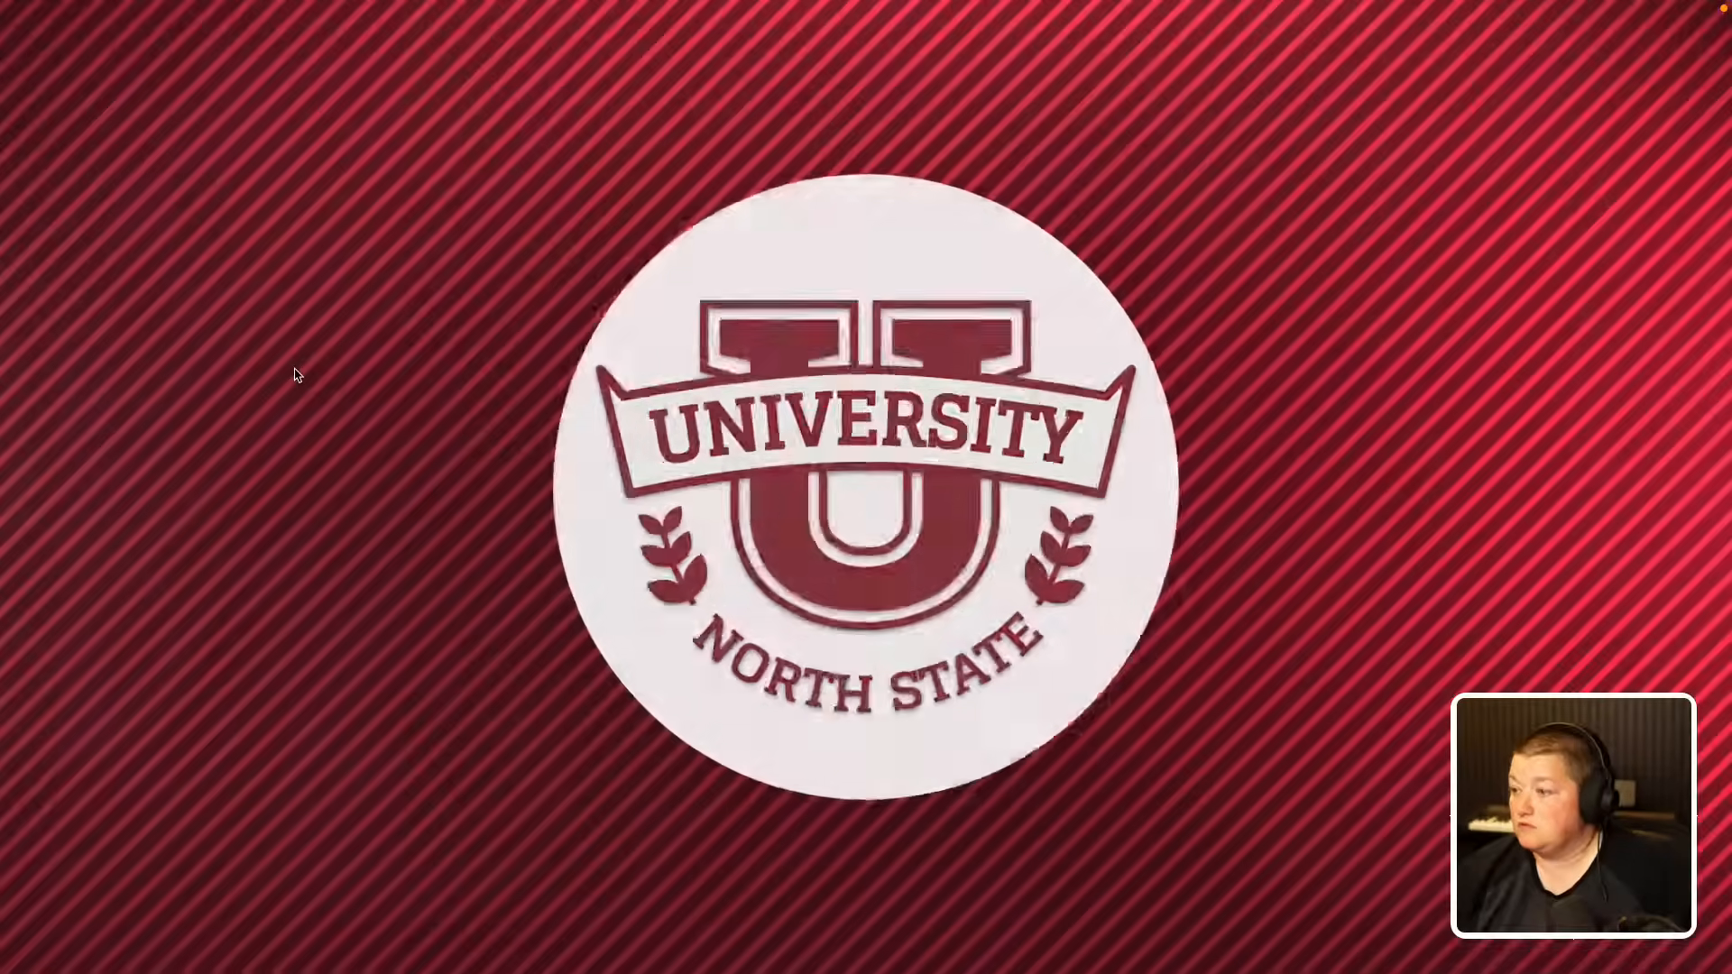
key("Escape")
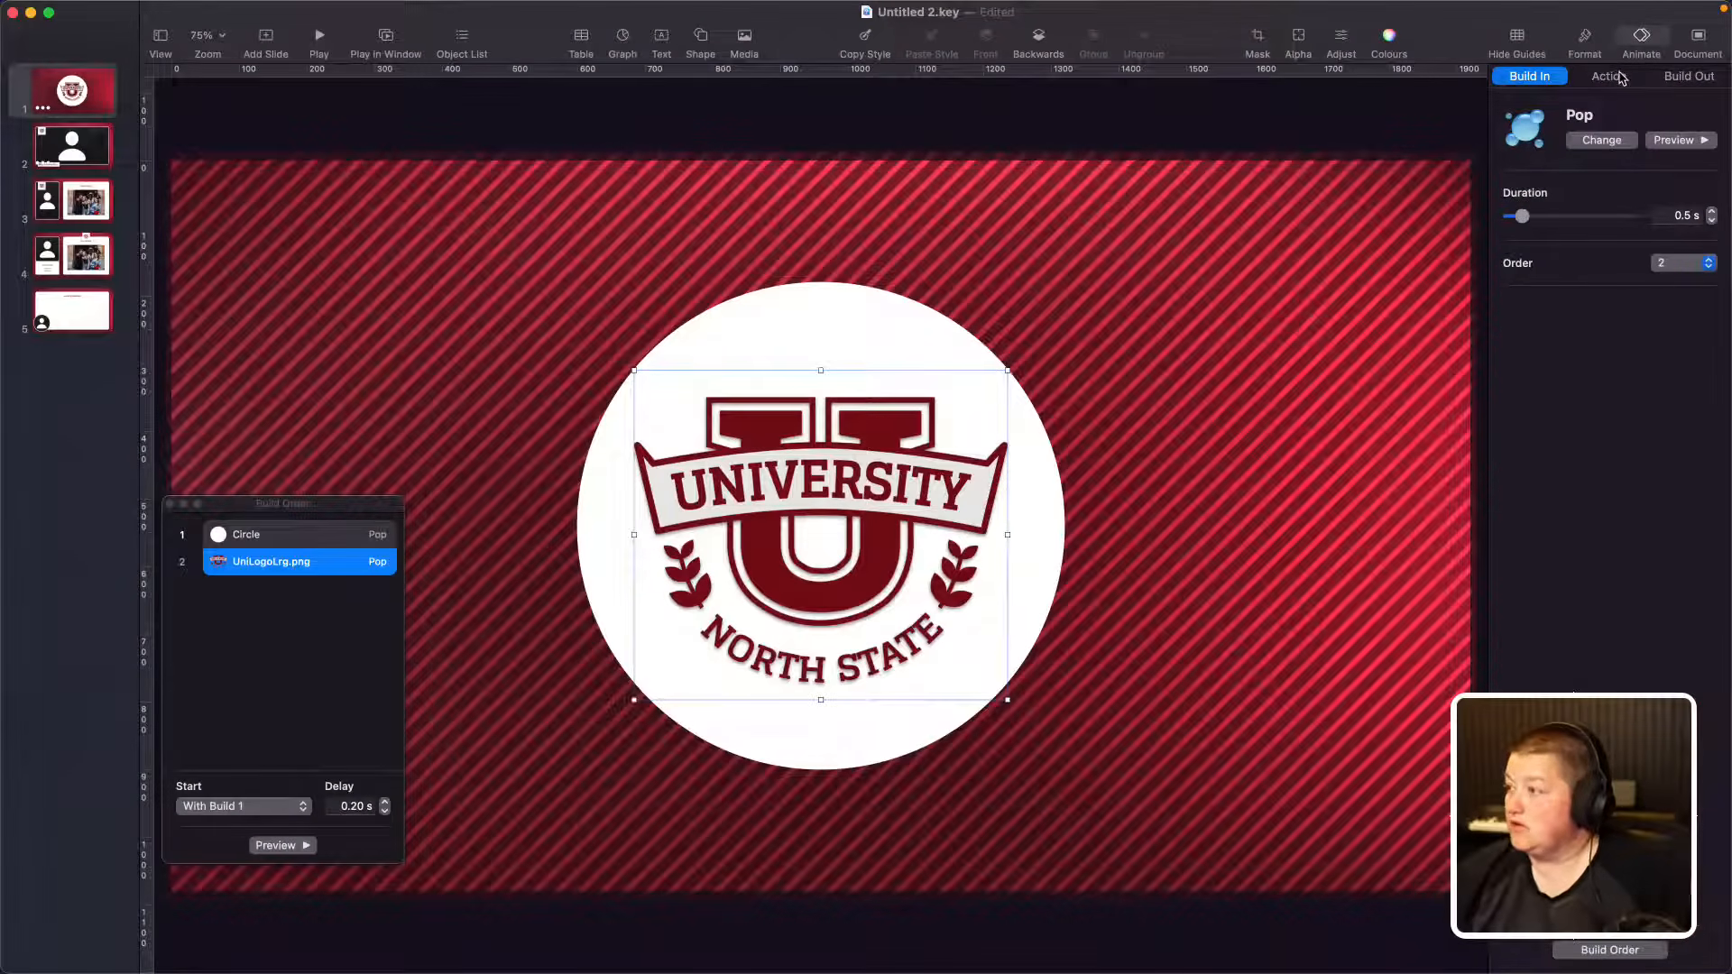
Step: Add a Move Out build-out effect going Top to Bottom to the logo, trying Disappear first
left_click(1689, 76)
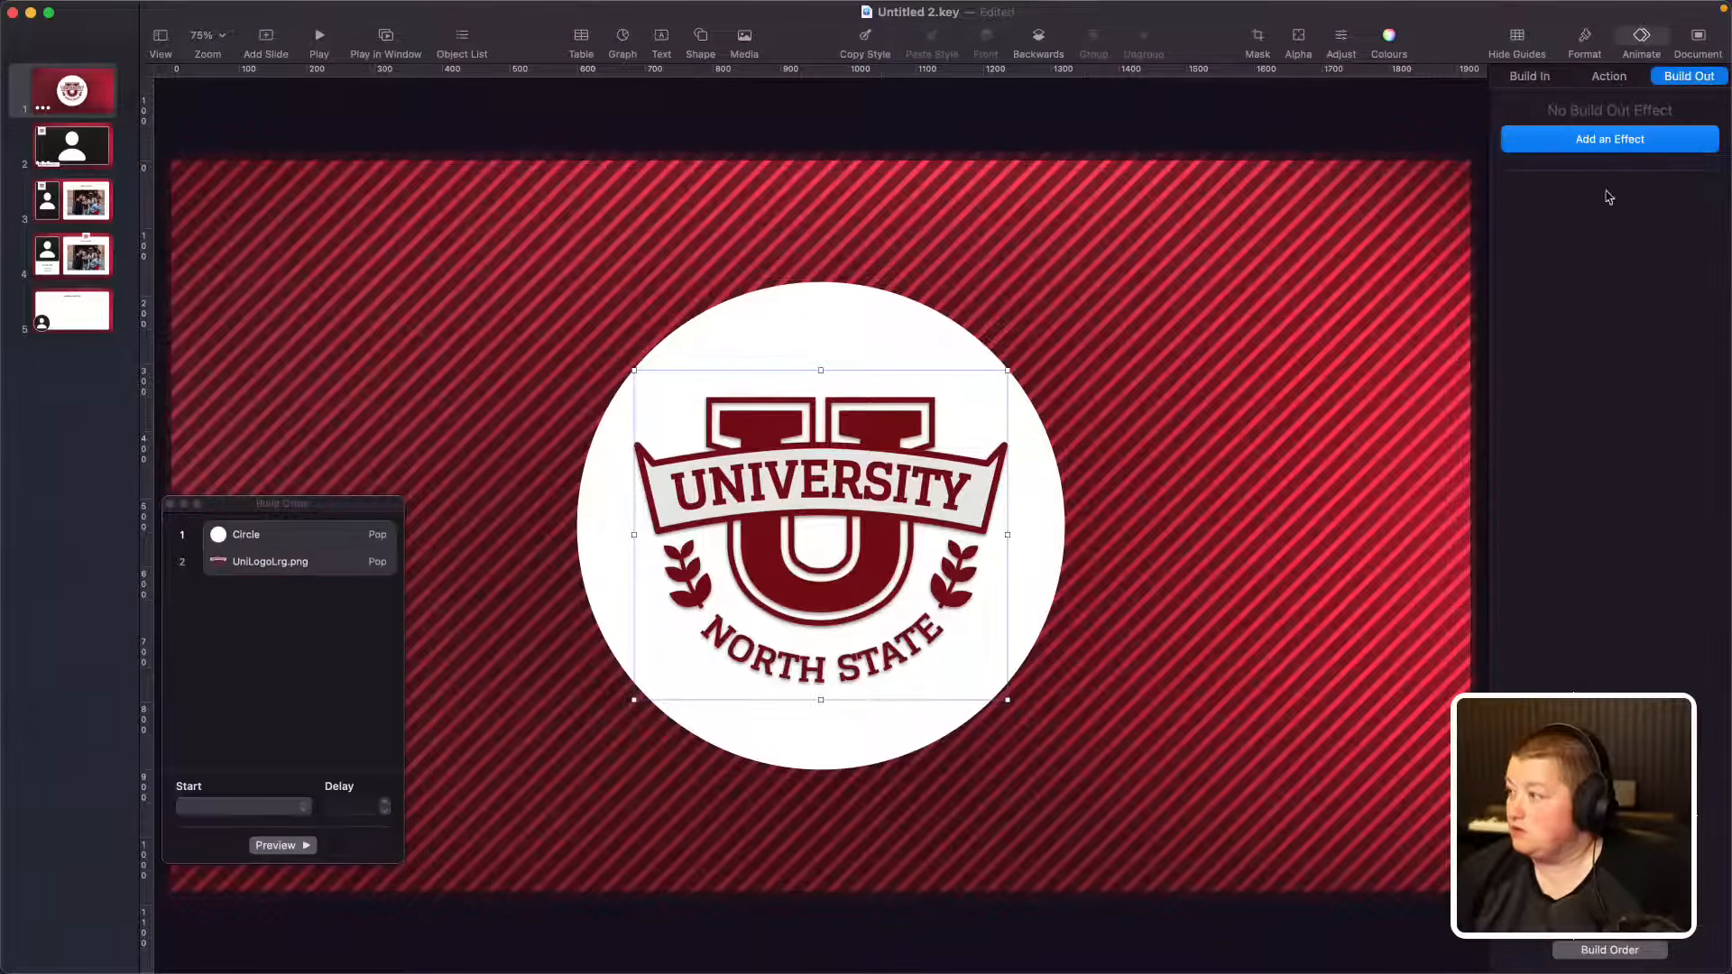
left_click(1608, 141)
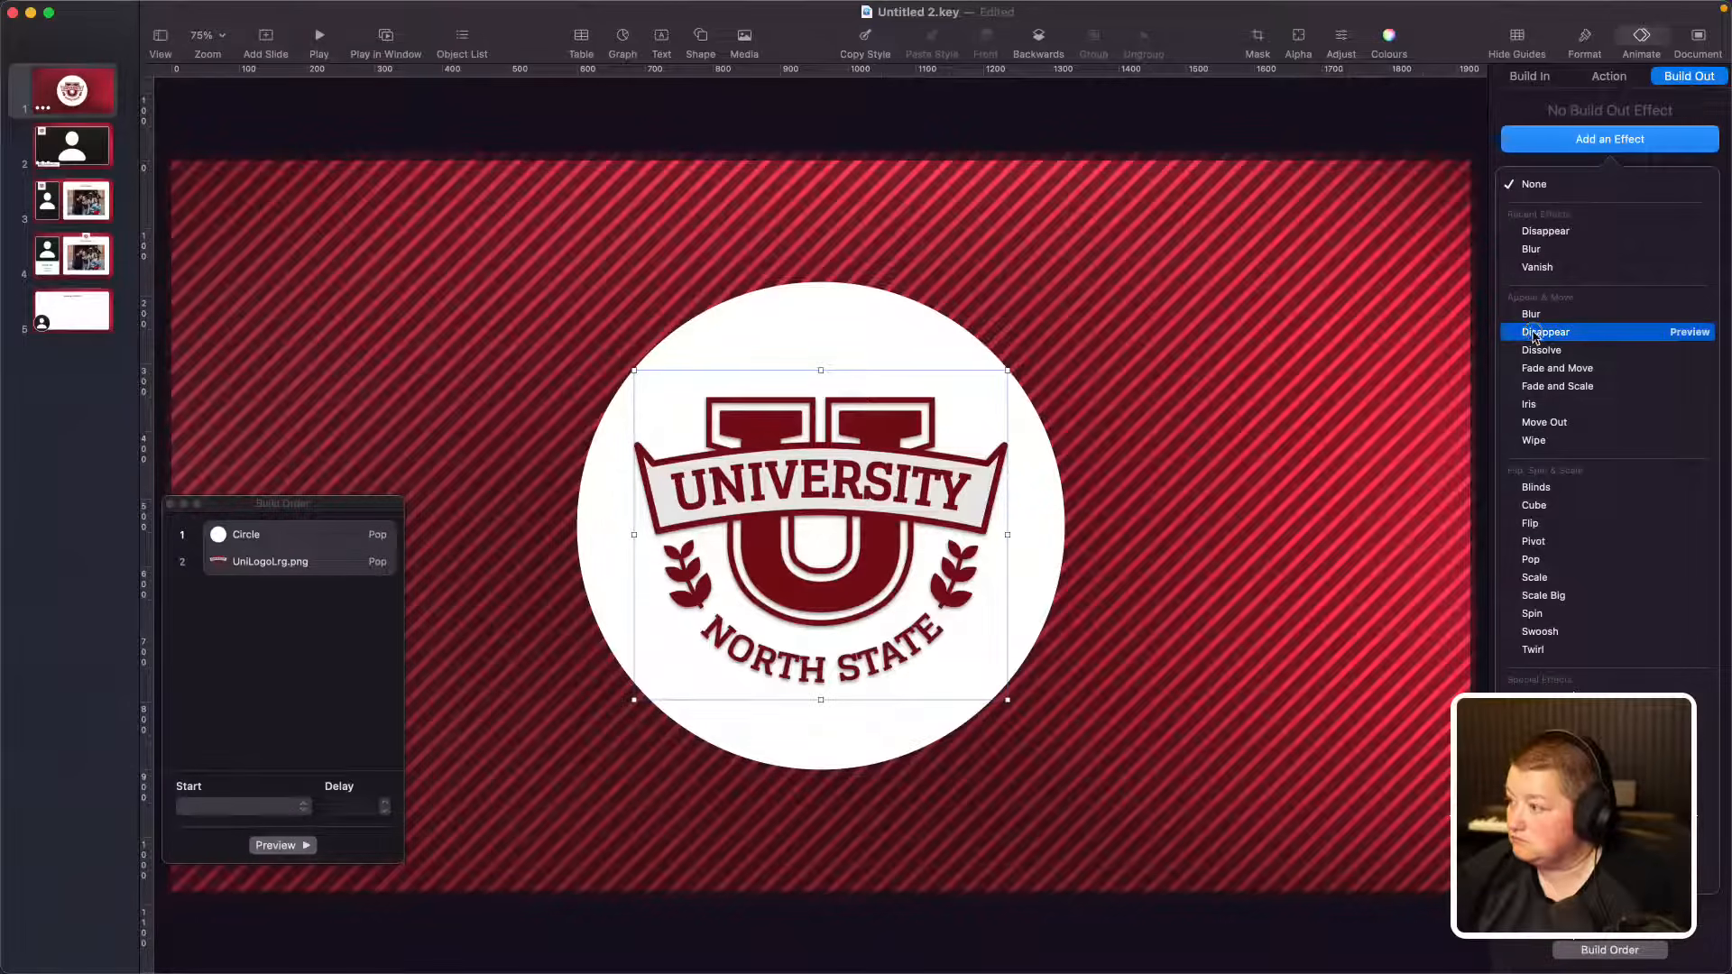
left_click(1534, 334)
left_click(879, 375)
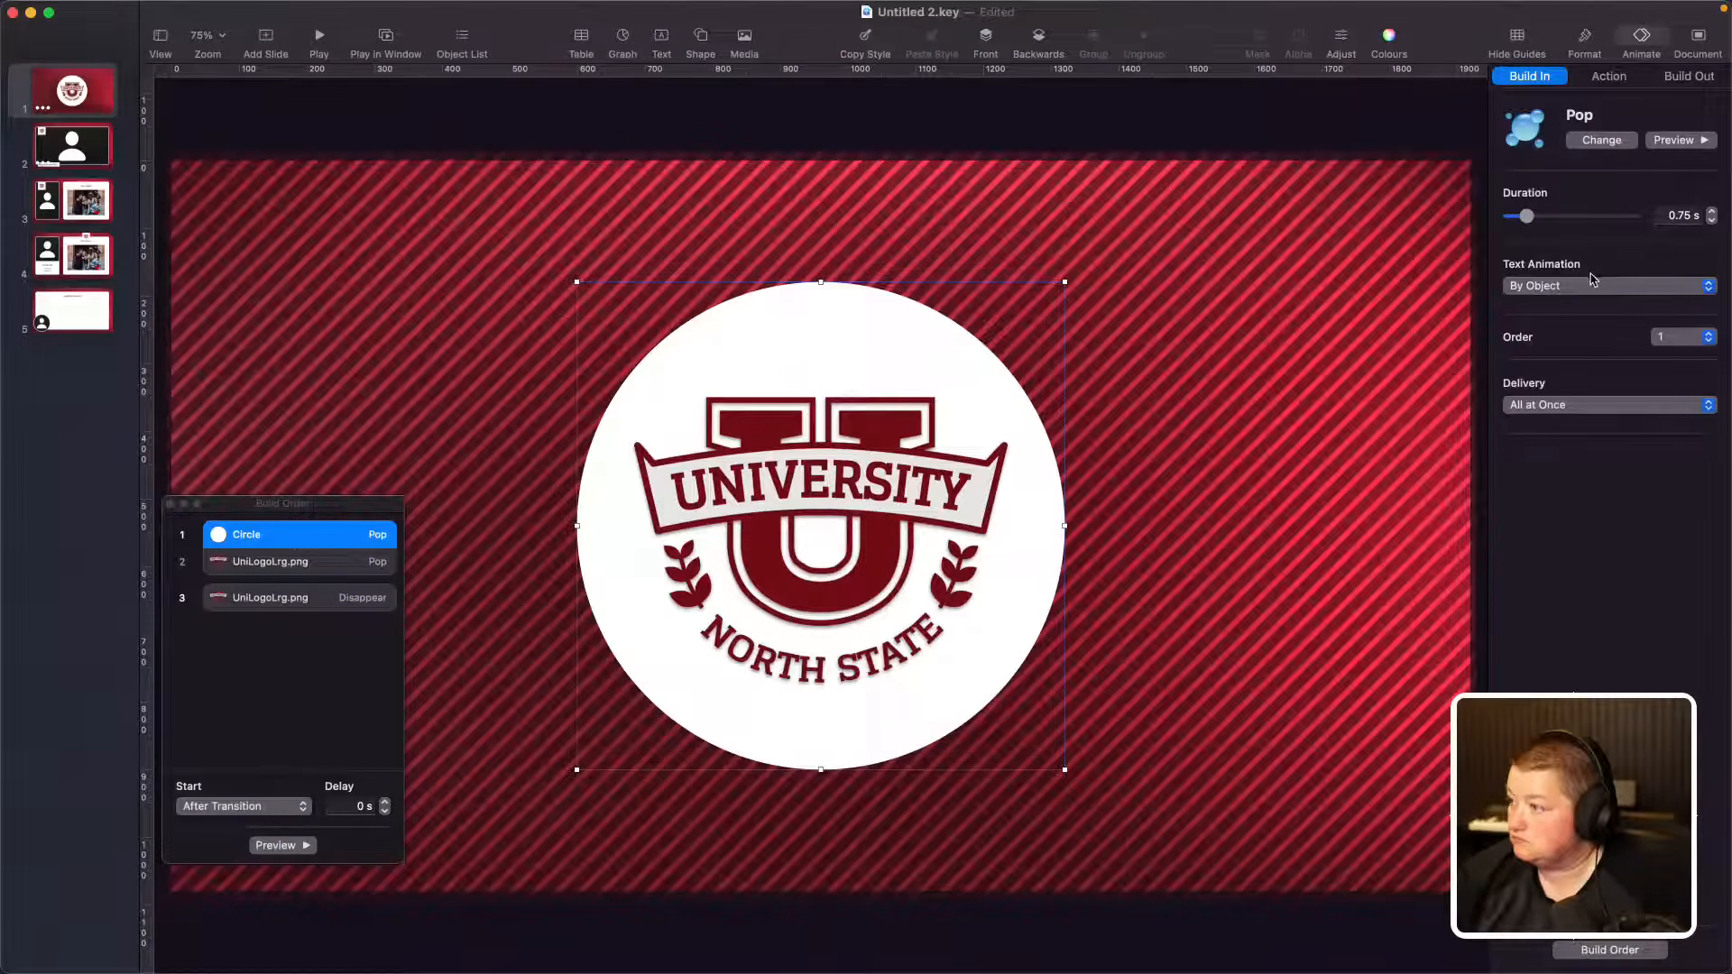
left_click(271, 599)
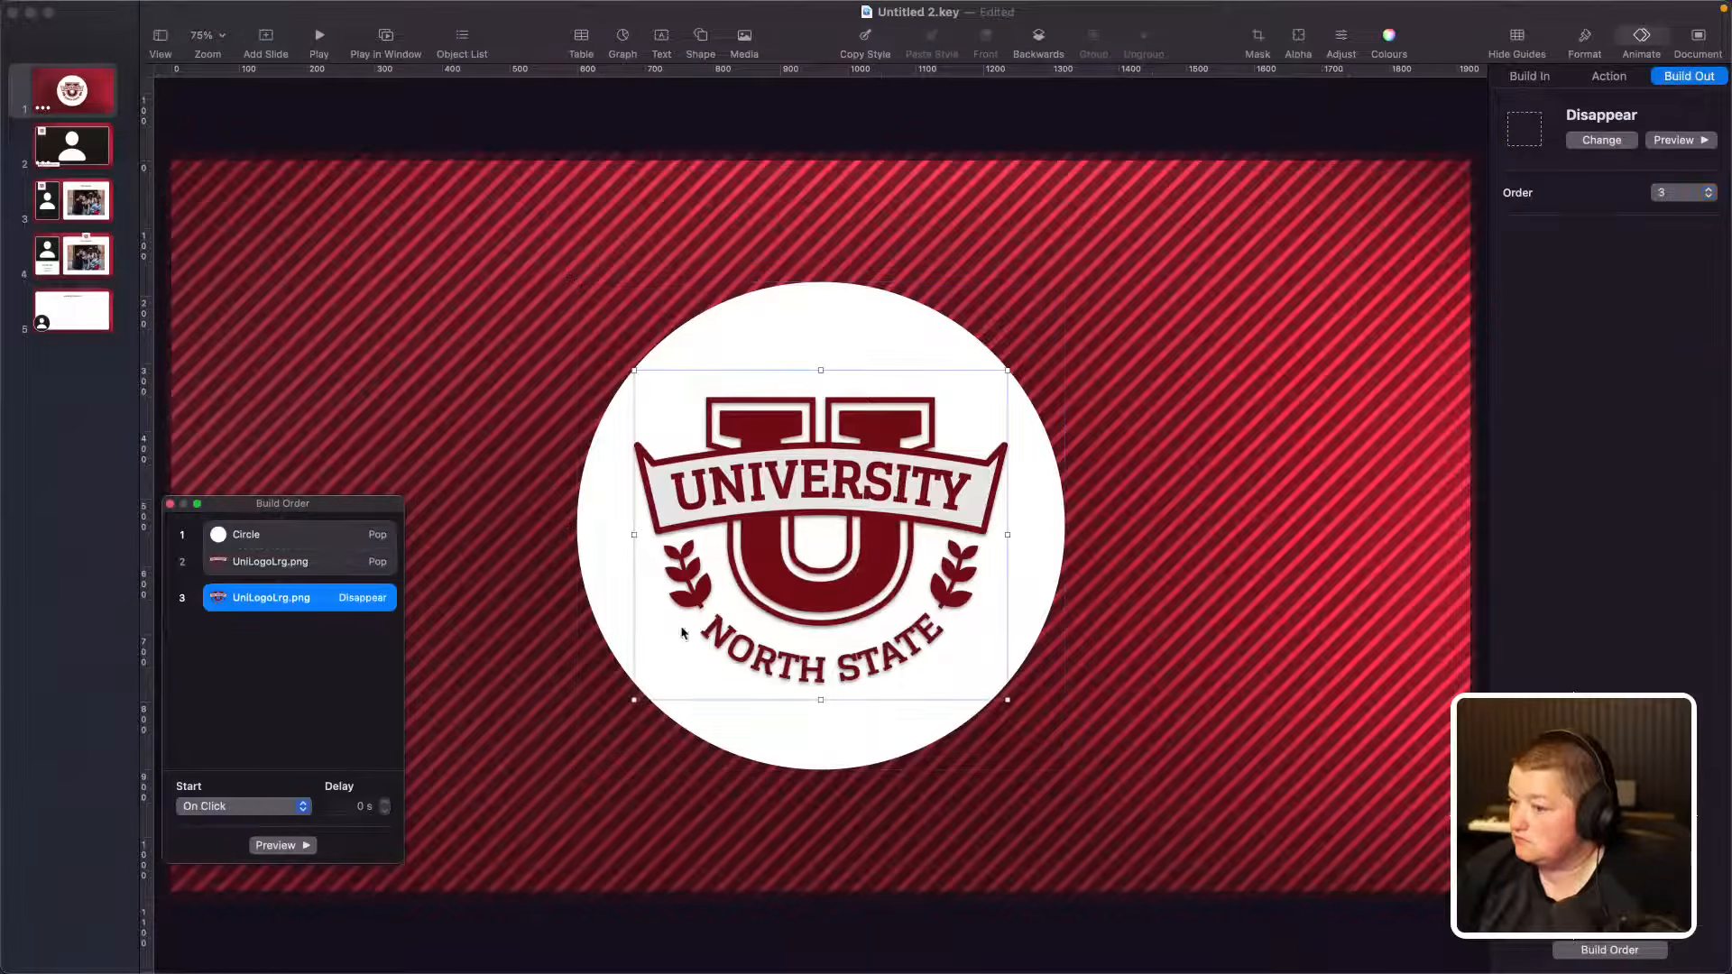
left_click(1603, 138)
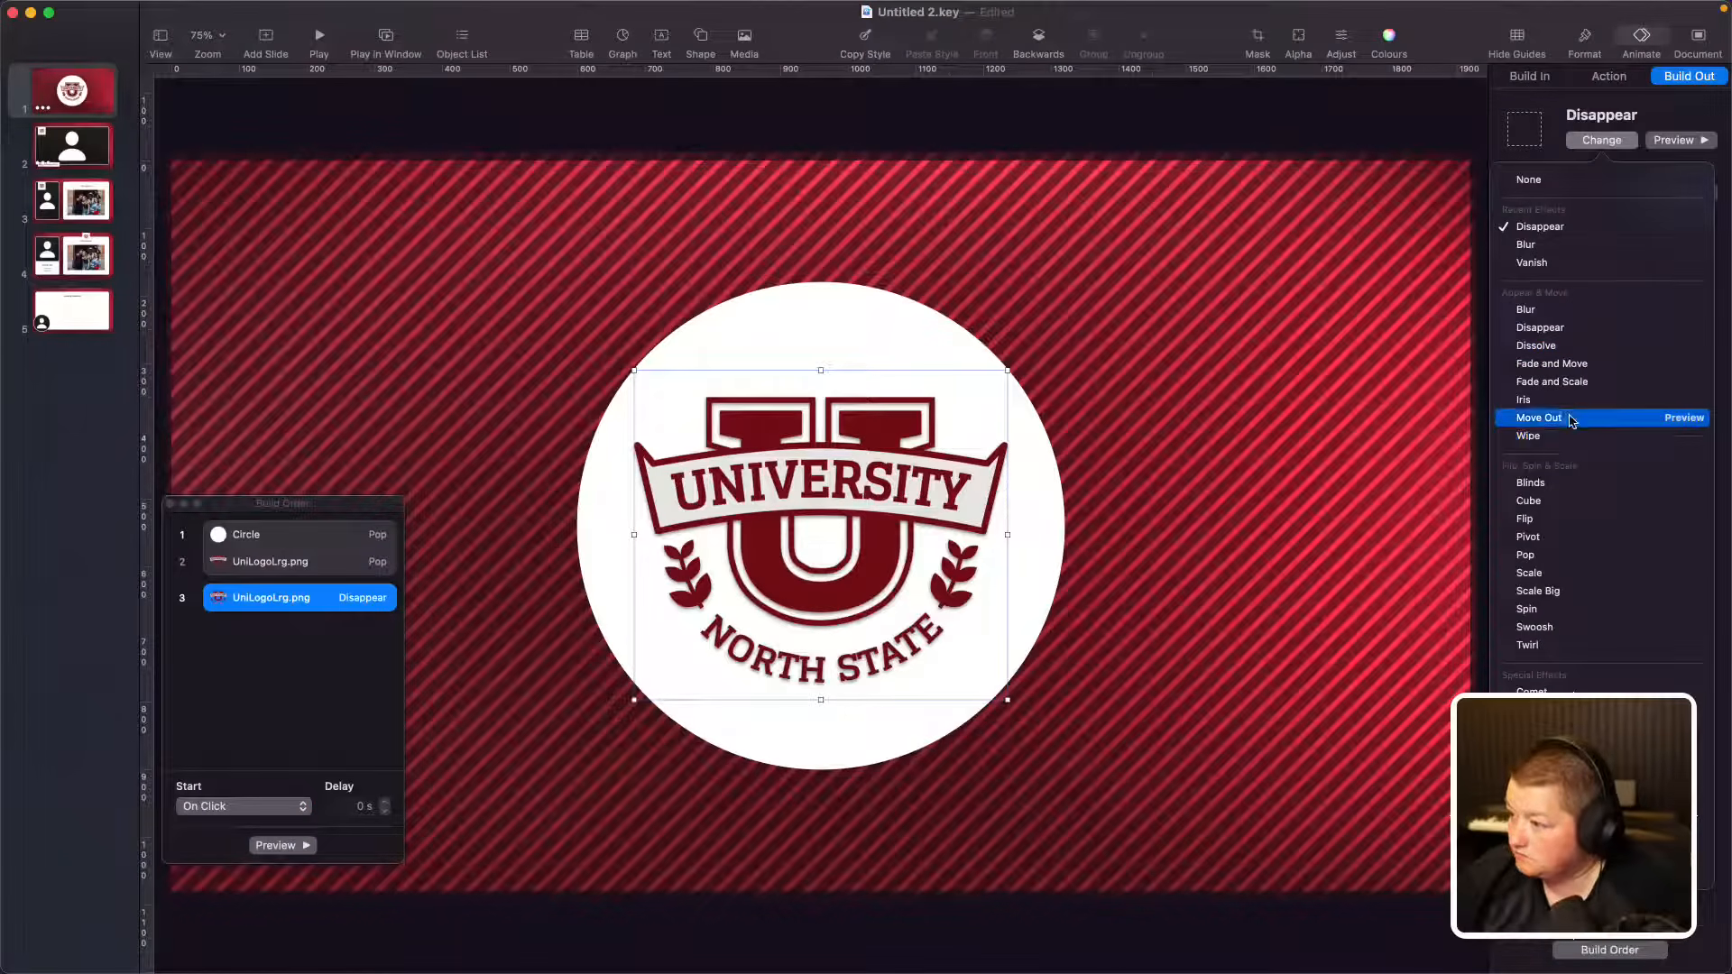
left_click(1571, 418)
left_click(1561, 252)
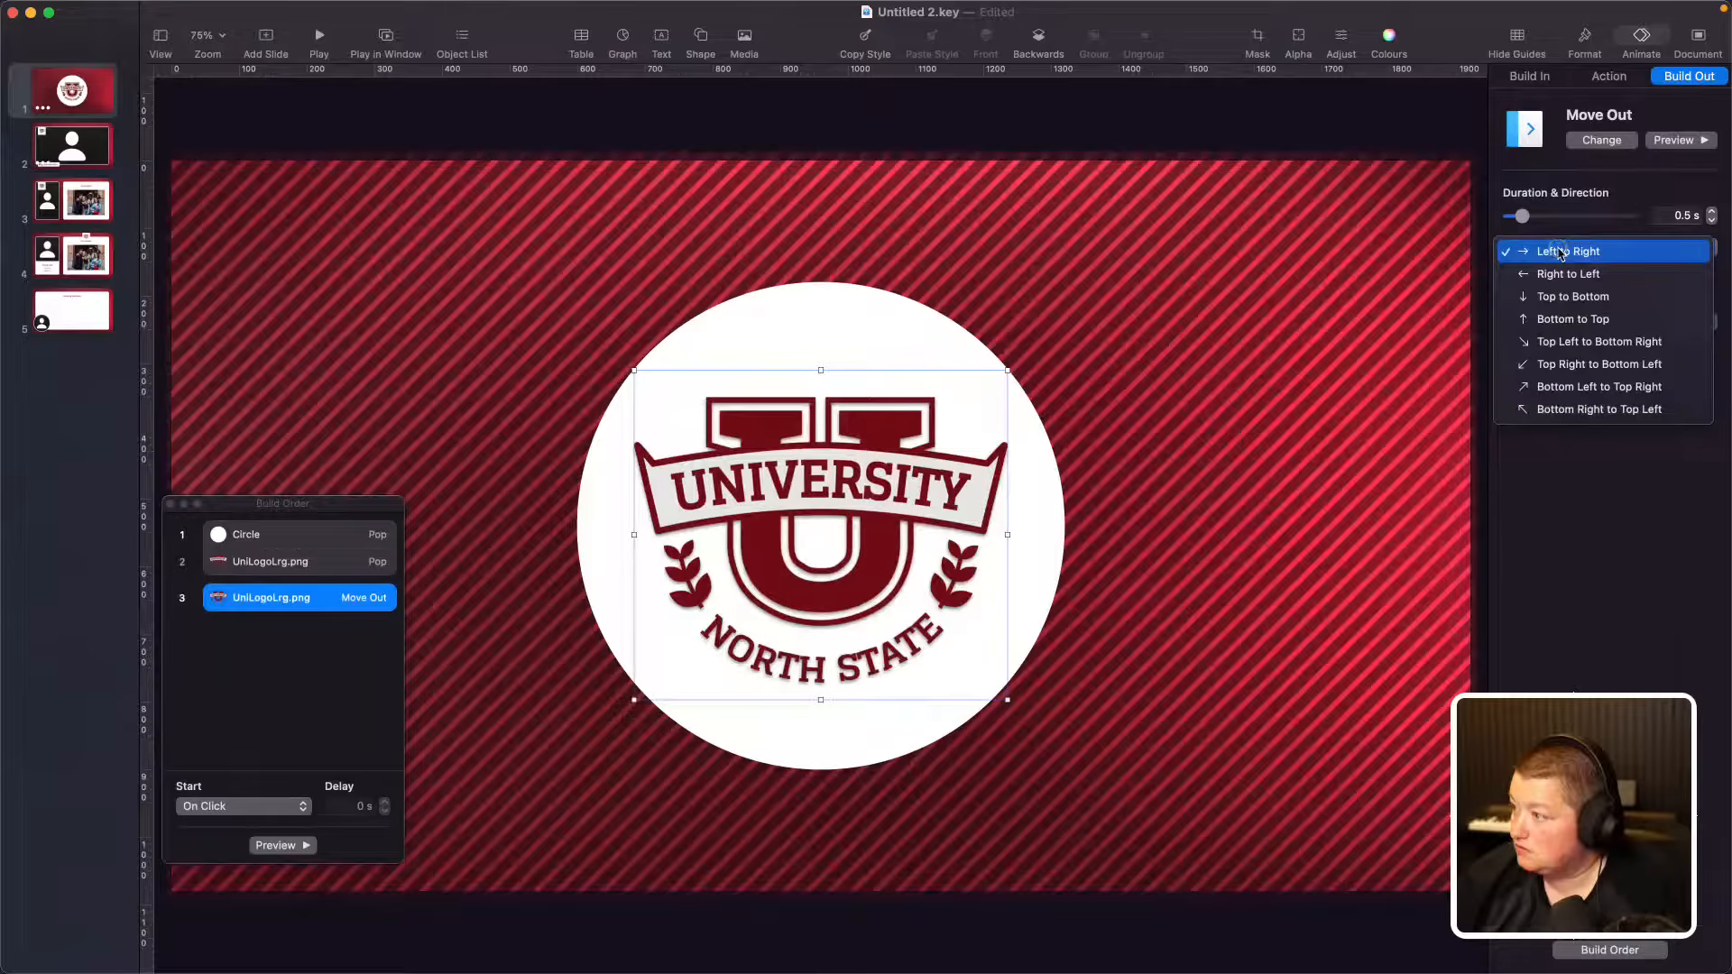
left_click(1570, 296)
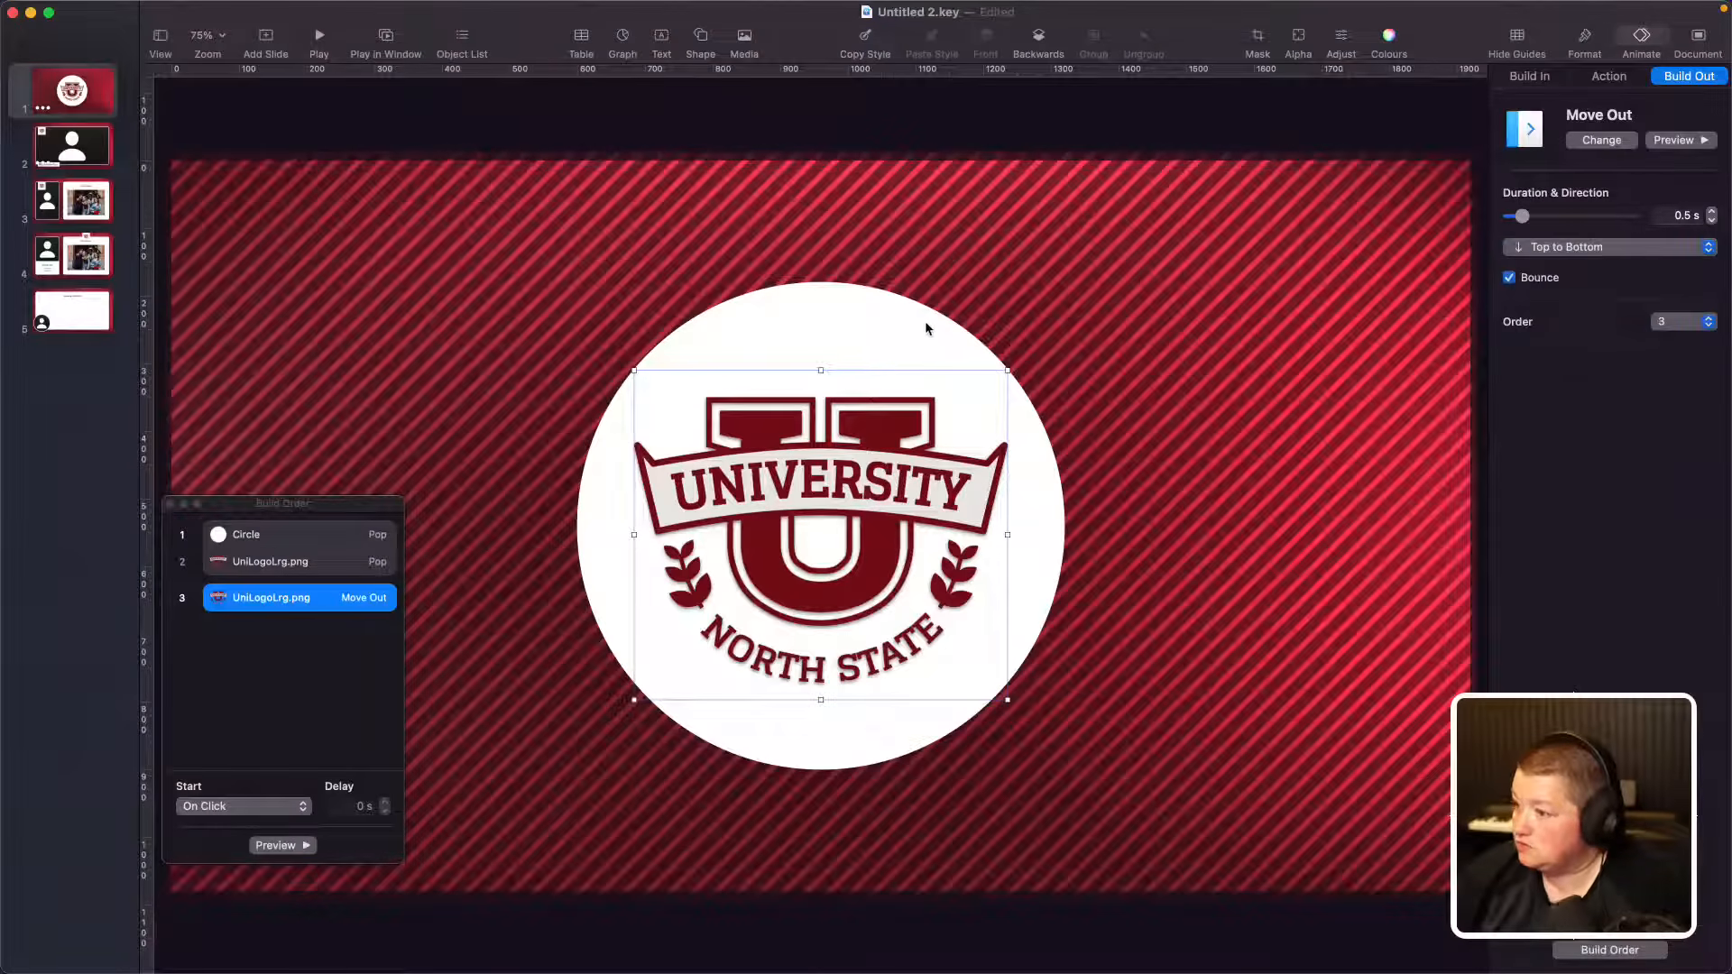
Step: Add a Move Out build-out effect going Top to Bottom to the white circle
left_click(911, 332)
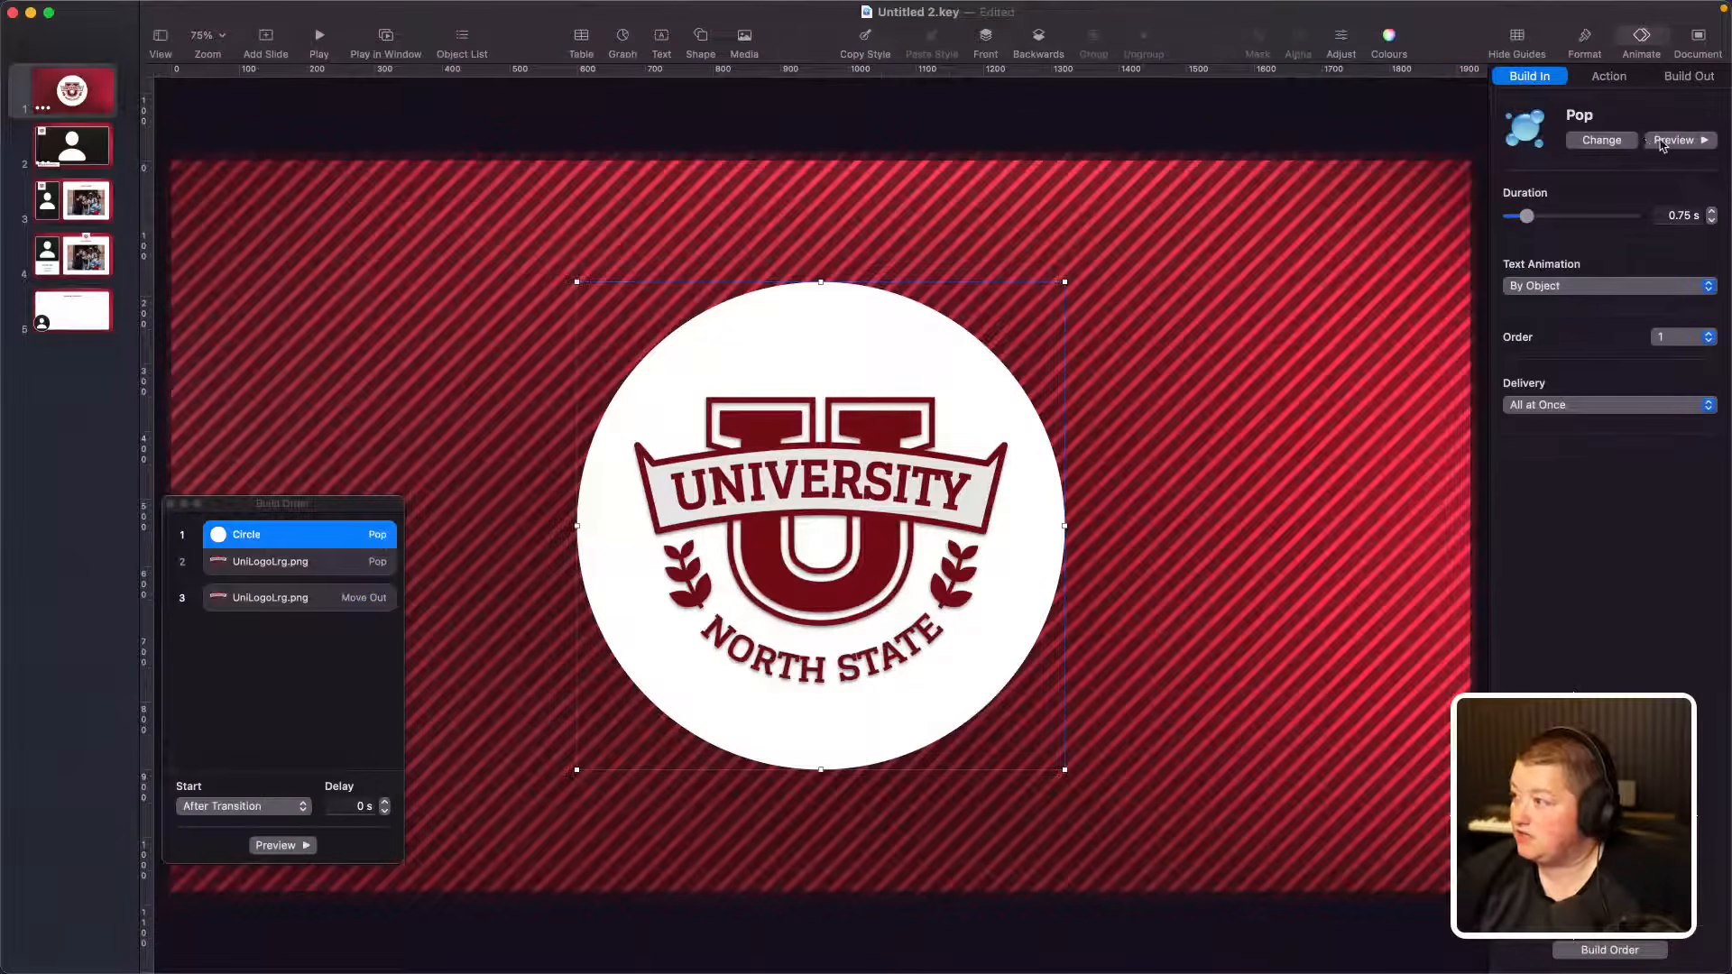
left_click(1685, 78)
left_click(1602, 150)
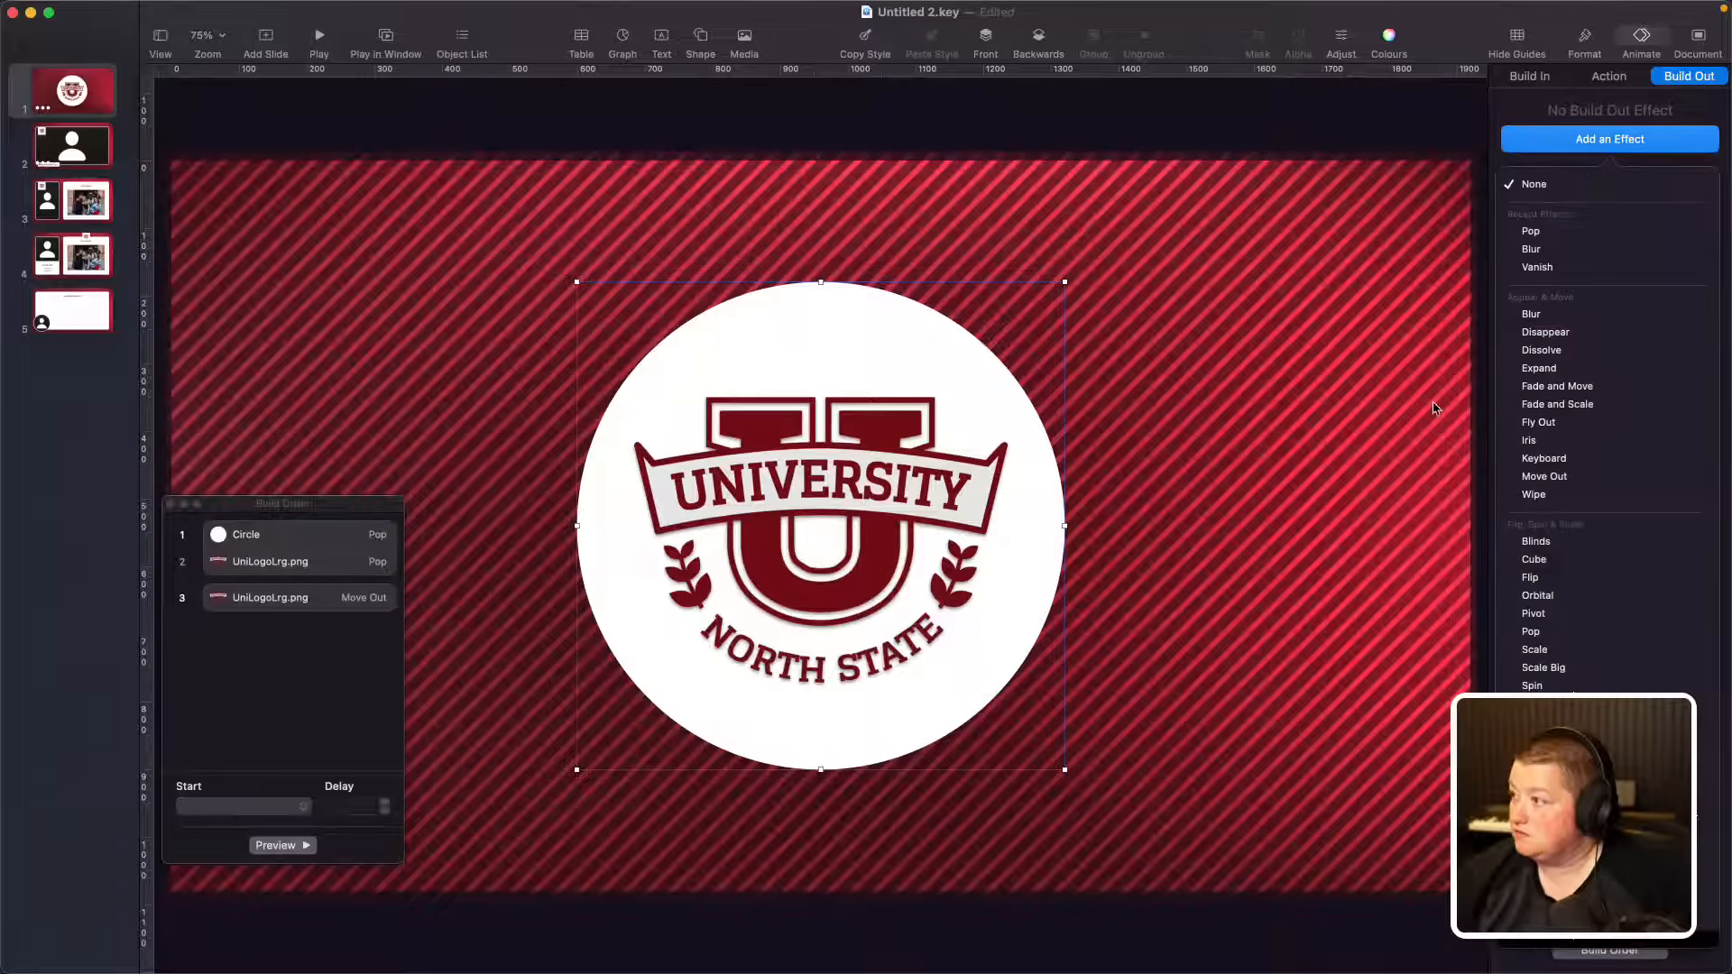
left_click(1547, 477)
left_click(1578, 249)
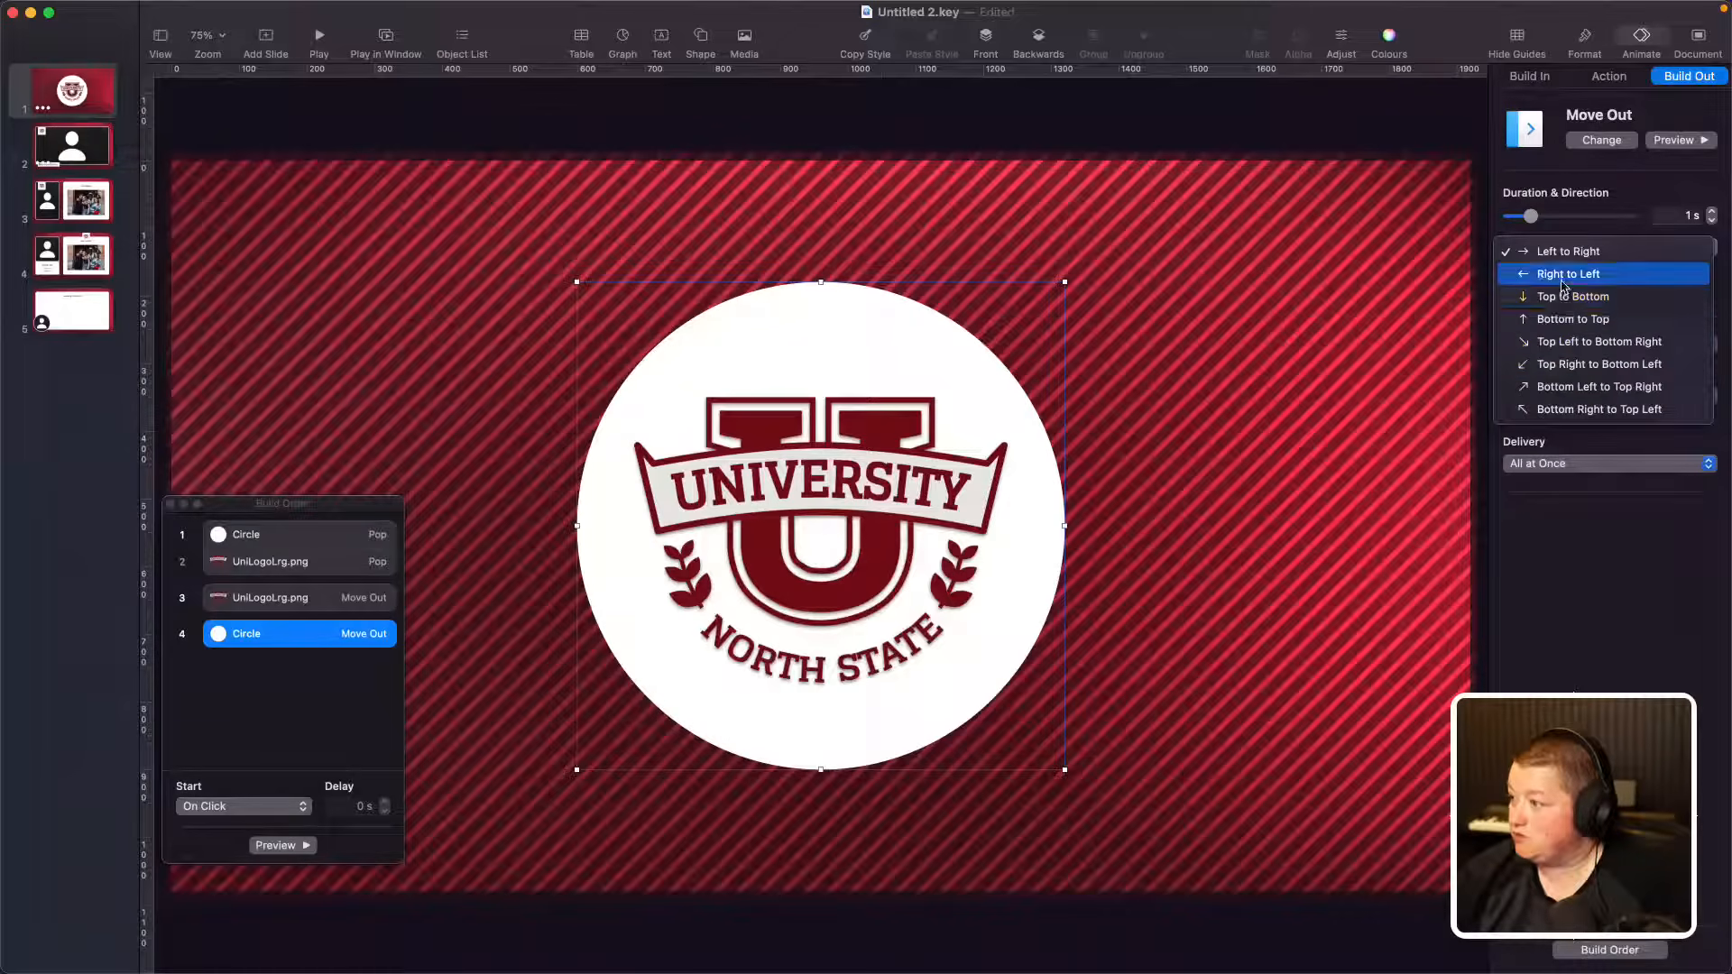
left_click(1556, 303)
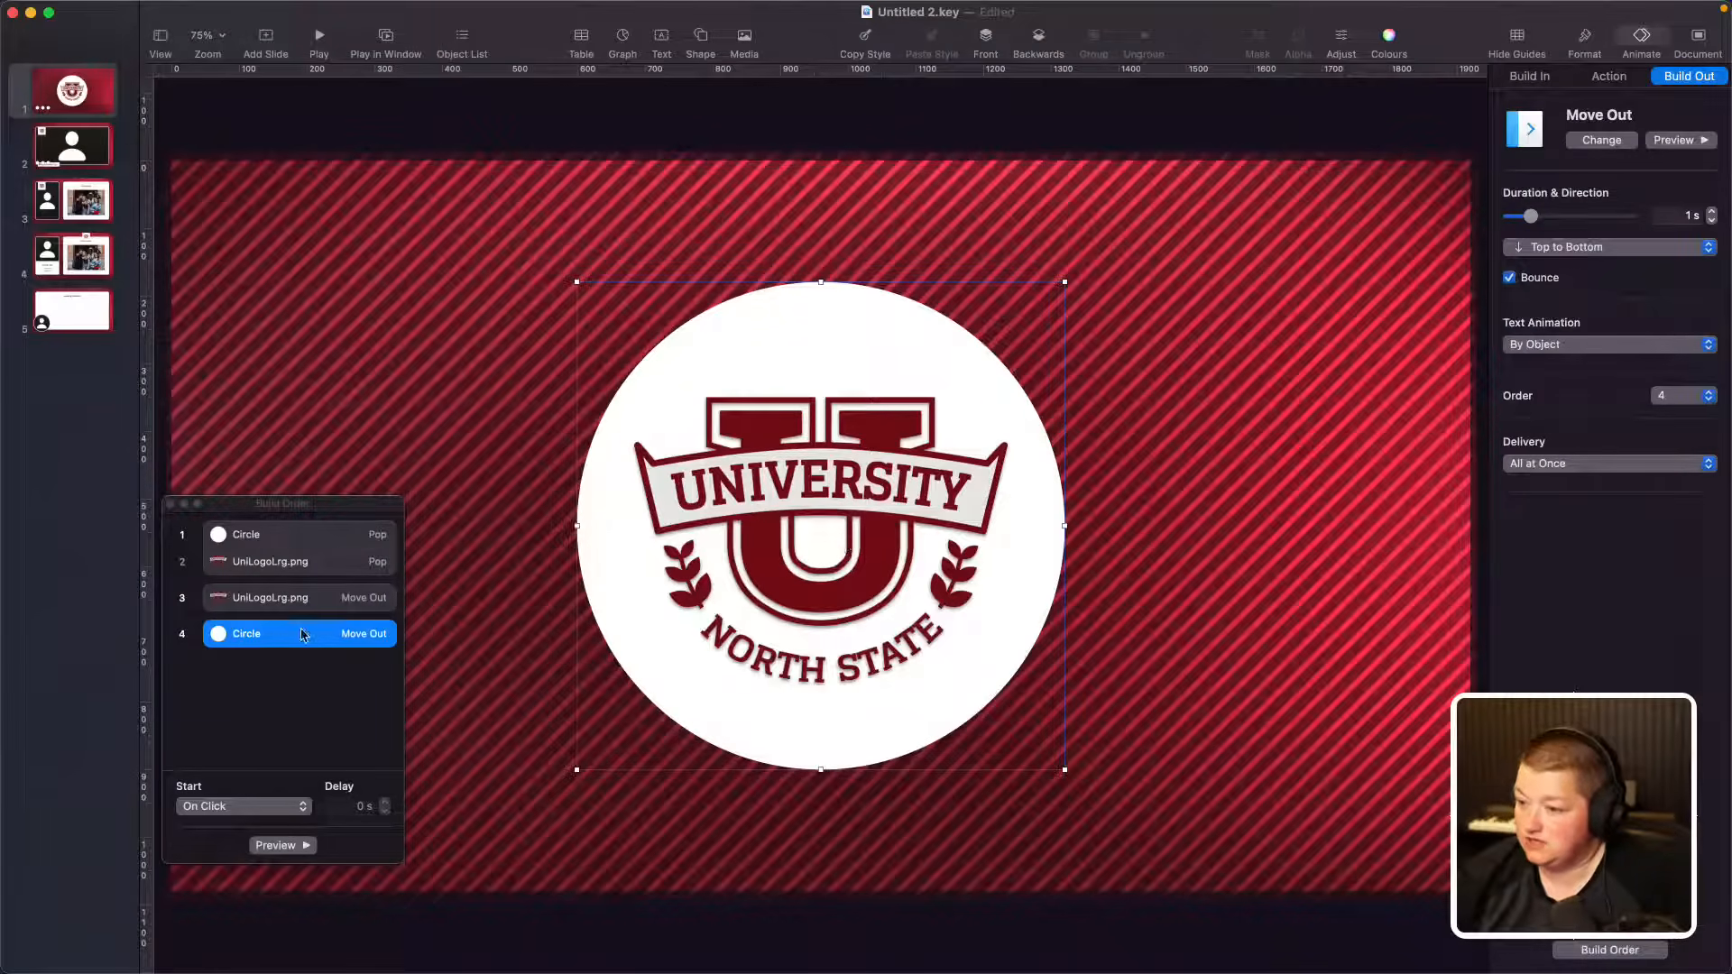
Step: Set the logo's Move Out build to start After Build 2 with a 1.00 s delay
left_click(294, 601)
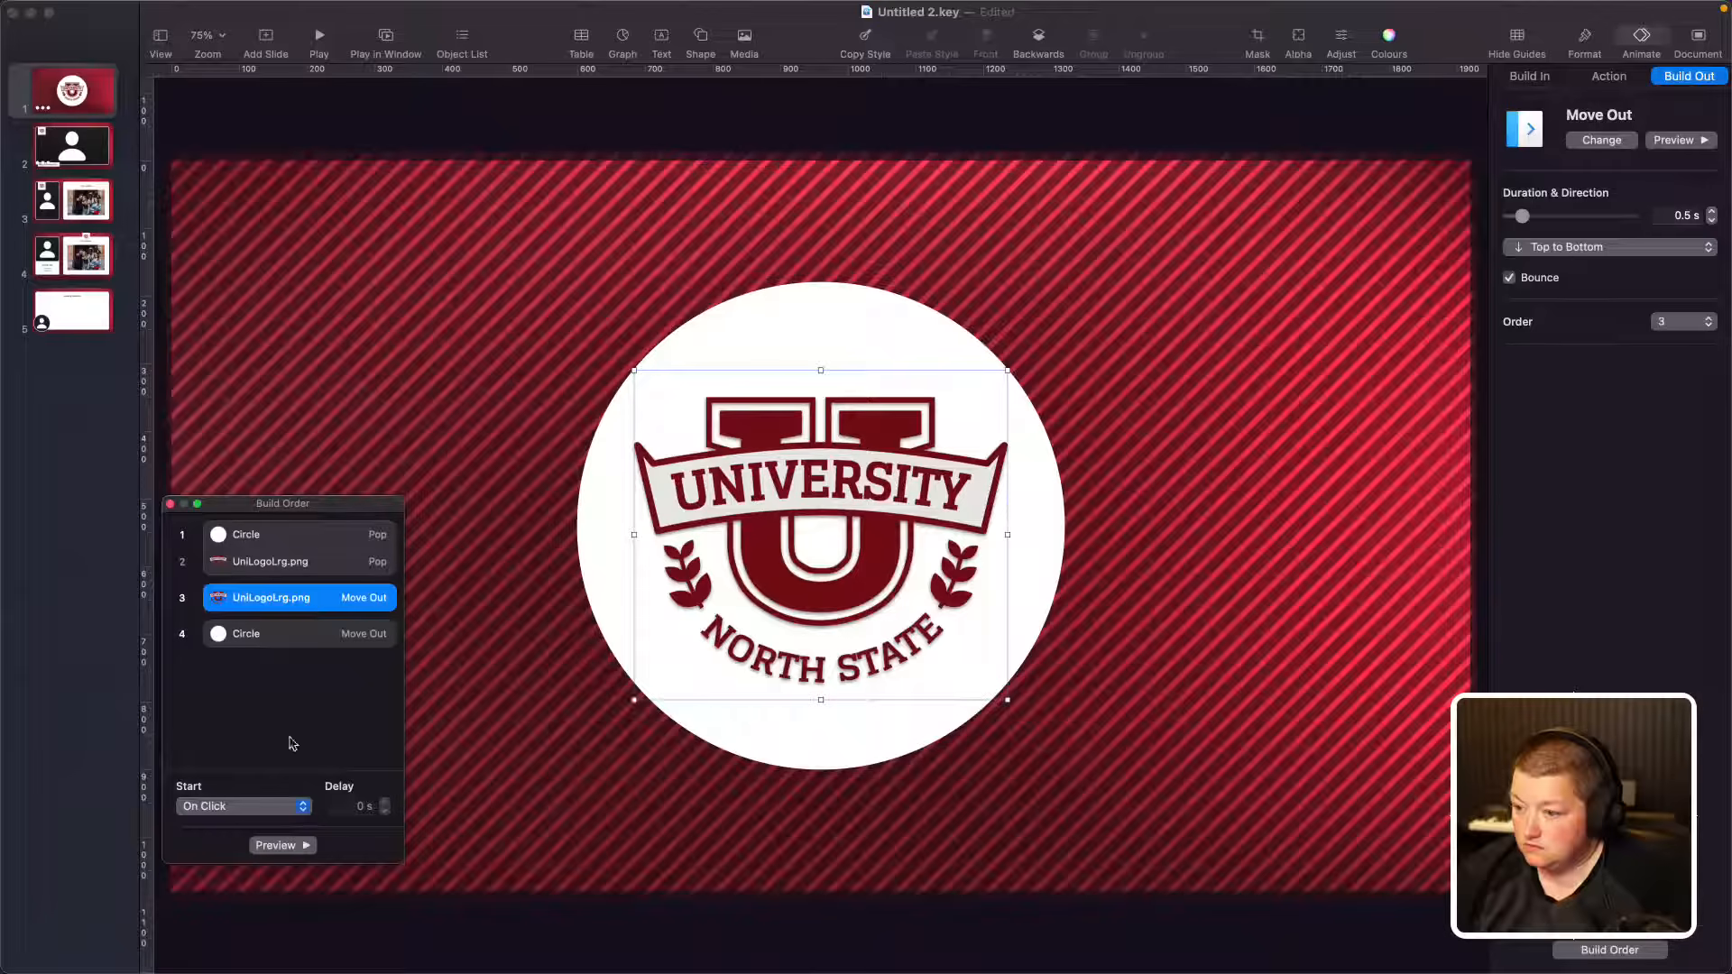
left_click(317, 564)
left_click(311, 600)
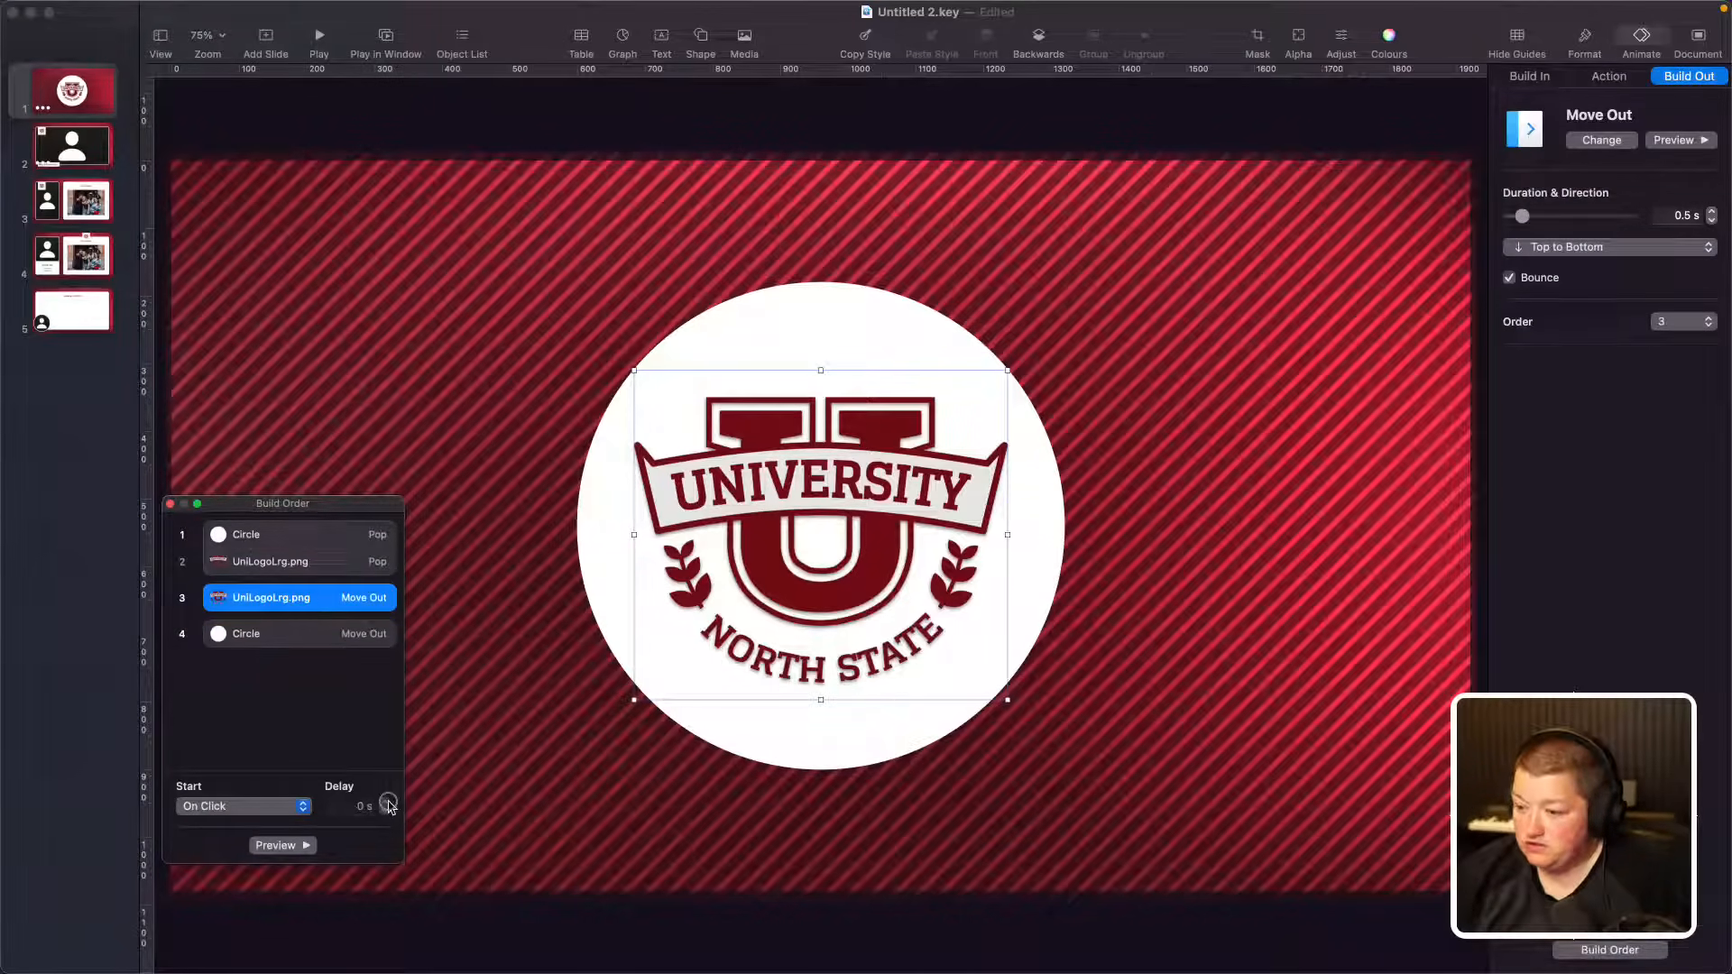
left_click(259, 807)
left_click(240, 824)
left_click(386, 802)
left_click(386, 801)
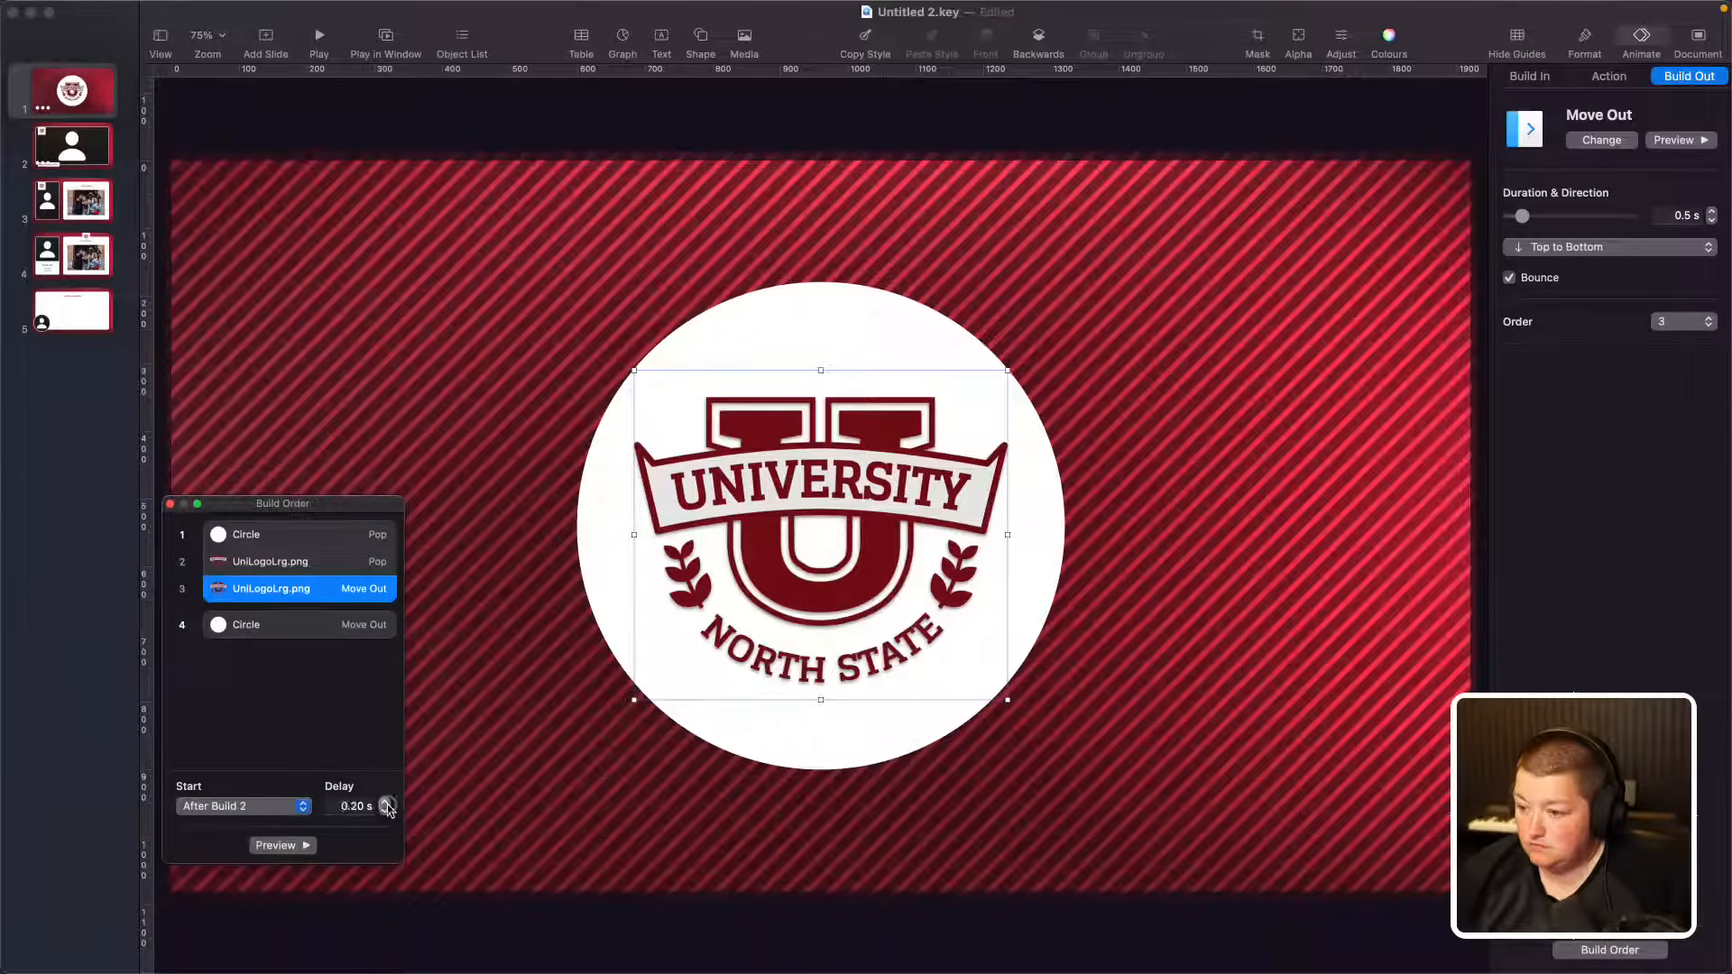
left_click(387, 802)
left_click(386, 802)
left_click(386, 801)
left_click(386, 802)
left_click(386, 802)
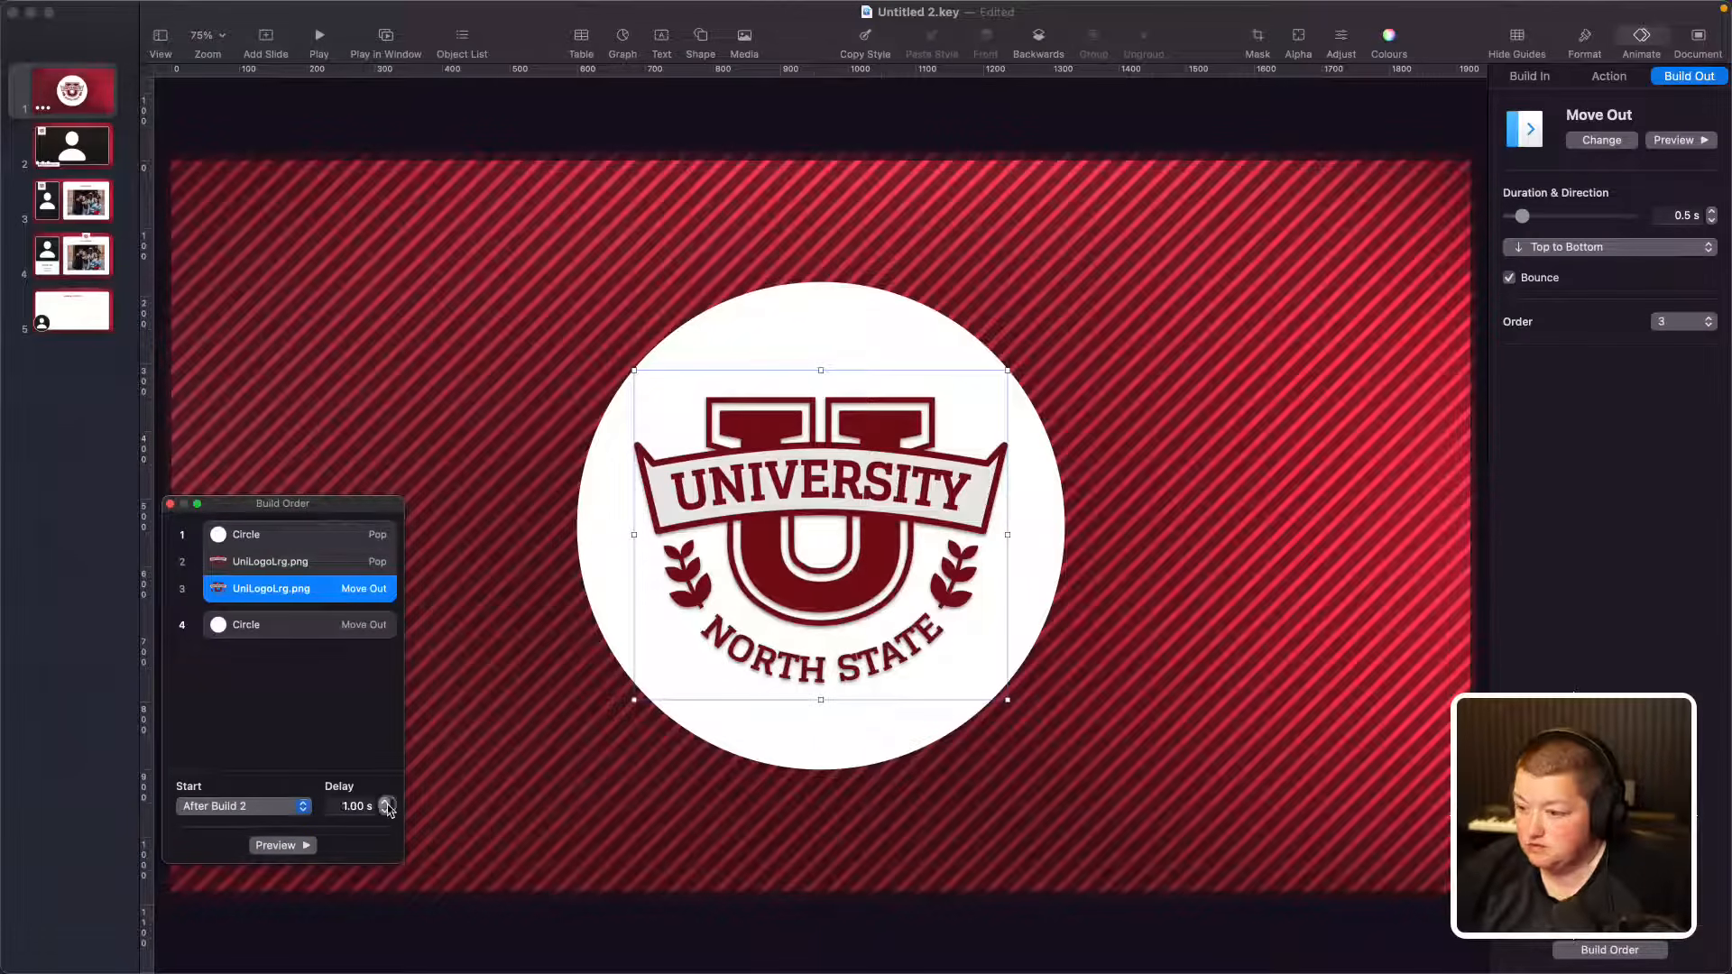
Step: Set the white circle's Move Out build to start With Build 3 and play the slide to check it
left_click(326, 633)
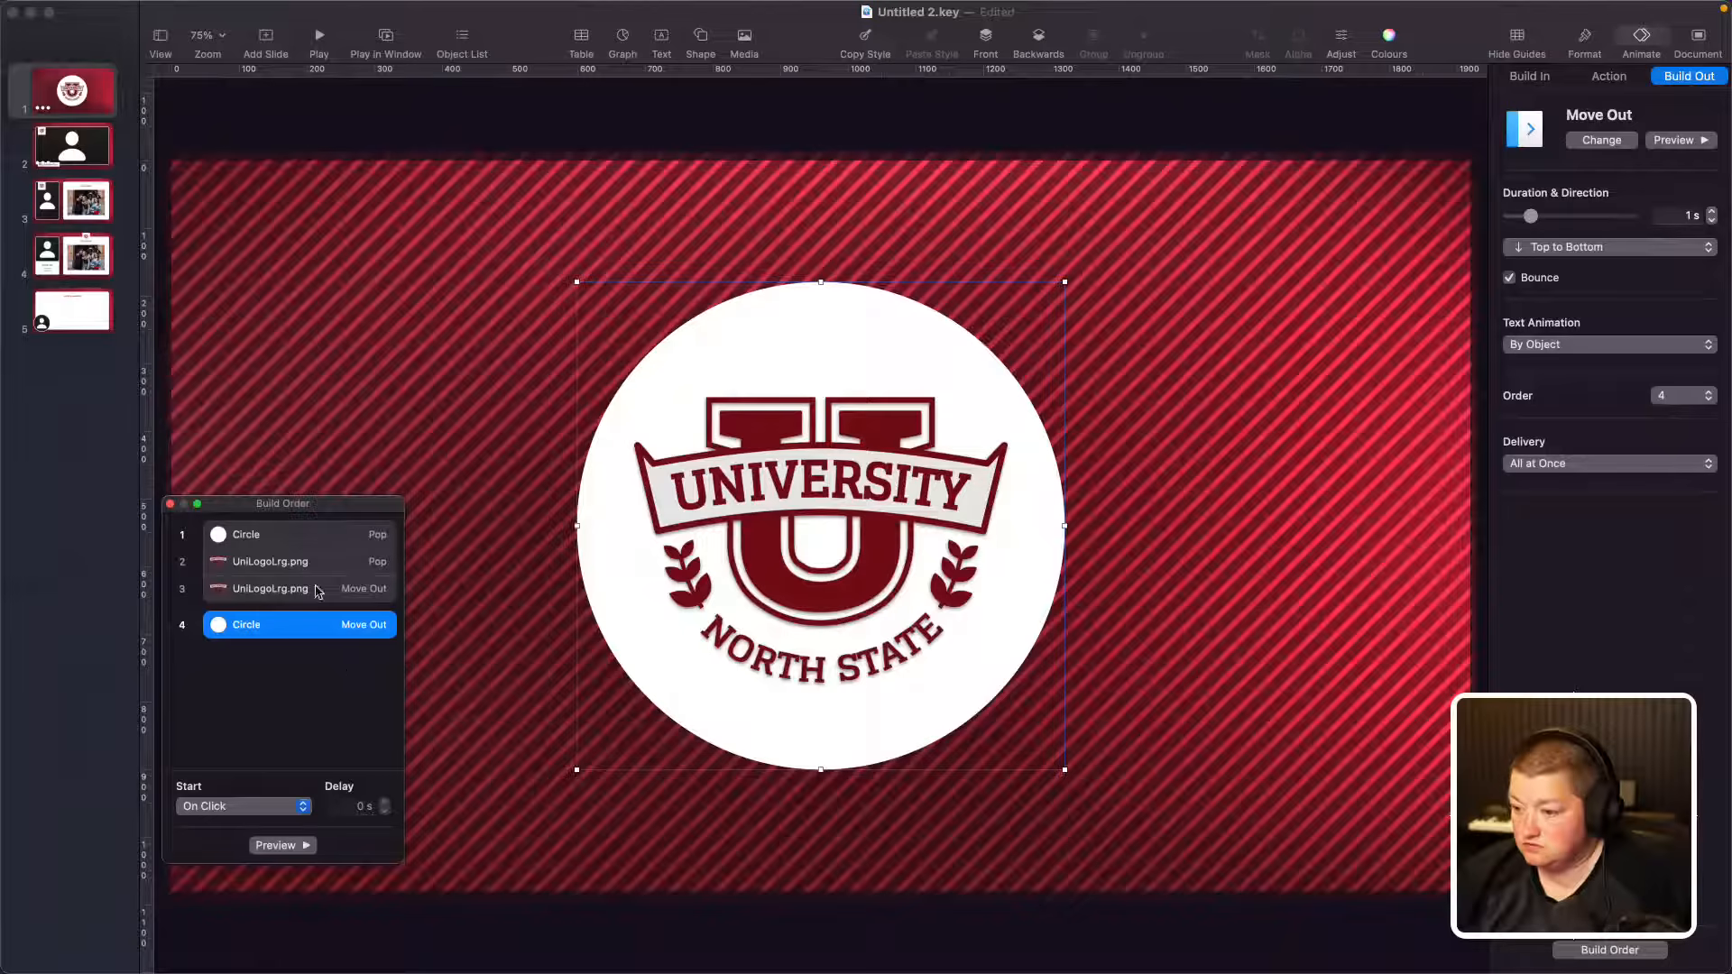
left_click(266, 808)
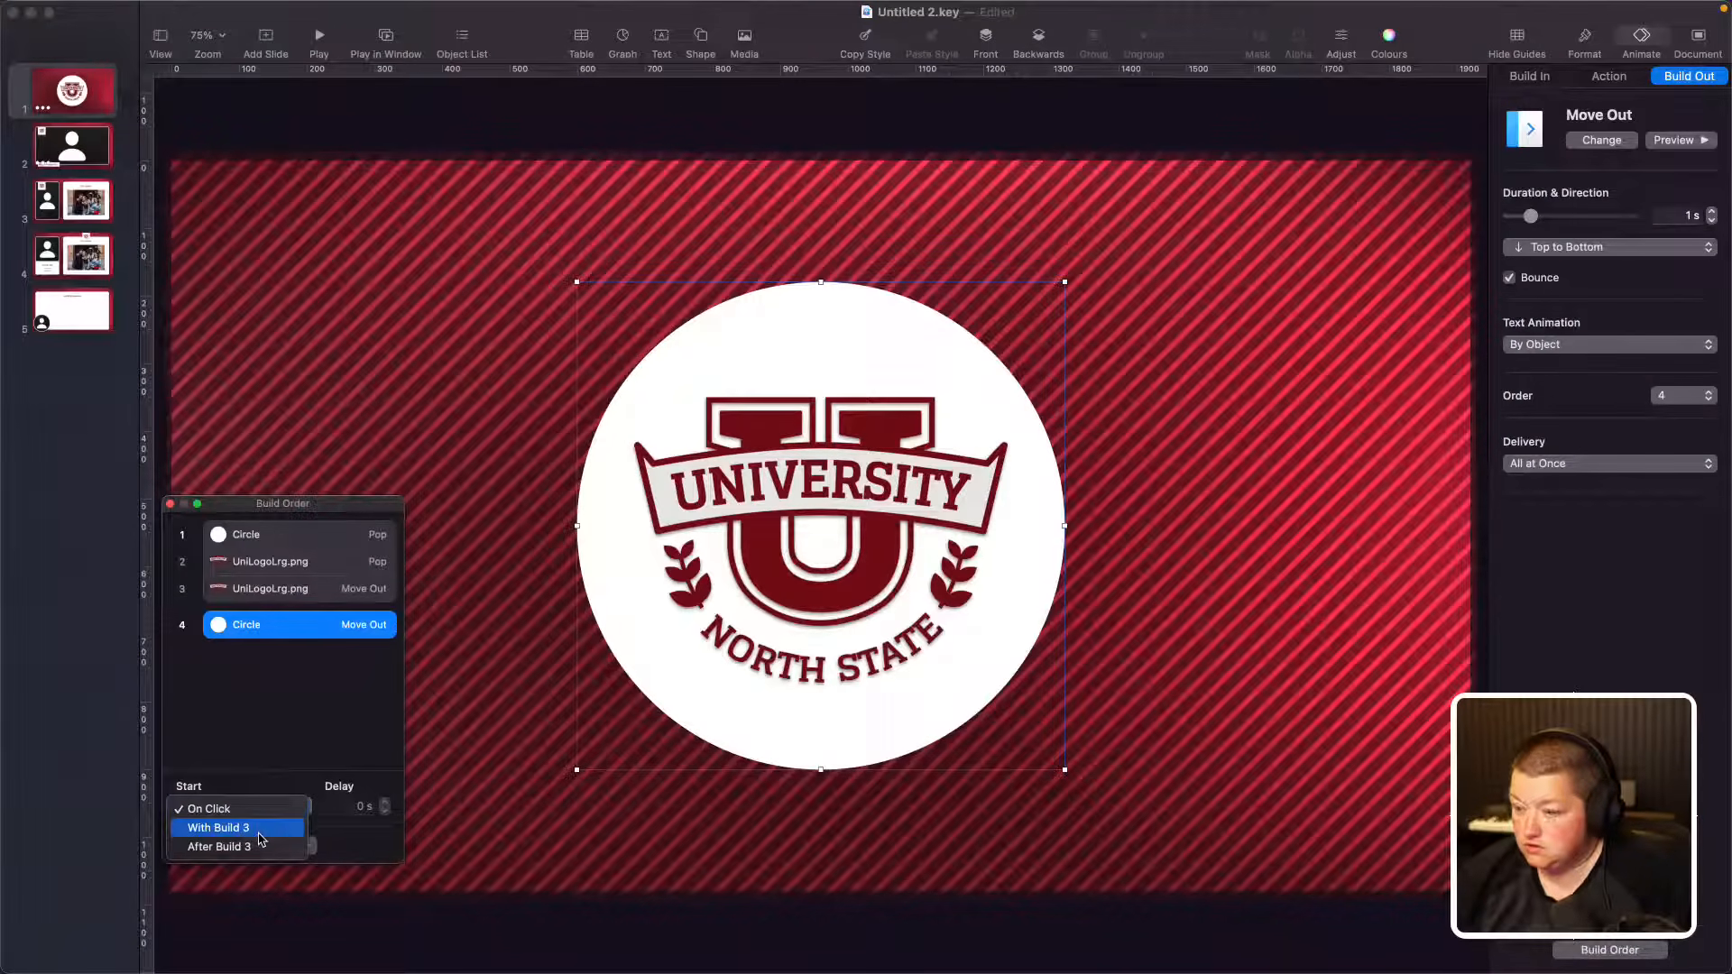
left_click(261, 830)
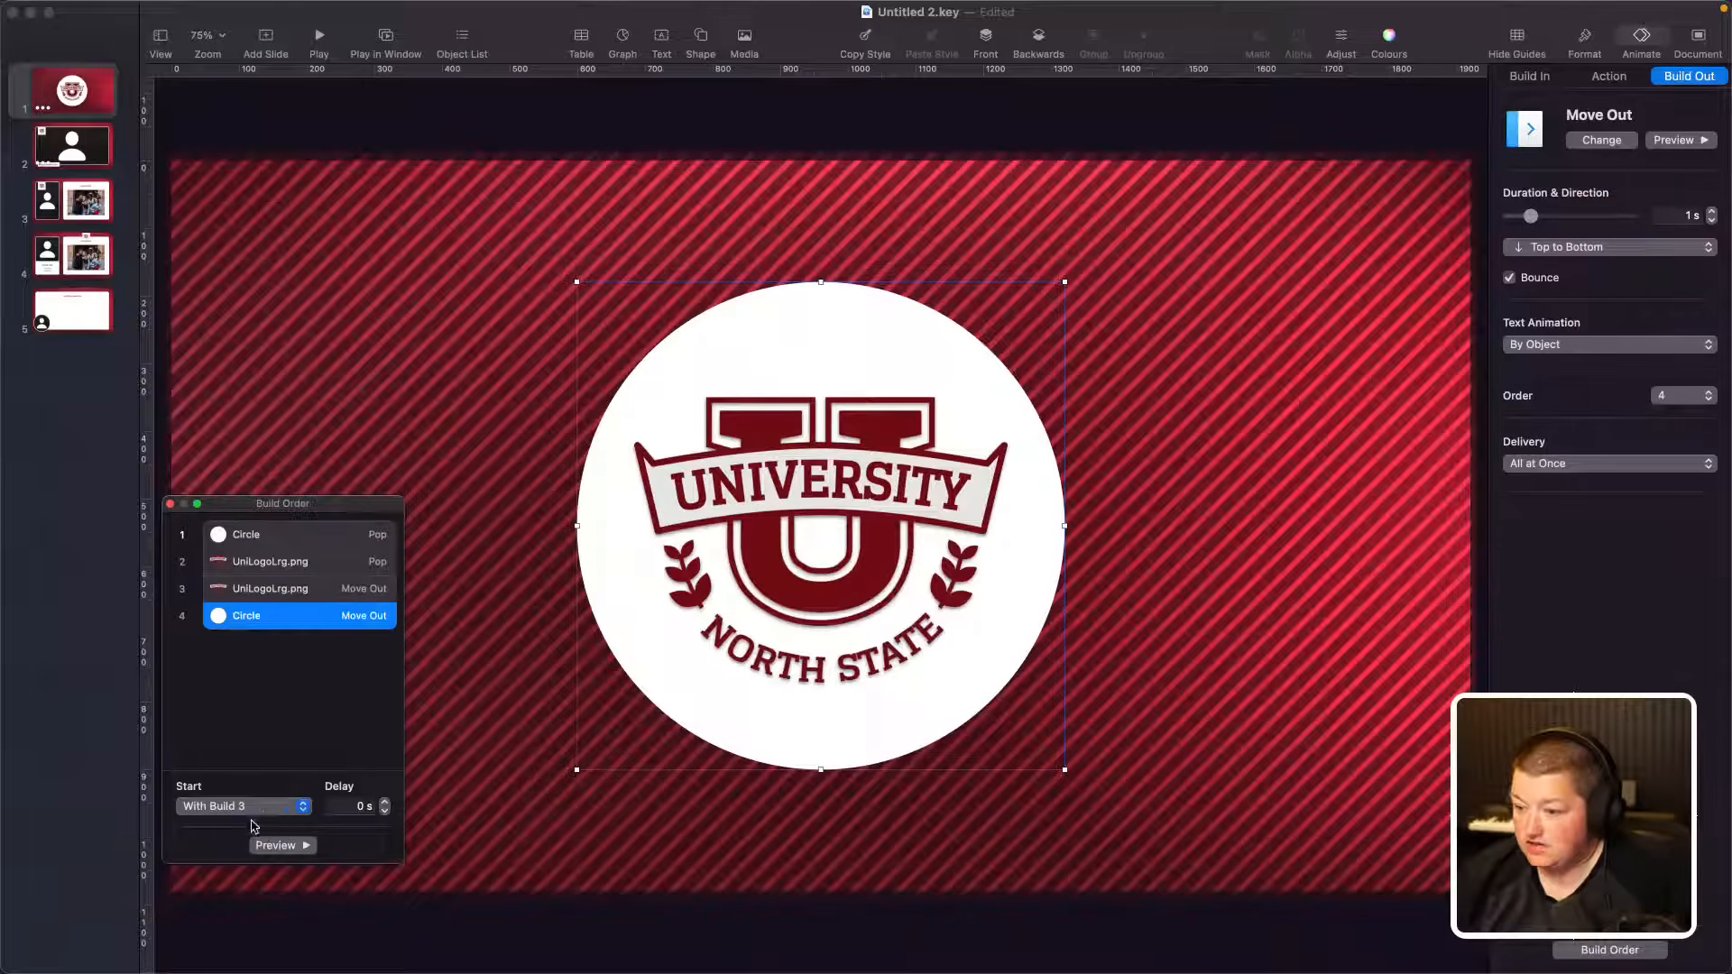
left_click(322, 43)
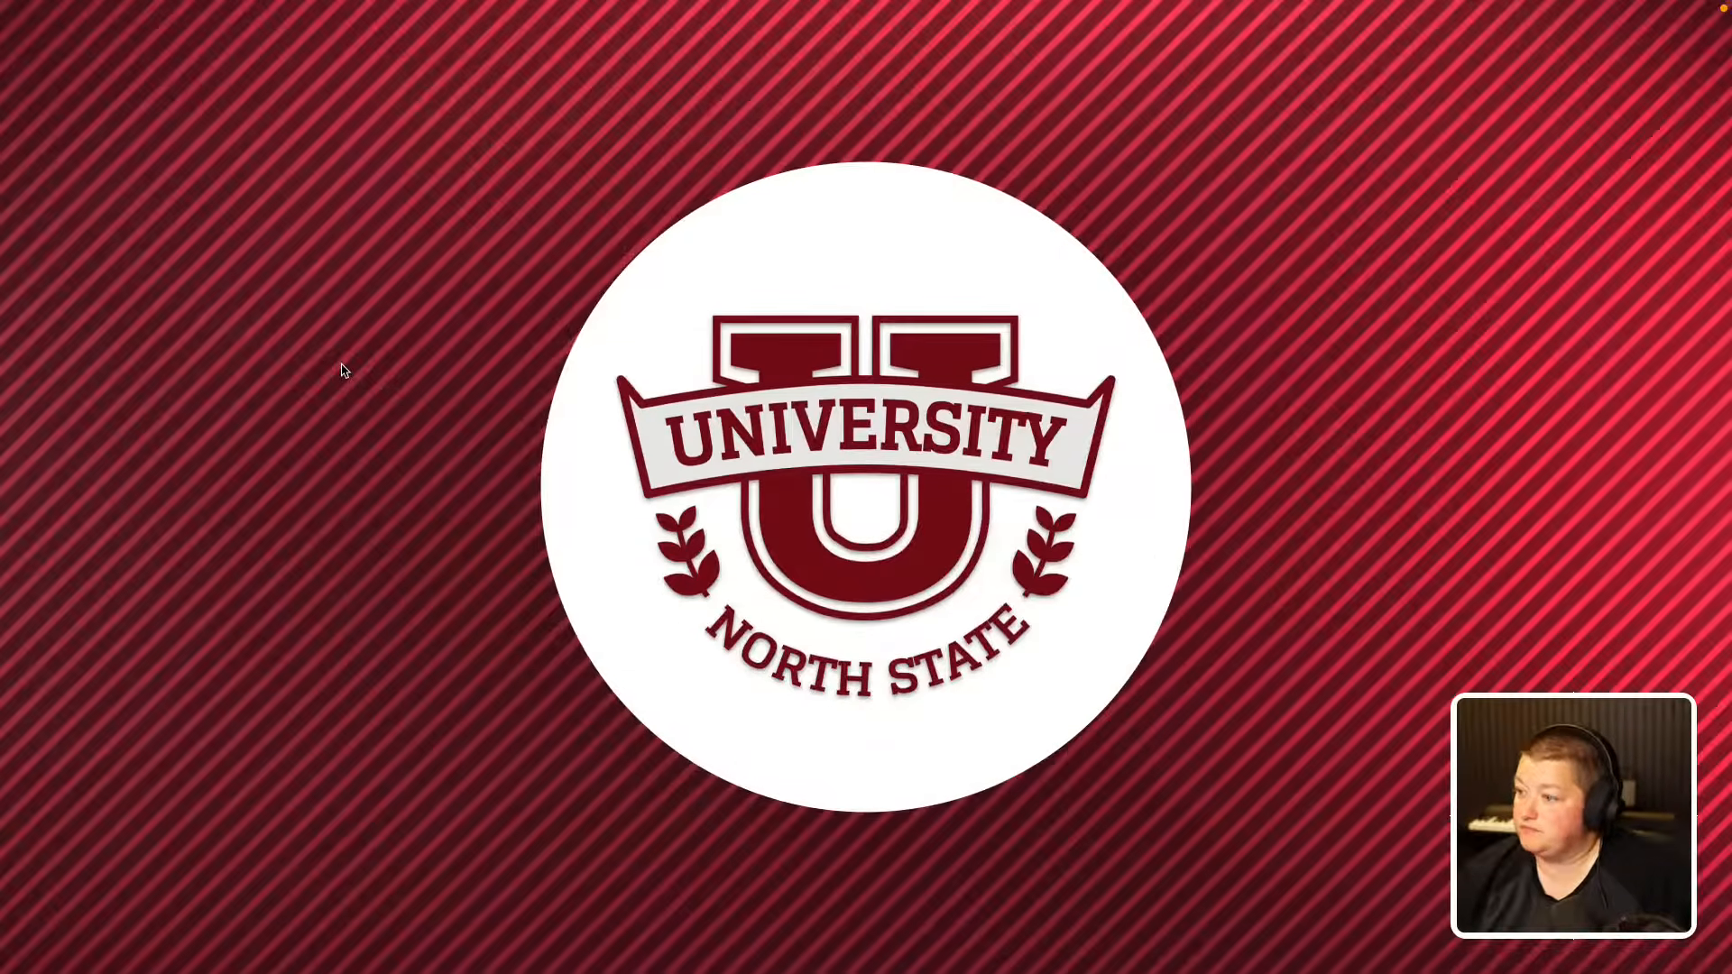
left_click(341, 364)
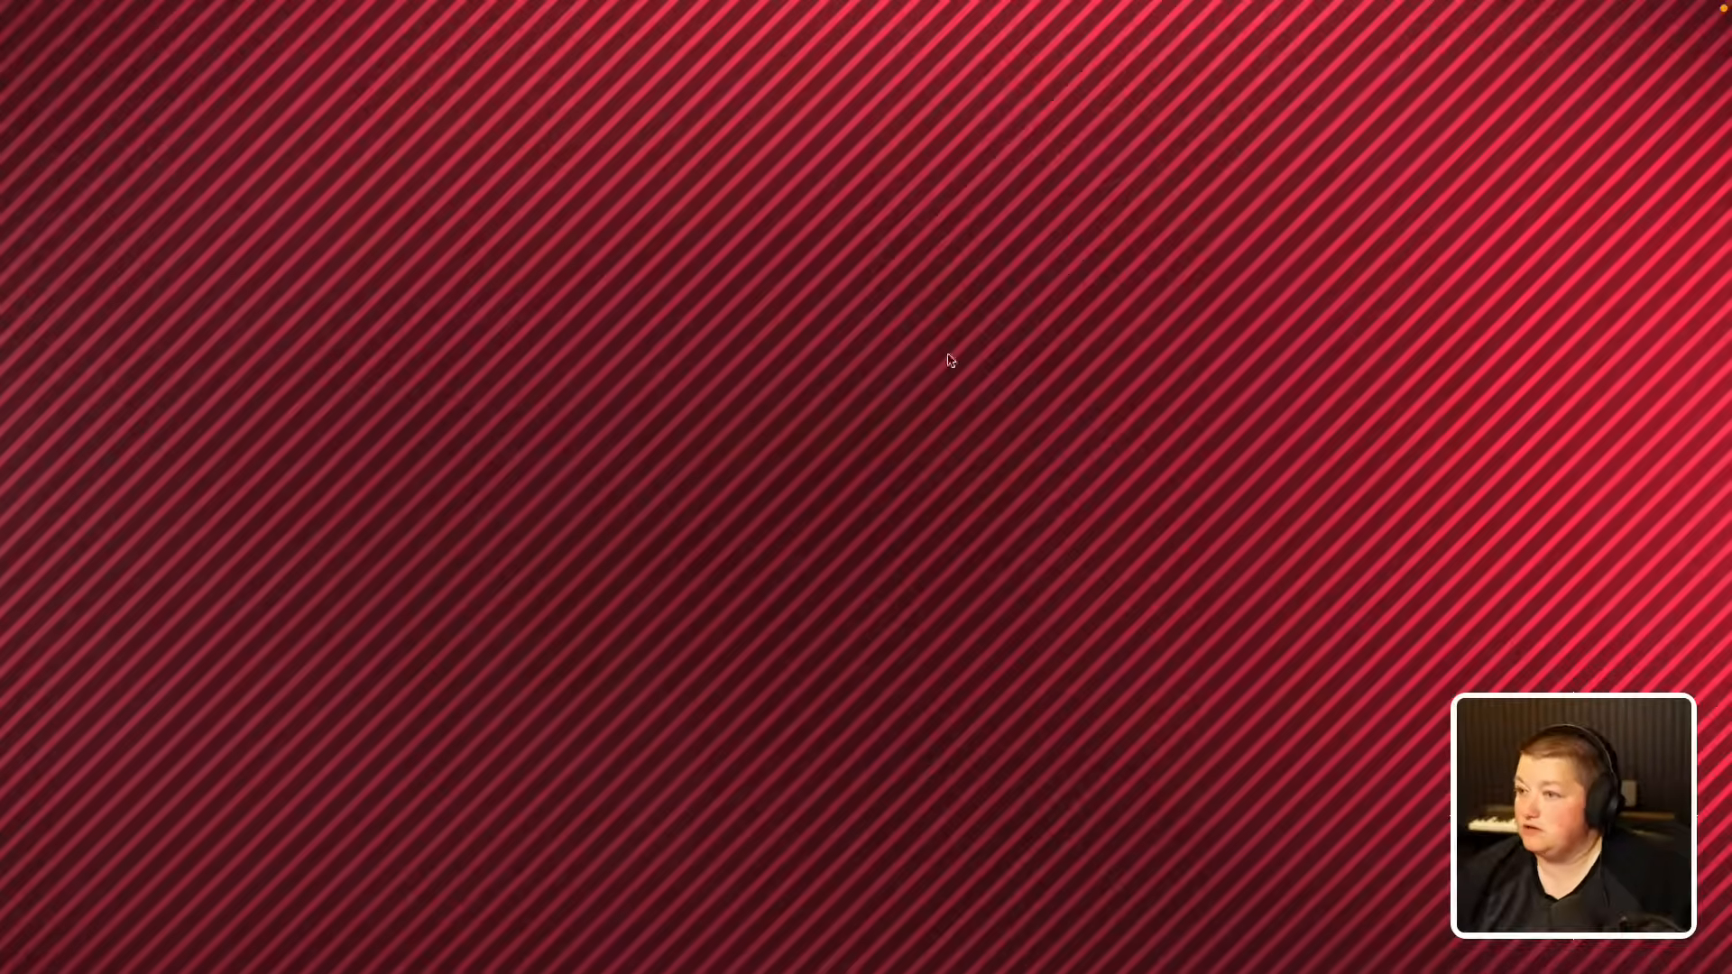
key("Escape")
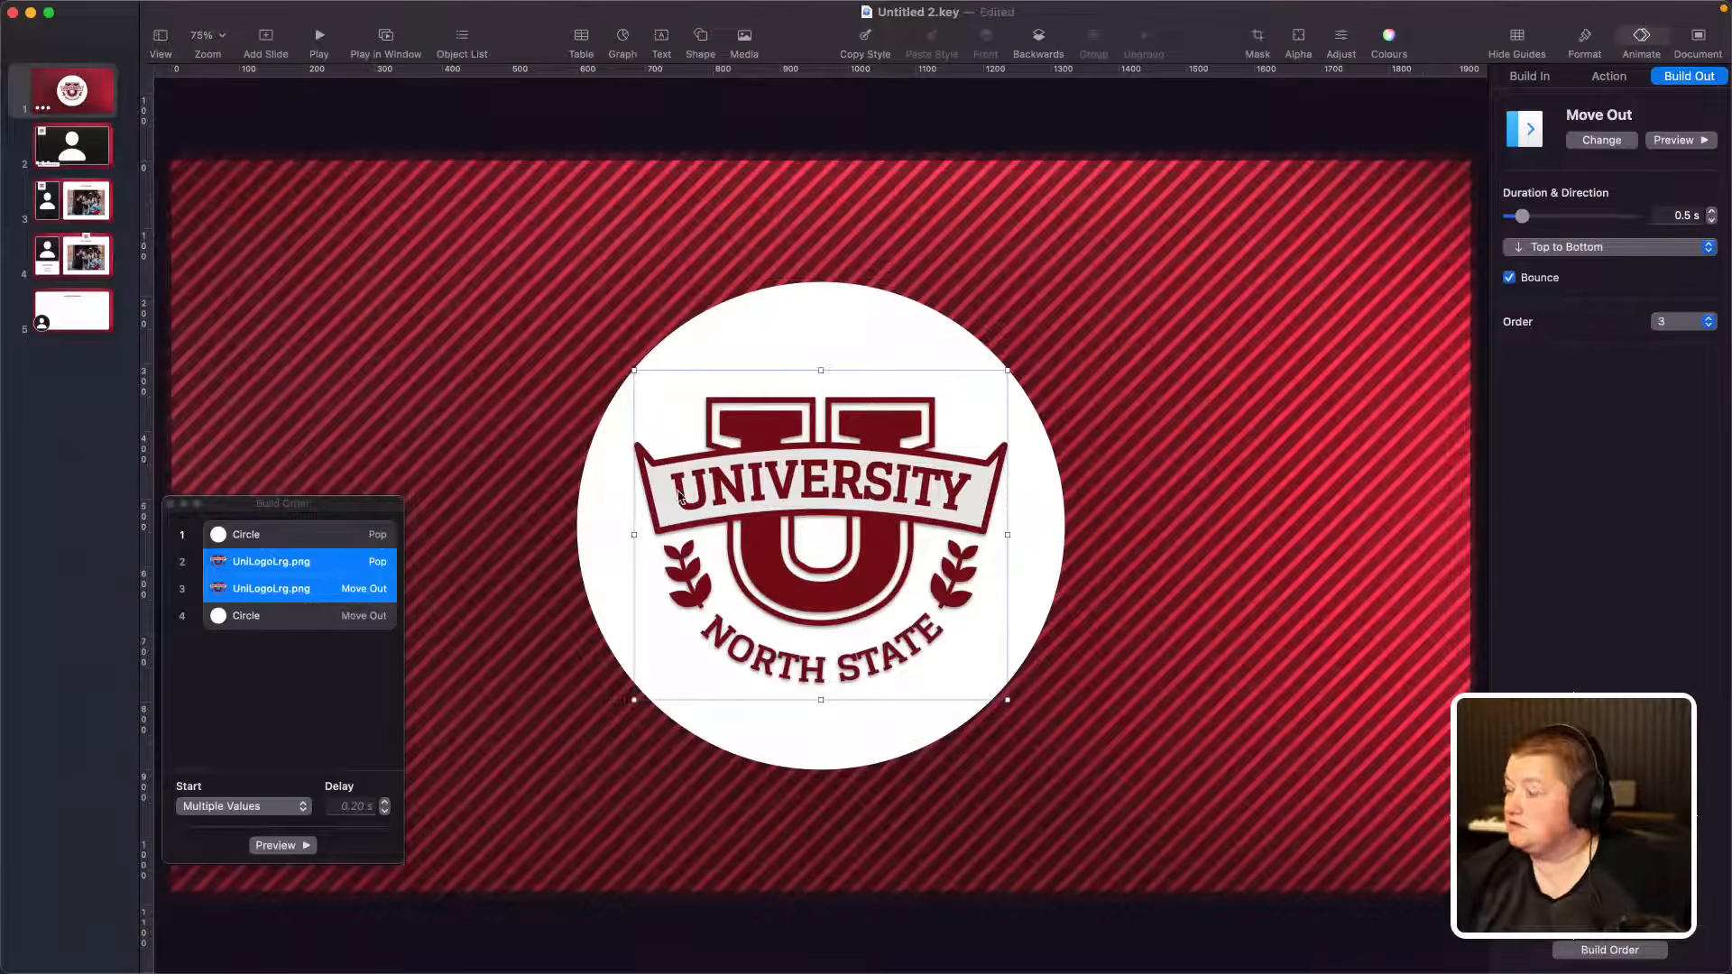
Step: Shorten the white circle's Move Out duration to 0.5 s and play the slide
left_click(742, 347)
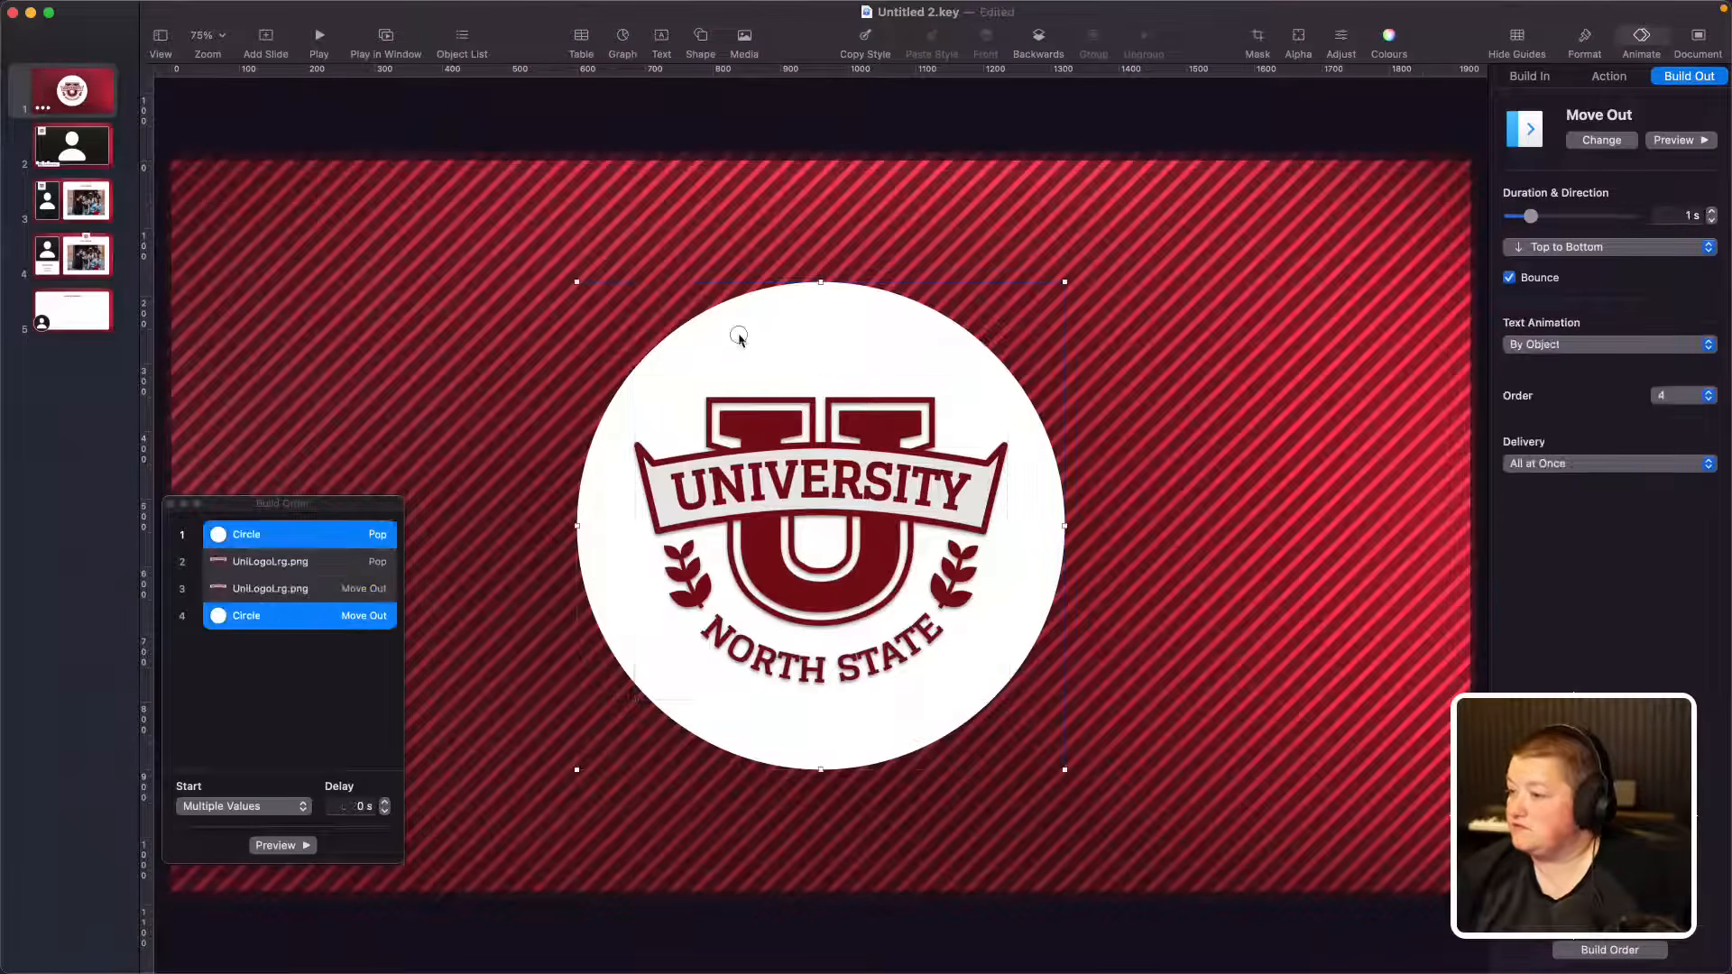
left_click(1712, 220)
left_click(1712, 220)
left_click(1712, 220)
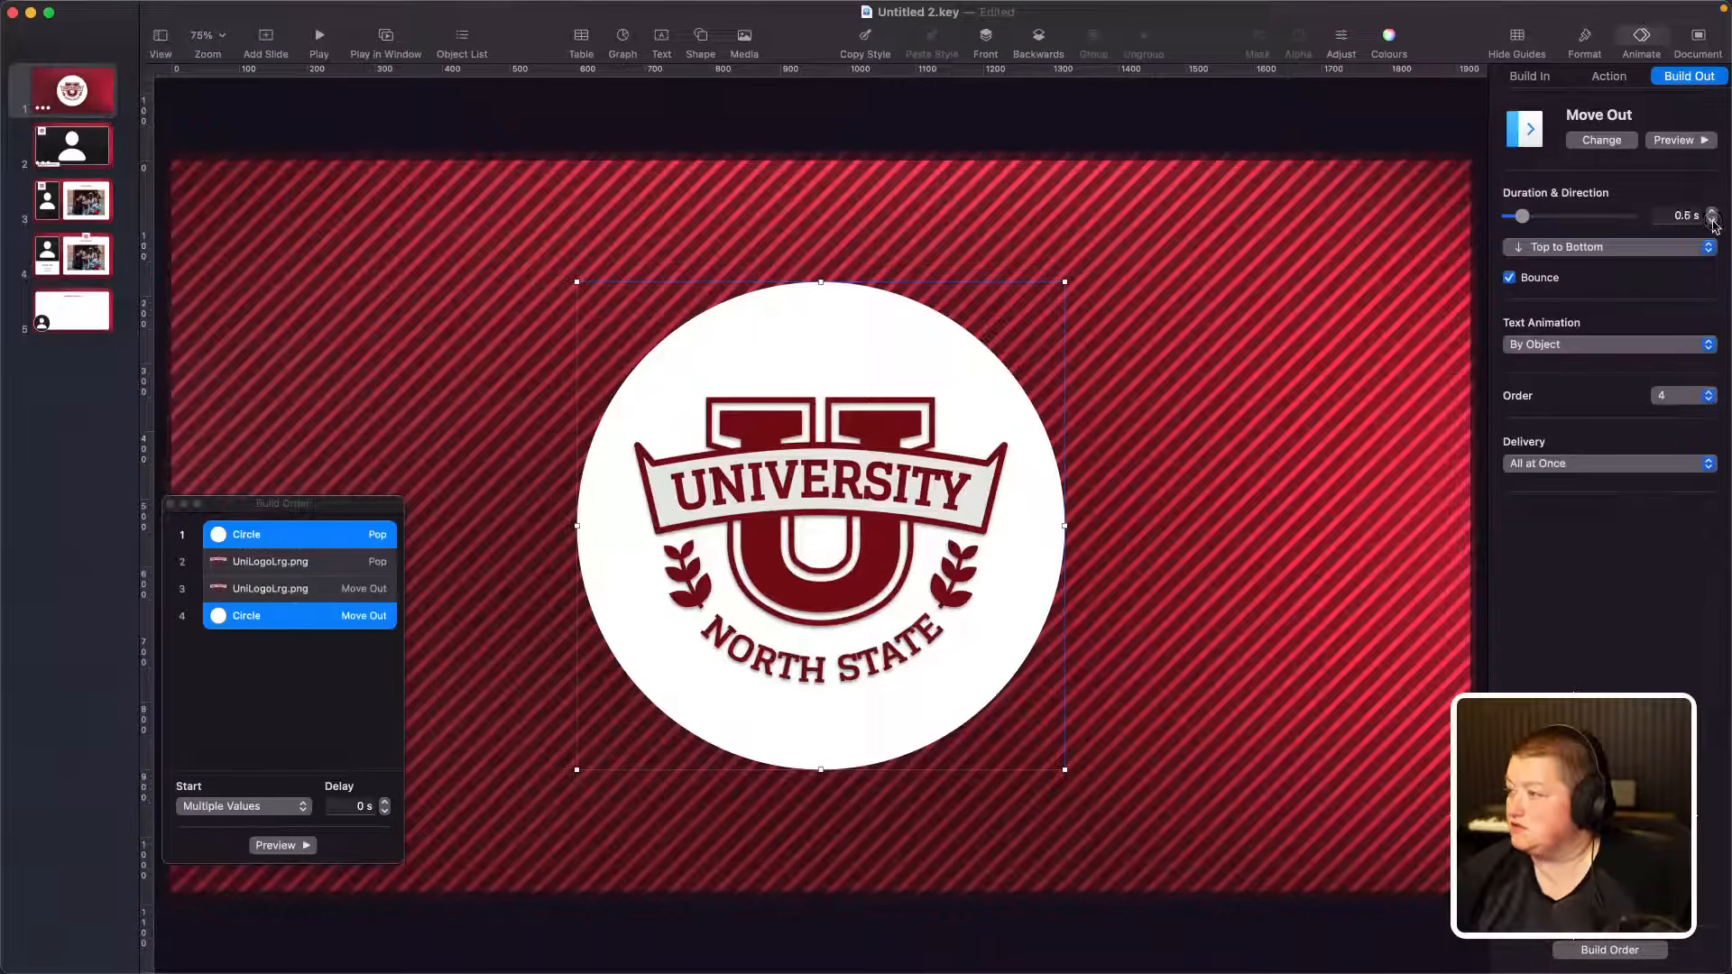
left_click(319, 38)
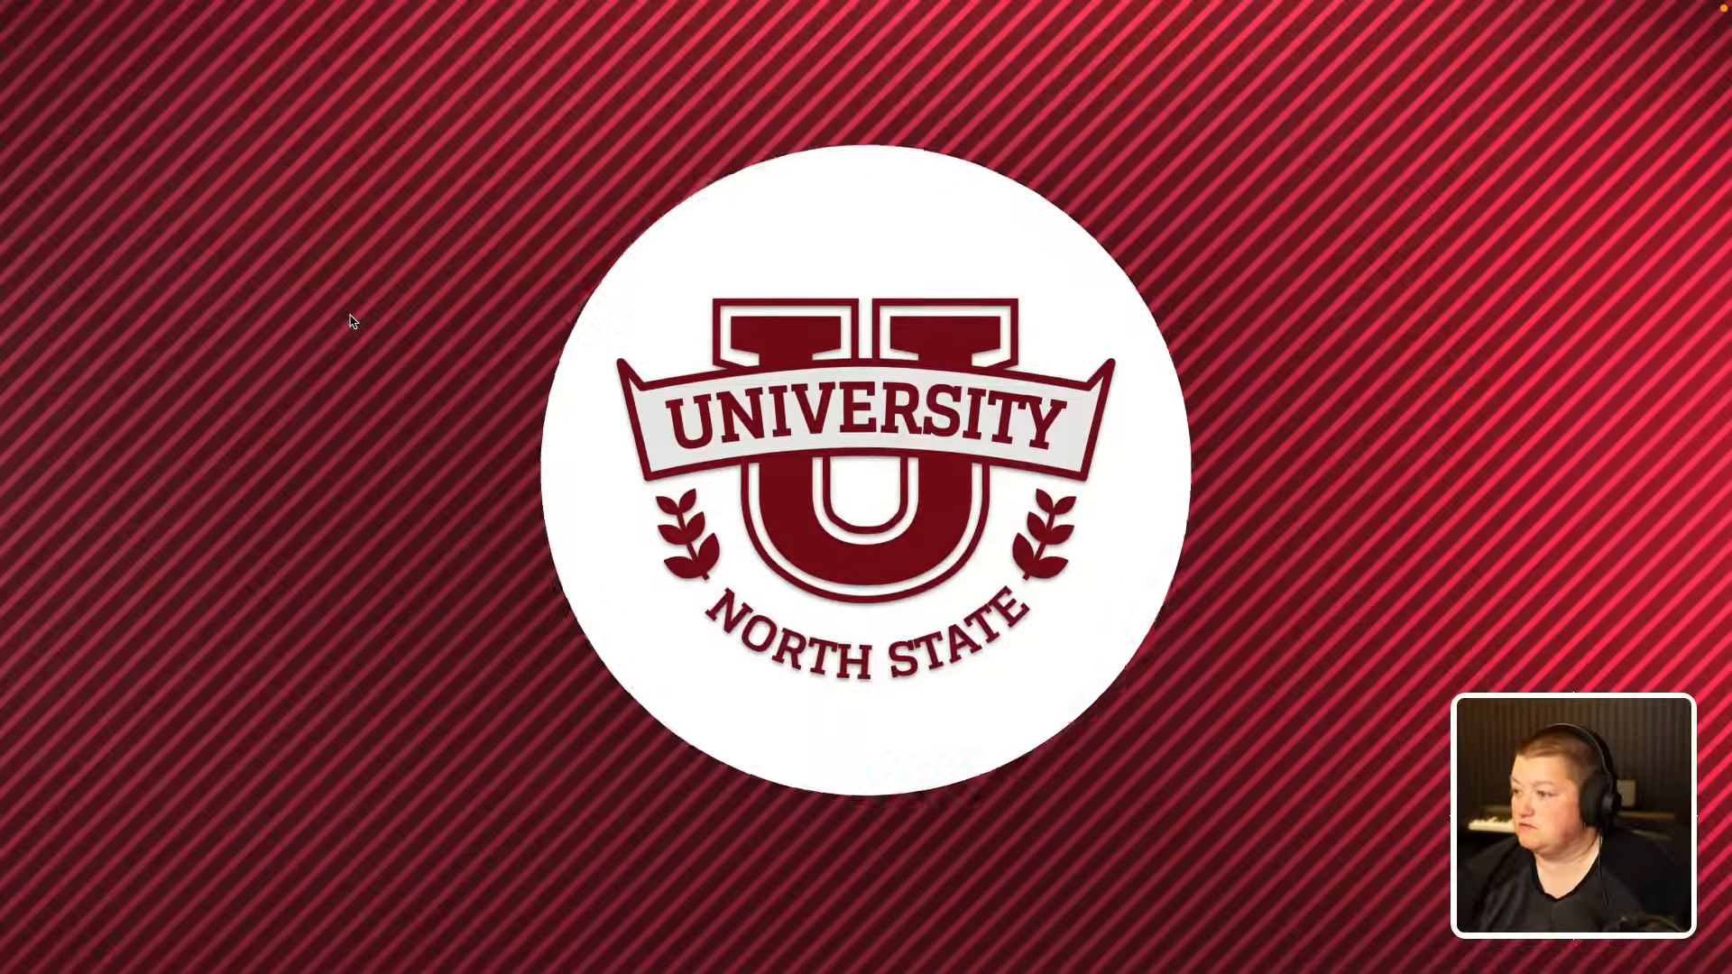
Step: Set the name bar group's Pop build on the camera slide to start After Transition with a 1.00 s delay
key("Escape")
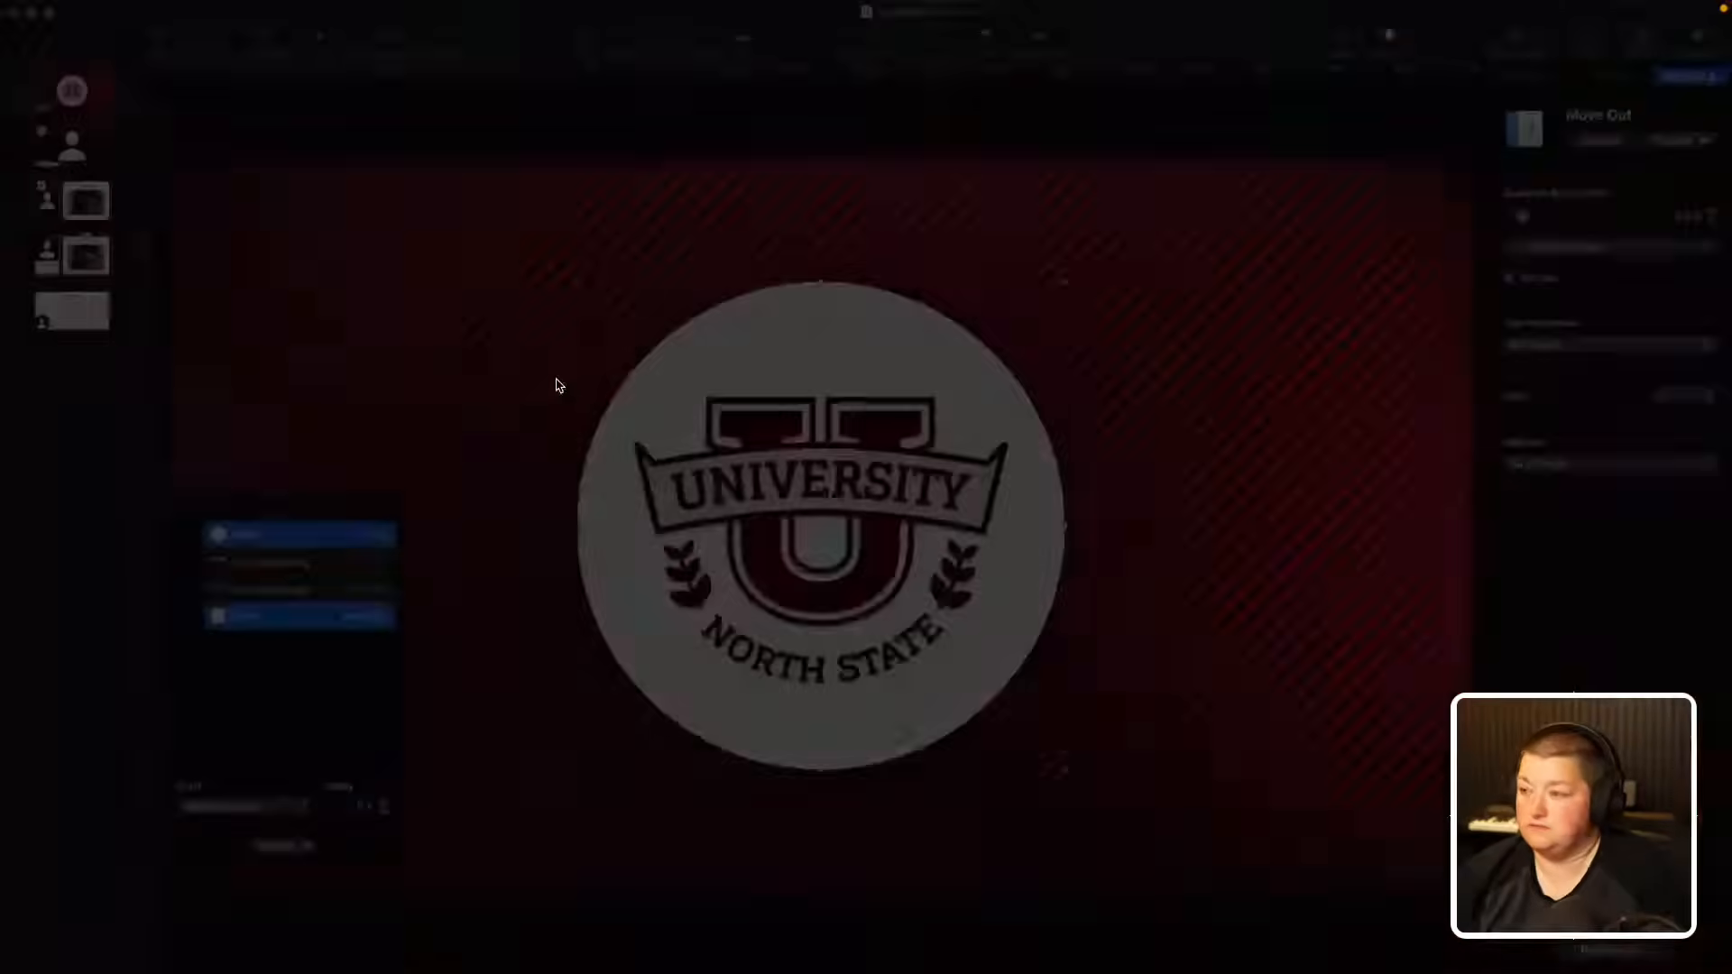
left_click(65, 156)
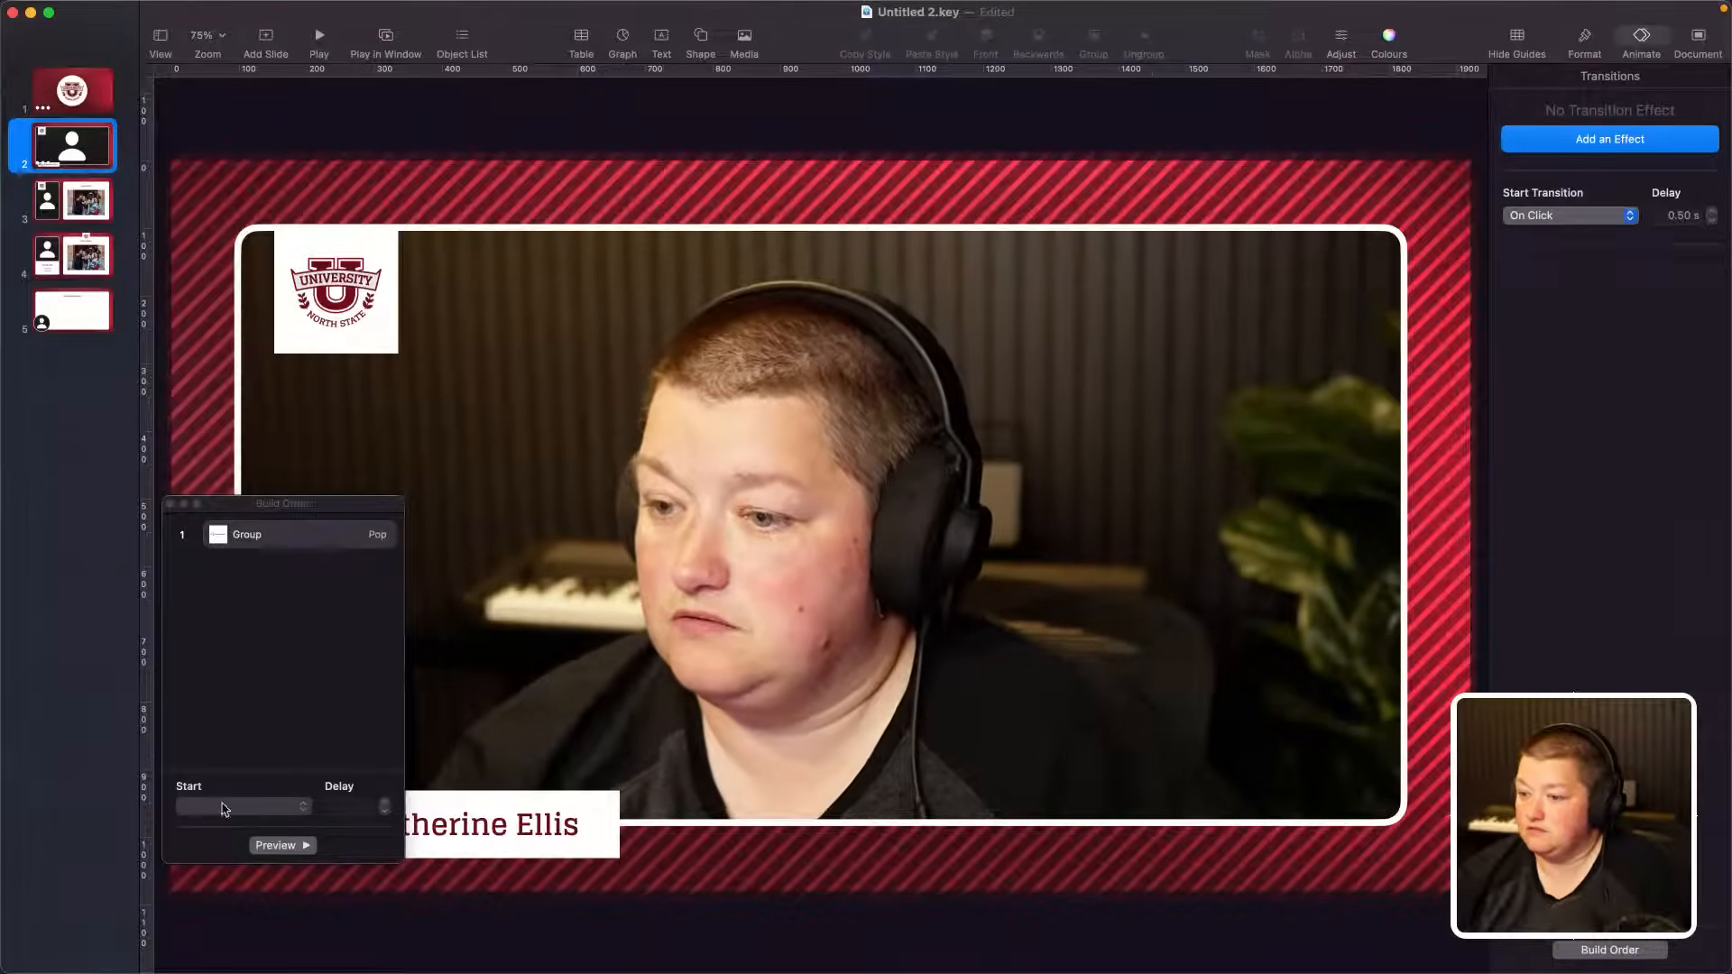
left_click(286, 537)
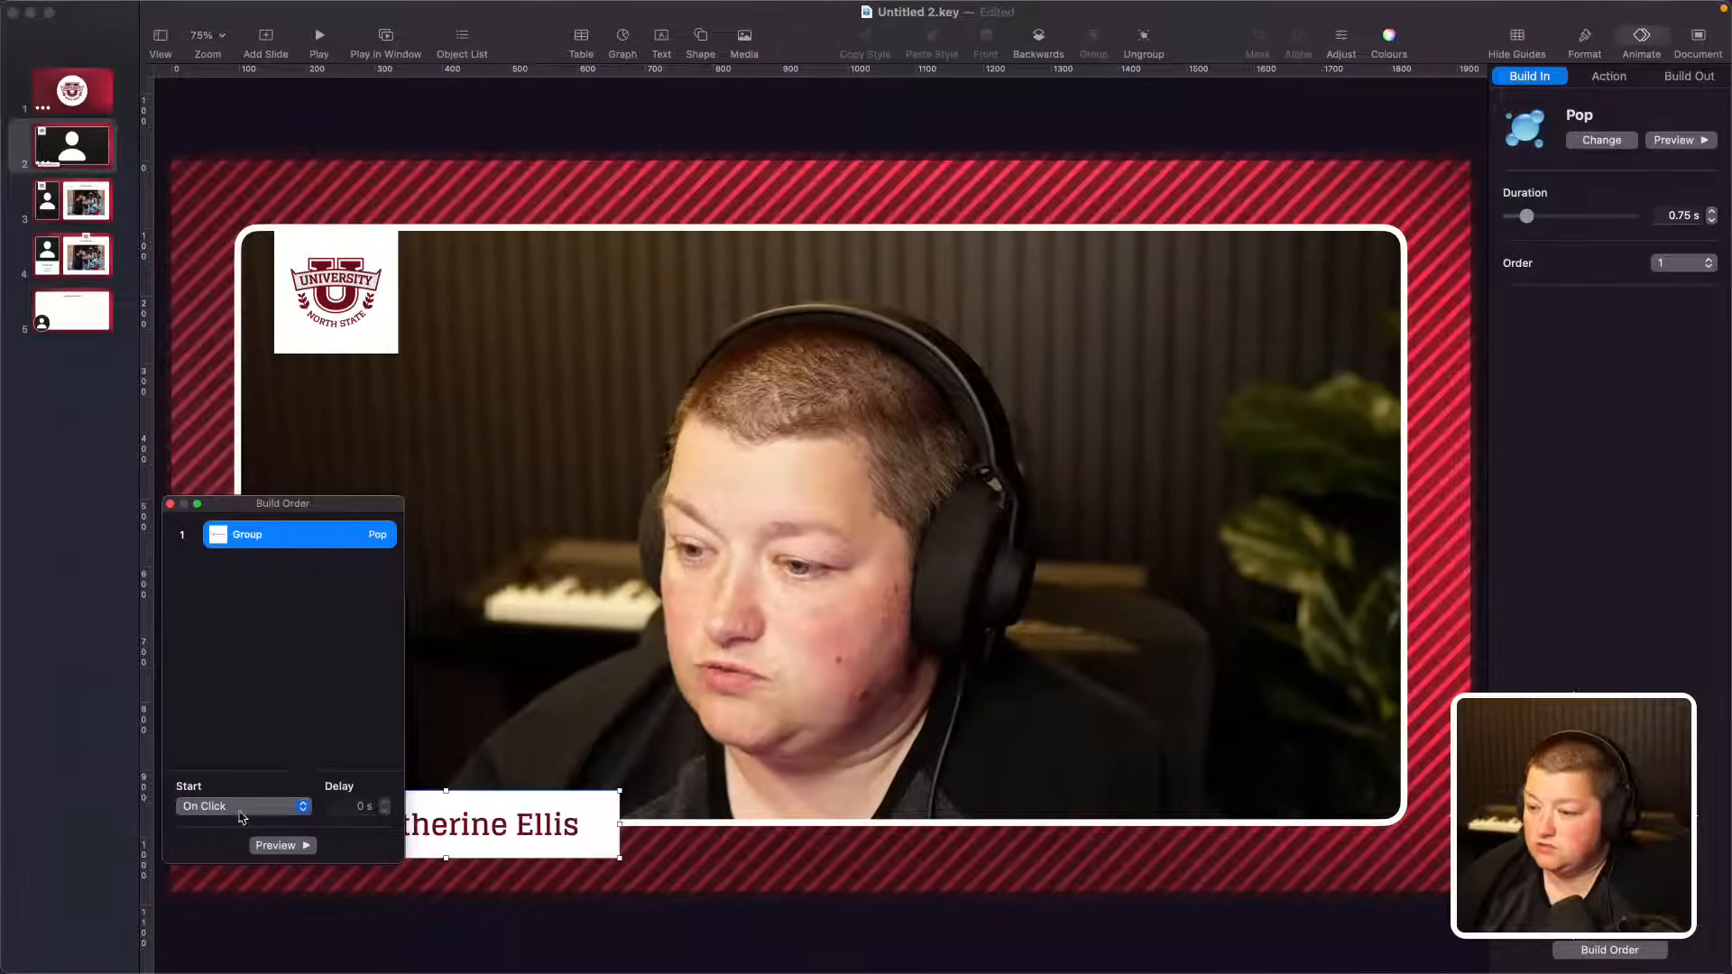
left_click(302, 807)
key("Return")
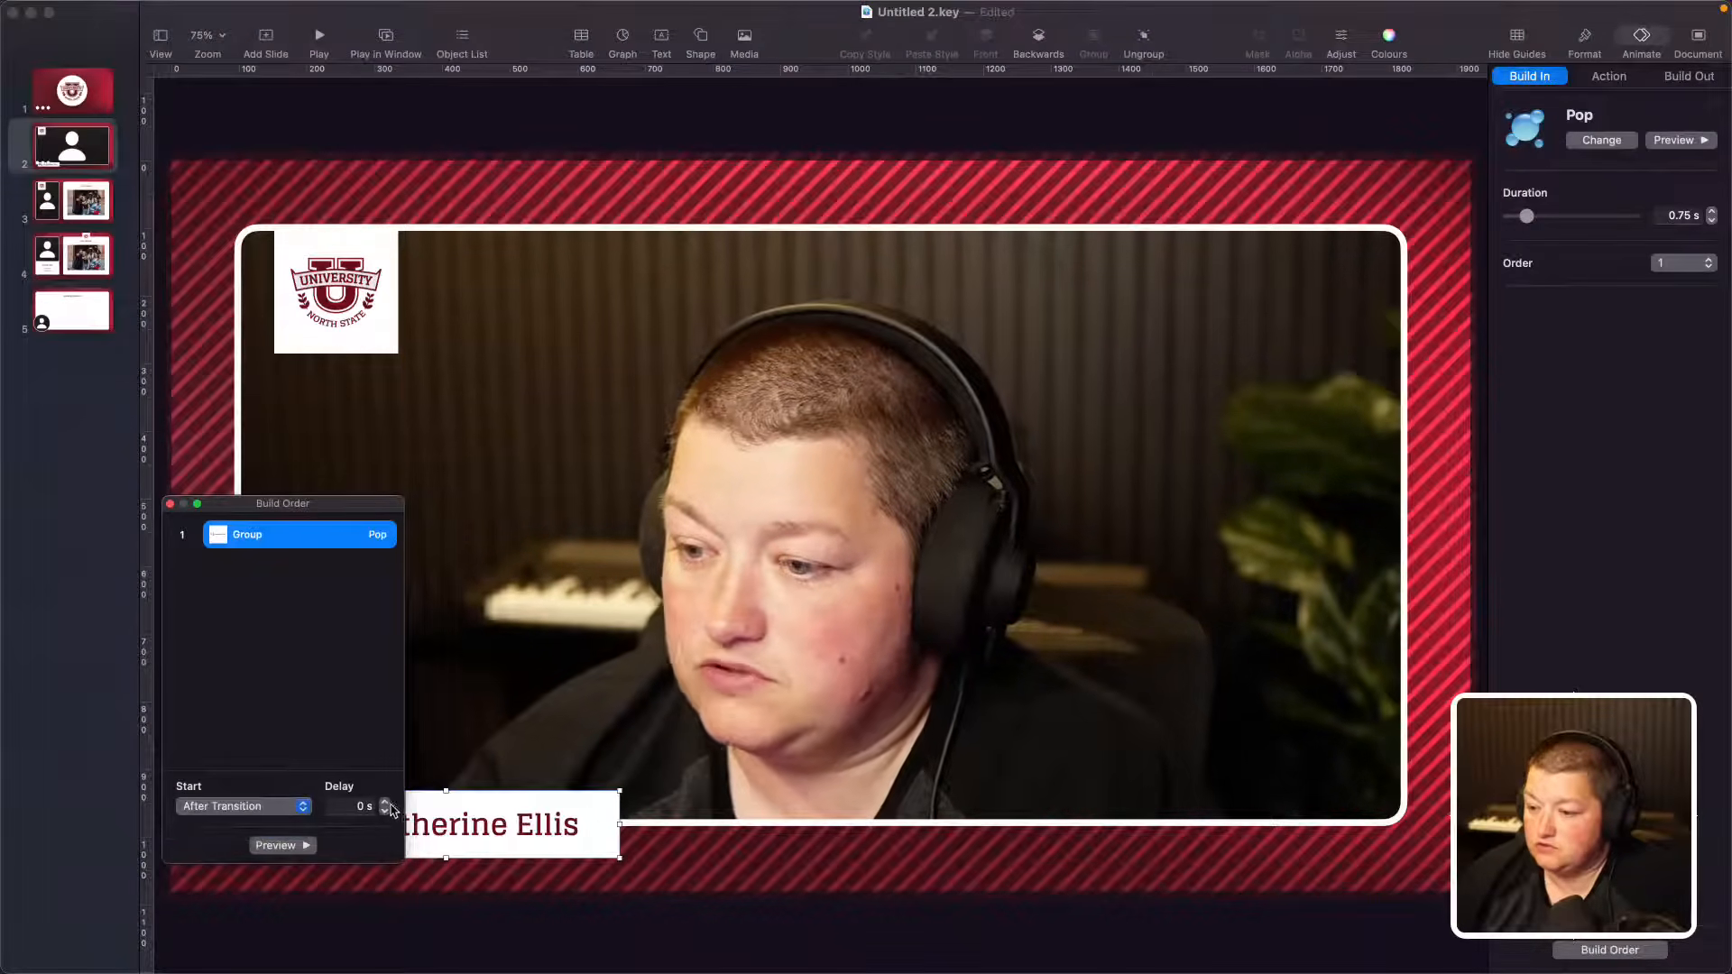
left_click(385, 802)
left_click(386, 802)
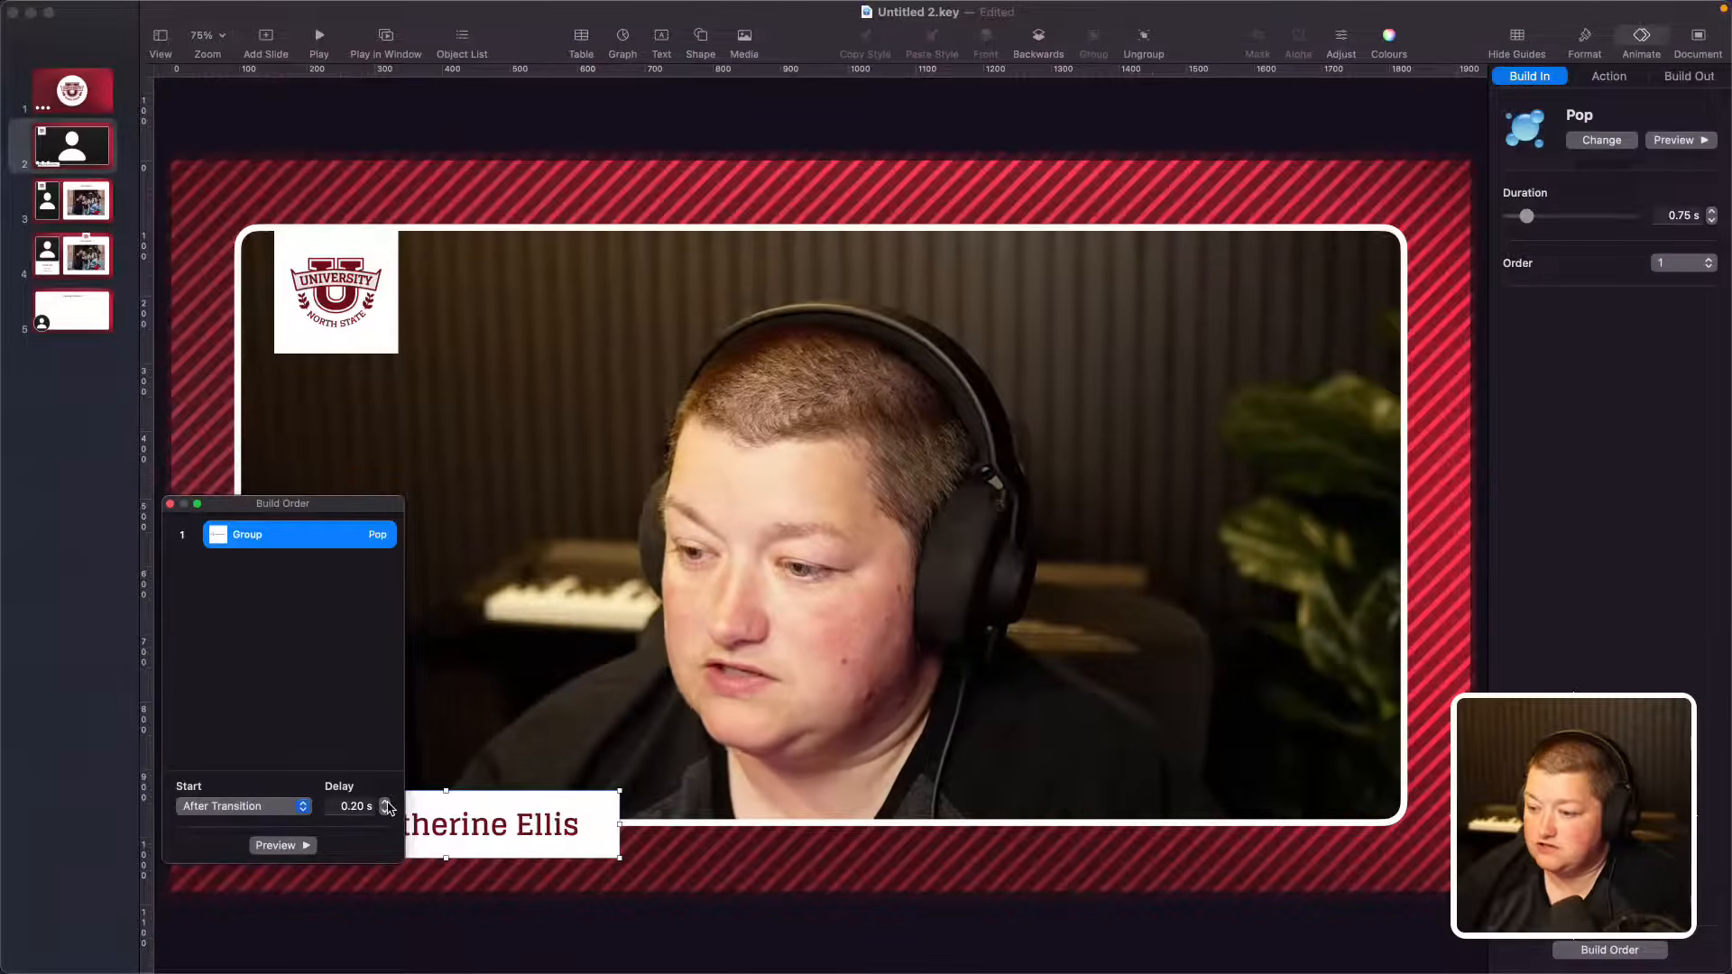
left_click(386, 802)
left_click(385, 802)
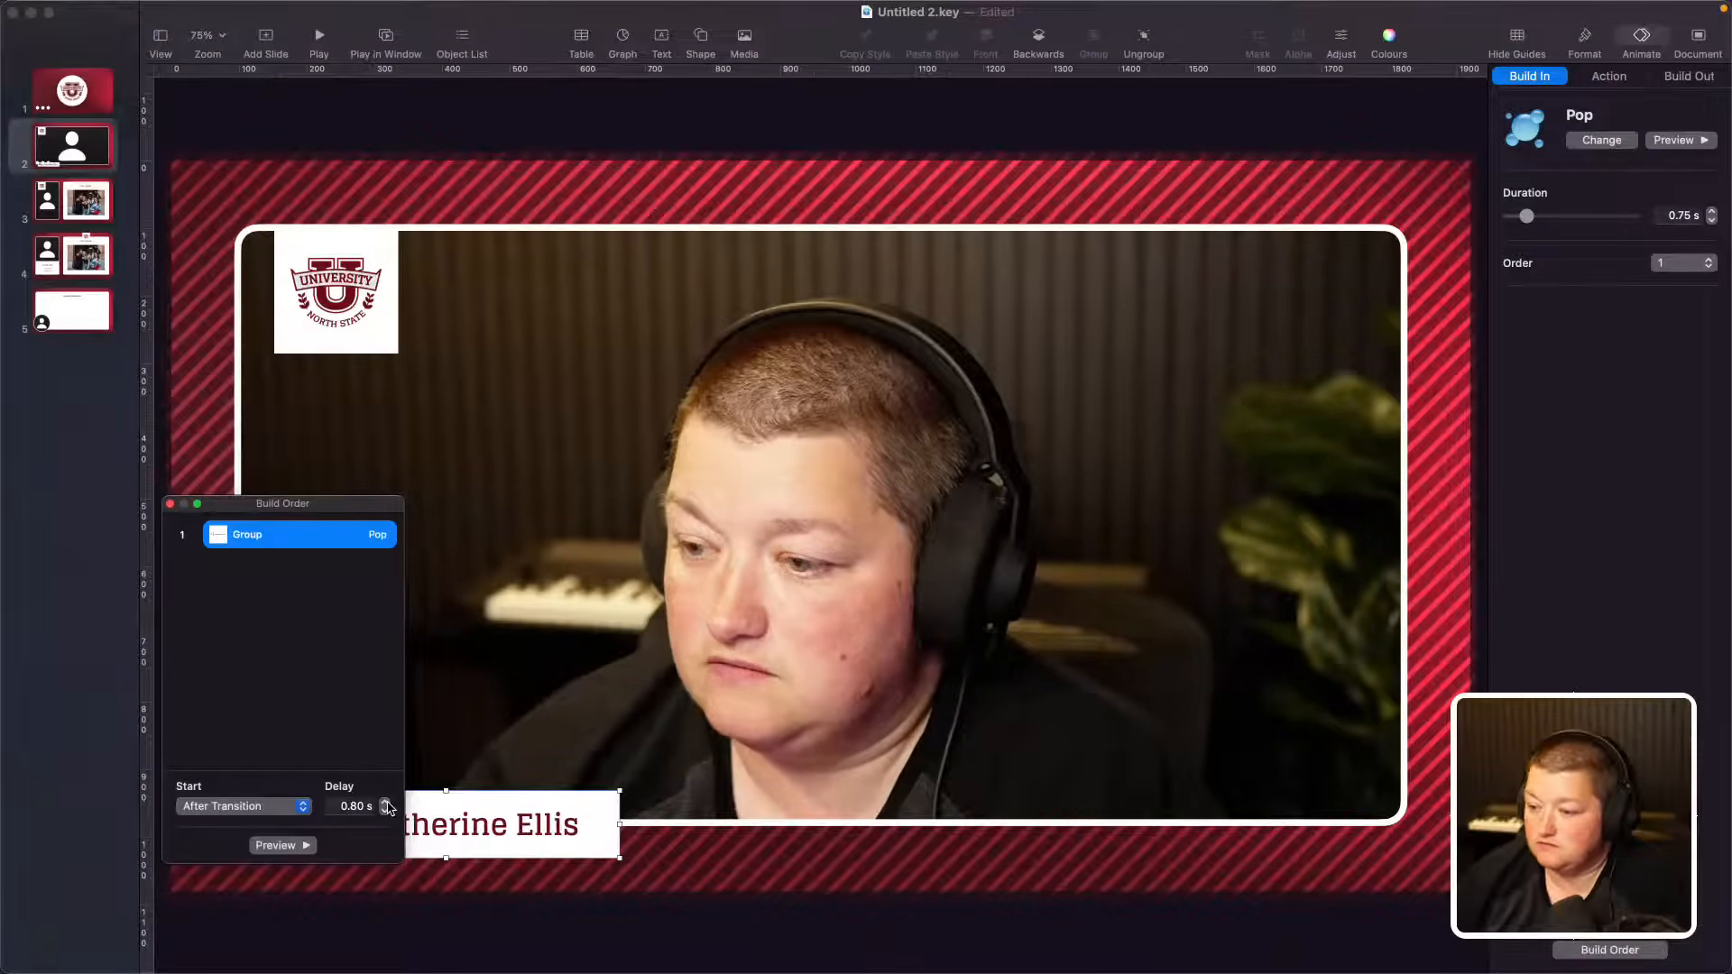
left_click(385, 802)
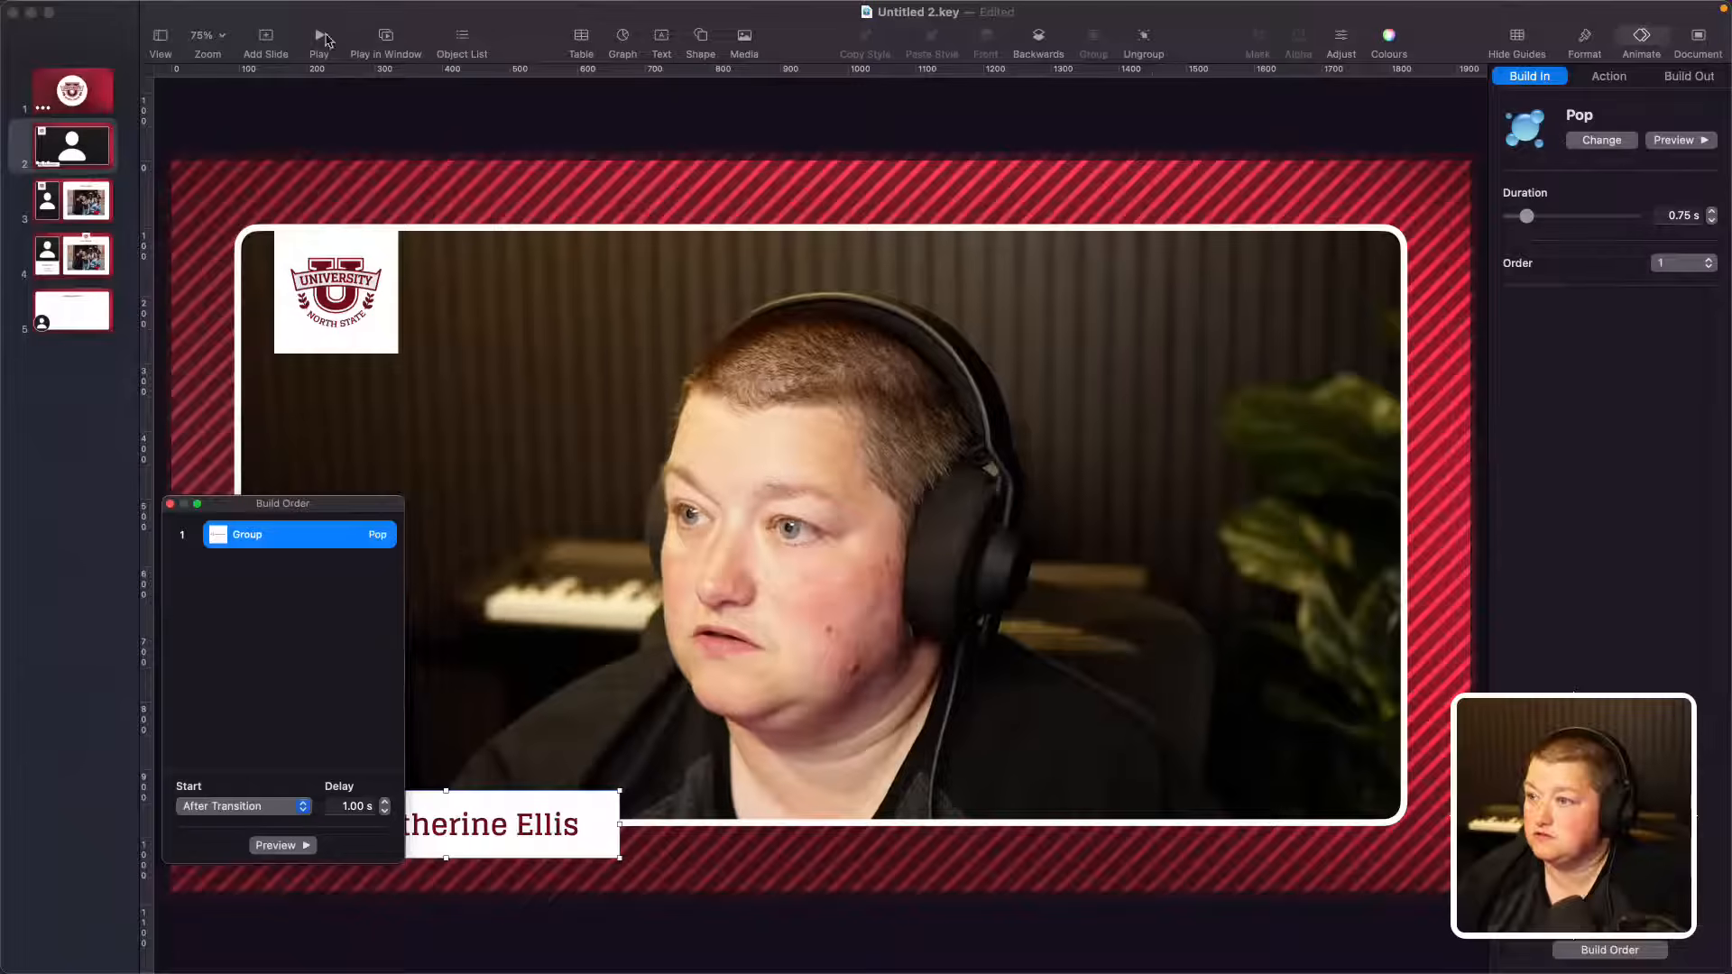
Step: Play the slideshow from the title slide to check the logo animation, and exit playback
left_click(99, 95)
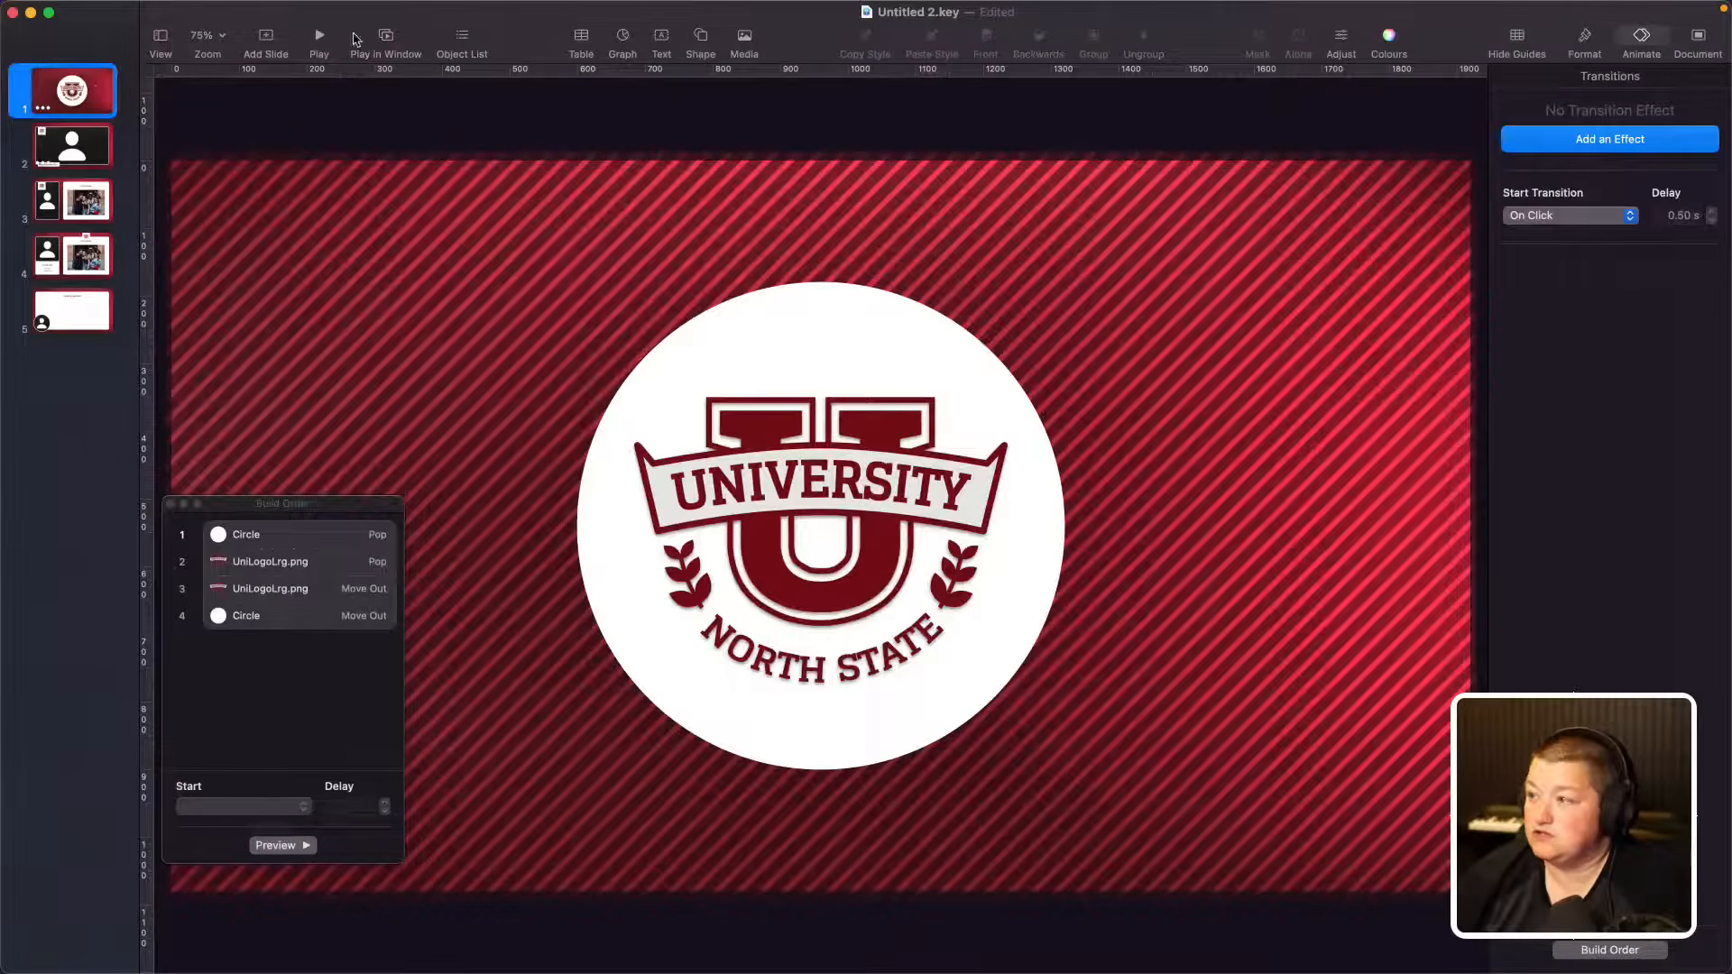
left_click(320, 36)
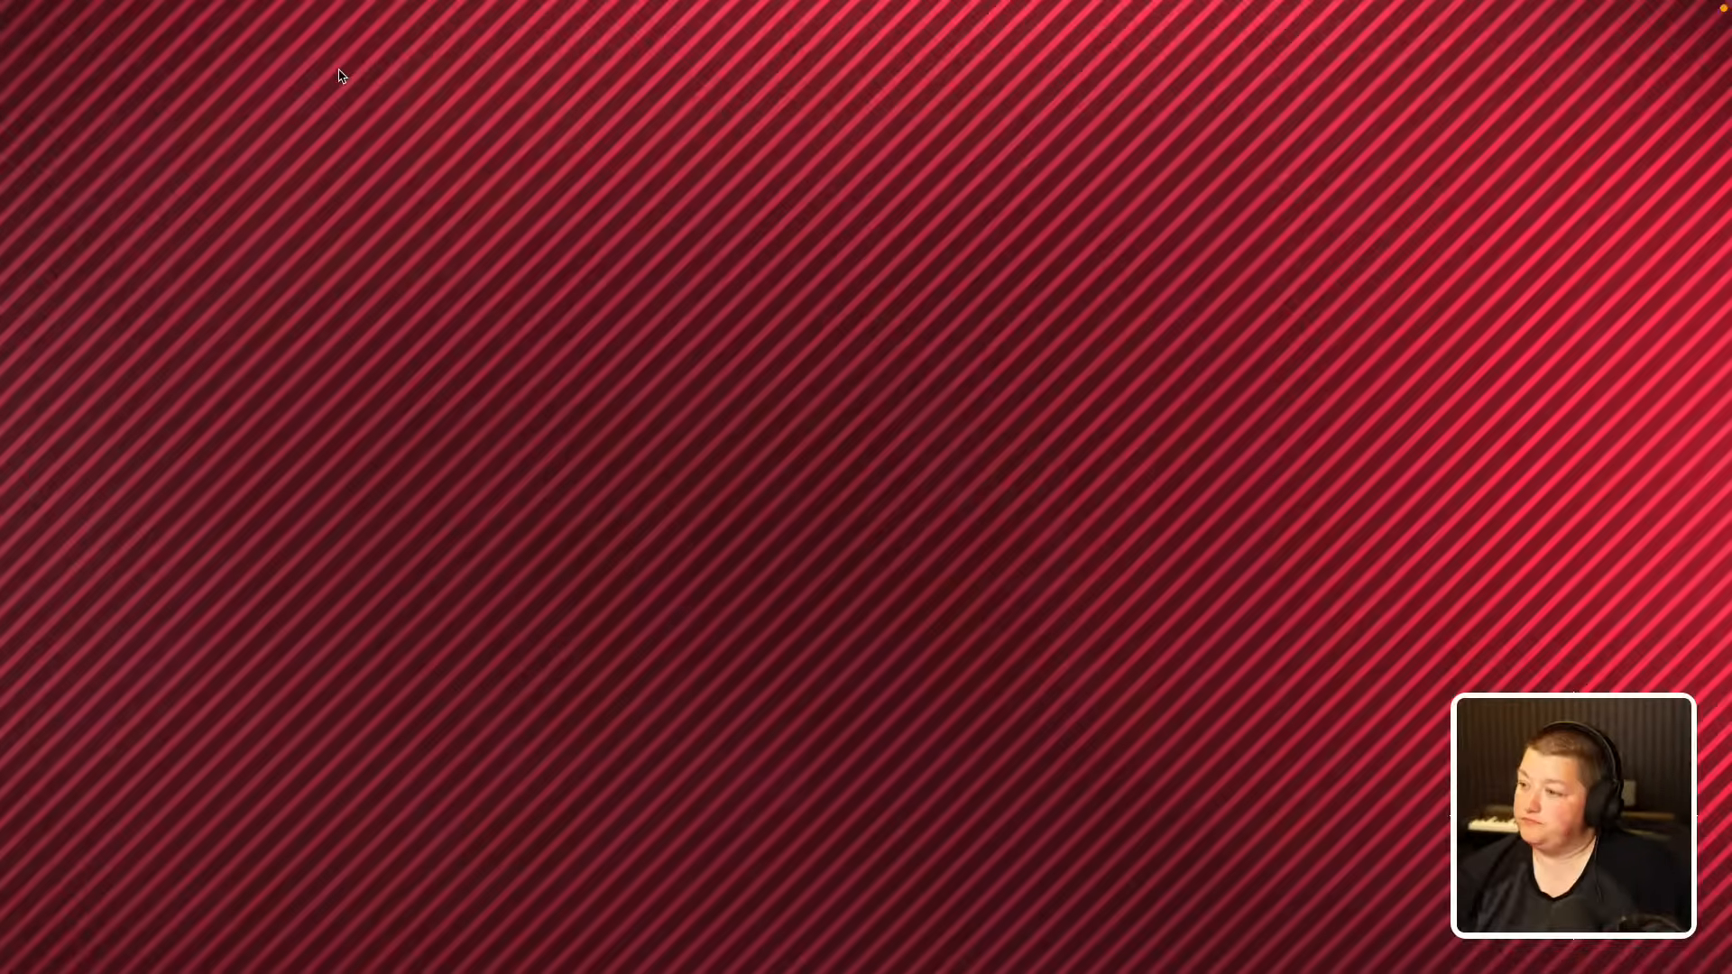
key("Escape")
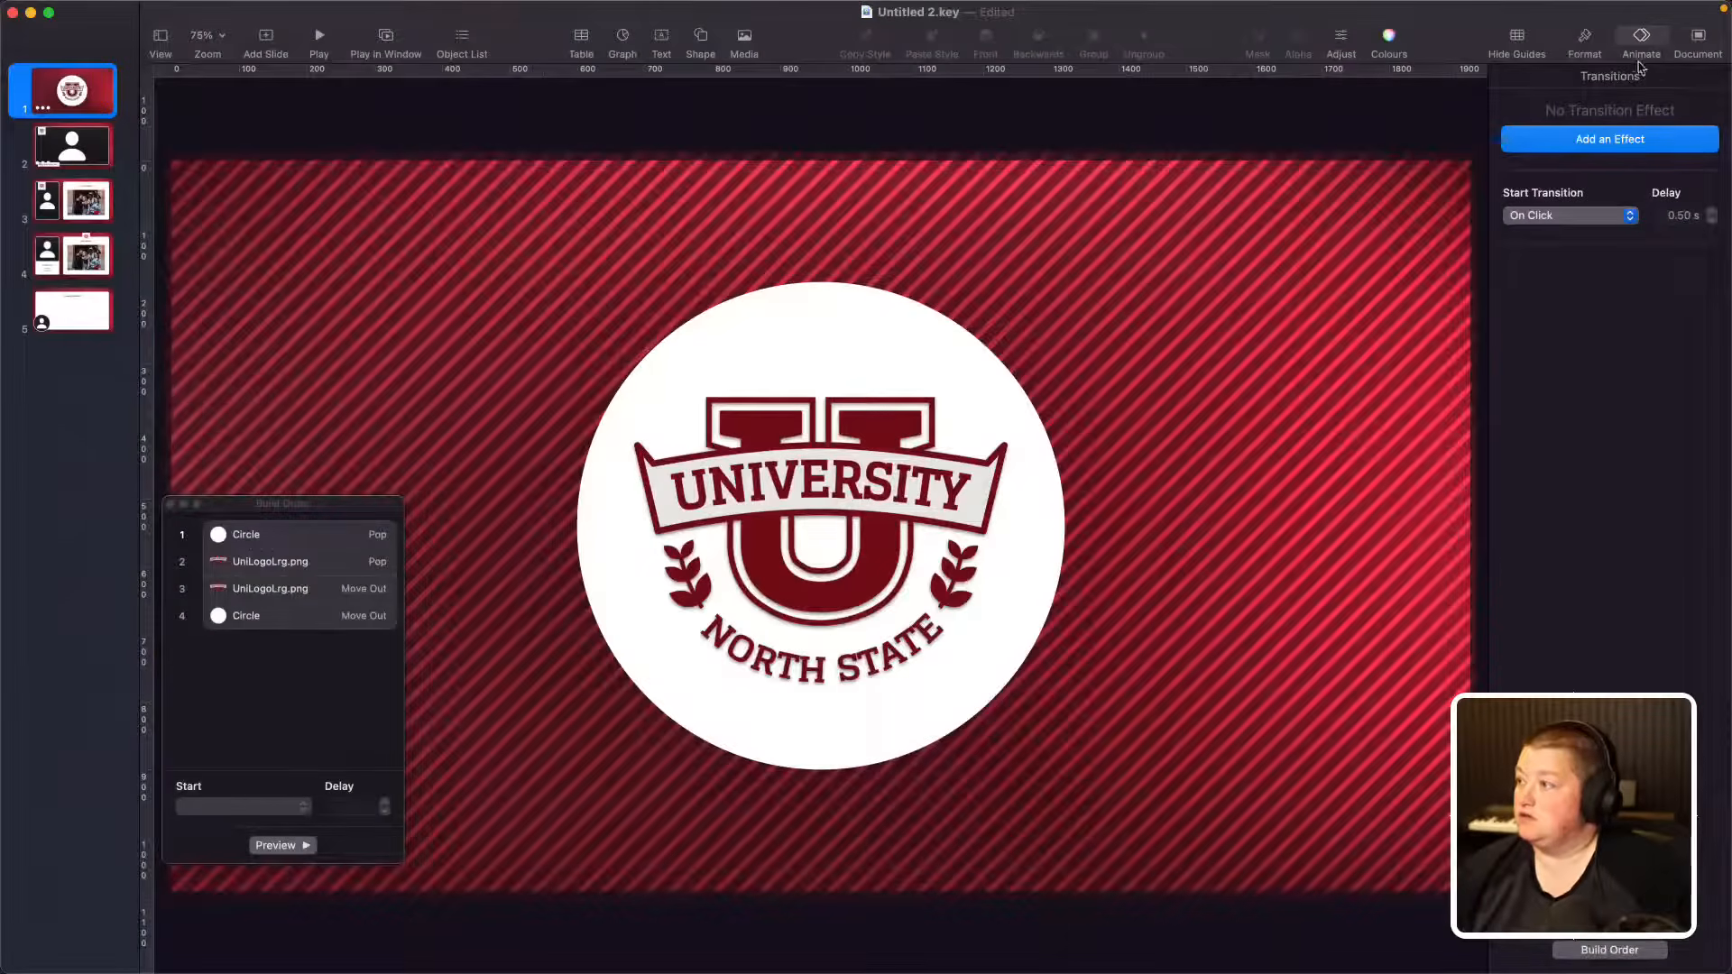
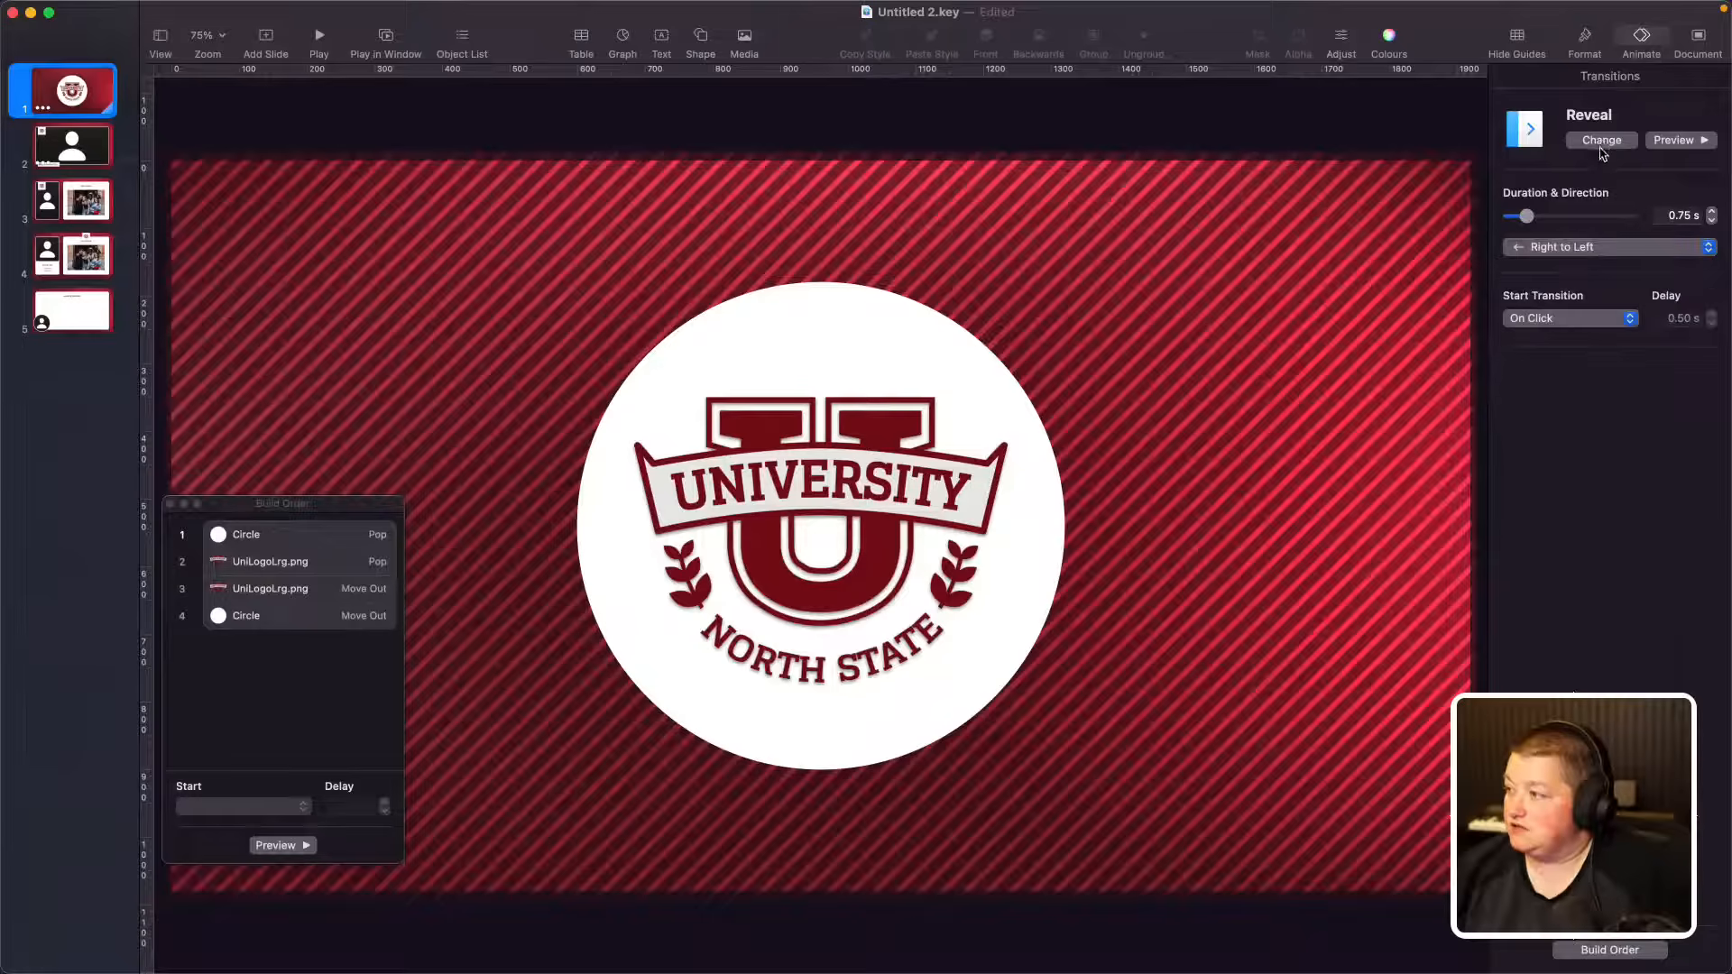
Step: Remove the Reveal transition from the title slide by setting its effect to None
left_click(1602, 141)
scroll(1602, 451, "down", 3)
scroll(1606, 451, "down", 3)
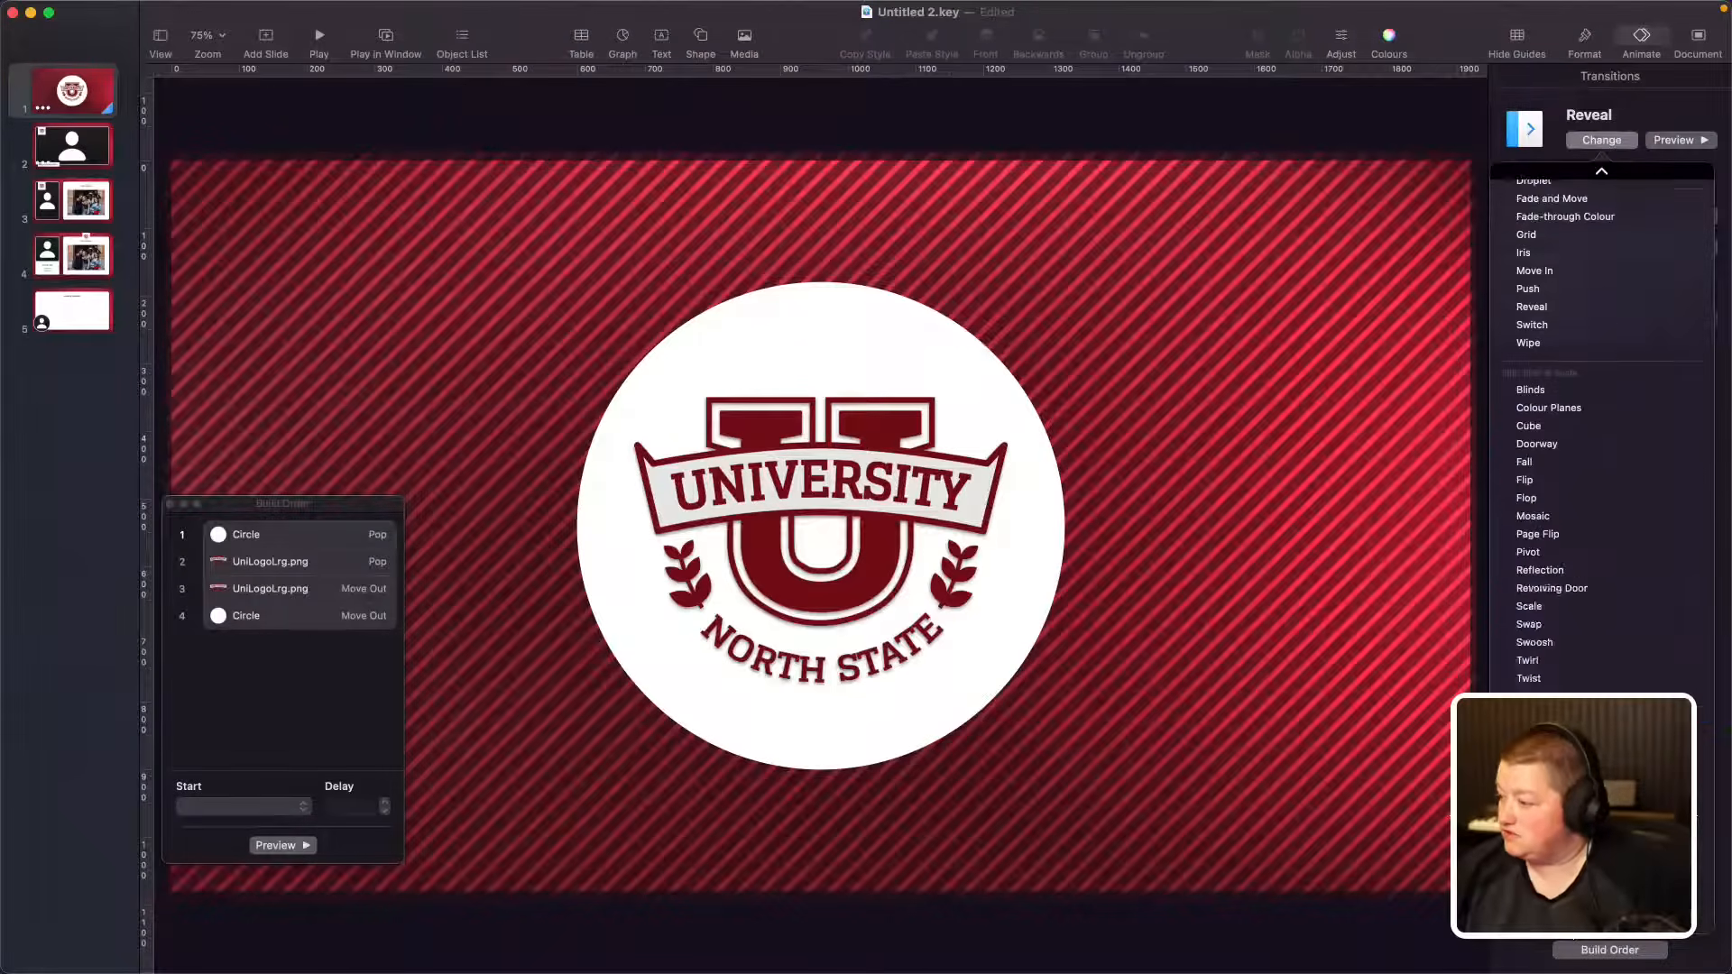
scroll(1605, 433, "up", 5)
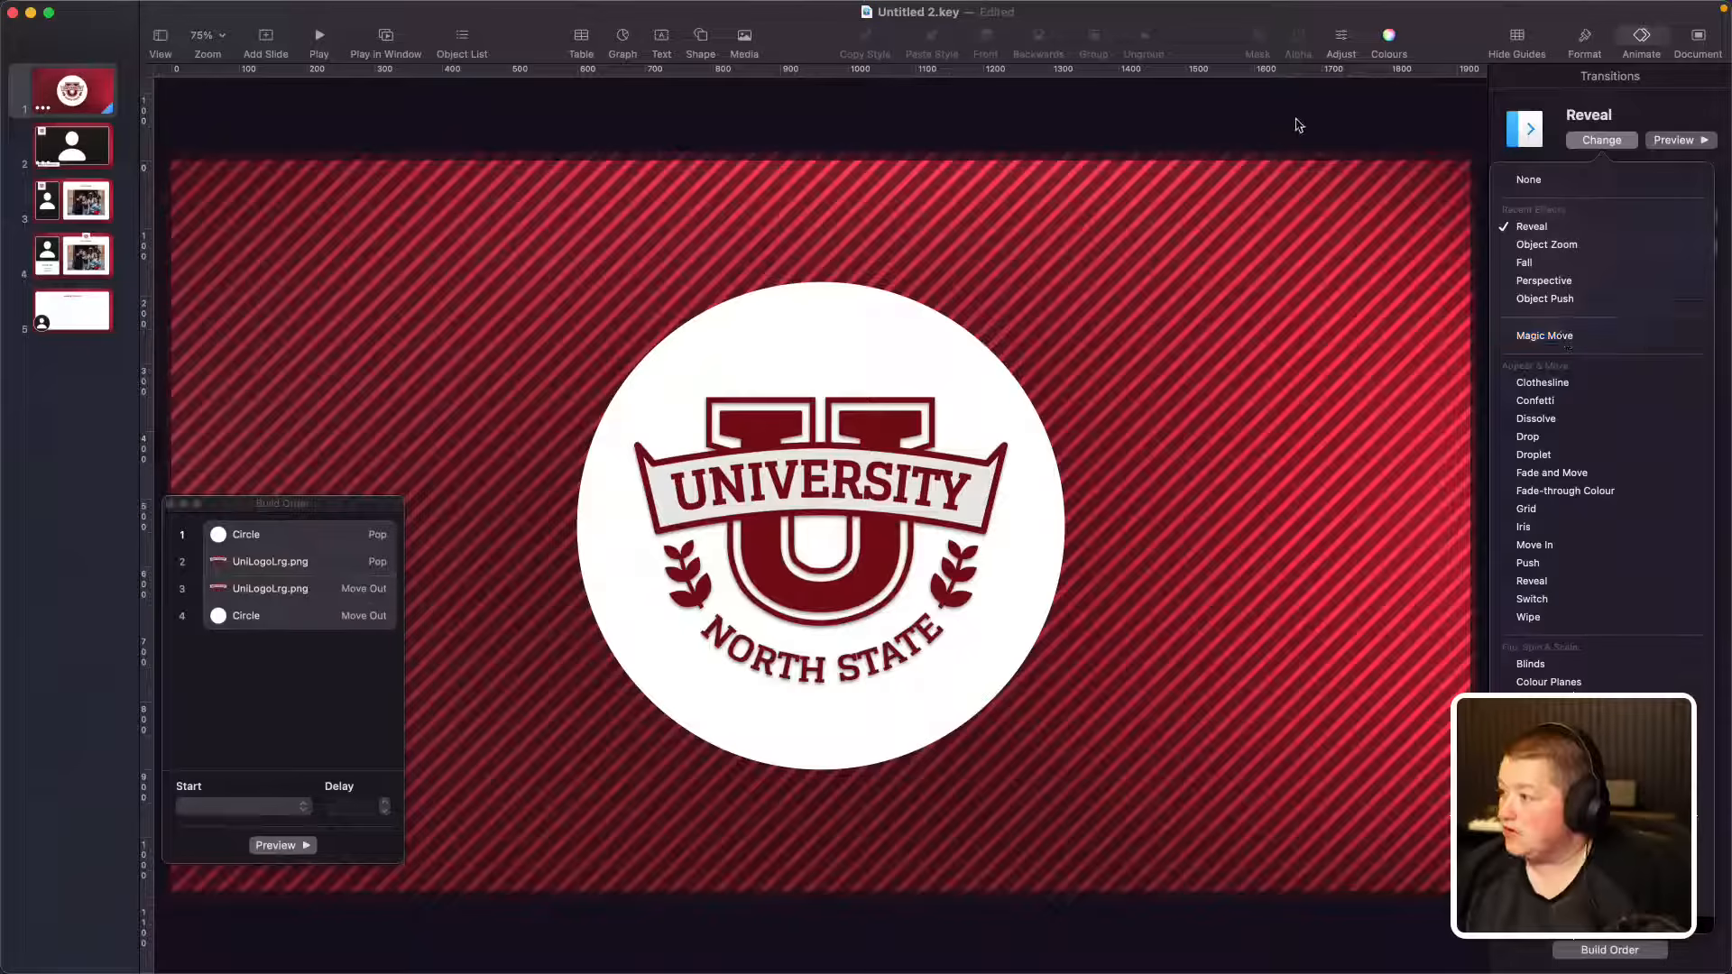
left_click(1560, 185)
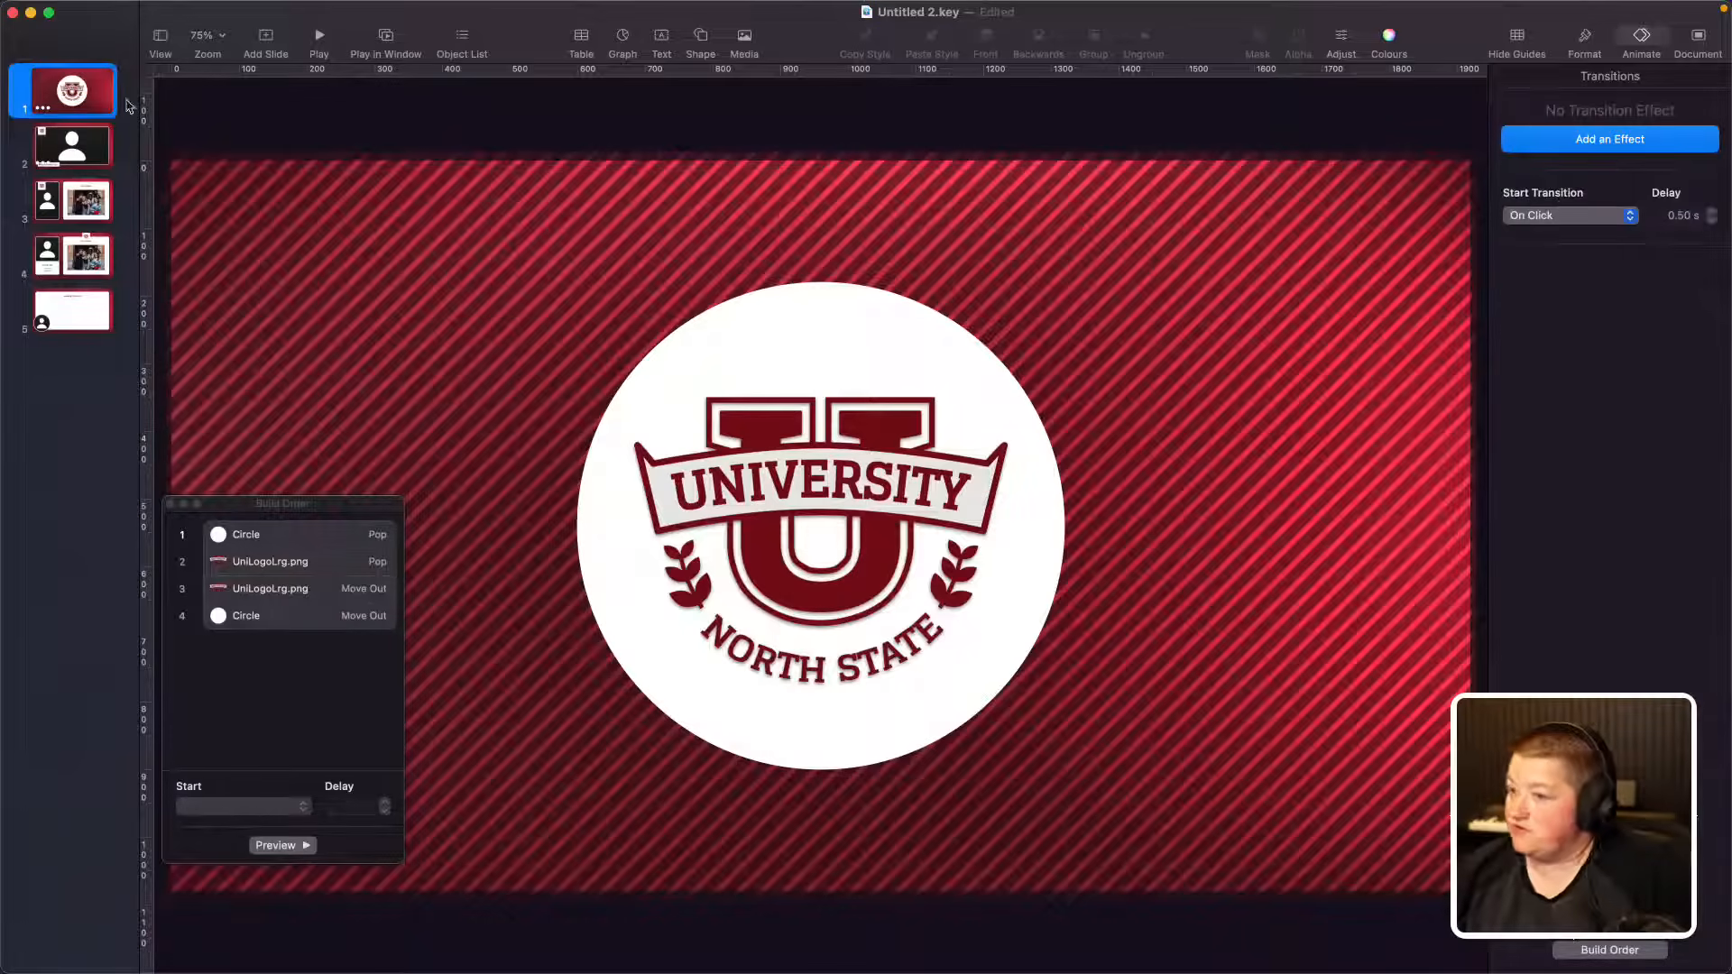
Step: Play the title slide without a transition effect, advance the show once, and exit playback
left_click(319, 34)
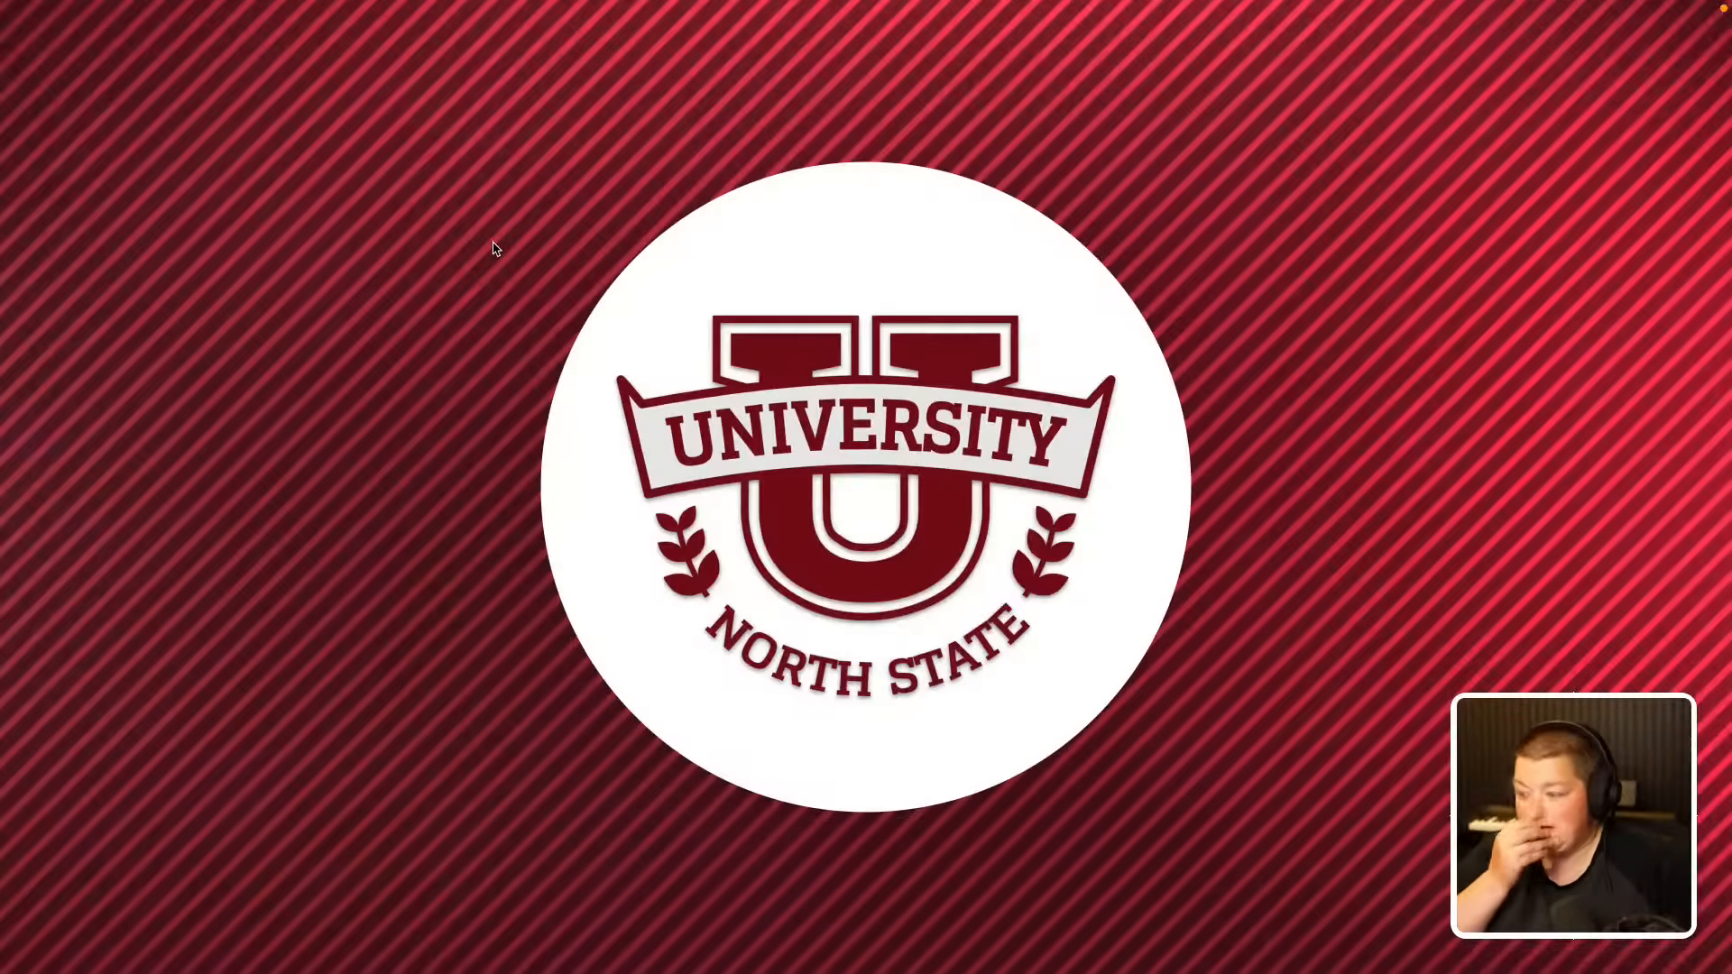
left_click(493, 242)
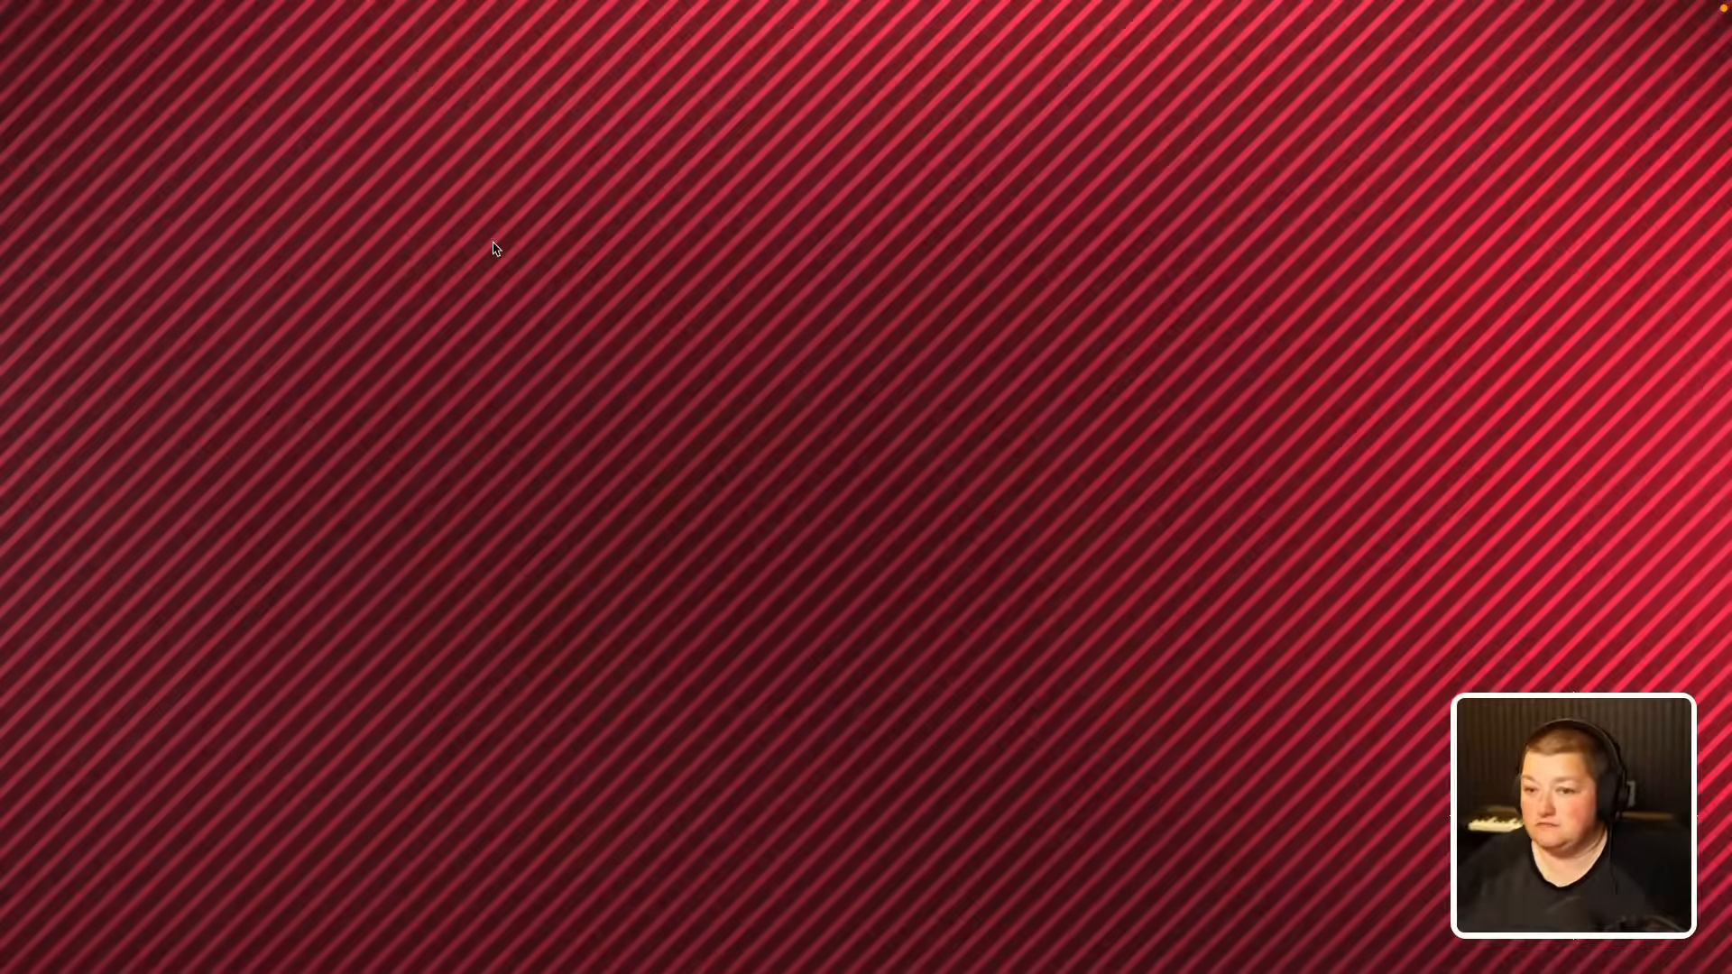
key("Escape")
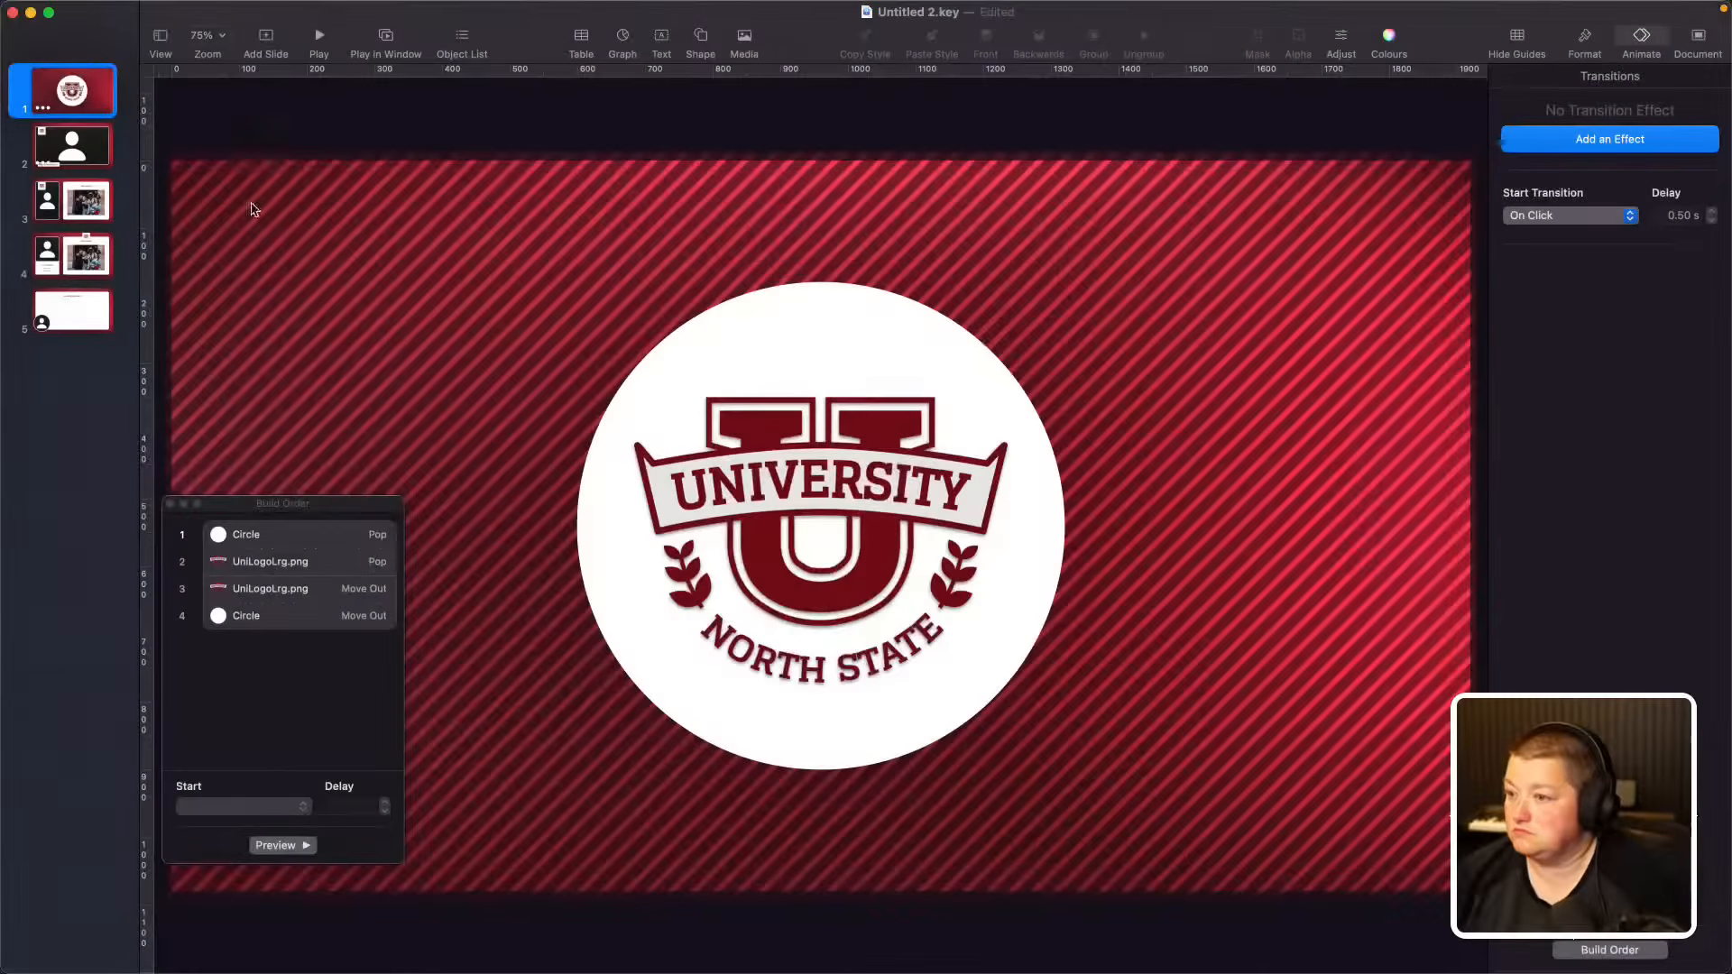
Step: Set the title slide's transition to start Automatically with a 0.20 s delay and play the show
left_click(1549, 219)
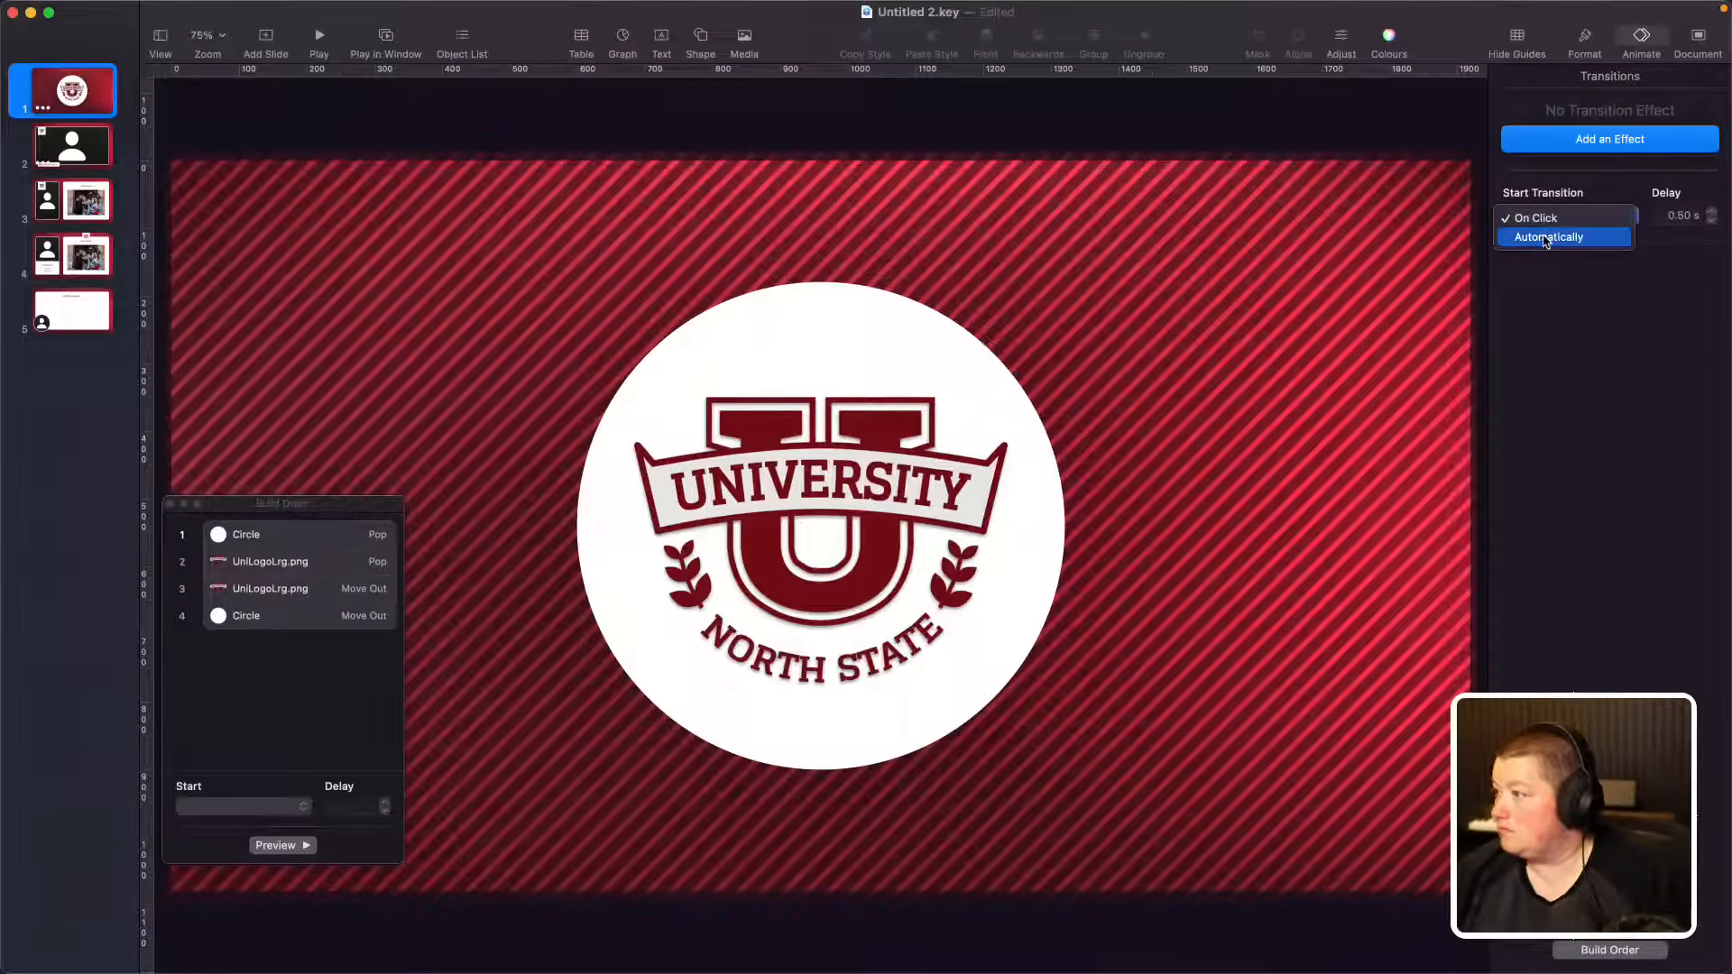
left_click(1546, 238)
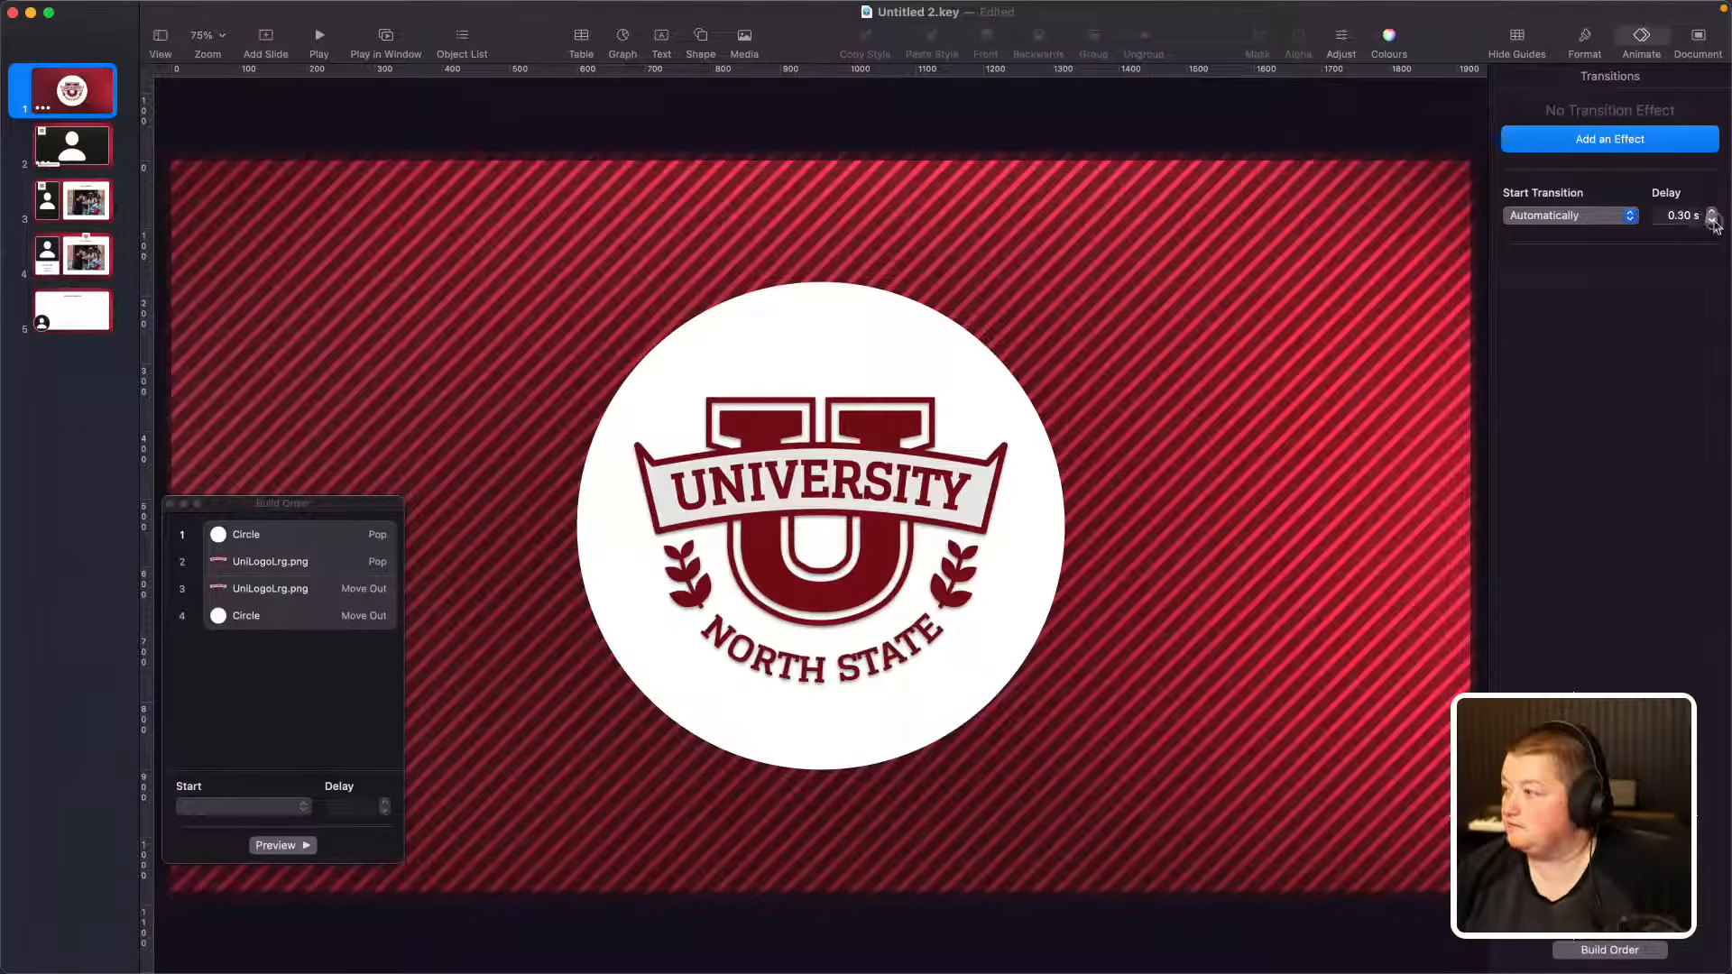
left_click(320, 40)
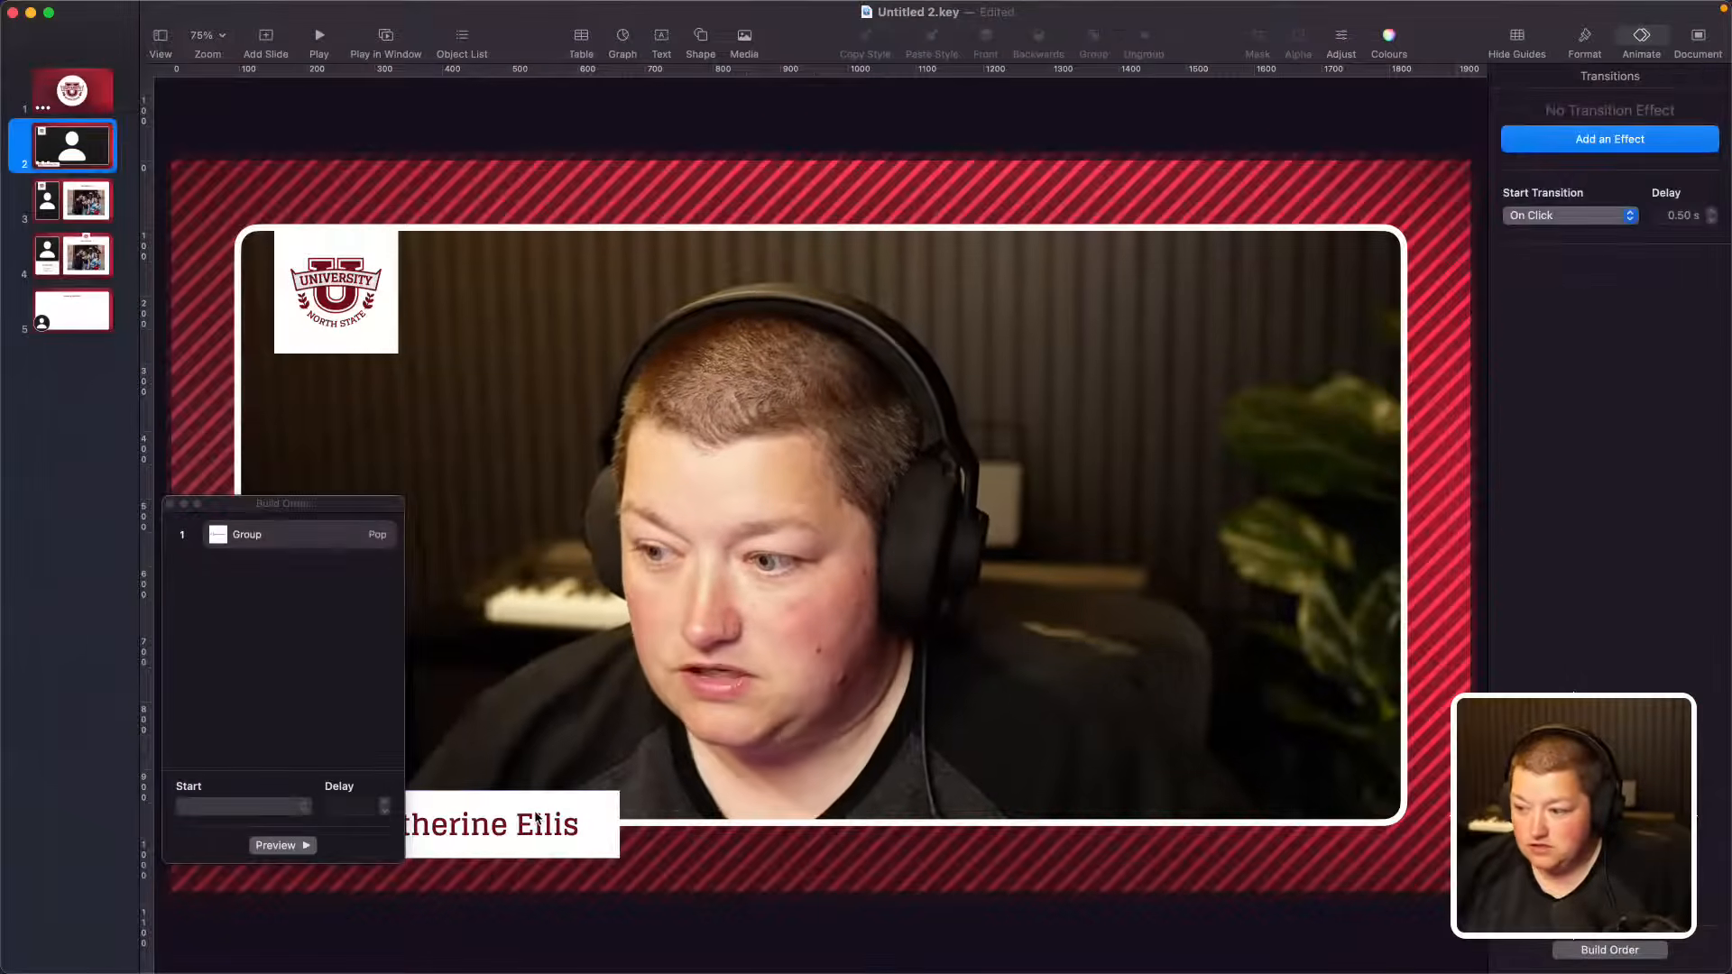
Step: Move the Build Order window clear of the name bar and duplicate the full-screen camera slide
left_click(536, 818)
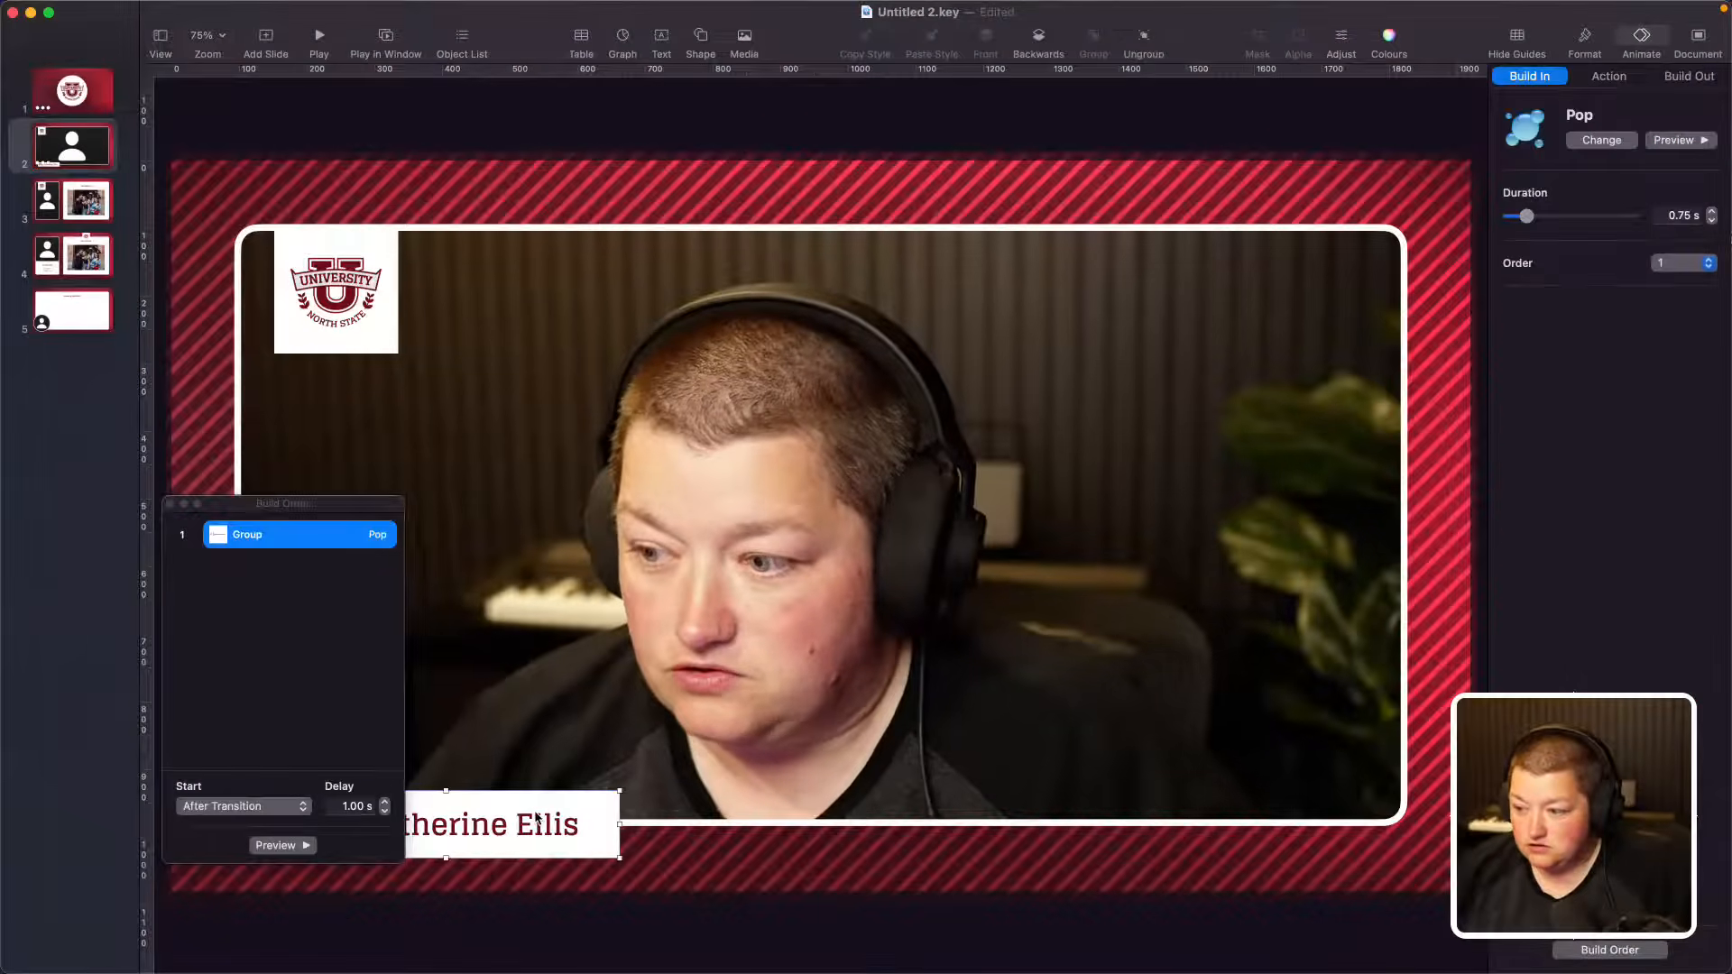
left_click_drag(316, 504, 452, 329)
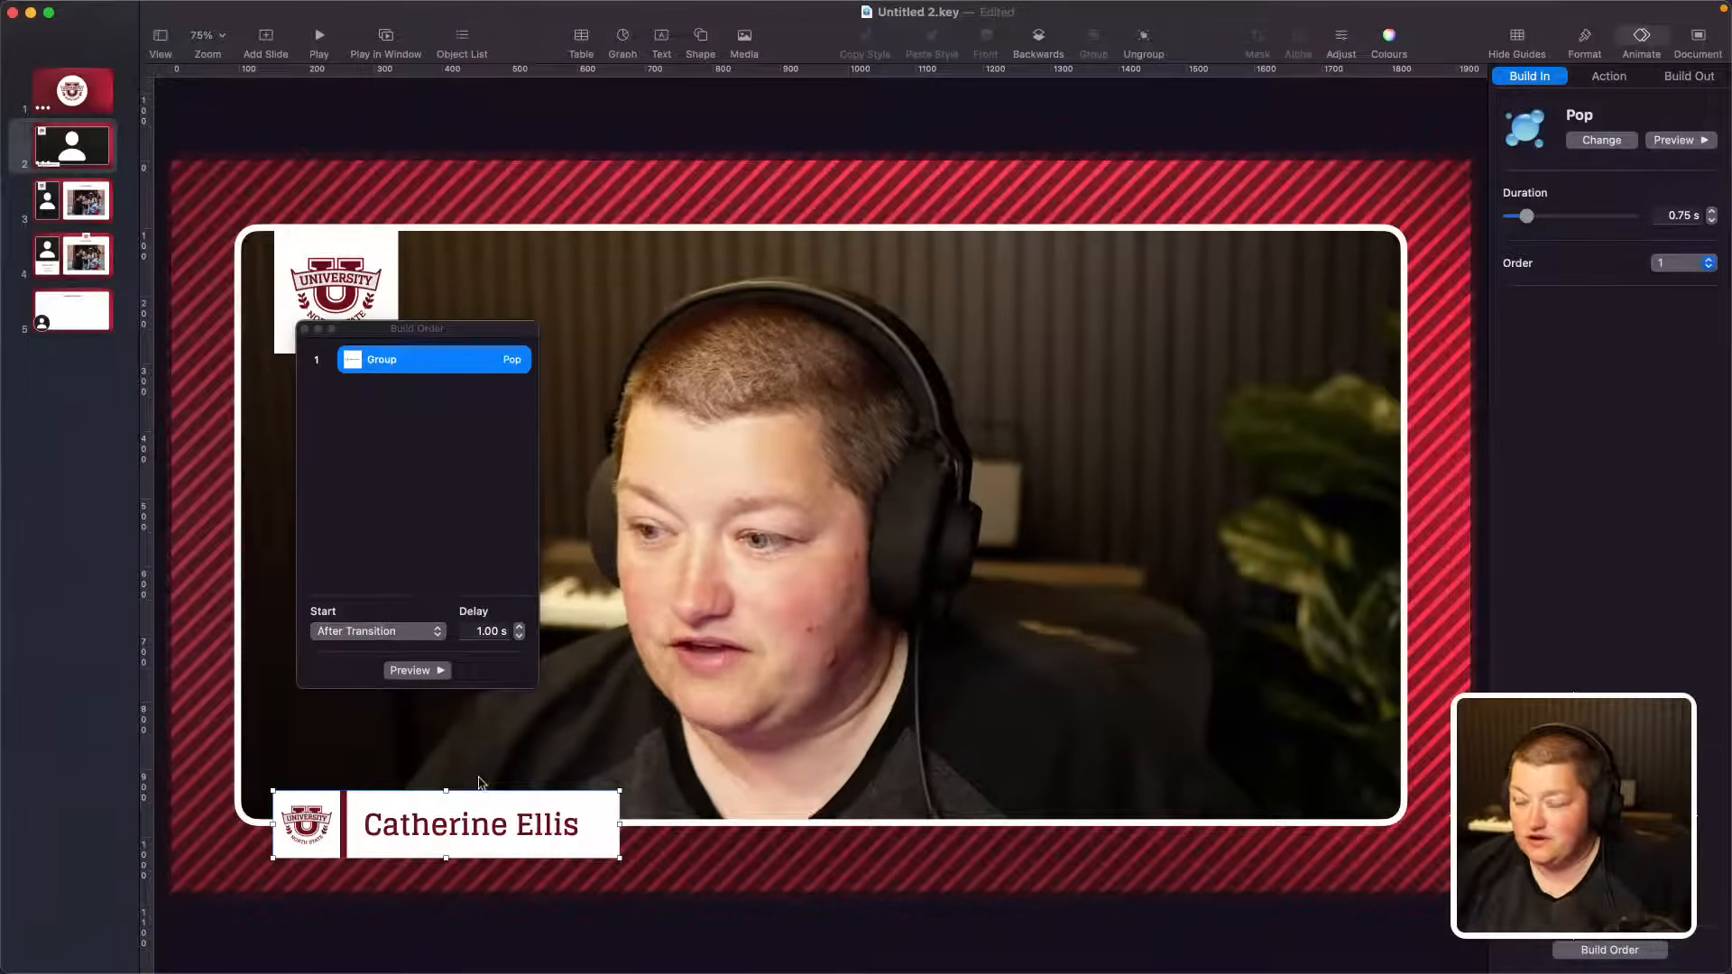
right_click(78, 145)
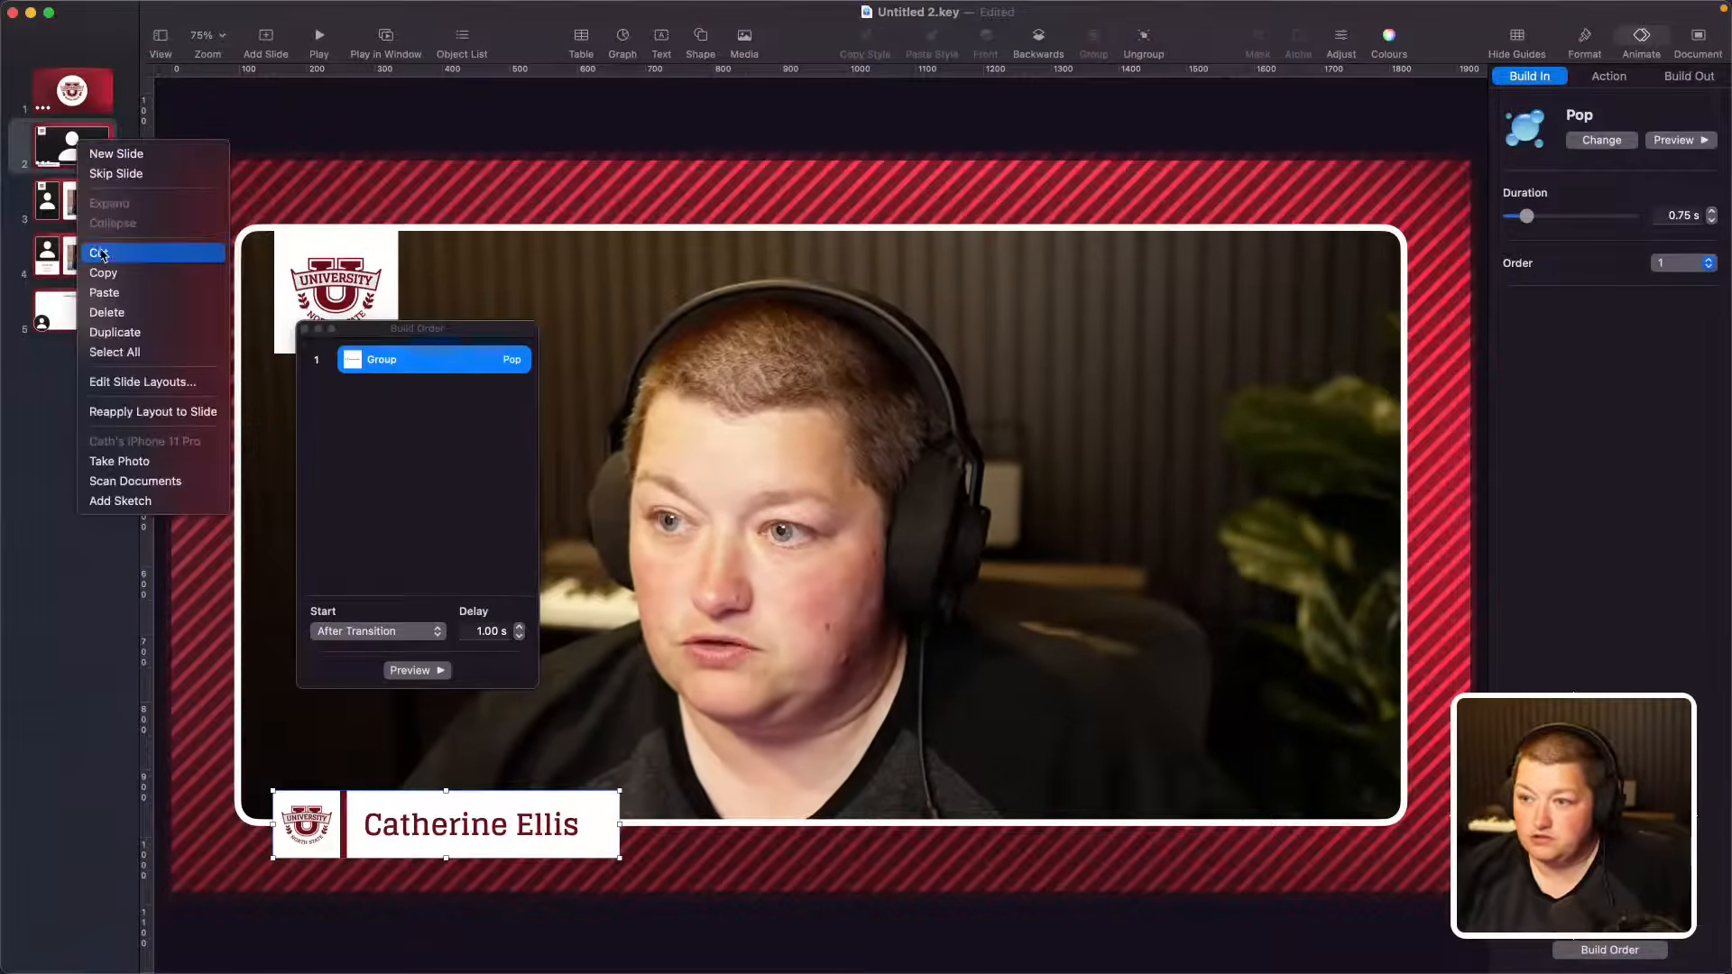
left_click(99, 312)
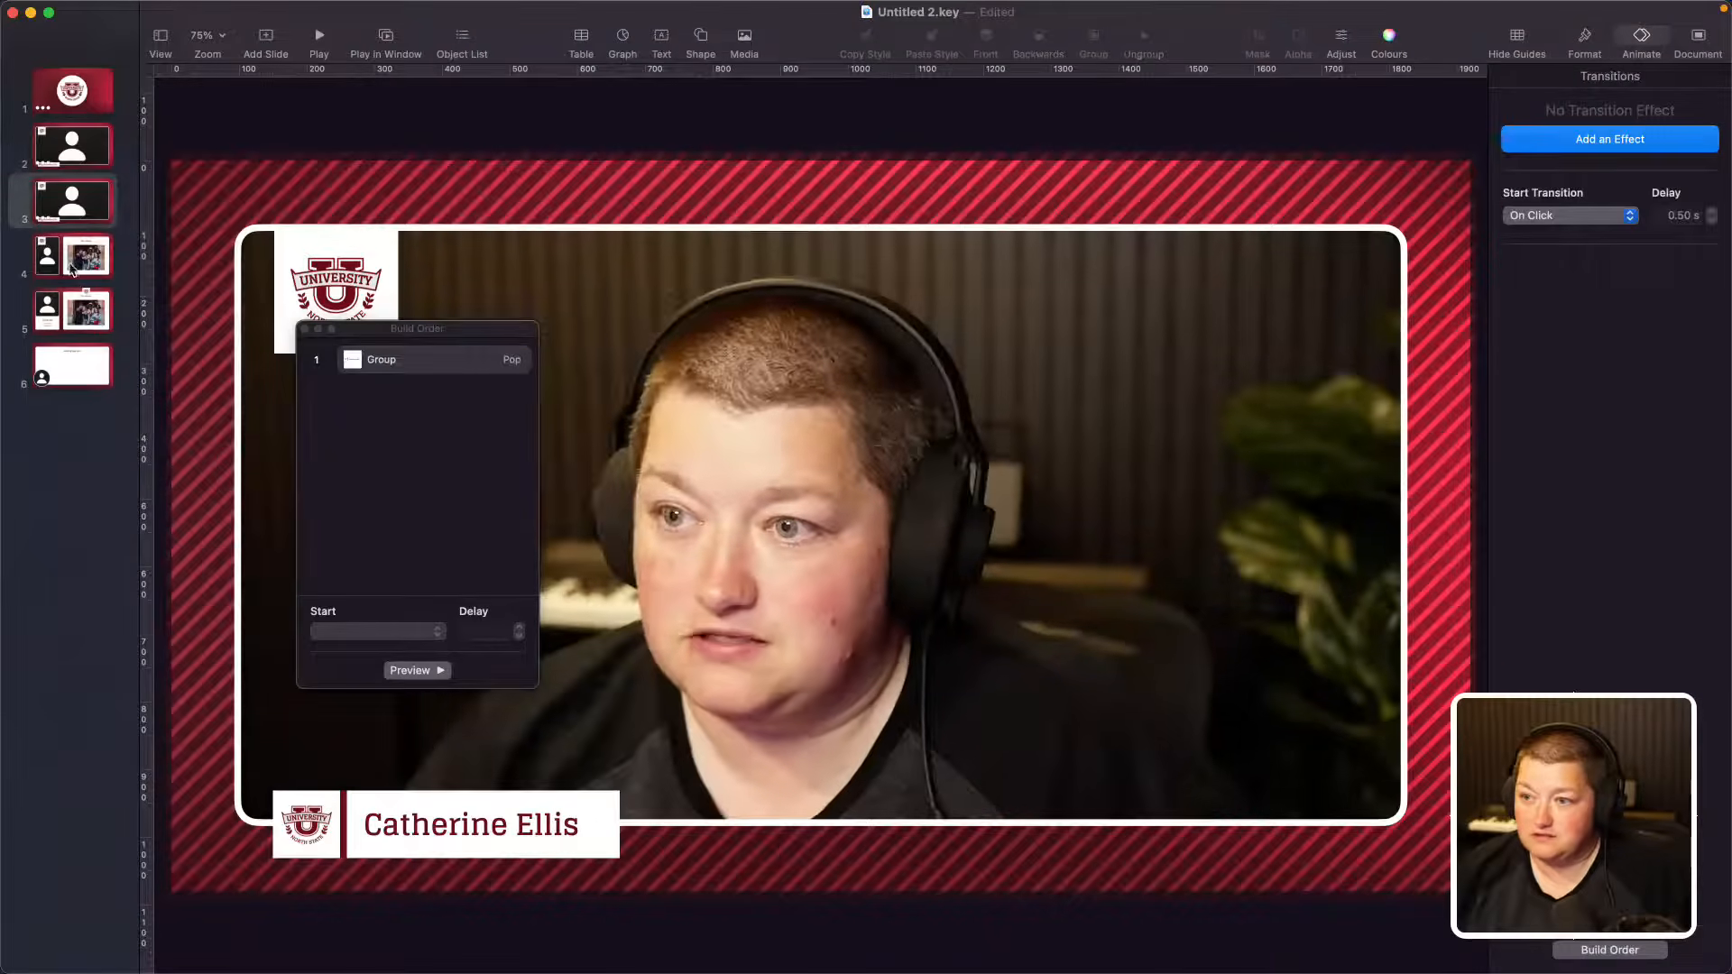
Step: Delete the name bar group from the duplicated camera slide
left_click(72, 260)
left_click(75, 214)
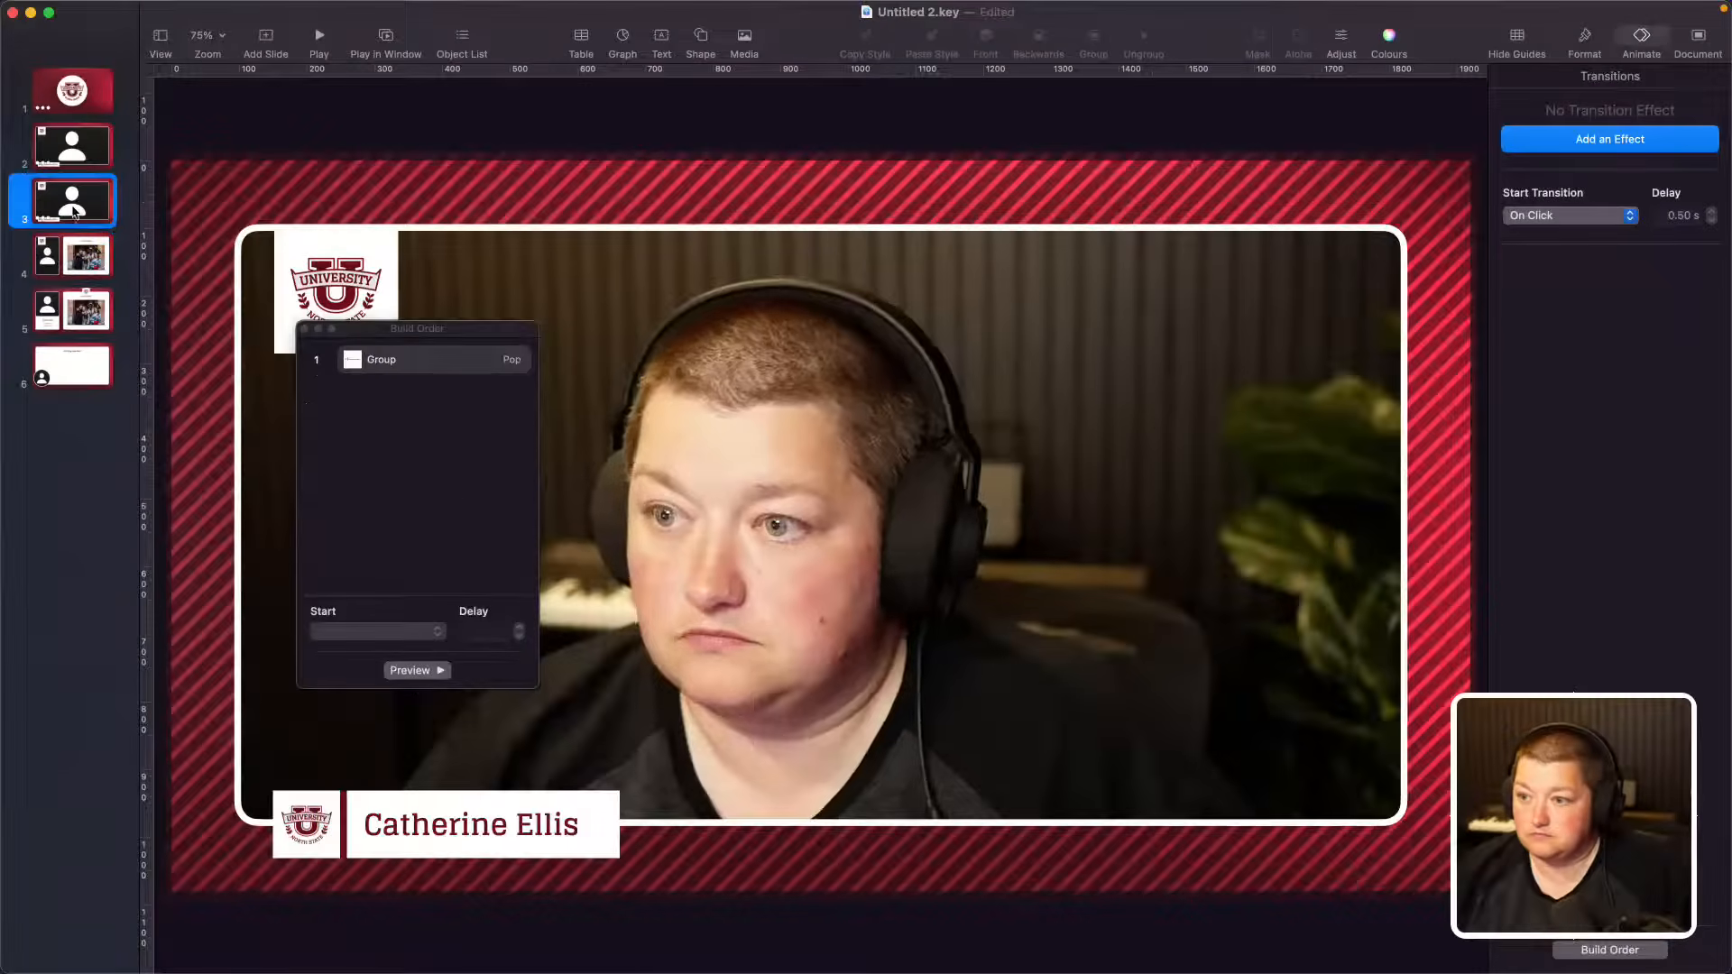
left_click(393, 801)
key("Delete")
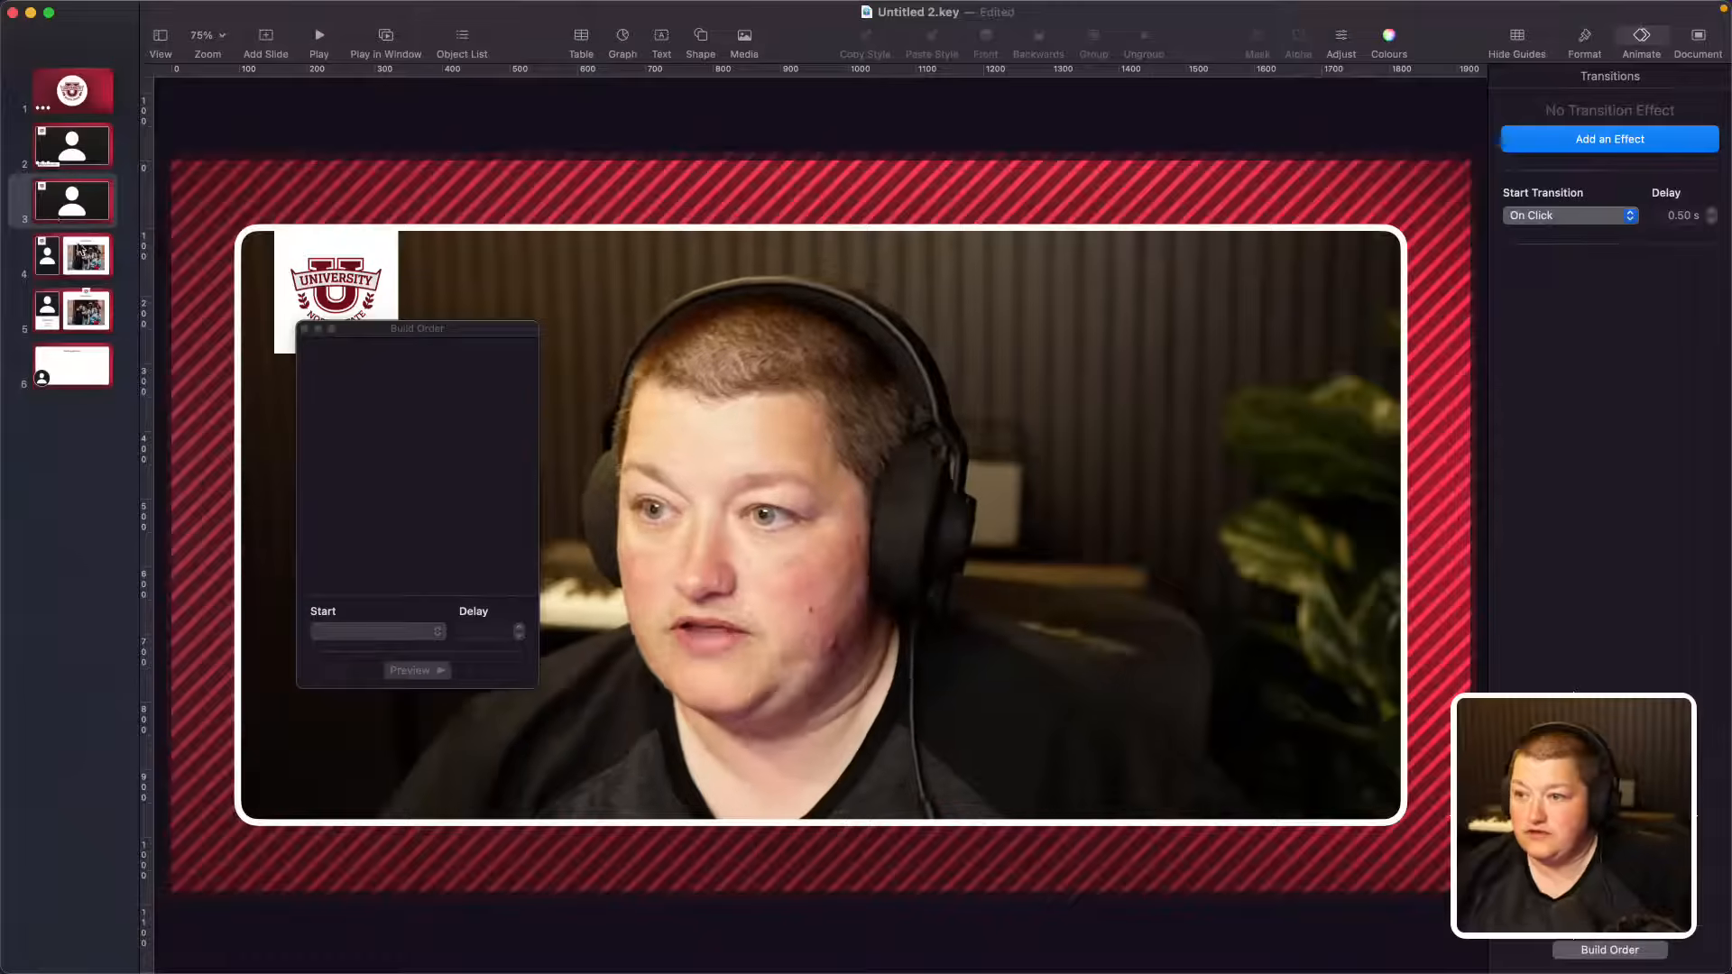
Step: Play the show from the camera slide with the name bar through to the Contact Me slide, and exit playback
left_click(68, 200)
left_click(78, 157)
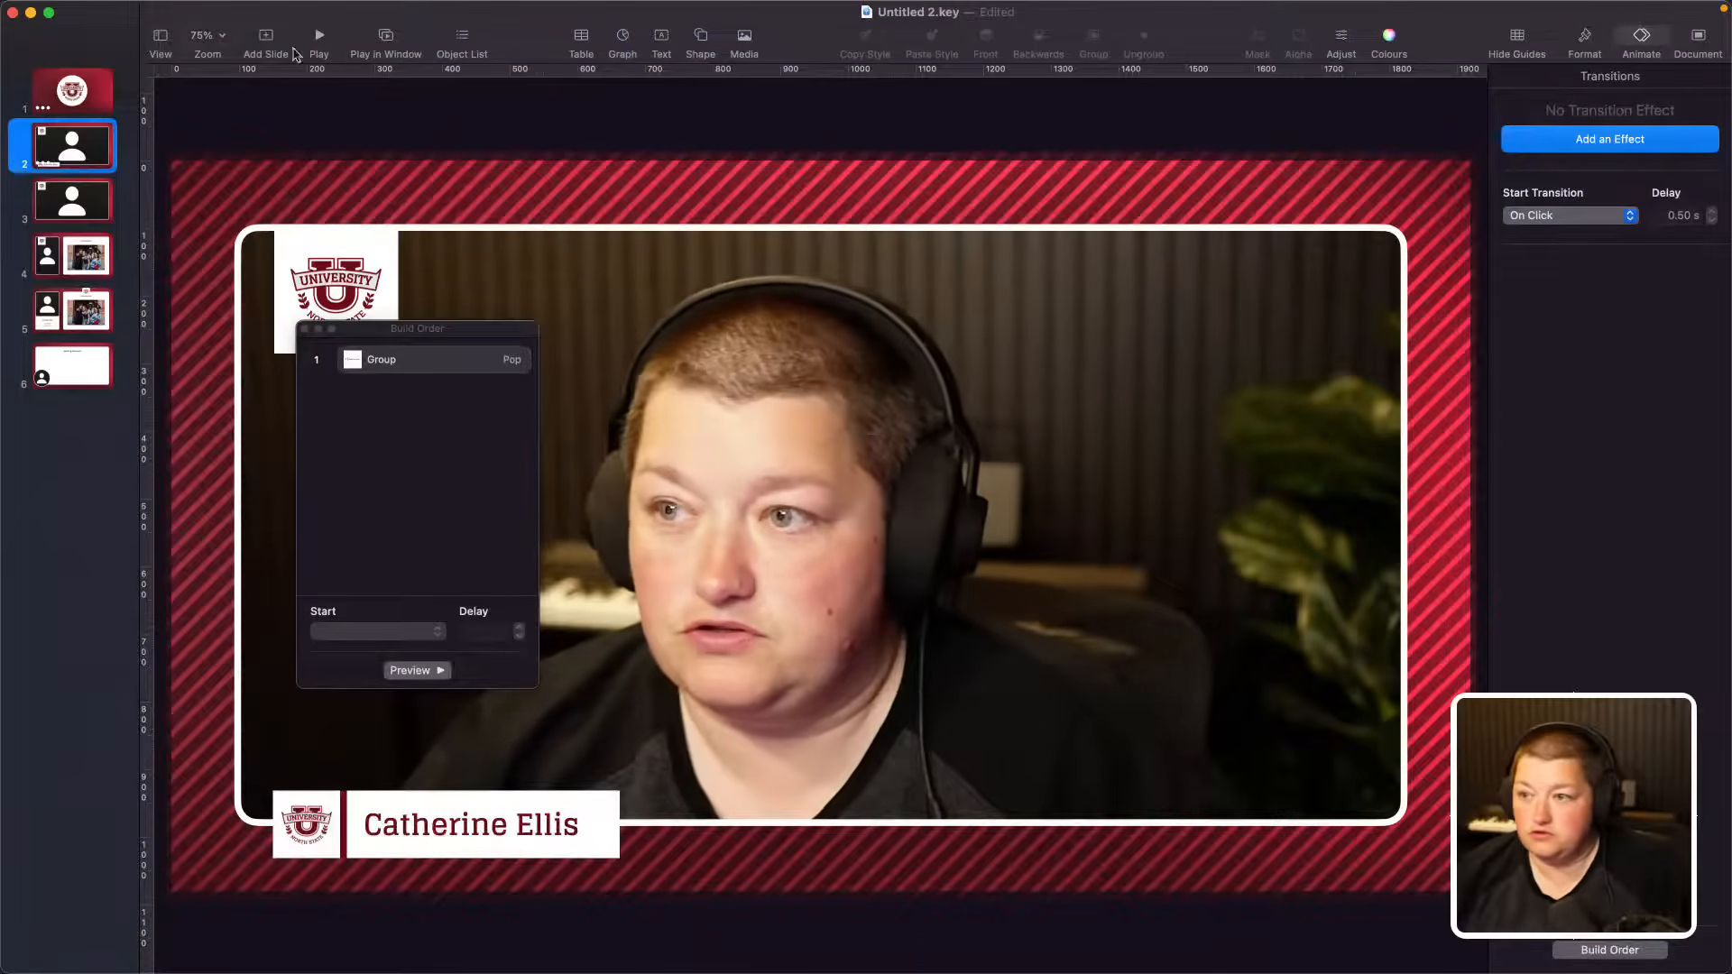
left_click(323, 40)
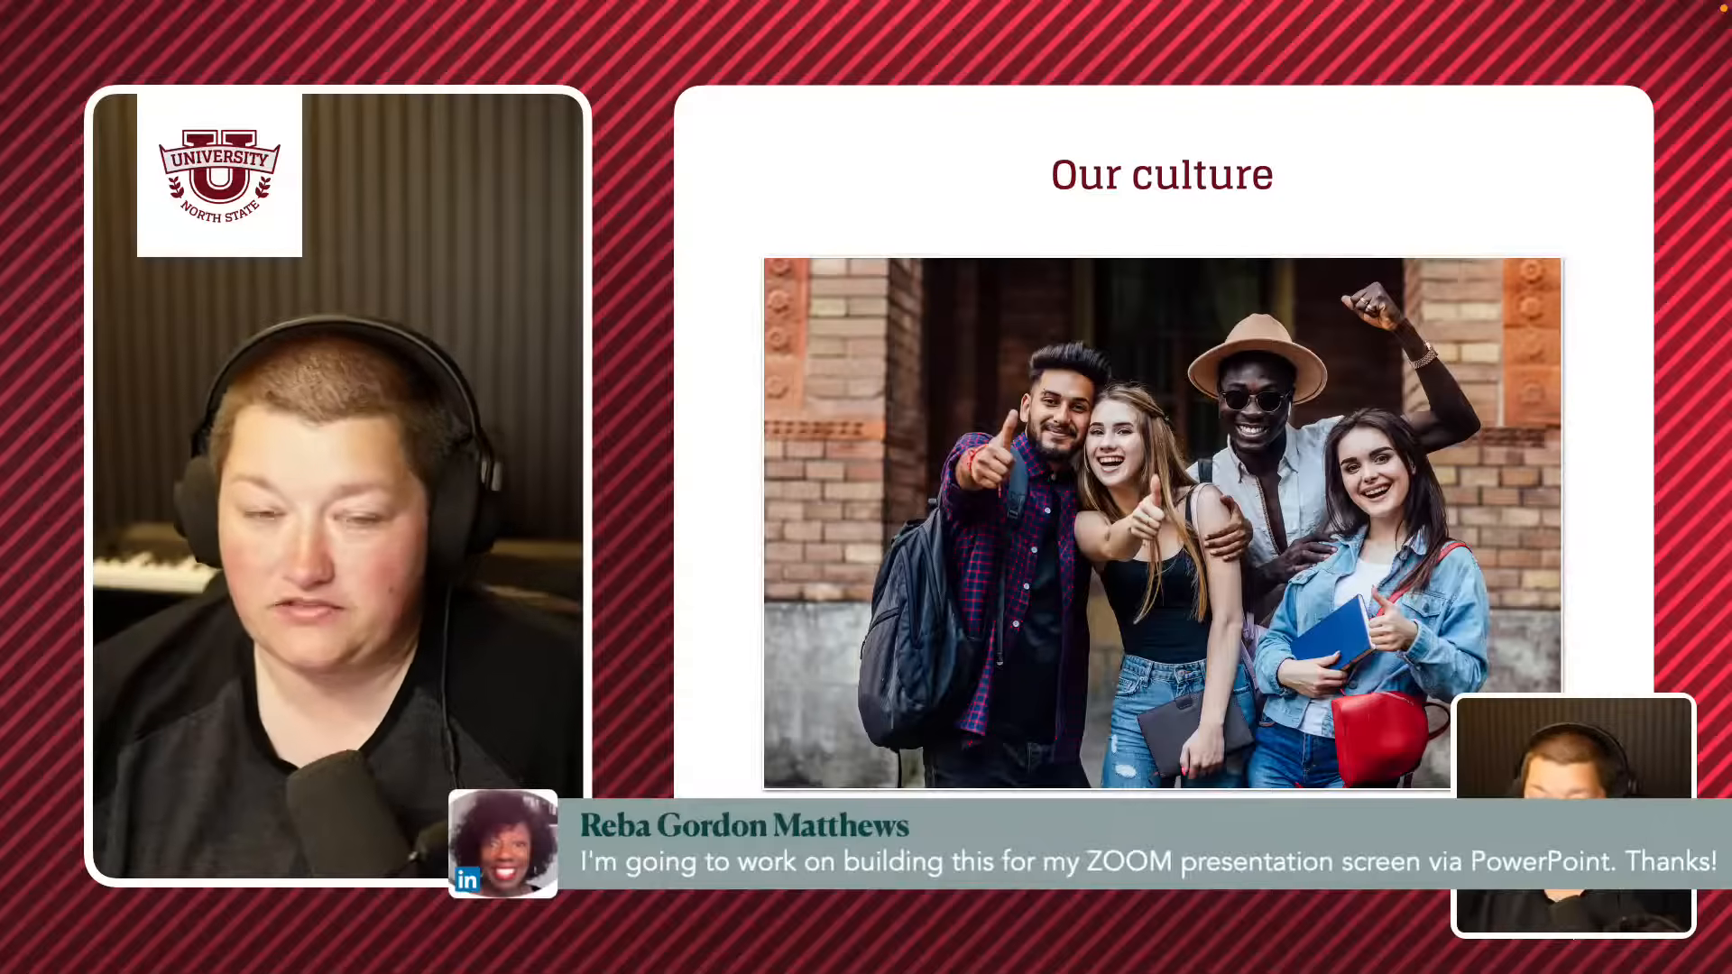
key("Right")
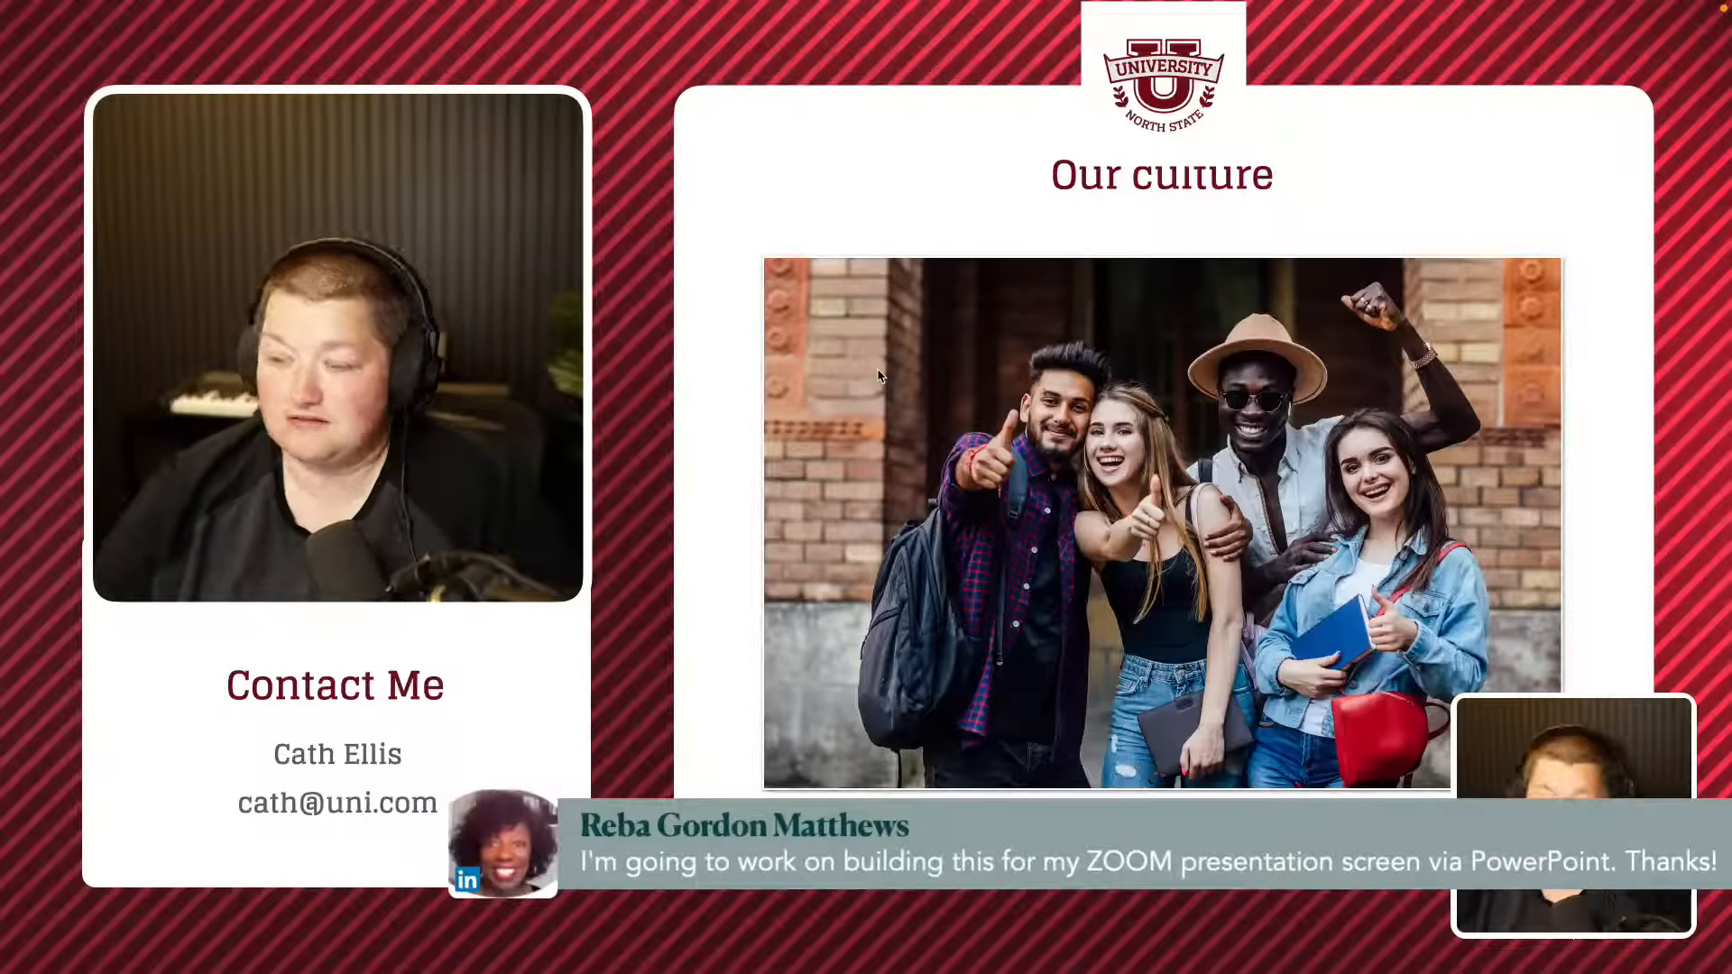
key("Escape")
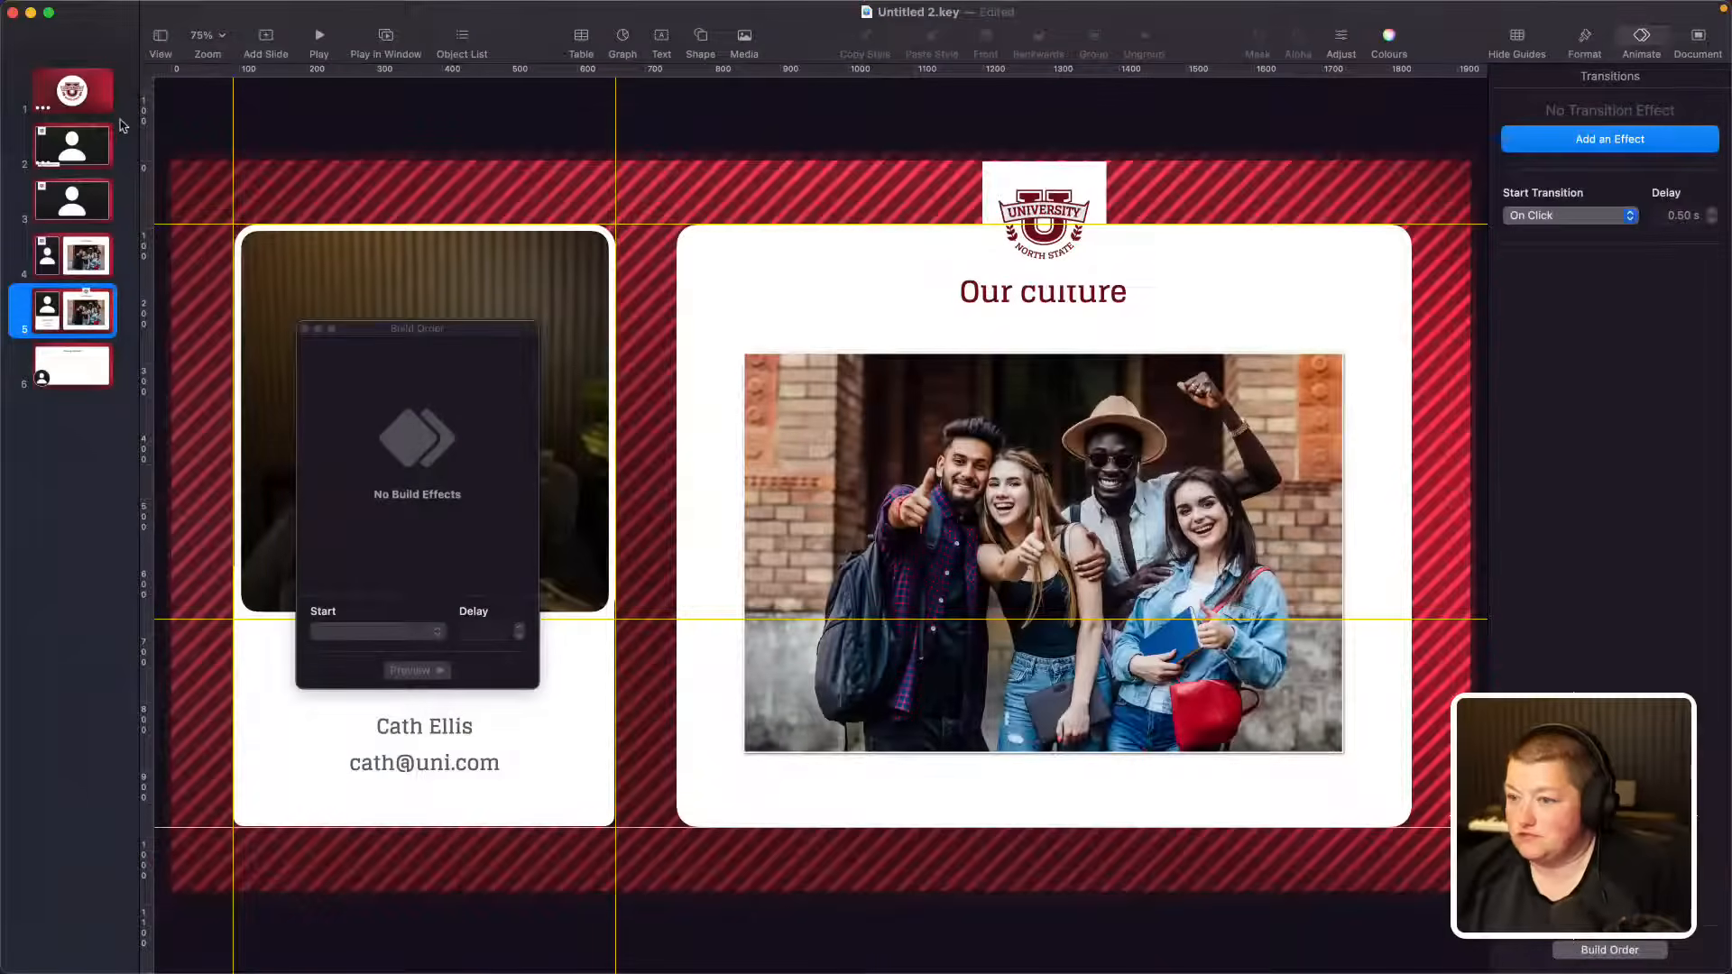
Step: Return to the camera slide with the name bar and close the Build Order window
left_click(98, 109)
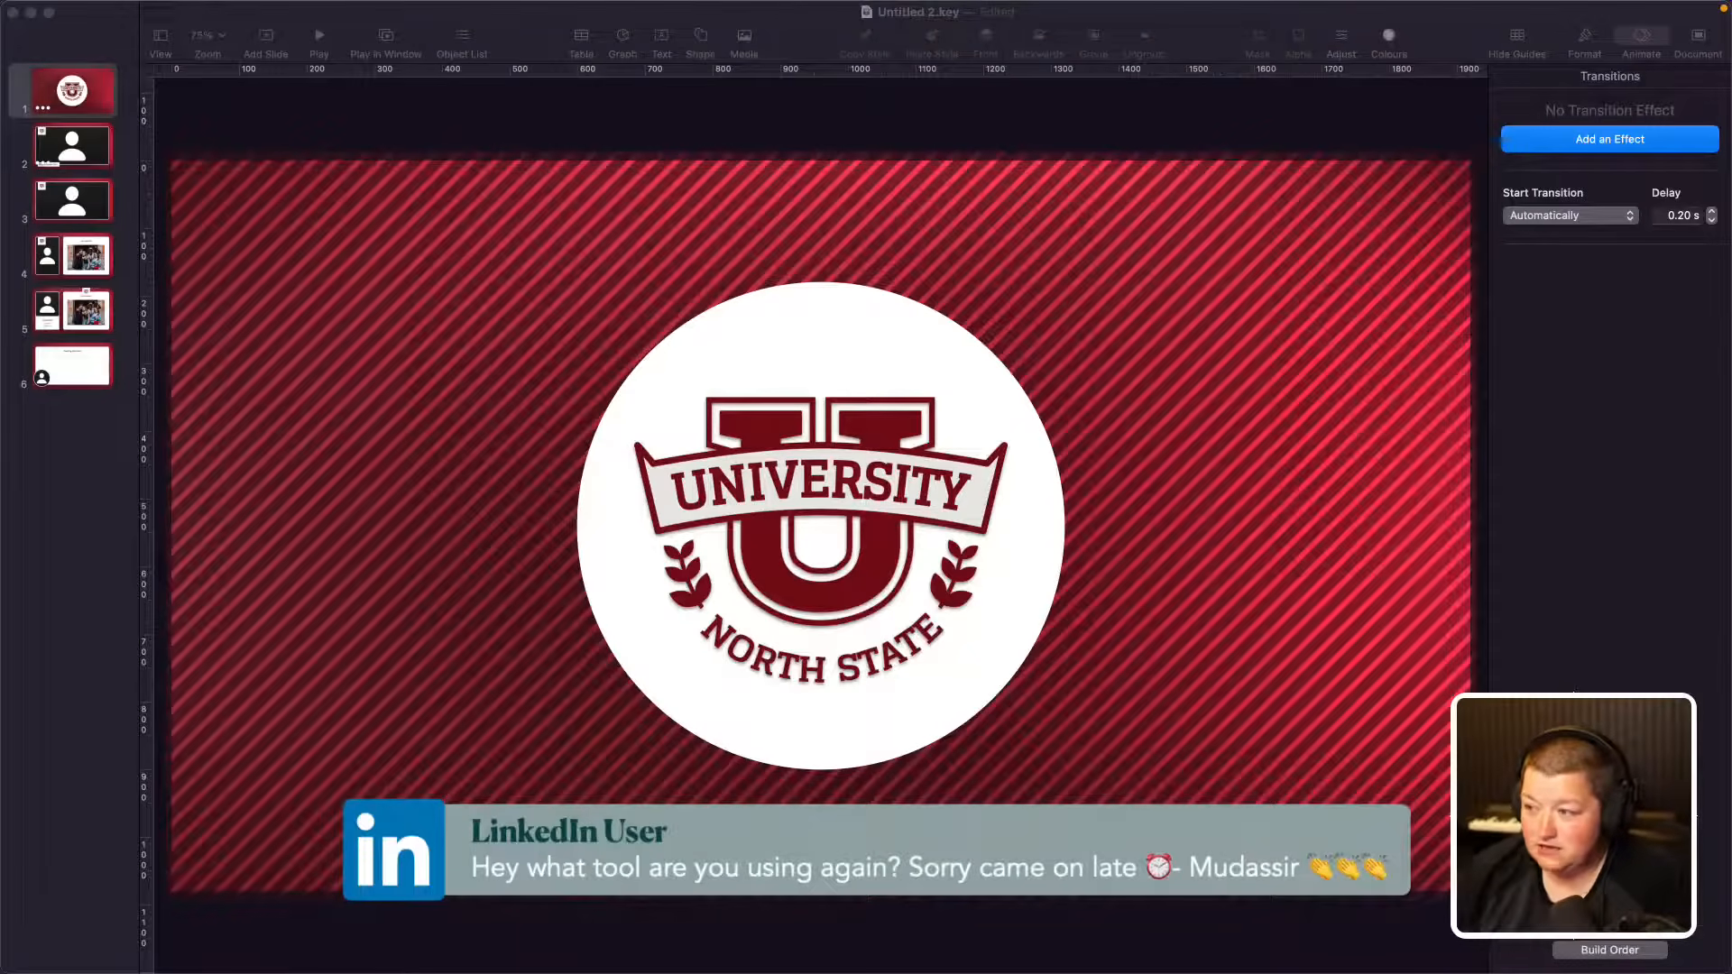
left_click(73, 146)
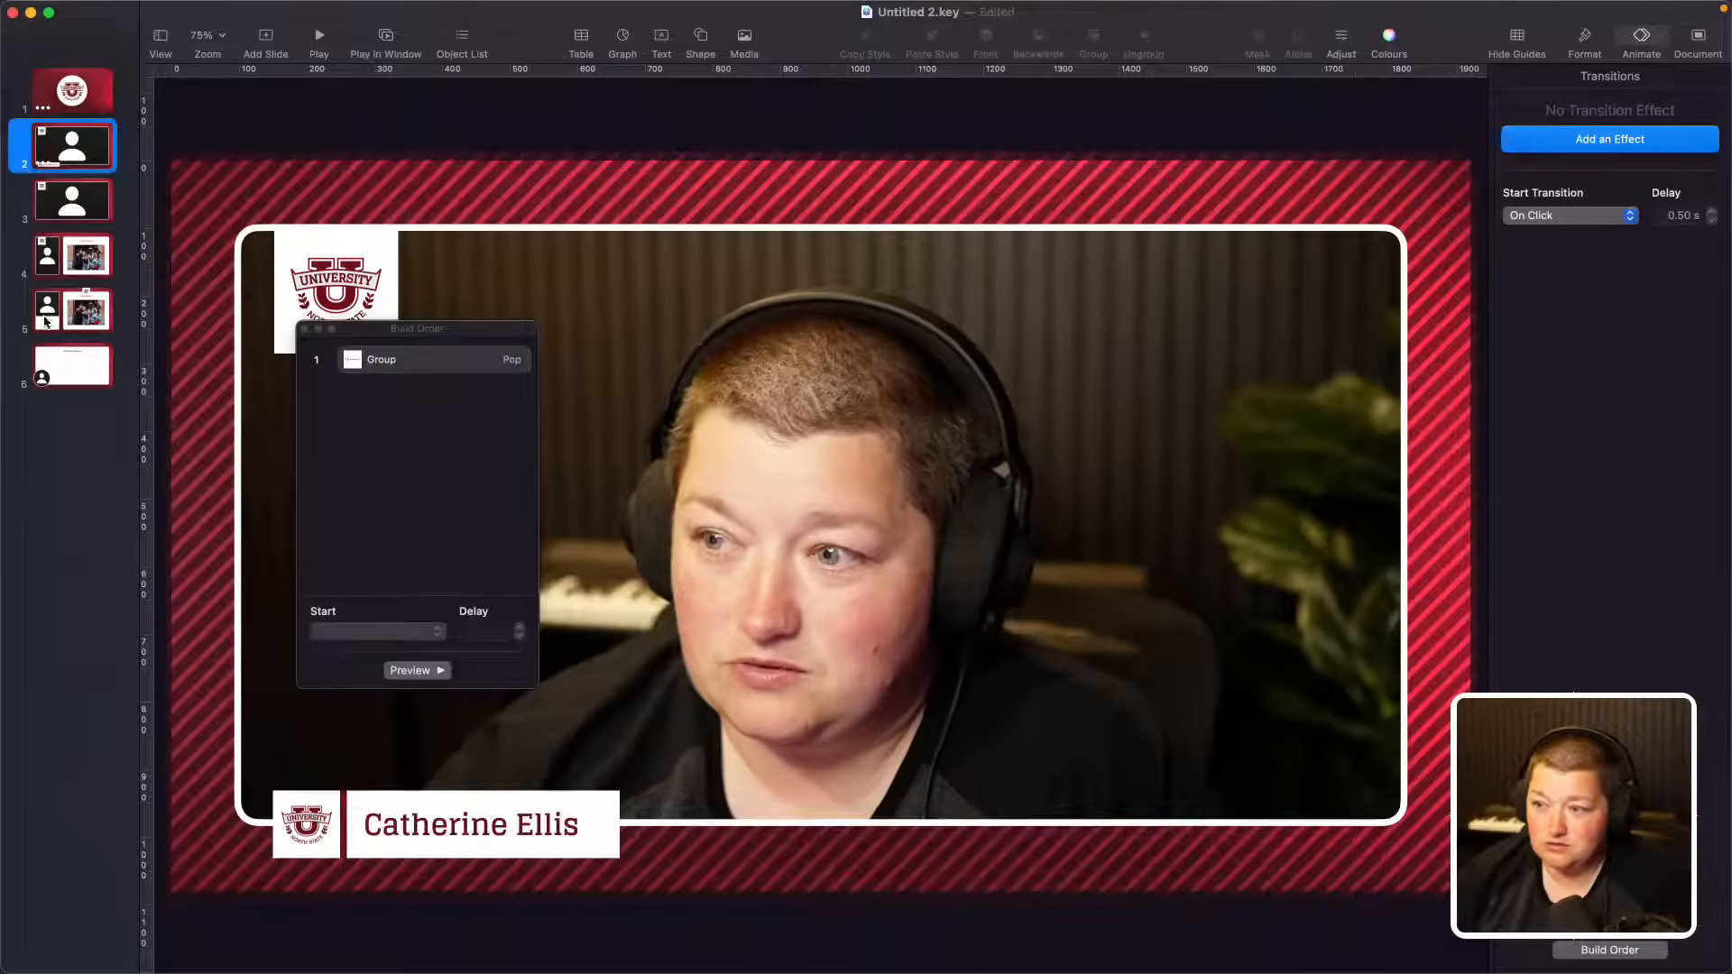
left_click(303, 328)
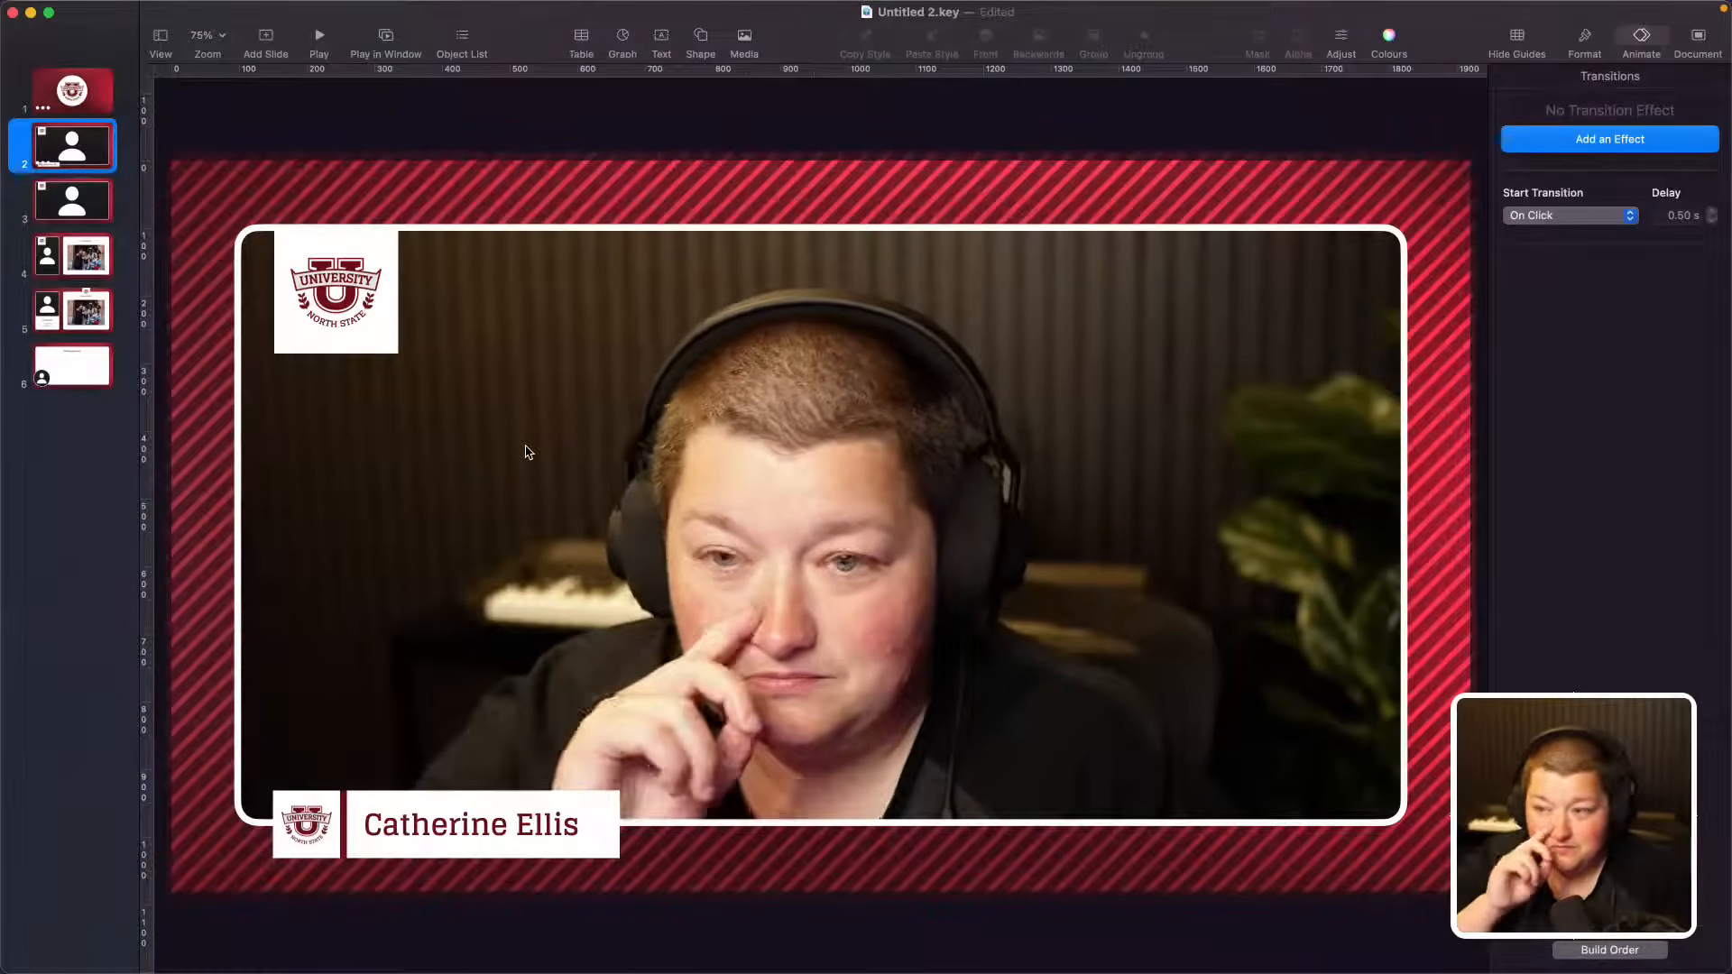
Step: Insert a live video on the camera slide with the name bar and delete it again
mouse_move(391, 9)
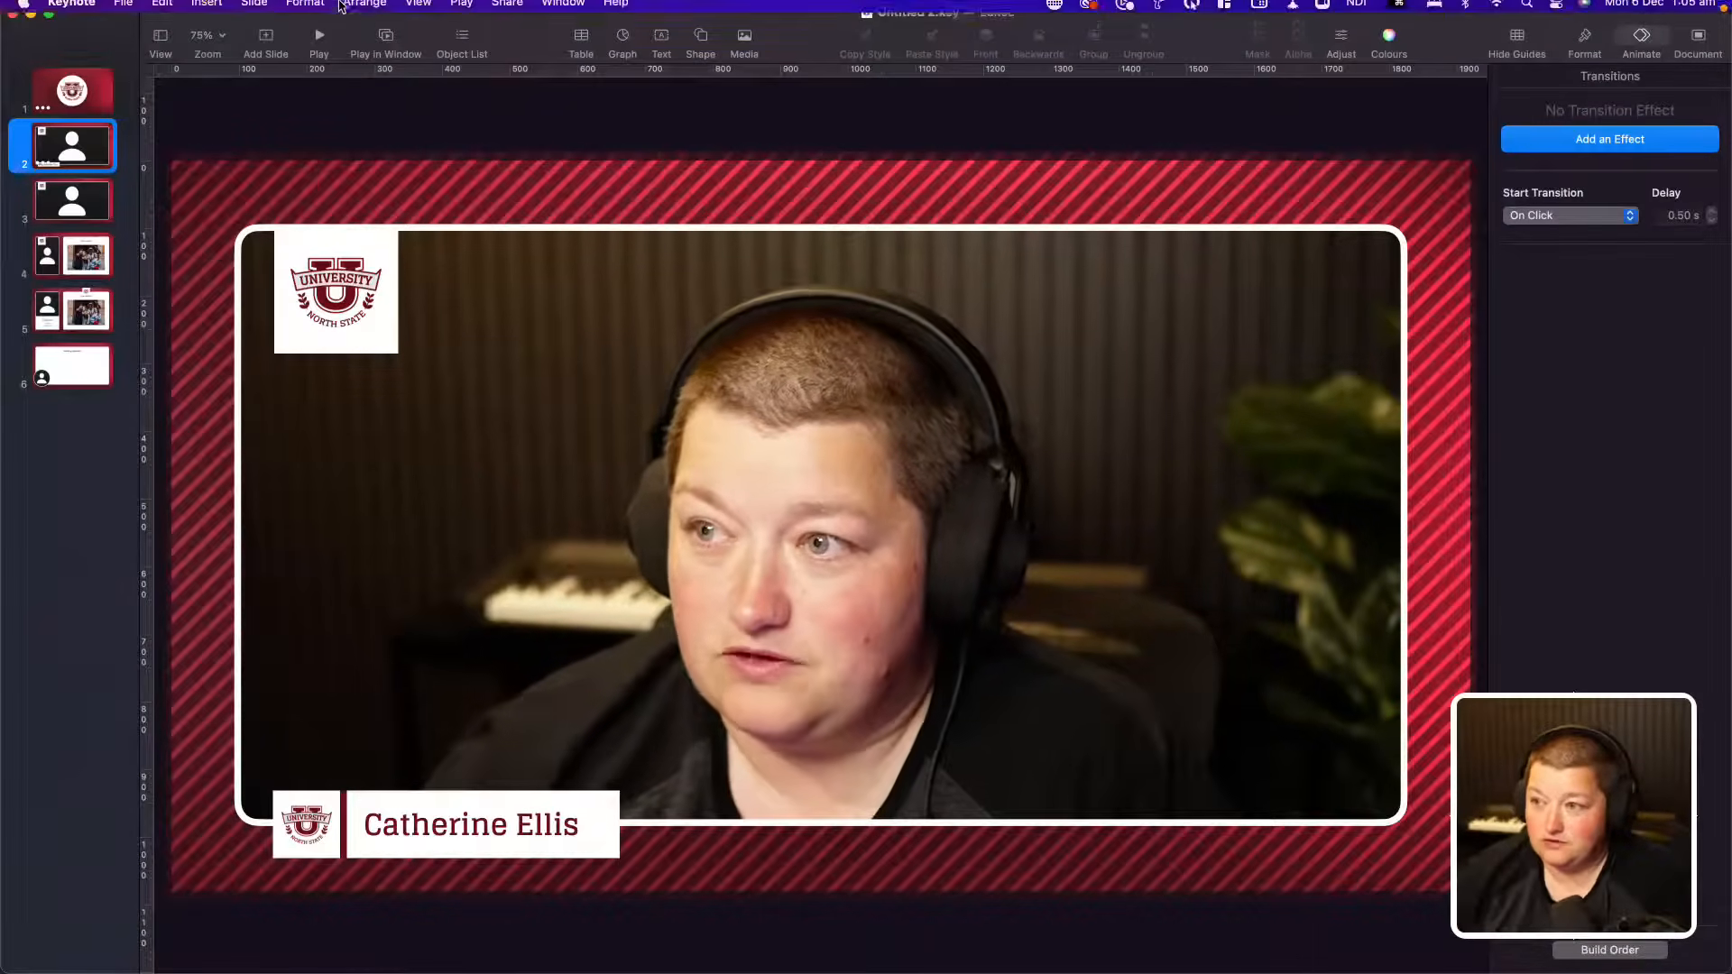
left_click(206, 10)
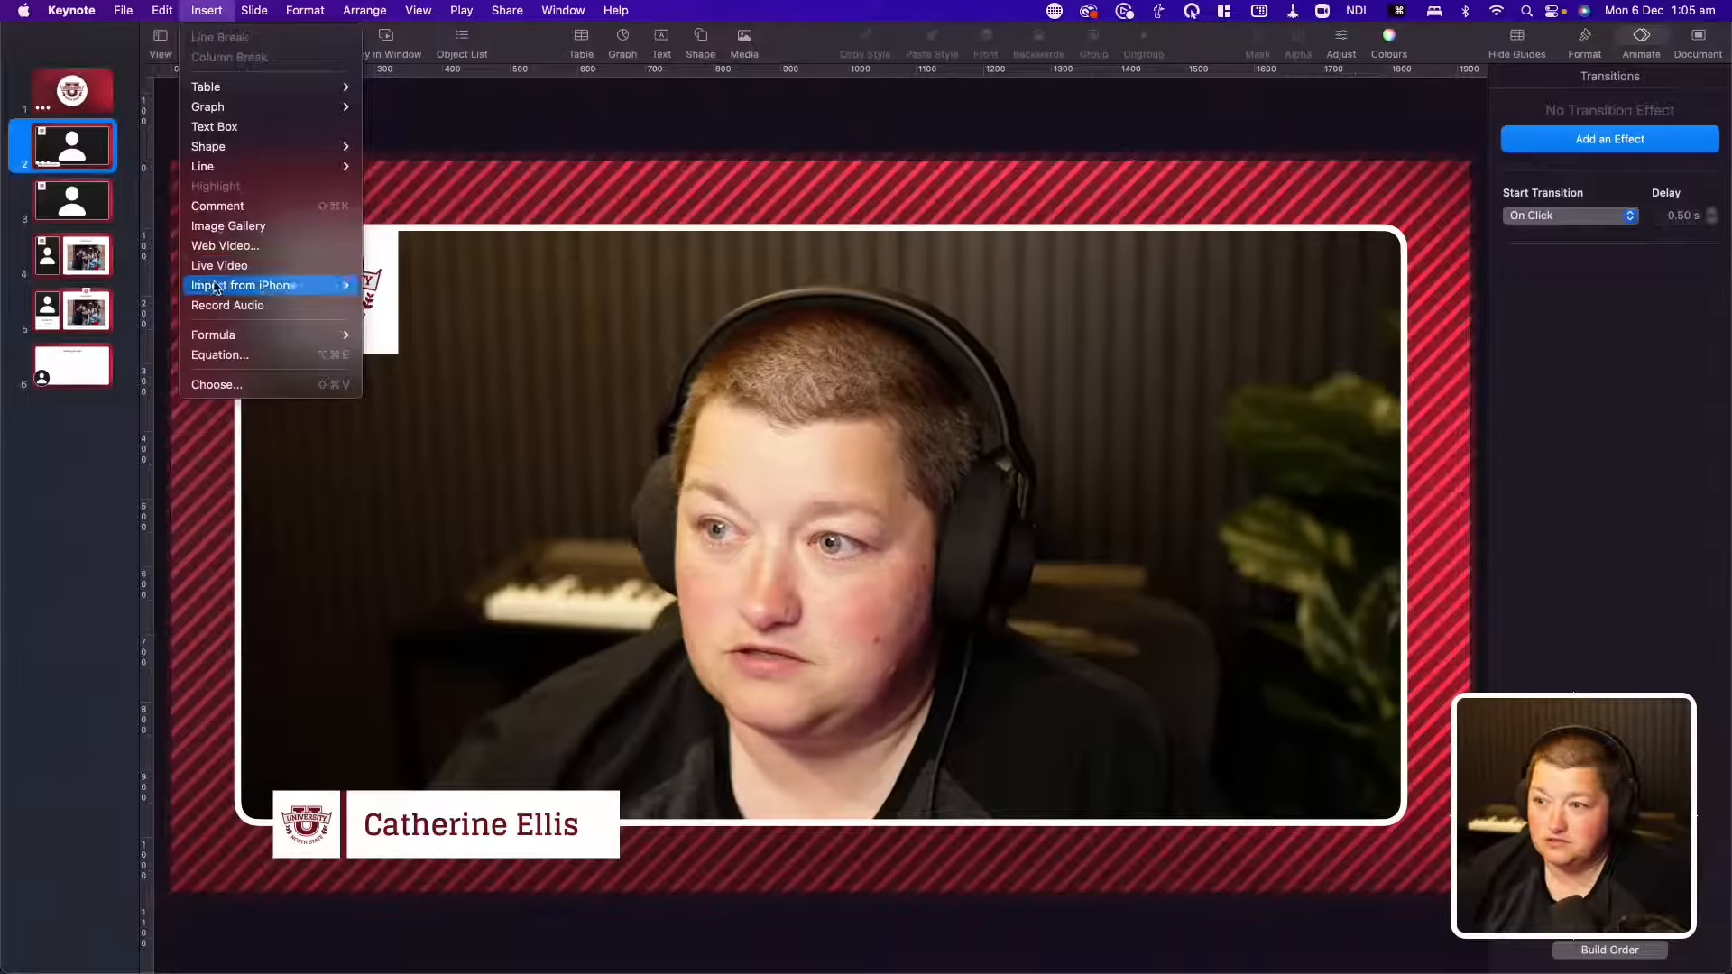
left_click(242, 269)
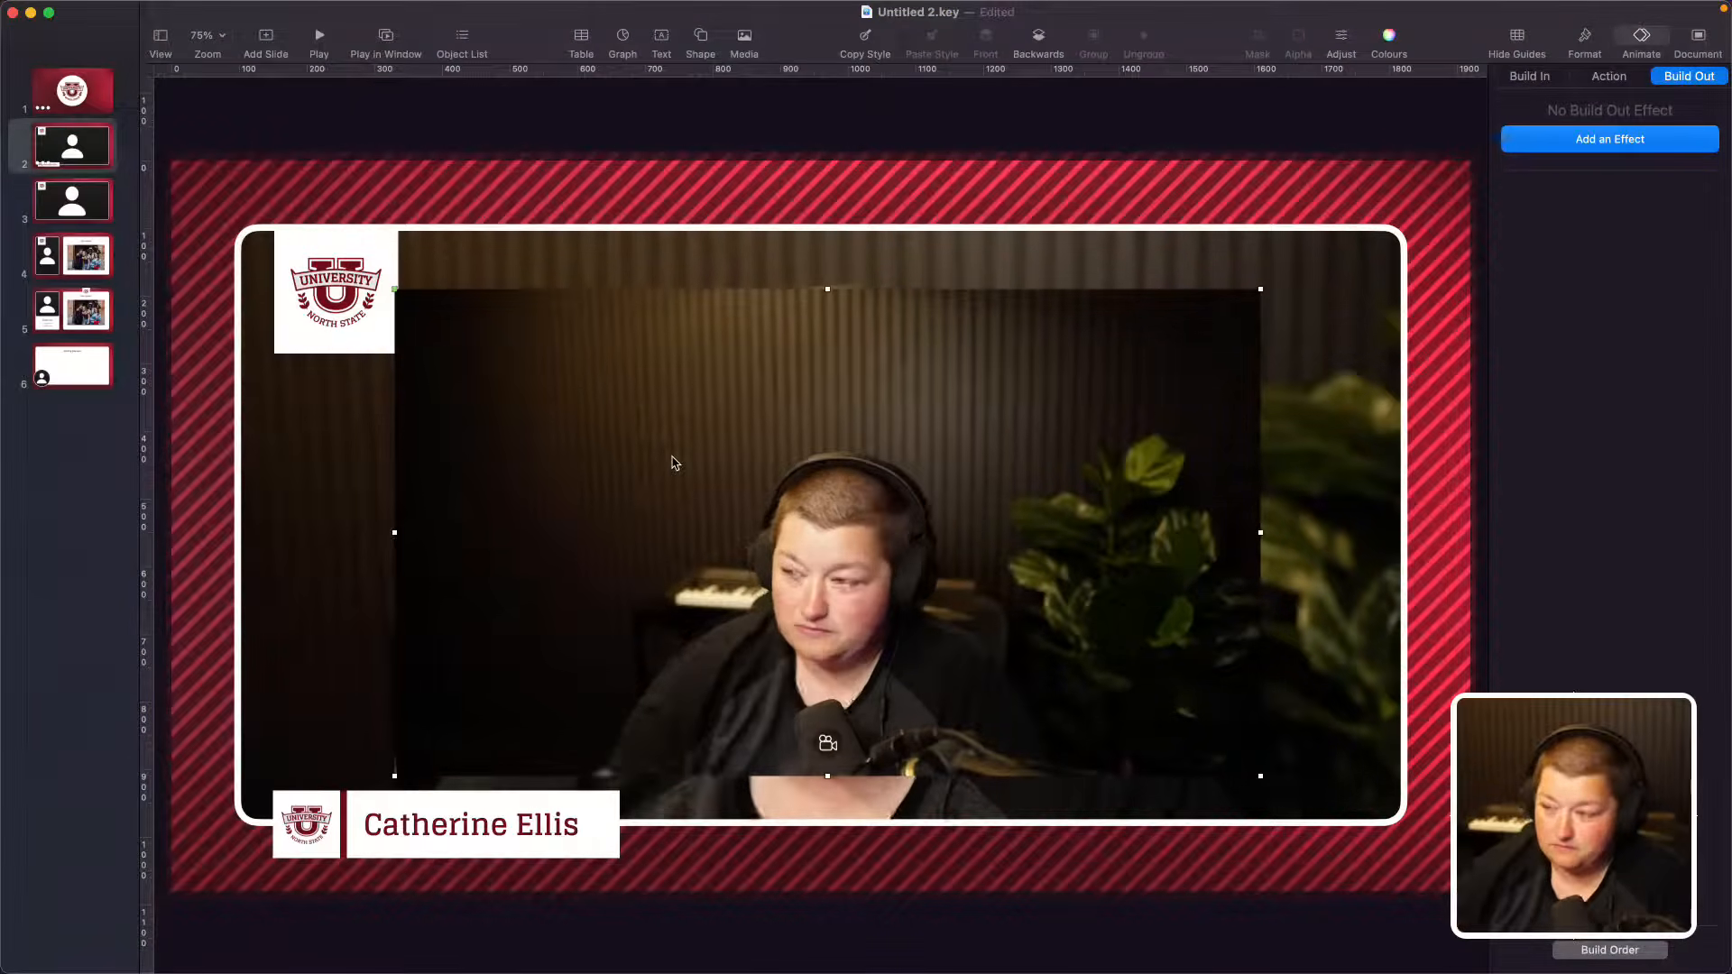
key("Delete")
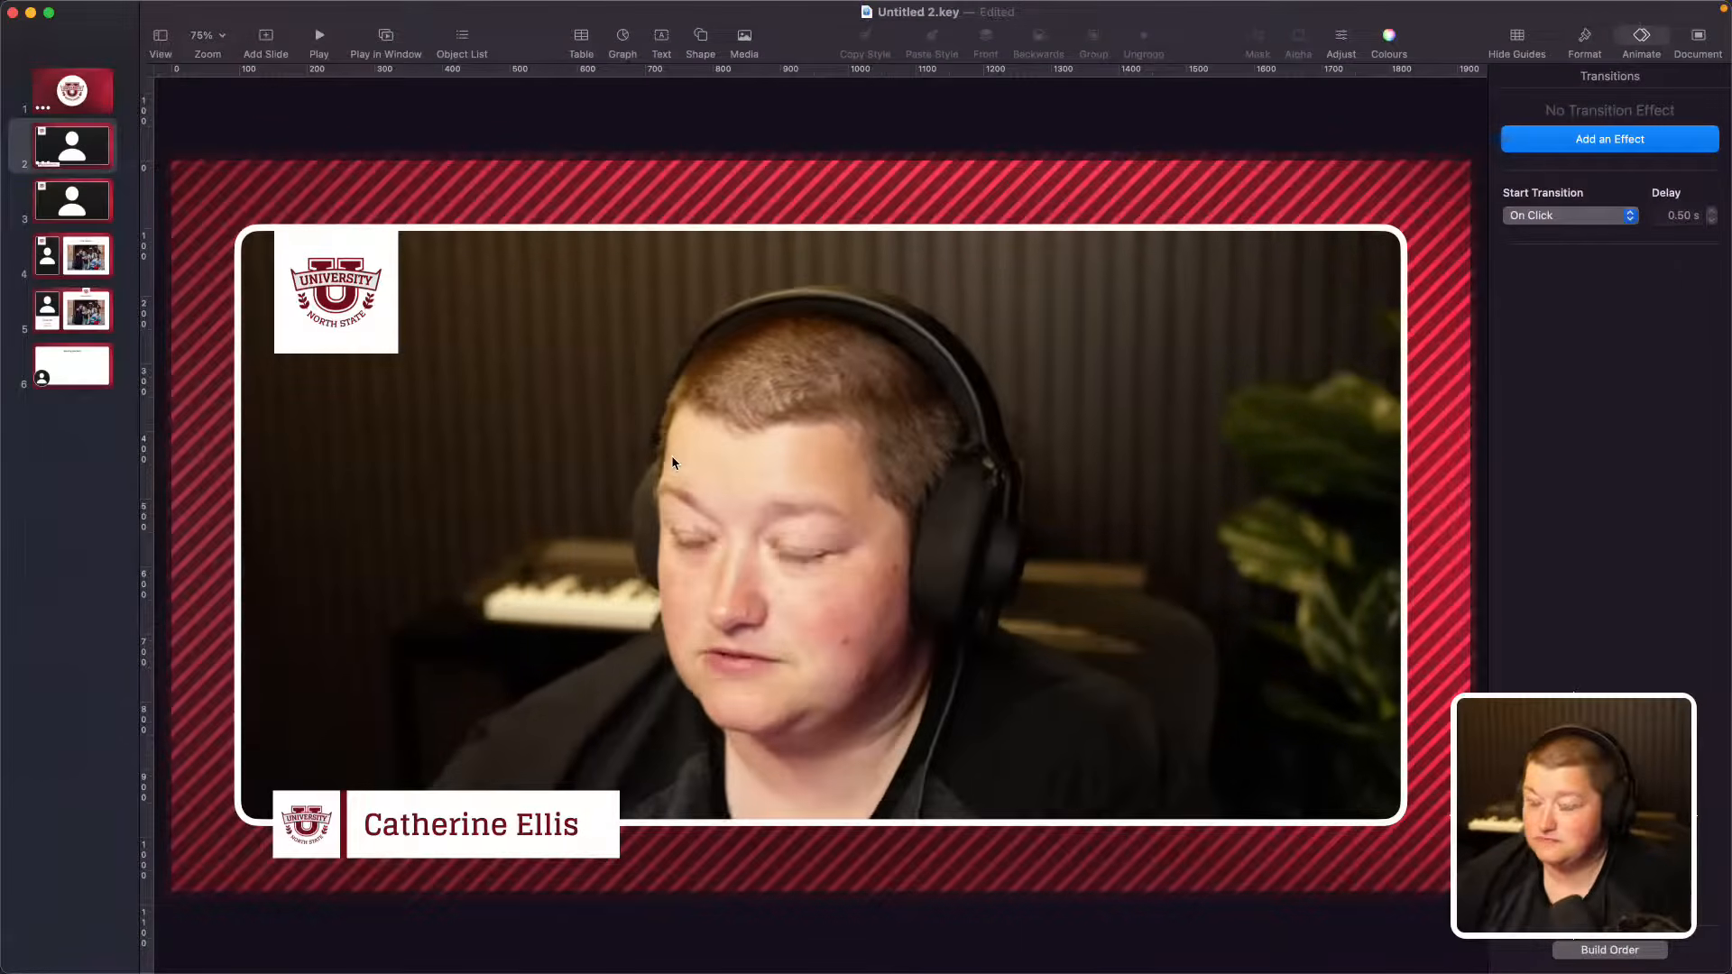
Step: Play the show from the logo title slide through to the "Heading goes here" slide, and exit playback
left_click(82, 154)
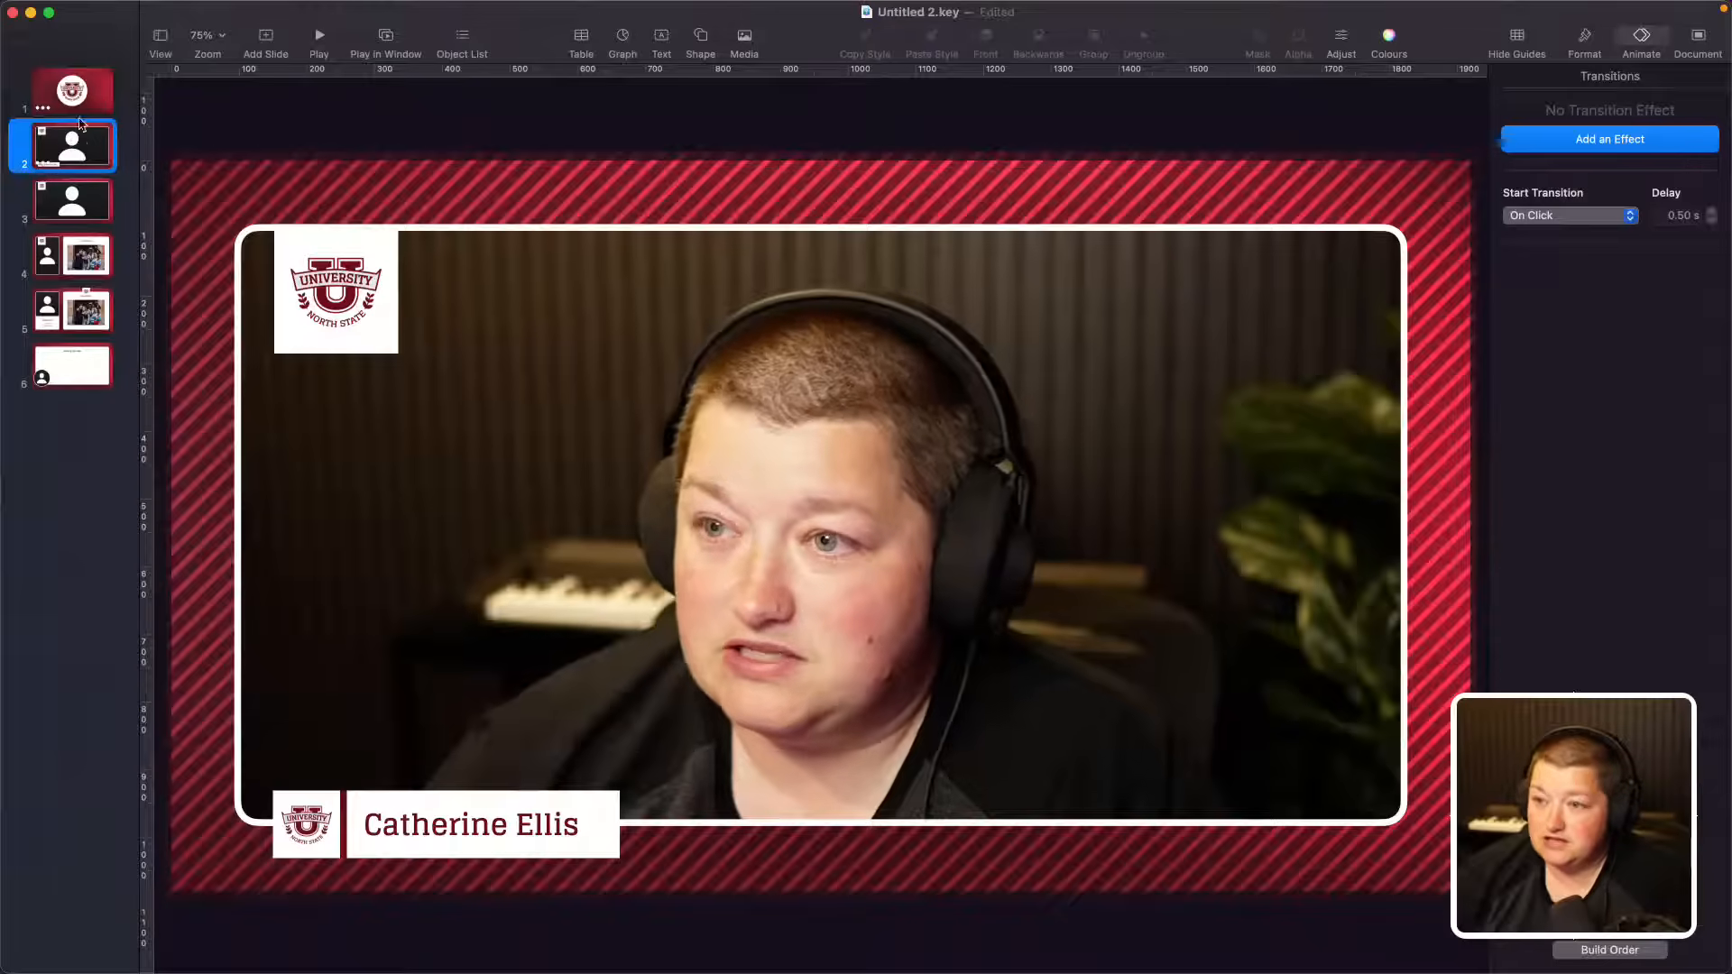
left_click(83, 109)
left_click(323, 41)
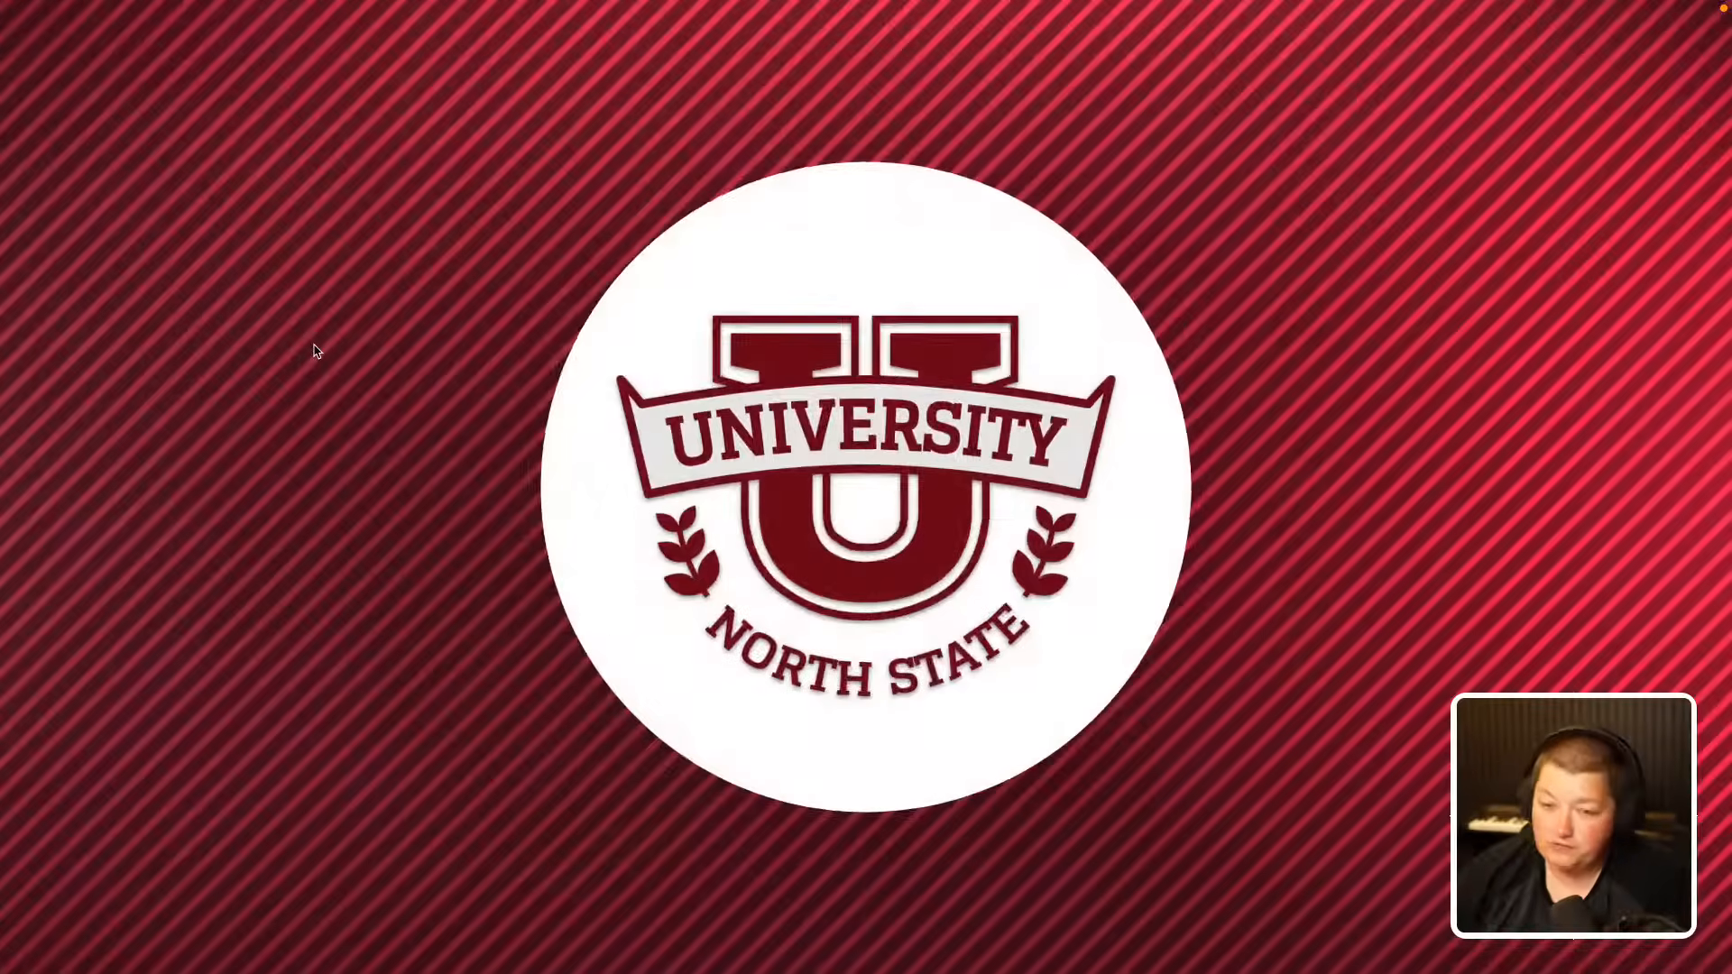
left_click(316, 352)
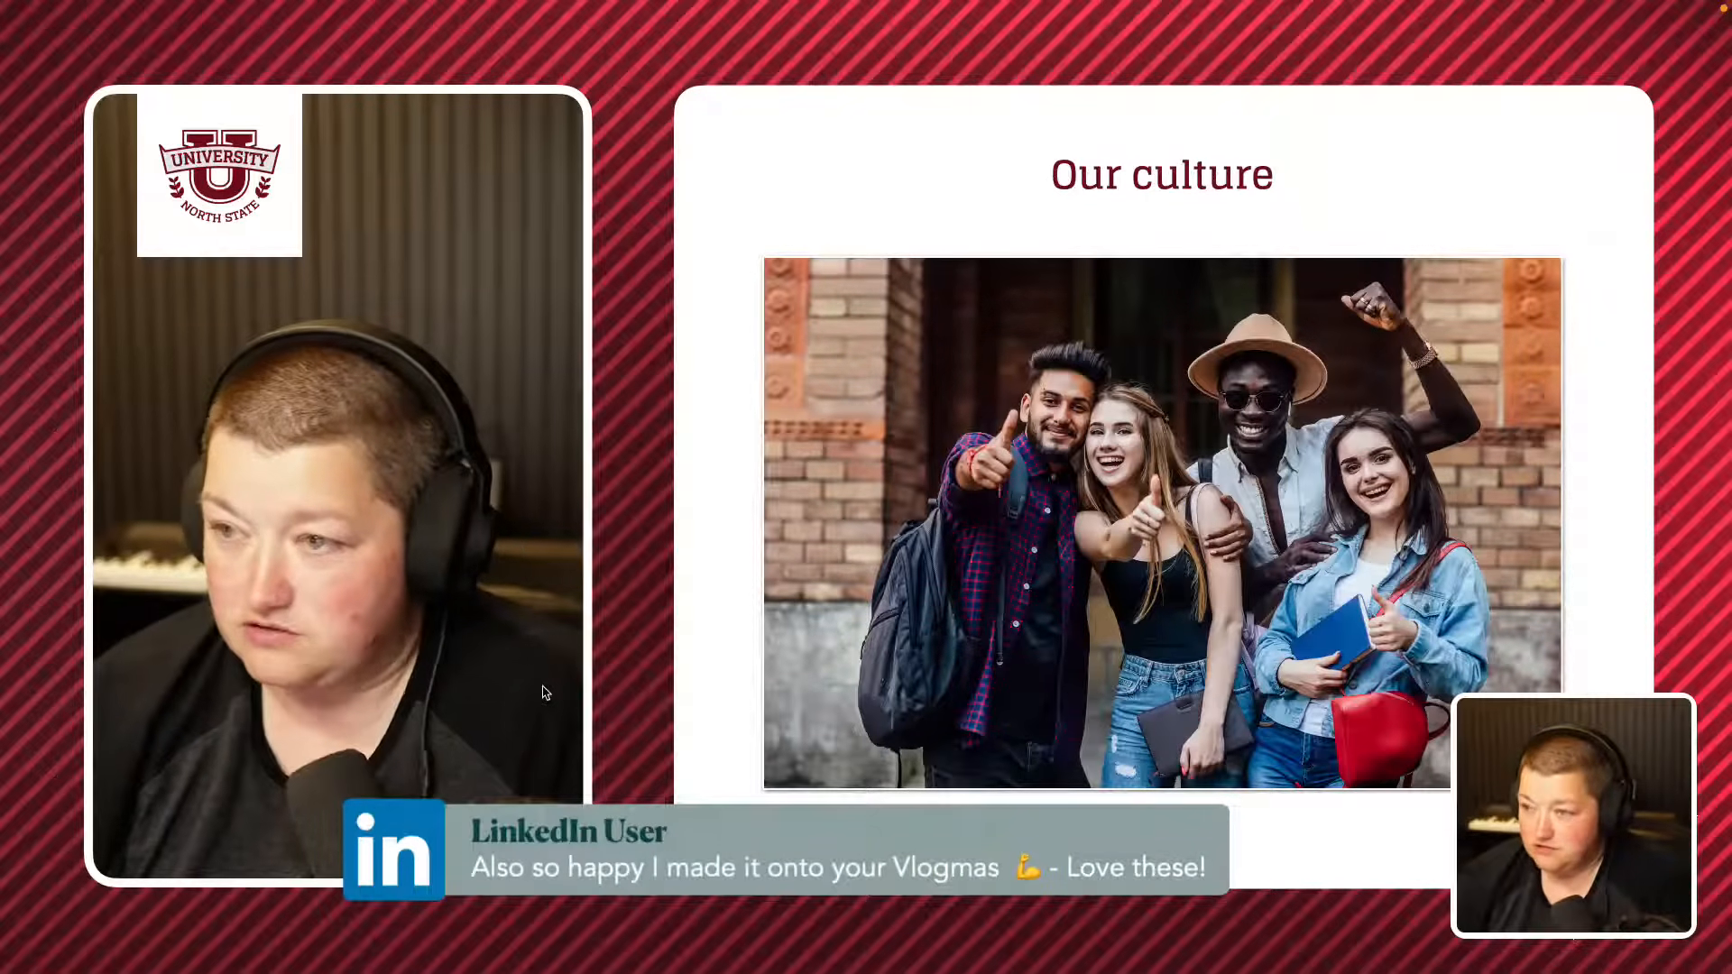
key("Right")
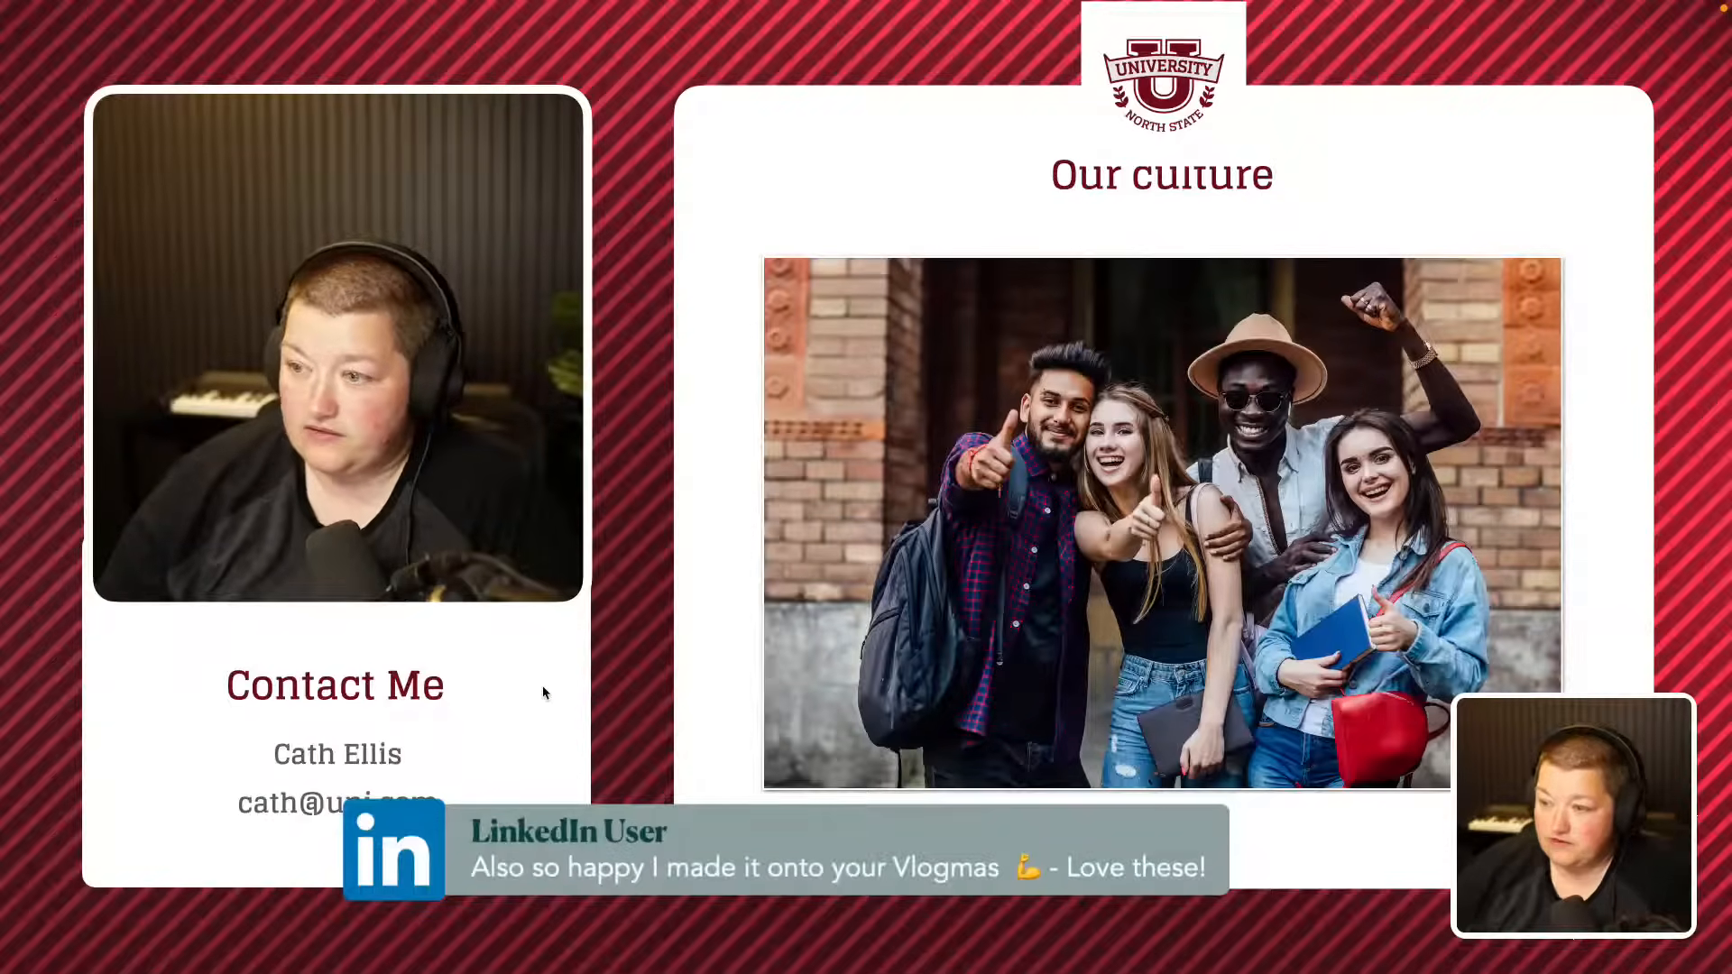
key("Right")
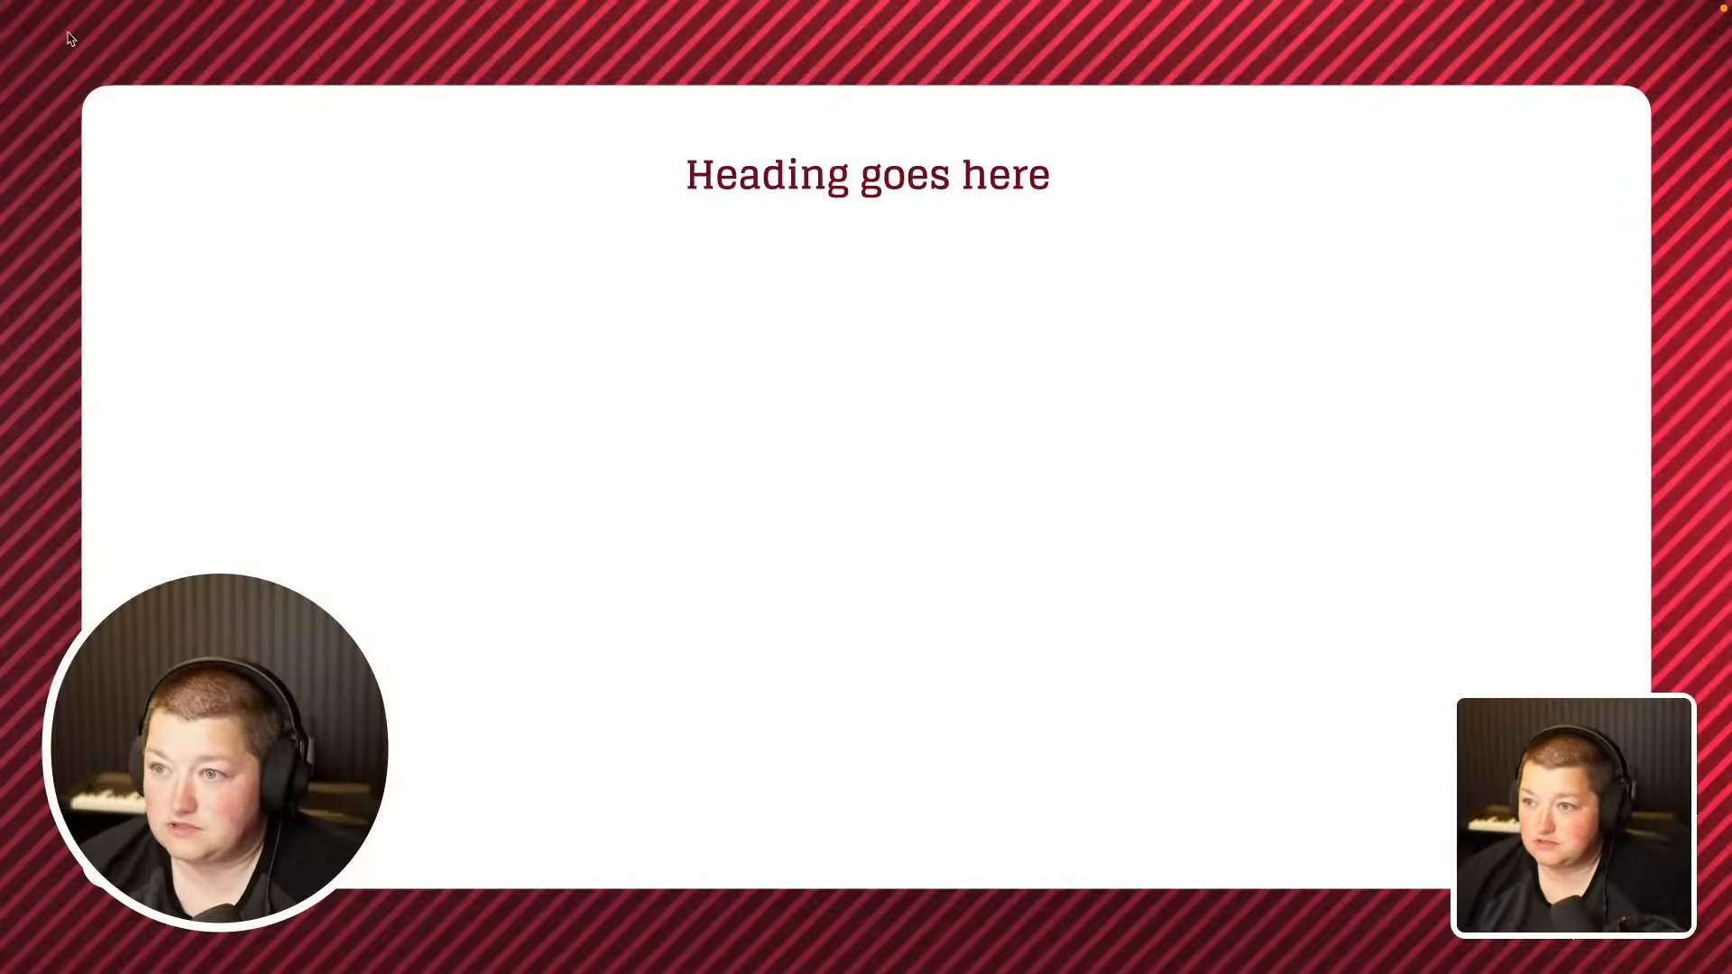
key("Escape")
Step: Move the circular live video slightly further toward the lower-left corner of the "Heading goes here" slide
left_click(400, 721)
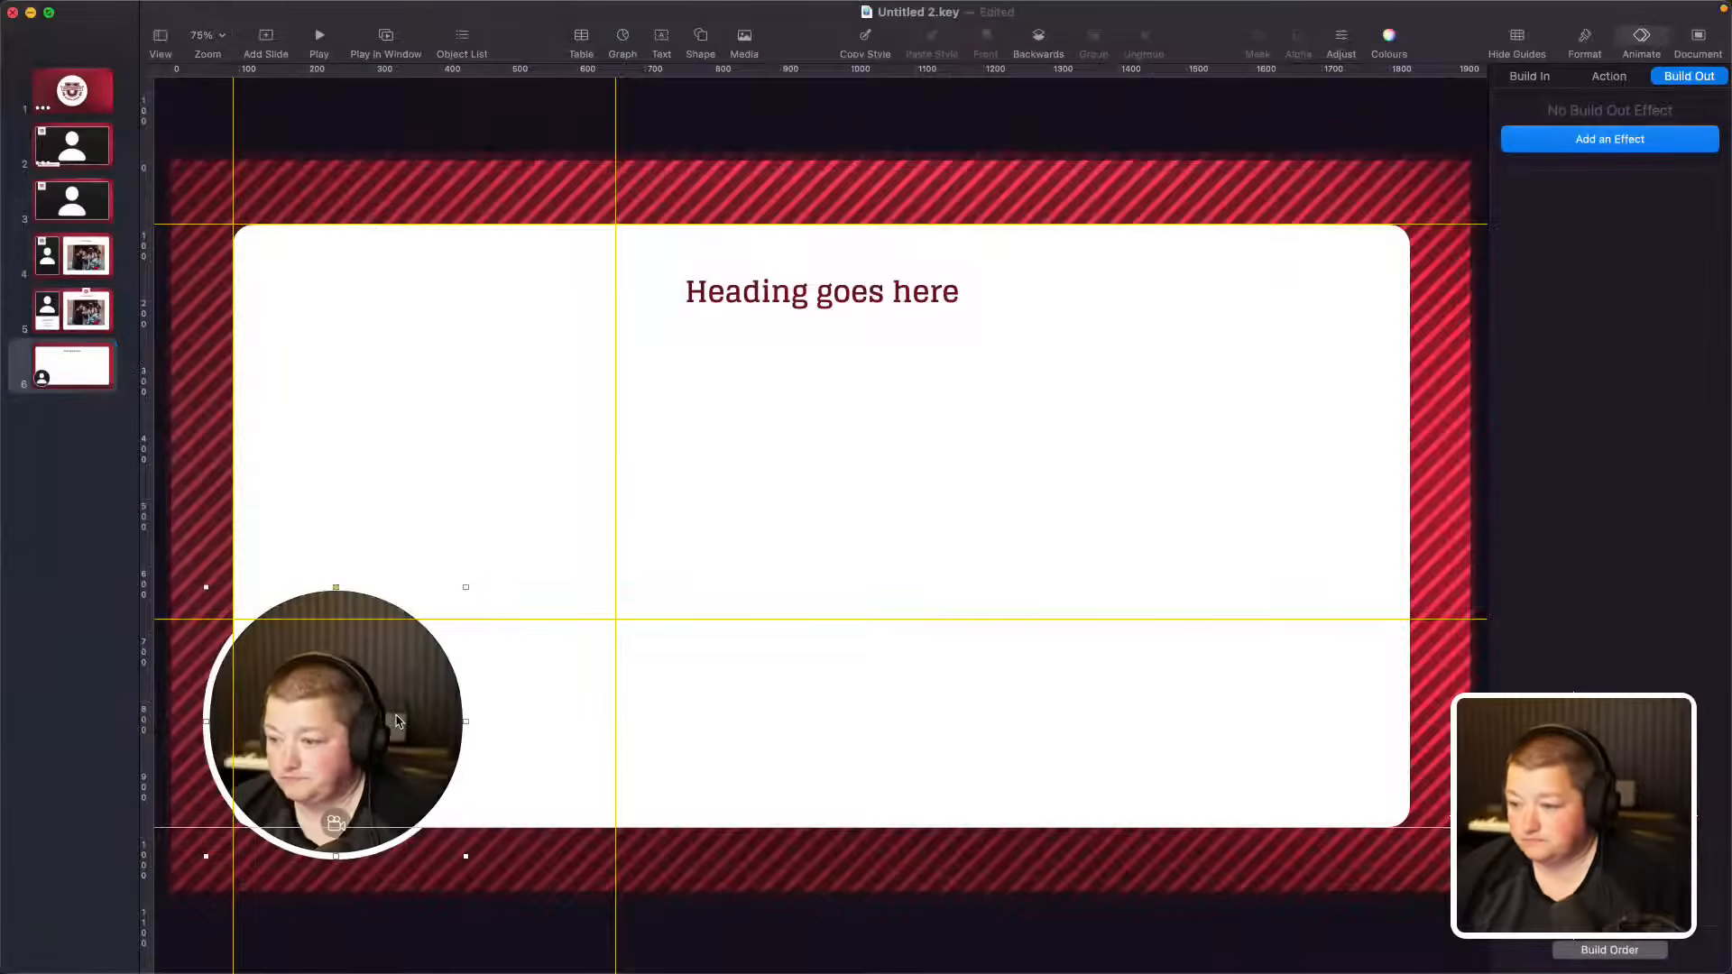
left_click_drag(387, 721, 380, 731)
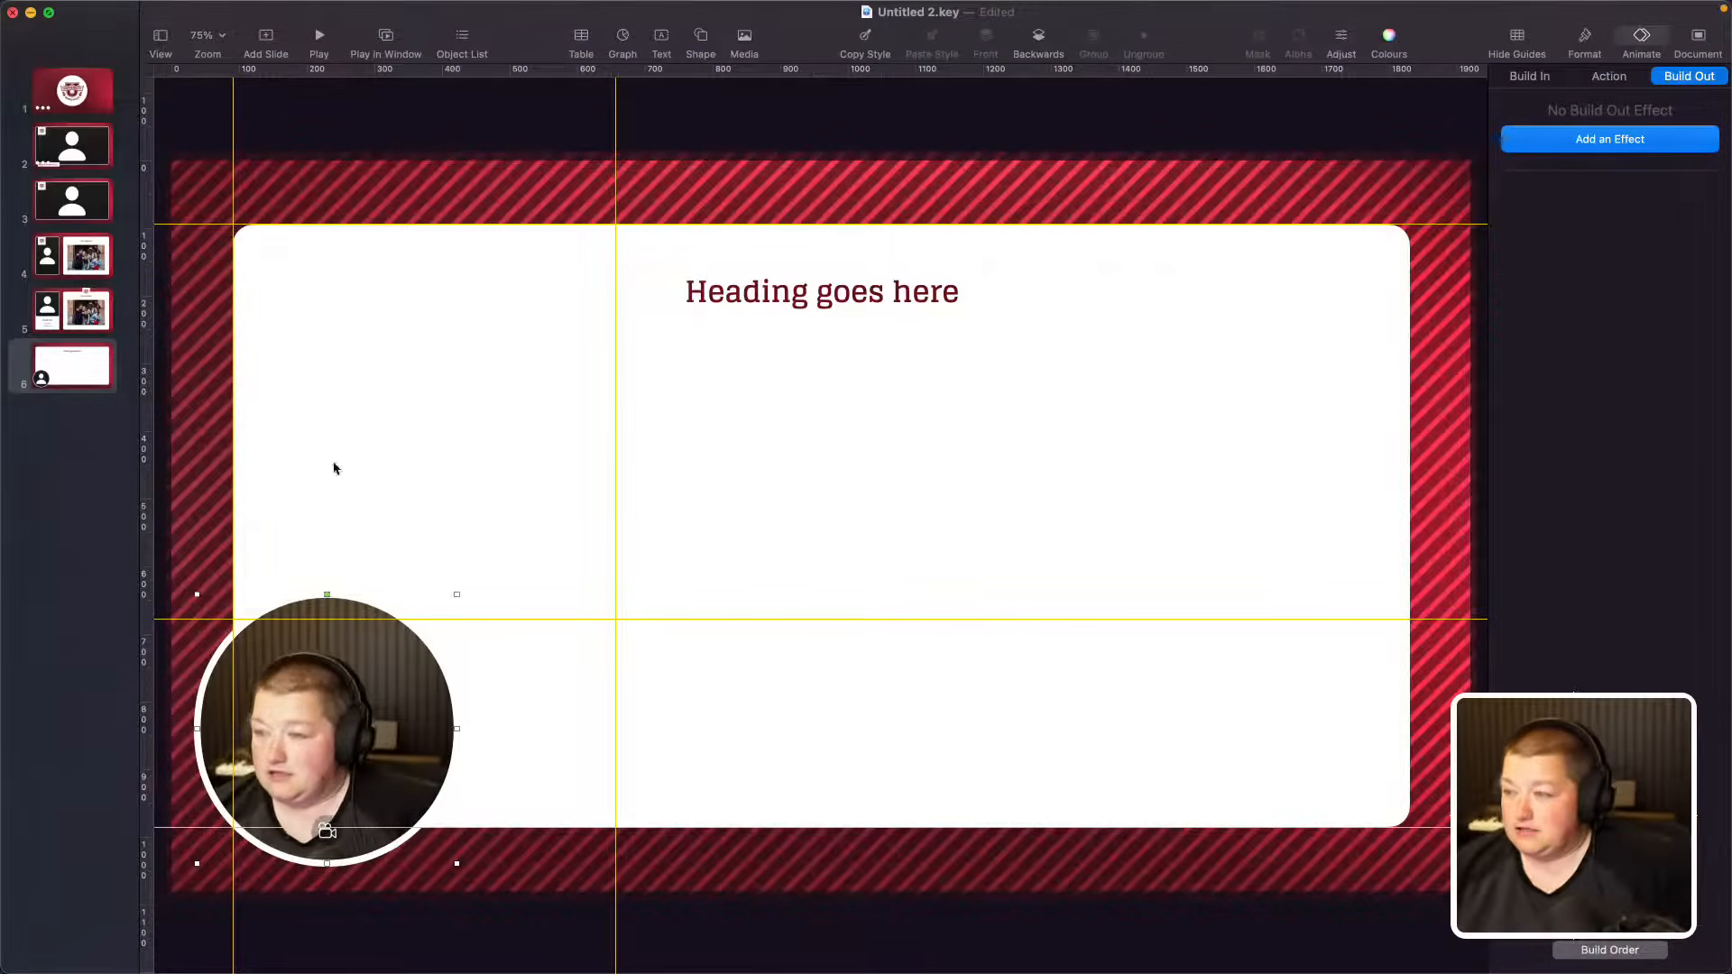
Step: Copy the group photo from the "Our culture" slide that precedes the Contact Me slide
left_click(86, 259)
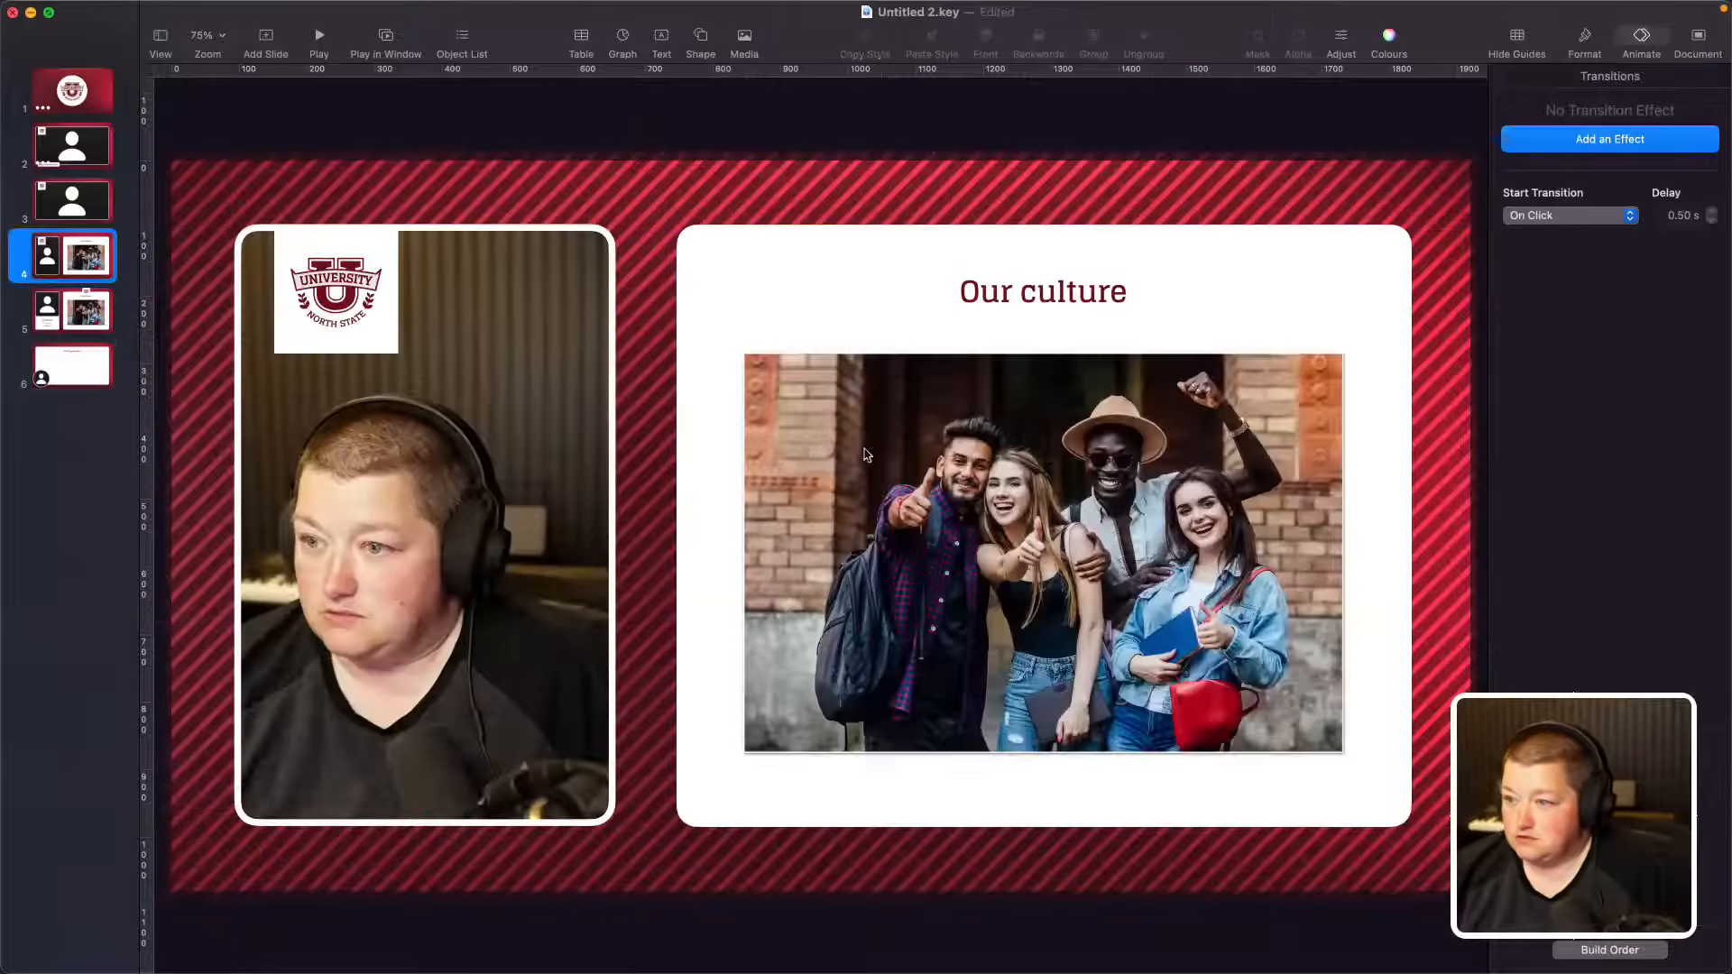
left_click(888, 483)
key("super+c")
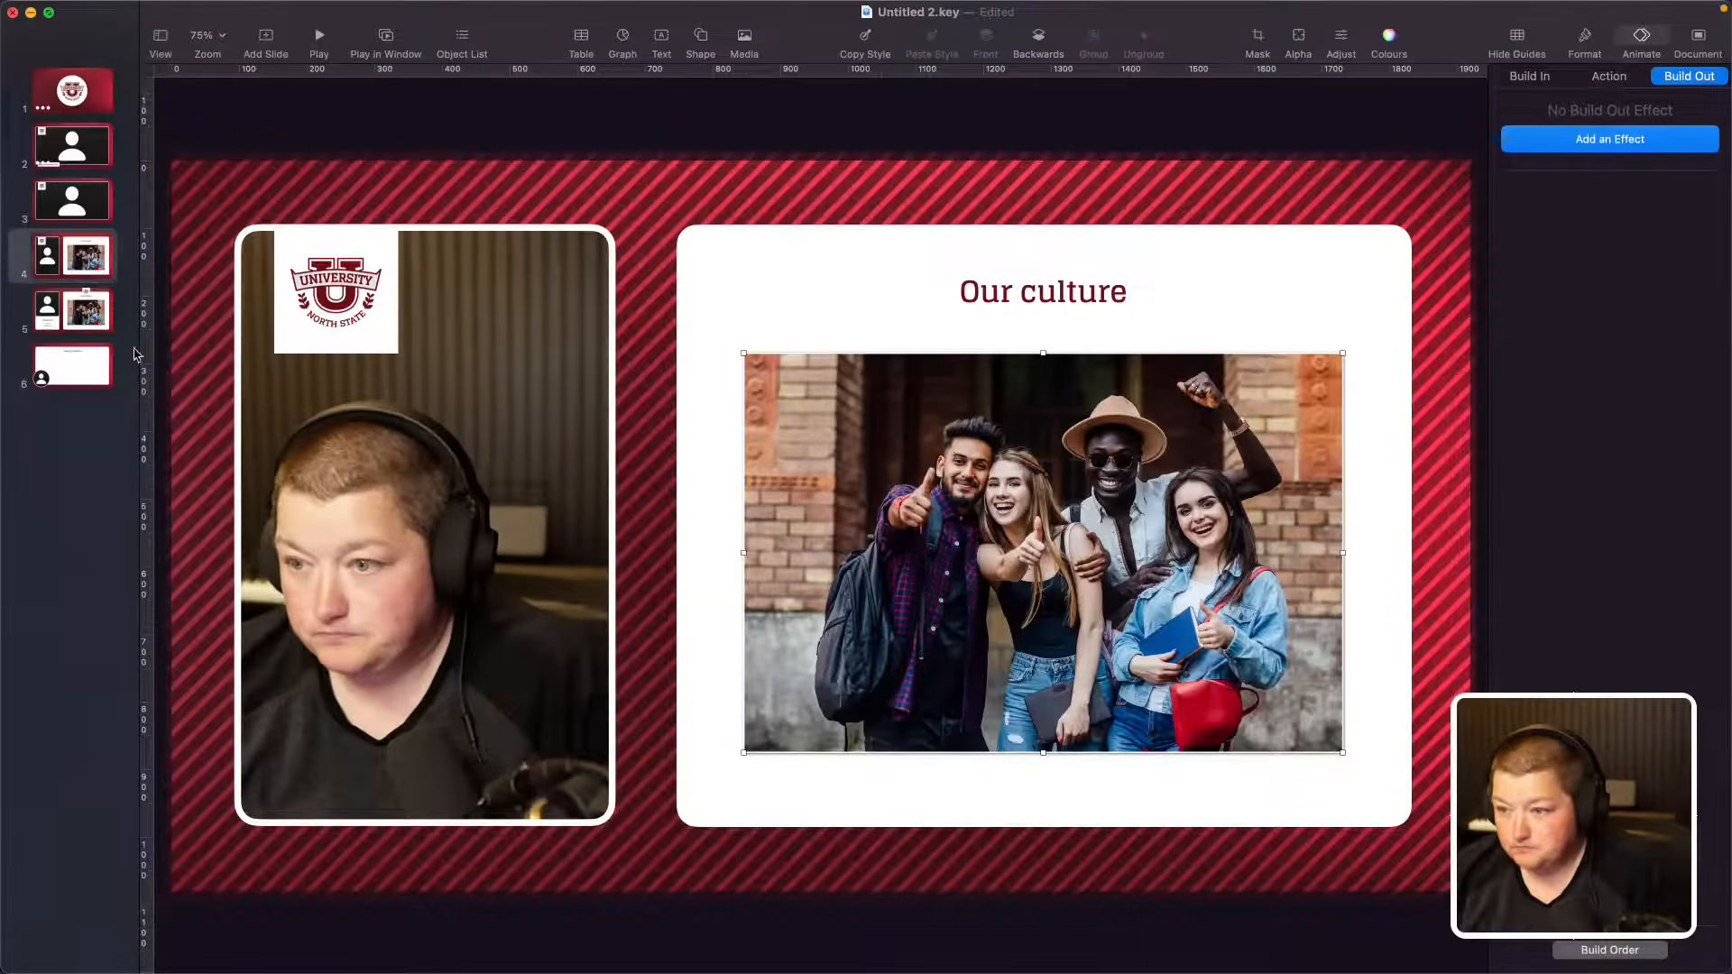
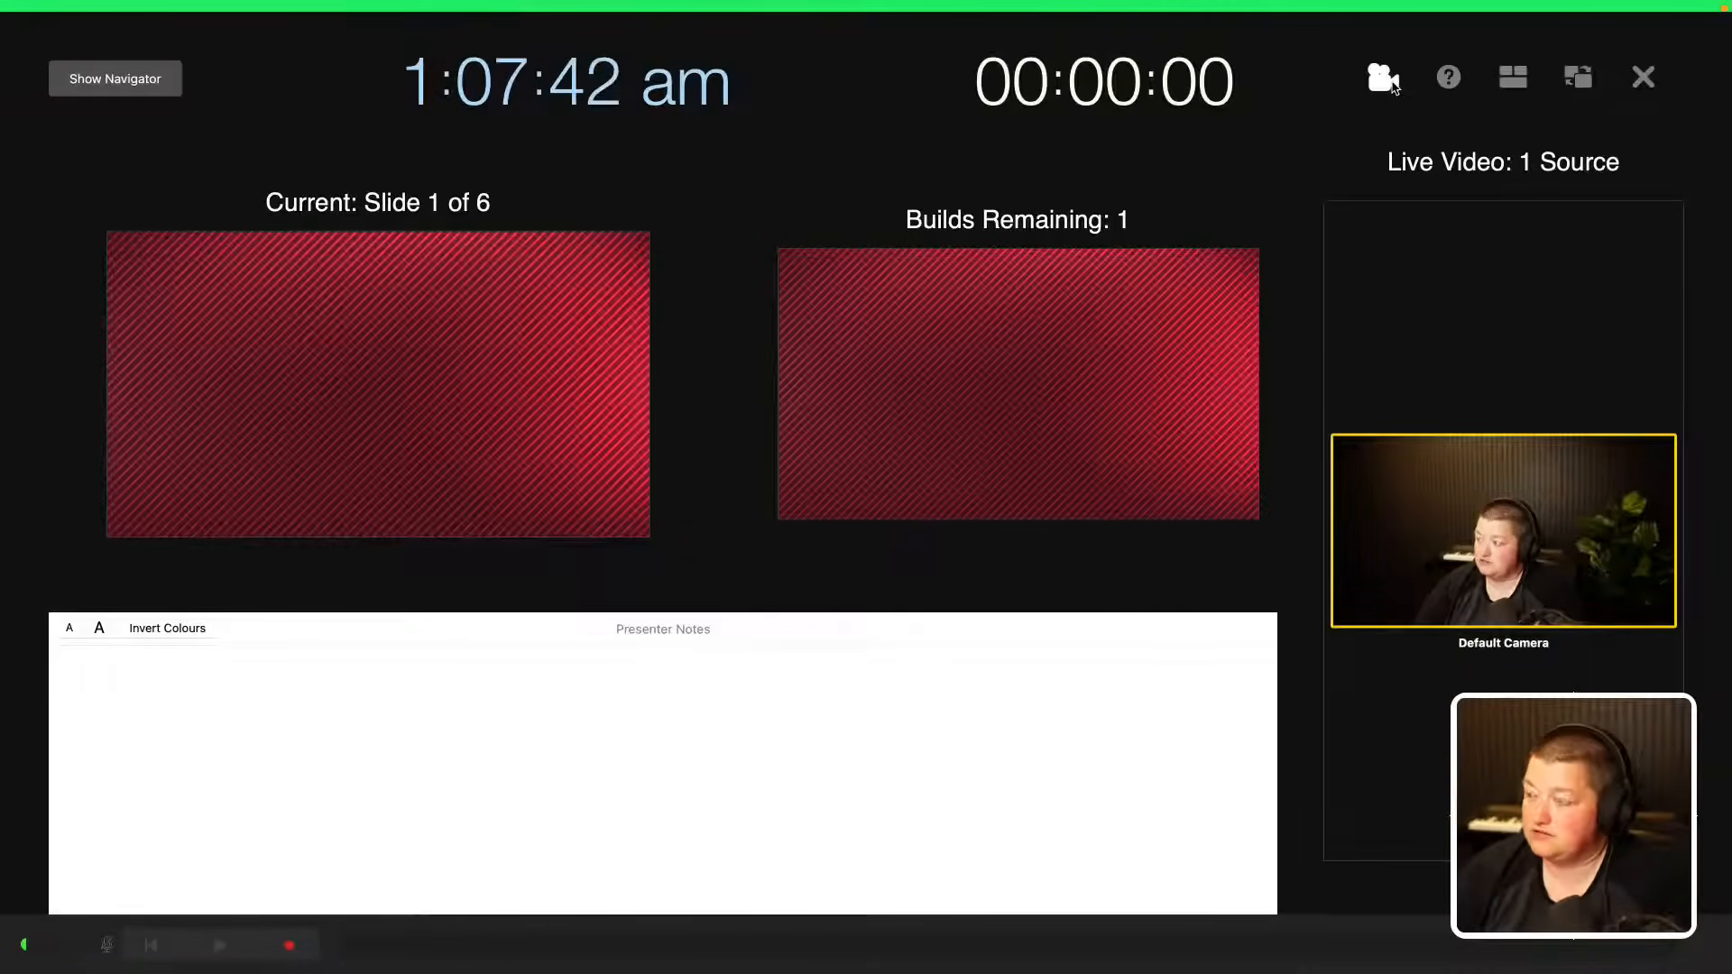
Step: Check the live video sources and the keyboard shortcuts list in the presenter display, and close both
left_click(1389, 79)
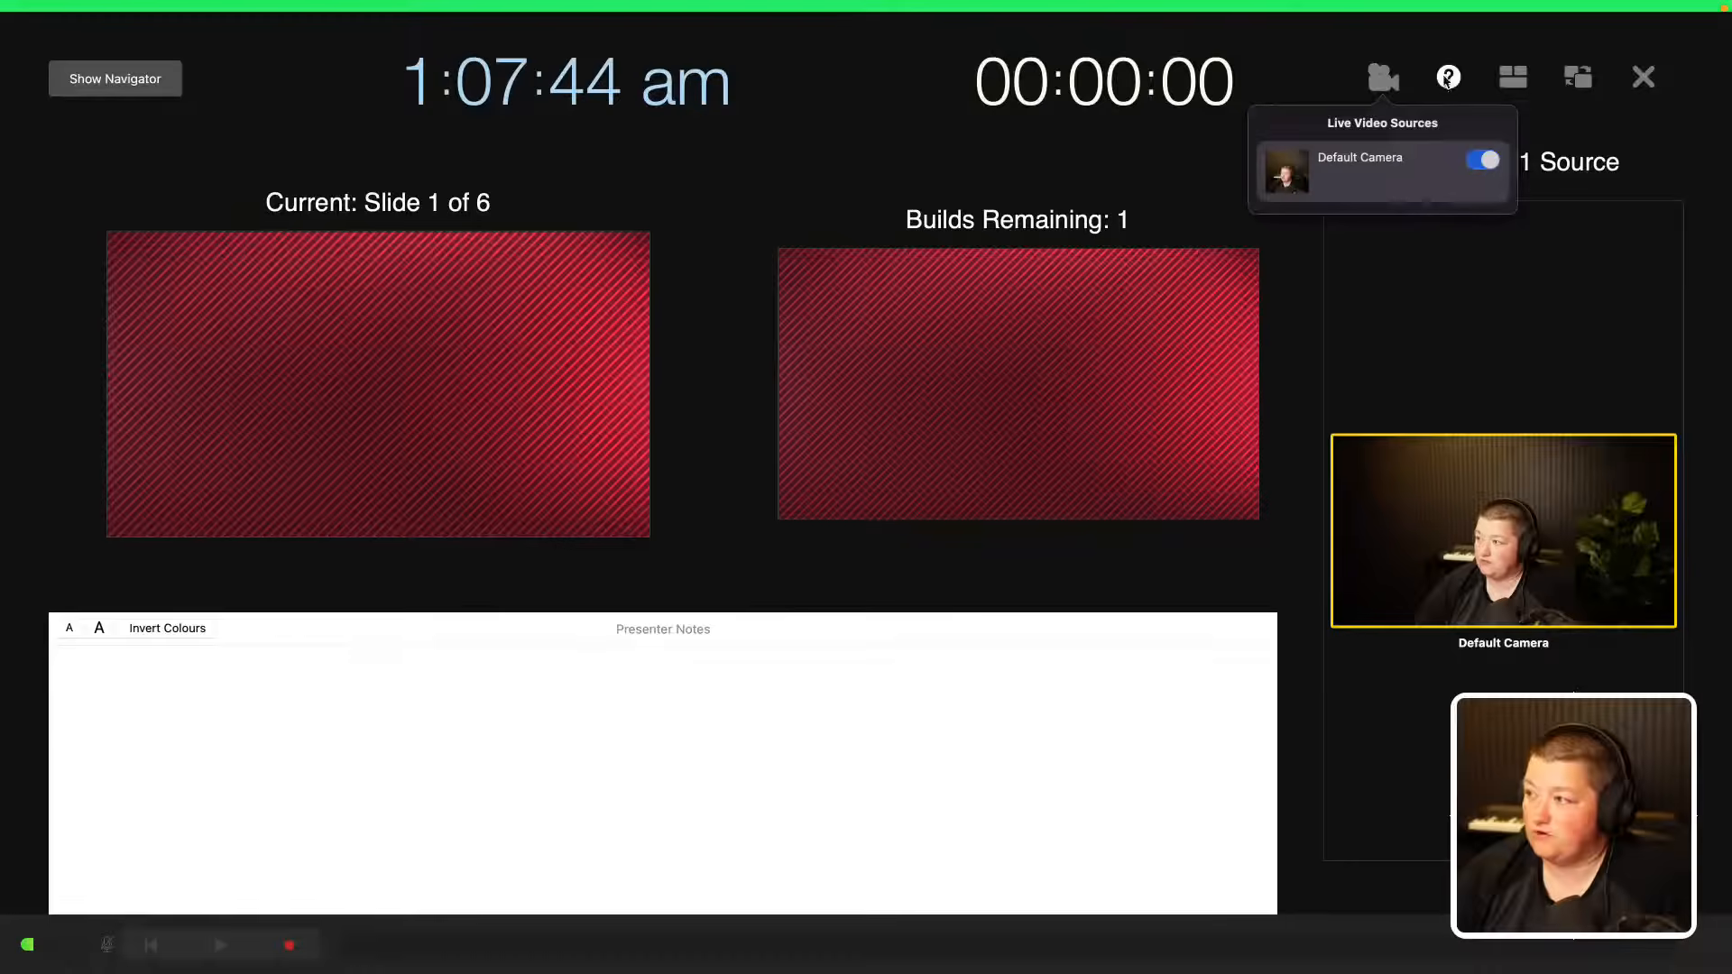
left_click(1447, 79)
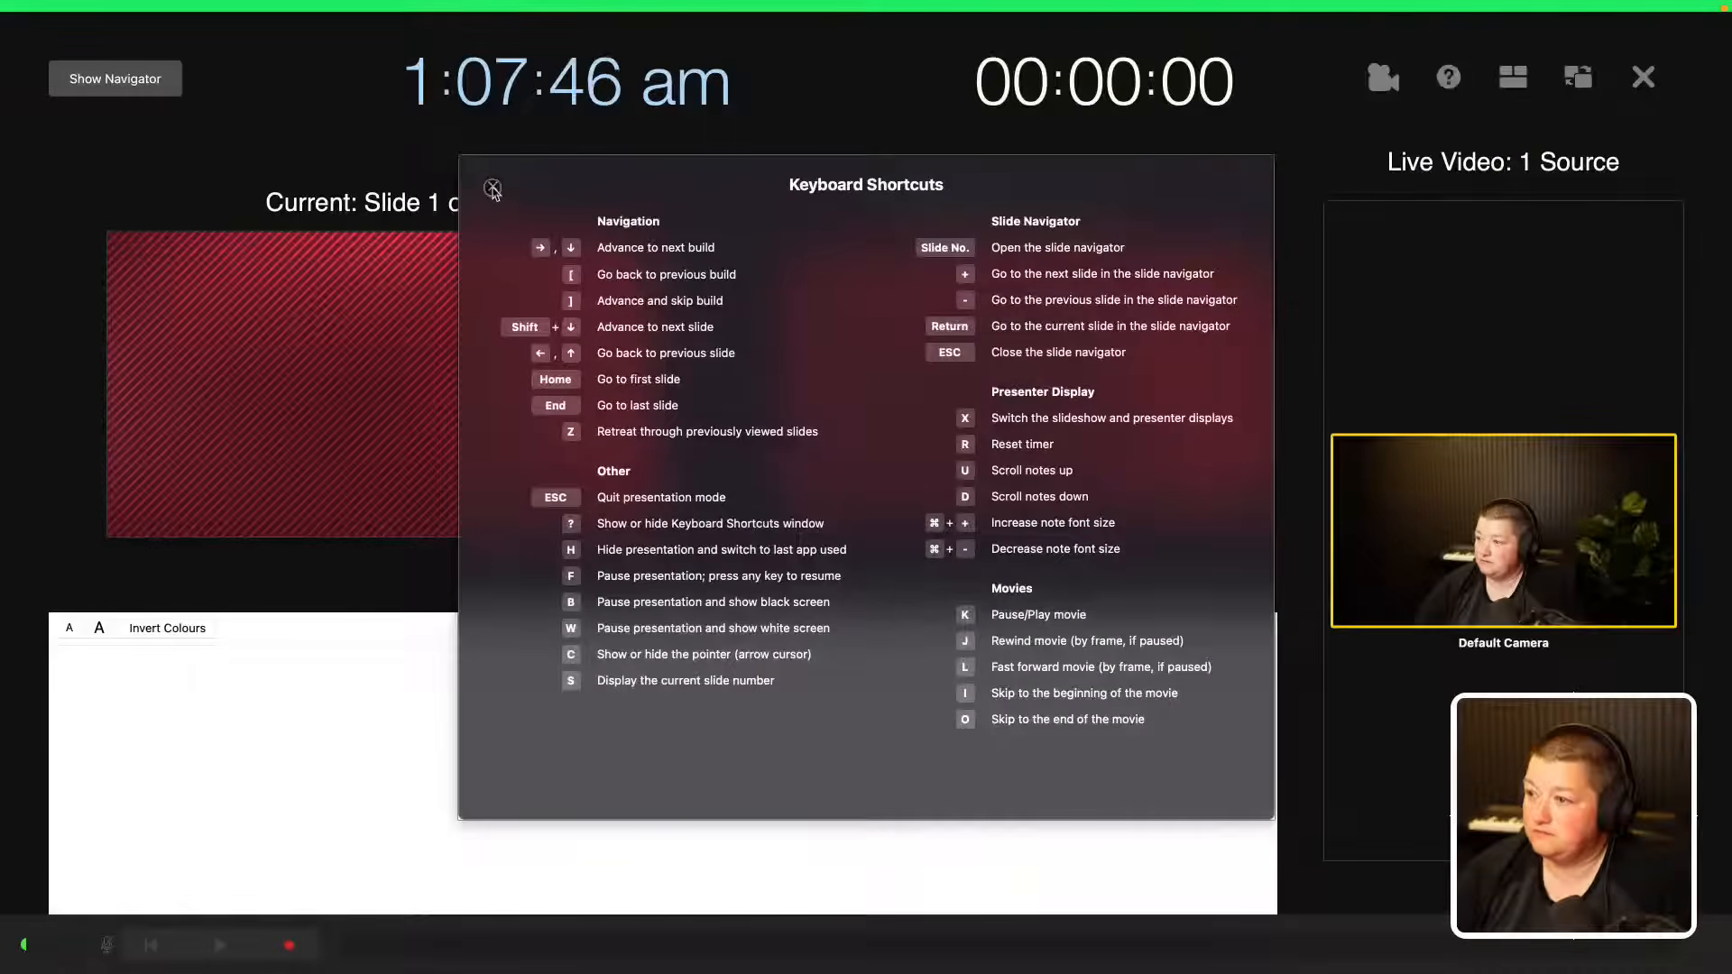
left_click(493, 189)
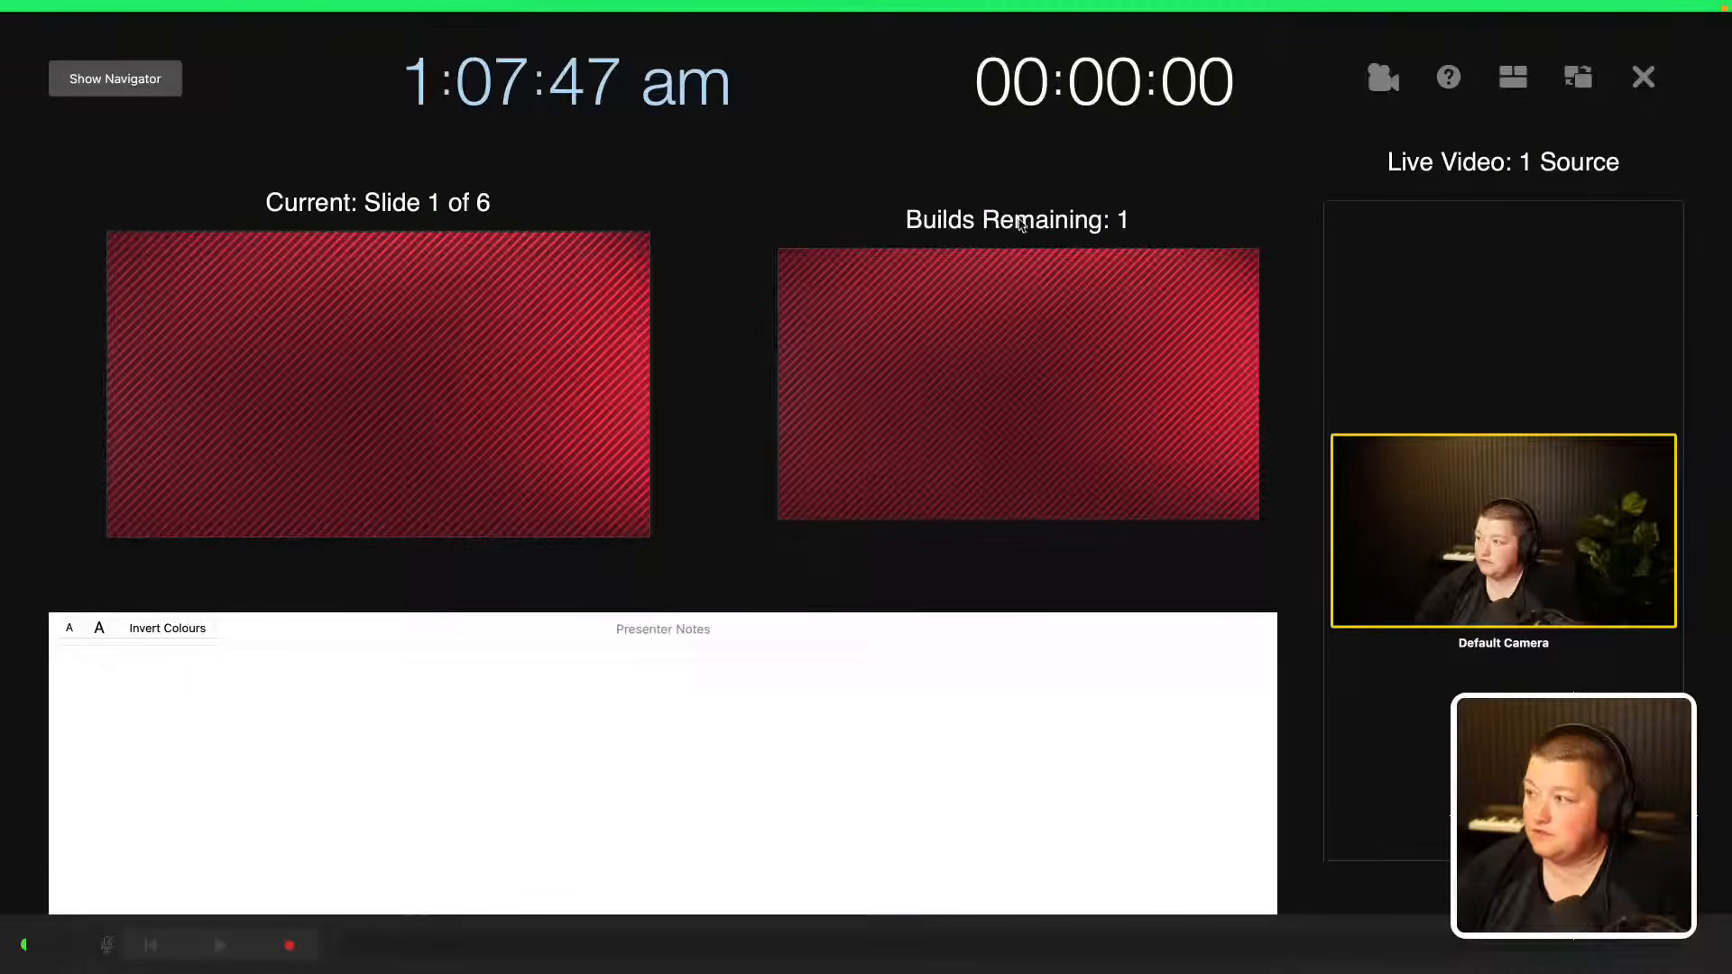
Step: Record the slideshow from slide 1 through slide 6, stop the recording and exit the presenter display
left_click(290, 947)
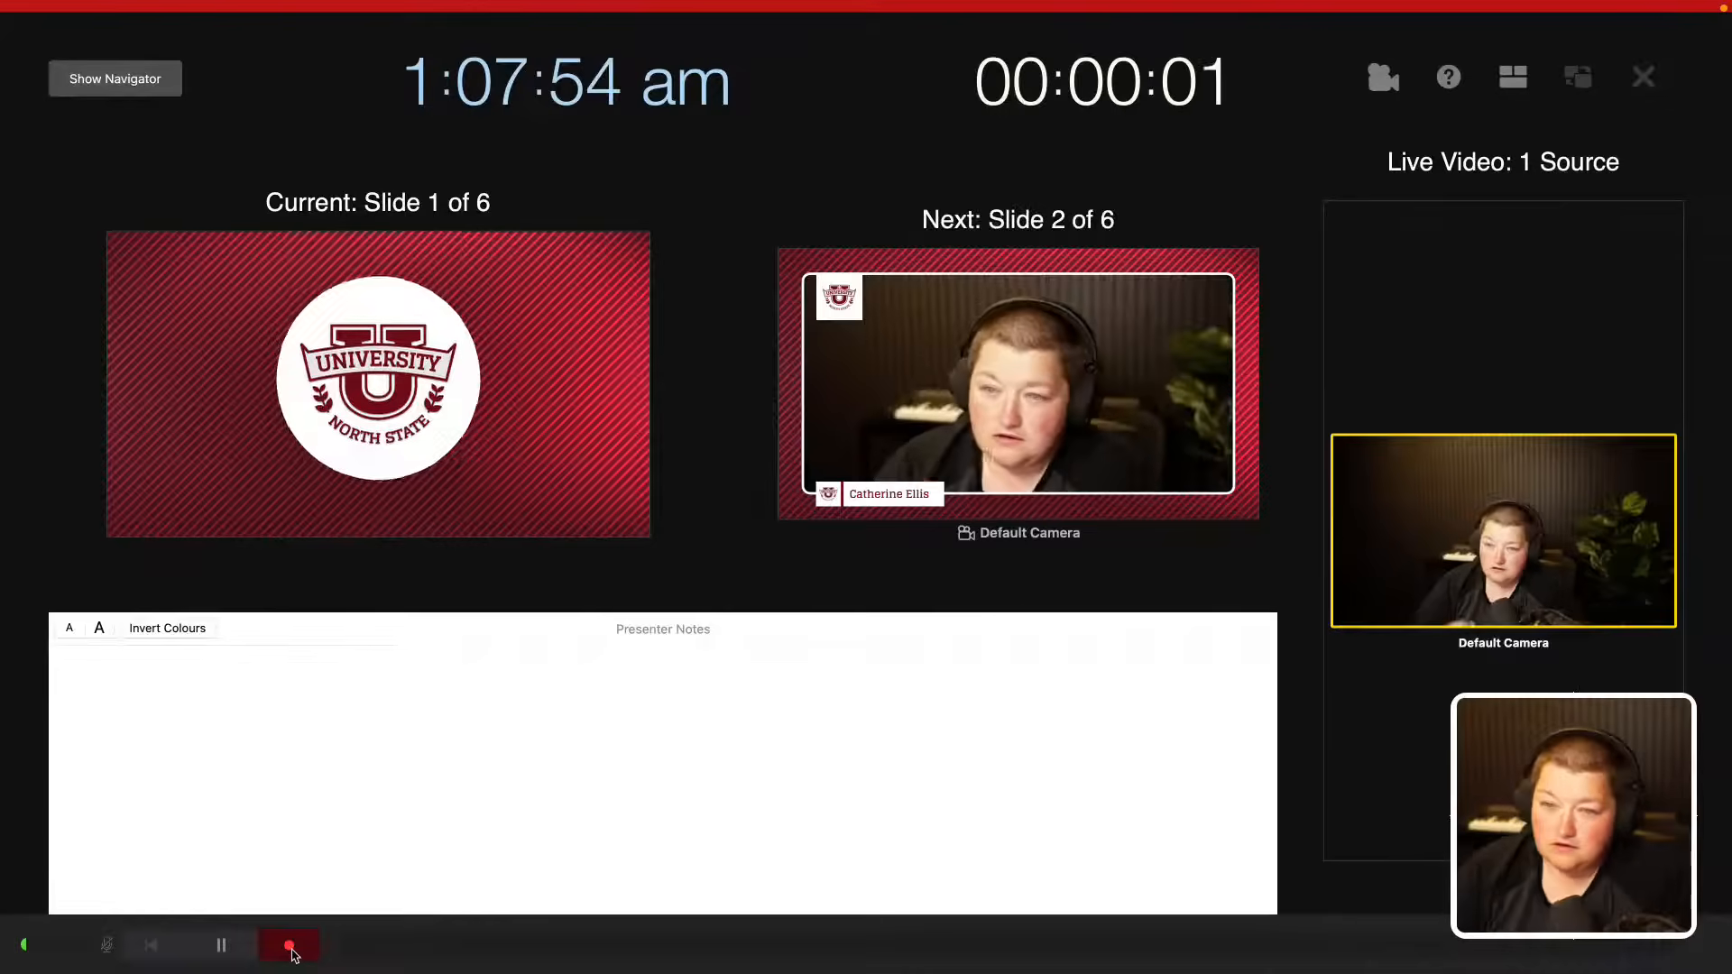
key("Right")
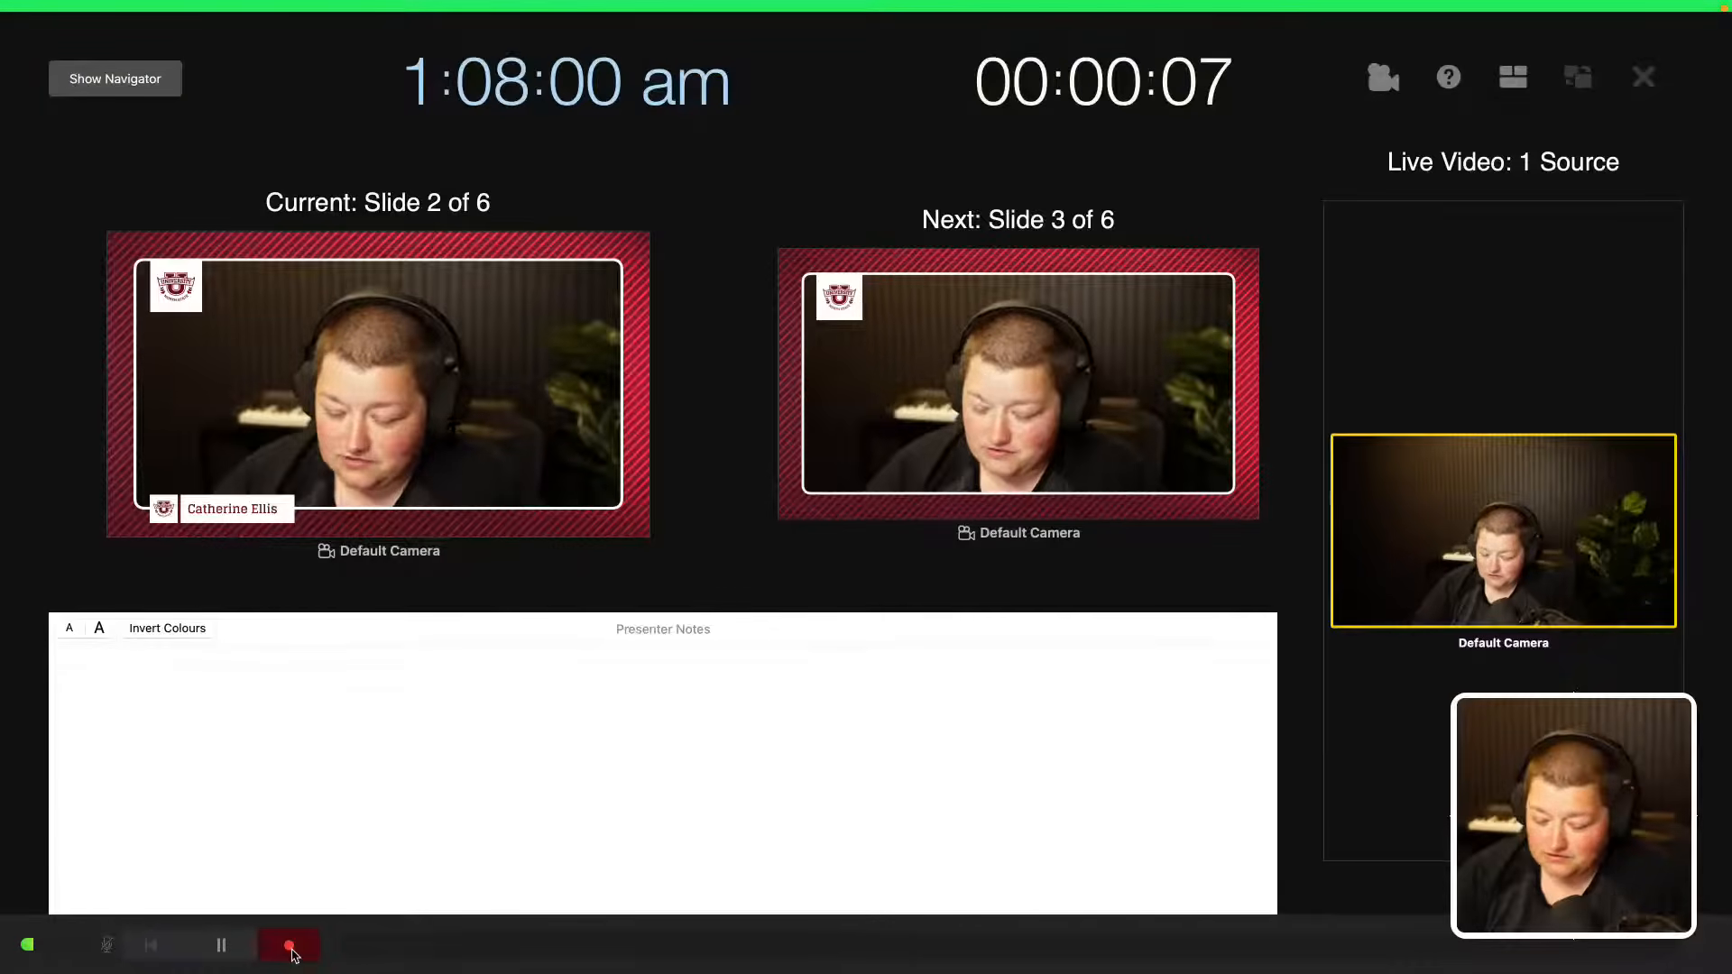
key("Right")
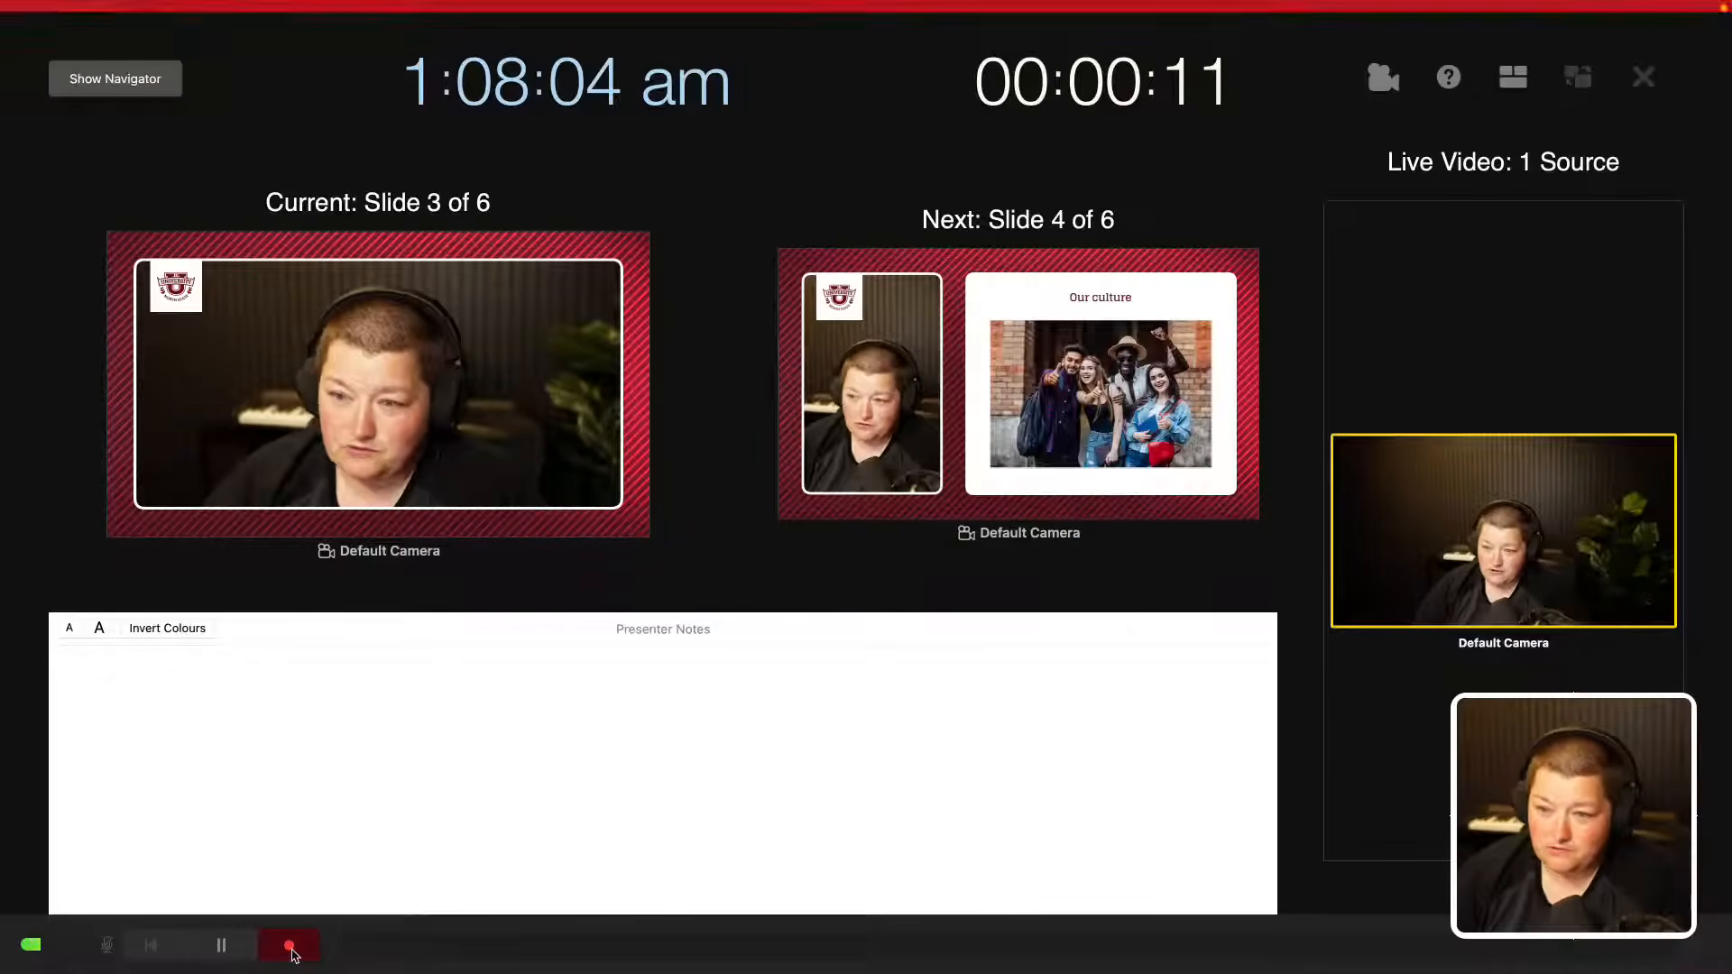
key("Right")
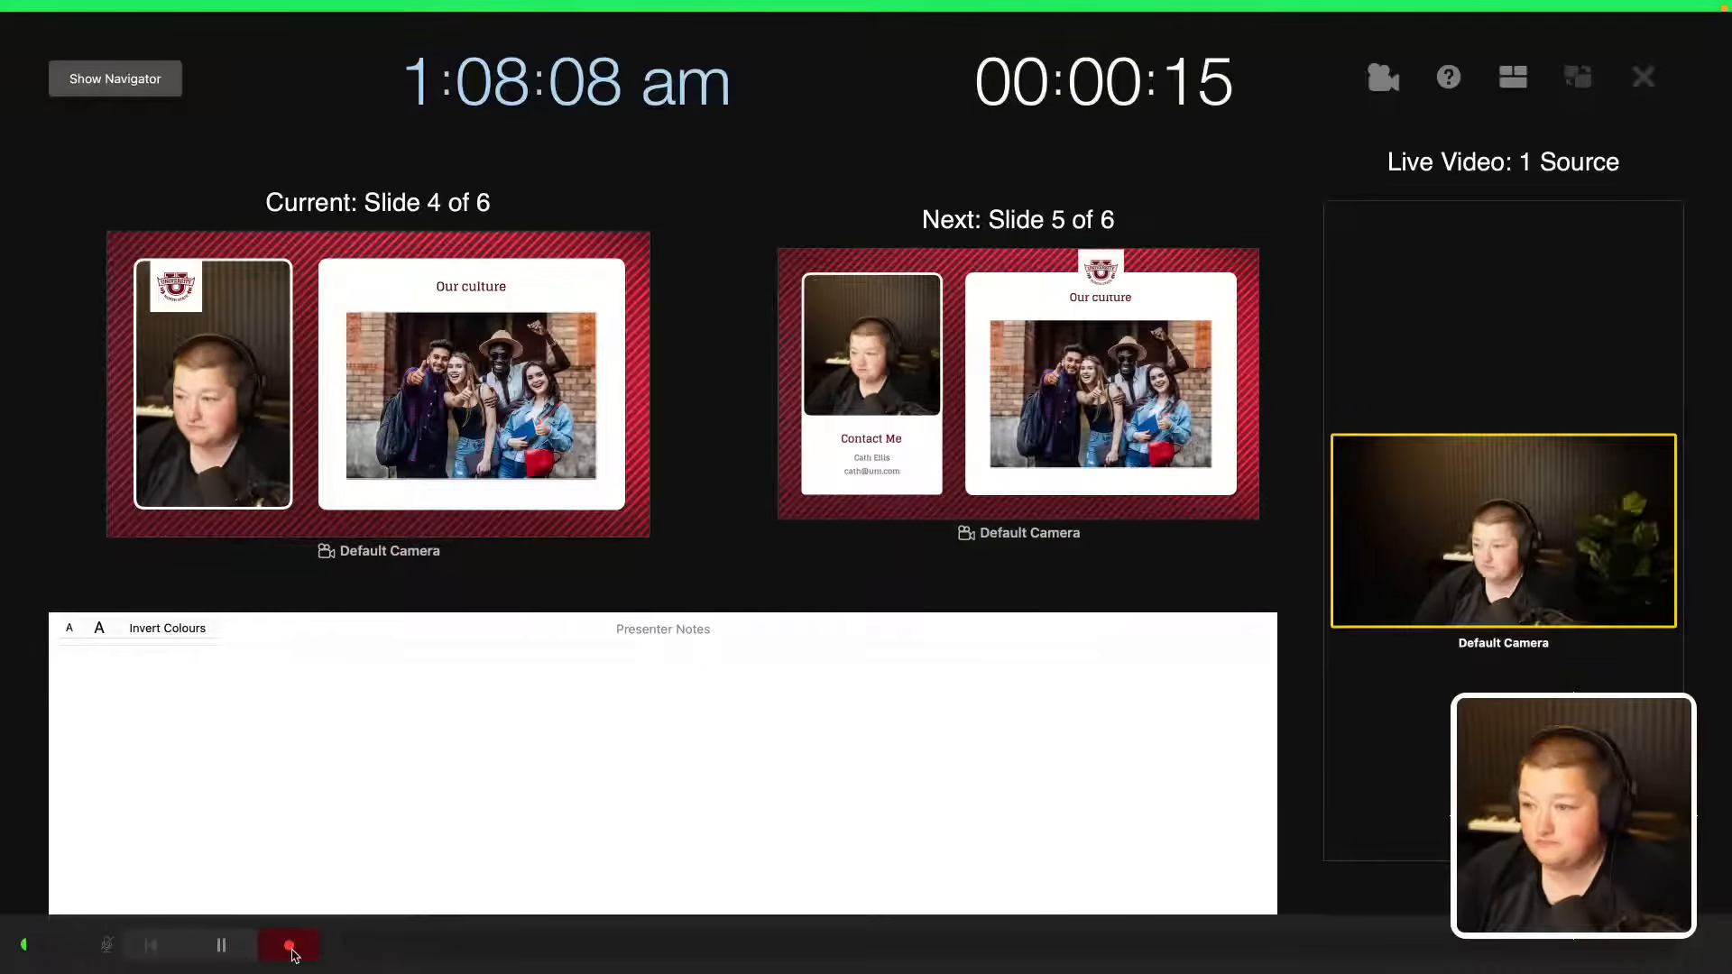
key("Right")
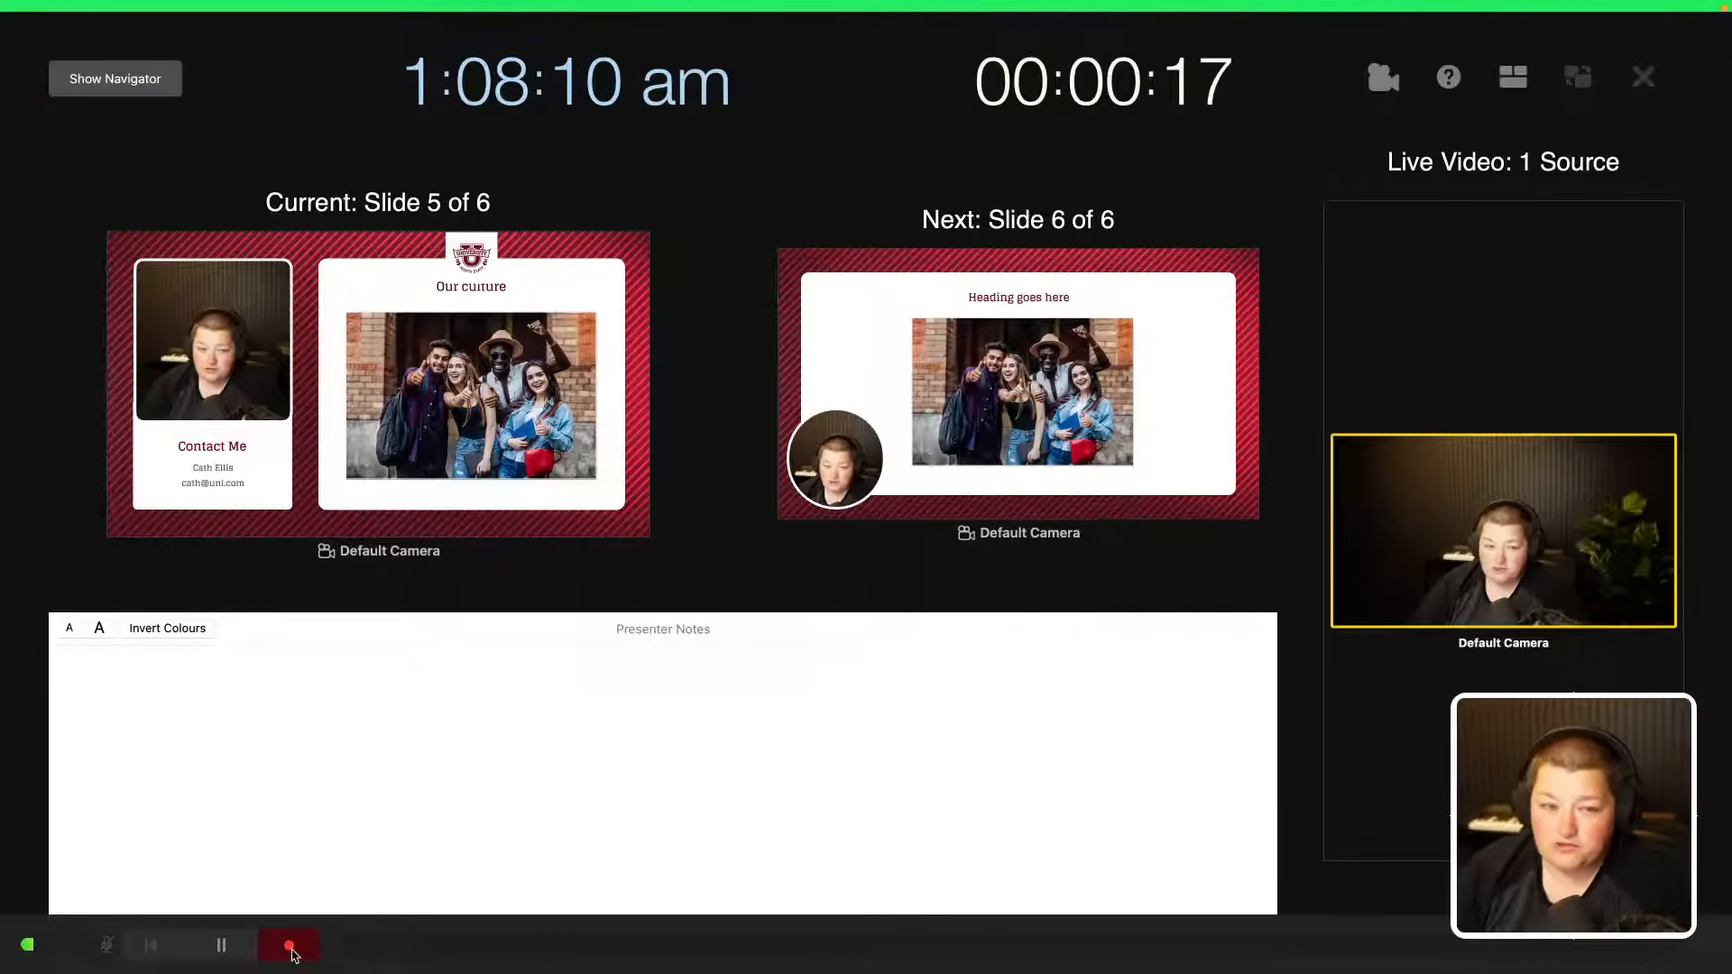
key("Right")
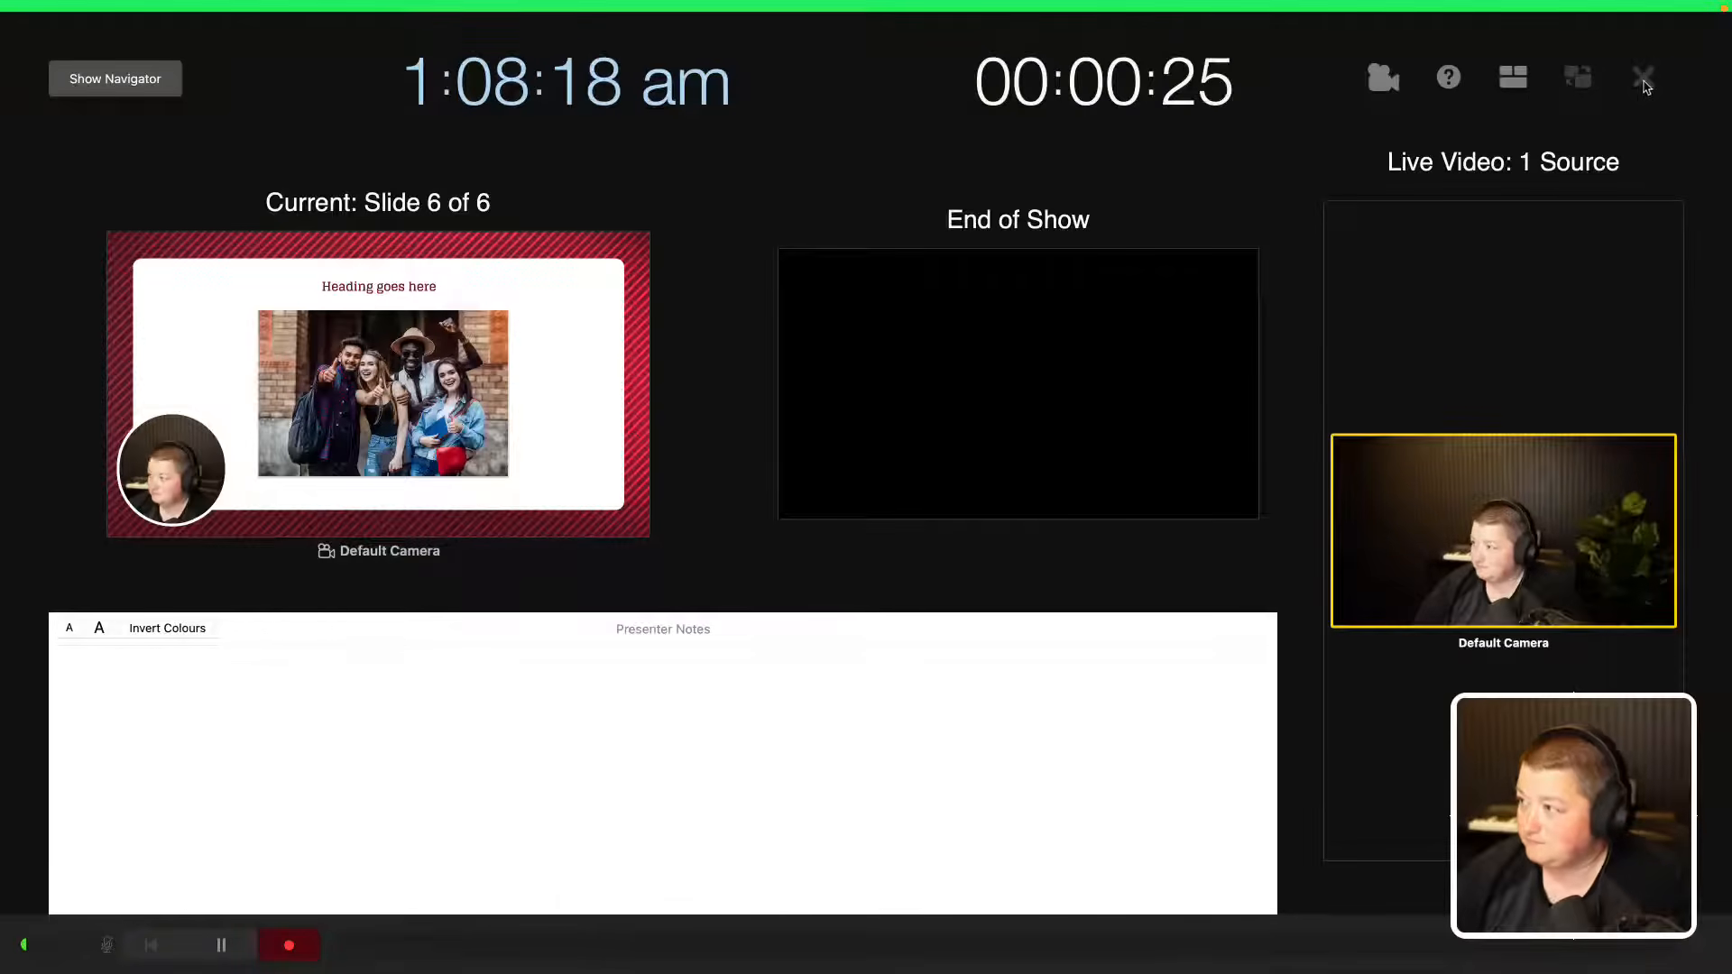
left_click(289, 949)
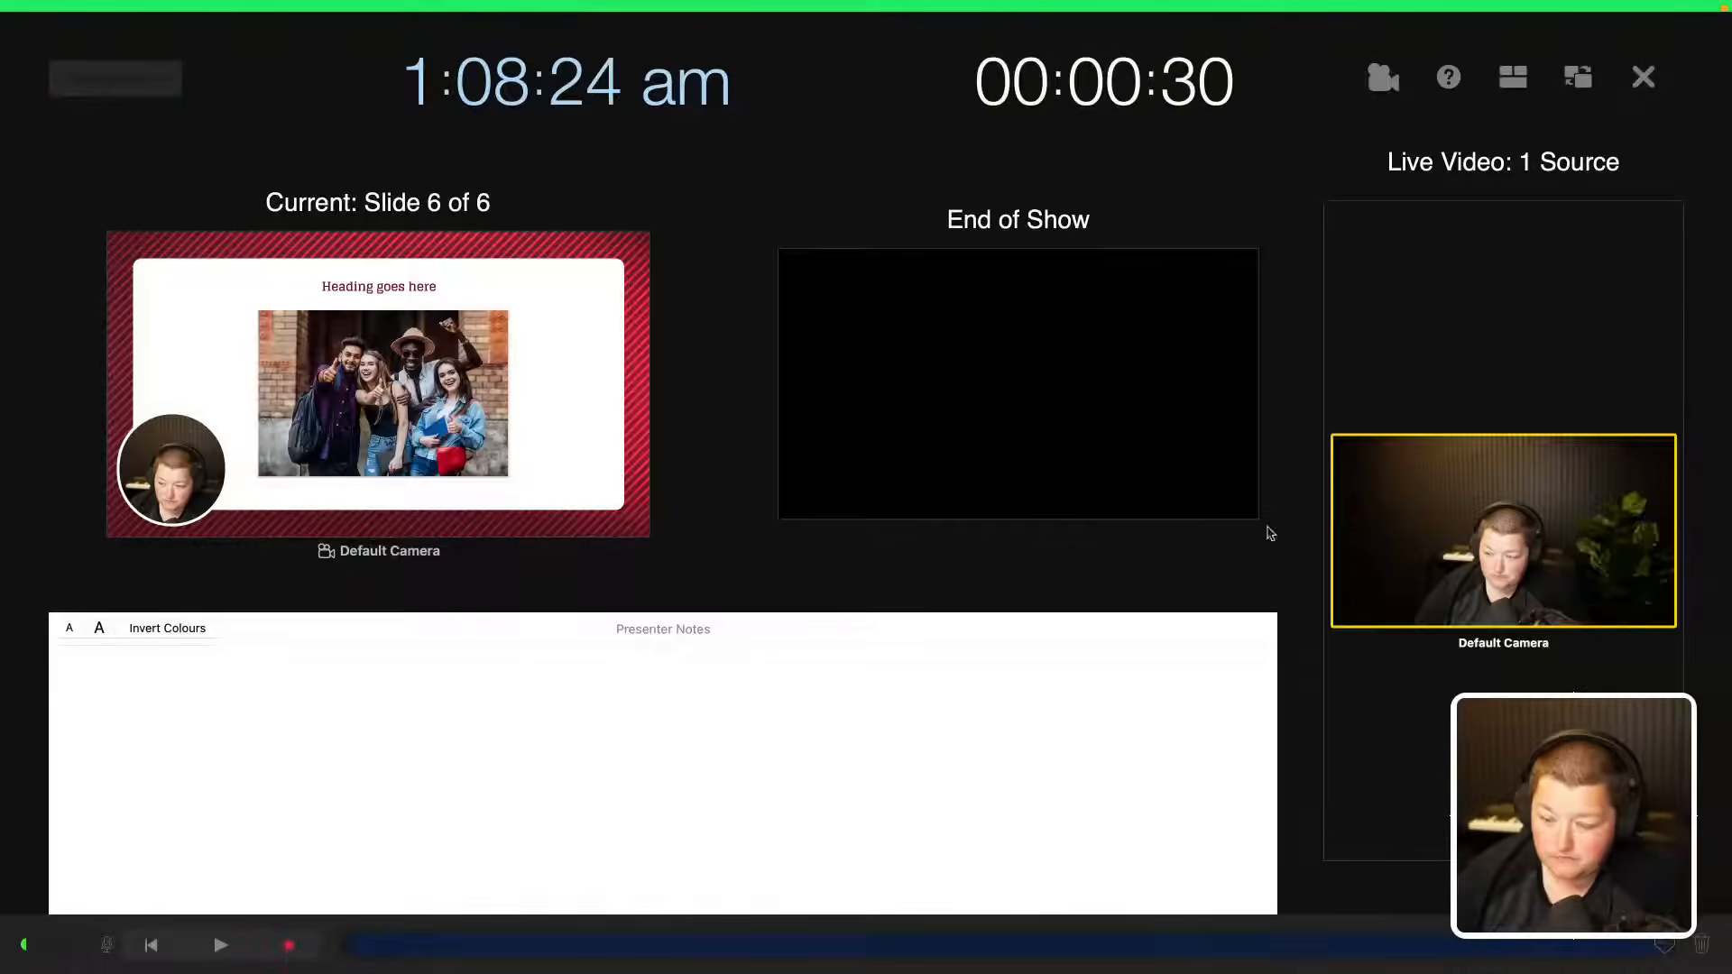
left_click(1641, 80)
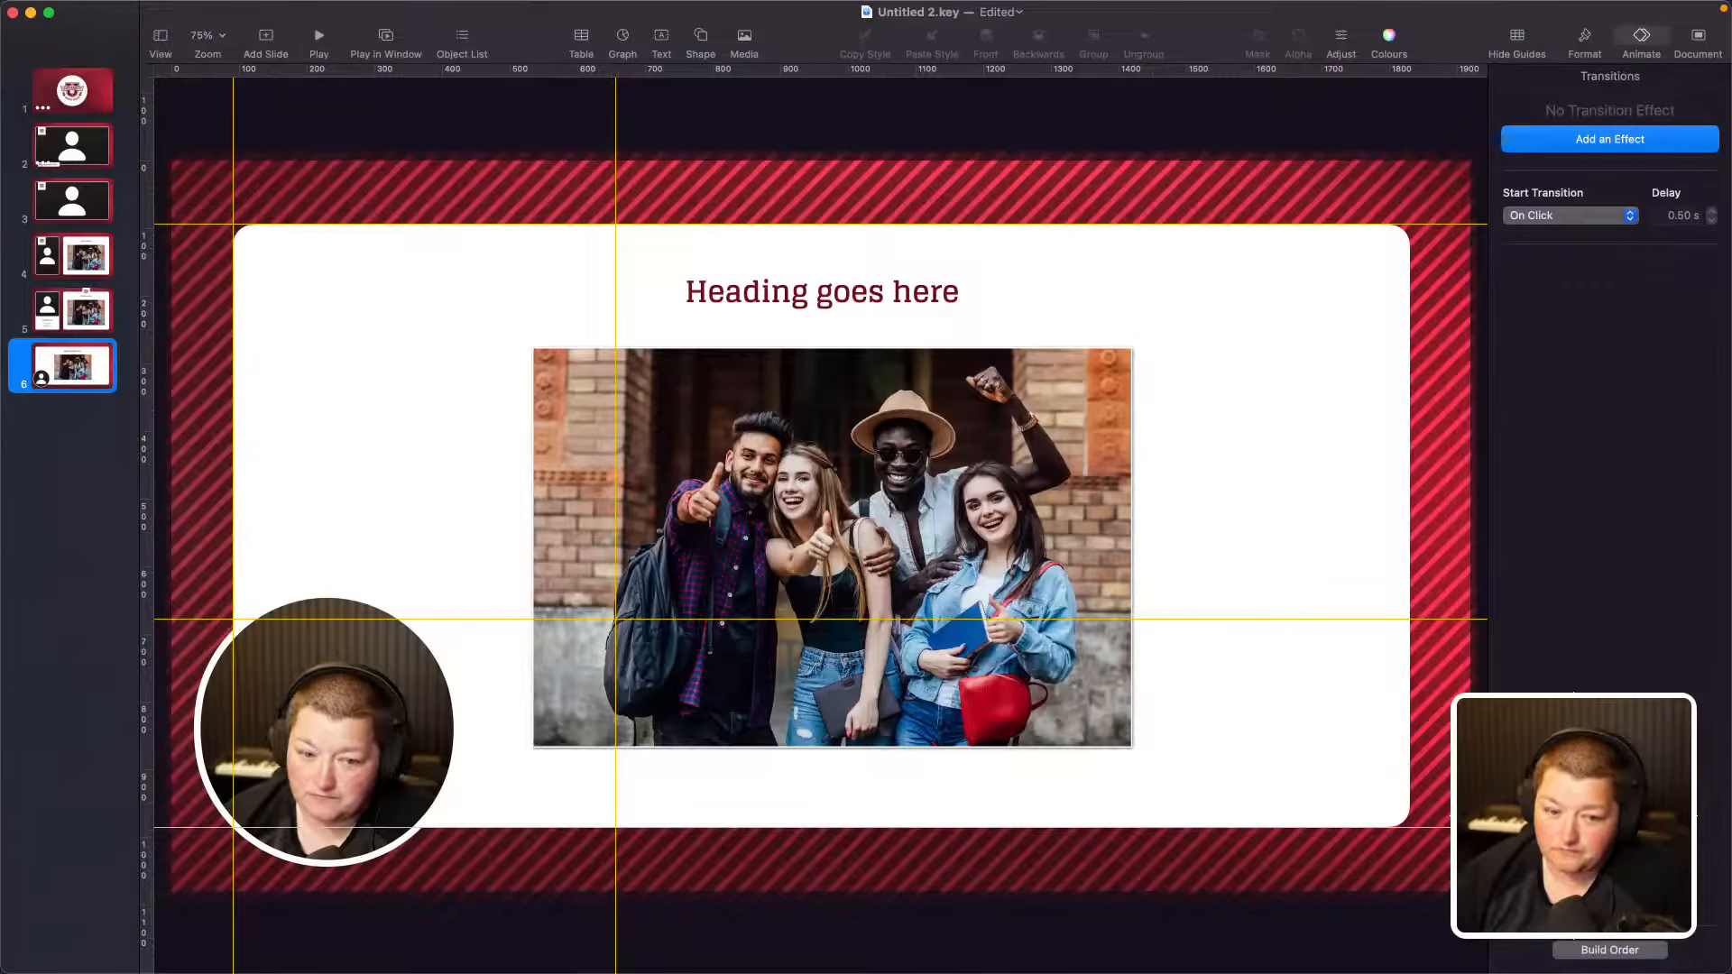
Step: Play back the recorded slideshow through to the "Heading goes here" slide, and exit playback
mouse_move(533, 5)
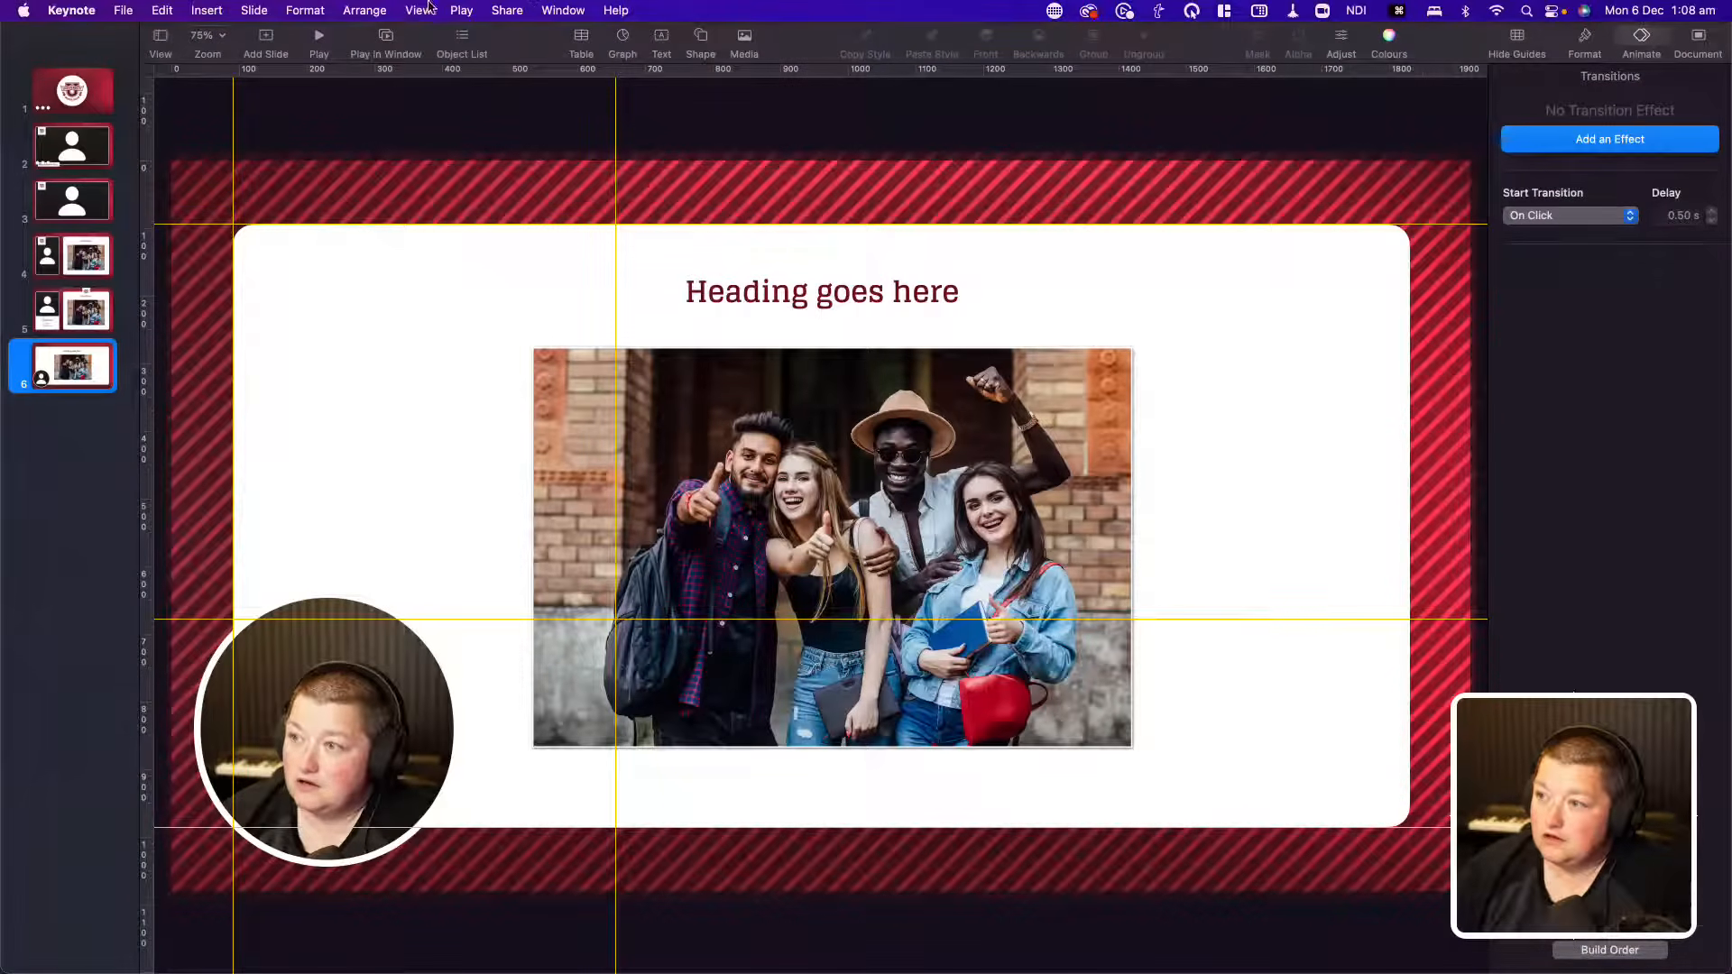
left_click(462, 10)
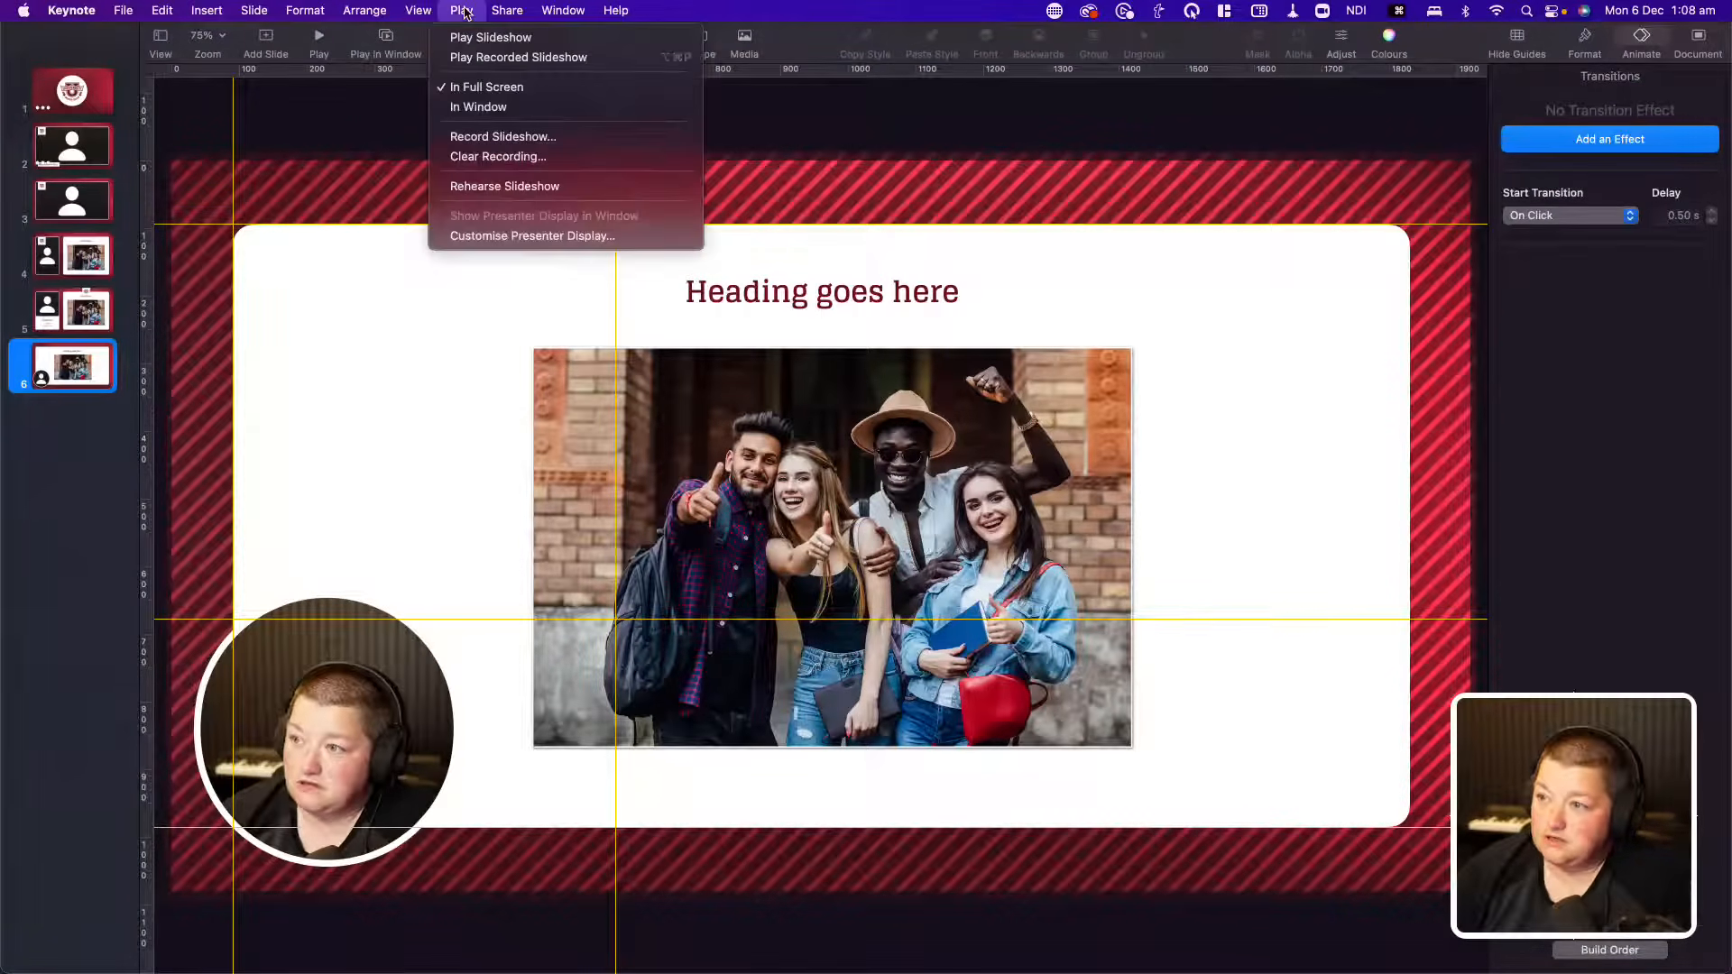
left_click(470, 60)
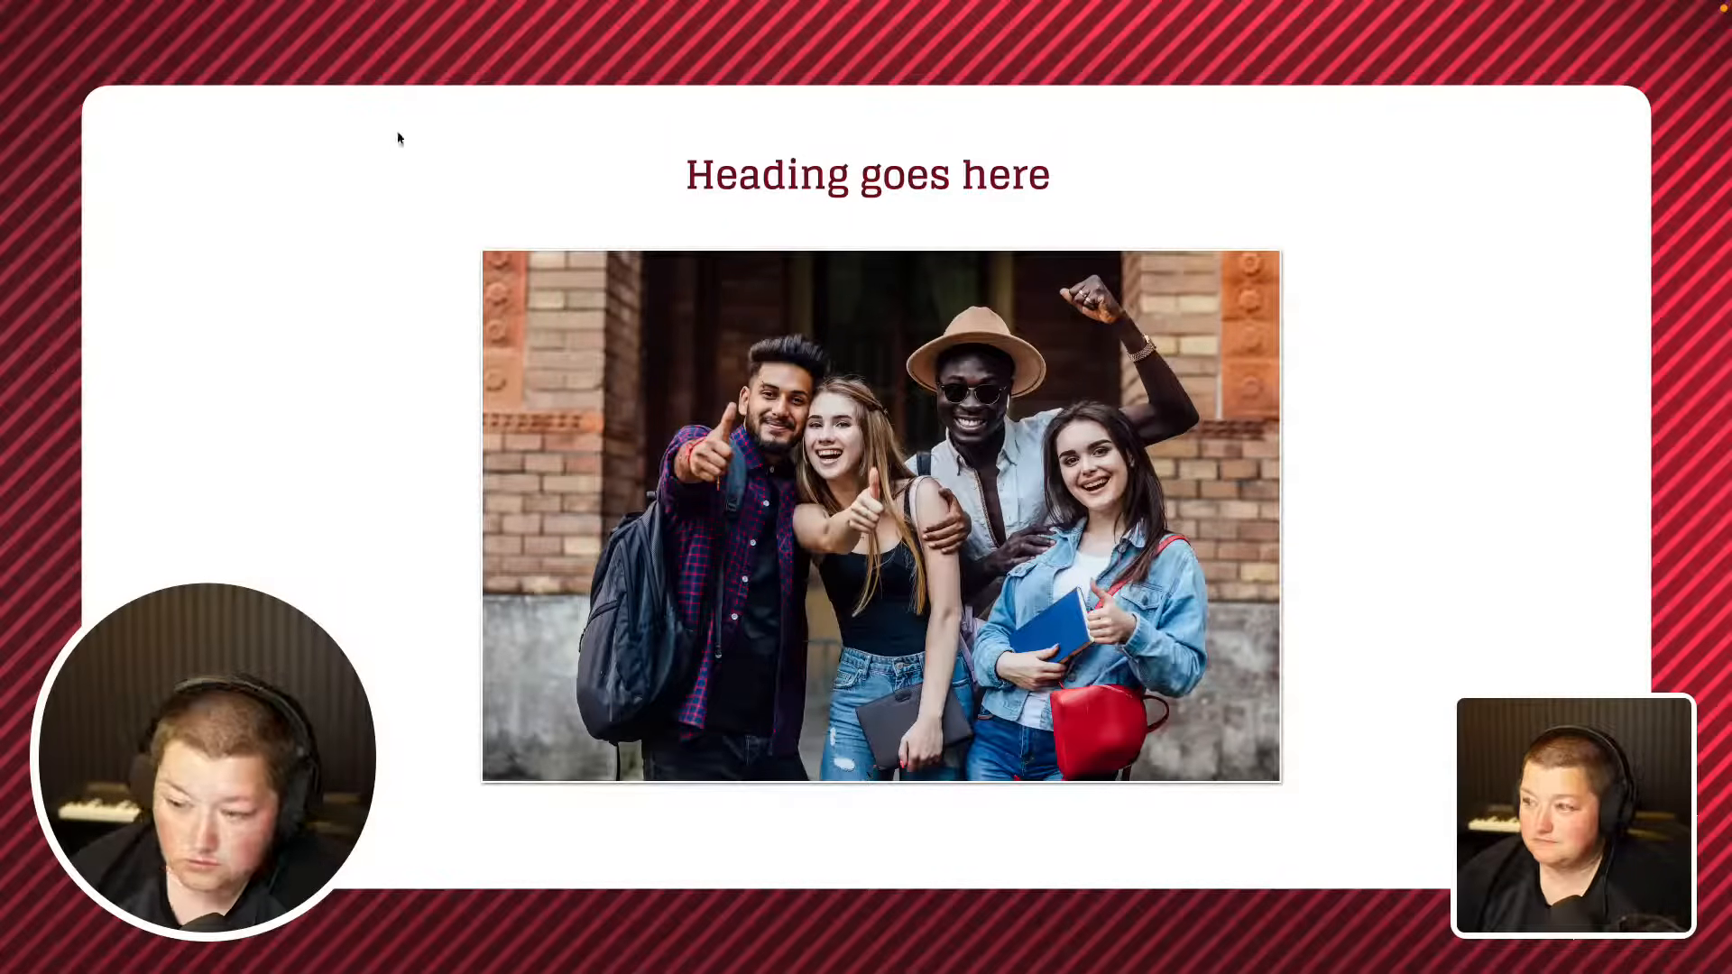
key("Escape")
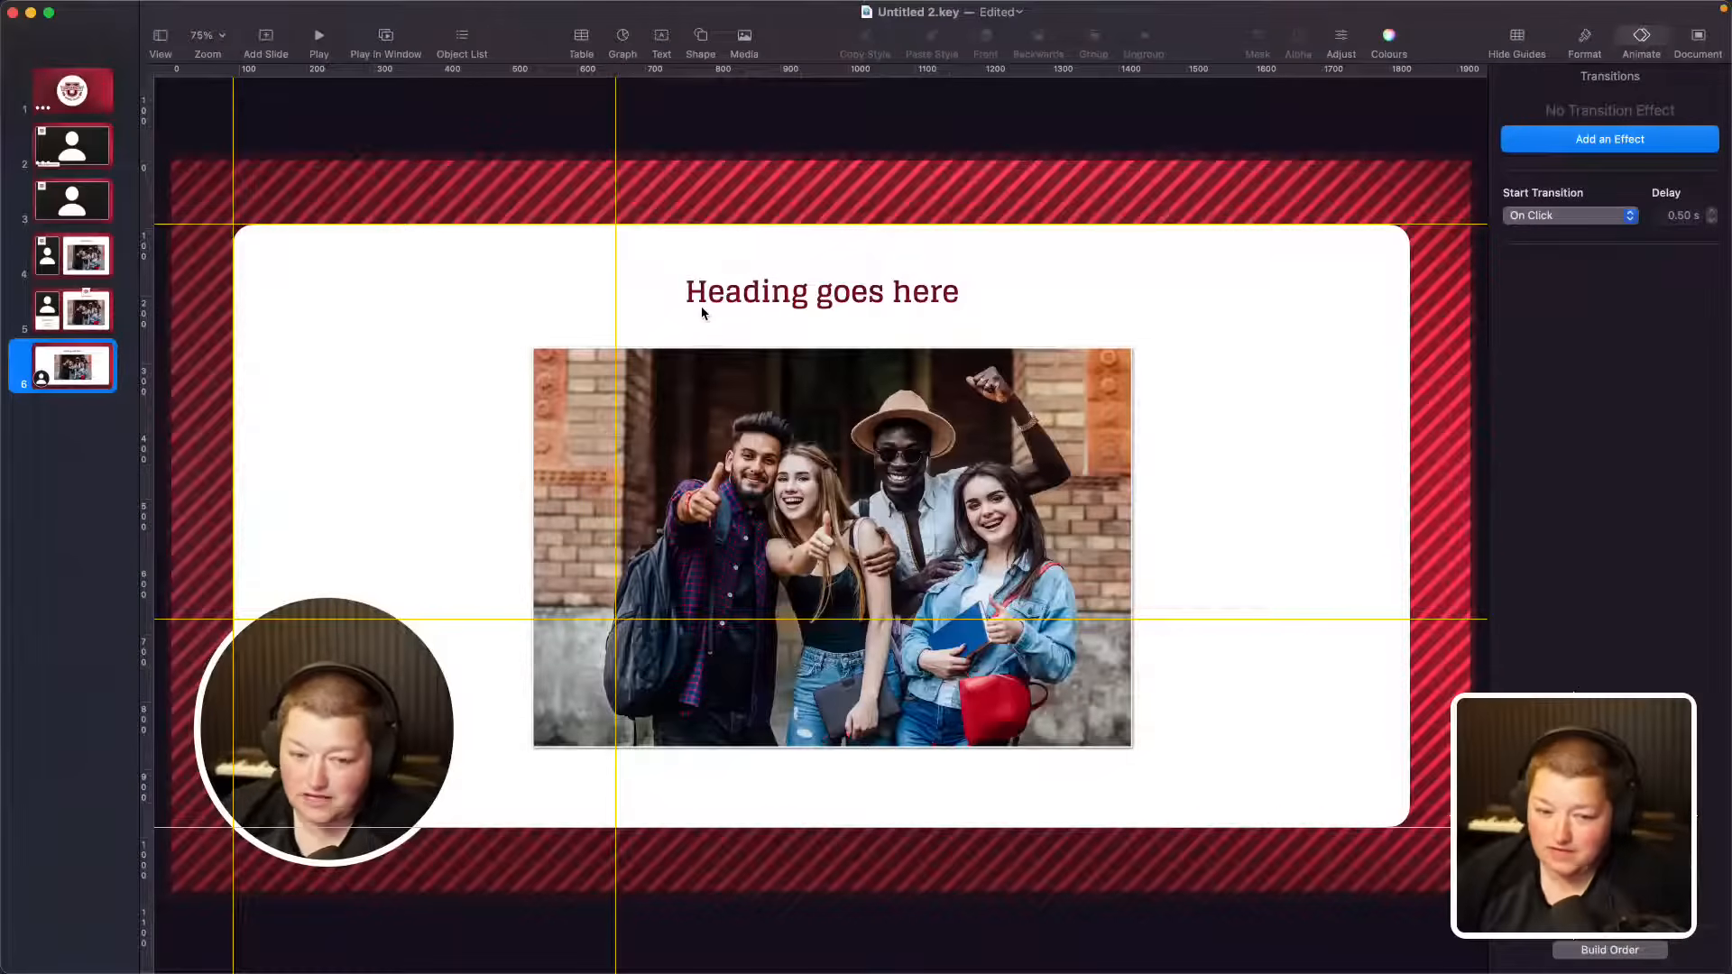
Step: Set up a movie export of the slideshow recording at custom 1920 x 1080 resolution, 30 FPS and Apple ProRes 4444 compression
mouse_move(283, 5)
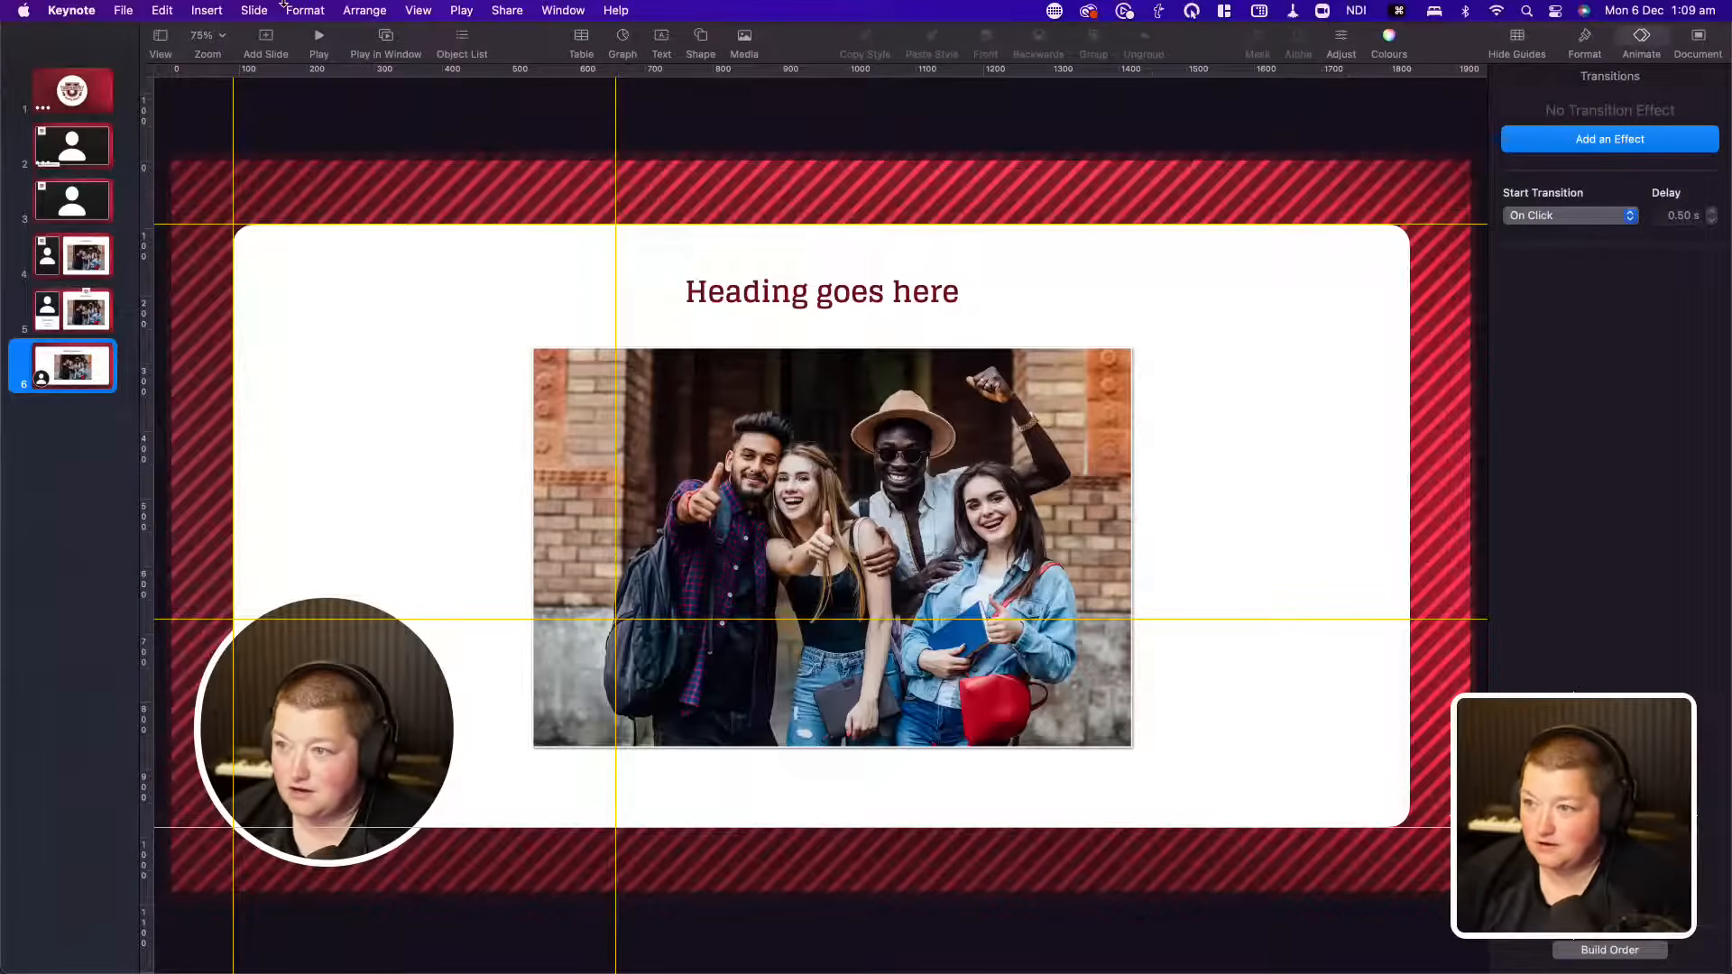
left_click(123, 10)
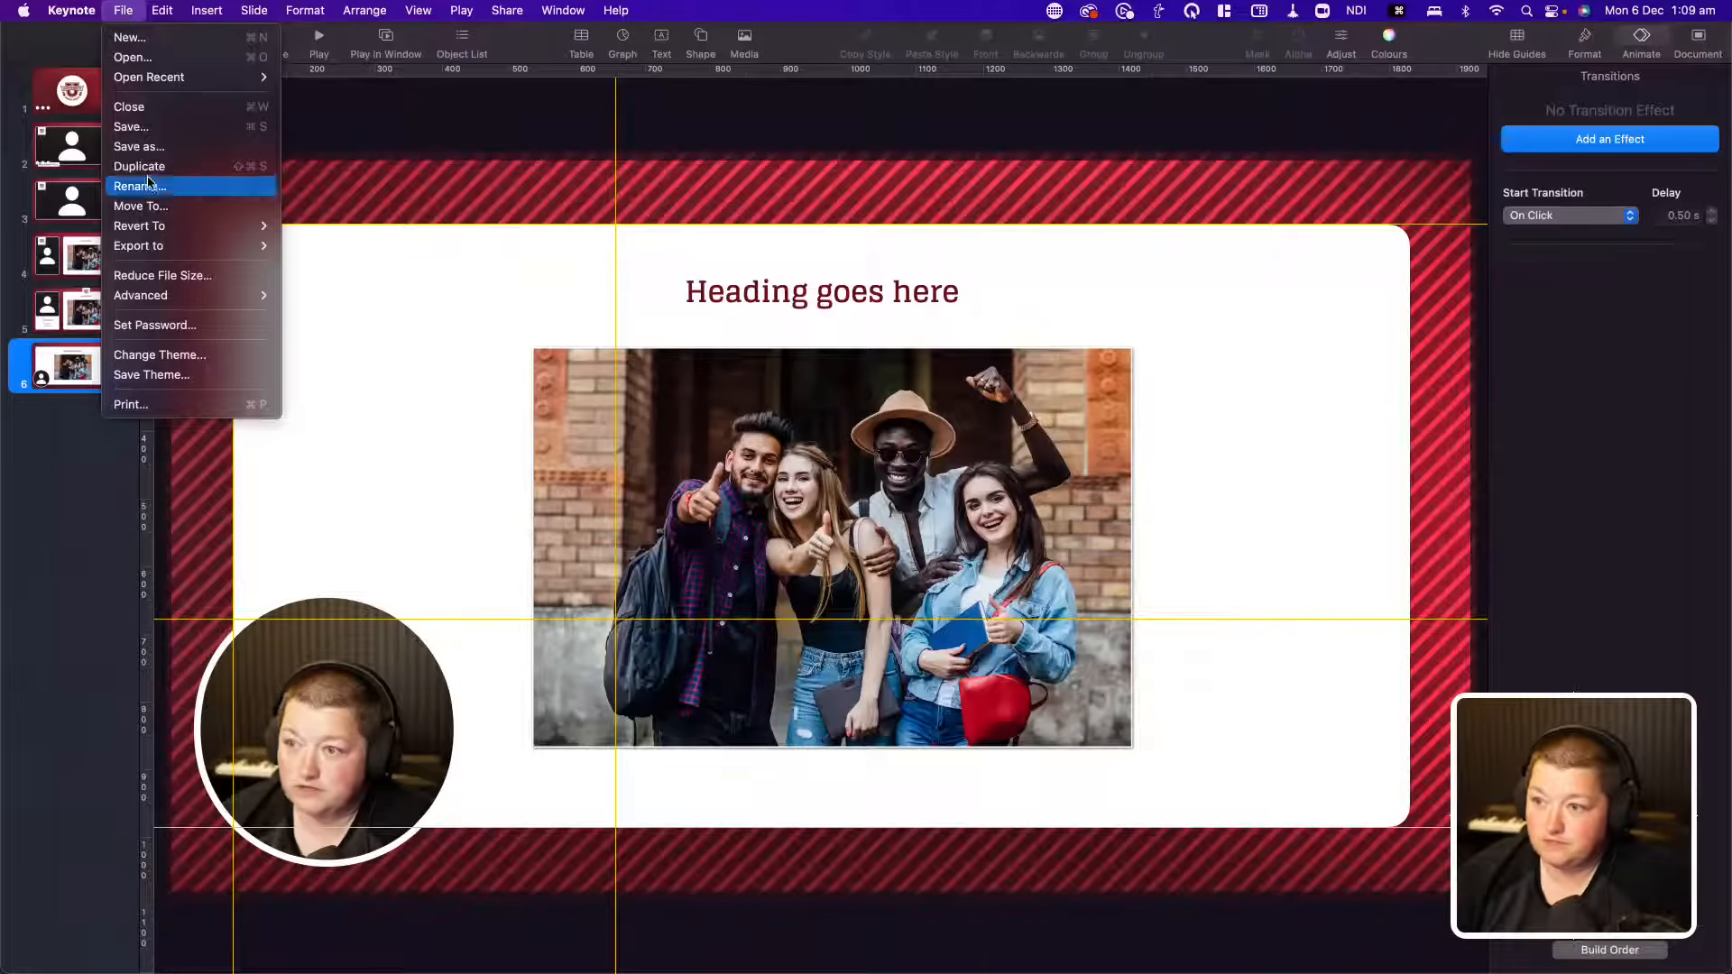
mouse_move(156, 255)
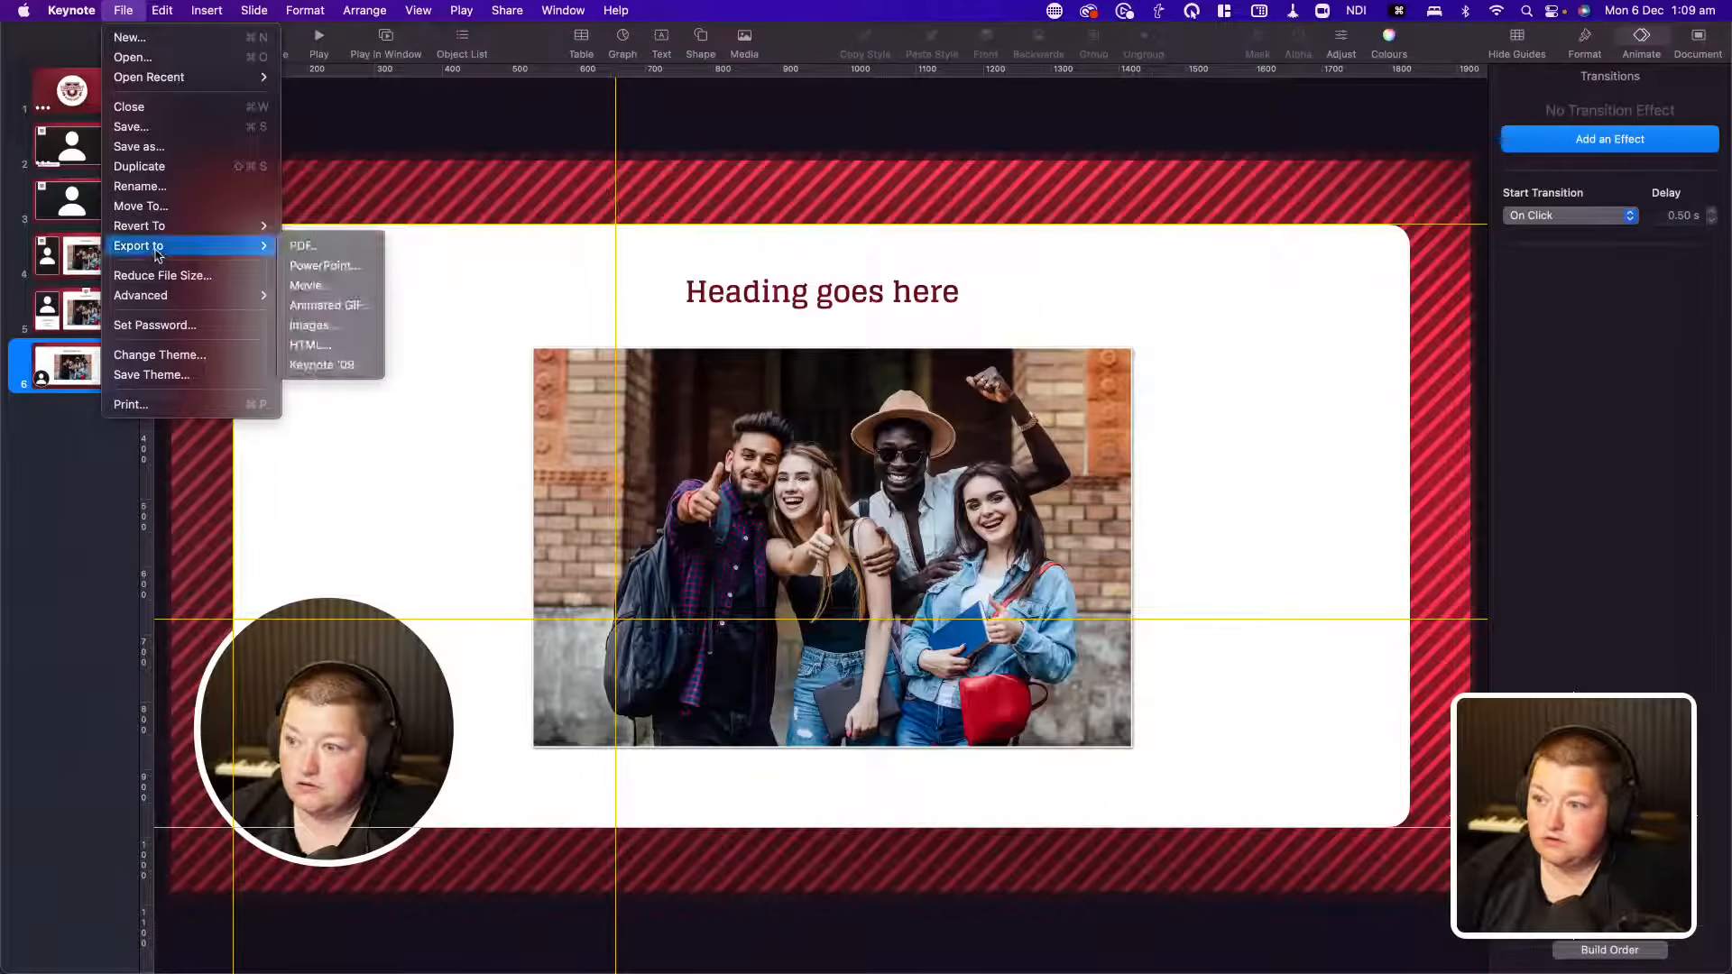
left_click(326, 287)
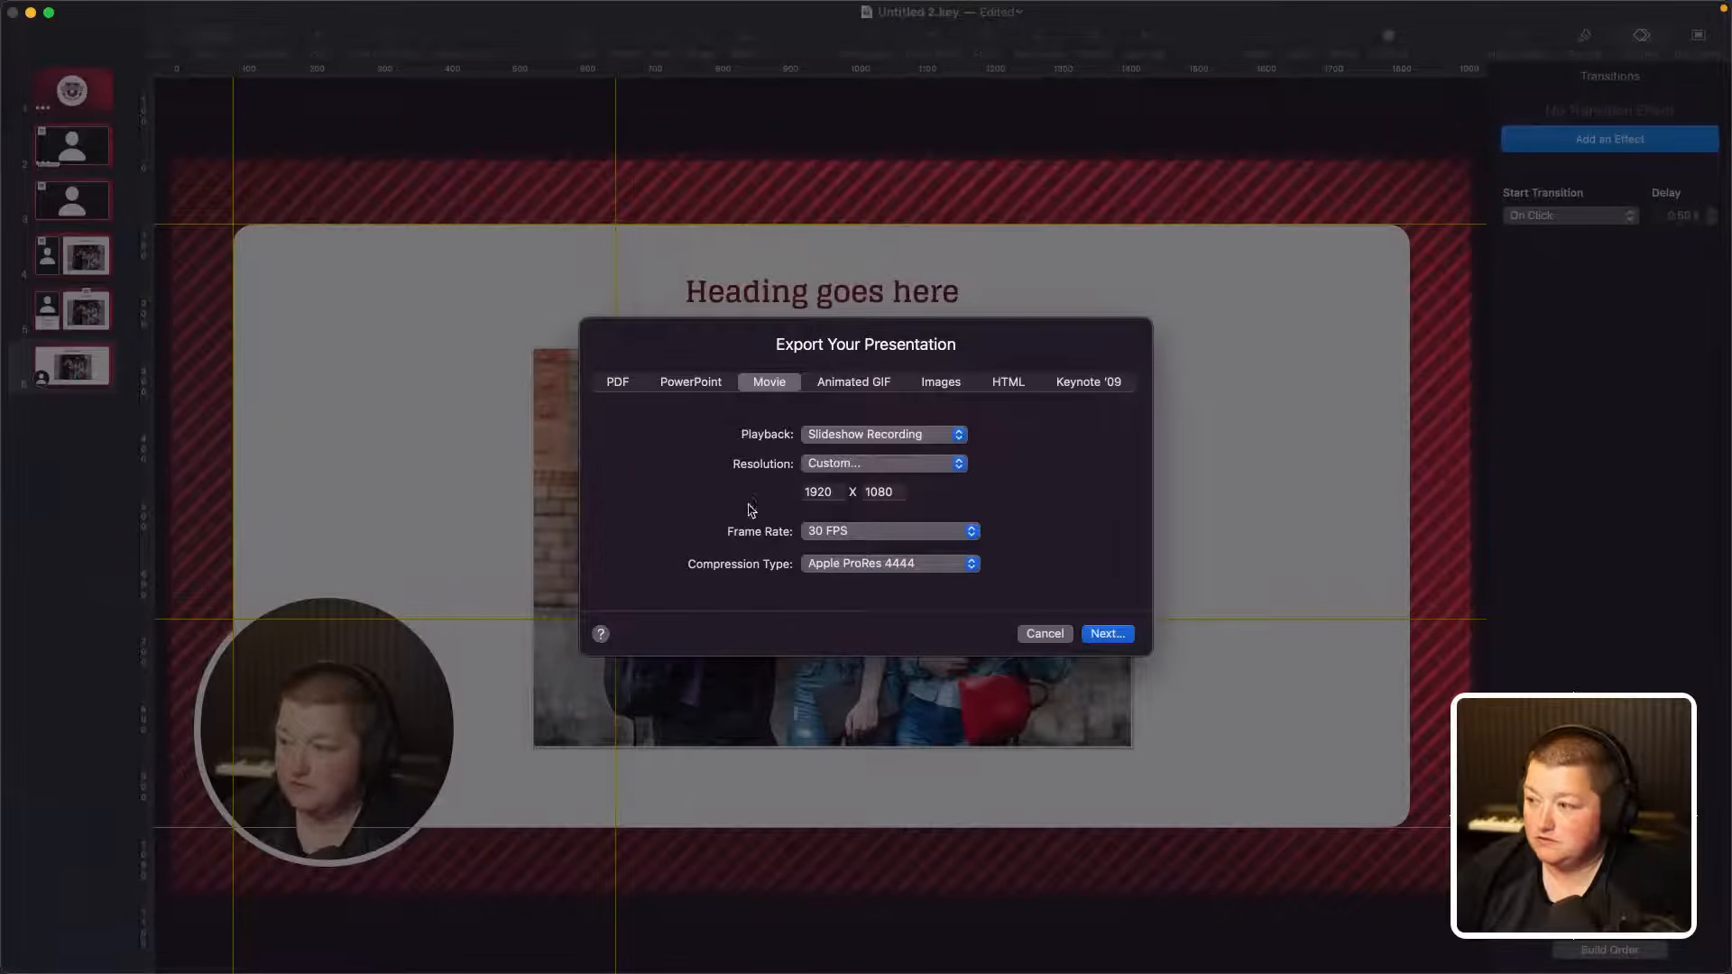
left_click(884, 464)
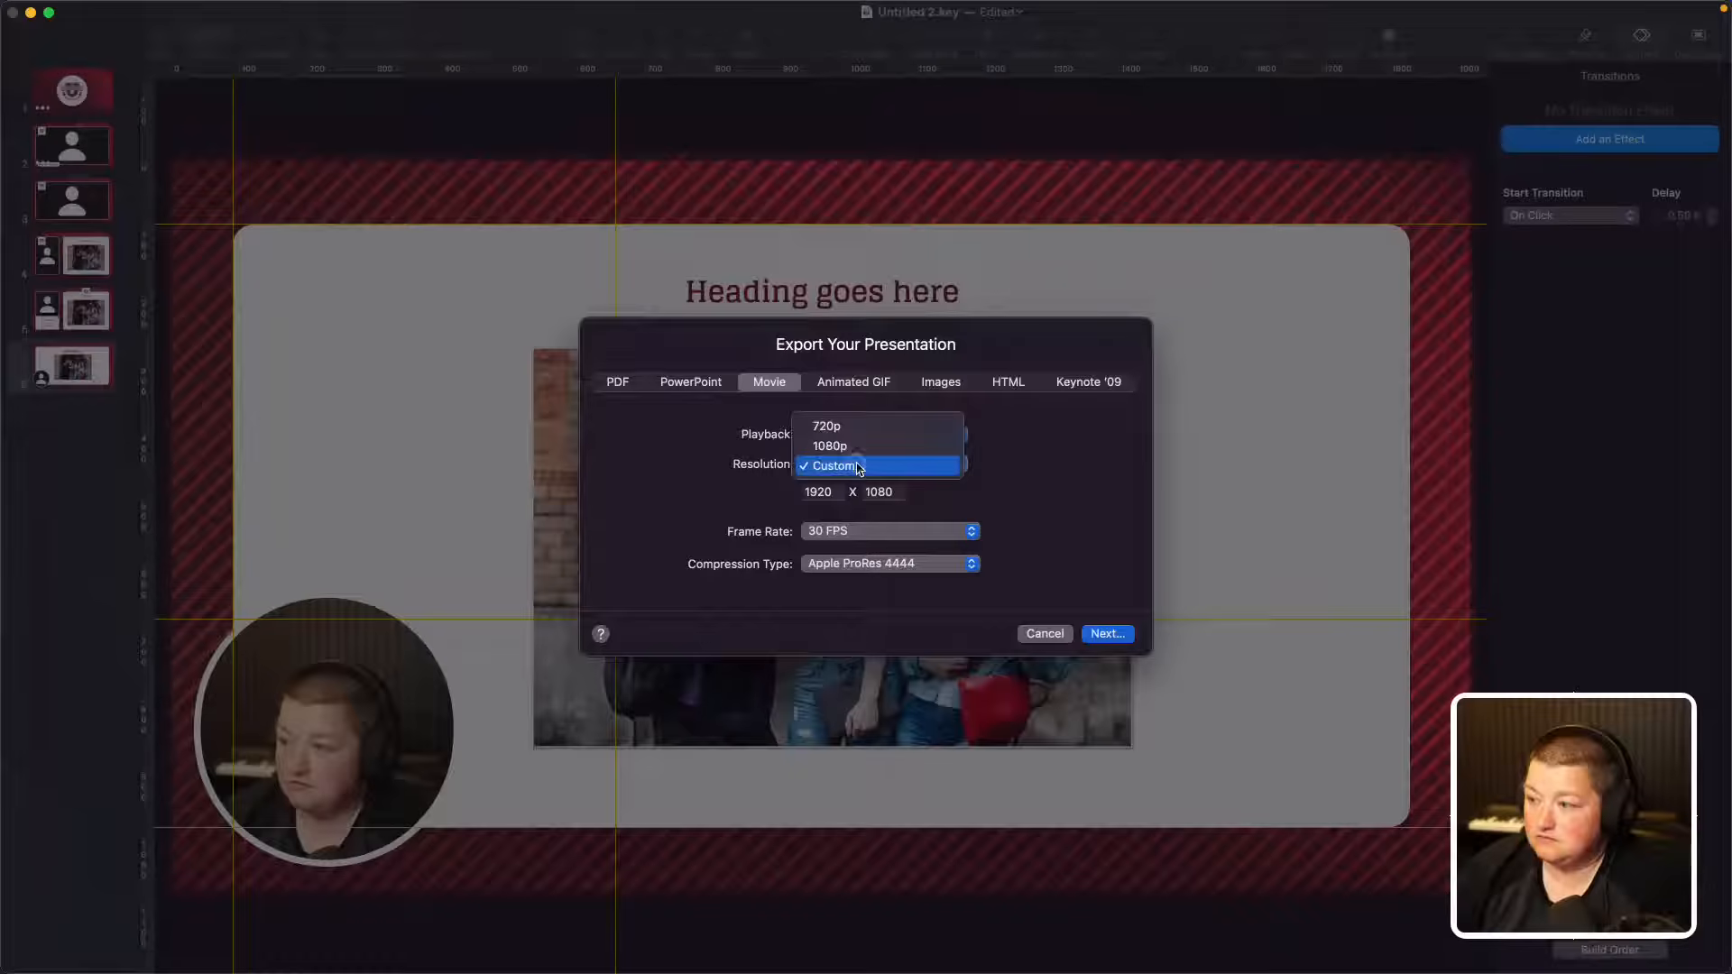
left_click(806, 465)
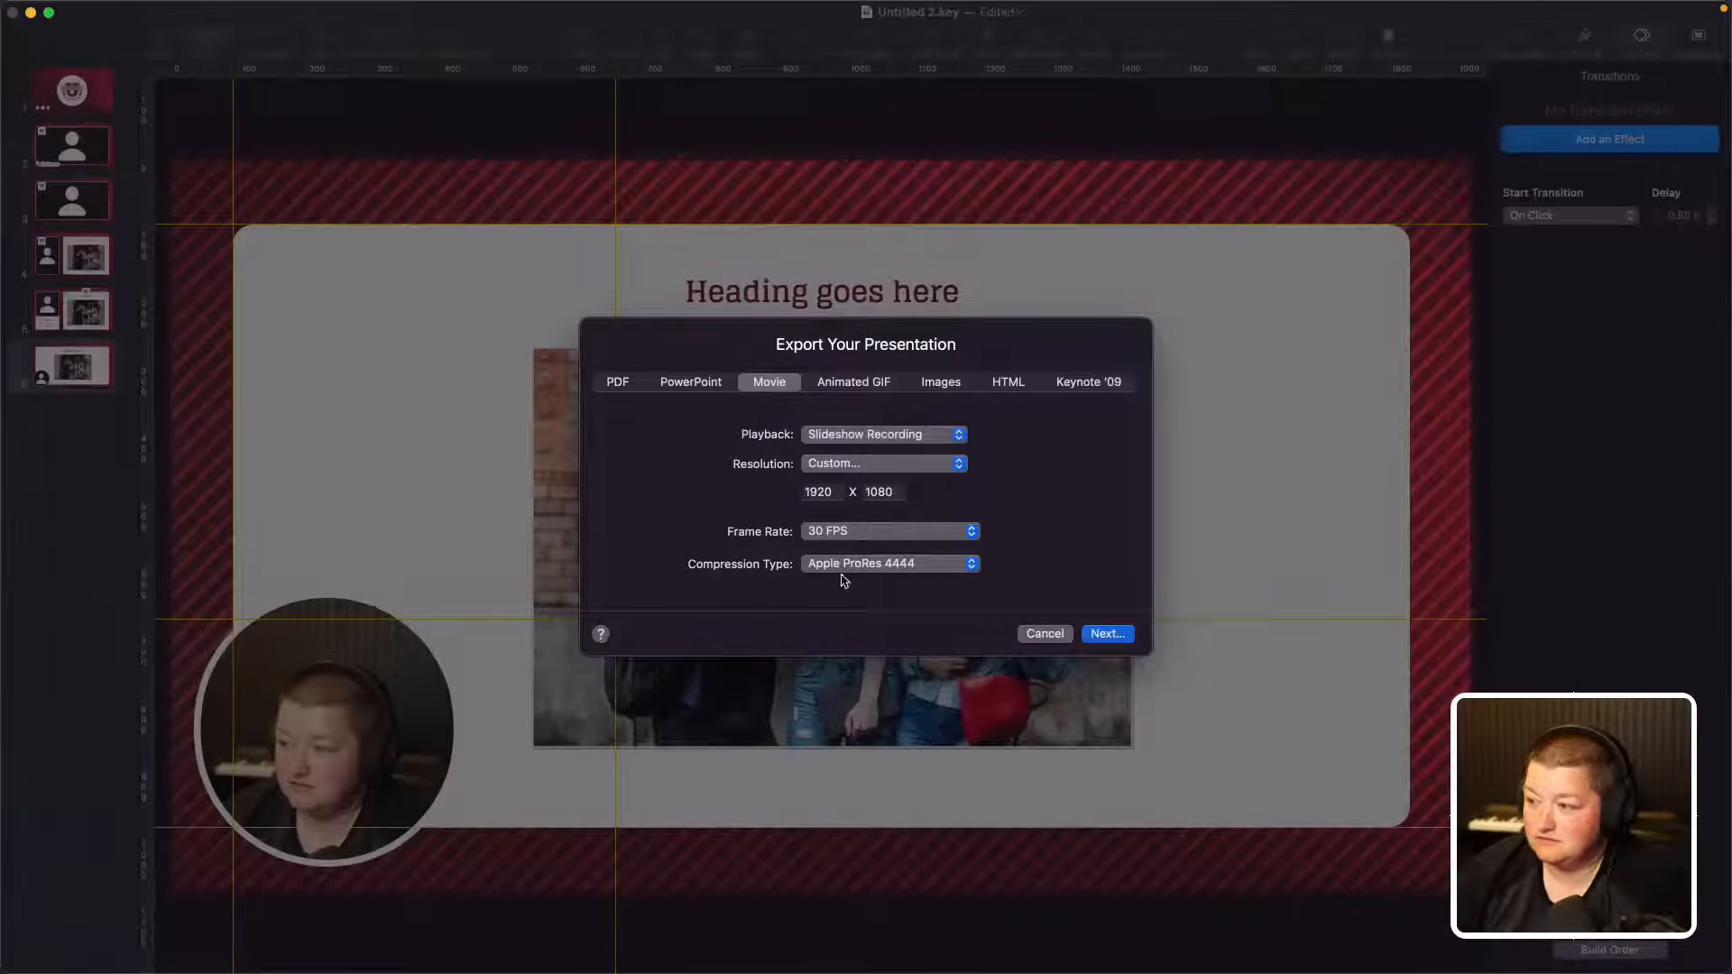
left_click(1045, 633)
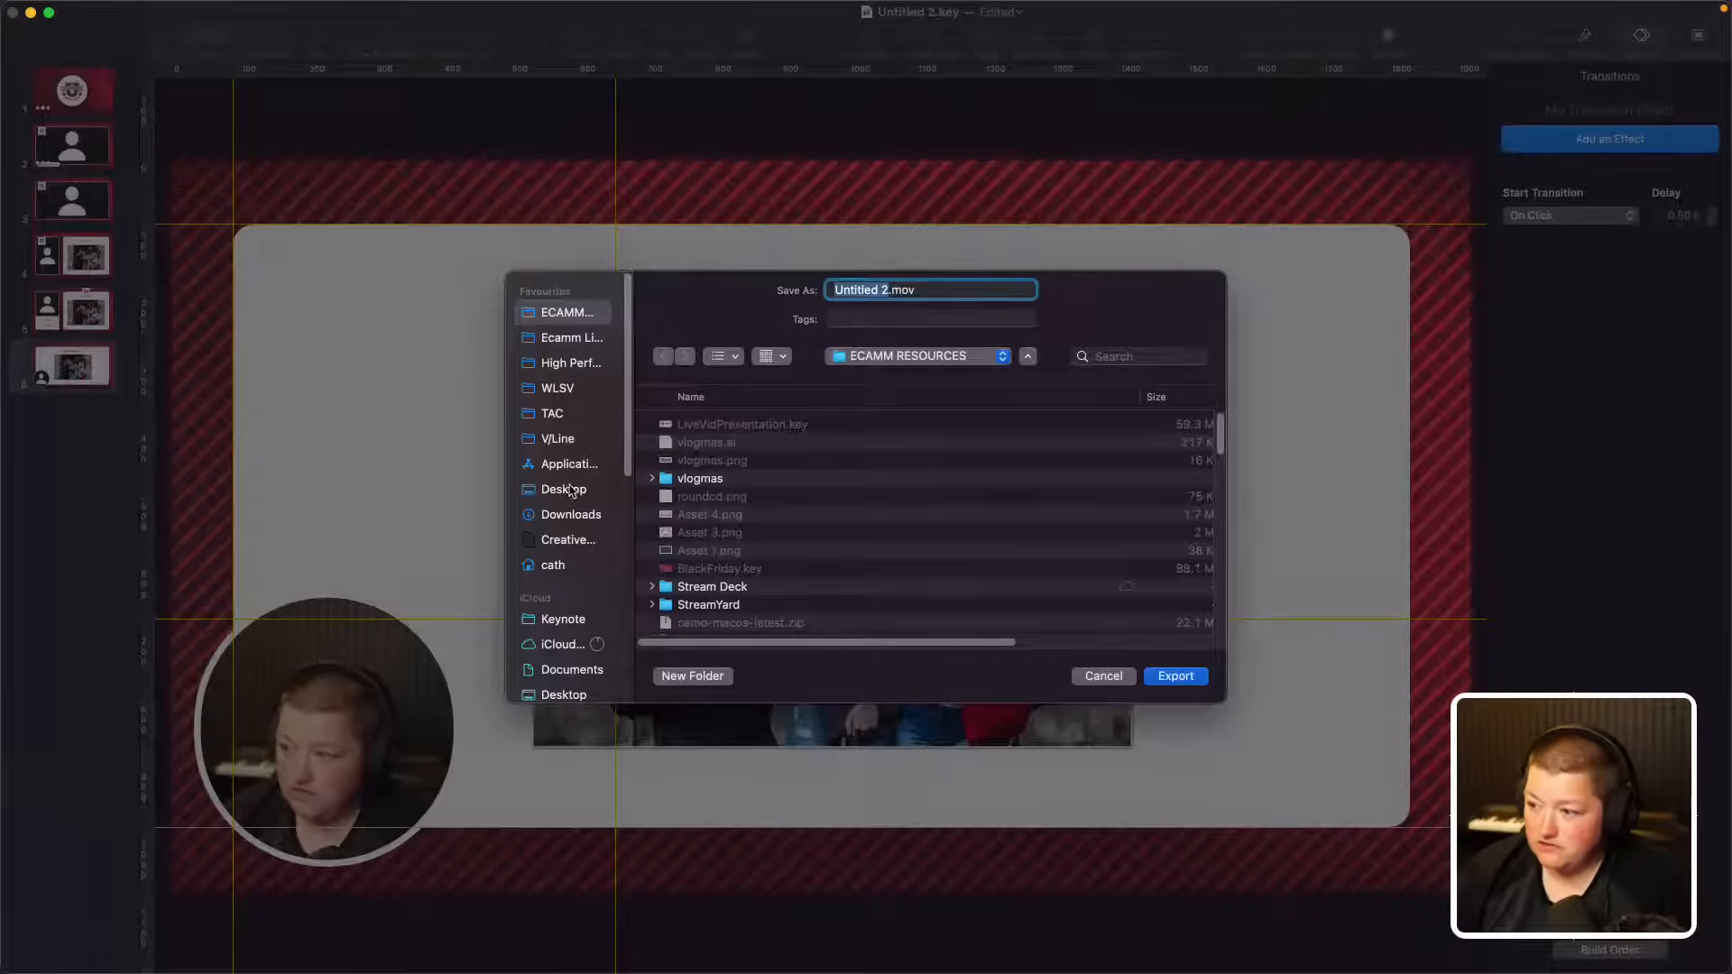
Step: Export the movie as recording.mov into the KeynoteUni folder on the Extreme Pro drive
scroll(560, 505, "down", 6)
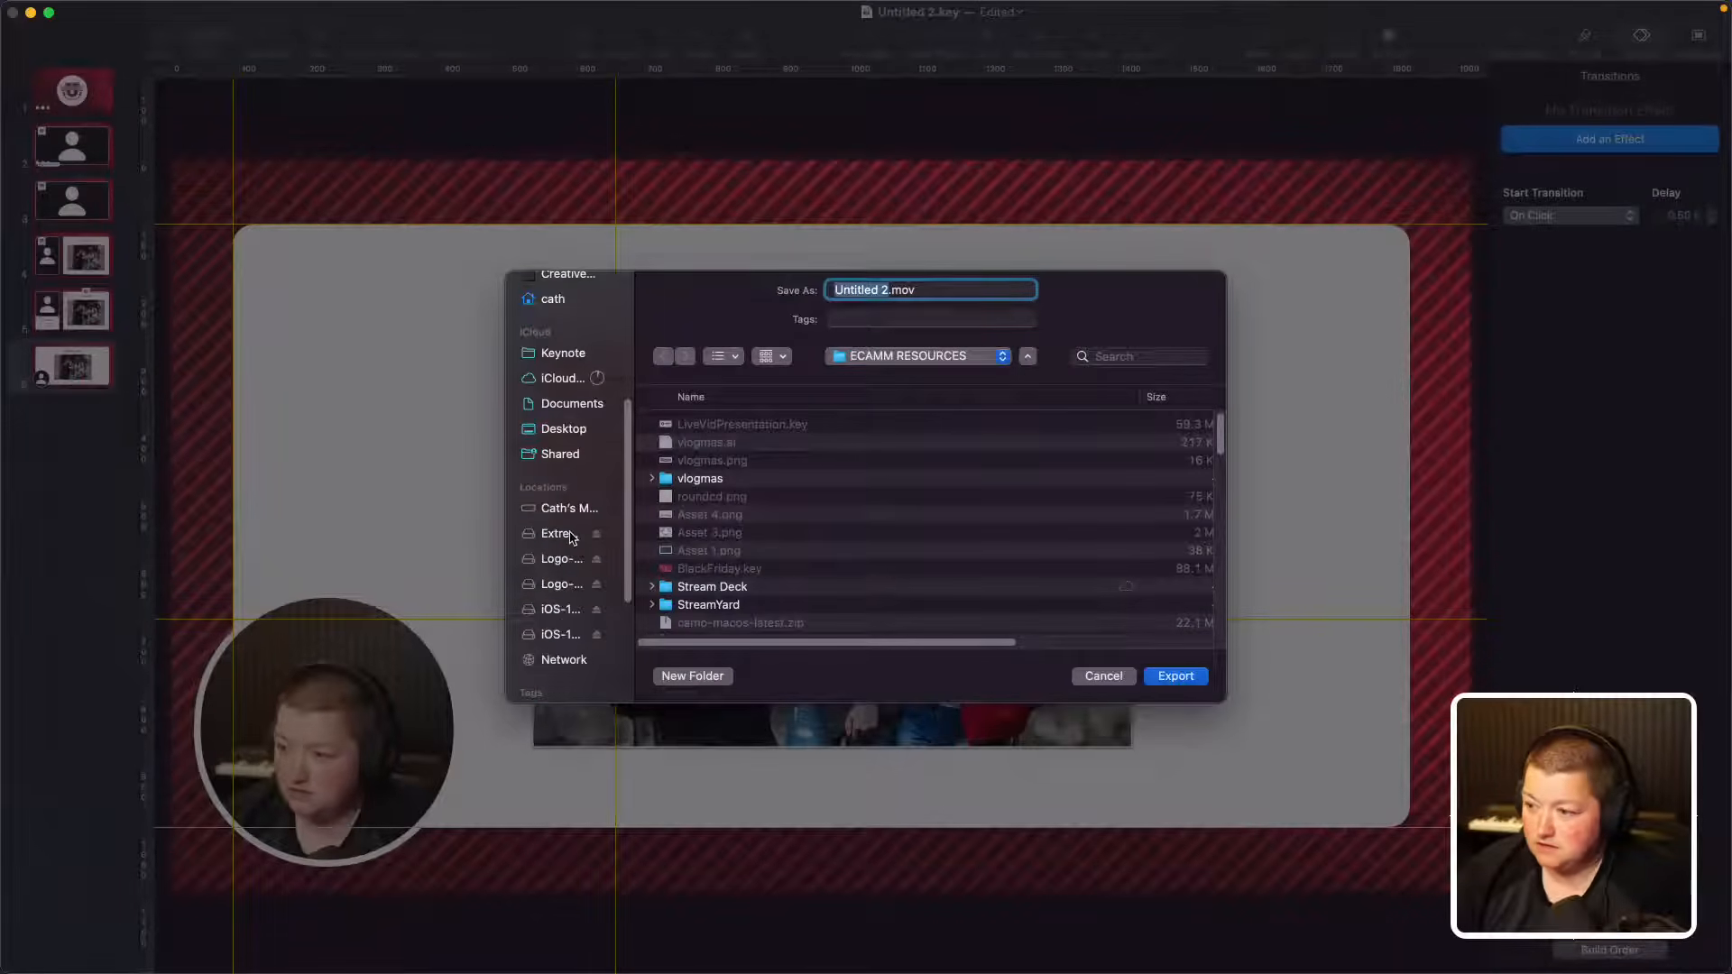
left_click(561, 536)
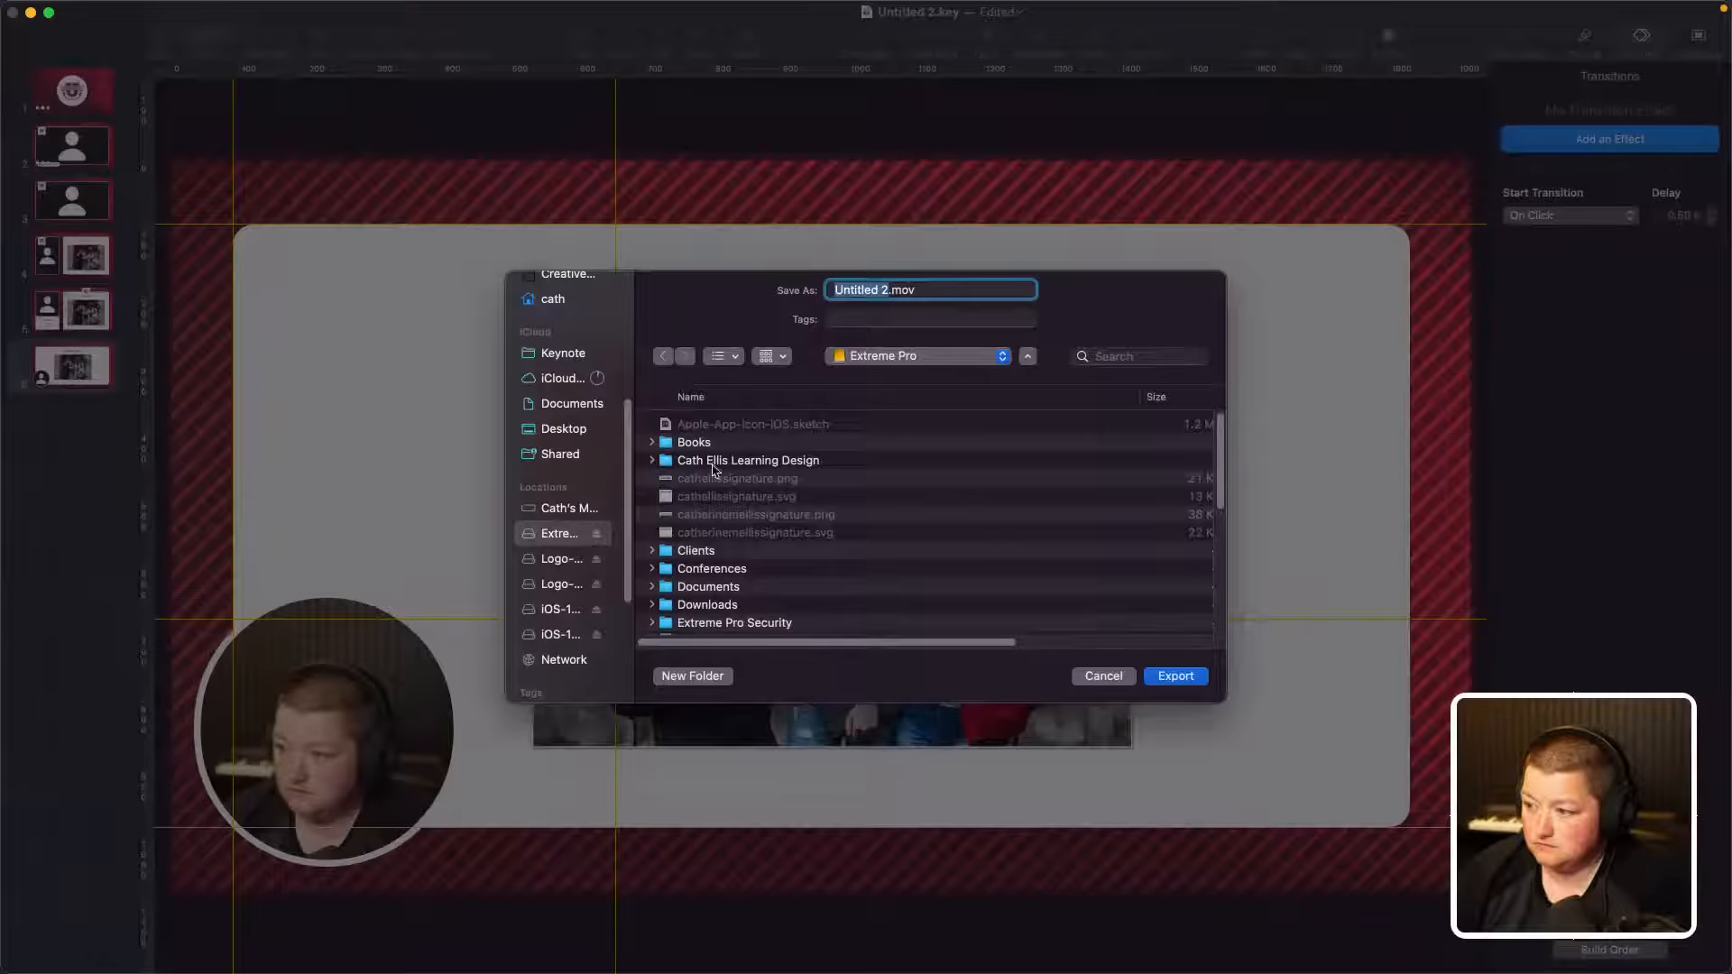
scroll(738, 570, "down", 10)
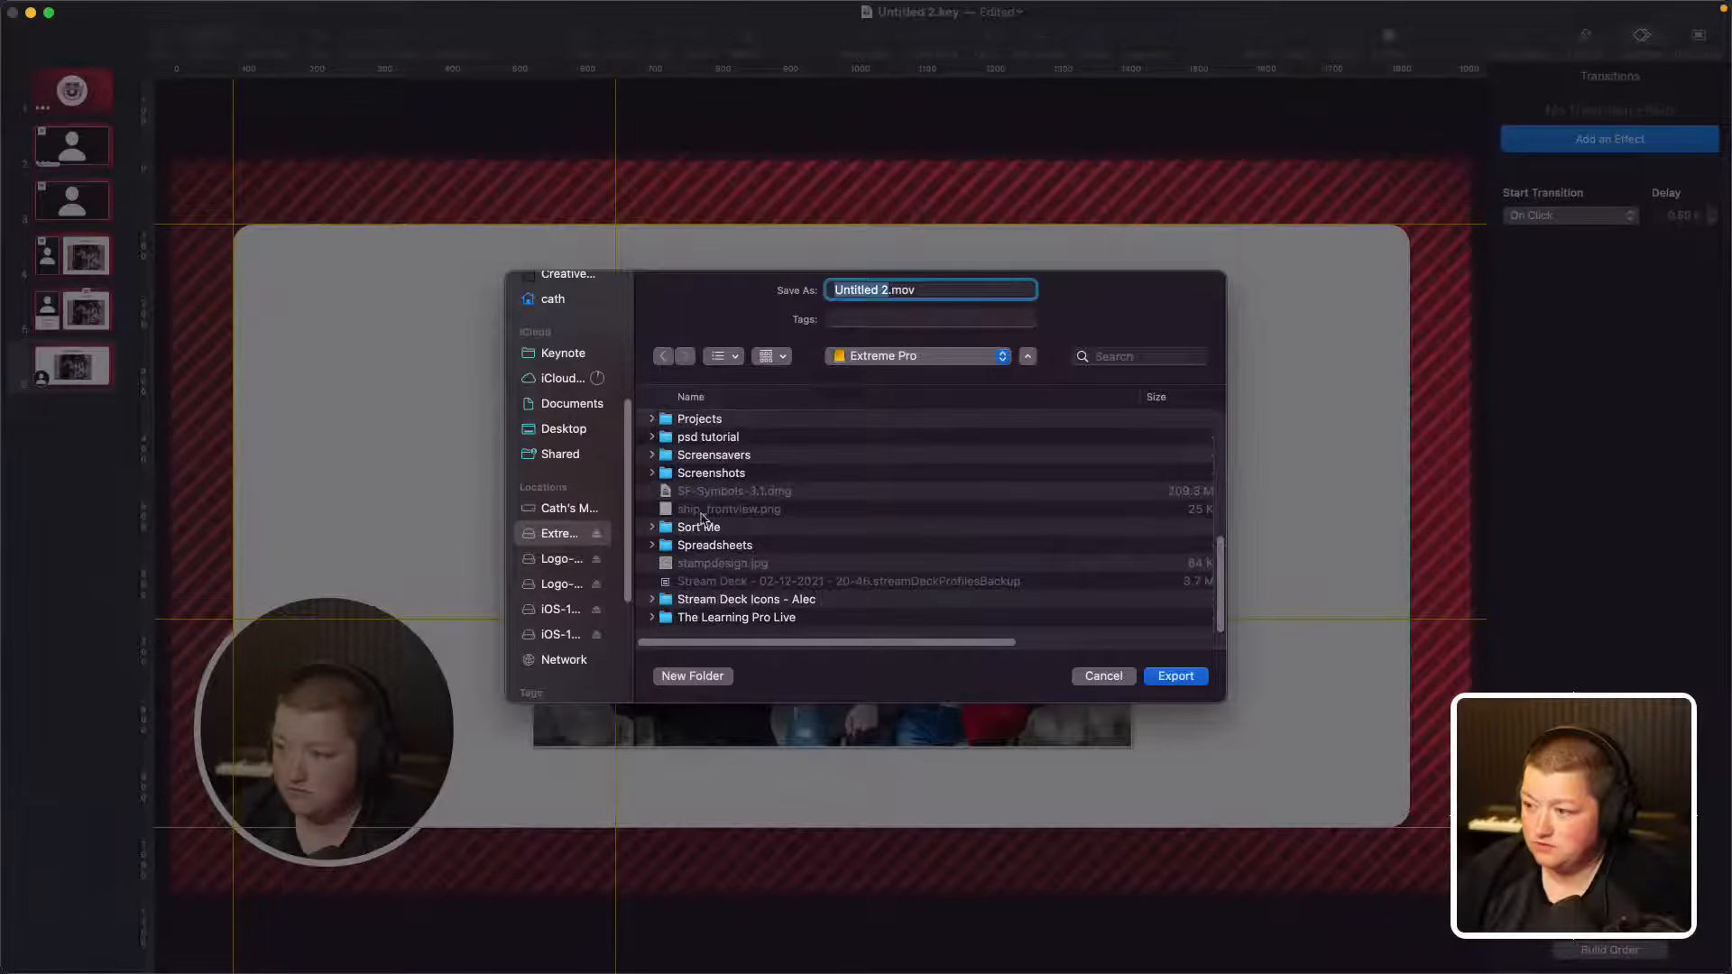
scroll(703, 517, "up", 8)
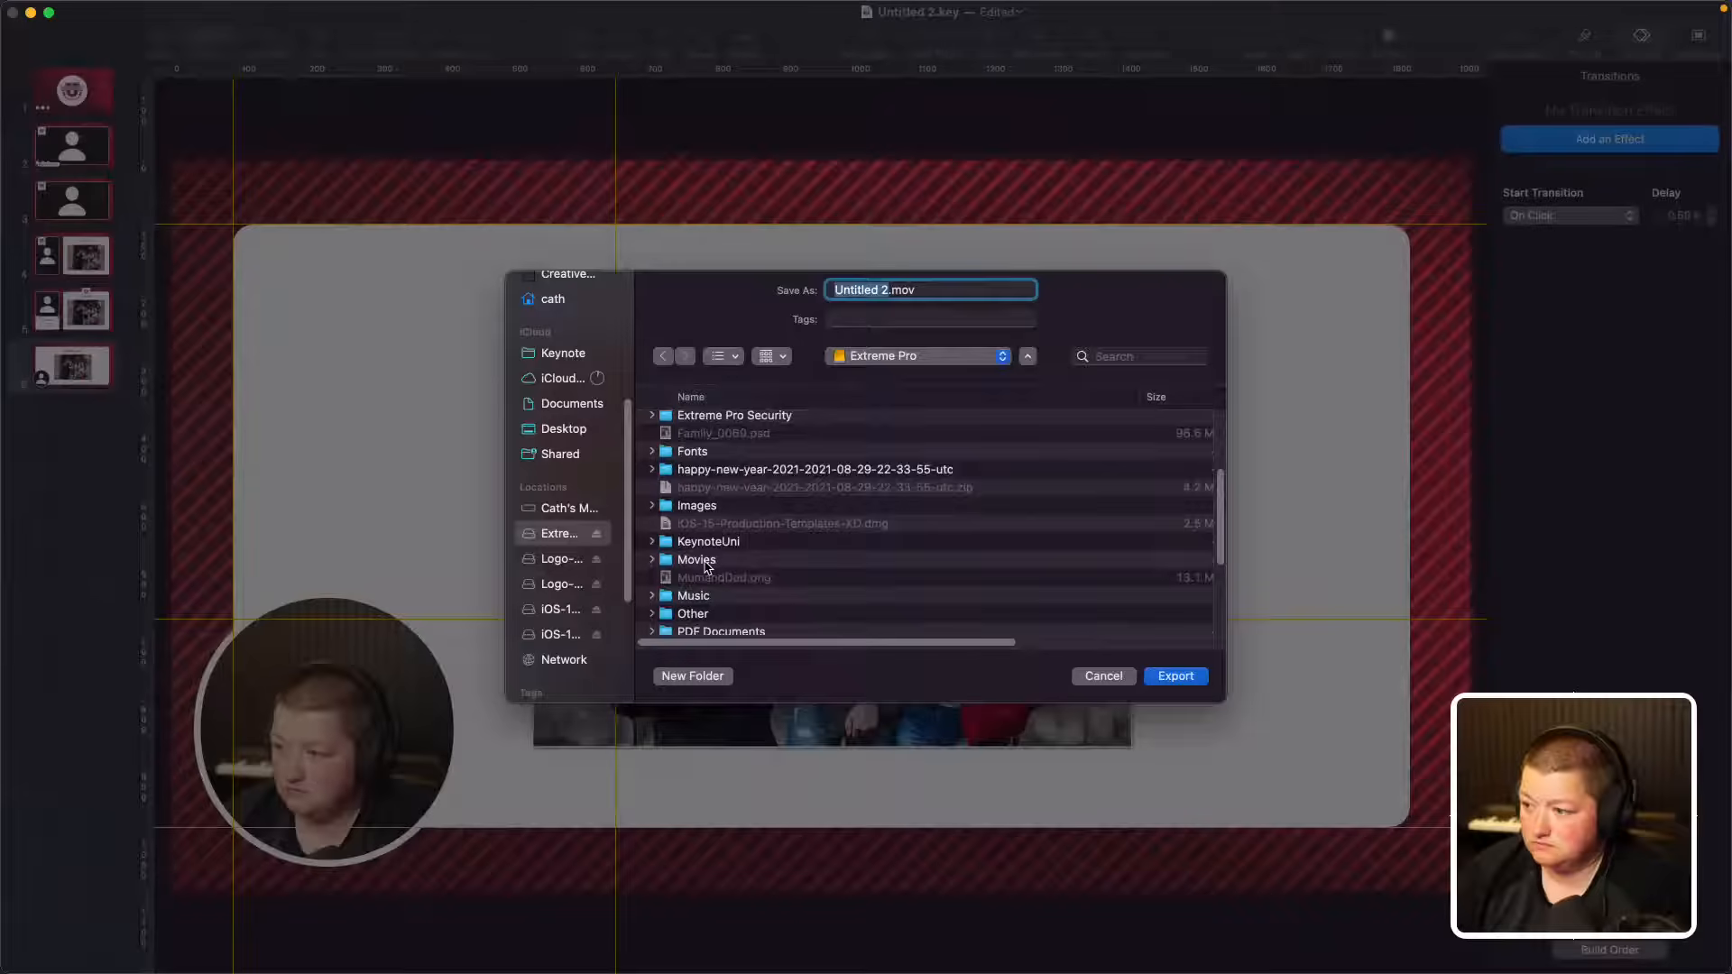
scroll(706, 566, "up", 1)
double_click(707, 559)
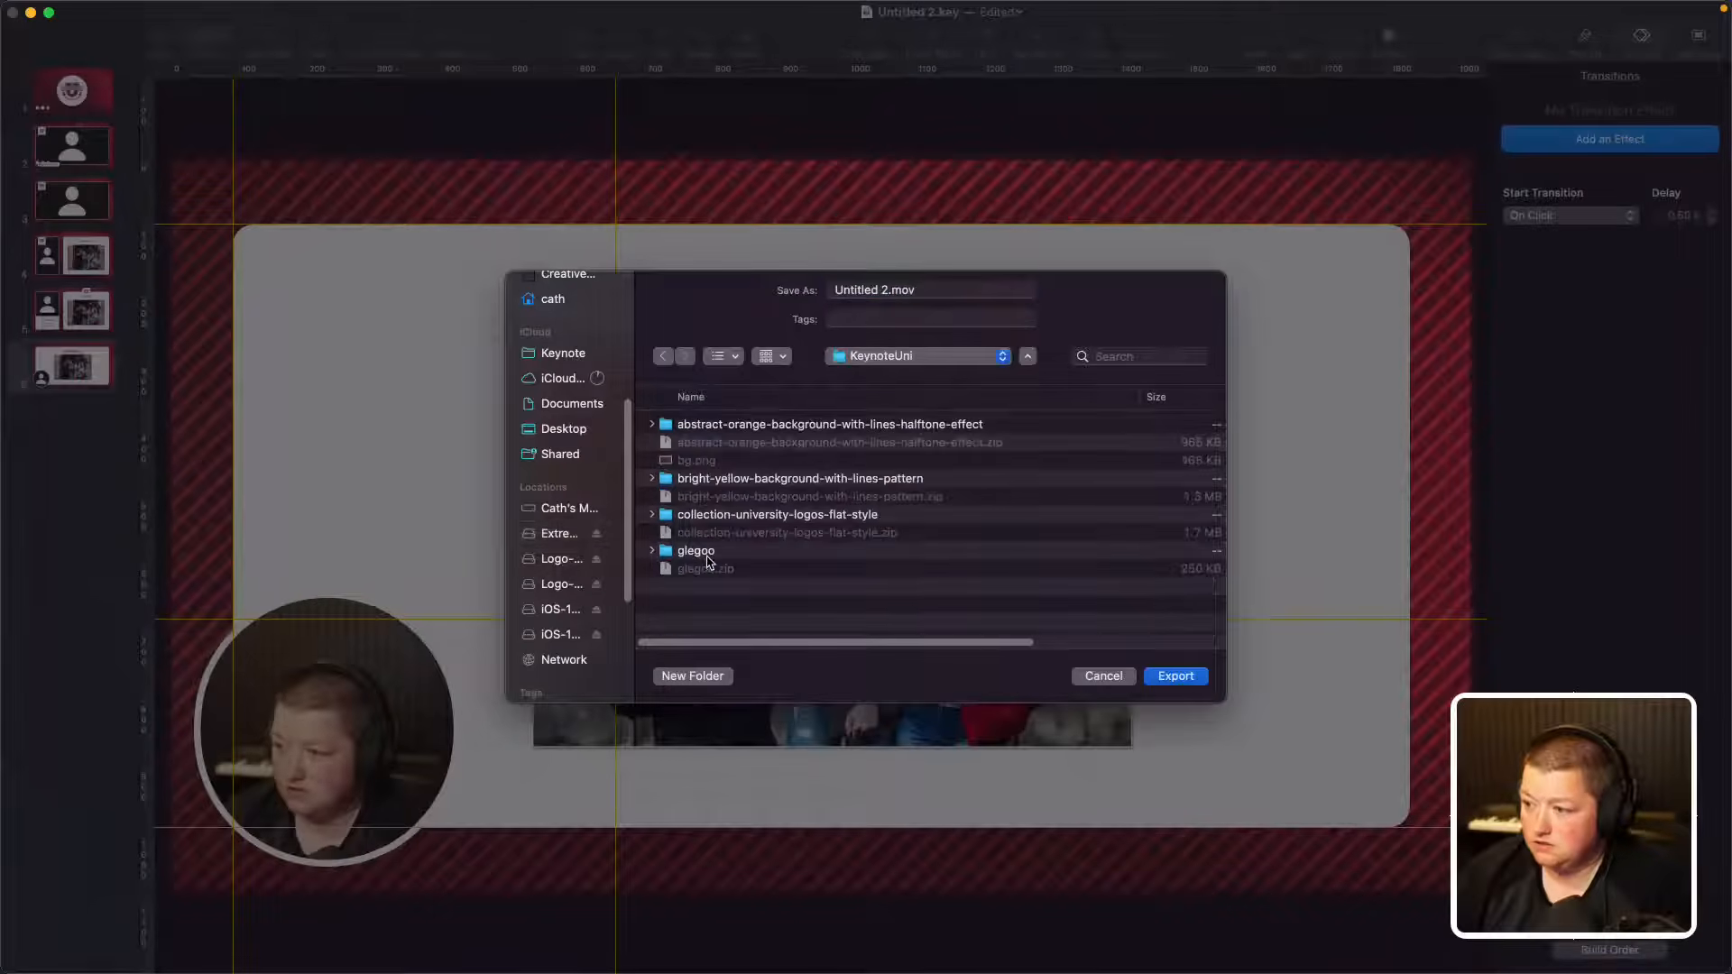
left_click_drag(889, 292, 820, 300)
type("rec")
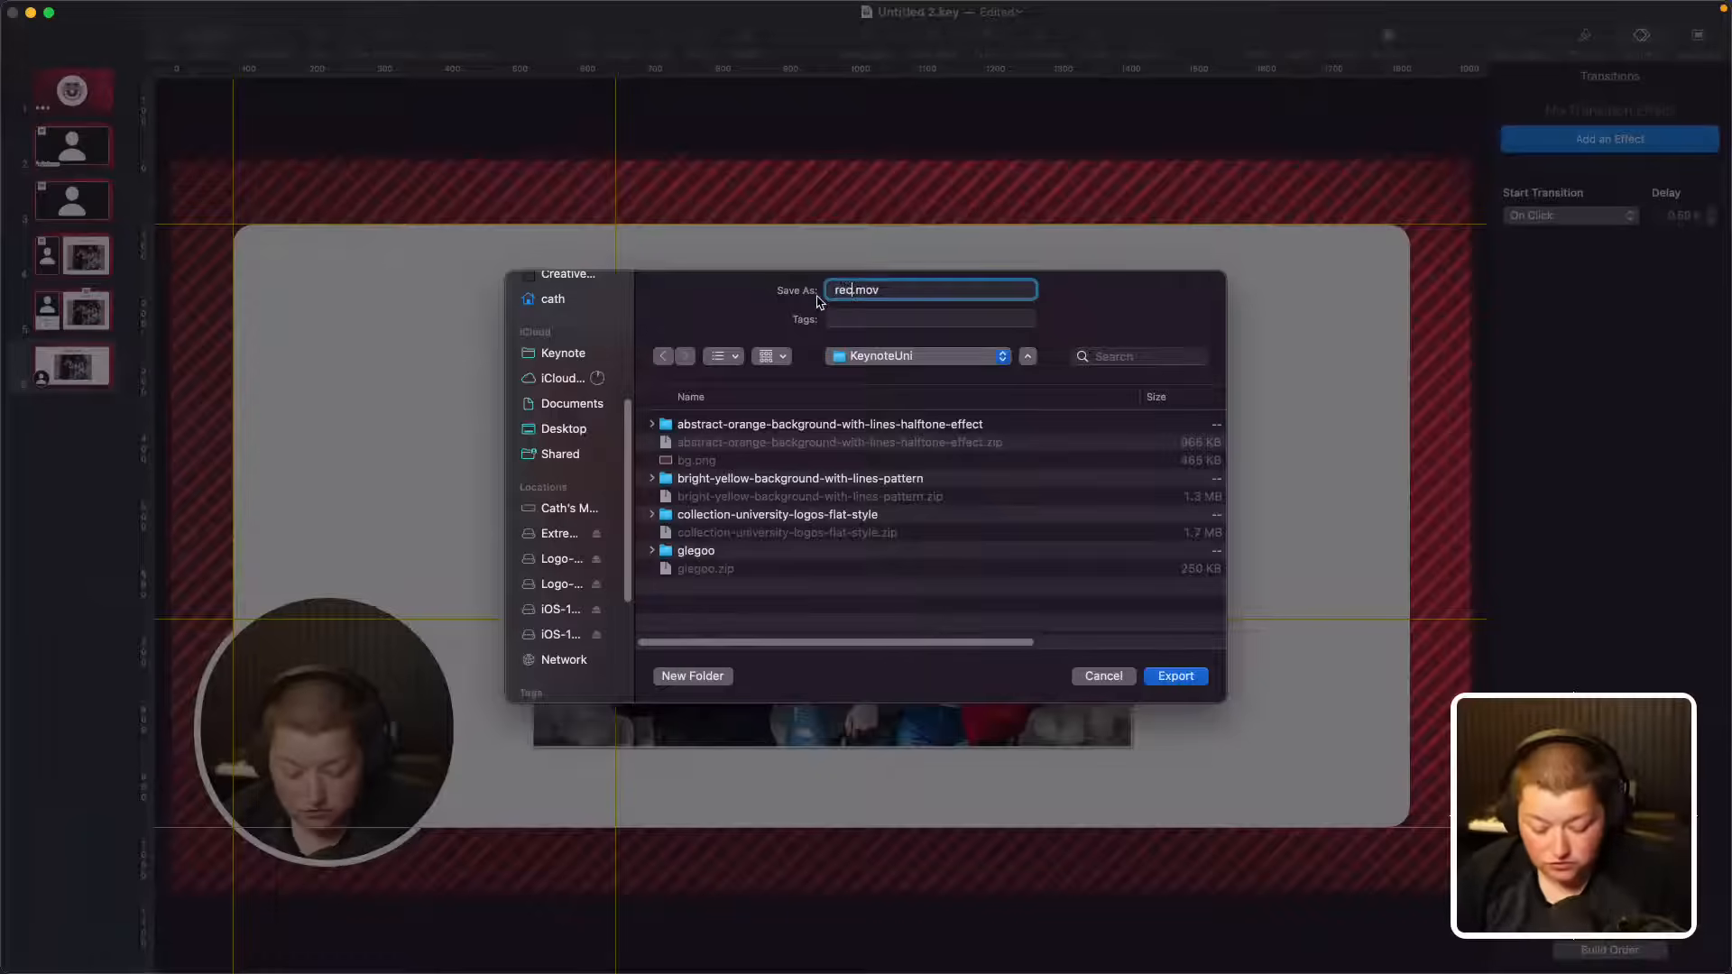
type("ording")
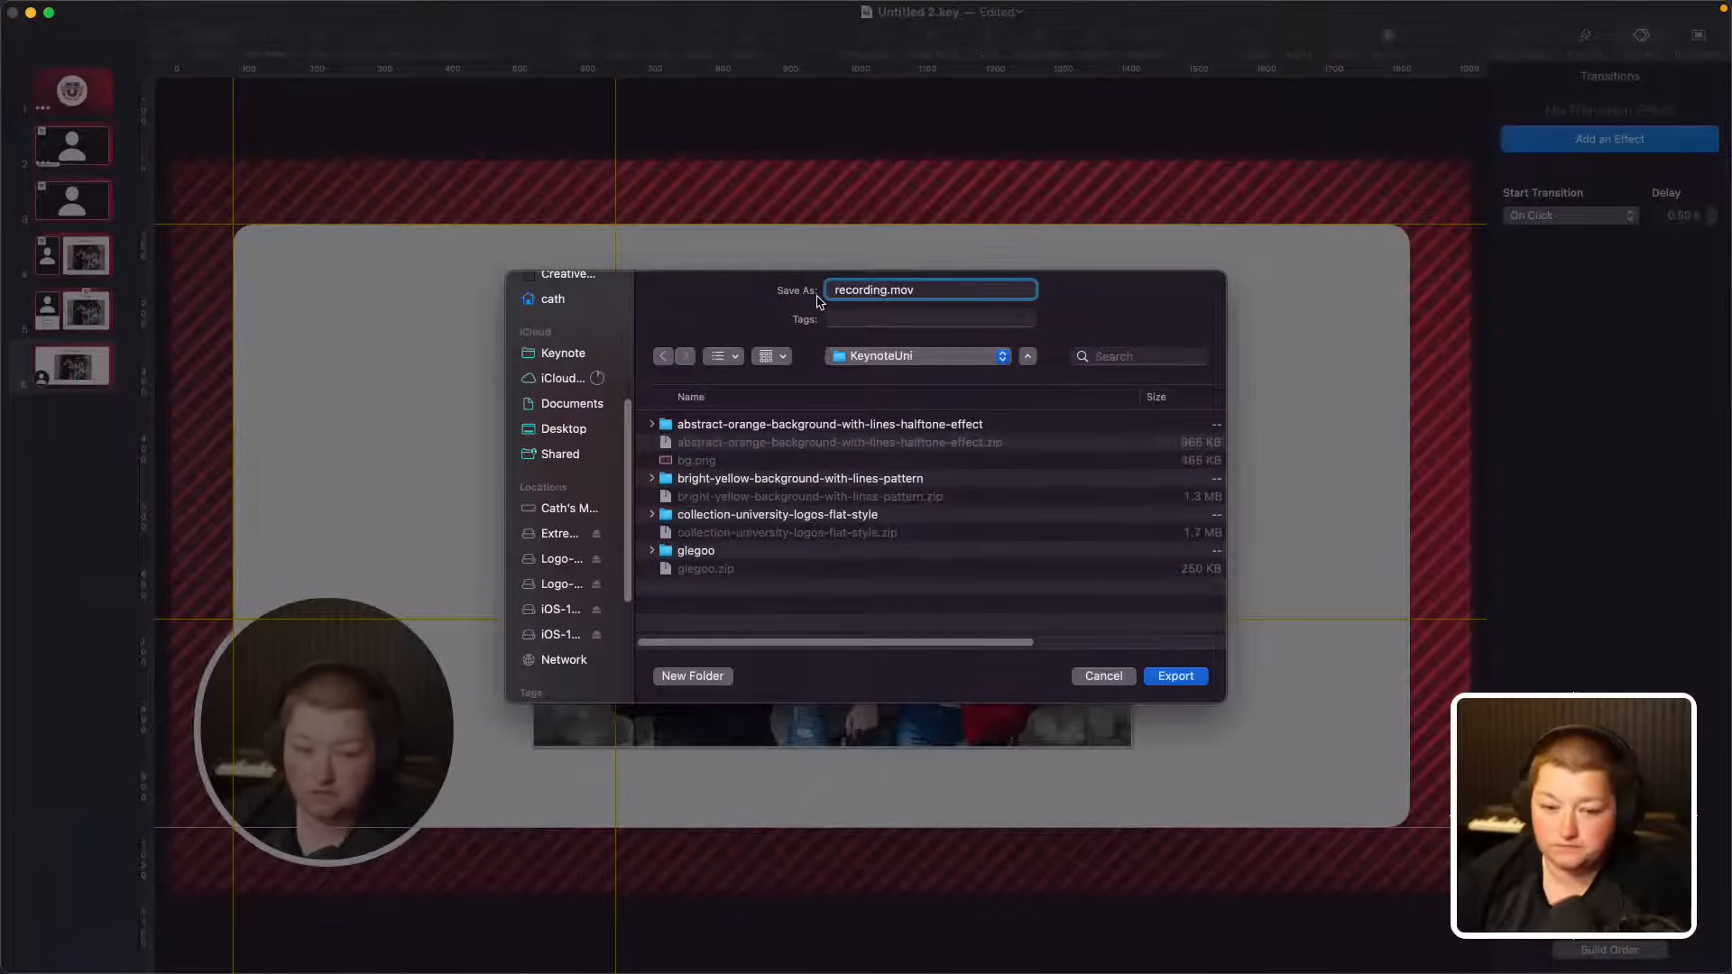
left_click(1167, 678)
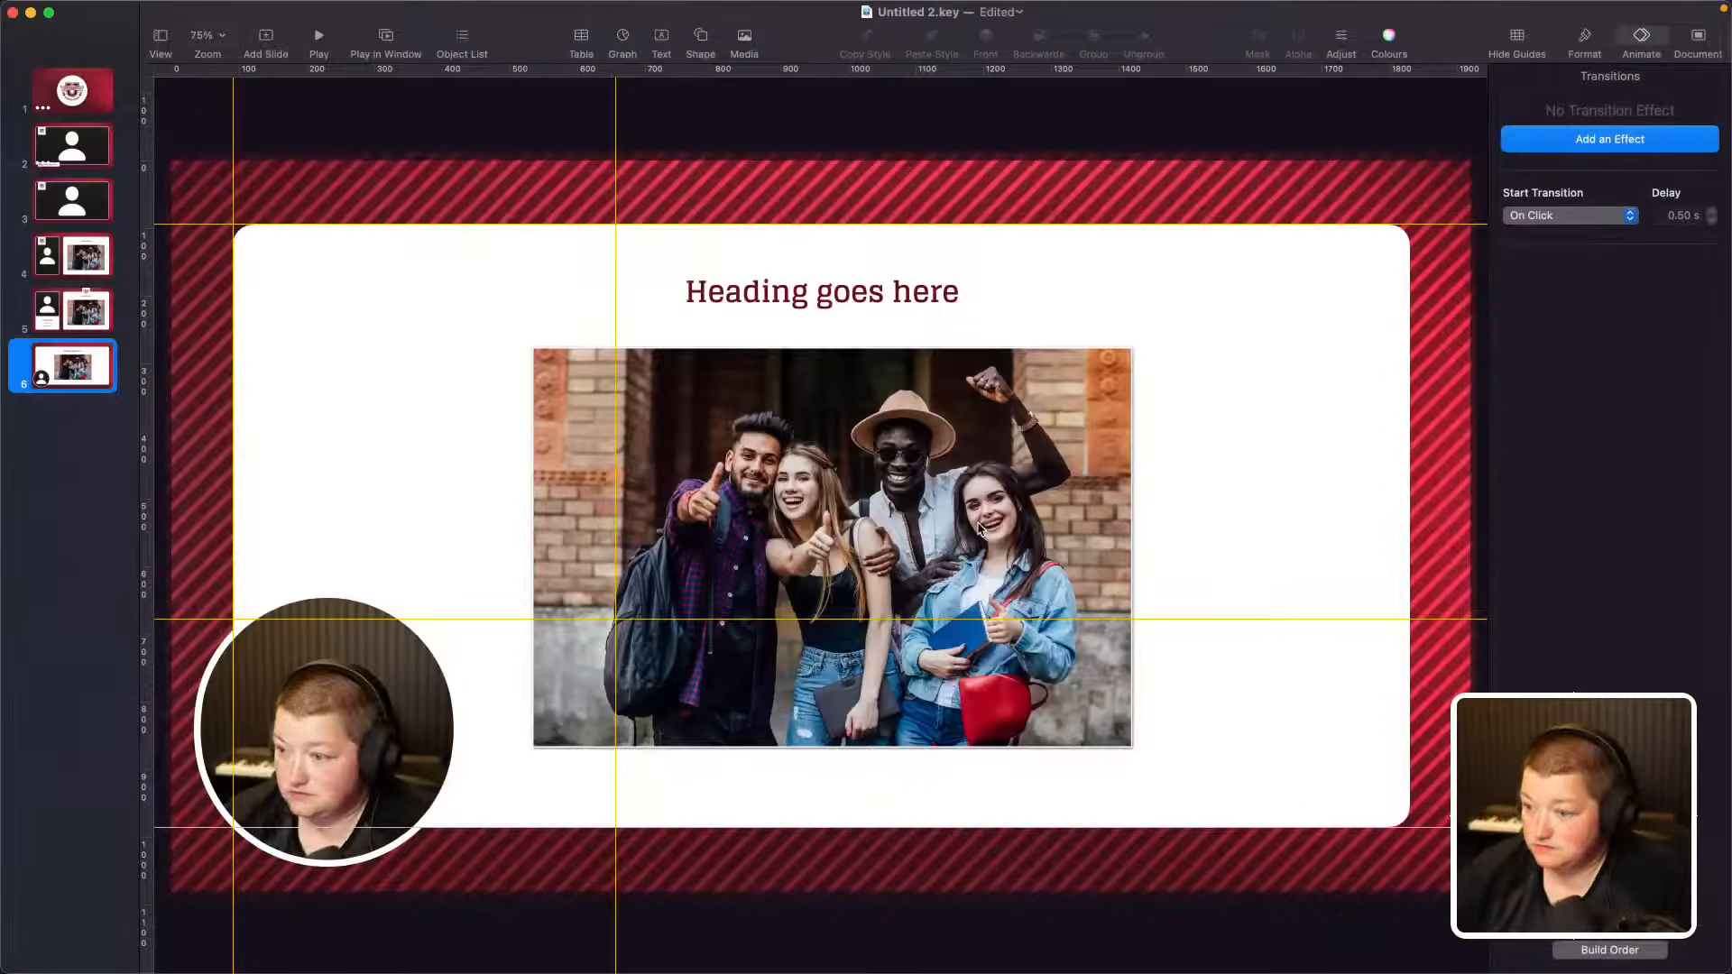
Step: Switch to Finder and open the KeynoteUni folder on the Extreme Pro drive
left_click(101, 958)
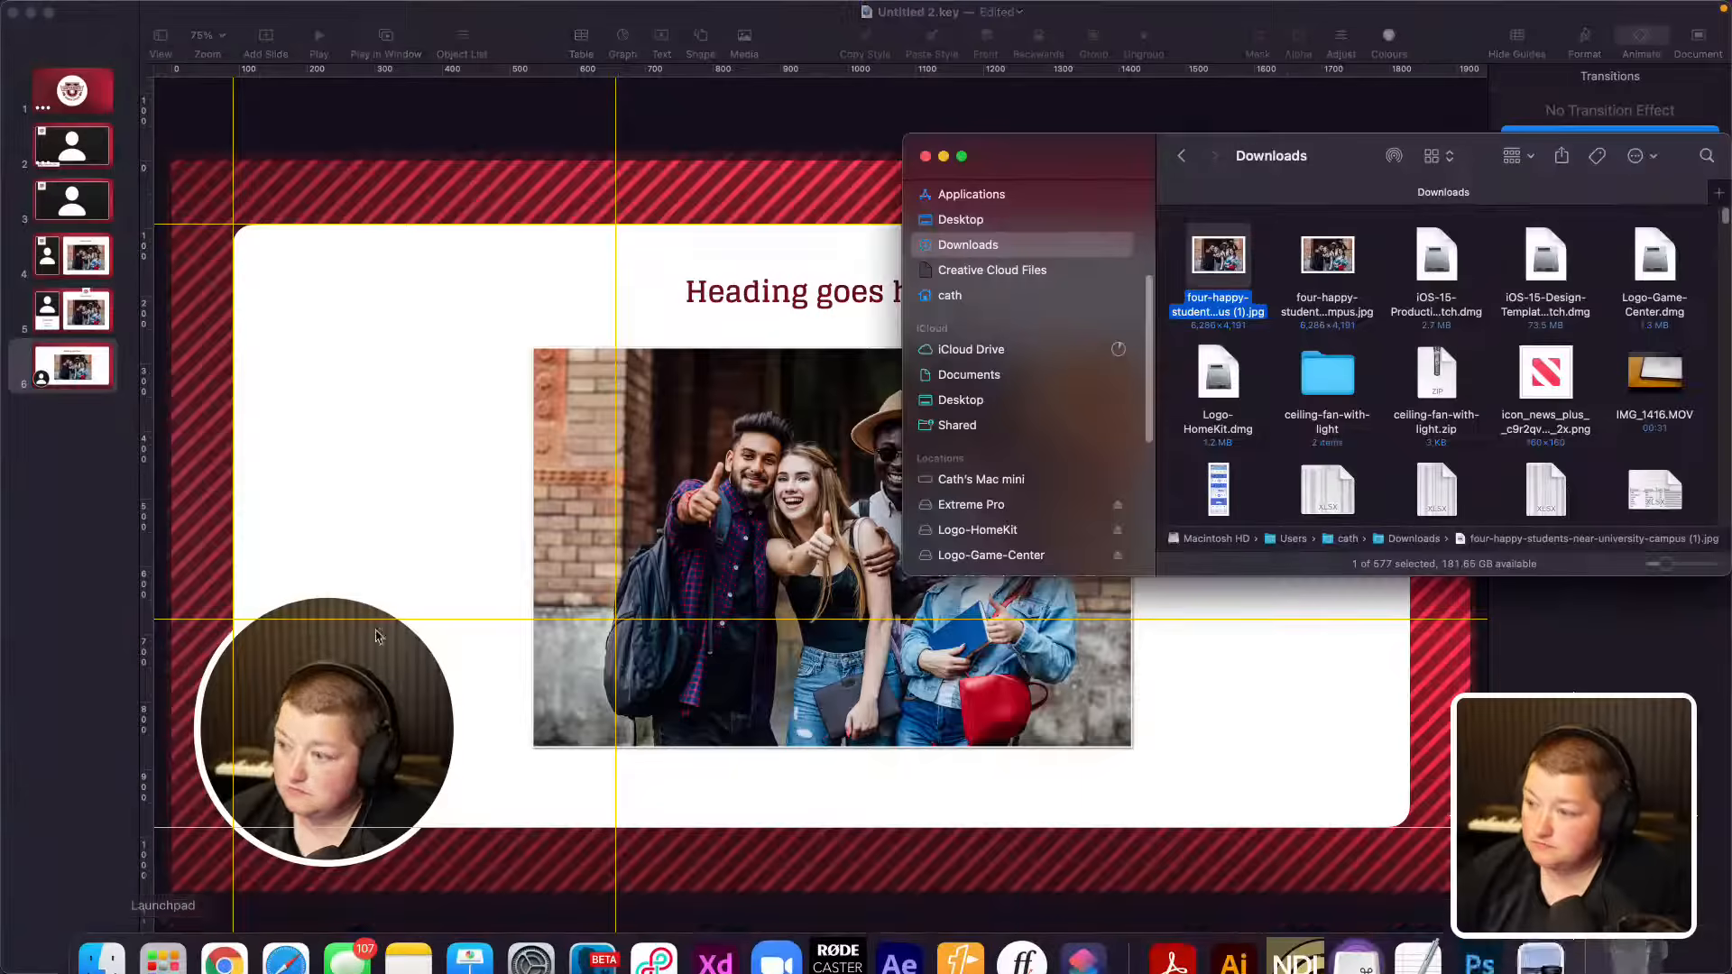
scroll(1003, 388, "down", 5)
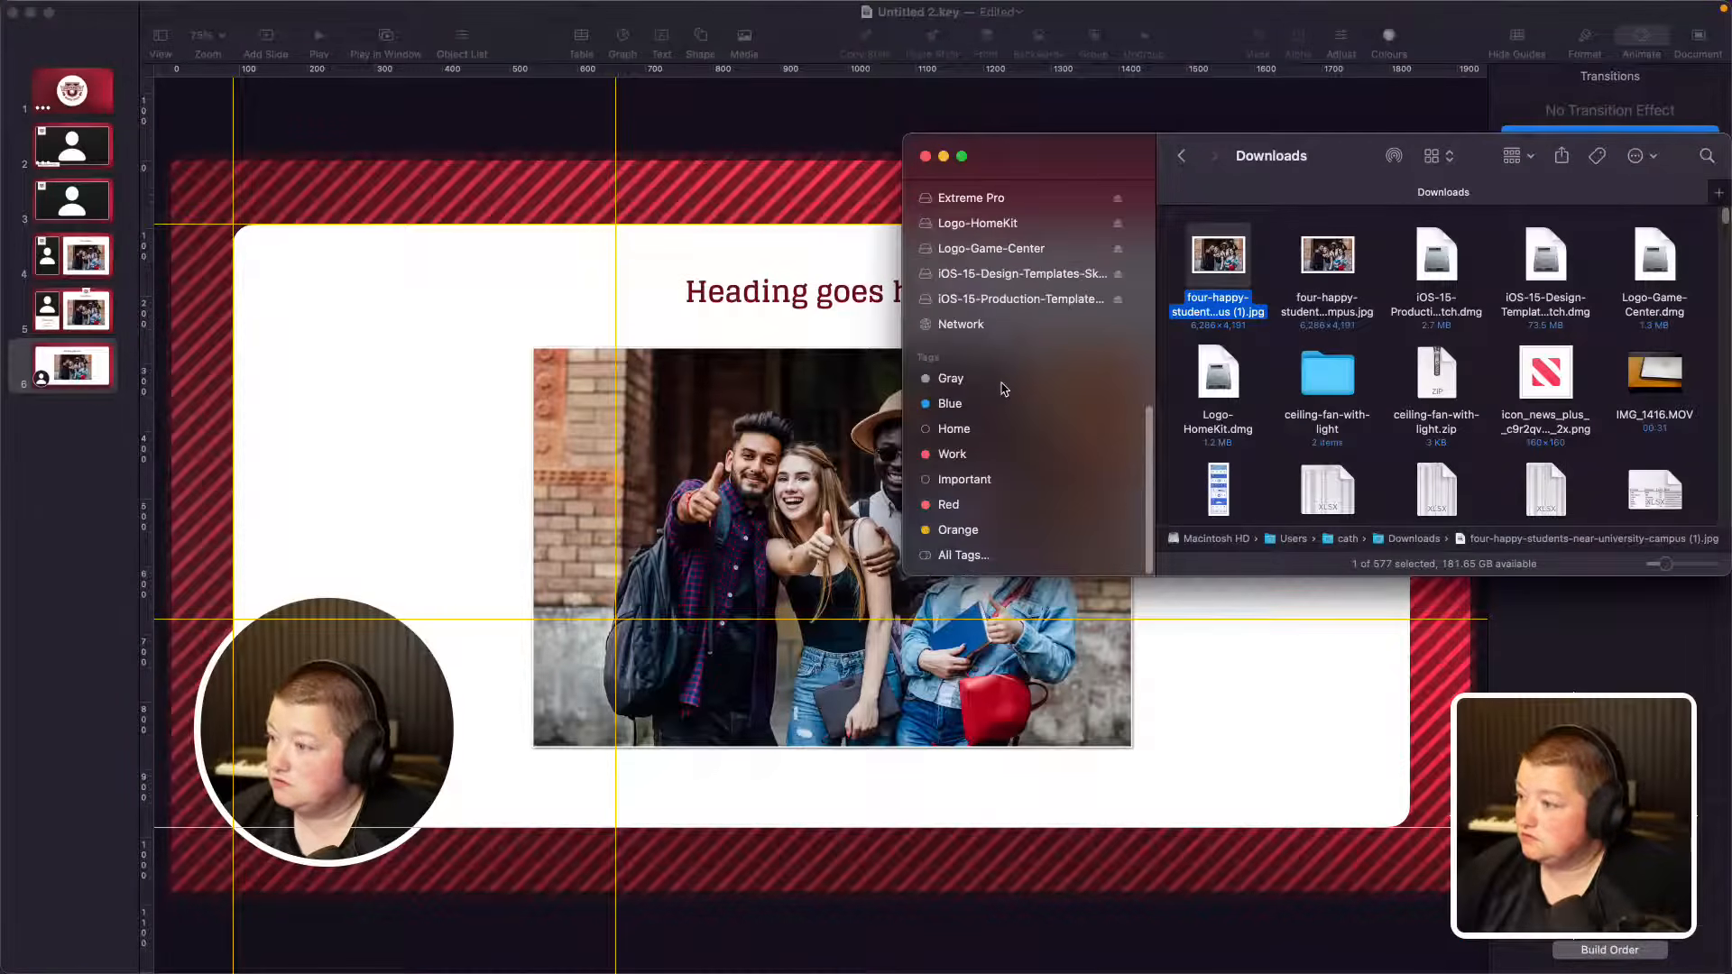
scroll(996, 325, "up", 5)
scroll(996, 328, "down", 2)
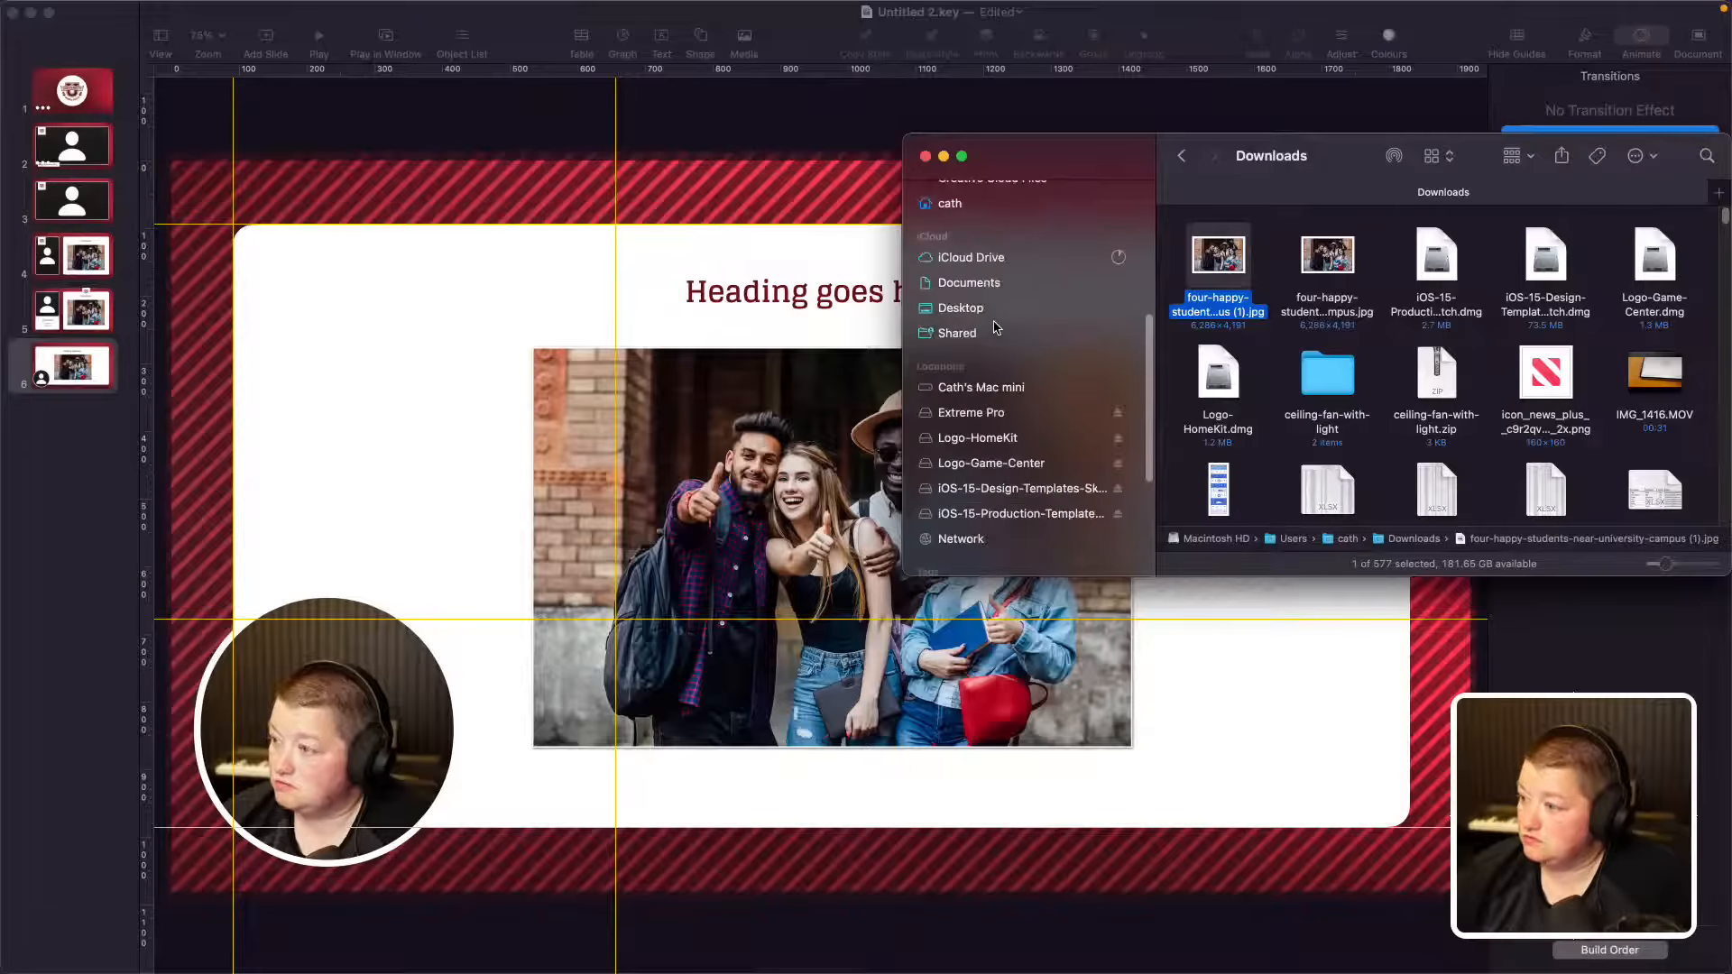
left_click(966, 413)
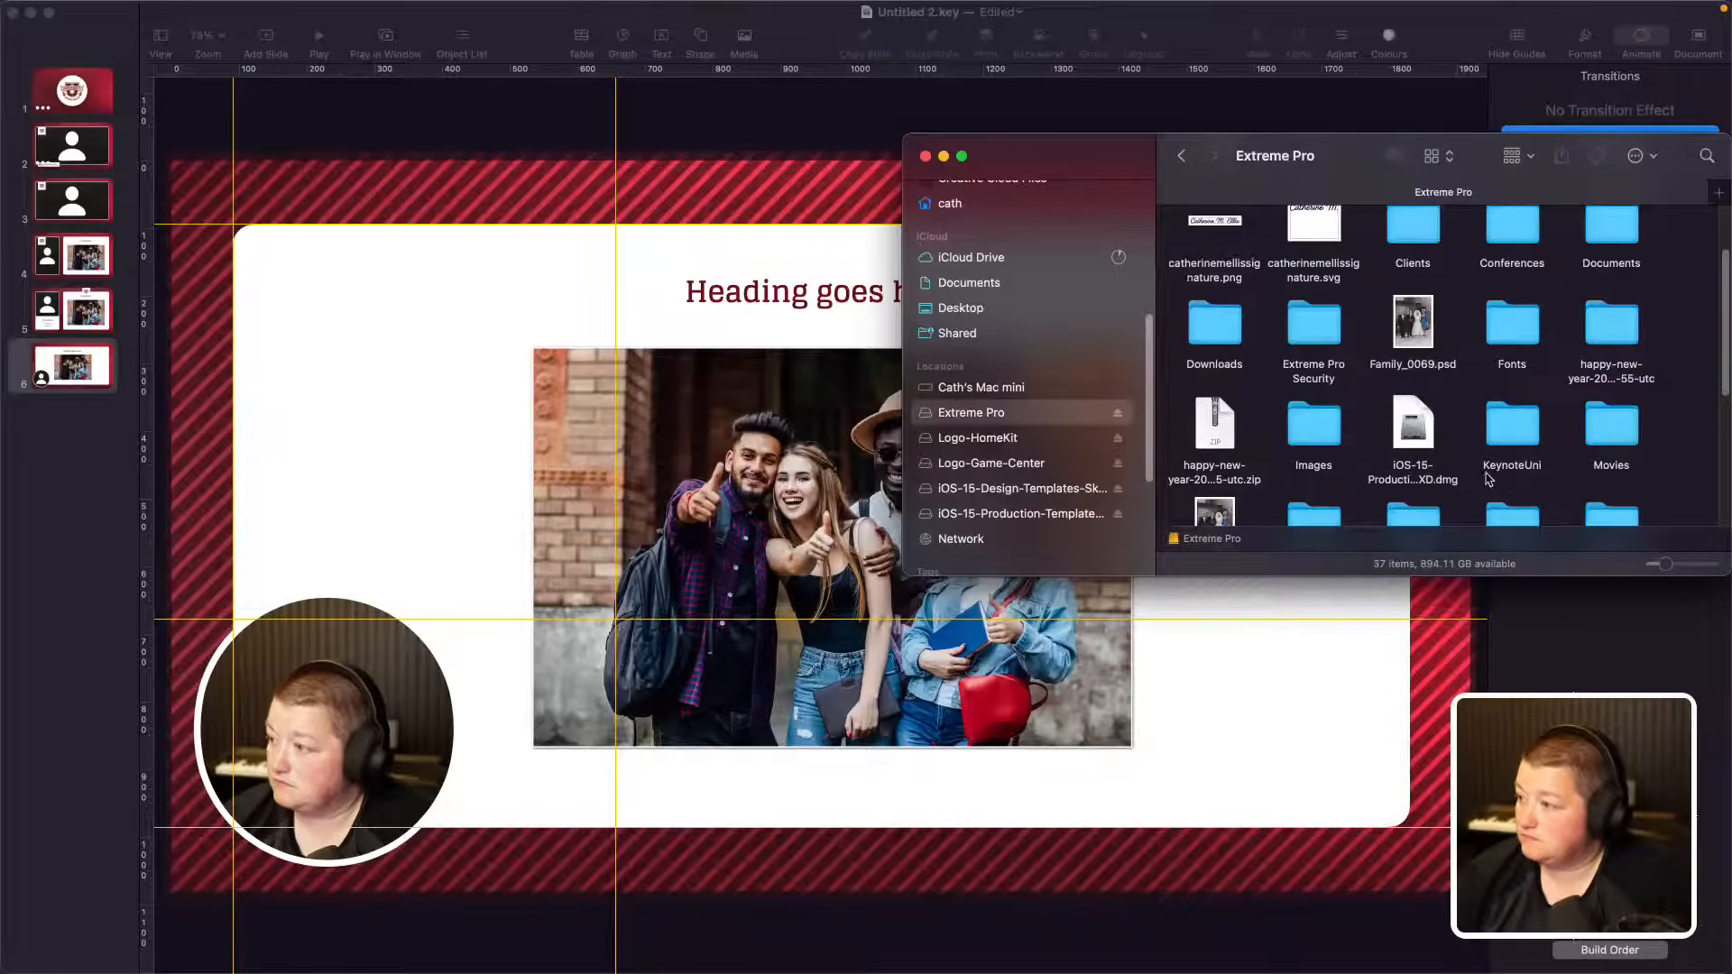
scroll(1493, 473, "down", 1)
scroll(1493, 473, "down", 1)
scroll(1516, 414, "down", 2)
double_click(1518, 326)
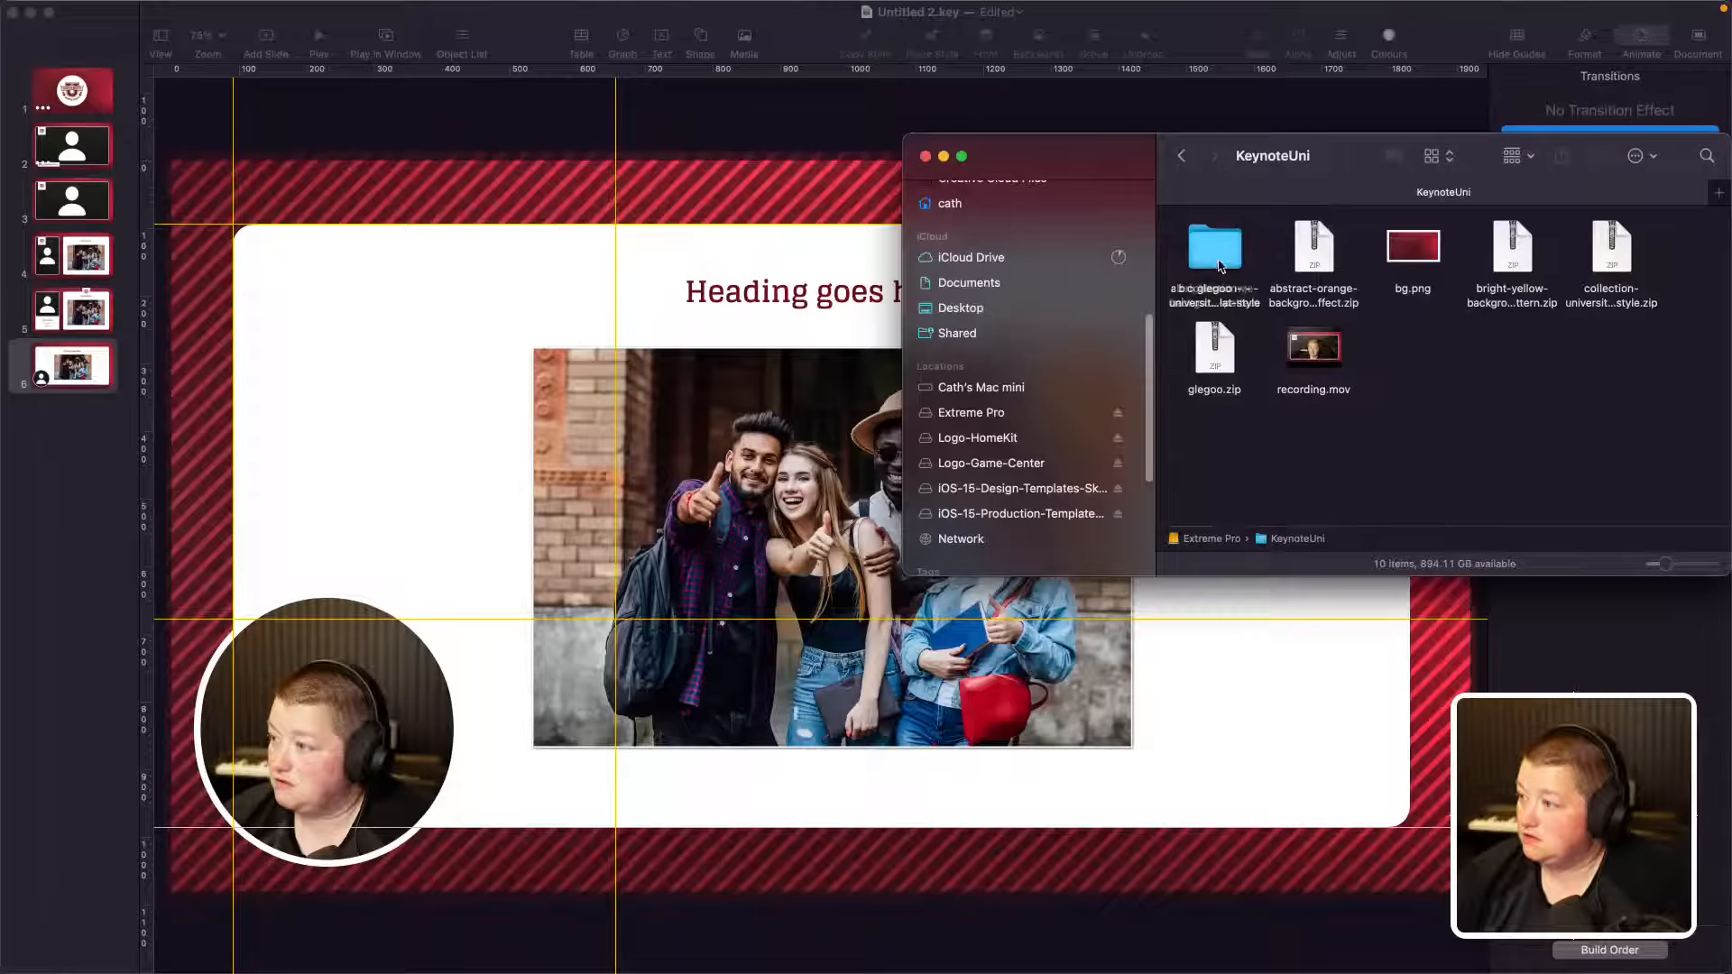
Step: Play recording.mov through to the "Our culture" slide, close the video and return to the Keynote presentation
left_click(1339, 359)
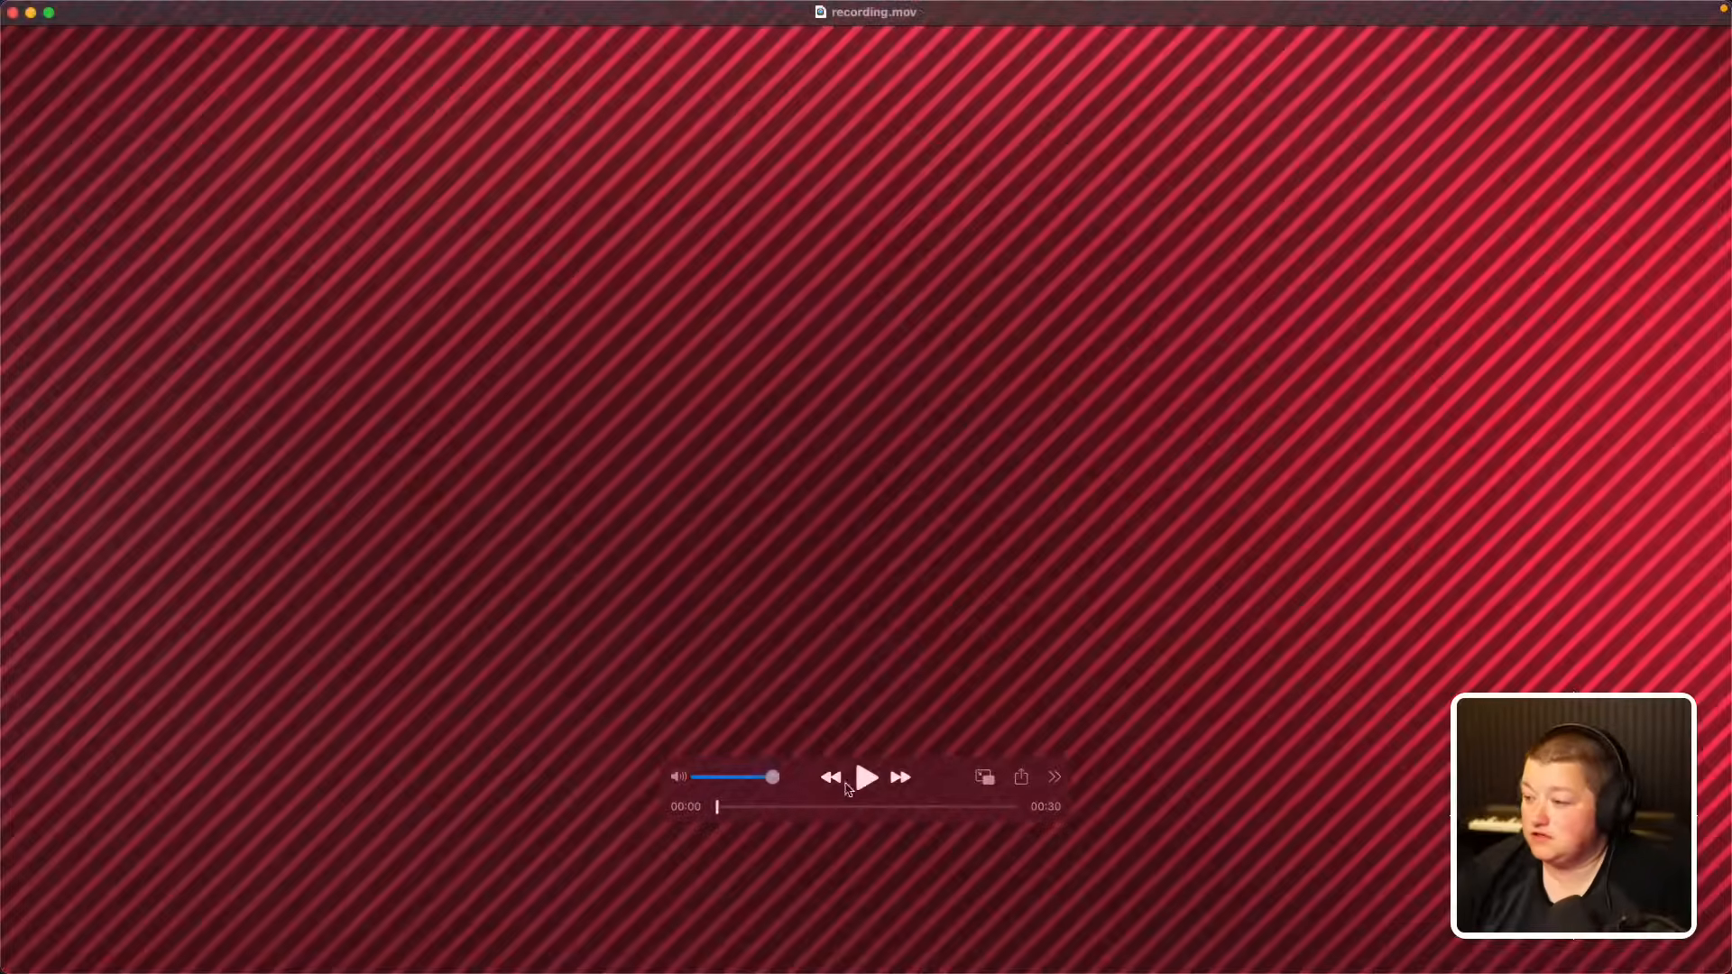
left_click(868, 777)
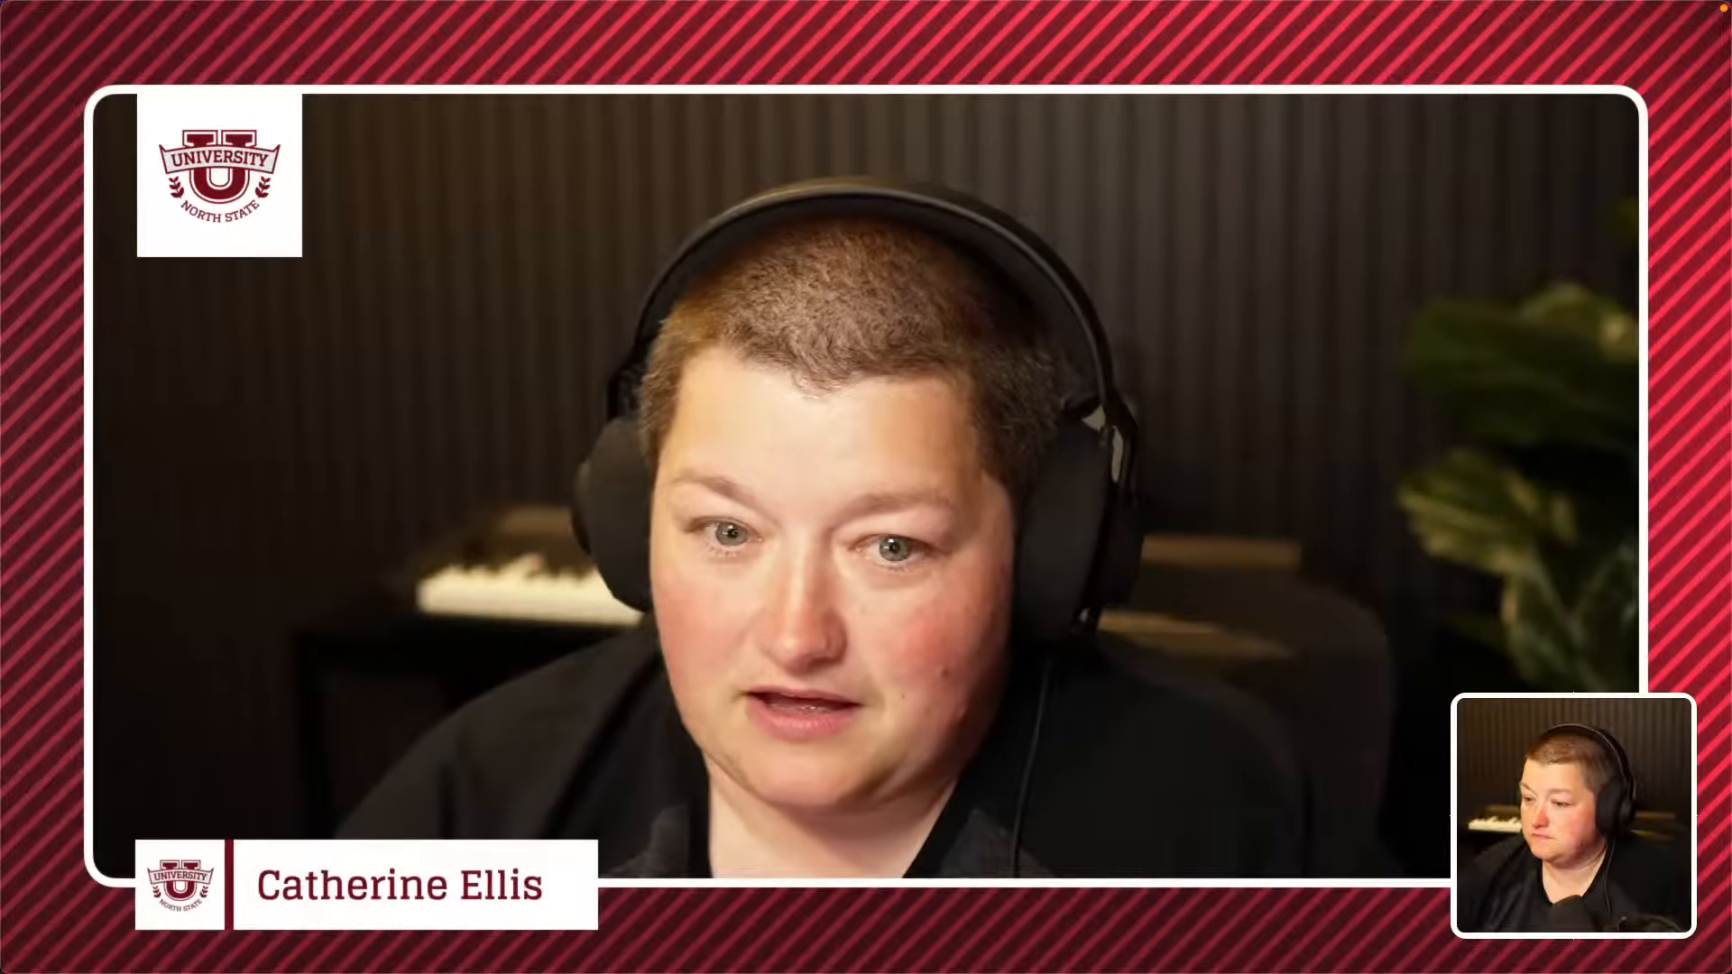
mouse_move(864, 785)
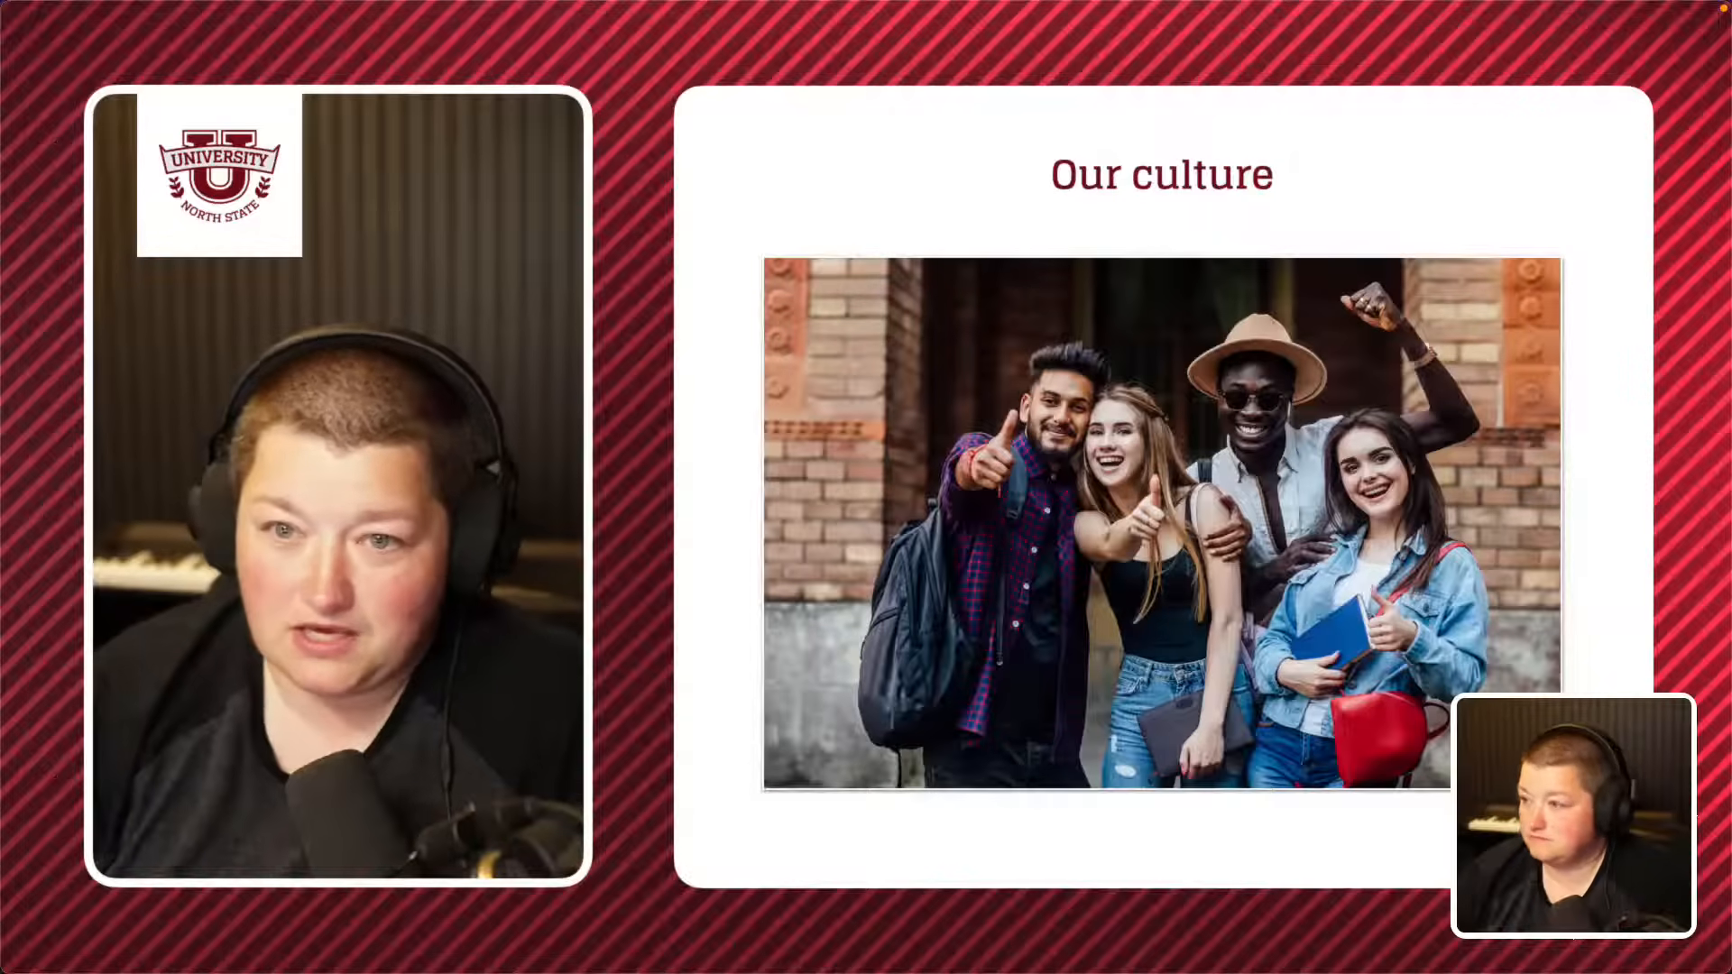
mouse_move(434, 204)
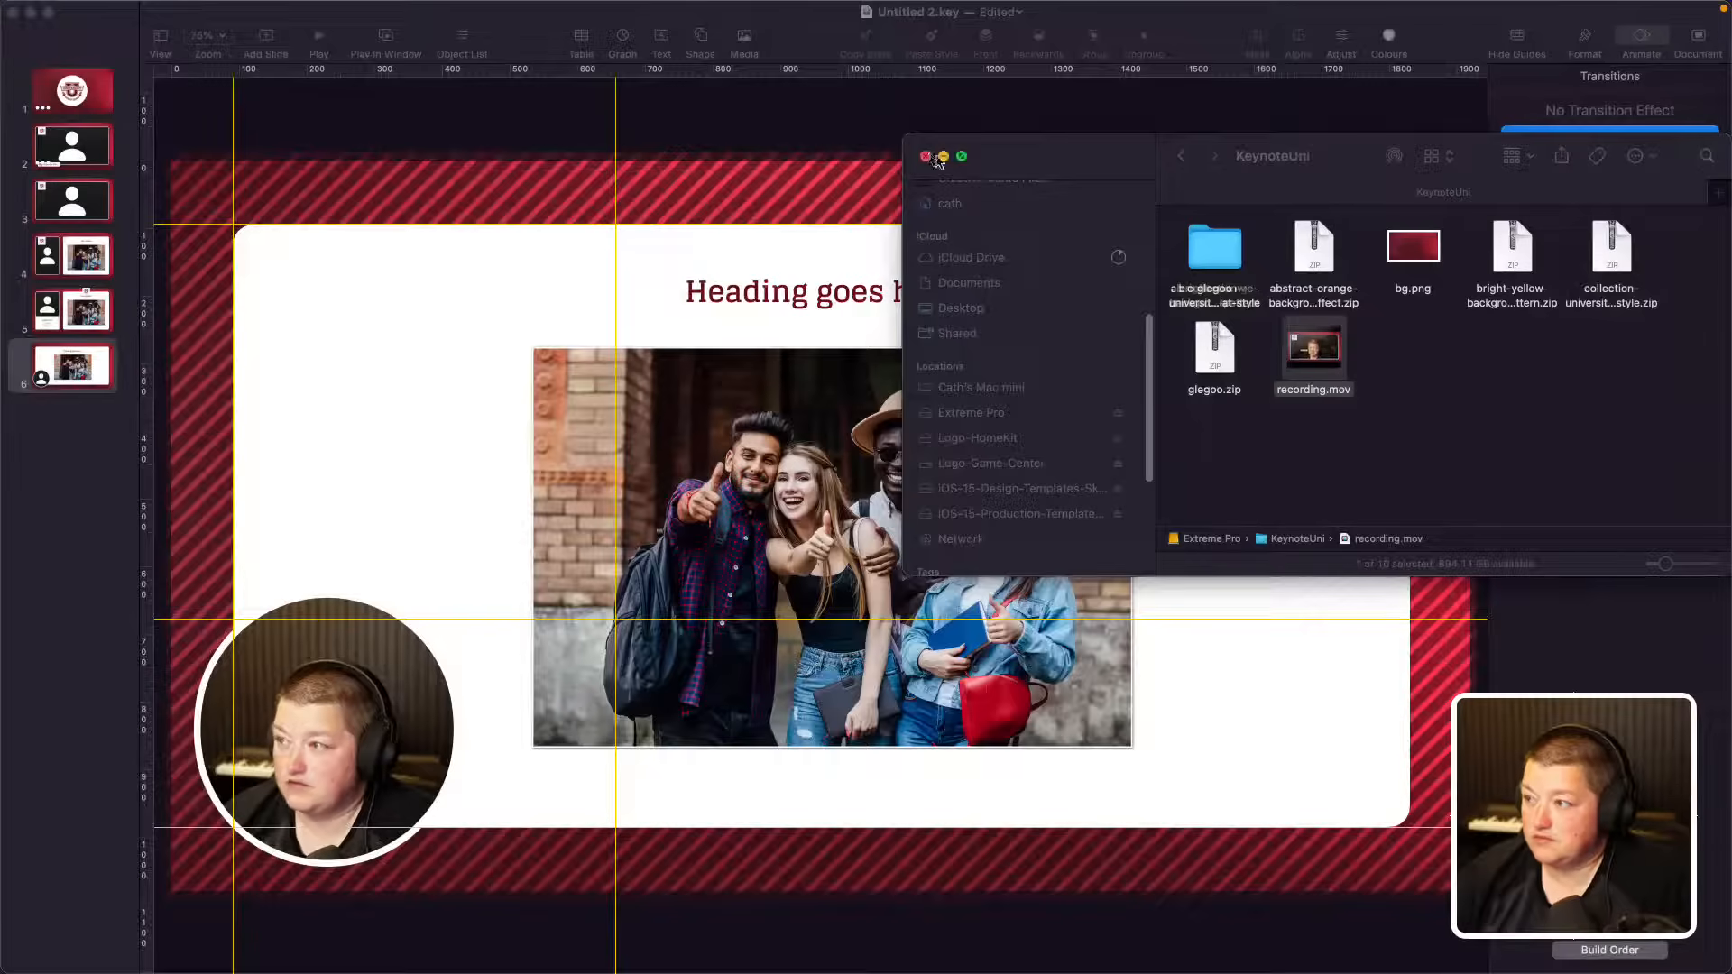
left_click(774, 117)
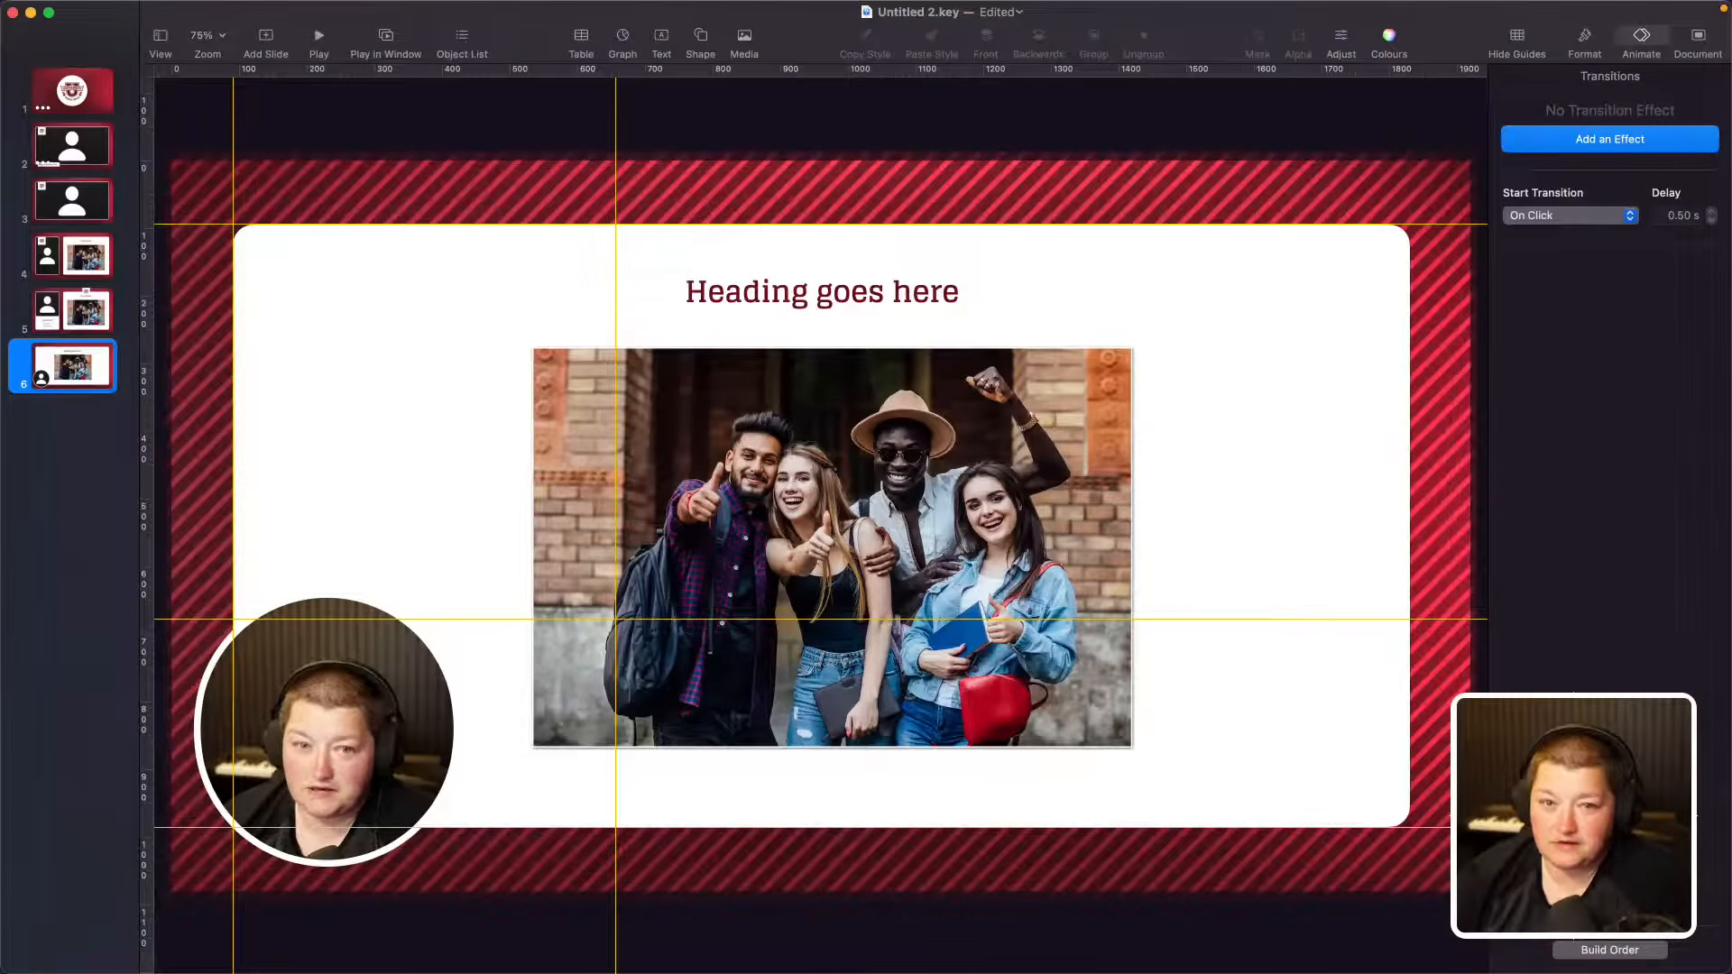
Step: Review the title slide, the two full-frame live video slides and the "Our culture" slide 4
left_click(80, 141)
left_click(79, 99)
left_click(83, 158)
left_click(88, 202)
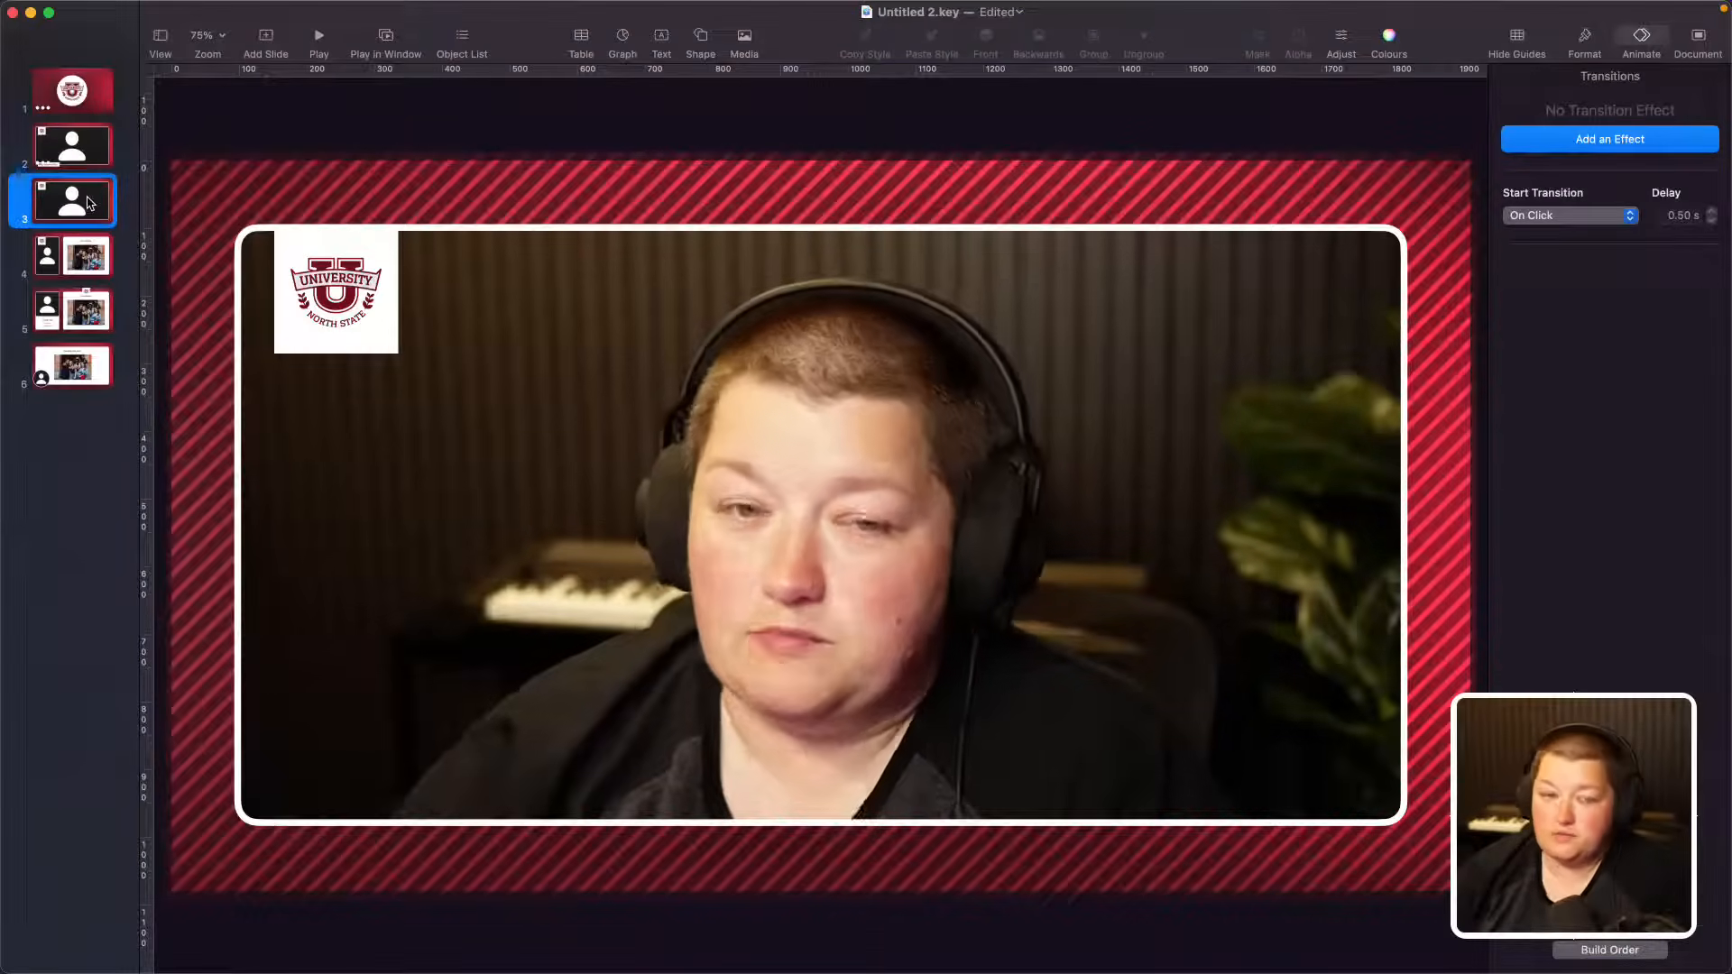
left_click(65, 270)
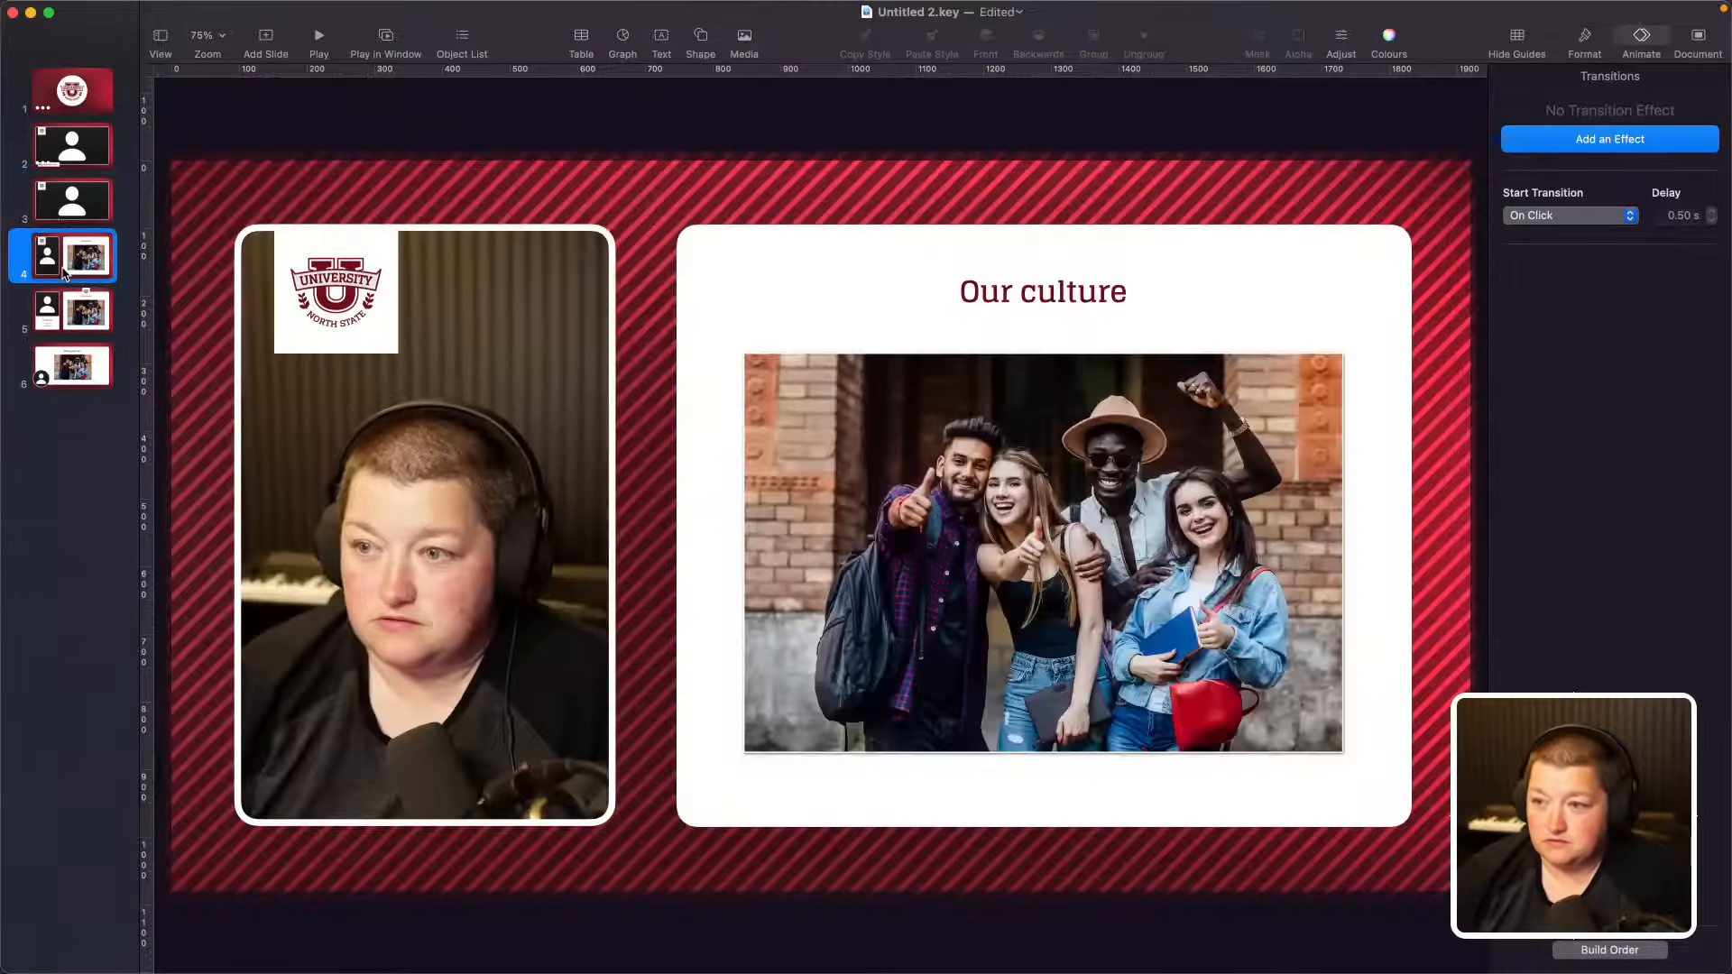